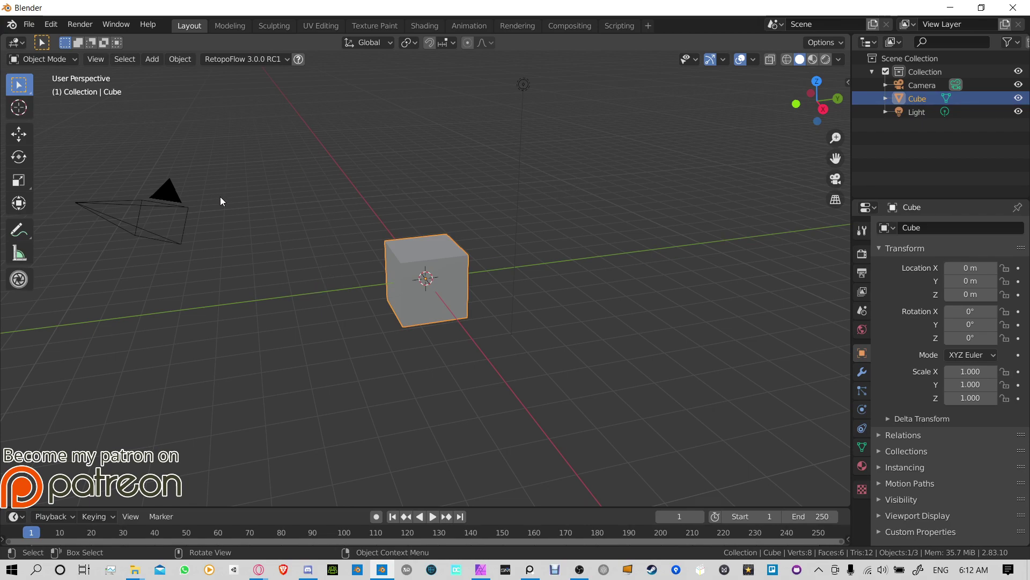
# Step: Delete the default cube, camera and light from the scene
pyautogui.moveTo(220, 201); pyautogui.dragTo(240, 213, button='middle')
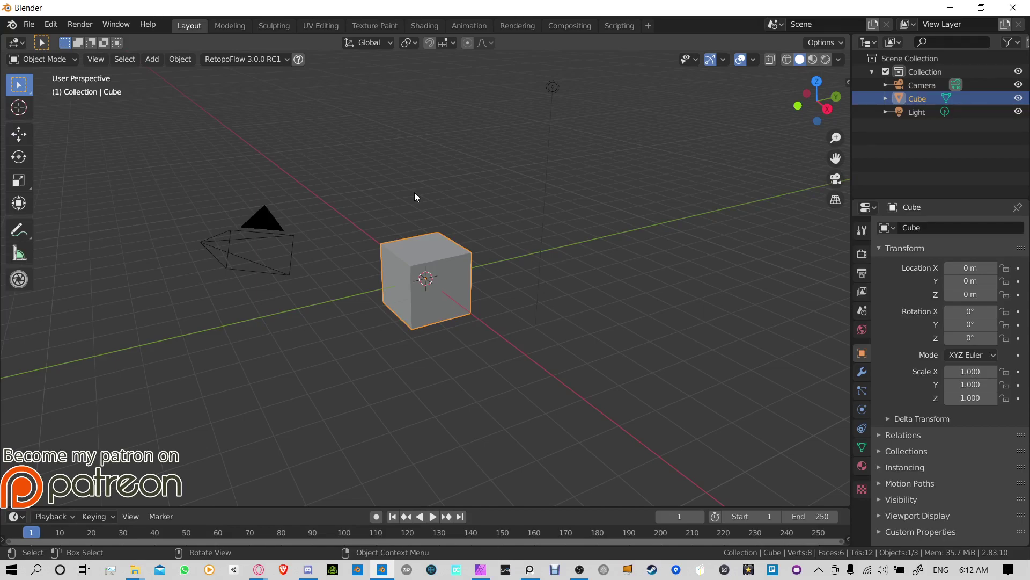
pyautogui.moveTo(423, 237); pyautogui.dragTo(440, 247, button='middle')
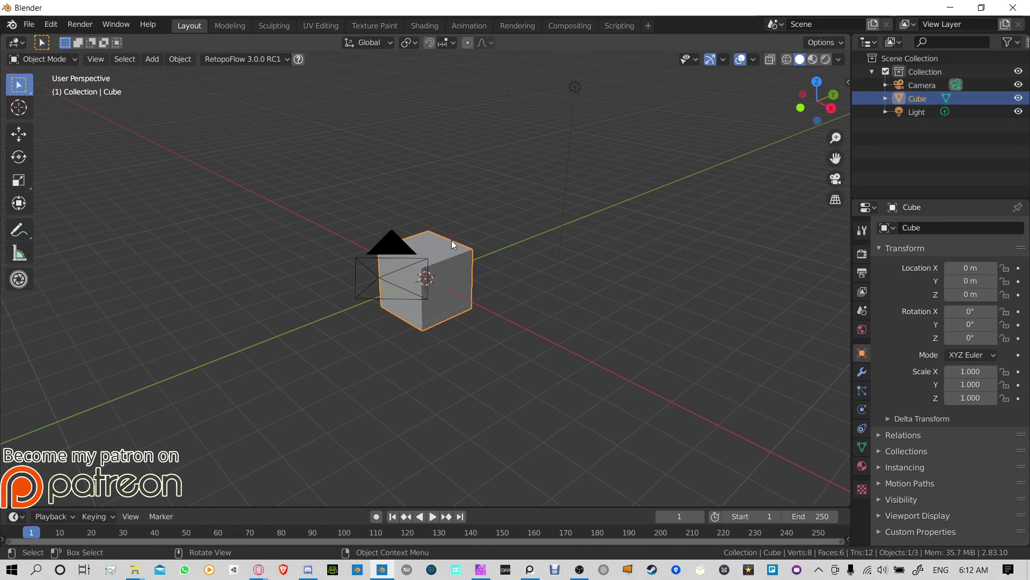
pyautogui.moveTo(481, 191); pyautogui.dragTo(313, 184, button='middle')
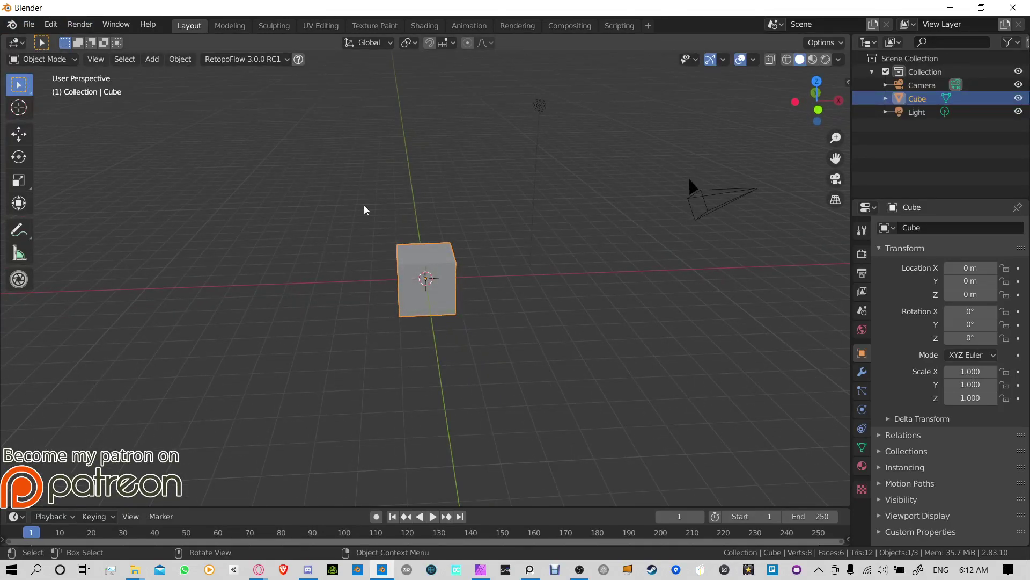
pyautogui.click(290, 198)
pyautogui.moveTo(570, 156); pyautogui.dragTo(536, 333, button='middle')
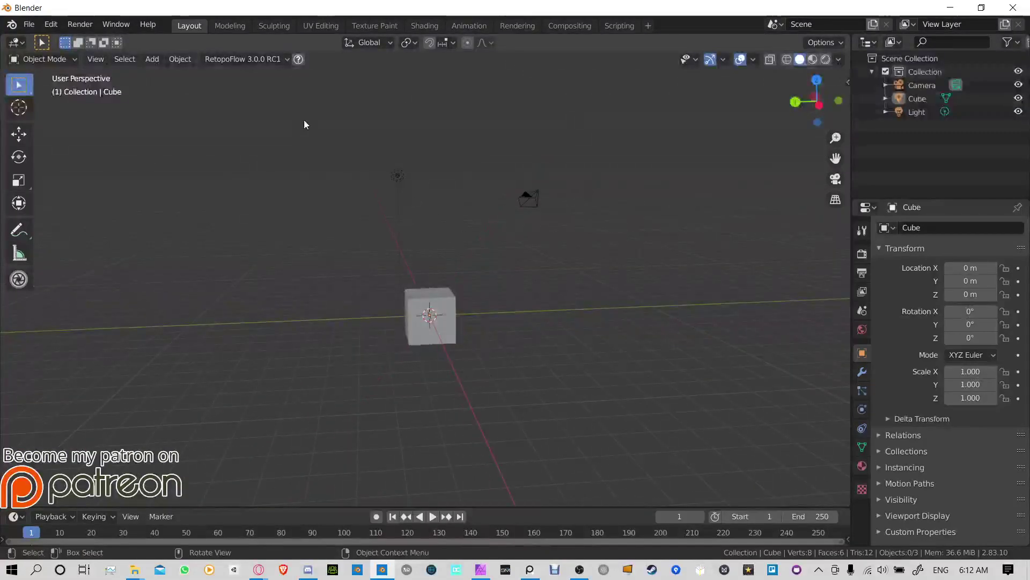
pyautogui.press('a')
pyautogui.press('Delete')
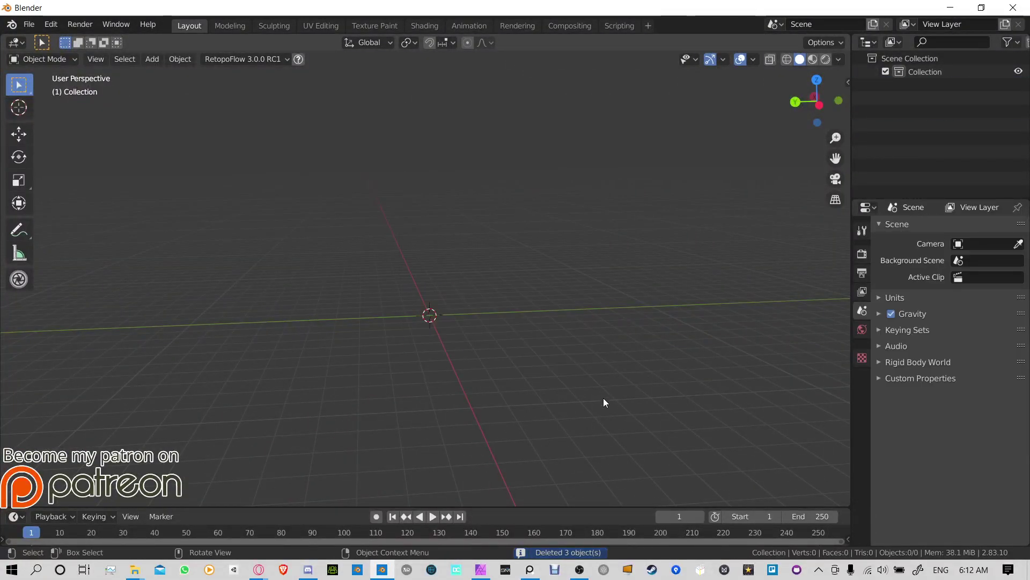
# Step: Add a new cube mesh at the world origin
pyautogui.hotkey('shift', 'a')
pyautogui.moveTo(550, 275)
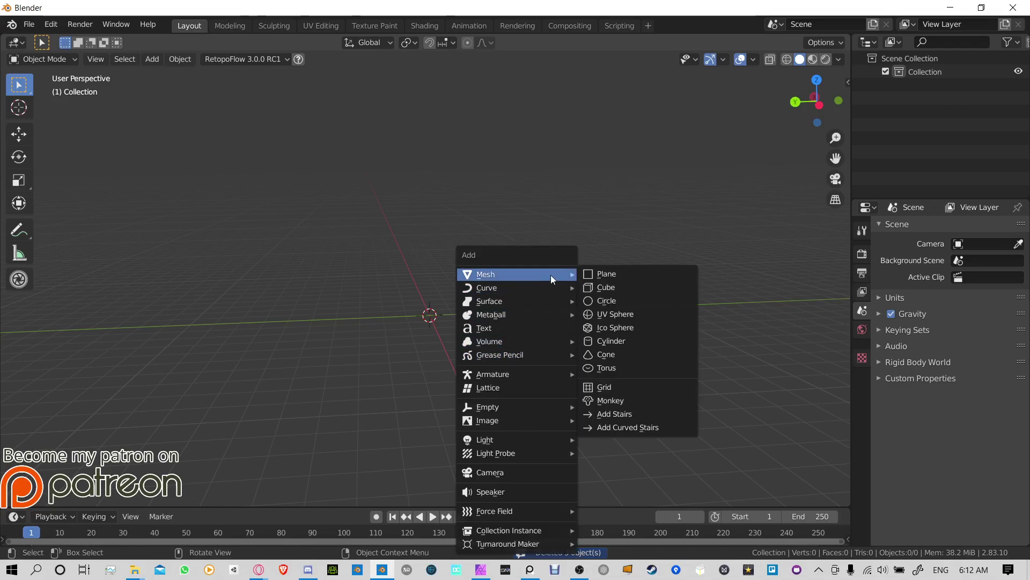
pyautogui.click(623, 288)
pyautogui.moveTo(411, 288); pyautogui.dragTo(504, 292, button='middle')
pyautogui.scroll(5, 570, 385)
pyautogui.moveTo(570, 384); pyautogui.dragTo(520, 322, button='middle')
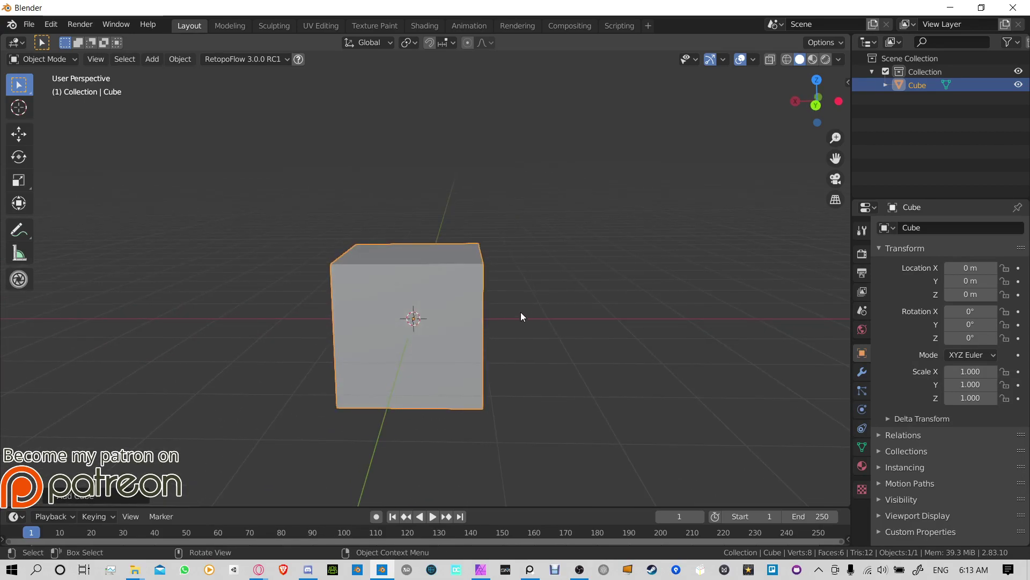
pyautogui.moveTo(517, 322); pyautogui.dragTo(492, 287, button='middle')
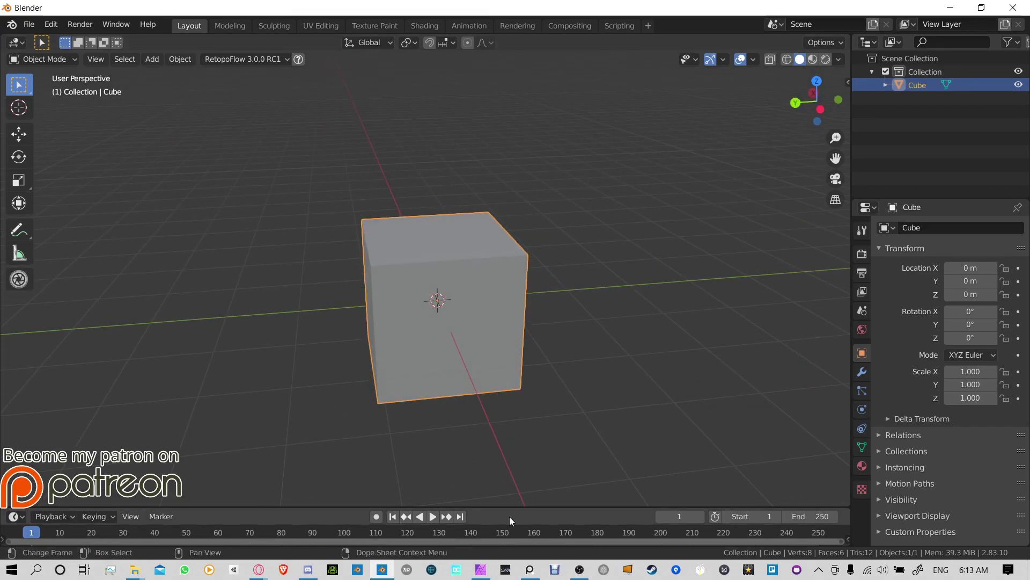
# Step: Switch to PureRef, browse to the helmeted knight reference and enable Overlay Selection mode
pyautogui.click(529, 572)
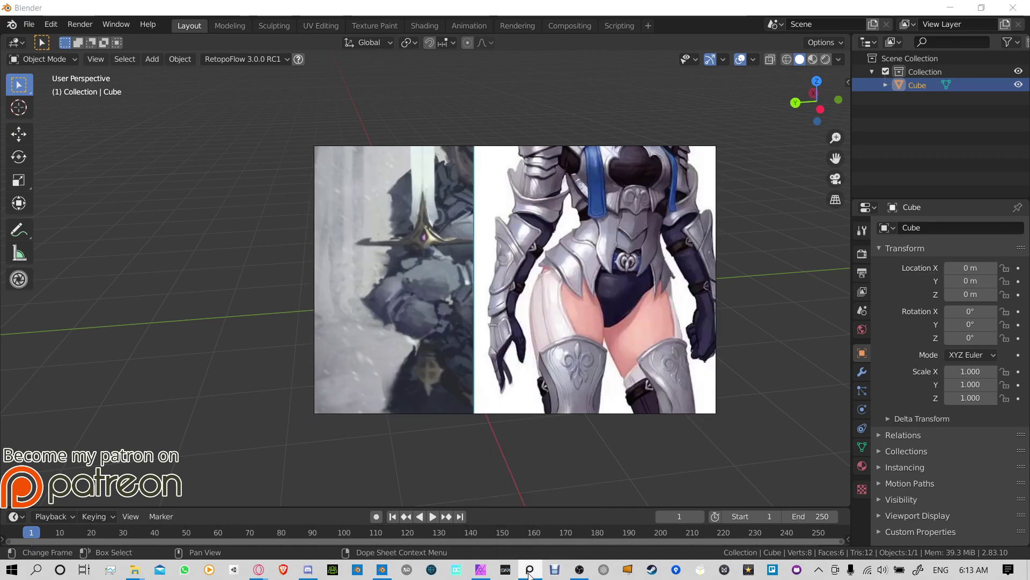
pyautogui.moveTo(527, 575)
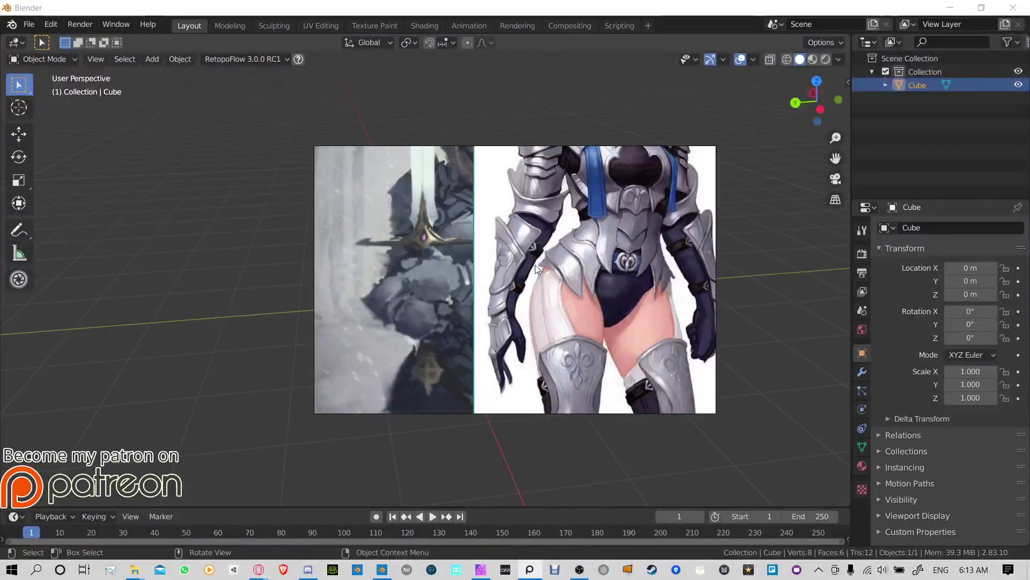
pyautogui.moveTo(691, 261)
pyautogui.mouseDown()
pyautogui.moveTo(620, 349)
pyautogui.moveTo(499, 365)
pyautogui.mouseUp()
pyautogui.moveTo(597, 246); pyautogui.dragTo(527, 360)
pyautogui.moveTo(671, 232)
pyautogui.mouseDown()
pyautogui.moveTo(564, 330)
pyautogui.moveTo(497, 246)
pyautogui.moveTo(554, 229)
pyautogui.mouseUp()
pyautogui.rightClick(554, 230)
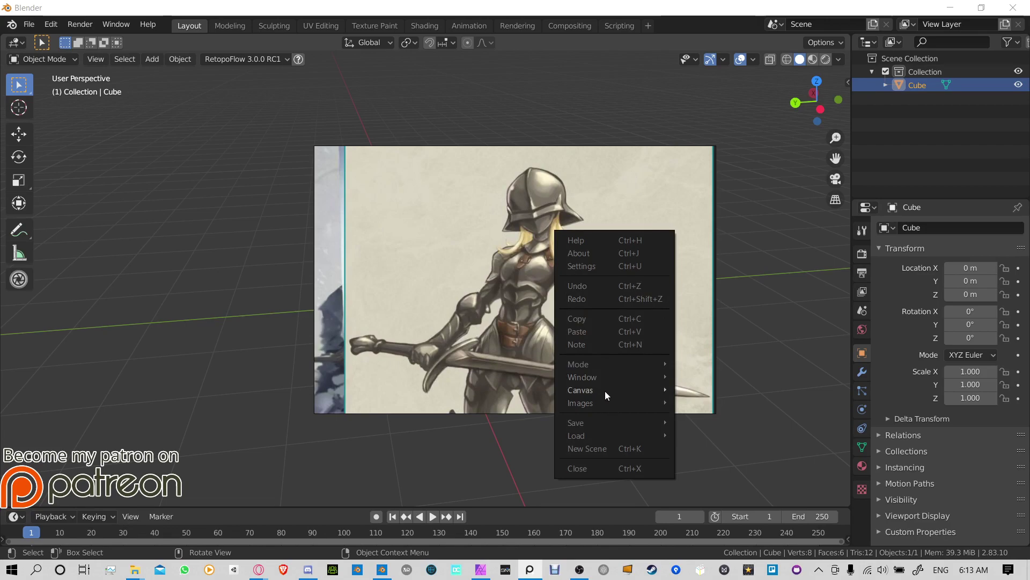
pyautogui.moveTo(607, 376)
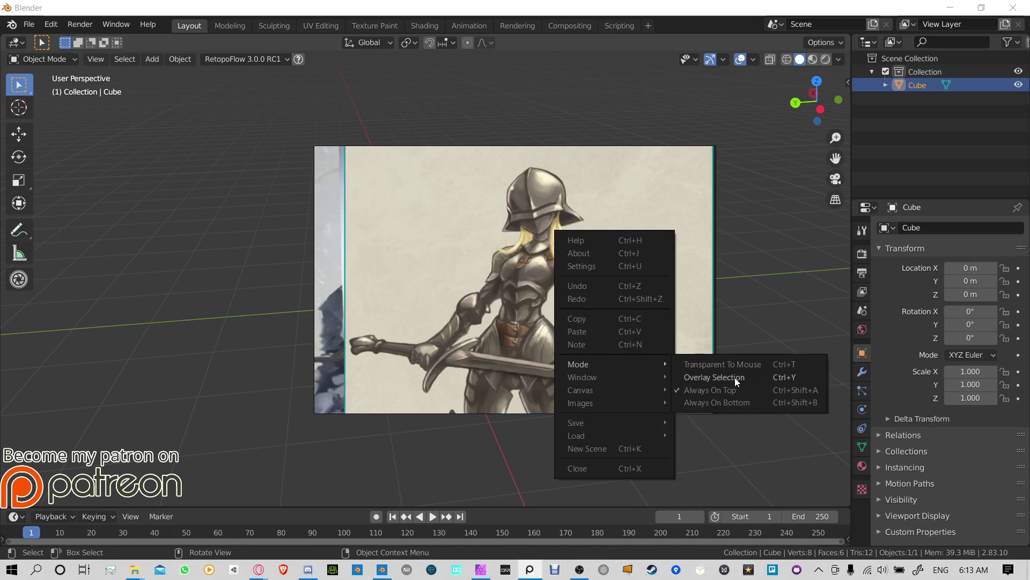
pyautogui.click(723, 377)
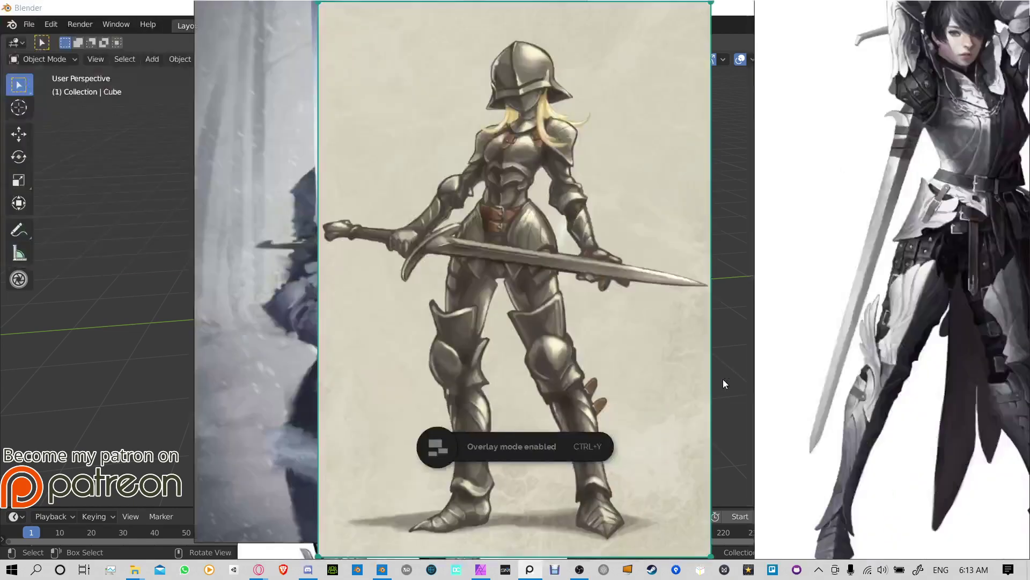
# Step: Shrink the overlaid armoured character references, stack them beside the cube and move the black-haired swordswoman image over the viewport
pyautogui.moveTo(611, 129); pyautogui.dragTo(534, 330)
pyautogui.moveTo(633, 204); pyautogui.dragTo(346, 106)
pyautogui.moveTo(536, 52); pyautogui.dragTo(357, 437)
pyautogui.moveTo(315, 514); pyautogui.dragTo(194, 237)
pyautogui.moveTo(316, 181); pyautogui.dragTo(225, 301)
pyautogui.click(564, 26)
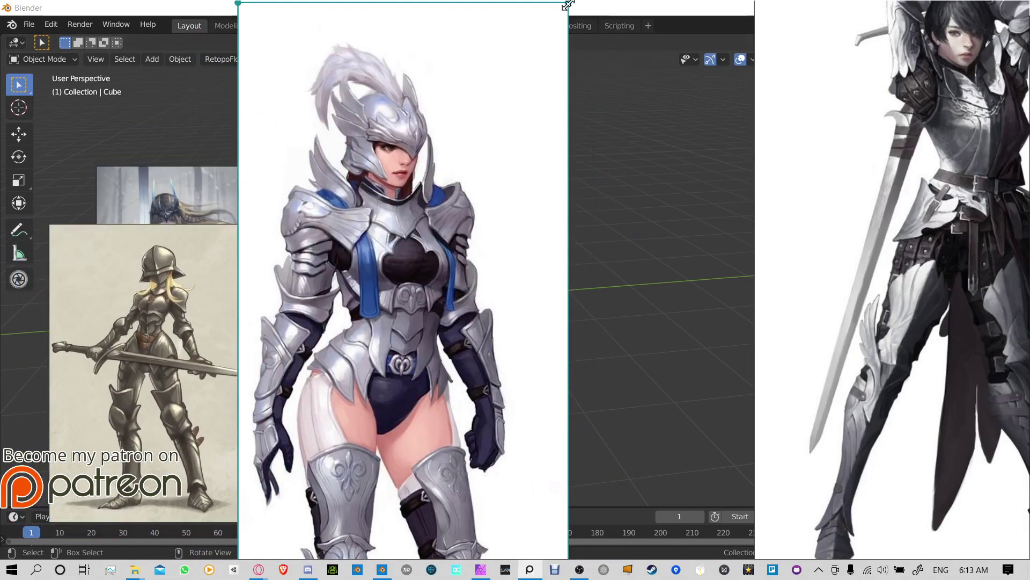
pyautogui.moveTo(568, 6); pyautogui.dragTo(396, 433)
pyautogui.moveTo(322, 483); pyautogui.dragTo(205, 260)
pyautogui.moveTo(971, 133); pyautogui.dragTo(659, 123)
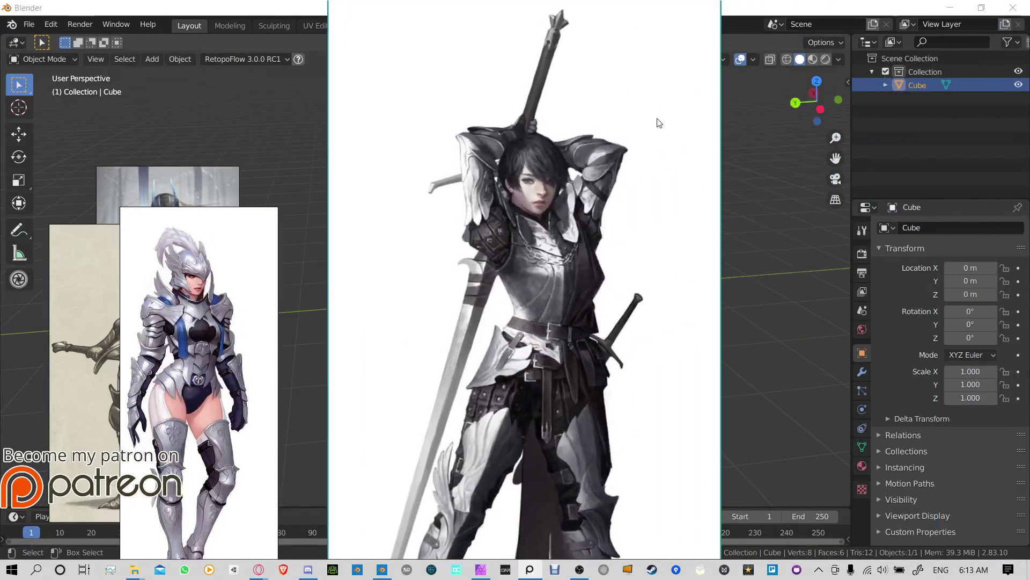
# Step: Dismiss the four armoured character reference images from the overlay
pyautogui.doubleClick(561, 224)
pyautogui.doubleClick(271, 343)
pyautogui.doubleClick(154, 297)
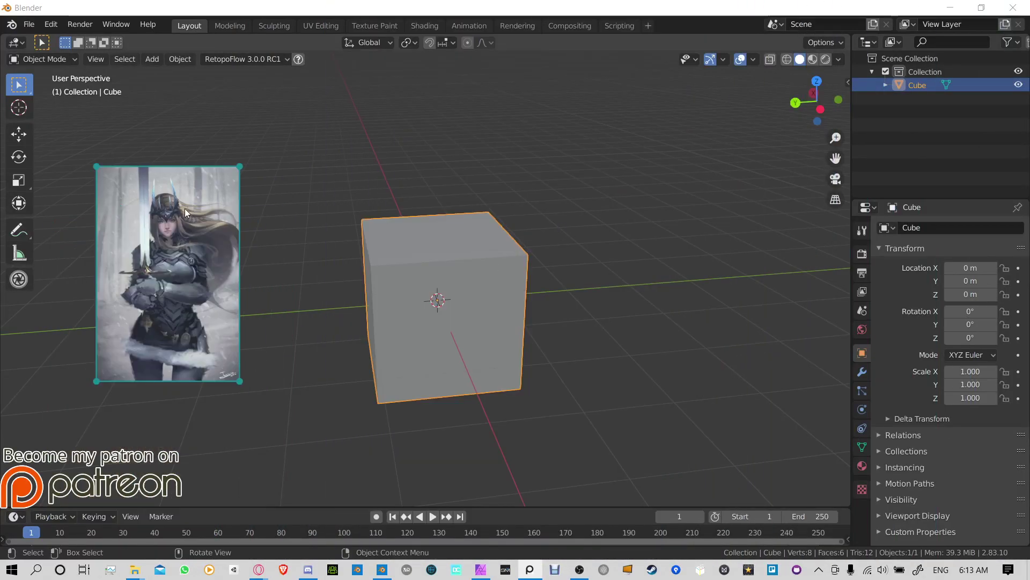
pyautogui.doubleClick(185, 209)
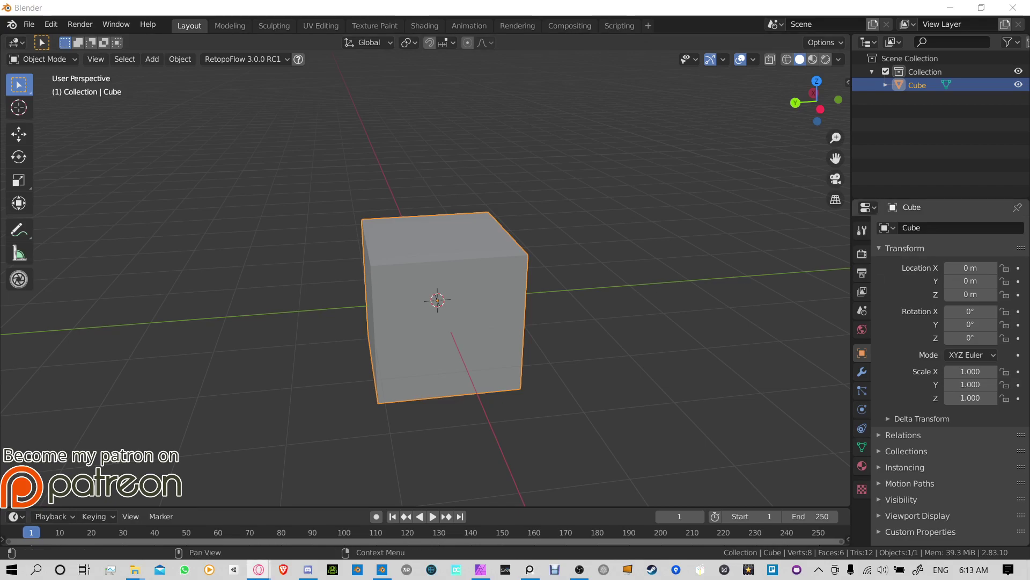
# Step: Overlay the wooden treasure chest reference image from PureRef, shrink it and place it beside the cube
pyautogui.hotkey('alt', 'Tab')
pyautogui.moveTo(868, 98); pyautogui.dragTo(511, 107)
pyautogui.hotkey('alt', 'Tab')
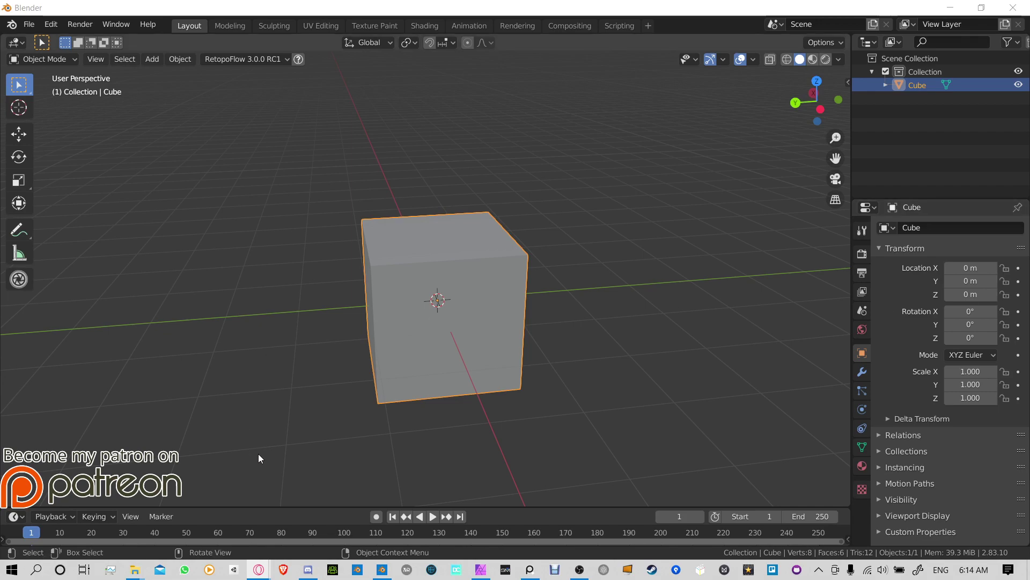
pyautogui.click(528, 573)
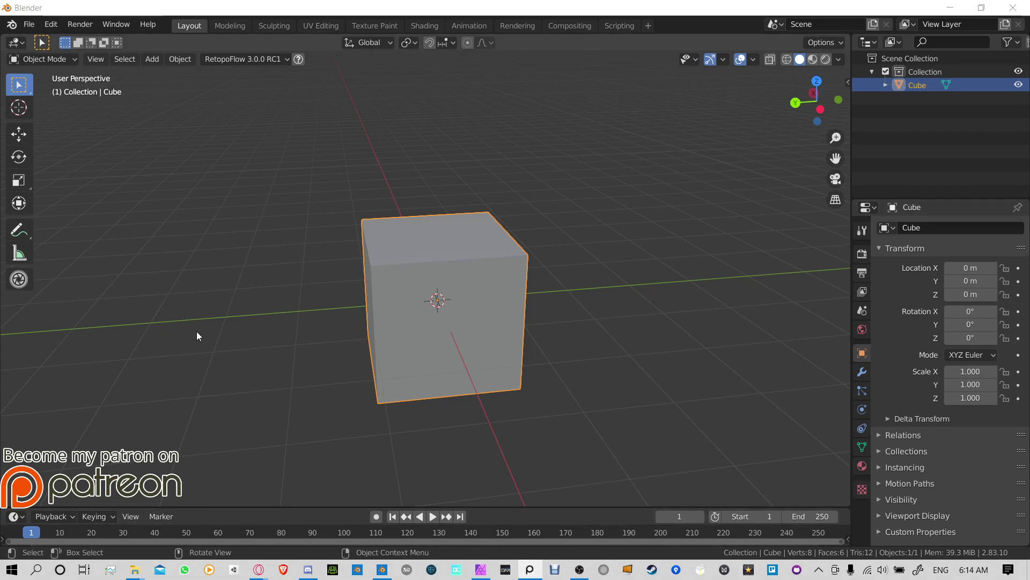
pyautogui.moveTo(264, 243); pyautogui.dragTo(337, 312)
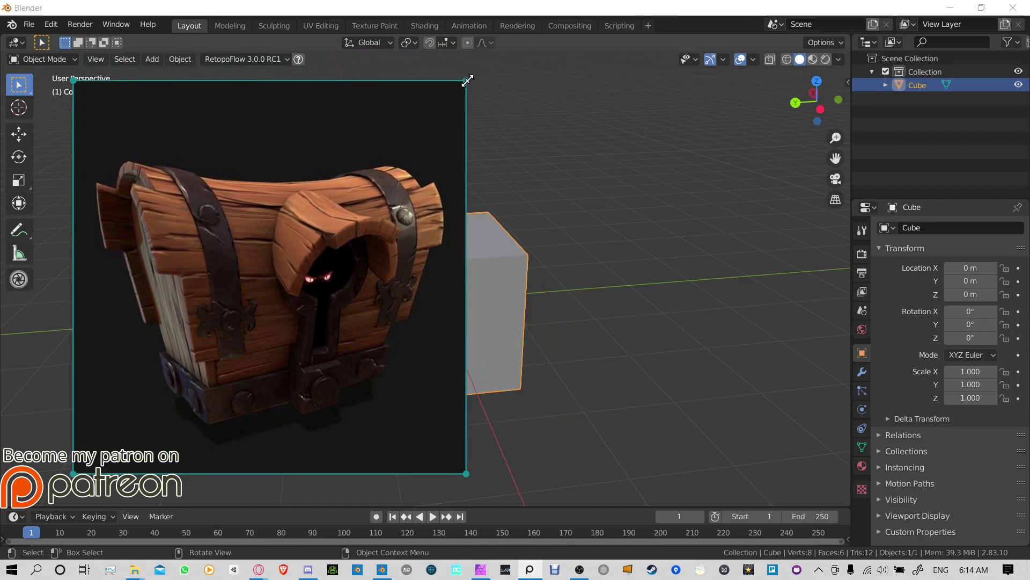
pyautogui.moveTo(466, 80); pyautogui.dragTo(262, 284)
pyautogui.moveTo(231, 335); pyautogui.dragTo(168, 355)
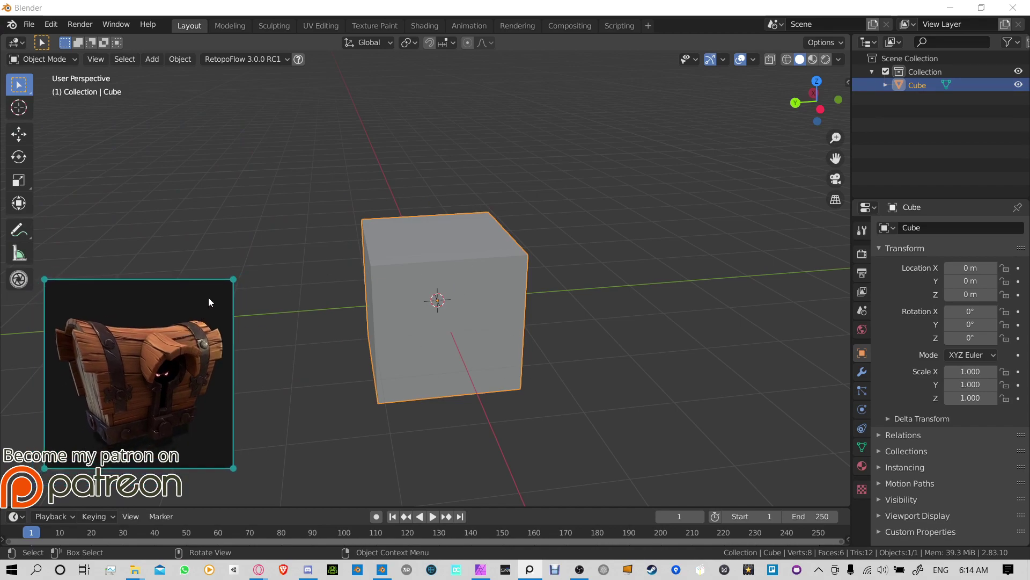
pyautogui.moveTo(230, 282); pyautogui.dragTo(184, 376)
pyautogui.moveTo(117, 373); pyautogui.dragTo(114, 376)
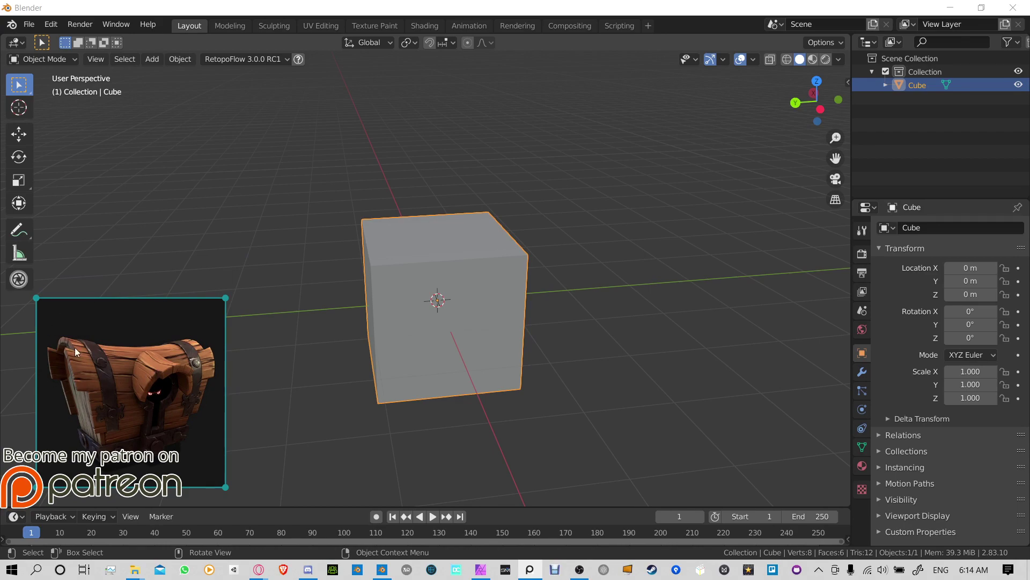
# Step: Return to Blender and set the viewport to the front orthographic view
pyautogui.moveTo(417, 278)
pyautogui.mouseDown(button='middle')
pyautogui.moveTo(398, 255)
pyautogui.moveTo(525, 241)
pyautogui.moveTo(421, 277)
pyautogui.mouseUp(button='middle')
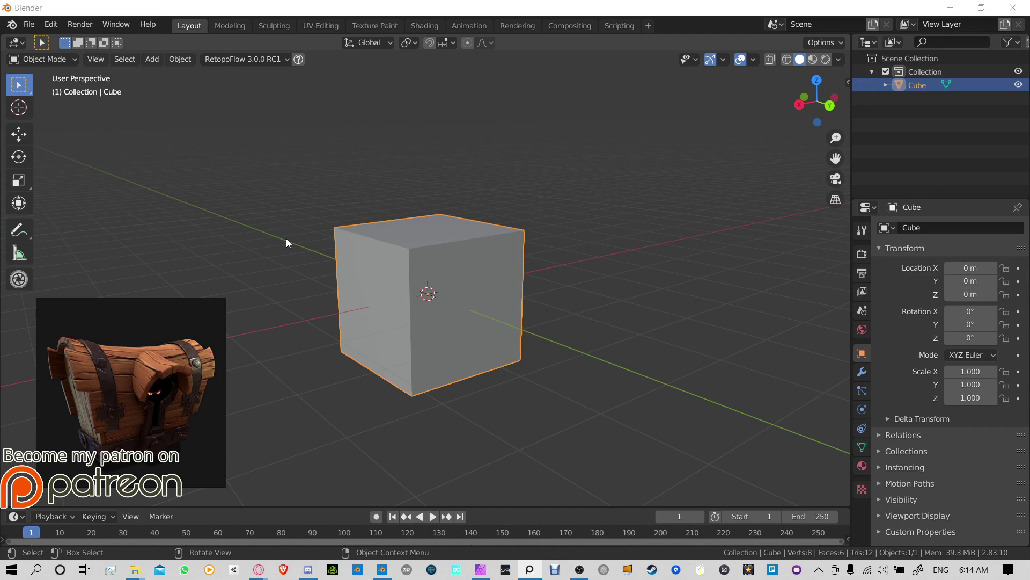
pyautogui.moveTo(497, 304); pyautogui.dragTo(395, 298, button='middle')
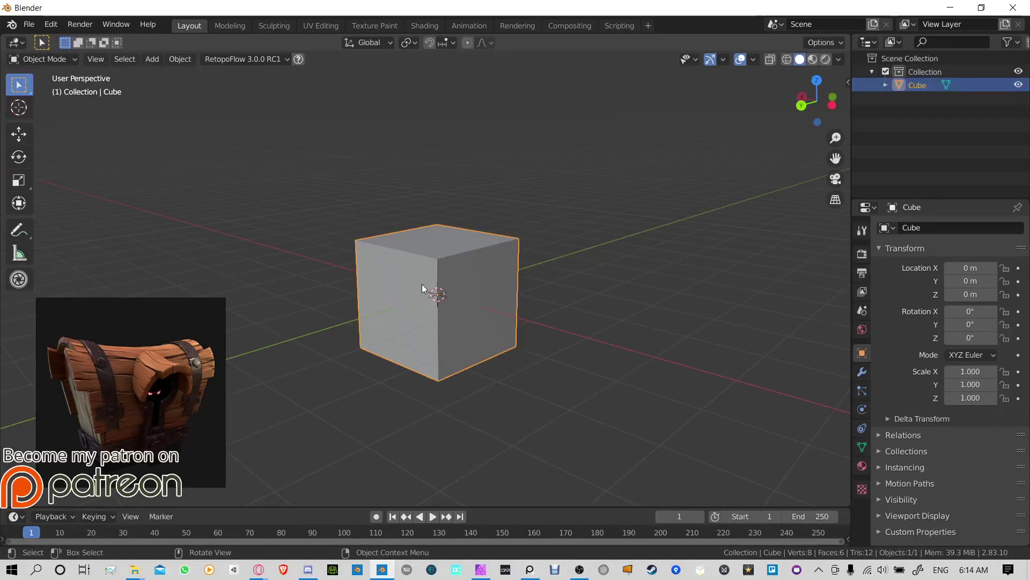
pyautogui.press('KP_1')
pyautogui.press('g')
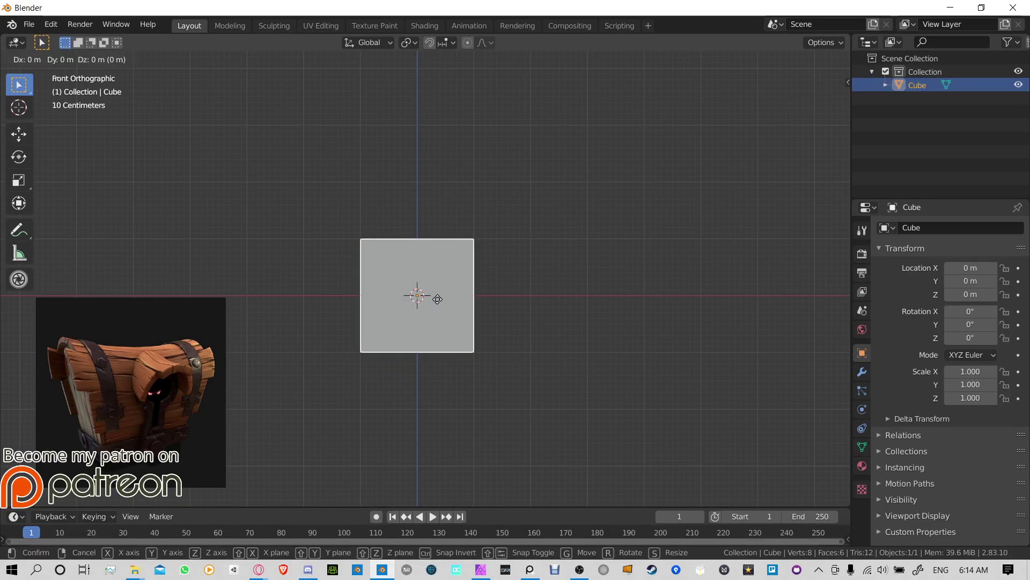
pyautogui.press('z')
pyautogui.rightClick(498, 197)
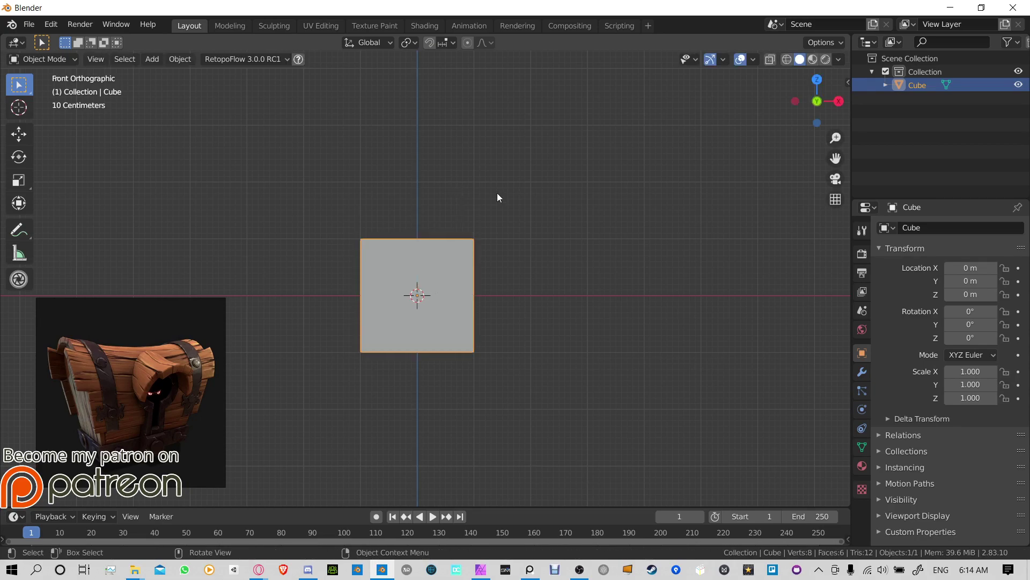
# Step: Show the viewport sidebar, find the Shortcut VUr add-on and start its key display
pyautogui.press('n')
pyautogui.scroll(-8, 843, 483)
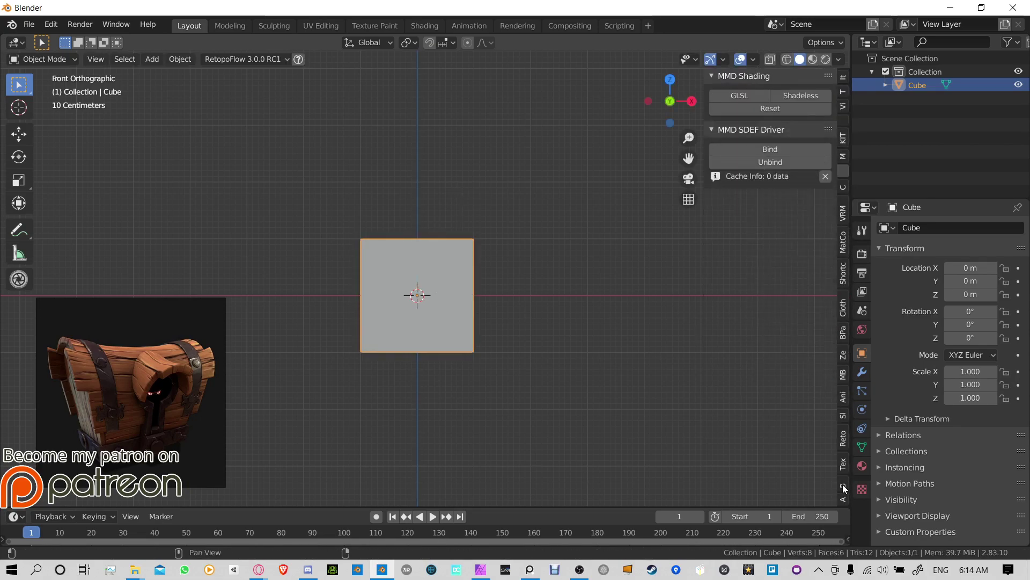
pyautogui.scroll(-8, 843, 485)
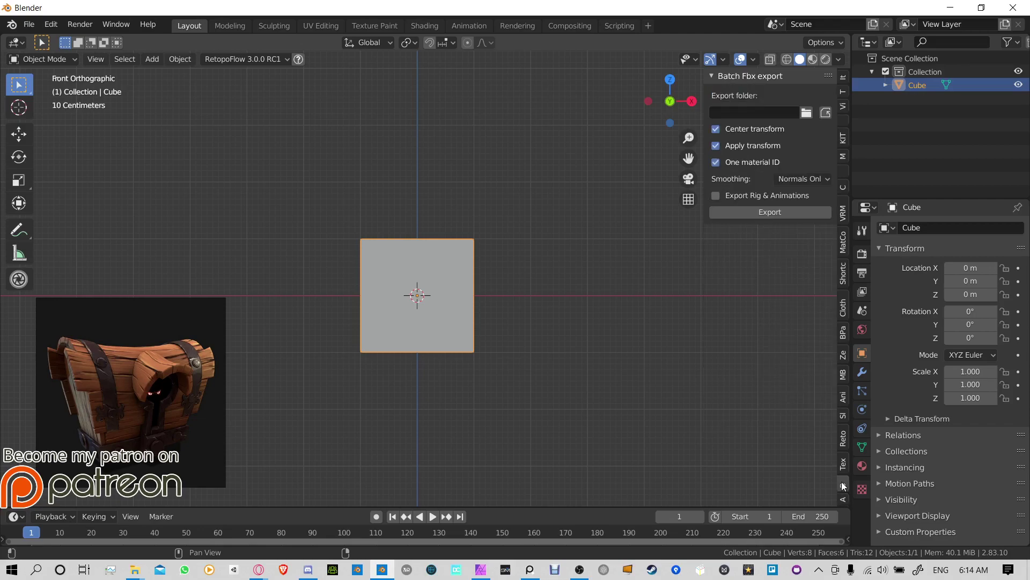
pyautogui.scroll(4, 843, 485)
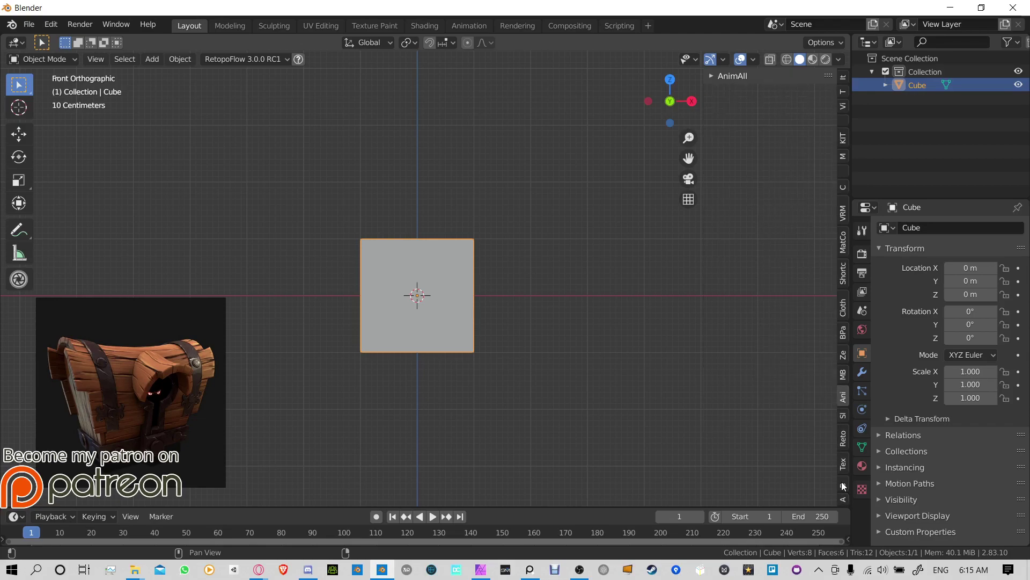
pyautogui.scroll(4, 843, 485)
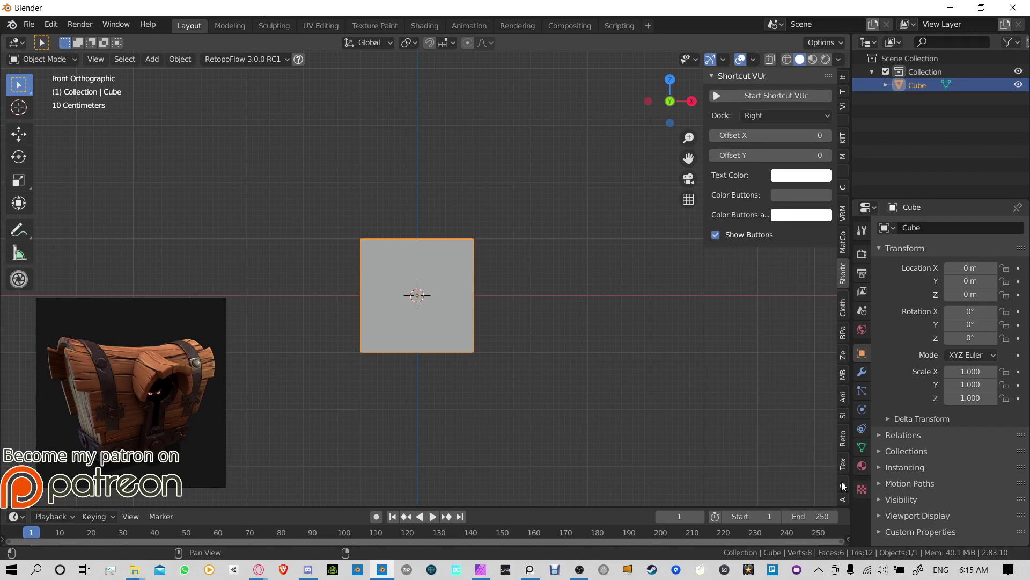
pyautogui.scroll(1, 843, 485)
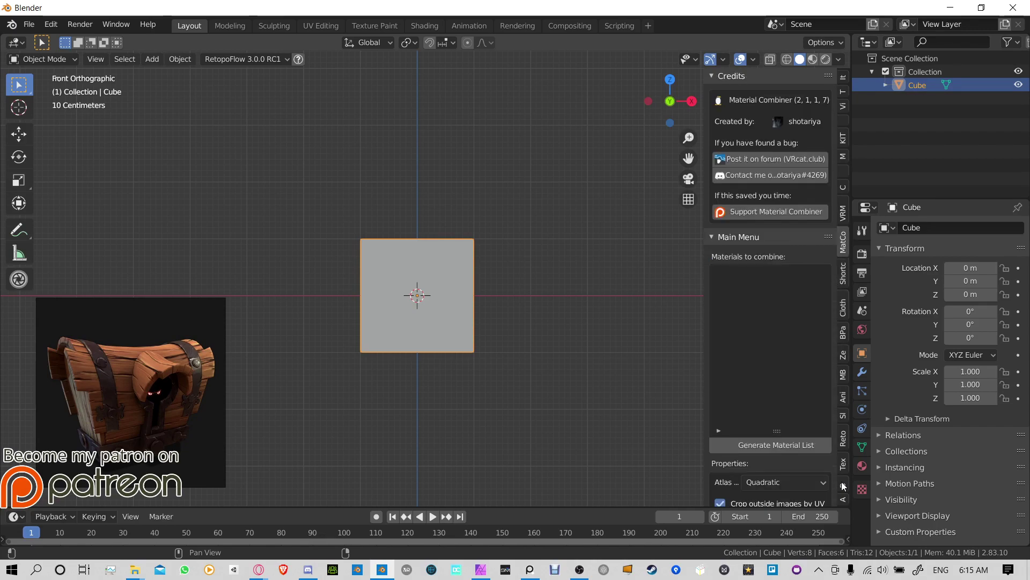
pyautogui.scroll(-1, 843, 485)
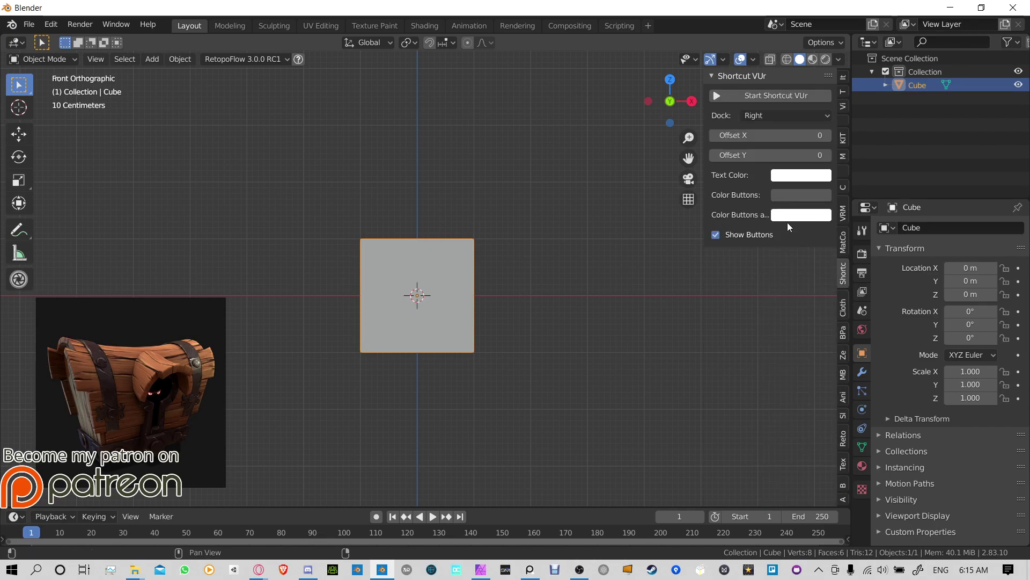
pyautogui.click(781, 95)
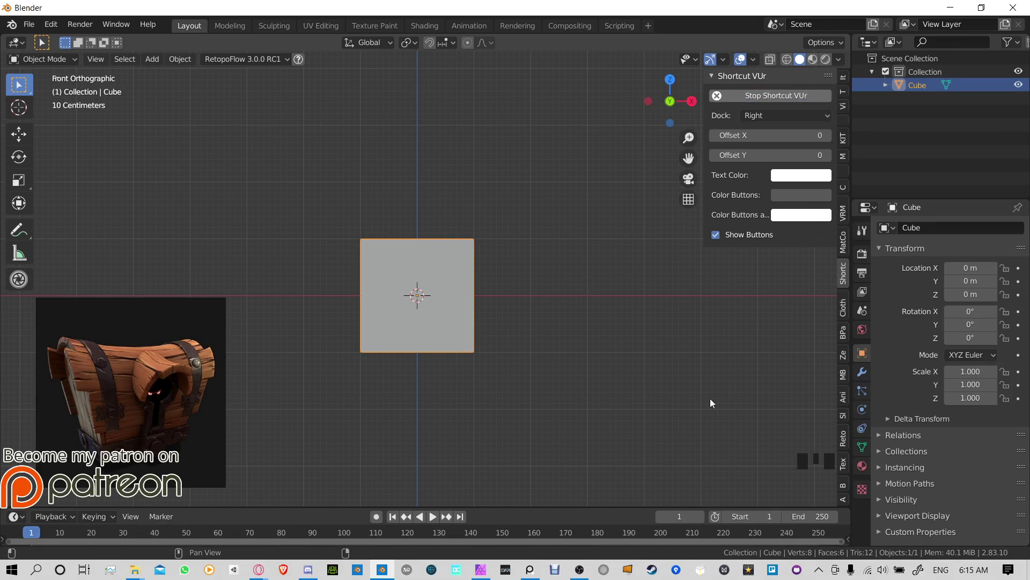
# Step: Deselect the cube while testing the shortcut display, and set the Shortcut VUr dock to Center
pyautogui.click(582, 374)
pyautogui.rightClick(773, 445)
pyautogui.click(549, 347)
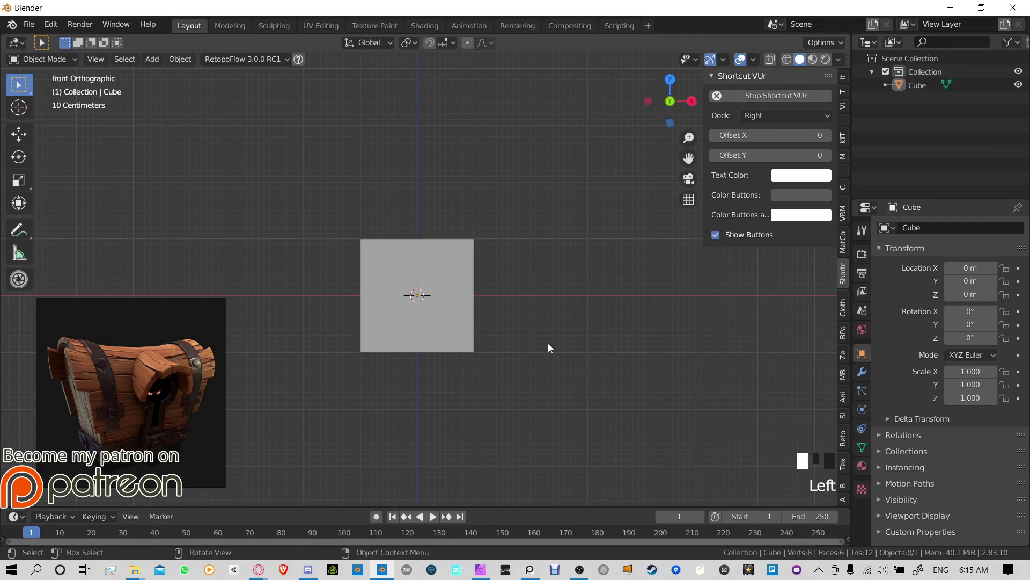
pyautogui.click(774, 113)
pyautogui.click(769, 159)
pyautogui.click(427, 473)
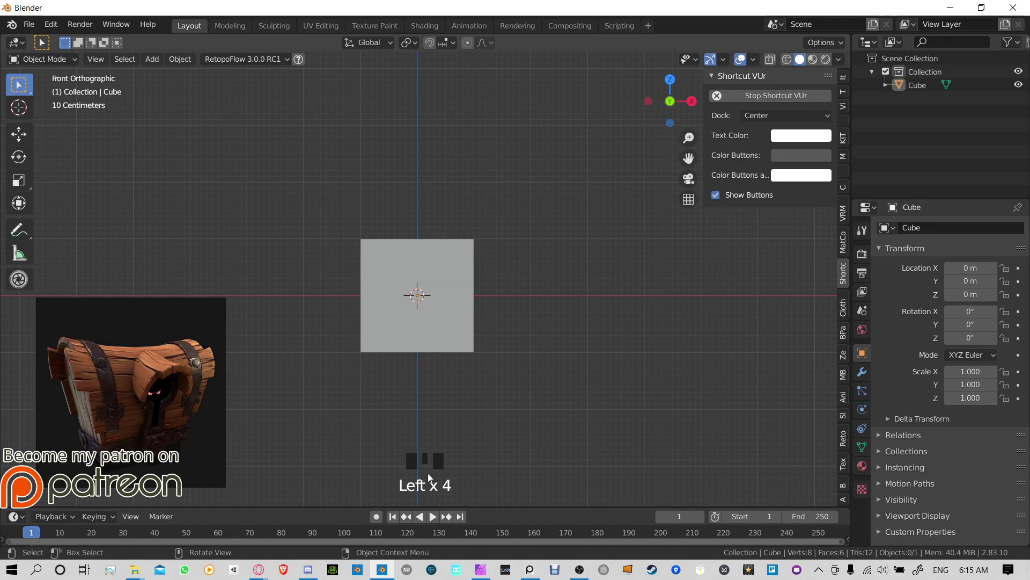
# Step: Hide the viewport sidebar and select the cube
pyautogui.tripleClick(667, 391)
pyautogui.press('n')
pyautogui.tripleClick(573, 244)
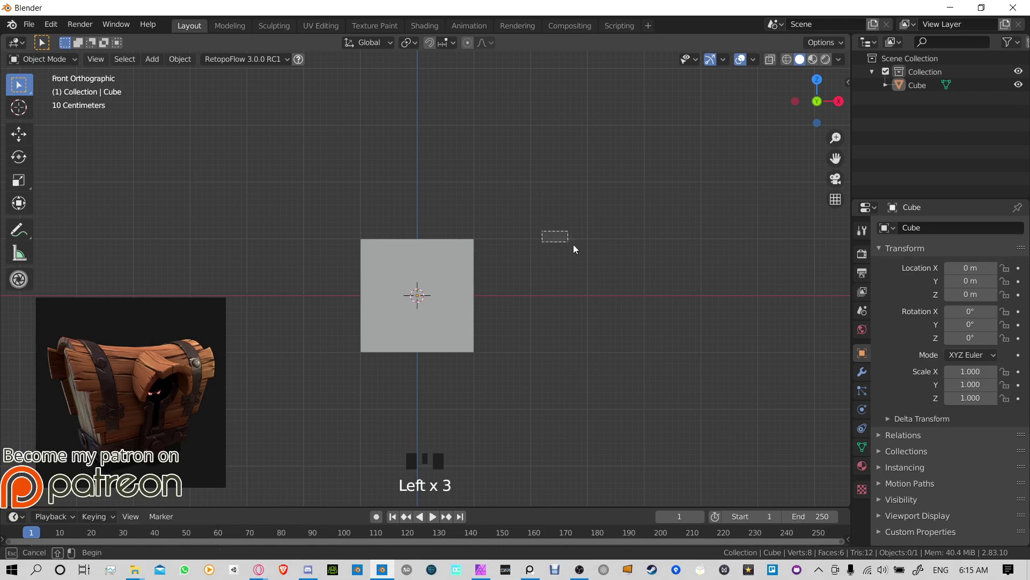
pyautogui.click(487, 382)
pyautogui.click(398, 294)
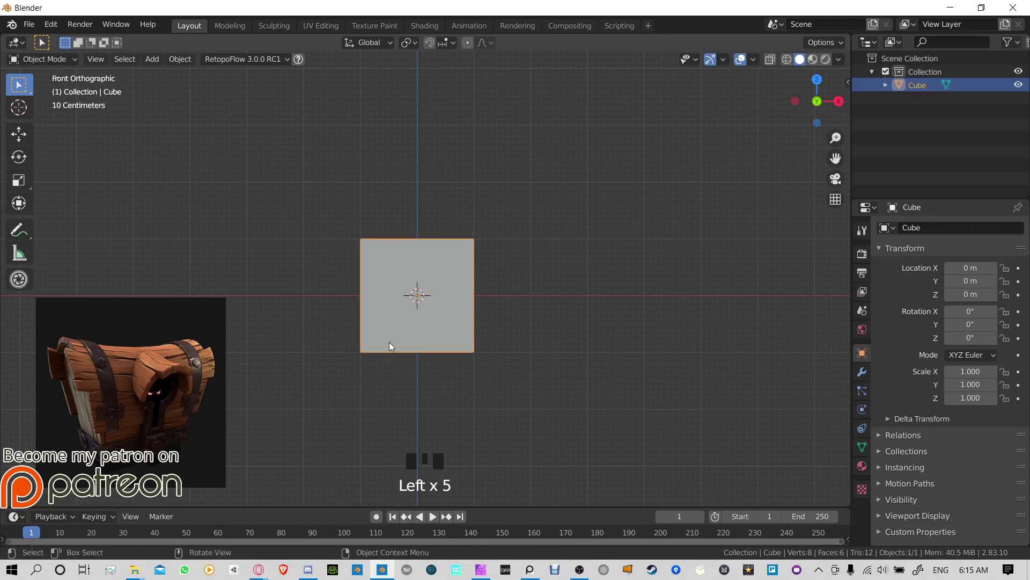
# Step: Move the cube up along Z by about 1.01 m so its base rests on the grid floor
pyautogui.press('g')
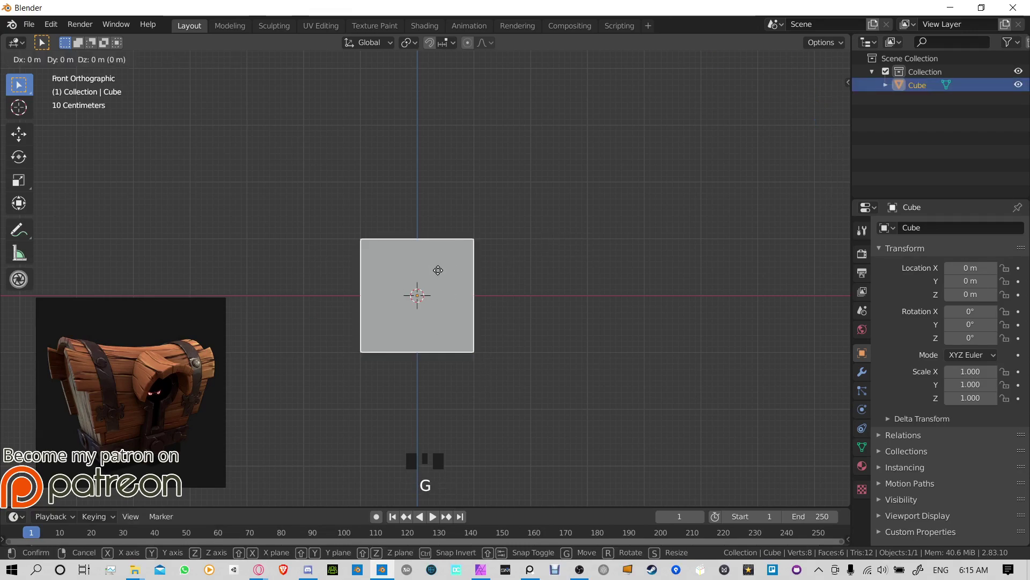
pyautogui.press('z')
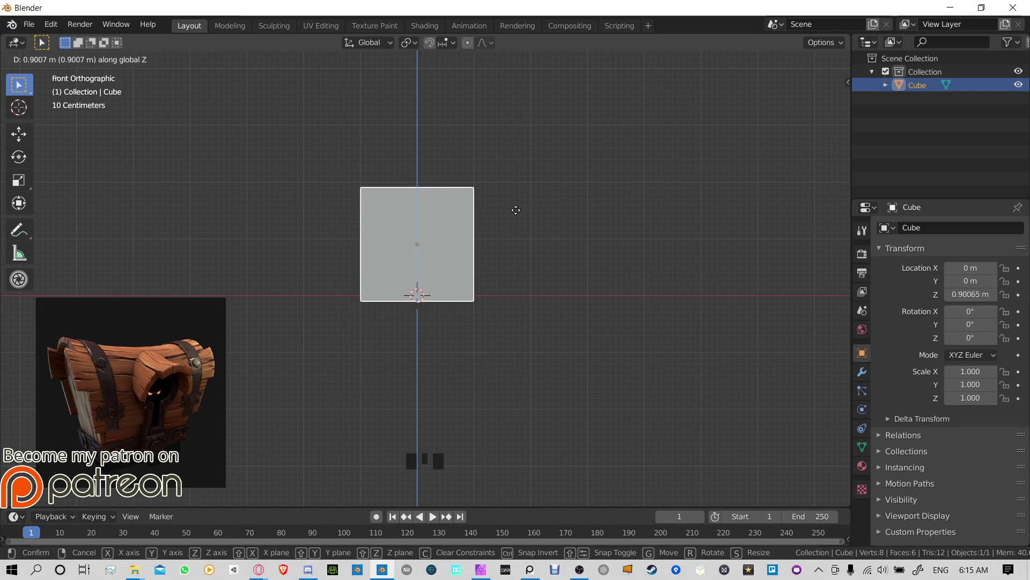
pyautogui.click(524, 155)
pyautogui.scroll(5, 481, 298)
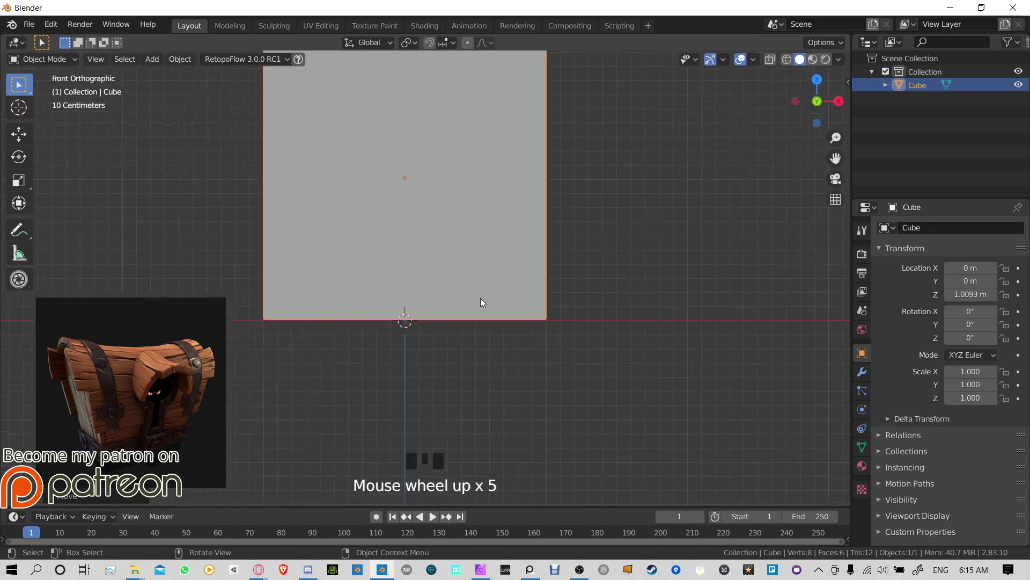
pyautogui.keyDown('shift'); pyautogui.moveTo(481, 298); pyautogui.dragTo(542, 326, button='middle'); pyautogui.keyUp('shift')
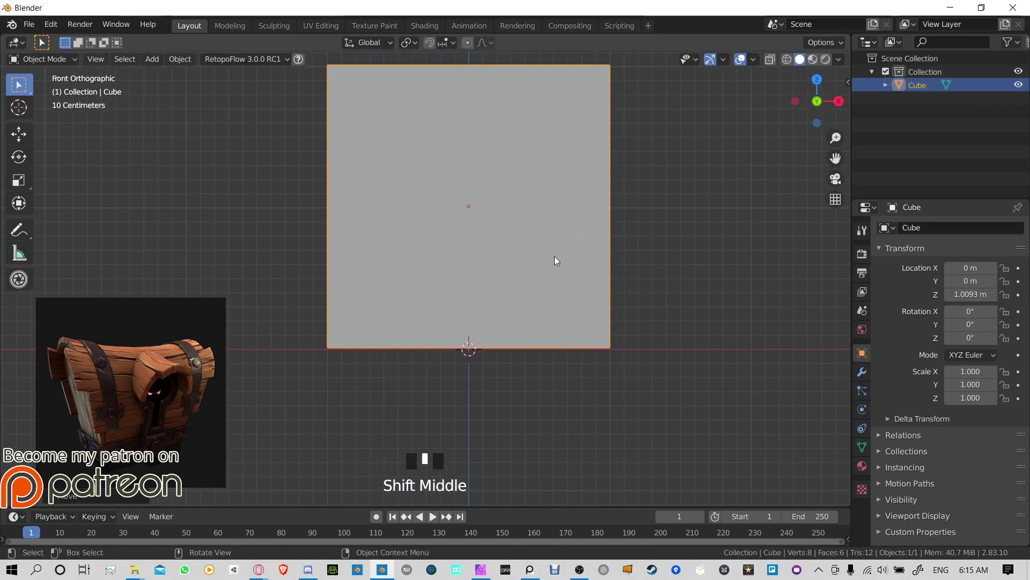
pyautogui.press('g')
pyautogui.click(556, 281)
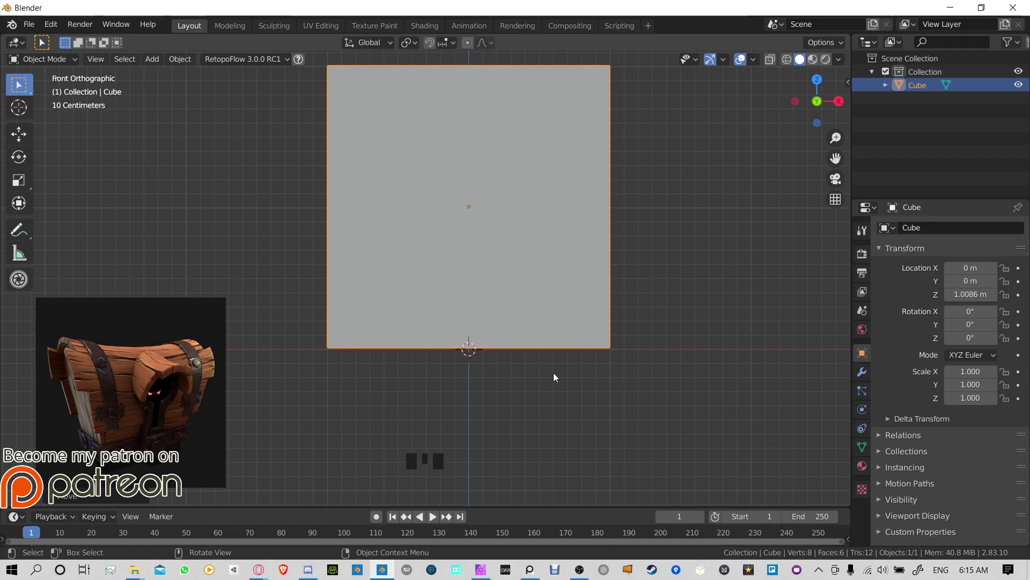
# Step: Set the cube's origin to the 3D cursor at the centre of its base
pyautogui.hotkey('alt', 'Tab')
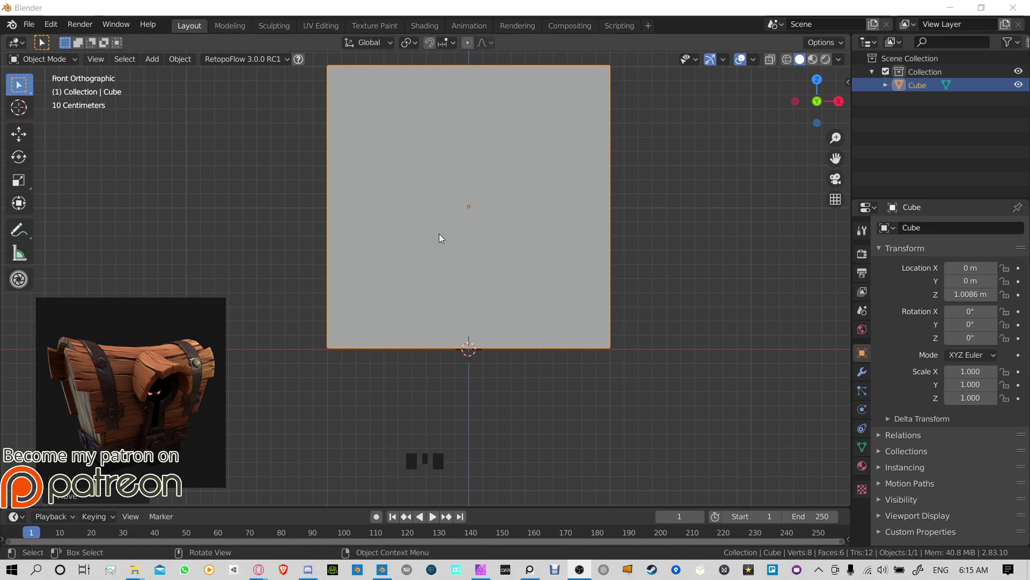
pyautogui.rightClick(426, 164)
pyautogui.moveTo(414, 199)
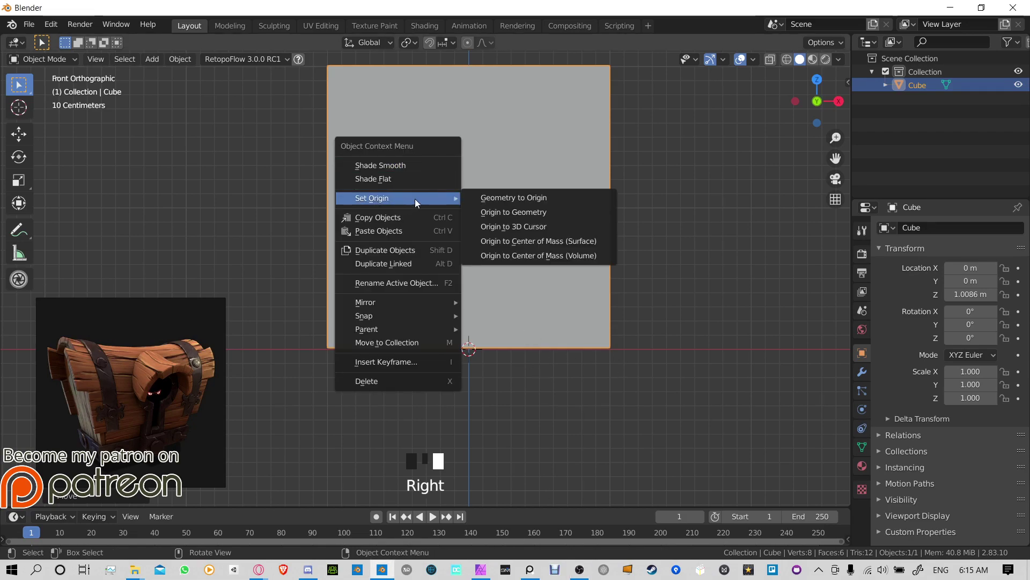
pyautogui.click(571, 226)
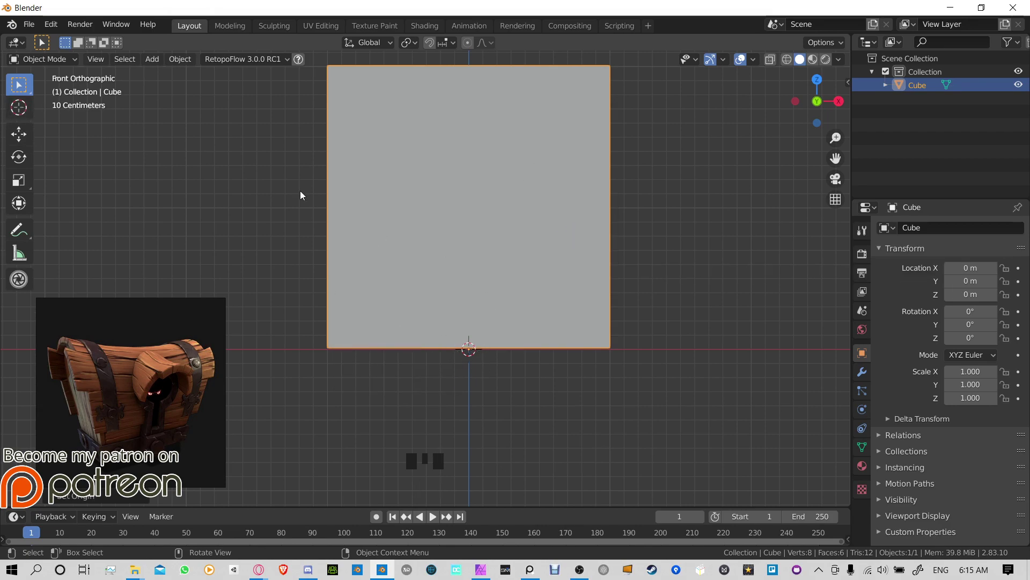
pyautogui.rightClick(443, 158)
pyautogui.moveTo(412, 158)
# Step: Try rotating the cube freely, about Z and about X to test how it pivots around its base origin
pyautogui.keyDown('shift'); pyautogui.moveTo(497, 199); pyautogui.dragTo(501, 248, button='middle'); pyautogui.keyUp('shift')
pyautogui.scroll(-3, 477, 289)
pyautogui.press('r')
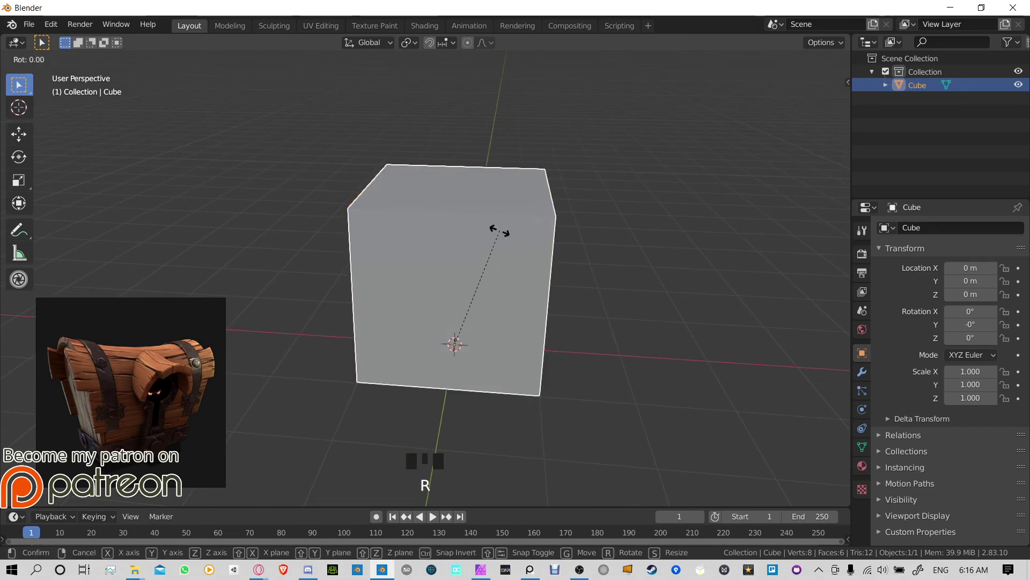
pyautogui.rightClick(572, 309)
pyautogui.press('r')
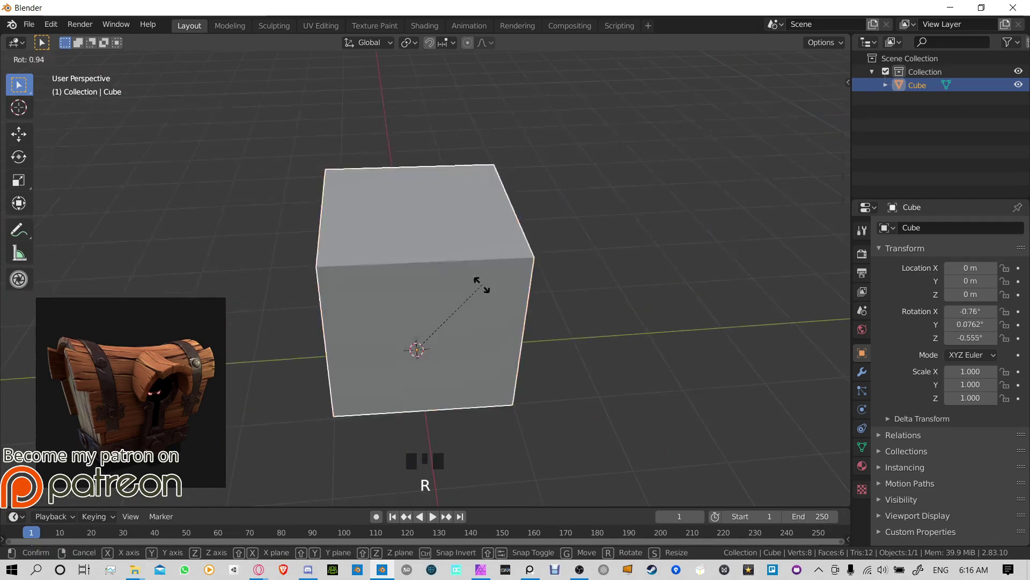
pyautogui.press('x')
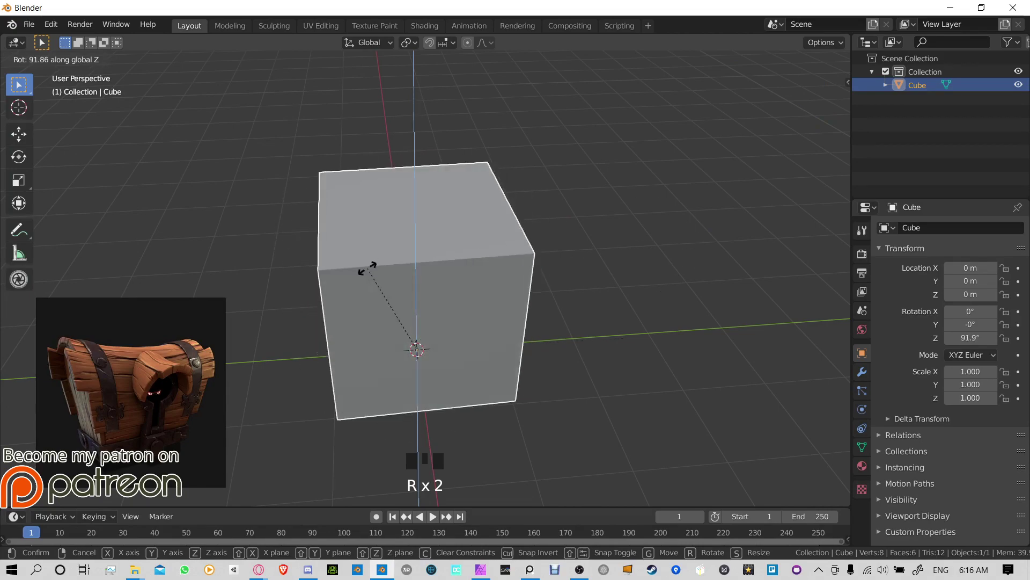
pyautogui.click(367, 270)
pyautogui.press('r')
pyautogui.press('x')
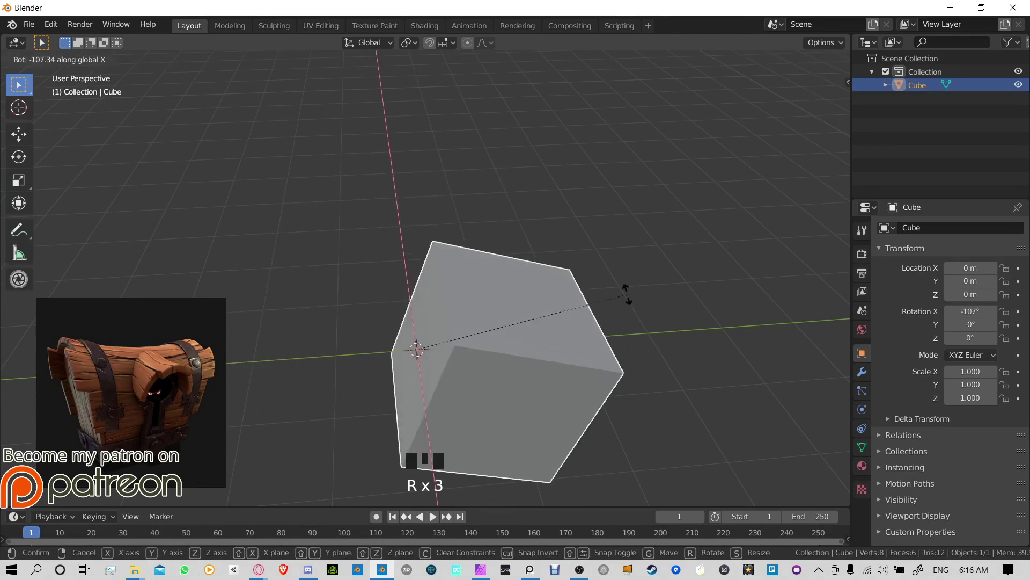
pyautogui.rightClick(626, 292)
# Step: In Edit Mode, scale the whole cube mesh along the X axis to make a wide, chest-like box
pyautogui.moveTo(626, 291); pyautogui.dragTo(462, 305, button='middle')
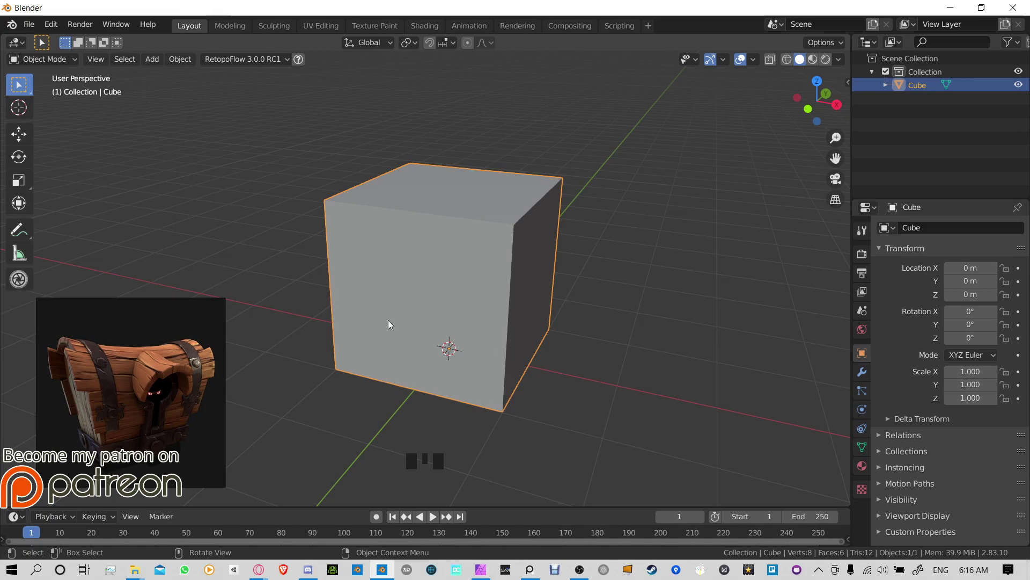
pyautogui.moveTo(388, 321); pyautogui.dragTo(455, 277, button='middle')
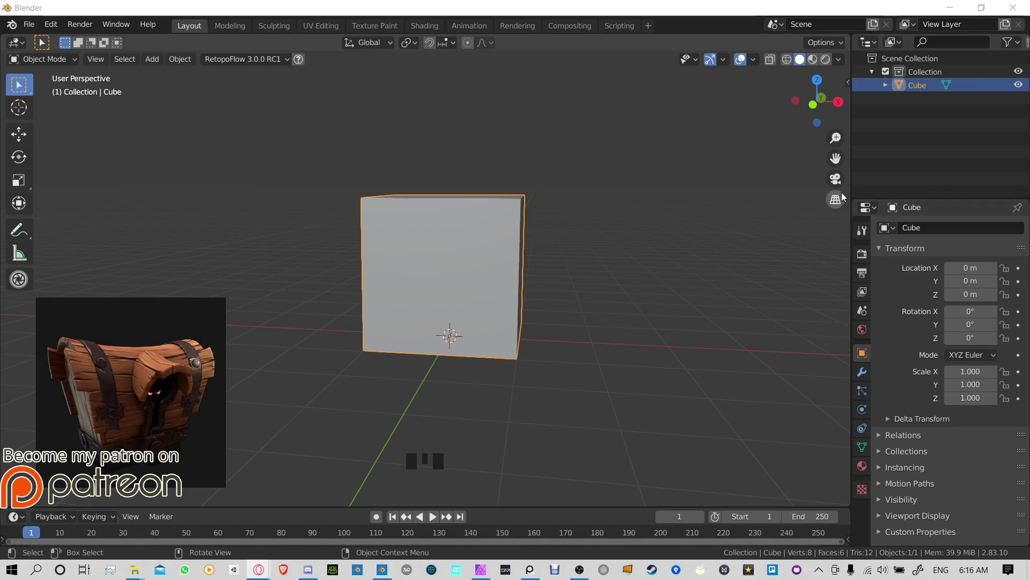
pyautogui.moveTo(614, 289); pyautogui.dragTo(472, 308, button='middle')
pyautogui.scroll(-2, 508, 276)
pyautogui.scroll(2, 553, 271)
pyautogui.press('Tab')
pyautogui.moveTo(553, 269); pyautogui.dragTo(644, 306, button='middle')
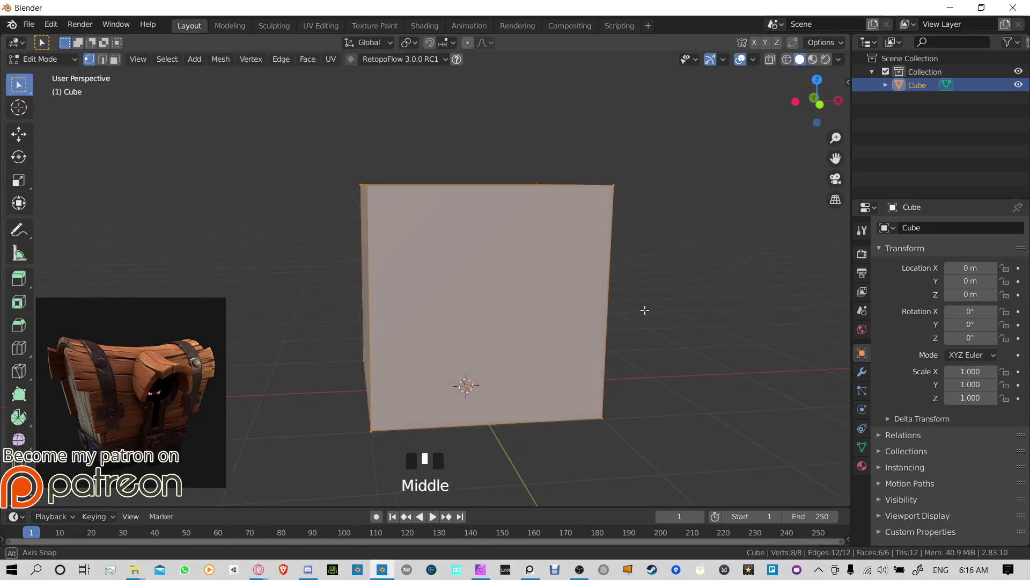
pyautogui.moveTo(565, 315); pyautogui.dragTo(516, 204, button='middle')
pyautogui.press('s')
pyautogui.press('x')
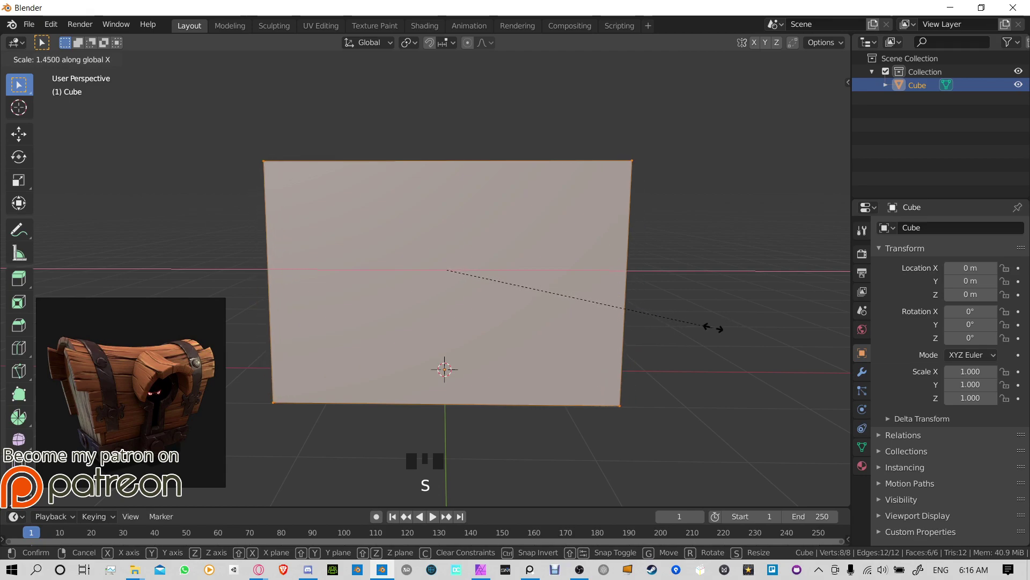
pyautogui.click(745, 320)
# Step: Try moving the box in Object Mode along X to about -1.96 m, and undo the move
pyautogui.moveTo(745, 320); pyautogui.dragTo(707, 230, button='middle')
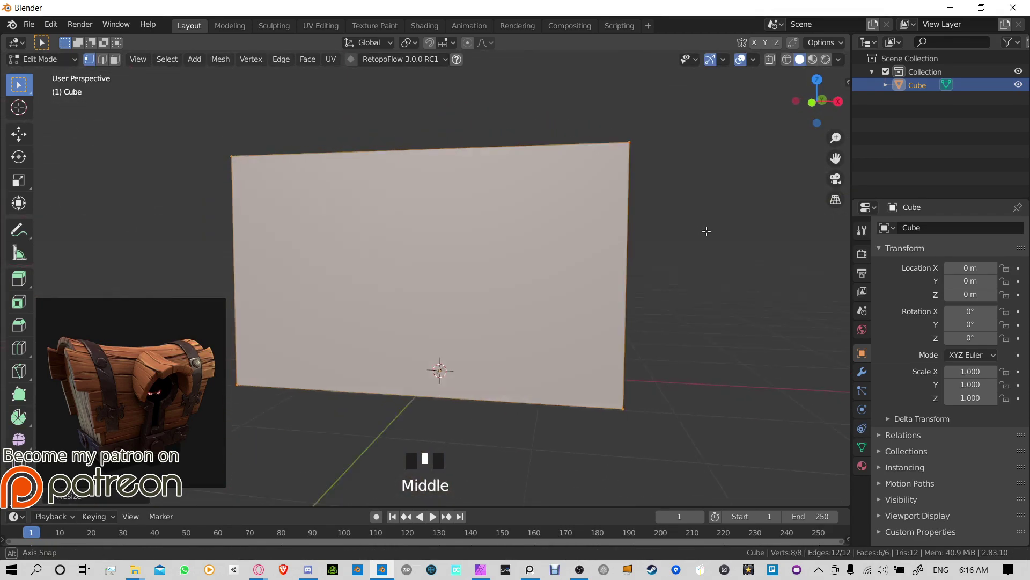
pyautogui.scroll(-2, 672, 306)
pyautogui.keyDown('shift'); pyautogui.moveTo(671, 306); pyautogui.dragTo(674, 318, button='middle'); pyautogui.keyUp('shift')
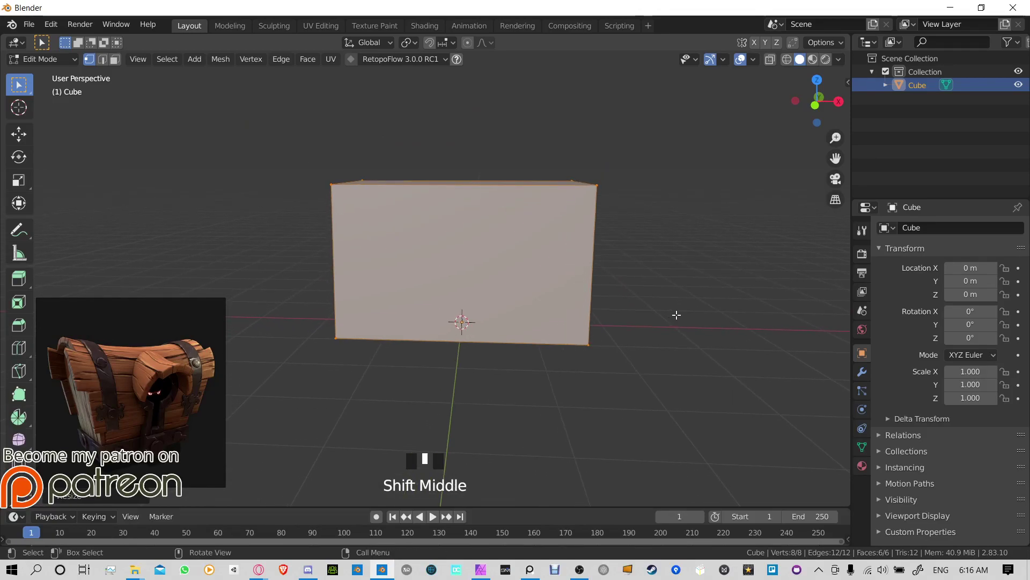
pyautogui.press('Tab')
pyautogui.press('g')
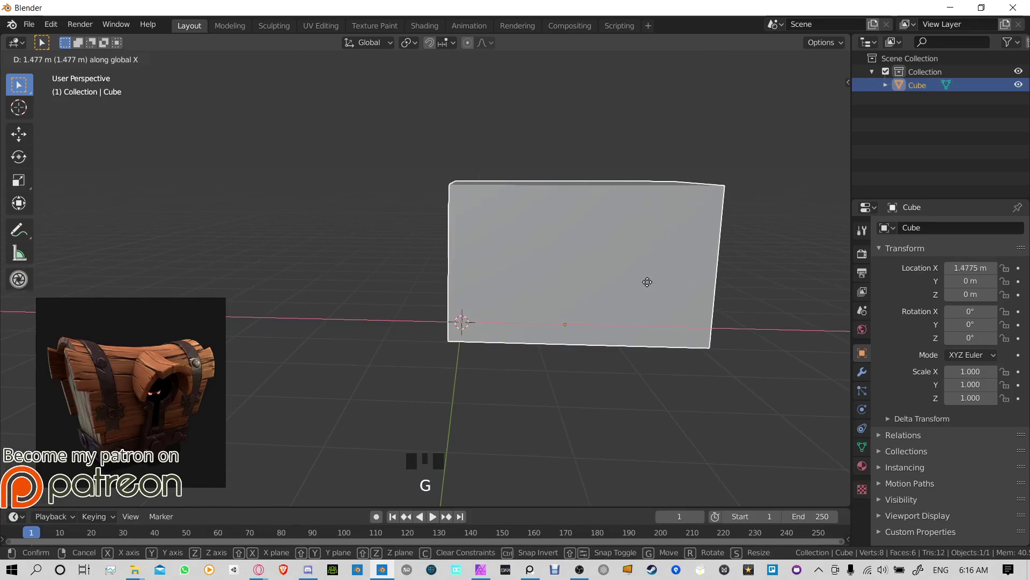
pyautogui.click(402, 259)
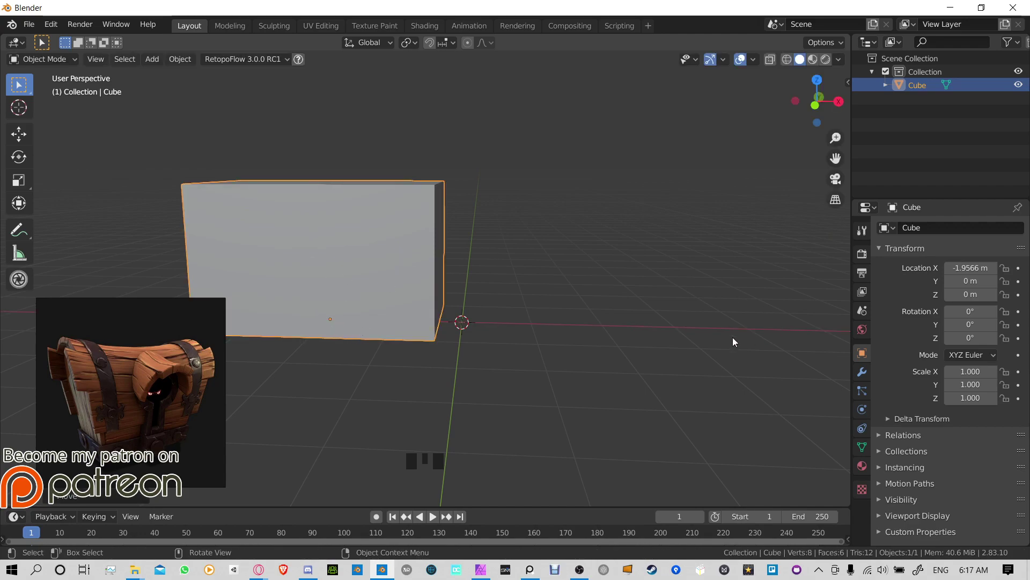
pyautogui.hotkey('ctrl', 'z')
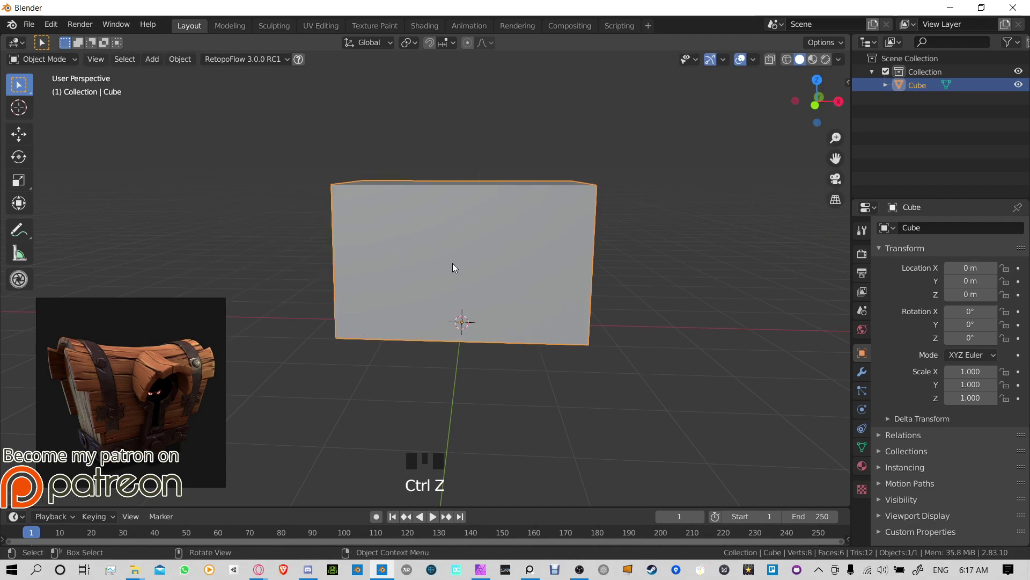
# Step: Move the whole mesh about -3.9 m along X in Edit Mode, away from its origin, and return to Object Mode
pyautogui.press('Tab')
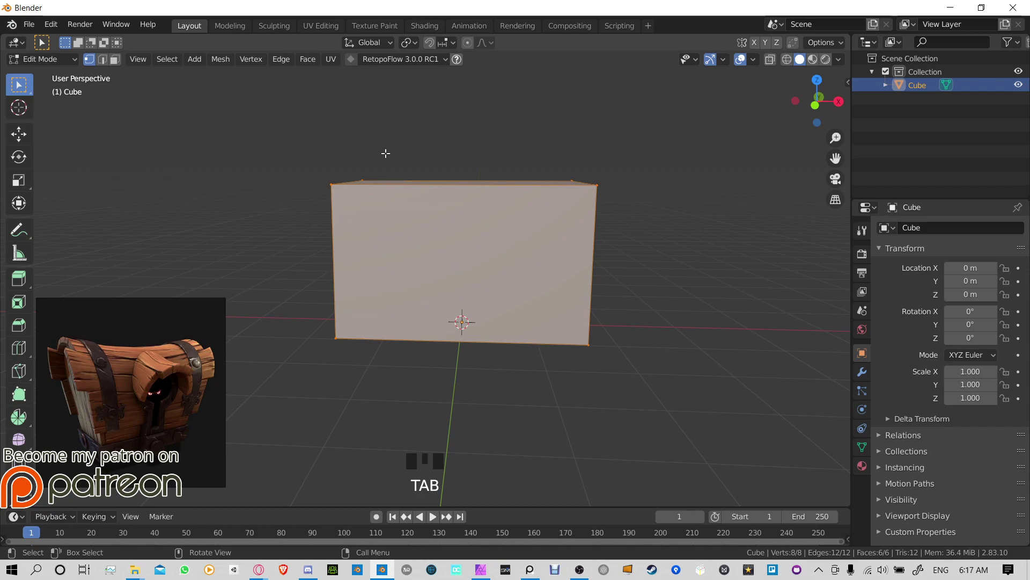
pyautogui.click(51, 60)
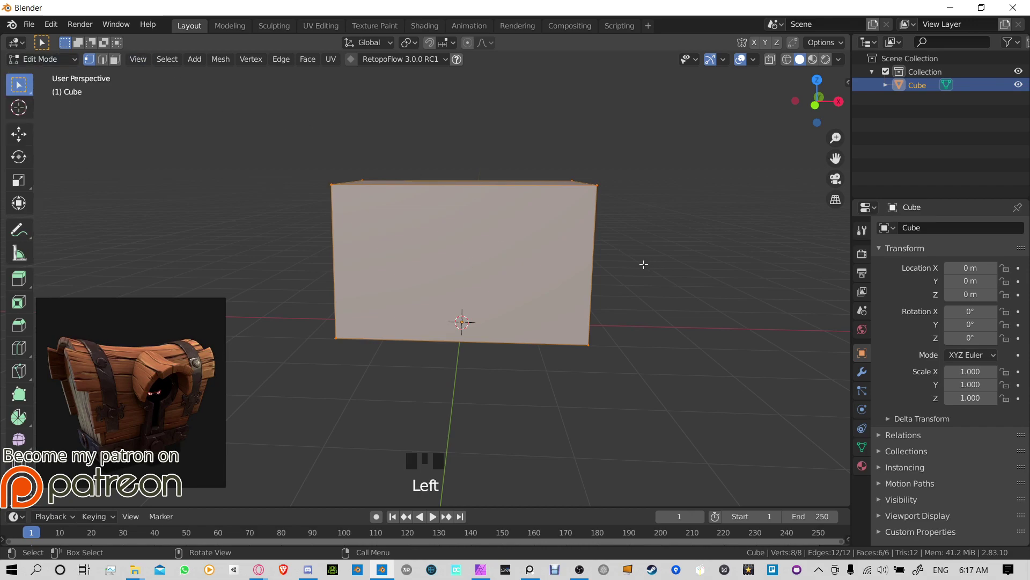
pyautogui.press('g')
pyautogui.press('x')
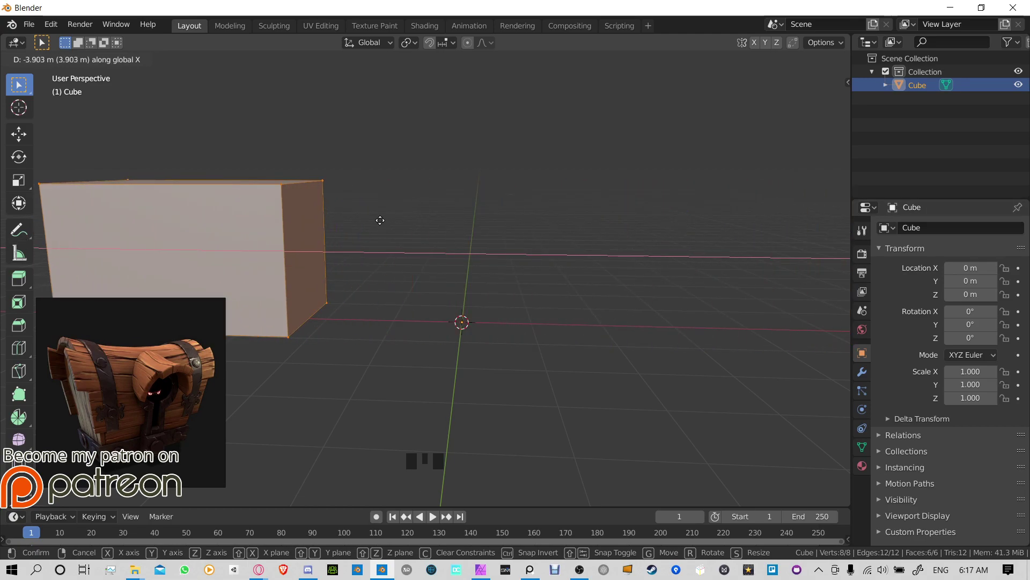
pyautogui.click(380, 220)
pyautogui.press('Tab')
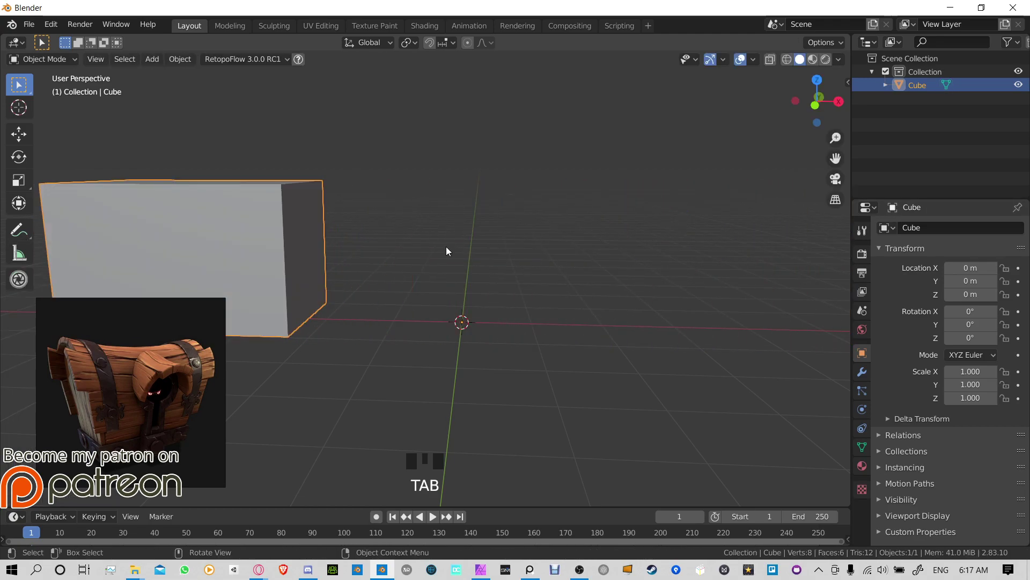
# Step: Try rotating the offset box about X and Y around its distant origin, and undo the mesh move
pyautogui.press('r')
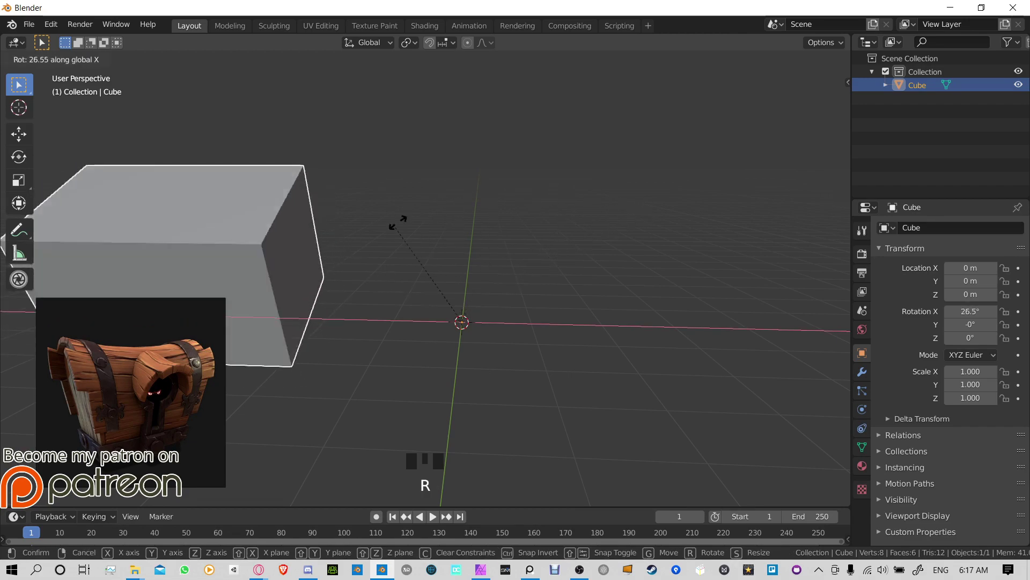
pyautogui.rightClick(526, 206)
pyautogui.press('r')
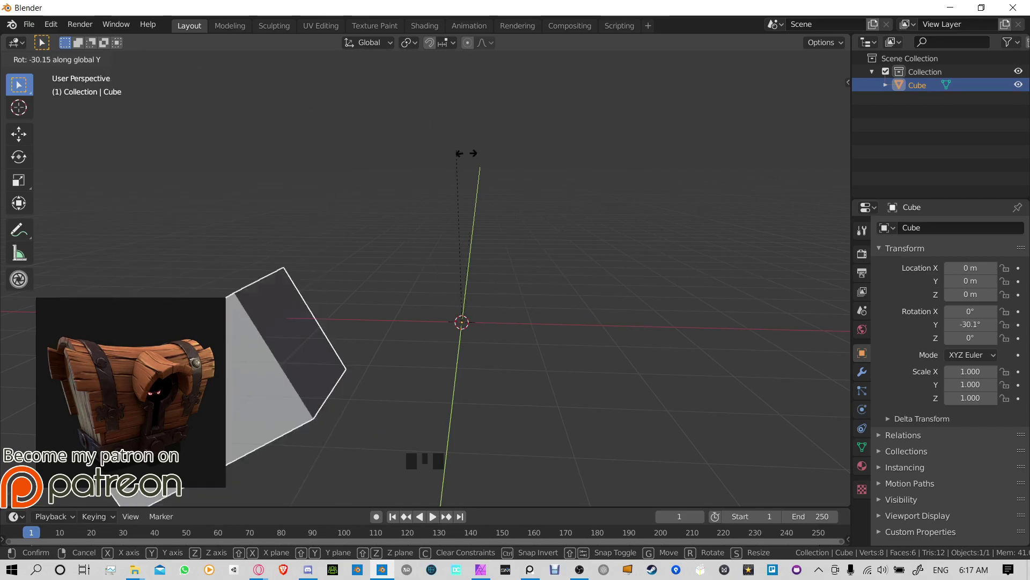
pyautogui.rightClick(690, 266)
pyautogui.hotkey('ctrl', 'z')
pyautogui.hotkey('ctrl', 'z')
pyautogui.hotkey('ctrl', 'z')
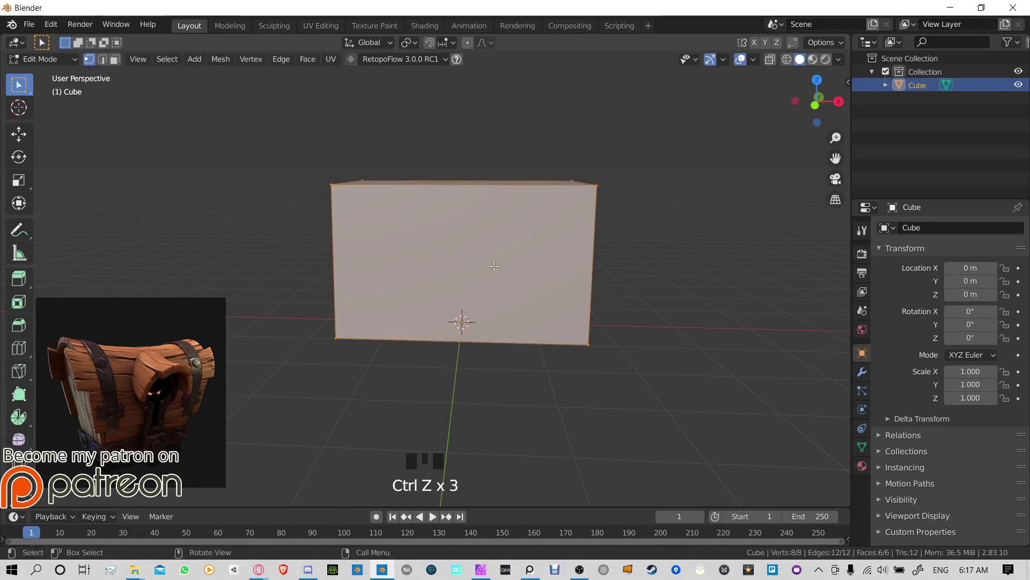
# Step: Try moving the box along X in Object Mode, cancel the move and return to Edit Mode
pyautogui.moveTo(594, 257); pyautogui.dragTo(466, 250, button='middle')
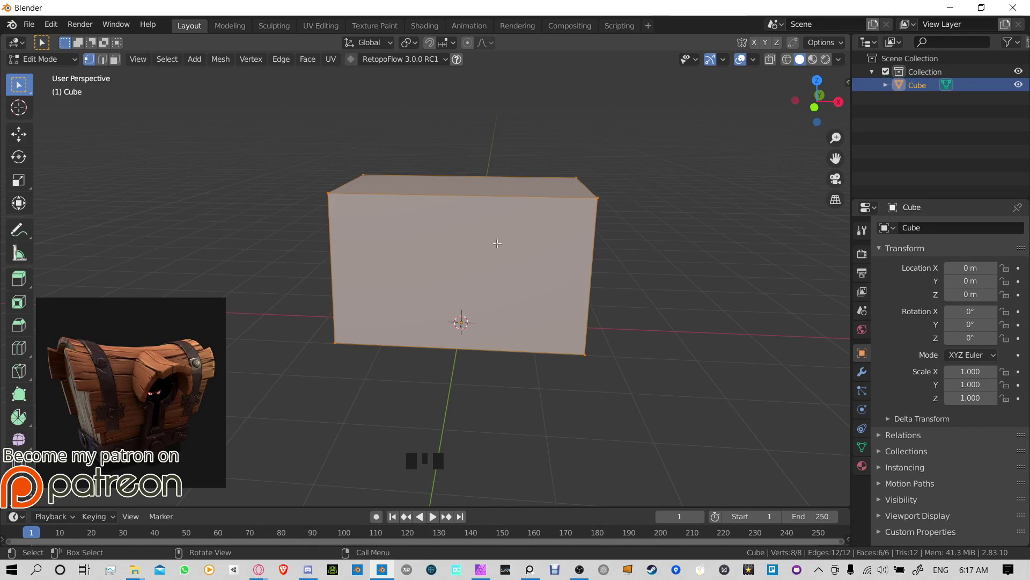
pyautogui.press('Tab')
pyautogui.press('g')
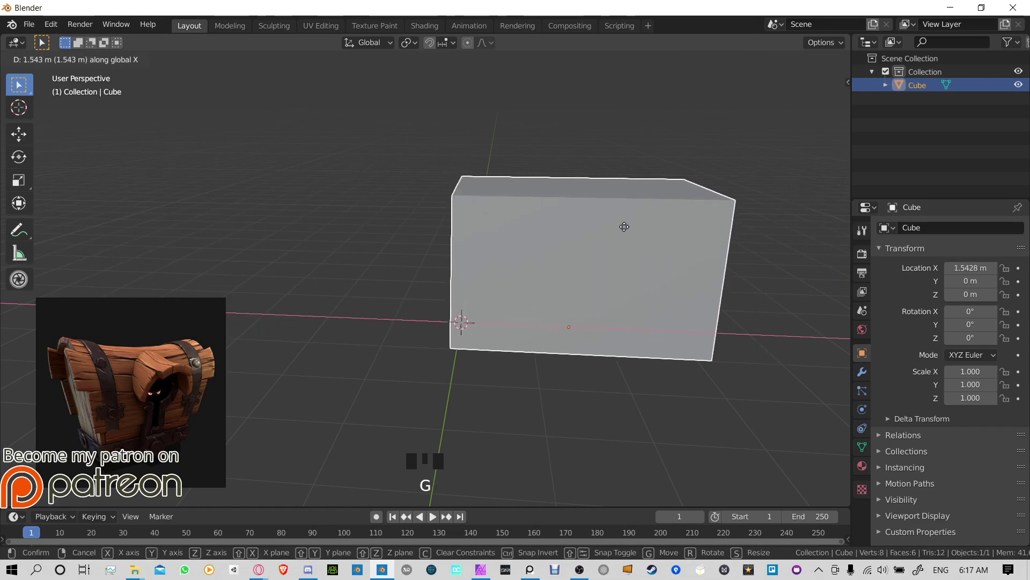
pyautogui.rightClick(511, 211)
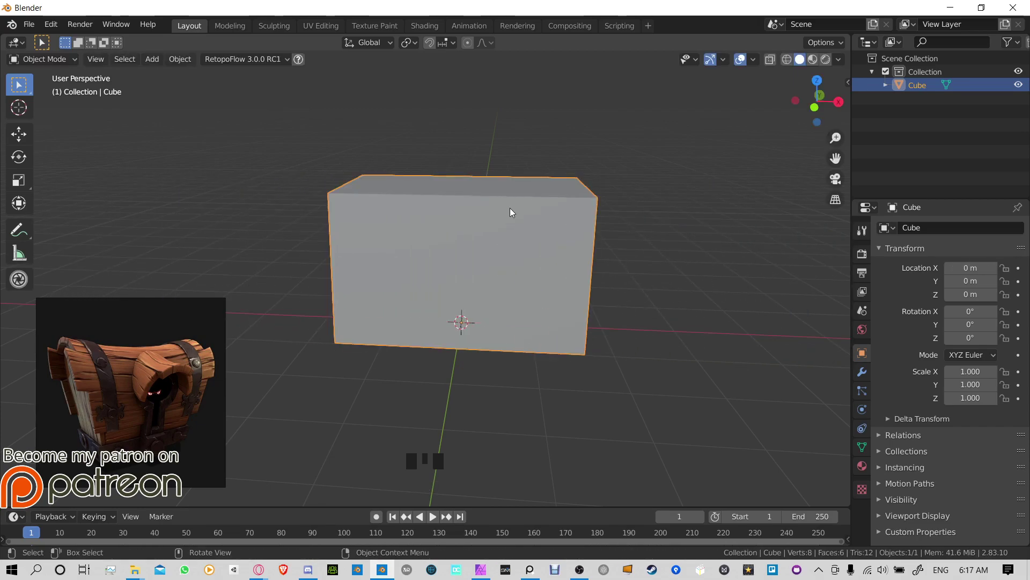
pyautogui.moveTo(422, 240); pyautogui.dragTo(462, 234, button='middle')
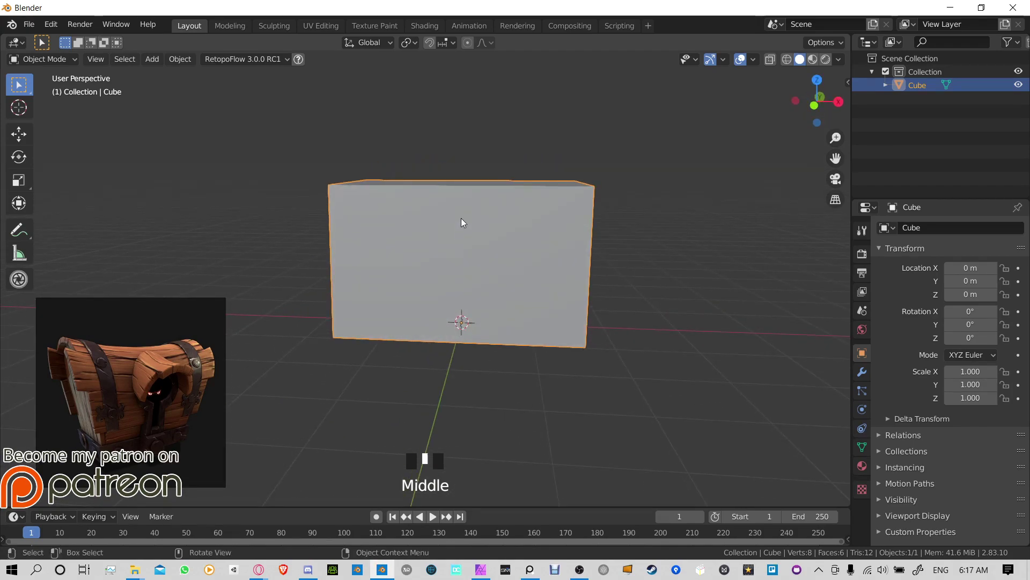
pyautogui.press('Tab')
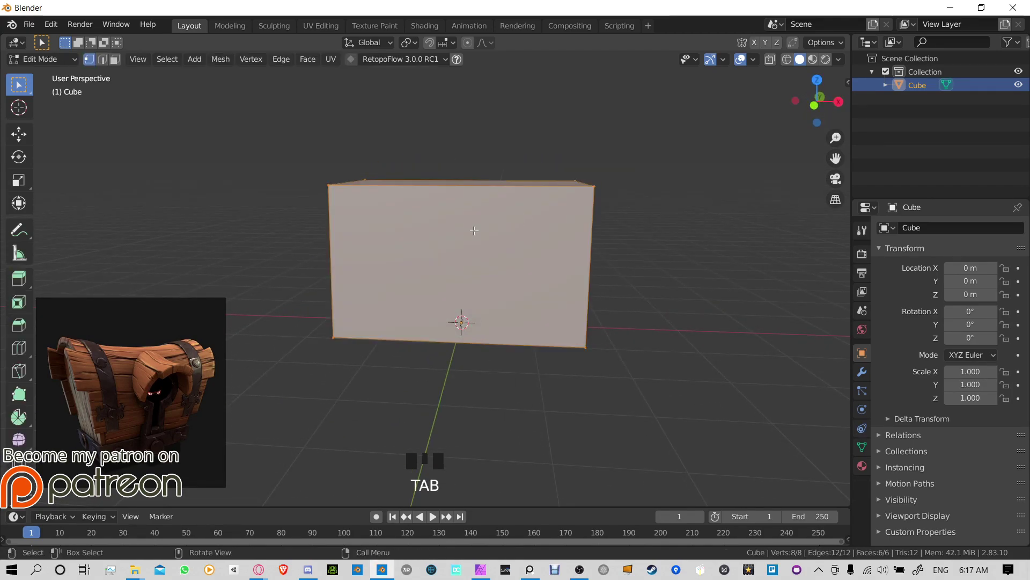
# Step: Show the viewport sidebar and bring up the category containing Auto Mirror, Mesh Tools and LoopTools
pyautogui.moveTo(475, 231); pyautogui.dragTo(502, 283, button='middle')
pyautogui.press('n')
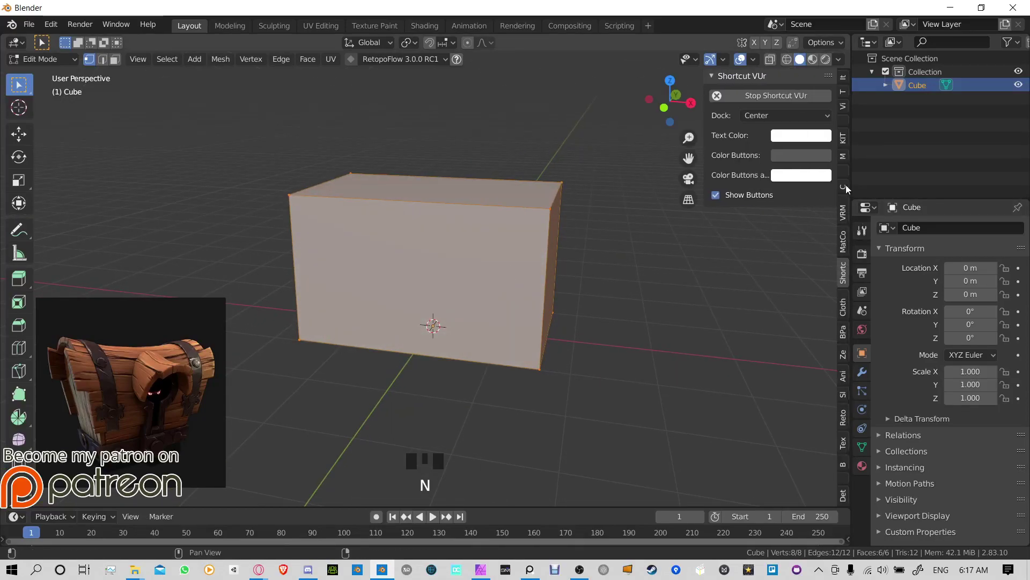
pyautogui.click(713, 77)
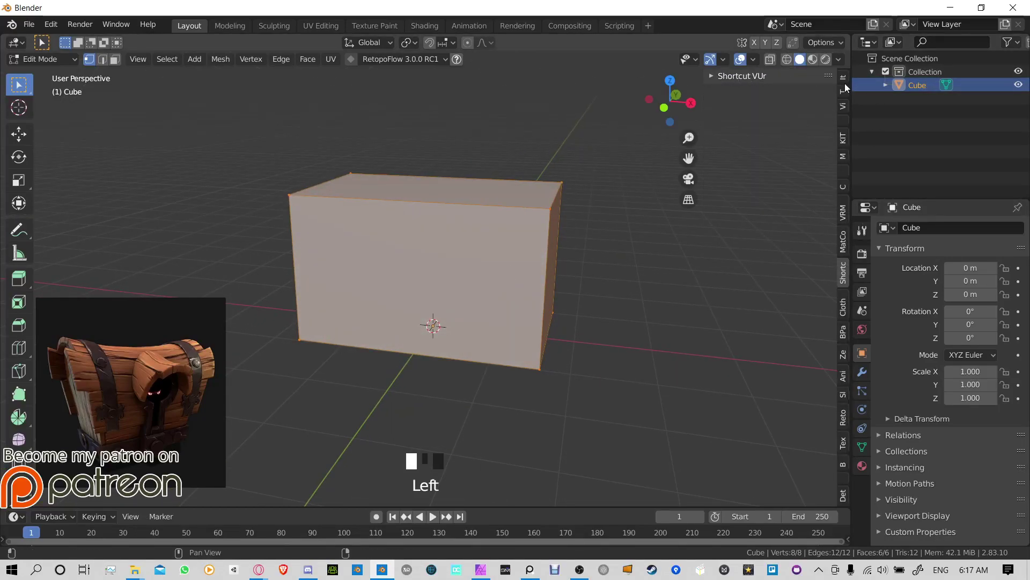
pyautogui.scroll(-2, 844, 82)
pyautogui.scroll(-3, 845, 82)
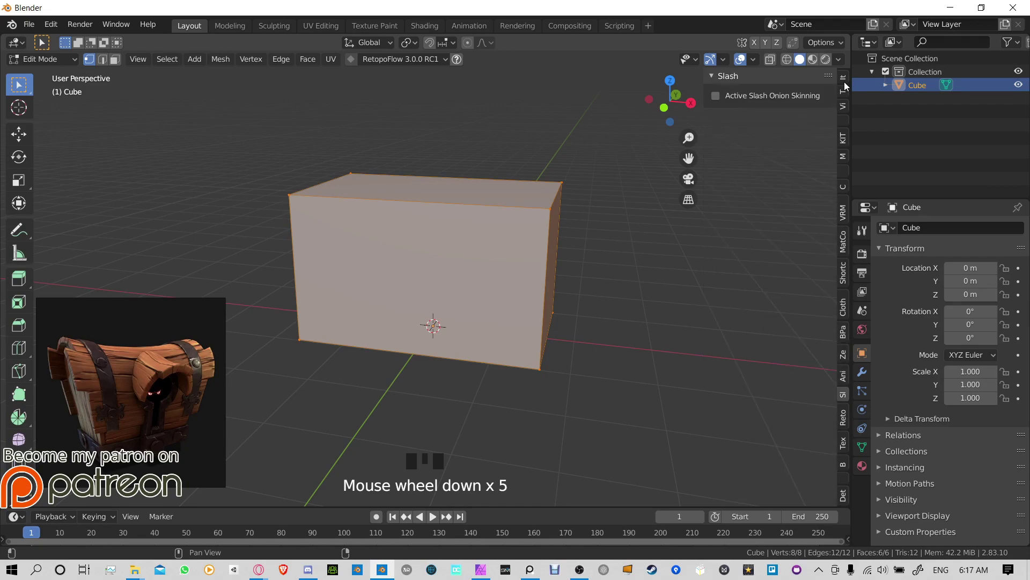
pyautogui.click(845, 127)
pyautogui.click(844, 107)
pyautogui.click(845, 118)
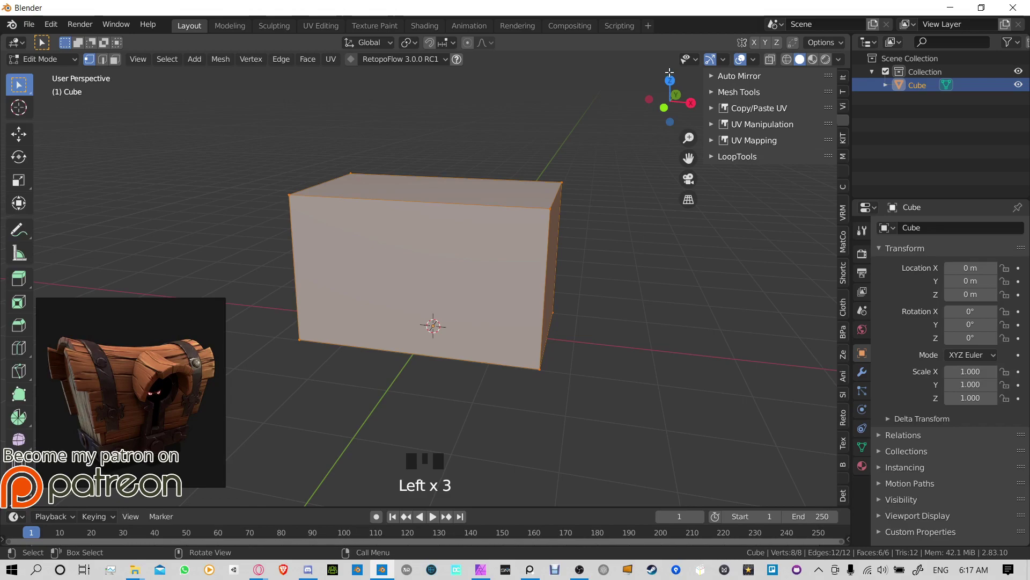
# Step: Examine the Auto Mirror, LoopTools and Mesh Tools sections, leaving all of them collapsed
pyautogui.click(716, 75)
pyautogui.click(715, 75)
pyautogui.click(710, 155)
pyautogui.click(710, 156)
pyautogui.click(713, 98)
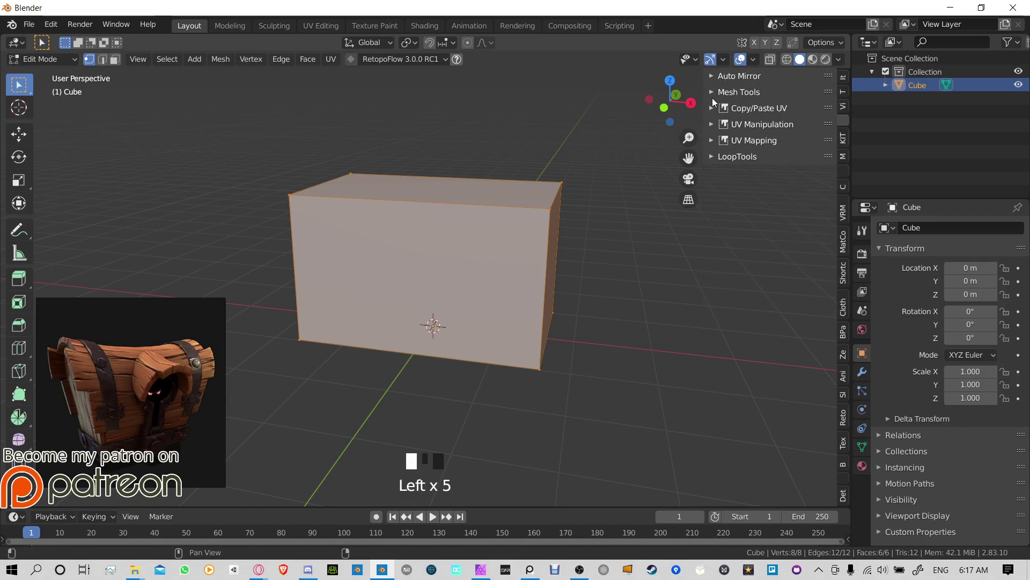
pyautogui.click(714, 92)
pyautogui.click(714, 92)
# Step: Look up LoopTools with "loo" and Auto Mirror with "mirr" among the add-ons in the preferences, and close the preferences
pyautogui.click(51, 24)
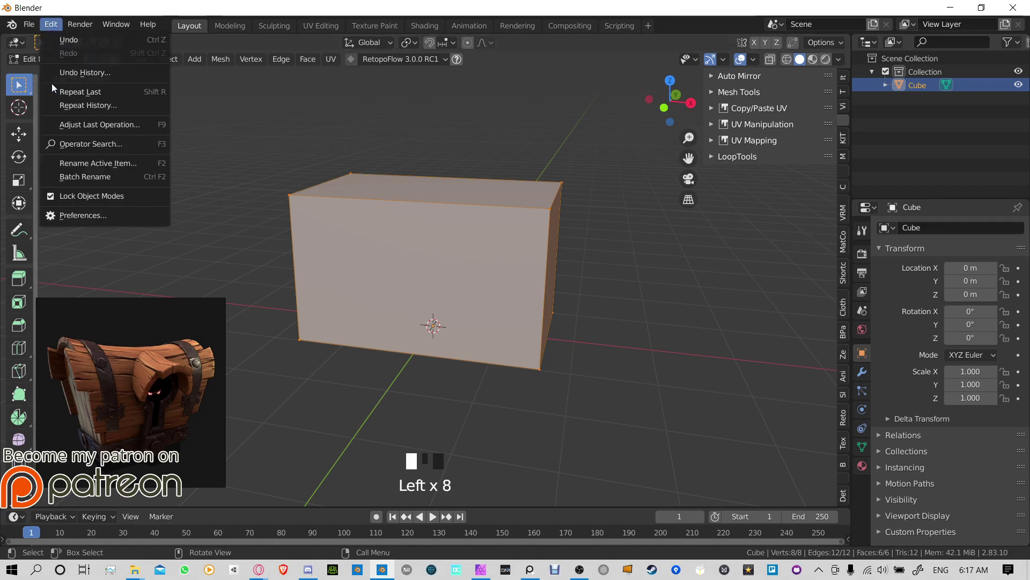
pyautogui.click(102, 218)
pyautogui.moveTo(284, 18); pyautogui.dragTo(671, 100)
pyautogui.click(409, 220)
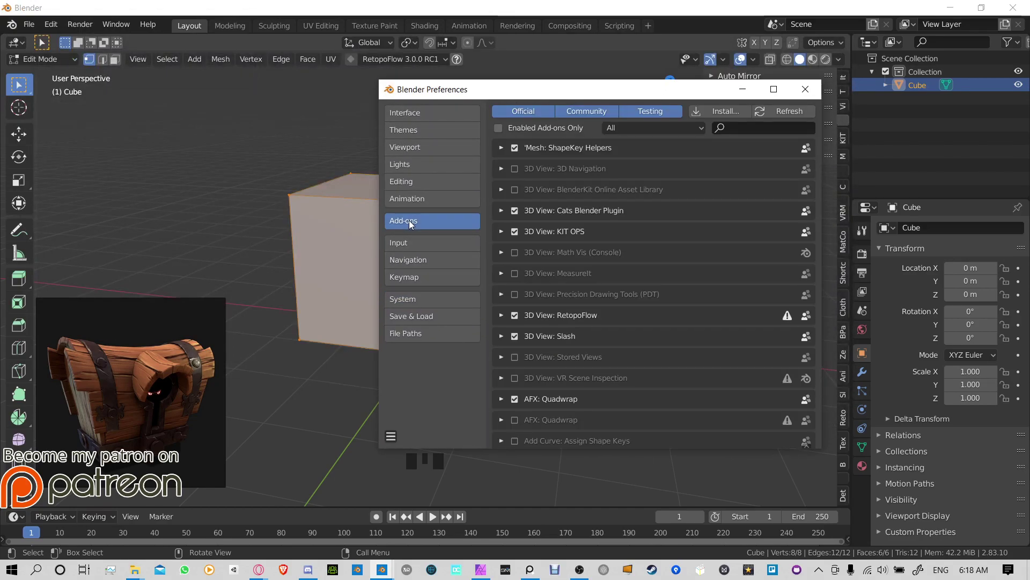
pyautogui.click(754, 131)
pyautogui.write('loo')
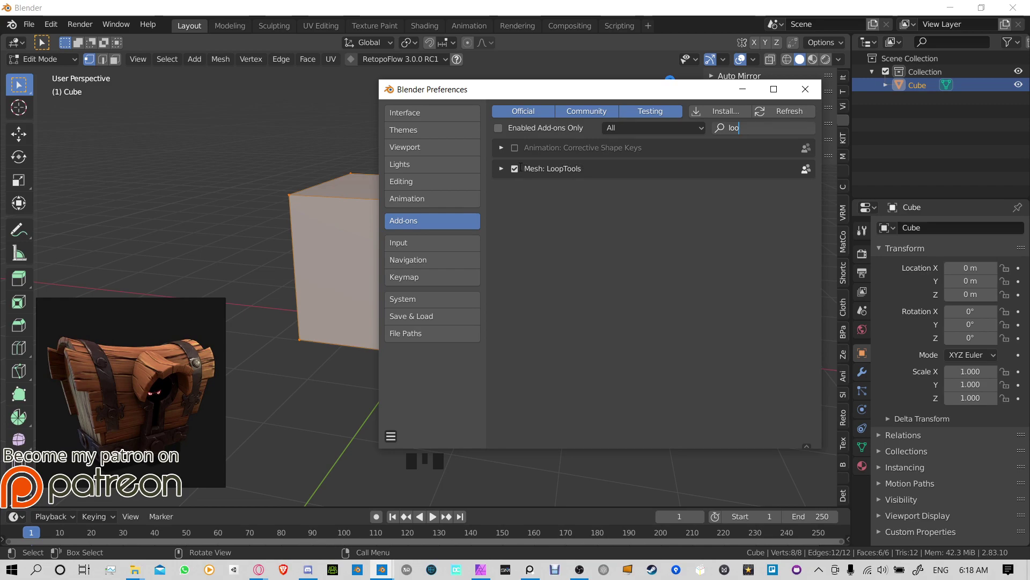
pyautogui.moveTo(708, 90); pyautogui.dragTo(552, 93)
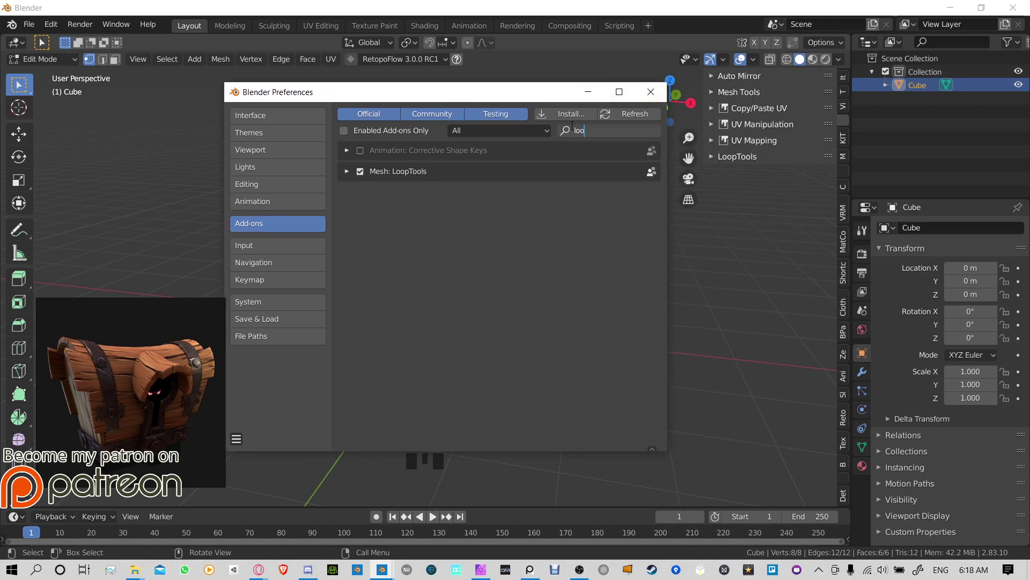
pyautogui.write('mirr')
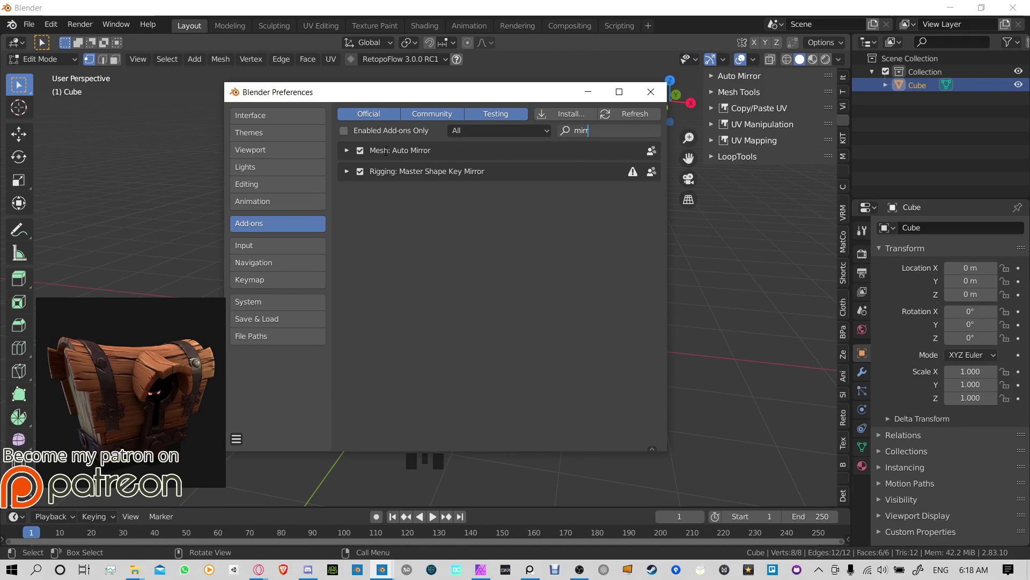
pyautogui.click(651, 92)
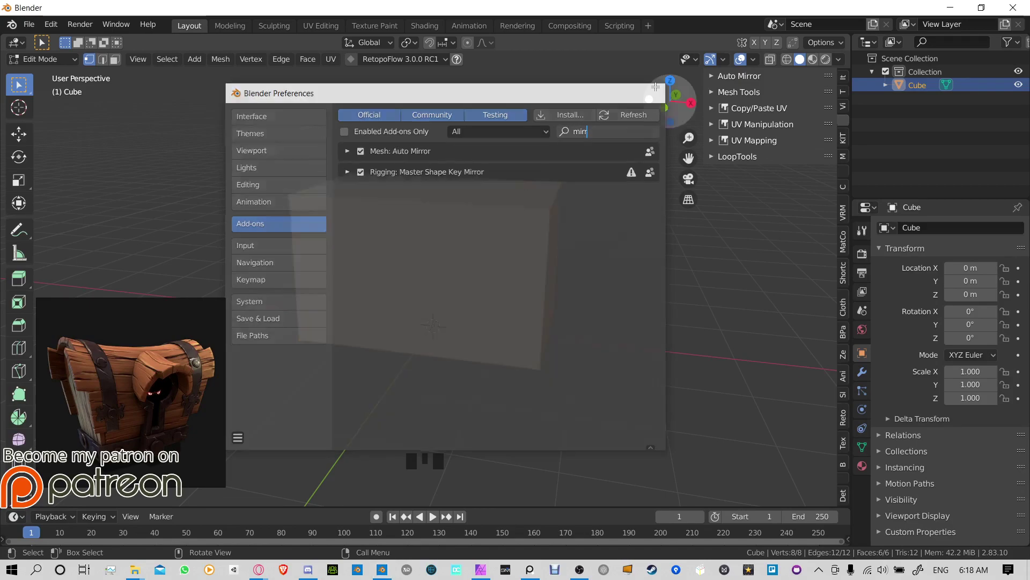
# Step: Display the box's modifiers and apply AutoMirror across X with Positive orientation, keeping Cut and Mirror and Use Clip enabled
pyautogui.click(711, 77)
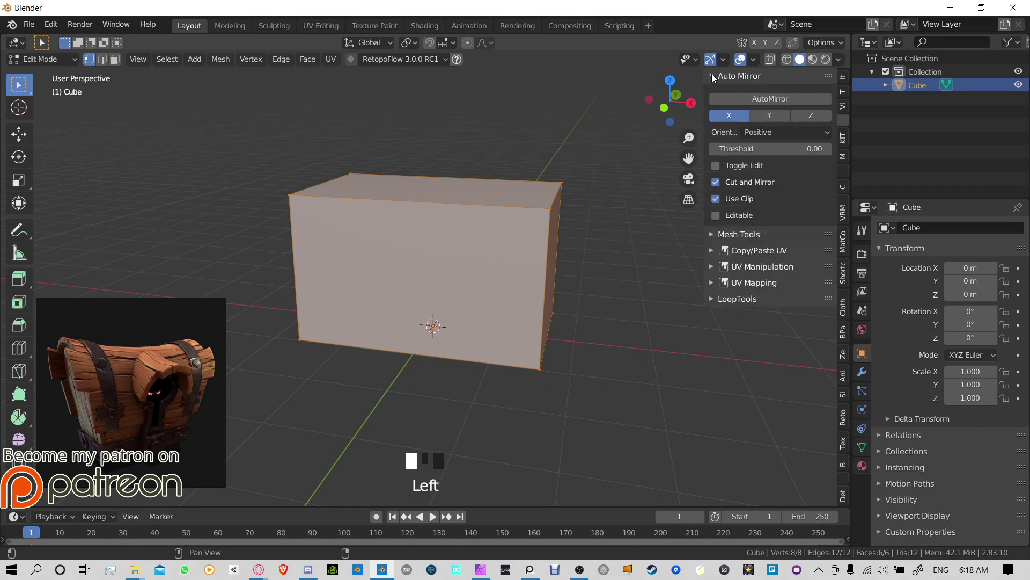
pyautogui.click(862, 372)
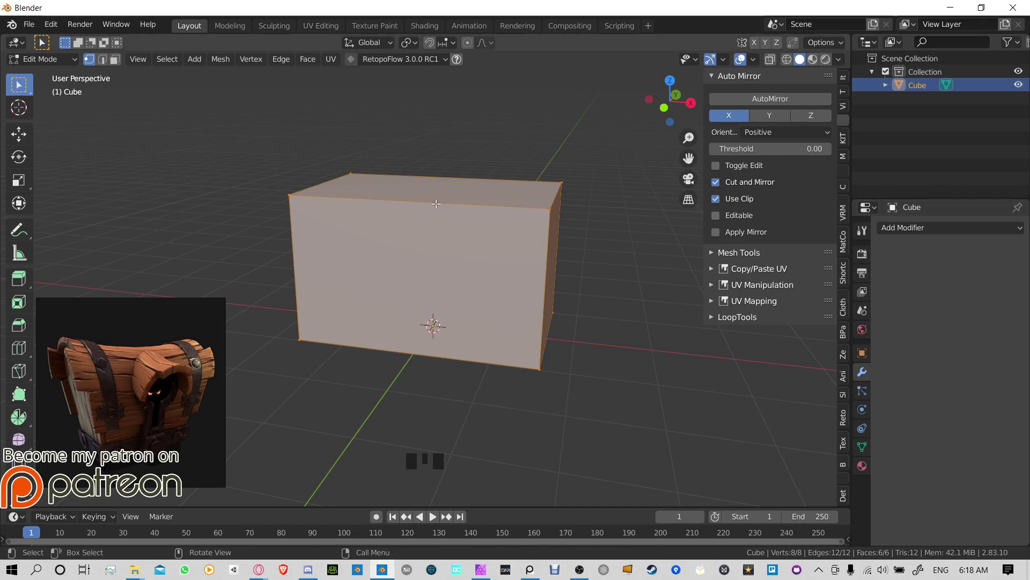
pyautogui.click(788, 101)
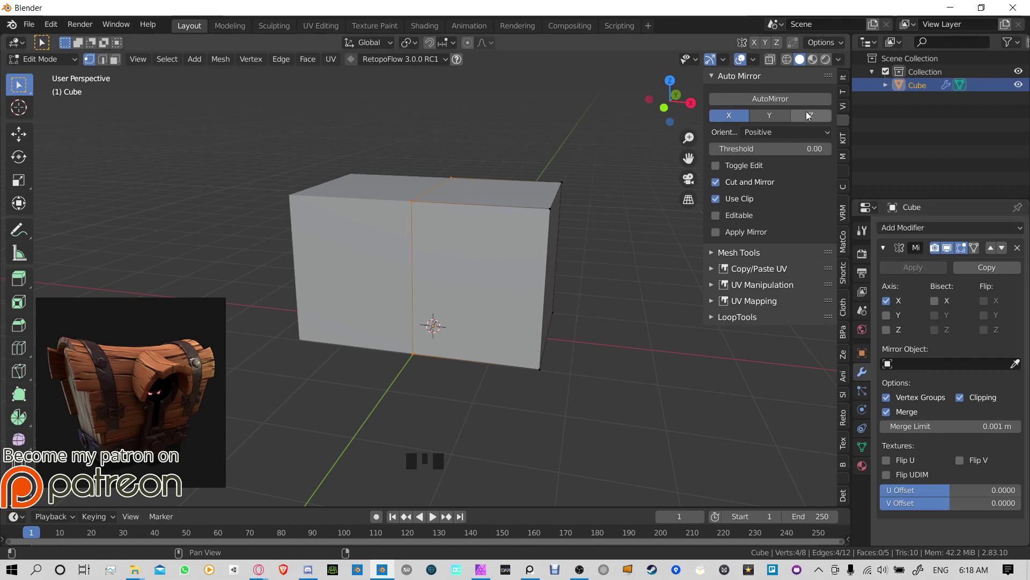
pyautogui.click(893, 227)
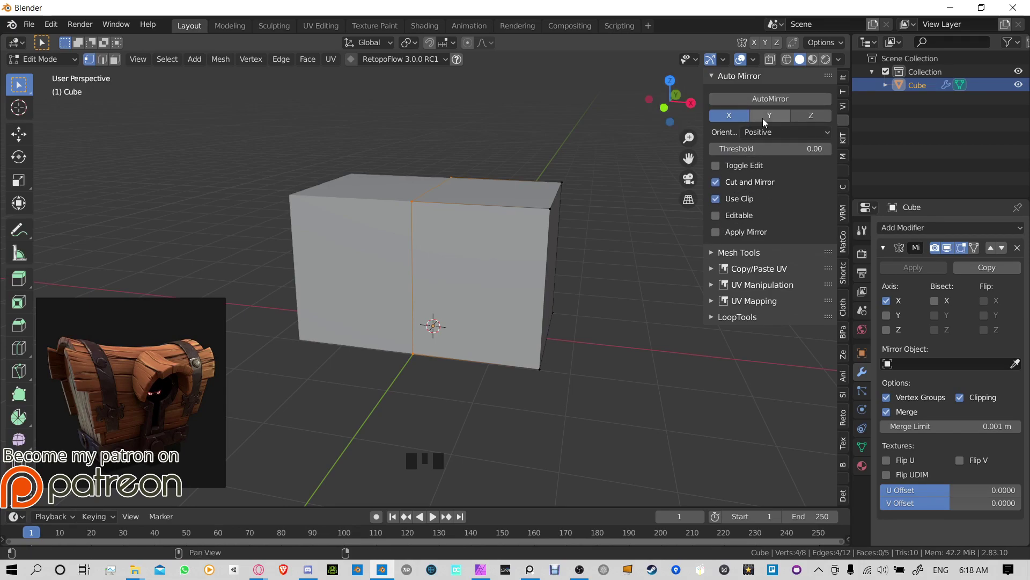
pyautogui.click(790, 133)
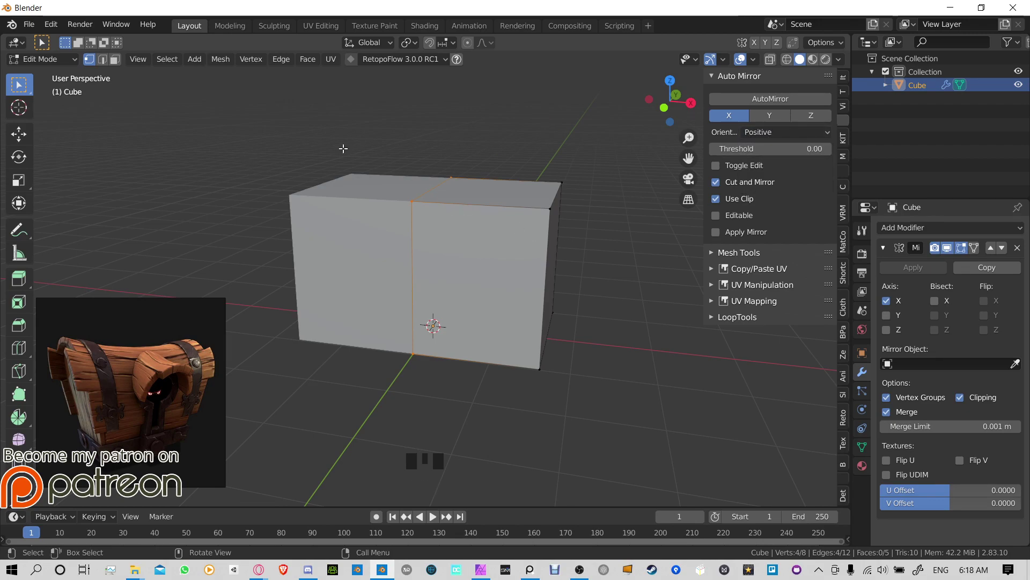
# Step: Try moving the unmirrored half's rear upper corner vertex to test the symmetry, and cancel the move
pyautogui.moveTo(500, 204); pyautogui.dragTo(425, 335, button='middle')
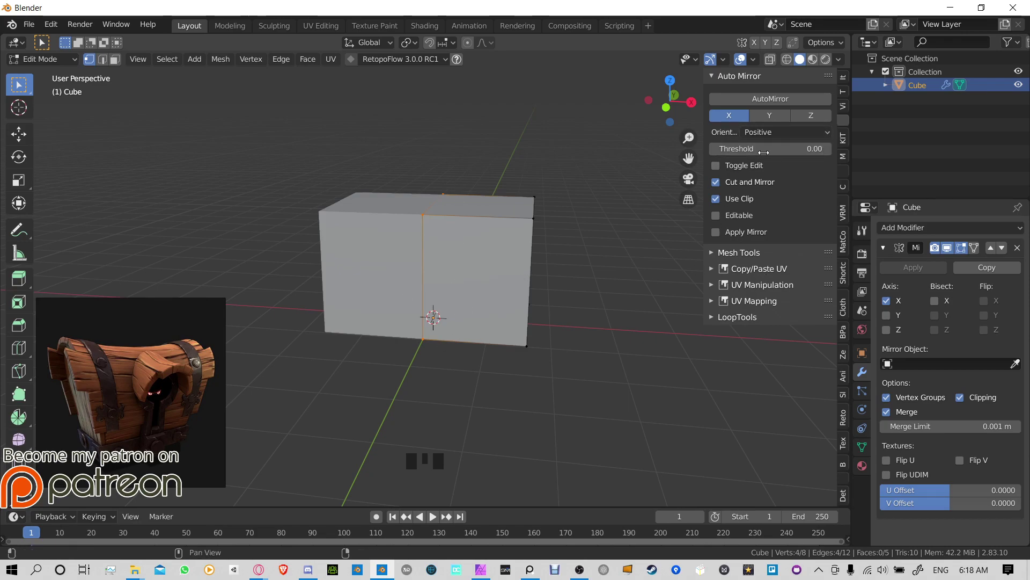
pyautogui.moveTo(434, 161); pyautogui.dragTo(402, 163, button='middle')
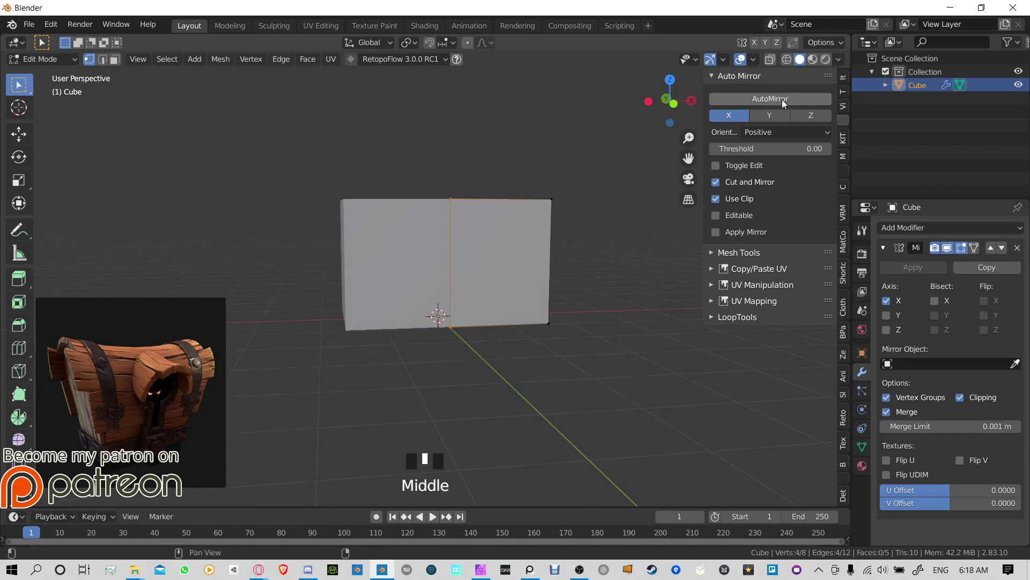
pyautogui.moveTo(472, 124); pyautogui.dragTo(482, 172, button='middle')
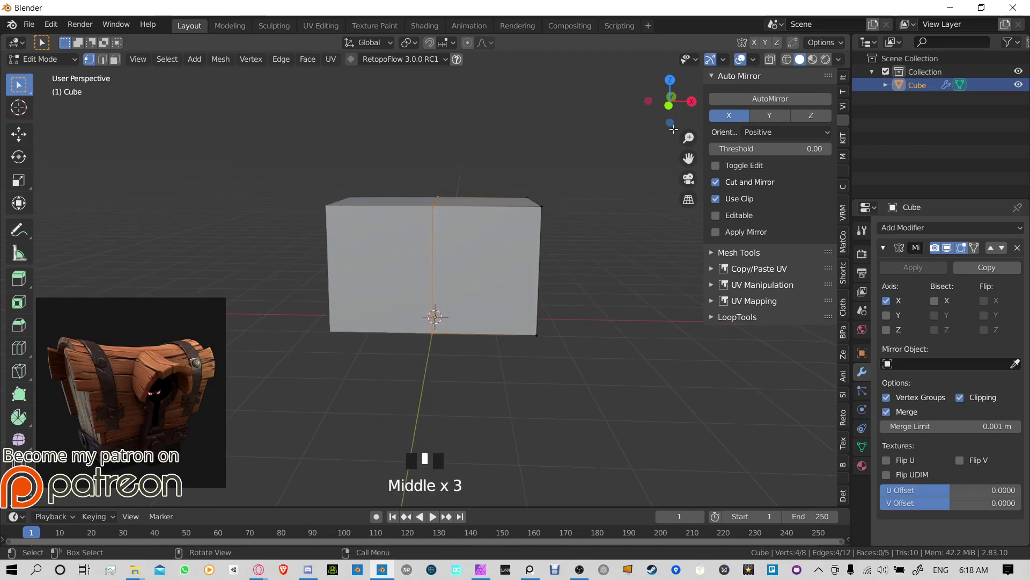
pyautogui.moveTo(418, 152); pyautogui.dragTo(451, 114, button='middle')
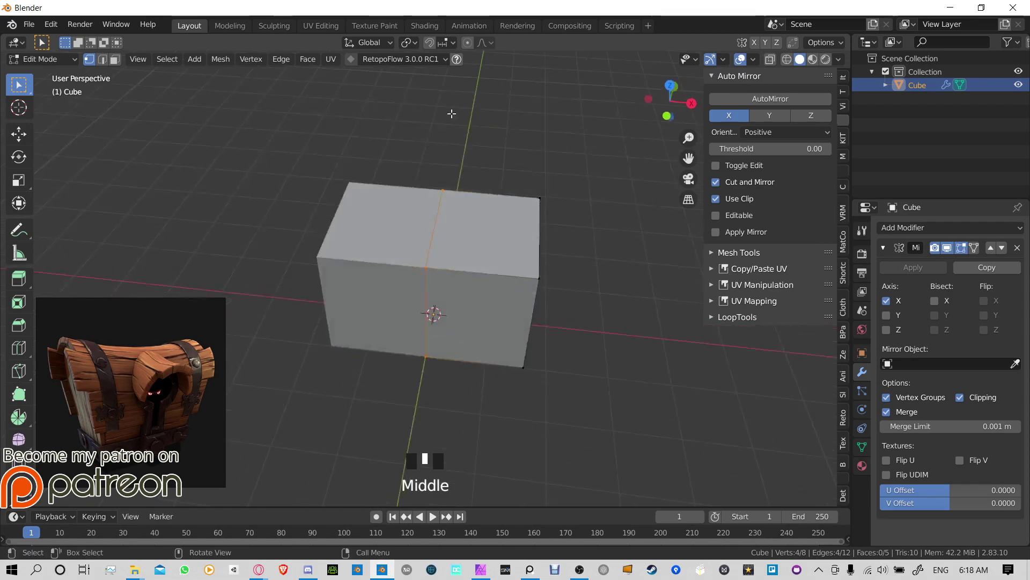
pyautogui.click(577, 269)
pyautogui.press('g')
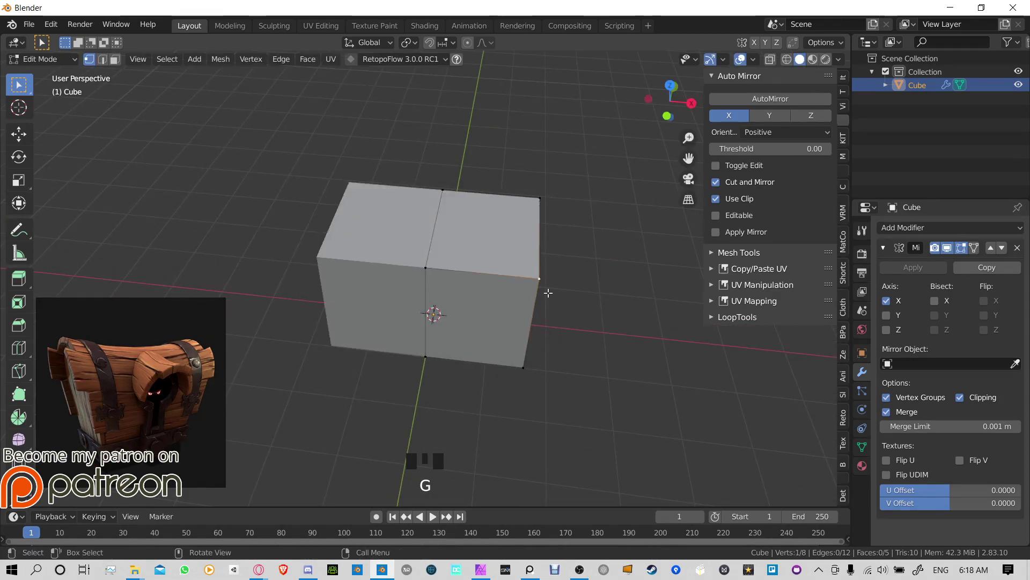
pyautogui.click(531, 178)
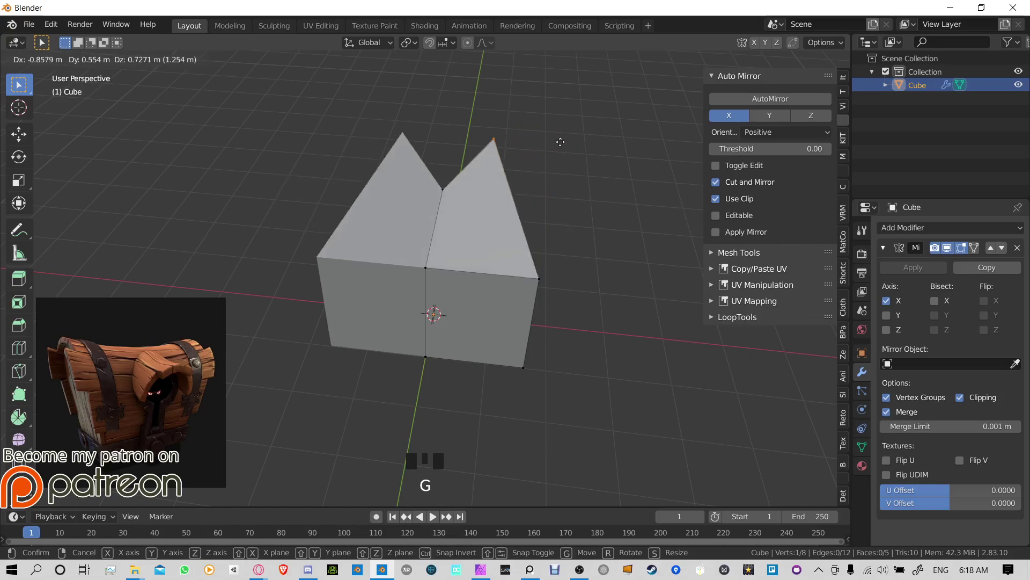
pyautogui.rightClick(559, 211)
pyautogui.moveTo(518, 271); pyautogui.dragTo(582, 216, button='middle')
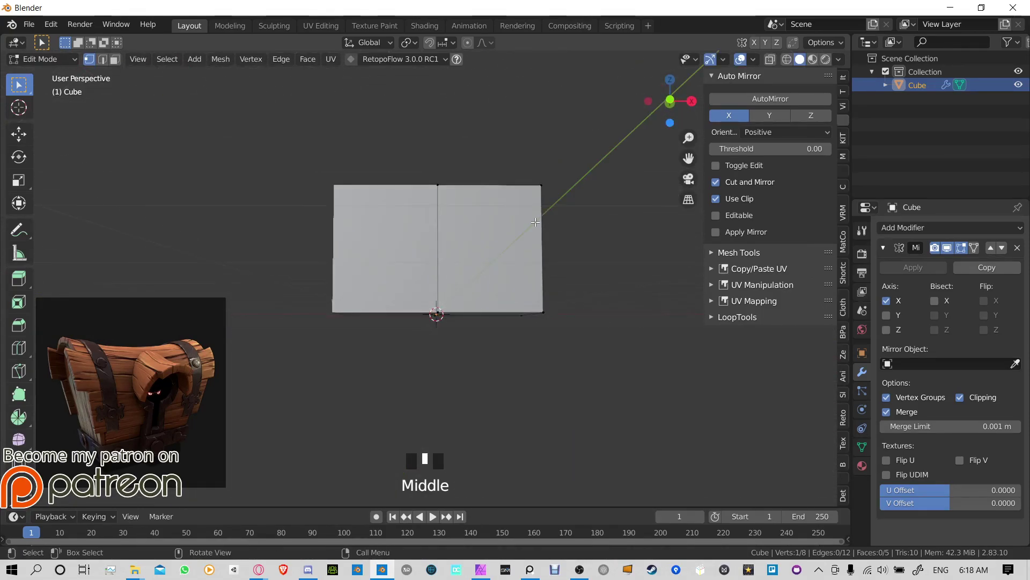
# Step: Narrow the sidebar, collapse the Auto Mirror settings and expand LoopTools
pyautogui.moveTo(701, 79); pyautogui.dragTo(755, 102)
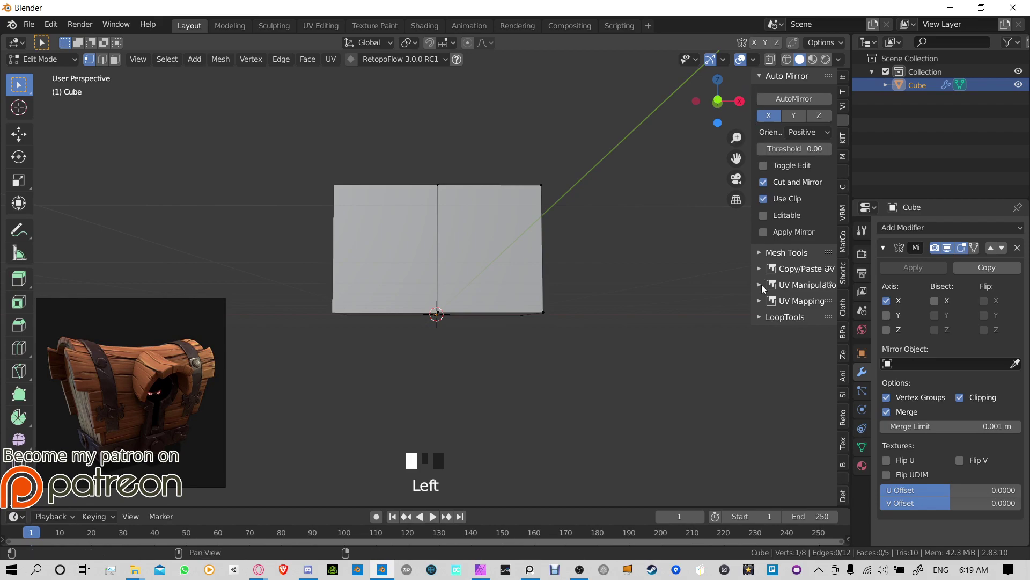
pyautogui.scroll(3, 797, 323)
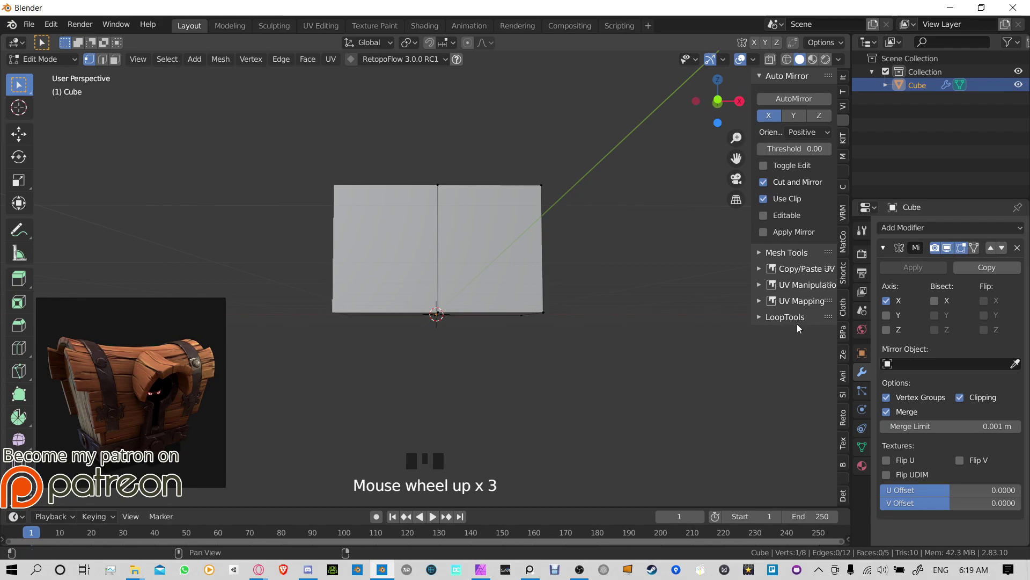
pyautogui.click(758, 76)
pyautogui.click(761, 155)
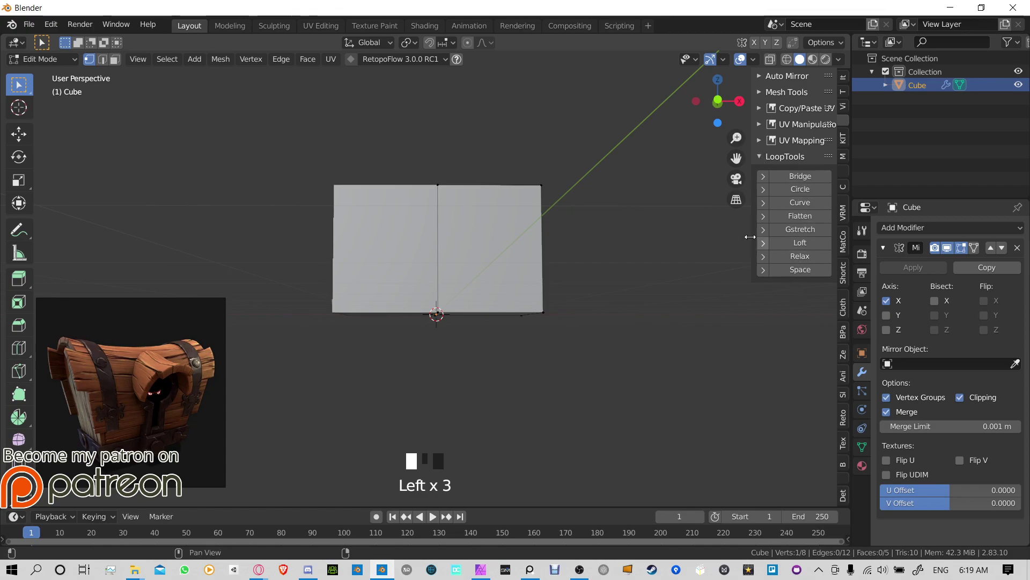
# Step: Examine the LoopTools Bridge options, narrow the sidebar slightly more and collapse the options
pyautogui.moveTo(757, 242); pyautogui.dragTo(593, 235, button='middle')
pyautogui.click(764, 175)
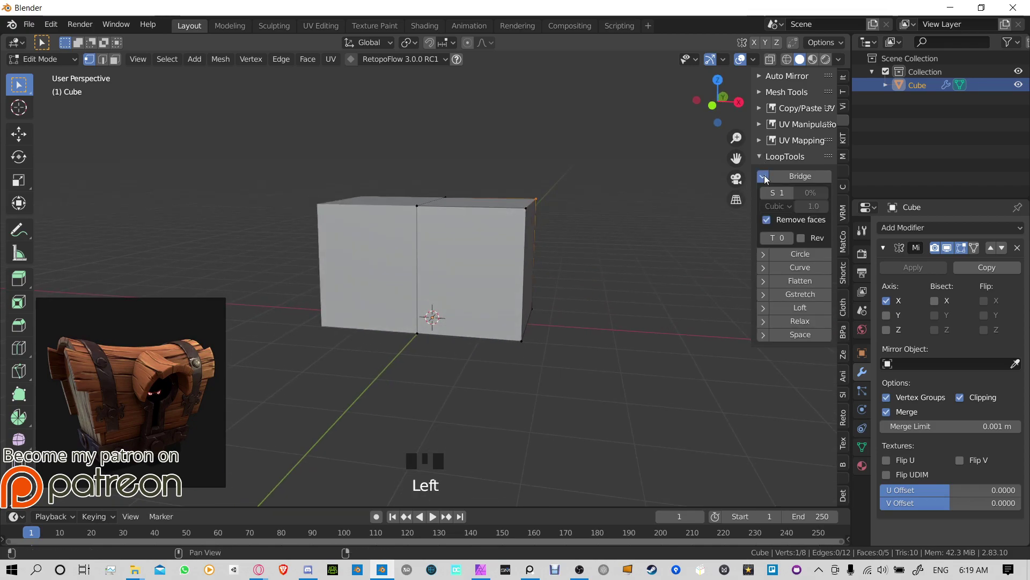
pyautogui.doubleClick(764, 175)
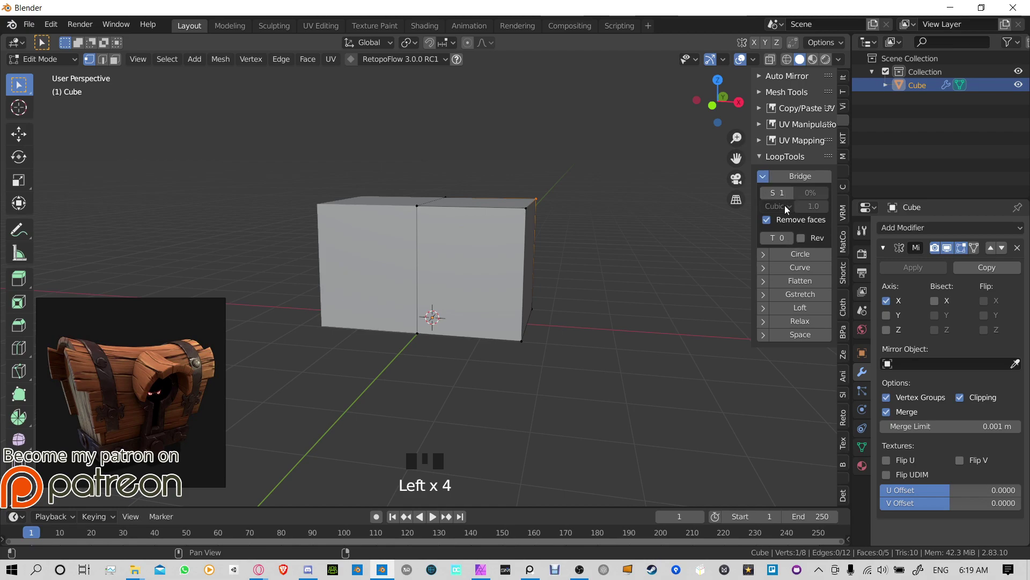
pyautogui.moveTo(753, 179)
pyautogui.mouseDown()
pyautogui.moveTo(602, 184)
pyautogui.moveTo(768, 183)
pyautogui.mouseUp()
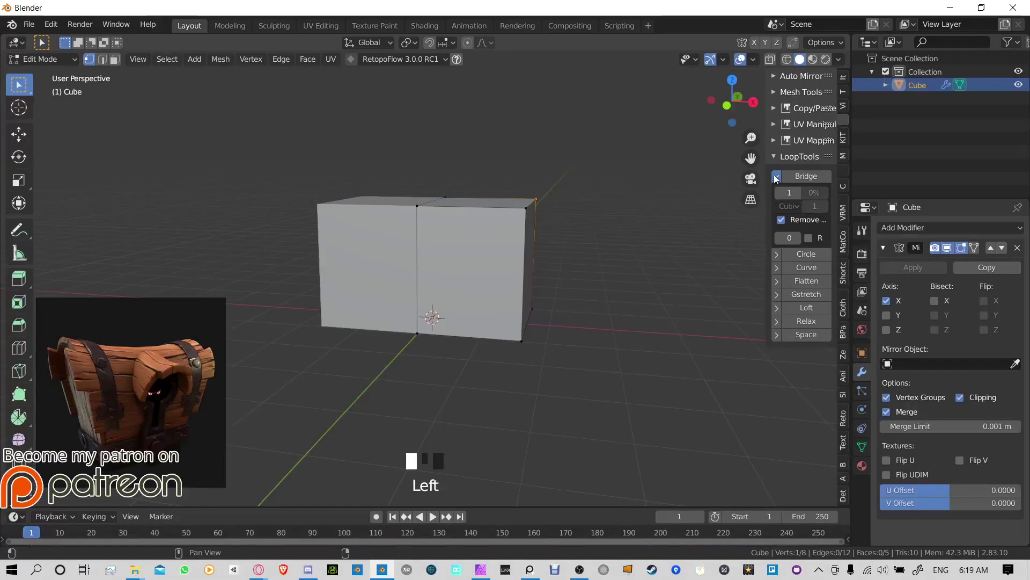
pyautogui.click(777, 176)
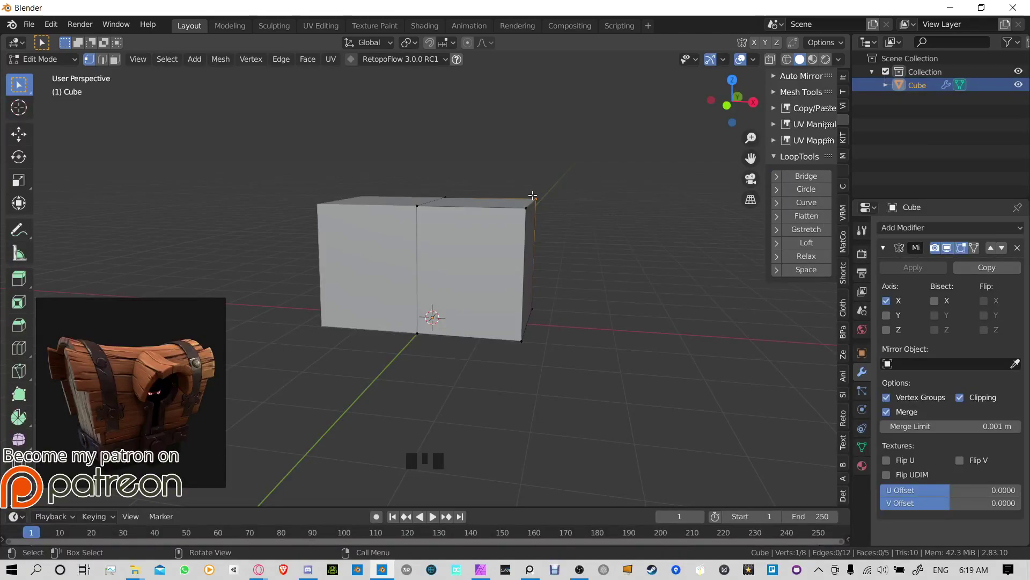
# Step: Select the unmirrored half's two lower outer corner vertices and move them inward along X in front view to taper the box
pyautogui.moveTo(550, 237); pyautogui.dragTo(522, 219, button='middle')
pyautogui.scroll(2, 574, 252)
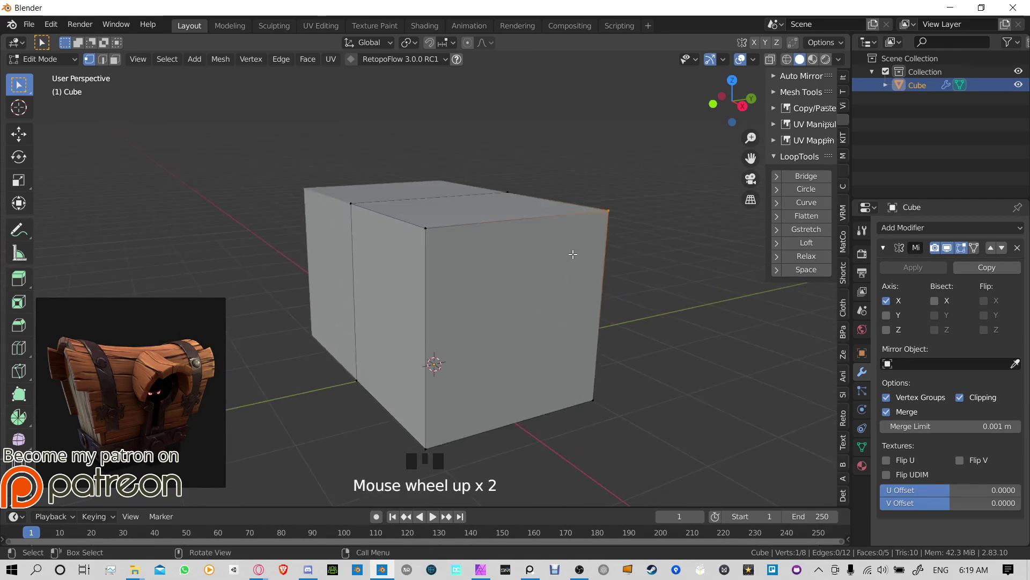
pyautogui.moveTo(575, 253); pyautogui.dragTo(576, 239, button='middle')
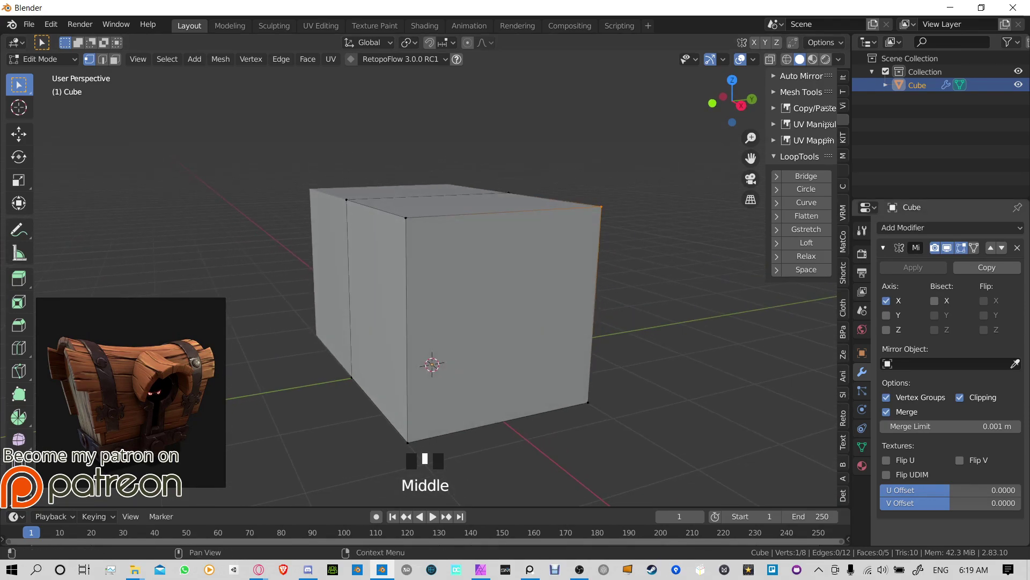
pyautogui.keyDown('alt'); pyautogui.moveTo(581, 264); pyautogui.dragTo(538, 214, button='middle'); pyautogui.keyUp('alt')
pyautogui.click(539, 209)
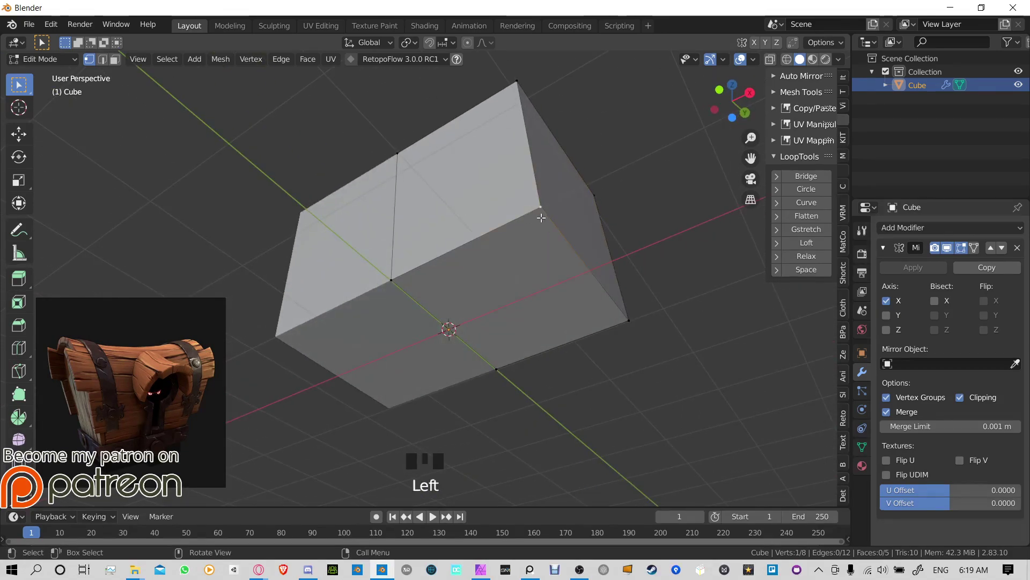
pyautogui.keyDown('shift'); pyautogui.click(613, 304); pyautogui.keyUp('shift')
pyautogui.moveTo(613, 304); pyautogui.dragTo(602, 274, button='middle')
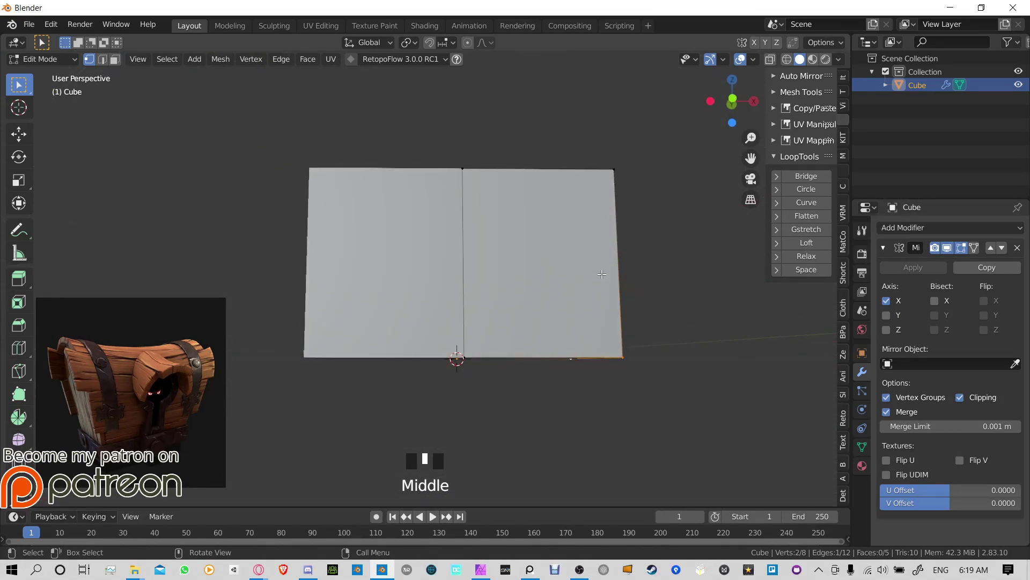
pyautogui.press('KP_1')
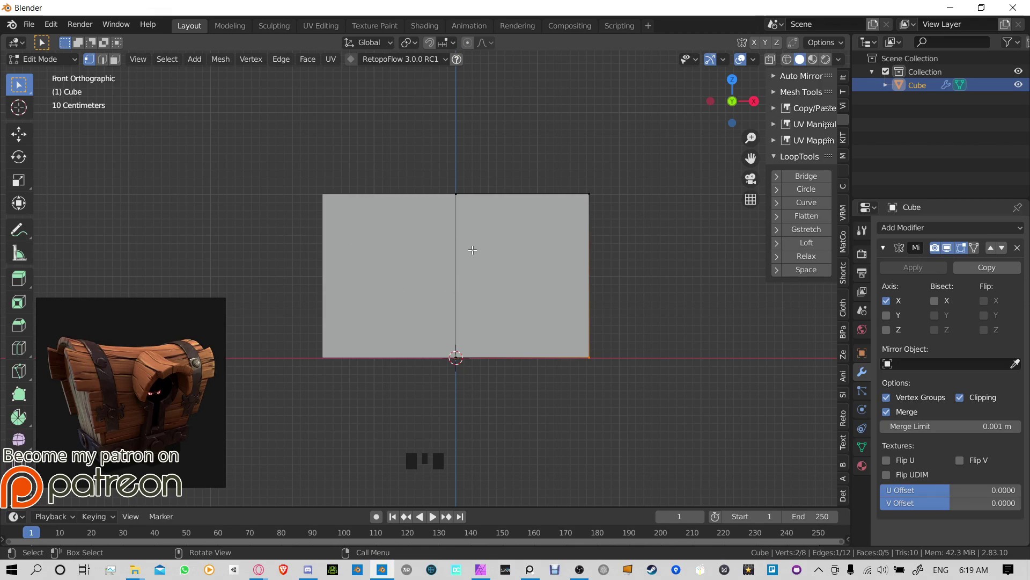
pyautogui.press('g')
pyautogui.press('x')
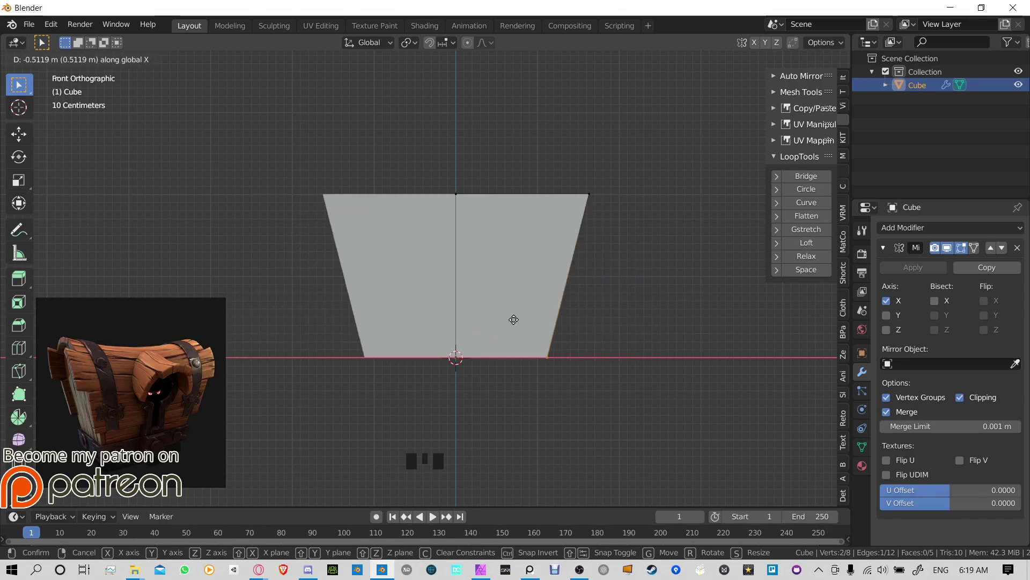
pyautogui.click(533, 339)
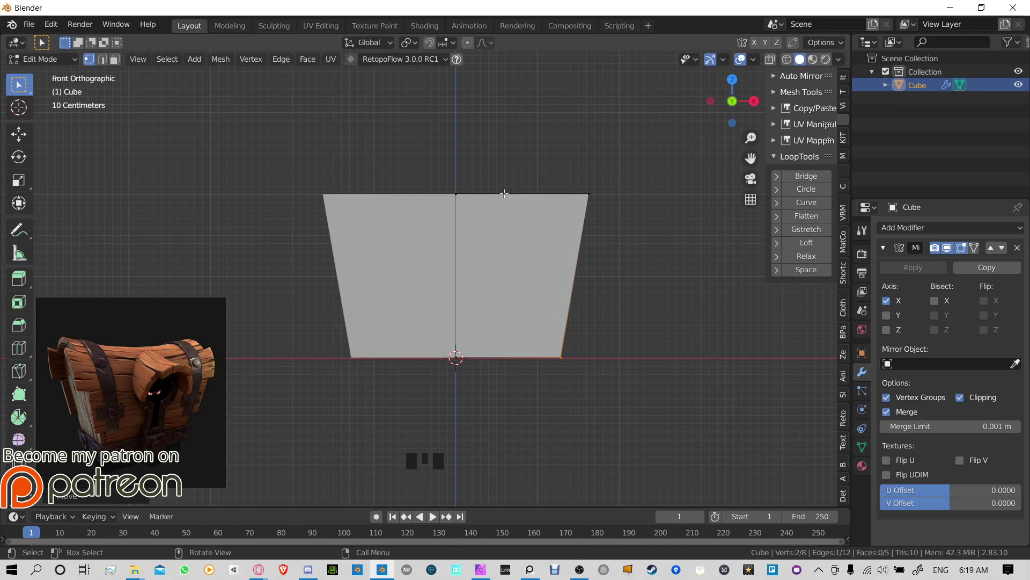
# Step: Select the unmirrored half's four top vertices and lower them about 0.4 m along Z
pyautogui.moveTo(485, 176); pyautogui.dragTo(421, 219, button='middle')
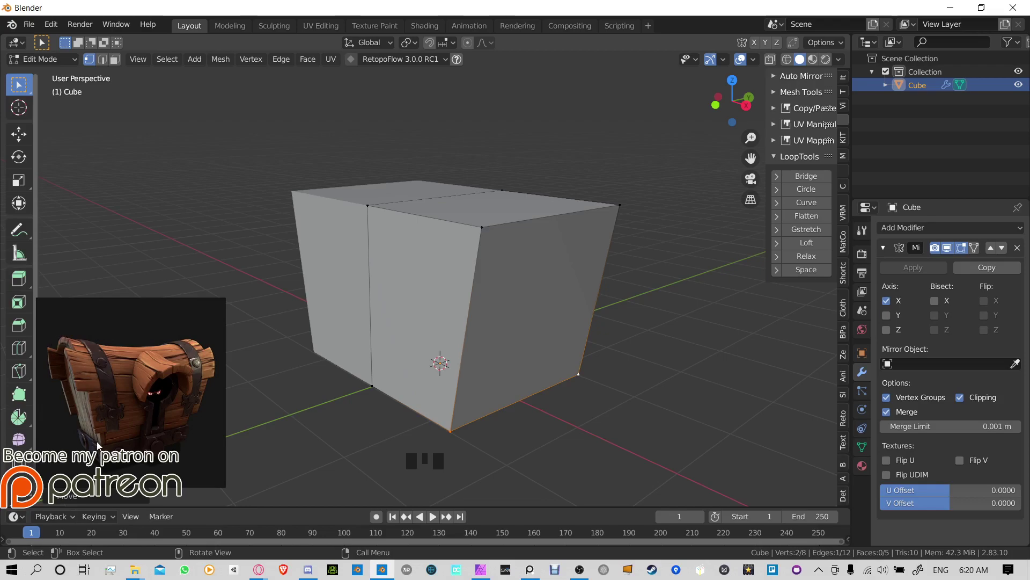
pyautogui.moveTo(391, 277); pyautogui.dragTo(441, 262, button='middle')
pyautogui.click(436, 255)
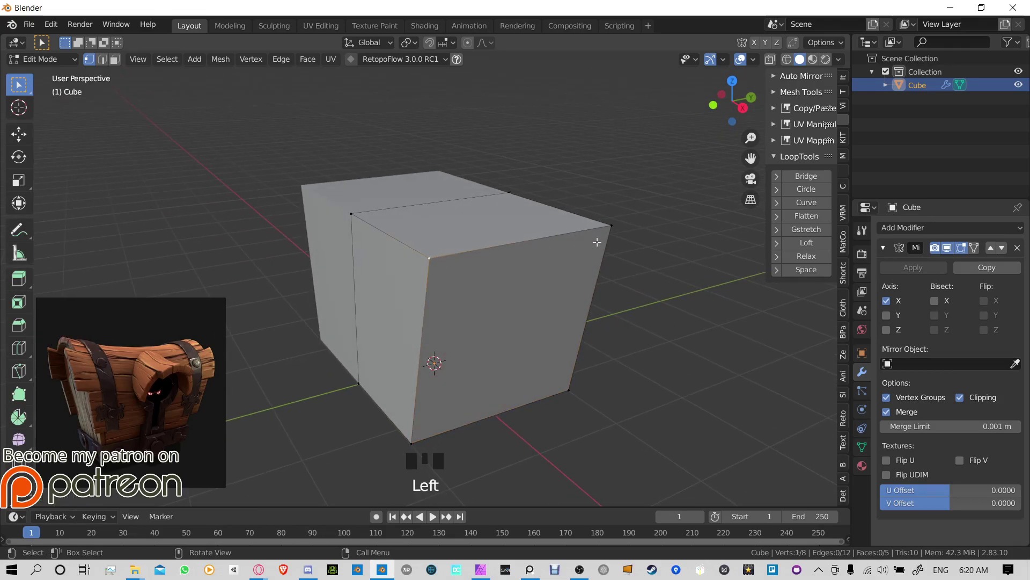
pyautogui.keyDown('shift'); pyautogui.click(600, 237); pyautogui.keyUp('shift')
pyautogui.moveTo(685, 283); pyautogui.dragTo(530, 207, button='middle')
pyautogui.keyDown('shift'); pyautogui.moveTo(390, 138); pyautogui.dragTo(610, 190); pyautogui.keyUp('shift')
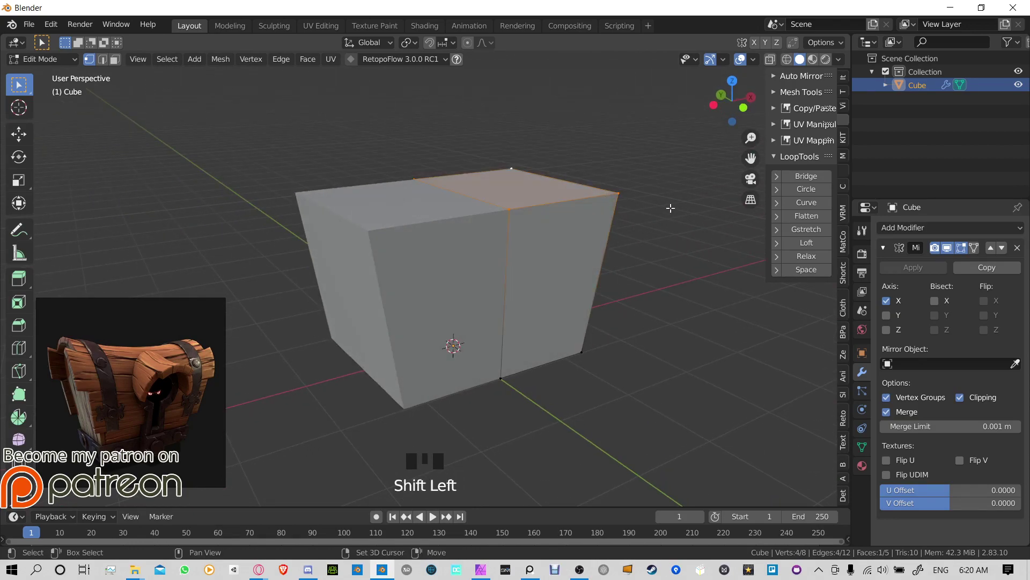
pyautogui.moveTo(669, 207); pyautogui.dragTo(606, 199, button='middle')
pyautogui.press('g')
pyautogui.press('z')
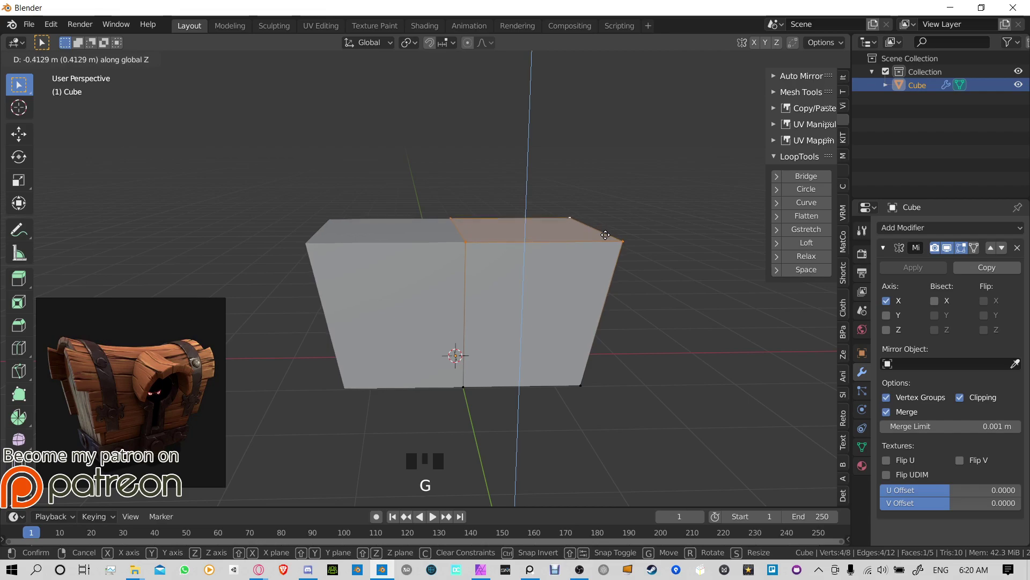
pyautogui.click(605, 237)
# Step: Select the two upper corner vertices of the box's outer side and subdivide the edge between them
pyautogui.moveTo(605, 237); pyautogui.dragTo(526, 221, button='middle')
pyautogui.click(526, 220)
pyautogui.keyDown('shift'); pyautogui.click(587, 203); pyautogui.keyUp('shift')
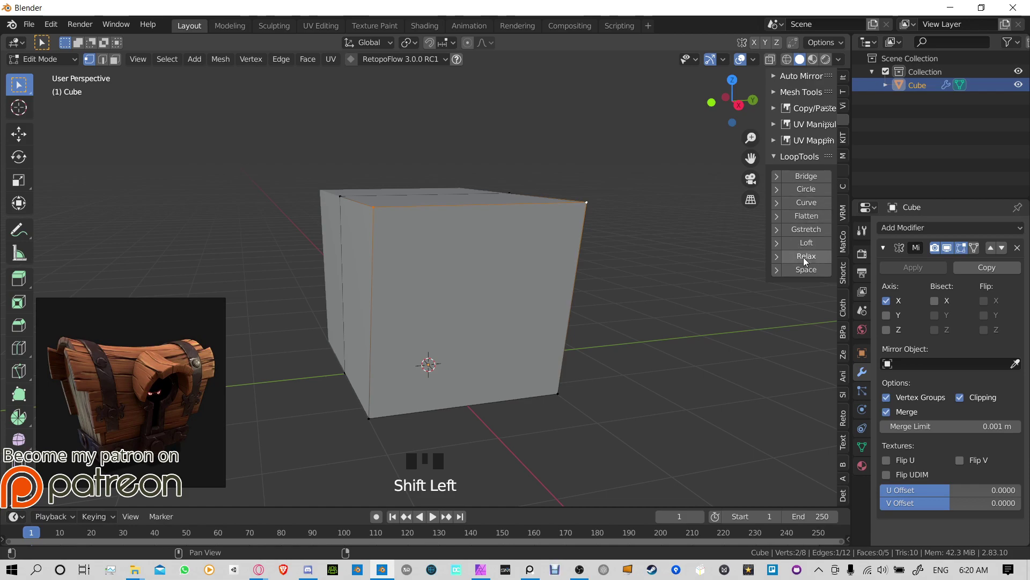
pyautogui.click(377, 210)
pyautogui.keyDown('shift'); pyautogui.click(588, 203); pyautogui.keyUp('shift')
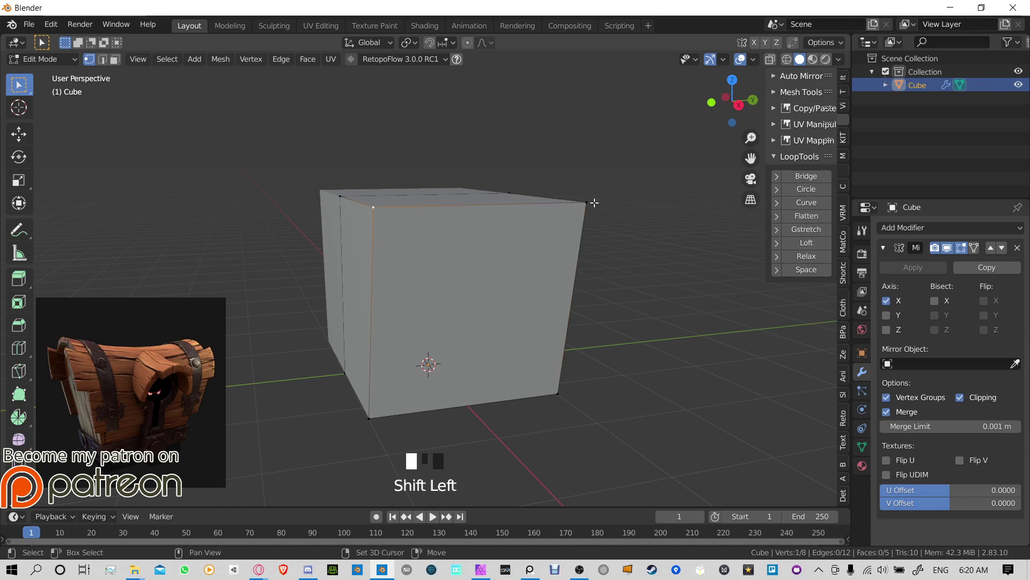
pyautogui.moveTo(697, 230); pyautogui.dragTo(614, 214, button='middle')
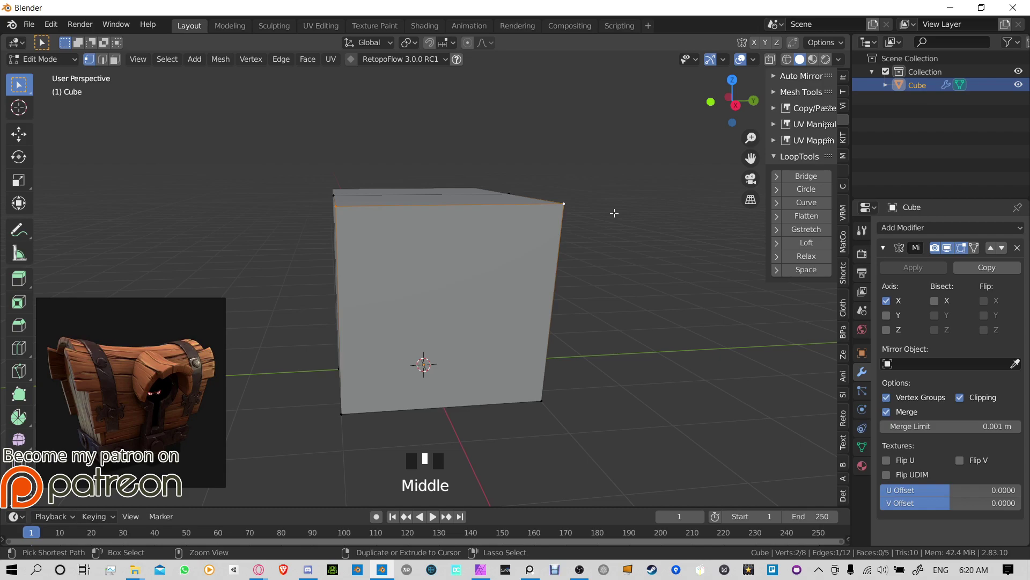
pyautogui.hotkey('ctrl', 'e')
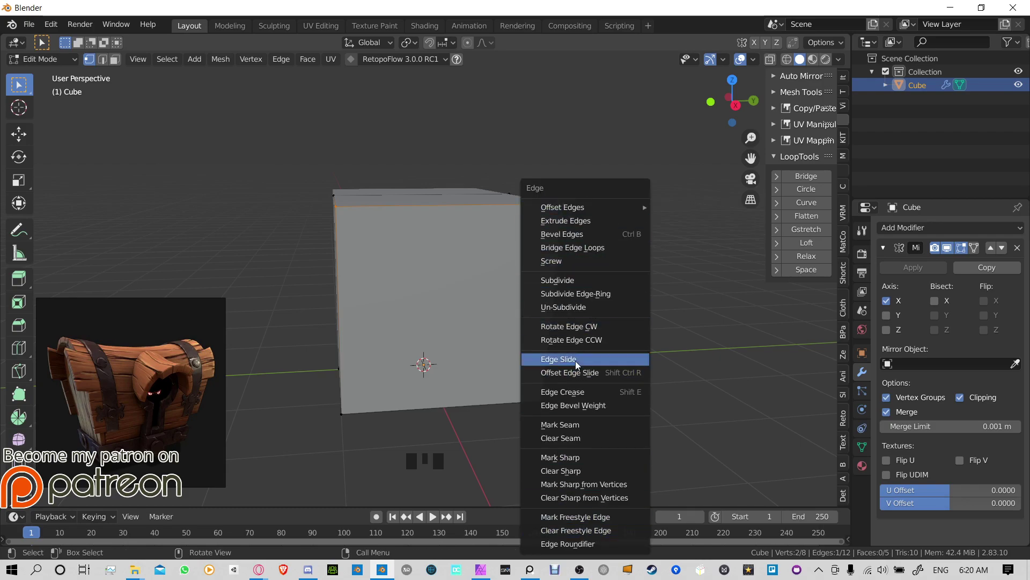
pyautogui.click(280, 59)
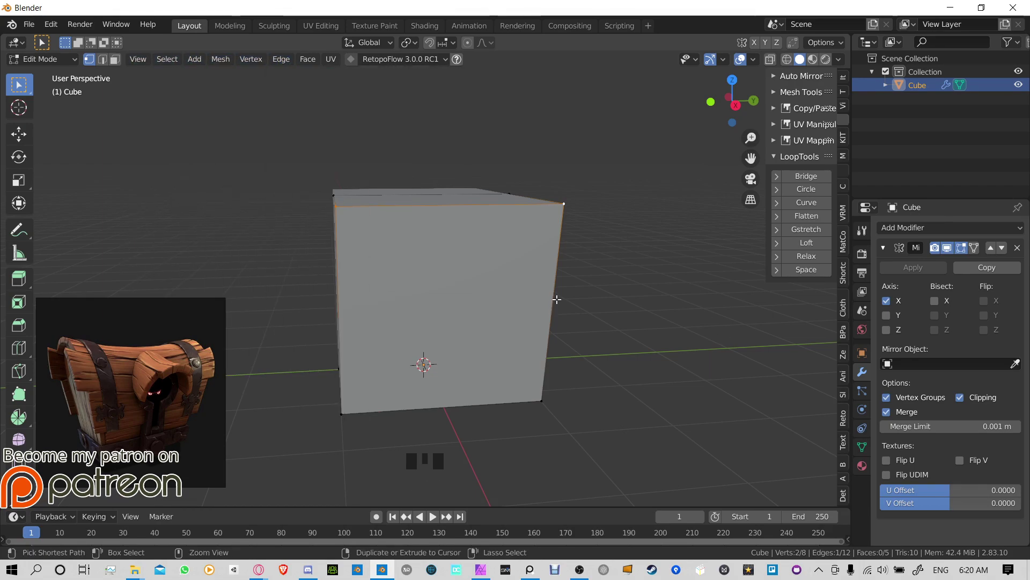
pyautogui.hotkey('ctrl', 'e')
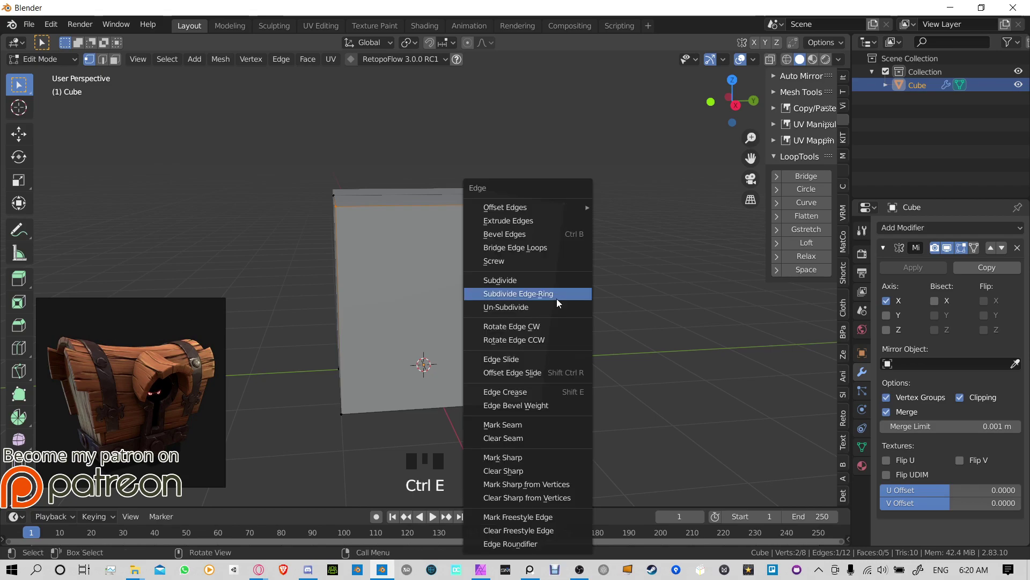
pyautogui.click(501, 282)
# Step: Move the reference image up to clear the Subdivide settings and set the number of cuts to 4
pyautogui.scroll(4, 499, 257)
pyautogui.keyDown('shift'); pyautogui.moveTo(476, 207); pyautogui.dragTo(483, 211, button='middle'); pyautogui.keyUp('shift')
pyautogui.keyDown('shift'); pyautogui.scroll(2, 492, 284); pyautogui.keyUp('shift')
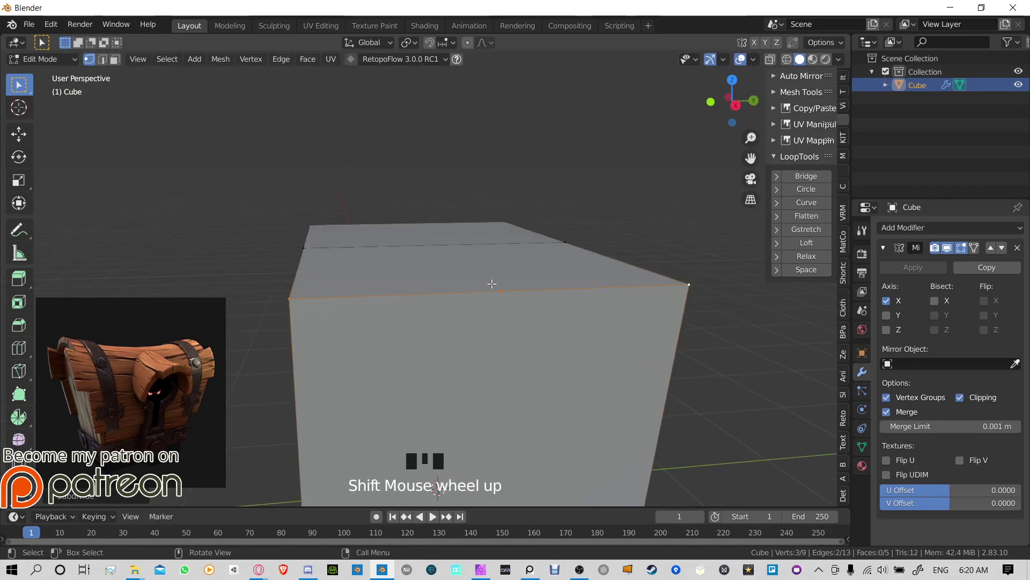
pyautogui.moveTo(120, 370); pyautogui.dragTo(120, 198)
pyautogui.click(69, 494)
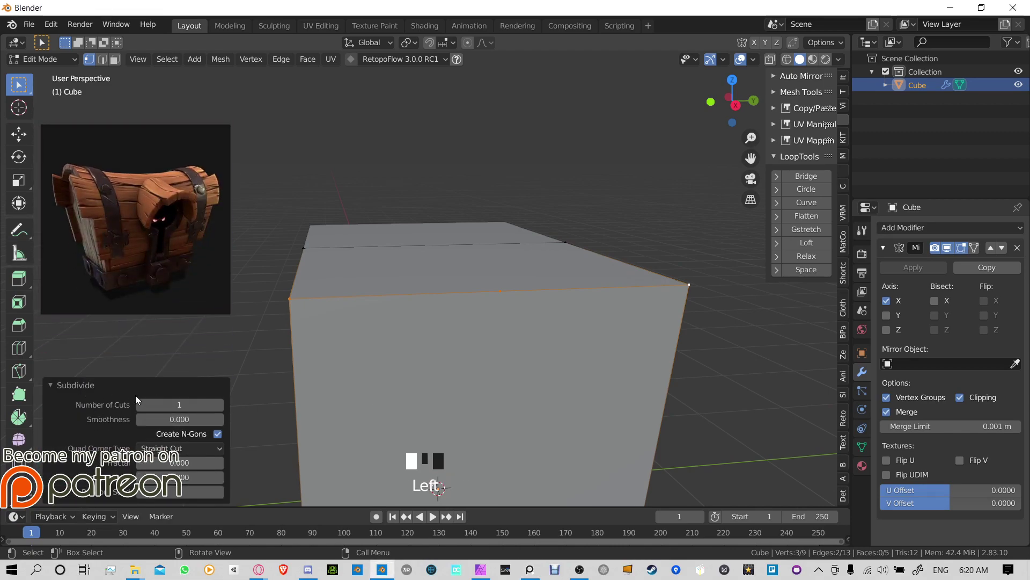
pyautogui.click(220, 405)
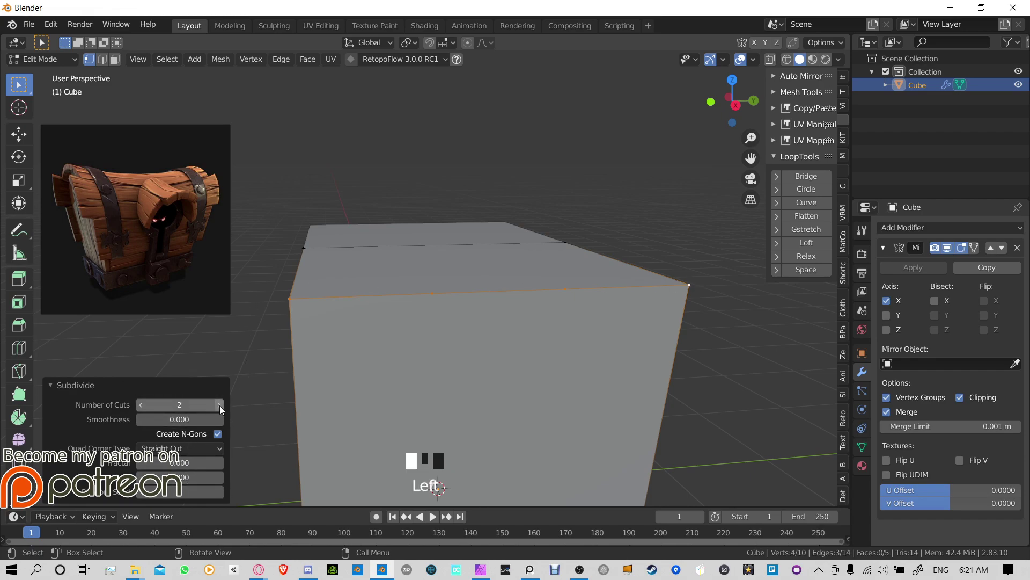
pyautogui.click(220, 404)
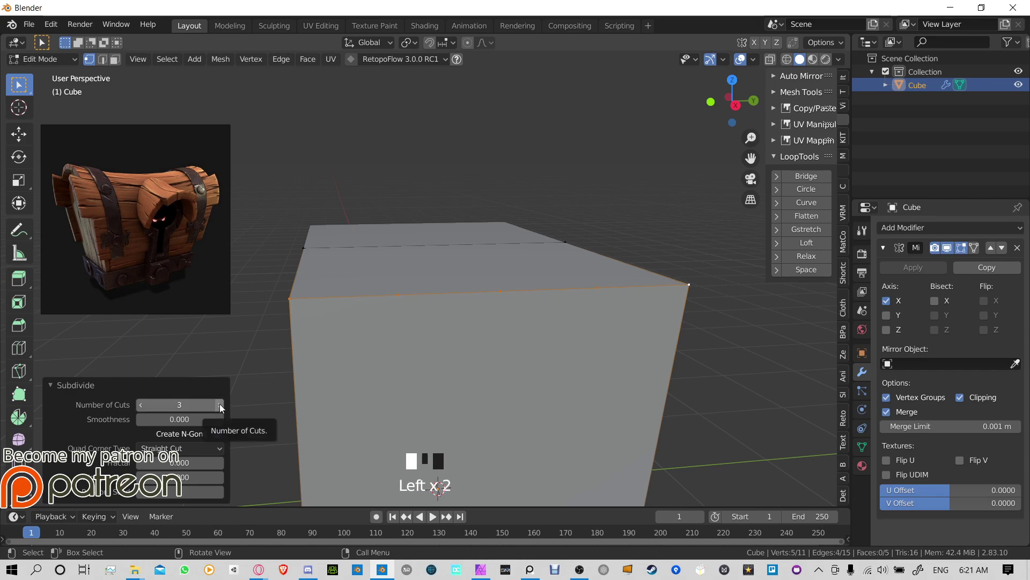
pyautogui.click(220, 404)
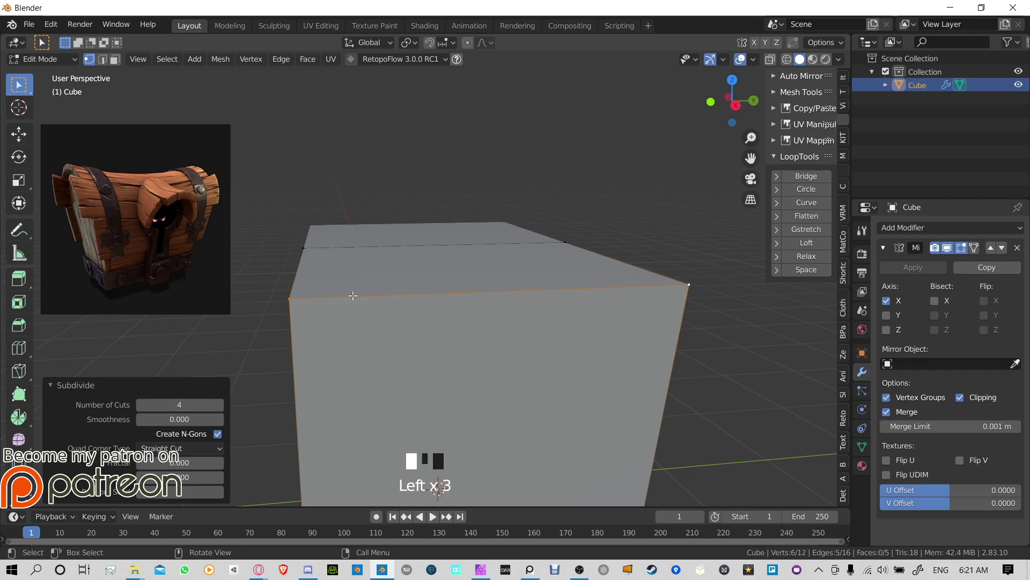
pyautogui.moveTo(345, 294); pyautogui.dragTo(343, 278, button='middle')
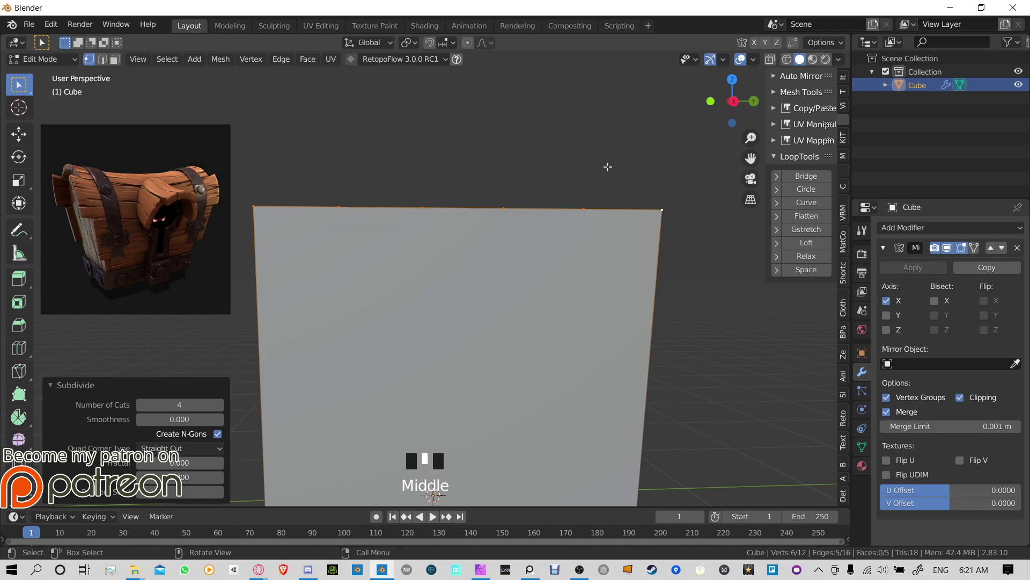
pyautogui.moveTo(608, 166); pyautogui.dragTo(612, 180, button='middle')
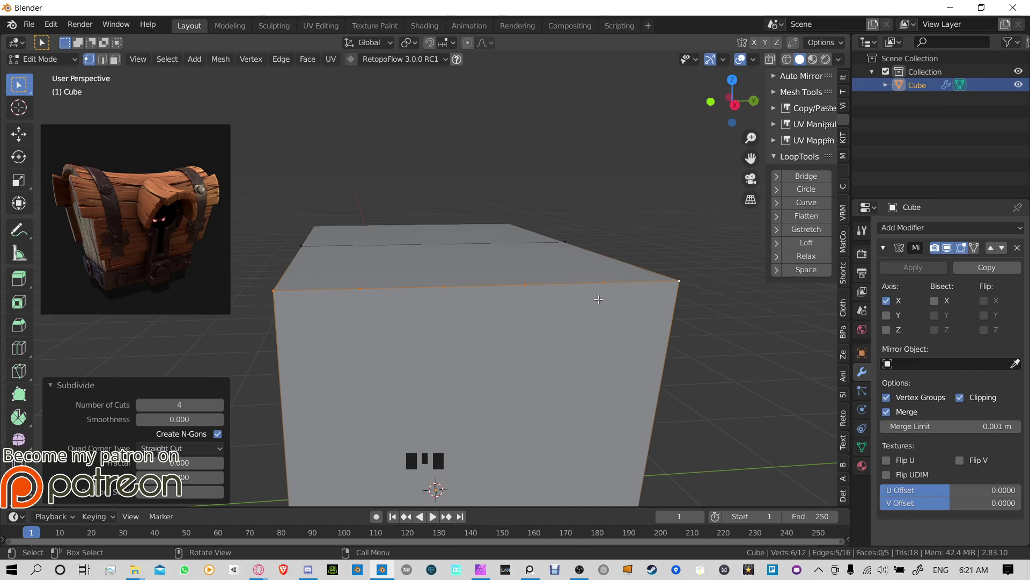
# Step: Switch to edge selection and select all segments of the subdivided upper side edge by shortest path, starting from its front segment
pyautogui.moveTo(597, 299)
pyautogui.mouseDown(button='middle')
pyautogui.moveTo(626, 279)
pyautogui.moveTo(651, 279)
pyautogui.moveTo(617, 284)
pyautogui.moveTo(617, 299)
pyautogui.moveTo(593, 272)
pyautogui.moveTo(611, 317)
pyautogui.moveTo(596, 288)
pyautogui.mouseUp(button='middle')
pyautogui.scroll(-1, 601, 304)
pyautogui.click(325, 251)
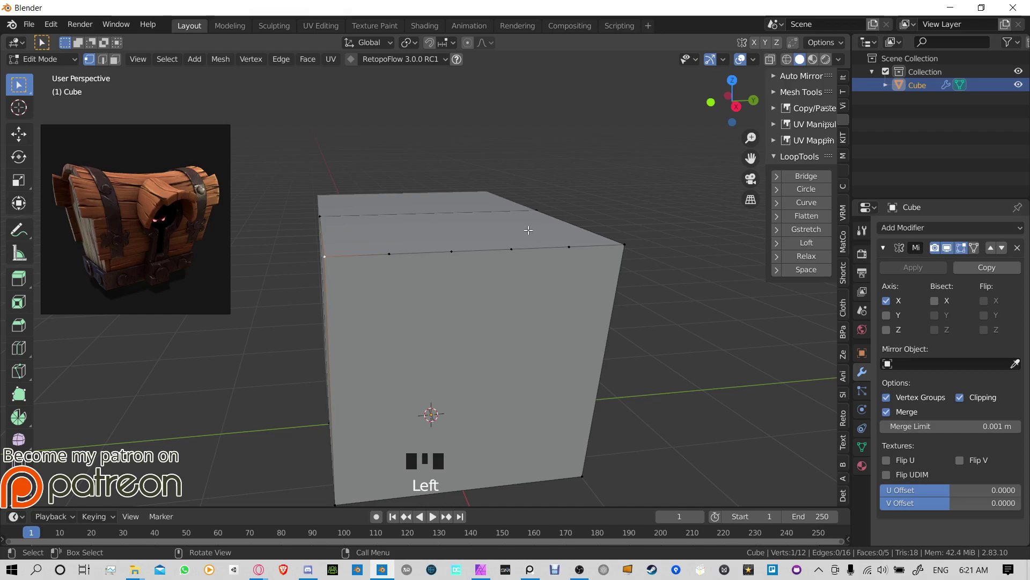
pyautogui.press('2')
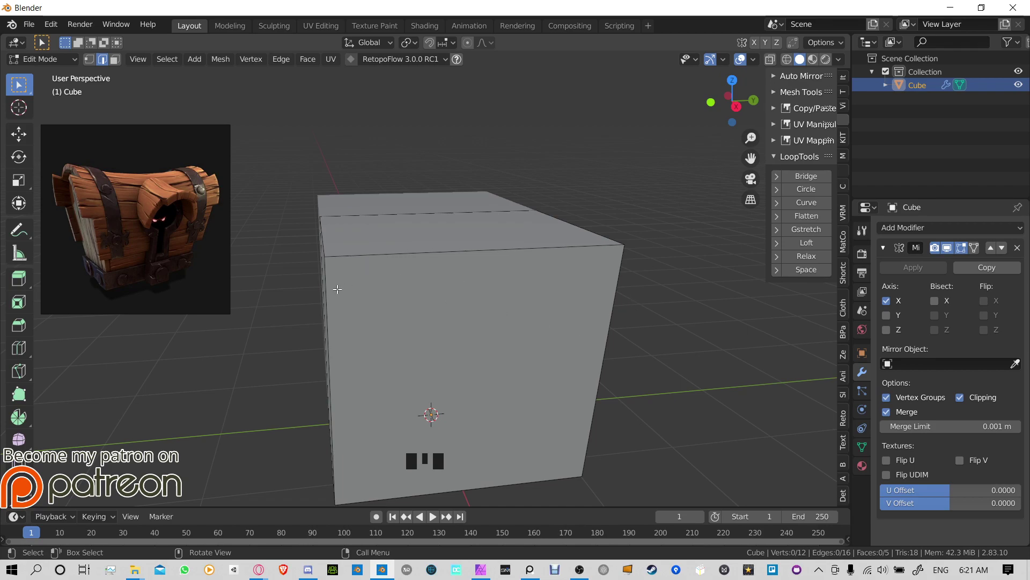
pyautogui.click(404, 248)
pyautogui.click(360, 252)
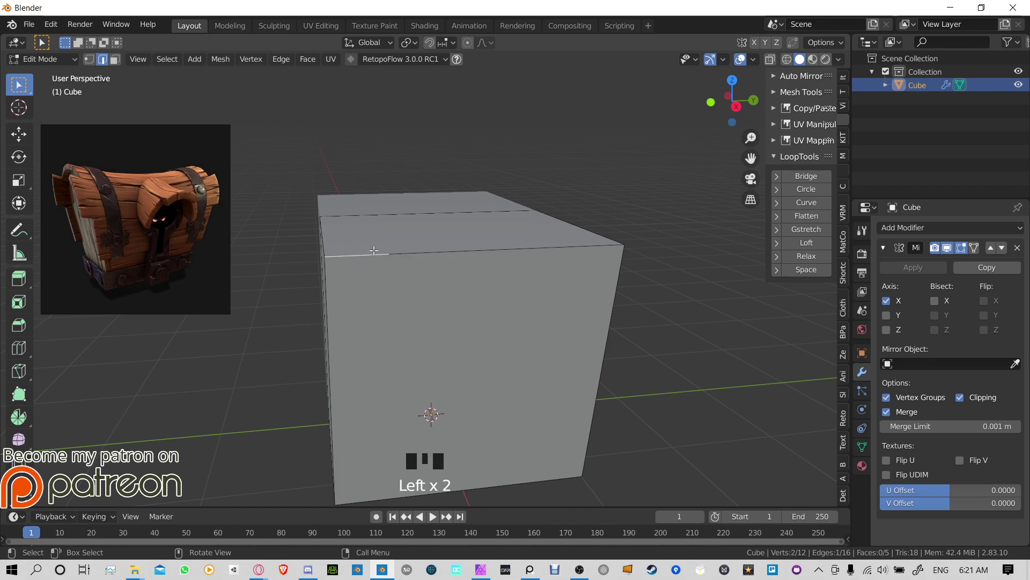
pyautogui.keyDown('ctrl'); pyautogui.click(603, 245); pyautogui.keyUp('ctrl')
pyautogui.click(378, 252)
pyautogui.keyDown('ctrl'); pyautogui.click(609, 247); pyautogui.keyUp('ctrl')
pyautogui.keyDown('ctrl'); pyautogui.click(603, 247); pyautogui.keyUp('ctrl')
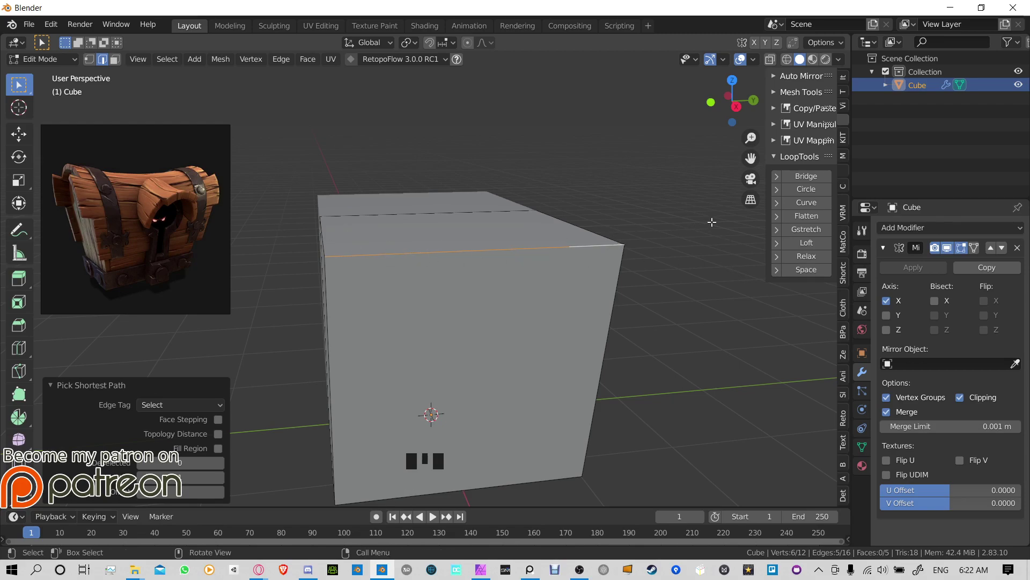
# Step: Try shortest-path selection from the unmirrored half's upper rear edge around the outer side to its lower rear edge
pyautogui.moveTo(712, 221); pyautogui.dragTo(361, 272, button='middle')
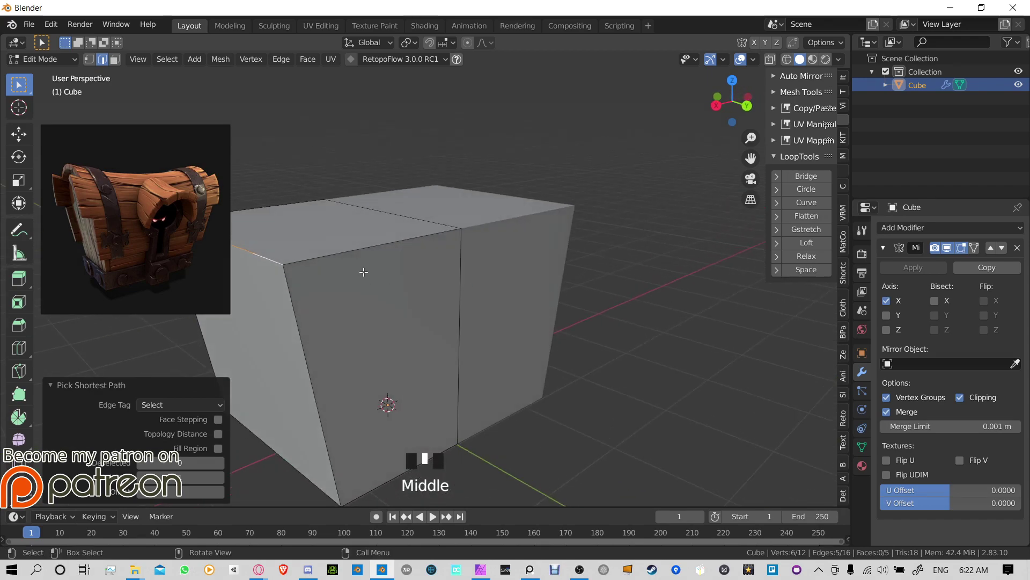
pyautogui.click(462, 257)
pyautogui.moveTo(462, 258); pyautogui.dragTo(538, 264, button='middle')
pyautogui.keyDown('ctrl'); pyautogui.click(526, 403); pyautogui.keyUp('ctrl')
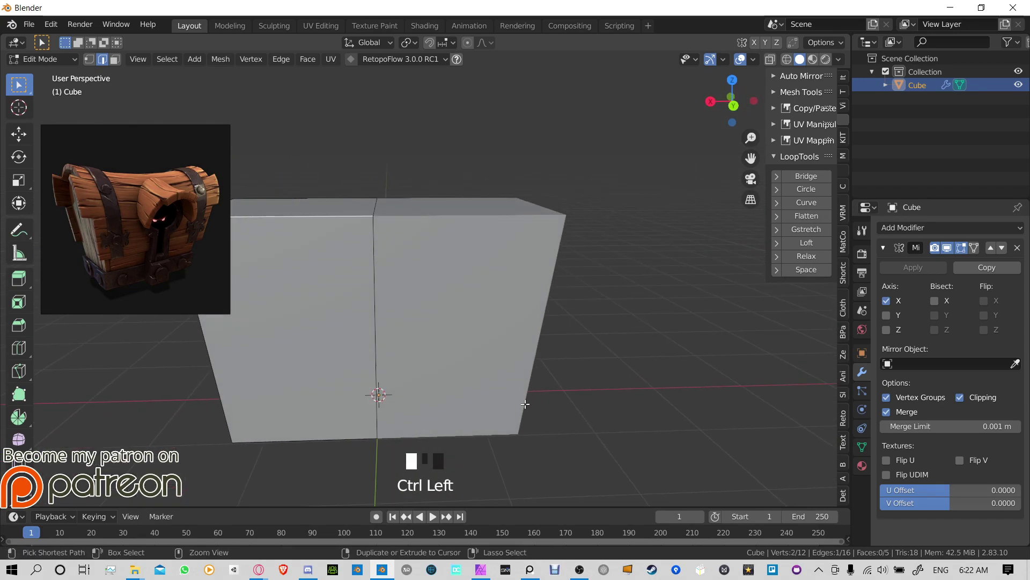
pyautogui.keyDown('ctrl'); pyautogui.click(527, 401); pyautogui.keyUp('ctrl')
pyautogui.keyDown('ctrl'); pyautogui.click(531, 386); pyautogui.keyUp('ctrl')
pyautogui.keyDown('shift'); pyautogui.moveTo(346, 371); pyautogui.dragTo(737, 311, button='middle'); pyautogui.keyUp('shift')
pyautogui.keyDown('ctrl'); pyautogui.click(526, 182); pyautogui.keyUp('ctrl')
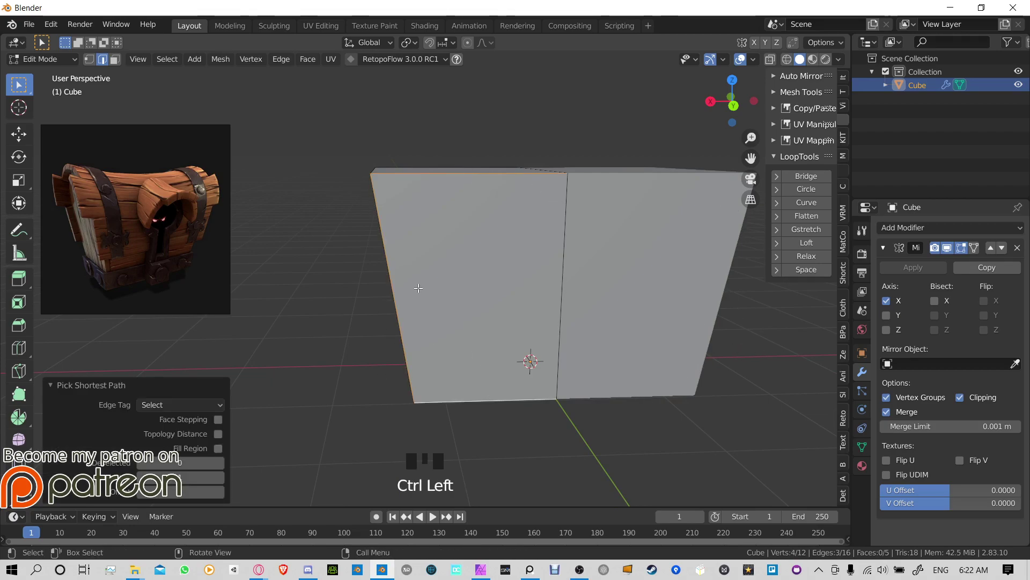
# Step: Try shortest-path selection from the upper rear edge across the subdivided side edge to the lower front edge, and inspect the path
pyautogui.moveTo(410, 419); pyautogui.dragTo(607, 178, button='middle')
pyautogui.click(485, 322)
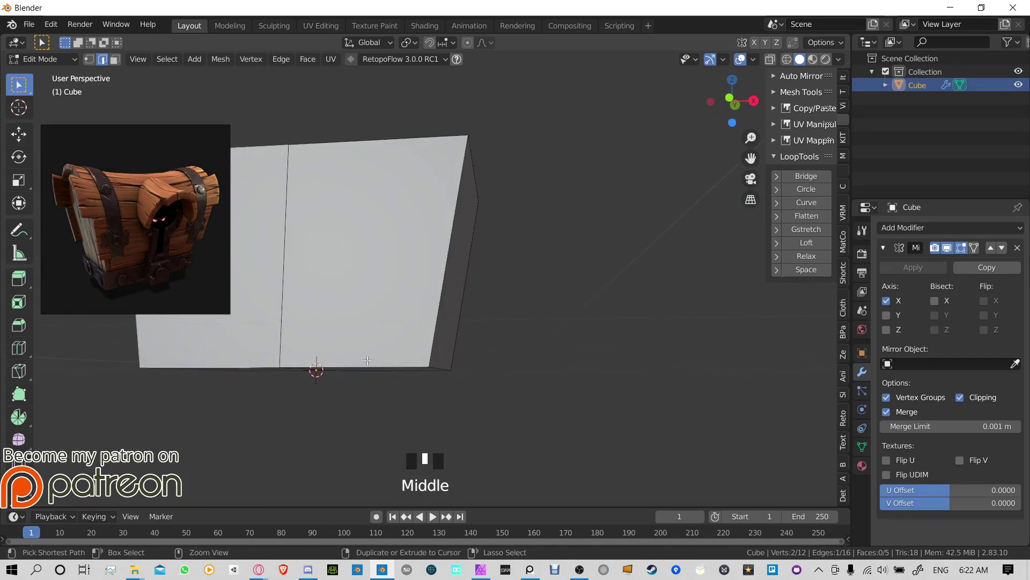
pyautogui.keyDown('ctrl'); pyautogui.click(421, 369); pyautogui.keyUp('ctrl')
pyautogui.moveTo(422, 369); pyautogui.dragTo(546, 267, button='middle')
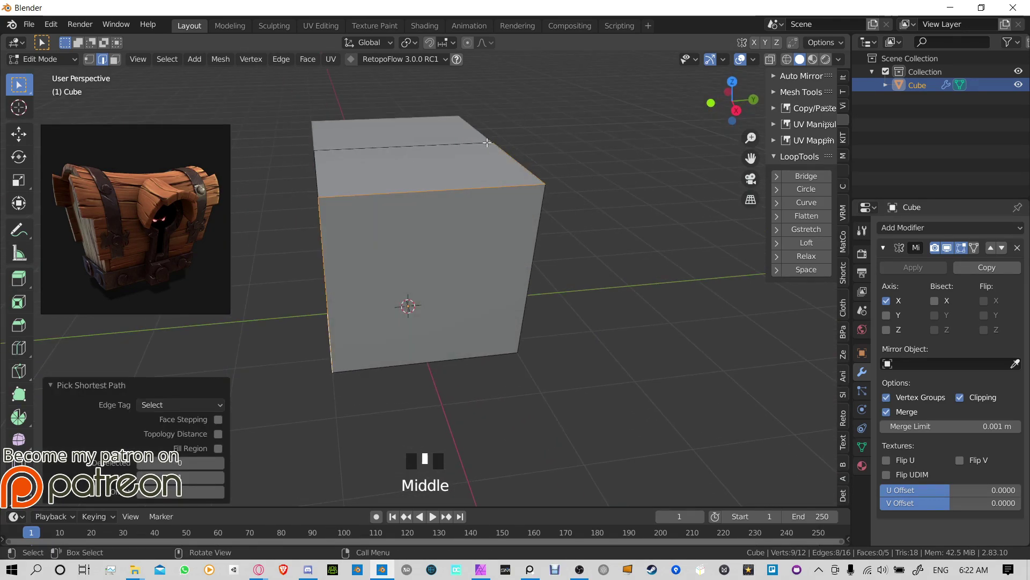
pyautogui.moveTo(310, 226); pyautogui.dragTo(405, 203, button='middle')
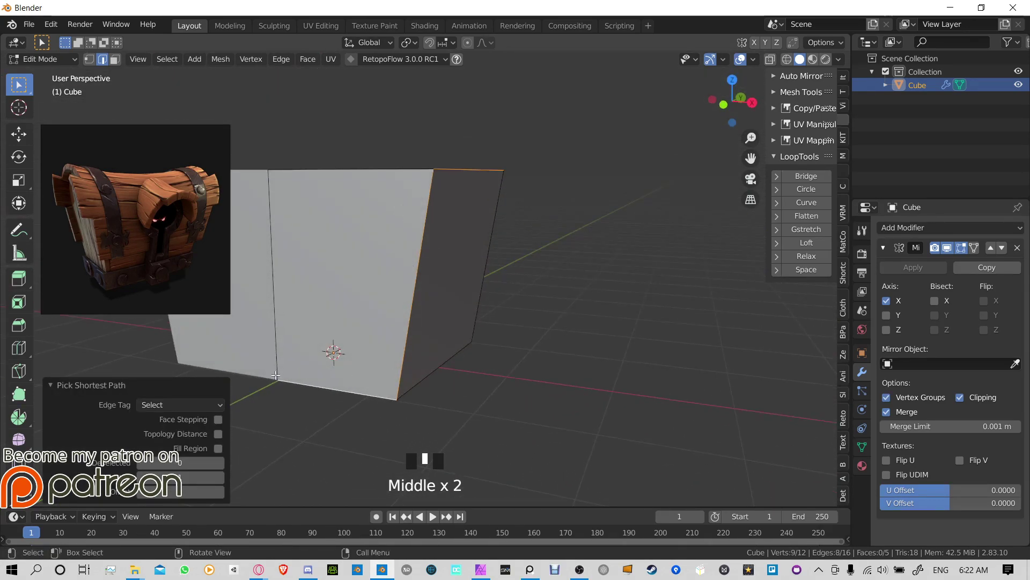
pyautogui.moveTo(382, 376); pyautogui.dragTo(465, 215, button='middle')
# Step: Select the subdivided upper edge of the outer end face by shortest path and add the face's two vertical side edges
pyautogui.click(379, 299)
pyautogui.scroll(2, 467, 220)
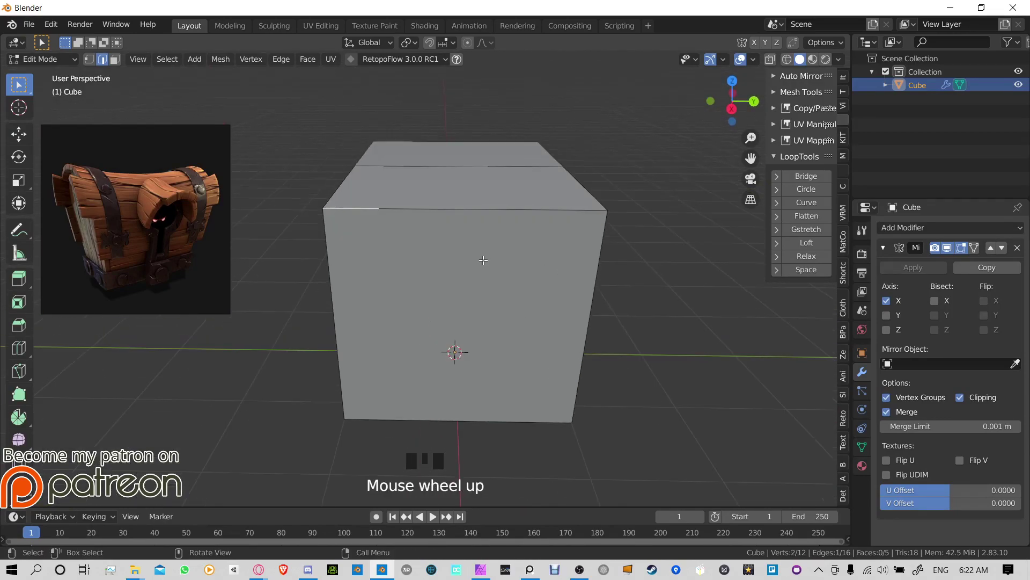
pyautogui.keyDown('ctrl'); pyautogui.click(592, 208); pyautogui.keyUp('ctrl')
pyautogui.moveTo(521, 209); pyautogui.dragTo(536, 195, button='middle')
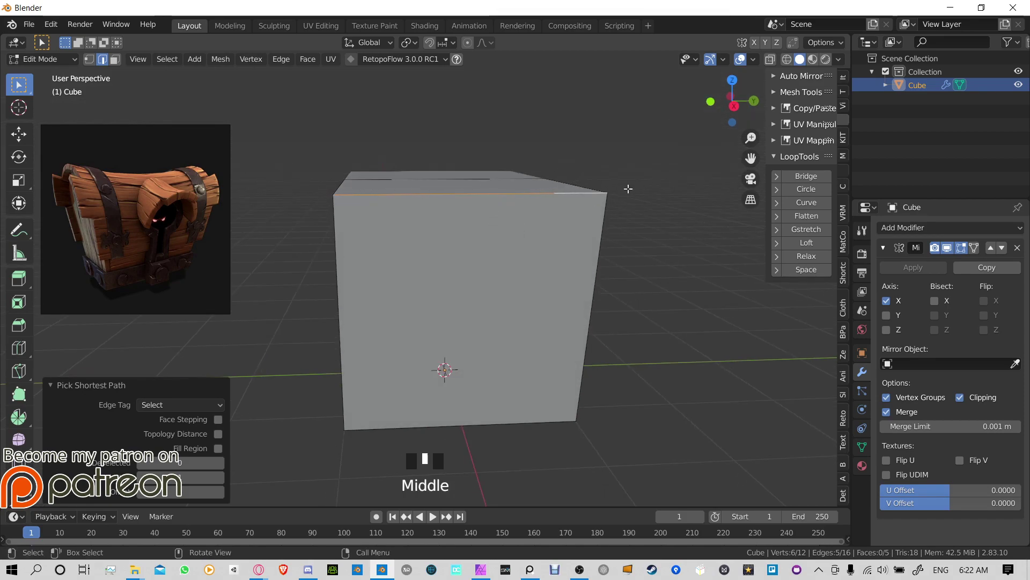
pyautogui.moveTo(628, 189); pyautogui.dragTo(617, 199, button='middle')
pyautogui.keyDown('shift'); pyautogui.click(325, 260); pyautogui.keyUp('shift')
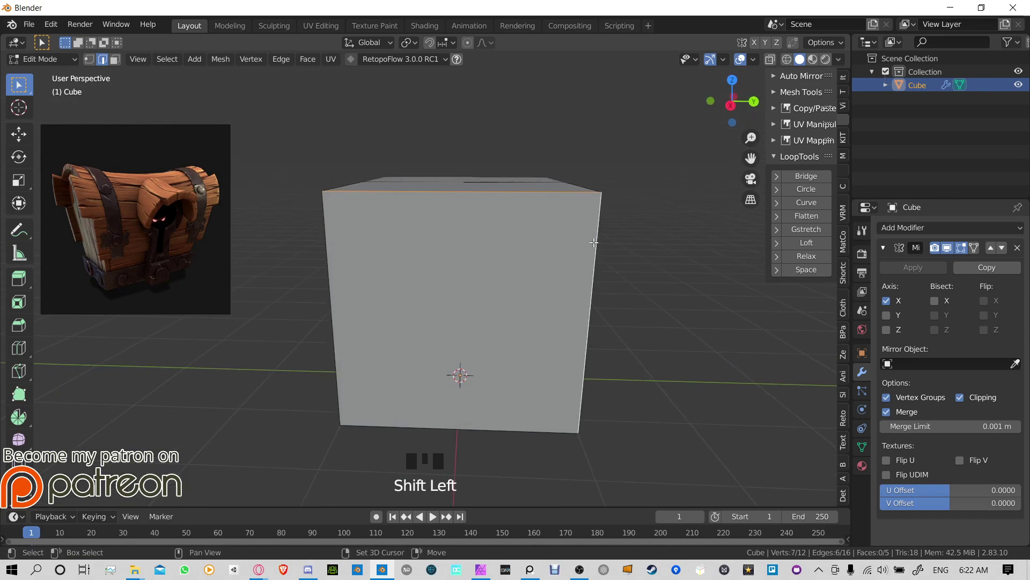
pyautogui.keyDown('shift'); pyautogui.click(325, 260); pyautogui.keyUp('shift')
pyautogui.moveTo(326, 260); pyautogui.dragTo(461, 266, button='middle')
# Step: Try LoopTools Relax on the selected edges and inspect the deformed upper end of the box
pyautogui.click(805, 256)
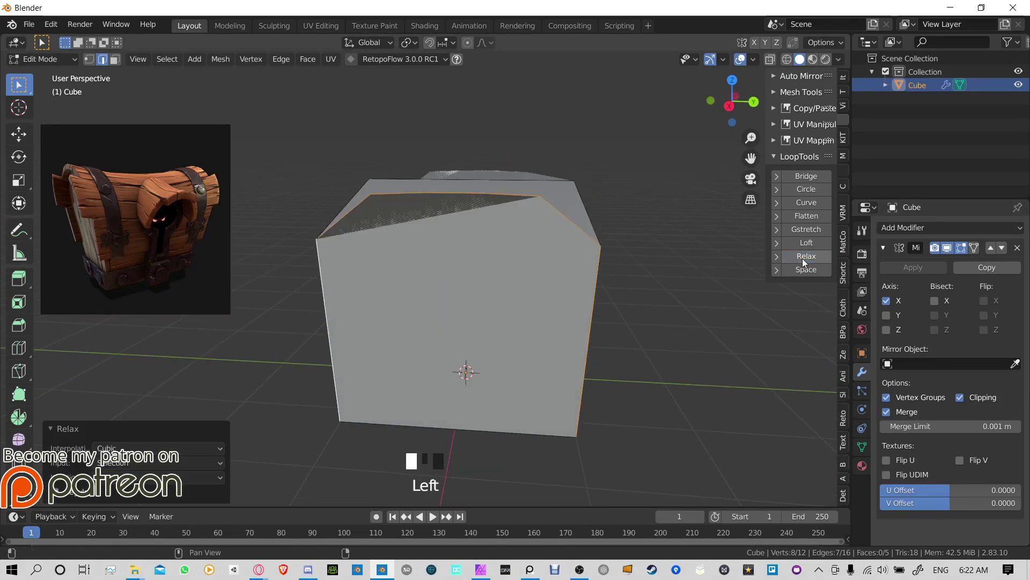
pyautogui.moveTo(751, 252); pyautogui.dragTo(559, 188, button='middle')
pyautogui.keyDown('shift'); pyautogui.moveTo(448, 226); pyautogui.dragTo(541, 221, button='middle'); pyautogui.keyUp('shift')
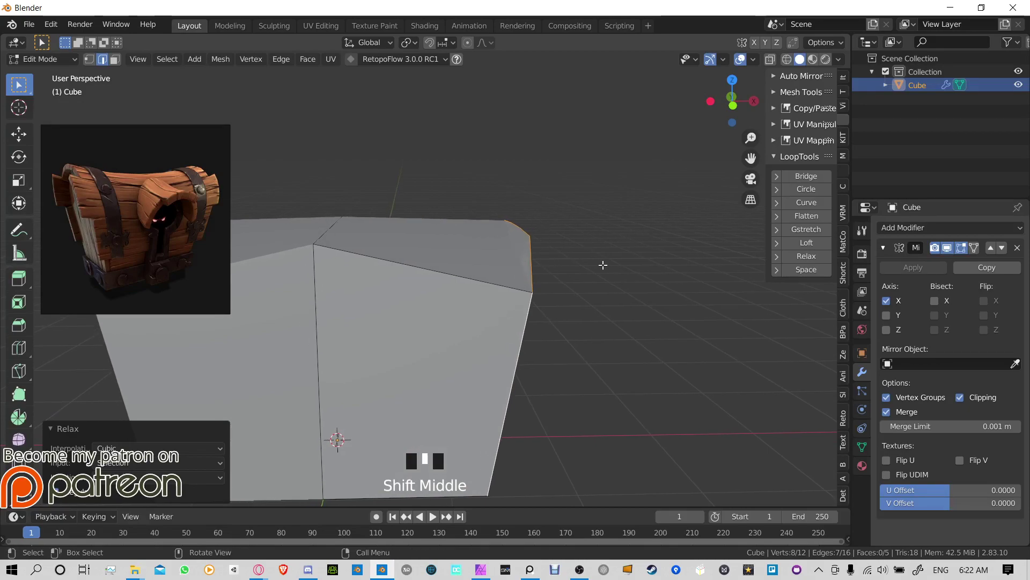
pyautogui.keyDown('shift'); pyautogui.moveTo(538, 283); pyautogui.dragTo(579, 197, button='middle'); pyautogui.keyUp('shift')
pyautogui.moveTo(560, 294); pyautogui.dragTo(515, 271, button='middle')
pyautogui.rightClick(481, 263)
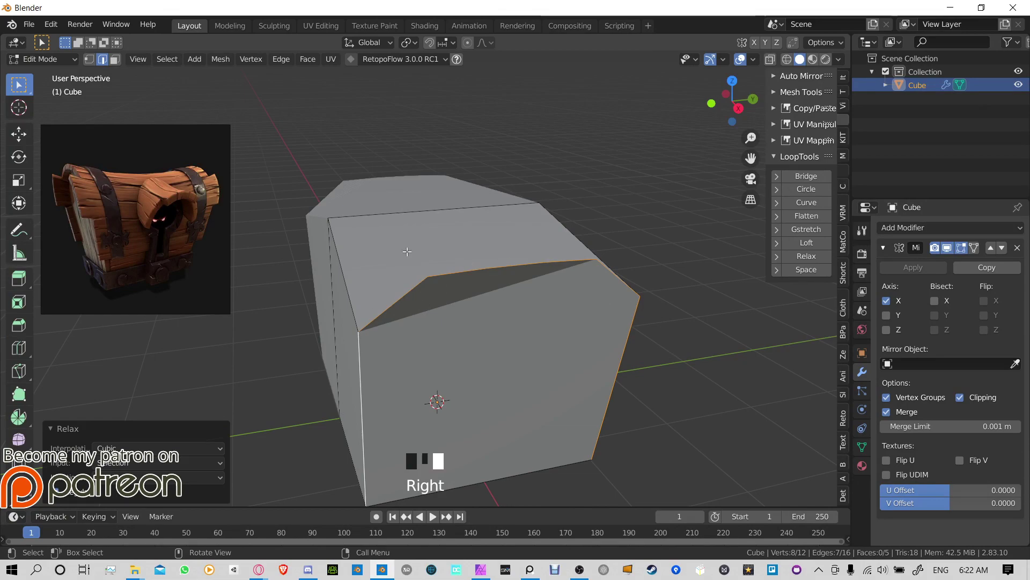
pyautogui.moveTo(591, 267); pyautogui.dragTo(371, 281, button='middle')
# Step: Undo the relax, the edge selections and the subdivision of the upper side edge
pyautogui.hotkey('ctrl', 'z')
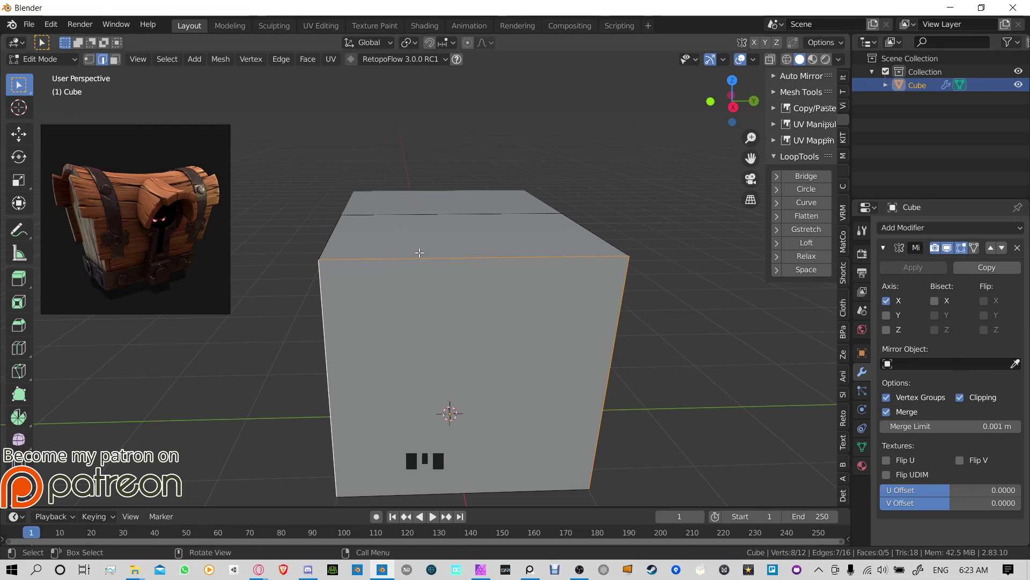
pyautogui.hotkey('ctrl', 'z')
pyautogui.hotkey('ctrl', 'z')
pyautogui.hotkey('ctrl', 'z')
pyautogui.hotkey('ctrl', 'z')
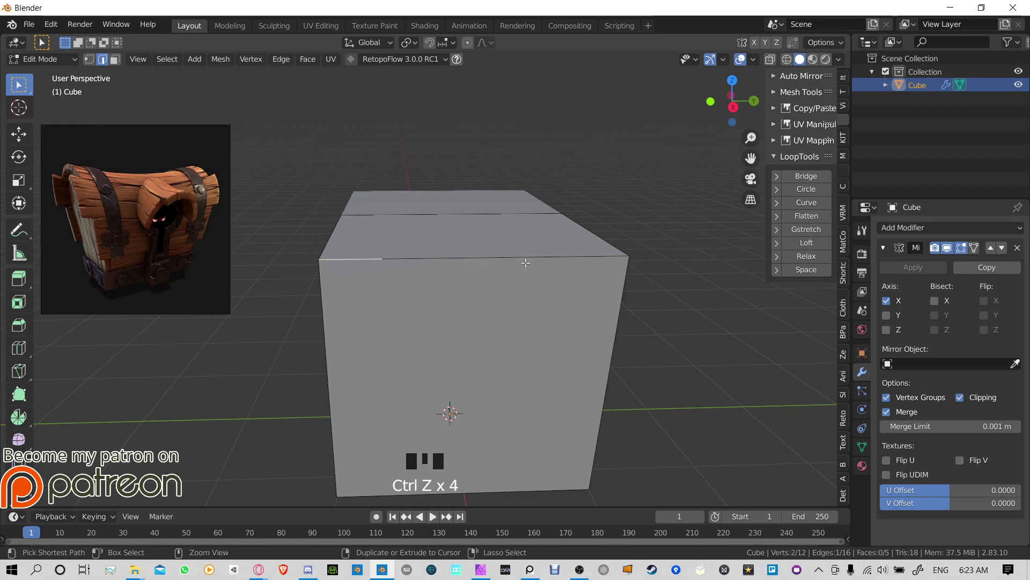
pyautogui.hotkey('ctrl', 'z')
pyautogui.hotkey('ctrl', 'z')
pyautogui.hotkey('ctrl', 'z')
pyautogui.hotkey('ctrl', 'z')
pyautogui.hotkey('ctrl', 'z')
pyautogui.hotkey('ctrl', 'z')
pyautogui.hotkey('ctrl', 'z')
pyautogui.hotkey('ctrl', 'z')
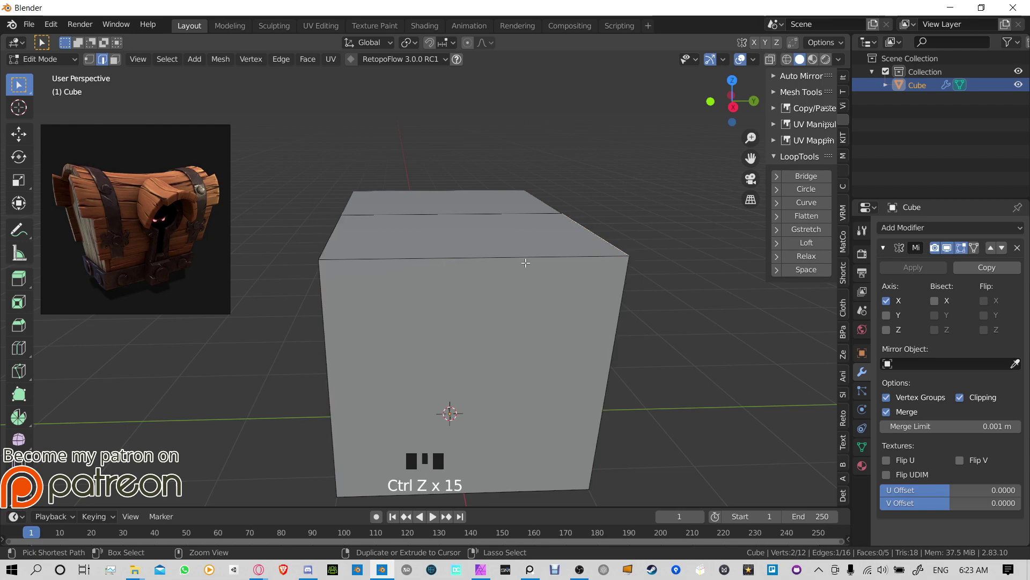
pyautogui.hotkey('ctrl', 'z')
pyautogui.hotkey('ctrl', 'z')
pyautogui.hotkey('ctrl', 'z')
pyautogui.hotkey('ctrl', 'z')
pyautogui.hotkey('ctrl', 'z')
pyautogui.hotkey('ctrl', 'z')
pyautogui.hotkey('ctrl', 'z')
pyautogui.hotkey('ctrl', 'z')
pyautogui.hotkey('ctrl', 'z')
pyautogui.hotkey('ctrl', 'z')
pyautogui.hotkey('ctrl', 'z')
pyautogui.hotkey('ctrl', 'z')
pyautogui.hotkey('ctrl', 'z')
pyautogui.hotkey('ctrl', 'z')
pyautogui.hotkey('ctrl', 'z')
pyautogui.hotkey('ctrl', 'z')
pyautogui.hotkey('ctrl', 'z')
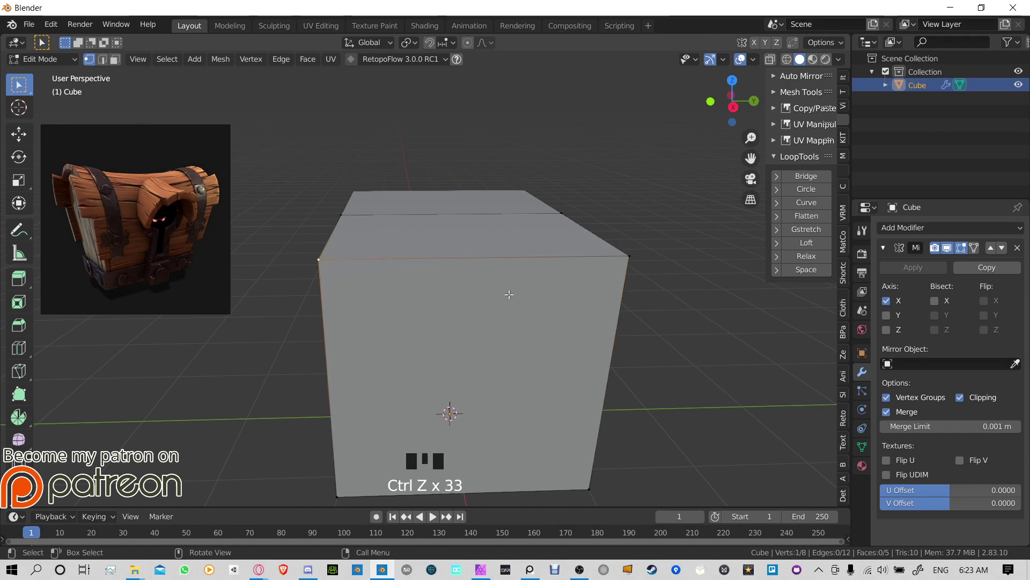
pyautogui.moveTo(509, 294); pyautogui.dragTo(509, 306, button='middle')
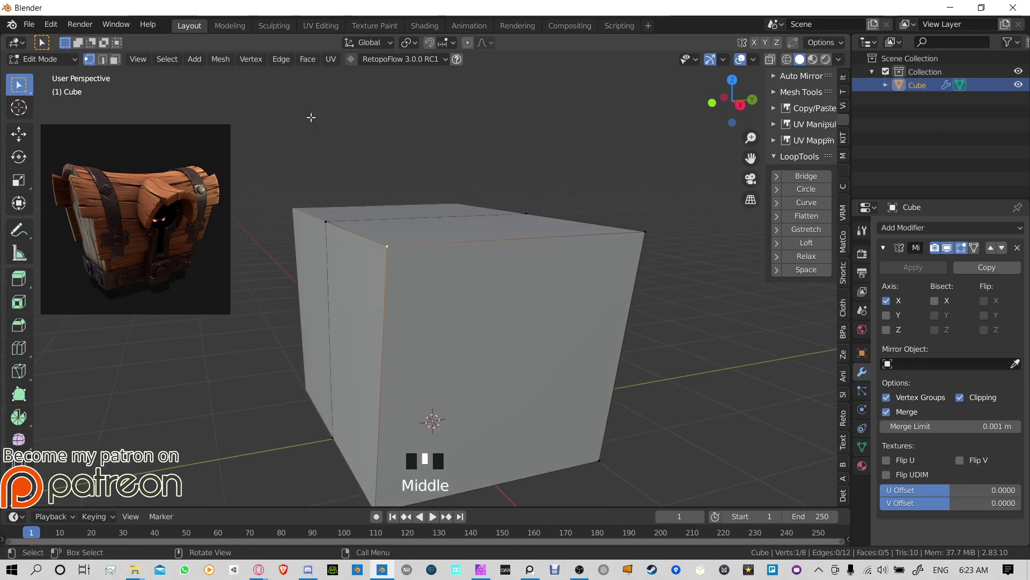
# Step: Move the reference image down and open the System preferences to check the Undo Steps setting, leaving it at 256
pyautogui.click(51, 25)
pyautogui.moveTo(112, 188); pyautogui.dragTo(123, 351)
pyautogui.click(50, 24)
pyautogui.click(89, 216)
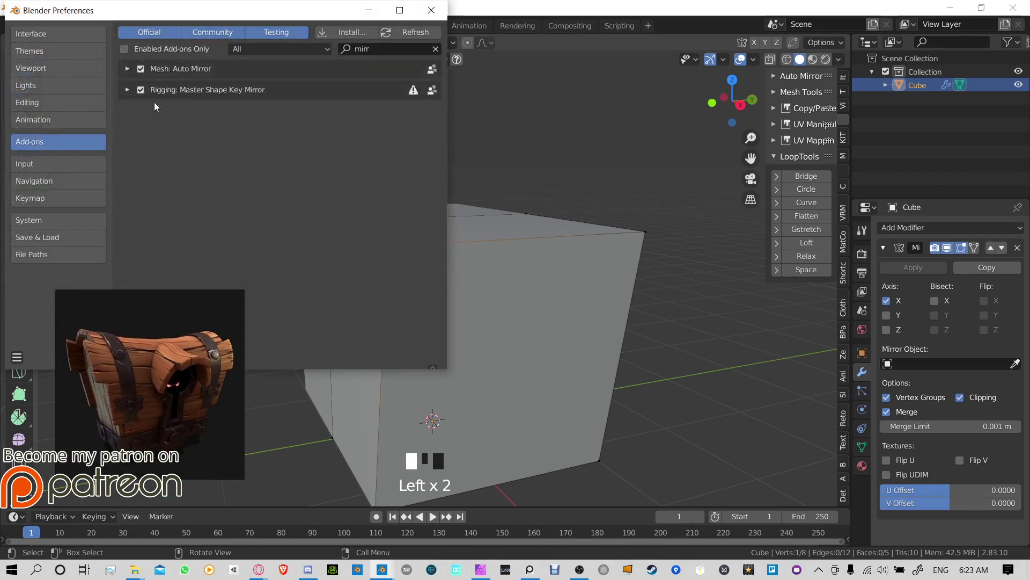
pyautogui.moveTo(126, 292); pyautogui.dragTo(105, 316)
pyautogui.click(50, 220)
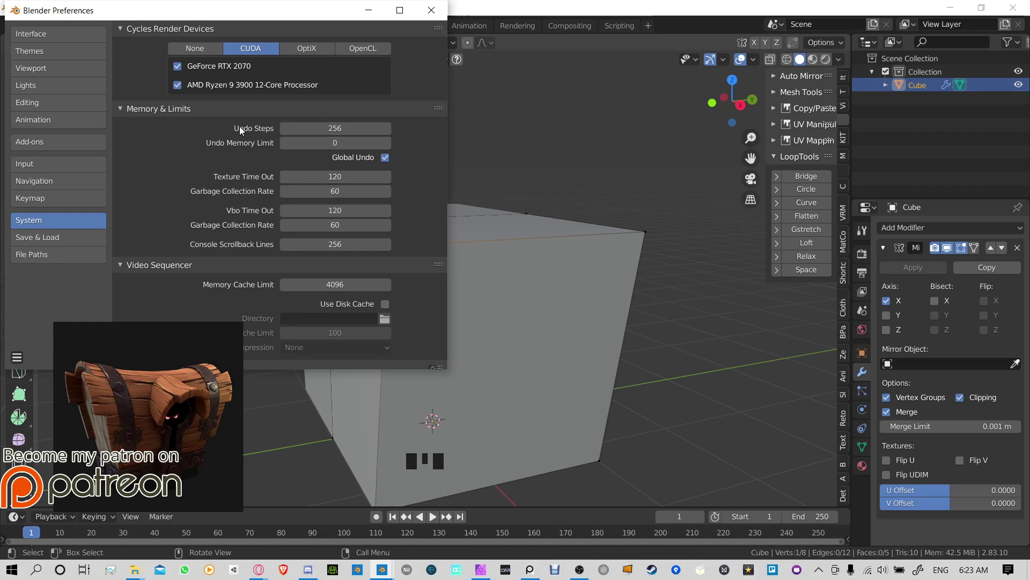
pyautogui.click(355, 128)
pyautogui.press('Return')
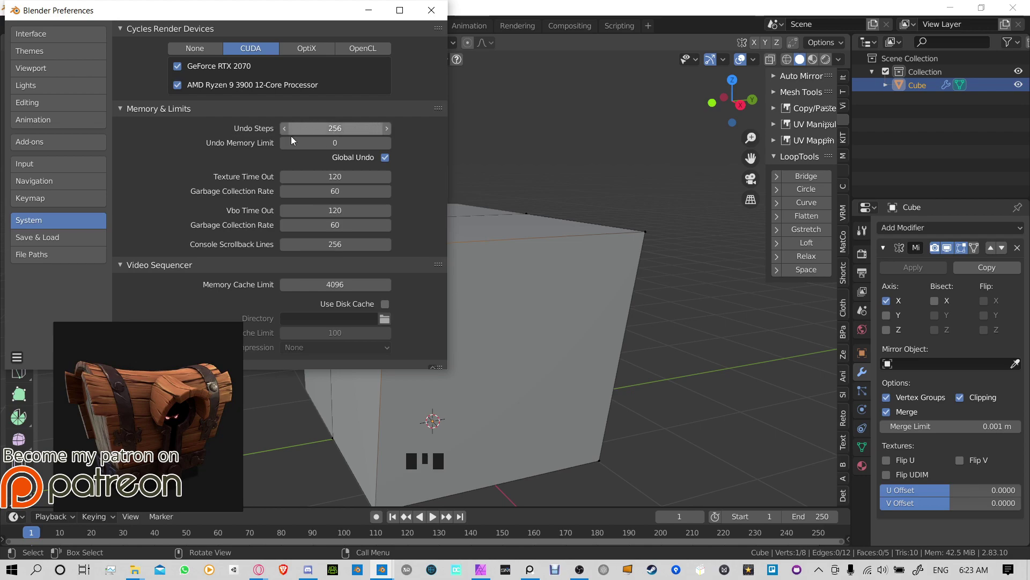
# Step: Keep Undo Steps at 256, save the preferences and close the preferences window, moving the reference image out of the way
pyautogui.click(351, 131)
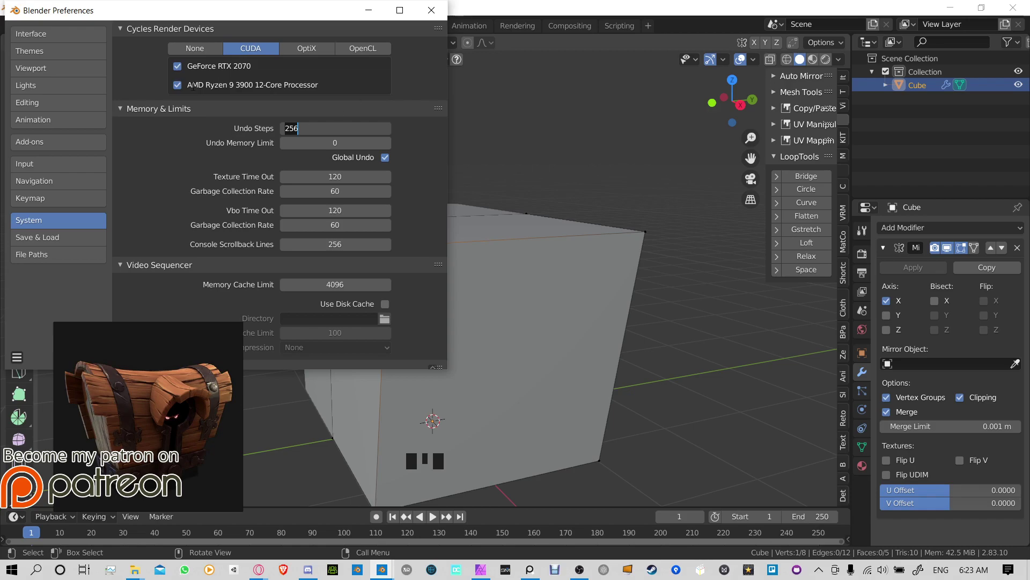
pyautogui.moveTo(171, 337); pyautogui.dragTo(268, 339)
pyautogui.click(21, 359)
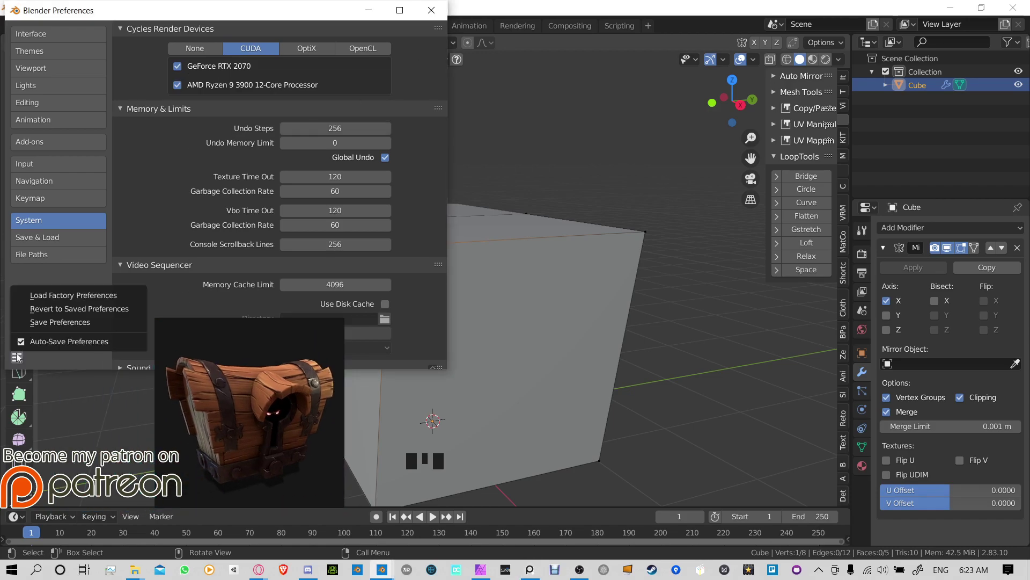
pyautogui.click(77, 322)
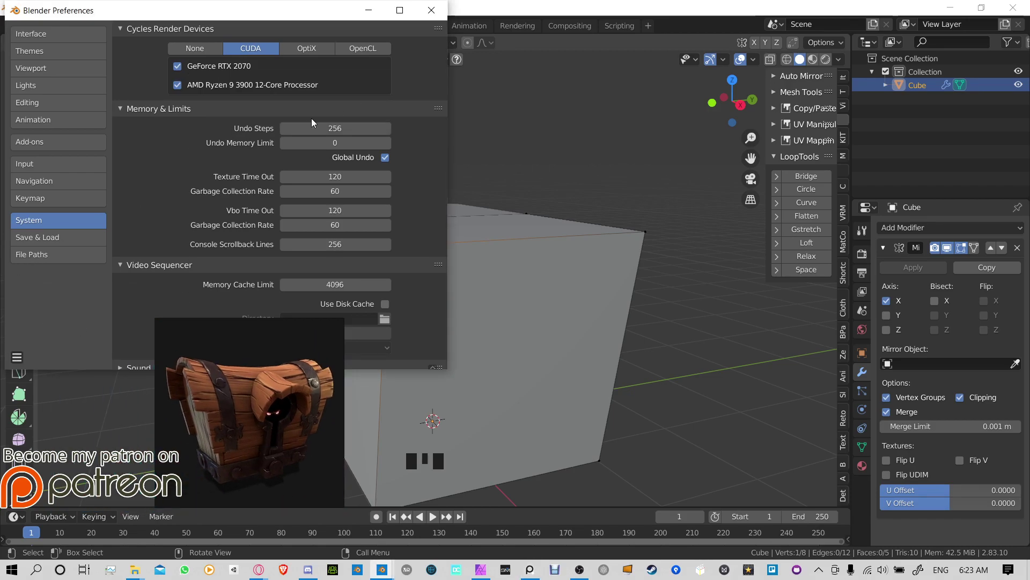
pyautogui.moveTo(262, 354); pyautogui.dragTo(163, 348)
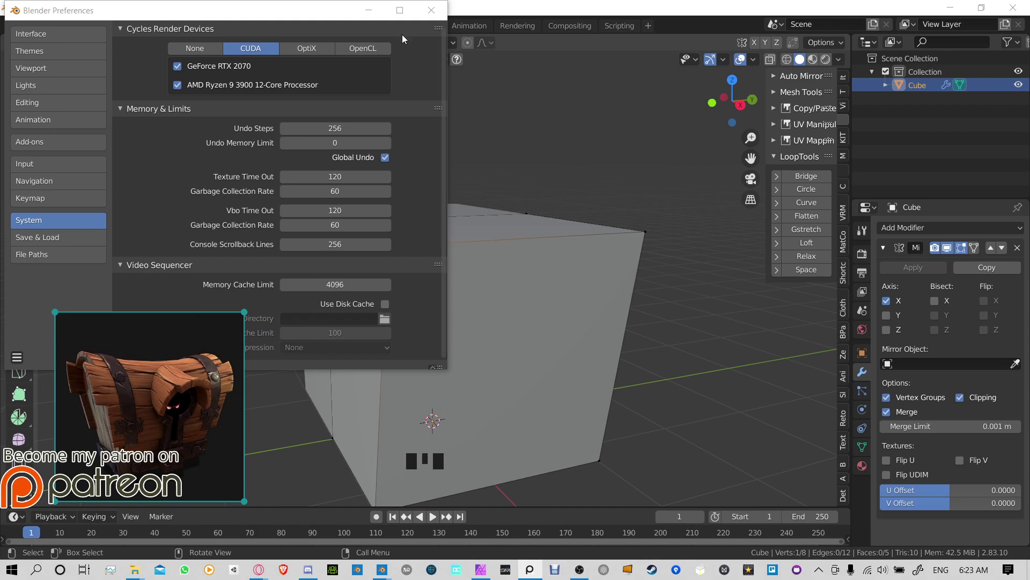
pyautogui.click(331, 128)
pyautogui.click(431, 11)
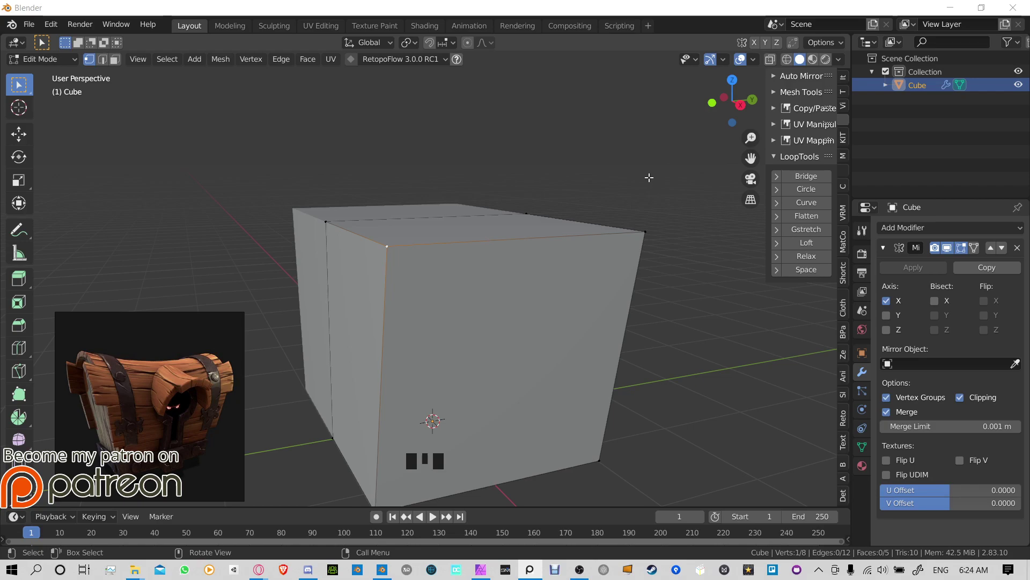
pyautogui.moveTo(441, 224); pyautogui.dragTo(478, 239, button='middle')
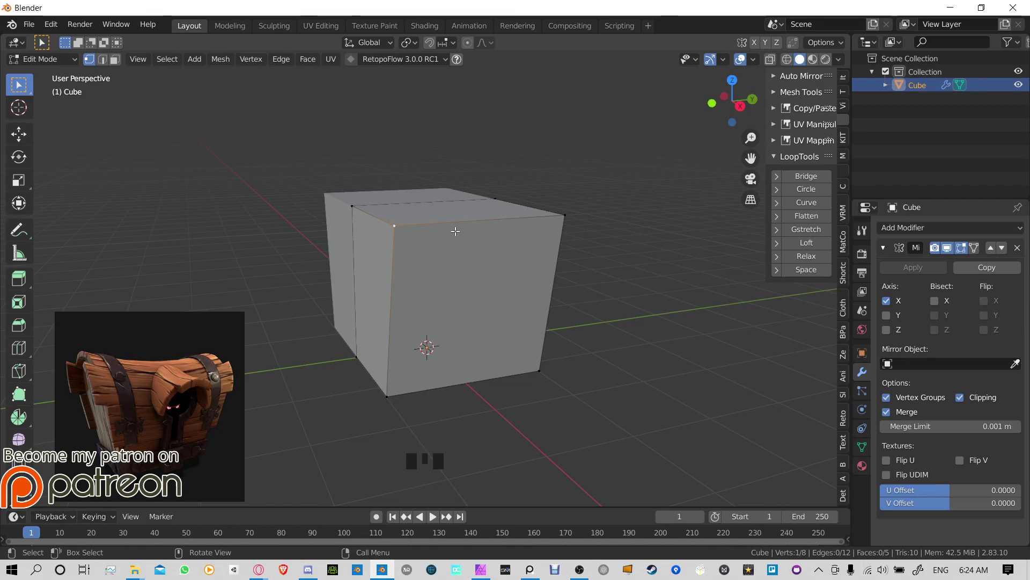
pyautogui.middleClick(465, 229)
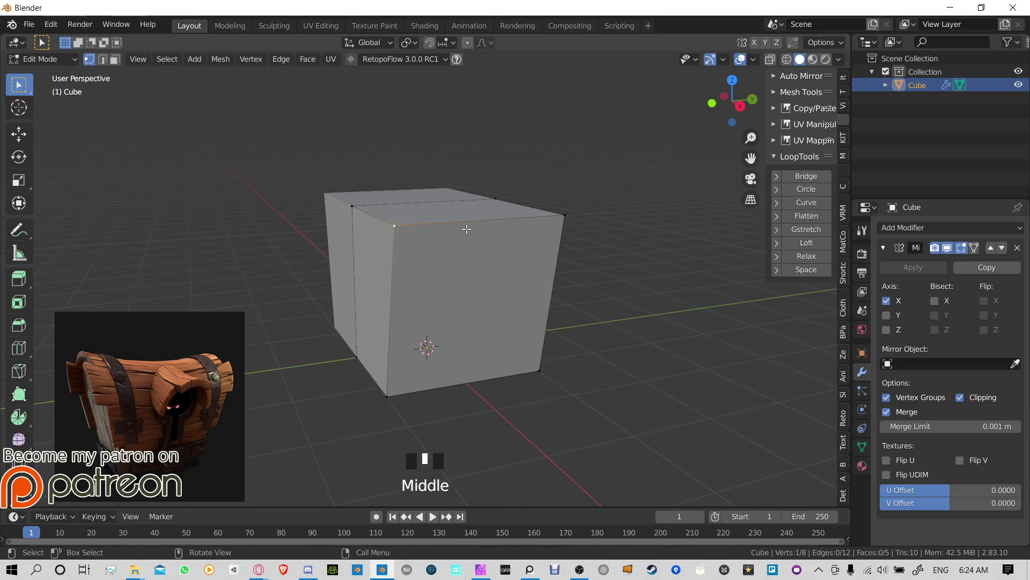
pyautogui.middleClick(466, 229)
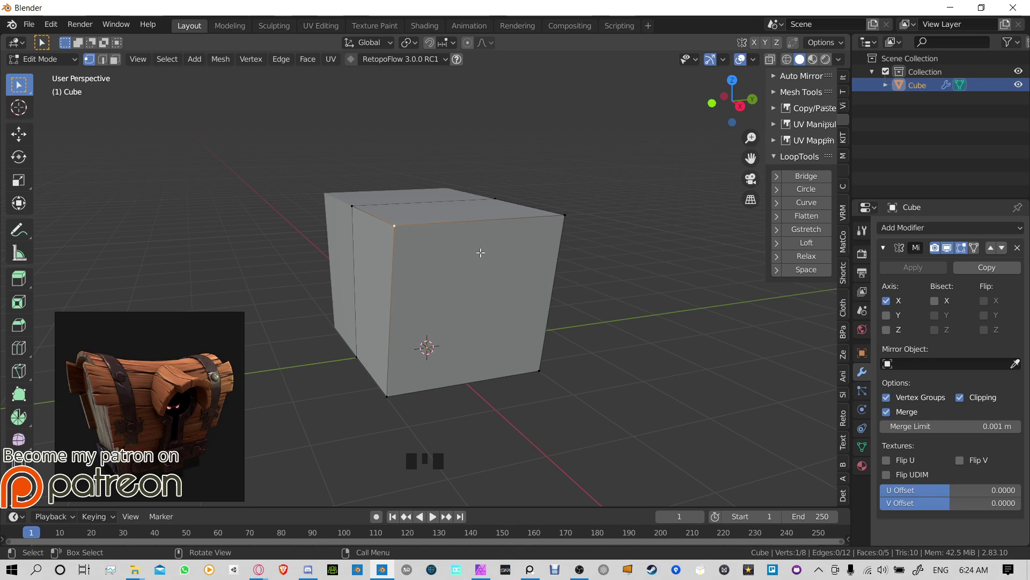
pyautogui.moveTo(481, 253); pyautogui.dragTo(523, 247, button='middle')
pyautogui.scroll(2, 480, 249)
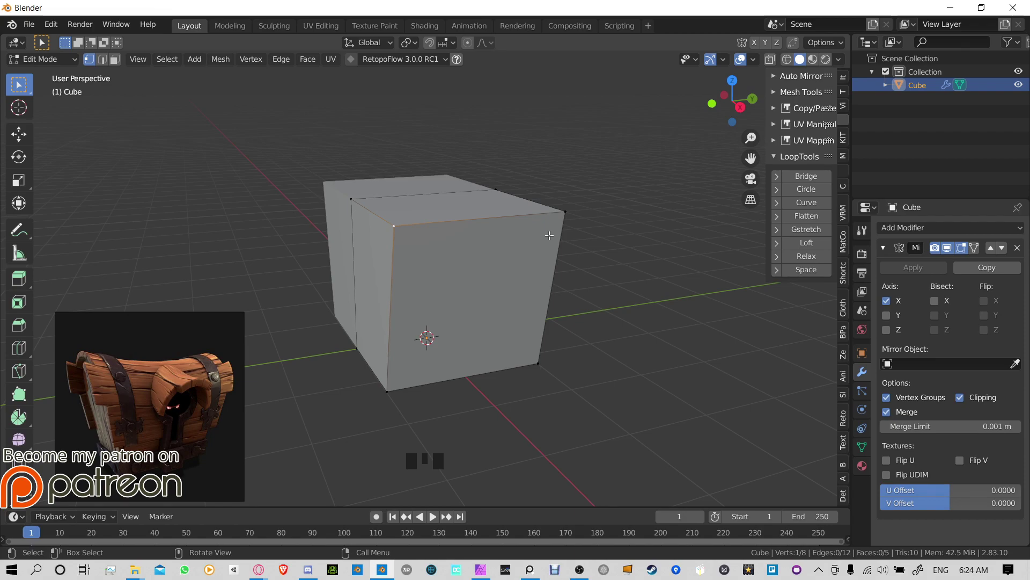
pyautogui.moveTo(549, 235); pyautogui.dragTo(626, 196, button='middle')
pyautogui.scroll(1, 537, 224)
pyautogui.moveTo(343, 193); pyautogui.dragTo(351, 193, button='middle')
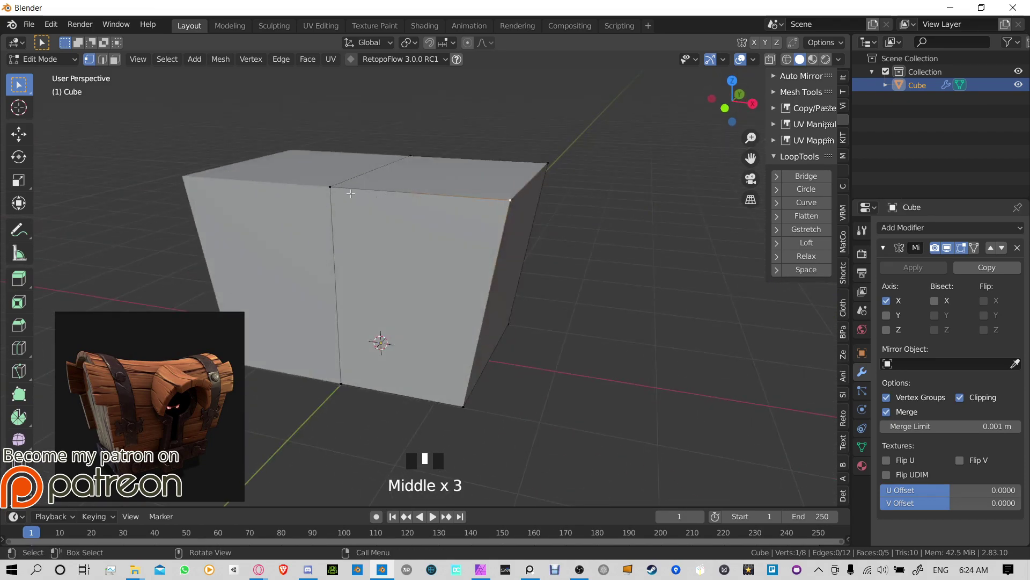
# Step: Apply the box's Mirror modifier in Object Mode and return to Edit Mode
pyautogui.press('Tab')
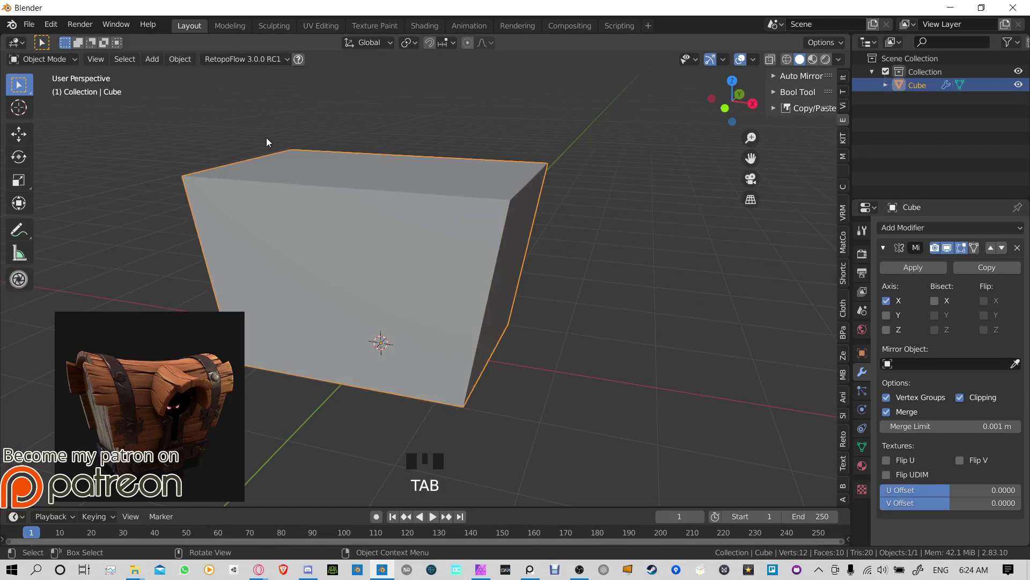
pyautogui.click(914, 268)
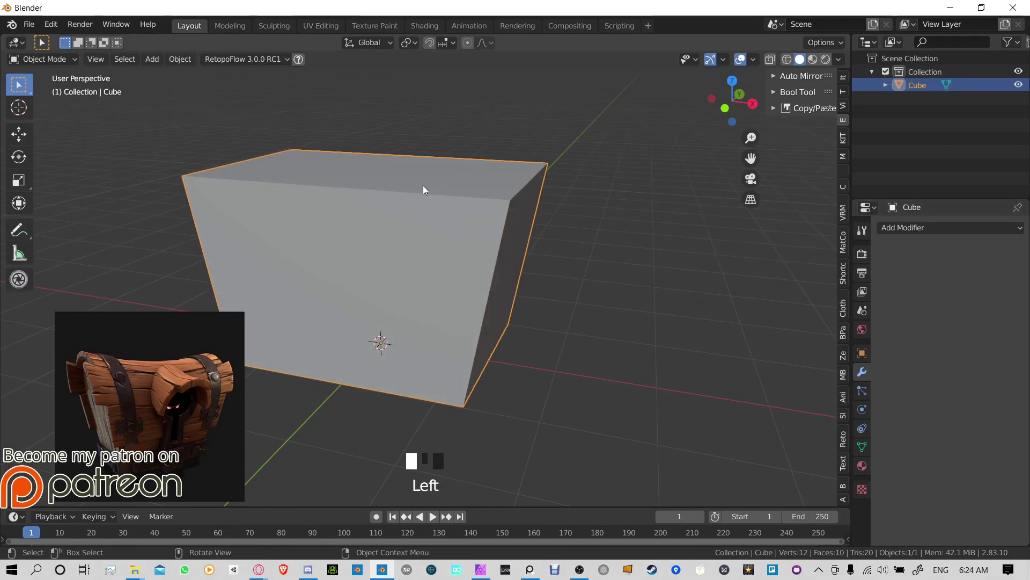
pyautogui.press('Tab')
# Step: Select the six vertices around the top of the box, including both center ones
pyautogui.moveTo(394, 188); pyautogui.dragTo(472, 250, button='middle')
pyautogui.scroll(-1, 446, 258)
pyautogui.rightClick(446, 257)
pyautogui.moveTo(282, 283); pyautogui.dragTo(372, 250, button='middle')
pyautogui.keyDown('shift'); pyautogui.click(372, 251); pyautogui.keyUp('shift')
pyautogui.keyDown('shift'); pyautogui.click(371, 250); pyautogui.keyUp('shift')
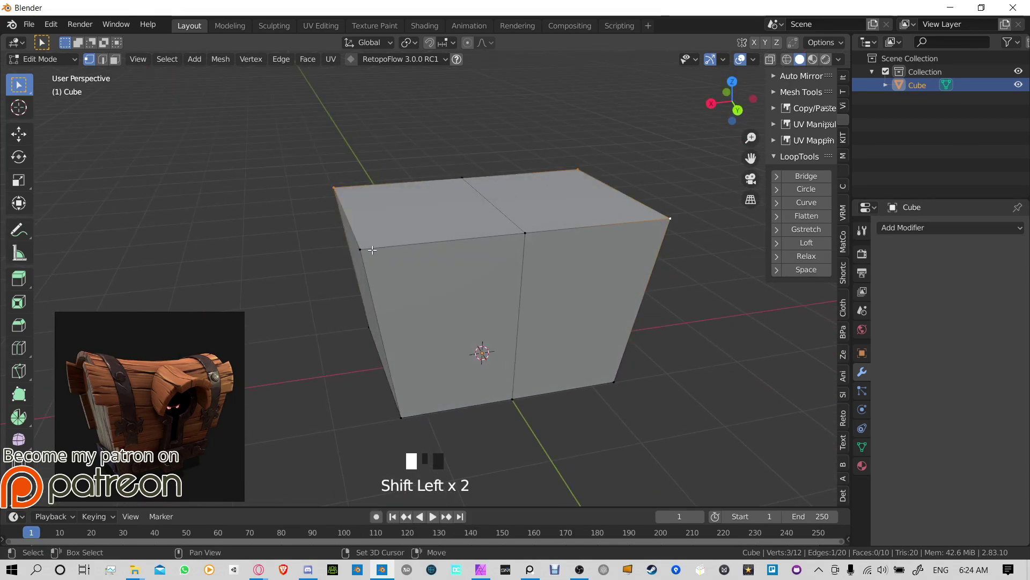
pyautogui.keyDown('shift'); pyautogui.click(525, 233); pyautogui.keyUp('shift')
pyautogui.keyDown('shift'); pyautogui.click(462, 177); pyautogui.keyUp('shift')
pyautogui.moveTo(462, 178); pyautogui.dragTo(458, 209, button='middle')
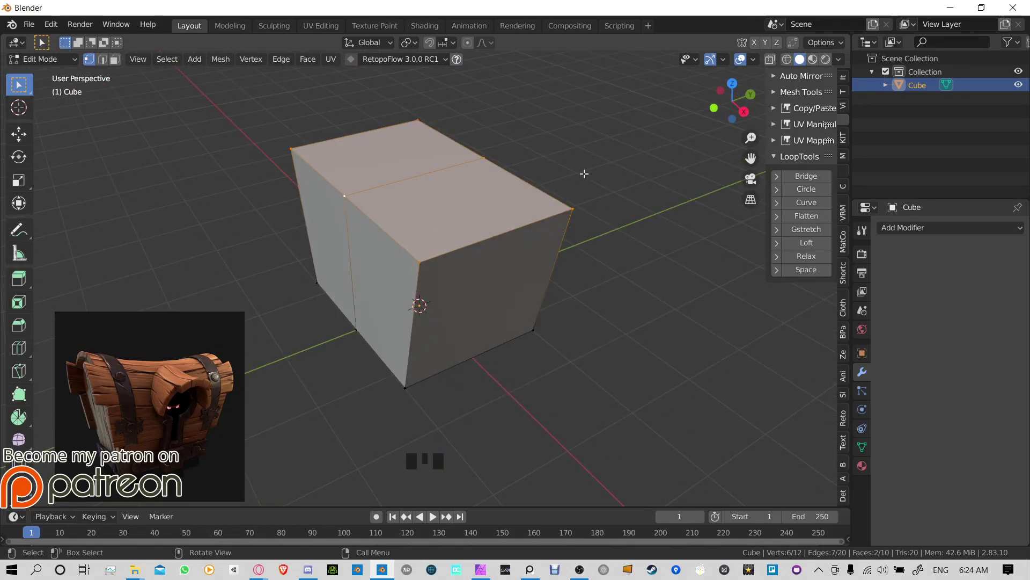
# Step: In edge selection mode, select the two outer edges and the center edge running front to back across the top
pyautogui.press('2')
pyautogui.click(495, 235)
pyautogui.keyDown('shift'); pyautogui.click(415, 177); pyautogui.keyUp('shift')
pyautogui.keyDown('shift'); pyautogui.click(355, 134); pyautogui.keyUp('shift')
pyautogui.moveTo(354, 134); pyautogui.dragTo(419, 172, button='middle')
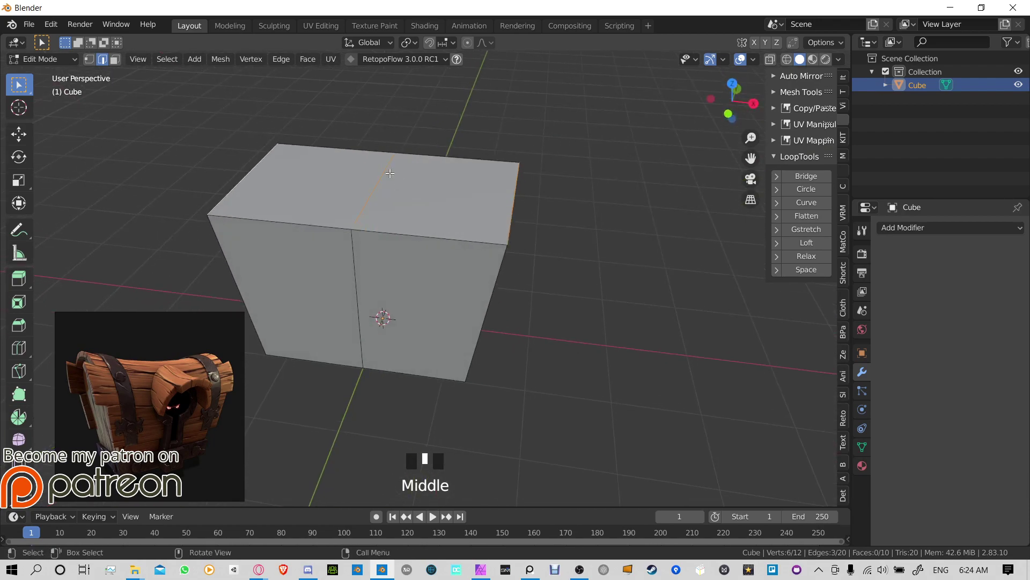
# Step: Demonstrate switching between the vertex, edge and face selection modes
pyautogui.click(113, 61)
pyautogui.click(102, 60)
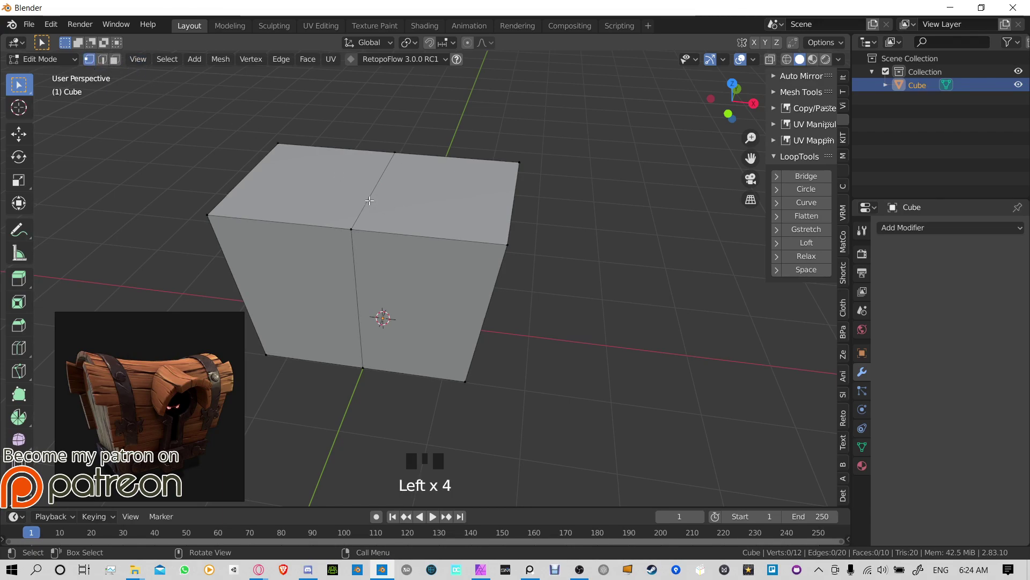
pyautogui.press('2')
pyautogui.press('1')
pyautogui.press('3')
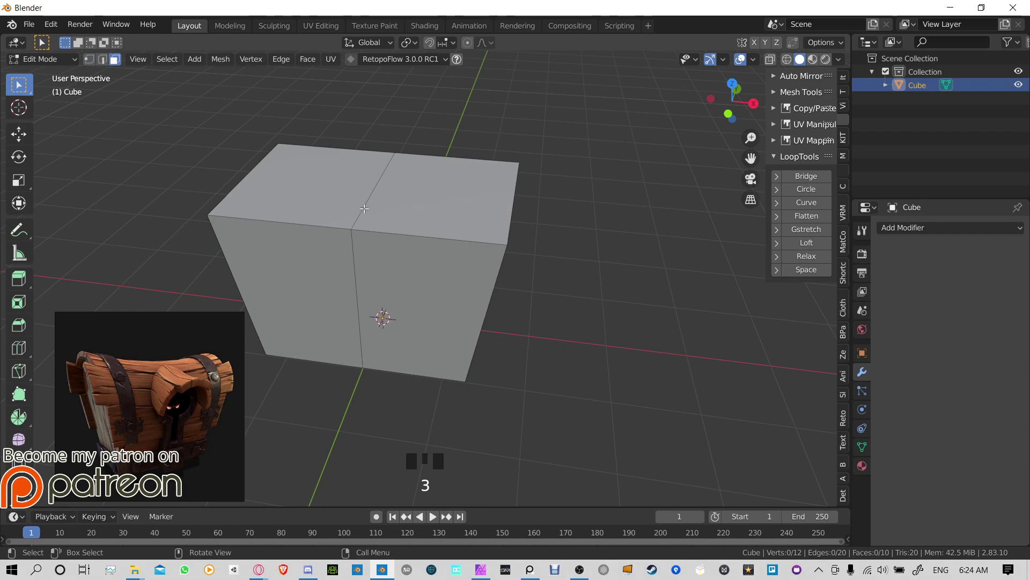
# Step: Return to edge selection and select the center and both outer front-to-back edges of the box's top
pyautogui.press('2')
pyautogui.click(364, 208)
pyautogui.keyDown('shift'); pyautogui.click(513, 204); pyautogui.keyUp('shift')
pyautogui.keyDown('shift'); pyautogui.click(260, 179); pyautogui.keyUp('shift')
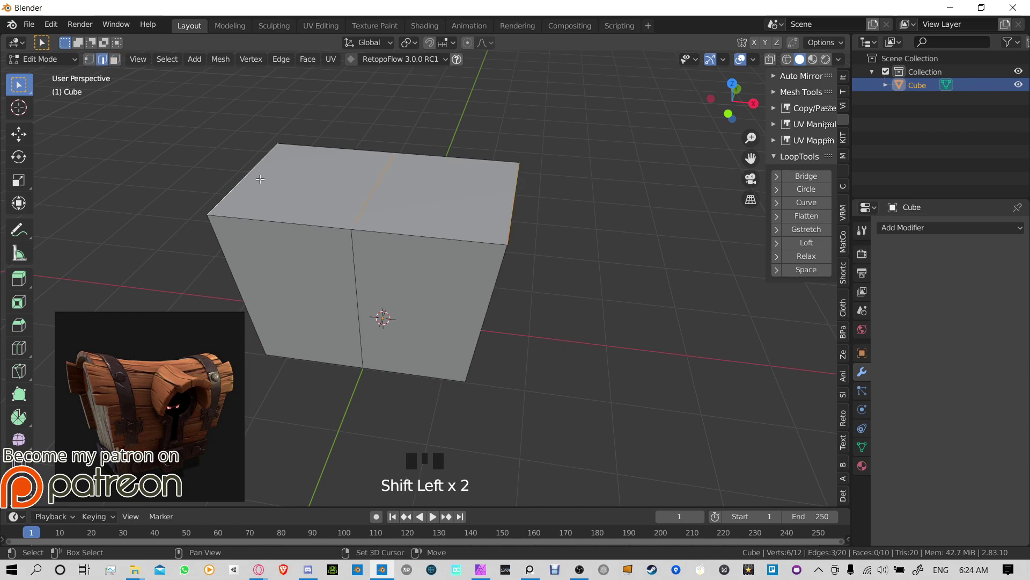
pyautogui.moveTo(260, 179); pyautogui.dragTo(545, 215, button='middle')
# Step: Try subdividing the three selected top edges, inspect the new cut from the side, and undo the subdivision
pyautogui.hotkey('ctrl', 'e')
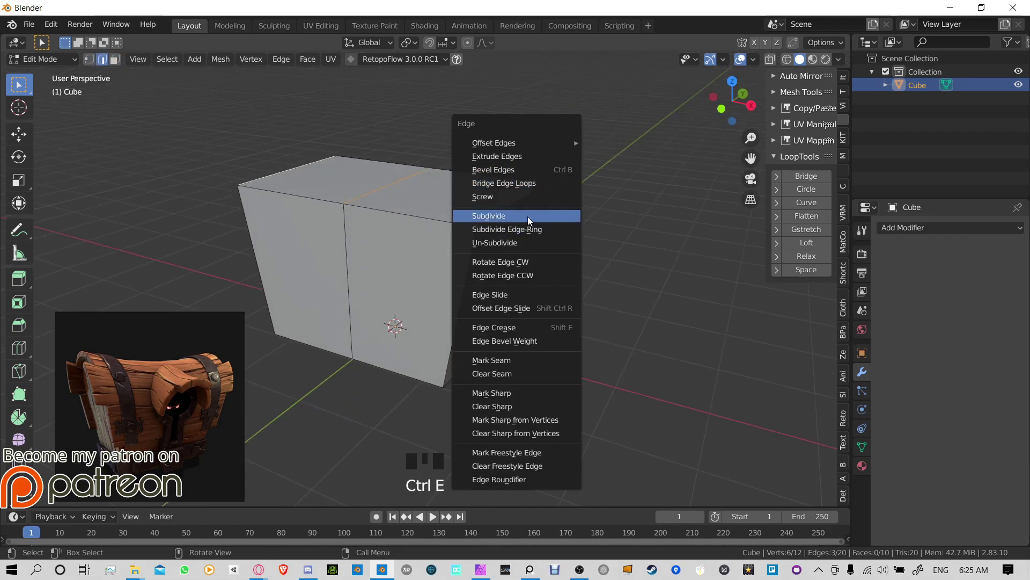
pyautogui.click(527, 216)
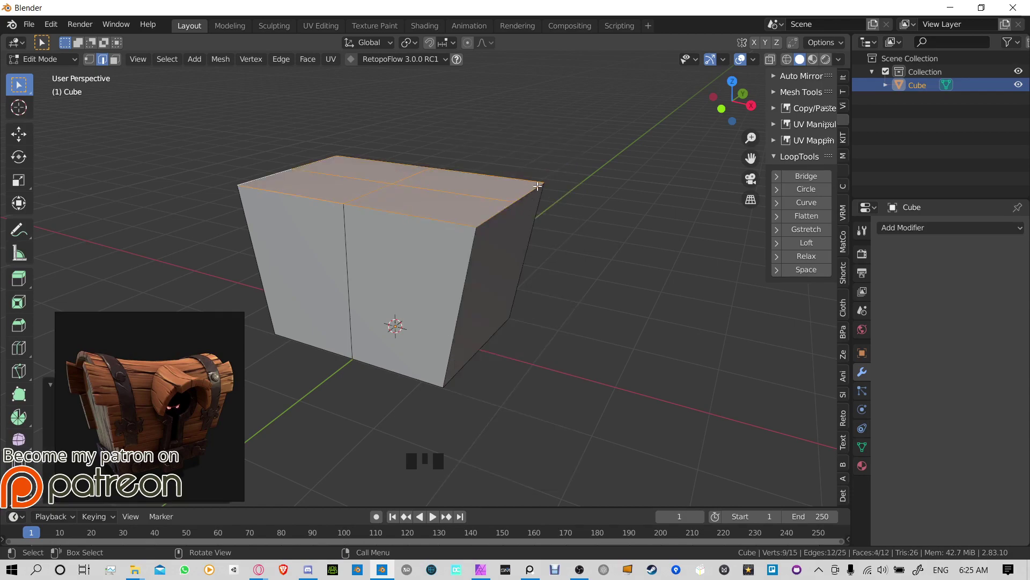
pyautogui.moveTo(538, 185); pyautogui.dragTo(479, 396, button='middle')
pyautogui.keyDown('shift'); pyautogui.moveTo(488, 191); pyautogui.dragTo(475, 267, button='middle'); pyautogui.keyUp('shift')
pyautogui.hotkey('ctrl', 'z')
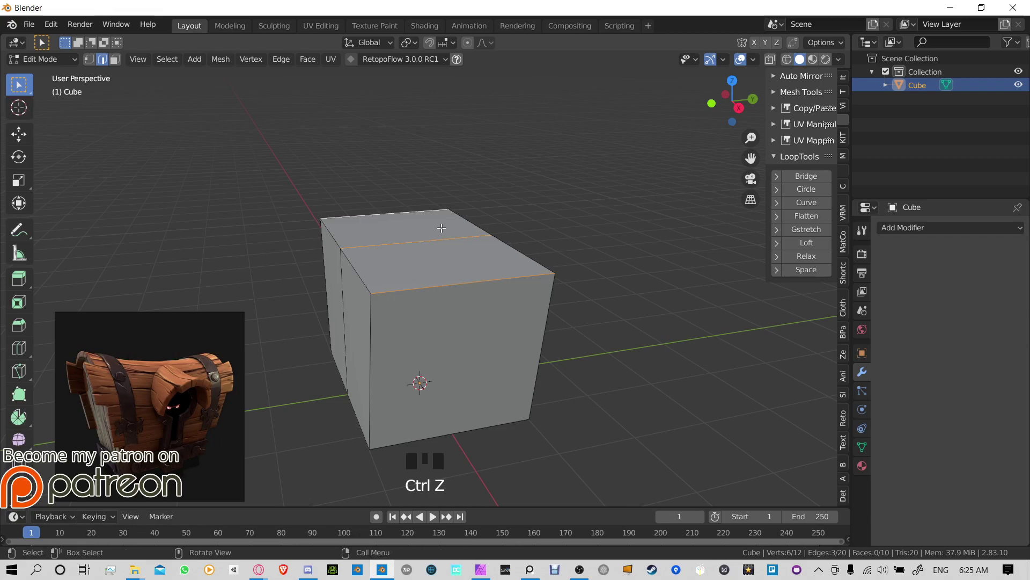
# Step: Redo the subdivision of the three top edges to inspect it, and undo it back to the earlier edge selection
pyautogui.moveTo(403, 214); pyautogui.dragTo(486, 343, button='middle')
pyautogui.hotkey('ctrl', 'shift', 'z')
pyautogui.moveTo(537, 257); pyautogui.dragTo(331, 333, button='middle')
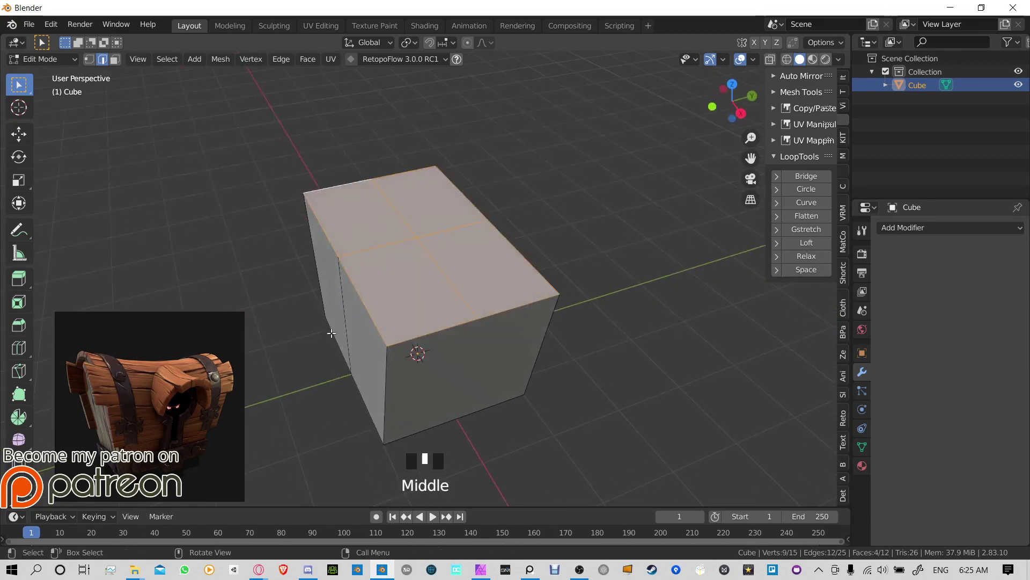
pyautogui.moveTo(170, 359); pyautogui.dragTo(155, 304)
pyautogui.click(304, 308)
pyautogui.hotkey('ctrl', 'z')
pyautogui.hotkey('ctrl', 'z')
pyautogui.hotkey('ctrl', 'z')
pyautogui.hotkey('ctrl', 'z')
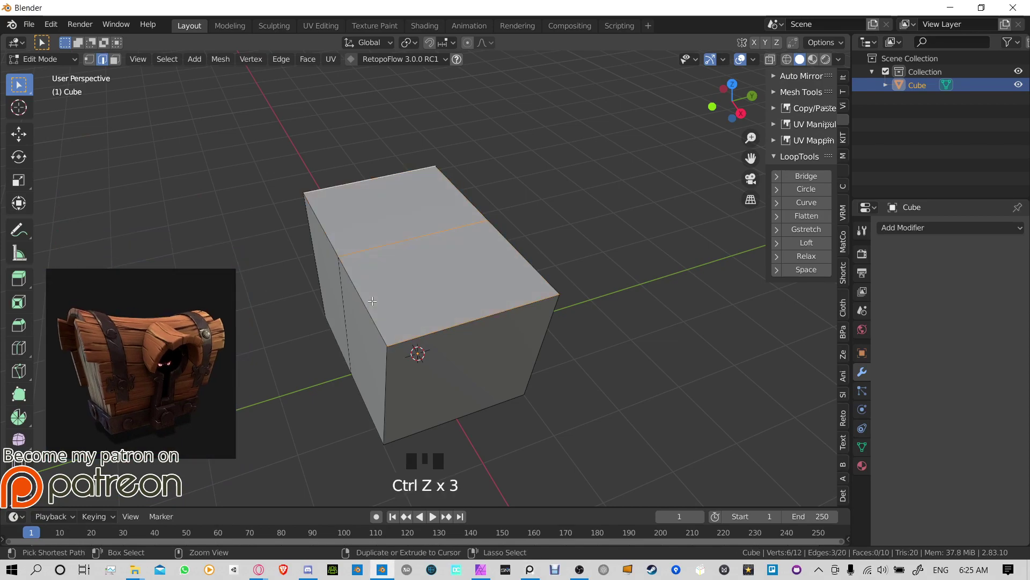
# Step: Move the chest reference image higher in the viewport and subdivide the center and both outer front-to-back edges of the box's top
pyautogui.moveTo(147, 381); pyautogui.dragTo(149, 186)
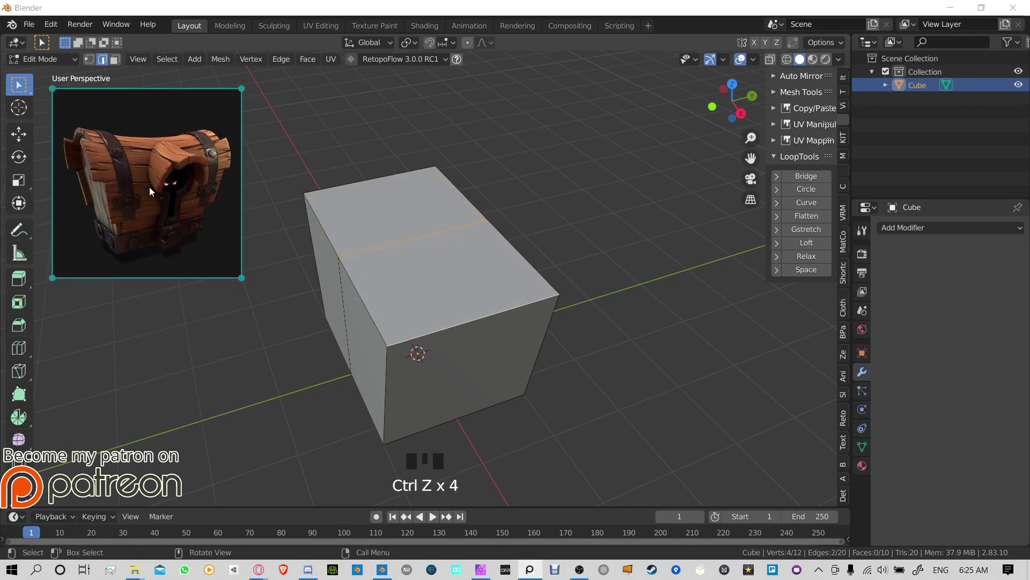
pyautogui.click(408, 247)
pyautogui.keyDown('shift'); pyautogui.click(370, 179); pyautogui.keyUp('shift')
pyautogui.keyDown('shift'); pyautogui.click(473, 320); pyautogui.keyUp('shift')
pyautogui.hotkey('ctrl', 'e')
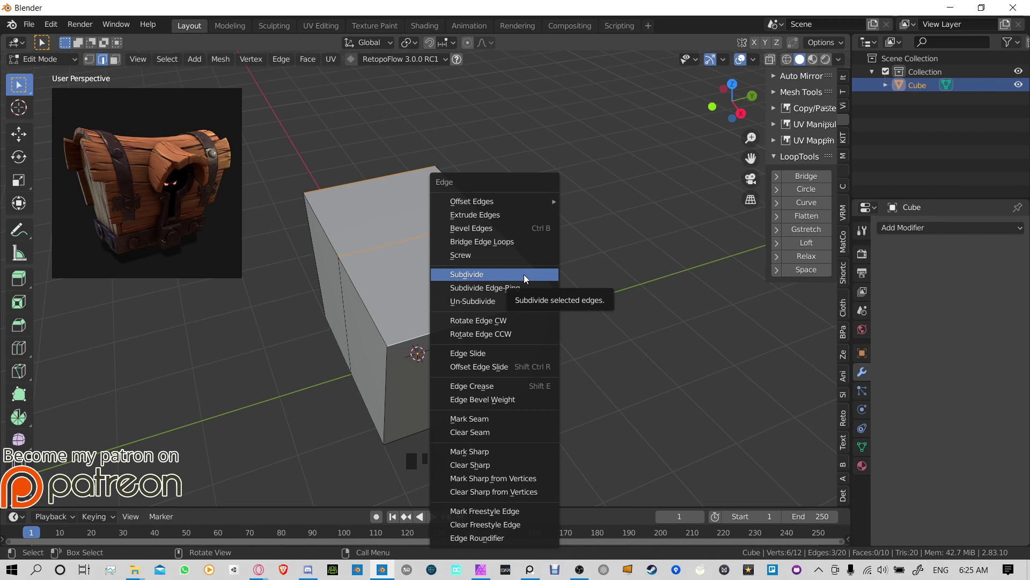
pyautogui.click(523, 275)
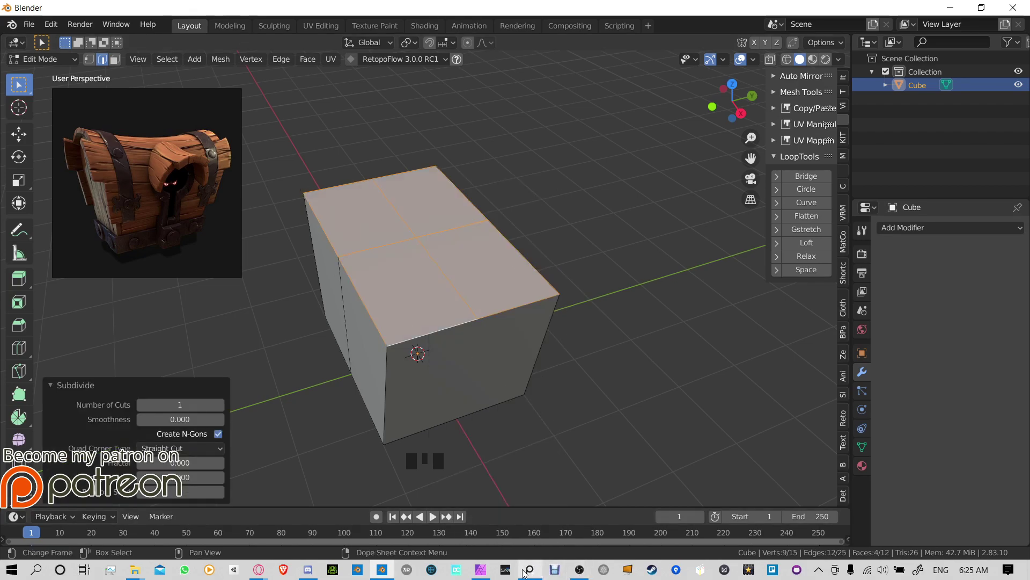
# Step: Shrink the chest reference image slightly and look at the reference viewer's window Mode options
pyautogui.moveTo(529, 573)
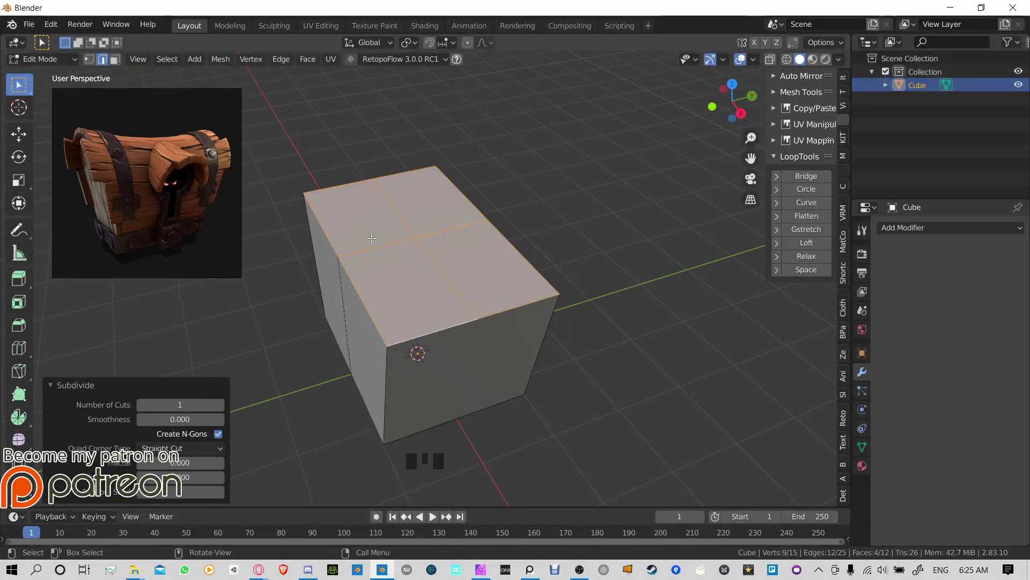
pyautogui.click(228, 158)
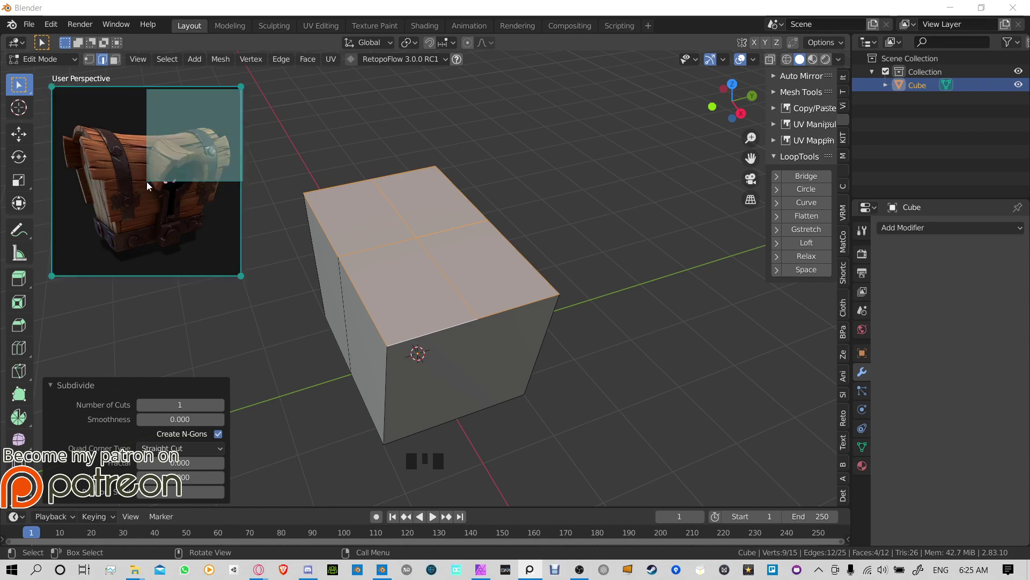
pyautogui.moveTo(240, 86); pyautogui.dragTo(219, 108)
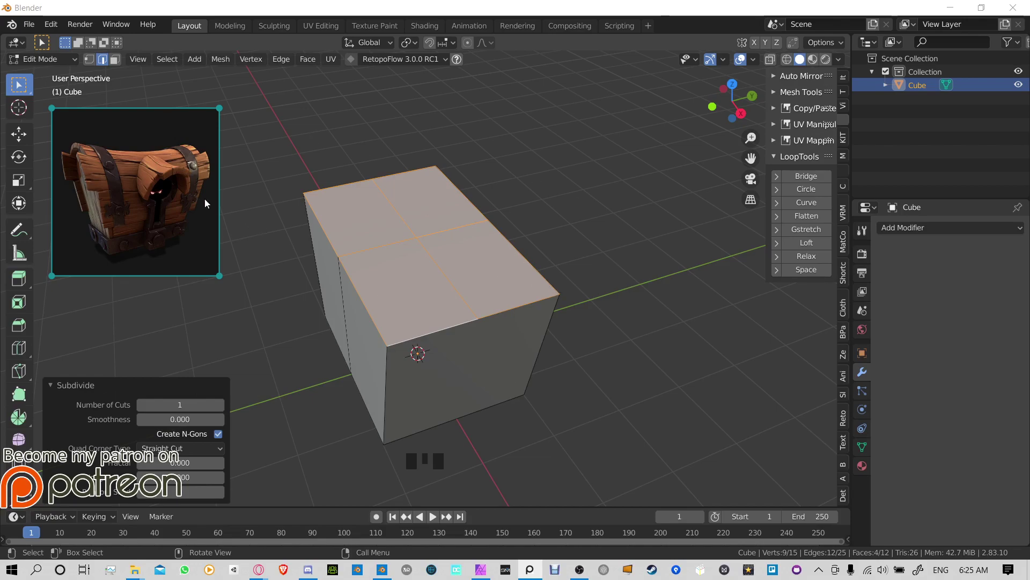
pyautogui.rightClick(180, 187)
pyautogui.moveTo(274, 320)
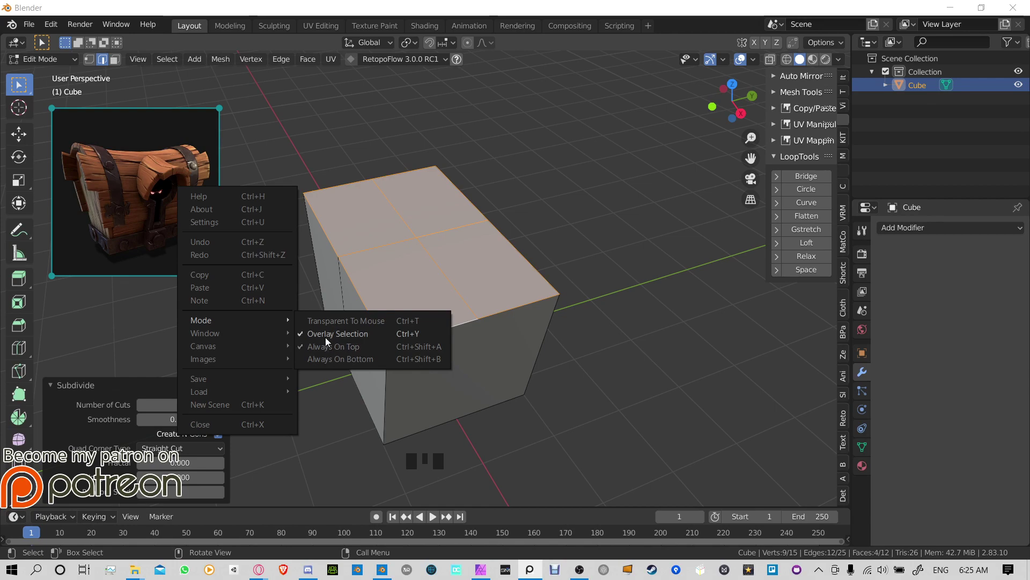
pyautogui.click(118, 151)
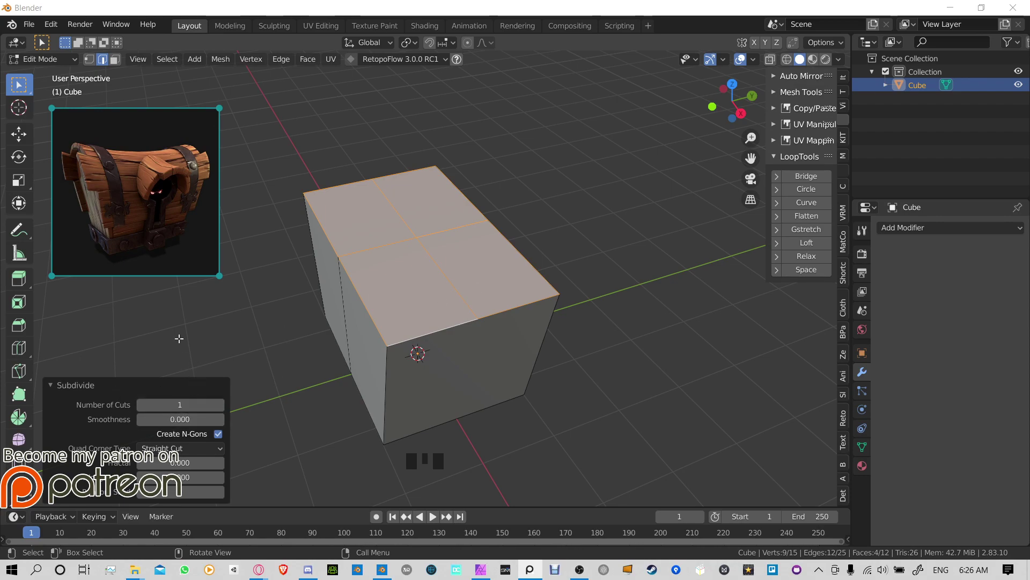
# Step: Set the subdivision of the three top edges to 4 cuts
pyautogui.click(220, 404)
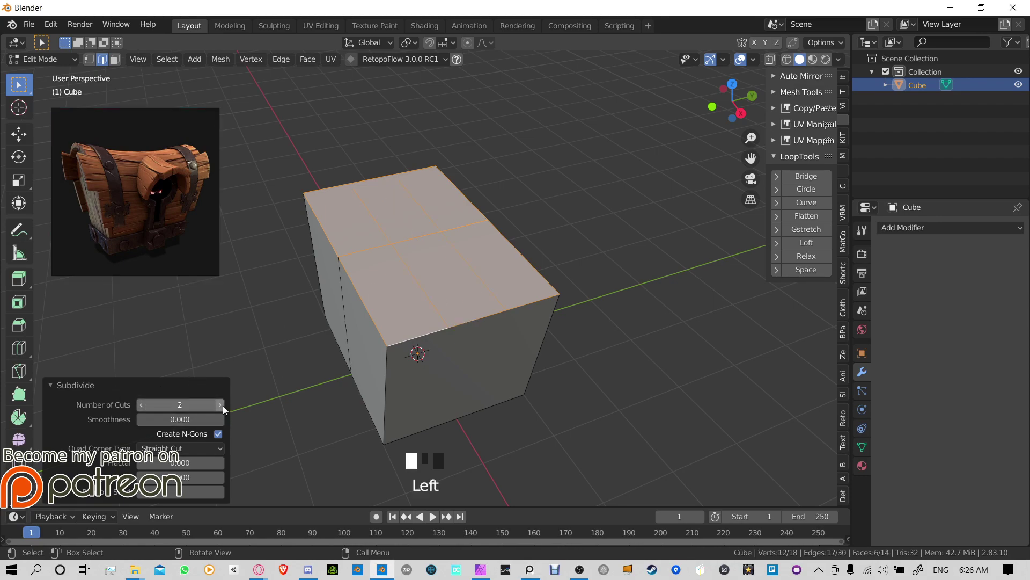
pyautogui.click(220, 404)
pyautogui.click(220, 404)
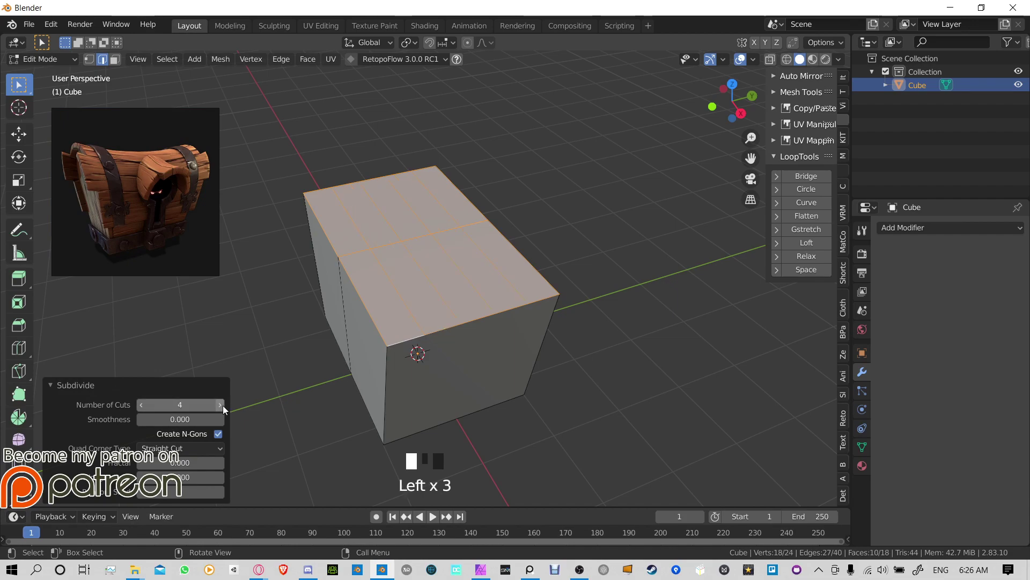
# Step: Select one end's profile edges up the side, across the top and down the other side, and smooth them with LoopTools Relax
pyautogui.moveTo(376, 376); pyautogui.dragTo(343, 322, button='middle')
pyautogui.click(350, 324)
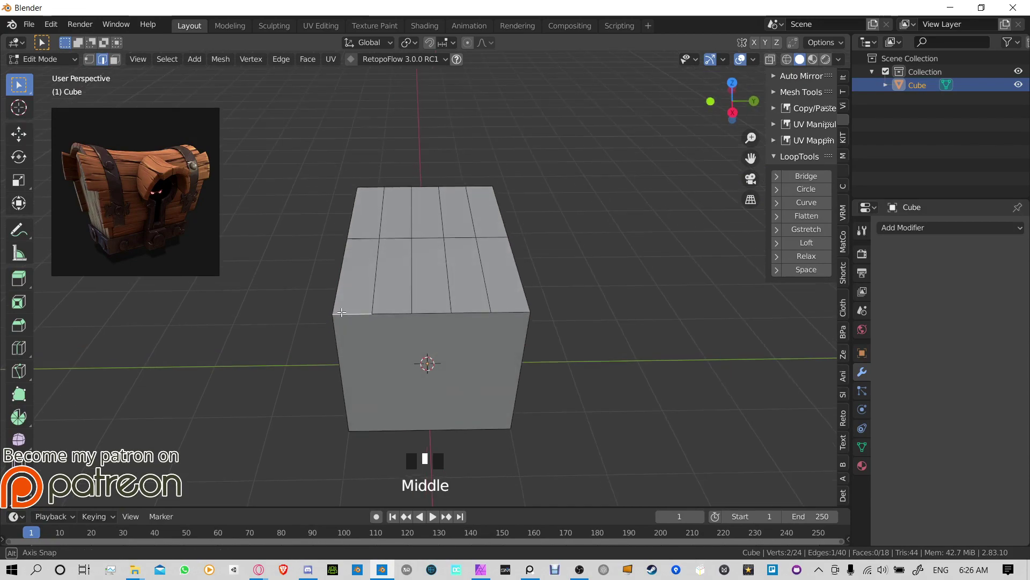
pyautogui.keyDown('ctrl'); pyautogui.click(509, 309); pyautogui.keyUp('ctrl')
pyautogui.moveTo(517, 312); pyautogui.dragTo(510, 314, button='middle')
pyautogui.keyDown('shift'); pyautogui.click(507, 317); pyautogui.keyUp('shift')
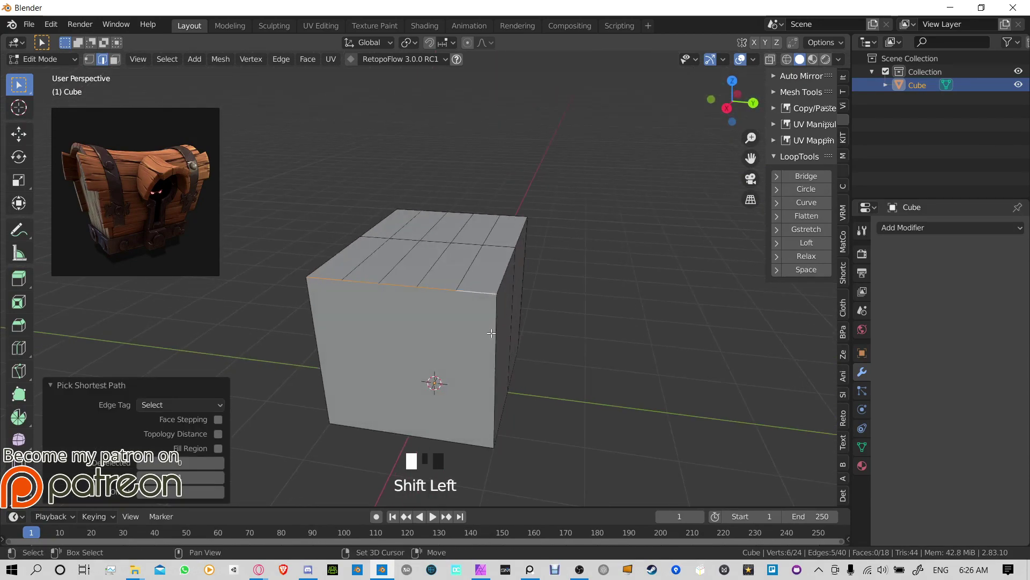
pyautogui.keyDown('shift'); pyautogui.click(321, 330); pyautogui.keyUp('shift')
pyautogui.moveTo(321, 330); pyautogui.dragTo(471, 324, button='middle')
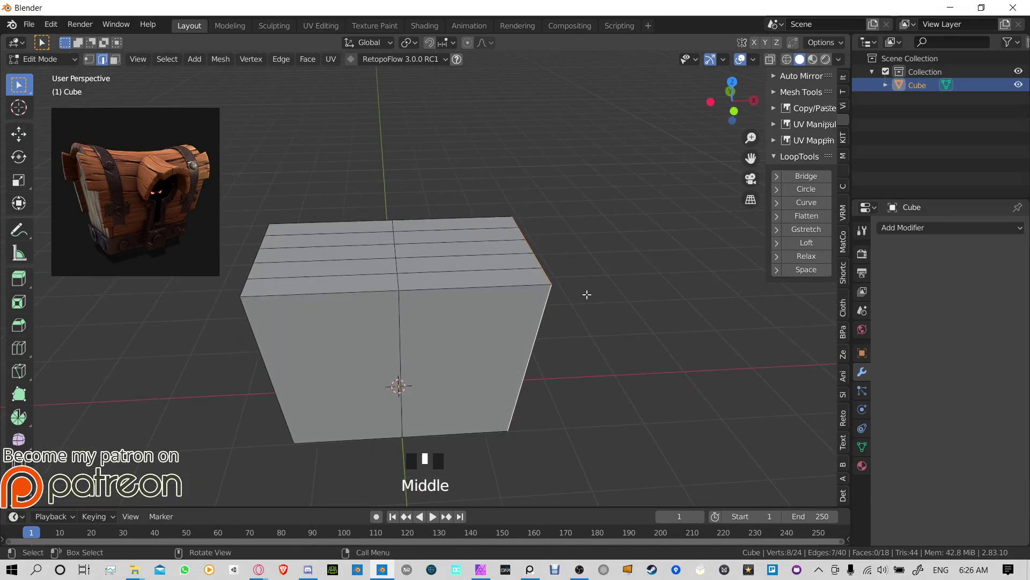
pyautogui.moveTo(587, 294); pyautogui.dragTo(633, 279, button='middle')
pyautogui.click(814, 256)
pyautogui.moveTo(462, 295); pyautogui.dragTo(518, 267, button='middle')
pyautogui.moveTo(438, 220); pyautogui.dragTo(470, 255, button='middle')
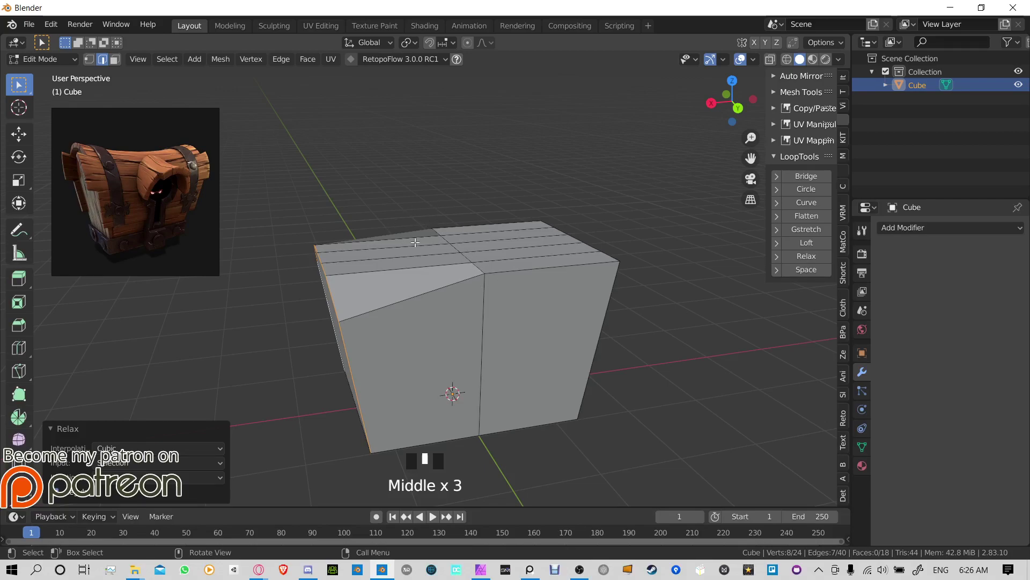
# Step: Select the box's center edge loop over the top and down both sides, and smooth it with LoopTools Relax
pyautogui.moveTo(363, 255); pyautogui.dragTo(483, 309, button='middle')
pyautogui.click(475, 328)
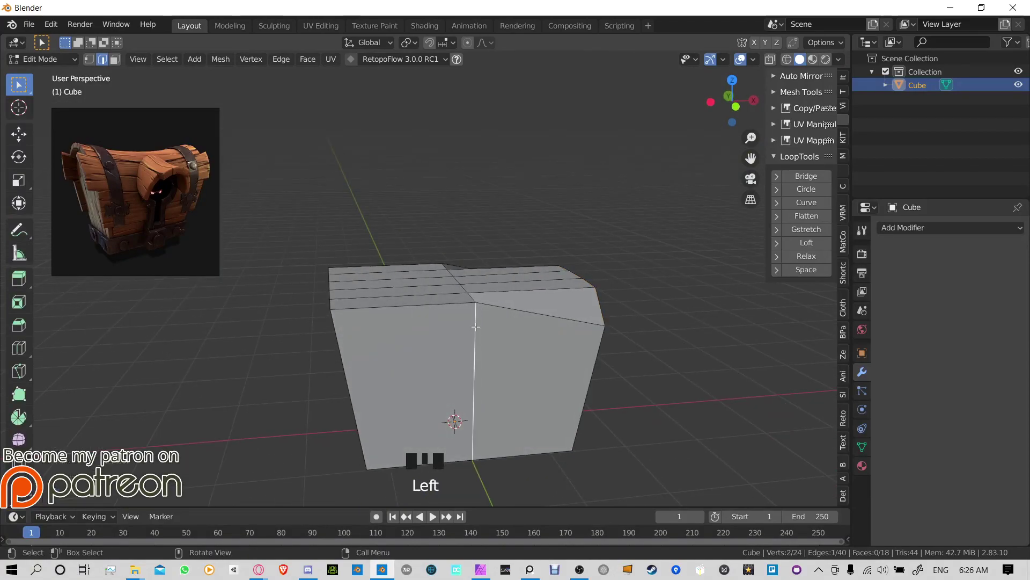
pyautogui.moveTo(444, 265); pyautogui.dragTo(325, 356, button='middle')
pyautogui.keyDown('ctrl'); pyautogui.click(329, 373); pyautogui.keyUp('ctrl')
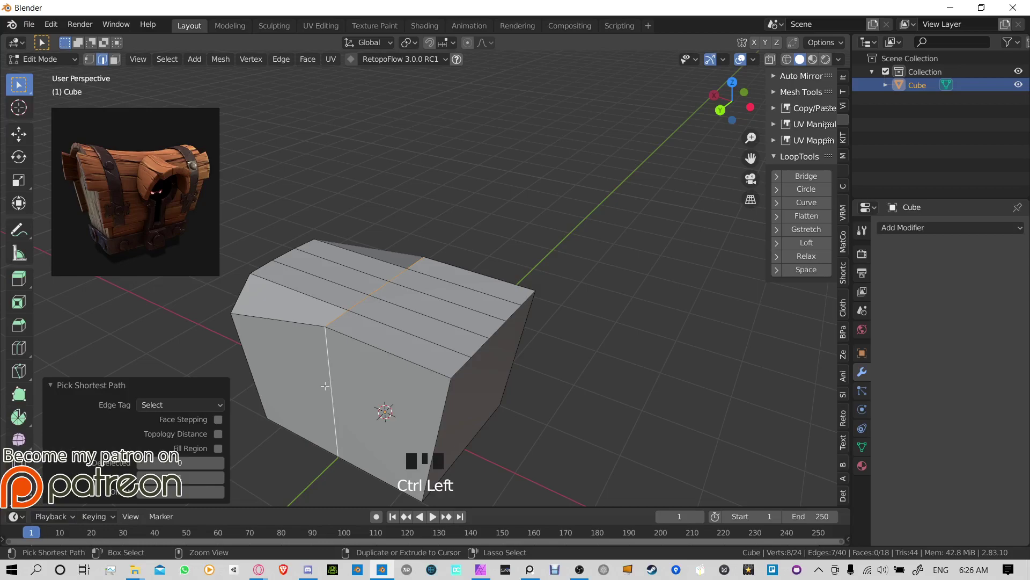
pyautogui.moveTo(576, 333); pyautogui.dragTo(526, 343, button='middle')
pyautogui.click(806, 256)
pyautogui.moveTo(569, 258); pyautogui.dragTo(476, 338, button='middle')
# Step: Select the remaining end's profile edges over the top and down both sides, and smooth them with LoopTools Relax
pyautogui.click(492, 420)
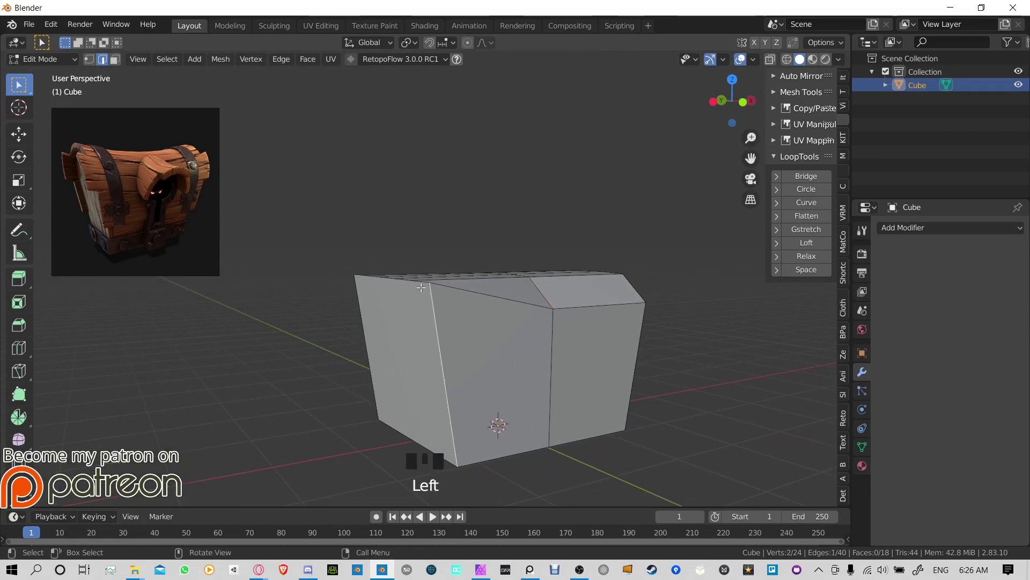
pyautogui.moveTo(492, 421); pyautogui.dragTo(395, 375, button='middle')
pyautogui.keyDown('ctrl'); pyautogui.click(358, 332); pyautogui.keyUp('ctrl')
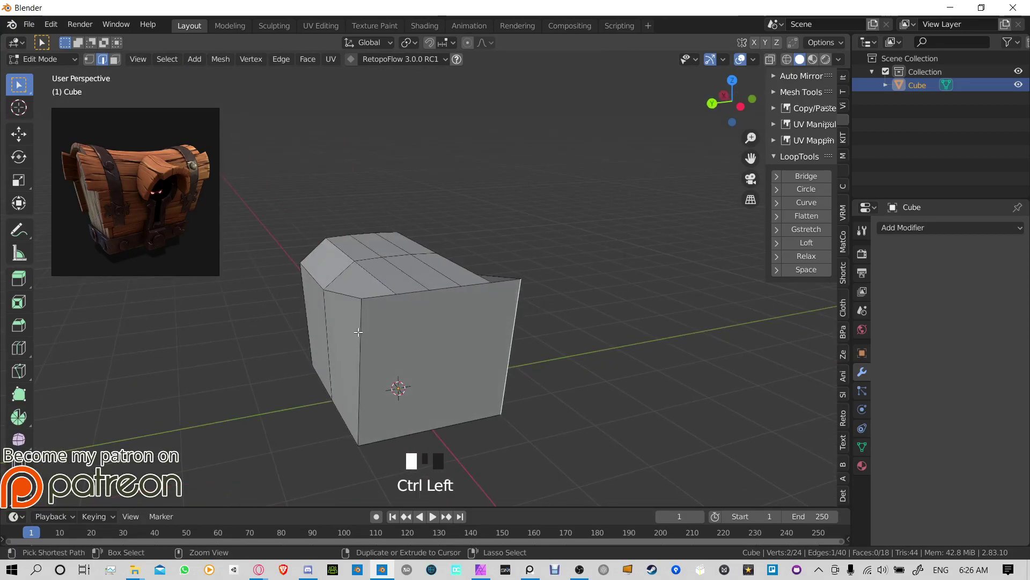
pyautogui.click(802, 260)
pyautogui.moveTo(408, 300); pyautogui.dragTo(365, 299, button='middle')
pyautogui.moveTo(558, 292); pyautogui.dragTo(417, 242, button='middle')
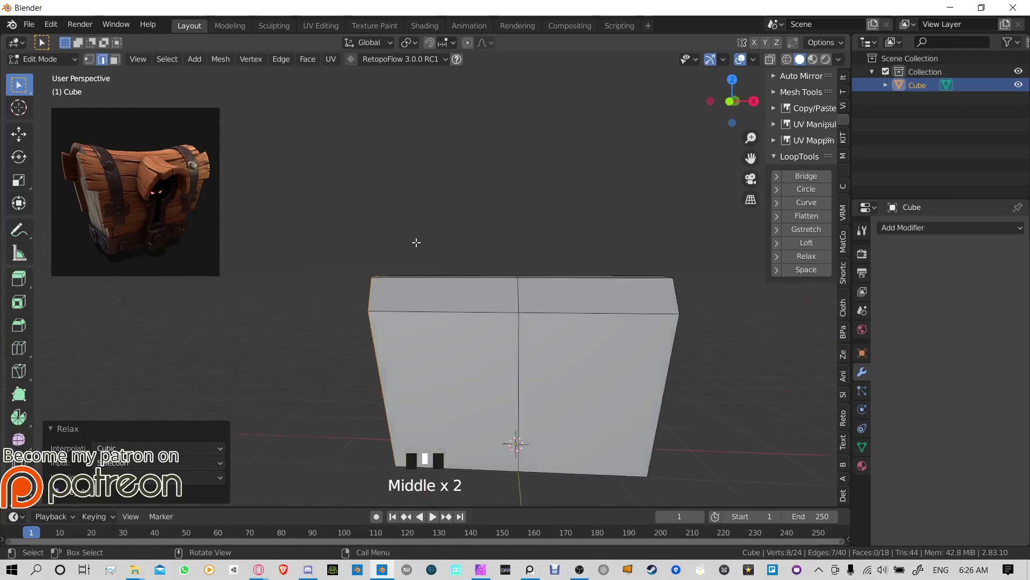
pyautogui.moveTo(598, 287); pyautogui.dragTo(472, 301, button='middle')
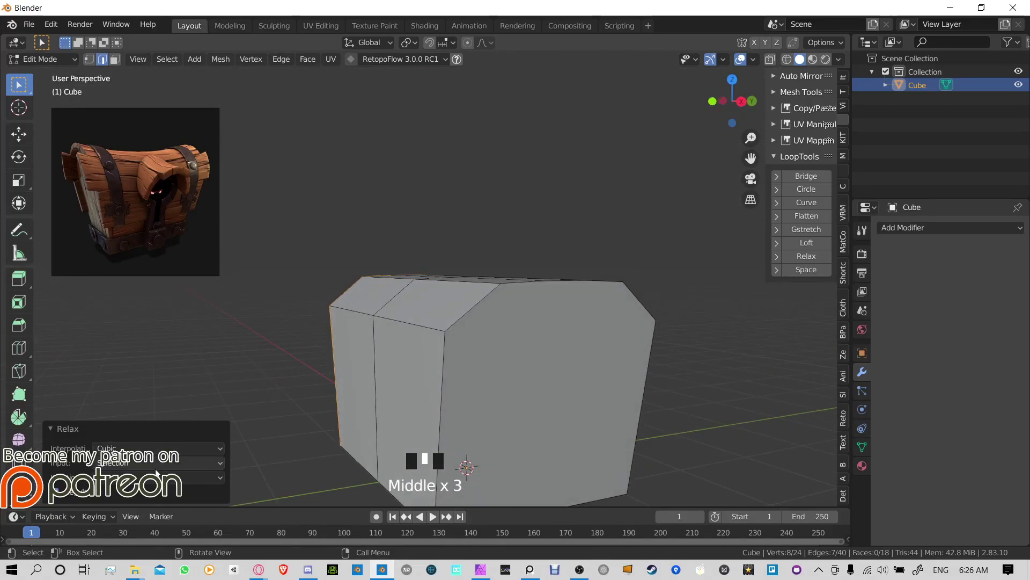
# Step: Try applying LoopTools Relax again to a single end profile to round it further, and undo it
pyautogui.click(453, 358)
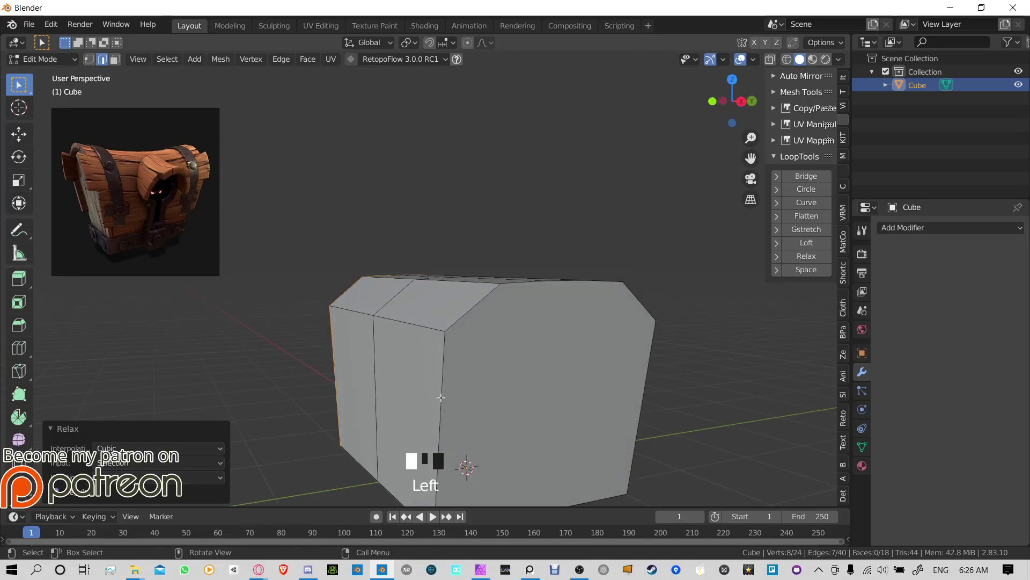
pyautogui.scroll(-2, 479, 349)
pyautogui.moveTo(479, 349); pyautogui.dragTo(517, 336, button='middle')
pyautogui.keyDown('ctrl'); pyautogui.click(576, 406); pyautogui.keyUp('ctrl')
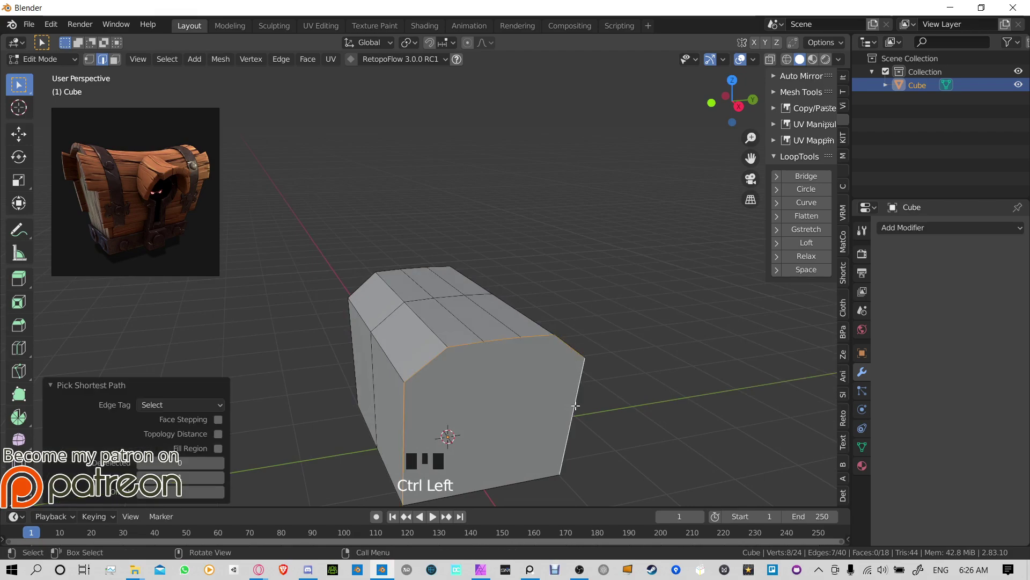
pyautogui.click(803, 257)
pyautogui.click(804, 256)
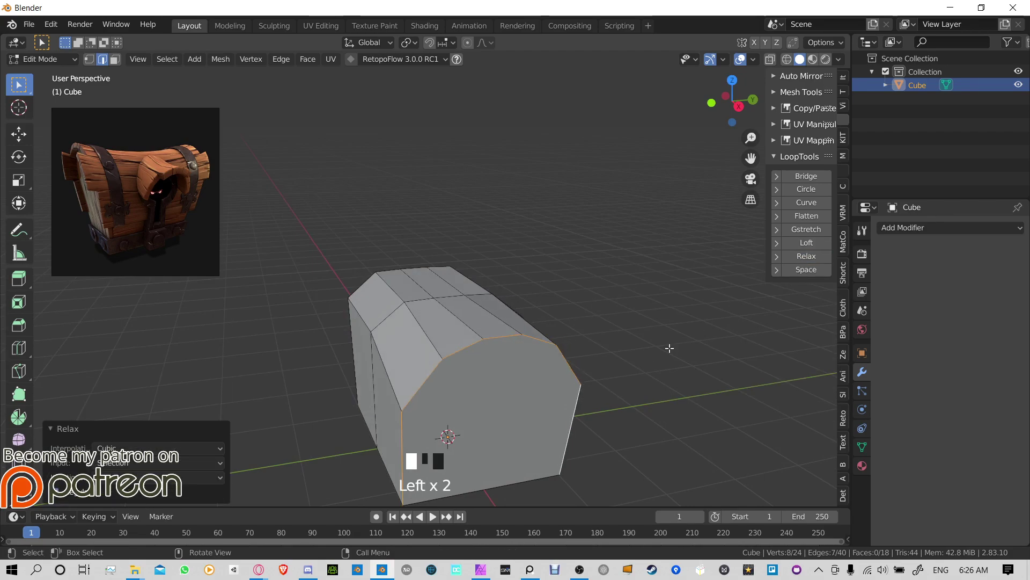
pyautogui.moveTo(669, 349); pyautogui.dragTo(568, 391, button='middle')
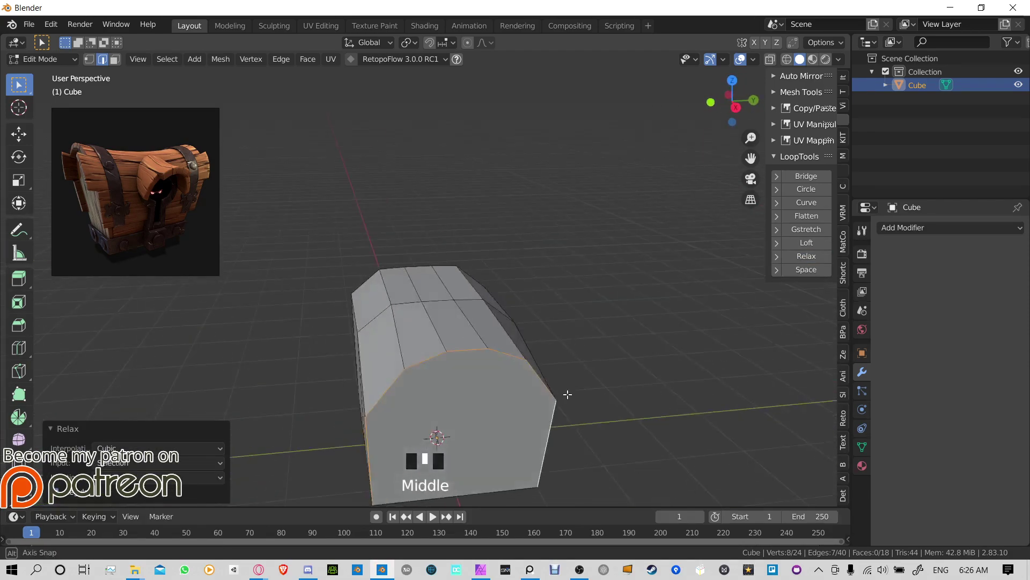
pyautogui.hotkey('ctrl', 'z')
pyautogui.hotkey('ctrl', 'z')
pyautogui.hotkey('ctrl', 'z')
pyautogui.moveTo(474, 393); pyautogui.dragTo(449, 414, button='middle')
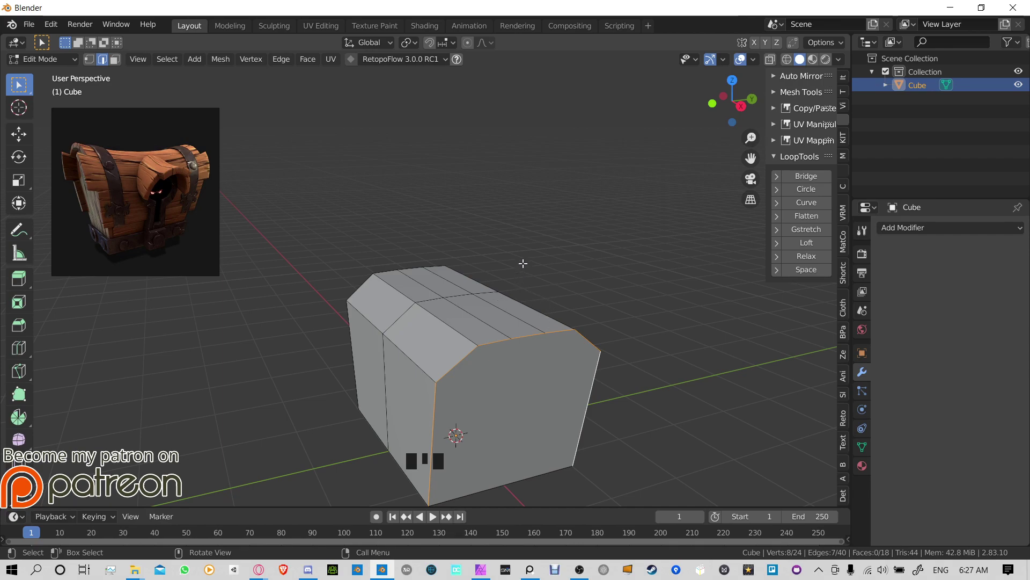
pyautogui.moveTo(501, 249); pyautogui.dragTo(485, 252, button='middle')
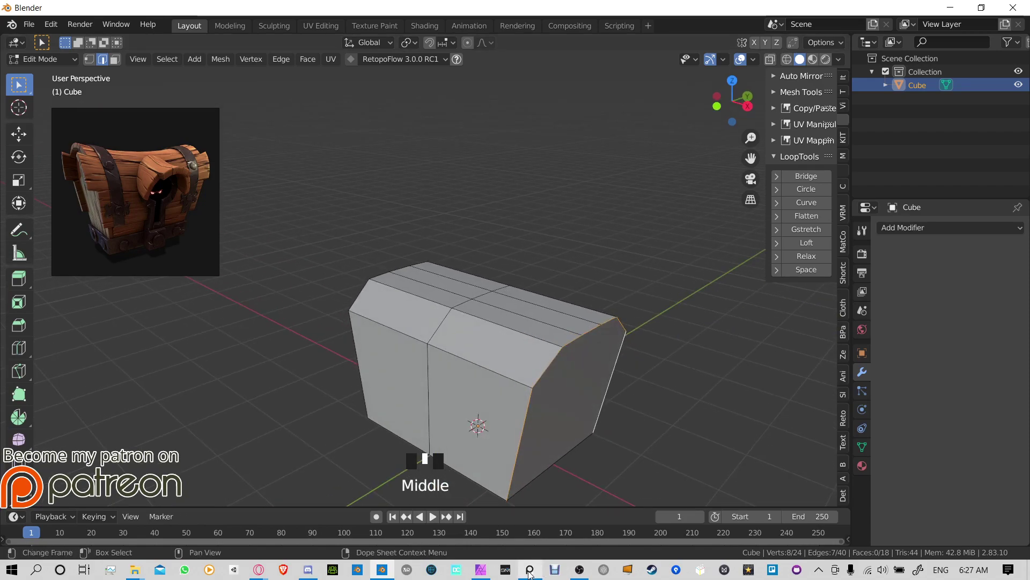
pyautogui.moveTo(529, 574)
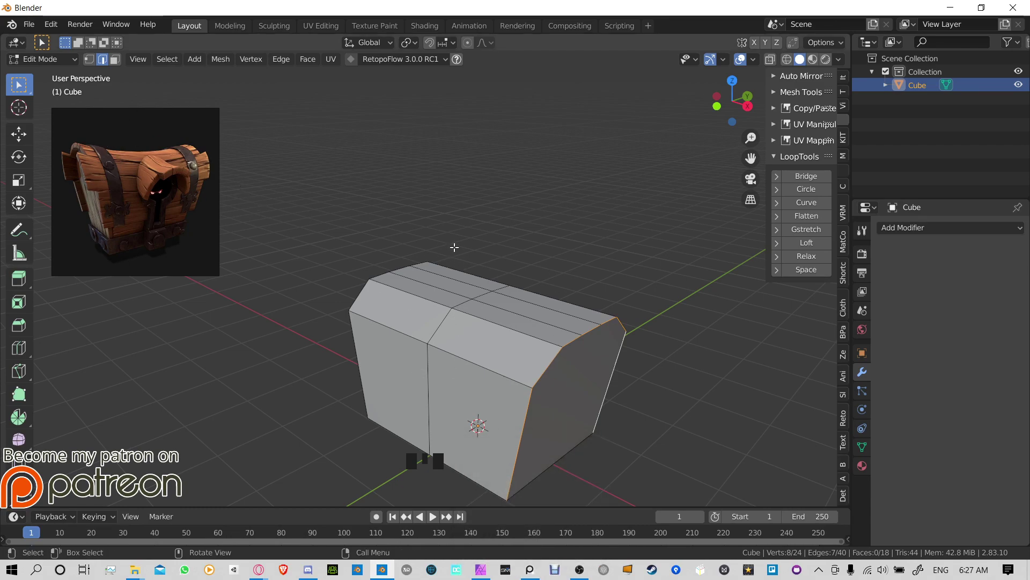
pyautogui.moveTo(454, 247); pyautogui.dragTo(448, 366, button='middle')
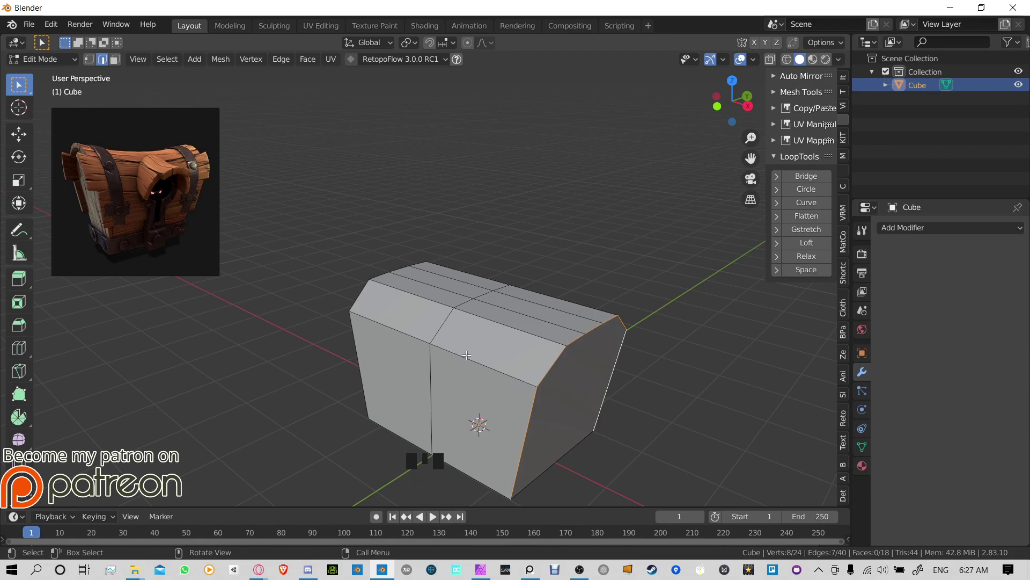
# Step: Select the profile edges of both ends and the center together, running over the top and down both sides
pyautogui.moveTo(467, 356); pyautogui.dragTo(437, 337, button='middle')
pyautogui.scroll(1, 437, 337)
pyautogui.click(401, 366)
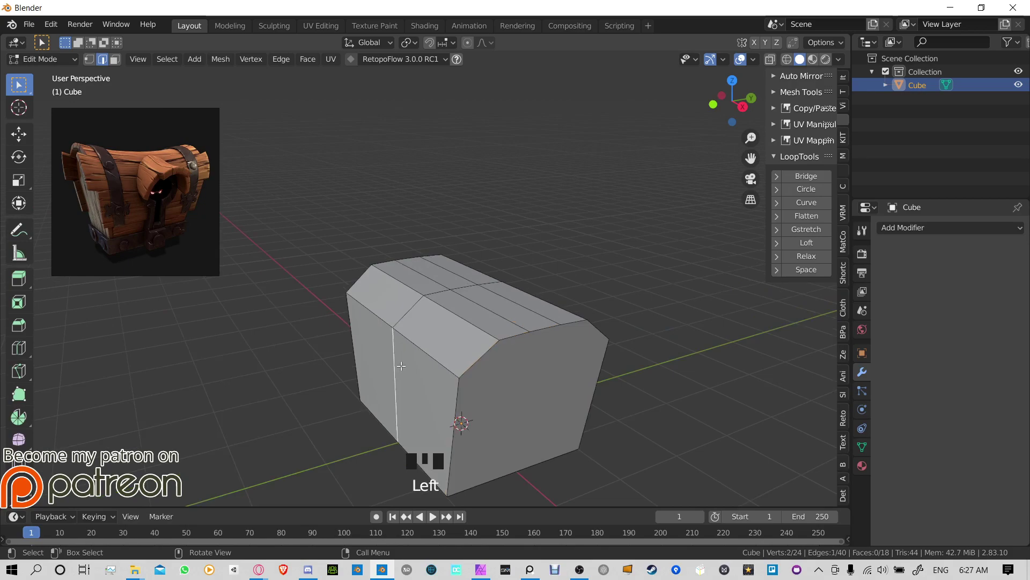
pyautogui.keyDown('shift'); pyautogui.click(451, 403); pyautogui.keyUp('shift')
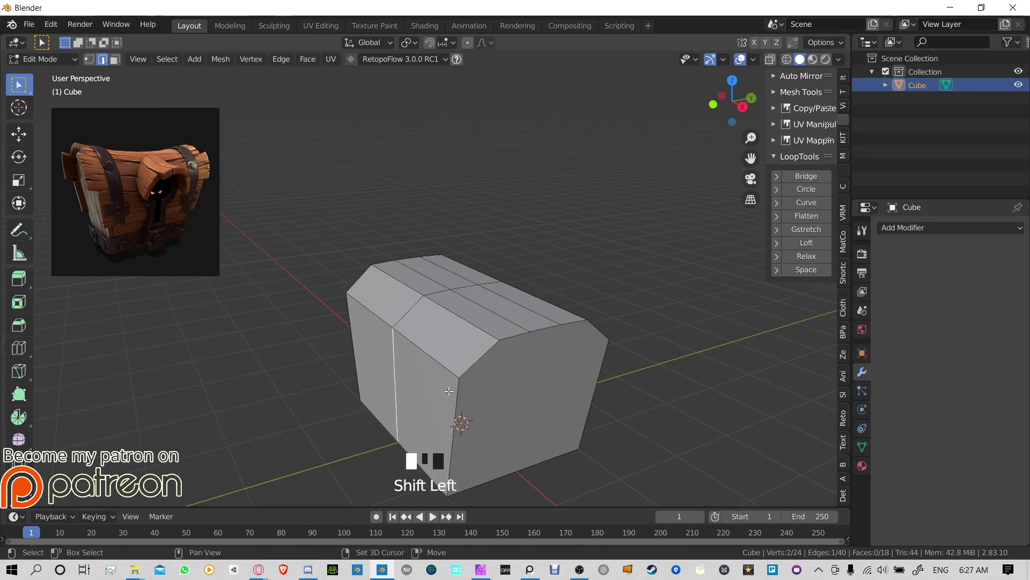
pyautogui.moveTo(451, 403); pyautogui.dragTo(331, 387, button='middle')
pyautogui.click(547, 404)
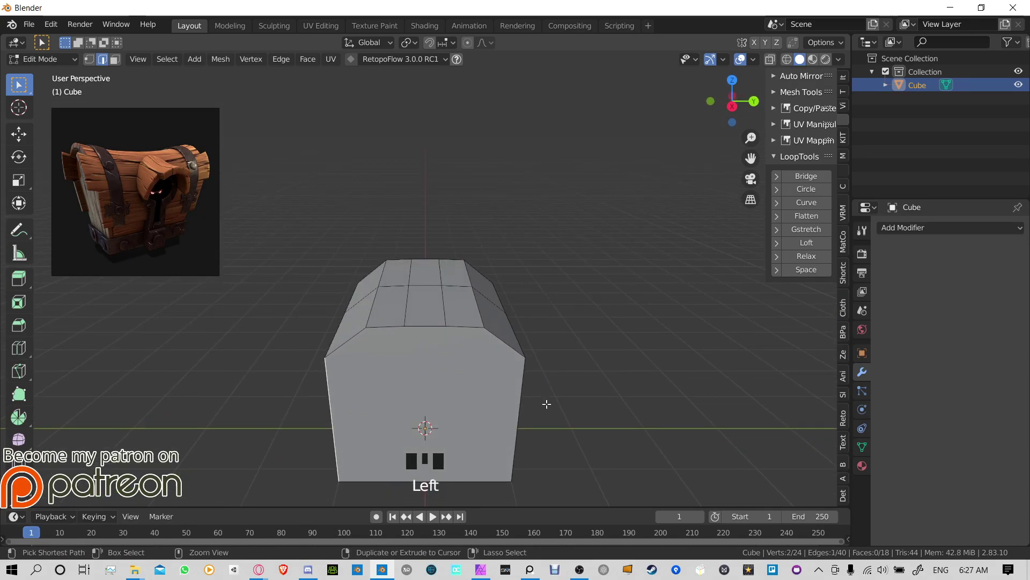
pyautogui.keyDown('ctrl'); pyautogui.click(525, 400); pyautogui.keyUp('ctrl')
pyautogui.moveTo(525, 400); pyautogui.dragTo(465, 354, button='middle')
pyautogui.keyDown('shift'); pyautogui.click(440, 344); pyautogui.keyUp('shift')
pyautogui.moveTo(384, 321); pyautogui.dragTo(724, 269, button='middle')
pyautogui.keyDown('ctrl'); pyautogui.click(478, 414); pyautogui.keyUp('ctrl')
pyautogui.keyDown('ctrl'); pyautogui.click(537, 333); pyautogui.keyUp('ctrl')
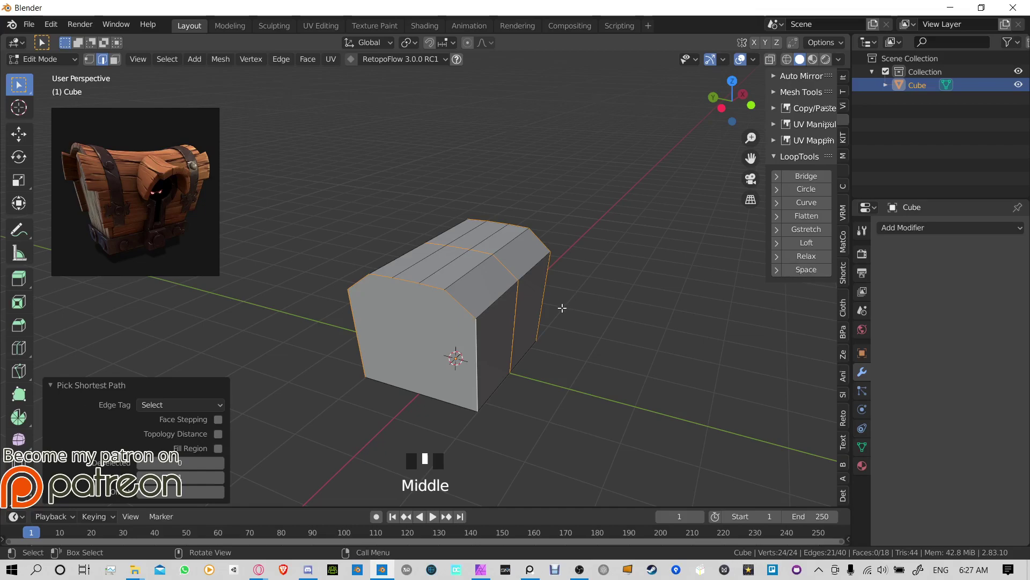
pyautogui.keyDown('shift'); pyautogui.moveTo(581, 290); pyautogui.dragTo(528, 287, button='middle'); pyautogui.keyUp('shift')
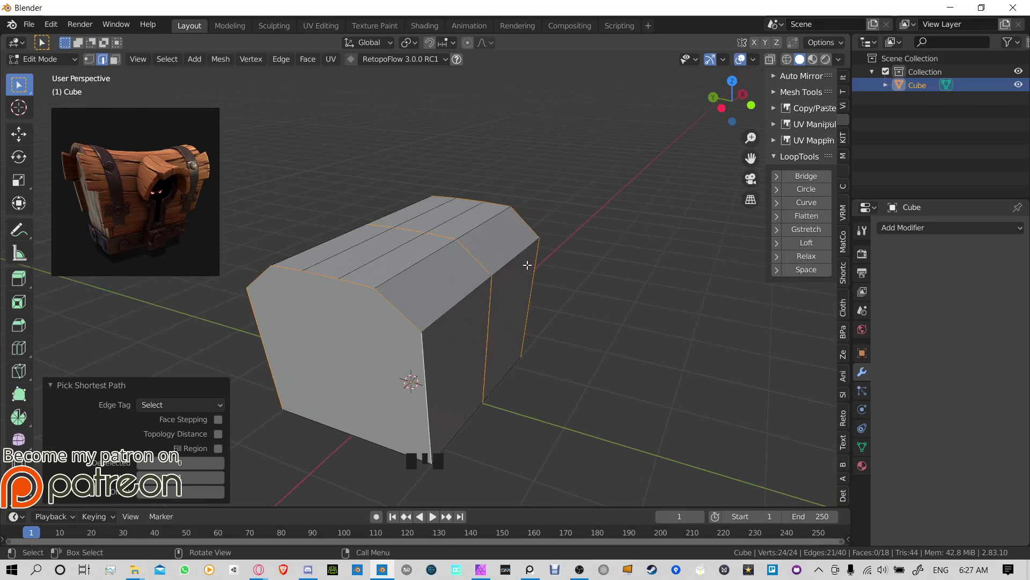
# Step: Try smoothing the two end profiles and the center profile together with LoopTools Relax, and undo it
pyautogui.click(811, 256)
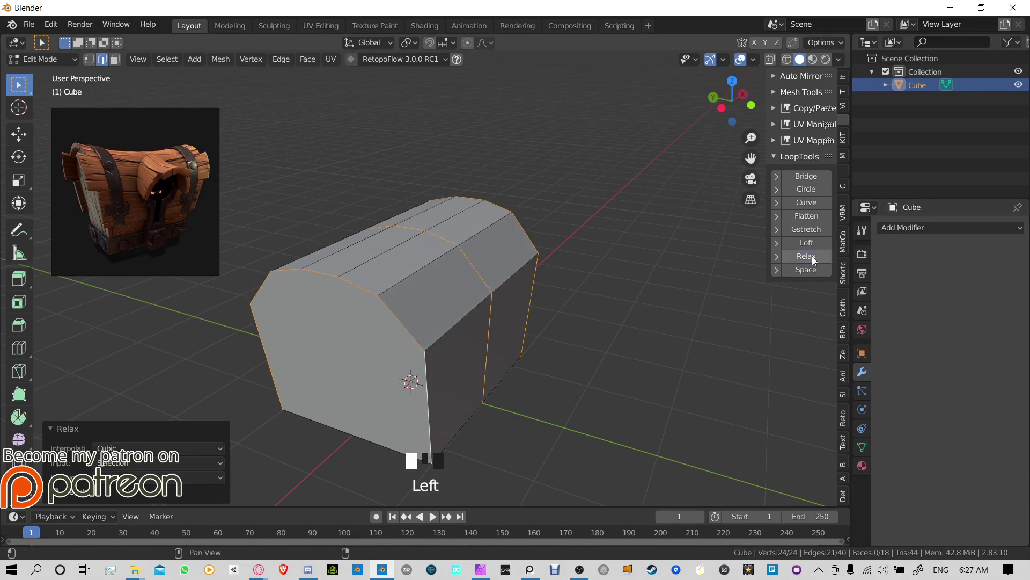
pyautogui.moveTo(711, 269); pyautogui.dragTo(486, 272, button='middle')
pyautogui.scroll(-2, 526, 273)
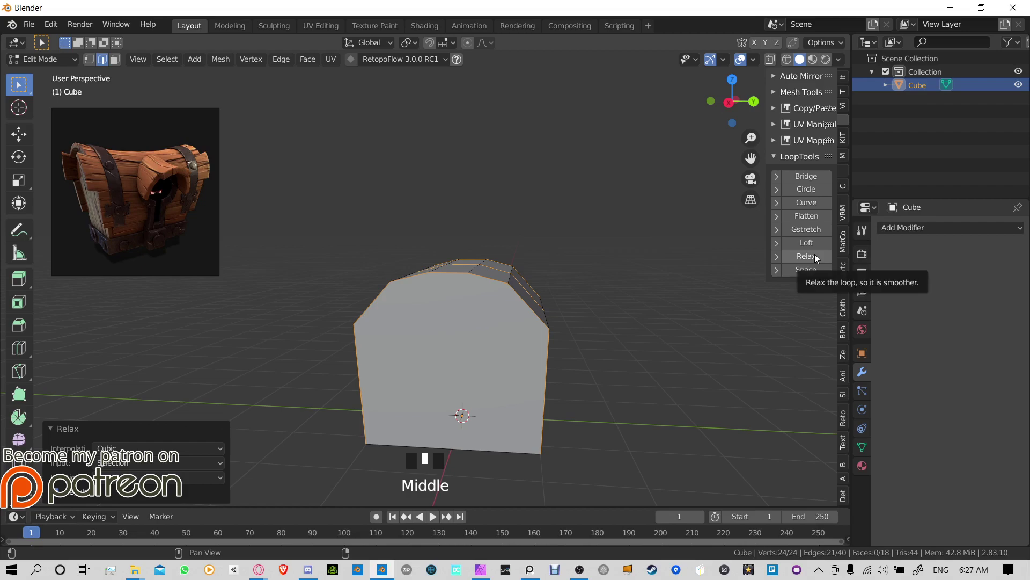
pyautogui.click(460, 269)
pyautogui.hotkey('ctrl', 'z')
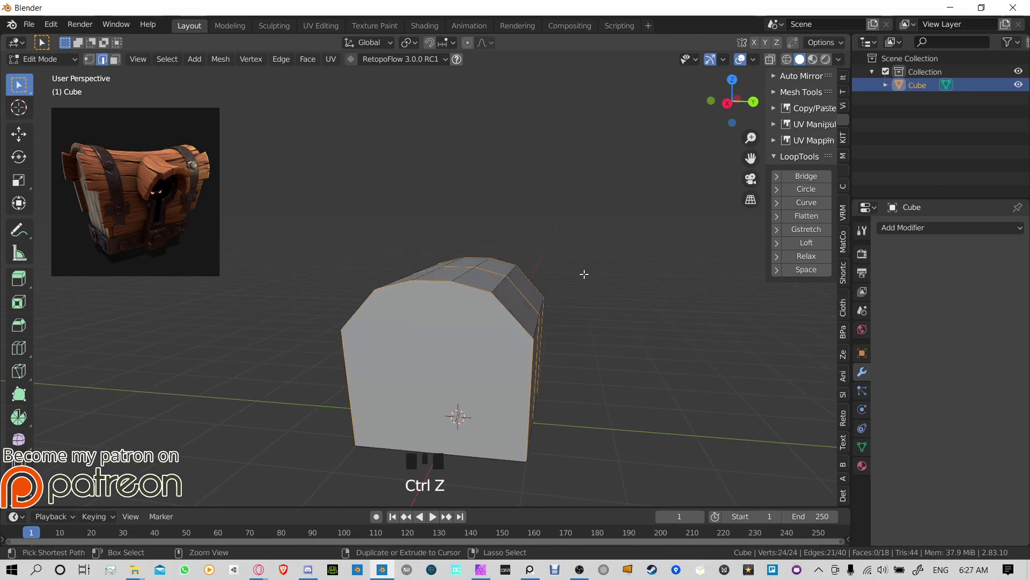
pyautogui.moveTo(581, 273); pyautogui.dragTo(759, 291, button='middle')
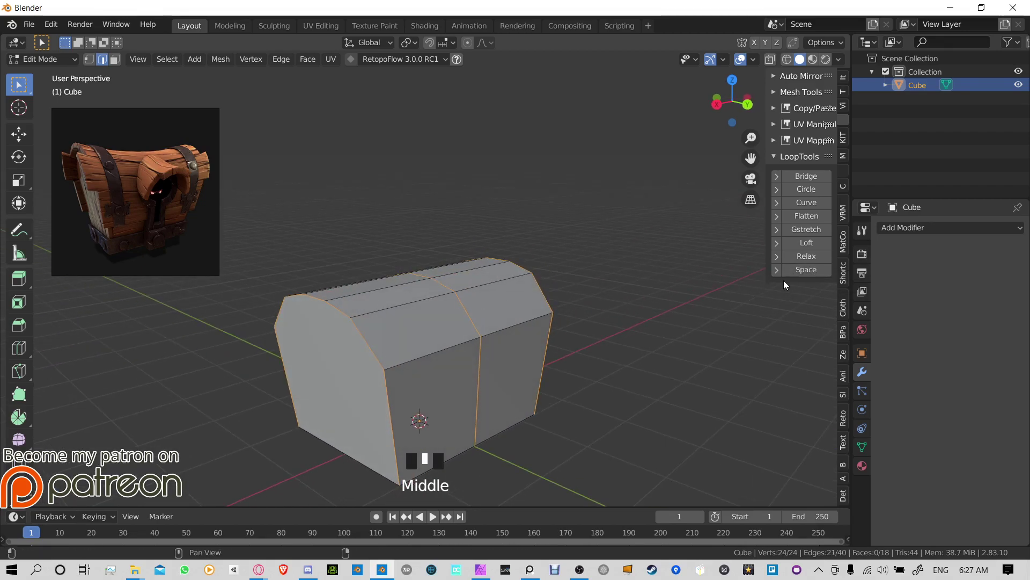
pyautogui.scroll(2, 543, 286)
pyautogui.moveTo(543, 286); pyautogui.dragTo(629, 275, button='middle')
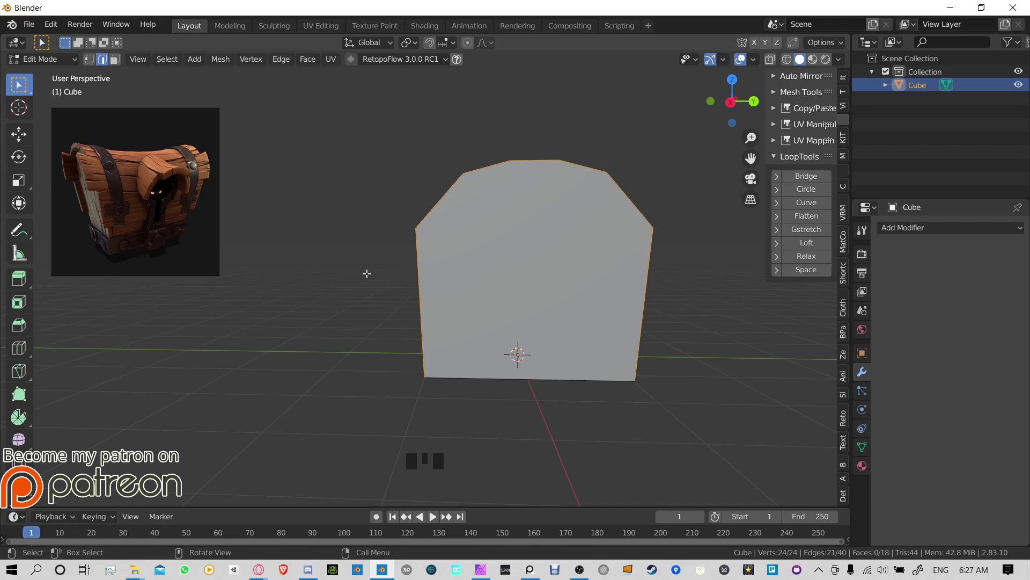
pyautogui.moveTo(351, 267); pyautogui.dragTo(494, 260, button='middle')
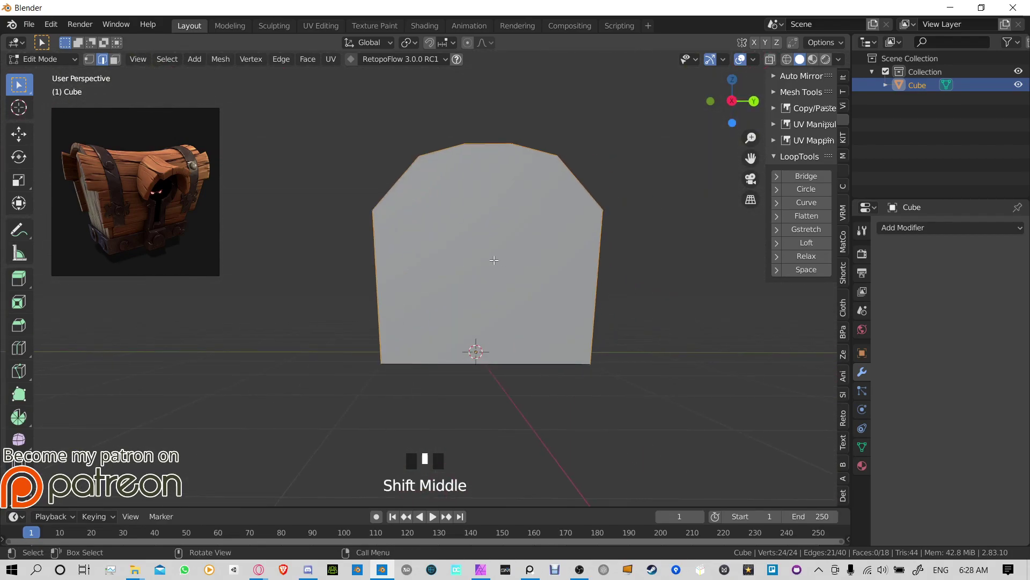
# Step: Switch from edge to face selection and select the four faces on the chest's two long sides
pyautogui.moveTo(567, 377); pyautogui.dragTo(618, 256, button='middle')
pyautogui.press('a')
pyautogui.scroll(-1, 675, 241)
pyautogui.click(618, 256)
pyautogui.press('3')
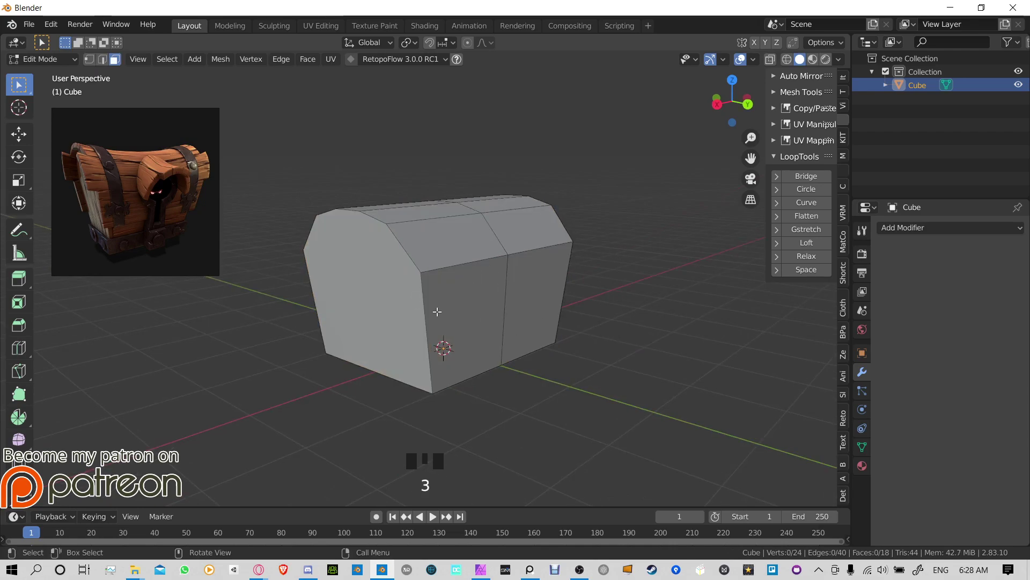
pyautogui.keyDown('alt'); pyautogui.click(462, 301); pyautogui.keyUp('alt')
pyautogui.moveTo(462, 301); pyautogui.dragTo(570, 295, button='middle')
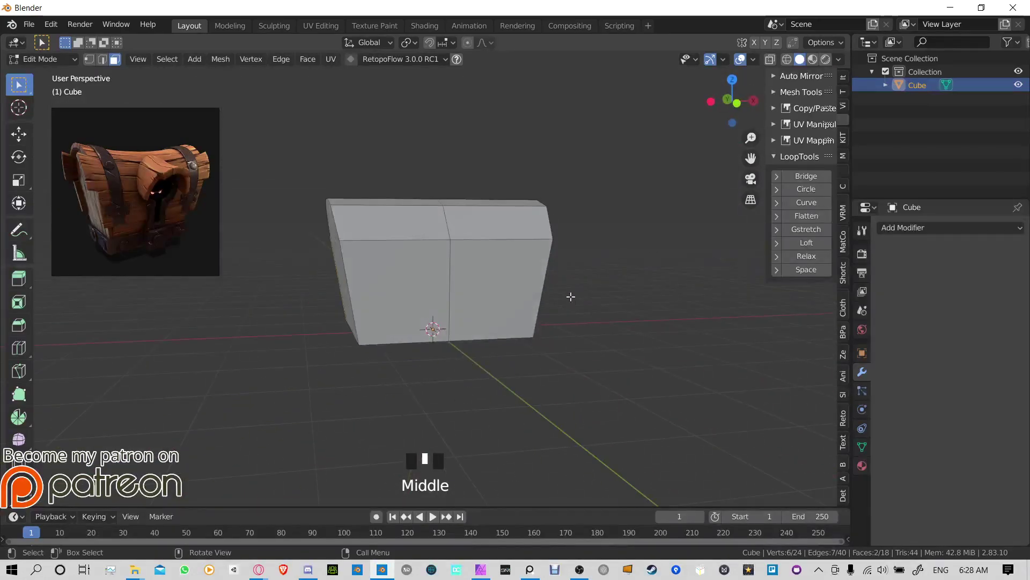
pyautogui.keyDown('shift'); pyautogui.click(403, 283); pyautogui.keyUp('shift')
pyautogui.keyDown('shift'); pyautogui.click(427, 329); pyautogui.keyUp('shift')
pyautogui.moveTo(428, 329); pyautogui.dragTo(568, 292, button='middle')
# Step: Set the transform pivot point to Median Point and select a single sloped lid face
pyautogui.click(413, 40)
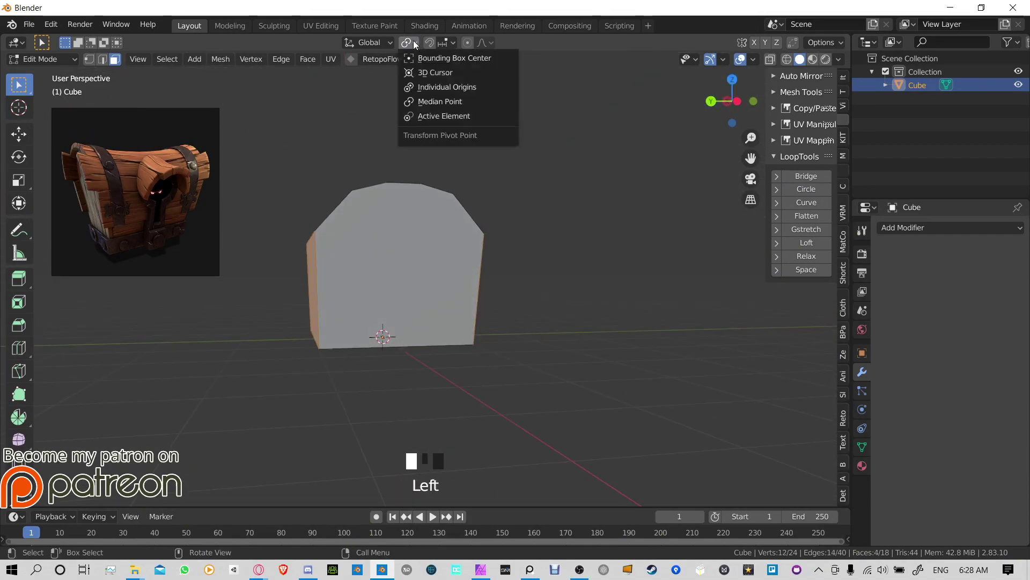
pyautogui.click(413, 43)
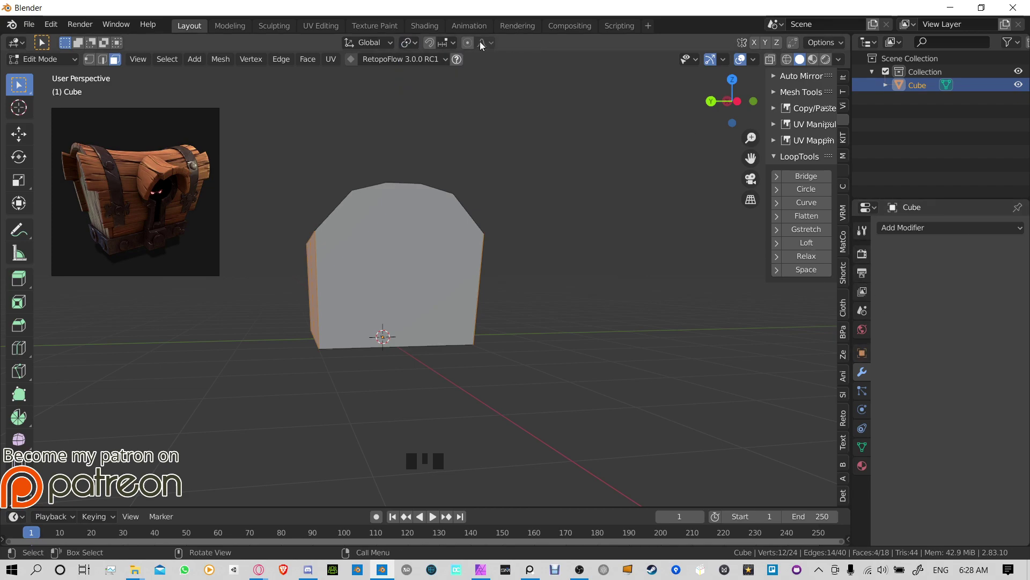
pyautogui.click(409, 45)
pyautogui.click(409, 43)
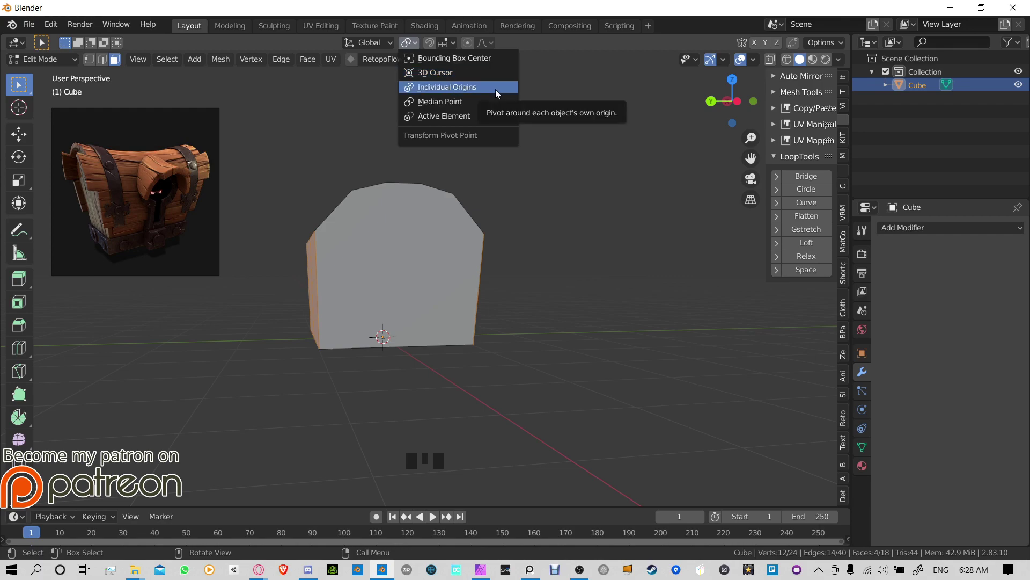
pyautogui.click(479, 102)
pyautogui.moveTo(461, 247); pyautogui.dragTo(490, 253, button='middle')
pyautogui.click(486, 242)
pyautogui.moveTo(520, 211); pyautogui.dragTo(428, 220, button='middle')
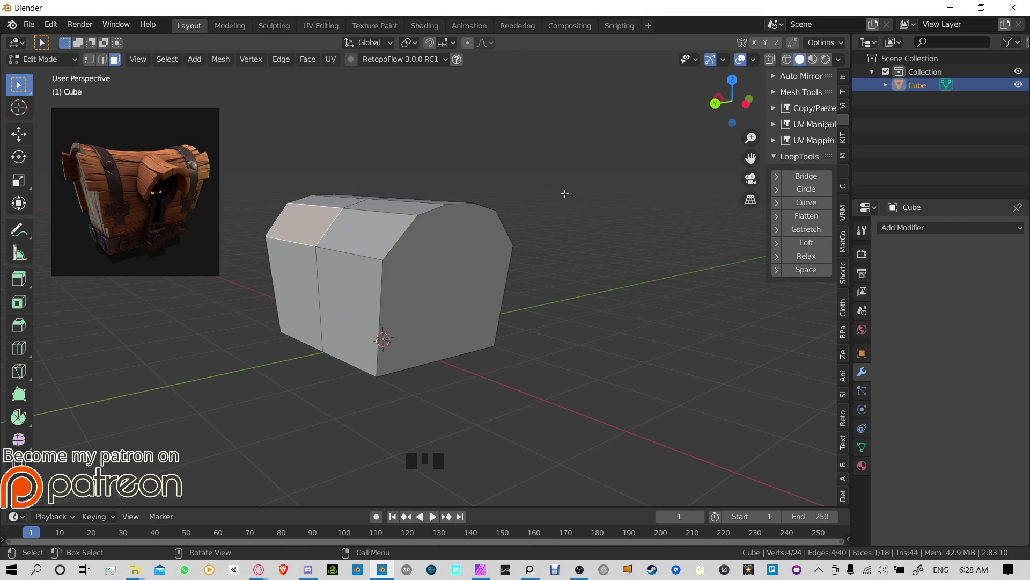
pyautogui.click(409, 43)
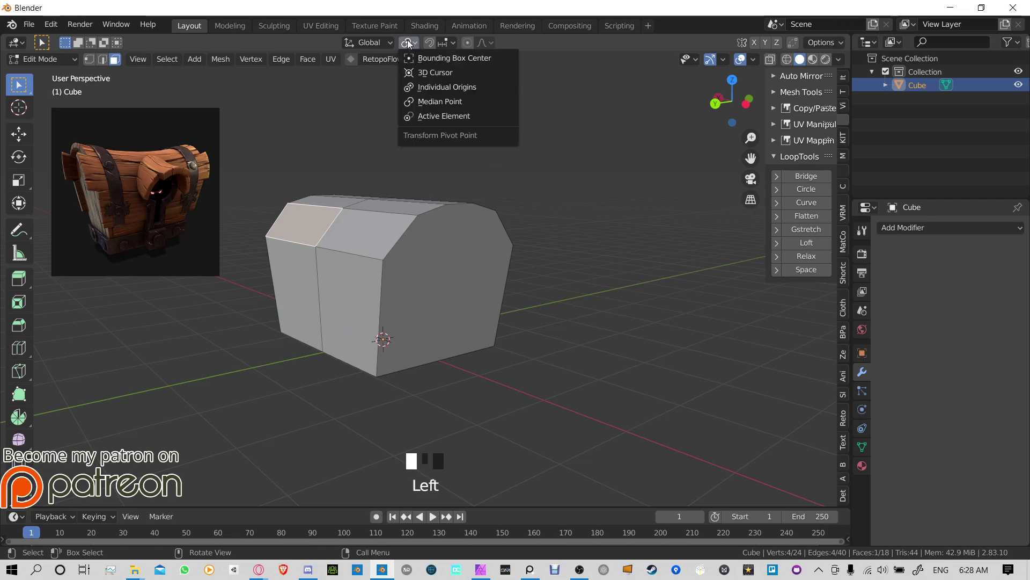
pyautogui.click(456, 104)
pyautogui.moveTo(456, 105); pyautogui.dragTo(434, 165, button='middle')
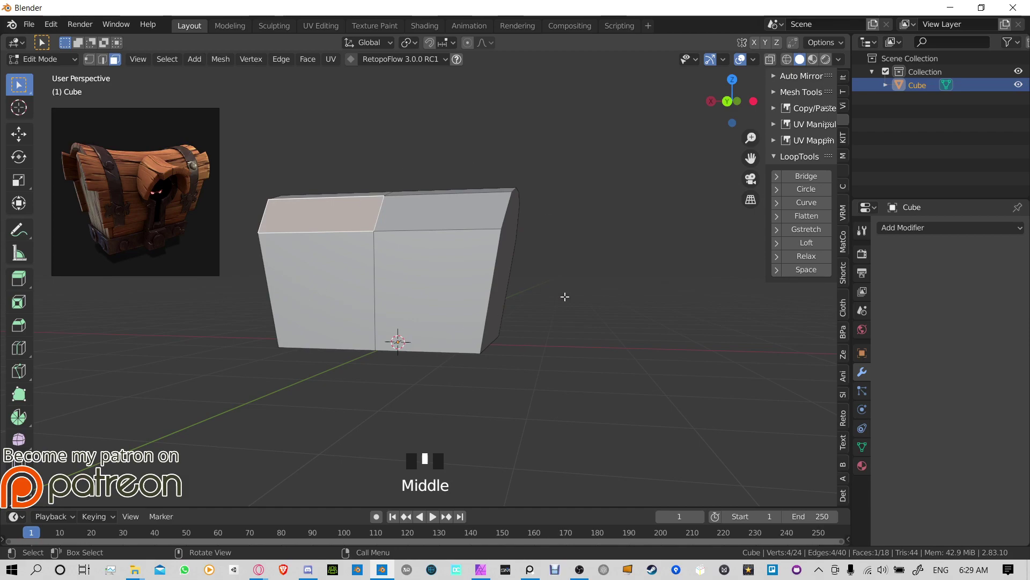
# Step: Try the Active Element pivot point with a top lid face selected, and return the pivot to Median Point
pyautogui.click(409, 42)
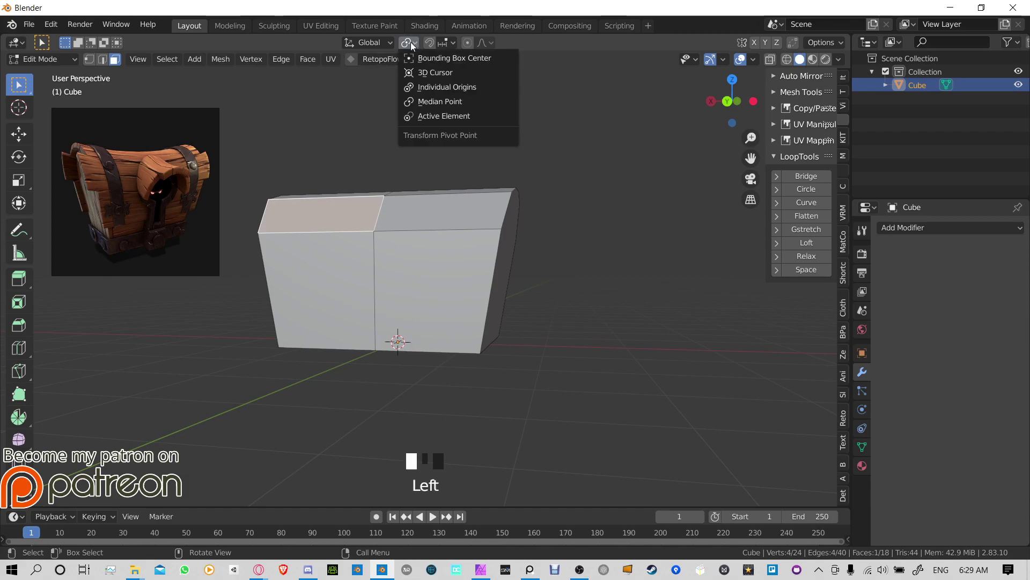
pyautogui.click(443, 116)
pyautogui.moveTo(526, 168); pyautogui.dragTo(525, 190, button='middle')
pyautogui.click(356, 201)
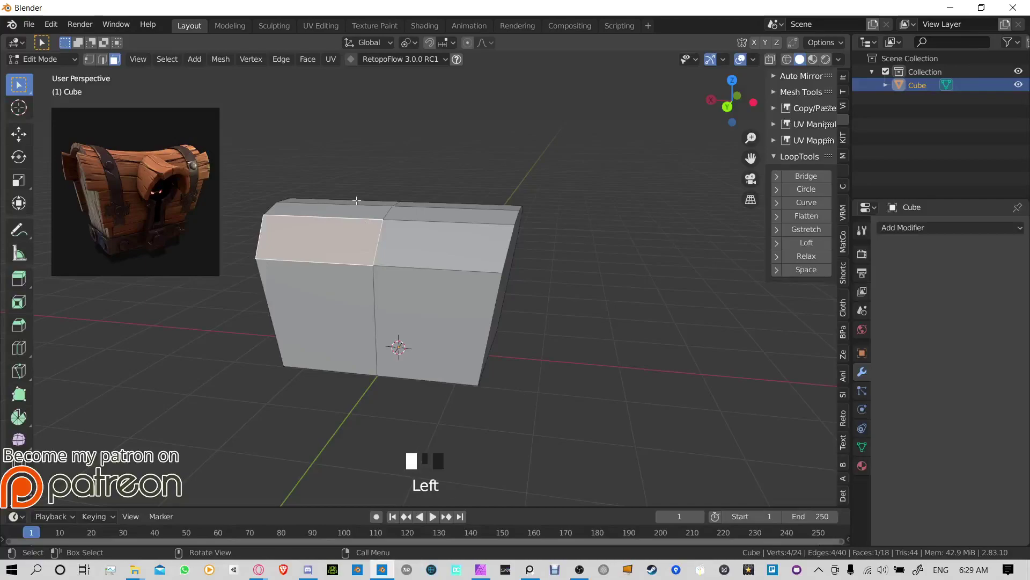
pyautogui.click(403, 46)
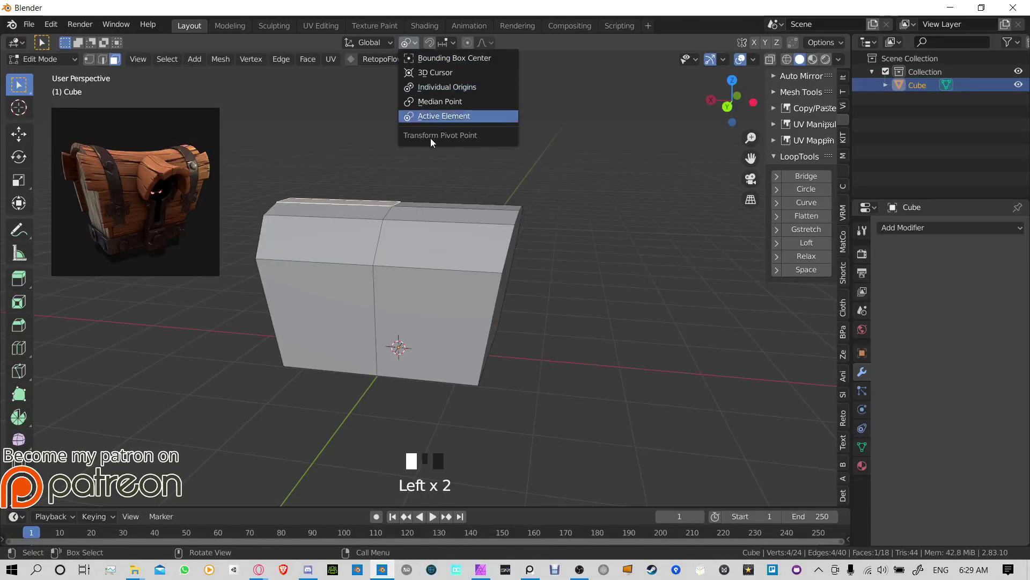
pyautogui.click(459, 101)
pyautogui.moveTo(496, 248); pyautogui.dragTo(501, 259, button='middle')
pyautogui.click(504, 291)
pyautogui.moveTo(387, 290); pyautogui.dragTo(409, 279, button='middle')
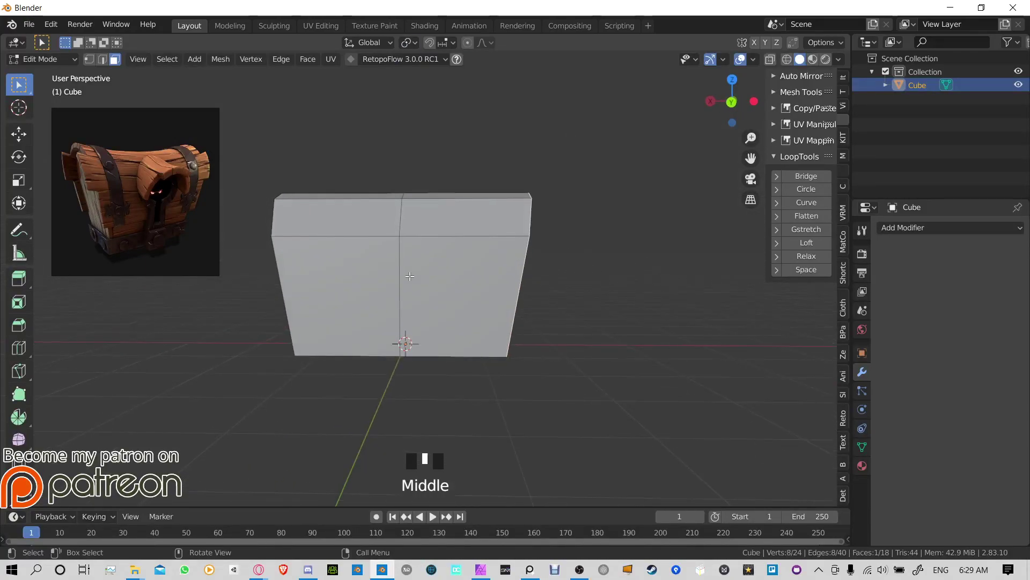
# Step: Select the four faces of both long sides and try scaling them along the Y axis
pyautogui.click(441, 290)
pyautogui.keyDown('shift'); pyautogui.click(354, 292); pyautogui.keyUp('shift')
pyautogui.moveTo(627, 289); pyautogui.dragTo(504, 306, button='middle')
pyautogui.keyDown('shift'); pyautogui.click(419, 290); pyautogui.keyUp('shift')
pyautogui.keyDown('shift'); pyautogui.click(465, 285); pyautogui.keyUp('shift')
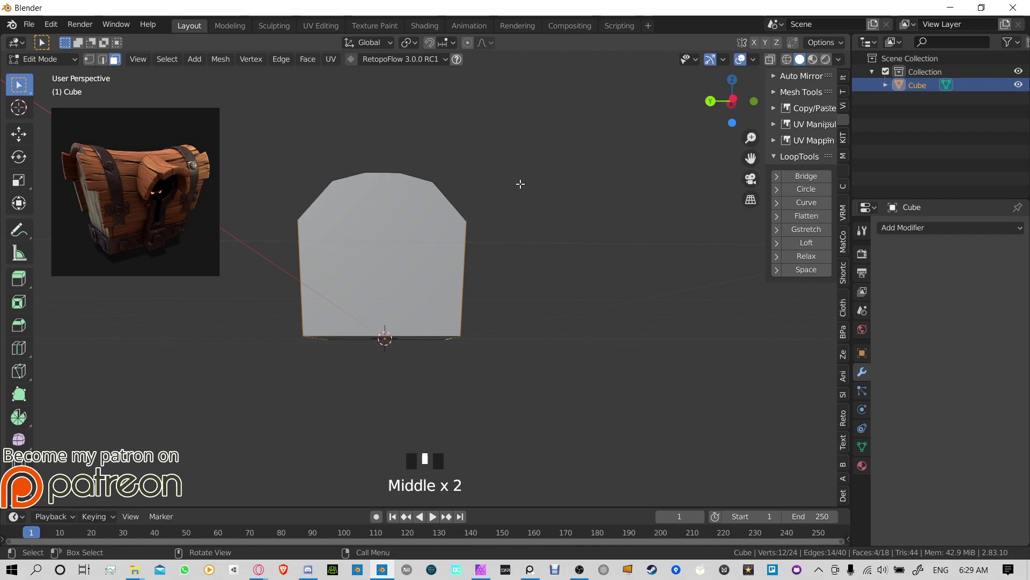
pyautogui.keyDown('shift'); pyautogui.moveTo(519, 183); pyautogui.dragTo(579, 300, button='middle'); pyautogui.keyUp('shift')
pyautogui.press('s')
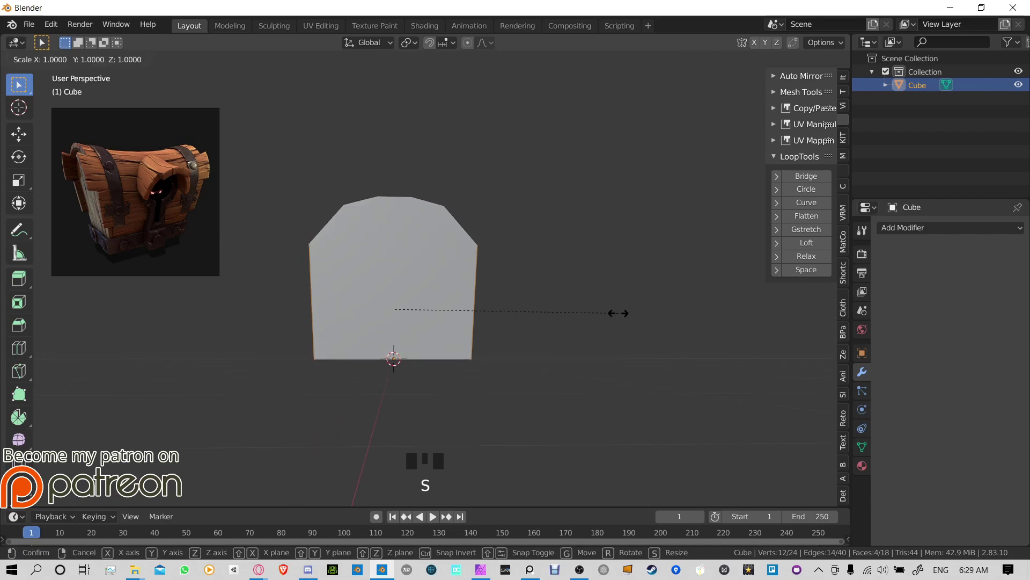
pyautogui.press('x')
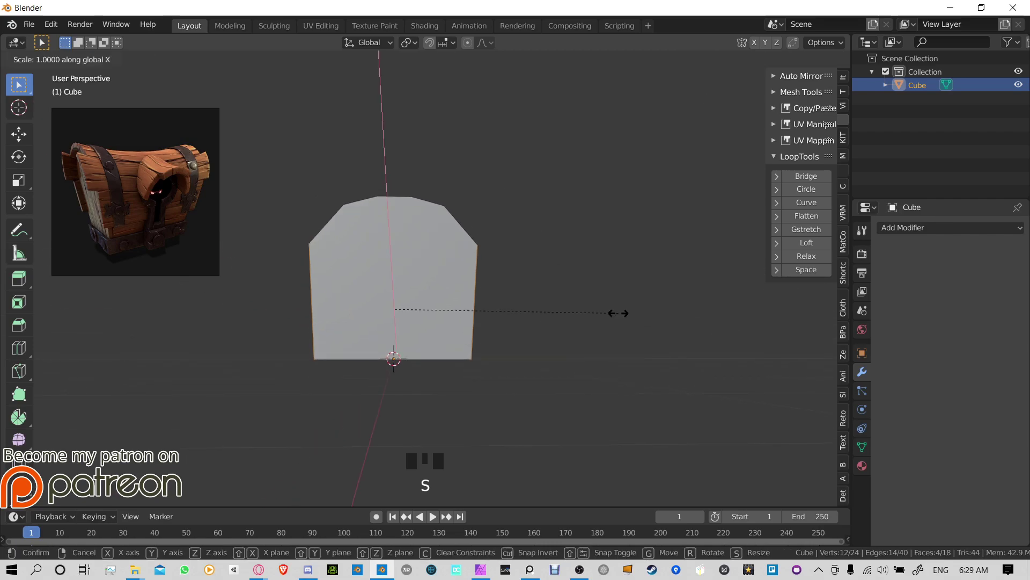
pyautogui.press('y')
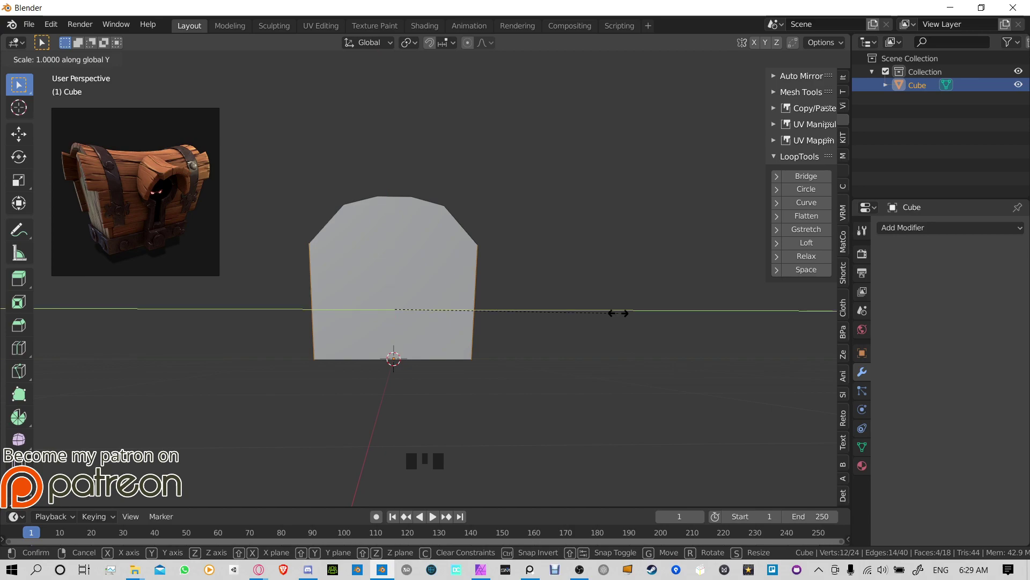
pyautogui.click(561, 323)
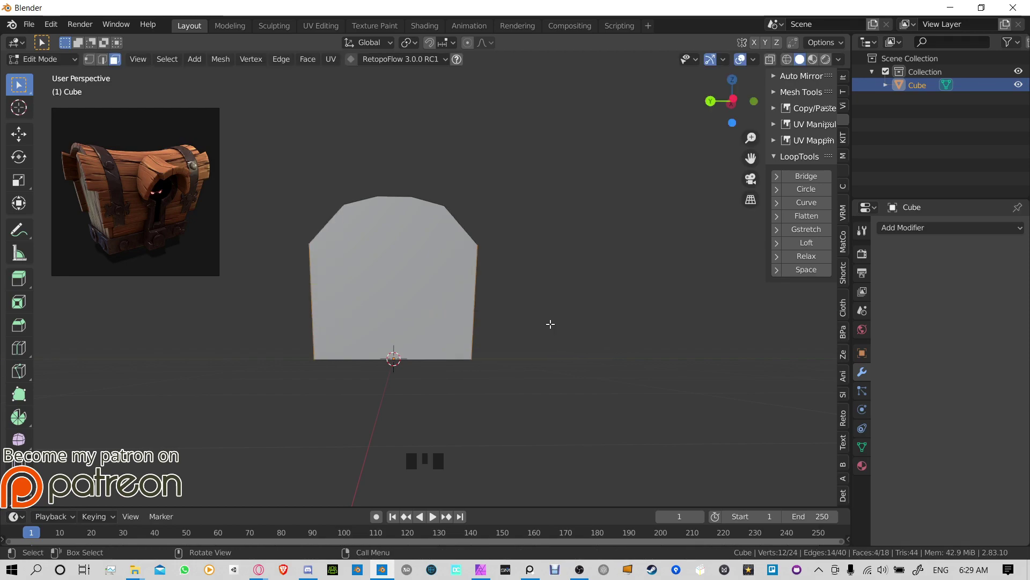
# Step: Select the four bottom edges of both long sides and scale them to 0.718 along Y to taper the chest's base
pyautogui.moveTo(549, 322); pyautogui.dragTo(563, 299, button='middle')
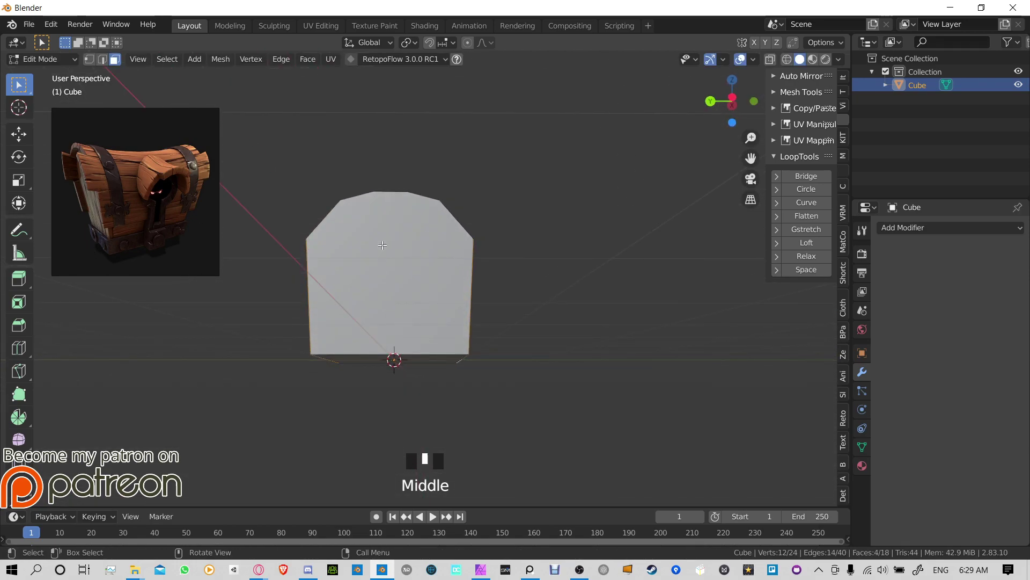
pyautogui.moveTo(437, 291); pyautogui.dragTo(410, 223, button='middle')
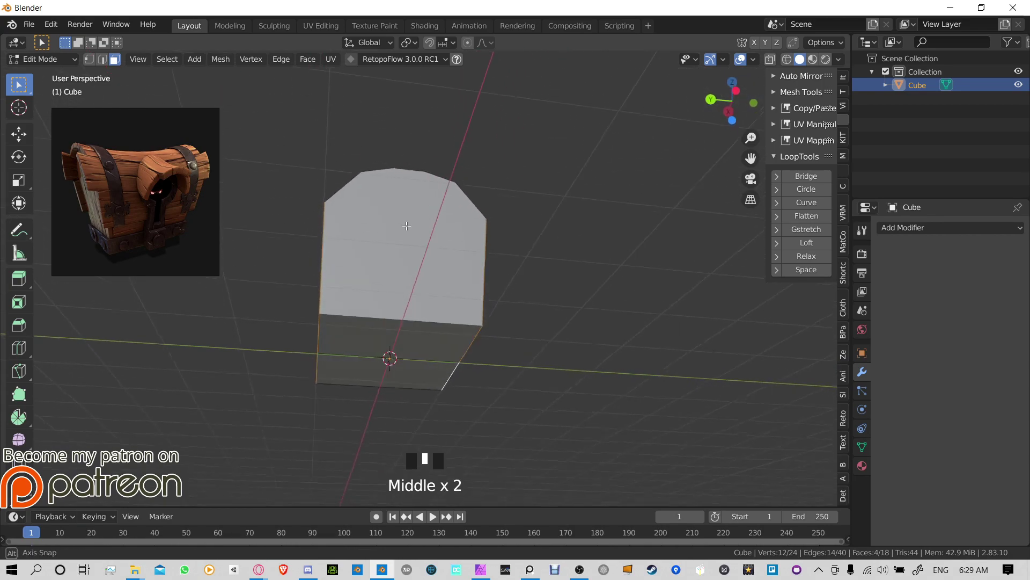
pyautogui.press('2')
pyautogui.moveTo(335, 294); pyautogui.dragTo(314, 338, button='middle')
pyautogui.click(313, 341)
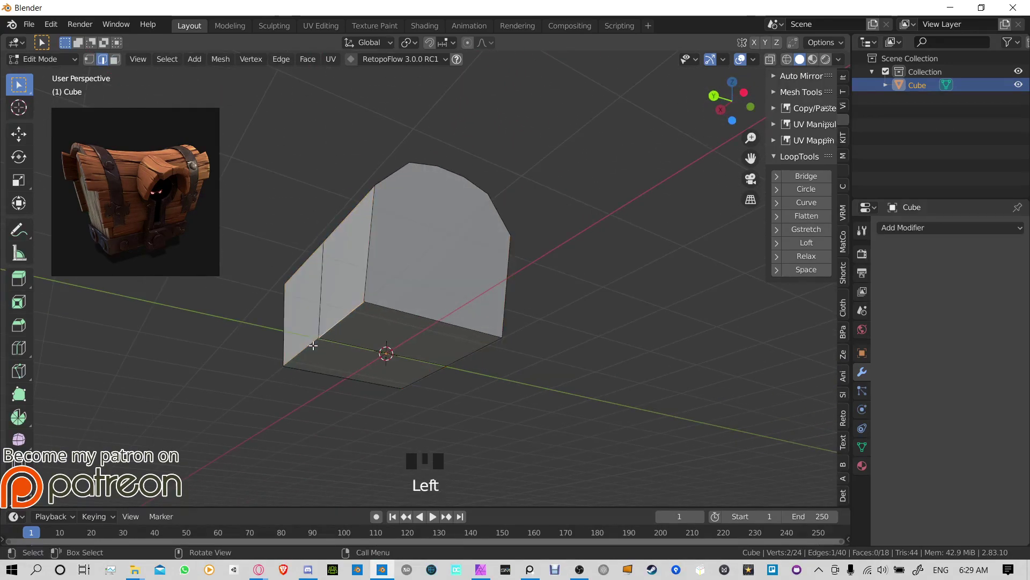
pyautogui.keyDown('ctrl'); pyautogui.click(460, 338); pyautogui.keyUp('ctrl')
pyautogui.moveTo(460, 338); pyautogui.dragTo(413, 341, button='middle')
pyautogui.keyDown('shift'); pyautogui.click(483, 346); pyautogui.keyUp('shift')
pyautogui.moveTo(483, 346); pyautogui.dragTo(621, 349, button='middle')
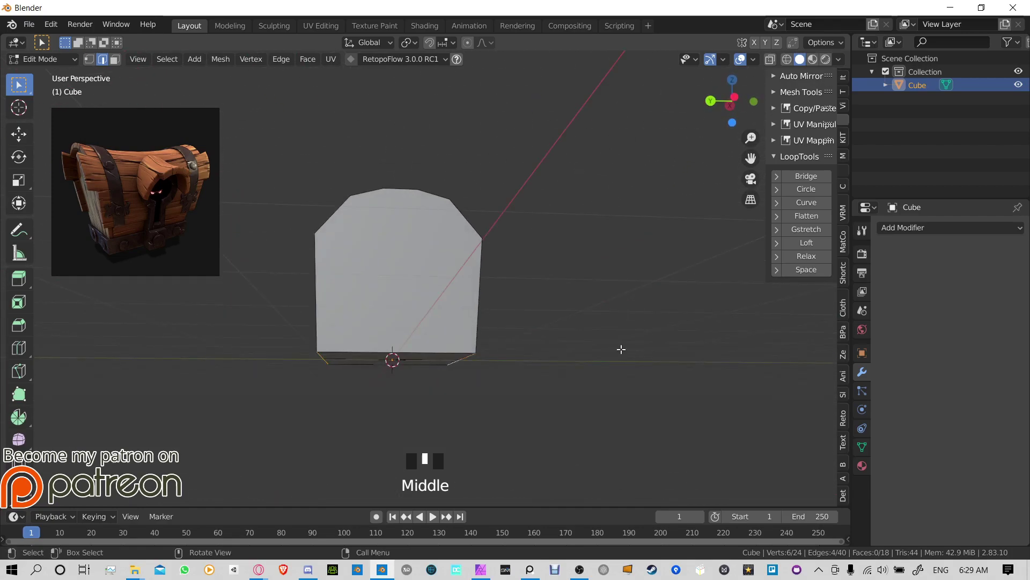
pyautogui.press('s')
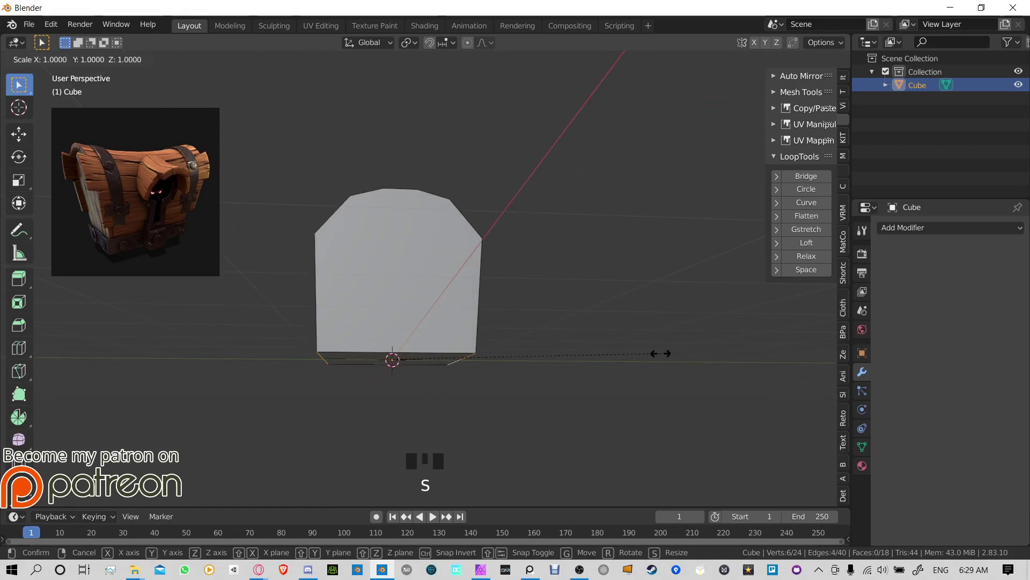
pyautogui.press('y')
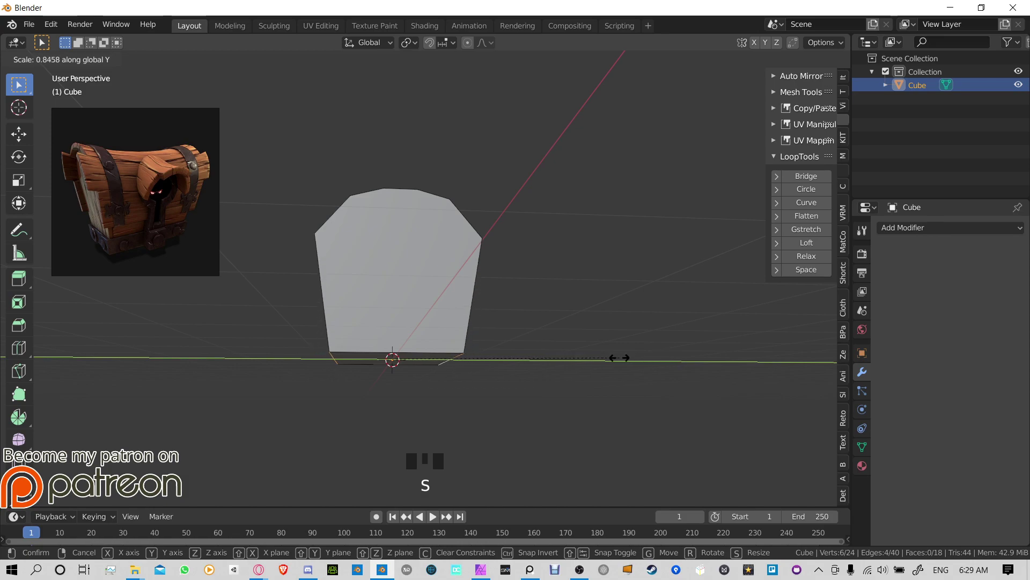
pyautogui.click(585, 357)
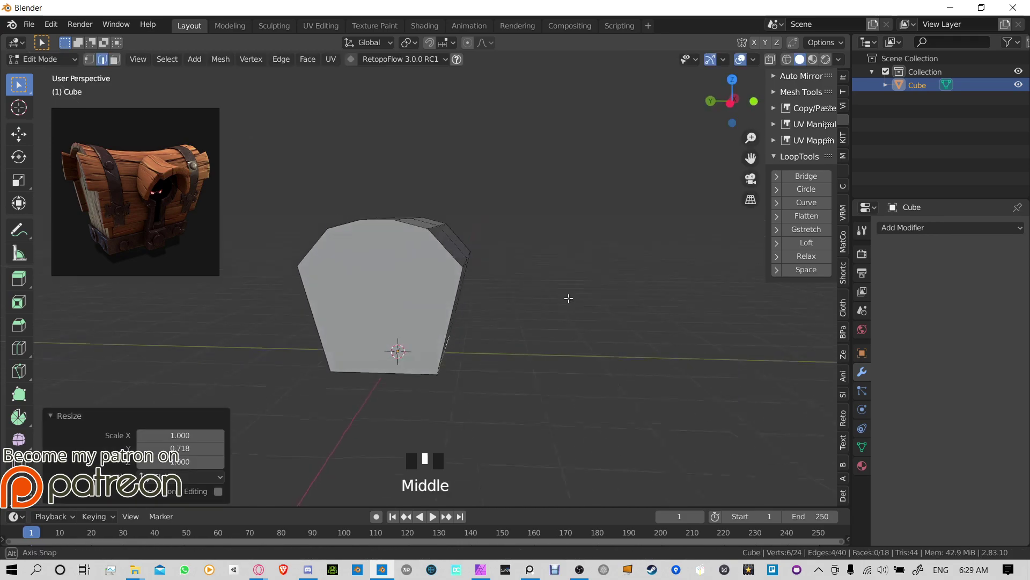
pyautogui.moveTo(568, 297); pyautogui.dragTo(175, 320, button='middle')
pyautogui.moveTo(376, 269); pyautogui.dragTo(436, 242, button='middle')
pyautogui.rightClick(426, 247)
pyautogui.press('Escape')
pyautogui.scroll(2, 428, 245)
pyautogui.moveTo(415, 318); pyautogui.dragTo(489, 335, button='middle')
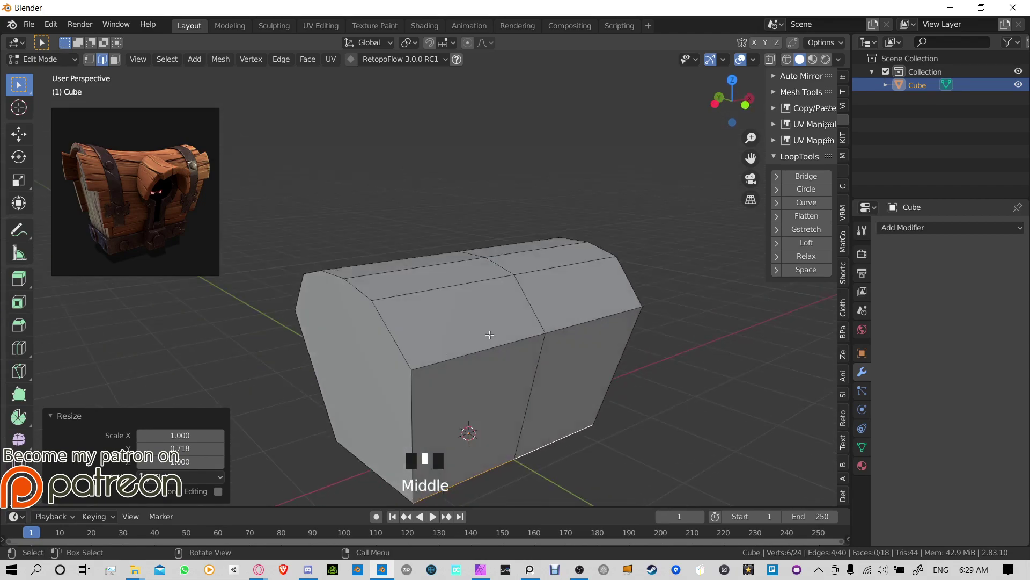
pyautogui.hotkey('ctrl', 'r')
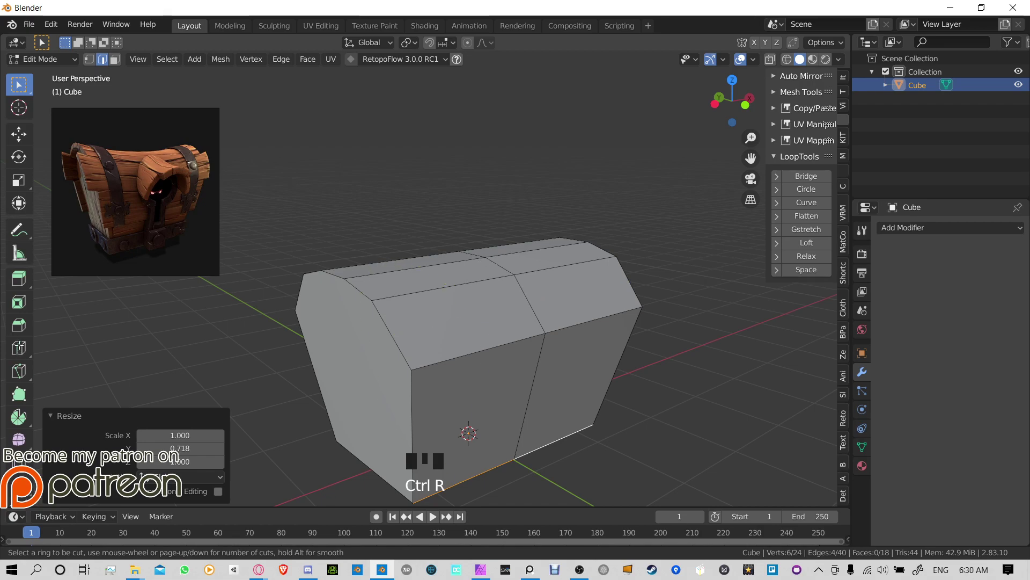
pyautogui.press('Escape')
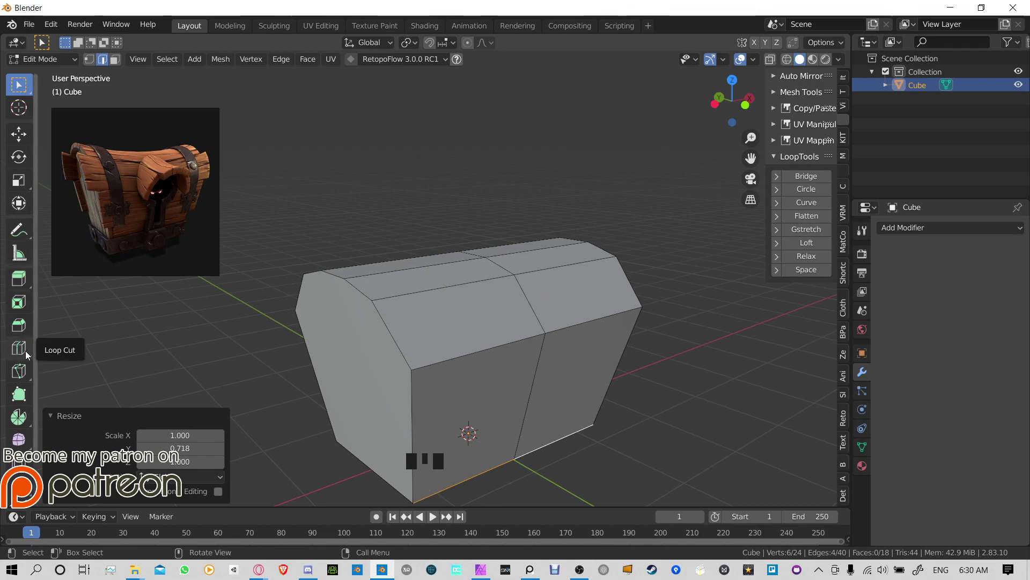
# Step: Add a single centred loop cut lengthwise along the lowest sloped lid face on one long side, trying higher cut counts first
pyautogui.moveTo(25, 350)
pyautogui.mouseDown()
pyautogui.moveTo(79, 374)
pyautogui.moveTo(79, 350)
pyautogui.moveTo(23, 352)
pyautogui.mouseUp()
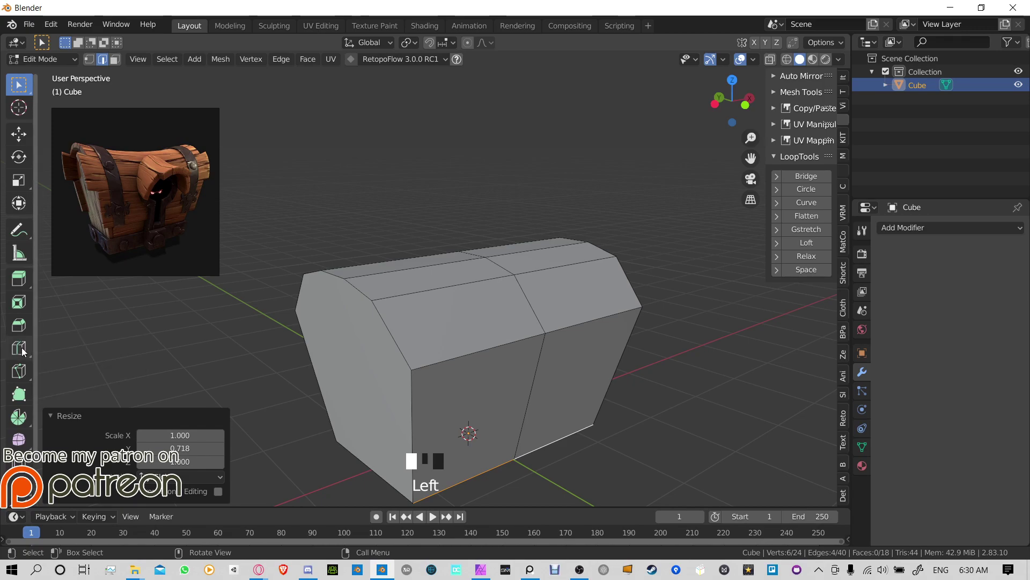
pyautogui.click(450, 274)
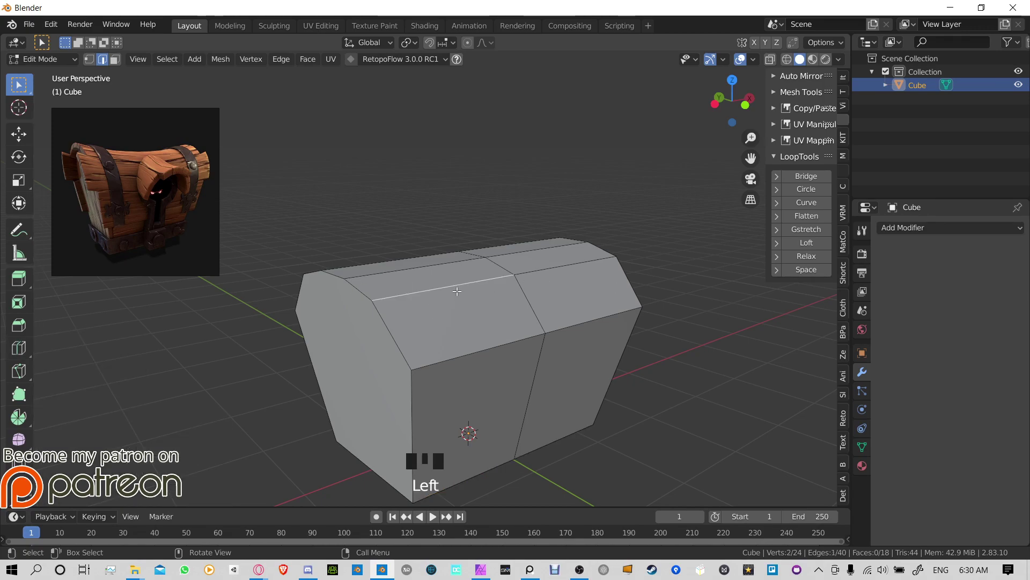
pyautogui.hotkey('ctrl', 'r')
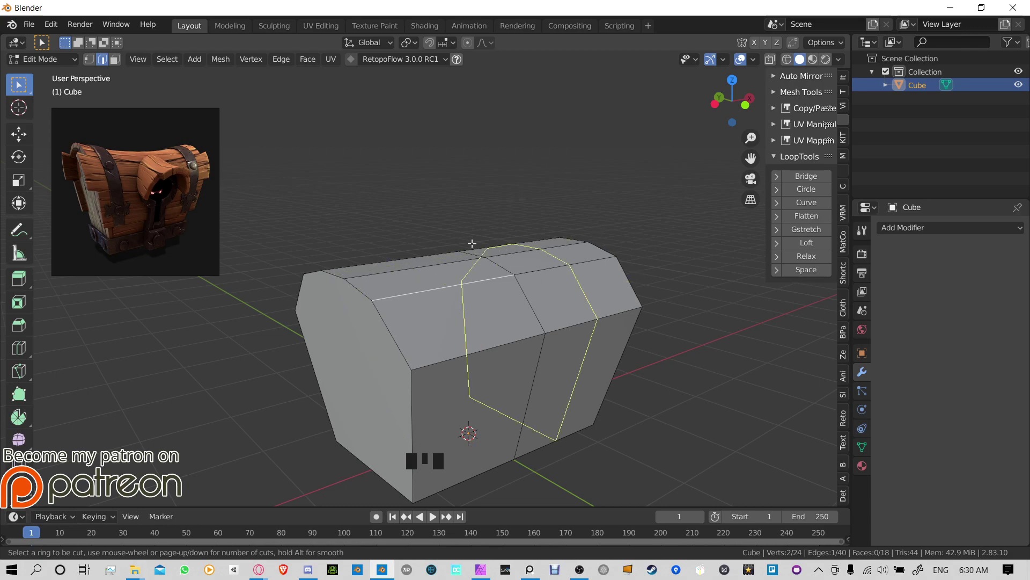
pyautogui.scroll(4, 619, 290)
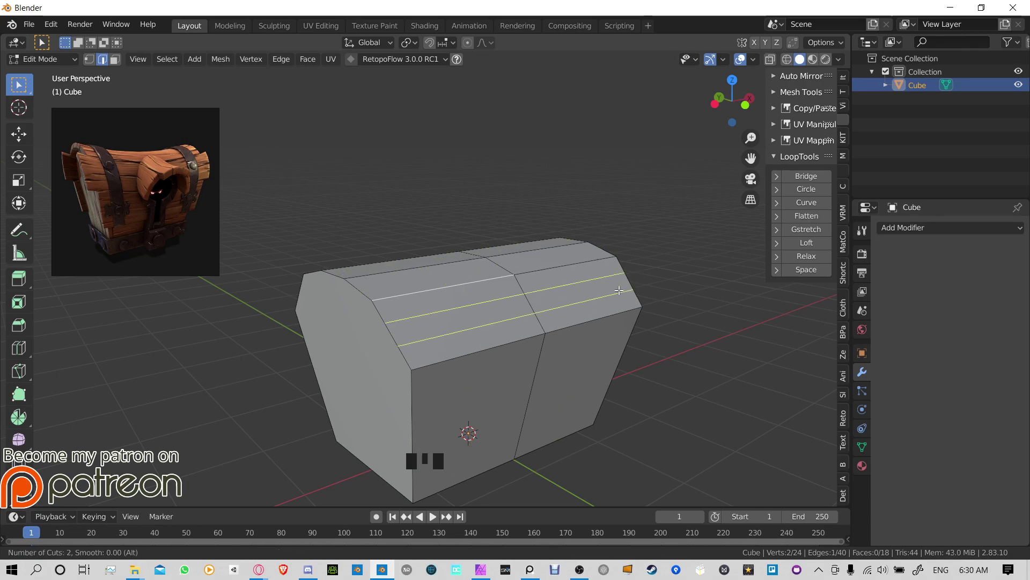
pyautogui.scroll(5, 619, 290)
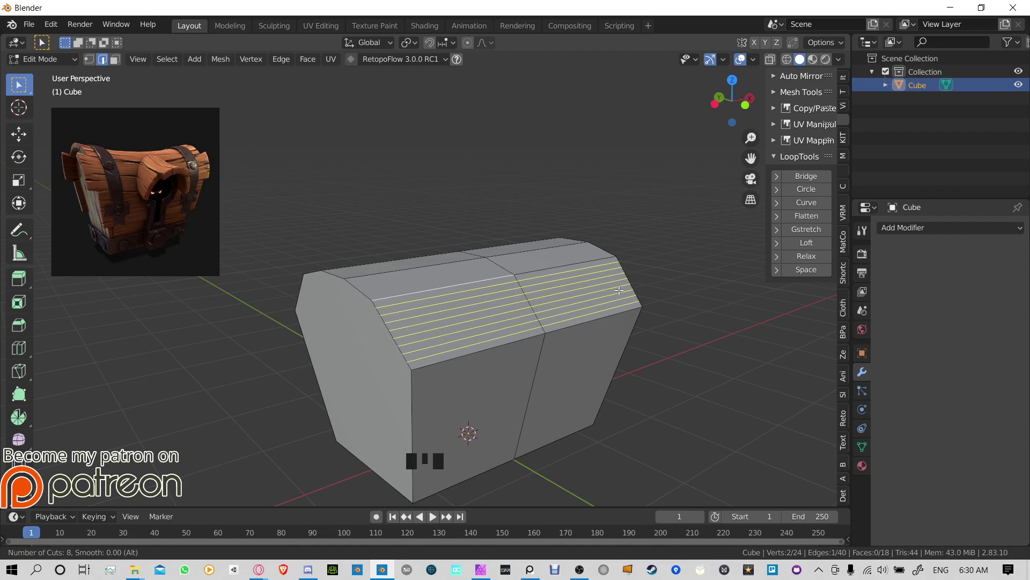
pyautogui.scroll(20, 619, 290)
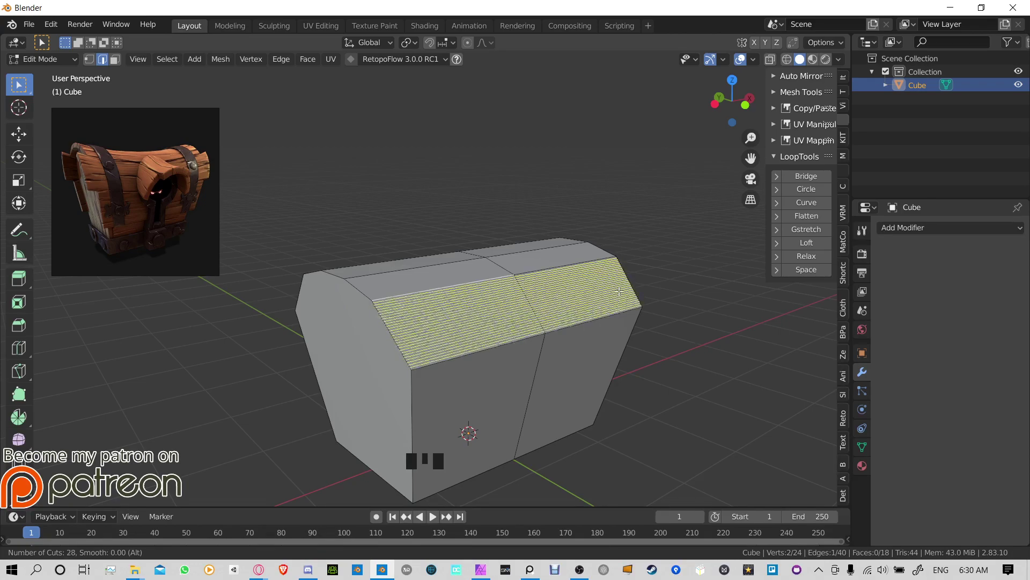
pyautogui.scroll(-20, 618, 290)
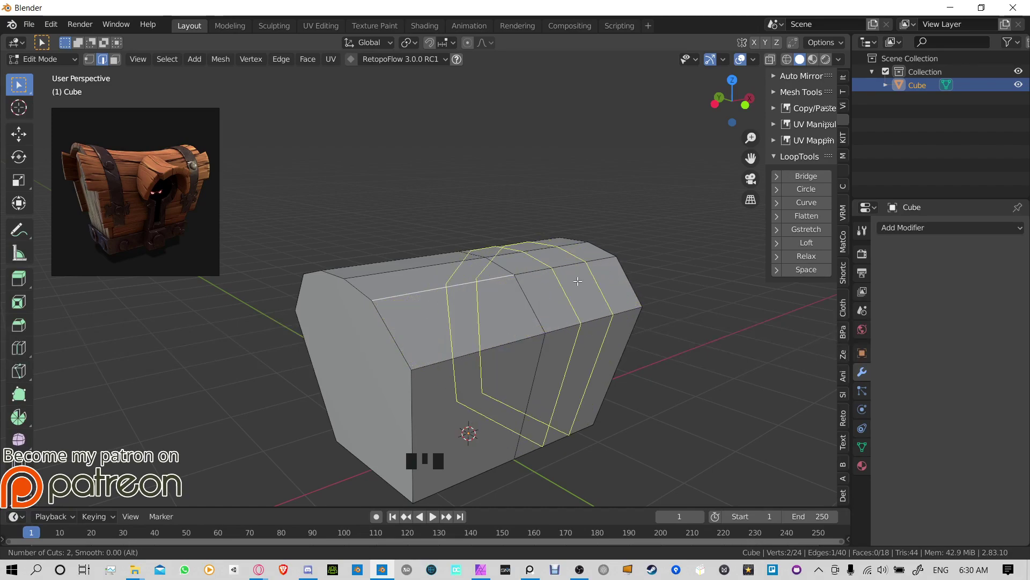
pyautogui.scroll(2, 608, 283)
pyautogui.scroll(-4, 607, 283)
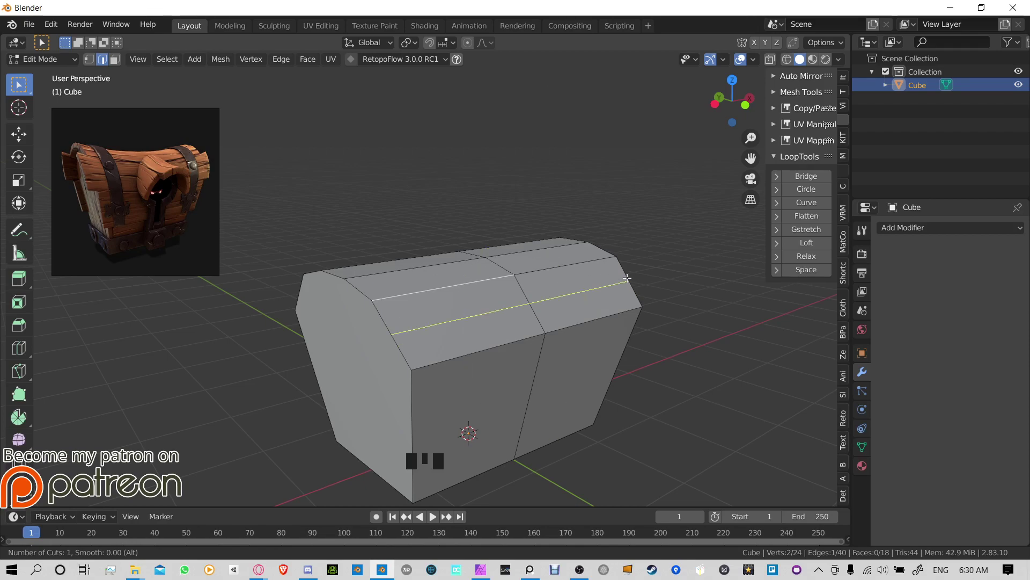
pyautogui.click(628, 277)
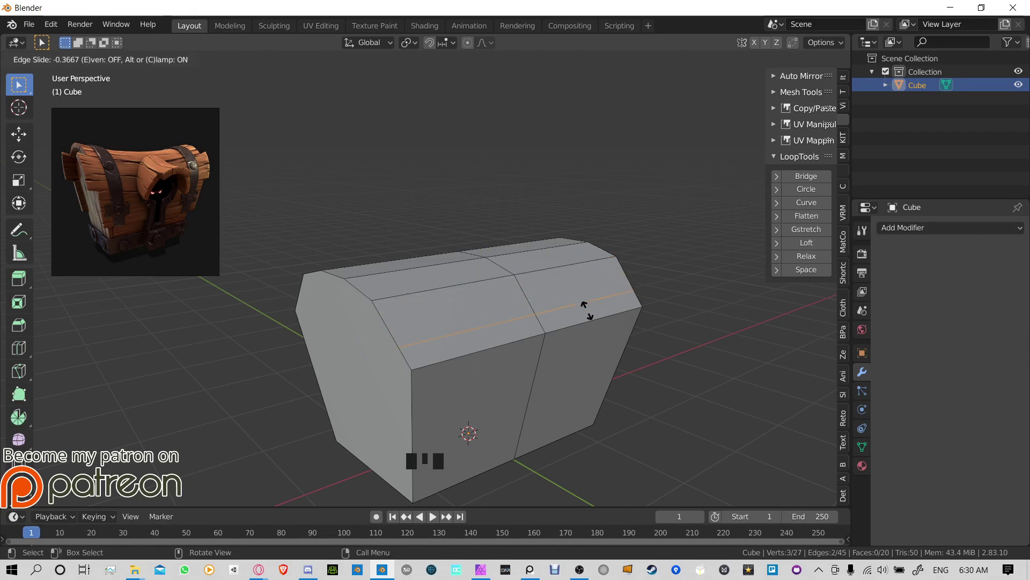
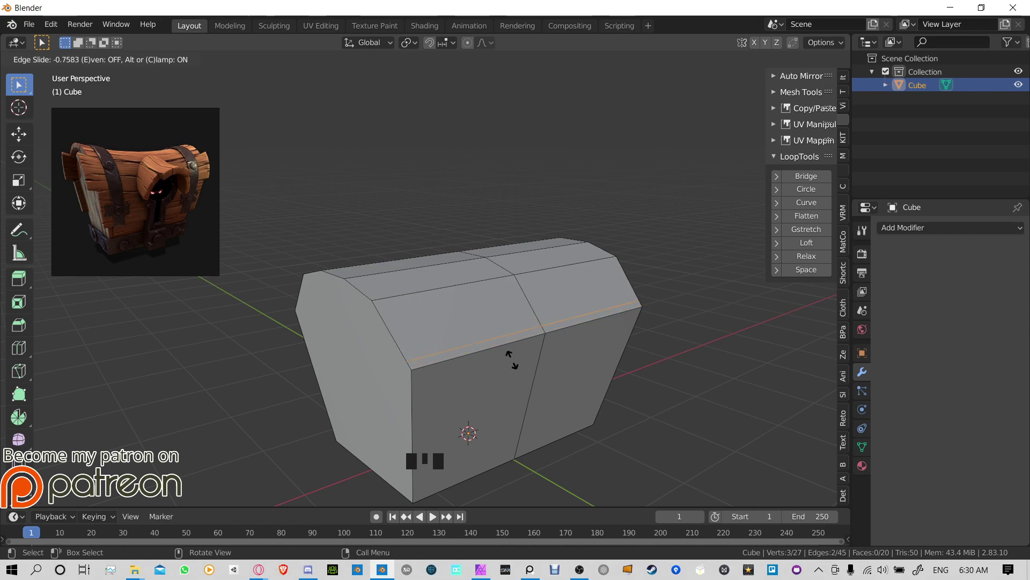
pyautogui.rightClick(548, 314)
# Step: Add a matching single centred loop cut along the lowest sloped lid face on the opposite long side
pyautogui.moveTo(677, 285); pyautogui.dragTo(413, 312, button='middle')
pyautogui.hotkey('ctrl', 'r')
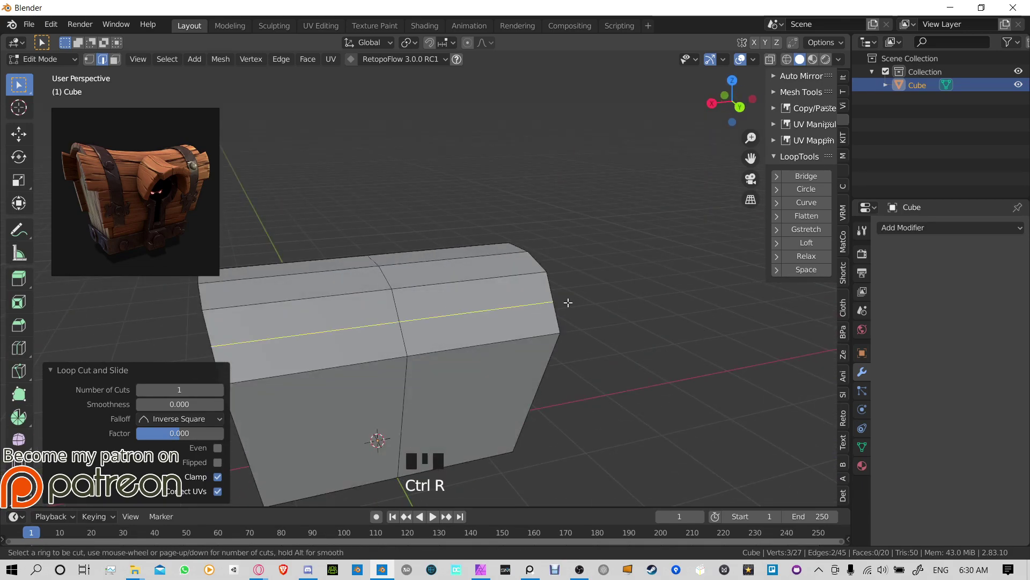
pyautogui.click(566, 302)
pyautogui.click(566, 302)
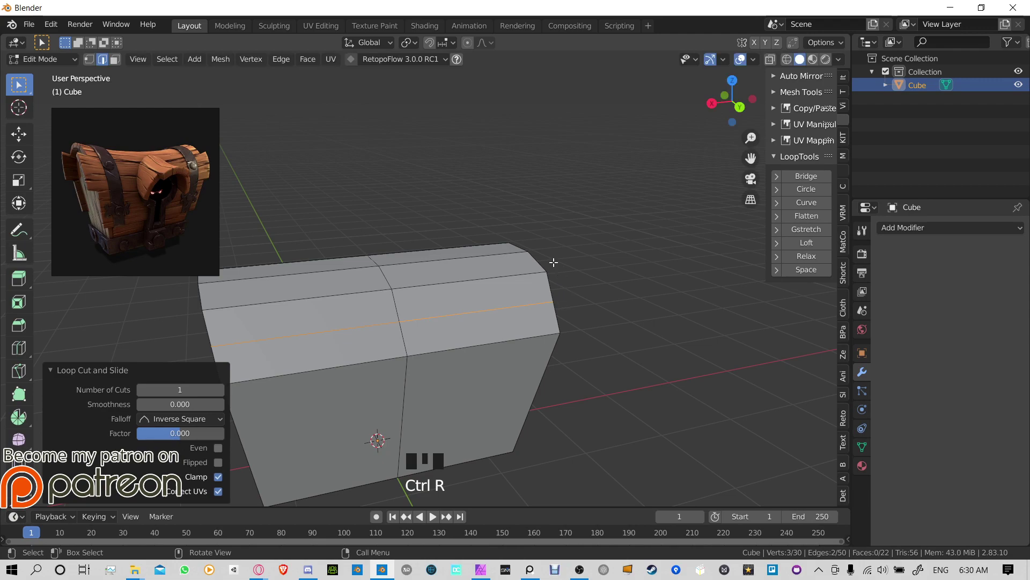
# Step: Cut the chest in half and mirror it across the X axis with AutoMirror, keeping clipping on
pyautogui.moveTo(554, 263); pyautogui.dragTo(733, 84, button='middle')
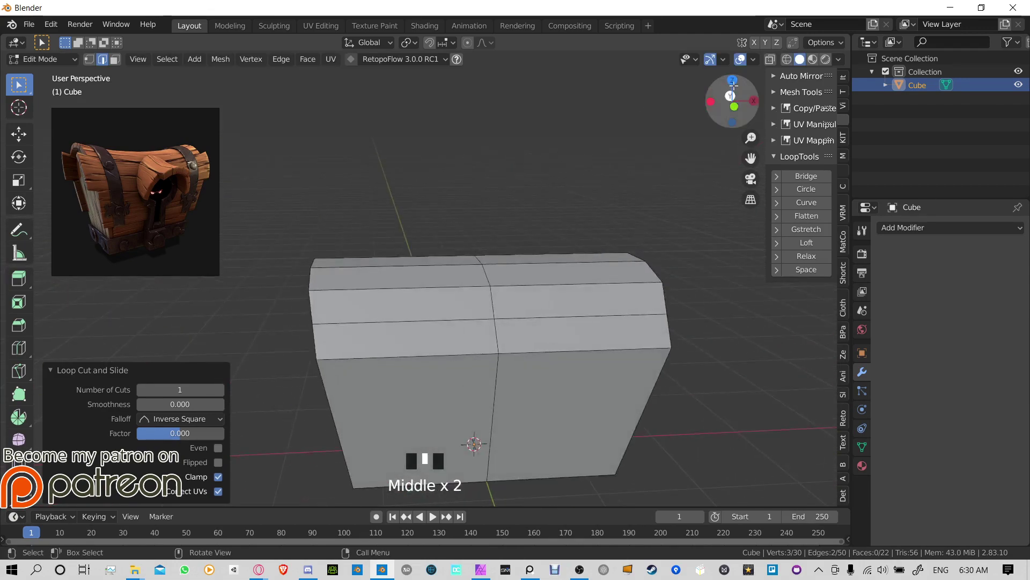
pyautogui.click(797, 75)
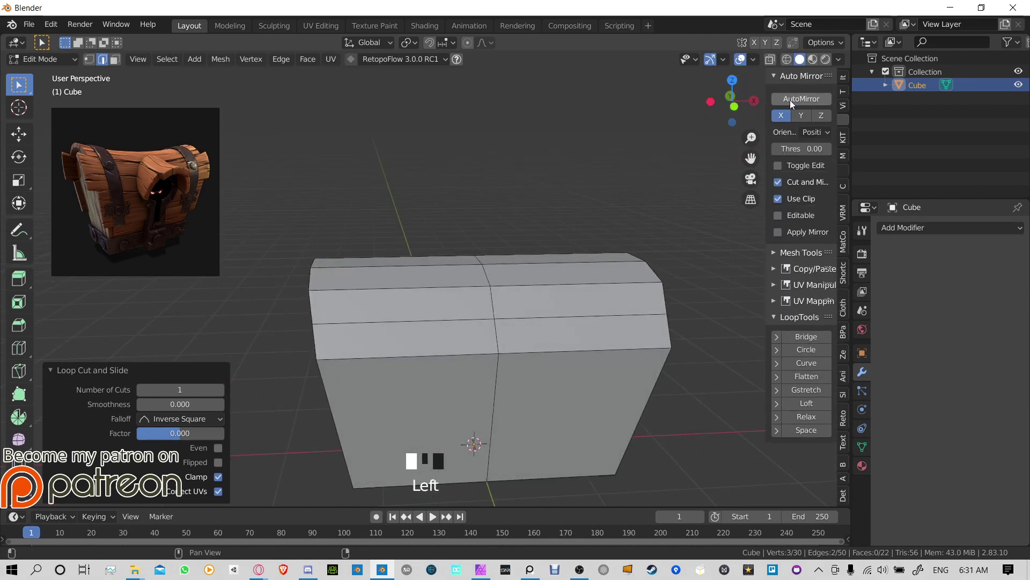
pyautogui.click(791, 102)
# Step: Select the end profile's edges from one side over the lid to the other and smooth them with LoopTools Relax
pyautogui.moveTo(430, 231); pyautogui.dragTo(604, 236, button='middle')
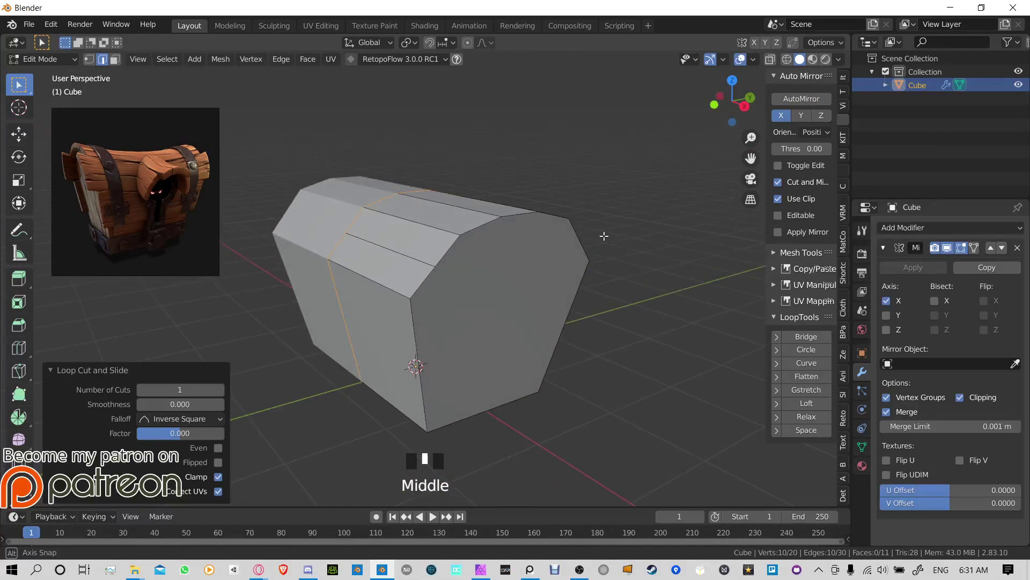
pyautogui.click(414, 341)
pyautogui.keyDown('ctrl'); pyautogui.click(530, 213); pyautogui.keyUp('ctrl')
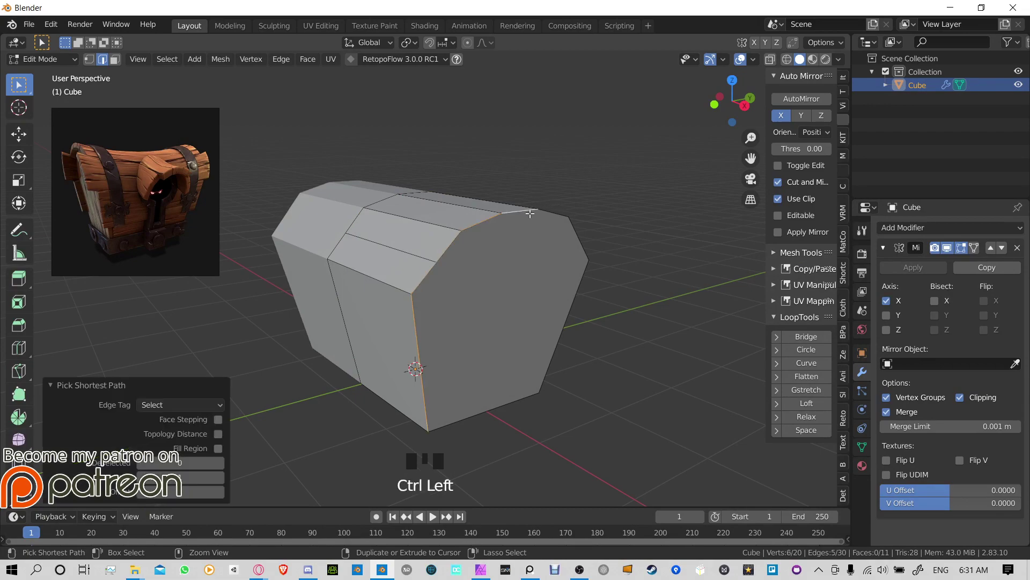
pyautogui.moveTo(530, 213); pyautogui.dragTo(742, 378, button='middle')
pyautogui.click(810, 416)
# Step: Select the centre profile's edges along the mirror seam, over the lid and down both sides, and smooth them with LoopTools Relax
pyautogui.moveTo(400, 321); pyautogui.dragTo(546, 288, button='middle')
pyautogui.click(386, 329)
pyautogui.keyDown('ctrl'); pyautogui.click(562, 357); pyautogui.keyUp('ctrl')
pyautogui.click(441, 243)
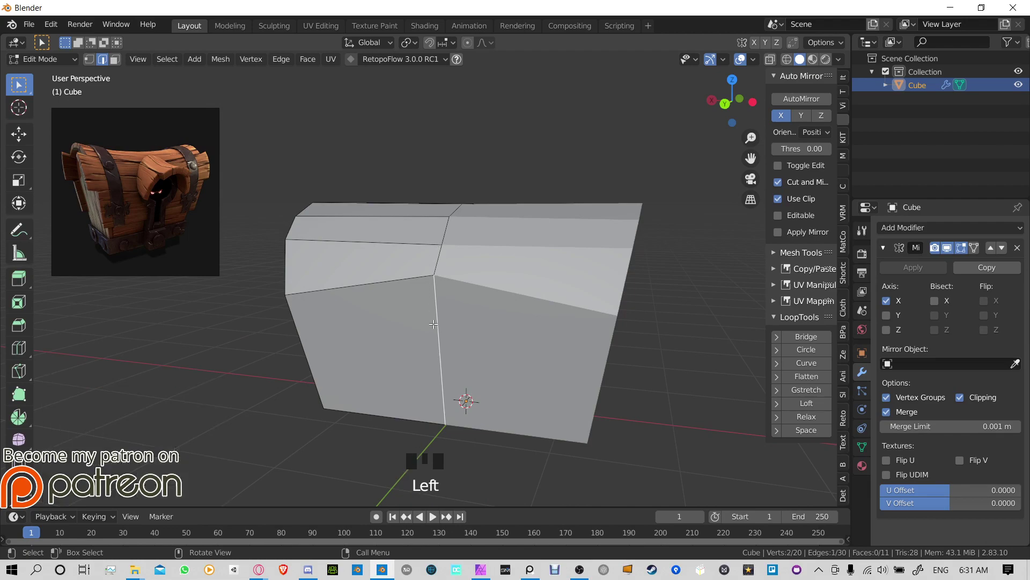
pyautogui.keyDown('ctrl'); pyautogui.click(448, 216); pyautogui.keyUp('ctrl')
pyautogui.moveTo(448, 216); pyautogui.dragTo(443, 349, button='middle')
pyautogui.keyDown('ctrl'); pyautogui.click(450, 344); pyautogui.keyUp('ctrl')
pyautogui.keyDown('ctrl'); pyautogui.click(443, 364); pyautogui.keyUp('ctrl')
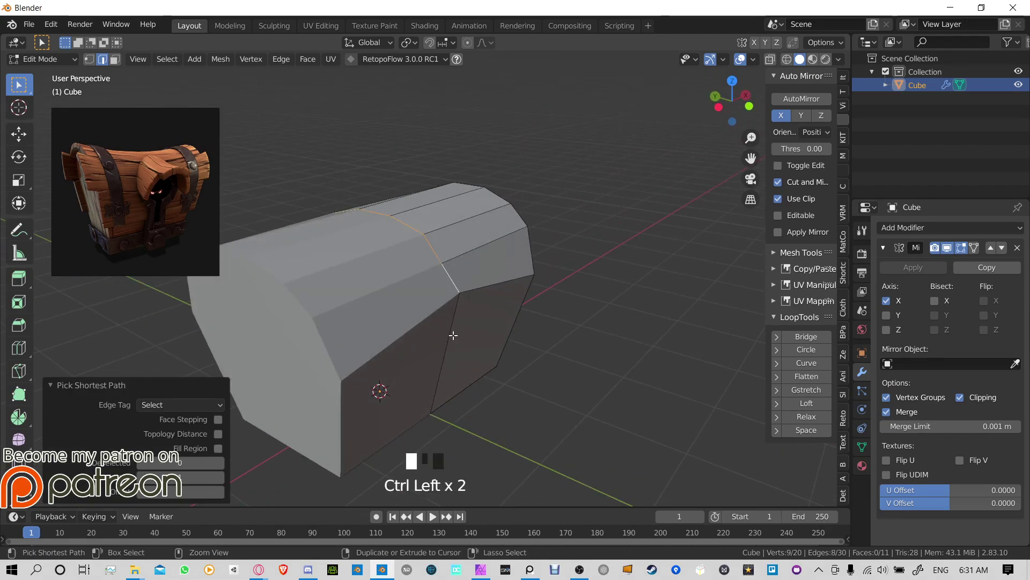
pyautogui.click(816, 415)
# Step: In vertex mode, select the two opposite end-profile vertices where the lid meets the long sides
pyautogui.moveTo(483, 322); pyautogui.dragTo(504, 342, button='middle')
pyautogui.press('1')
pyautogui.click(504, 343)
pyautogui.keyDown('ctrl'); pyautogui.click(670, 370); pyautogui.keyUp('ctrl')
pyautogui.moveTo(670, 371); pyautogui.dragTo(596, 324, button='middle')
pyautogui.keyDown('shift'); pyautogui.click(545, 304); pyautogui.keyUp('shift')
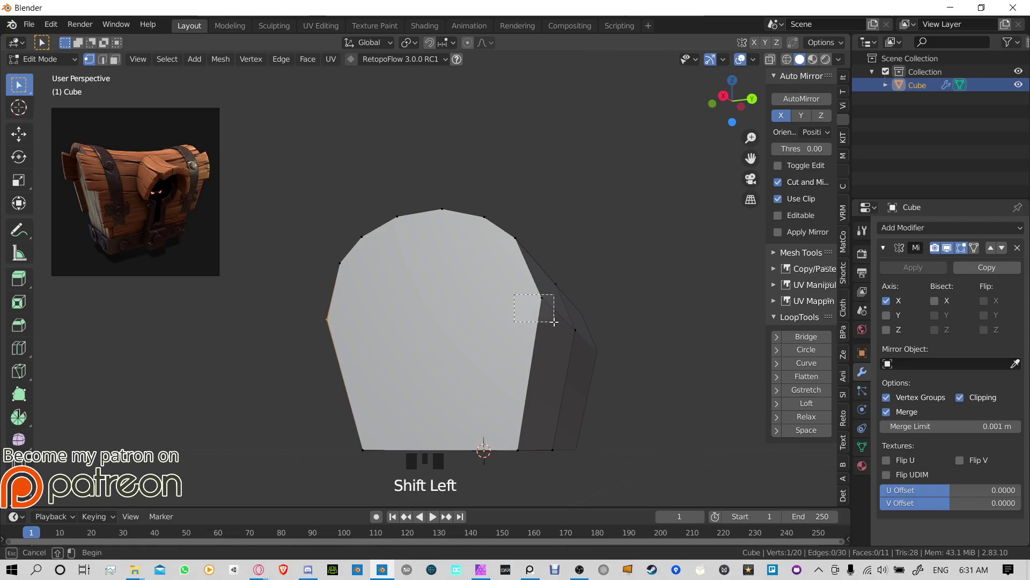
pyautogui.moveTo(542, 301); pyautogui.dragTo(712, 369, button='middle')
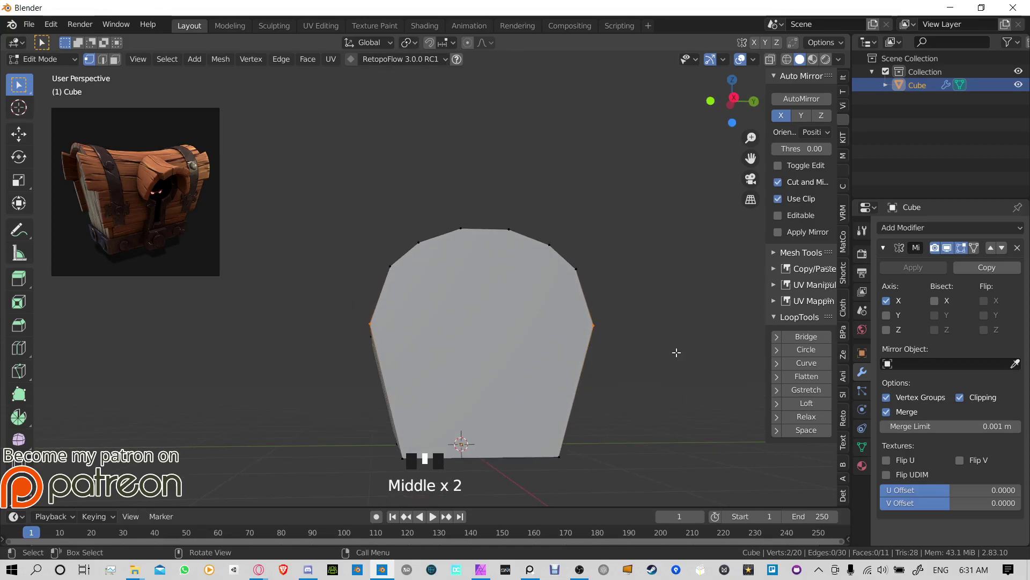
# Step: Try scaling the two selected end-profile vertices along the Y axis and uniformly
pyautogui.press('s')
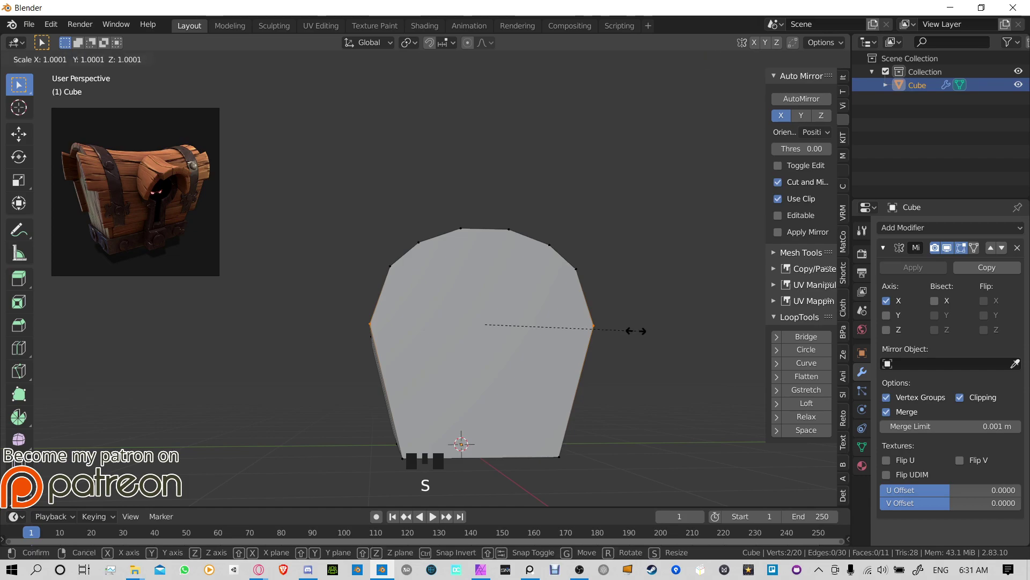
pyautogui.press('y')
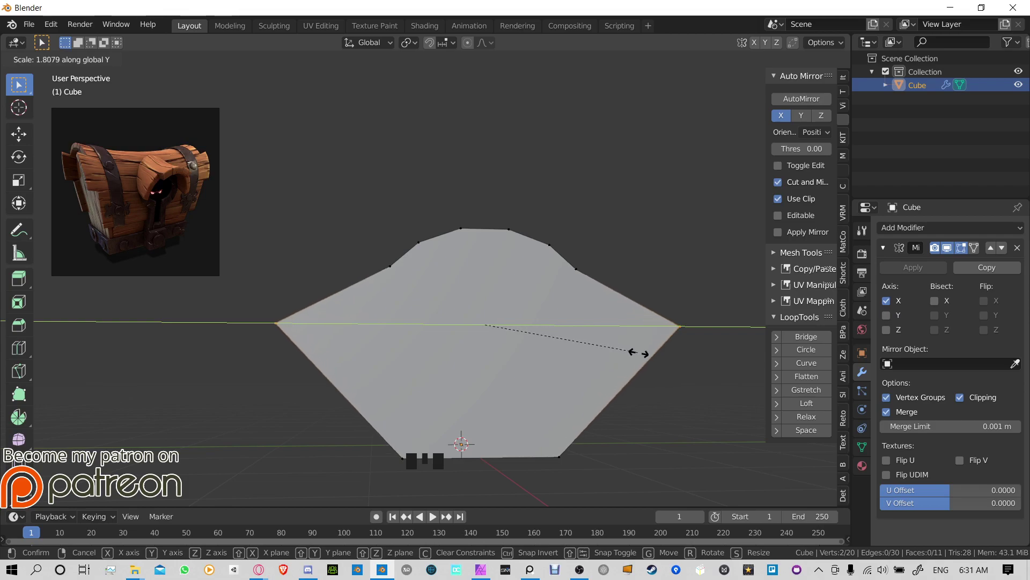
pyautogui.click(574, 331)
pyautogui.press('s')
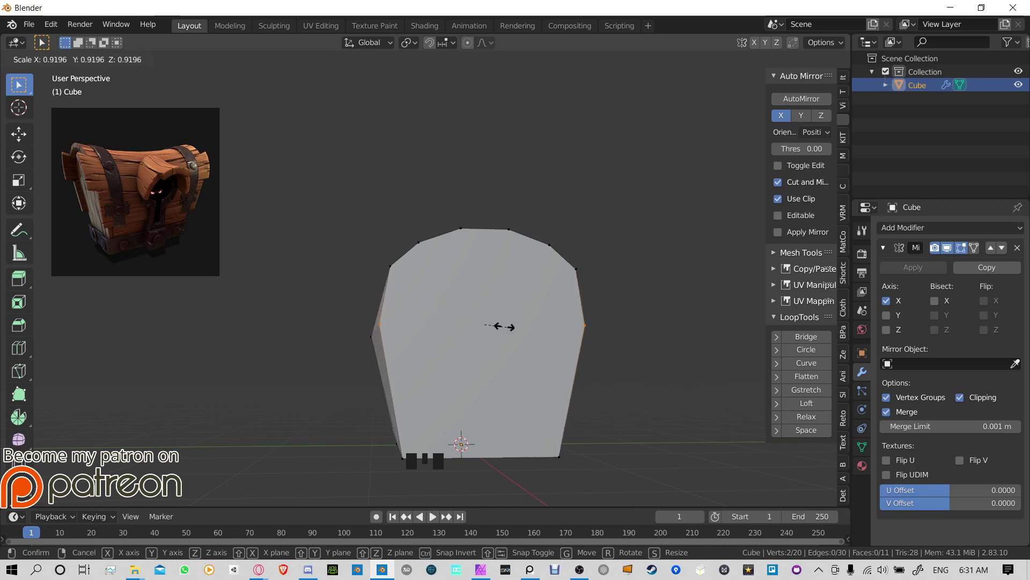
pyautogui.click(548, 324)
# Step: Add the centre profile's two matching vertices to the selection and scale all four inward along the Y axis
pyautogui.moveTo(548, 324); pyautogui.dragTo(436, 342, button='middle')
pyautogui.keyDown('shift'); pyautogui.click(545, 333); pyautogui.keyUp('shift')
pyautogui.press('s')
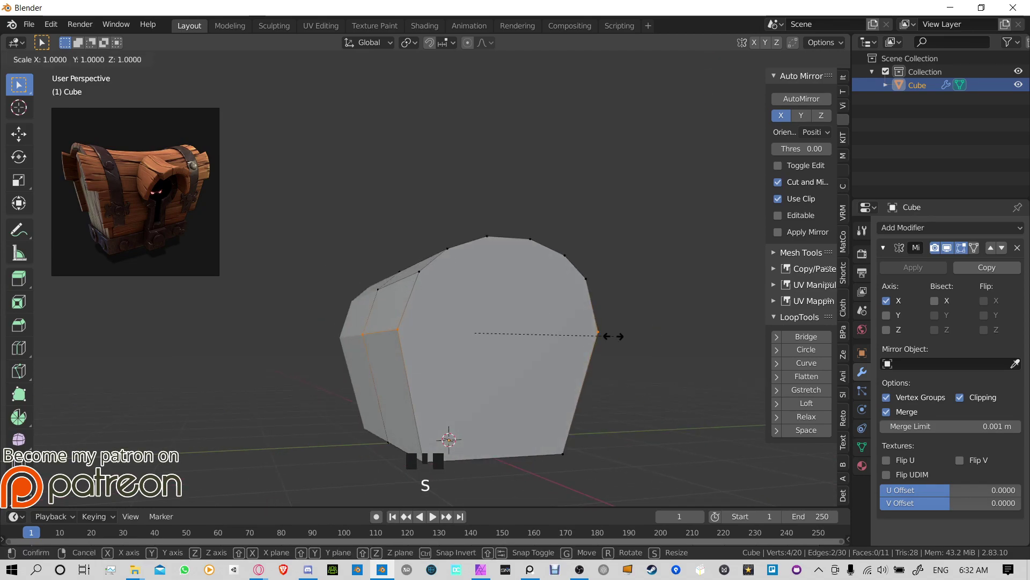
pyautogui.press('y')
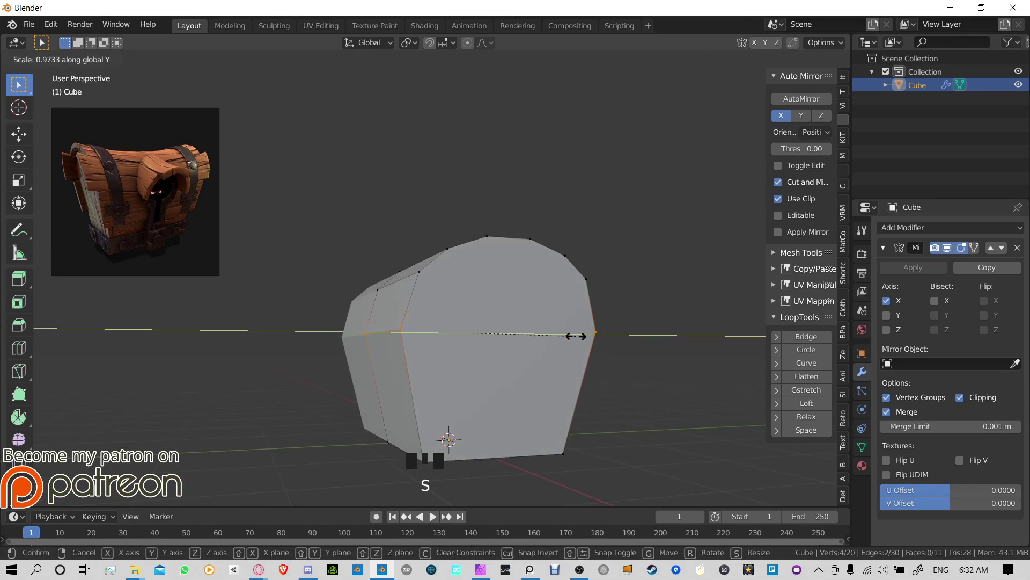
pyautogui.click(525, 332)
# Step: Add a centred vertical loop cut around the chest, halfway between the mirror seam and the end face
pyautogui.moveTo(525, 332); pyautogui.dragTo(428, 322, button='middle')
pyautogui.press('Tab')
pyautogui.keyDown('shift'); pyautogui.moveTo(492, 316); pyautogui.dragTo(485, 288, button='middle'); pyautogui.keyUp('shift')
pyautogui.press('Tab')
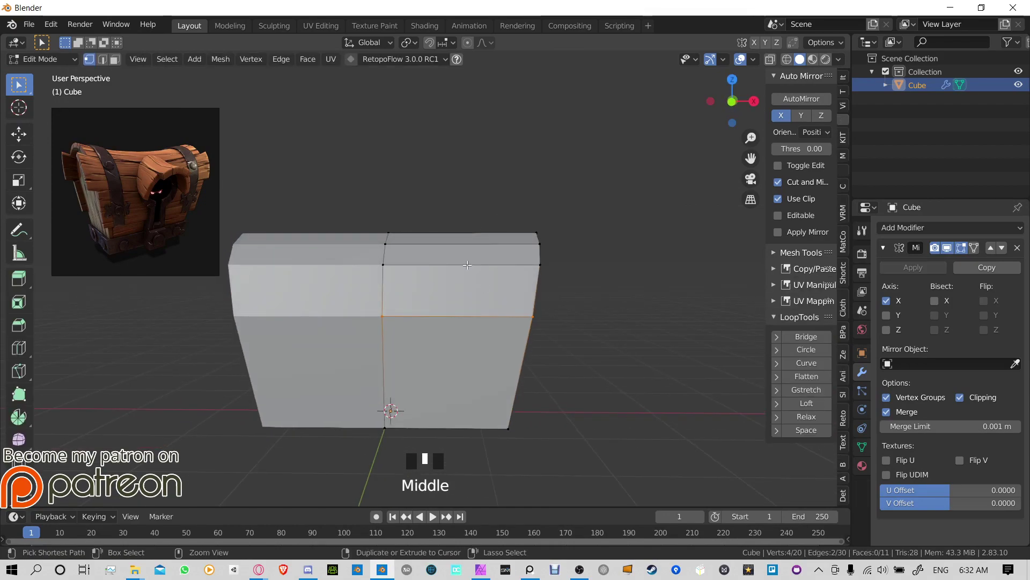
pyautogui.press('2')
pyautogui.hotkey('ctrl', 'r')
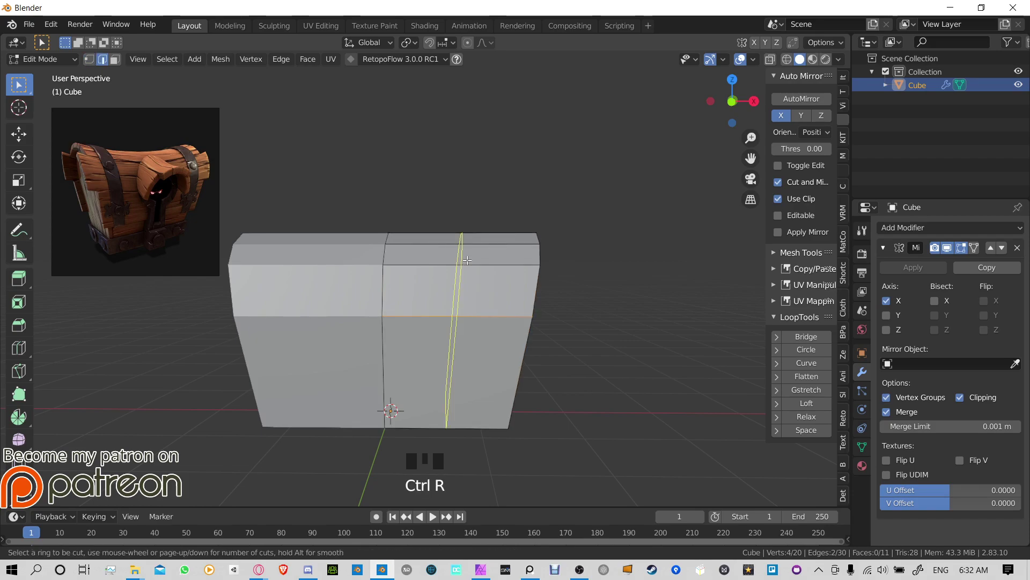
pyautogui.click(455, 322)
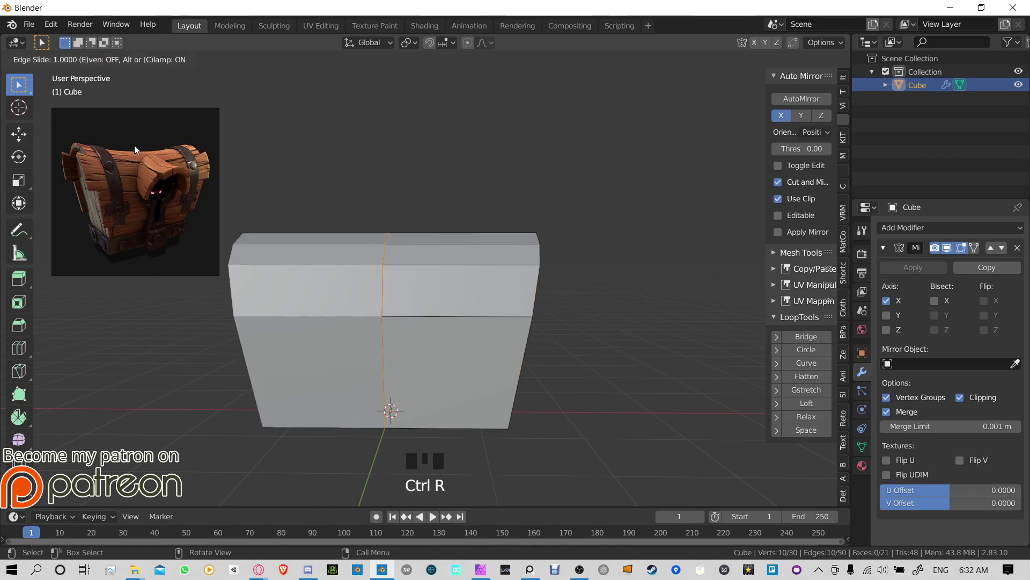
pyautogui.click(456, 264)
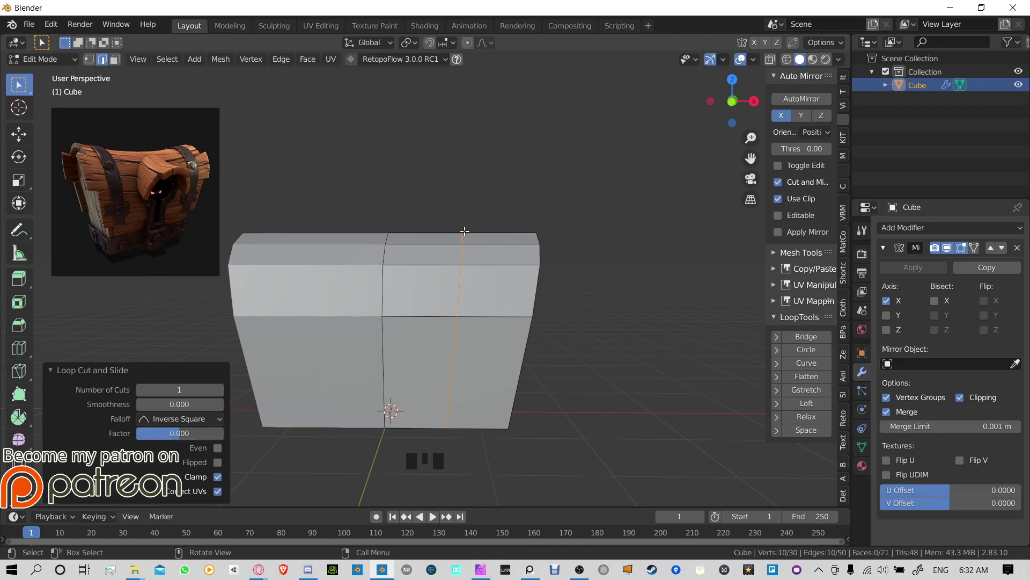
# Step: Select the three topmost lid edges on both the mirror-seam profile and the new intermediate loop
pyautogui.keyDown('shift'); pyautogui.moveTo(460, 237); pyautogui.dragTo(429, 301, button='middle'); pyautogui.keyUp('shift')
pyautogui.click(424, 297)
pyautogui.click(441, 279)
pyautogui.keyDown('shift'); pyautogui.click(455, 314); pyautogui.keyUp('shift')
pyautogui.keyDown('shift'); pyautogui.click(361, 306); pyautogui.keyUp('shift')
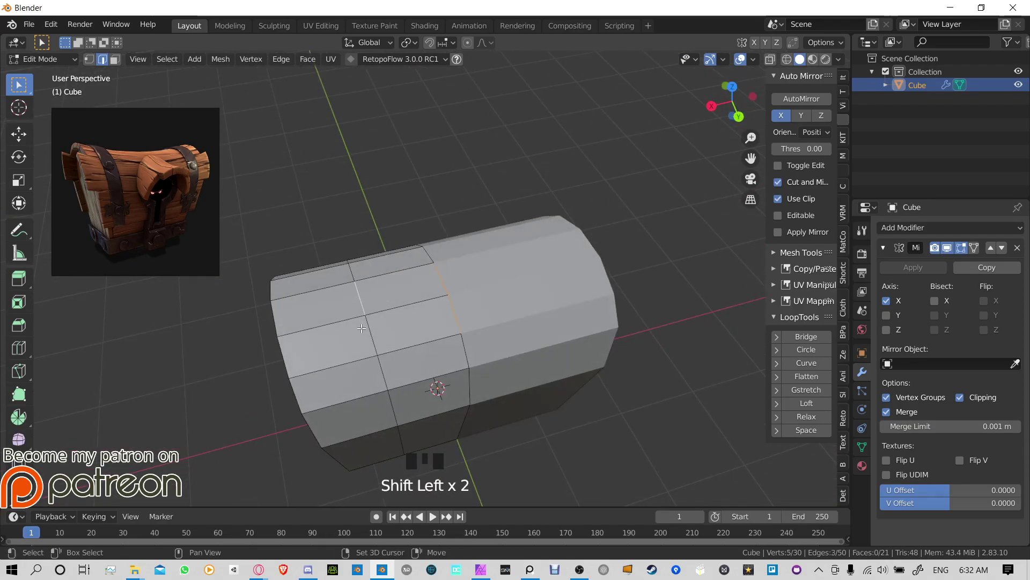
pyautogui.keyDown('shift'); pyautogui.click(363, 328); pyautogui.keyUp('shift')
pyautogui.moveTo(363, 328); pyautogui.dragTo(508, 314, button='middle')
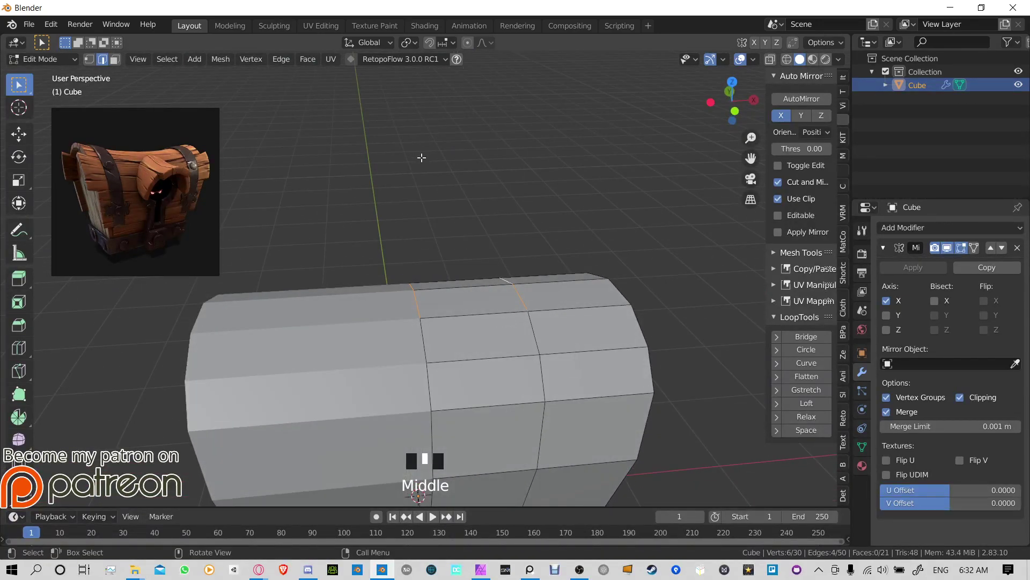
pyautogui.moveTo(422, 158); pyautogui.dragTo(405, 319, button='middle')
pyautogui.keyDown('shift'); pyautogui.click(382, 322); pyautogui.keyUp('shift')
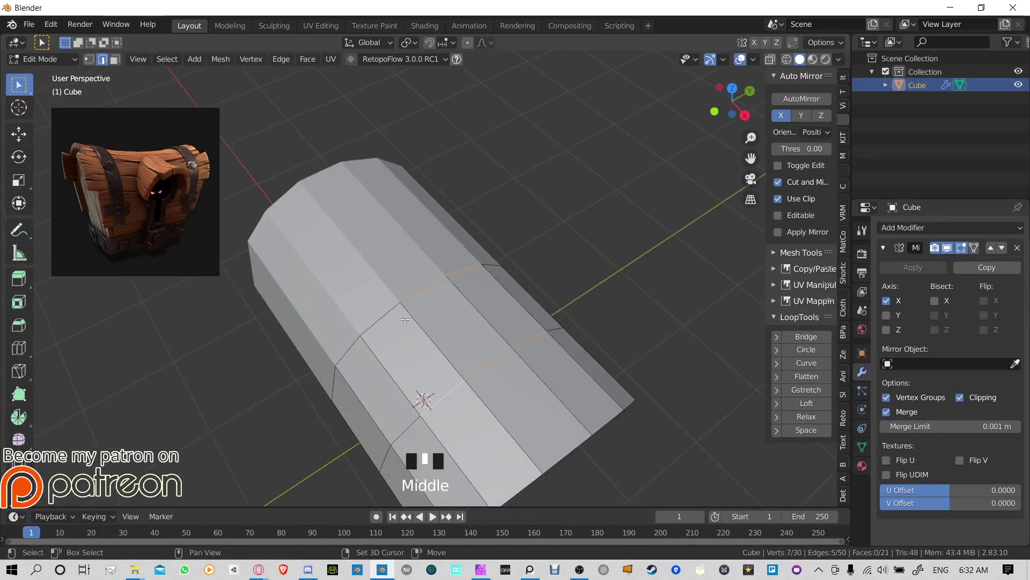
pyautogui.keyDown('shift'); pyautogui.click(545, 315); pyautogui.keyUp('shift')
pyautogui.moveTo(544, 315); pyautogui.dragTo(391, 264, button='middle')
pyautogui.scroll(-2, 411, 307)
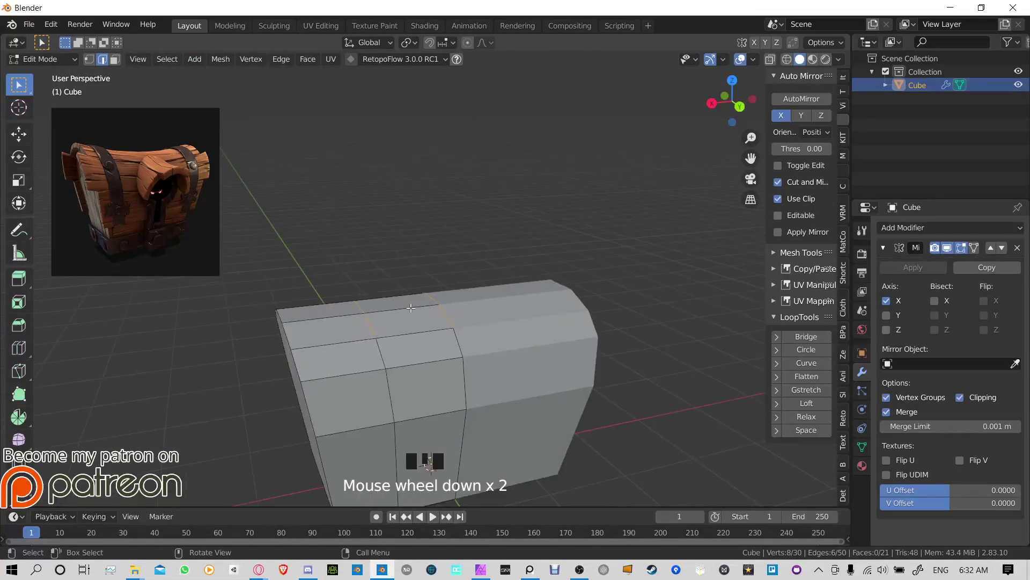
pyautogui.moveTo(410, 308); pyautogui.dragTo(490, 305, button='middle')
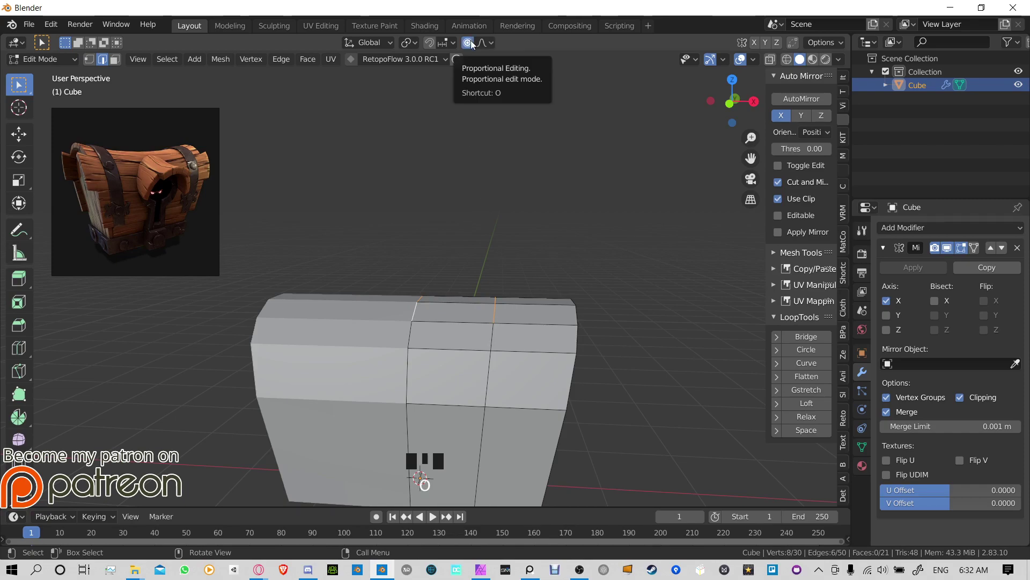
# Step: Enable proportional editing and try moving the selected lid edges with different influence sizes
pyautogui.press('o')
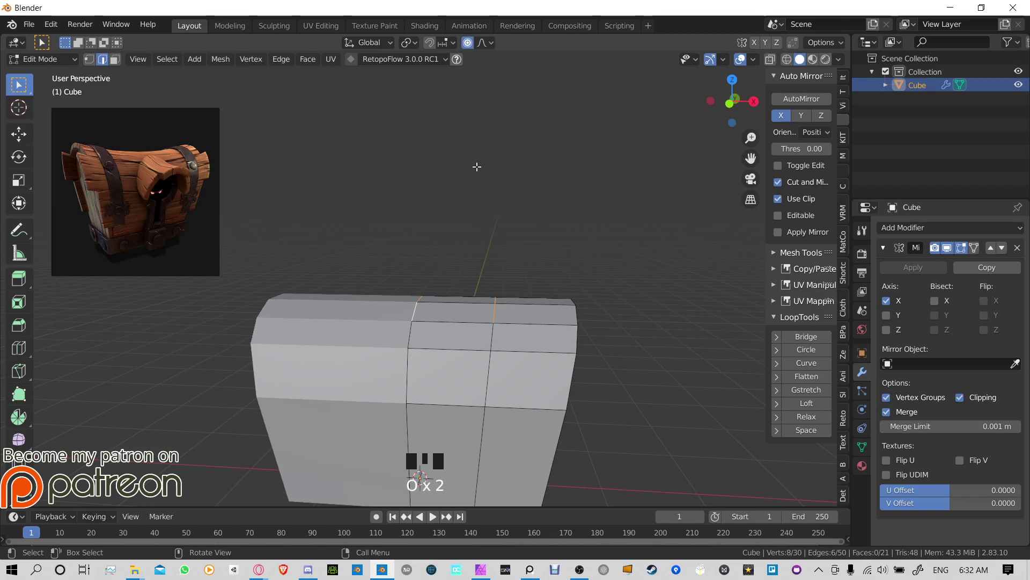
pyautogui.press('g')
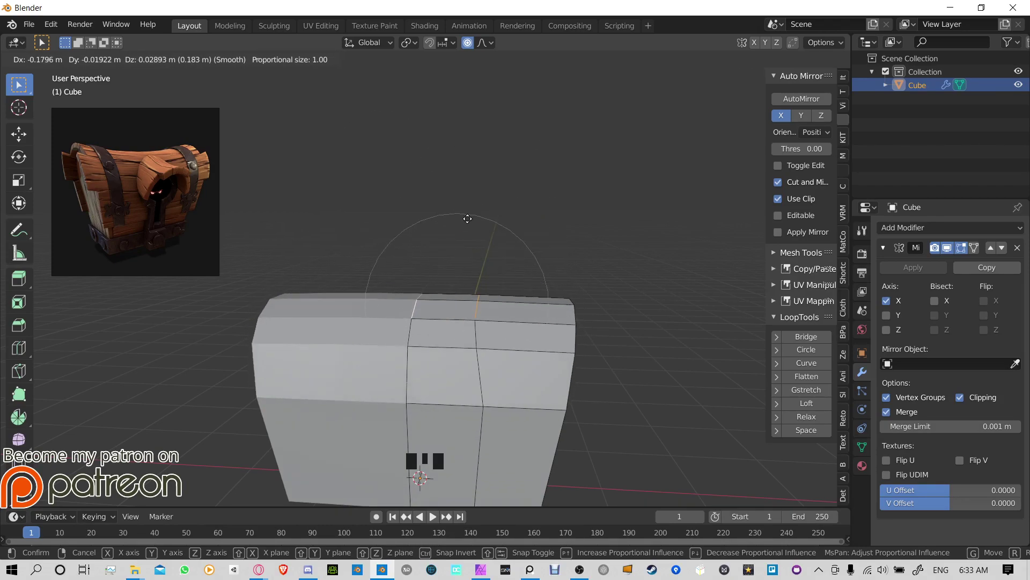
pyautogui.scroll(-20, 468, 220)
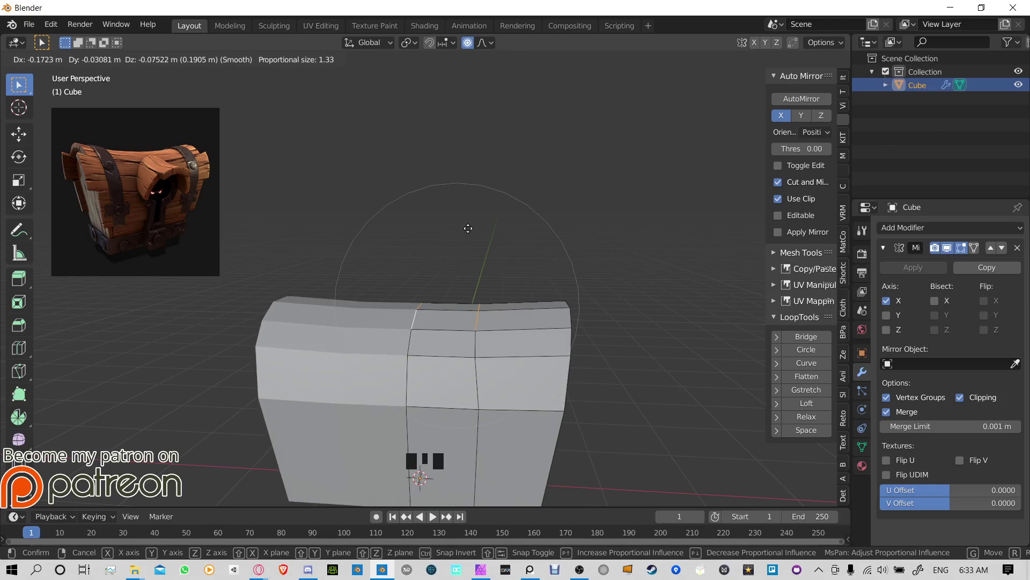
pyautogui.scroll(20, 483, 214)
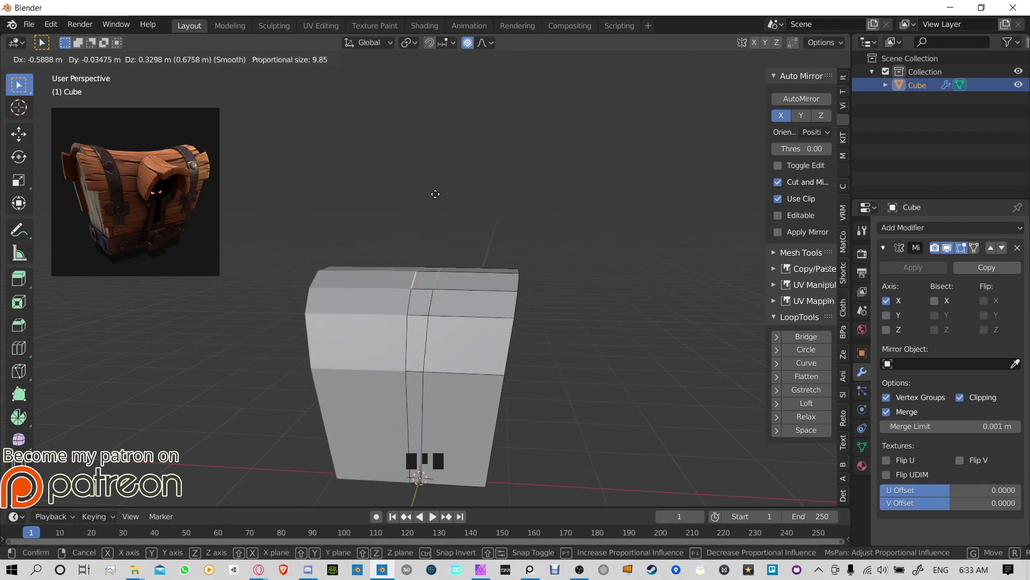
pyautogui.scroll(7, 444, 204)
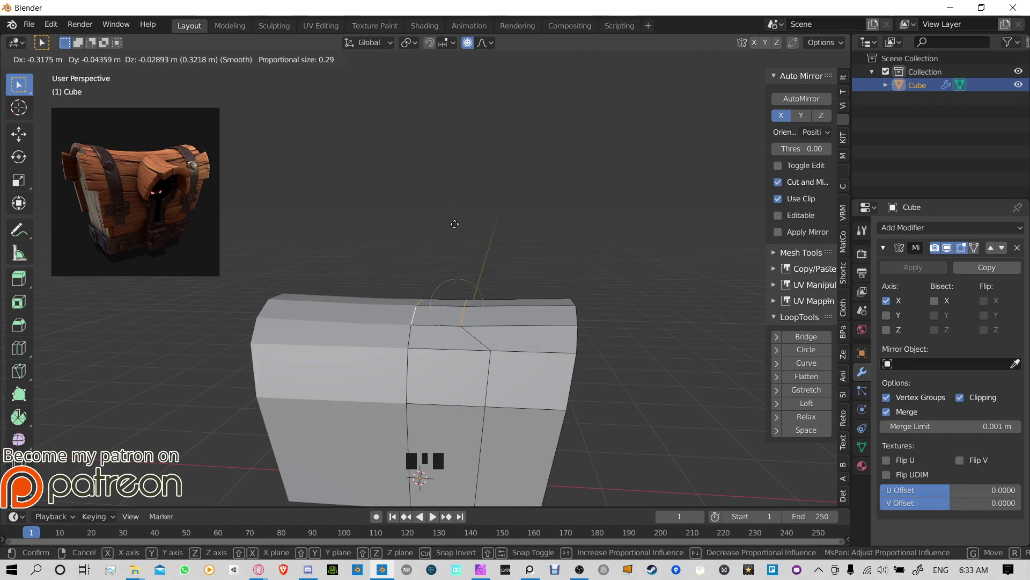
pyautogui.scroll(-7, 454, 224)
pyautogui.rightClick(454, 224)
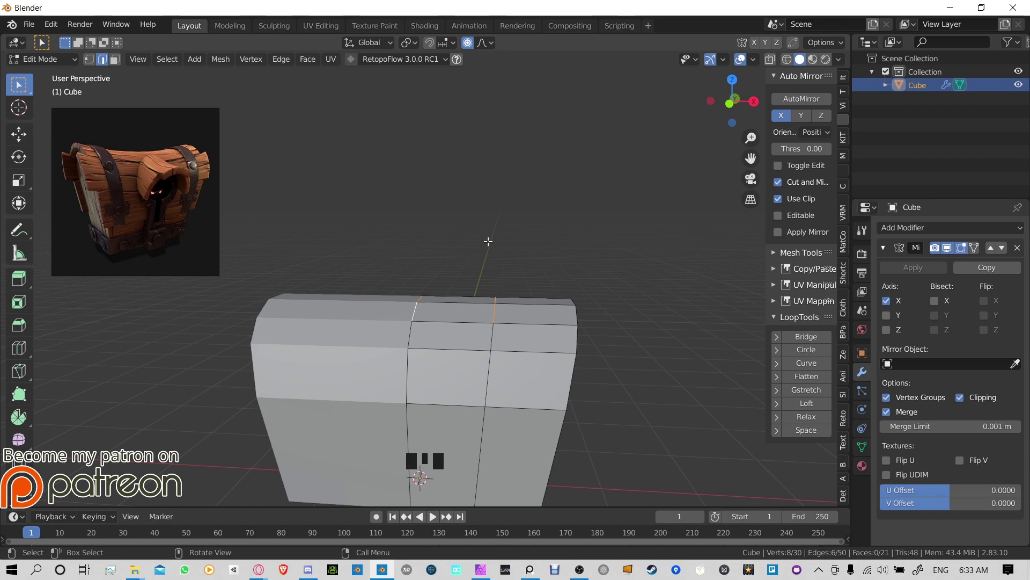
pyautogui.press('g')
pyautogui.press('r')
pyautogui.rightClick(485, 203)
pyautogui.press('s')
pyautogui.rightClick(512, 213)
pyautogui.scroll(2, 527, 228)
pyautogui.scroll(-1, 525, 229)
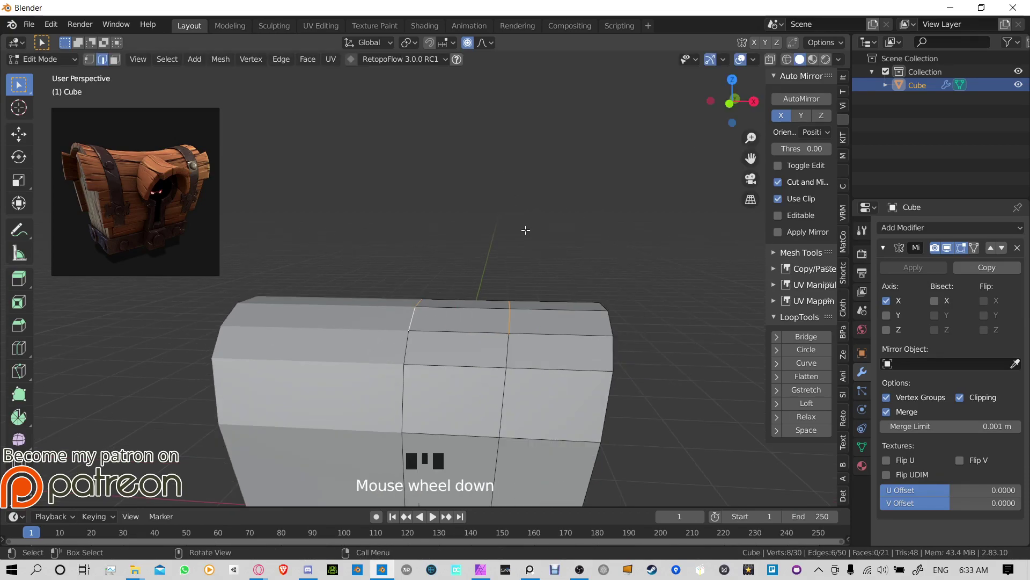
pyautogui.scroll(-1, 526, 229)
# Step: Lower the selected lid edges about 0.2 m along Z using a proportional size of 1.10
pyautogui.press('g')
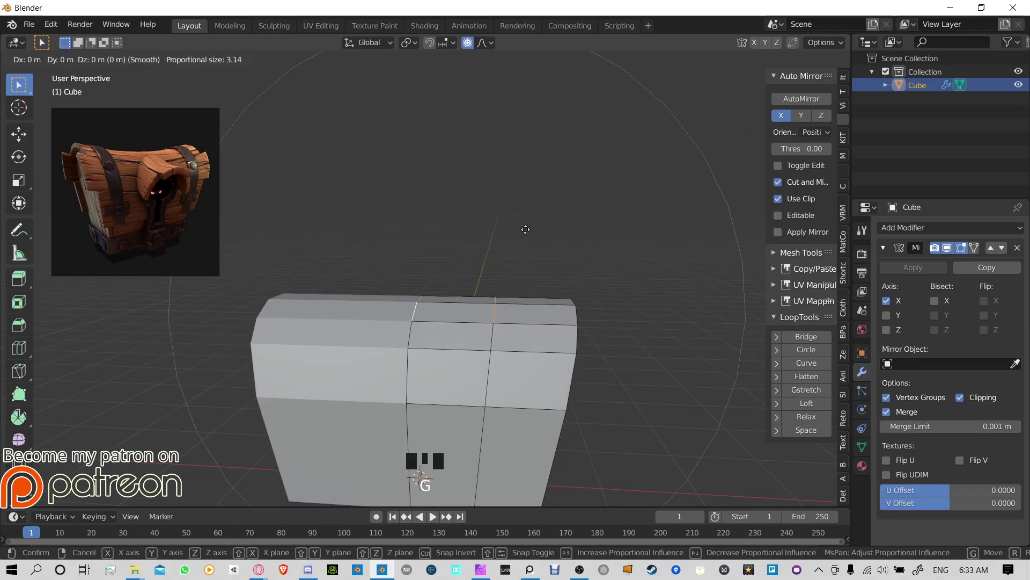
pyautogui.scroll(13, 525, 229)
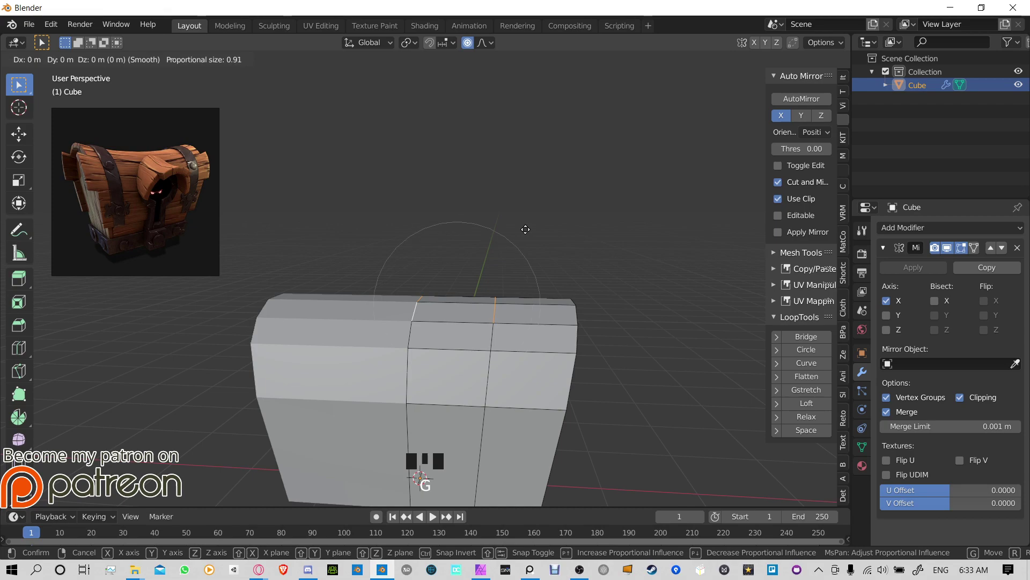
pyautogui.press('z')
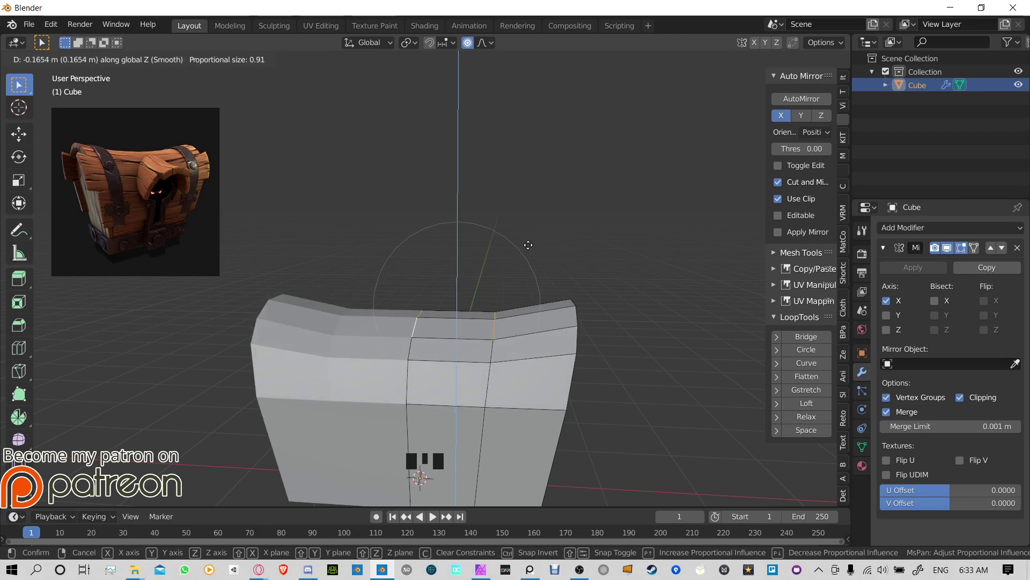
pyautogui.scroll(4, 529, 244)
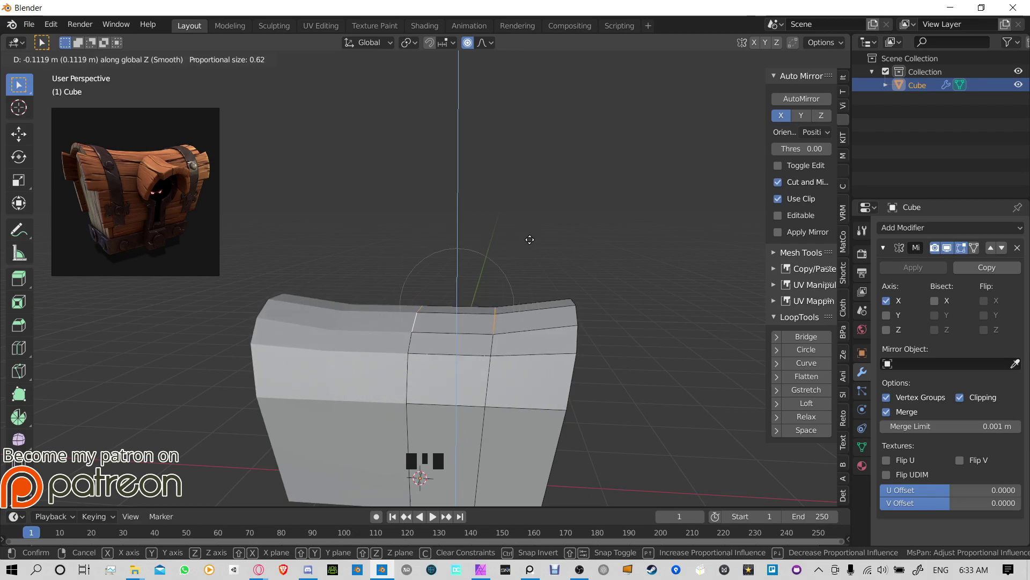
pyautogui.scroll(-6, 530, 239)
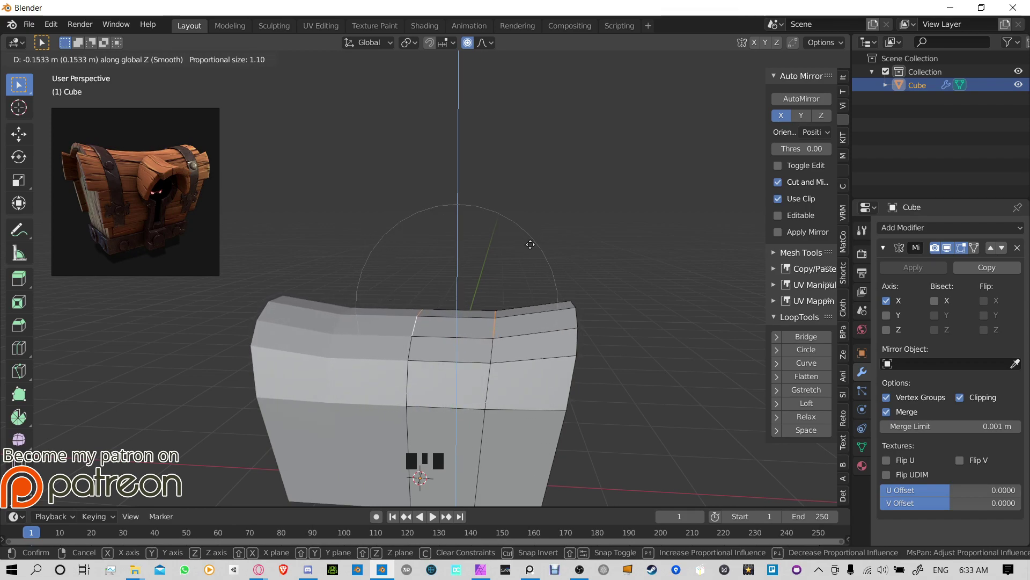
pyautogui.click(531, 247)
# Step: In front view, raise the selected lid edges about 0.035 m along Z with a proportional size of 1.00
pyautogui.moveTo(532, 243); pyautogui.dragTo(467, 230, button='middle')
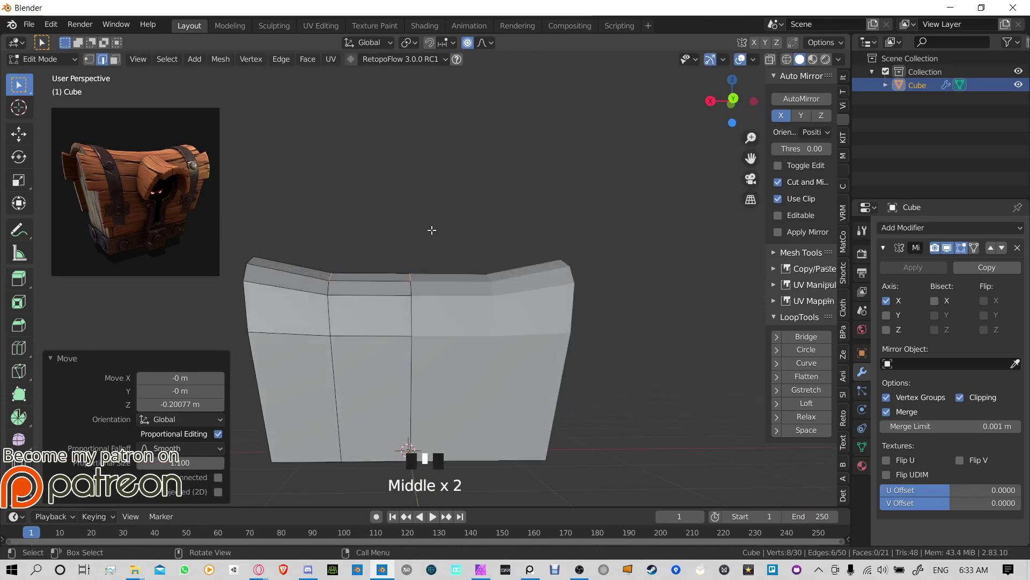
pyautogui.press('KP_1')
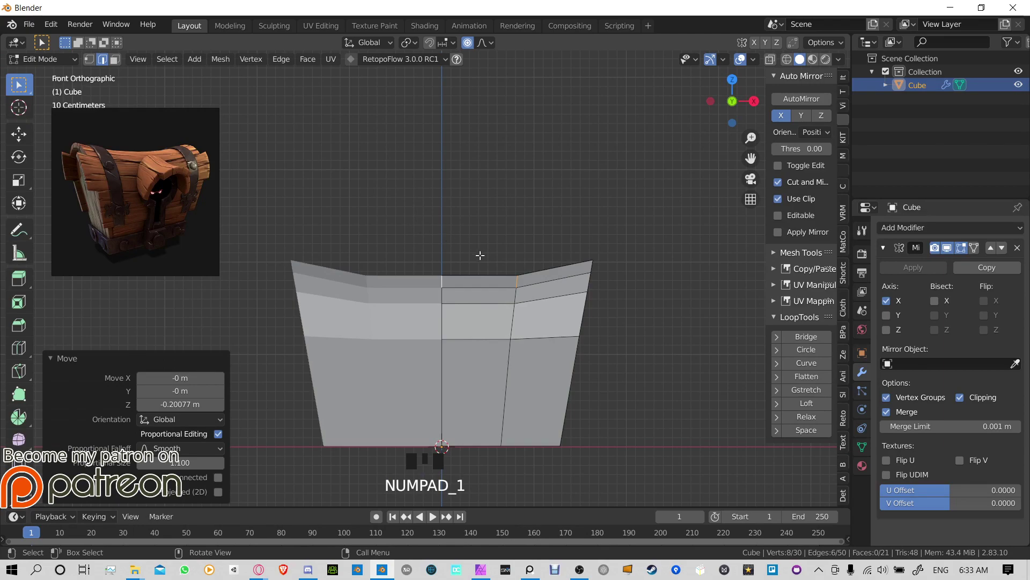
pyautogui.press('g')
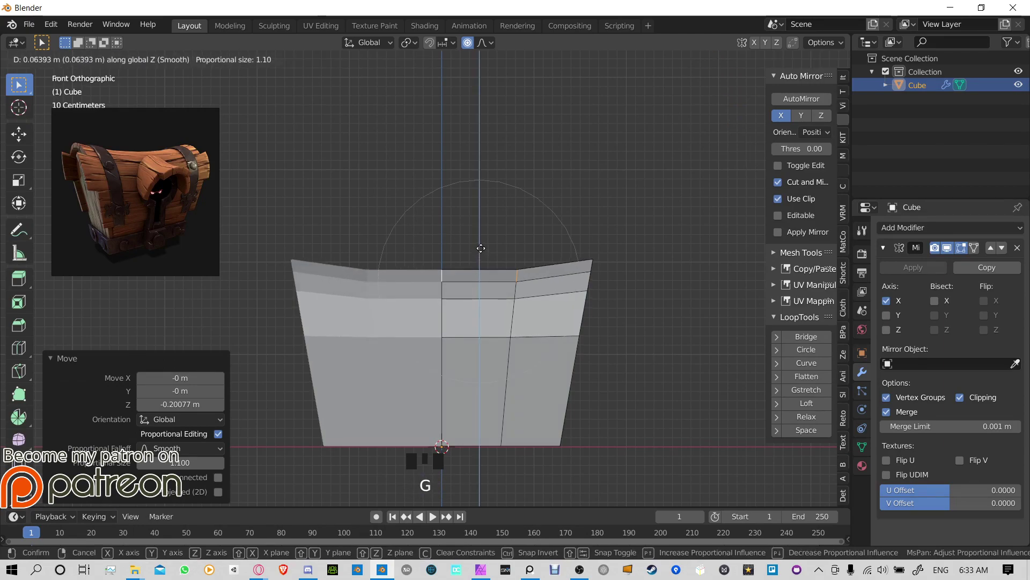
pyautogui.scroll(1, 481, 251)
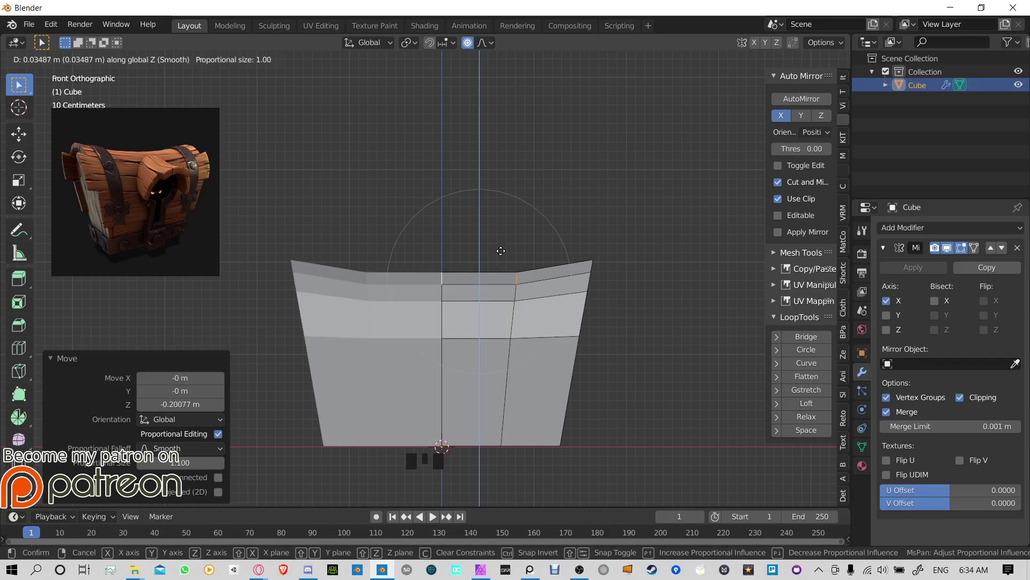
pyautogui.click(501, 251)
# Step: Return to Object Mode and apply smooth shading to the chest
pyautogui.moveTo(513, 237); pyautogui.dragTo(439, 232, button='middle')
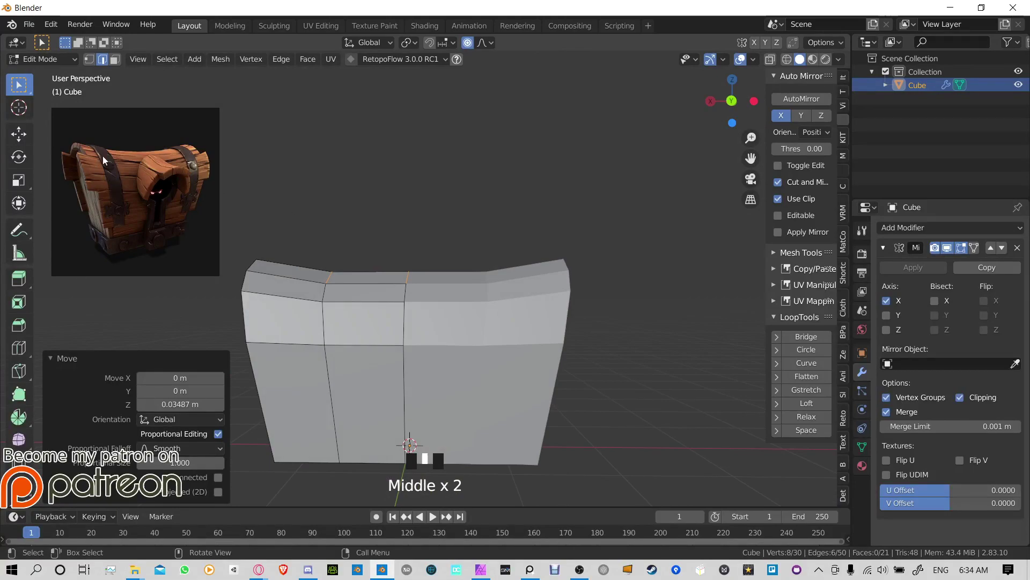
pyautogui.moveTo(585, 300); pyautogui.dragTo(625, 304, button='middle')
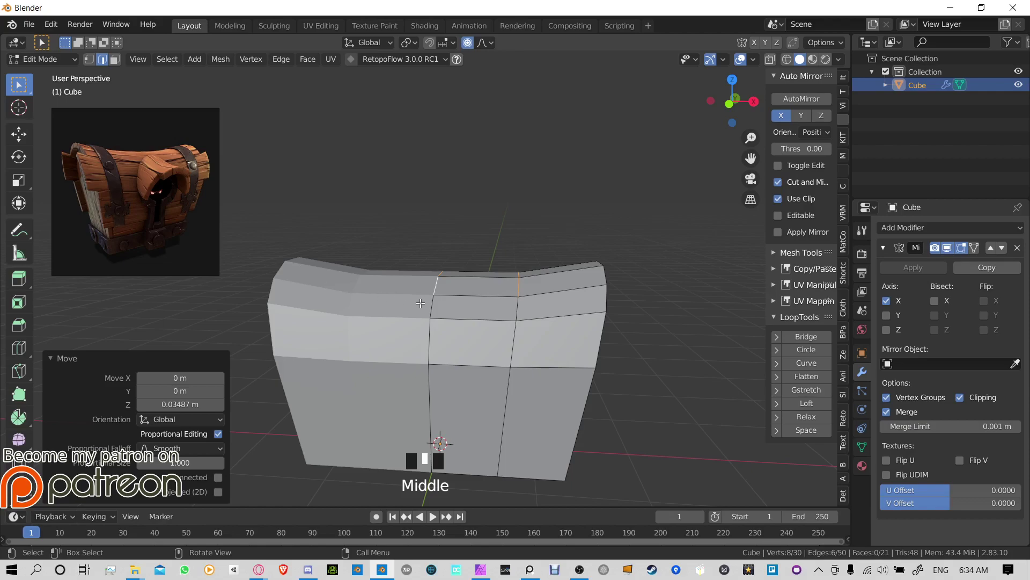
pyautogui.moveTo(420, 303); pyautogui.dragTo(460, 291, button='middle')
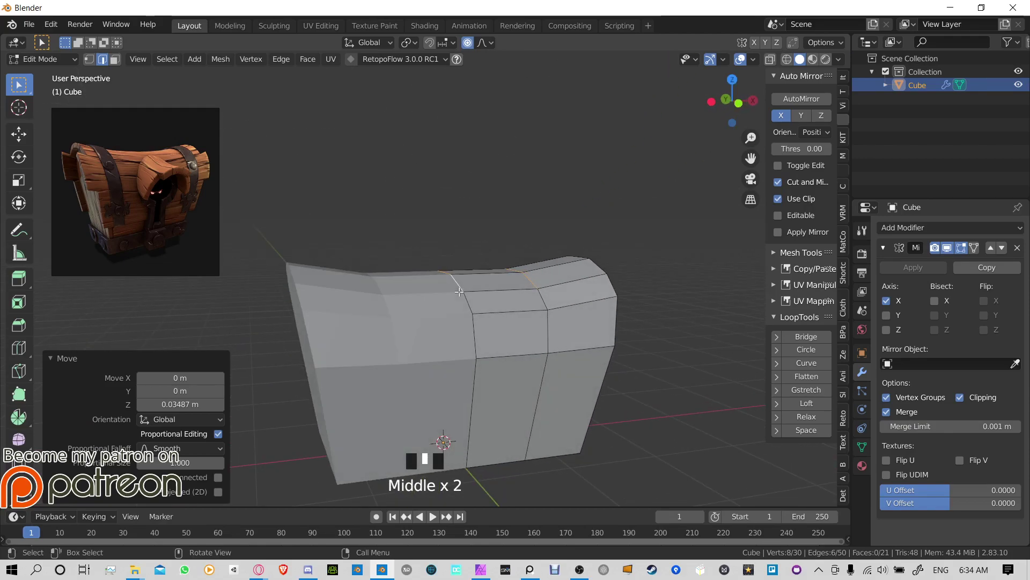
pyautogui.moveTo(607, 296); pyautogui.dragTo(281, 276, button='middle')
pyautogui.press('Tab')
pyautogui.scroll(3, 436, 303)
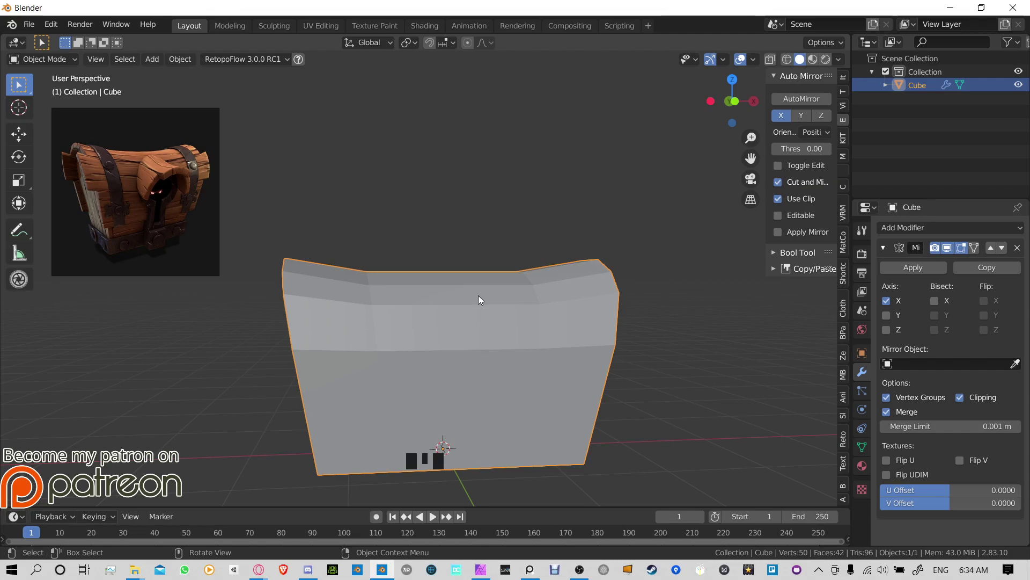
pyautogui.click(505, 358)
pyautogui.rightClick(504, 354)
pyautogui.click(514, 305)
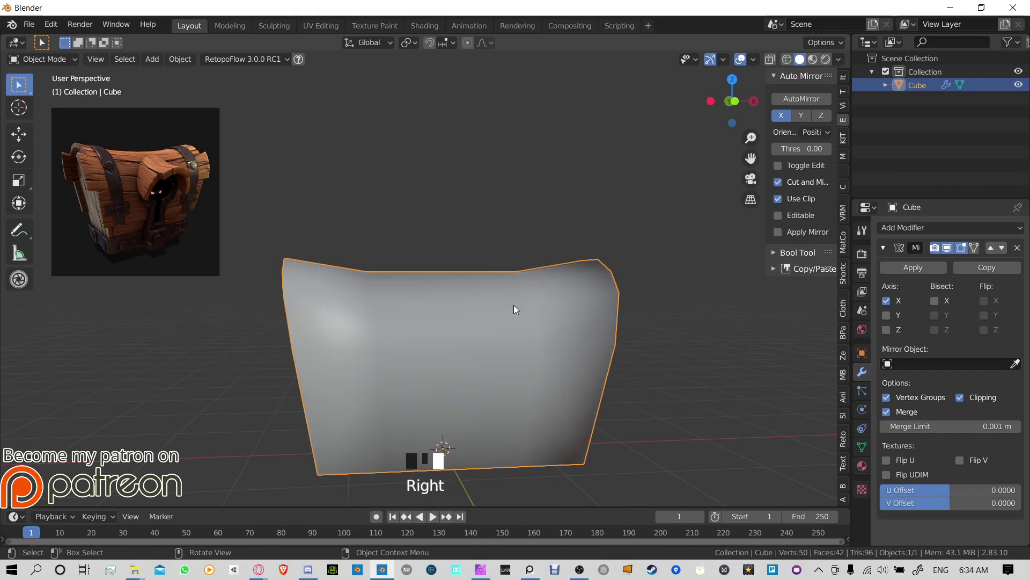
# Step: Enable Auto Smooth at 30° in the chest mesh's normals settings
pyautogui.moveTo(514, 304)
pyautogui.mouseDown(button='middle')
pyautogui.moveTo(623, 317)
pyautogui.moveTo(536, 349)
pyautogui.moveTo(397, 315)
pyautogui.moveTo(417, 284)
pyautogui.moveTo(588, 308)
pyautogui.moveTo(620, 267)
pyautogui.mouseUp(button='middle')
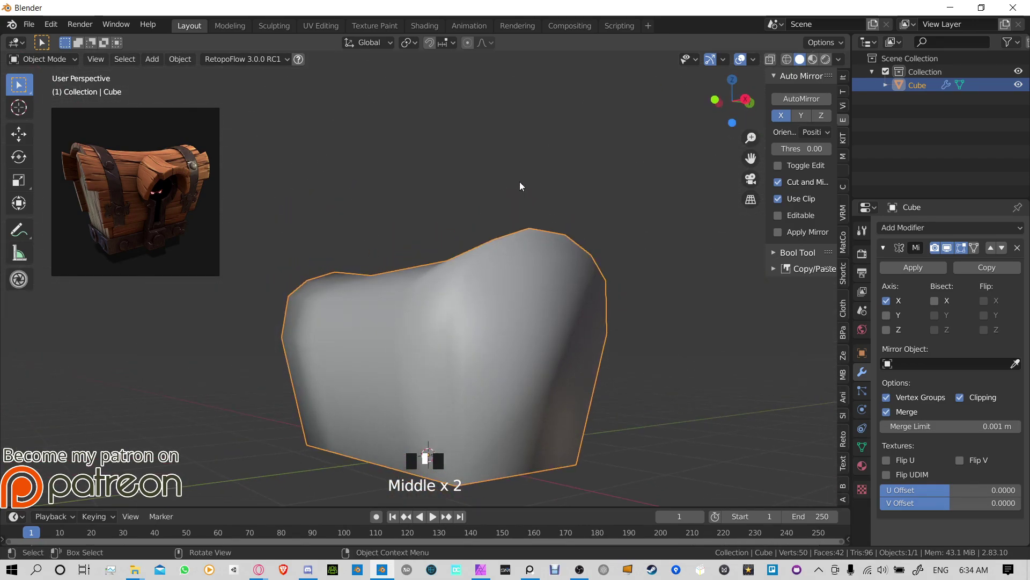
pyautogui.moveTo(405, 234); pyautogui.dragTo(477, 247, button='middle')
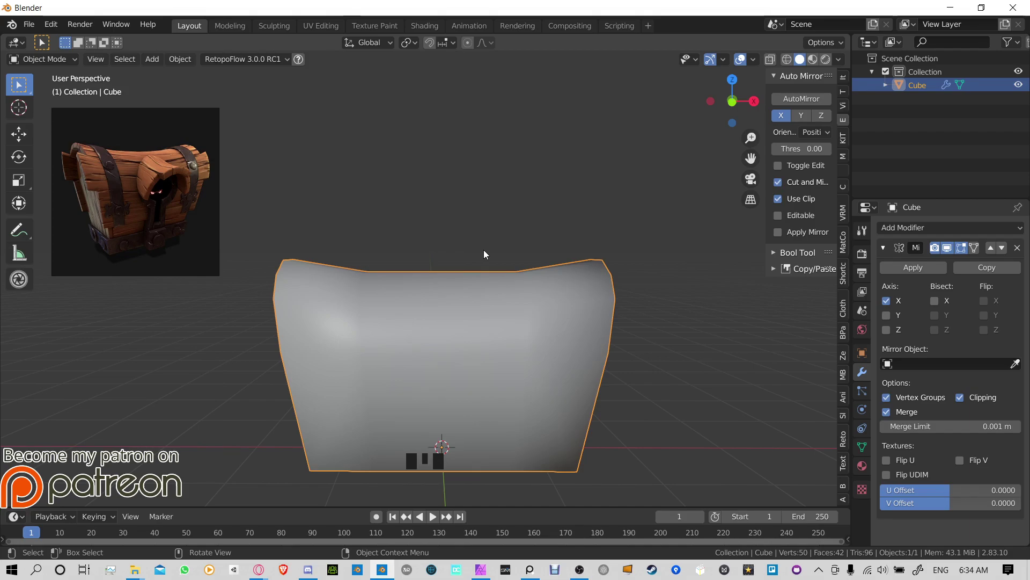
pyautogui.rightClick(507, 303)
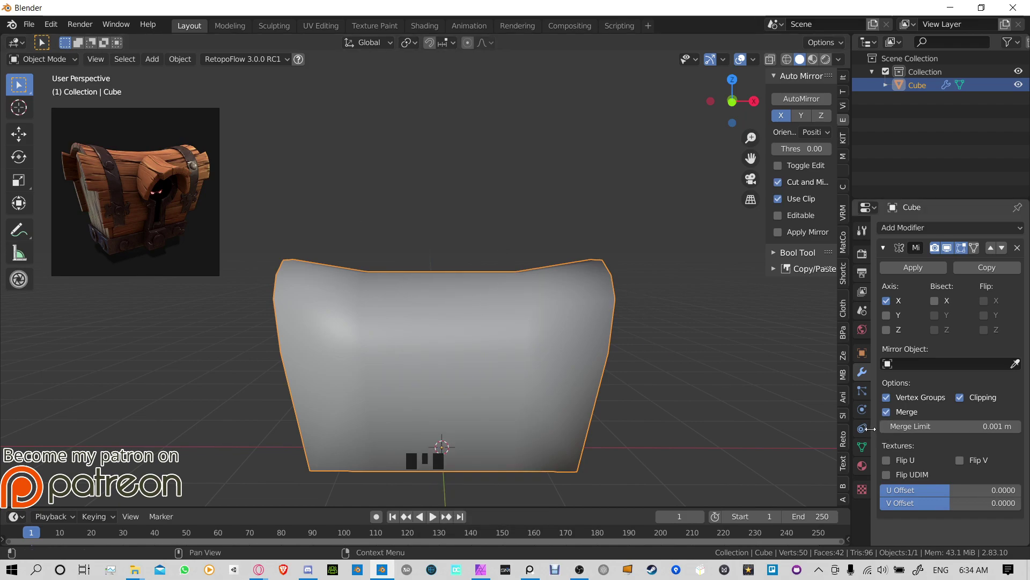
pyautogui.click(862, 447)
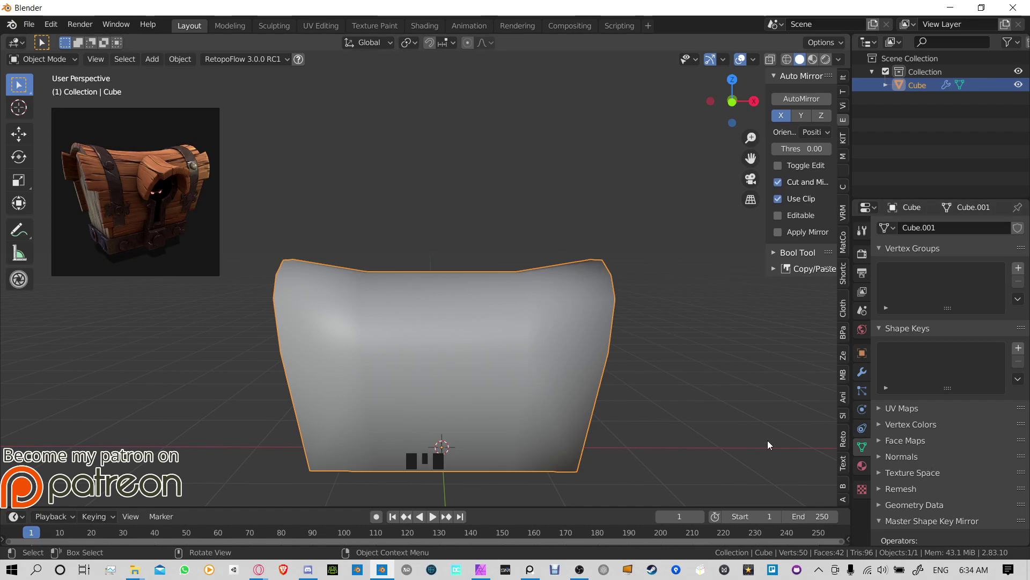
pyautogui.click(881, 456)
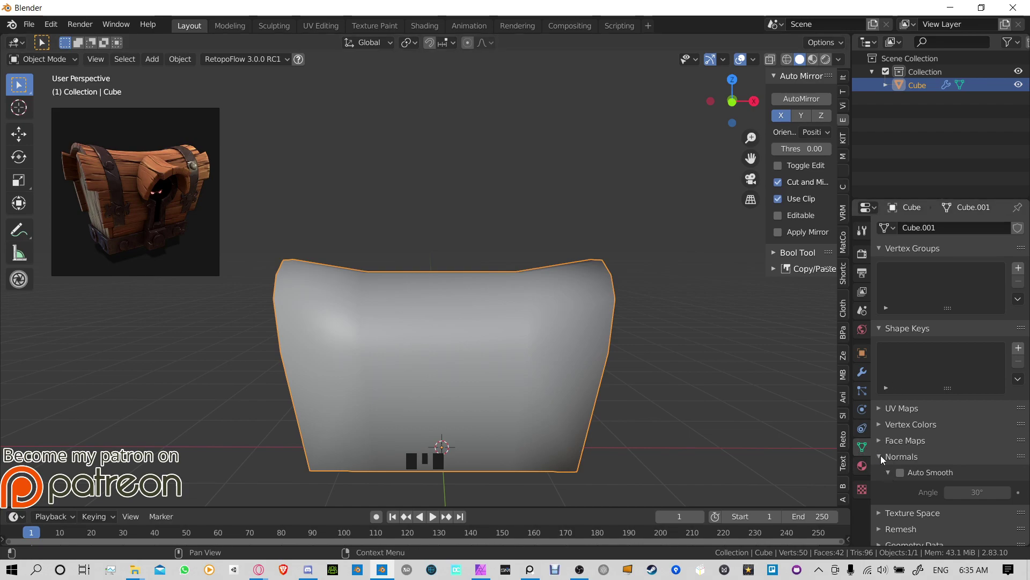
pyautogui.click(900, 474)
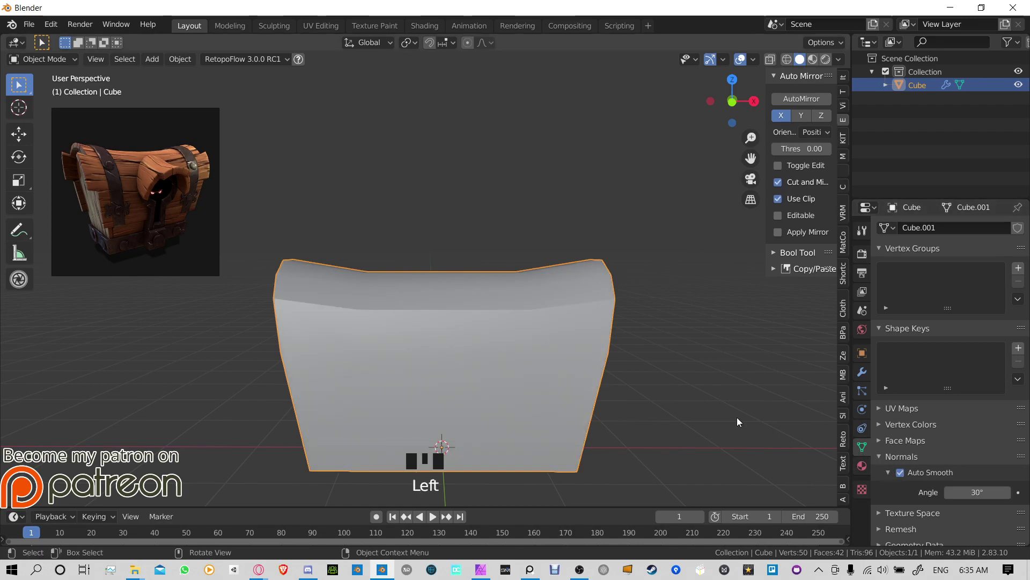
# Step: In Edit Mode, mark the two front edges along the seam between the chest's lid and body as sharp
pyautogui.moveTo(736, 417)
pyautogui.mouseDown(button='middle')
pyautogui.moveTo(596, 356)
pyautogui.moveTo(404, 321)
pyautogui.moveTo(344, 292)
pyautogui.moveTo(336, 315)
pyautogui.moveTo(305, 317)
pyautogui.mouseUp(button='middle')
pyautogui.moveTo(324, 401); pyautogui.dragTo(555, 287, button='middle')
pyautogui.moveTo(394, 290); pyautogui.dragTo(555, 320, button='middle')
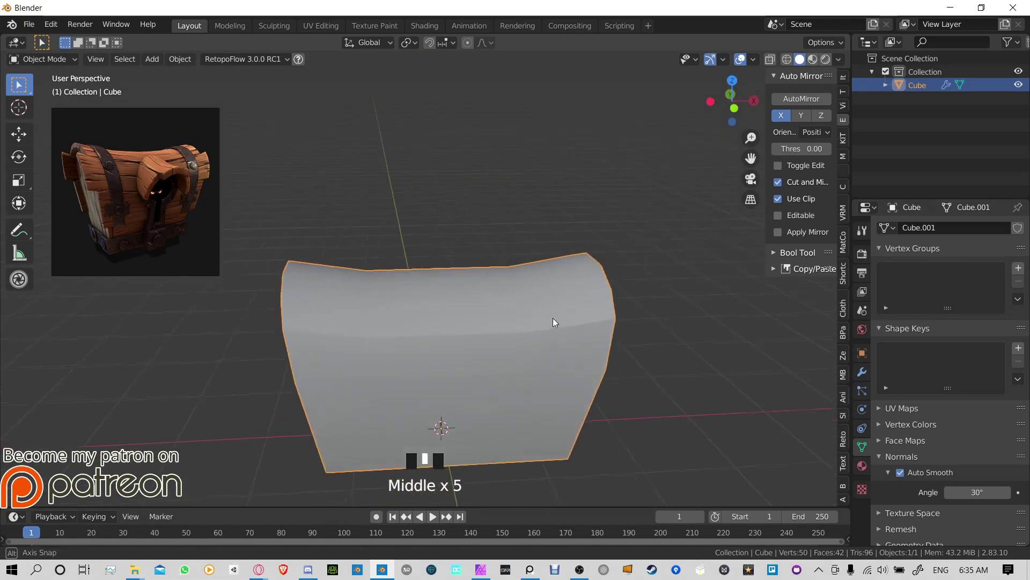
pyautogui.moveTo(419, 336); pyautogui.dragTo(418, 368, button='middle')
pyautogui.click(443, 277)
pyautogui.press('Tab')
pyautogui.click(414, 392)
pyautogui.click(418, 369)
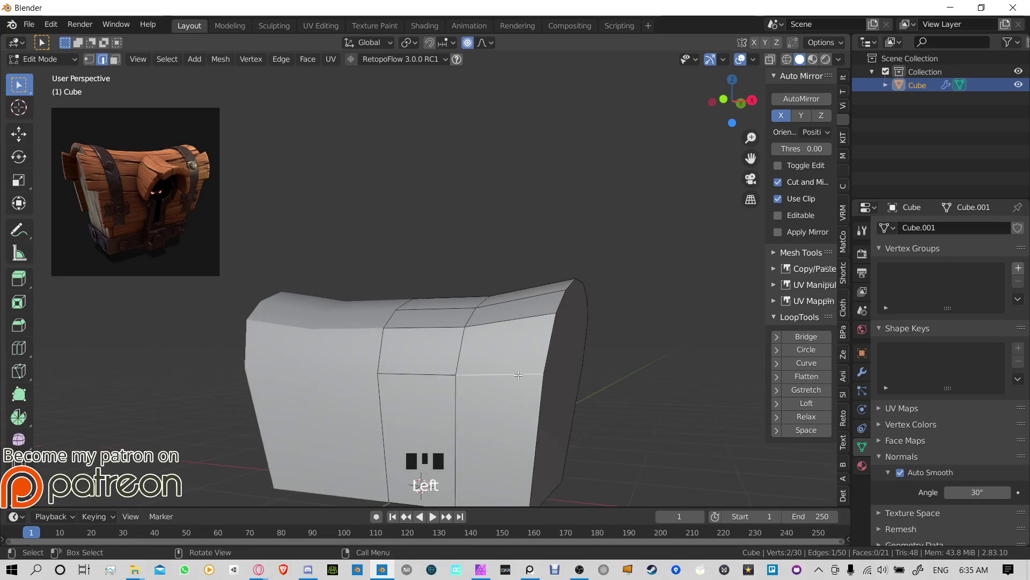
pyautogui.keyDown('ctrl'); pyautogui.click(418, 368); pyautogui.keyUp('ctrl')
pyautogui.keyDown('ctrl'); pyautogui.click(421, 378); pyautogui.keyUp('ctrl')
pyautogui.hotkey('ctrl', 'e')
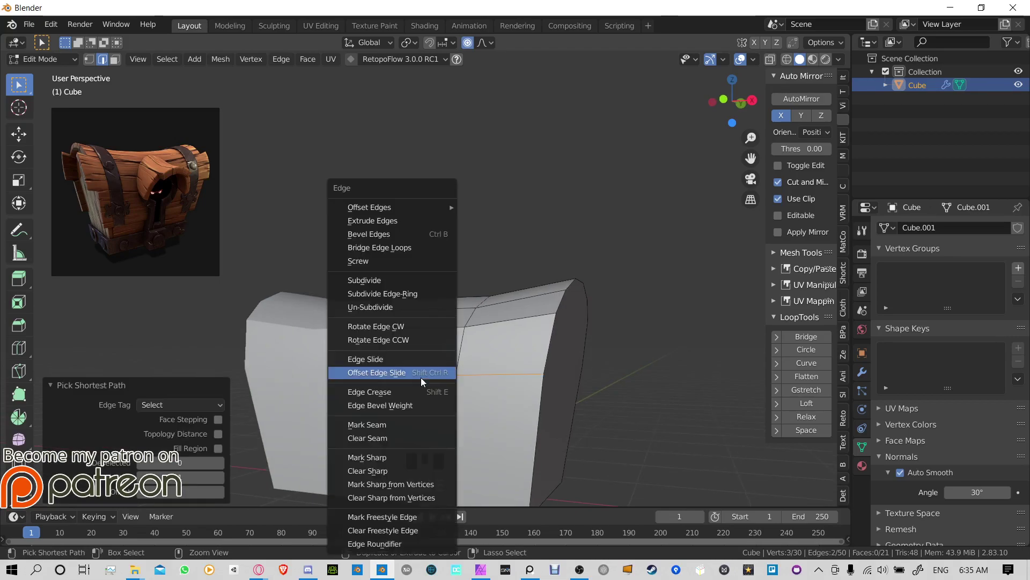
pyautogui.moveTo(376, 207)
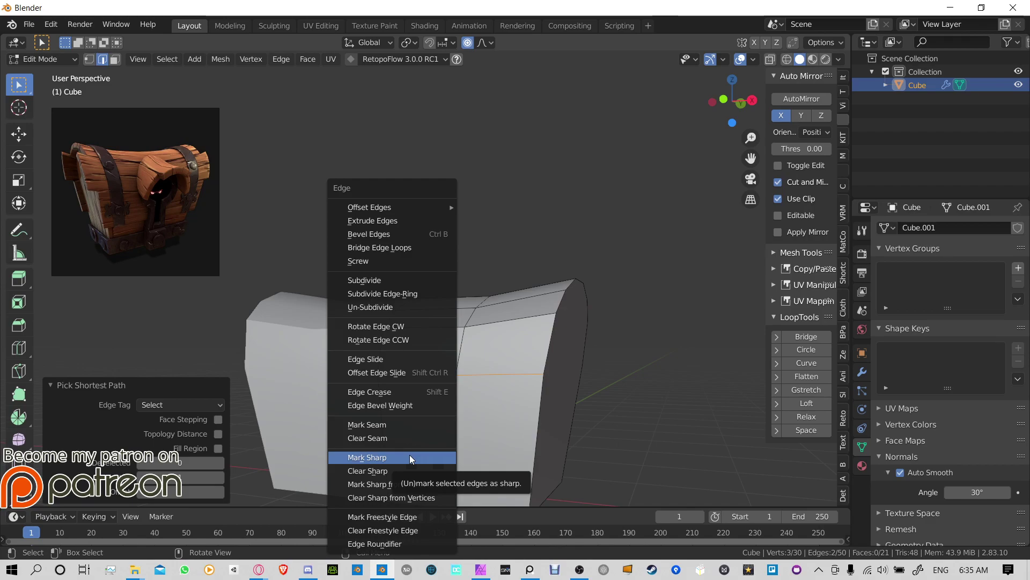
pyautogui.click(384, 457)
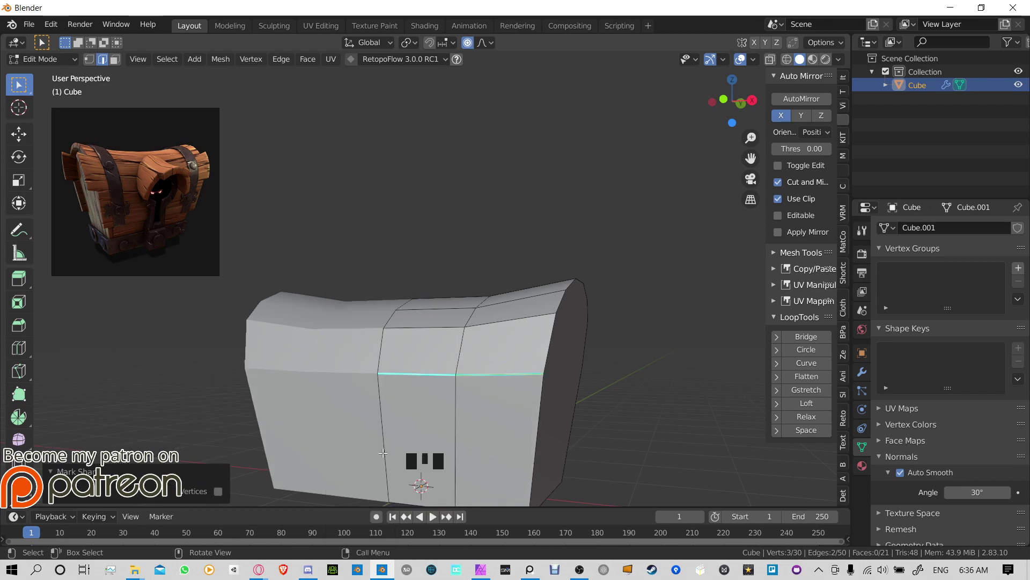
# Step: Mark the matching lid seam edges on the back of the chest as sharp
pyautogui.moveTo(326, 367); pyautogui.dragTo(237, 379, button='middle')
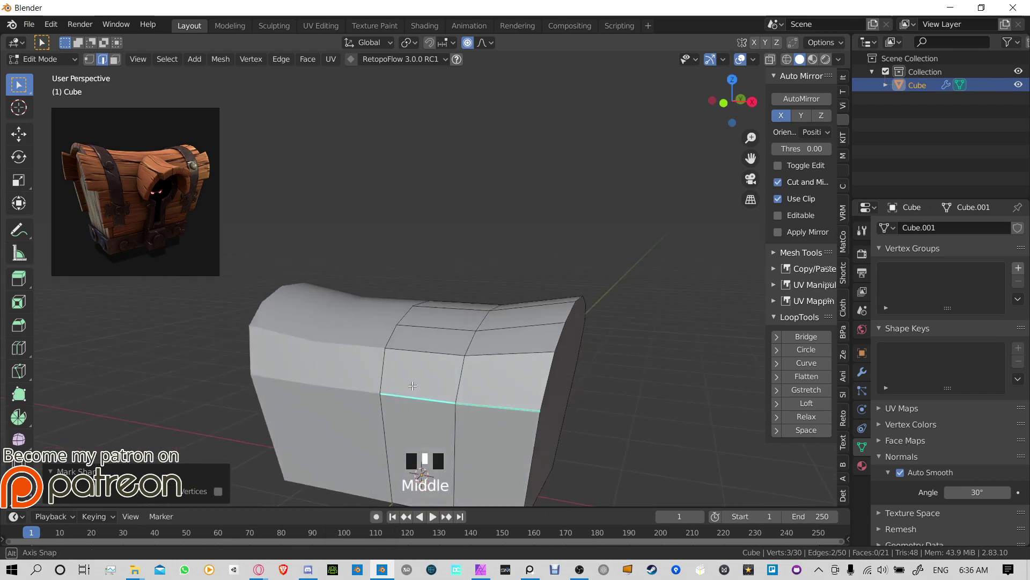
pyautogui.moveTo(655, 377); pyautogui.dragTo(281, 371, button='middle')
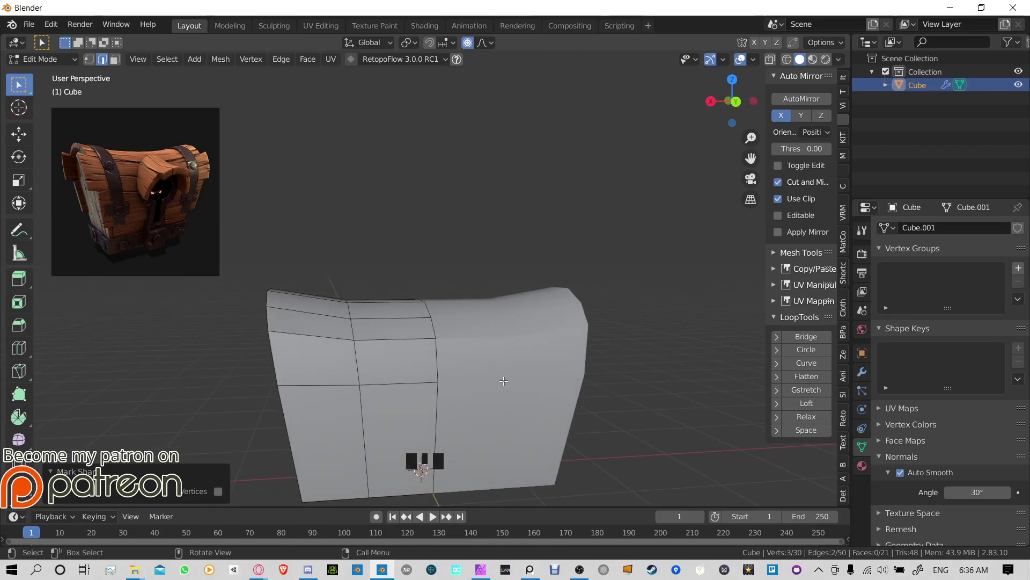
pyautogui.keyDown('shift'); pyautogui.click(419, 365); pyautogui.keyUp('shift')
pyautogui.hotkey('ctrl', 'e')
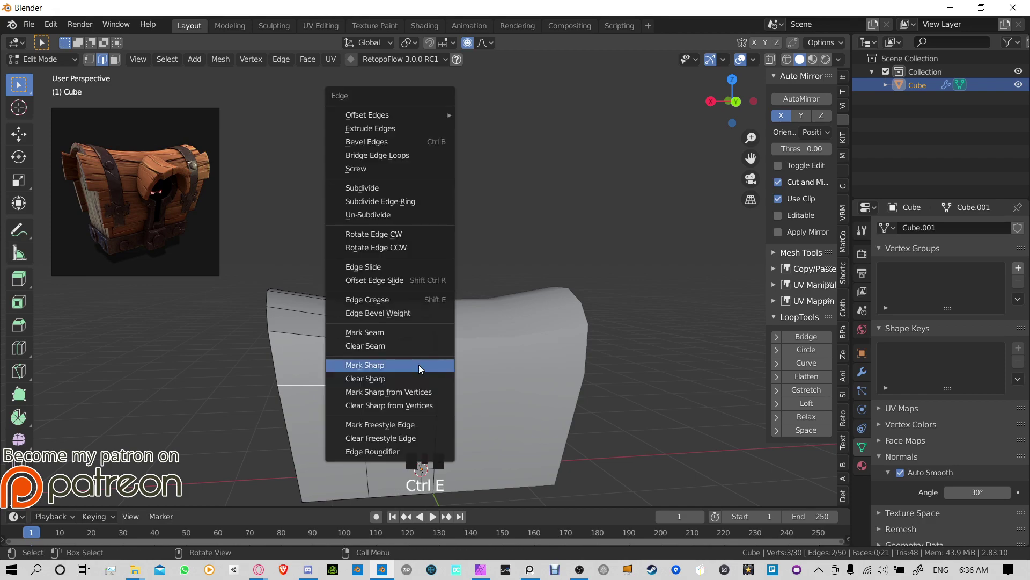
pyautogui.click(419, 365)
pyautogui.moveTo(418, 365); pyautogui.dragTo(418, 324, button='middle')
# Step: Start saving the scene, move the reference image off the folder list, and browse to PolygonSeries\PatreonGifts
pyautogui.hotkey('ctrl', 's')
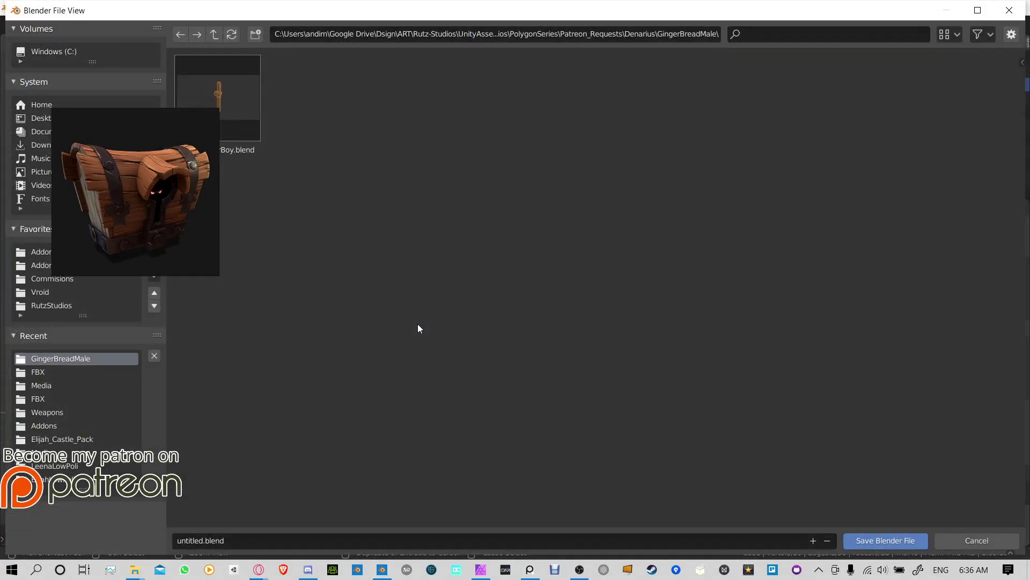
pyautogui.click(214, 34)
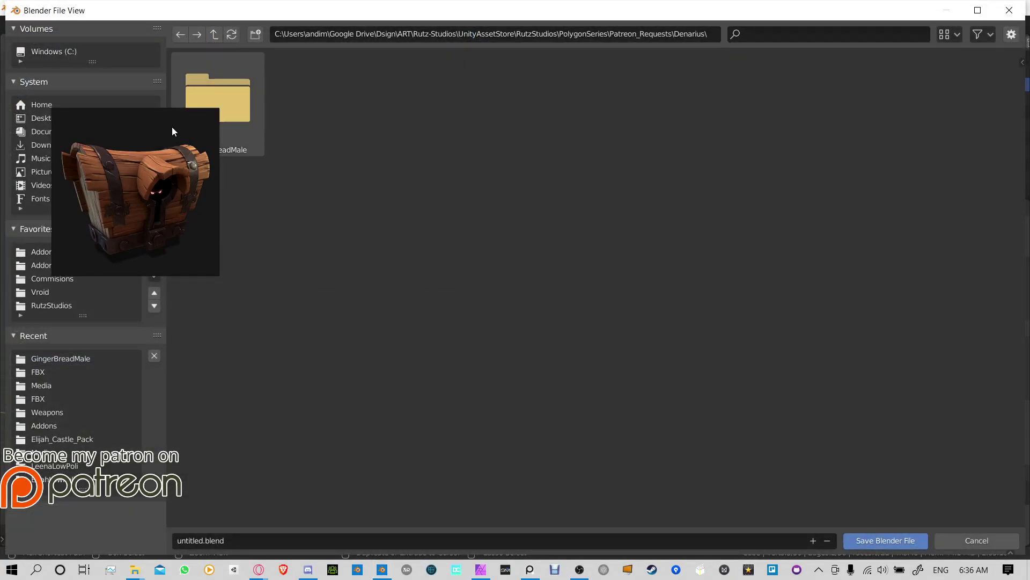
pyautogui.moveTo(172, 127); pyautogui.dragTo(329, 310)
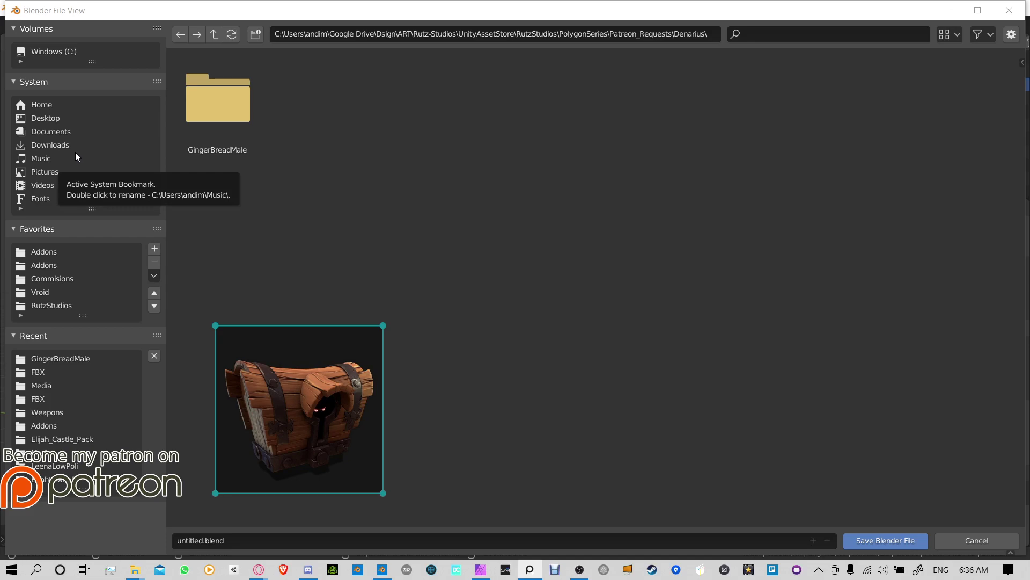
pyautogui.click(218, 35)
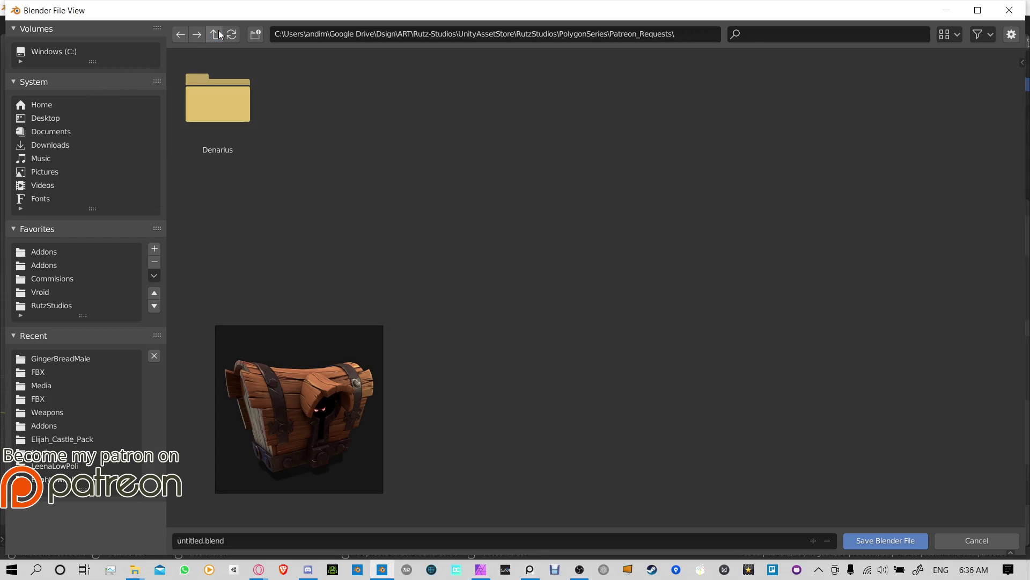
pyautogui.click(217, 34)
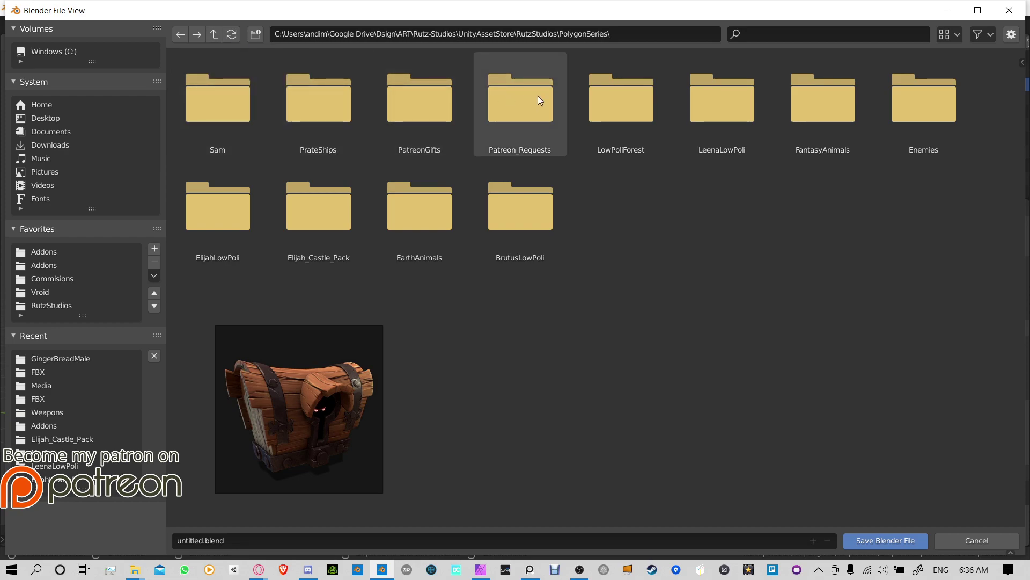
pyautogui.doubleClick(435, 108)
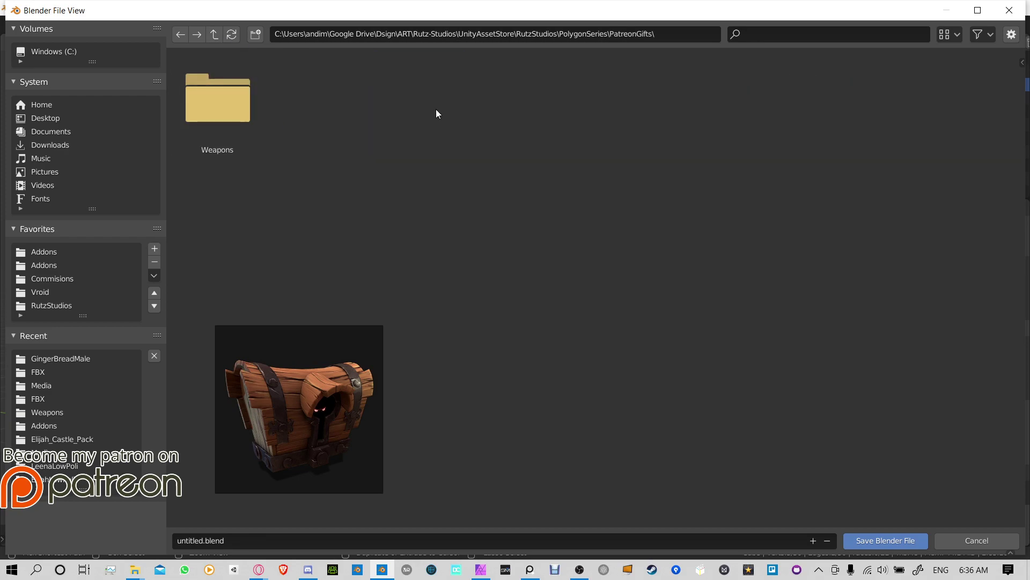
# Step: Create a folder named Props inside PatreonGifts and open it
pyautogui.click(256, 34)
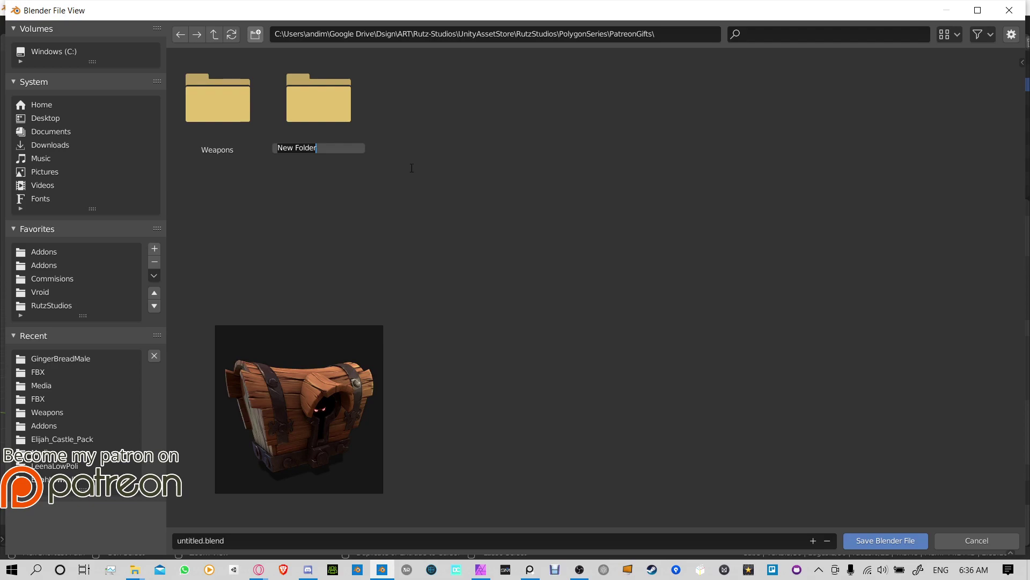
pyautogui.write('Props')
pyautogui.press('Return')
pyautogui.doubleClick(335, 136)
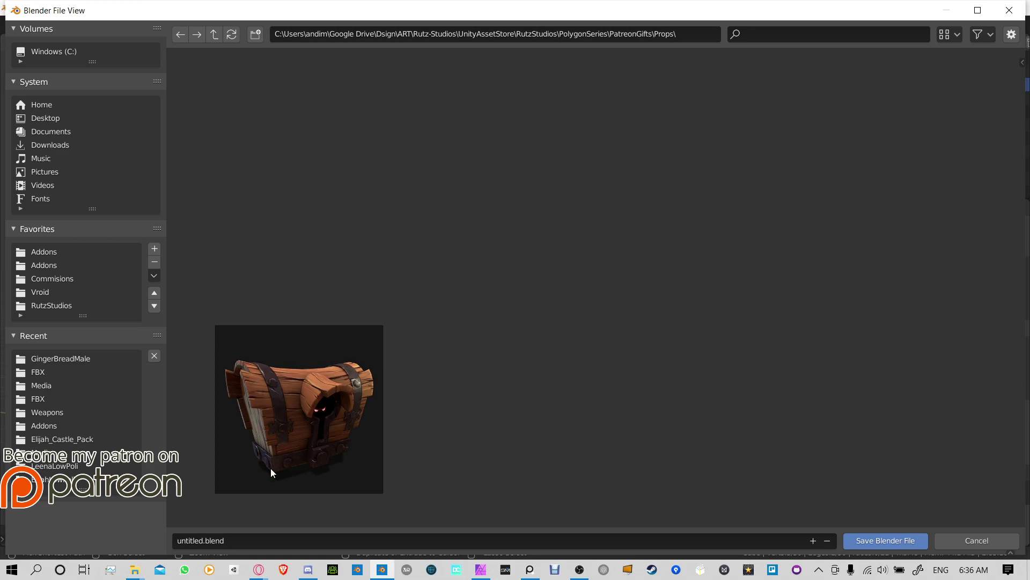
# Step: Save the Blender file as Chest1 in the Props folder
pyautogui.click(251, 540)
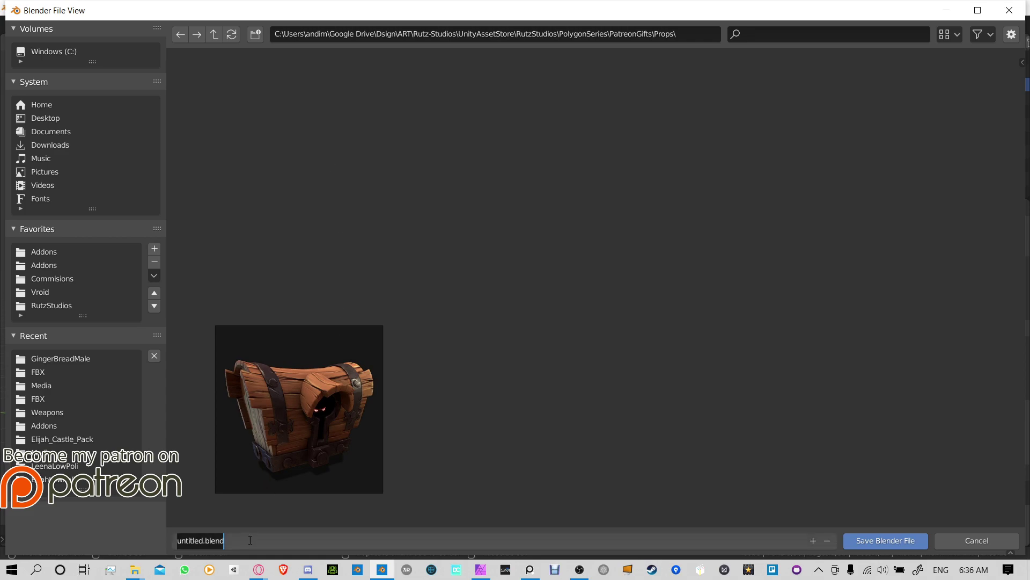
pyautogui.write('Chest1')
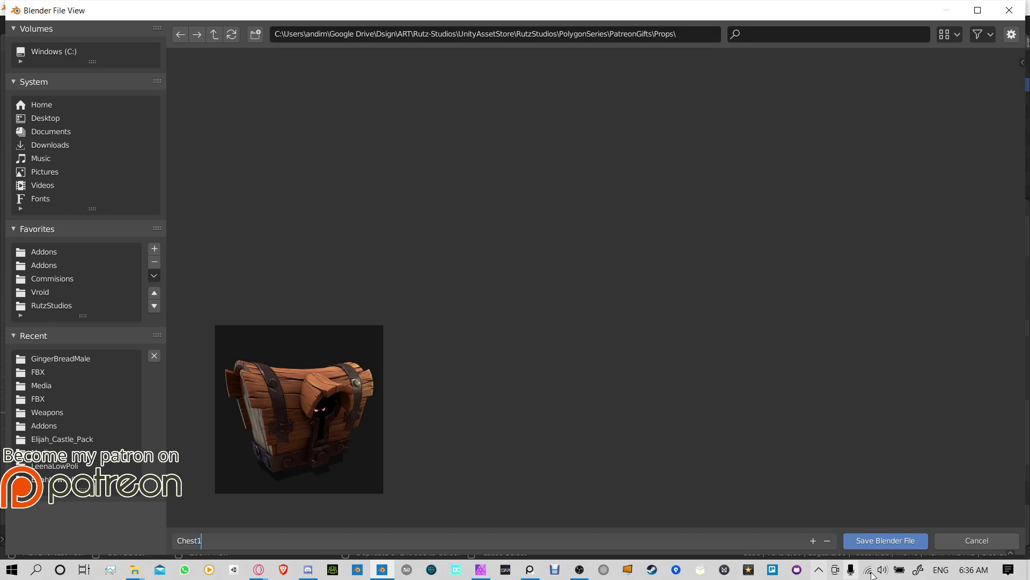
pyautogui.press('Return')
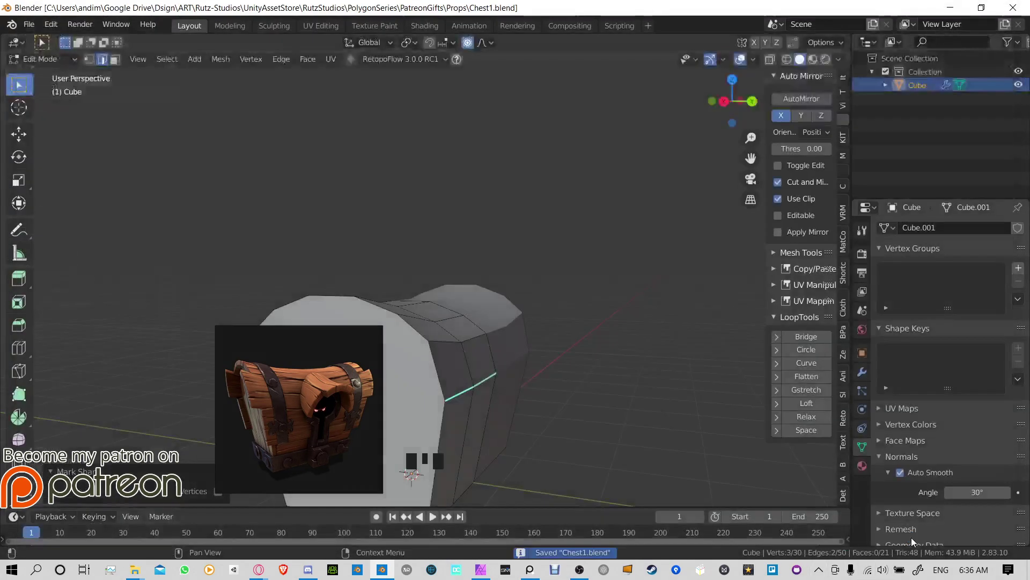
pyautogui.moveTo(556, 246); pyautogui.dragTo(516, 230, button='middle')
pyautogui.hotkey('ctrl', 's')
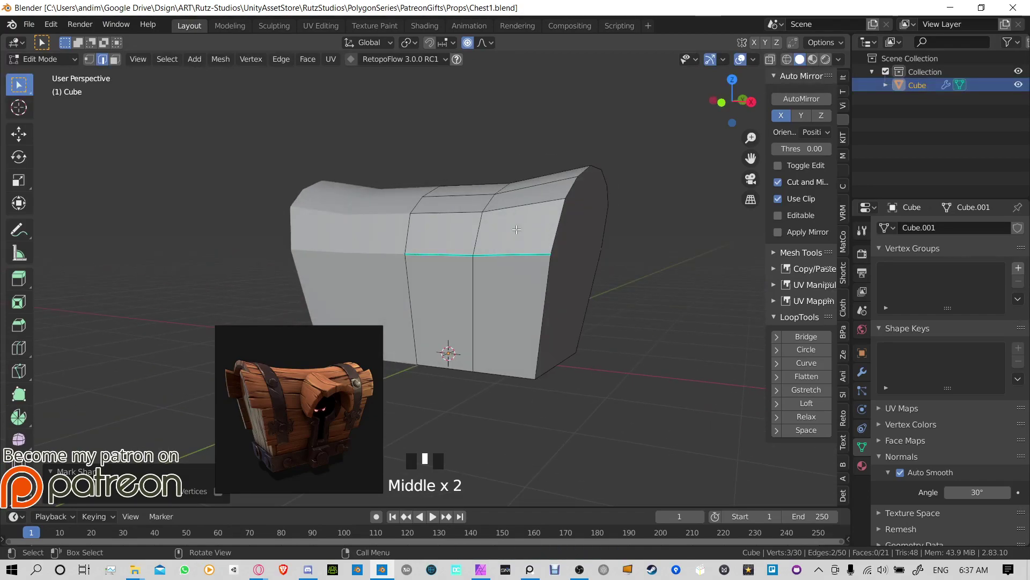
pyautogui.click(31, 25)
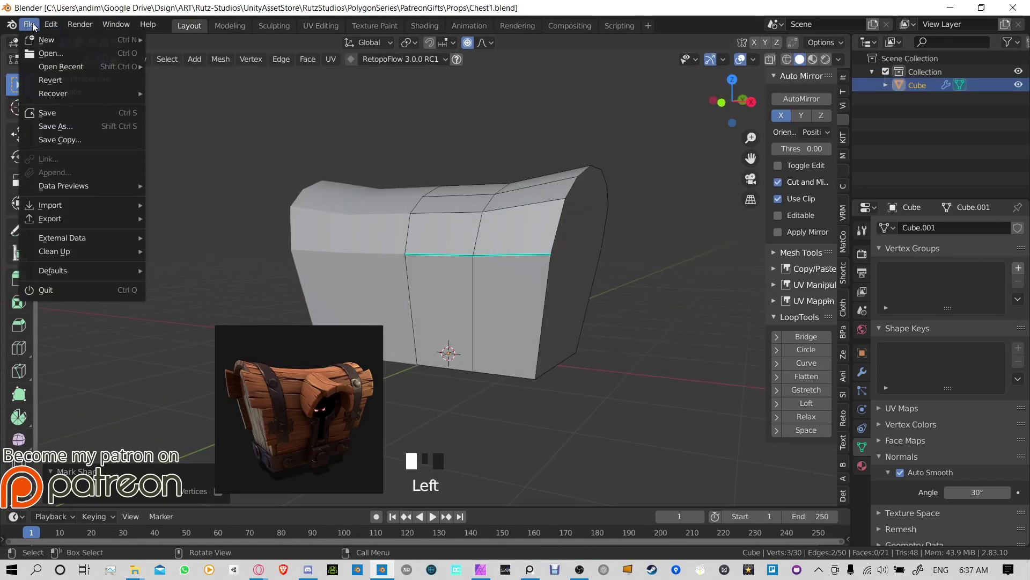
pyautogui.moveTo(72, 95)
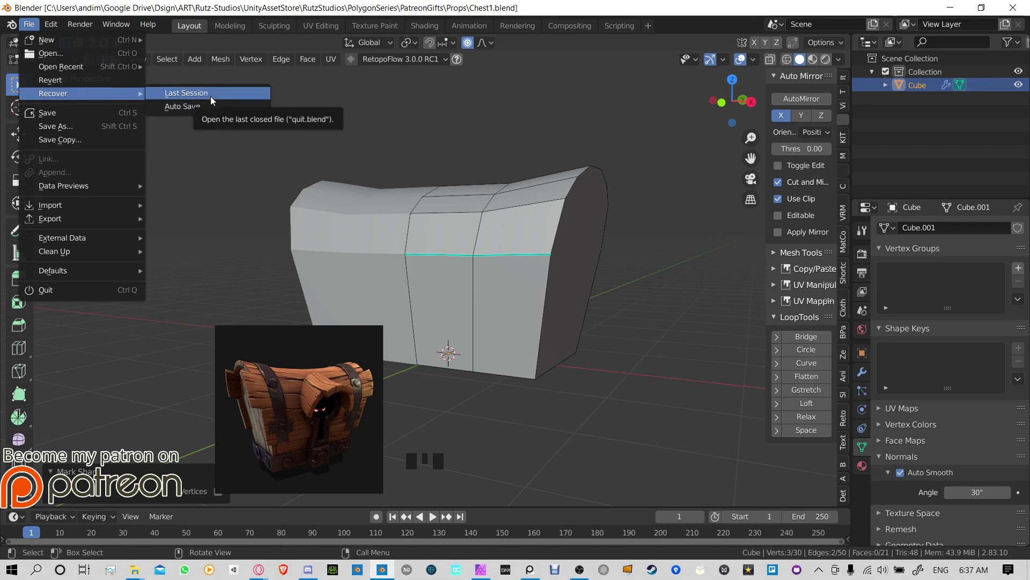
pyautogui.click(660, 234)
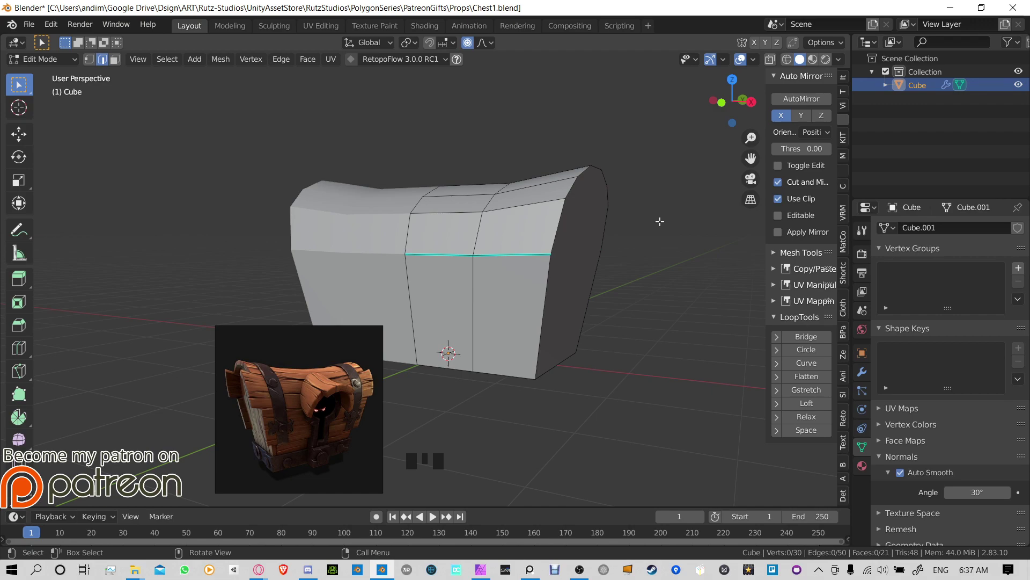
# Step: Move the reference image off the chest into empty viewport space and compare it with the model
pyautogui.moveTo(618, 279); pyautogui.dragTo(194, 191, button='middle')
pyautogui.moveTo(589, 294); pyautogui.dragTo(636, 296, button='middle')
pyautogui.click(636, 296)
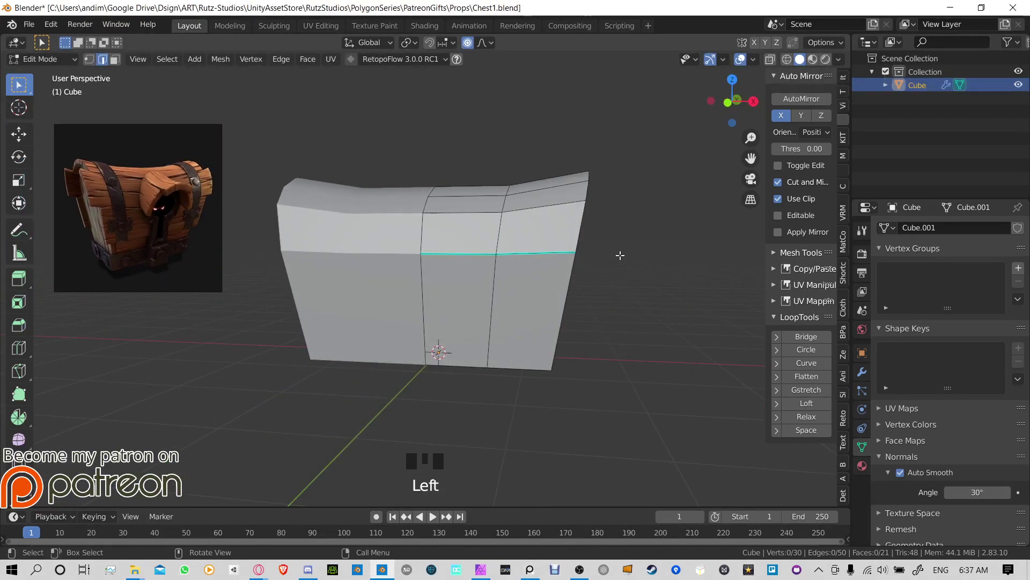
pyautogui.moveTo(598, 252); pyautogui.dragTo(521, 254, button='middle')
pyautogui.click(465, 252)
pyautogui.moveTo(398, 257); pyautogui.dragTo(419, 236, button='middle')
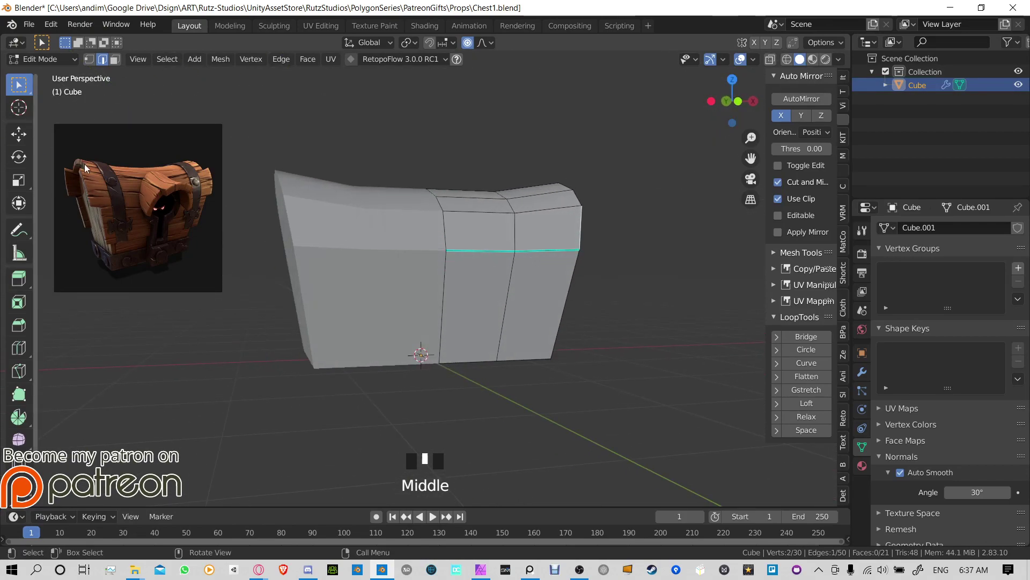
pyautogui.moveTo(246, 235); pyautogui.dragTo(300, 243, button='middle')
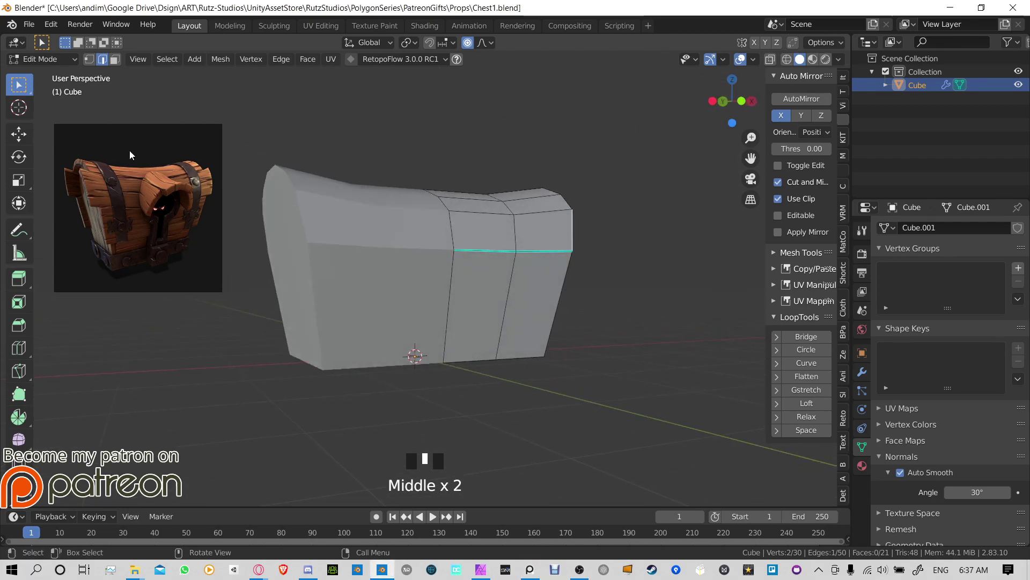
# Step: Enlarge the chest reference image to examine its lid, planks and metal straps, and shrink it back
pyautogui.click(143, 208)
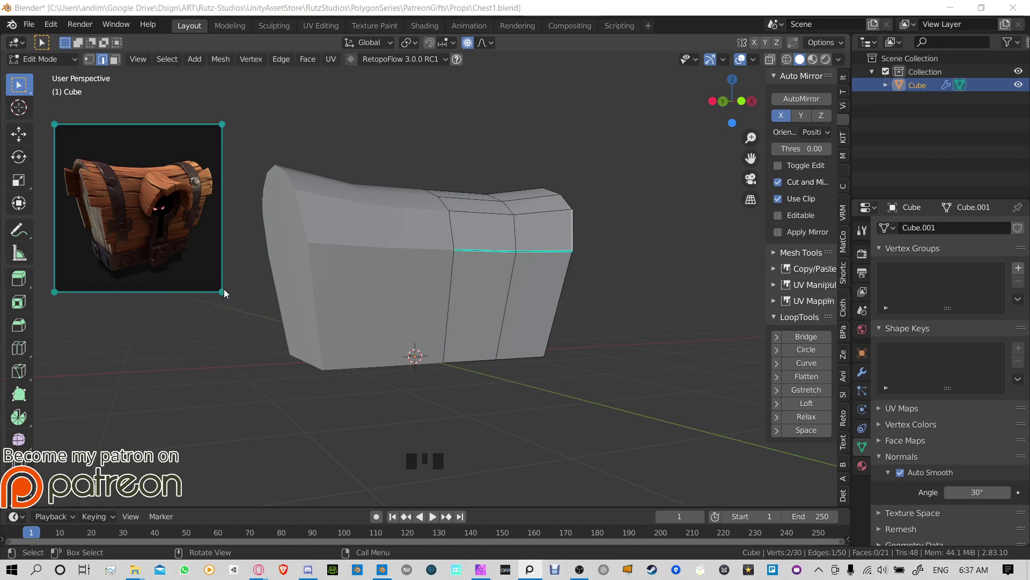
pyautogui.moveTo(232, 293); pyautogui.dragTo(497, 427)
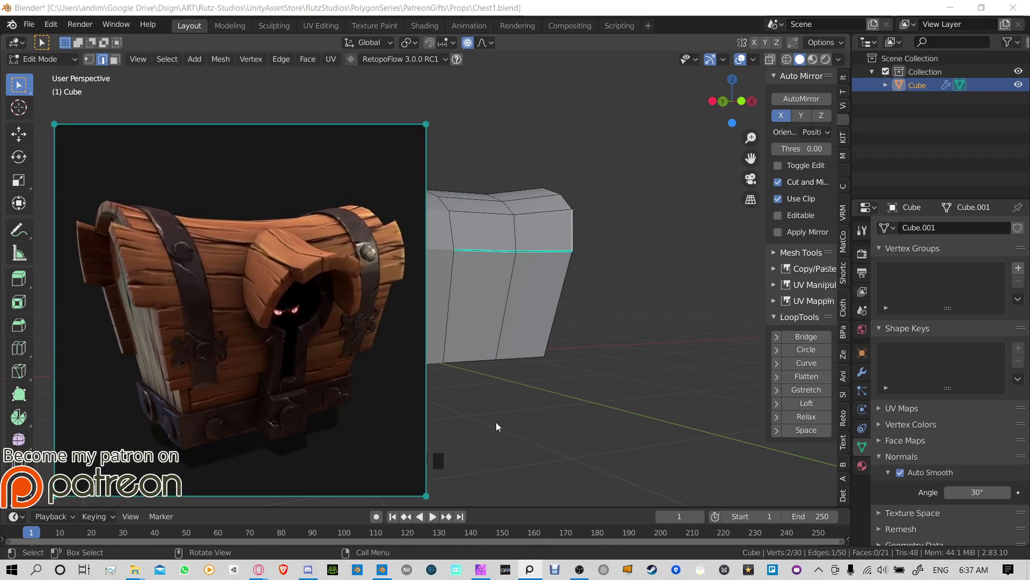
pyautogui.moveTo(315, 318); pyautogui.dragTo(267, 287)
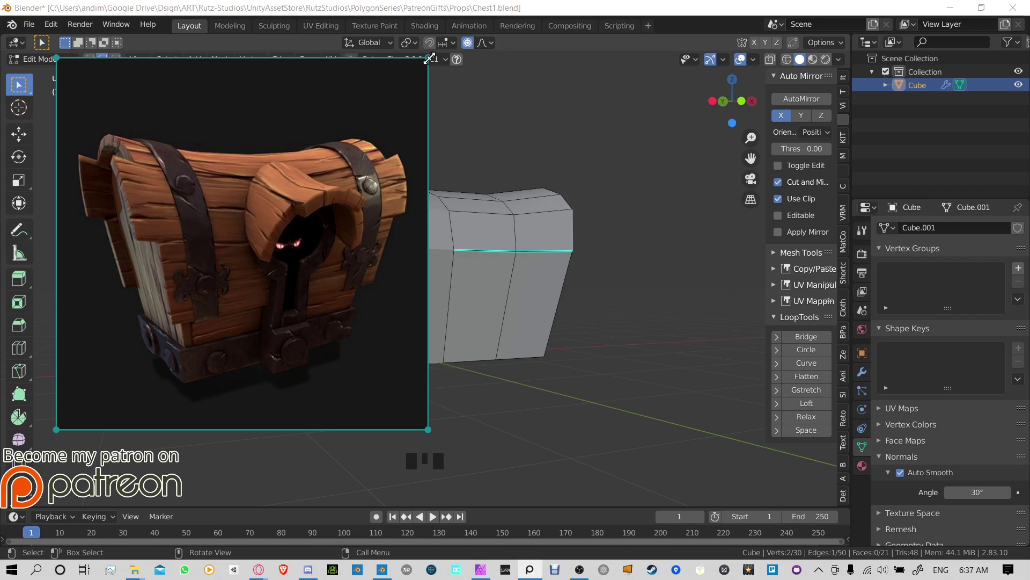
pyautogui.moveTo(430, 57); pyautogui.dragTo(144, 224)
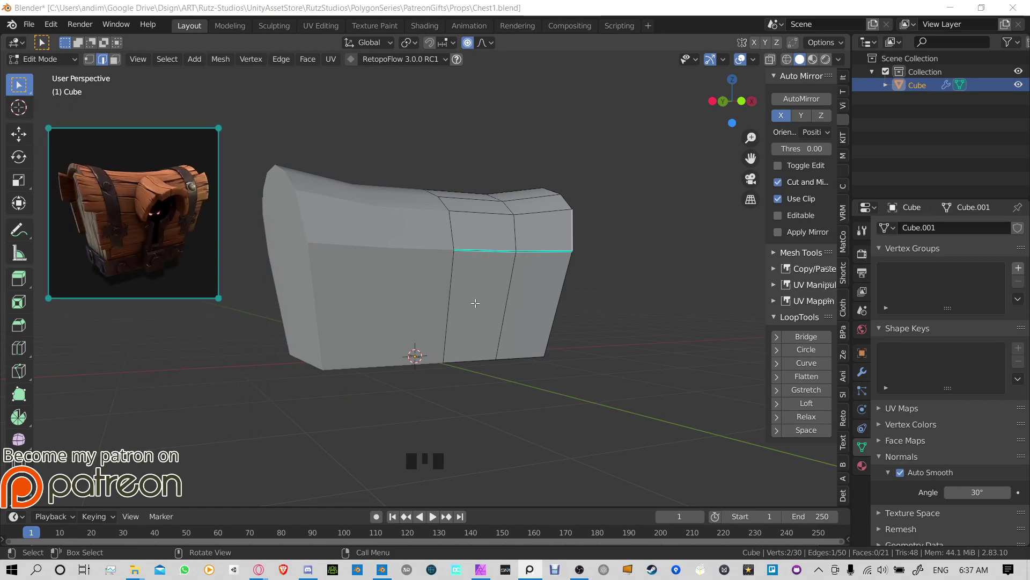
# Step: Select all lid faces from the front seam over to the back seam and separate the selection into a new object
pyautogui.click(423, 241)
pyautogui.moveTo(520, 244); pyautogui.dragTo(502, 309, button='middle')
pyautogui.scroll(2, 507, 344)
pyautogui.scroll(-2, 600, 350)
pyautogui.click(502, 309)
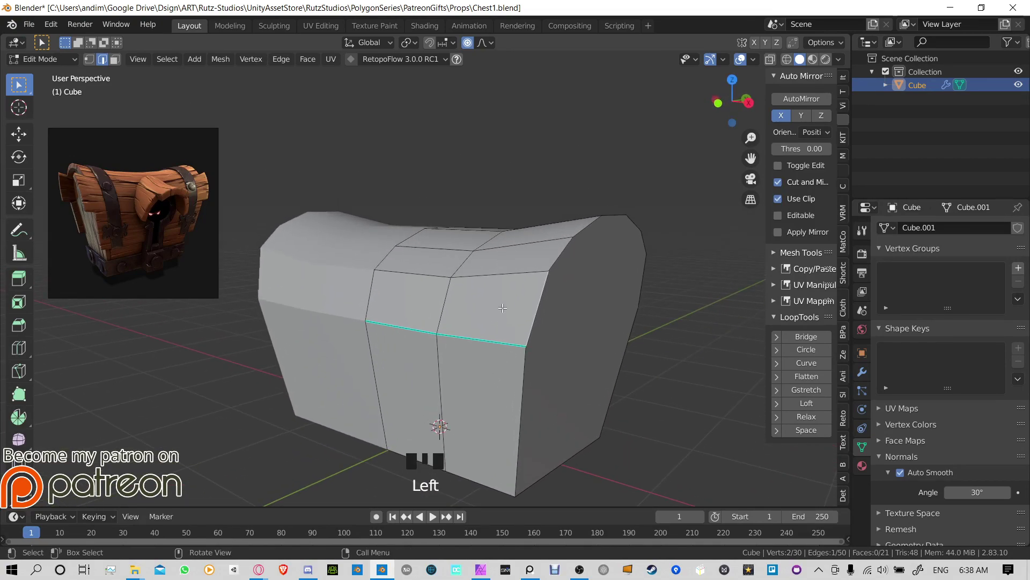
pyautogui.press('3')
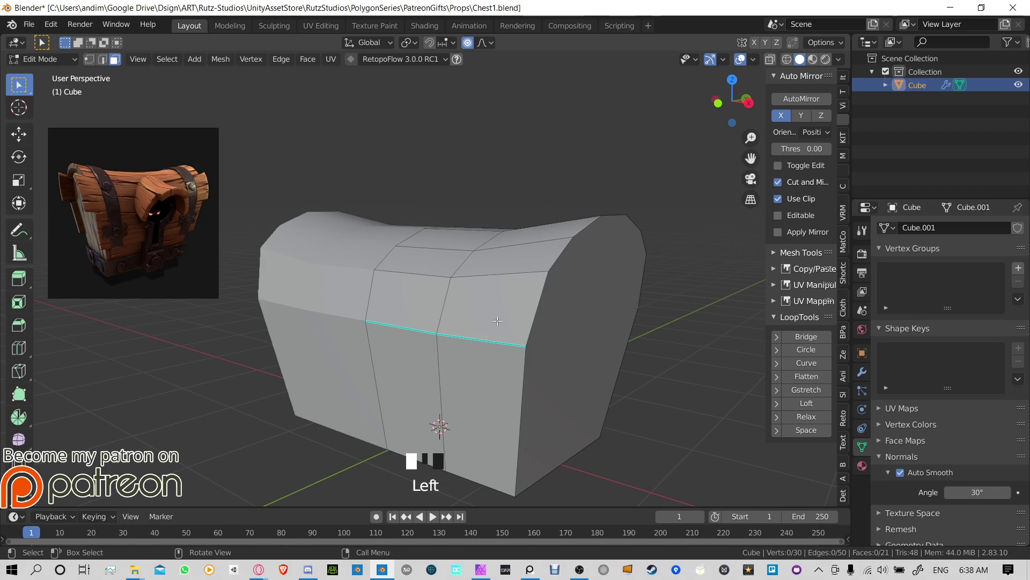
pyautogui.click(502, 307)
pyautogui.keyDown('ctrl'); pyautogui.click(411, 300); pyautogui.keyUp('ctrl')
pyautogui.moveTo(531, 262); pyautogui.dragTo(427, 255, button='middle')
pyautogui.keyDown('ctrl'); pyautogui.click(398, 364); pyautogui.keyUp('ctrl')
pyautogui.keyDown('ctrl'); pyautogui.click(485, 317); pyautogui.keyUp('ctrl')
pyautogui.keyDown('ctrl'); pyautogui.click(458, 384); pyautogui.keyUp('ctrl')
pyautogui.keyDown('ctrl'); pyautogui.click(457, 385); pyautogui.keyUp('ctrl')
pyautogui.press('p')
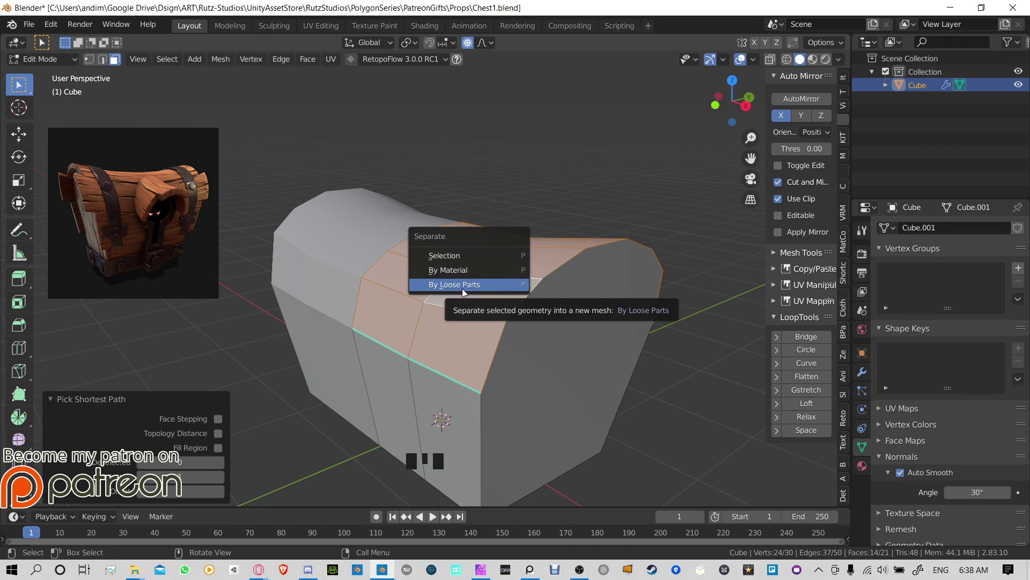
pyautogui.click(469, 257)
# Step: Return to Object Mode and select only the separated lid object
pyautogui.moveTo(542, 264); pyautogui.dragTo(569, 270, button='middle')
pyautogui.click(555, 267)
pyautogui.press('Tab')
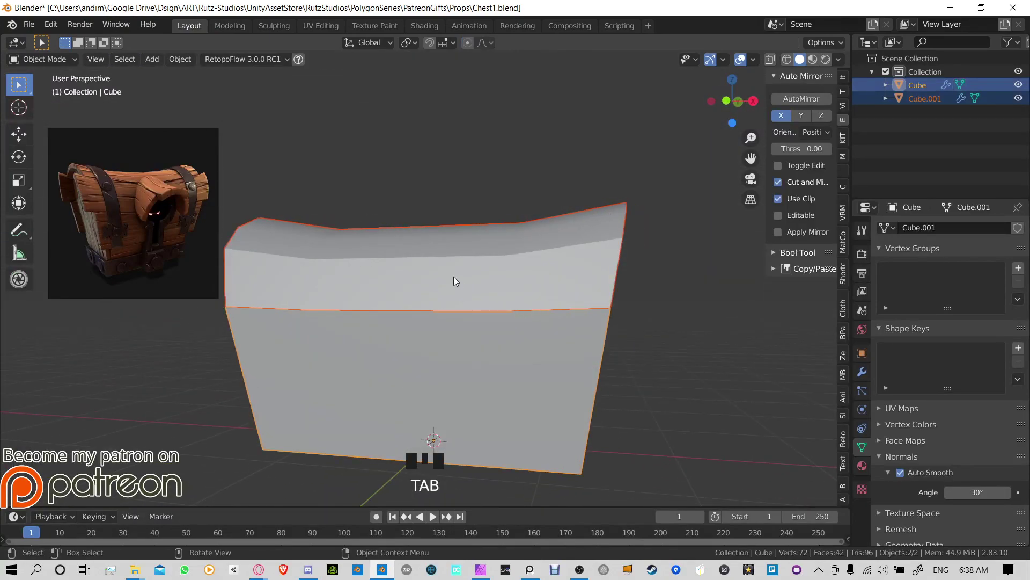
pyautogui.click(398, 263)
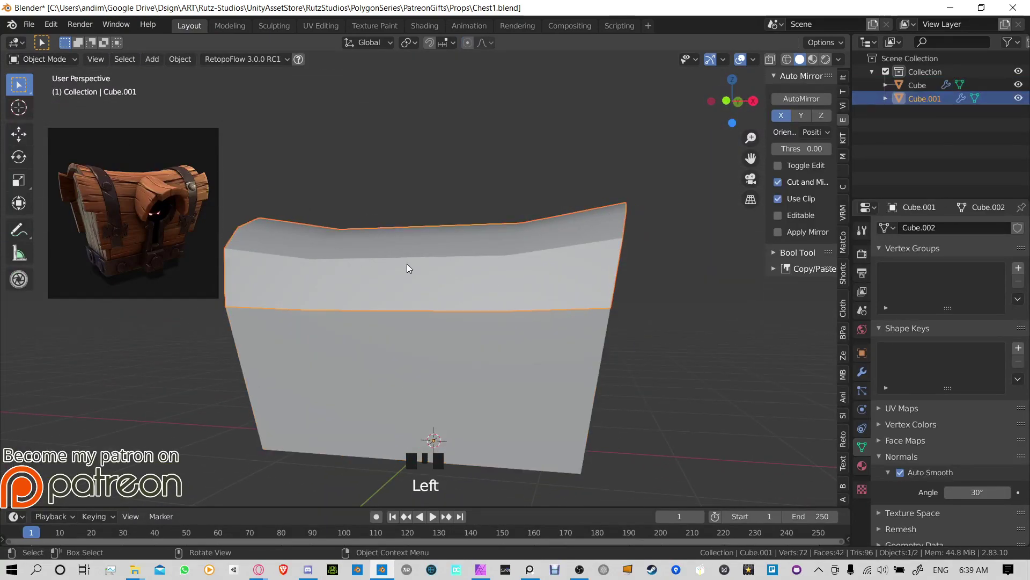
pyautogui.press('g')
pyautogui.rightClick(444, 195)
pyautogui.moveTo(461, 203); pyautogui.dragTo(351, 222, button='middle')
pyautogui.press('g')
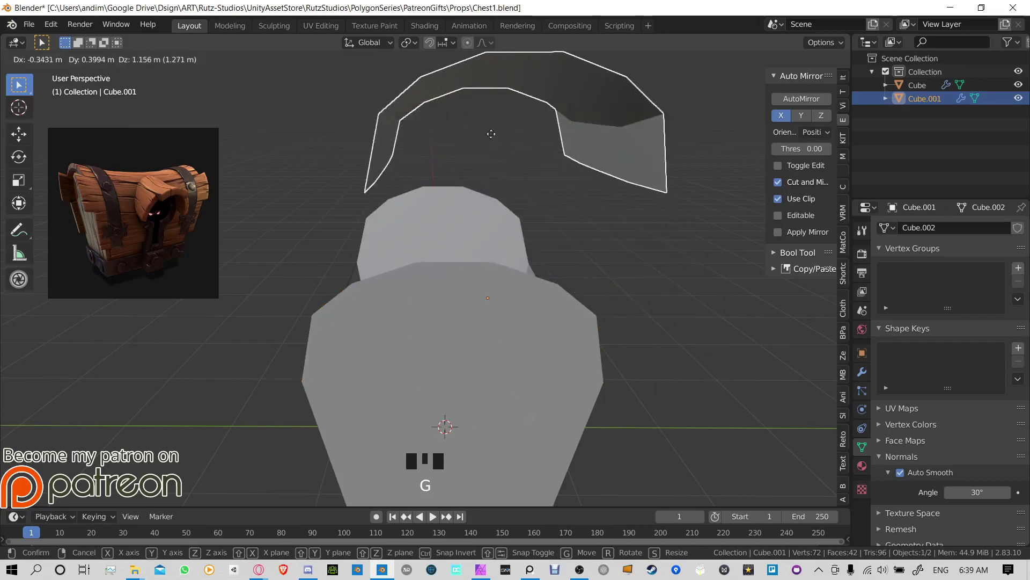
pyautogui.rightClick(596, 268)
pyautogui.scroll(-2, 481, 277)
pyautogui.moveTo(603, 278); pyautogui.dragTo(483, 241, button='middle')
pyautogui.press('g')
pyautogui.rightClick(459, 276)
pyautogui.press('g')
pyautogui.rightClick(494, 194)
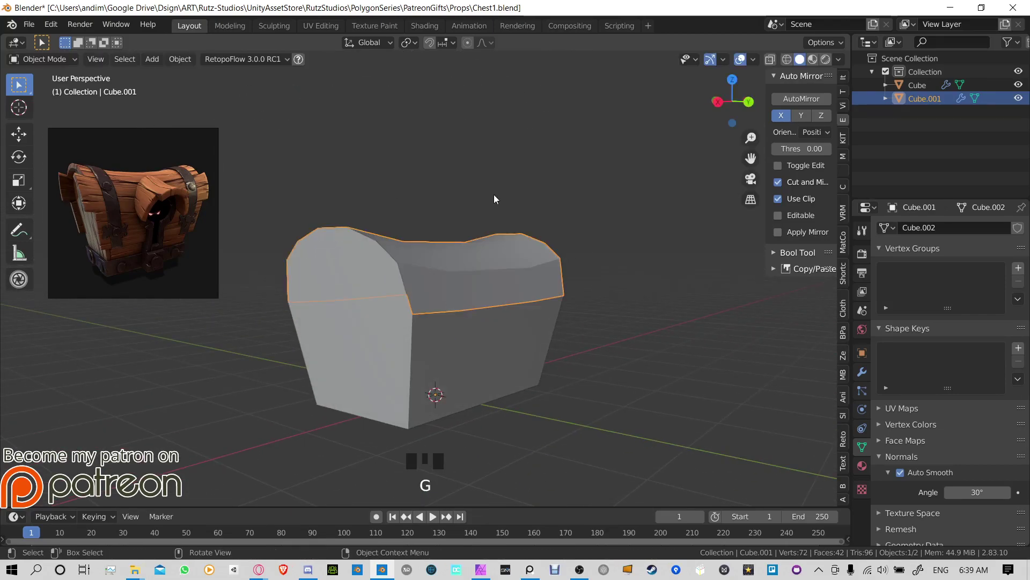
pyautogui.moveTo(493, 194)
pyautogui.mouseDown(button='middle')
pyautogui.moveTo(424, 218)
pyautogui.moveTo(568, 200)
pyautogui.moveTo(482, 227)
pyautogui.mouseUp(button='middle')
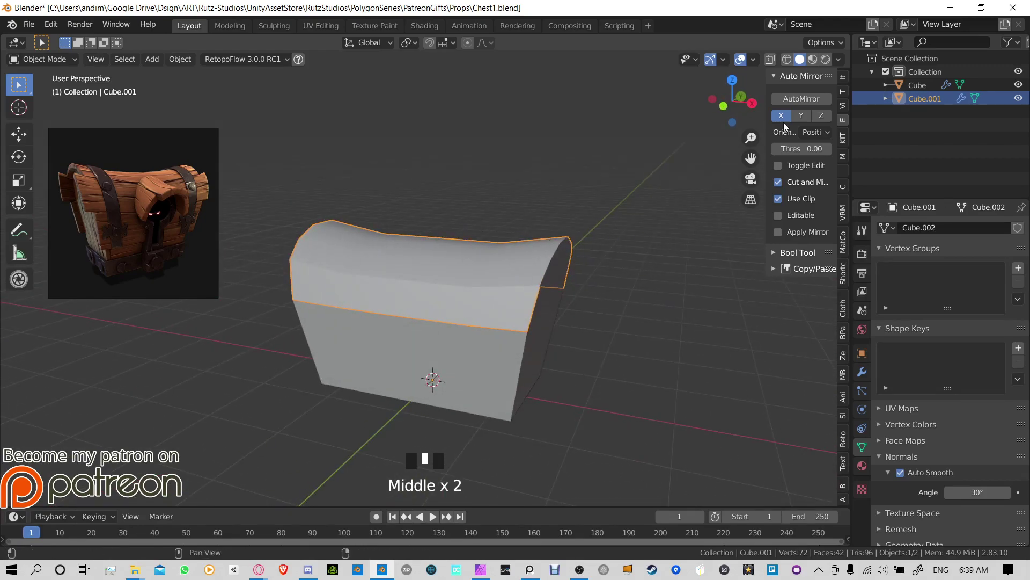
# Step: Compare the wireframe, solid, material preview and rendered viewport shading of the chest, and return to solid shading
pyautogui.click(800, 60)
pyautogui.click(825, 60)
pyautogui.click(813, 60)
pyautogui.click(800, 59)
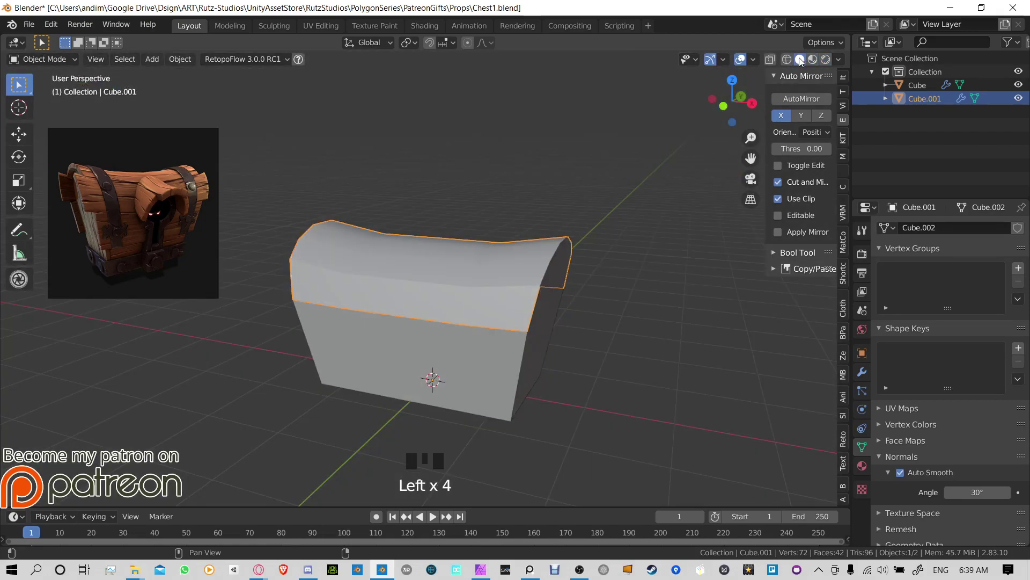
pyautogui.click(786, 59)
pyautogui.click(825, 59)
pyautogui.click(799, 59)
pyautogui.click(826, 60)
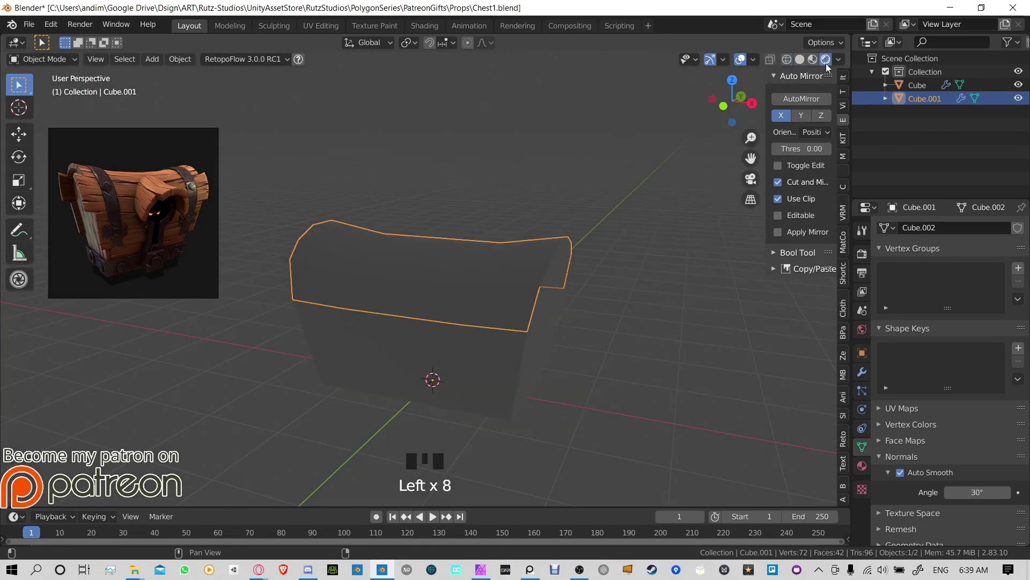
pyautogui.click(799, 60)
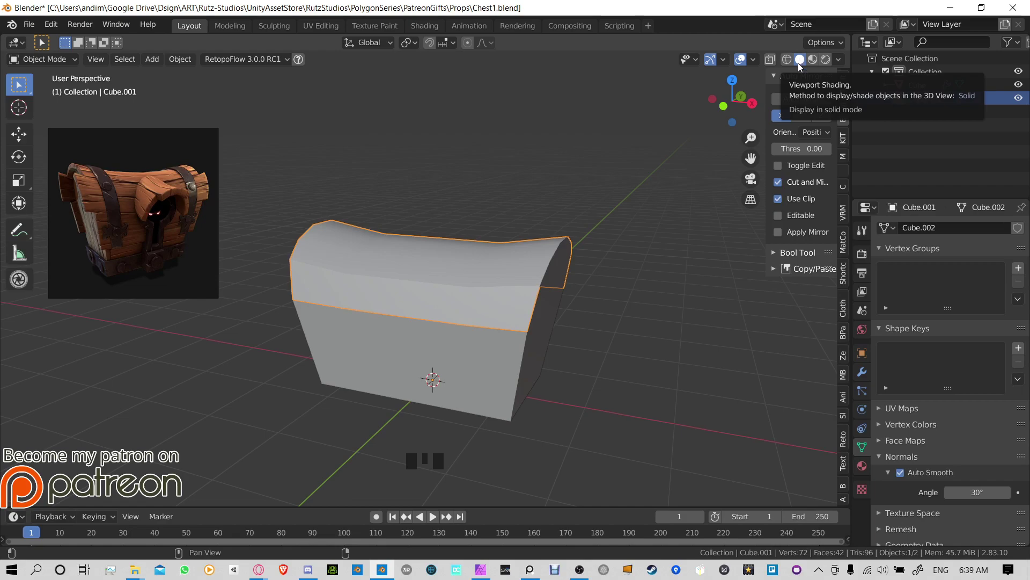
# Step: Switch the solid viewport lighting to MatCap and choose the first plain grey matcap
pyautogui.click(839, 59)
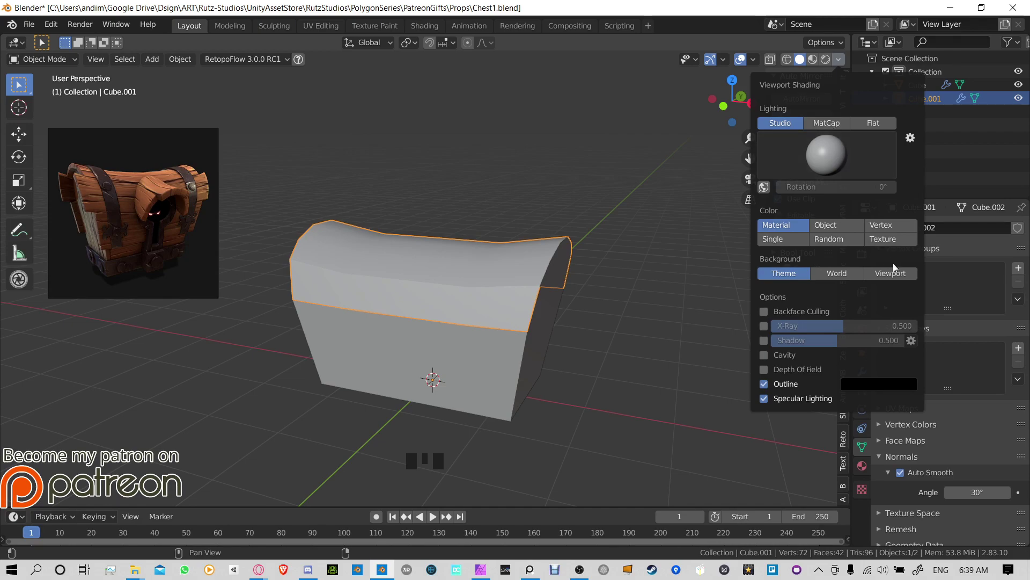
pyautogui.click(829, 122)
pyautogui.click(779, 123)
pyautogui.click(826, 154)
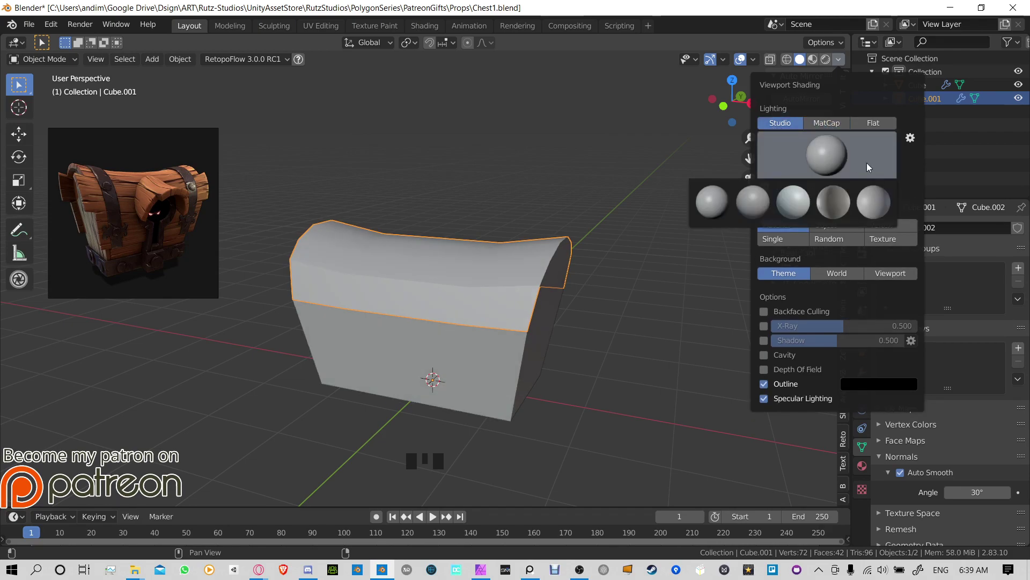
pyautogui.click(835, 124)
pyautogui.click(829, 156)
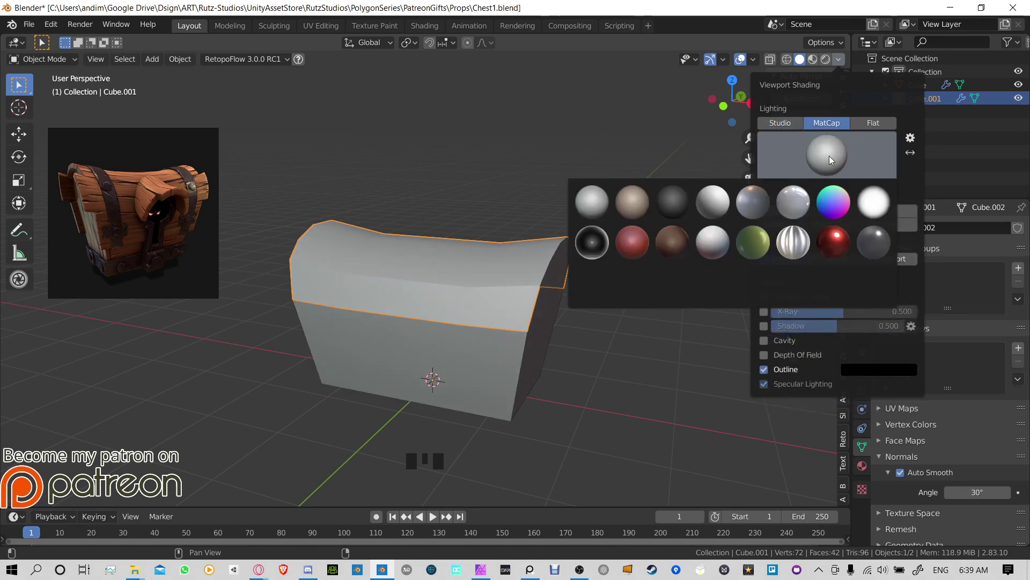
pyautogui.click(840, 275)
pyautogui.moveTo(671, 293)
pyautogui.mouseDown(button='middle')
pyautogui.moveTo(445, 313)
pyautogui.moveTo(396, 283)
pyautogui.moveTo(648, 278)
pyautogui.moveTo(539, 306)
pyautogui.mouseUp(button='middle')
pyautogui.click(839, 60)
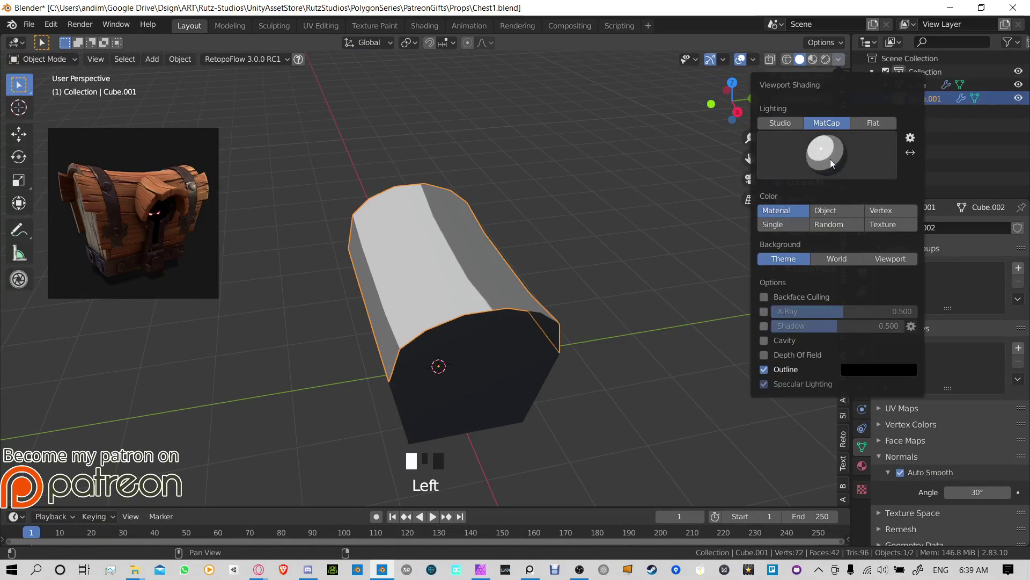
pyautogui.click(817, 153)
pyautogui.click(594, 201)
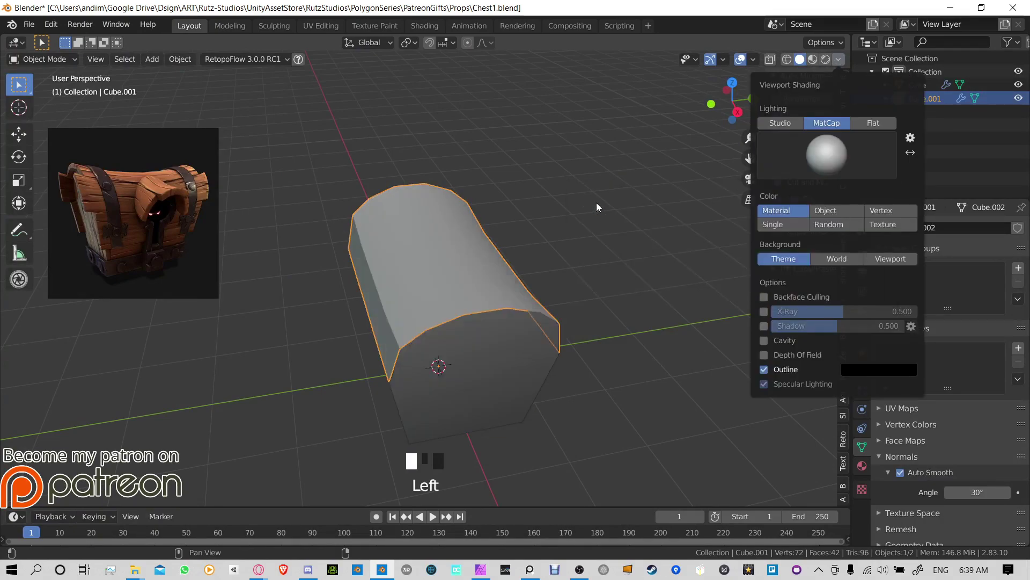
pyautogui.moveTo(596, 202); pyautogui.dragTo(670, 177, button='middle')
# Step: Enable Cavity in the viewport shading options with its type set to Both
pyautogui.click(839, 59)
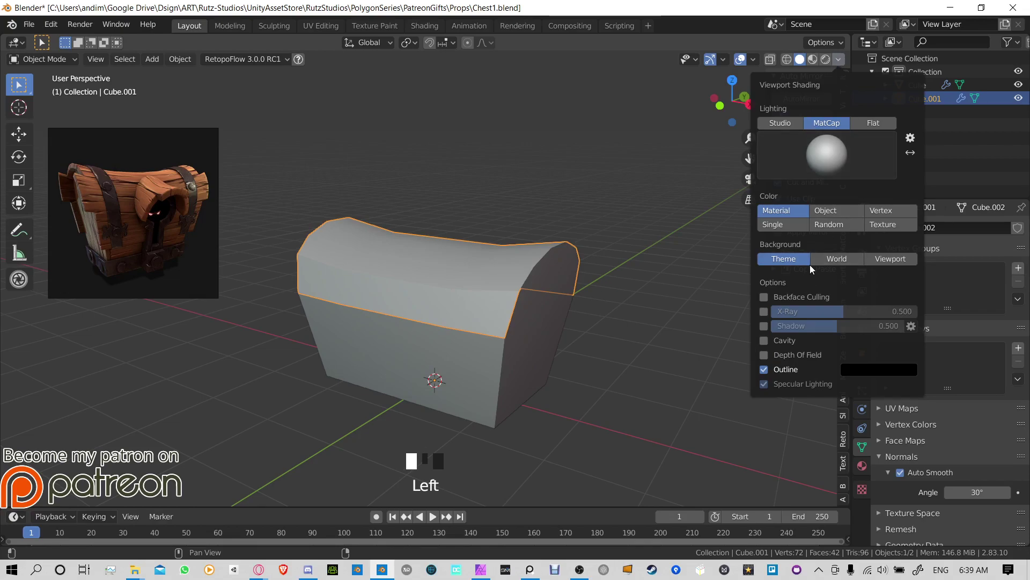
pyautogui.click(763, 340)
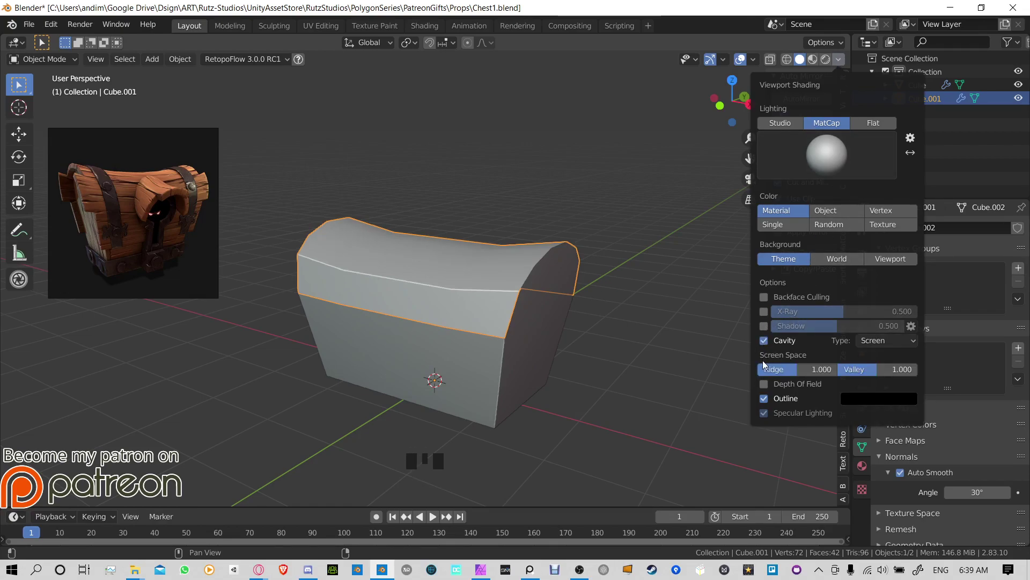
pyautogui.click(885, 340)
pyautogui.click(872, 384)
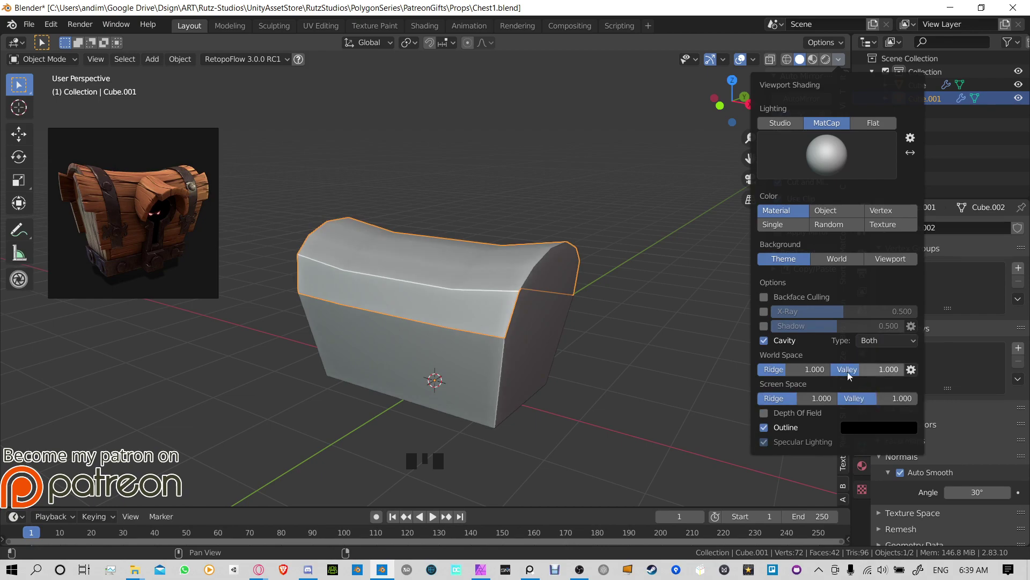
# Step: Deselect the lid and examine the edge shading of the chest's front, ends and lid from several angles
pyautogui.moveTo(526, 333)
pyautogui.mouseDown(button='middle')
pyautogui.moveTo(574, 338)
pyautogui.moveTo(663, 294)
pyautogui.mouseUp(button='middle')
pyautogui.scroll(3, 377, 290)
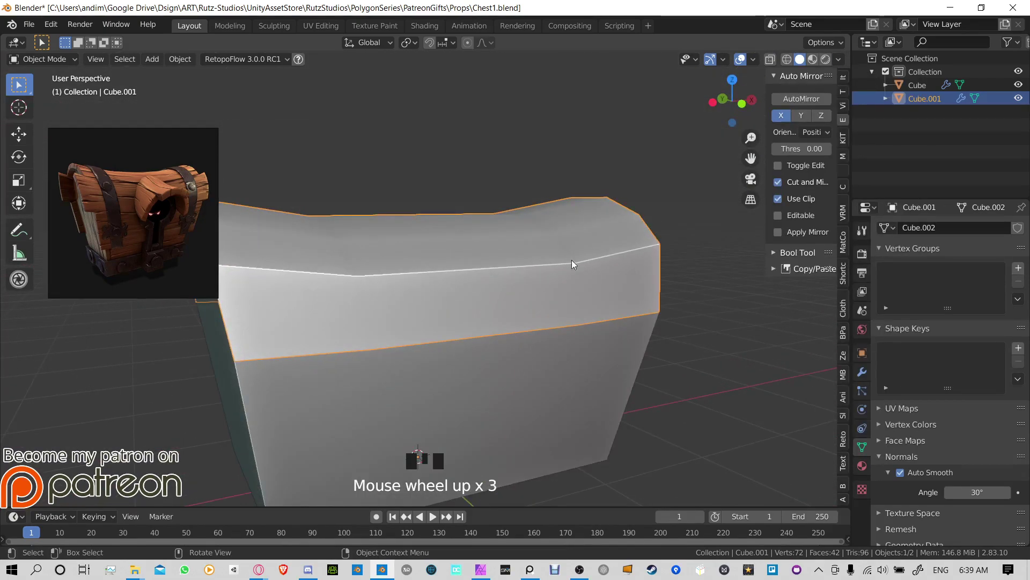
pyautogui.moveTo(575, 262); pyautogui.dragTo(472, 290, button='middle')
pyautogui.click(471, 290)
pyautogui.click(617, 192)
pyautogui.moveTo(617, 192); pyautogui.dragTo(435, 267, button='middle')
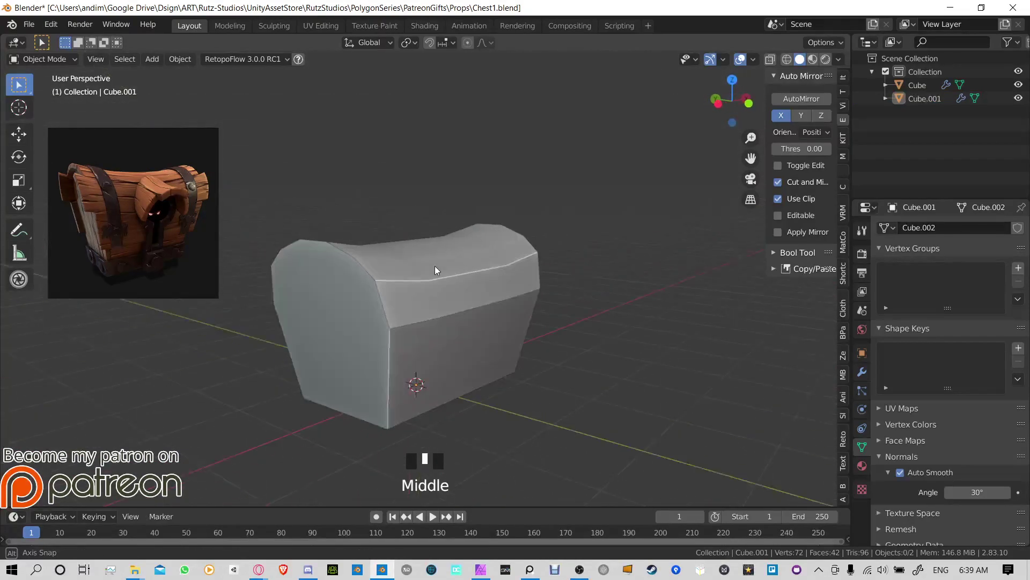
pyautogui.scroll(2, 586, 286)
pyautogui.moveTo(586, 286); pyautogui.dragTo(540, 284, button='middle')
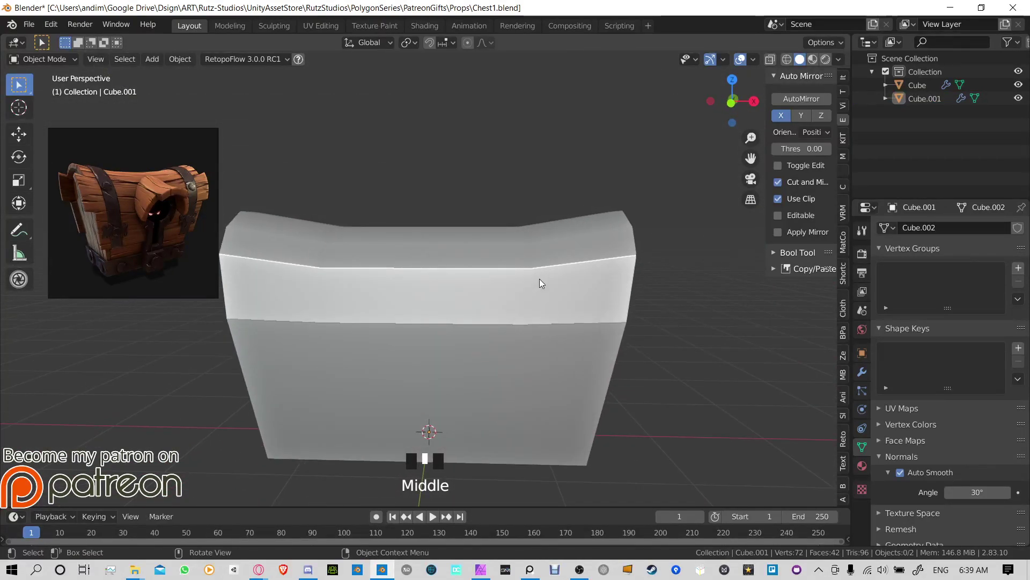
pyautogui.moveTo(636, 311); pyautogui.dragTo(639, 262, button='middle')
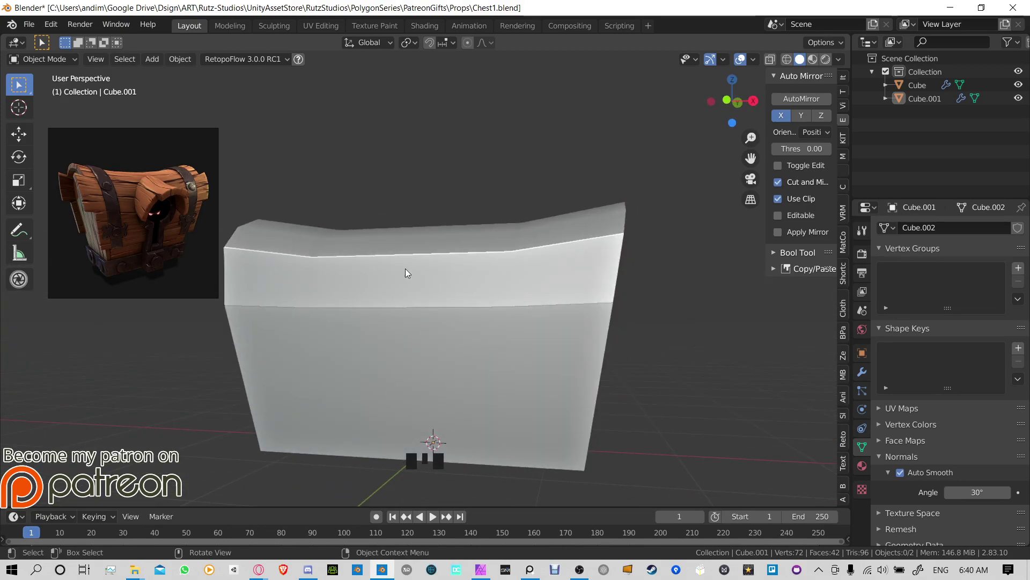
pyautogui.keyDown('shift'); pyautogui.moveTo(404, 268); pyautogui.dragTo(569, 230, button='middle'); pyautogui.keyUp('shift')
# Step: Select the lid, add a Solidify modifier to it, and collapse the Mirror modifier's settings
pyautogui.click(591, 237)
pyautogui.press('g')
pyautogui.press('Escape')
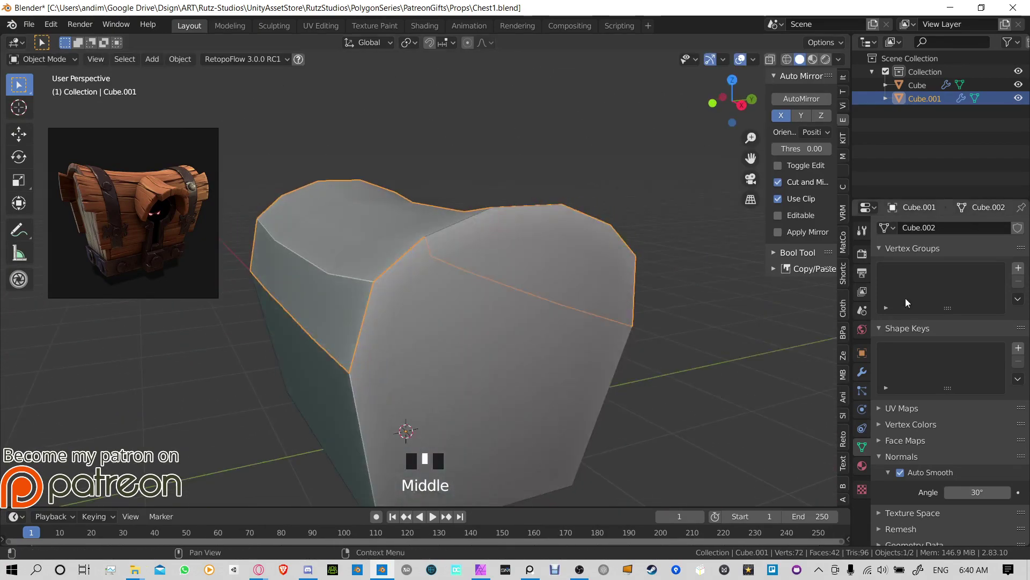
pyautogui.click(862, 371)
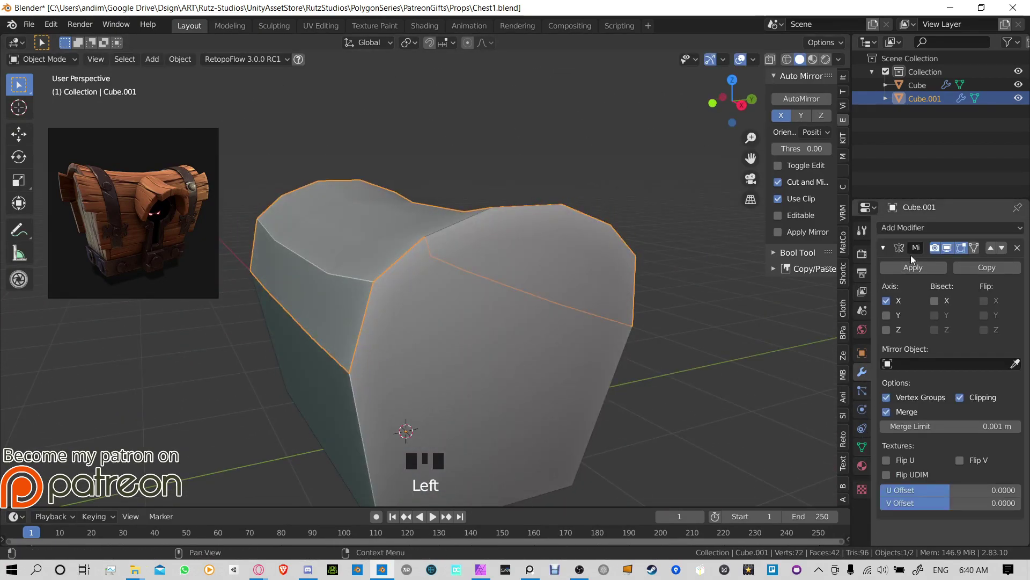
pyautogui.click(913, 228)
pyautogui.click(911, 228)
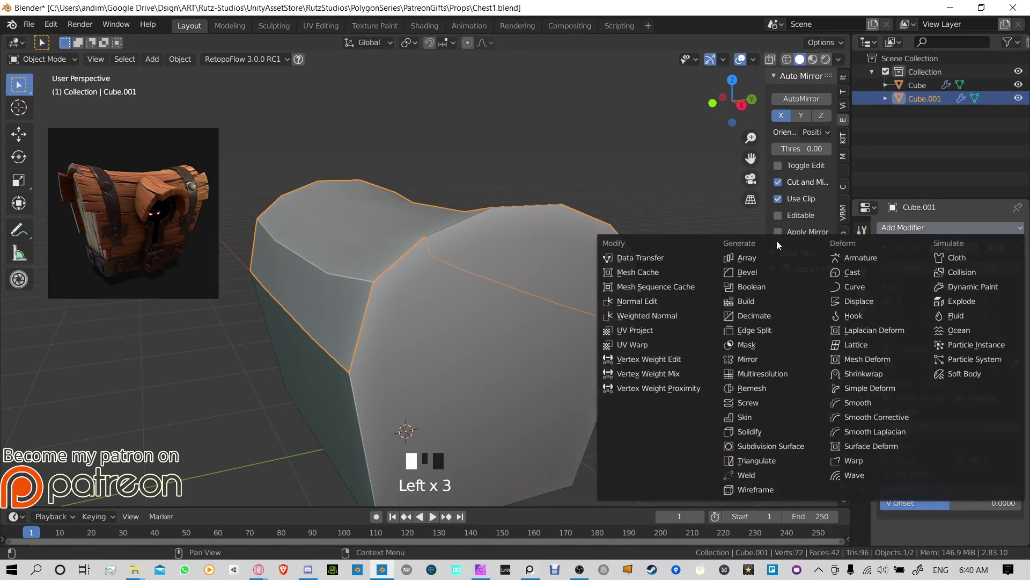
pyautogui.click(762, 433)
pyautogui.moveTo(647, 333); pyautogui.dragTo(598, 259, button='middle')
pyautogui.scroll(2, 617, 244)
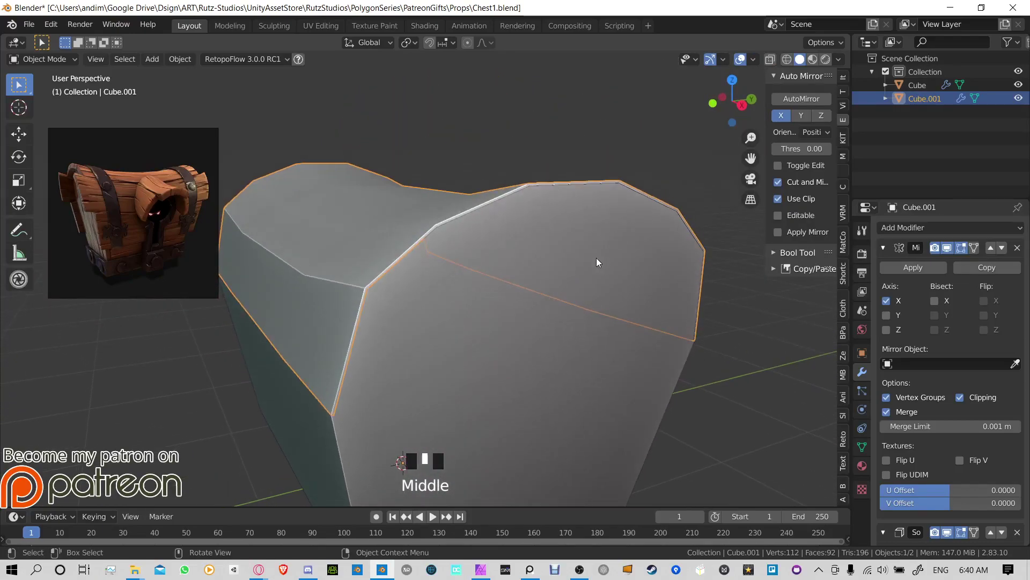
pyautogui.scroll(2, 495, 225)
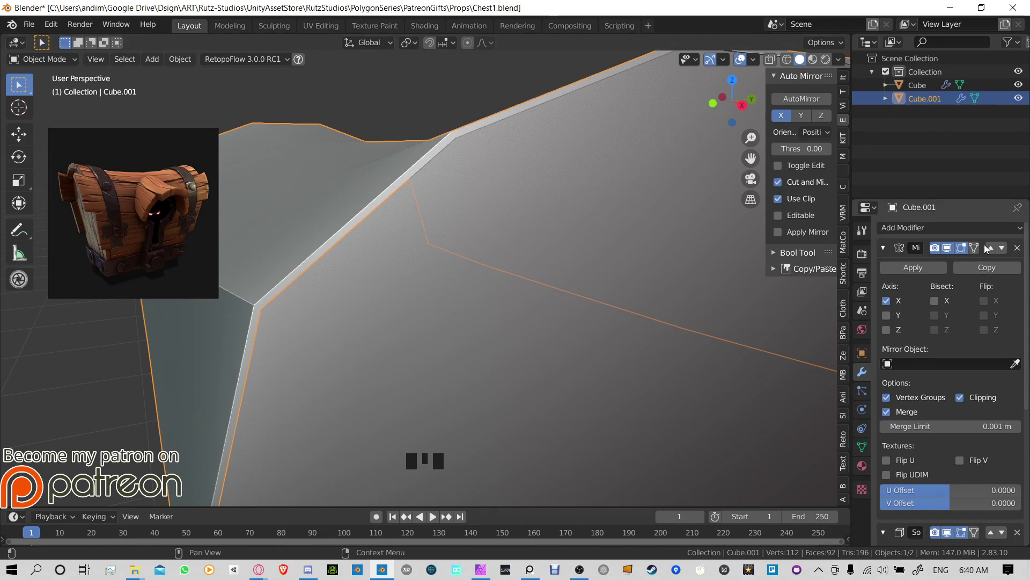
pyautogui.click(883, 248)
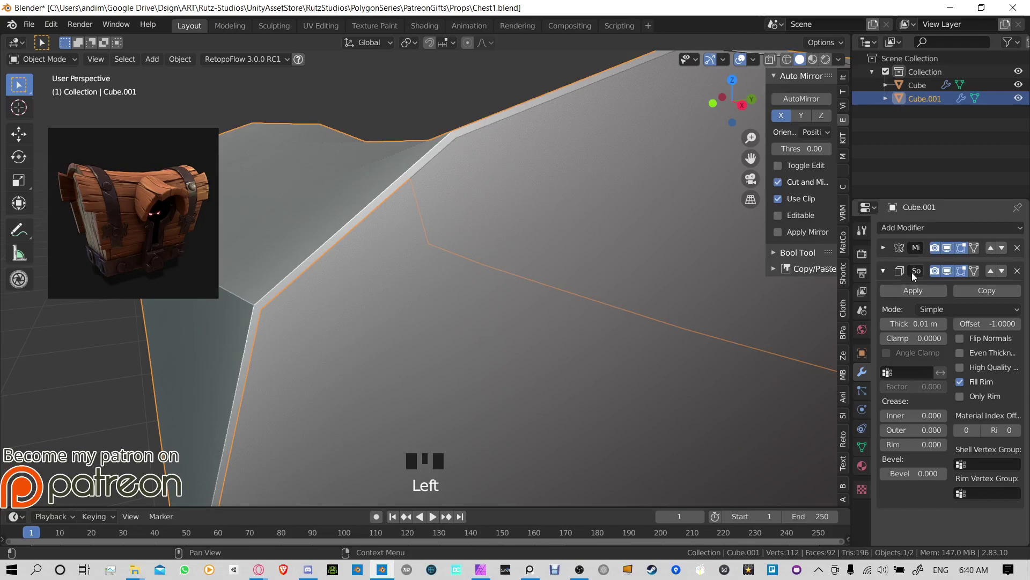
# Step: Try the lid's Solidify modifier above Mirror in the stack, then restore Mirror to first place
pyautogui.scroll(-3, 421, 266)
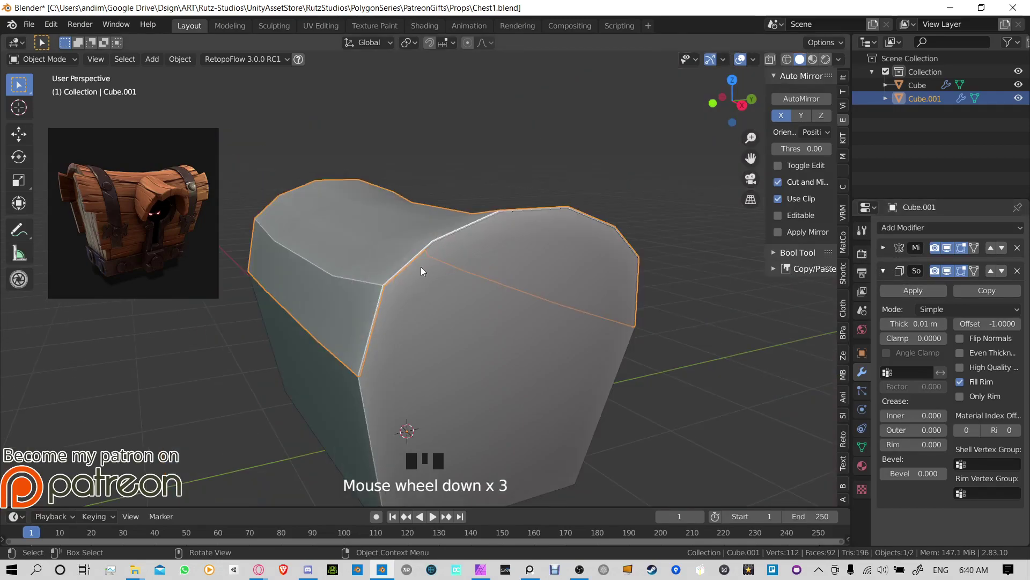
pyautogui.moveTo(421, 266); pyautogui.dragTo(440, 266, button='middle')
pyautogui.click(1001, 248)
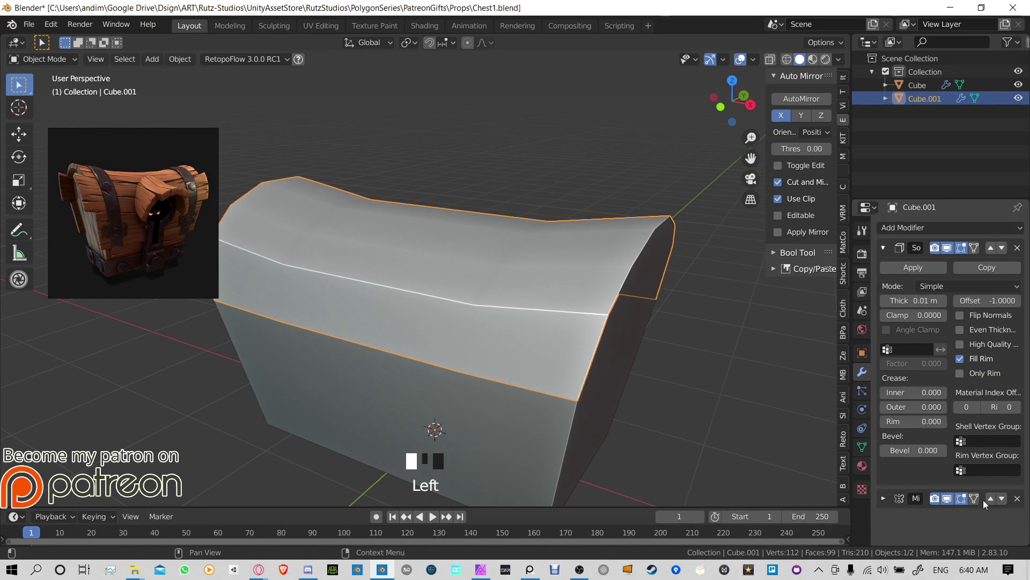
pyautogui.click(990, 499)
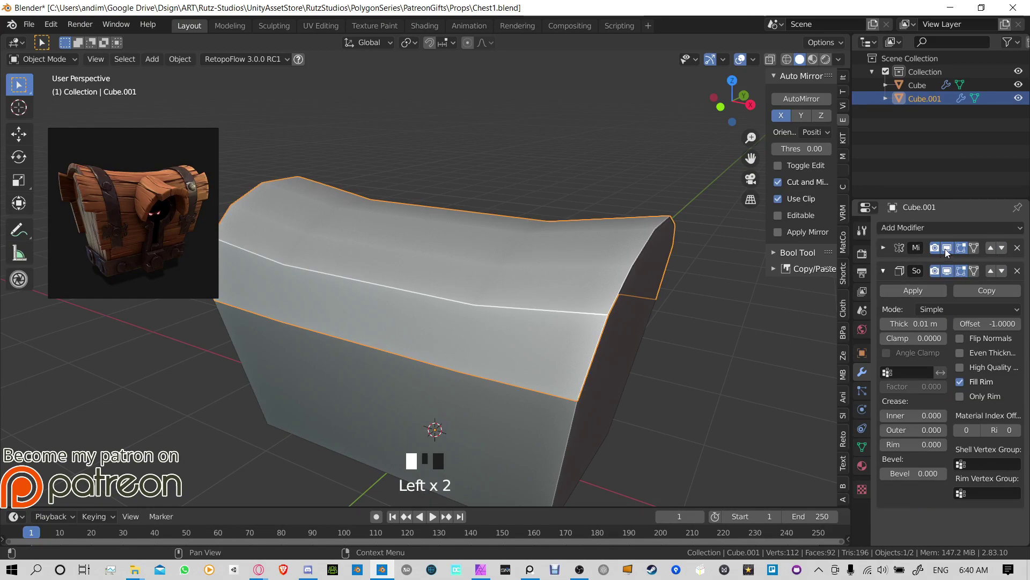
pyautogui.click(947, 250)
pyautogui.moveTo(560, 239); pyautogui.dragTo(496, 234, button='middle')
pyautogui.scroll(2, 491, 230)
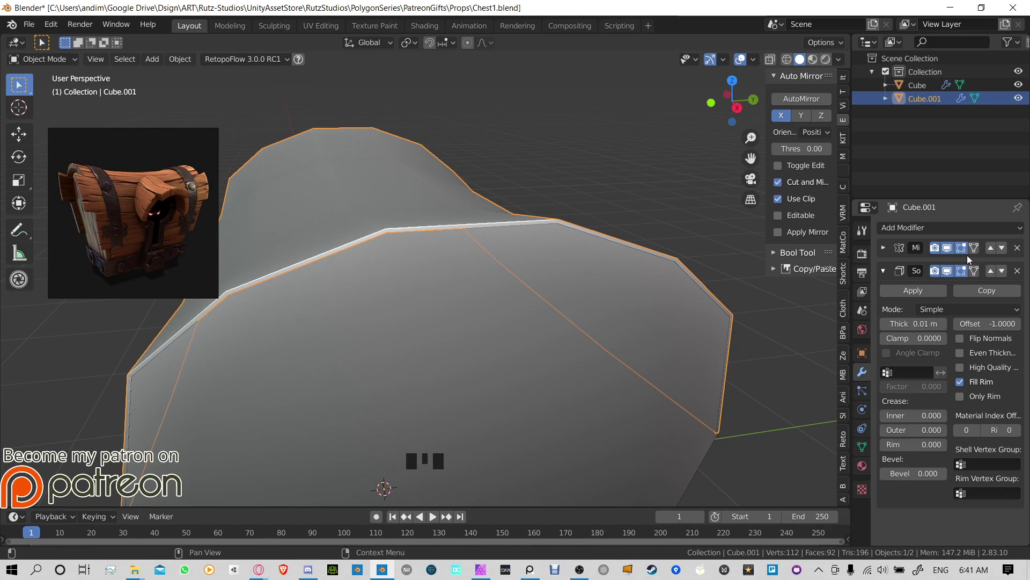
pyautogui.click(1002, 270)
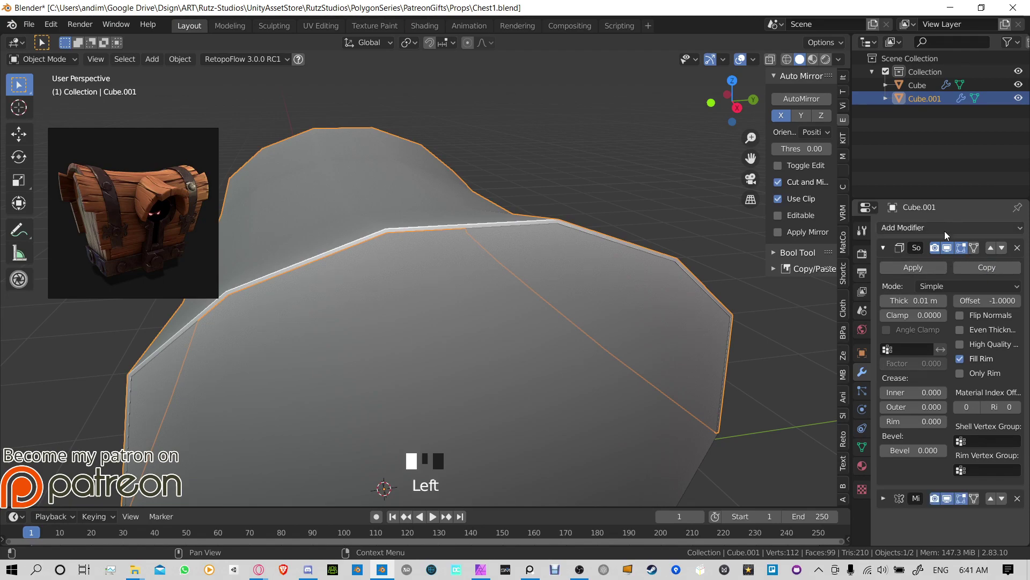
pyautogui.click(1001, 248)
pyautogui.scroll(-3, 302, 328)
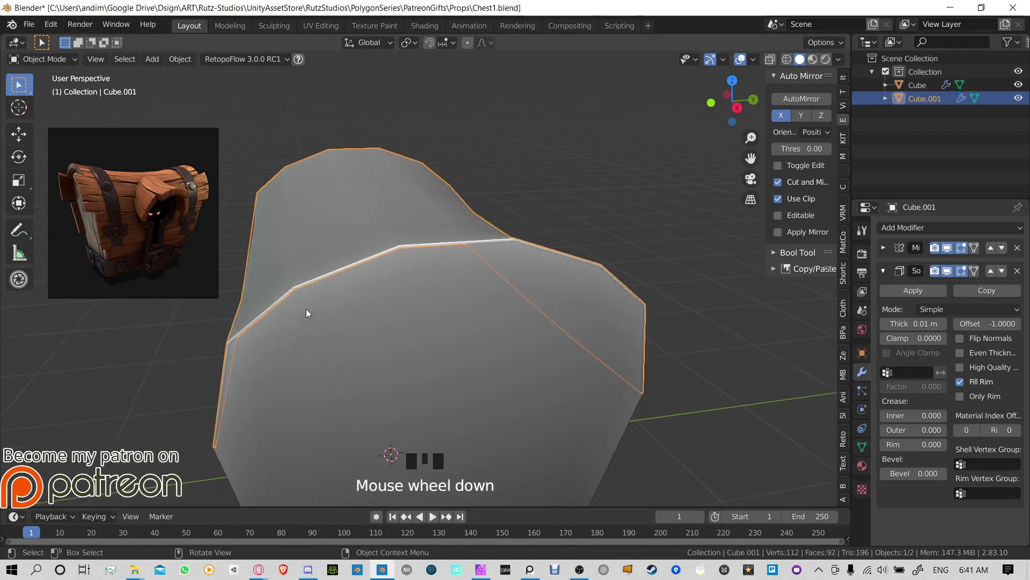
pyautogui.moveTo(306, 308); pyautogui.dragTo(354, 305, button='middle')
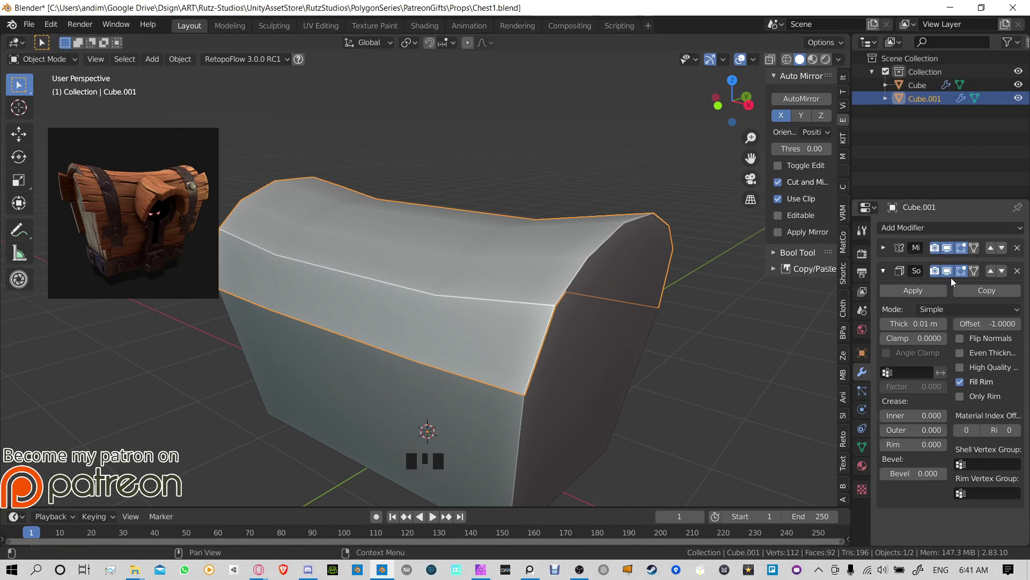
# Step: Set the lid's Solidify offset to 1 and its thickness to 0.09 m
pyautogui.scroll(2, 627, 268)
pyautogui.moveTo(628, 268); pyautogui.dragTo(596, 263, button='middle')
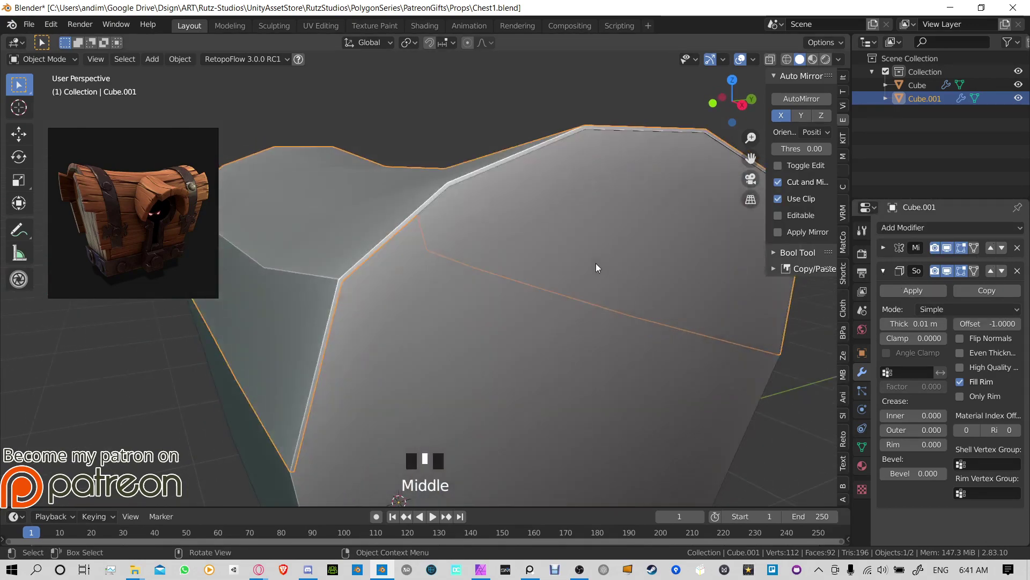
pyautogui.scroll(-2, 595, 263)
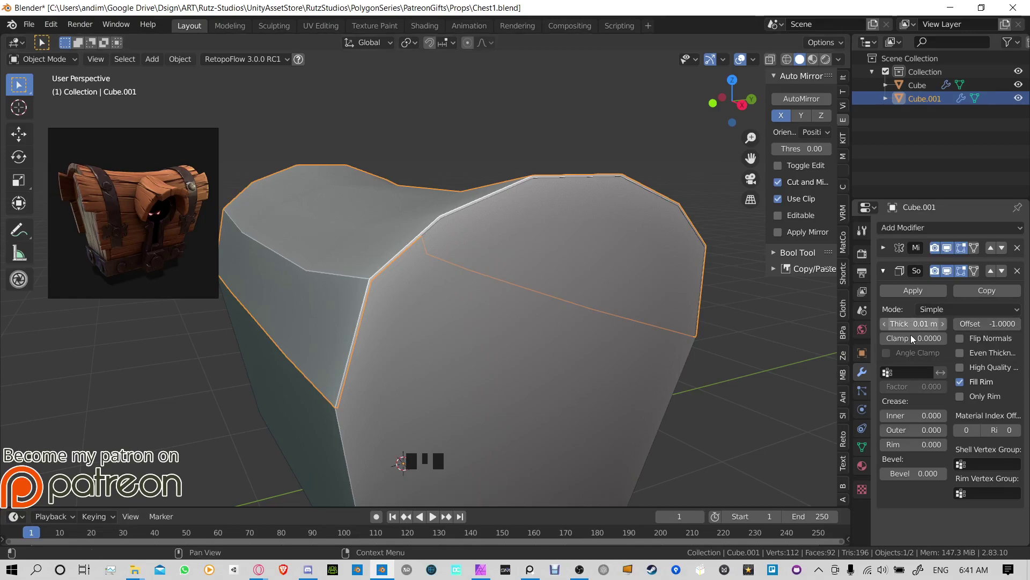
pyautogui.moveTo(968, 327); pyautogui.dragTo(1020, 323)
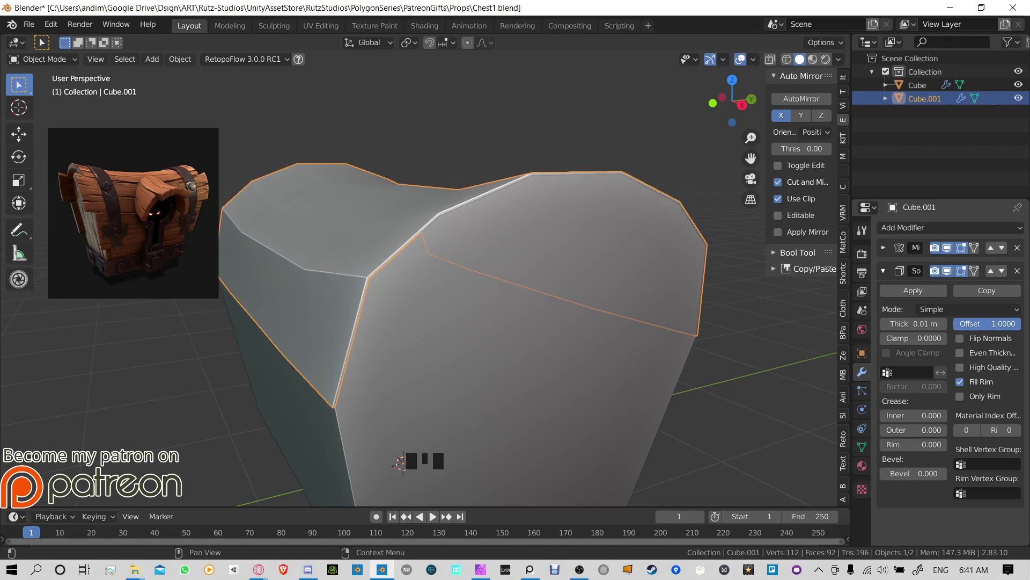
pyautogui.click(944, 324)
pyautogui.click(945, 323)
pyautogui.click(944, 324)
pyautogui.click(944, 324)
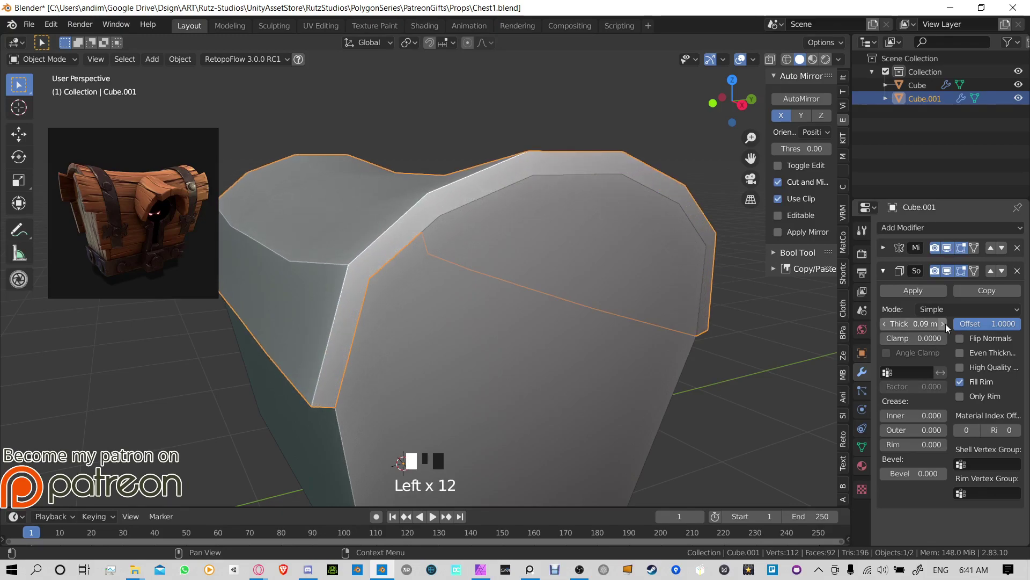
# Step: Set the lid's Solidify thickness to 0.08 m
pyautogui.click(882, 323)
pyautogui.moveTo(493, 258); pyautogui.dragTo(612, 304, button='middle')
pyautogui.scroll(2, 563, 284)
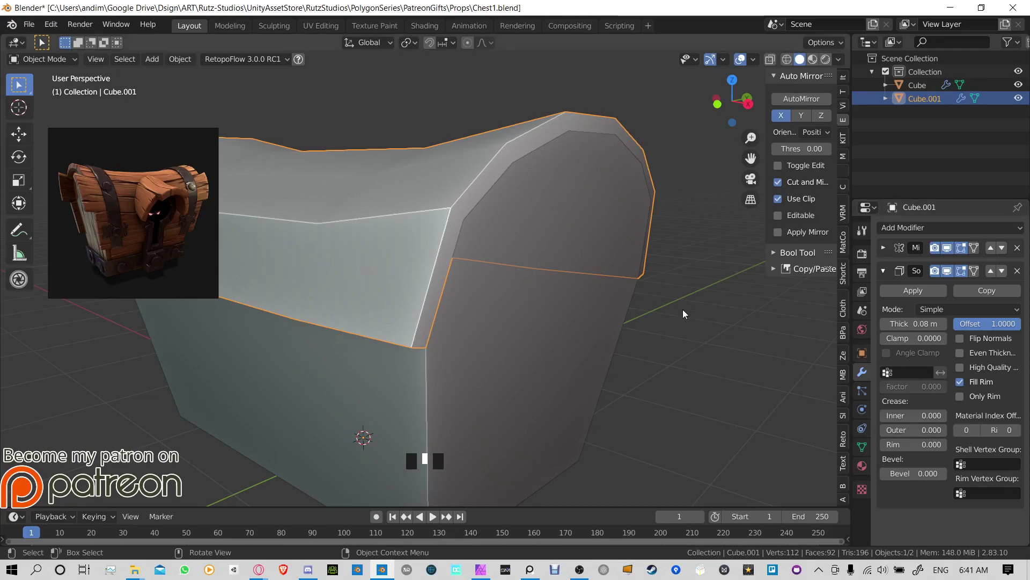
# Step: Isolate the lid to examine its inner side and thickened rim, and bring the whole chest back into view
pyautogui.press('KP_Divide')
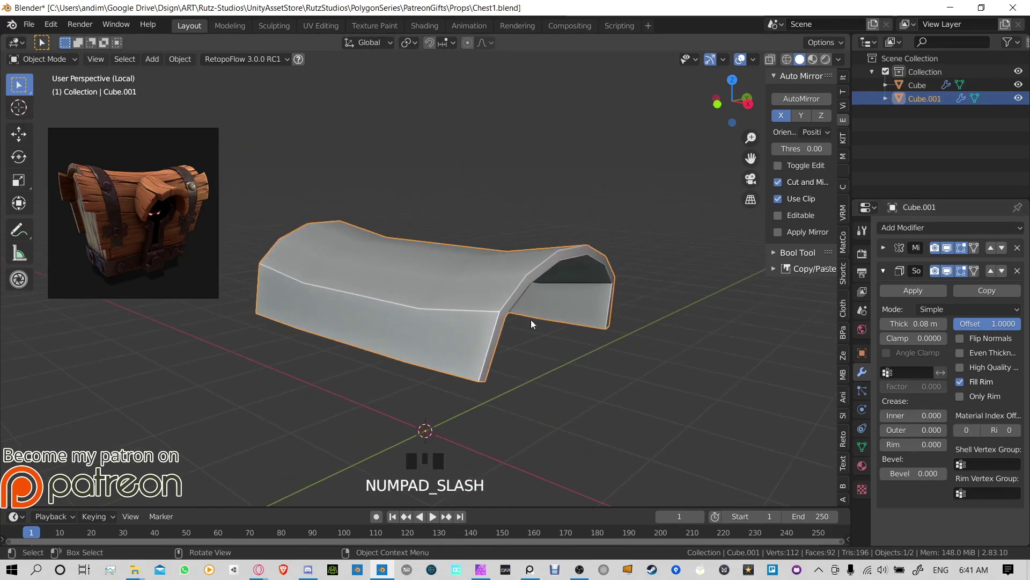
pyautogui.moveTo(651, 376); pyautogui.dragTo(563, 359, button='middle')
pyautogui.scroll(2, 487, 340)
pyautogui.moveTo(488, 340); pyautogui.dragTo(526, 304, button='middle')
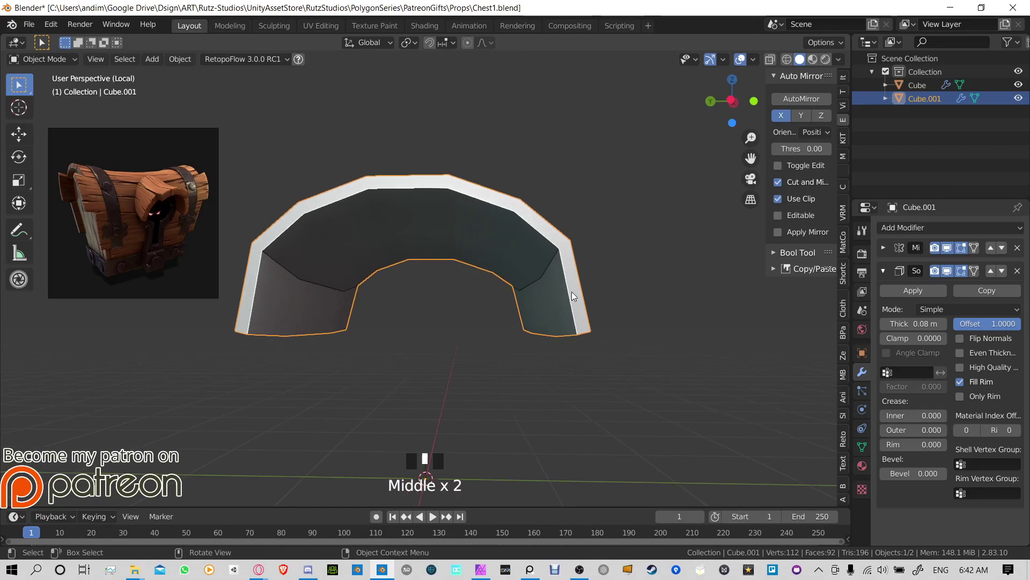
pyautogui.press('KP_Divide')
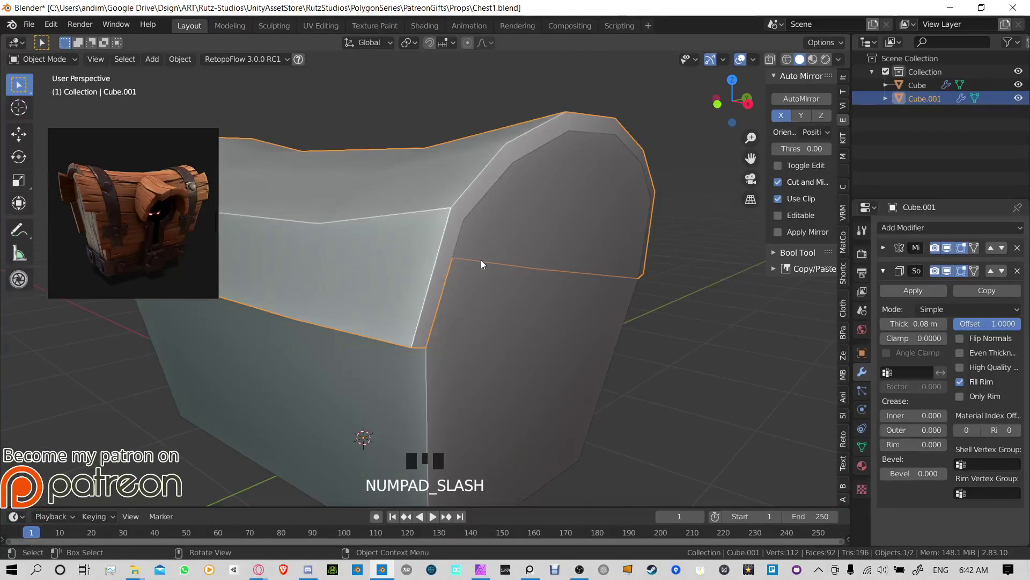
# Step: Isolate the lid again and try Even Thickness on its Solidify modifier, leaving the option off
pyautogui.press('KP_Divide')
pyautogui.moveTo(504, 294); pyautogui.dragTo(557, 266, button='middle')
pyautogui.scroll(2, 556, 299)
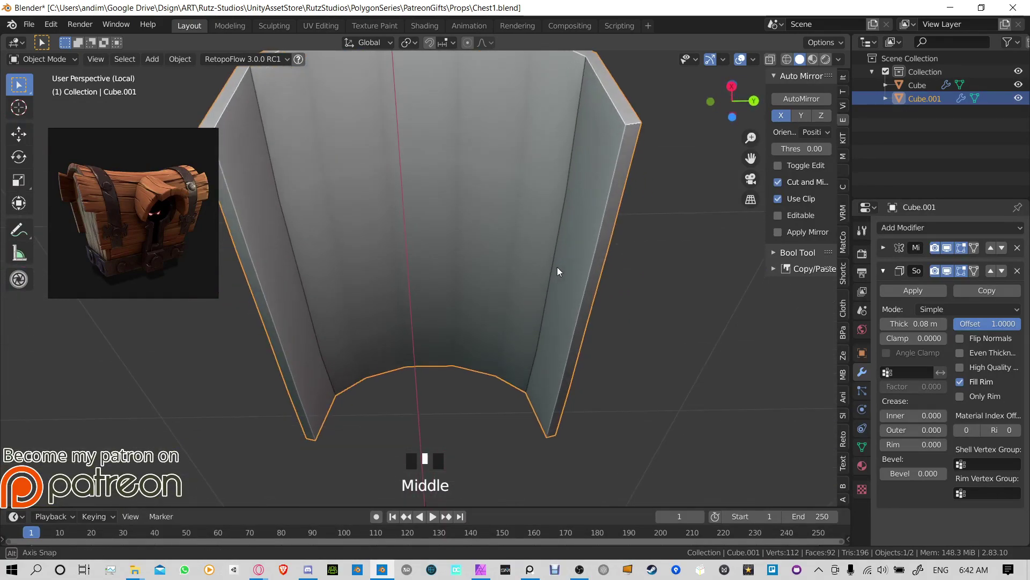
pyautogui.click(960, 352)
pyautogui.click(960, 352)
# Step: Turn on the Face Orientation overlay to check the direction of the lid's normals
pyautogui.click(753, 60)
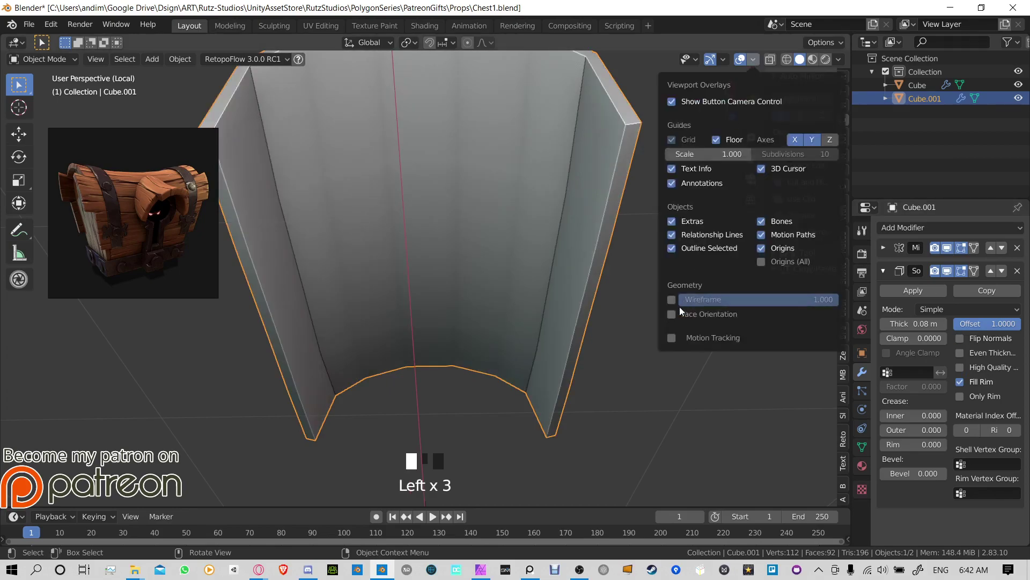
pyautogui.click(680, 307)
pyautogui.moveTo(484, 269); pyautogui.dragTo(507, 311, button='middle')
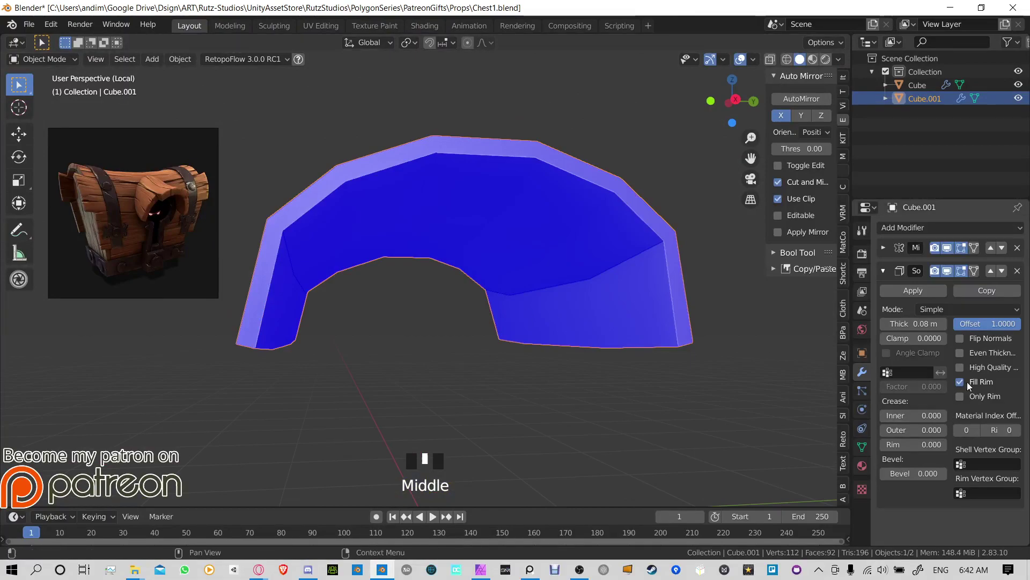
# Step: Try Flip Normals on the lid's Solidify modifier, inspect the inner and rim faces, and switch it back off
pyautogui.click(959, 338)
pyautogui.moveTo(681, 328); pyautogui.dragTo(634, 330, button='middle')
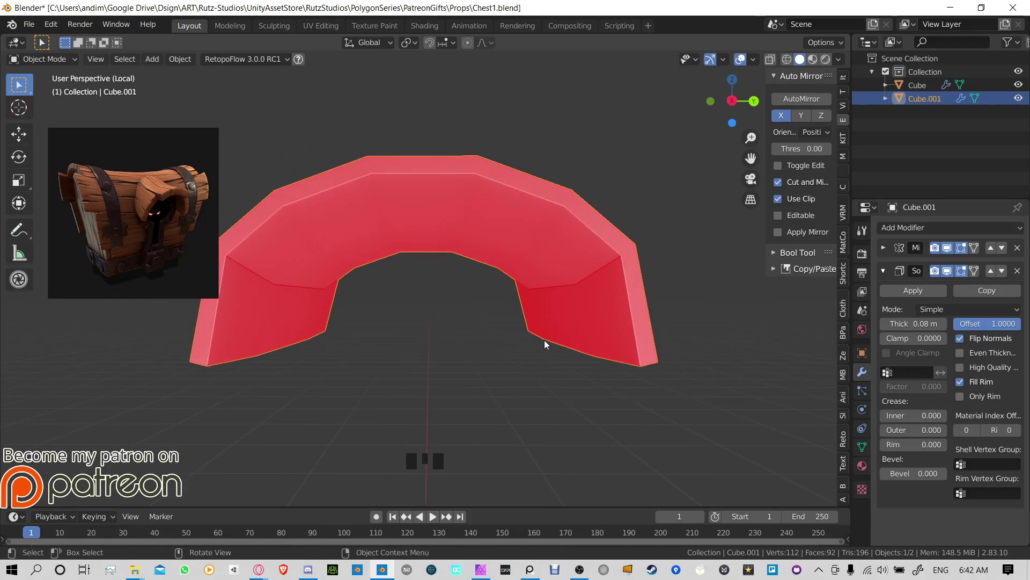
pyautogui.moveTo(544, 340)
pyautogui.mouseDown(button='middle')
pyautogui.moveTo(530, 317)
pyautogui.moveTo(539, 324)
pyautogui.mouseUp(button='middle')
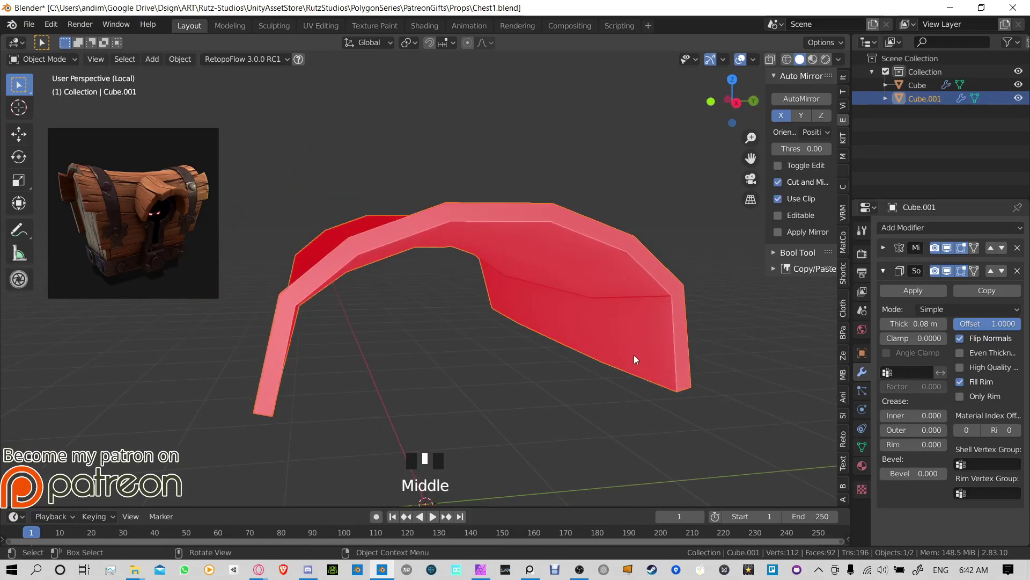
pyautogui.moveTo(529, 193); pyautogui.dragTo(529, 192, button='middle')
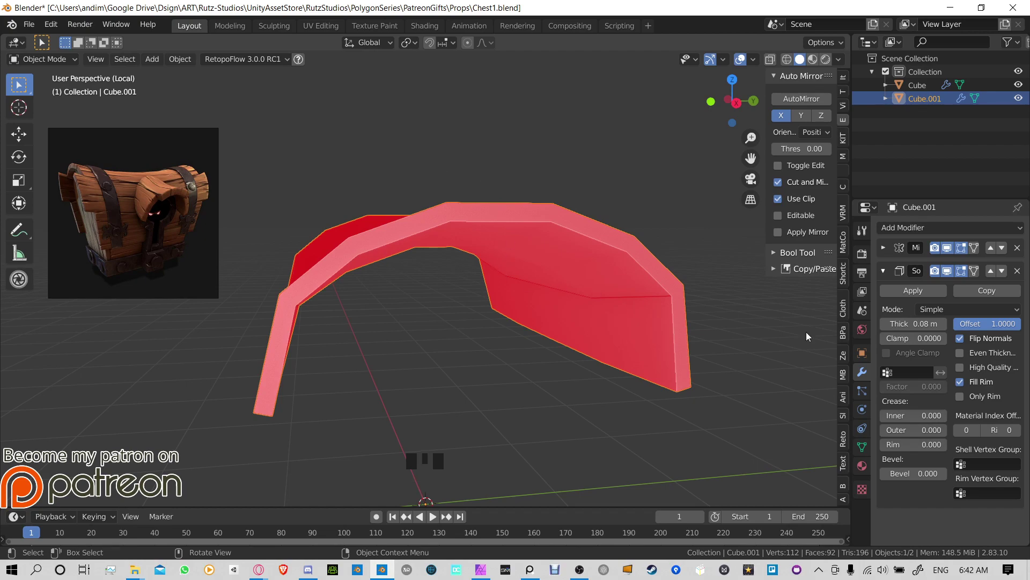
pyautogui.click(960, 338)
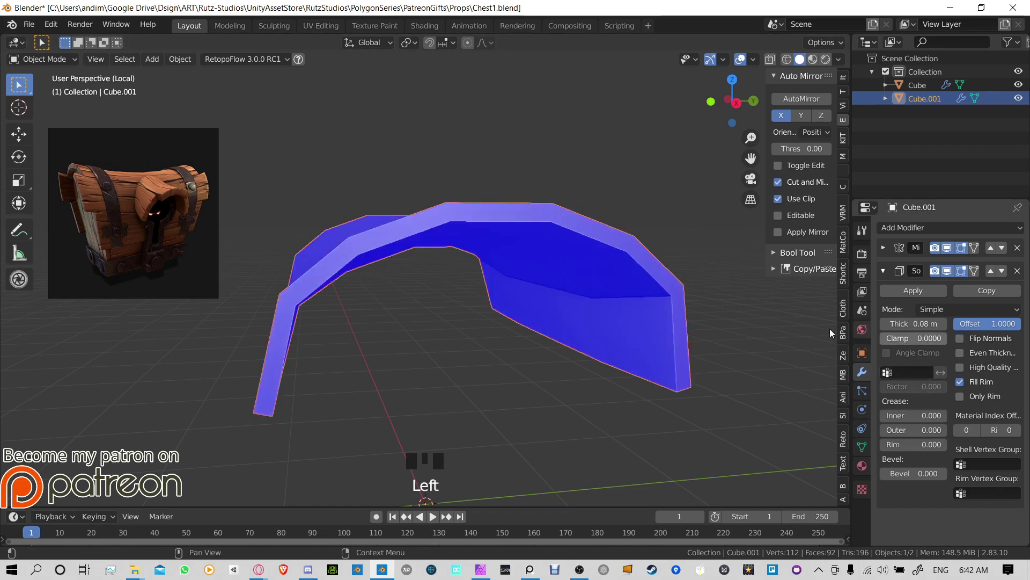
# Step: Turn on the Wireframe overlay to show the edges of the isolated lid
pyautogui.moveTo(537, 301); pyautogui.dragTo(706, 76, button='middle')
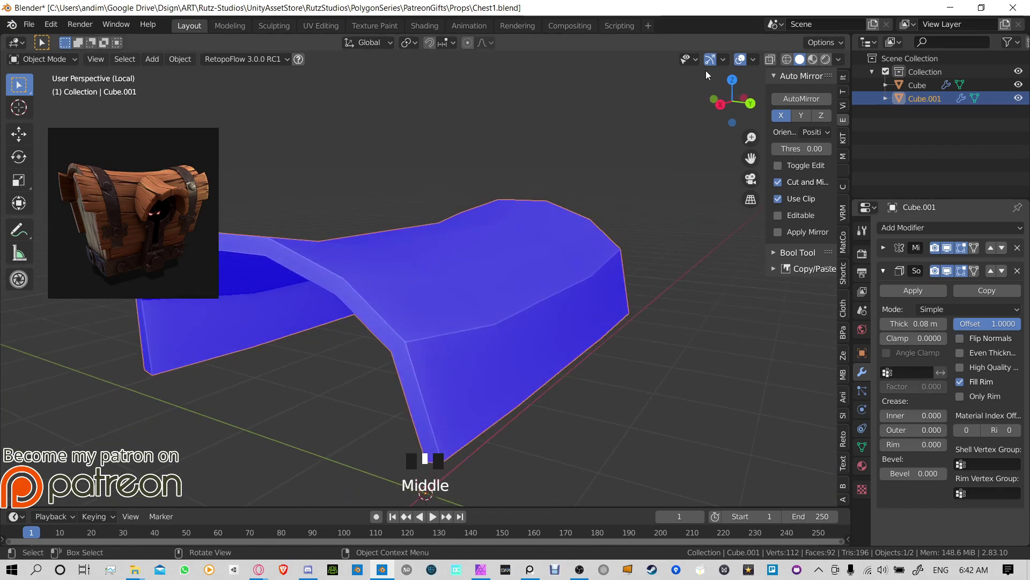
pyautogui.click(754, 60)
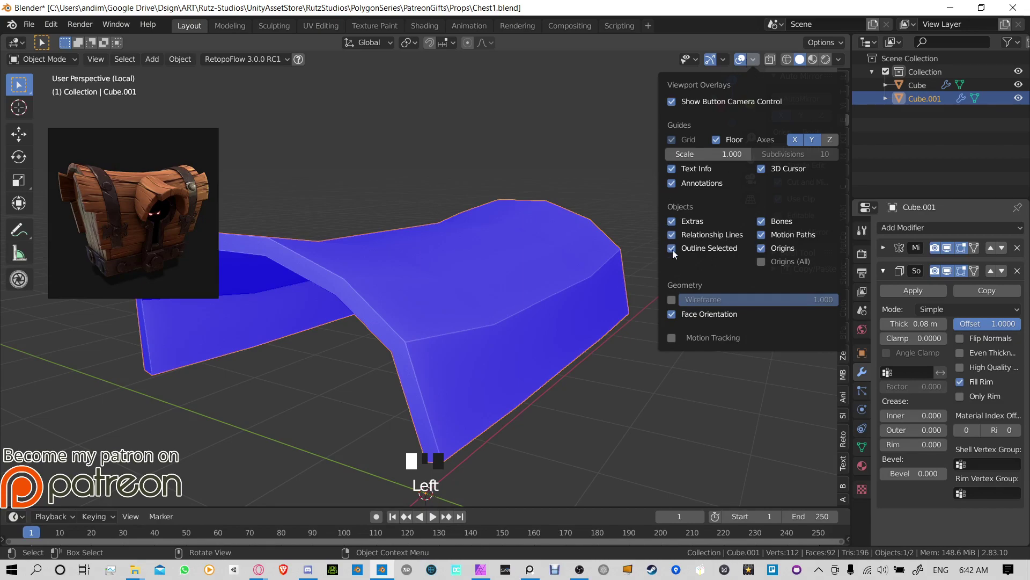
pyautogui.click(672, 300)
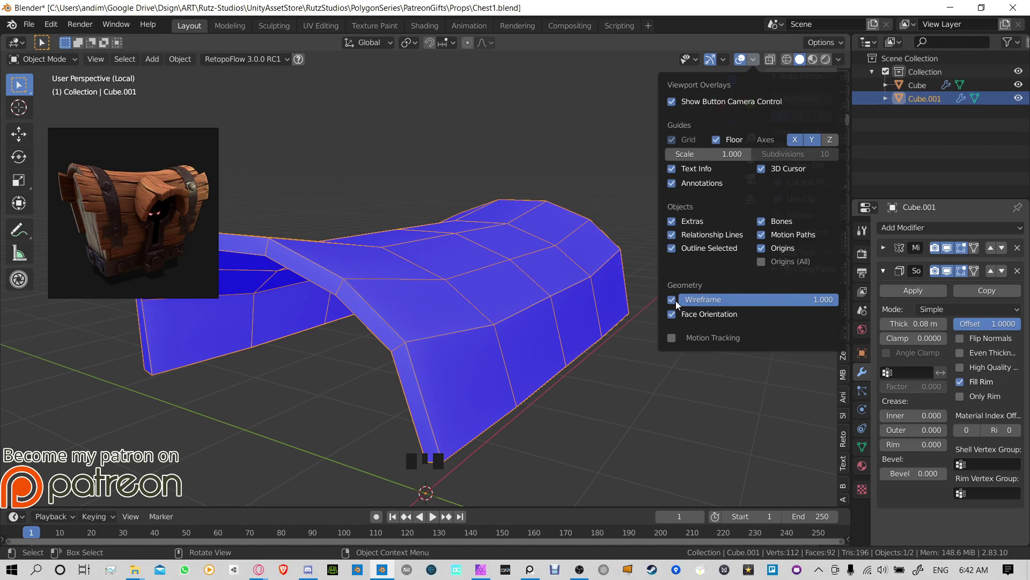
# Step: Turn off the Wireframe and Face Orientation overlays in the viewport
pyautogui.click(672, 300)
pyautogui.click(672, 315)
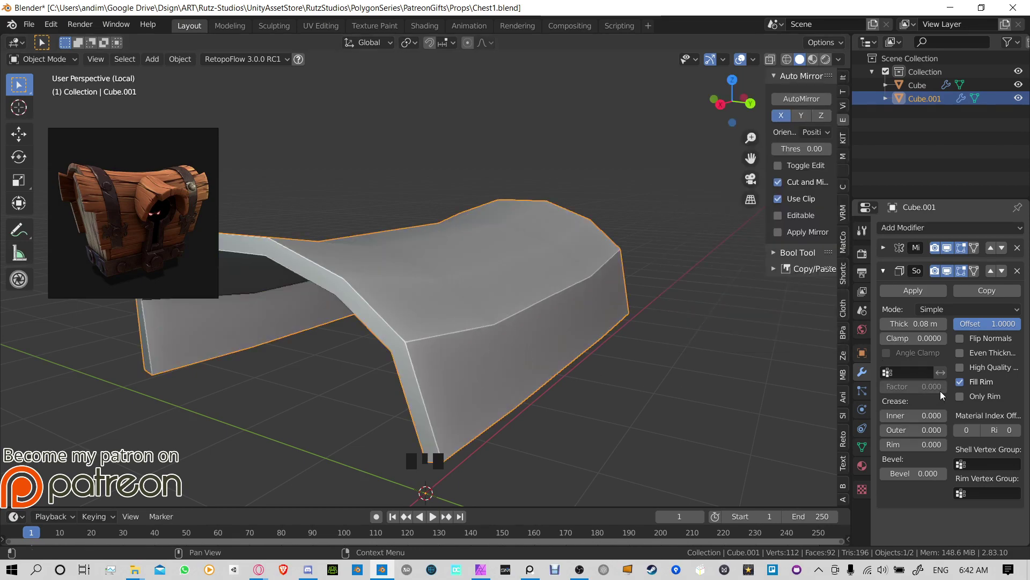
# Step: Enable Even Thickness on the chest lid's Solidify modifier, comparing the rim with the option on and off
pyautogui.click(961, 353)
pyautogui.click(962, 353)
pyautogui.click(962, 353)
pyautogui.click(961, 353)
pyautogui.click(961, 353)
pyautogui.click(962, 353)
pyautogui.click(962, 353)
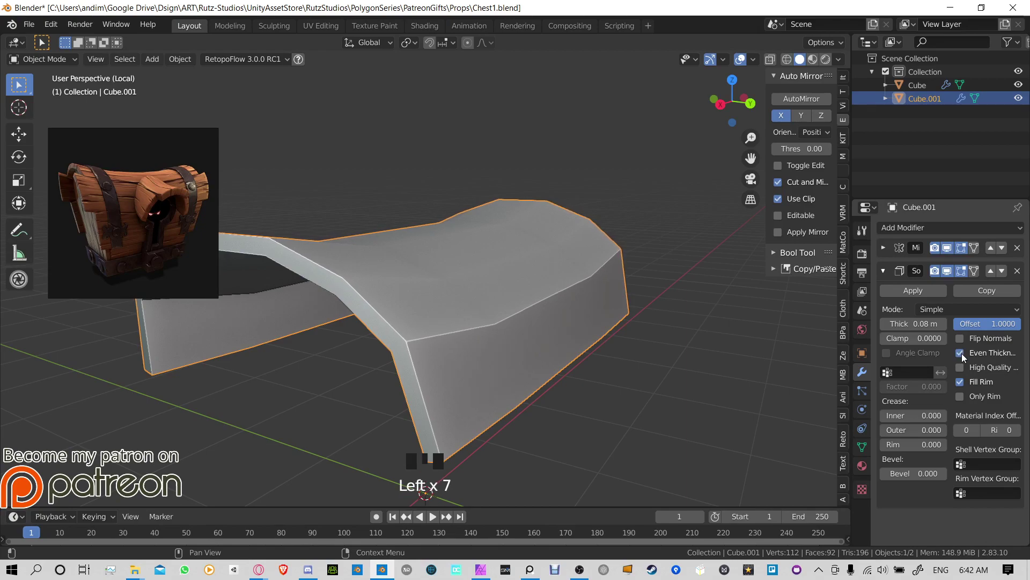
pyautogui.scroll(2, 474, 397)
pyautogui.moveTo(475, 397); pyautogui.dragTo(480, 391, button='middle')
pyautogui.click(964, 356)
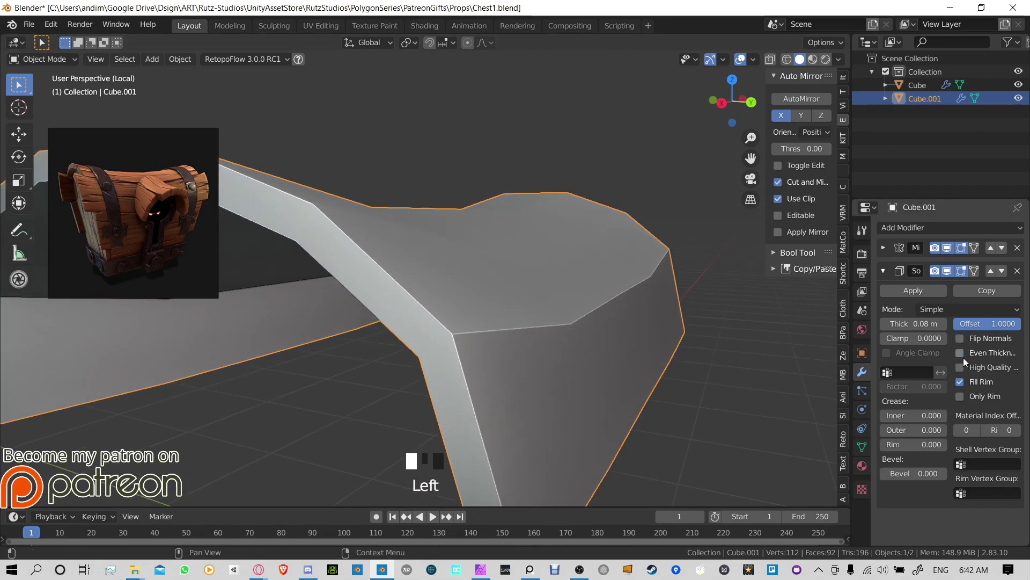
pyautogui.click(963, 357)
pyautogui.click(964, 357)
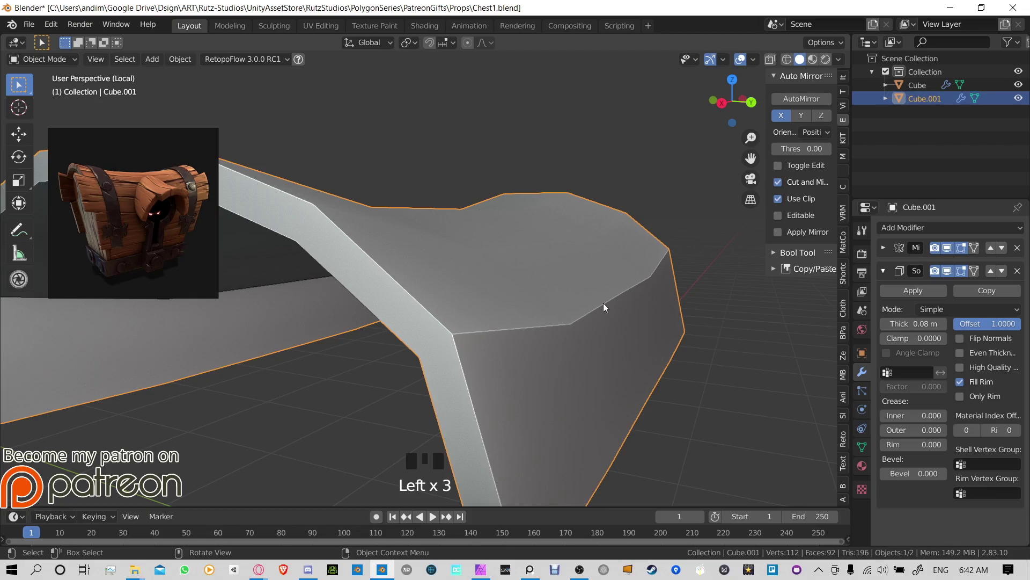
pyautogui.click(961, 353)
pyautogui.click(961, 352)
pyautogui.click(961, 352)
pyautogui.click(961, 352)
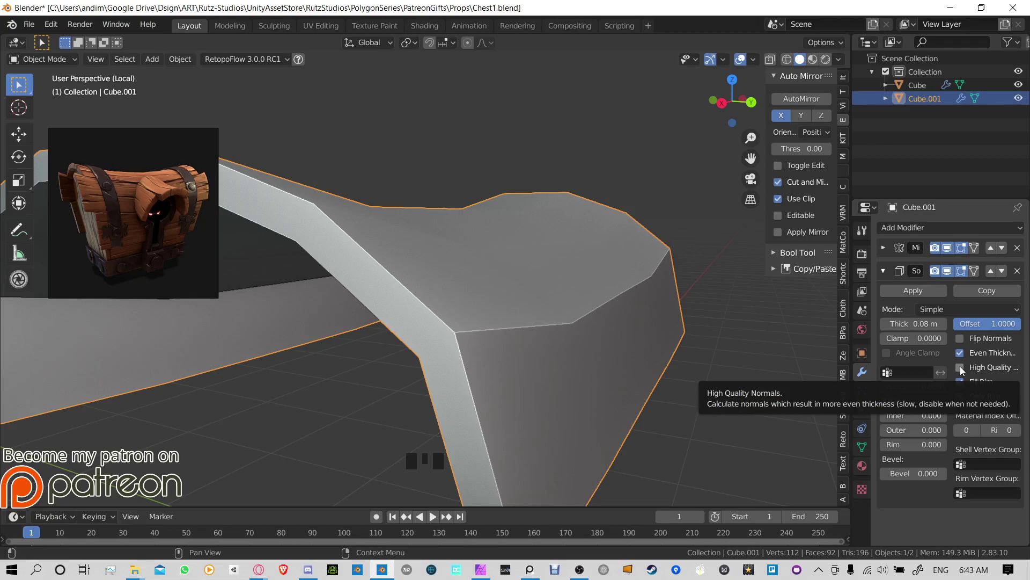
# Step: Compare the lid's rim with the Solidify modifier's High Quality Normals on and off, leaving the option disabled
pyautogui.click(961, 367)
pyautogui.click(960, 367)
pyautogui.doubleClick(960, 367)
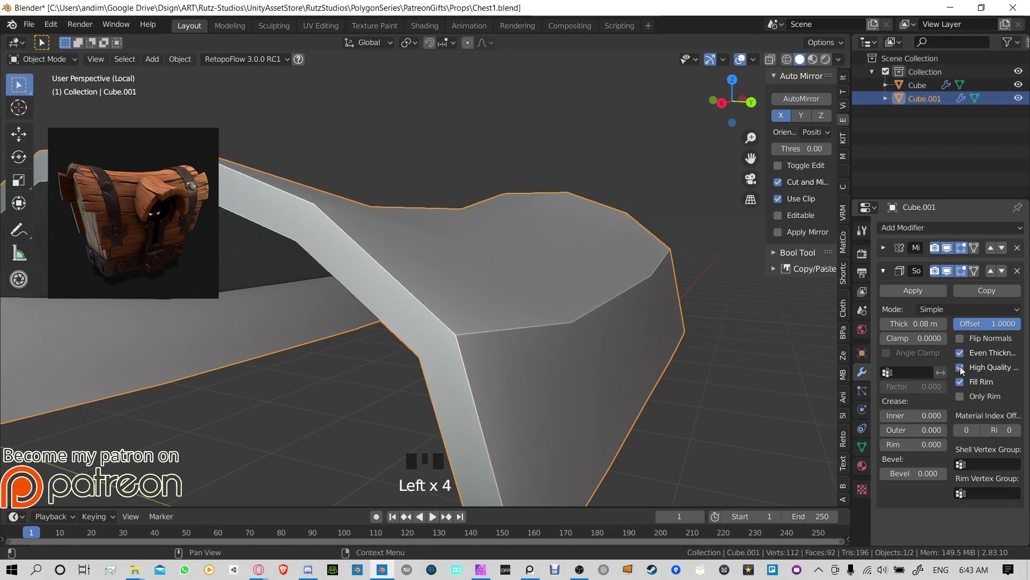
pyautogui.click(961, 366)
pyautogui.click(961, 366)
pyautogui.moveTo(617, 301); pyautogui.dragTo(585, 329, button='middle')
pyautogui.click(960, 367)
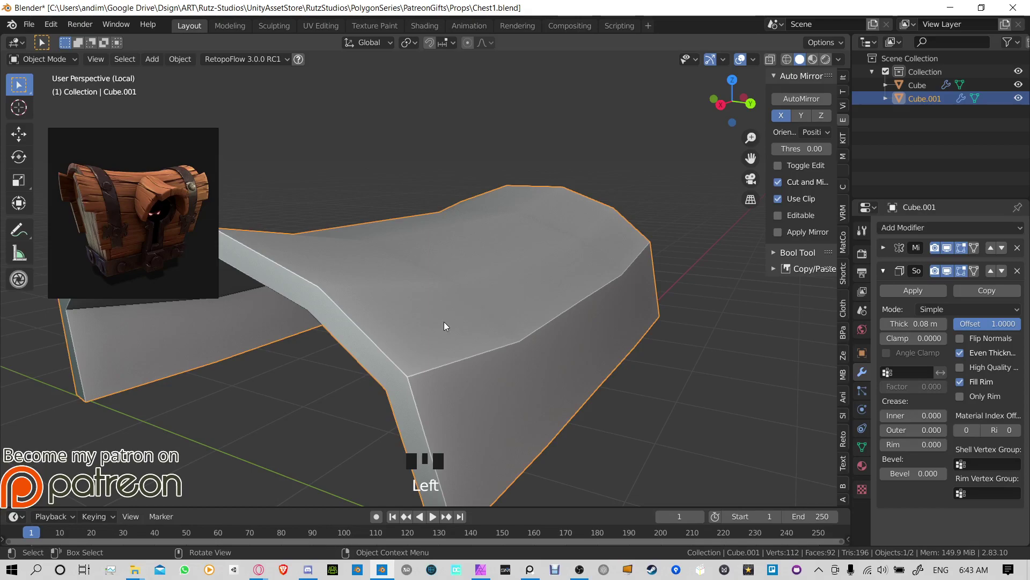
pyautogui.moveTo(443, 324); pyautogui.dragTo(632, 317, button='middle')
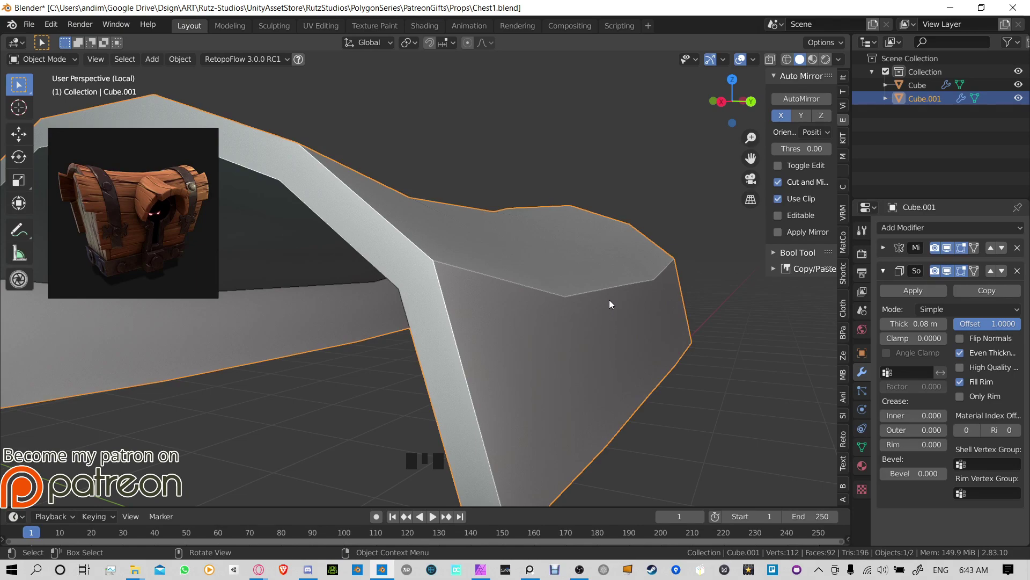
pyautogui.click(964, 367)
pyautogui.doubleClick(964, 367)
pyautogui.moveTo(423, 285); pyautogui.dragTo(752, 360, button='middle')
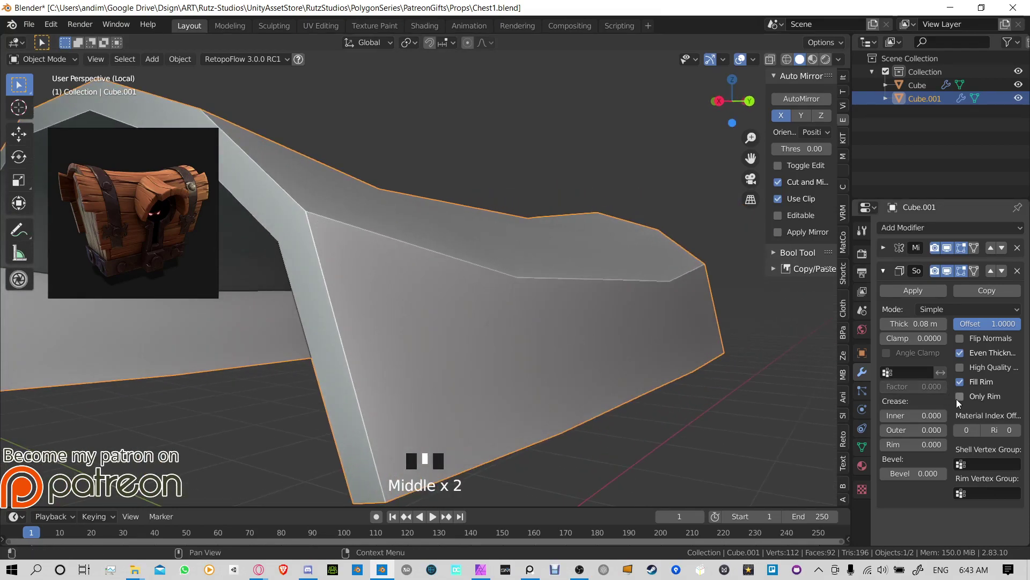
# Step: Preview the lid with the Solidify modifier's Only Rim option and the Face Orientation overlay enabled, examining the inside faces
pyautogui.click(960, 396)
pyautogui.moveTo(785, 398); pyautogui.dragTo(564, 309, button='middle')
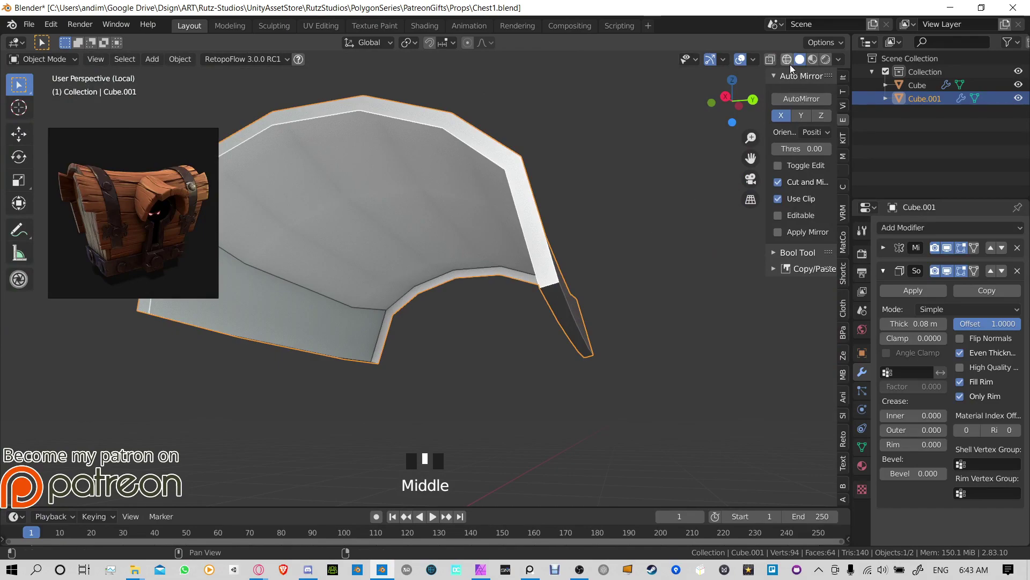
pyautogui.click(753, 60)
pyautogui.click(671, 314)
pyautogui.keyDown('shift'); pyautogui.moveTo(542, 312); pyautogui.dragTo(498, 309, button='middle'); pyautogui.keyUp('shift')
pyautogui.click(960, 396)
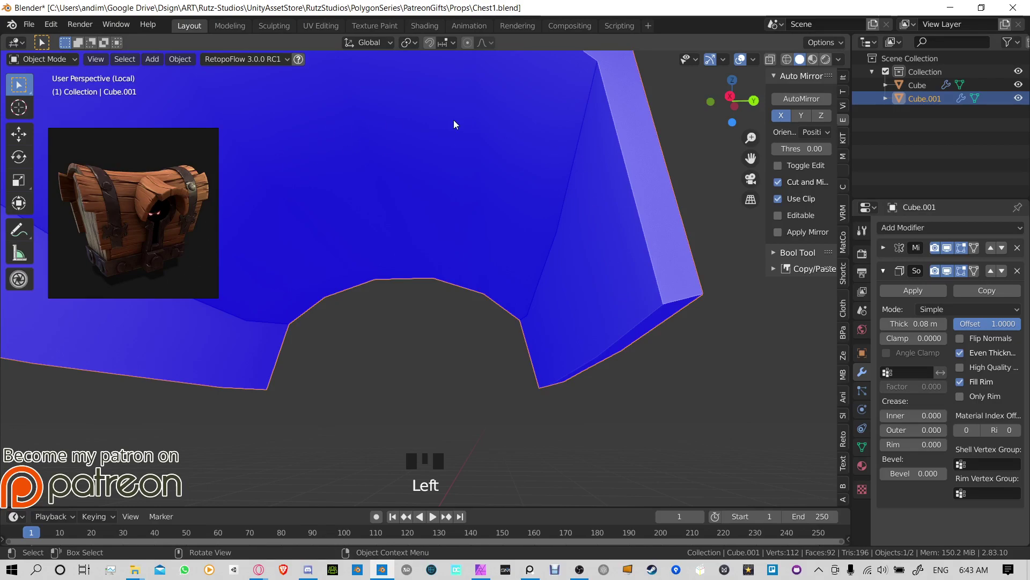
pyautogui.click(960, 396)
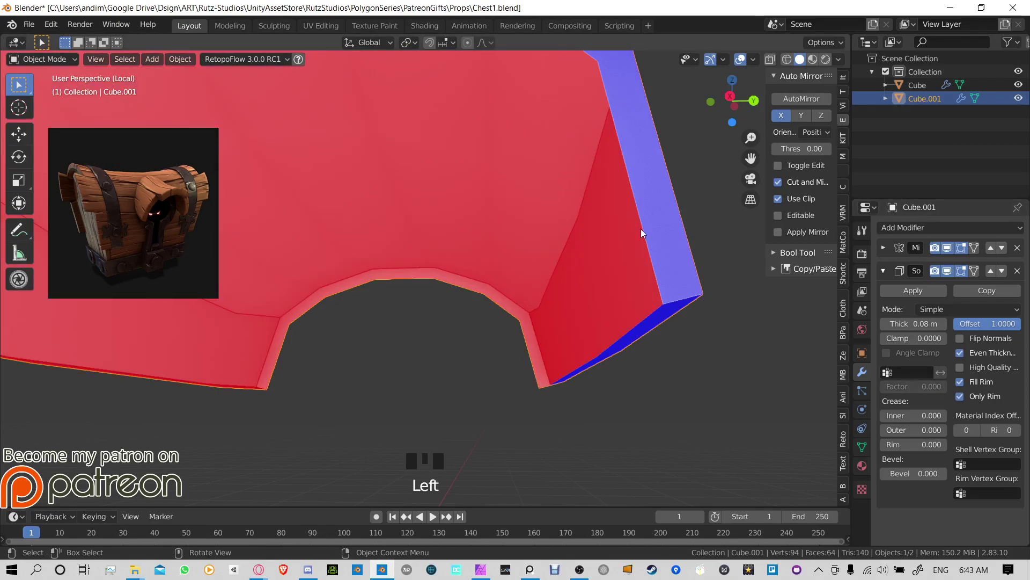
pyautogui.moveTo(337, 286); pyautogui.dragTo(698, 311, button='middle')
pyautogui.keyDown('shift'); pyautogui.moveTo(771, 336); pyautogui.dragTo(639, 284, button='middle'); pyautogui.keyUp('shift')
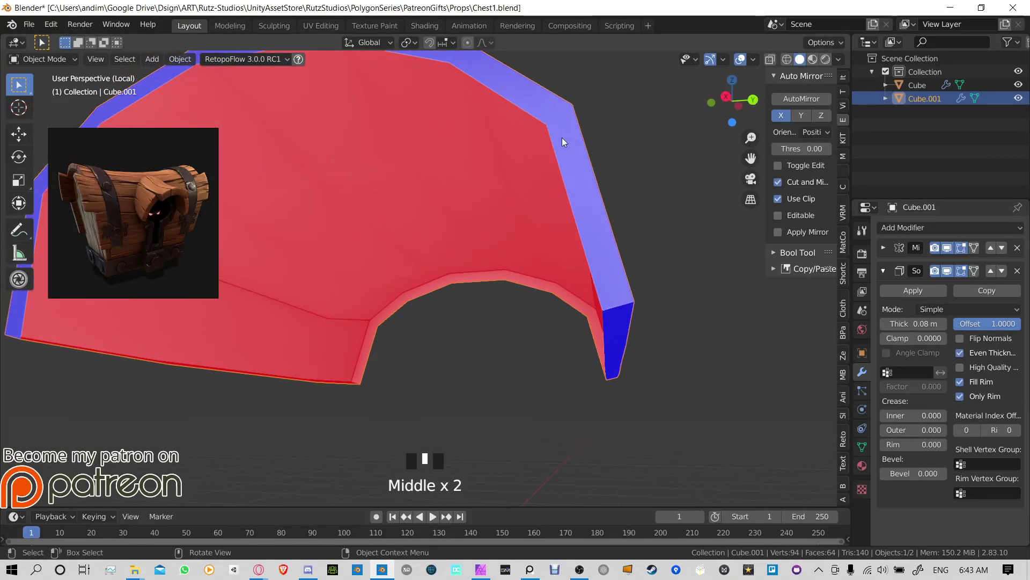
pyautogui.keyDown('shift'); pyautogui.moveTo(565, 219); pyautogui.dragTo(570, 167, button='middle'); pyautogui.keyUp('shift')
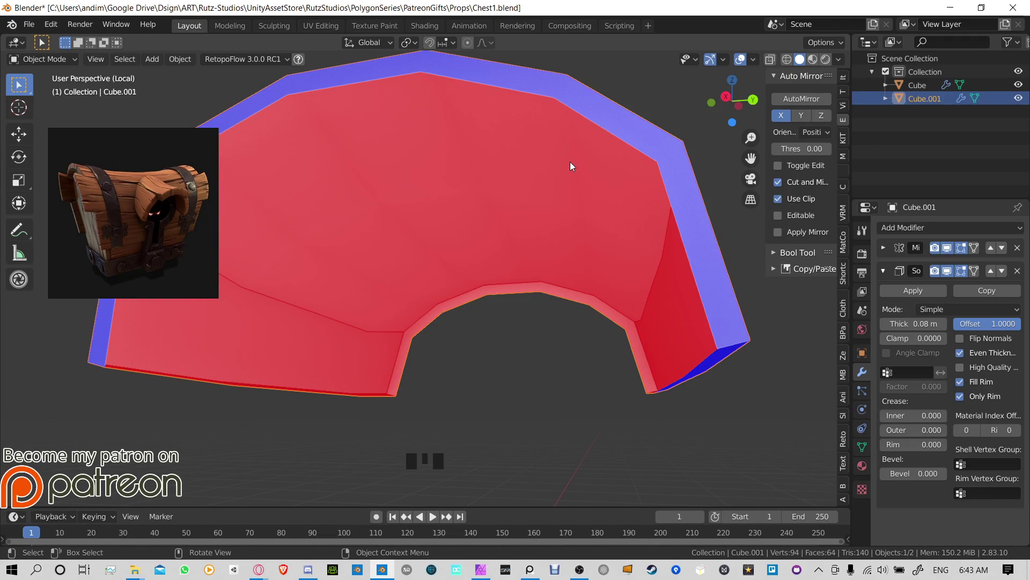
# Step: Compare the lid's inner side with Only Rim on and off from the open end, leaving the option disabled
pyautogui.click(961, 396)
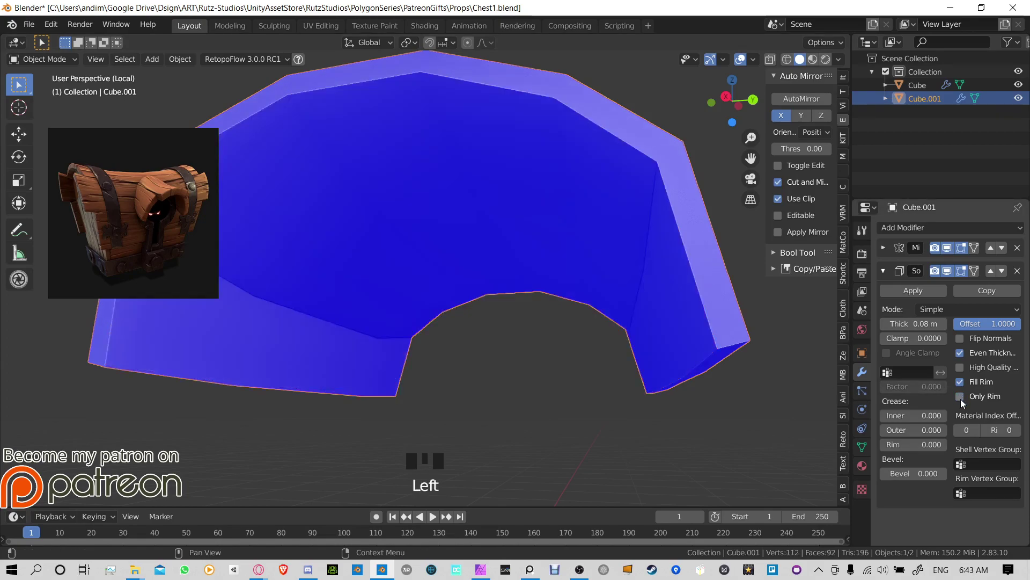
pyautogui.click(961, 397)
pyautogui.click(961, 397)
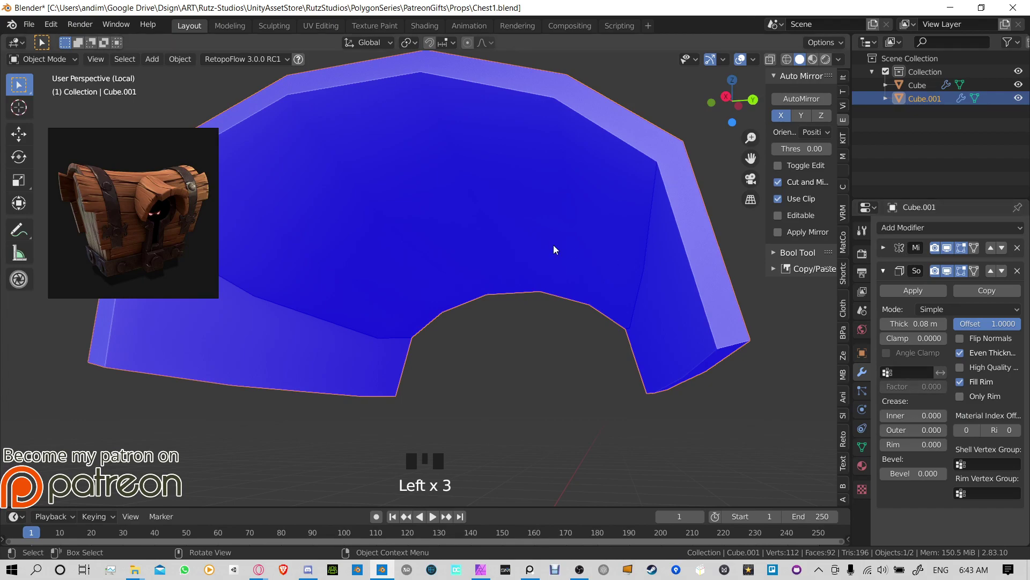
pyautogui.moveTo(553, 244); pyautogui.dragTo(562, 263, button='middle')
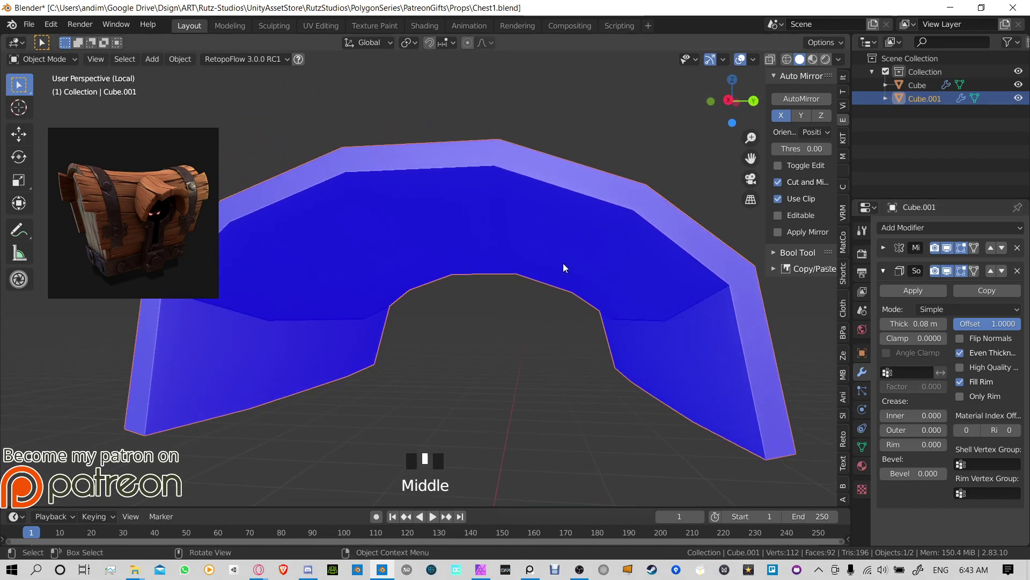
pyautogui.click(960, 396)
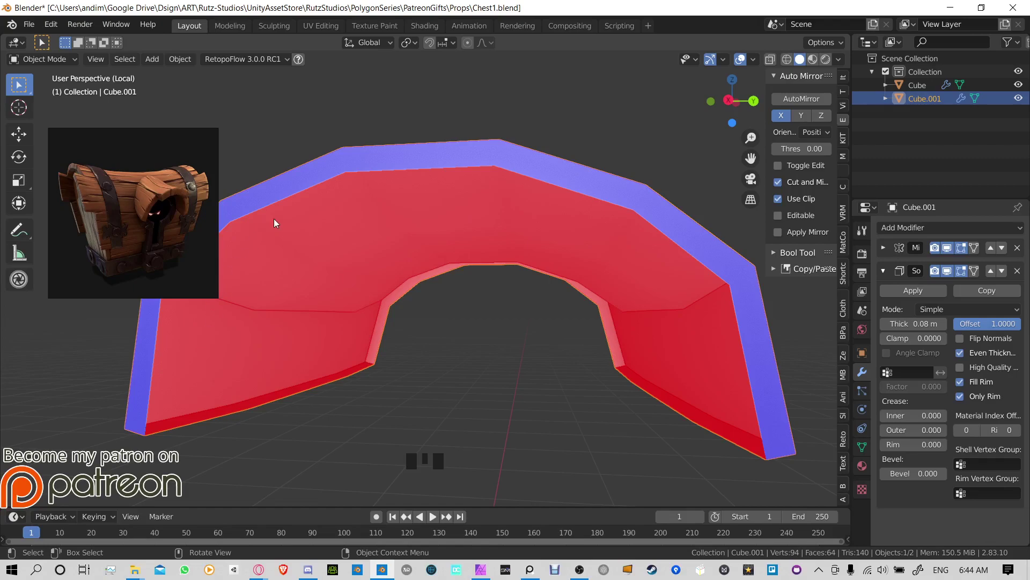
pyautogui.click(959, 397)
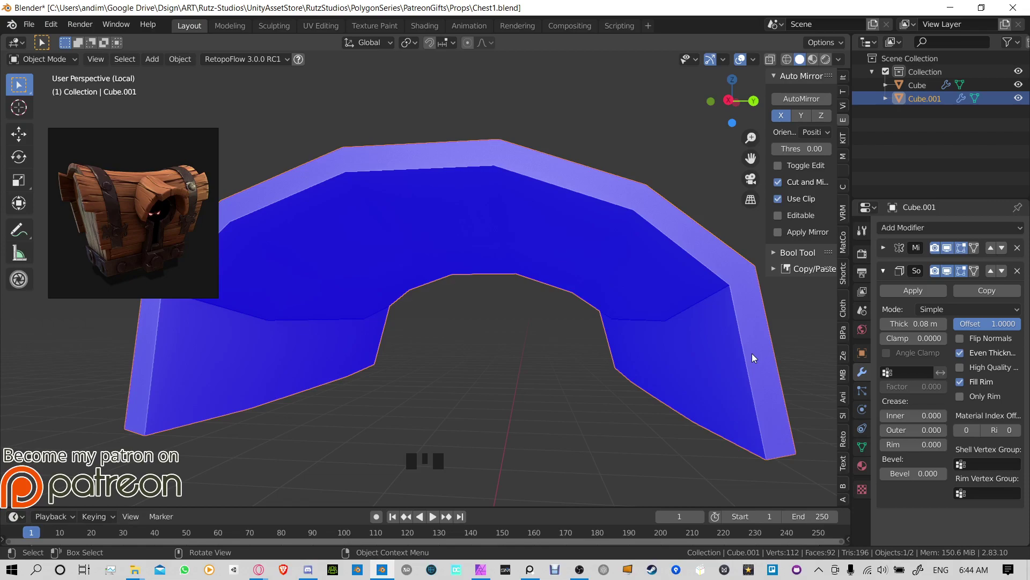
# Step: Bring the whole chest back out of the lid's local view and turn off the Face Orientation overlay
pyautogui.press('KP_Divide')
pyautogui.scroll(-2, 791, 337)
pyautogui.click(575, 344)
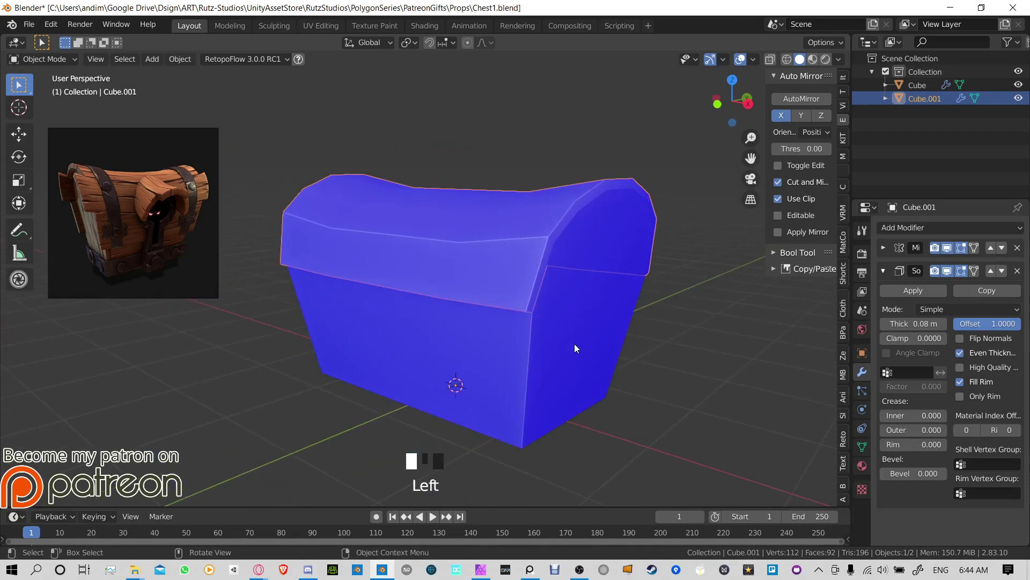
pyautogui.moveTo(604, 347); pyautogui.dragTo(585, 309, button='middle')
pyautogui.click(753, 59)
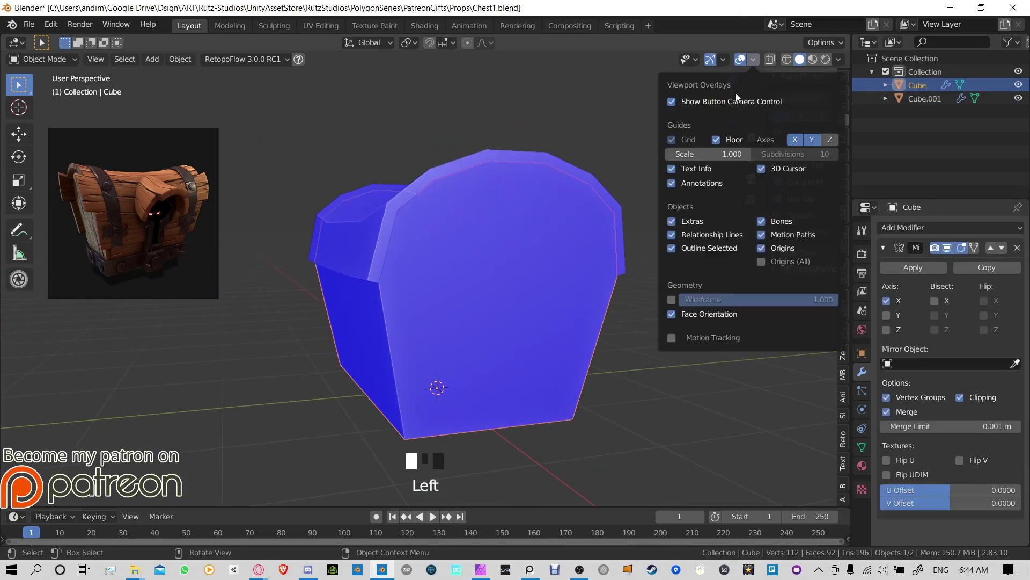
pyautogui.click(671, 317)
pyautogui.click(510, 146)
pyautogui.moveTo(507, 150); pyautogui.dragTo(509, 204, button='middle')
pyautogui.keyDown('shift'); pyautogui.moveTo(510, 204); pyautogui.dragTo(568, 234, button='middle'); pyautogui.keyUp('shift')
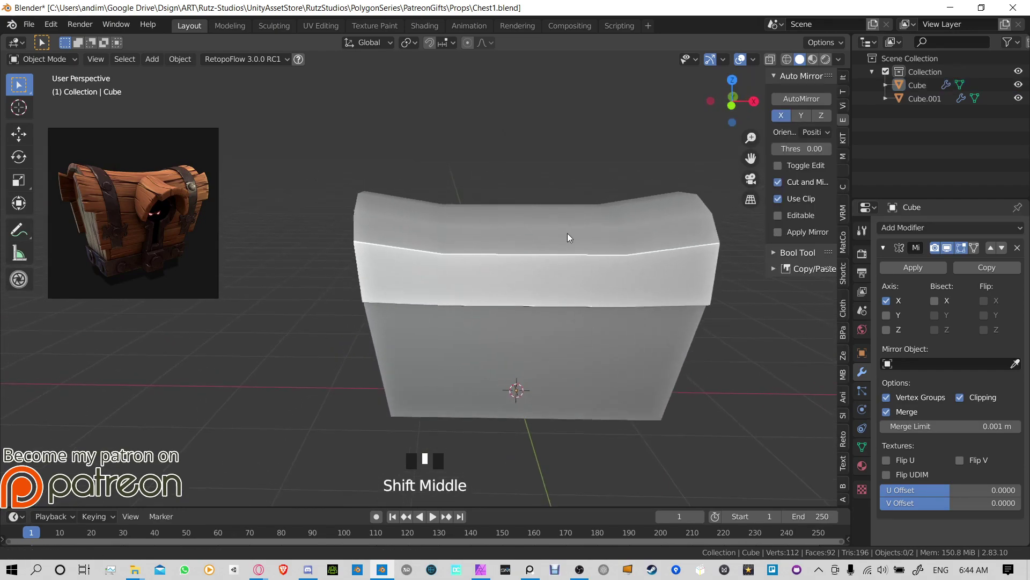
# Step: Isolate the chest body in local view and add a Solidify modifier to it
pyautogui.click(402, 290)
pyautogui.moveTo(402, 289); pyautogui.dragTo(509, 271, button='middle')
pyautogui.click(493, 322)
pyautogui.scroll(2, 492, 321)
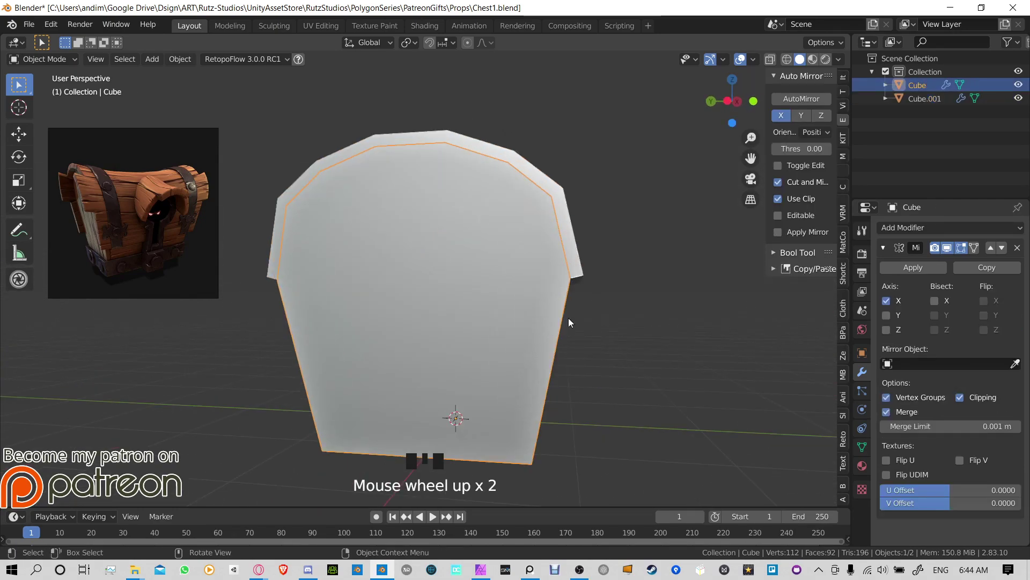
pyautogui.moveTo(568, 318); pyautogui.dragTo(547, 336, button='middle')
pyautogui.press('KP_Divide')
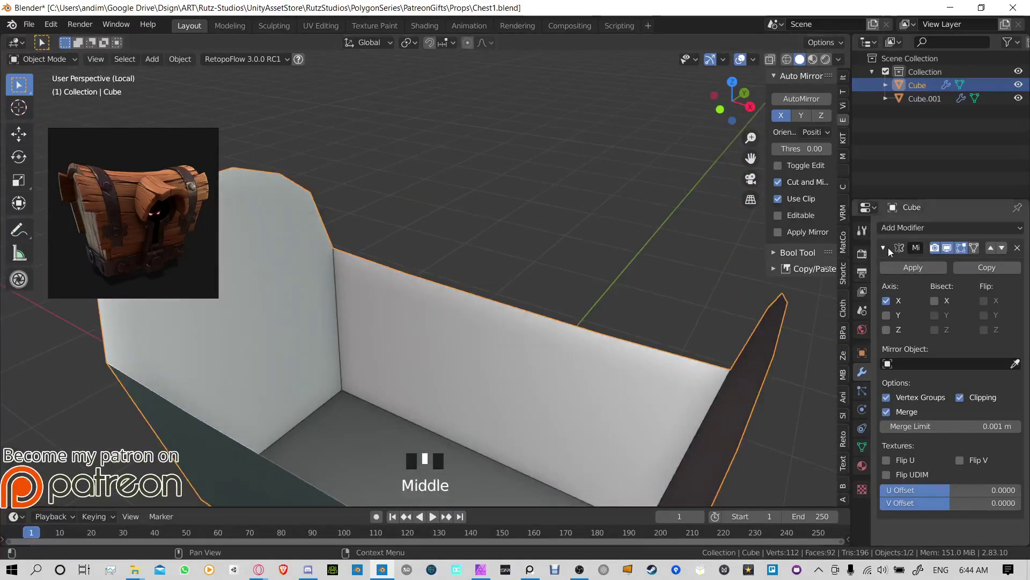
pyautogui.click(912, 226)
pyautogui.click(748, 429)
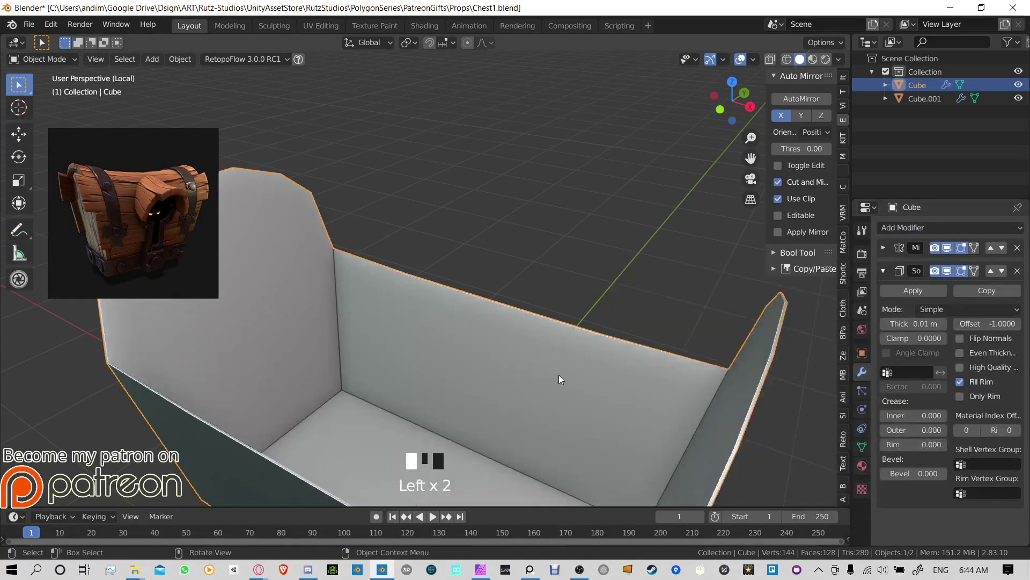
pyautogui.moveTo(559, 375); pyautogui.dragTo(741, 314, button='middle')
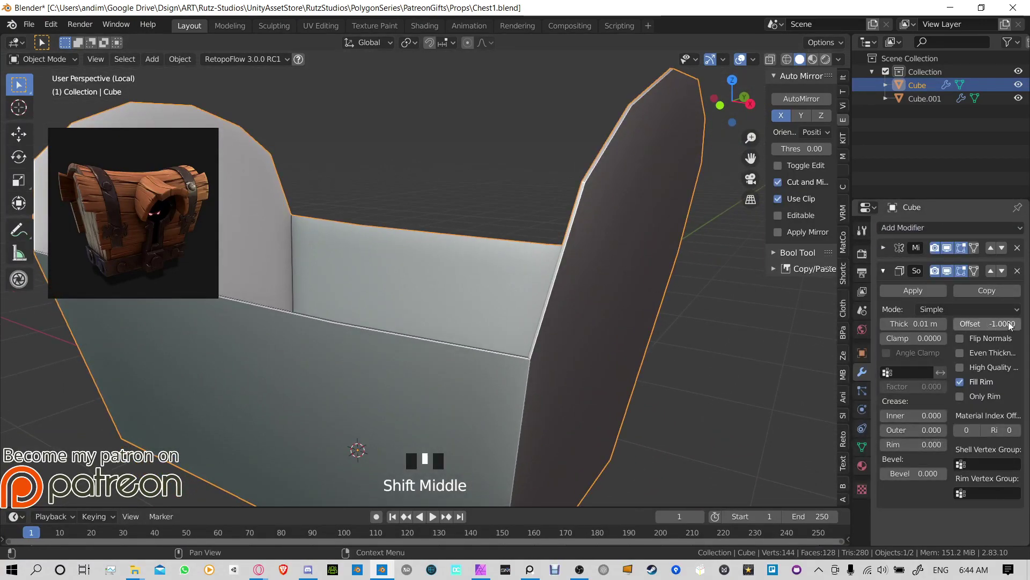
pyautogui.moveTo(712, 336); pyautogui.dragTo(525, 272, button='middle')
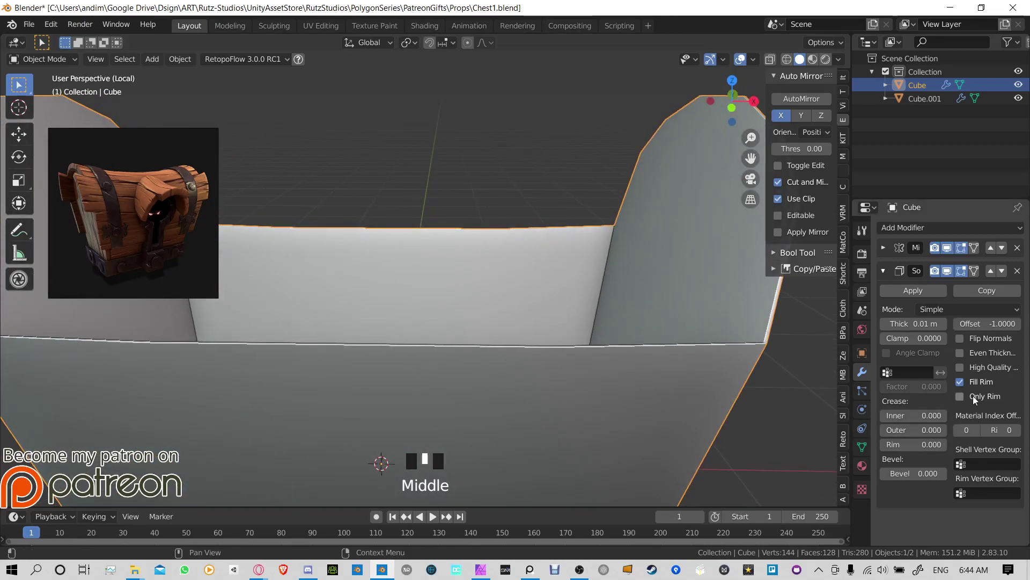
# Step: Enable Even Thickness on the chest body's Solidify modifier and set its thickness to 0.04 m
pyautogui.click(960, 353)
pyautogui.click(915, 324)
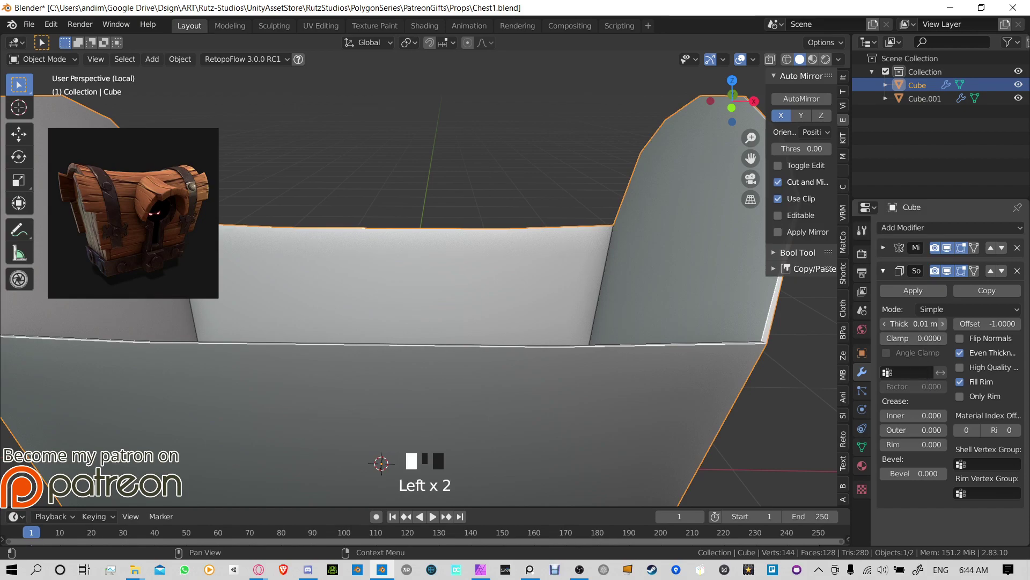
pyautogui.click(943, 324)
pyautogui.click(943, 323)
pyautogui.click(944, 323)
pyautogui.click(943, 323)
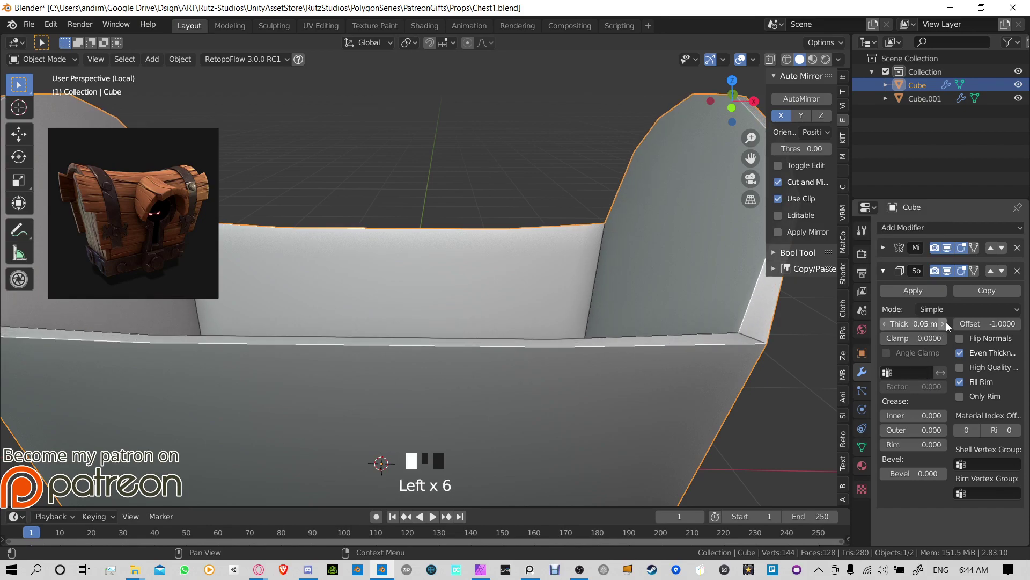
pyautogui.click(885, 323)
pyautogui.moveTo(626, 305); pyautogui.dragTo(612, 379, button='middle')
# Step: Enable High Quality Normals on the chest body's Solidify modifier, comparing the rim corners with the option on and off
pyautogui.click(960, 367)
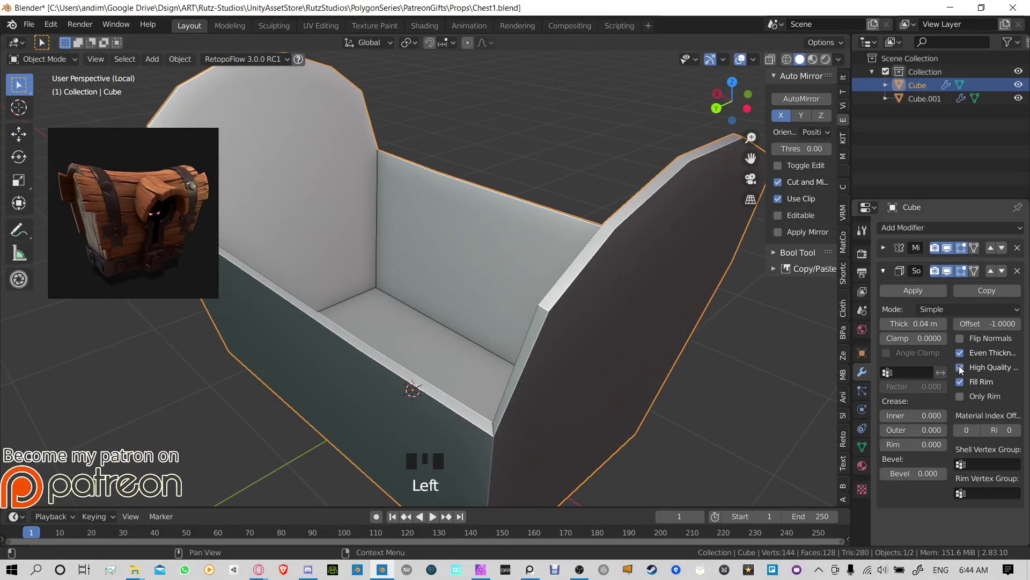
pyautogui.moveTo(483, 370); pyautogui.dragTo(903, 339, button='middle')
pyautogui.scroll(3, 539, 337)
pyautogui.click(960, 368)
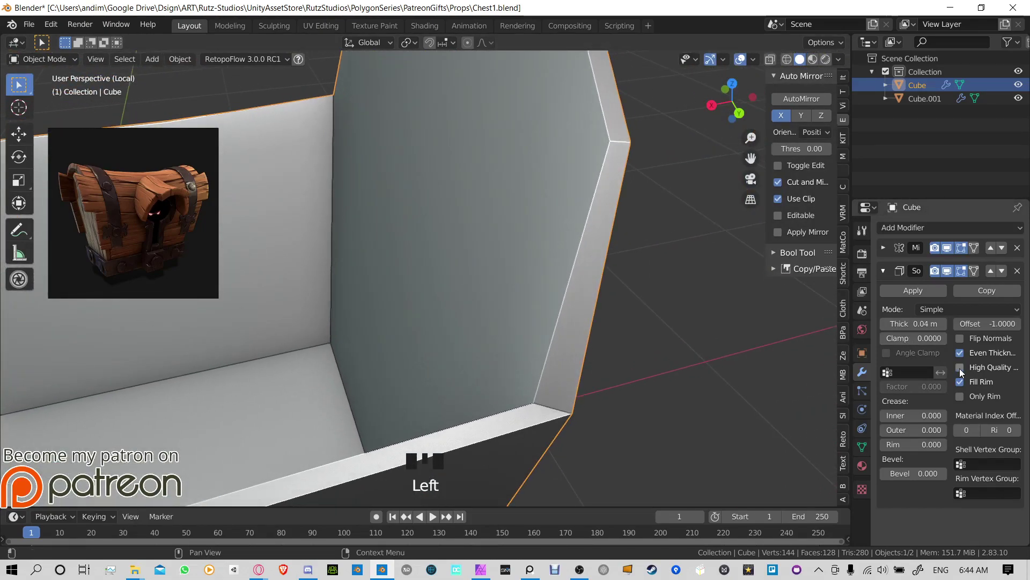
pyautogui.click(960, 368)
pyautogui.click(960, 368)
pyautogui.click(960, 368)
pyautogui.click(960, 368)
pyautogui.click(960, 368)
pyautogui.click(960, 368)
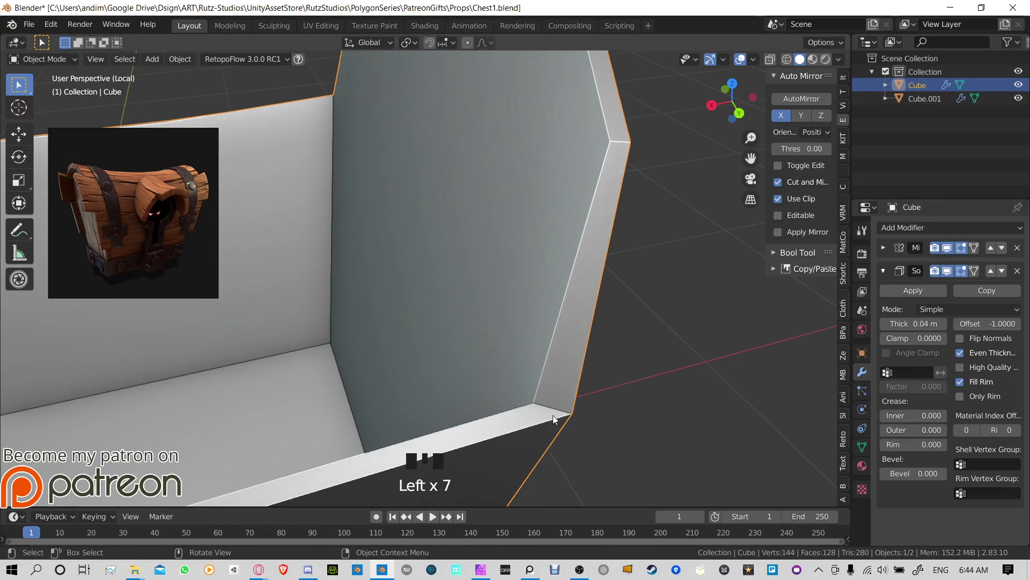
pyautogui.click(960, 369)
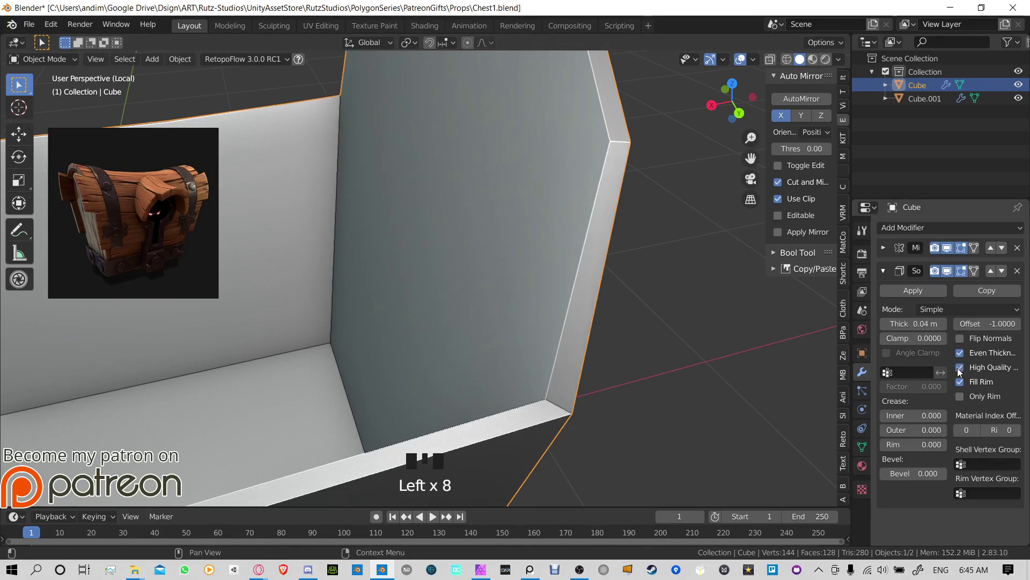
pyautogui.moveTo(708, 370); pyautogui.dragTo(1007, 447, button='middle')
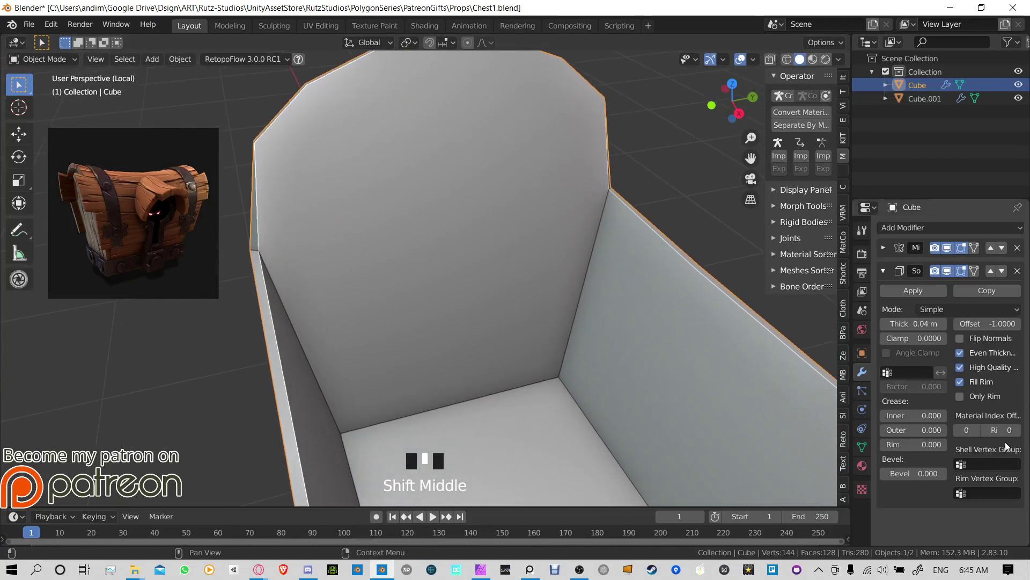
pyautogui.click(960, 368)
pyautogui.click(961, 367)
# Step: Leave the chest body's local view to show the body together with the lid
pyautogui.moveTo(613, 372); pyautogui.dragTo(478, 330, button='middle')
pyautogui.press('KP_Divide')
pyautogui.moveTo(659, 302); pyautogui.dragTo(549, 320, button='middle')
pyautogui.scroll(-4, 555, 333)
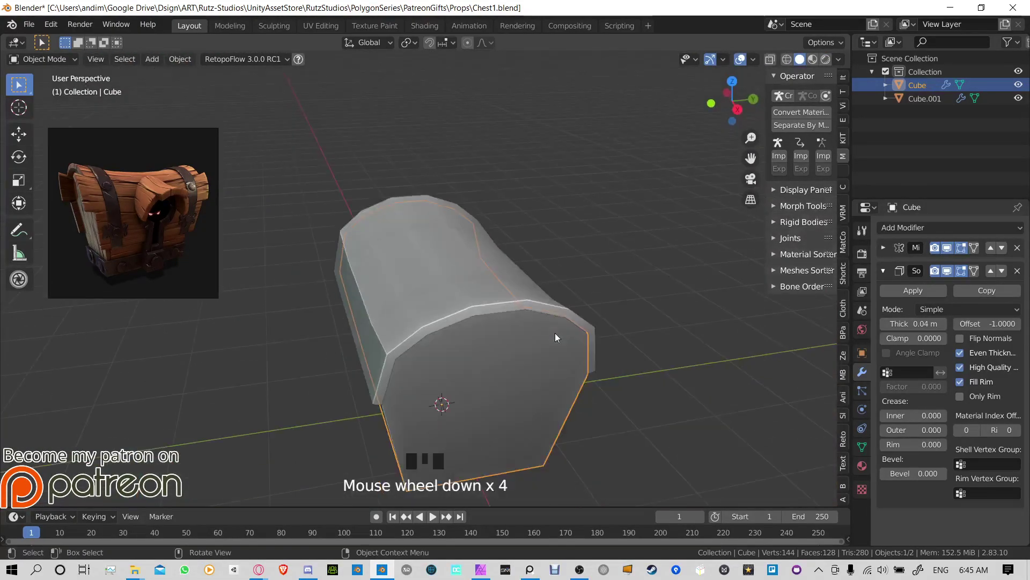
# Step: Select the chest lid, save the file, and isolate the lid in local view
pyautogui.click(421, 293)
pyautogui.moveTo(421, 293); pyautogui.dragTo(544, 249, button='middle')
pyautogui.hotkey('ctrl', 's')
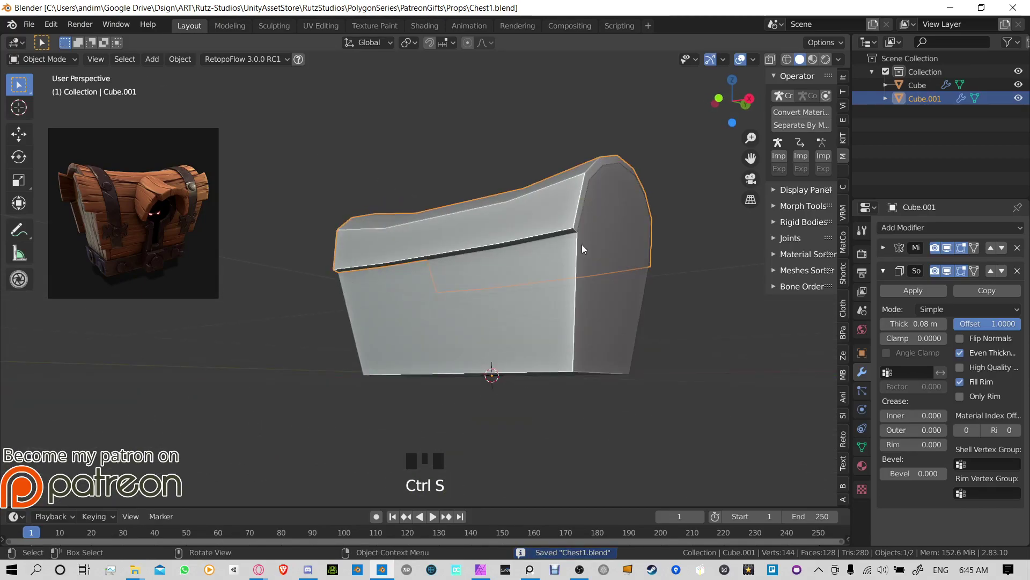
pyautogui.moveTo(575, 236); pyautogui.dragTo(489, 256, button='middle')
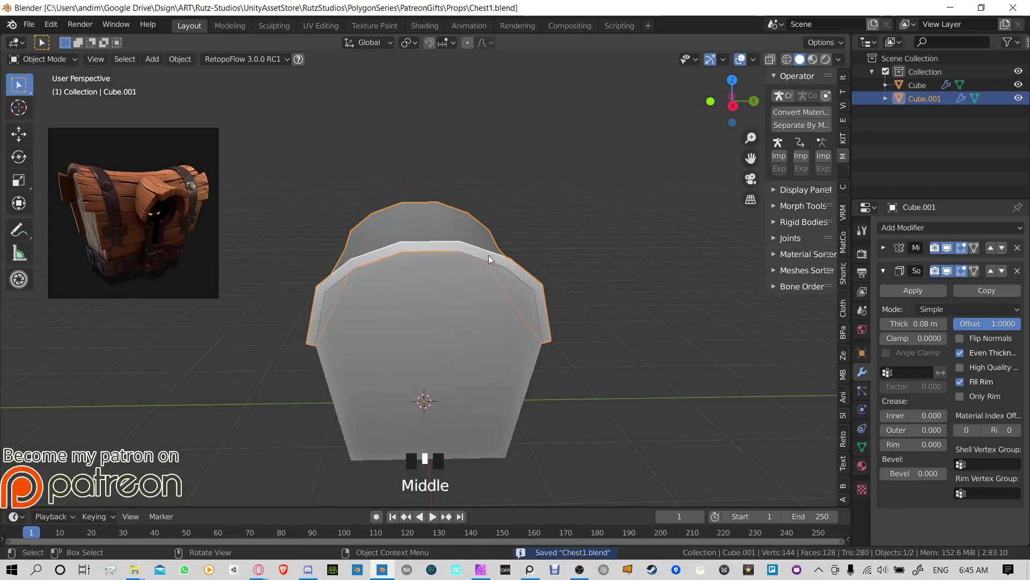
pyautogui.press('KP_Divide')
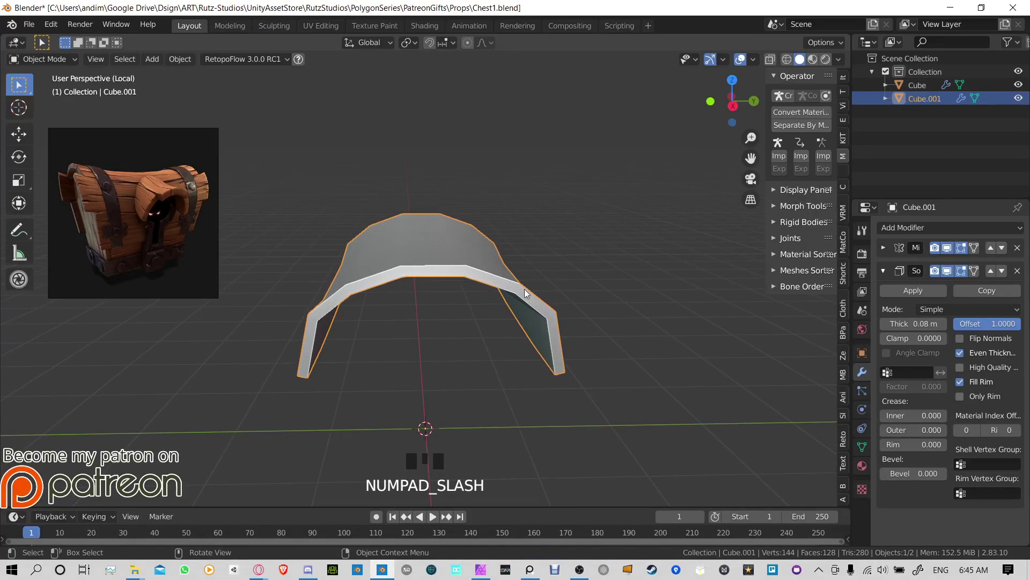
# Step: Enter edit mode on the lid and enable its Solidify modifier's on-cage display, comparing the mesh with the option on and off
pyautogui.moveTo(524, 289); pyautogui.dragTo(889, 332, button='middle')
pyautogui.press('`')
pyautogui.press('Tab')
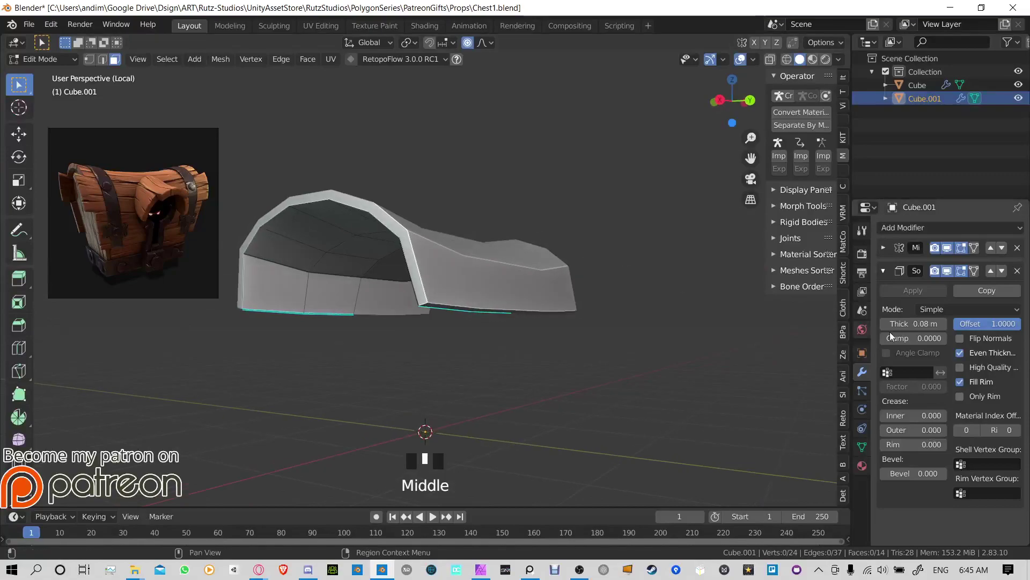
pyautogui.click(974, 271)
pyautogui.moveTo(424, 227); pyautogui.dragTo(574, 172, button='middle')
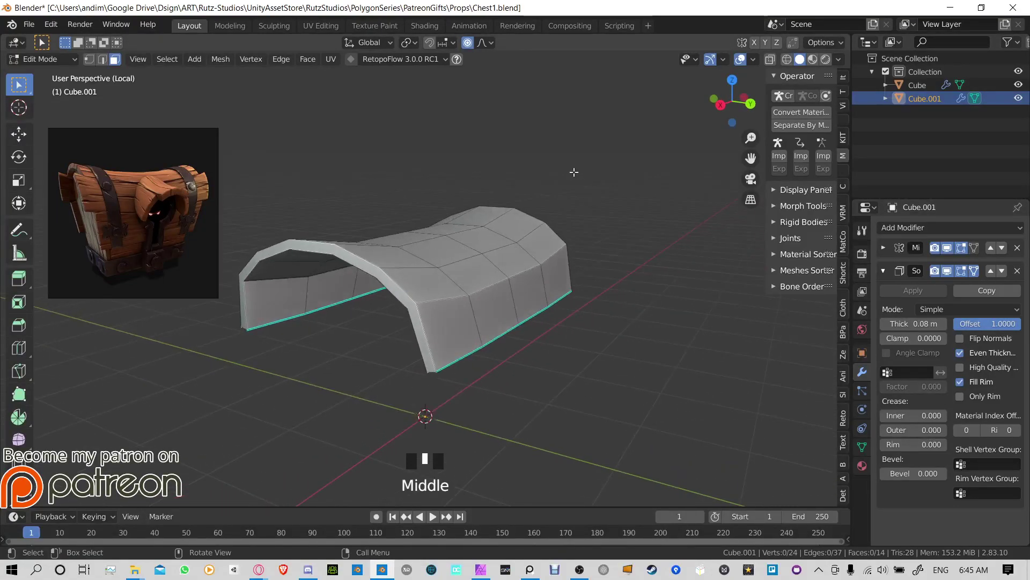
pyautogui.moveTo(444, 301); pyautogui.dragTo(480, 287, button='middle')
pyautogui.click(974, 271)
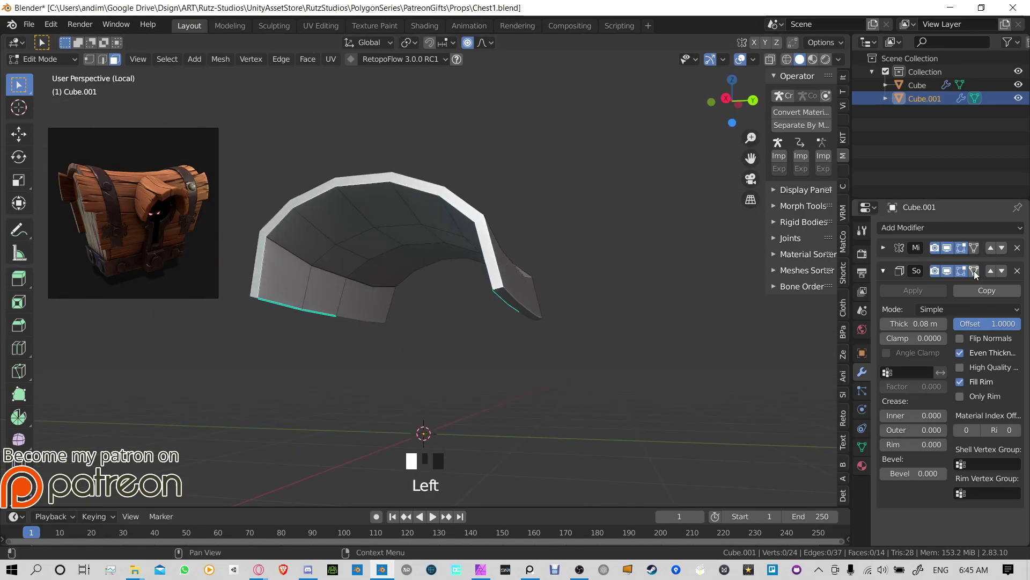
pyautogui.moveTo(457, 247); pyautogui.dragTo(473, 260, button='middle')
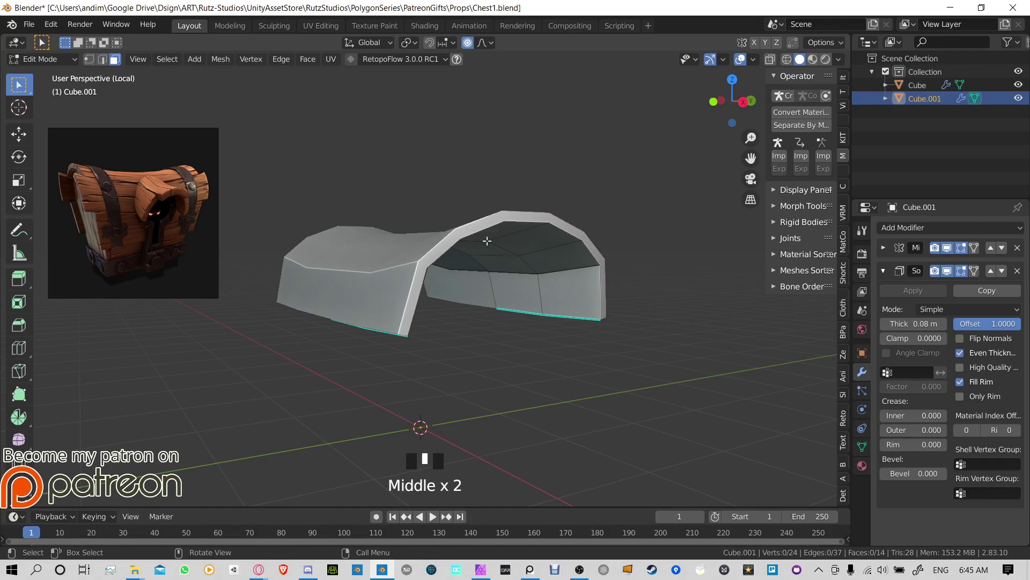
pyautogui.moveTo(543, 245); pyautogui.dragTo(377, 265, button='middle')
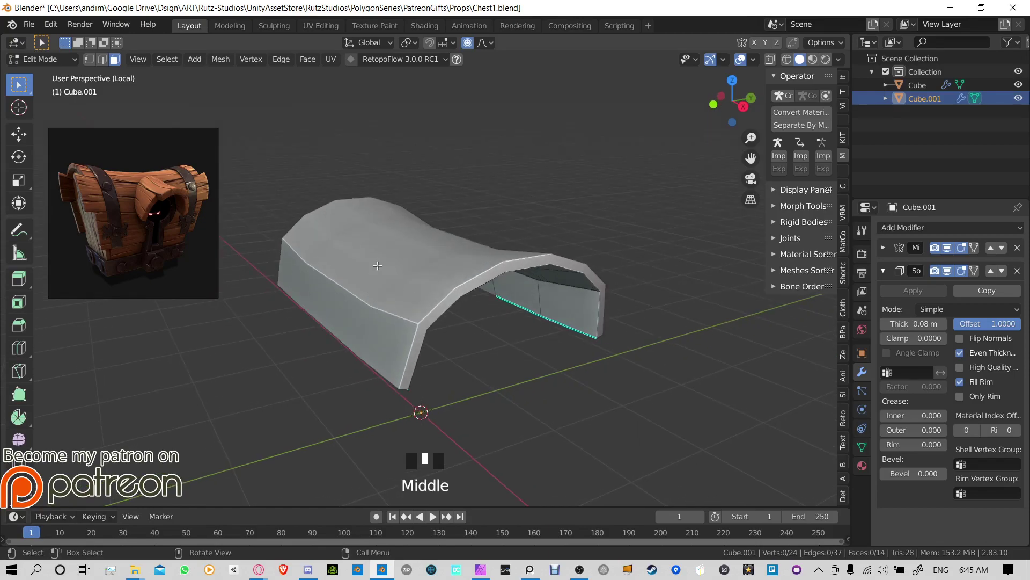
pyautogui.moveTo(582, 274); pyautogui.dragTo(434, 301, button='middle')
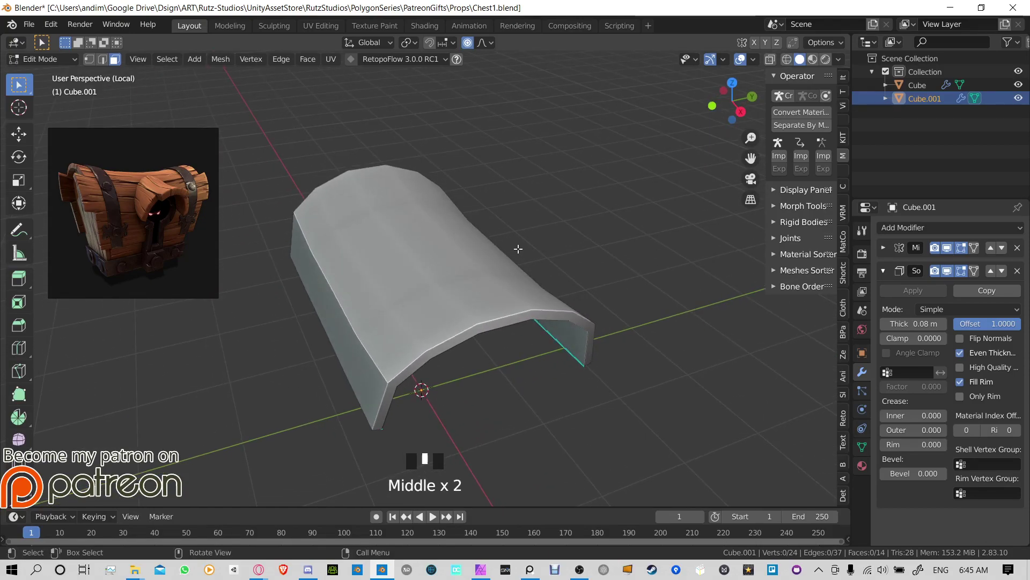
pyautogui.moveTo(518, 248); pyautogui.dragTo(671, 258, button='middle')
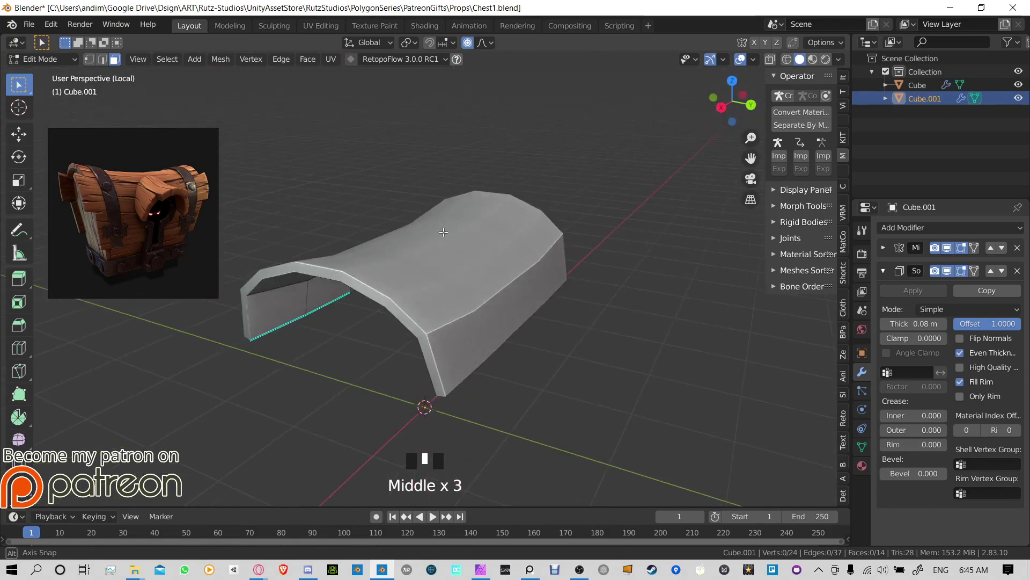
pyautogui.click(974, 271)
# Step: In vertex selection mode, select the middle vertex along the bottom edge of the lid's back side
pyautogui.moveTo(528, 270); pyautogui.dragTo(355, 248, button='middle')
pyautogui.scroll(2, 477, 270)
pyautogui.moveTo(473, 315); pyautogui.dragTo(597, 281, button='middle')
pyautogui.press('1')
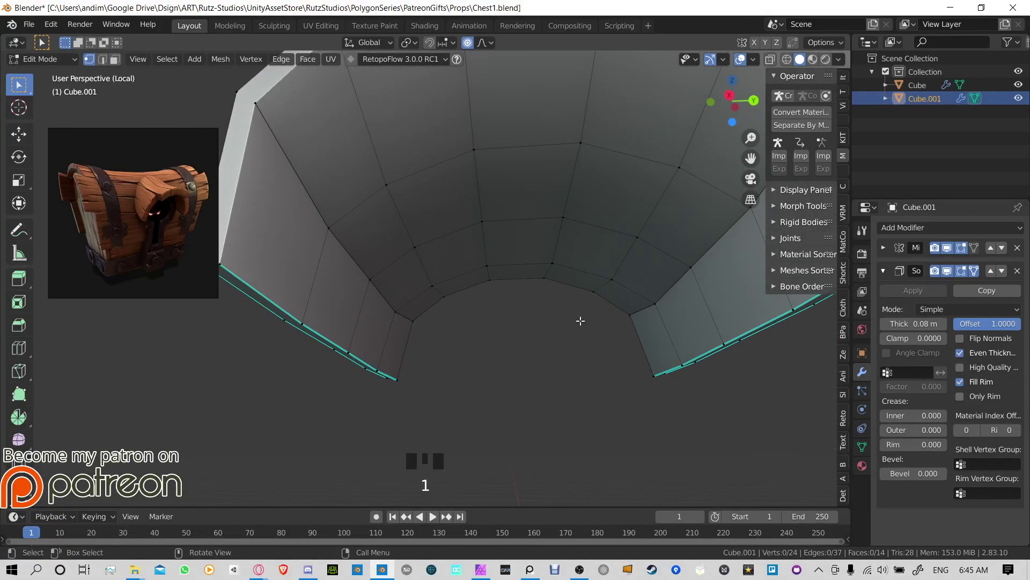
pyautogui.keyDown('shift'); pyautogui.moveTo(580, 321); pyautogui.dragTo(538, 308, button='middle'); pyautogui.keyUp('shift')
pyautogui.scroll(-1, 525, 261)
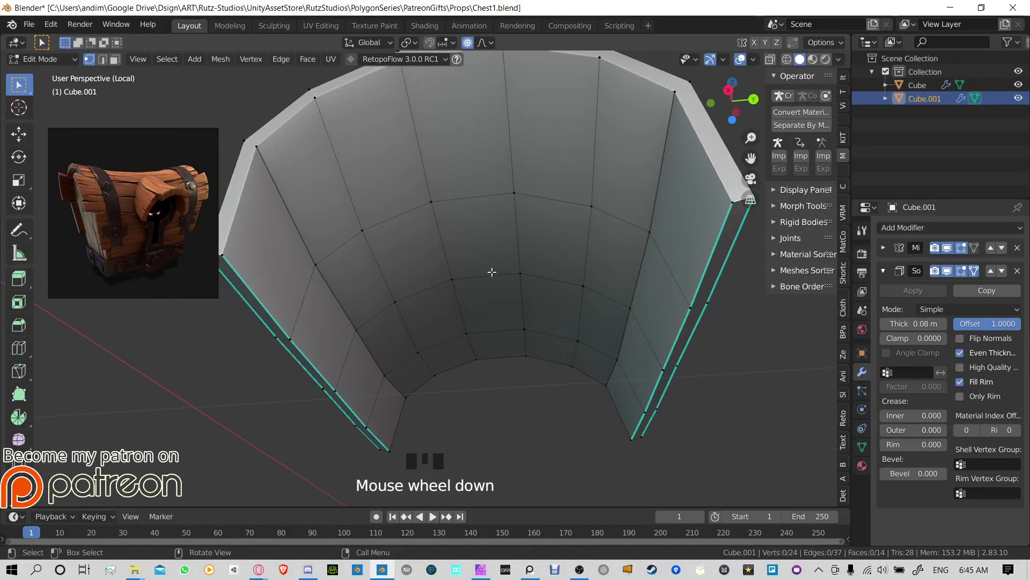
pyautogui.moveTo(492, 272); pyautogui.dragTo(610, 327, button='middle')
pyautogui.press('KP_1')
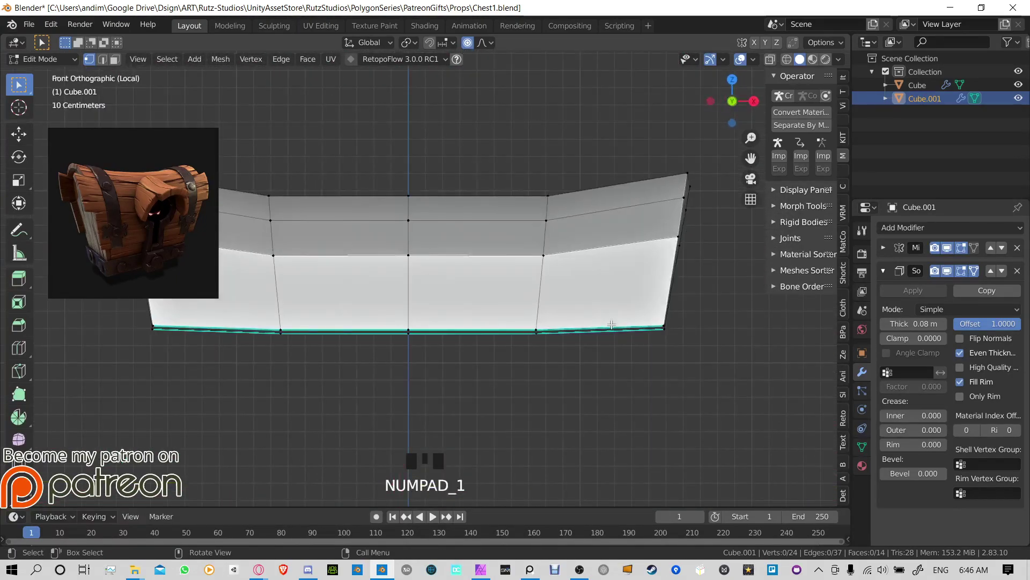
pyautogui.scroll(-1, 626, 336)
pyautogui.moveTo(430, 219); pyautogui.dragTo(409, 288, button='middle')
pyautogui.scroll(1, 539, 322)
pyautogui.moveTo(540, 322); pyautogui.dragTo(438, 369, button='middle')
pyautogui.click(600, 260)
pyautogui.scroll(-2, 531, 396)
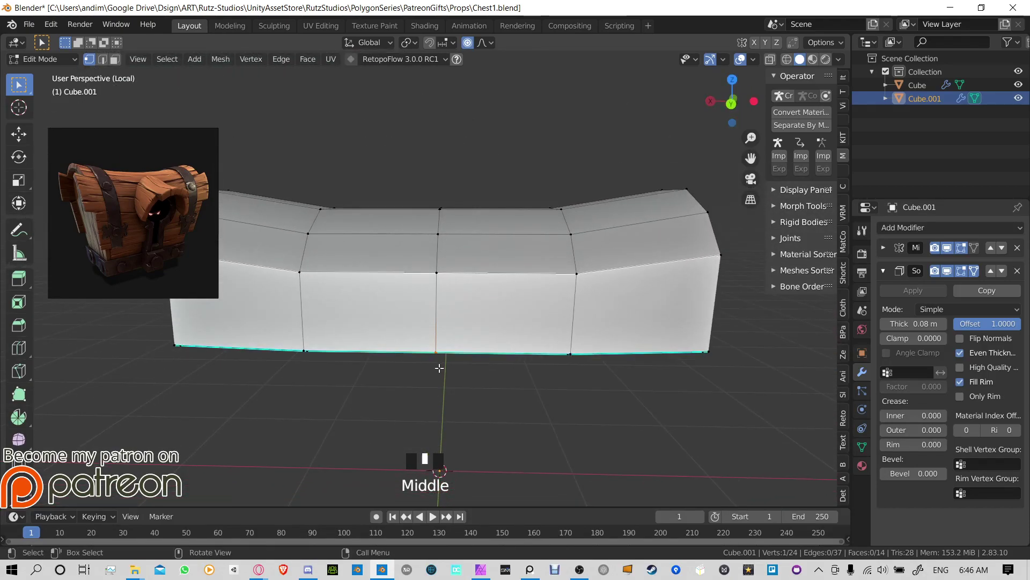
pyautogui.moveTo(559, 288); pyautogui.dragTo(523, 319, button='middle')
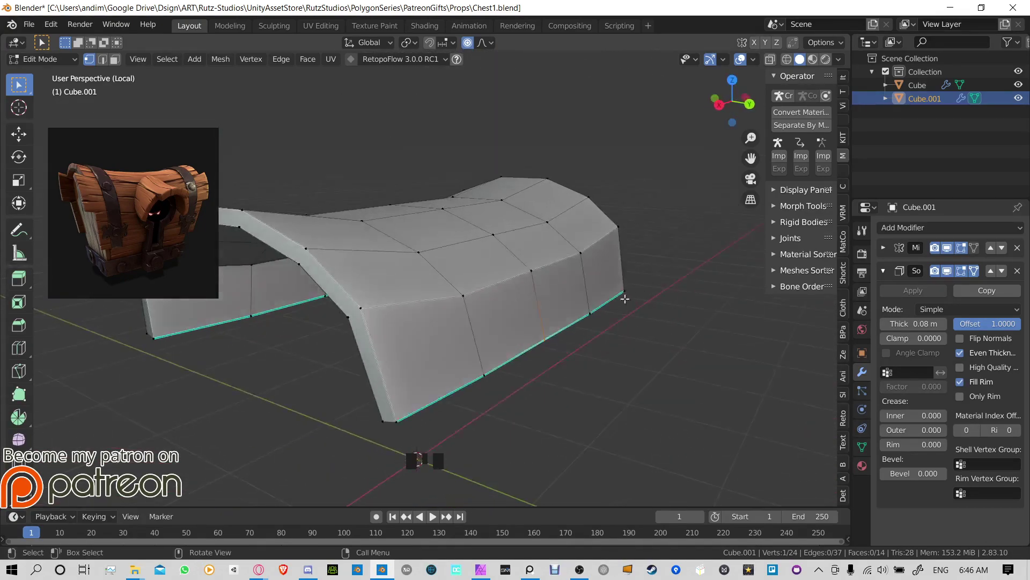
# Step: Snap the 3D cursor to the selected vertex on the lid's bottom back edge
pyautogui.rightClick(526, 320)
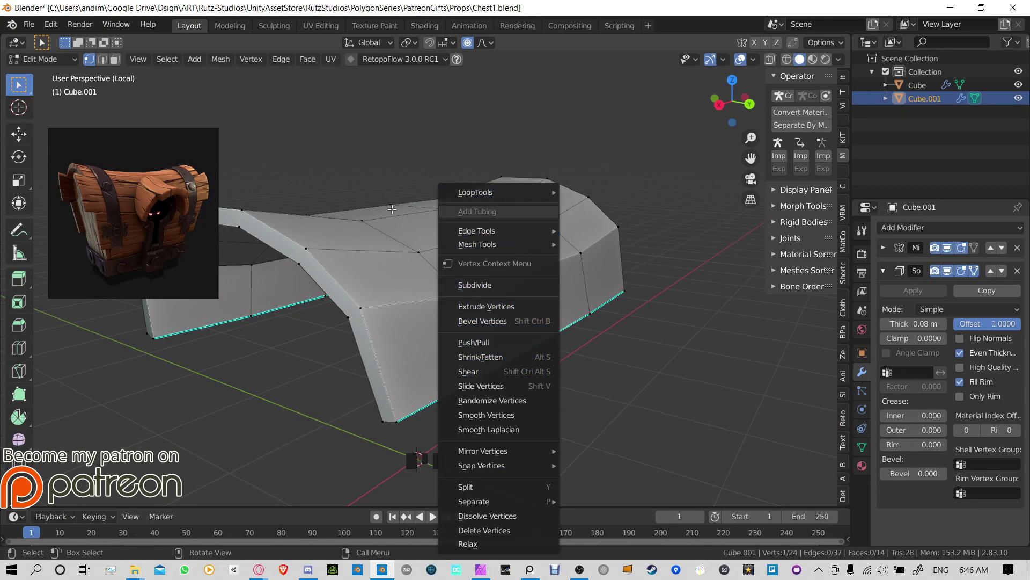
pyautogui.press('shift')
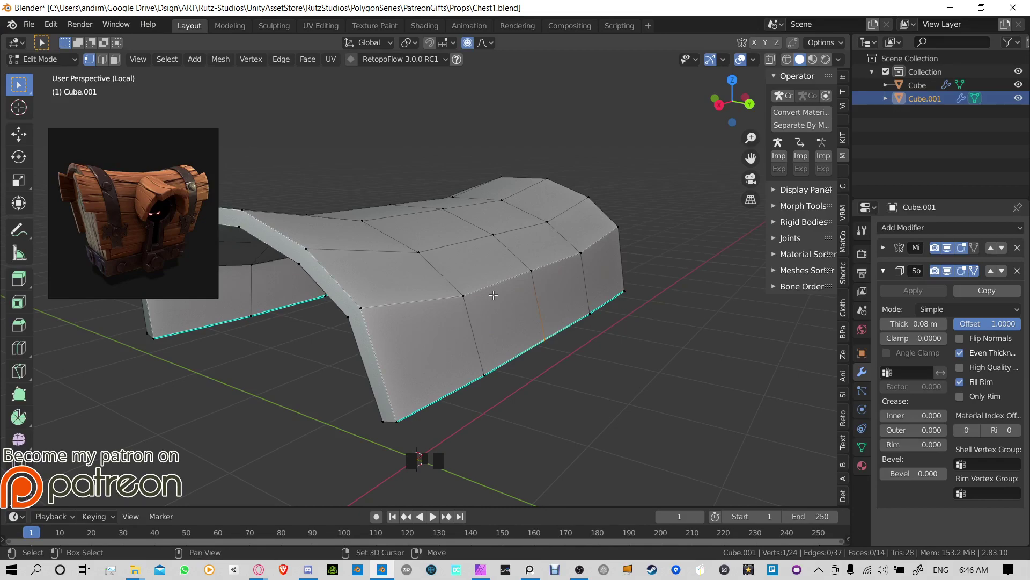
pyautogui.hotkey('shift', 's')
pyautogui.hotkey('shift', 's')
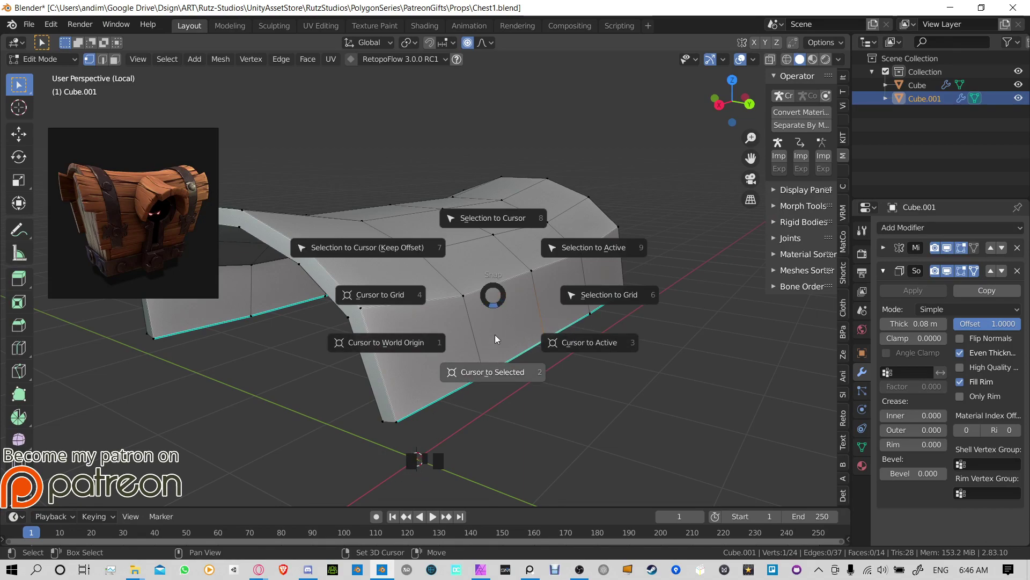
pyautogui.click(493, 372)
# Step: Return to object mode and set the lid's origin to the 3D cursor
pyautogui.moveTo(581, 373); pyautogui.dragTo(543, 295, button='middle')
pyautogui.scroll(3, 509, 291)
pyautogui.scroll(4, 516, 260)
pyautogui.moveTo(516, 261); pyautogui.dragTo(552, 278, button='middle')
pyautogui.scroll(-6, 595, 322)
pyautogui.press('Tab')
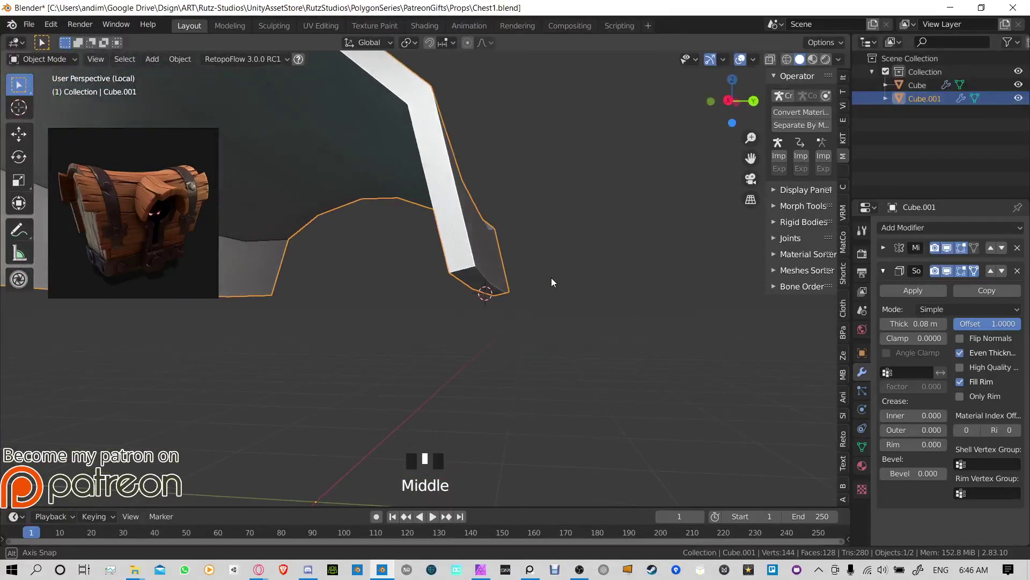
pyautogui.rightClick(488, 254)
pyautogui.moveTo(491, 285)
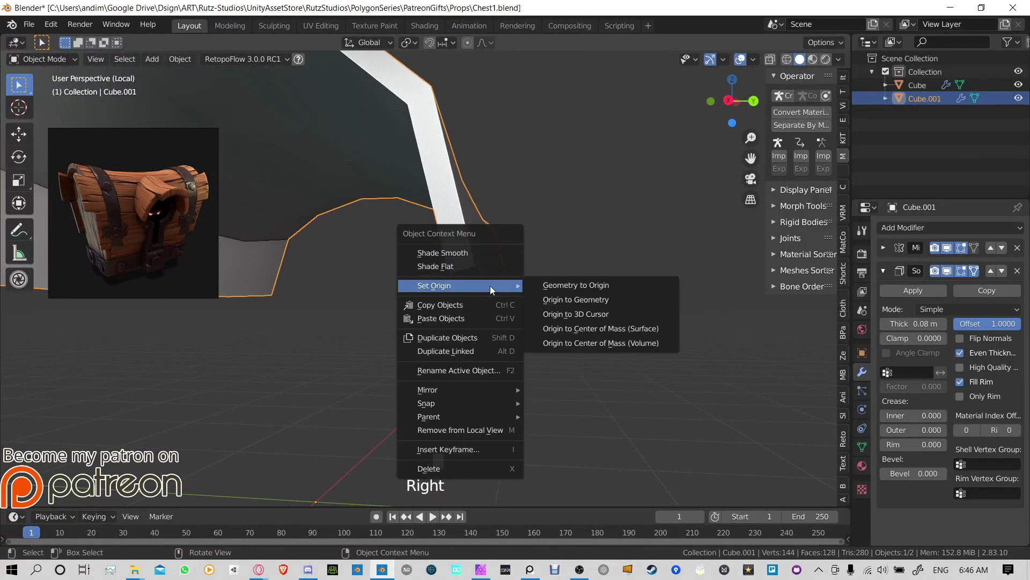
pyautogui.click(626, 311)
# Step: Test the lid's hinge pivot by rotating it about the X axis, and leave local view to show the whole chest
pyautogui.moveTo(627, 311); pyautogui.dragTo(555, 279, button='middle')
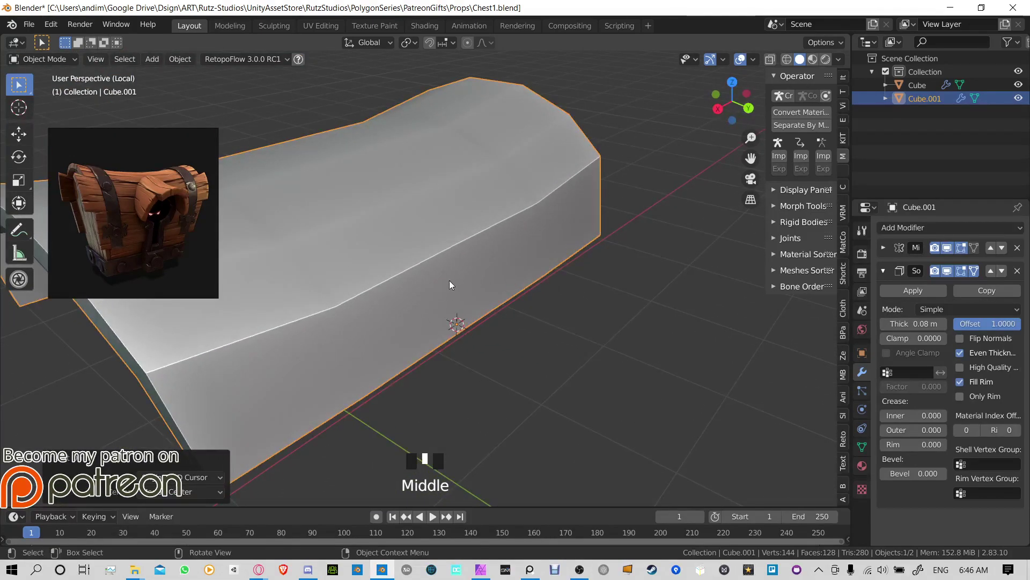
pyautogui.scroll(-4, 449, 280)
pyautogui.moveTo(451, 331); pyautogui.dragTo(494, 296, button='middle')
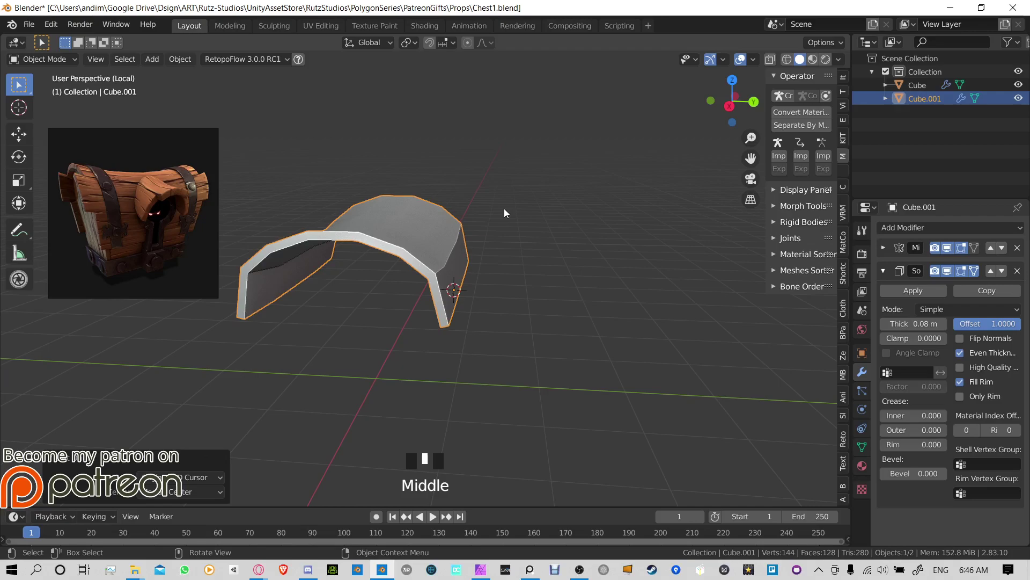
pyautogui.press('r')
pyautogui.press('x')
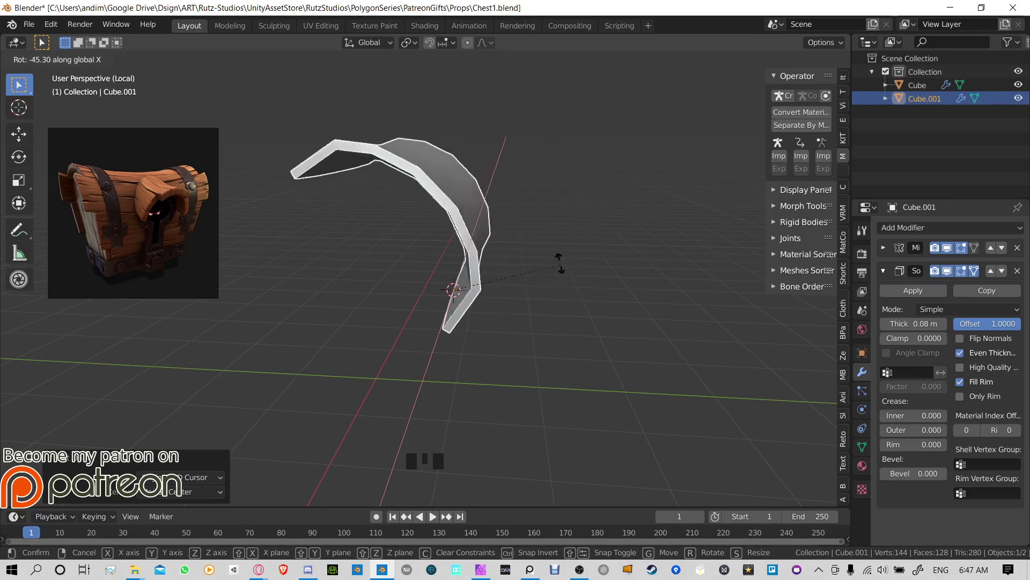
pyautogui.click(556, 302)
pyautogui.press('KP_Divide')
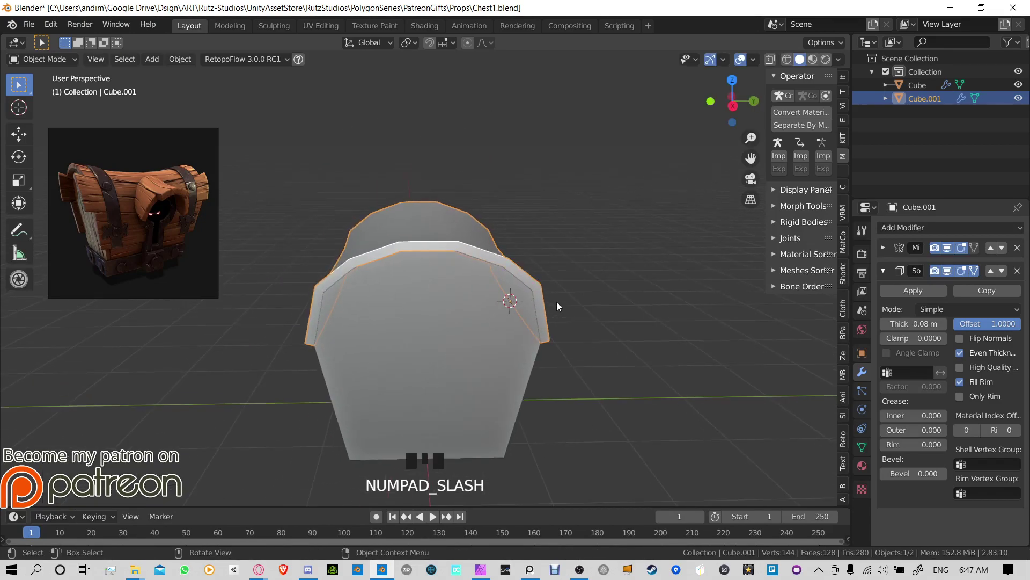
# Step: Swing the lid open by about 100° around the X axis, and undo the rotation
pyautogui.moveTo(556, 302); pyautogui.dragTo(546, 290, button='middle')
pyautogui.press('r')
pyautogui.press('x')
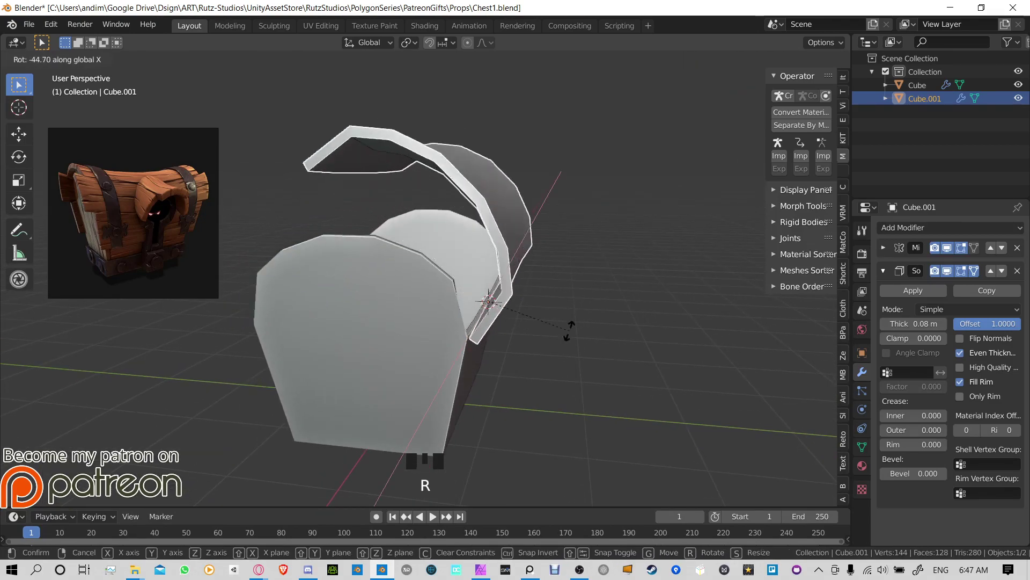
pyautogui.click(537, 451)
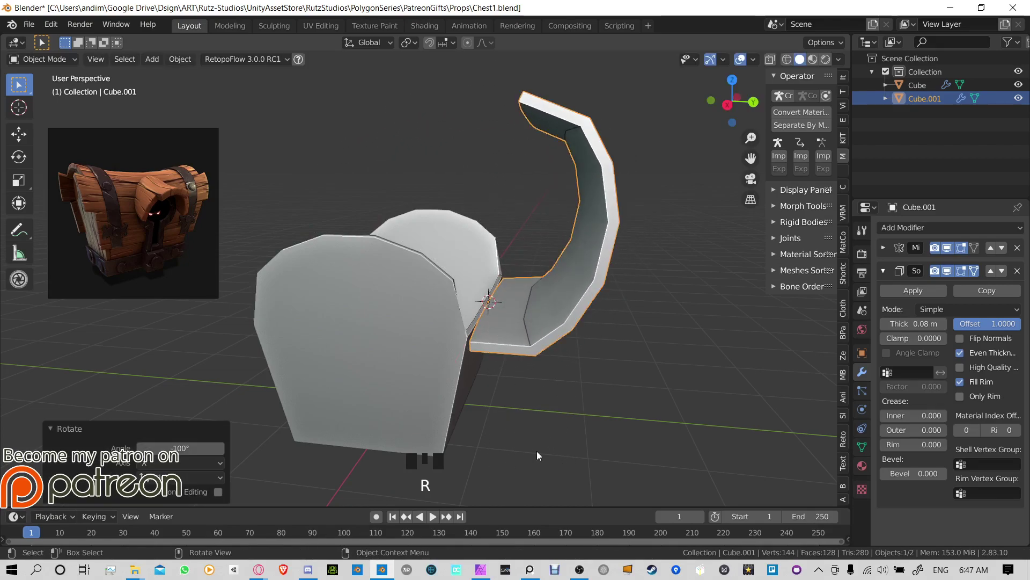
pyautogui.moveTo(537, 450); pyautogui.dragTo(614, 318, button='middle')
pyautogui.hotkey('ctrl', 'z')
# Step: Move the chest reference image down into the viewport's lower corner, clear of the model
pyautogui.keyDown('shift'); pyautogui.moveTo(601, 282); pyautogui.dragTo(673, 295, button='middle'); pyautogui.keyUp('shift')
pyautogui.click(185, 197)
pyautogui.moveTo(185, 198); pyautogui.dragTo(130, 359)
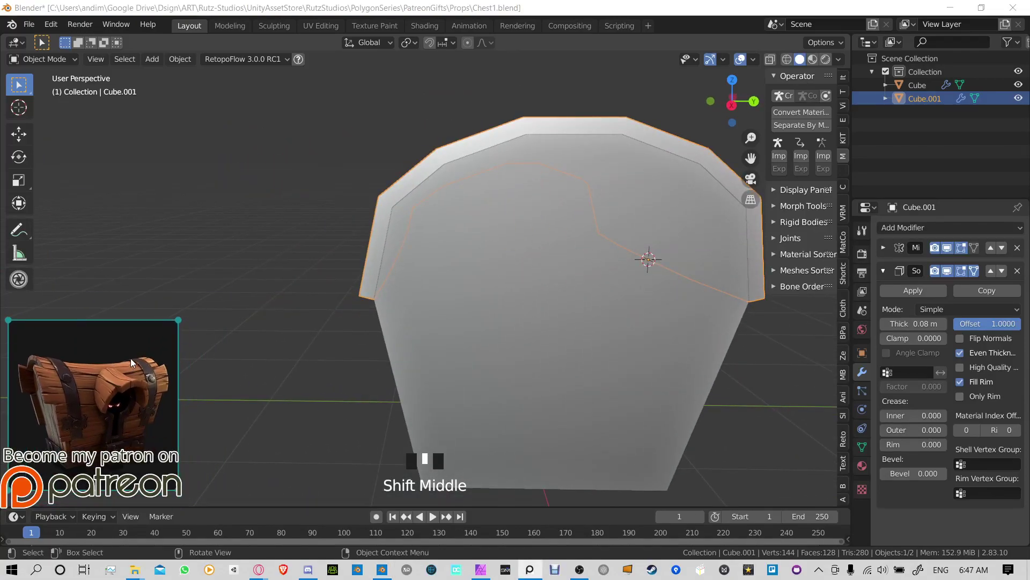
pyautogui.click(591, 254)
pyautogui.moveTo(592, 255); pyautogui.dragTo(553, 217, button='middle')
pyautogui.click(553, 217)
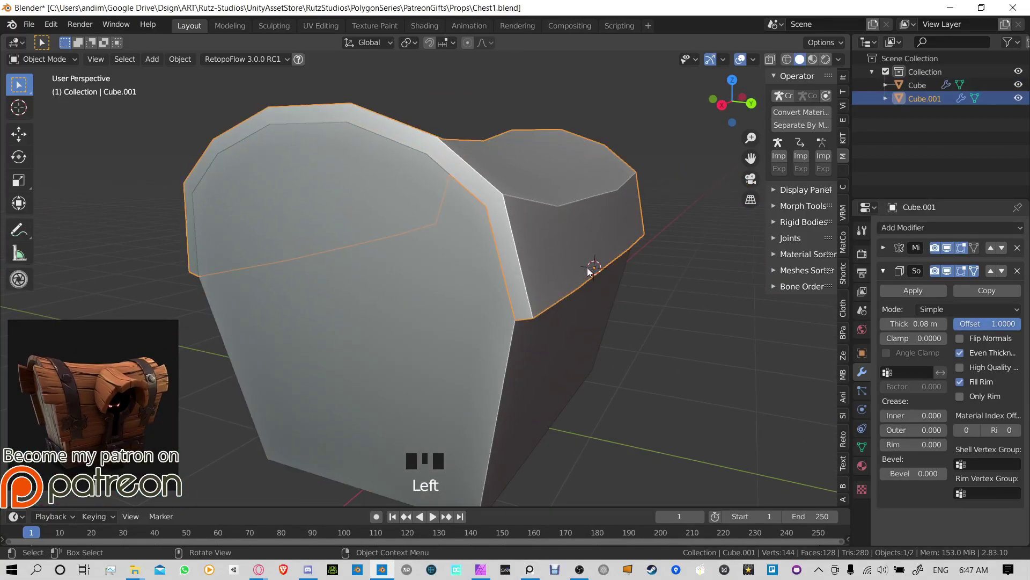
# Step: Reset the 3D cursor to the world origin and save the file
pyautogui.hotkey('shift', 's')
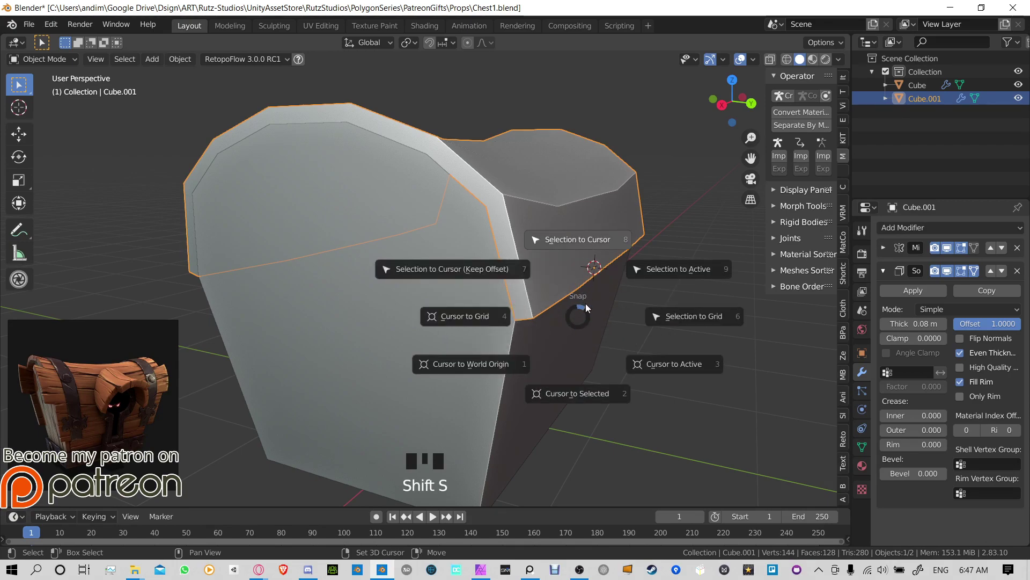
pyautogui.click(485, 368)
pyautogui.moveTo(432, 384); pyautogui.dragTo(517, 317, button='middle')
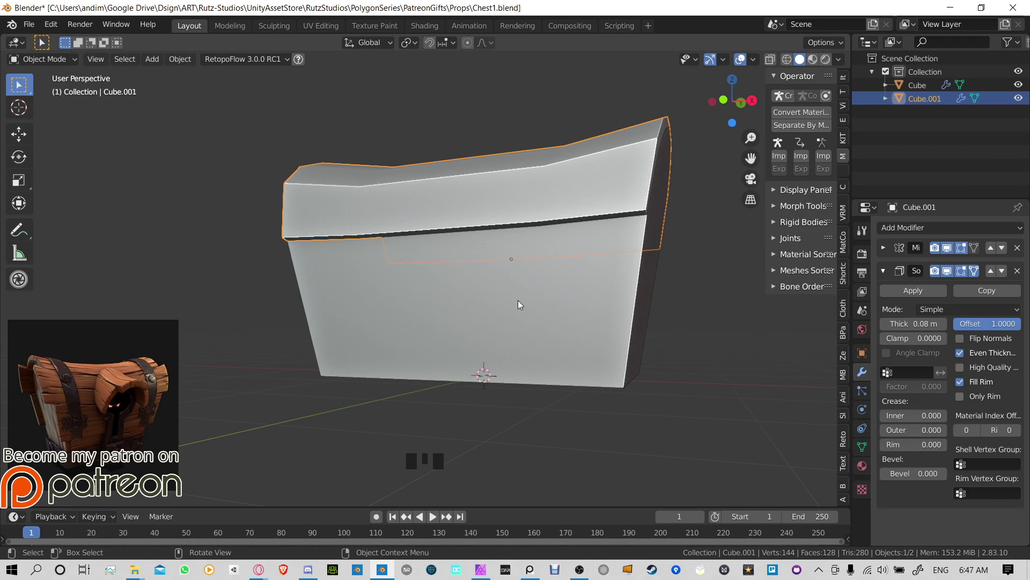
pyautogui.press('ctrl')
pyautogui.hotkey('ctrl', 's')
# Step: Select the chest body and isolate it in local view
pyautogui.moveTo(552, 302); pyautogui.dragTo(424, 337, button='middle')
pyautogui.click(550, 314)
pyautogui.press('KP_Divide')
pyautogui.keyDown('shift'); pyautogui.scroll(3, 590, 311); pyautogui.keyUp('shift')
pyautogui.scroll(4, 540, 299)
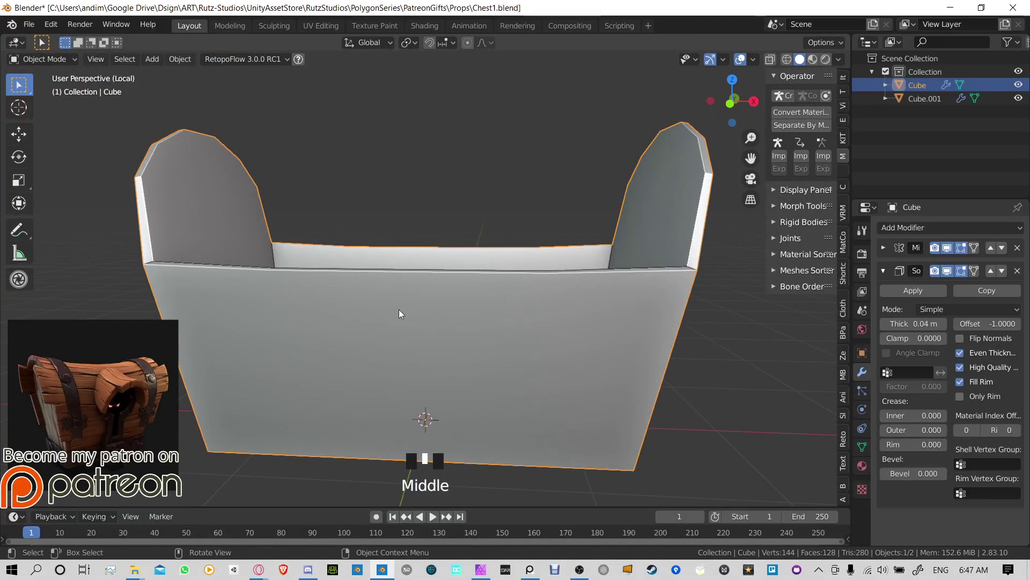
pyautogui.moveTo(400, 283); pyautogui.dragTo(411, 238, button='middle')
pyautogui.moveTo(534, 372); pyautogui.dragTo(503, 374, button='middle')
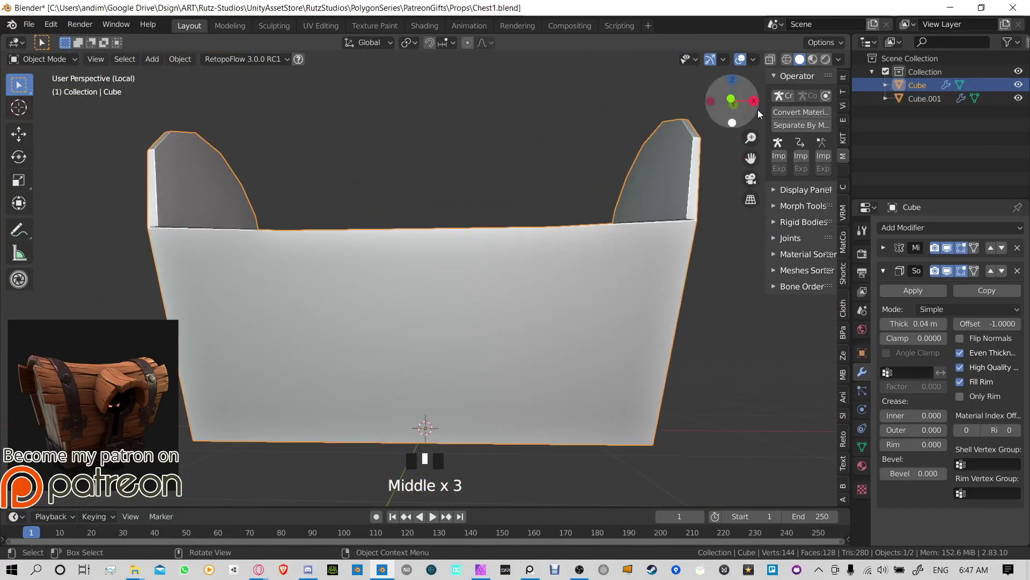
# Step: Preview materials in the viewport and create a new material named Wood on the chest body
pyautogui.click(813, 59)
pyautogui.click(863, 465)
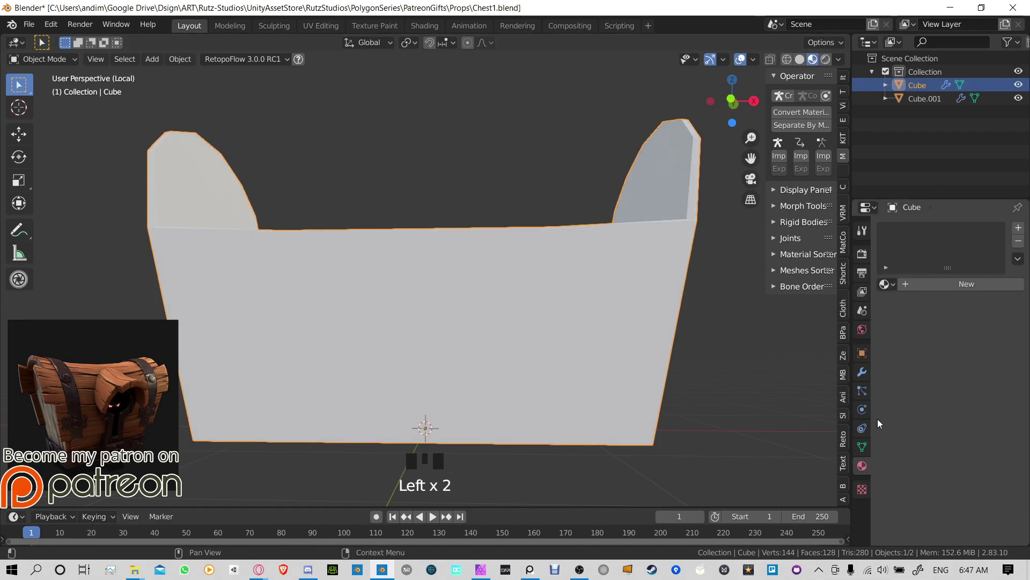
pyautogui.click(1018, 227)
pyautogui.click(887, 284)
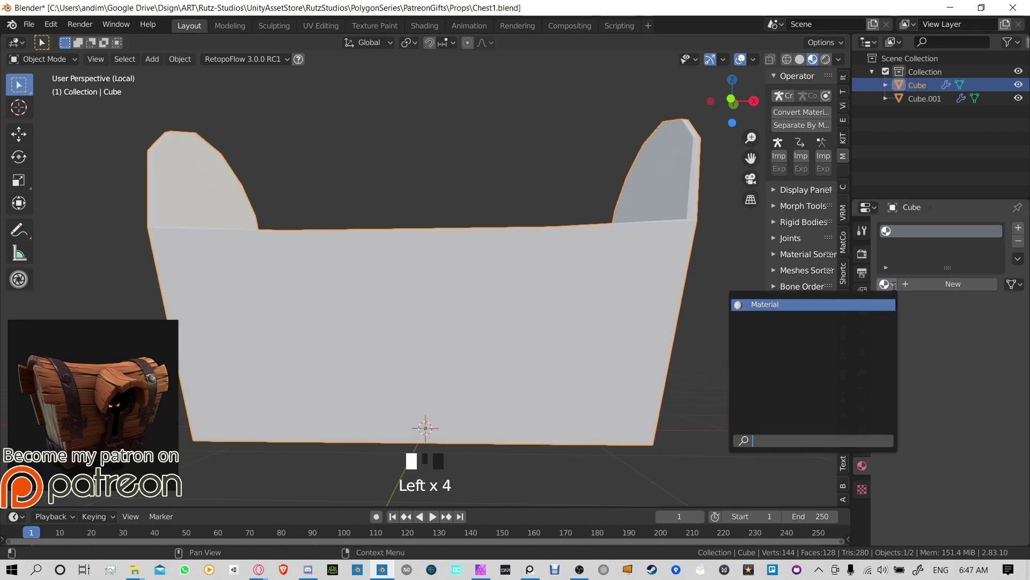
pyautogui.click(953, 284)
pyautogui.click(944, 282)
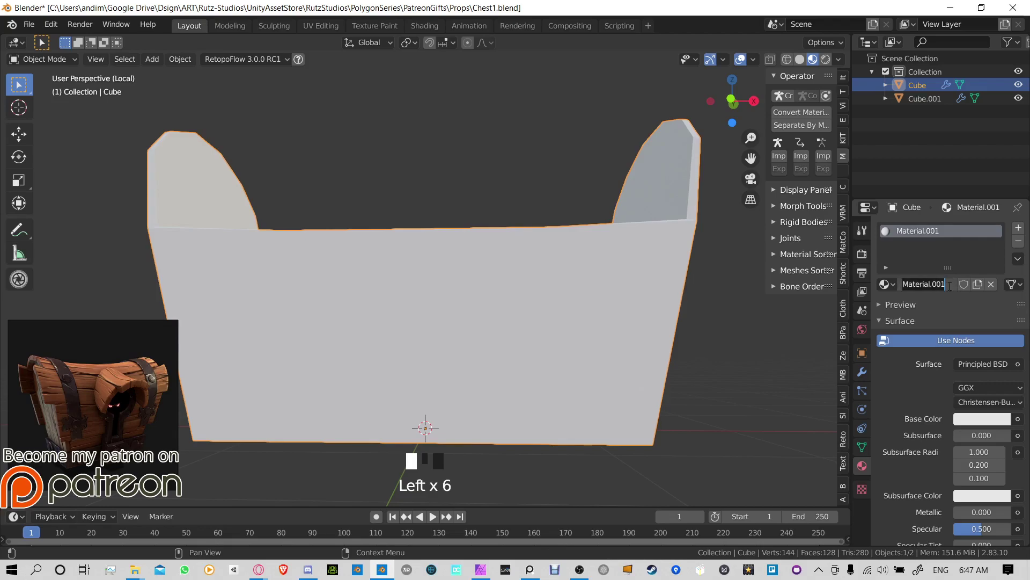
pyautogui.write('Wood')
pyautogui.press('Return')
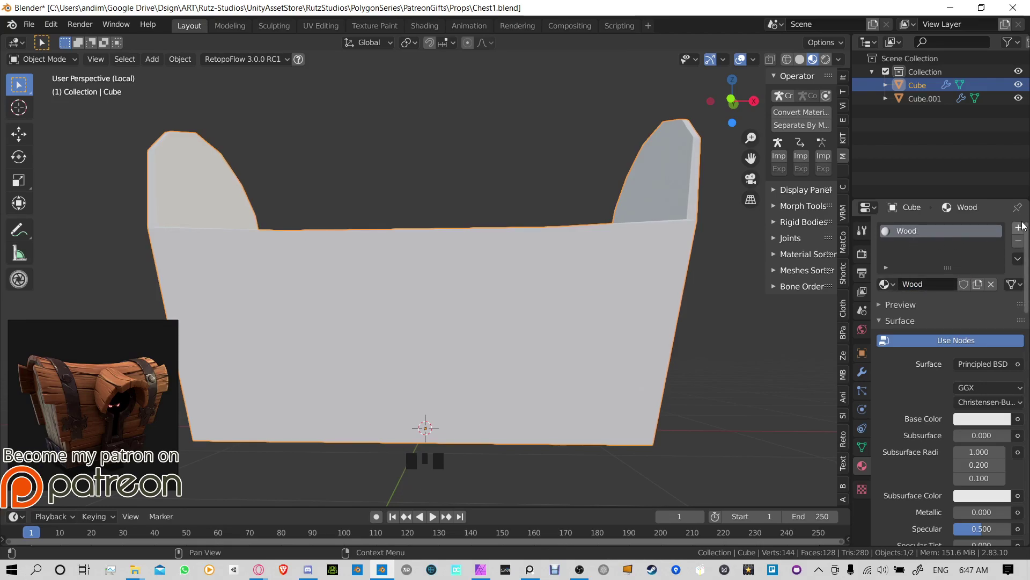
pyautogui.click(1018, 259)
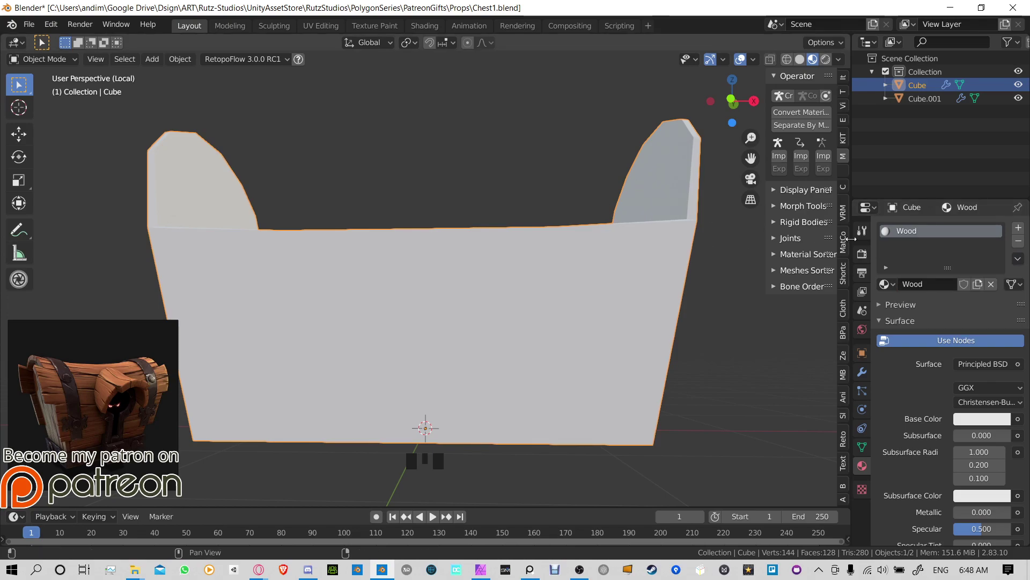
pyautogui.click(930, 258)
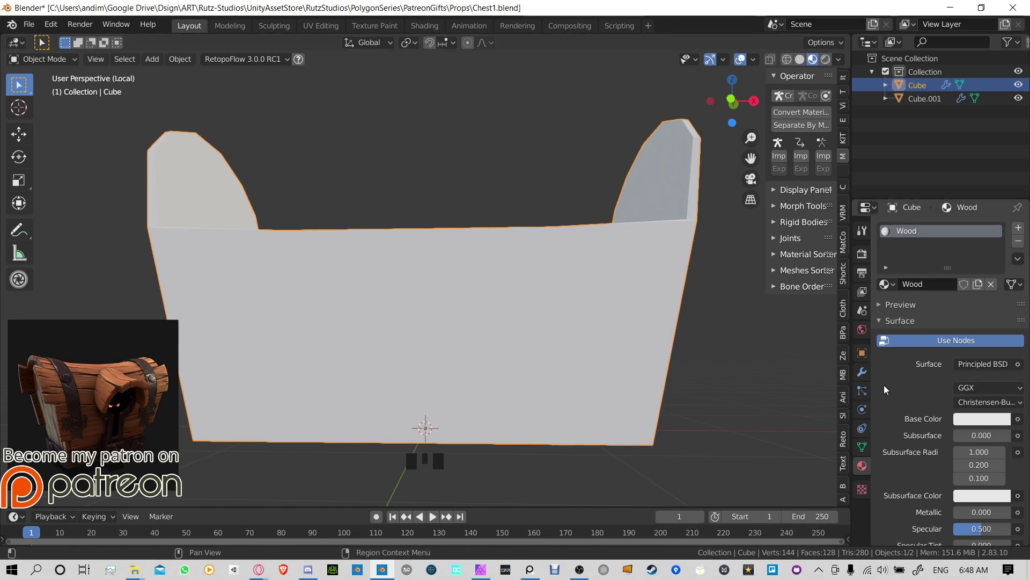
pyautogui.scroll(-2, 957, 386)
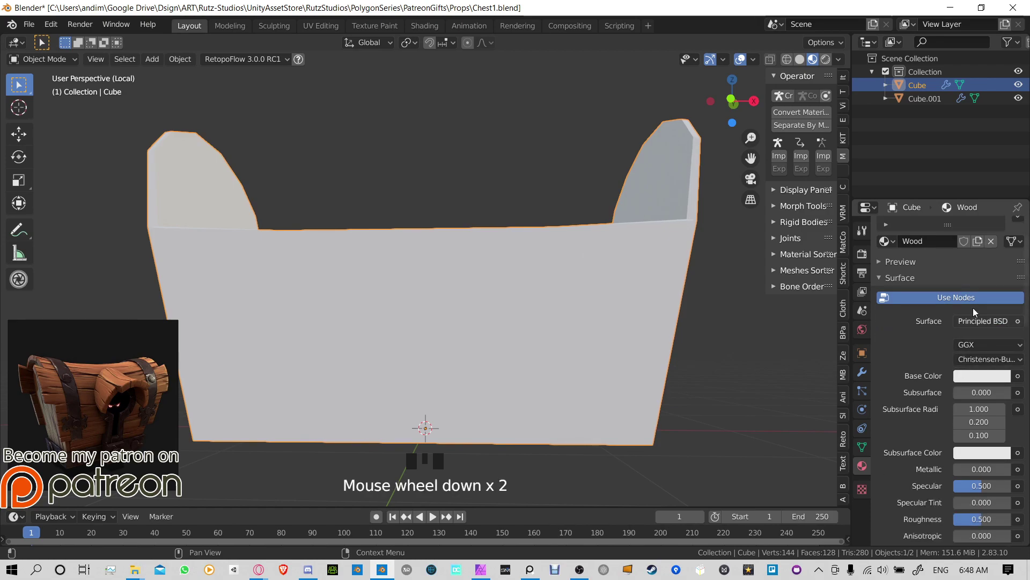
pyautogui.scroll(2, 961, 311)
pyautogui.click(1018, 228)
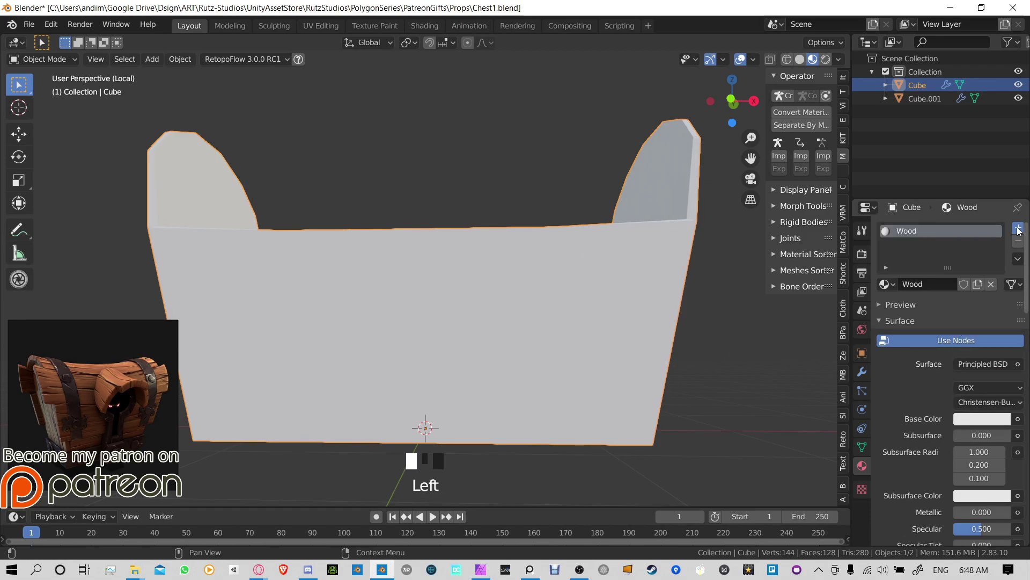
pyautogui.click(1018, 241)
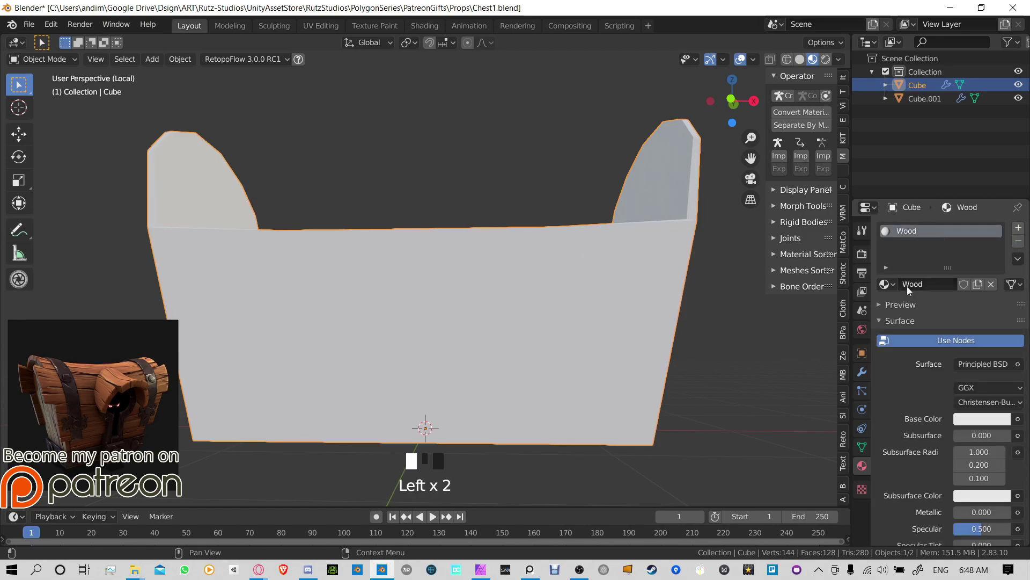
pyautogui.click(887, 283)
# Step: Set the Wood material's base color to a dark brown with hue about 0.102 and saturation about 0.795
pyautogui.scroll(-4, 988, 416)
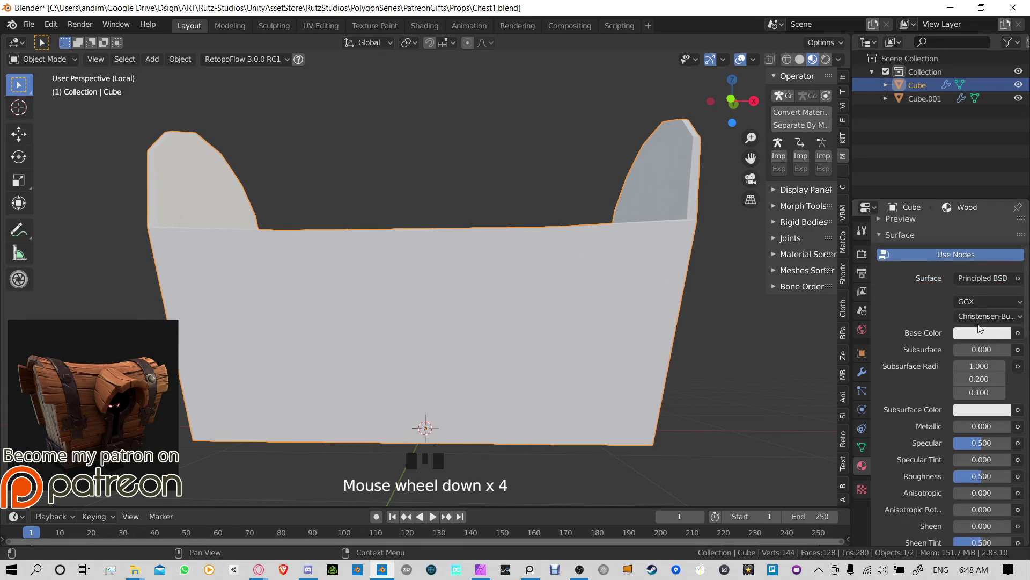
pyautogui.click(986, 334)
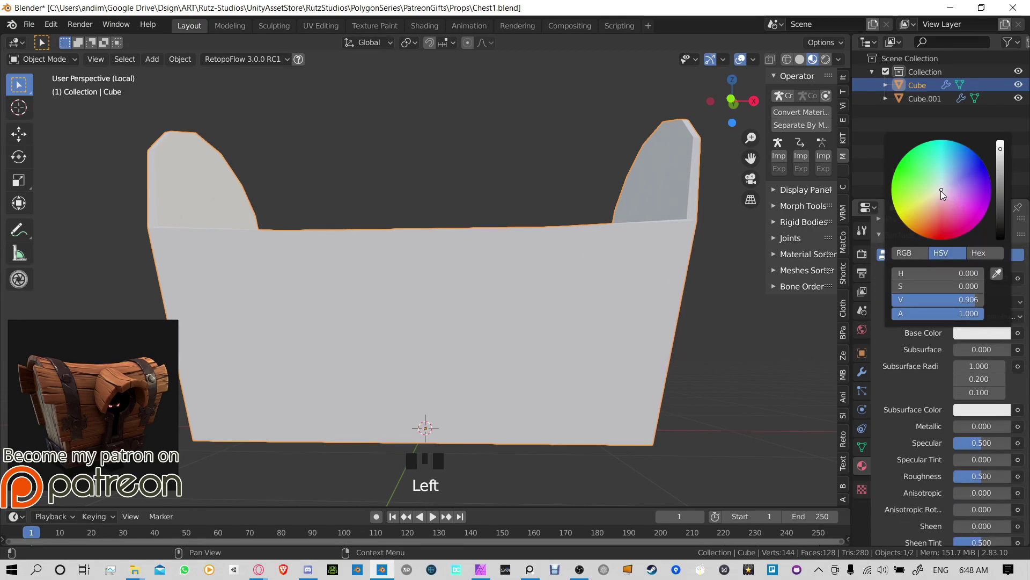
pyautogui.moveTo(941, 191); pyautogui.dragTo(917, 222)
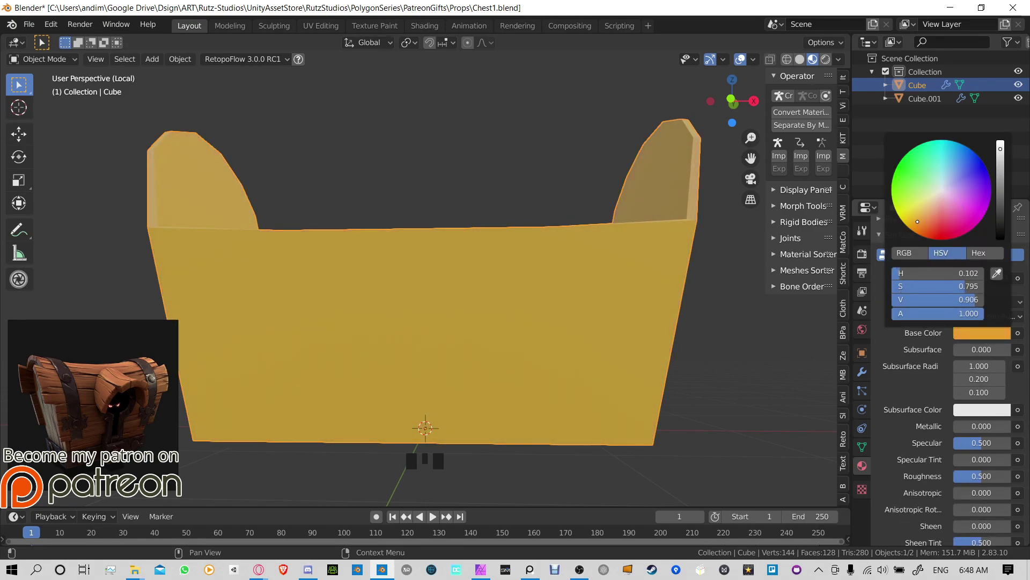
pyautogui.moveTo(1001, 151); pyautogui.dragTo(1001, 215)
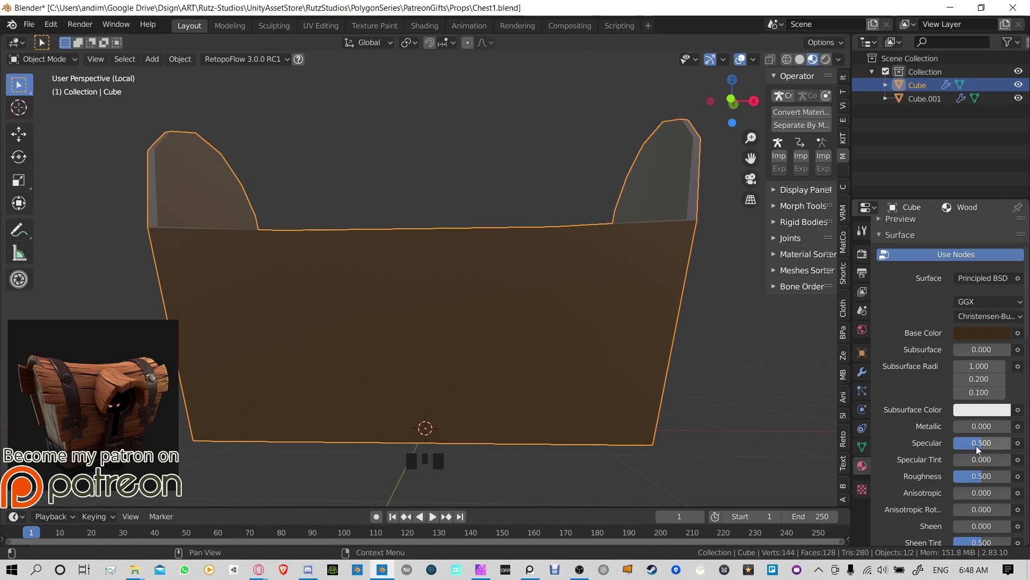
# Step: Set the Wood material's specular value to 0
pyautogui.moveTo(978, 444); pyautogui.dragTo(950, 443)
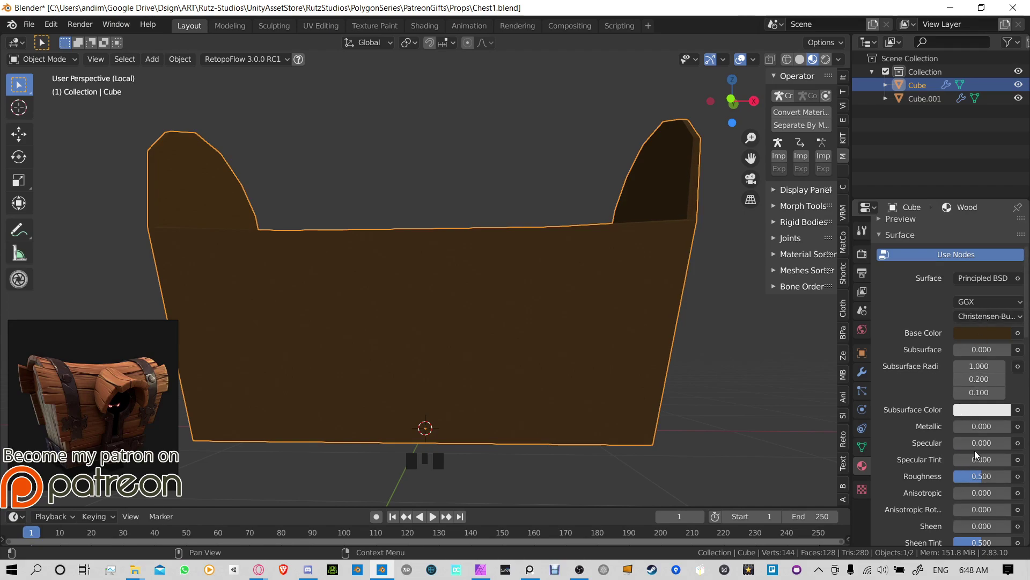
pyautogui.scroll(-11, 975, 396)
pyautogui.scroll(15, 976, 433)
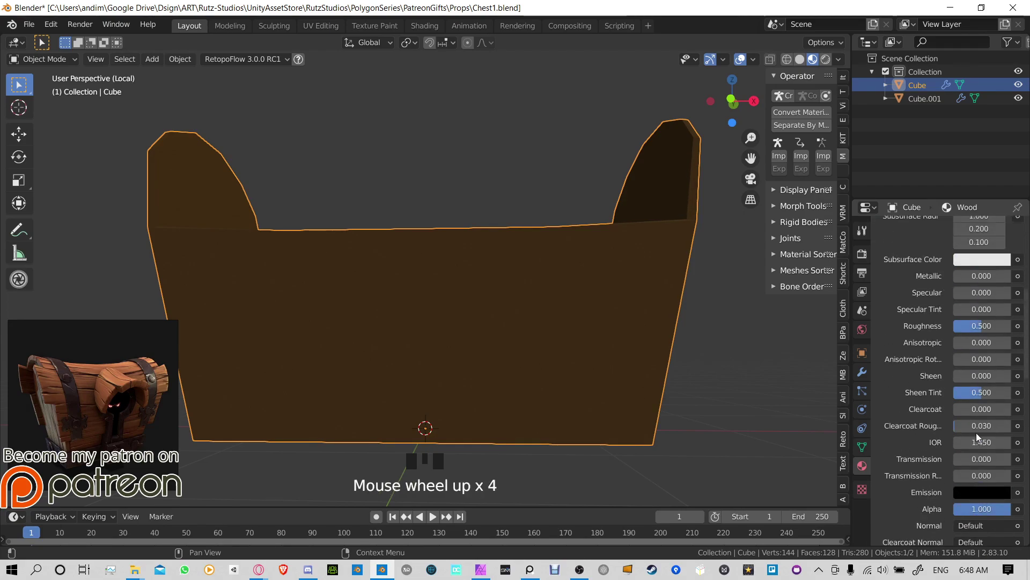
pyautogui.scroll(-6, 983, 390)
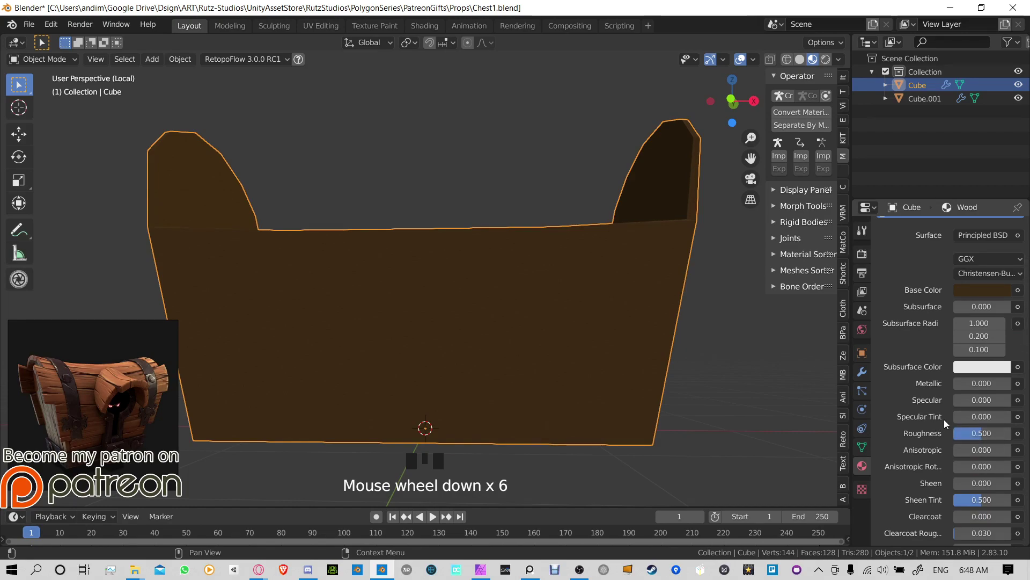
pyautogui.click(968, 402)
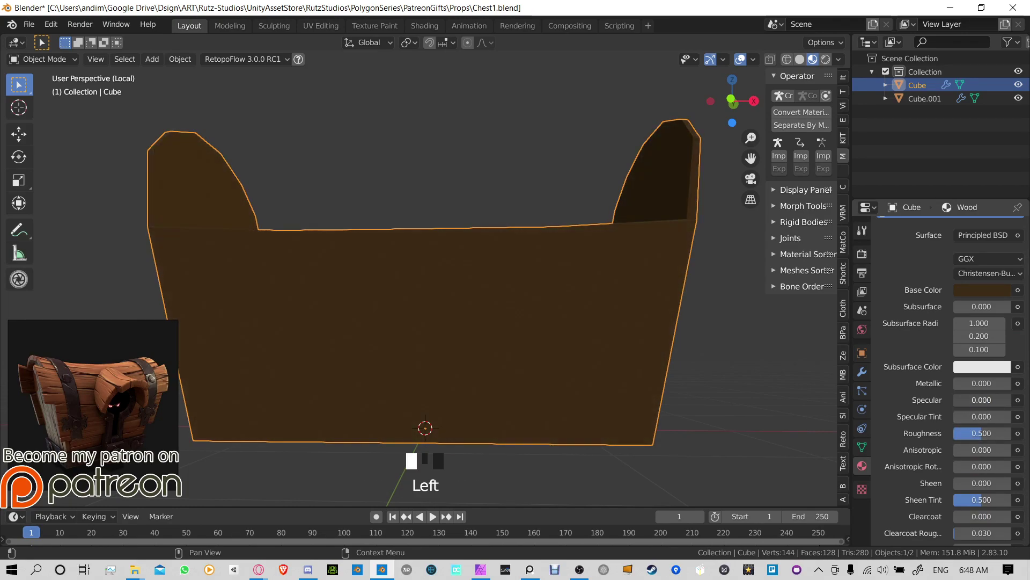
# Step: Leave local view and assign the existing Wood material to the chest lid
pyautogui.moveTo(430, 313); pyautogui.dragTo(446, 255, button='middle')
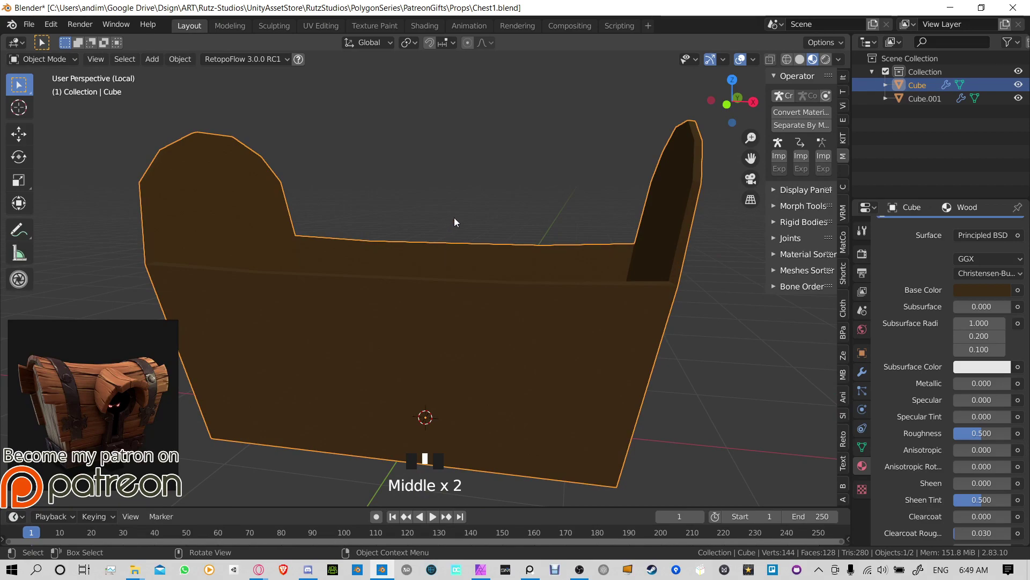
pyautogui.scroll(-2, 477, 275)
pyautogui.moveTo(478, 275); pyautogui.dragTo(534, 247, button='middle')
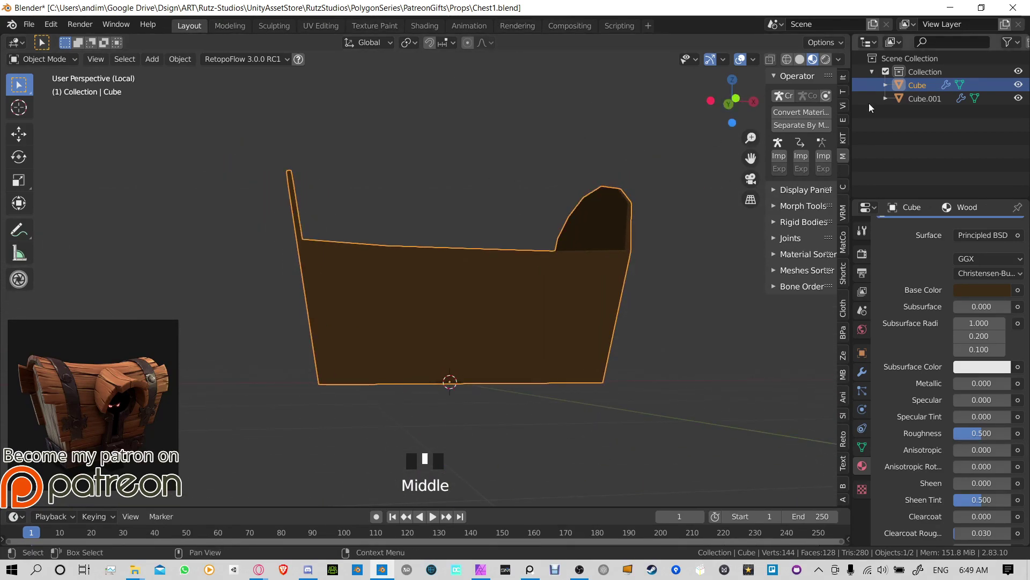
pyautogui.press('KP_Divide')
pyautogui.moveTo(561, 254); pyautogui.dragTo(487, 208, button='middle')
pyautogui.click(487, 207)
pyautogui.click(888, 286)
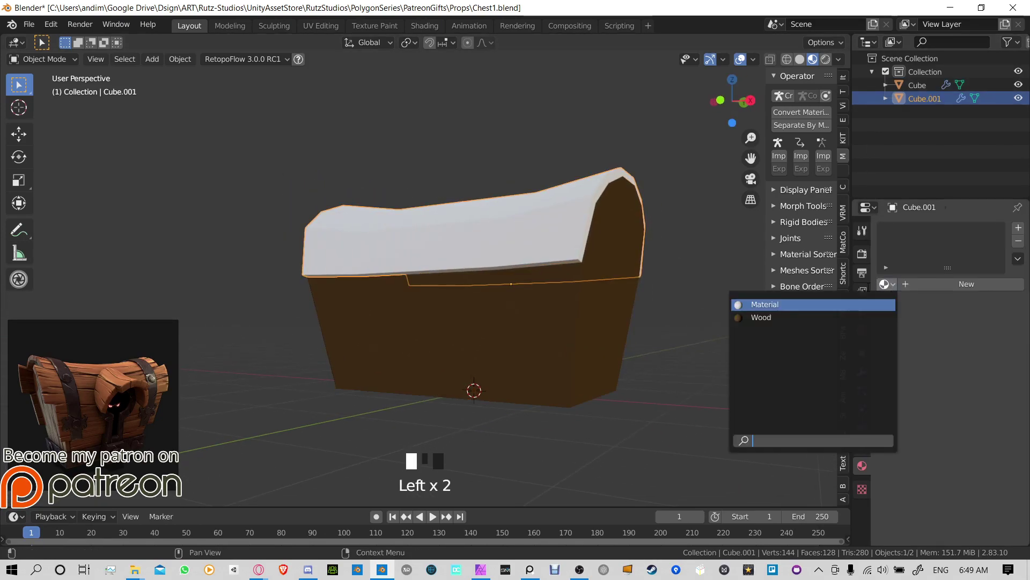
pyautogui.click(761, 317)
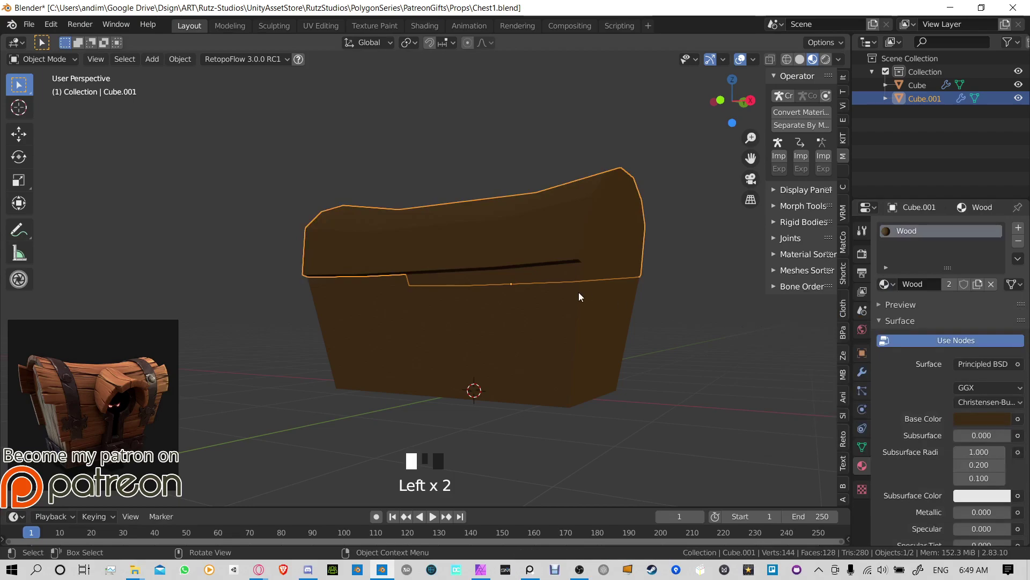
# Step: Deselect the lid and return the viewport to solid shading
pyautogui.moveTo(580, 292); pyautogui.dragTo(647, 182, button='middle')
pyautogui.click(646, 182)
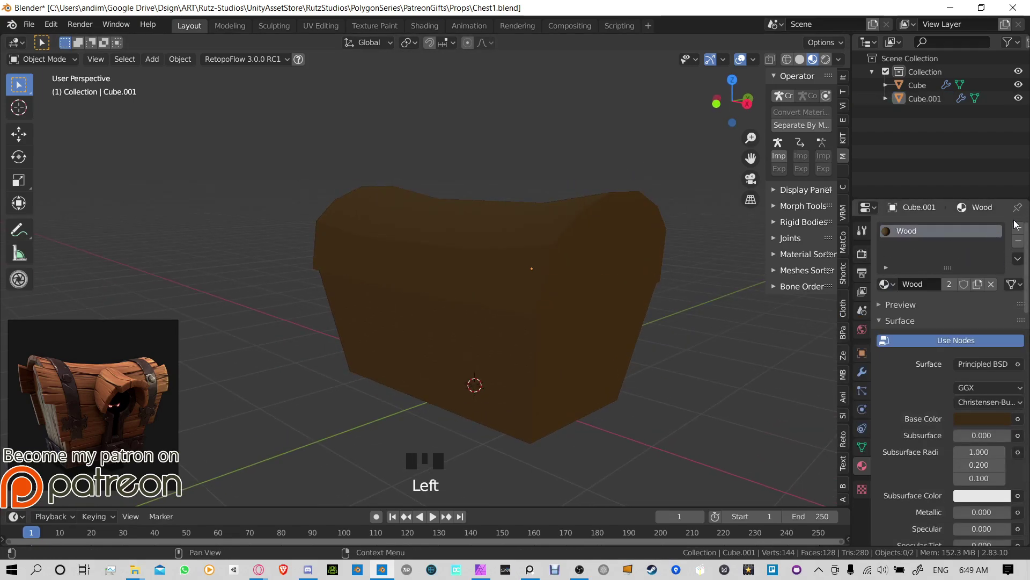
pyautogui.click(886, 285)
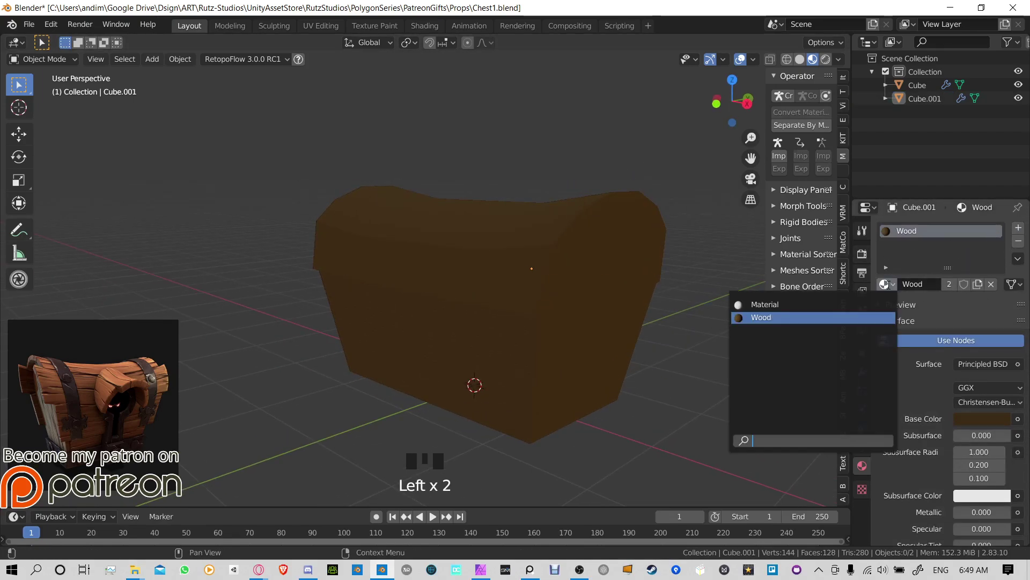
pyautogui.moveTo(677, 190); pyautogui.dragTo(649, 158, button='middle')
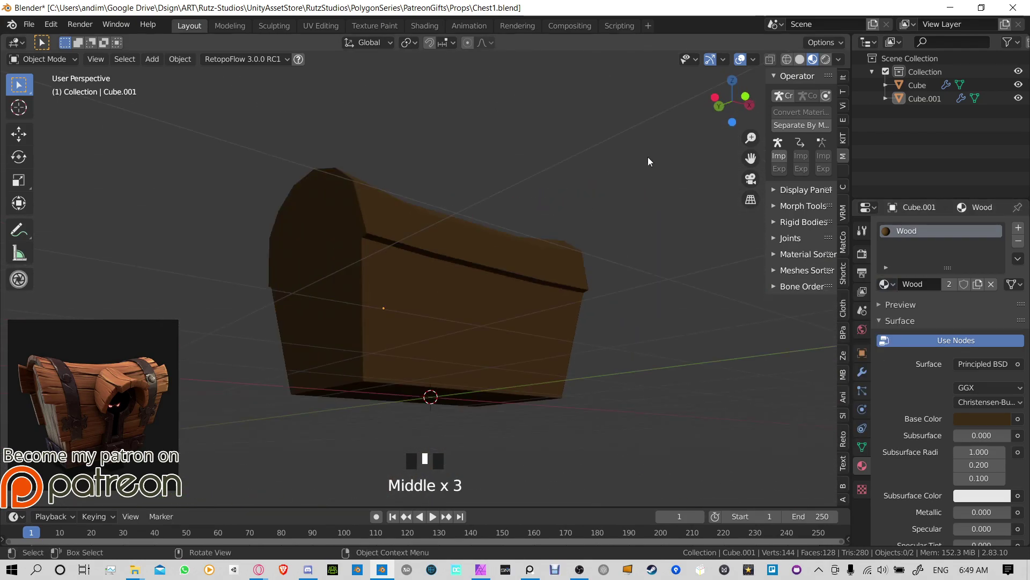
pyautogui.click(802, 61)
pyautogui.moveTo(588, 145); pyautogui.dragTo(522, 184, button='middle')
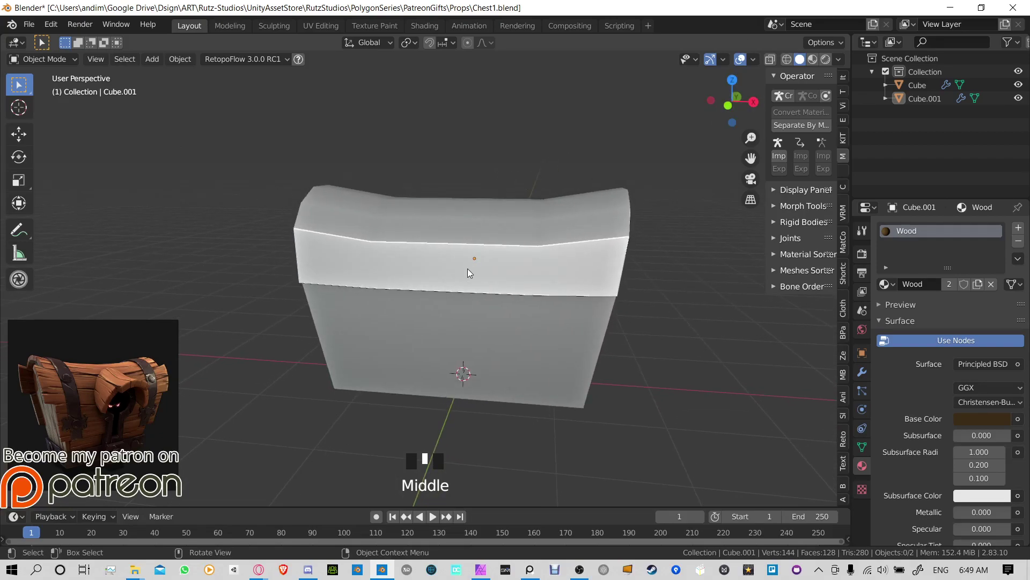
pyautogui.press('Tab')
pyautogui.moveTo(550, 233); pyautogui.dragTo(540, 253, button='middle')
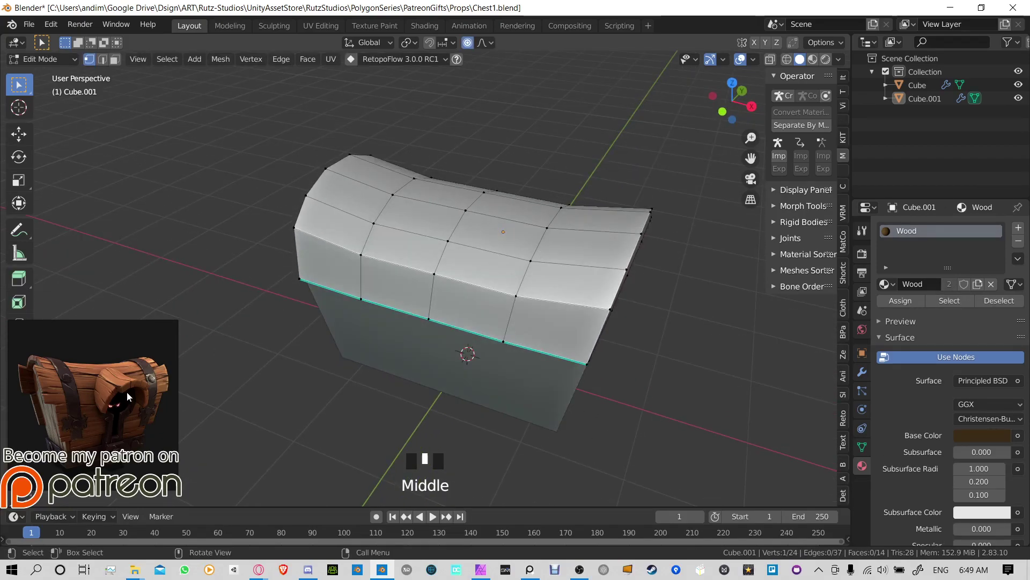
pyautogui.press('Tab')
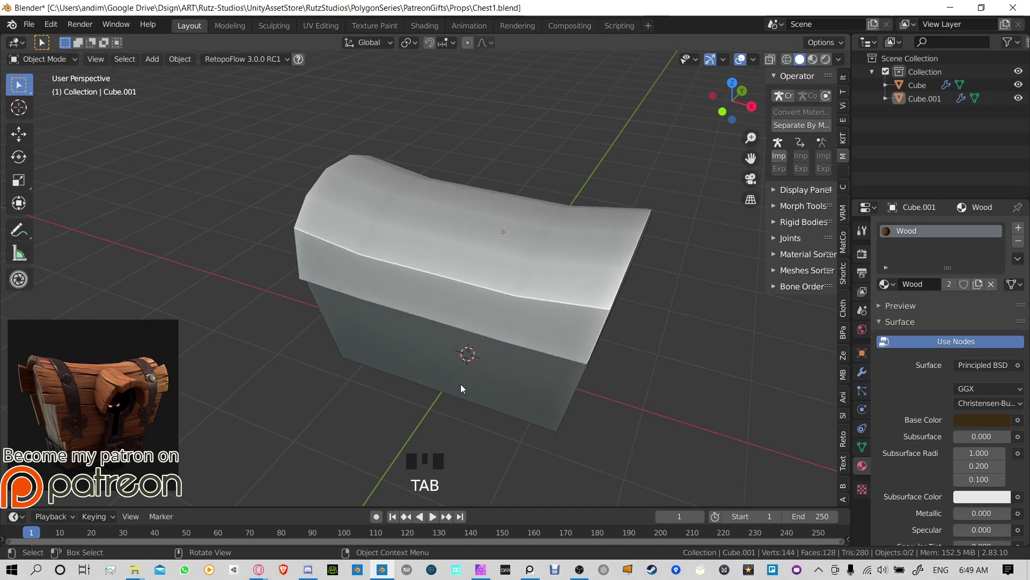
# Step: Select the chest body and enter Edit Mode on it
pyautogui.moveTo(460, 384); pyautogui.dragTo(507, 334, button='middle')
pyautogui.click(508, 334)
pyautogui.press('Tab')
# Step: Try a horizontal loop cut slid low on the chest body's walls, check it from several sides, and undo it
pyautogui.keyDown('shift'); pyautogui.moveTo(585, 303); pyautogui.dragTo(599, 301, button='middle'); pyautogui.keyUp('shift')
pyautogui.hotkey('ctrl', 'r')
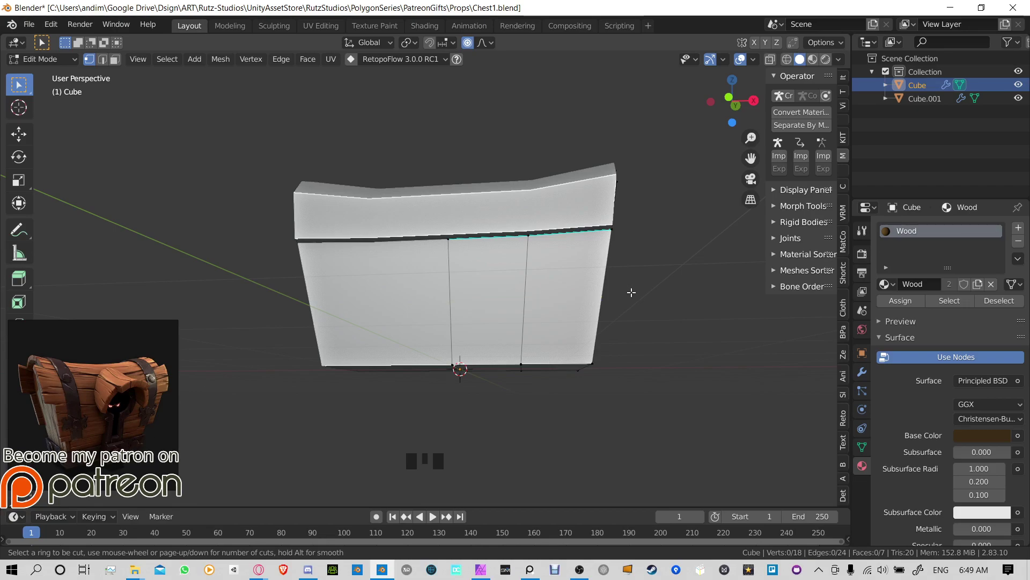
pyautogui.click(582, 297)
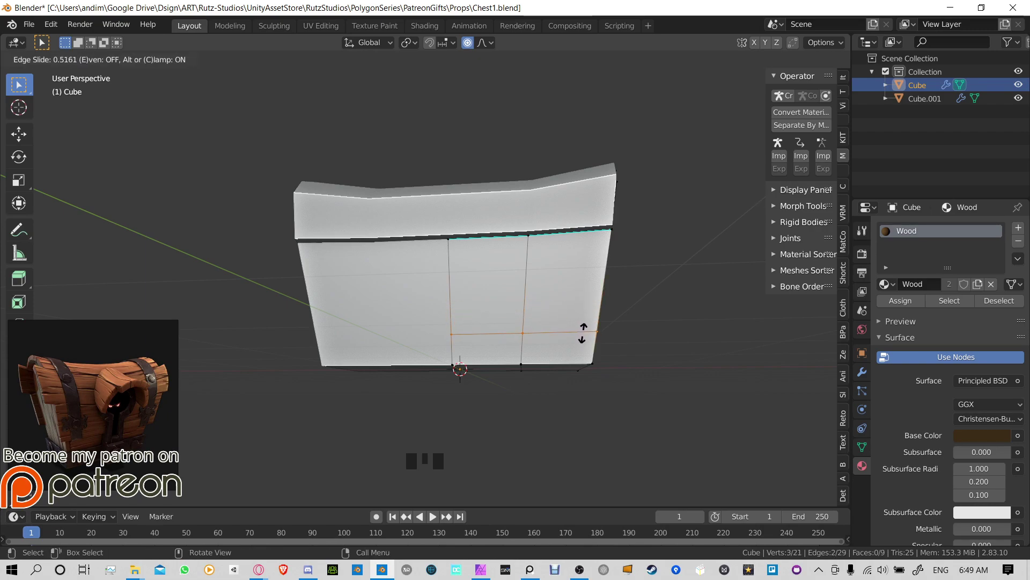
pyautogui.click(583, 330)
pyautogui.moveTo(583, 331); pyautogui.dragTo(559, 332, button='middle')
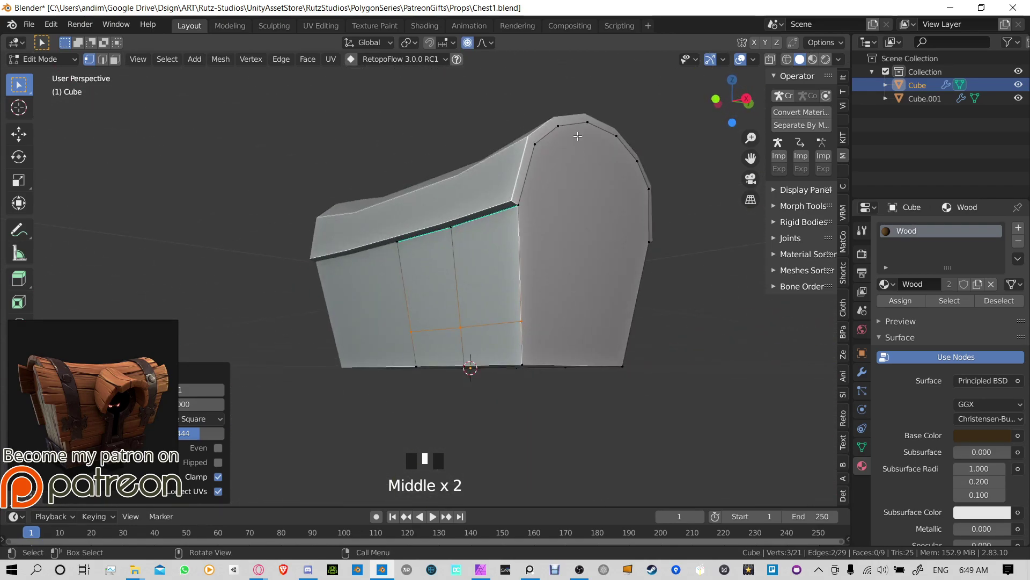
pyautogui.moveTo(577, 136); pyautogui.dragTo(499, 149, button='middle')
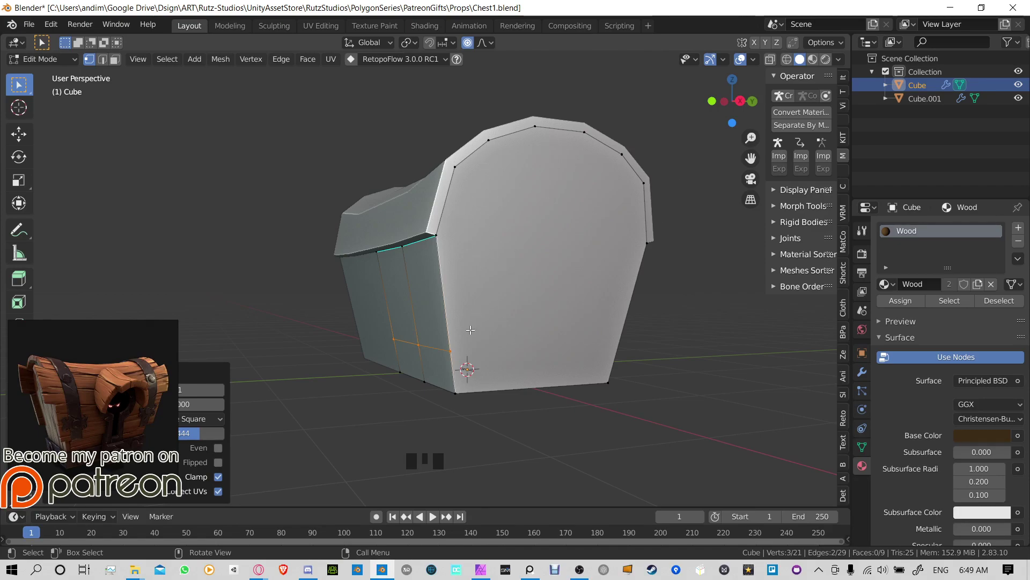
pyautogui.moveTo(471, 330); pyautogui.dragTo(465, 337, button='middle')
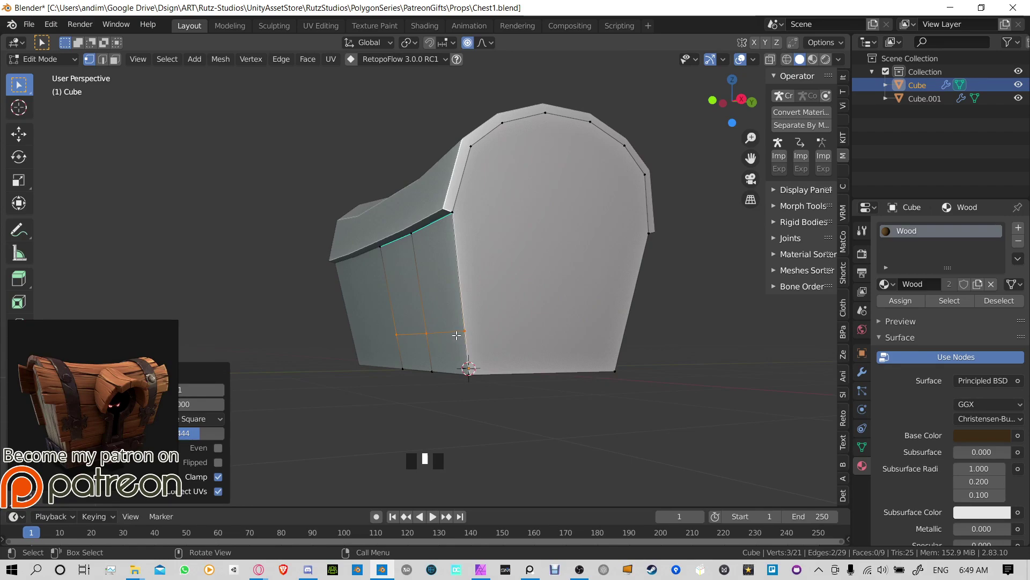
pyautogui.moveTo(484, 340); pyautogui.dragTo(434, 331, button='middle')
pyautogui.moveTo(595, 336); pyautogui.dragTo(440, 336, button='middle')
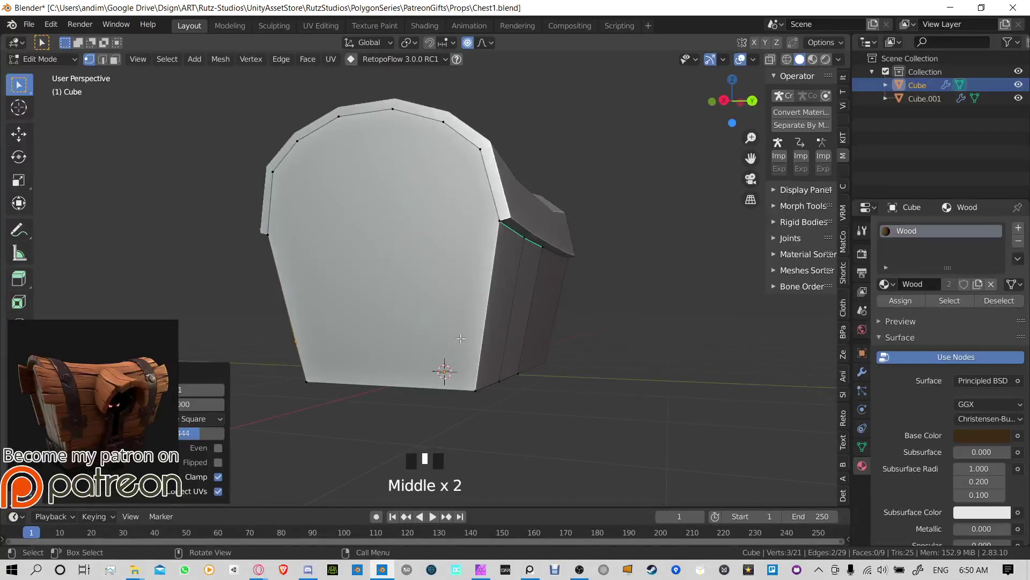
pyautogui.moveTo(579, 336); pyautogui.dragTo(518, 322, button='middle')
pyautogui.hotkey('ctrl', 'z')
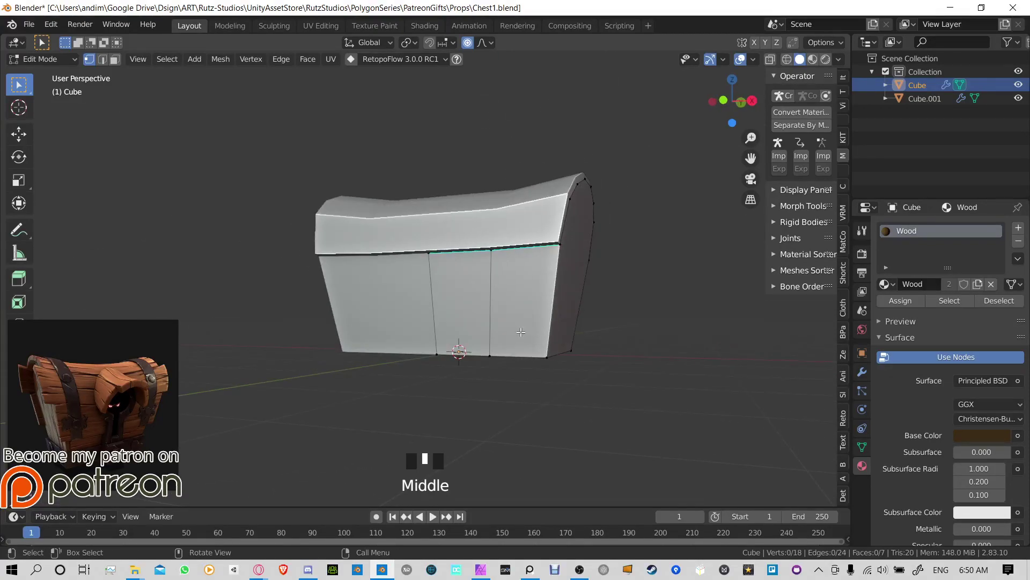
# Step: Add a centred horizontal loop cut across each of the chest body's two long walls
pyautogui.hotkey('ctrl', 'r')
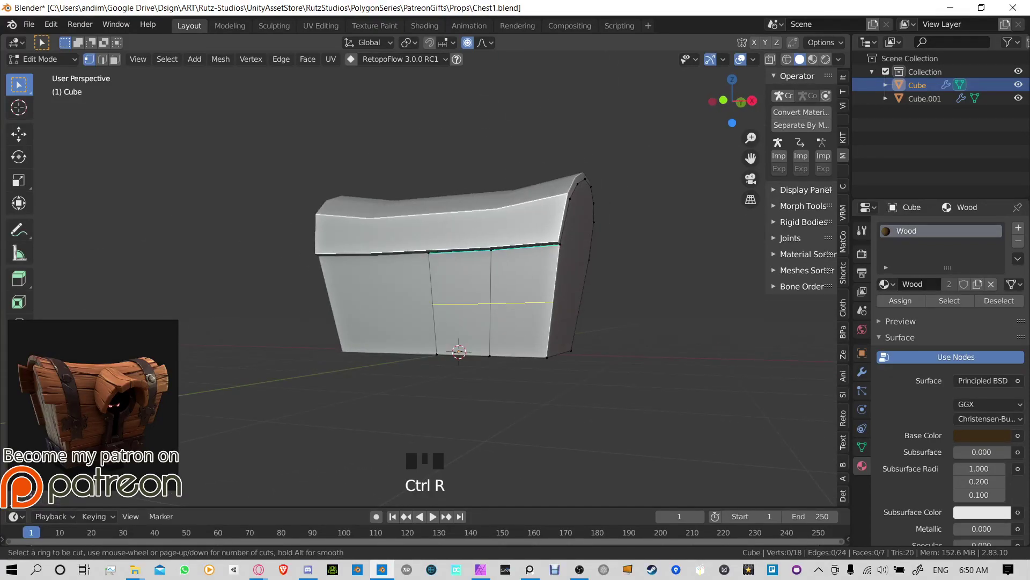
pyautogui.click(494, 306)
pyautogui.click(494, 306)
pyautogui.moveTo(494, 306); pyautogui.dragTo(449, 302, button='middle')
pyautogui.hotkey('ctrl', 'r')
pyautogui.click(386, 306)
pyautogui.click(384, 305)
# Step: Try a triangular Knife cut on the chest body's end face and undo it
pyautogui.press('k')
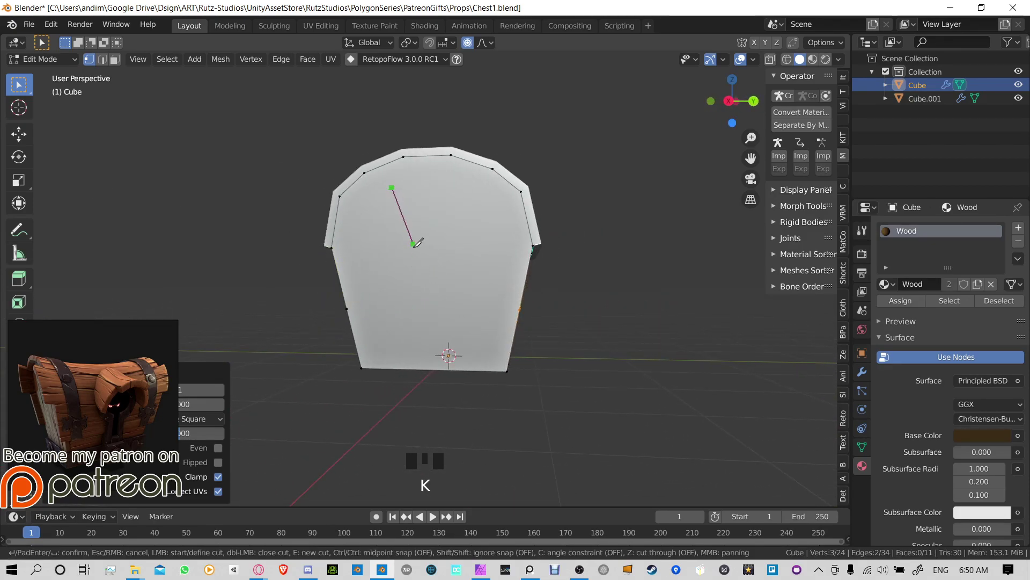
pyautogui.click(416, 271)
pyautogui.click(489, 211)
pyautogui.click(391, 187)
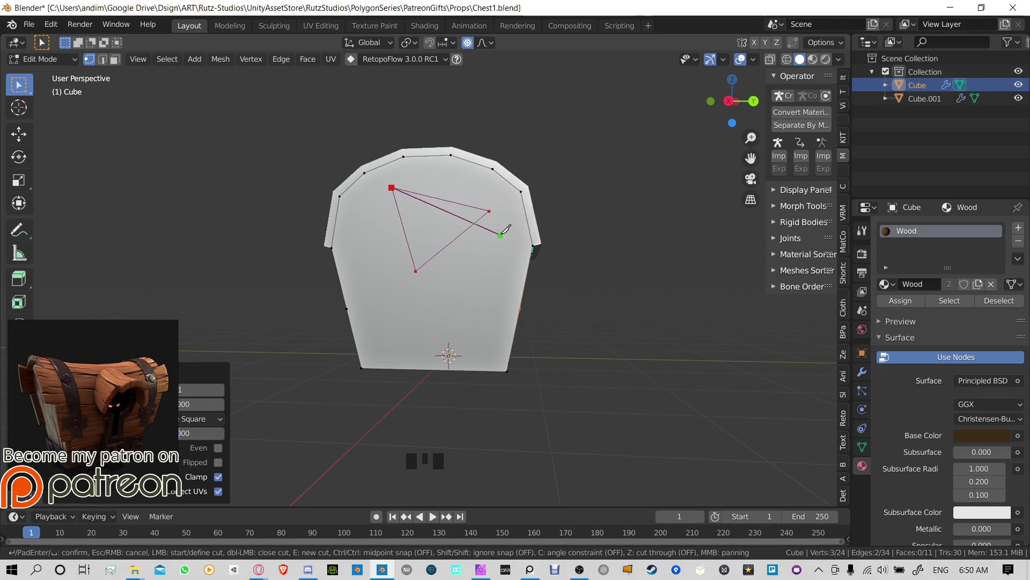
pyautogui.press('Return')
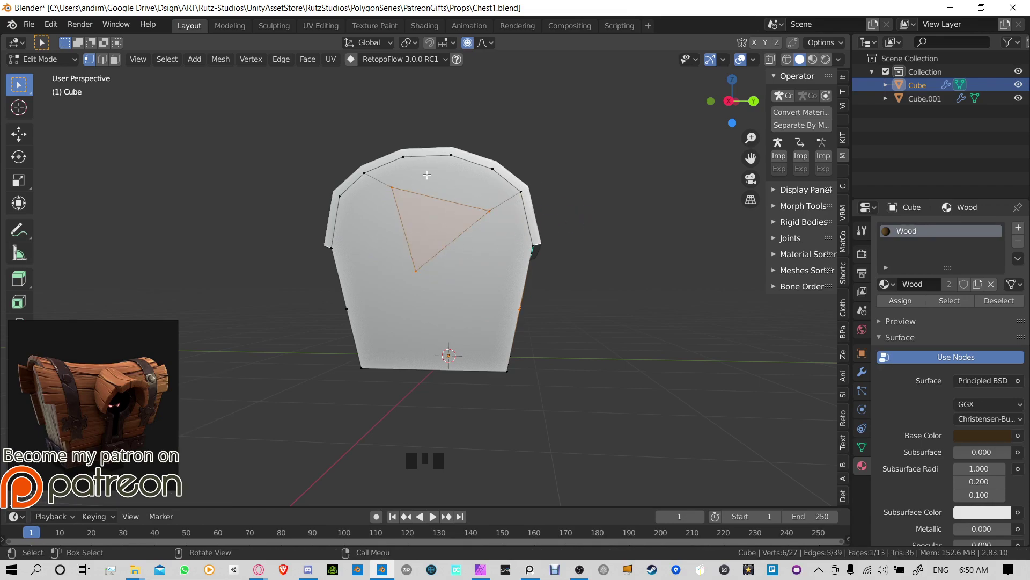
pyautogui.hotkey('ctrl', 'z')
# Step: Knife a straight cut across the chest body's end face, joining the ends of the two horizontal loop cuts
pyautogui.press('l')
pyautogui.press('k')
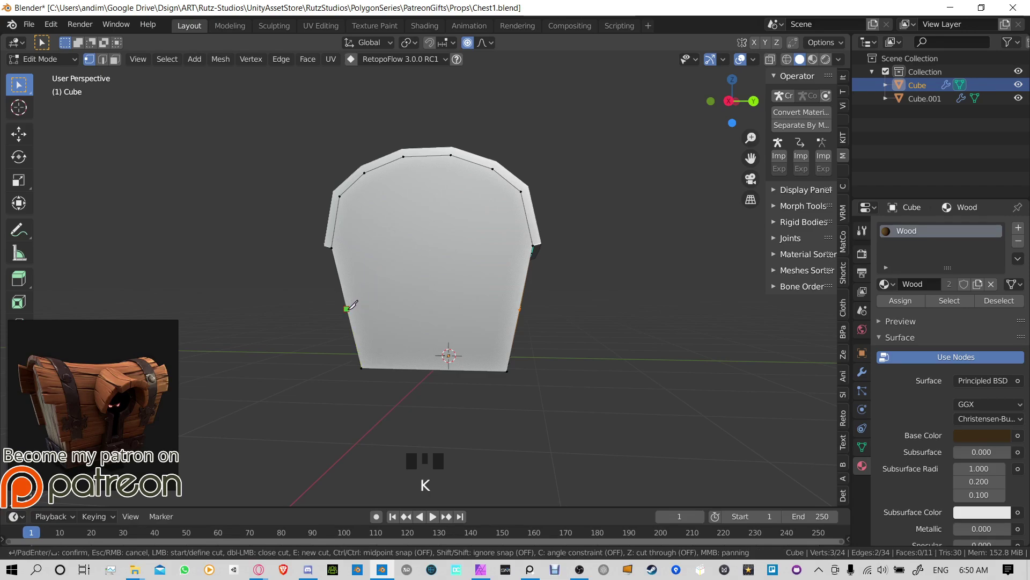
pyautogui.click(346, 310)
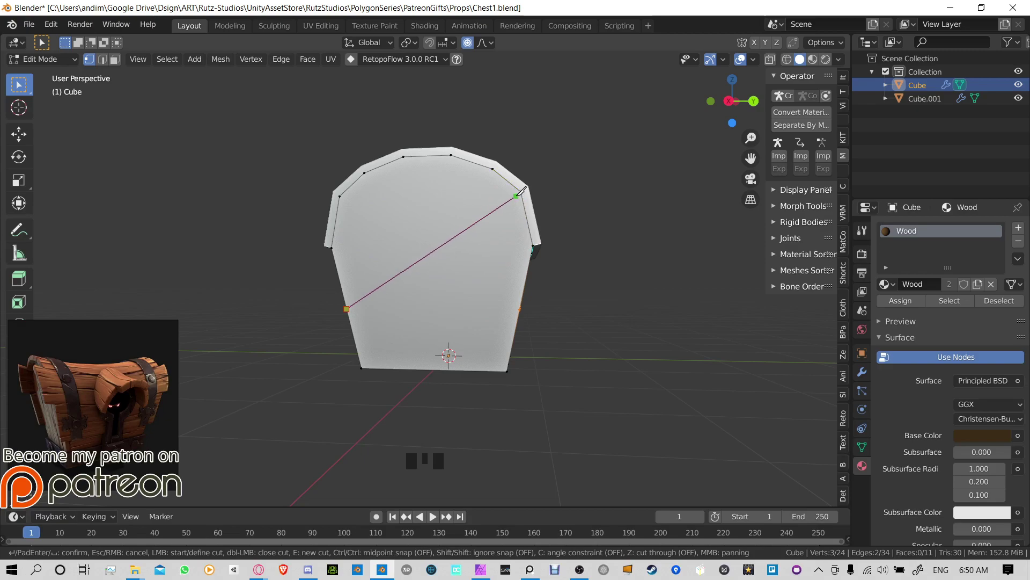
pyautogui.click(520, 308)
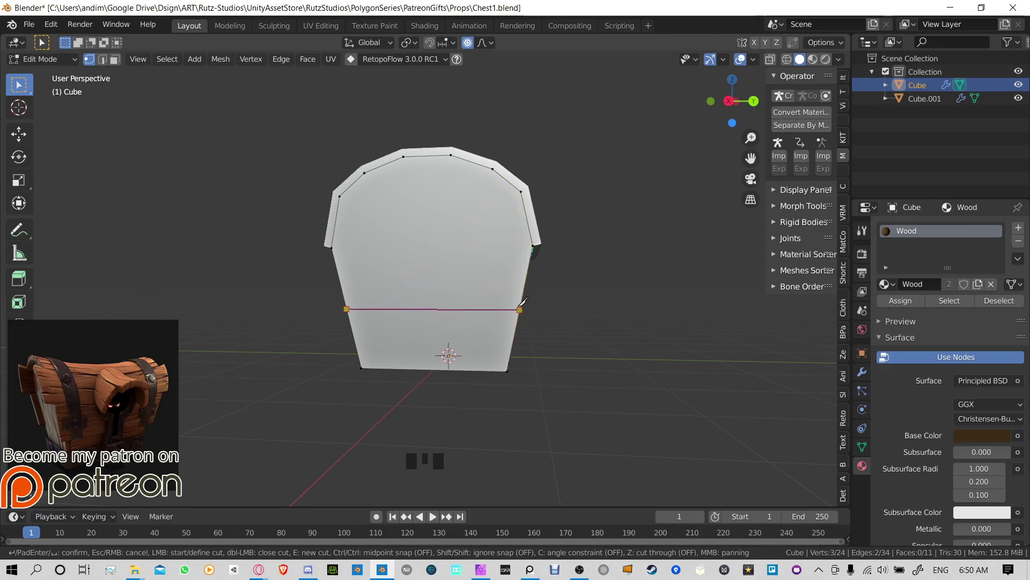
pyautogui.press('Return')
pyautogui.moveTo(583, 322); pyautogui.dragTo(493, 299, button='middle')
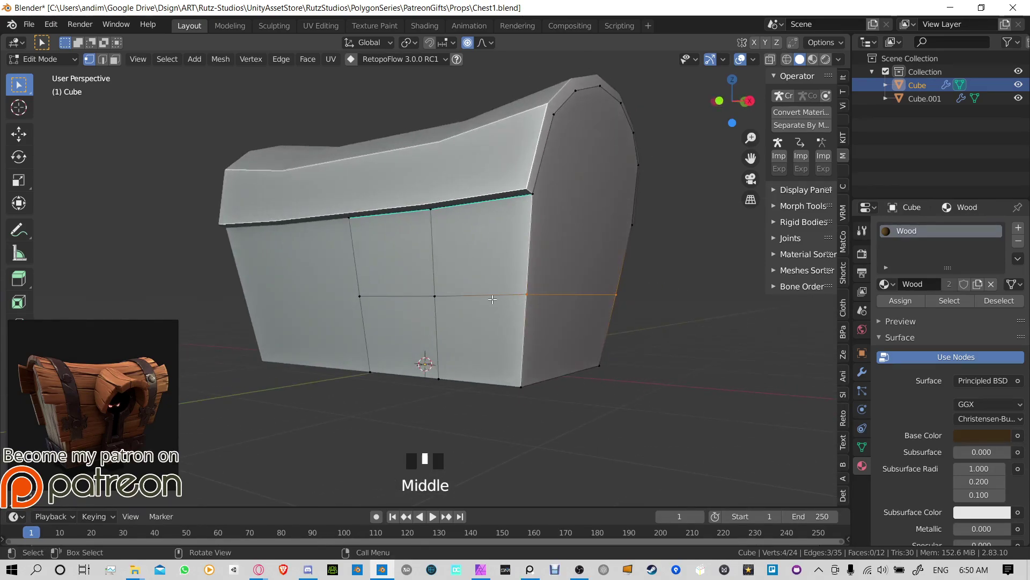
# Step: Switch to edge selection and try a shortest-path selection along the horizontal cut from a long wall to the end face
pyautogui.press('2')
pyautogui.moveTo(395, 302); pyautogui.dragTo(471, 295, button='middle')
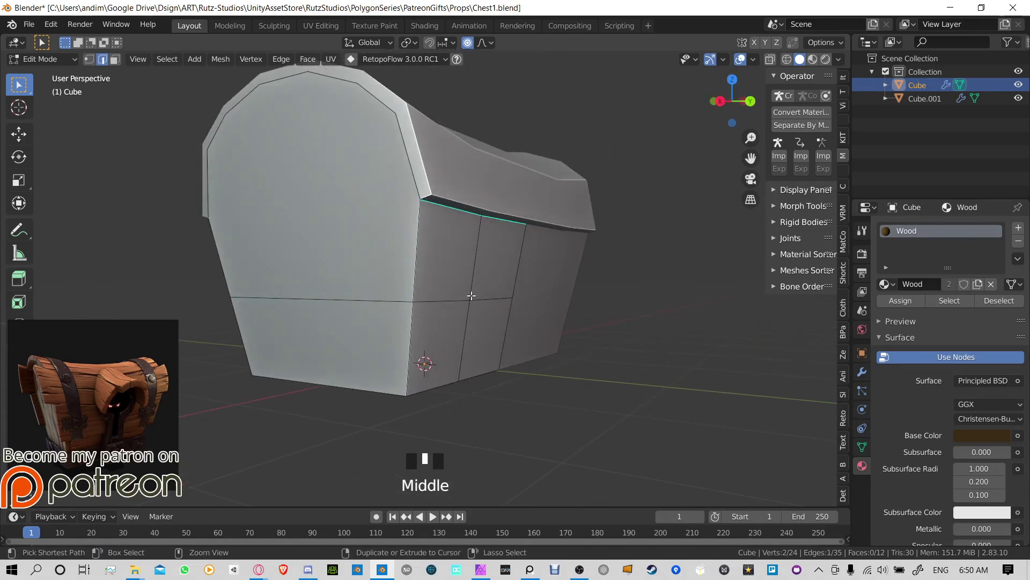
pyautogui.keyDown('ctrl'); pyautogui.click(472, 296); pyautogui.keyUp('ctrl')
pyautogui.click(498, 300)
pyautogui.keyDown('ctrl'); pyautogui.click(350, 299); pyautogui.keyUp('ctrl')
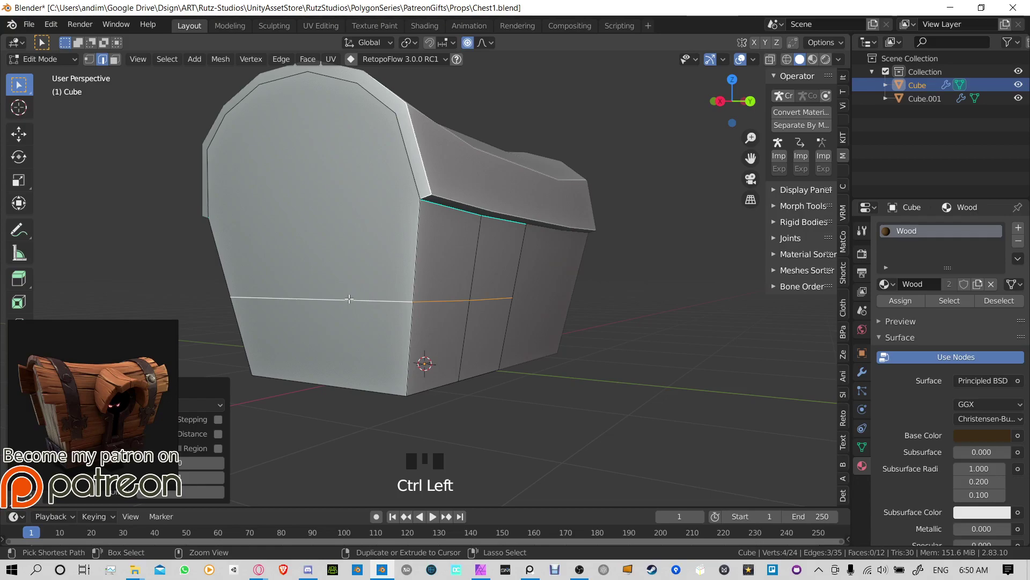
pyautogui.moveTo(350, 298); pyautogui.dragTo(420, 288, button='middle')
pyautogui.click(380, 273)
pyautogui.click(374, 282)
pyautogui.moveTo(561, 286); pyautogui.dragTo(433, 299, button='middle')
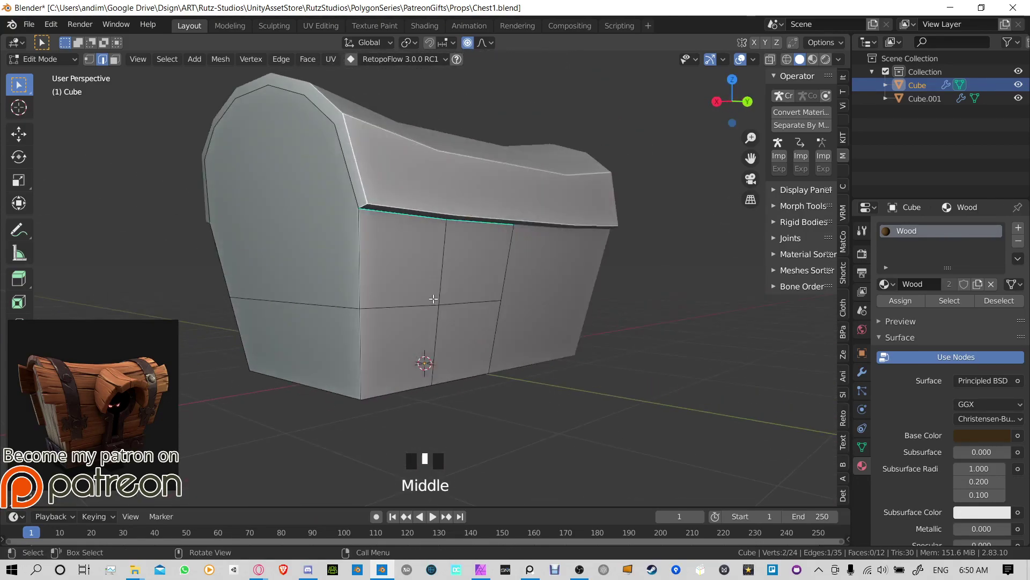
# Step: Select the horizontal edge path running from one long wall around the end face to the opposite wall
pyautogui.keyDown('ctrl'); pyautogui.click(478, 304); pyautogui.keyUp('ctrl')
pyautogui.moveTo(456, 311); pyautogui.dragTo(455, 184, button='middle')
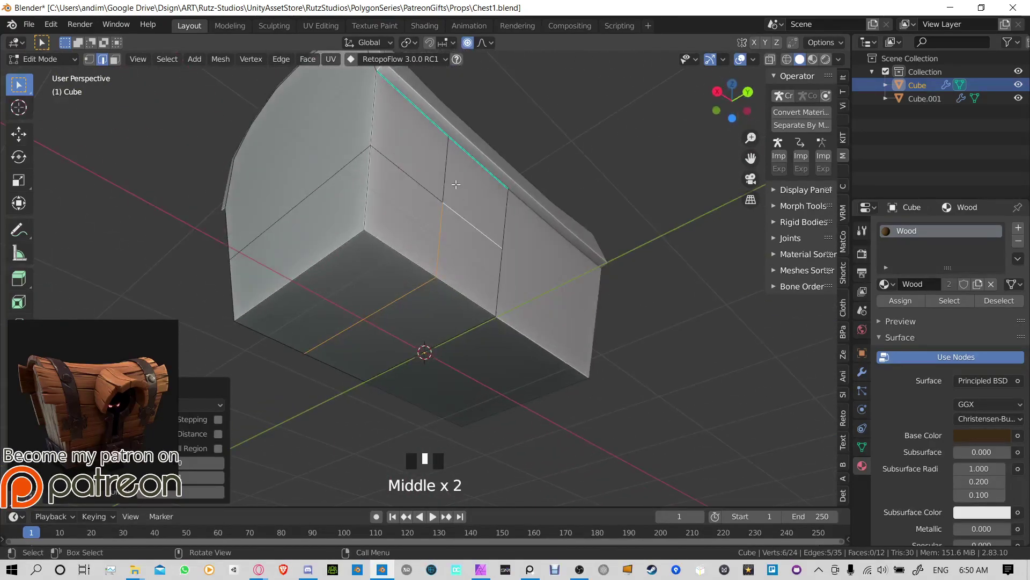
pyautogui.moveTo(455, 264); pyautogui.dragTo(494, 244, button='middle')
pyautogui.click(495, 247)
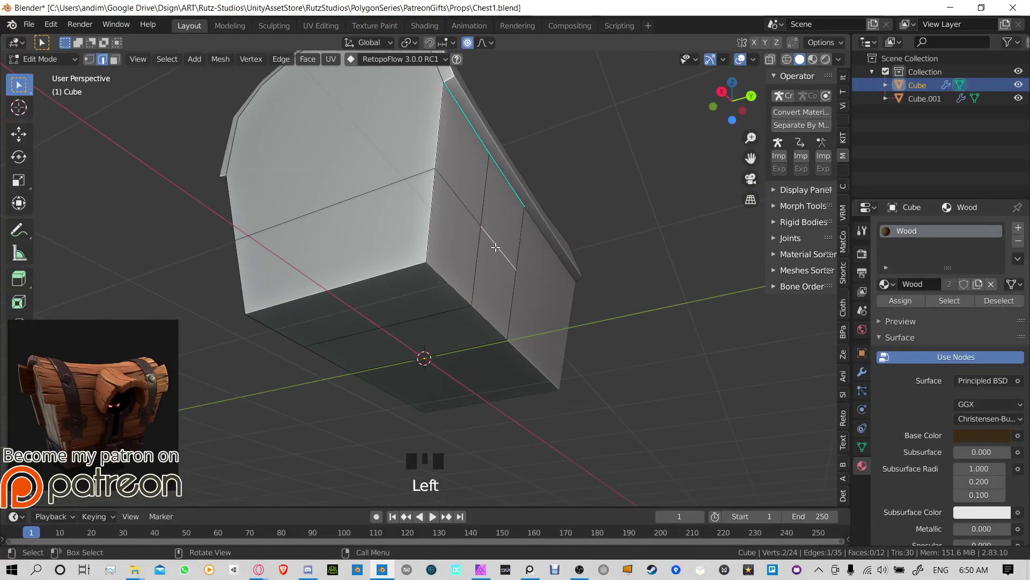
pyautogui.keyDown('ctrl'); pyautogui.click(446, 191); pyautogui.keyUp('ctrl')
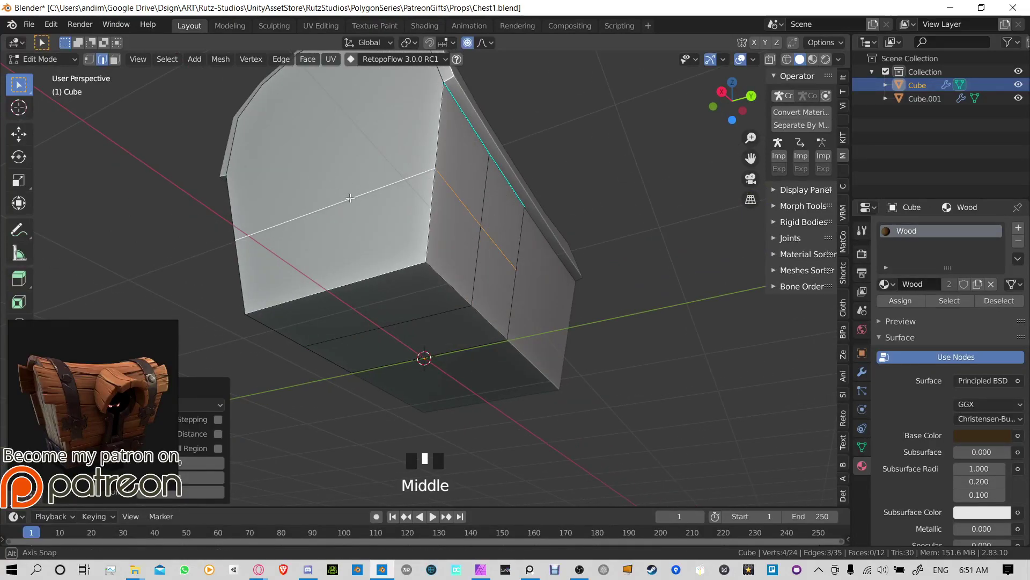
pyautogui.moveTo(350, 198); pyautogui.dragTo(426, 283, button='middle')
pyautogui.keyDown('ctrl'); pyautogui.click(597, 246); pyautogui.keyUp('ctrl')
# Step: Select the whole horizontal cut around the chest body as an edge loop, comparing it with a vertical loop
pyautogui.keyDown('alt'); pyautogui.click(430, 262); pyautogui.keyUp('alt')
pyautogui.click(430, 262)
pyautogui.keyDown('alt'); pyautogui.click(430, 261); pyautogui.keyUp('alt')
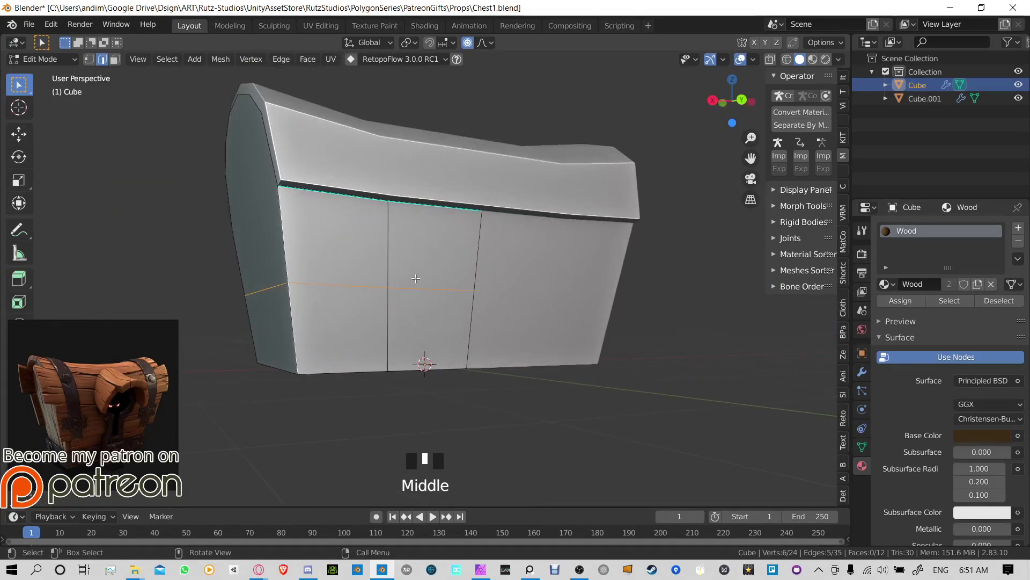
pyautogui.click(292, 290)
pyautogui.keyDown('alt'); pyautogui.click(291, 291); pyautogui.keyUp('alt')
pyautogui.moveTo(291, 290); pyautogui.dragTo(426, 287, button='middle')
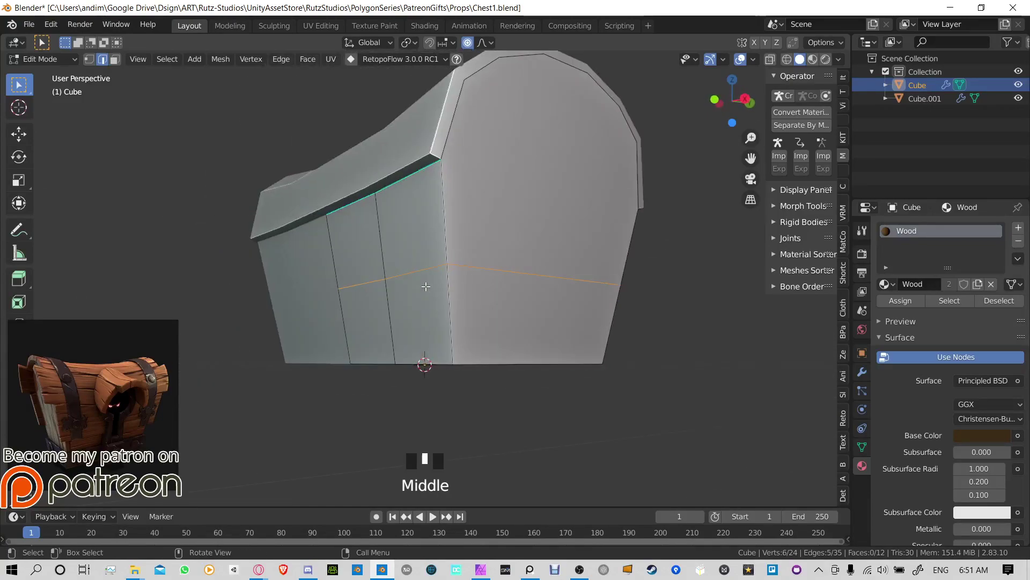
pyautogui.keyDown('alt'); pyautogui.click(378, 232); pyautogui.keyUp('alt')
pyautogui.moveTo(378, 232); pyautogui.dragTo(604, 281, button='middle')
pyautogui.click(384, 292)
pyautogui.keyDown('alt'); pyautogui.click(385, 294); pyautogui.keyUp('alt')
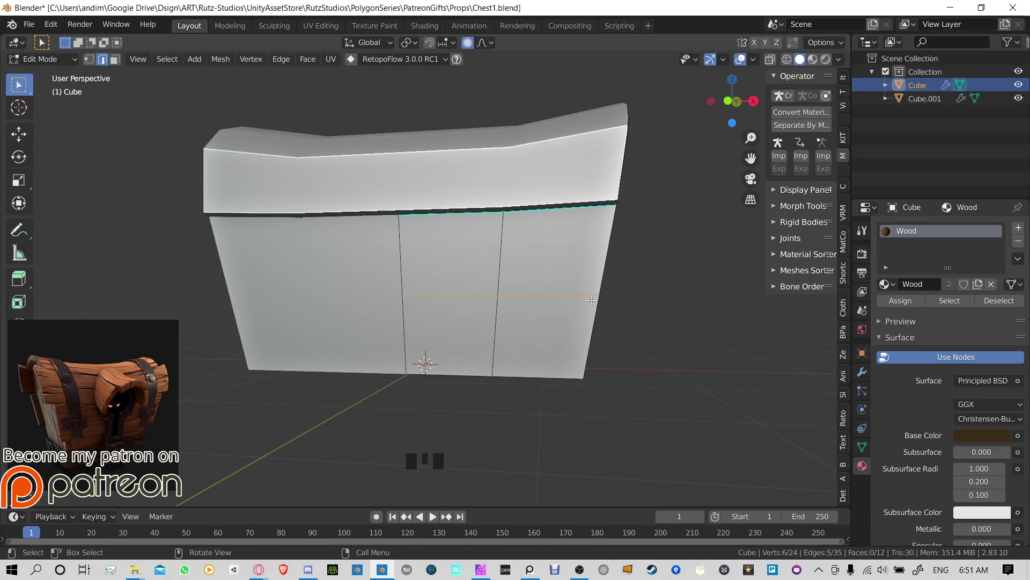
# Step: Try moving the selected horizontal loop downward with proportional editing on
pyautogui.keyDown('shift'); pyautogui.moveTo(590, 300); pyautogui.dragTo(514, 278, button='middle'); pyautogui.keyUp('shift')
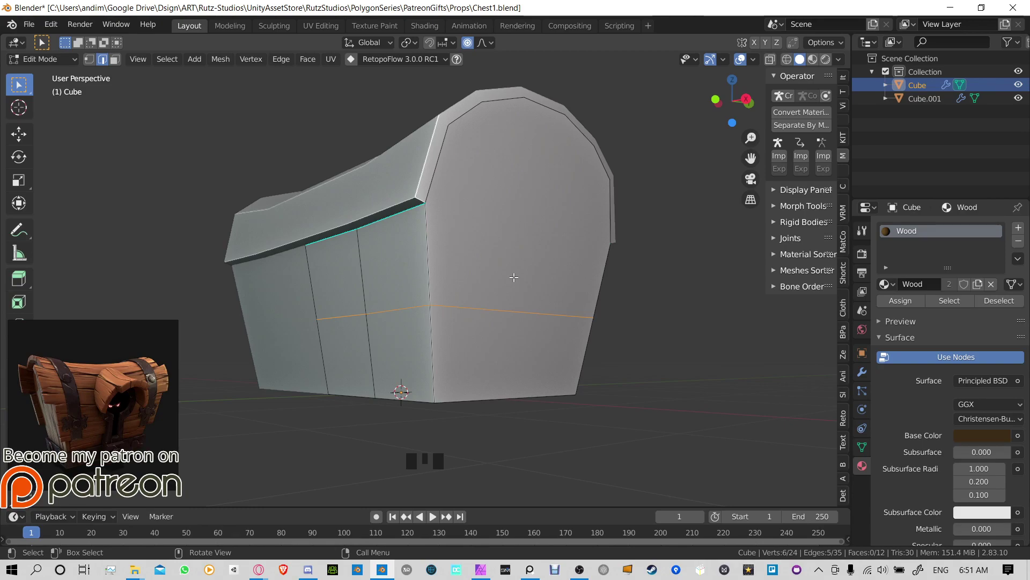
pyautogui.moveTo(519, 290); pyautogui.dragTo(509, 339, button='middle')
pyautogui.press('g')
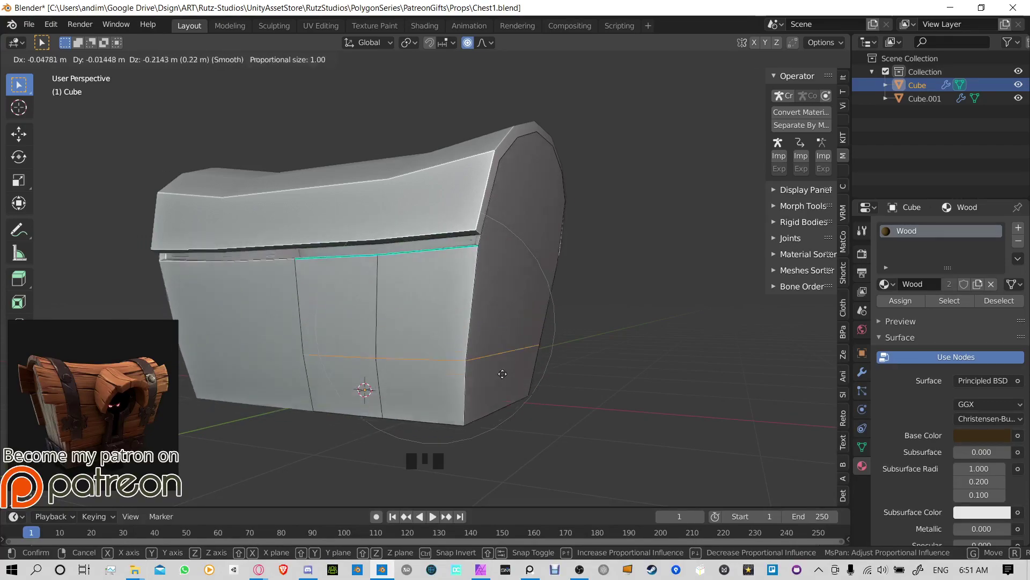
pyautogui.click(541, 124)
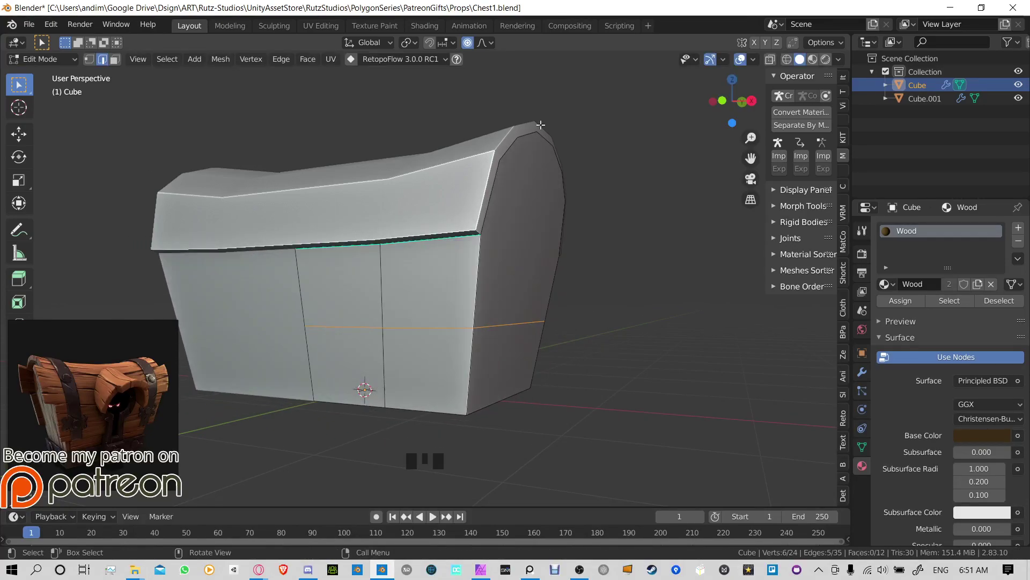
# Step: Turn off proportional editing and edge-slide the horizontal loop down the chest body by a factor of about 0.40
pyautogui.click(468, 46)
pyautogui.tripleClick(467, 44)
pyautogui.moveTo(596, 335); pyautogui.dragTo(624, 345, button='middle')
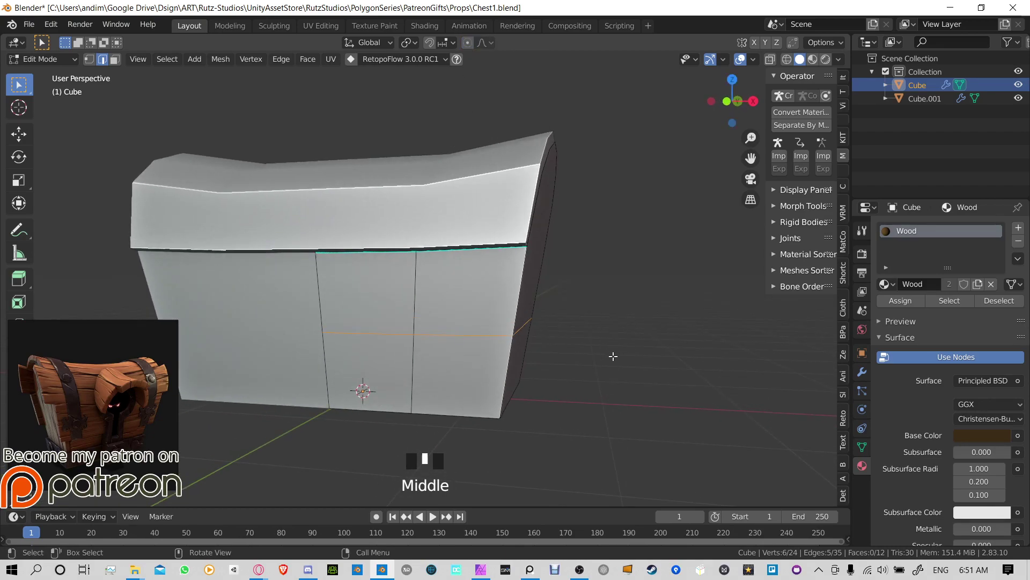
pyautogui.press('g')
pyautogui.rightClick(585, 324)
pyautogui.press('g')
pyautogui.press('g')
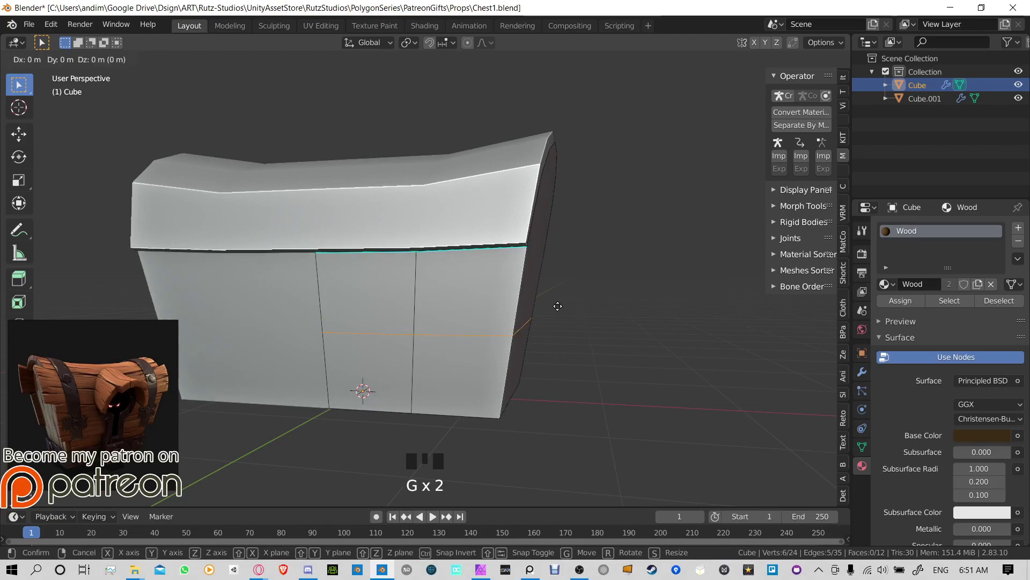
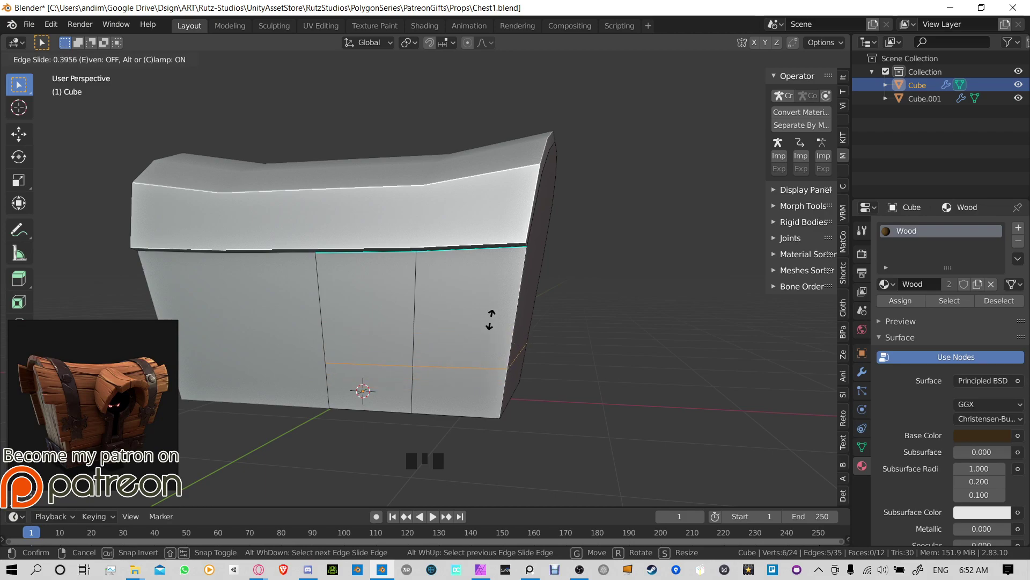
pyautogui.click(490, 327)
pyautogui.moveTo(489, 327); pyautogui.dragTo(503, 400, button='middle')
pyautogui.press('Tab')
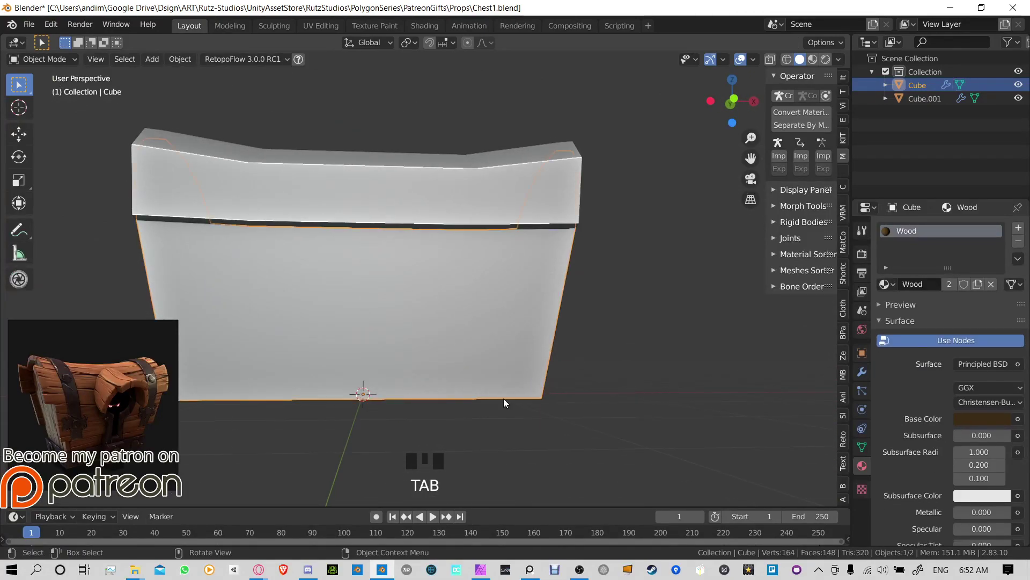
# Step: Select the full band of wall faces below the horizontal loop in face selection on the chest body
pyautogui.press('Tab')
pyautogui.press('3')
pyautogui.click(409, 380)
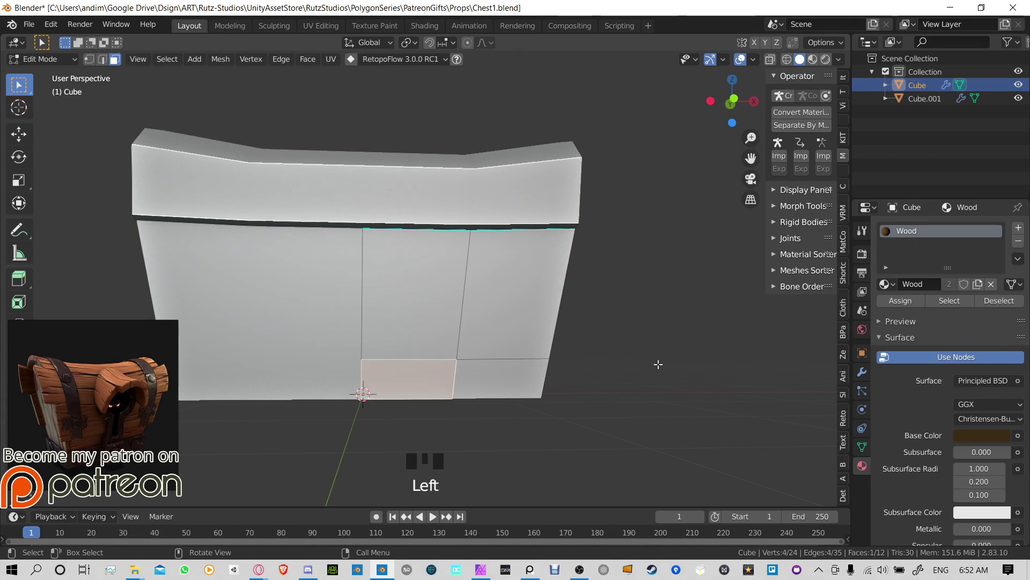
pyautogui.moveTo(655, 361); pyautogui.dragTo(630, 352, button='middle')
pyautogui.keyDown('ctrl'); pyautogui.click(508, 376); pyautogui.keyUp('ctrl')
pyautogui.click(430, 375)
pyautogui.keyDown('alt'); pyautogui.click(429, 384); pyautogui.keyUp('alt')
pyautogui.moveTo(485, 344); pyautogui.dragTo(423, 367, button='middle')
pyautogui.scroll(-1, 464, 337)
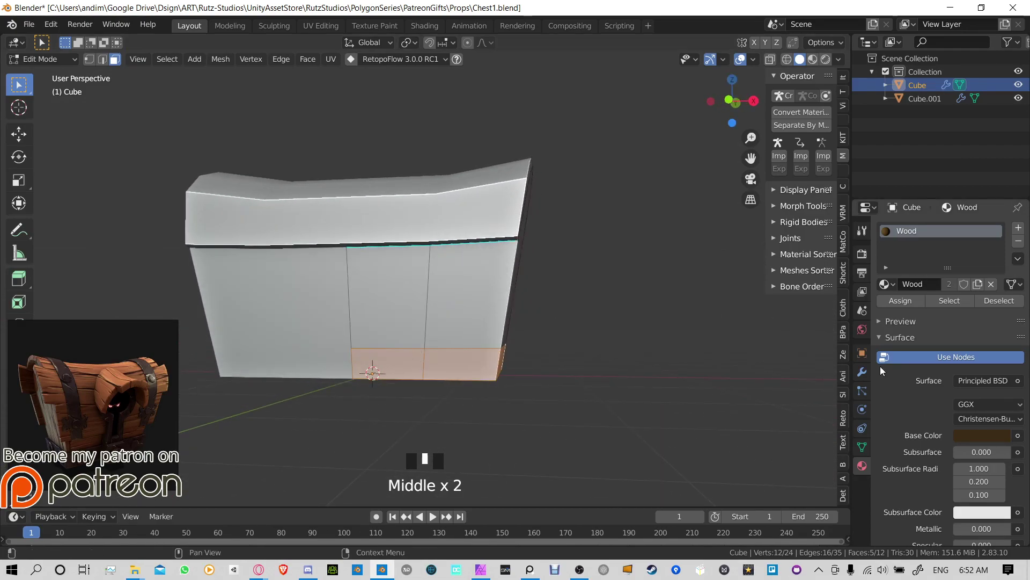
# Step: Collapse the body's Solidify modifier settings and inspect the chest in Object Mode before resuming mesh editing
pyautogui.click(862, 372)
pyautogui.click(884, 271)
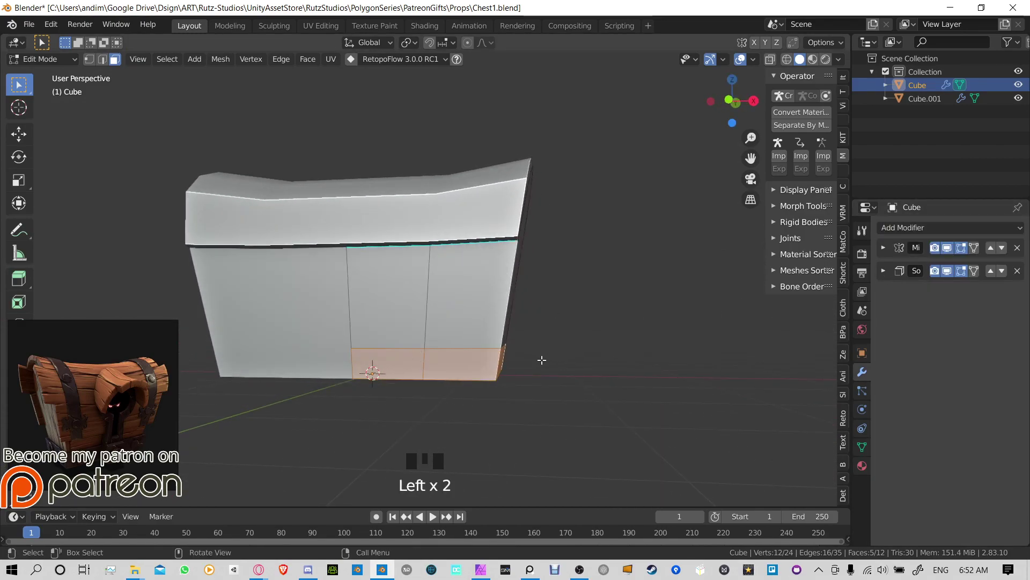
pyautogui.moveTo(543, 359); pyautogui.dragTo(487, 379, button='middle')
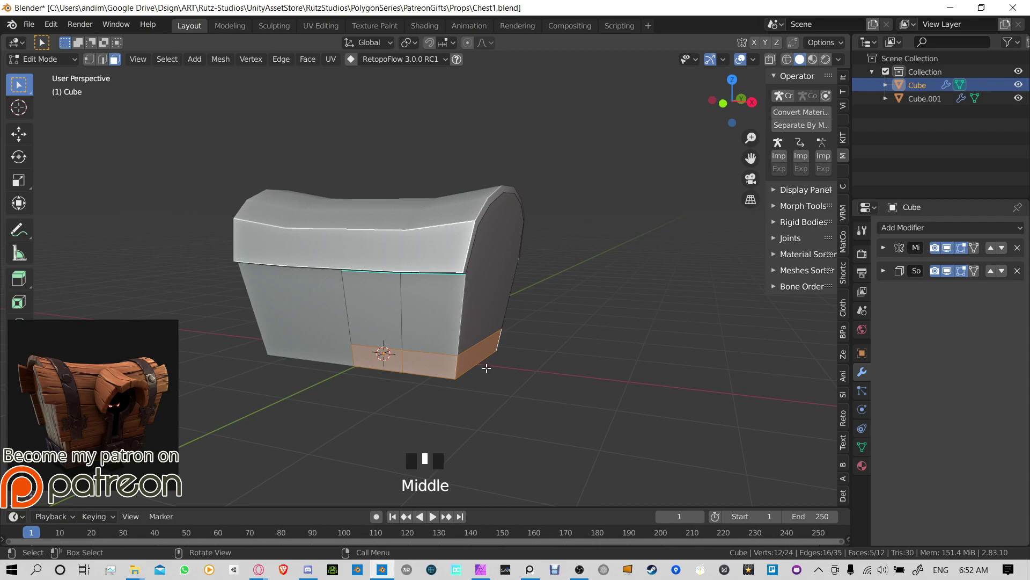
pyautogui.press('Tab')
pyautogui.click(466, 337)
pyautogui.moveTo(529, 311); pyautogui.dragTo(525, 299, button='middle')
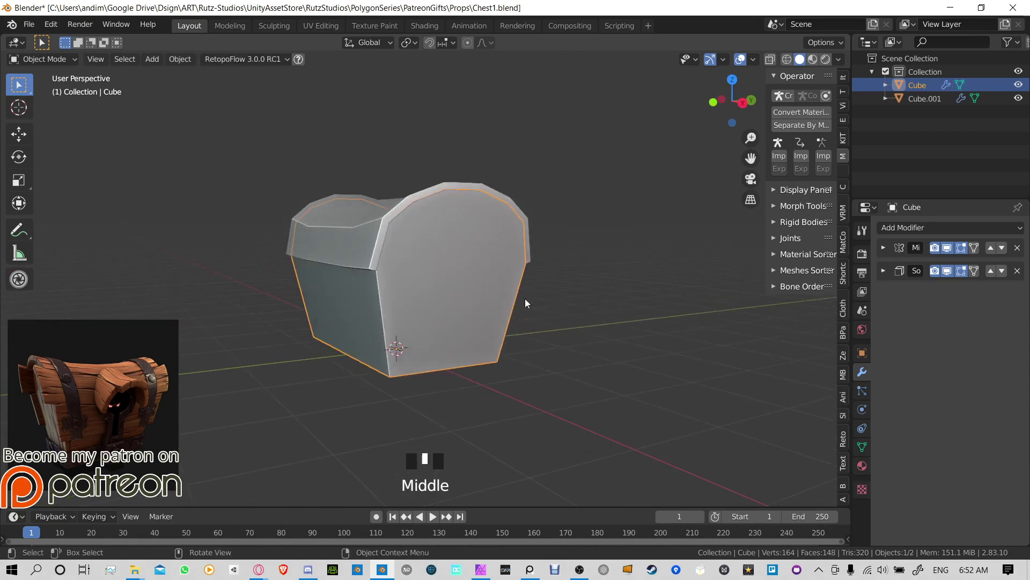
pyautogui.moveTo(497, 357); pyautogui.dragTo(508, 336, button='middle')
pyautogui.press('Tab')
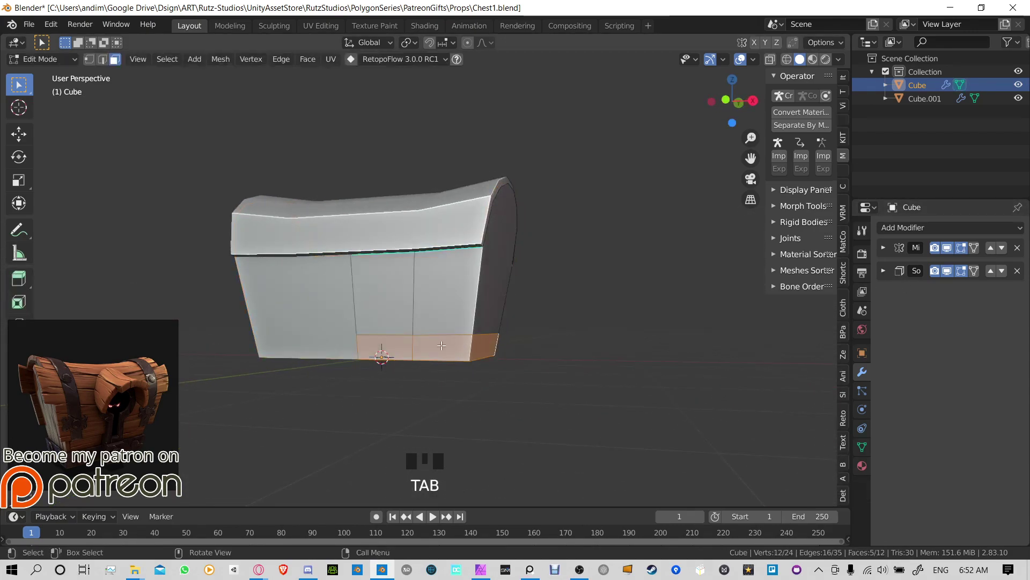
# Step: Separate the selected lower wall band into its own object and return to Object Mode
pyautogui.press('p')
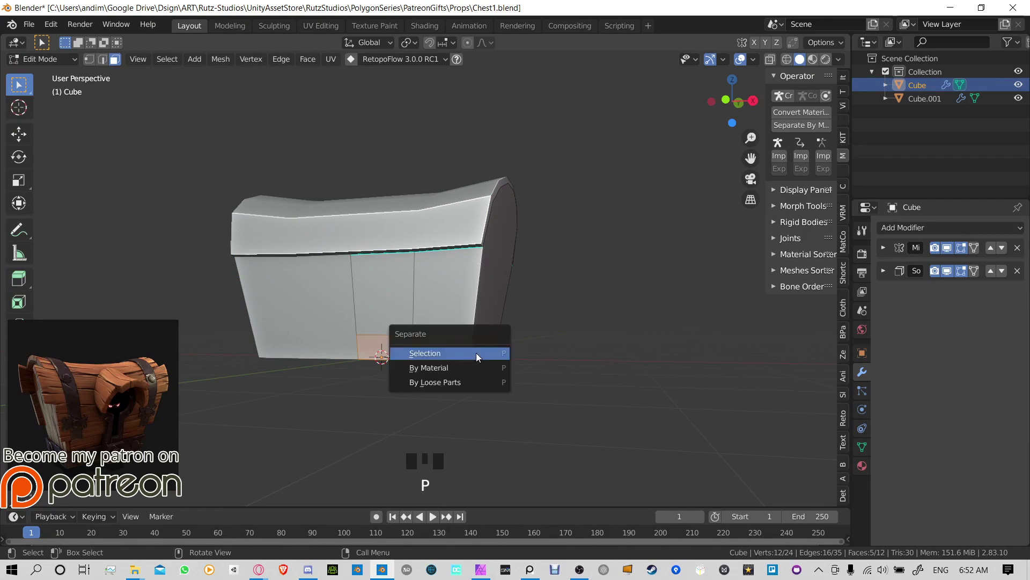
pyautogui.click(477, 353)
pyautogui.scroll(3, 477, 353)
pyautogui.moveTo(477, 352); pyautogui.dragTo(521, 400, button='middle')
pyautogui.press('Tab')
# Step: Select the separated lower band, expand its Solidify modifier settings and try moving the band away from the chest
pyautogui.click(535, 437)
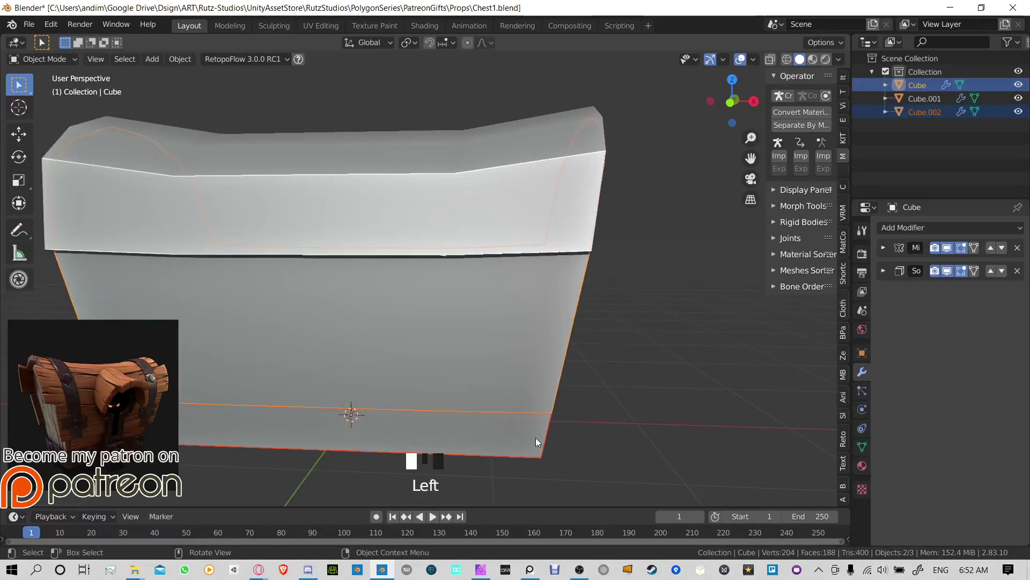
pyautogui.moveTo(536, 437); pyautogui.dragTo(472, 422, button='middle')
pyautogui.click(879, 271)
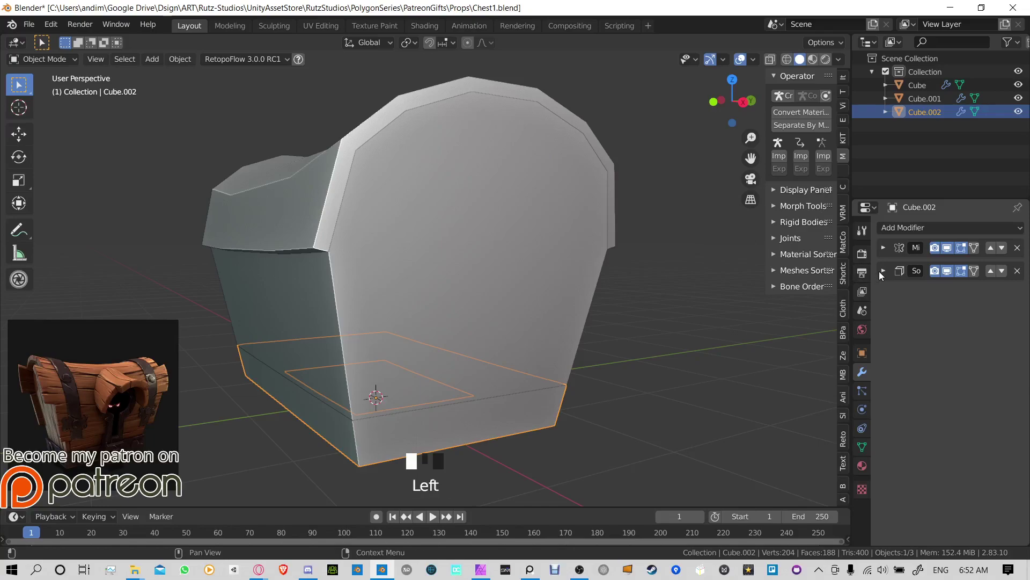
pyautogui.click(884, 271)
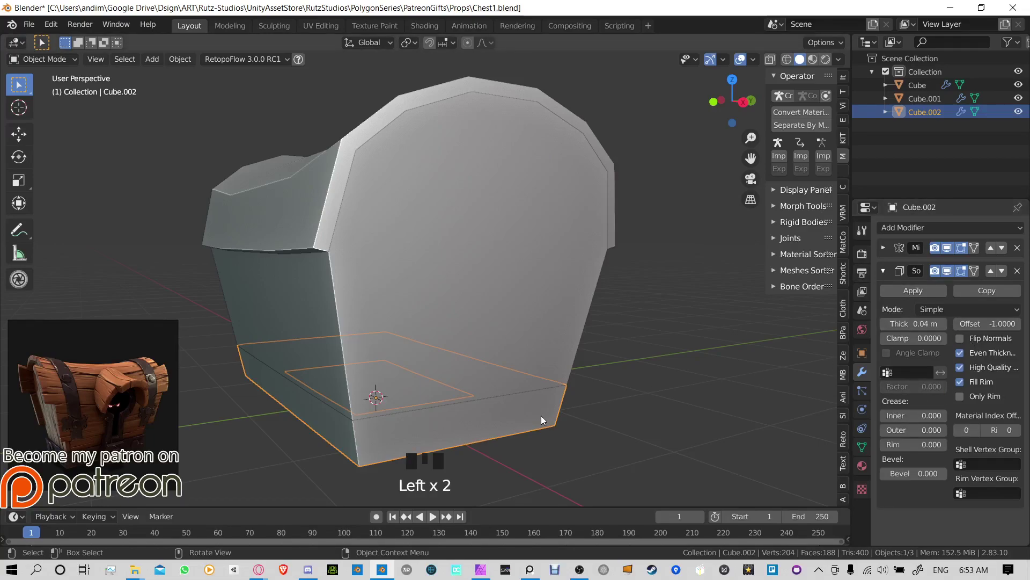
pyautogui.press('g')
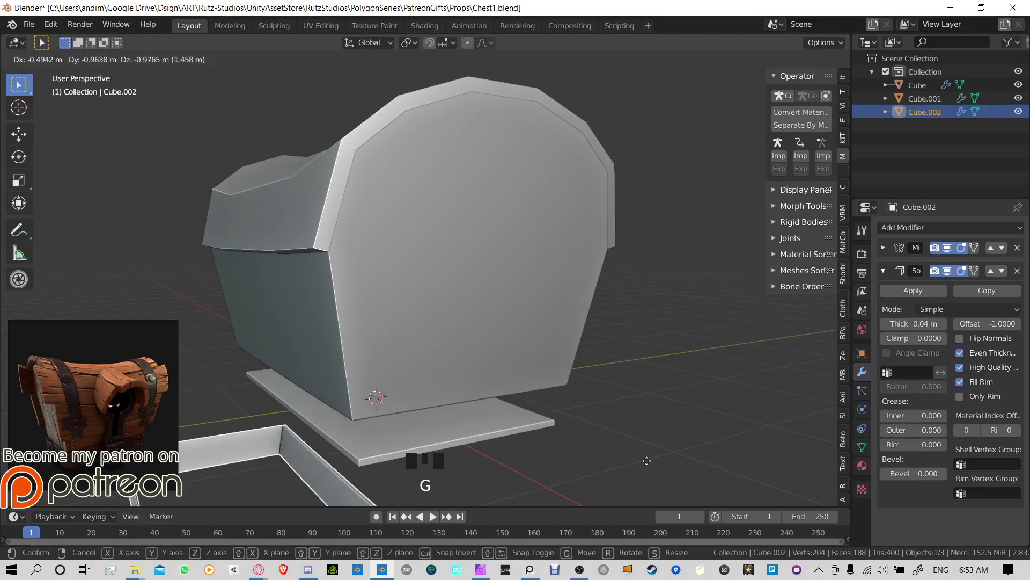
pyautogui.rightClick(771, 337)
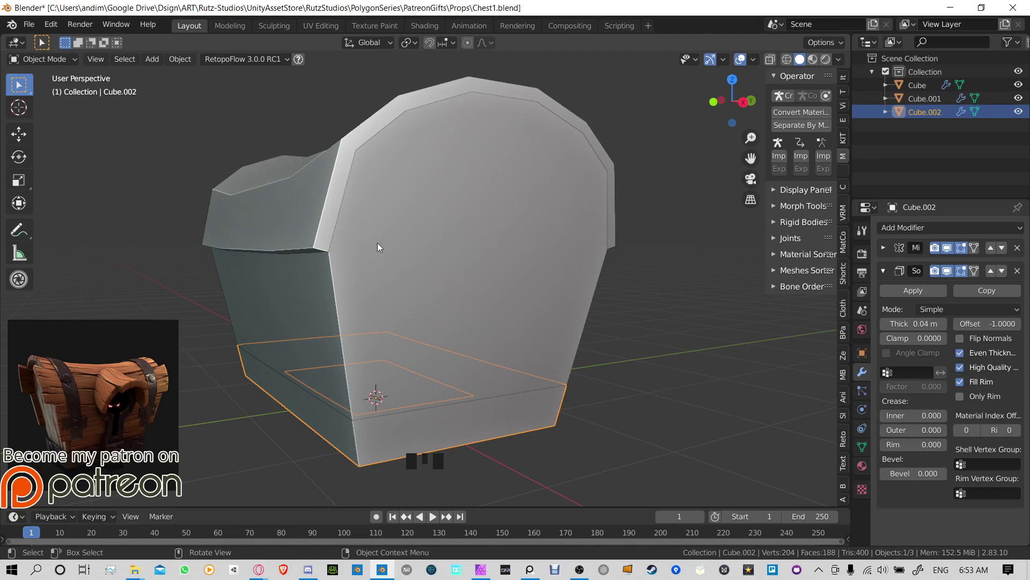
# Step: Undo the separation of the lower wall band from the chest body
pyautogui.hotkey('ctrl', 'z')
pyautogui.hotkey('ctrl', 'z')
pyautogui.hotkey('ctrl', 'z')
pyautogui.hotkey('ctrl', 'z')
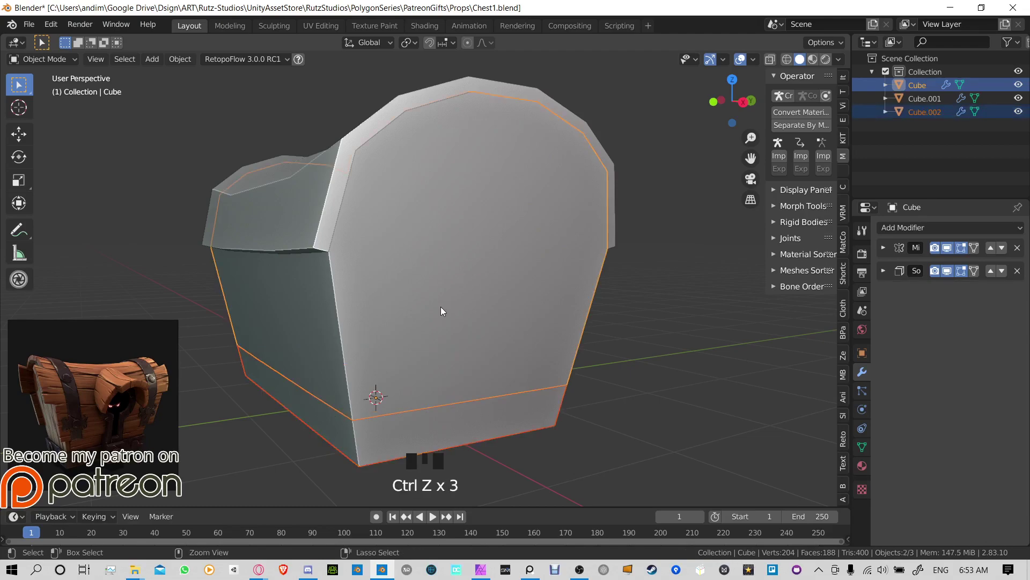
pyautogui.moveTo(419, 387); pyautogui.dragTo(529, 265, button='middle')
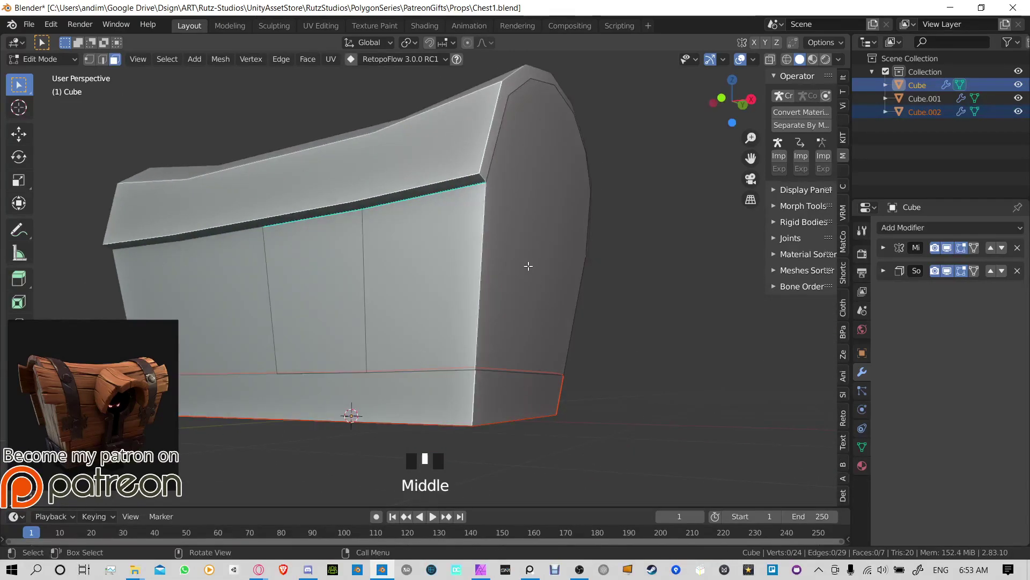
pyautogui.hotkey('ctrl', 'z')
pyautogui.hotkey('ctrl', 'z')
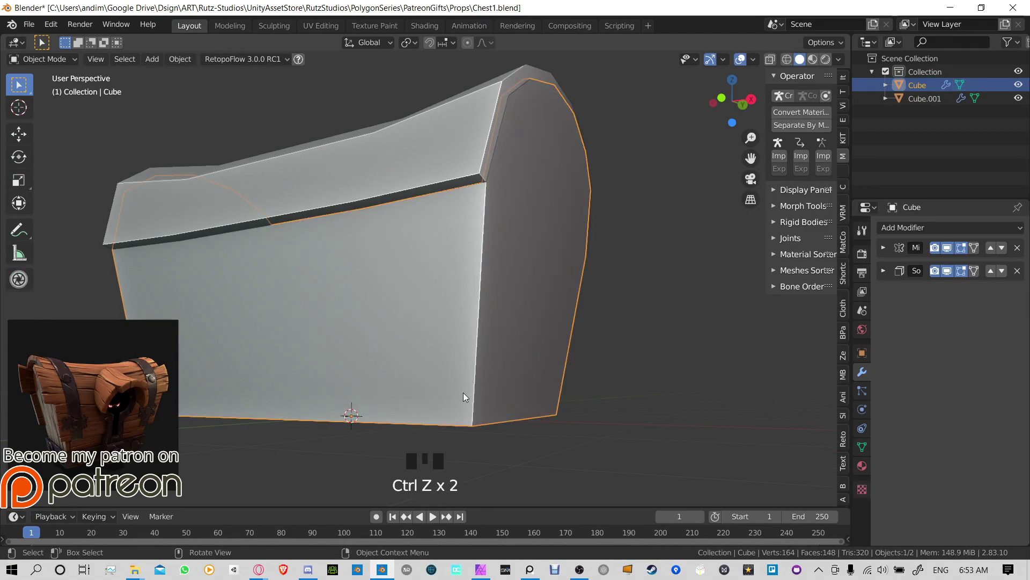
# Step: Try moving a single lower front wall face of the chest body in Edit Mode
pyautogui.press('Tab')
pyautogui.click(386, 400)
pyautogui.press('g')
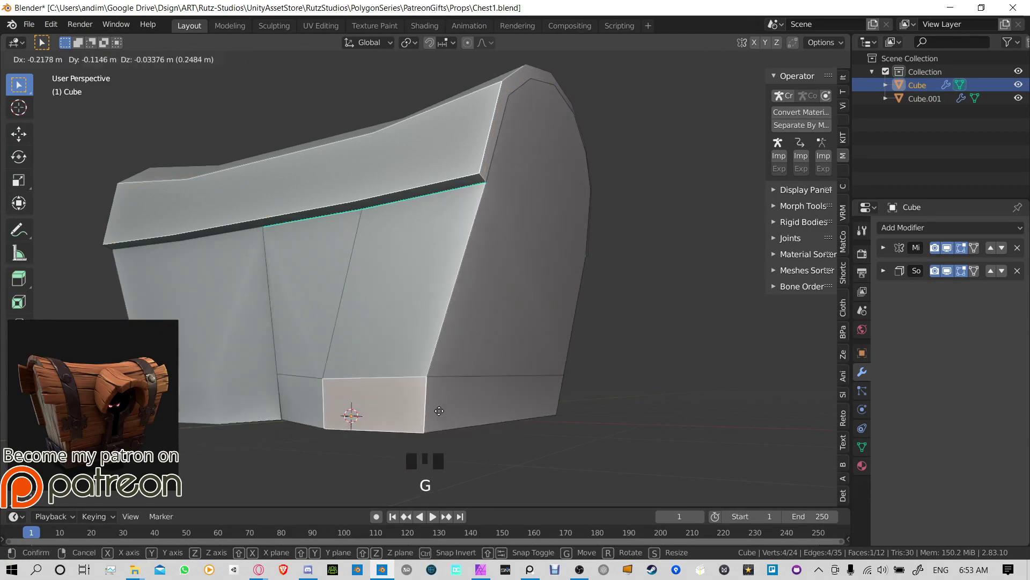
pyautogui.click(486, 408)
# Step: Apply the chest body's Solidify modifier in Object Mode
pyautogui.click(882, 273)
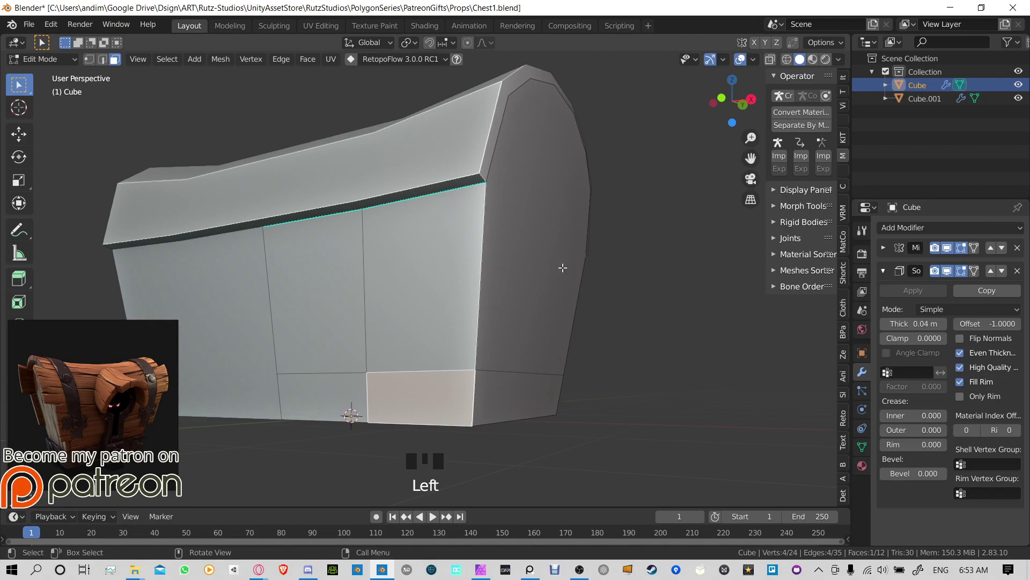
pyautogui.press('Tab')
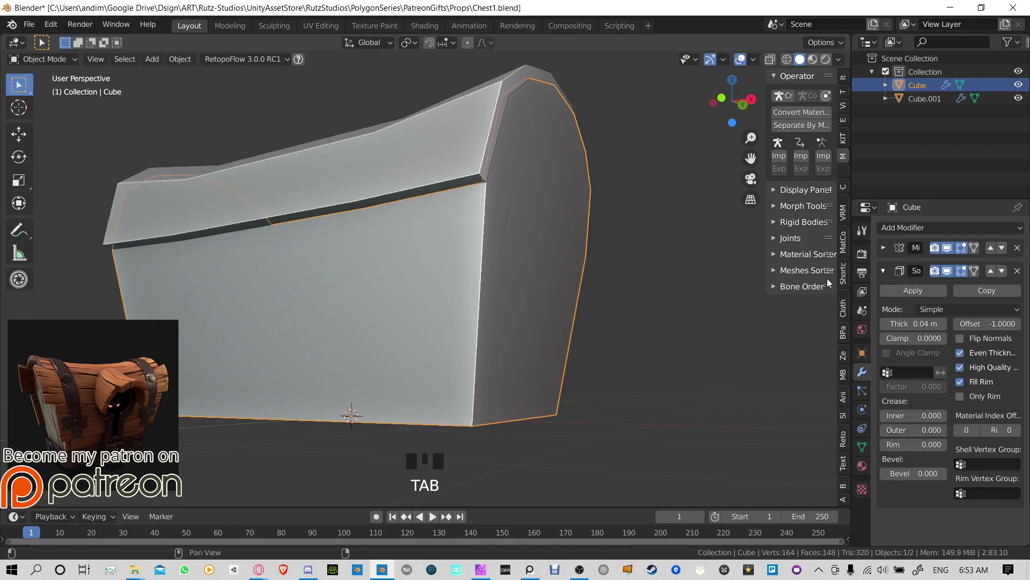
pyautogui.click(915, 290)
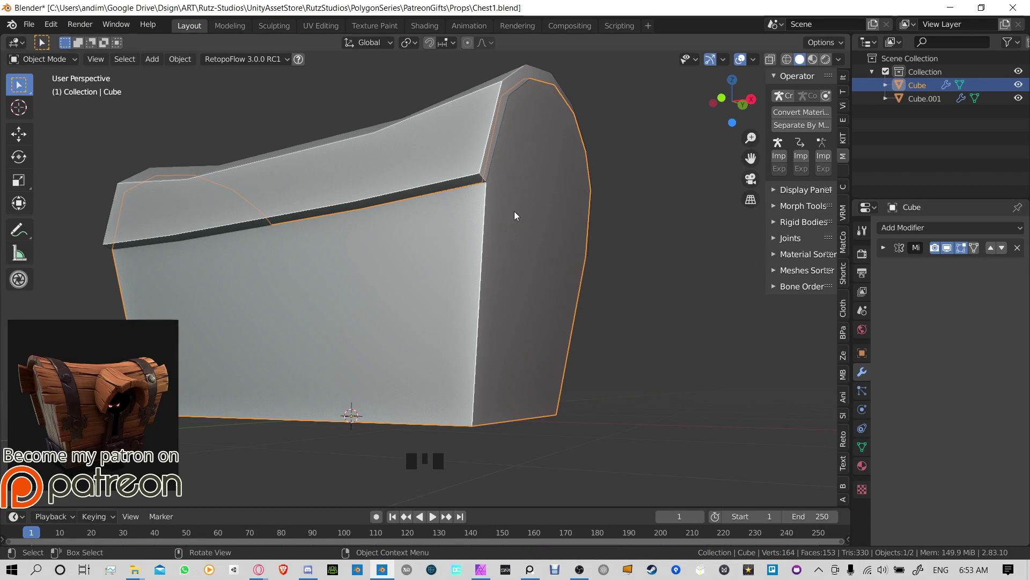
# Step: Try to apply the chest body's Mirror modifier from Edit Mode and collapse its settings
pyautogui.press('Tab')
pyautogui.click(883, 247)
pyautogui.click(916, 274)
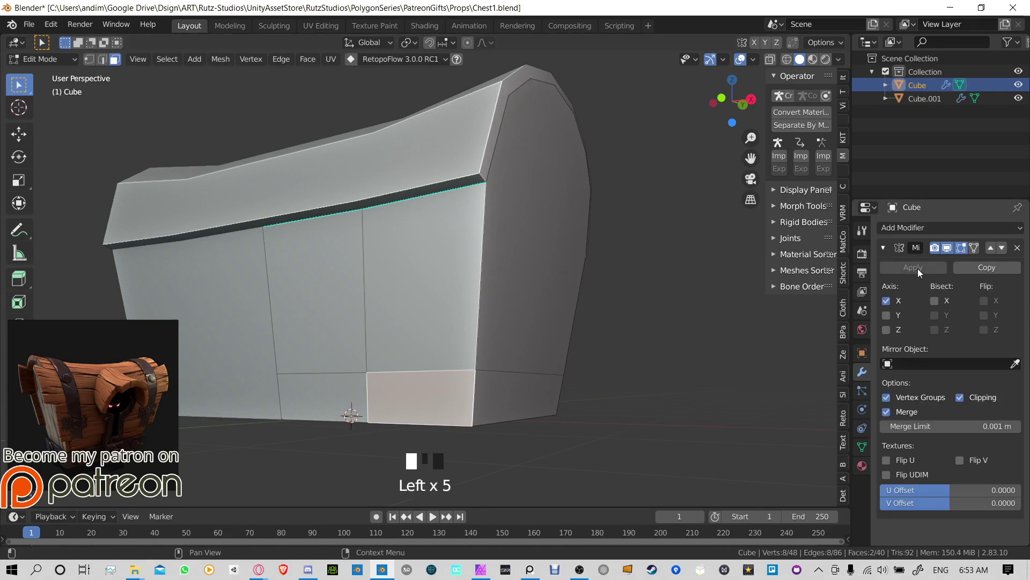
pyautogui.click(917, 268)
pyautogui.click(917, 268)
pyautogui.click(883, 248)
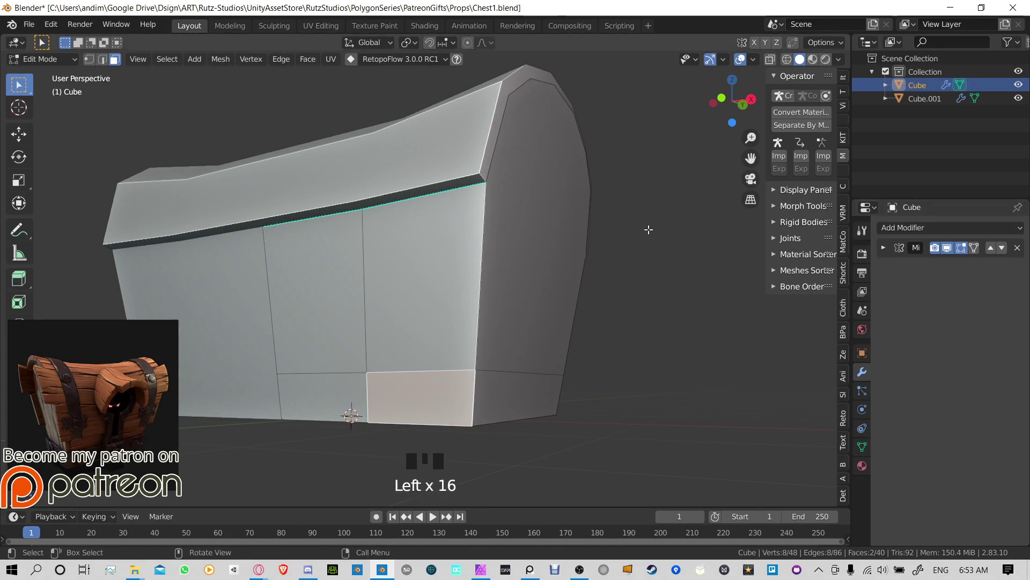
# Step: Separate the face loop of the lower wall band into its own object and select it in Object Mode
pyautogui.press('Tab')
pyautogui.press('Tab')
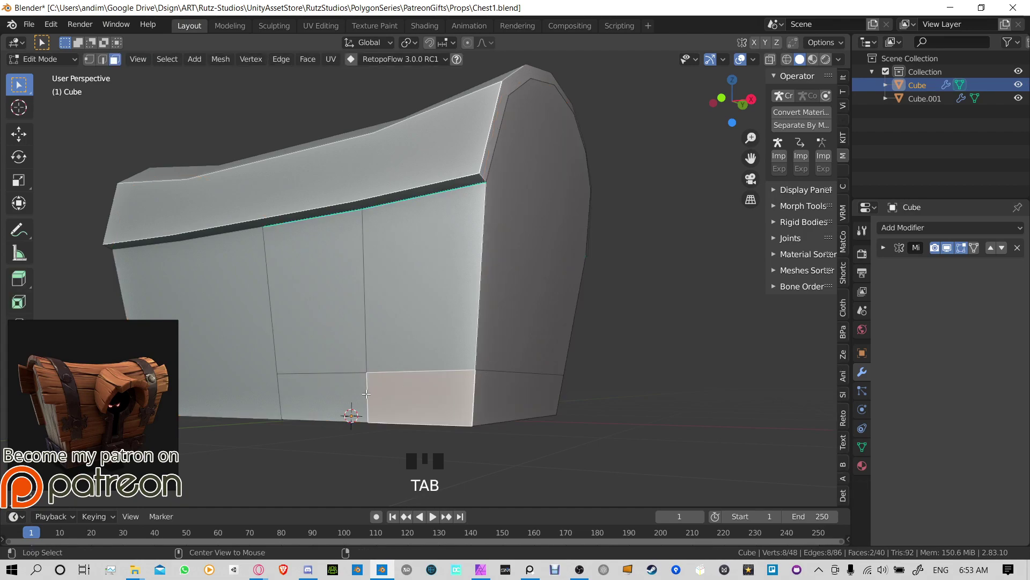
pyautogui.keyDown('alt'); pyautogui.click(483, 375); pyautogui.keyUp('alt')
pyautogui.moveTo(616, 394); pyautogui.dragTo(528, 391, button='middle')
pyautogui.press('p')
pyautogui.click(542, 366)
pyautogui.press('Tab')
pyautogui.click(556, 392)
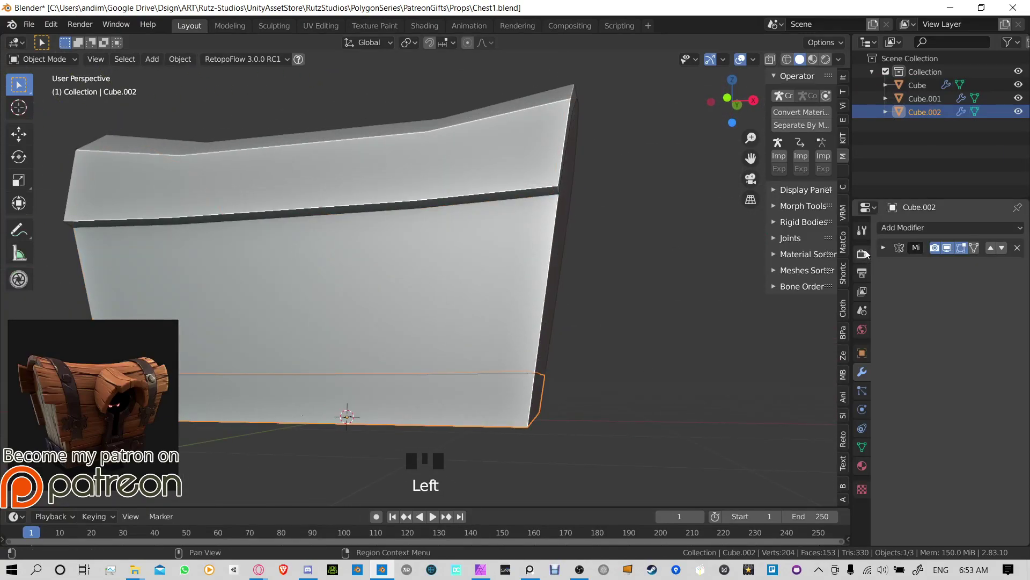
# Step: Add a Solidify modifier to the separated lower band and set its offset to 1.0000
pyautogui.moveTo(637, 320); pyautogui.dragTo(826, 273, button='middle')
pyautogui.click(925, 227)
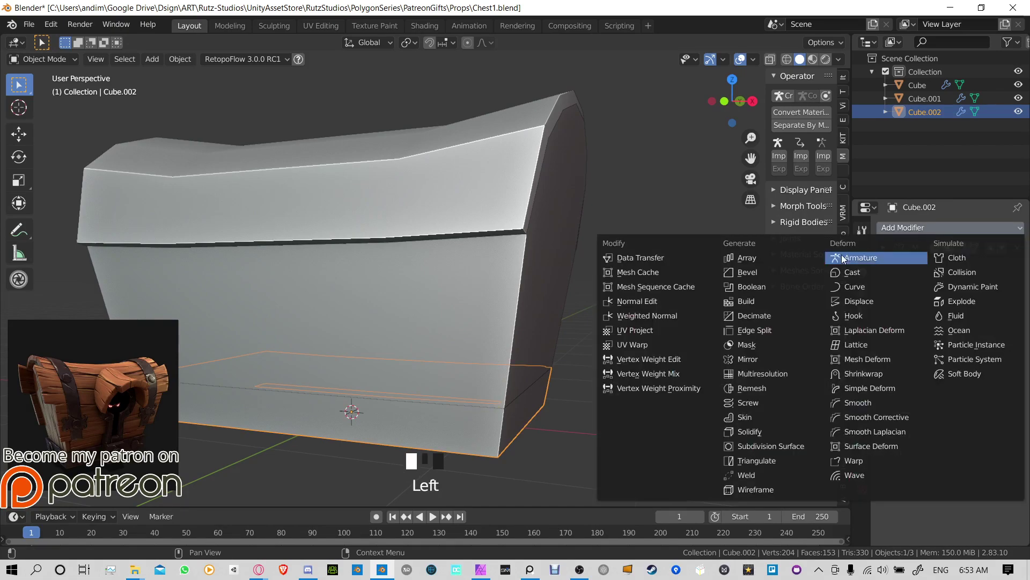
pyautogui.click(772, 430)
pyautogui.keyDown('shift'); pyautogui.moveTo(537, 411); pyautogui.dragTo(577, 330, button='middle'); pyautogui.keyUp('shift')
pyautogui.moveTo(987, 323); pyautogui.dragTo(1010, 323)
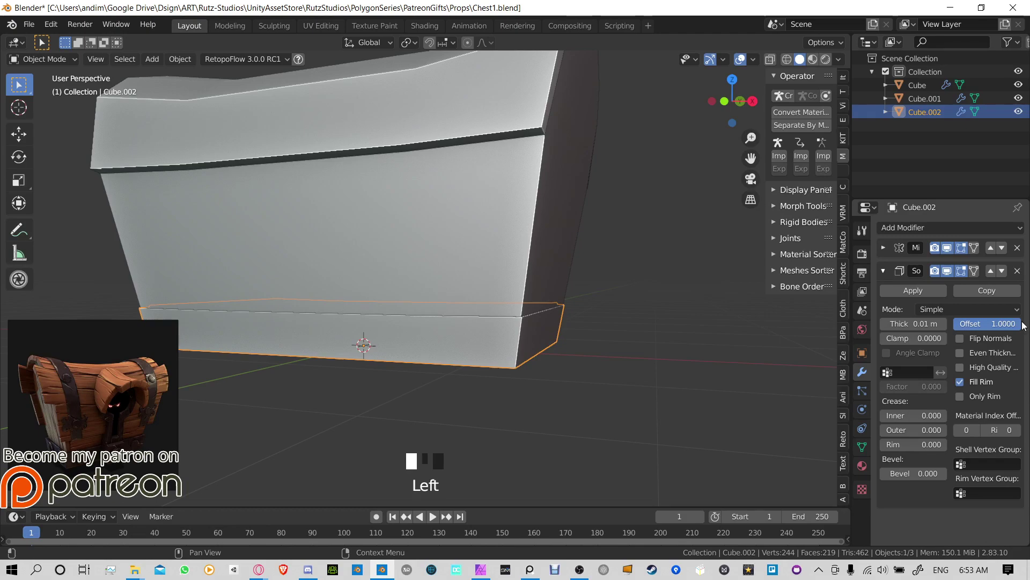
# Step: Set the lower band's Solidify thickness to 0.05 m
pyautogui.click(943, 324)
pyautogui.click(943, 324)
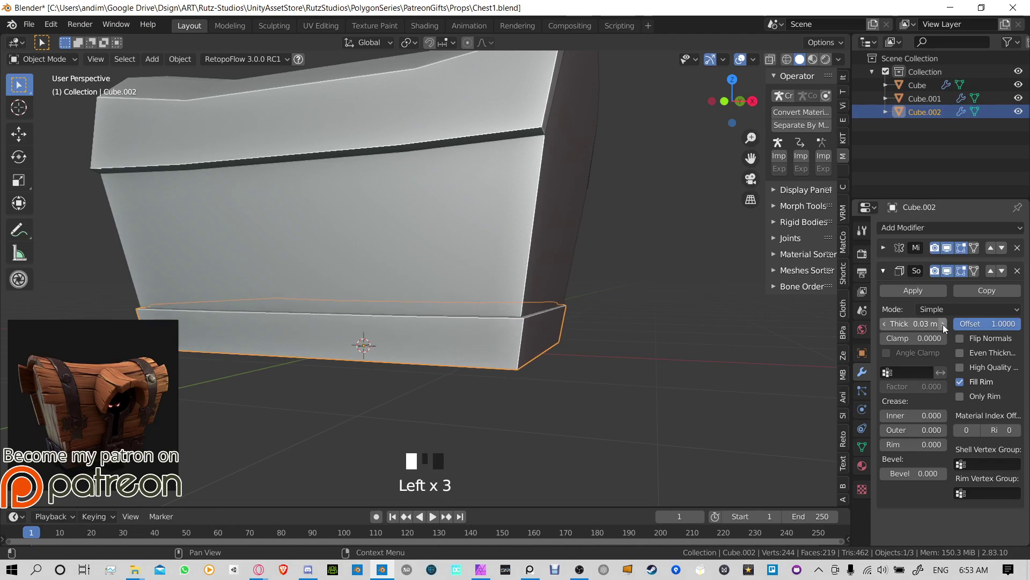
pyautogui.click(942, 323)
pyautogui.moveTo(671, 343); pyautogui.dragTo(513, 338, button='middle')
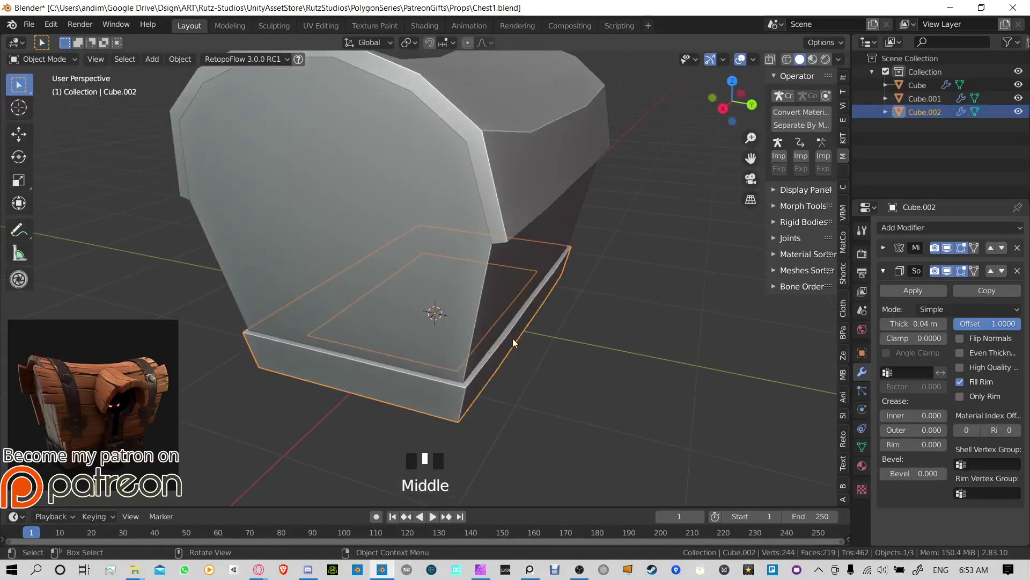
pyautogui.click(943, 323)
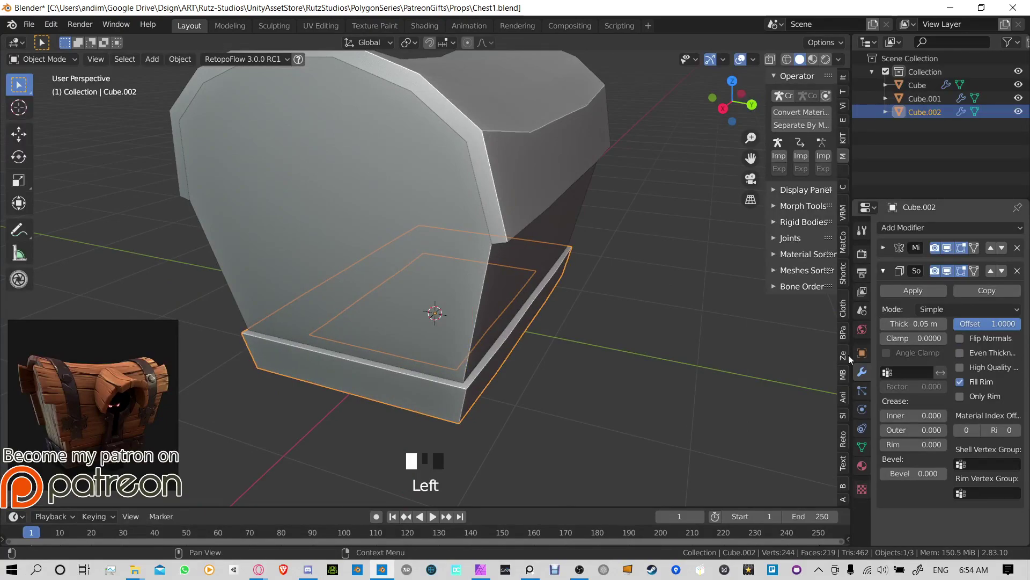
# Step: Enable Only Rim and Even Thickness on the band's Solidify modifier and check the band from below
pyautogui.moveTo(698, 356); pyautogui.dragTo(617, 376, button='middle')
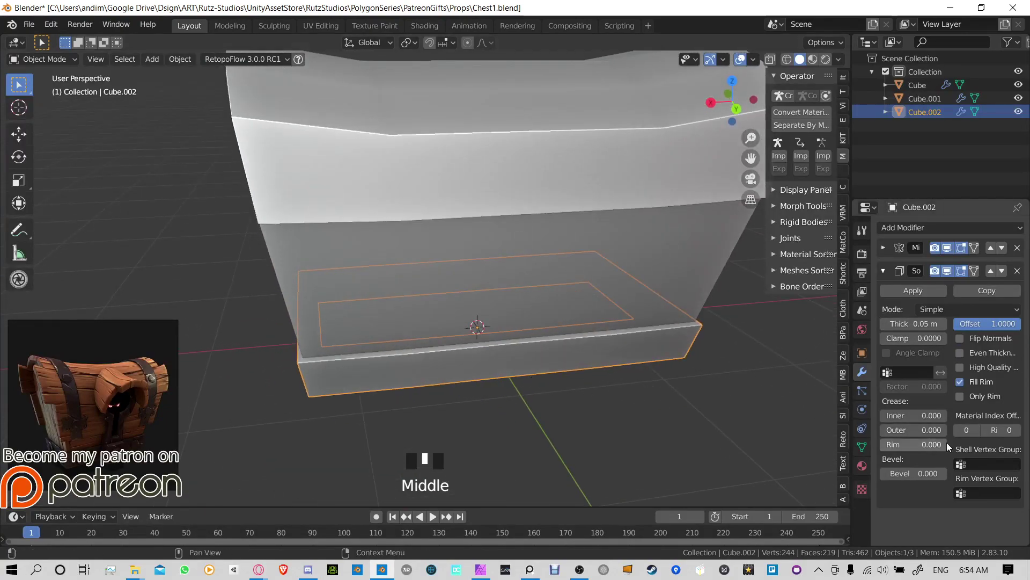
pyautogui.click(959, 396)
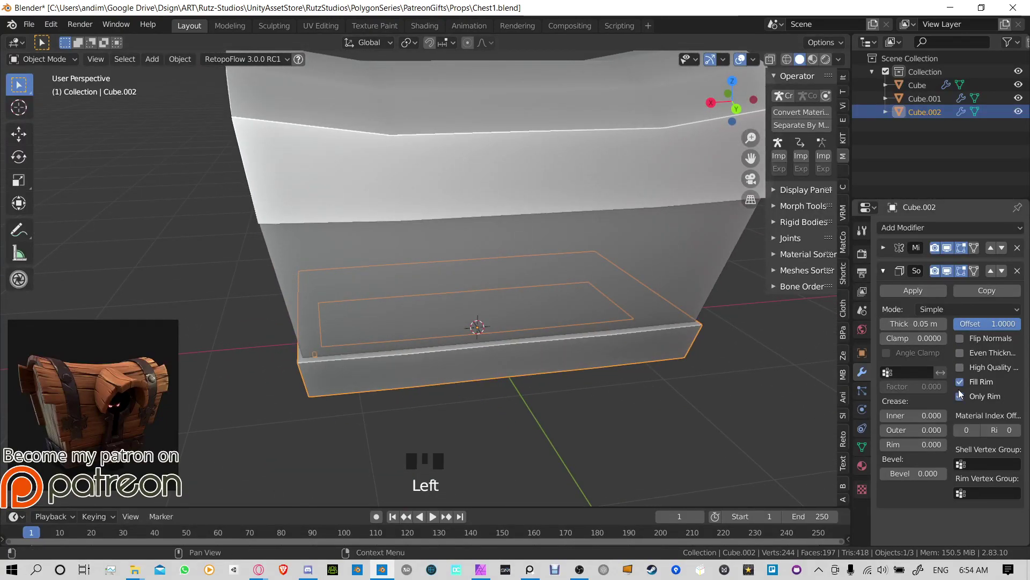
pyautogui.click(963, 351)
pyautogui.moveTo(617, 333); pyautogui.dragTo(541, 264, button='middle')
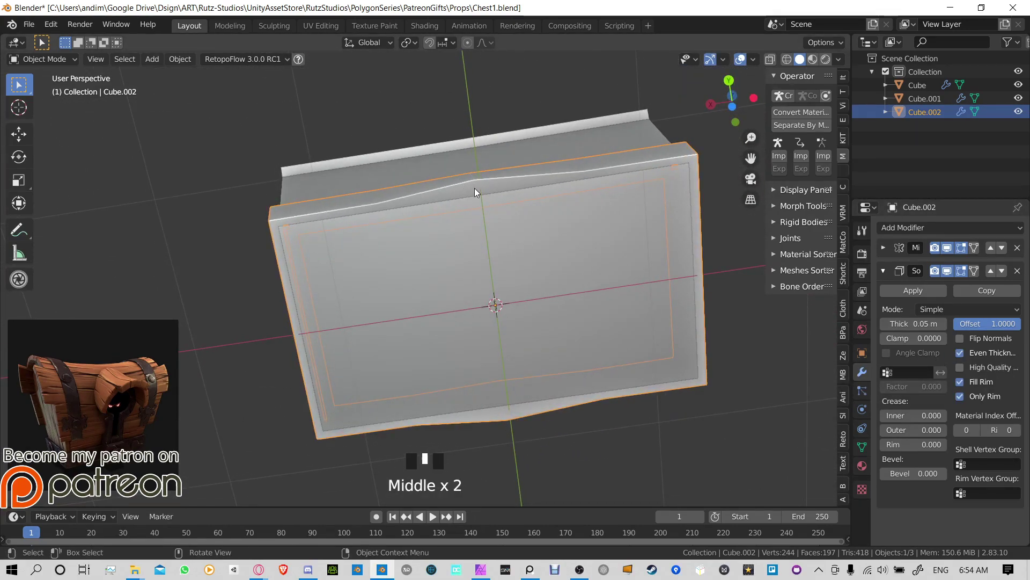
pyautogui.moveTo(474, 188); pyautogui.dragTo(483, 308, button='middle')
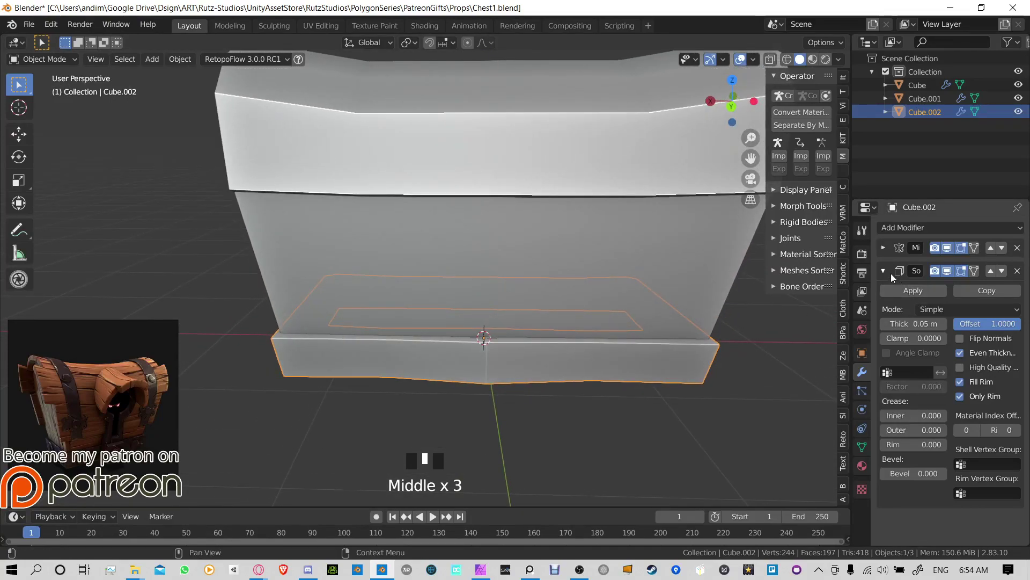
# Step: Try the band's Solidify modifier above Mirror, return it below Mirror and disable Even Thickness
pyautogui.click(989, 272)
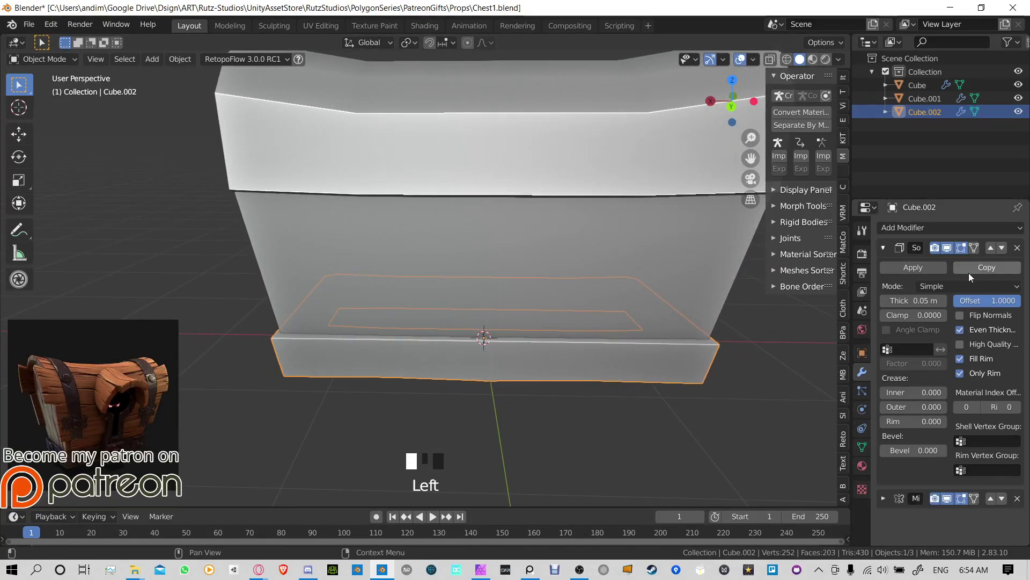
pyautogui.moveTo(590, 322); pyautogui.dragTo(465, 303, button='middle')
pyautogui.scroll(3, 520, 322)
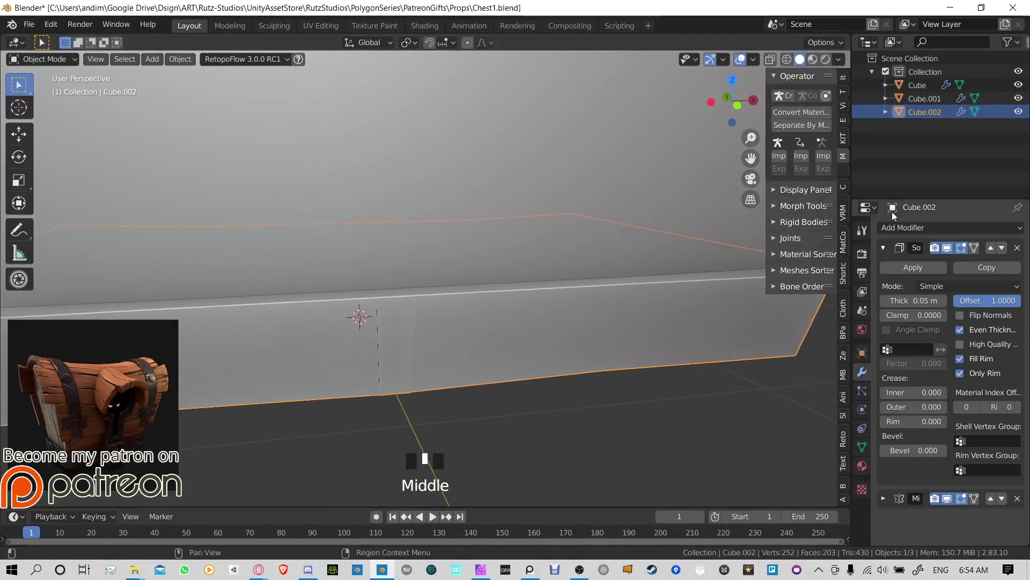
pyautogui.click(1002, 248)
pyautogui.click(959, 353)
pyautogui.scroll(-3, 457, 314)
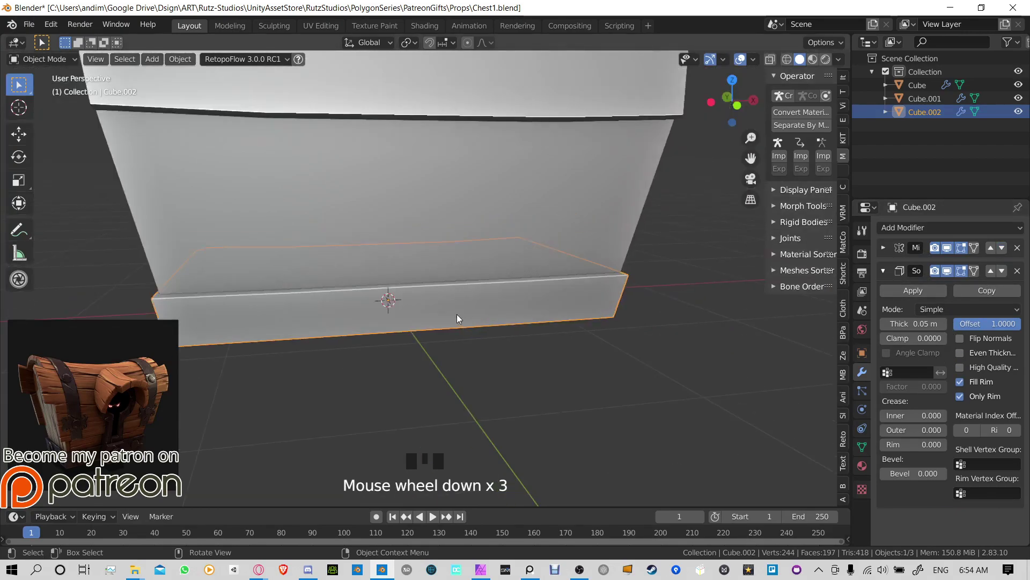
# Step: Isolate the lower band in local view and examine its rim and inner geometry
pyautogui.moveTo(456, 314); pyautogui.dragTo(564, 321, button='middle')
pyautogui.scroll(3, 445, 340)
pyautogui.moveTo(445, 341); pyautogui.dragTo(577, 299, button='middle')
pyautogui.press('KP_Divide')
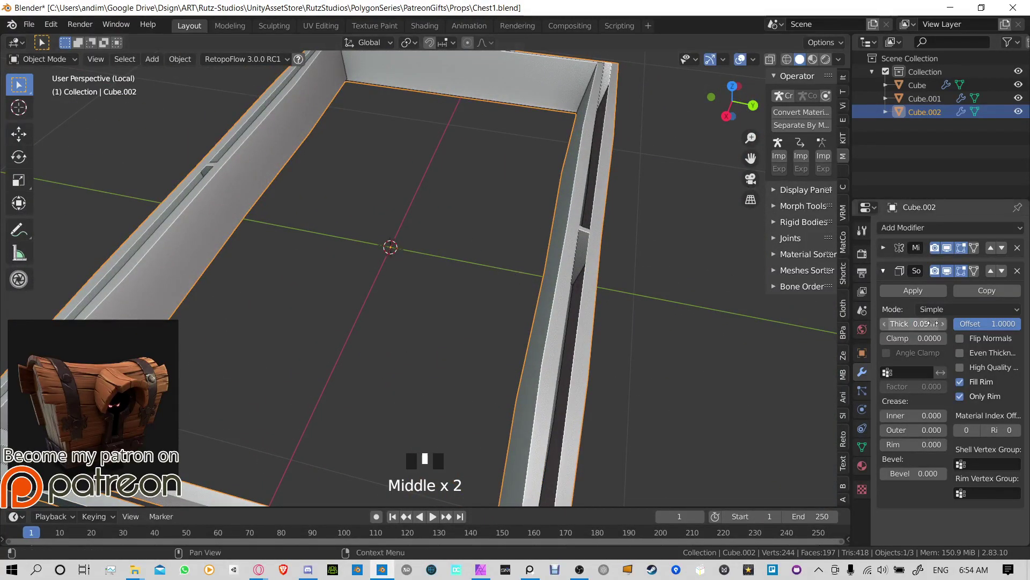
pyautogui.moveTo(486, 224); pyautogui.dragTo(563, 290, button='middle')
# Step: Undo the lower band's modifier edits, its separation and the applied Solidify modifier on the chest body
pyautogui.hotkey('ctrl', 'z')
pyautogui.hotkey('ctrl', 'z')
pyautogui.hotkey('ctrl', 'z')
pyautogui.hotkey('ctrl', 'z')
pyautogui.hotkey('ctrl', 'z')
pyautogui.hotkey('ctrl', 'z')
pyautogui.hotkey('ctrl', 'z')
pyautogui.hotkey('ctrl', 'z')
pyautogui.hotkey('ctrl', 'z')
pyautogui.hotkey('ctrl', 'z')
pyautogui.hotkey('ctrl', 'z')
pyautogui.hotkey('ctrl', 'z')
pyautogui.hotkey('ctrl', 'z')
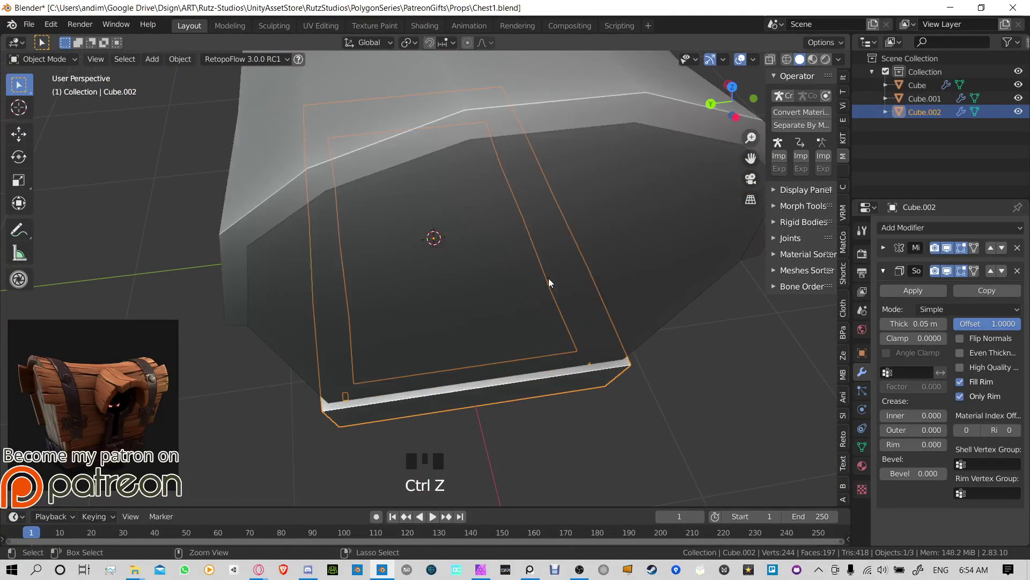
pyautogui.hotkey('ctrl', 'z')
pyautogui.hotkey('ctrl', 'z')
pyautogui.hotkey('ctrl', 'z')
pyautogui.hotkey('ctrl', 'z')
pyautogui.hotkey('ctrl', 'z')
pyautogui.hotkey('ctrl', 'z')
pyautogui.hotkey('ctrl', 'z')
pyautogui.hotkey('ctrl', 'z')
pyautogui.hotkey('ctrl', 'z')
pyautogui.hotkey('ctrl', 'z')
pyautogui.hotkey('ctrl', 'z')
pyautogui.hotkey('ctrl', 'z')
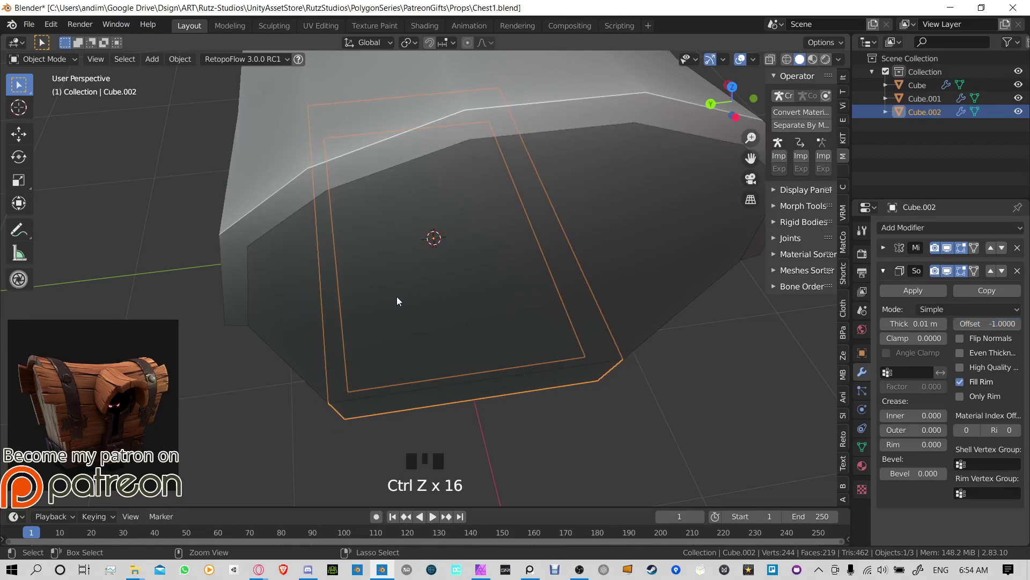
pyautogui.hotkey('ctrl', 'z')
pyautogui.hotkey('ctrl', 'z')
pyautogui.hotkey('ctrl', 'z')
pyautogui.hotkey('ctrl', 'z')
pyautogui.hotkey('ctrl', 'z')
pyautogui.hotkey('ctrl', 'z')
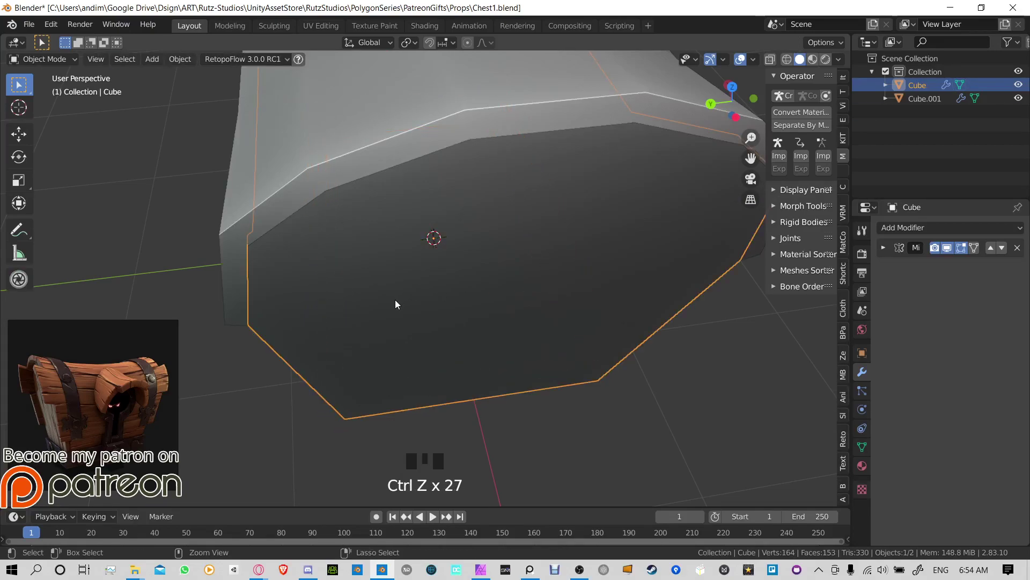
# Step: Turn off viewport display of the chest body's Solidify modifier
pyautogui.moveTo(395, 301); pyautogui.dragTo(491, 271, button='middle')
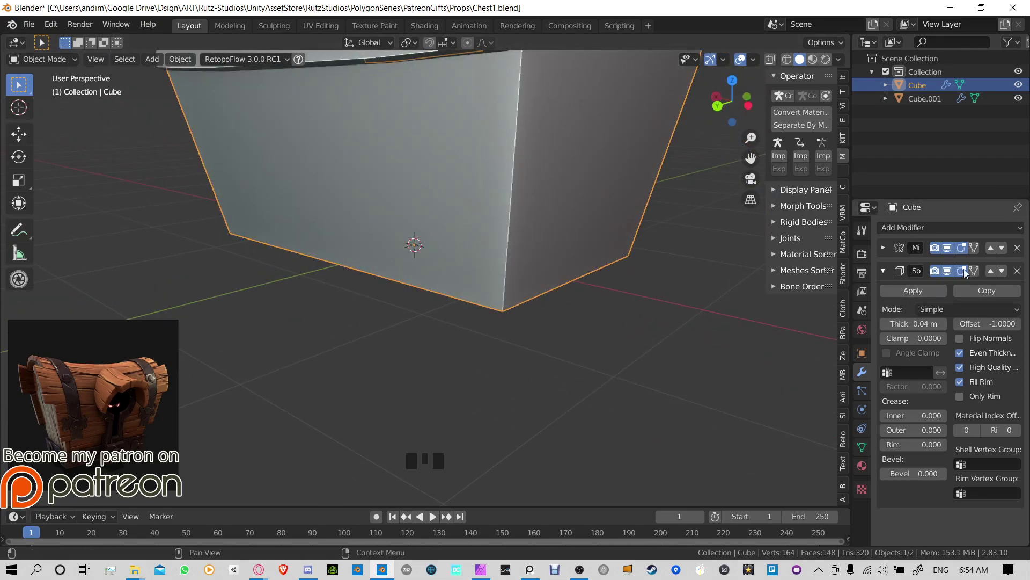
pyautogui.keyDown('shift'); pyautogui.moveTo(521, 177); pyautogui.dragTo(525, 218, button='middle'); pyautogui.keyUp('shift')
pyautogui.moveTo(451, 312); pyautogui.dragTo(494, 301, button='middle')
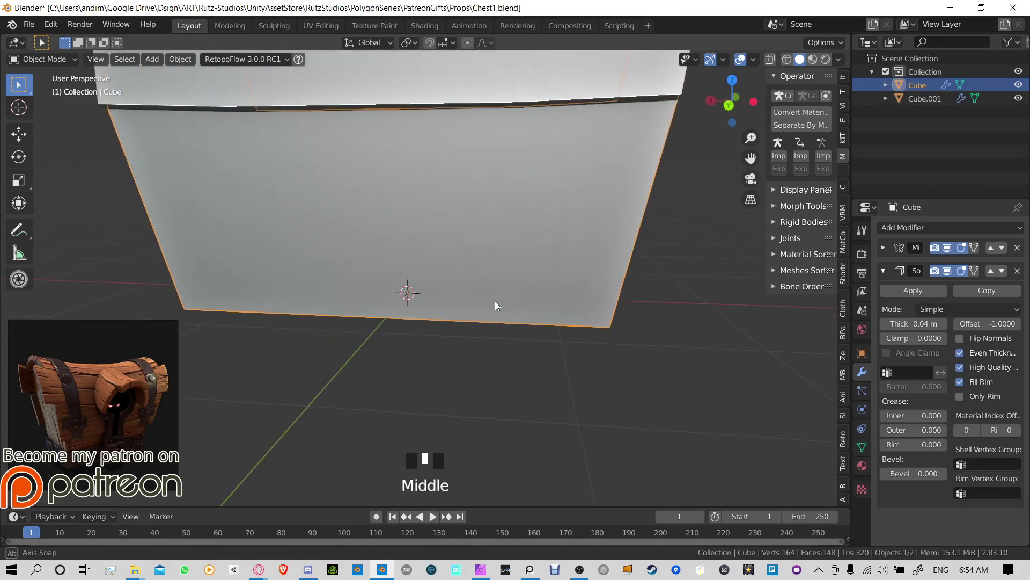
pyautogui.click(948, 270)
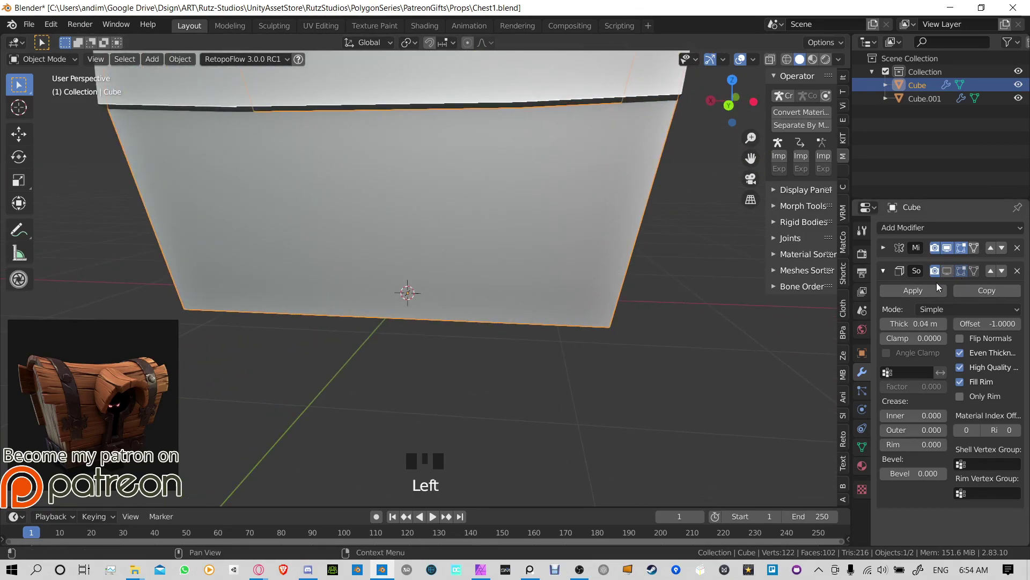
# Step: Separate the lower row of faces around the chest body into its own object and turn the body's Solidify viewport display back on
pyautogui.click(550, 255)
pyautogui.press('Tab')
pyautogui.moveTo(294, 281); pyautogui.dragTo(526, 275, button='middle')
pyautogui.keyDown('alt'); pyautogui.click(399, 290); pyautogui.keyUp('alt')
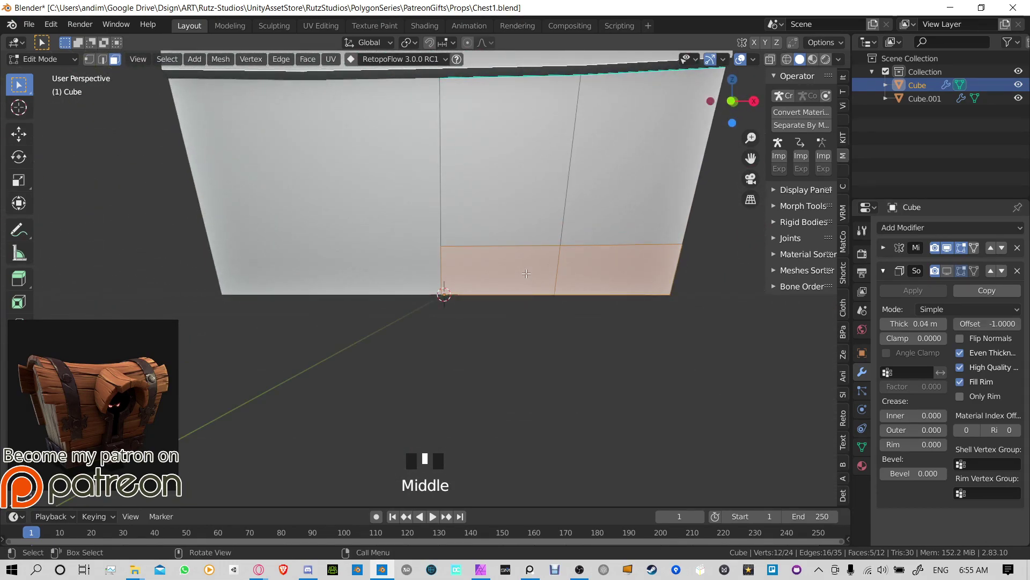
pyautogui.press('p')
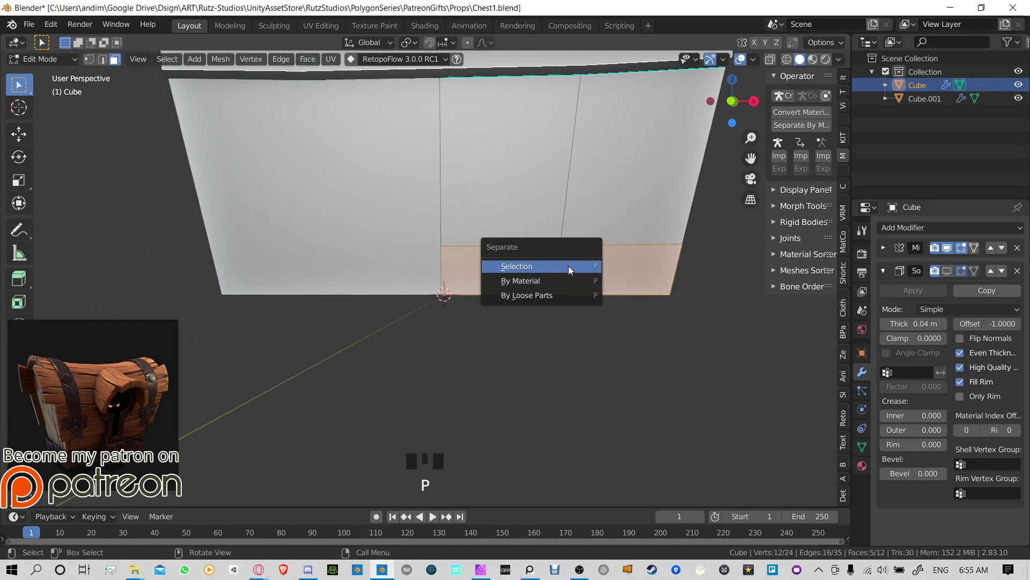
pyautogui.click(569, 265)
pyautogui.moveTo(569, 266); pyautogui.dragTo(603, 281, button='middle')
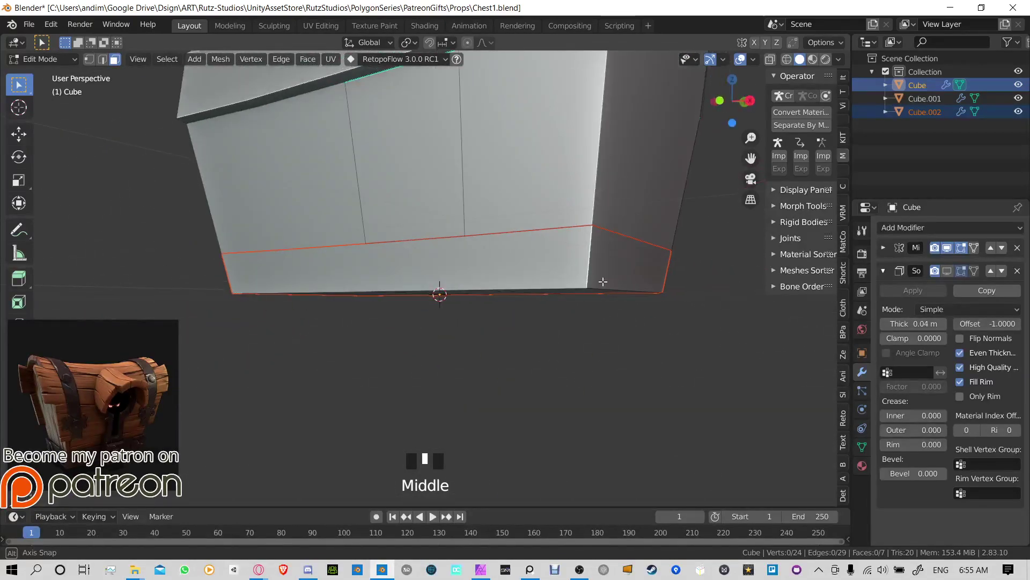
pyautogui.click(945, 272)
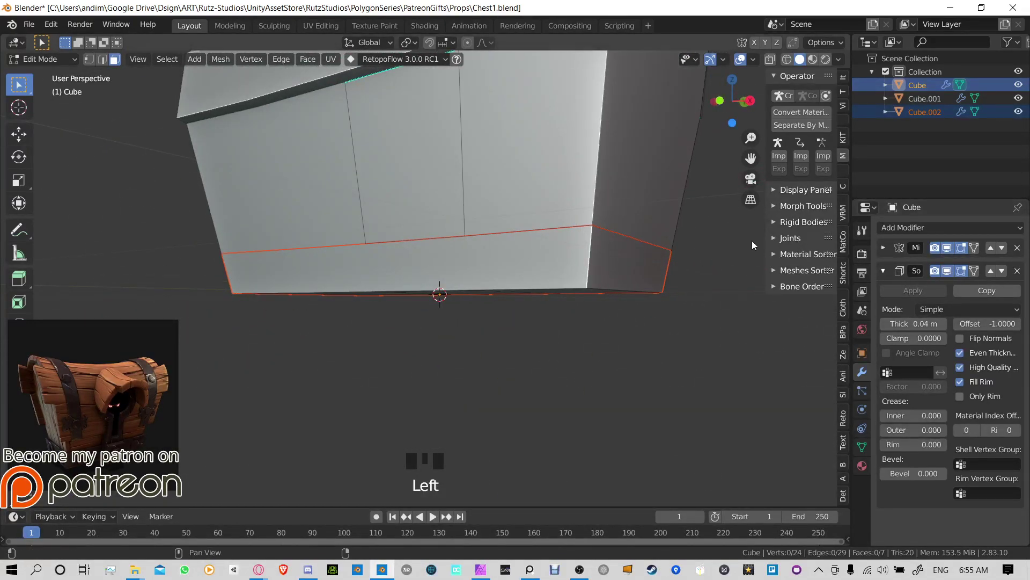
pyautogui.press('Tab')
# Step: Isolate the separated lower band in local view and turn on viewport display of its Solidify modifier
pyautogui.click(594, 256)
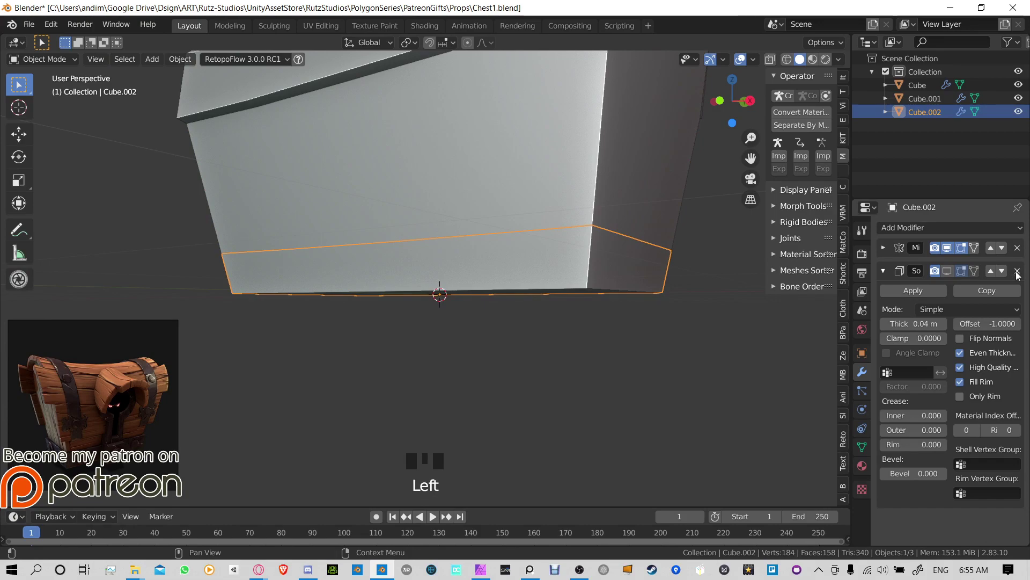
pyautogui.moveTo(634, 252); pyautogui.dragTo(672, 324, button='middle')
pyautogui.press('KP_Divide')
pyautogui.scroll(4, 661, 317)
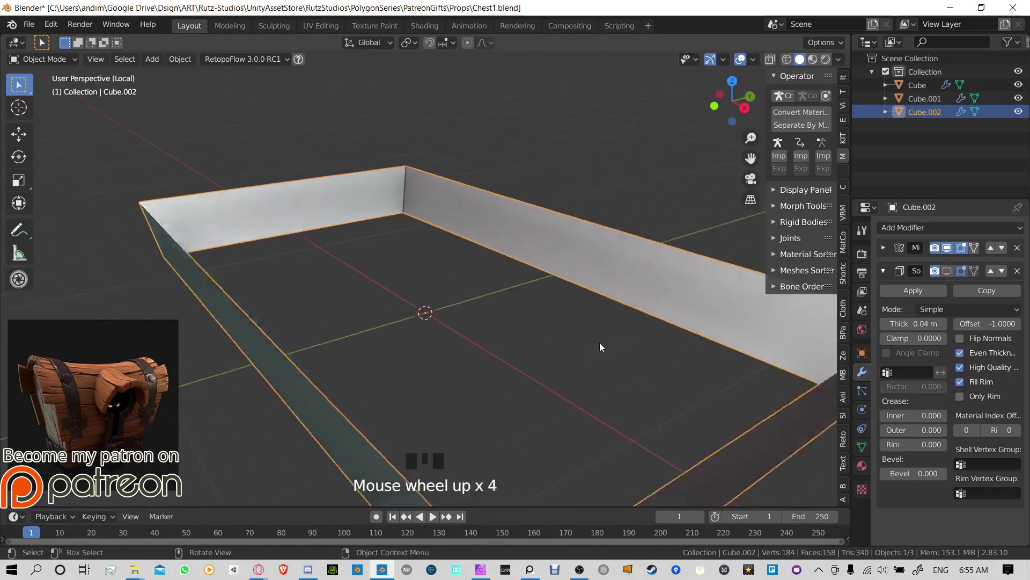
pyautogui.moveTo(600, 348); pyautogui.dragTo(490, 225, button='middle')
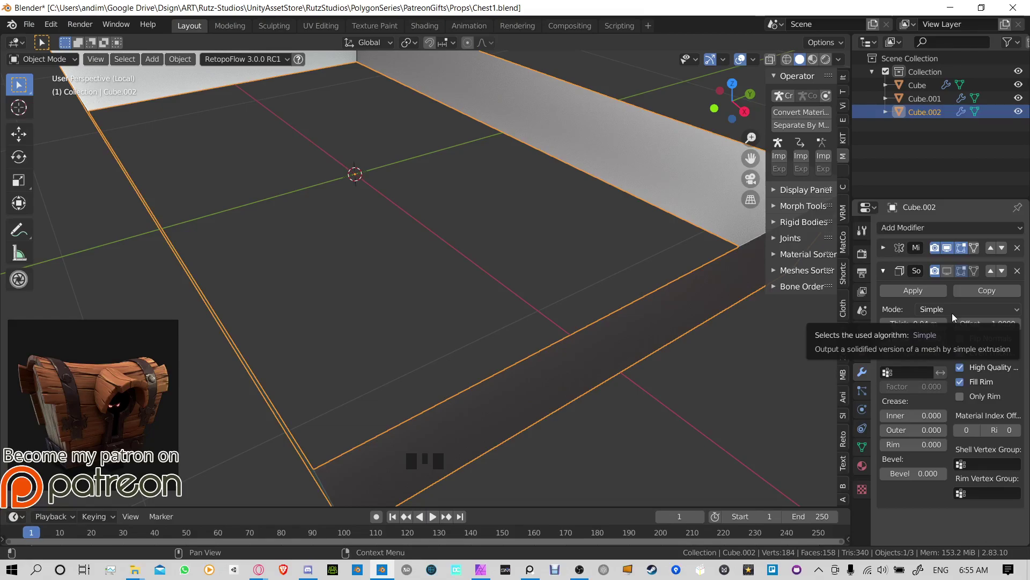
pyautogui.click(949, 271)
pyautogui.moveTo(410, 228); pyautogui.dragTo(390, 221, button='middle')
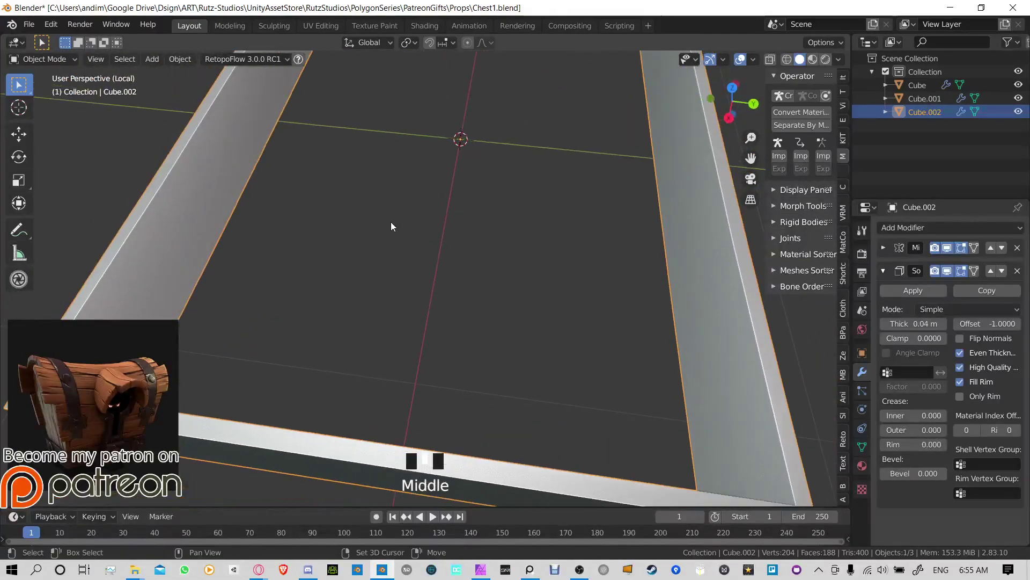
pyautogui.scroll(-3, 559, 254)
pyautogui.moveTo(559, 255); pyautogui.dragTo(569, 300, button='middle')
# Step: Enable Only Rim on the band's Solidify modifier and check its normals with the Face Orientation overlay
pyautogui.click(960, 396)
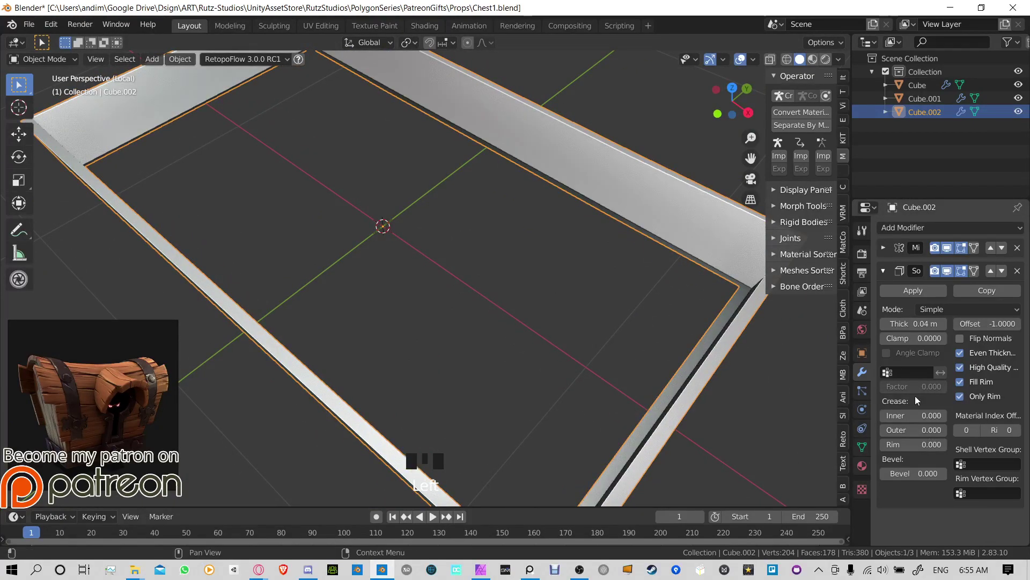
pyautogui.moveTo(698, 391); pyautogui.dragTo(589, 214, button='middle')
pyautogui.click(754, 56)
pyautogui.click(674, 314)
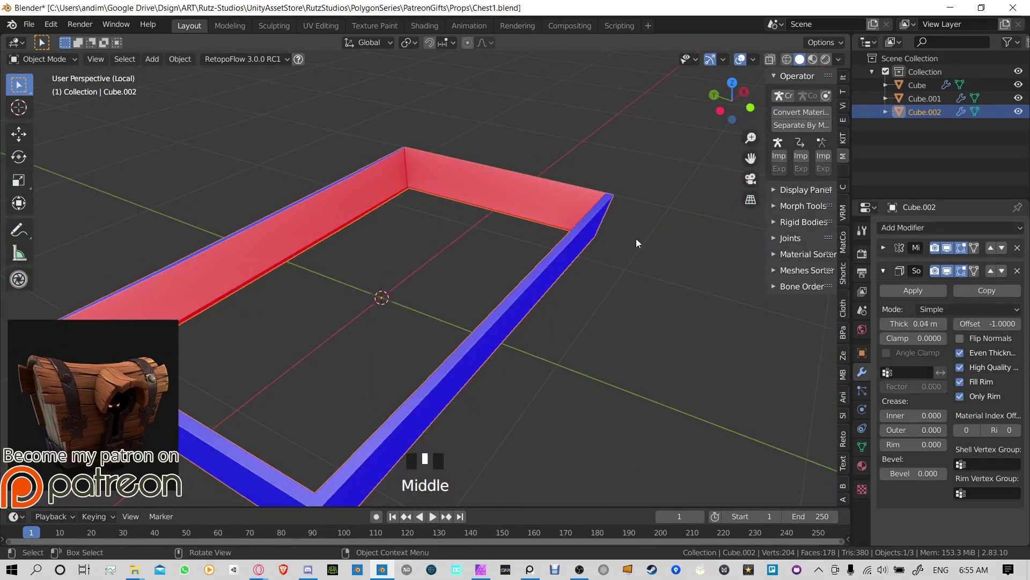
pyautogui.moveTo(636, 238); pyautogui.dragTo(655, 214, button='middle')
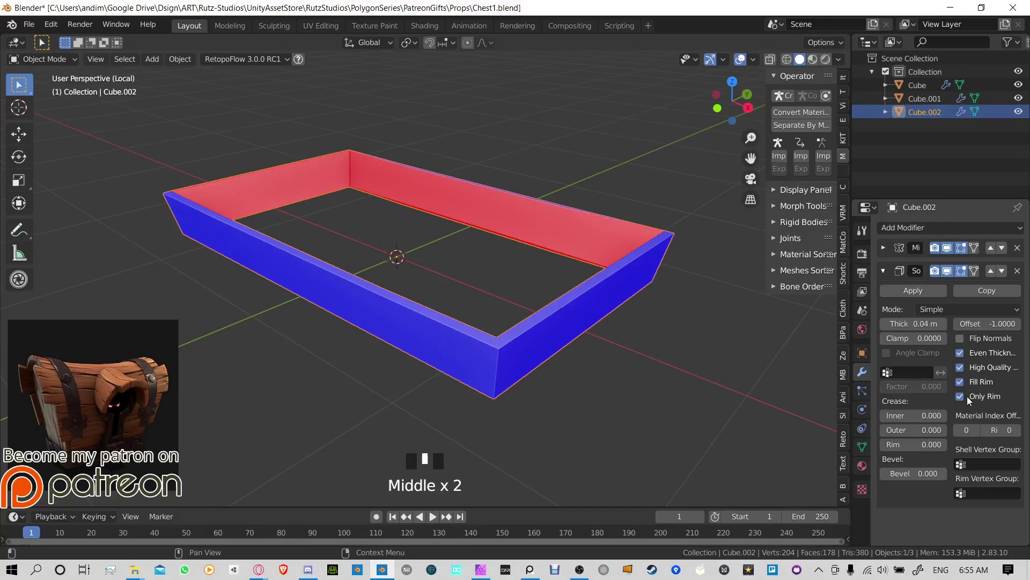
# Step: Disable High Quality Normals in the band's Solidify modifier and toggle Even Thickness, leaving it enabled
pyautogui.click(961, 369)
pyautogui.moveTo(626, 295); pyautogui.dragTo(515, 299, button='middle')
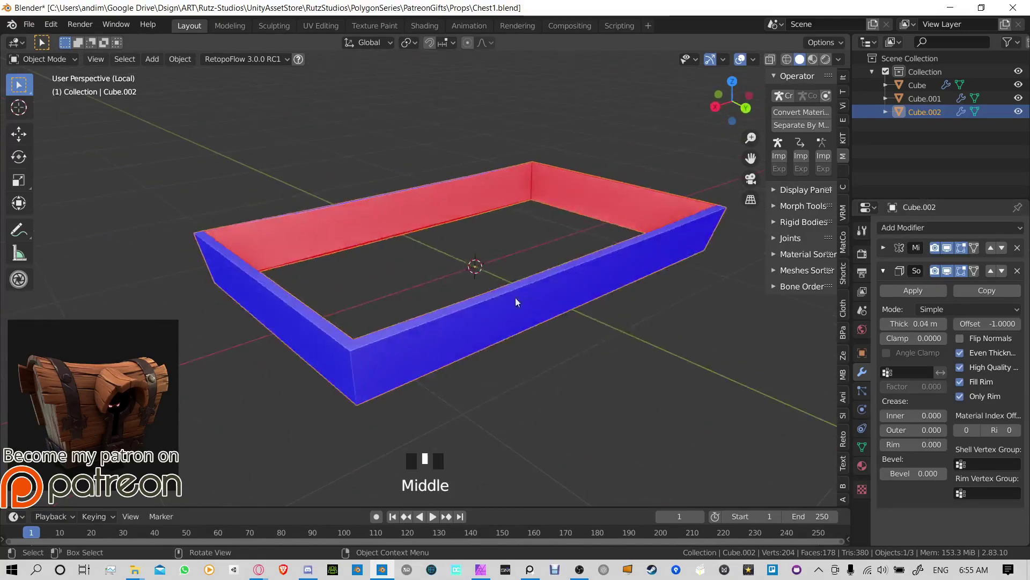
pyautogui.click(960, 353)
pyautogui.click(961, 354)
pyautogui.click(961, 353)
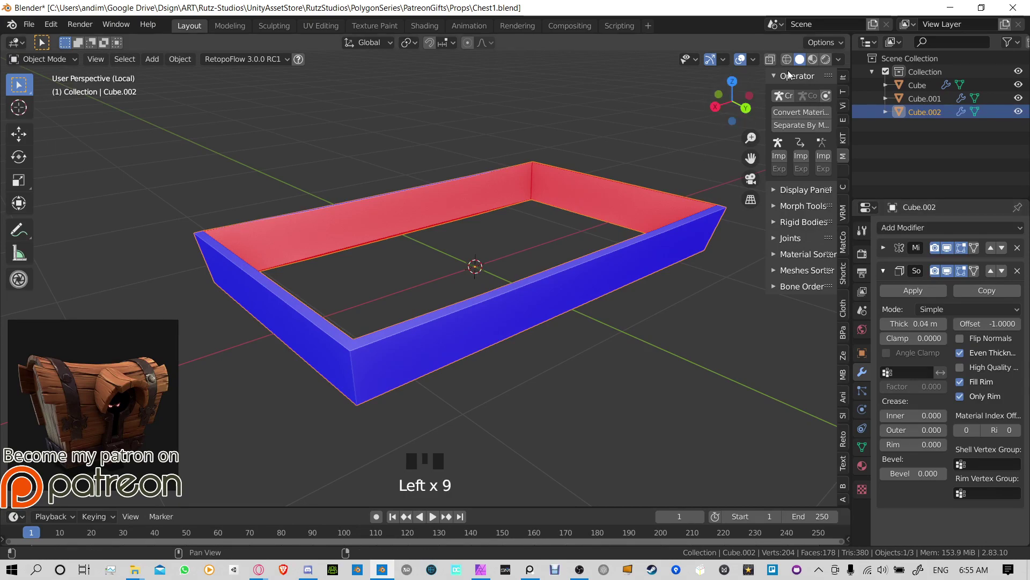
# Step: Turn off the Face Orientation overlay and leave local view to show the whole chest
pyautogui.moveTo(752, 60); pyautogui.dragTo(674, 314)
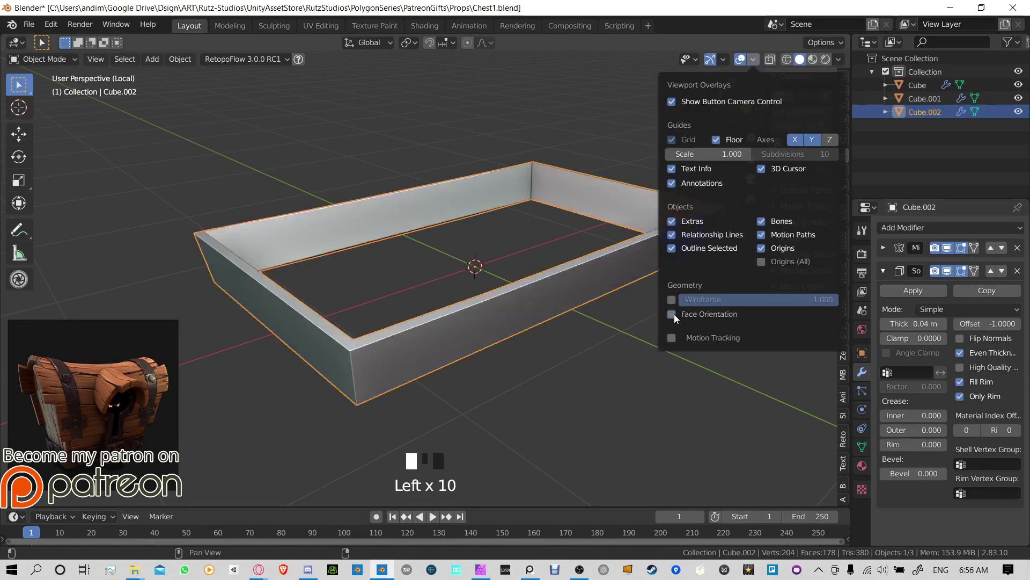
pyautogui.moveTo(633, 301); pyautogui.dragTo(532, 252, button='middle')
pyautogui.press('KP_Divide')
pyautogui.scroll(-1, 451, 367)
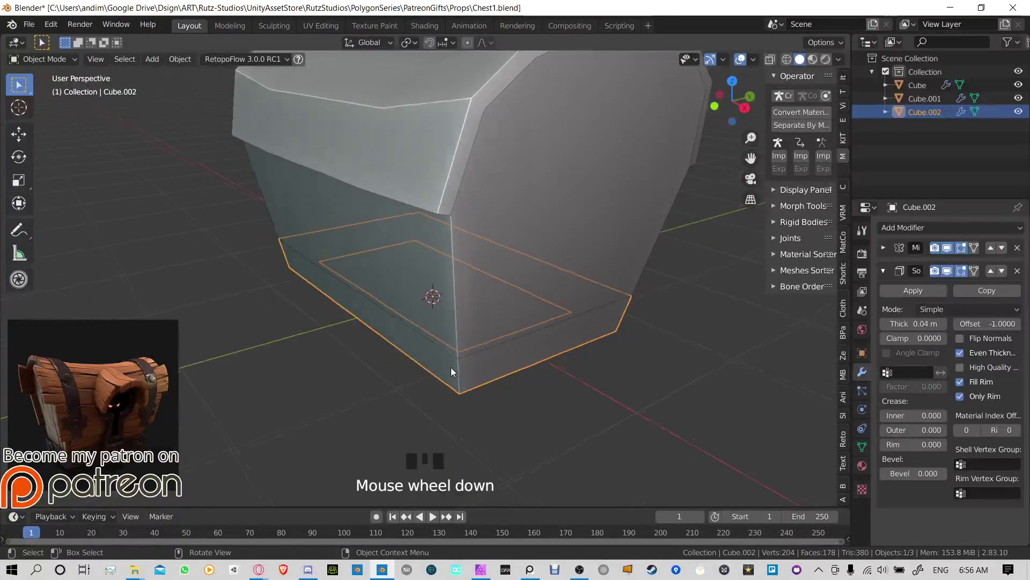
# Step: Set the lower band's Solidify offset to 1.0 and its thickness to 0.05 m
pyautogui.moveTo(450, 367); pyautogui.dragTo(483, 343, button='middle')
pyautogui.moveTo(962, 322); pyautogui.dragTo(1022, 322)
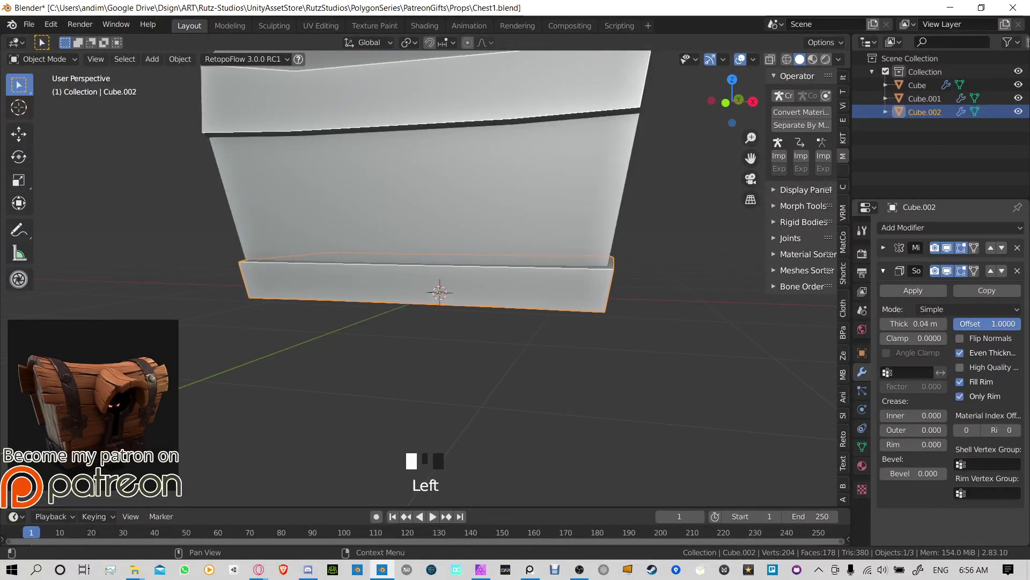
pyautogui.moveTo(720, 310); pyautogui.dragTo(795, 339, button='middle')
pyautogui.click(942, 324)
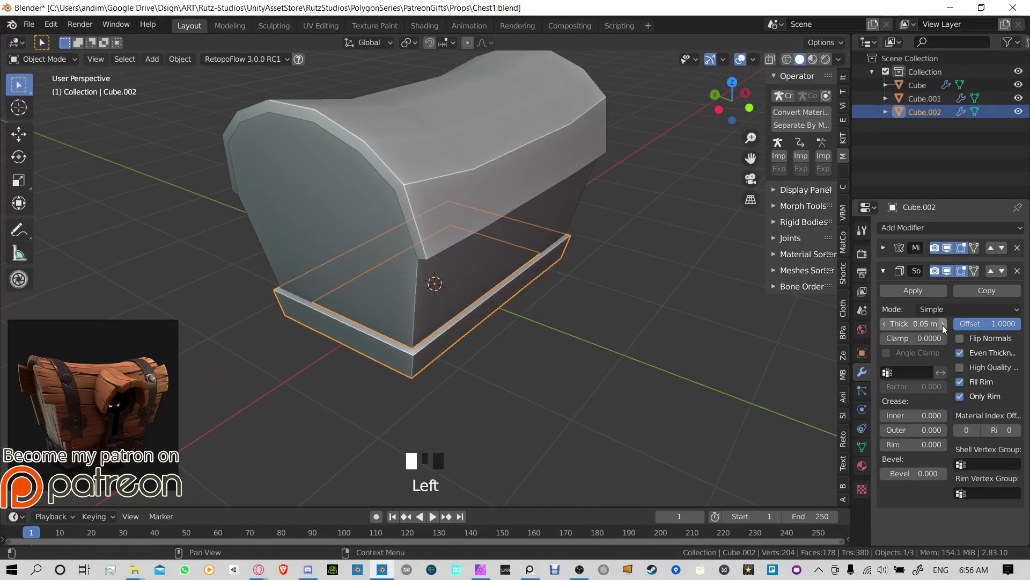
pyautogui.moveTo(617, 370); pyautogui.dragTo(531, 419, button='middle')
pyautogui.press('Tab')
pyautogui.scroll(3, 563, 302)
pyautogui.press('Tab')
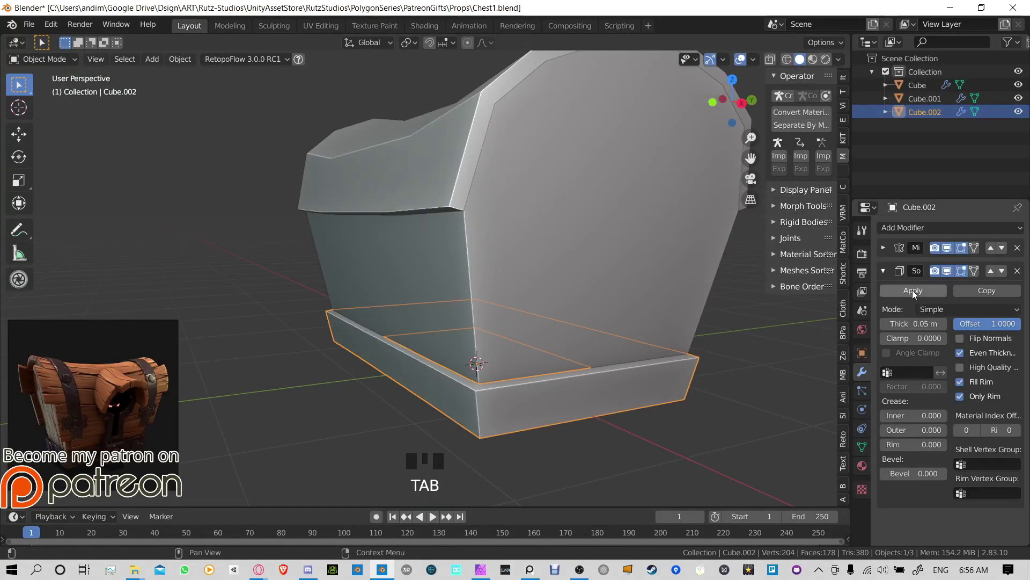
pyautogui.moveTo(526, 179); pyautogui.dragTo(801, 90, button='middle')
pyautogui.press('Tab')
pyautogui.press('Tab')
# Step: Open the chest lid's mesh for editing and apply AutoMirror to it along the X axis
pyautogui.click(541, 215)
pyautogui.press('Tab')
pyautogui.scroll(1, 835, 108)
pyautogui.click(845, 78)
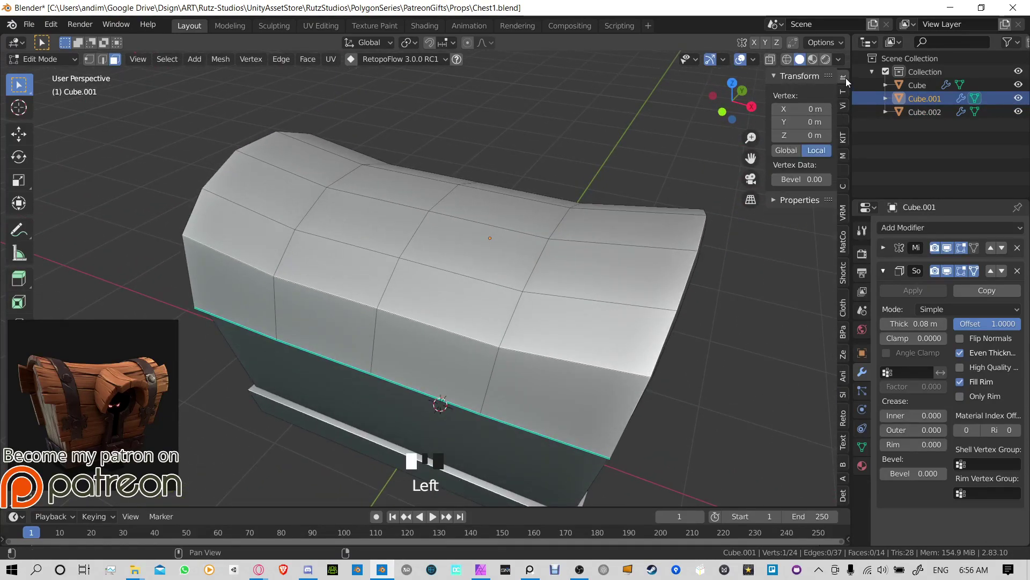
pyautogui.click(845, 81)
pyautogui.click(842, 122)
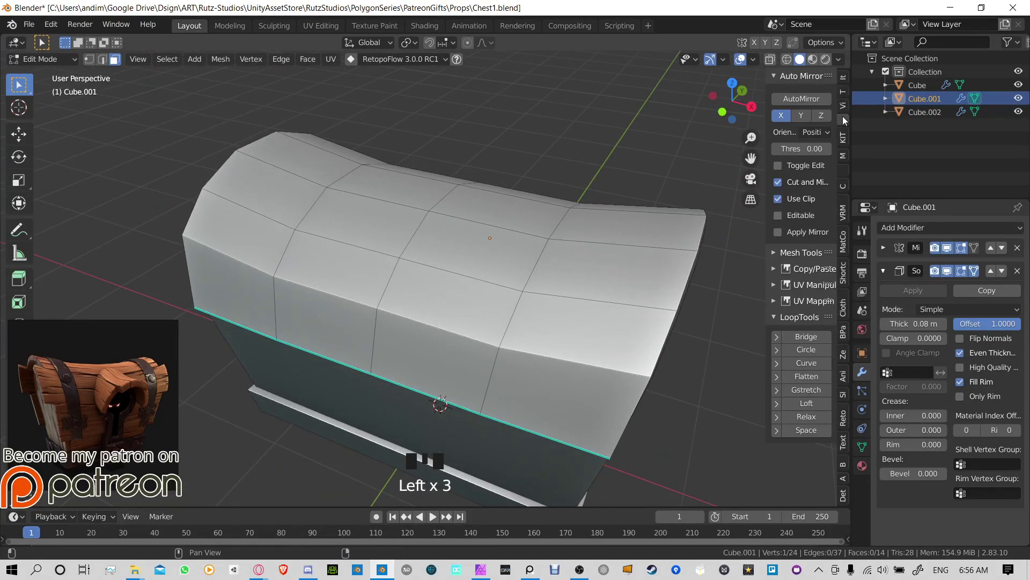
pyautogui.click(796, 97)
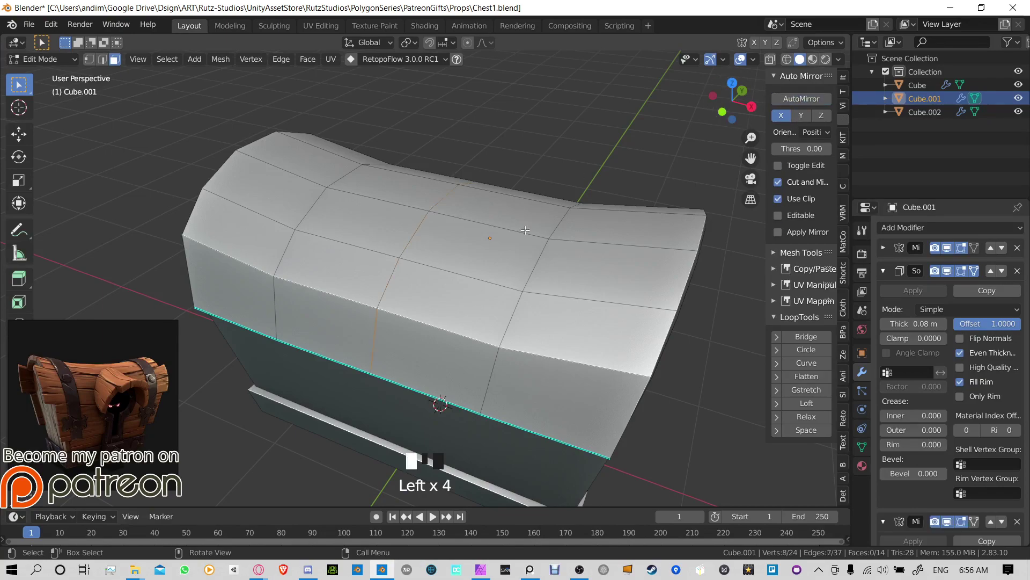
pyautogui.moveTo(671, 177); pyautogui.dragTo(571, 213, button='middle')
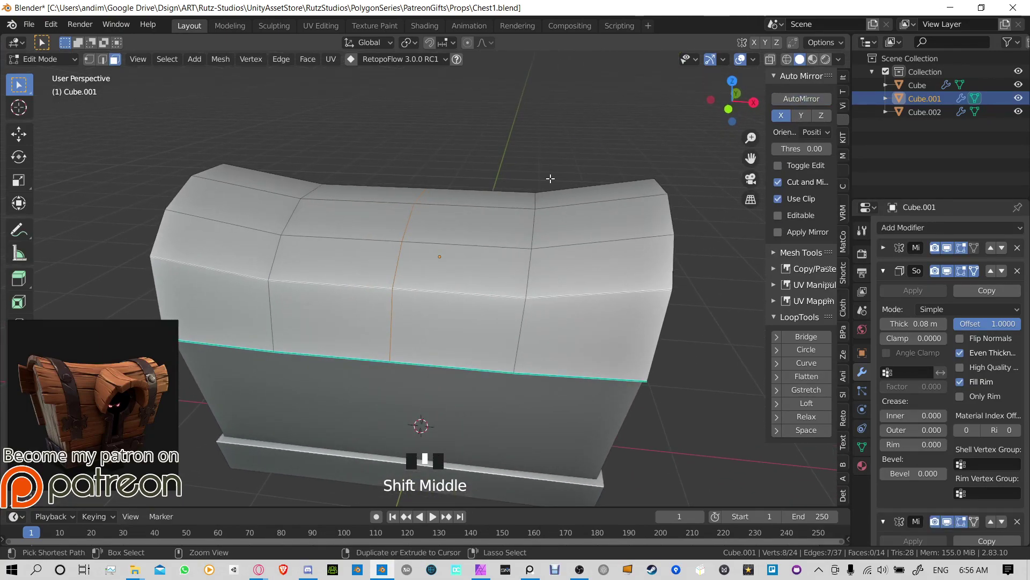
# Step: Try a loop cut across the outer section of the lid and undo it
pyautogui.hotkey('ctrl', 'r')
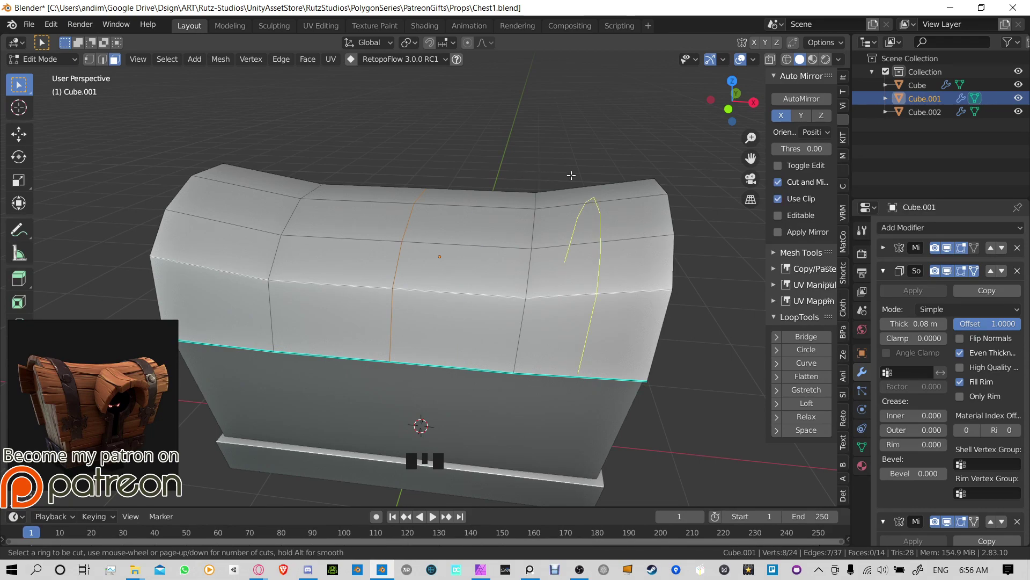
pyautogui.click(604, 185)
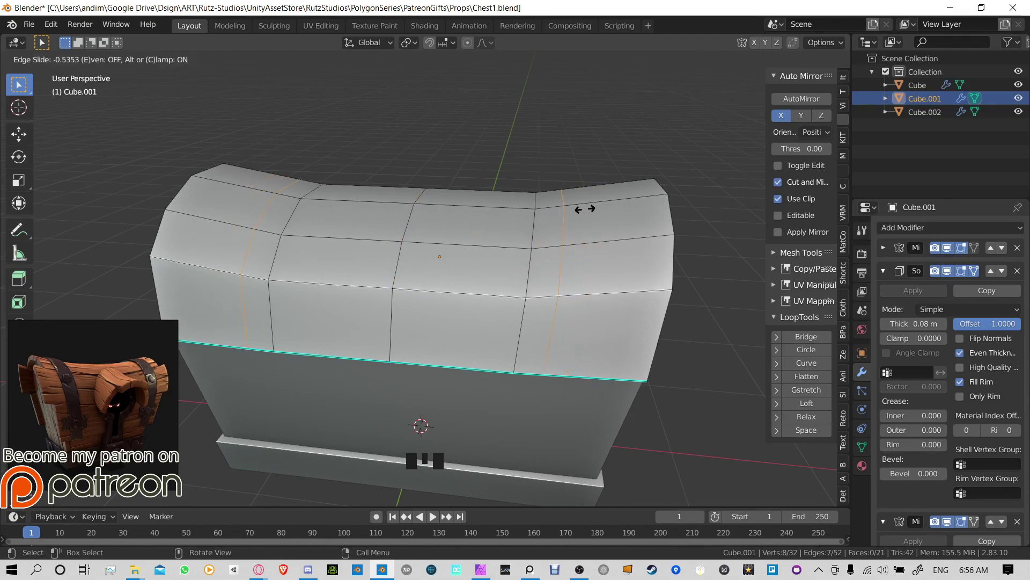
pyautogui.click(584, 205)
pyautogui.hotkey('ctrl', 'z')
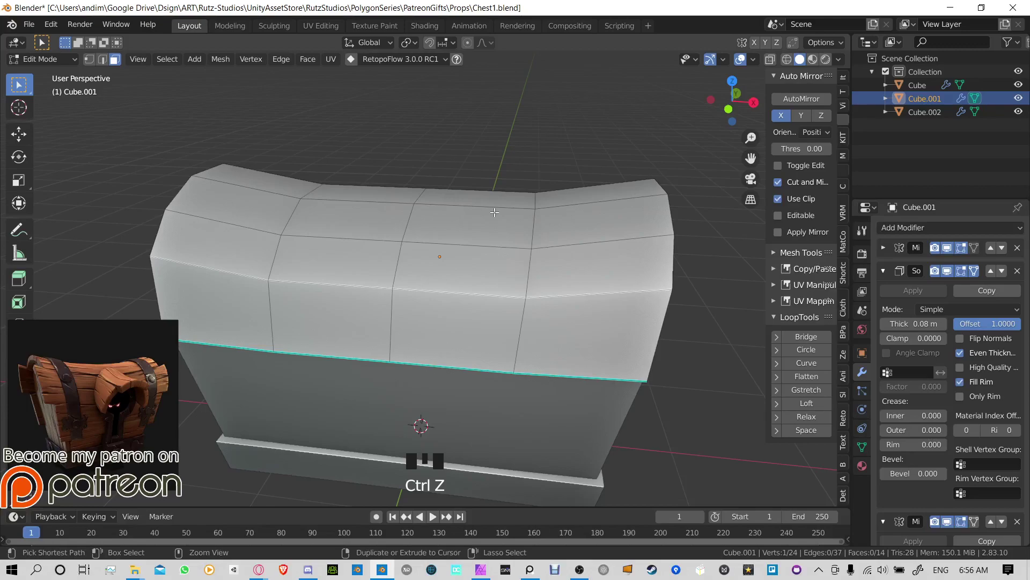
# Step: Add a mirrored loop cut across the lid's inner section, sliding it about 0.28 towards the outer edge loop
pyautogui.hotkey('ctrl', 'r')
pyautogui.click(491, 209)
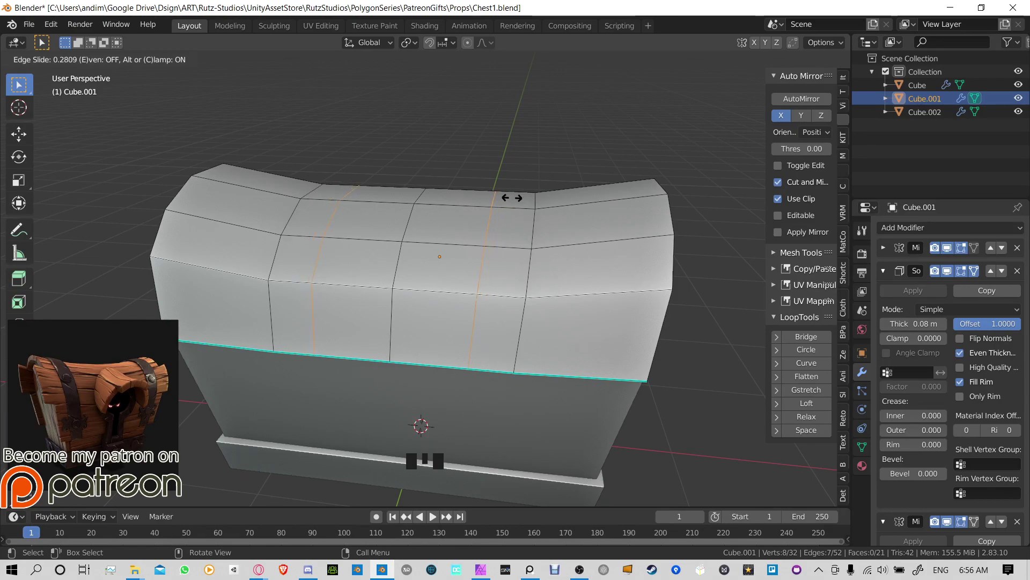
pyautogui.click(514, 198)
# Step: Select the narrow strip of faces running over the lid and separate it into its own object
pyautogui.moveTo(531, 253); pyautogui.dragTo(616, 266, button='middle')
pyautogui.press('3')
pyautogui.keyDown('ctrl'); pyautogui.click(414, 349); pyautogui.keyUp('ctrl')
pyautogui.press('p')
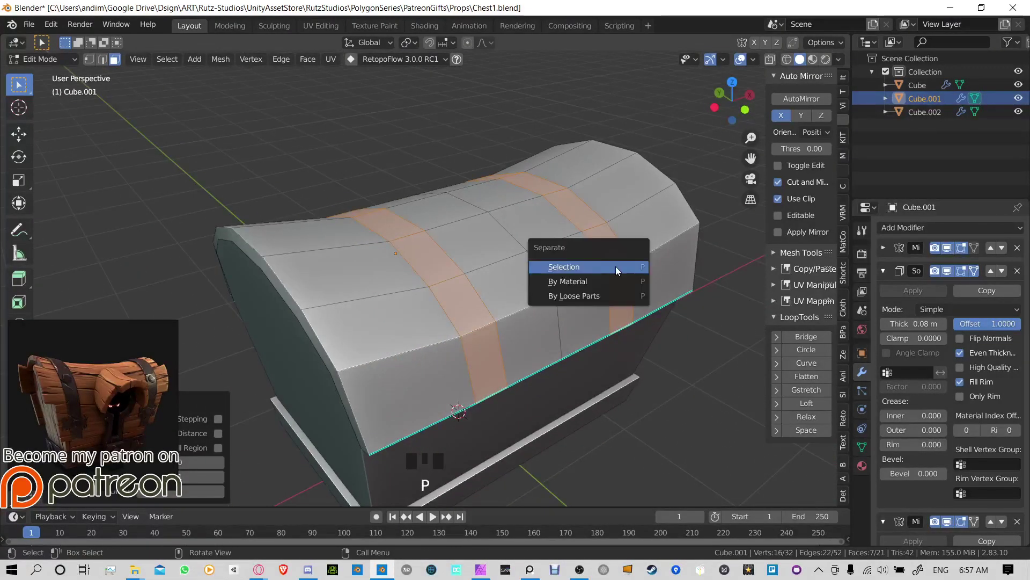
pyautogui.click(616, 267)
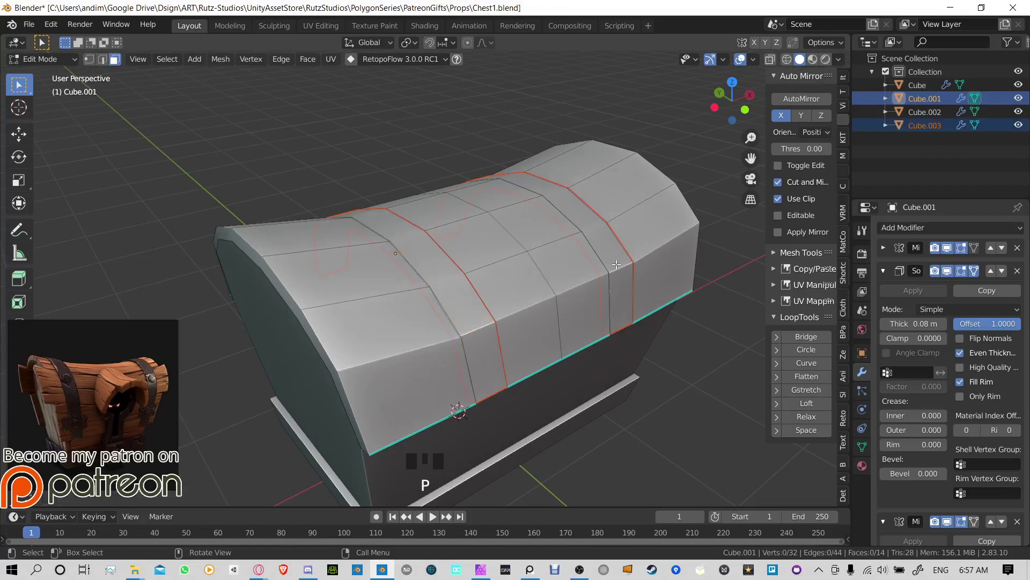
pyautogui.moveTo(616, 267); pyautogui.dragTo(566, 330, button='middle')
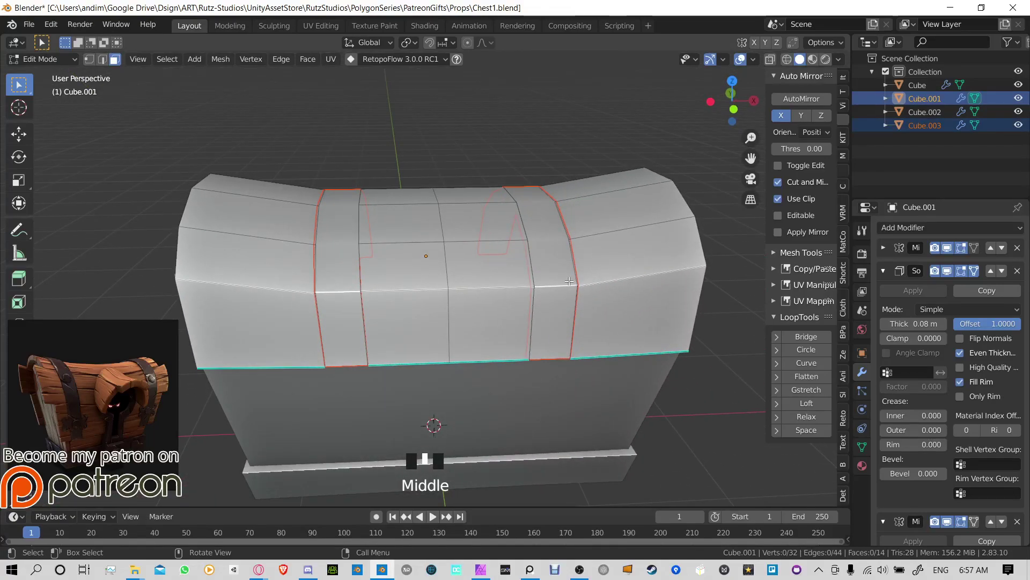
pyautogui.moveTo(569, 281); pyautogui.dragTo(555, 264, button='middle')
# Step: Select the separated lid straps in Object Mode and try rotating them about the global X axis
pyautogui.press('Tab')
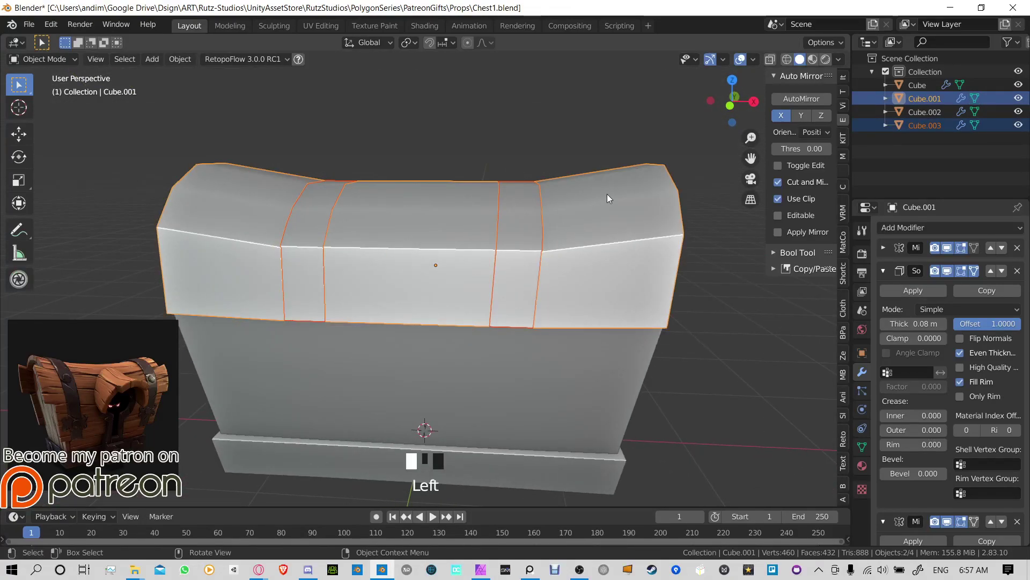
pyautogui.click(537, 193)
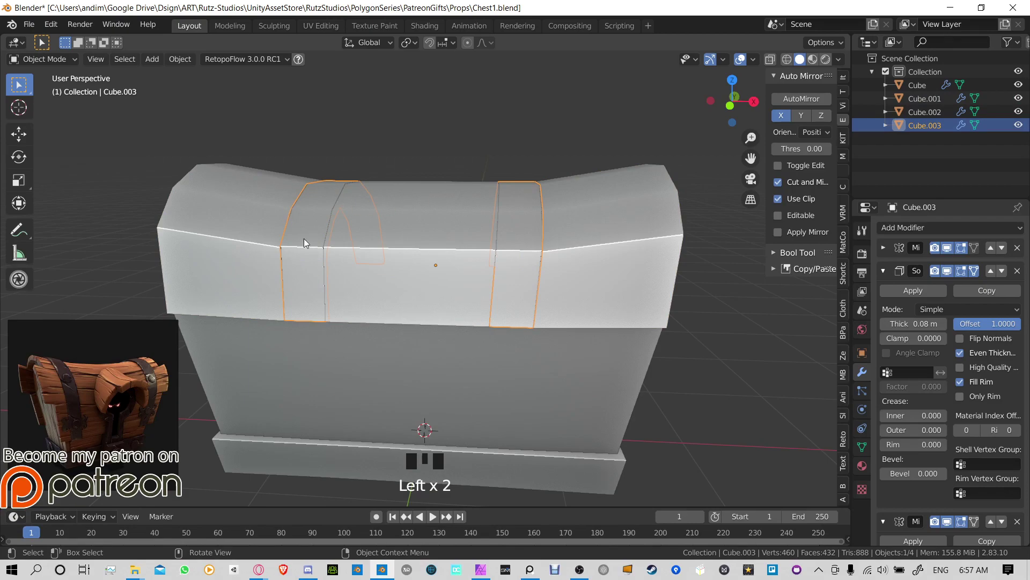
pyautogui.moveTo(564, 261); pyautogui.dragTo(587, 247, button='middle')
pyautogui.scroll(2, 527, 265)
pyautogui.moveTo(527, 265); pyautogui.dragTo(514, 244, button='middle')
pyautogui.scroll(-3, 524, 281)
pyautogui.moveTo(423, 241); pyautogui.dragTo(533, 156, button='middle')
pyautogui.press('r')
pyautogui.press('x')
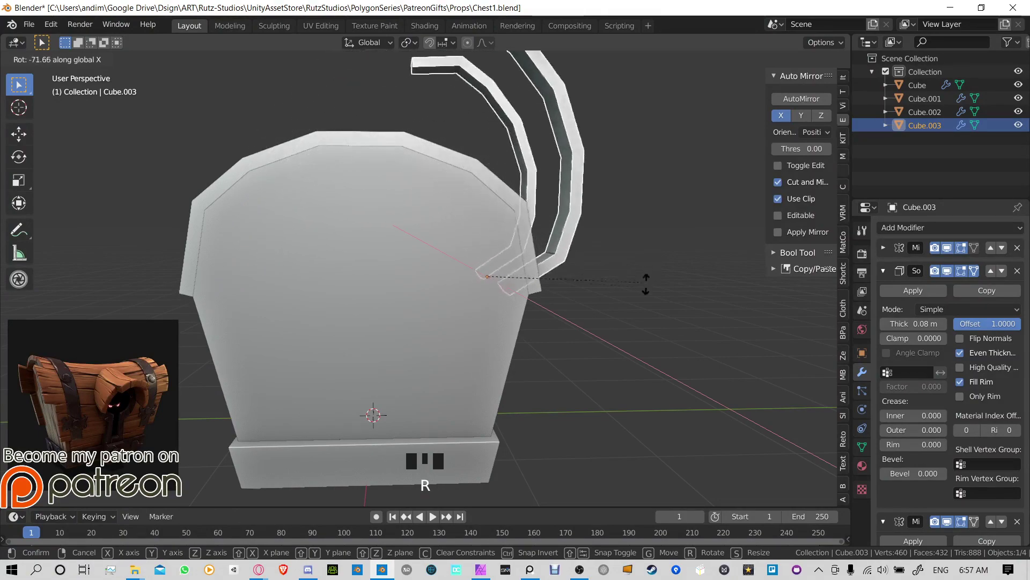
pyautogui.click(587, 204)
pyautogui.moveTo(587, 206); pyautogui.dragTo(546, 123, button='middle')
# Step: Undo the straps' rotation and their separation from the lid, returning to the lid's face selection
pyautogui.hotkey('ctrl', 'z')
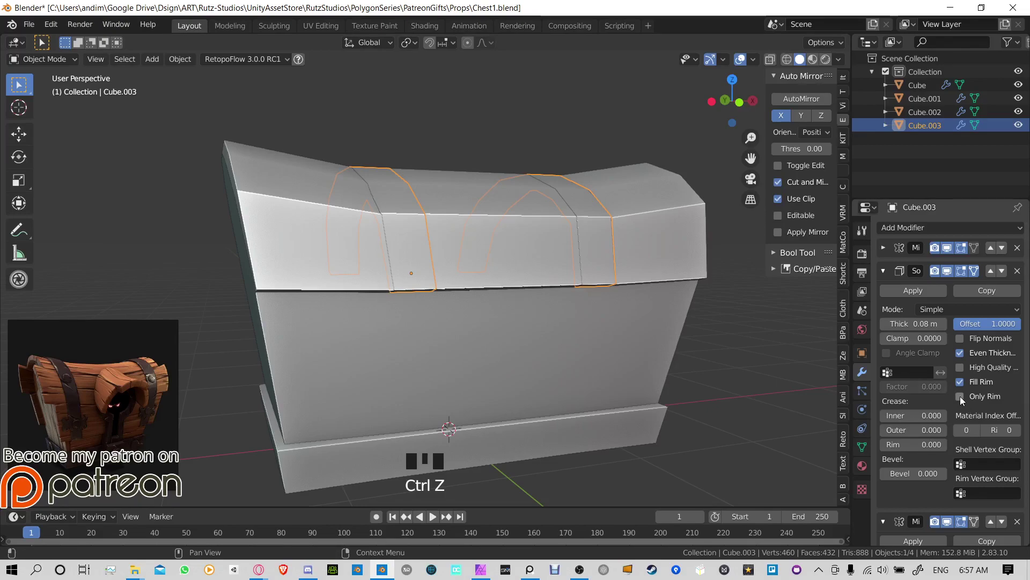
pyautogui.hotkey('ctrl', 'z')
pyautogui.hotkey('ctrl', 'z')
pyautogui.hotkey('ctrl', 'z')
pyautogui.hotkey('ctrl', 'z')
pyautogui.hotkey('ctrl', 'z')
pyautogui.hotkey('ctrl', 'z')
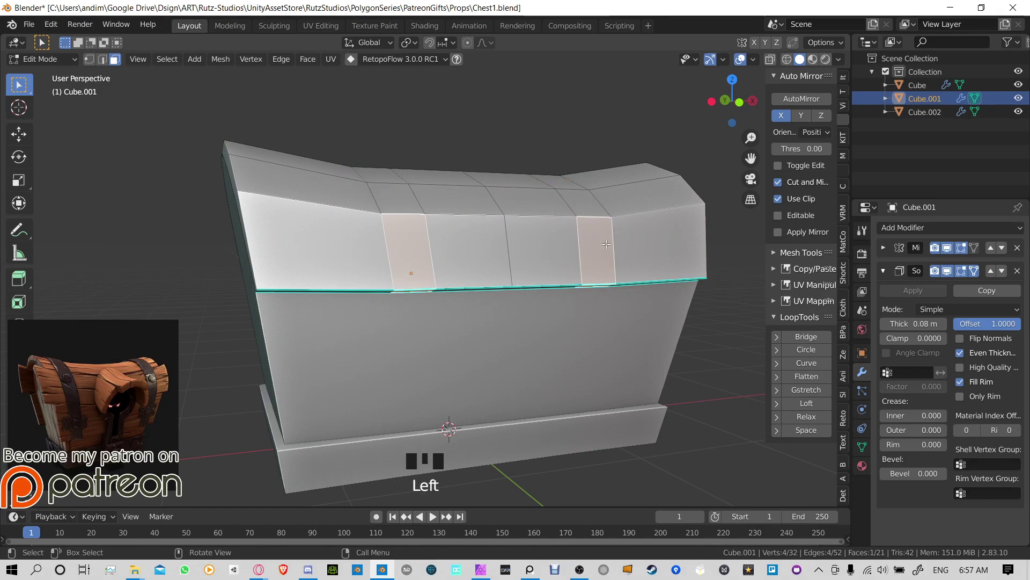
# Step: Select the complete narrow strip of faces running over the lid from its front edge to its back edge
pyautogui.moveTo(607, 244); pyautogui.dragTo(475, 244, button='middle')
pyautogui.keyDown('ctrl'); pyautogui.click(408, 268); pyautogui.keyUp('ctrl')
pyautogui.keyDown('shift'); pyautogui.click(476, 241); pyautogui.keyUp('shift')
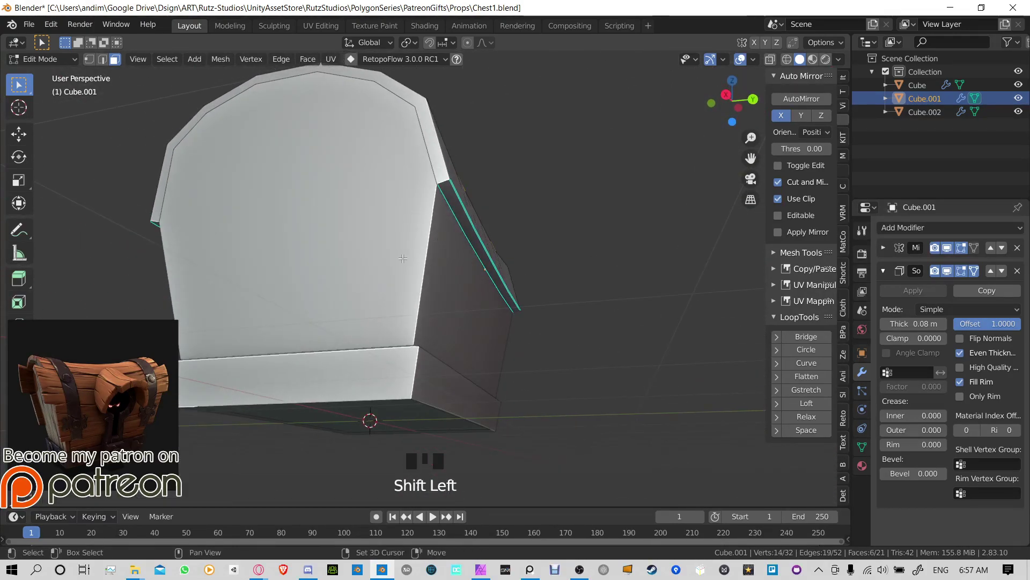
pyautogui.moveTo(490, 209); pyautogui.dragTo(457, 259, button='middle')
pyautogui.click(451, 257)
pyautogui.click(451, 268)
pyautogui.keyDown('ctrl'); pyautogui.click(319, 267); pyautogui.keyUp('ctrl')
pyautogui.moveTo(319, 267); pyautogui.dragTo(376, 301, button='middle')
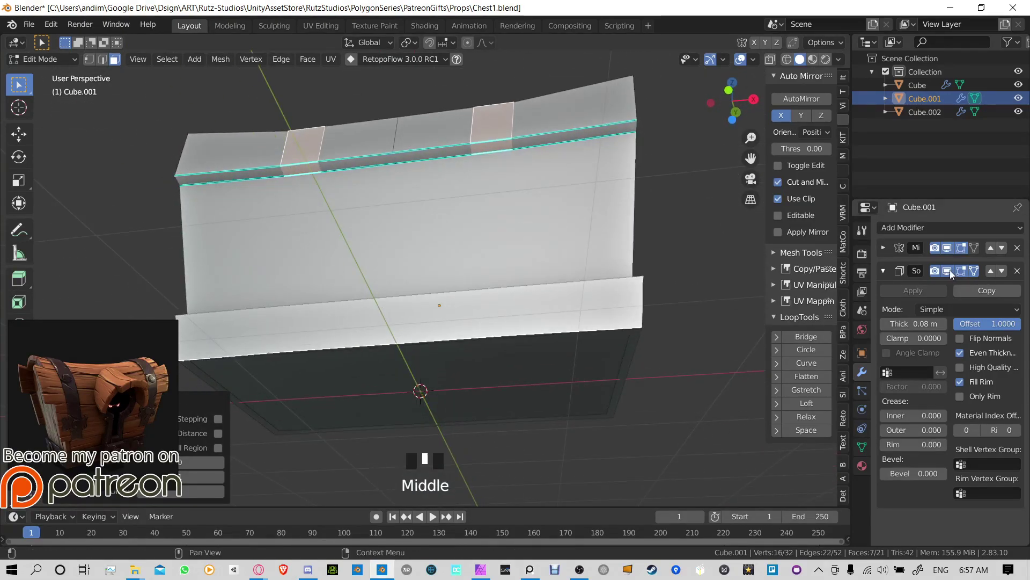
# Step: Try extruding the lid's strip outward with the Solidify thickness displayed, and undo the extrusion
pyautogui.click(947, 270)
pyautogui.moveTo(537, 279); pyautogui.dragTo(530, 306, button='middle')
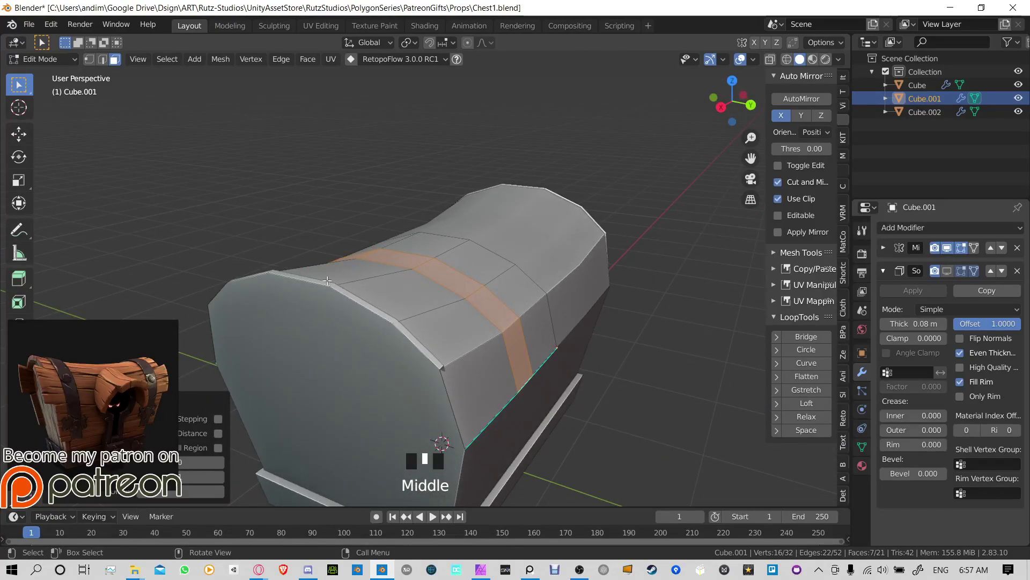
pyautogui.click(947, 271)
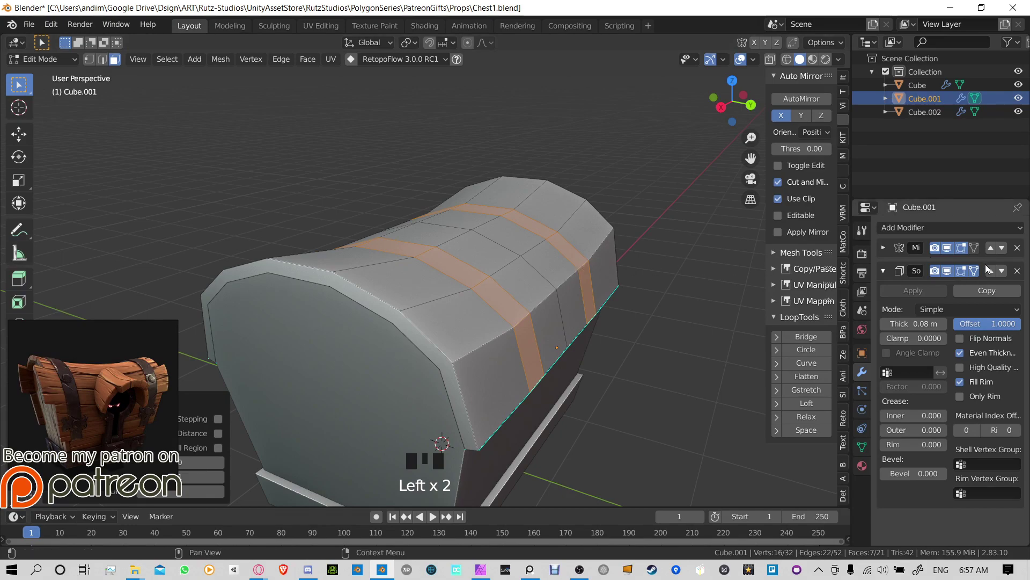
pyautogui.moveTo(562, 281); pyautogui.dragTo(525, 256, button='middle')
pyautogui.press('e')
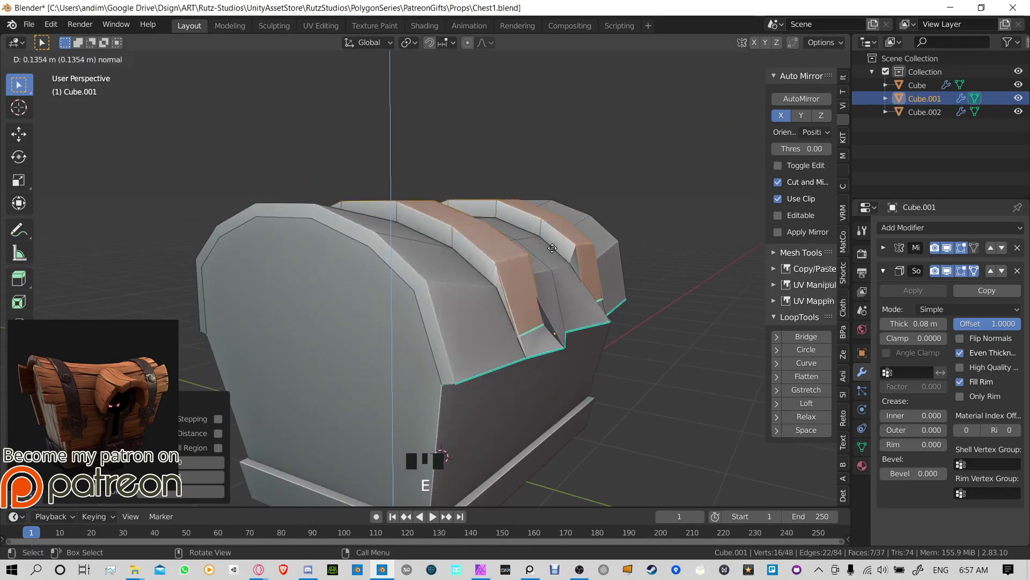
pyautogui.click(555, 299)
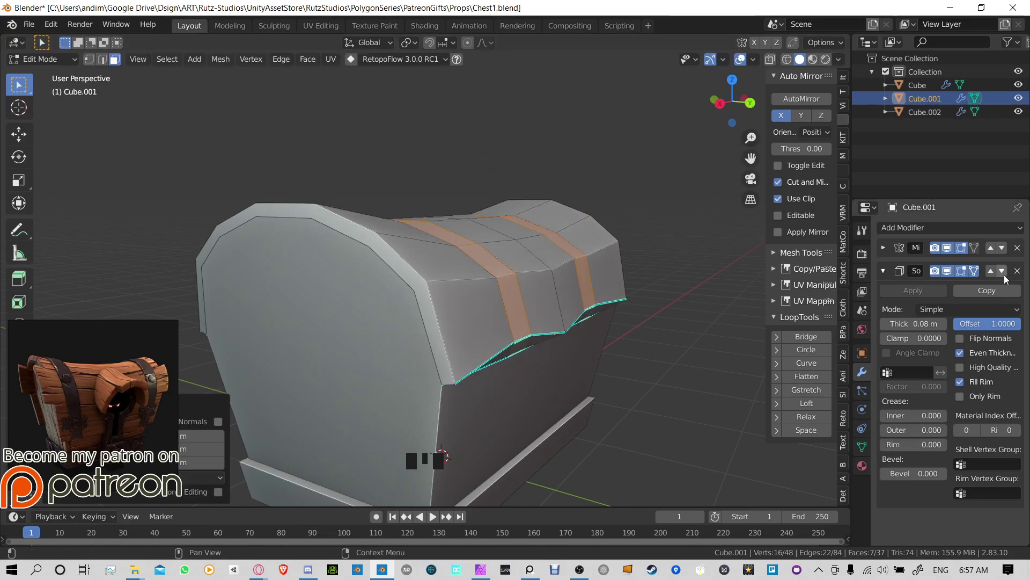
pyautogui.hotkey('ctrl', 'z')
# Step: Turn off the Solidify modifier's viewport display and extrude the lid's strip outward about 0.03 m
pyautogui.click(947, 271)
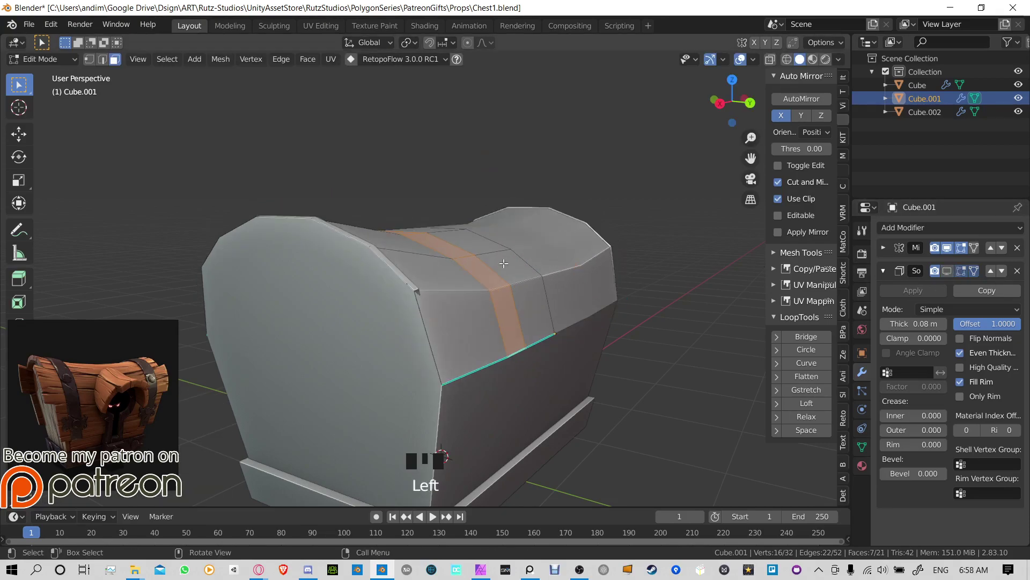
pyautogui.moveTo(451, 258); pyautogui.dragTo(482, 249, button='middle')
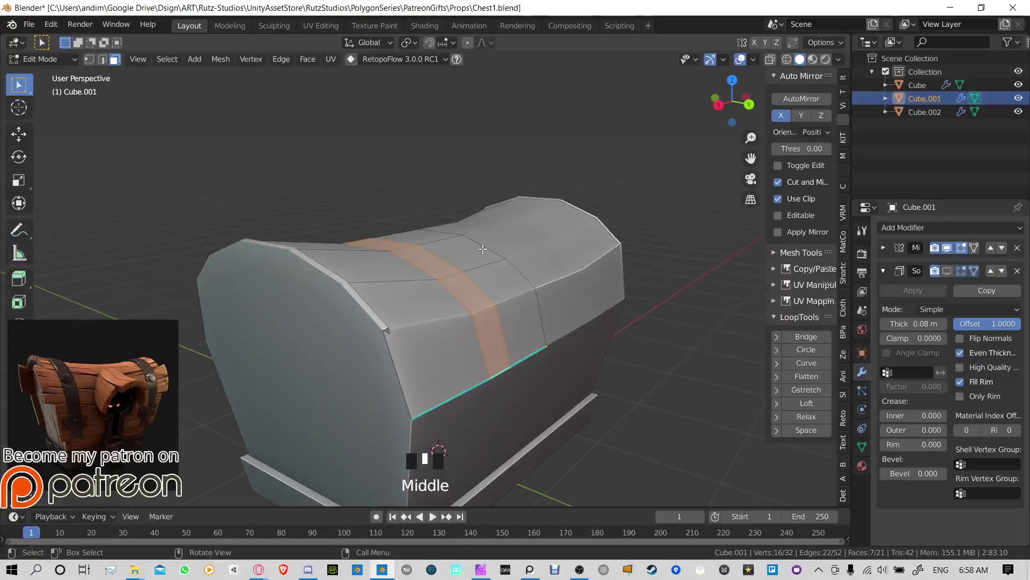
pyautogui.press('e')
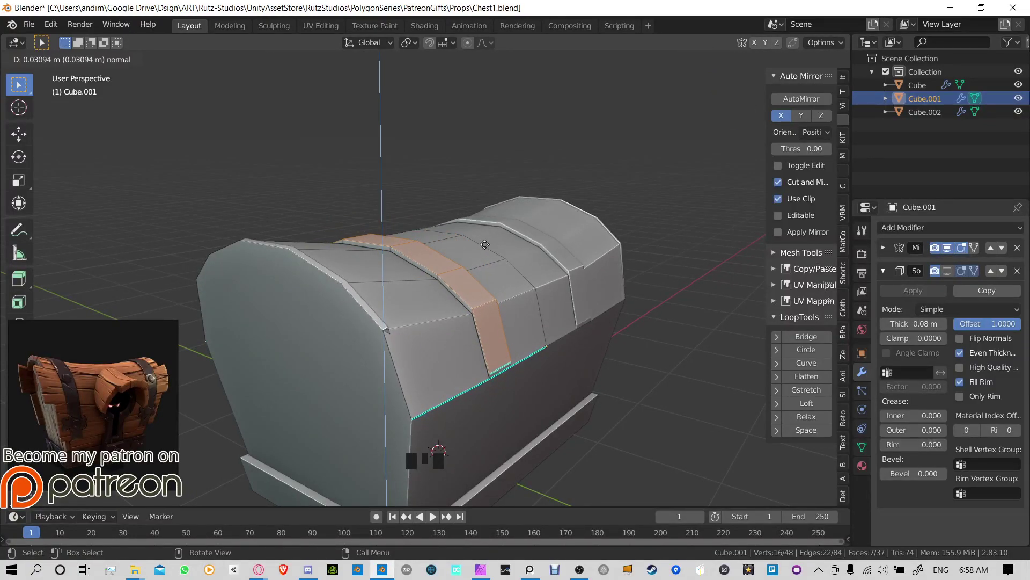
pyautogui.click(485, 244)
# Step: Scale the extruded strap faces to about 1.06 and move them slightly upward along the global Z axis
pyautogui.press('s')
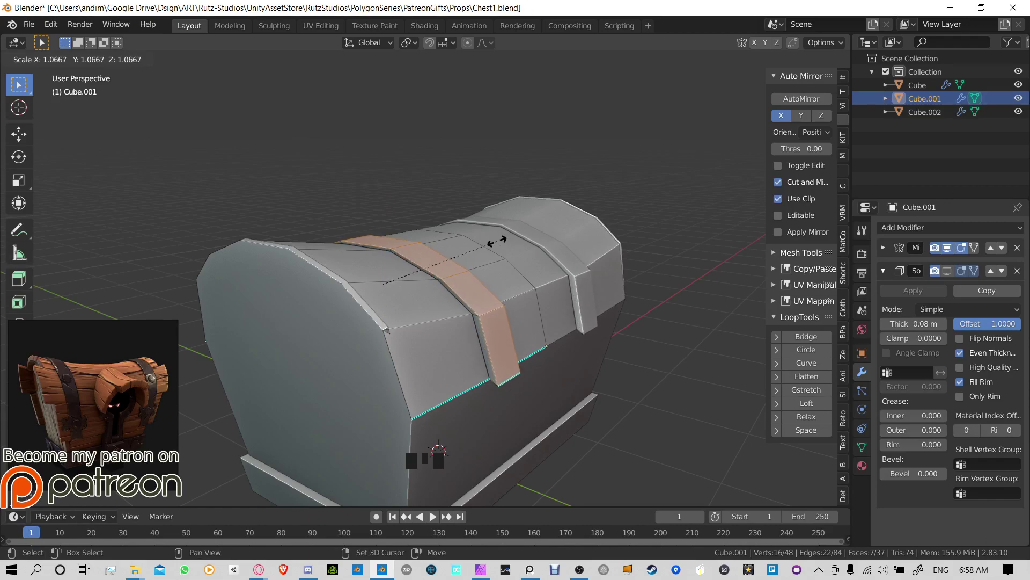
pyautogui.click(488, 241)
pyautogui.press('g')
pyautogui.press('z')
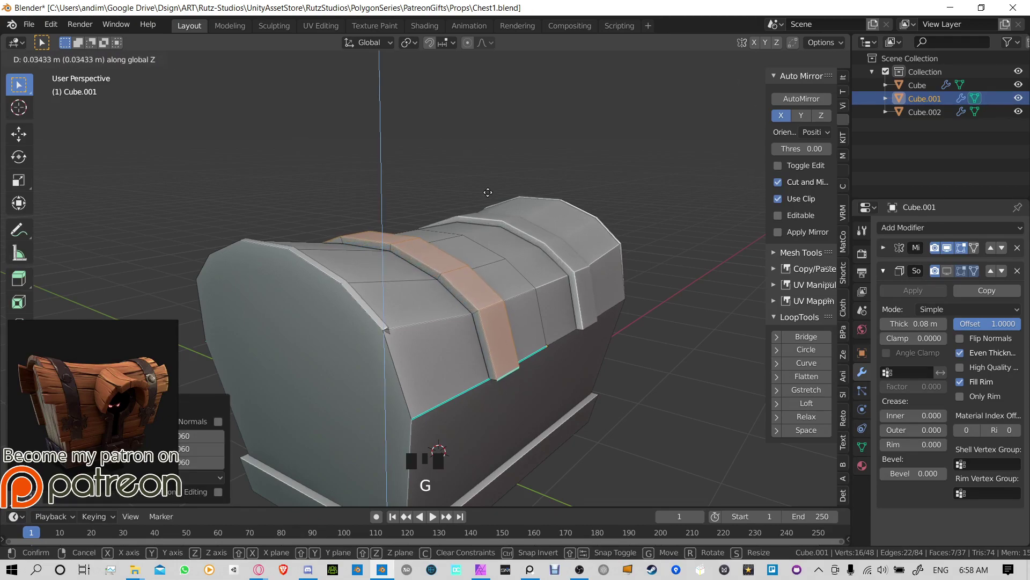
pyautogui.click(485, 176)
# Step: Extend the selection to the strap's side faces, duplicate them in place, separate the copy into its own object, and return to Object Mode
pyautogui.moveTo(486, 176); pyautogui.dragTo(615, 220, button='middle')
pyautogui.scroll(2, 537, 172)
pyautogui.keyDown('alt'); pyautogui.keyDown('shift'); pyautogui.click(482, 198); pyautogui.keyUp('shift'); pyautogui.keyUp('alt')
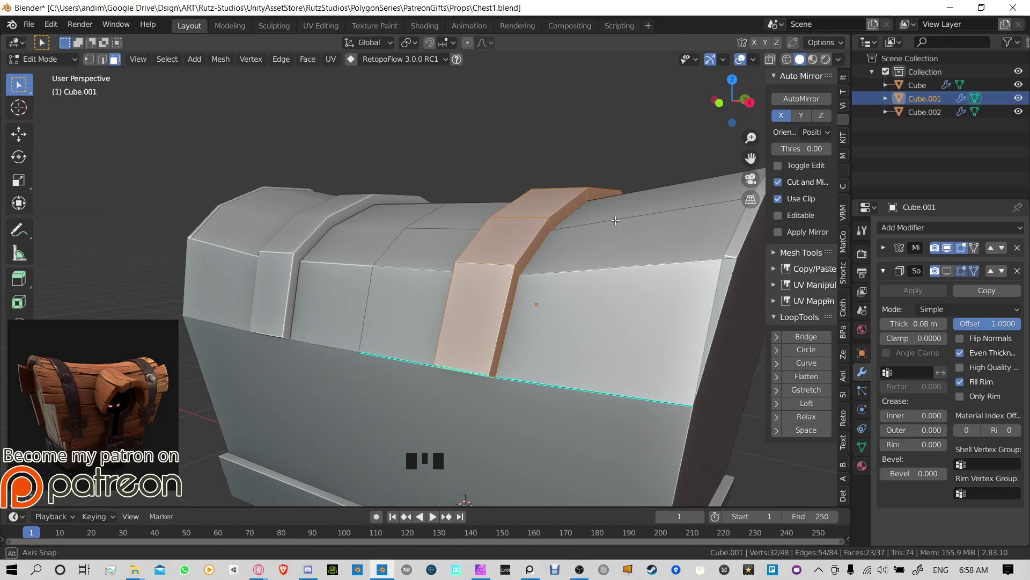
pyautogui.hotkey('shift', 'd')
pyautogui.rightClick(581, 165)
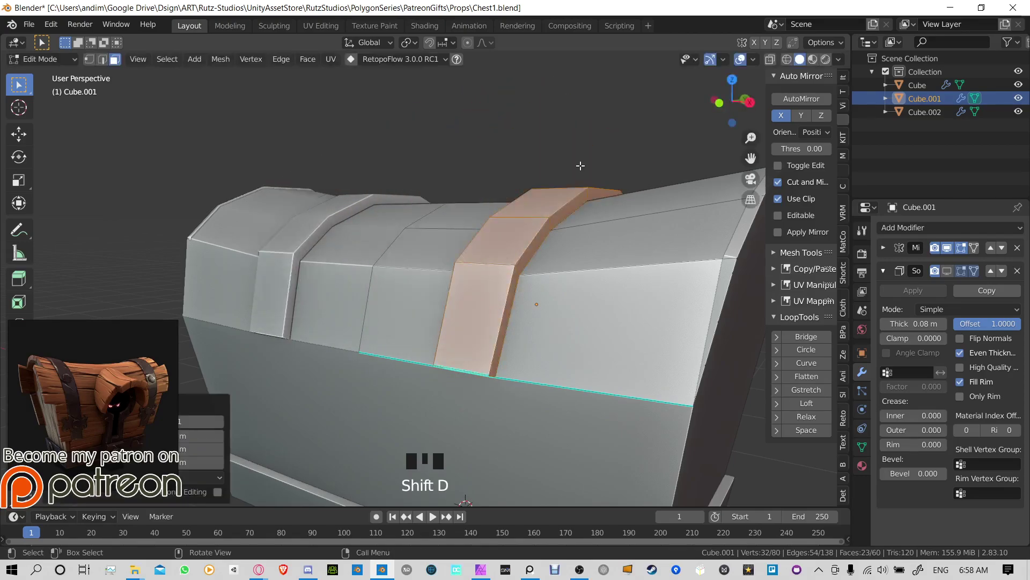
pyautogui.press('p')
pyautogui.click(581, 166)
pyautogui.moveTo(580, 167); pyautogui.dragTo(584, 233, button='middle')
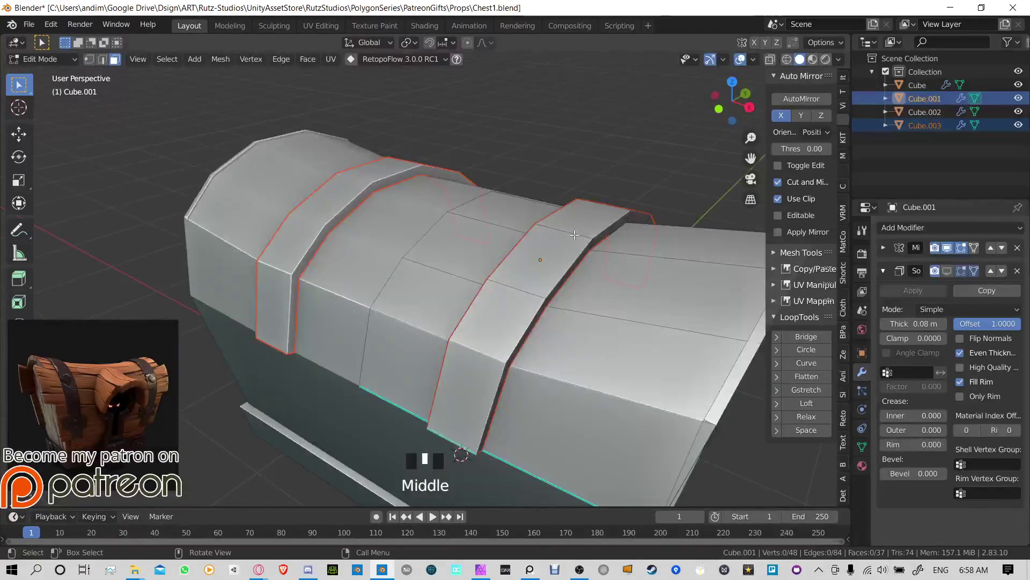
pyautogui.press('Tab')
# Step: Try moving the separated straps away from the lid
pyautogui.click(584, 233)
pyautogui.press('g')
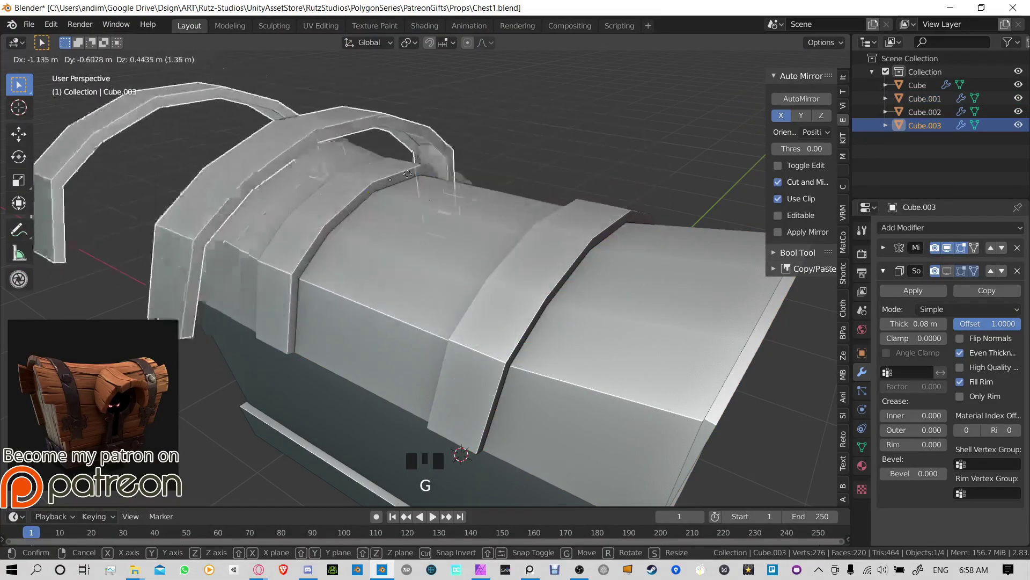
pyautogui.rightClick(598, 266)
# Step: Isolate the lid in Local View and enter its Edit Mode
pyautogui.click(630, 310)
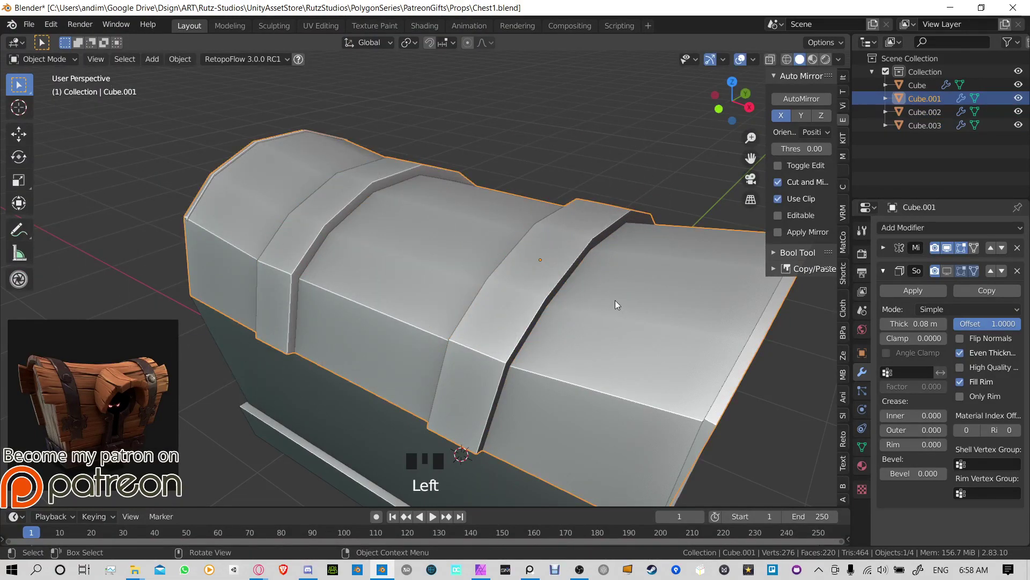
pyautogui.press('KP_Divide')
pyautogui.moveTo(460, 289); pyautogui.dragTo(273, 223, button='middle')
pyautogui.moveTo(491, 176); pyautogui.dragTo(483, 231, button='middle')
pyautogui.press('Tab')
# Step: Switch to edge selection on the lid's raised strap and enable Auto Merge Vertices
pyautogui.click(512, 248)
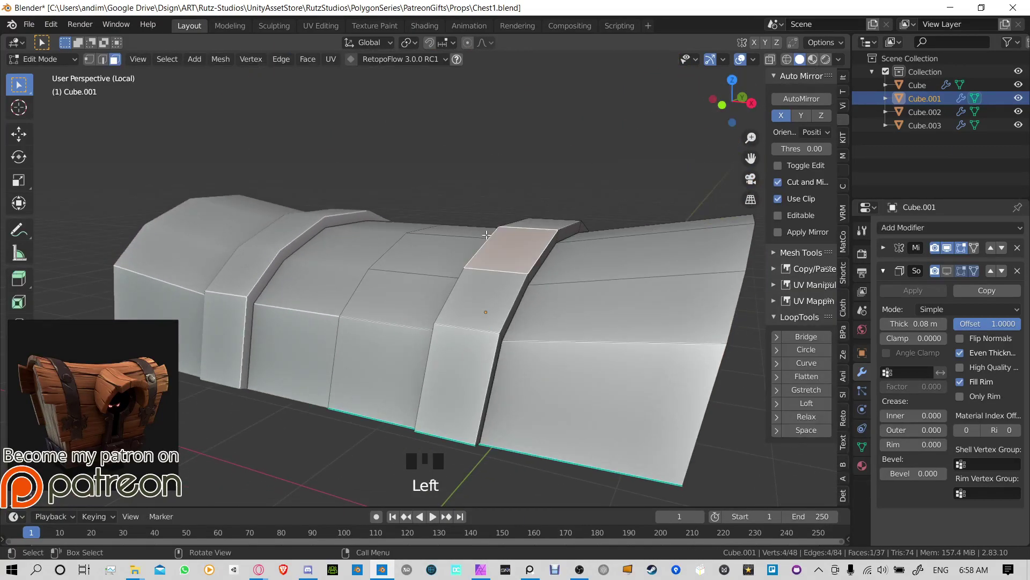
pyautogui.press('2')
pyautogui.click(544, 242)
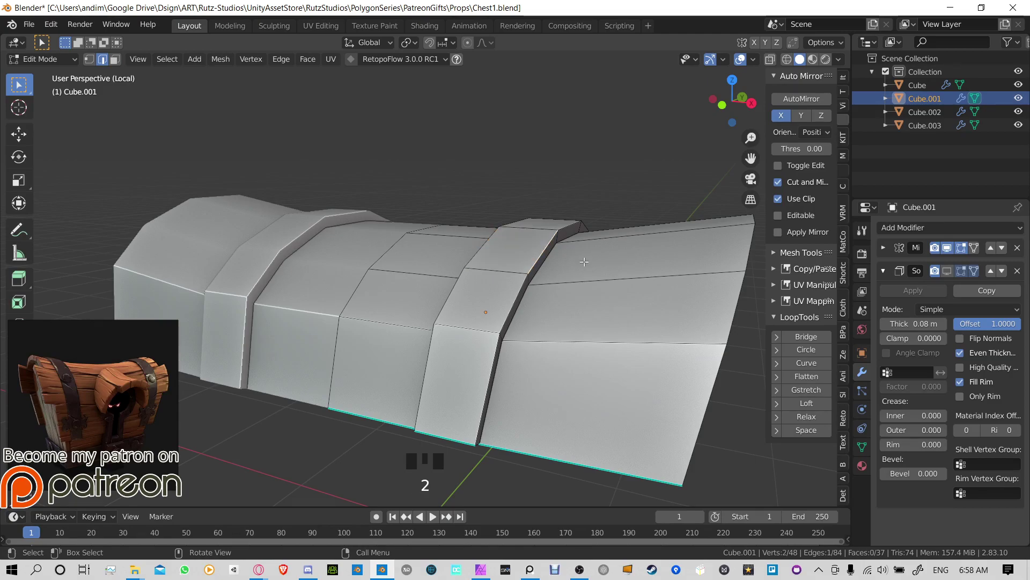
pyautogui.moveTo(572, 263); pyautogui.dragTo(506, 264, button='middle')
pyautogui.scroll(2, 572, 276)
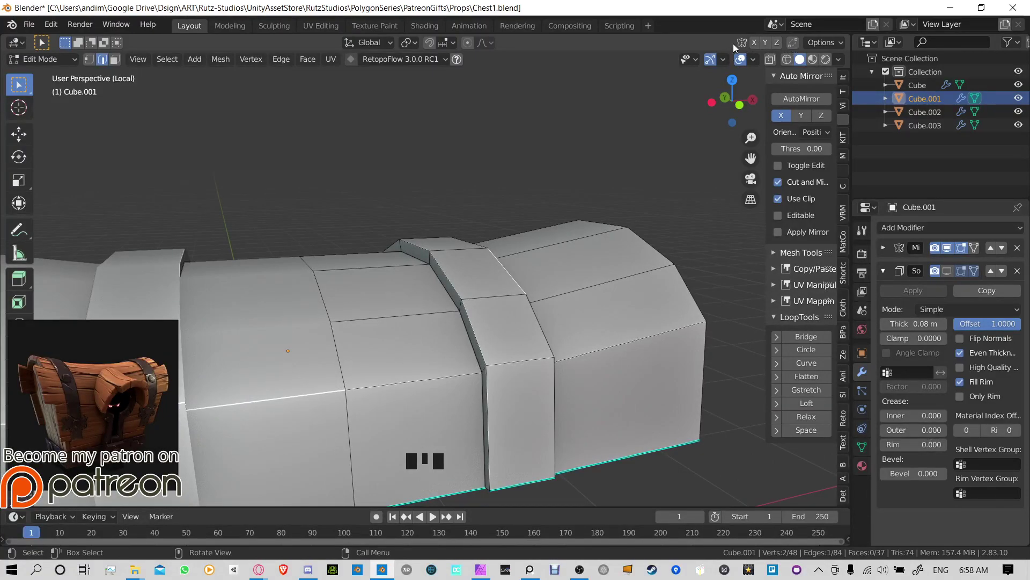
pyautogui.click(797, 43)
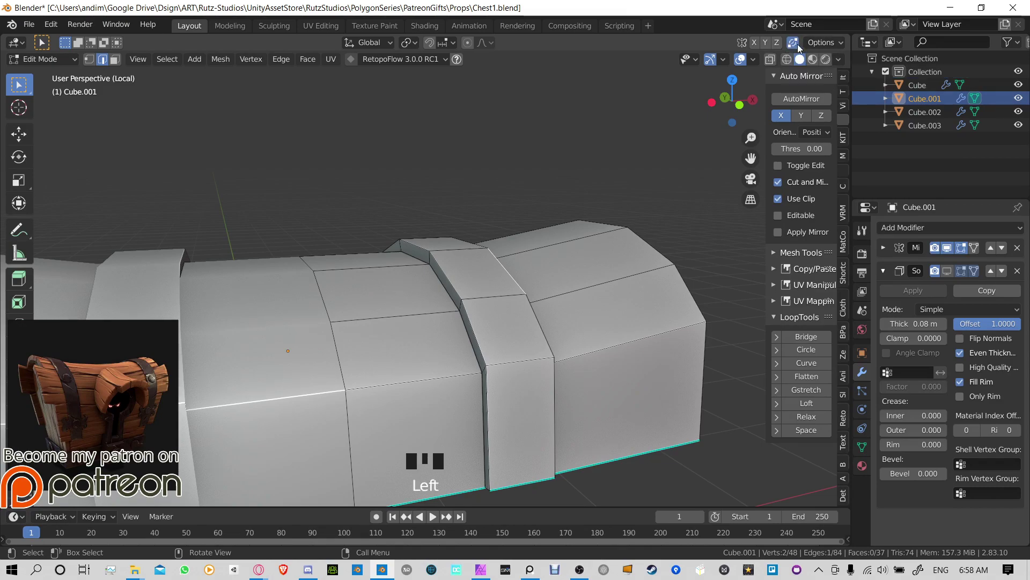
# Step: Slide one inner corner vertex of the raised strap fully down onto the adjoining lid vertex so the two merge
pyautogui.moveTo(375, 295); pyautogui.dragTo(501, 268, button='middle')
pyautogui.press('1')
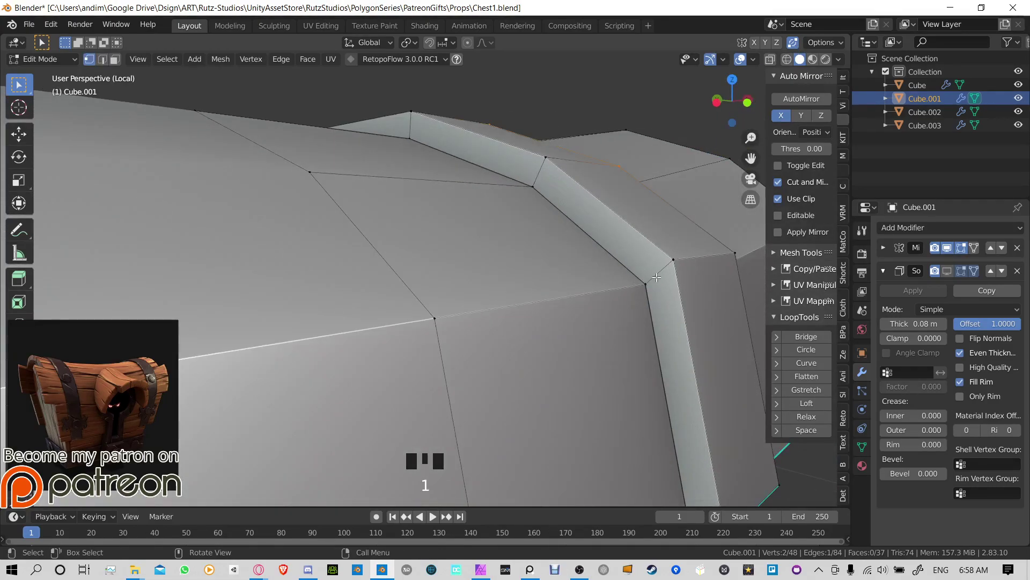
pyautogui.press('g')
pyautogui.press('g')
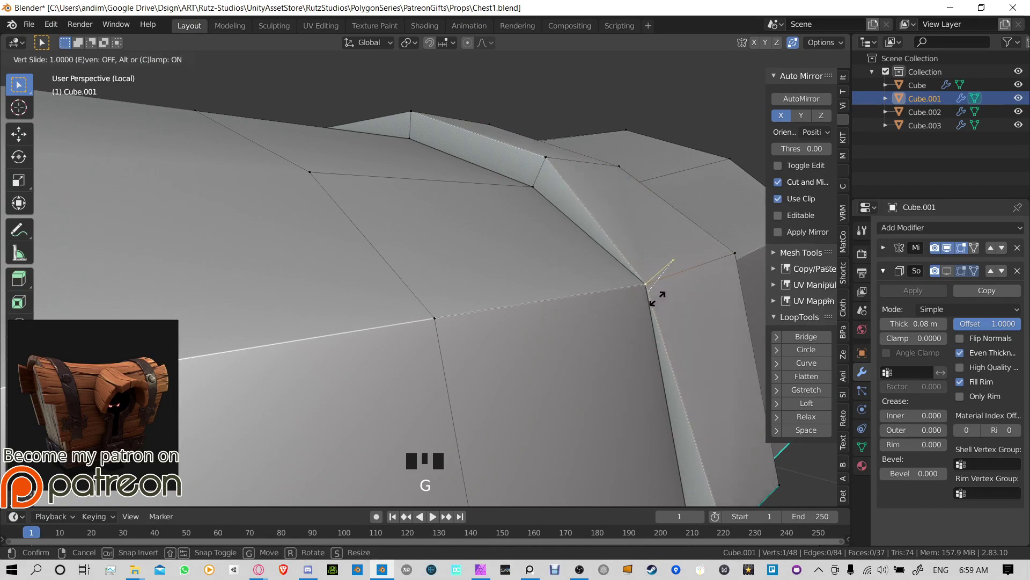
pyautogui.click(657, 300)
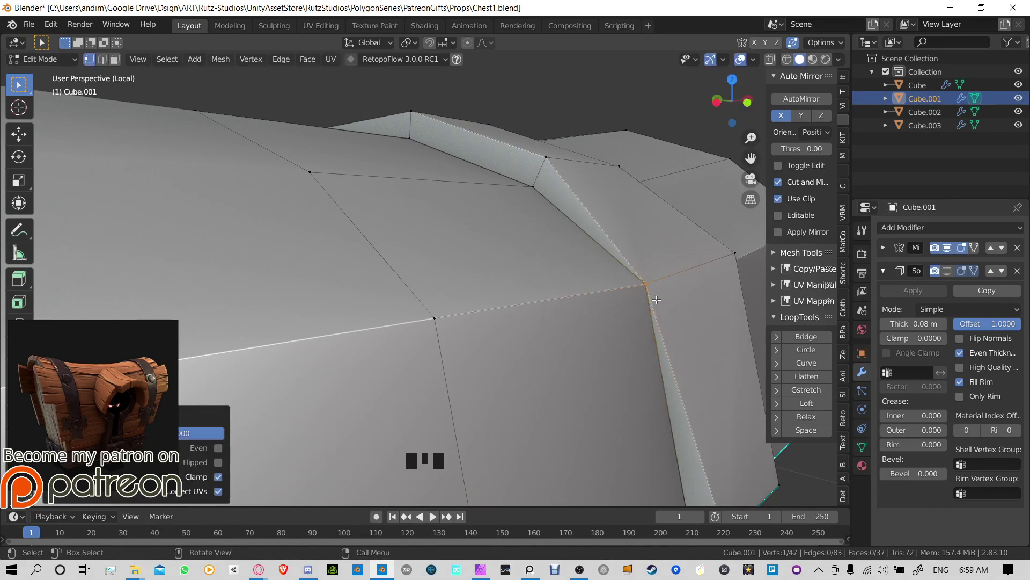
pyautogui.press('g')
pyautogui.rightClick(642, 283)
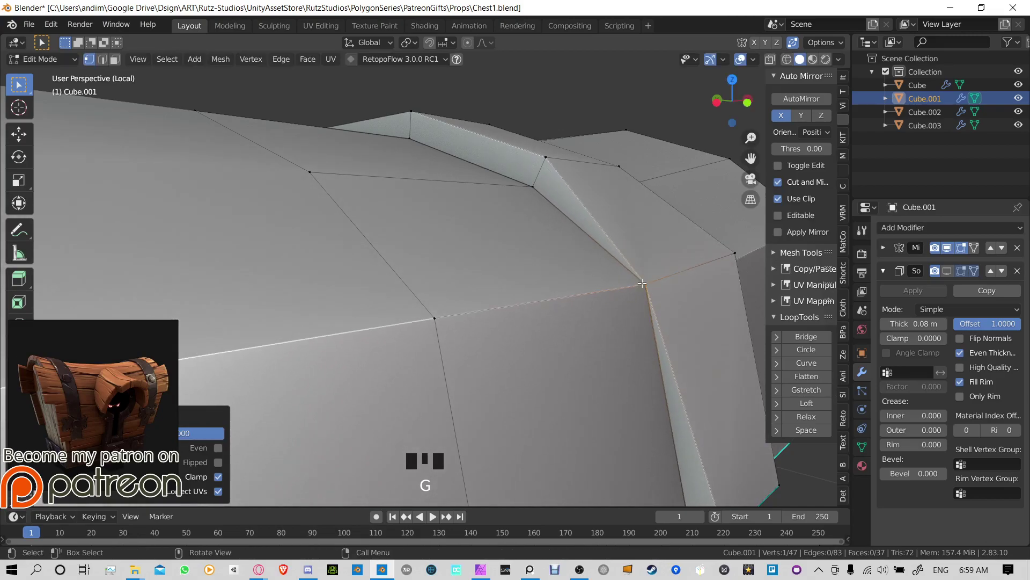
# Step: Select the remaining vertices along the strap's raised inner edge and slide them fully onto the lid surface with a factor of 1.0
pyautogui.click(563, 183)
pyautogui.moveTo(563, 183); pyautogui.dragTo(389, 290, button='middle')
pyautogui.scroll(-2, 389, 290)
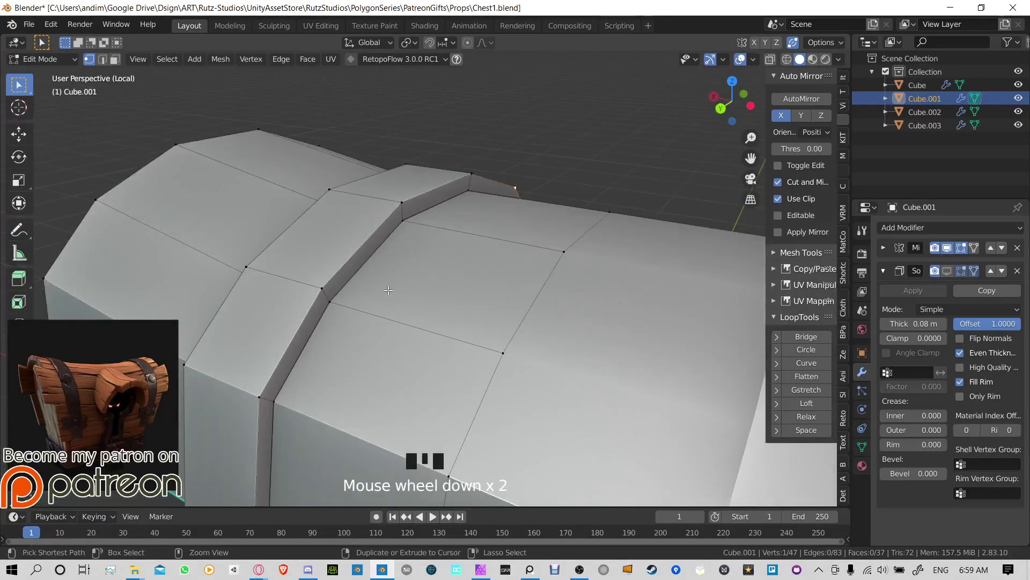
pyautogui.keyDown('ctrl'); pyautogui.click(250, 390); pyautogui.keyUp('ctrl')
pyautogui.keyDown('shift'); pyautogui.moveTo(250, 390); pyautogui.dragTo(411, 236, button='middle'); pyautogui.keyUp('shift')
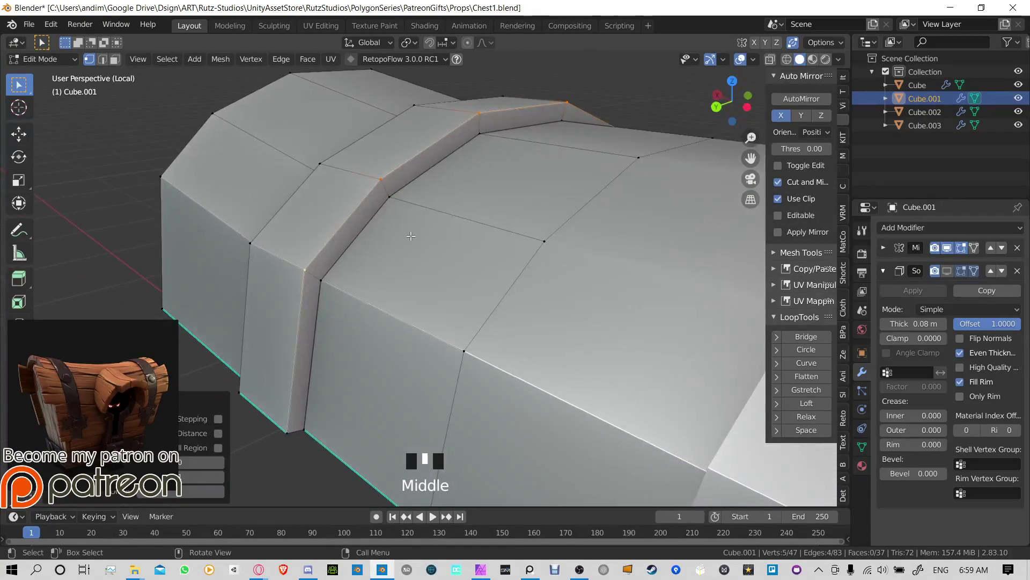
pyautogui.press('g')
pyautogui.press('g')
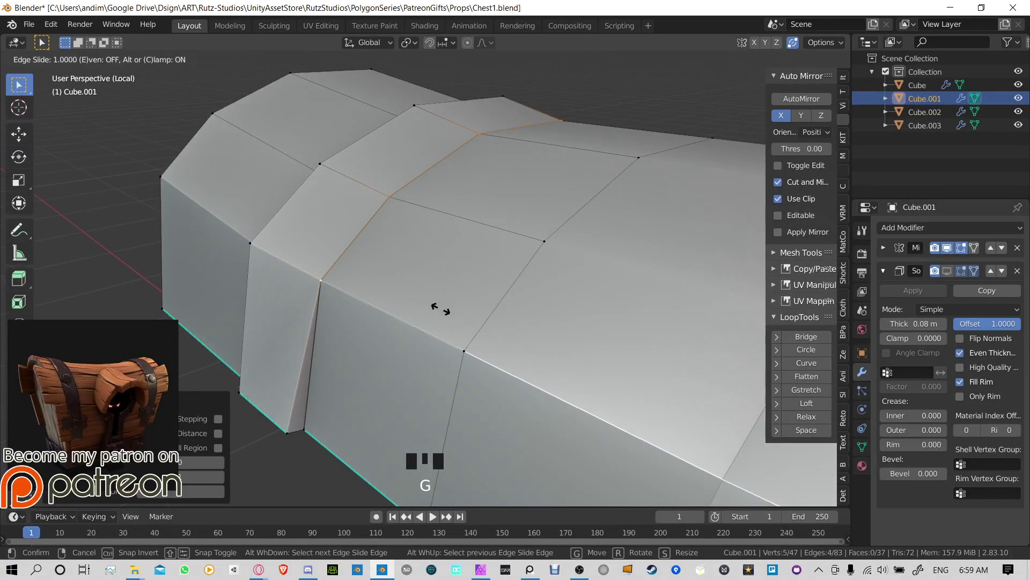
pyautogui.click(441, 309)
# Step: Slide the strap's lower inner corner vertex along the rim onto the neighbouring lid vertex so the two merge
pyautogui.moveTo(440, 309); pyautogui.dragTo(376, 354, button='middle')
pyautogui.click(357, 368)
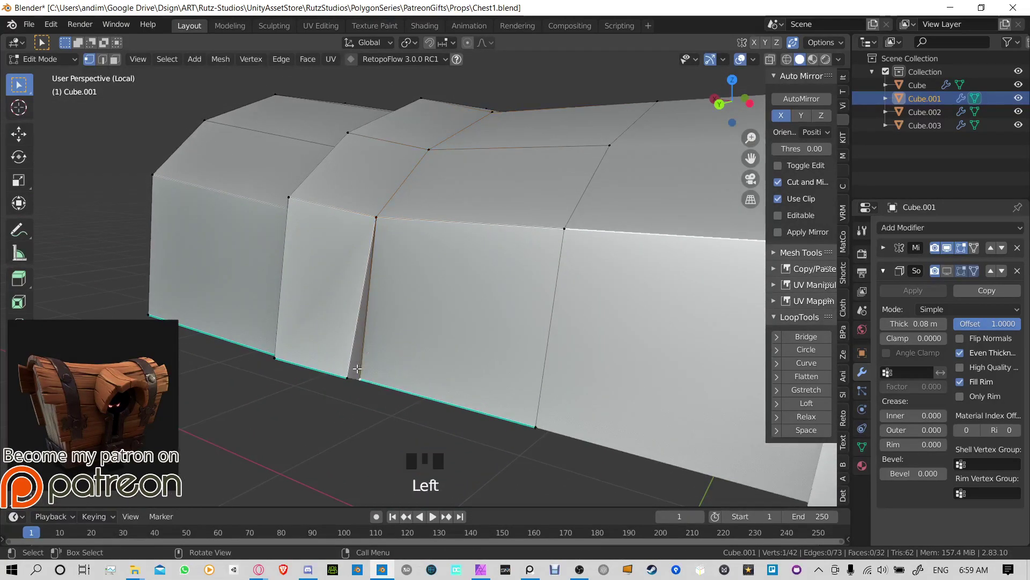
pyautogui.press('g')
pyautogui.press('g')
pyautogui.click(399, 361)
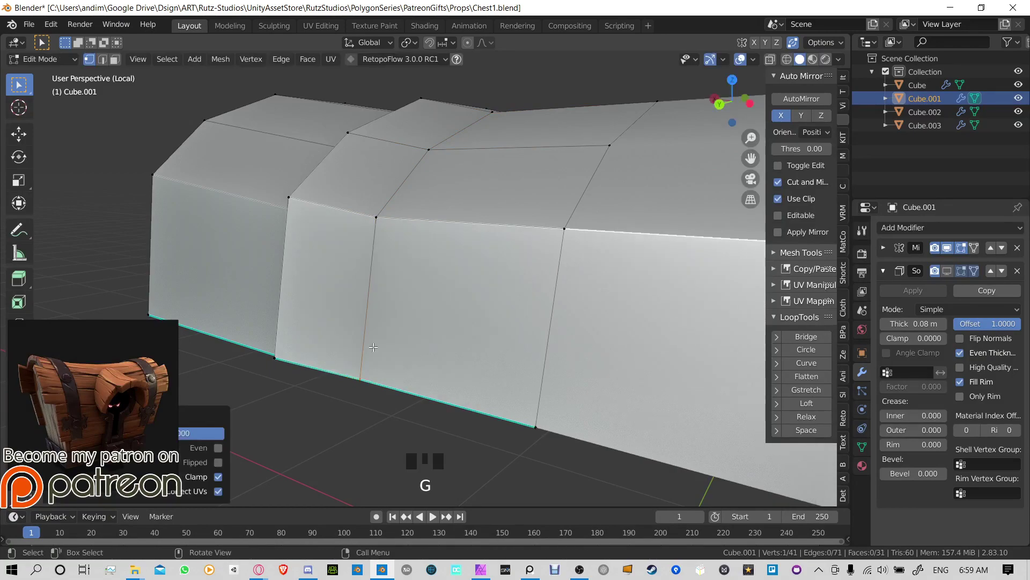
# Step: Examine the lid's raised strap from several sides for inner and outer edges that still stand above the surface
pyautogui.moveTo(398, 361); pyautogui.dragTo(411, 206, button='middle')
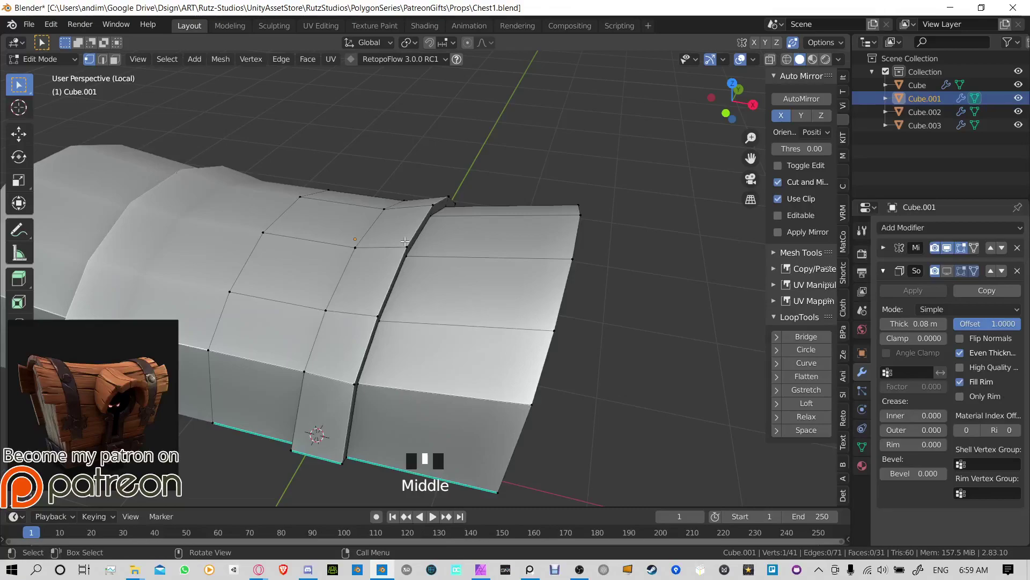
pyautogui.moveTo(405, 242); pyautogui.dragTo(468, 226, button='middle')
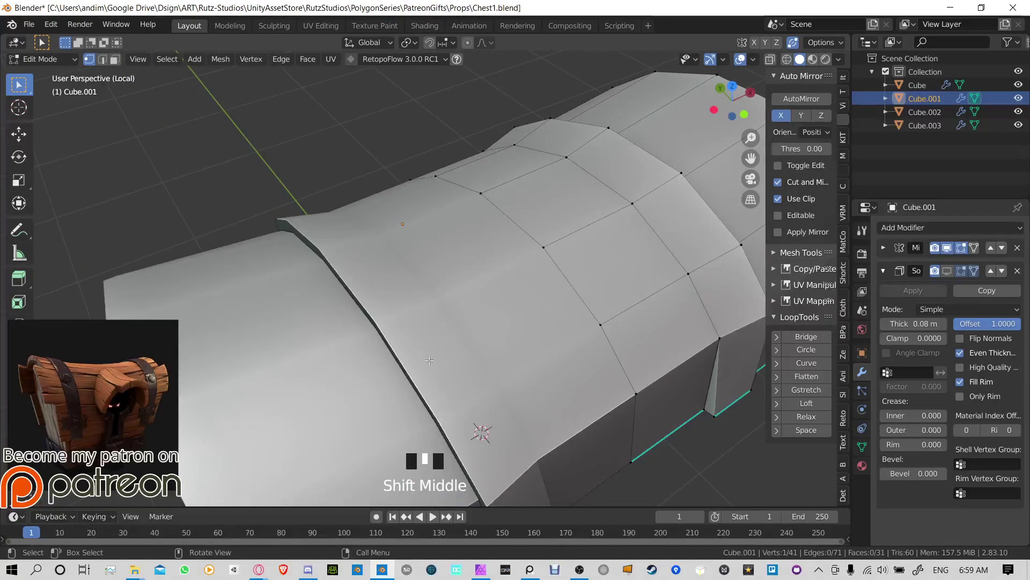
pyautogui.moveTo(430, 360); pyautogui.dragTo(446, 271, button='middle')
pyautogui.moveTo(432, 182); pyautogui.dragTo(279, 215, button='middle')
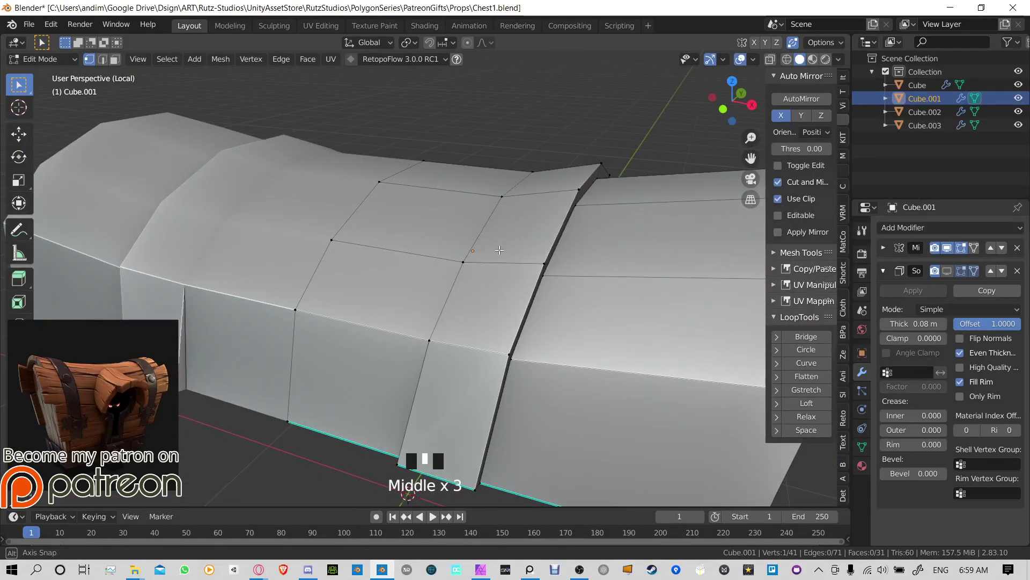
pyautogui.moveTo(499, 250); pyautogui.dragTo(572, 250, button='middle')
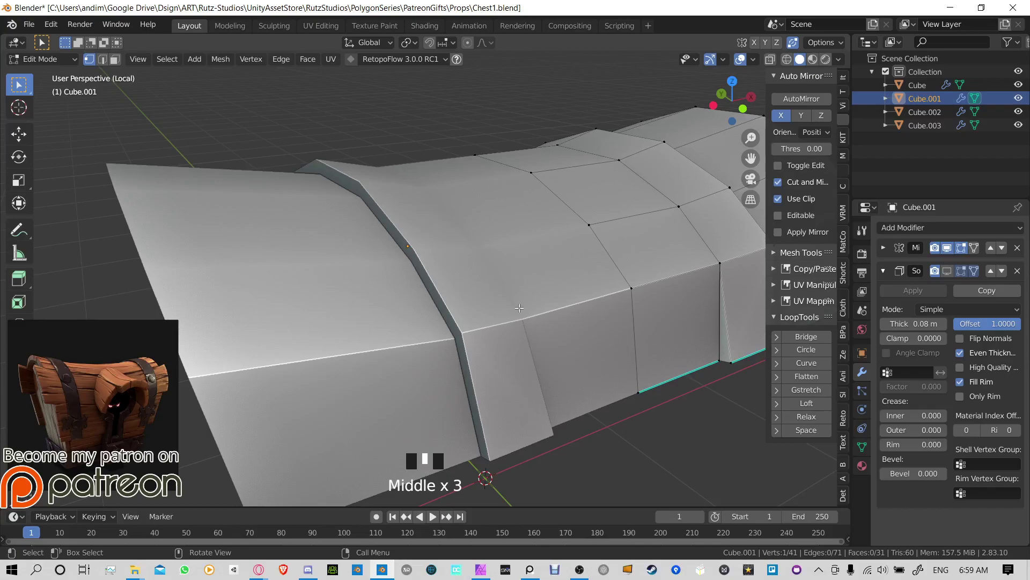
pyautogui.moveTo(519, 308); pyautogui.dragTo(455, 223, button='middle')
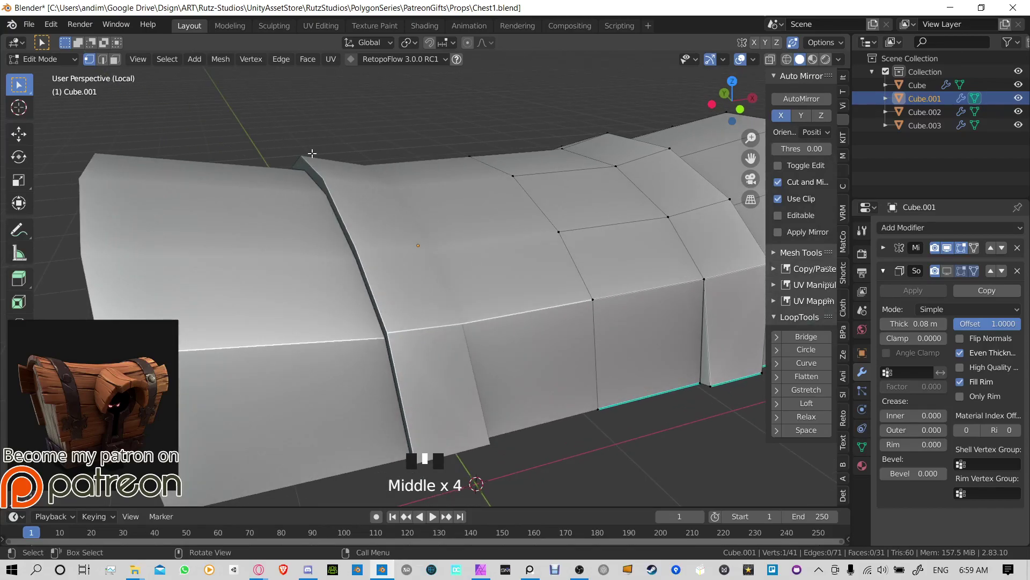
pyautogui.moveTo(122, 170); pyautogui.dragTo(455, 252, button='middle')
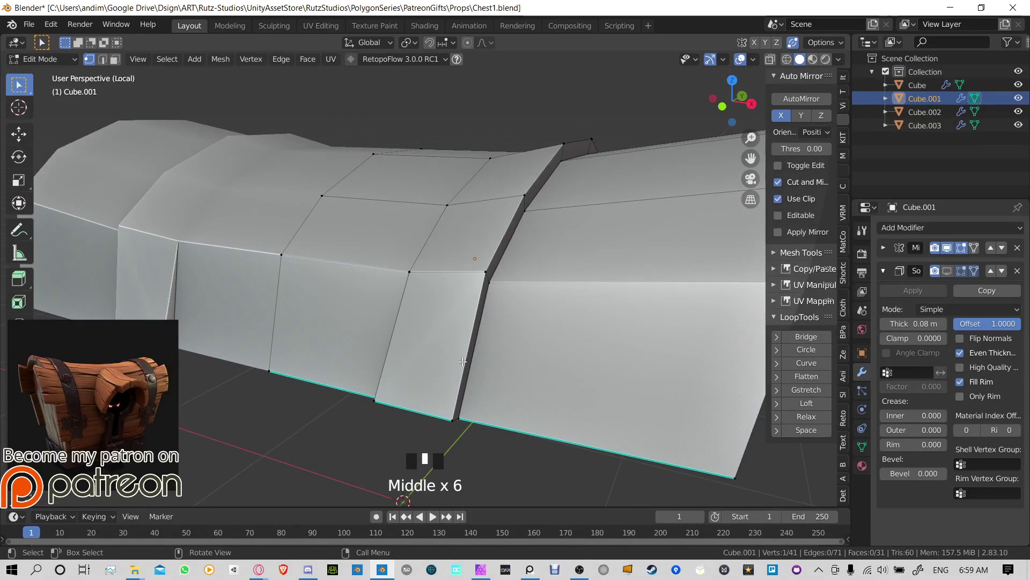
# Step: Select the run of vertices along the strap's remaining raised edge and slide them onto the adjoining lid vertices so they merge
pyautogui.moveTo(450, 415); pyautogui.dragTo(561, 223, button='middle')
pyautogui.keyDown('ctrl'); pyautogui.click(318, 242); pyautogui.keyUp('ctrl')
pyautogui.press('g')
pyautogui.press('g')
pyautogui.click(451, 286)
pyautogui.click(587, 423)
pyautogui.keyDown('shift'); pyautogui.moveTo(587, 423); pyautogui.dragTo(536, 417, button='middle'); pyautogui.keyUp('shift')
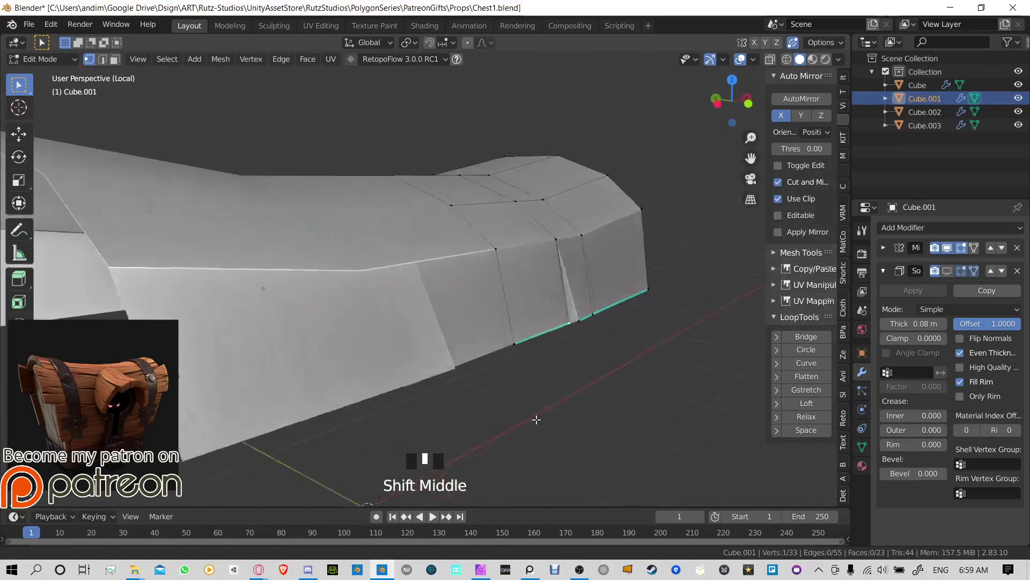
# Step: Slide the last raised vertex at the strap's lower rim onto the neighbouring lid vertex and finish editing the lid mesh
pyautogui.scroll(2, 646, 352)
pyautogui.click(651, 352)
pyautogui.press('g')
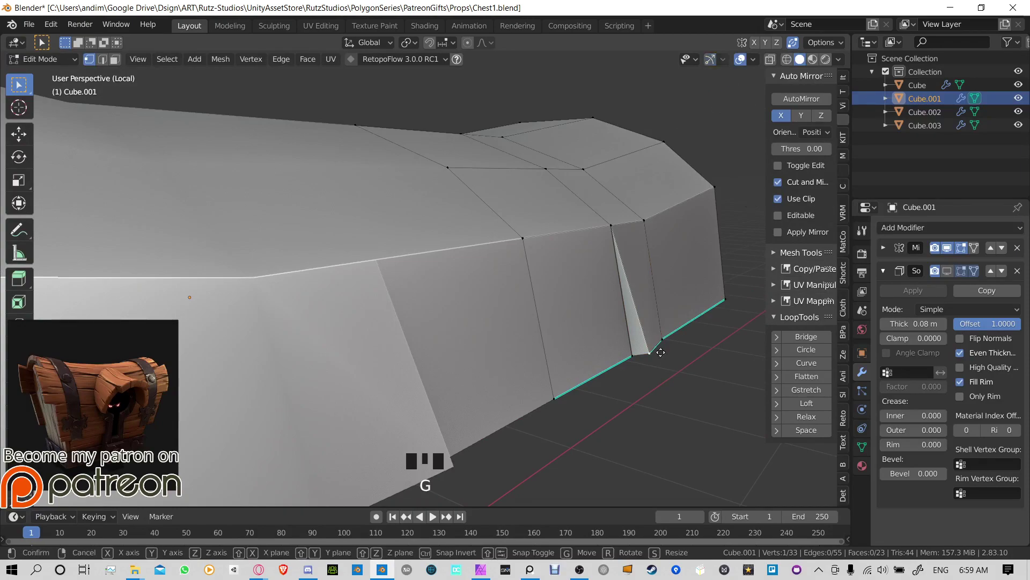
pyautogui.click(594, 361)
pyautogui.scroll(-2, 546, 265)
pyautogui.press('Tab')
pyautogui.moveTo(545, 264); pyautogui.dragTo(430, 220, button='middle')
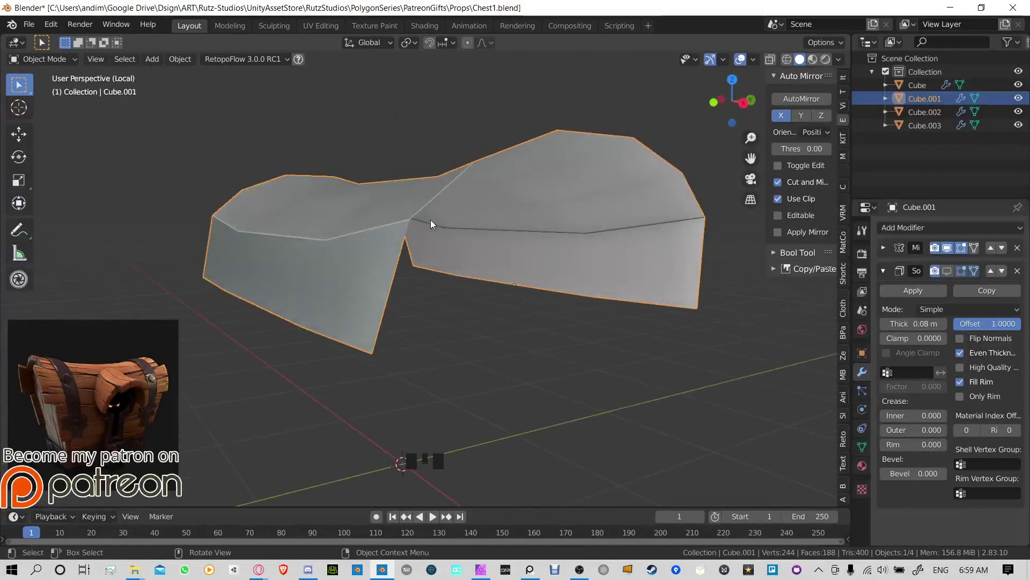
# Step: Show the whole chest again and temporarily lift the separate straps to check the lid surface beneath them
pyautogui.press('KP_Divide')
pyautogui.click(554, 307)
pyautogui.moveTo(553, 308); pyautogui.dragTo(529, 271, button='middle')
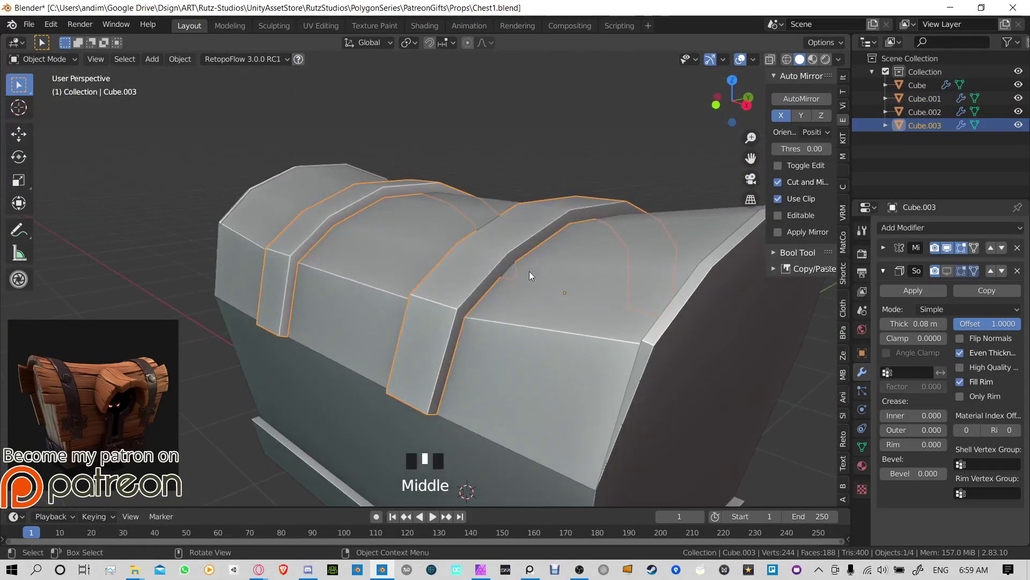
pyautogui.press('g')
pyautogui.rightClick(511, 168)
pyautogui.press('g')
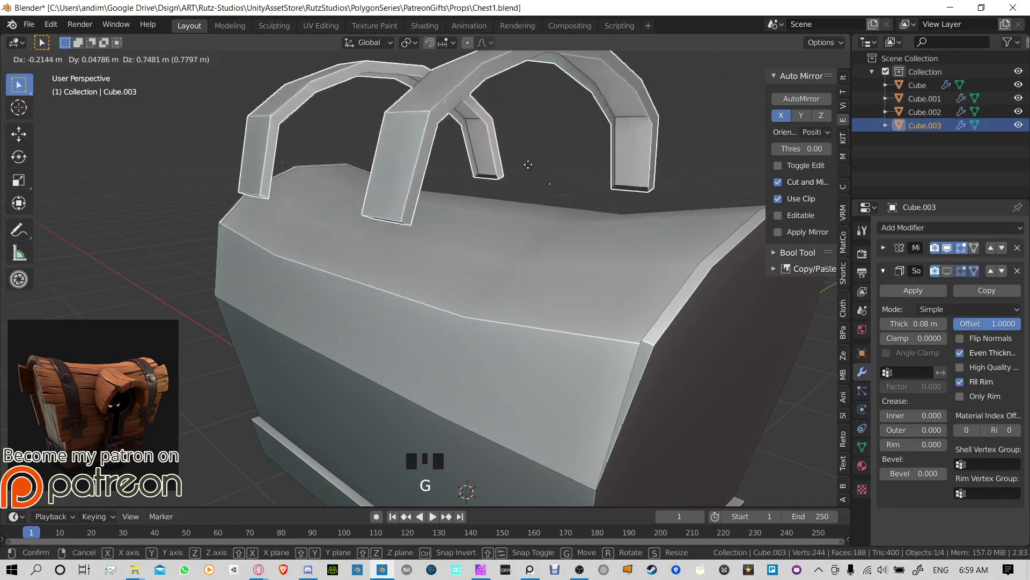
pyautogui.rightClick(539, 160)
# Step: Isolate the straps, show their Solidify modifier in the viewport and enable its Only Rim option
pyautogui.press('KP_Divide')
pyautogui.moveTo(520, 243); pyautogui.dragTo(455, 210, button='middle')
pyautogui.scroll(5, 565, 232)
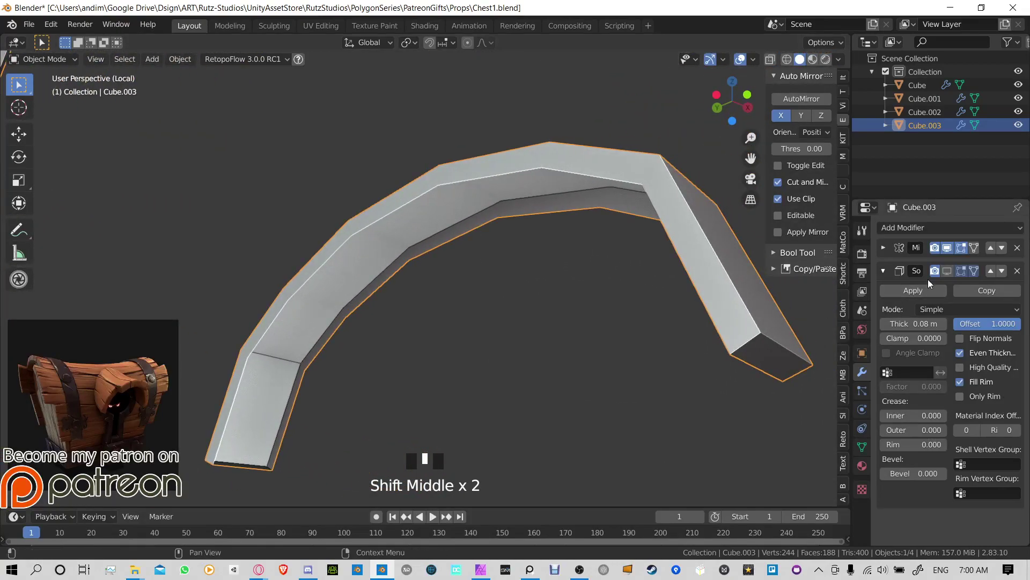
pyautogui.click(948, 270)
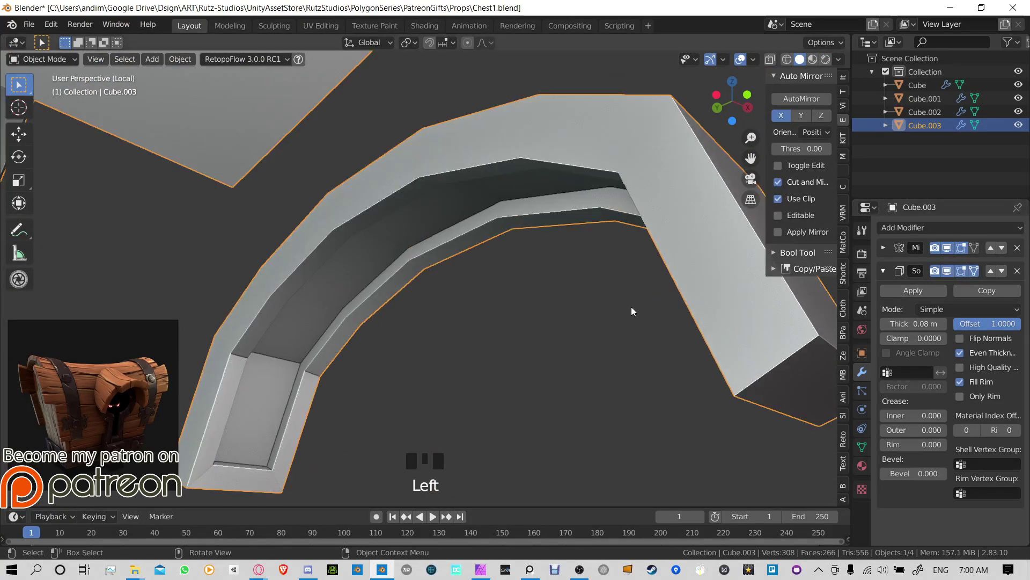
pyautogui.moveTo(631, 307); pyautogui.dragTo(691, 272, button='middle')
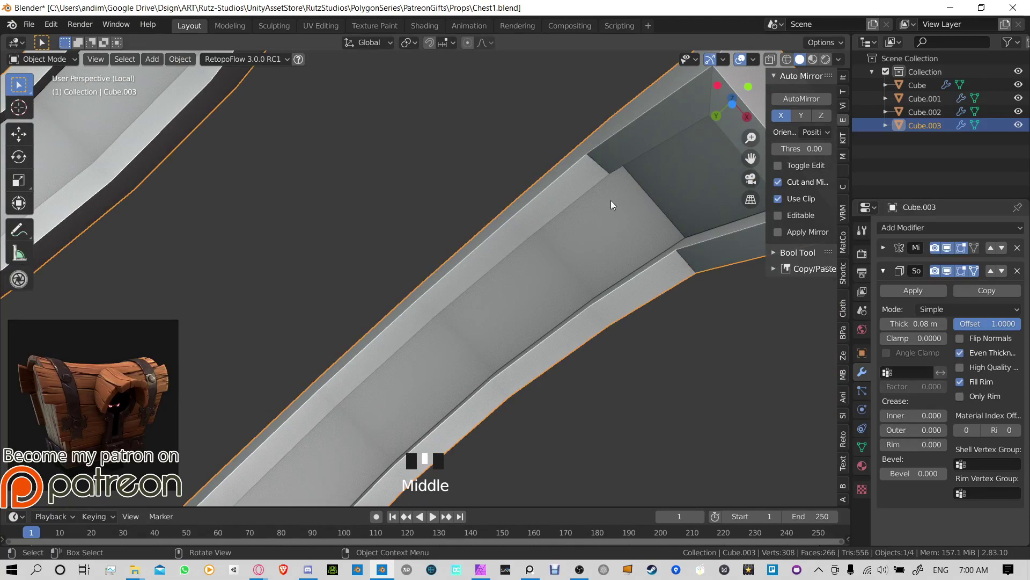
pyautogui.moveTo(602, 197); pyautogui.dragTo(581, 197, button='middle')
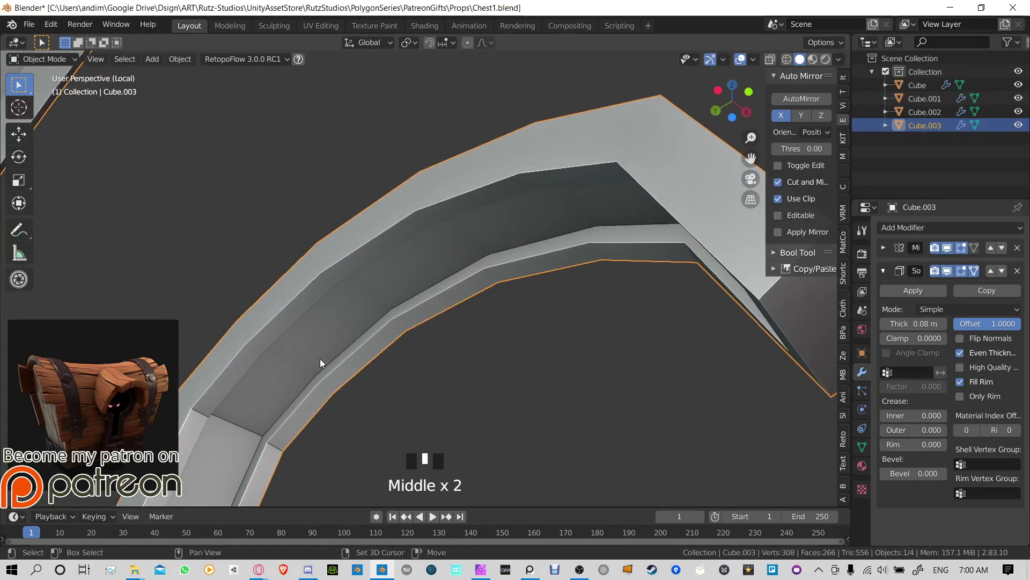
pyautogui.keyDown('shift'); pyautogui.moveTo(320, 359); pyautogui.dragTo(337, 315, button='middle'); pyautogui.keyUp('shift')
pyautogui.click(960, 397)
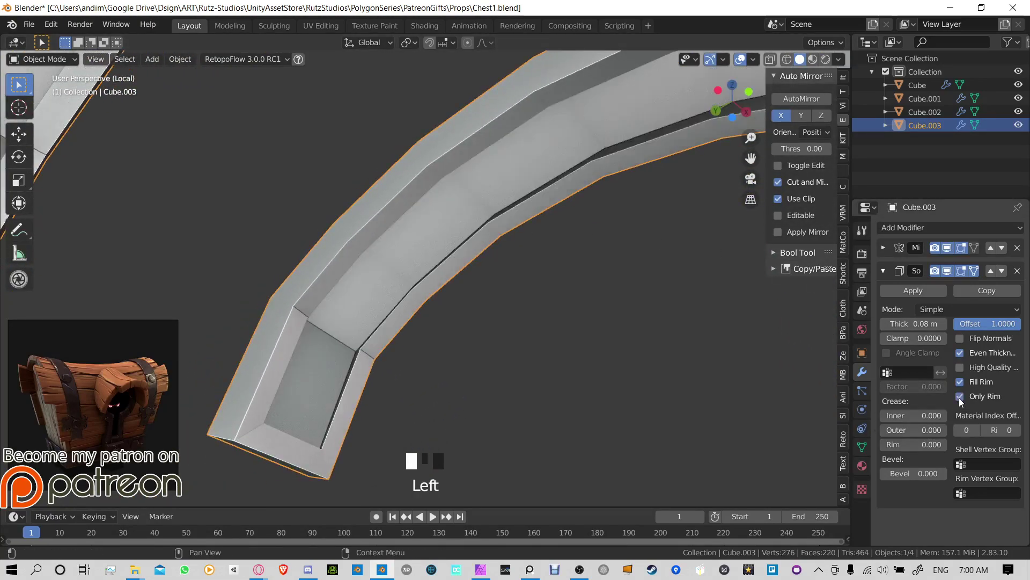
pyautogui.moveTo(590, 252); pyautogui.dragTo(407, 282, button='middle')
pyautogui.scroll(-3, 508, 224)
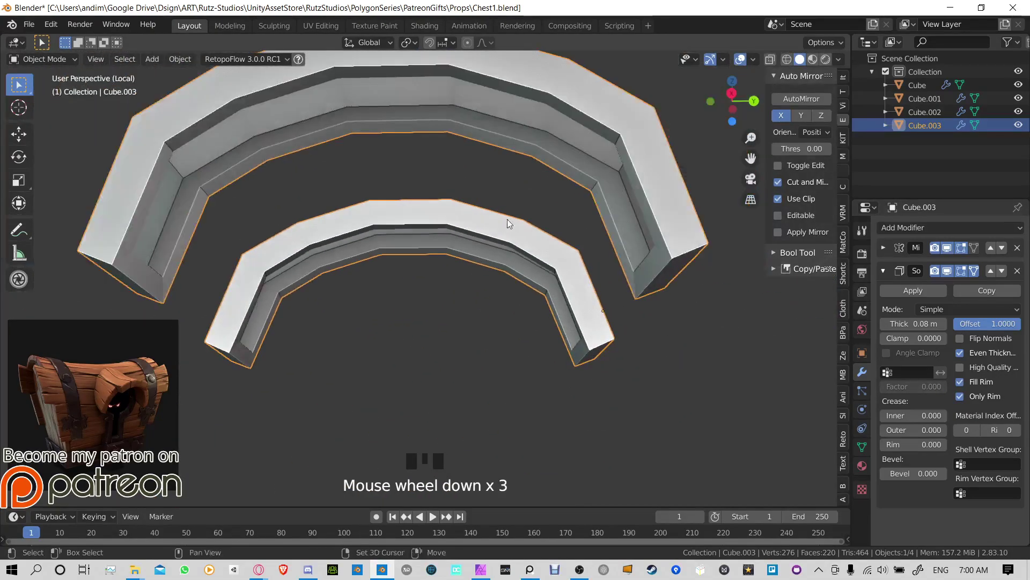
pyautogui.keyDown('shift'); pyautogui.moveTo(508, 224); pyautogui.dragTo(521, 236, button='middle'); pyautogui.keyUp('shift')
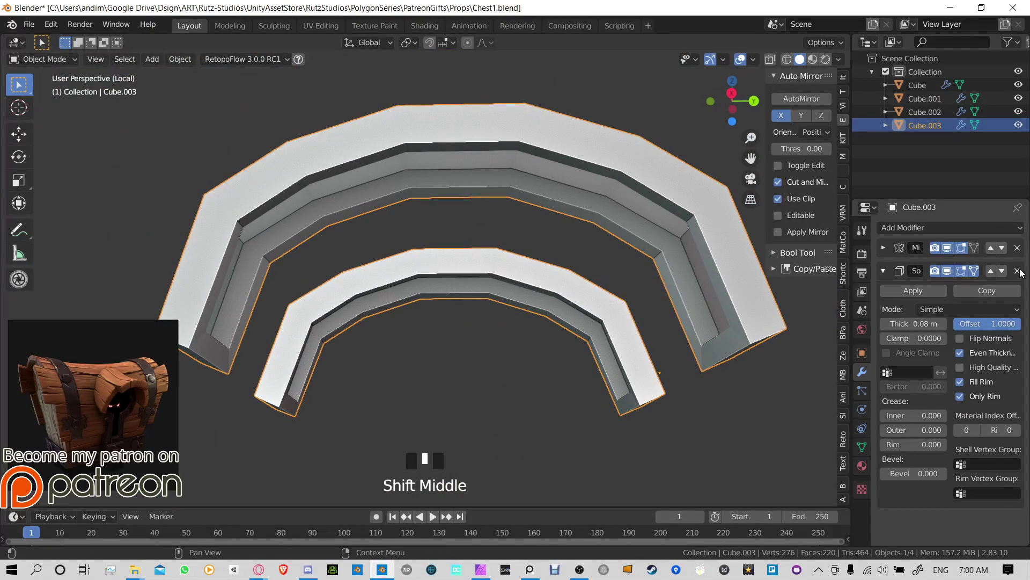
# Step: Remove the Solidify modifier from the straps and bring the rest of the chest back into view
pyautogui.click(1017, 271)
pyautogui.moveTo(761, 276); pyautogui.dragTo(584, 258, button='middle')
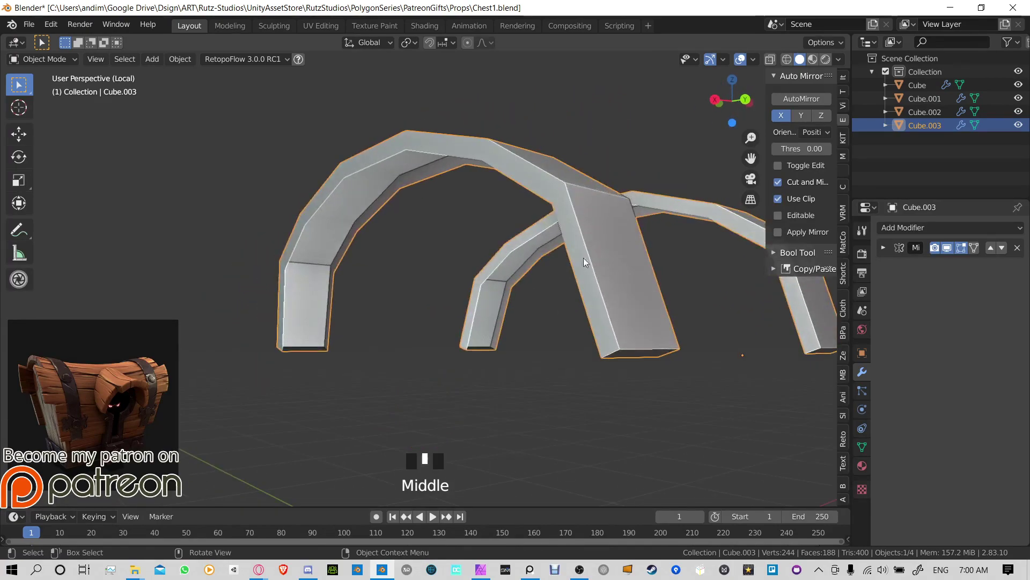
pyautogui.moveTo(302, 237); pyautogui.dragTo(360, 222, button='middle')
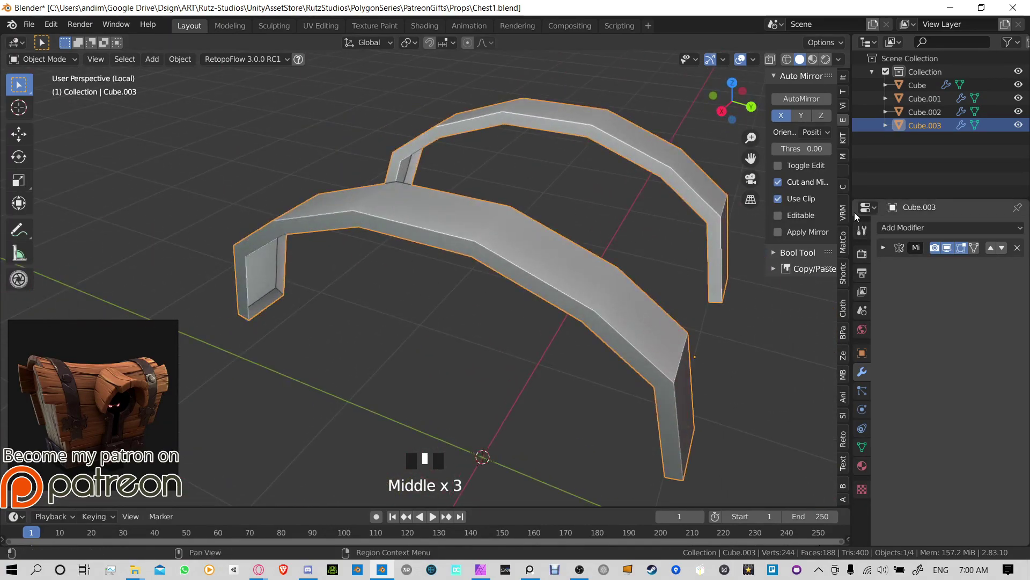
pyautogui.moveTo(485, 181); pyautogui.dragTo(366, 241, button='middle')
pyautogui.press('KP_Divide')
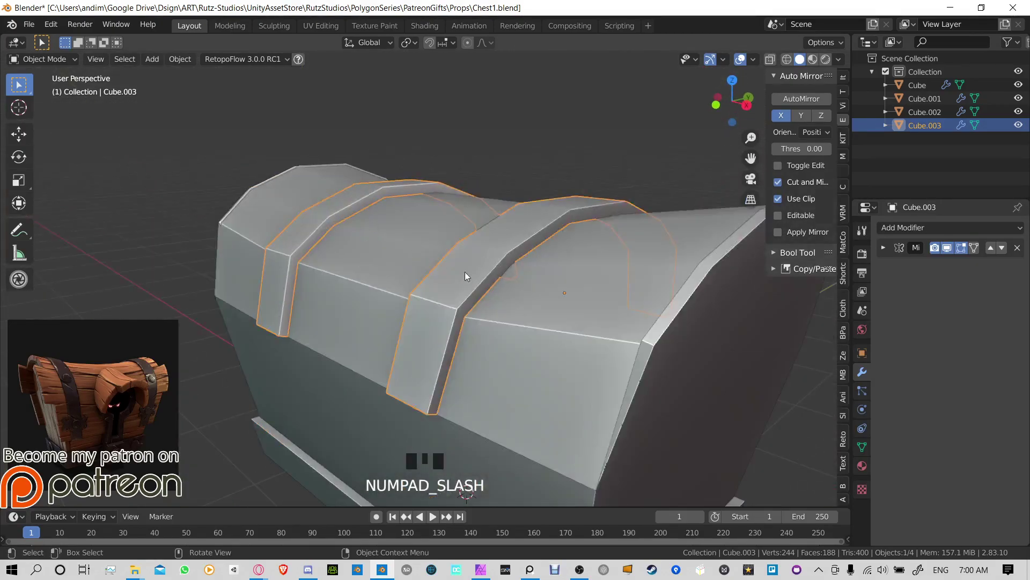
# Step: Inspect the chest body's mesh and how the straps meet its upper edge from several sides
pyautogui.click(578, 188)
pyautogui.moveTo(578, 188); pyautogui.dragTo(513, 175, button='middle')
pyautogui.click(485, 262)
pyautogui.press('Tab')
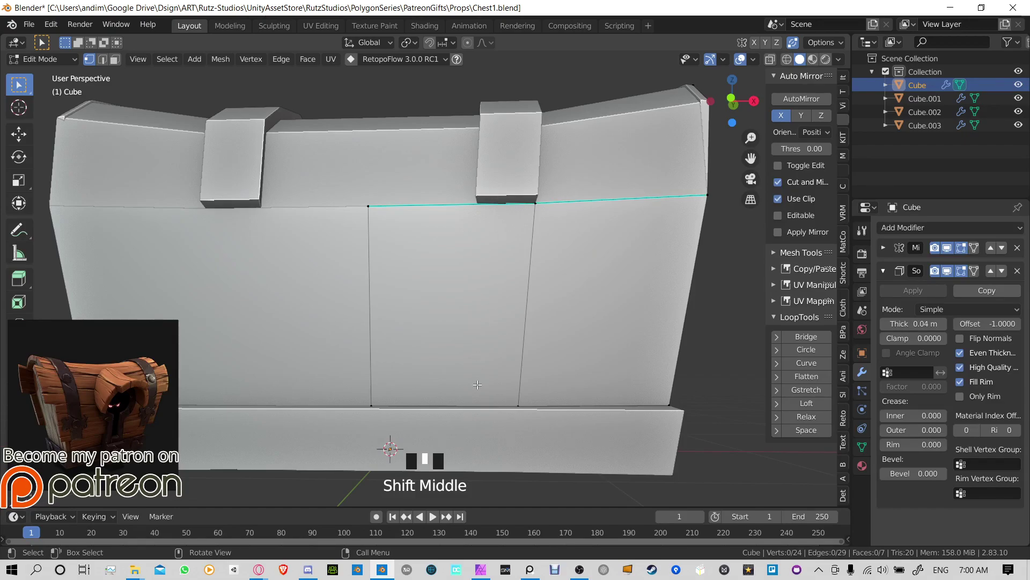
pyautogui.moveTo(502, 281); pyautogui.dragTo(470, 237, button='middle')
pyautogui.scroll(-2, 367, 333)
pyautogui.press('Tab')
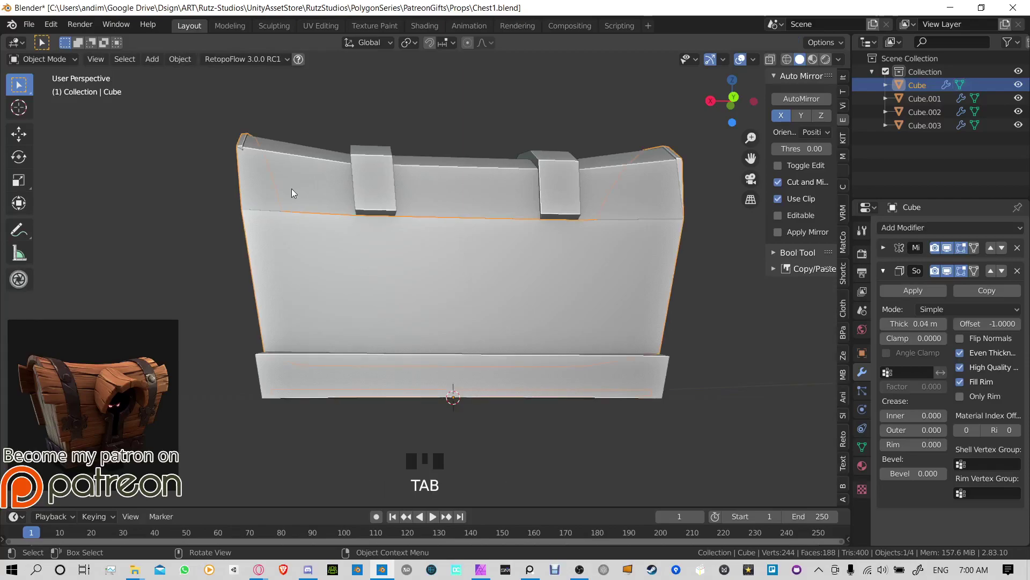
pyautogui.moveTo(292, 193); pyautogui.dragTo(382, 252, button='middle')
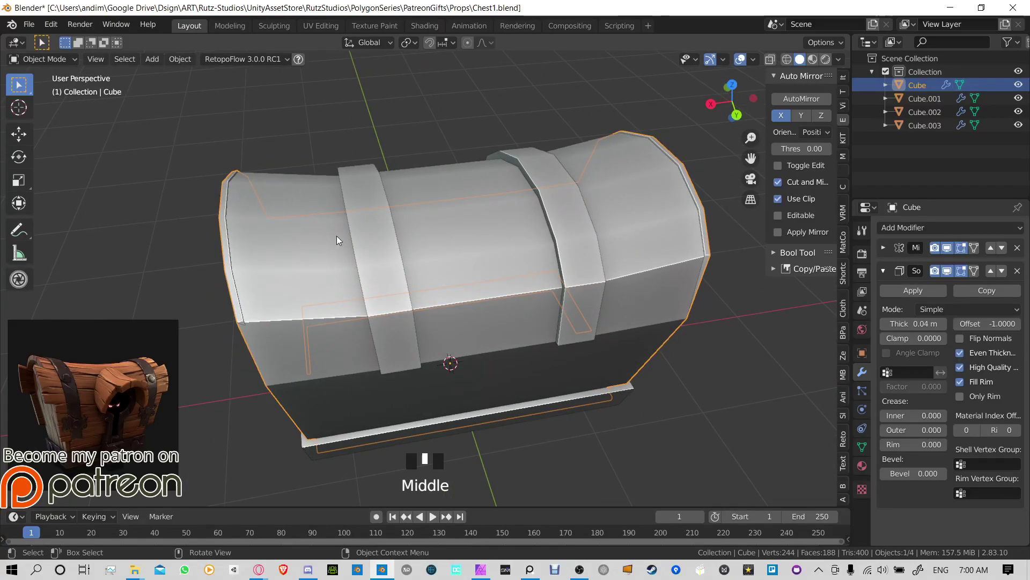
# Step: Show the lid's Solidify thickness in the viewport
pyautogui.click(529, 232)
pyautogui.click(948, 272)
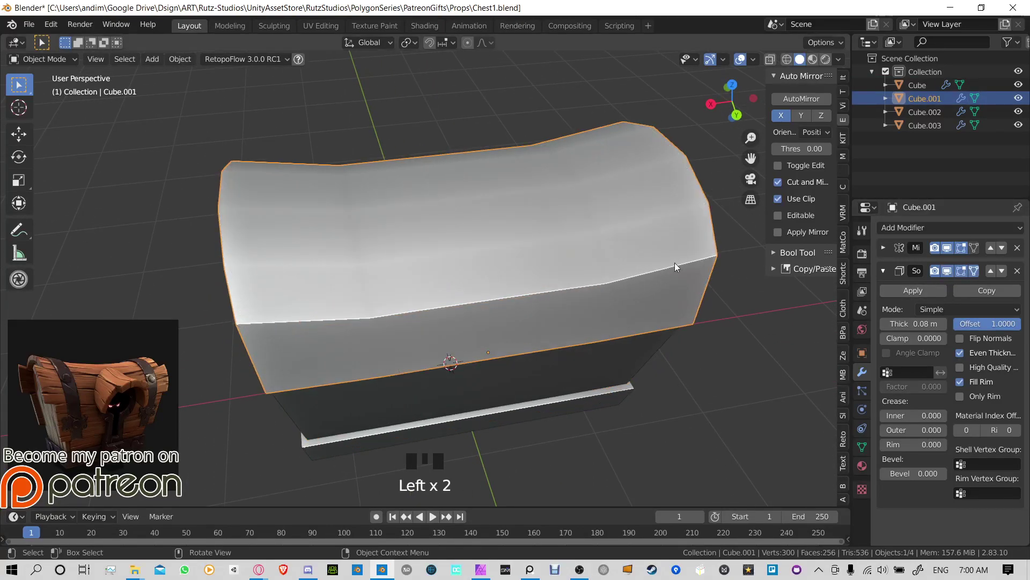
pyautogui.moveTo(674, 262); pyautogui.dragTo(481, 223, button='middle')
# Step: Raise the straps along the Z axis by about 0.08 m so they sit above the thickened lid
pyautogui.click(406, 222)
pyautogui.moveTo(363, 234); pyautogui.dragTo(409, 197, button='middle')
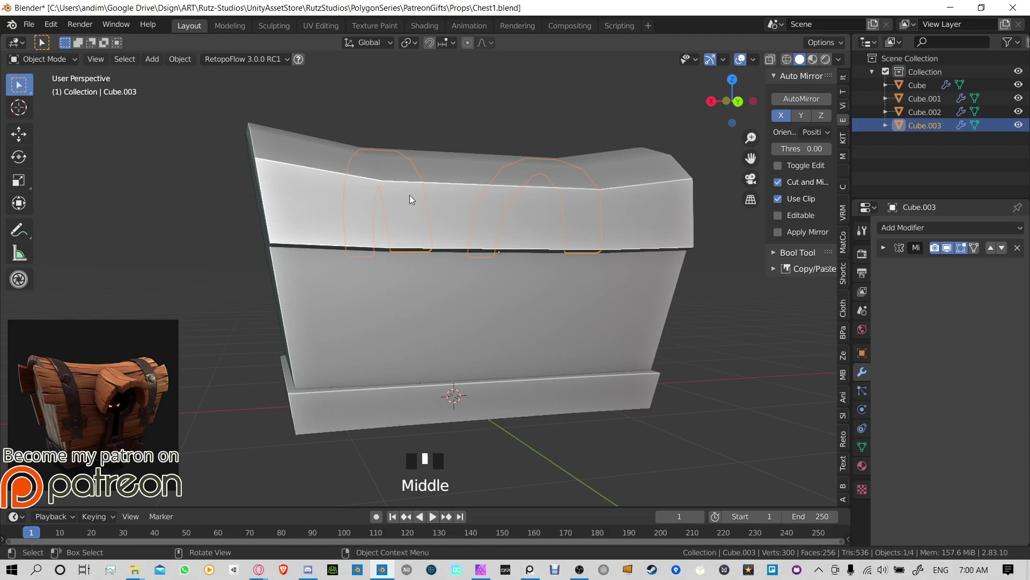
pyautogui.press('g')
pyautogui.press('z')
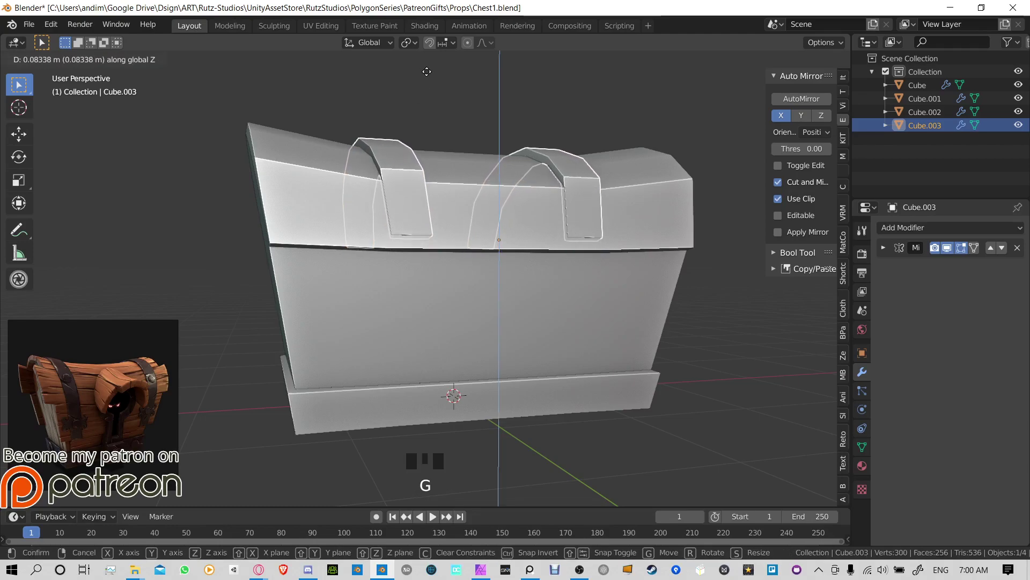
pyautogui.click(432, 78)
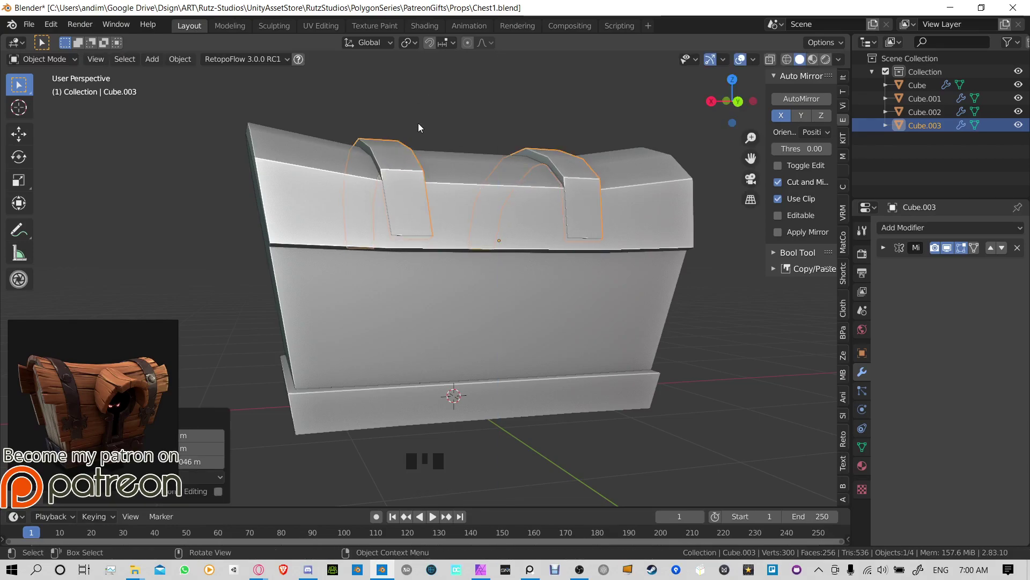
# Step: Scale the straps slightly wider along the Y axis and fine-tune their height along Z
pyautogui.moveTo(418, 123); pyautogui.dragTo(514, 181, button='middle')
pyautogui.press('s')
pyautogui.press('y')
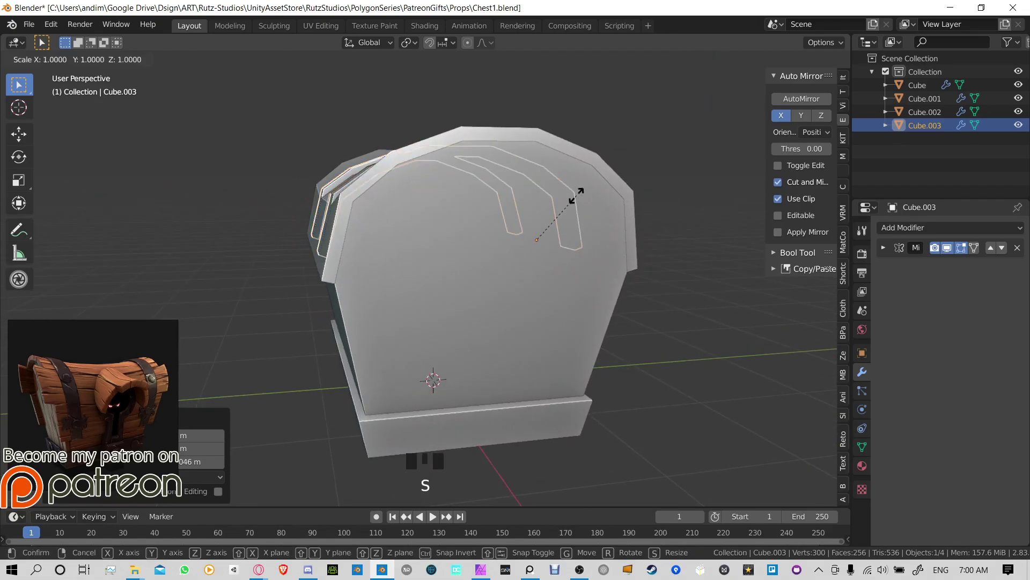
pyautogui.click(604, 195)
pyautogui.press('g')
pyautogui.press('z')
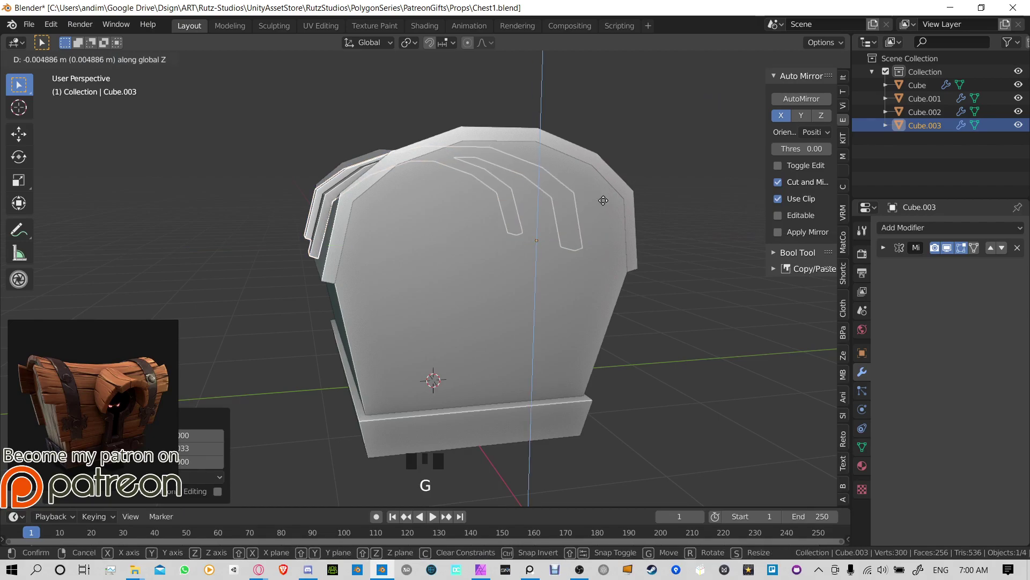
pyautogui.click(604, 201)
# Step: Delete the separate straps object from the chest
pyautogui.moveTo(603, 200); pyautogui.dragTo(408, 198, button='middle')
pyautogui.click(479, 138)
pyautogui.moveTo(479, 137); pyautogui.dragTo(372, 208, button='middle')
pyautogui.scroll(2, 481, 182)
pyautogui.click(572, 211)
pyautogui.click(658, 139)
pyautogui.click(381, 191)
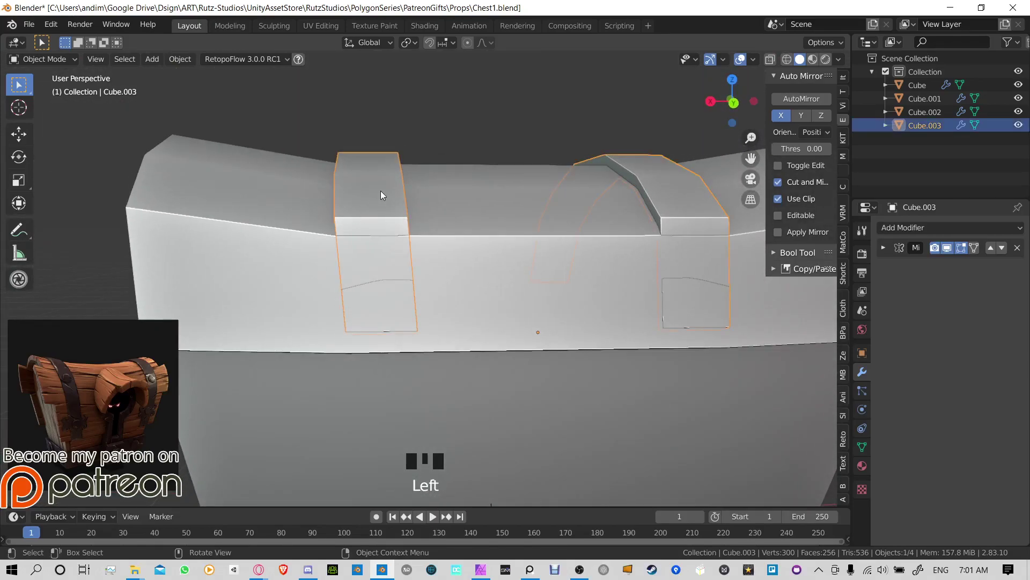
pyautogui.press('KP_Divide')
pyautogui.hotkey('ctrl', 'z')
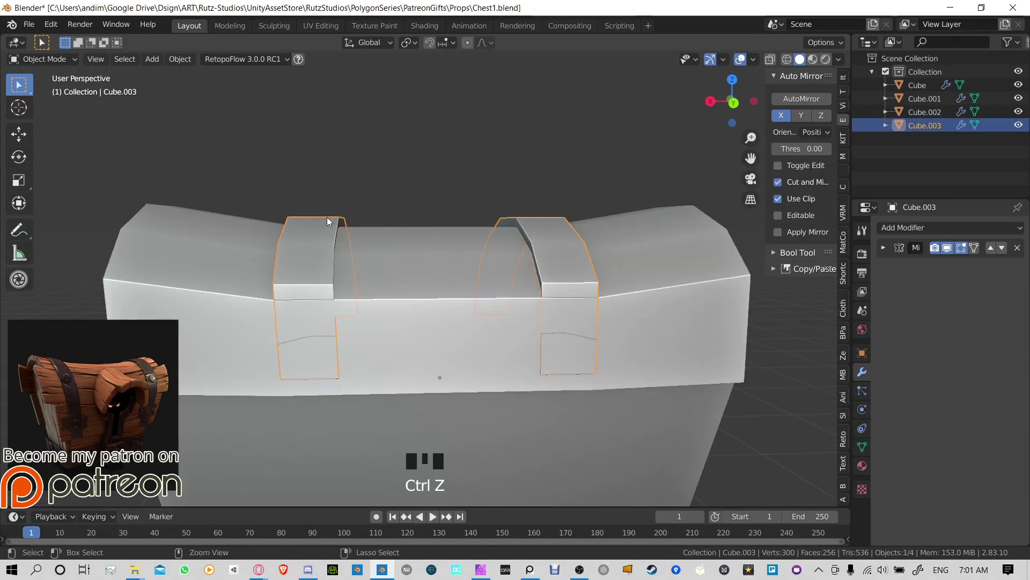
pyautogui.click(323, 222)
pyautogui.click(328, 212)
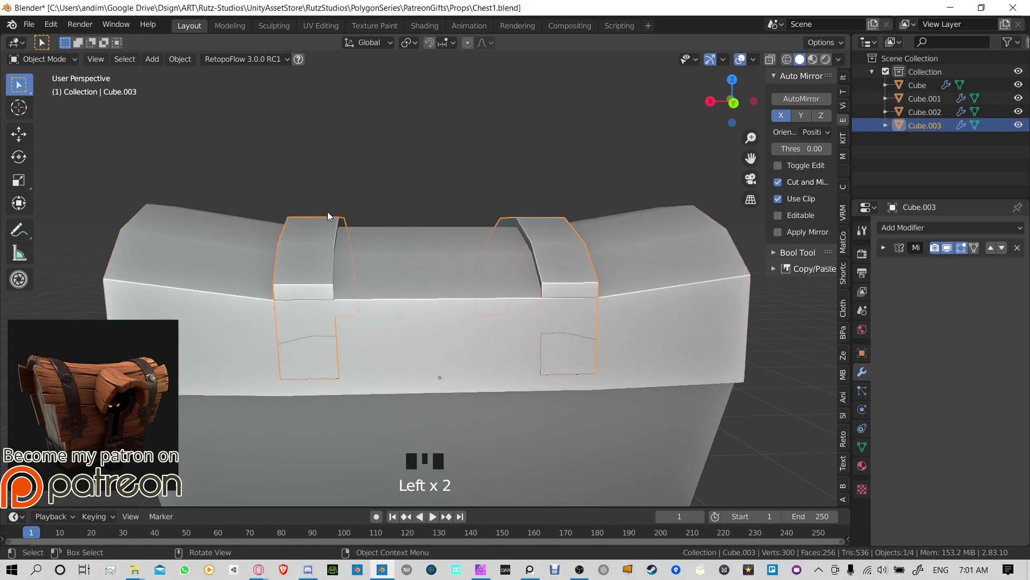
pyautogui.press('Delete')
# Step: Separate the strip of strap faces running across the lid into its own object and select the new object
pyautogui.click(335, 253)
pyautogui.press('Tab')
pyautogui.moveTo(336, 253); pyautogui.dragTo(433, 325, button='middle')
pyautogui.click(524, 258)
pyautogui.keyDown('ctrl'); pyautogui.click(424, 409); pyautogui.keyUp('ctrl')
pyautogui.press('p')
pyautogui.click(431, 321)
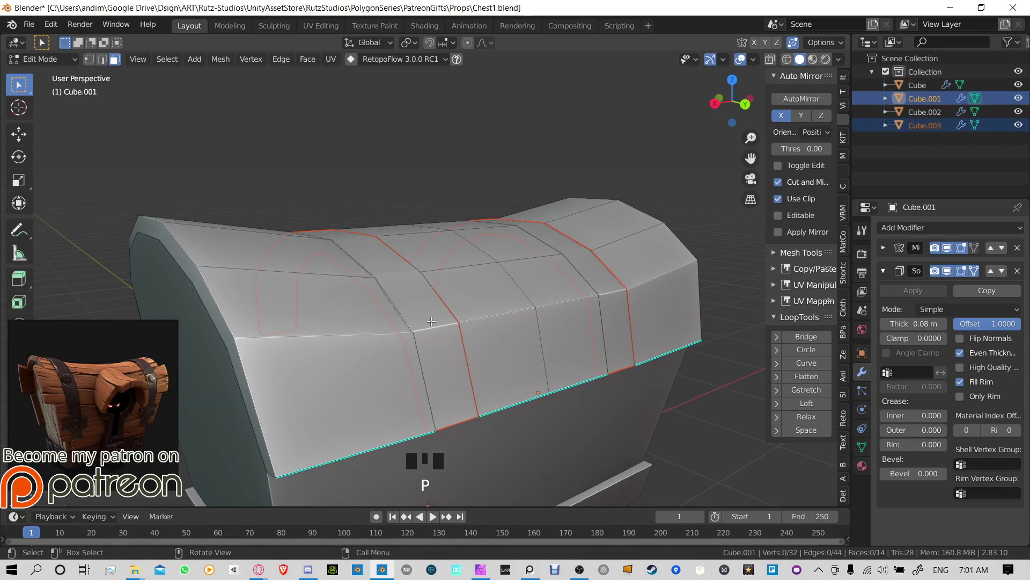
pyautogui.press('Tab')
pyautogui.click(434, 309)
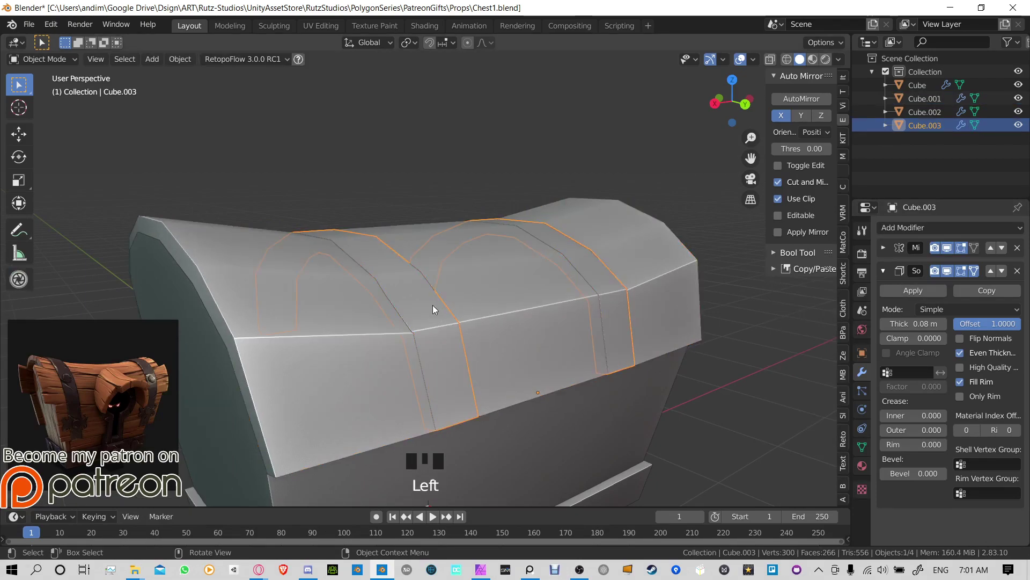
# Step: Set the new straps' Solidify thickness to 0.14 m so they stand out from the lid
pyautogui.moveTo(492, 321); pyautogui.dragTo(489, 306, button='middle')
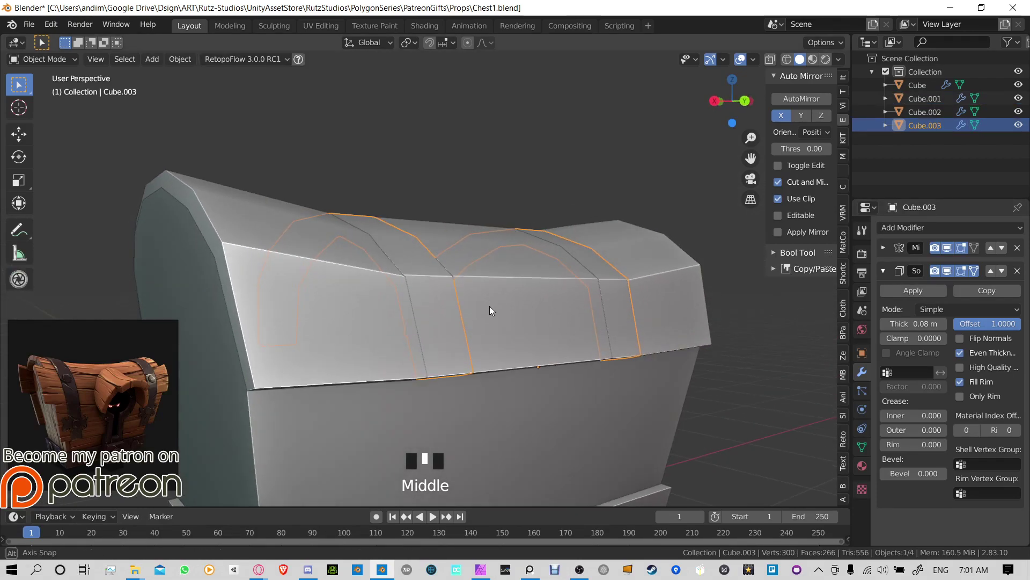
pyautogui.click(942, 324)
pyautogui.click(942, 323)
pyautogui.click(657, 196)
pyautogui.moveTo(657, 196); pyautogui.dragTo(527, 262, button='middle')
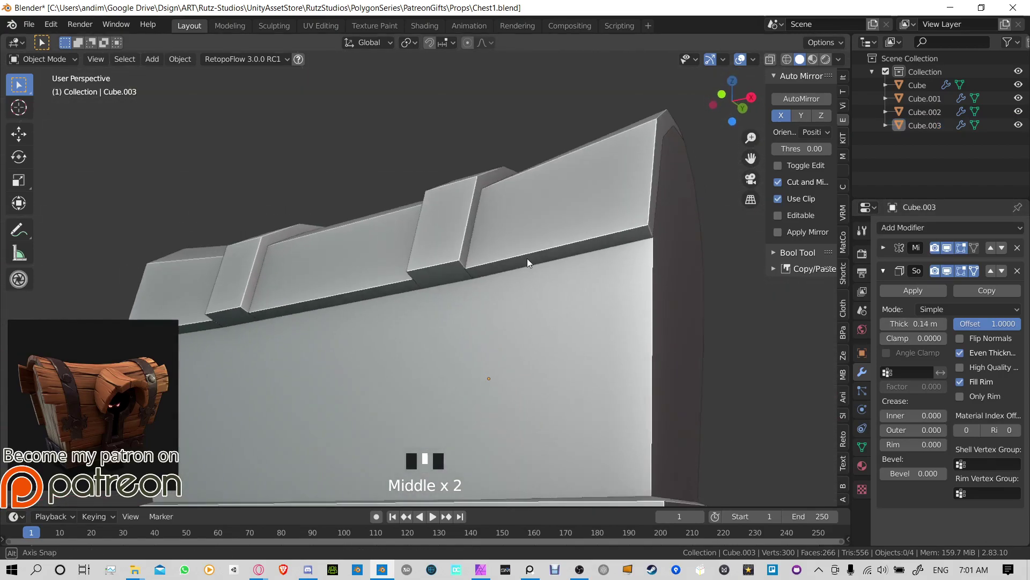
# Step: Rotate the lid and straps open together to view the chest's inside, and undo the rotation
pyautogui.click(500, 220)
pyautogui.keyDown('shift'); pyautogui.click(542, 191); pyautogui.keyUp('shift')
pyautogui.moveTo(541, 191); pyautogui.dragTo(469, 225, button='middle')
pyautogui.press('r')
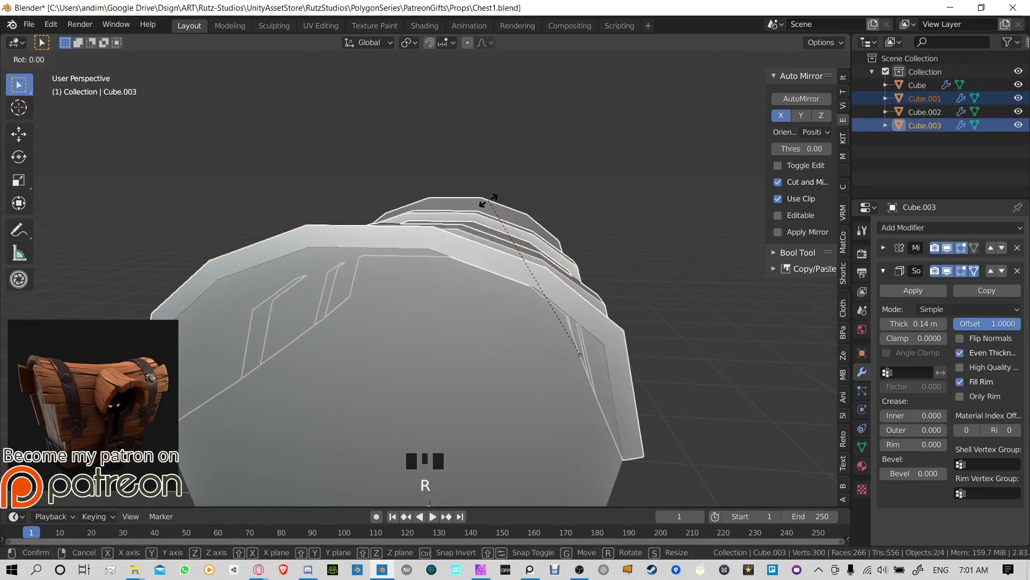
pyautogui.click(468, 153)
pyautogui.moveTo(468, 153); pyautogui.dragTo(544, 214, button='middle')
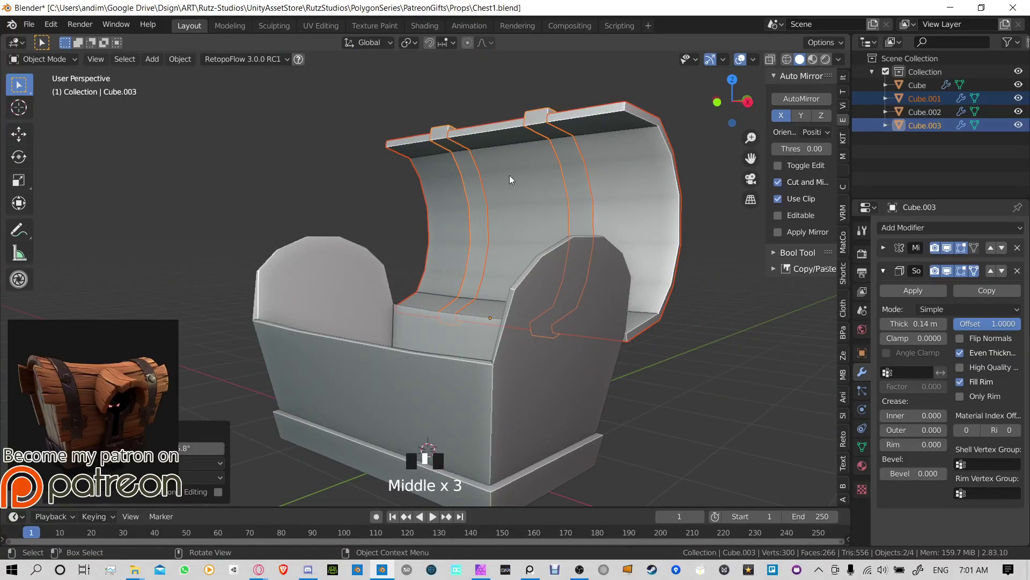
pyautogui.hotkey('ctrl', 'z')
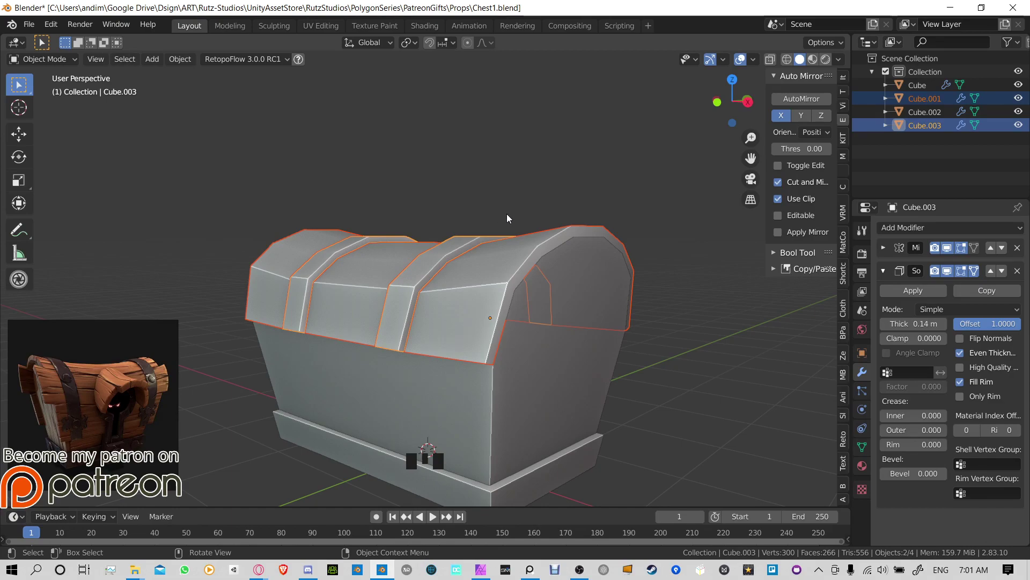
pyautogui.click(528, 173)
pyautogui.moveTo(528, 173); pyautogui.dragTo(530, 229, button='middle')
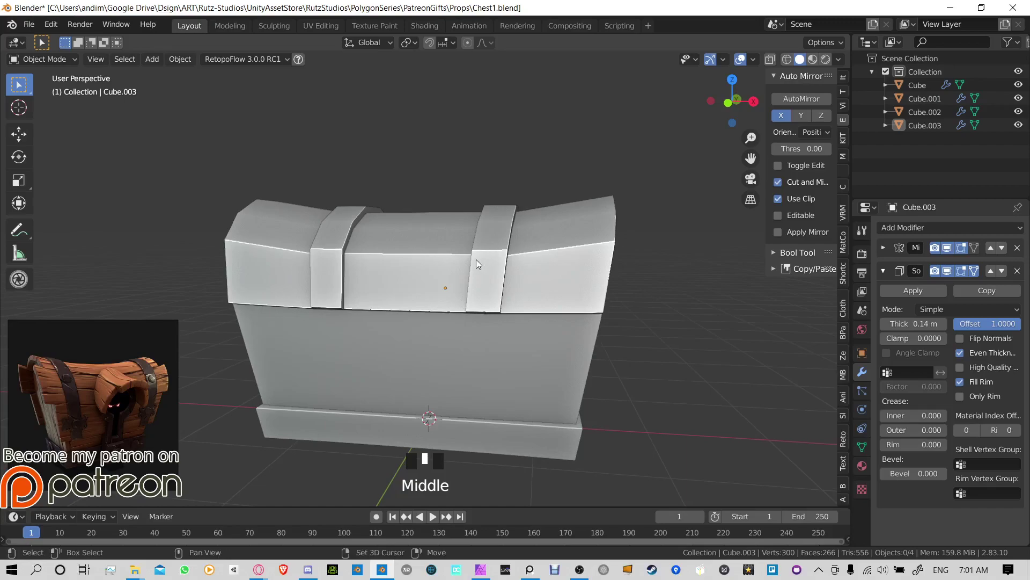
# Step: Save the chest file, then save a copy of it as Chest1.1.blend in the same Props folder
pyautogui.keyDown('shift'); pyautogui.moveTo(475, 259); pyautogui.dragTo(495, 270, button='middle'); pyautogui.keyUp('shift')
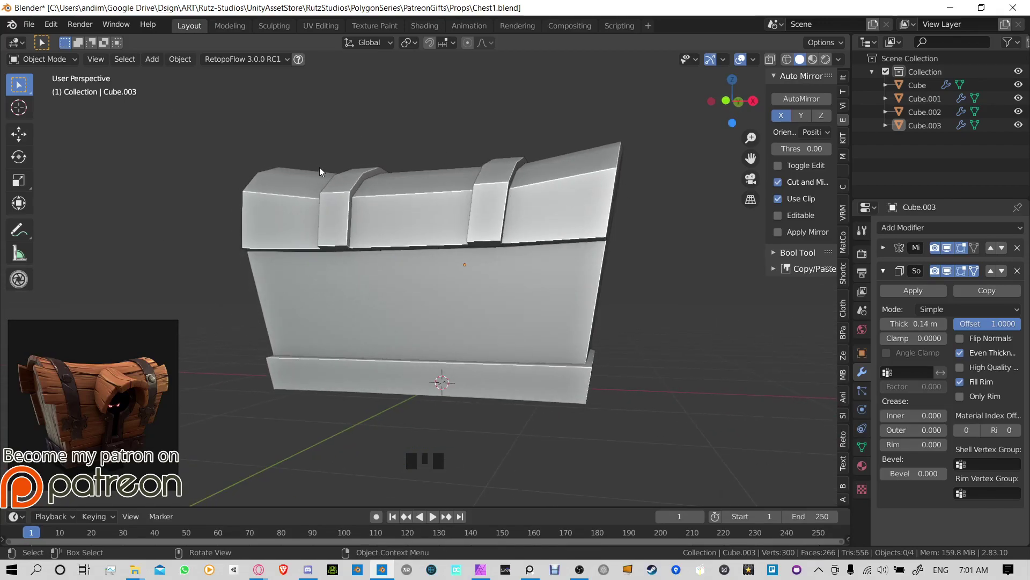
pyautogui.hotkey('ctrl', 's')
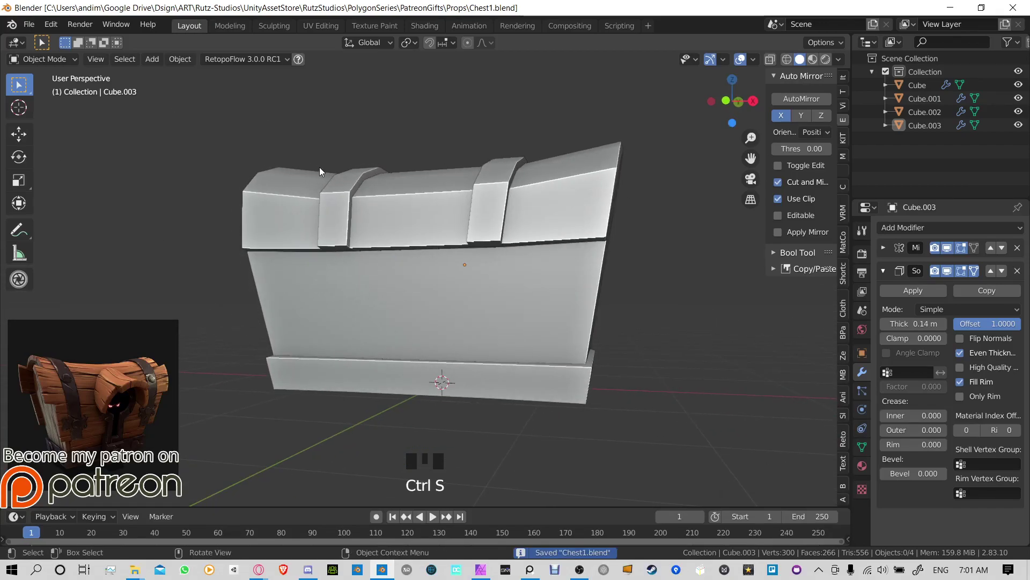
pyautogui.click(37, 27)
pyautogui.click(34, 27)
pyautogui.click(34, 27)
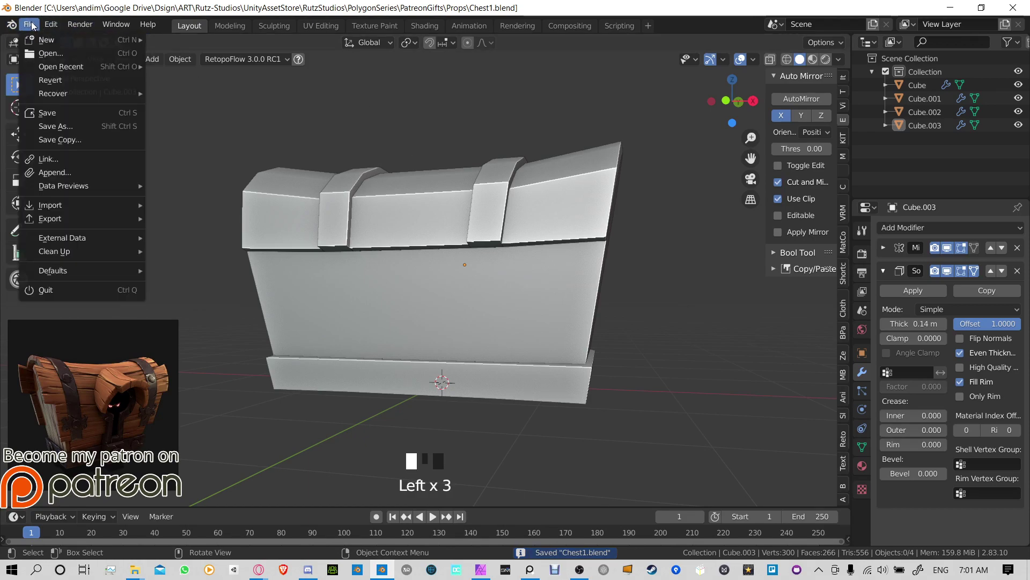
pyautogui.click(33, 25)
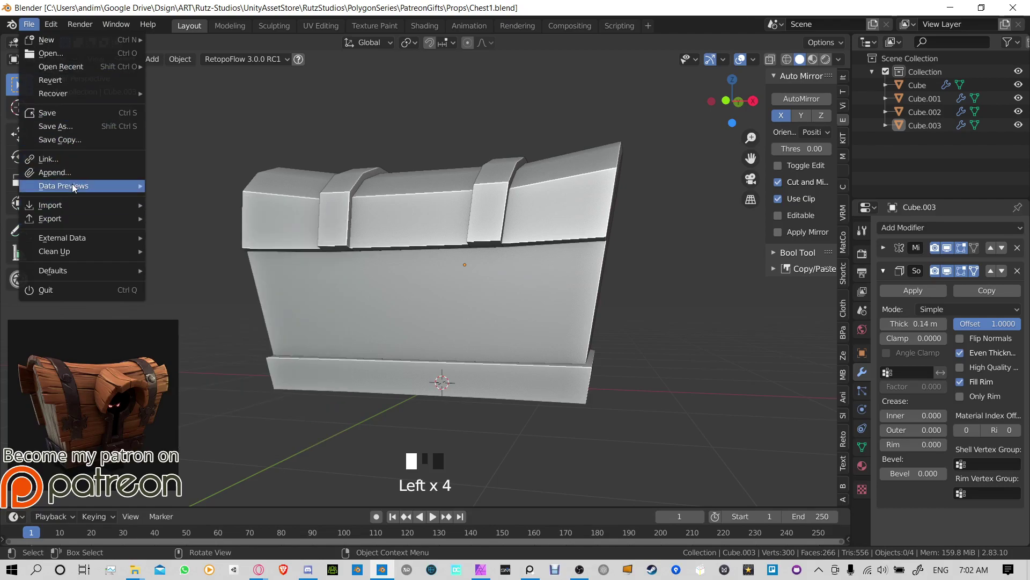
pyautogui.moveTo(74, 186)
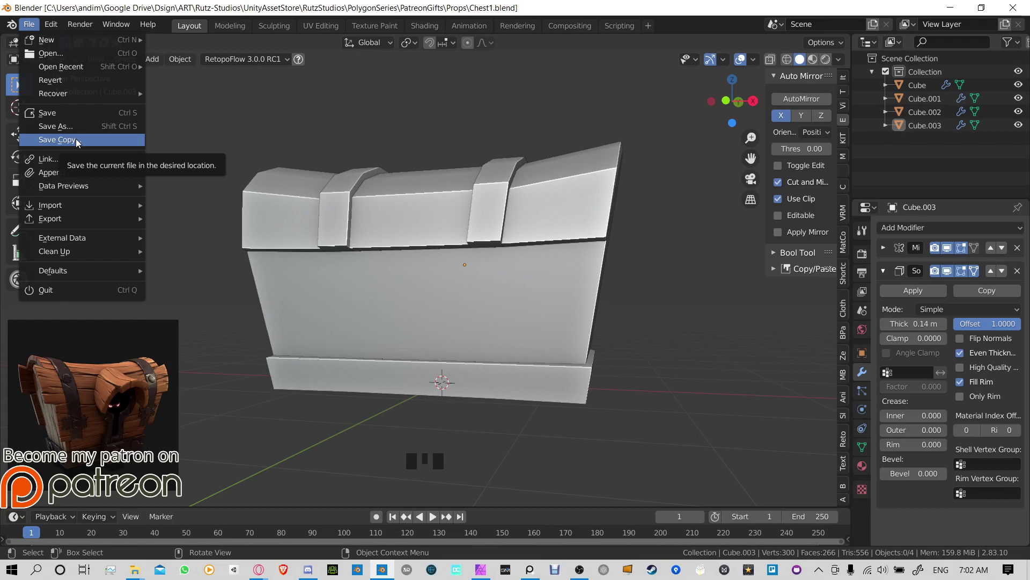
pyautogui.click(76, 138)
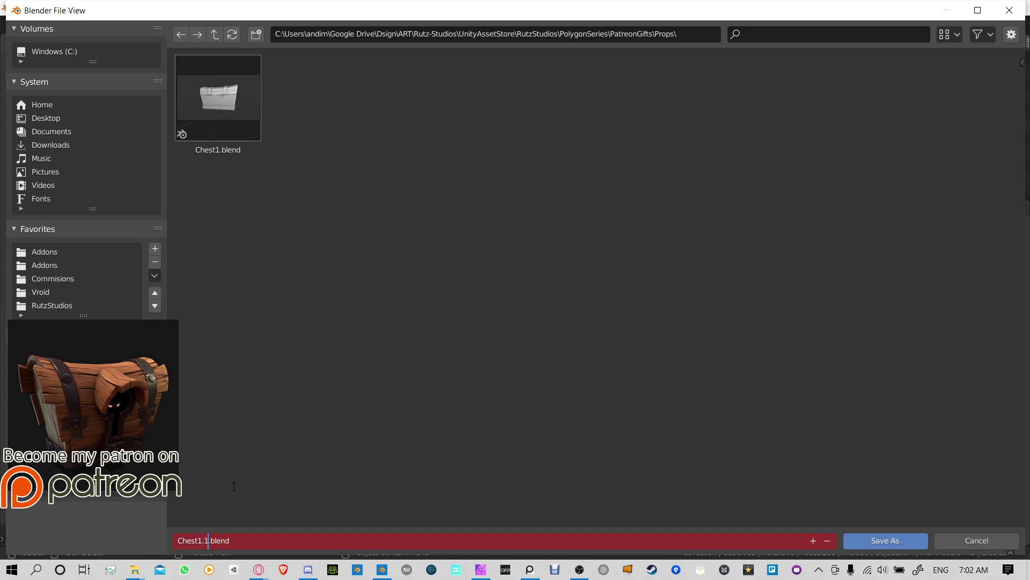
pyautogui.click(872, 539)
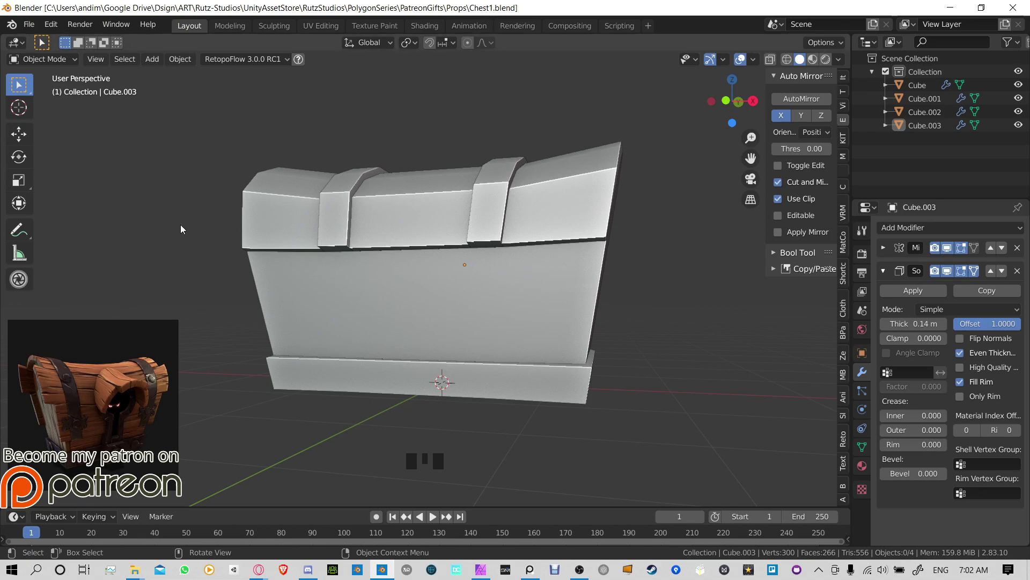
# Step: Save the open project under the name Chest1.1.blend in the Props folder so work continues in that version
pyautogui.click(29, 24)
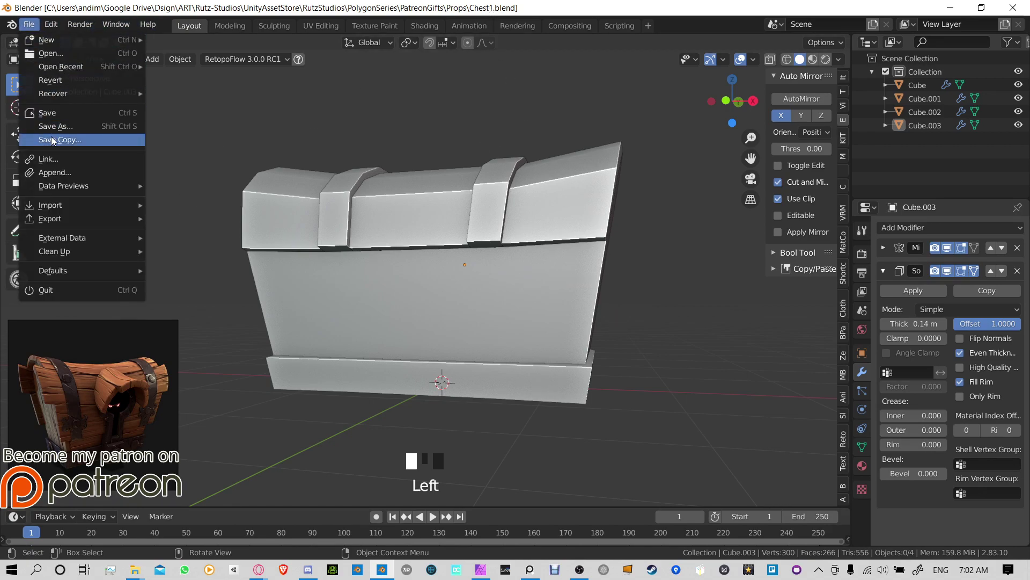
pyautogui.click(68, 127)
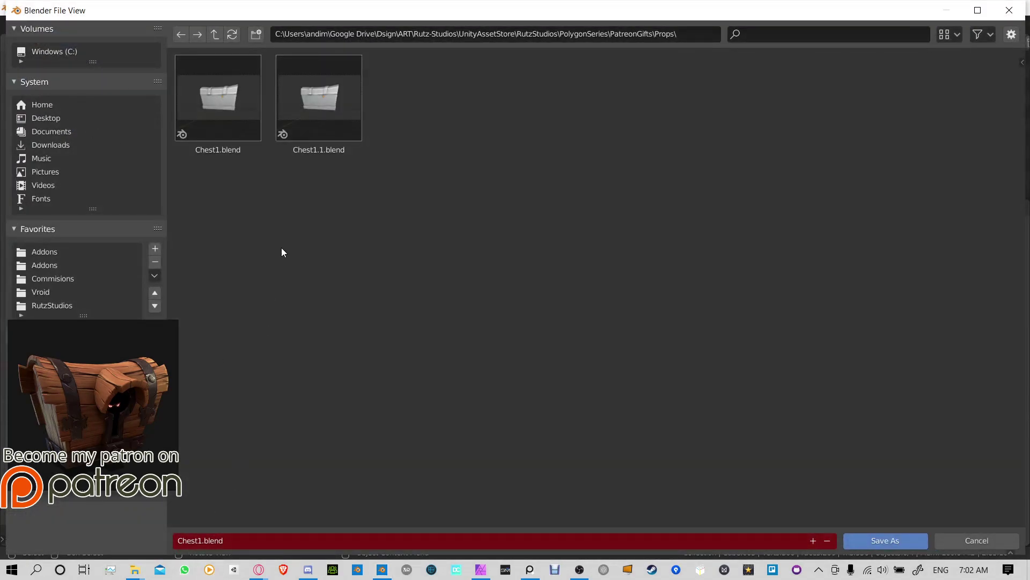
pyautogui.click(202, 541)
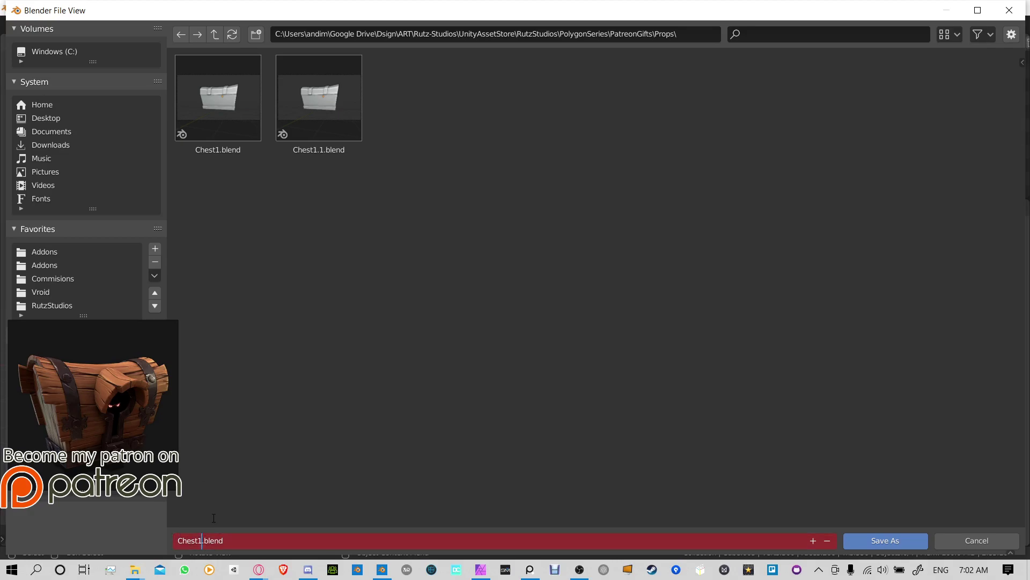
pyautogui.click(883, 541)
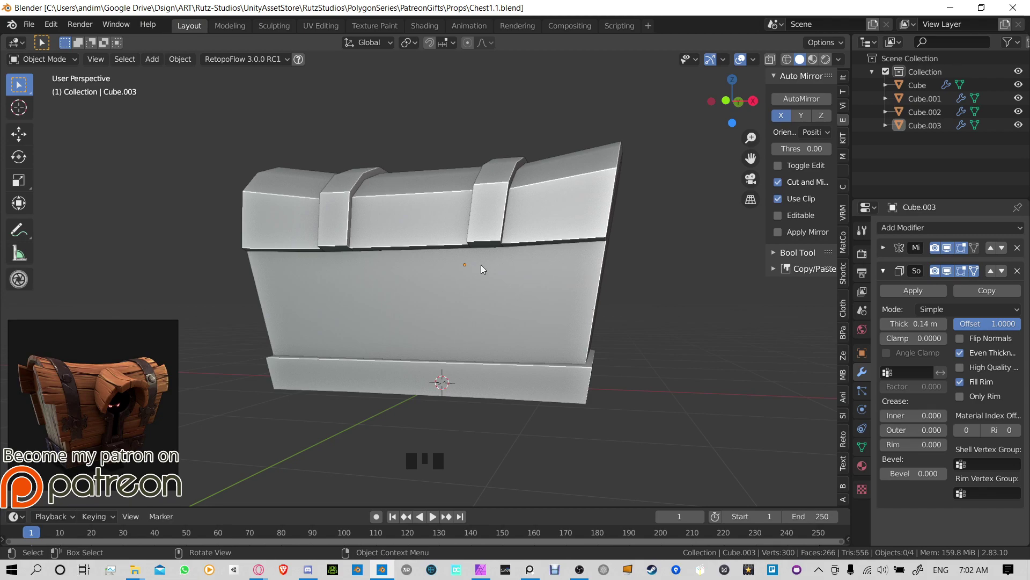
# Step: Cut lengthwise edge loops into the lid's lower side faces, on both the outer sections and the middle section between the straps
pyautogui.click(465, 305)
pyautogui.moveTo(465, 305); pyautogui.dragTo(434, 247, button='middle')
pyautogui.scroll(-3, 434, 247)
pyautogui.click(668, 302)
pyautogui.moveTo(651, 280); pyautogui.dragTo(547, 269, button='middle')
pyautogui.click(568, 219)
pyautogui.press('Tab')
pyautogui.hotkey('ctrl', 'r')
pyautogui.click(452, 283)
pyautogui.hotkey('ctrl', 'r')
pyautogui.click(370, 274)
pyautogui.hotkey('ctrl', 'r')
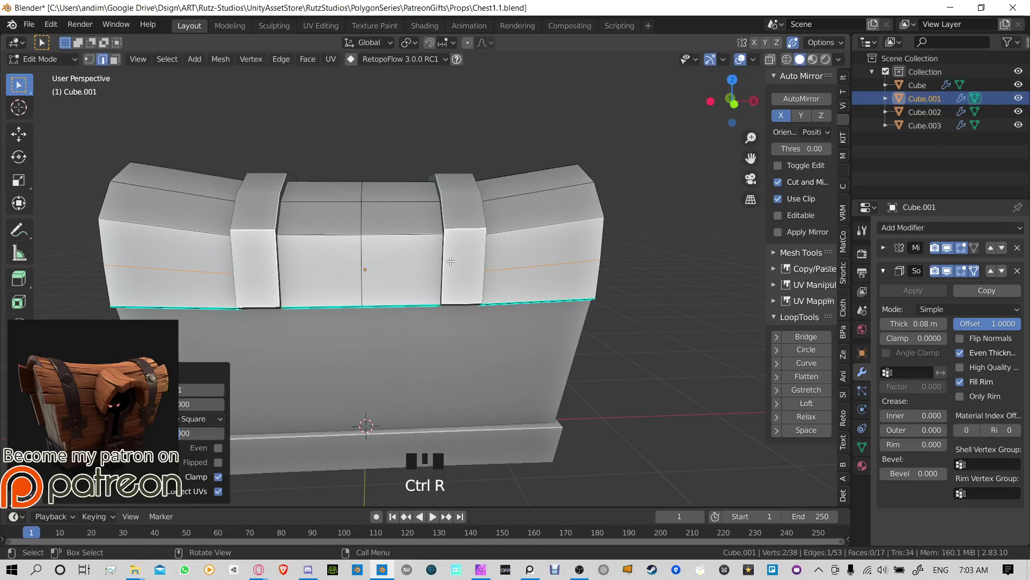
pyautogui.hotkey('ctrl', 'r')
pyautogui.click(429, 262)
pyautogui.moveTo(522, 287); pyautogui.dragTo(424, 268, button='middle')
pyautogui.press('Tab')
pyautogui.click(387, 236)
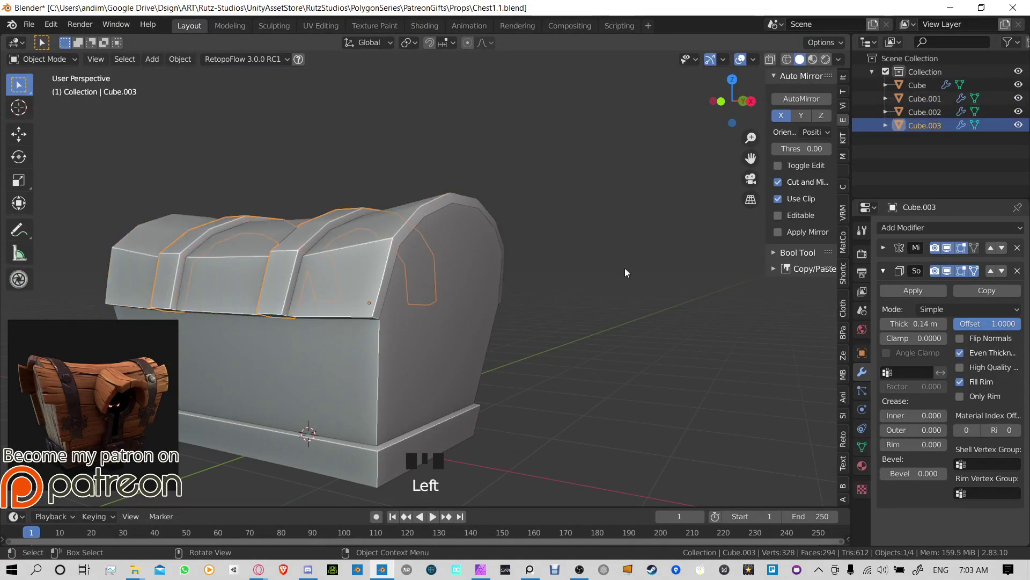
pyautogui.press('Tab')
pyautogui.press('Tab')
# Step: Extrude the end edge of one lid plank outward about 0.18 m and reposition the extruded edge
pyautogui.click(407, 221)
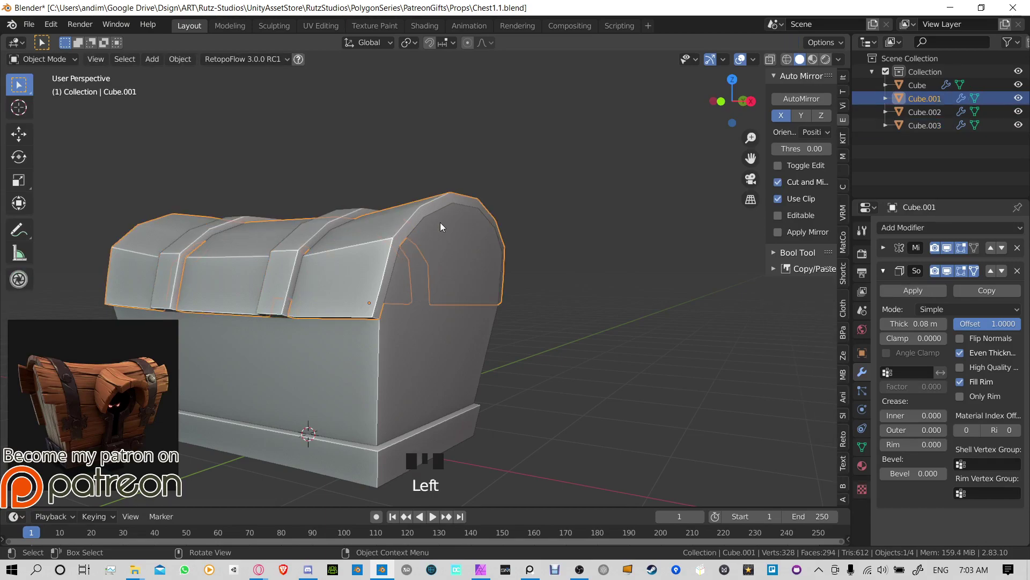
pyautogui.moveTo(440, 222); pyautogui.dragTo(478, 250, button='middle')
pyautogui.press('Tab')
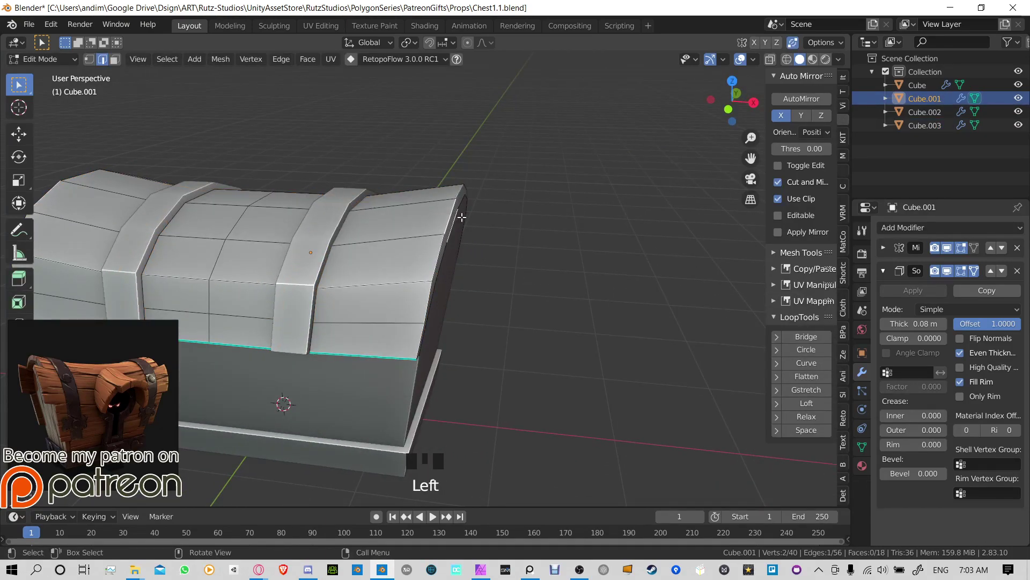
pyautogui.press('e')
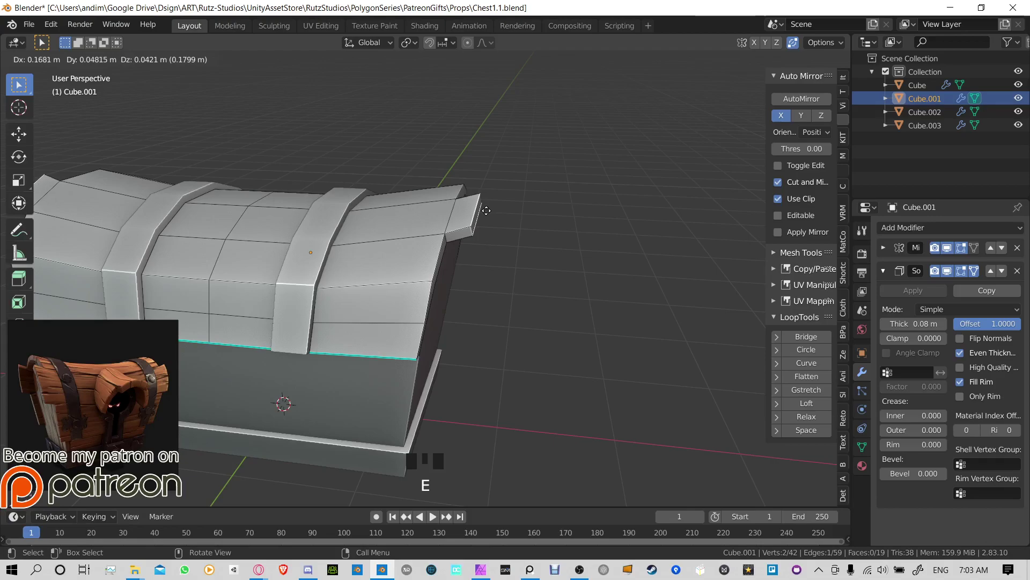
pyautogui.click(487, 211)
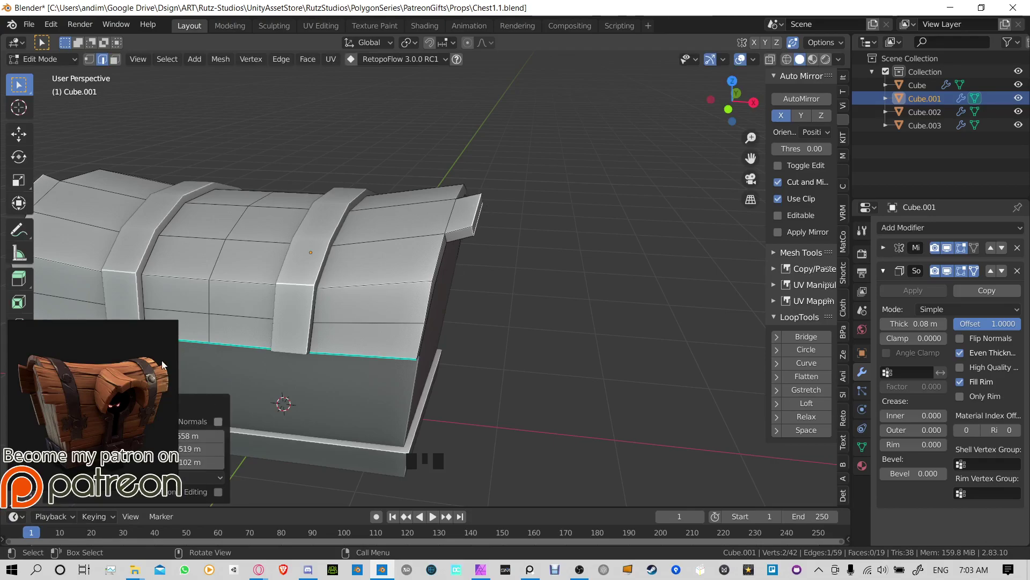
pyautogui.moveTo(162, 365); pyautogui.dragTo(447, 325, button='middle')
pyautogui.press('g')
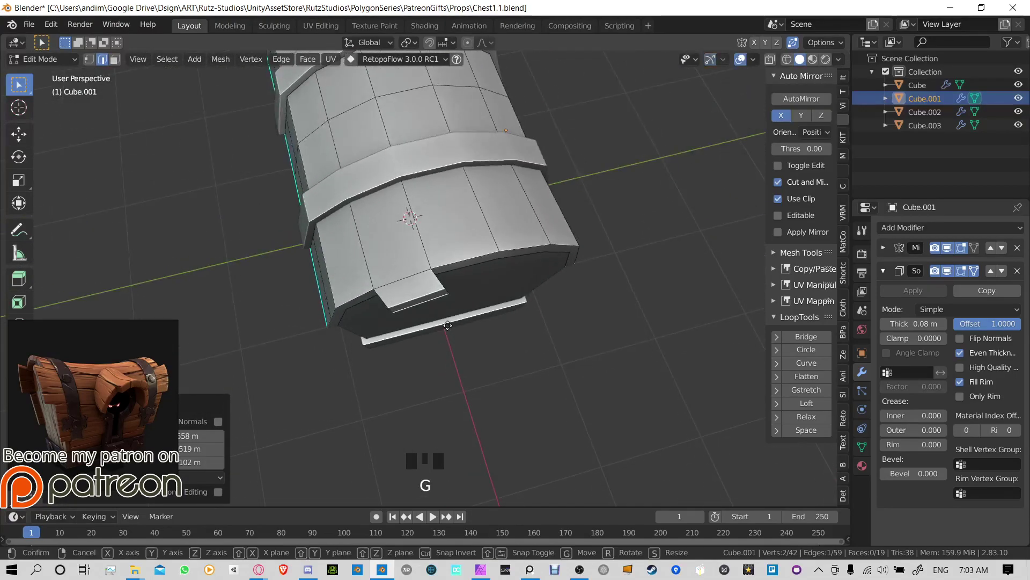
pyautogui.click(366, 346)
# Step: Scale the extruded end edge of the lid plank to adjust its width
pyautogui.moveTo(366, 346); pyautogui.dragTo(494, 274, button='middle')
pyautogui.scroll(3, 651, 304)
pyautogui.press('s')
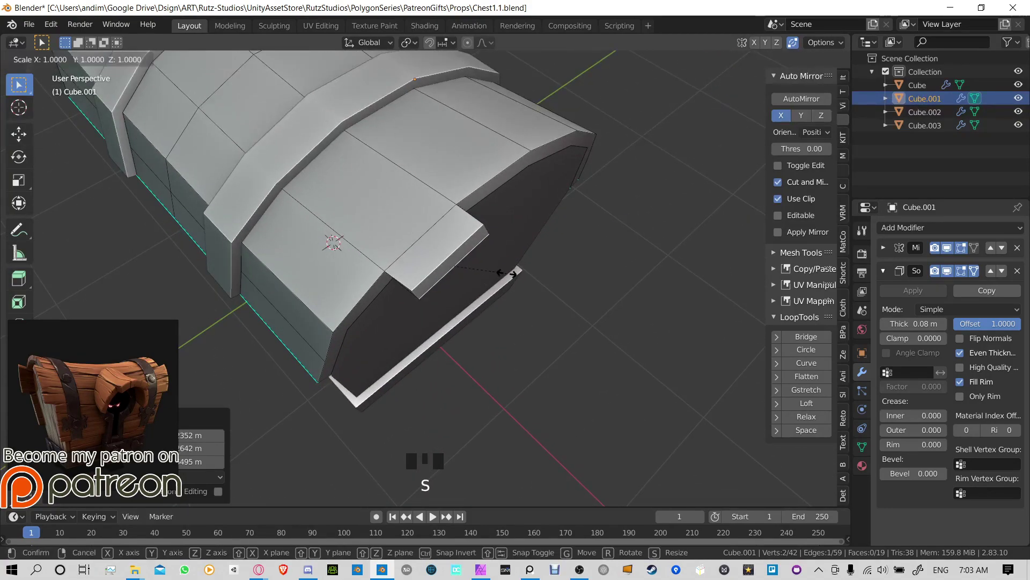
pyautogui.click(596, 259)
pyautogui.moveTo(604, 255); pyautogui.dragTo(495, 263, button='middle')
pyautogui.press('s')
pyautogui.click(556, 163)
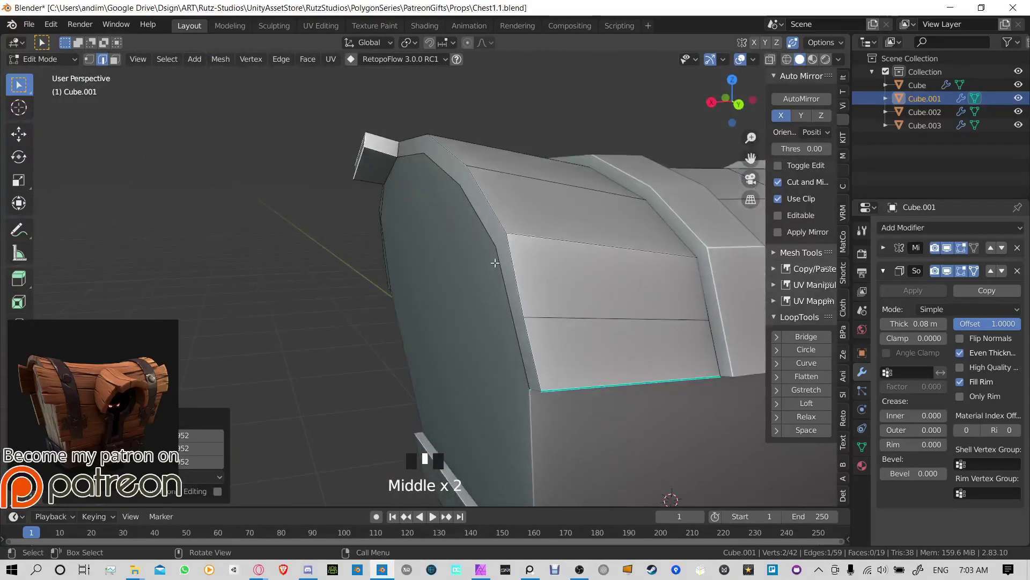
# Step: Select the two neighbouring end edges low on the lid's side and collapse the Solidify modifier's settings
pyautogui.click(510, 268)
pyautogui.keyDown('shift'); pyautogui.click(526, 348); pyautogui.keyUp('shift')
pyautogui.moveTo(526, 348); pyautogui.dragTo(520, 276, button='middle')
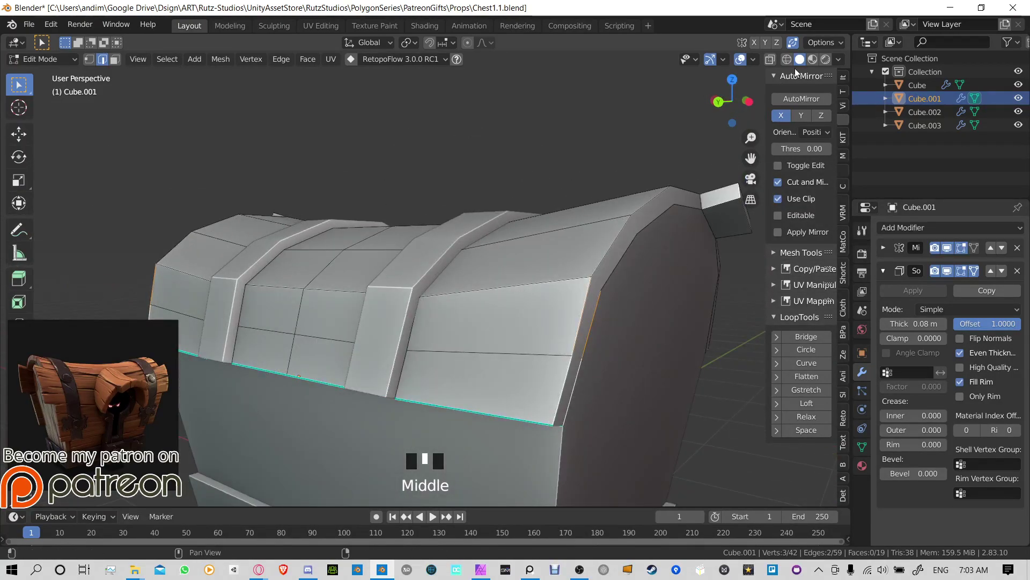
pyautogui.click(883, 269)
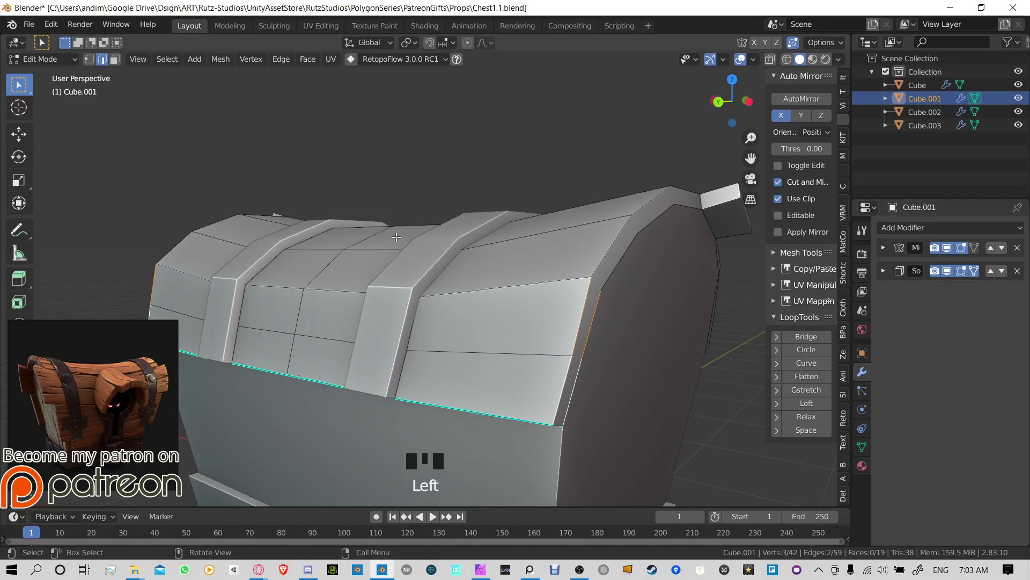
pyautogui.scroll(-3, 396, 237)
pyautogui.moveTo(396, 236); pyautogui.dragTo(385, 306, button='middle')
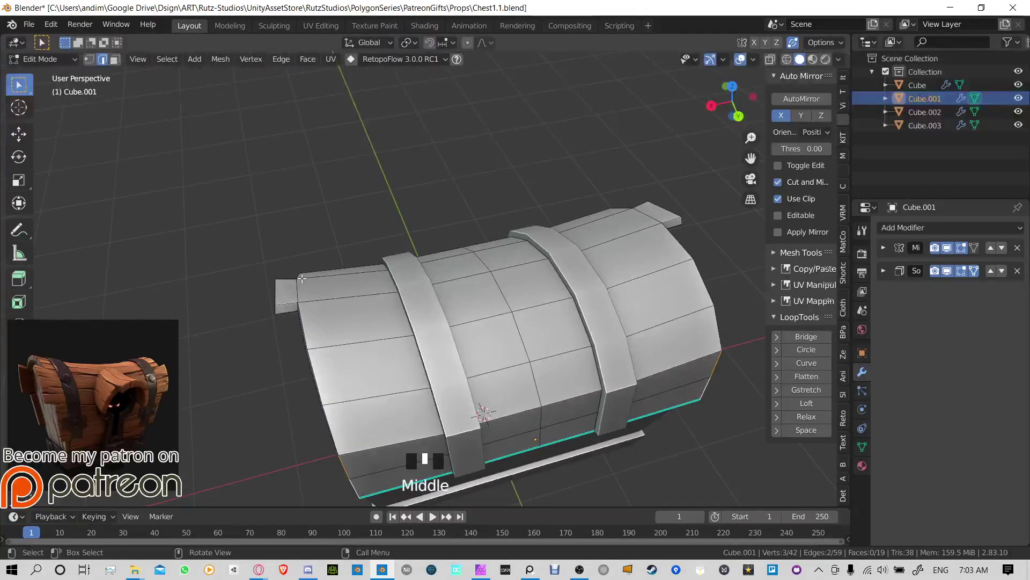
# Step: Undo the edge selection, scaling, move and extrusion made at the lid plank's end
pyautogui.moveTo(302, 278); pyautogui.dragTo(487, 329, button='middle')
pyautogui.moveTo(447, 273); pyautogui.dragTo(531, 287, button='middle')
pyautogui.hotkey('ctrl', 'z')
pyautogui.hotkey('ctrl', 'z')
pyautogui.hotkey('ctrl', 'z')
pyautogui.hotkey('ctrl', 'z')
pyautogui.hotkey('ctrl', 'z')
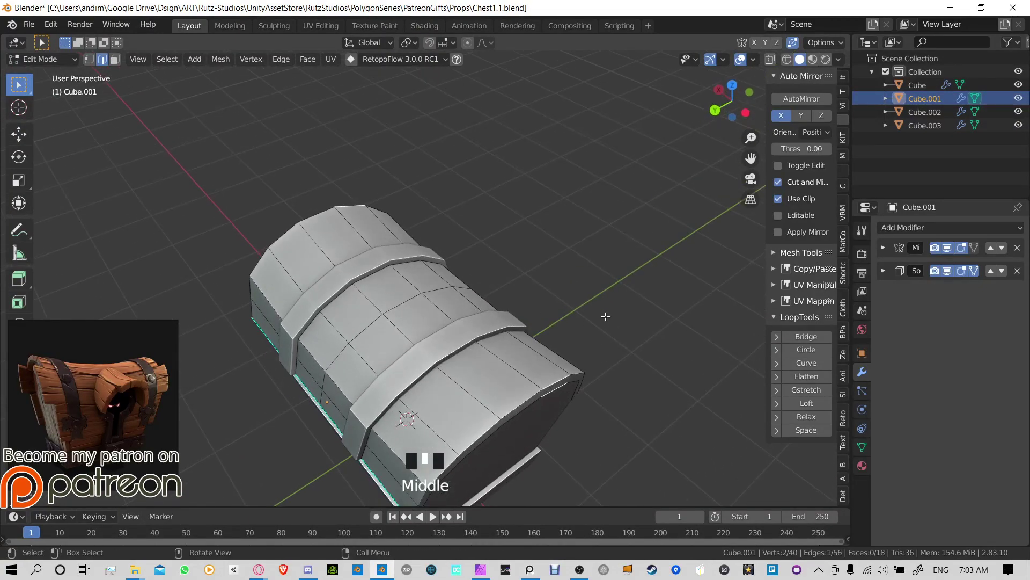
# Step: Apply the lid's Mirror modifier in Object Mode
pyautogui.click(883, 248)
pyautogui.press('Tab')
pyautogui.click(913, 266)
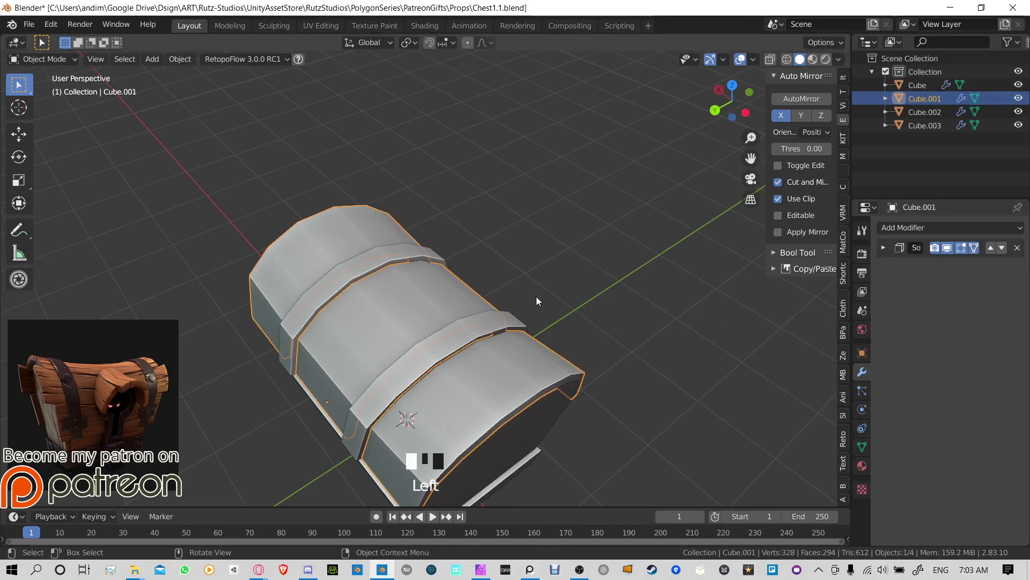
# Step: Extrude the selected plank edges at both ends of the lid by about 0.17 m
pyautogui.press('Tab')
pyautogui.moveTo(559, 340); pyautogui.dragTo(515, 343, button='middle')
pyautogui.keyDown('shift'); pyautogui.scroll(2, 559, 345); pyautogui.keyUp('shift')
pyautogui.press('e')
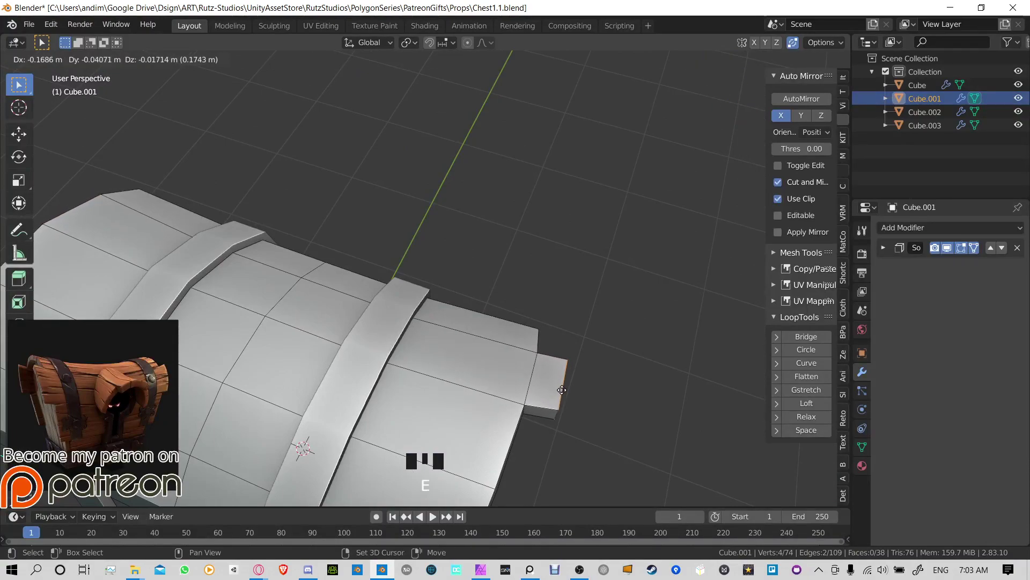
pyautogui.click(561, 390)
# Step: Move the extruded plank edges to line them up with the lid's ends
pyautogui.moveTo(562, 390); pyautogui.dragTo(421, 342, button='middle')
pyautogui.press('g')
pyautogui.click(499, 405)
pyautogui.press('g')
pyautogui.click(352, 344)
# Step: Scale the extruded plank edges up slightly, and cancel a second scaling
pyautogui.press('s')
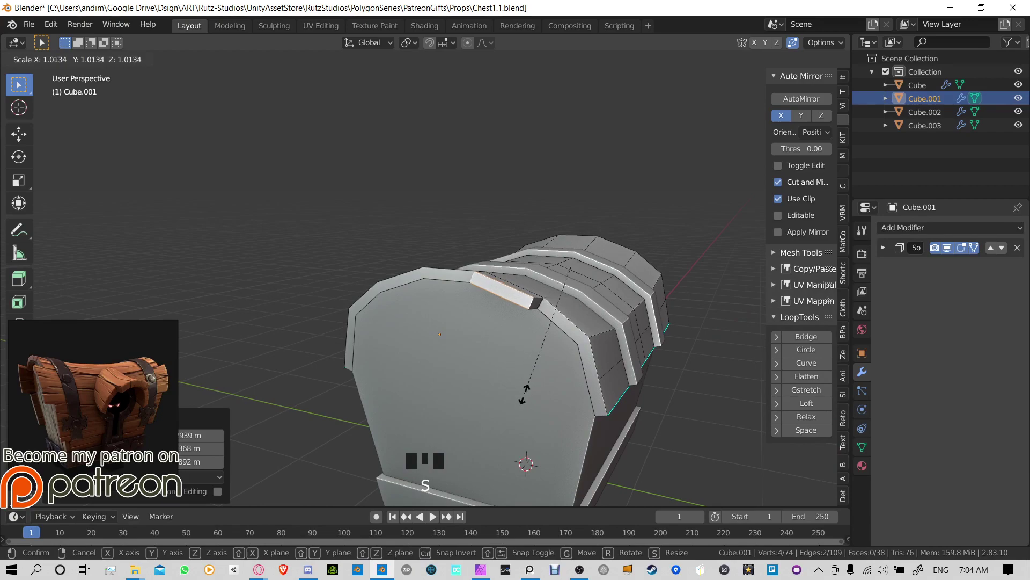
pyautogui.click(525, 418)
pyautogui.moveTo(525, 418); pyautogui.dragTo(407, 126, button='middle')
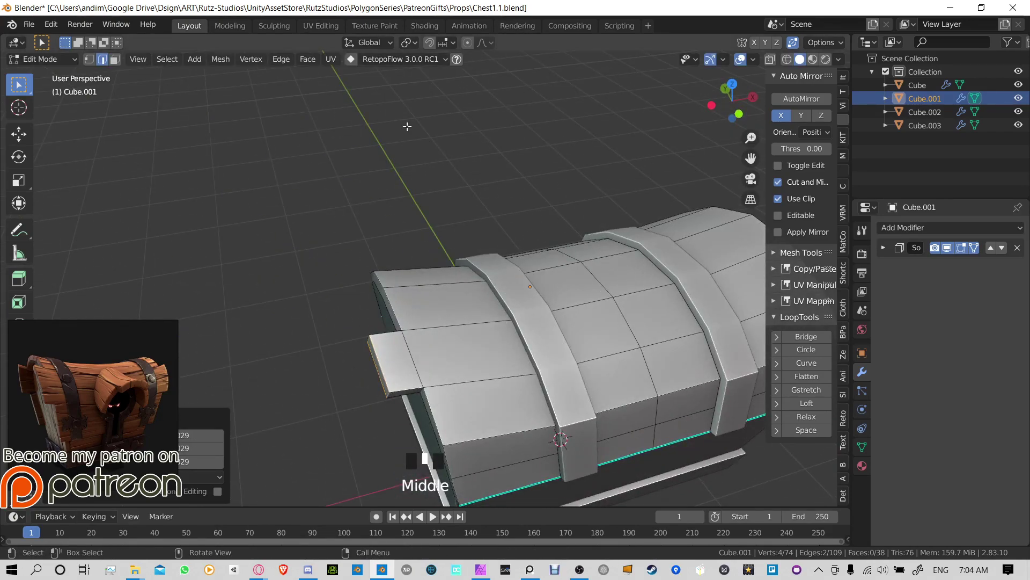
pyautogui.press('s')
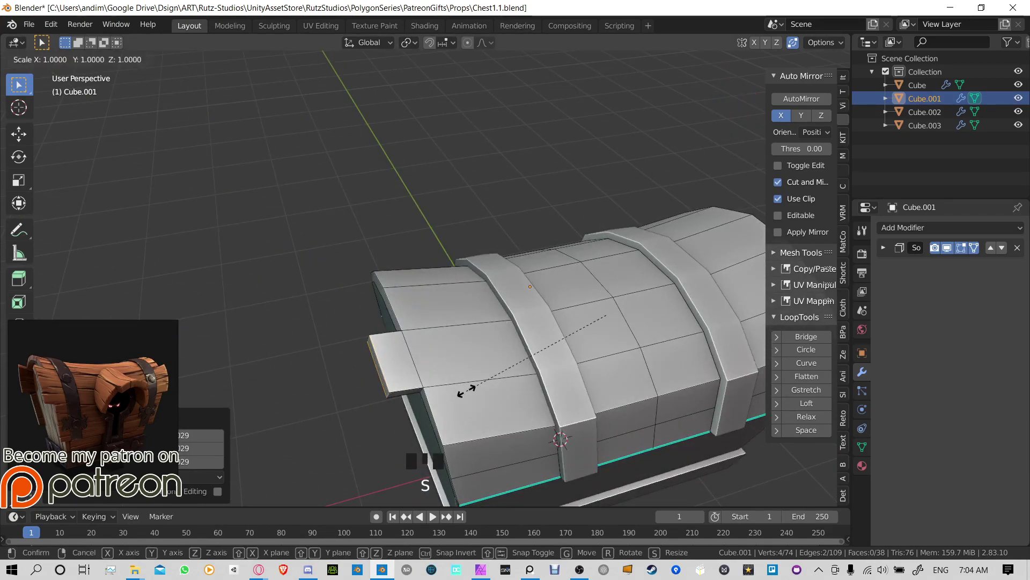
pyautogui.rightClick(356, 417)
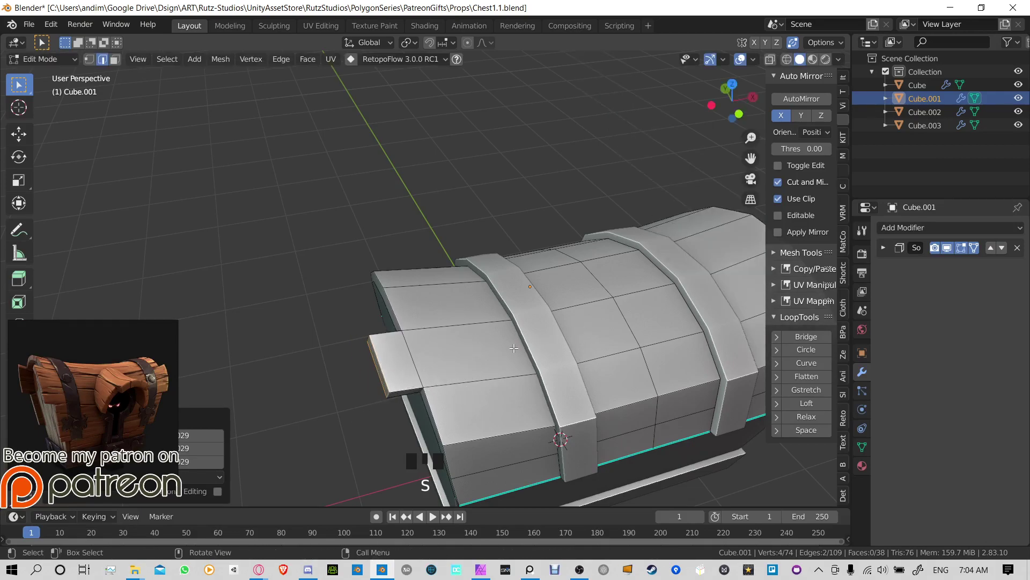
# Step: Set the transform pivot point to Individual Origins
pyautogui.keyDown('shift'); pyautogui.moveTo(660, 268); pyautogui.dragTo(560, 245, button='middle'); pyautogui.keyUp('shift')
pyautogui.click(406, 42)
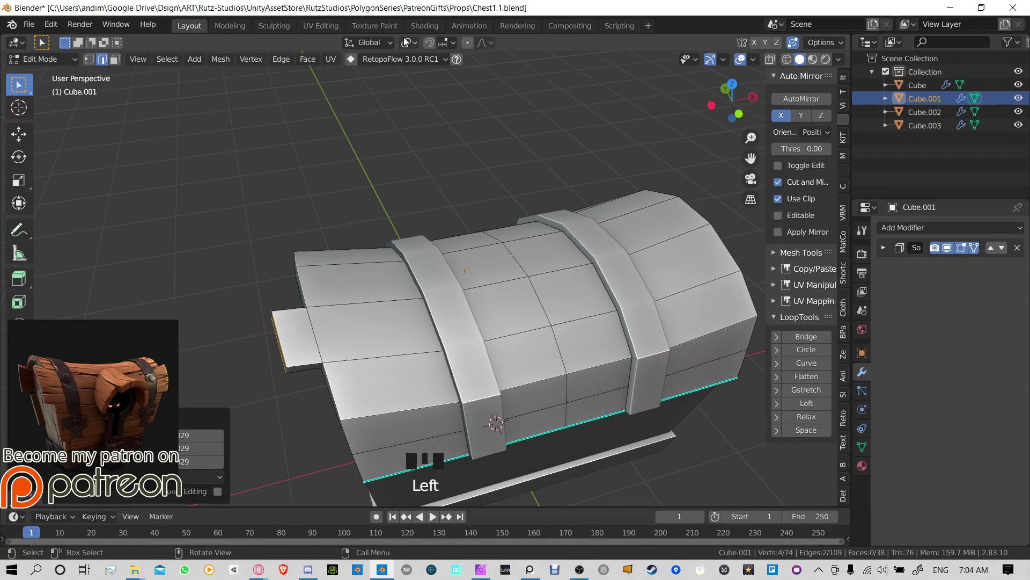
pyautogui.click(406, 43)
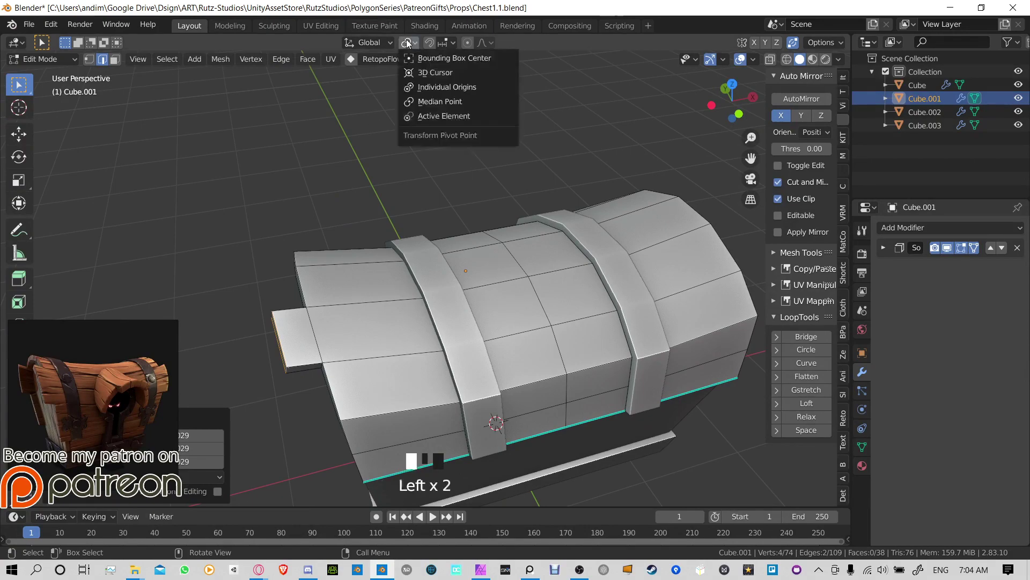
pyautogui.click(418, 85)
# Step: Try to scale the extruded plank edges about their individual origins
pyautogui.press('s')
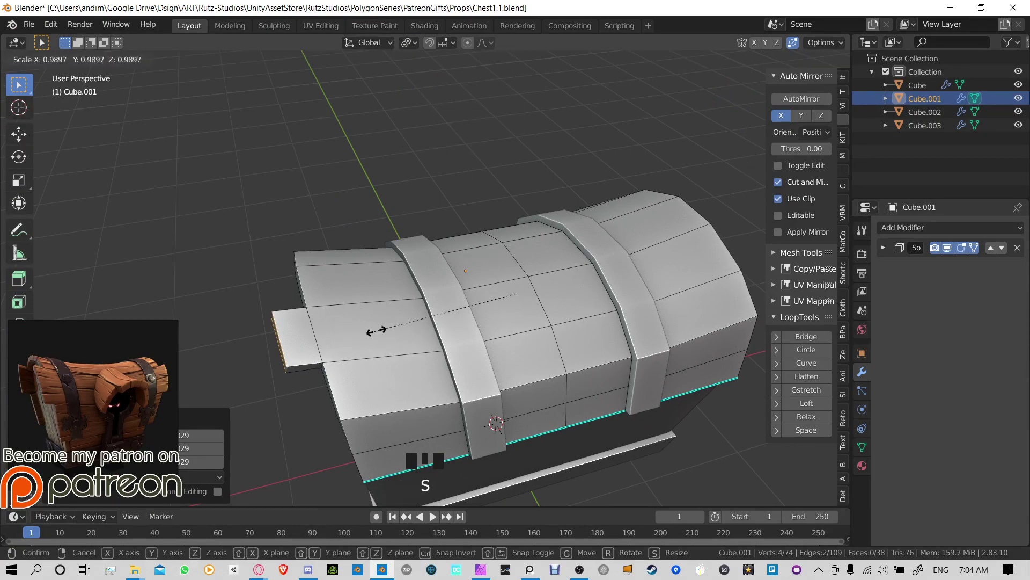
pyautogui.click(439, 301)
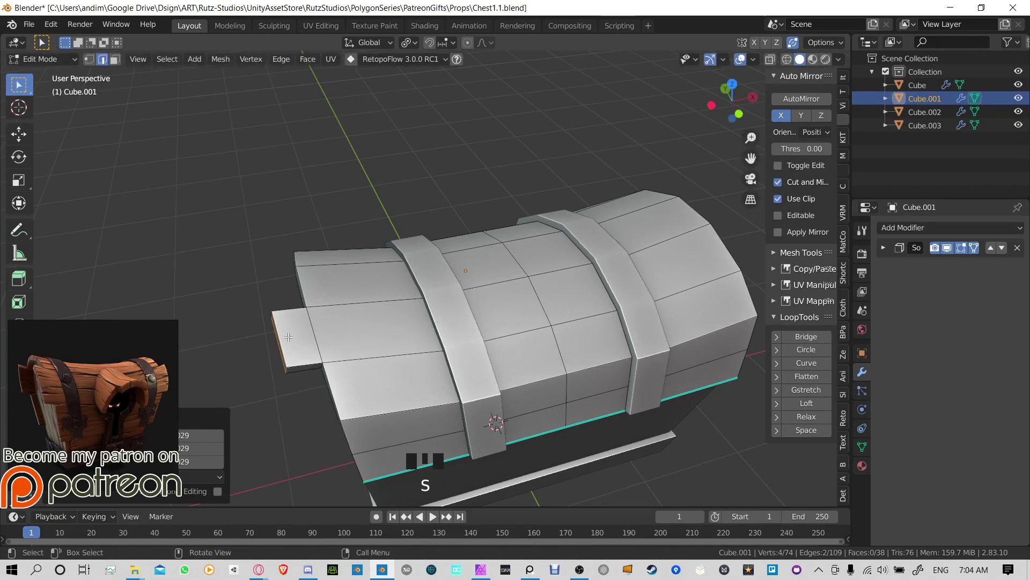
pyautogui.press('s')
pyautogui.click(446, 289)
# Step: Undo the scaling, moves and extrusion of the plank edges at both lid ends
pyautogui.moveTo(445, 290); pyautogui.dragTo(667, 345, button='middle')
pyautogui.hotkey('ctrl', 'z')
pyautogui.hotkey('ctrl', 'z')
pyautogui.hotkey('ctrl', 'z')
pyautogui.hotkey('ctrl', 'z')
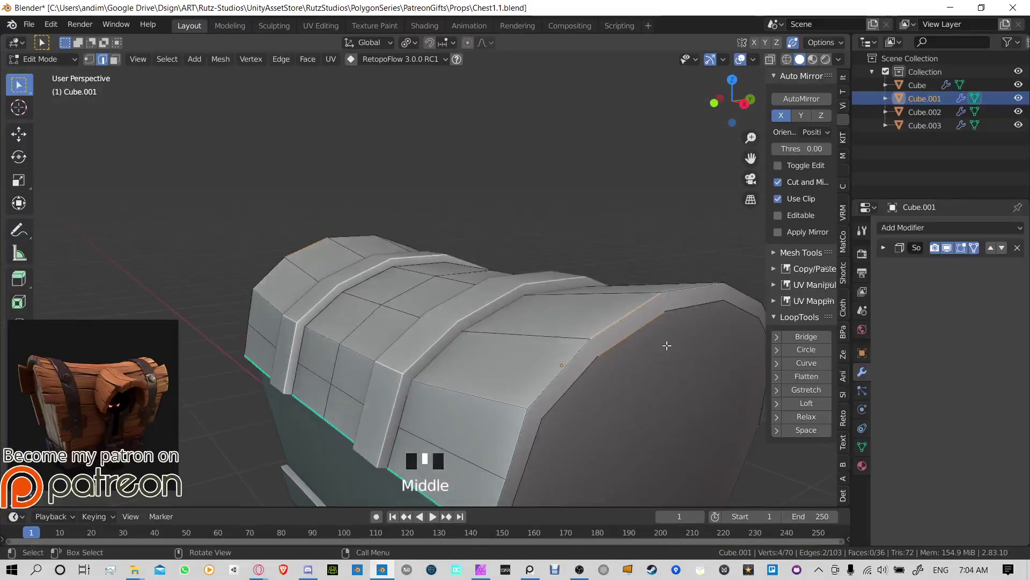
# Step: Extrude the end edge of an upper plank outward at one end of the lid and scale the new edge up slightly
pyautogui.moveTo(489, 317); pyautogui.dragTo(329, 310, button='middle')
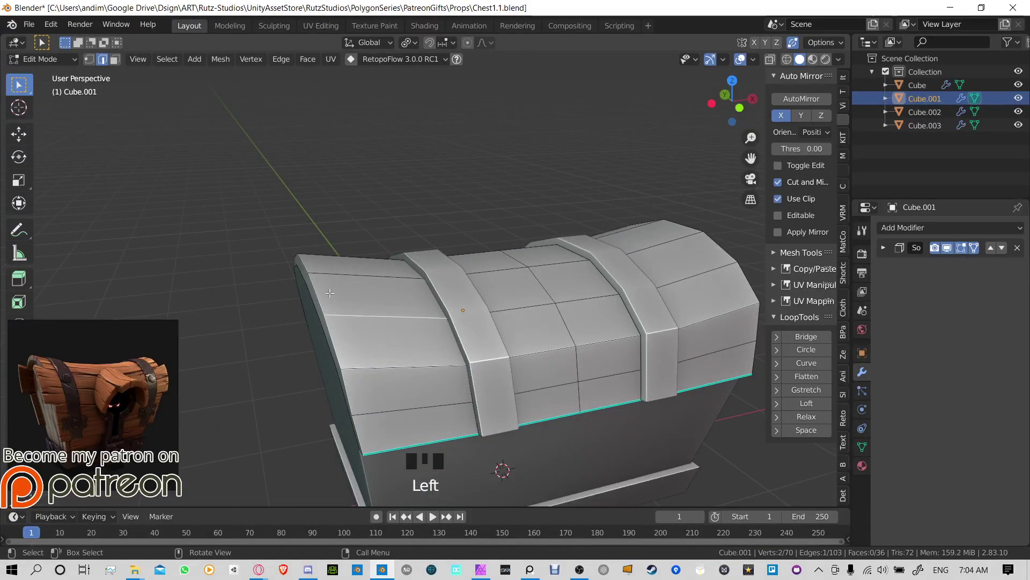
pyautogui.moveTo(626, 285); pyautogui.dragTo(651, 342, button='middle')
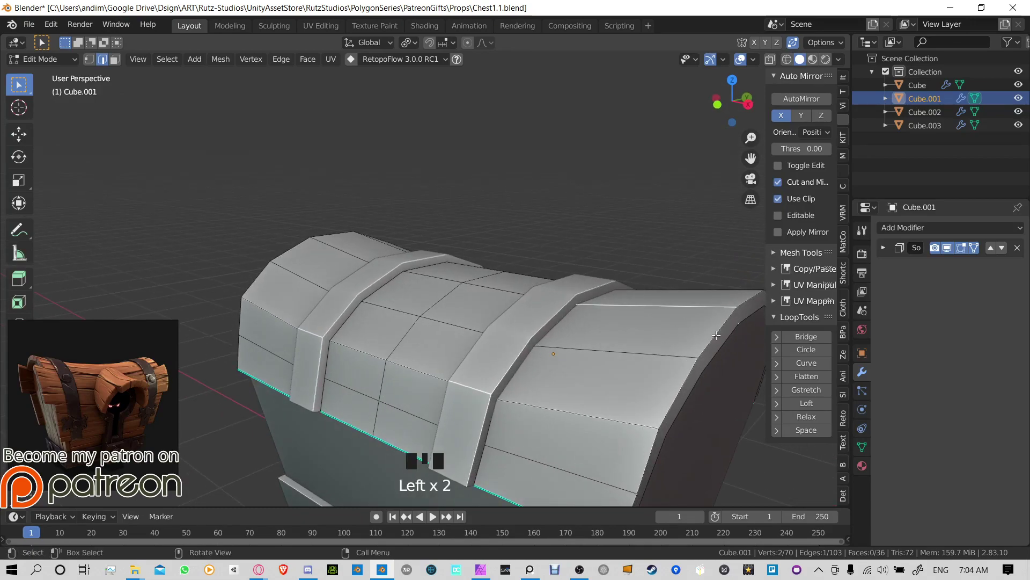
pyautogui.moveTo(719, 313); pyautogui.dragTo(582, 387, button='middle')
pyautogui.moveTo(300, 311); pyautogui.dragTo(327, 343, button='middle')
pyautogui.press('e')
pyautogui.click(381, 314)
pyautogui.press('g')
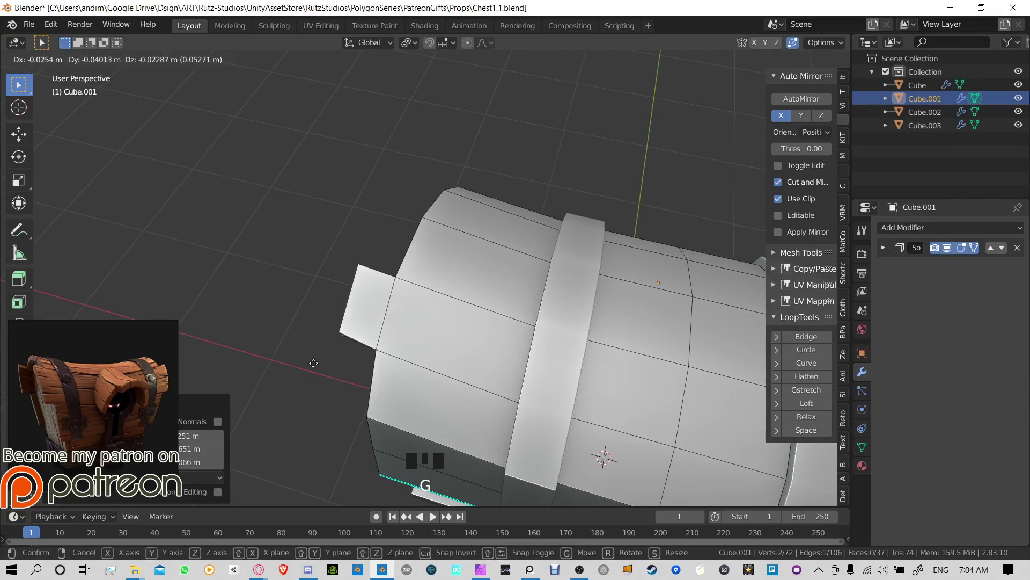
pyautogui.press('s')
pyautogui.click(295, 199)
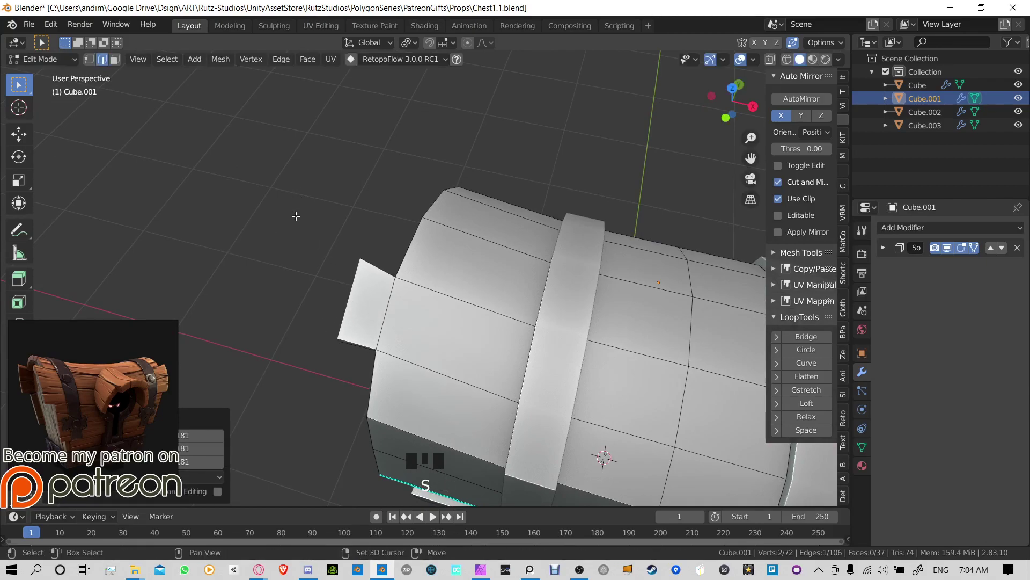
# Step: Raise the extruded plank edge so the protruding end tilts upward, and scale it by about 0.965
pyautogui.moveTo(295, 199); pyautogui.dragTo(434, 250, button='middle')
pyautogui.press('g')
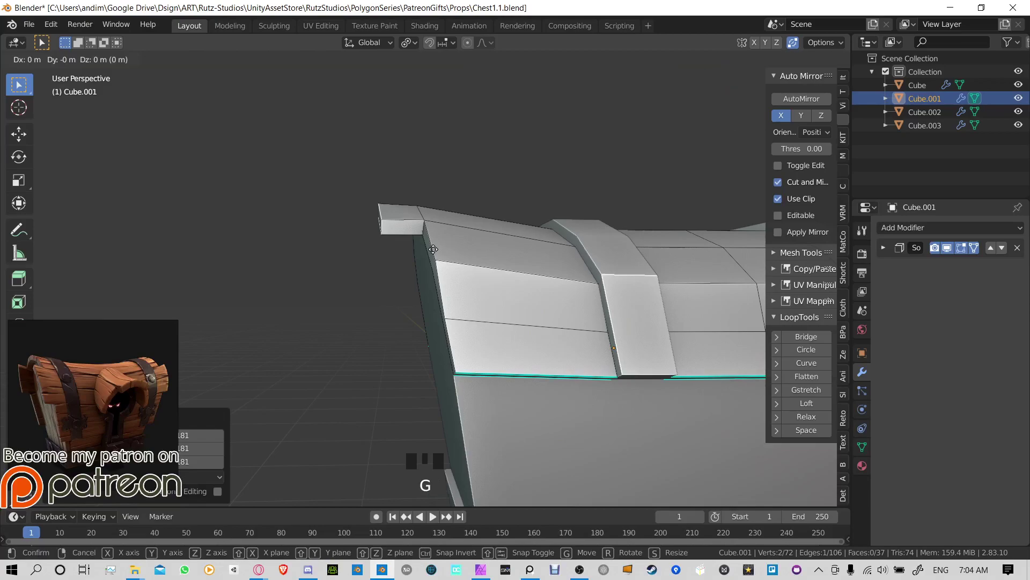
pyautogui.click(445, 183)
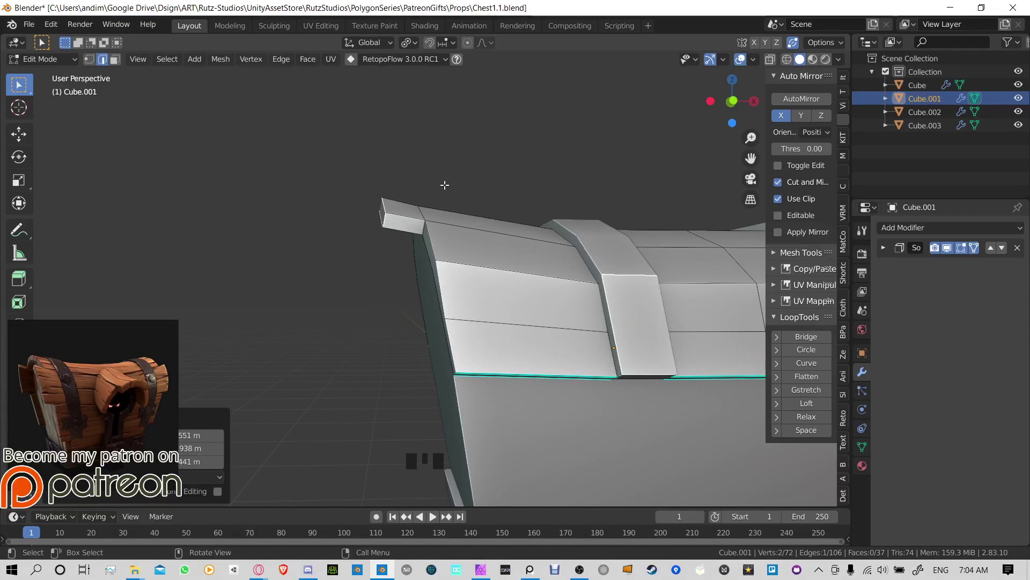
pyautogui.moveTo(419, 211); pyautogui.dragTo(404, 235, button='middle')
pyautogui.press('s')
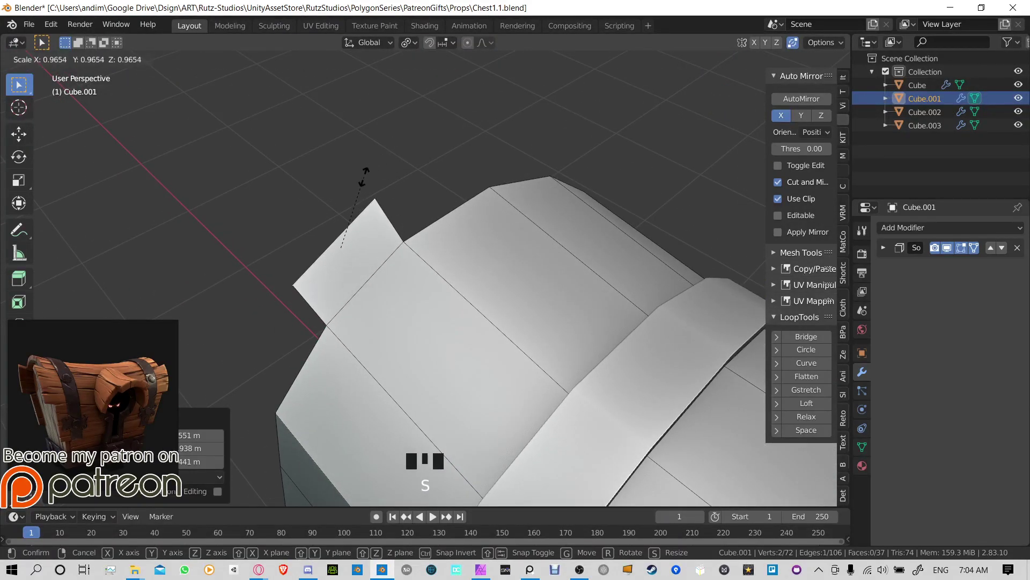
pyautogui.click(364, 175)
# Step: Move the protruding plank's end edge slightly outward, rescale it, and refine its position from a second viewing angle
pyautogui.press('g')
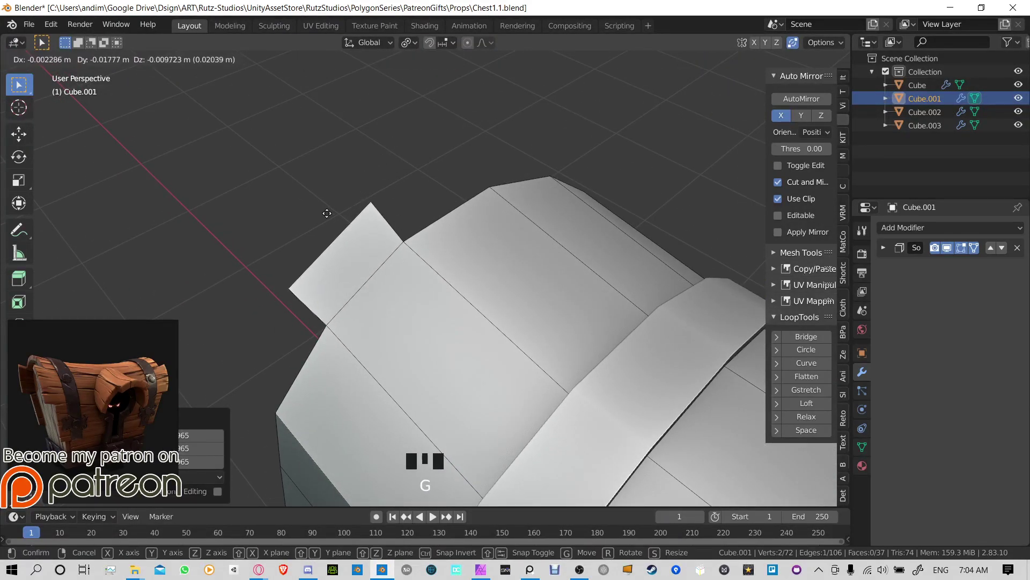
pyautogui.click(327, 213)
pyautogui.press('s')
pyautogui.click(384, 188)
pyautogui.moveTo(384, 188); pyautogui.dragTo(404, 257, button='middle')
pyautogui.scroll(3, 412, 212)
pyautogui.press('g')
pyautogui.click(478, 231)
pyautogui.press('g')
pyautogui.click(548, 308)
# Step: Extrude two adjacent back plank edges about 0.2 m at the lid's opposite end, scale them by about 1.18, and reposition them
pyautogui.scroll(-5, 372, 290)
pyautogui.scroll(-2, 404, 257)
pyautogui.click(547, 279)
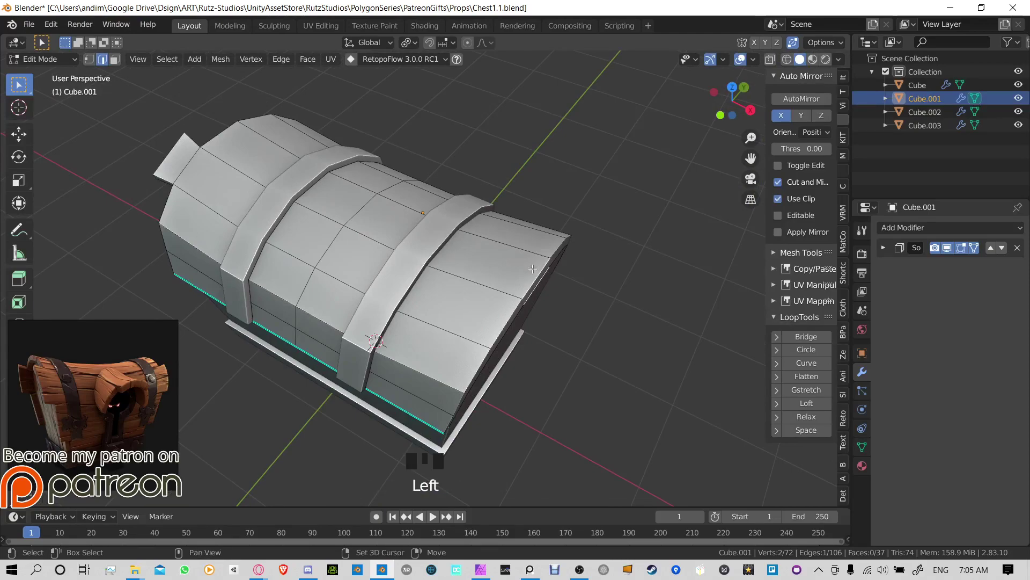
pyautogui.moveTo(547, 279); pyautogui.dragTo(405, 291, button='middle')
pyautogui.press('e')
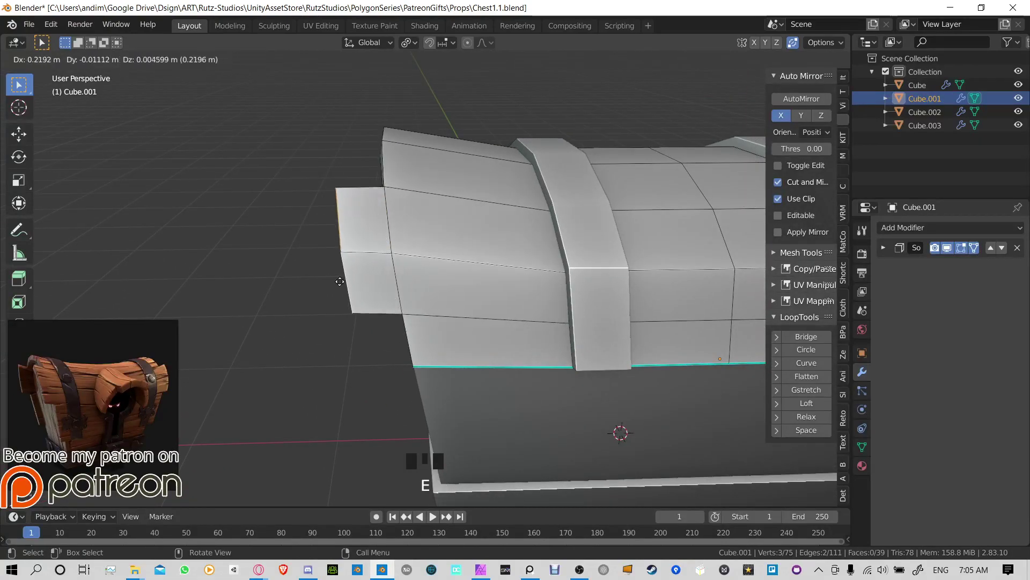
pyautogui.click(341, 278)
pyautogui.press('s')
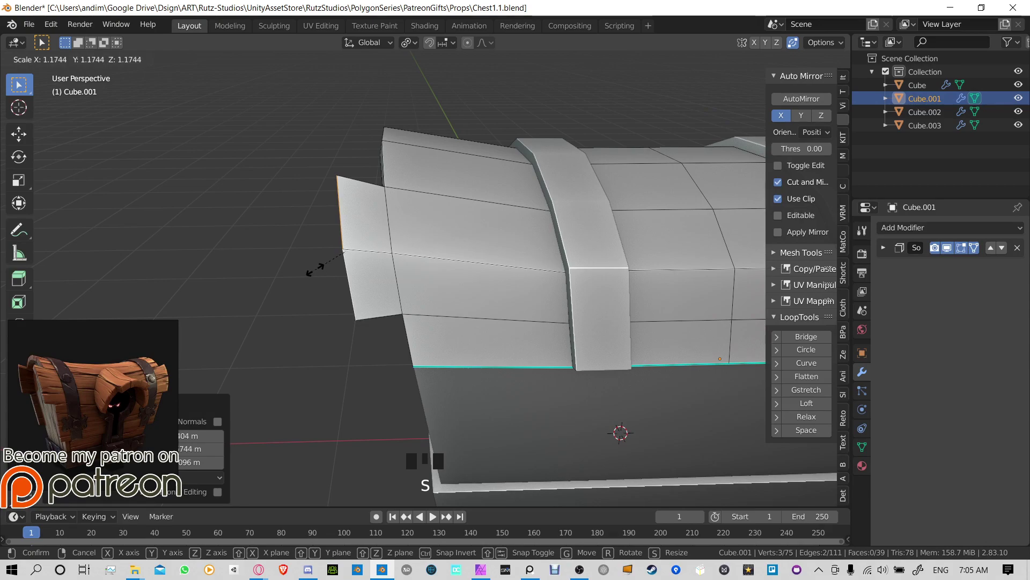
pyautogui.click(313, 268)
pyautogui.press('g')
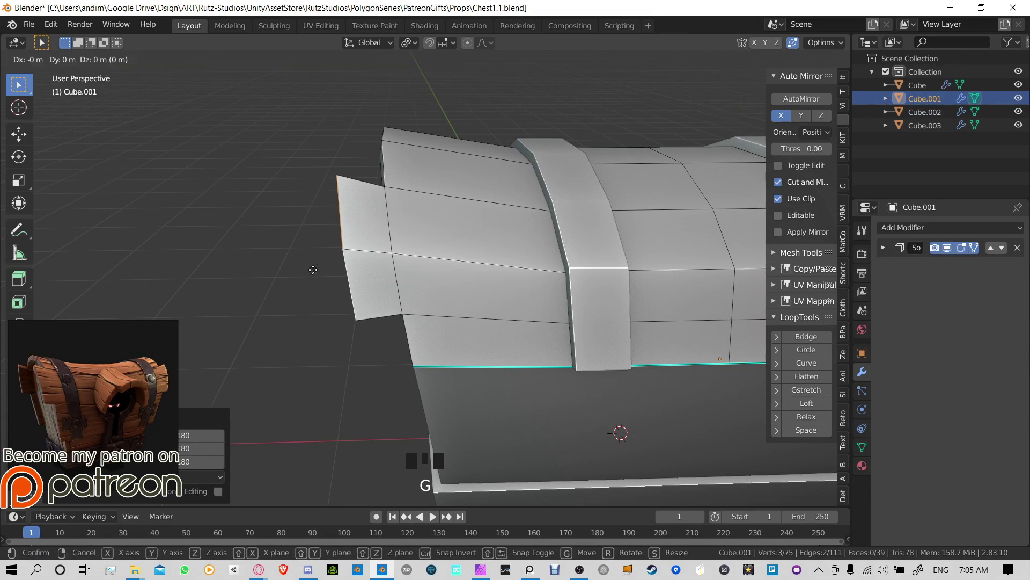
pyautogui.click(389, 254)
# Step: Extrude a single back plank's end edge at the lid's first end, and adjust its position and scale
pyautogui.moveTo(389, 254); pyautogui.dragTo(528, 281, button='middle')
pyautogui.click(528, 282)
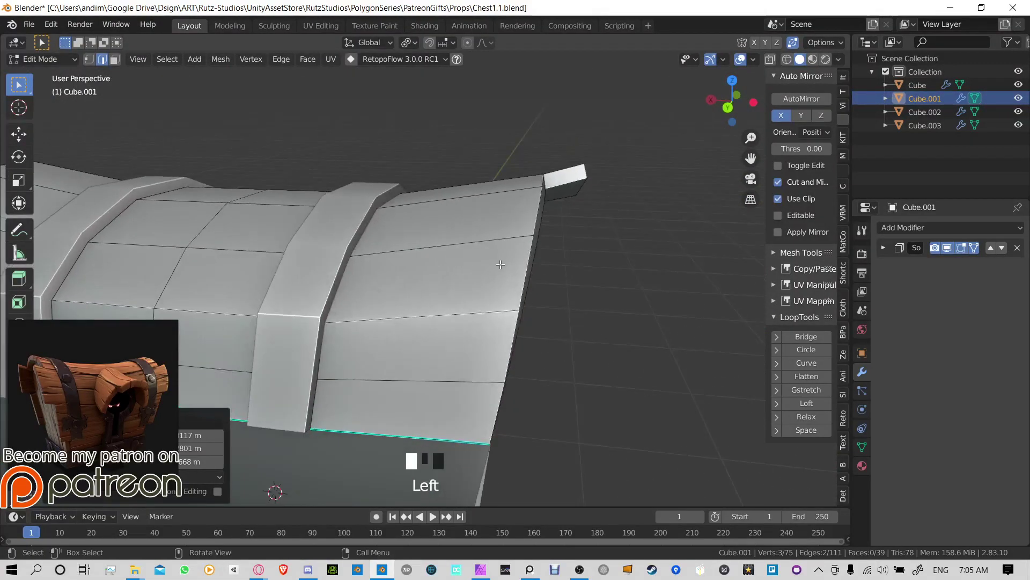
pyautogui.click(528, 281)
pyautogui.press('e')
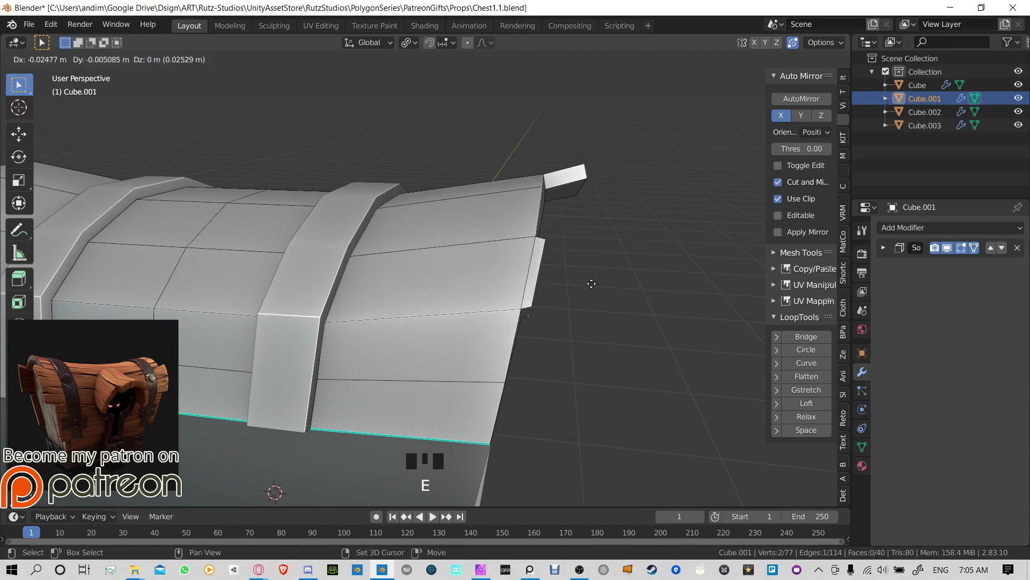
pyautogui.click(695, 236)
pyautogui.moveTo(564, 271)
pyautogui.keyDown('shift'); pyautogui.mouseDown(button='middle')
pyautogui.moveTo(617, 268)
pyautogui.moveTo(559, 271)
pyautogui.mouseUp(button='middle'); pyautogui.keyUp('shift')
pyautogui.press('g')
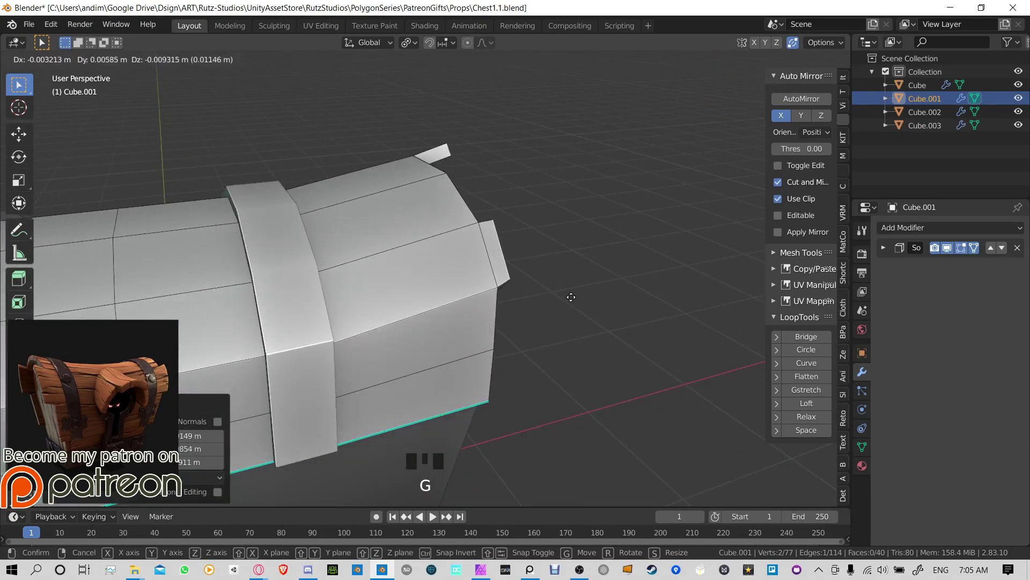
pyautogui.click(571, 297)
pyautogui.press('s')
pyautogui.click(604, 322)
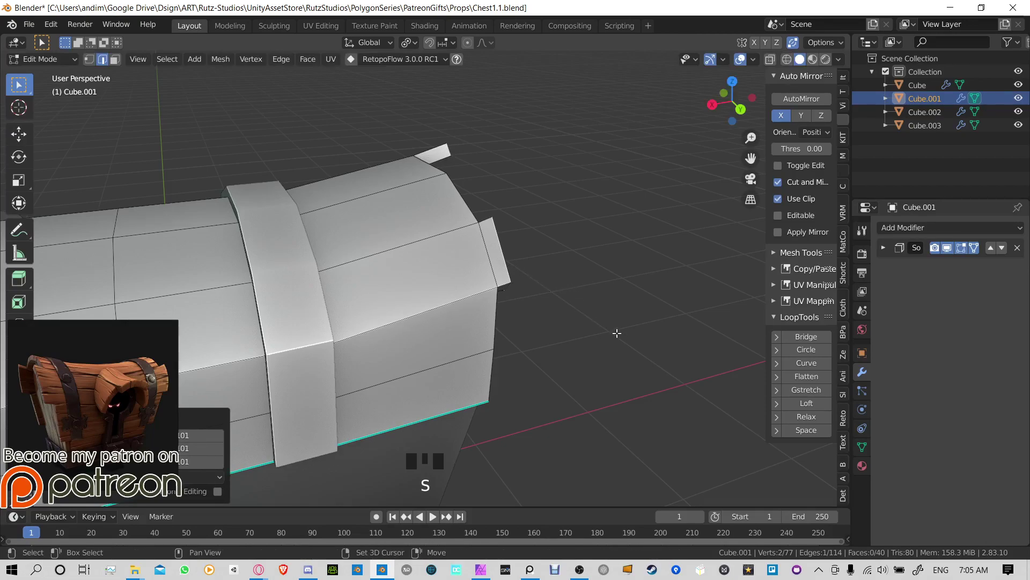
# Step: Extrude the lowest front plank's end edge outward at the lid's other end, scale it by about 1.1, and reposition it
pyautogui.moveTo(617, 333); pyautogui.dragTo(404, 258, button='middle')
pyautogui.moveTo(481, 295); pyautogui.dragTo(286, 272, button='middle')
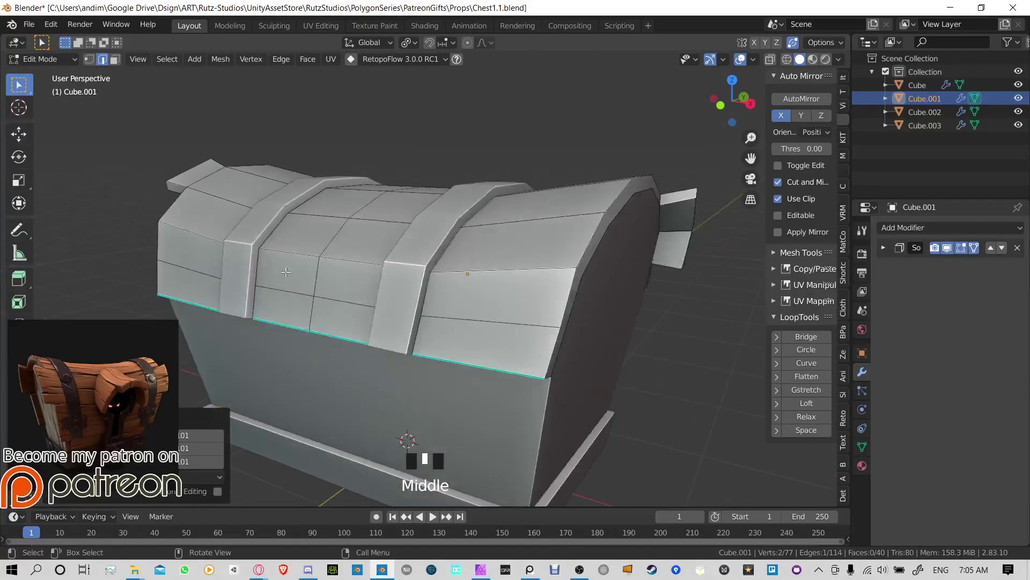
pyautogui.keyDown('shift'); pyautogui.moveTo(554, 352); pyautogui.dragTo(543, 325, button='middle'); pyautogui.keyUp('shift')
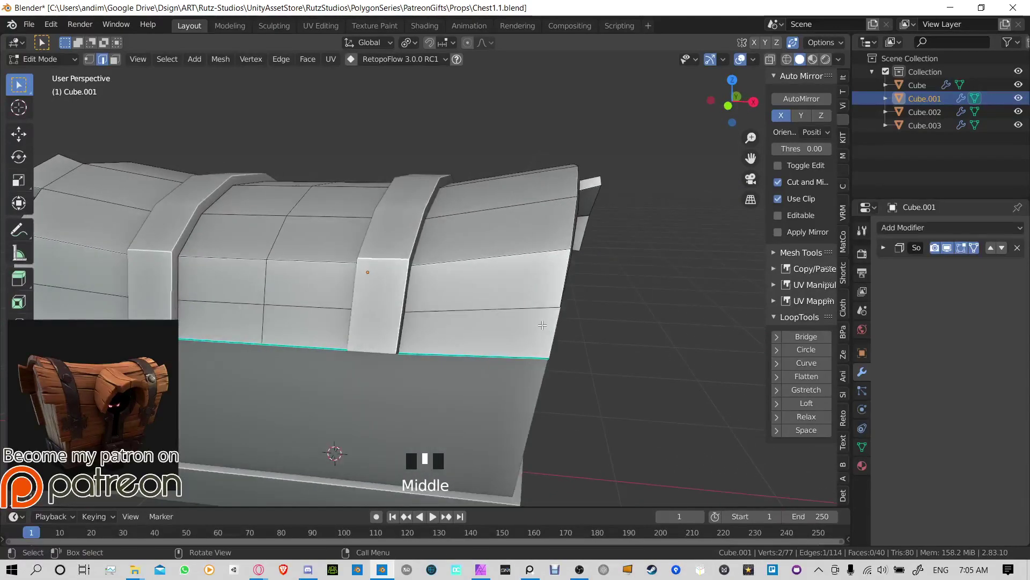
pyautogui.press('e')
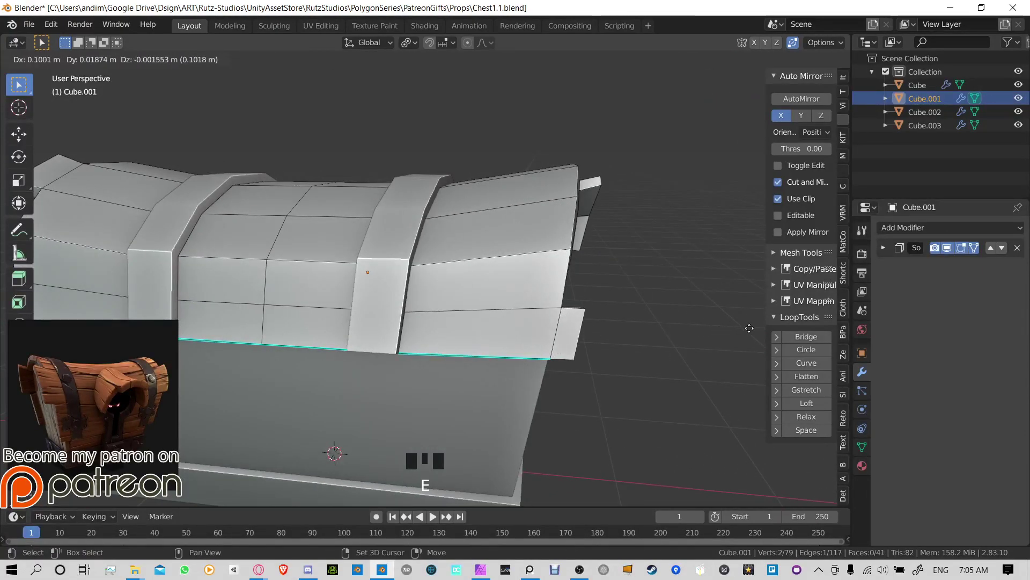
pyautogui.click(697, 324)
pyautogui.scroll(2, 490, 294)
pyautogui.moveTo(490, 295); pyautogui.dragTo(497, 296, button='middle')
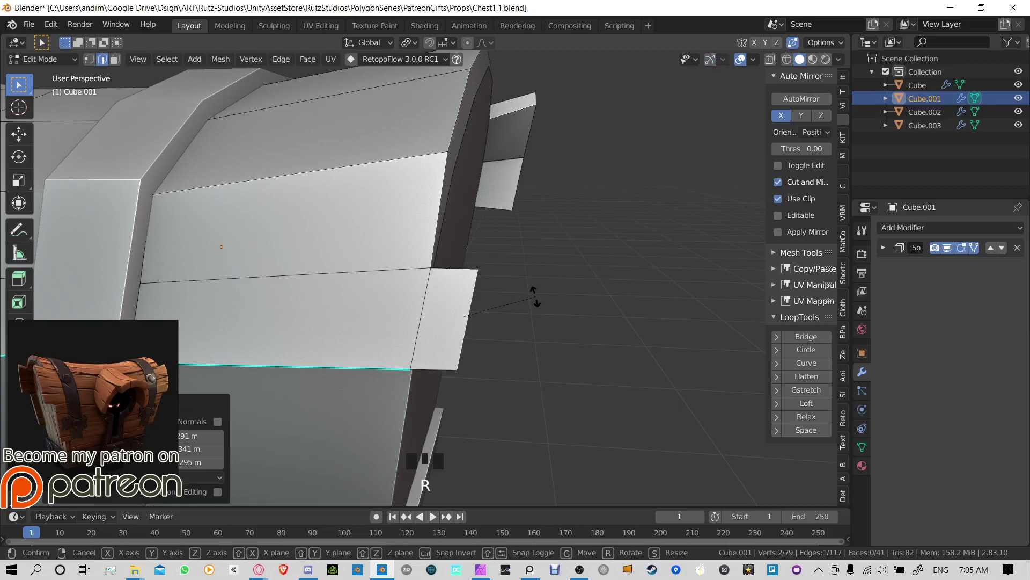
pyautogui.press('s')
pyautogui.click(626, 288)
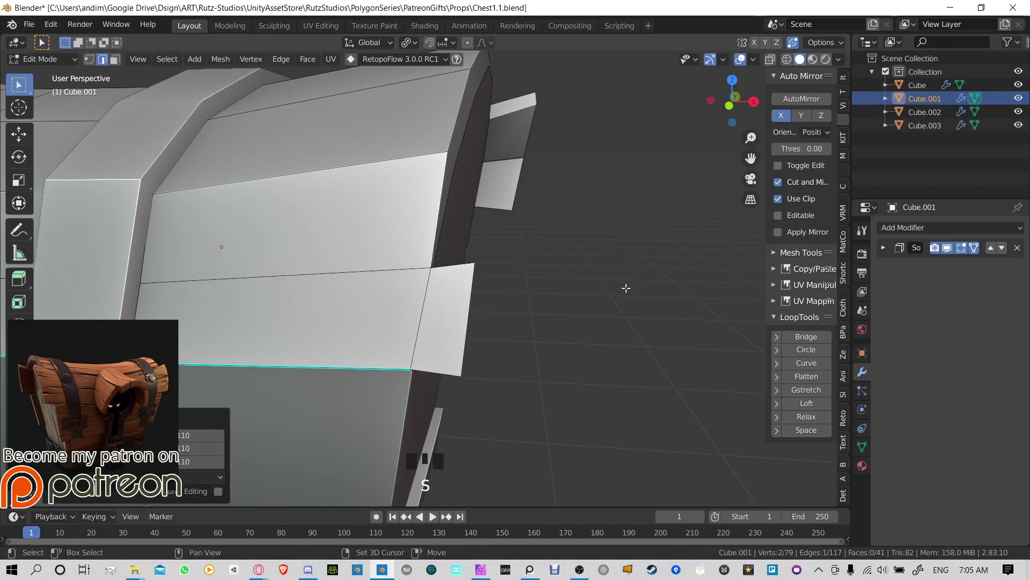
pyautogui.press('g')
pyautogui.click(596, 292)
# Step: Refine the lowest front plank's protruding end by moving and slightly rotating its outer edge
pyautogui.moveTo(600, 292); pyautogui.dragTo(502, 292, button='middle')
pyautogui.scroll(-2, 444, 317)
pyautogui.press('g')
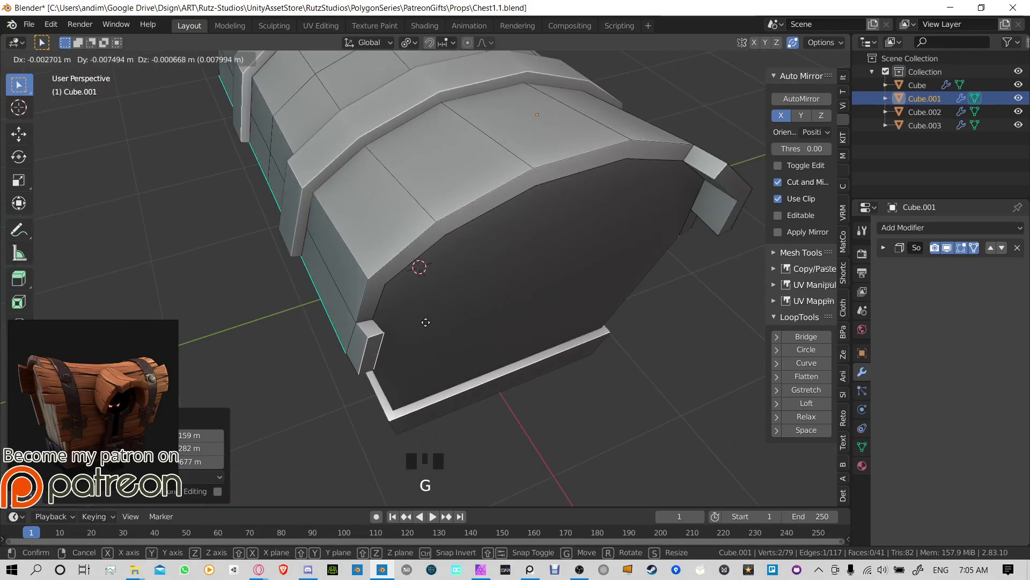
pyautogui.click(386, 344)
pyautogui.moveTo(396, 359); pyautogui.dragTo(460, 315, button='middle')
pyautogui.press('r')
pyautogui.rightClick(518, 279)
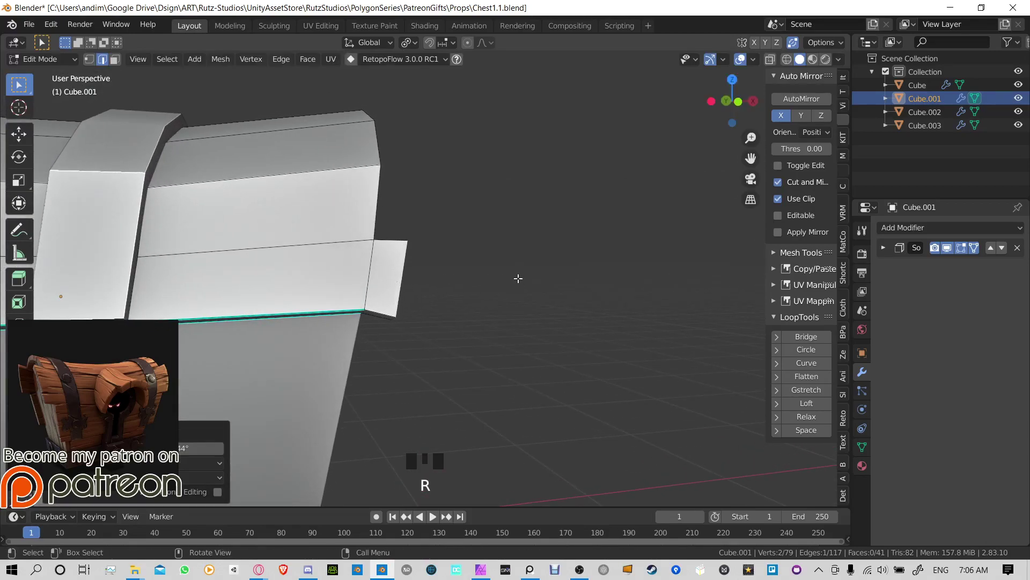
pyautogui.press('g')
pyautogui.click(538, 250)
pyautogui.keyDown('shift'); pyautogui.moveTo(555, 246); pyautogui.dragTo(339, 250, button='middle'); pyautogui.keyUp('shift')
pyautogui.press('Tab')
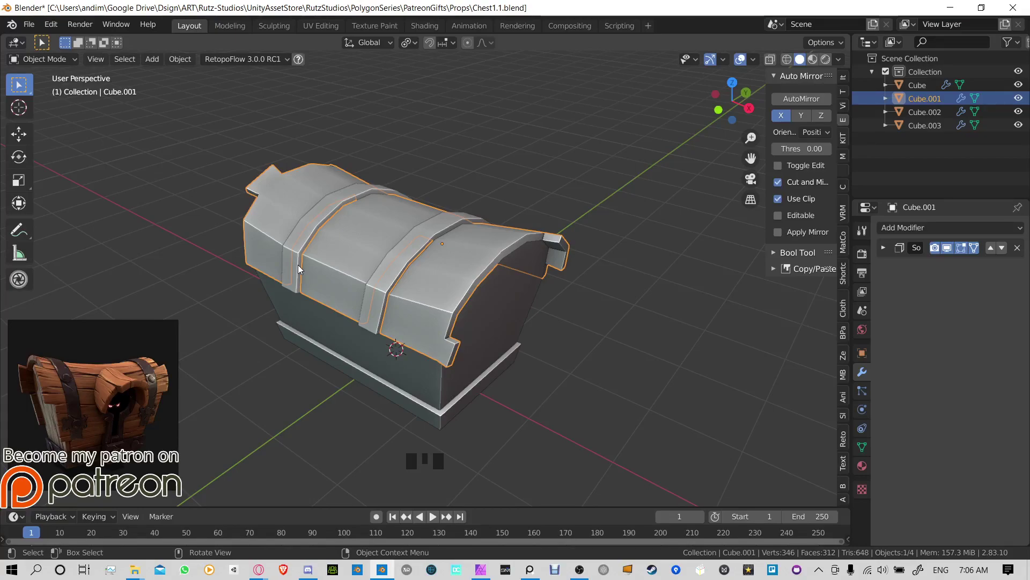
pyautogui.click(466, 250)
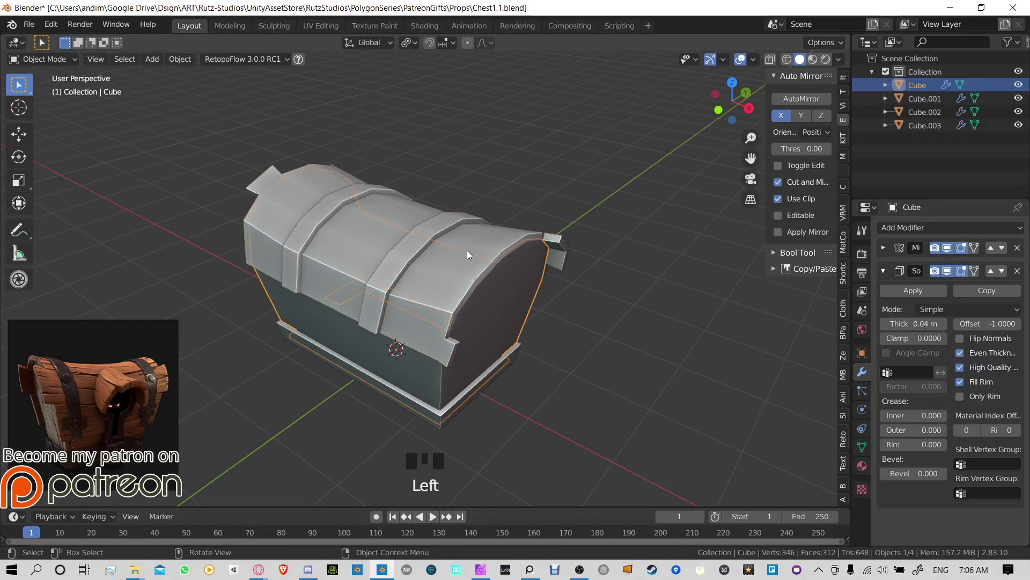
pyautogui.click(480, 255)
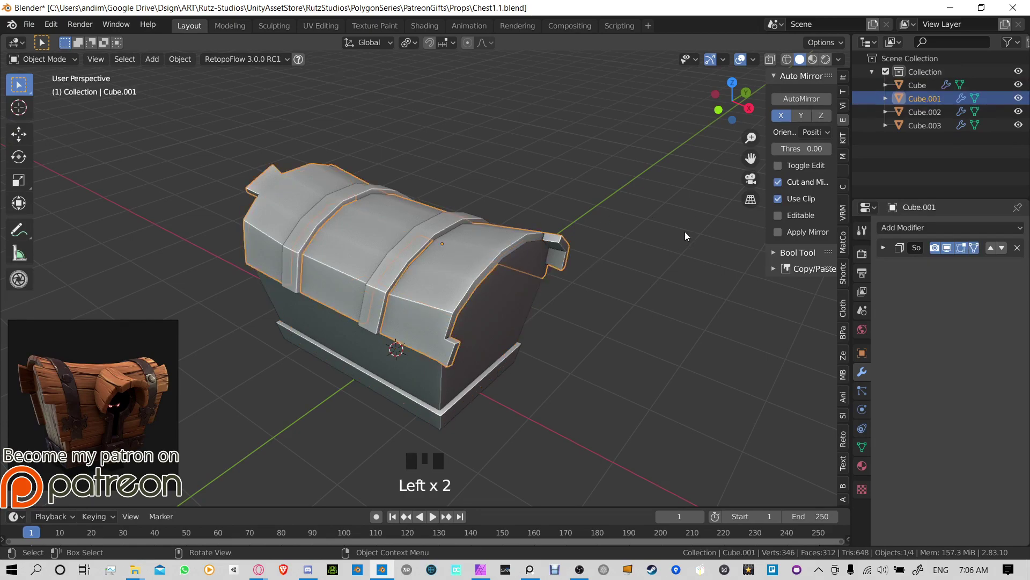
pyautogui.moveTo(514, 231); pyautogui.dragTo(324, 251, button='middle')
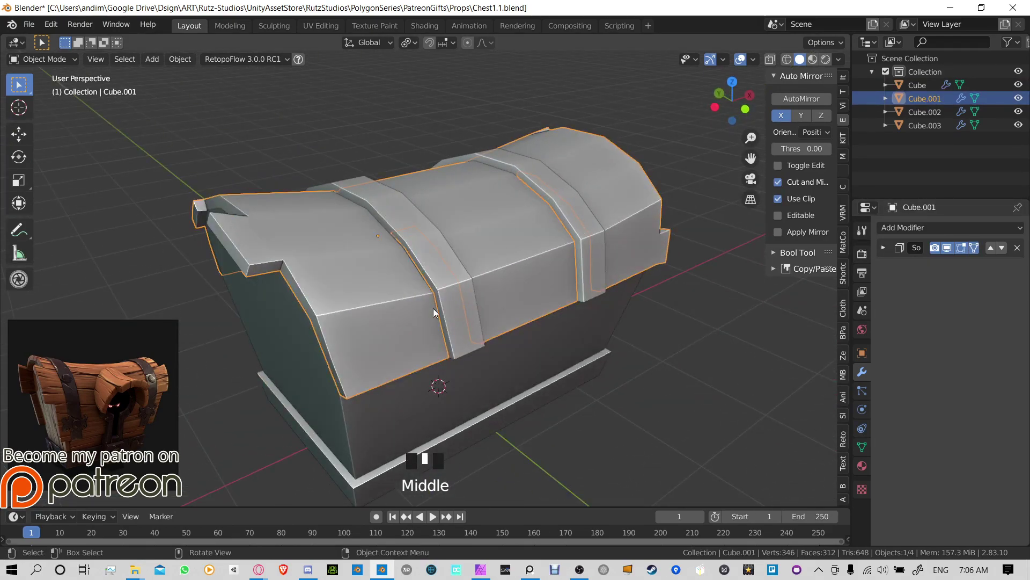
pyautogui.moveTo(433, 308); pyautogui.dragTo(433, 298, button='middle')
# Step: Separate the faces of the lid's lowest front plank, including its protruding end, into a new object
pyautogui.press('Tab')
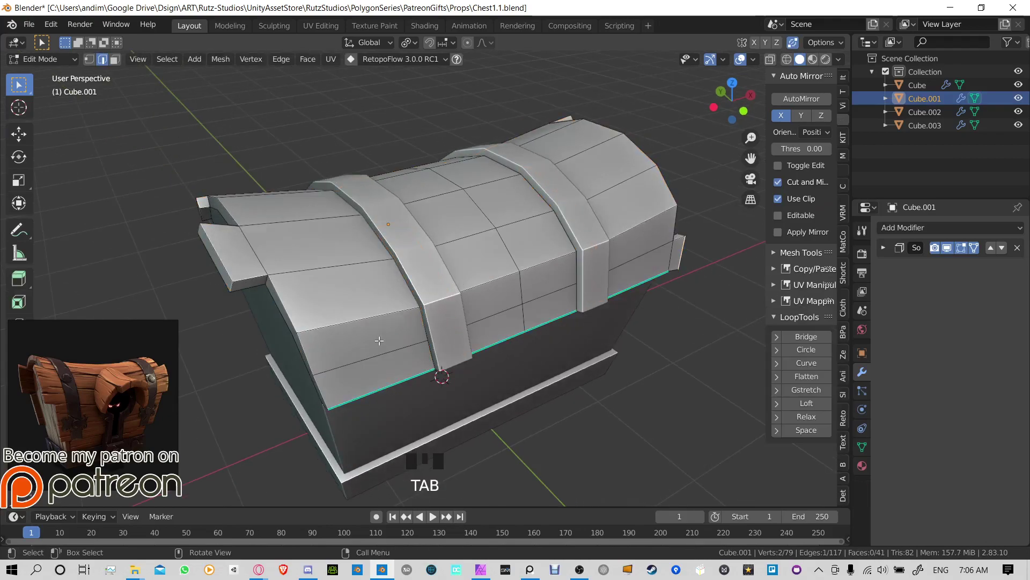
pyautogui.press('3')
pyautogui.click(368, 378)
pyautogui.keyDown('ctrl'); pyautogui.click(553, 323); pyautogui.keyUp('ctrl')
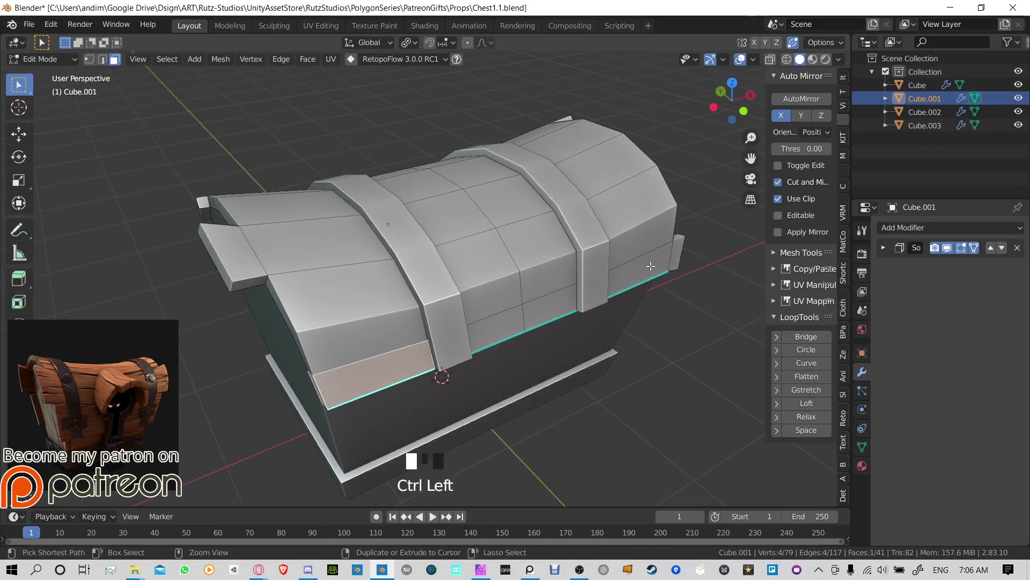
pyautogui.keyDown('shift'); pyautogui.click(508, 324); pyautogui.keyUp('shift')
pyautogui.moveTo(507, 325); pyautogui.dragTo(475, 312, button='middle')
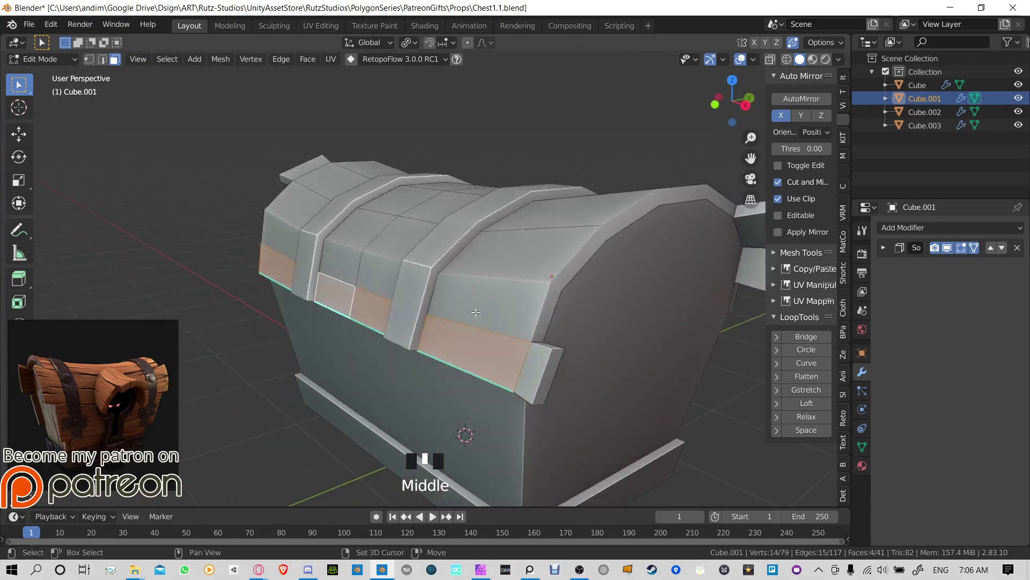
pyautogui.keyDown('shift'); pyautogui.click(525, 348); pyautogui.keyUp('shift')
pyautogui.scroll(-2, 525, 348)
pyautogui.moveTo(525, 347); pyautogui.dragTo(479, 300, button='middle')
pyautogui.moveTo(543, 303); pyautogui.dragTo(528, 301, button='middle')
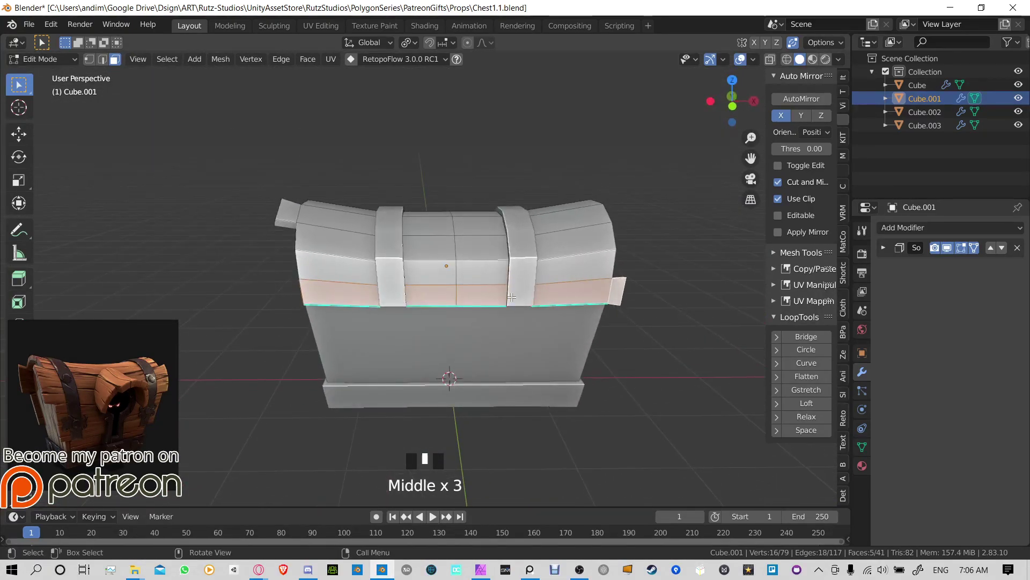
pyautogui.press('p')
pyautogui.click(529, 301)
pyautogui.press('Tab')
pyautogui.scroll(2, 523, 313)
pyautogui.click(677, 258)
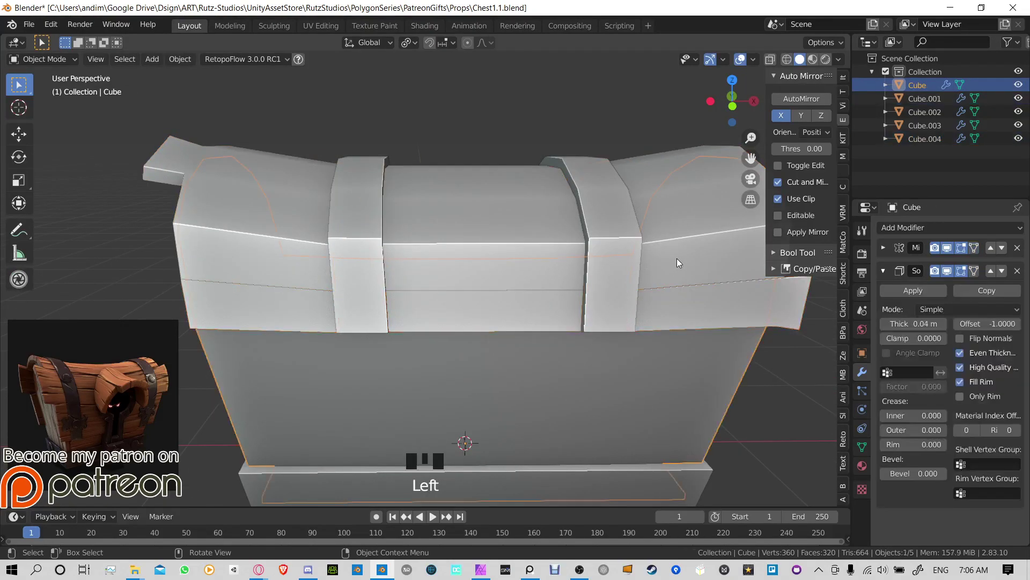
pyautogui.keyDown('shift'); pyautogui.moveTo(677, 259); pyautogui.dragTo(618, 276, button='middle'); pyautogui.keyUp('shift')
pyautogui.press('Tab')
pyautogui.keyDown('shift'); pyautogui.moveTo(403, 331); pyautogui.dragTo(679, 284, button='middle'); pyautogui.keyUp('shift')
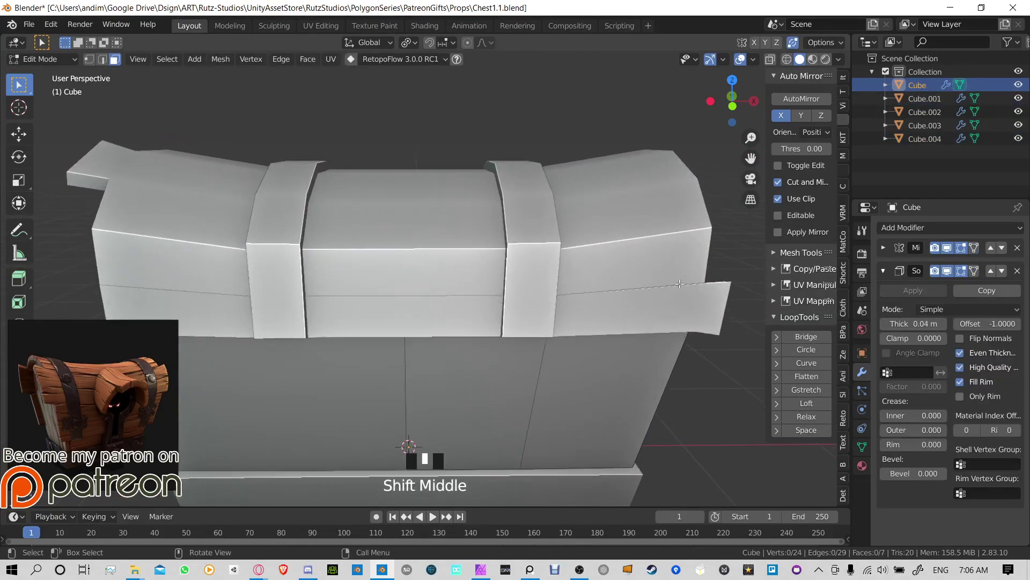
pyautogui.press('Tab')
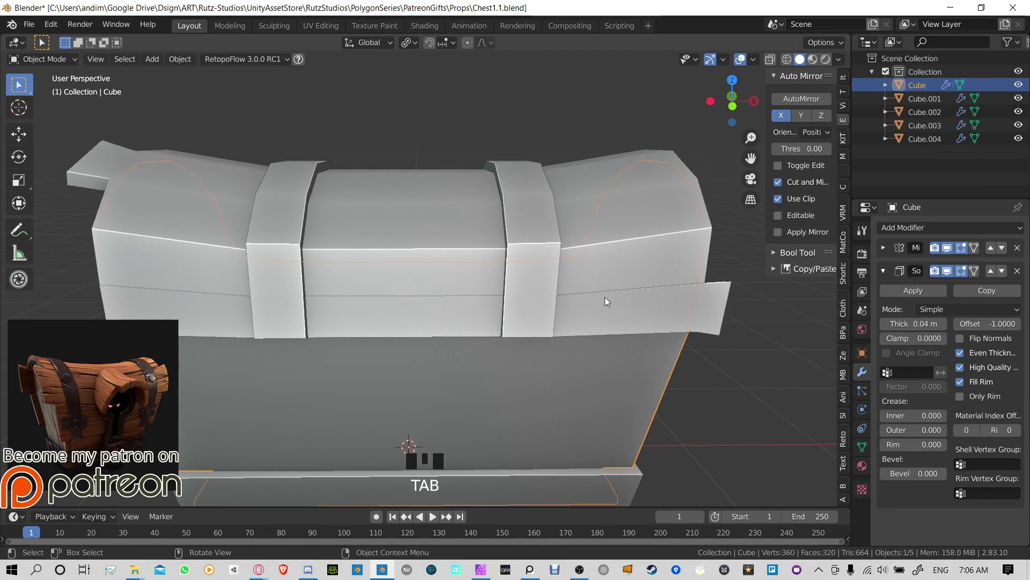
# Step: Separate the faces of the lid's second-lowest front plank, across its full length, into a new object
pyautogui.click(648, 270)
pyautogui.press('Tab')
pyautogui.click(651, 266)
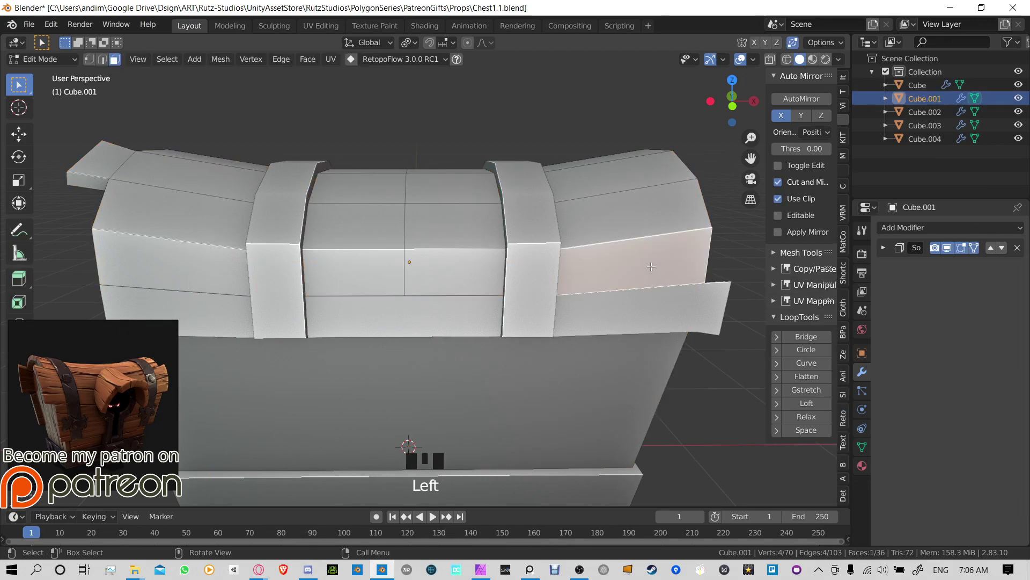
pyautogui.keyDown('shift'); pyautogui.click(445, 270); pyautogui.keyUp('shift')
pyautogui.keyDown('shift'); pyautogui.click(208, 262); pyautogui.keyUp('shift')
pyautogui.press('p')
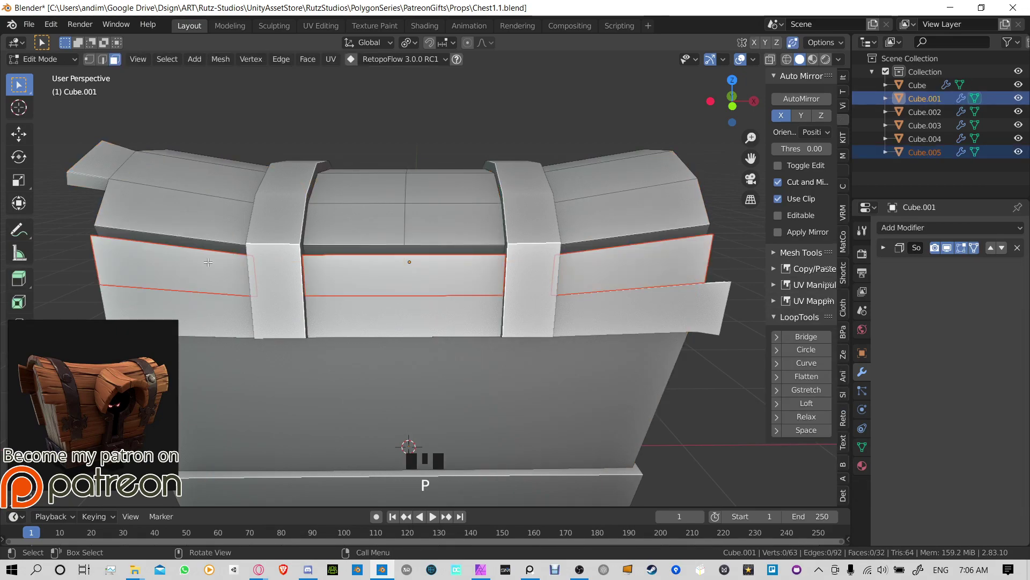
# Step: Separate the faces of the third front plank up from the lid's lower edge into a new object
pyautogui.moveTo(565, 216); pyautogui.dragTo(521, 250, button='middle')
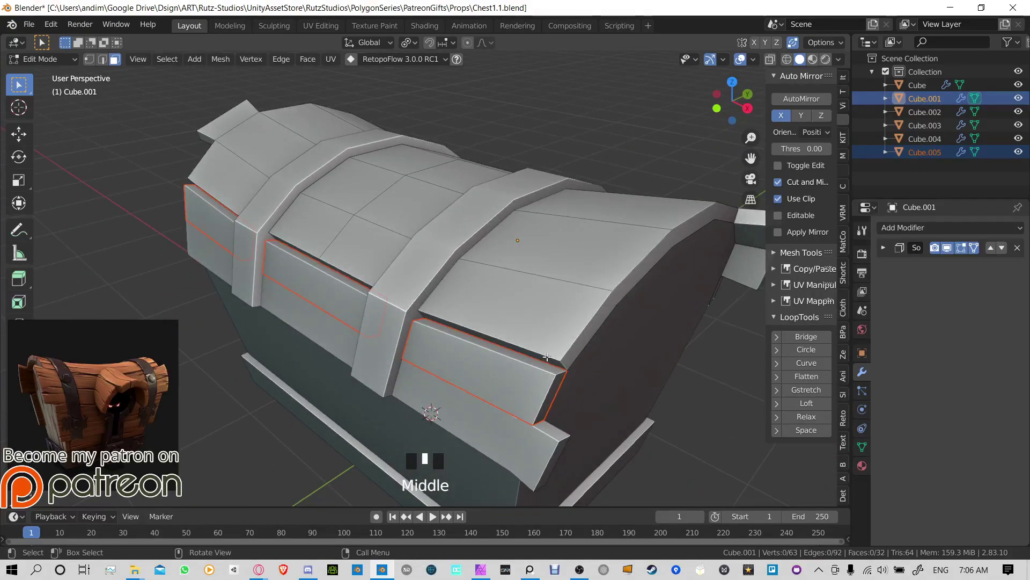
pyautogui.press('Tab')
pyautogui.click(533, 303)
pyautogui.press('Tab')
pyautogui.press('Tab')
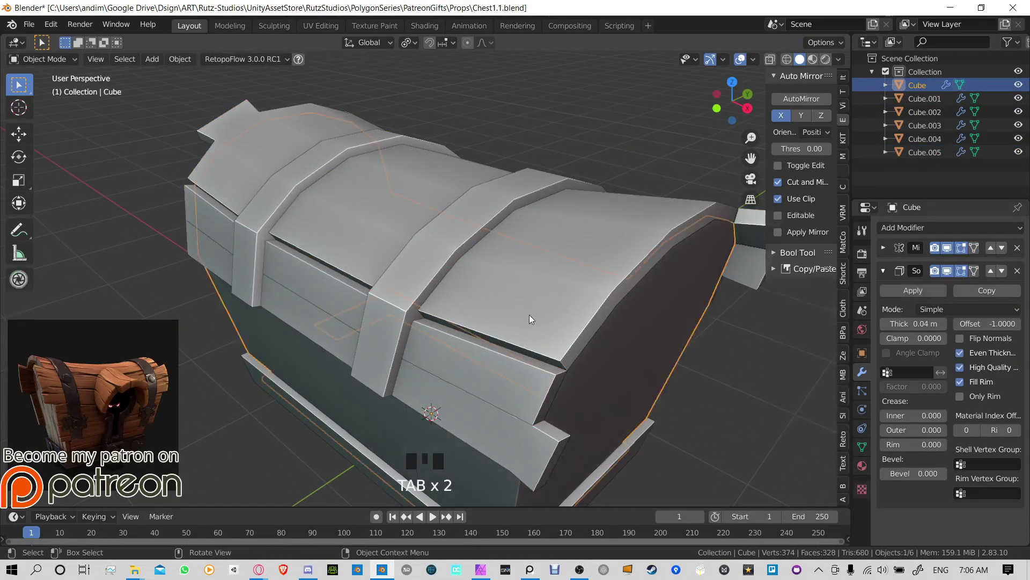
pyautogui.click(529, 315)
pyautogui.press('Tab')
pyautogui.click(529, 314)
pyautogui.moveTo(529, 315); pyautogui.dragTo(455, 274, button='middle')
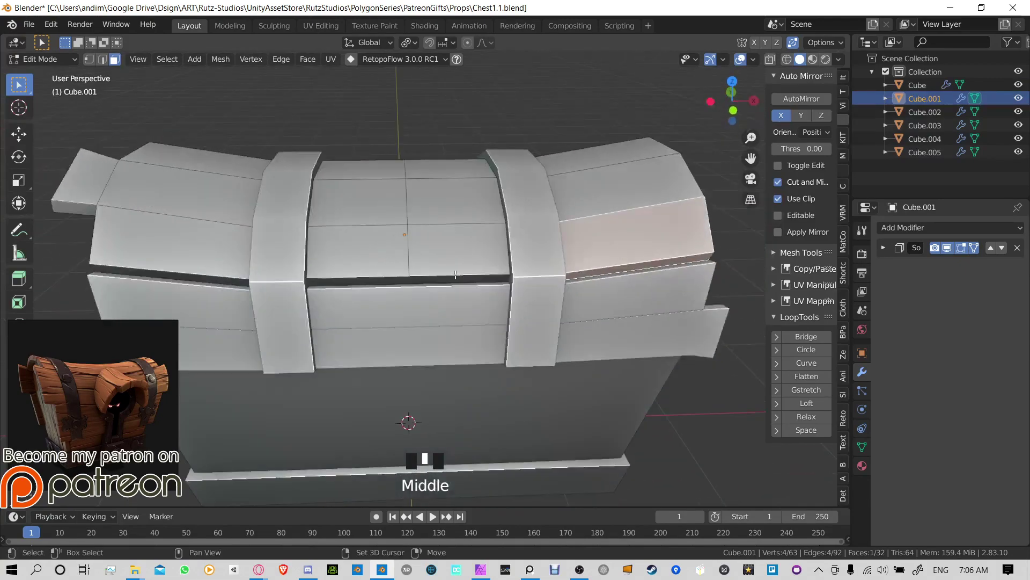
pyautogui.keyDown('shift'); pyautogui.click(456, 253); pyautogui.keyUp('shift')
pyautogui.keyDown('shift'); pyautogui.click(357, 253); pyautogui.keyUp('shift')
pyautogui.keyDown('shift'); pyautogui.click(456, 253); pyautogui.keyUp('shift')
pyautogui.keyDown('shift'); pyautogui.click(185, 247); pyautogui.keyUp('shift')
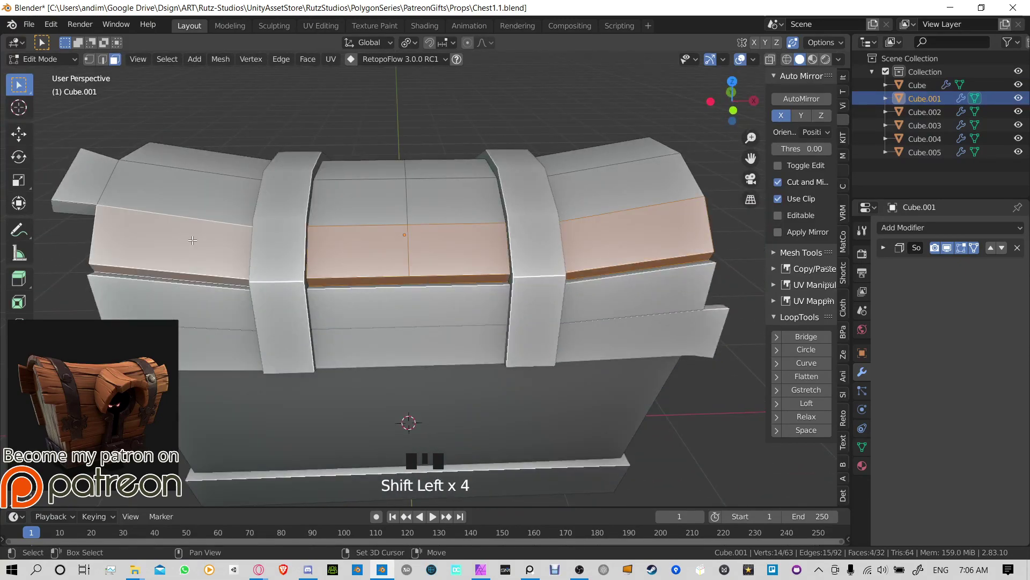
pyautogui.press('p')
pyautogui.click(186, 248)
# Step: Separate the fourth front plank, including its protruding end, into a new object
pyautogui.moveTo(186, 248); pyautogui.dragTo(526, 349, button='middle')
pyautogui.click(525, 349)
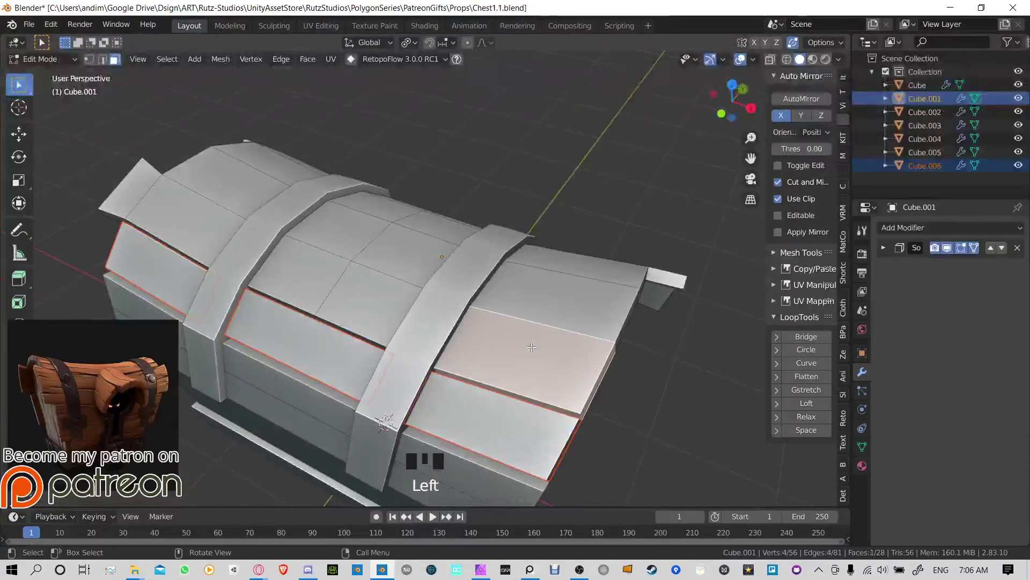
pyautogui.keyDown('shift'); pyautogui.click(387, 301); pyautogui.keyUp('shift')
pyautogui.keyDown('shift'); pyautogui.click(301, 279); pyautogui.keyUp('shift')
pyautogui.keyDown('shift'); pyautogui.click(125, 186); pyautogui.keyUp('shift')
pyautogui.keyDown('shift'); pyautogui.click(124, 185); pyautogui.keyUp('shift')
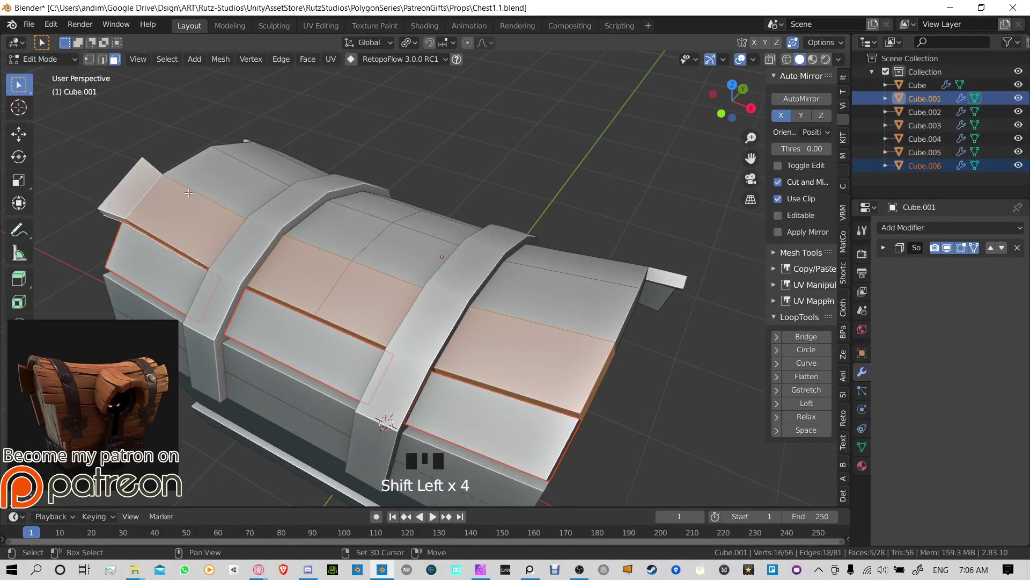
pyautogui.press('p')
pyautogui.press('p')
pyautogui.click(208, 206)
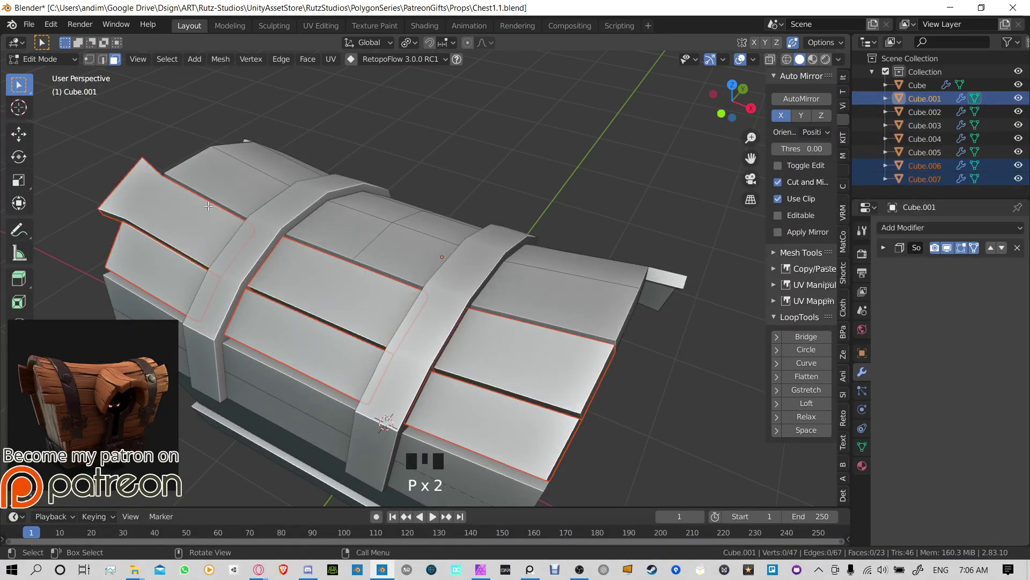
# Step: Separate the faces of the plank along the top of the lid into a new object
pyautogui.keyDown('shift'); pyautogui.click(595, 317); pyautogui.keyUp('shift')
pyautogui.keyDown('shift'); pyautogui.click(424, 242); pyautogui.keyUp('shift')
pyautogui.keyDown('shift'); pyautogui.click(343, 225); pyautogui.keyUp('shift')
pyautogui.keyDown('shift'); pyautogui.click(225, 180); pyautogui.keyUp('shift')
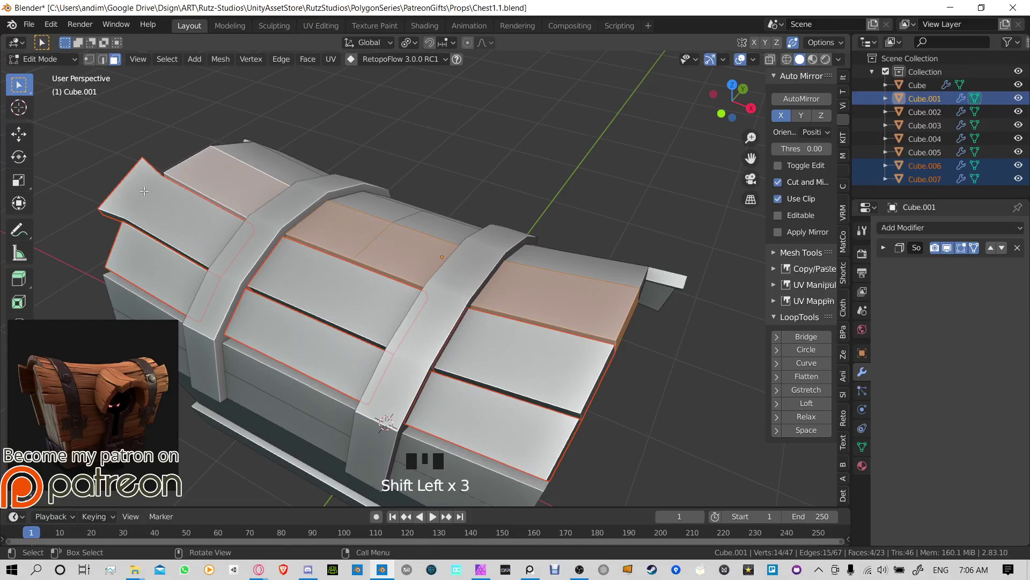
pyautogui.moveTo(225, 180); pyautogui.dragTo(536, 300, button='middle')
pyautogui.press('p')
pyautogui.click(373, 229)
# Step: Separate the uppermost plank on the back of the lid into a new object
pyautogui.keyDown('shift'); pyautogui.moveTo(483, 322); pyautogui.dragTo(451, 350, button='middle'); pyautogui.keyUp('shift')
pyautogui.click(451, 351)
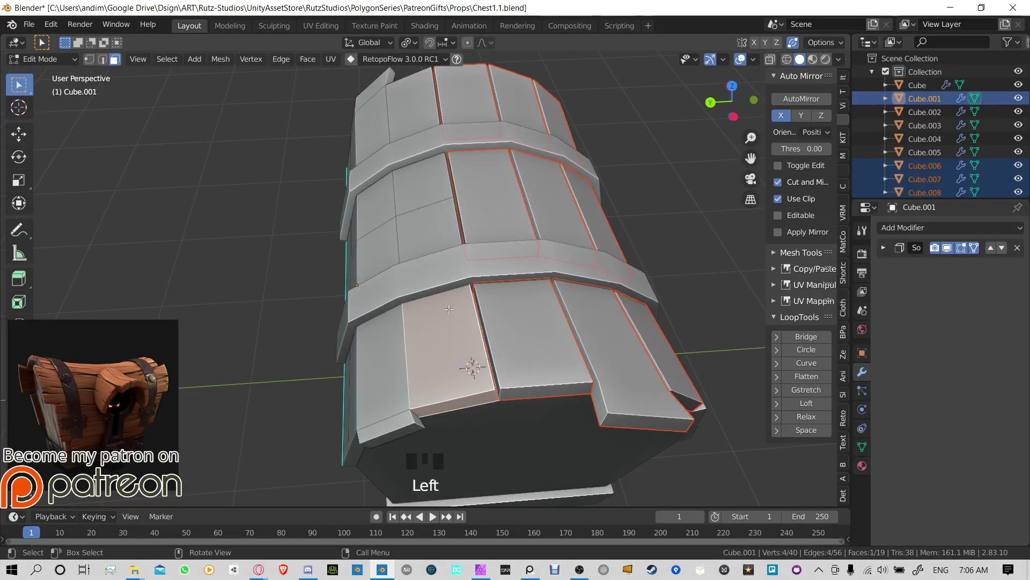
pyautogui.keyDown('shift'); pyautogui.click(429, 231); pyautogui.keyUp('shift')
pyautogui.keyDown('shift'); pyautogui.click(424, 177); pyautogui.keyUp('shift')
pyautogui.moveTo(424, 177); pyautogui.dragTo(182, 245, button='middle')
pyautogui.keyDown('shift'); pyautogui.click(182, 245); pyautogui.keyUp('shift')
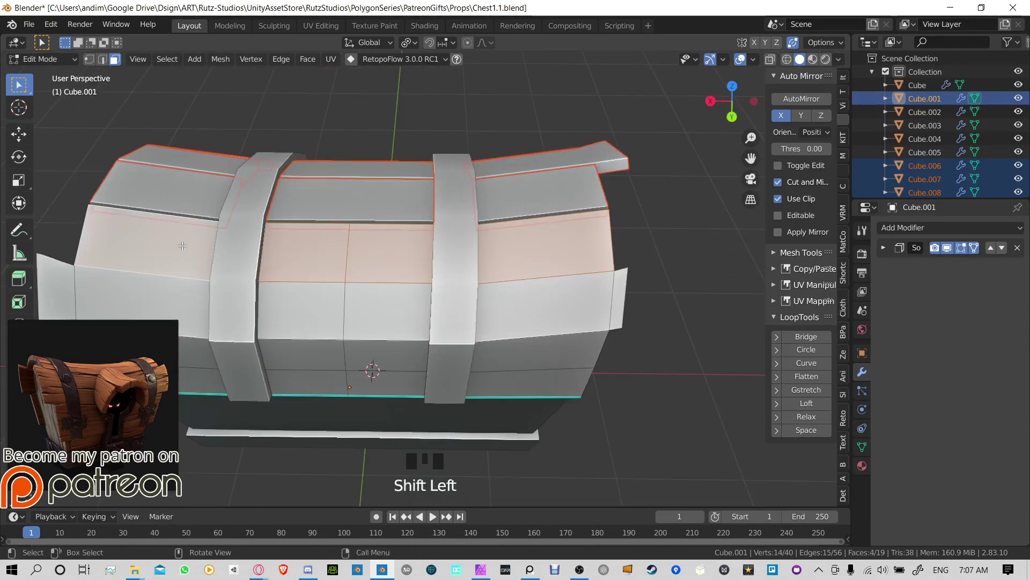
pyautogui.press('p')
pyautogui.click(182, 246)
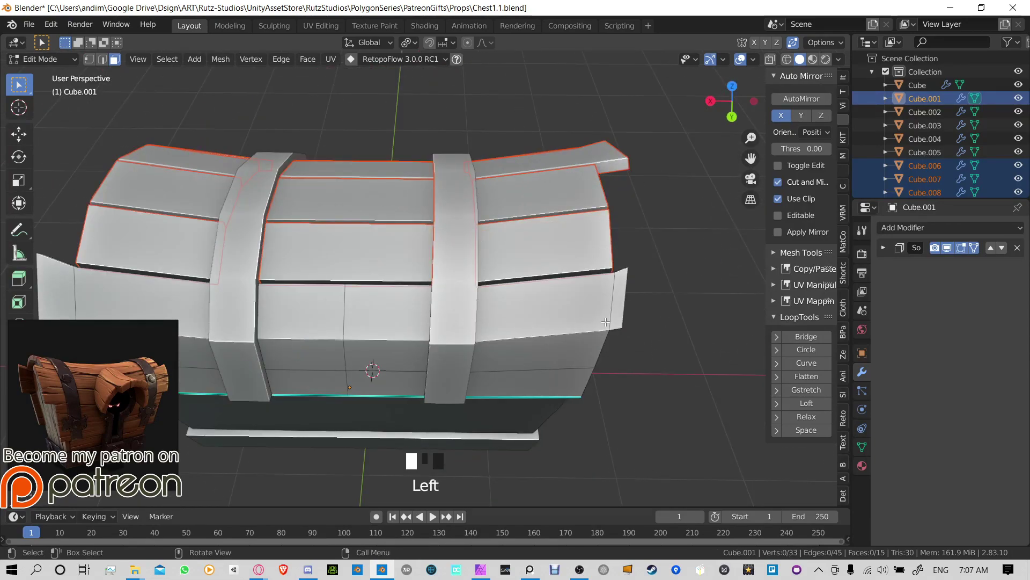
# Step: Move the outer edge of the short protruding end on the next back plank down slightly
pyautogui.keyDown('shift'); pyautogui.click(621, 294); pyautogui.keyUp('shift')
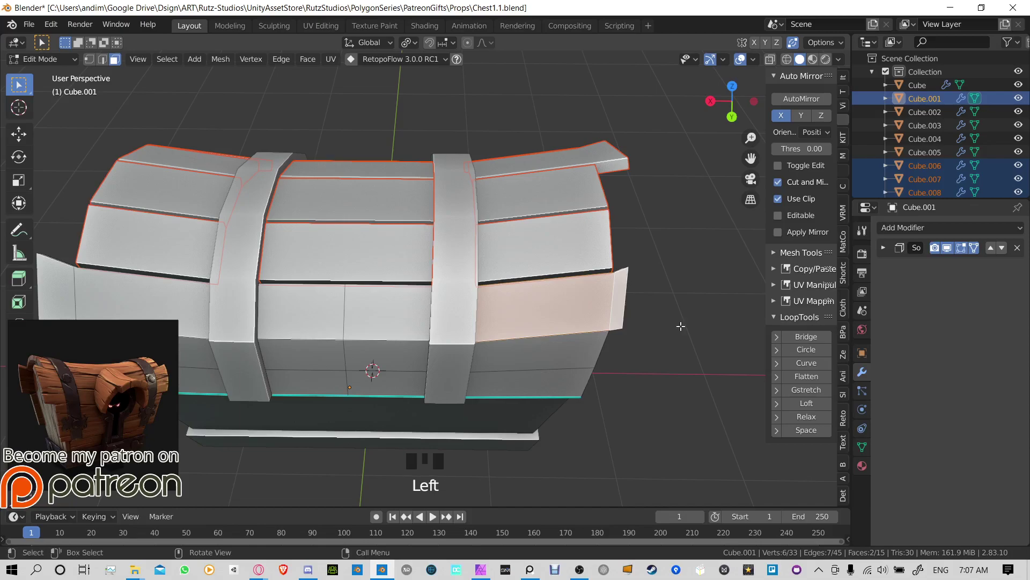
pyautogui.keyDown('shift'); pyautogui.moveTo(681, 326); pyautogui.dragTo(511, 260, button='middle'); pyautogui.keyUp('shift')
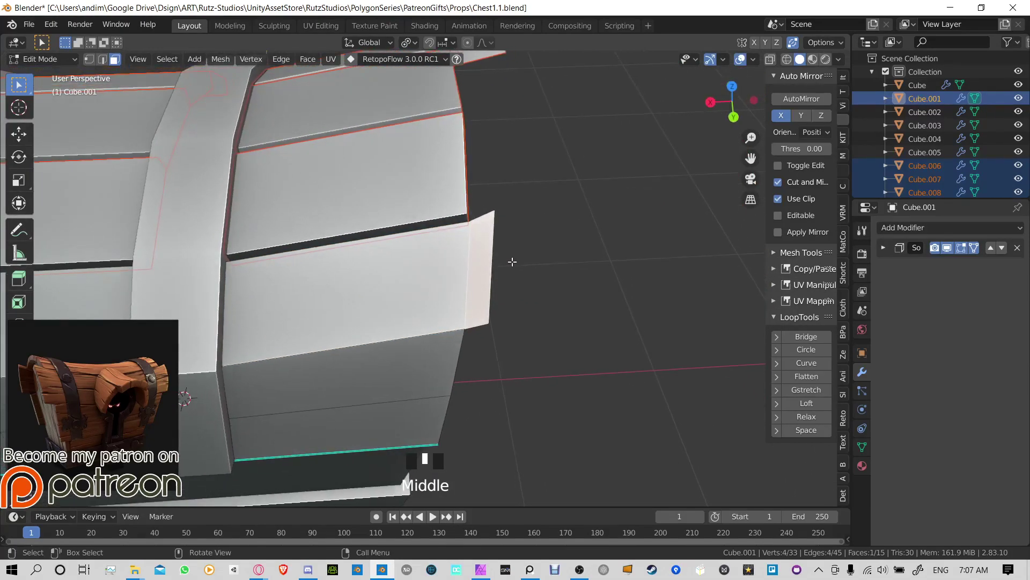
pyautogui.press('g')
pyautogui.click(511, 290)
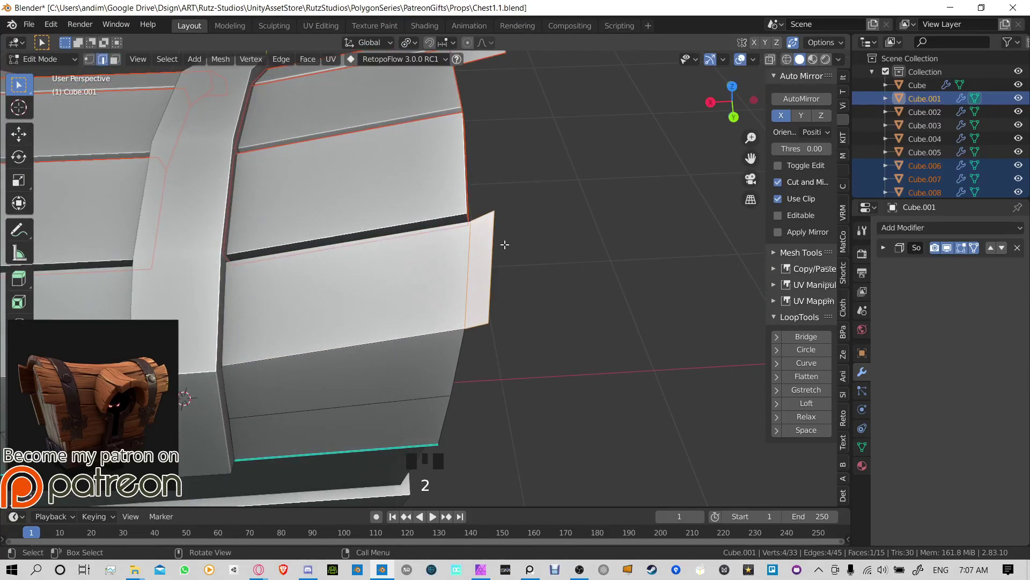
pyautogui.press('g')
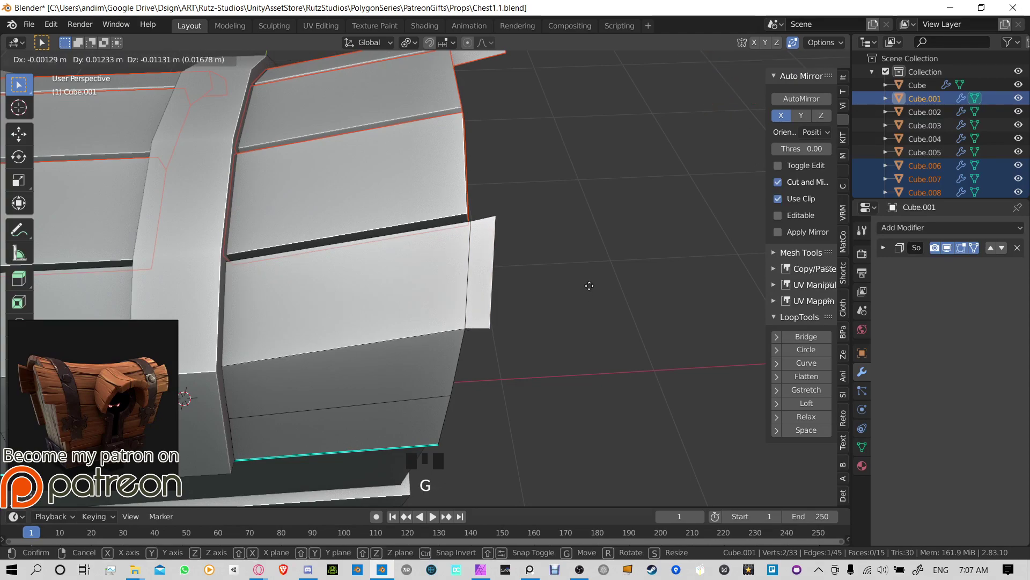
pyautogui.click(478, 269)
# Step: Separate the back plank that protrudes at both ends, including those end faces, into a new object
pyautogui.press('3')
pyautogui.keyDown('shift'); pyautogui.moveTo(475, 269); pyautogui.dragTo(719, 233, button='middle'); pyautogui.keyUp('shift')
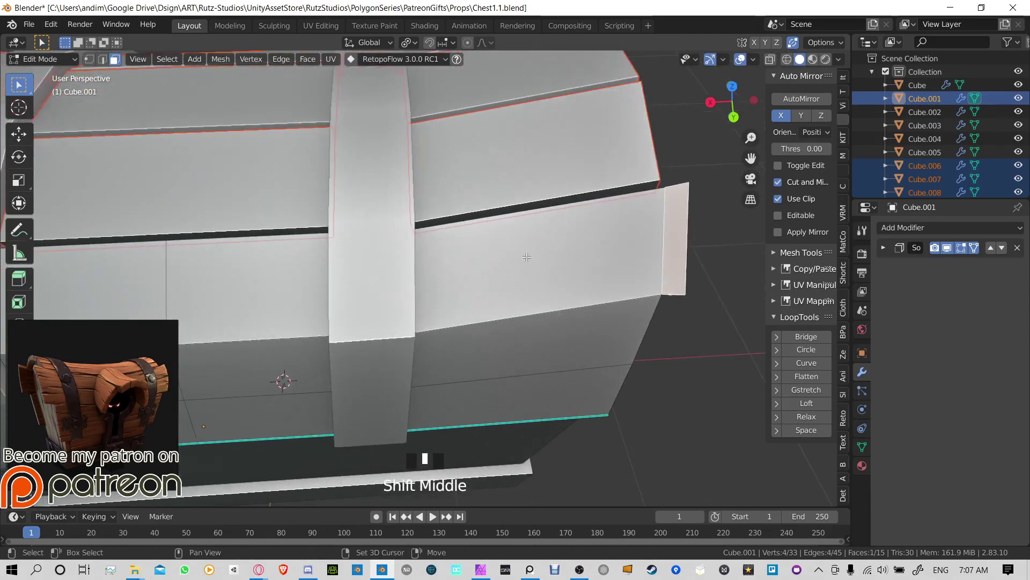
pyautogui.keyDown('shift'); pyautogui.click(553, 257); pyautogui.keyUp('shift')
pyautogui.keyDown('shift'); pyautogui.click(252, 300); pyautogui.keyUp('shift')
pyautogui.scroll(-3, 252, 300)
pyautogui.keyDown('shift'); pyautogui.moveTo(336, 287); pyautogui.dragTo(427, 287, button='middle'); pyautogui.keyUp('shift')
pyautogui.keyDown('shift'); pyautogui.click(402, 287); pyautogui.keyUp('shift')
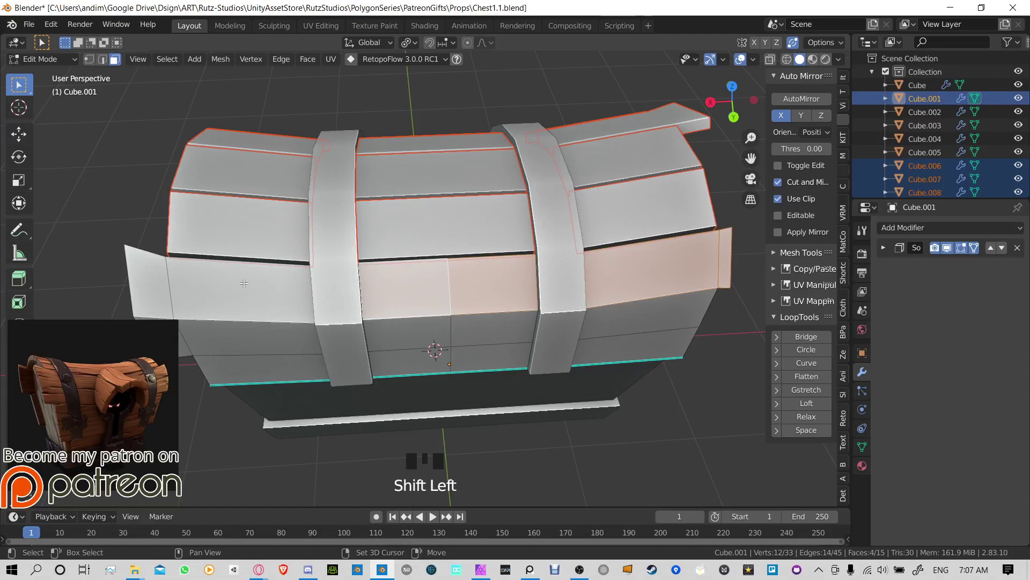
pyautogui.keyDown('shift'); pyautogui.click(242, 289); pyautogui.keyUp('shift')
pyautogui.keyDown('shift'); pyautogui.click(150, 284); pyautogui.keyUp('shift')
pyautogui.press('p')
pyautogui.click(144, 283)
# Step: Separate the second-lowest back plank, including its single protruding end, into a new object
pyautogui.moveTo(143, 284); pyautogui.dragTo(613, 275, button='middle')
pyautogui.keyDown('shift'); pyautogui.click(419, 287); pyautogui.keyUp('shift')
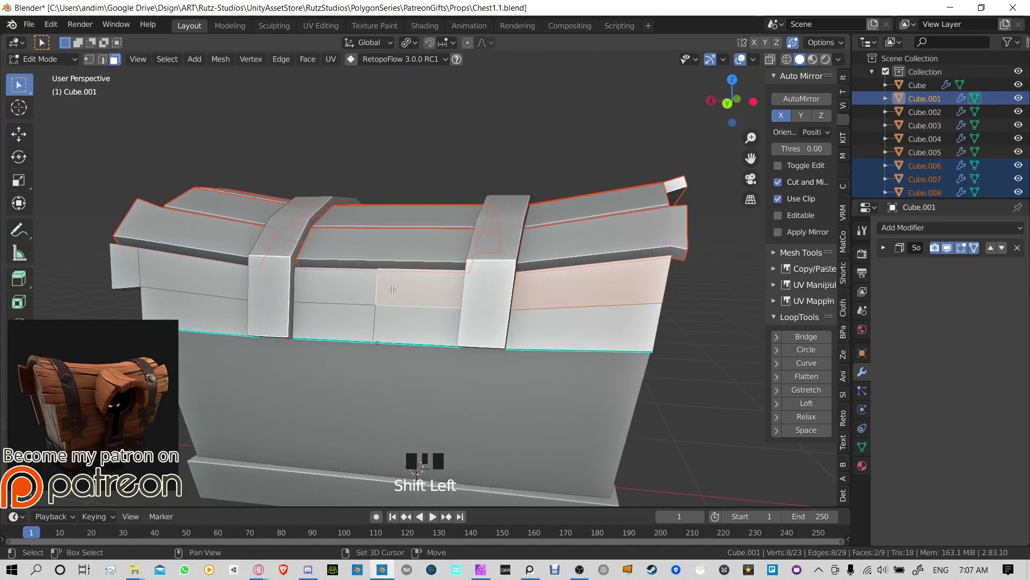
pyautogui.keyDown('shift'); pyautogui.click(336, 285); pyautogui.keyUp('shift')
pyautogui.keyDown('shift'); pyautogui.click(240, 283); pyautogui.keyUp('shift')
pyautogui.keyDown('shift'); pyautogui.click(187, 274); pyautogui.keyUp('shift')
pyautogui.press('p')
pyautogui.click(132, 271)
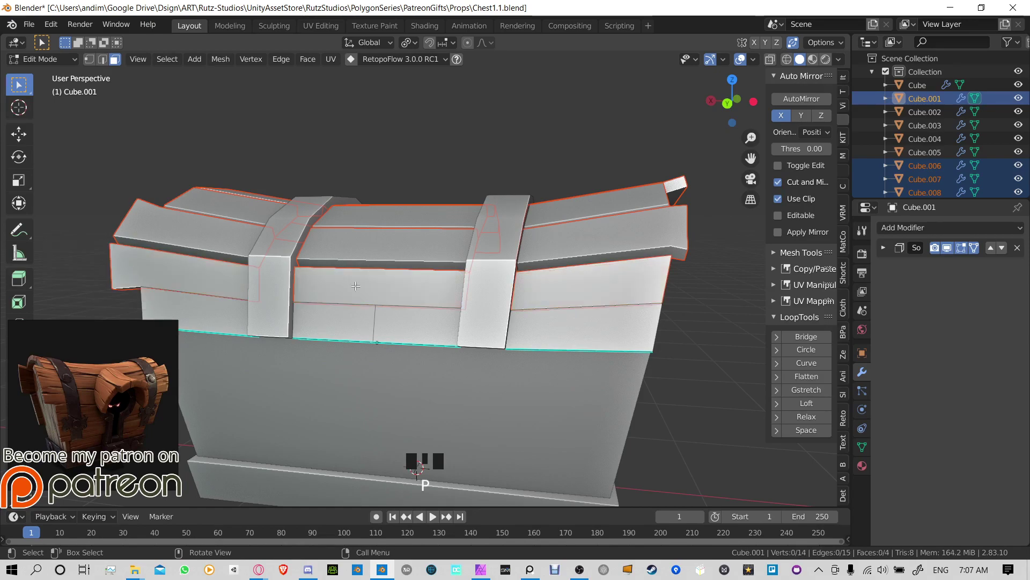
# Step: Separate the remaining faces of the lowest back plank into their own object, and clear the object selection
pyautogui.keyDown('shift'); pyautogui.click(434, 320); pyautogui.keyUp('shift')
pyautogui.keyDown('shift'); pyautogui.click(333, 322); pyautogui.keyUp('shift')
pyautogui.keyDown('shift'); pyautogui.click(197, 316); pyautogui.keyUp('shift')
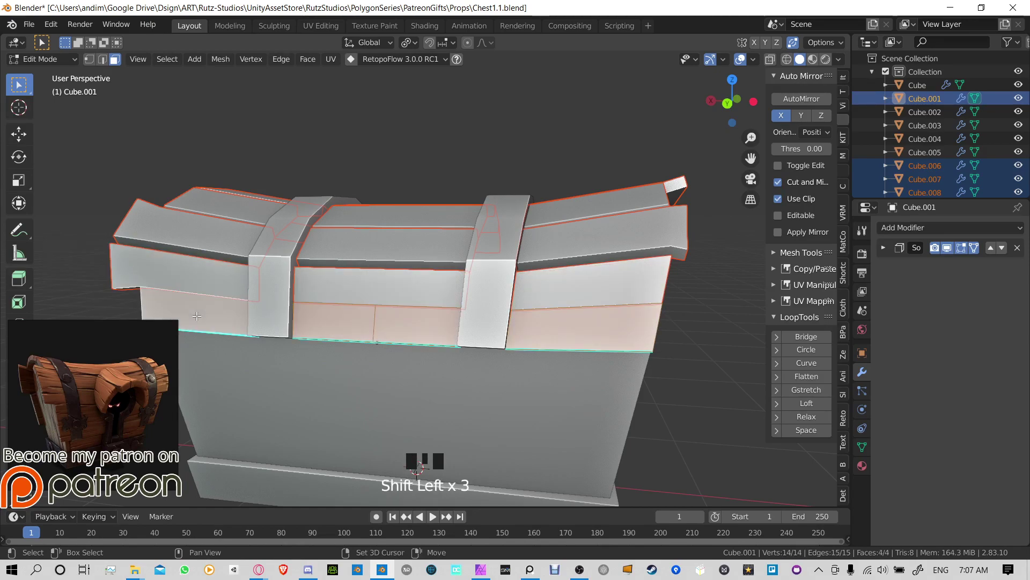
pyautogui.press('Tab')
pyautogui.scroll(-1, 310, 278)
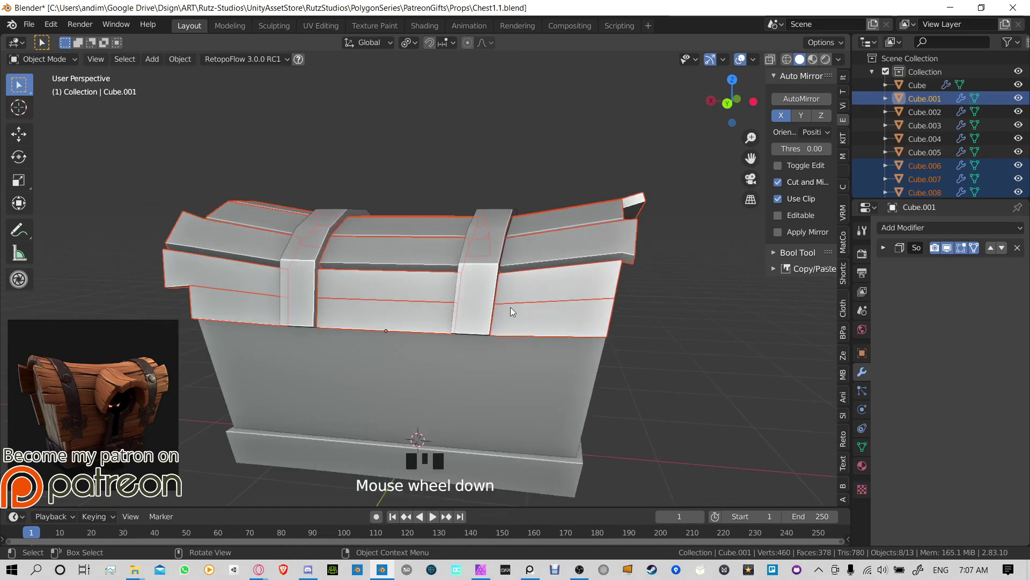
pyautogui.click(705, 327)
pyautogui.click(705, 319)
# Step: Examine the separated lid planks and the gaps between them from the front and back
pyautogui.moveTo(705, 318); pyautogui.dragTo(507, 317, button='middle')
pyautogui.scroll(-3, 526, 318)
pyautogui.scroll(2, 507, 317)
pyautogui.moveTo(597, 303); pyautogui.dragTo(480, 307, button='middle')
pyautogui.moveTo(381, 257); pyautogui.dragTo(480, 244, button='middle')
pyautogui.scroll(2, 473, 246)
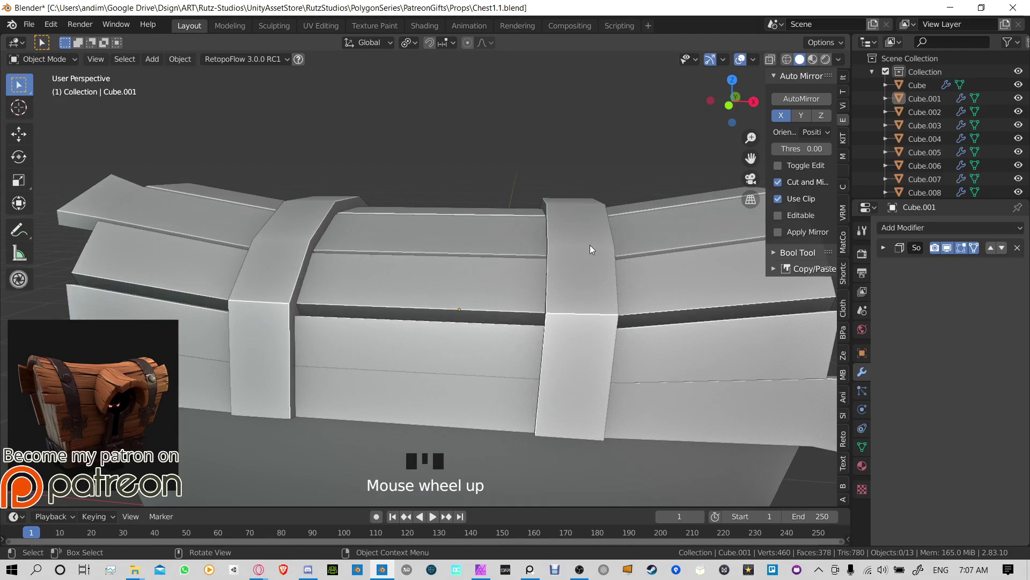
pyautogui.scroll(-3, 591, 244)
pyautogui.press('Tab')
pyautogui.press('Tab')
pyautogui.click(667, 250)
pyautogui.moveTo(666, 250); pyautogui.dragTo(340, 274, button='middle')
pyautogui.scroll(4, 404, 255)
# Step: Select the upper edges of the lowest back plank along its whole length and apply Clear Sharp
pyautogui.click(431, 328)
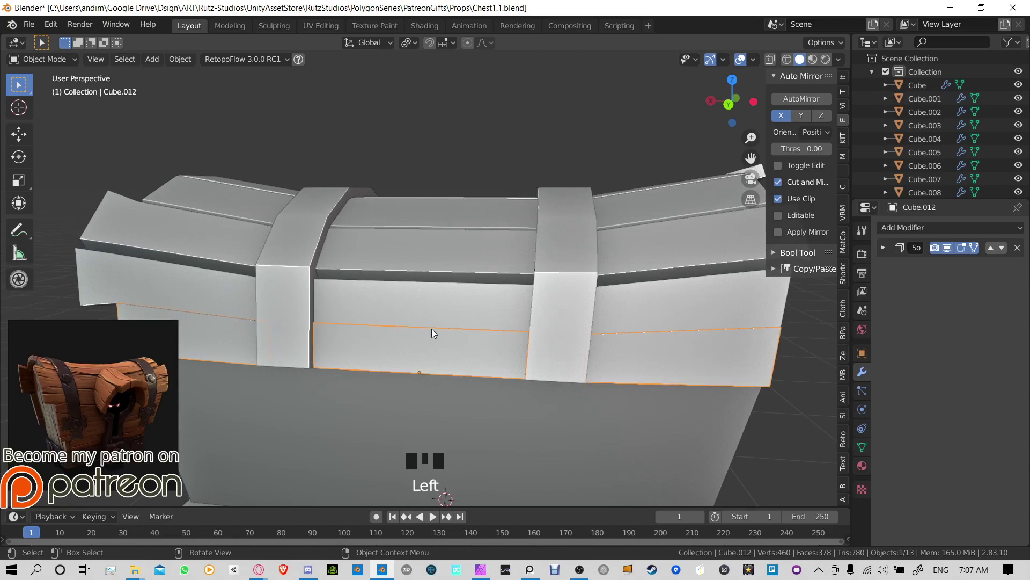
pyautogui.press('Tab')
pyautogui.click(399, 330)
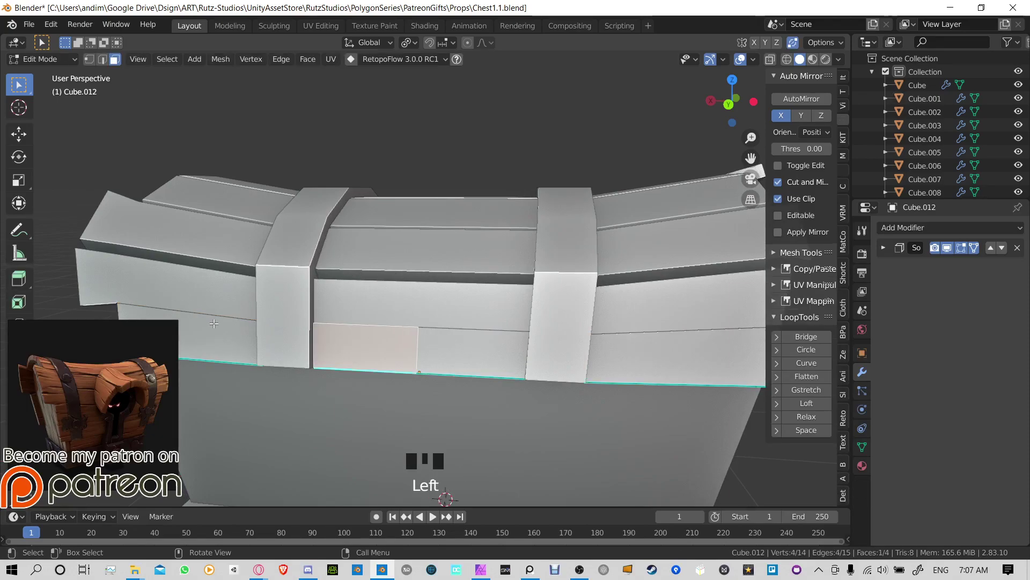
pyautogui.press('2')
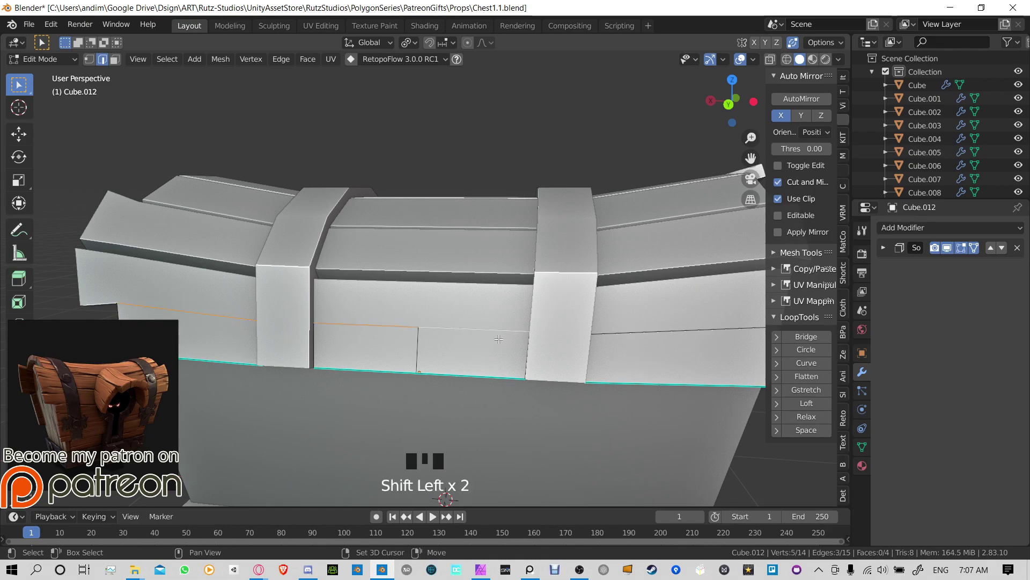
pyautogui.keyDown('shift'); pyautogui.click(664, 338); pyautogui.keyUp('shift')
pyautogui.keyDown('shift'); pyautogui.moveTo(665, 338); pyautogui.dragTo(598, 325, button='middle'); pyautogui.keyUp('shift')
pyautogui.hotkey('ctrl', 'e')
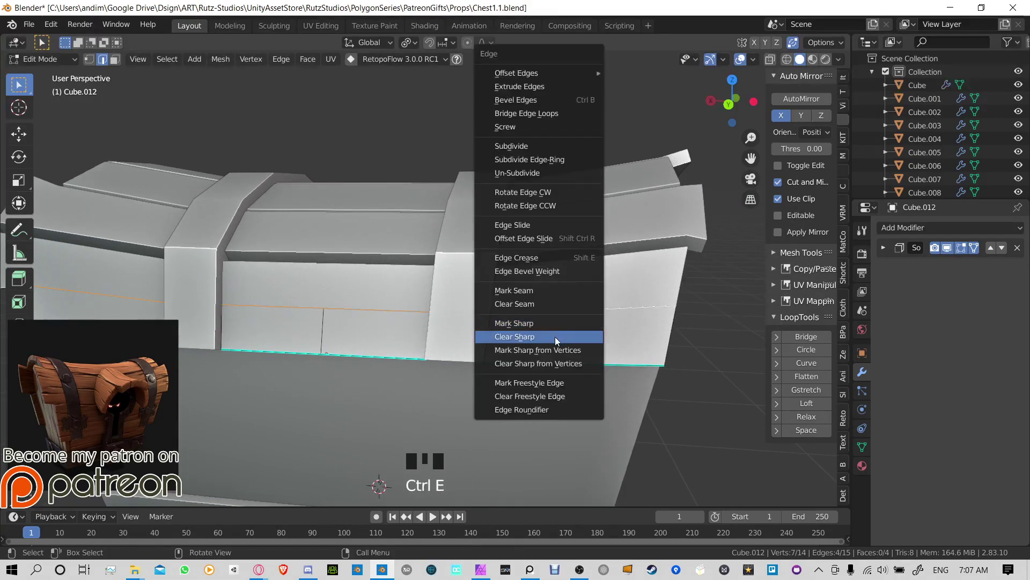
pyautogui.click(541, 349)
pyautogui.scroll(-5, 571, 315)
pyautogui.press('Tab')
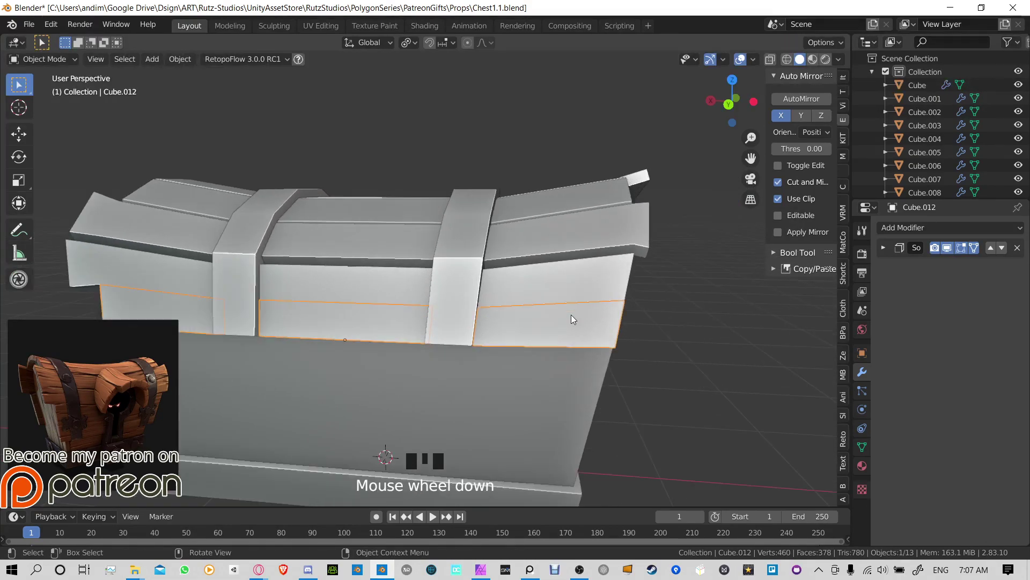
pyautogui.click(653, 327)
# Step: Select the upper edges of the lowest back plank along its length and mark them as sharp
pyautogui.moveTo(653, 328); pyautogui.dragTo(475, 327, button='middle')
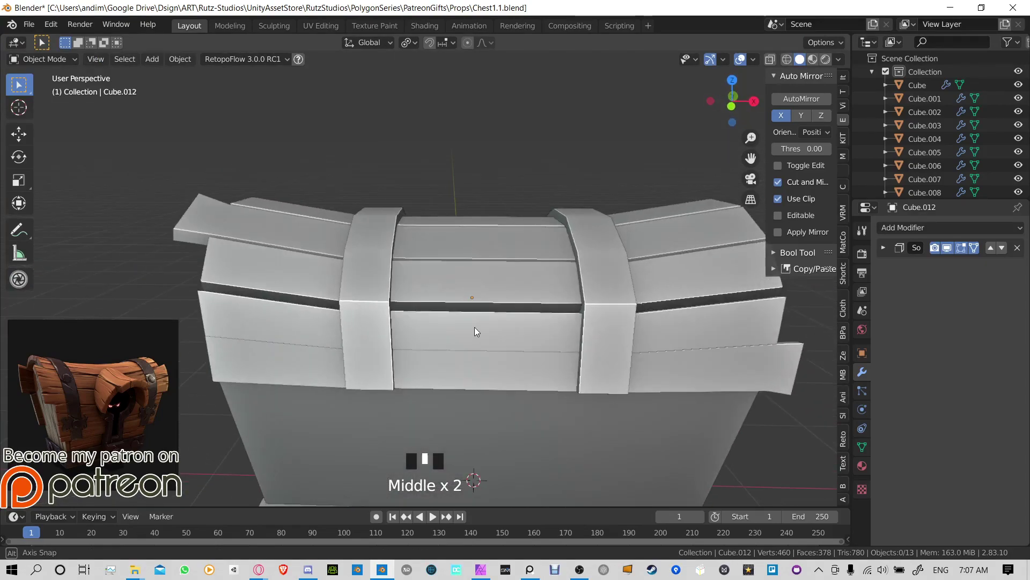
pyautogui.click(712, 335)
pyautogui.press('Tab')
pyautogui.press('Tab')
pyautogui.click(710, 356)
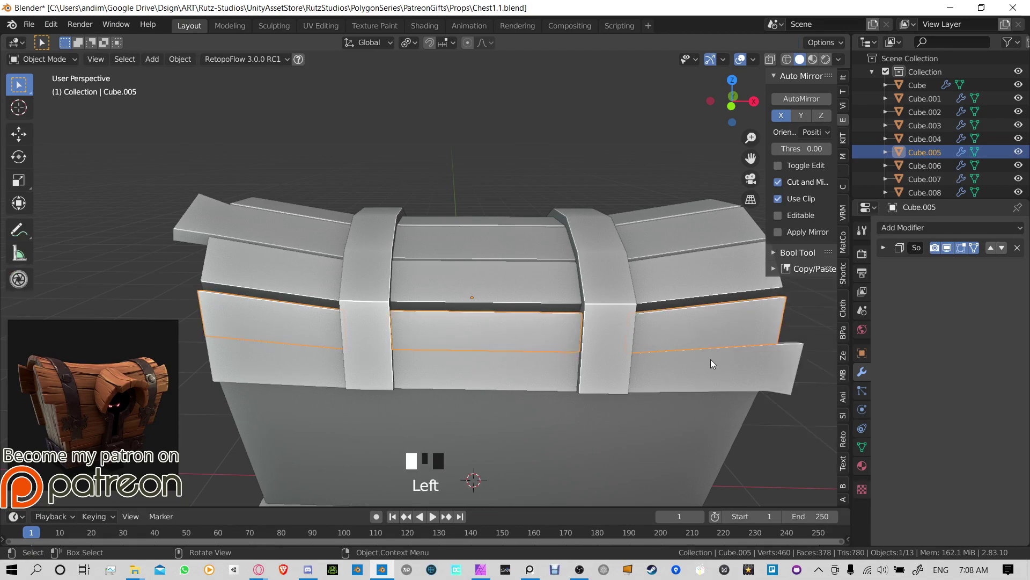
pyautogui.press('Tab')
pyautogui.keyDown('shift'); pyautogui.click(726, 349); pyautogui.keyUp('shift')
pyautogui.keyDown('shift'); pyautogui.click(442, 350); pyautogui.keyUp('shift')
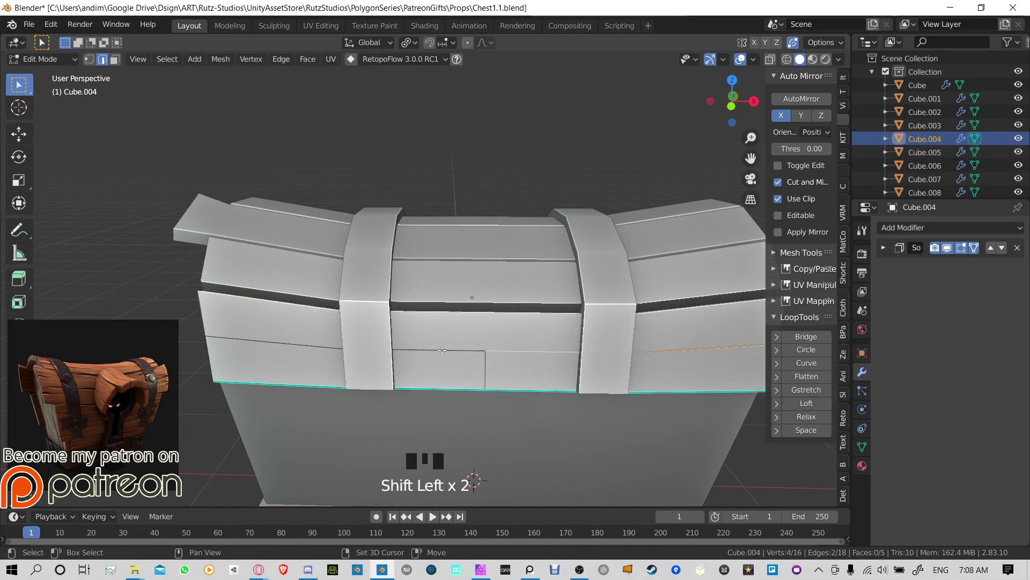
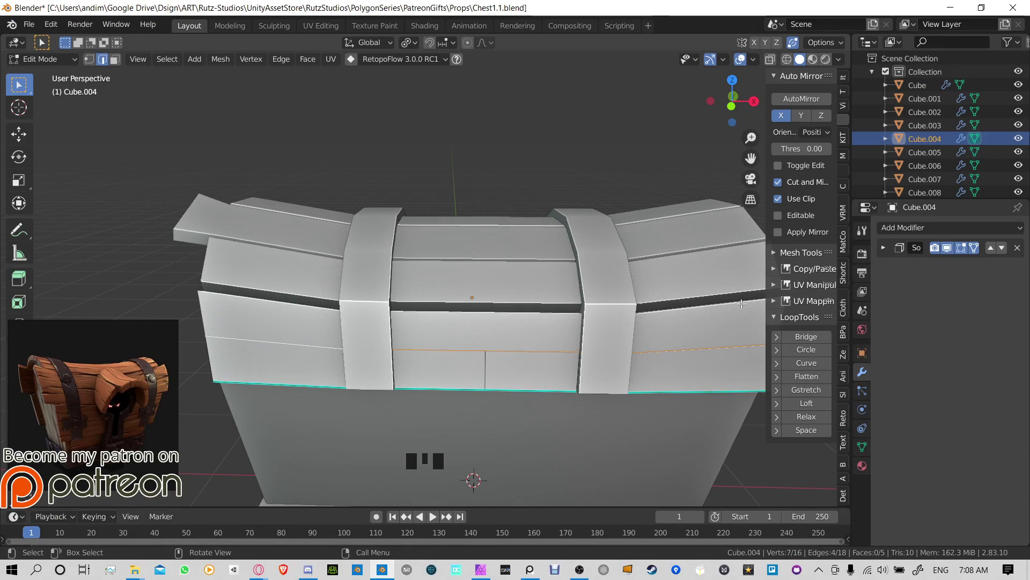
pyautogui.moveTo(645, 286); pyautogui.dragTo(606, 304, button='middle')
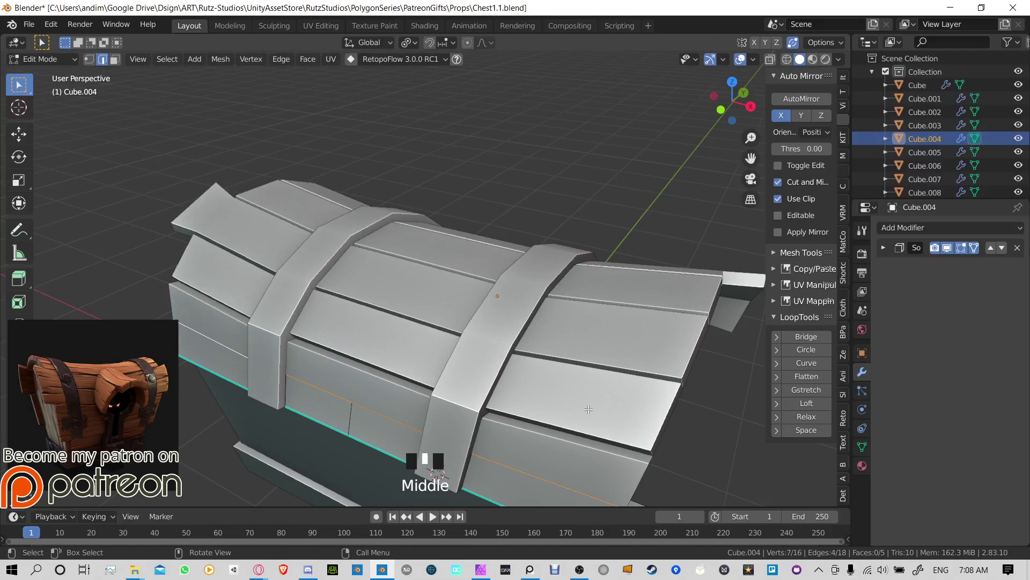
pyautogui.moveTo(588, 409); pyautogui.dragTo(411, 331, button='middle')
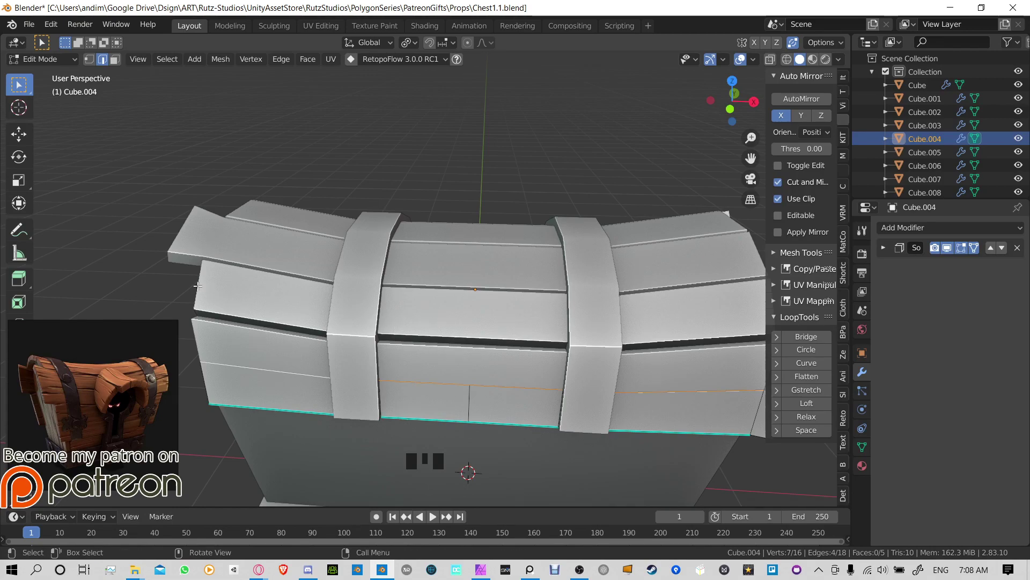
pyautogui.hotkey('ctrl', 'e')
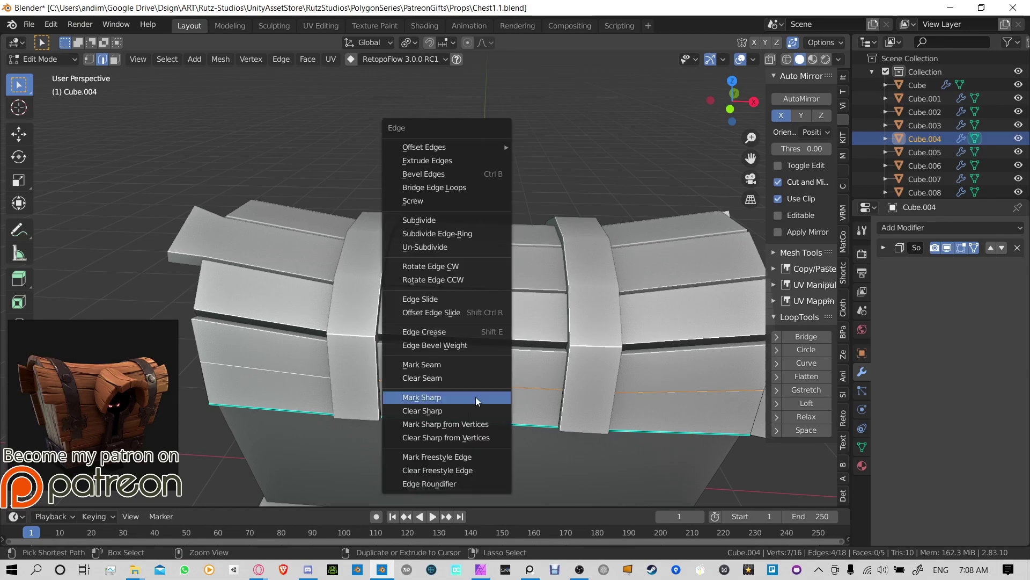
pyautogui.click(475, 401)
# Step: Check the sharp edges from the side and back, return to Object Mode with nothing selected, and save the file
pyautogui.moveTo(476, 401); pyautogui.dragTo(421, 241, button='middle')
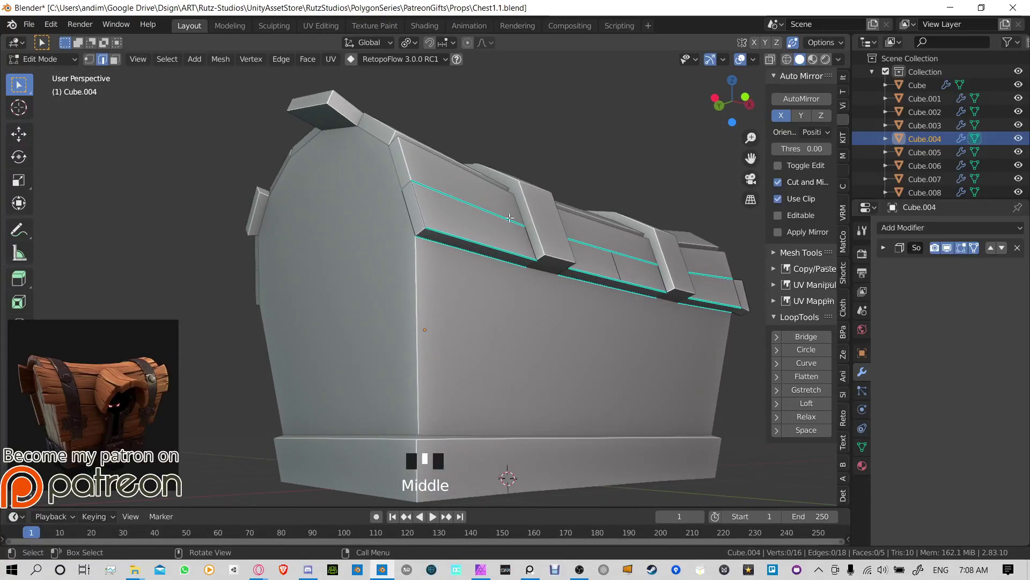
pyautogui.moveTo(510, 217); pyautogui.dragTo(485, 110, button='middle')
pyautogui.moveTo(391, 211); pyautogui.dragTo(583, 334, button='middle')
pyautogui.click(548, 434)
pyautogui.press('Tab')
pyautogui.hotkey('ctrl', 's')
pyautogui.scroll(-3, 542, 426)
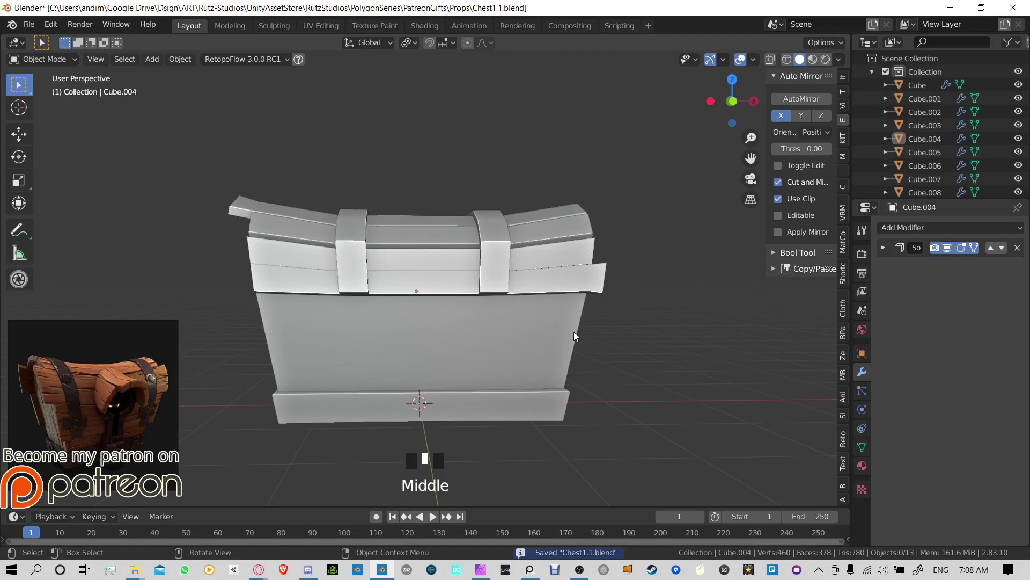
# Step: Switch the viewport to Material Preview and add an empty second material slot to the lid straps
pyautogui.moveTo(511, 322); pyautogui.dragTo(531, 354, button='middle')
pyautogui.scroll(-1, 532, 355)
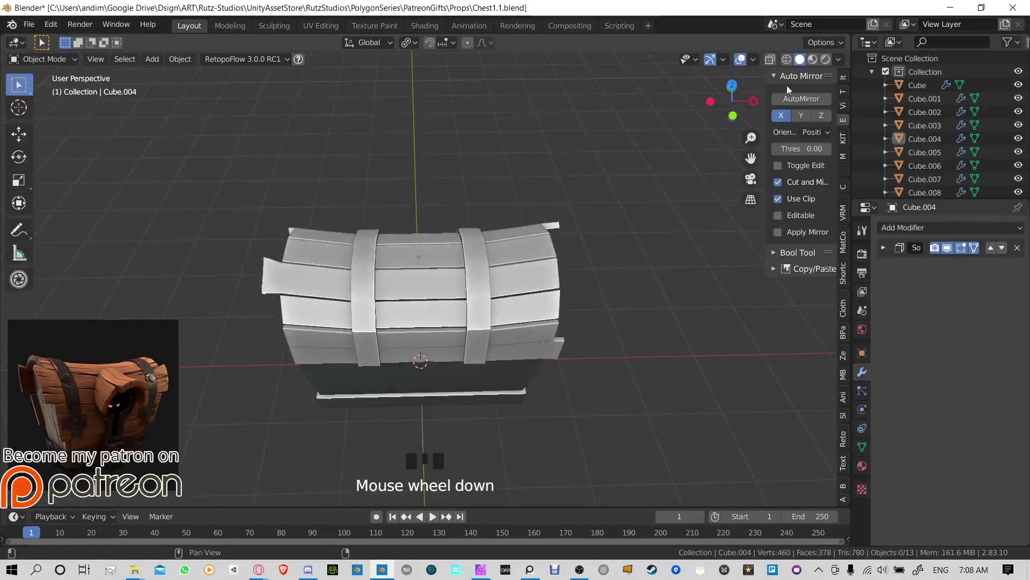
pyautogui.click(812, 59)
pyautogui.moveTo(631, 198)
pyautogui.mouseDown(button='middle')
pyautogui.moveTo(623, 244)
pyautogui.moveTo(601, 226)
pyautogui.moveTo(518, 233)
pyautogui.moveTo(524, 274)
pyautogui.moveTo(687, 269)
pyautogui.moveTo(677, 268)
pyautogui.mouseUp(button='middle')
pyautogui.click(552, 246)
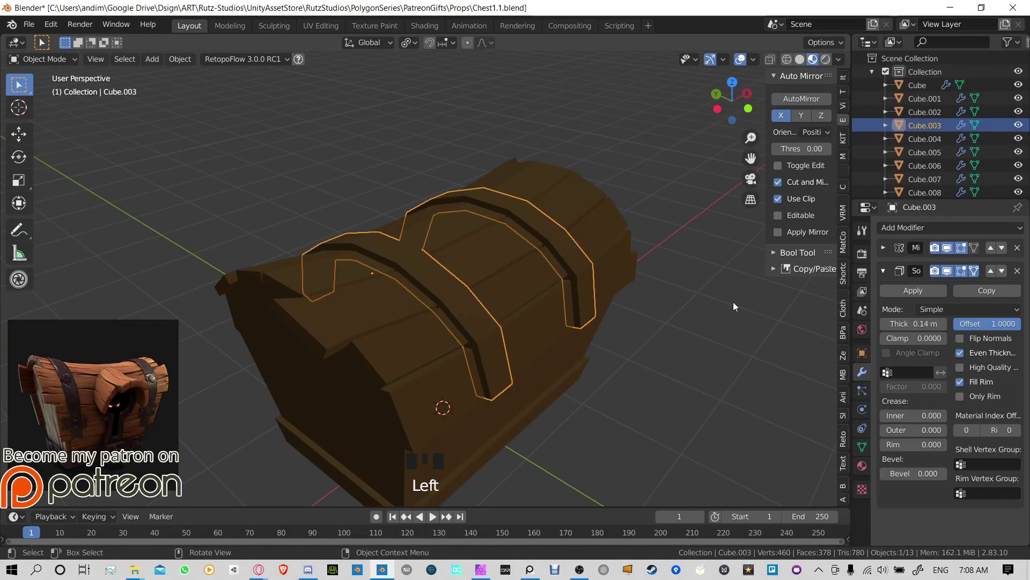
pyautogui.click(884, 271)
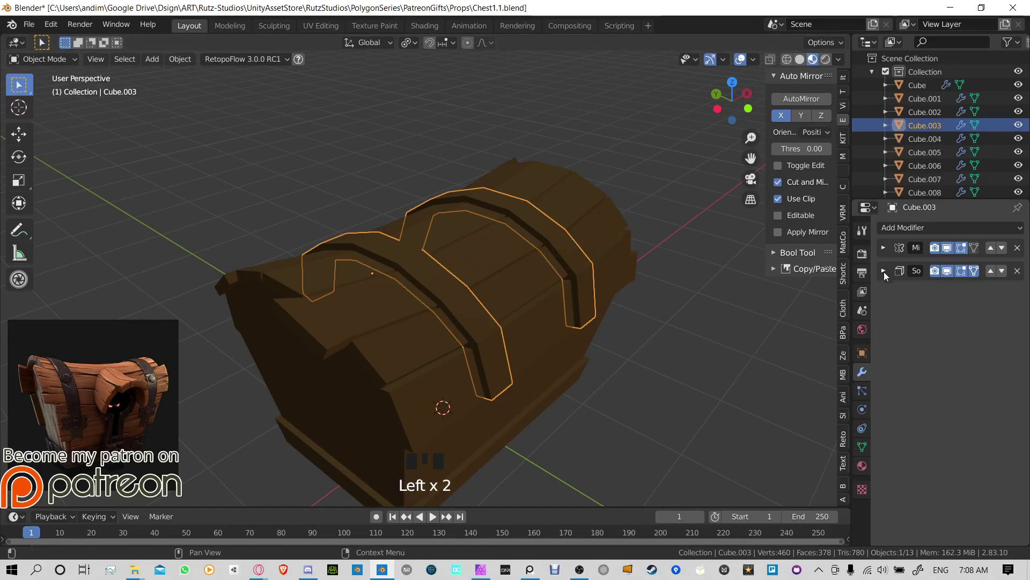
pyautogui.click(861, 472)
pyautogui.click(1019, 228)
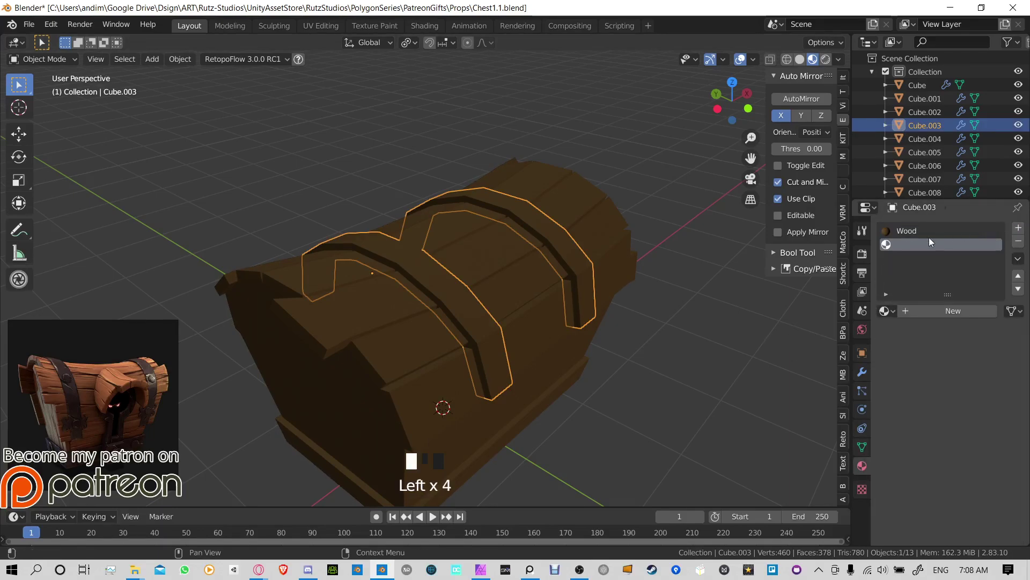
# Step: Create a new material named Steel in the straps' second material slot and darken its base color to dark grey
pyautogui.click(886, 311)
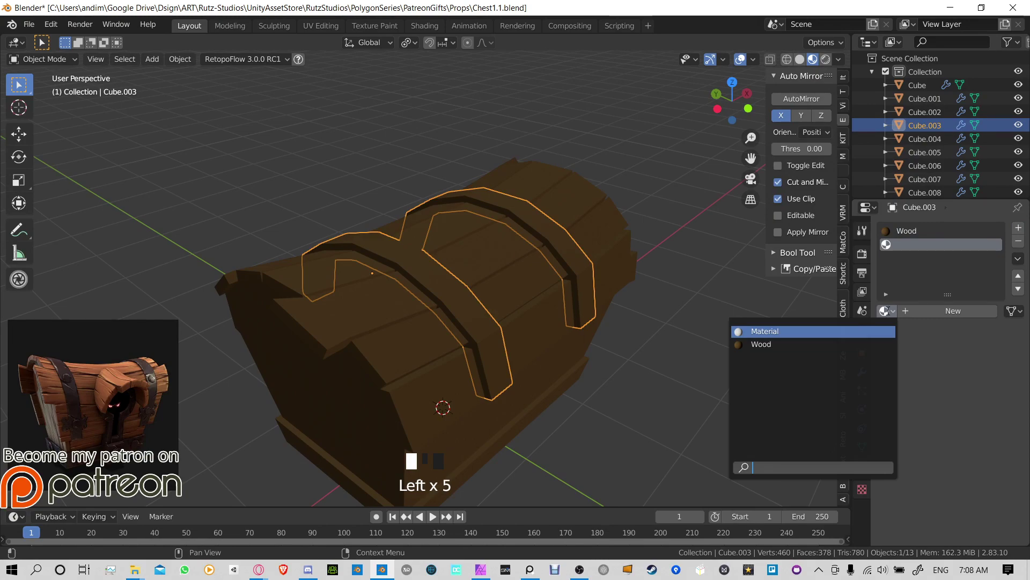
pyautogui.click(949, 312)
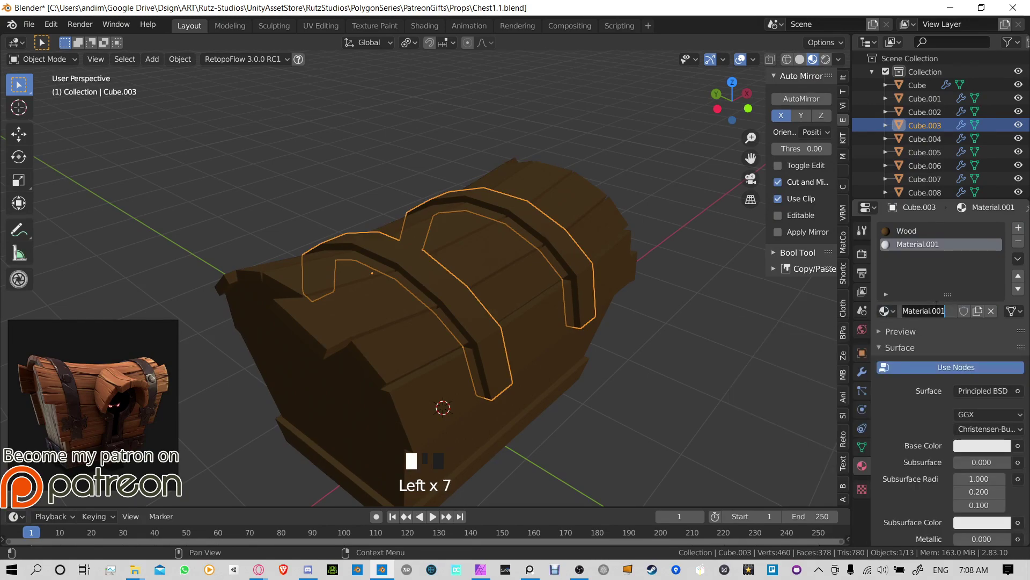
pyautogui.click(937, 304)
pyautogui.write('Steel')
pyautogui.press('Return')
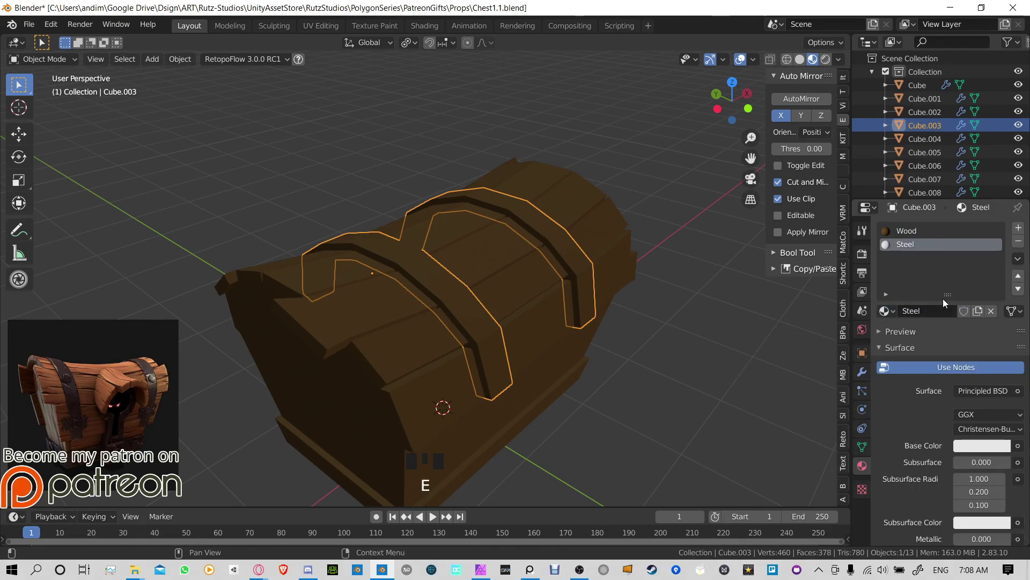
pyautogui.click(983, 448)
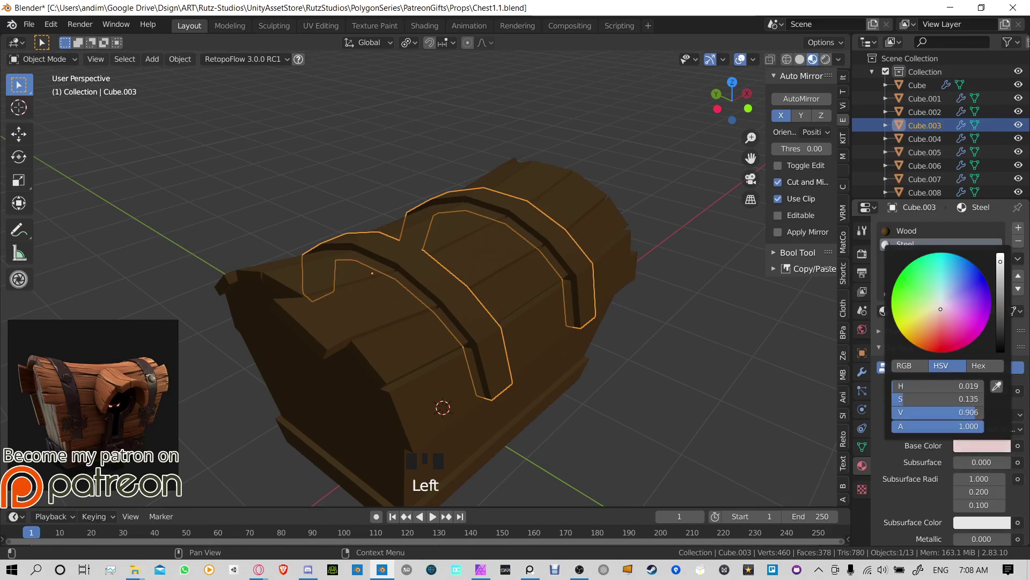
pyautogui.moveTo(998, 268); pyautogui.dragTo(1000, 322)
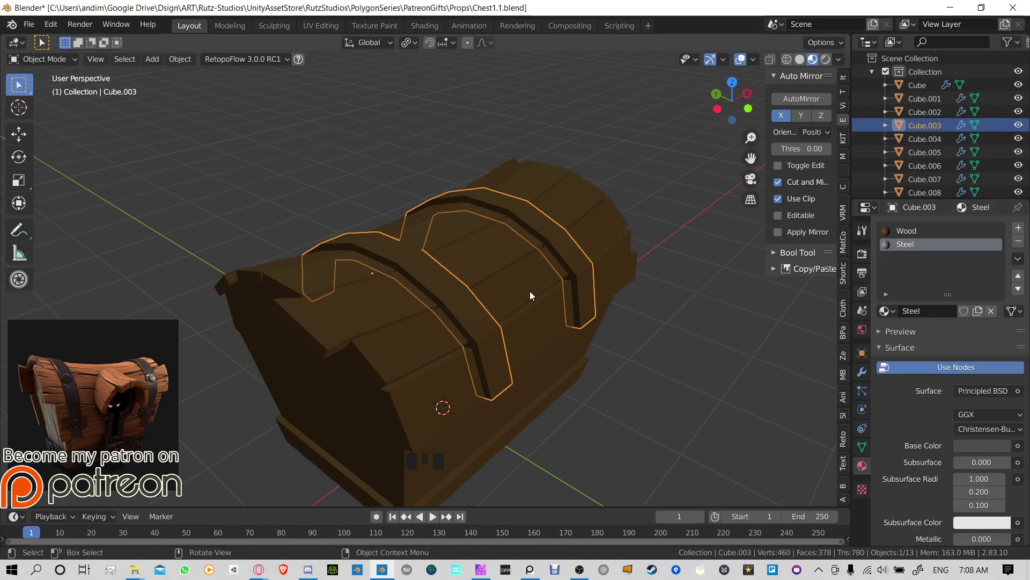
# Step: Assign the Steel material to all faces of the strap mesh
pyautogui.press('Tab')
pyautogui.press('a')
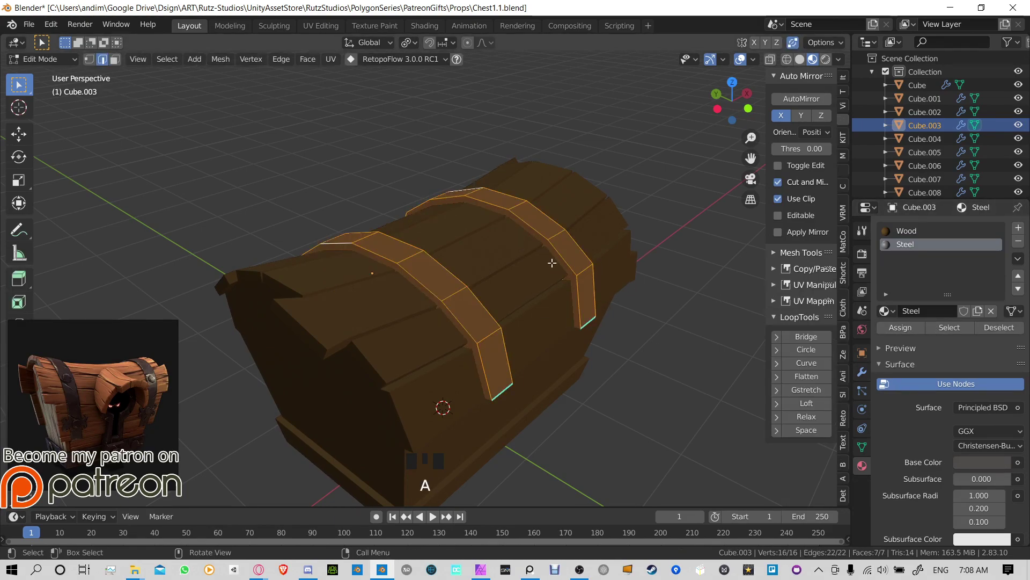
pyautogui.click(899, 326)
pyautogui.press('Tab')
pyautogui.press('Tab')
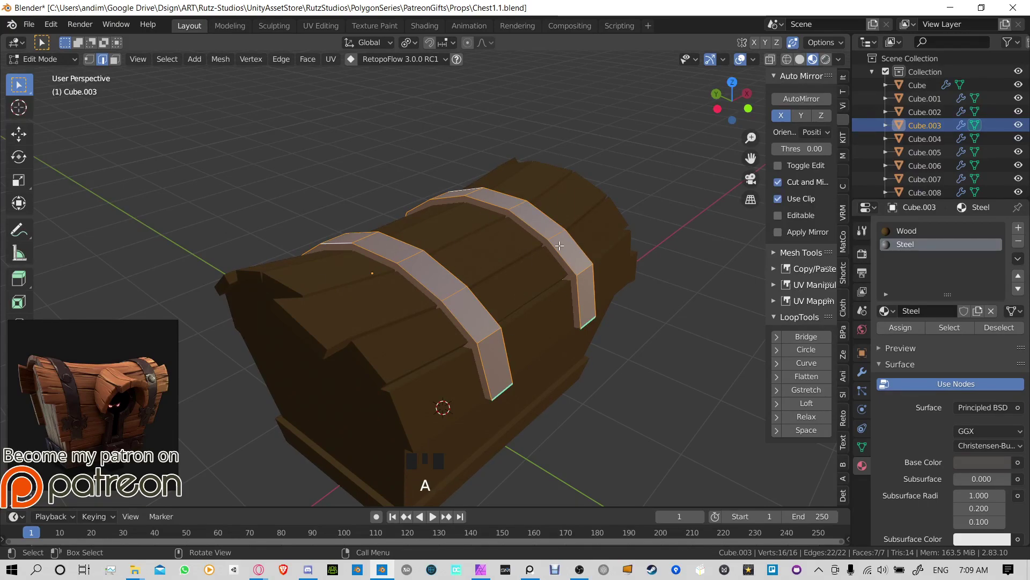
pyautogui.press('Tab')
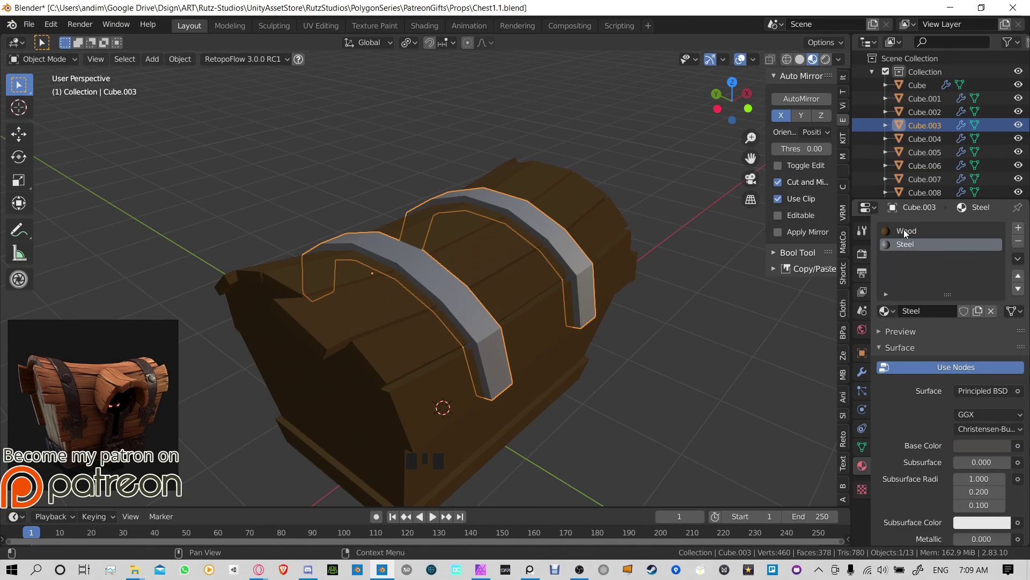
# Step: Undo the Steel face assignment on the straps and return to Object Mode
pyautogui.hotkey('ctrl', 'z')
pyautogui.hotkey('ctrl', 'z')
pyautogui.hotkey('ctrl', 'z')
pyautogui.hotkey('ctrl', 'z')
pyautogui.hotkey('ctrl', 'z')
pyautogui.hotkey('ctrl', 'z')
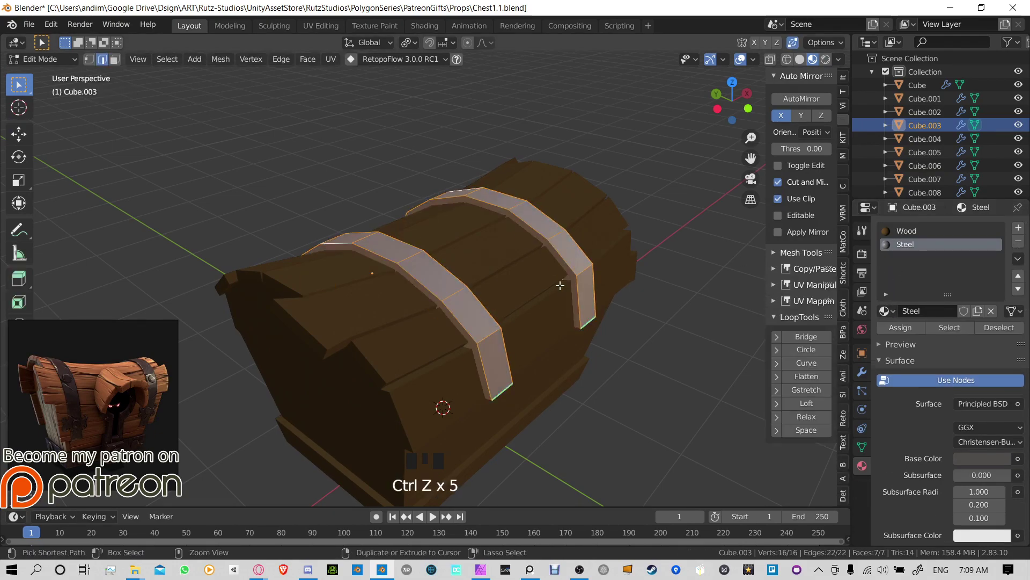
pyautogui.press('Tab')
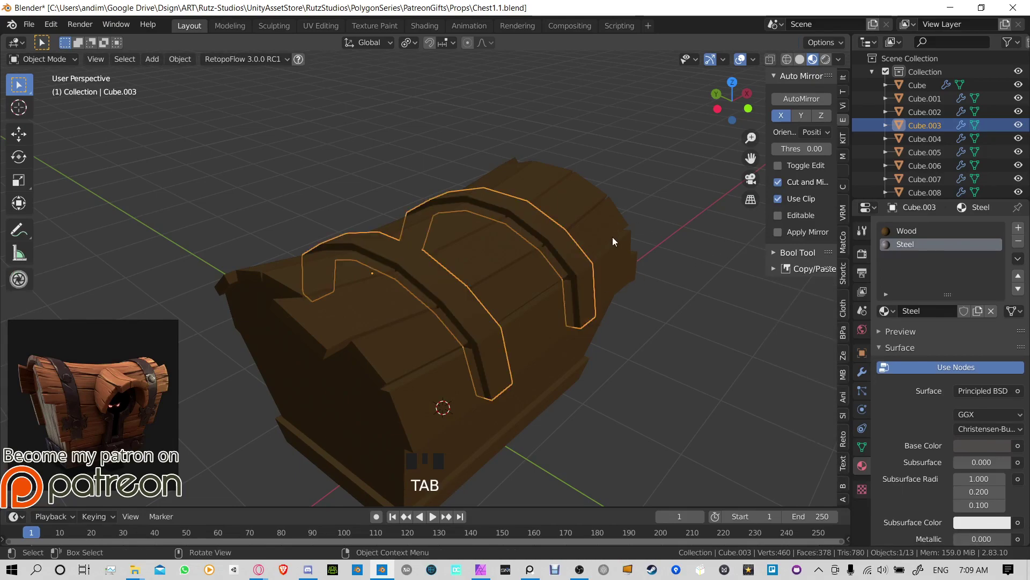
# Step: Replace Wood with Steel in the straps' first material slot and remove the duplicate second slot
pyautogui.click(924, 233)
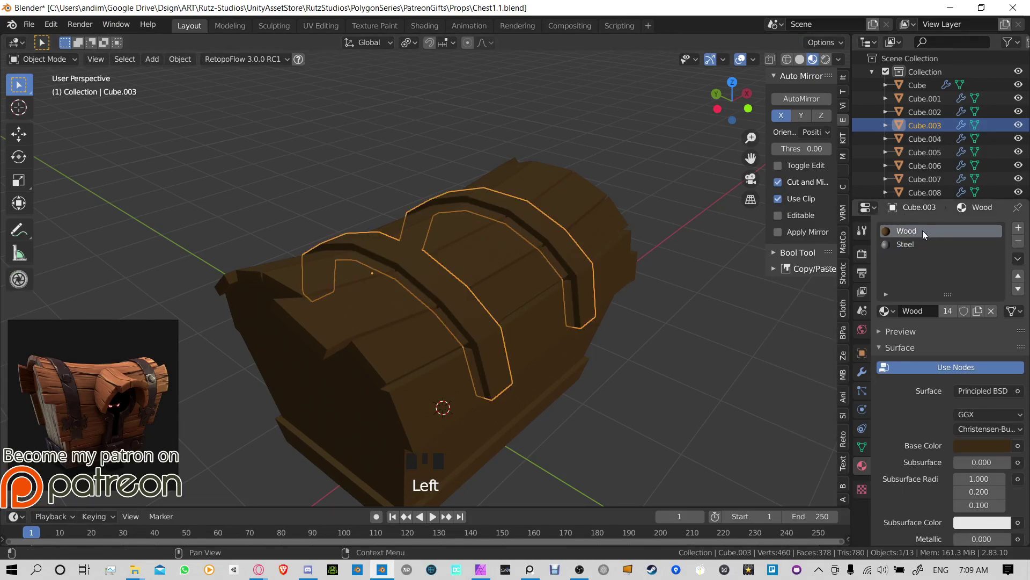
pyautogui.click(886, 312)
pyautogui.click(762, 339)
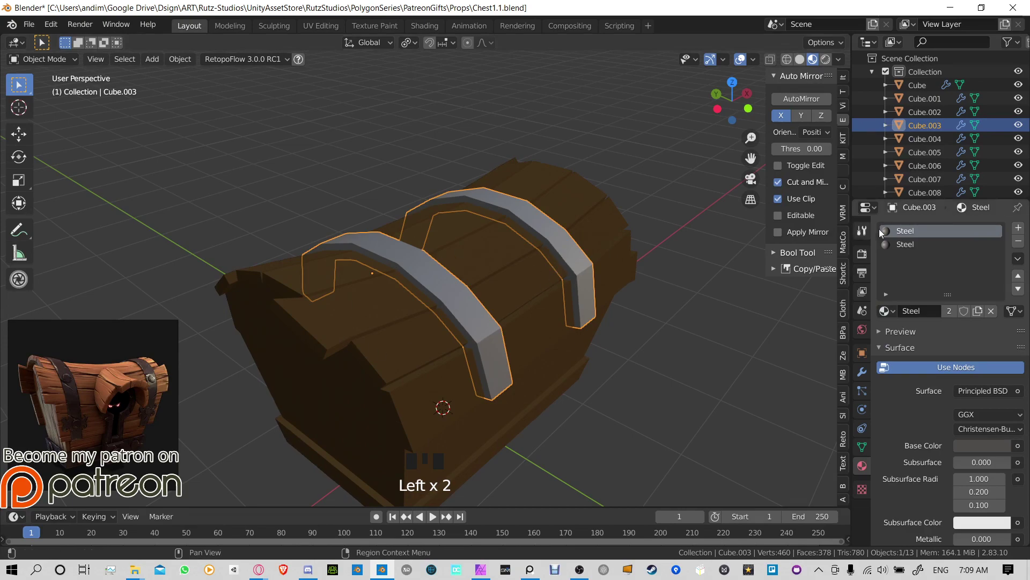
pyautogui.click(929, 244)
pyautogui.click(1018, 241)
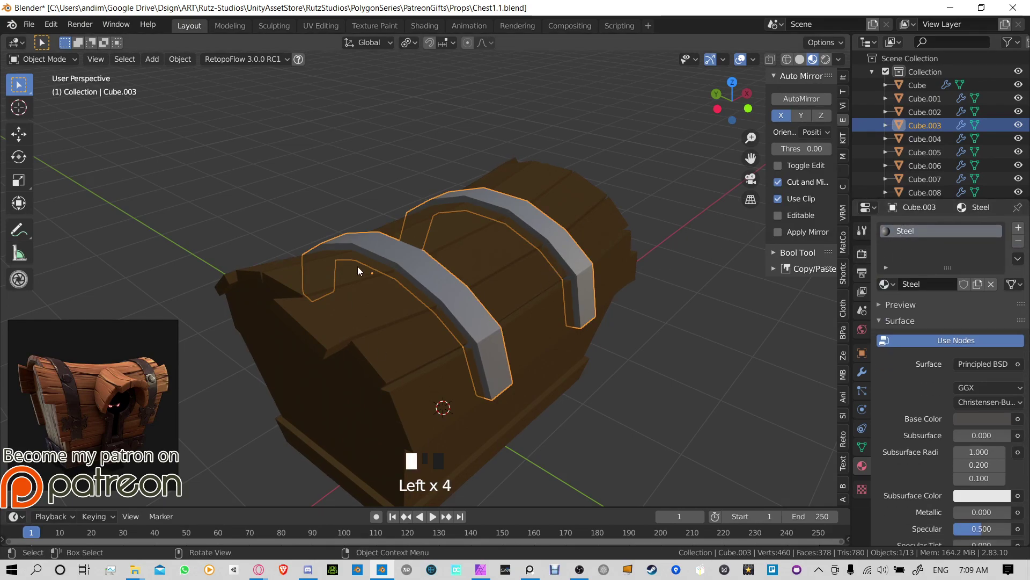
# Step: Examine the steel straps on the chest lid from several angles and up close
pyautogui.moveTo(550, 240); pyautogui.dragTo(417, 241, button='middle')
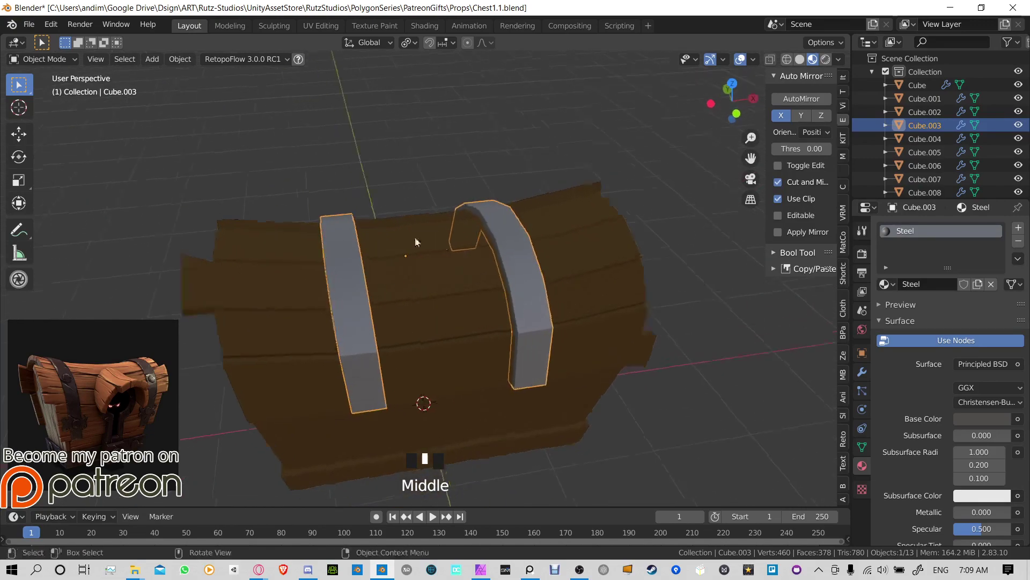
pyautogui.click(536, 180)
pyautogui.moveTo(545, 250); pyautogui.dragTo(442, 244, button='middle')
pyautogui.moveTo(395, 201); pyautogui.dragTo(459, 227, button='middle')
pyautogui.scroll(2, 399, 242)
pyautogui.moveTo(399, 243); pyautogui.dragTo(413, 306, button='middle')
pyautogui.scroll(1, 488, 273)
pyautogui.scroll(3, 486, 272)
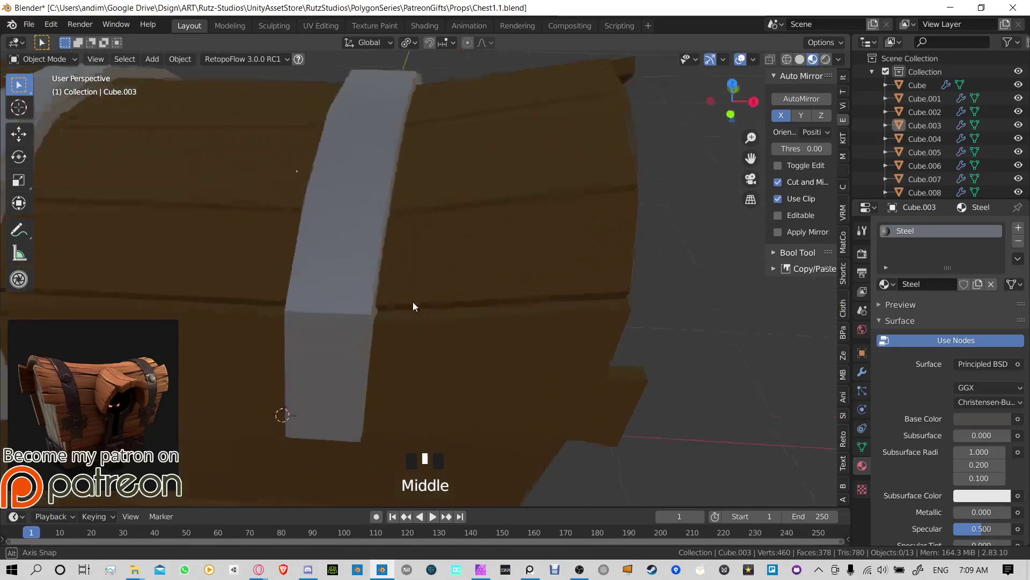
pyautogui.scroll(-4, 407, 284)
# Step: Set the straps' Steel material to metallic 0.725 and specular 0.353
pyautogui.click(398, 257)
pyautogui.scroll(-5, 938, 459)
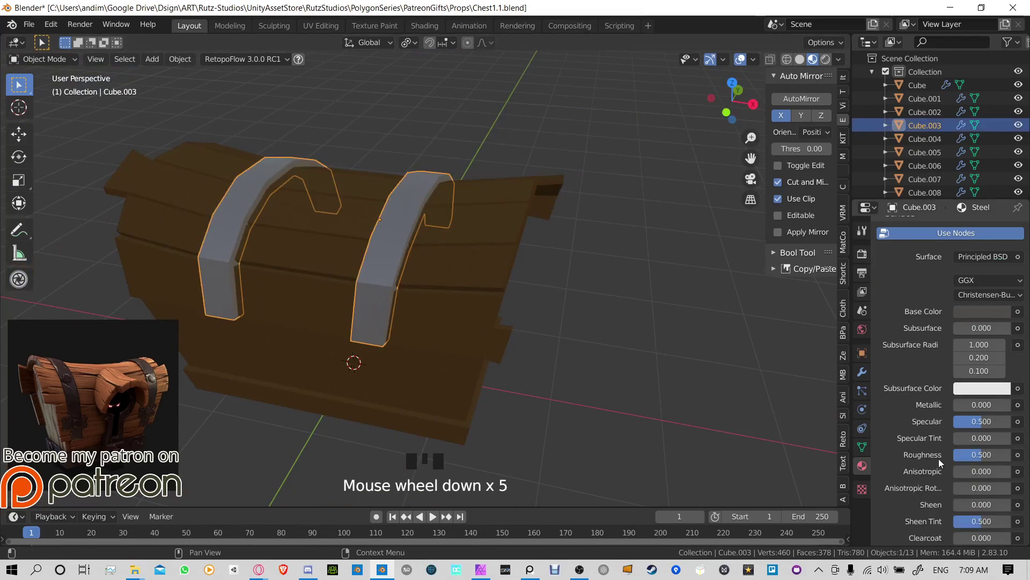
pyautogui.moveTo(964, 408); pyautogui.dragTo(995, 408)
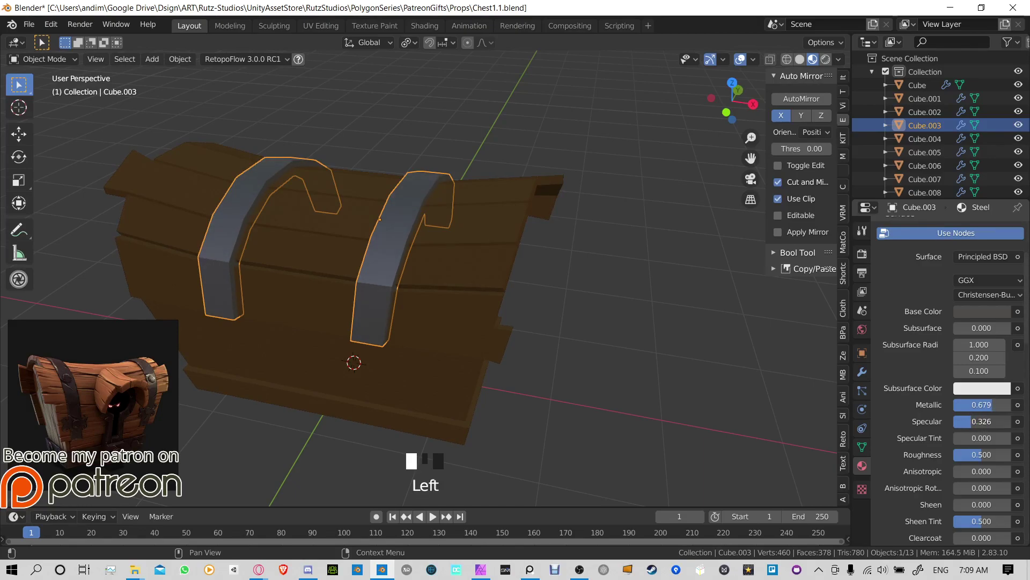
pyautogui.moveTo(982, 404); pyautogui.dragTo(987, 405)
pyautogui.click(715, 359)
# Step: Give the upper lid plank row its own copy of Wood named Wood2 and lighten its base color to value 0.289
pyautogui.moveTo(715, 358); pyautogui.dragTo(495, 214, button='middle')
pyautogui.scroll(-2, 494, 213)
pyautogui.moveTo(610, 252); pyautogui.dragTo(403, 282, button='middle')
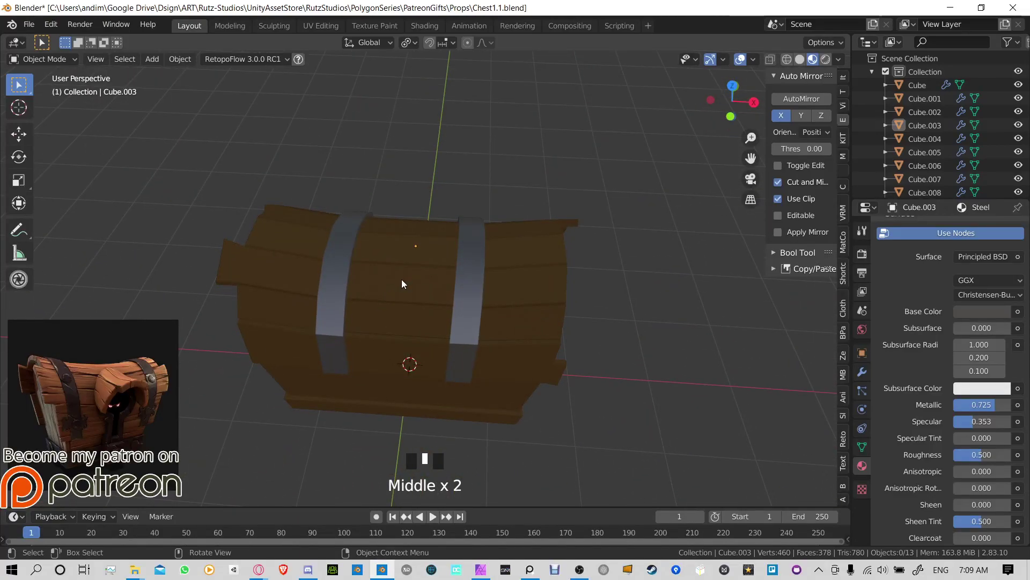
pyautogui.scroll(14, 923, 294)
pyautogui.click(496, 266)
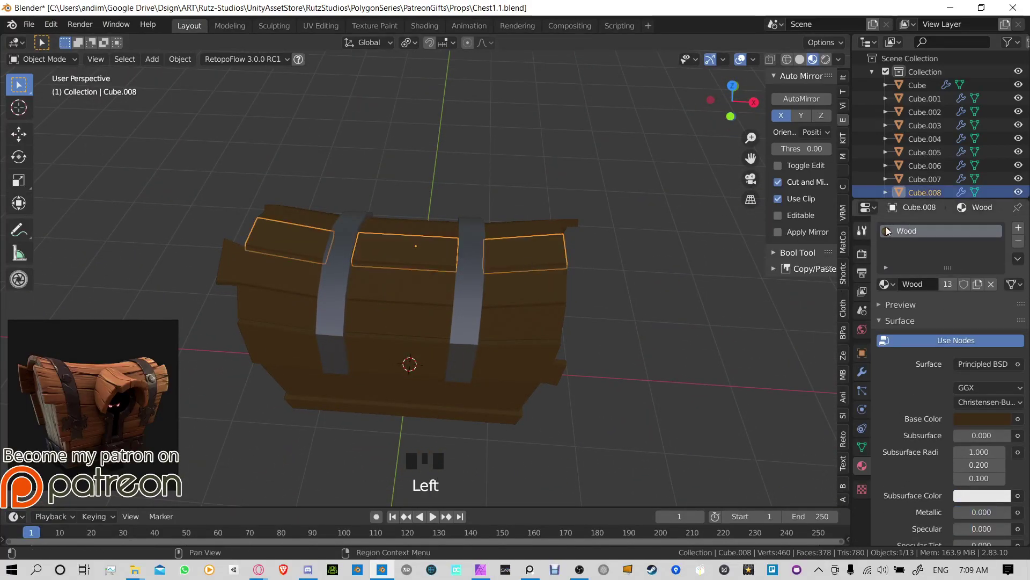
pyautogui.click(979, 284)
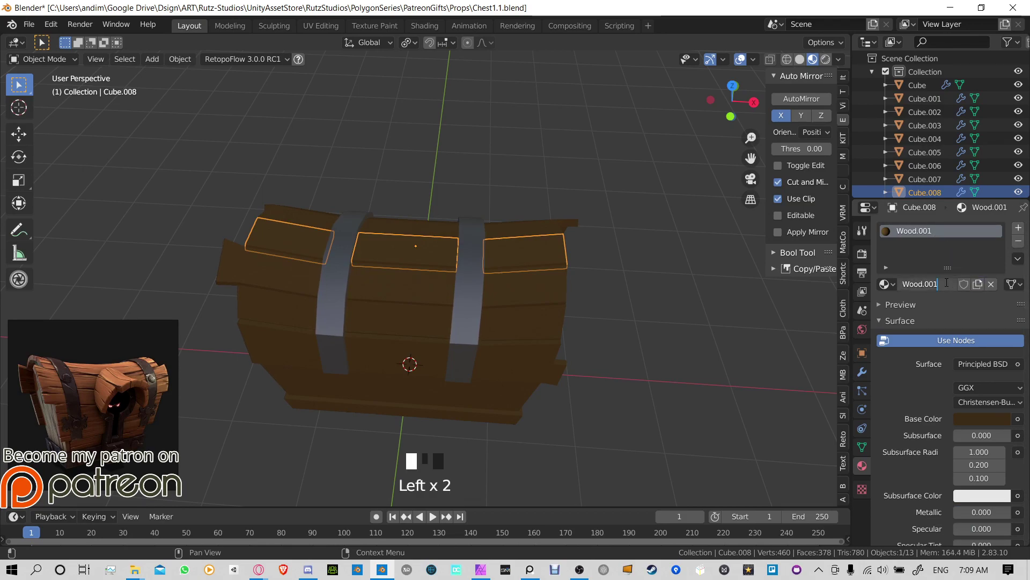
pyautogui.press('Return')
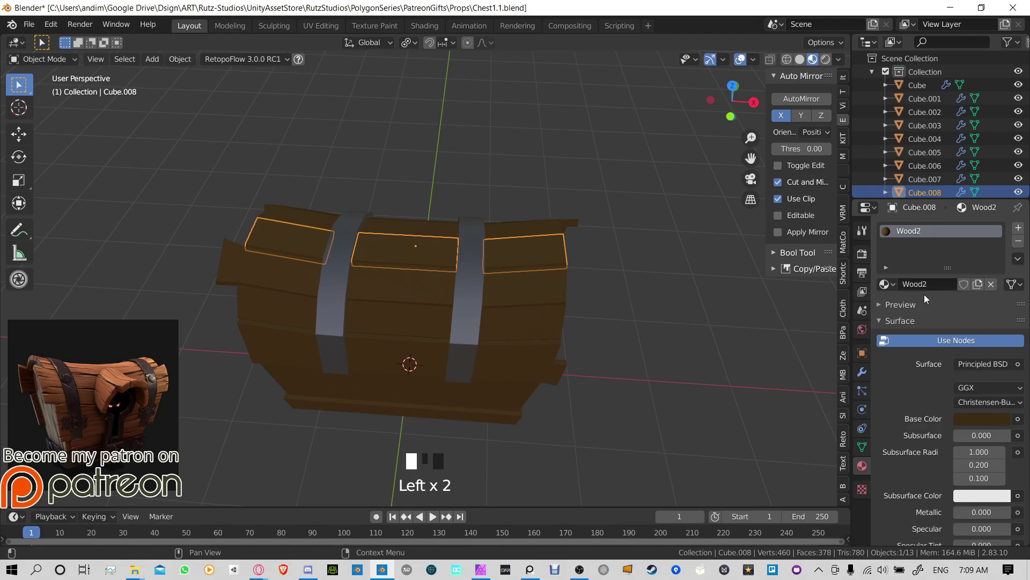
pyautogui.click(981, 421)
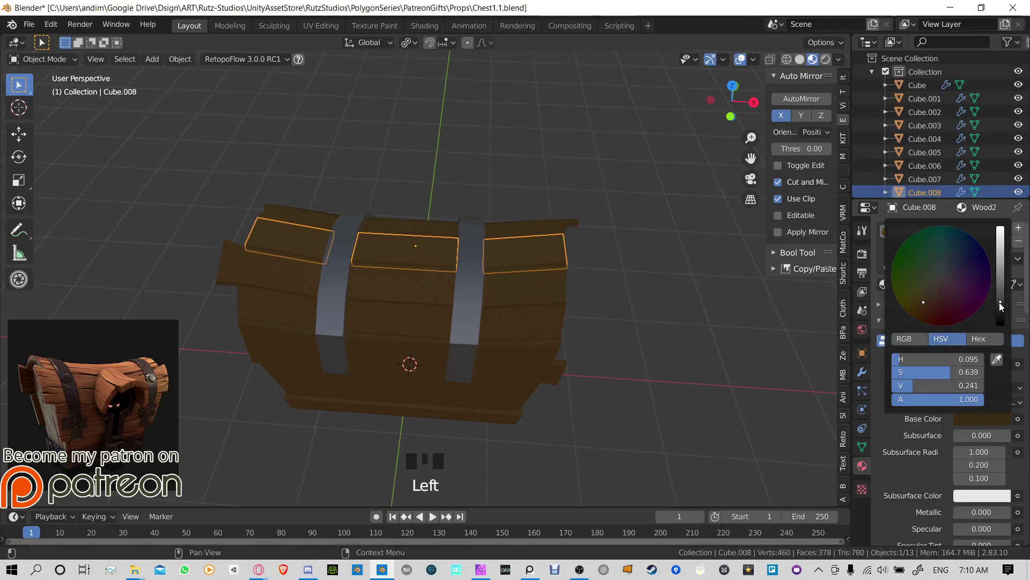
pyautogui.moveTo(1001, 304); pyautogui.dragTo(1000, 296)
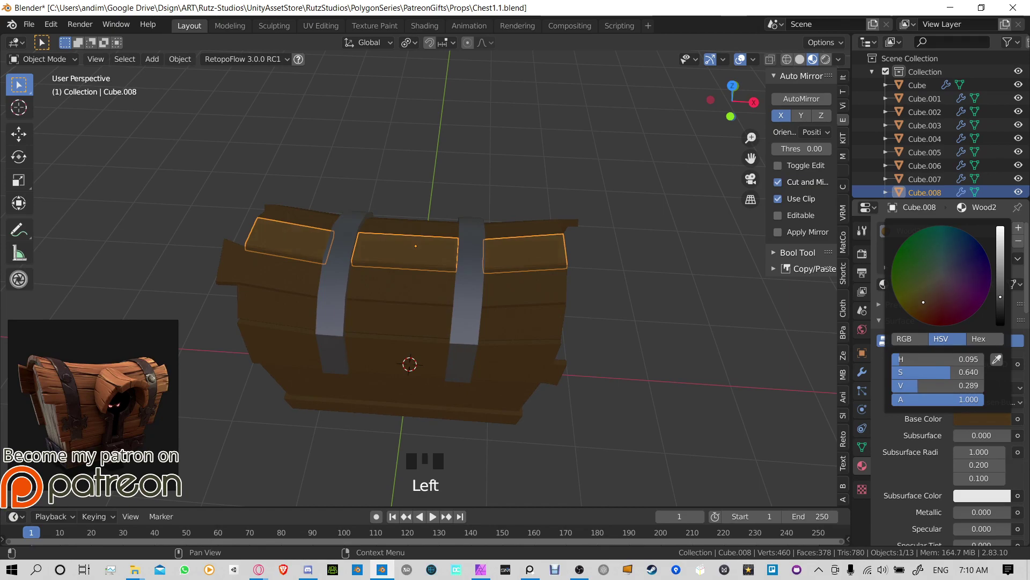
# Step: Select three lid plank rows and assign Wood2 to the active row, just above the lid's lowest planks
pyautogui.click(515, 326)
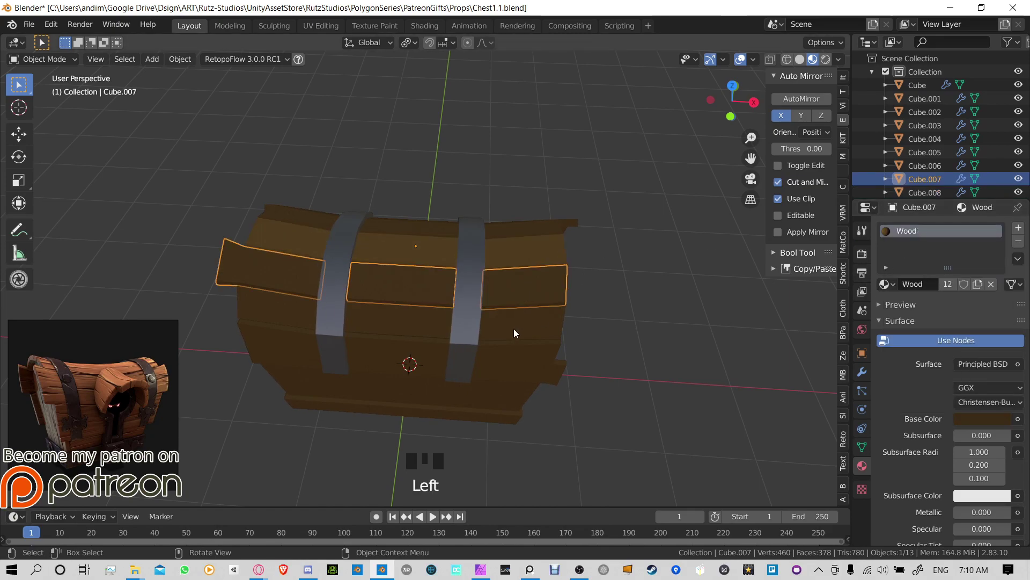
pyautogui.click(515, 327)
pyautogui.moveTo(539, 304); pyautogui.dragTo(404, 281, button='middle')
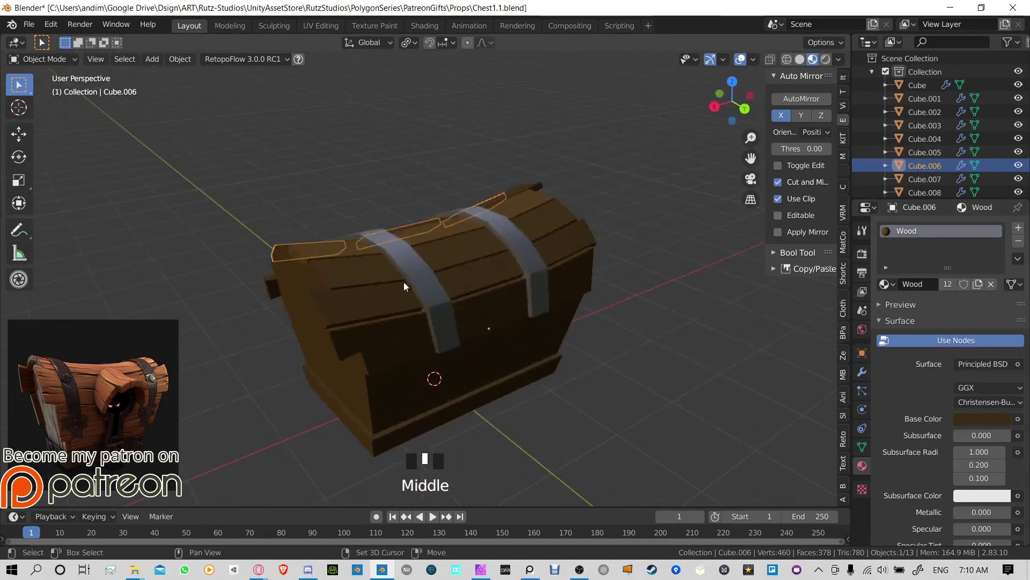
pyautogui.keyDown('shift'); pyautogui.click(393, 331); pyautogui.keyUp('shift')
pyautogui.keyDown('shift'); pyautogui.click(362, 303); pyautogui.keyUp('shift')
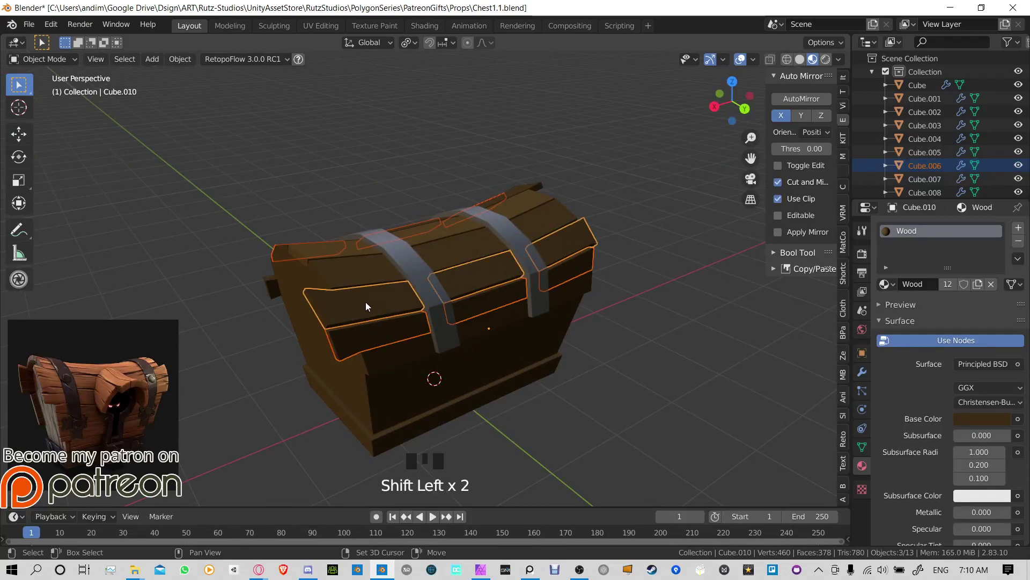
pyautogui.click(885, 284)
pyautogui.click(762, 343)
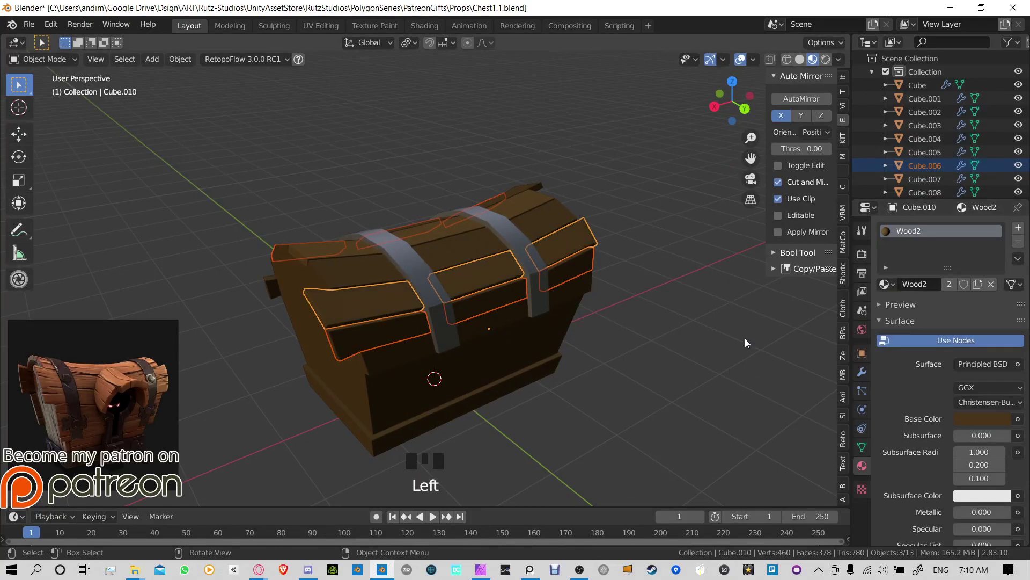
# Step: Assign the Wood2 material to the lowest lid plank row and to another plank row above it
pyautogui.click(370, 331)
pyautogui.click(885, 284)
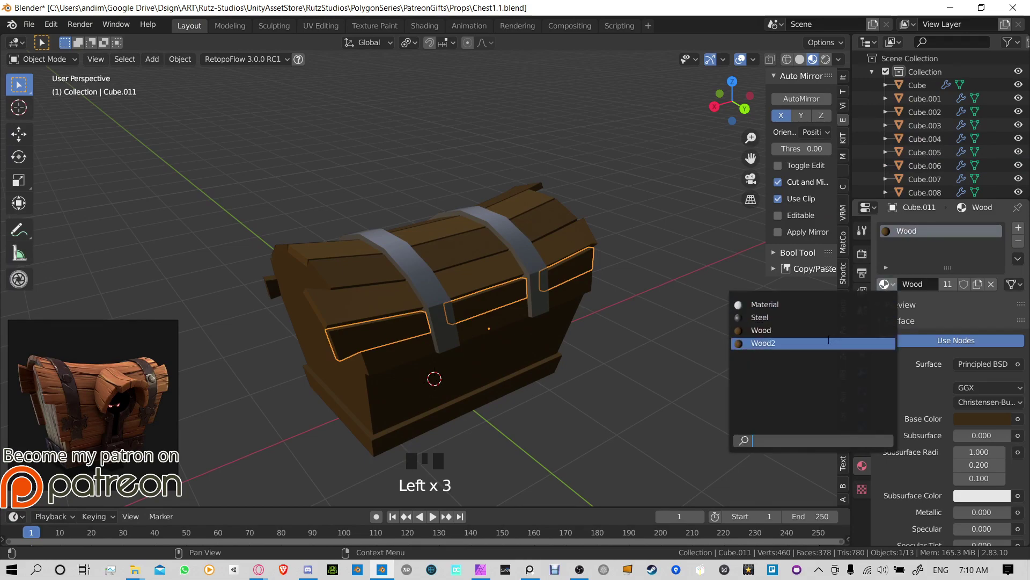
pyautogui.click(828, 340)
pyautogui.moveTo(413, 307); pyautogui.dragTo(405, 333, button='middle')
pyautogui.click(391, 294)
pyautogui.click(886, 284)
pyautogui.click(828, 340)
# Step: Examine the wood tones of the lid planks and body from around the chest
pyautogui.click(429, 372)
pyautogui.moveTo(524, 341); pyautogui.dragTo(648, 388, button='middle')
pyautogui.moveTo(746, 389); pyautogui.dragTo(568, 320, button='middle')
pyautogui.click(655, 326)
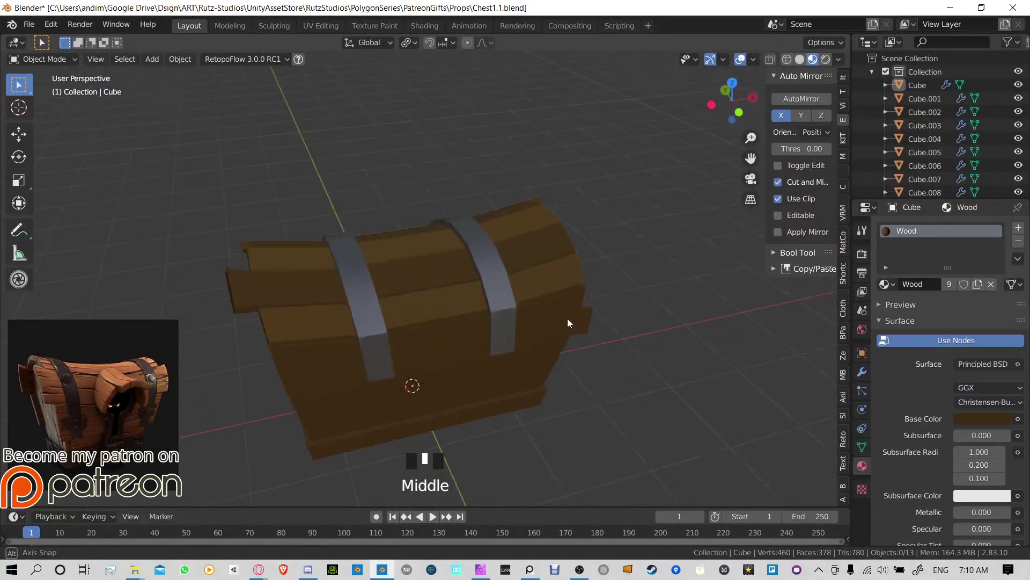
pyautogui.scroll(-1, 568, 319)
pyautogui.moveTo(465, 269); pyautogui.dragTo(507, 305, button='middle')
pyautogui.click(484, 301)
pyautogui.click(507, 305)
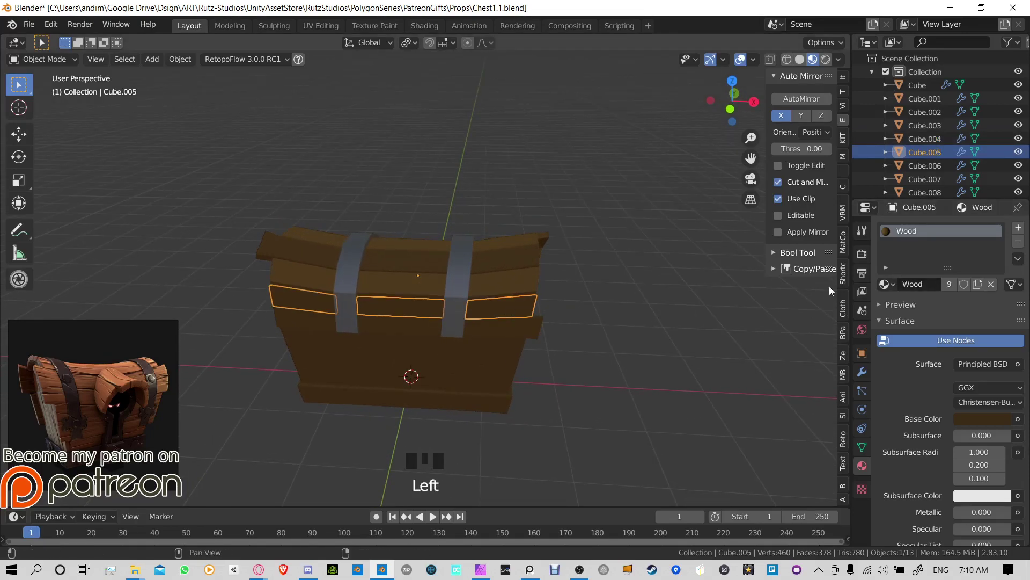
pyautogui.moveTo(746, 271); pyautogui.dragTo(568, 274, button='middle')
# Step: Assign the Wood2 material to the main chest body
pyautogui.click(466, 313)
pyautogui.moveTo(447, 315); pyautogui.dragTo(459, 314, button='middle')
pyautogui.click(885, 284)
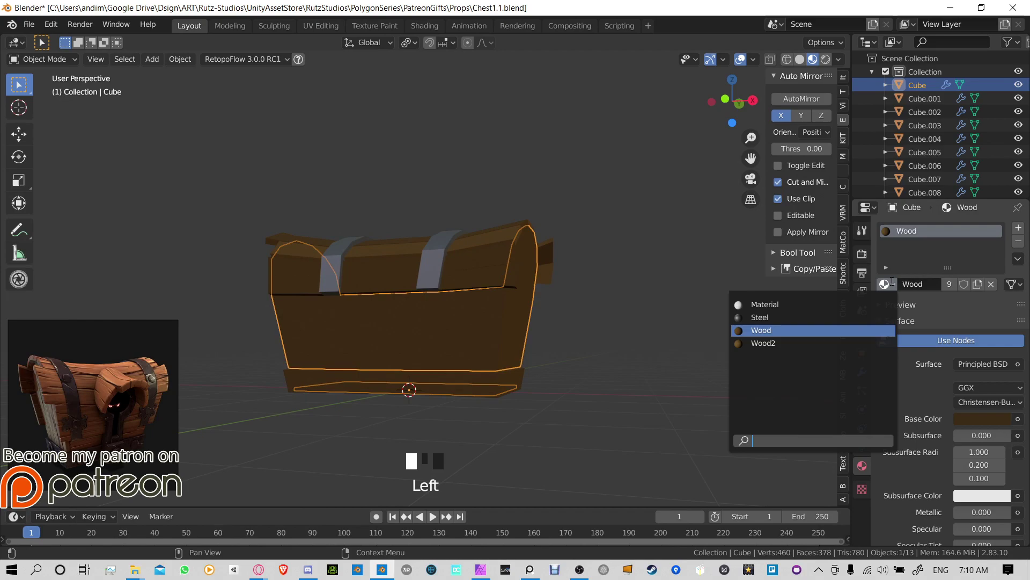
pyautogui.click(762, 342)
pyautogui.click(636, 321)
pyautogui.moveTo(636, 321); pyautogui.dragTo(580, 283, button='middle')
# Step: Assign the Steel material to the trim around the chest's base
pyautogui.click(482, 371)
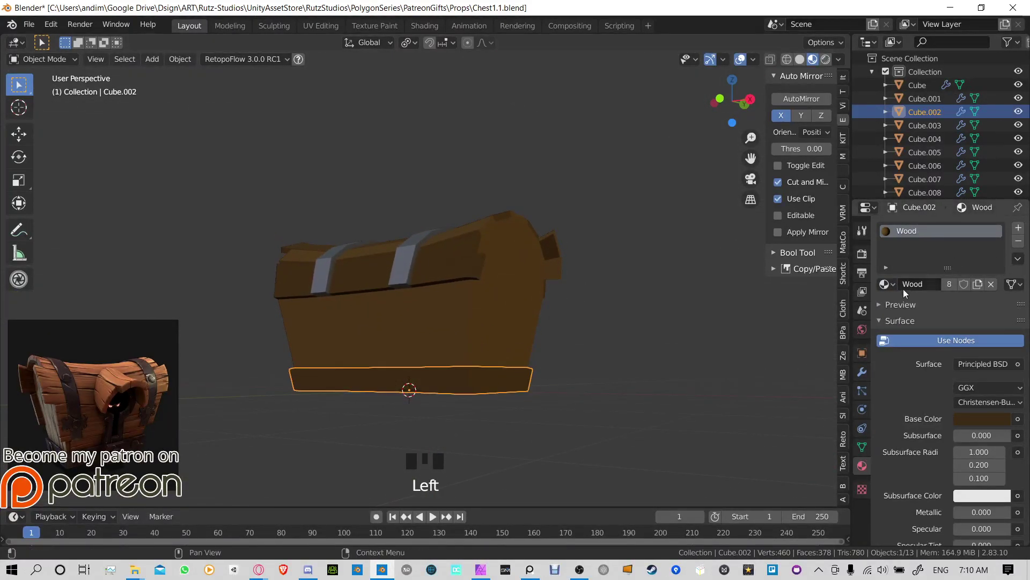
pyautogui.click(885, 284)
pyautogui.click(760, 317)
pyautogui.click(613, 303)
pyautogui.moveTo(614, 304); pyautogui.dragTo(649, 385, button='middle')
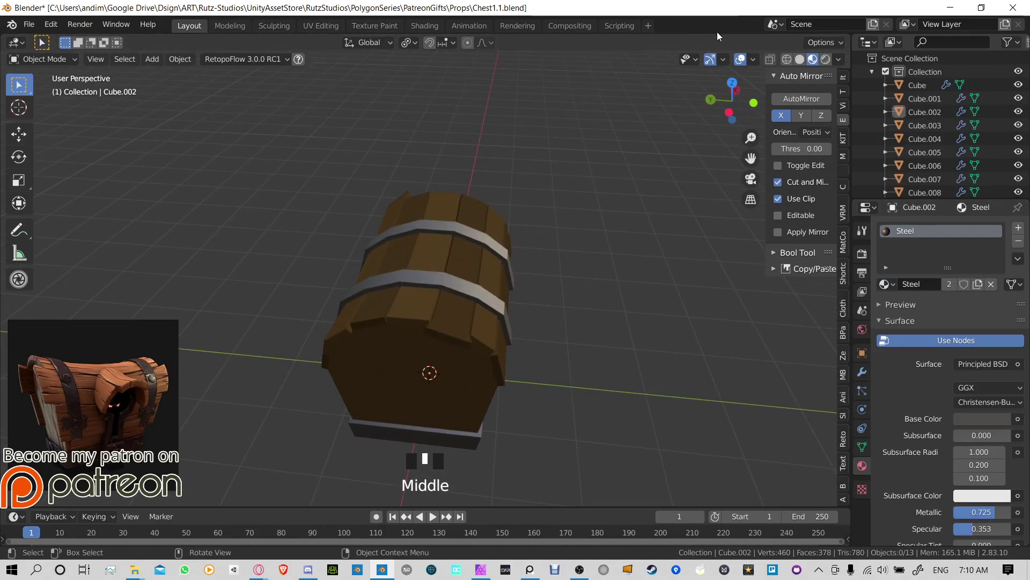
# Step: Switch the viewport to solid shading and save the chest file
pyautogui.moveTo(526, 235); pyautogui.dragTo(474, 244, button='middle')
pyautogui.scroll(-2, 536, 256)
pyautogui.moveTo(536, 255); pyautogui.dragTo(566, 292, button='middle')
pyautogui.click(800, 60)
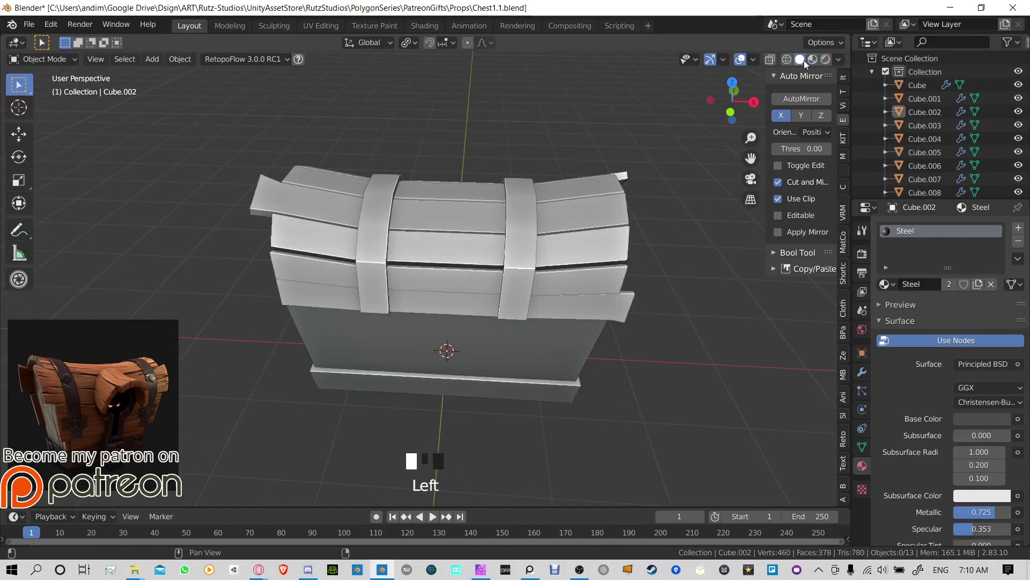
pyautogui.click(804, 60)
pyautogui.hotkey('ctrl', 's')
pyautogui.moveTo(552, 305); pyautogui.dragTo(488, 288, button='middle')
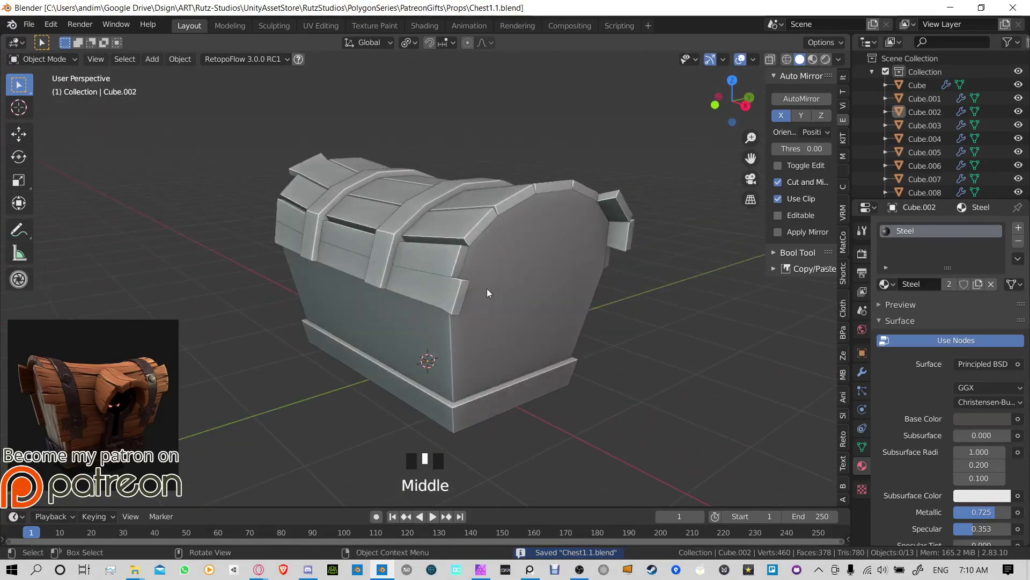
pyautogui.click(437, 256)
pyautogui.keyDown('shift'); pyautogui.click(445, 240); pyautogui.keyUp('shift')
pyautogui.keyDown('shift'); pyautogui.click(453, 224); pyautogui.keyUp('shift')
pyautogui.keyDown('shift'); pyautogui.click(504, 194); pyautogui.keyUp('shift')
pyautogui.moveTo(504, 194); pyautogui.dragTo(489, 228, button='middle')
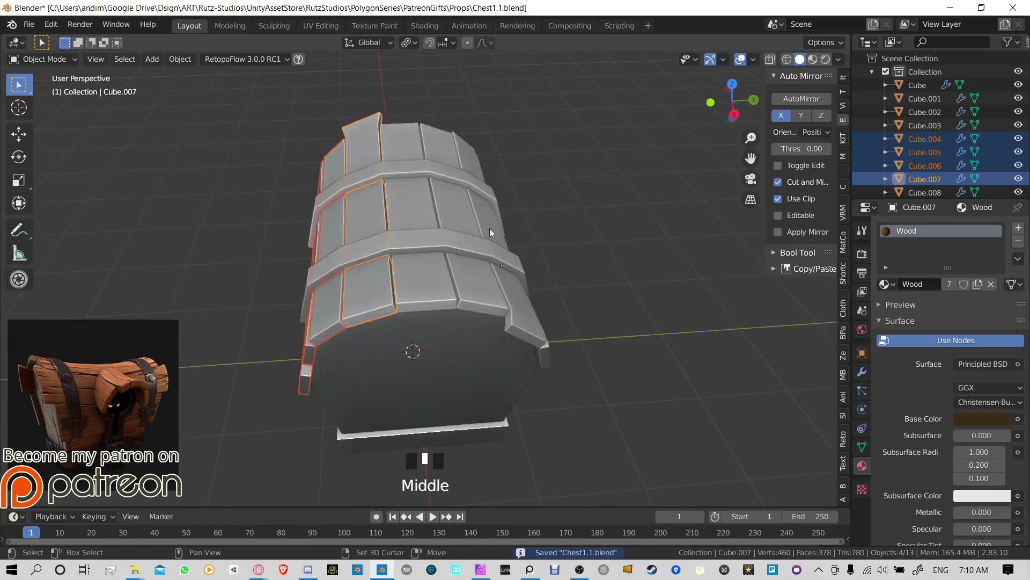
pyautogui.keyDown('shift'); pyautogui.click(469, 279); pyautogui.keyUp('shift')
pyautogui.keyDown('shift'); pyautogui.click(439, 304); pyautogui.keyUp('shift')
pyautogui.moveTo(439, 304); pyautogui.dragTo(486, 289, button='middle')
# Step: Apply the Solidify modifier on the two lowest front lid planks
pyautogui.click(486, 289)
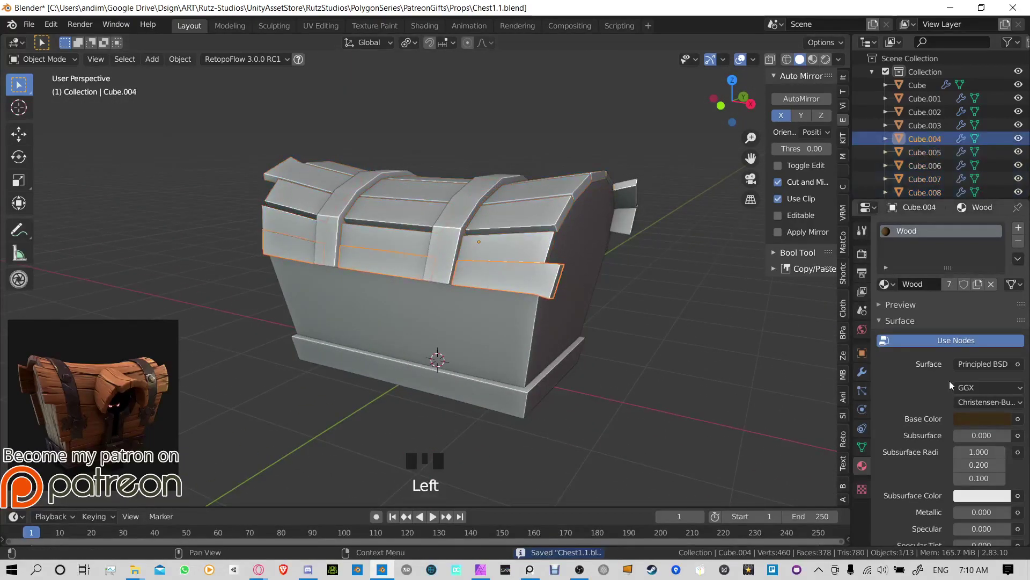
pyautogui.click(863, 372)
pyautogui.click(883, 247)
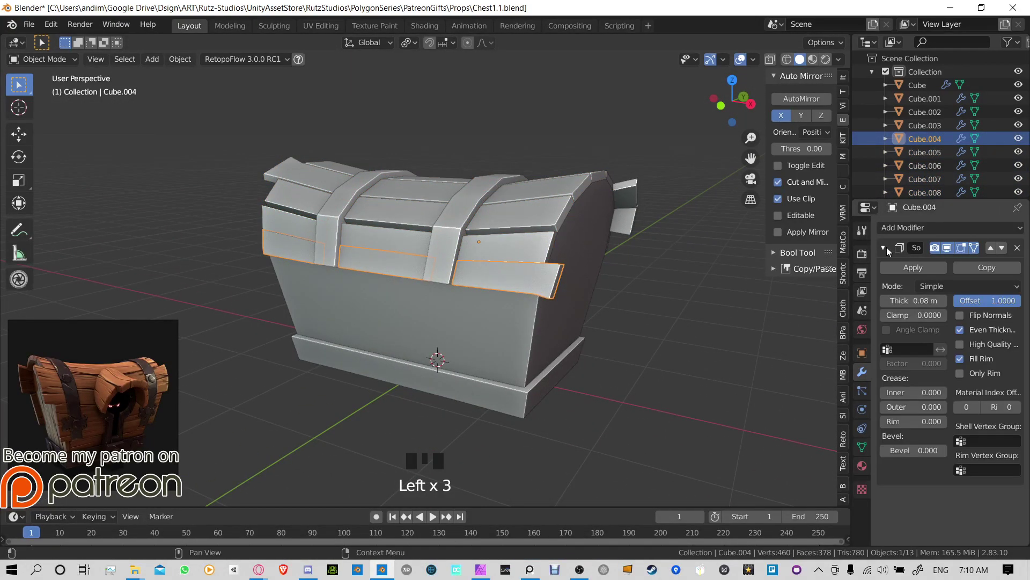
pyautogui.click(883, 247)
pyautogui.click(535, 240)
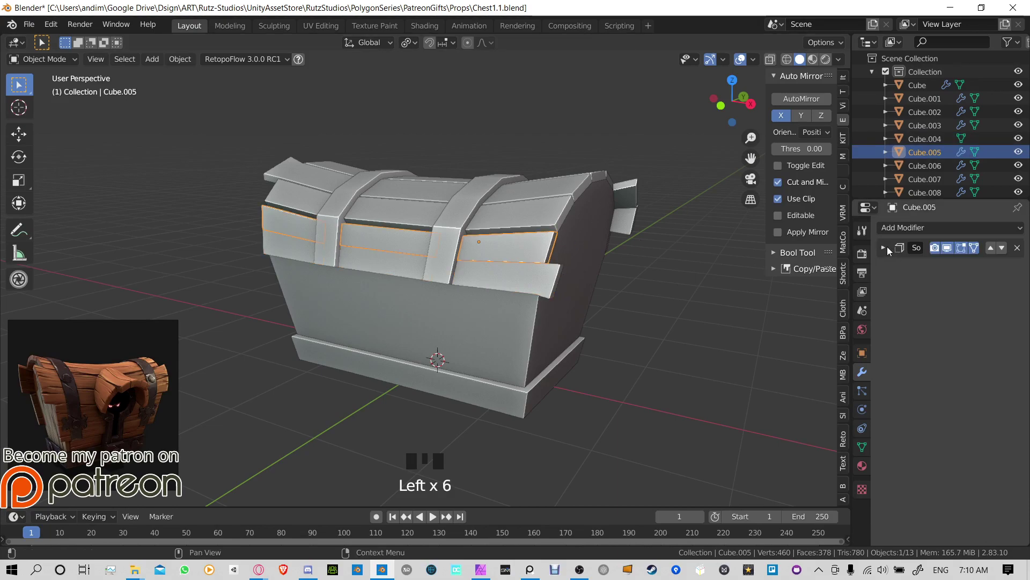
pyautogui.click(883, 247)
pyautogui.click(912, 267)
# Step: Apply the Solidify modifier on the two upper front lid planks
pyautogui.moveTo(515, 252); pyautogui.dragTo(530, 248, button='middle')
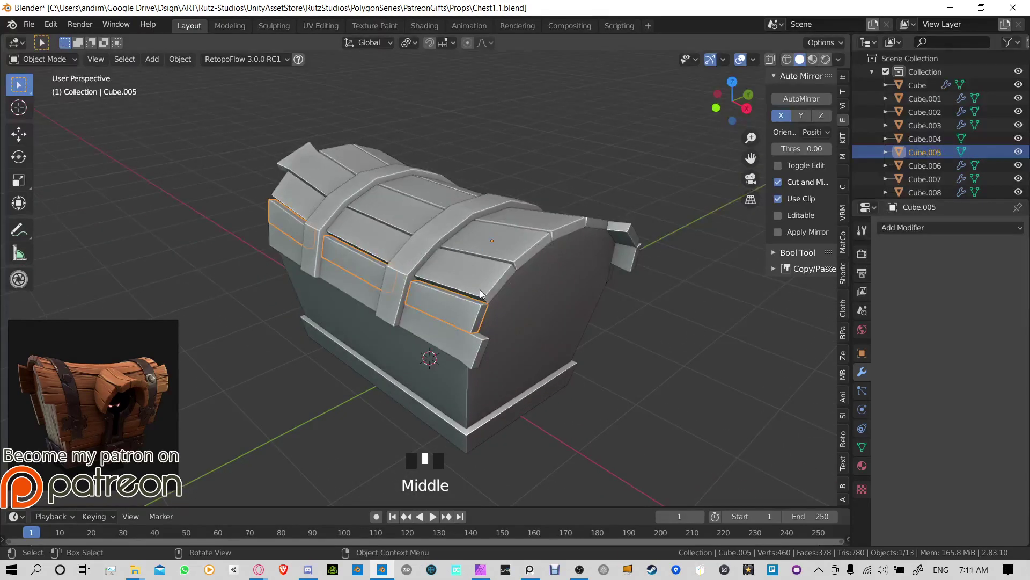
pyautogui.click(529, 248)
pyautogui.click(884, 247)
pyautogui.click(523, 239)
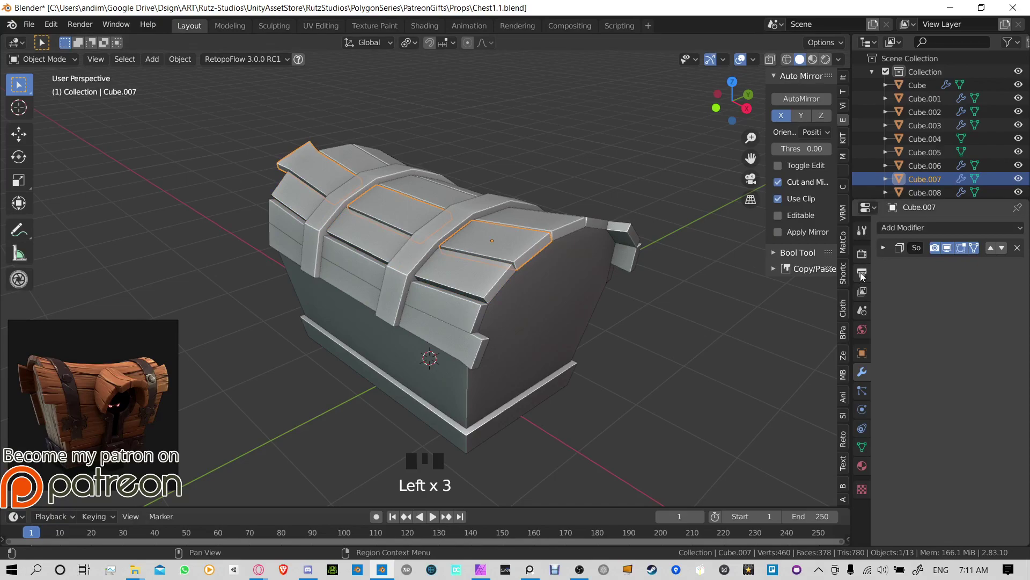
pyautogui.click(885, 248)
pyautogui.click(887, 269)
pyautogui.click(486, 279)
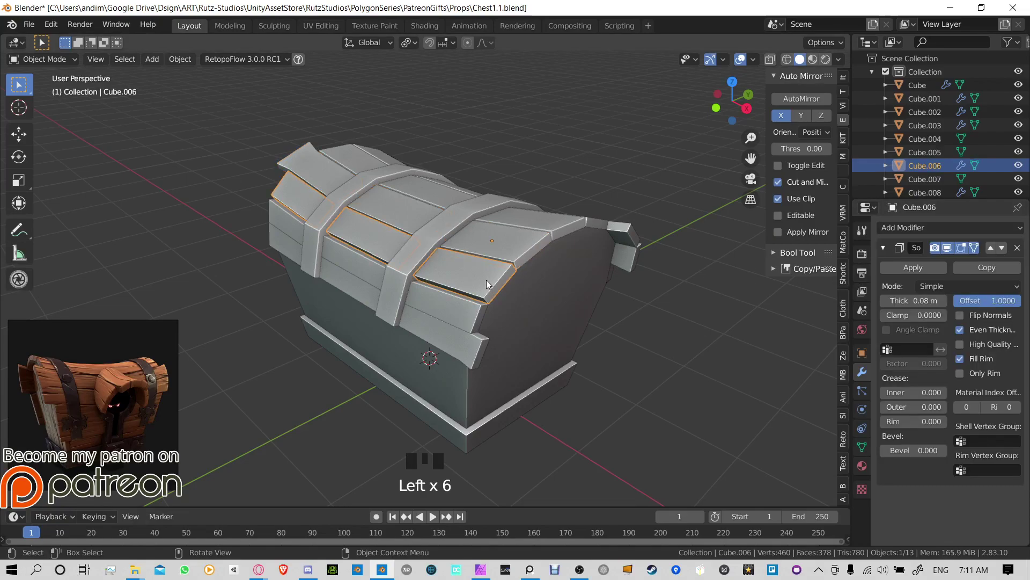
pyautogui.click(883, 269)
# Step: Apply the Solidify modifier on the two planks along the crown of the lid
pyautogui.click(555, 227)
pyautogui.click(555, 226)
pyautogui.moveTo(555, 226); pyautogui.dragTo(599, 227, button='middle')
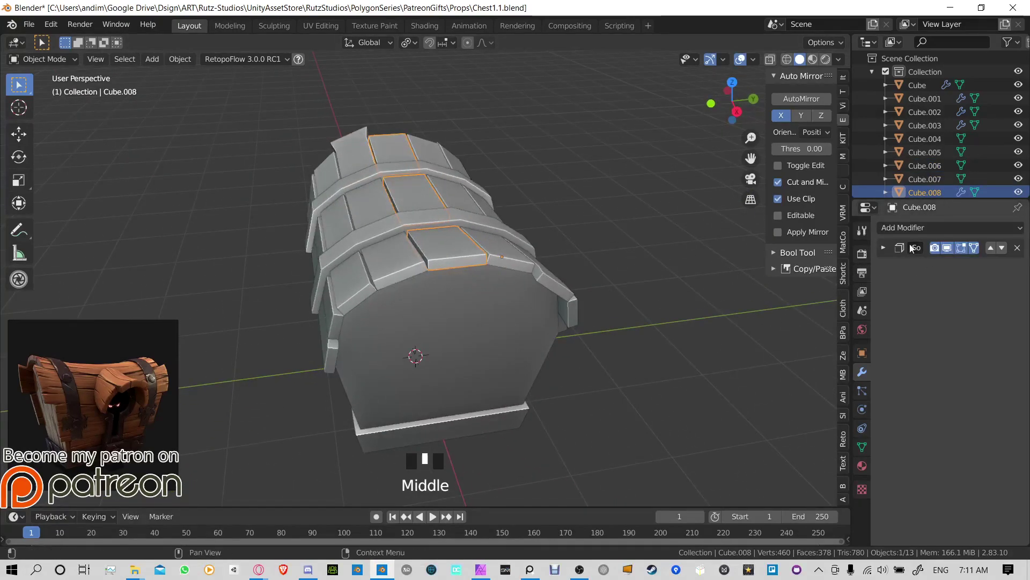
pyautogui.click(884, 247)
pyautogui.click(912, 267)
pyautogui.moveTo(429, 252); pyautogui.dragTo(468, 252, button='middle')
pyautogui.click(461, 241)
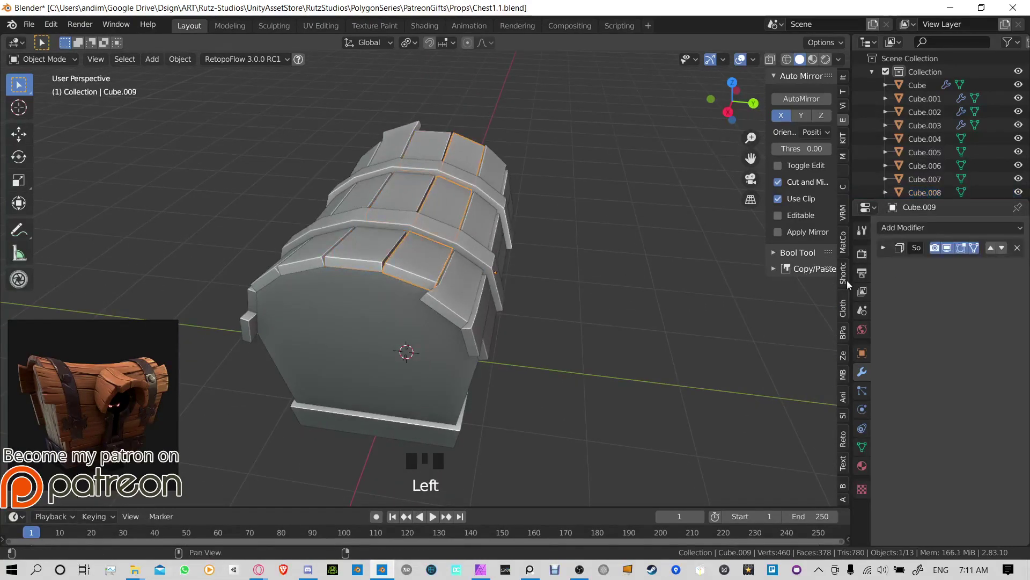
pyautogui.click(884, 247)
pyautogui.click(887, 268)
# Step: Apply the Solidify modifier on the three remaining planks at the back of the lid
pyautogui.click(454, 282)
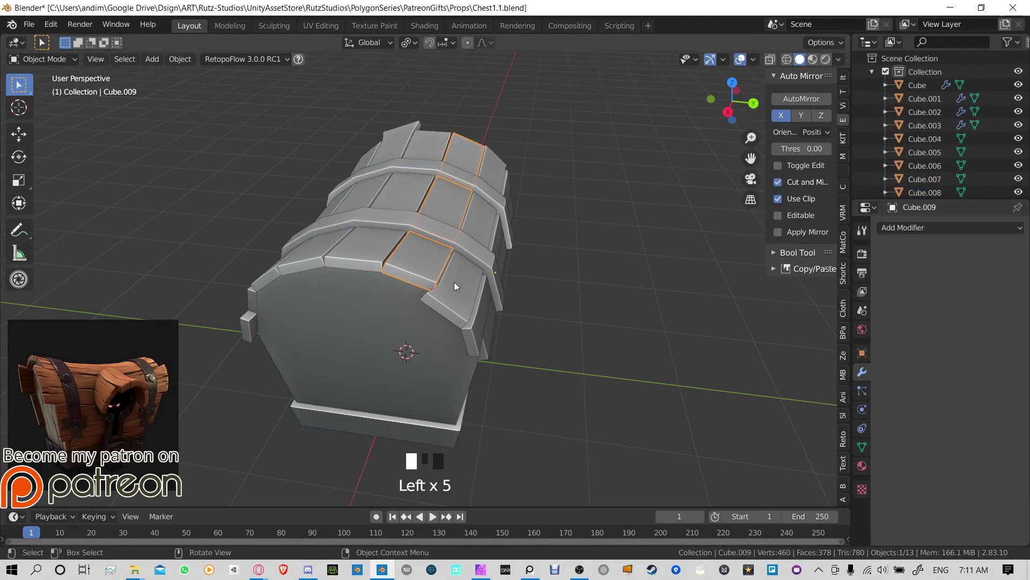
pyautogui.click(883, 248)
pyautogui.click(886, 268)
pyautogui.moveTo(408, 283); pyautogui.dragTo(440, 284, button='middle')
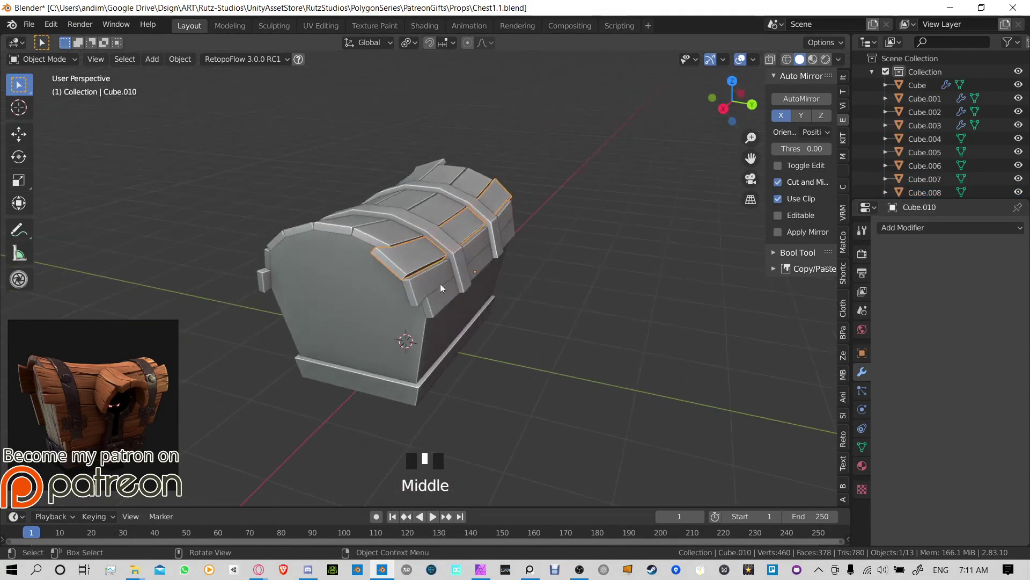
pyautogui.click(461, 285)
pyautogui.click(885, 247)
pyautogui.click(893, 270)
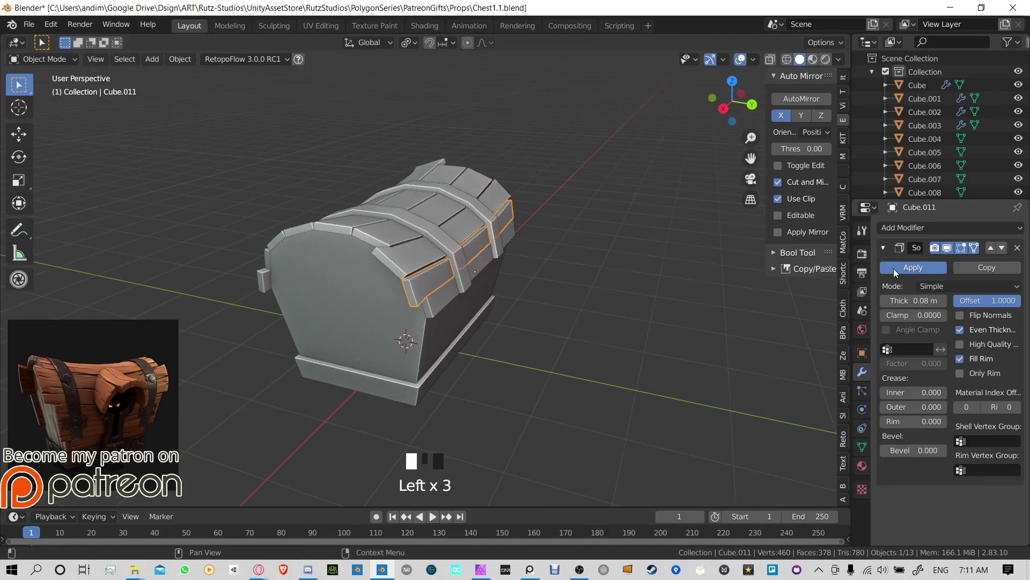
pyautogui.click(432, 298)
pyautogui.click(885, 248)
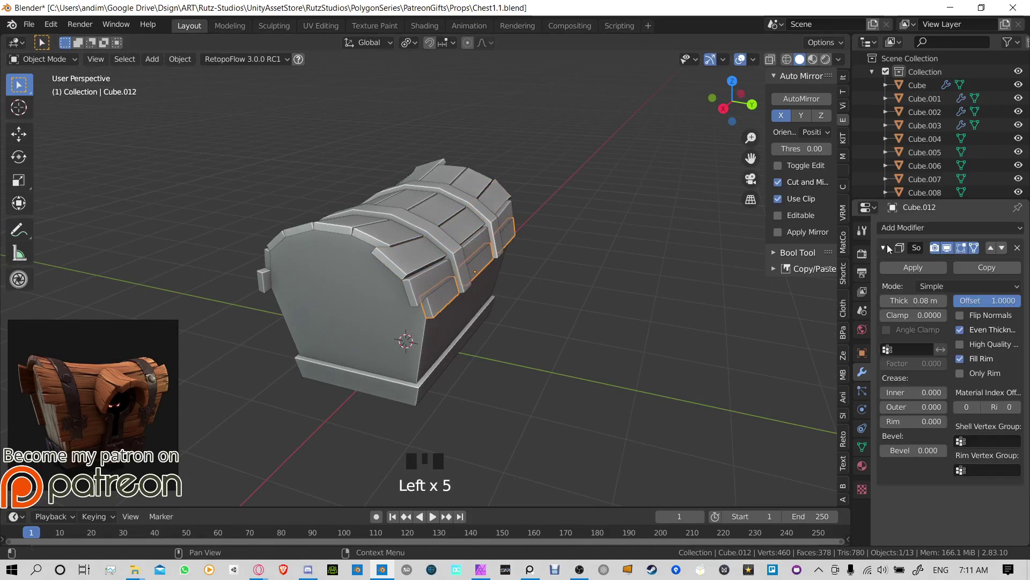
pyautogui.click(896, 270)
# Step: Join all nine lid planks into a single object
pyautogui.moveTo(413, 271); pyautogui.dragTo(446, 267, button='middle')
pyautogui.keyDown('shift'); pyautogui.click(413, 322); pyautogui.keyUp('shift')
pyautogui.keyDown('shift'); pyautogui.click(397, 308); pyautogui.keyUp('shift')
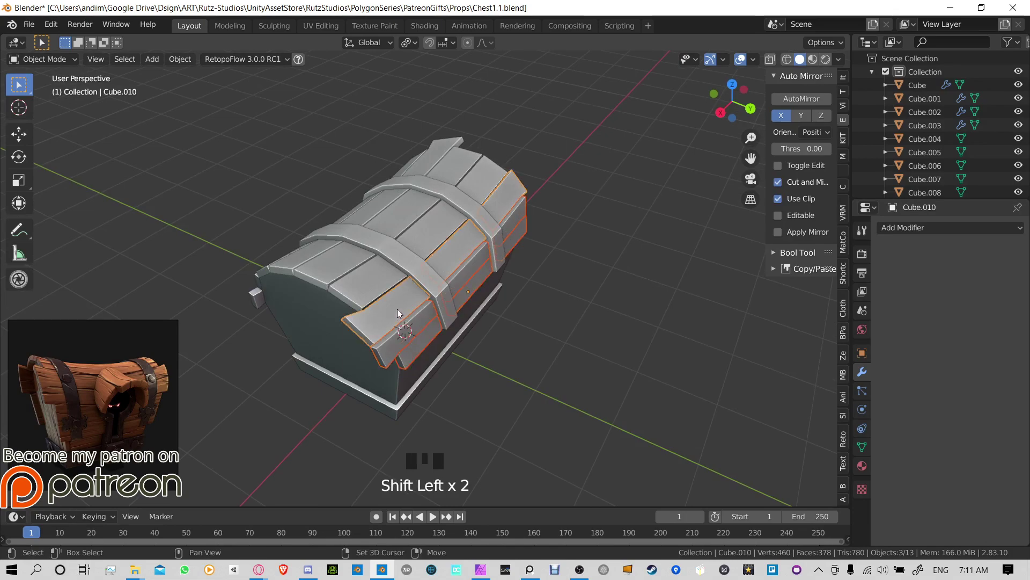
pyautogui.keyDown('shift'); pyautogui.click(370, 276); pyautogui.keyUp('shift')
pyautogui.keyDown('shift'); pyautogui.click(296, 266); pyautogui.keyUp('shift')
pyautogui.moveTo(296, 265); pyautogui.dragTo(451, 300, button='middle')
pyautogui.keyDown('shift'); pyautogui.click(408, 252); pyautogui.keyUp('shift')
pyautogui.keyDown('shift'); pyautogui.click(466, 302); pyautogui.keyUp('shift')
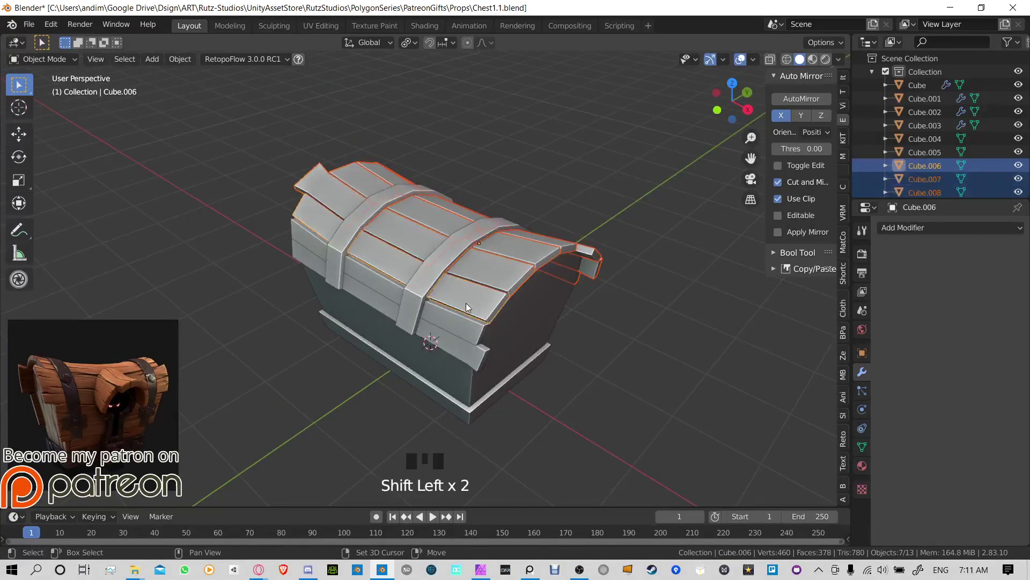
pyautogui.keyDown('shift'); pyautogui.click(464, 332); pyautogui.keyUp('shift')
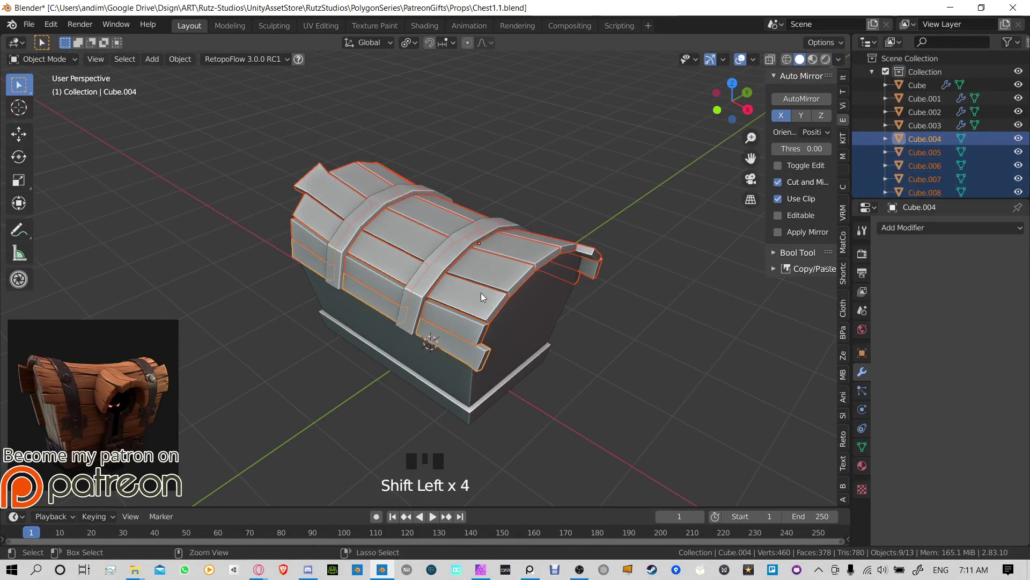
pyautogui.hotkey('ctrl', 'j')
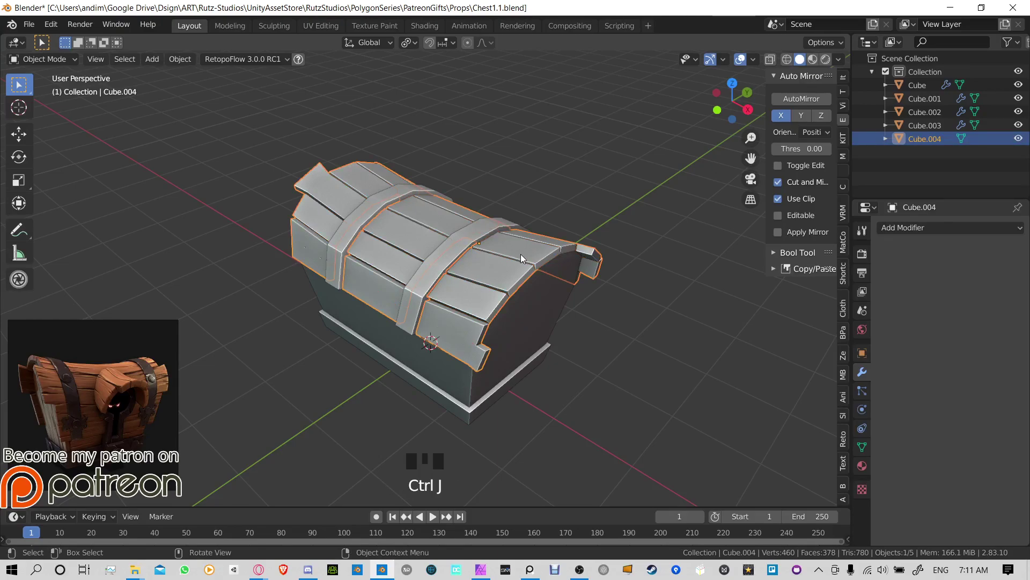
pyautogui.press('g')
pyautogui.press('Escape')
# Step: Apply the Mirror and Solidify modifiers on the two lid straps
pyautogui.moveTo(518, 236); pyautogui.dragTo(479, 261, button='middle')
pyautogui.click(497, 245)
pyautogui.keyDown('shift'); pyautogui.click(541, 234); pyautogui.keyUp('shift')
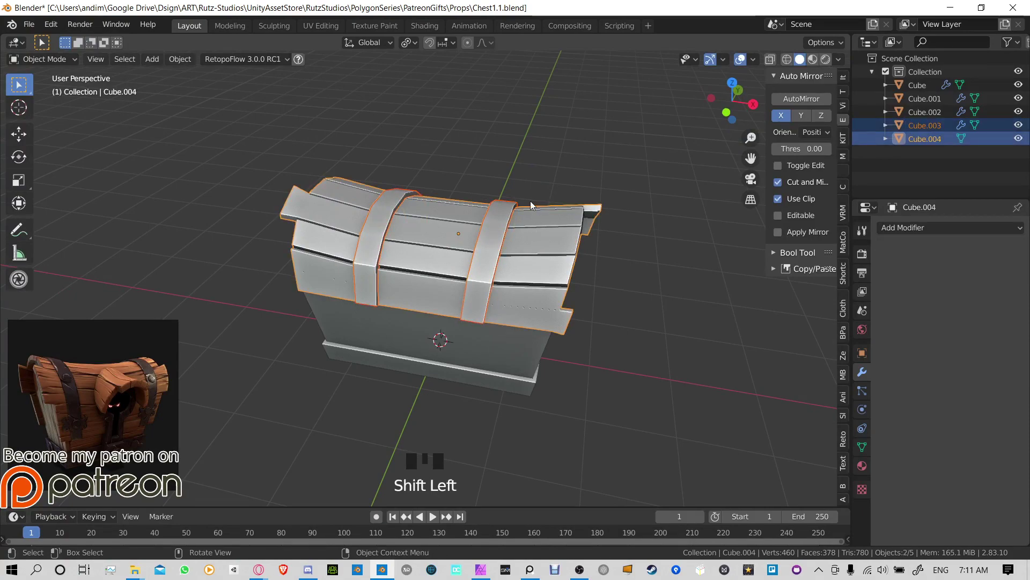
pyautogui.click(506, 209)
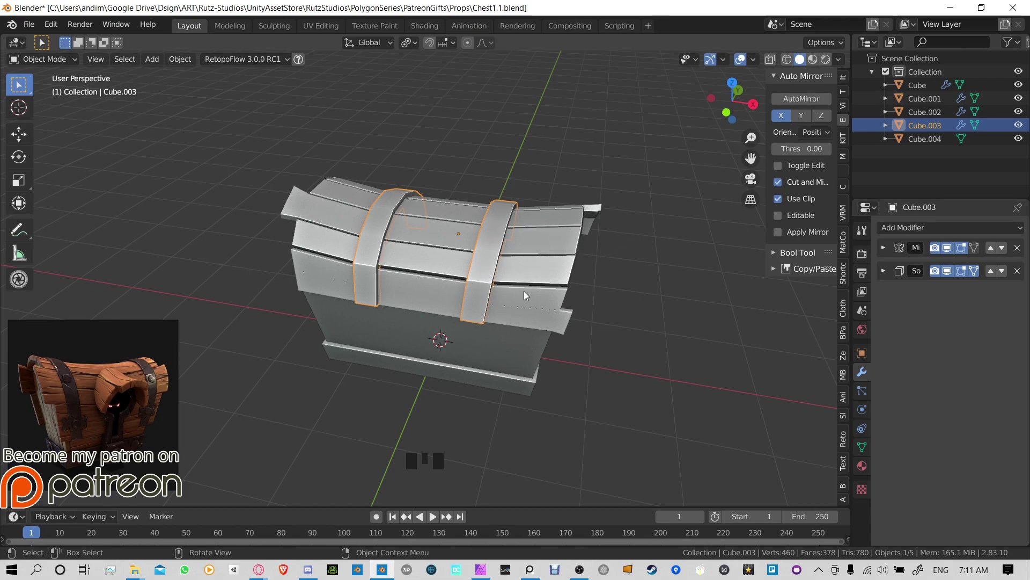
pyautogui.click(883, 248)
pyautogui.click(904, 263)
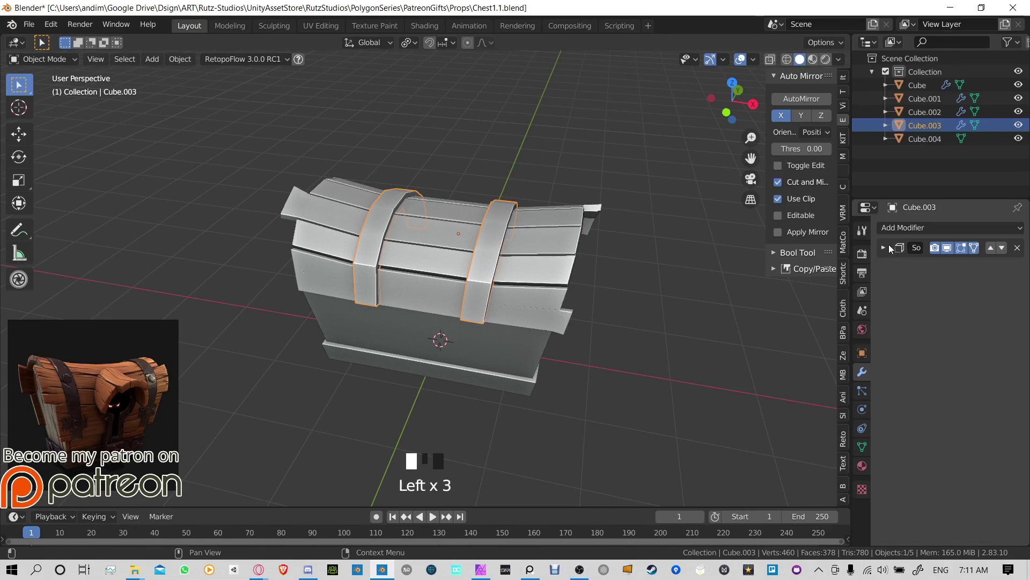
pyautogui.click(882, 248)
pyautogui.scroll(4, 542, 256)
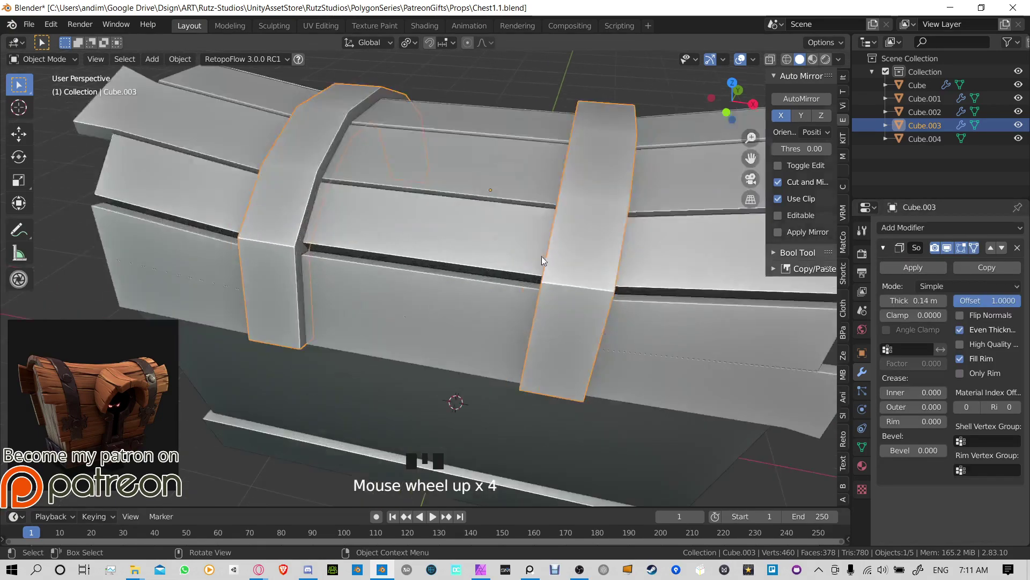
pyautogui.moveTo(542, 256); pyautogui.dragTo(507, 243, button='middle')
pyautogui.click(932, 266)
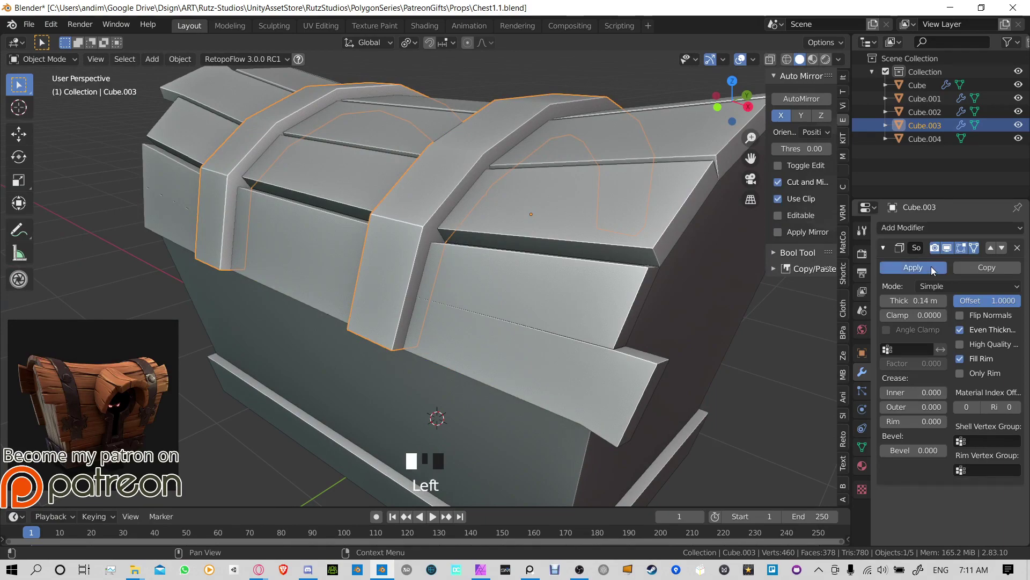
# Step: Join the straps to the lid planks as one object
pyautogui.scroll(-3, 507, 174)
pyautogui.moveTo(507, 174); pyautogui.dragTo(486, 218, button='middle')
pyautogui.keyDown('shift'); pyautogui.click(551, 229); pyautogui.keyUp('shift')
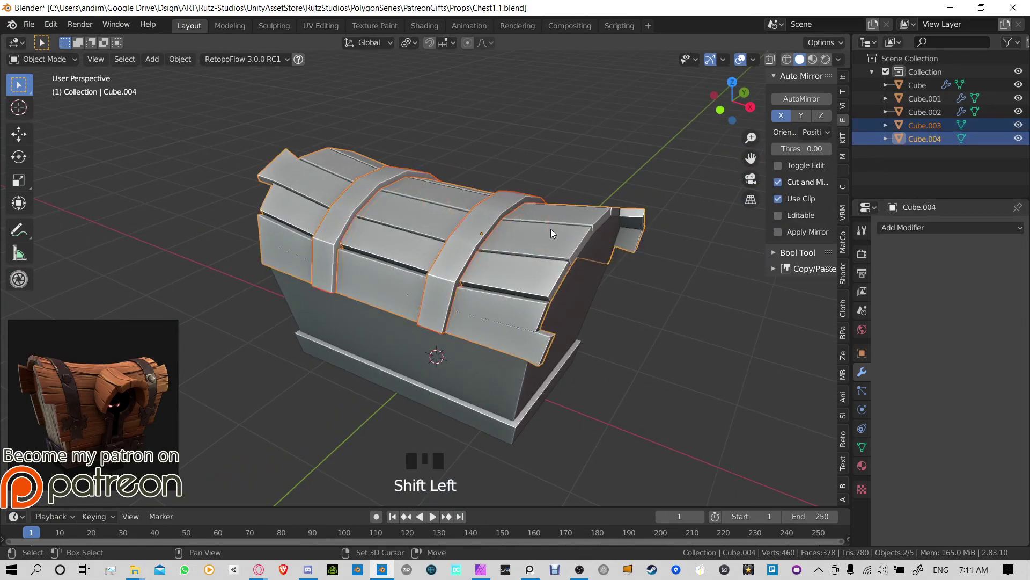
pyautogui.hotkey('ctrl', 'j')
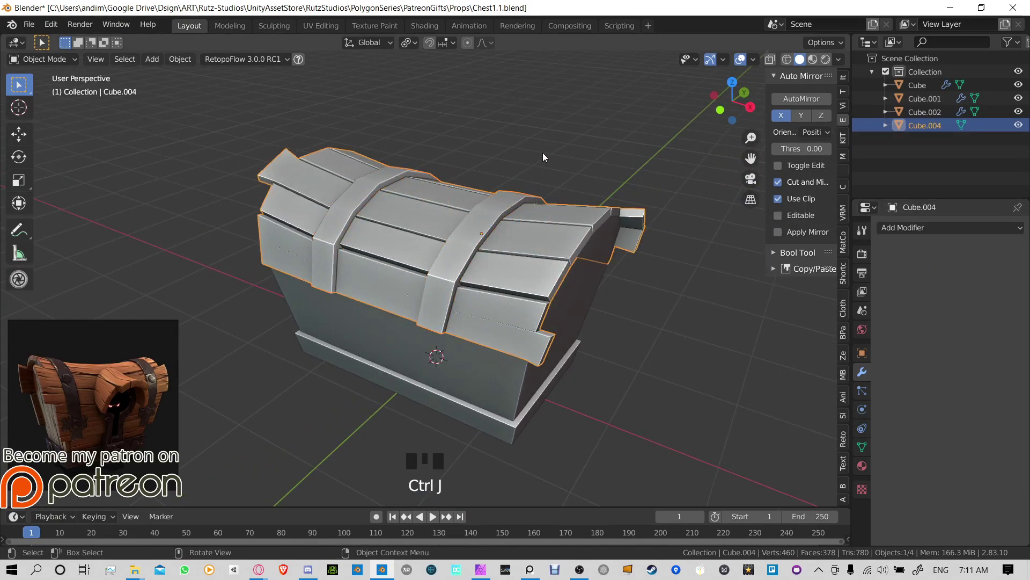
# Step: Rotate the joined lid open about the global X axis so the chest's interior is exposed
pyautogui.click(565, 166)
pyautogui.moveTo(564, 165); pyautogui.dragTo(427, 215, button='middle')
pyautogui.click(342, 220)
pyautogui.press('r')
pyautogui.press('x')
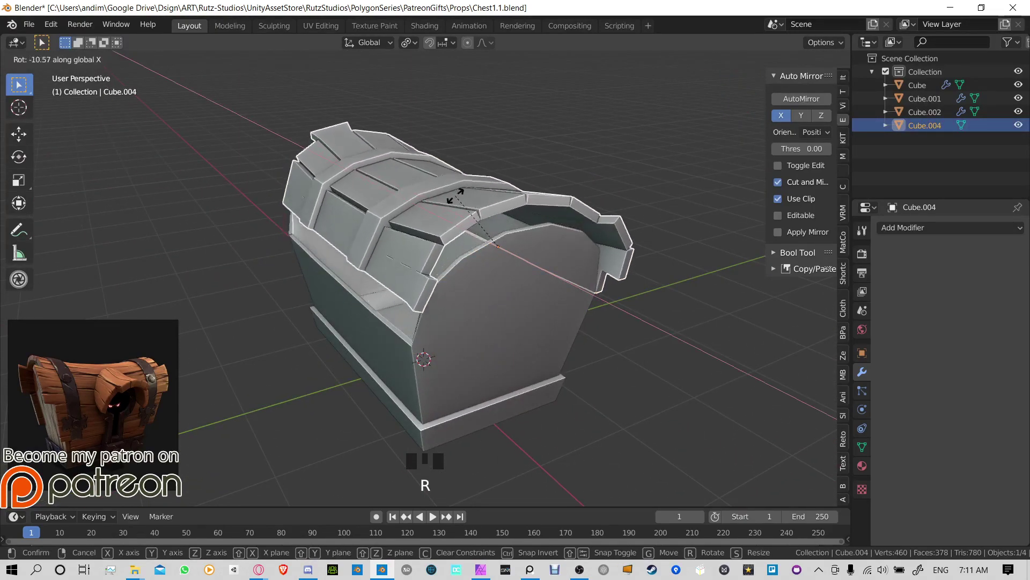
pyautogui.click(545, 182)
pyautogui.moveTo(420, 160); pyautogui.dragTo(494, 131, button='middle')
pyautogui.moveTo(395, 134); pyautogui.dragTo(451, 134, button='middle')
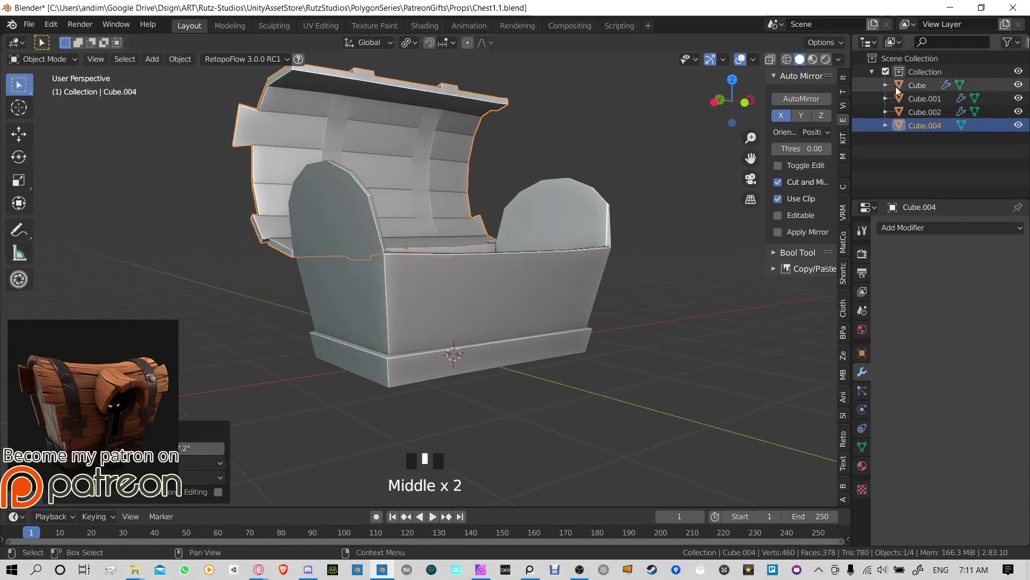
# Step: Switch the viewport to material preview and inspect the straps on the underside of the open lid
pyautogui.click(812, 59)
pyautogui.moveTo(770, 70)
pyautogui.mouseDown(button='middle')
pyautogui.moveTo(564, 133)
pyautogui.moveTo(646, 166)
pyautogui.moveTo(637, 142)
pyautogui.moveTo(567, 121)
pyautogui.moveTo(517, 140)
pyautogui.mouseUp(button='middle')
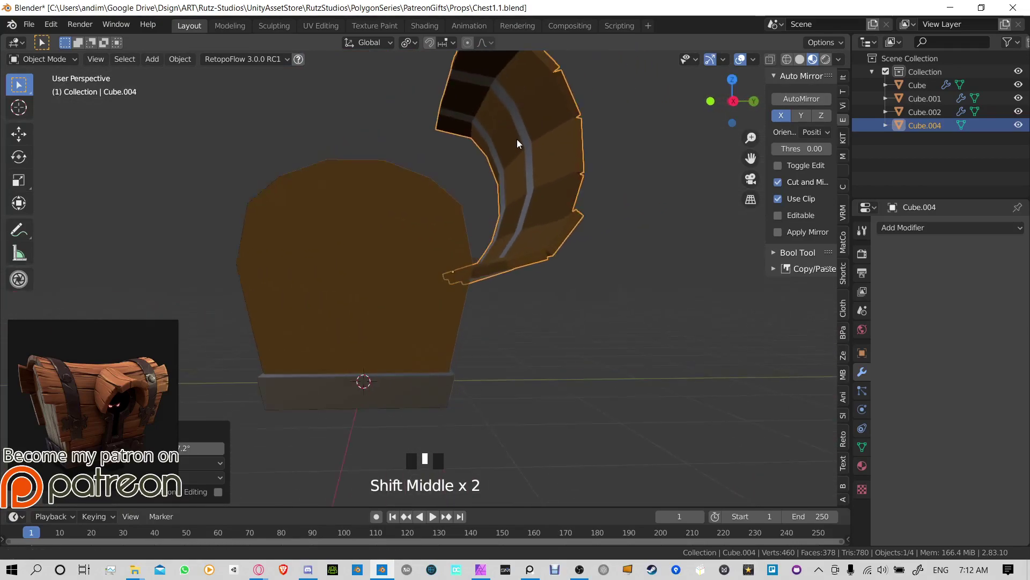
pyautogui.scroll(3, 483, 166)
pyautogui.moveTo(458, 188); pyautogui.dragTo(530, 163, button='middle')
pyautogui.click(535, 180)
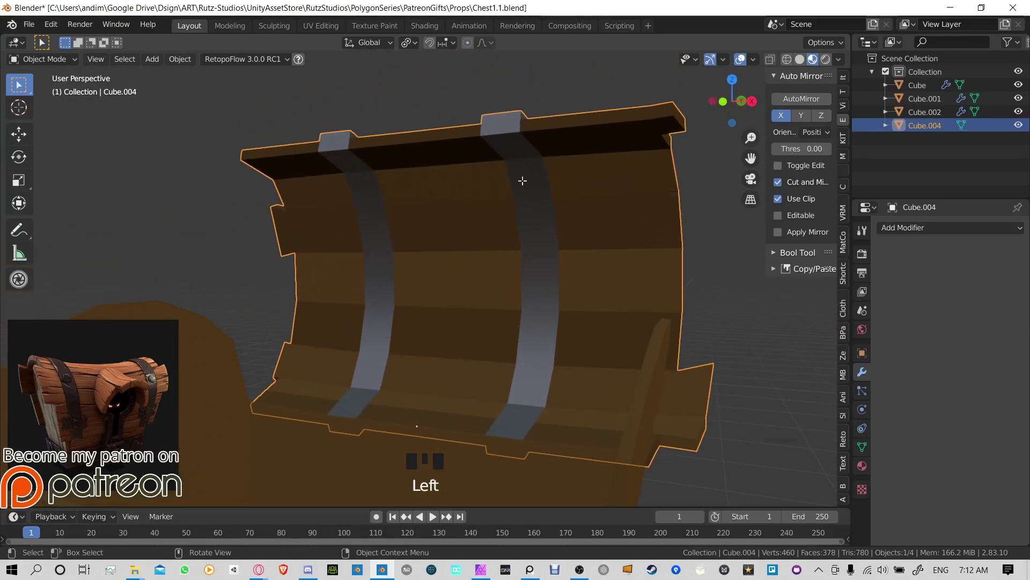
# Step: Assign the Wood material to the inner faces of both straps on the underside of the lid
pyautogui.press('Tab')
pyautogui.click(517, 146)
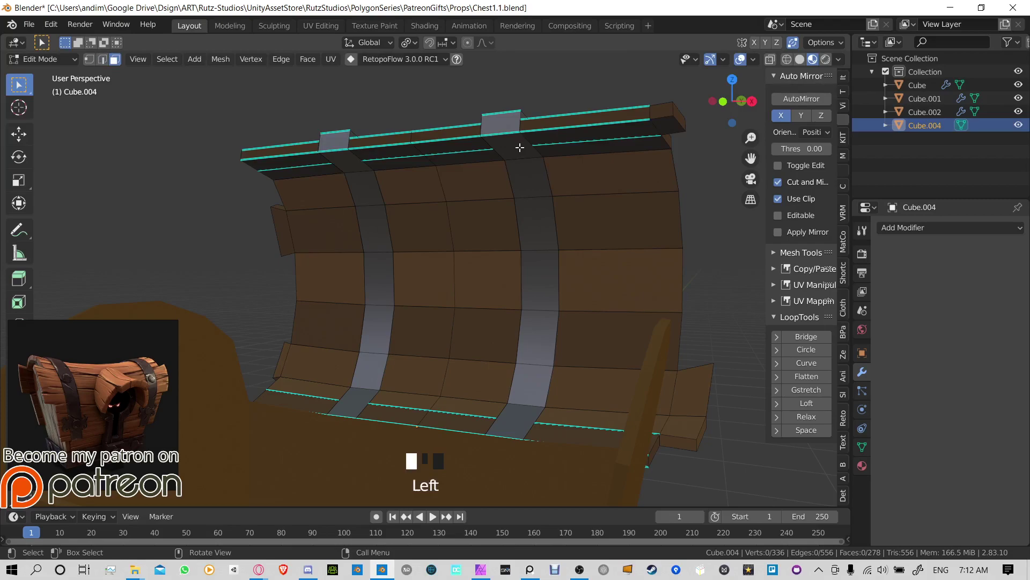
pyautogui.click(519, 147)
pyautogui.keyDown('ctrl'); pyautogui.click(511, 431); pyautogui.keyUp('ctrl')
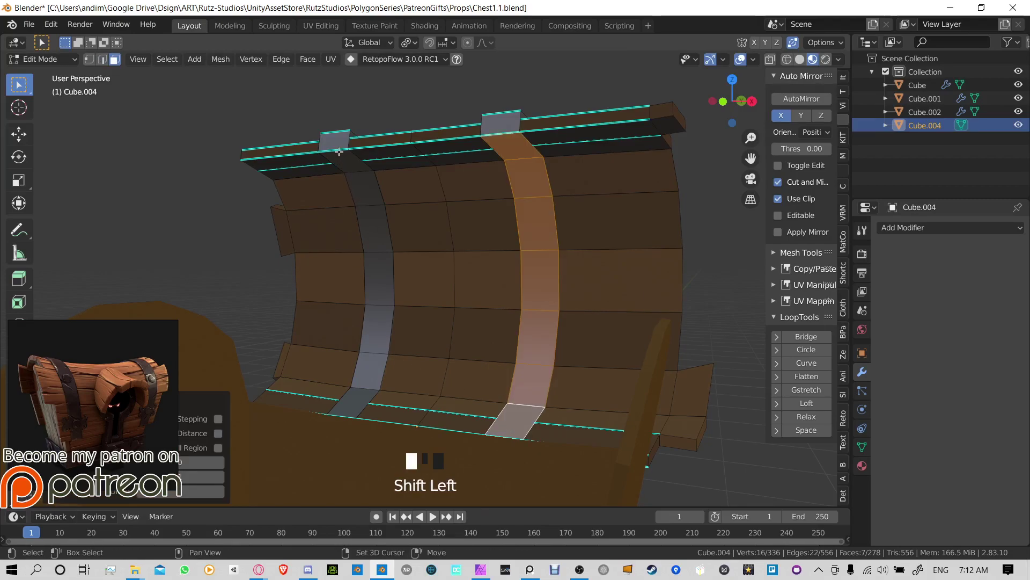
pyautogui.keyDown('shift'); pyautogui.click(340, 152); pyautogui.keyUp('shift')
pyautogui.keyDown('ctrl'); pyautogui.click(356, 402); pyautogui.keyUp('ctrl')
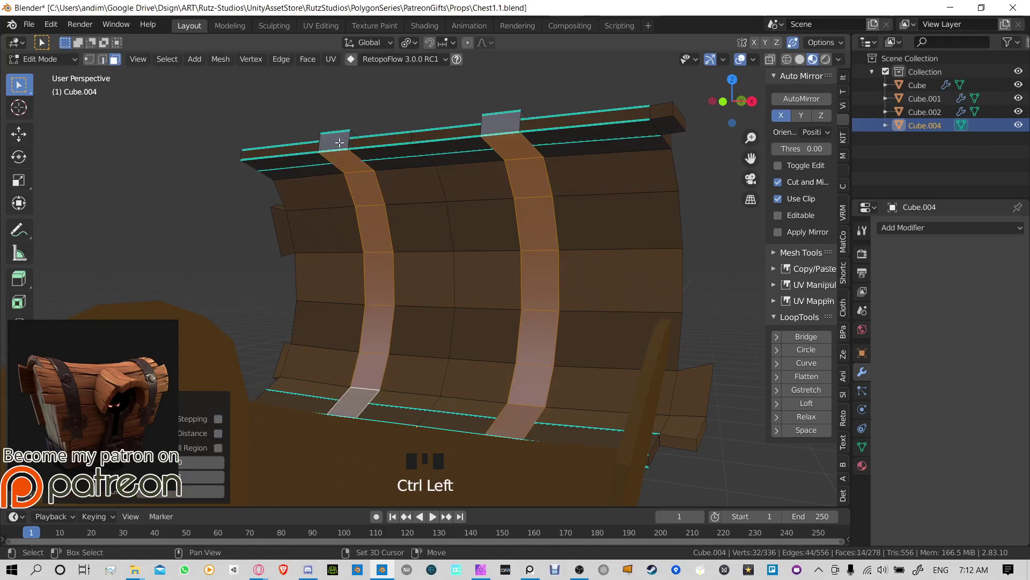
pyautogui.click(865, 465)
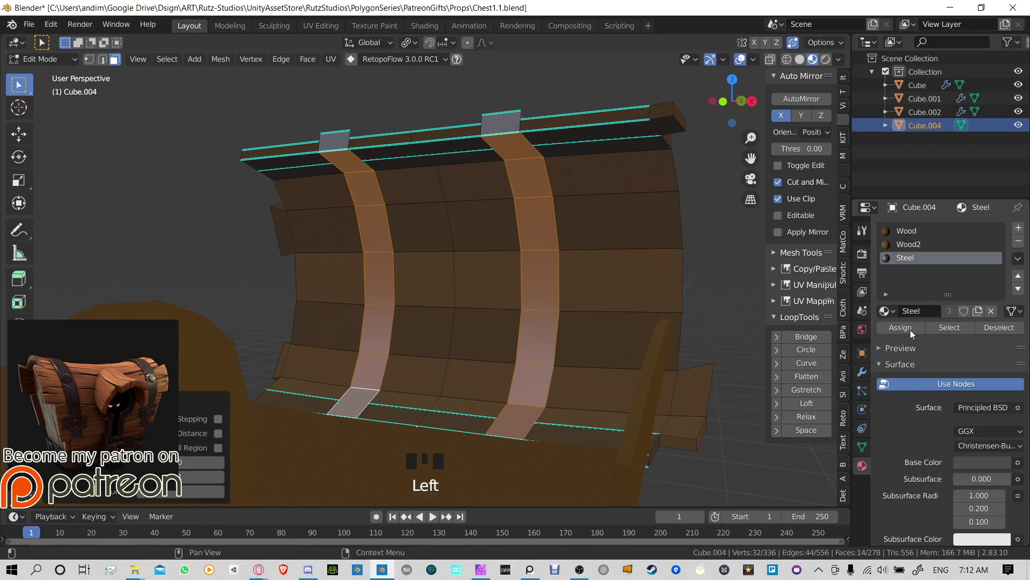
pyautogui.click(916, 228)
pyautogui.click(598, 81)
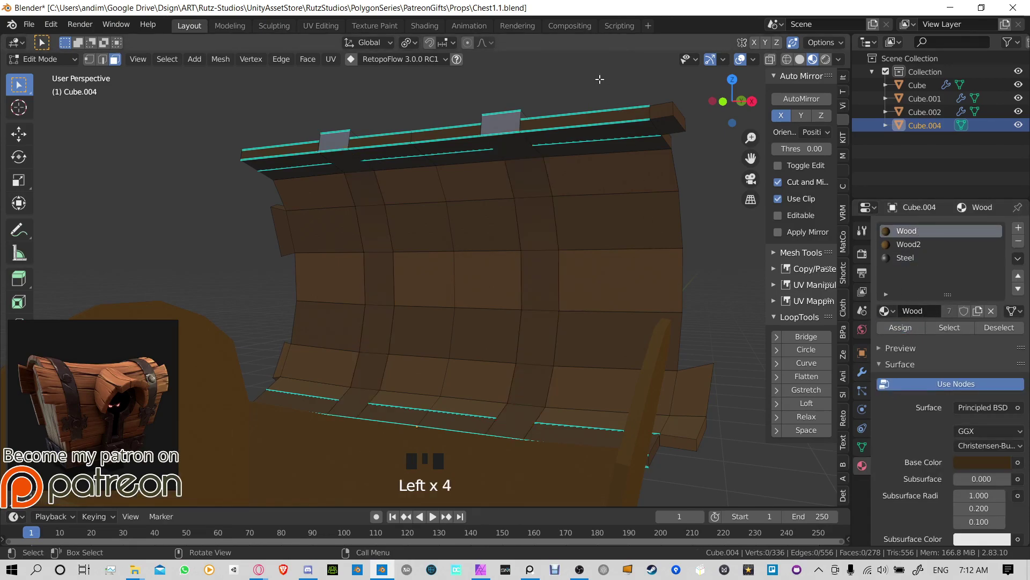
# Step: Assign the Wood2 material to the four inner strap faces that cross the lid's two lighter plank rows
pyautogui.moveTo(598, 80); pyautogui.dragTo(524, 233, button='middle')
pyautogui.click(527, 271)
pyautogui.keyDown('shift'); pyautogui.click(371, 240); pyautogui.keyUp('shift')
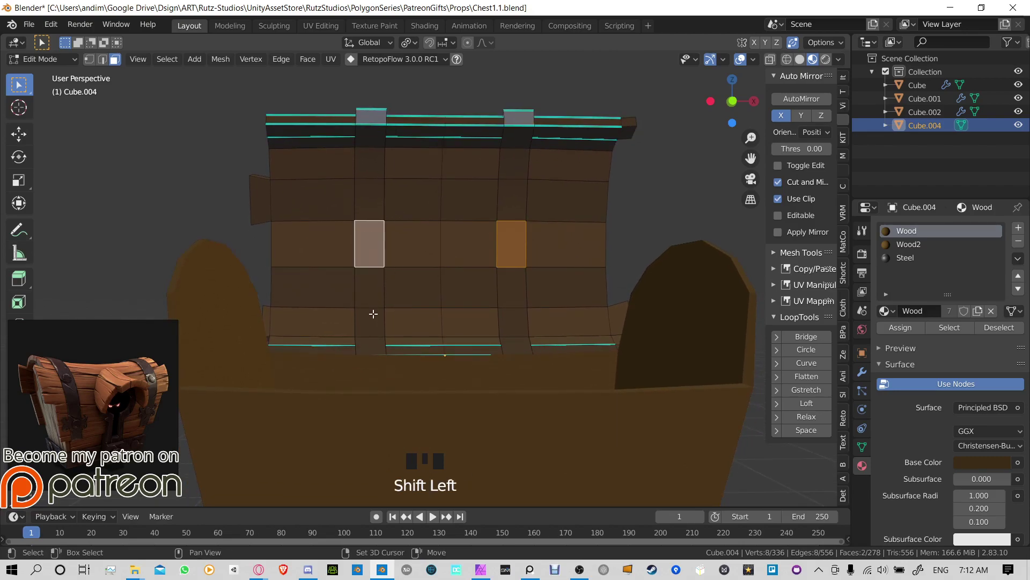
pyautogui.keyDown('shift'); pyautogui.click(374, 314); pyautogui.keyUp('shift')
pyautogui.keyDown('shift'); pyautogui.click(517, 326); pyautogui.keyUp('shift')
pyautogui.moveTo(517, 327); pyautogui.dragTo(514, 348, button='middle')
pyautogui.keyDown('shift'); pyautogui.click(502, 346); pyautogui.keyUp('shift')
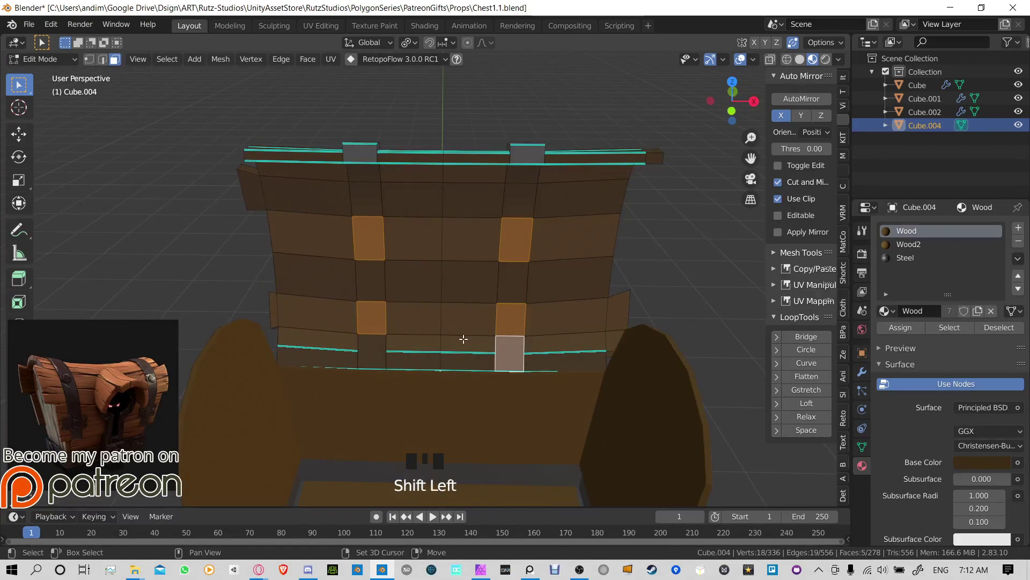
pyautogui.keyDown('shift'); pyautogui.click(515, 352); pyautogui.keyUp('shift')
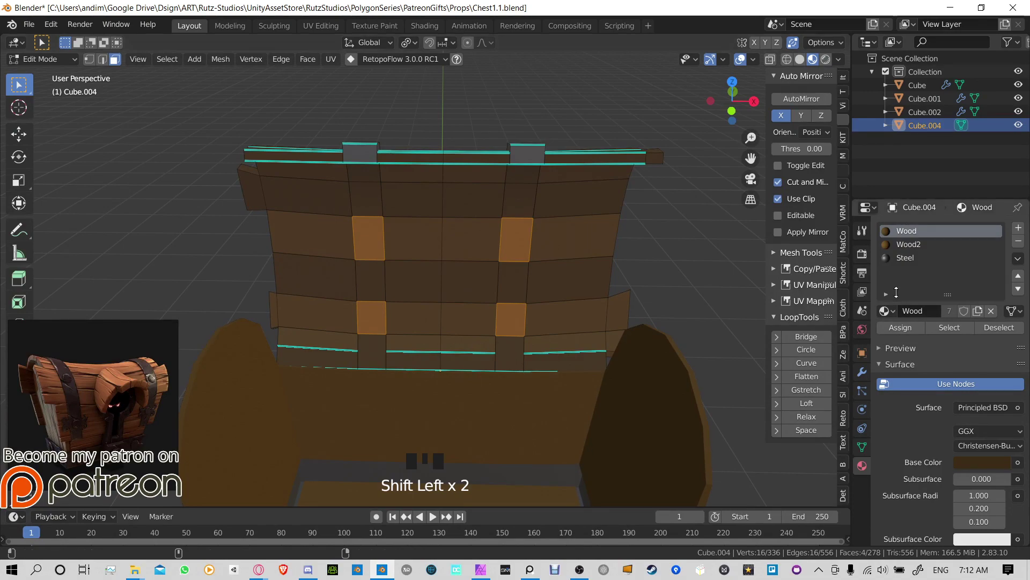
pyautogui.click(904, 245)
pyautogui.click(896, 326)
pyautogui.click(686, 246)
pyautogui.moveTo(686, 247); pyautogui.dragTo(678, 273, button='middle')
pyautogui.press('Tab')
pyautogui.press('Tab')
# Step: Try to knife-cut across the lowest inner strap face to continue the edge line of the adjoining planks
pyautogui.scroll(3, 564, 359)
pyautogui.keyDown('shift'); pyautogui.moveTo(564, 359); pyautogui.dragTo(548, 228, button='middle'); pyautogui.keyUp('shift')
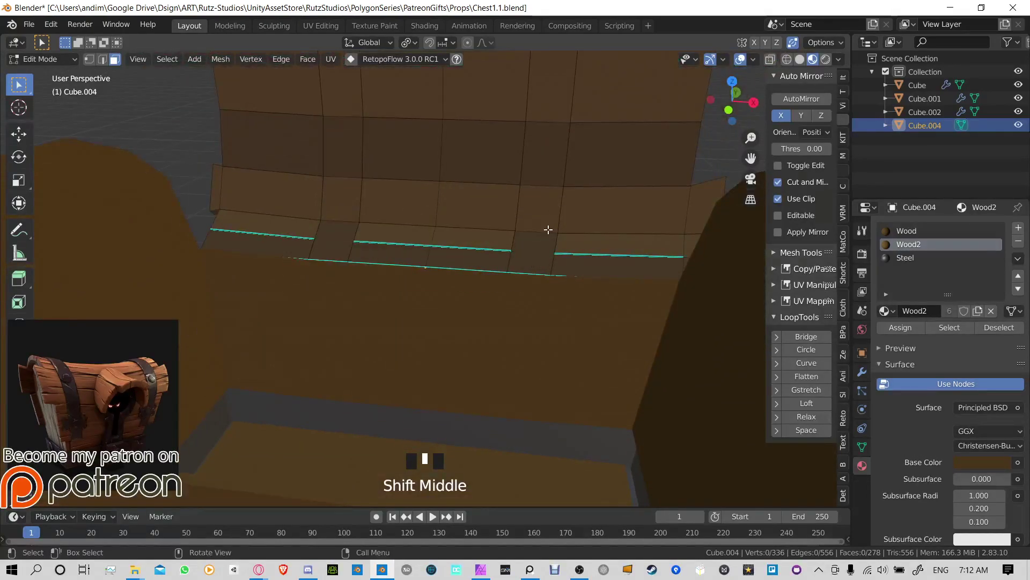
pyautogui.scroll(3, 556, 285)
pyautogui.moveTo(557, 285); pyautogui.dragTo(589, 326, button='middle')
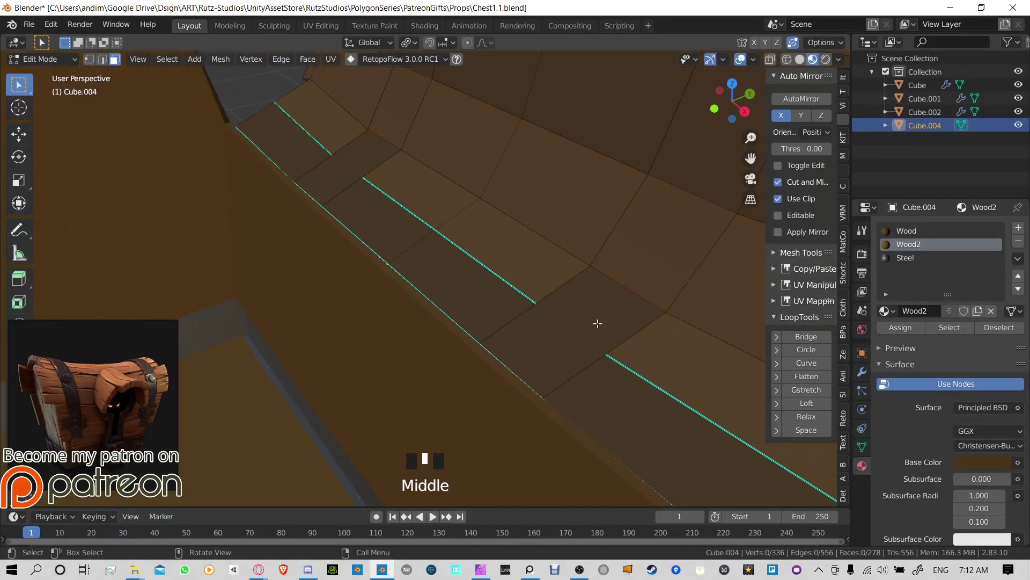
pyautogui.press('k')
pyautogui.click(605, 354)
pyautogui.click(540, 301)
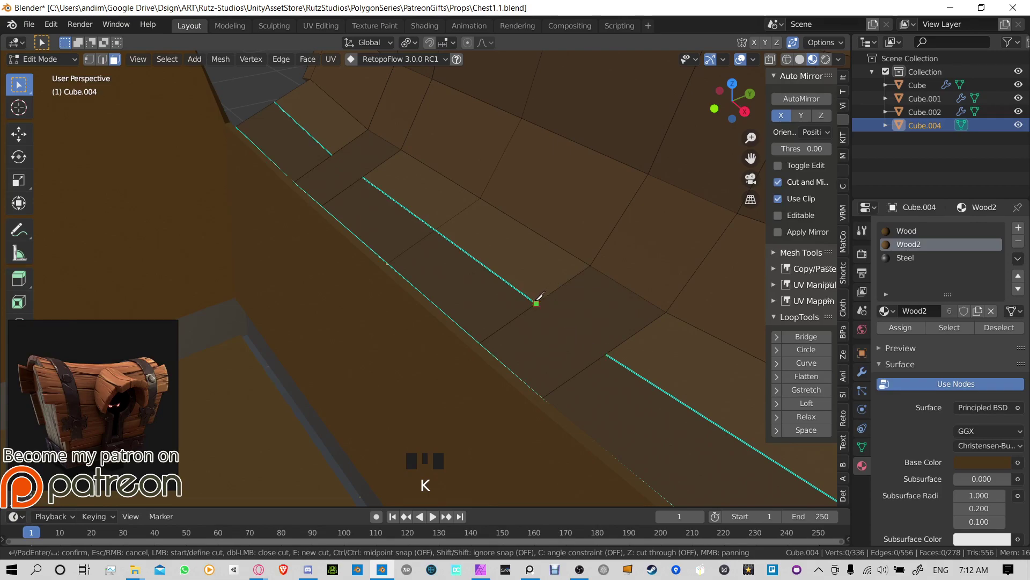
pyautogui.press('Return')
# Step: Check the material on the strap's lowest inner face, then compare the underside's wood tones in Object Mode
pyautogui.click(598, 330)
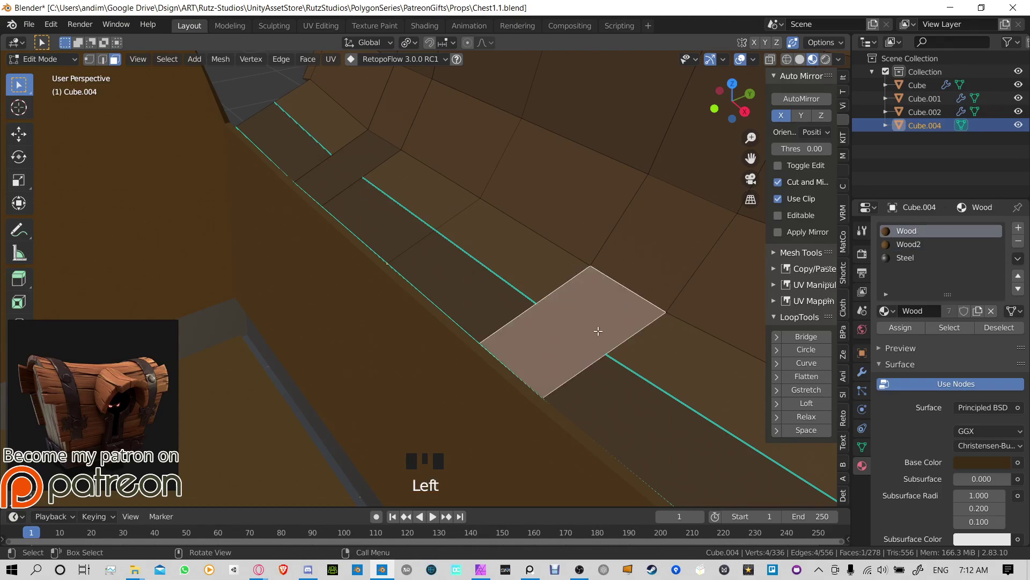
pyautogui.press('l')
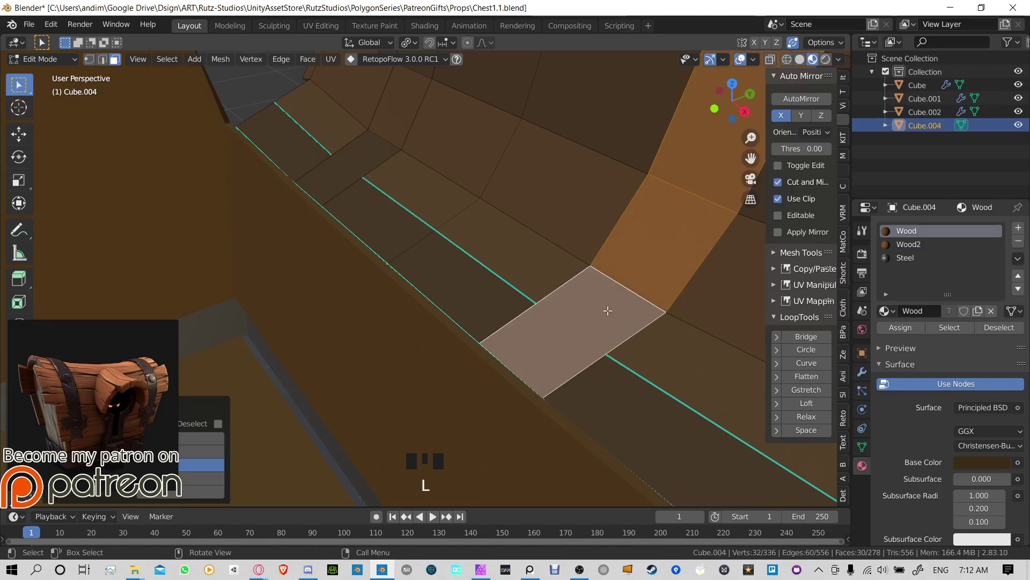
pyautogui.scroll(-1, 607, 310)
pyautogui.moveTo(601, 306)
pyautogui.mouseDown(button='middle')
pyautogui.moveTo(556, 275)
pyautogui.moveTo(511, 285)
pyautogui.moveTo(496, 301)
pyautogui.moveTo(588, 324)
pyautogui.moveTo(609, 299)
pyautogui.mouseUp(button='middle')
pyautogui.press('Tab')
pyautogui.scroll(-2, 511, 285)
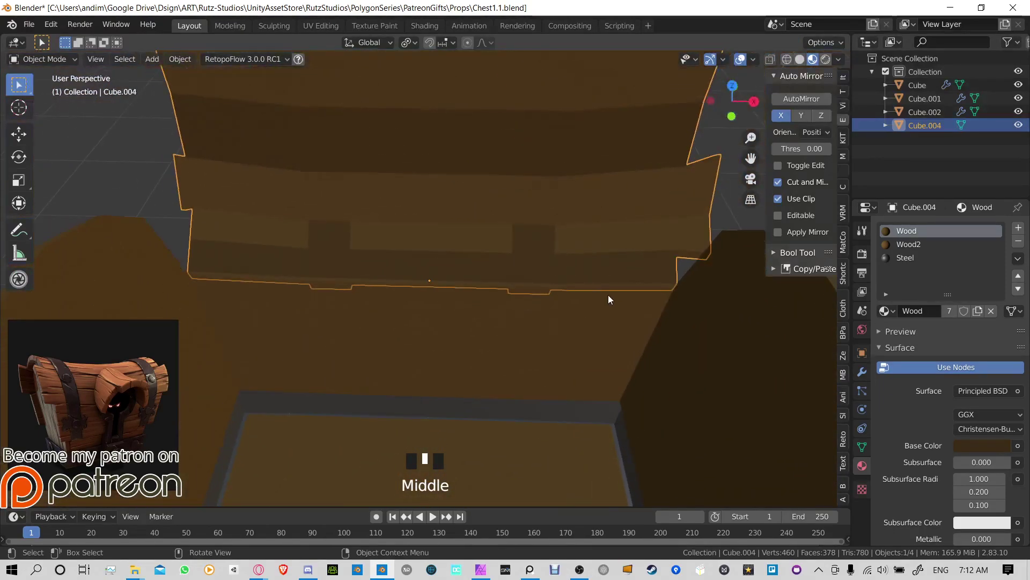
# Step: Assign the Wood material to the linked plank pieces in the lighter row beside the straps' lowest inner faces
pyautogui.press('Tab')
pyautogui.click(551, 240)
pyautogui.click(658, 240)
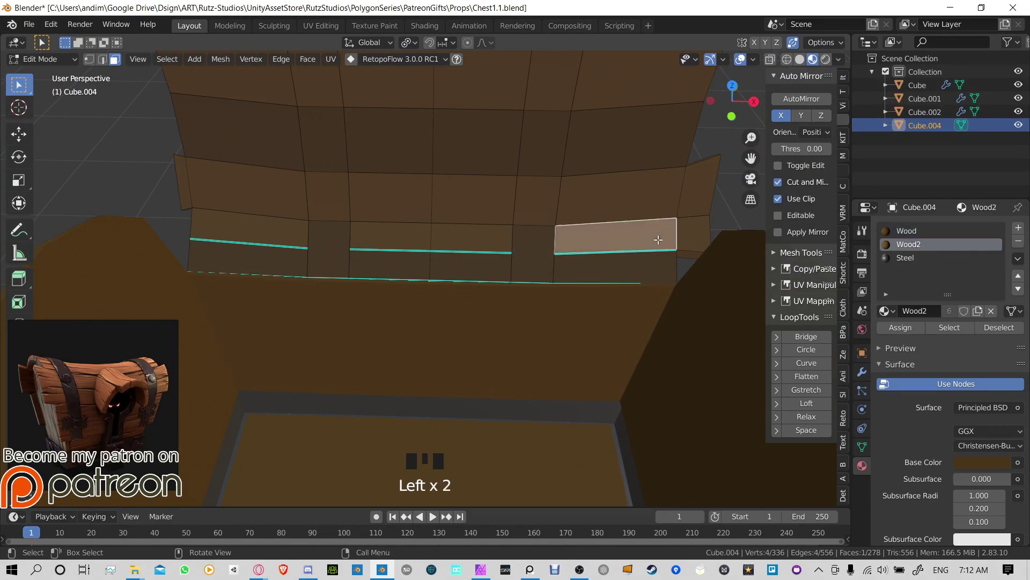
pyautogui.press('l')
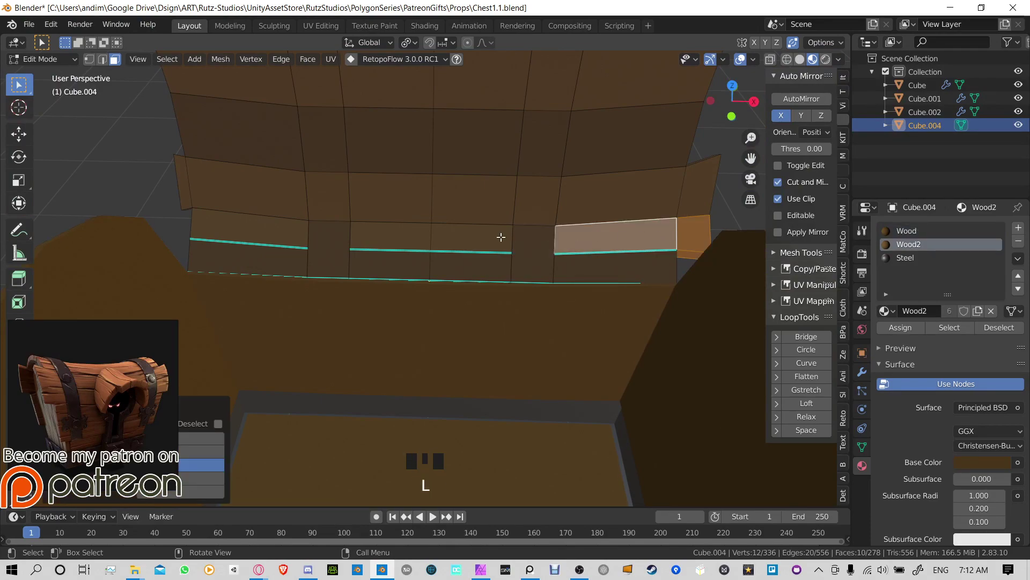
pyautogui.press('l')
pyautogui.press('l')
pyautogui.click(912, 231)
pyautogui.click(899, 326)
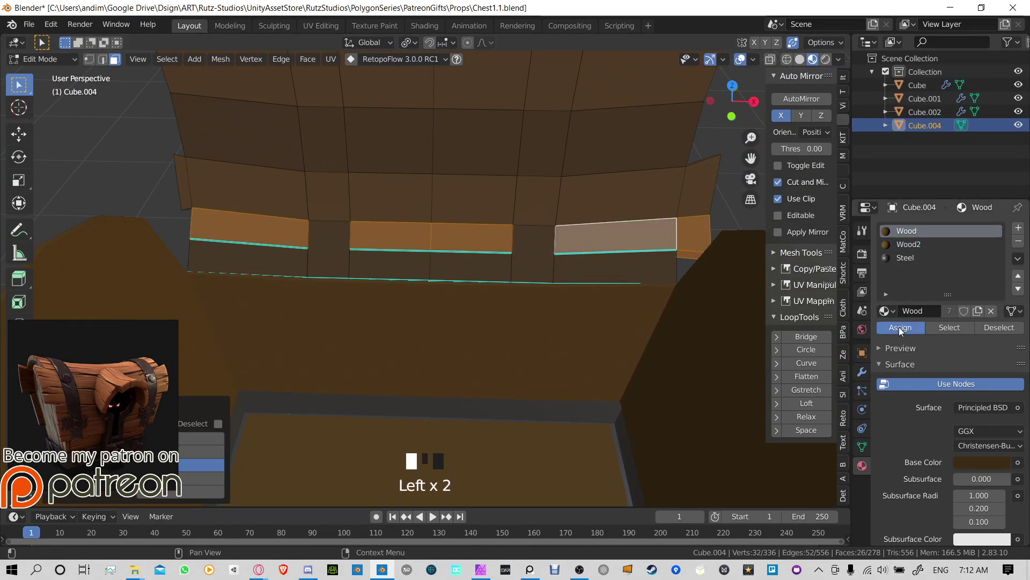
pyautogui.press('Tab')
# Step: Rotate the open lid about the global X axis until it closes over the chest body
pyautogui.click(727, 208)
pyautogui.moveTo(727, 208); pyautogui.dragTo(423, 156, button='middle')
pyautogui.scroll(3, 488, 195)
pyautogui.moveTo(489, 195); pyautogui.dragTo(468, 182, button='middle')
pyautogui.click(477, 206)
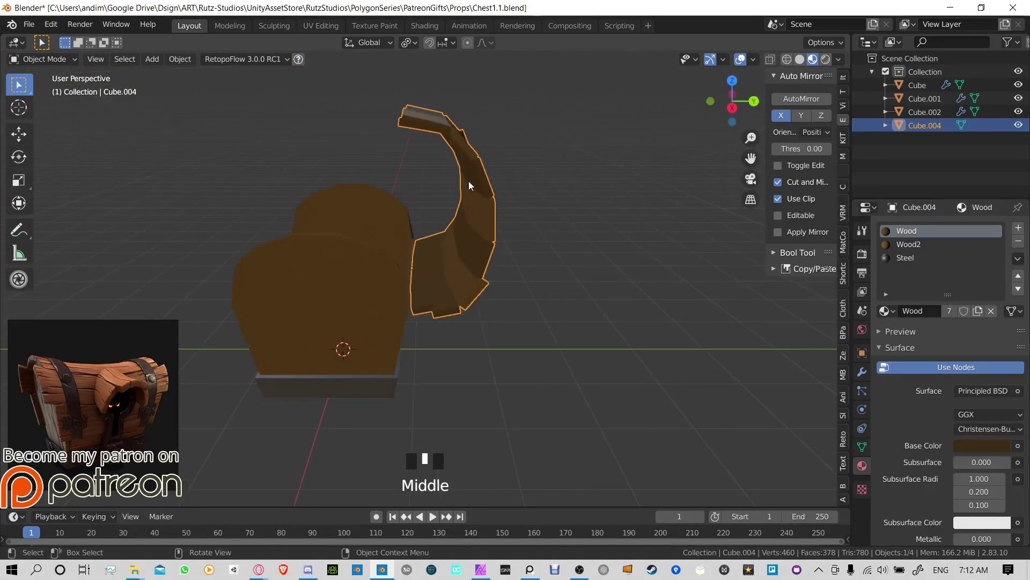
pyautogui.press('r')
pyautogui.press('x')
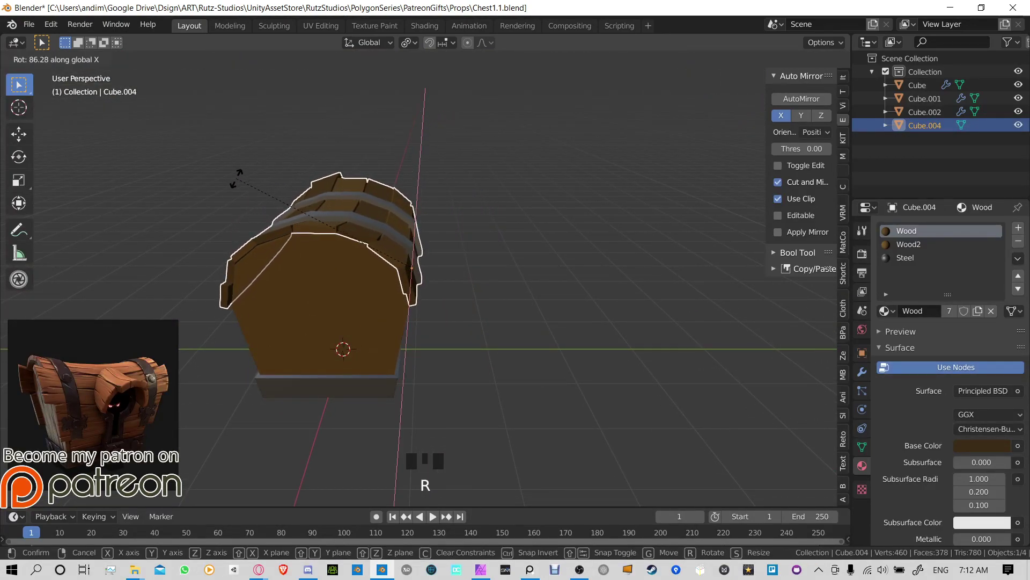
pyautogui.click(223, 211)
# Step: Fine-tune the closed lid's rotation about the global X axis and save the file
pyautogui.moveTo(223, 211); pyautogui.dragTo(493, 99, button='middle')
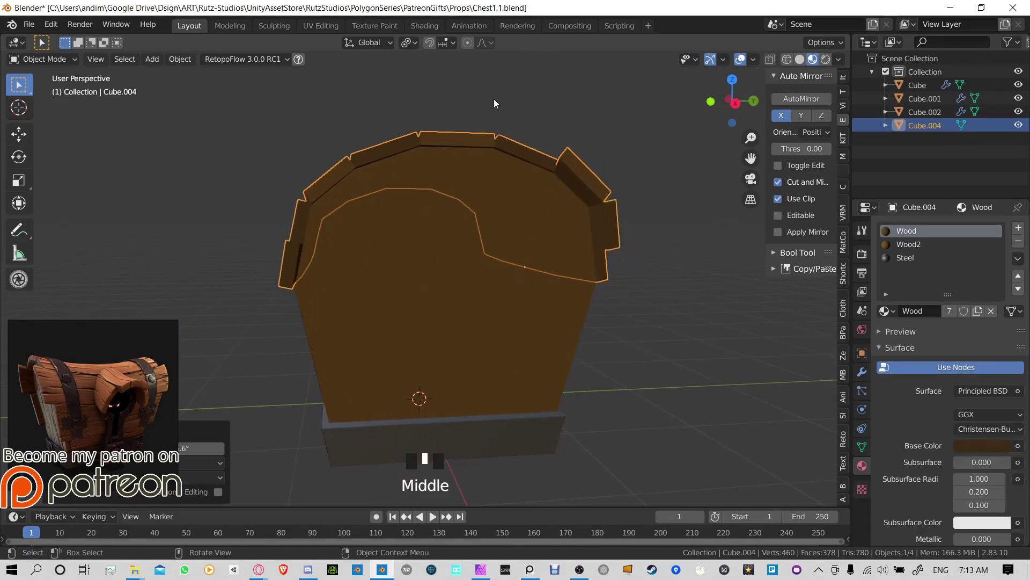
pyautogui.press('r')
pyautogui.press('x')
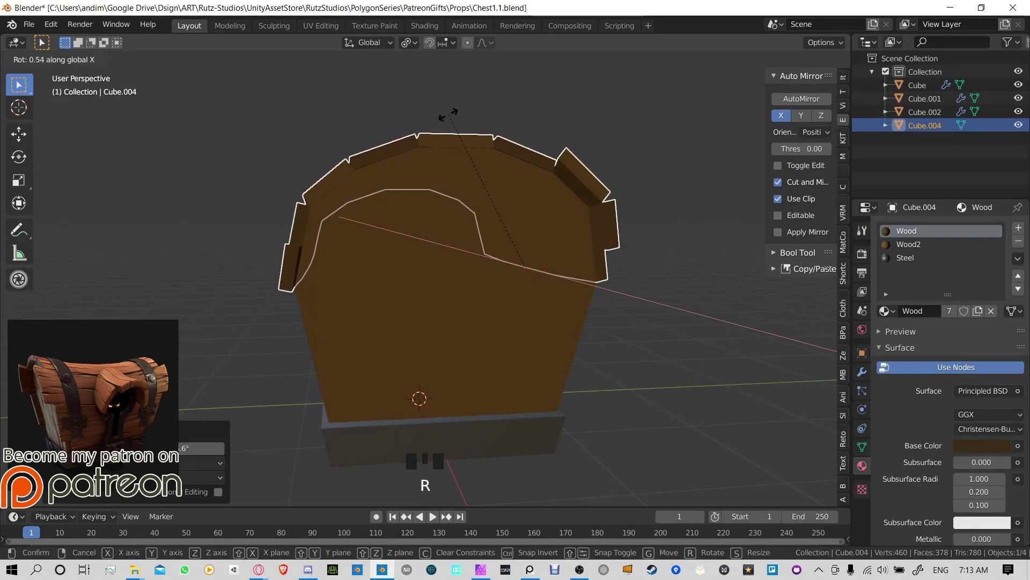
pyautogui.click(444, 114)
pyautogui.moveTo(295, 150); pyautogui.dragTo(331, 214, button='middle')
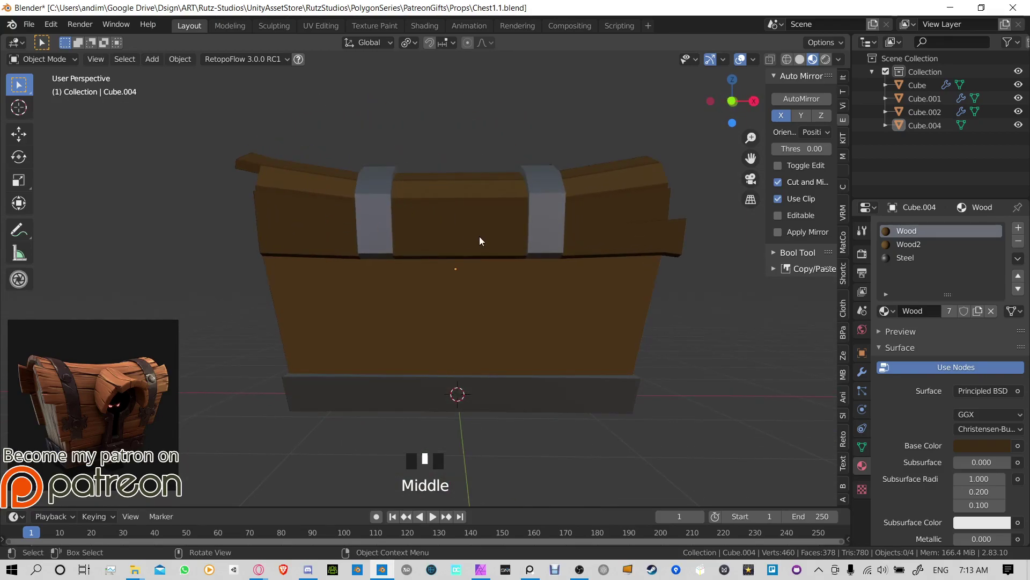
pyautogui.hotkey('ctrl', 's')
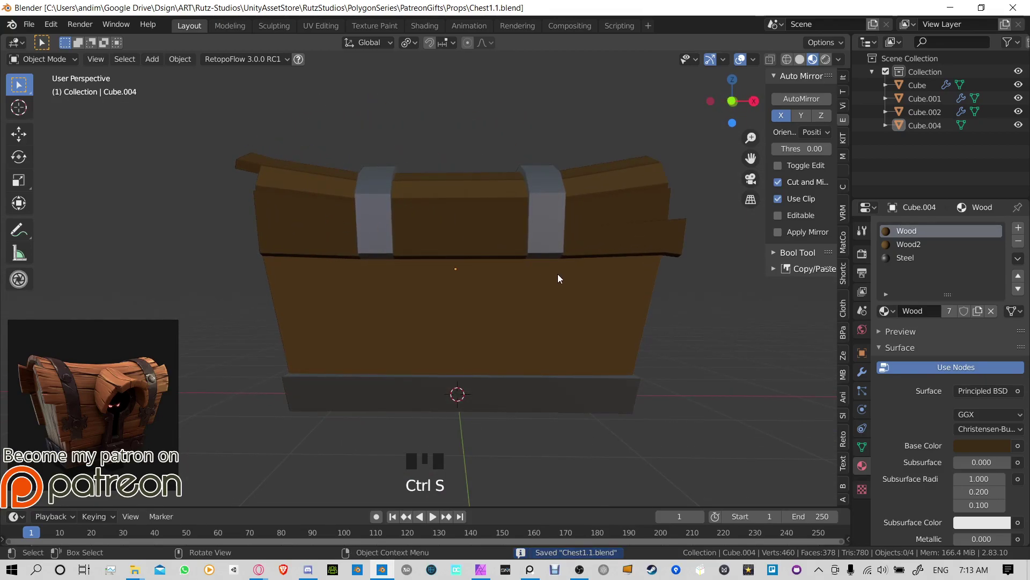
# Step: Enter Edit Mode on the chest body, select its large end face and isolate the body in local view
pyautogui.scroll(3, 543, 282)
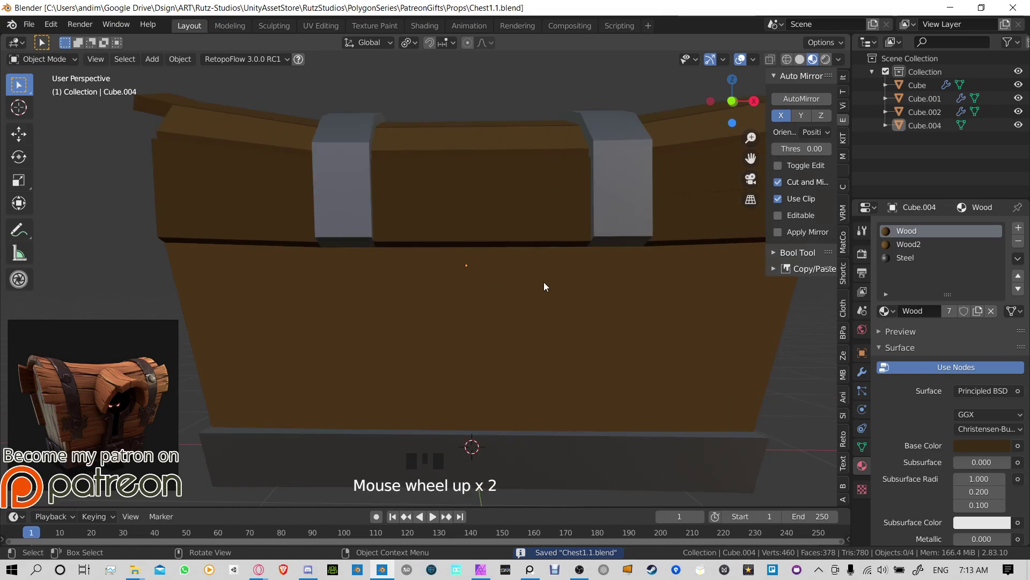
pyautogui.click(436, 251)
pyautogui.moveTo(436, 251); pyautogui.dragTo(429, 259, button='middle')
pyautogui.press('Tab')
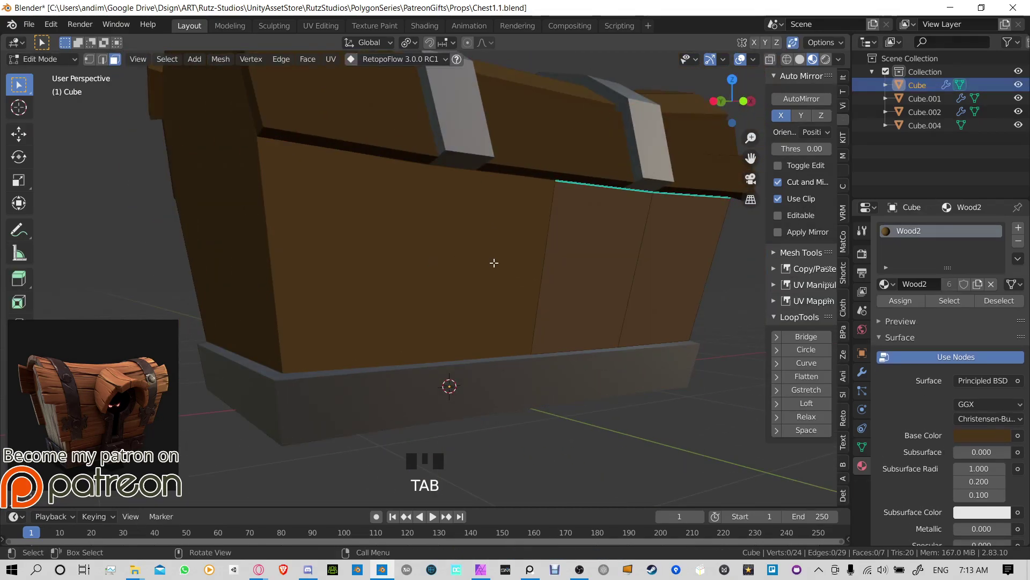
pyautogui.moveTo(536, 268); pyautogui.dragTo(258, 275, button='middle')
pyautogui.scroll(-4, 447, 292)
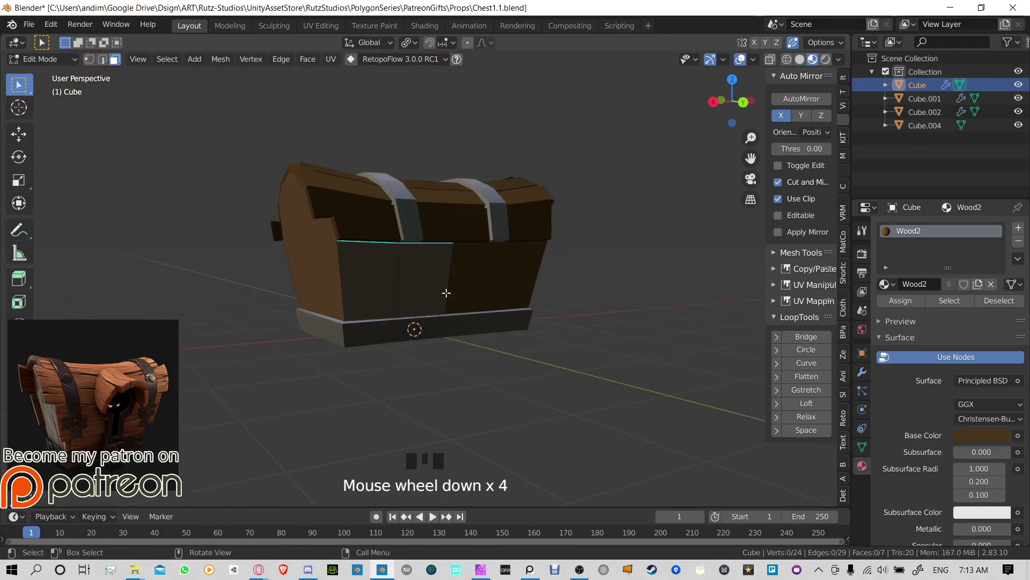
pyautogui.moveTo(404, 251); pyautogui.dragTo(503, 223, button='middle')
pyautogui.scroll(2, 504, 247)
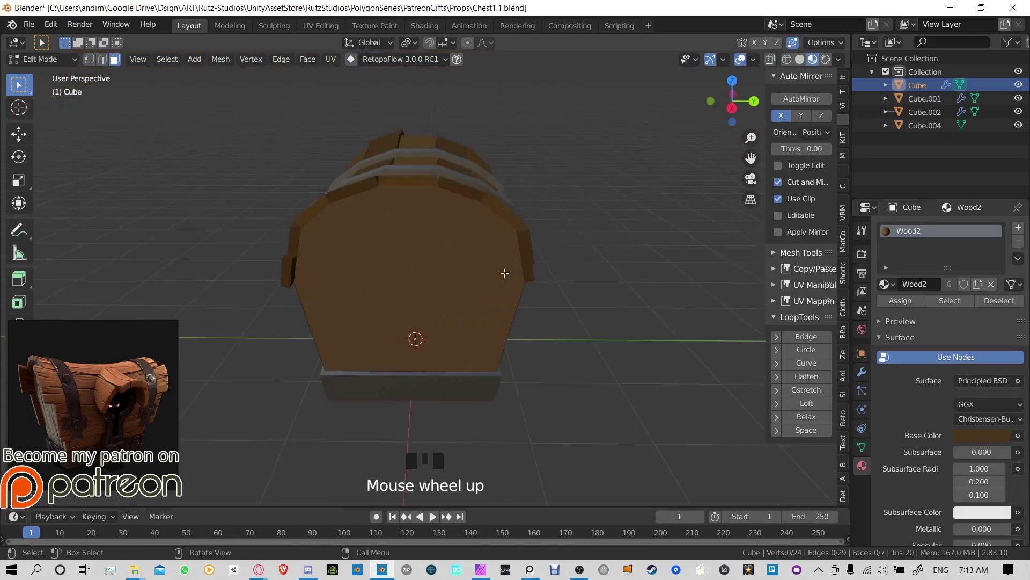
pyautogui.moveTo(504, 272); pyautogui.dragTo(540, 246, button='middle')
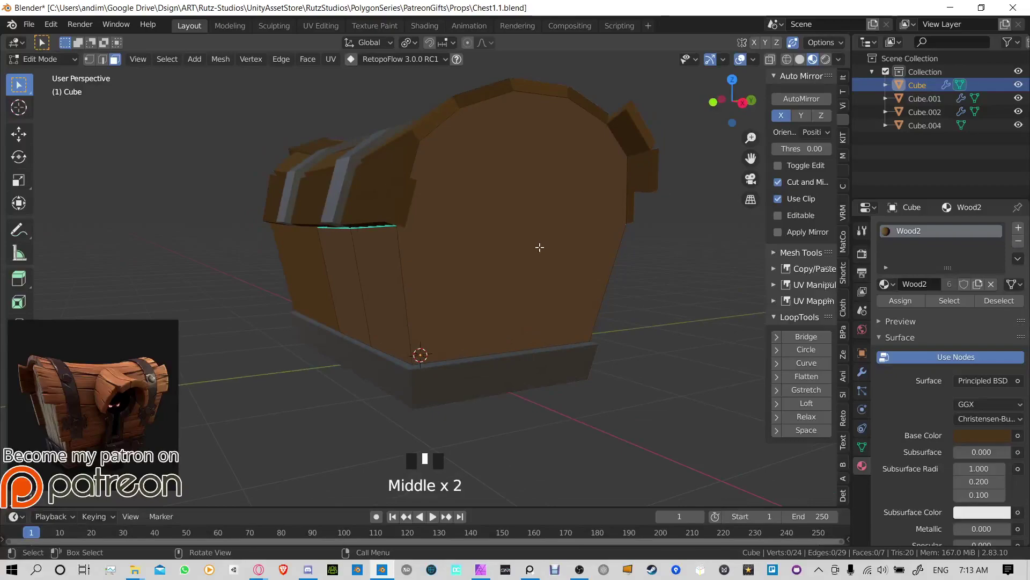
pyautogui.moveTo(483, 140); pyautogui.dragTo(447, 174, button='middle')
pyautogui.click(465, 193)
pyautogui.press('KP_Divide')
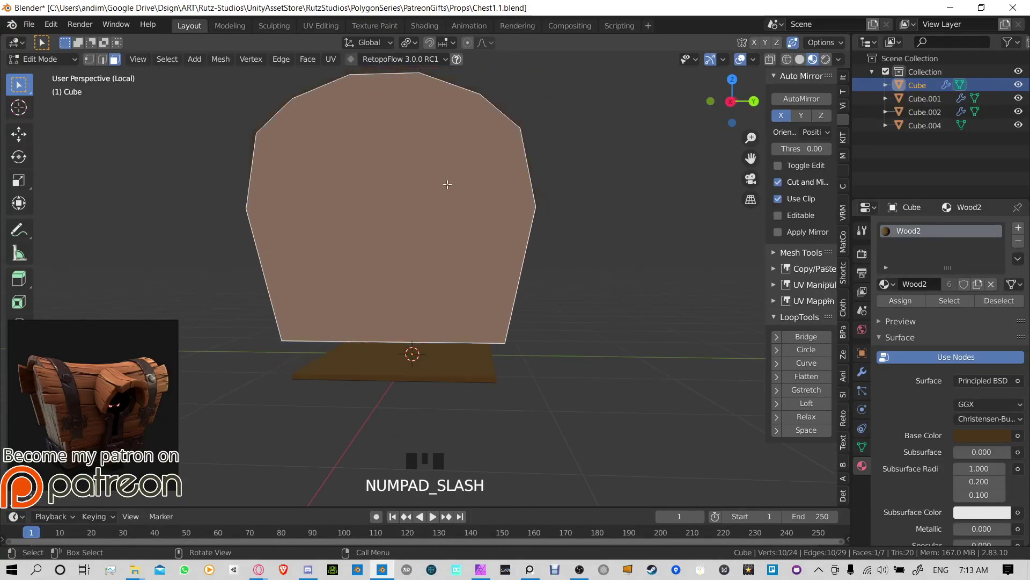
pyautogui.scroll(1, 453, 281)
pyautogui.moveTo(453, 281); pyautogui.dragTo(540, 242, button='middle')
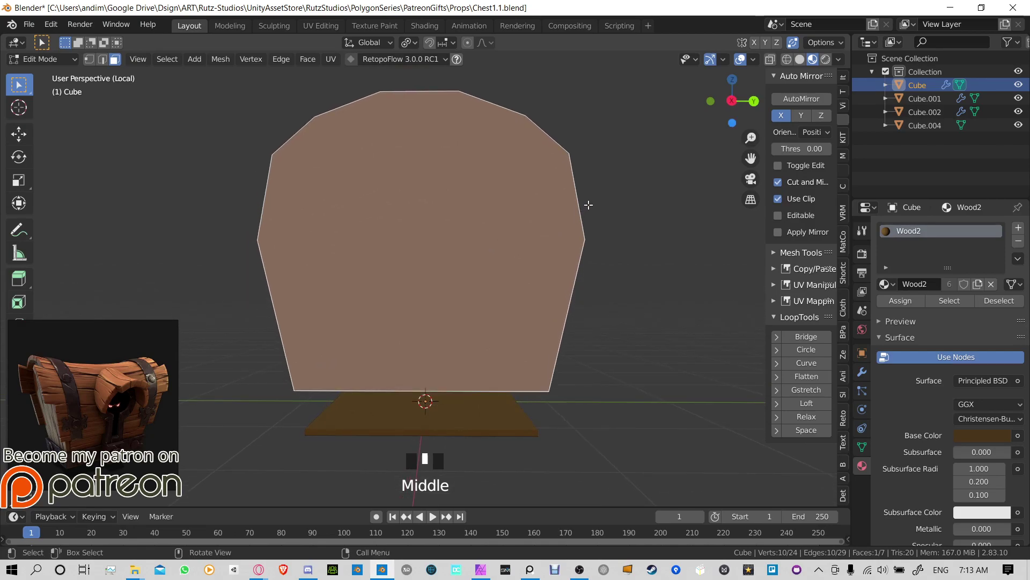
# Step: Try to knife-cut the end face from its upper-right corner vertex down to the bottom edge
pyautogui.press('k')
pyautogui.click(570, 154)
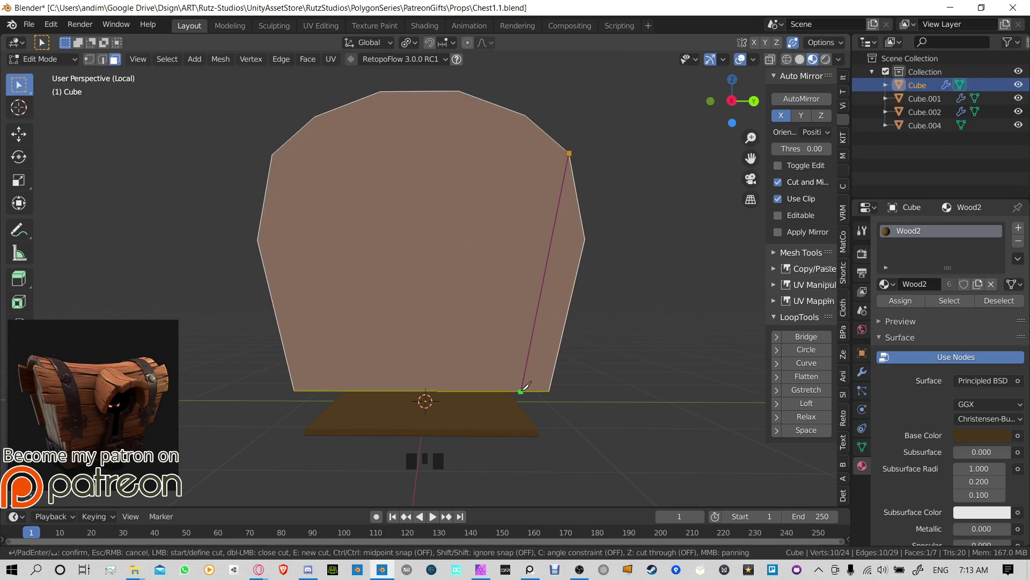
pyautogui.press('Return')
pyautogui.click(502, 386)
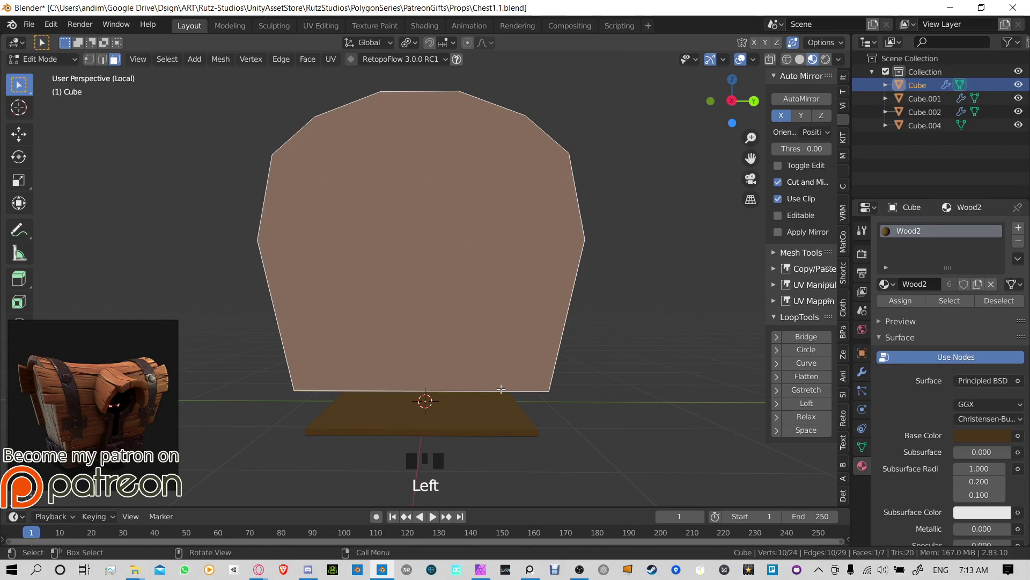
# Step: Subdivide the bottom edge of the end face with 6 cuts
pyautogui.press('2')
pyautogui.click(522, 386)
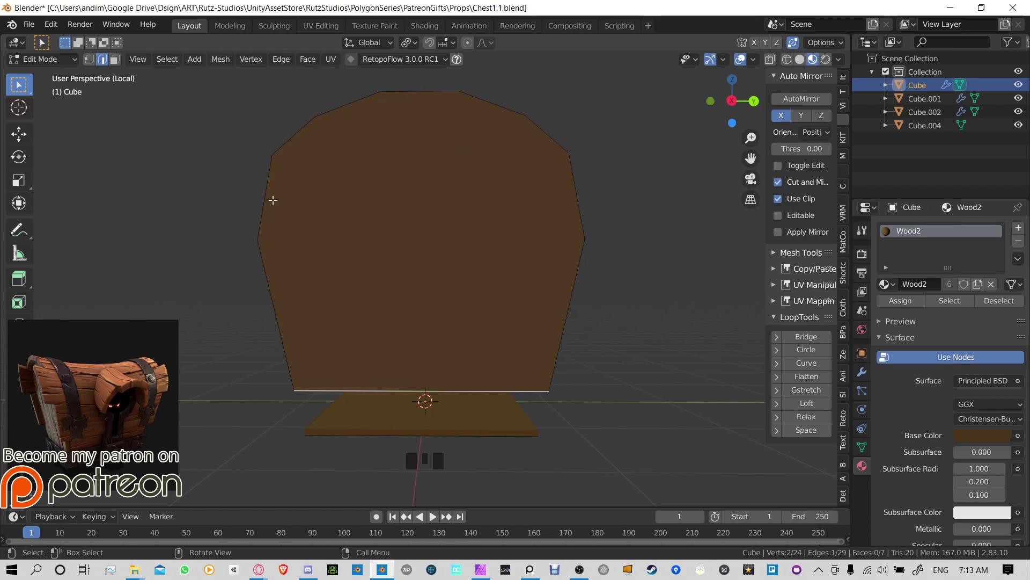
pyautogui.hotkey('ctrl', 'e')
pyautogui.click(424, 161)
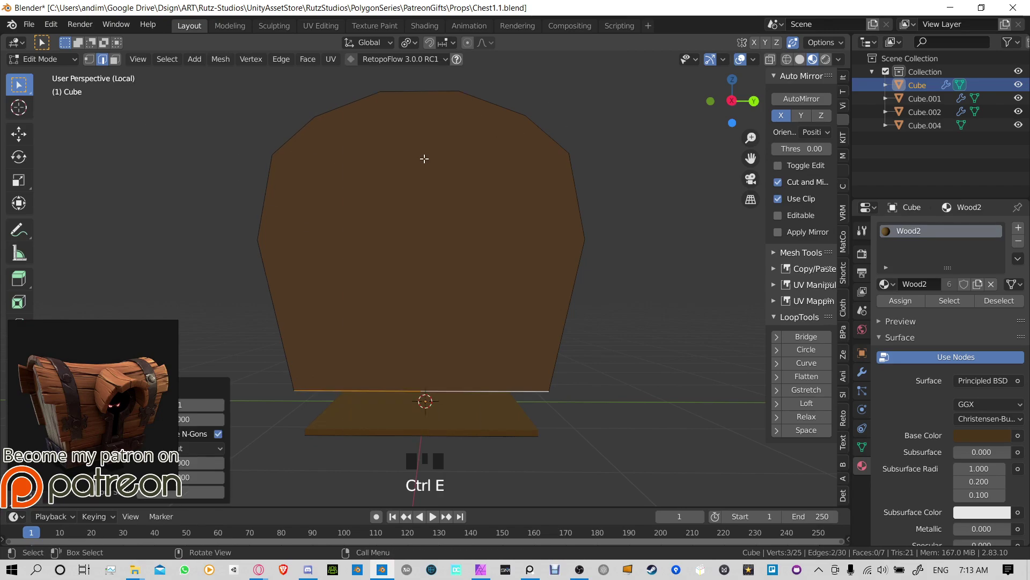
pyautogui.click(221, 404)
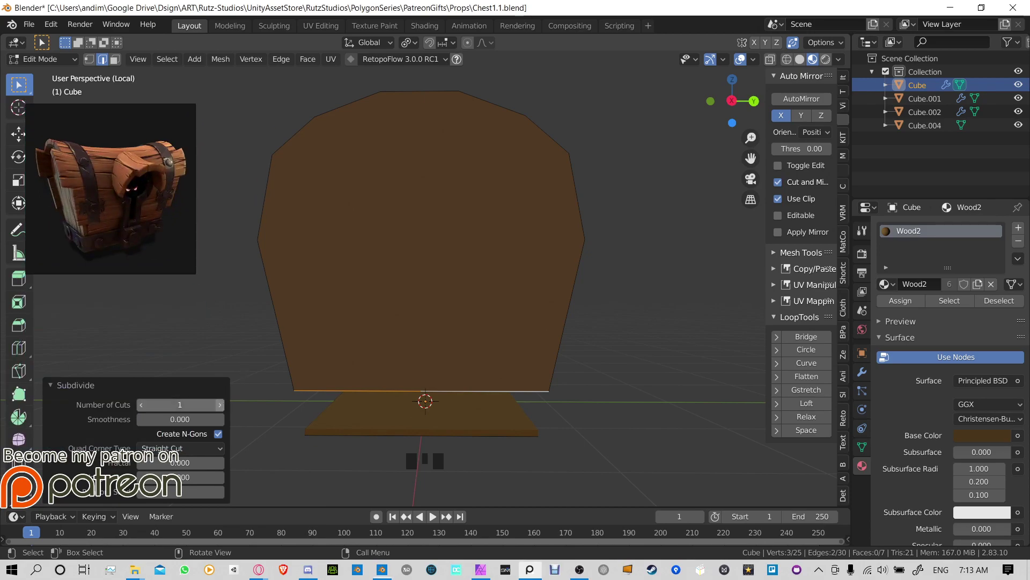
pyautogui.click(221, 404)
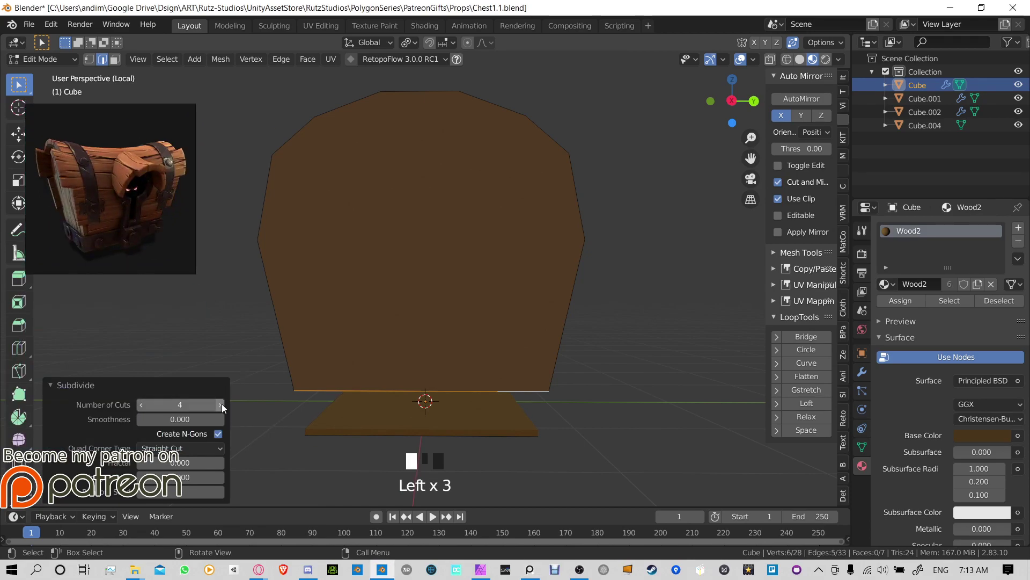
pyautogui.click(221, 404)
# Step: Knife-cut the end face from its two upper-right corner vertices down to the two rightmost inner points on its bottom edge
pyautogui.click(89, 59)
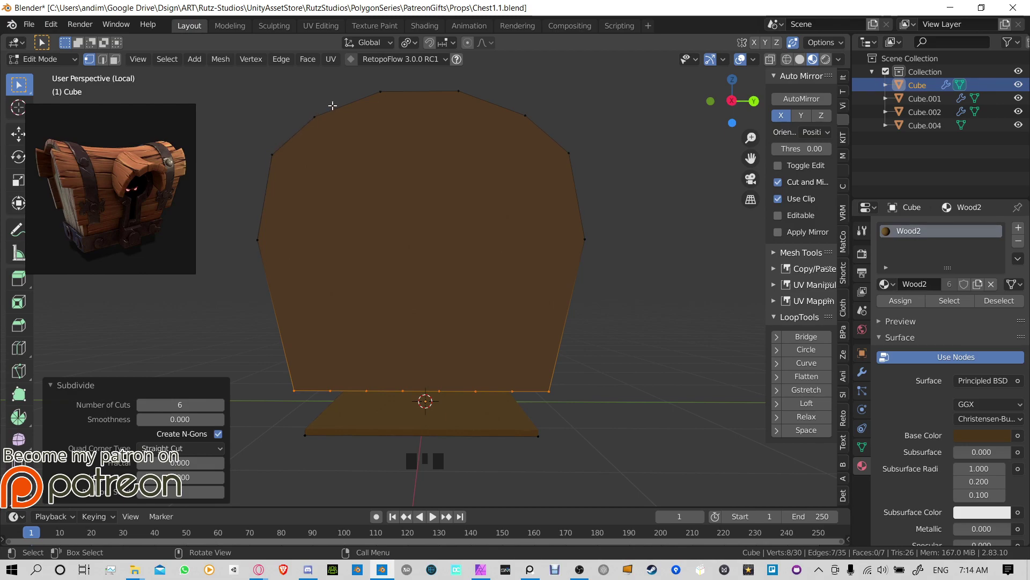
pyautogui.click(570, 148)
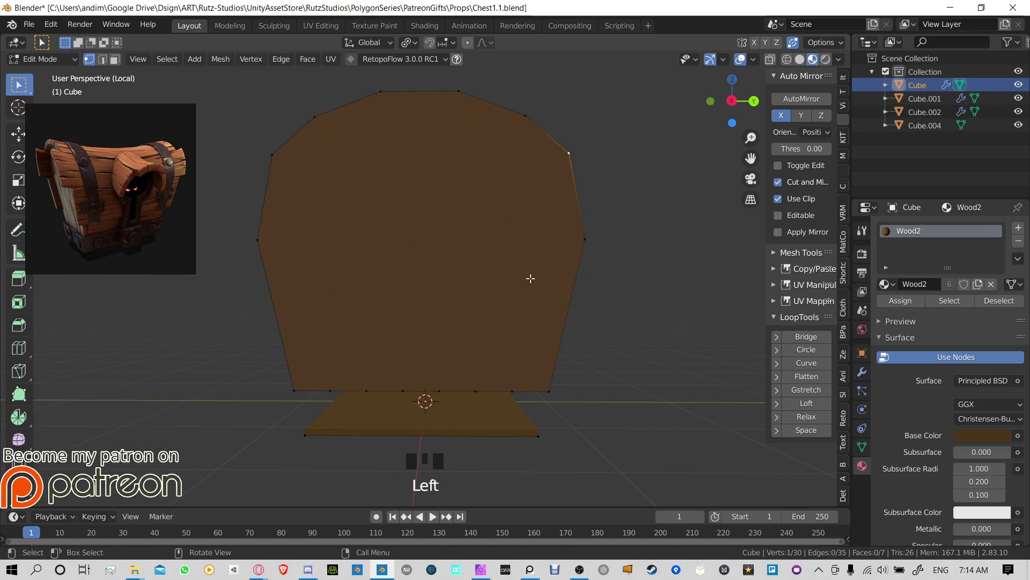
pyautogui.press('k')
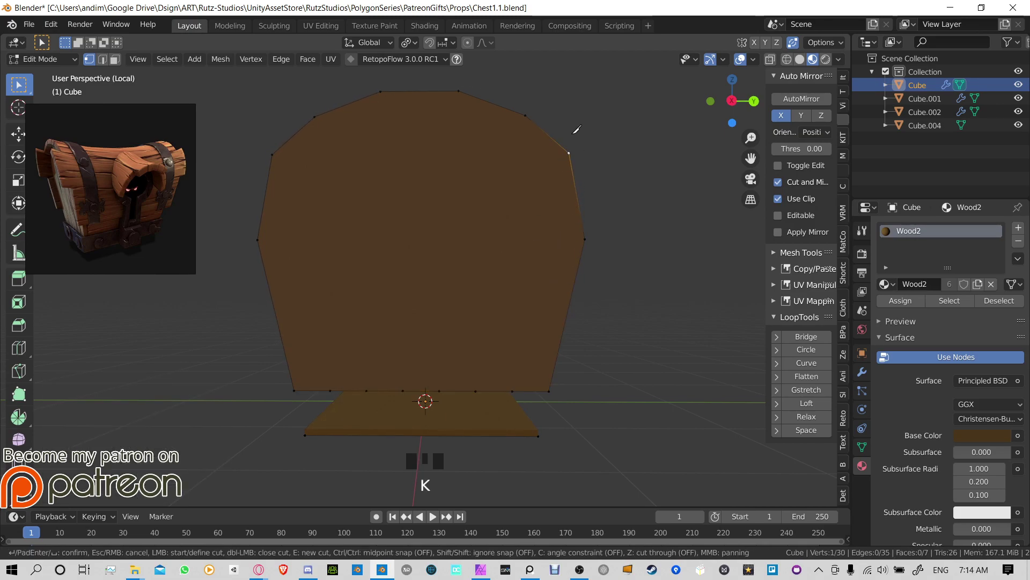
pyautogui.click(512, 391)
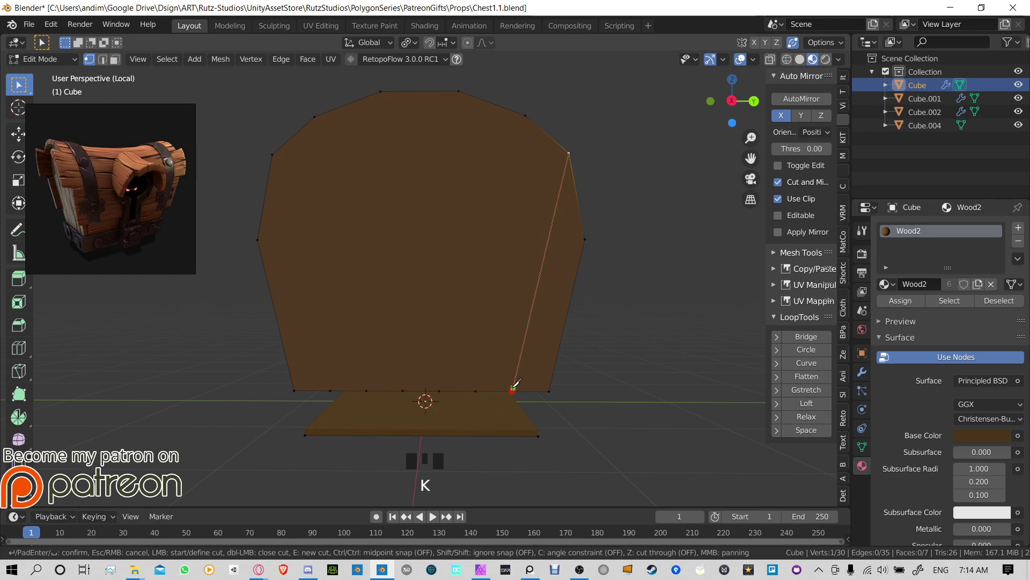
pyautogui.press('Return')
pyautogui.press('k')
pyautogui.click(476, 391)
pyautogui.press('Return')
pyautogui.press('l')
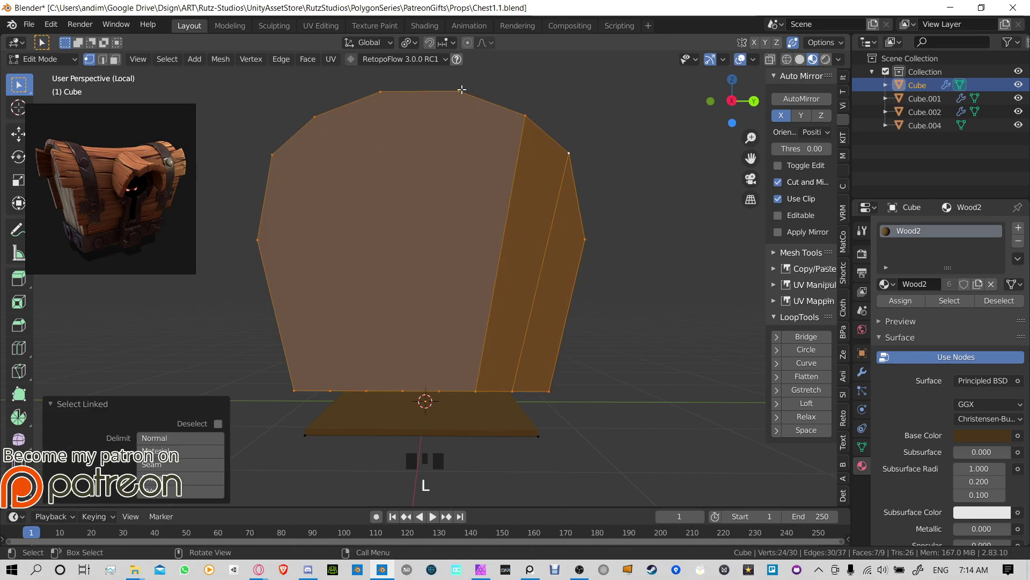
# Step: Knife-cut the end face from its two topmost vertices down to the two middle points on its bottom edge
pyautogui.click(464, 95)
pyautogui.press('k')
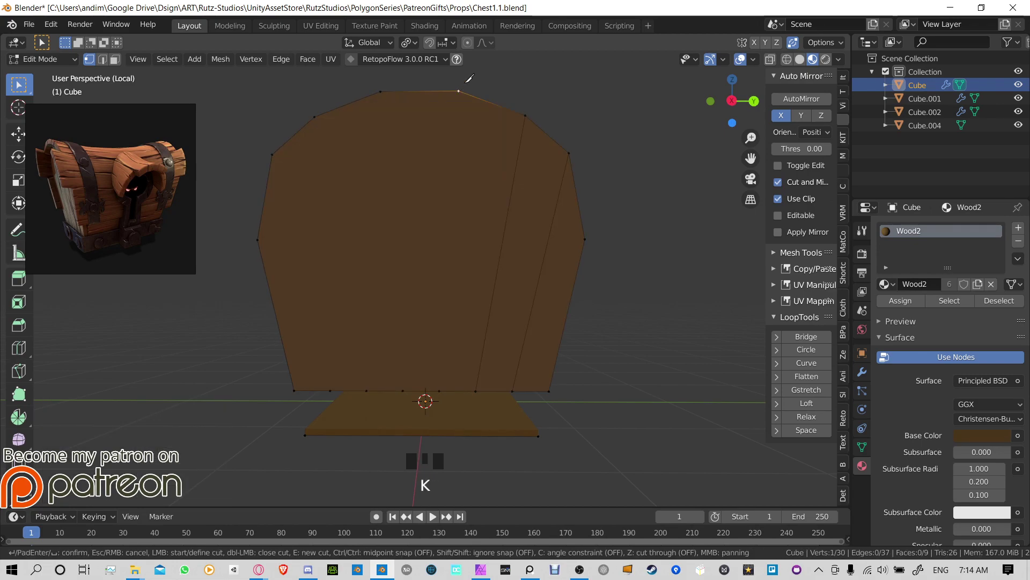
pyautogui.click(440, 389)
pyautogui.press('Return')
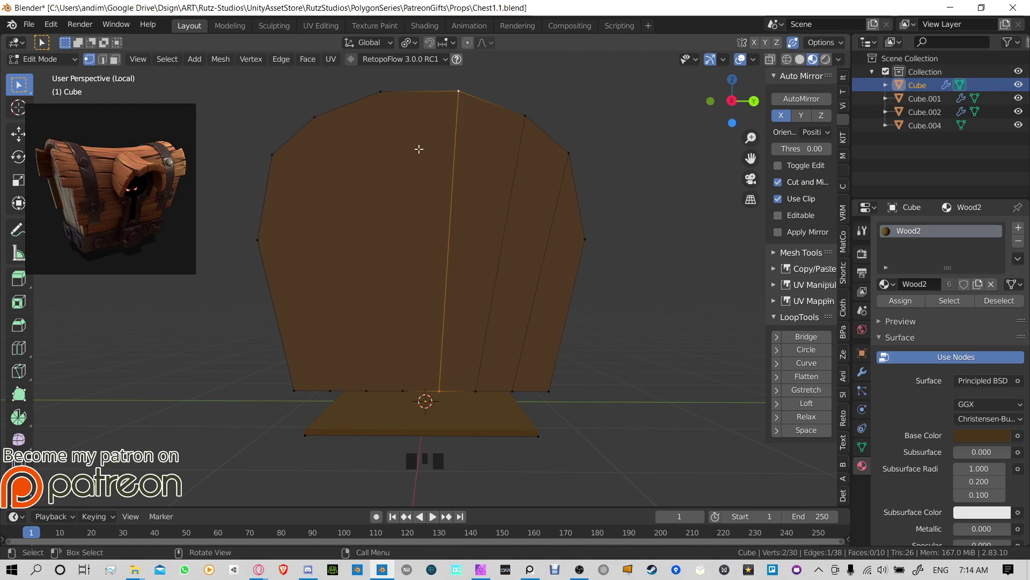
pyautogui.press('k')
pyautogui.click(381, 91)
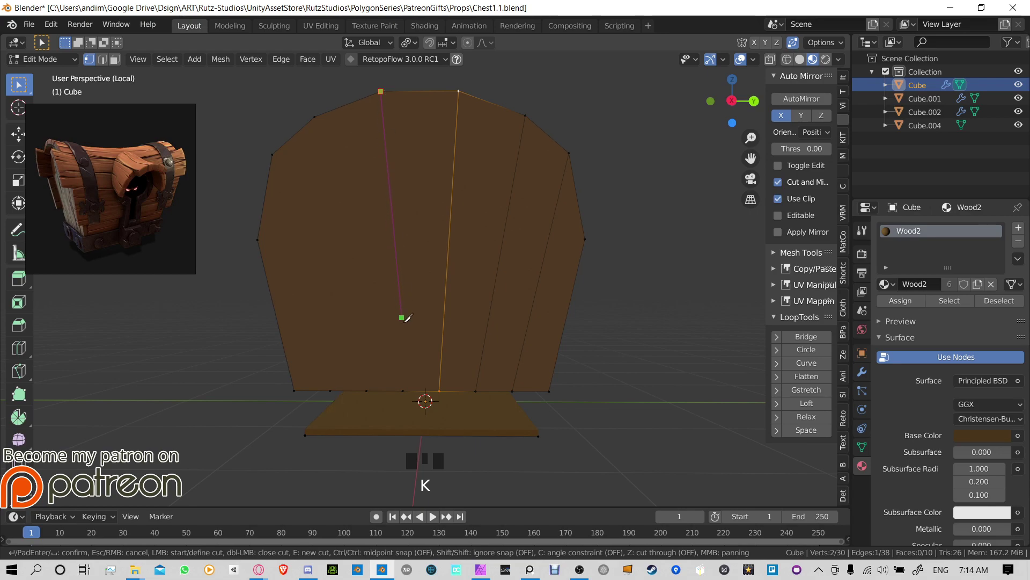
pyautogui.click(403, 389)
pyautogui.press('Return')
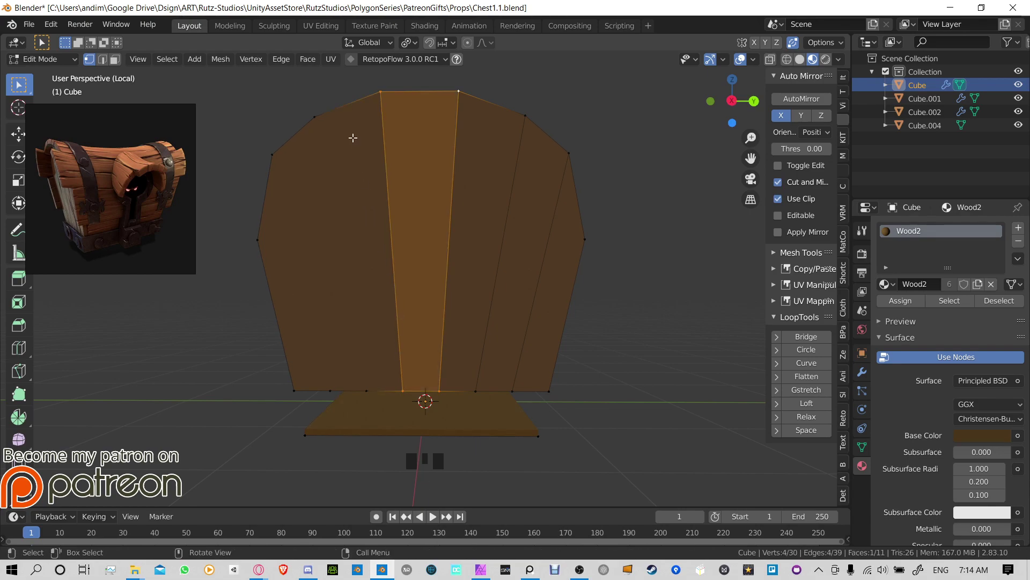
# Step: Knife-cut the end face from its two upper-left corner vertices down to the two leftmost inner points on its bottom edge
pyautogui.press('k')
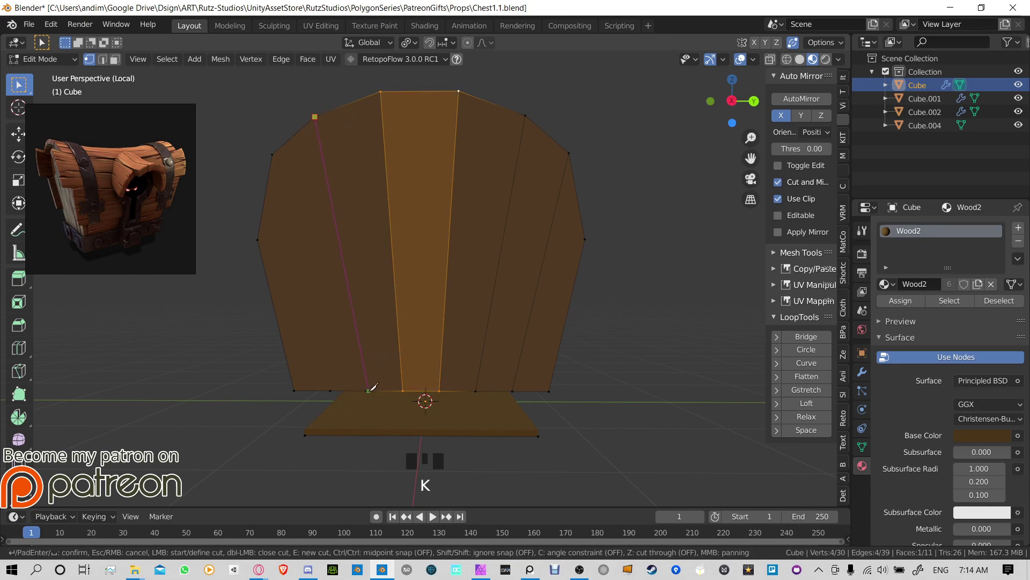
pyautogui.click(371, 387)
pyautogui.press('Return')
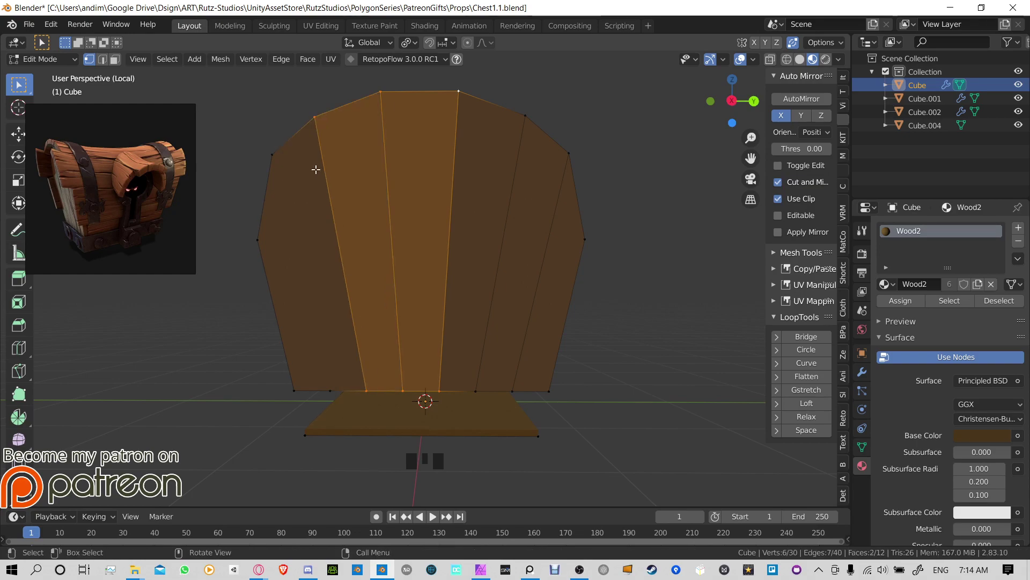
pyautogui.press('k')
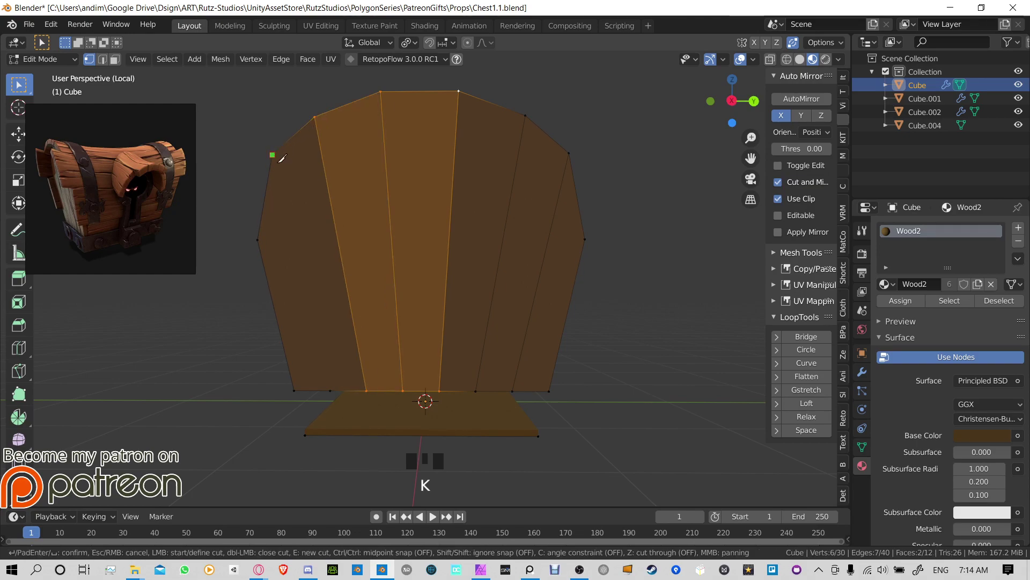
pyautogui.press('Return')
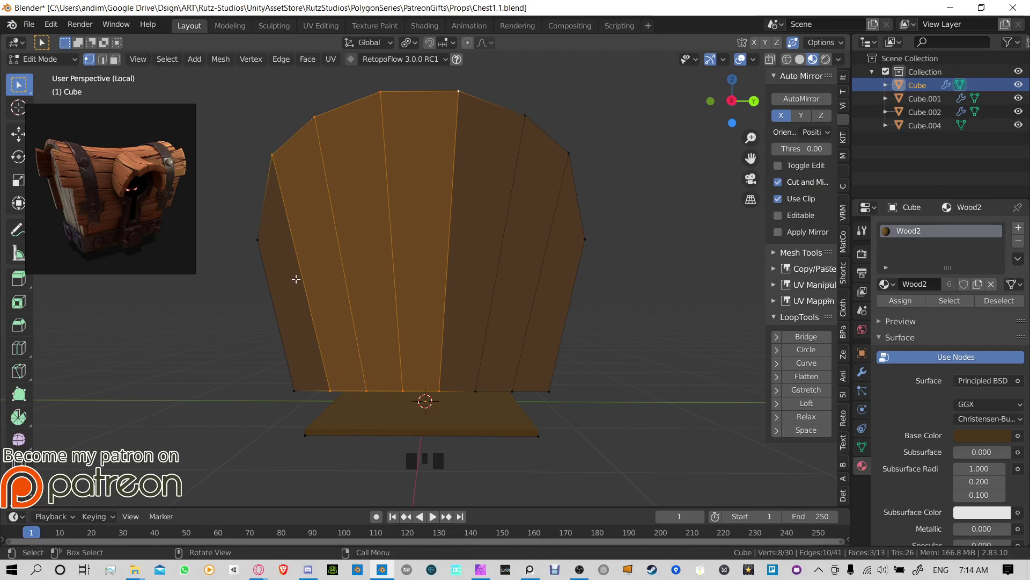
# Step: Show the chest body's Solidify modifier settings and switch to face selection with the cut end face in view
pyautogui.click(254, 306)
pyautogui.moveTo(253, 305); pyautogui.dragTo(451, 284, button='middle')
pyautogui.scroll(1, 436, 289)
pyautogui.scroll(4, 435, 289)
pyautogui.click(861, 373)
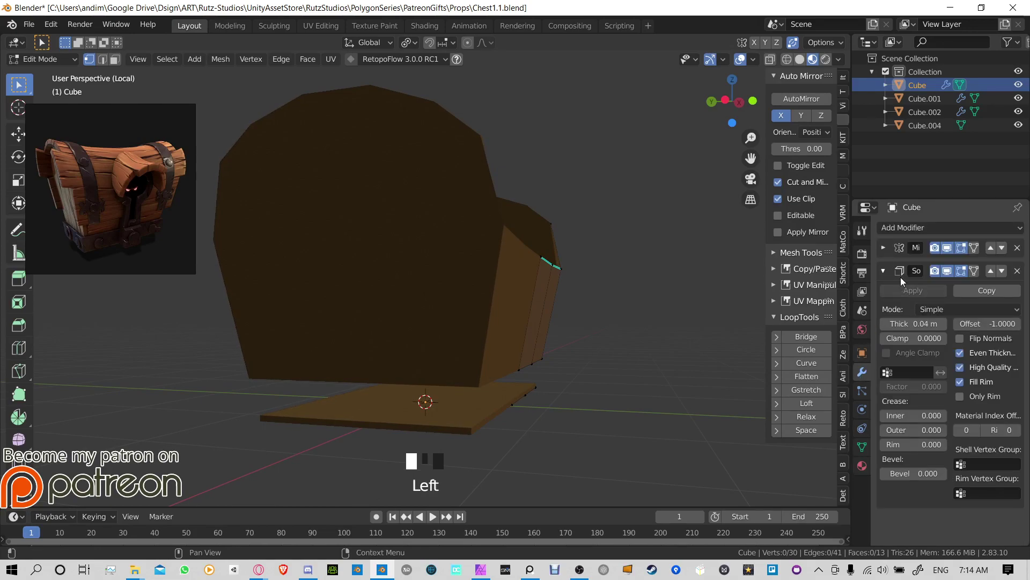
pyautogui.moveTo(490, 249); pyautogui.dragTo(443, 276, button='middle')
pyautogui.scroll(-2, 443, 276)
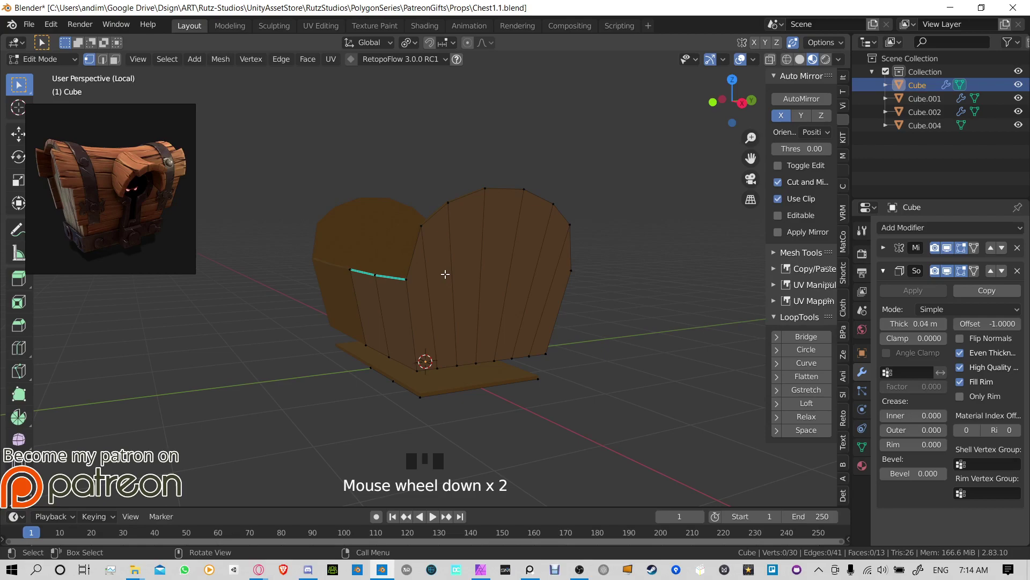
pyautogui.keyDown('shift'); pyautogui.moveTo(477, 281); pyautogui.dragTo(561, 243, button='middle'); pyautogui.keyUp('shift')
pyautogui.click(574, 239)
pyautogui.press('3')
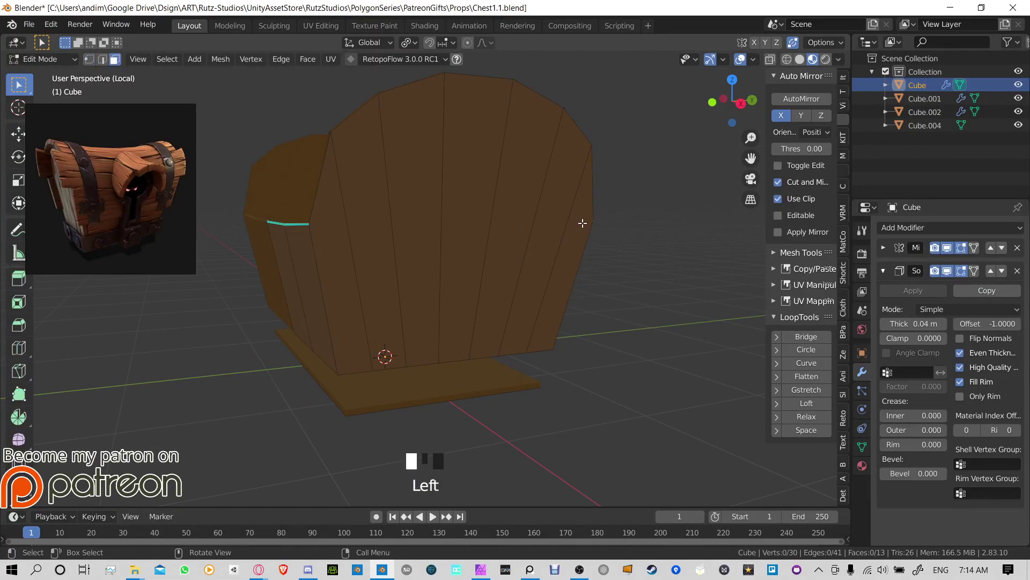
pyautogui.click(568, 226)
pyautogui.keyDown('shift'); pyautogui.click(542, 215); pyautogui.keyUp('shift')
pyautogui.keyDown('shift'); pyautogui.click(515, 203); pyautogui.keyUp('shift')
pyautogui.keyDown('shift'); pyautogui.click(478, 172); pyautogui.keyUp('shift')
pyautogui.keyDown('shift'); pyautogui.click(413, 169); pyautogui.keyUp('shift')
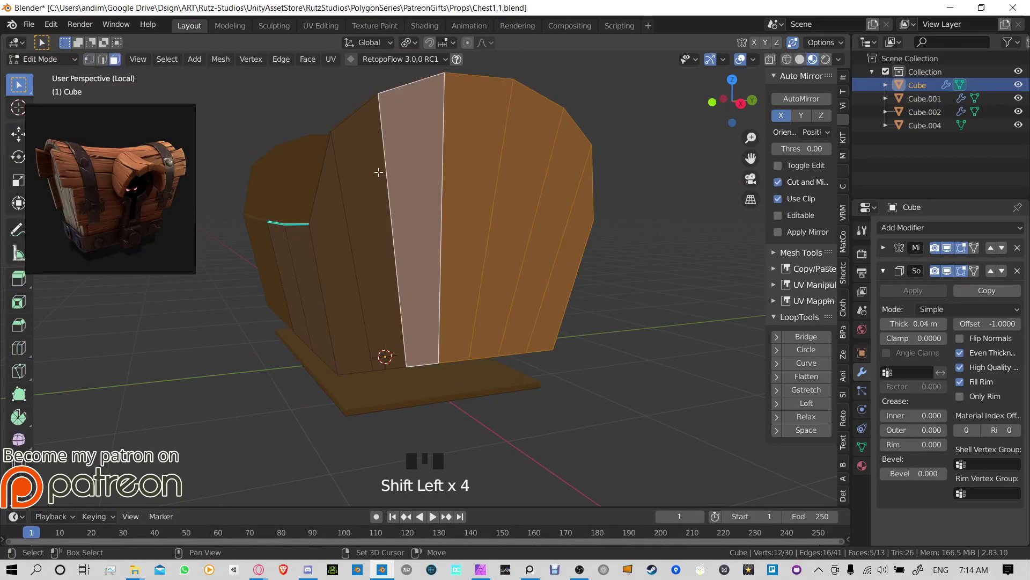
pyautogui.keyDown('shift'); pyautogui.click(360, 193); pyautogui.keyUp('shift')
pyautogui.keyDown('shift'); pyautogui.click(349, 214); pyautogui.keyUp('shift')
pyautogui.keyDown('shift'); pyautogui.click(345, 236); pyautogui.keyUp('shift')
pyautogui.keyDown('shift'); pyautogui.click(376, 242); pyautogui.keyUp('shift')
# Step: Separate the two middle end planks into one object and the plank directly to their right into another
pyautogui.click(458, 185)
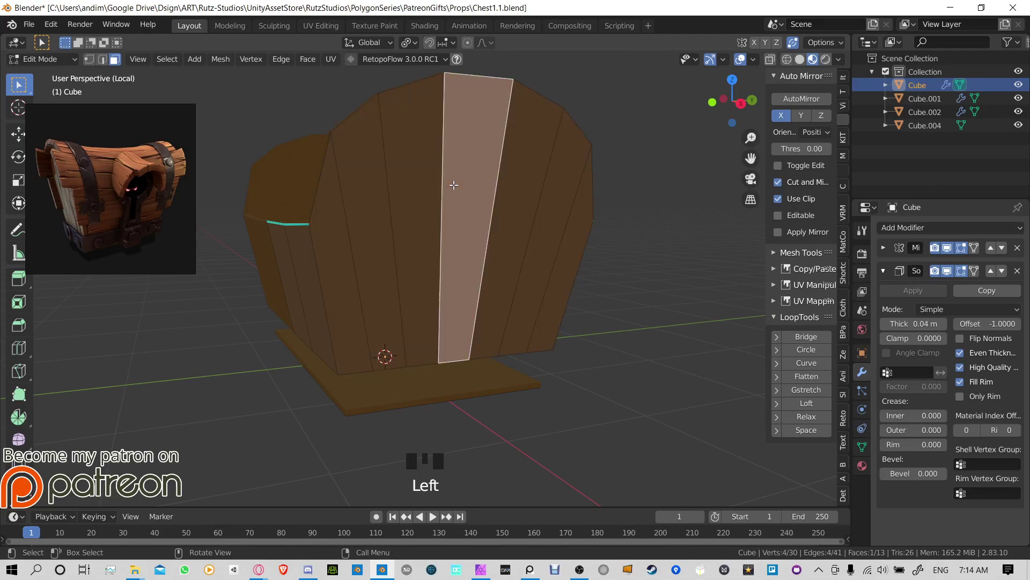
pyautogui.keyDown('shift'); pyautogui.click(428, 174); pyautogui.keyUp('shift')
pyautogui.moveTo(439, 206); pyautogui.dragTo(435, 230, button='middle')
pyautogui.press('p')
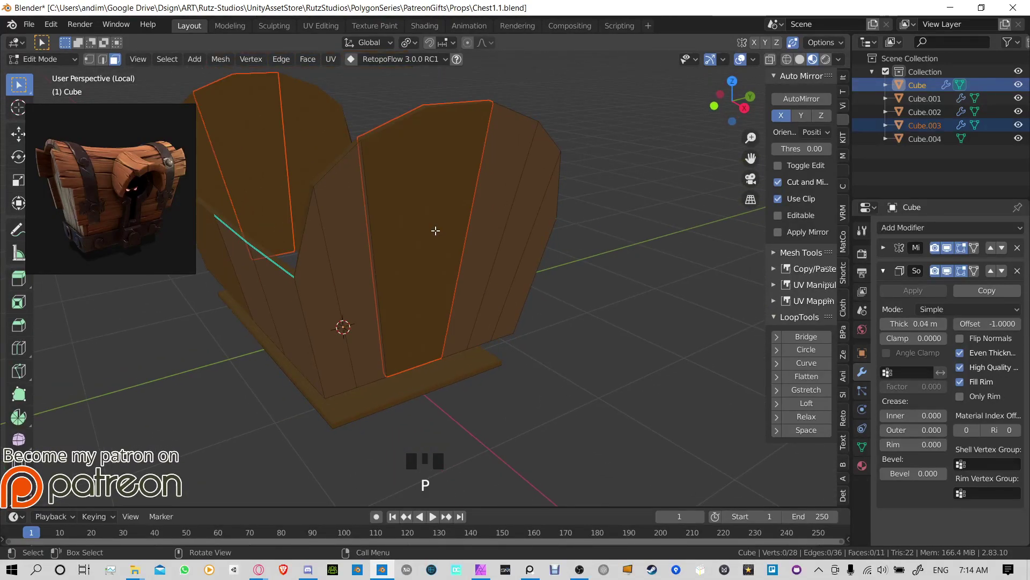
pyautogui.click(517, 228)
pyautogui.press('p')
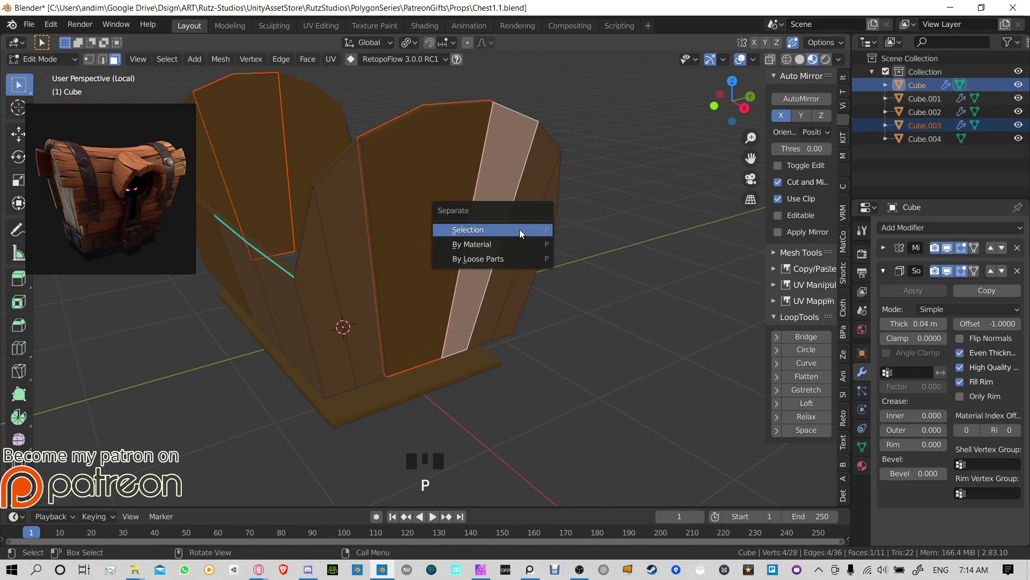
pyautogui.click(519, 229)
# Step: Separate the two outermost planks of the end face together into one object
pyautogui.moveTo(520, 229); pyautogui.dragTo(504, 239, button='middle')
pyautogui.click(504, 237)
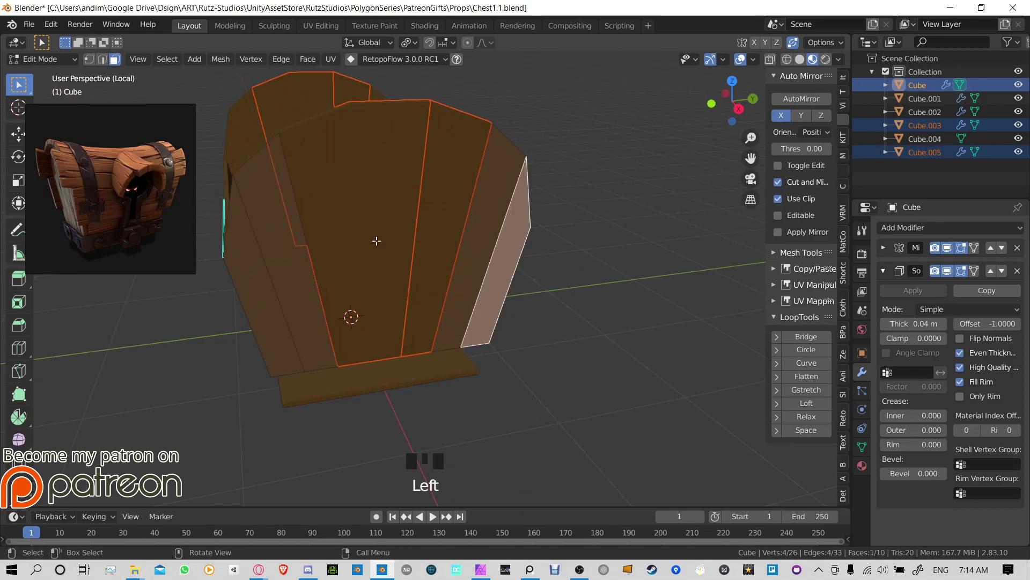
pyautogui.moveTo(375, 236); pyautogui.dragTo(411, 232, button='middle')
pyautogui.keyDown('shift'); pyautogui.click(367, 259); pyautogui.keyUp('shift')
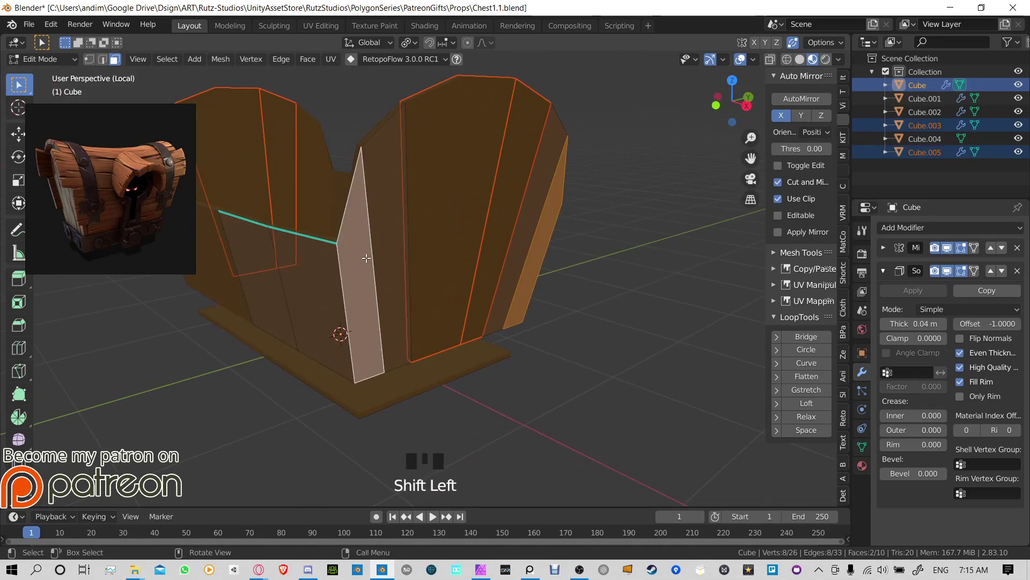
pyautogui.press('p')
pyautogui.click(375, 245)
# Step: Separate the remaining left and right end planks into individual objects, return to Object Mode and clear the selection
pyautogui.click(386, 204)
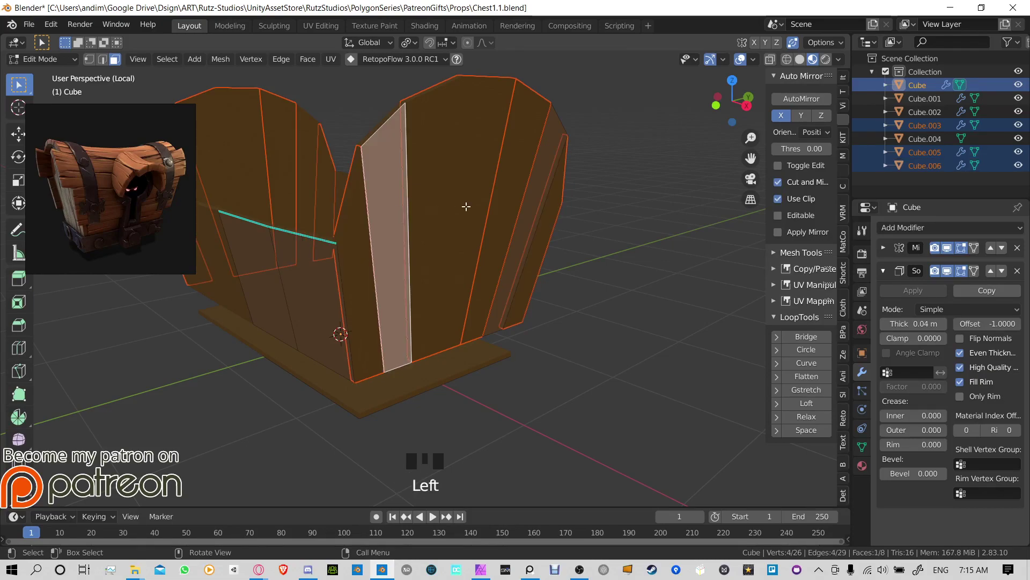
pyautogui.moveTo(466, 206)
pyautogui.mouseDown(button='middle')
pyautogui.moveTo(451, 209)
pyautogui.moveTo(454, 219)
pyautogui.mouseUp(button='middle')
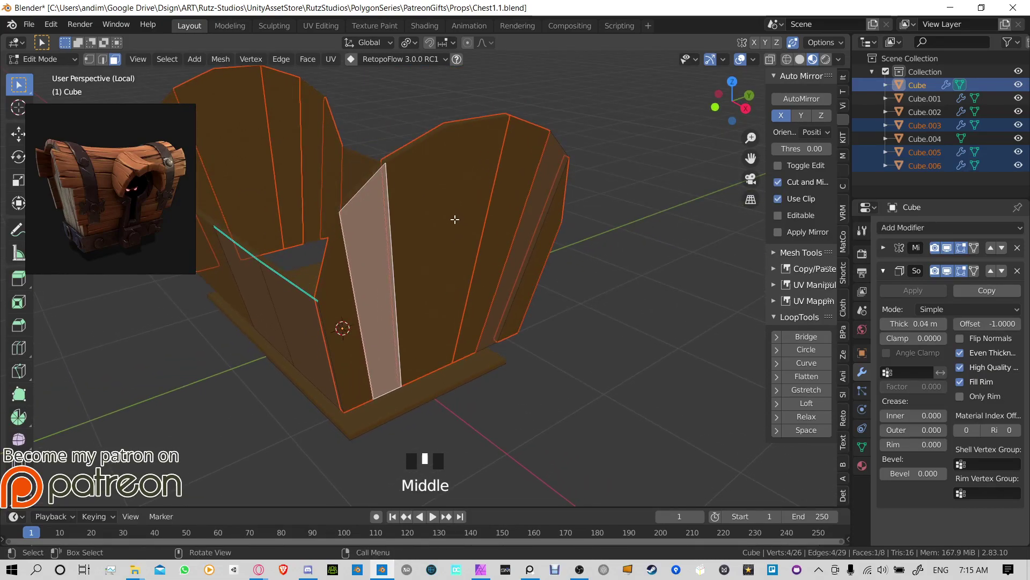
pyautogui.press('p')
pyautogui.click(455, 218)
pyautogui.click(537, 189)
pyautogui.press('p')
pyautogui.click(537, 188)
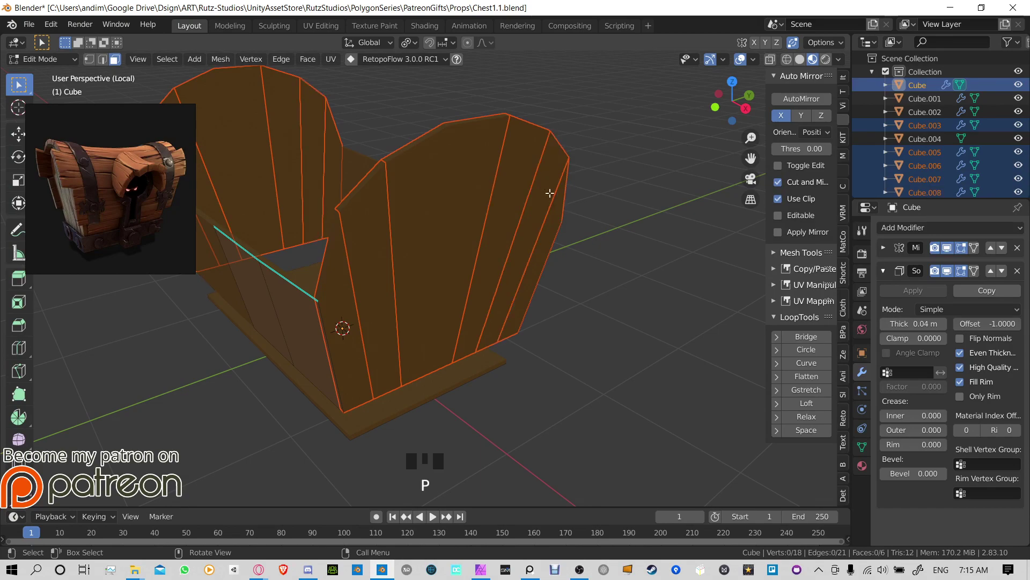
pyautogui.press('Tab')
pyautogui.click(643, 220)
# Step: Check the separated plank beside the middle pair in Object Mode and Edit Mode
pyautogui.moveTo(630, 233); pyautogui.dragTo(458, 176, button='middle')
pyautogui.click(379, 168)
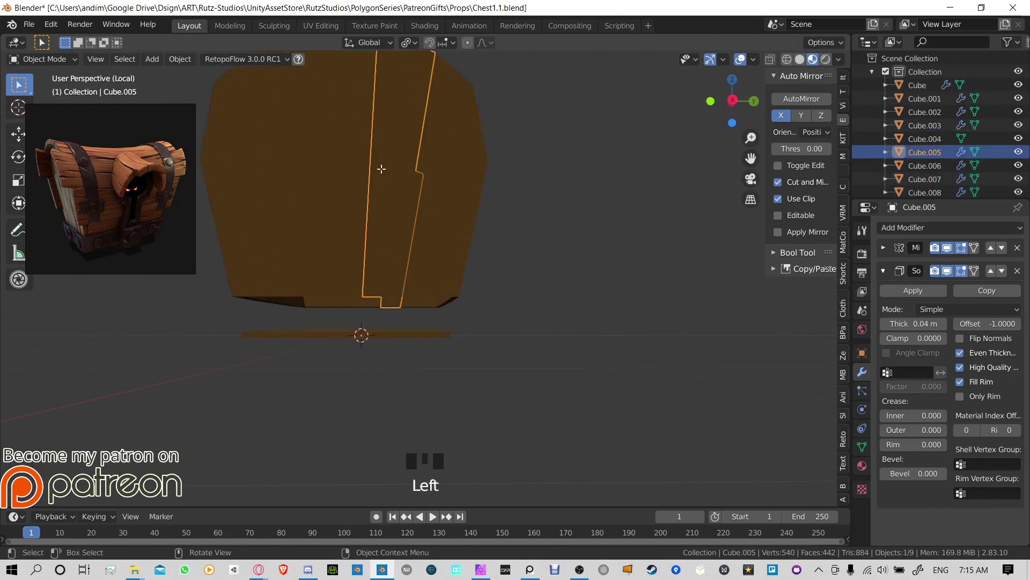
pyautogui.moveTo(379, 167); pyautogui.dragTo(514, 226, button='middle')
pyautogui.press('Tab')
pyautogui.press('Tab')
pyautogui.press('Tab')
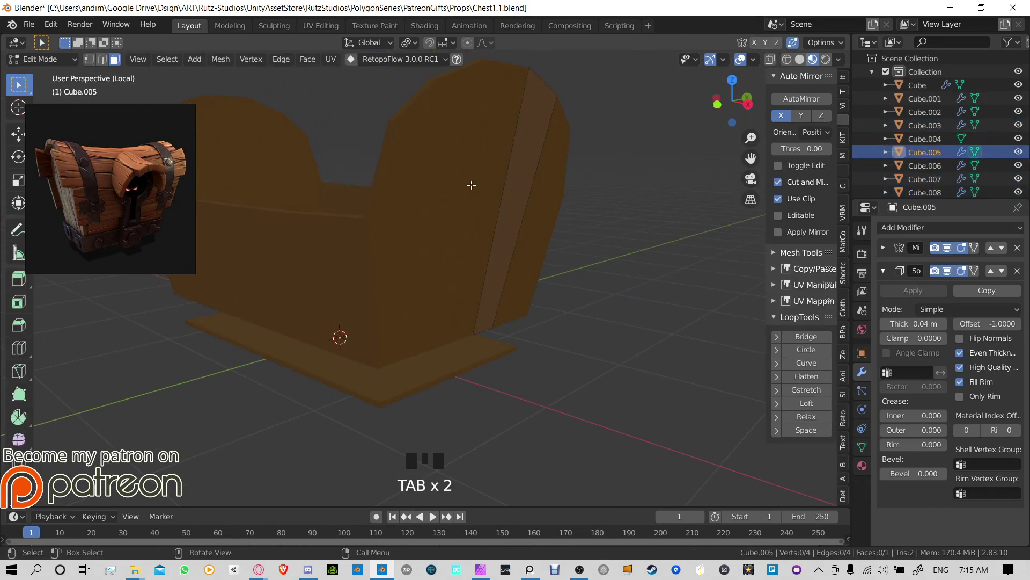
pyautogui.press('Tab')
pyautogui.click(484, 174)
# Step: Switch the viewport to solid shading and raise the Solidify offset of the object holding the outermost end planks
pyautogui.click(389, 257)
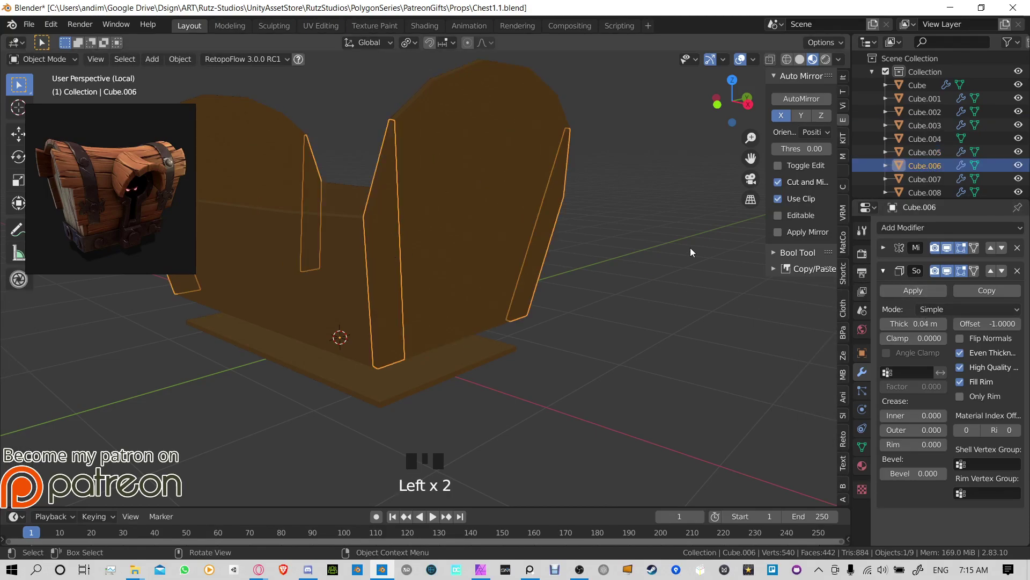
pyautogui.moveTo(690, 247); pyautogui.dragTo(537, 220, button='middle')
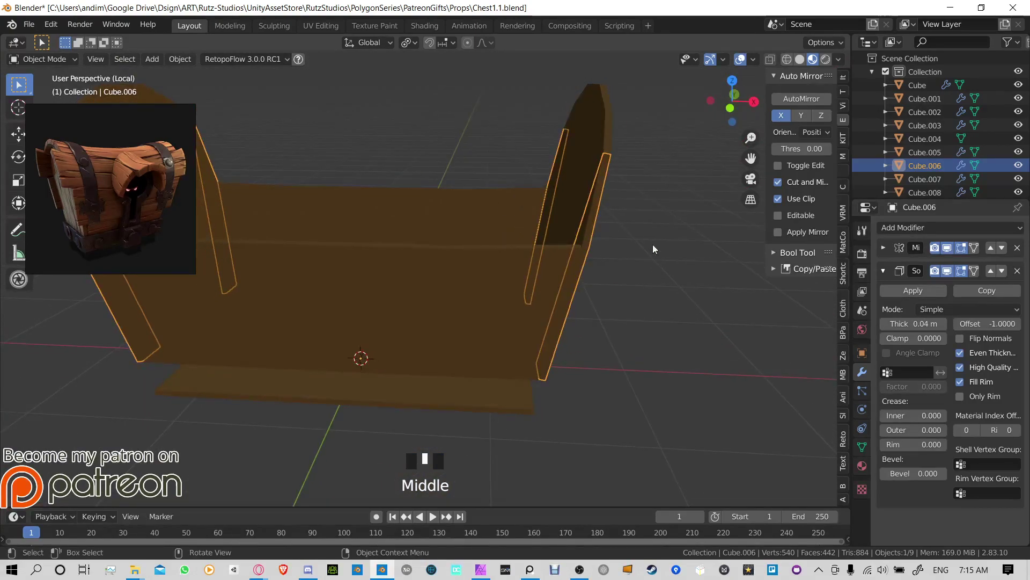
pyautogui.moveTo(653, 243); pyautogui.dragTo(692, 258, button='middle')
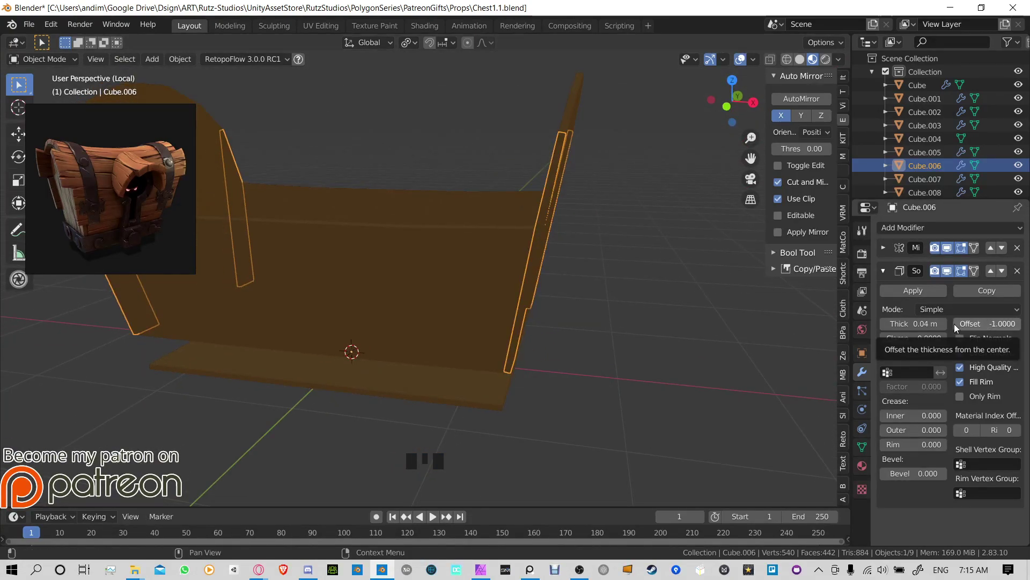
pyautogui.moveTo(660, 279); pyautogui.dragTo(678, 295, button='middle')
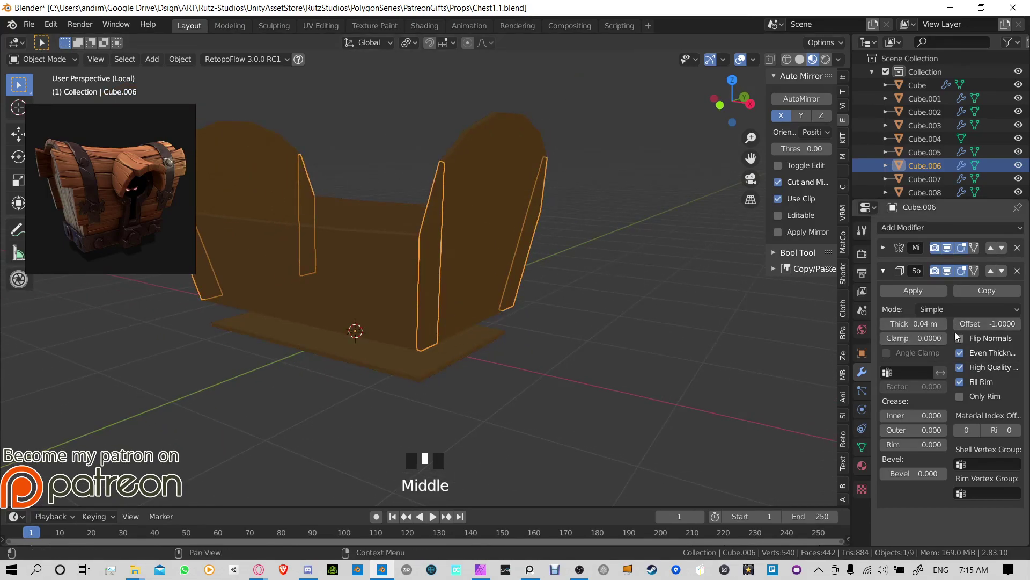
pyautogui.moveTo(971, 322)
pyautogui.mouseDown()
pyautogui.moveTo(1014, 322)
pyautogui.moveTo(982, 323)
pyautogui.mouseUp()
pyautogui.click(800, 59)
pyautogui.scroll(2, 546, 277)
pyautogui.moveTo(546, 277); pyautogui.dragTo(568, 272, button='middle')
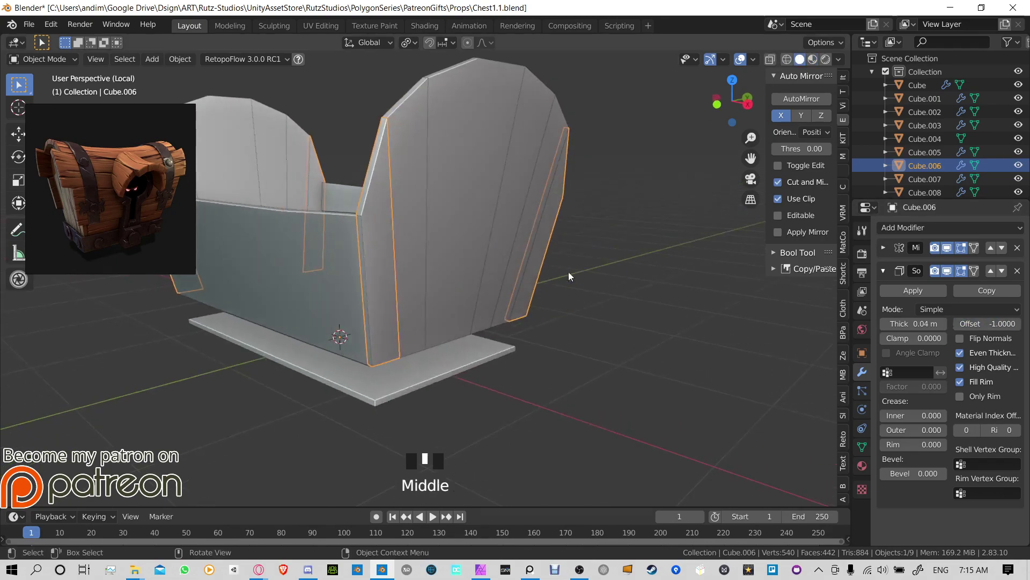
pyautogui.moveTo(985, 323); pyautogui.dragTo(1009, 323)
# Step: Set the Solidify offset of the two middle end planks' object to about -0.53
pyautogui.click(456, 199)
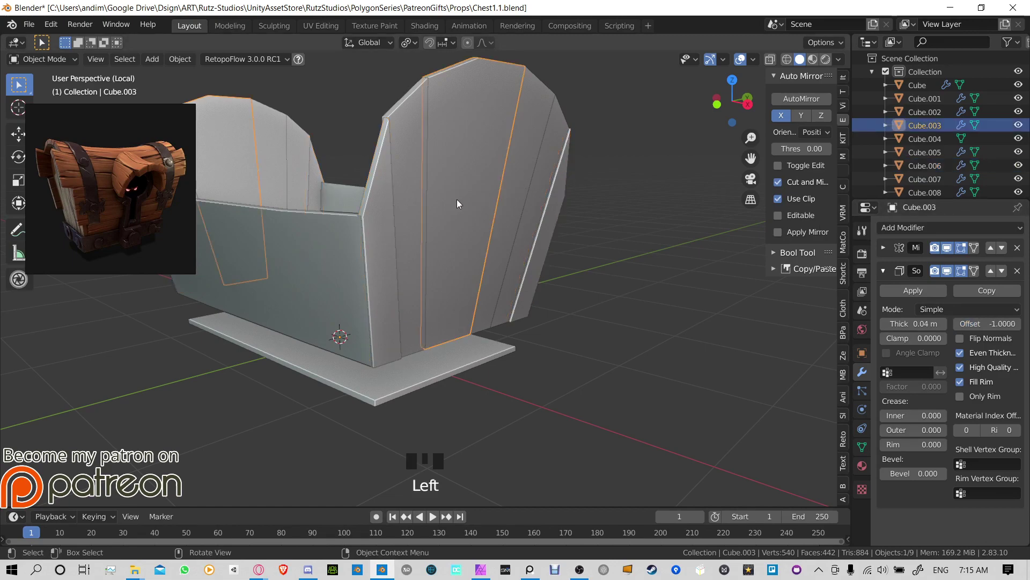
pyautogui.click(456, 200)
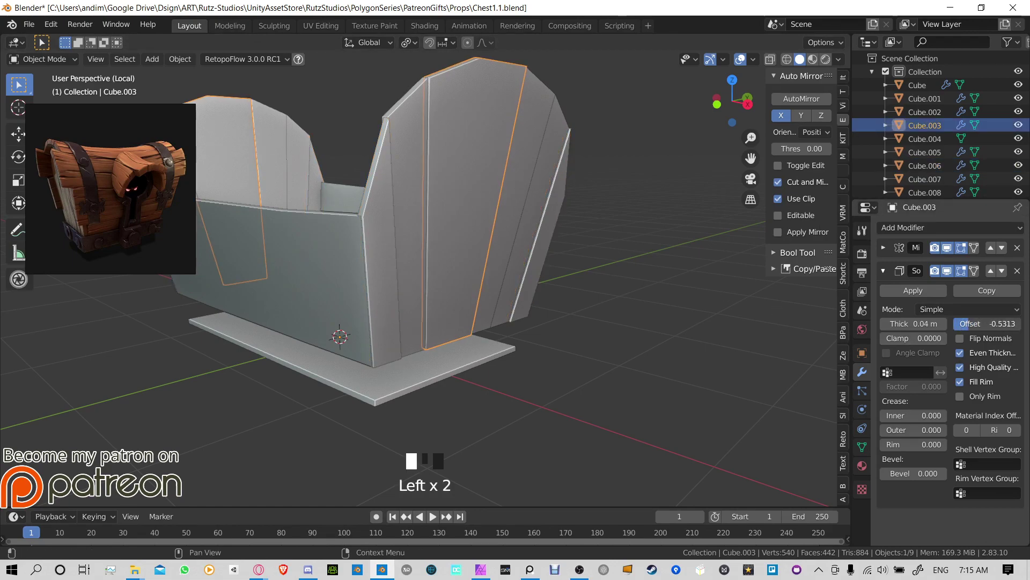
# Step: Set the Solidify offset of the end plank beside the middle pair to about -0.95
pyautogui.moveTo(456, 200); pyautogui.dragTo(522, 208, button='middle')
pyautogui.click(456, 189)
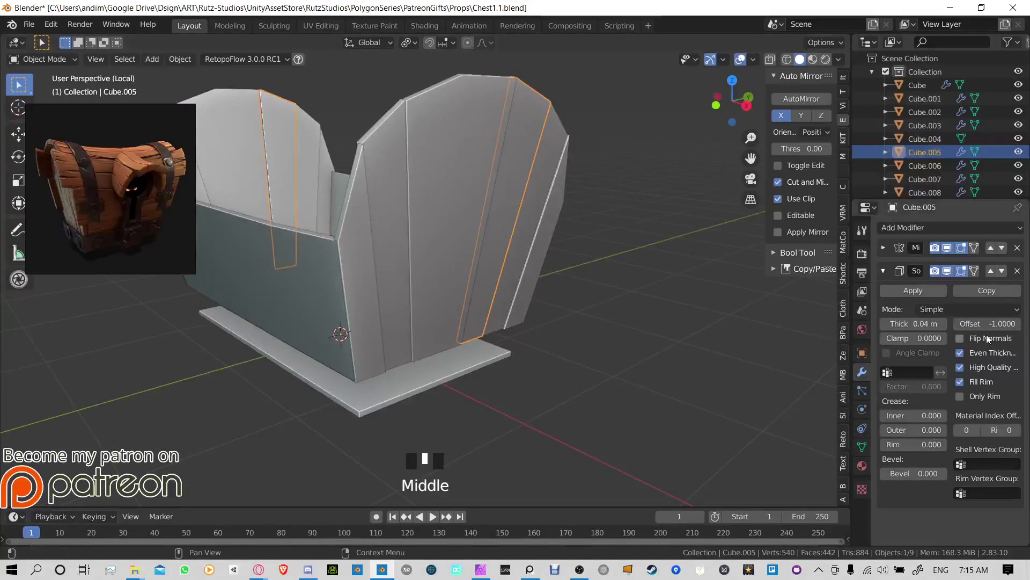
pyautogui.moveTo(987, 325); pyautogui.dragTo(989, 325)
pyautogui.moveTo(987, 323)
pyautogui.mouseDown()
pyautogui.moveTo(1016, 323)
pyautogui.moveTo(988, 323)
pyautogui.mouseUp()
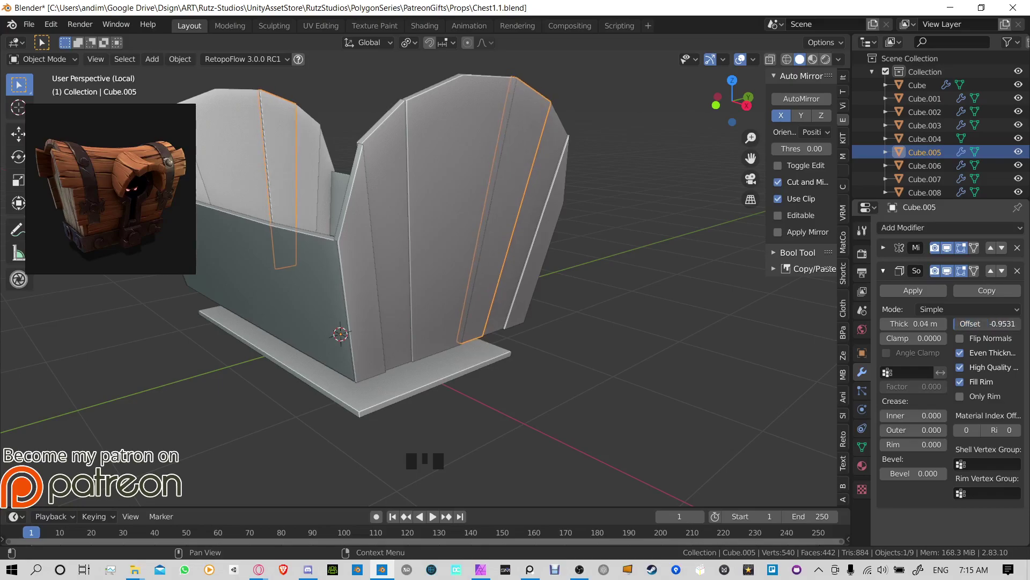
# Step: Open the two middle end planks' object in Edit Mode and show its Solidify modifier on the editing cage
pyautogui.moveTo(536, 231); pyautogui.dragTo(632, 270, button='middle')
pyautogui.click(481, 200)
pyautogui.click(729, 327)
pyautogui.moveTo(730, 327); pyautogui.dragTo(384, 296, button='middle')
pyautogui.click(382, 295)
pyautogui.press('Tab')
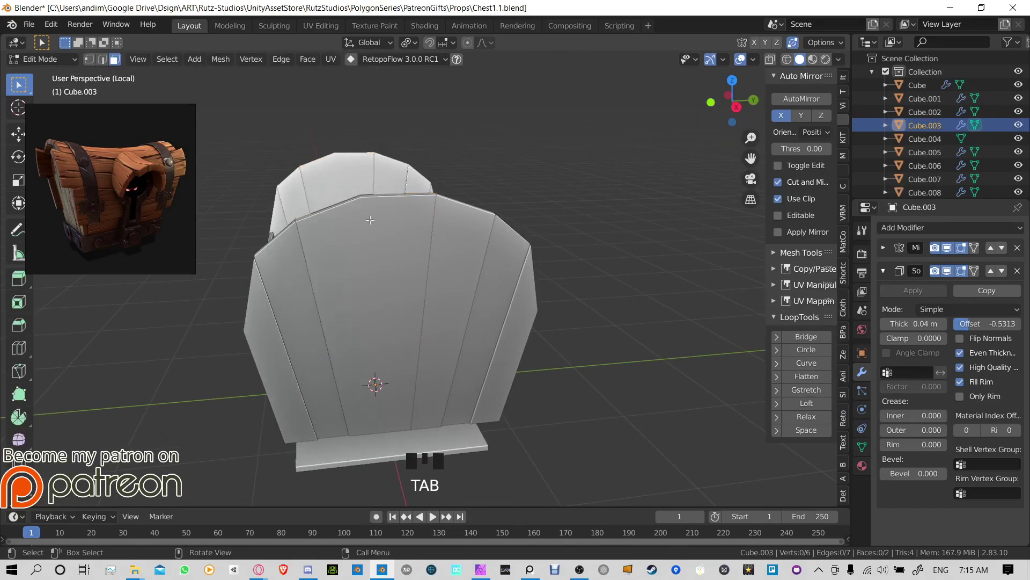
pyautogui.click(974, 273)
# Step: Mark the shared edge between the two middle end planks as sharp and return to Object Mode
pyautogui.click(372, 240)
pyautogui.press('2')
pyautogui.click(362, 240)
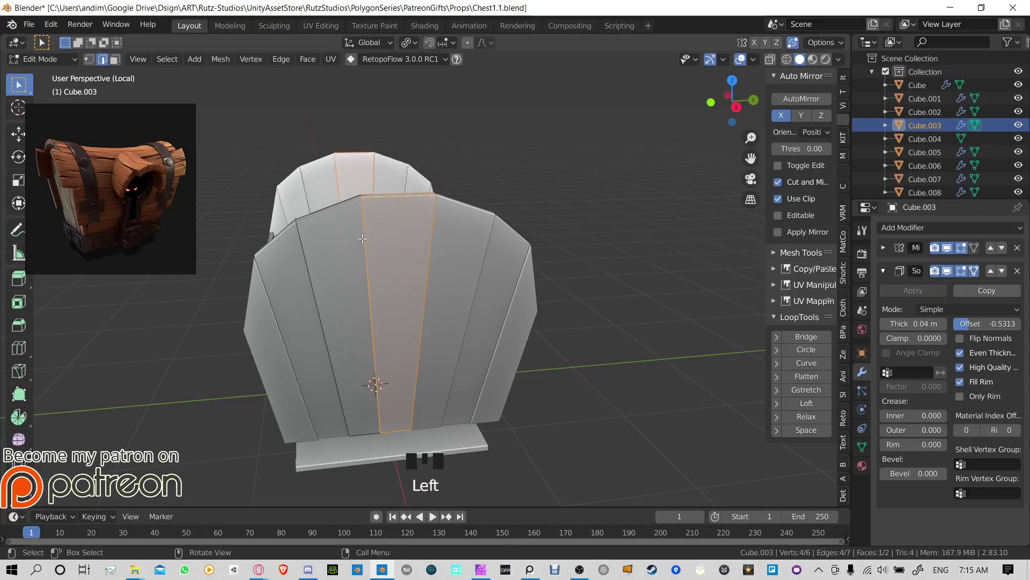
pyautogui.hotkey('ctrl', 'e')
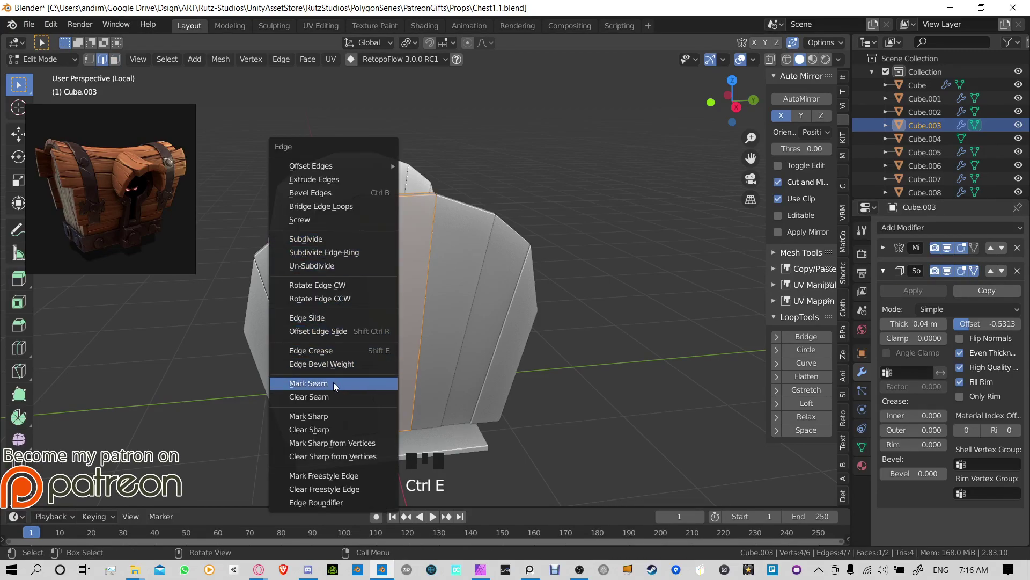
pyautogui.click(334, 383)
pyautogui.click(358, 259)
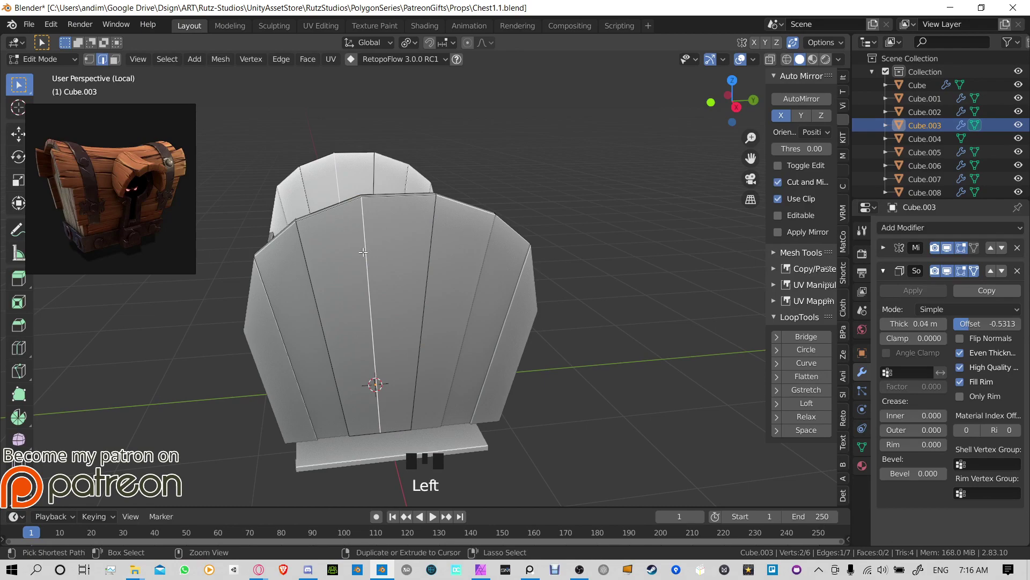
pyautogui.hotkey('ctrl', 'e')
pyautogui.click(328, 433)
pyautogui.press('Tab')
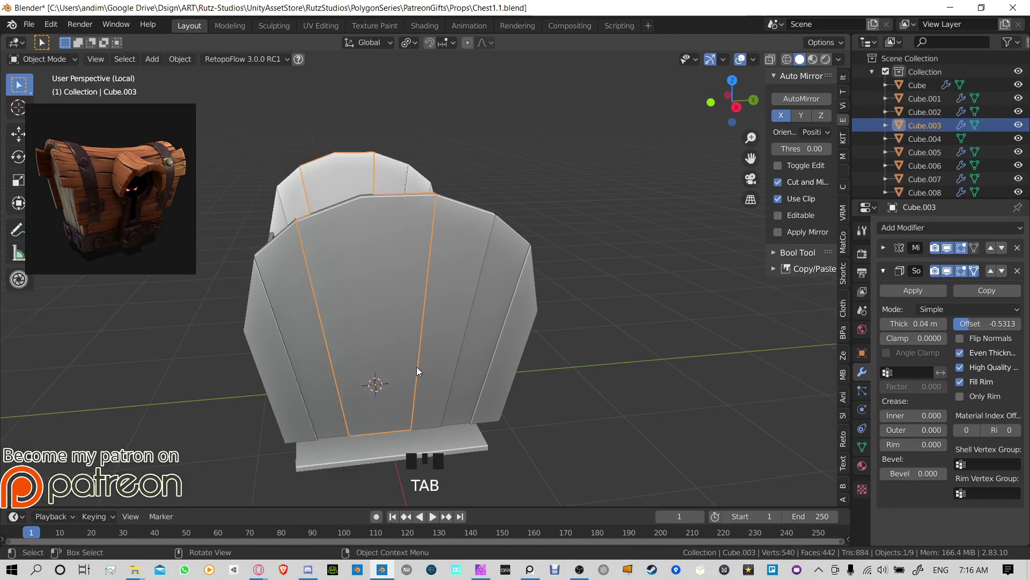
# Step: Move the sharp edge between the two middle end planks about 0.014 m outward along global X
pyautogui.moveTo(417, 366); pyautogui.dragTo(456, 338, button='middle')
pyautogui.press('Tab')
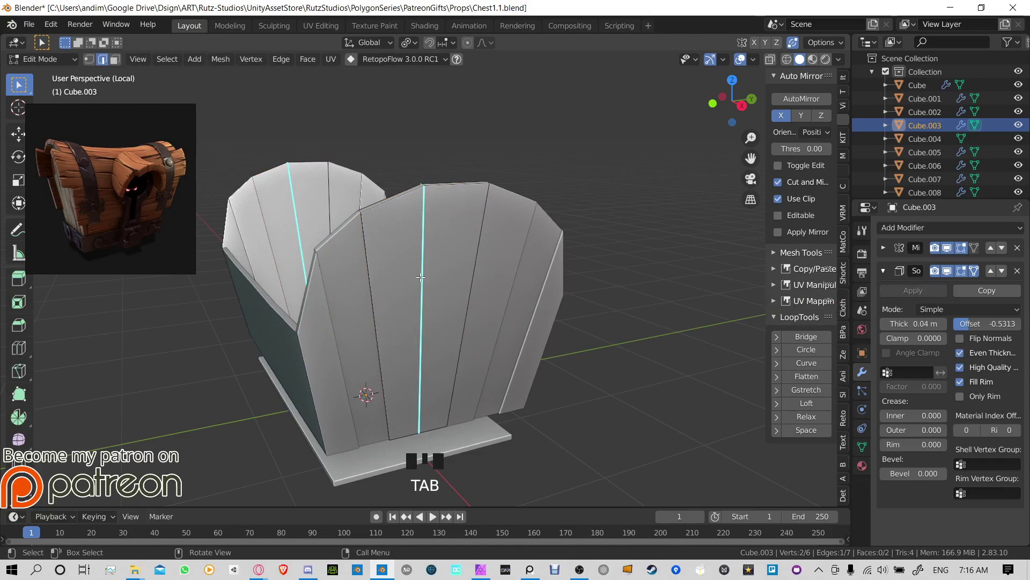
pyautogui.moveTo(503, 241); pyautogui.dragTo(446, 296, button='middle')
pyautogui.press('g')
pyautogui.press('x')
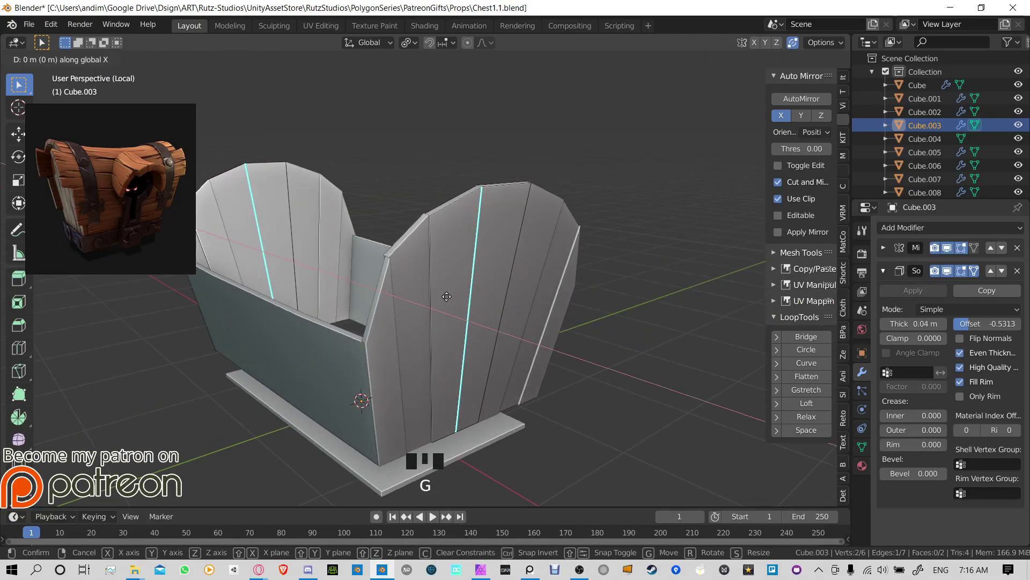
pyautogui.click(456, 302)
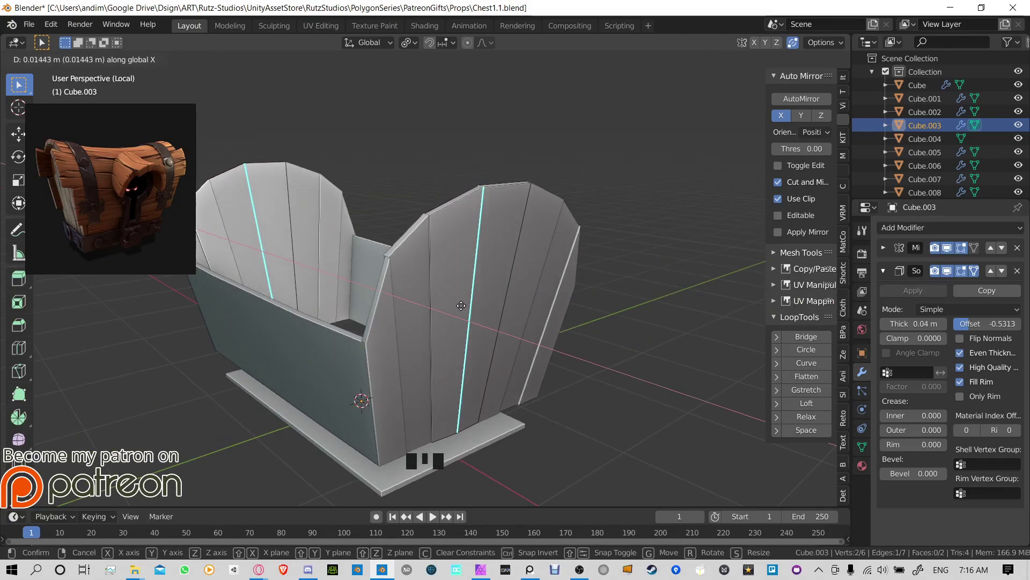
pyautogui.press('Tab')
pyautogui.moveTo(517, 308); pyautogui.dragTo(480, 294, button='middle')
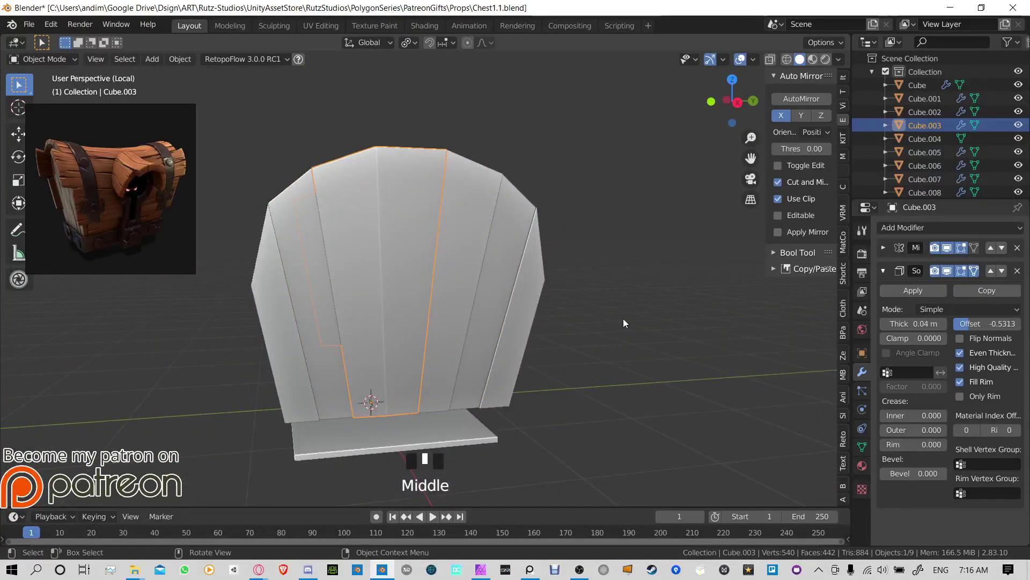
# Step: Leave Local View to show the whole chest and open the chest's undivided long-side body object in Edit Mode
pyautogui.moveTo(623, 317); pyautogui.dragTo(600, 324, button='middle')
pyautogui.press('KP_Divide')
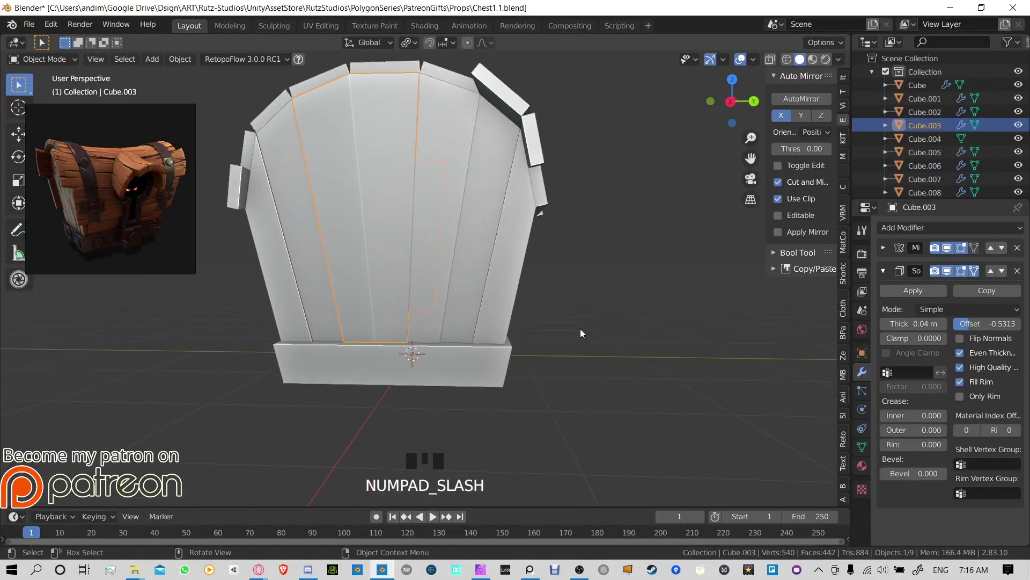
pyautogui.moveTo(512, 256); pyautogui.dragTo(697, 311, button='middle')
pyautogui.click(697, 312)
pyautogui.scroll(-2, 579, 336)
pyautogui.moveTo(579, 336); pyautogui.dragTo(485, 268, button='middle')
pyautogui.click(498, 275)
pyautogui.press('Tab')
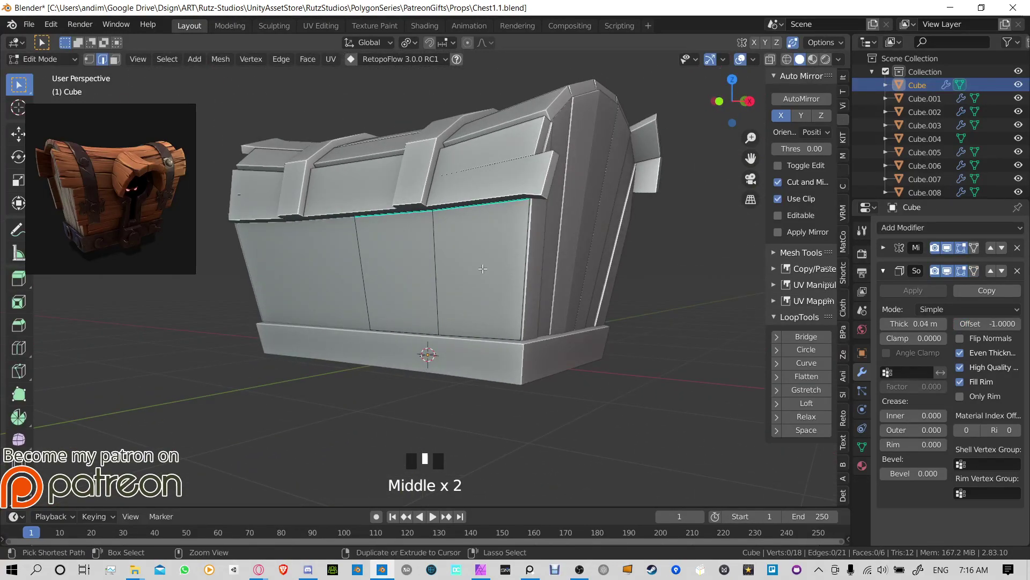
# Step: Add three evenly spaced horizontal loop cuts across each of the body's two long sides
pyautogui.hotkey('ctrl', 'r')
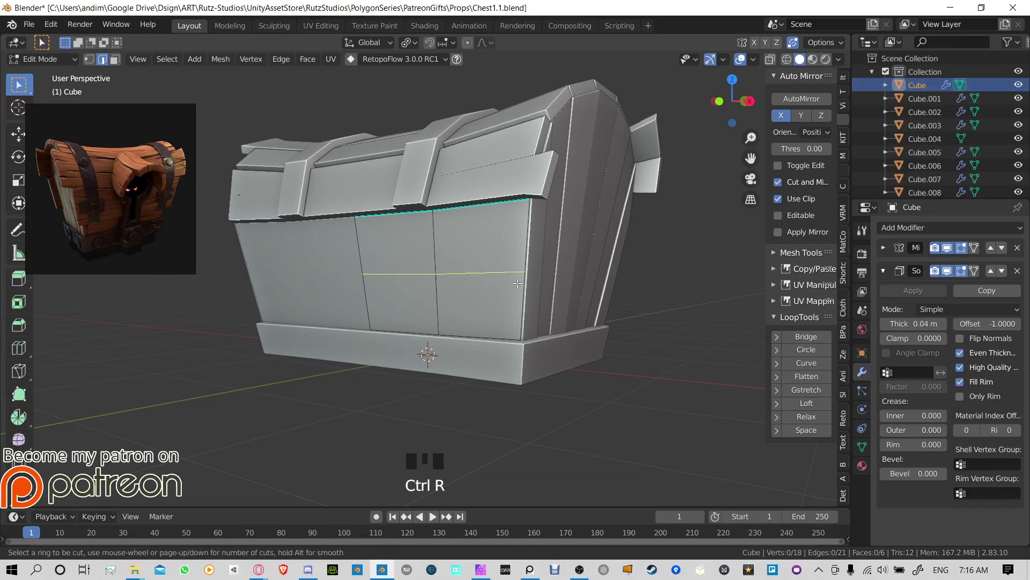
pyautogui.scroll(2, 518, 283)
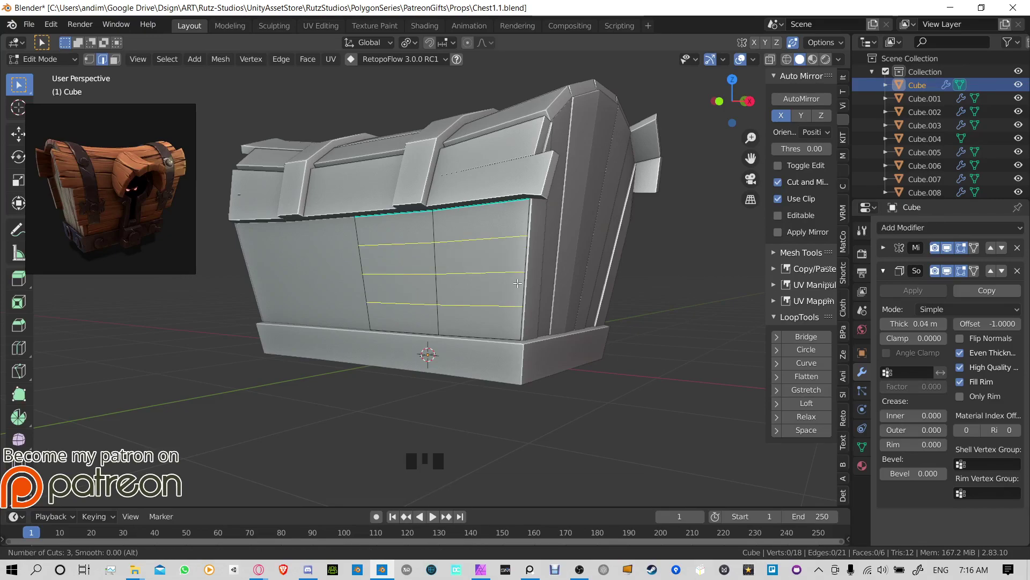
pyautogui.click(517, 282)
pyautogui.rightClick(518, 283)
pyautogui.moveTo(517, 283); pyautogui.dragTo(384, 283, button='middle')
pyautogui.hotkey('ctrl', 'r')
pyautogui.scroll(-1, 350, 264)
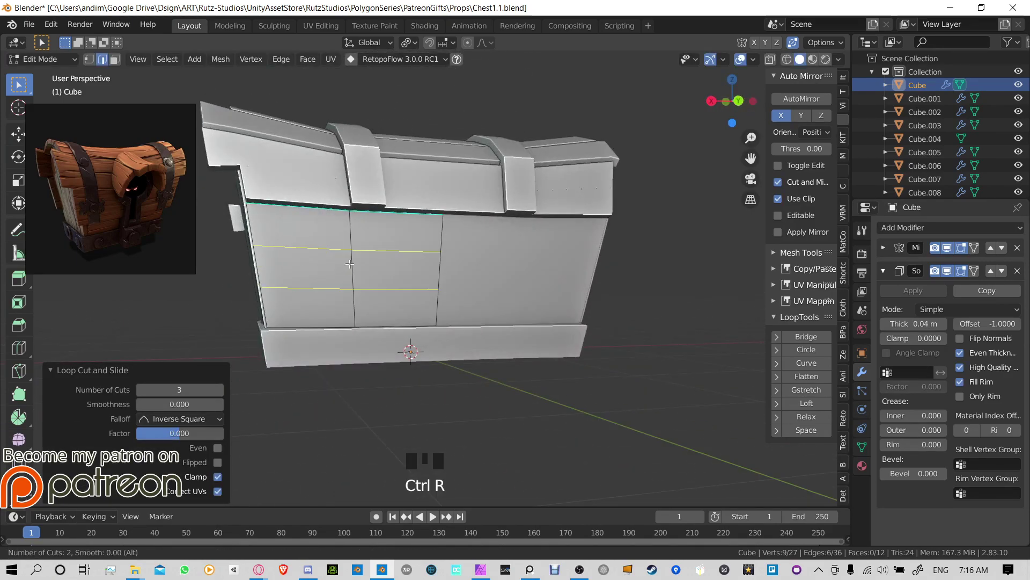
pyautogui.moveTo(350, 264); pyautogui.dragTo(360, 184, button='middle')
pyautogui.click(360, 184)
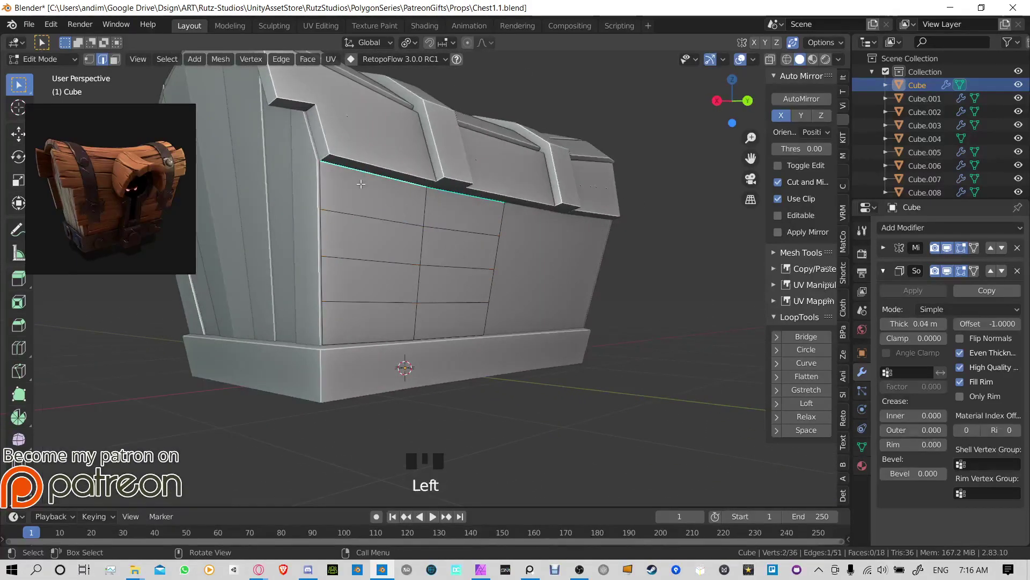
# Step: Separate the top and second face rows on one long side of the body into individual objects
pyautogui.press('3')
pyautogui.click(357, 185)
pyautogui.keyDown('shift'); pyautogui.click(461, 211); pyautogui.keyUp('shift')
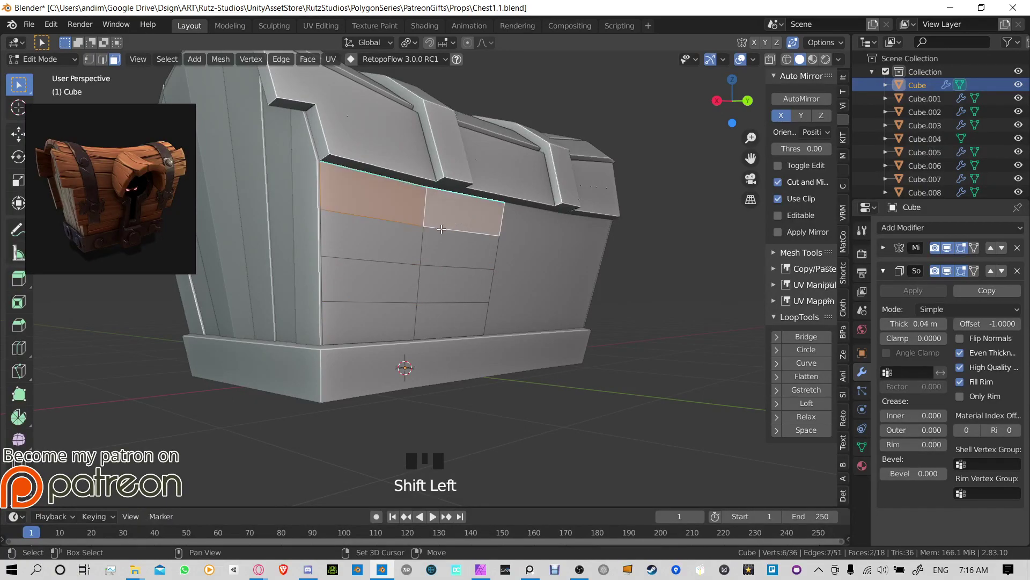
pyautogui.press('p')
pyautogui.click(361, 238)
pyautogui.click(349, 238)
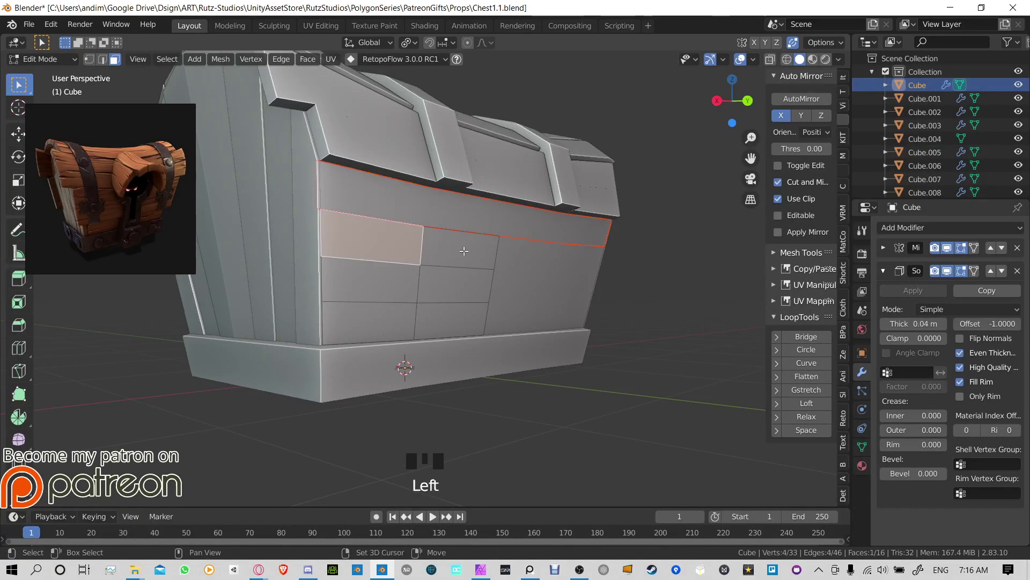
pyautogui.keyDown('shift'); pyautogui.click(461, 247); pyautogui.keyUp('shift')
pyautogui.press('p')
pyautogui.click(462, 252)
# Step: Separate the third and bottom face rows on the same long side into individual objects
pyautogui.click(359, 286)
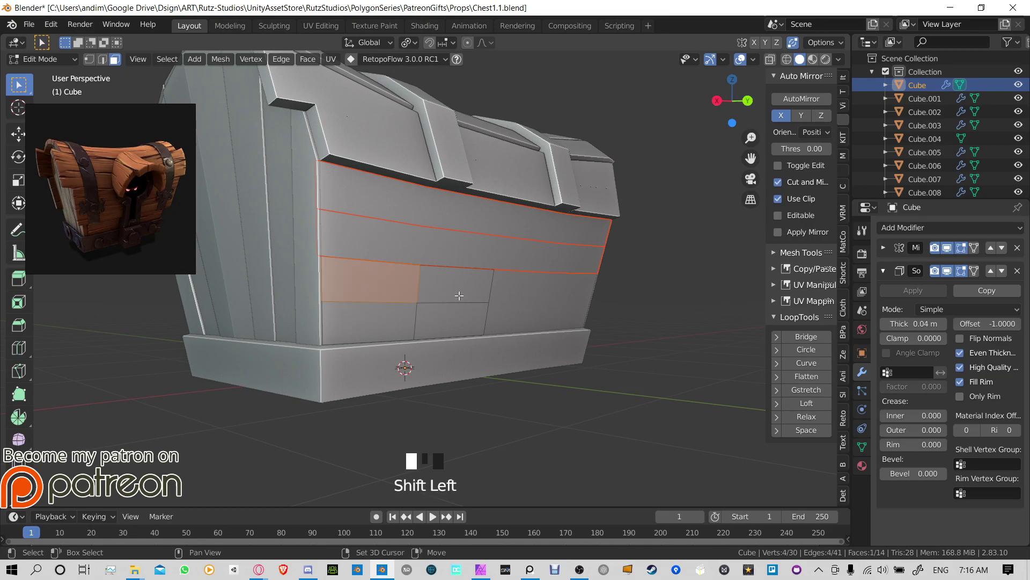
pyautogui.keyDown('shift'); pyautogui.click(457, 286); pyautogui.keyUp('shift')
pyautogui.press('p')
pyautogui.keyDown('shift'); pyautogui.click(397, 322); pyautogui.keyUp('shift')
pyautogui.keyDown('shift'); pyautogui.click(430, 324); pyautogui.keyUp('shift')
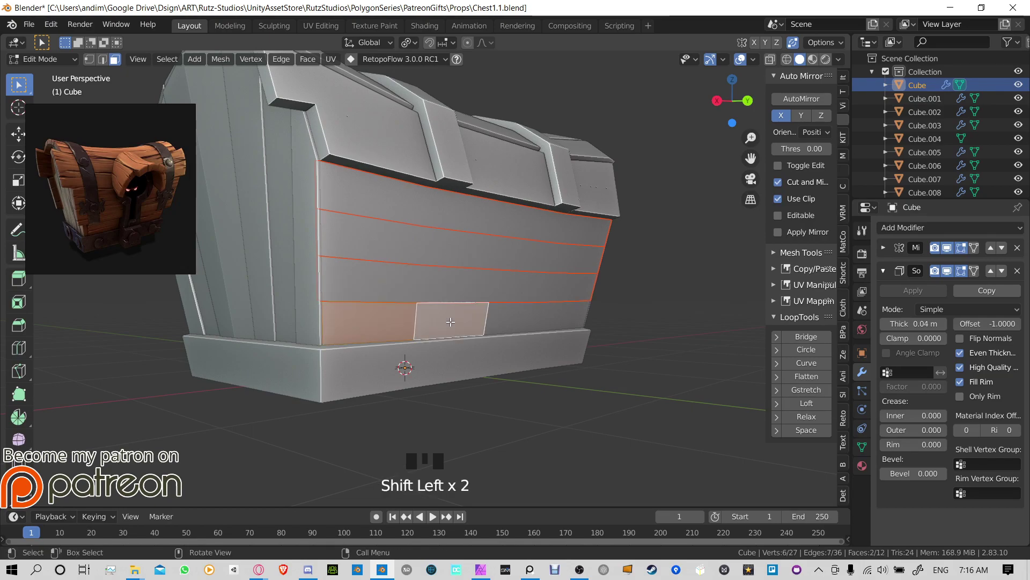
pyautogui.press('p')
pyautogui.click(431, 330)
# Step: Separate the top two face rows on the opposite long side into individual plank objects
pyautogui.moveTo(450, 322); pyautogui.dragTo(653, 217, button='middle')
pyautogui.keyDown('shift'); pyautogui.click(653, 217); pyautogui.keyUp('shift')
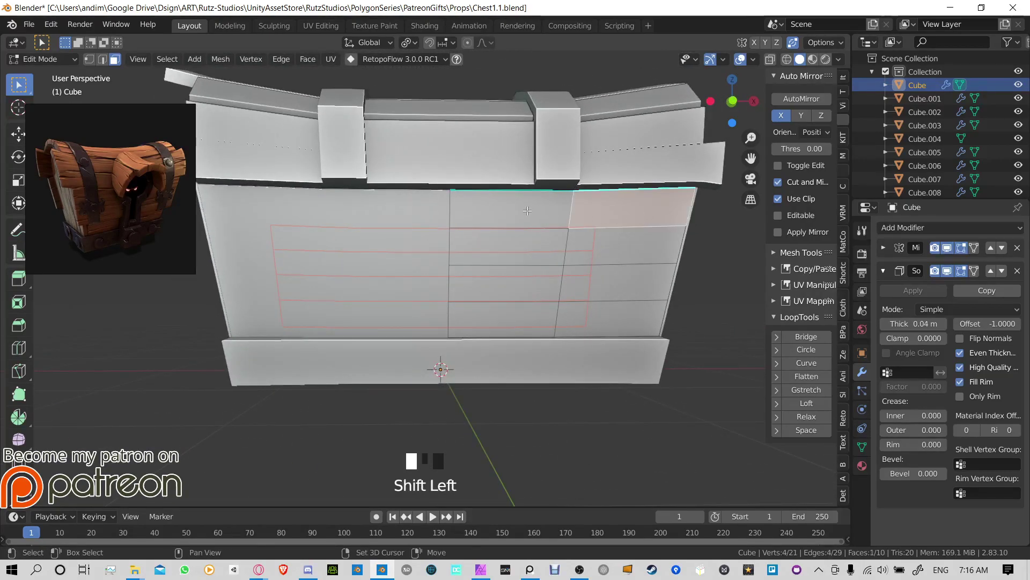
pyautogui.keyDown('shift'); pyautogui.click(509, 212); pyautogui.keyUp('shift')
pyautogui.press('p')
pyautogui.click(629, 256)
pyautogui.keyDown('shift'); pyautogui.click(534, 247); pyautogui.keyUp('shift')
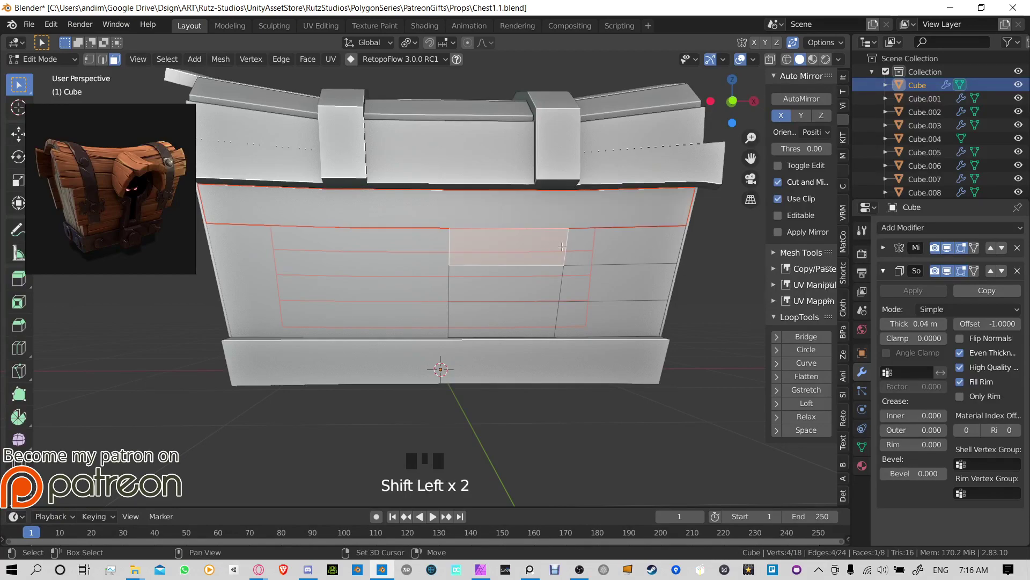
pyautogui.keyDown('shift'); pyautogui.click(604, 248); pyautogui.keyUp('shift')
pyautogui.press('p')
# Step: Separate the lower two face rows on the opposite long side into individual objects and return to Object Mode
pyautogui.keyDown('shift'); pyautogui.click(527, 286); pyautogui.keyUp('shift')
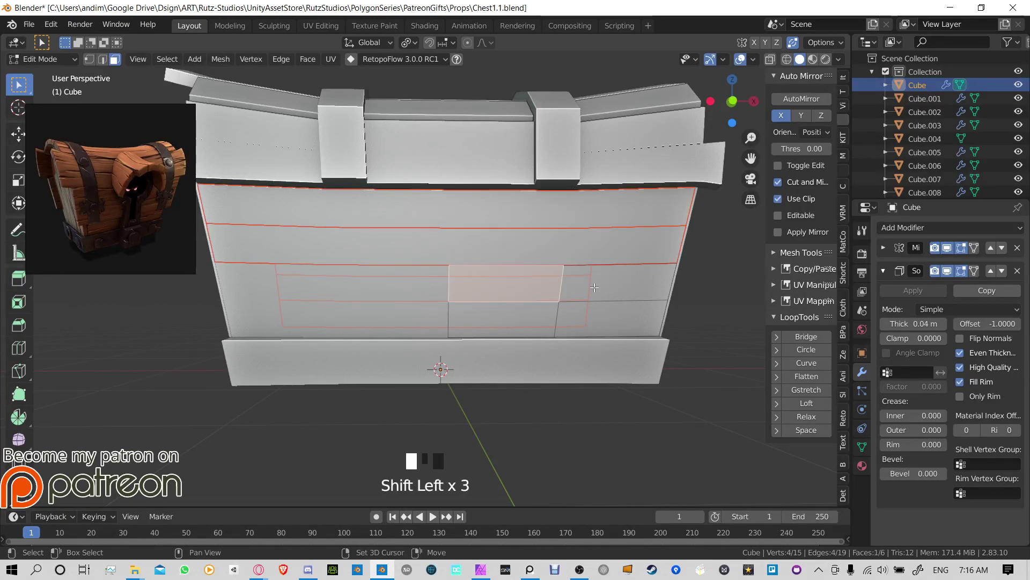
pyautogui.keyDown('shift'); pyautogui.click(617, 285); pyautogui.keyUp('shift')
pyautogui.press('p')
pyautogui.keyDown('shift'); pyautogui.click(585, 324); pyautogui.keyUp('shift')
pyautogui.keyDown('shift'); pyautogui.click(607, 323); pyautogui.keyUp('shift')
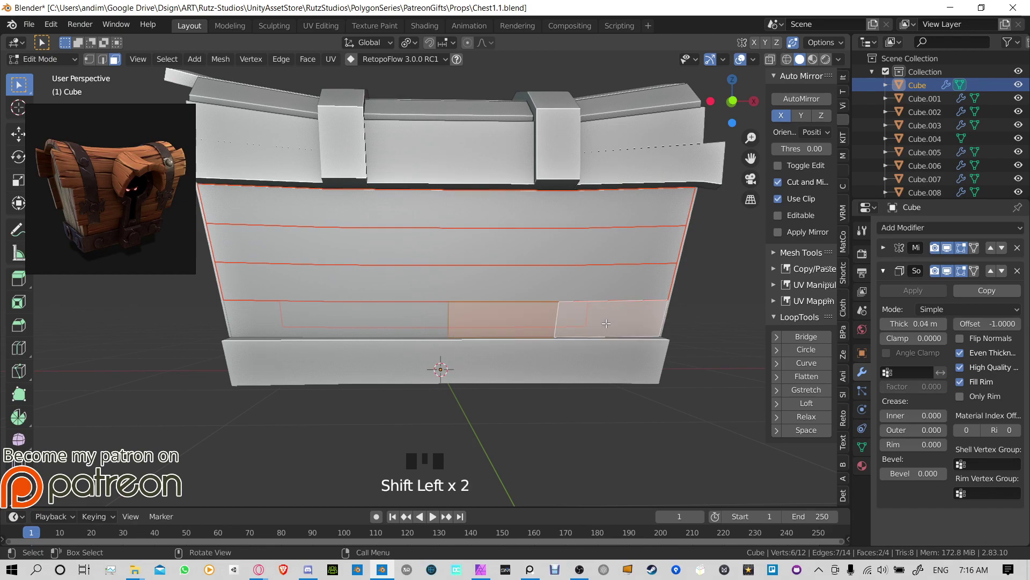
pyautogui.press('p')
pyautogui.moveTo(606, 324); pyautogui.dragTo(439, 216, button='middle')
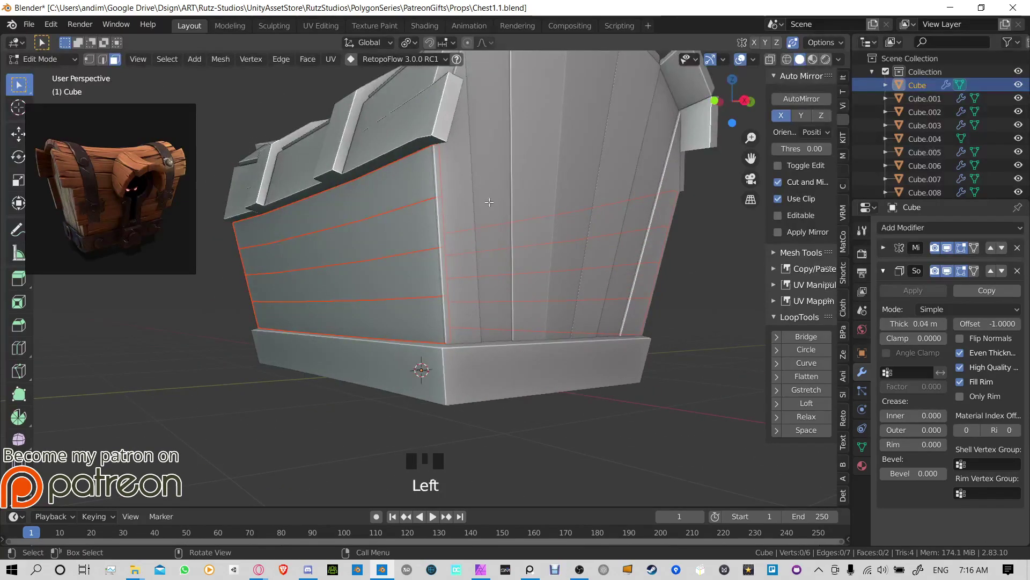
pyautogui.press('Tab')
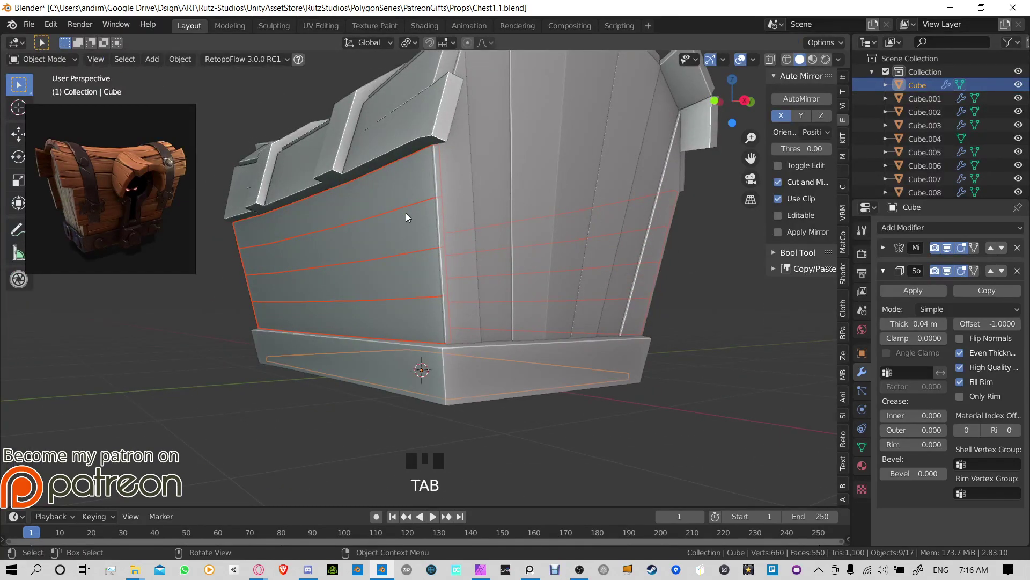
# Step: Set the Solidify offsets of this long side's top, third and bottom planks to about -0.59, -0.22 and -0.66
pyautogui.click(398, 183)
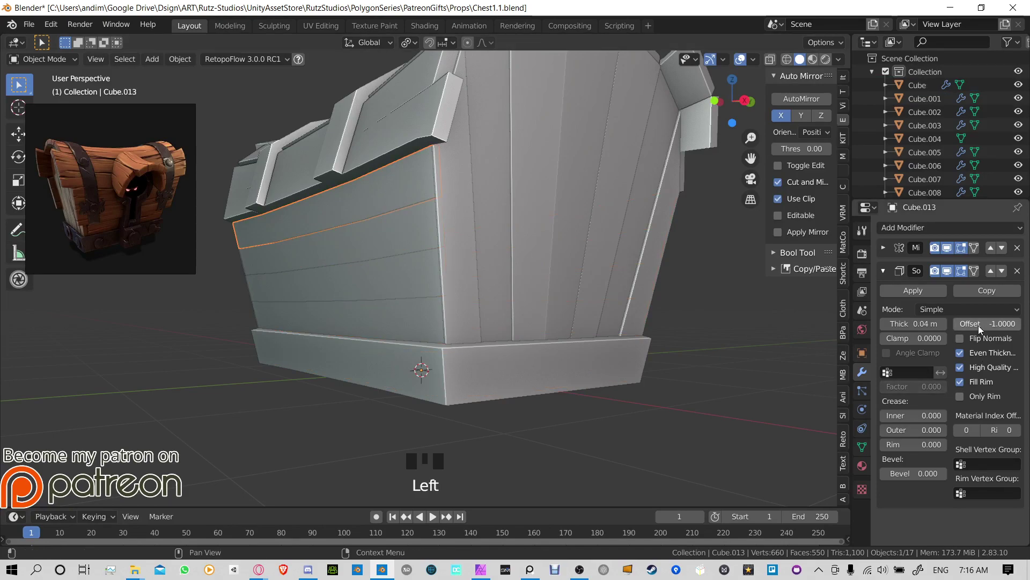
pyautogui.moveTo(979, 326); pyautogui.dragTo(988, 327)
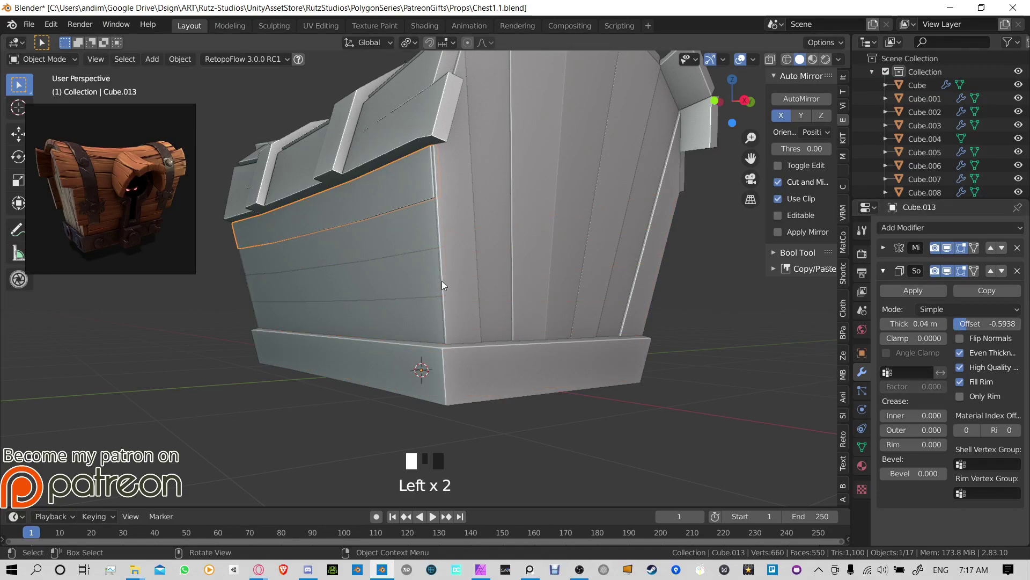
pyautogui.click(404, 269)
pyautogui.click(982, 324)
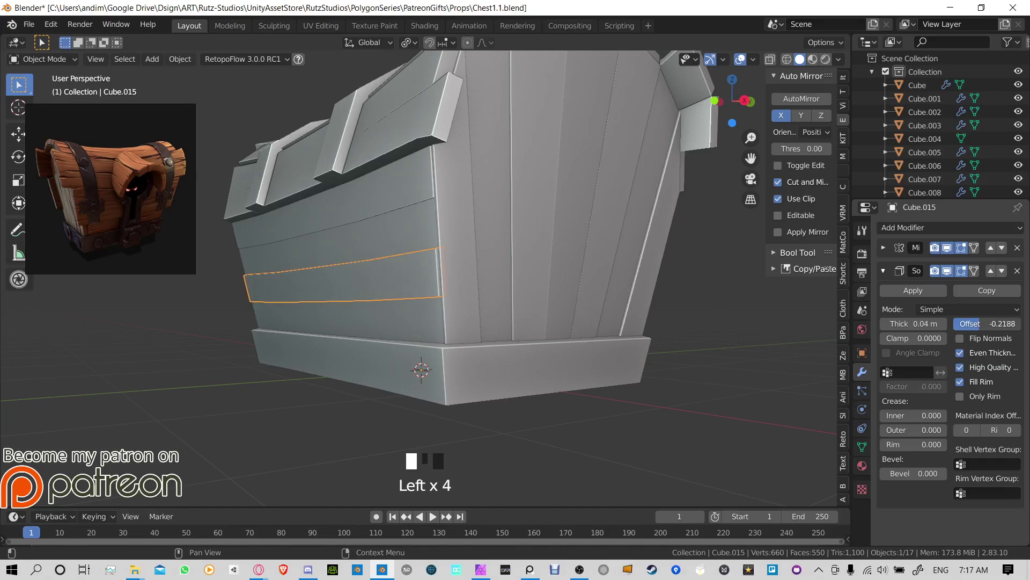
pyautogui.click(430, 315)
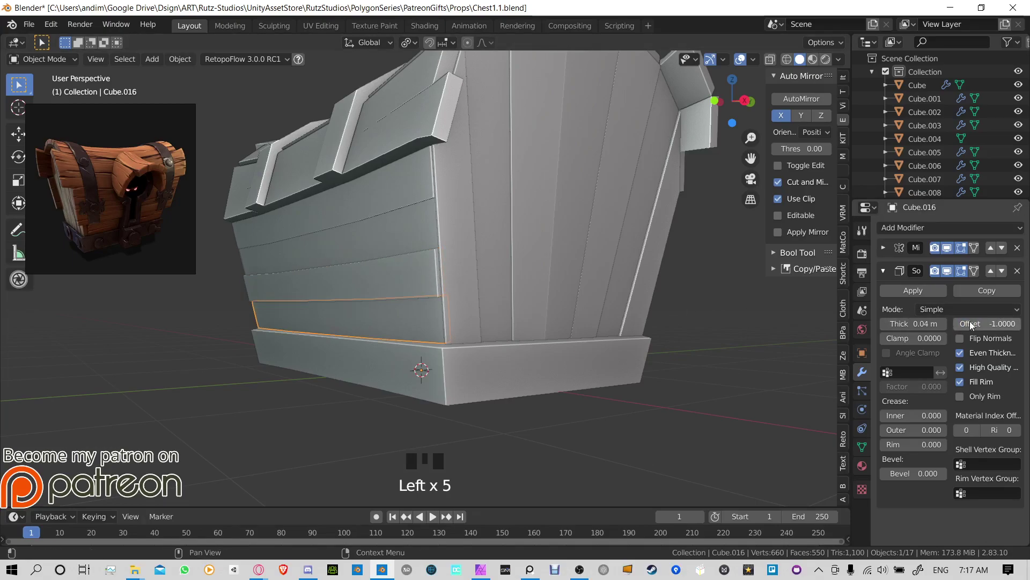
pyautogui.moveTo(987, 323); pyautogui.dragTo(987, 324)
# Step: Set the Solidify offset of the top plank on the chest's other long side to about -0.48
pyautogui.moveTo(671, 284); pyautogui.dragTo(355, 236, button='middle')
pyautogui.click(345, 230)
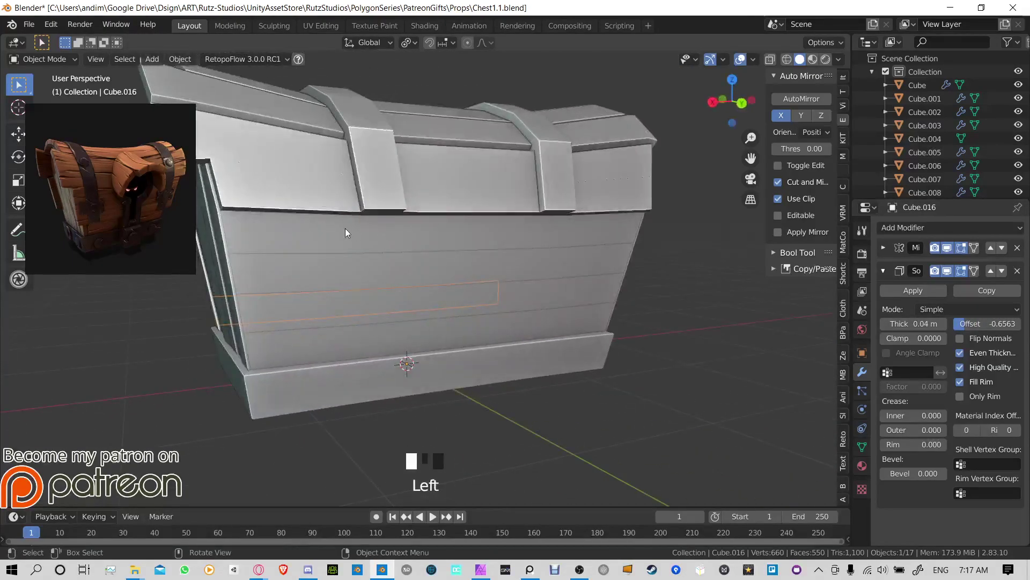
pyautogui.moveTo(984, 324); pyautogui.dragTo(984, 323)
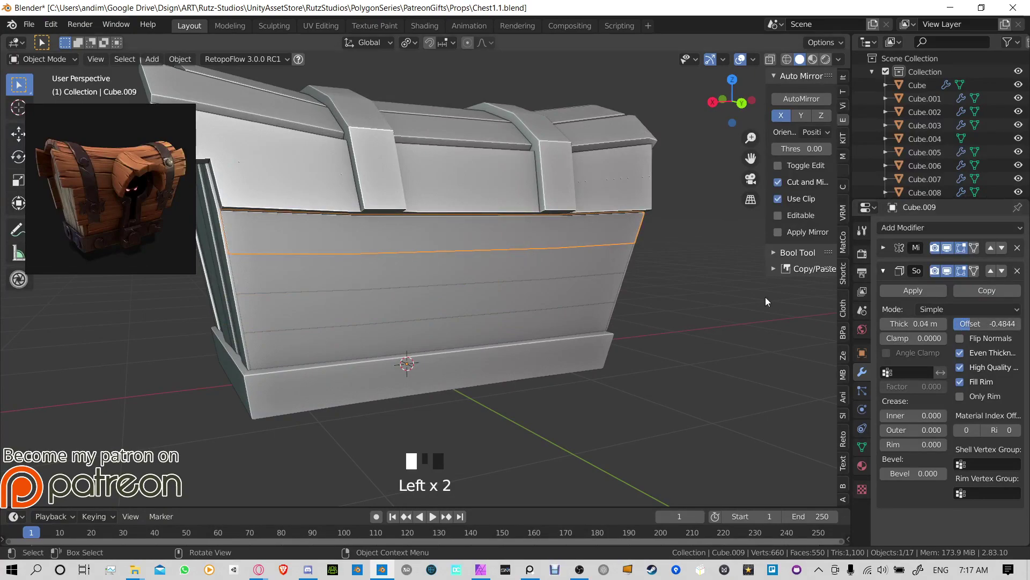
# Step: Set the second plank's Solidify offset to about -0.08 and its thickness to 0.05 m
pyautogui.moveTo(590, 269); pyautogui.dragTo(782, 295, button='middle')
pyautogui.click(496, 278)
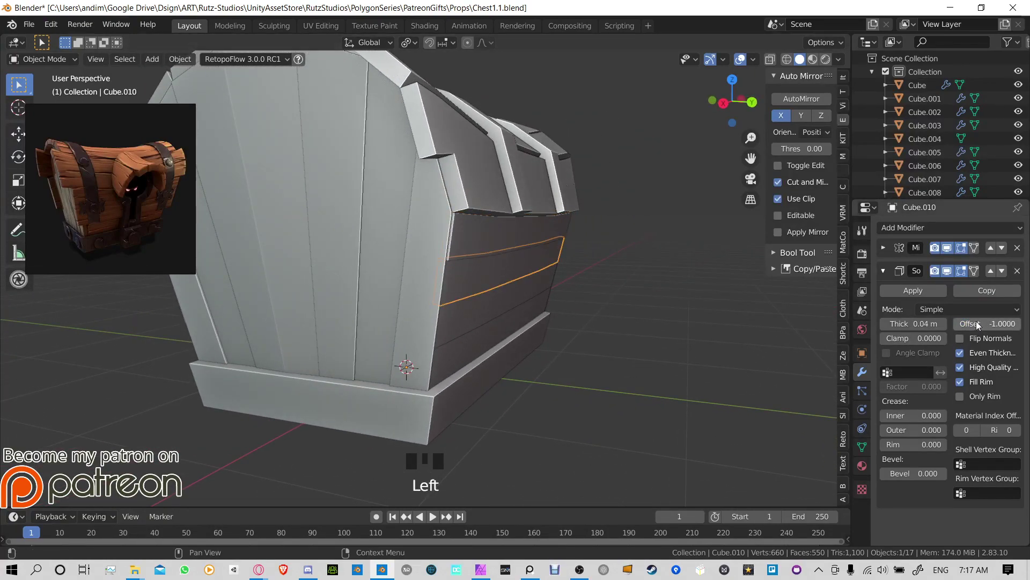
pyautogui.moveTo(914, 323); pyautogui.dragTo(913, 324)
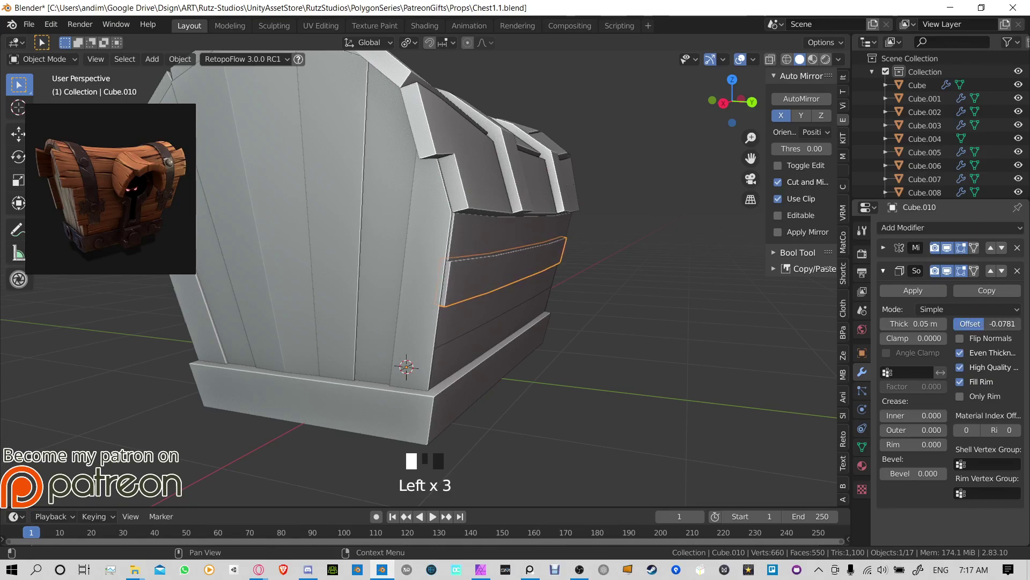
# Step: Set the third plank's Solidify offset to about -0.39 and the bottom plank's to about 0.08, increasing the bottom plank's thickness slightly
pyautogui.moveTo(988, 323); pyautogui.dragTo(988, 323)
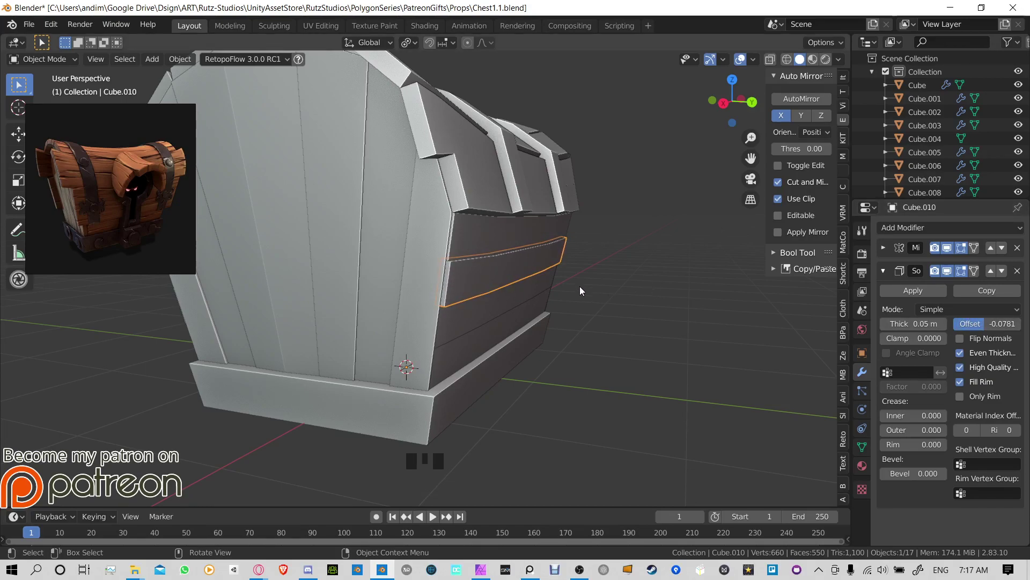
pyautogui.click(462, 323)
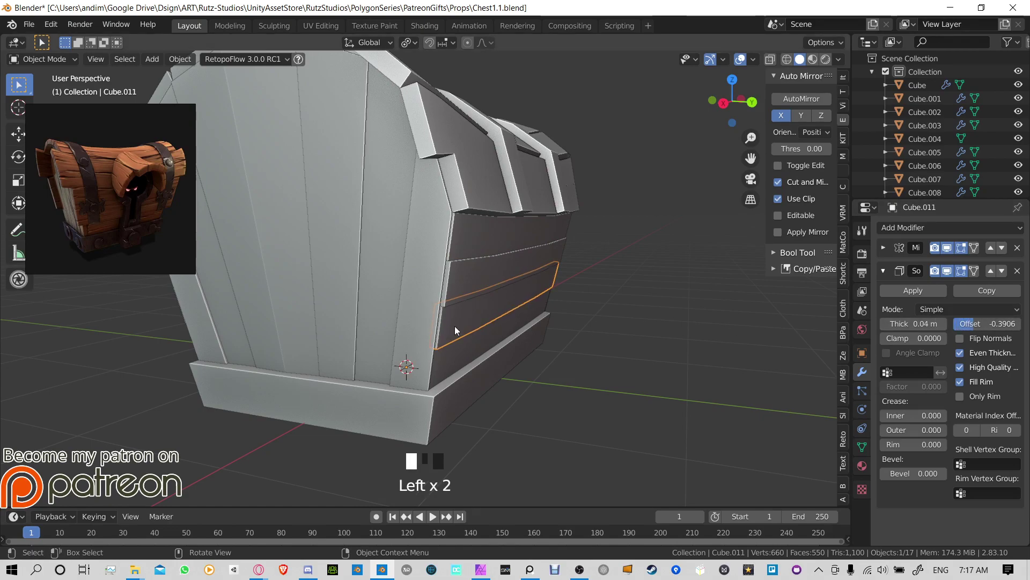
pyautogui.click(454, 354)
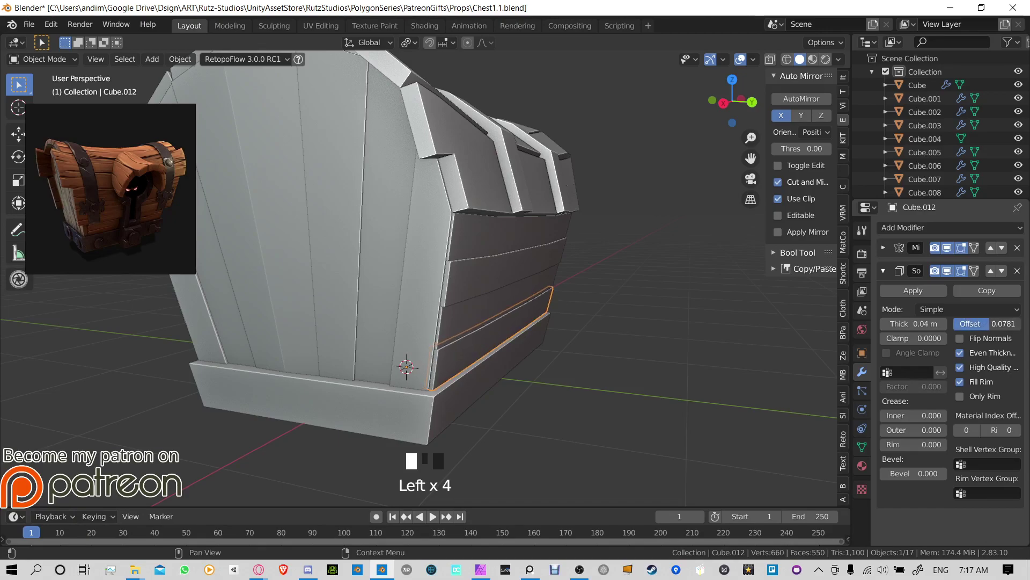
pyautogui.click(943, 324)
# Step: Set the Solidify thickness of the bottom plank on the chest's other long side to 0.06 m with an offset of about 0.34
pyautogui.moveTo(413, 322)
pyautogui.mouseDown(button='middle')
pyautogui.moveTo(497, 318)
pyautogui.moveTo(398, 349)
pyautogui.moveTo(429, 322)
pyautogui.mouseUp(button='middle')
pyautogui.click(398, 349)
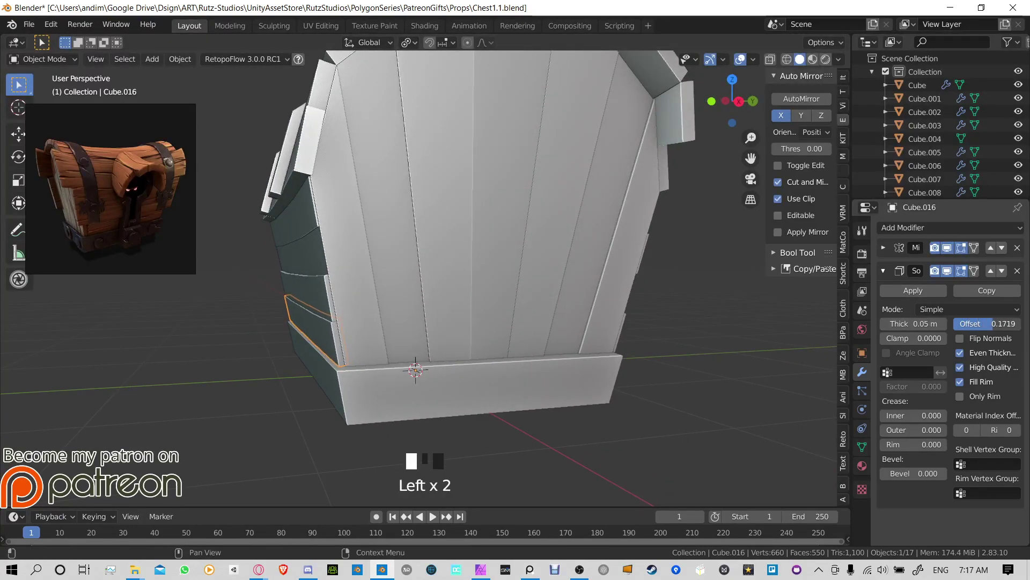
pyautogui.click(944, 323)
pyautogui.moveTo(312, 258); pyautogui.dragTo(309, 268, button='middle')
pyautogui.click(260, 315)
pyautogui.scroll(-3, 238, 337)
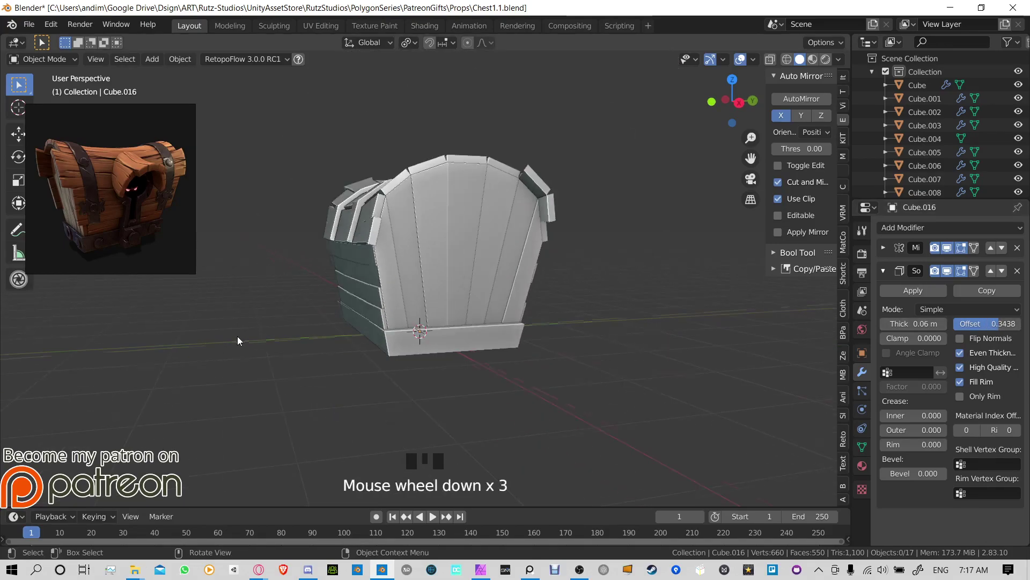
pyautogui.moveTo(237, 336); pyautogui.dragTo(594, 303, button='middle')
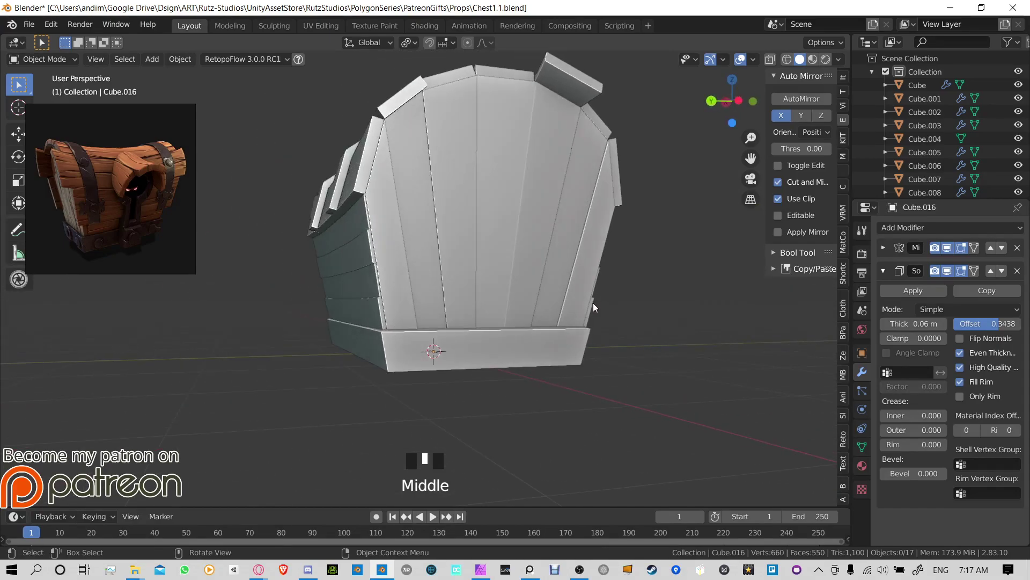
pyautogui.moveTo(377, 273)
pyautogui.mouseDown(button='middle')
pyautogui.moveTo(429, 322)
pyautogui.moveTo(493, 305)
pyautogui.moveTo(329, 340)
pyautogui.moveTo(539, 323)
pyautogui.moveTo(546, 279)
pyautogui.moveTo(444, 275)
pyautogui.moveTo(366, 290)
pyautogui.mouseUp(button='middle')
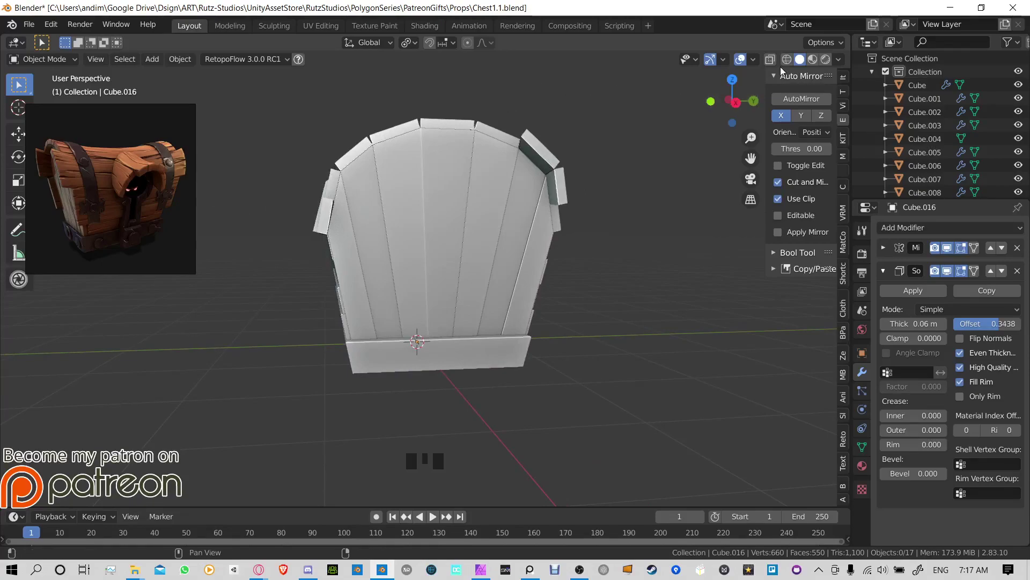
# Step: Switch the viewport to Material Preview shading and bring one long side of the chest into view in Object Mode
pyautogui.click(812, 59)
pyautogui.click(639, 185)
pyautogui.moveTo(639, 185)
pyautogui.mouseDown(button='middle')
pyautogui.moveTo(554, 230)
pyautogui.moveTo(498, 212)
pyautogui.moveTo(400, 219)
pyautogui.moveTo(420, 212)
pyautogui.moveTo(445, 277)
pyautogui.moveTo(292, 280)
pyautogui.moveTo(315, 290)
pyautogui.mouseUp(button='middle')
pyautogui.press('Tab')
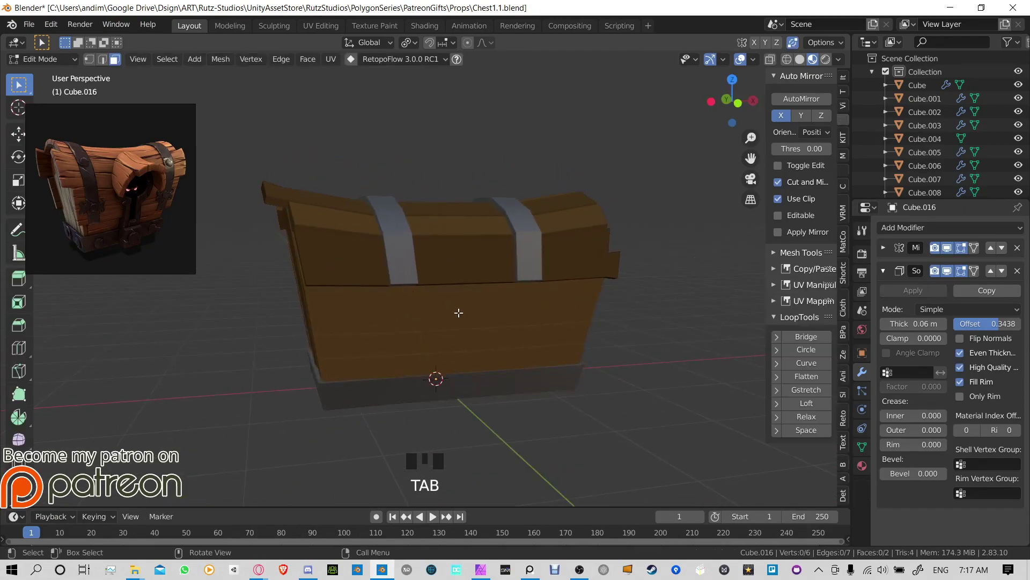
pyautogui.press('Tab')
# Step: Assign the Wood material to the third and top planks on this long side of the chest body
pyautogui.click(861, 466)
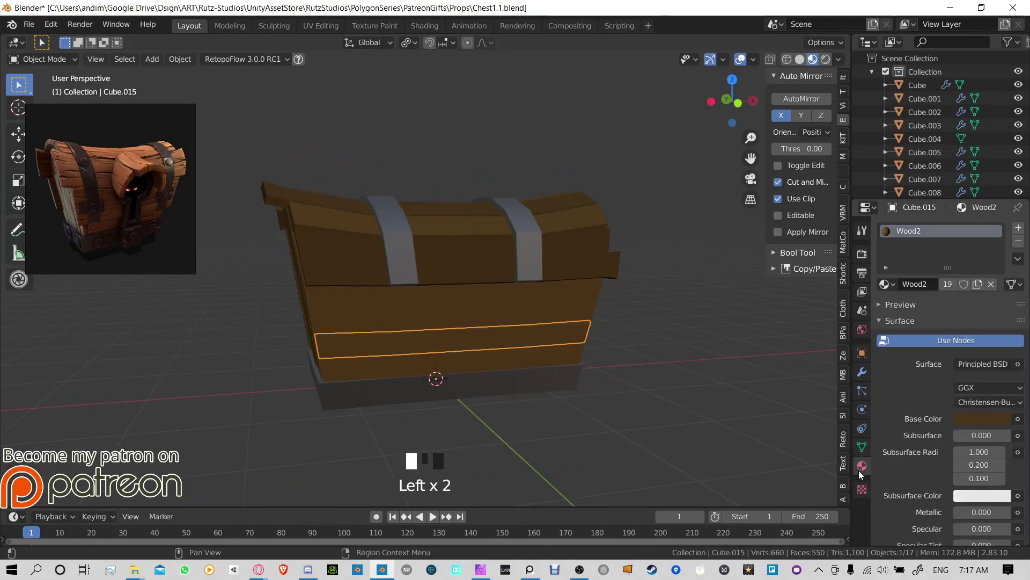
pyautogui.click(885, 284)
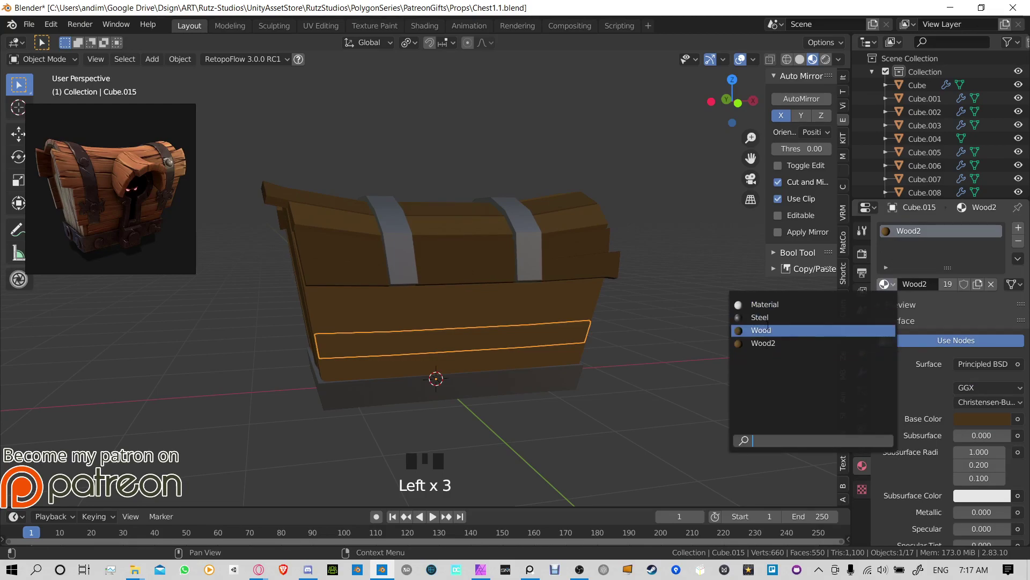
pyautogui.click(496, 300)
pyautogui.click(501, 295)
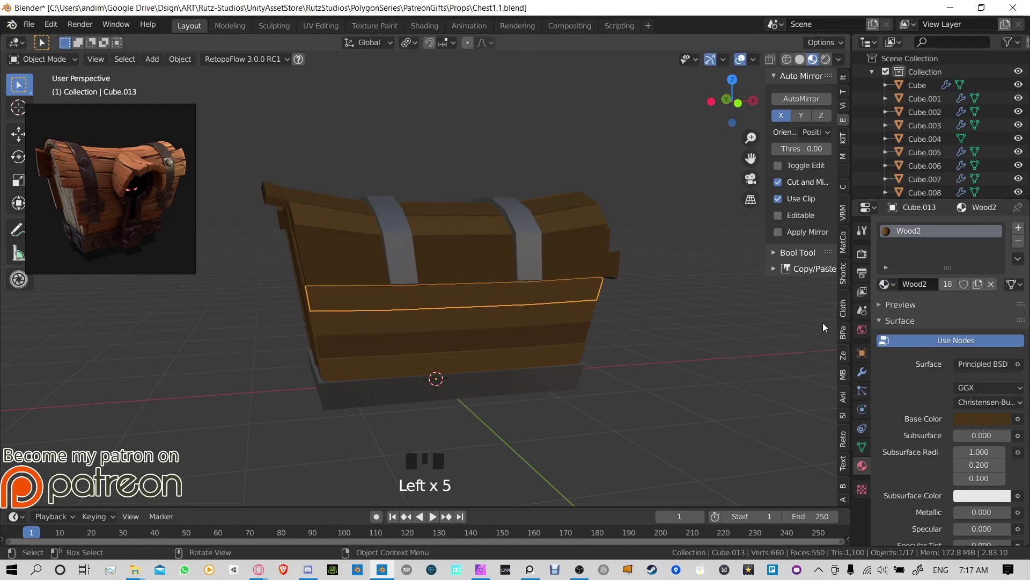
pyautogui.click(885, 284)
pyautogui.click(764, 330)
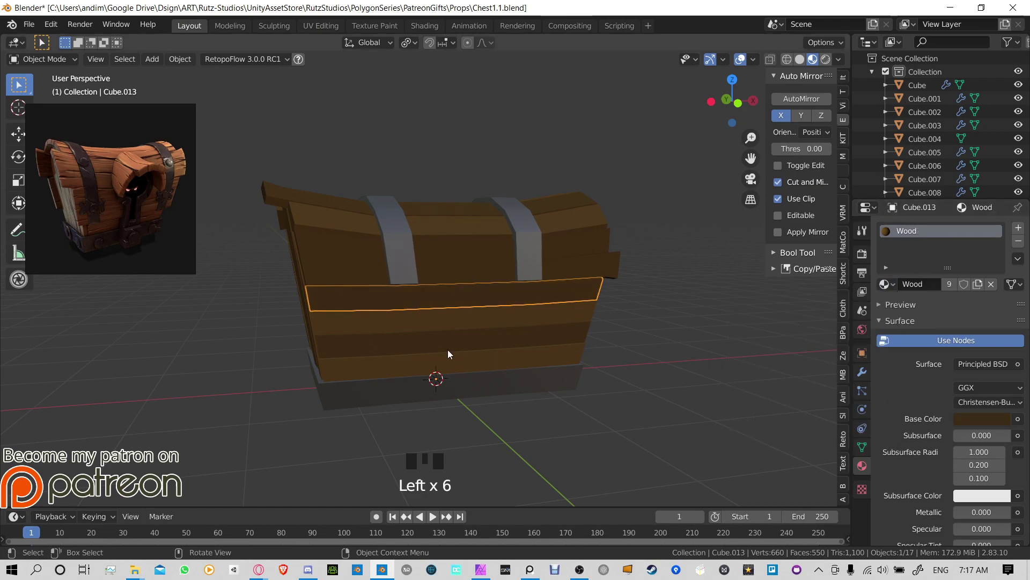
# Step: Assign the Wood material to the central end planks (Cube.003) and to the end plank second from the edge (Cube.008)
pyautogui.moveTo(447, 349); pyautogui.dragTo(403, 243, button='middle')
pyautogui.click(474, 259)
pyautogui.click(885, 285)
pyautogui.click(788, 318)
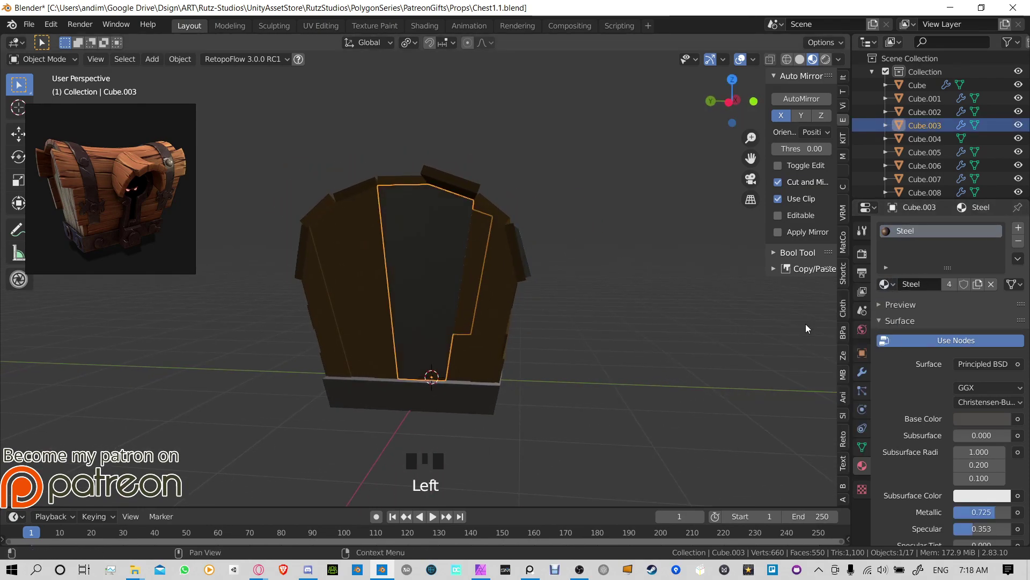
pyautogui.click(885, 284)
pyautogui.click(771, 330)
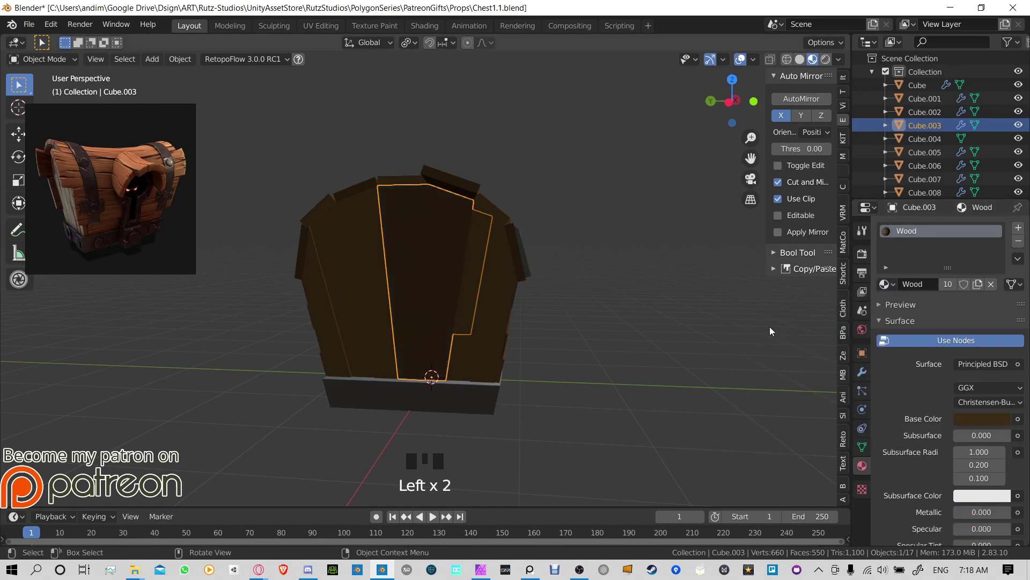
pyautogui.click(337, 294)
pyautogui.click(885, 285)
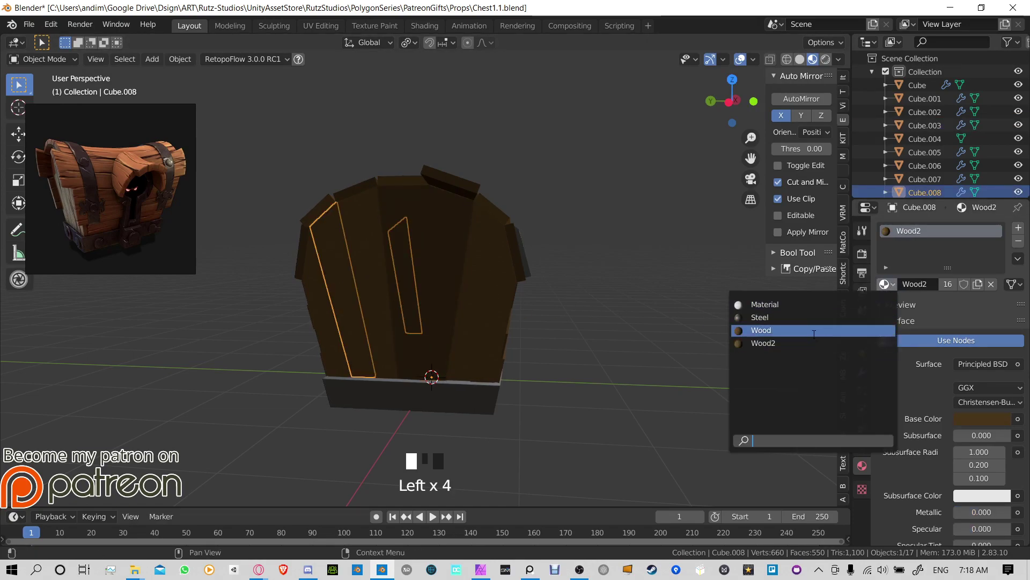
pyautogui.click(815, 332)
pyautogui.click(483, 326)
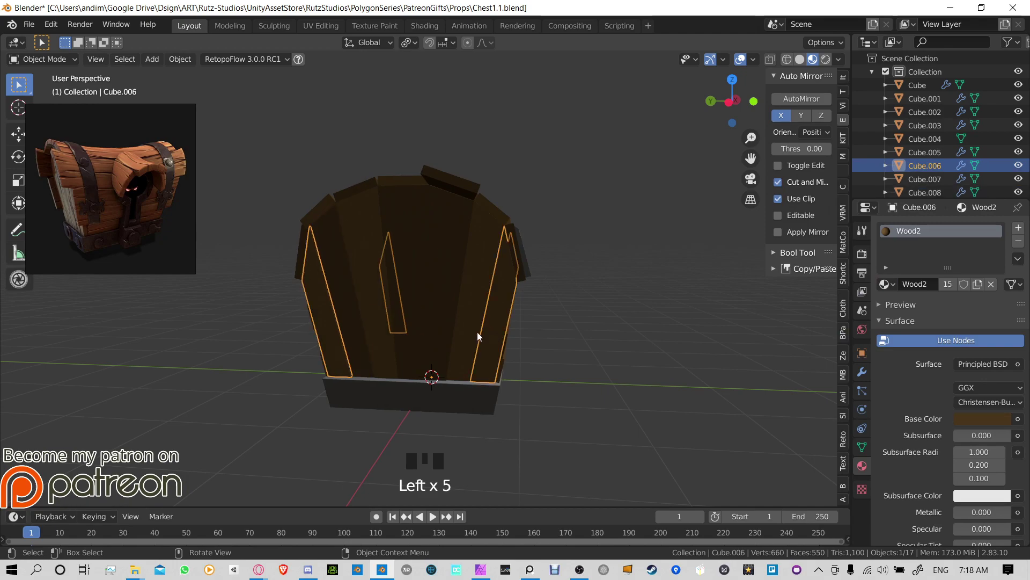
# Step: Assign the Wood material to the third and top planks on the opposite long side, then clear the selection
pyautogui.moveTo(478, 332); pyautogui.dragTo(558, 323, button='middle')
pyautogui.click(465, 341)
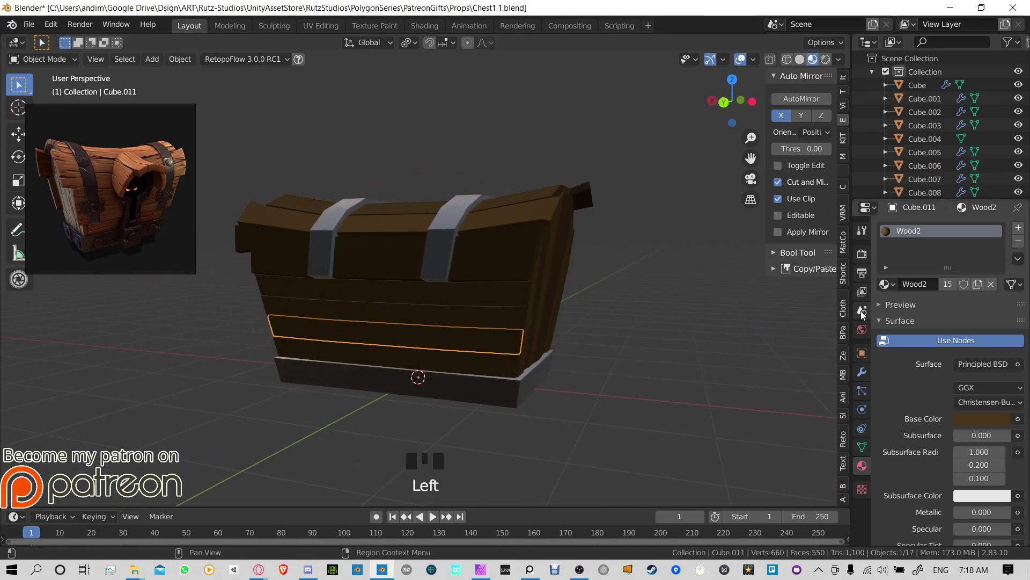
pyautogui.click(885, 285)
pyautogui.click(762, 330)
pyautogui.click(498, 298)
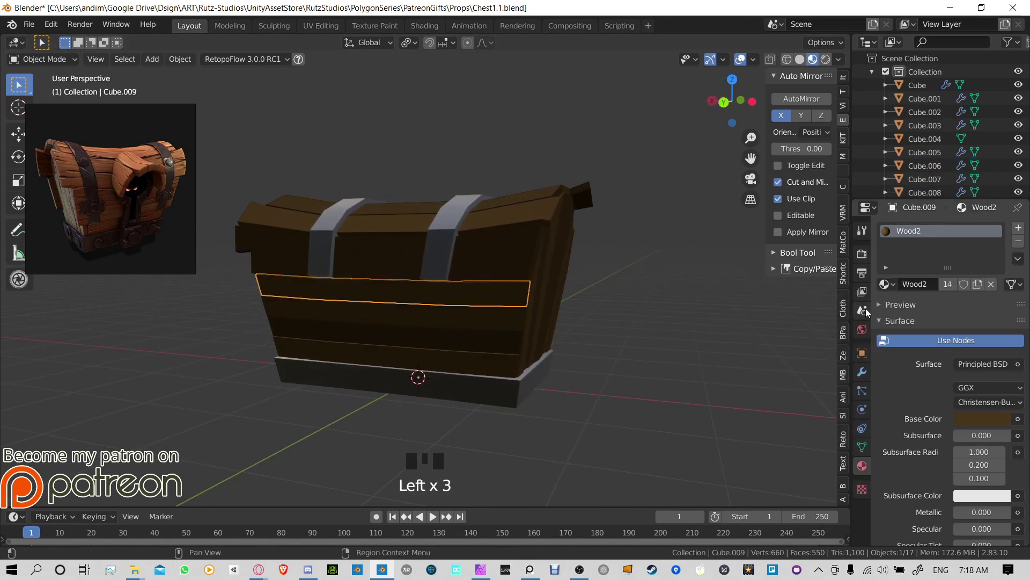
pyautogui.click(884, 284)
pyautogui.click(762, 330)
pyautogui.click(655, 302)
# Step: Edit the lid mesh (Cube.004) and select the underside faces at the lower ends of both steel straps
pyautogui.moveTo(644, 301); pyautogui.dragTo(277, 355, button='middle')
pyautogui.scroll(6, 479, 346)
pyautogui.keyDown('shift'); pyautogui.moveTo(394, 267); pyautogui.dragTo(477, 281, button='middle'); pyautogui.keyUp('shift')
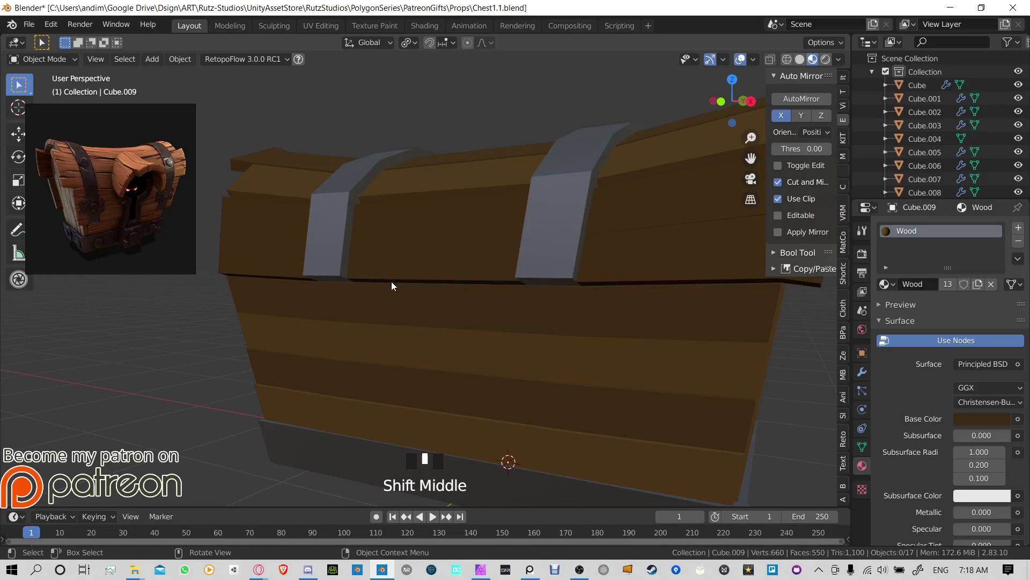
pyautogui.moveTo(392, 281); pyautogui.dragTo(519, 208, button='middle')
pyautogui.moveTo(514, 303); pyautogui.dragTo(361, 315, button='middle')
pyautogui.press('Tab')
pyautogui.press('Tab')
pyautogui.click(497, 284)
pyautogui.press('Tab')
pyautogui.click(496, 288)
pyautogui.scroll(3, 513, 292)
pyautogui.click(472, 311)
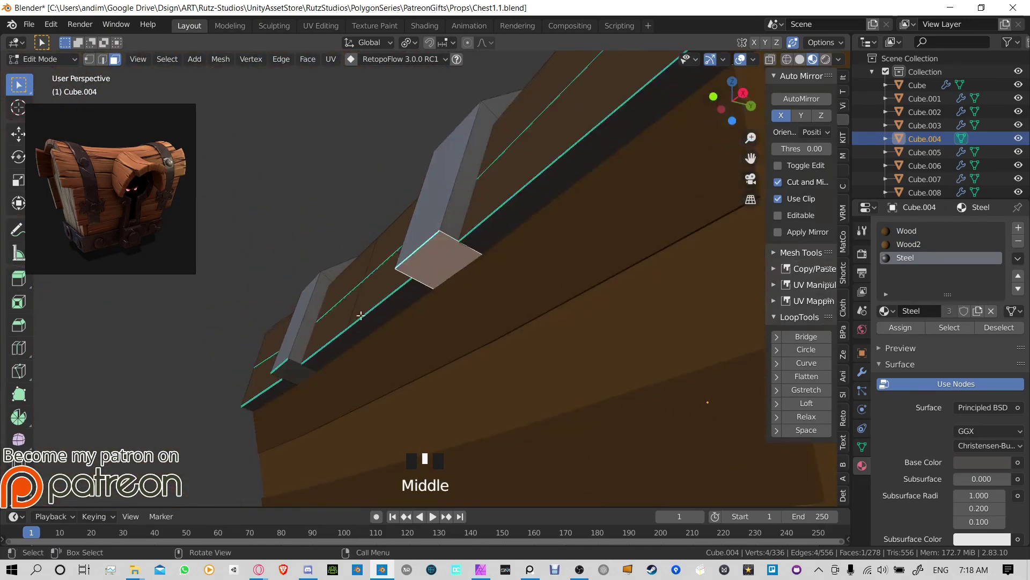
pyautogui.keyDown('shift'); pyautogui.click(440, 259); pyautogui.keyUp('shift')
pyautogui.keyDown('shift'); pyautogui.click(293, 370); pyautogui.keyUp('shift')
pyautogui.click(293, 370)
pyautogui.keyDown('shift'); pyautogui.click(444, 260); pyautogui.keyUp('shift')
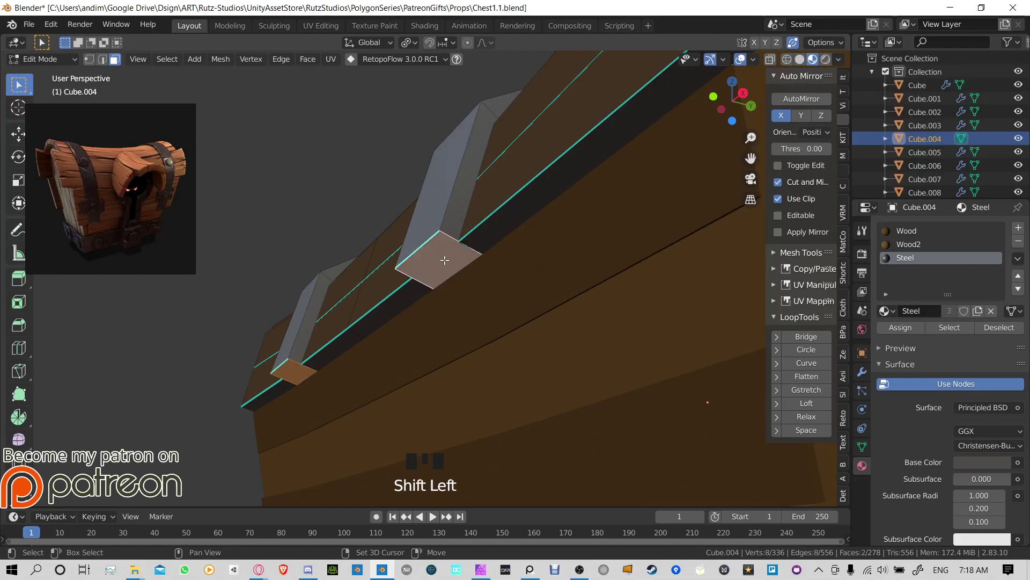
# Step: Extrude the two selected strap end faces downward by about 0.16 m
pyautogui.moveTo(445, 259)
pyautogui.mouseDown(button='middle')
pyautogui.moveTo(413, 292)
pyautogui.moveTo(404, 239)
pyautogui.moveTo(428, 230)
pyautogui.moveTo(428, 264)
pyautogui.mouseUp(button='middle')
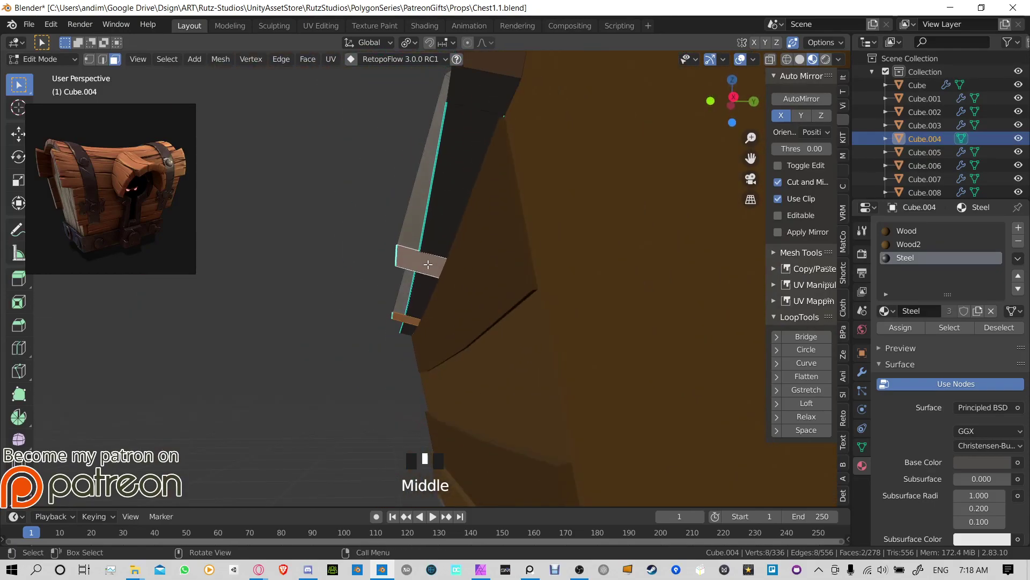
pyautogui.press('e')
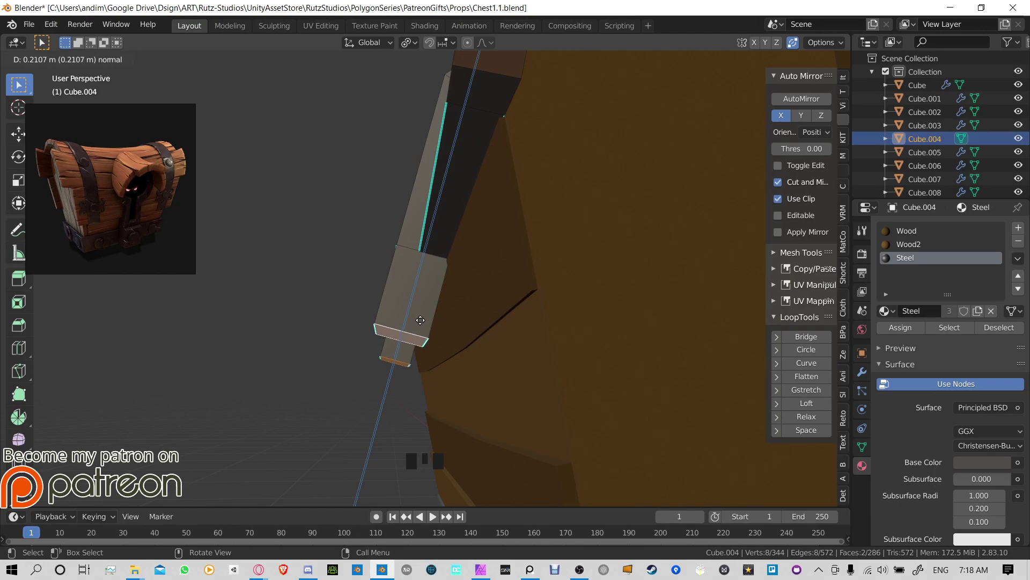
pyautogui.click(430, 309)
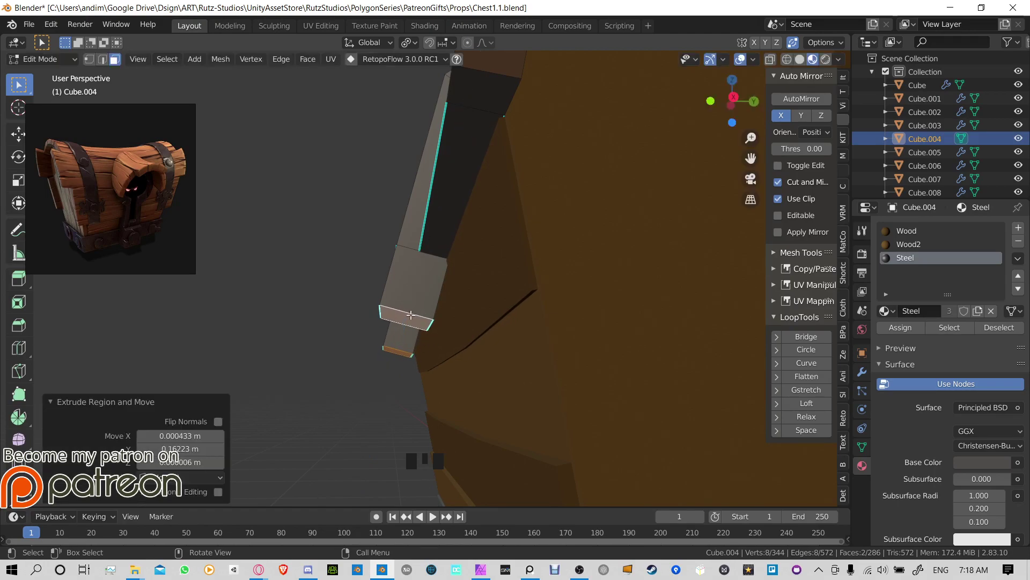
# Step: Move the extruded strap ends about 0.047 m along Y and rotate them 17° about the X axis to level them
pyautogui.moveTo(430, 309)
pyautogui.mouseDown(button='middle')
pyautogui.moveTo(494, 329)
pyautogui.moveTo(514, 321)
pyautogui.moveTo(428, 322)
pyautogui.mouseUp(button='middle')
pyautogui.press('g')
pyautogui.press('y')
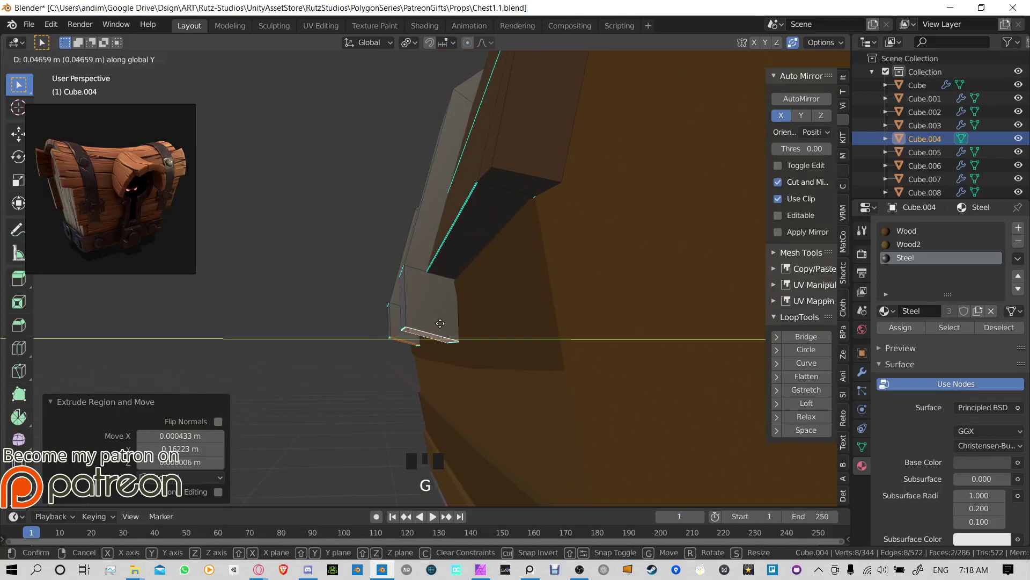
pyautogui.click(440, 323)
pyautogui.press('r')
pyautogui.press('x')
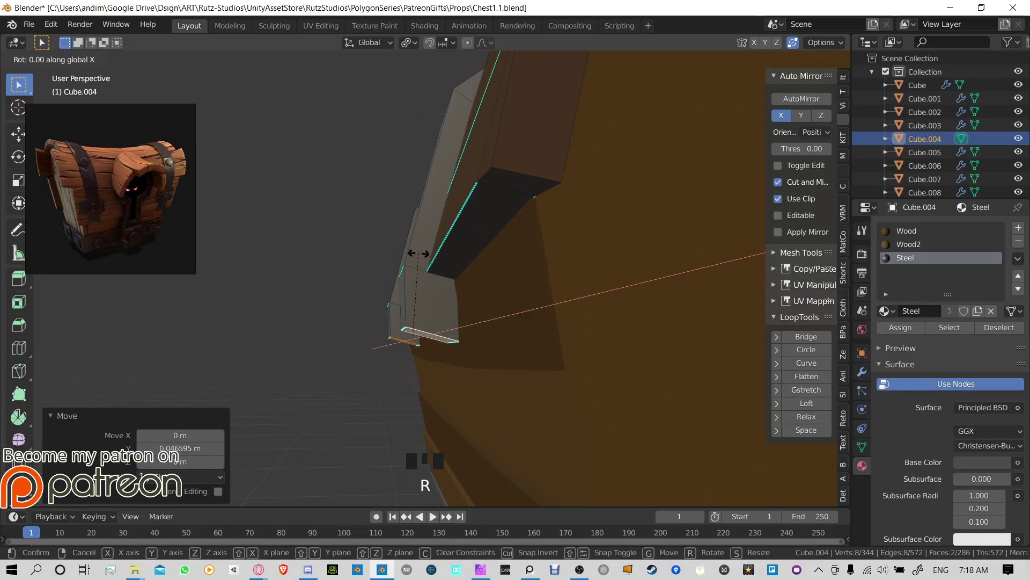
pyautogui.click(400, 271)
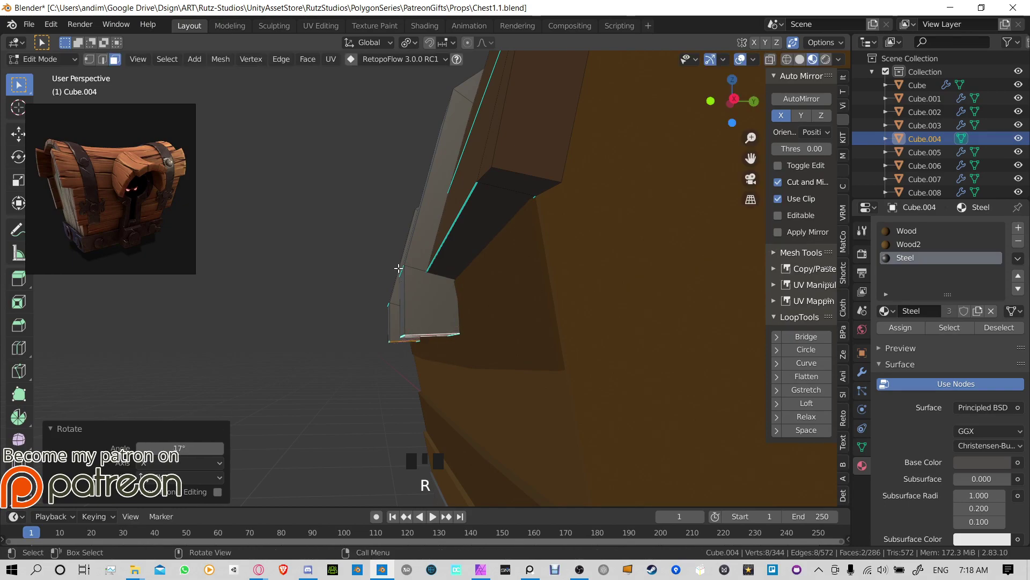
# Step: Extrude both strap ends down again by about 0.2 m over the front planks
pyautogui.moveTo(395, 271); pyautogui.dragTo(514, 327, button='middle')
pyautogui.moveTo(527, 348); pyautogui.dragTo(579, 292, button='middle')
pyautogui.press('e')
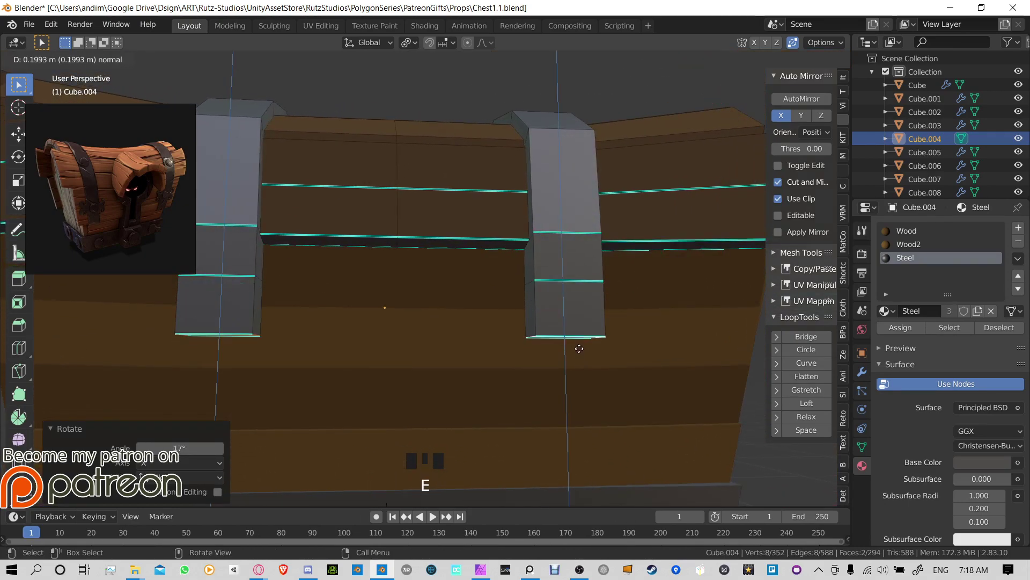
pyautogui.click(580, 351)
# Step: Extrude the inward-facing side faces of the straps' lowest sections toward each other by about 0.3 m
pyautogui.click(532, 307)
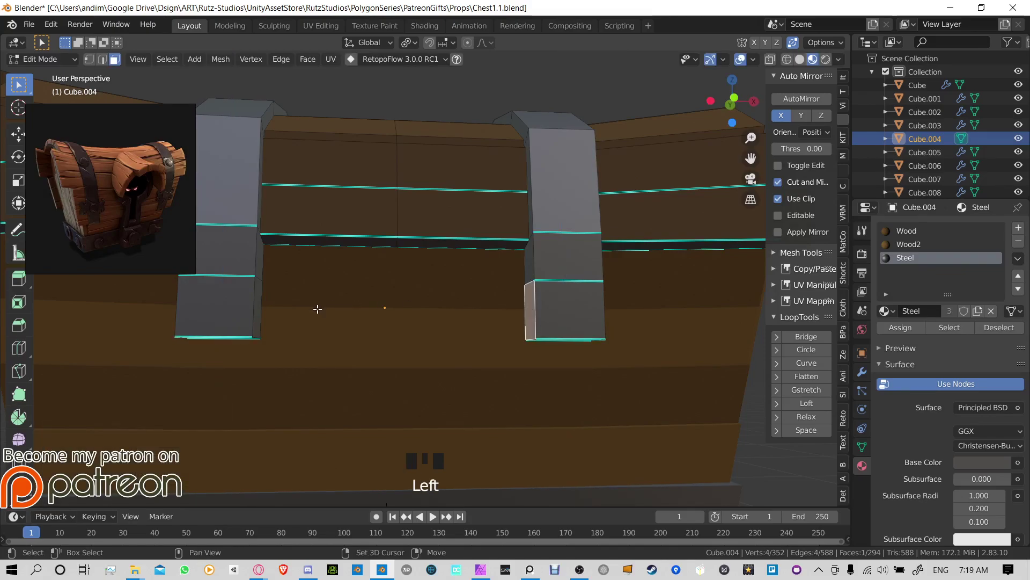
pyautogui.keyDown('shift'); pyautogui.click(259, 310); pyautogui.keyUp('shift')
pyautogui.moveTo(258, 310); pyautogui.dragTo(394, 332, button='middle')
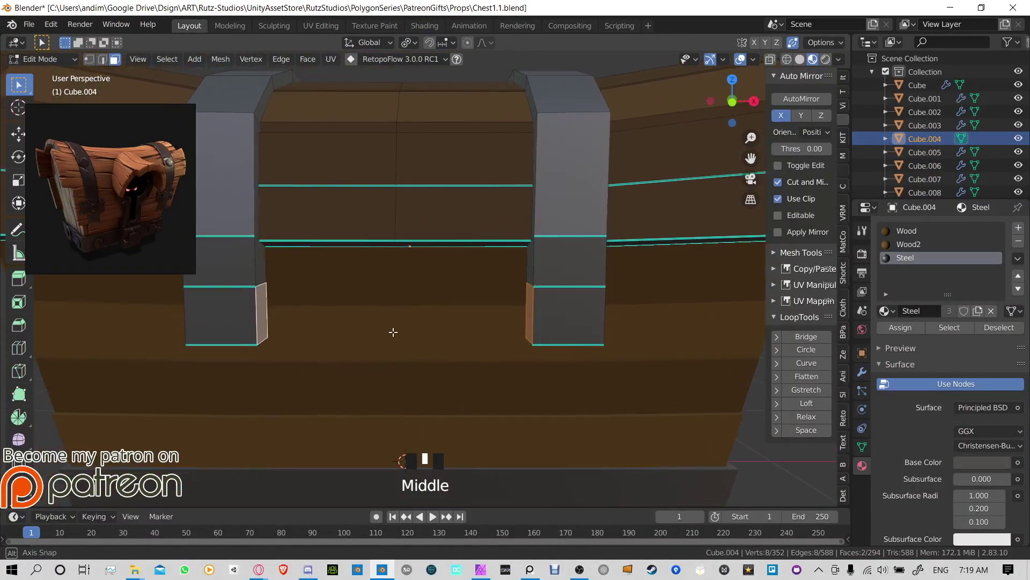
pyautogui.click(860, 372)
pyautogui.click(615, 329)
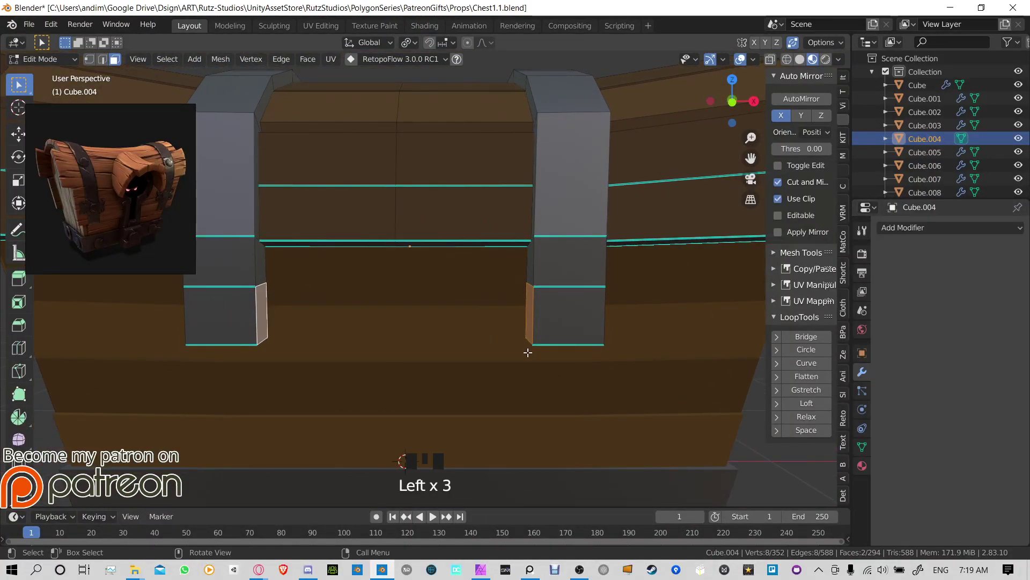
pyautogui.press('e')
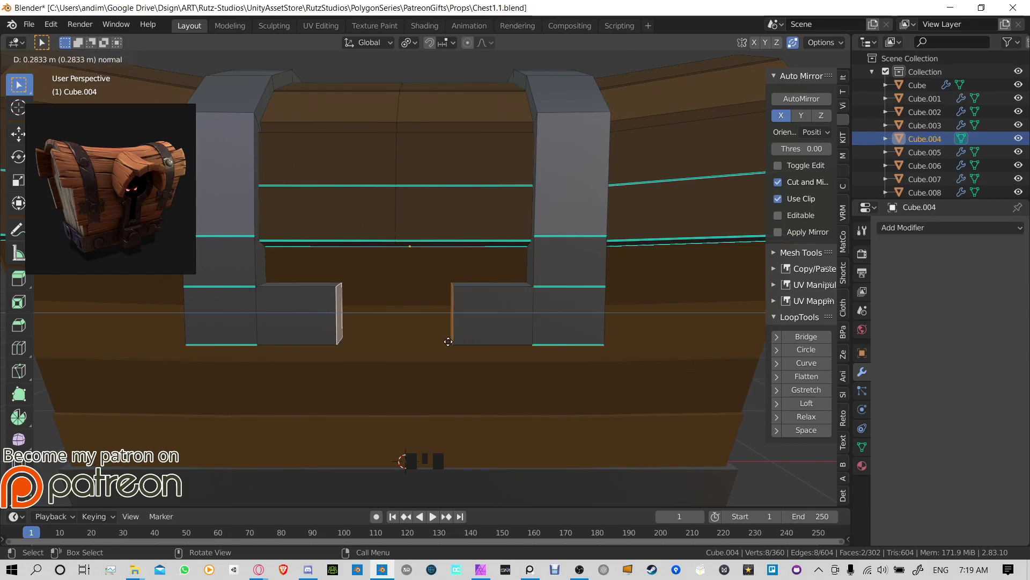
pyautogui.click(441, 339)
# Step: Bridge the two facing extruded ends into one continuous crossbar and move the reference image higher on the screen
pyautogui.scroll(2, 442, 340)
pyautogui.moveTo(441, 340)
pyautogui.mouseDown(button='middle')
pyautogui.moveTo(462, 344)
pyautogui.moveTo(440, 353)
pyautogui.moveTo(448, 333)
pyautogui.mouseUp(button='middle')
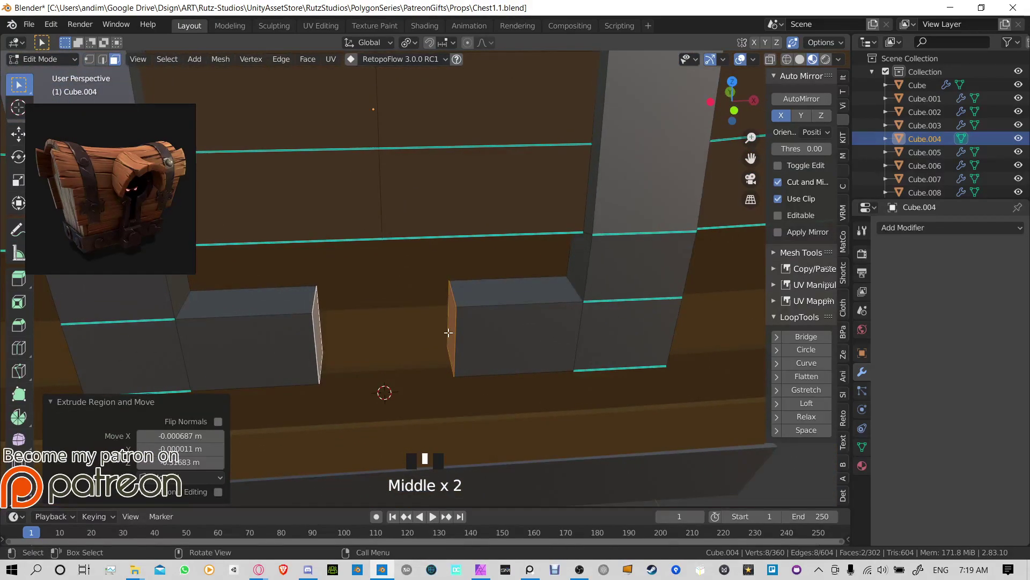
pyautogui.press('f')
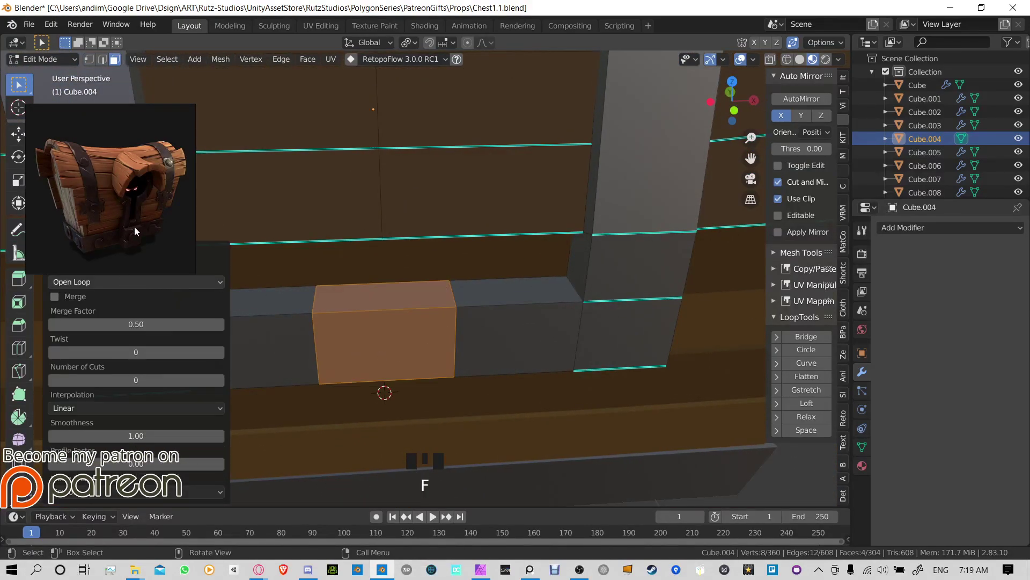
pyautogui.moveTo(134, 231); pyautogui.dragTo(133, 180)
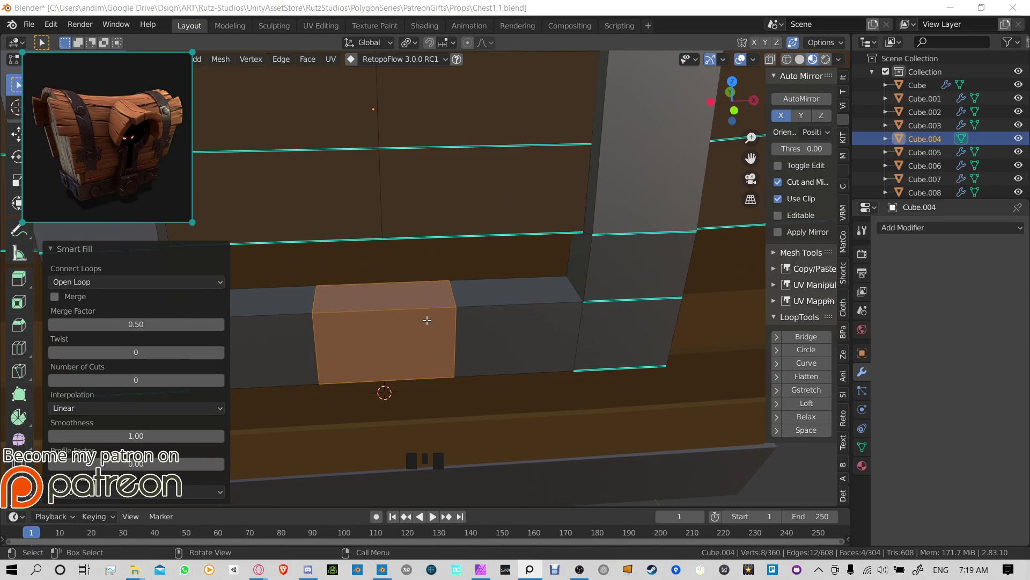
# Step: Undo the bridge between the two facing ends of the front crossbar
pyautogui.click(424, 299)
pyautogui.hotkey('ctrl', 'z')
pyautogui.hotkey('ctrl', 'z')
pyautogui.hotkey('ctrl', 'z')
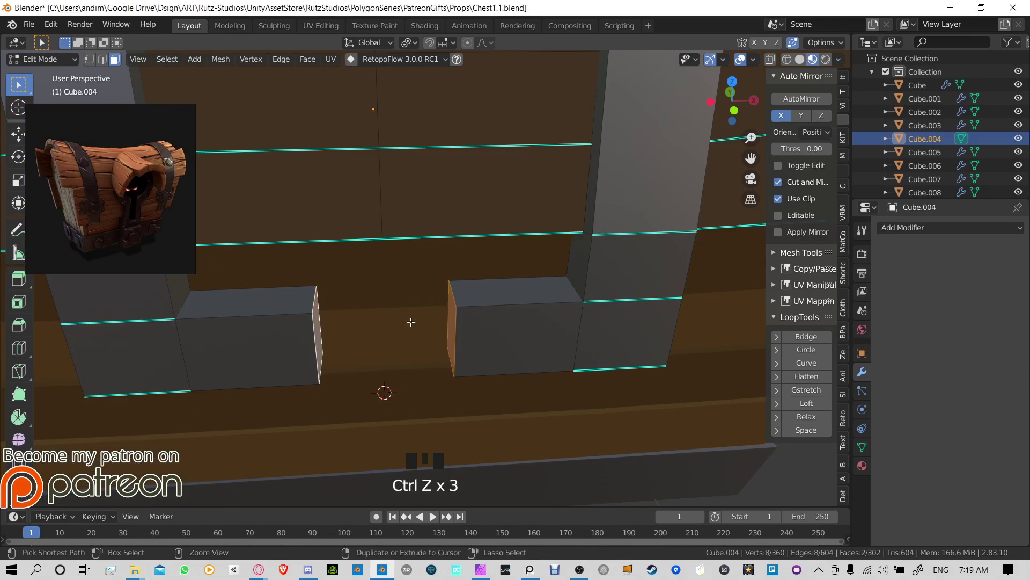
# Step: Fill the back and top of the gap between the two crossbar ends with faces built from their edges
pyautogui.press('2')
pyautogui.click(318, 312)
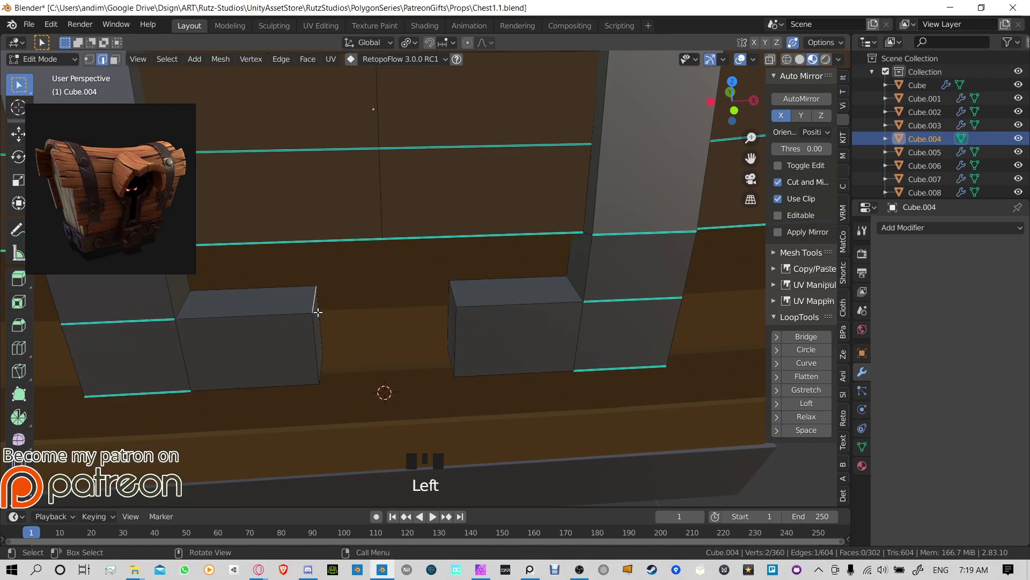
pyautogui.moveTo(446, 305)
pyautogui.mouseDown(button='middle')
pyautogui.moveTo(412, 310)
pyautogui.moveTo(351, 287)
pyautogui.moveTo(460, 294)
pyautogui.mouseUp(button='middle')
pyautogui.keyDown('shift'); pyautogui.click(351, 288); pyautogui.keyUp('shift')
pyautogui.press('f')
pyautogui.click(450, 292)
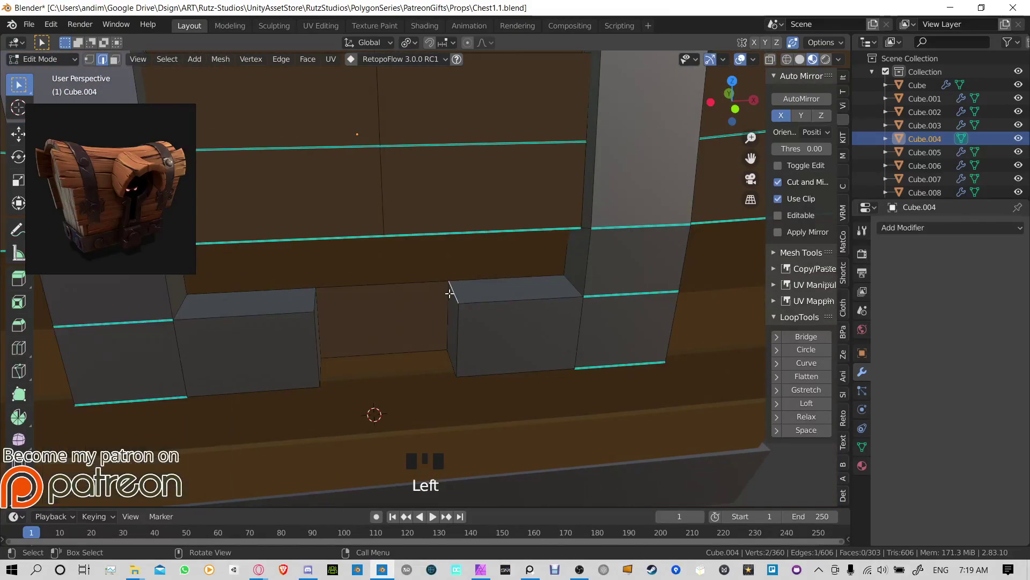
pyautogui.press('f')
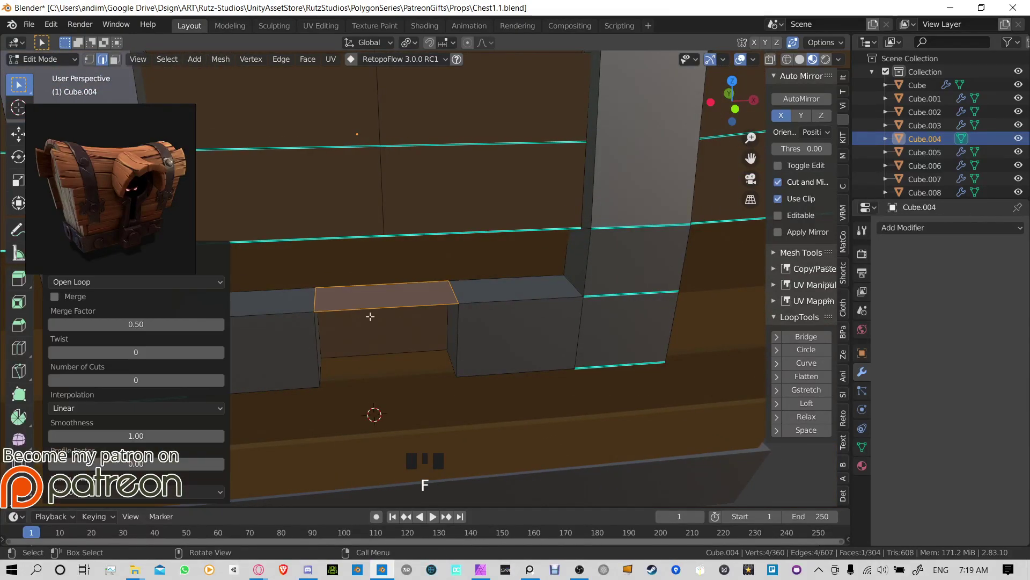
# Step: Fill the front and underside of the crossbar gap with faces to close the bar
pyautogui.click(464, 323)
pyautogui.keyDown('shift'); pyautogui.click(315, 340); pyautogui.keyUp('shift')
pyautogui.press('f')
pyautogui.moveTo(315, 340); pyautogui.dragTo(431, 323, button='middle')
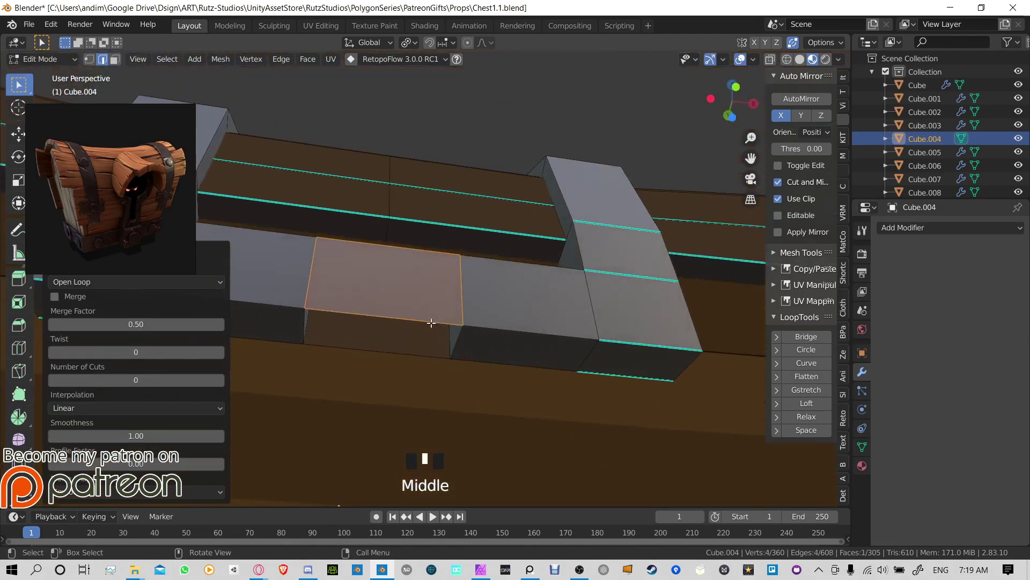
pyautogui.click(452, 341)
pyautogui.keyDown('shift'); pyautogui.click(301, 322); pyautogui.keyUp('shift')
pyautogui.press('f')
pyautogui.moveTo(302, 322); pyautogui.dragTo(412, 322, button='middle')
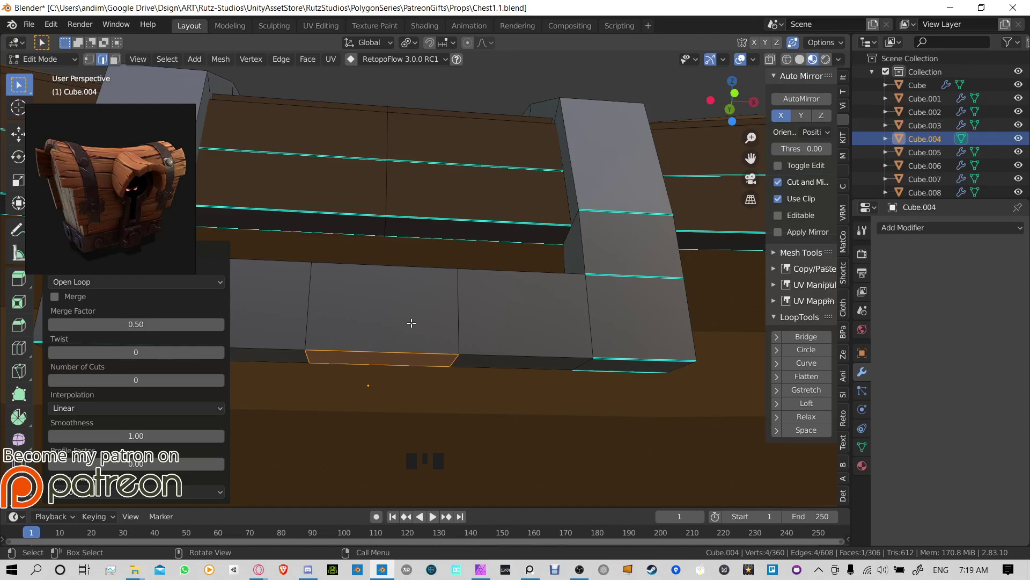
# Step: Finish editing the steel straps and open the chest's metal base trim for mesh editing
pyautogui.moveTo(475, 296); pyautogui.dragTo(459, 342, button='middle')
pyautogui.scroll(-4, 534, 325)
pyautogui.press('Tab')
pyautogui.click(473, 370)
pyautogui.click(459, 342)
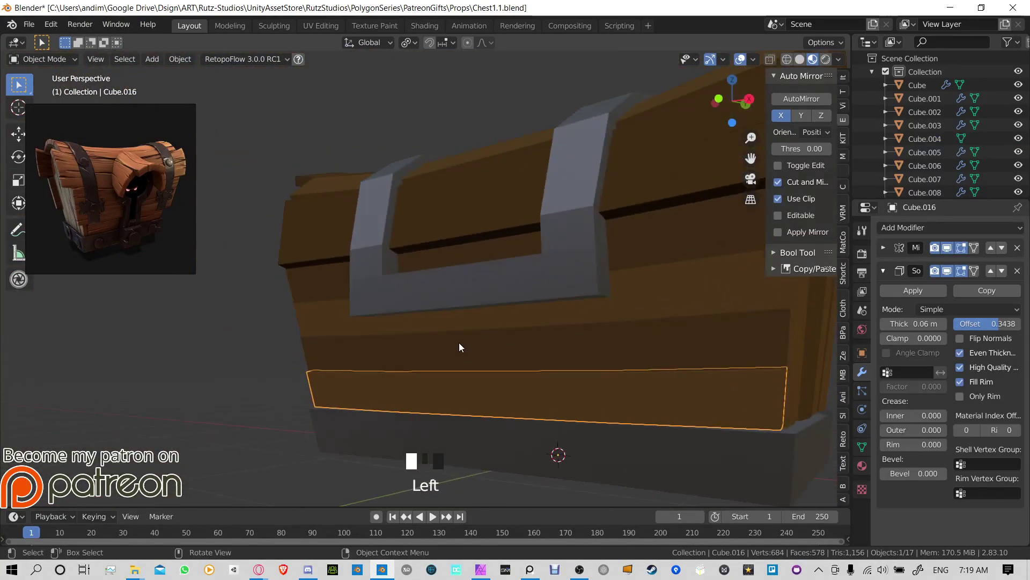
pyautogui.moveTo(527, 325); pyautogui.dragTo(582, 392, button='middle')
pyautogui.click(438, 430)
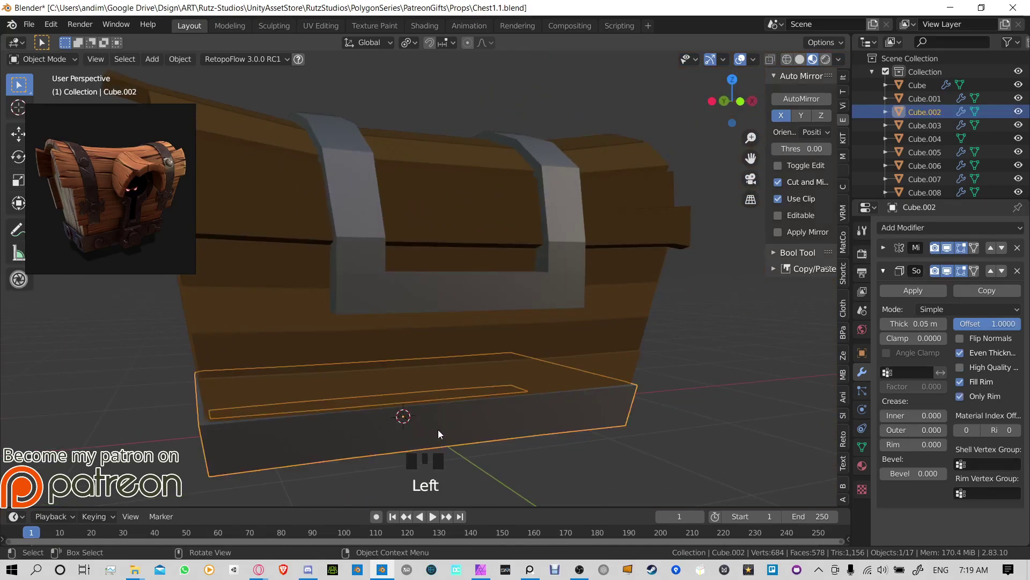
pyautogui.press('Tab')
# Step: Set the base trim's Solidify thickness to 0.06 m
pyautogui.keyDown('shift'); pyautogui.moveTo(455, 422); pyautogui.dragTo(606, 349, button='middle'); pyautogui.keyUp('shift')
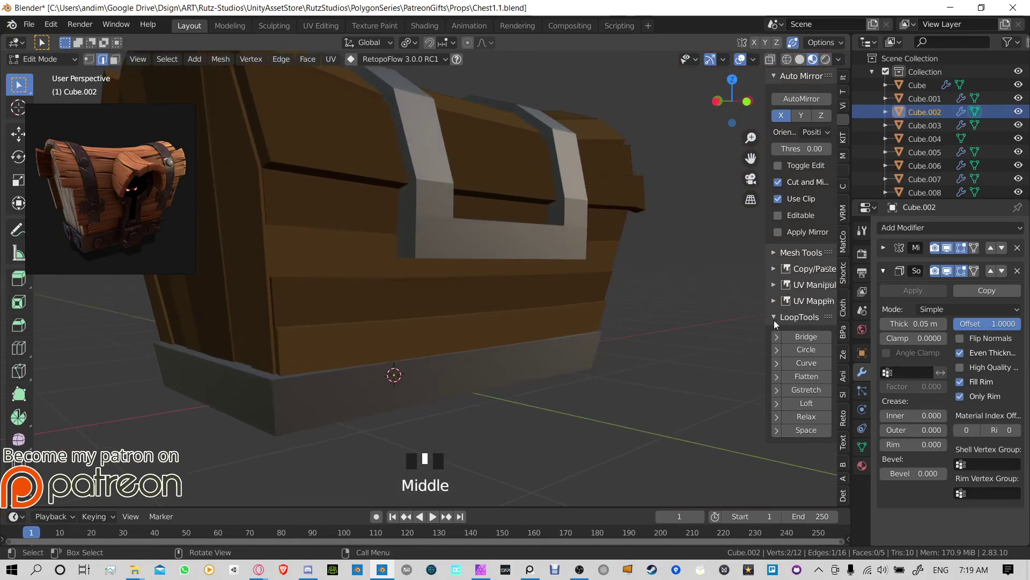
pyautogui.click(463, 381)
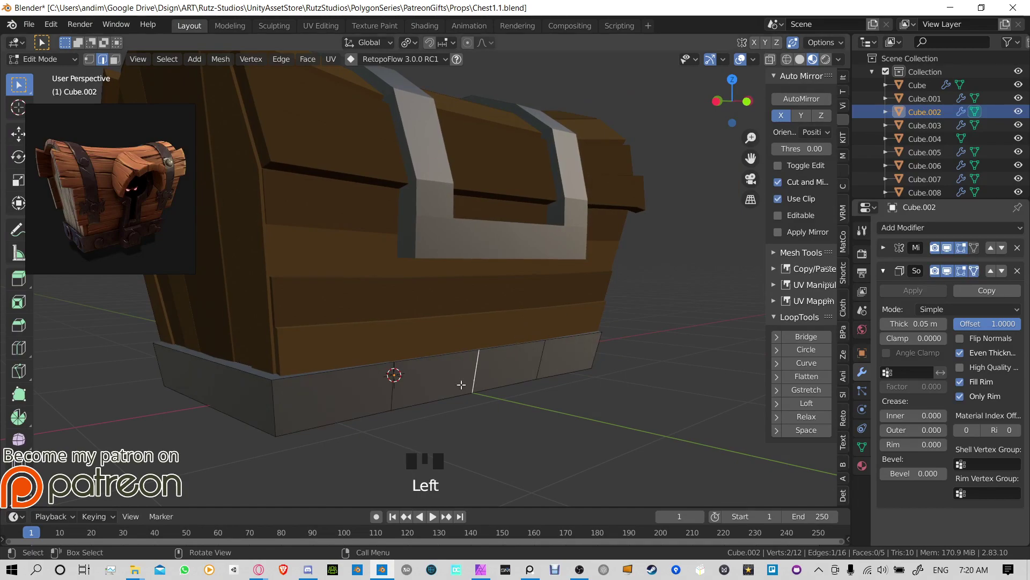
pyautogui.moveTo(463, 384); pyautogui.dragTo(609, 363, button='middle')
pyautogui.keyDown('shift'); pyautogui.moveTo(546, 383); pyautogui.dragTo(581, 339, button='middle'); pyautogui.keyUp('shift')
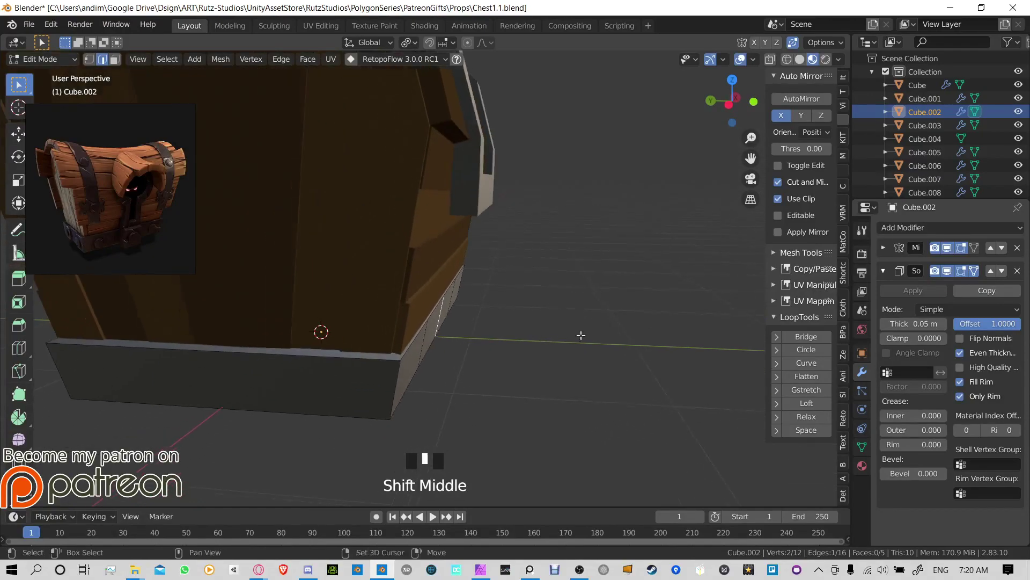
pyautogui.click(944, 325)
# Step: Examine the base trim's thickness and fit against the planks from the side and around the corners
pyautogui.moveTo(361, 320); pyautogui.dragTo(440, 306, button='middle')
pyautogui.moveTo(601, 306); pyautogui.dragTo(515, 302, button='middle')
pyautogui.press('a')
pyautogui.press('KP_3')
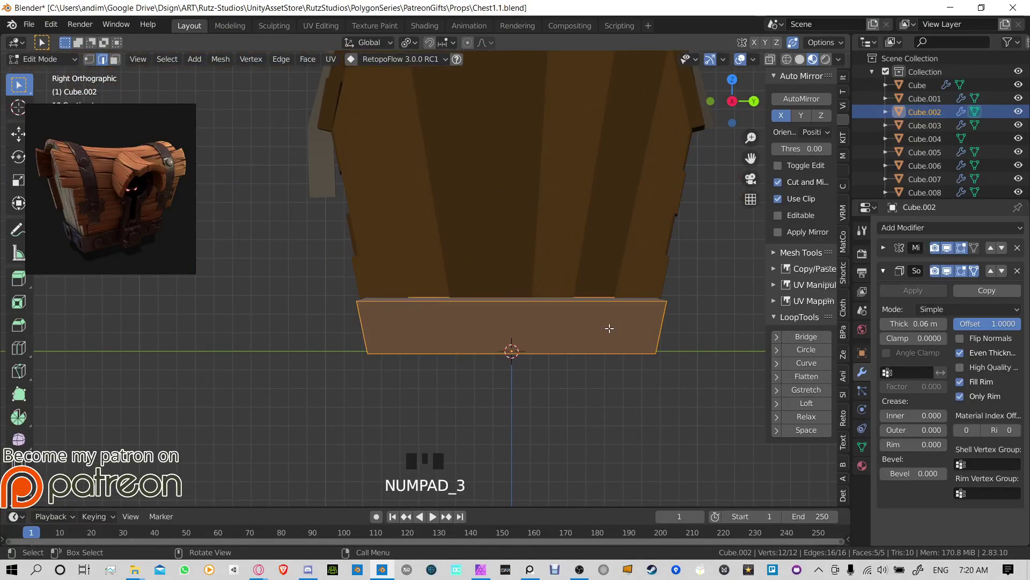
pyautogui.moveTo(609, 328); pyautogui.dragTo(457, 325, button='middle')
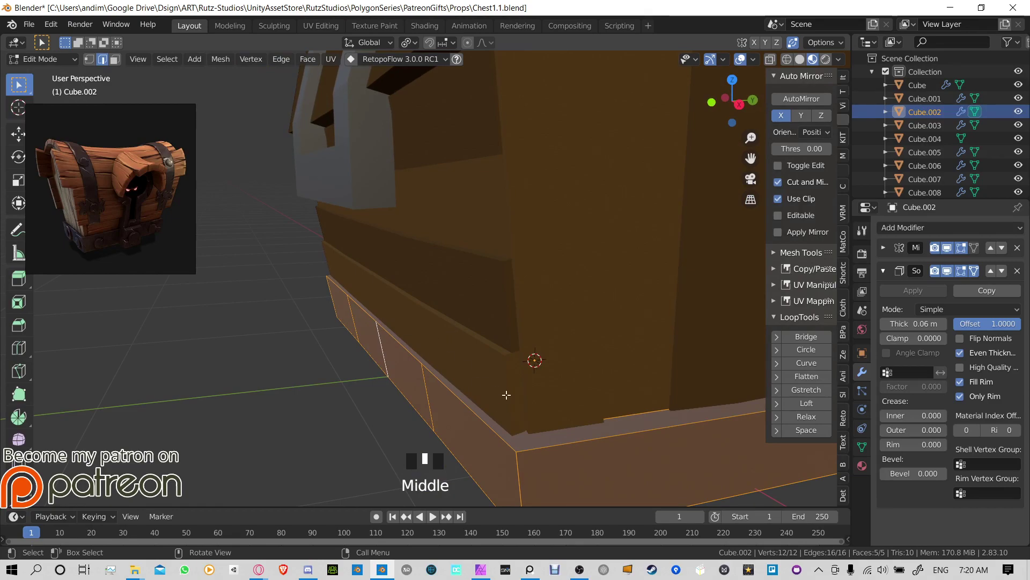
pyautogui.moveTo(512, 368); pyautogui.dragTo(492, 317, button='middle')
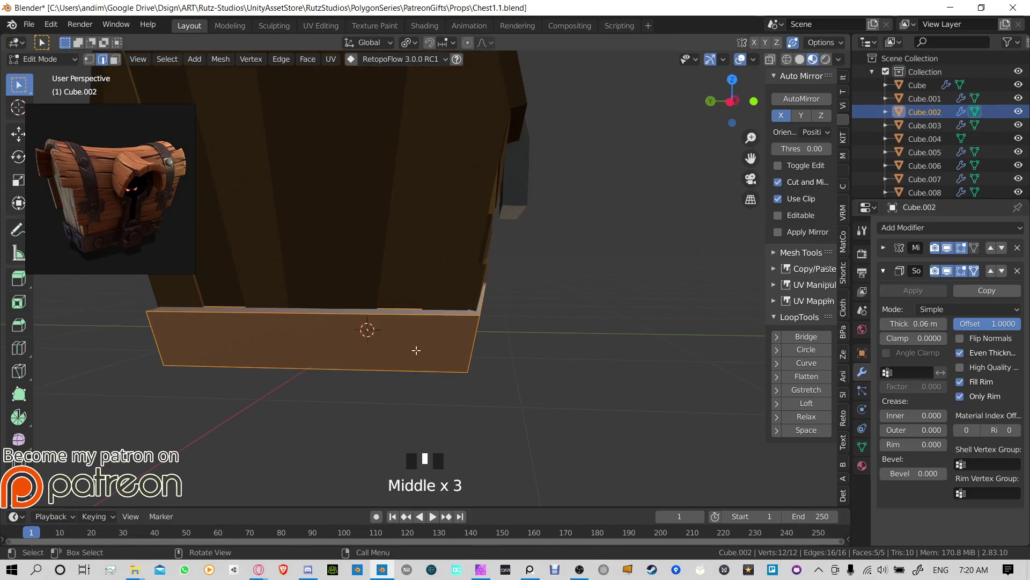
pyautogui.moveTo(416, 350); pyautogui.dragTo(231, 294, button='middle')
pyautogui.moveTo(389, 292); pyautogui.dragTo(330, 322, button='middle')
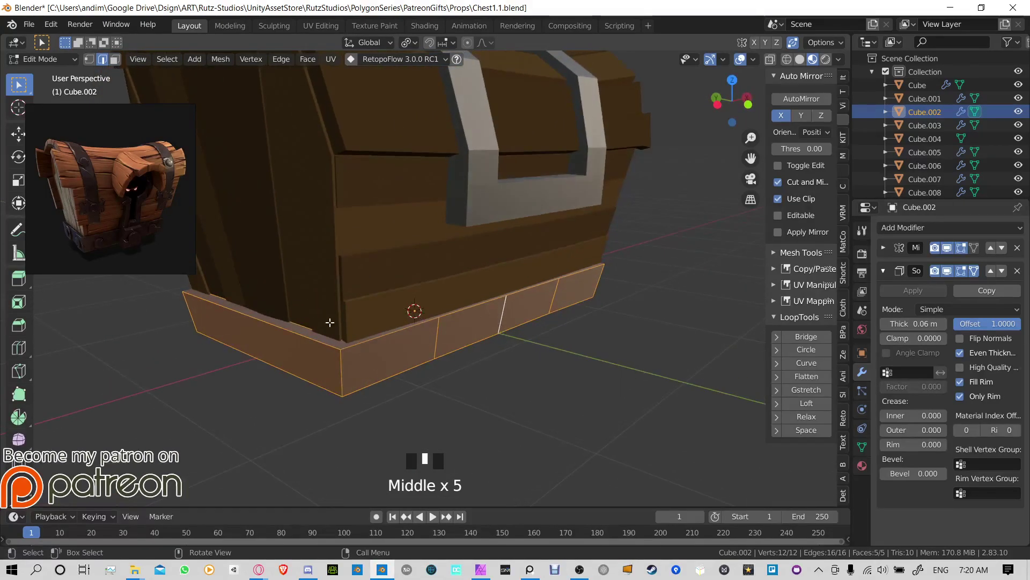
pyautogui.moveTo(431, 304); pyautogui.dragTo(542, 350, button='middle')
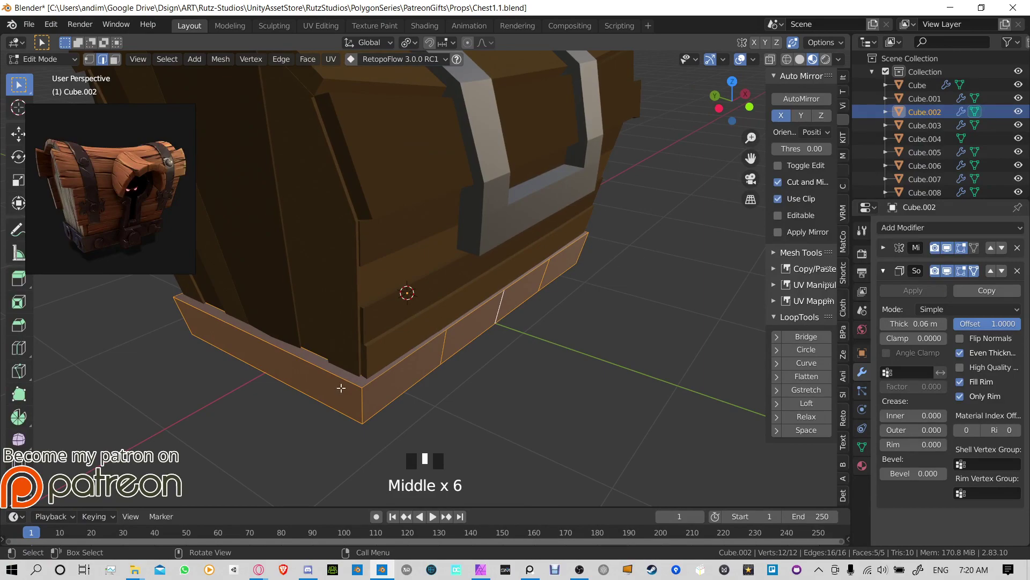
# Step: Apply the base trim's Solidify modifier and return to editing its mesh with the front corner edge selected
pyautogui.click(364, 400)
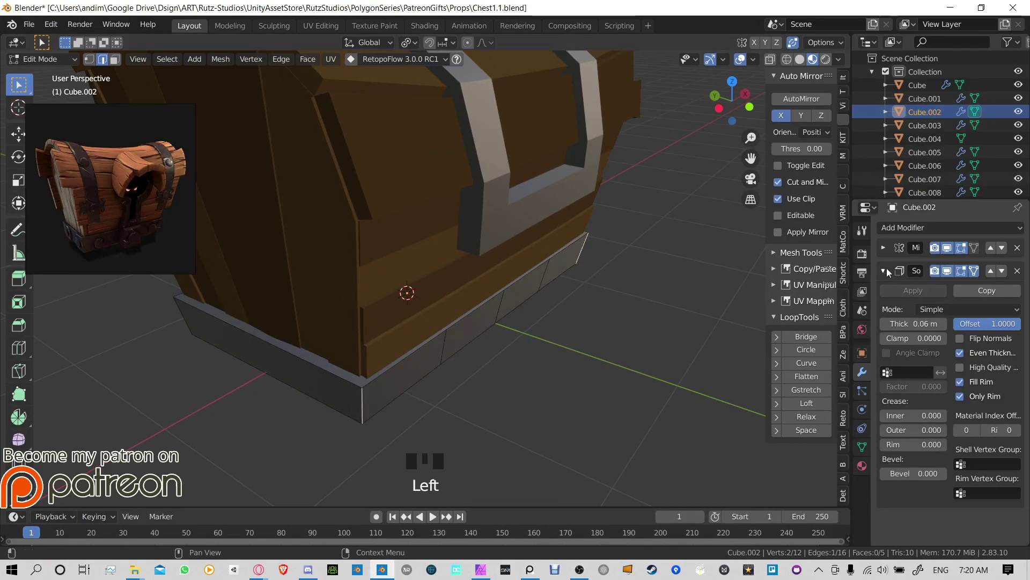
pyautogui.click(885, 270)
pyautogui.press('Tab')
pyautogui.click(889, 269)
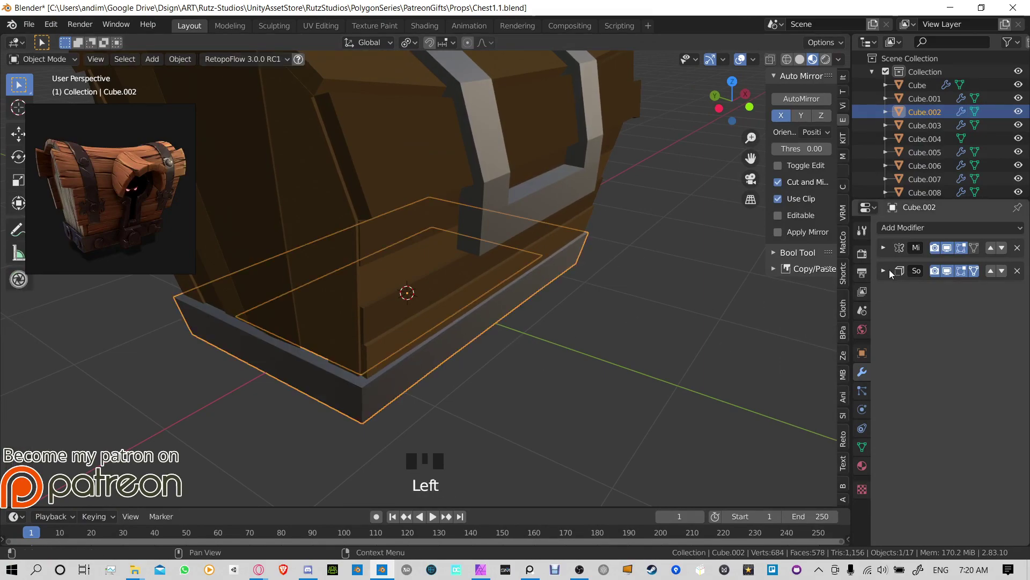
pyautogui.click(890, 270)
pyautogui.click(914, 291)
pyautogui.press('Tab')
# Step: Try to bevel the base trim's vertical front corner edge by about 0.047 m with two segments
pyautogui.moveTo(587, 311); pyautogui.dragTo(513, 292, button='middle')
pyautogui.keyDown('shift'); pyautogui.moveTo(654, 378); pyautogui.dragTo(575, 352, button='middle'); pyautogui.keyUp('shift')
pyautogui.scroll(2, 514, 346)
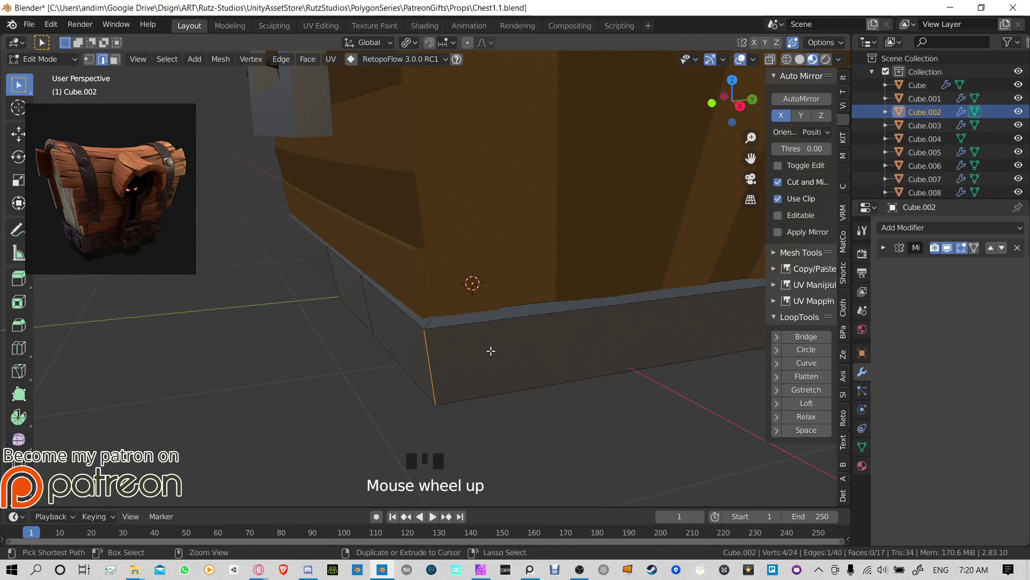
pyautogui.hotkey('ctrl', 'b')
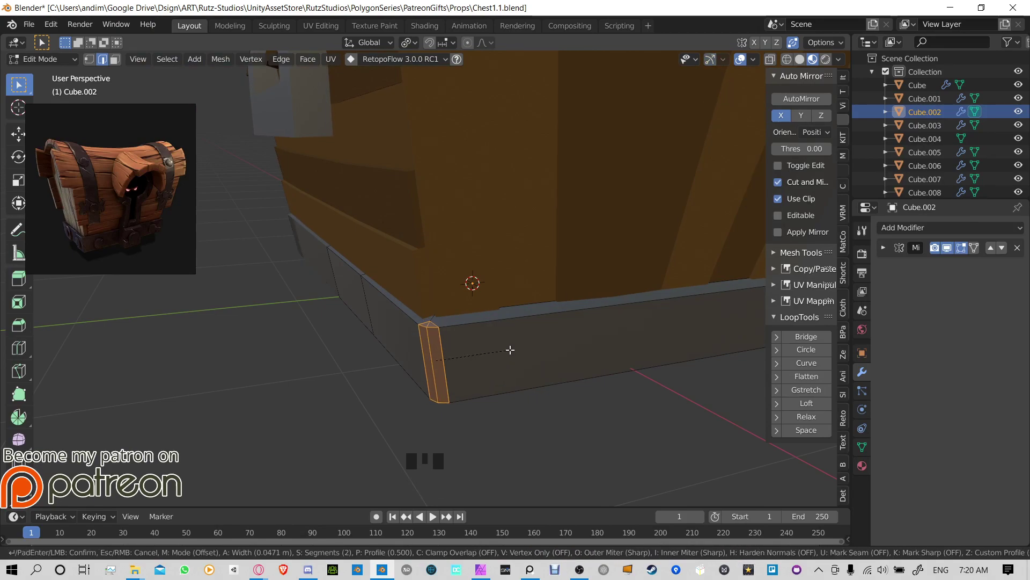
pyautogui.click(510, 349)
pyautogui.scroll(-3, 524, 375)
pyautogui.moveTo(524, 375); pyautogui.dragTo(488, 324, button='middle')
pyautogui.press('Tab')
pyautogui.hotkey('ctrl', 'z')
pyautogui.hotkey('ctrl', 'z')
pyautogui.hotkey('ctrl', 'z')
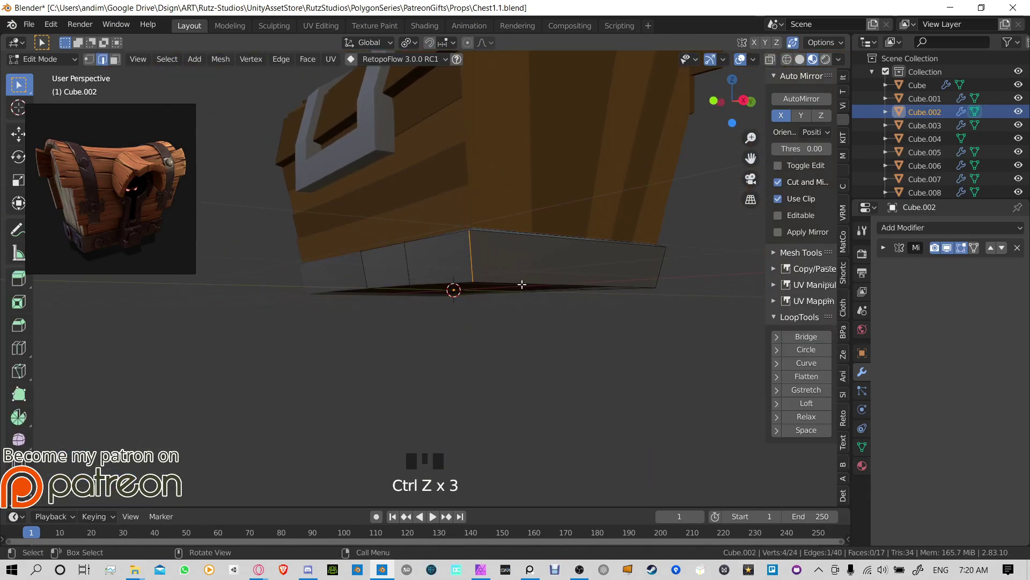
# Step: Add a vertical loop cut through the middle of the base trim's front segment beside the chest's center line
pyautogui.moveTo(522, 285); pyautogui.dragTo(526, 304, button='middle')
pyautogui.press('Tab')
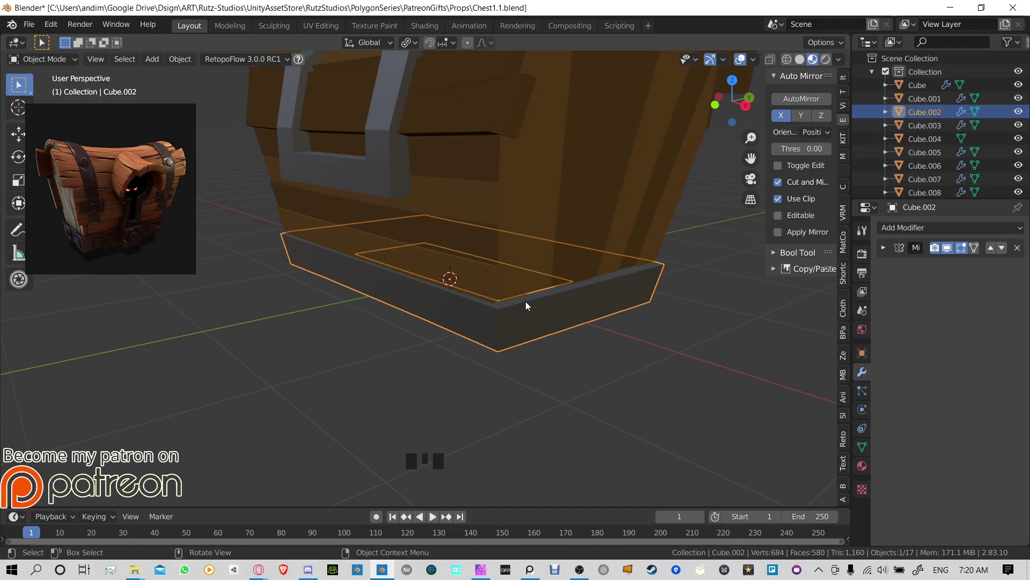
pyautogui.keyDown('shift'); pyautogui.moveTo(531, 315); pyautogui.dragTo(422, 355, button='middle'); pyautogui.keyUp('shift')
pyautogui.press('Tab')
pyautogui.press('Tab')
pyautogui.click(433, 348)
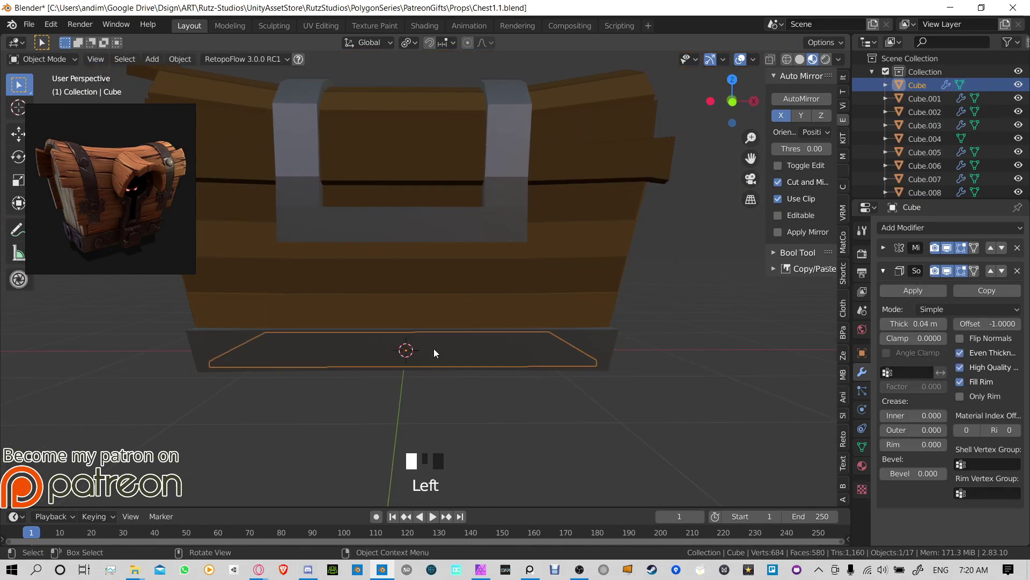
pyautogui.press('Tab')
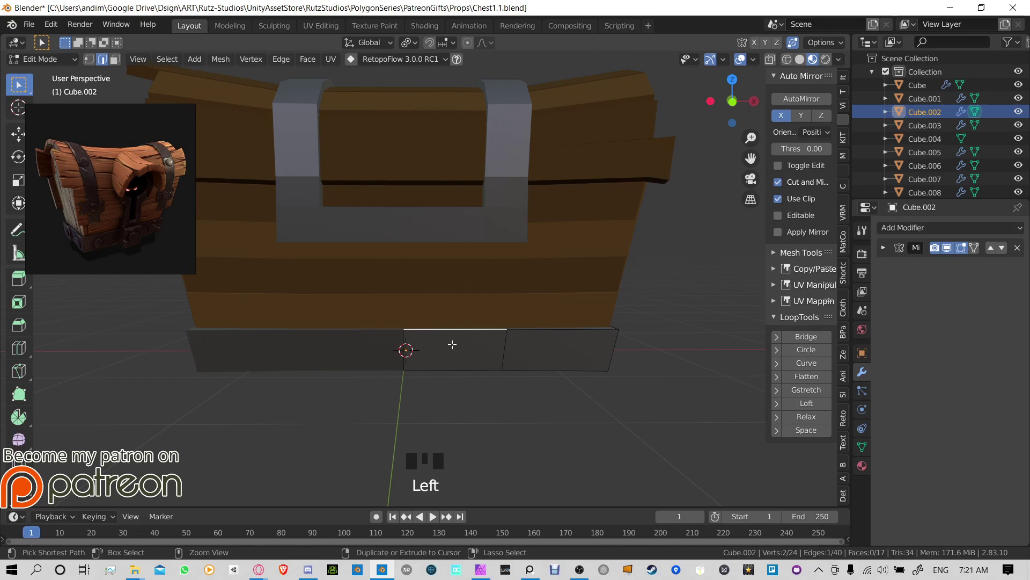
pyautogui.hotkey('ctrl', 'r')
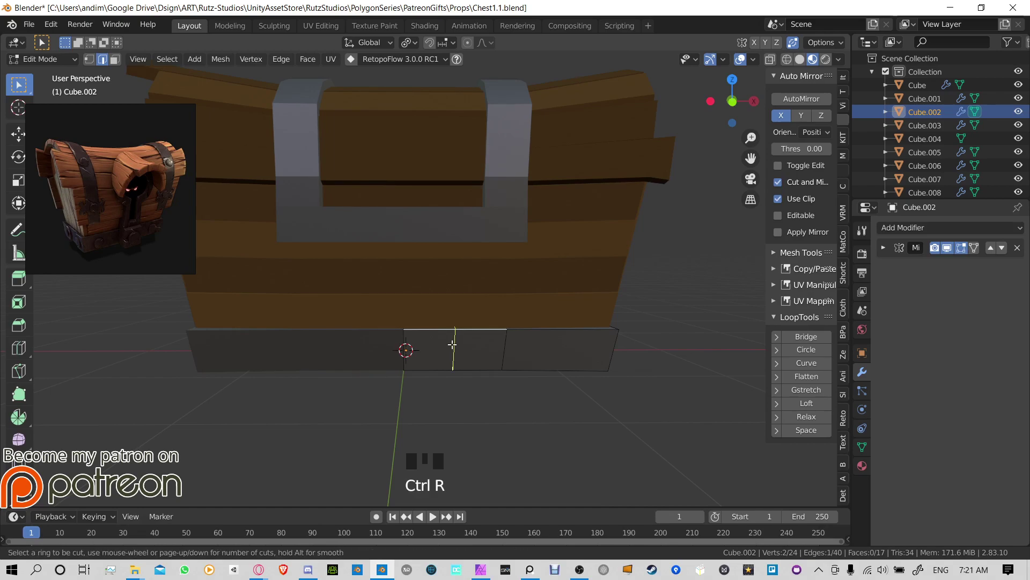
pyautogui.click(452, 345)
pyautogui.click(453, 344)
# Step: Extrude the base trim's front face beside the center line outward by about 0.067 m
pyautogui.moveTo(453, 344)
pyautogui.mouseDown(button='middle')
pyautogui.moveTo(407, 346)
pyautogui.moveTo(456, 320)
pyautogui.moveTo(448, 327)
pyautogui.mouseUp(button='middle')
pyautogui.scroll(2, 438, 311)
pyautogui.press('3')
pyautogui.click(461, 312)
pyautogui.press('e')
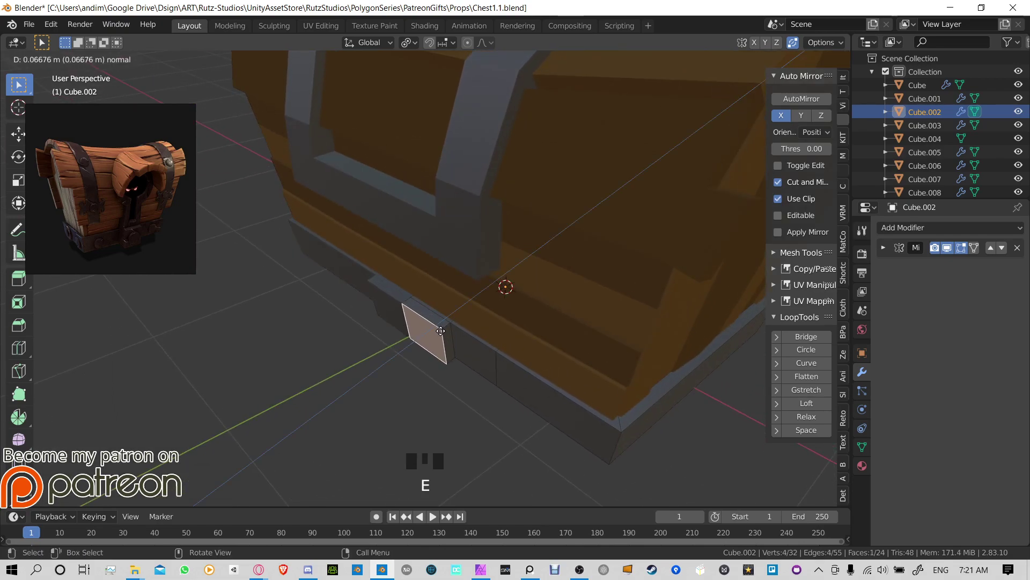
pyautogui.click(441, 329)
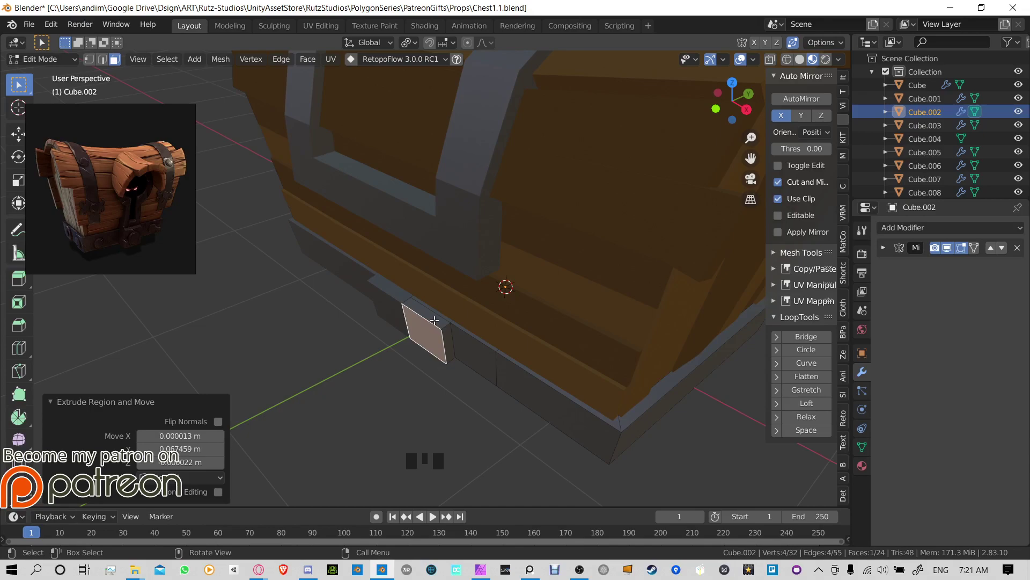
# Step: Extrude the top face of the protruding center block upward by about 0.456 m
pyautogui.click(424, 318)
pyautogui.press('e')
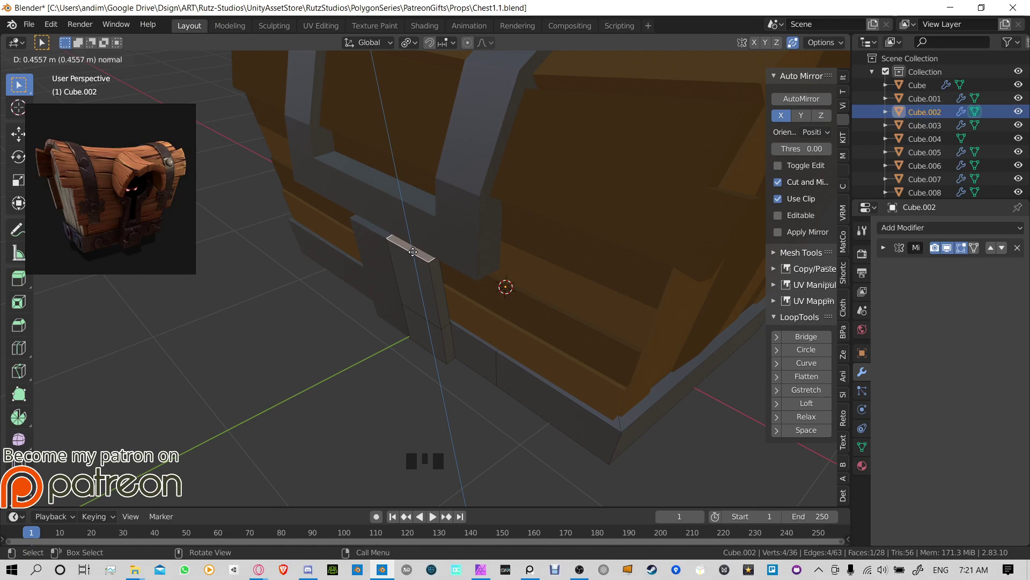
pyautogui.click(413, 251)
pyautogui.moveTo(413, 252); pyautogui.dragTo(507, 296, button='middle')
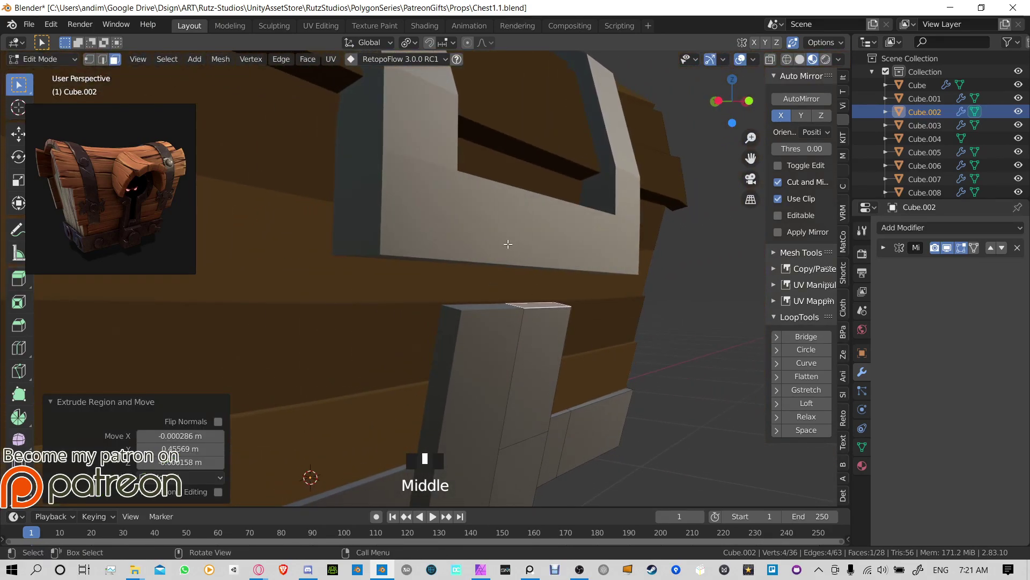
pyautogui.moveTo(508, 244); pyautogui.dragTo(502, 311, button='middle')
# Step: Undo the upward and outward extrusions of the base trim's center block
pyautogui.hotkey('ctrl', 'z')
pyautogui.hotkey('ctrl', 'z')
pyautogui.moveTo(429, 385); pyautogui.dragTo(431, 382, button='middle')
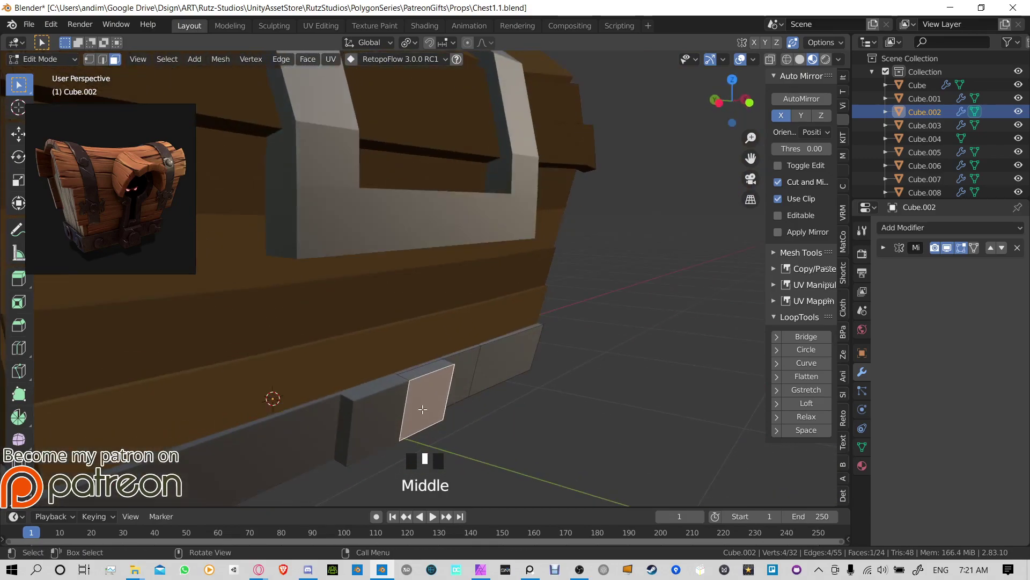
pyautogui.hotkey('ctrl', 'z')
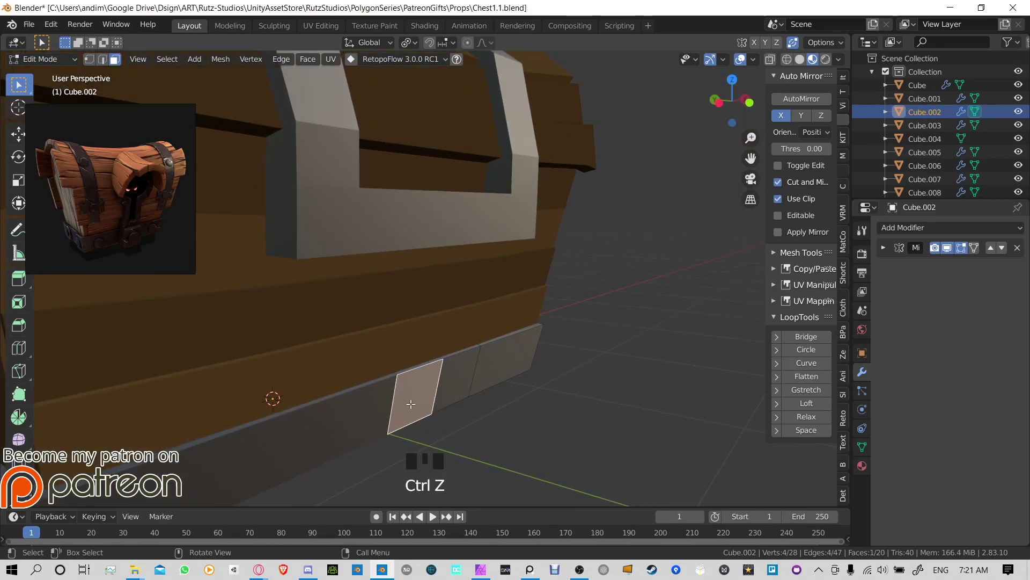
# Step: Extrude the base trim's center front face outward about 0.073 m and the resulting block's top face upward about 0.193 m
pyautogui.press('e')
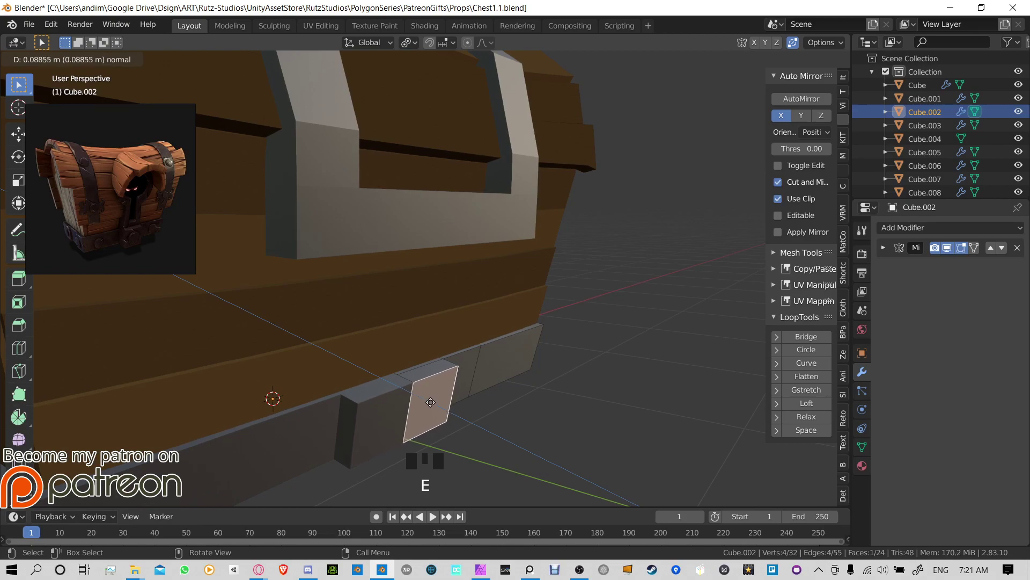
pyautogui.click(429, 401)
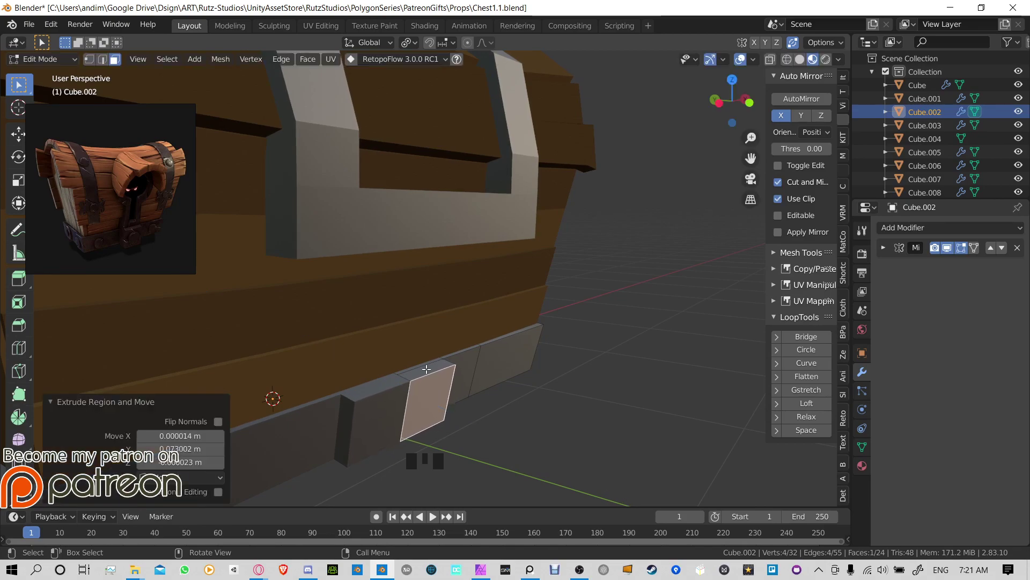
pyautogui.click(411, 379)
pyautogui.press('e')
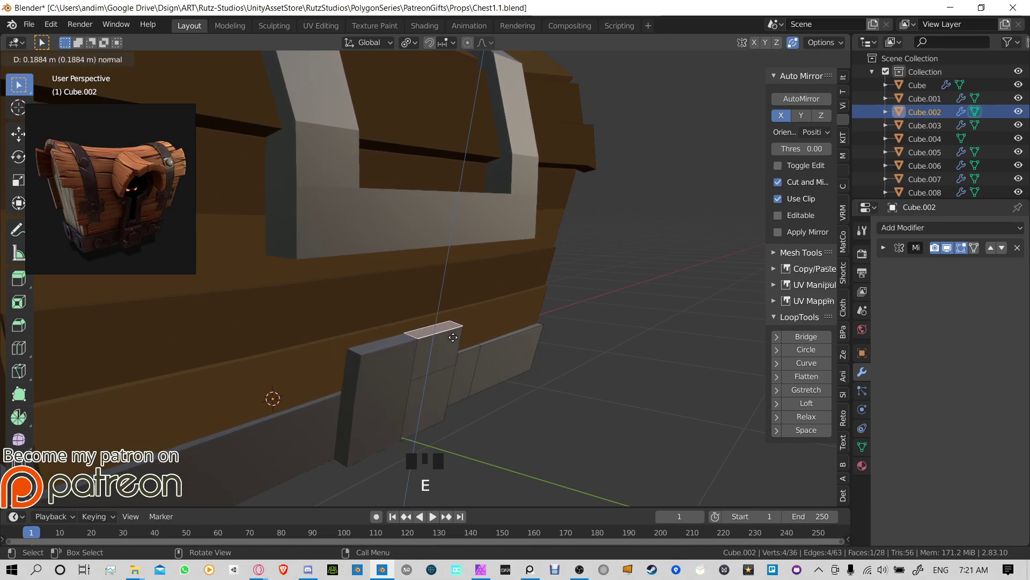
pyautogui.click(452, 336)
pyautogui.moveTo(453, 336); pyautogui.dragTo(542, 334, button='middle')
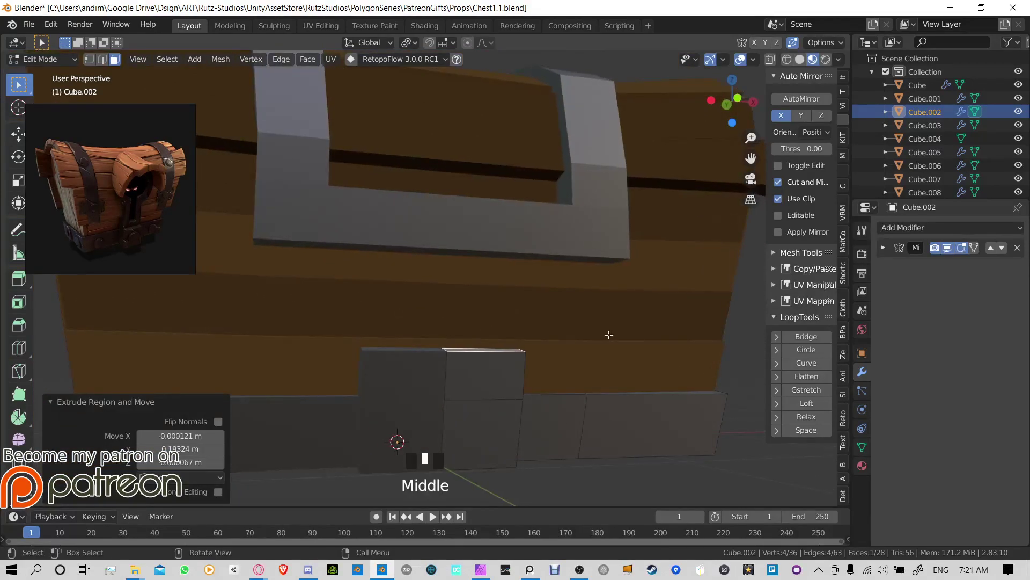
# Step: Taper the base trim's raised center block by scaling its top face to 0.52
pyautogui.press('s')
pyautogui.click(550, 334)
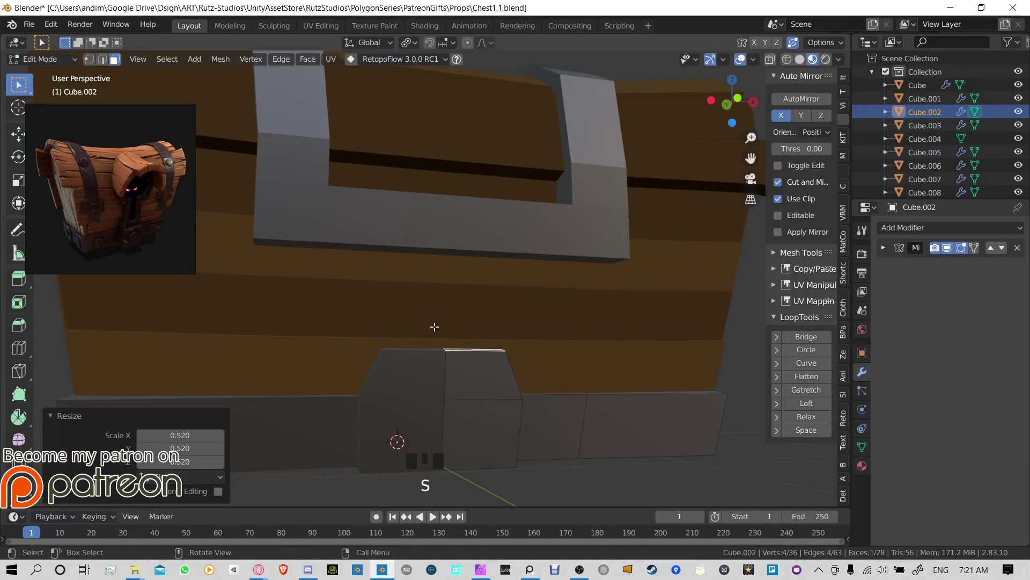
pyautogui.press('Tab')
# Step: Inset the underside middle face of the straps' front crossbar by about 0.032 m
pyautogui.moveTo(458, 392); pyautogui.dragTo(423, 272, button='middle')
pyautogui.click(410, 249)
pyautogui.press('Tab')
pyautogui.keyDown('shift'); pyautogui.click(382, 232); pyautogui.keyUp('shift')
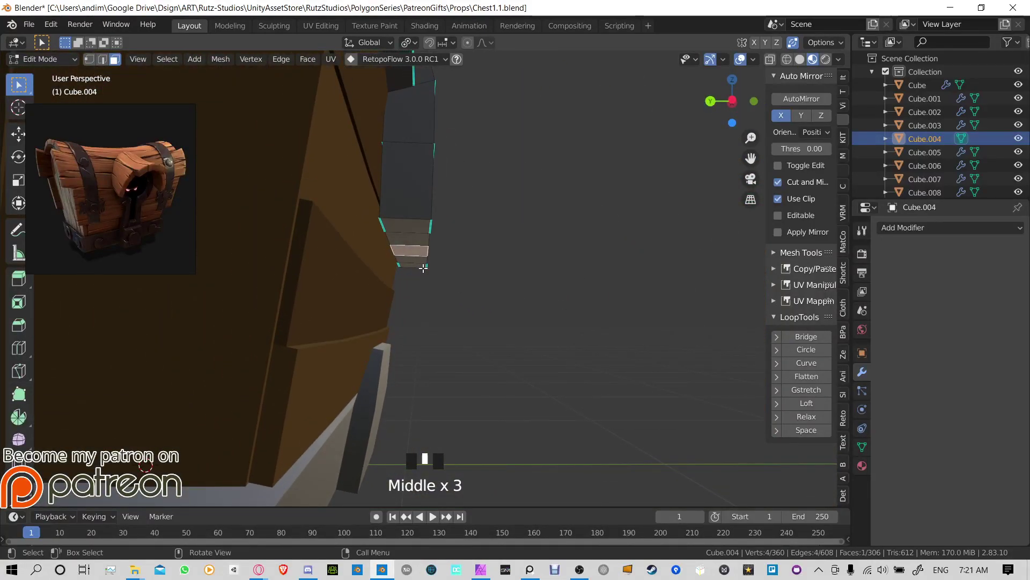
pyautogui.hotkey('ctrl', 'r')
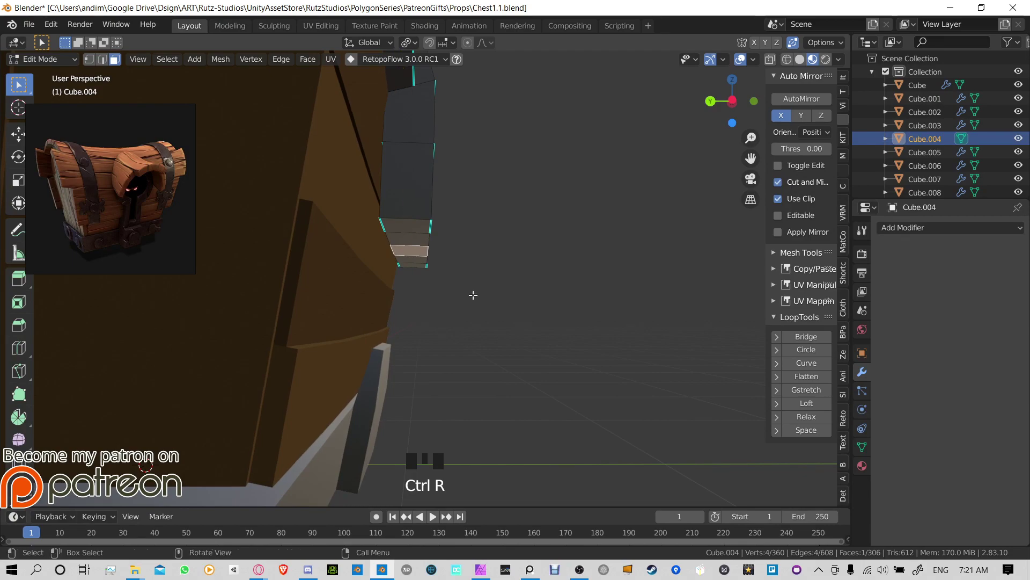
pyautogui.moveTo(472, 294); pyautogui.dragTo(493, 243, button='middle')
pyautogui.hotkey('ctrl', 'r')
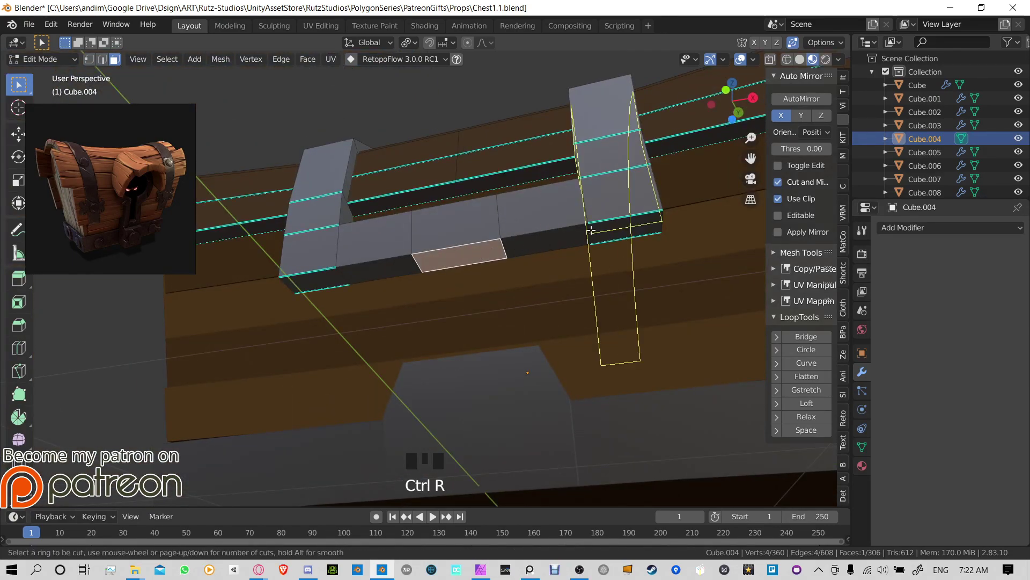
pyautogui.scroll(3, 481, 263)
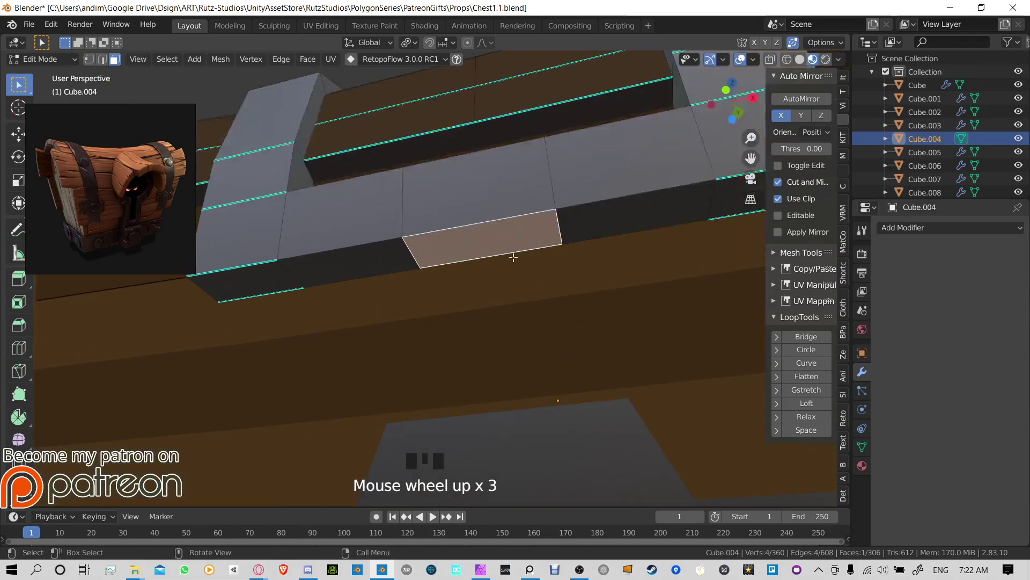
pyautogui.moveTo(481, 264); pyautogui.dragTo(509, 302, button='middle')
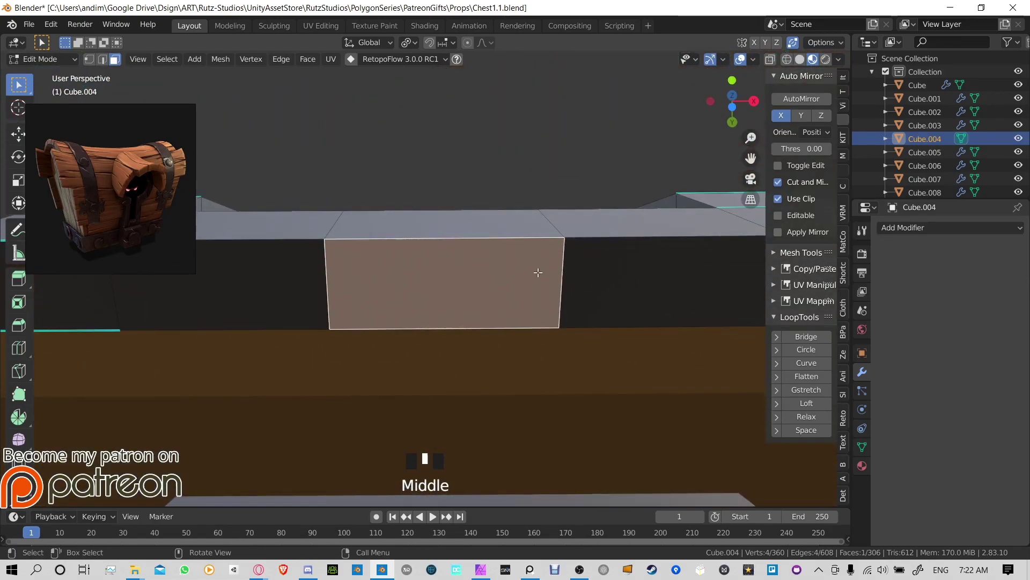
pyautogui.press('i')
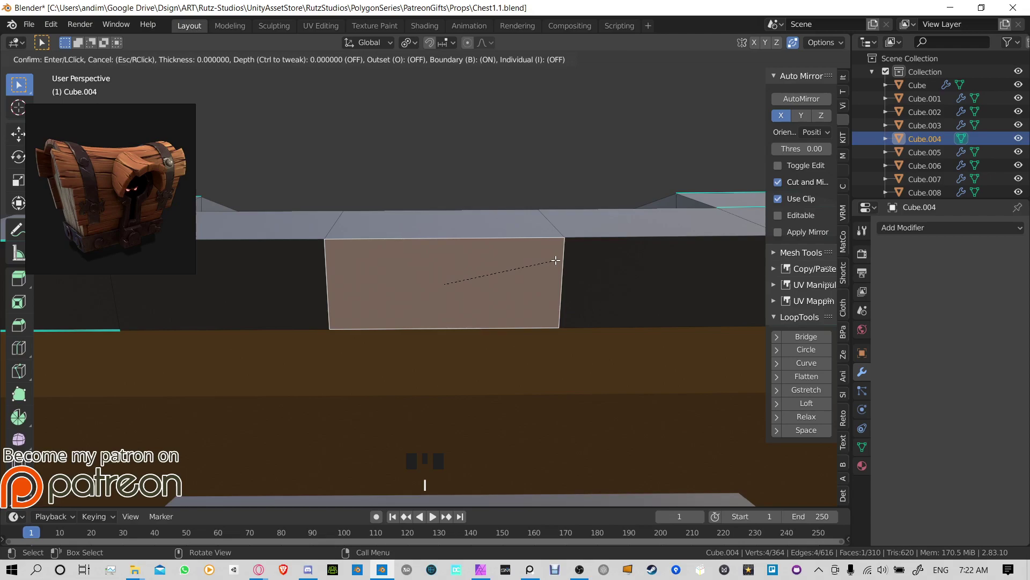
pyautogui.click(523, 264)
# Step: Extrude the inset crossbar face downward by about 0.371 m to begin the center latch strap
pyautogui.moveTo(476, 246); pyautogui.dragTo(378, 177, button='middle')
pyautogui.scroll(-4, 451, 233)
pyautogui.moveTo(450, 232); pyautogui.dragTo(415, 256, button='middle')
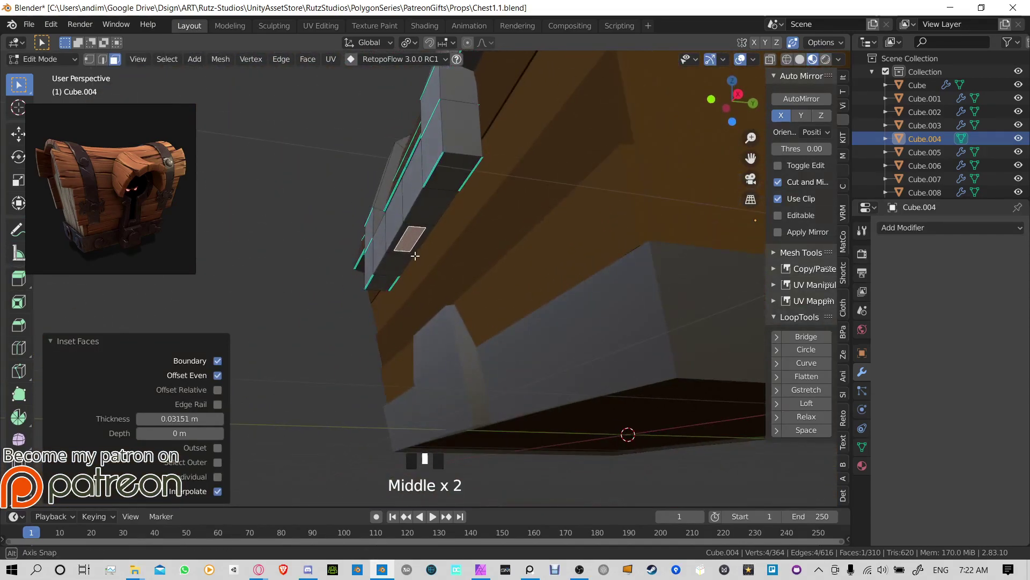
pyautogui.press('e')
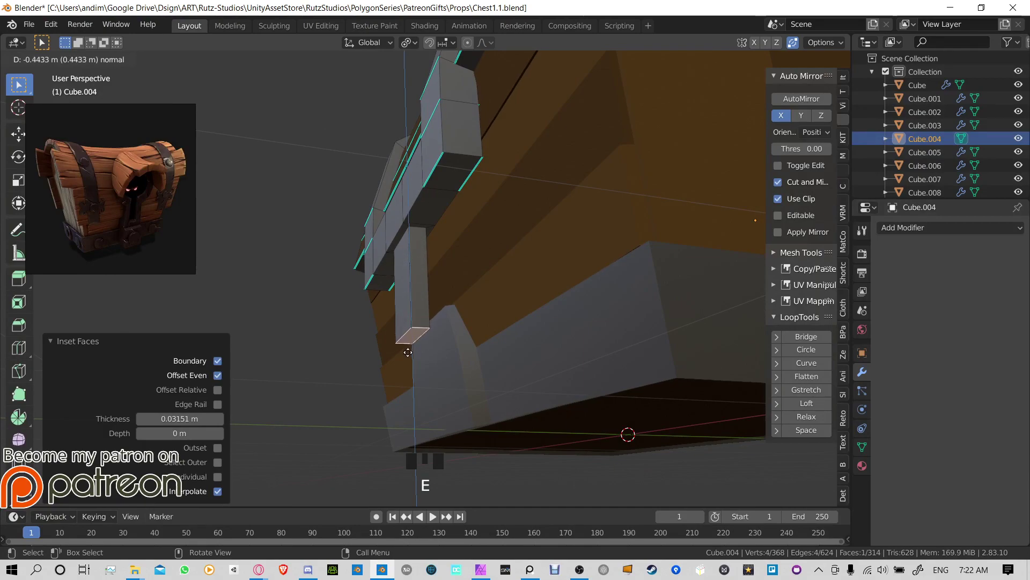
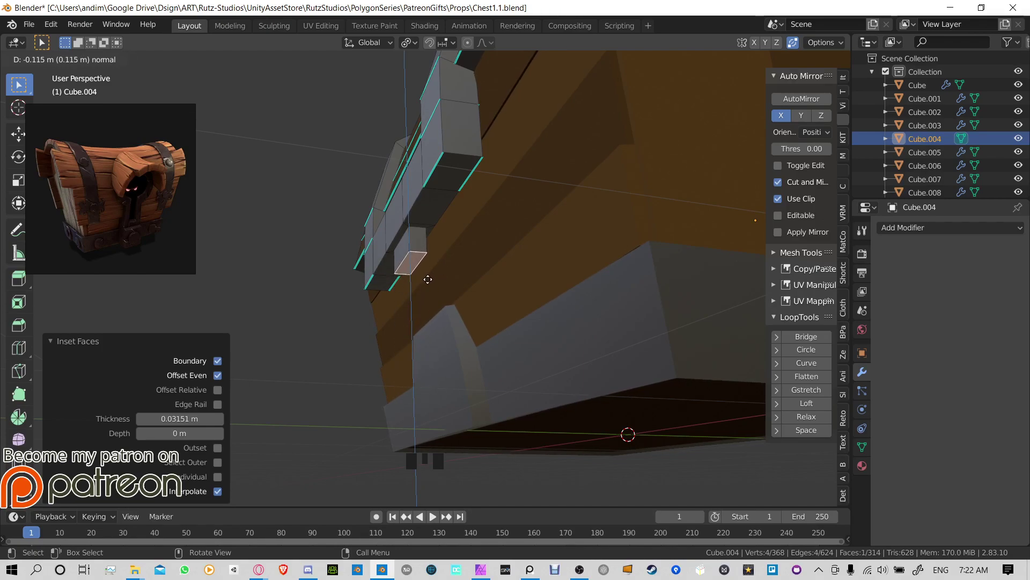
pyautogui.click(428, 335)
pyautogui.moveTo(428, 335); pyautogui.dragTo(479, 329, button='middle')
# Step: Extrude the latch strap's lower end down by about 0.365 m and shift it about 0.058 m along Y toward the chest
pyautogui.press('e')
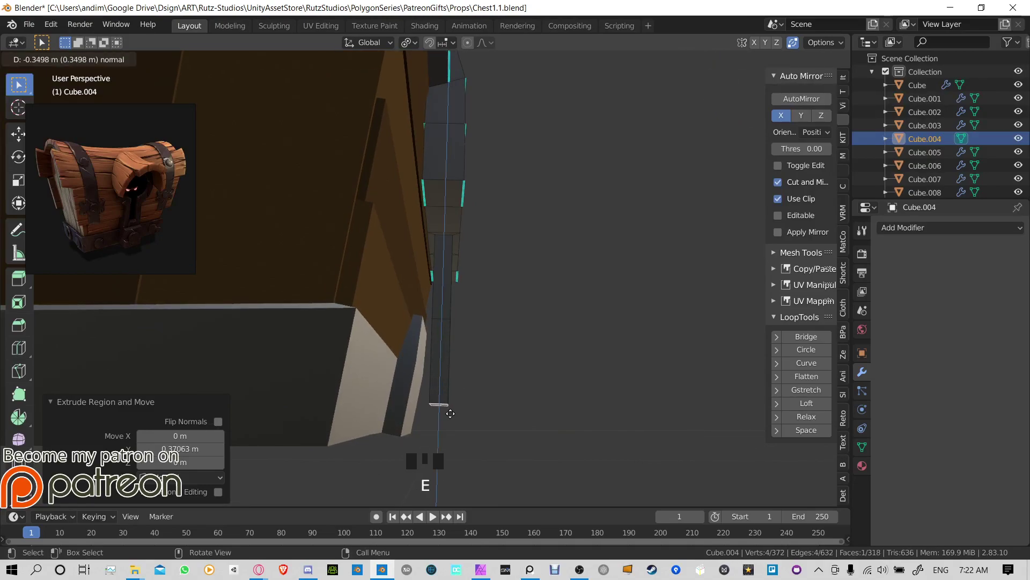
pyautogui.click(444, 414)
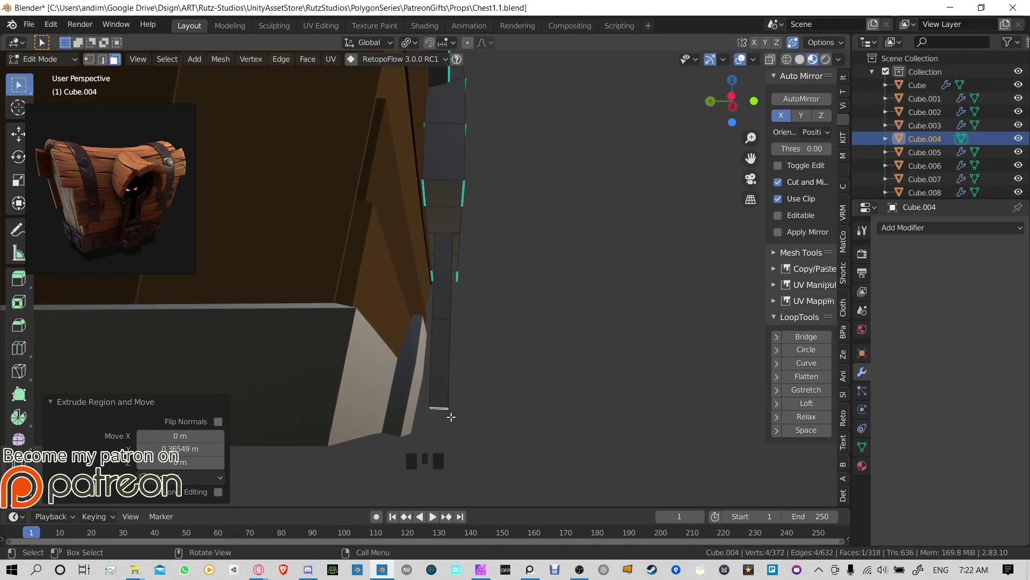
pyautogui.press('g')
pyautogui.press('y')
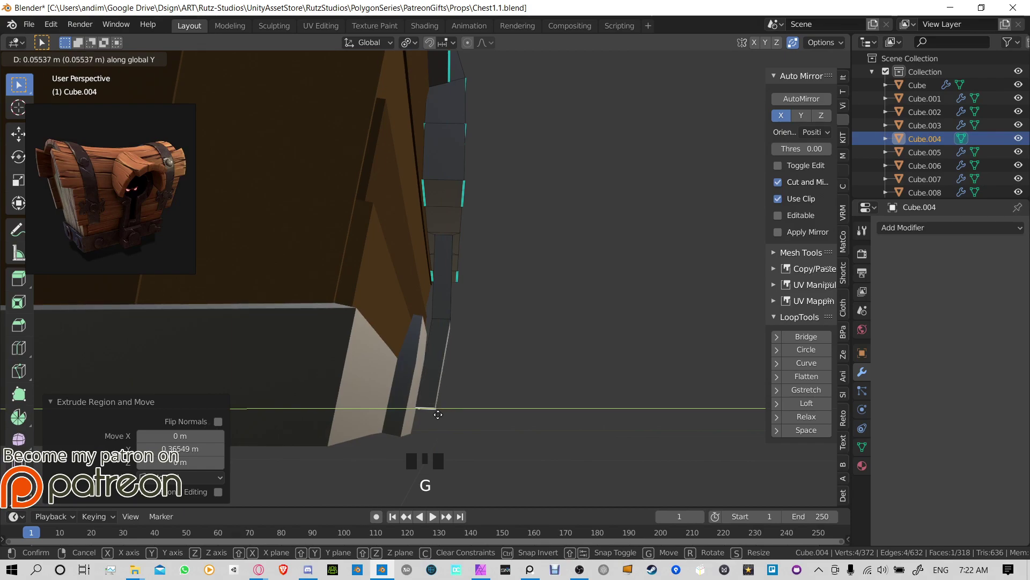
pyautogui.click(438, 414)
# Step: Add one loop cut just above and one just below the latch strap's bend, with slide factors about -0.801 and 0.784
pyautogui.moveTo(437, 414); pyautogui.dragTo(259, 427, button='middle')
pyautogui.scroll(4, 460, 354)
pyautogui.moveTo(460, 354); pyautogui.dragTo(451, 354, button='middle')
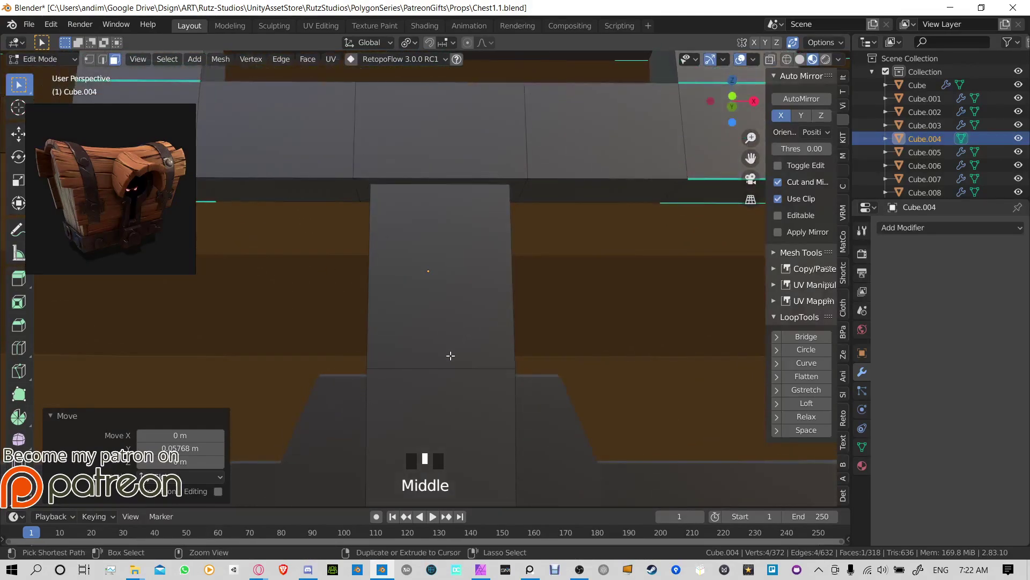
pyautogui.hotkey('ctrl', 'r')
pyautogui.click(504, 347)
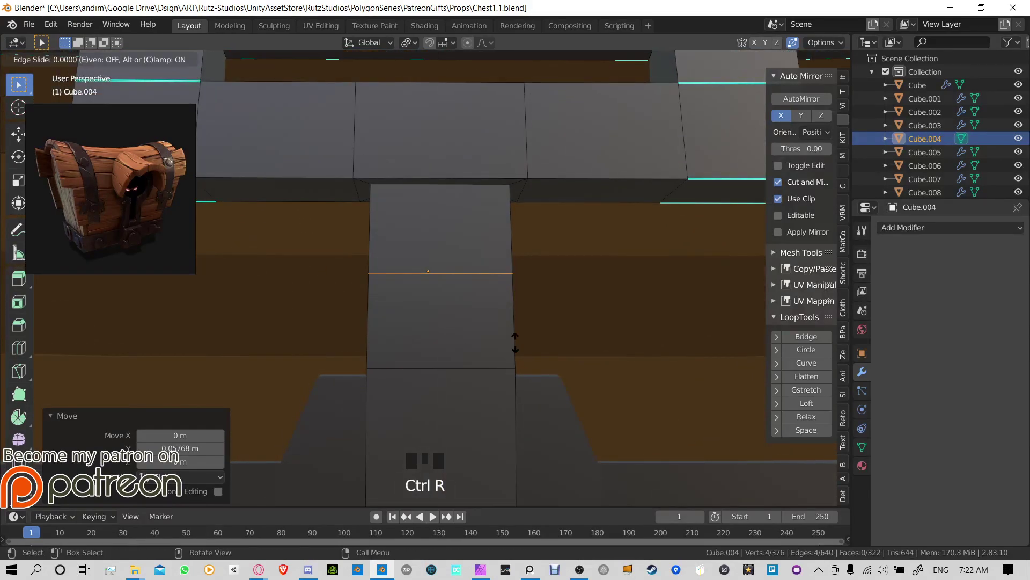
pyautogui.click(514, 413)
pyautogui.hotkey('ctrl', 'r')
pyautogui.click(517, 397)
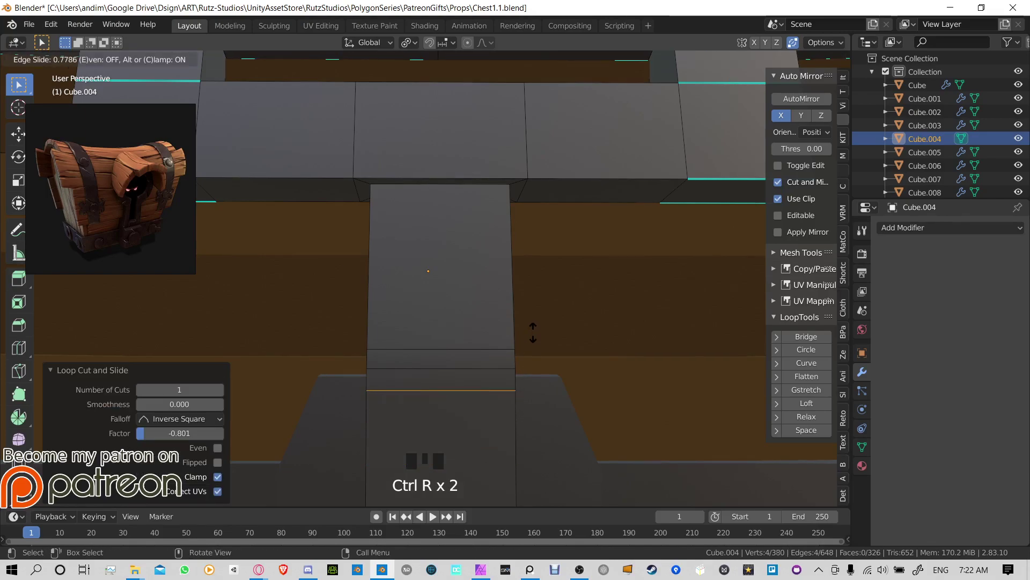
pyautogui.click(533, 329)
# Step: Add a cylinder with 8 vertices to the strap mesh
pyautogui.moveTo(533, 329); pyautogui.dragTo(468, 357, button='middle')
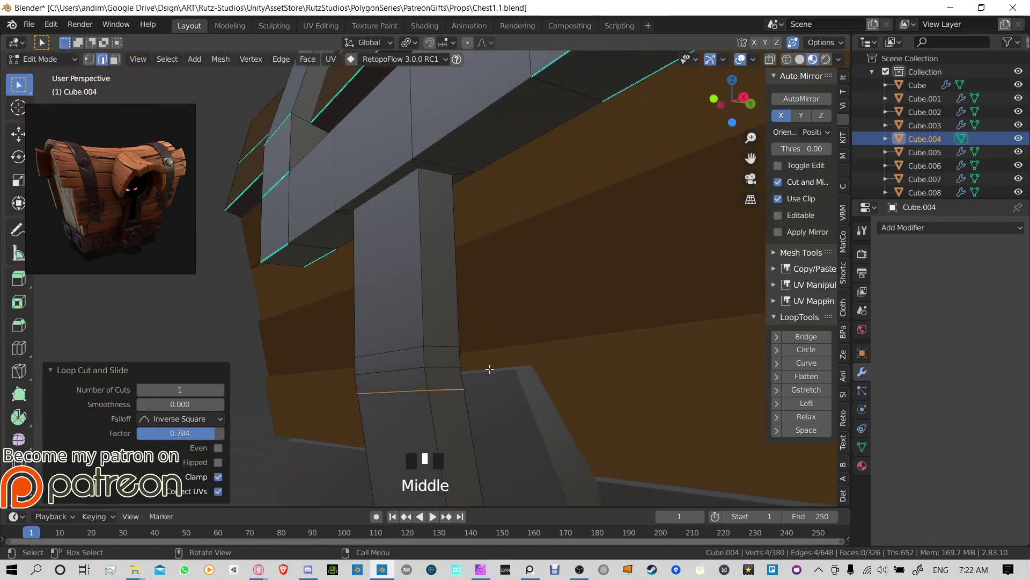
pyautogui.moveTo(294, 355); pyautogui.dragTo(431, 364, button='middle')
pyautogui.hotkey('shift', 'a')
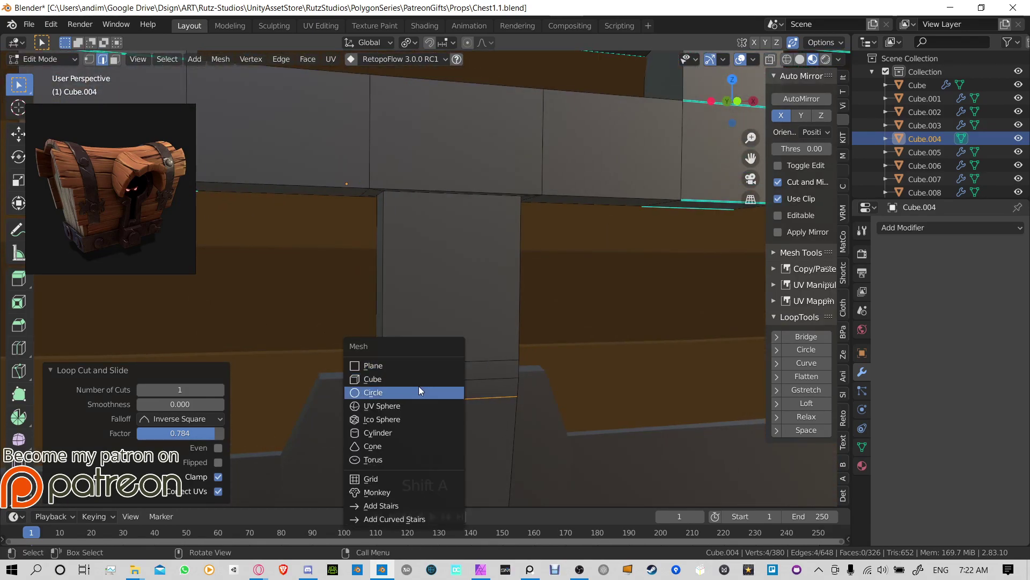
pyautogui.click(391, 432)
pyautogui.scroll(-7, 472, 392)
pyautogui.click(191, 336)
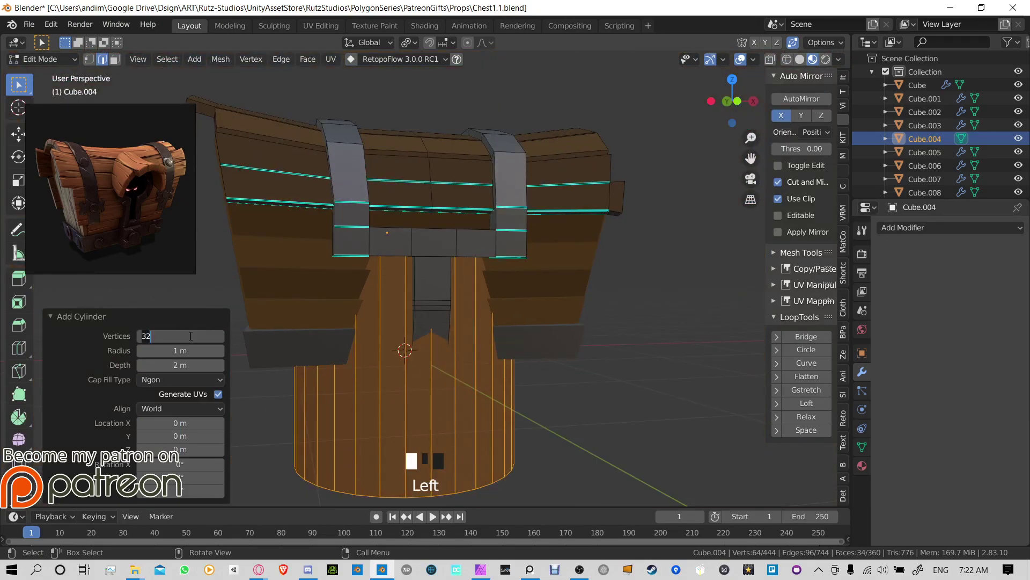
pyautogui.write('8')
pyautogui.press('Return')
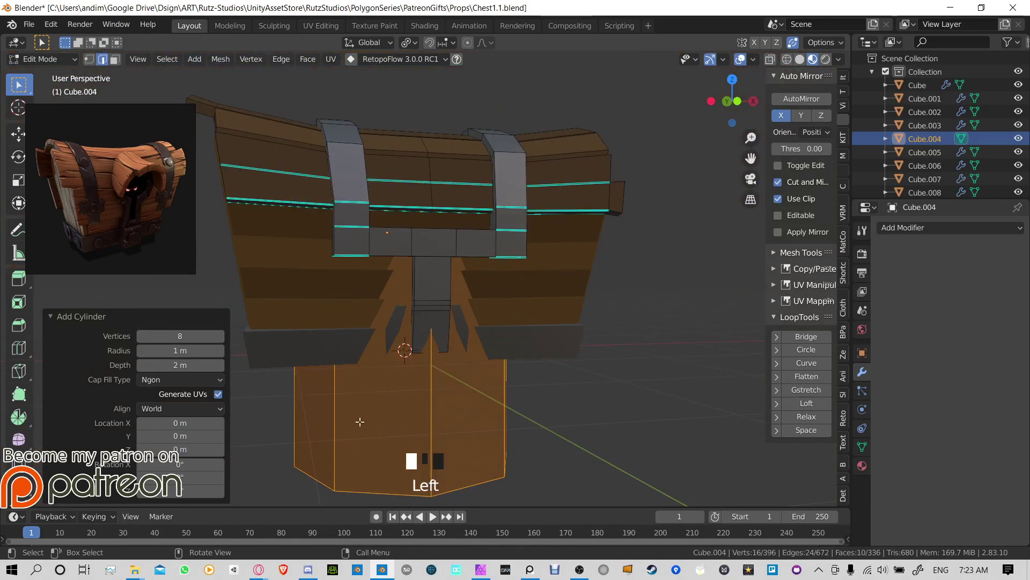
# Step: Select only the linked geometry of the new cylinder and turn off automatic vertex merging
pyautogui.click(490, 408)
pyautogui.press('a')
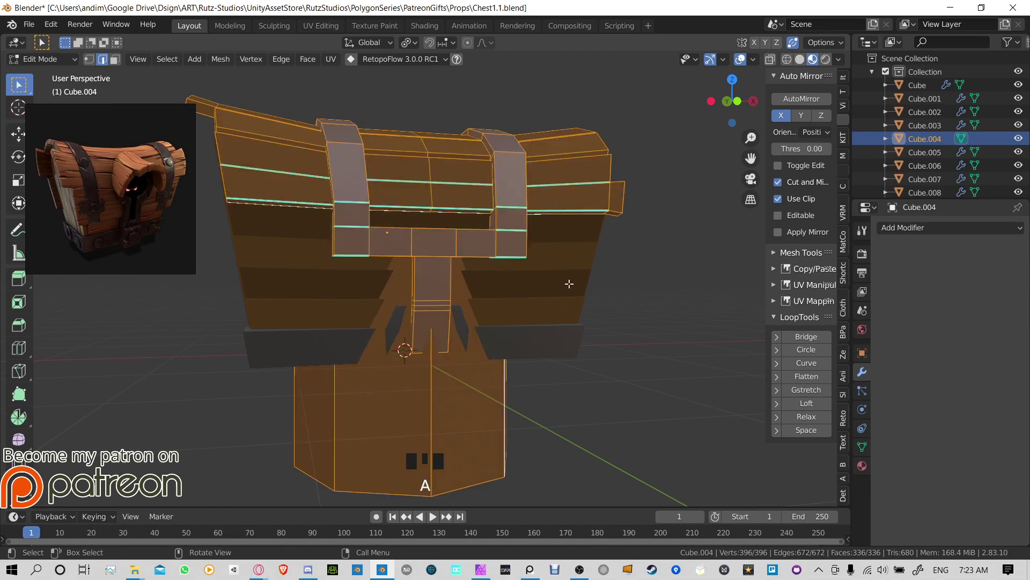
pyautogui.click(478, 429)
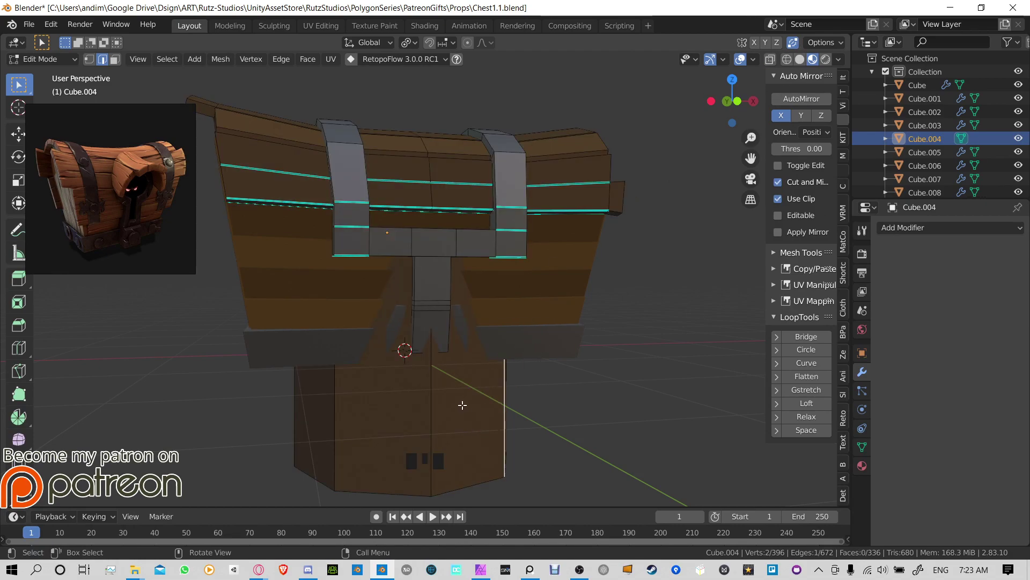
pyautogui.click(432, 413)
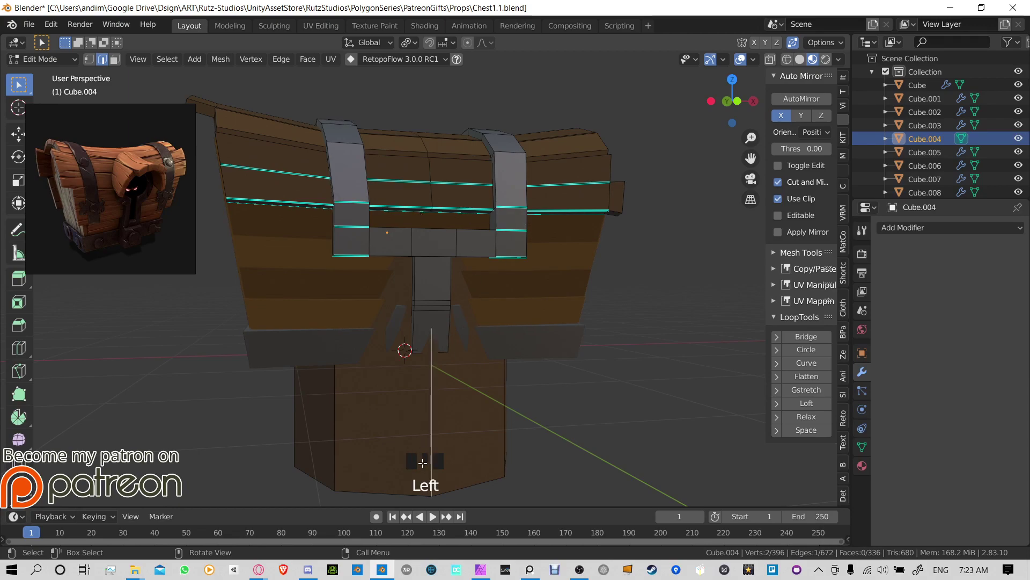
pyautogui.press('l')
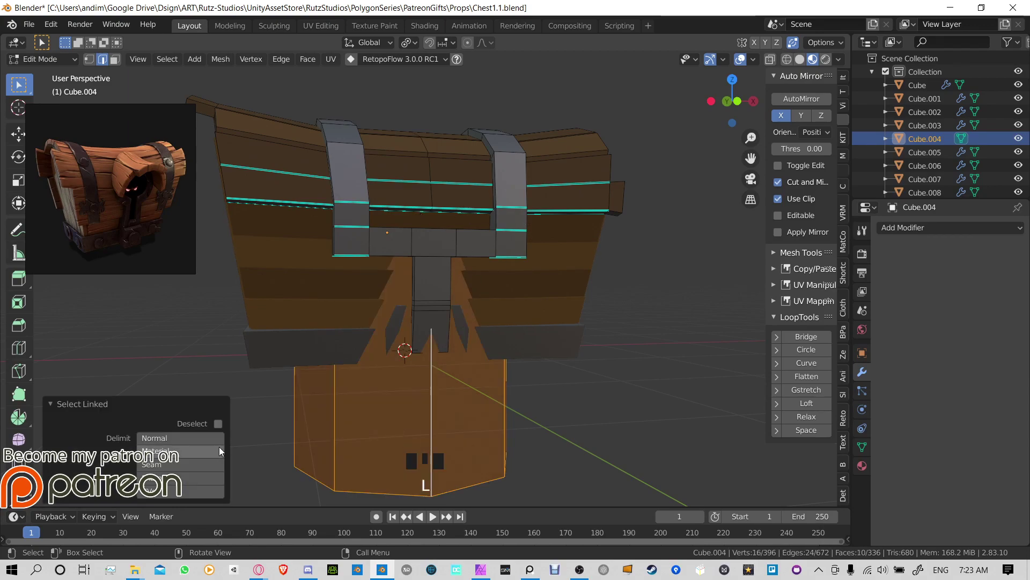
pyautogui.press('g')
pyautogui.click(499, 312)
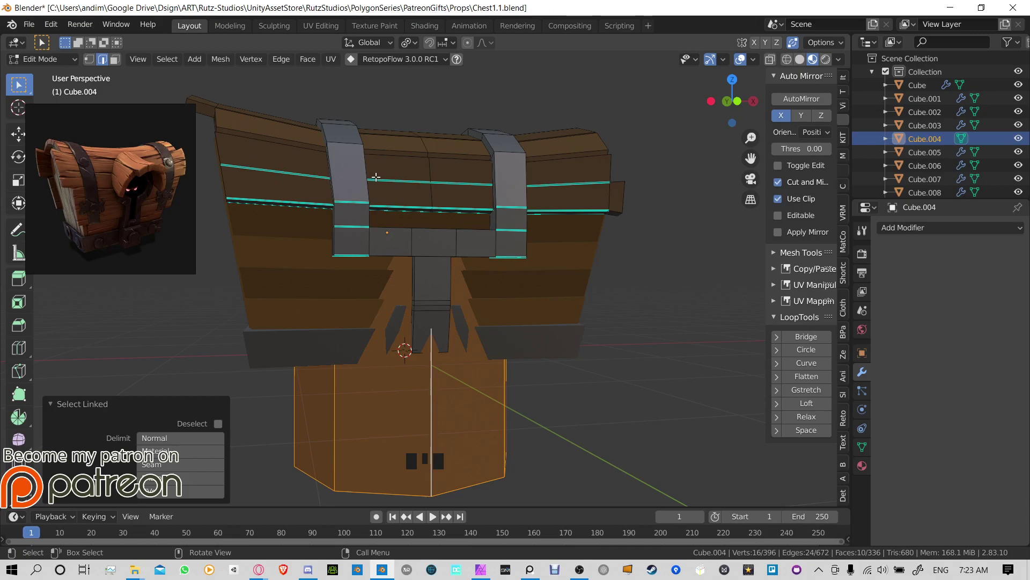
pyautogui.click(793, 44)
pyautogui.press('g')
pyautogui.press('Escape')
# Step: Rotate the cylinder 90° about the Y axis and scale it down to about 0.193
pyautogui.press('r')
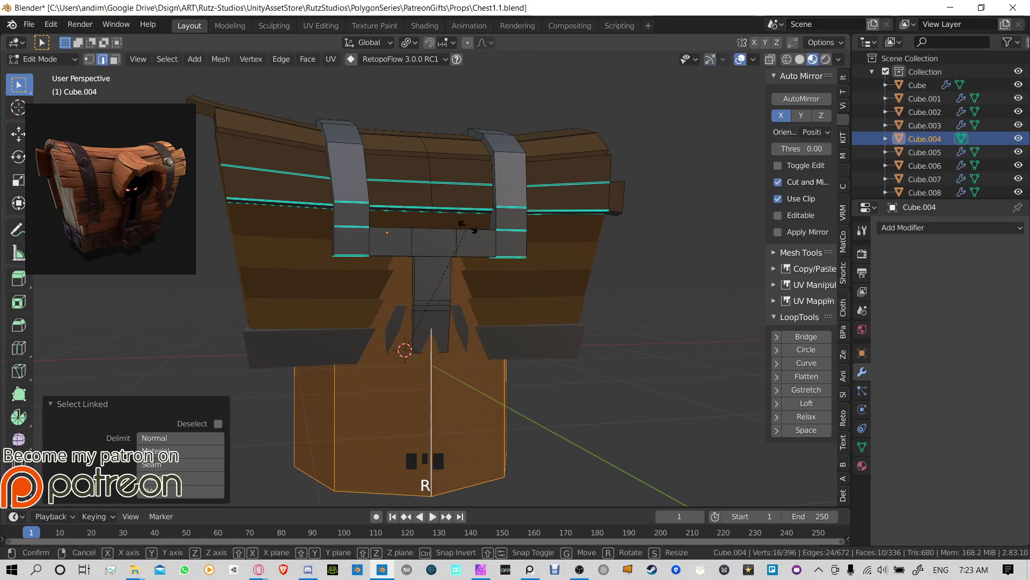
pyautogui.press('y')
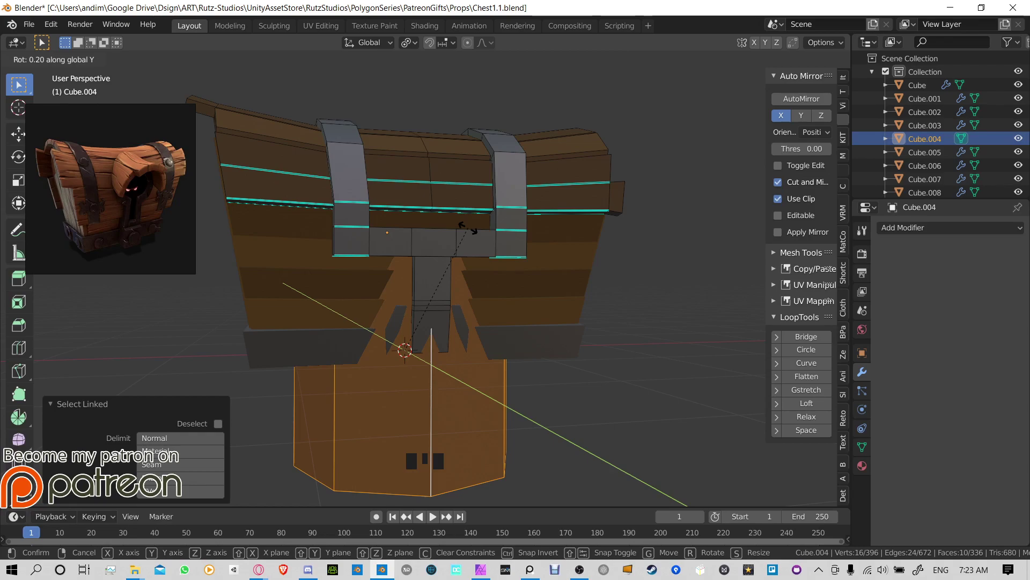
pyautogui.write('90')
pyautogui.press('Return')
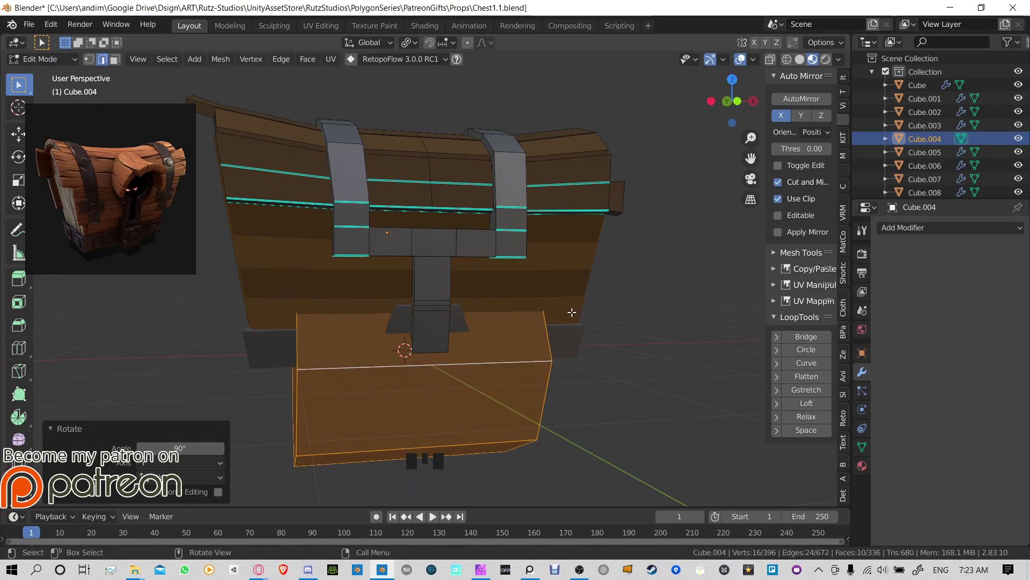
pyautogui.moveTo(571, 312); pyautogui.dragTo(504, 307, button='middle')
pyautogui.press('s')
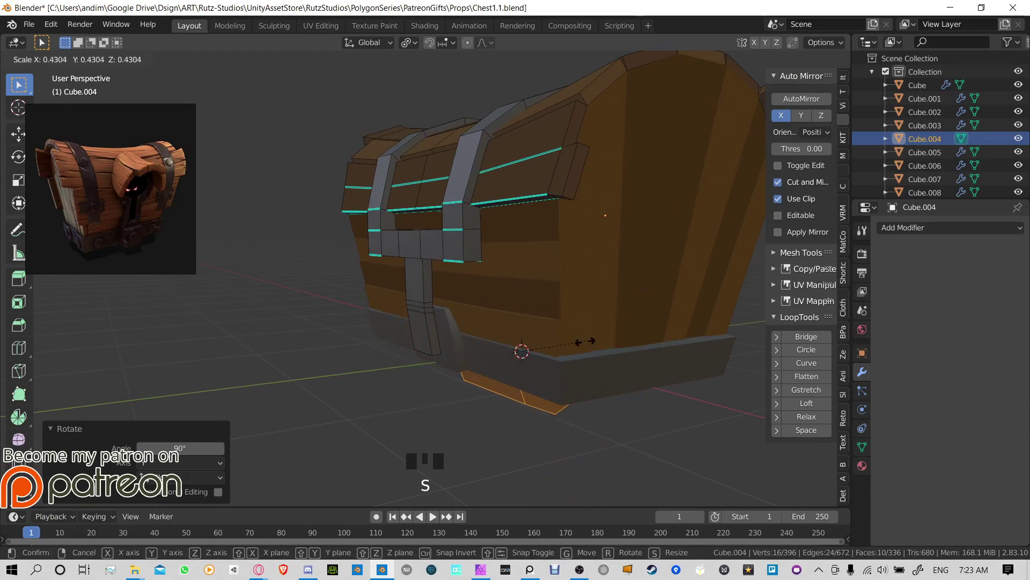
pyautogui.click(551, 347)
# Step: Move the cylinder about 1.02 m along Y to the chest's front and raise it along Z to the latch strap's bend
pyautogui.press('g')
pyautogui.press('y')
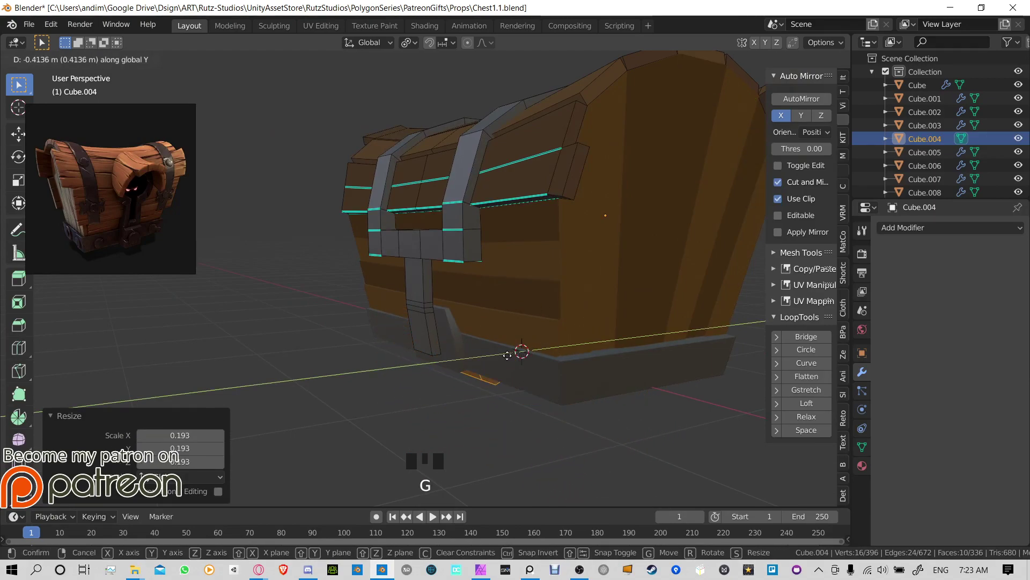
pyautogui.click(449, 363)
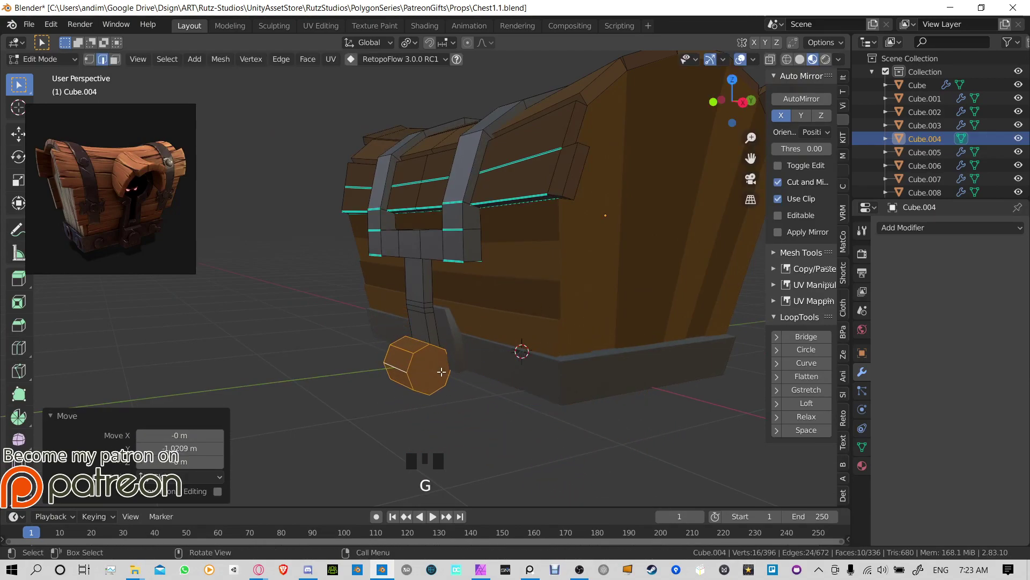
pyautogui.press('g')
pyautogui.press('z')
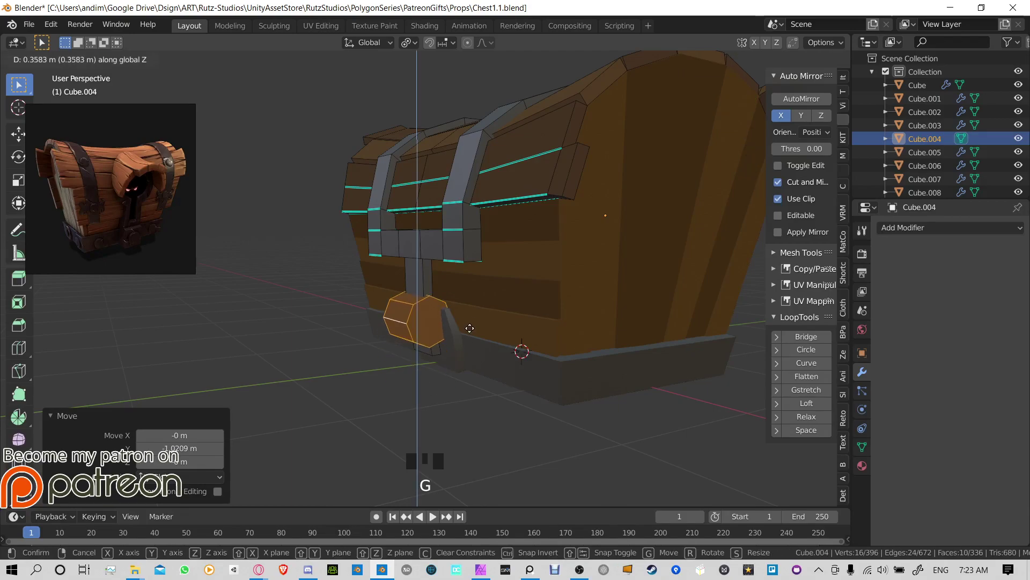
pyautogui.click(471, 317)
# Step: Scale the cylinder down to about 0.418 so it is narrower than the latch strap
pyautogui.moveTo(471, 317); pyautogui.dragTo(474, 361, button='middle')
pyautogui.scroll(3, 480, 285)
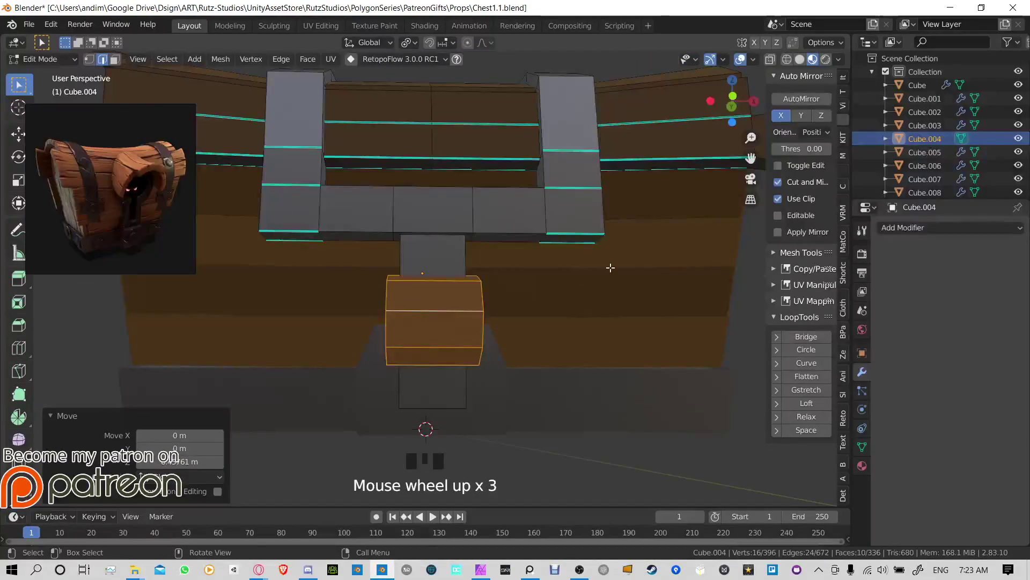
pyautogui.press('s')
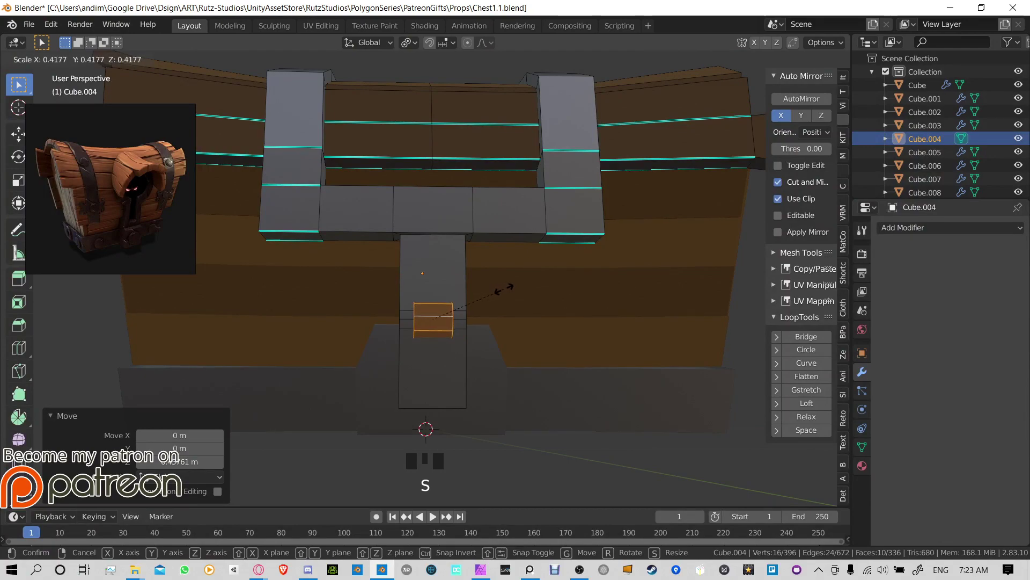
pyautogui.click(497, 290)
pyautogui.scroll(5, 450, 337)
pyautogui.moveTo(450, 336); pyautogui.dragTo(558, 340, button='middle')
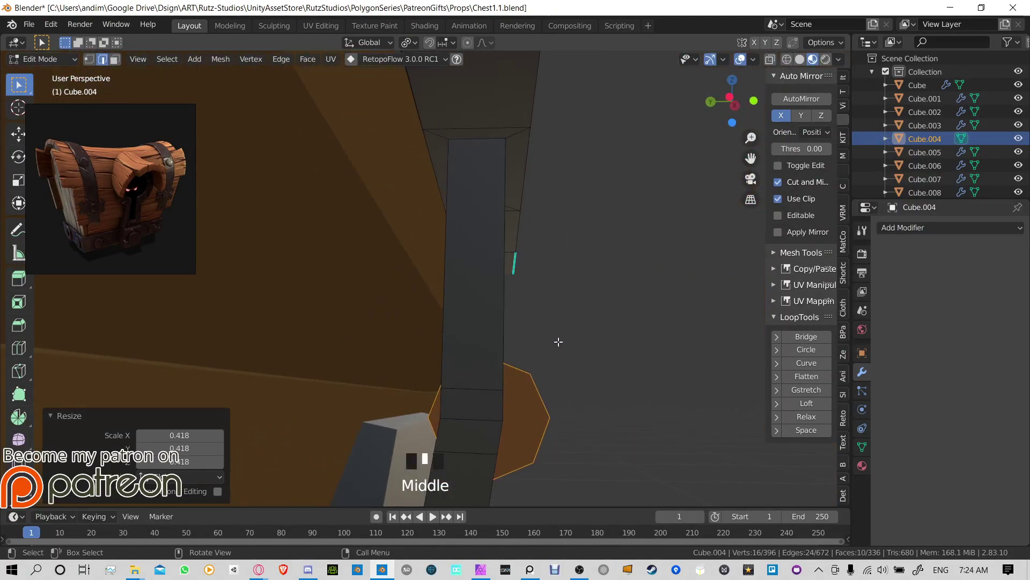
# Step: Move the cylinder about 0.013 m along Y and rotate it about 24° around the X axis to level its flat sides
pyautogui.press('g')
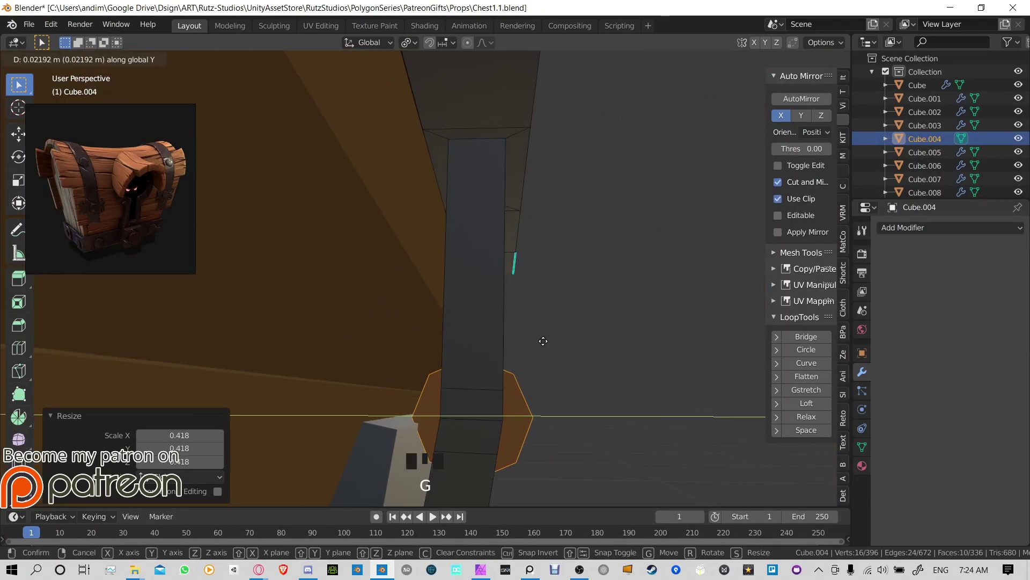
pyautogui.click(549, 340)
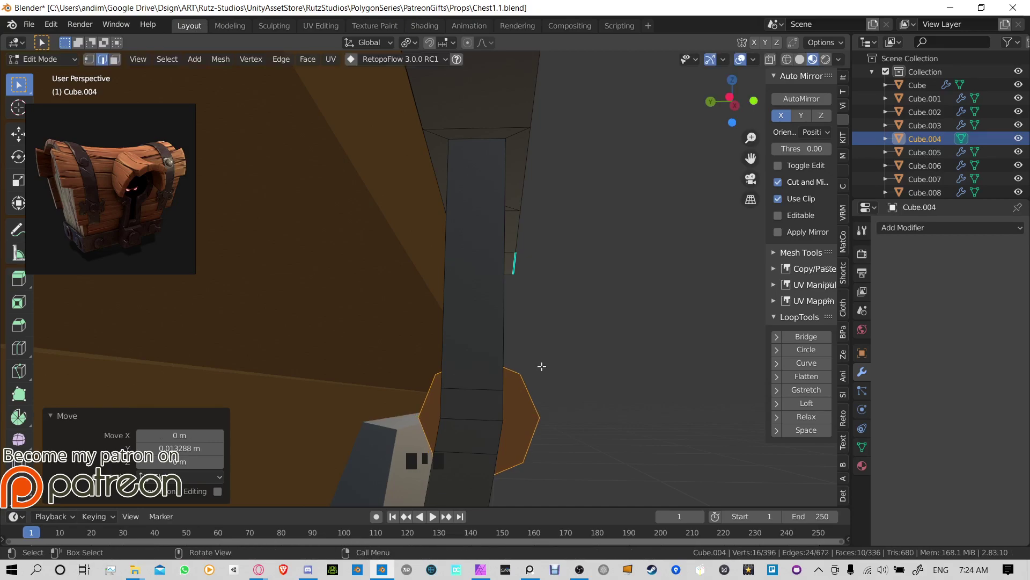
pyautogui.press('r')
pyautogui.press('x')
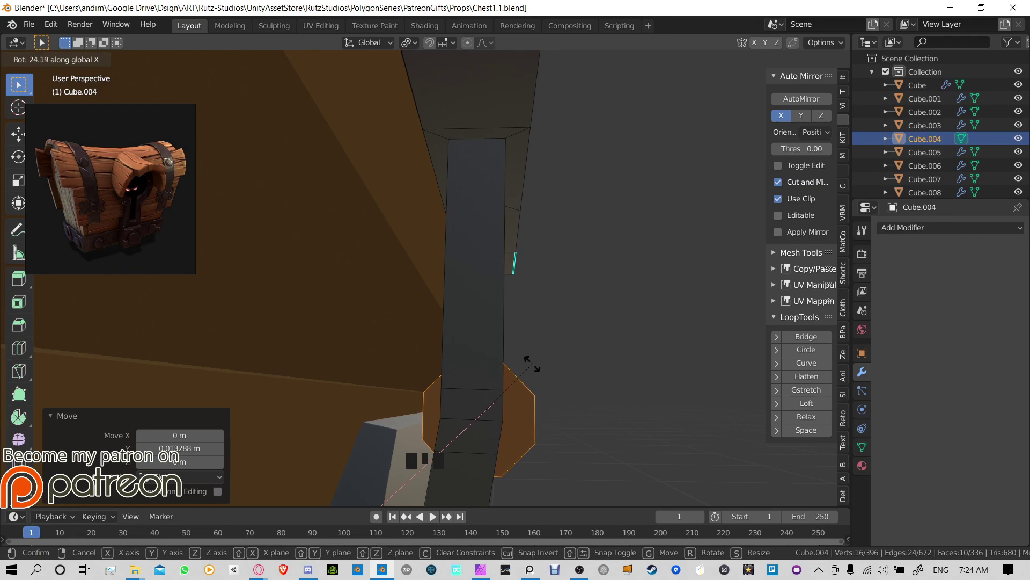
pyautogui.click(528, 371)
# Step: Scale the hinge cylinder along X so that it extends slightly past both sides of the latch strap
pyautogui.moveTo(517, 391); pyautogui.dragTo(446, 299, button='middle')
pyautogui.press('s')
pyautogui.press('x')
pyautogui.click(545, 408)
pyautogui.press('Tab')
pyautogui.scroll(-5, 457, 401)
pyautogui.click(448, 373)
pyautogui.scroll(3, 451, 379)
# Step: Separate the hinge cylinder's selected geometry from the strap mesh into its own object
pyautogui.click(394, 255)
pyautogui.click(393, 253)
pyautogui.press('Tab')
pyautogui.click(388, 253)
pyautogui.scroll(4, 386, 263)
pyautogui.rightClick(464, 285)
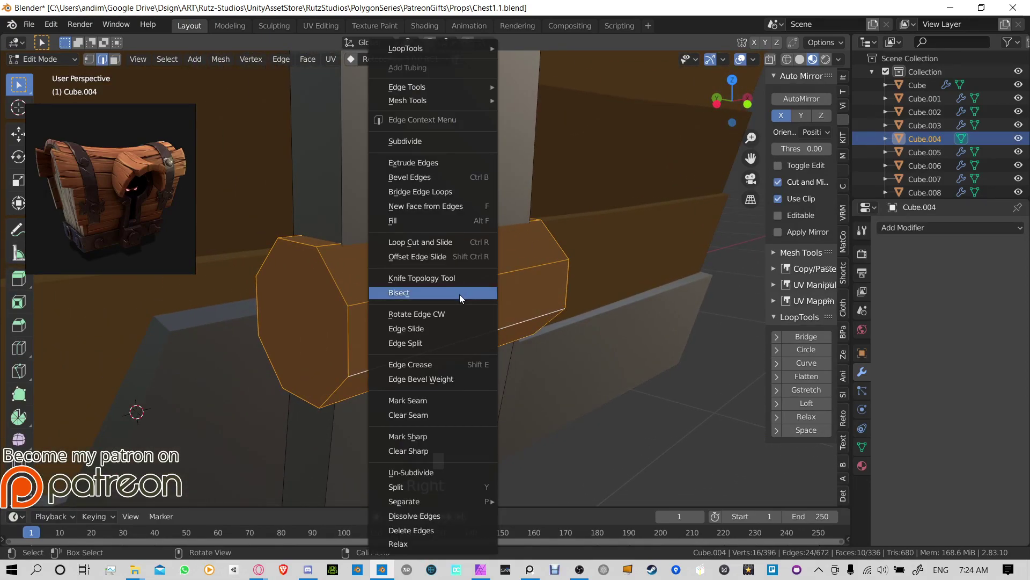
pyautogui.moveTo(452, 104)
pyautogui.press('p')
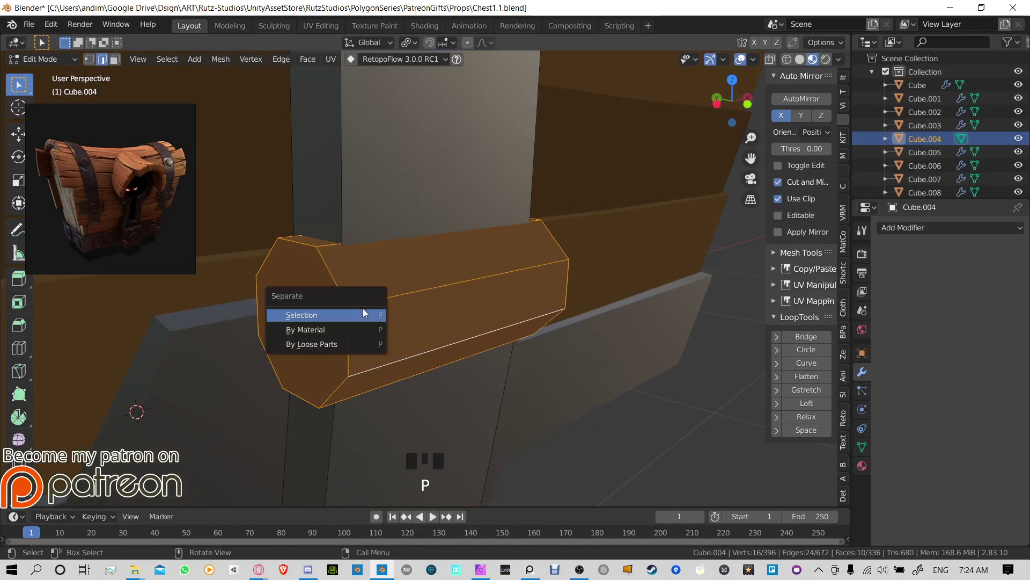
pyautogui.click(363, 315)
pyautogui.press('Tab')
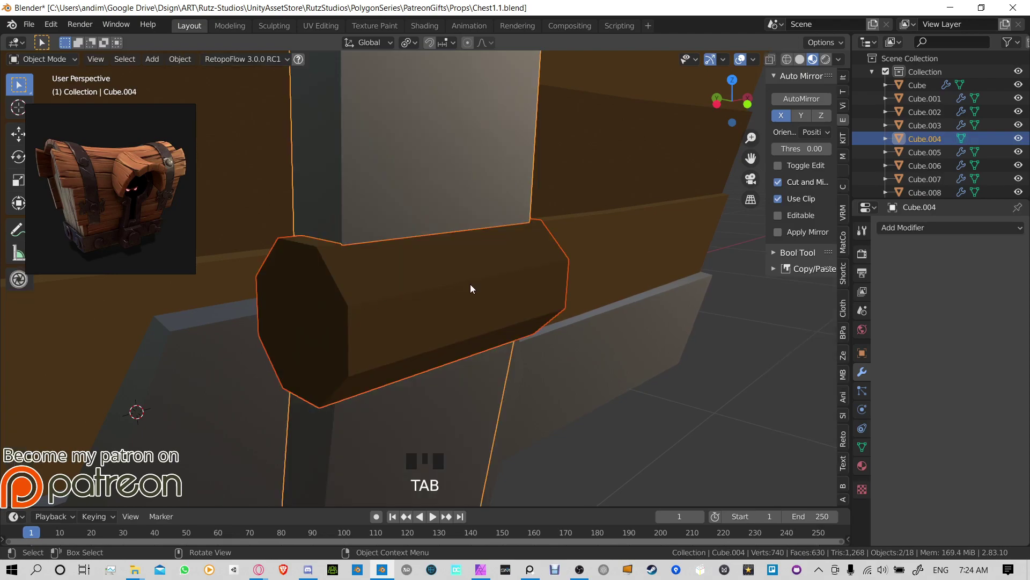
# Step: Set the separated cylinder's origin to its center of mass (volume)
pyautogui.click(470, 287)
pyautogui.rightClick(470, 284)
pyautogui.moveTo(472, 284)
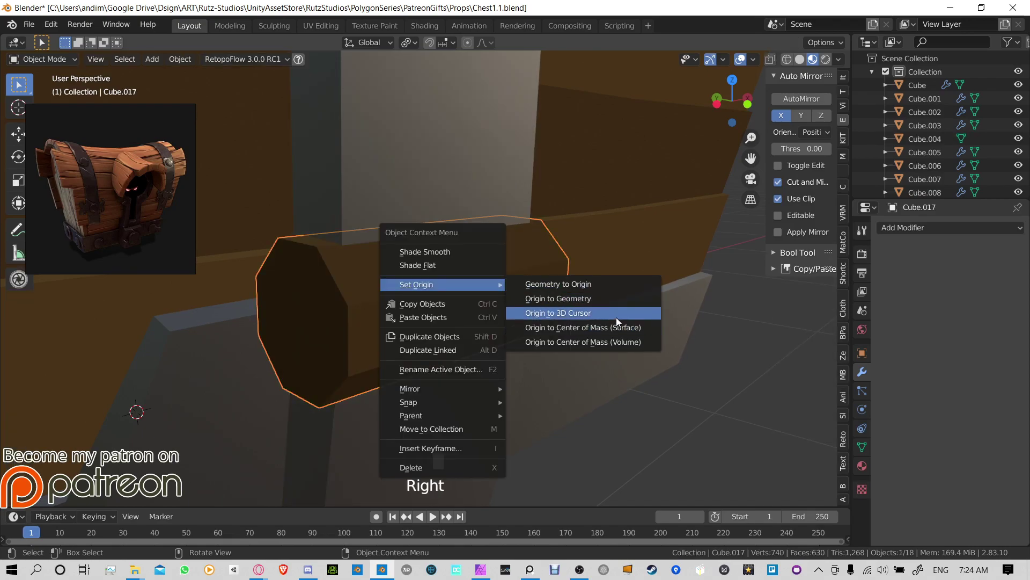
pyautogui.click(637, 342)
pyautogui.moveTo(636, 342); pyautogui.dragTo(326, 297, button='middle')
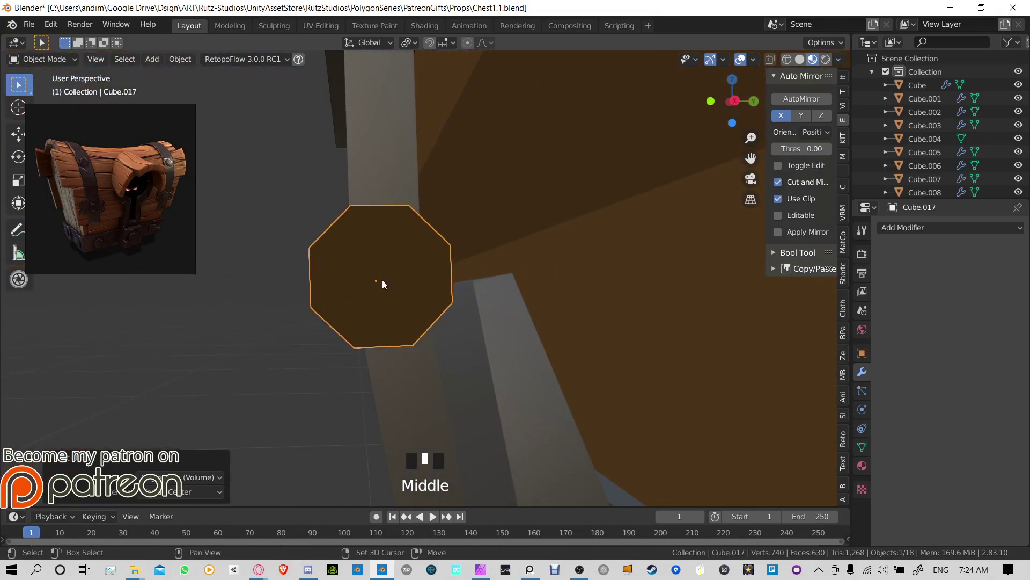
# Step: Try to snap the hinge cylinder to the 3D cursor, and undo the snap
pyautogui.hotkey('shift', 's')
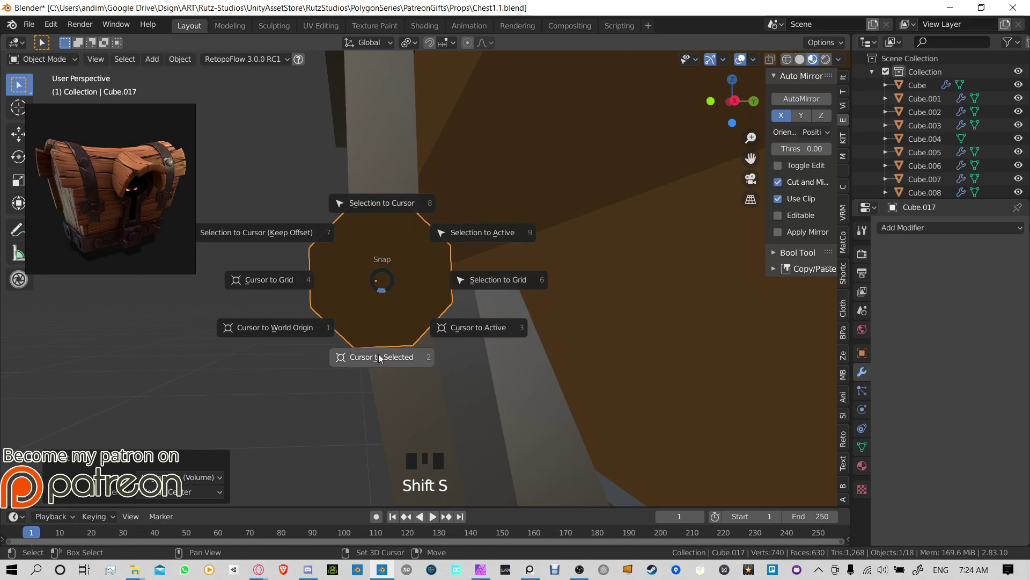
pyautogui.click(398, 209)
pyautogui.hotkey('ctrl', 'z')
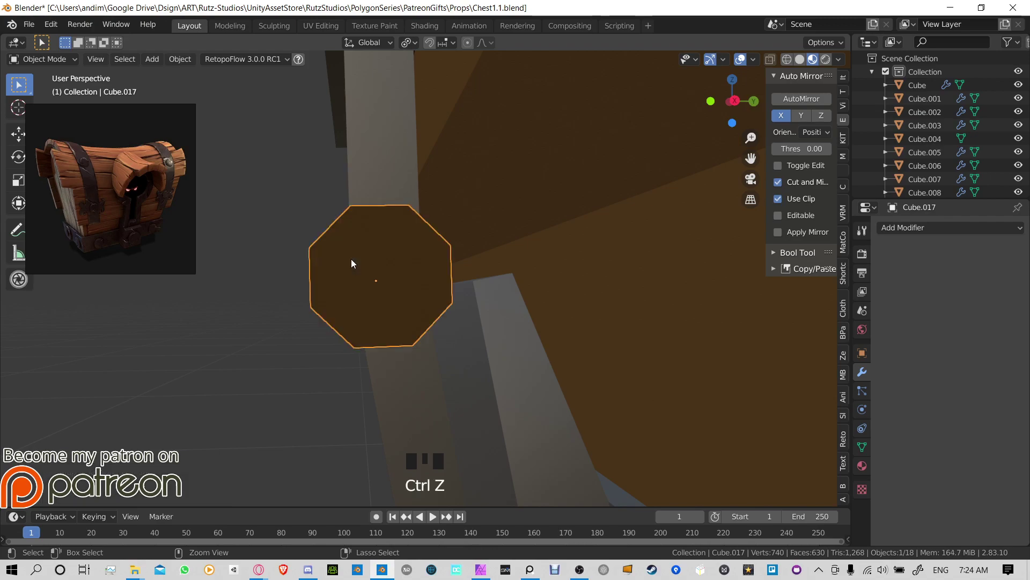
pyautogui.click(384, 284)
pyautogui.press('Tab')
pyautogui.press('Tab')
pyautogui.click(323, 276)
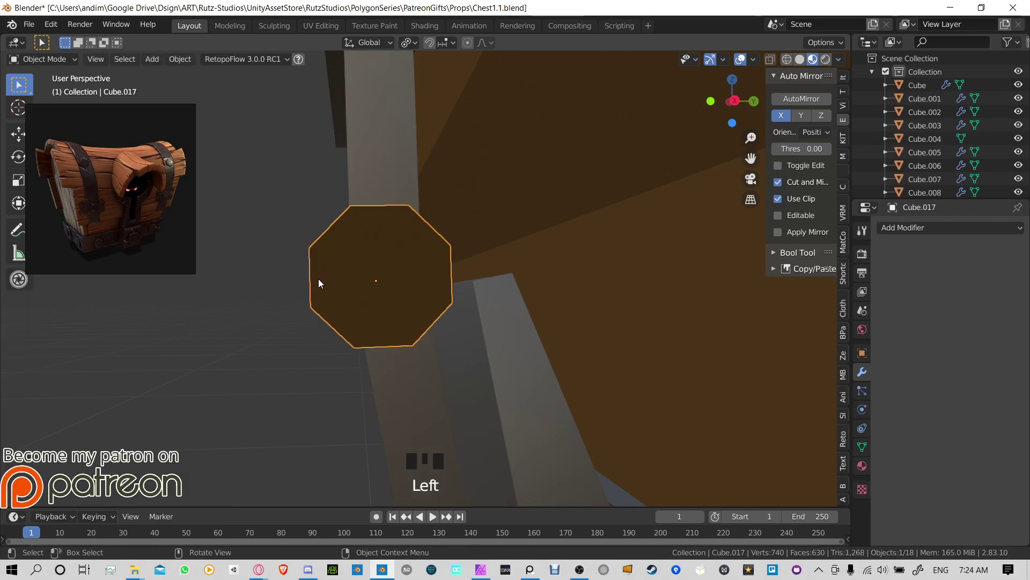
pyautogui.moveTo(320, 280); pyautogui.dragTo(339, 180, button='middle')
pyautogui.press('r')
pyautogui.press('x')
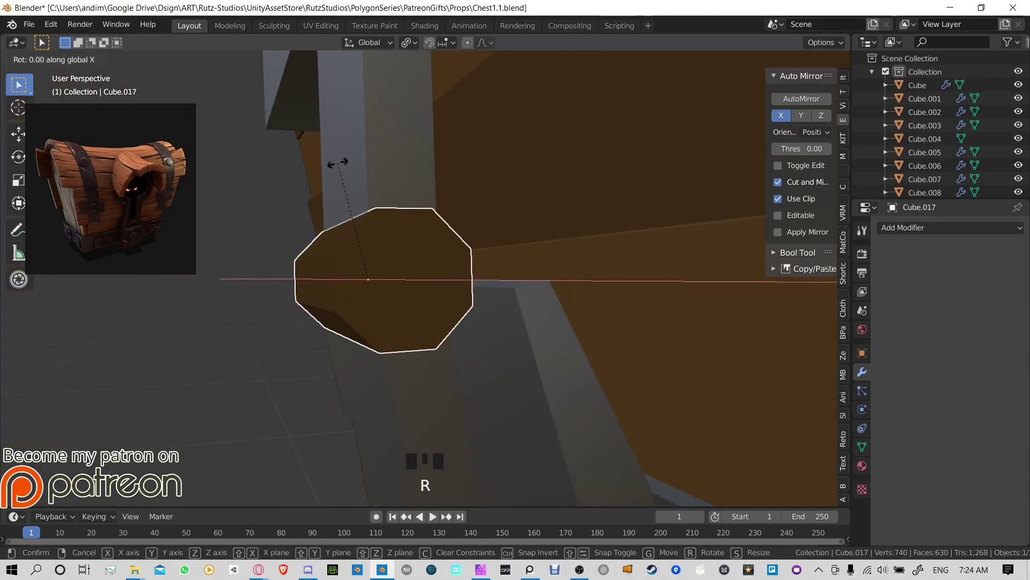
pyautogui.rightClick(374, 274)
# Step: Separate the face loop of the latch strap's section below the cylinder into its own object
pyautogui.moveTo(375, 273); pyautogui.dragTo(419, 327, button='middle')
pyautogui.click(402, 378)
pyautogui.press('Tab')
pyautogui.click(448, 313)
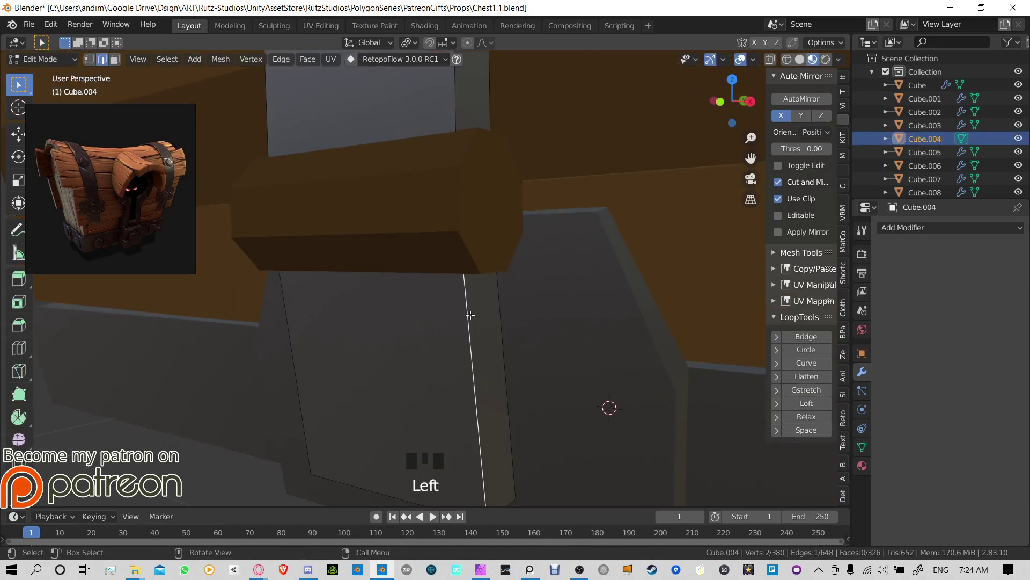
pyautogui.press('3')
pyautogui.keyDown('alt'); pyautogui.click(470, 315); pyautogui.keyUp('alt')
pyautogui.press('p')
pyautogui.click(470, 317)
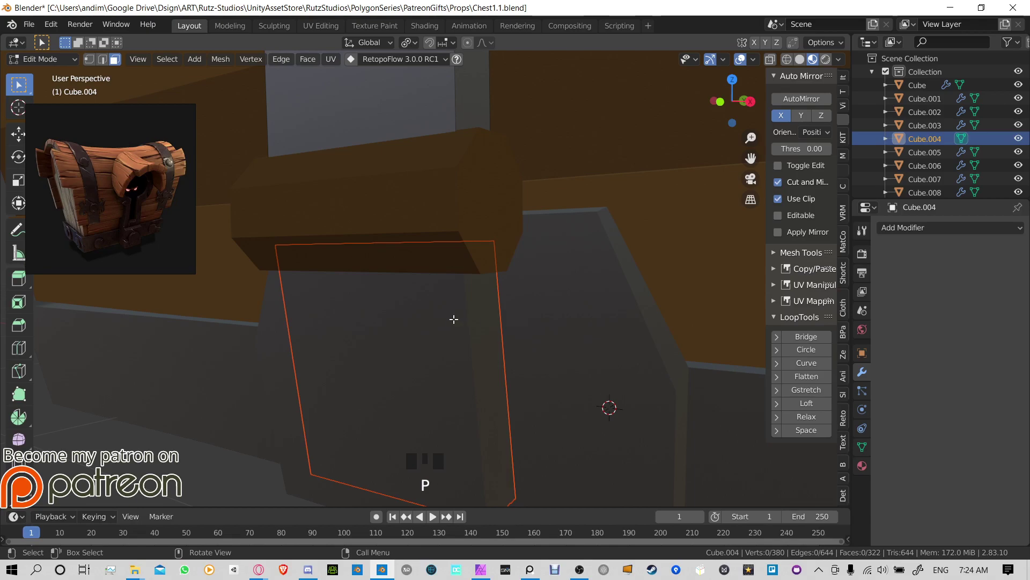
pyautogui.keyDown('shift'); pyautogui.click(486, 219); pyautogui.keyUp('shift')
pyautogui.press('Tab')
# Step: Join the separated lower strap section into the hinge cylinder object, keeping the cylinder as the active object
pyautogui.click(476, 239)
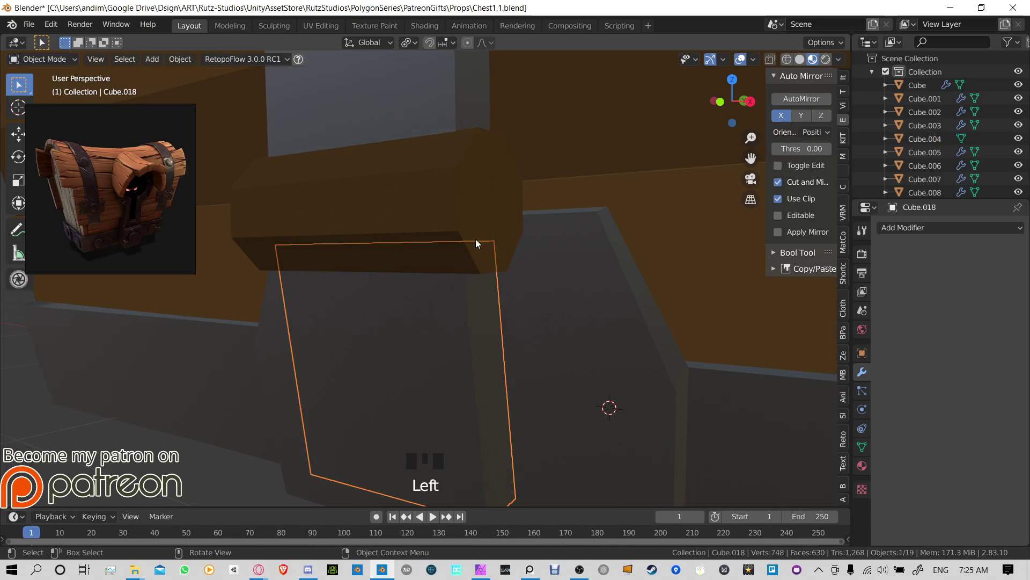
pyautogui.moveTo(467, 223); pyautogui.dragTo(494, 220, button='middle')
pyautogui.keyDown('shift'); pyautogui.click(498, 218); pyautogui.keyUp('shift')
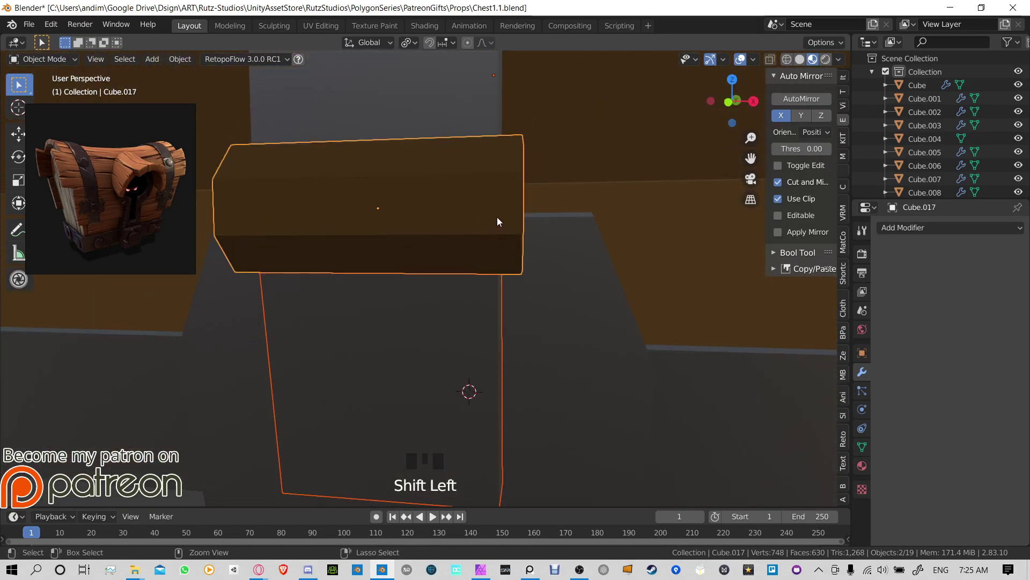
pyautogui.hotkey('ctrl', 'j')
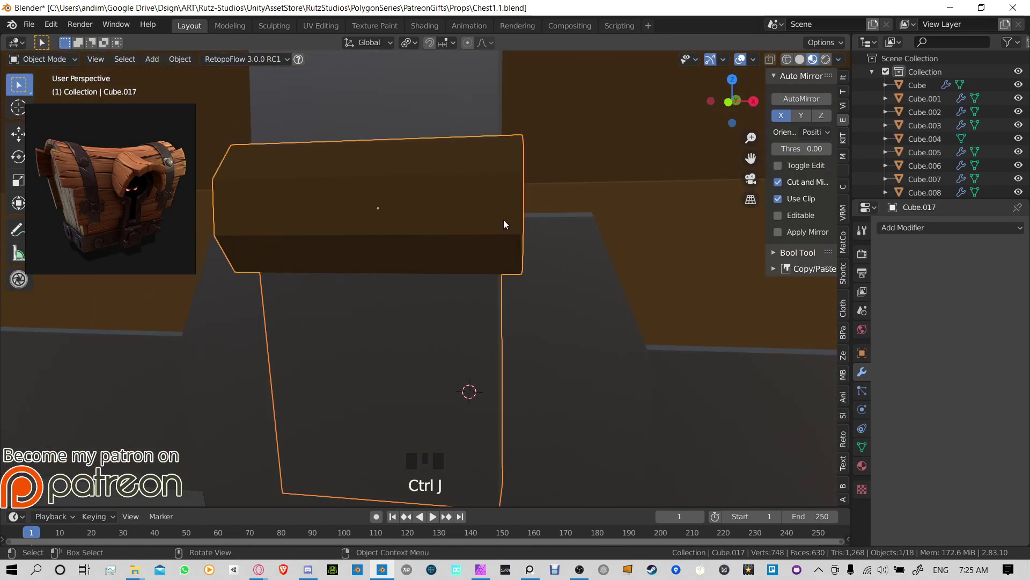
# Step: Test the hinge by rotating the joined latch flap about -94° around the X axis, and undo the rotation
pyautogui.press('r')
pyautogui.press('x')
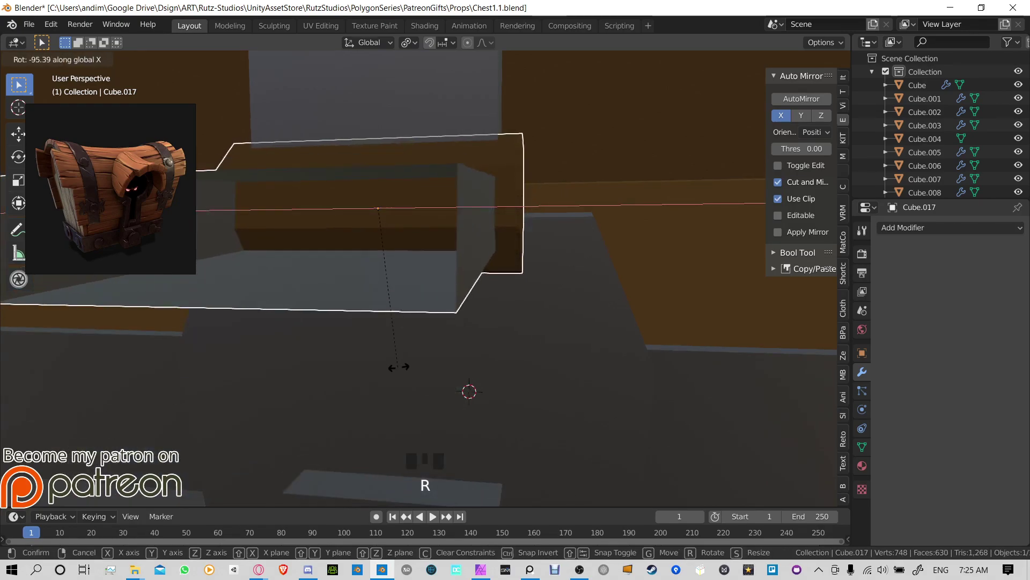
pyautogui.click(556, 273)
pyautogui.moveTo(555, 278); pyautogui.dragTo(462, 283, button='middle')
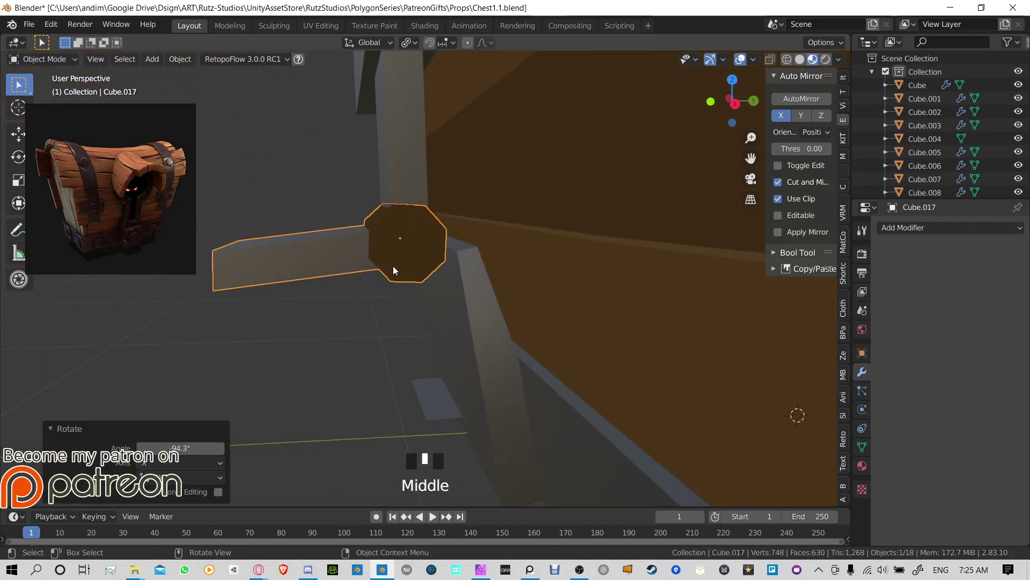
pyautogui.moveTo(393, 267); pyautogui.dragTo(489, 373, button='middle')
pyautogui.hotkey('ctrl', 'z')
# Step: Separate the leftover bottom end face of the latch strap from the original strap mesh
pyautogui.click(455, 336)
pyautogui.press('Tab')
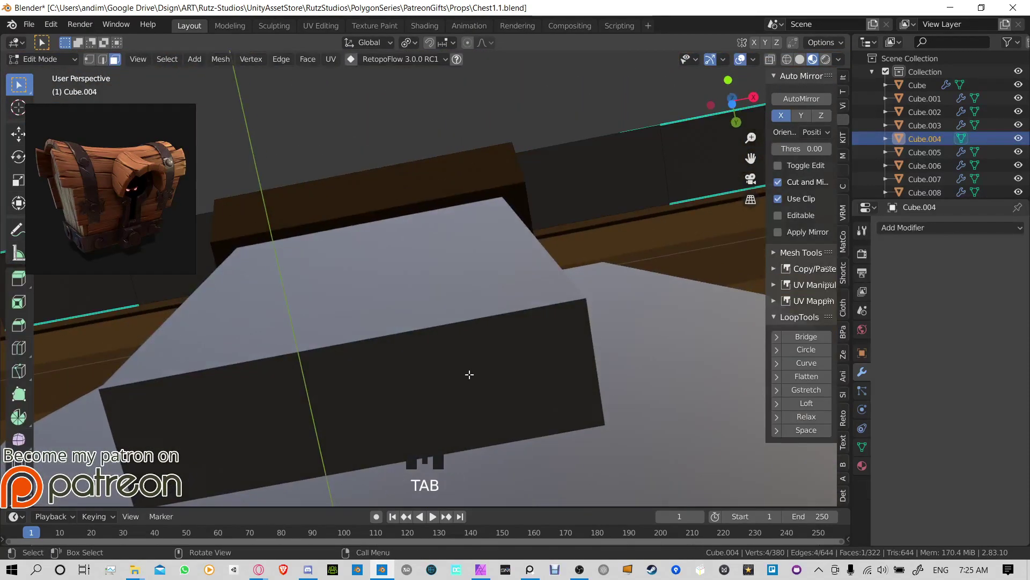
pyautogui.click(505, 305)
pyautogui.moveTo(505, 305); pyautogui.dragTo(440, 295, button='middle')
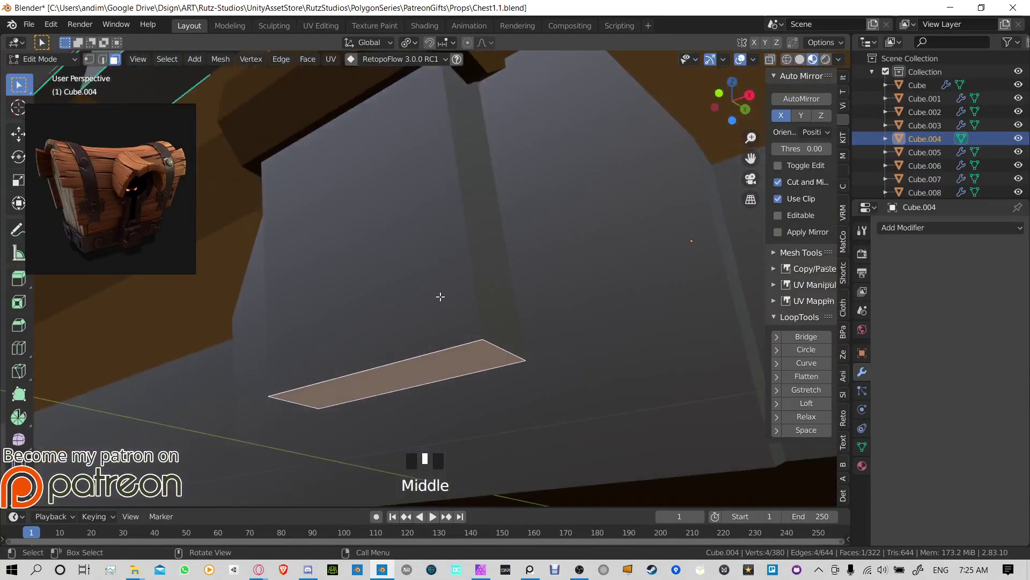
pyautogui.press('p')
pyautogui.click(440, 296)
pyautogui.press('Tab')
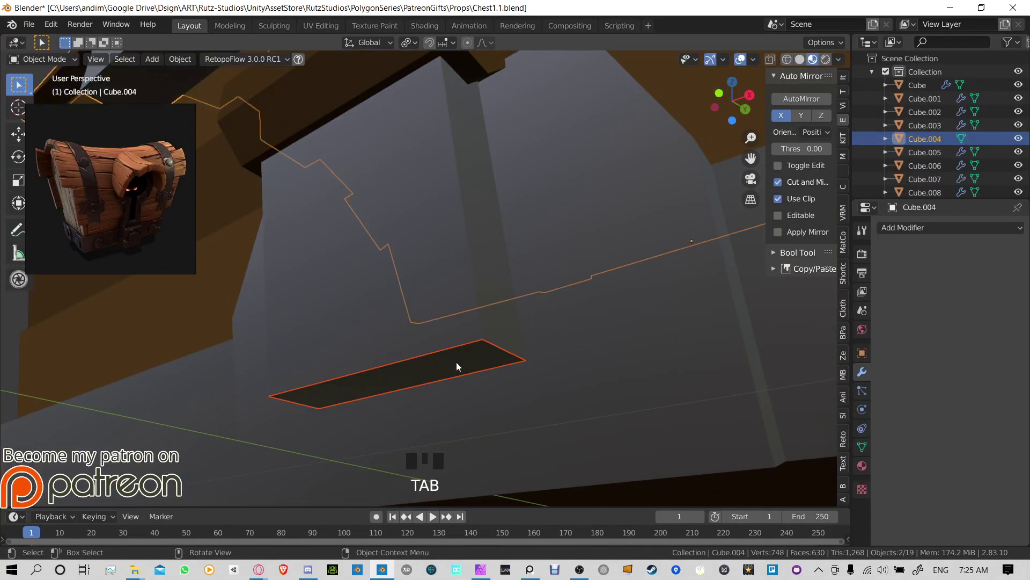
# Step: Join the separated bottom end face into the latch flap and hinge cylinder object
pyautogui.click(458, 363)
pyautogui.keyDown('shift'); pyautogui.click(468, 256); pyautogui.keyUp('shift')
pyautogui.hotkey('ctrl', 'j')
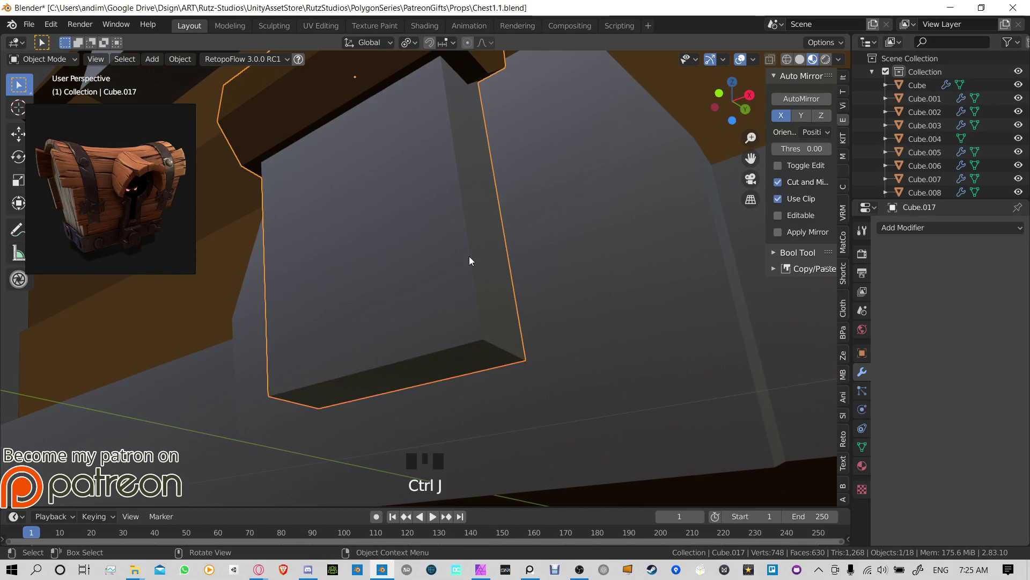
pyautogui.click(472, 274)
pyautogui.click(472, 277)
pyautogui.press('Tab')
pyautogui.click(469, 362)
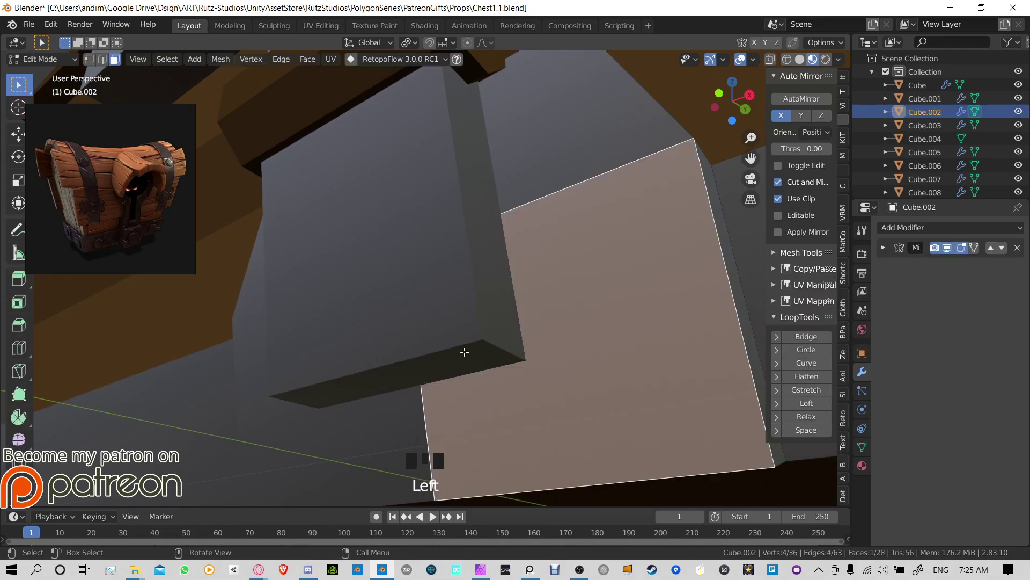
pyautogui.press('Tab')
# Step: Open the latch flap's mesh for editing and try moving its bottom end face
pyautogui.click(460, 301)
pyautogui.click(460, 301)
pyautogui.press('Tab')
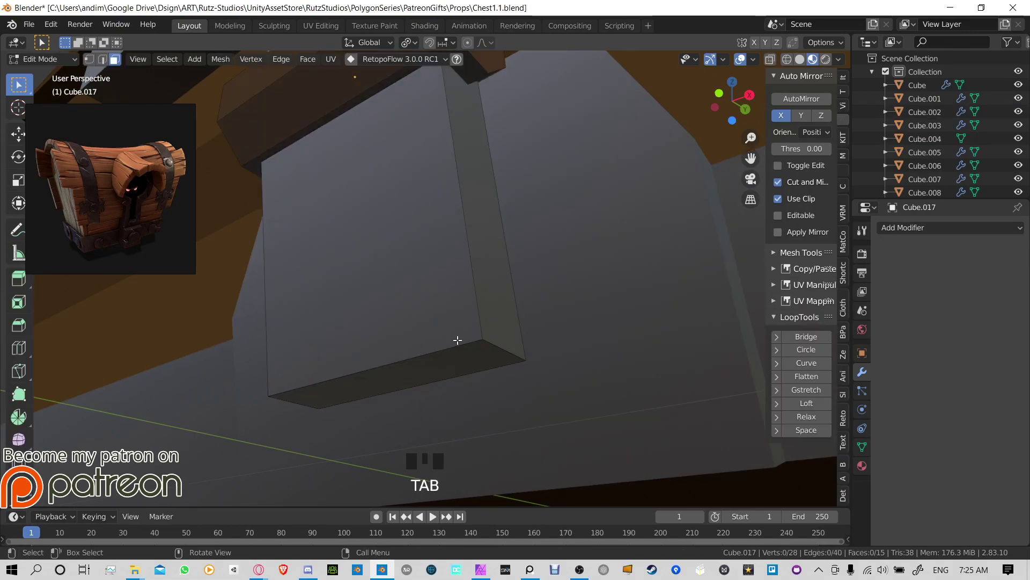
pyautogui.click(453, 357)
pyautogui.press('g')
pyautogui.rightClick(454, 372)
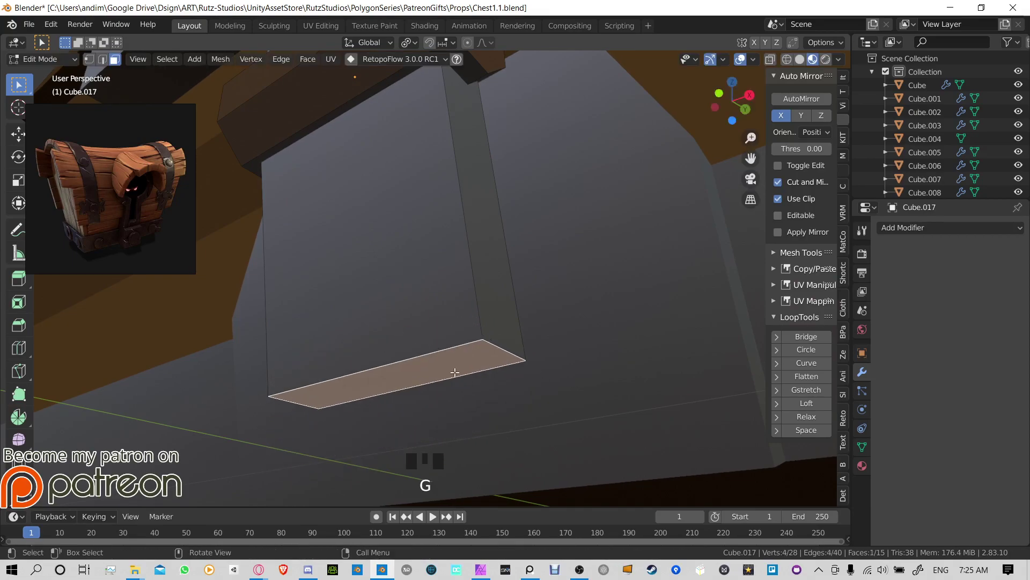
# Step: Merge all of the latch flap mesh's vertices by distance to weld the joined pieces
pyautogui.press('a')
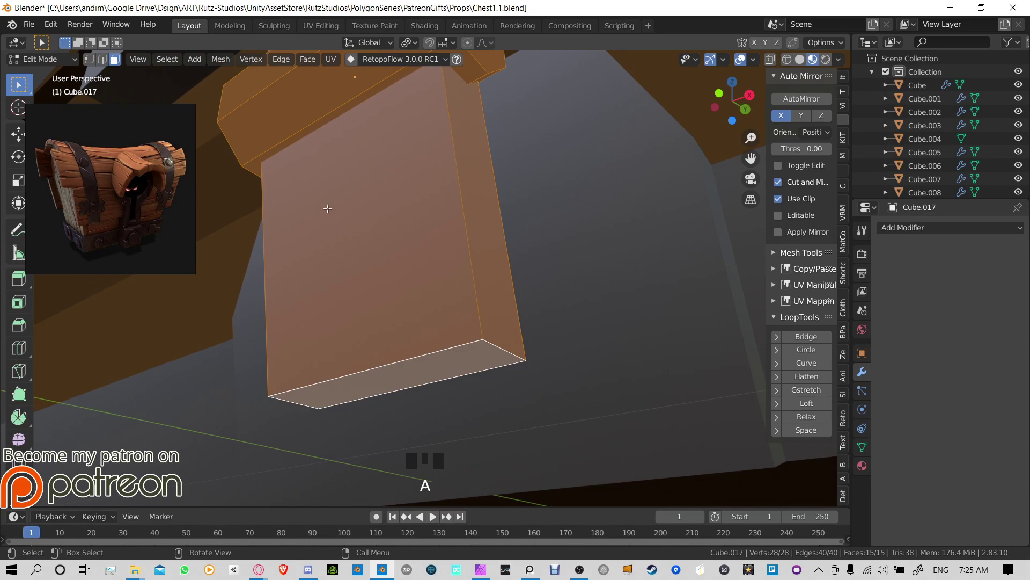
pyautogui.moveTo(328, 208); pyautogui.dragTo(373, 231, button='middle')
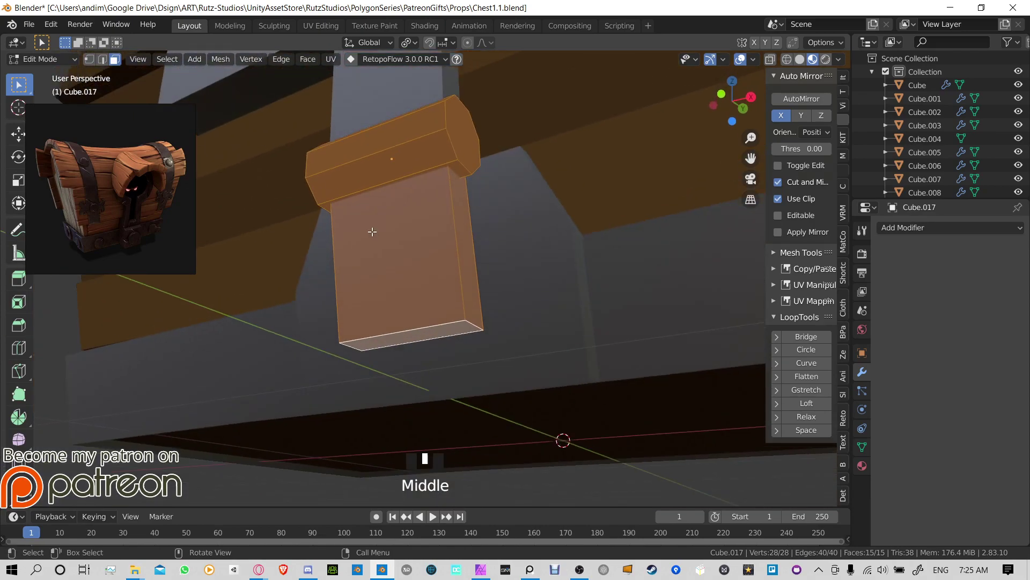
pyautogui.click(220, 59)
pyautogui.moveTo(250, 355)
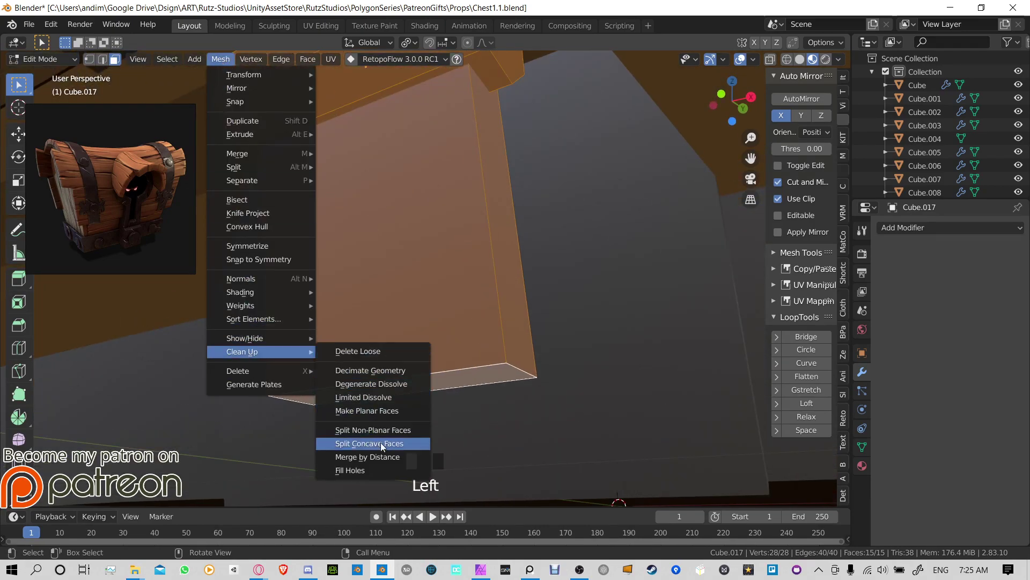
pyautogui.click(381, 460)
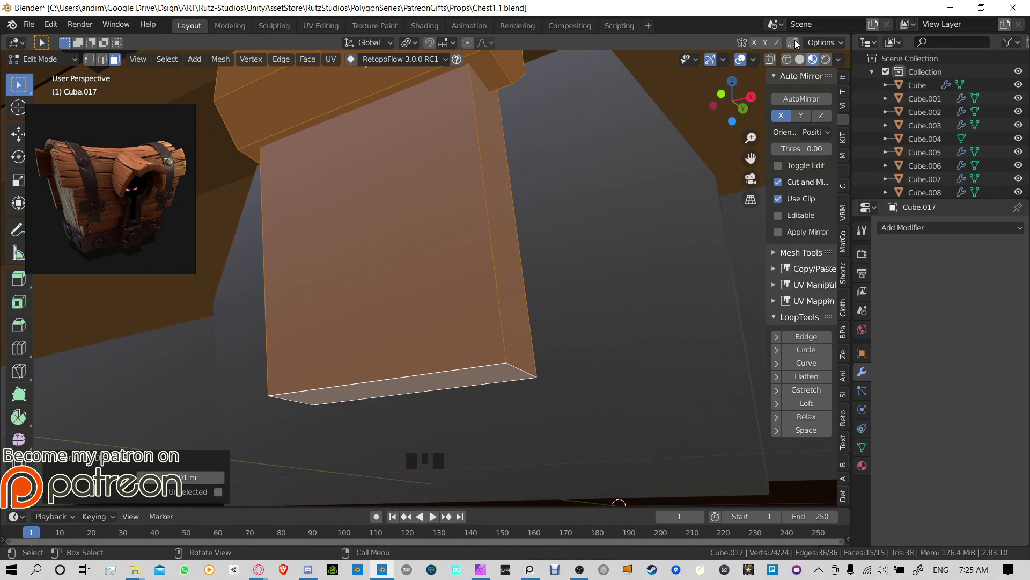
pyautogui.click(220, 59)
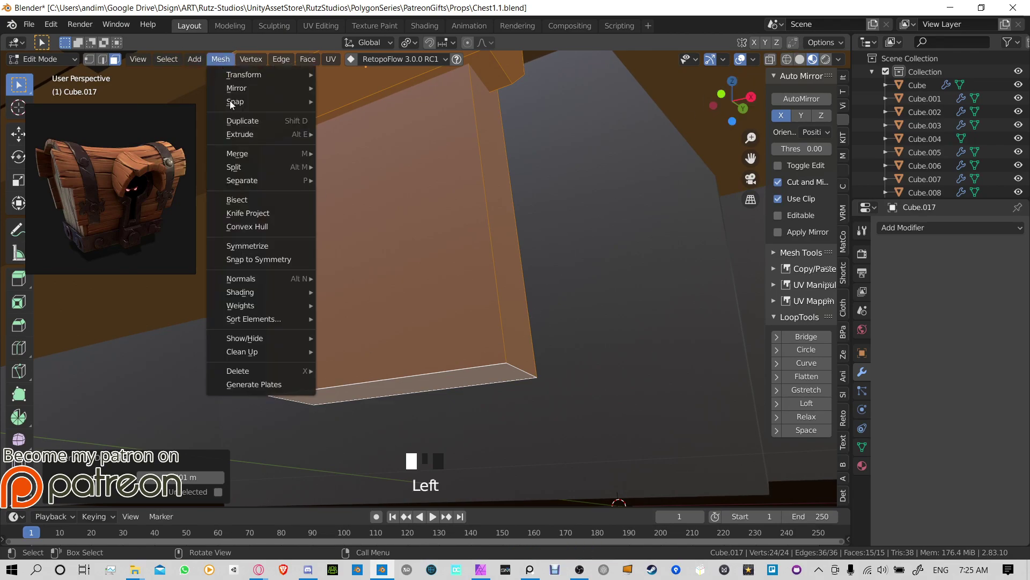
pyautogui.click(240, 351)
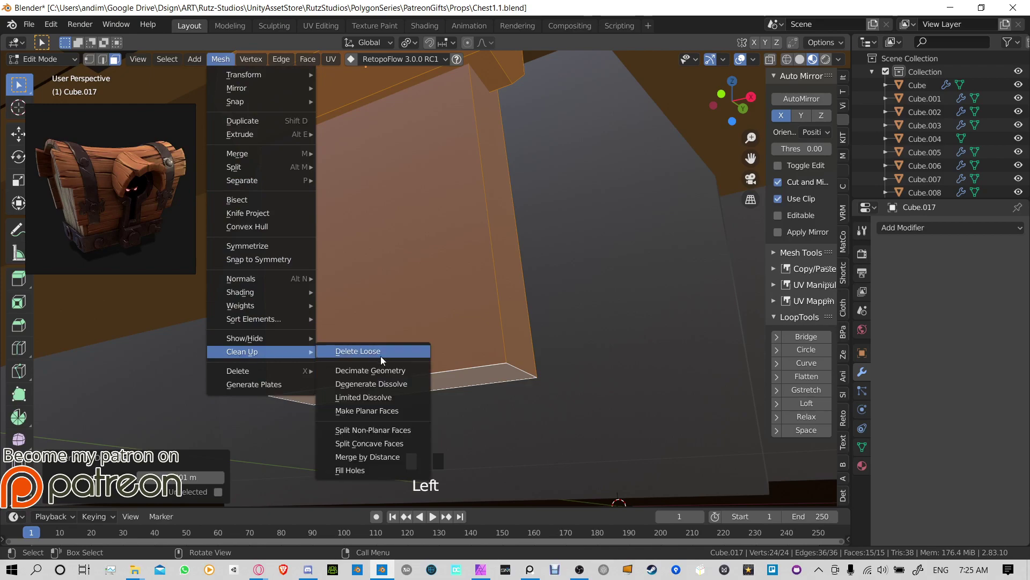
pyautogui.click(385, 456)
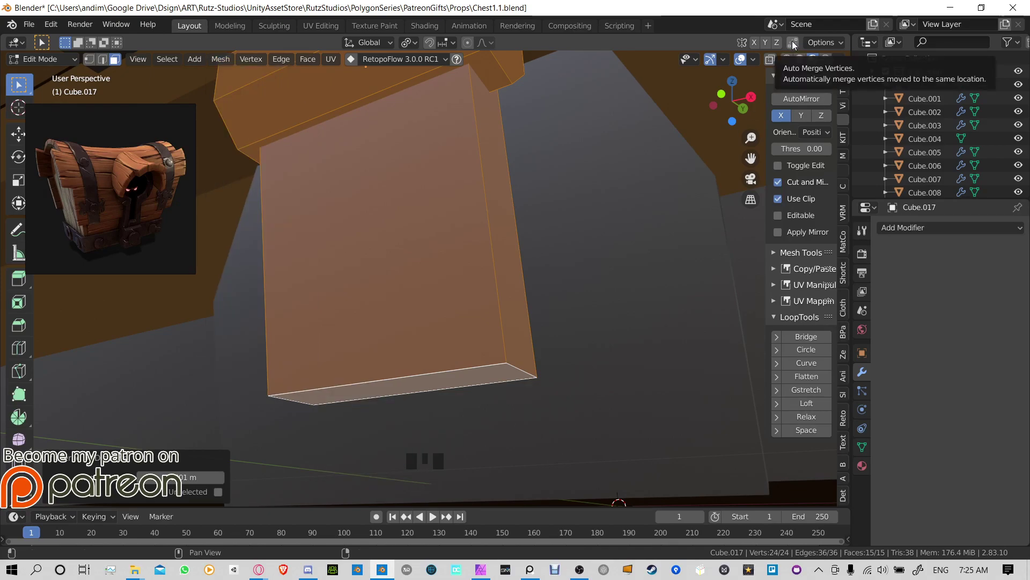
# Step: Try moving the flap's bottom end face to check that it is attached to the adjoining faces
pyautogui.click(441, 382)
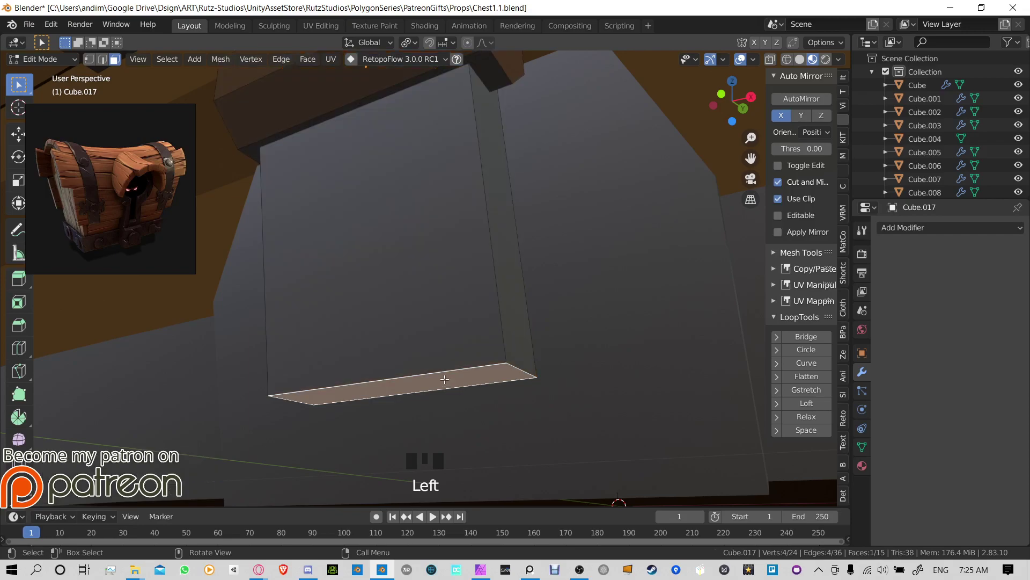
pyautogui.press('g')
pyautogui.click(427, 378)
pyautogui.moveTo(426, 378); pyautogui.dragTo(375, 300, button='middle')
pyautogui.scroll(-2, 364, 292)
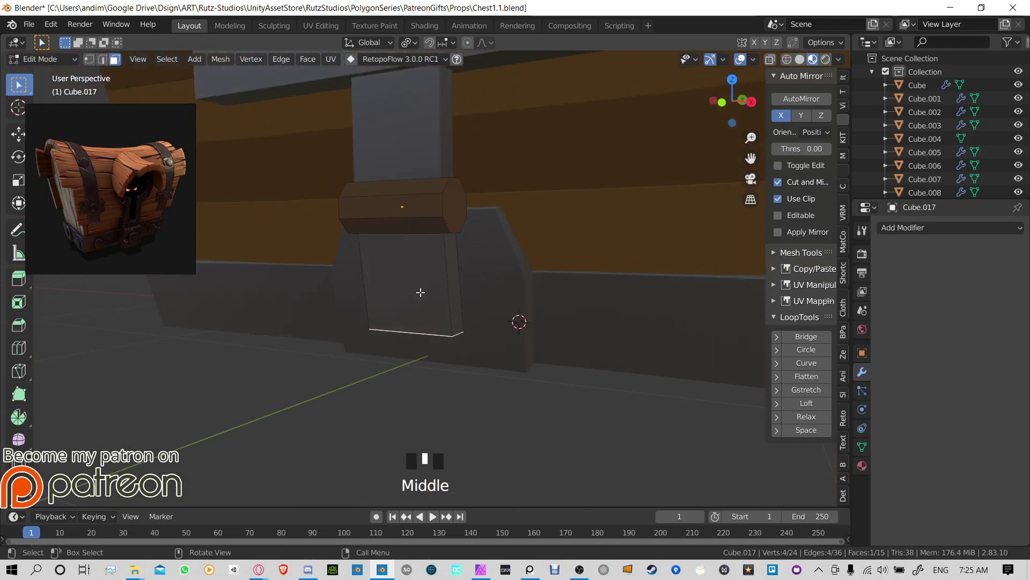
# Step: Test the latch flap's hinge by rotating the flap object about 88° around the global X axis, and undo the rotation
pyautogui.scroll(-1, 376, 301)
pyautogui.scroll(-2, 501, 230)
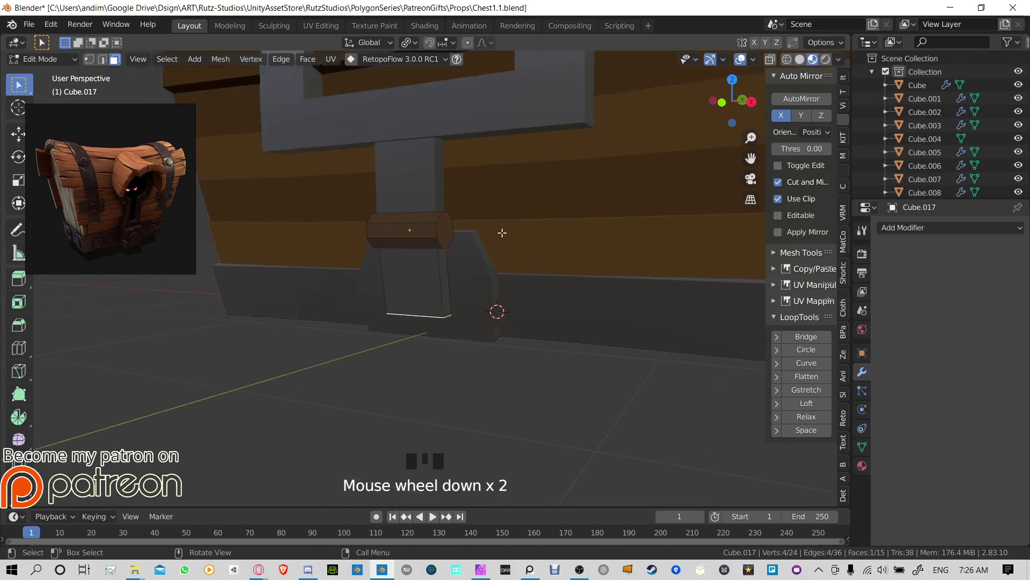
pyautogui.scroll(-2, 563, 288)
pyautogui.scroll(5, 444, 275)
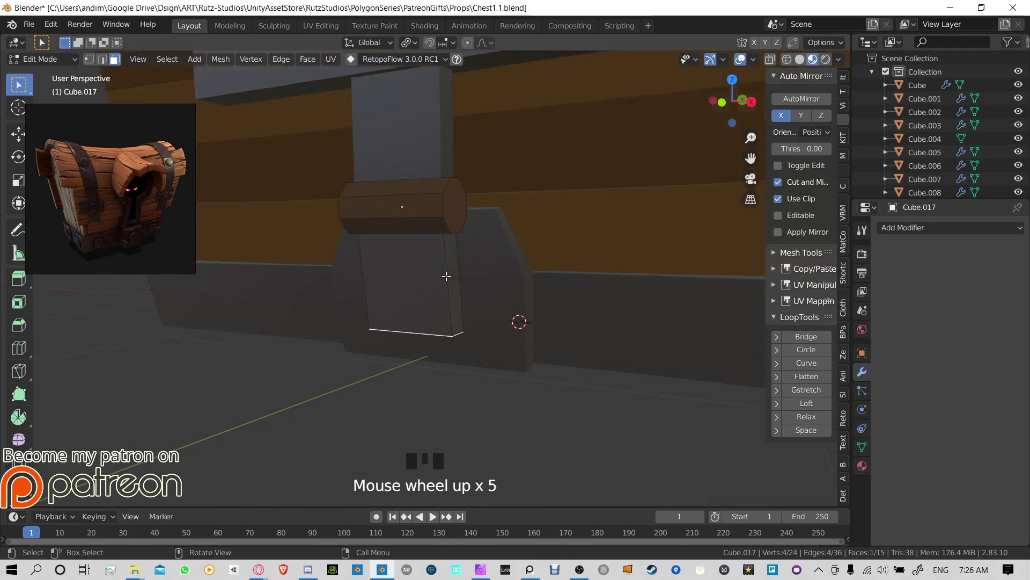
pyautogui.moveTo(444, 276); pyautogui.dragTo(532, 287, button='middle')
pyautogui.press('Tab')
pyautogui.moveTo(594, 307); pyautogui.dragTo(517, 232, button='middle')
pyautogui.scroll(3, 515, 231)
pyautogui.scroll(-1, 515, 227)
pyautogui.press('r')
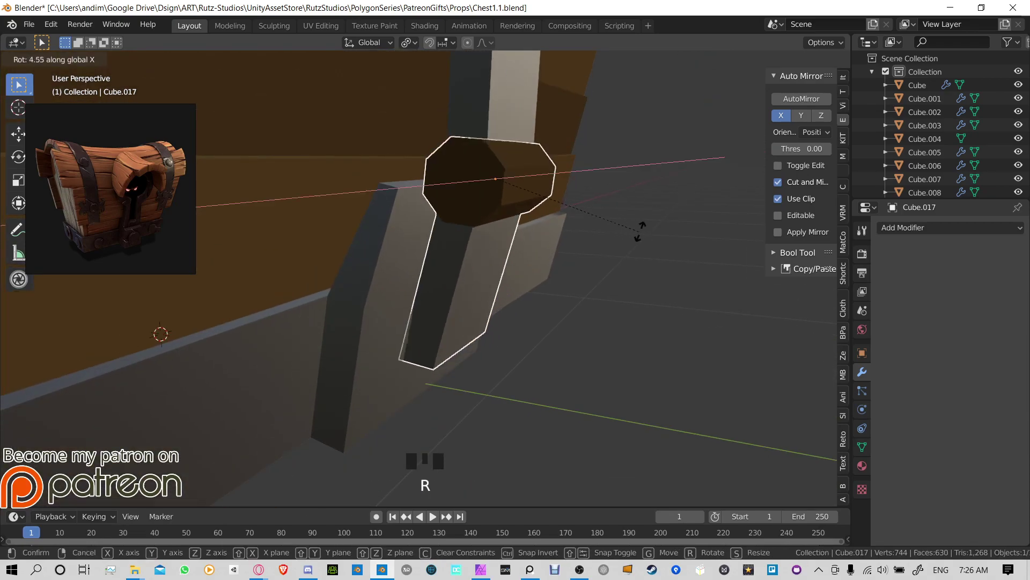
pyautogui.click(543, 471)
pyautogui.scroll(-3, 639, 339)
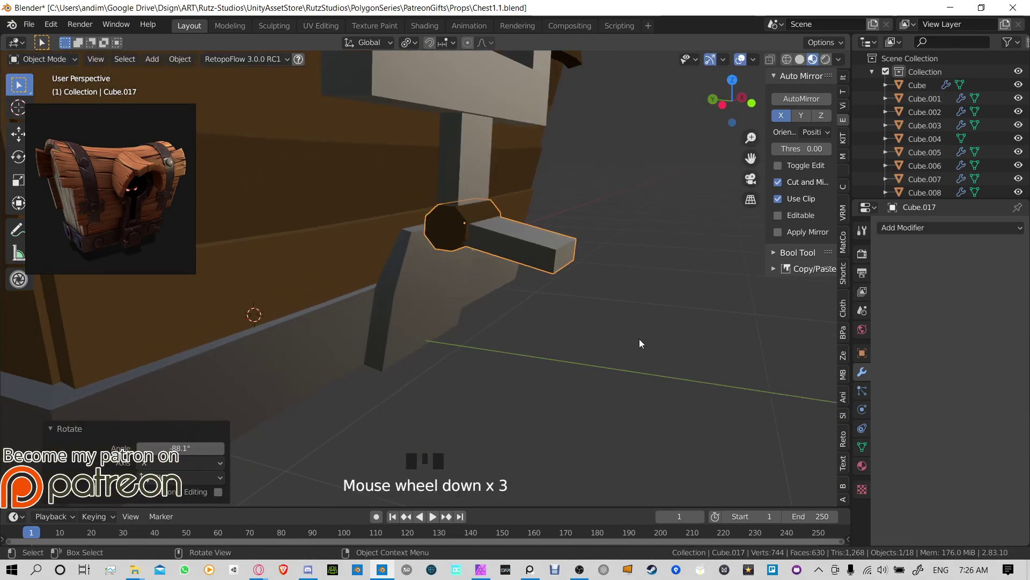
pyautogui.moveTo(639, 339); pyautogui.dragTo(485, 417, button='middle')
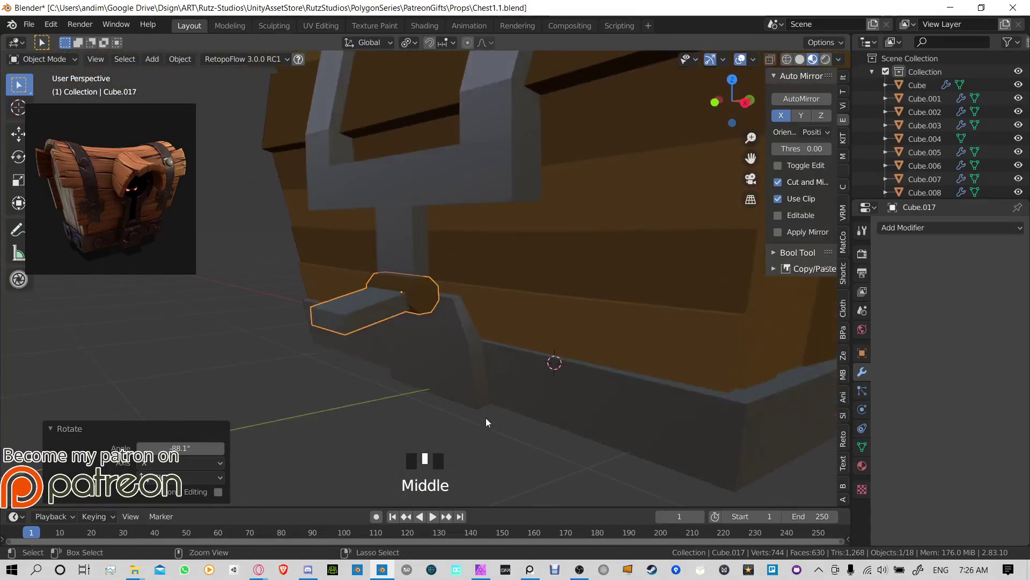
pyautogui.hotkey('ctrl', 'z')
pyautogui.scroll(-3, 412, 325)
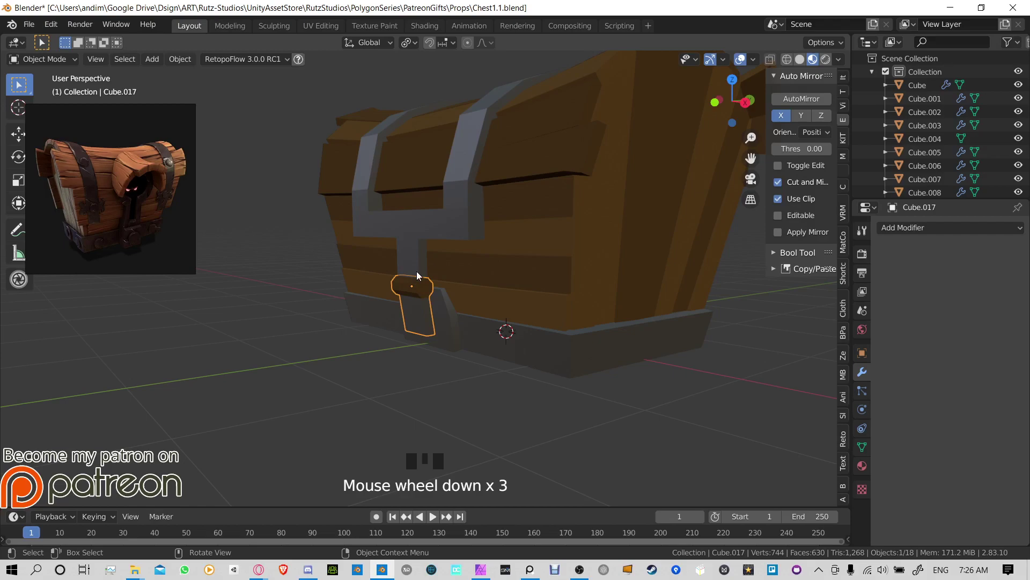
# Step: Examine how the lid strap, hinge cylinder and latch flap fit together at the front of the chest
pyautogui.moveTo(416, 272); pyautogui.dragTo(557, 181, button='middle')
pyautogui.click(536, 188)
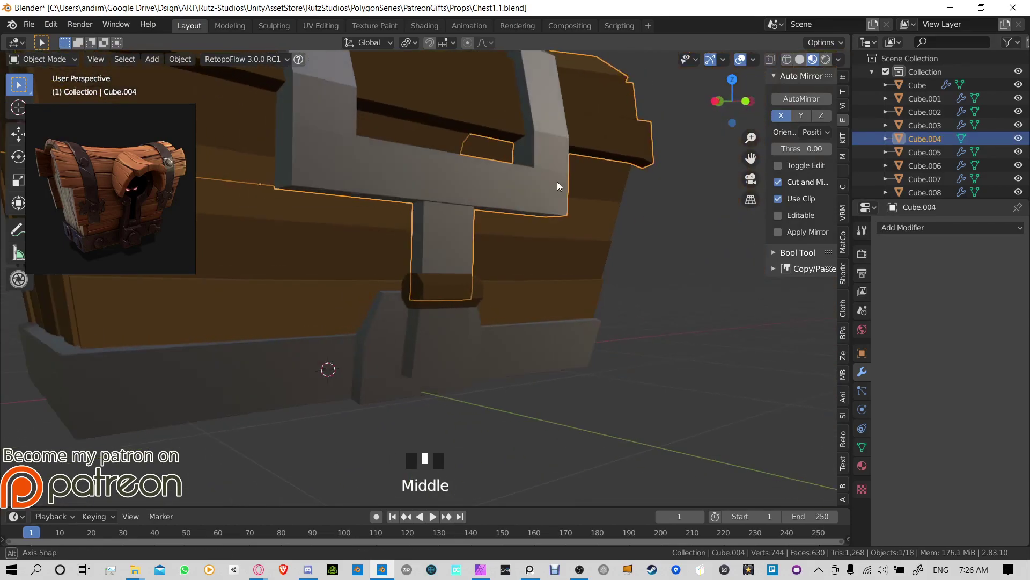
pyautogui.click(436, 339)
pyautogui.keyDown('shift'); pyautogui.click(451, 252); pyautogui.keyUp('shift')
pyautogui.scroll(3, 458, 266)
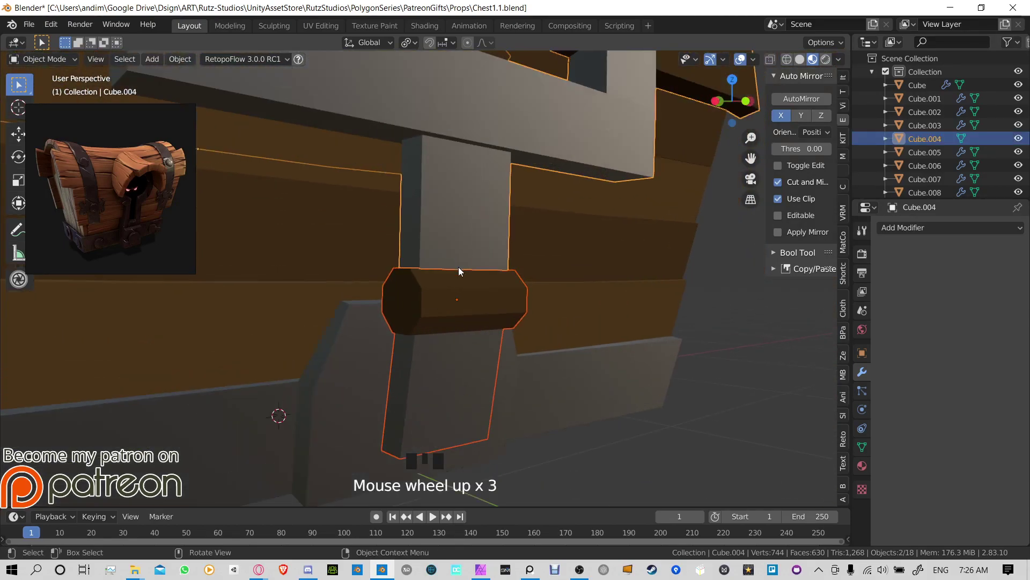
pyautogui.moveTo(458, 266); pyautogui.dragTo(514, 275, button='middle')
pyautogui.moveTo(584, 291); pyautogui.dragTo(424, 386, button='middle')
pyautogui.click(367, 441)
pyautogui.moveTo(367, 442); pyautogui.dragTo(369, 364, button='middle')
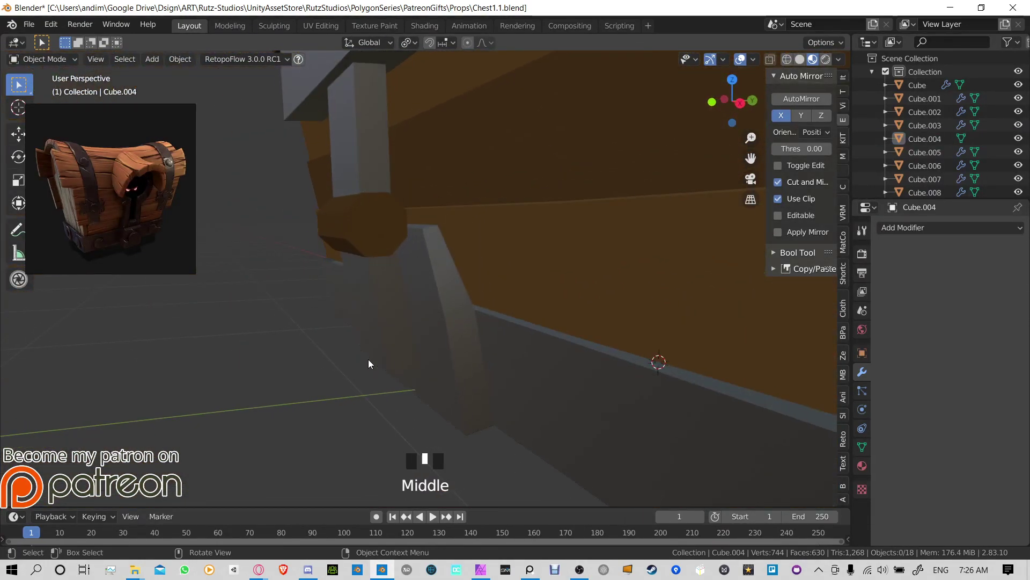
# Step: Make the chest's lower metal trim the active object, and save the file with the viewport in solid shading
pyautogui.click(439, 328)
pyautogui.moveTo(439, 328)
pyautogui.mouseDown(button='middle')
pyautogui.moveTo(432, 304)
pyautogui.moveTo(428, 315)
pyautogui.mouseUp(button='middle')
pyautogui.scroll(2, 428, 315)
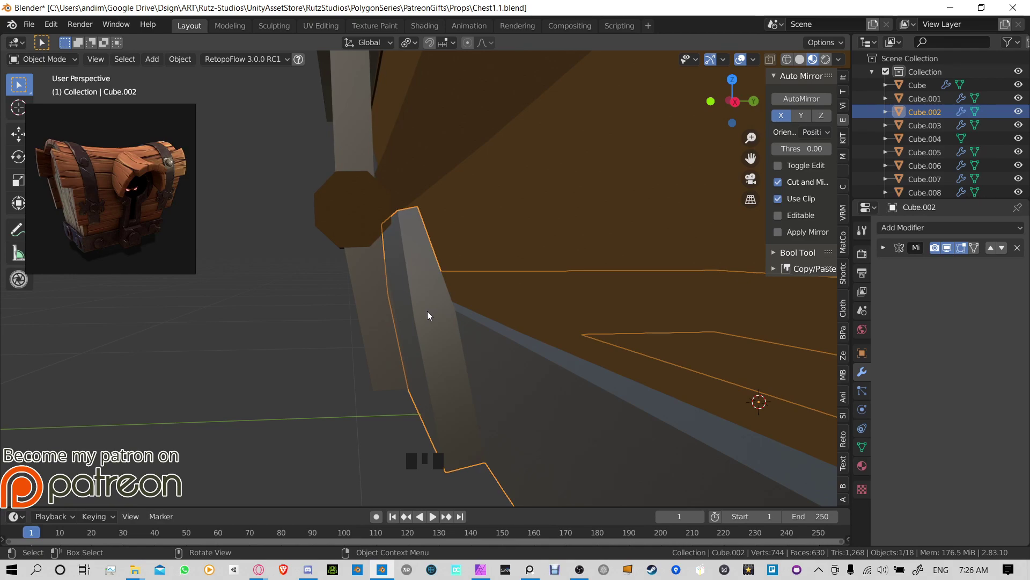
pyautogui.moveTo(249, 221)
pyautogui.keyDown('shift'); pyautogui.mouseDown(button='middle')
pyautogui.moveTo(419, 308)
pyautogui.moveTo(504, 281)
pyautogui.moveTo(370, 320)
pyautogui.moveTo(431, 269)
pyautogui.moveTo(478, 259)
pyautogui.moveTo(473, 271)
pyautogui.moveTo(343, 292)
pyautogui.mouseUp(button='middle'); pyautogui.keyUp('shift')
pyautogui.click(650, 106)
pyautogui.click(805, 59)
pyautogui.hotkey('ctrl', 's')
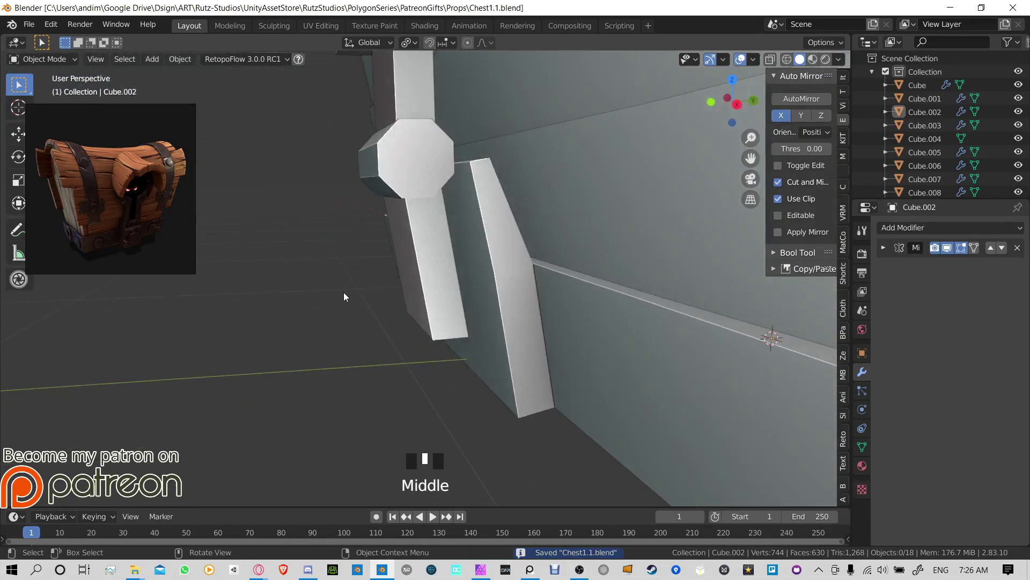
pyautogui.hotkey('shift', 'a')
pyautogui.moveTo(344, 290)
pyautogui.moveTo(304, 272)
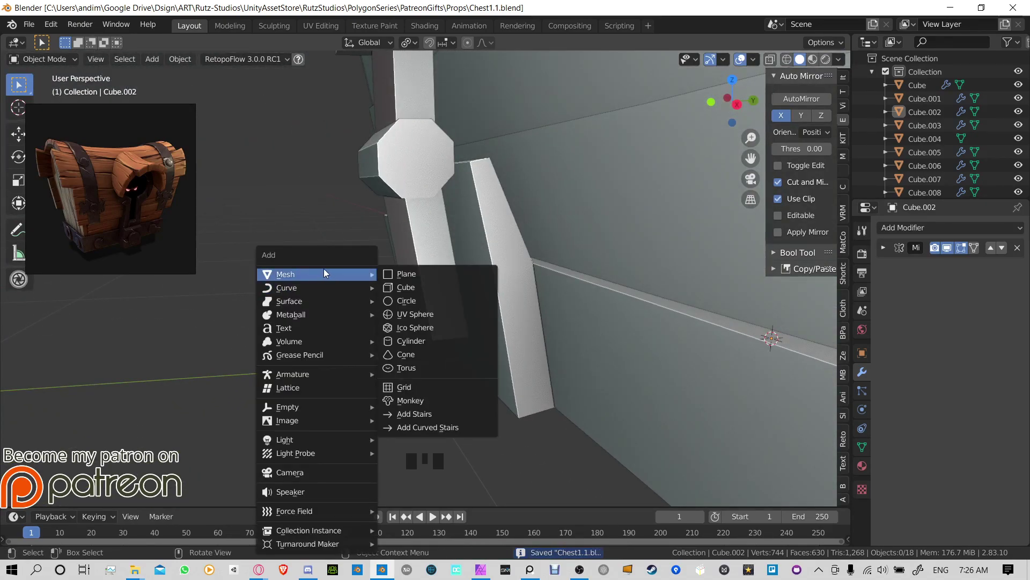
# Step: Open the lower trim's mesh for editing and add a vertical loop cut close to the front plate's centre line
pyautogui.press('Tab')
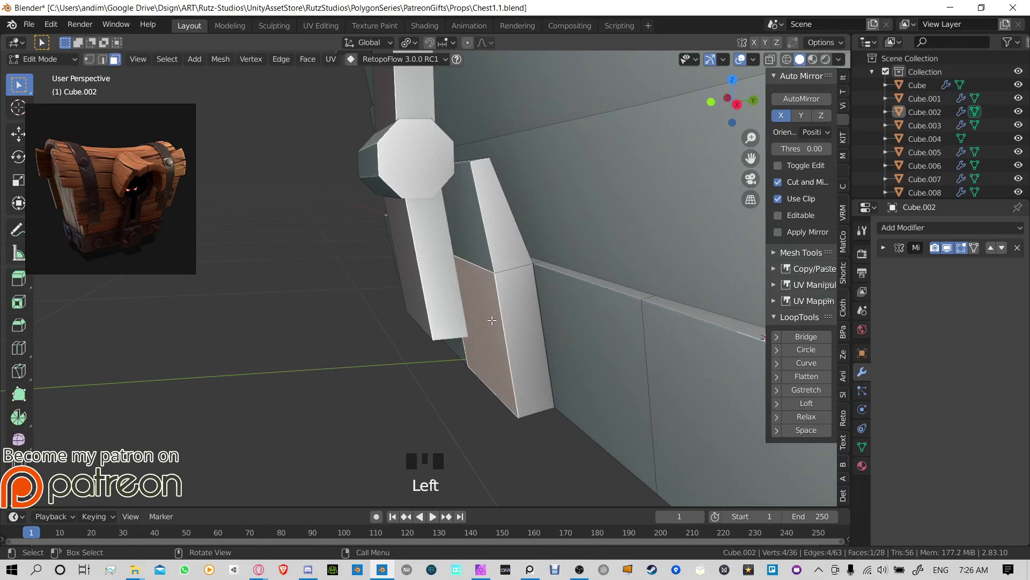
pyautogui.moveTo(493, 320); pyautogui.dragTo(527, 315, button='middle')
pyautogui.hotkey('ctrl', 'r')
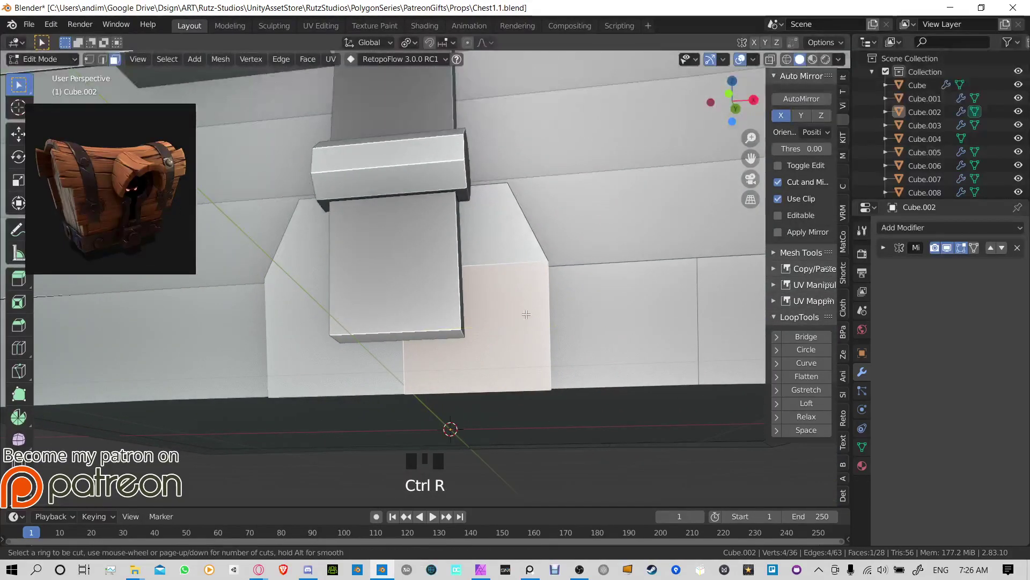
pyautogui.click(475, 272)
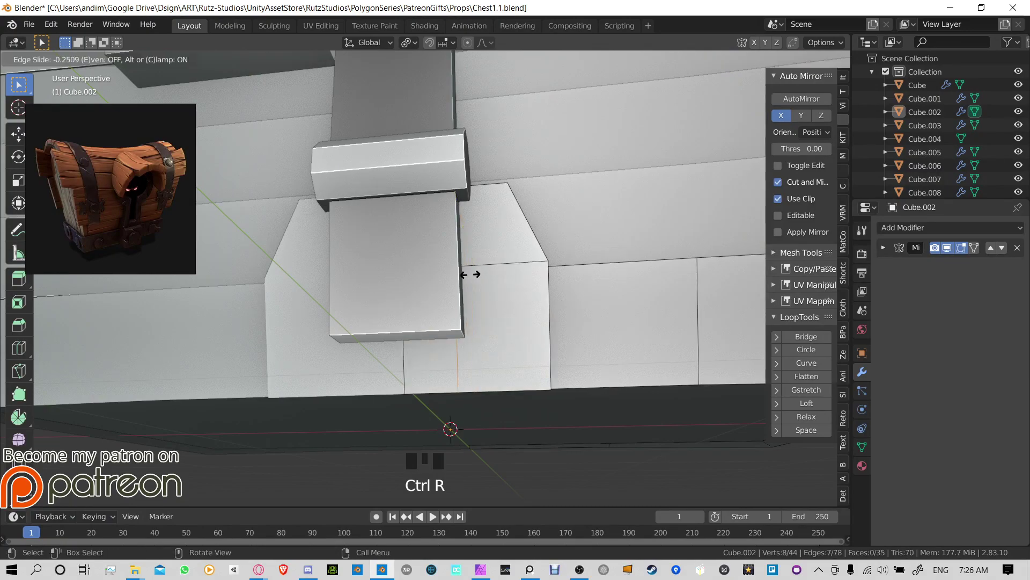
pyautogui.click(447, 277)
pyautogui.moveTo(446, 277); pyautogui.dragTo(519, 375, button='middle')
# Step: Isolate the trim and add a horizontal loop cut across the front plate's lower section with a slide factor of -0.116
pyautogui.press('KP_Divide')
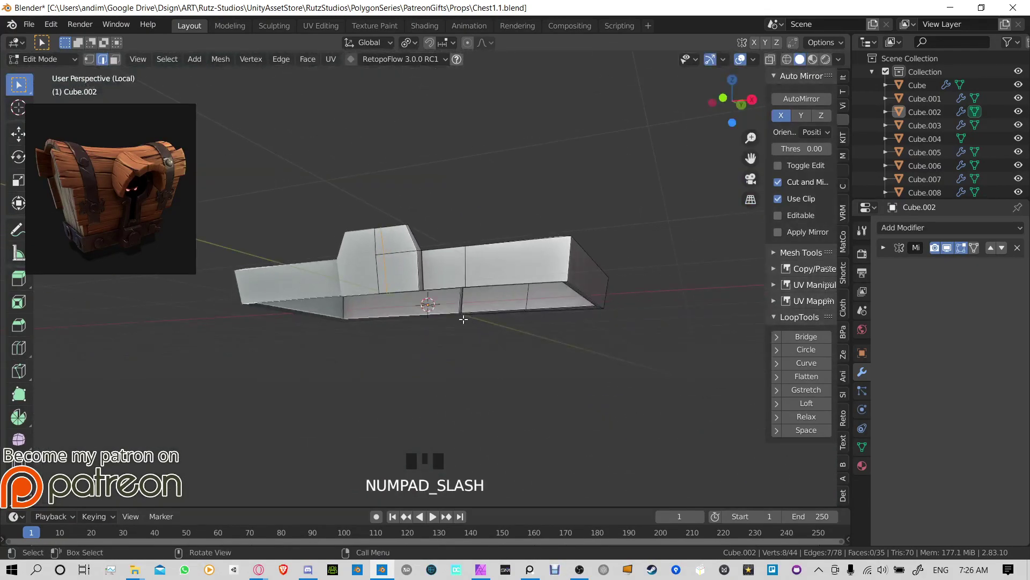
pyautogui.moveTo(461, 317)
pyautogui.mouseDown(button='middle')
pyautogui.moveTo(466, 329)
pyautogui.moveTo(479, 325)
pyautogui.mouseUp(button='middle')
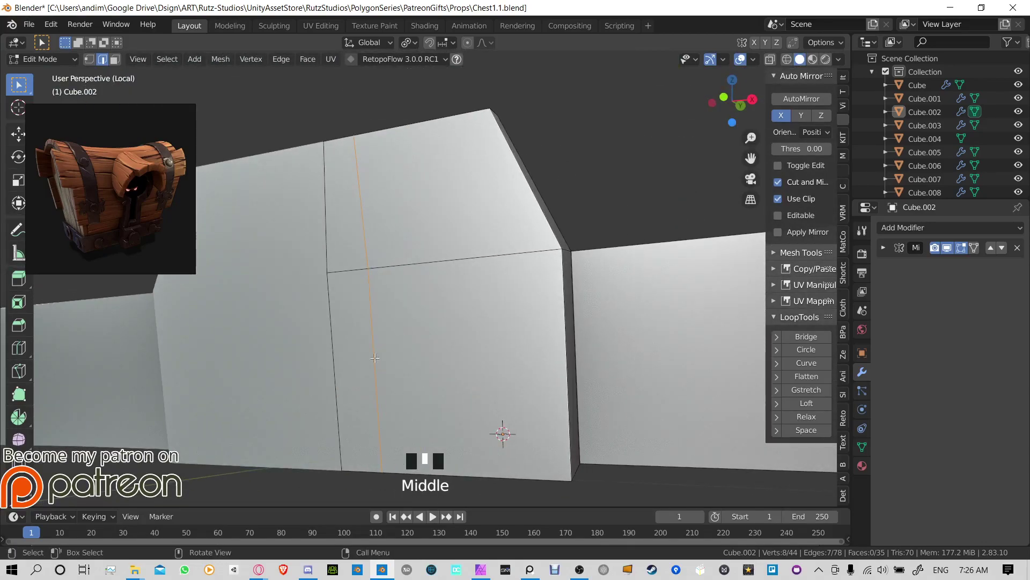
pyautogui.moveTo(375, 358); pyautogui.dragTo(342, 303, button='middle')
pyautogui.keyDown('shift'); pyautogui.moveTo(421, 339); pyautogui.dragTo(419, 288, button='middle'); pyautogui.keyUp('shift')
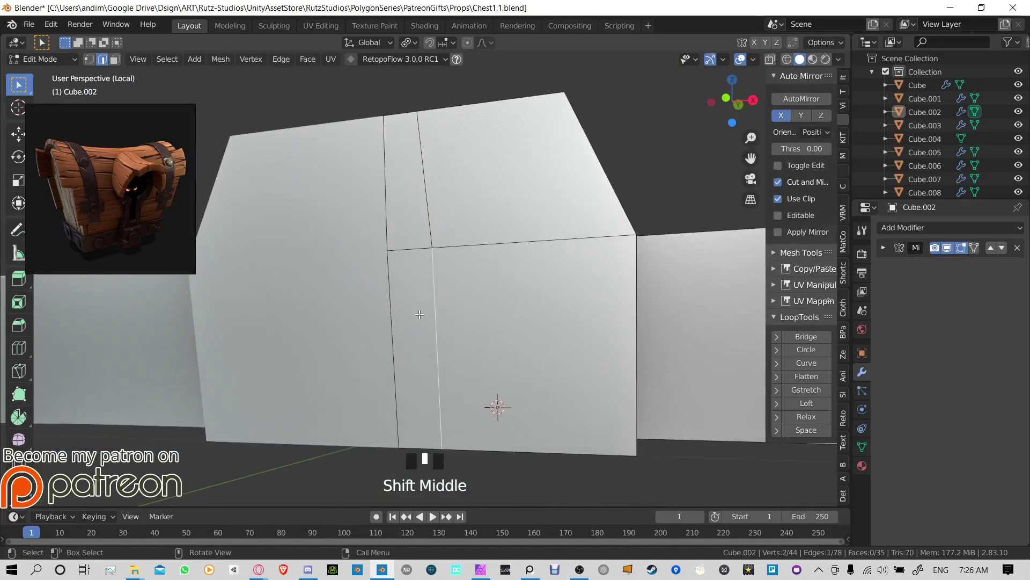
pyautogui.hotkey('ctrl', 'r')
pyautogui.click(635, 367)
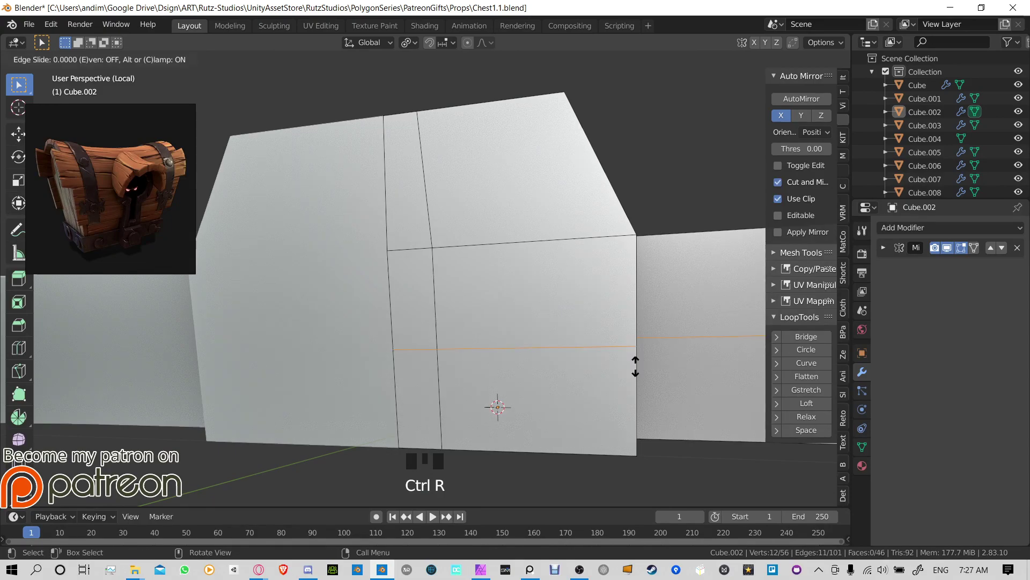
pyautogui.click(635, 378)
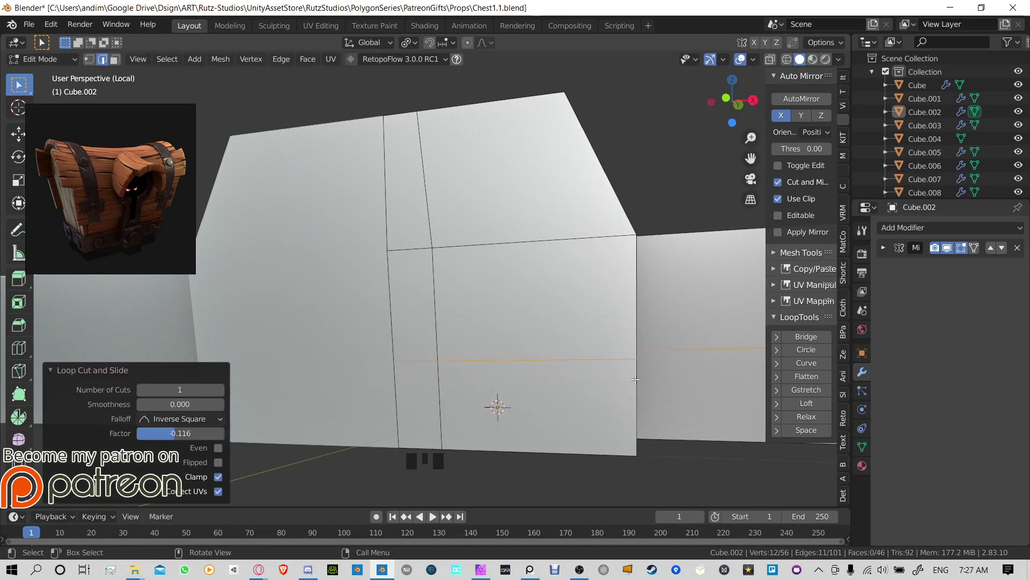
# Step: Bring back the rest of the chest and slide the new horizontal edge loop by a factor of -0.207
pyautogui.press('KP_Divide')
pyautogui.moveTo(525, 373); pyautogui.dragTo(507, 351, button='middle')
pyautogui.press('g')
pyautogui.press('g')
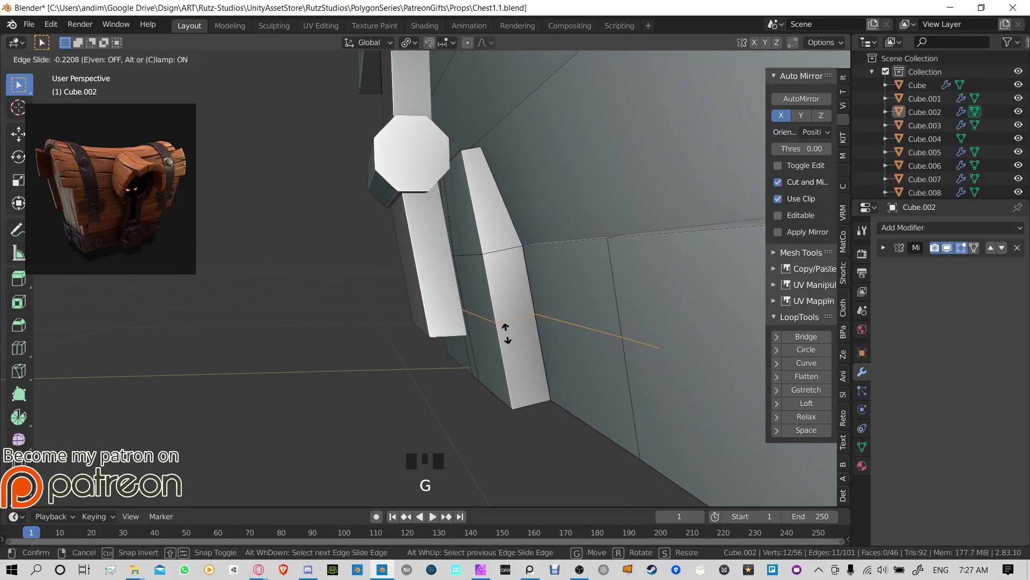
pyautogui.click(507, 334)
# Step: Add a horizontal loop cut to the front plate's sloped upper section, slid by a factor of 0.467 towards the bend
pyautogui.moveTo(494, 271); pyautogui.dragTo(498, 215, button='middle')
pyautogui.hotkey('ctrl', 'r')
pyautogui.click(498, 215)
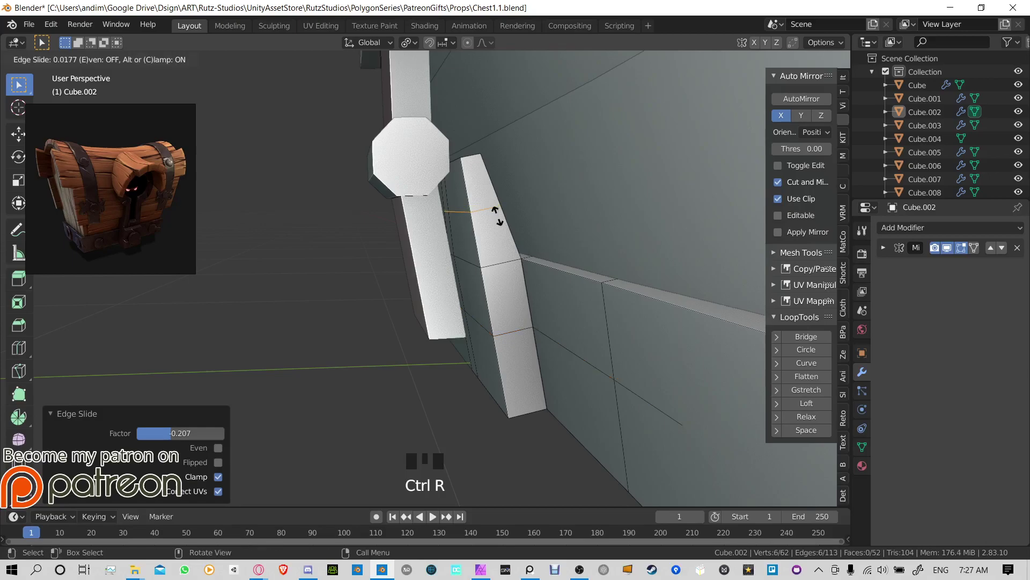
pyautogui.click(496, 242)
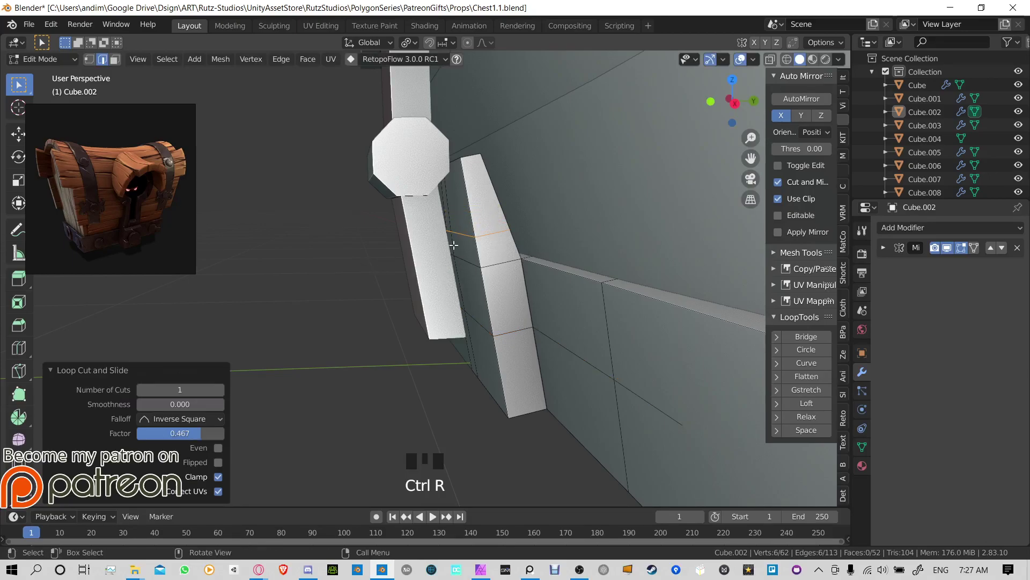
# Step: Isolate the trim and dissolve the two new horizontal cuts between the narrow centre strip and the front plate's outer side
pyautogui.moveTo(502, 297); pyautogui.dragTo(466, 334, button='middle')
pyautogui.press('KP_Divide')
pyautogui.scroll(4, 491, 272)
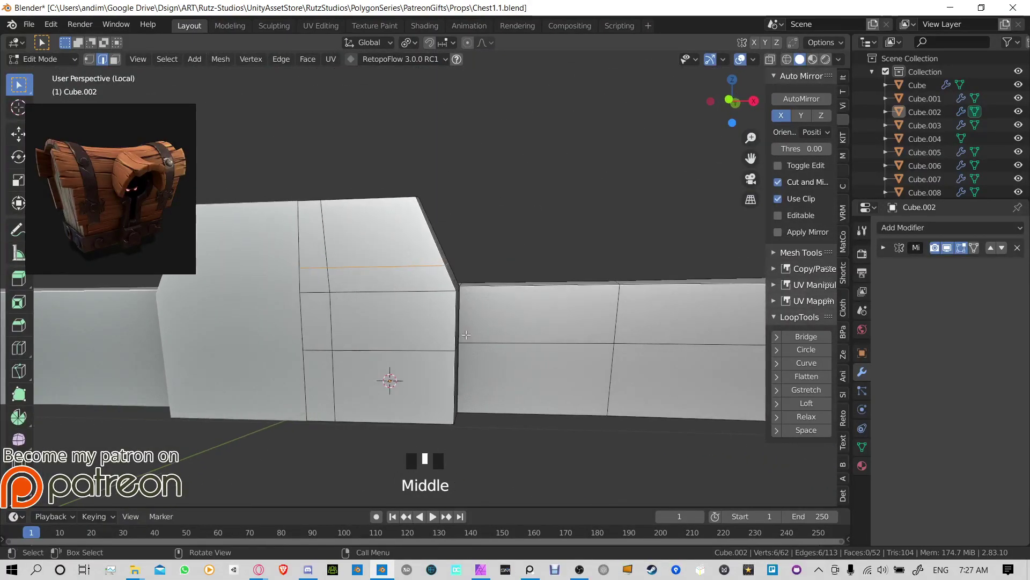
pyautogui.moveTo(384, 265); pyautogui.dragTo(320, 351, button='middle')
pyautogui.keyDown('ctrl'); pyautogui.click(278, 365); pyautogui.keyUp('ctrl')
pyautogui.keyDown('shift'); pyautogui.click(278, 365); pyautogui.keyUp('shift')
pyautogui.keyDown('ctrl'); pyautogui.click(278, 365); pyautogui.keyUp('ctrl')
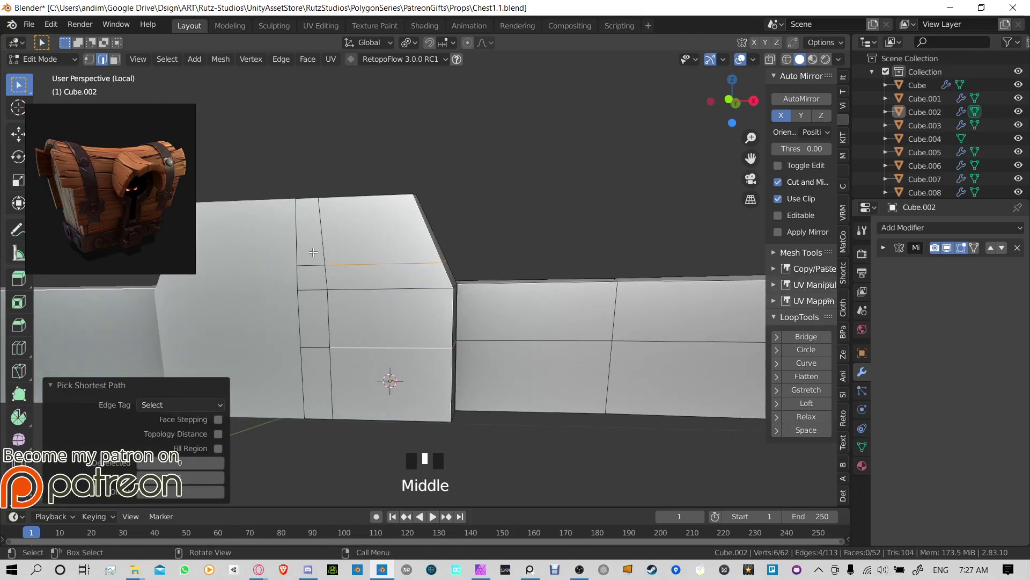
pyautogui.hotkey('ctrl', 'x')
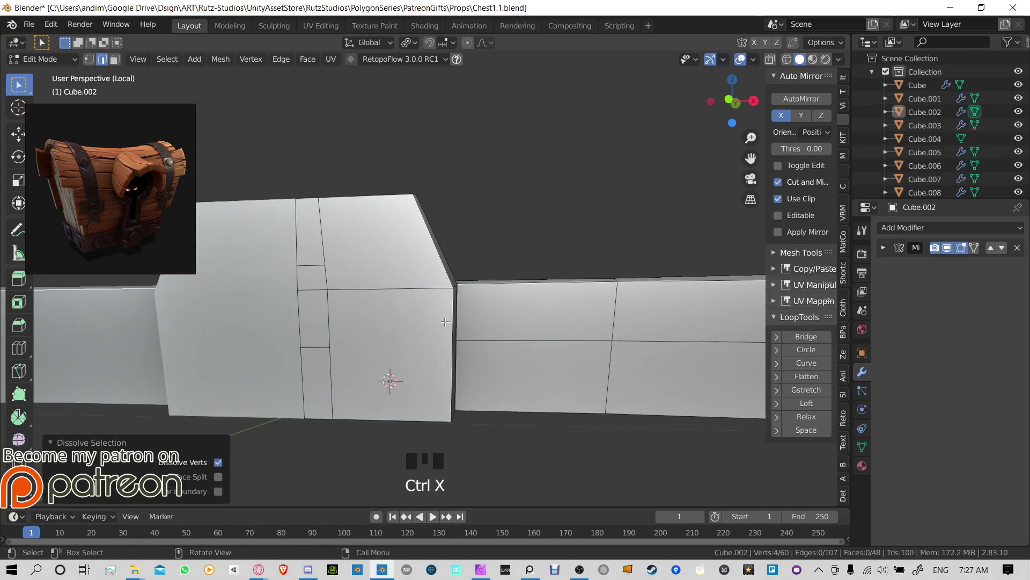
# Step: Extrude the centre strip's two middle faces outward about 0.083 m along global Y and flatten the extruded end
pyautogui.moveTo(446, 321); pyautogui.dragTo(400, 286, button='middle')
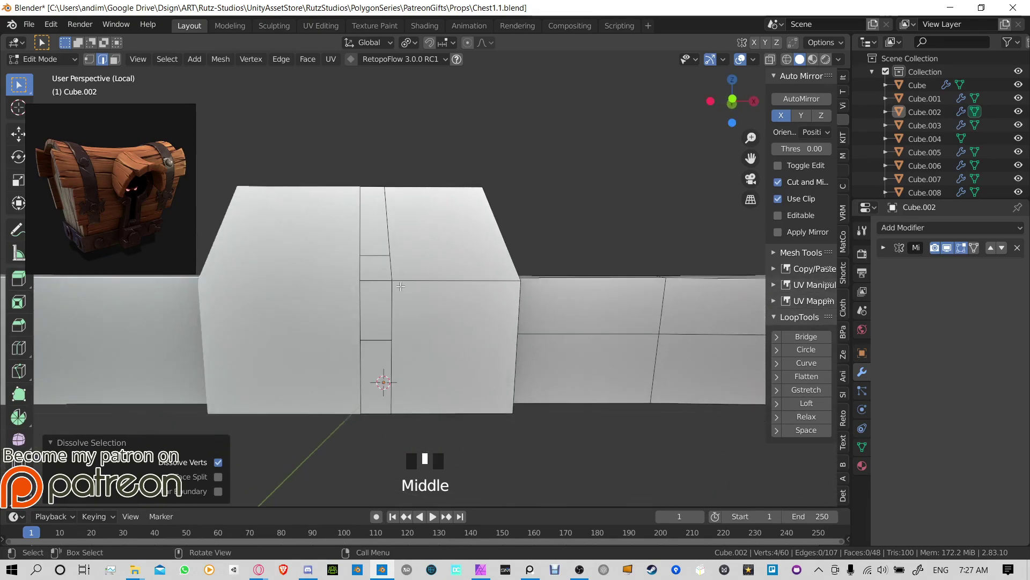
pyautogui.press('3')
pyautogui.click(385, 267)
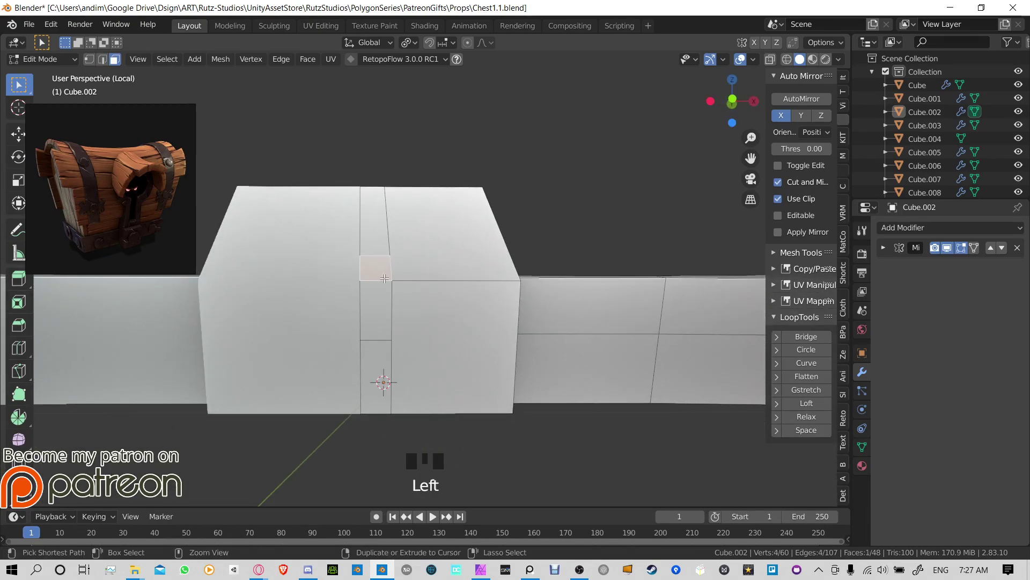
pyautogui.keyDown('ctrl'); pyautogui.click(375, 312); pyautogui.keyUp('ctrl')
pyautogui.keyDown('shift'); pyautogui.moveTo(302, 304); pyautogui.dragTo(396, 345, button='middle'); pyautogui.keyUp('shift')
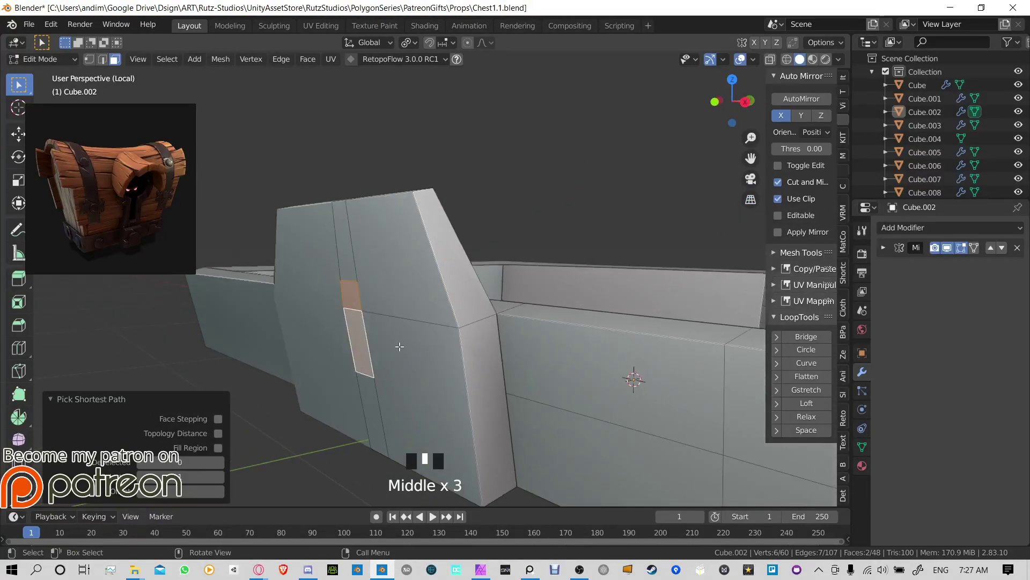
pyautogui.press('r')
pyautogui.click(372, 354)
pyautogui.press('e')
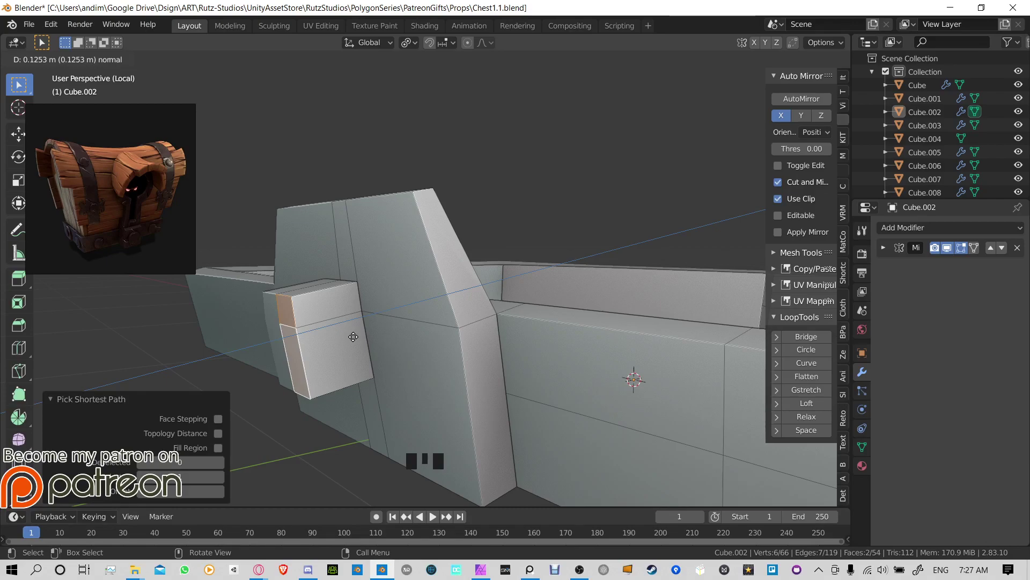
pyautogui.press('y')
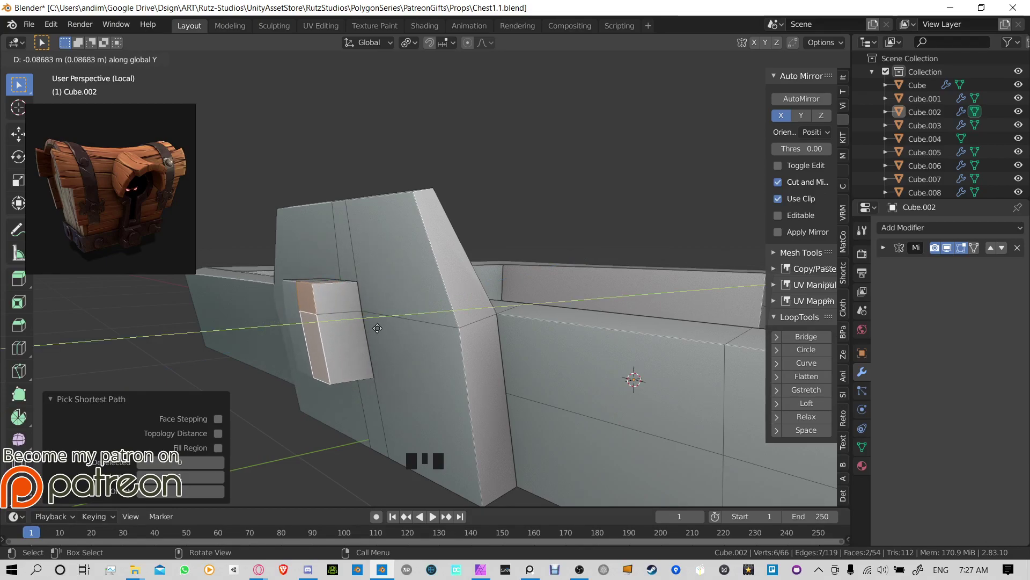
pyautogui.click(379, 329)
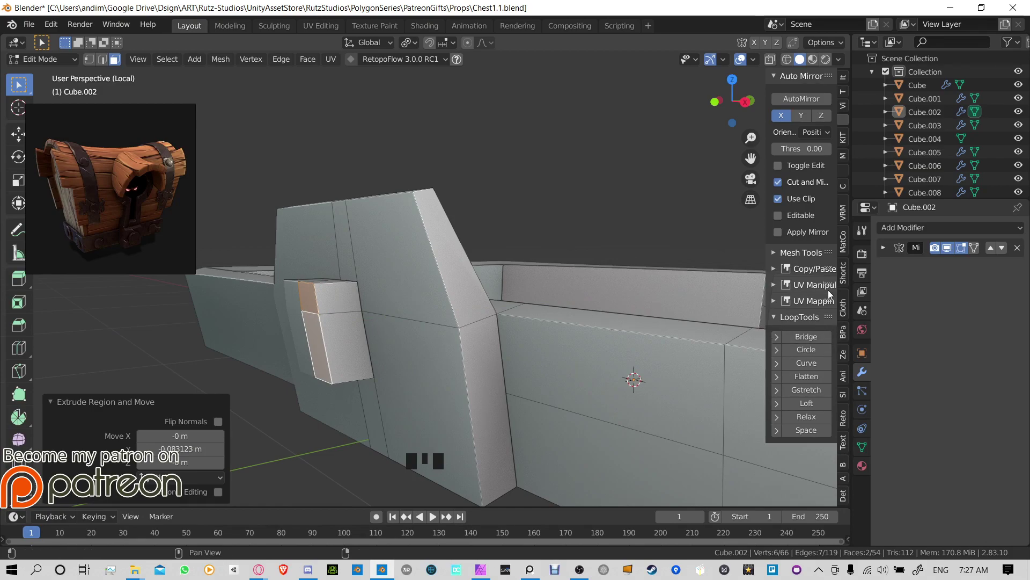
pyautogui.click(802, 377)
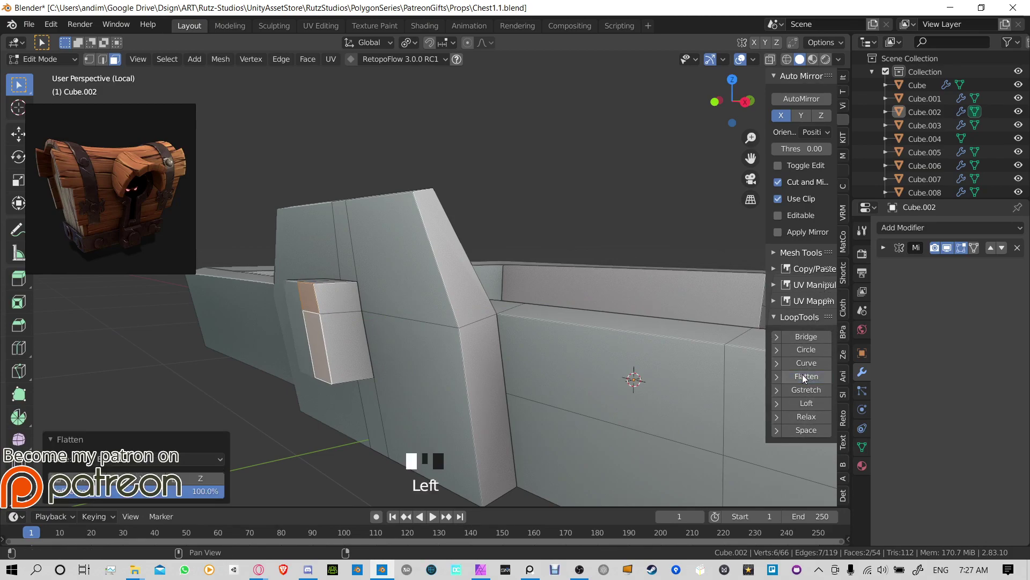
# Step: Flatten and relax the two stacked edges along the outer vertical corner of the extruded catch block's front
pyautogui.moveTo(590, 354); pyautogui.dragTo(429, 326, button='middle')
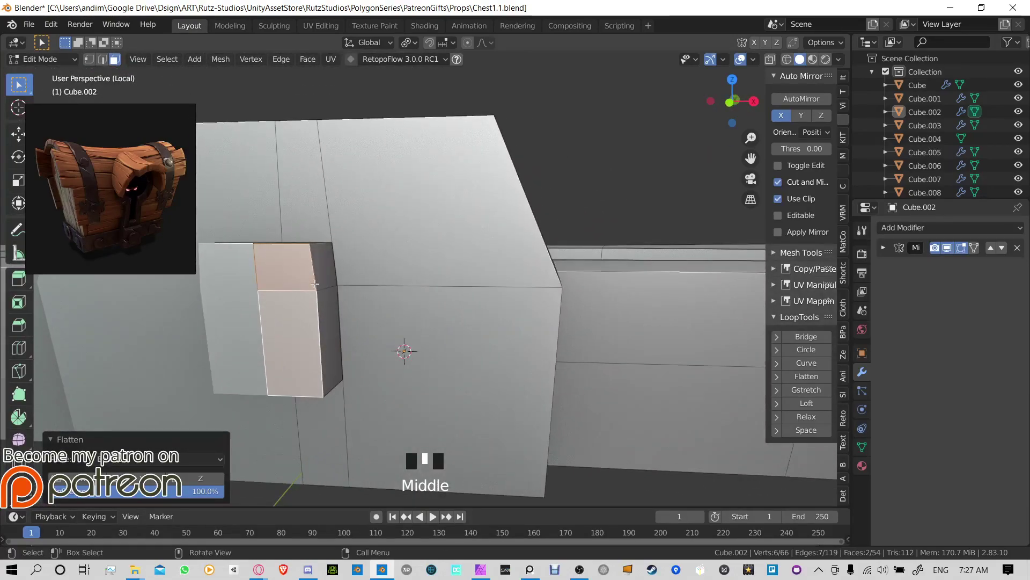
pyautogui.press('2')
pyautogui.keyDown('ctrl'); pyautogui.click(310, 263); pyautogui.keyUp('ctrl')
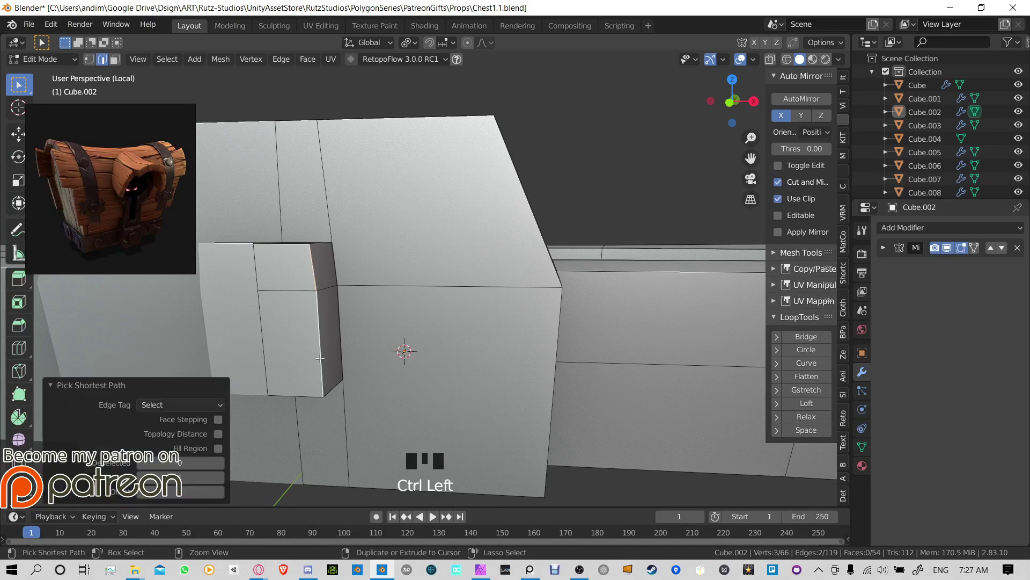
pyautogui.click(813, 378)
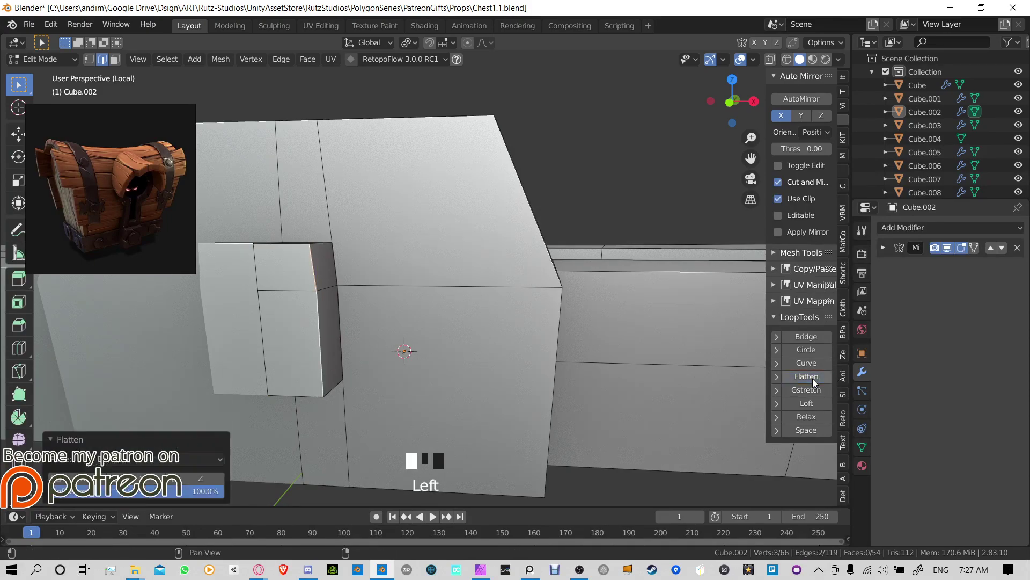
pyautogui.click(813, 417)
# Step: Relax the two stacked edges along the catch block's front centre line twice and flatten them
pyautogui.moveTo(413, 343); pyautogui.dragTo(306, 301, button='middle')
pyautogui.click(307, 300)
pyautogui.keyDown('shift'); pyautogui.click(307, 396); pyautogui.keyUp('shift')
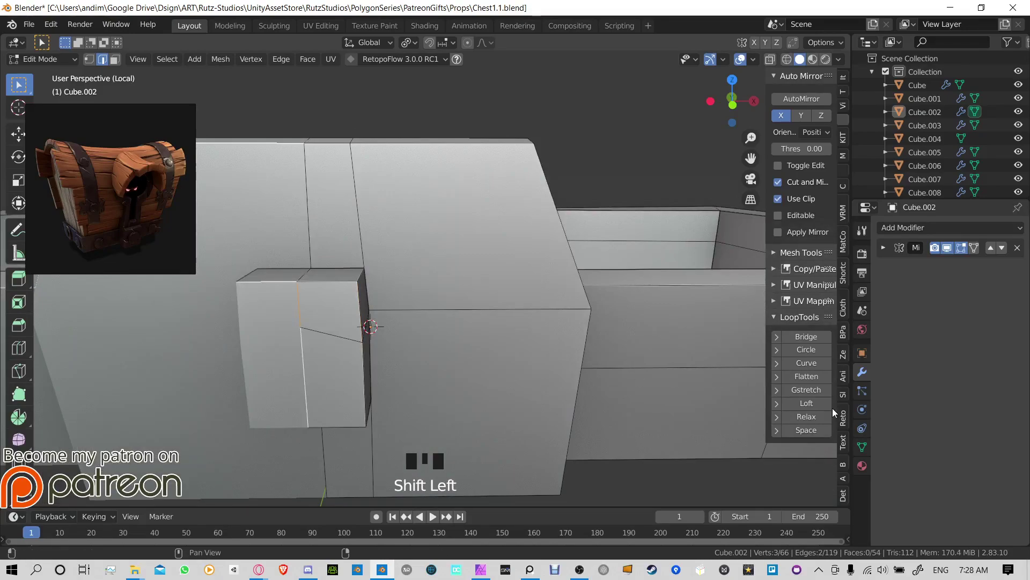
pyautogui.click(815, 415)
pyautogui.click(801, 419)
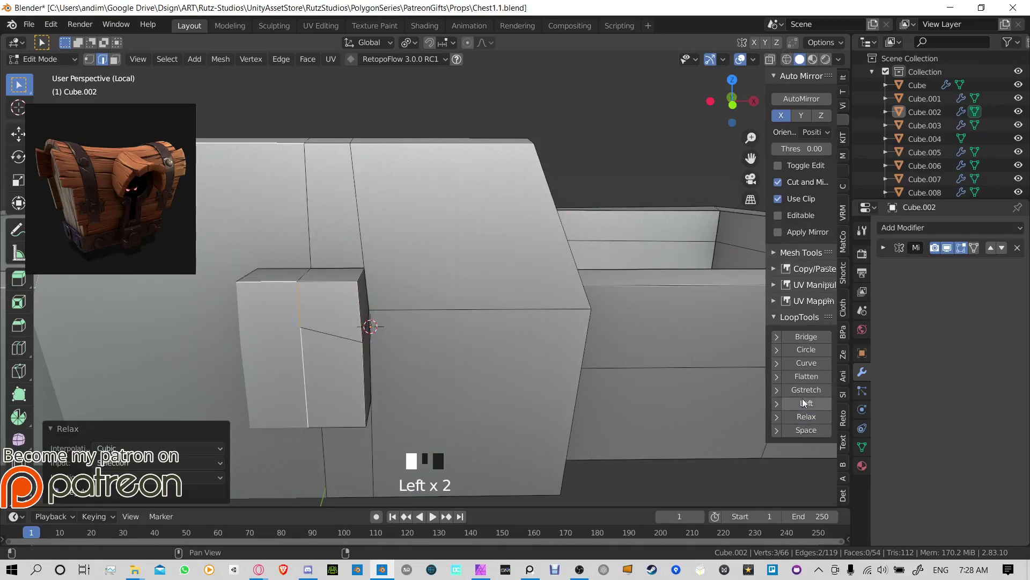
pyautogui.click(806, 376)
# Step: Bring back the rest of the chest and move the block's two front faces outward along global Y past the flap, the last move about 0.031 m
pyautogui.moveTo(376, 343); pyautogui.dragTo(408, 301, button='middle')
pyautogui.press('Tab')
pyautogui.press('Tab')
pyautogui.press('3')
pyautogui.keyDown('shift'); pyautogui.click(385, 242); pyautogui.keyUp('shift')
pyautogui.keyDown('shift'); pyautogui.click(391, 339); pyautogui.keyUp('shift')
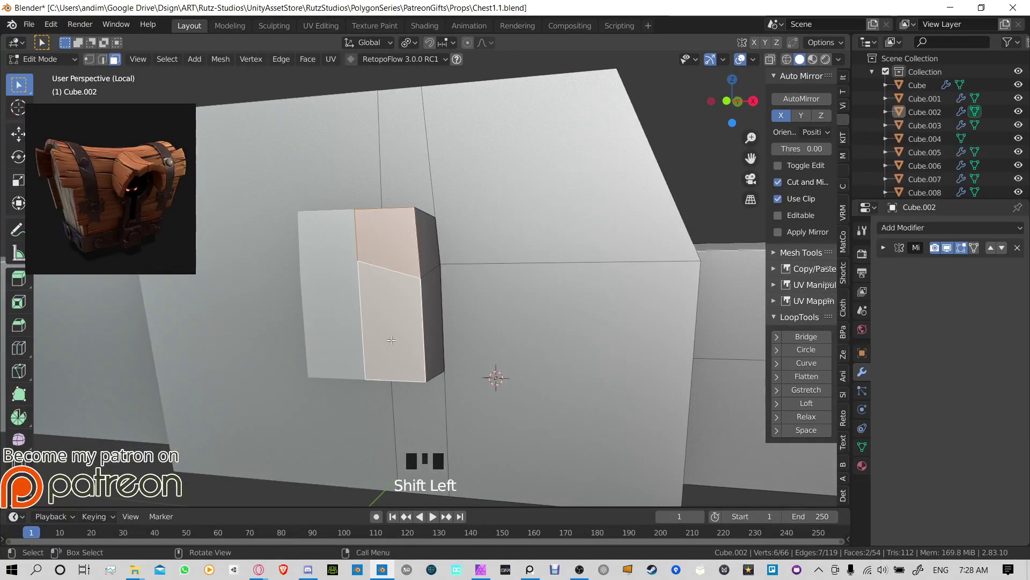
pyautogui.press('KP_Divide')
pyautogui.moveTo(391, 340); pyautogui.dragTo(355, 310, button='middle')
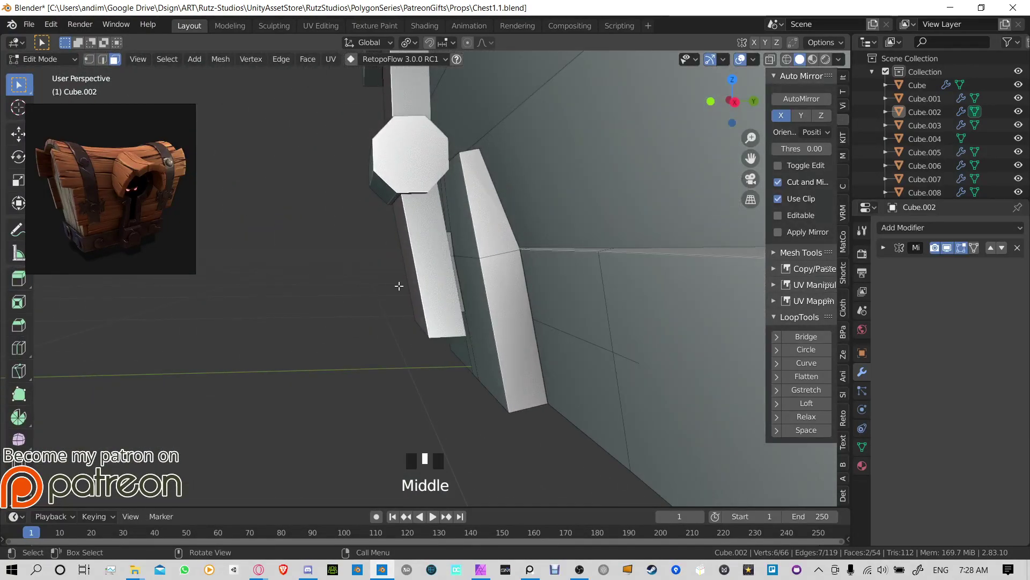
pyautogui.press('g')
pyautogui.press('y')
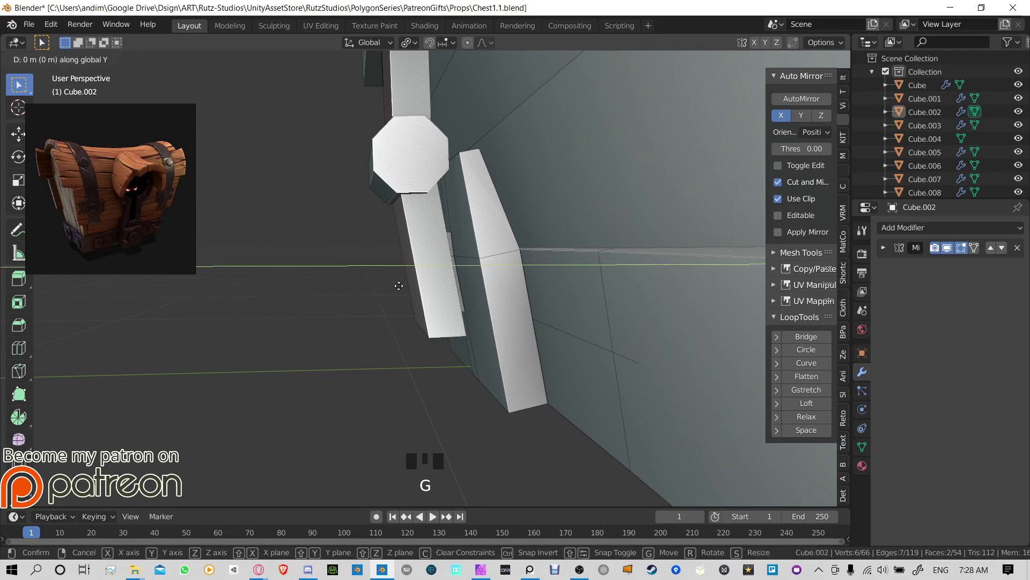
pyautogui.click(343, 289)
pyautogui.moveTo(343, 288); pyautogui.dragTo(441, 293, button='middle')
pyautogui.press('g')
pyautogui.press('y')
pyautogui.click(383, 276)
pyautogui.scroll(-8, 515, 273)
pyautogui.scroll(5, 521, 332)
pyautogui.scroll(-2, 473, 338)
pyautogui.scroll(3, 570, 357)
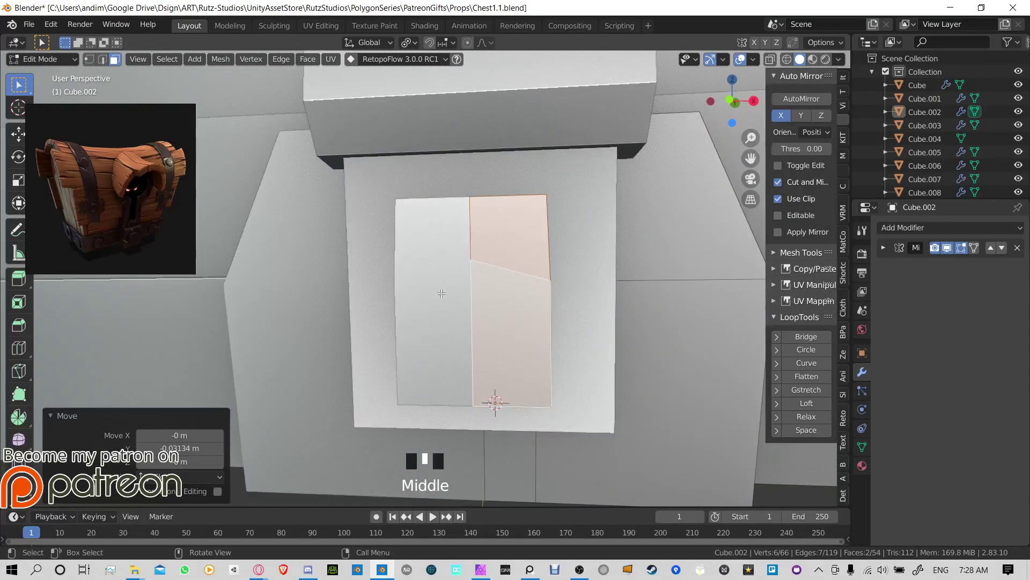
# Step: Slide the middle vertex on the block's front centre line by about 0.139 to level the block's horizontal edge
pyautogui.press('1')
pyautogui.press('g')
pyautogui.press('g')
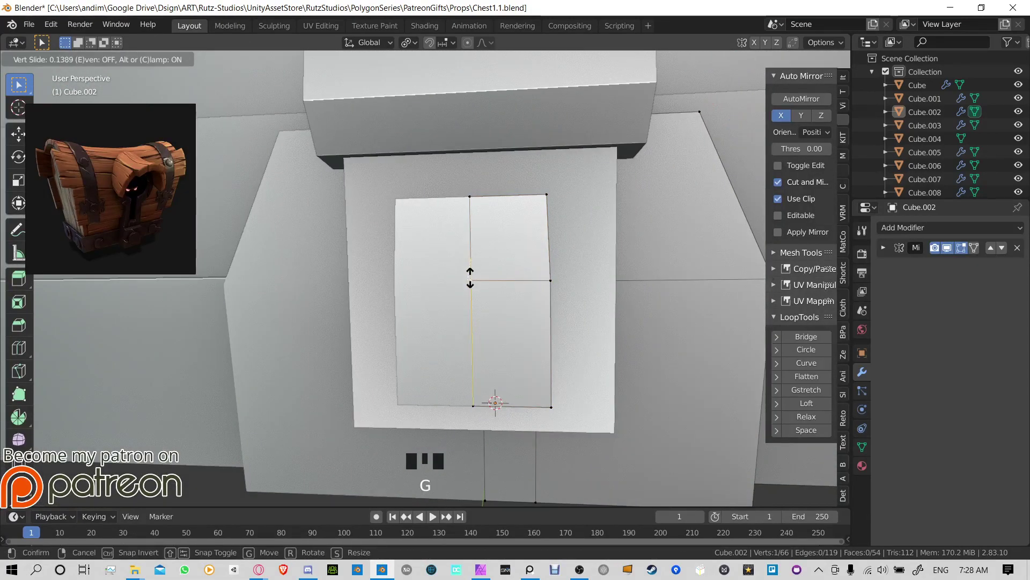
pyautogui.click(470, 277)
pyautogui.press('Tab')
pyautogui.press('Tab')
pyautogui.moveTo(549, 313); pyautogui.dragTo(493, 321, button='middle')
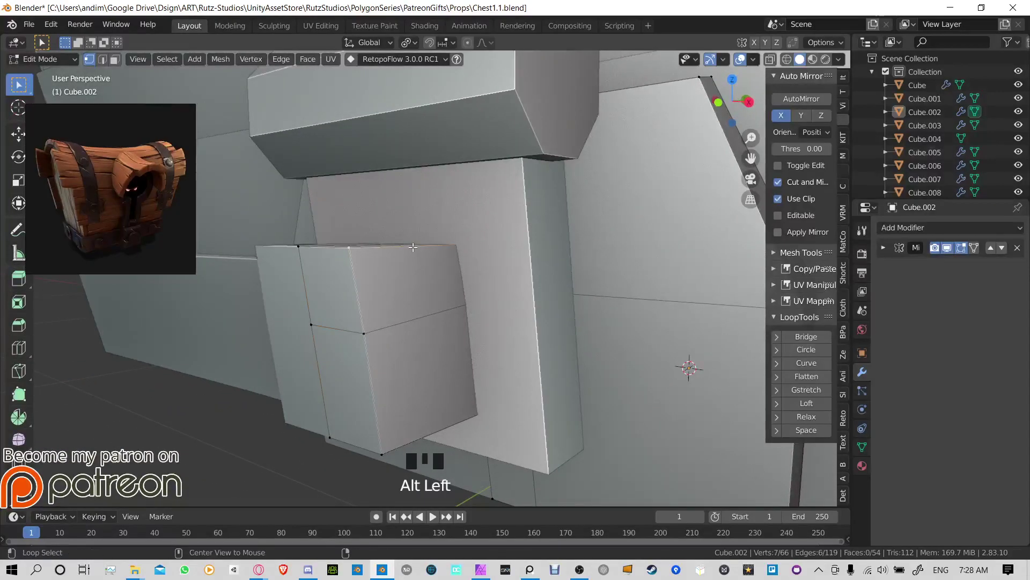
# Step: Select the block's top, side and front faces and scale them by -0.062 along X to narrow the block
pyautogui.keyDown('alt'); pyautogui.click(407, 251); pyautogui.keyUp('alt')
pyautogui.moveTo(407, 250); pyautogui.dragTo(382, 361, button='middle')
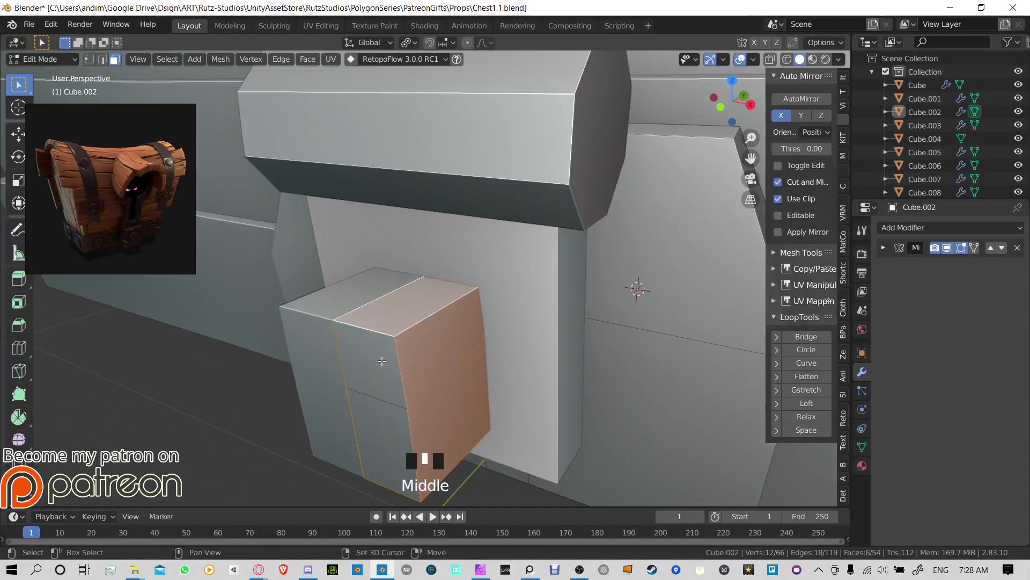
pyautogui.press('s')
pyautogui.press('x')
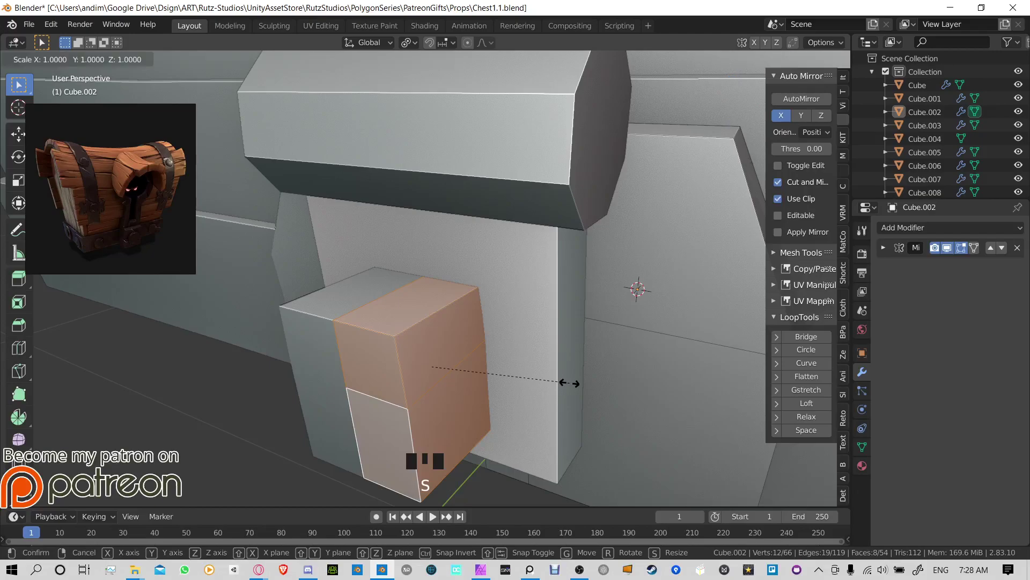
pyautogui.click(426, 359)
pyautogui.moveTo(426, 359); pyautogui.dragTo(584, 324, button='middle')
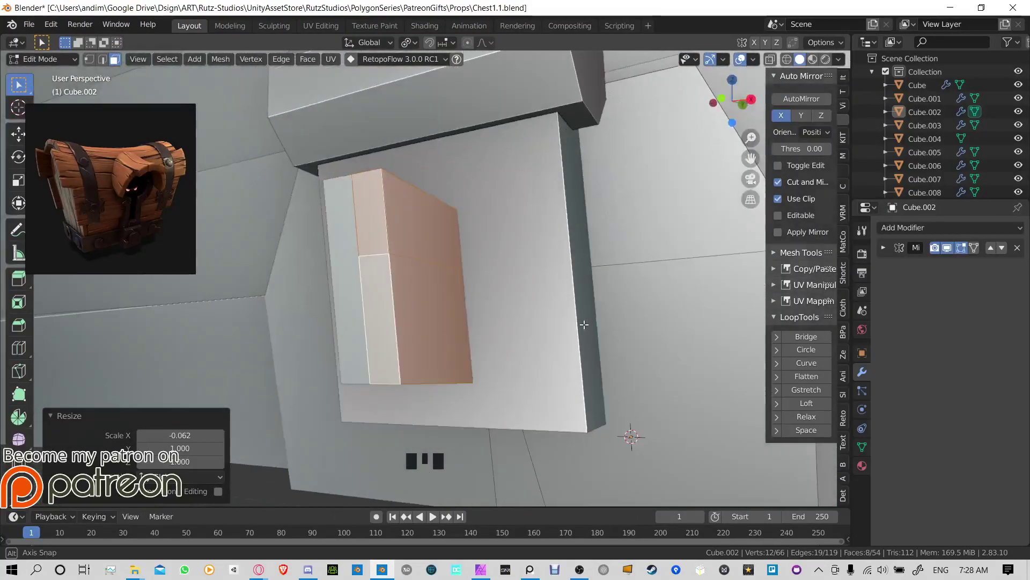
# Step: Try to dissolve the entire horizontal edge loop running through the catch block and the trim plate
pyautogui.press('2')
pyautogui.click(445, 274)
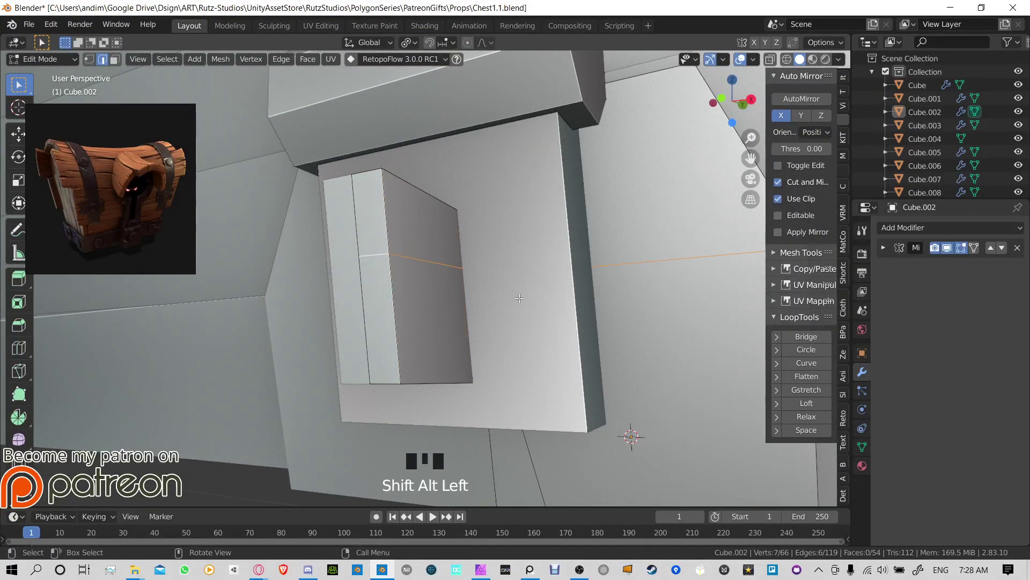
pyautogui.hotkey('ctrl', 'x')
pyautogui.scroll(-2, 520, 298)
pyautogui.hotkey('ctrl', 'z')
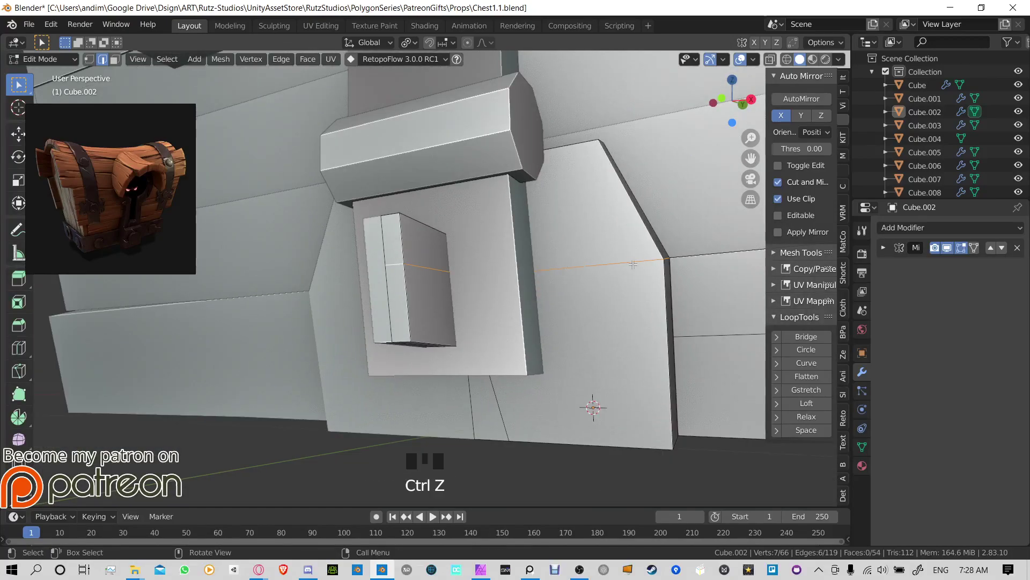
# Step: Dissolve only the horizontal edges across the catch block's side and front, leaving the trim plate's loop in place
pyautogui.moveTo(634, 264); pyautogui.dragTo(622, 281, button='middle')
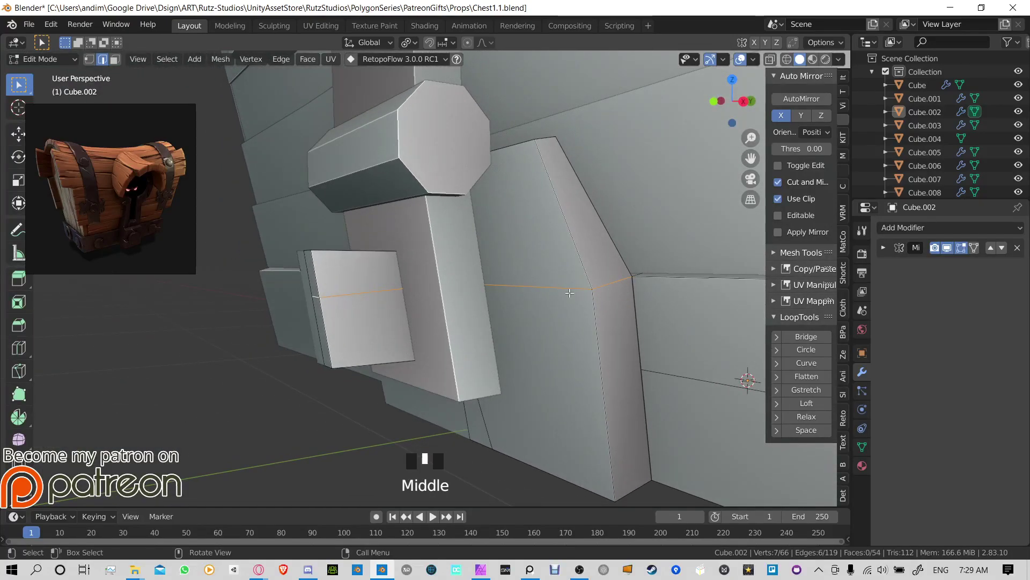
pyautogui.moveTo(514, 299); pyautogui.dragTo(389, 298, button='middle')
pyautogui.click(390, 297)
pyautogui.keyDown('ctrl'); pyautogui.click(384, 296); pyautogui.keyUp('ctrl')
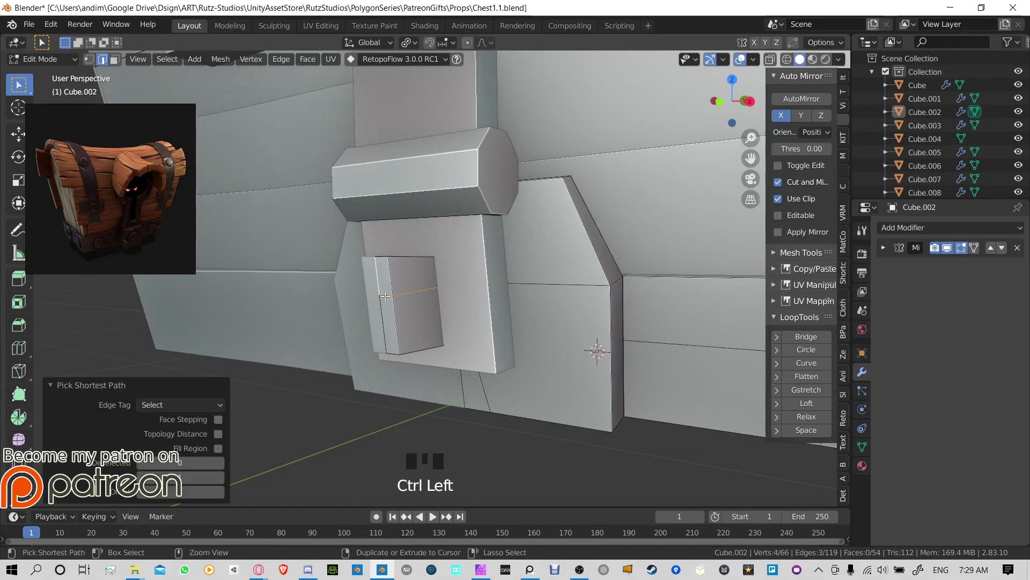
pyautogui.click(384, 295)
pyautogui.keyDown('shift'); pyautogui.click(384, 296); pyautogui.keyUp('shift')
pyautogui.hotkey('ctrl', 'x')
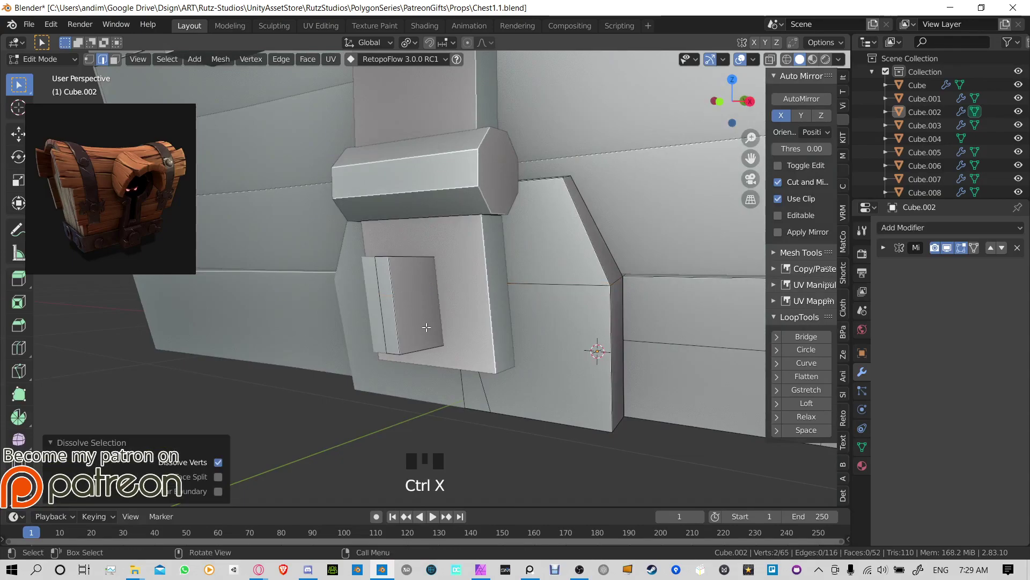
# Step: Save the chest file and inspect the finished catch block from around the latch
pyautogui.moveTo(384, 295); pyautogui.dragTo(484, 290, button='middle')
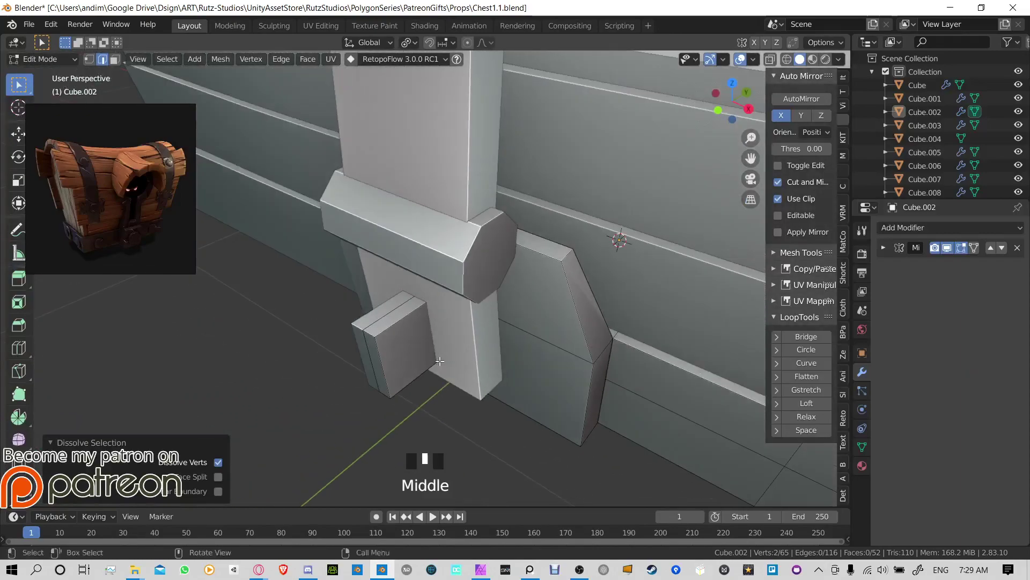
pyautogui.scroll(2, 432, 382)
pyautogui.hotkey('ctrl', 's')
pyautogui.scroll(-5, 398, 375)
pyautogui.scroll(3, 536, 349)
pyautogui.scroll(2, 532, 290)
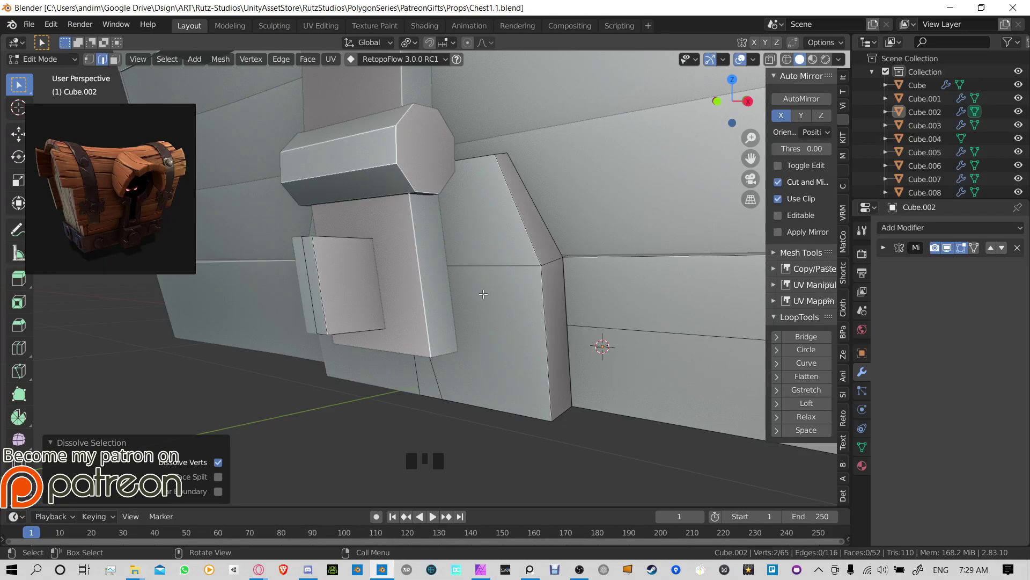
# Step: Widen the sidebar and look through the vertex, edge, face and utility groups of Mesh Tools
pyautogui.click(783, 317)
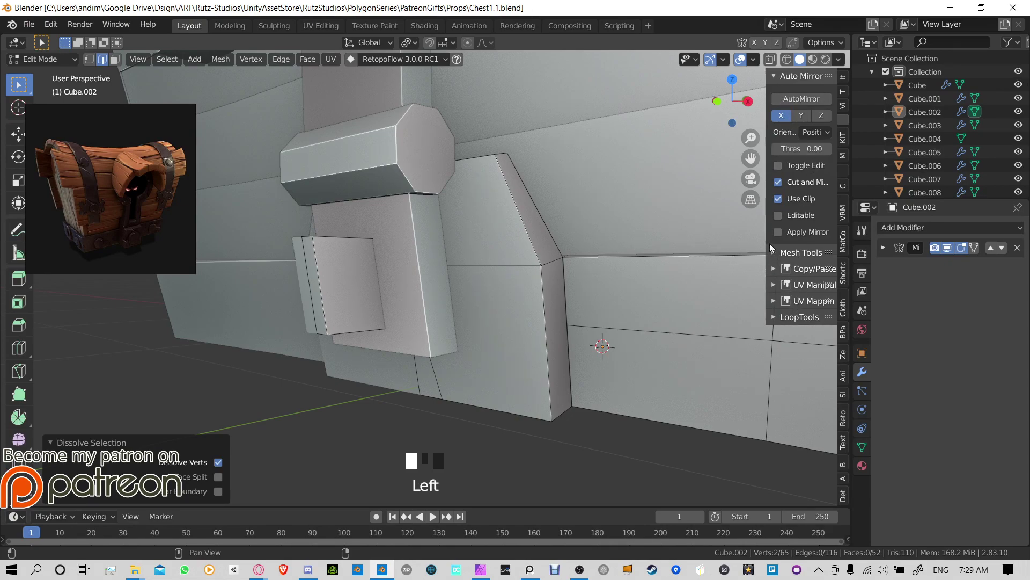
pyautogui.moveTo(767, 247); pyautogui.dragTo(657, 250)
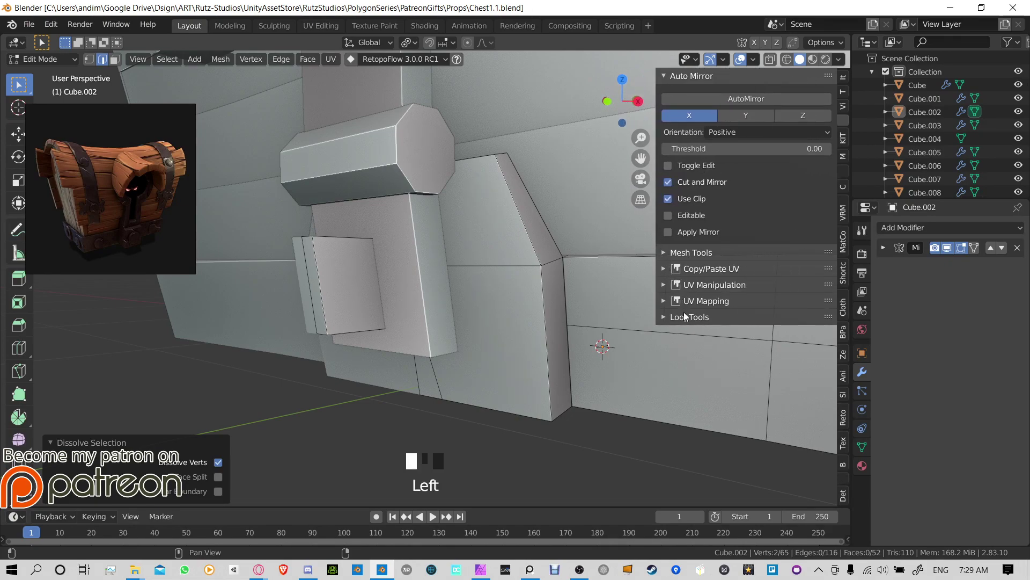
pyautogui.click(666, 253)
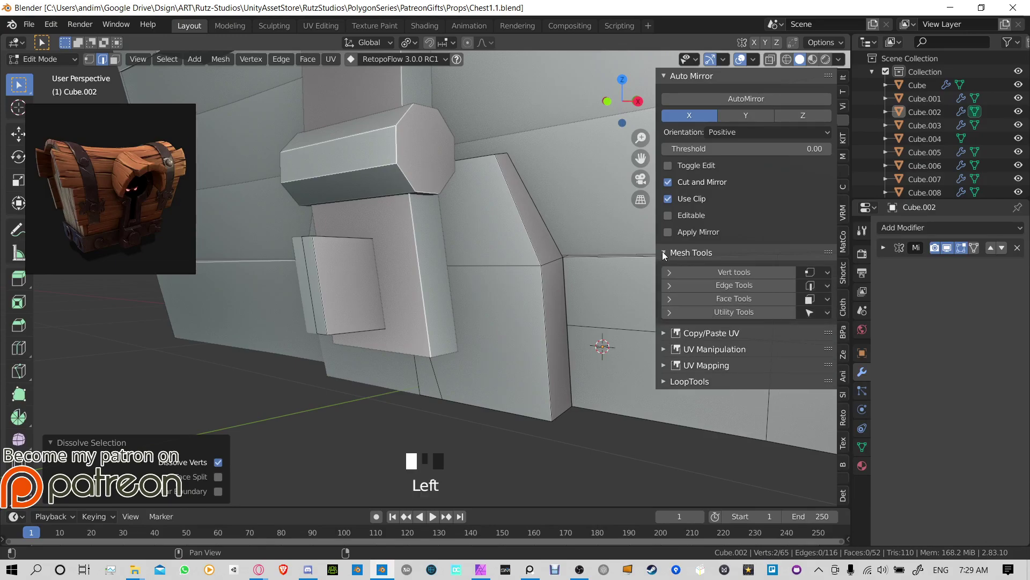
pyautogui.doubleClick(666, 253)
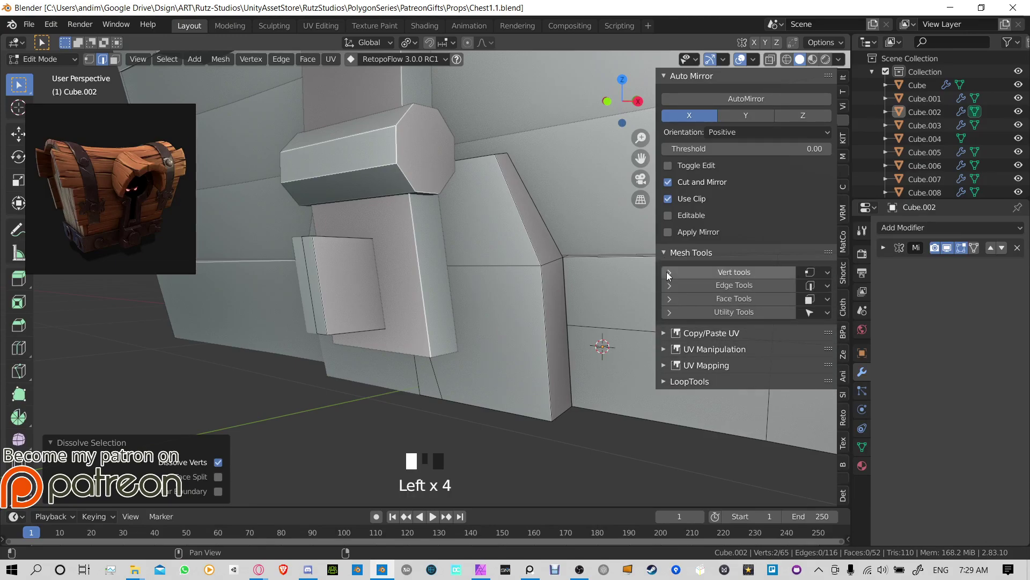
pyautogui.click(669, 314)
pyautogui.click(669, 313)
pyautogui.click(668, 298)
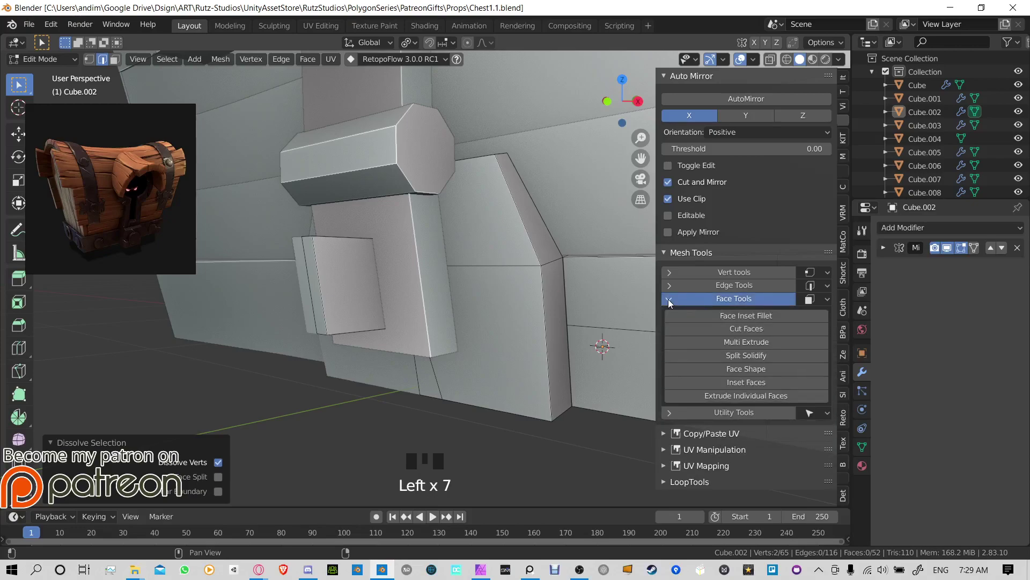
pyautogui.click(668, 299)
pyautogui.click(668, 285)
pyautogui.click(668, 283)
pyautogui.click(668, 272)
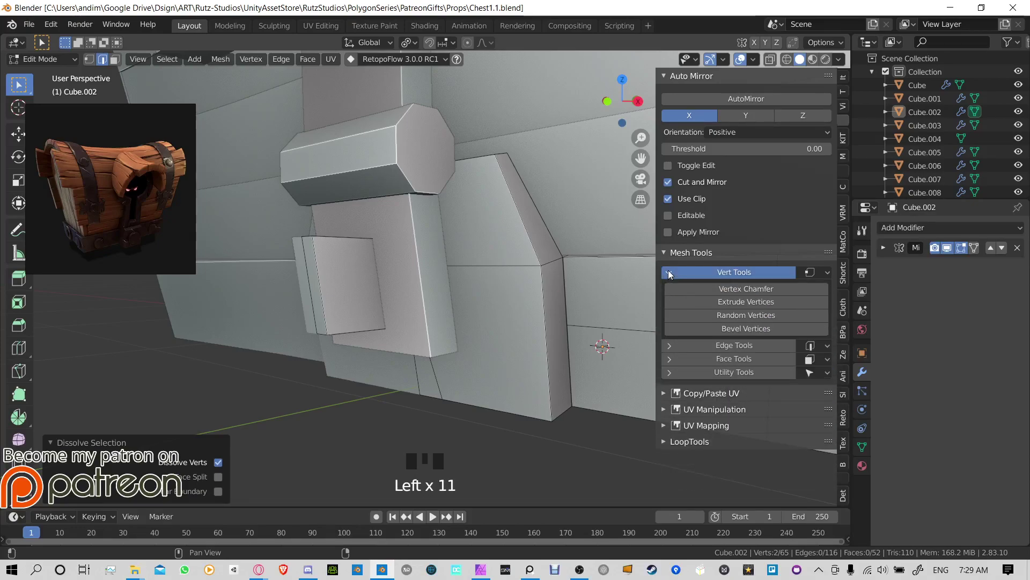
pyautogui.click(668, 269)
pyautogui.click(665, 253)
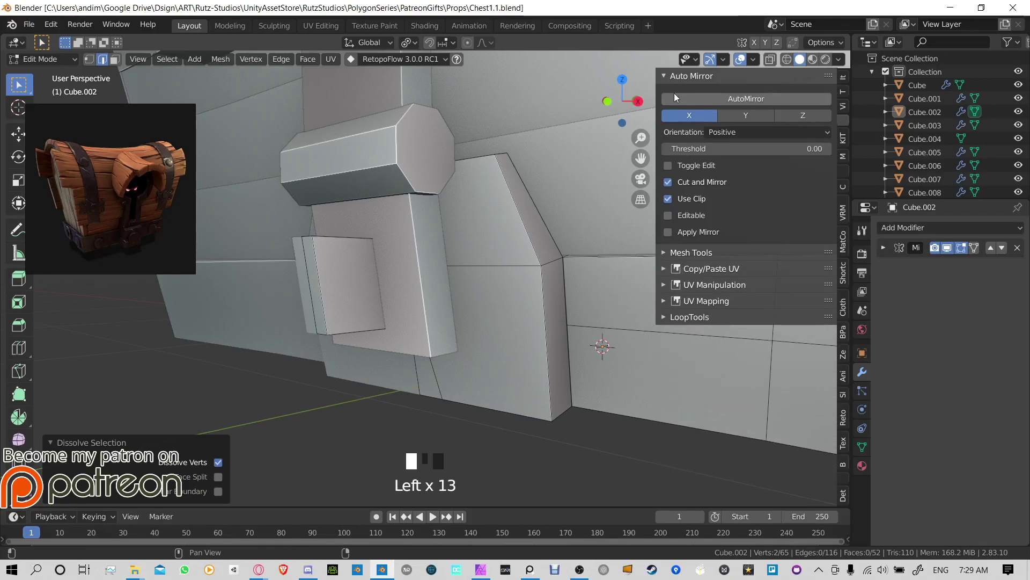
pyautogui.click(662, 79)
# Step: Search the add-on preferences for "boo", view the Bool Tool add-on's details and location, and reopen the Mesh Tools group
pyautogui.click(51, 24)
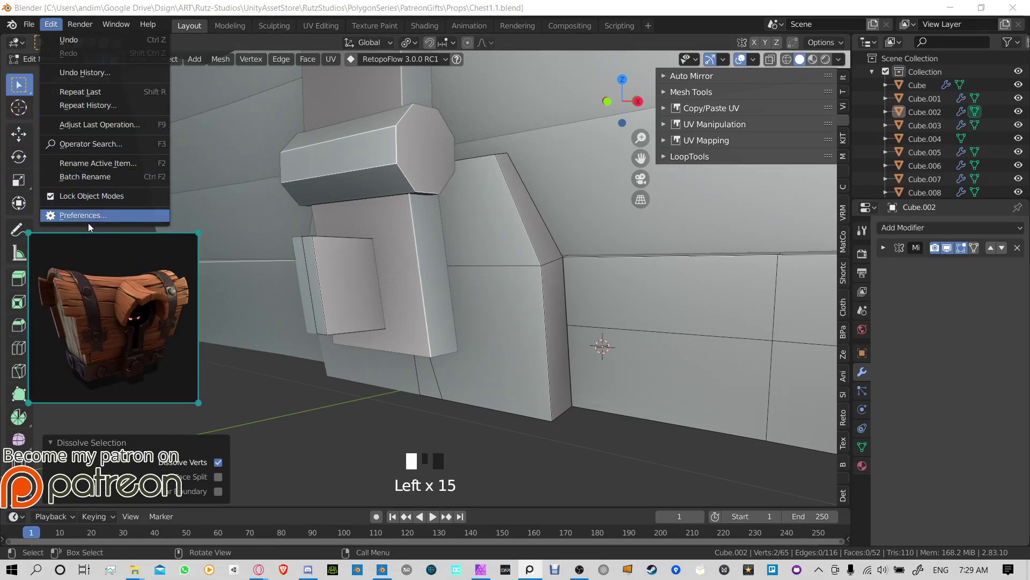
pyautogui.click(88, 216)
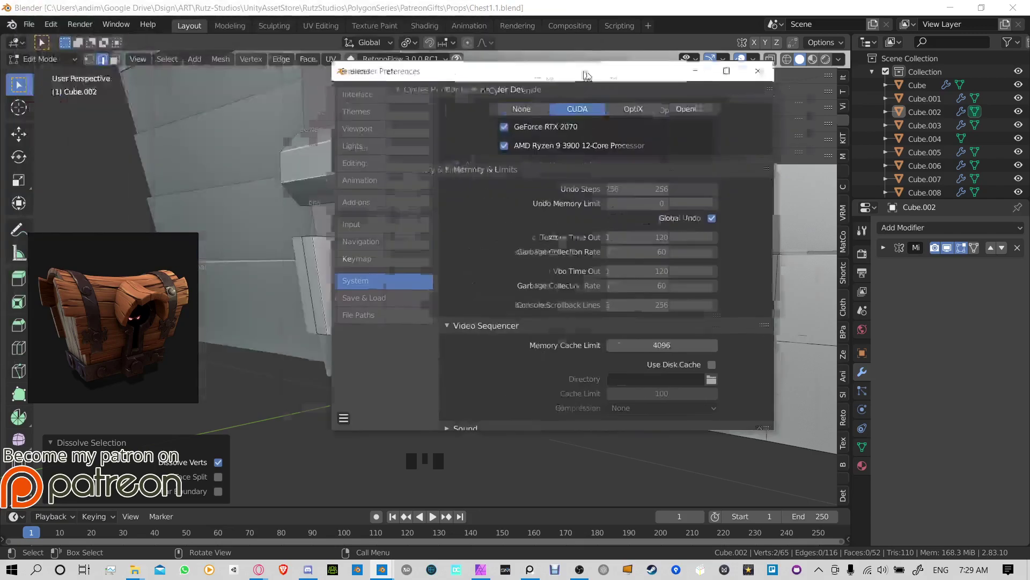
pyautogui.click(358, 248)
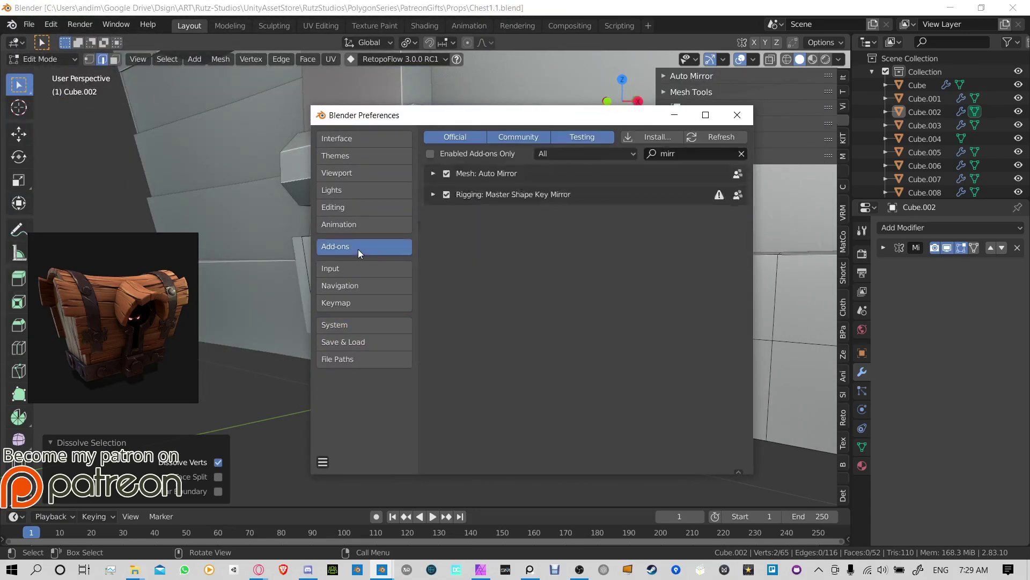
pyautogui.click(704, 151)
pyautogui.write('boo')
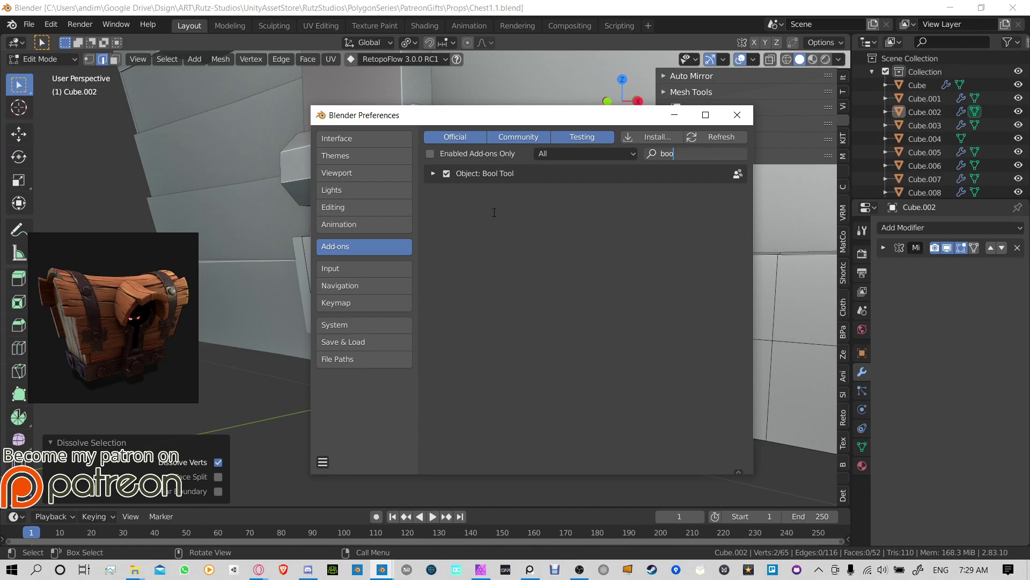
pyautogui.click(434, 172)
pyautogui.click(434, 173)
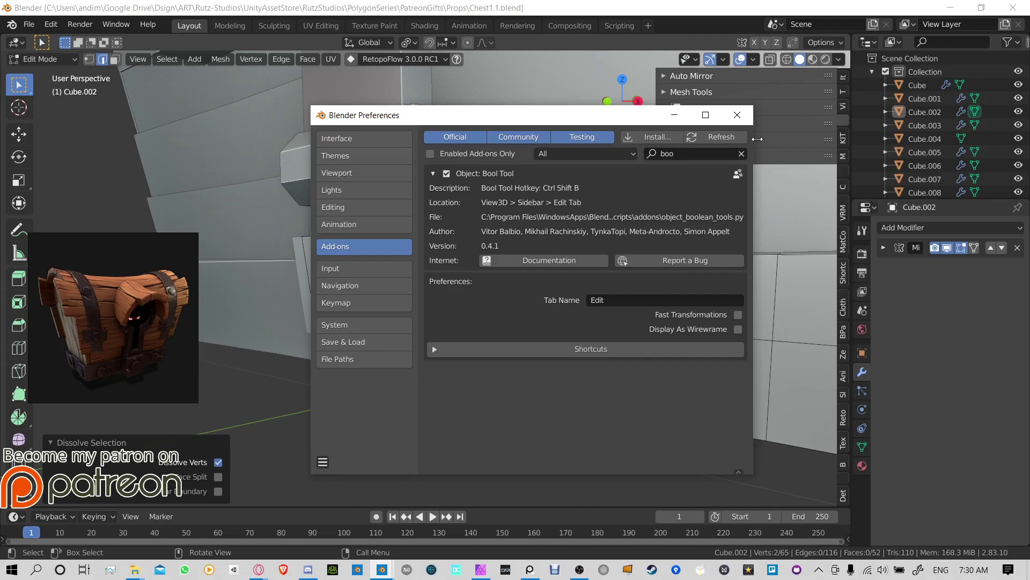
pyautogui.click(738, 115)
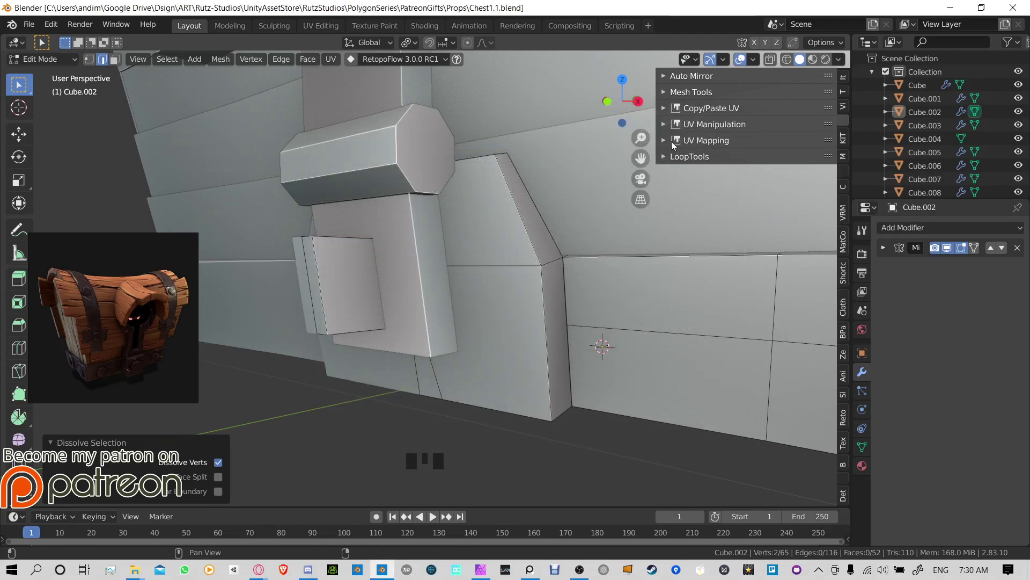
pyautogui.click(665, 92)
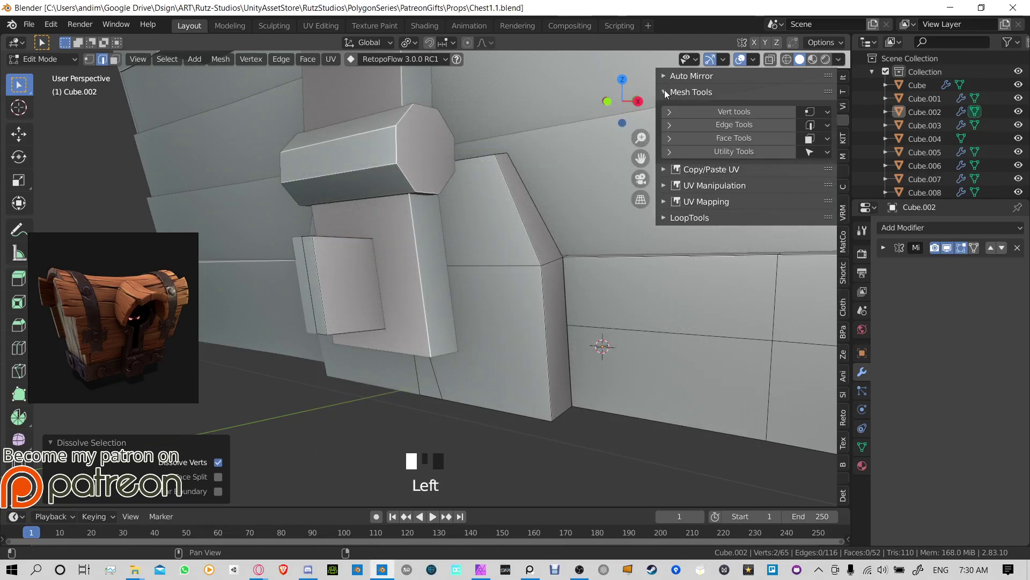
# Step: Look through the Copy/Paste UV, UV Manipulation, UV Mapping and LoopTools groups for the boolean tools
pyautogui.click(664, 94)
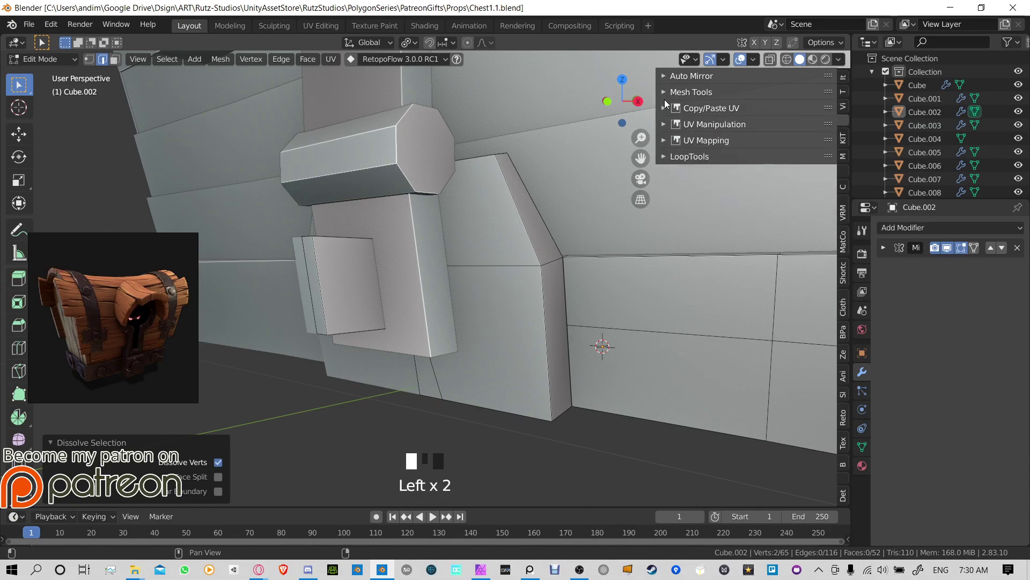
pyautogui.click(663, 107)
pyautogui.click(662, 107)
pyautogui.click(663, 124)
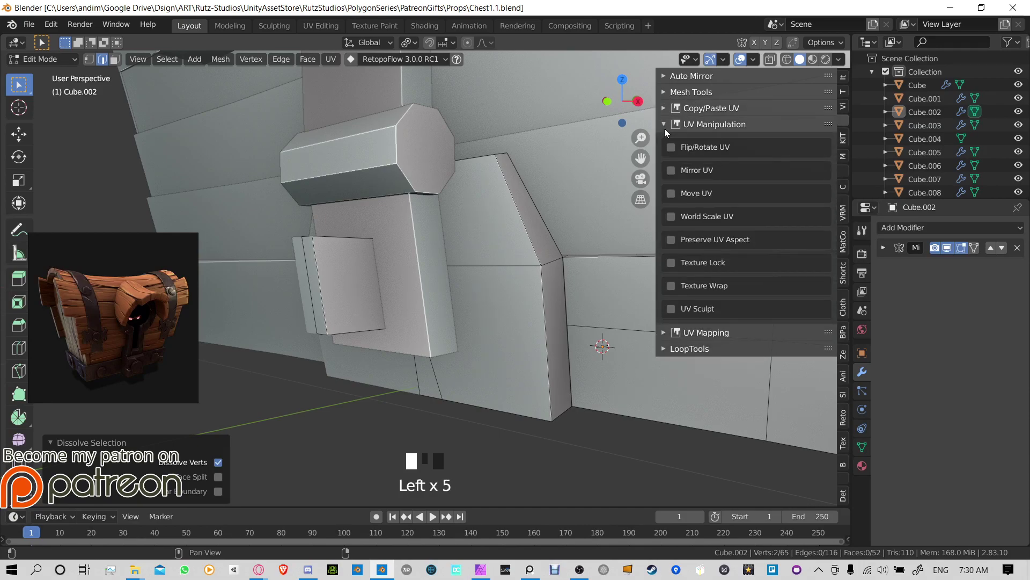
pyautogui.click(664, 124)
pyautogui.click(665, 140)
pyautogui.click(665, 140)
pyautogui.click(663, 156)
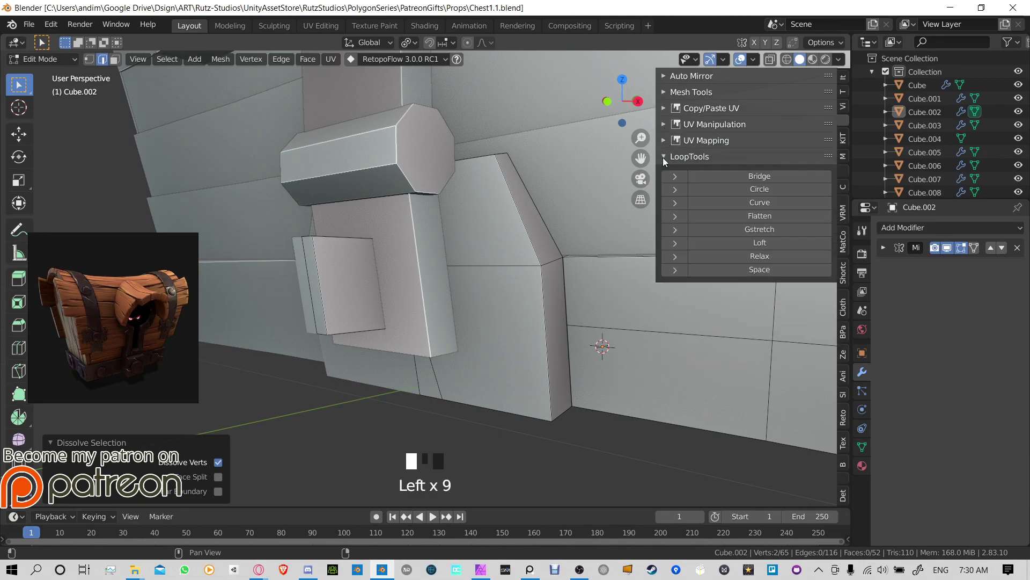
pyautogui.click(662, 156)
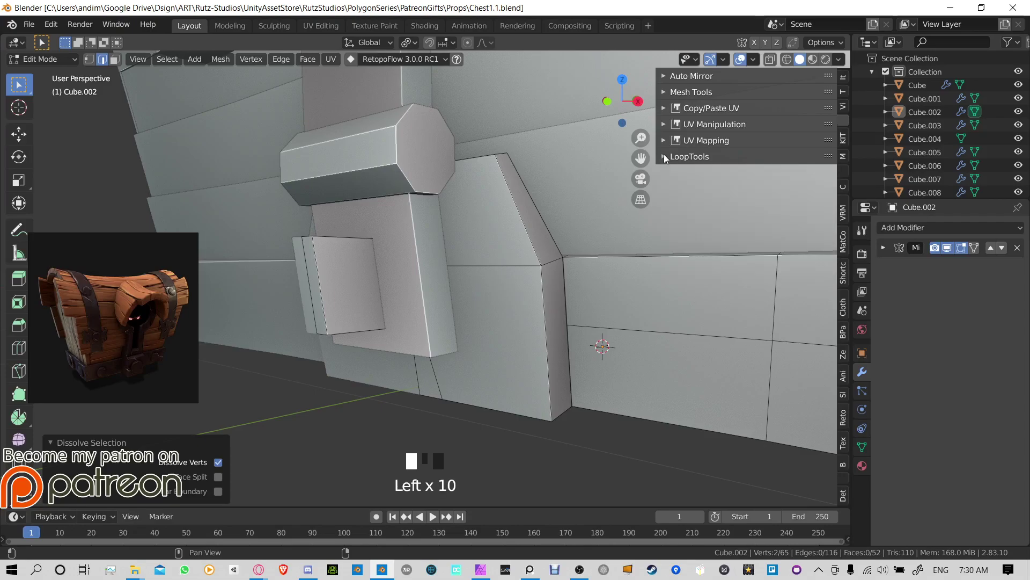
pyautogui.click(665, 123)
pyautogui.click(664, 126)
pyautogui.click(665, 107)
pyautogui.click(664, 105)
# Step: Reopen Mesh Tools and examine the commands in its Face Tools and Utility Tools groups
pyautogui.click(665, 93)
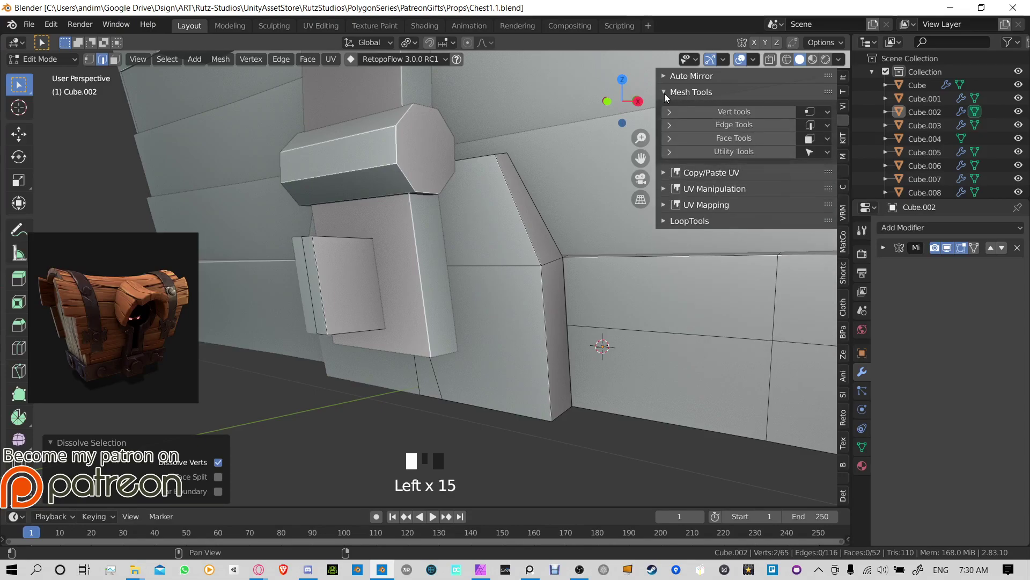
pyautogui.click(671, 139)
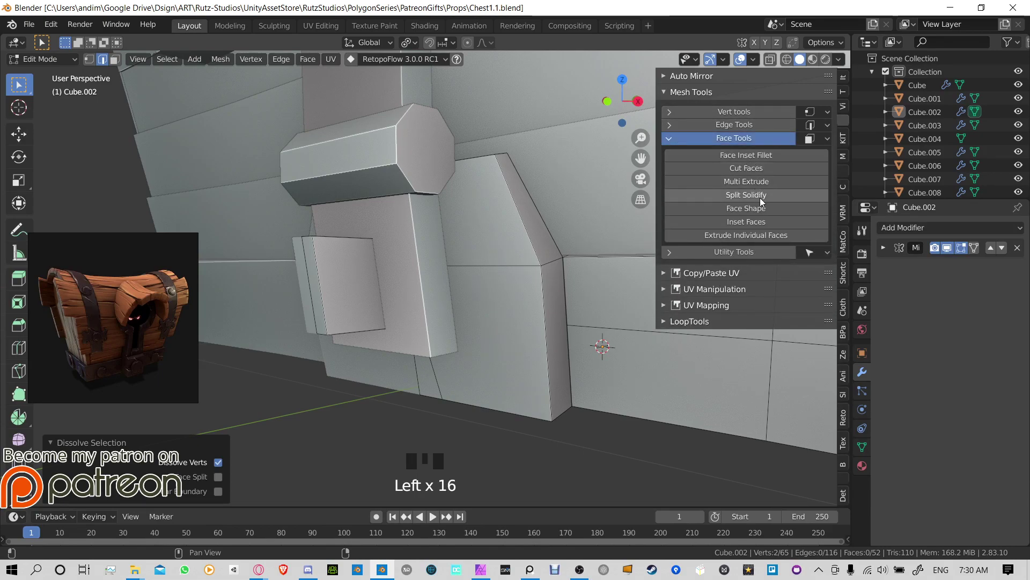
pyautogui.click(668, 252)
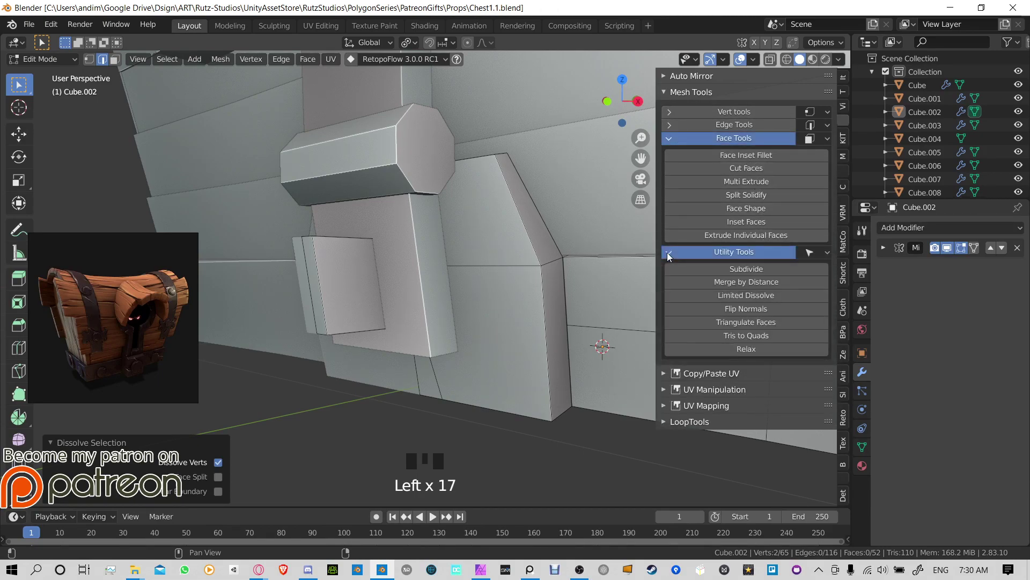
# Step: Look through the Vert, Edge, Face and Utility tools in the Mesh Tools add-on, then collapse them
pyautogui.click(669, 125)
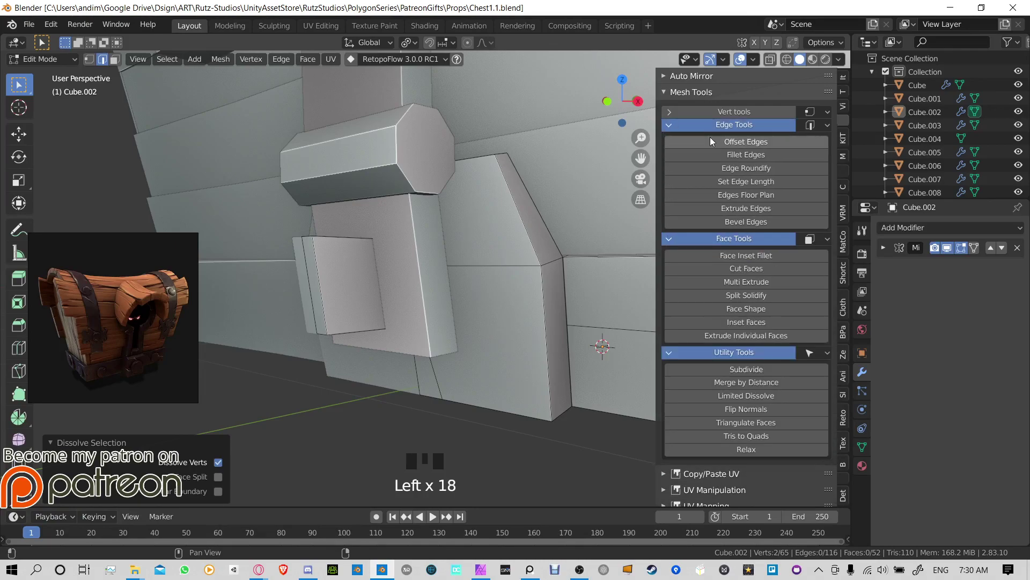
pyautogui.click(671, 112)
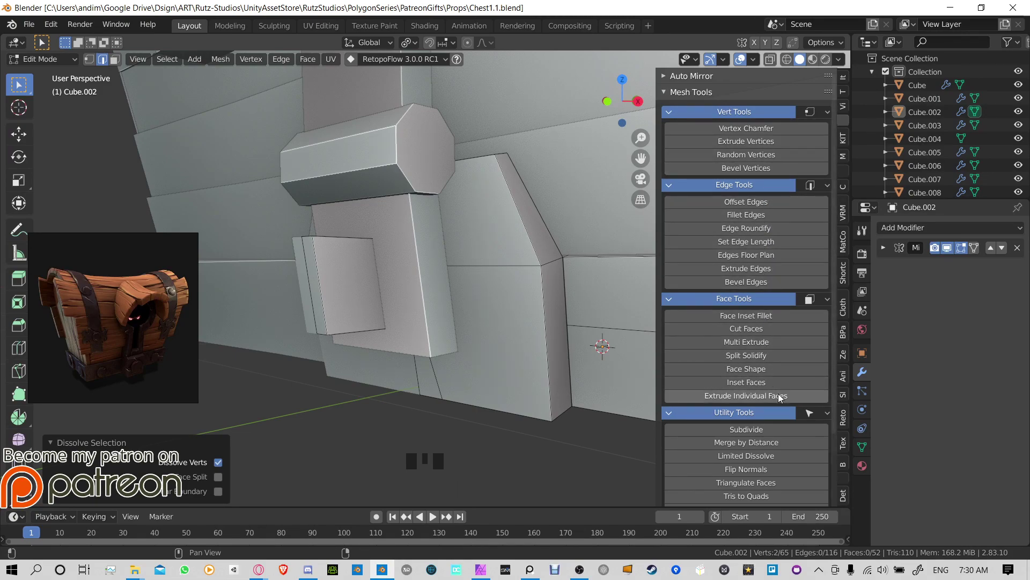
pyautogui.click(827, 413)
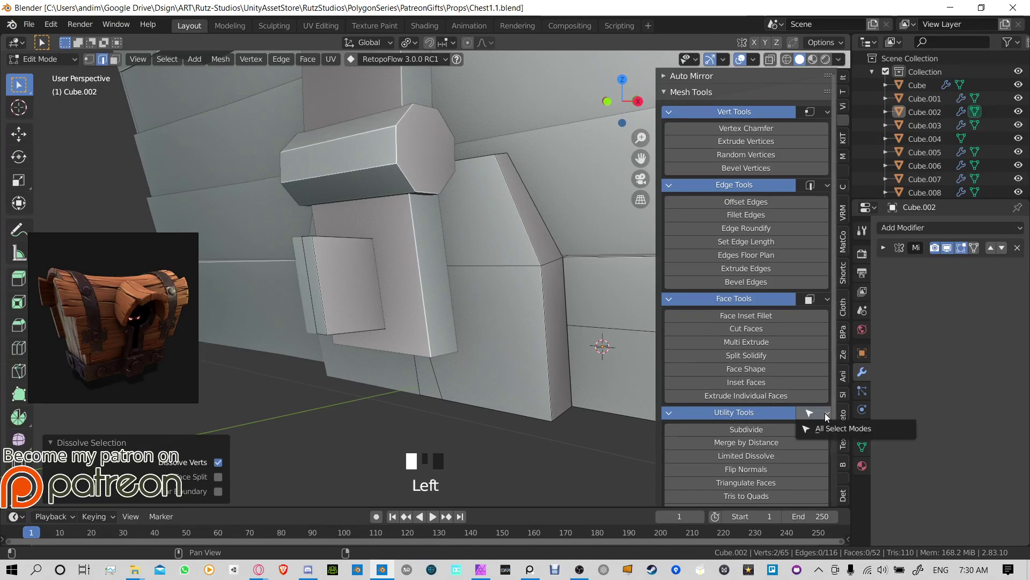
pyautogui.click(670, 112)
pyautogui.click(669, 124)
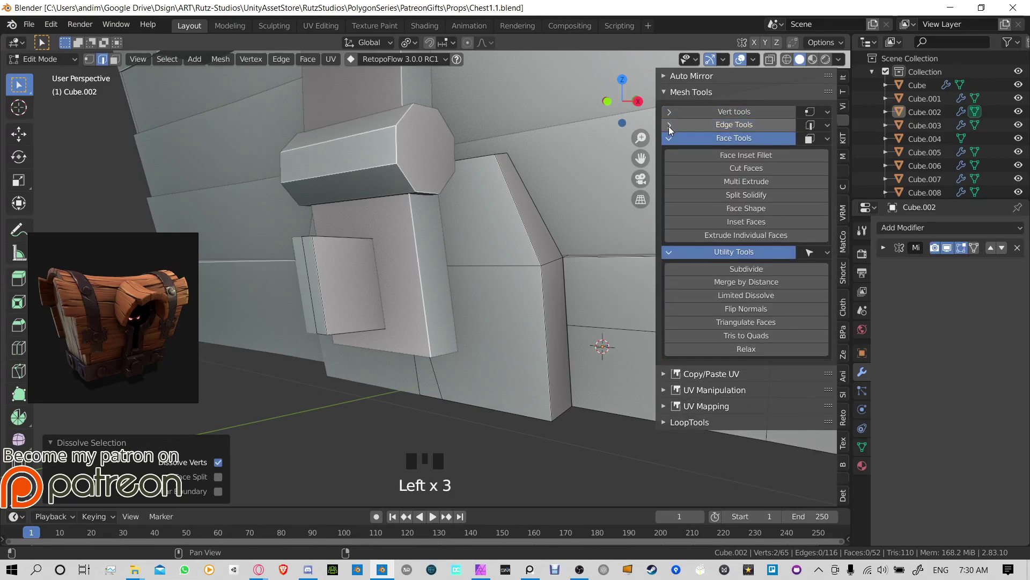
pyautogui.click(669, 138)
pyautogui.click(672, 162)
pyautogui.click(670, 152)
pyautogui.click(665, 92)
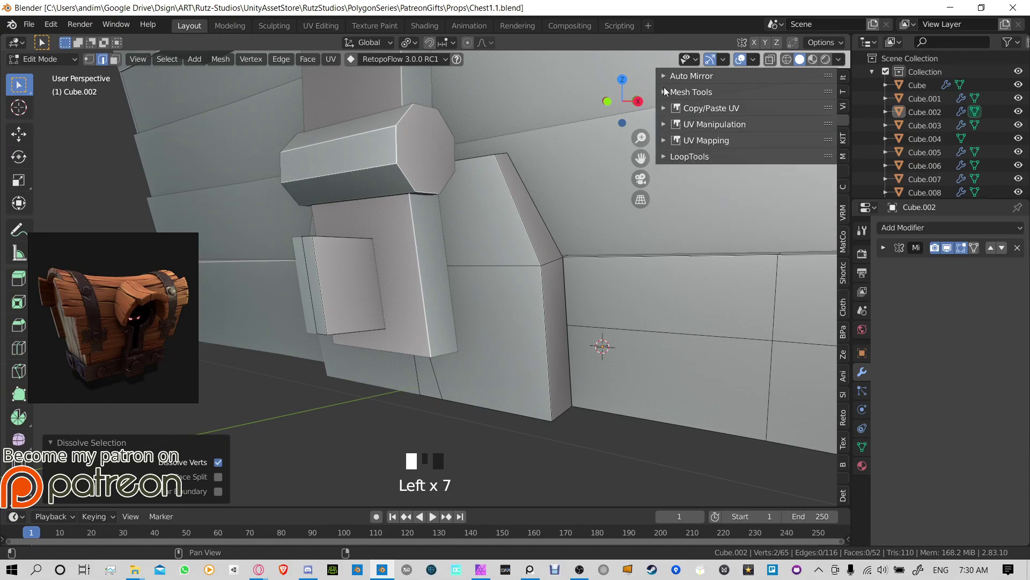
# Step: Check the latch's protruding block from the side and leave Edit Mode on the chest body
pyautogui.scroll(-2, 515, 269)
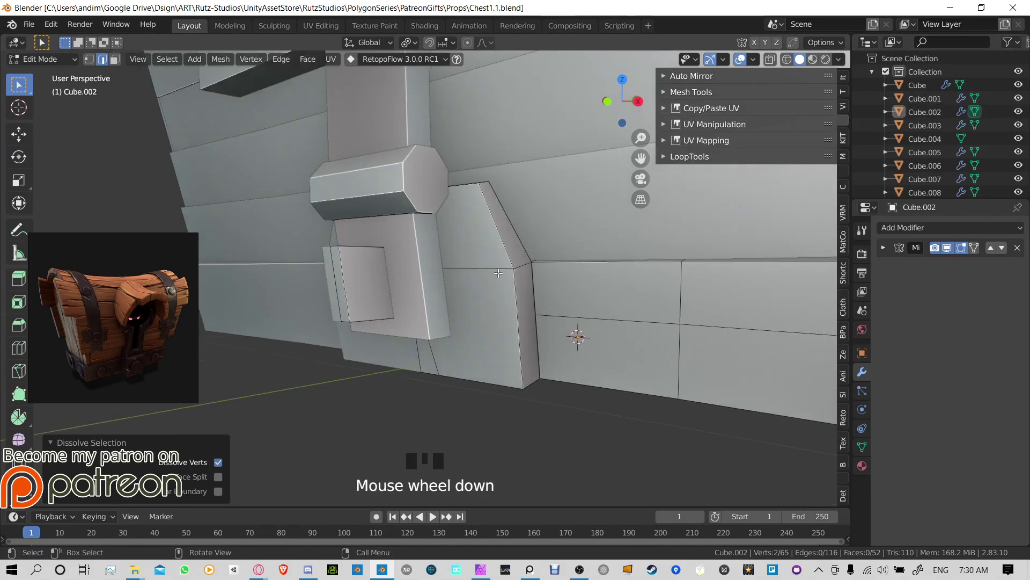
pyautogui.moveTo(515, 268); pyautogui.dragTo(441, 344, button='middle')
pyautogui.scroll(2, 537, 301)
pyautogui.click(453, 323)
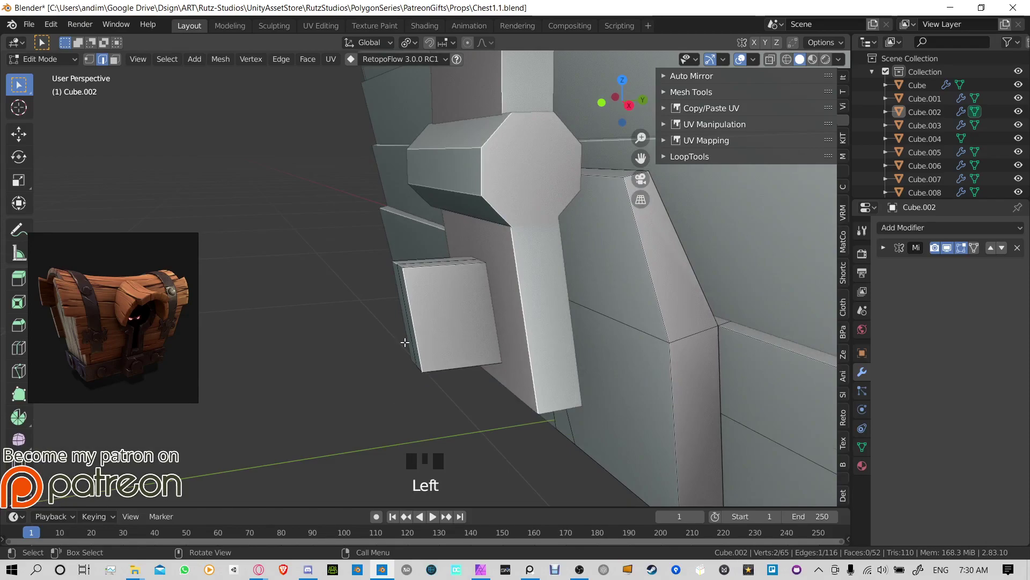
pyautogui.press('Tab')
pyautogui.scroll(-2, 444, 335)
pyautogui.hotkey('shift', 'a')
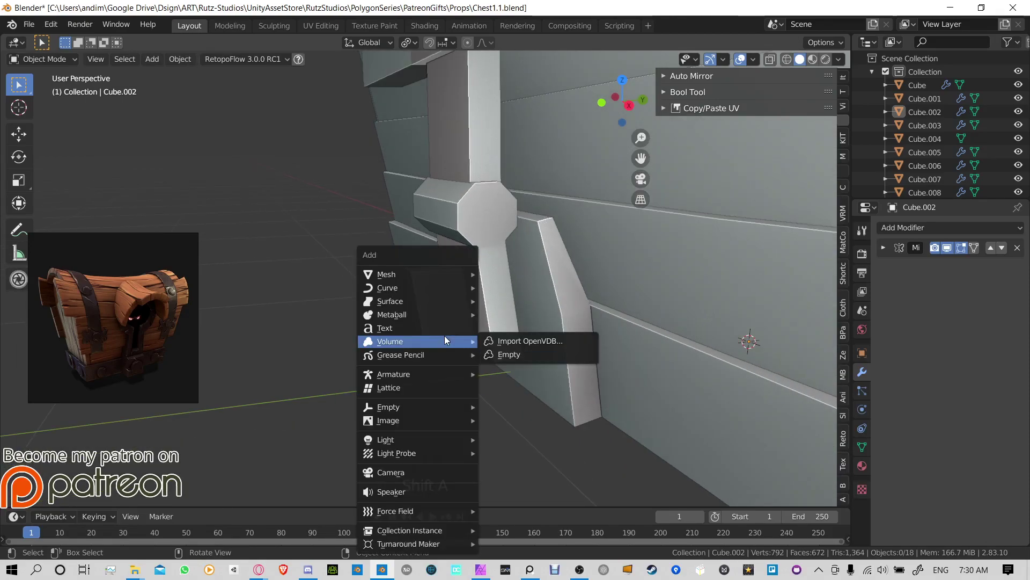
pyautogui.moveTo(432, 277)
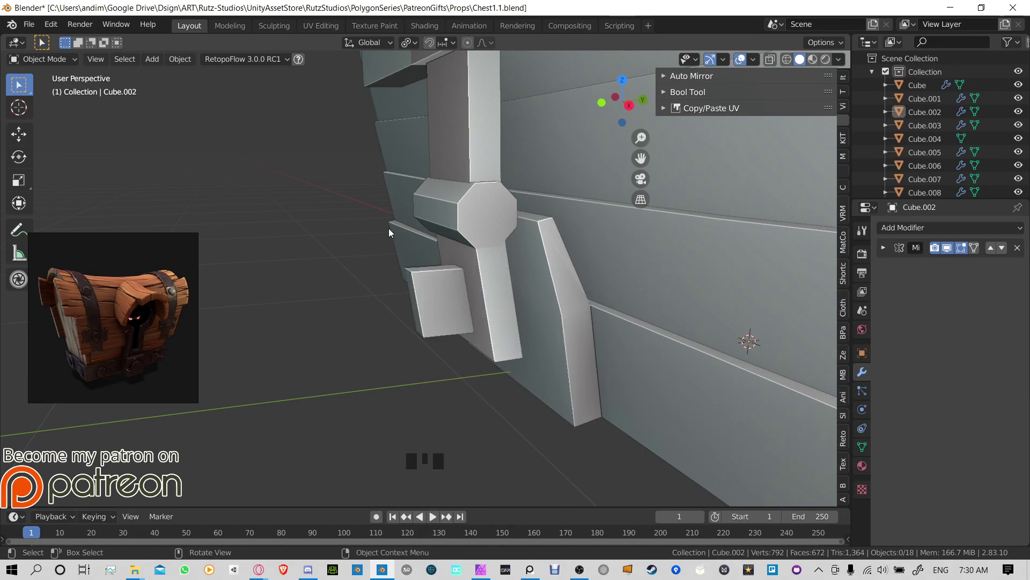
# Step: Enter Edit Mode on the lower latch strap object with the octagonal barrel
pyautogui.click(484, 197)
pyautogui.press('Tab')
pyautogui.moveTo(443, 211); pyautogui.dragTo(555, 205, button='middle')
pyautogui.press('Tab')
pyautogui.click(539, 201)
pyautogui.click(530, 183)
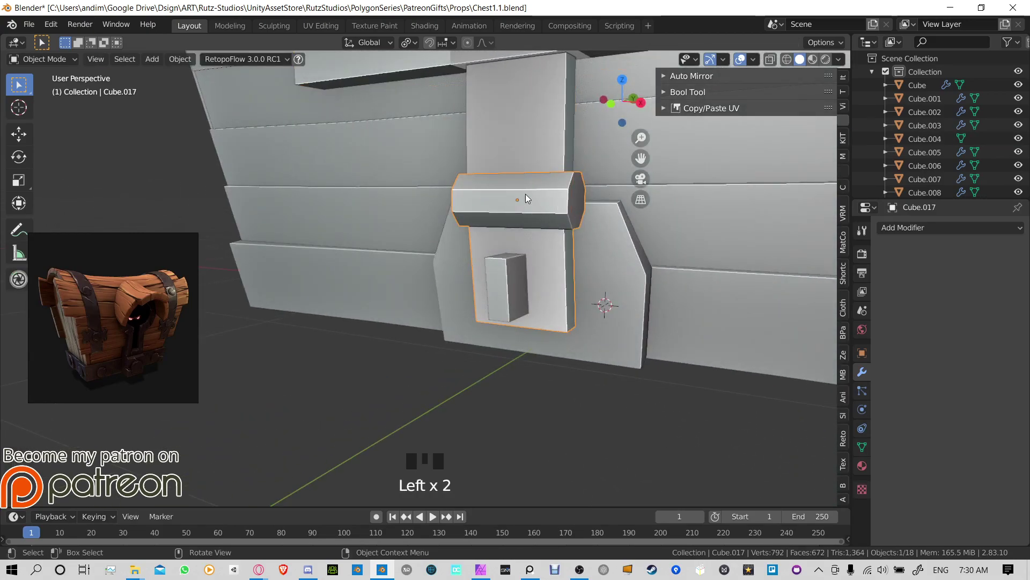
pyautogui.press('Tab')
pyautogui.scroll(4, 526, 215)
pyautogui.moveTo(471, 268); pyautogui.dragTo(495, 264, button='middle')
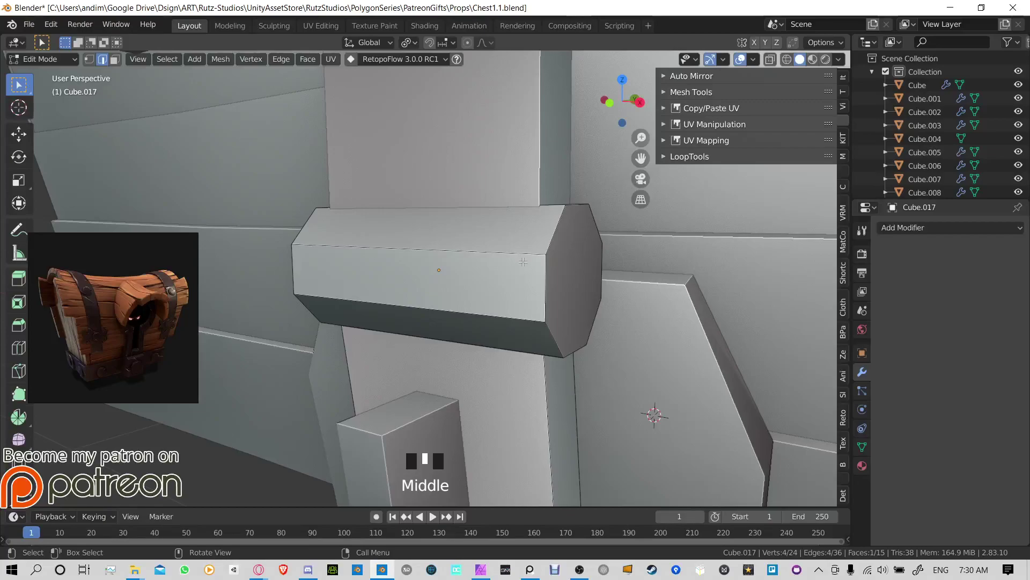
pyautogui.press('l')
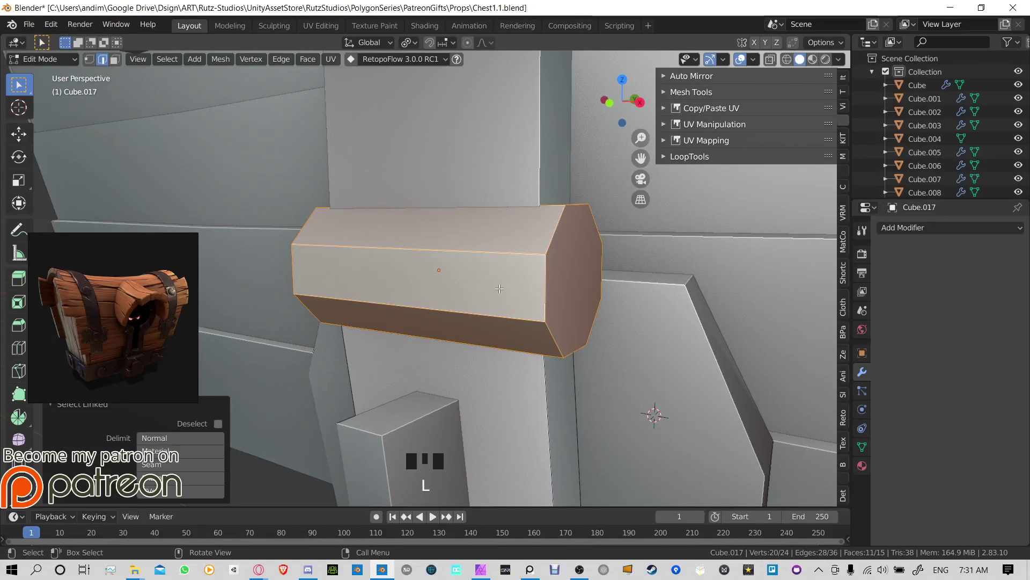
pyautogui.press('g')
pyautogui.middleClick(523, 309)
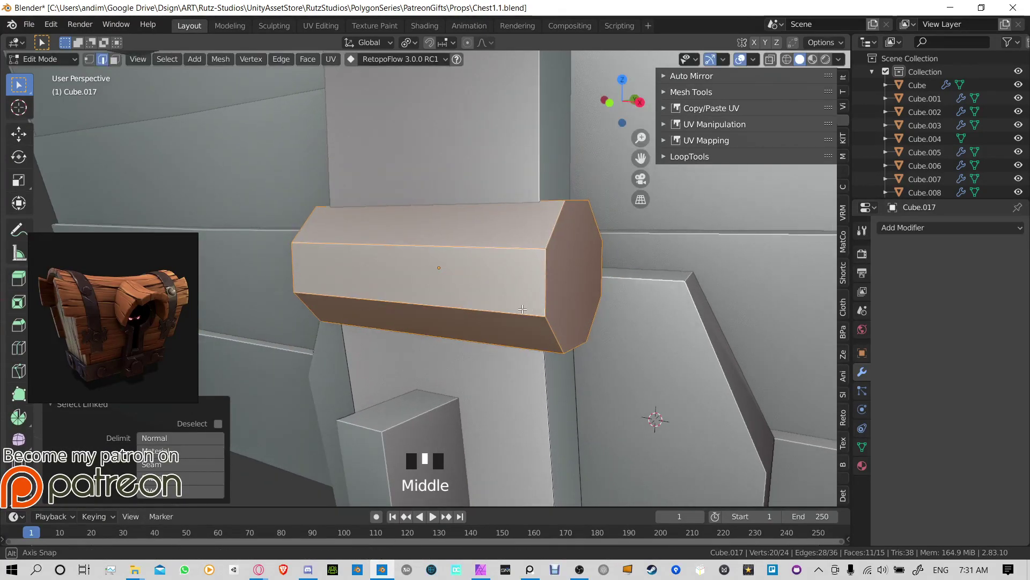
pyautogui.moveTo(523, 309); pyautogui.dragTo(615, 374, button='middle')
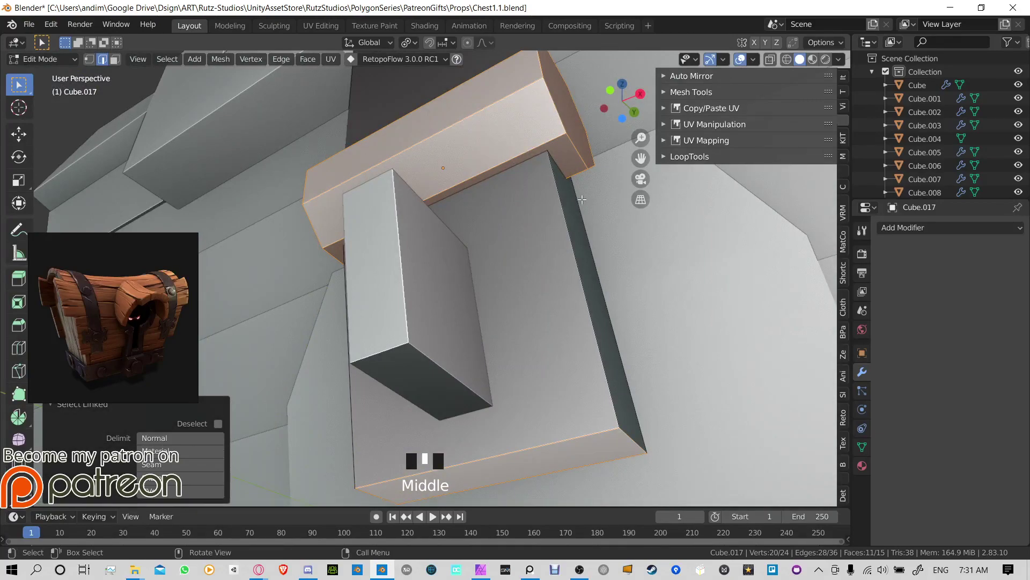
pyautogui.click(567, 450)
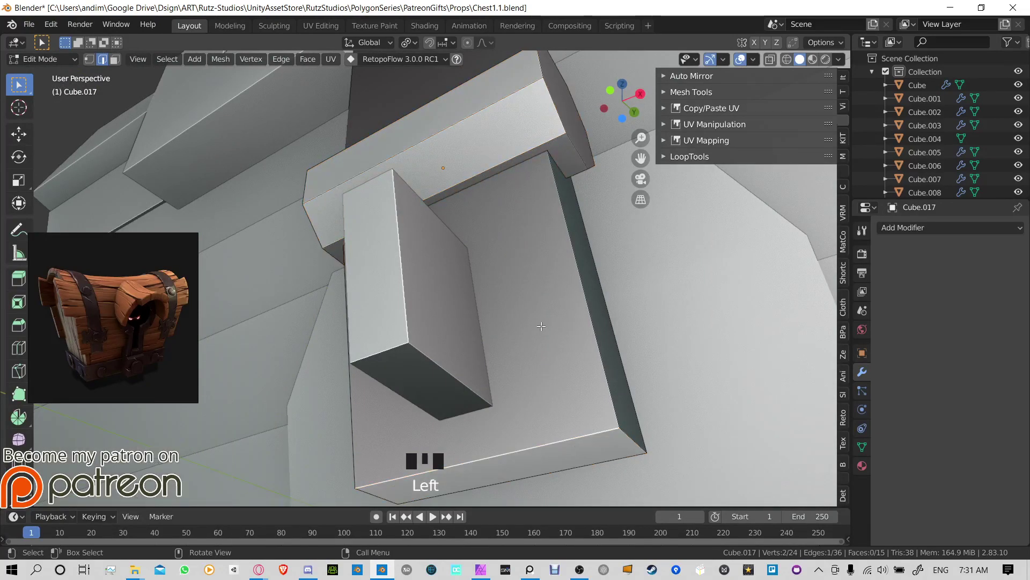
pyautogui.click(563, 128)
pyautogui.moveTo(563, 128); pyautogui.dragTo(522, 186, button='middle')
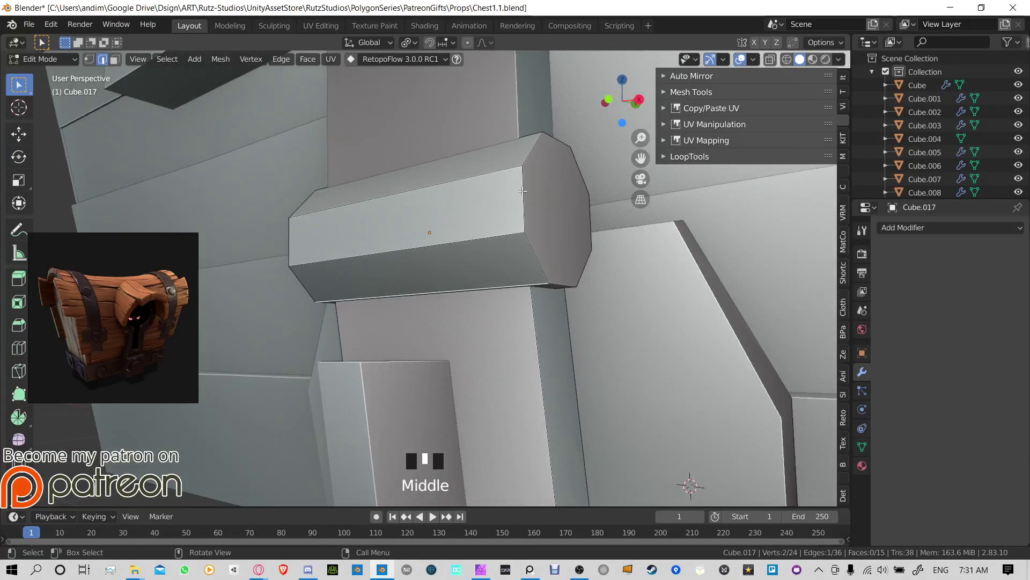
# Step: Duplicate the octagonal barrel's linked geometry in place and separate the copy into its own object
pyautogui.press('l')
pyautogui.press('g')
pyautogui.rightClick(548, 231)
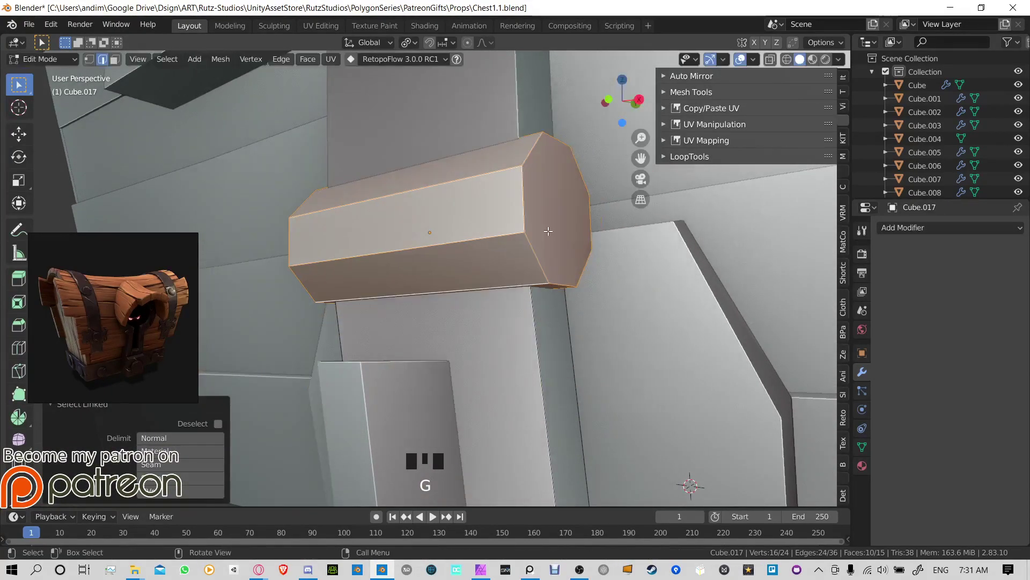
pyautogui.hotkey('shift', 'd')
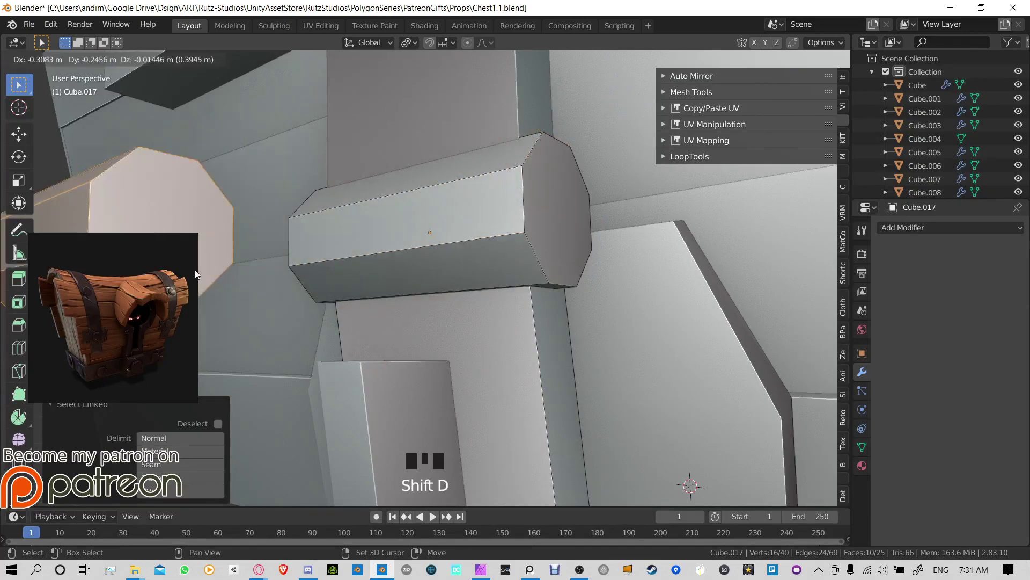
pyautogui.rightClick(506, 246)
pyautogui.press('p')
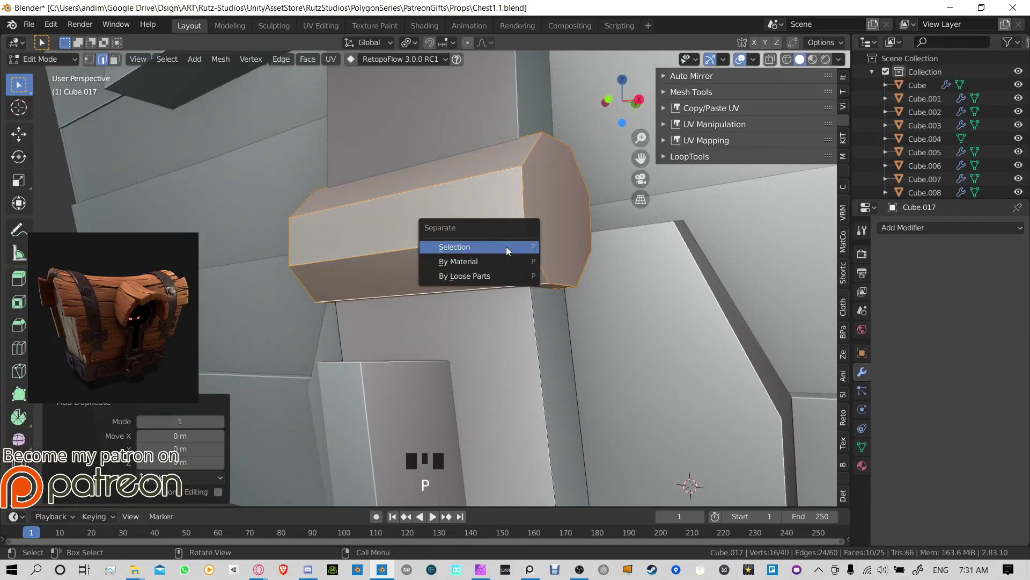
pyautogui.click(506, 245)
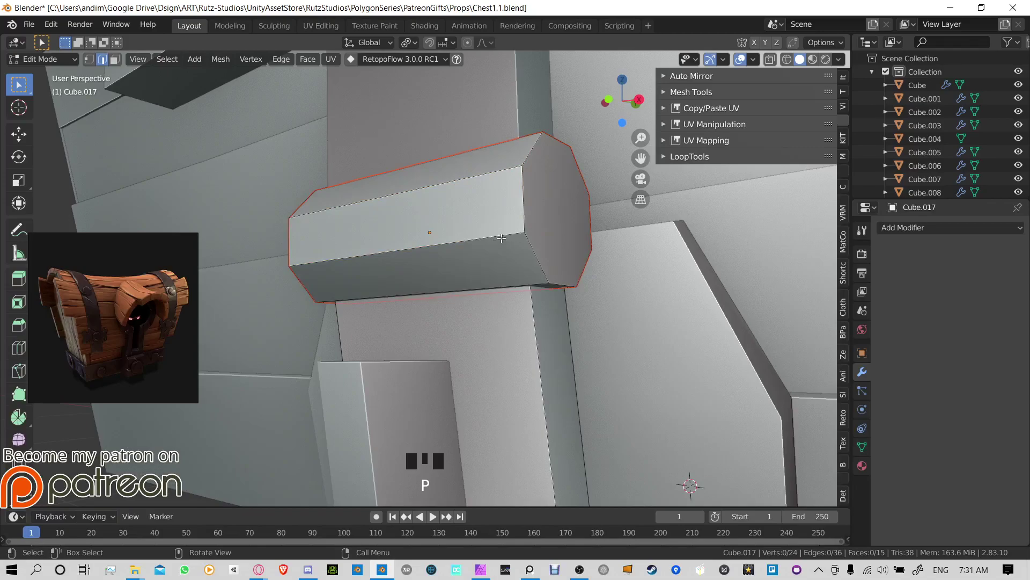
# Step: Return to Object Mode and select the separated barrel copy
pyautogui.press('Tab')
pyautogui.click(520, 199)
pyautogui.moveTo(520, 198); pyautogui.dragTo(514, 217, button='middle')
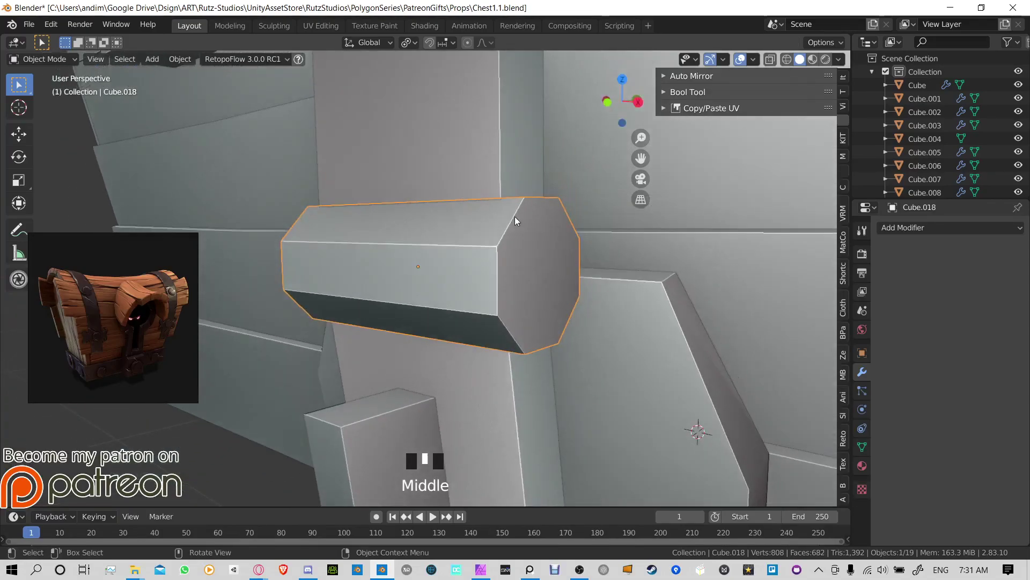
pyautogui.press('g')
pyautogui.click(465, 270)
pyautogui.moveTo(466, 269)
pyautogui.mouseDown(button='middle')
pyautogui.moveTo(428, 314)
pyautogui.moveTo(452, 275)
pyautogui.mouseUp(button='middle')
pyautogui.press('g')
pyautogui.click(391, 301)
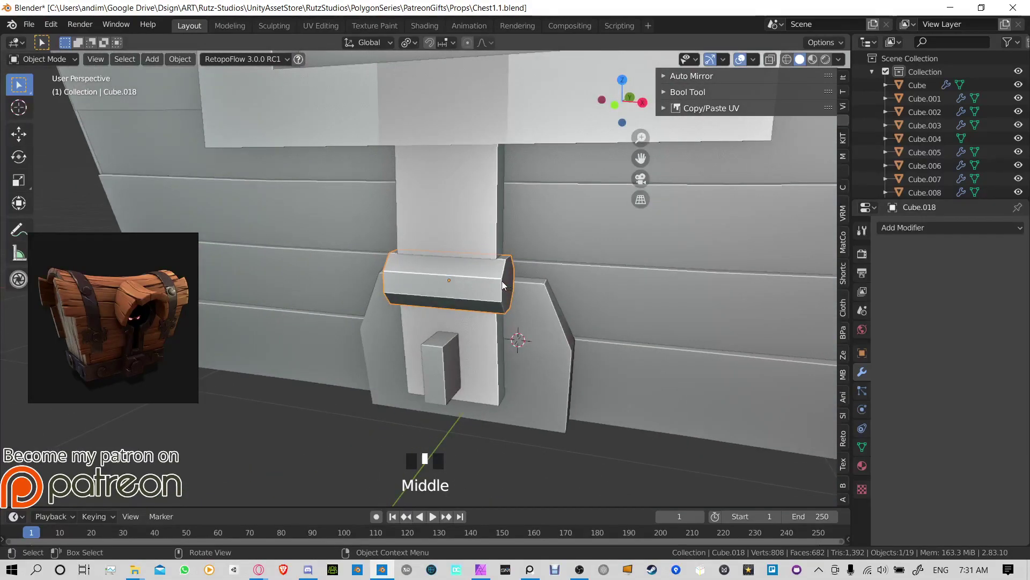
# Step: In the right orthographic view, move the barrel copy down about 0.24 m onto the protruding block of the latch
pyautogui.press('KP_3')
pyautogui.scroll(5, 562, 284)
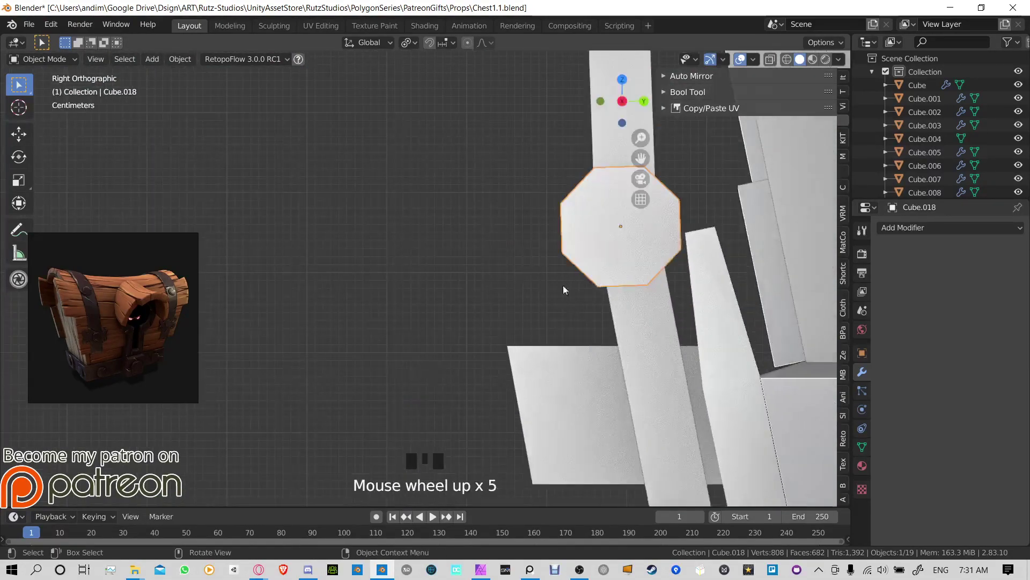
pyautogui.keyDown('shift'); pyautogui.scroll(2, 510, 229); pyautogui.keyUp('shift')
pyautogui.press('g')
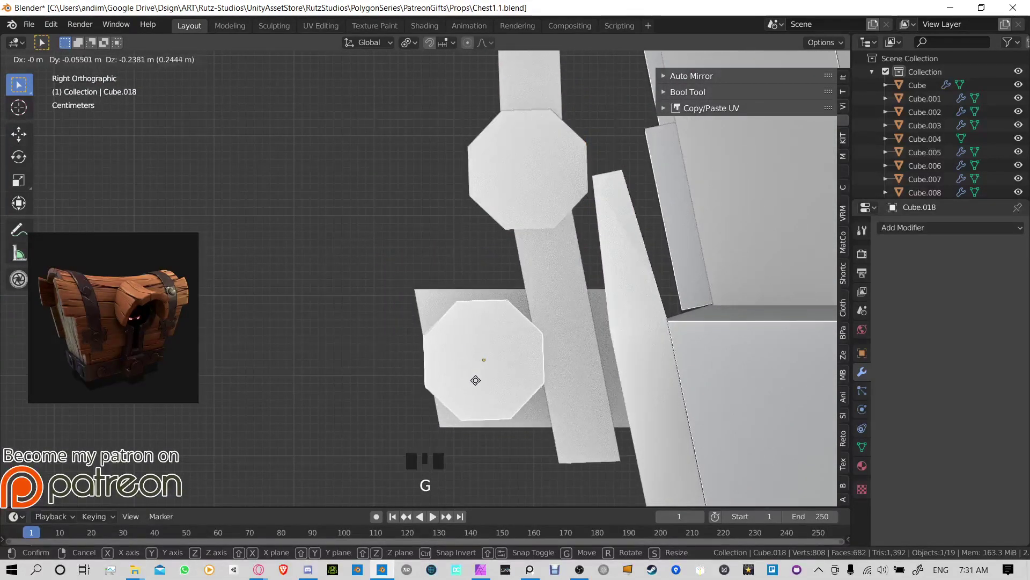
pyautogui.click(552, 337)
# Step: Scale the barrel copy to about 0.56 so it fits within the block, and rotate it slightly about the X axis
pyautogui.press('s')
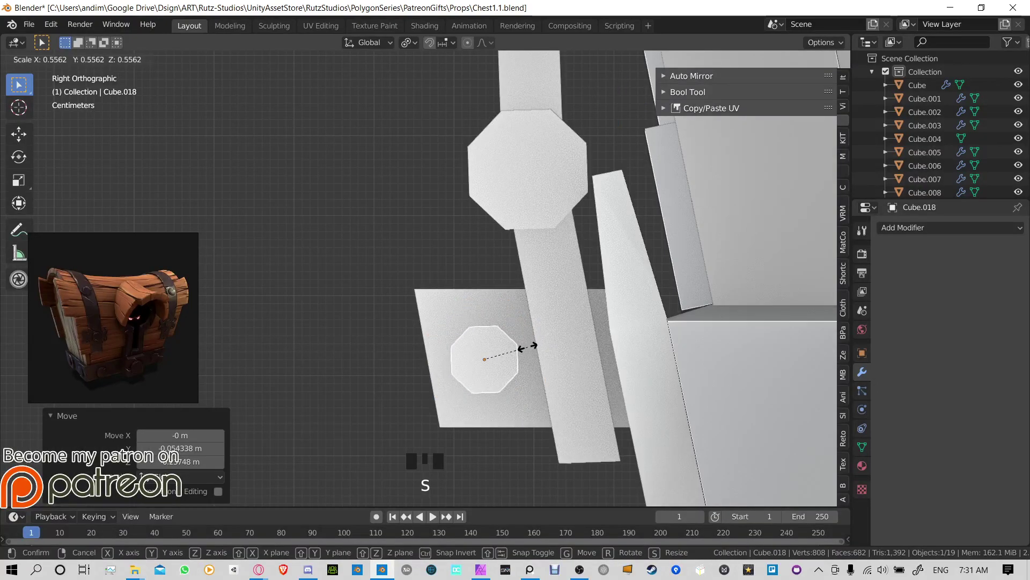
pyautogui.click(527, 347)
pyautogui.press('s')
pyautogui.click(564, 317)
pyautogui.scroll(2, 527, 350)
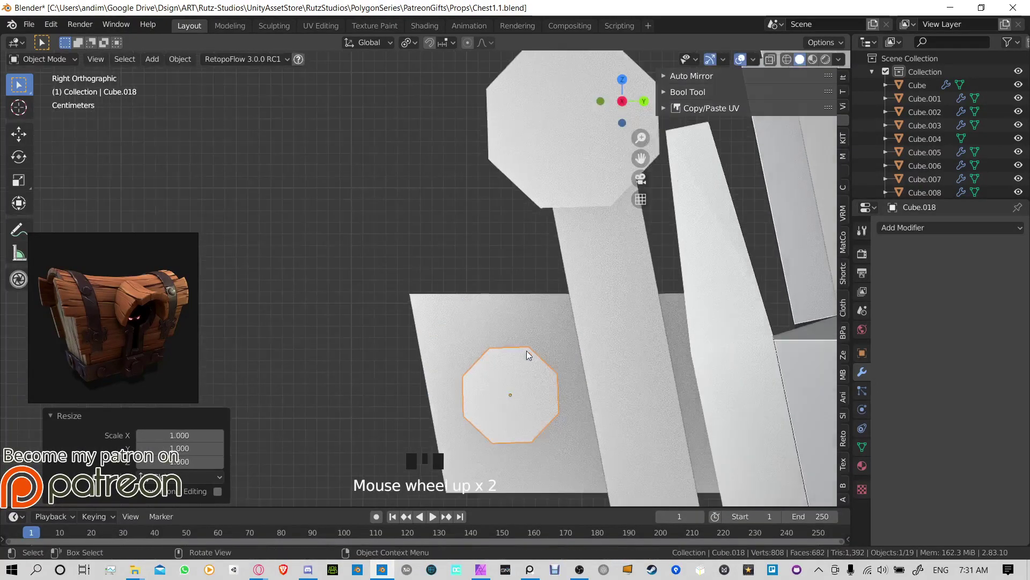
pyautogui.keyDown('shift'); pyautogui.moveTo(527, 350); pyautogui.dragTo(504, 264, button='middle'); pyautogui.keyUp('shift')
pyautogui.press('r')
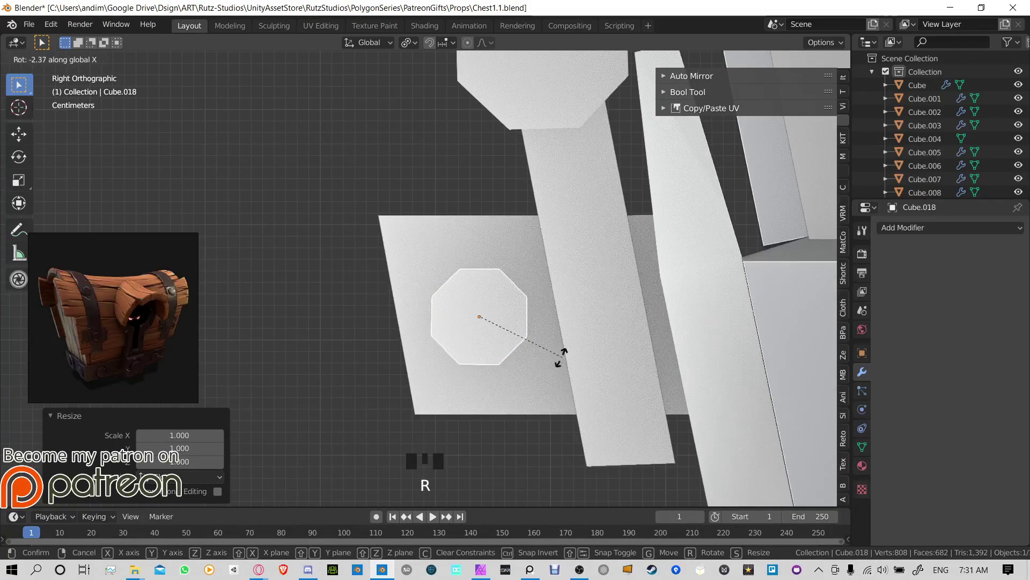
pyautogui.click(545, 359)
# Step: Select the chest body that includes the protruding latch block and apply its Mirror modifier
pyautogui.moveTo(545, 359); pyautogui.dragTo(518, 276, button='middle')
pyautogui.scroll(-2, 586, 332)
pyautogui.keyDown('shift'); pyautogui.click(525, 290); pyautogui.keyUp('shift')
pyautogui.click(462, 353)
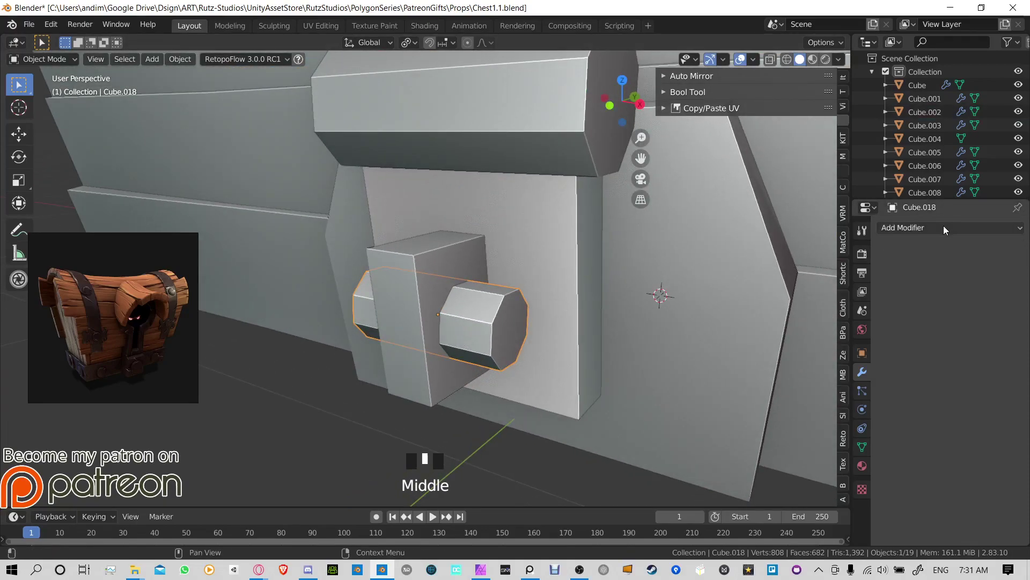
pyautogui.click(481, 307)
pyautogui.click(497, 317)
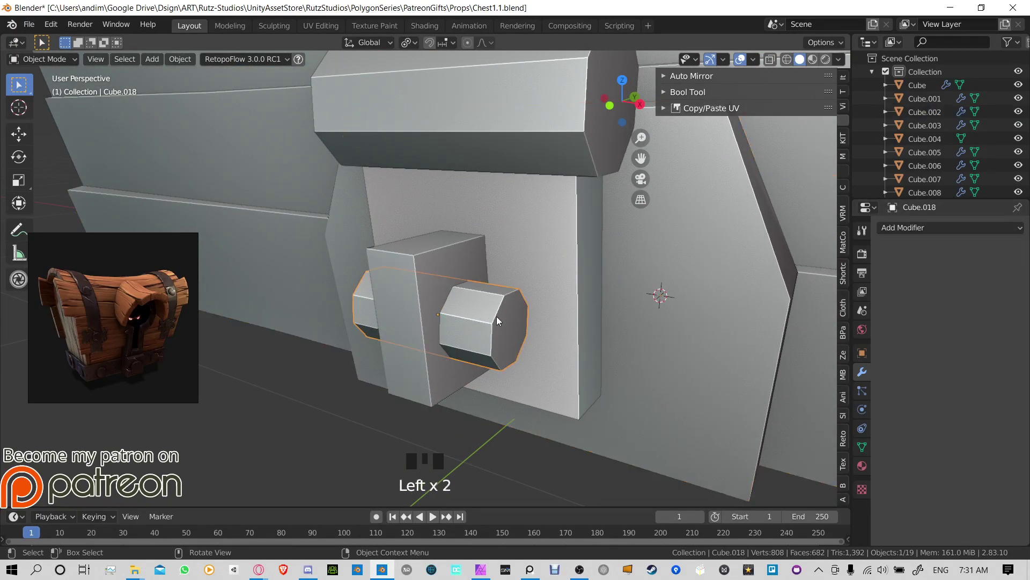
pyautogui.keyDown('shift'); pyautogui.click(429, 262); pyautogui.keyUp('shift')
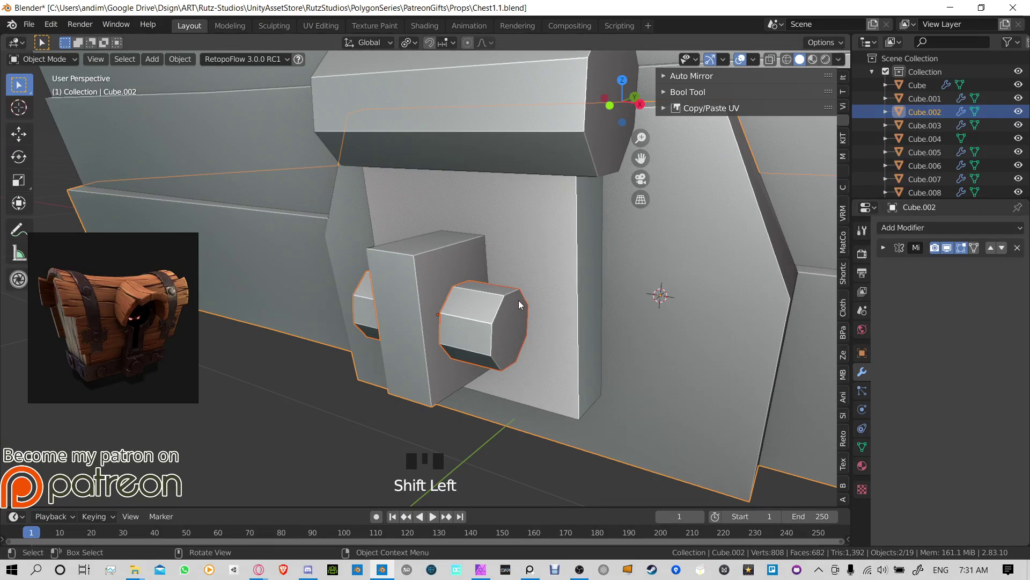
pyautogui.click(276, 288)
pyautogui.click(277, 258)
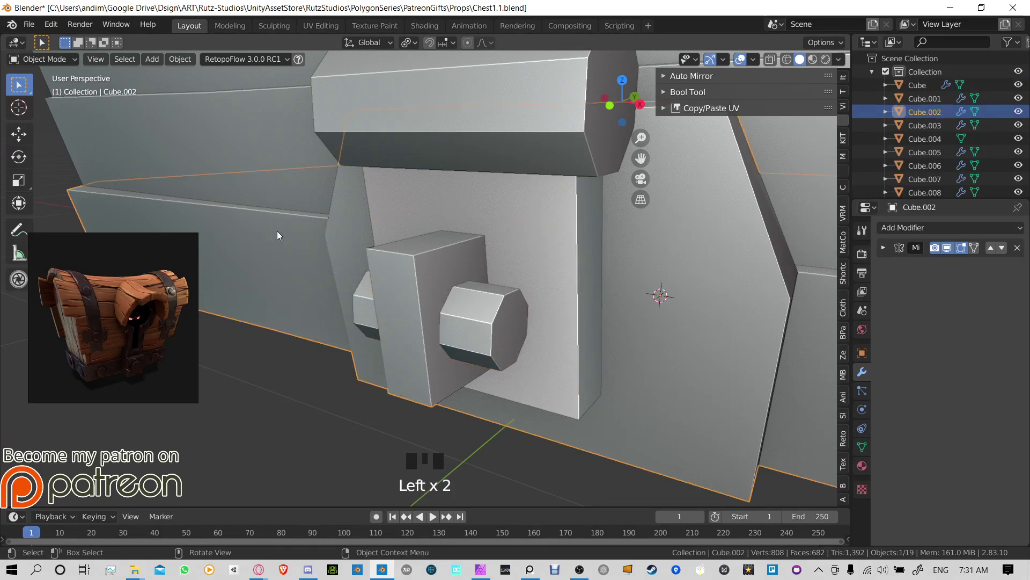
pyautogui.click(885, 246)
pyautogui.click(905, 265)
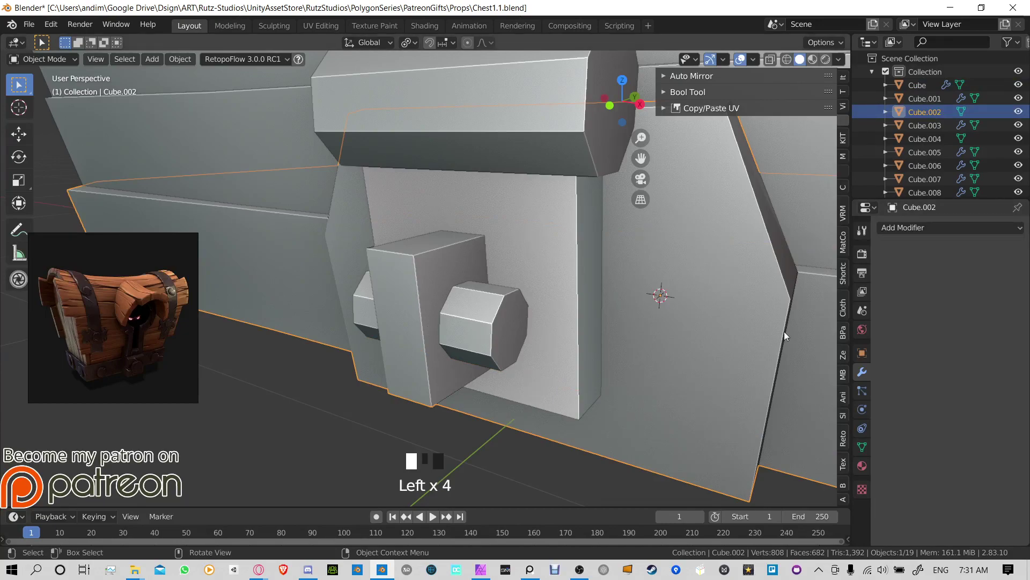
# Step: Select the small barrel together with the chest body and add a Boolean modifier to the body
pyautogui.click(513, 325)
pyautogui.keyDown('shift'); pyautogui.click(437, 276); pyautogui.keyUp('shift')
pyautogui.click(945, 228)
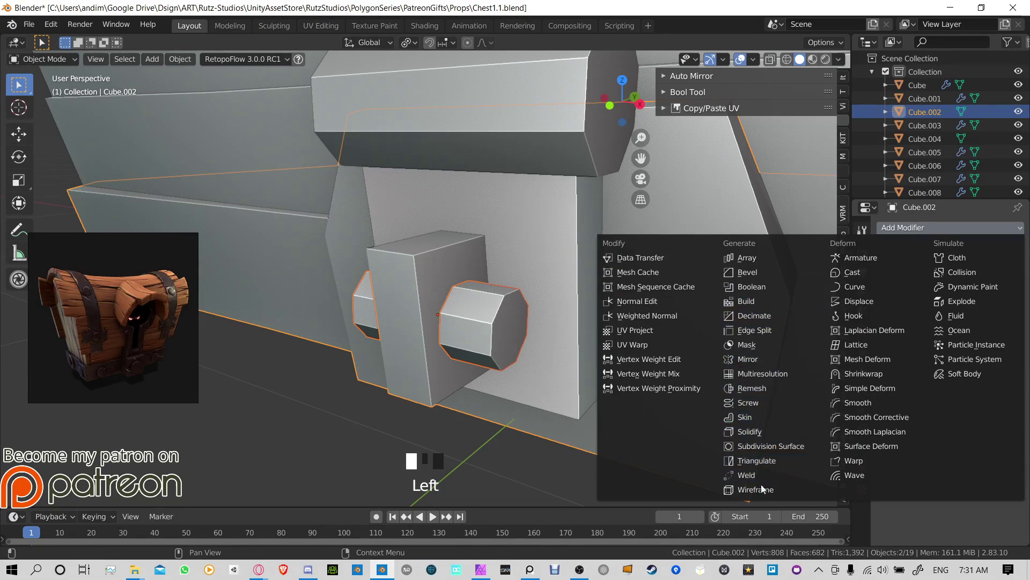
pyautogui.click(771, 285)
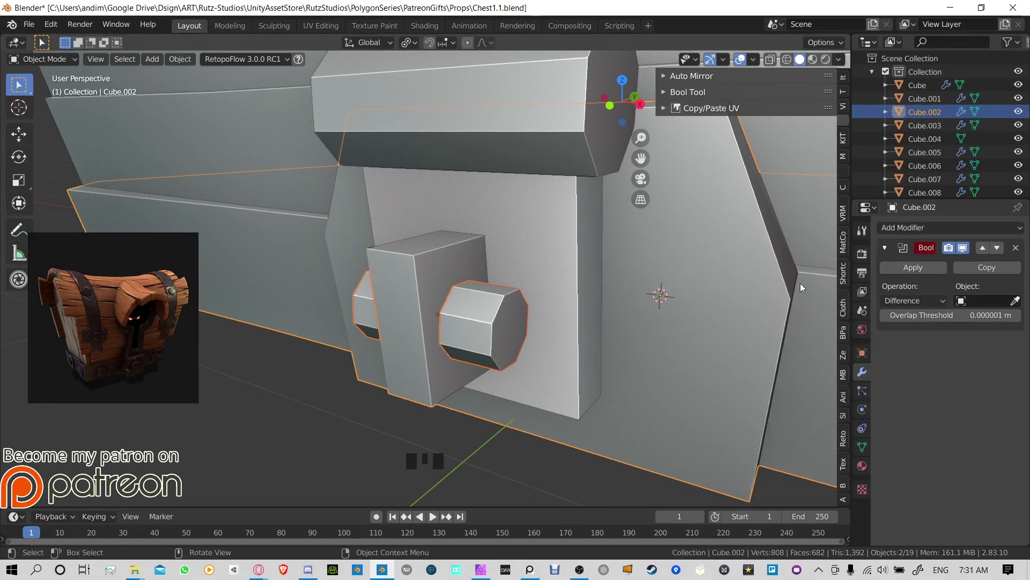
pyautogui.click(885, 246)
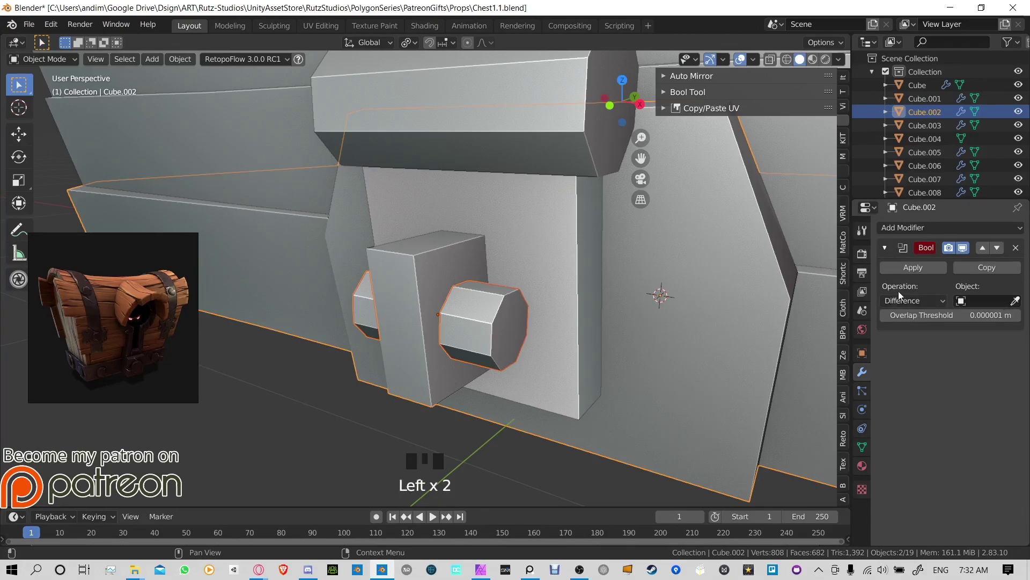
# Step: Set the small barrel as the cutter object of the chest body's Boolean modifier with the Difference operation
pyautogui.click(391, 288)
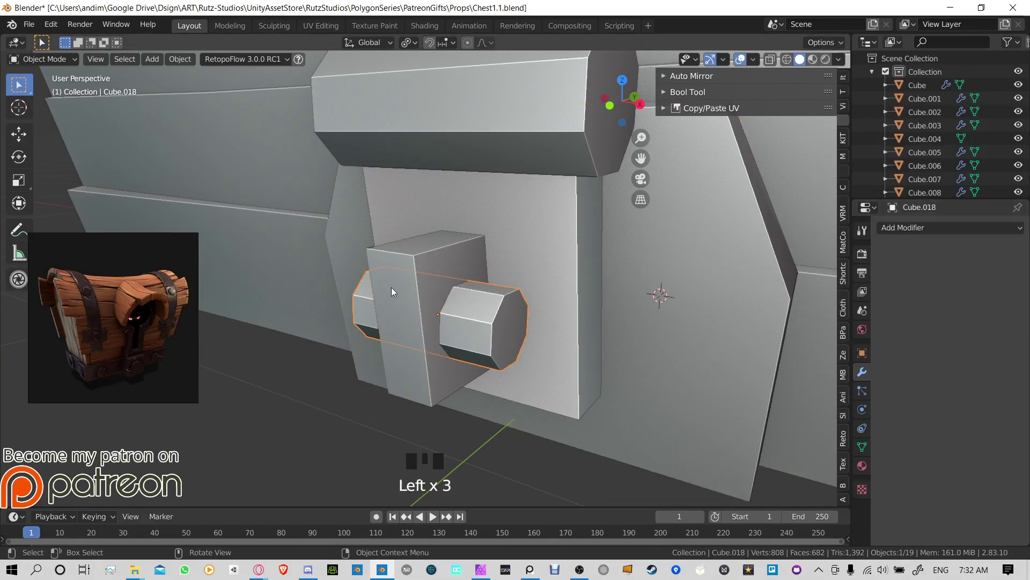
pyautogui.click(421, 269)
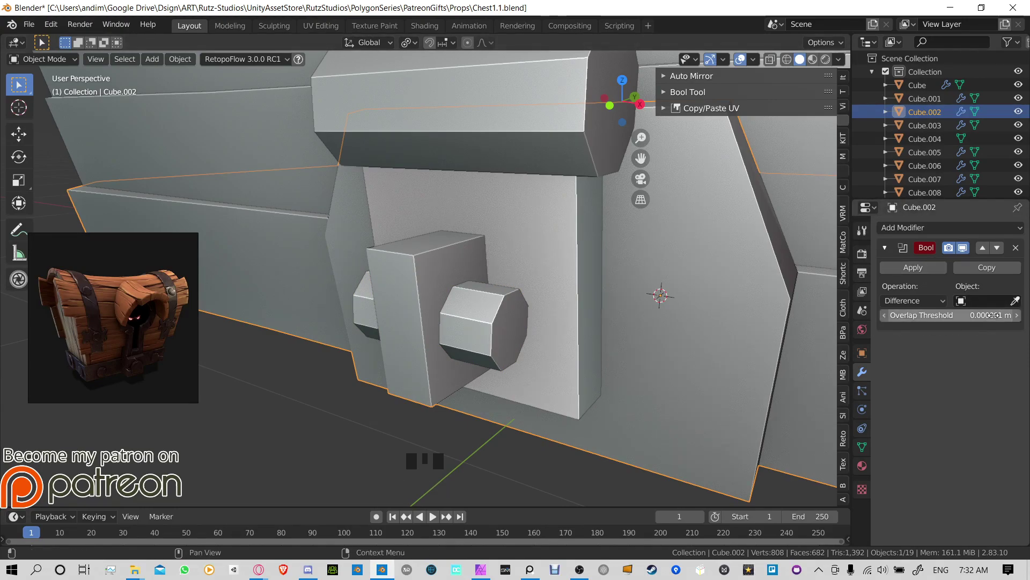
pyautogui.click(1015, 300)
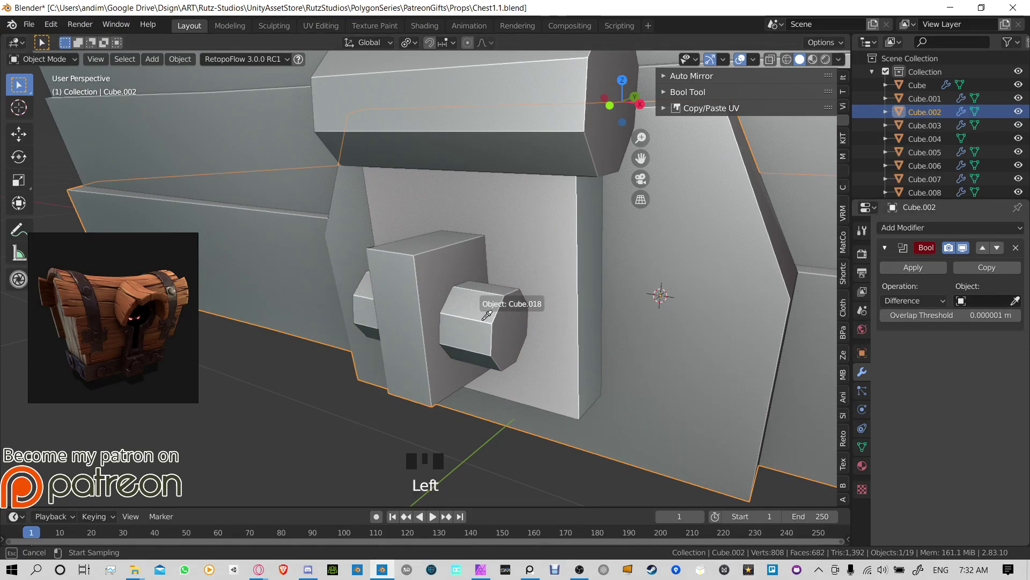
pyautogui.click(463, 316)
pyautogui.moveTo(482, 320); pyautogui.dragTo(419, 310, button='middle')
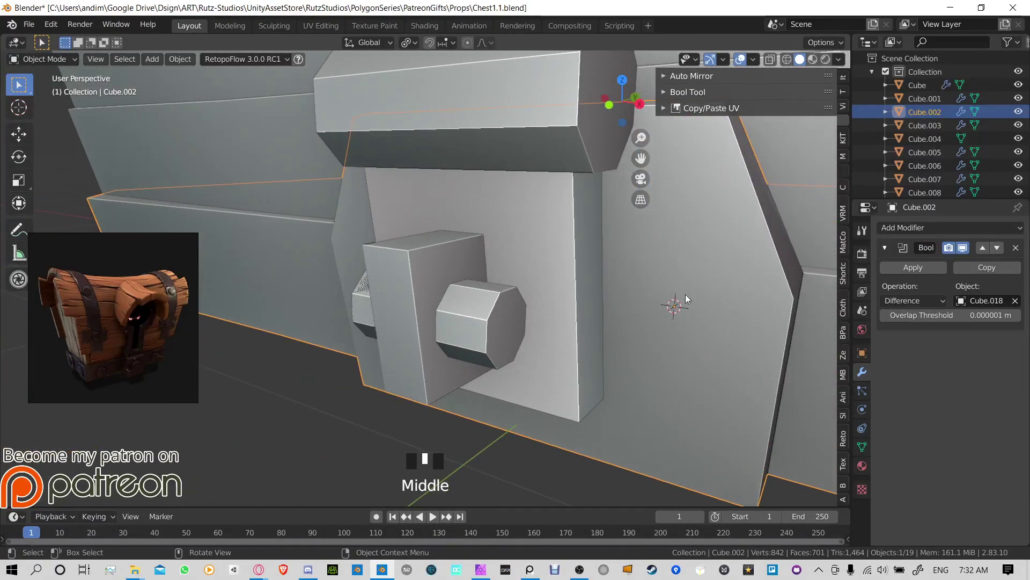
# Step: Try moving the small barrel to inspect the cut, then undo back and remove the Boolean modifier from the chest body
pyautogui.click(478, 335)
pyautogui.press('g')
pyautogui.click(485, 339)
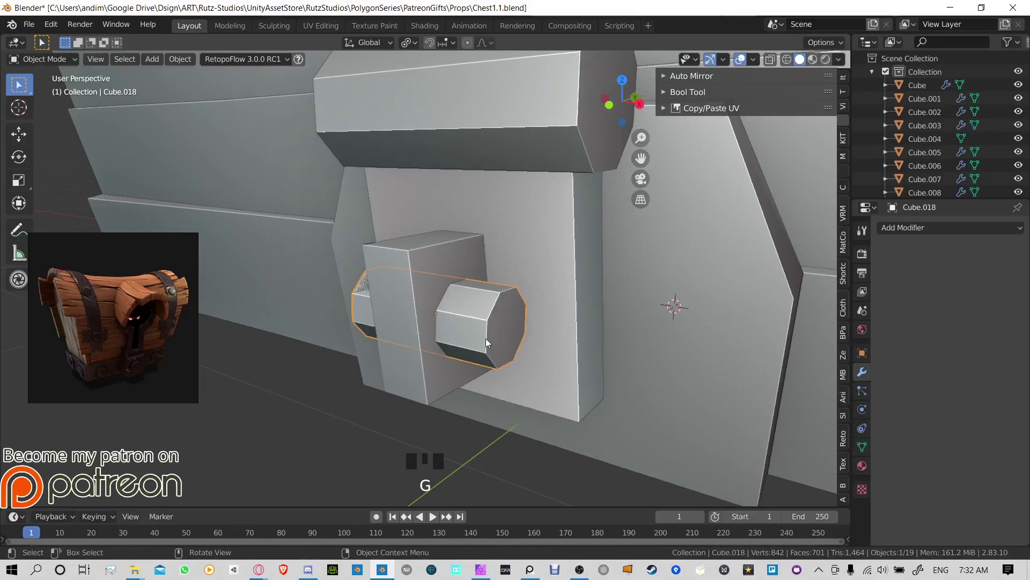
pyautogui.moveTo(485, 338); pyautogui.dragTo(546, 337, button='middle')
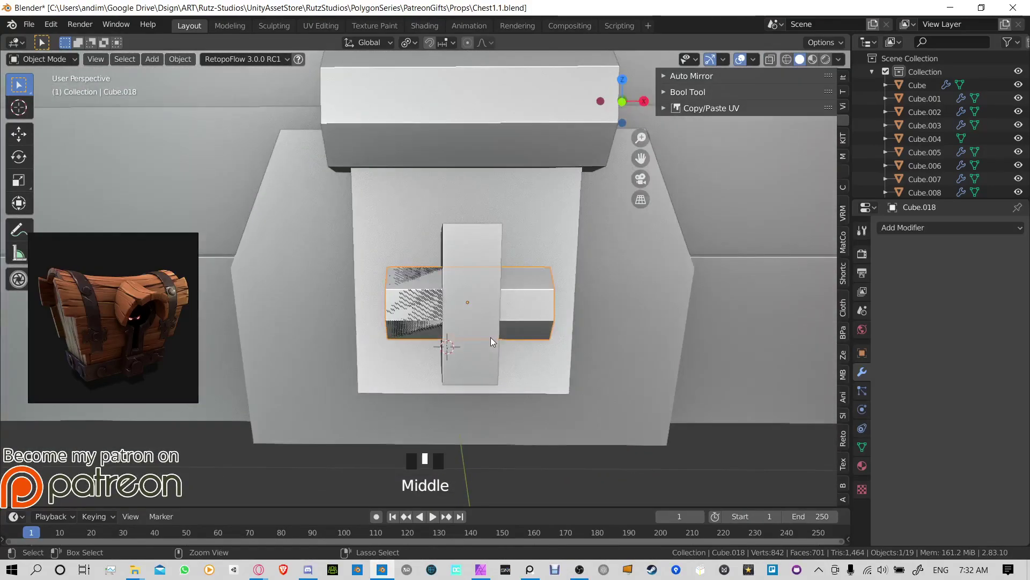
pyautogui.hotkey('ctrl', 'z')
pyautogui.click(1019, 250)
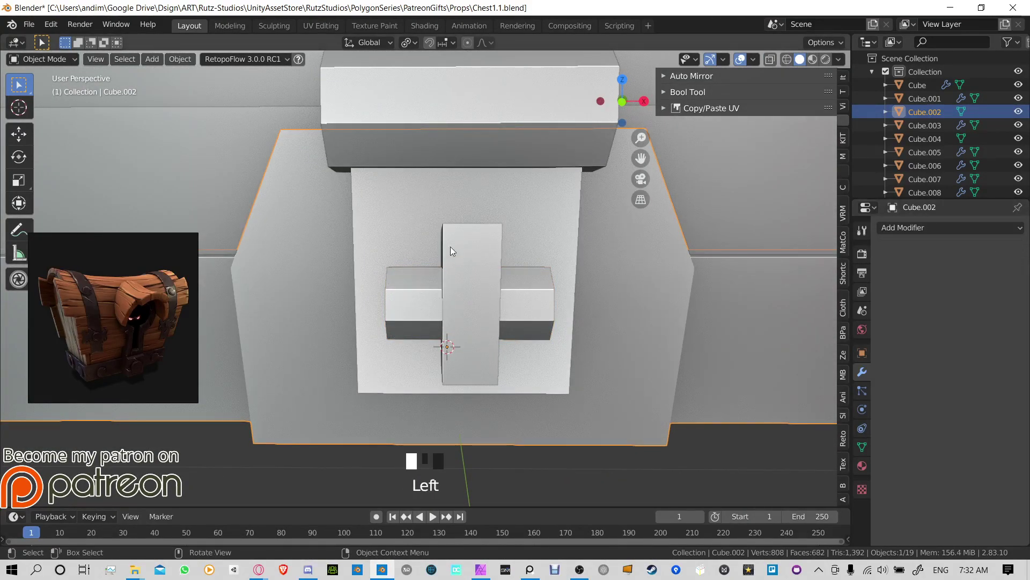
# Step: Add a Boolean modifier to the small barrel and pick the chest body as its object
pyautogui.click(466, 275)
pyautogui.click(955, 228)
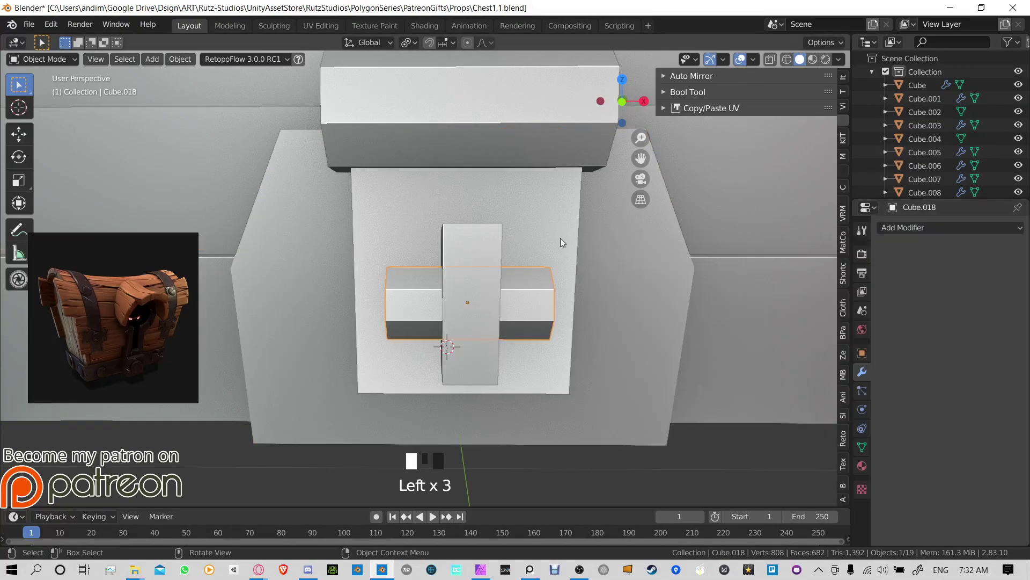
pyautogui.moveTo(930, 230); pyautogui.dragTo(779, 288)
pyautogui.click(1016, 300)
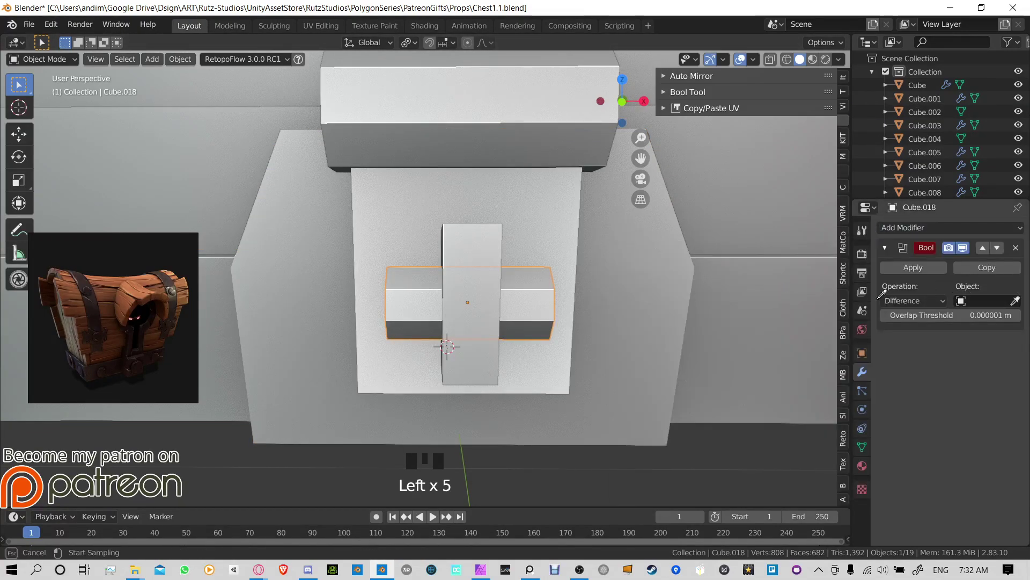
pyautogui.click(469, 249)
pyautogui.moveTo(579, 278); pyautogui.dragTo(617, 281, button='middle')
# Step: Try the Intersect and Union operations on the barrel's Boolean modifier, then set it back to Difference
pyautogui.click(921, 301)
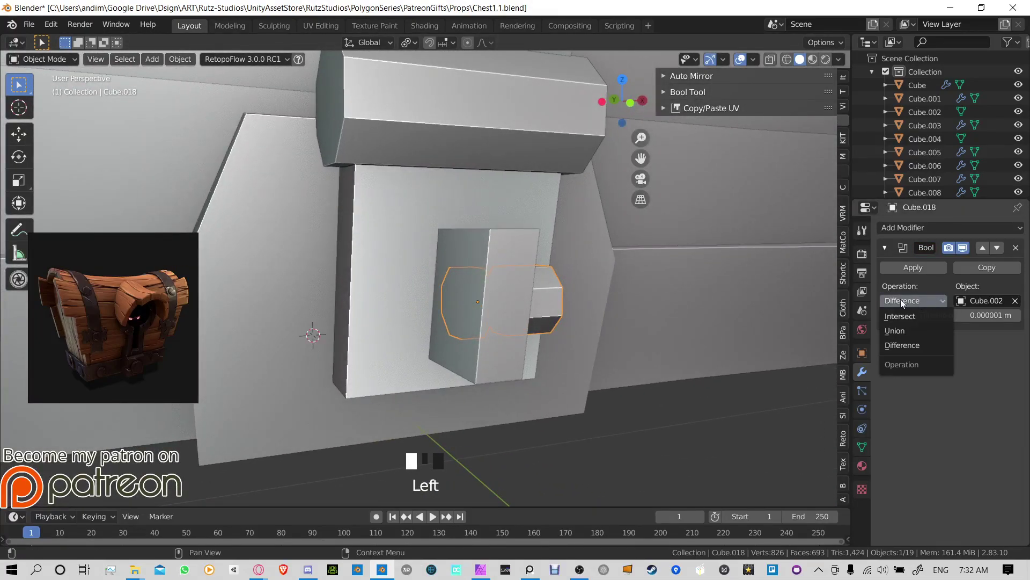
pyautogui.click(905, 315)
pyautogui.moveTo(569, 298); pyautogui.dragTo(523, 292, button='middle')
pyautogui.click(920, 301)
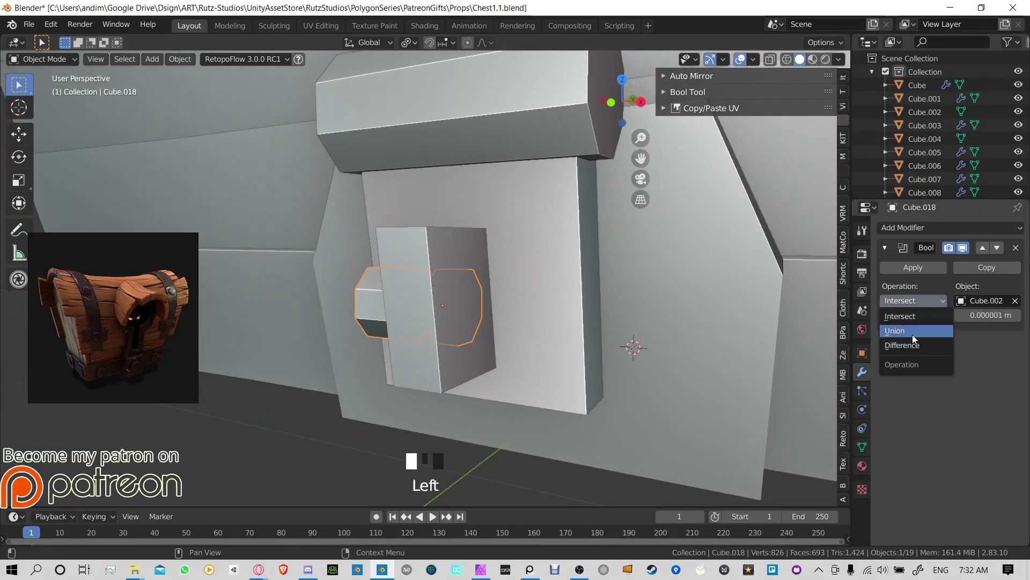
pyautogui.click(912, 333)
pyautogui.click(920, 300)
pyautogui.click(909, 345)
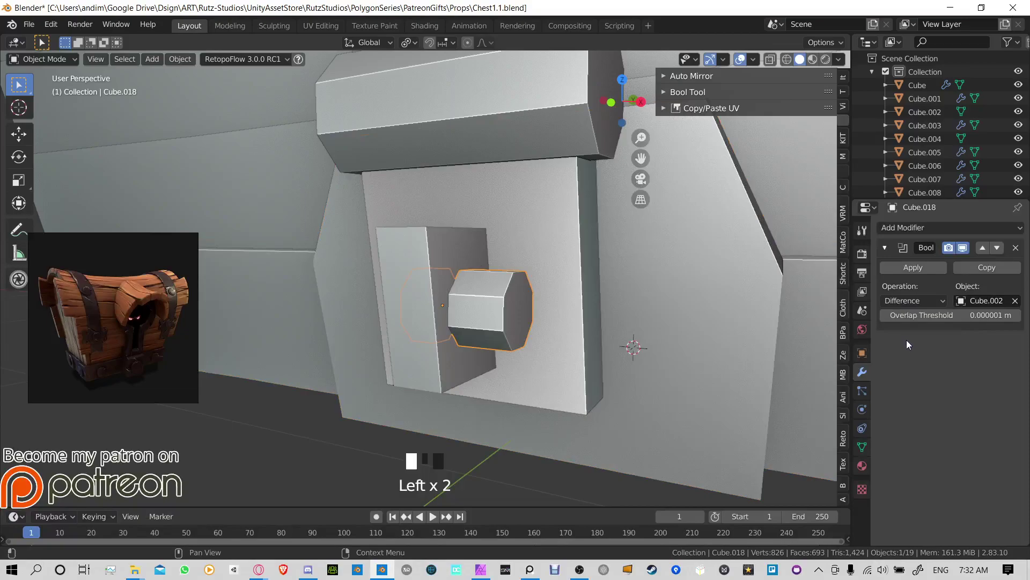
# Step: Try Intersect once more on the barrel's Boolean from the other side, then remove the modifier
pyautogui.moveTo(531, 303); pyautogui.dragTo(590, 306, button='middle')
pyautogui.click(919, 301)
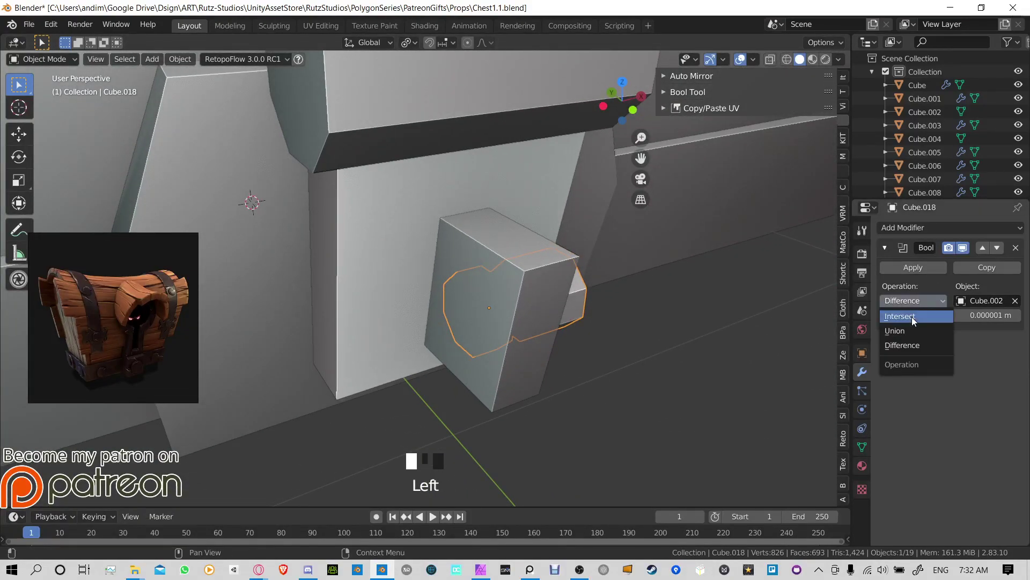
pyautogui.click(912, 317)
pyautogui.click(929, 299)
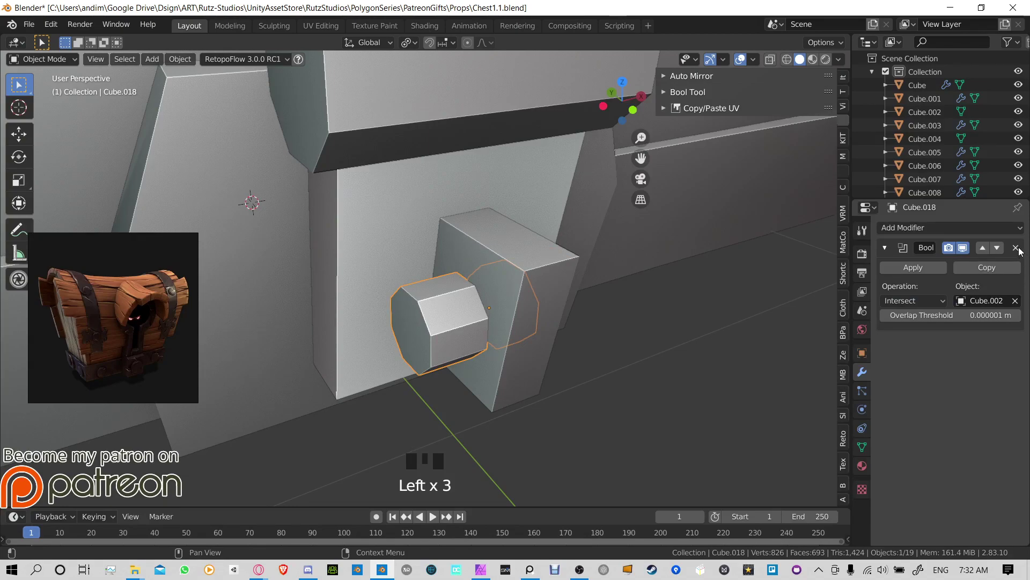
pyautogui.click(1016, 247)
# Step: Add a Boolean modifier to the latch plate behind the block, with the small barrel as its object
pyautogui.click(438, 200)
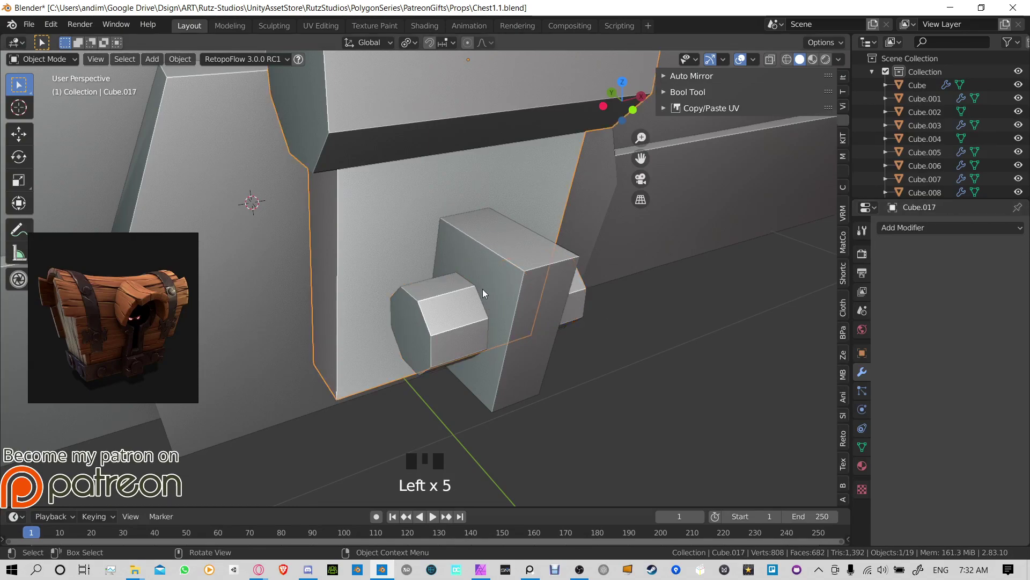
pyautogui.click(920, 227)
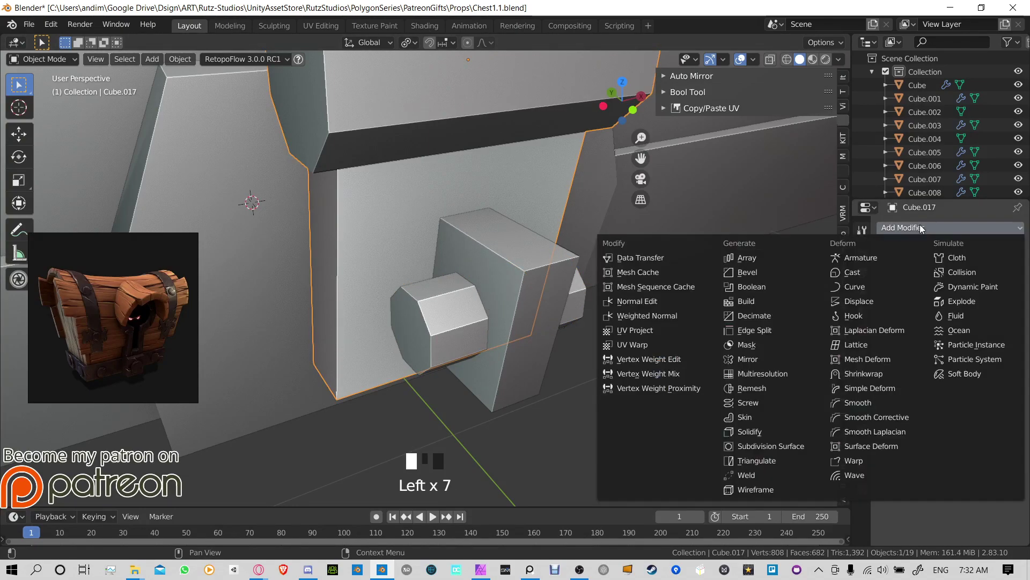
pyautogui.click(757, 287)
pyautogui.click(698, 305)
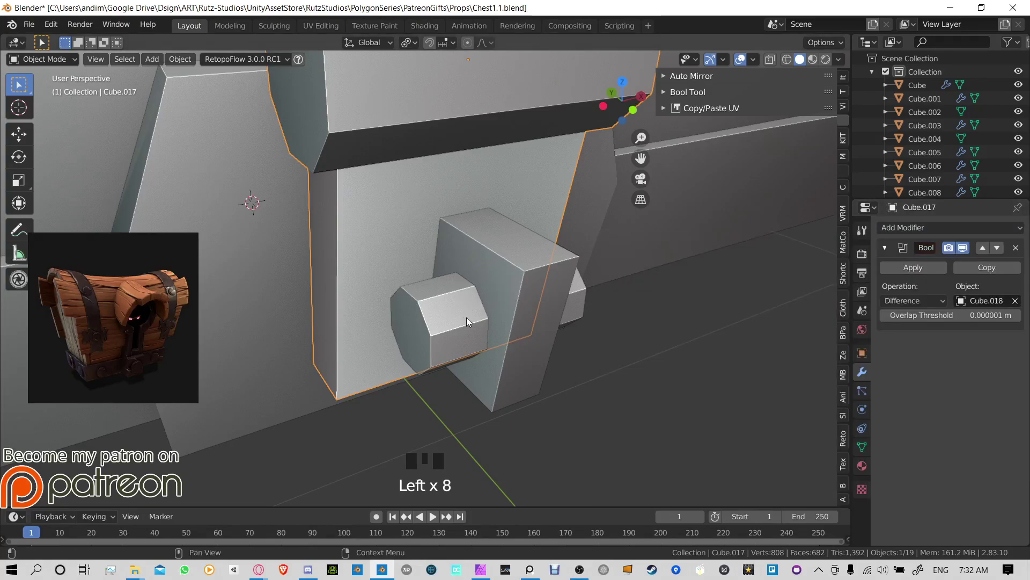
# Step: Try Intersect and Union on the latch plate's Boolean modifier, then return it to Difference
pyautogui.click(936, 301)
pyautogui.click(909, 320)
pyautogui.click(933, 301)
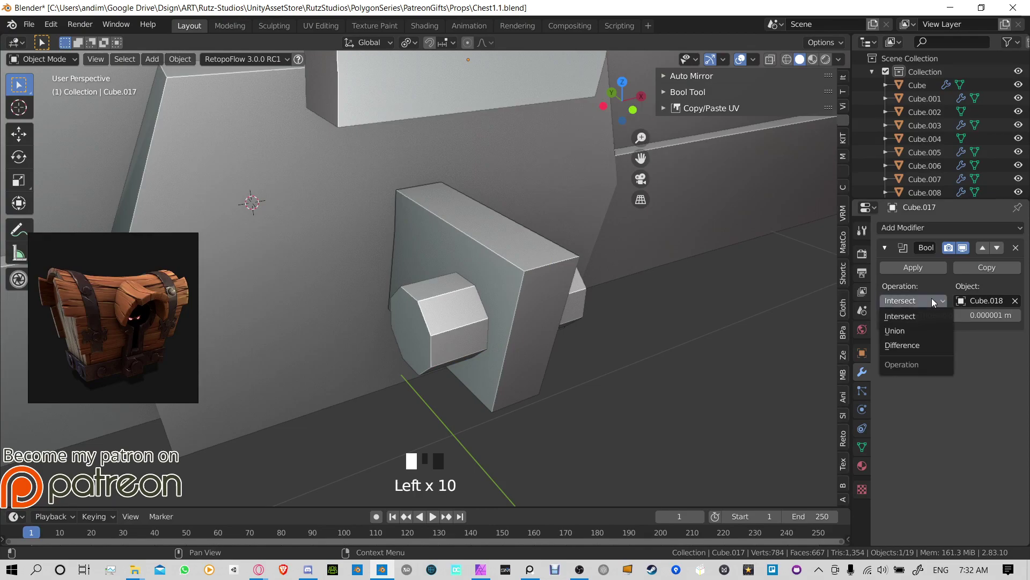
pyautogui.click(918, 329)
pyautogui.click(935, 300)
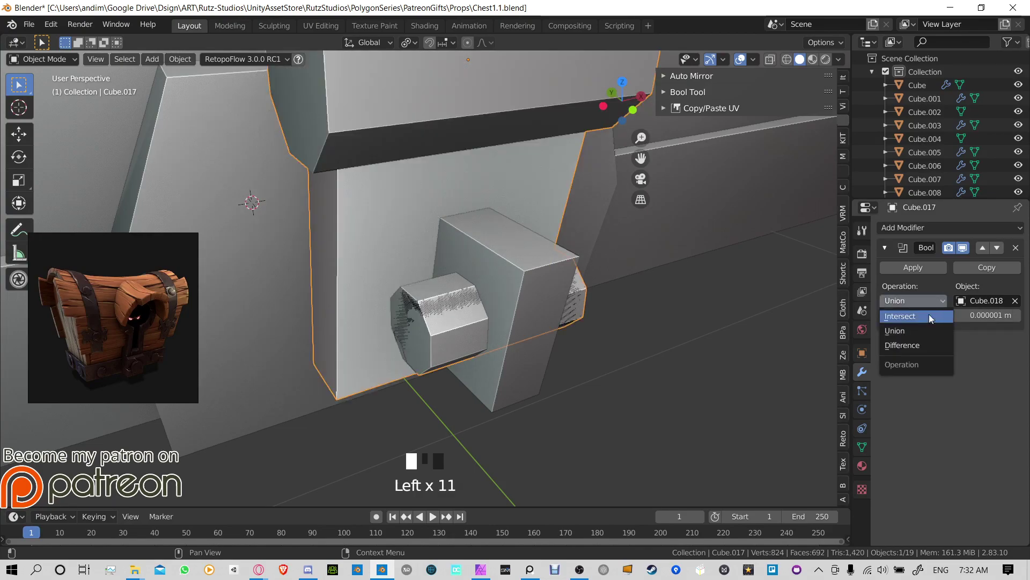
pyautogui.click(919, 345)
pyautogui.moveTo(555, 308); pyautogui.dragTo(571, 295, button='middle')
# Step: Select the small barrel and expand the Bool Tool options
pyautogui.click(489, 325)
pyautogui.press('g')
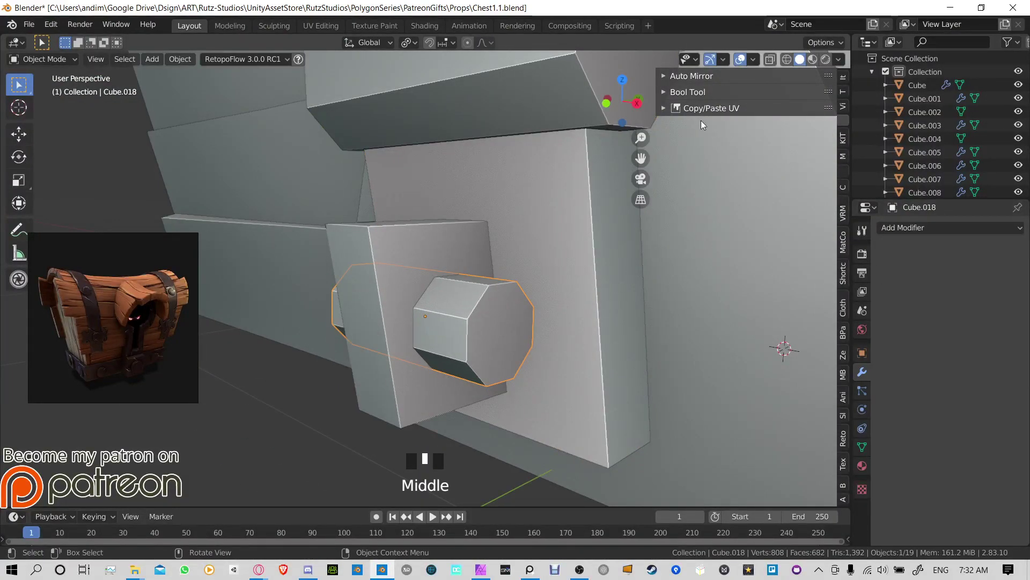
pyautogui.click(678, 93)
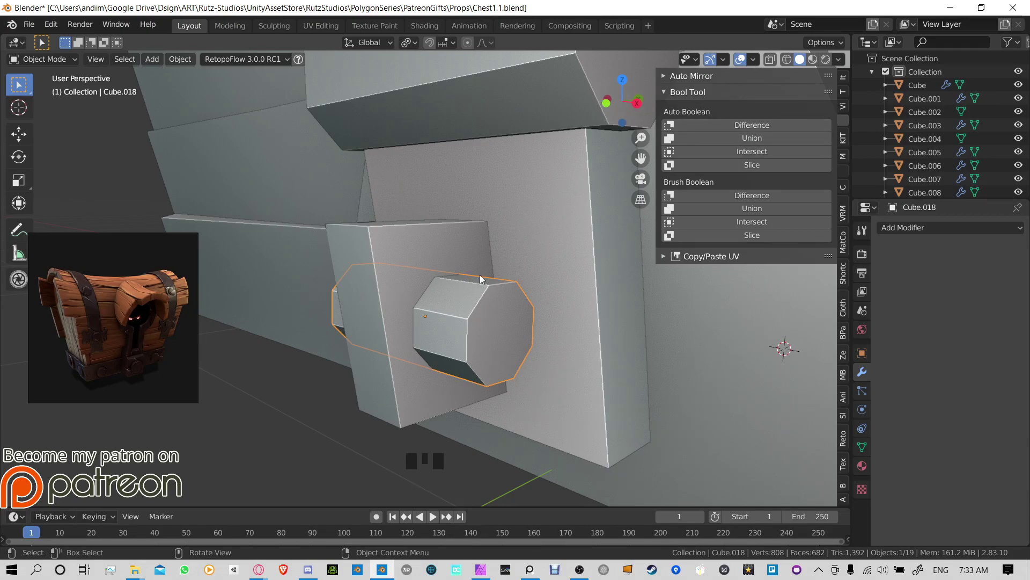
pyautogui.scroll(-2, 537, 279)
pyautogui.press('Tab')
pyautogui.press('Tab')
pyautogui.press('Tab')
pyautogui.press('Tab')
pyautogui.press('Tab')
pyautogui.press('Tab')
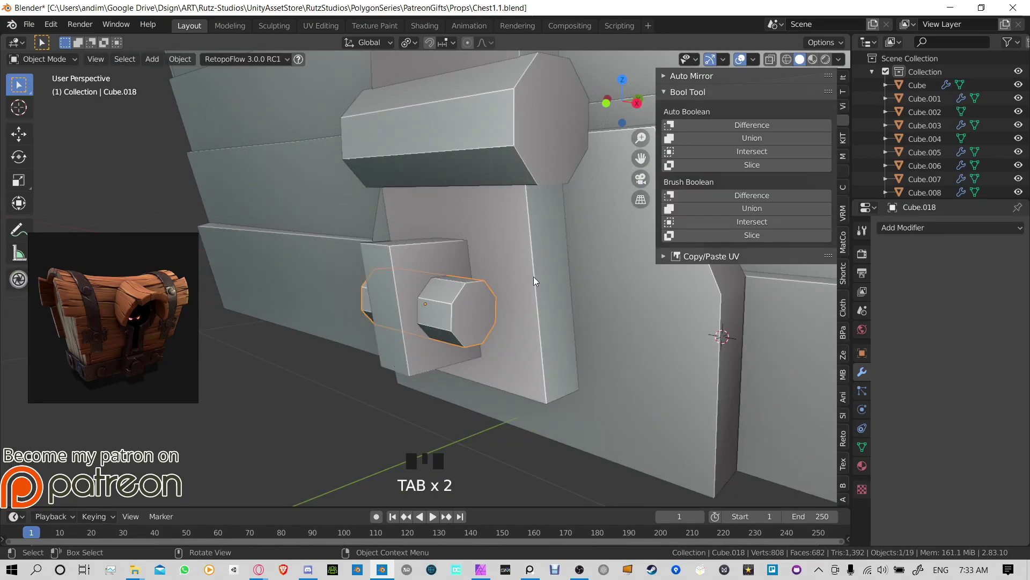
pyautogui.press('Tab')
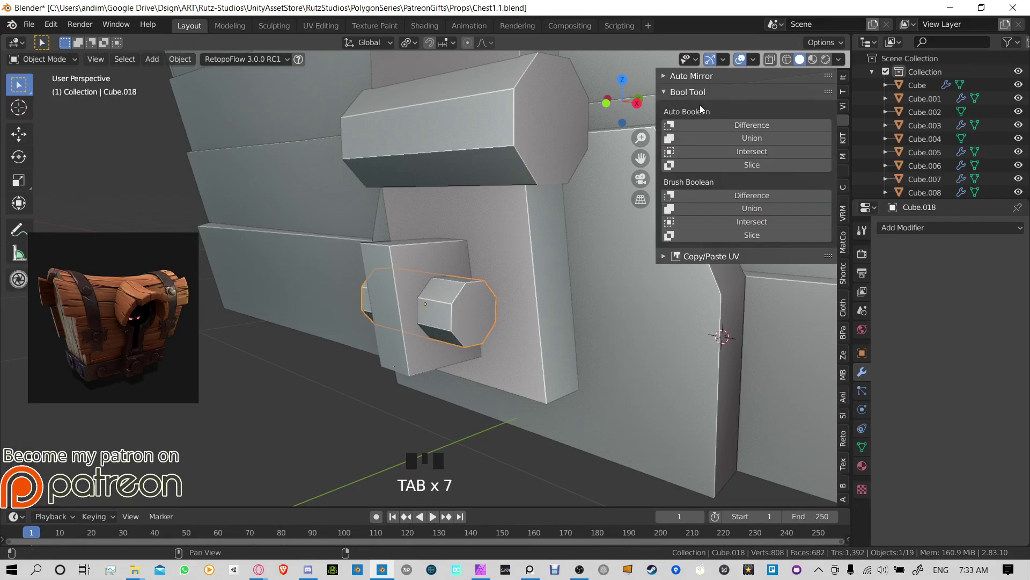
pyautogui.press('Tab')
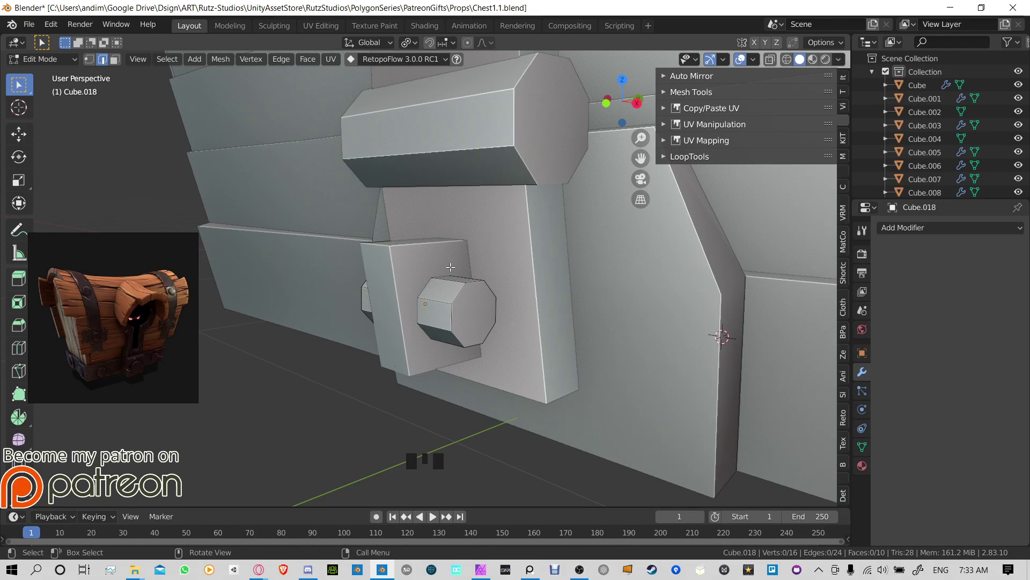
pyautogui.press('Tab')
pyautogui.scroll(1, 439, 276)
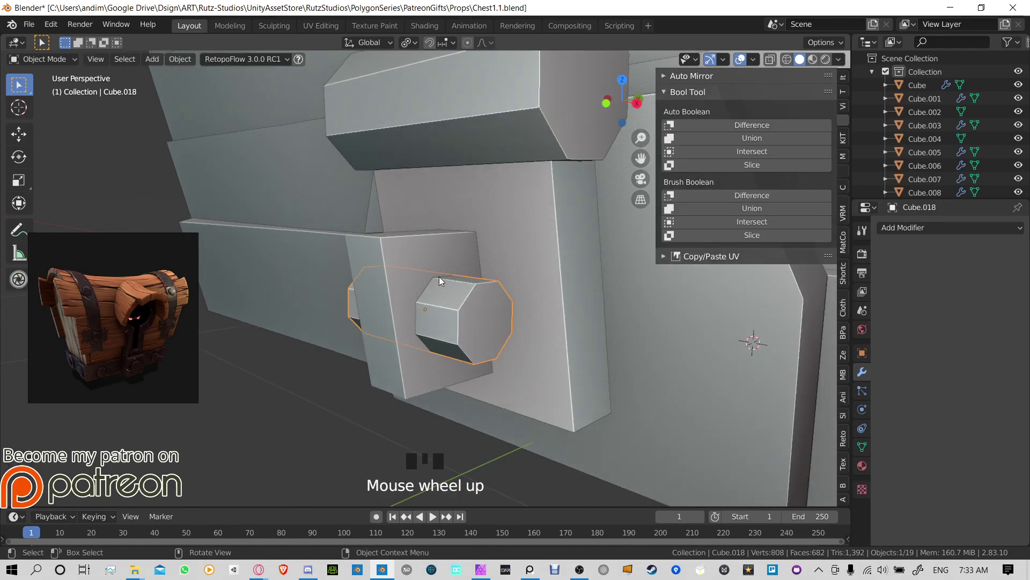
# Step: Select the latch plate and remove its Boolean modifier
pyautogui.click(413, 266)
pyautogui.click(562, 248)
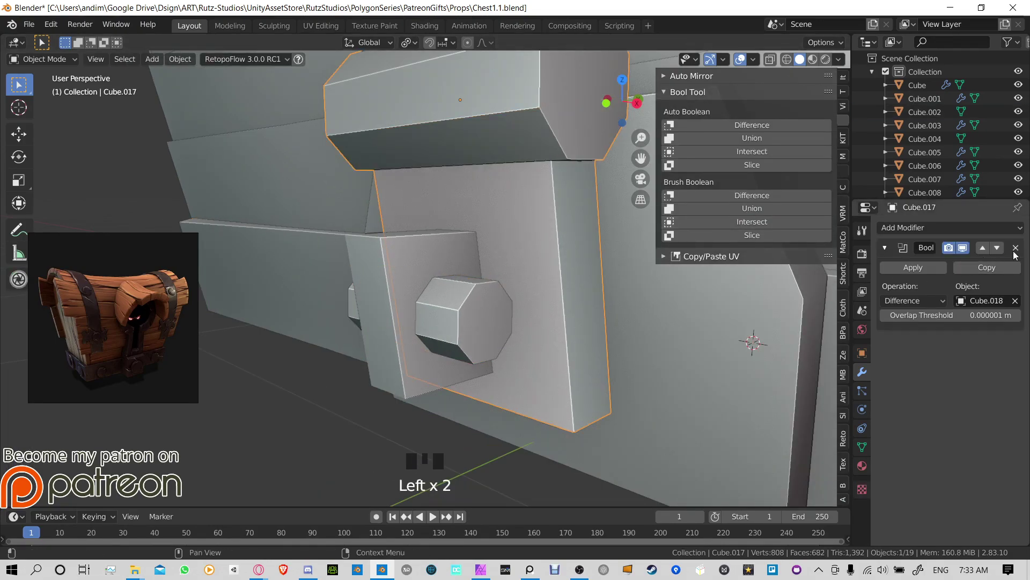
pyautogui.click(1015, 249)
# Step: Select the chest body together with the small barrel, with the barrel as the active object
pyautogui.keyDown('shift'); pyautogui.click(408, 266); pyautogui.keyUp('shift')
pyautogui.moveTo(523, 226); pyautogui.dragTo(555, 234, button='middle')
pyautogui.click(555, 234)
pyautogui.keyDown('shift'); pyautogui.click(421, 265); pyautogui.keyUp('shift')
pyautogui.moveTo(468, 248); pyautogui.dragTo(431, 269, button='middle')
pyautogui.click(431, 269)
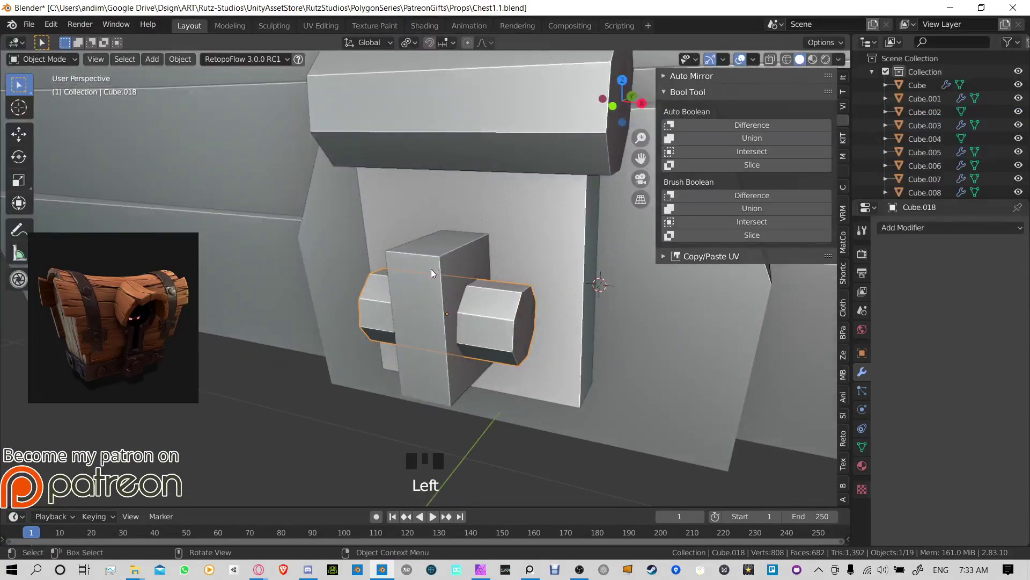
pyautogui.keyDown('shift'); pyautogui.click(499, 277); pyautogui.keyUp('shift')
pyautogui.keyDown('shift'); pyautogui.click(518, 316); pyautogui.keyUp('shift')
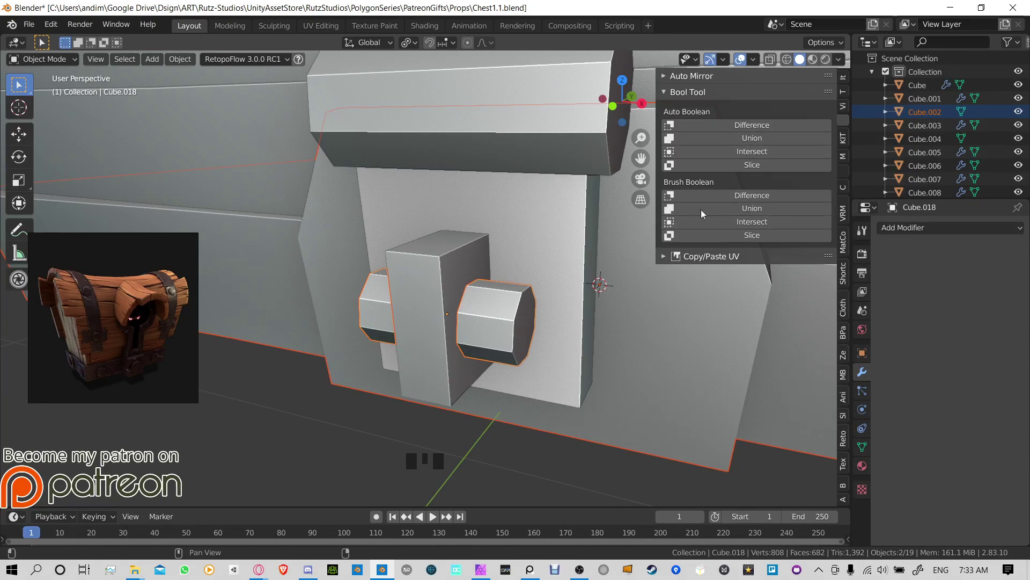
# Step: Try a Bool Tool Brush Difference with the barrel as canvas and the chest body as brush, then undo it
pyautogui.click(761, 196)
pyautogui.moveTo(496, 285); pyautogui.dragTo(535, 285, button='middle')
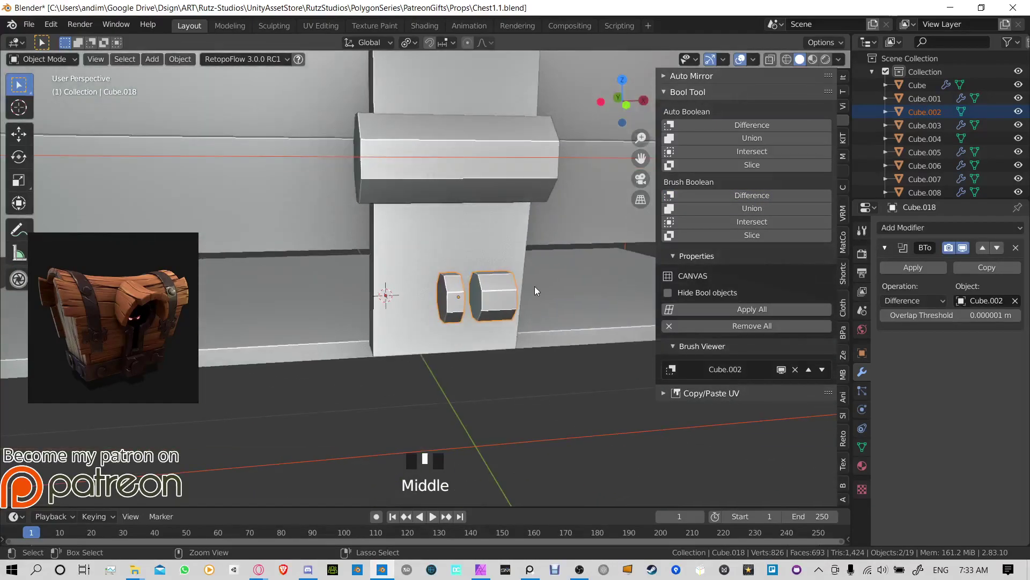
pyautogui.hotkey('ctrl', 'z')
# Step: Run a Bool Tool Brush Union on the barrel and the chest body, and inspect the block from several sides
pyautogui.click(752, 208)
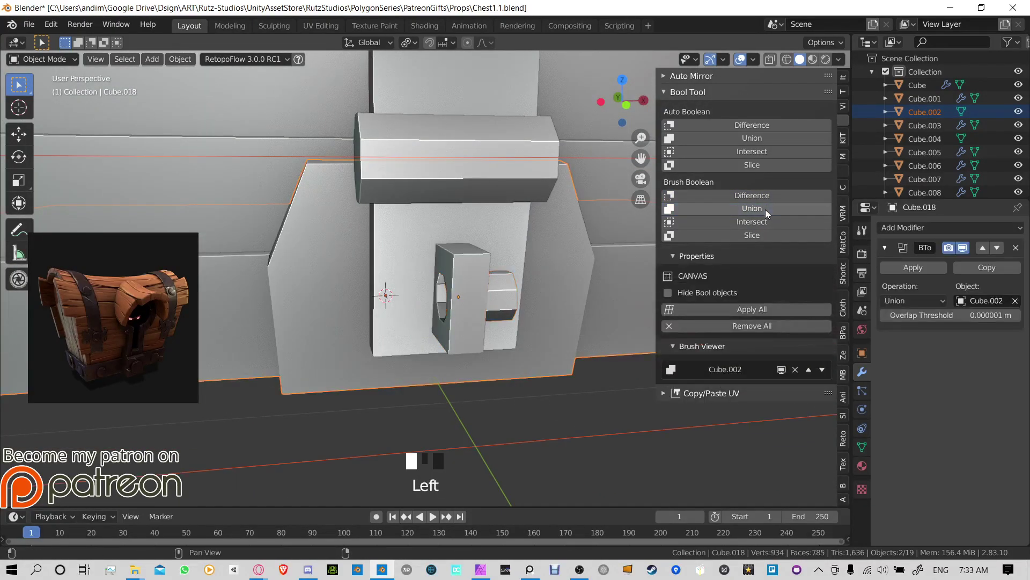
pyautogui.moveTo(440, 311)
pyautogui.mouseDown(button='middle')
pyautogui.moveTo(346, 304)
pyautogui.moveTo(429, 279)
pyautogui.mouseUp(button='middle')
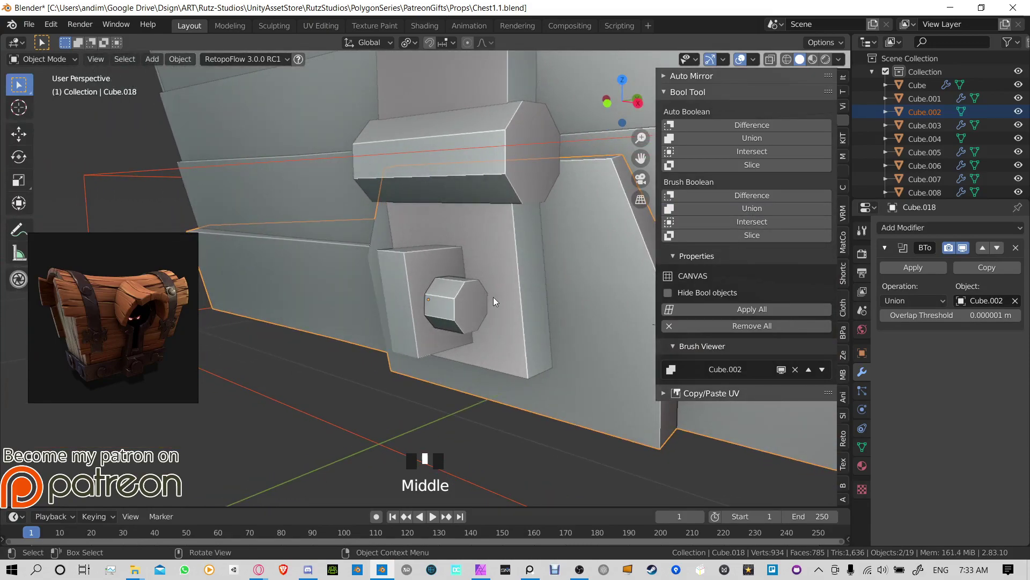
pyautogui.moveTo(494, 298); pyautogui.dragTo(579, 278, button='middle')
pyautogui.scroll(3, 500, 301)
pyautogui.moveTo(500, 301); pyautogui.dragTo(482, 347, button='middle')
# Step: Select the barrel and switch in and out of Edit Mode to examine its mesh beneath the Brush Union
pyautogui.click(482, 347)
pyautogui.click(472, 345)
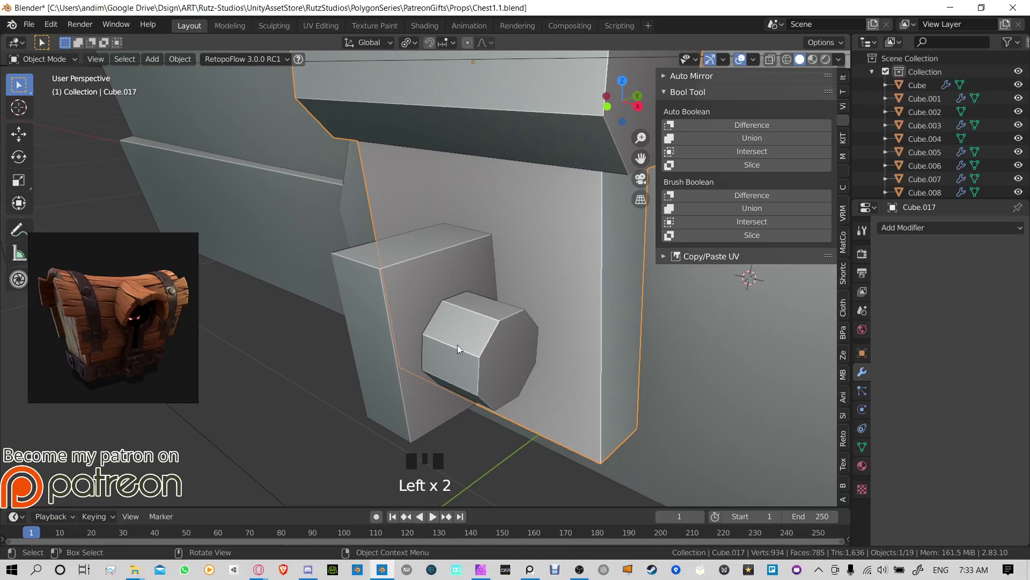
pyautogui.press('Tab')
pyautogui.press('Tab')
pyautogui.click(487, 333)
pyautogui.moveTo(487, 334); pyautogui.dragTo(504, 329, button='middle')
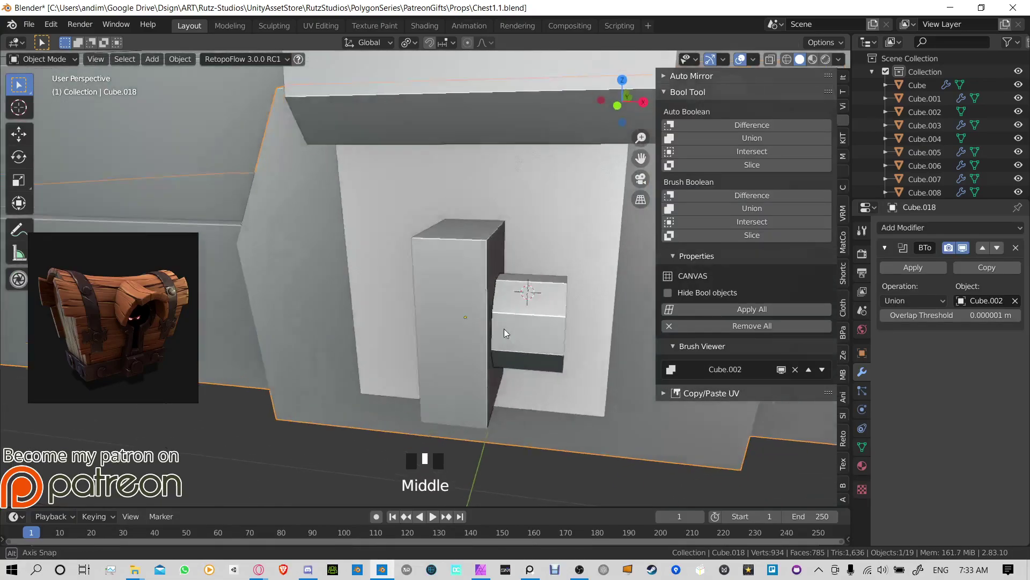
pyautogui.press('Tab')
pyautogui.press('Tab')
pyautogui.press('Tab')
pyautogui.press('Tab')
pyautogui.press('Tab')
pyautogui.press('Tab')
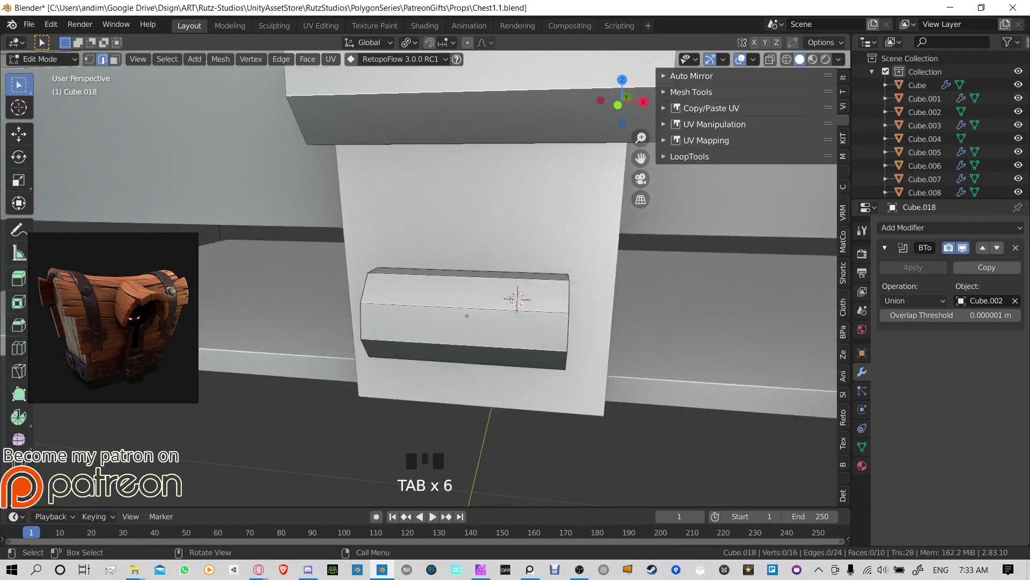
pyautogui.press('Tab')
# Step: Undo the Bool Tool Brush Union between the small barrel and the chest body
pyautogui.hotkey('ctrl', 'z')
pyautogui.hotkey('ctrl', 'z')
pyautogui.hotkey('ctrl', 'z')
pyautogui.hotkey('ctrl', 'z')
pyautogui.hotkey('ctrl', 'z')
pyautogui.hotkey('ctrl', 'z')
pyautogui.hotkey('ctrl', 'z')
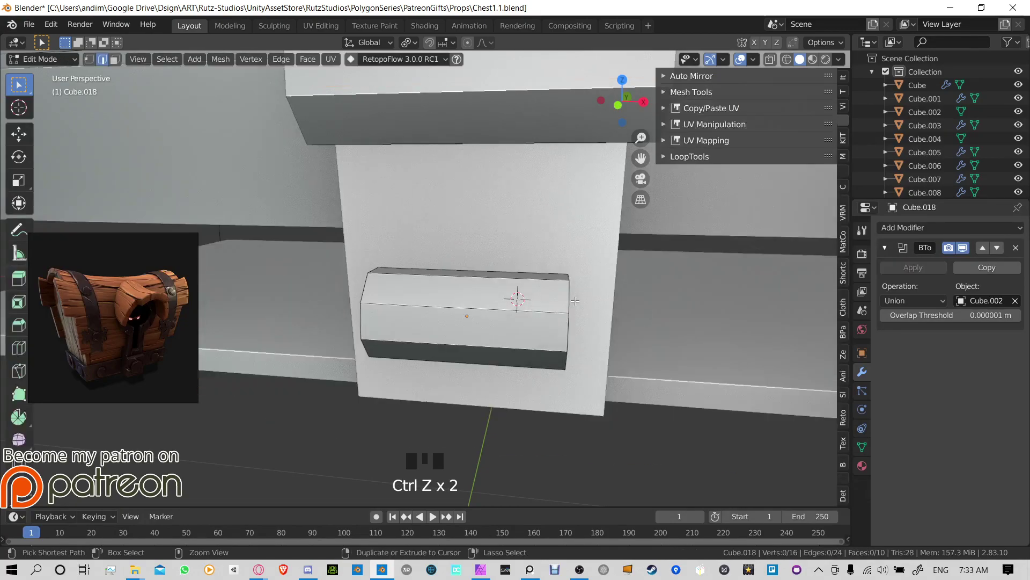
pyautogui.hotkey('ctrl', 'z')
pyautogui.hotkey('ctrl', 'z')
pyautogui.hotkey('ctrl', 'z')
pyautogui.hotkey('ctrl', 'z')
pyautogui.hotkey('ctrl', 'z')
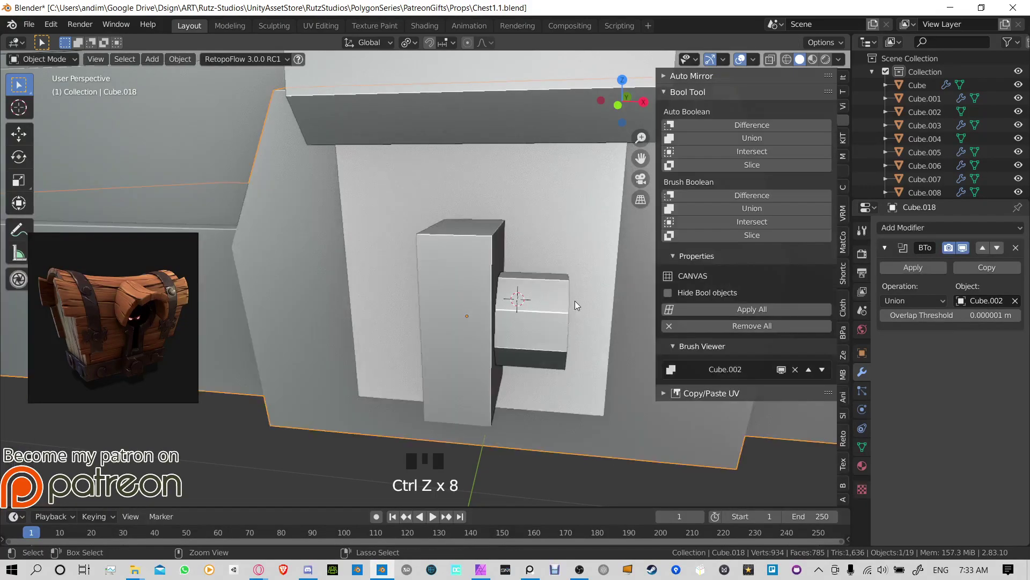
pyautogui.hotkey('ctrl', 'z')
pyautogui.hotkey('ctrl', 'z')
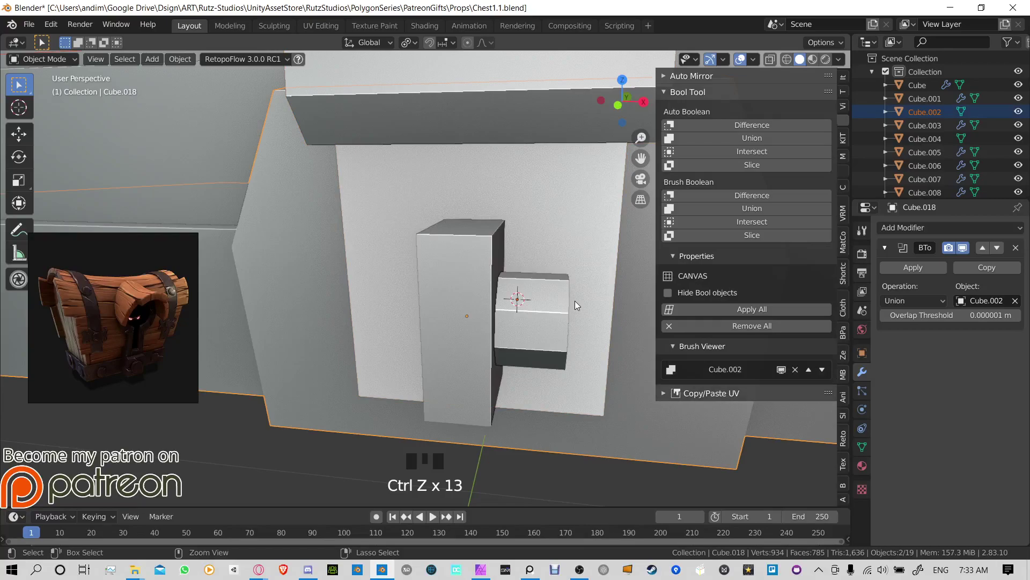
# Step: Select the chest body and open its mesh for editing
pyautogui.press('Tab')
pyautogui.press('Tab')
pyautogui.click(467, 272)
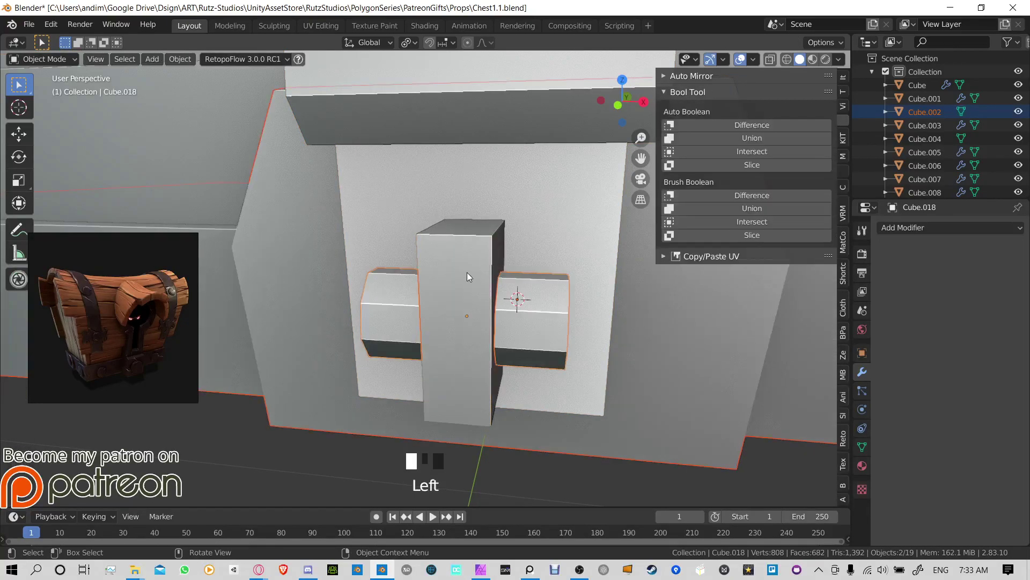
pyautogui.moveTo(467, 272); pyautogui.dragTo(424, 285, button='middle')
pyautogui.press('Tab')
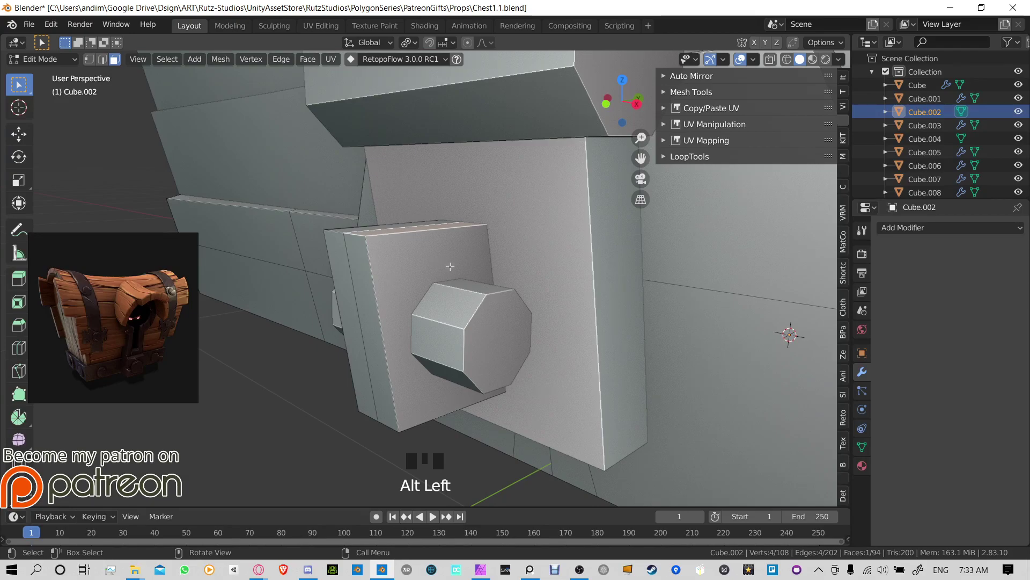
# Step: Try selecting the protruding block's faces with individual picks and box selections from several angles
pyautogui.moveTo(449, 267); pyautogui.dragTo(424, 257, button='middle')
pyautogui.keyDown('shift'); pyautogui.click(408, 257); pyautogui.keyUp('shift')
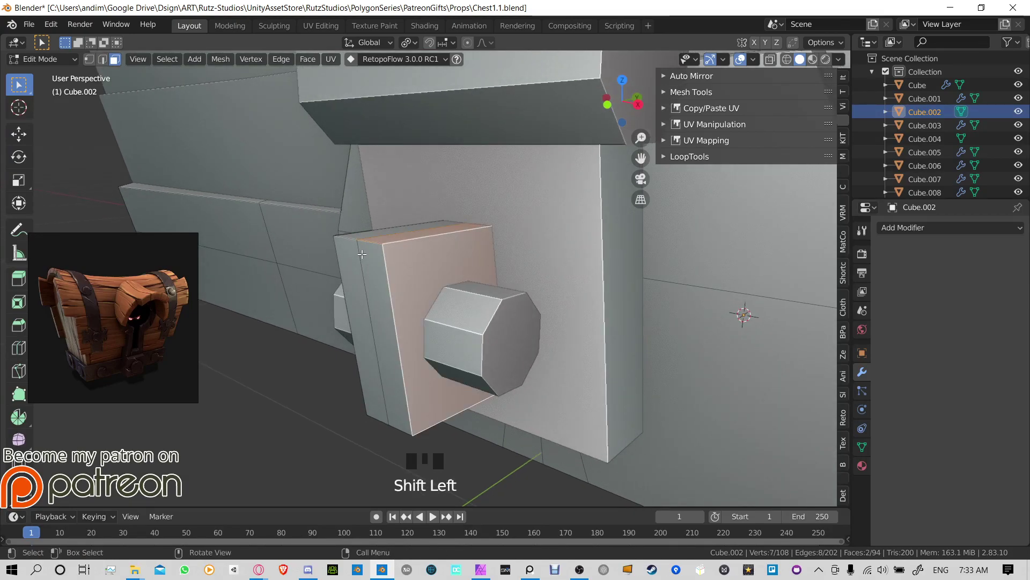
pyautogui.tripleClick(376, 283)
pyautogui.click(382, 233)
pyautogui.scroll(-2, 383, 232)
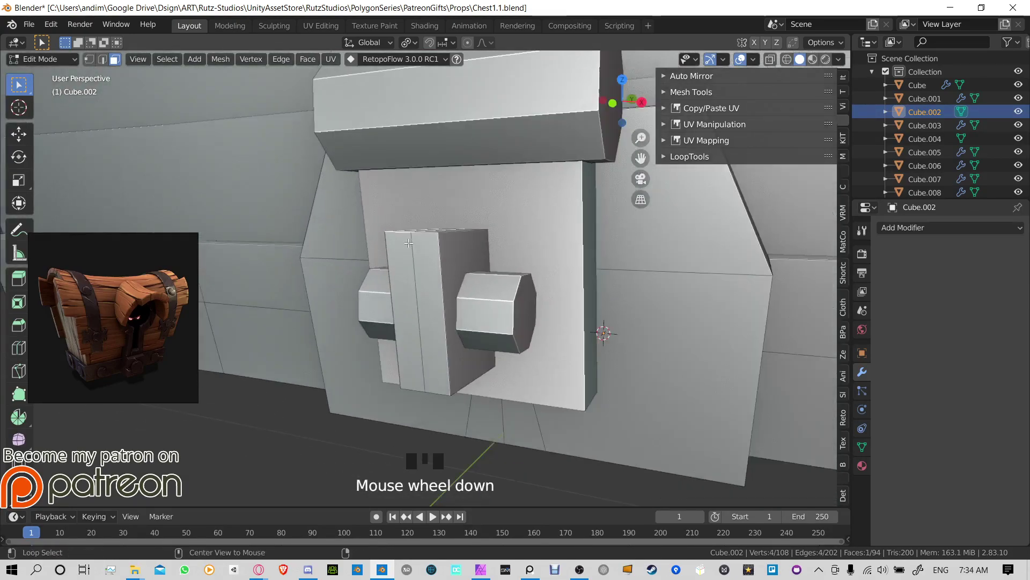
pyautogui.moveTo(418, 252); pyautogui.dragTo(447, 231, button='middle')
pyautogui.moveTo(447, 231); pyautogui.dragTo(604, 435)
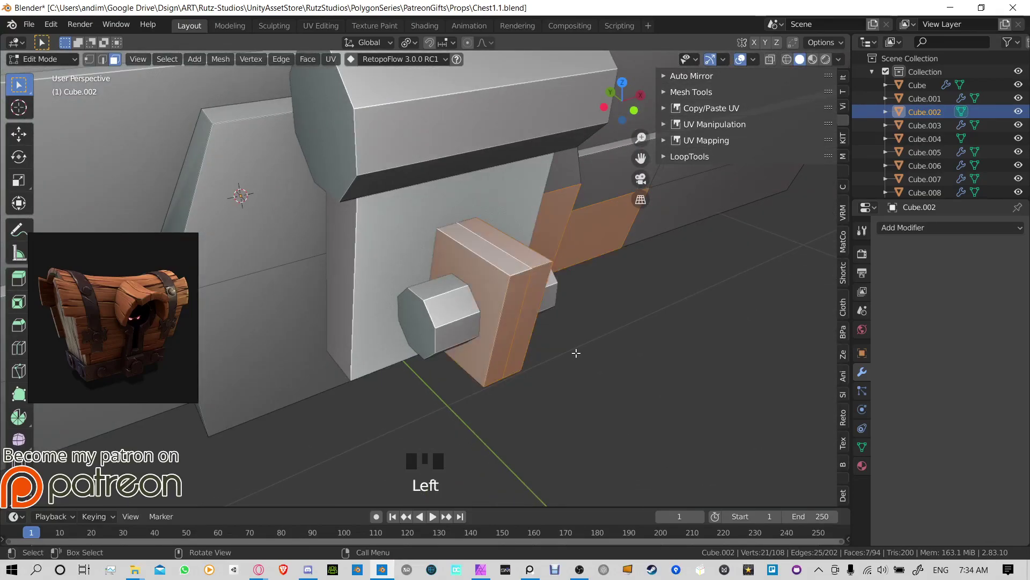
pyautogui.moveTo(576, 352); pyautogui.dragTo(409, 264, button='middle')
pyautogui.moveTo(409, 264); pyautogui.dragTo(503, 370)
pyautogui.moveTo(503, 370); pyautogui.dragTo(395, 328, button='middle')
pyautogui.moveTo(325, 209); pyautogui.dragTo(402, 379)
# Step: Select all the protruding block's faces and separate them from the chest body into their own object
pyautogui.moveTo(405, 375); pyautogui.dragTo(434, 315, button='middle')
pyautogui.click(322, 300)
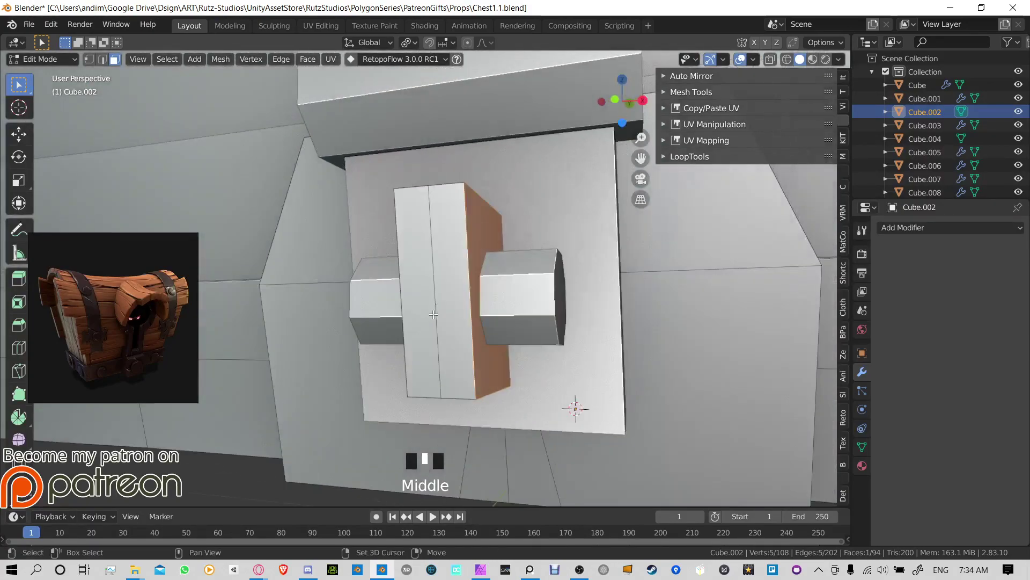
pyautogui.moveTo(416, 265); pyautogui.dragTo(483, 301, button='middle')
pyautogui.keyDown('shift'); pyautogui.click(483, 279); pyautogui.keyUp('shift')
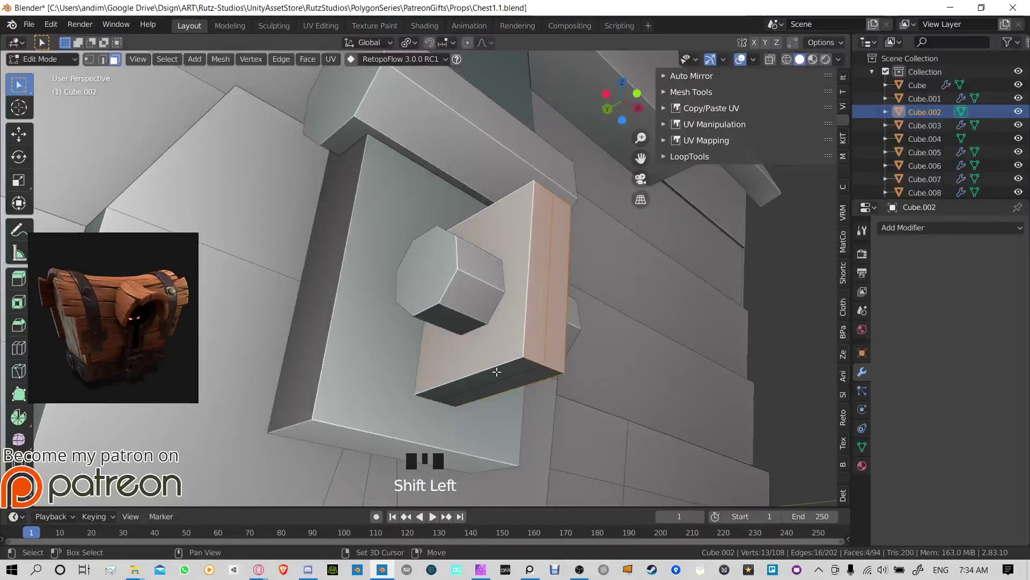
pyautogui.keyDown('shift'); pyautogui.click(531, 374); pyautogui.keyUp('shift')
pyautogui.moveTo(530, 374); pyautogui.dragTo(410, 282, button='middle')
pyautogui.keyDown('shift'); pyautogui.click(504, 258); pyautogui.keyUp('shift')
pyautogui.keyDown('shift'); pyautogui.click(516, 231); pyautogui.keyUp('shift')
pyautogui.press('p')
pyautogui.click(497, 287)
# Step: In Object Mode, select the small barrel together with the separated block, with the block as the active object
pyautogui.press('Tab')
pyautogui.click(491, 344)
pyautogui.keyDown('shift'); pyautogui.click(377, 253); pyautogui.keyUp('shift')
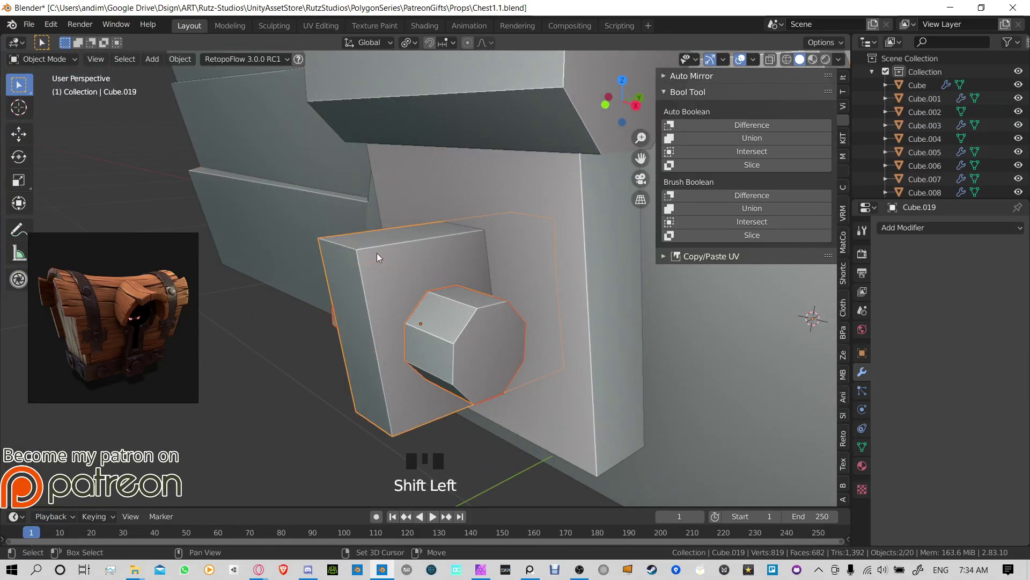
# Step: Try Bool Tool Auto Boolean Intersect and Slice on the block and barrel, undoing each one
pyautogui.click(745, 150)
pyautogui.hotkey('ctrl', 'z')
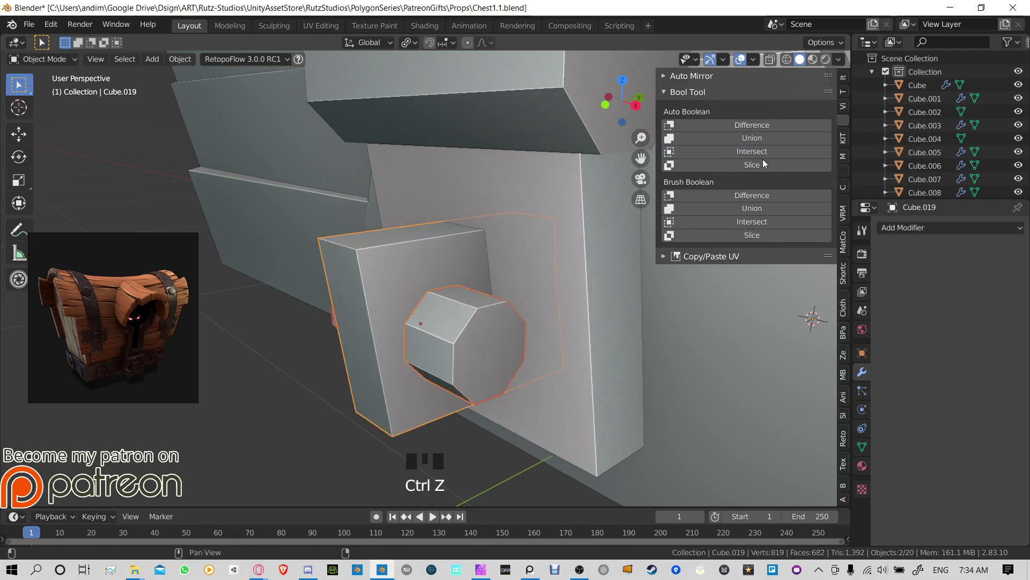
pyautogui.click(762, 163)
pyautogui.moveTo(490, 283); pyautogui.dragTo(619, 258, button='middle')
pyautogui.hotkey('ctrl', 'z')
# Step: Cut the barrel shape out of the block with an Auto Boolean Difference and check the hole's mesh
pyautogui.click(772, 123)
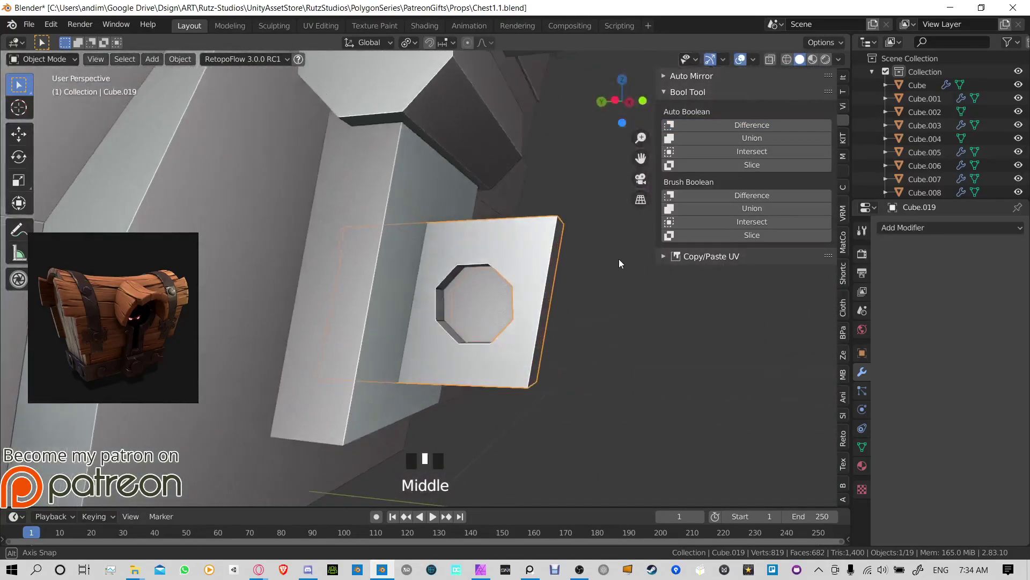
pyautogui.press('Tab')
pyautogui.scroll(4, 528, 316)
pyautogui.click(528, 316)
pyautogui.keyDown('shift'); pyautogui.moveTo(528, 316); pyautogui.dragTo(446, 284, button='middle'); pyautogui.keyUp('shift')
pyautogui.click(389, 303)
pyautogui.press('Tab')
# Step: Examine the faces inside the block's hole, including in an isolated view of the block
pyautogui.press('Tab')
pyautogui.click(438, 334)
pyautogui.click(431, 284)
pyautogui.click(445, 266)
pyautogui.press('KP_Divide')
pyautogui.press('KP_Divide')
pyautogui.scroll(-2, 491, 257)
pyautogui.click(491, 257)
pyautogui.press('Tab')
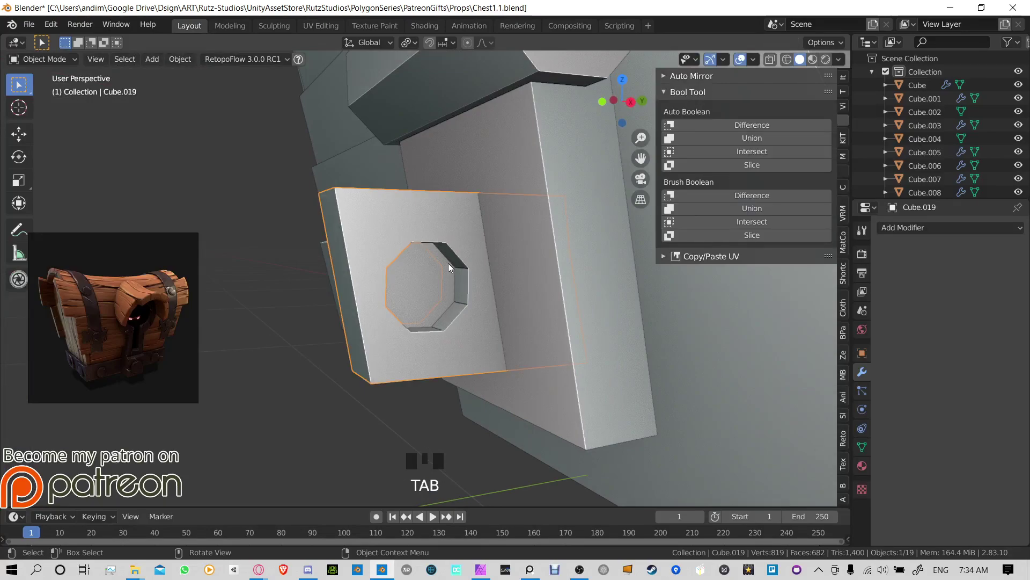
# Step: Try moving the block to check which object the faces closing the hole belong to
pyautogui.press('g')
pyautogui.rightClick(407, 243)
pyautogui.moveTo(407, 243); pyautogui.dragTo(428, 286, button='middle')
pyautogui.press('g')
pyautogui.click(382, 225)
pyautogui.press('g')
pyautogui.rightClick(432, 259)
pyautogui.press('Tab')
pyautogui.press('Tab')
# Step: Delete the two leftover chest body faces that close the block's hole, and return to Object Mode
pyautogui.click(416, 300)
pyautogui.press('Tab')
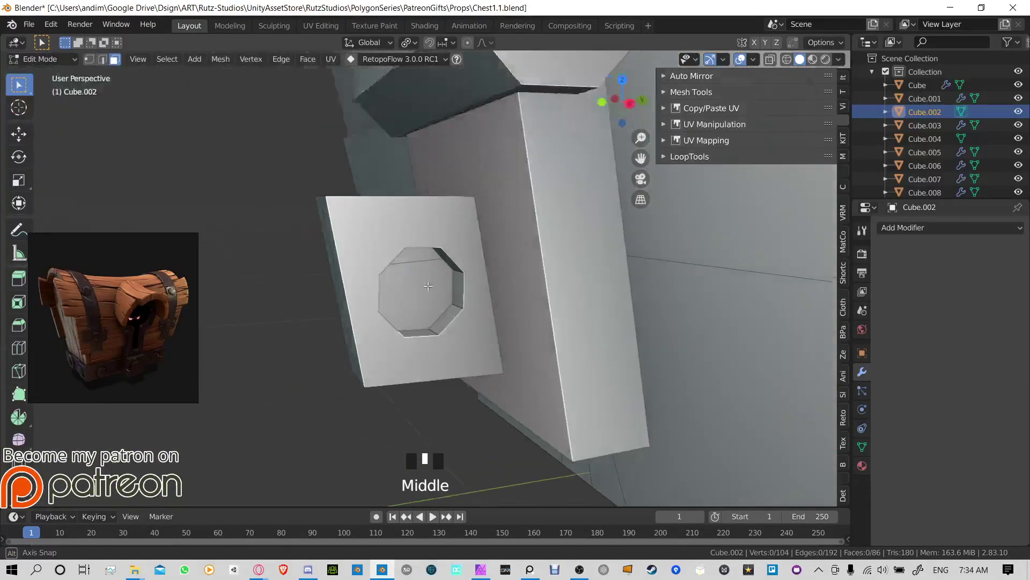
pyautogui.scroll(3, 428, 285)
pyautogui.click(409, 284)
pyautogui.keyDown('shift'); pyautogui.click(380, 232); pyautogui.keyUp('shift')
pyautogui.moveTo(380, 232); pyautogui.dragTo(417, 263, button='middle')
pyautogui.press('x')
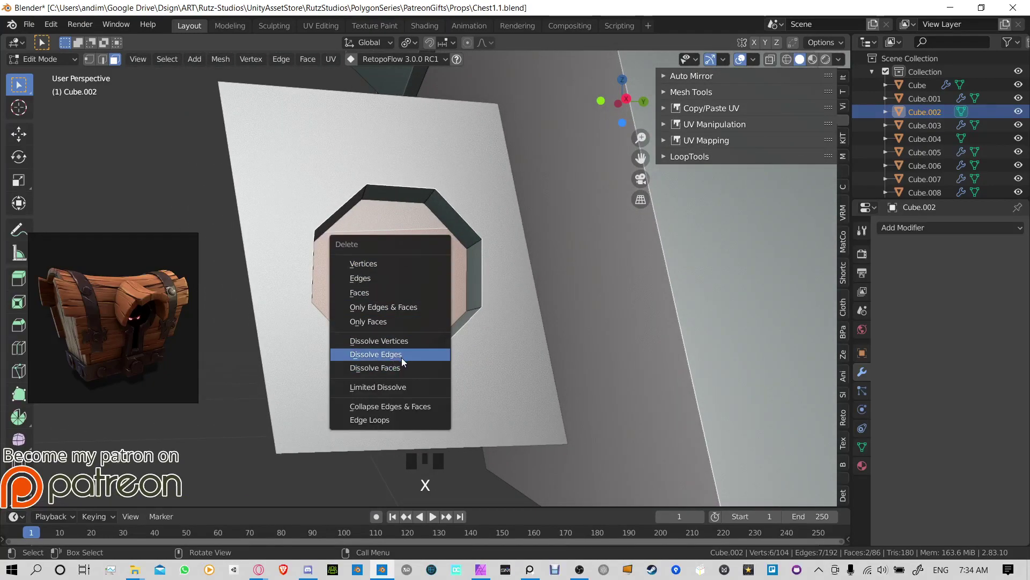
pyautogui.click(388, 294)
pyautogui.moveTo(387, 294); pyautogui.dragTo(510, 293, button='middle')
pyautogui.press('Tab')
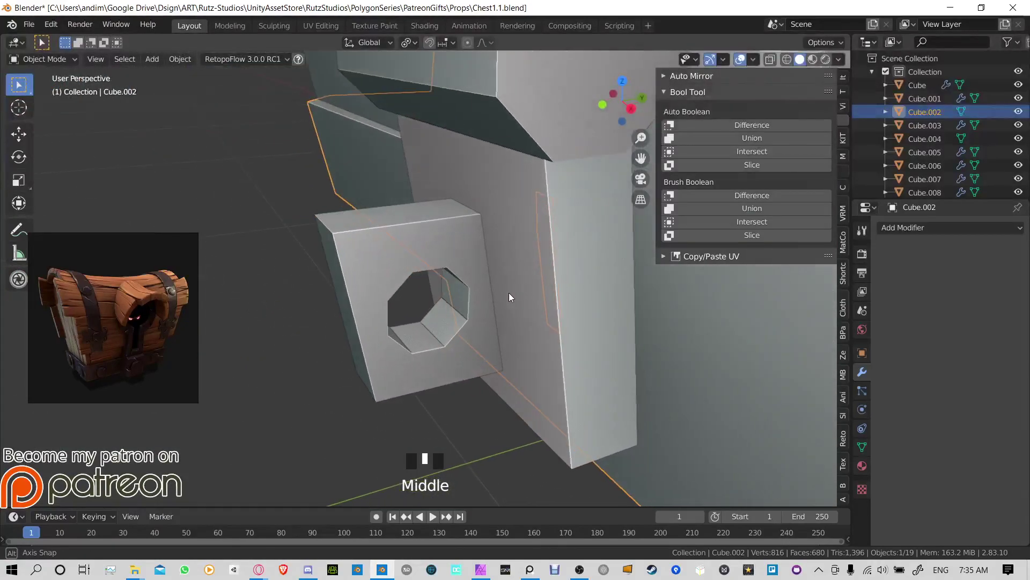
# Step: Inspect the opened hole and the block's junction with the latch plate from several angles
pyautogui.moveTo(688, 208); pyautogui.dragTo(579, 226, button='middle')
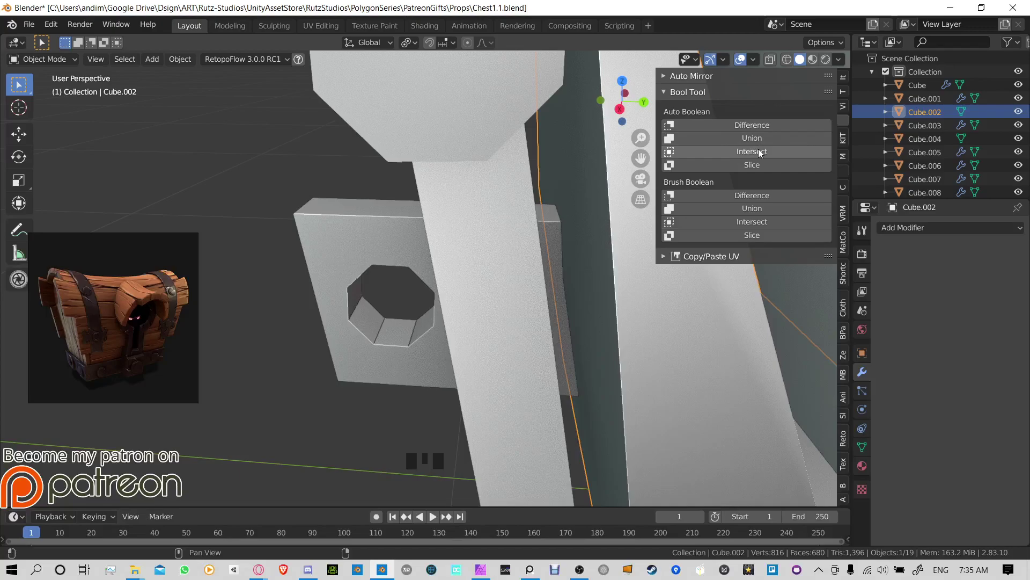
pyautogui.moveTo(617, 172); pyautogui.dragTo(542, 185, button='middle')
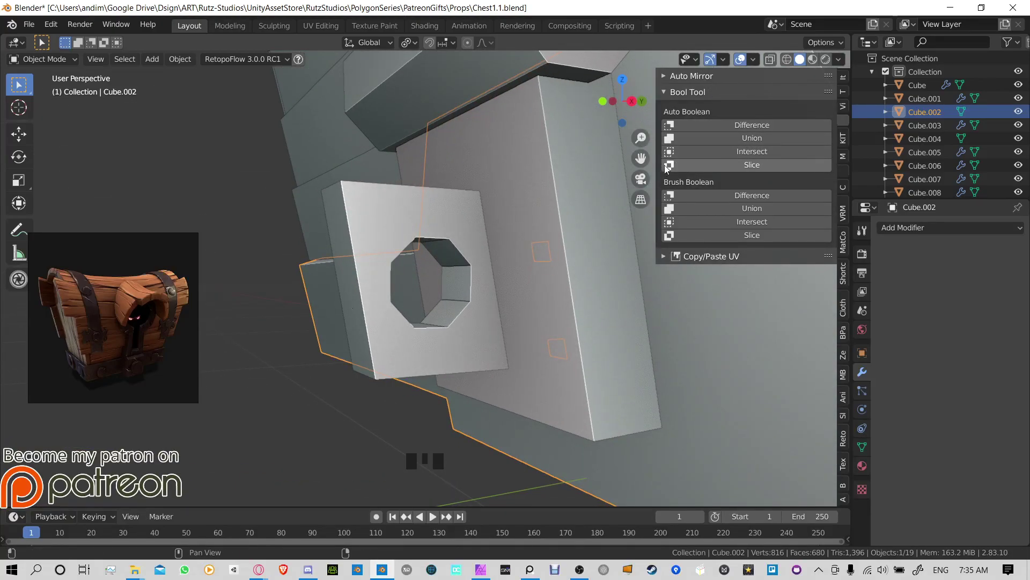
pyautogui.moveTo(322, 259); pyautogui.dragTo(488, 301, button='middle')
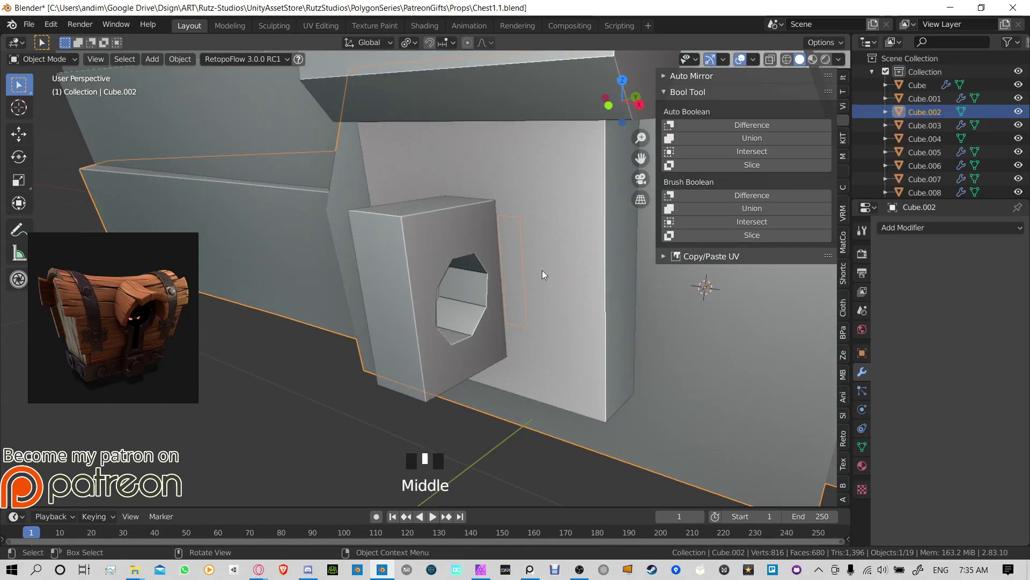
pyautogui.moveTo(304, 267); pyautogui.dragTo(307, 290)
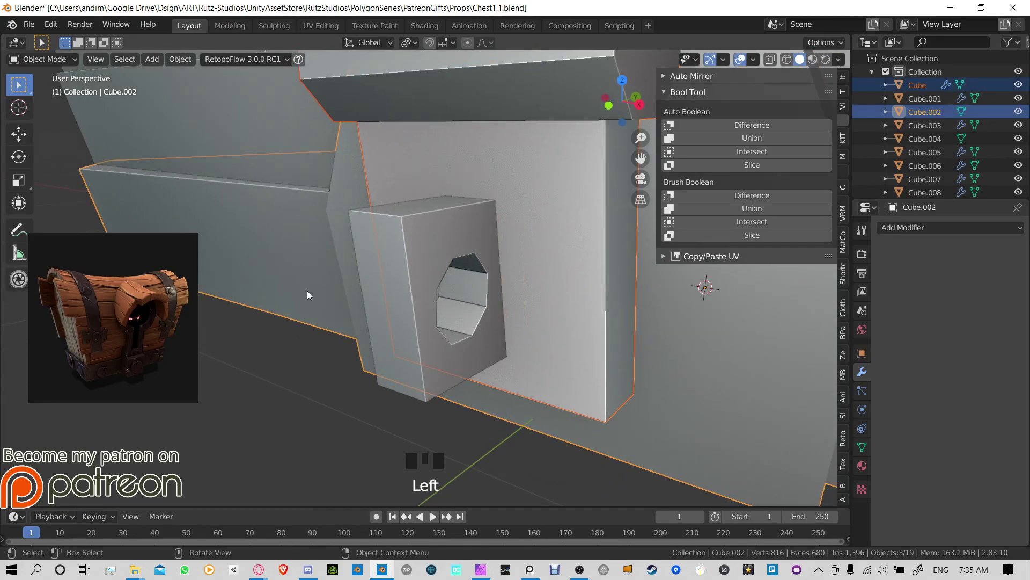
pyautogui.click(423, 243)
pyautogui.moveTo(422, 243); pyautogui.dragTo(304, 345, button='middle')
pyautogui.scroll(3, 510, 259)
pyautogui.moveTo(347, 226); pyautogui.dragTo(392, 293, button='middle')
pyautogui.scroll(-2, 456, 265)
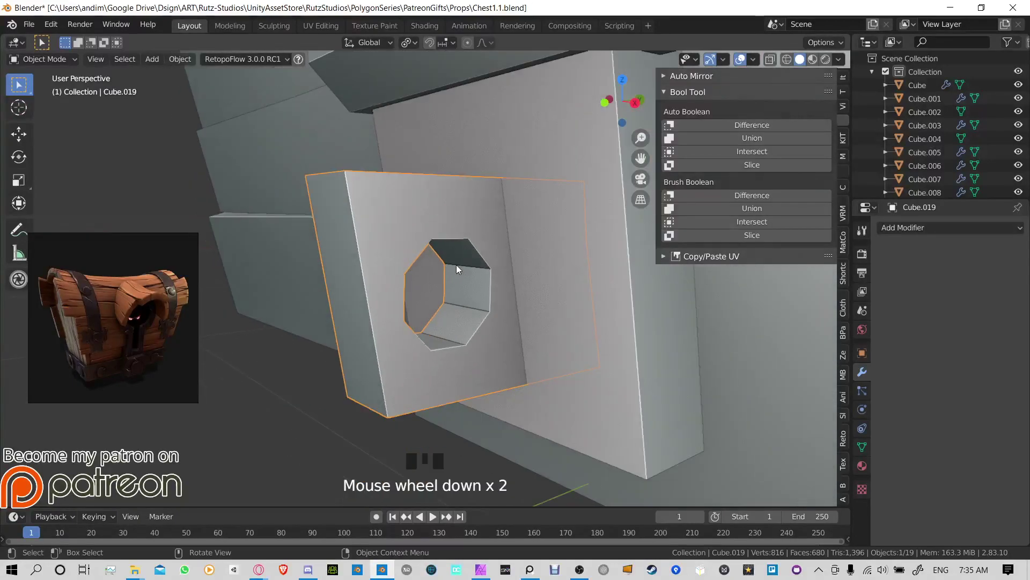
pyautogui.moveTo(456, 265); pyautogui.dragTo(459, 286, button='middle')
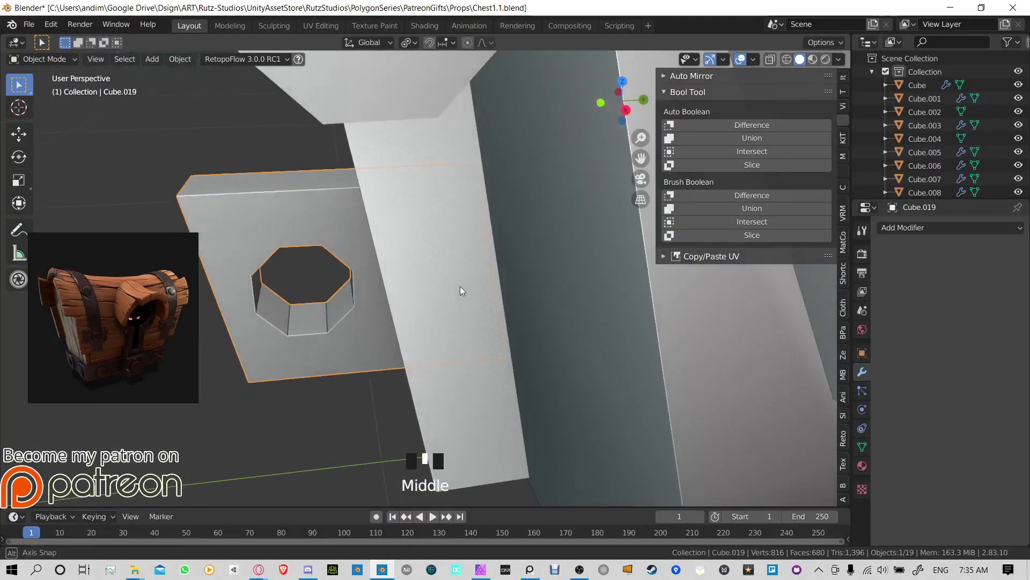
# Step: Test whether the block moves as a separate object and examine its mesh in Edit Mode
pyautogui.scroll(2, 452, 276)
pyautogui.click(257, 201)
pyautogui.moveTo(258, 200); pyautogui.dragTo(307, 186, button='middle')
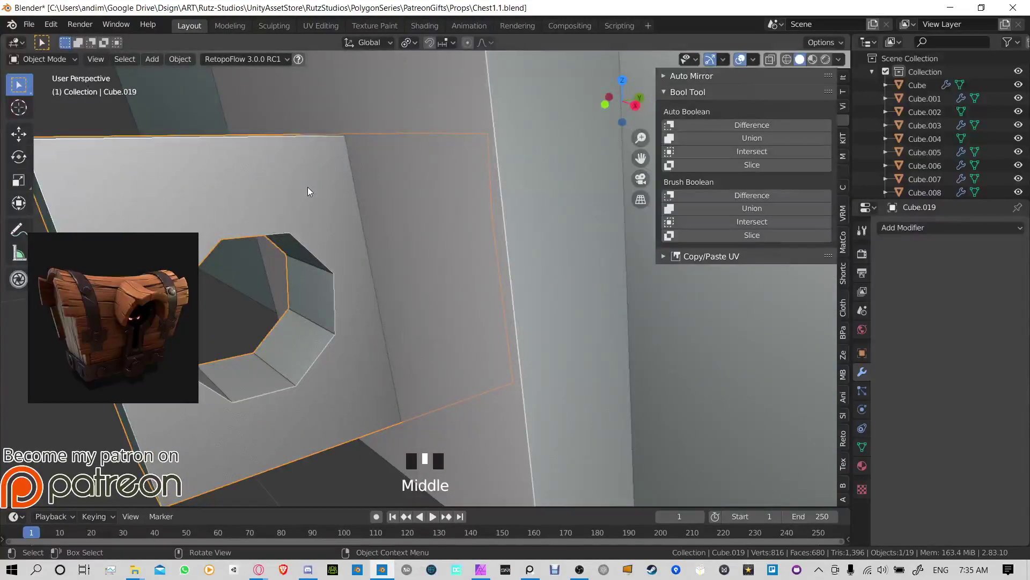
pyautogui.press('g')
pyautogui.click(197, 202)
pyautogui.moveTo(197, 202); pyautogui.dragTo(422, 218, button='middle')
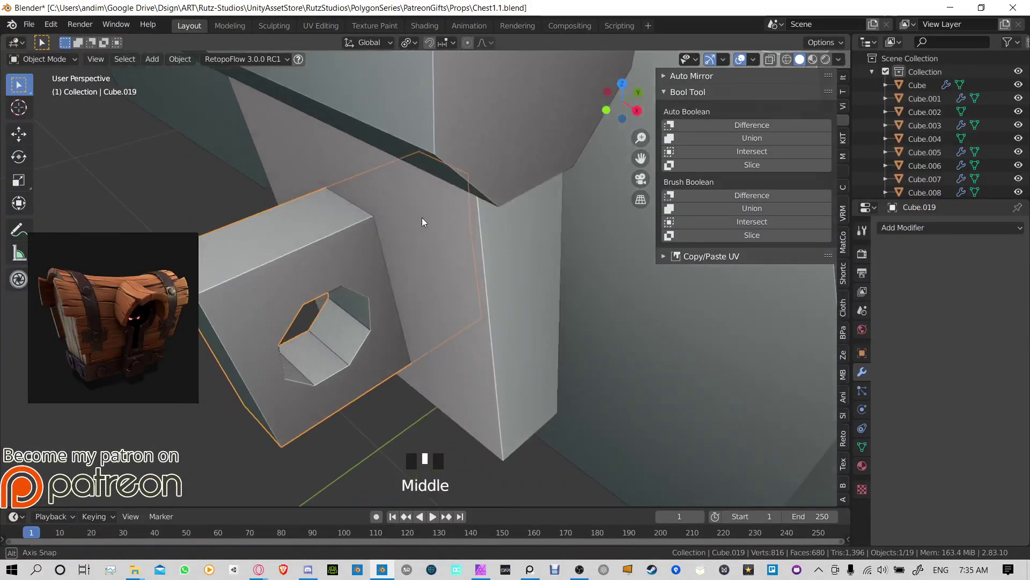
pyautogui.press('Tab')
pyautogui.moveTo(362, 231); pyautogui.dragTo(354, 206, button='middle')
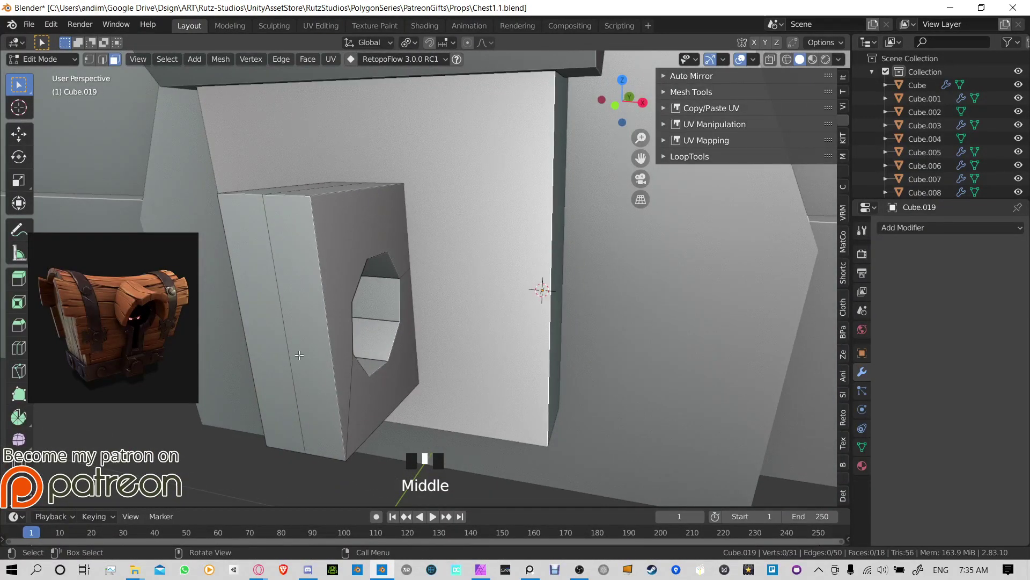
pyautogui.moveTo(392, 257); pyautogui.dragTo(314, 335, button='middle')
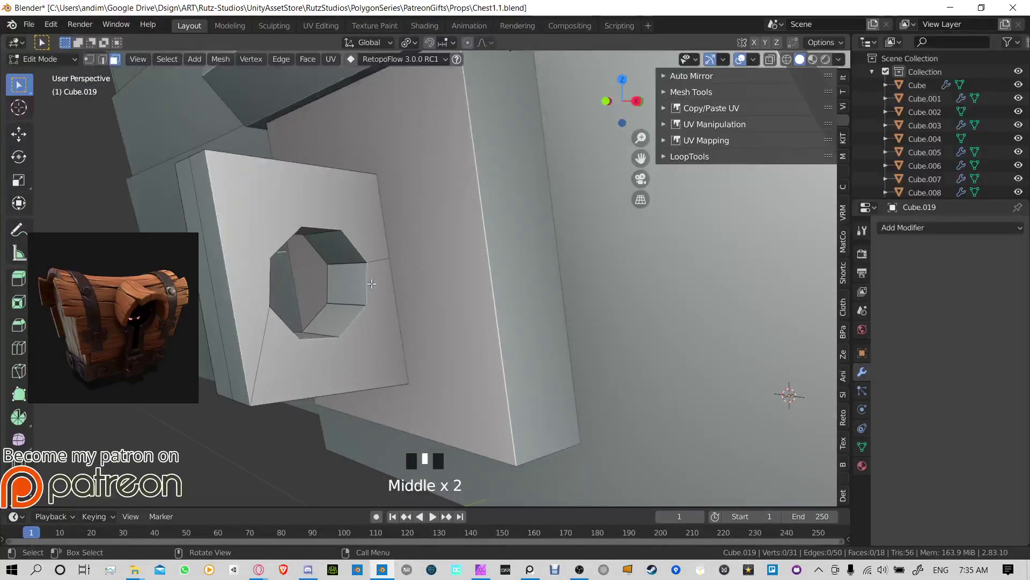
pyautogui.press('Tab')
# Step: Try swinging the hinged latch around the global X axis to test its clearance over the block
pyautogui.moveTo(310, 240); pyautogui.dragTo(676, 273, button='middle')
pyautogui.scroll(-4, 530, 274)
pyautogui.click(479, 224)
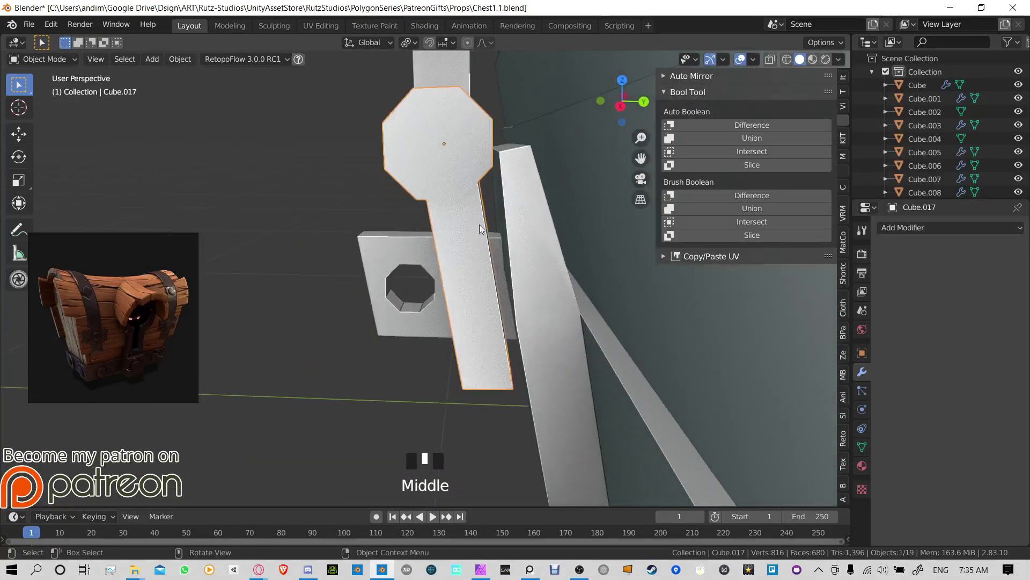
pyautogui.press('r')
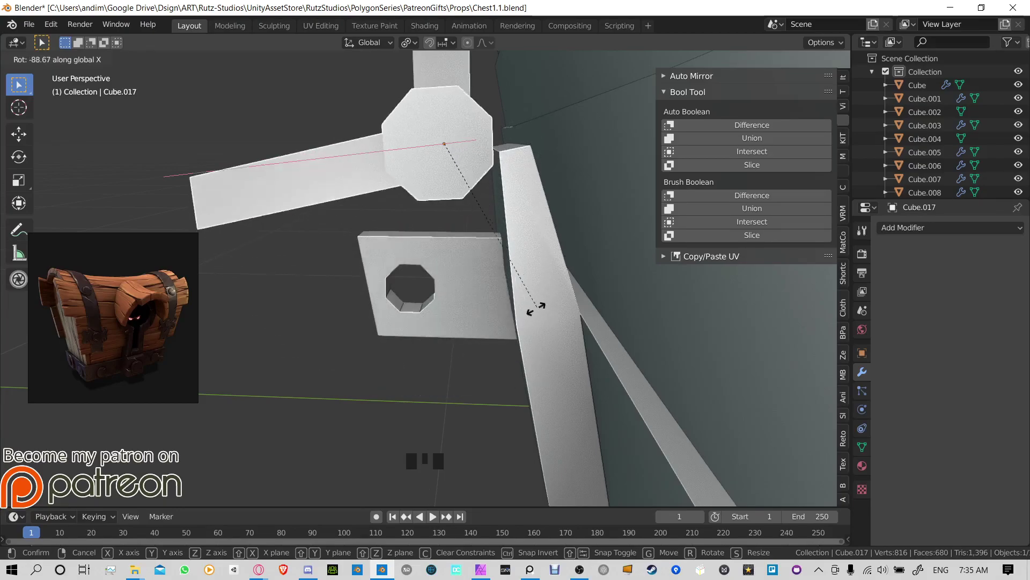
pyautogui.rightClick(475, 222)
pyautogui.moveTo(474, 221); pyautogui.dragTo(539, 186, button='middle')
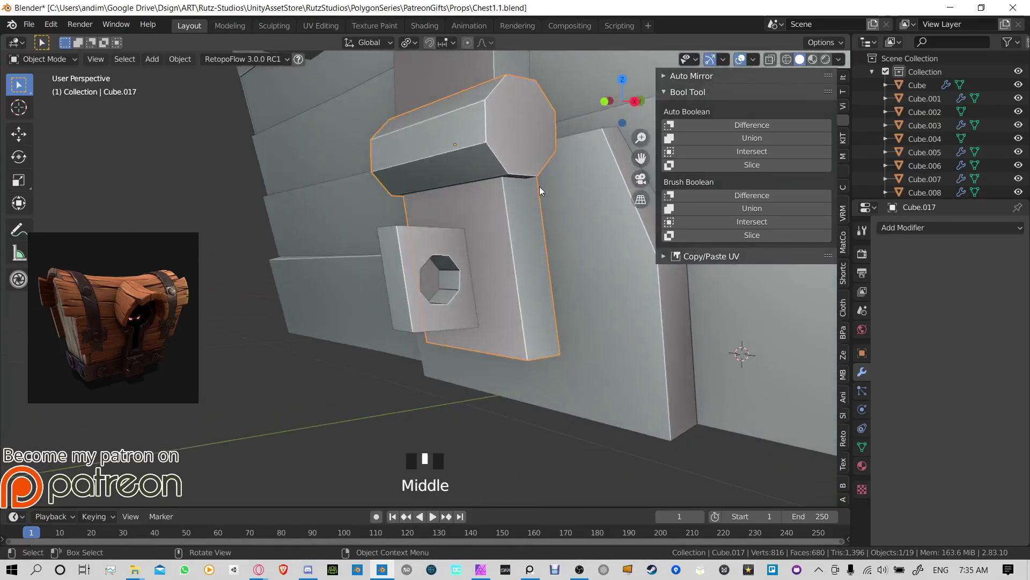
pyautogui.press('r')
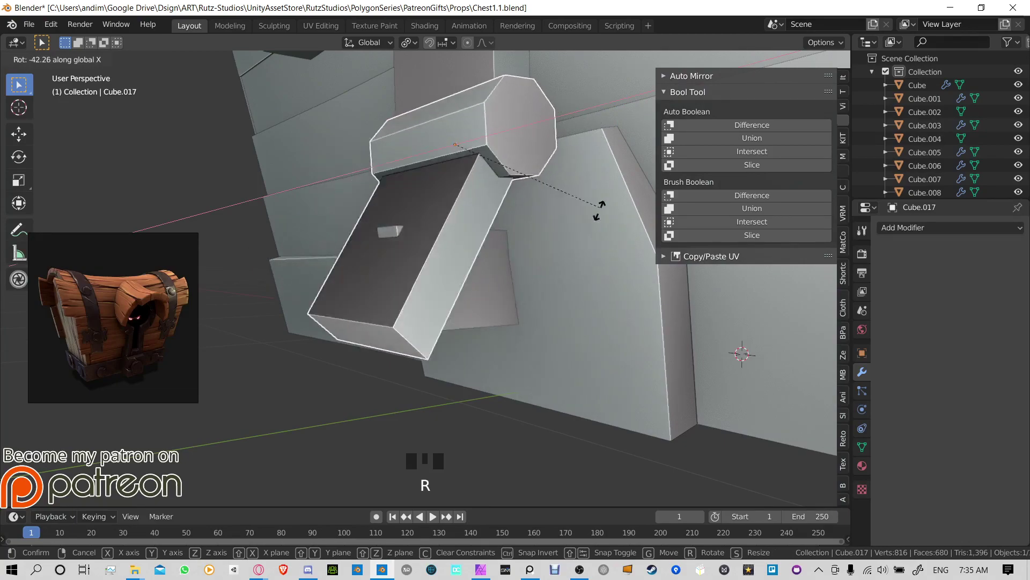
pyautogui.click(603, 211)
pyautogui.moveTo(602, 211); pyautogui.dragTo(516, 238, button='middle')
# Step: Move the latch plate's bottom face down along Z to lengthen the plate below the block
pyautogui.press('Tab')
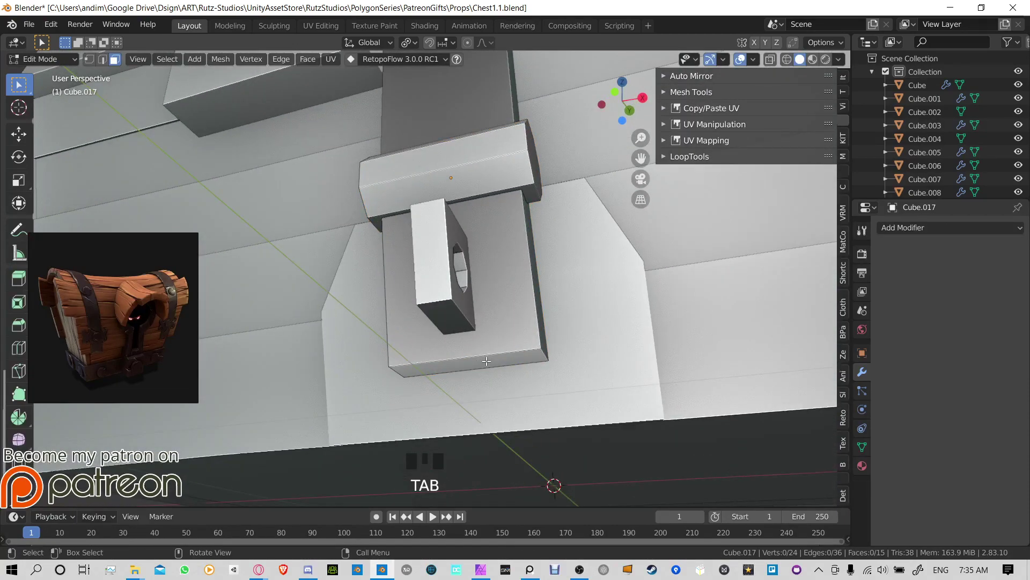
pyautogui.moveTo(486, 362); pyautogui.dragTo(493, 351, button='middle')
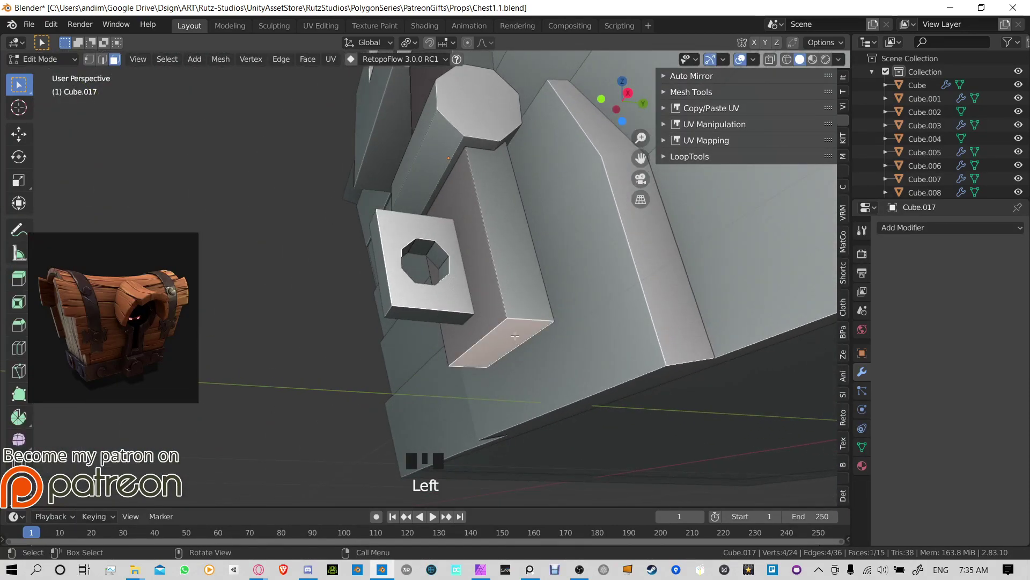
pyautogui.press('g')
pyautogui.press('z')
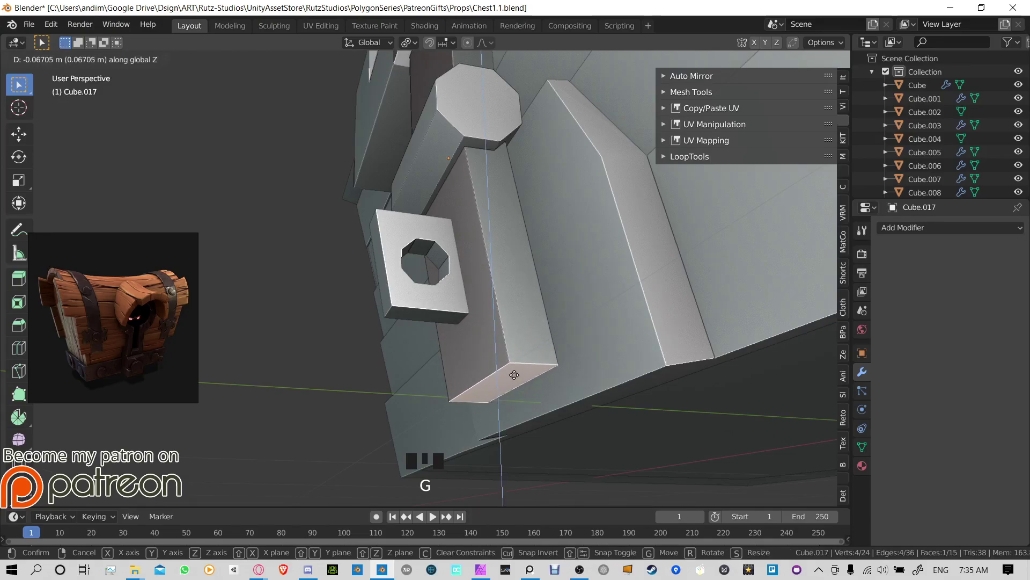
pyautogui.click(514, 356)
pyautogui.moveTo(514, 357); pyautogui.dragTo(543, 321, button='middle')
pyautogui.moveTo(489, 247); pyautogui.dragTo(483, 223, button='middle')
# Step: Reselect the hinged latch and reopen its mesh for editing
pyautogui.press('Tab')
pyautogui.click(497, 230)
pyautogui.keyDown('shift'); pyautogui.moveTo(483, 223); pyautogui.dragTo(508, 199, button='middle'); pyautogui.keyUp('shift')
pyautogui.press('Tab')
pyautogui.press('Tab')
pyautogui.click(473, 200)
pyautogui.press('Tab')
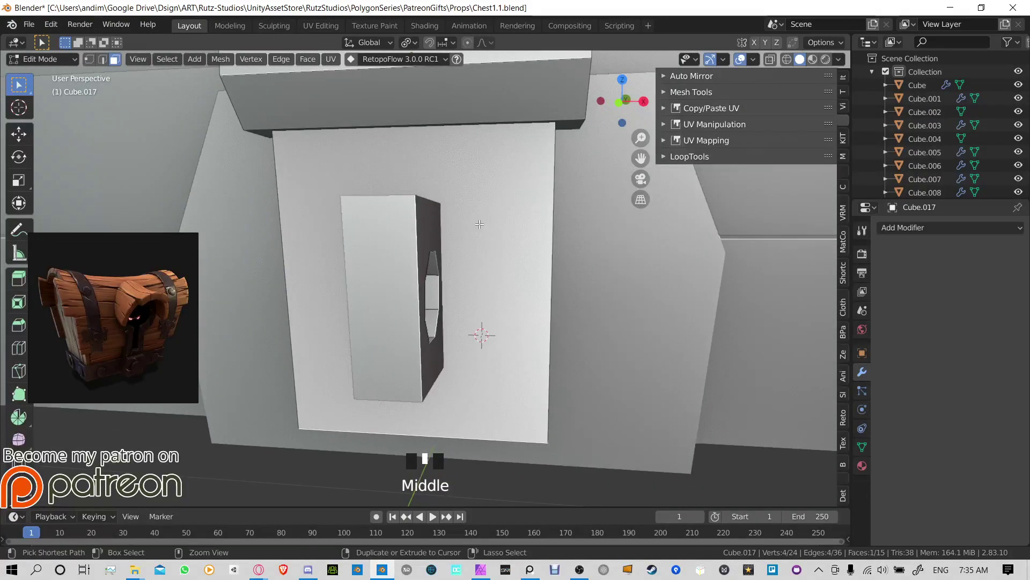
# Step: Add two evenly spaced vertical loop cuts to the latch plate, keeping them unslid on either side of the block
pyautogui.scroll(1, 484, 443)
pyautogui.click(484, 443)
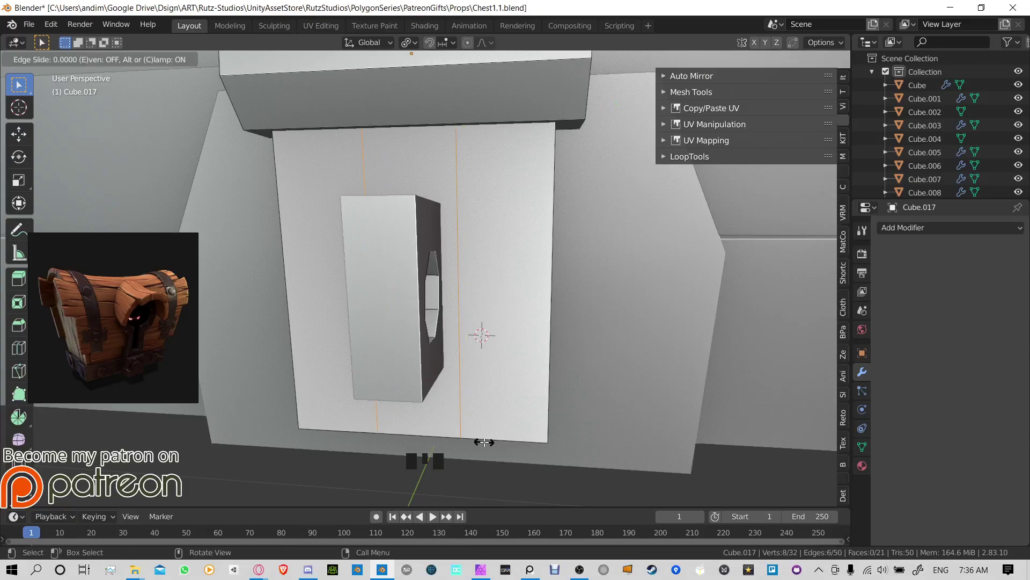
pyautogui.rightClick(484, 443)
pyautogui.moveTo(472, 322); pyautogui.dragTo(486, 272, button='middle')
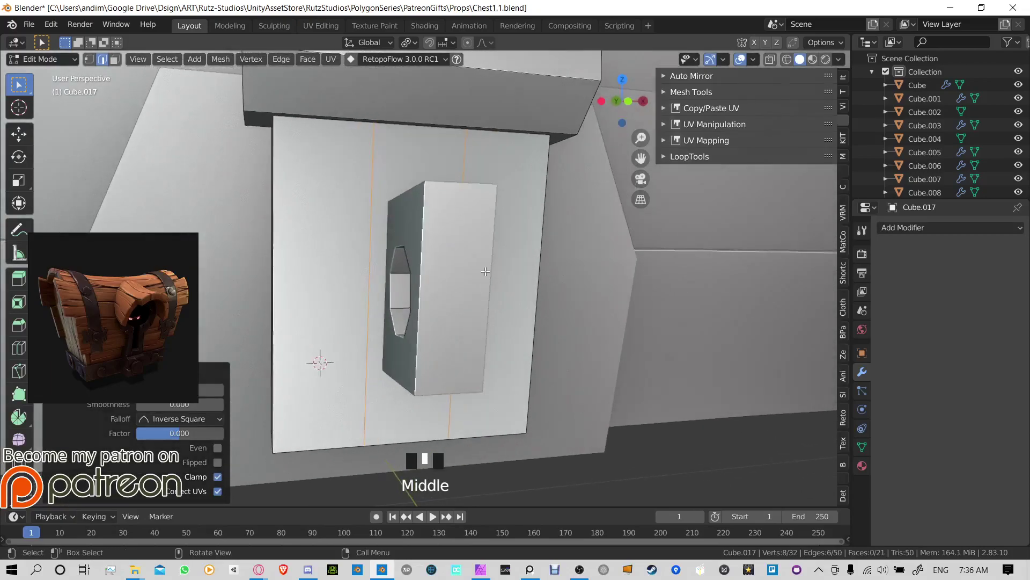
# Step: Add two horizontal loop cuts across the latch plate, sliding one above the block and the other below it
pyautogui.click(544, 193)
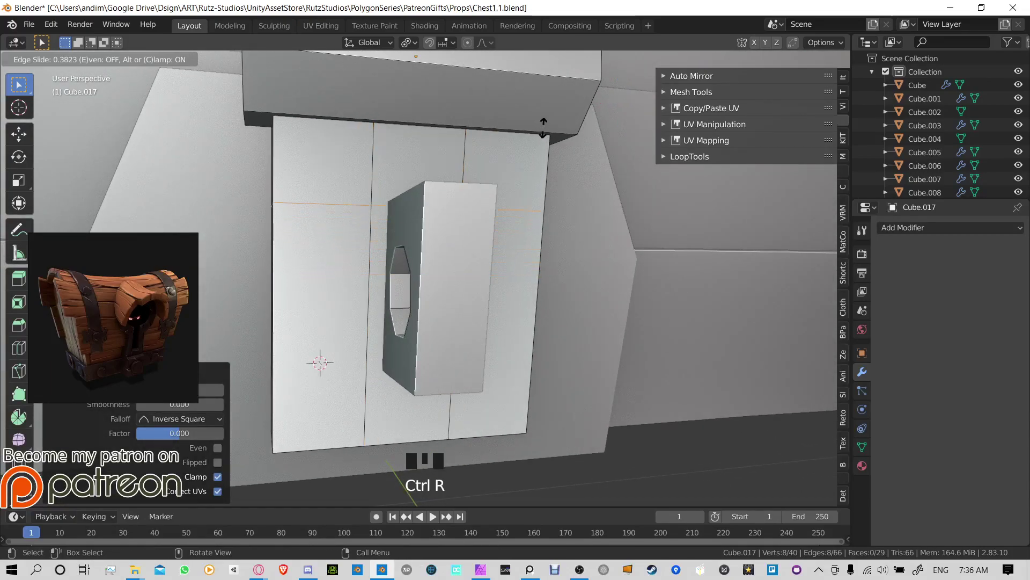
pyautogui.click(543, 101)
pyautogui.moveTo(543, 101); pyautogui.dragTo(515, 301, button='middle')
pyautogui.hotkey('ctrl', 'r')
pyautogui.click(524, 399)
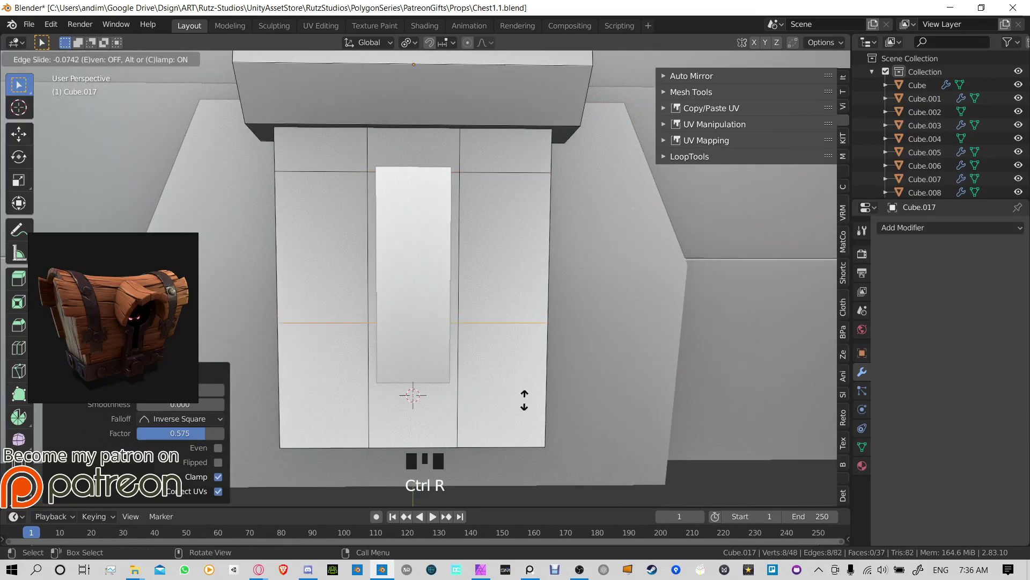
pyautogui.click(413, 396)
# Step: Delete the latch plate's central front and back faces to open a slot around the block
pyautogui.moveTo(412, 395); pyautogui.dragTo(456, 324, button='middle')
pyautogui.press('3')
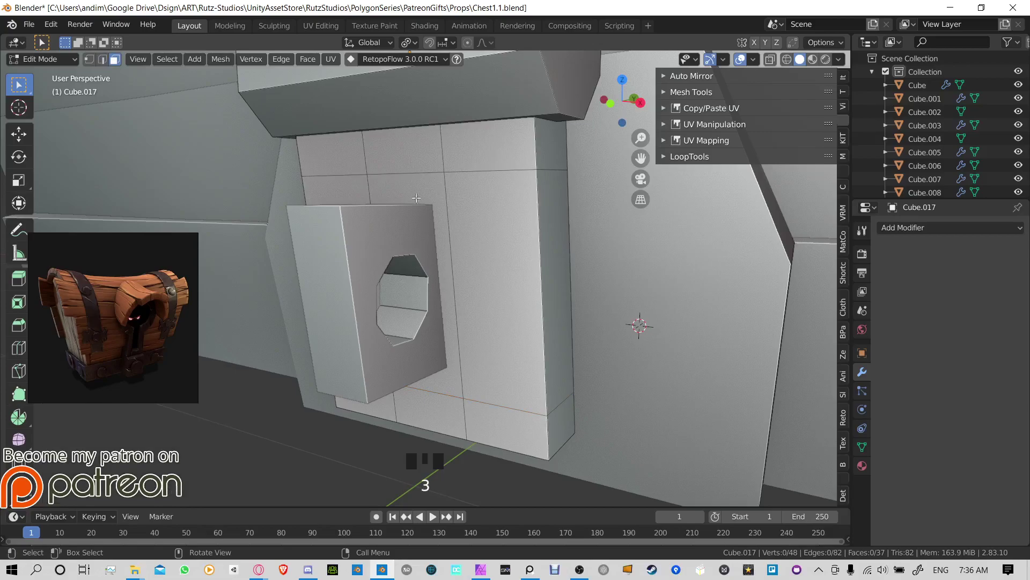
pyautogui.click(456, 324)
pyautogui.press('x')
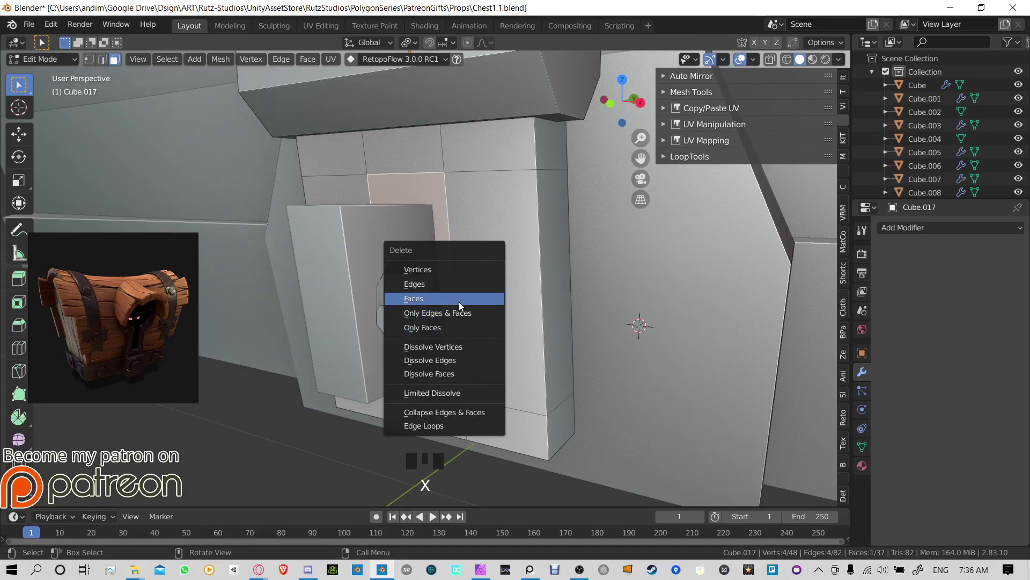
pyautogui.click(459, 302)
pyautogui.moveTo(458, 301); pyautogui.dragTo(407, 196, button='middle')
pyautogui.click(406, 197)
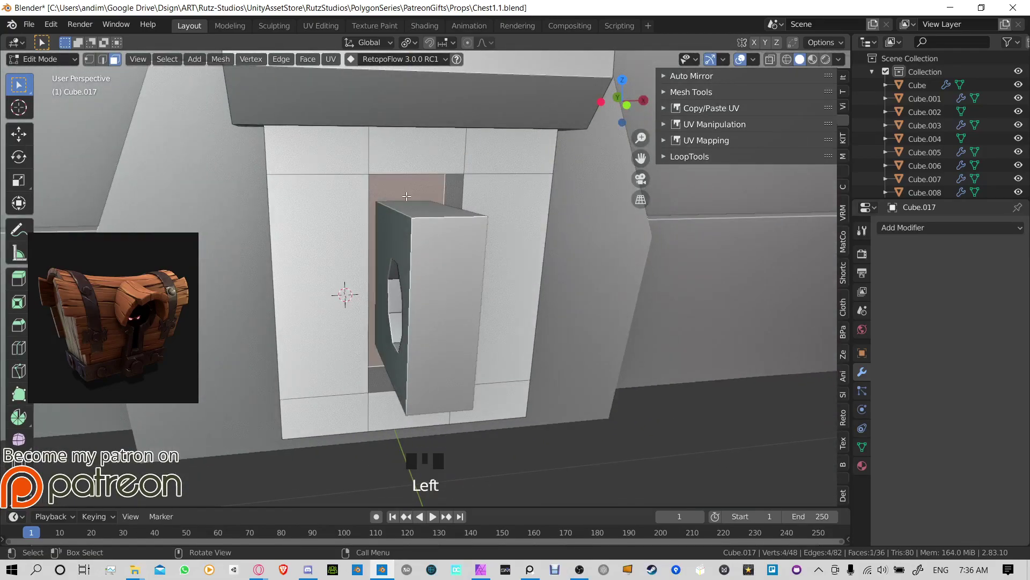
pyautogui.press('x')
pyautogui.click(407, 195)
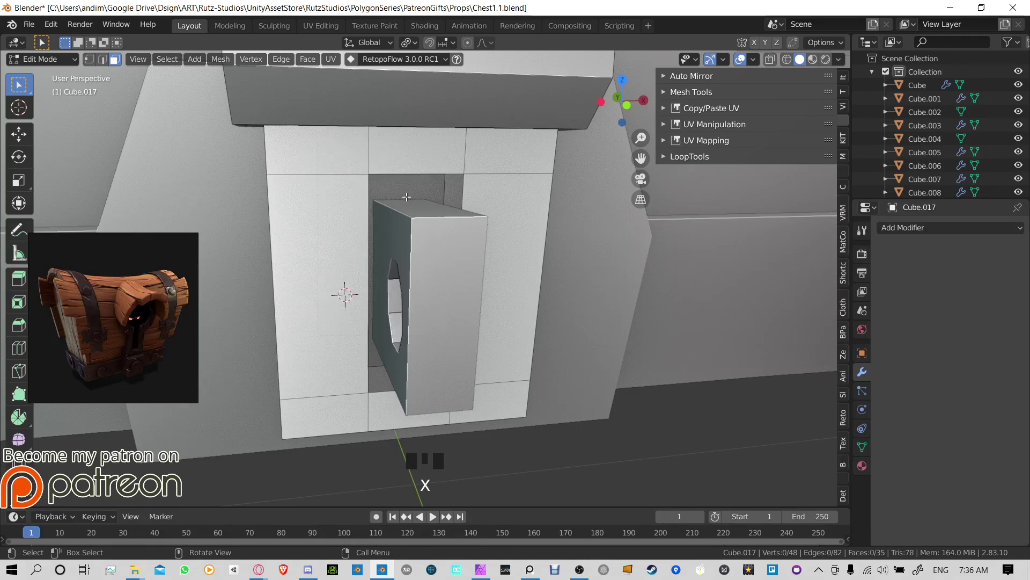
# Step: Isolate the latch and fill the slot's four inner walls with faces between its front and back edges
pyautogui.moveTo(407, 195); pyautogui.dragTo(554, 265, button='middle')
pyautogui.scroll(3, 445, 215)
pyautogui.press('KP_Divide')
pyautogui.scroll(3, 362, 257)
pyautogui.moveTo(361, 257); pyautogui.dragTo(471, 286, button='middle')
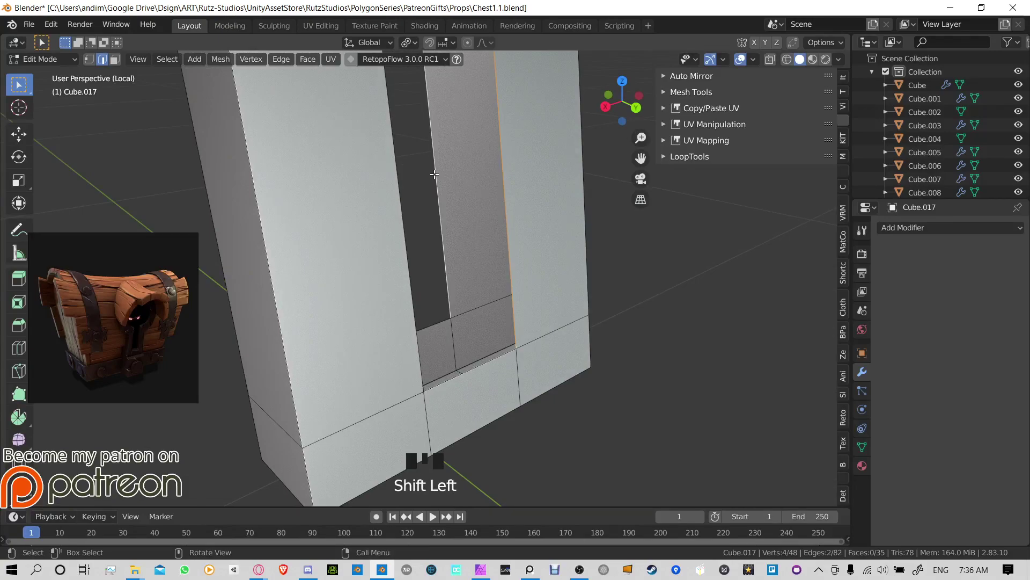
pyautogui.press('f')
pyautogui.click(483, 366)
pyautogui.moveTo(483, 366); pyautogui.dragTo(471, 295, button='middle')
pyautogui.keyDown('shift'); pyautogui.click(404, 327); pyautogui.keyUp('shift')
pyautogui.press('f')
pyautogui.click(513, 177)
pyautogui.press('f')
pyautogui.keyDown('shift'); pyautogui.click(409, 273); pyautogui.keyUp('shift')
pyautogui.press('f')
pyautogui.press('KP_Divide')
# Step: Rotate the slotted latch around the global X axis to check its fit over the block and save the file
pyautogui.moveTo(430, 259); pyautogui.dragTo(526, 139, button='middle')
pyautogui.press('Tab')
pyautogui.click(539, 126)
pyautogui.doubleClick(540, 194)
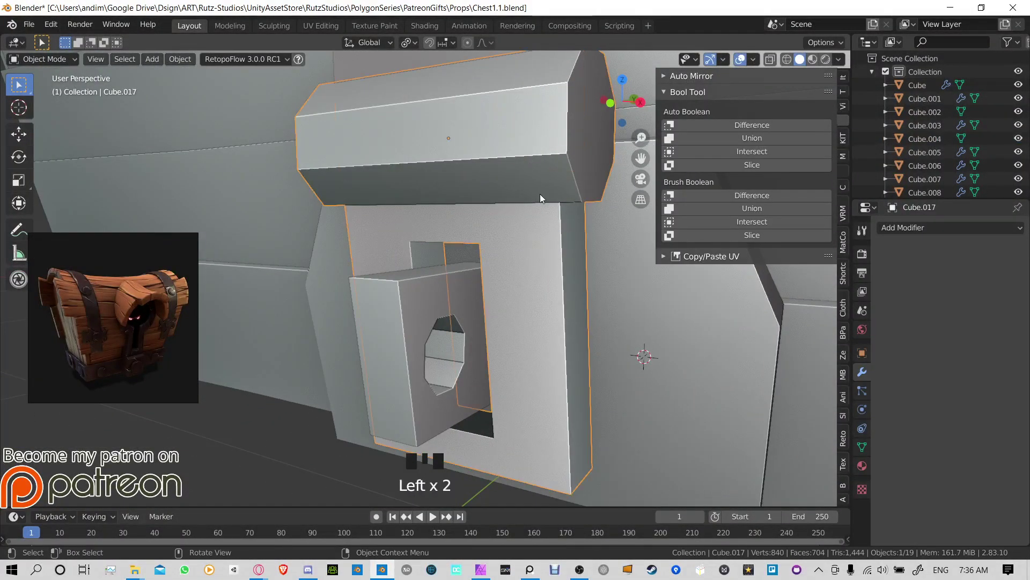
pyautogui.moveTo(540, 194); pyautogui.dragTo(484, 259, button='middle')
pyautogui.scroll(-6, 508, 283)
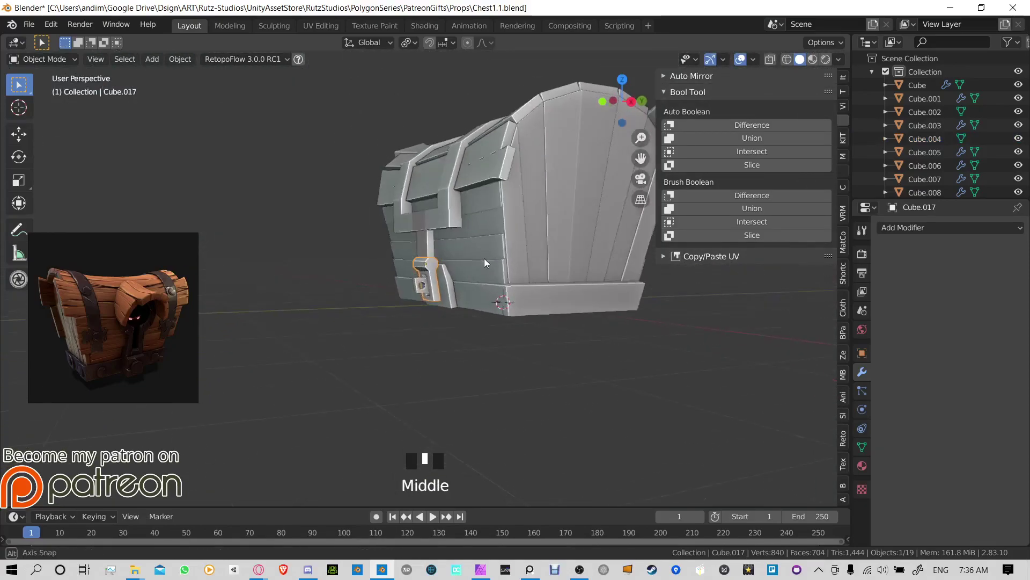
pyautogui.press('r')
pyautogui.press('x')
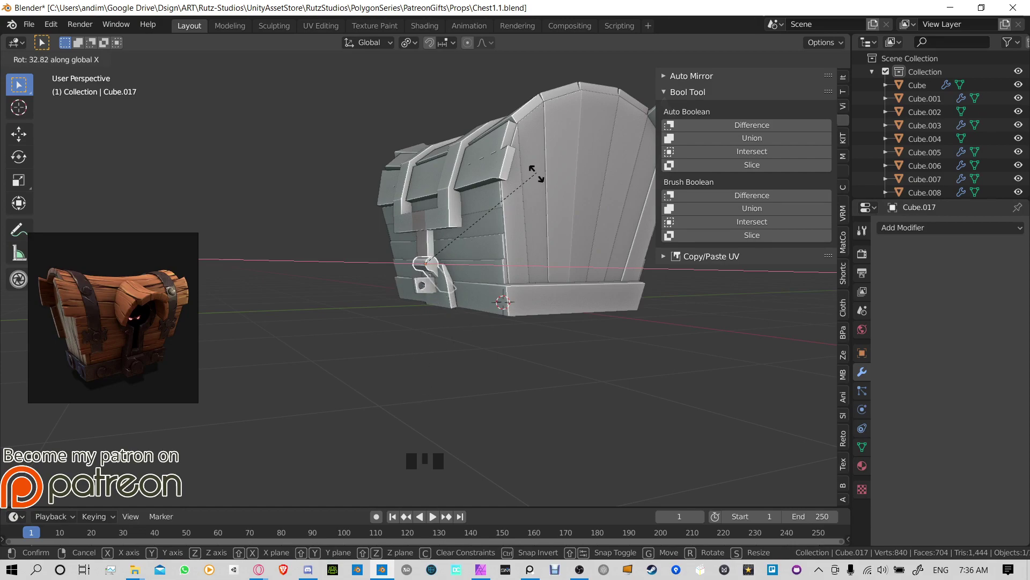
pyautogui.click(519, 244)
pyautogui.scroll(7, 378, 336)
pyautogui.moveTo(379, 336); pyautogui.dragTo(510, 346, button='middle')
pyautogui.hotkey('ctrl', 's')
# Step: Apply the Solidify modifier on each of the four front planks, working from the lowest to the highest
pyautogui.click(543, 326)
pyautogui.scroll(6, 437, 330)
pyautogui.keyDown('shift'); pyautogui.click(417, 202); pyautogui.keyUp('shift')
pyautogui.scroll(-5, 417, 203)
pyautogui.click(413, 356)
pyautogui.click(895, 293)
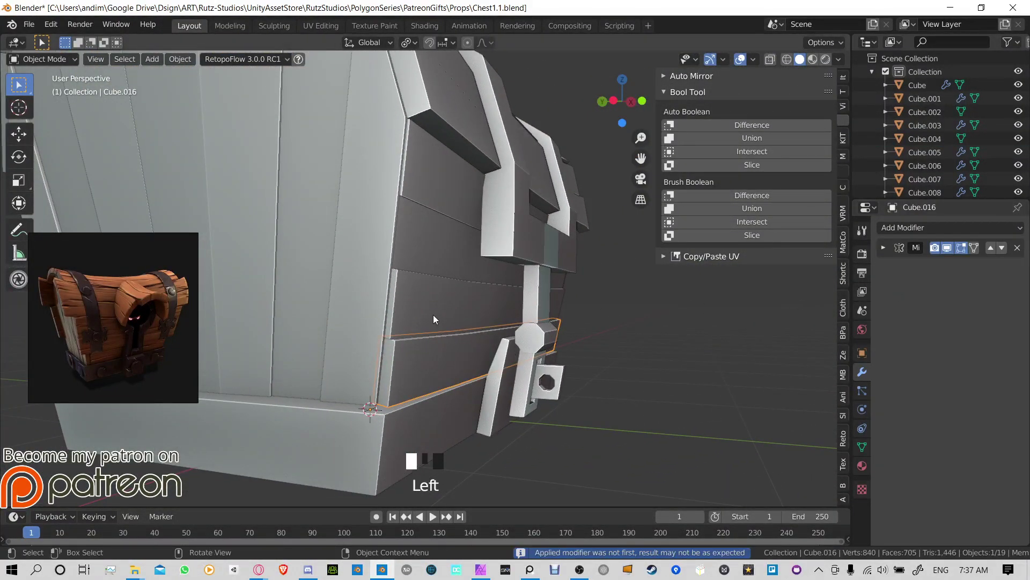
pyautogui.click(433, 314)
pyautogui.click(901, 290)
pyautogui.click(475, 249)
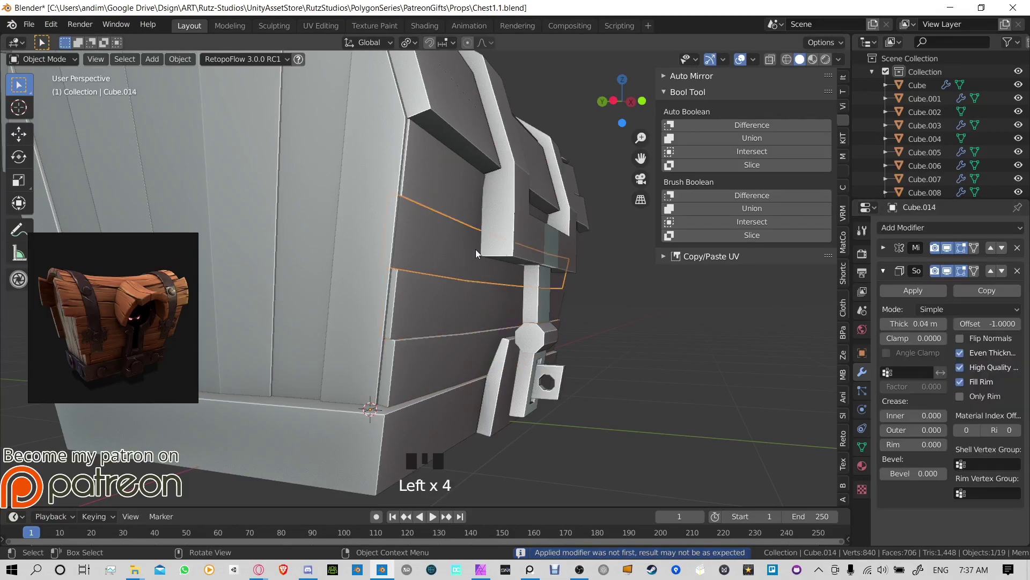
pyautogui.click(913, 290)
pyautogui.click(435, 191)
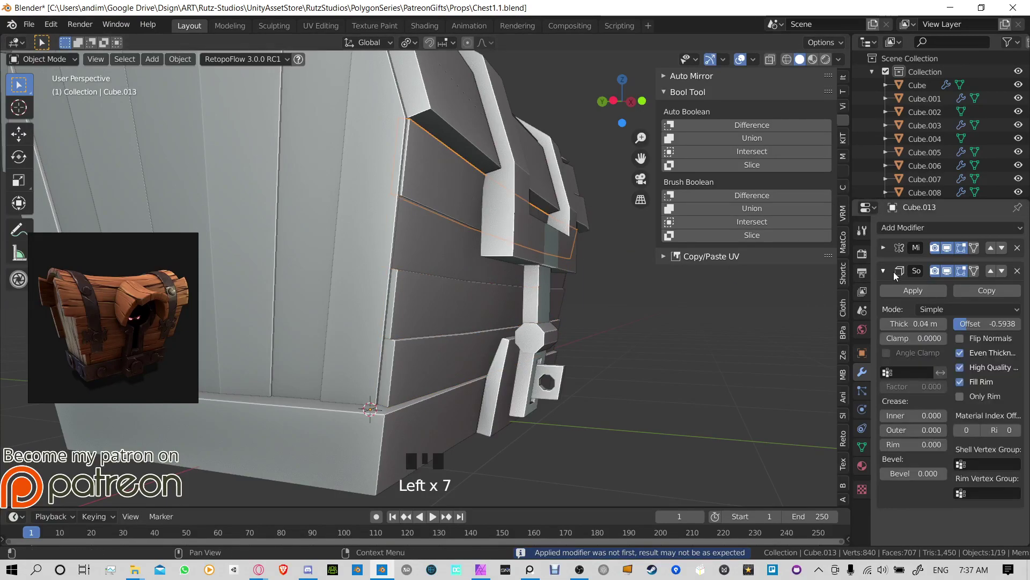
pyautogui.click(912, 290)
# Step: Apply the Solidify and Mirror modifiers on the outermost side planks, Cube.006
pyautogui.scroll(-2, 390, 189)
pyautogui.click(343, 243)
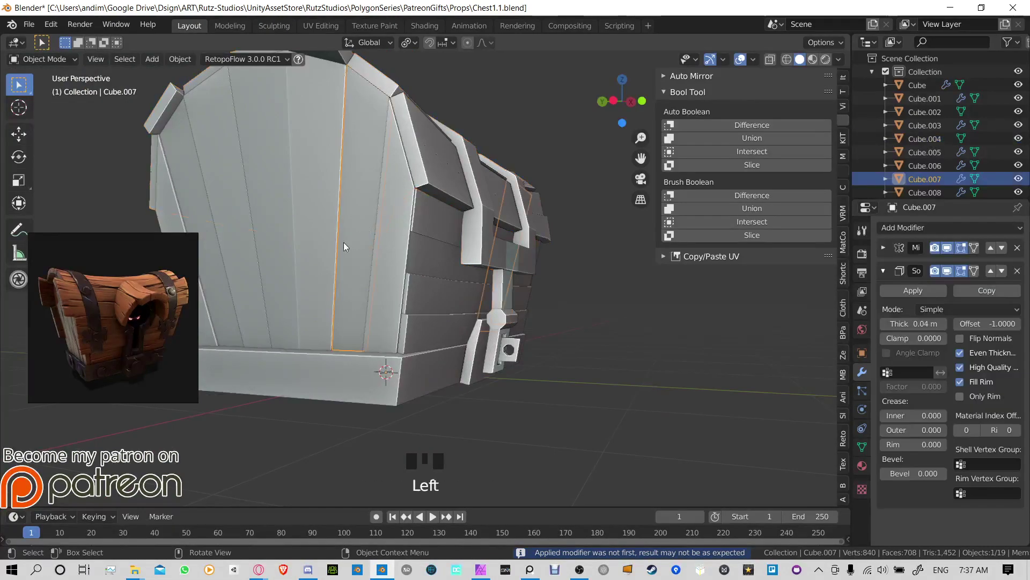
pyautogui.keyDown('shift'); pyautogui.moveTo(344, 242); pyautogui.dragTo(626, 291, button='middle'); pyautogui.keyUp('shift')
pyautogui.click(626, 291)
pyautogui.click(913, 290)
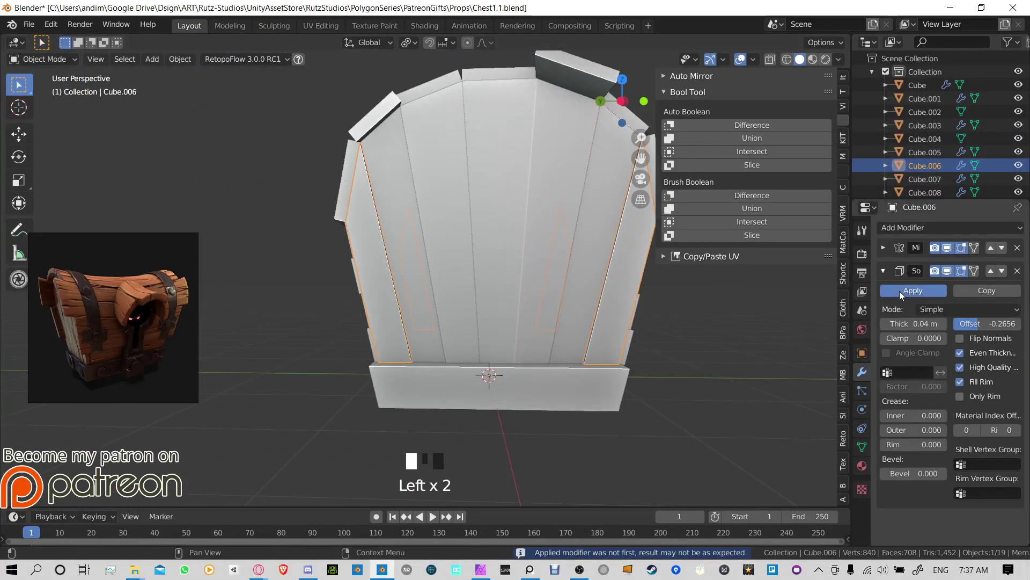
pyautogui.click(882, 248)
pyautogui.click(882, 248)
pyautogui.click(882, 247)
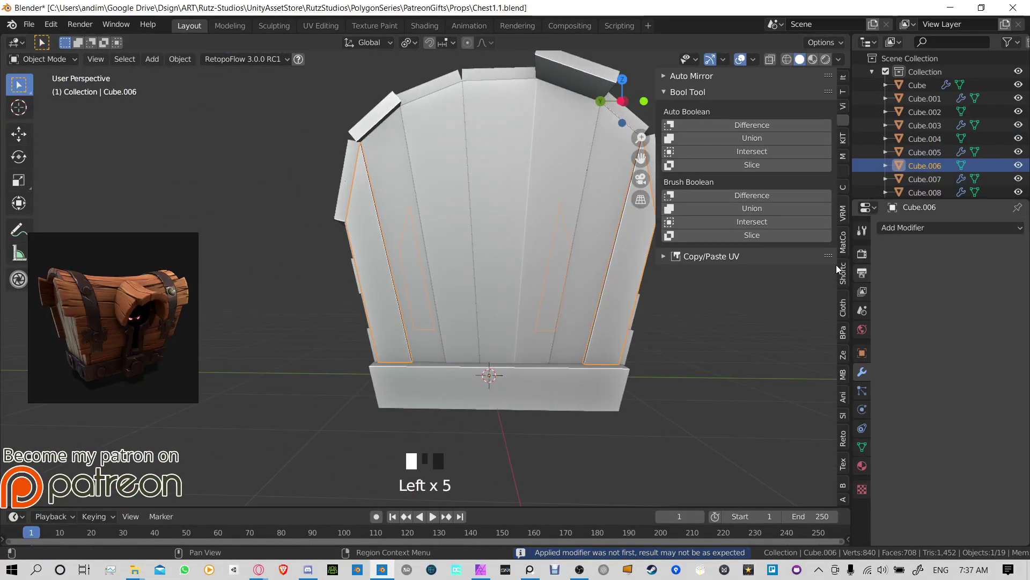
# Step: Apply the Mirror and Solidify modifiers on the side planks from Cube.007 inward to the central plank, Cube.003
pyautogui.click(608, 235)
pyautogui.click(883, 271)
pyautogui.click(882, 248)
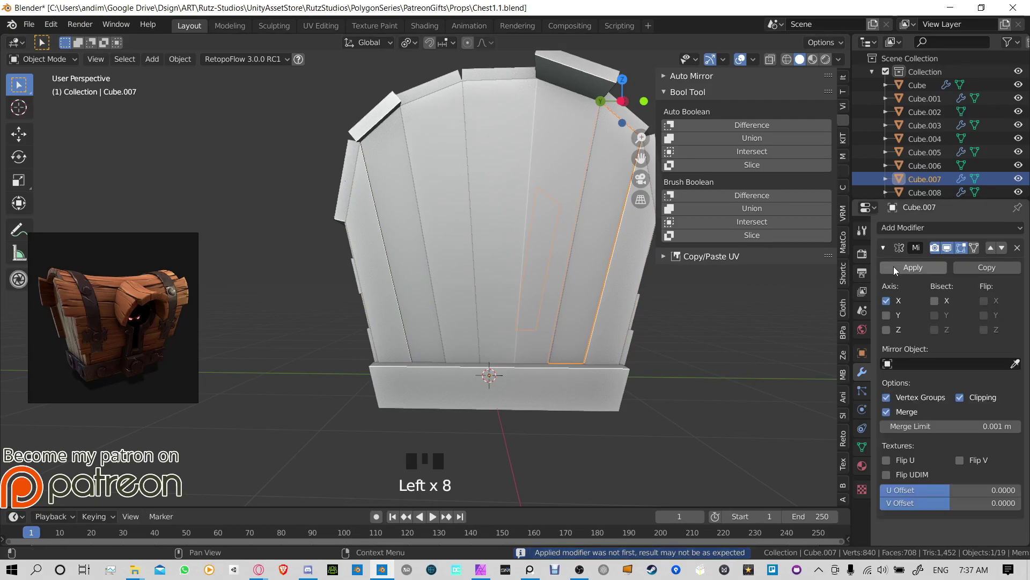
pyautogui.click(882, 248)
pyautogui.click(568, 224)
pyautogui.click(881, 247)
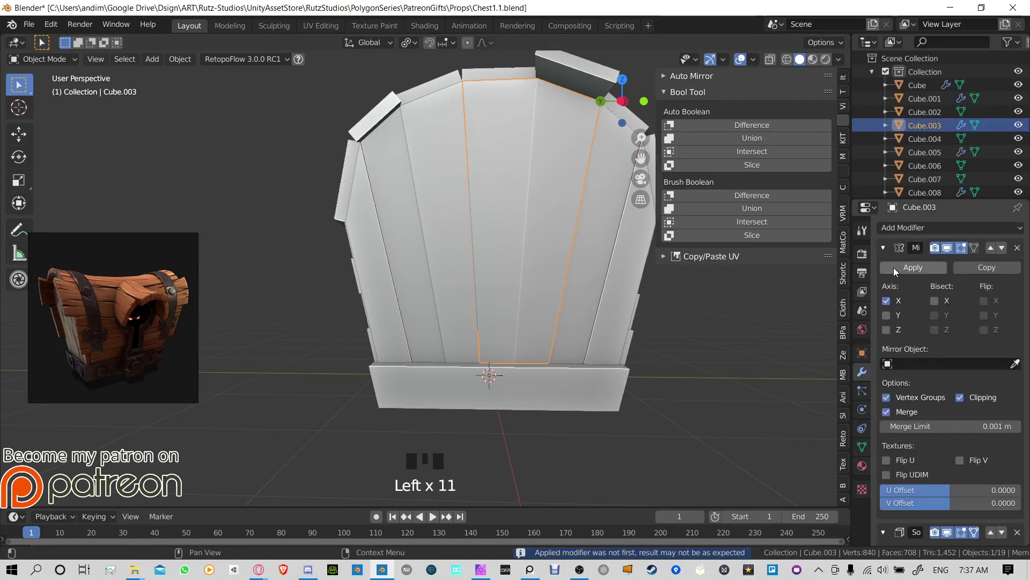
pyautogui.click(894, 267)
pyautogui.click(891, 267)
# Step: Apply the Solidify and Mirror modifiers on the remaining side planks, Cube.005 and Cube.008
pyautogui.click(447, 211)
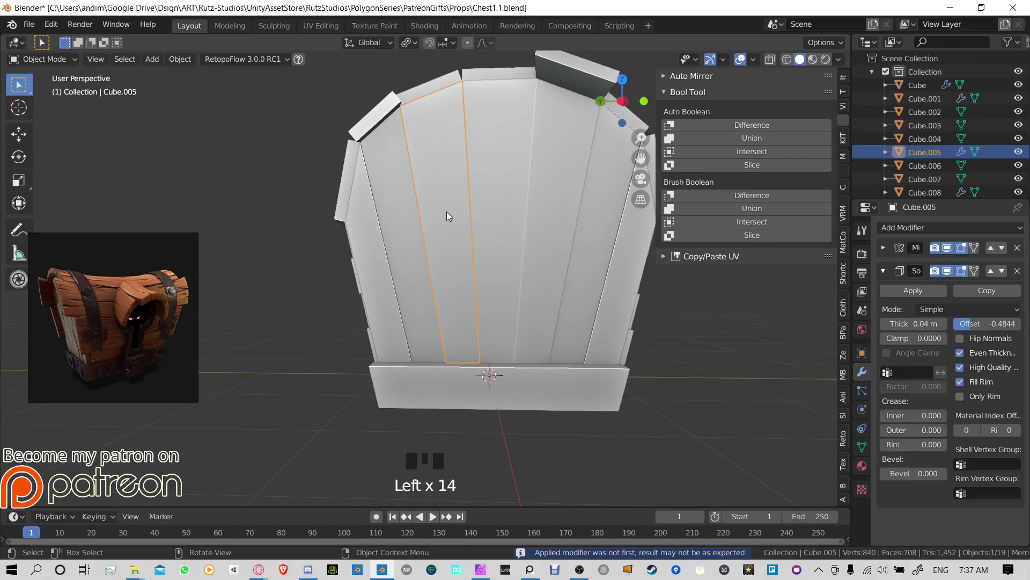
pyautogui.click(883, 270)
pyautogui.click(883, 248)
pyautogui.click(913, 267)
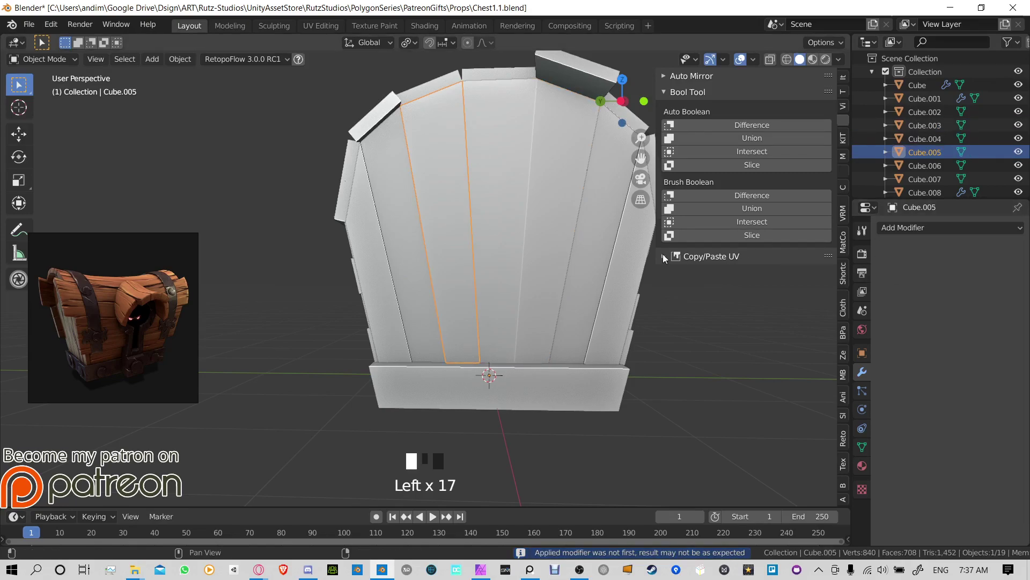
pyautogui.click(412, 254)
pyautogui.click(899, 278)
pyautogui.click(883, 247)
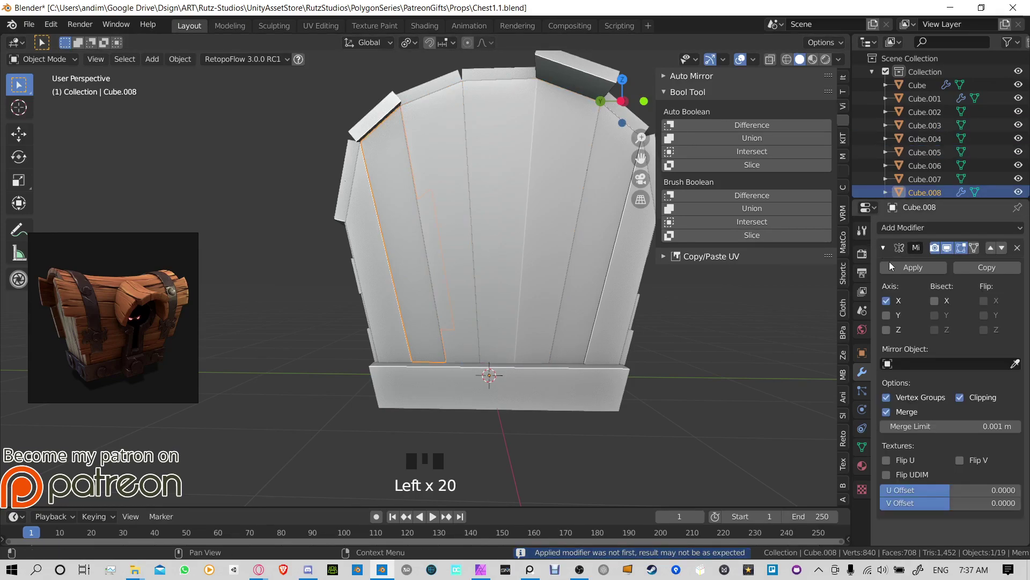
pyautogui.click(892, 267)
pyautogui.click(384, 280)
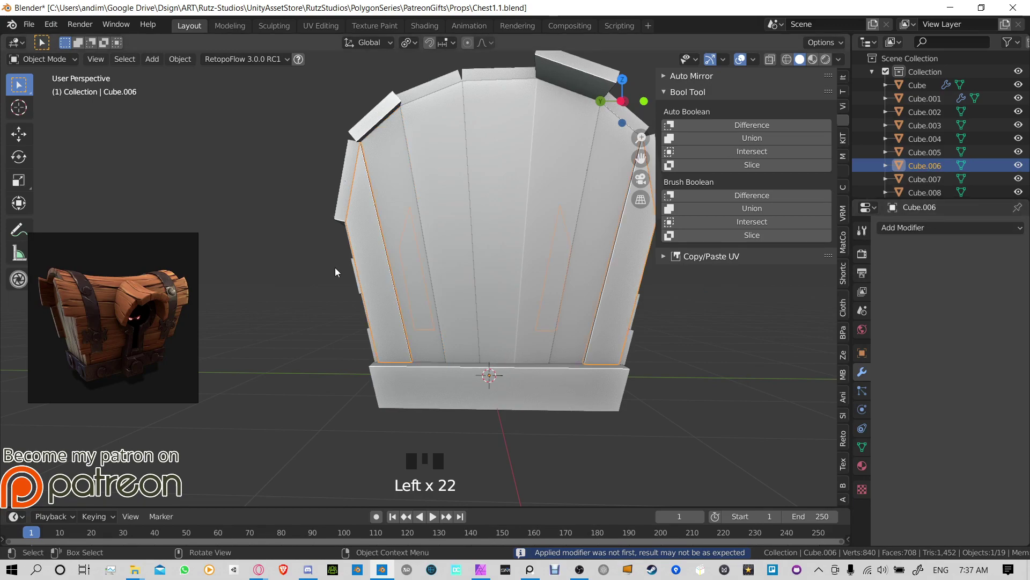
# Step: Apply the Solidify and Mirror modifiers on the uppermost back plank, Cube.009
pyautogui.moveTo(335, 267); pyautogui.dragTo(466, 307, button='middle')
pyautogui.click(501, 367)
pyautogui.scroll(2, 499, 365)
pyautogui.click(486, 248)
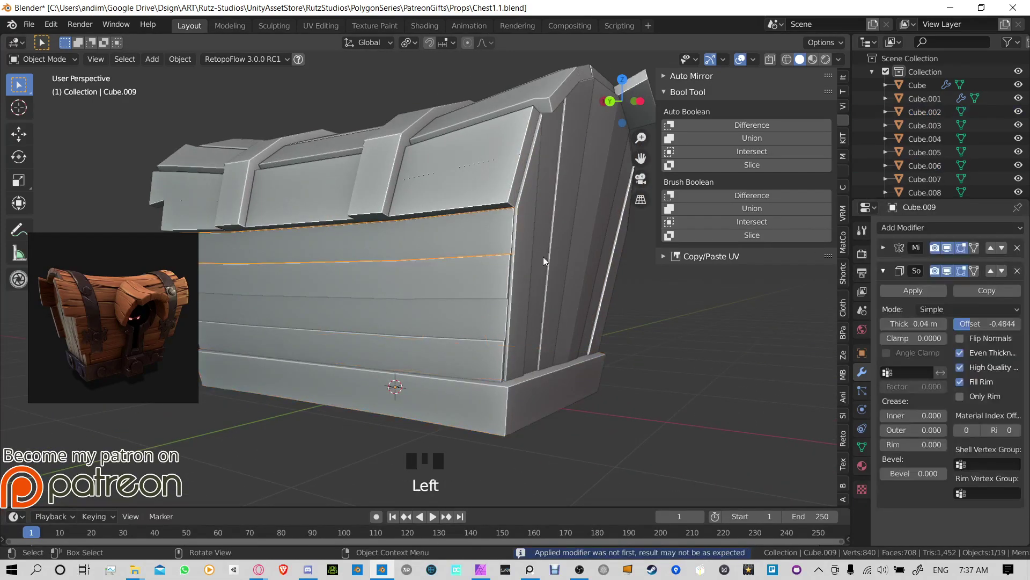
pyautogui.click(884, 247)
pyautogui.click(885, 248)
pyautogui.click(896, 269)
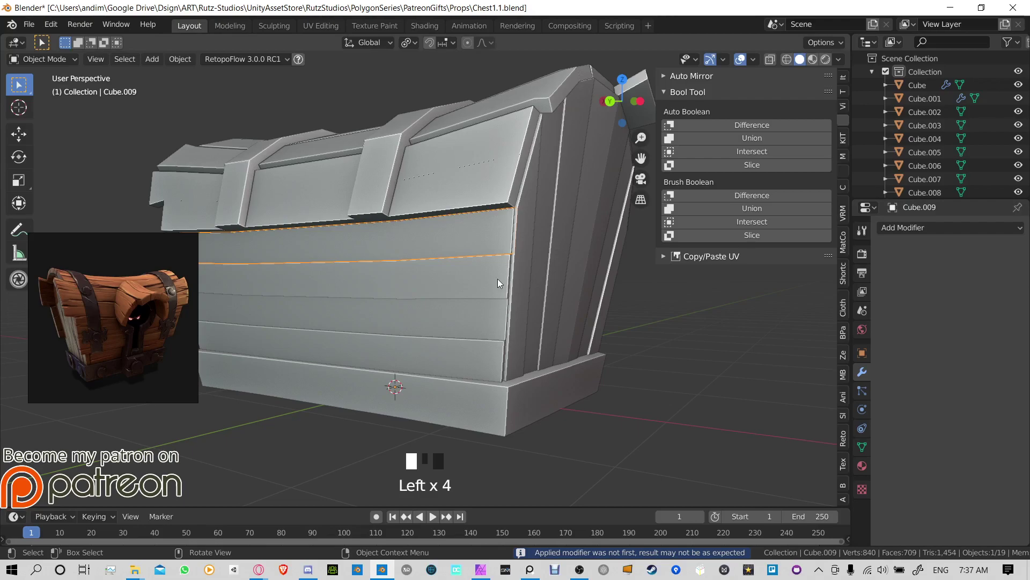
# Step: Apply the Mirror and Solidify modifiers on the two middle back planks, Cube.010 and Cube.011
pyautogui.click(498, 279)
pyautogui.click(883, 248)
pyautogui.click(884, 248)
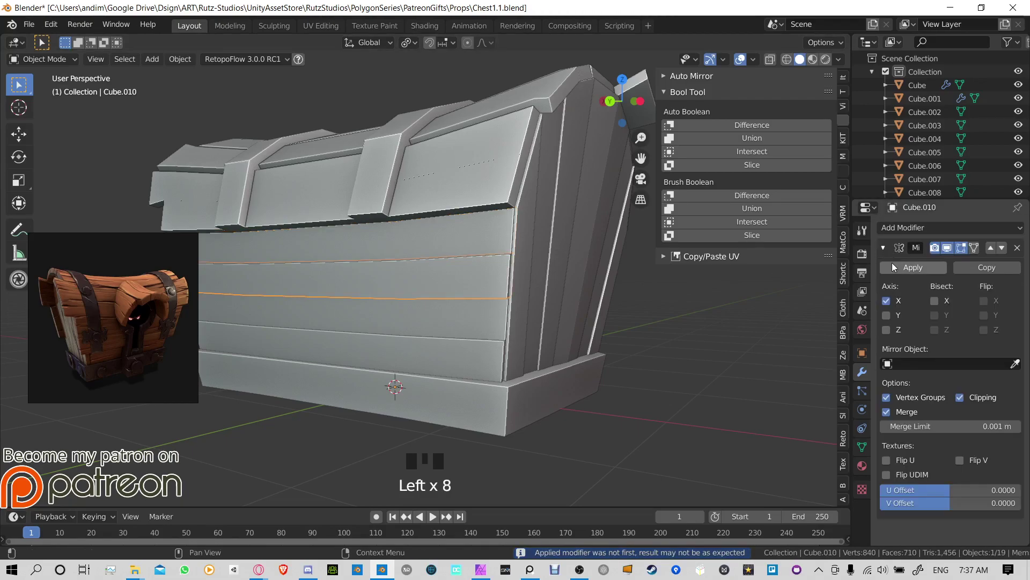
pyautogui.click(915, 269)
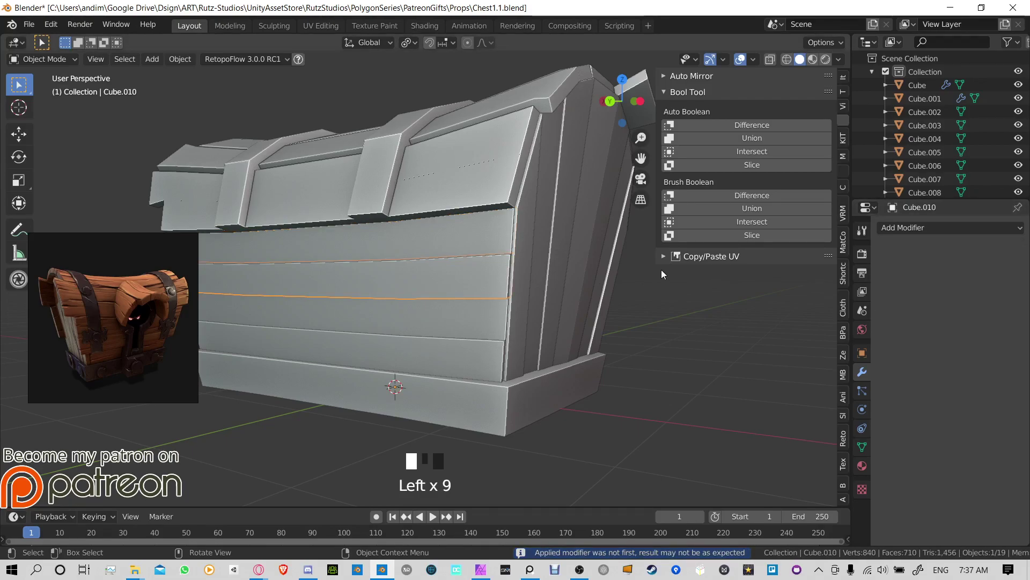
pyautogui.click(502, 311)
pyautogui.click(883, 247)
pyautogui.click(893, 269)
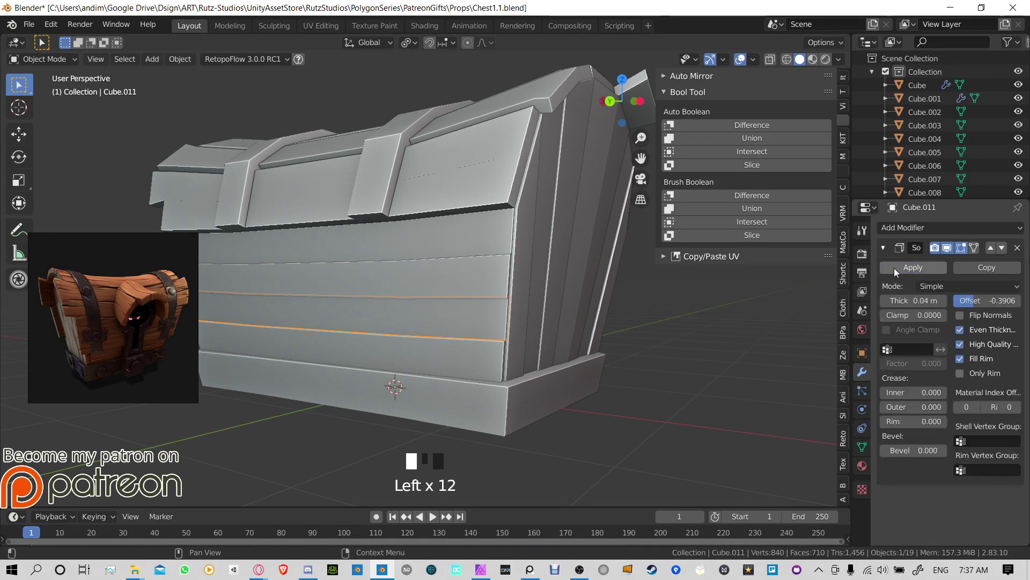
# Step: Apply the Solidify and Mirror modifiers on the lowest back plank, Cube.012, and recheck the other back planks
pyautogui.click(502, 356)
pyautogui.click(883, 247)
pyautogui.click(897, 290)
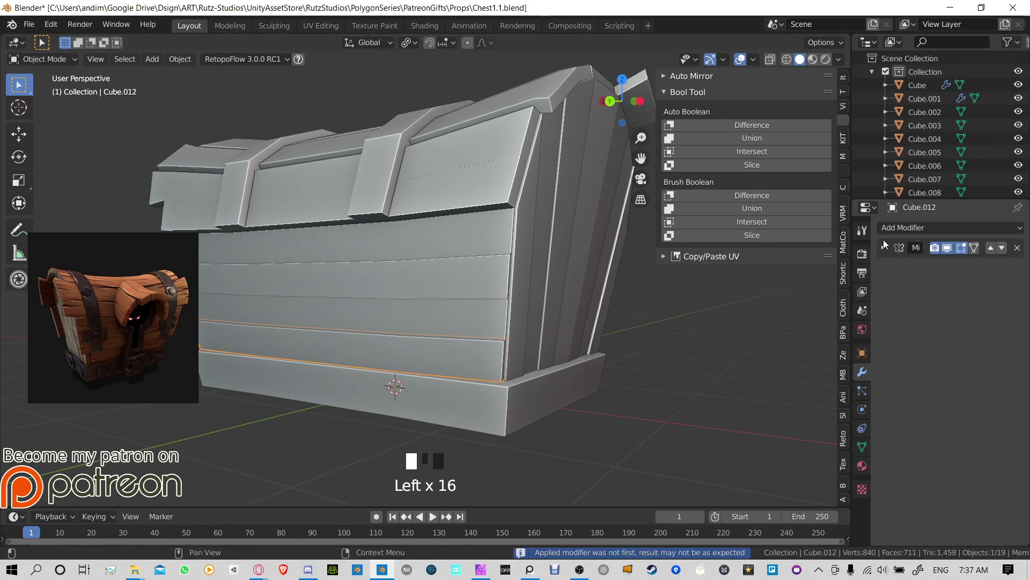
pyautogui.click(883, 247)
pyautogui.click(895, 267)
pyautogui.click(489, 394)
pyautogui.click(492, 333)
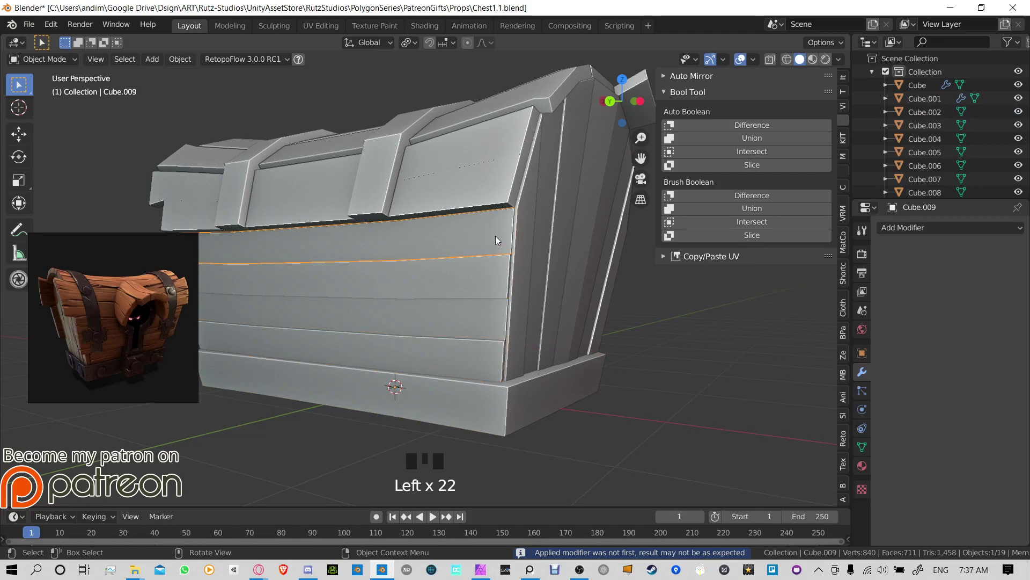
# Step: Select the back planks together with a side plank, and extend the selection across the chest's other parts
pyautogui.keyDown('shift'); pyautogui.click(474, 283); pyautogui.keyUp('shift')
pyautogui.keyDown('shift'); pyautogui.click(483, 322); pyautogui.keyUp('shift')
pyautogui.keyDown('shift'); pyautogui.click(539, 305); pyautogui.keyUp('shift')
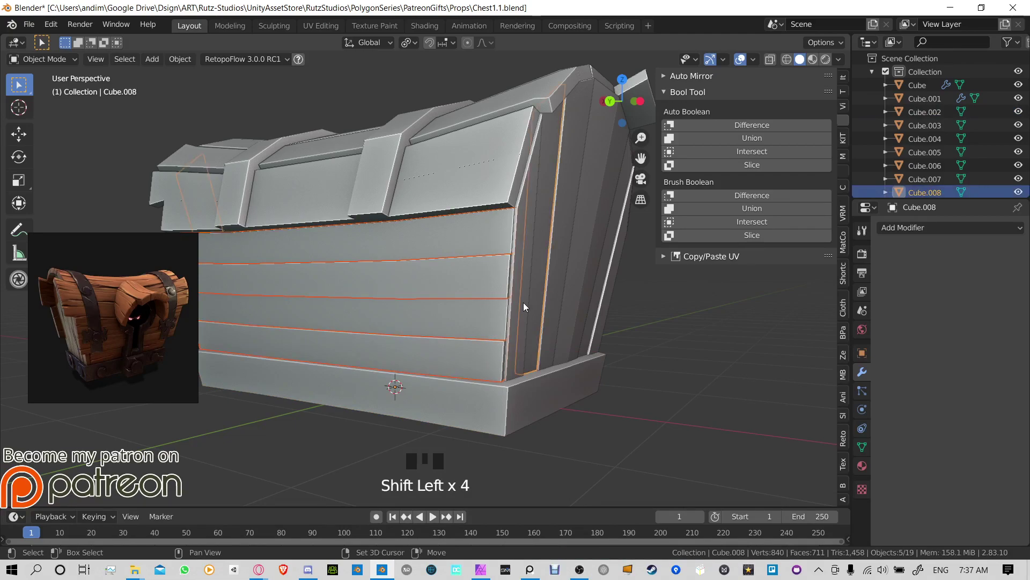
pyautogui.moveTo(524, 302); pyautogui.dragTo(506, 306, button='middle')
pyautogui.keyDown('shift'); pyautogui.moveTo(401, 301); pyautogui.dragTo(743, 330); pyautogui.keyUp('shift')
pyautogui.moveTo(744, 329); pyautogui.dragTo(443, 334, button='middle')
pyautogui.moveTo(403, 376); pyautogui.dragTo(585, 283, button='middle')
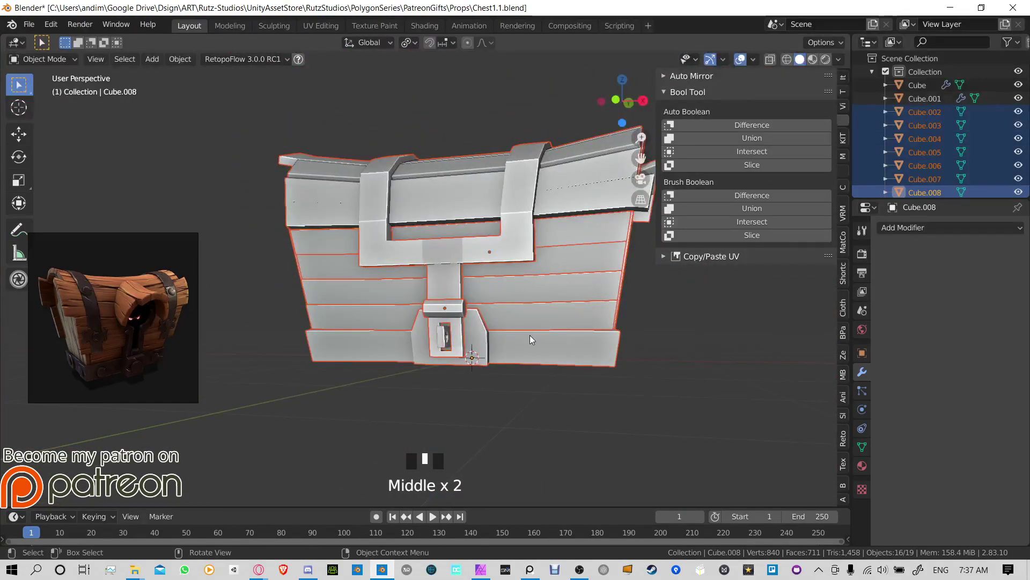
pyautogui.moveTo(531, 339); pyautogui.dragTo(507, 329, button='middle')
pyautogui.scroll(3, 459, 292)
pyautogui.keyDown('shift'); pyautogui.click(497, 152); pyautogui.keyUp('shift')
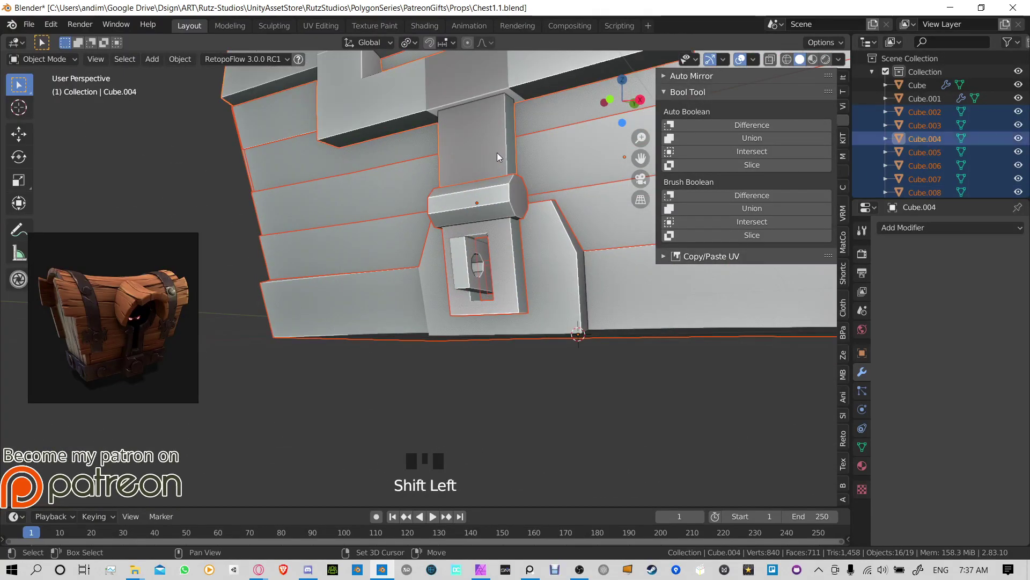
pyautogui.keyDown('shift'); pyautogui.click(498, 147); pyautogui.keyUp('shift')
pyautogui.keyDown('shift'); pyautogui.moveTo(498, 147); pyautogui.dragTo(508, 225, button='middle'); pyautogui.keyUp('shift')
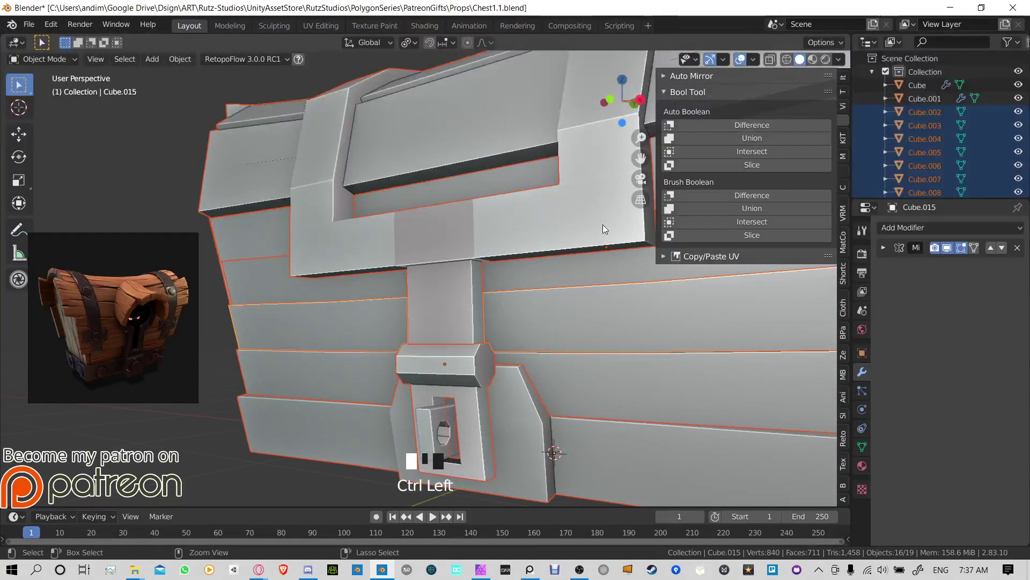
pyautogui.hotkey('ctrl', 'z')
# Step: Remove the lid and latch pieces from the multi-object selection and include the small lock loop on the front plate
pyautogui.moveTo(575, 213); pyautogui.dragTo(527, 261, button='middle')
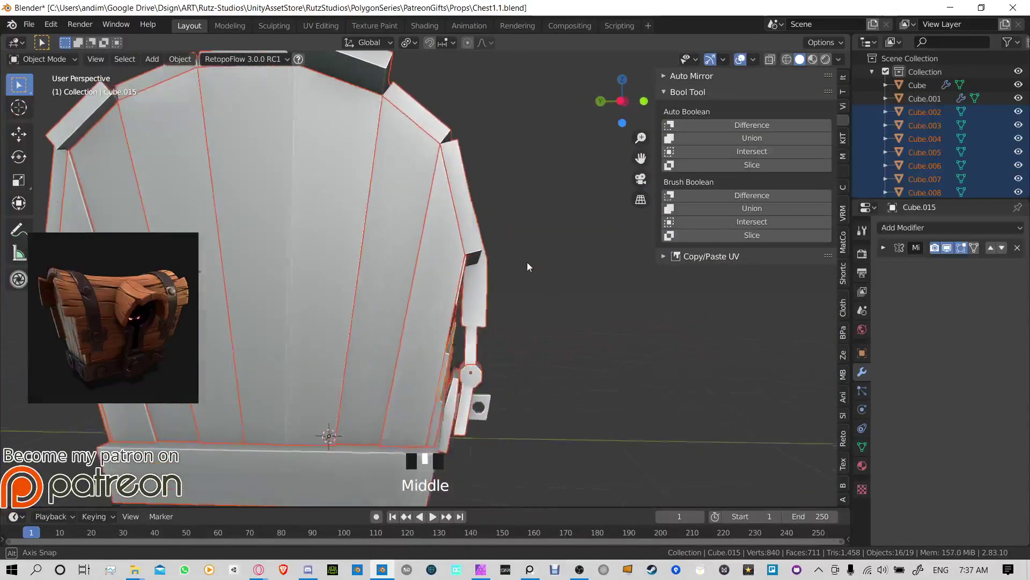
pyautogui.keyDown('shift'); pyautogui.click(485, 311); pyautogui.keyUp('shift')
pyautogui.keyDown('shift'); pyautogui.click(485, 311); pyautogui.keyUp('shift')
pyautogui.keyDown('shift'); pyautogui.moveTo(485, 311); pyautogui.dragTo(561, 346, button='middle'); pyautogui.keyUp('shift')
pyautogui.keyDown('shift'); pyautogui.click(494, 319); pyautogui.keyUp('shift')
pyautogui.keyDown('shift'); pyautogui.click(493, 320); pyautogui.keyUp('shift')
pyautogui.scroll(5, 490, 298)
pyautogui.keyDown('shift'); pyautogui.click(543, 271); pyautogui.keyUp('shift')
pyautogui.scroll(-4, 511, 298)
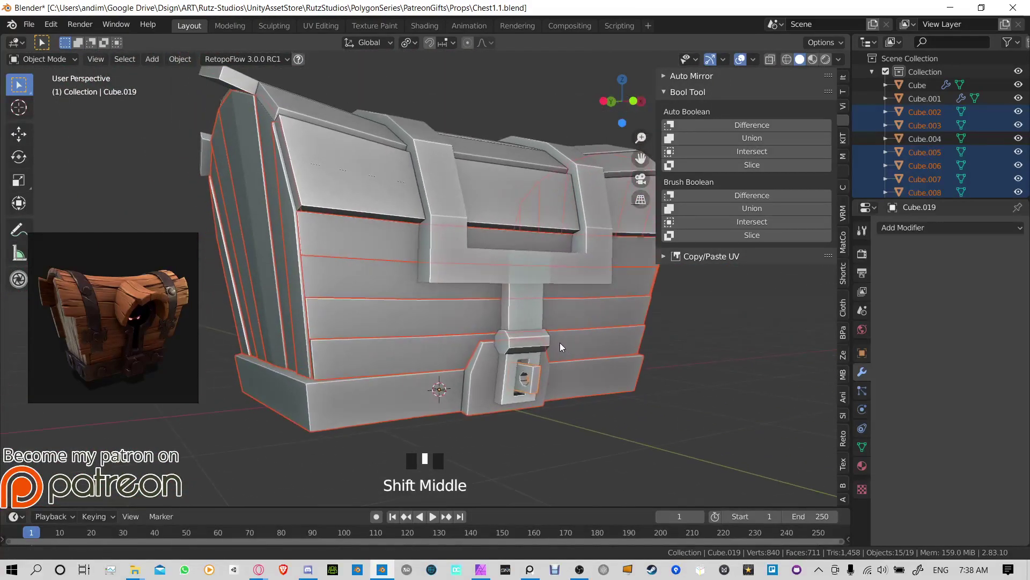
# Step: Add the base trim to the selection as the active object and join all the selected body parts into one object
pyautogui.press('g')
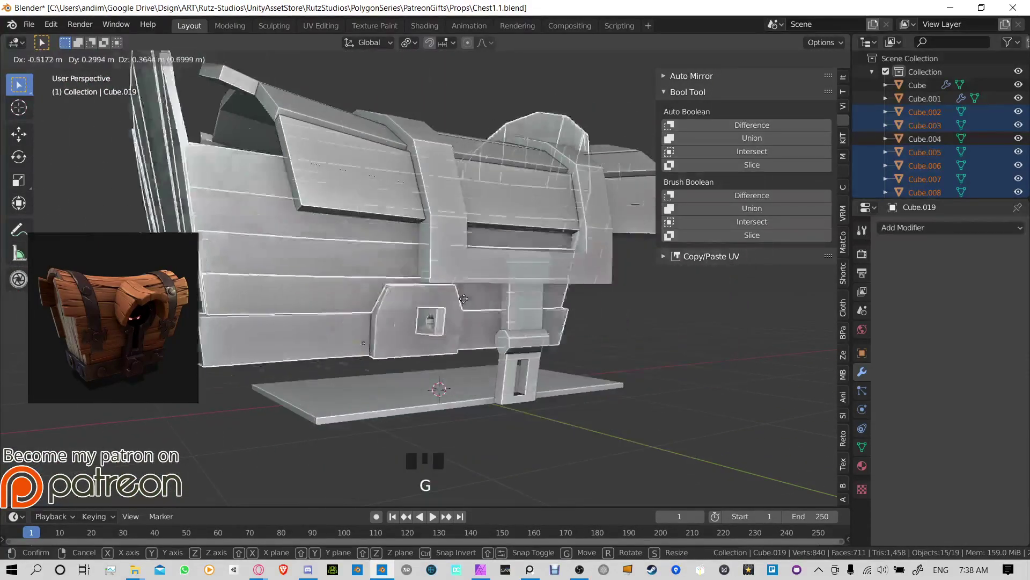
pyautogui.rightClick(452, 322)
pyautogui.moveTo(451, 322); pyautogui.dragTo(503, 319, button='middle')
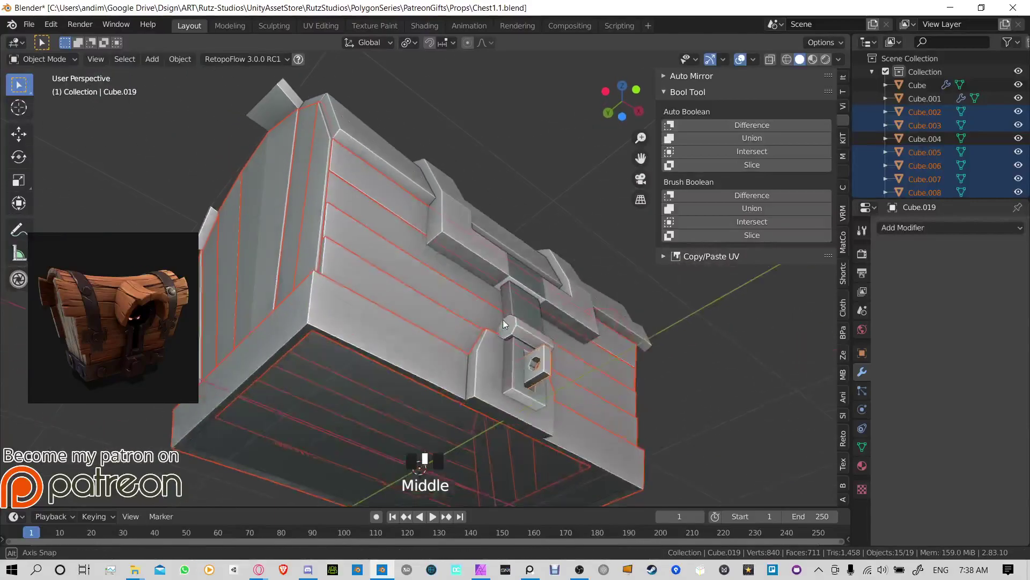
pyautogui.keyDown('shift'); pyautogui.click(314, 375); pyautogui.keyUp('shift')
pyautogui.moveTo(314, 375); pyautogui.dragTo(592, 343, button='middle')
pyautogui.press('g')
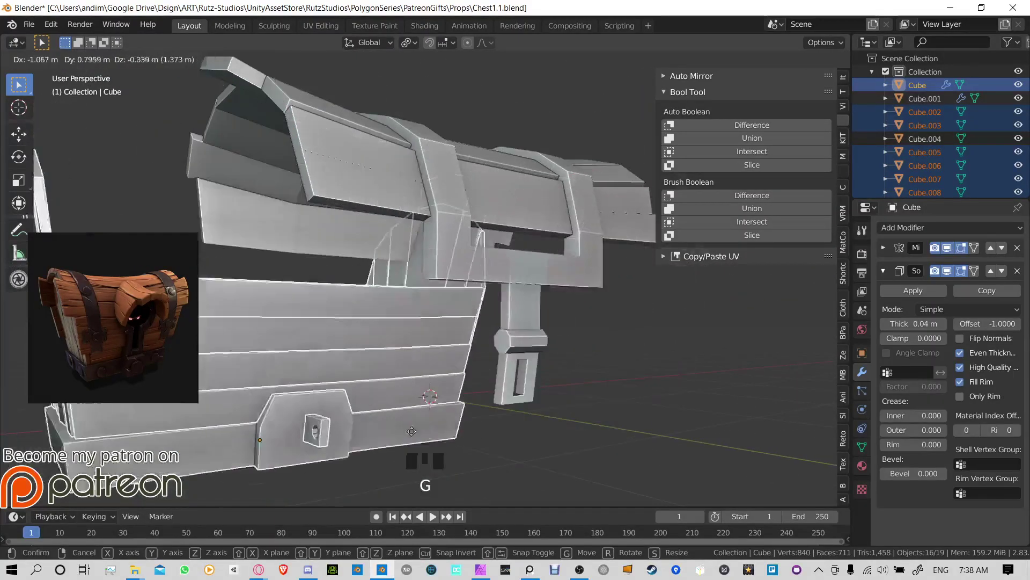
pyautogui.rightClick(493, 390)
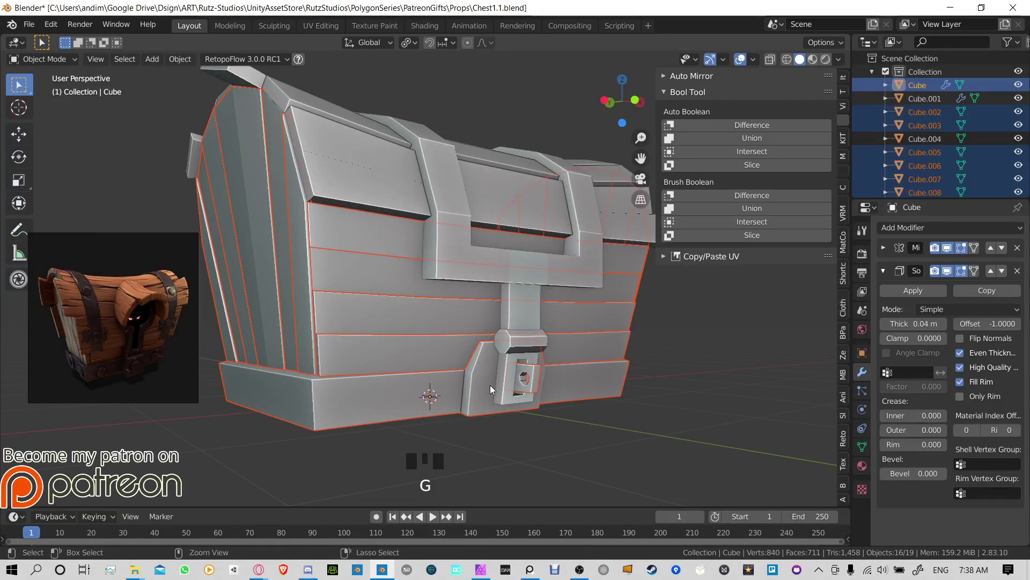
pyautogui.hotkey('ctrl', 'j')
# Step: Check the joined chest body with trial moves that are cancelled
pyautogui.moveTo(526, 388); pyautogui.dragTo(539, 385, button='middle')
pyautogui.press('g')
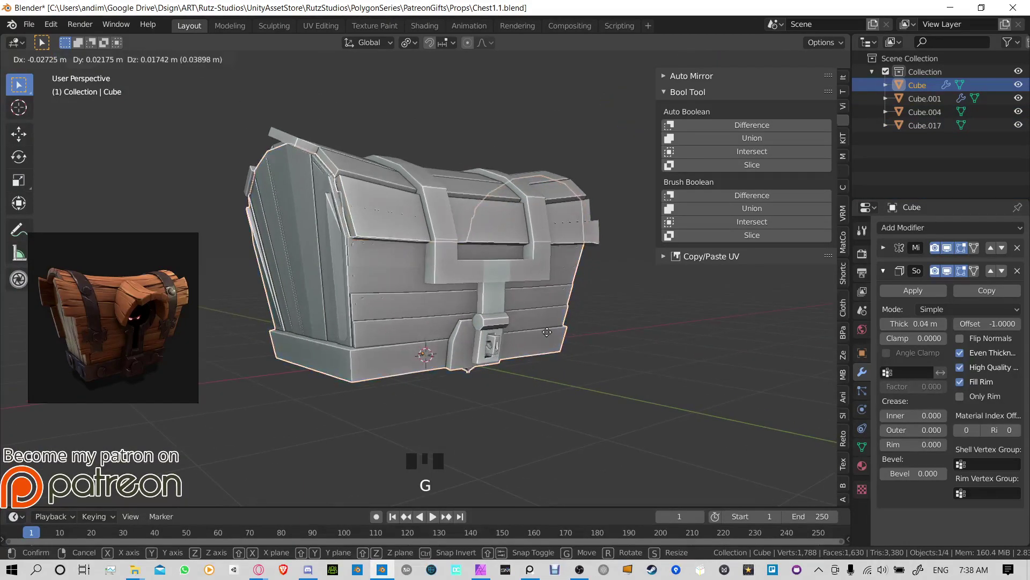
pyautogui.rightClick(500, 333)
pyautogui.moveTo(501, 333); pyautogui.dragTo(495, 363, button='middle')
pyautogui.press('g')
pyautogui.rightClick(596, 306)
# Step: Join the slotted latch piece, Cube.017, into the lid object, Cube.004
pyautogui.scroll(3, 503, 305)
pyautogui.click(506, 391)
pyautogui.click(543, 391)
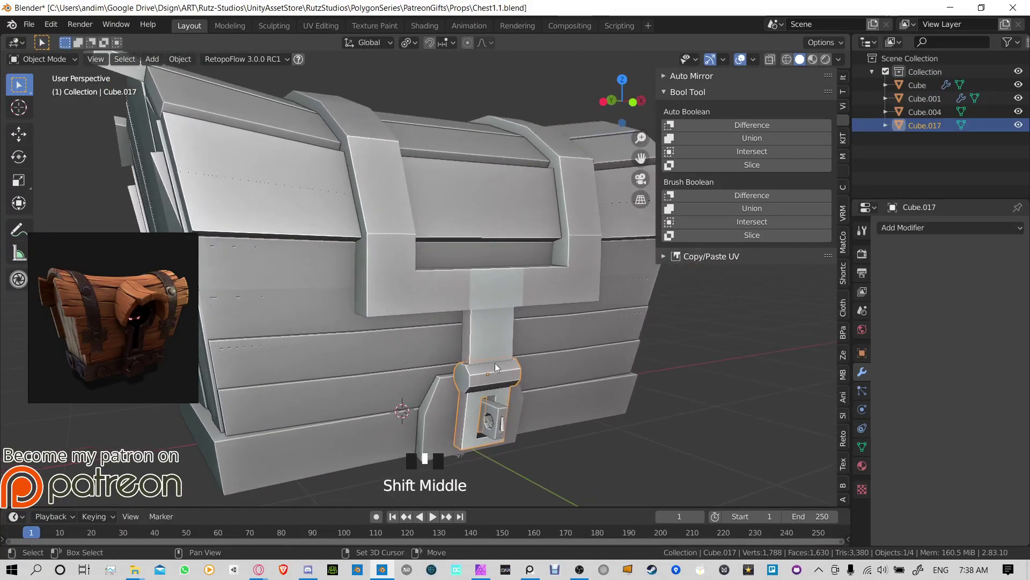
pyautogui.keyDown('shift'); pyautogui.click(493, 327); pyautogui.keyUp('shift')
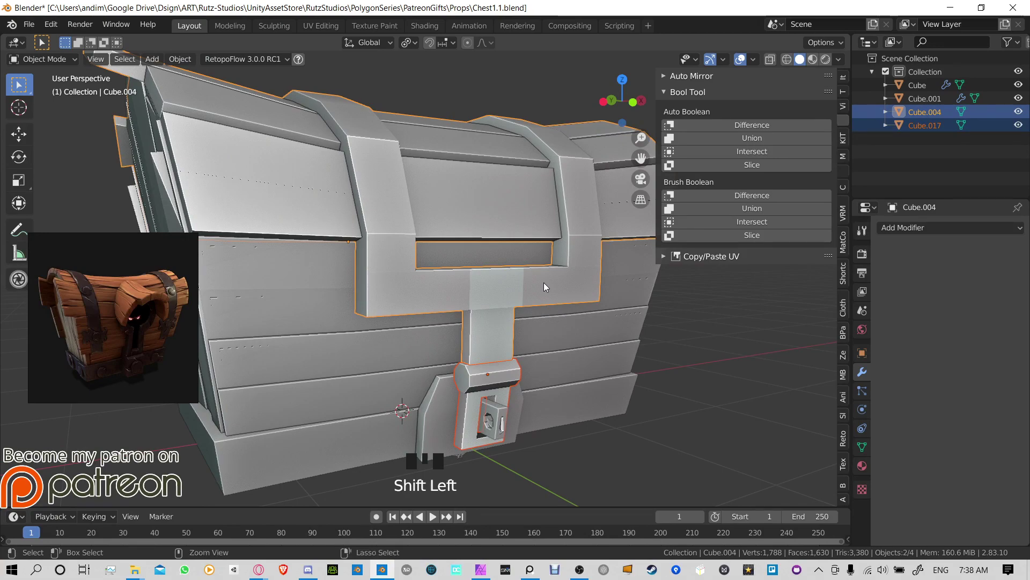
pyautogui.click(497, 358)
pyautogui.keyDown('shift'); pyautogui.click(494, 319); pyautogui.keyUp('shift')
pyautogui.hotkey('ctrl', 'j')
# Step: Test how the joined lid opens with trial rotations about the global X axis, cancelling each one
pyautogui.moveTo(490, 296); pyautogui.dragTo(467, 285, button='middle')
pyautogui.scroll(-3, 483, 260)
pyautogui.moveTo(467, 286); pyautogui.dragTo(423, 264, button='middle')
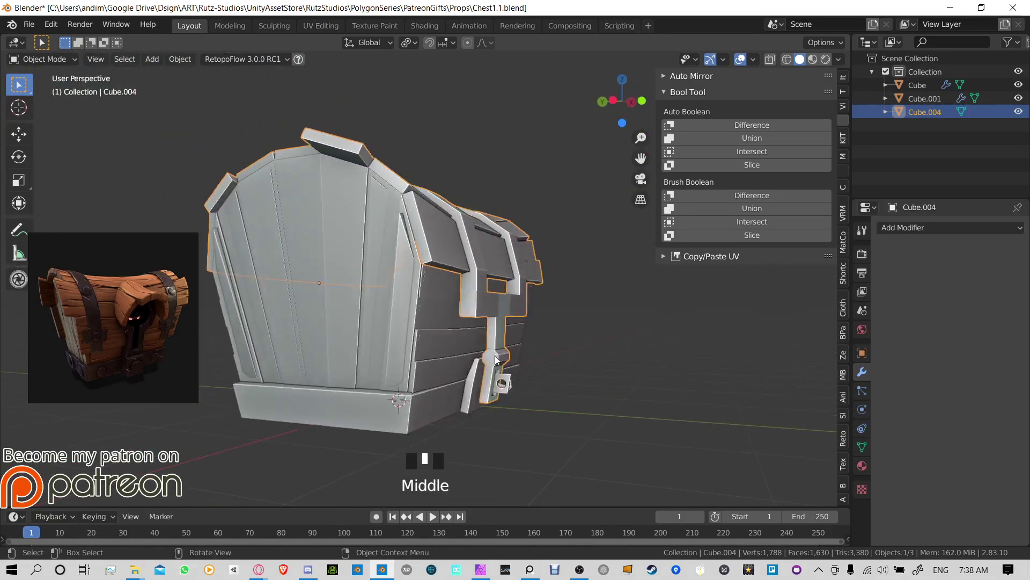
pyautogui.click(493, 355)
pyautogui.click(493, 355)
pyautogui.scroll(5, 457, 297)
pyautogui.keyDown('shift'); pyautogui.moveTo(457, 297); pyautogui.dragTo(474, 266, button='middle'); pyautogui.keyUp('shift')
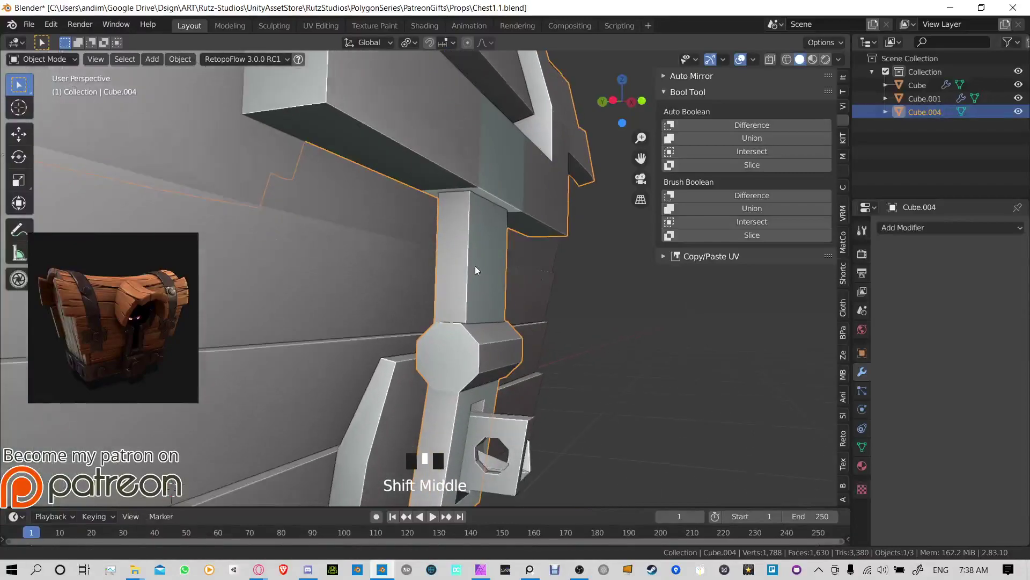
pyautogui.press('Tab')
pyautogui.press('Tab')
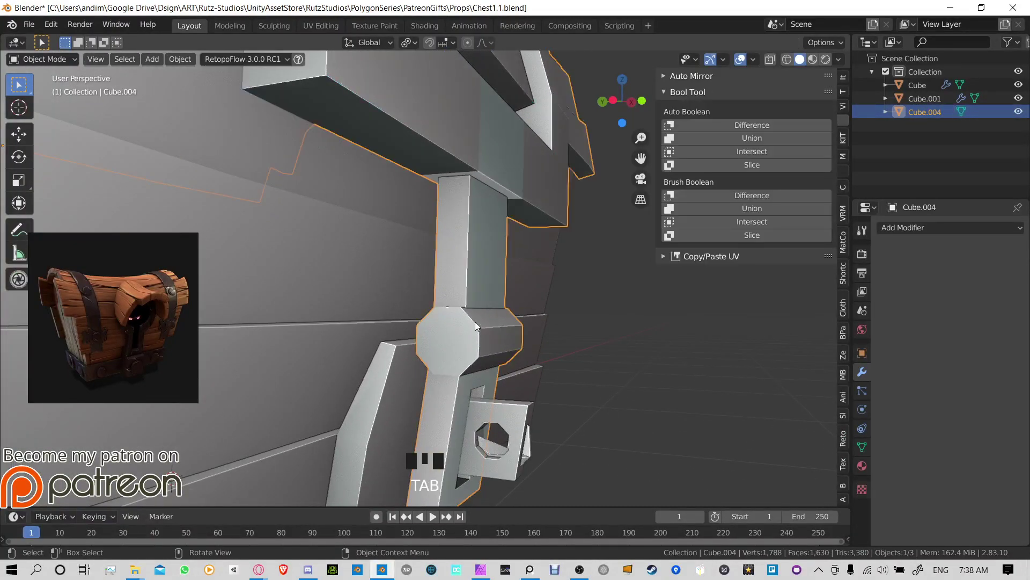
pyautogui.press('Tab')
pyautogui.press('r')
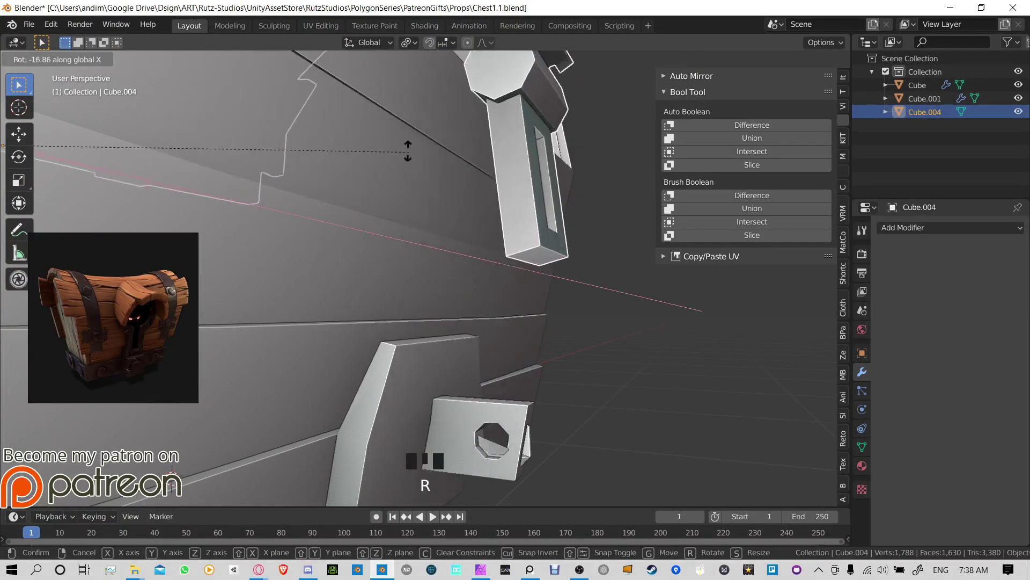
pyautogui.press('Escape')
pyautogui.press('Tab')
pyautogui.moveTo(421, 230); pyautogui.dragTo(441, 307, button='middle')
pyautogui.press('r')
pyautogui.press('r')
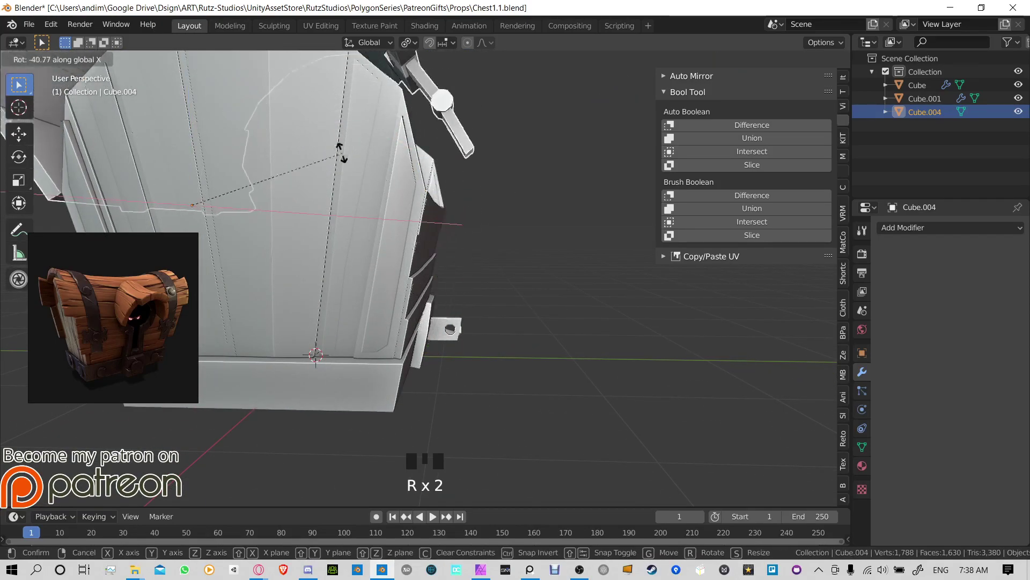
pyautogui.press('Escape')
pyautogui.scroll(-3, 356, 230)
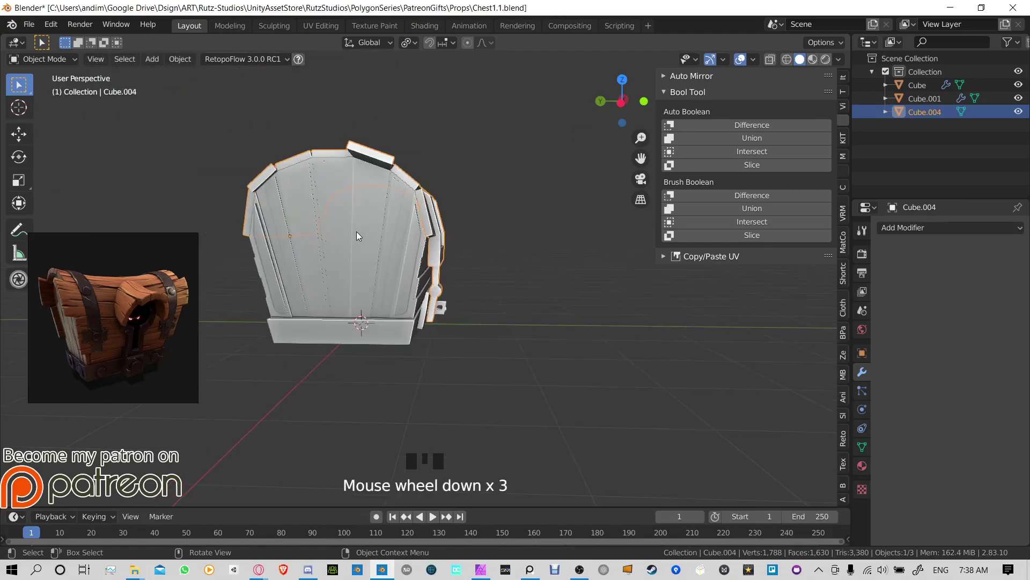
# Step: Hide the viewport sidebar, deselect the lid and save the file Chest1.1.blend
pyautogui.moveTo(356, 231); pyautogui.dragTo(601, 244, button='middle')
pyautogui.scroll(3, 385, 253)
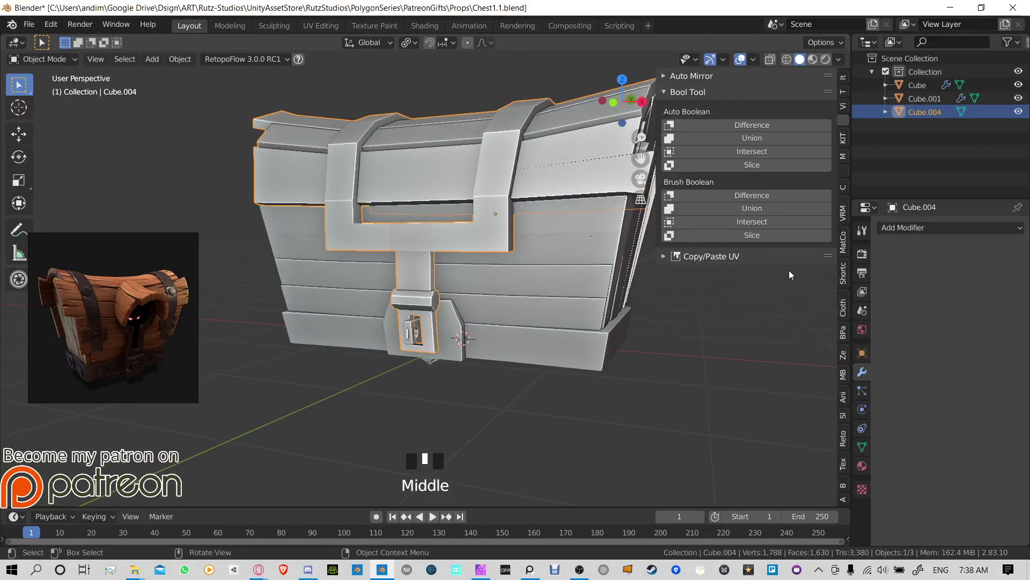
pyautogui.press('n')
pyautogui.moveTo(536, 314); pyautogui.dragTo(422, 300, button='middle')
pyautogui.hotkey('ctrl', 's')
pyautogui.click(407, 370)
pyautogui.scroll(-2, 406, 371)
pyautogui.hotkey('ctrl', 's')
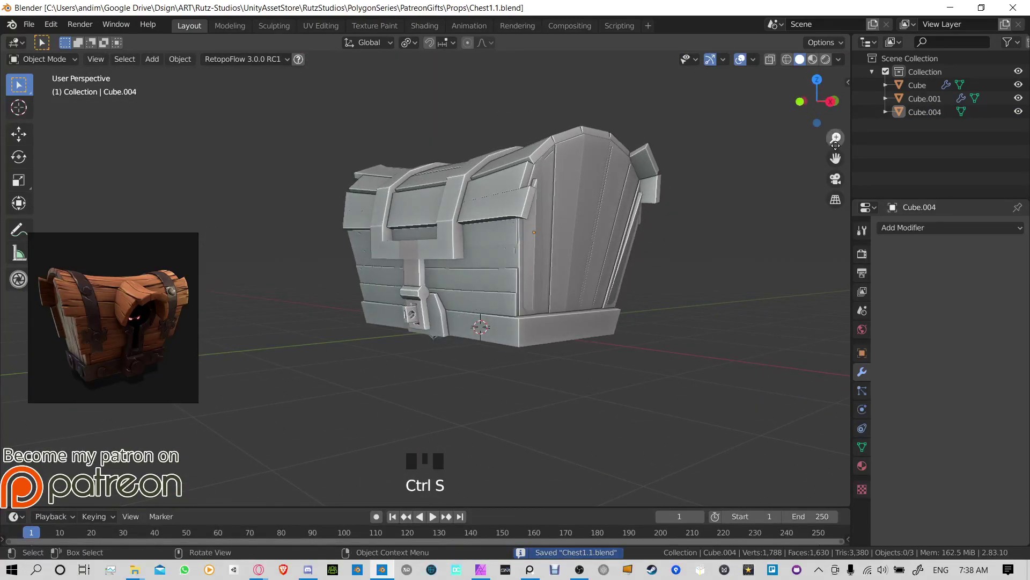
# Step: Rename the lid object, Cube.004, to ChestDoor and the body object, Cube, to ChestBody
pyautogui.click(919, 110)
pyautogui.click(932, 112)
pyautogui.doubleClick(932, 112)
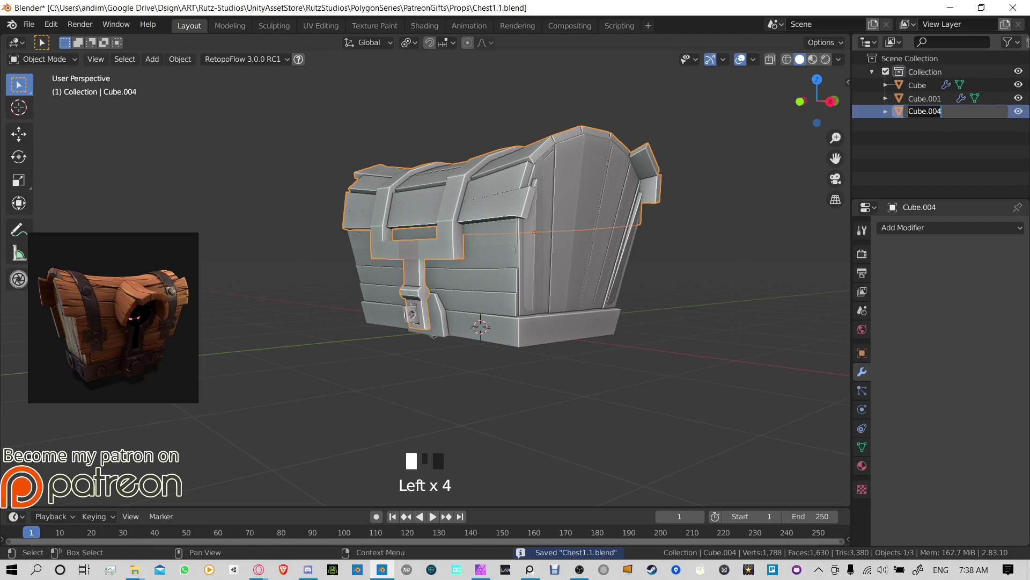
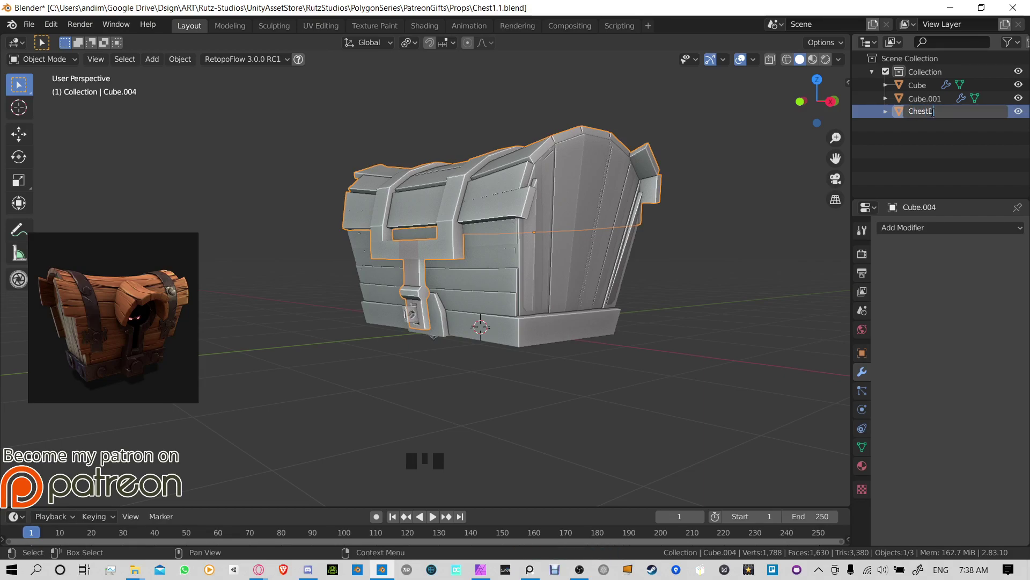
pyautogui.press('Return')
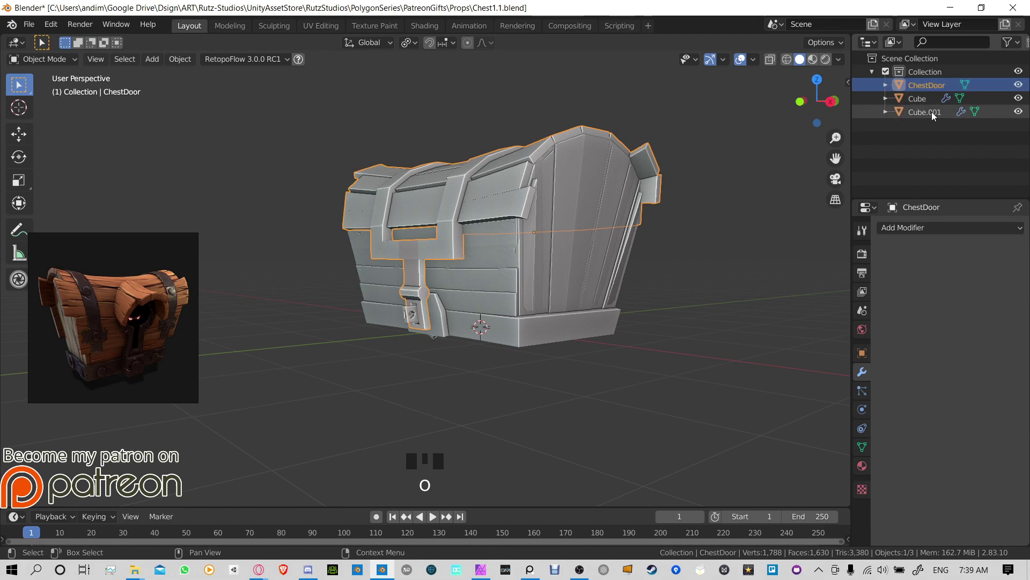
pyautogui.click(916, 98)
pyautogui.doubleClick(917, 98)
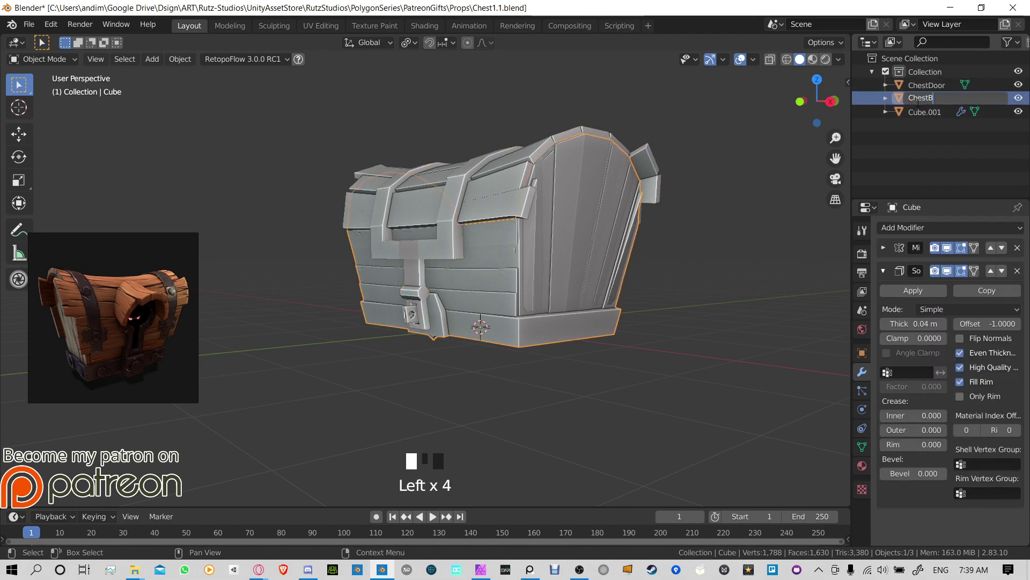
pyautogui.press('Return')
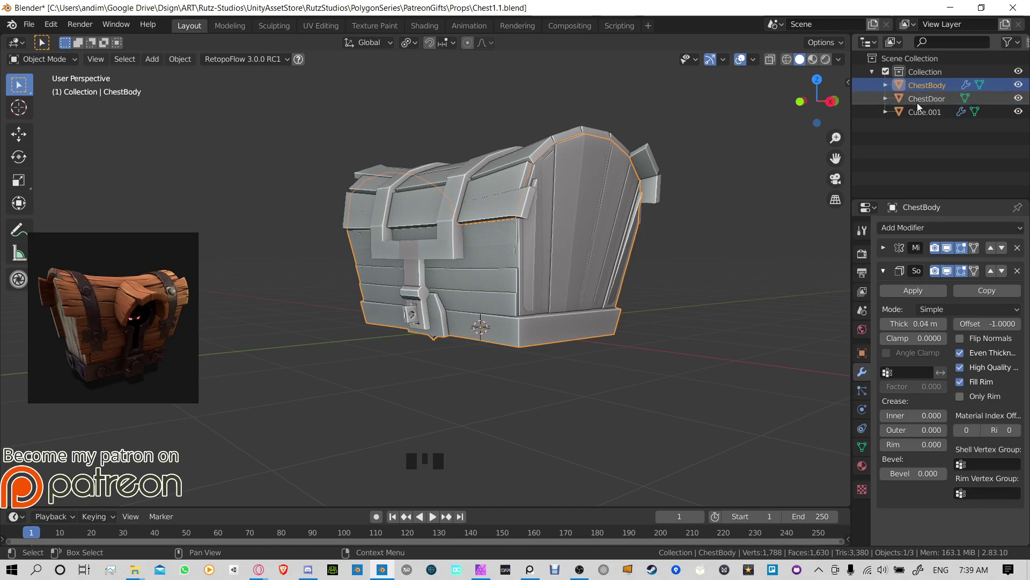
# Step: Move the leftover object Cube.001 around to check whether it holds any visible geometry
pyautogui.click(919, 113)
pyautogui.press('g')
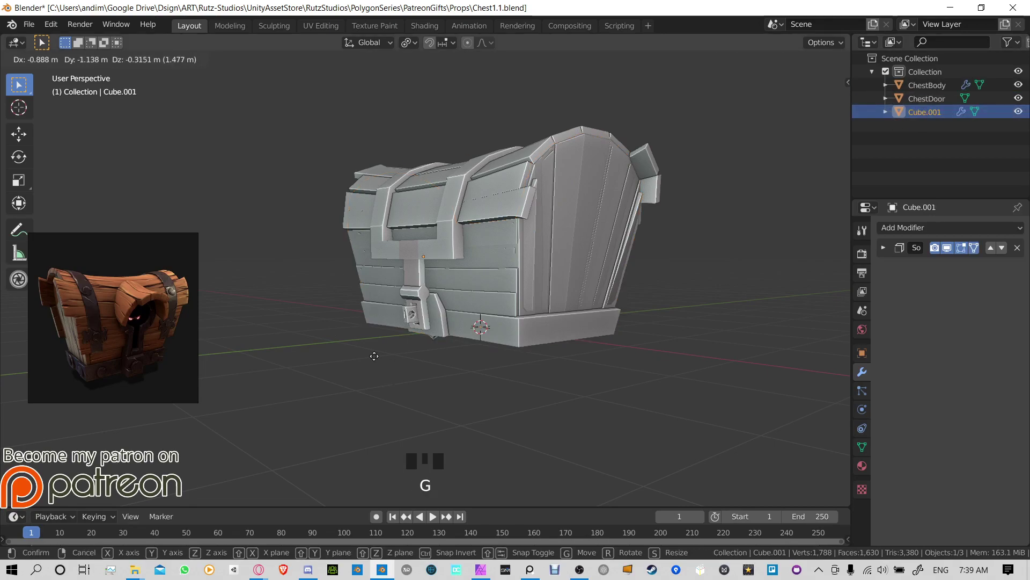
pyautogui.click(376, 359)
pyautogui.moveTo(588, 232); pyautogui.dragTo(440, 279, button='middle')
pyautogui.press('g')
pyautogui.click(479, 315)
pyautogui.moveTo(513, 204); pyautogui.dragTo(581, 291, button='middle')
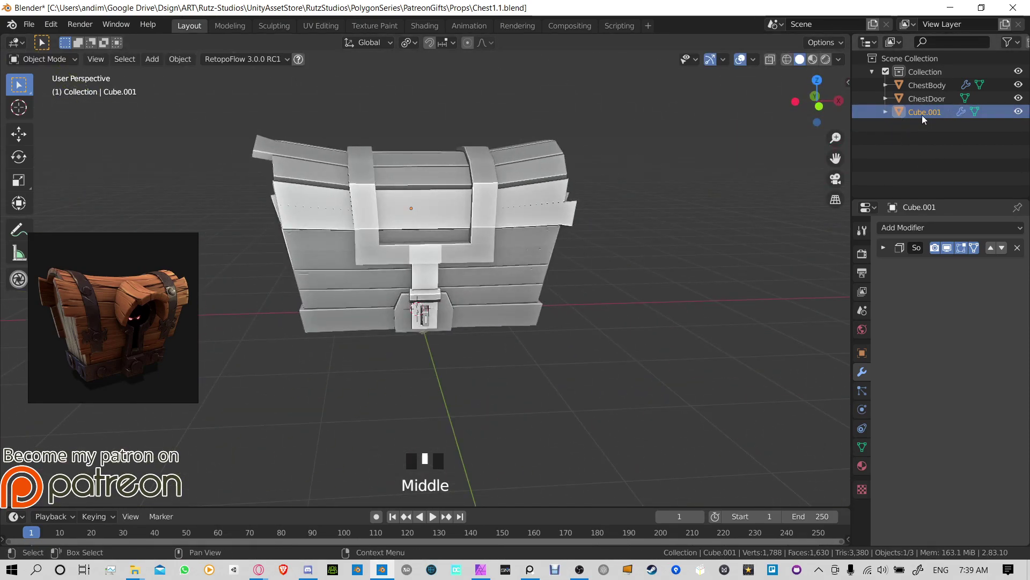
pyautogui.press('g')
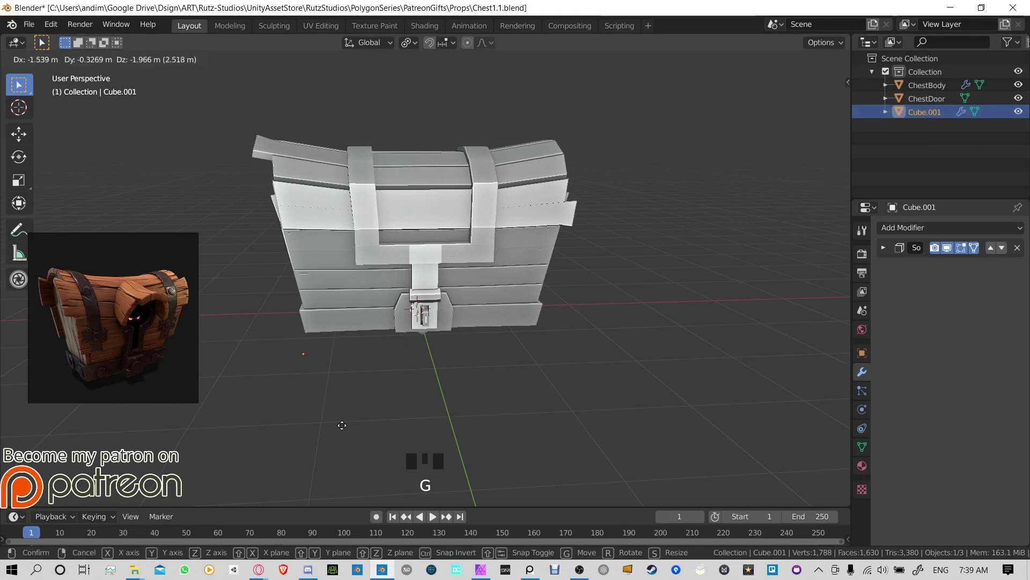
pyautogui.click(342, 425)
pyautogui.moveTo(342, 425); pyautogui.dragTo(488, 299, button='middle')
pyautogui.moveTo(420, 264)
pyautogui.mouseDown(button='middle')
pyautogui.moveTo(564, 264)
pyautogui.moveTo(418, 269)
pyautogui.mouseUp(button='middle')
pyautogui.press('g')
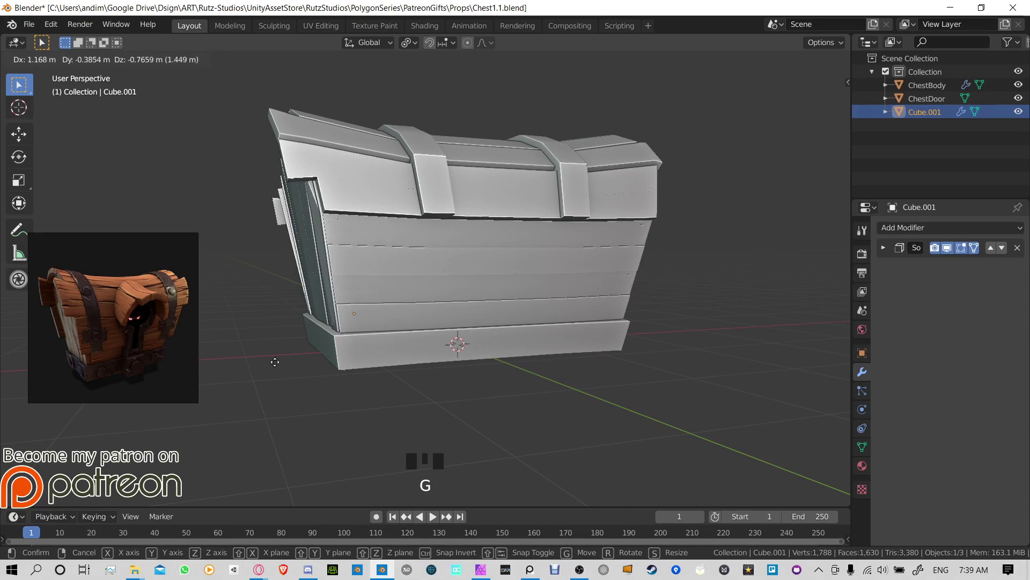
pyautogui.click(391, 402)
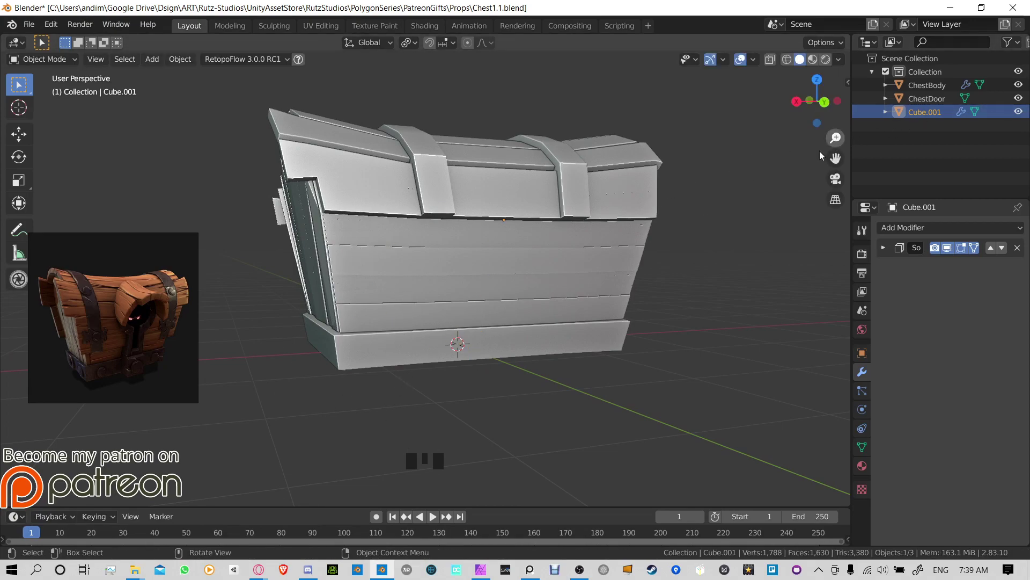
# Step: Delete the leftover object Cube.001 and check the remaining body and lid objects
pyautogui.rightClick(922, 110)
pyautogui.rightClick(915, 115)
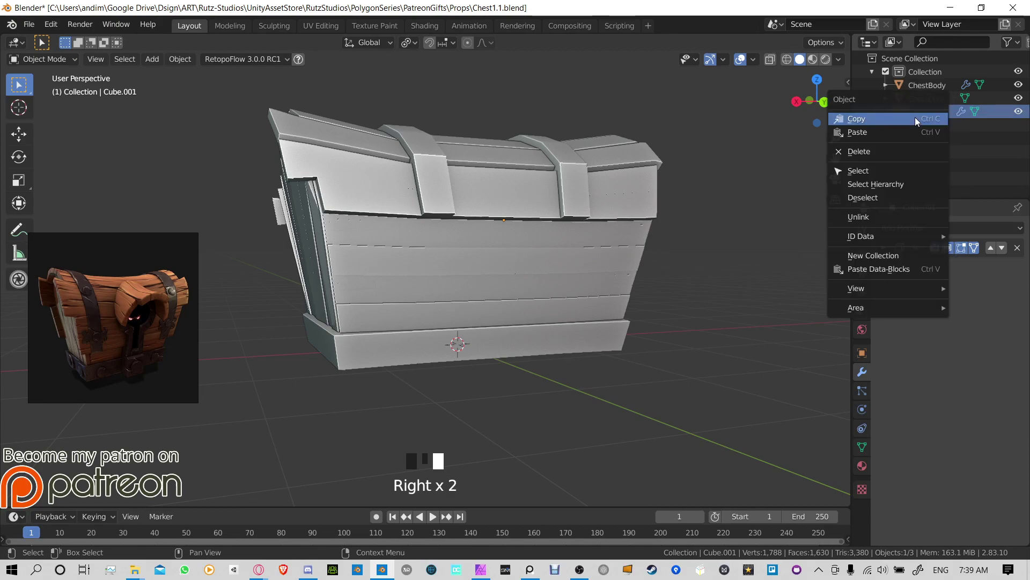
pyautogui.click(893, 153)
pyautogui.moveTo(494, 281); pyautogui.dragTo(399, 307, button='middle')
pyautogui.click(398, 268)
pyautogui.click(523, 184)
pyautogui.moveTo(524, 183); pyautogui.dragTo(585, 110, button='middle')
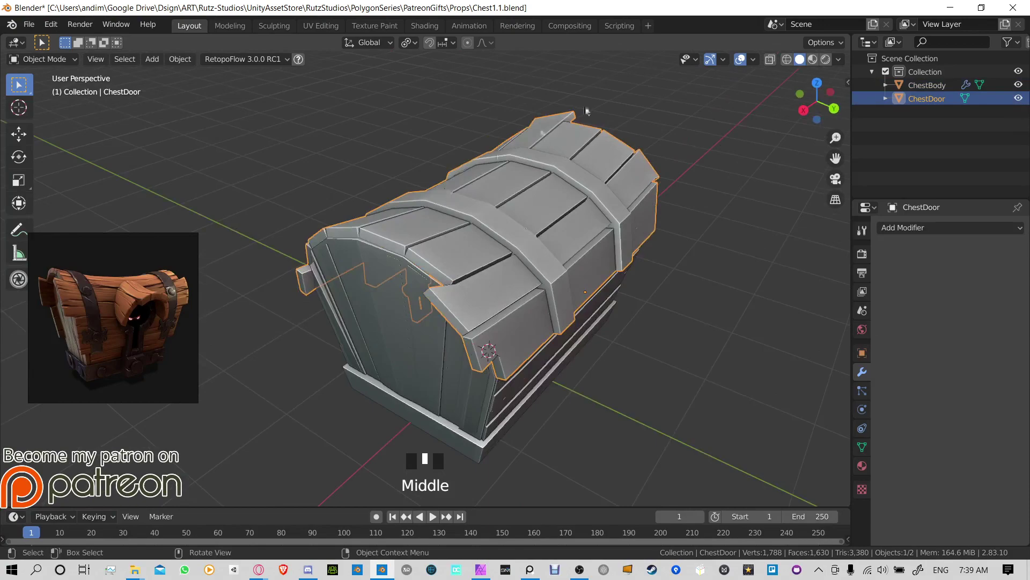
# Step: Switch the viewport to Material Preview shading to show the chest's materials
pyautogui.click(811, 58)
pyautogui.moveTo(599, 214); pyautogui.dragTo(613, 231, button='middle')
pyautogui.scroll(3, 429, 308)
# Step: Assign the Steel material to the whole hinge block above the slotted latch on ChestDoor
pyautogui.click(420, 310)
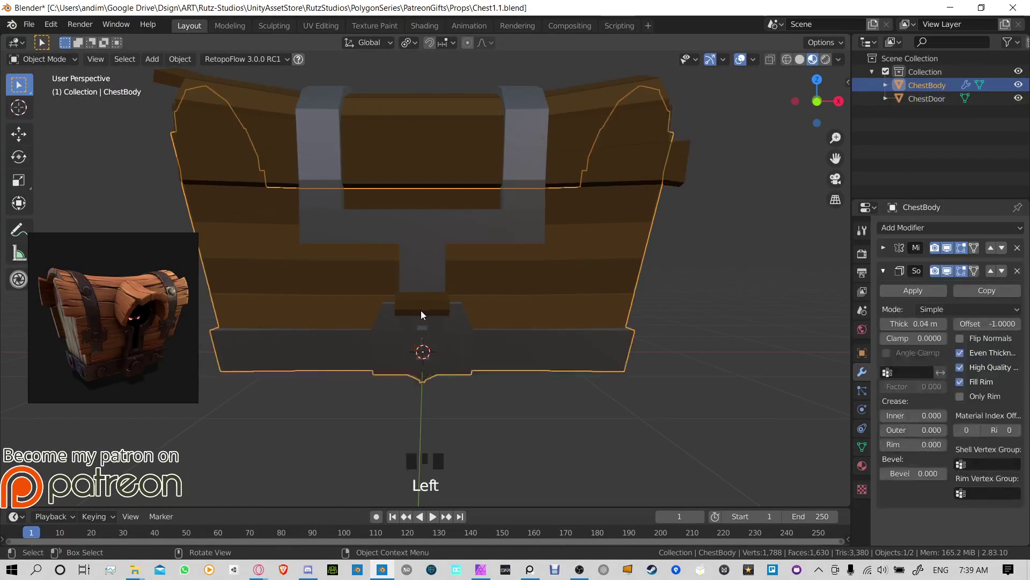
pyautogui.scroll(5, 420, 310)
pyautogui.press('Tab')
pyautogui.click(462, 358)
pyautogui.press('Tab')
pyautogui.click(459, 353)
pyautogui.press('Tab')
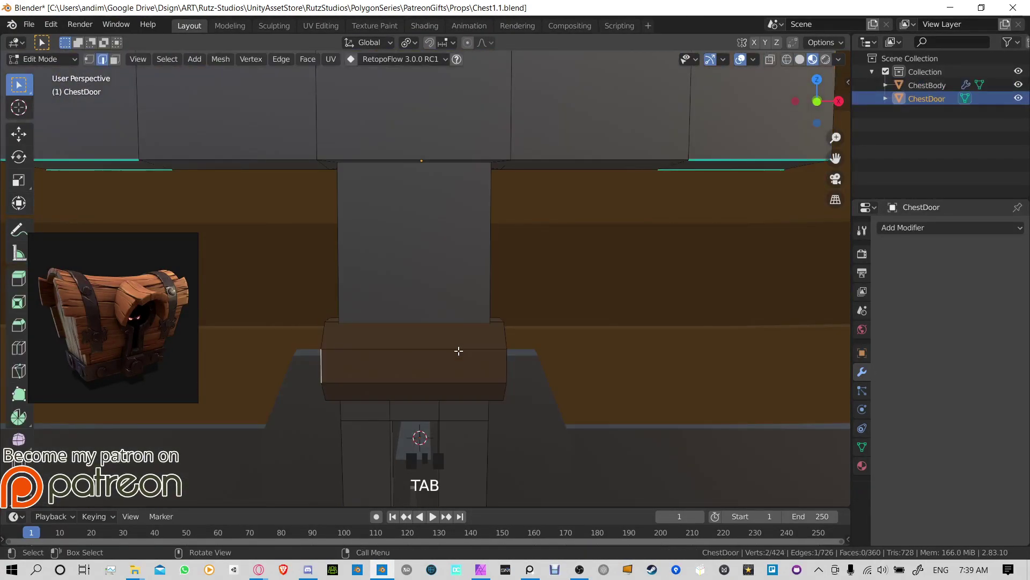
pyautogui.press('l')
pyautogui.click(862, 465)
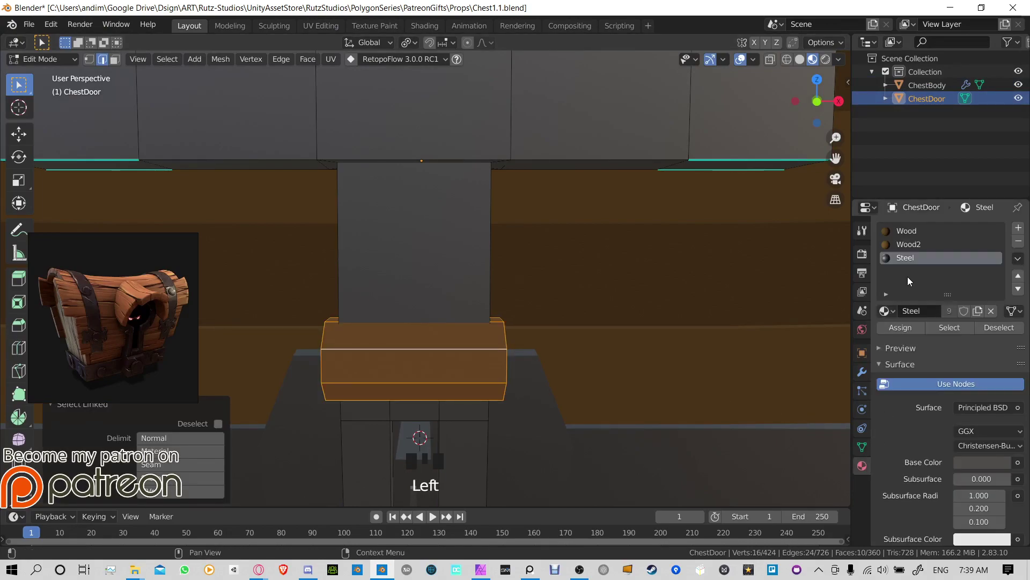
pyautogui.click(906, 331)
pyautogui.press('Tab')
pyautogui.scroll(-4, 522, 366)
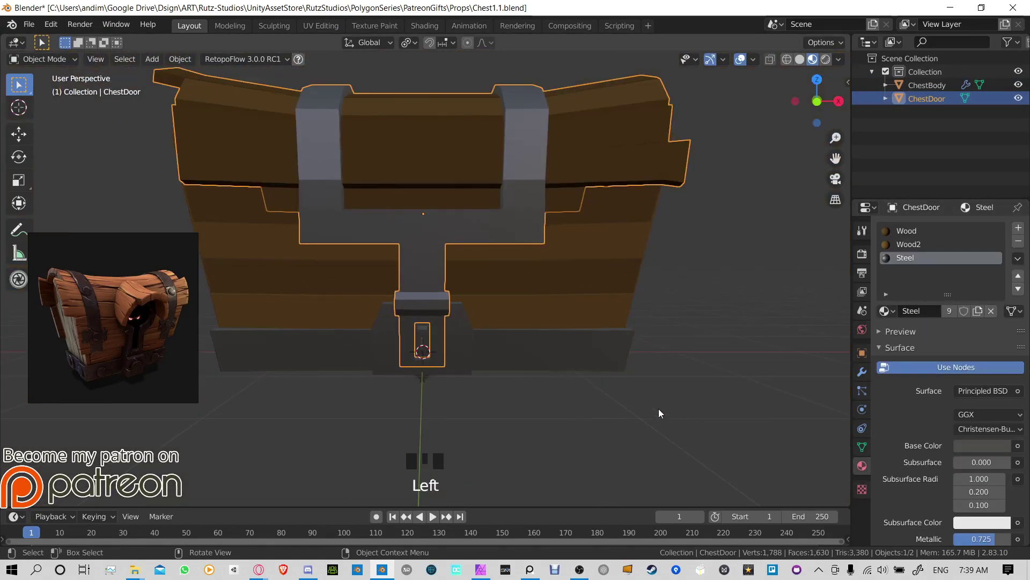
# Step: Examine the chest's underside and the ChestBody geometry around the latch plate
pyautogui.moveTo(659, 408); pyautogui.dragTo(469, 340, button='middle')
pyautogui.click(707, 368)
pyautogui.scroll(-2, 588, 414)
pyautogui.press('Tab')
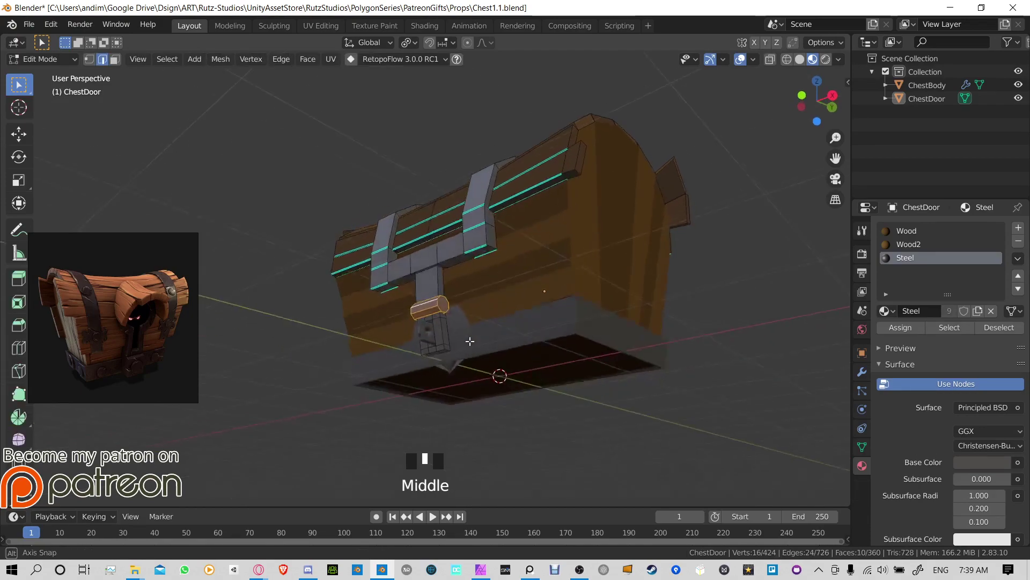
pyautogui.scroll(6, 473, 389)
pyautogui.keyDown('shift'); pyautogui.moveTo(472, 389); pyautogui.dragTo(478, 257, button='middle'); pyautogui.keyUp('shift')
pyautogui.press('Tab')
pyautogui.click(517, 384)
pyautogui.moveTo(517, 384); pyautogui.dragTo(503, 335, button='middle')
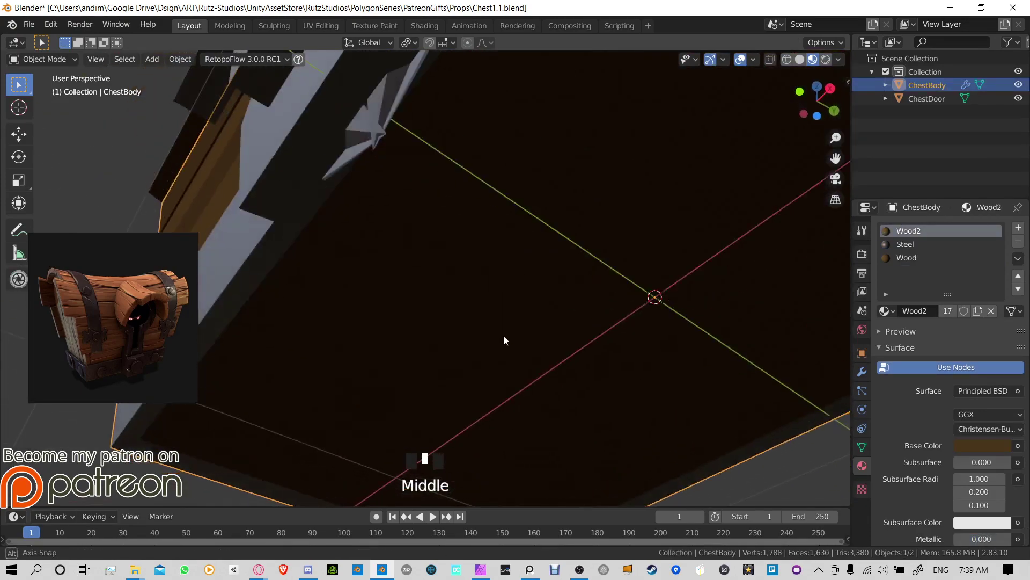
pyautogui.press('Tab')
pyautogui.moveTo(389, 173); pyautogui.dragTo(453, 232, button='middle')
pyautogui.keyDown('shift'); pyautogui.moveTo(547, 362); pyautogui.dragTo(493, 326, button='middle'); pyautogui.keyUp('shift')
pyautogui.press('Tab')
pyautogui.press('Tab')
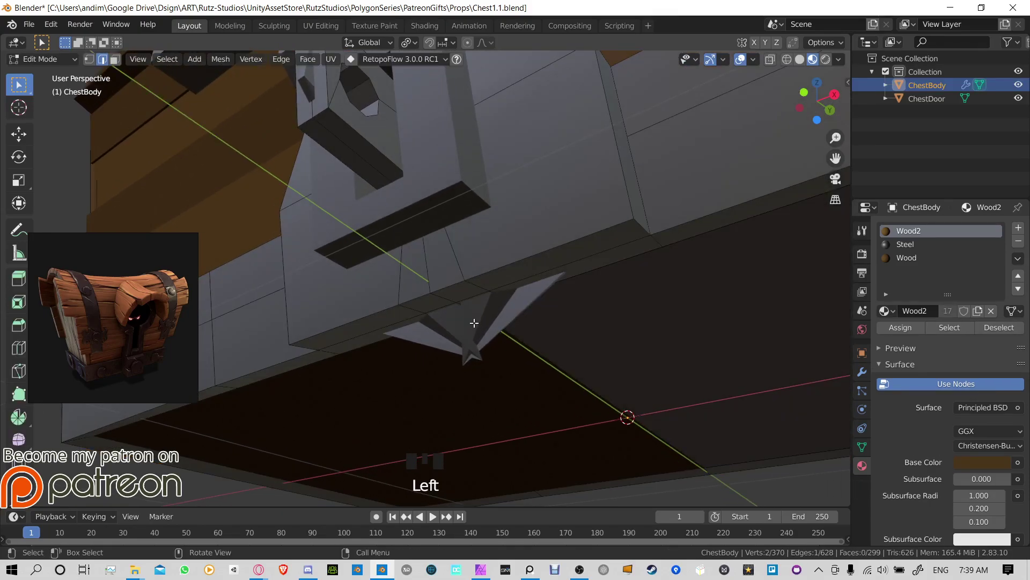
# Step: Isolate ChestBody and inspect the spiky faces sticking out beneath the latch plate and the bottom face beside them
pyautogui.press('KP_Divide')
pyautogui.moveTo(423, 290); pyautogui.dragTo(525, 348, button='middle')
pyautogui.click(458, 349)
pyautogui.scroll(-3, 609, 329)
pyautogui.scroll(-4, 578, 329)
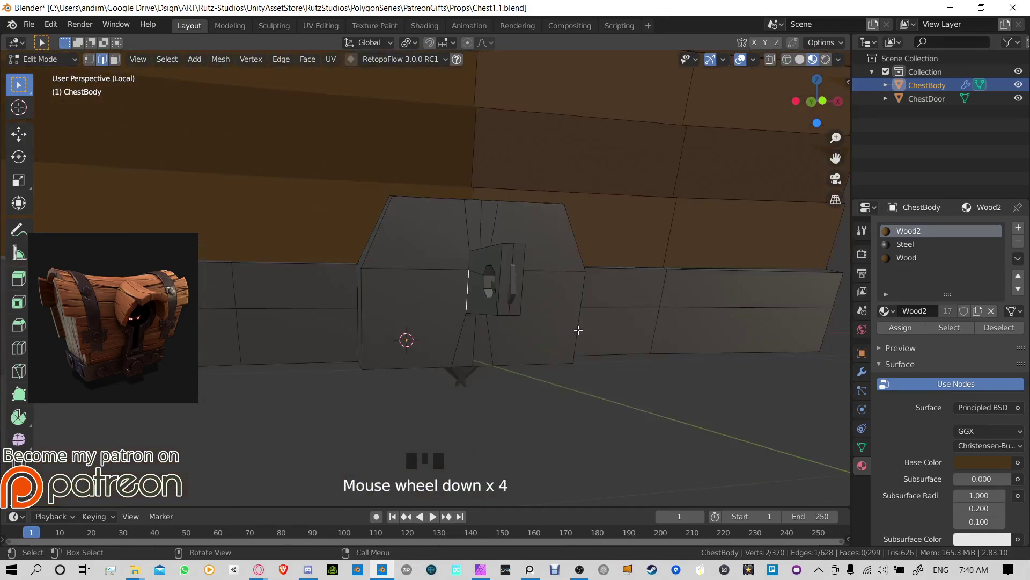
pyautogui.moveTo(577, 328); pyautogui.dragTo(600, 244, button='middle')
pyautogui.scroll(5, 455, 326)
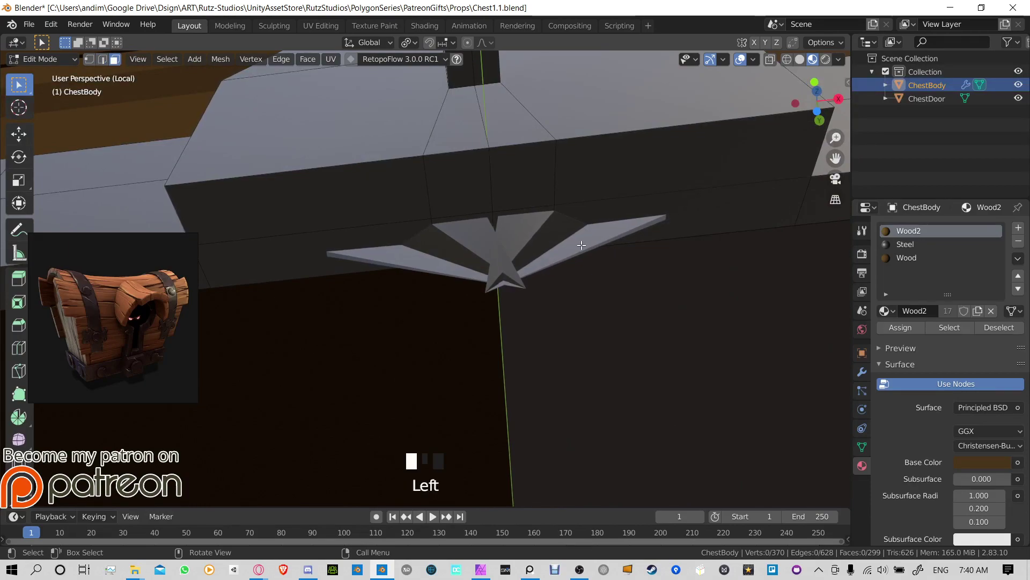
pyautogui.click(509, 247)
pyautogui.click(430, 245)
pyautogui.click(501, 288)
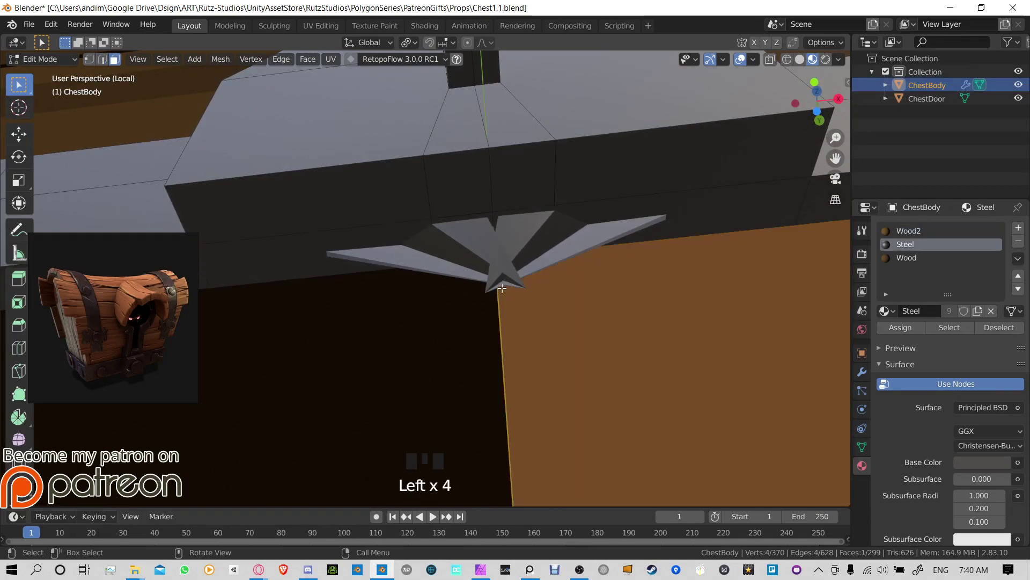
pyautogui.click(501, 288)
# Step: Examine the inside of ChestBody's front base for poking geometry and review the object's modifiers
pyautogui.moveTo(502, 288); pyautogui.dragTo(328, 317, button='middle')
pyautogui.click(371, 268)
pyautogui.click(328, 317)
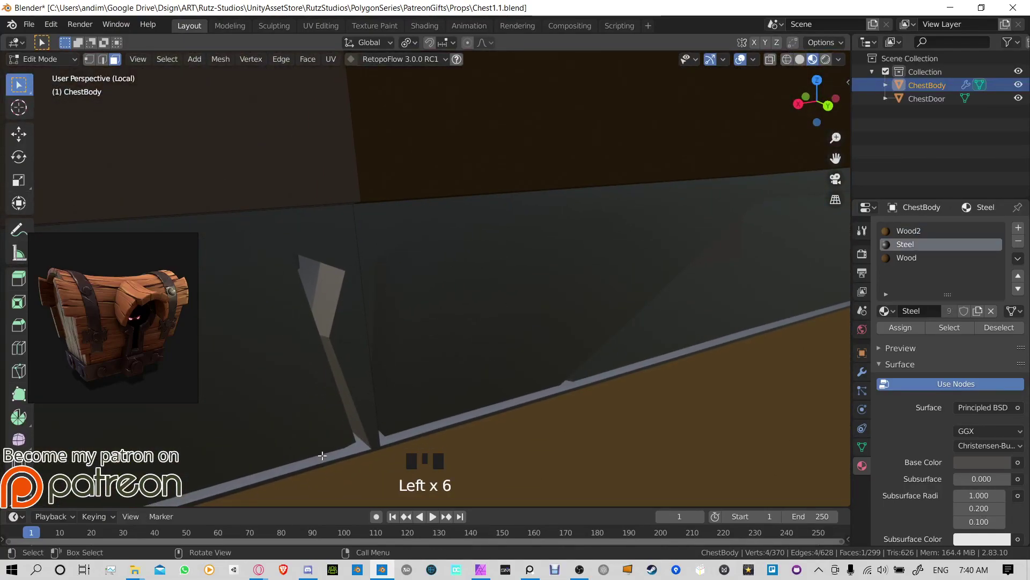
pyautogui.scroll(-2, 421, 325)
pyautogui.moveTo(421, 324); pyautogui.dragTo(436, 421, button='middle')
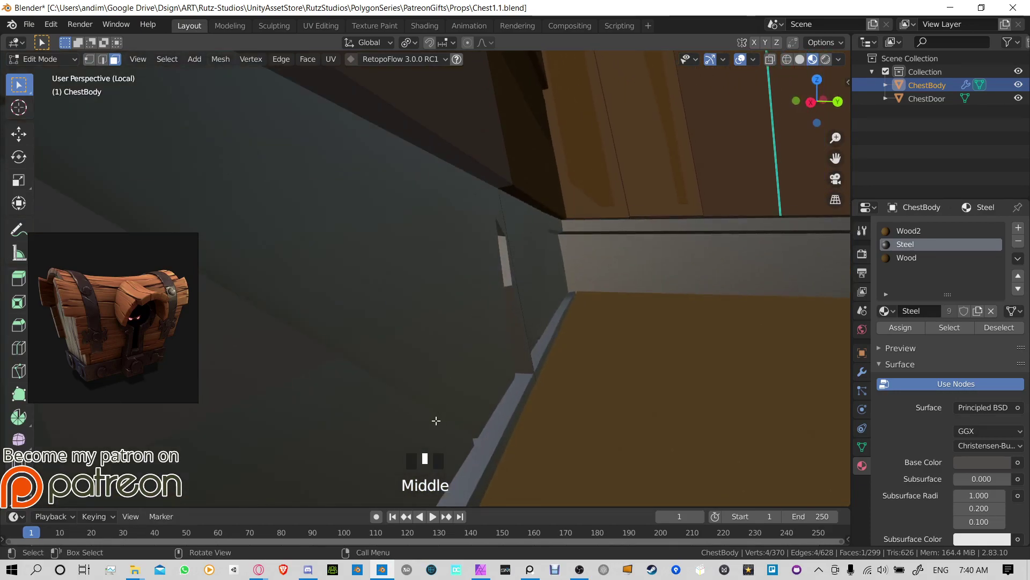
pyautogui.moveTo(473, 345); pyautogui.dragTo(466, 357, button='middle')
pyautogui.scroll(-3, 517, 322)
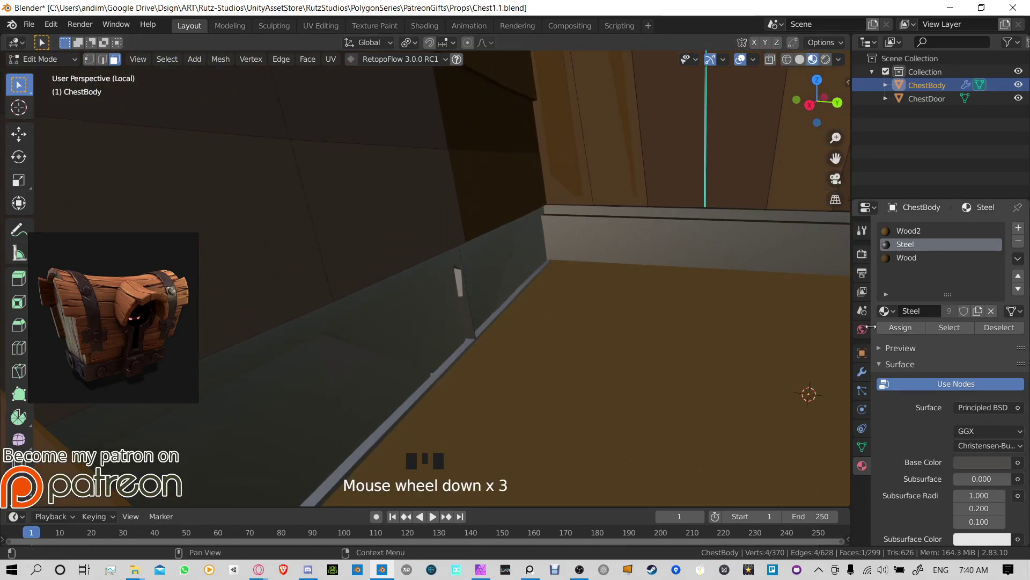
pyautogui.click(861, 374)
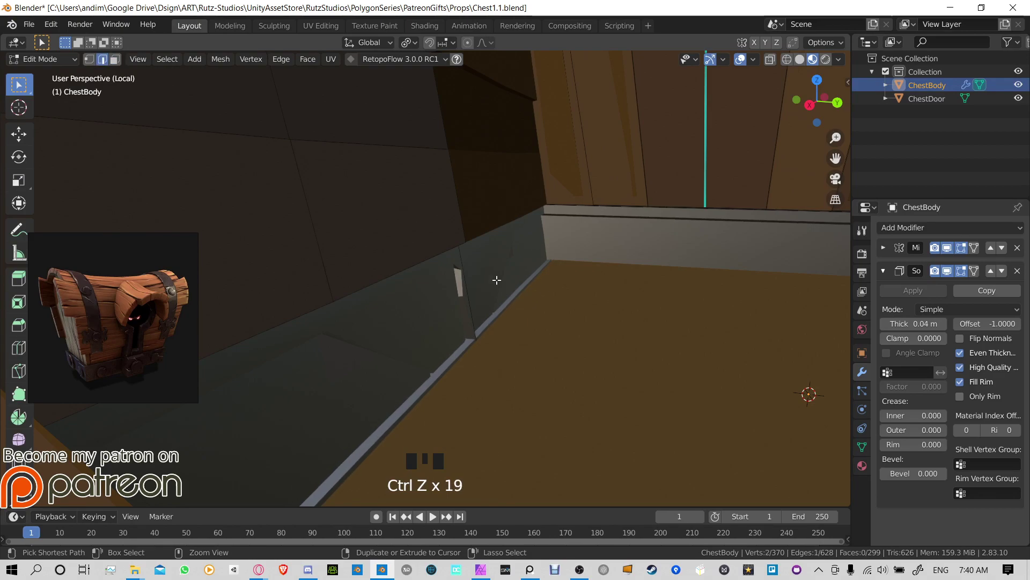
# Step: Undo the edits back to before the chest's body and lid parts were joined
pyautogui.scroll(-6, 488, 248)
pyautogui.hotkey('ctrl', 'z')
pyautogui.hotkey('ctrl', 'z')
pyautogui.hotkey('ctrl', 'z')
pyautogui.hotkey('ctrl', 'z')
pyautogui.hotkey('ctrl', 'z')
pyautogui.hotkey('ctrl', 'z')
pyautogui.hotkey('ctrl', 'z')
pyautogui.hotkey('ctrl', 'z')
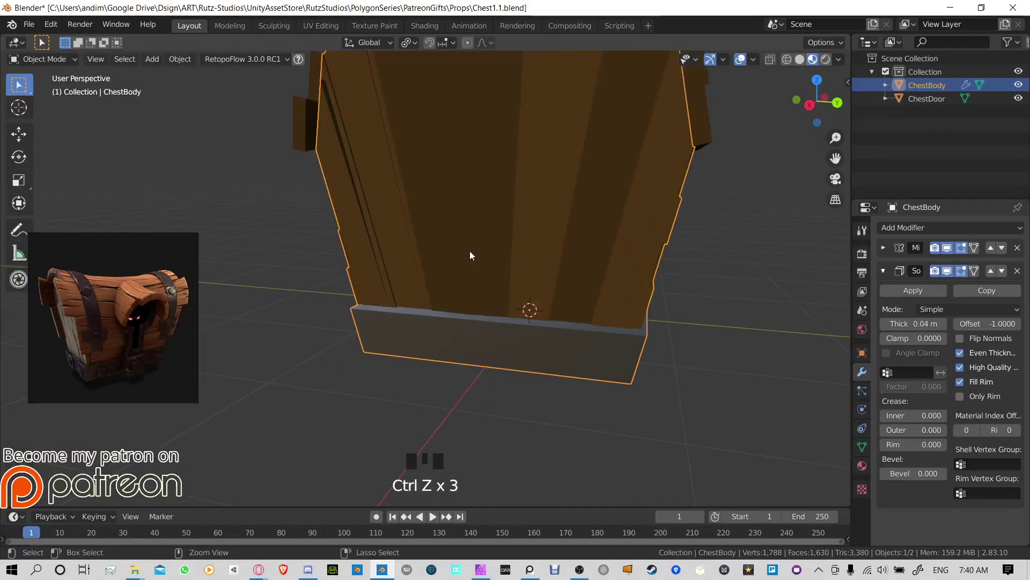
pyautogui.hotkey('ctrl', 'z')
pyautogui.hotkey('ctrl', 'z')
pyautogui.hotkey('ctrl', 'z')
pyautogui.hotkey('ctrl', 'z')
pyautogui.hotkey('ctrl', 'z')
pyautogui.hotkey('ctrl', 'z')
pyautogui.hotkey('ctrl', 'z')
pyautogui.hotkey('ctrl', 'z')
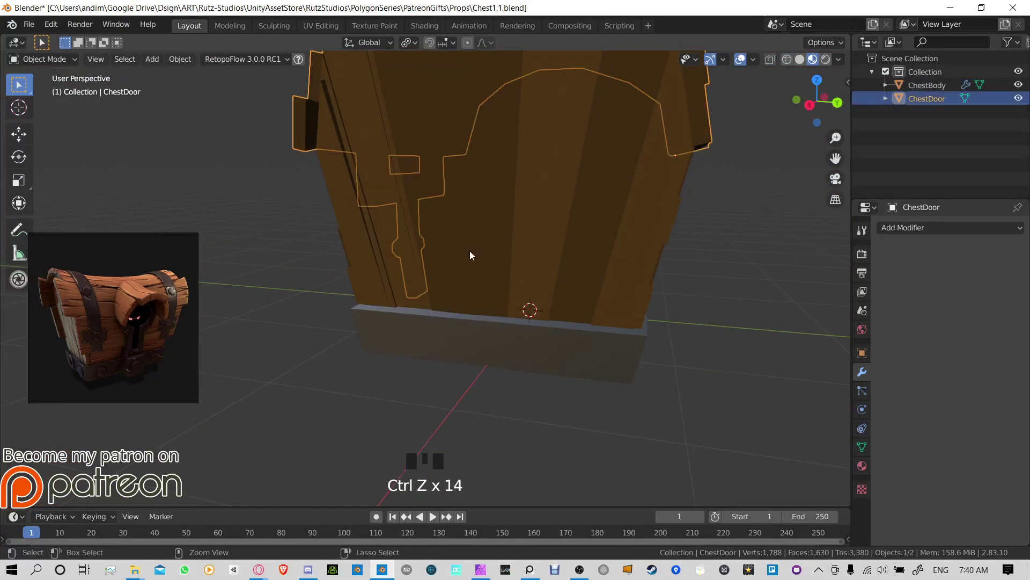
pyautogui.moveTo(367, 251); pyautogui.dragTo(472, 241, button='middle')
pyautogui.hotkey('ctrl', 'z')
pyautogui.hotkey('ctrl', 'z')
pyautogui.hotkey('ctrl', 'z')
pyautogui.hotkey('ctrl', 'z')
pyautogui.hotkey('ctrl', 'z')
pyautogui.hotkey('ctrl', 'z')
pyautogui.hotkey('ctrl', 'z')
pyautogui.hotkey('ctrl', 'z')
pyautogui.hotkey('ctrl', 'z')
pyautogui.hotkey('ctrl', 'z')
pyautogui.hotkey('ctrl', 'z')
pyautogui.hotkey('ctrl', 'z')
pyautogui.hotkey('ctrl', 'z')
pyautogui.hotkey('ctrl', 'z')
pyautogui.hotkey('ctrl', 'z')
pyautogui.hotkey('ctrl', 'z')
pyautogui.hotkey('ctrl', 'z')
pyautogui.hotkey('ctrl', 'z')
pyautogui.hotkey('ctrl', 'z')
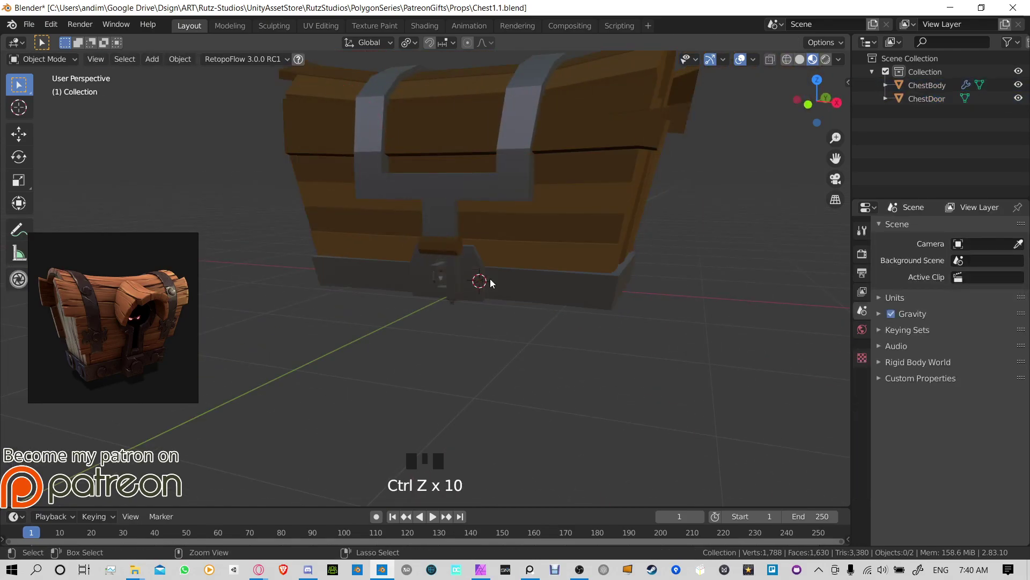
pyautogui.hotkey('ctrl', 'z')
pyautogui.hotkey('ctrl', 'z')
pyautogui.hotkey('ctrl', 'z')
pyautogui.hotkey('ctrl', 'z')
pyautogui.hotkey('ctrl', 'z')
pyautogui.hotkey('ctrl', 'z')
pyautogui.hotkey('ctrl', 'z')
pyautogui.hotkey('ctrl', 'z')
pyautogui.hotkey('ctrl', 'z')
pyautogui.hotkey('ctrl', 'z')
pyautogui.hotkey('ctrl', 'z')
pyautogui.hotkey('ctrl', 'z')
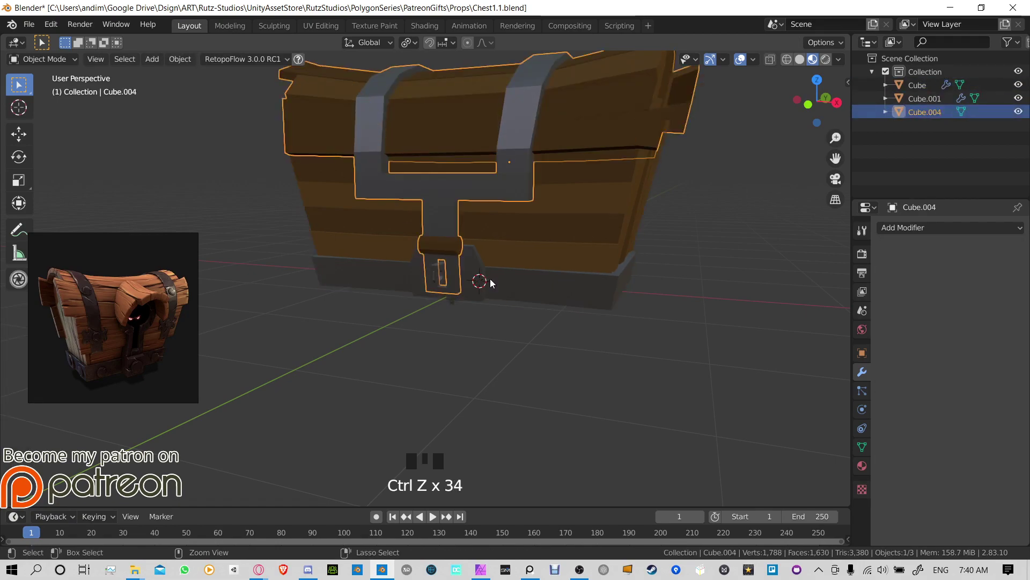
pyautogui.hotkey('ctrl', 'z')
pyautogui.hotkey('ctrl', 'z')
pyautogui.hotkey('ctrl', 'z')
pyautogui.hotkey('ctrl', 'z')
pyautogui.hotkey('ctrl', 'z')
pyautogui.hotkey('ctrl', 'z')
pyautogui.hotkey('ctrl', 'z')
pyautogui.hotkey('ctrl', 'z')
pyautogui.hotkey('ctrl', 'z')
pyautogui.hotkey('ctrl', 'z')
pyautogui.hotkey('ctrl', 'z')
pyautogui.hotkey('ctrl', 'z')
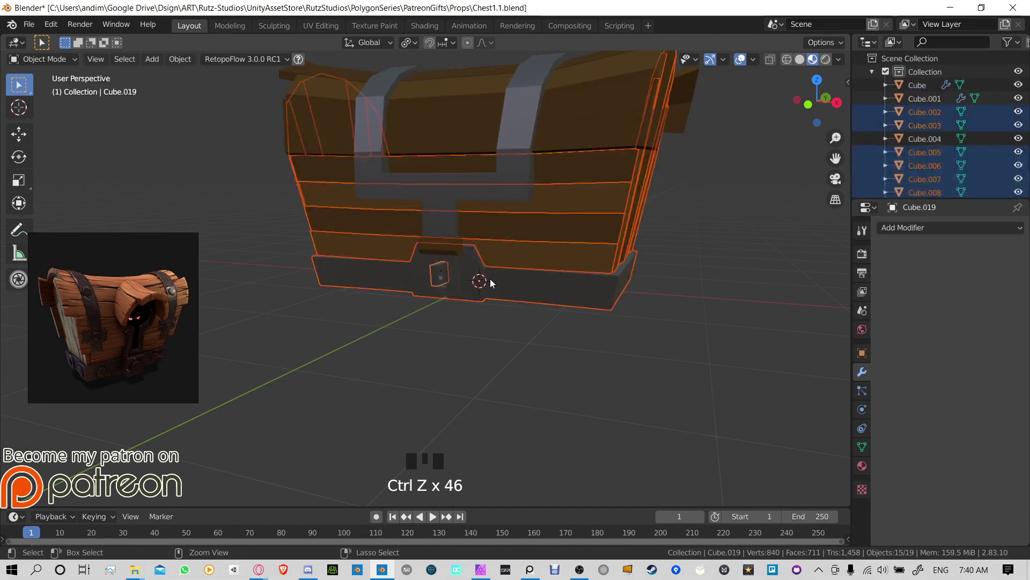
# Step: Apply the Solidify and Mirror modifiers on the chest's bottom plate, Cube
pyautogui.scroll(5, 487, 289)
pyautogui.click(570, 281)
pyautogui.click(564, 281)
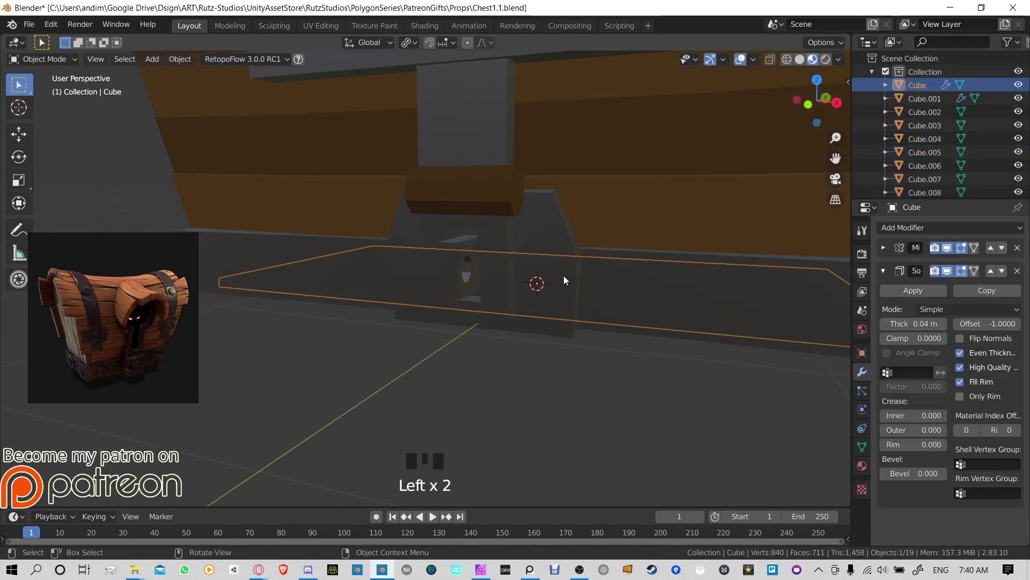
pyautogui.keyDown('shift'); pyautogui.moveTo(623, 296); pyautogui.dragTo(937, 321, button='middle'); pyautogui.keyUp('shift')
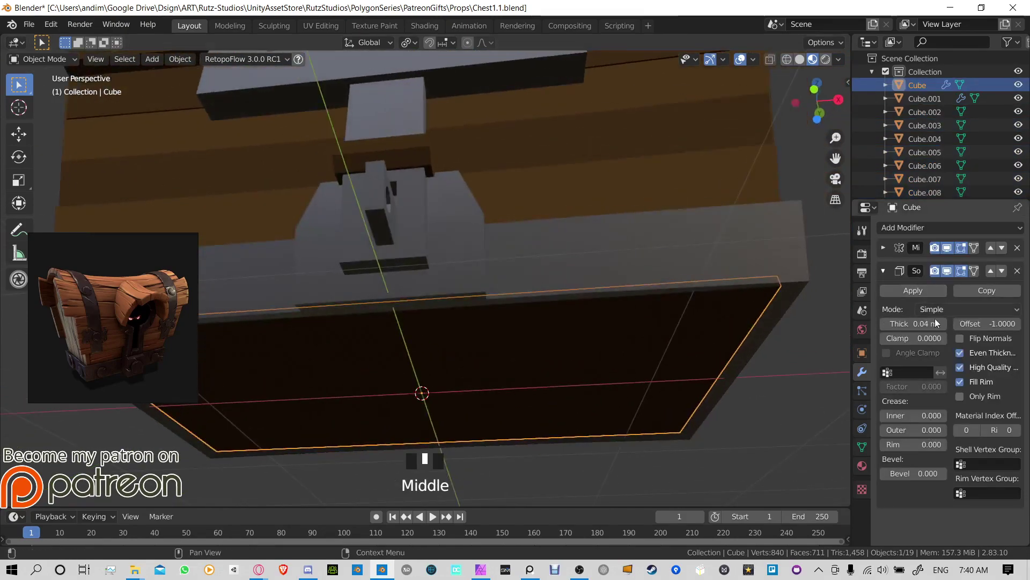
pyautogui.click(916, 288)
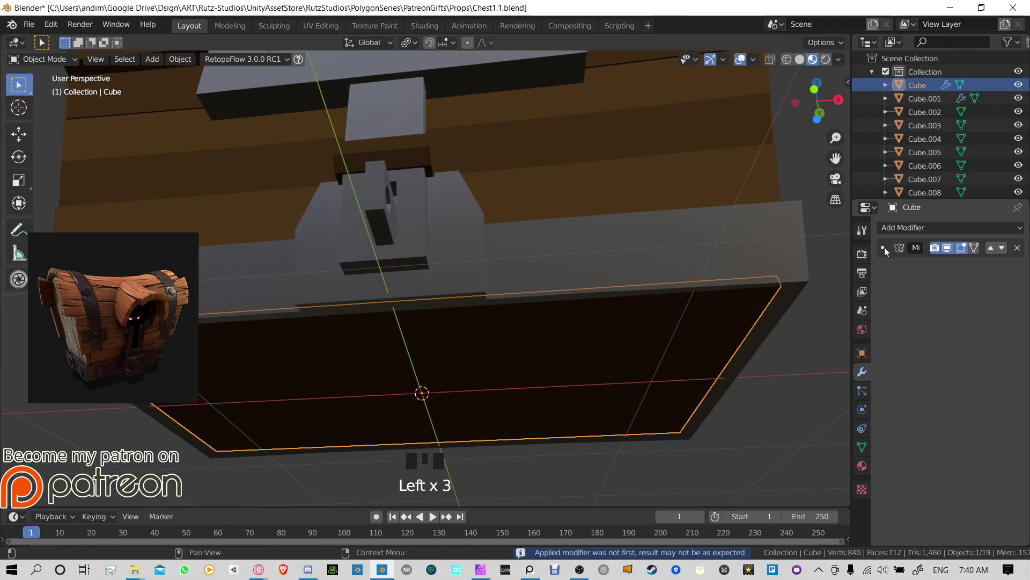
pyautogui.click(882, 248)
pyautogui.hotkey('ctrl', 'a')
pyautogui.scroll(-4, 542, 270)
pyautogui.moveTo(523, 320); pyautogui.dragTo(565, 287, button='middle')
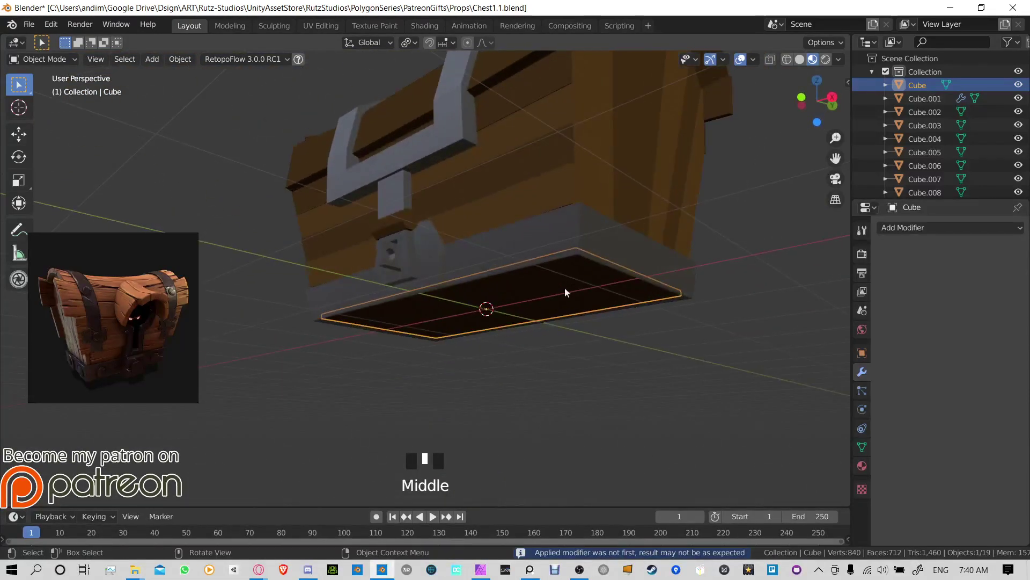
# Step: Select the bottom plate, side planks, front boards, steel base and lock parts together, leaving out the lid
pyautogui.keyDown('shift'); pyautogui.click(588, 157); pyautogui.keyUp('shift')
pyautogui.moveTo(588, 156); pyautogui.dragTo(492, 156, button='middle')
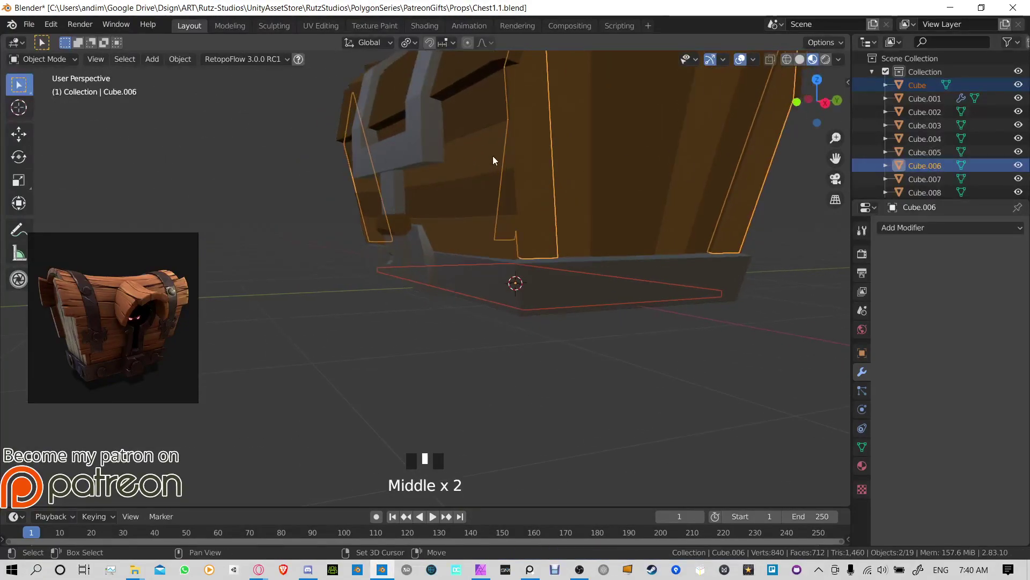
pyautogui.keyDown('shift'); pyautogui.moveTo(492, 156); pyautogui.dragTo(783, 224); pyautogui.keyUp('shift')
pyautogui.keyDown('shift'); pyautogui.moveTo(585, 226); pyautogui.dragTo(573, 206, button='middle'); pyautogui.keyUp('shift')
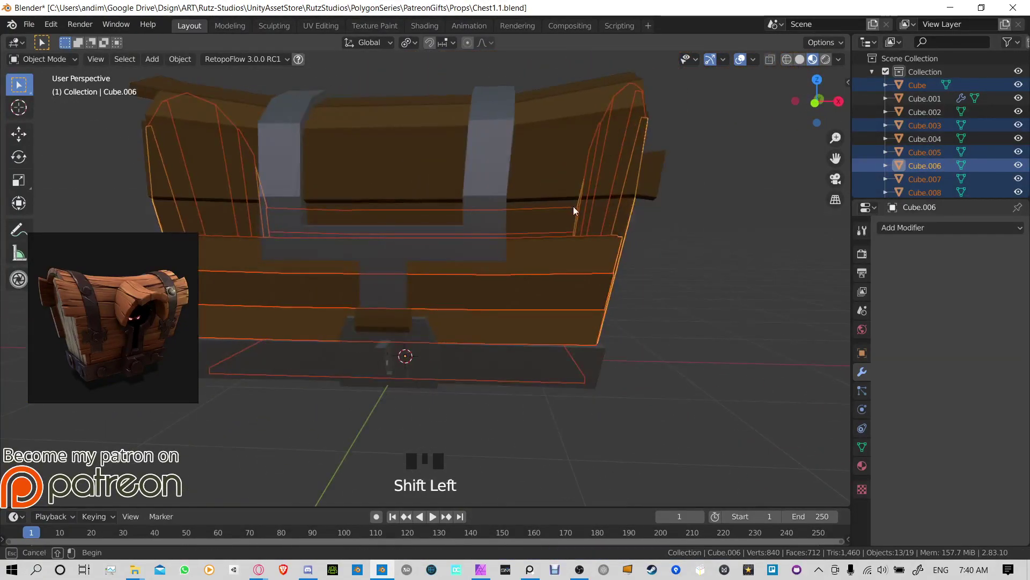
pyautogui.keyDown('shift'); pyautogui.click(573, 206); pyautogui.keyUp('shift')
pyautogui.keyDown('shift'); pyautogui.moveTo(674, 172); pyautogui.dragTo(645, 246, button='middle'); pyautogui.keyUp('shift')
pyautogui.keyDown('shift'); pyautogui.click(645, 246); pyautogui.keyUp('shift')
pyautogui.moveTo(639, 158); pyautogui.dragTo(657, 174, button='middle')
pyautogui.keyDown('shift'); pyautogui.click(670, 169); pyautogui.keyUp('shift')
pyautogui.keyDown('shift'); pyautogui.click(670, 168); pyautogui.keyUp('shift')
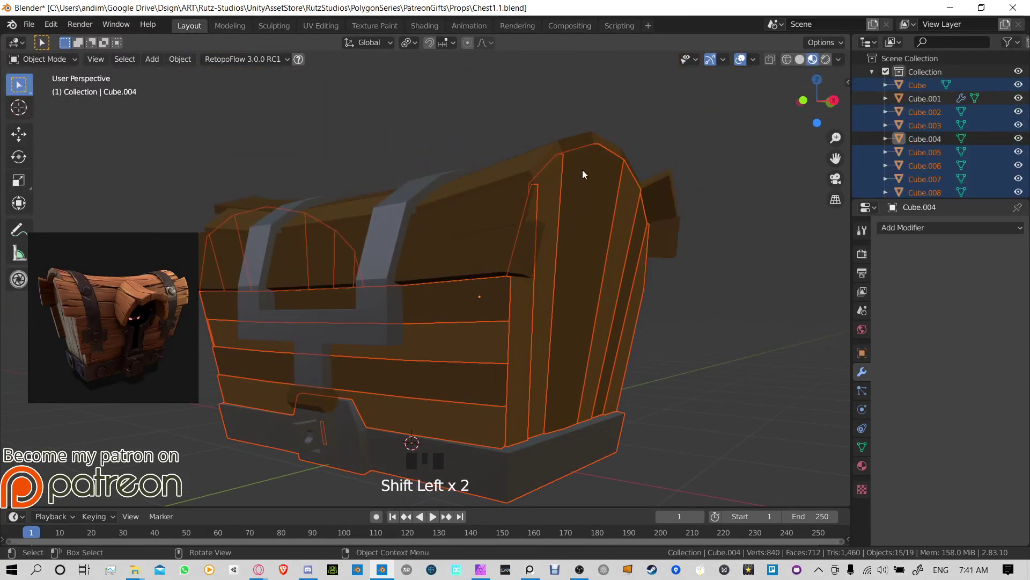
# Step: Move the selected body parts away from the lid to check the selection, and restore their position and selection
pyautogui.moveTo(582, 170); pyautogui.dragTo(683, 333, button='middle')
pyautogui.scroll(-2, 580, 329)
pyautogui.moveTo(581, 329); pyautogui.dragTo(510, 251, button='middle')
pyautogui.press('g')
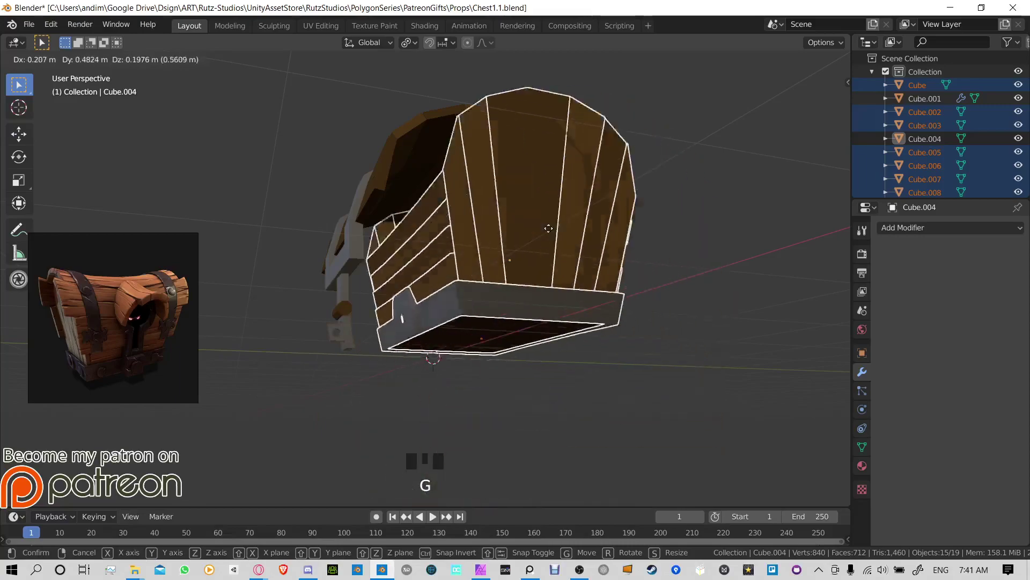
pyautogui.click(487, 232)
pyautogui.click(509, 219)
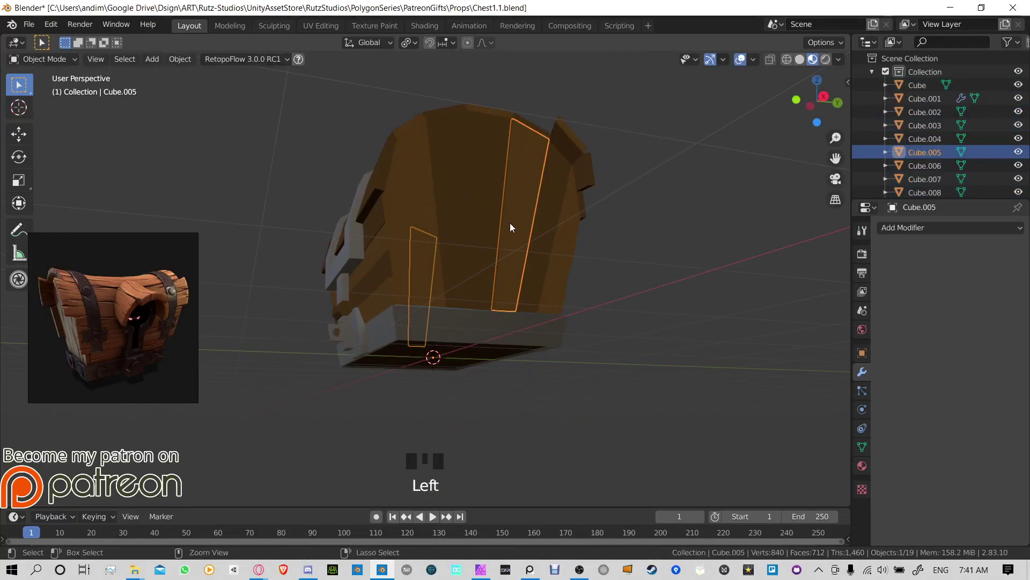
pyautogui.hotkey('ctrl', 'z')
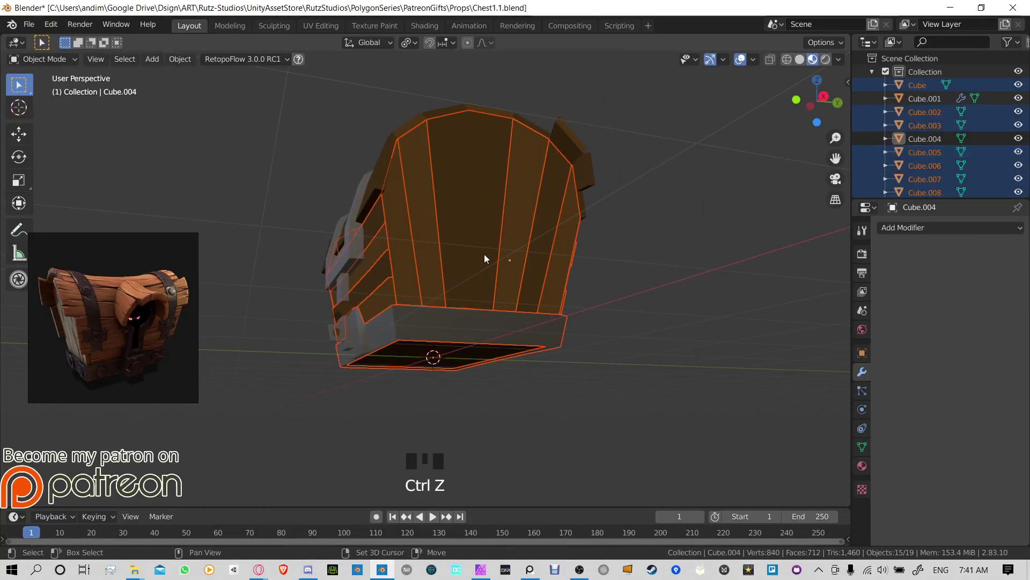
# Step: Try joining the selected body parts into one object and undo the join
pyautogui.hotkey('ctrl', 'j')
pyautogui.moveTo(508, 260); pyautogui.dragTo(502, 285, button='middle')
pyautogui.hotkey('ctrl', 'z')
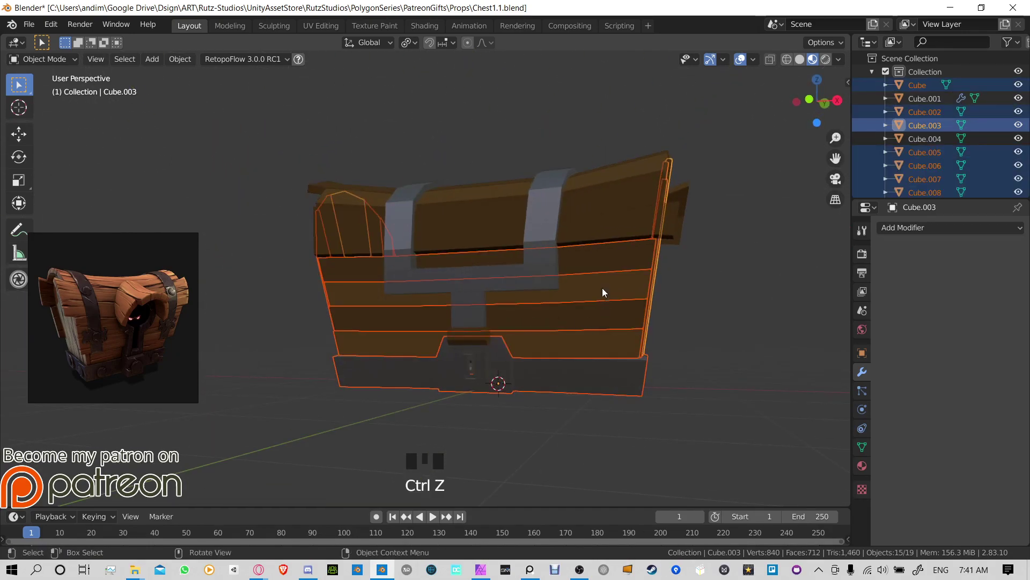
# Step: Apply the Mirror modifier on the two upper front boards, Cube.013 and Cube.014
pyautogui.click(605, 285)
pyautogui.click(610, 257)
pyautogui.click(884, 247)
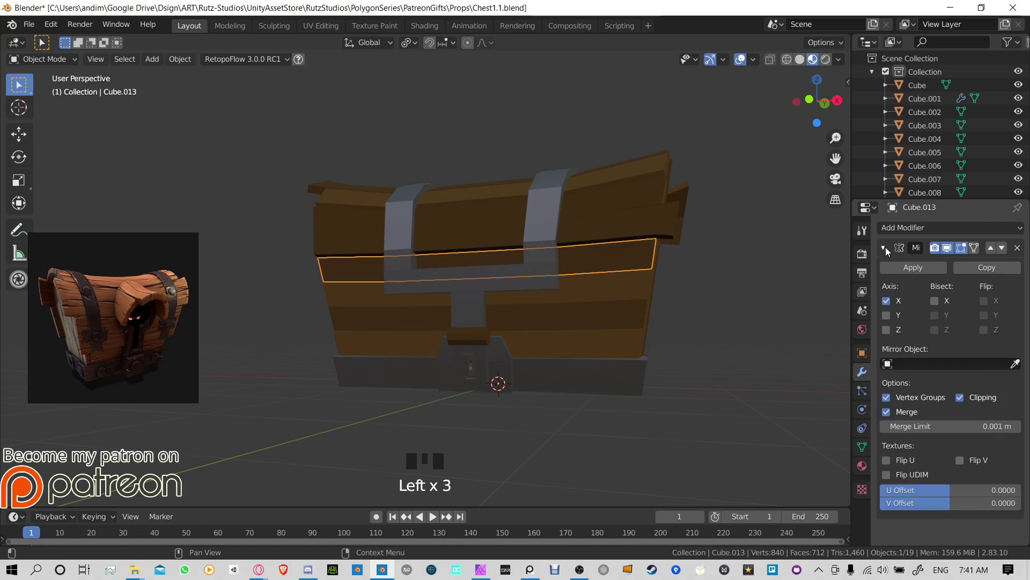
pyautogui.click(884, 247)
pyautogui.click(600, 283)
pyautogui.click(883, 248)
pyautogui.click(896, 268)
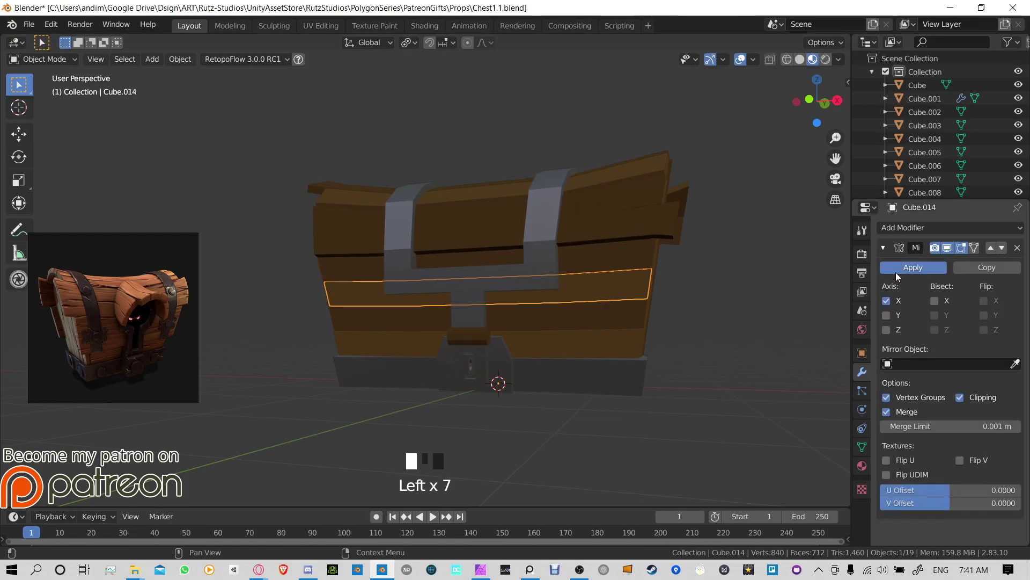
# Step: Apply the Mirror modifier on the two lower front boards, Cube.015 and Cube.016
pyautogui.click(576, 317)
pyautogui.click(883, 247)
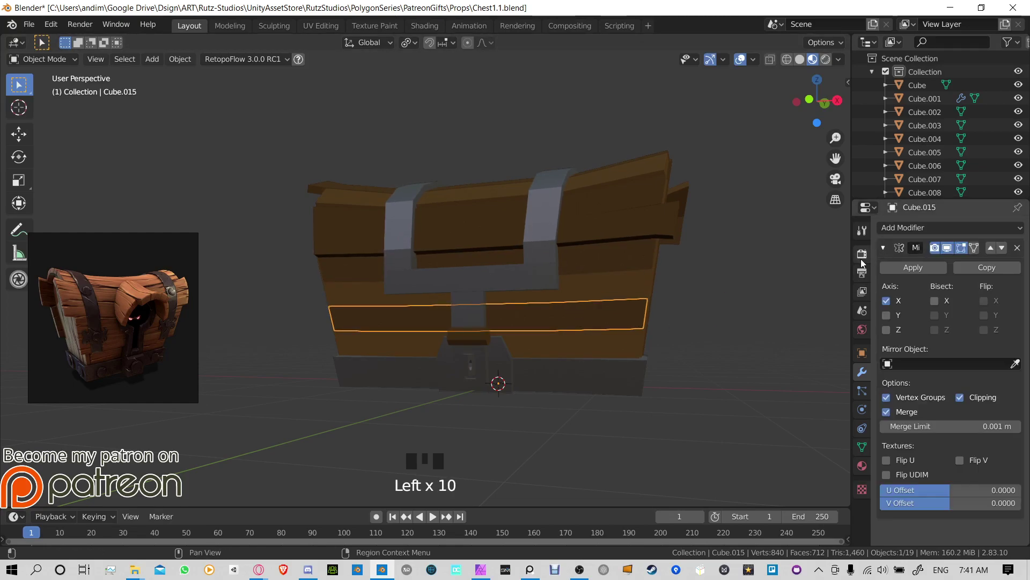
pyautogui.click(912, 268)
pyautogui.click(590, 344)
pyautogui.click(891, 248)
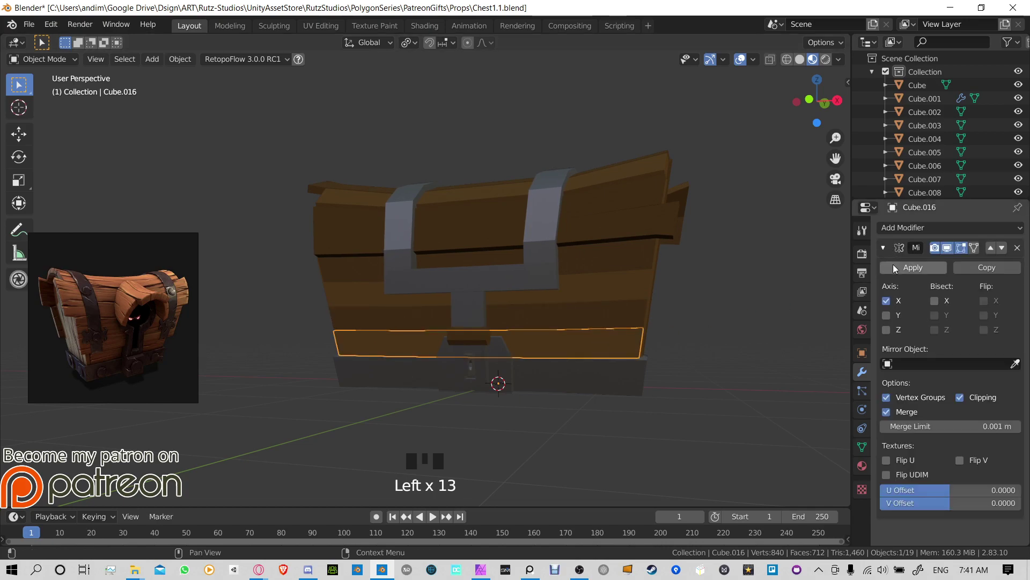
pyautogui.click(894, 266)
# Step: Check the steel base, lock parts and side planks one by one for unapplied modifiers
pyautogui.click(595, 378)
pyautogui.click(479, 342)
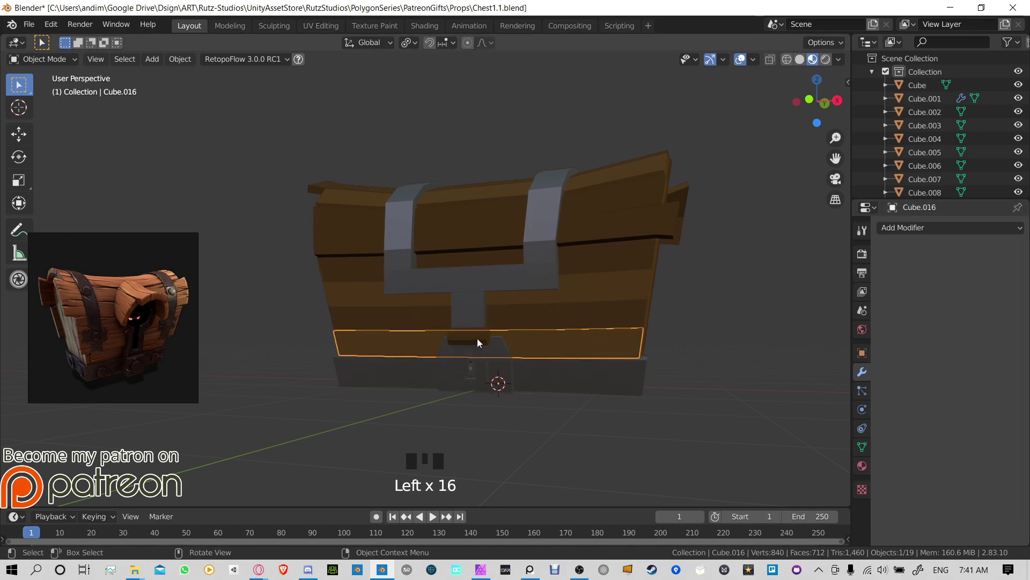
pyautogui.moveTo(568, 220); pyautogui.dragTo(417, 265, button='middle')
pyautogui.click(416, 265)
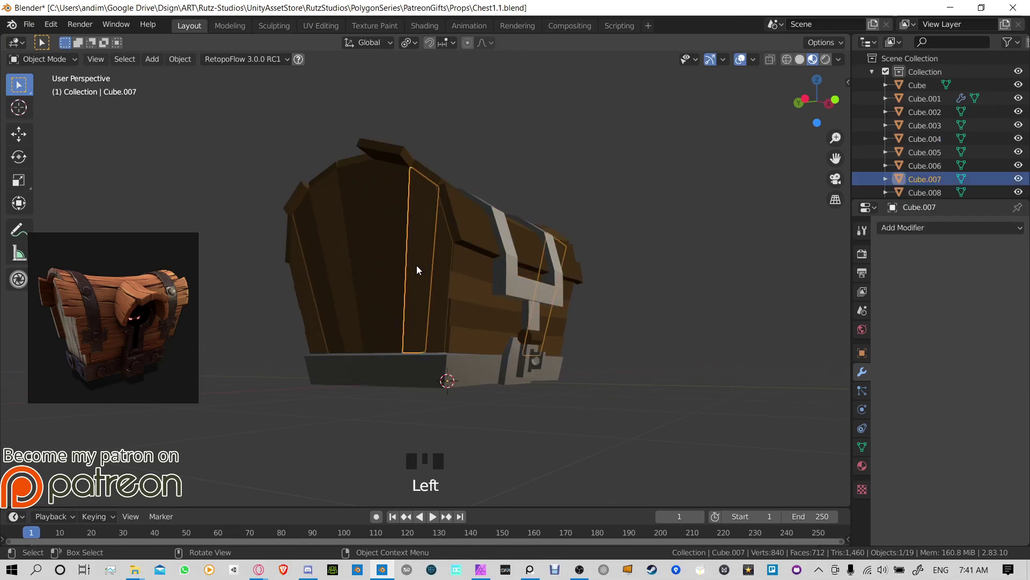
pyautogui.click(346, 236)
pyautogui.click(318, 260)
pyautogui.click(310, 306)
pyautogui.moveTo(310, 308); pyautogui.dragTo(424, 314, button='middle')
pyautogui.click(424, 313)
pyautogui.keyDown('shift'); pyautogui.moveTo(453, 261); pyautogui.dragTo(446, 352, button='middle'); pyautogui.keyUp('shift')
pyautogui.click(445, 352)
pyautogui.click(448, 297)
pyautogui.click(400, 279)
pyautogui.click(401, 279)
pyautogui.click(400, 279)
pyautogui.click(347, 275)
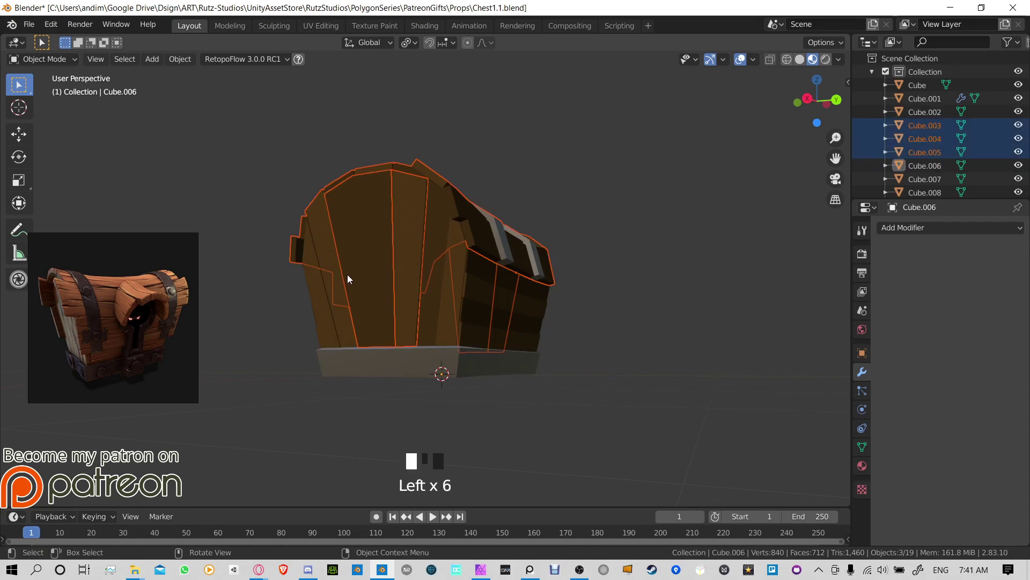
pyautogui.click(391, 255)
# Step: Select all the chest body parts: the end planks, the front boards, the steel base and the lock loop
pyautogui.moveTo(391, 254); pyautogui.dragTo(516, 253, button='middle')
pyautogui.moveTo(422, 354); pyautogui.dragTo(382, 339)
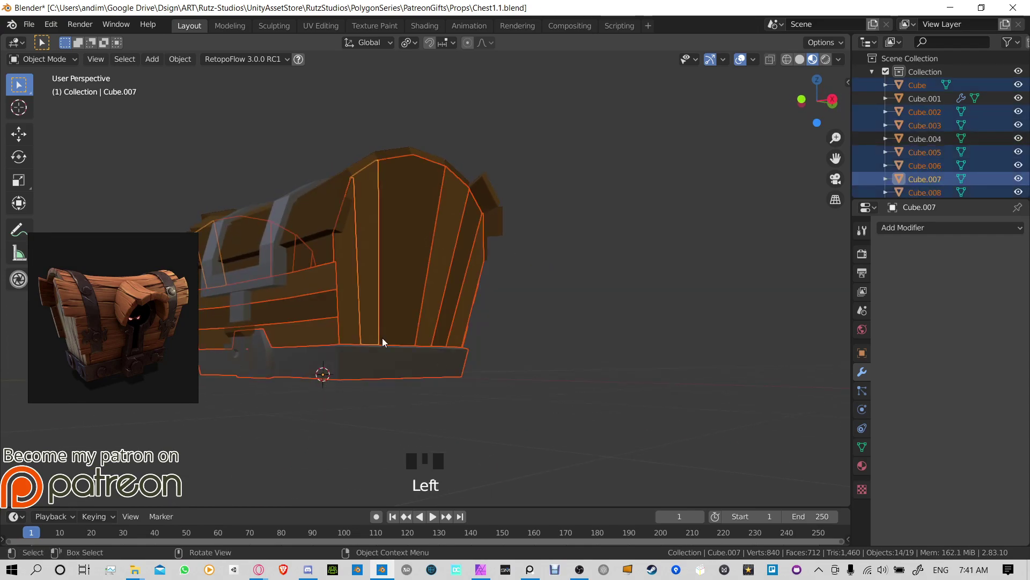
pyautogui.moveTo(382, 338); pyautogui.dragTo(547, 267, button='middle')
pyautogui.keyDown('shift'); pyautogui.click(401, 274); pyautogui.keyUp('shift')
pyautogui.moveTo(402, 275); pyautogui.dragTo(492, 289, button='middle')
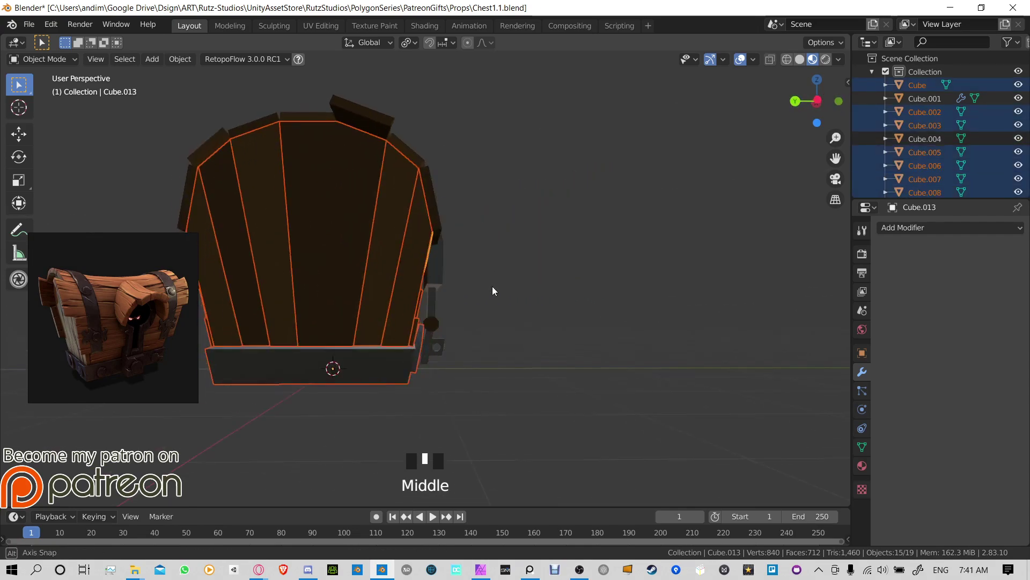
pyautogui.scroll(-2, 386, 320)
pyautogui.keyDown('shift'); pyautogui.moveTo(386, 320); pyautogui.dragTo(542, 299, button='middle'); pyautogui.keyUp('shift')
pyautogui.scroll(3, 541, 332)
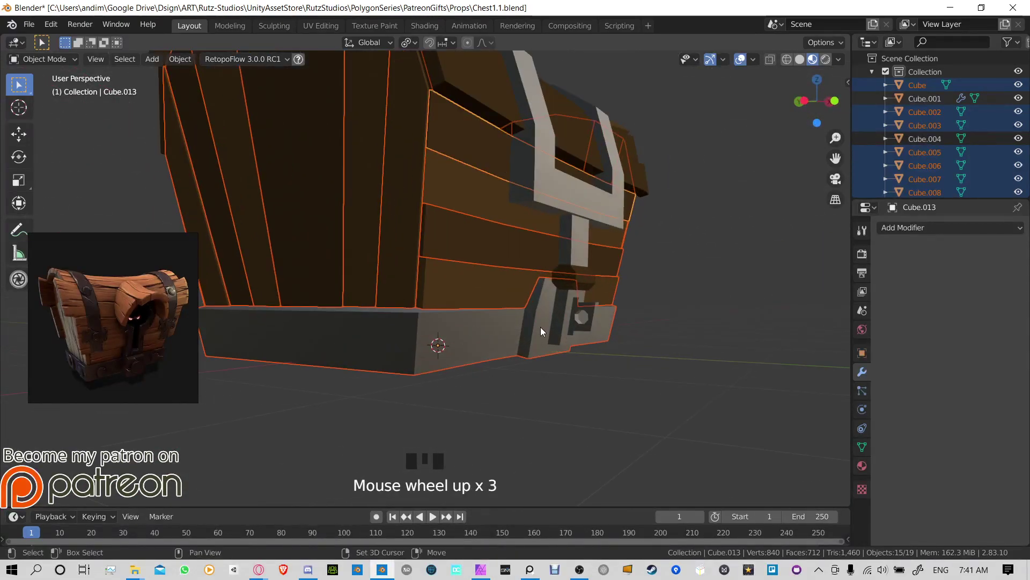
pyautogui.keyDown('shift'); pyautogui.click(591, 326); pyautogui.keyUp('shift')
pyautogui.moveTo(591, 326); pyautogui.dragTo(583, 322, button='middle')
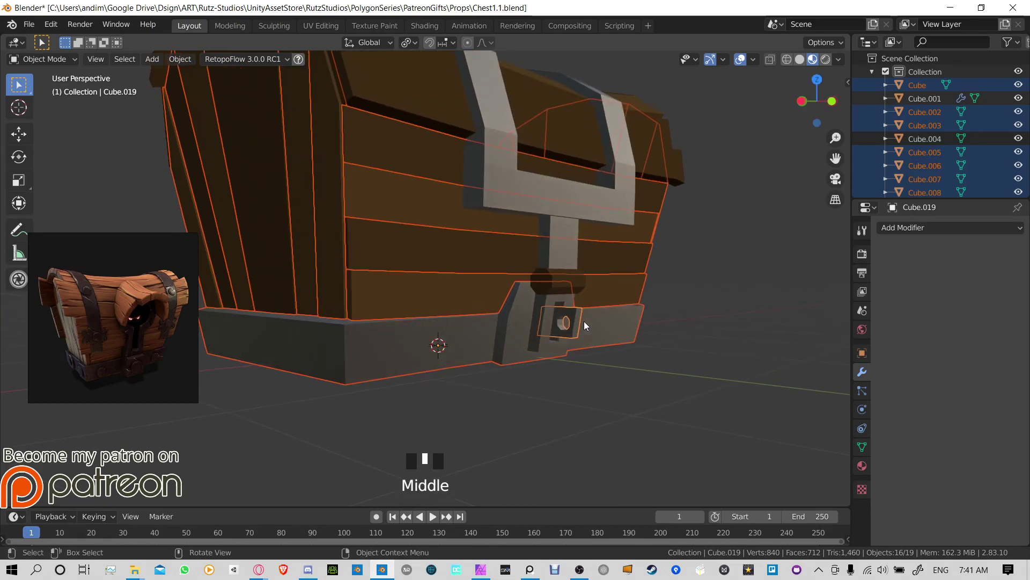
# Step: Test-move the selected body parts to check the selection and join them into one body object
pyautogui.press('g')
pyautogui.rightClick(646, 327)
pyautogui.scroll(-3, 646, 325)
pyautogui.moveTo(647, 301); pyautogui.dragTo(588, 307, button='middle')
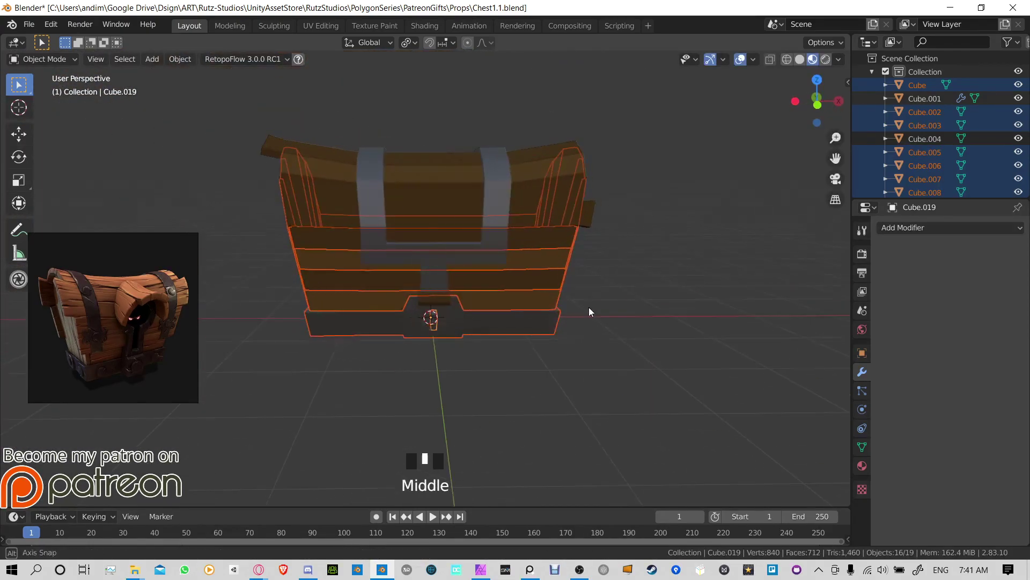
pyautogui.press('g')
pyautogui.click(597, 303)
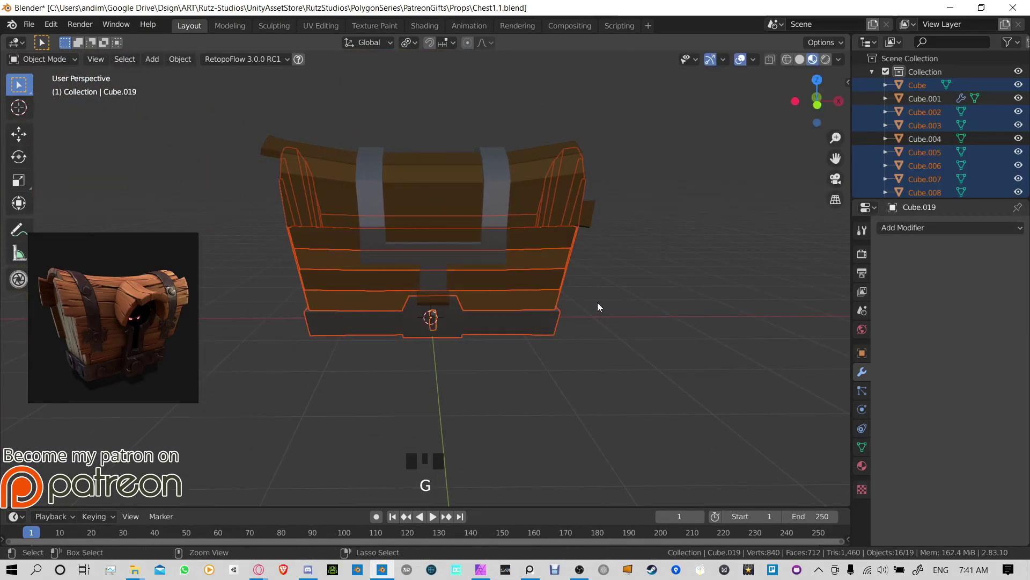
pyautogui.hotkey('ctrl', 'j')
# Step: Switch the viewport to Solid shading and test-move the joined body to check that all its parts follow
pyautogui.moveTo(597, 295); pyautogui.dragTo(498, 238, button='middle')
pyautogui.click(800, 60)
pyautogui.scroll(-2, 709, 237)
pyautogui.moveTo(708, 237)
pyautogui.mouseDown(button='middle')
pyautogui.moveTo(602, 238)
pyautogui.moveTo(510, 189)
pyautogui.moveTo(425, 234)
pyautogui.moveTo(571, 260)
pyautogui.moveTo(604, 299)
pyautogui.moveTo(569, 273)
pyautogui.moveTo(588, 244)
pyautogui.moveTo(564, 268)
pyautogui.mouseUp(button='middle')
pyautogui.press('g')
pyautogui.press('Escape')
pyautogui.press('g')
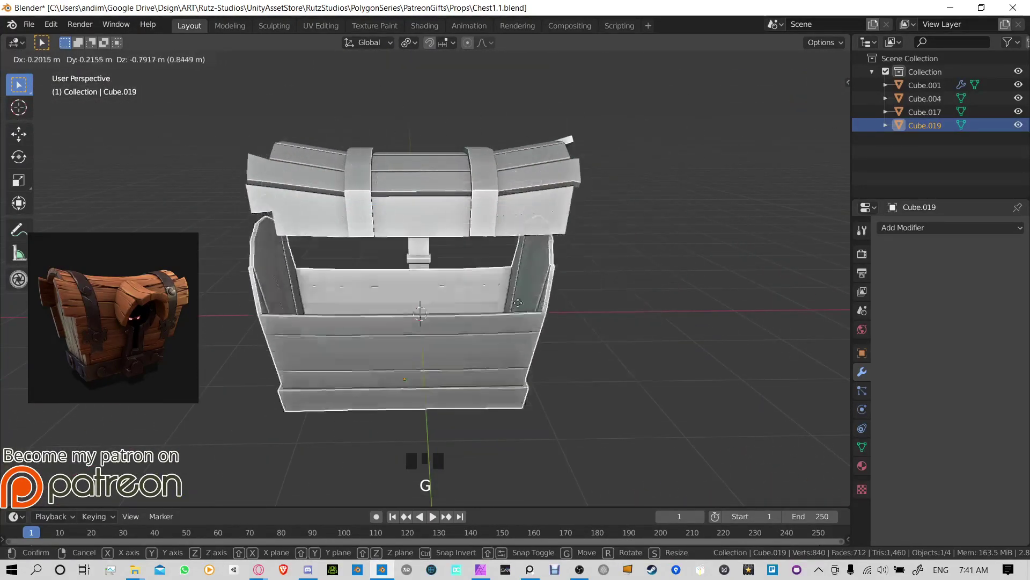
pyautogui.click(525, 200)
# Step: Try joining the lock hasp to the lid and undo the join
pyautogui.moveTo(525, 199); pyautogui.dragTo(541, 219, button='middle')
pyautogui.scroll(2, 529, 184)
pyautogui.click(368, 217)
pyautogui.moveTo(529, 184); pyautogui.dragTo(498, 244, button='middle')
pyautogui.scroll(-2, 384, 232)
pyautogui.scroll(3, 491, 349)
pyautogui.click(488, 344)
pyautogui.moveTo(489, 345); pyautogui.dragTo(409, 286, button='middle')
pyautogui.keyDown('shift'); pyautogui.click(410, 286); pyautogui.keyUp('shift')
pyautogui.hotkey('ctrl', 'j')
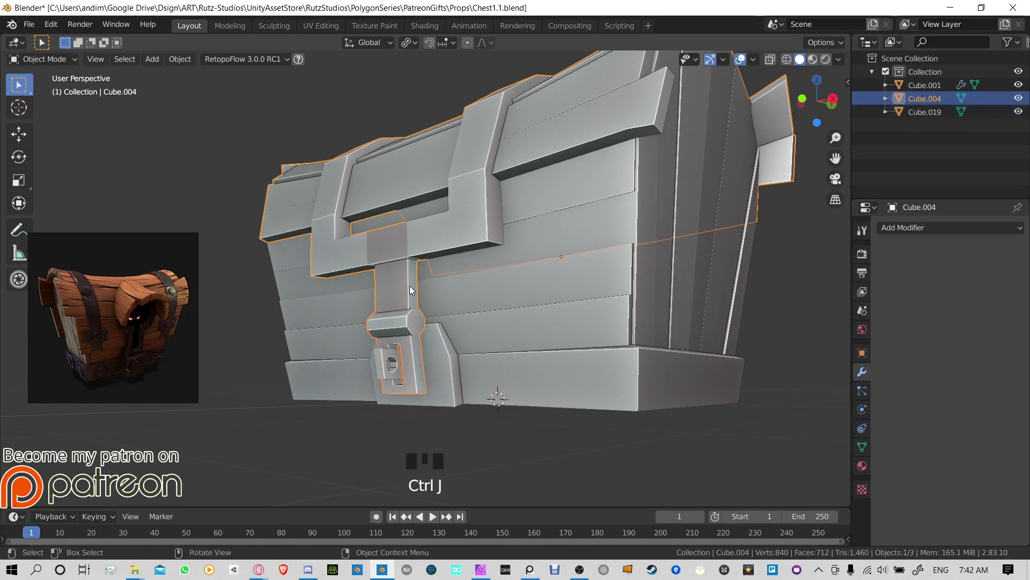
pyautogui.hotkey('ctrl', 'z')
# Step: Join the lock hasp, Cube.017, into the lid object, Cube.004
pyautogui.click(408, 336)
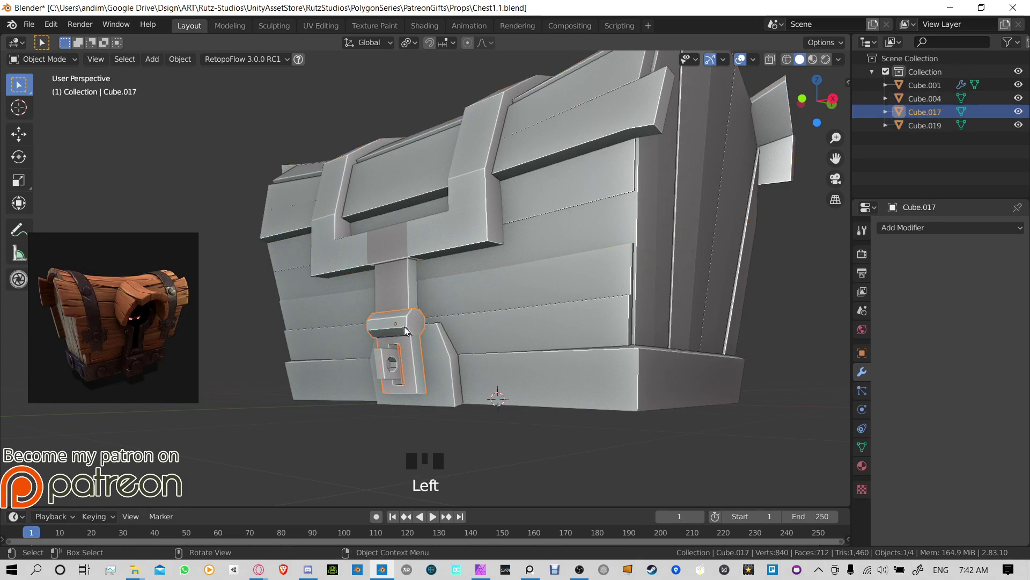
pyautogui.keyDown('shift'); pyautogui.click(404, 304); pyautogui.keyUp('shift')
pyautogui.hotkey('ctrl', 'j')
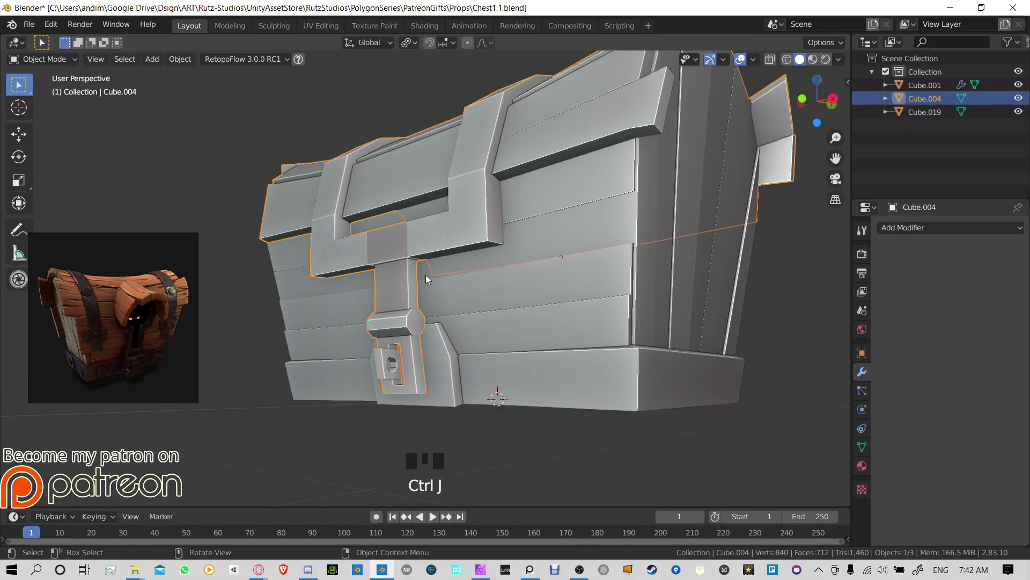
# Step: Test-rotate the joined lid to check that the hasp swings together with it
pyautogui.moveTo(427, 275); pyautogui.dragTo(296, 359, button='middle')
pyautogui.press('r')
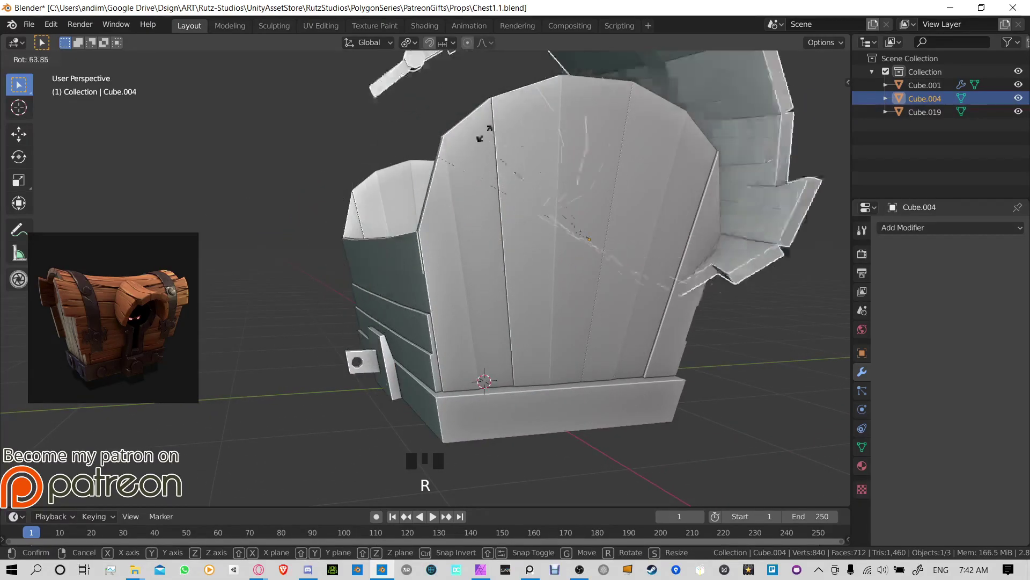
pyautogui.click(533, 182)
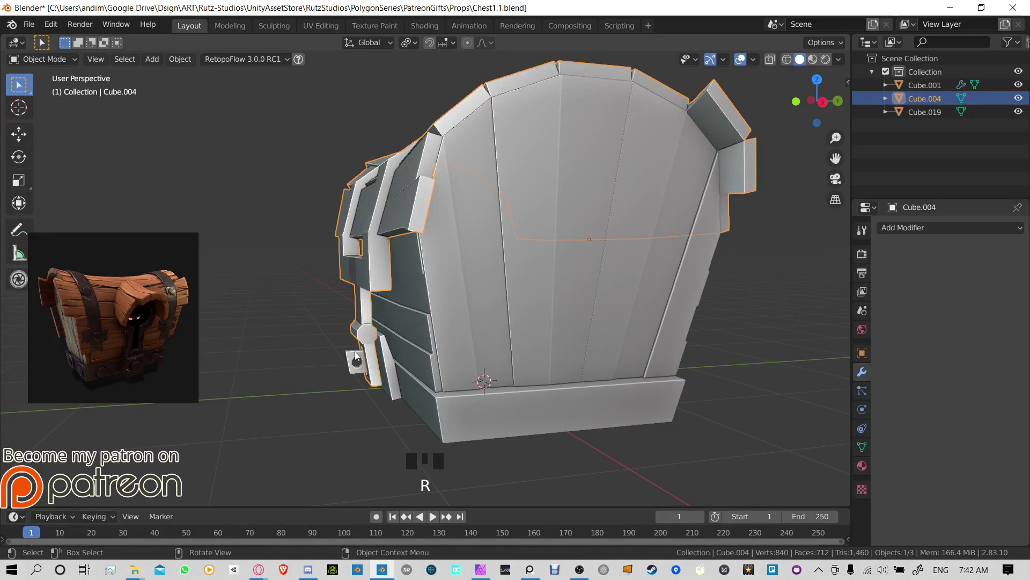
# Step: Open the lid's mesh data properties and examine the lock hasp and loop up close from several angles
pyautogui.click(863, 446)
pyautogui.keyDown('shift'); pyautogui.moveTo(502, 272); pyautogui.dragTo(418, 320, button='middle'); pyautogui.keyUp('shift')
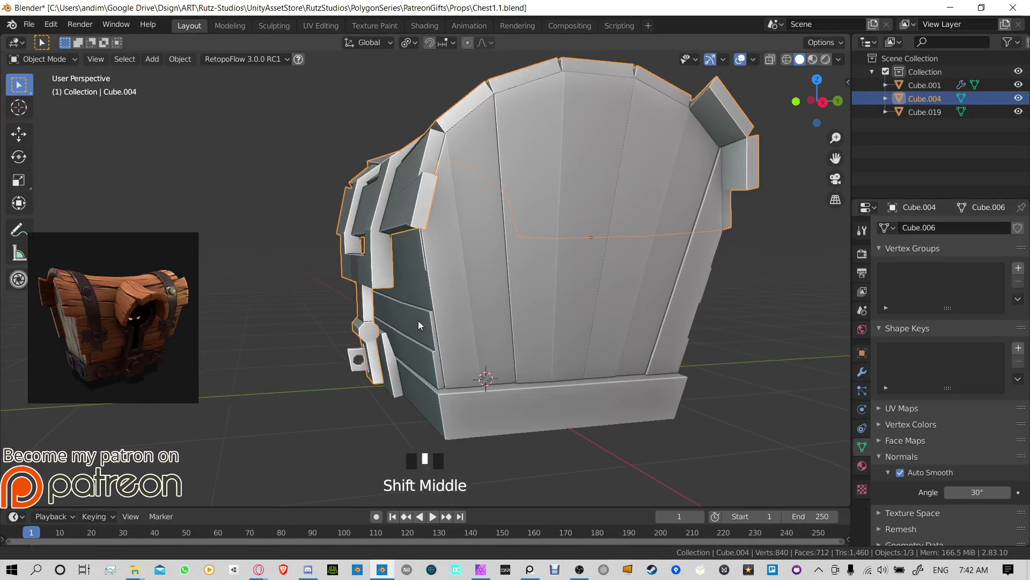
pyautogui.scroll(3, 485, 309)
pyautogui.keyDown('shift'); pyautogui.moveTo(485, 309); pyautogui.dragTo(469, 311, button='middle'); pyautogui.keyUp('shift')
pyautogui.click(455, 301)
pyautogui.click(454, 281)
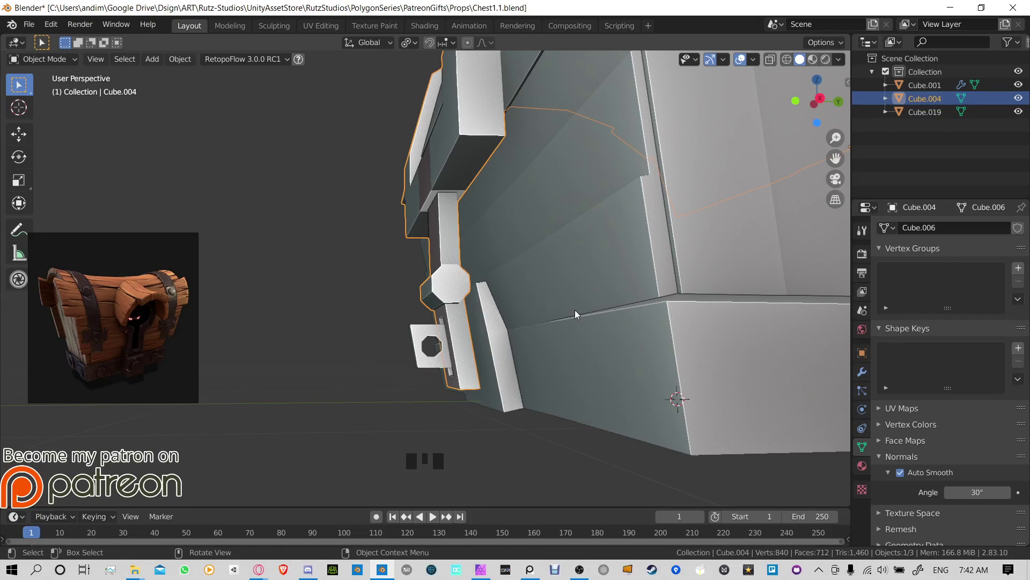
pyautogui.scroll(-2, 573, 317)
pyautogui.keyDown('shift'); pyautogui.moveTo(492, 282); pyautogui.dragTo(452, 316, button='middle'); pyautogui.keyUp('shift')
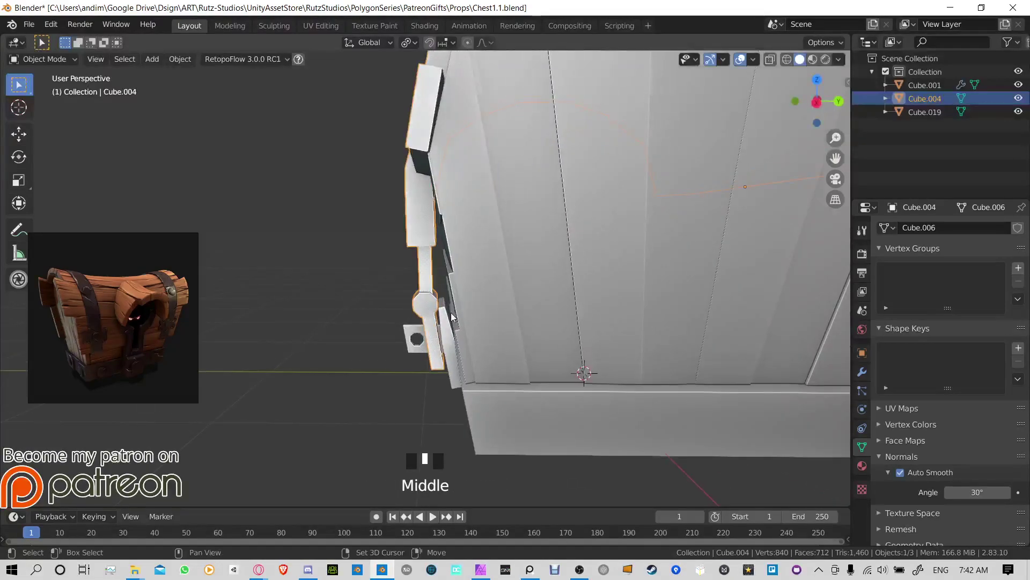
pyautogui.scroll(2, 456, 269)
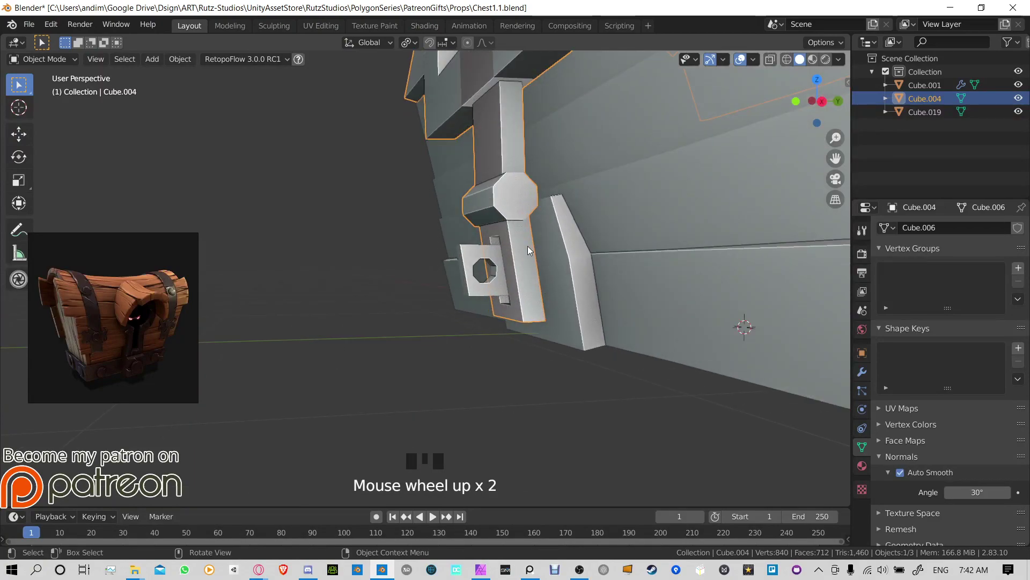
pyautogui.press('Tab')
pyautogui.press('Tab')
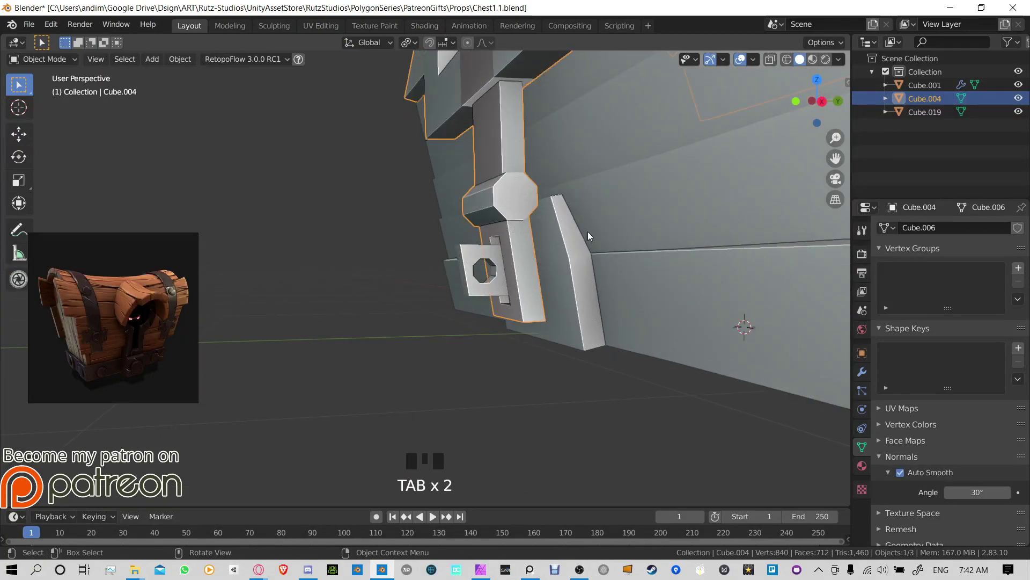
# Step: Add a Basis shape key and a second shape key named OpenLock to the lid's mesh
pyautogui.click(1018, 347)
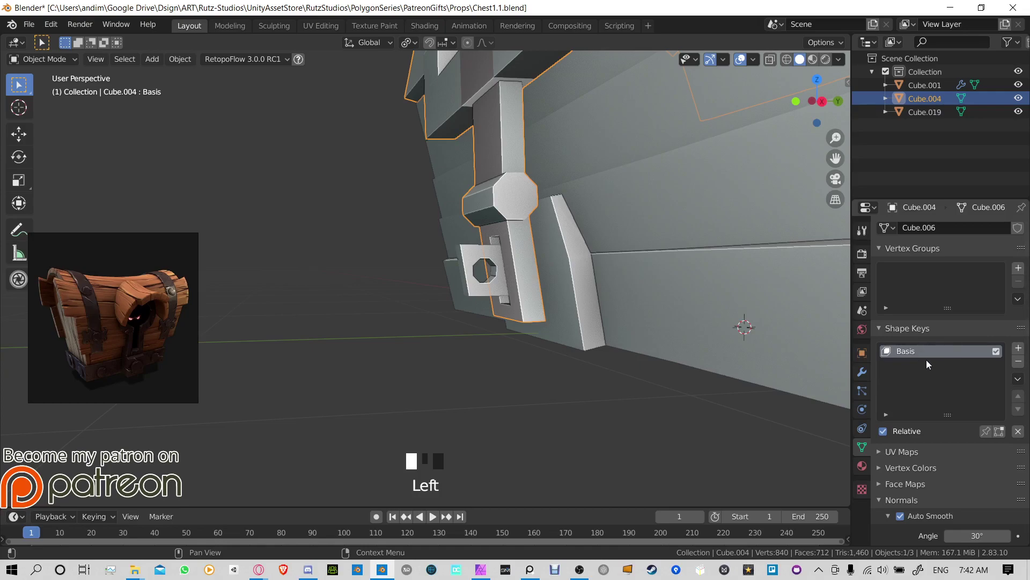
pyautogui.keyDown('shift'); pyautogui.moveTo(680, 315); pyautogui.dragTo(574, 330, button='middle'); pyautogui.keyUp('shift')
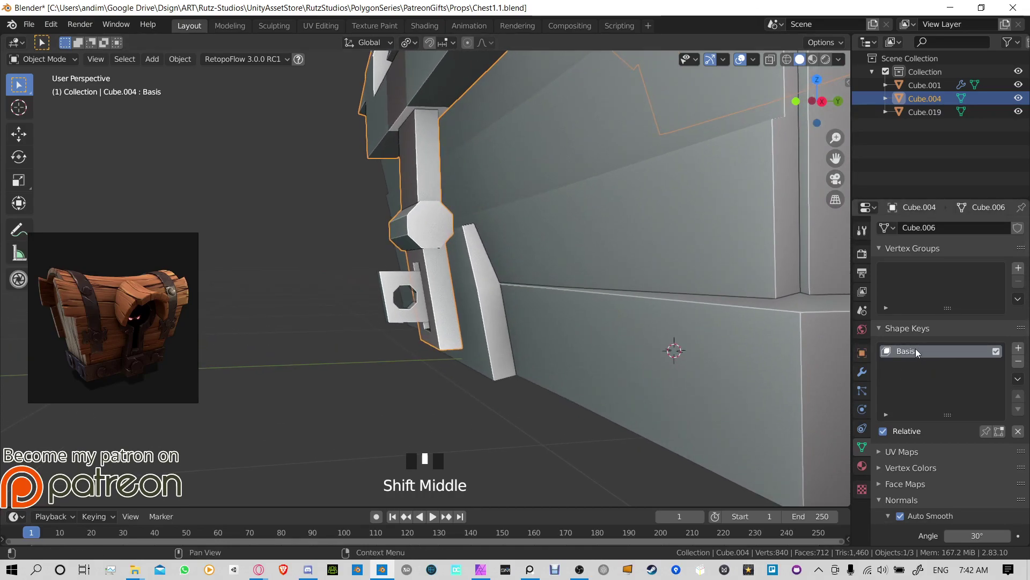
pyautogui.click(1018, 348)
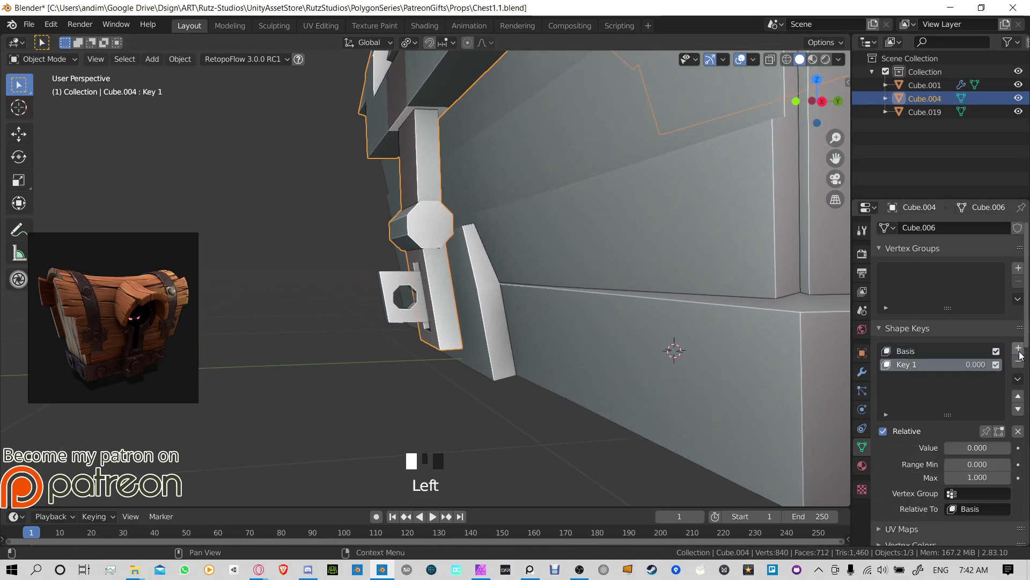
pyautogui.click(917, 367)
pyautogui.doubleClick(918, 367)
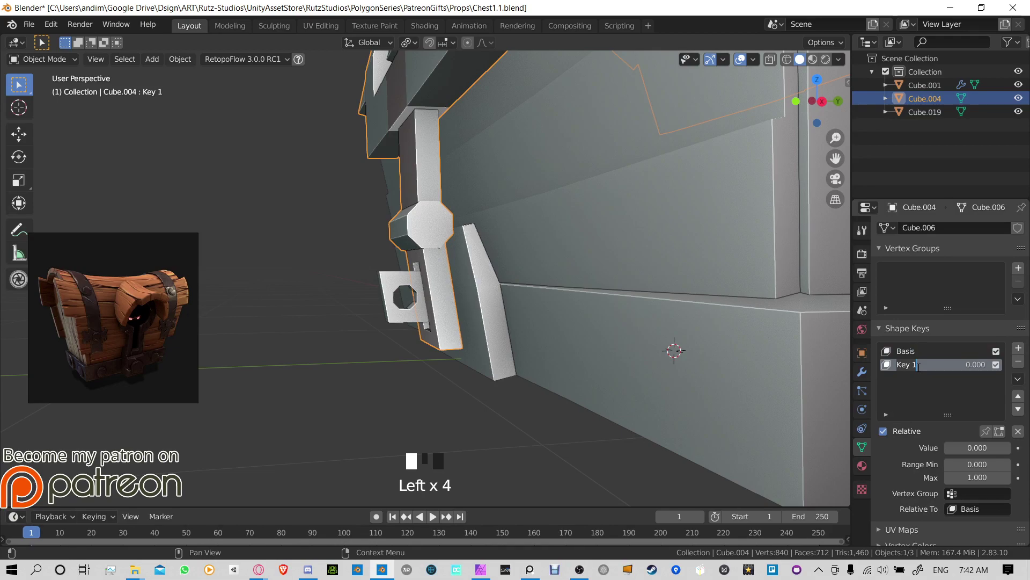
pyautogui.write('OpenLock')
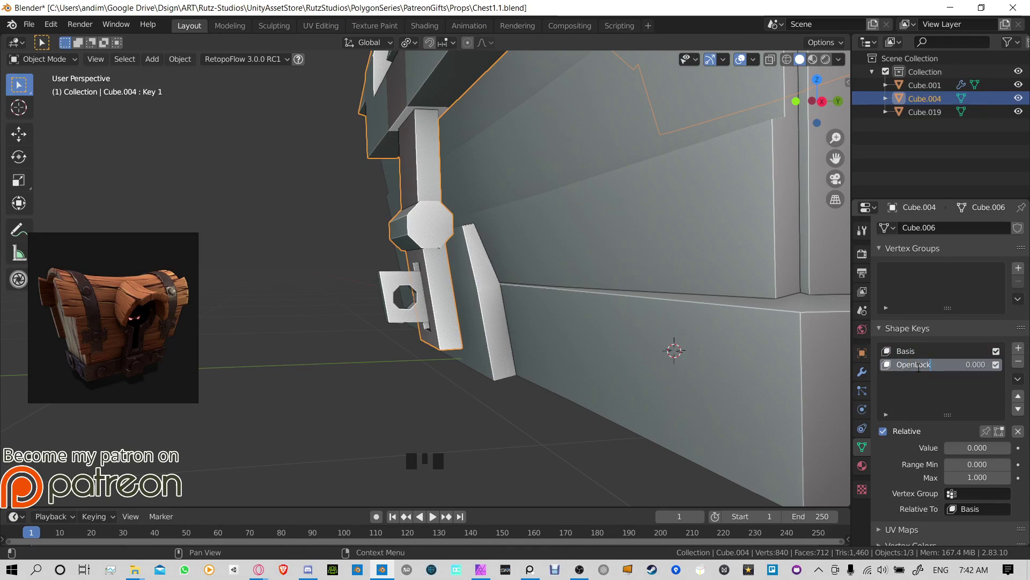
# Step: Try rotating the linked hasp geometry about the X axis in the OpenLock shape key
pyautogui.press('Tab')
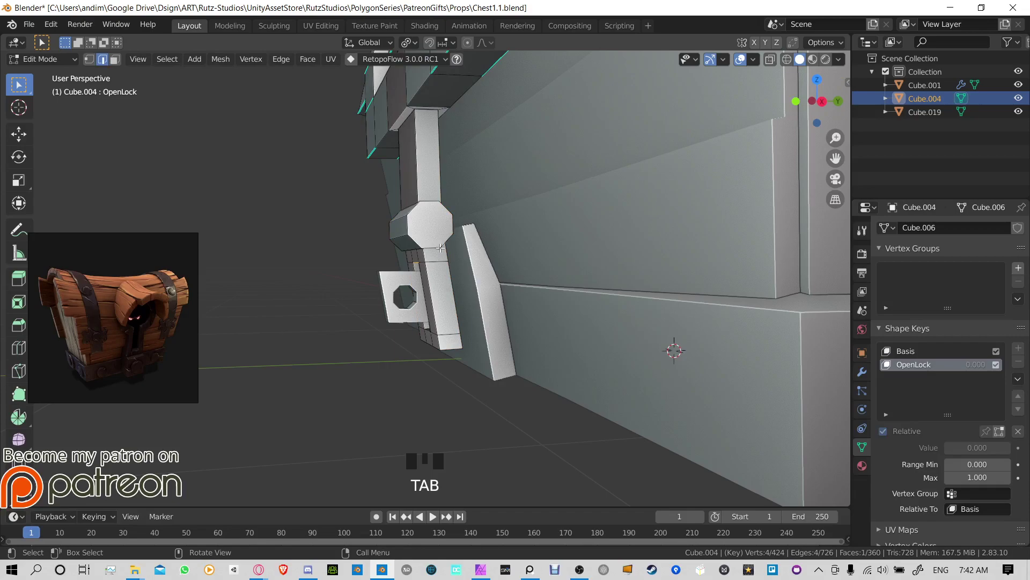
pyautogui.press('l')
pyautogui.press('l')
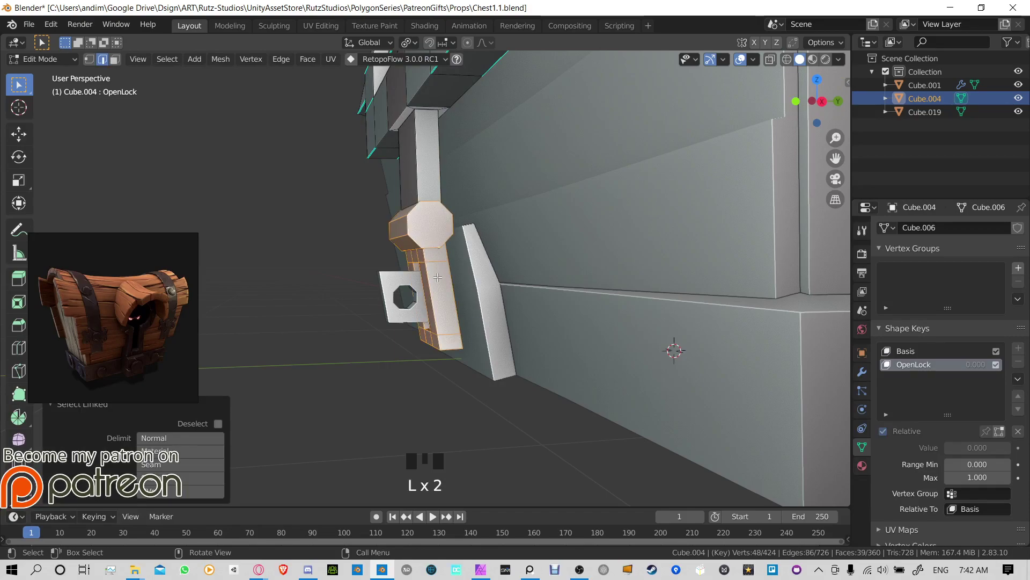
pyautogui.press('r')
pyautogui.press('x')
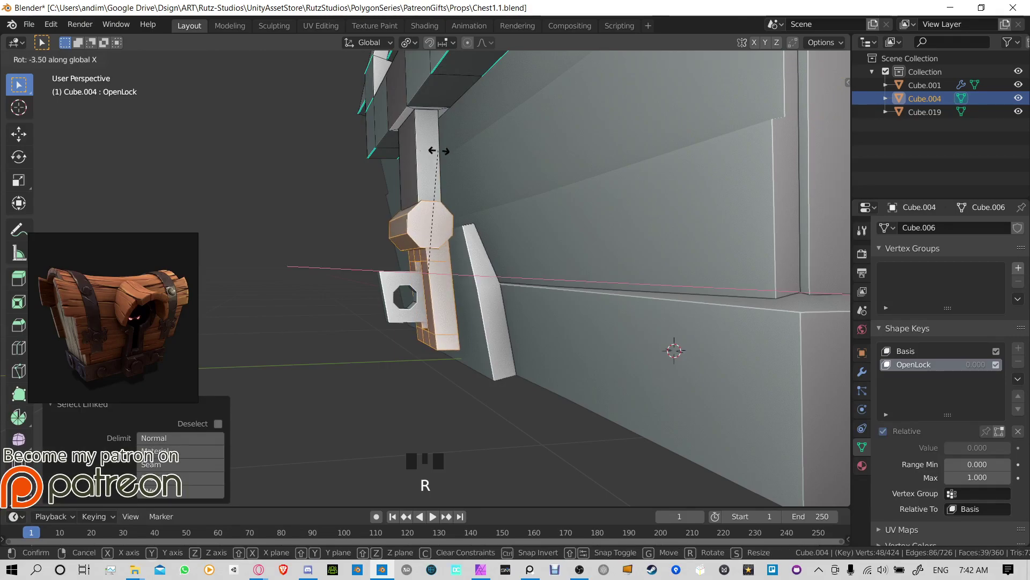
pyautogui.click(418, 179)
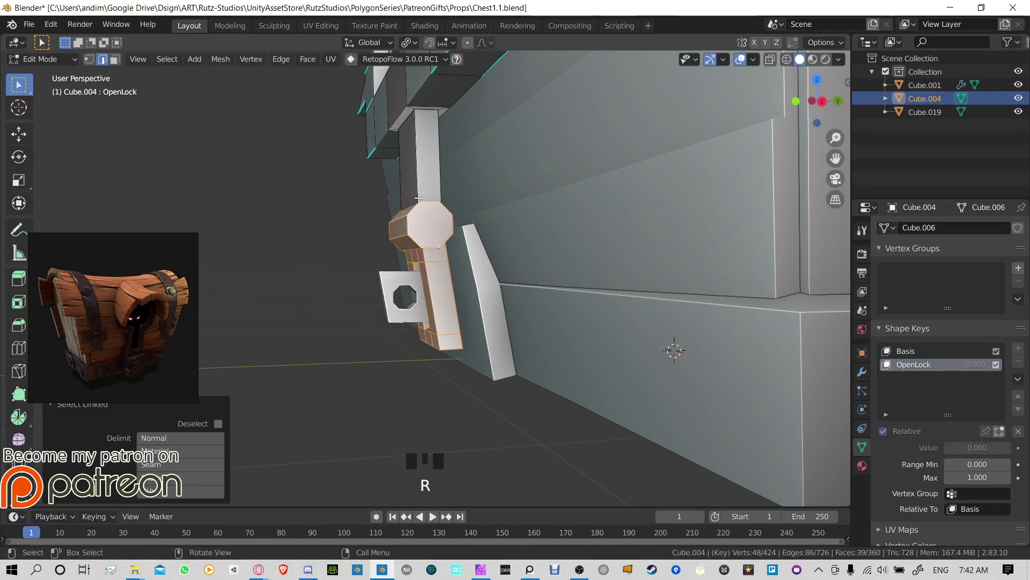
# Step: Set the transform pivot point to Median Point
pyautogui.scroll(4, 416, 179)
pyautogui.moveTo(416, 179); pyautogui.dragTo(429, 77, button='middle')
pyautogui.click(410, 43)
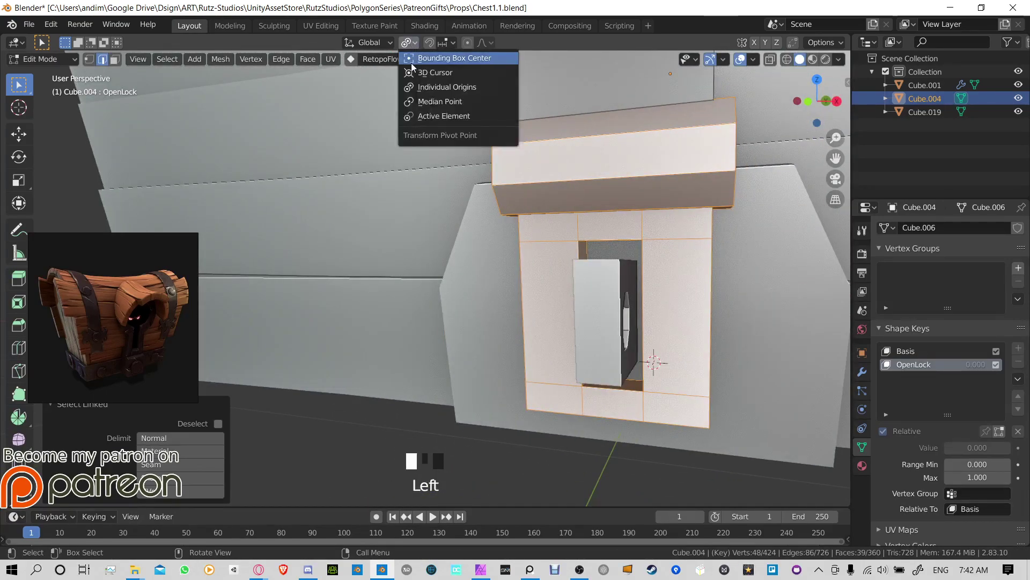
pyautogui.click(440, 101)
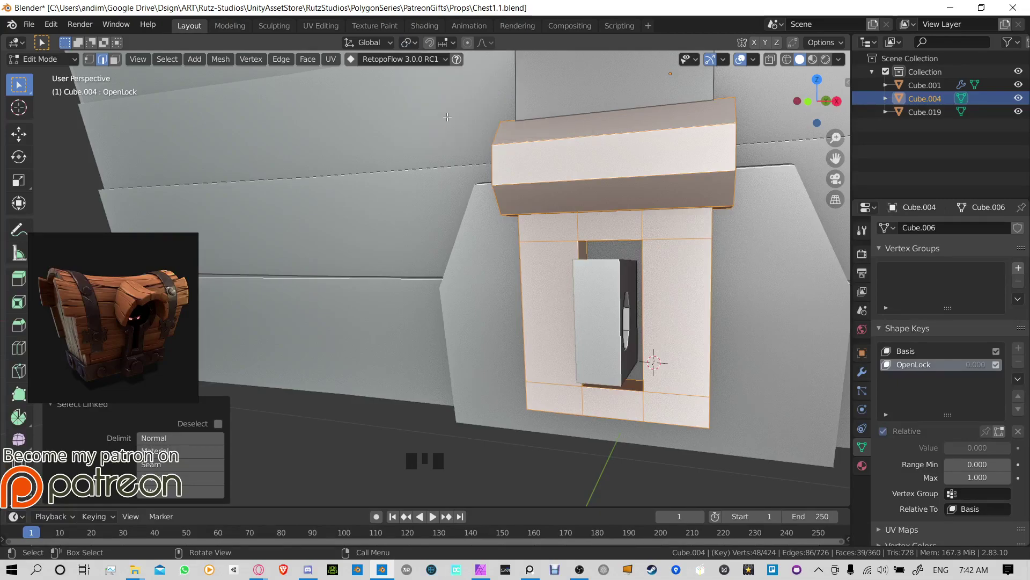
pyautogui.moveTo(590, 174); pyautogui.dragTo(545, 175, button='middle')
pyautogui.click(571, 146)
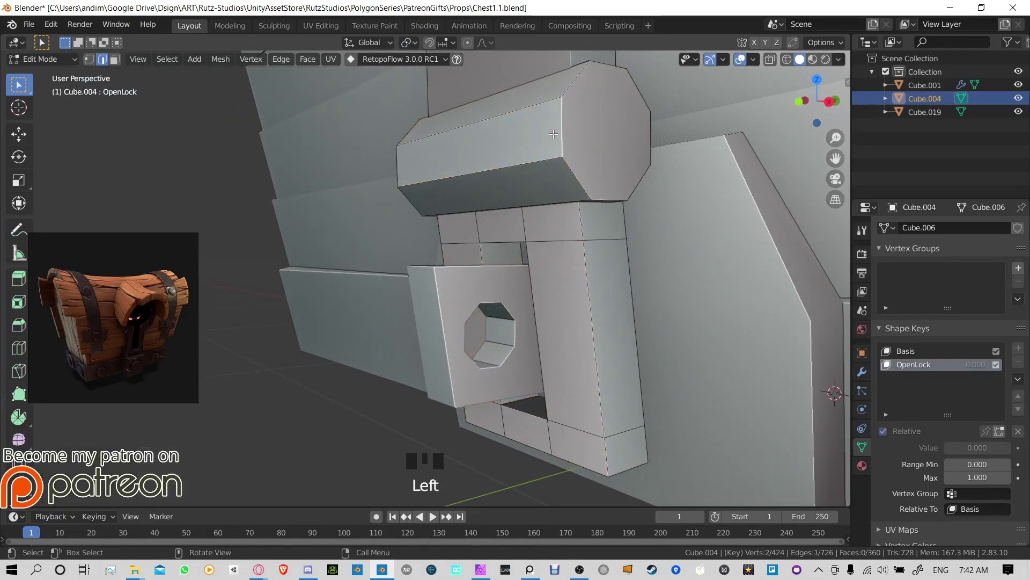
pyautogui.press('Tab')
pyautogui.click(584, 137)
pyautogui.press('Tab')
pyautogui.click(584, 140)
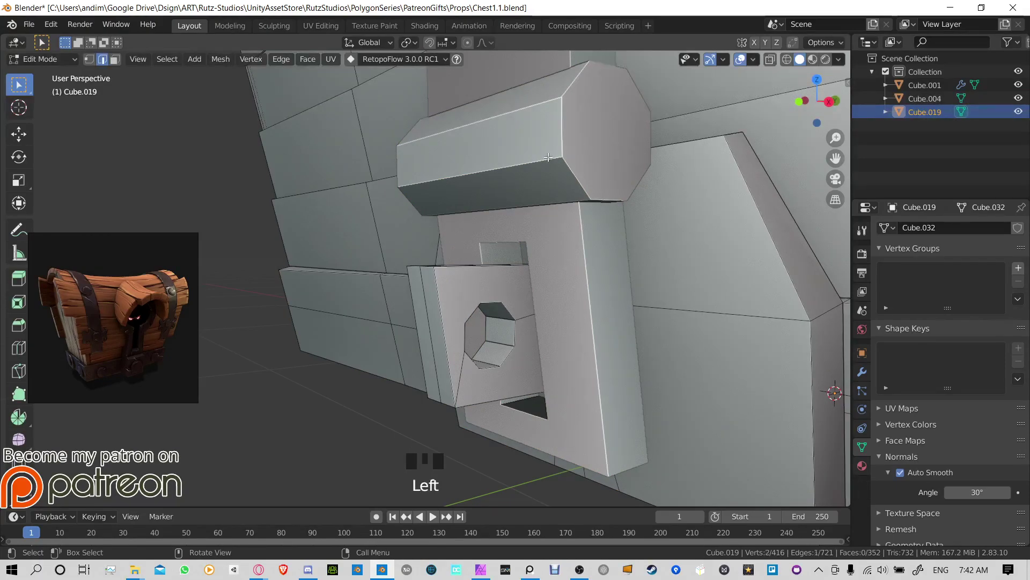
pyautogui.press('Tab')
# Step: Edit the lid's OpenLock shape key and rotate the whole hasp with its barrel by about -83.2° to swing it outward
pyautogui.click(526, 153)
pyautogui.moveTo(526, 153); pyautogui.dragTo(547, 195, button='middle')
pyautogui.press('Tab')
pyautogui.press('Tab')
pyautogui.press('Tab')
pyautogui.press('Tab')
pyautogui.click(486, 250)
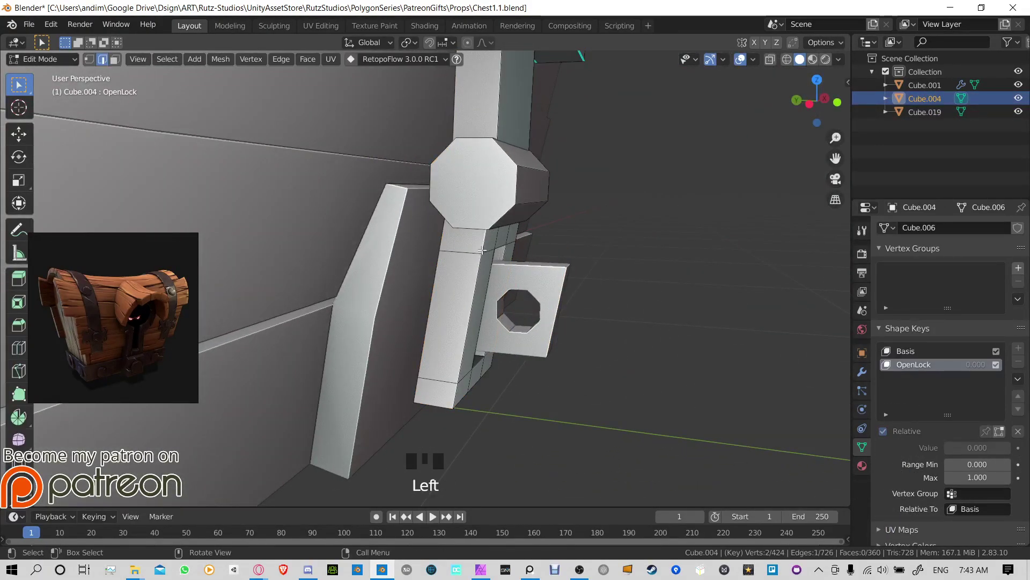
pyautogui.press('l')
pyautogui.press('l')
pyautogui.press('l')
pyautogui.press('r')
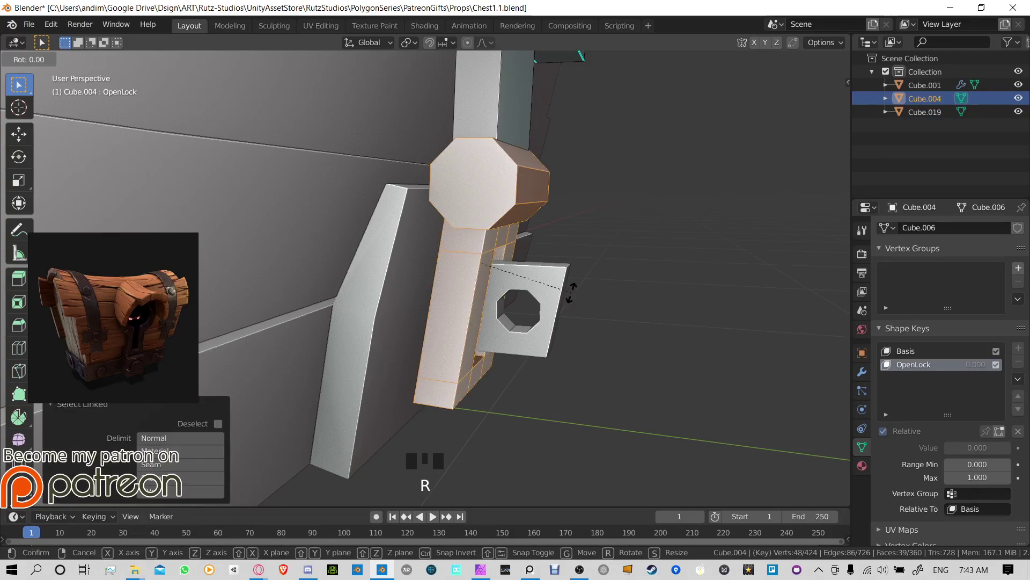
pyautogui.click(562, 83)
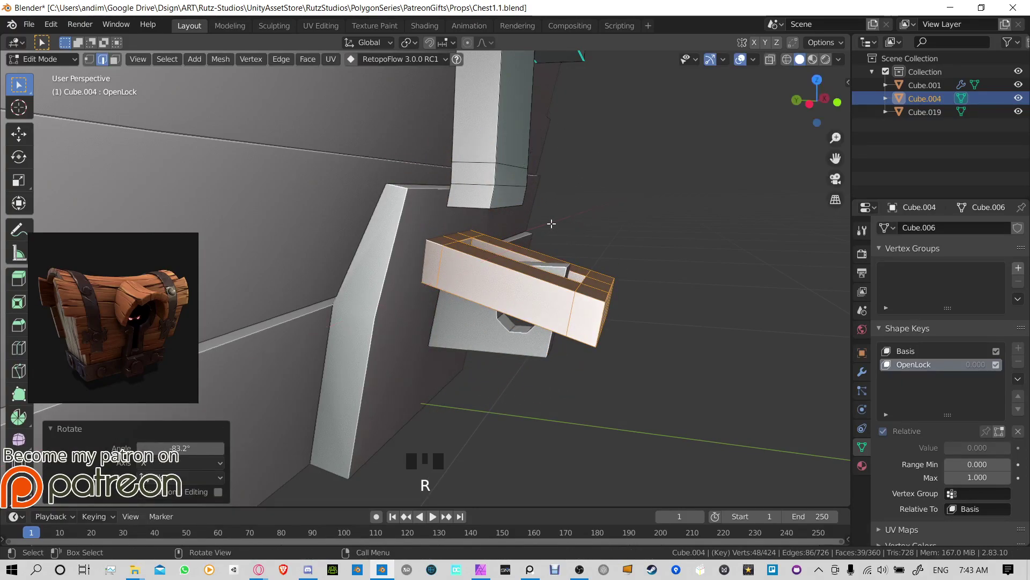
# Step: Move the rotated hasp about -0.167 m along Y and about 0.07 m up along Z in the OpenLock shape key
pyautogui.press('g')
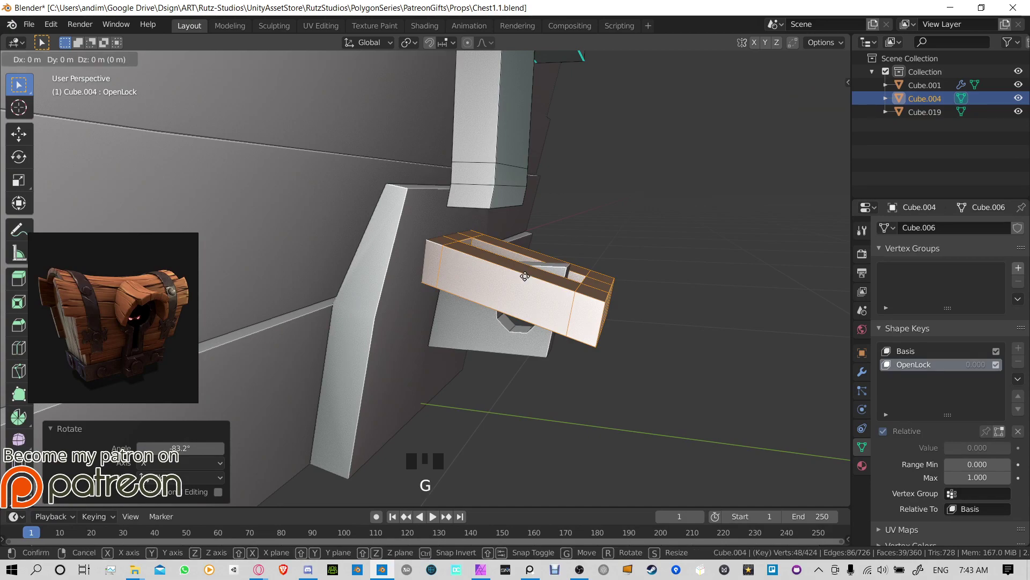
pyautogui.press('y')
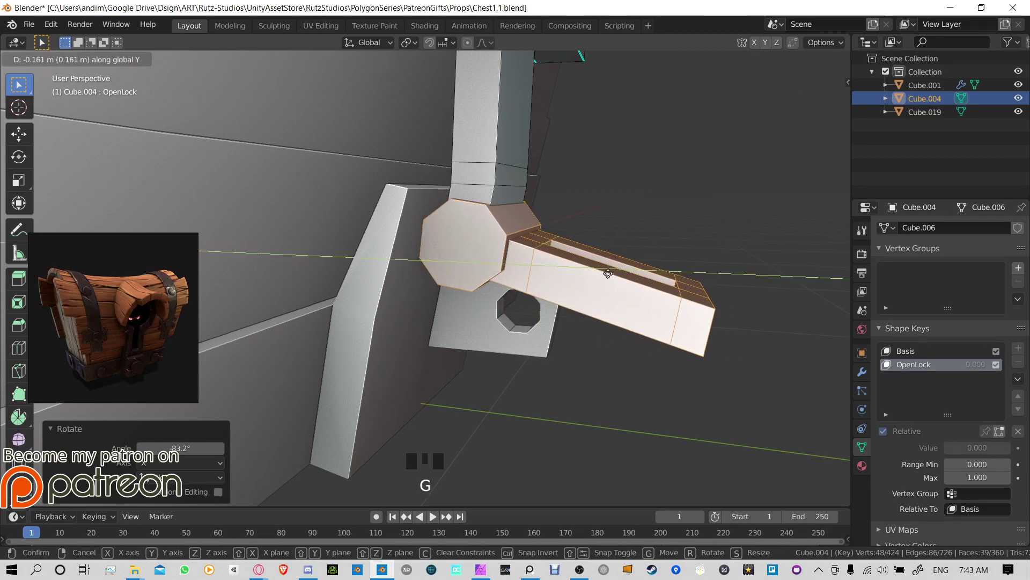
pyautogui.click(609, 274)
pyautogui.press('g')
pyautogui.press('z')
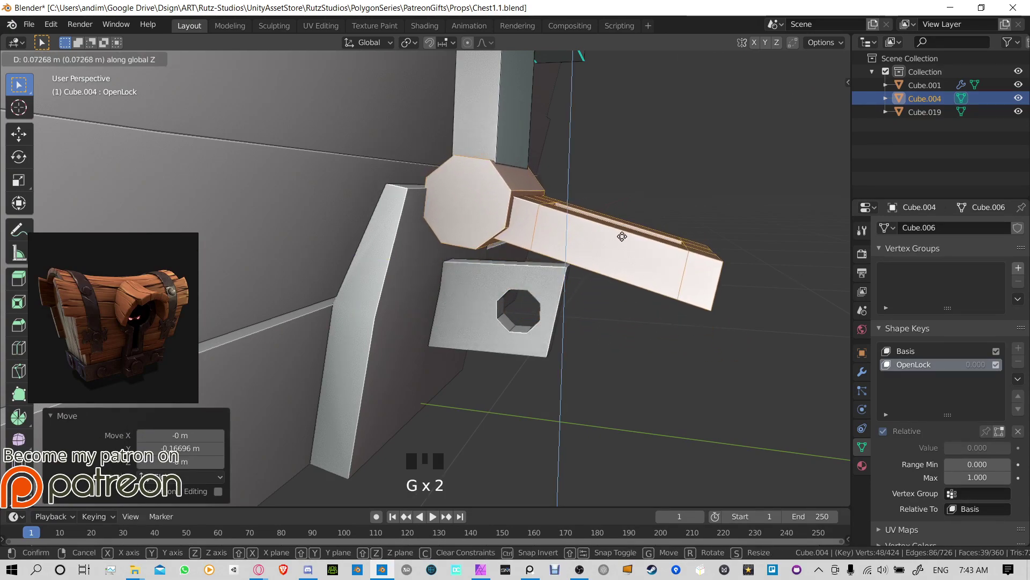
pyautogui.click(617, 236)
pyautogui.moveTo(623, 237); pyautogui.dragTo(596, 249, button='middle')
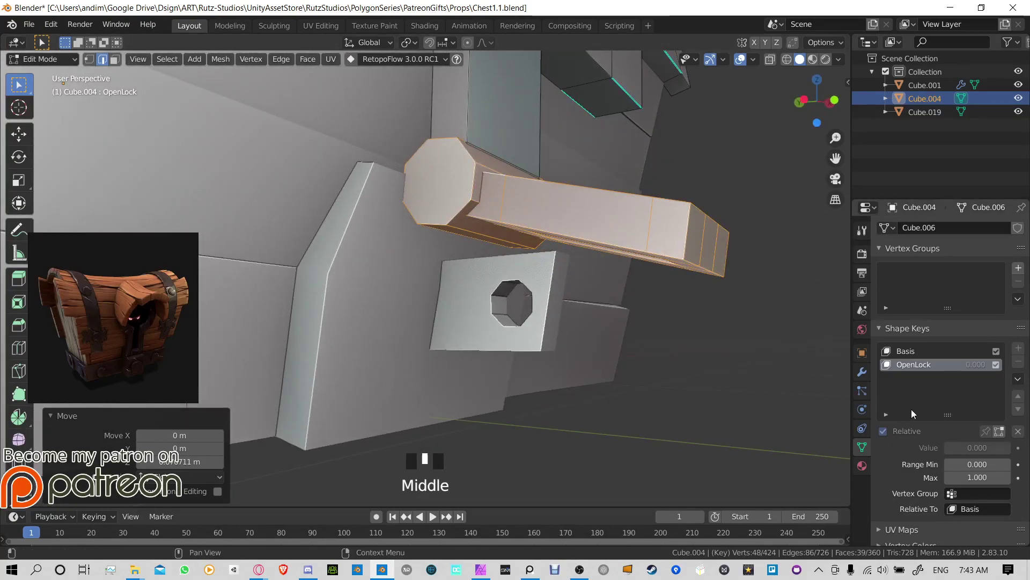
# Step: Test the OpenLock shape key in Object Mode by varying its value between 0 and 1, ending at 0
pyautogui.press('Tab')
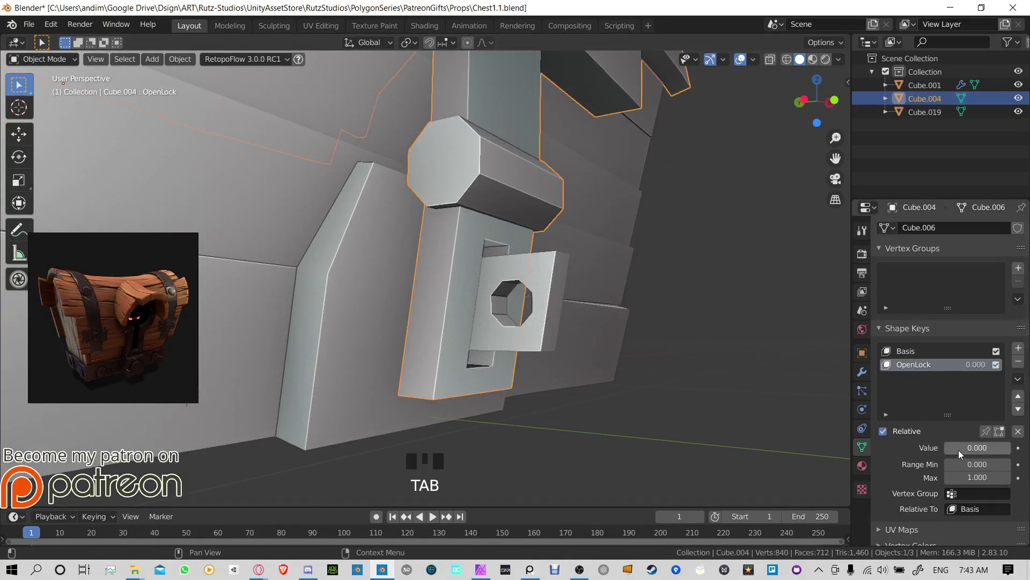
pyautogui.moveTo(958, 450); pyautogui.dragTo(998, 447)
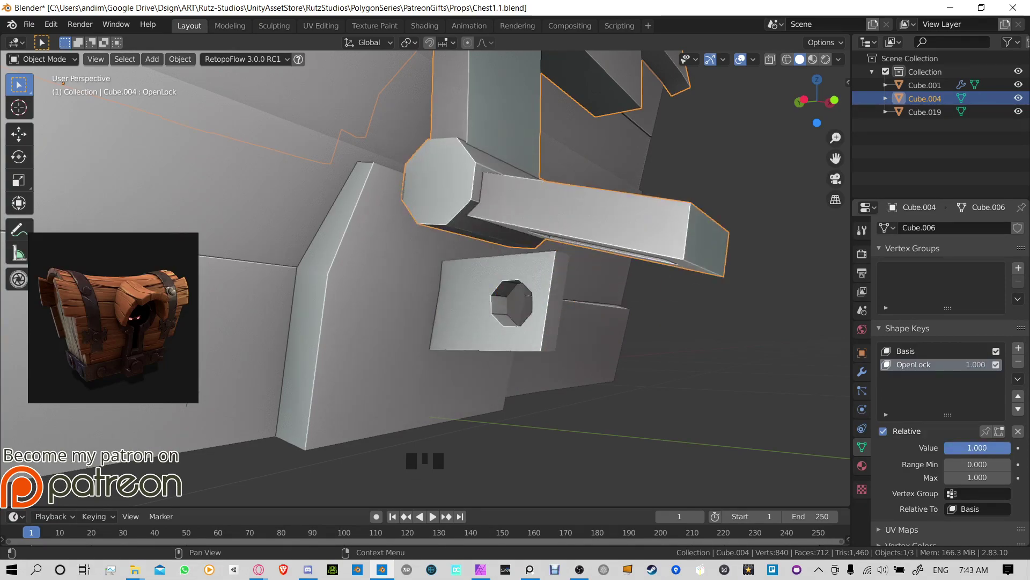
pyautogui.moveTo(751, 322); pyautogui.dragTo(537, 279, button='middle')
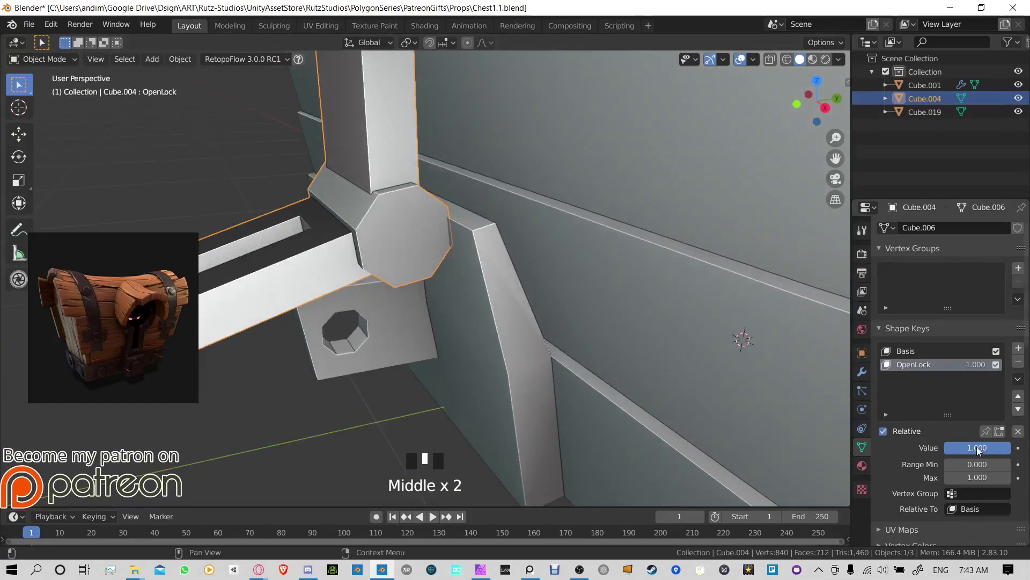
pyautogui.moveTo(977, 446); pyautogui.dragTo(955, 447)
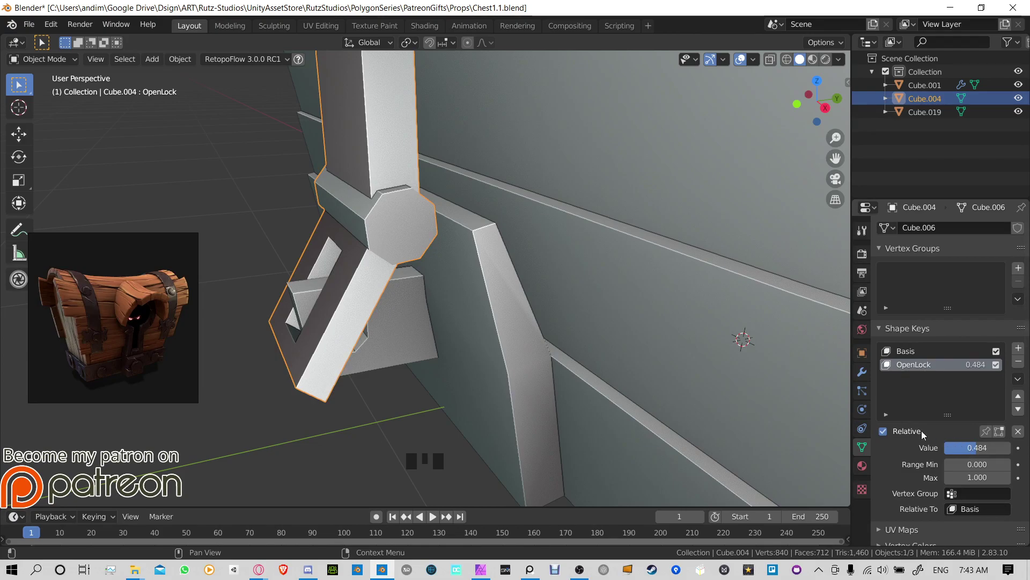
pyautogui.click(893, 429)
pyautogui.click(903, 431)
pyautogui.moveTo(960, 448)
pyautogui.mouseDown()
pyautogui.moveTo(990, 448)
pyautogui.moveTo(961, 448)
pyautogui.mouseUp()
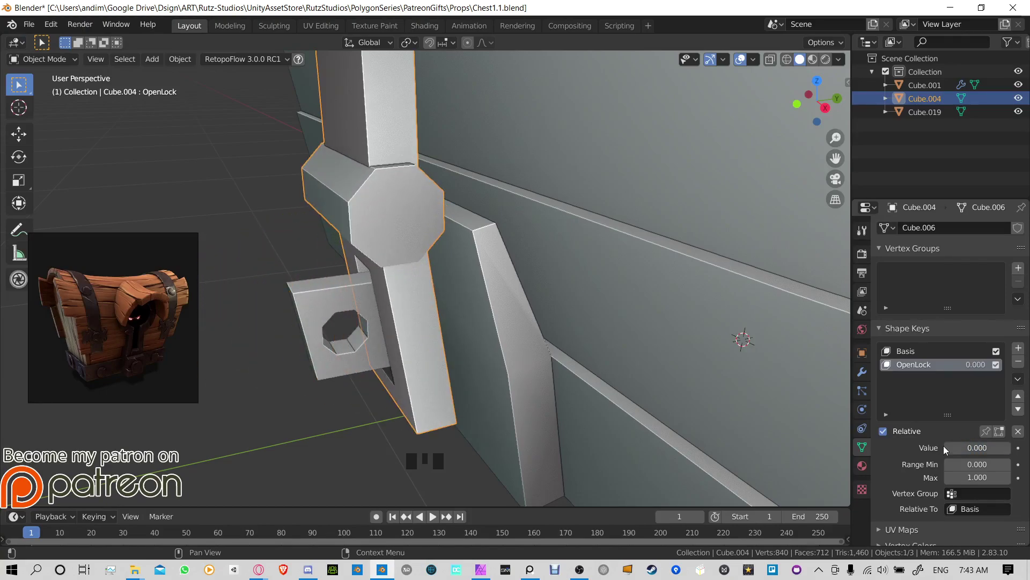
pyautogui.moveTo(395, 309); pyautogui.dragTo(457, 261, button='middle')
# Step: Remove both the OpenLock and Basis shape keys from the lid's mesh and save the file
pyautogui.click(1018, 362)
pyautogui.click(1018, 361)
pyautogui.scroll(-3, 457, 261)
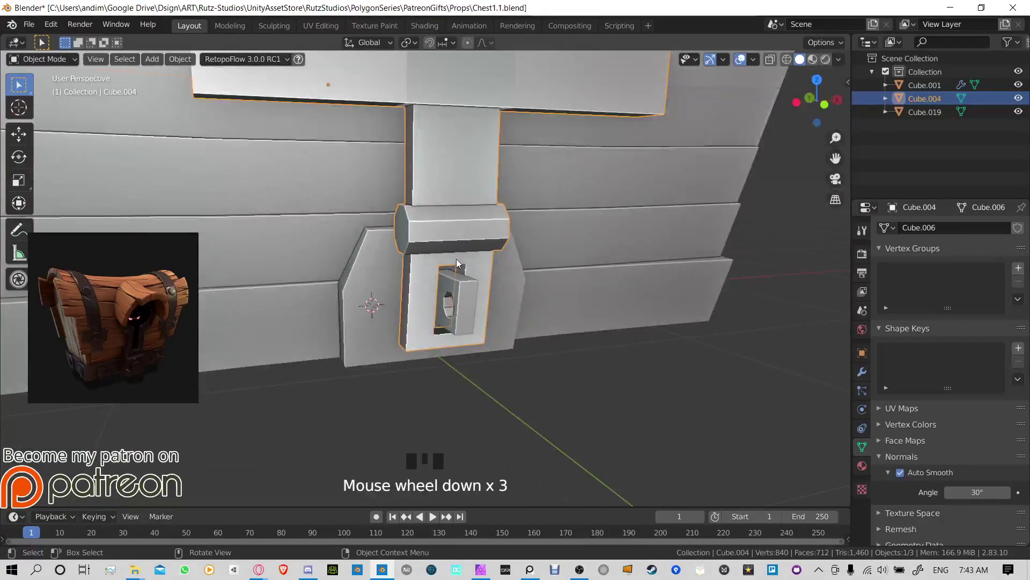
pyautogui.hotkey('ctrl', 's')
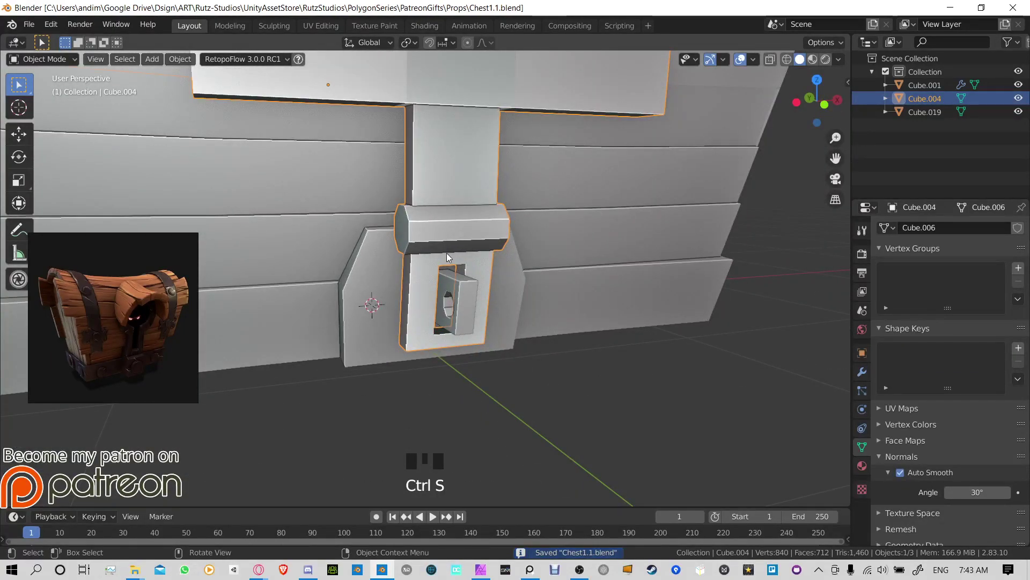
# Step: Rename the chest's body object Cube.019 as ChestBody
pyautogui.moveTo(463, 250); pyautogui.dragTo(671, 242, button='middle')
pyautogui.click(925, 112)
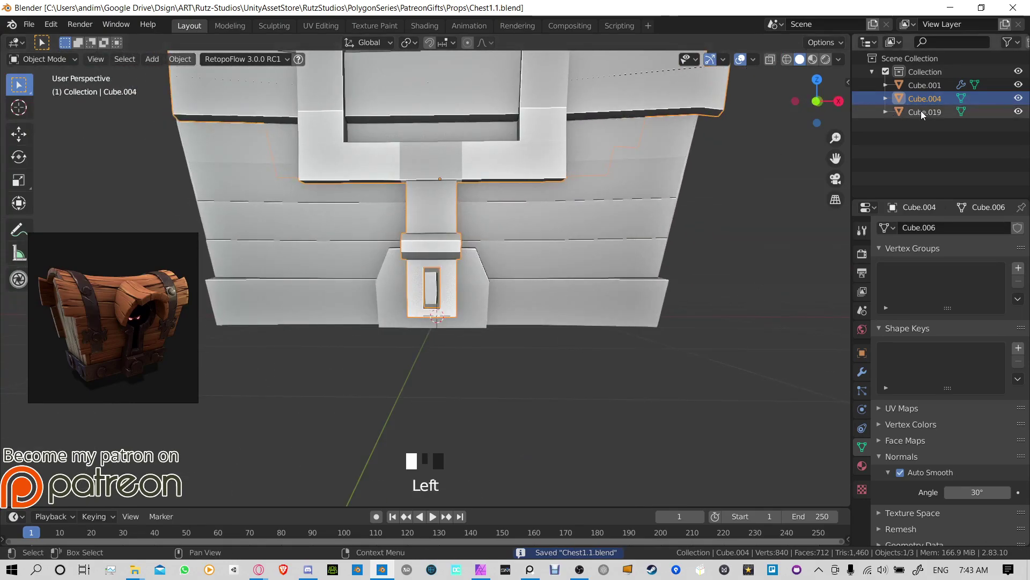
pyautogui.tripleClick(926, 114)
pyautogui.click(928, 113)
pyautogui.doubleClick(933, 109)
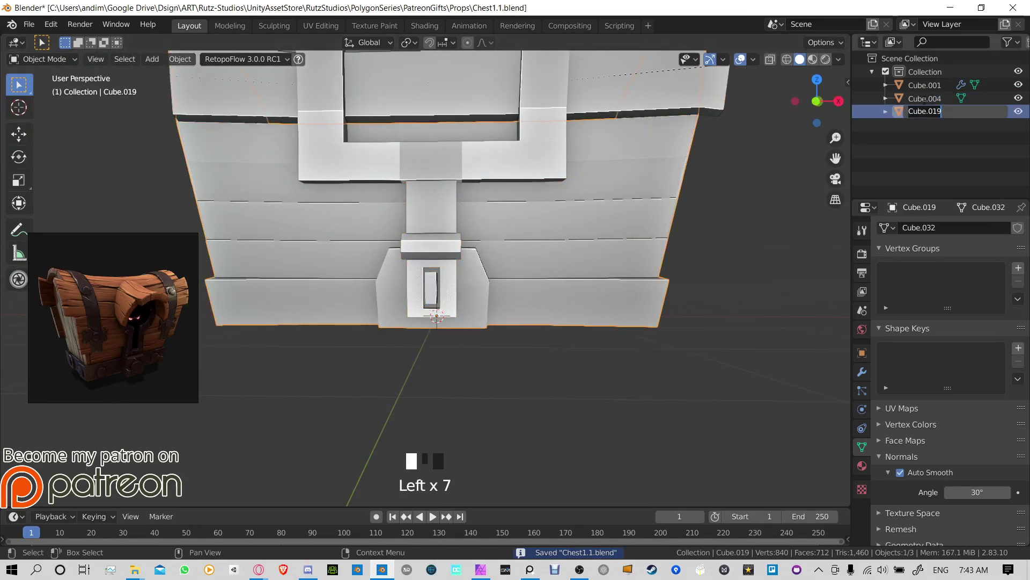
pyautogui.write('Che')
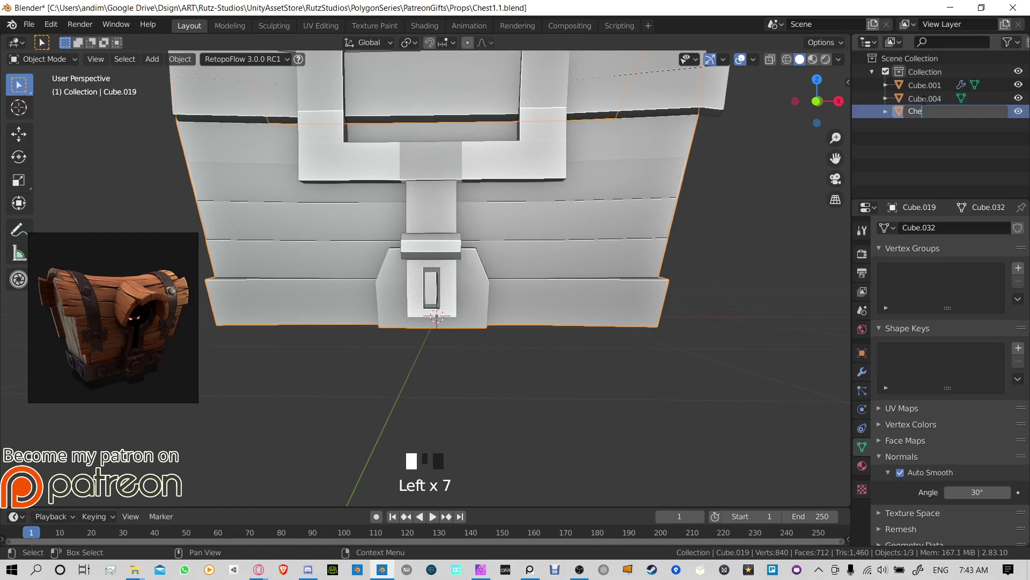
pyautogui.write('stBody')
pyautogui.press('Return')
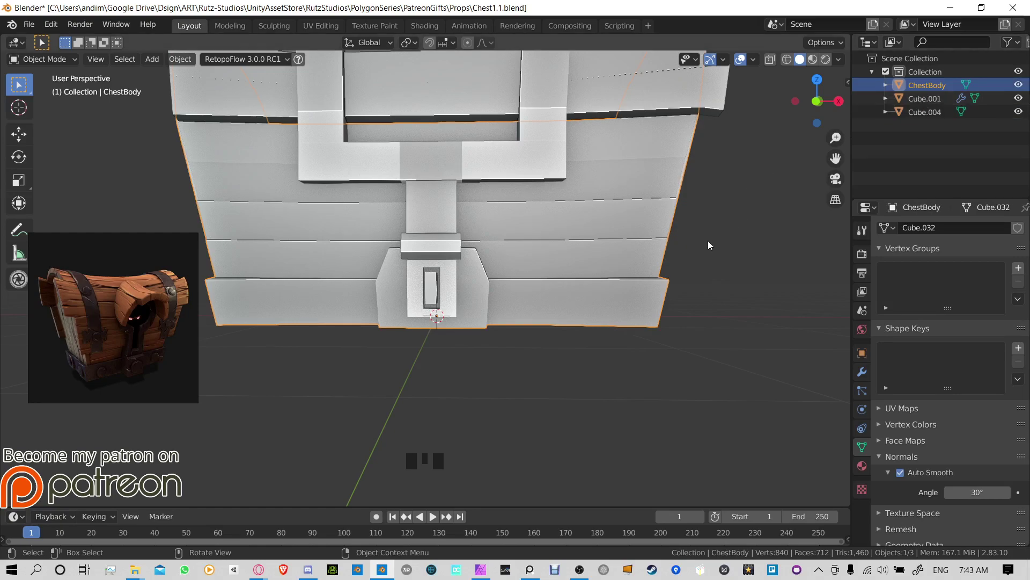
# Step: Rename the chest's lid object Cube.004 as ChestDoor
pyautogui.click(562, 268)
pyautogui.click(451, 265)
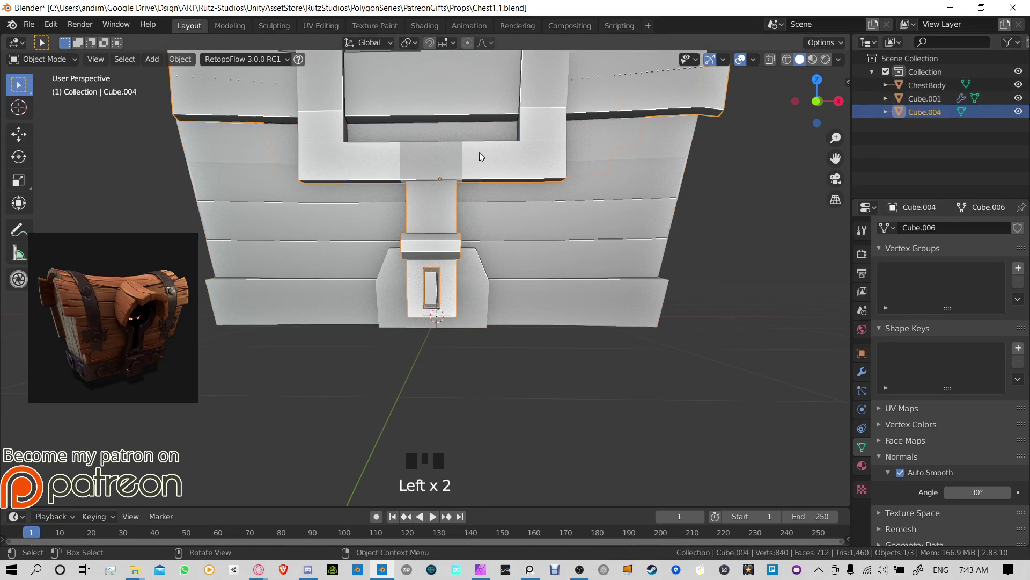
pyautogui.press('g')
pyautogui.press('Escape')
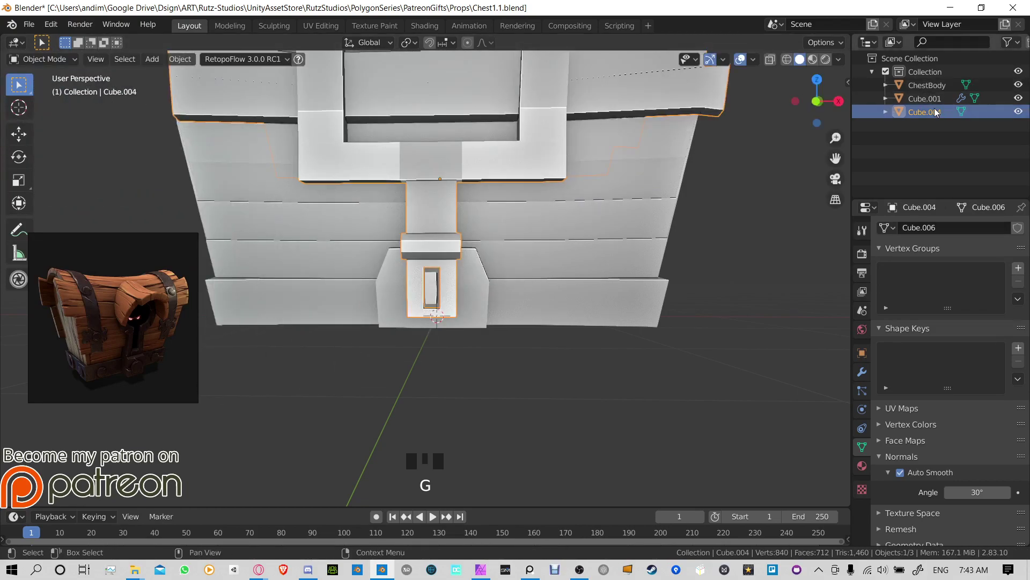
pyautogui.doubleClick(935, 112)
pyautogui.write('Chest')
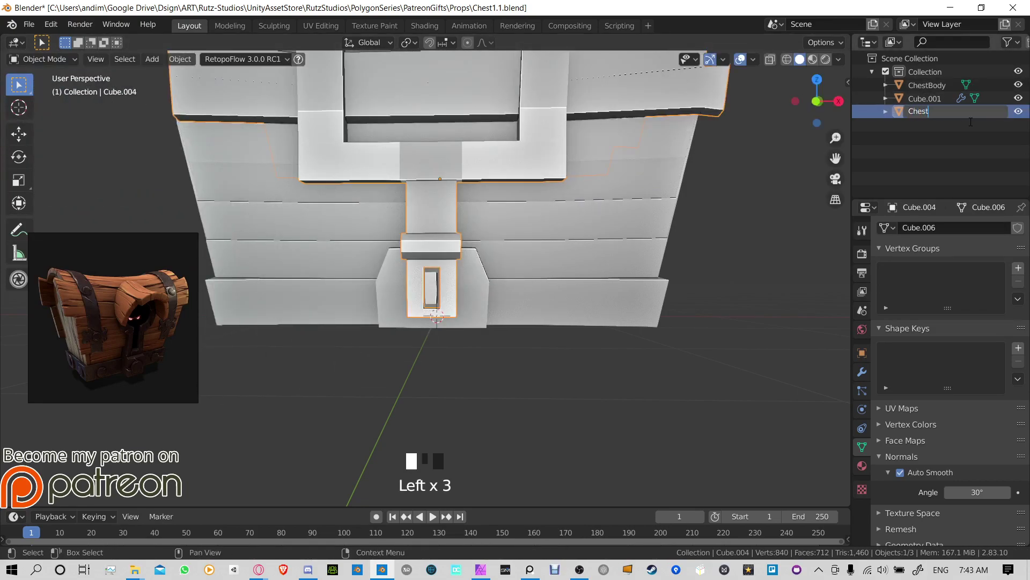
pyautogui.write('Door')
pyautogui.press('Return')
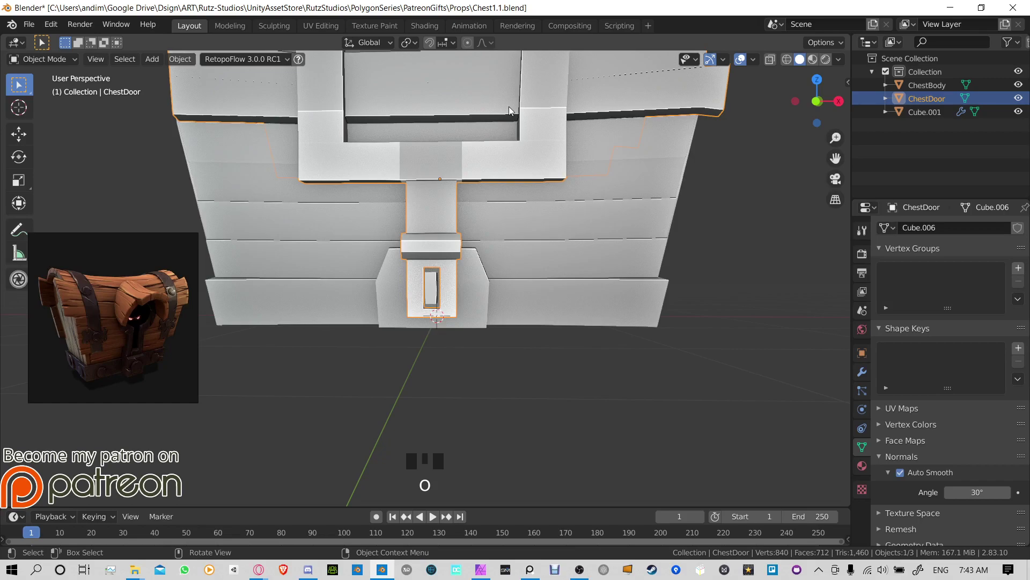
# Step: Delete the leftover Cube.001 object and save the file
pyautogui.click(444, 218)
pyautogui.click(445, 218)
pyautogui.click(444, 218)
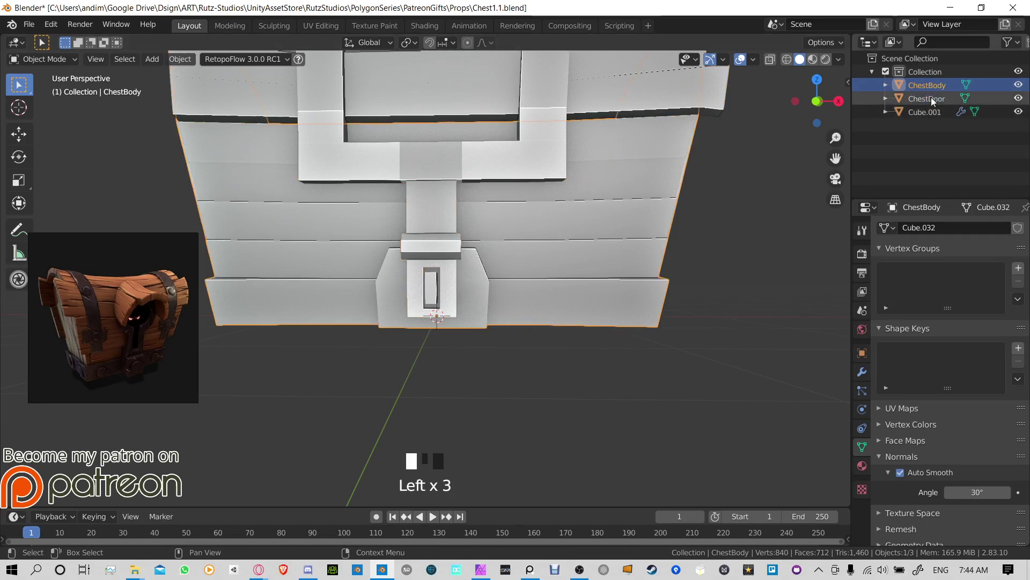
pyautogui.click(929, 112)
pyautogui.press('g')
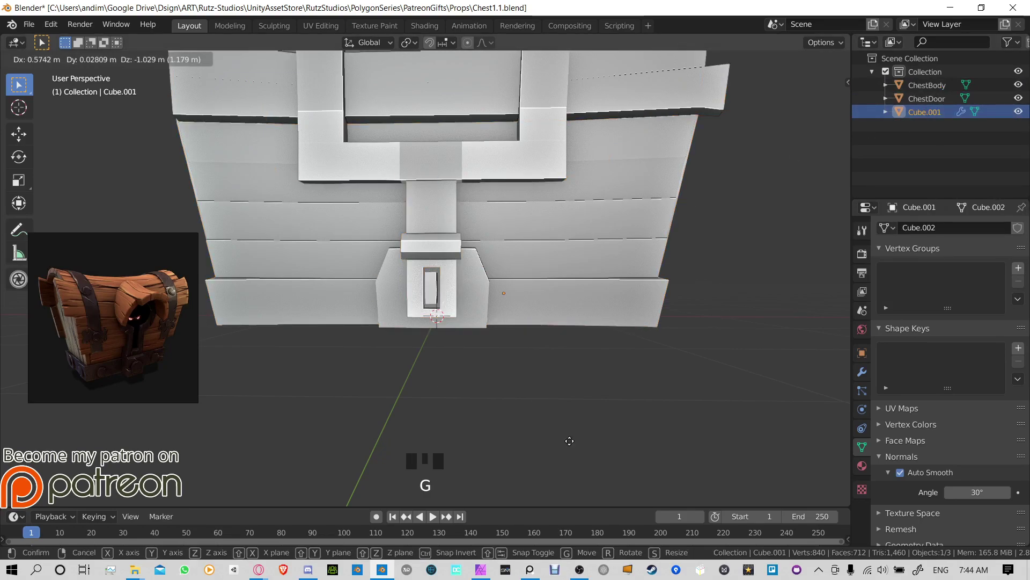
pyautogui.click(569, 441)
pyautogui.press('Delete')
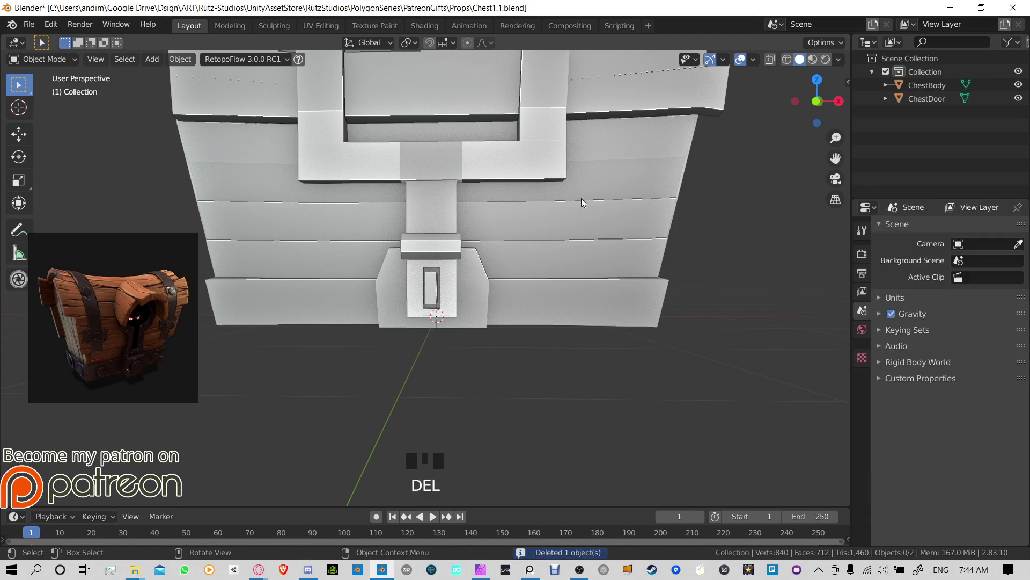
pyautogui.click(432, 281)
pyautogui.moveTo(432, 282); pyautogui.dragTo(500, 293, button='middle')
pyautogui.hotkey('ctrl', 's')
# Step: Show the chest in Material Preview shading and examine the materials around the front lock
pyautogui.scroll(-2, 388, 286)
pyautogui.scroll(2, 553, 263)
pyautogui.moveTo(553, 263); pyautogui.dragTo(631, 260, button='middle')
pyautogui.scroll(-1, 537, 275)
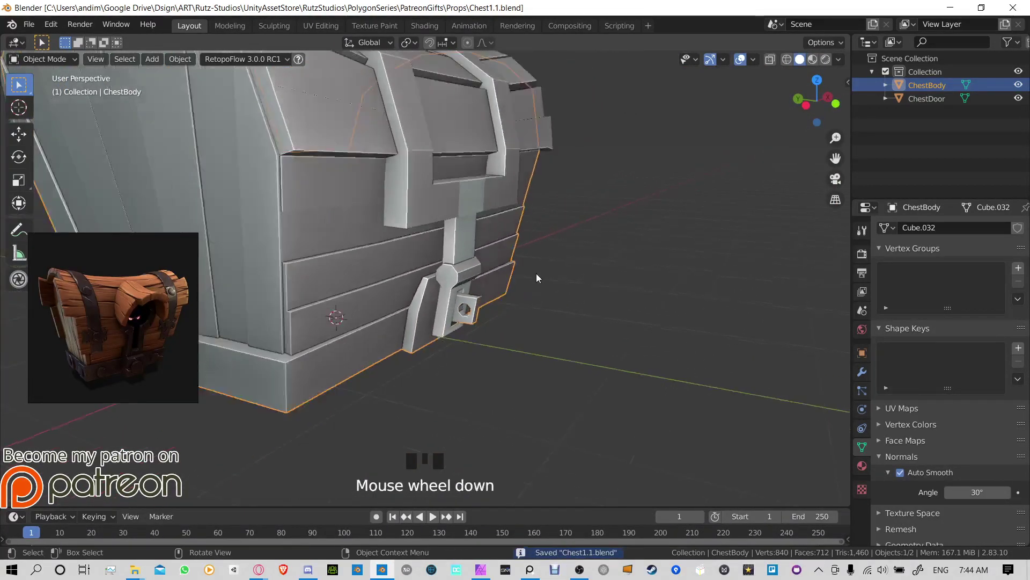
pyautogui.scroll(-3, 532, 276)
pyautogui.scroll(1, 520, 276)
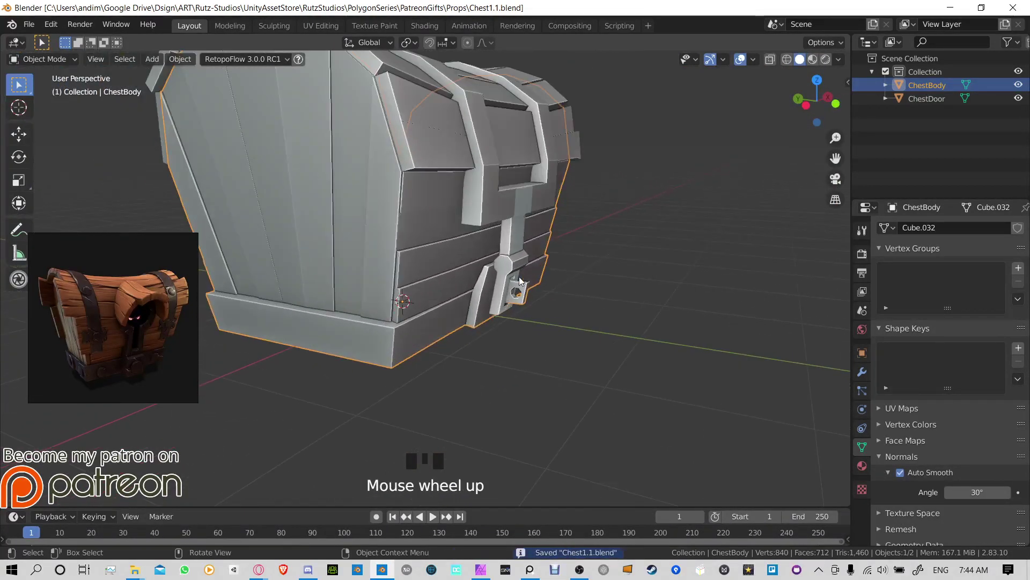
pyautogui.click(812, 59)
pyautogui.moveTo(537, 236); pyautogui.dragTo(502, 238, button='middle')
pyautogui.scroll(3, 482, 201)
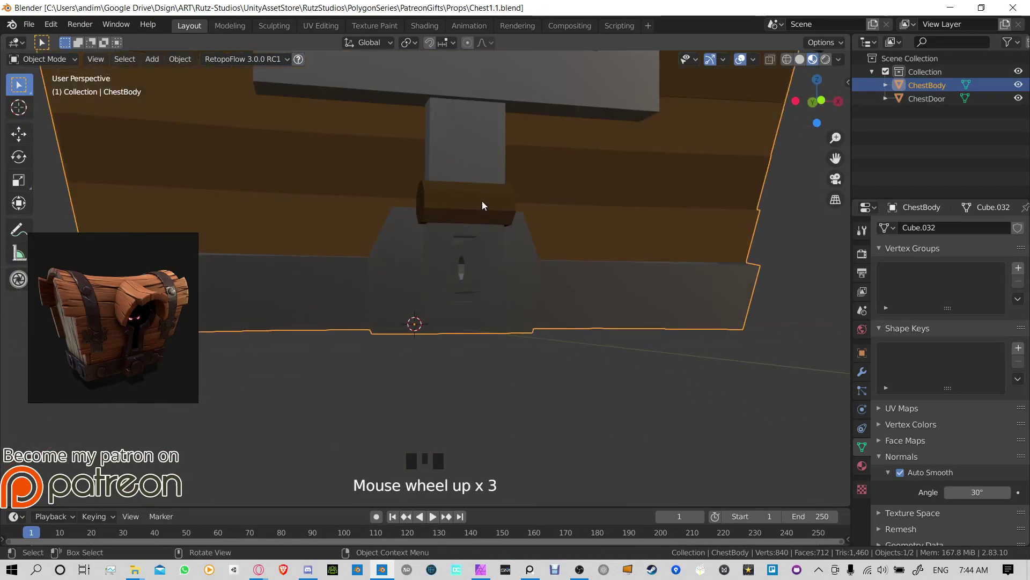
# Step: Assign the Steel material to the hasp's hinge barrel on ChestDoor, save the file and return to Object Mode
pyautogui.click(482, 201)
pyautogui.press('Tab')
pyautogui.click(482, 201)
pyautogui.press('l')
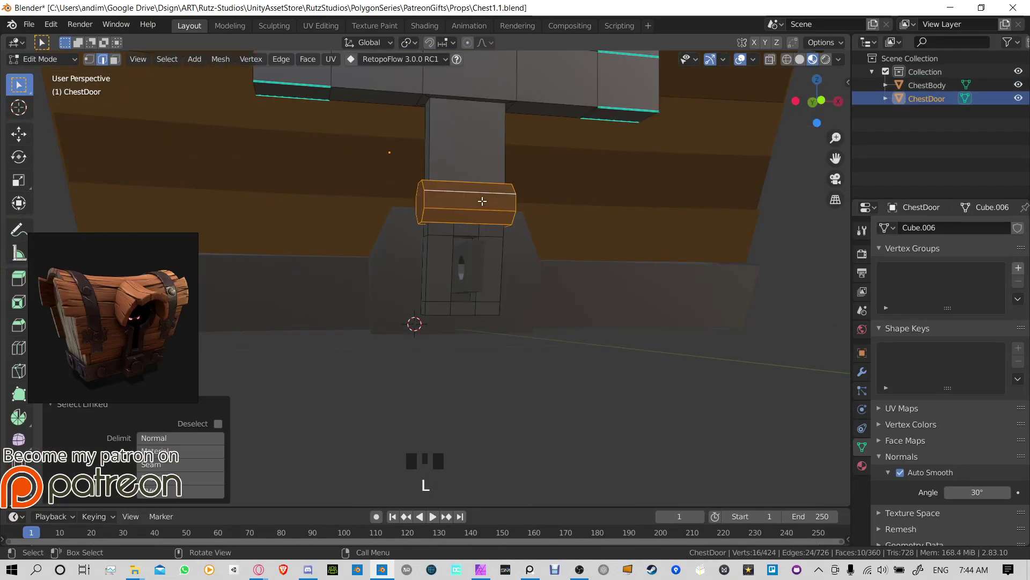
pyautogui.click(862, 465)
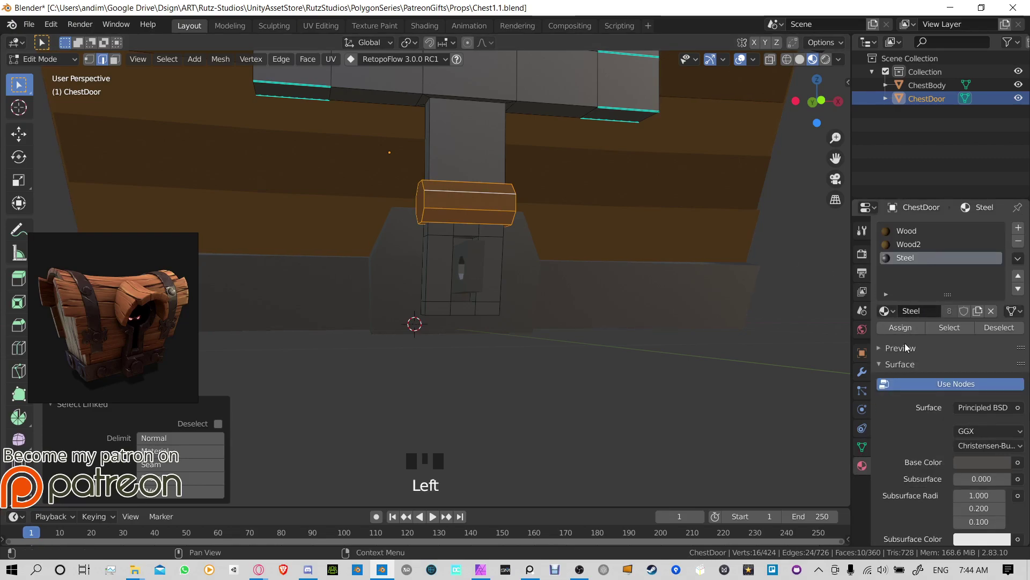
pyautogui.click(900, 327)
pyautogui.hotkey('ctrl', 's')
pyautogui.hotkey('ctrl', 'Tab')
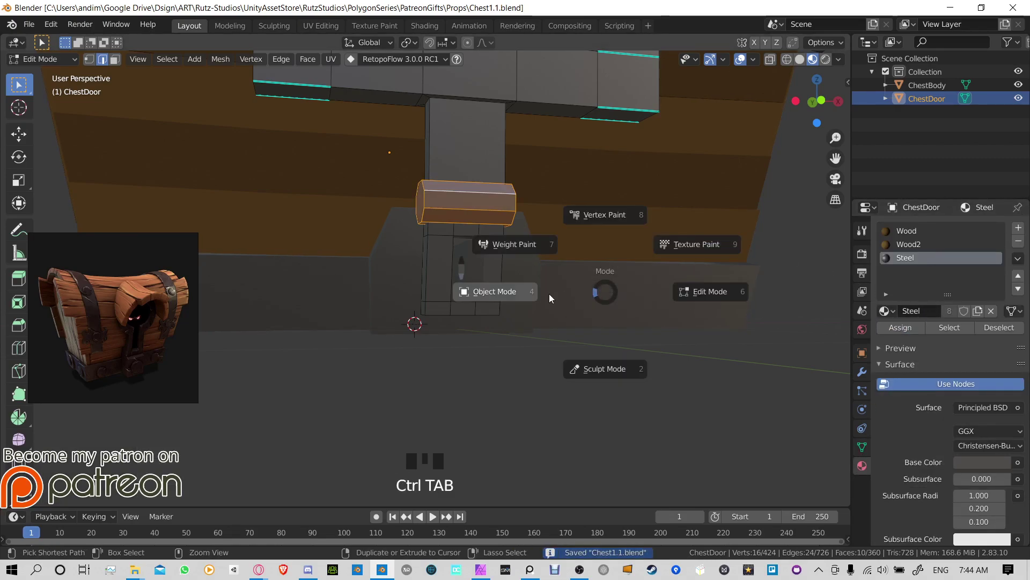
pyautogui.click(549, 294)
# Step: Return the viewport to Solid shading and add a single-bone armature at the world origin
pyautogui.moveTo(637, 355)
pyautogui.keyDown('shift'); pyautogui.mouseDown(button='middle')
pyautogui.moveTo(514, 311)
pyautogui.moveTo(580, 340)
pyautogui.mouseUp(button='middle'); pyautogui.keyUp('shift')
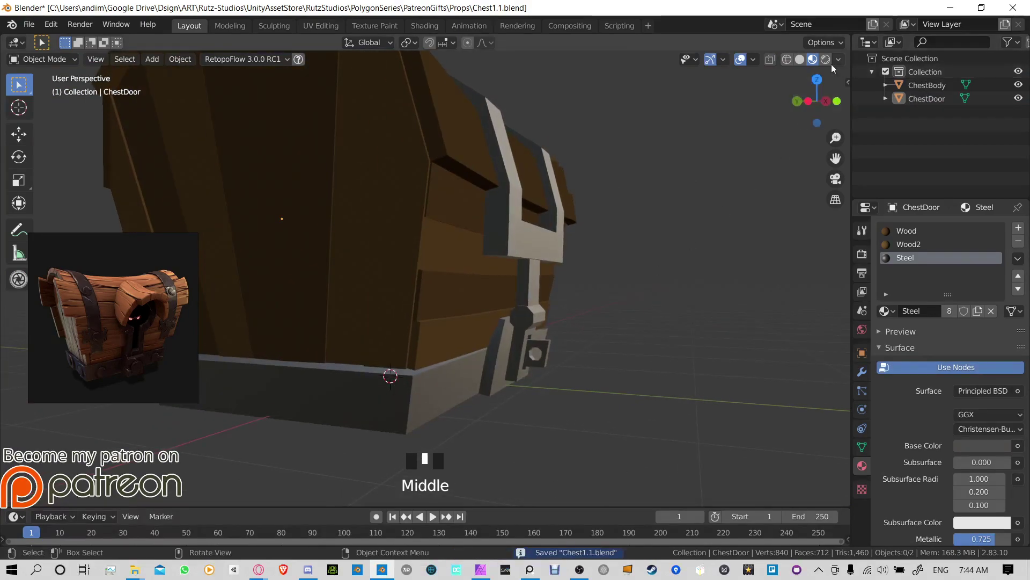
pyautogui.click(800, 59)
pyautogui.moveTo(770, 86)
pyautogui.mouseDown(button='middle')
pyautogui.moveTo(533, 332)
pyautogui.moveTo(514, 330)
pyautogui.mouseUp(button='middle')
pyautogui.hotkey('shift', 'a')
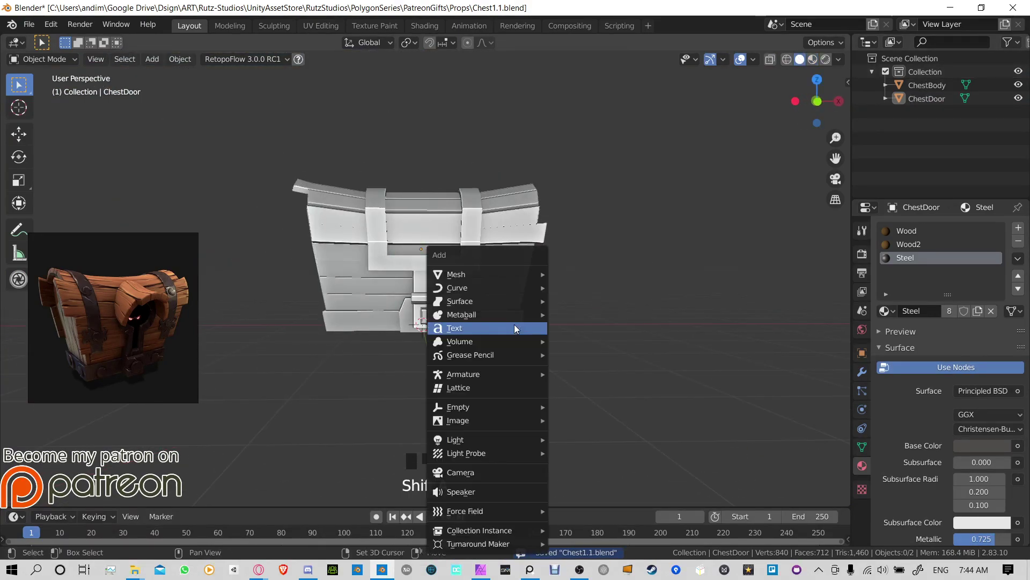
pyautogui.moveTo(495, 374)
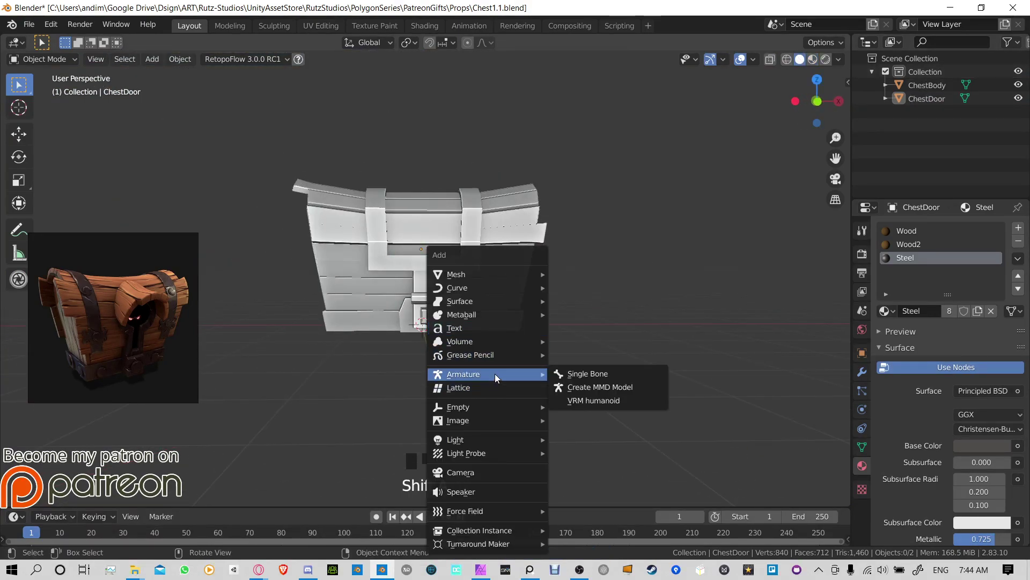
pyautogui.click(630, 374)
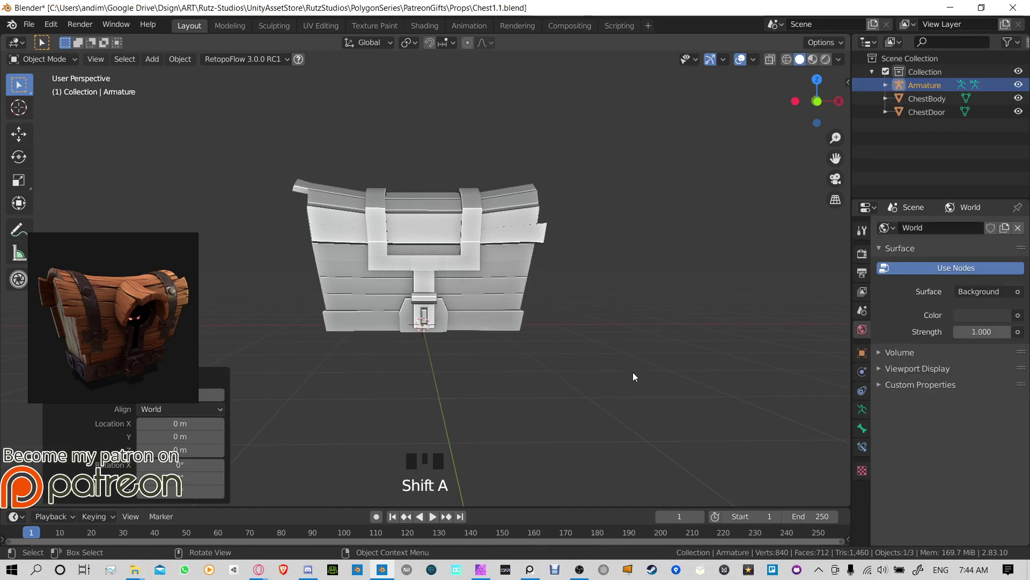
# Step: Set the armature's viewport display to In Front so its bone draws over the chest
pyautogui.click(862, 410)
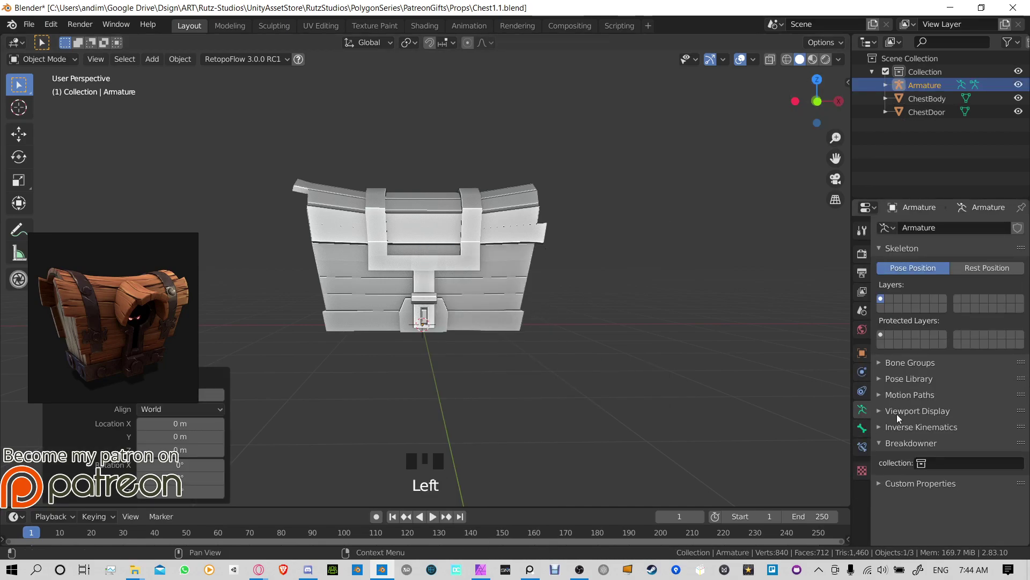
pyautogui.click(899, 411)
pyautogui.click(1006, 462)
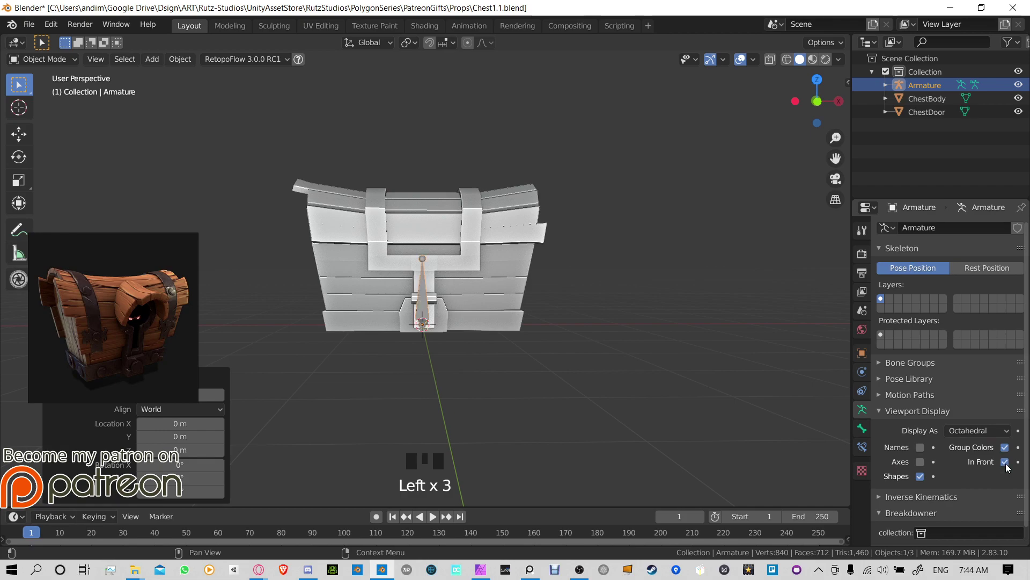
pyautogui.moveTo(519, 333); pyautogui.dragTo(615, 317, button='middle')
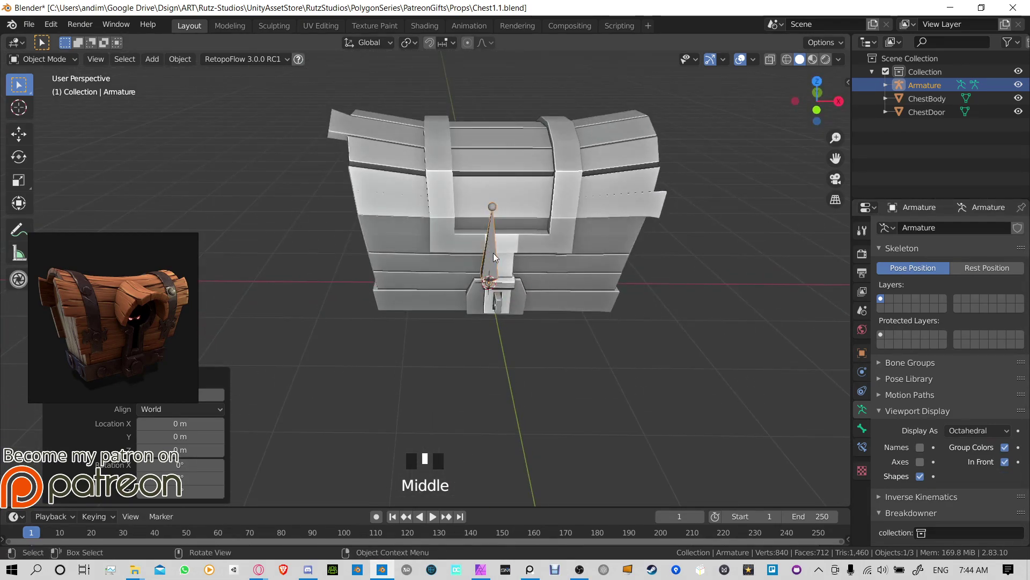
# Step: Shorten the armature's bone in Edit Mode by lowering its tip straight down to about 0.442 m above the origin
pyautogui.press('KP_1')
pyautogui.scroll(4, 567, 246)
pyautogui.keyDown('shift'); pyautogui.moveTo(575, 226); pyautogui.dragTo(496, 221, button='middle'); pyautogui.keyUp('shift')
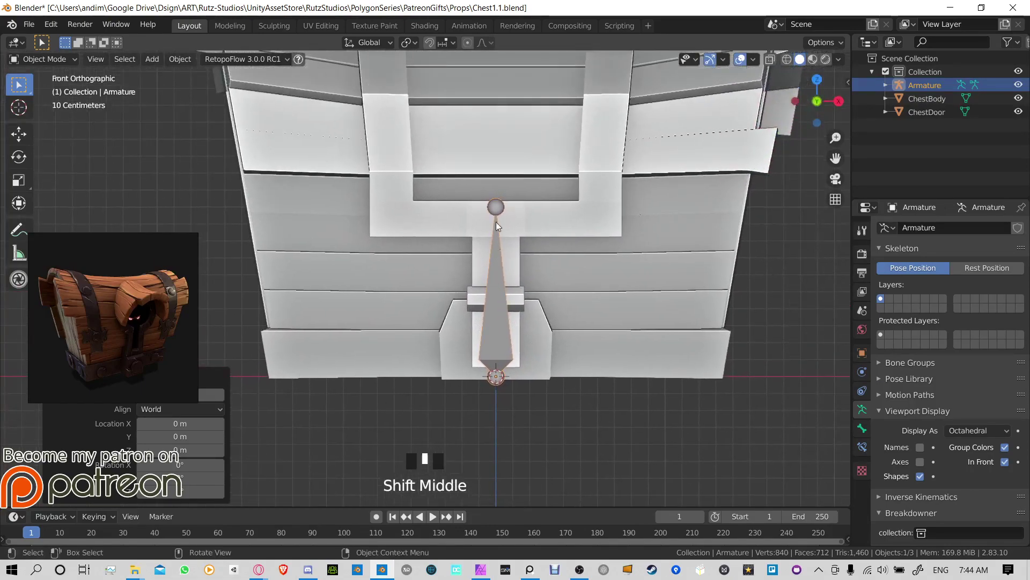
pyautogui.click(495, 222)
pyautogui.click(496, 220)
pyautogui.press('Tab')
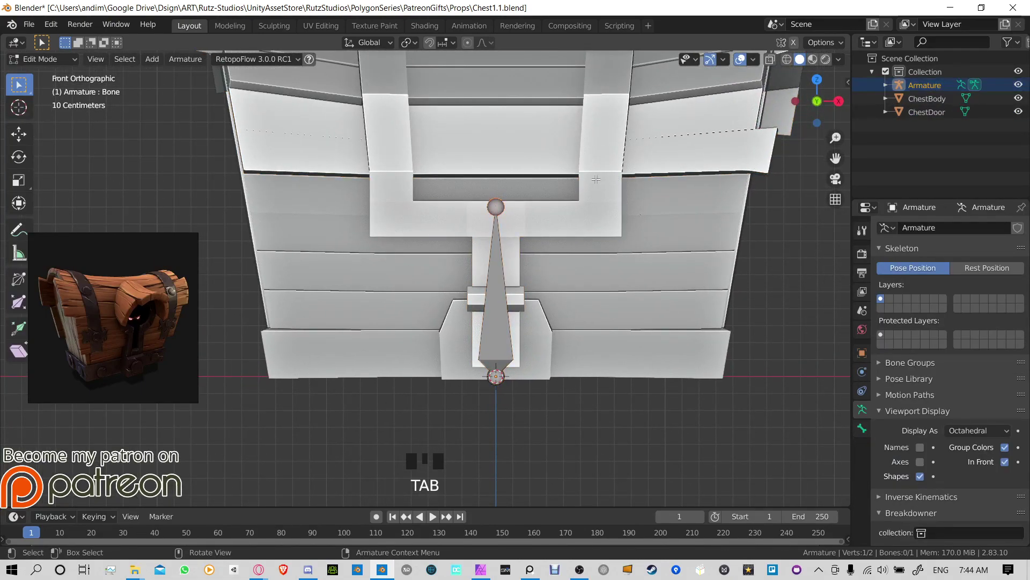
pyautogui.press('g')
pyautogui.rightClick(594, 217)
pyautogui.press('g')
pyautogui.click(593, 356)
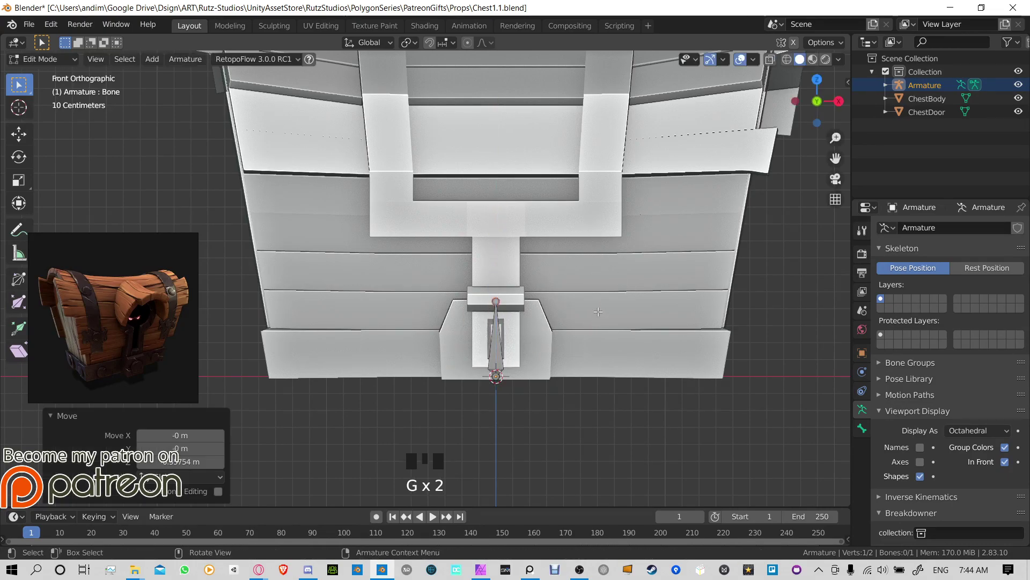
pyautogui.moveTo(594, 356); pyautogui.dragTo(600, 288, button='middle')
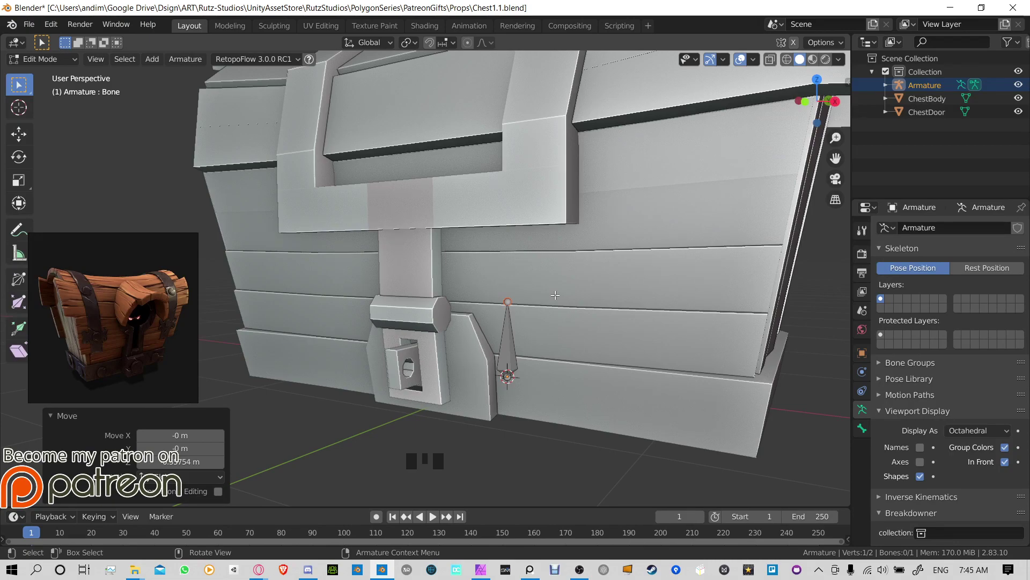
# Step: Rename the bone at the origin as Root-Chest
pyautogui.moveTo(555, 294); pyautogui.dragTo(506, 321, button='middle')
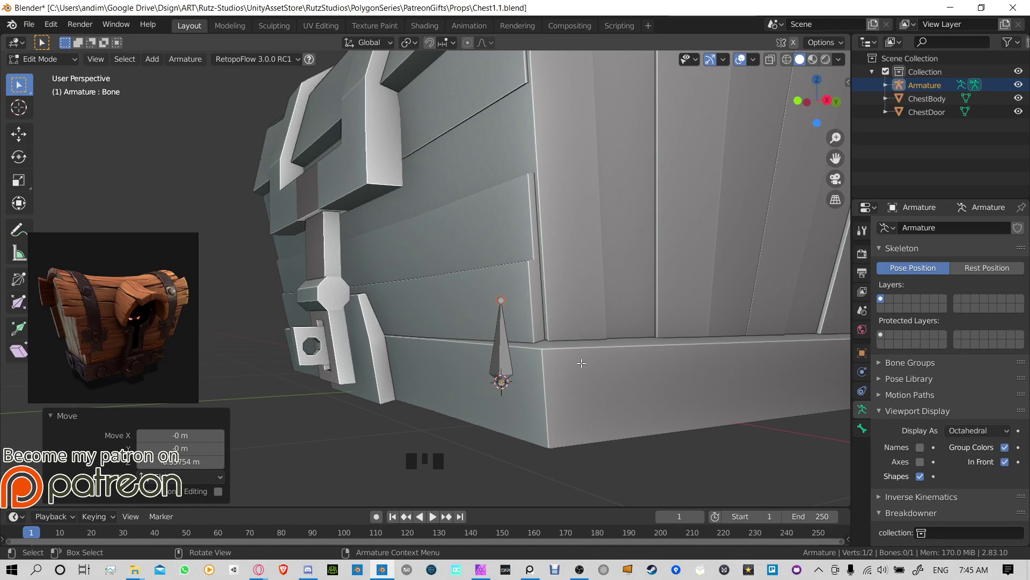
pyautogui.click(483, 348)
pyautogui.click(862, 428)
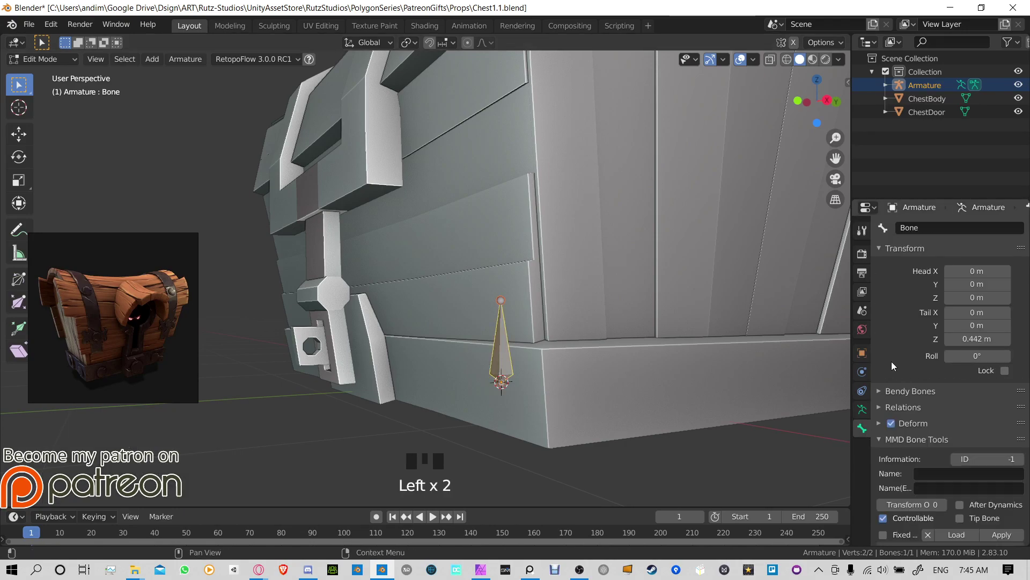
pyautogui.click(944, 225)
pyautogui.write('Root')
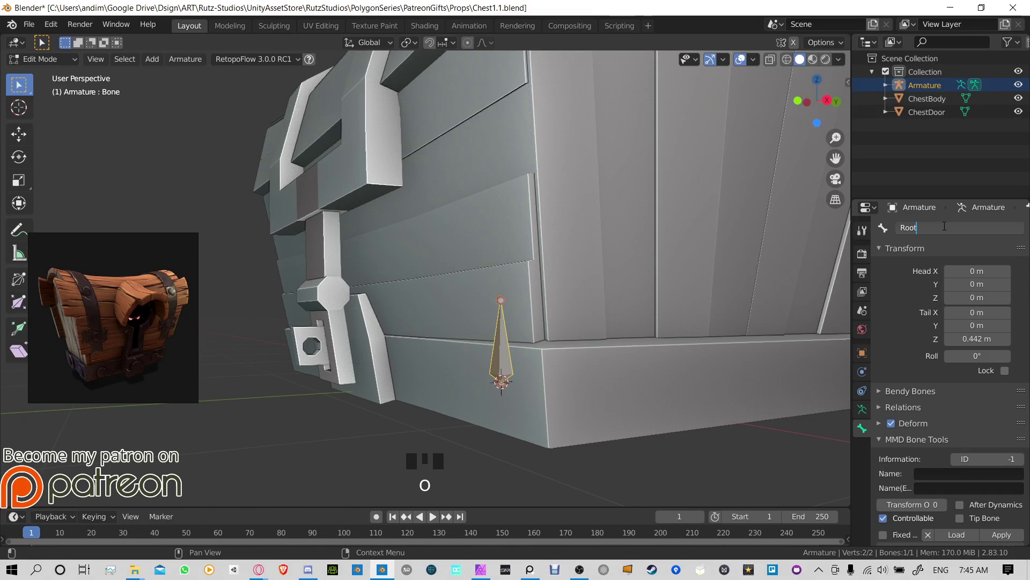
pyautogui.write('-Chest')
pyautogui.press('Return')
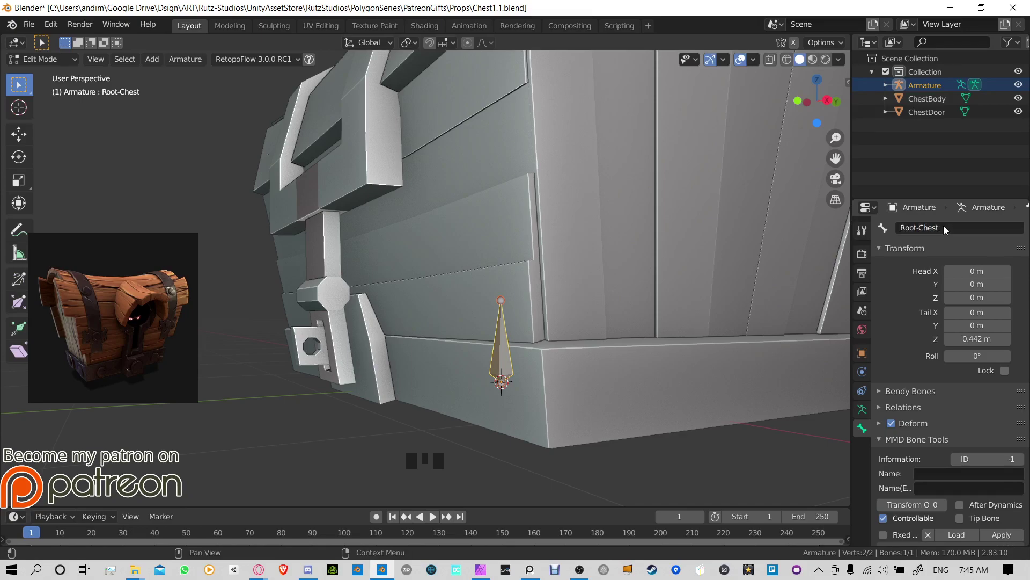
# Step: Rename the armature data as ChestRig
pyautogui.click(862, 408)
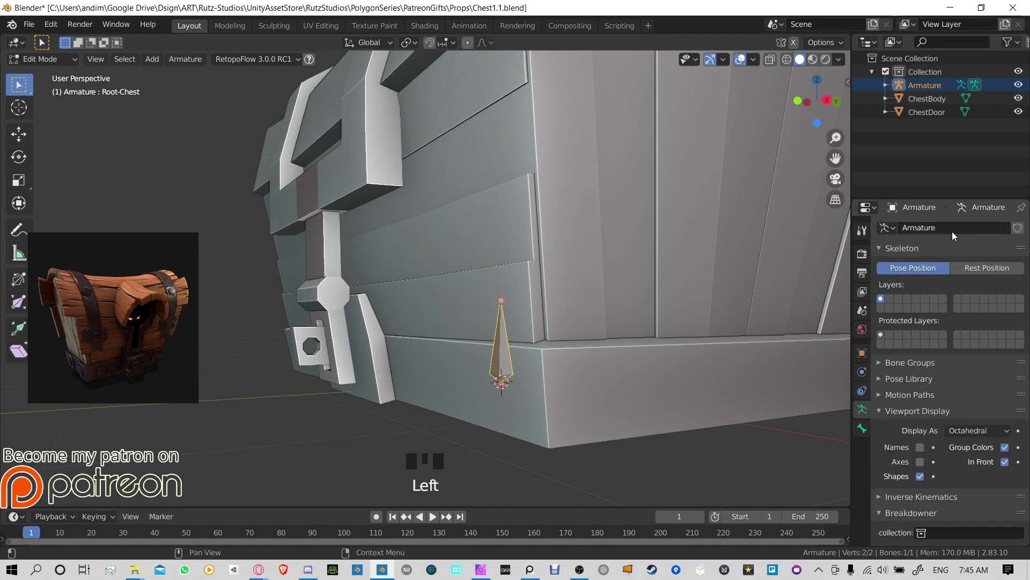
pyautogui.click(953, 228)
pyautogui.write('Ch')
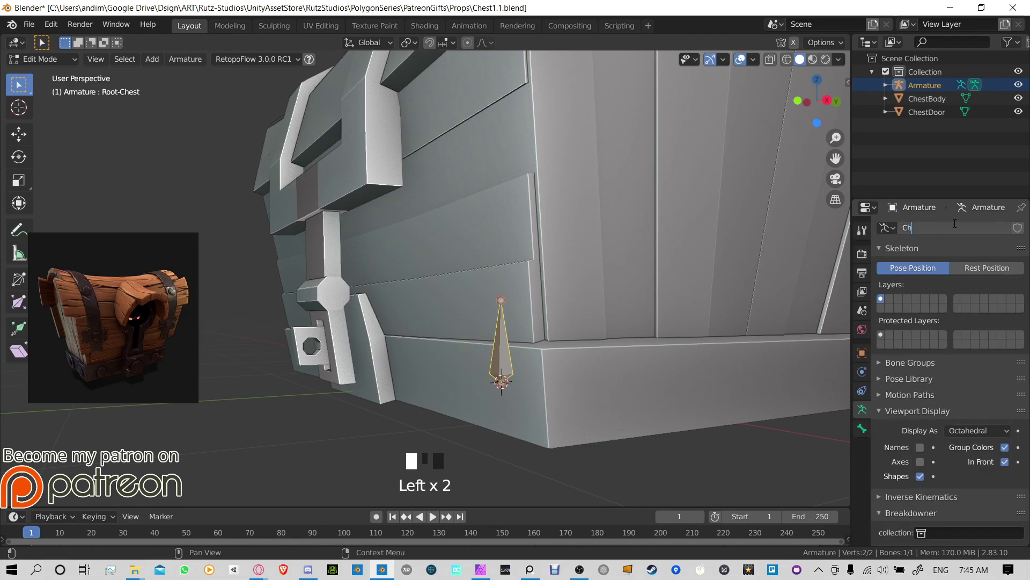
pyautogui.write('estRoot')
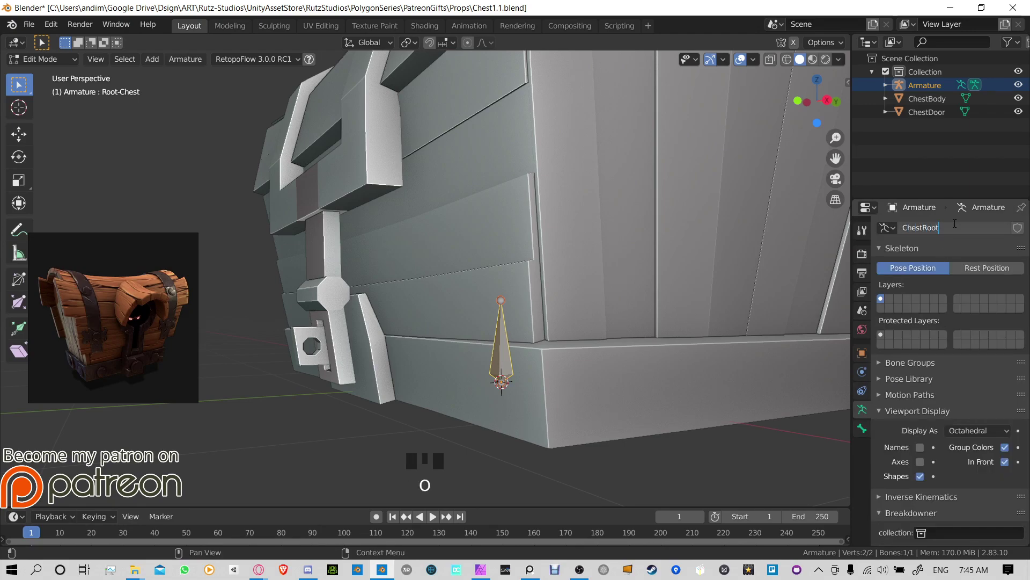
pyautogui.press('BackSpace')
pyautogui.press('BackSpace')
pyautogui.press('BackSpace')
pyautogui.press('BackSpace')
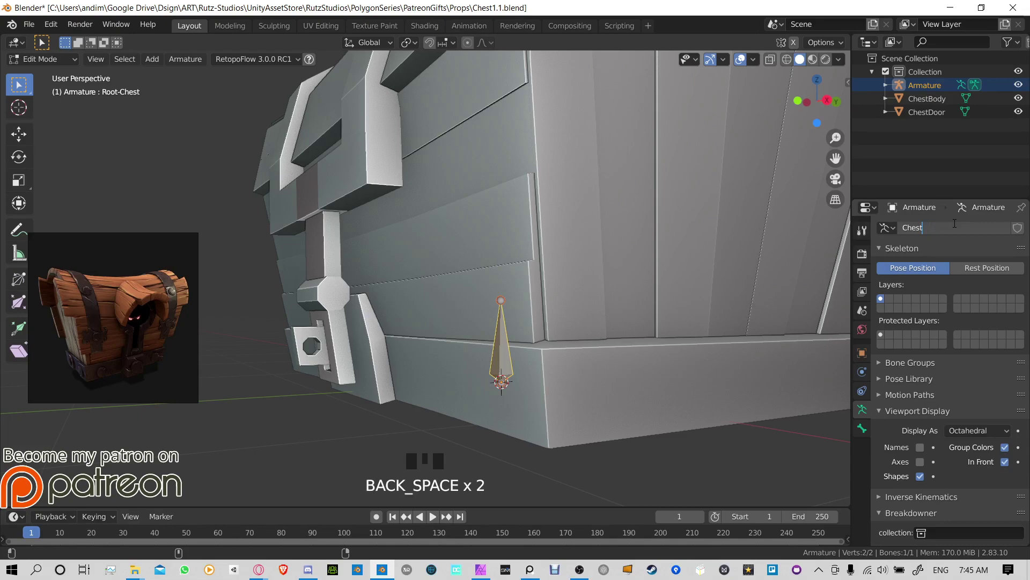
pyautogui.write('Rig')
pyautogui.press('Return')
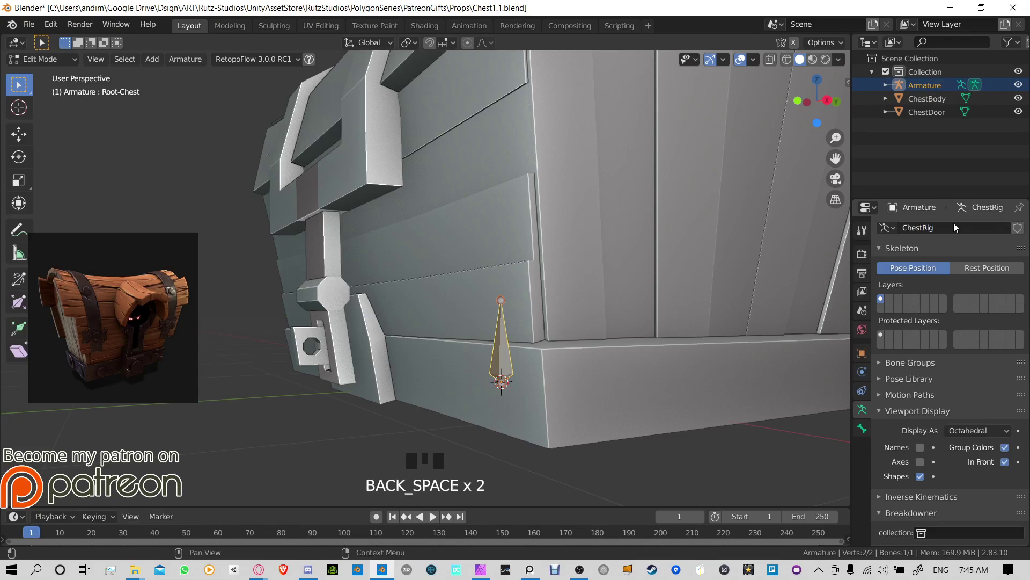
pyautogui.click(501, 358)
pyautogui.press('Tab')
pyautogui.click(504, 304)
pyautogui.click(501, 301)
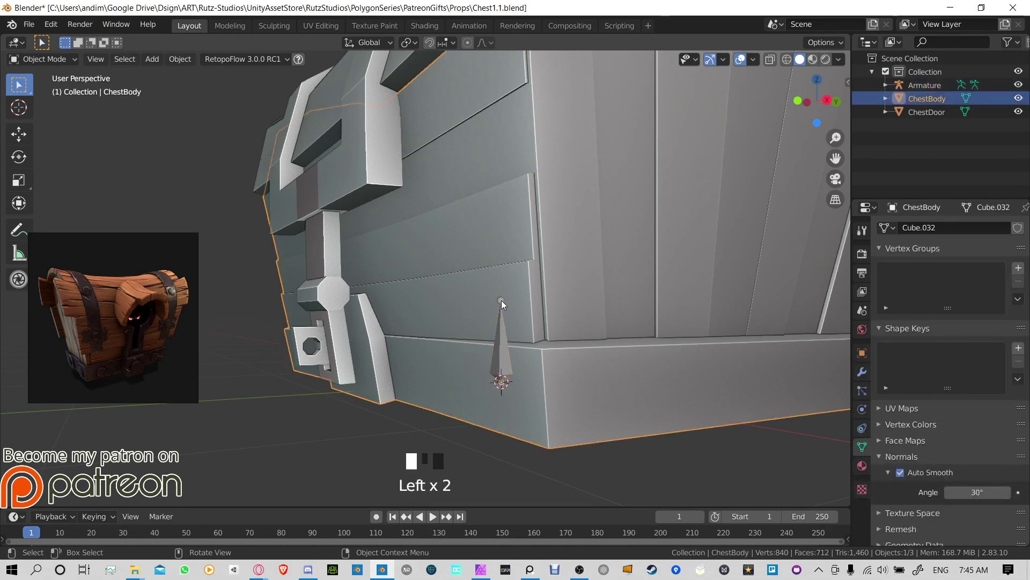
pyautogui.click(501, 300)
pyautogui.press('Tab')
pyautogui.click(501, 300)
pyautogui.moveTo(501, 300)
pyautogui.mouseDown(button='middle')
pyautogui.moveTo(552, 284)
pyautogui.moveTo(499, 294)
pyautogui.moveTo(501, 285)
pyautogui.mouseUp(button='middle')
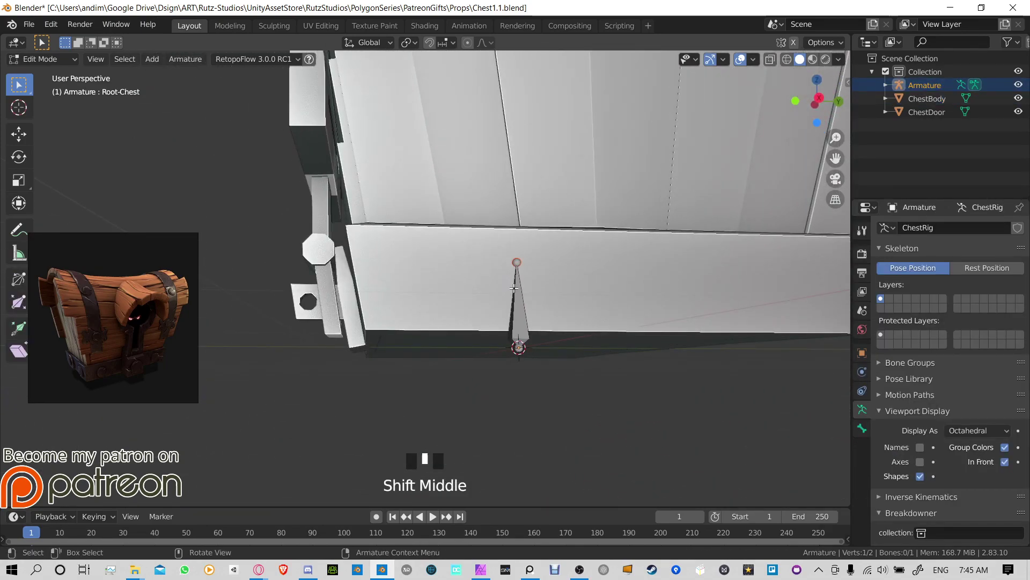
pyautogui.hotkey('shift', 'd')
pyautogui.rightClick(487, 311)
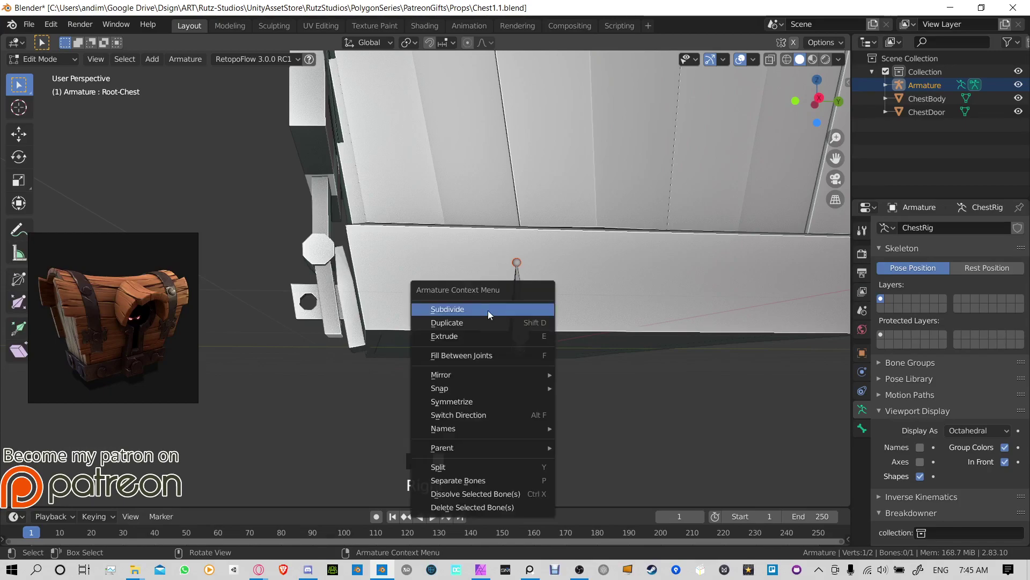
# Step: Duplicate the Root-Chest bone along the Y axis by about -0.99 m, placing the copy at the front lock
pyautogui.click(527, 315)
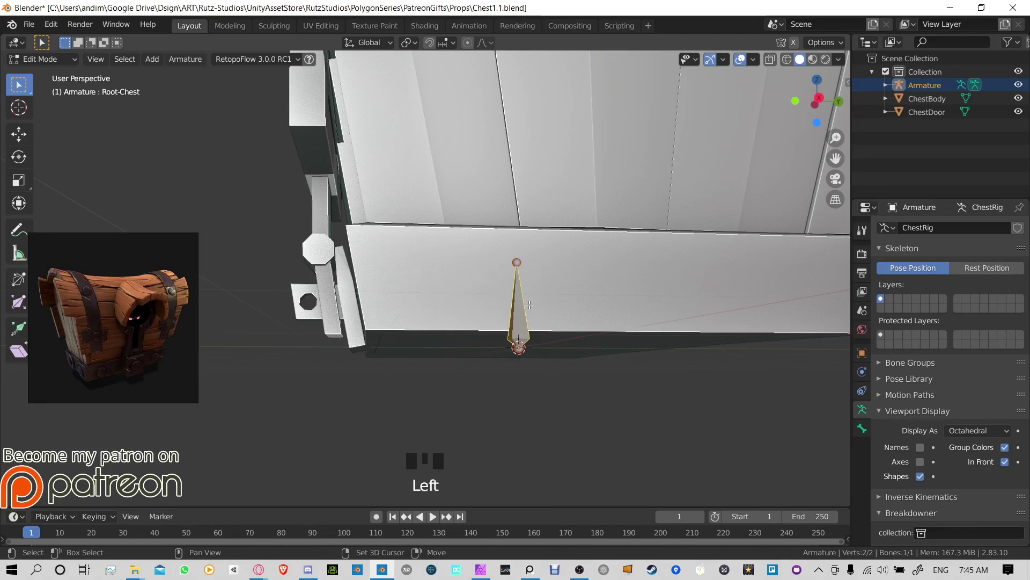
pyautogui.hotkey('shift', 'd')
pyautogui.press('y')
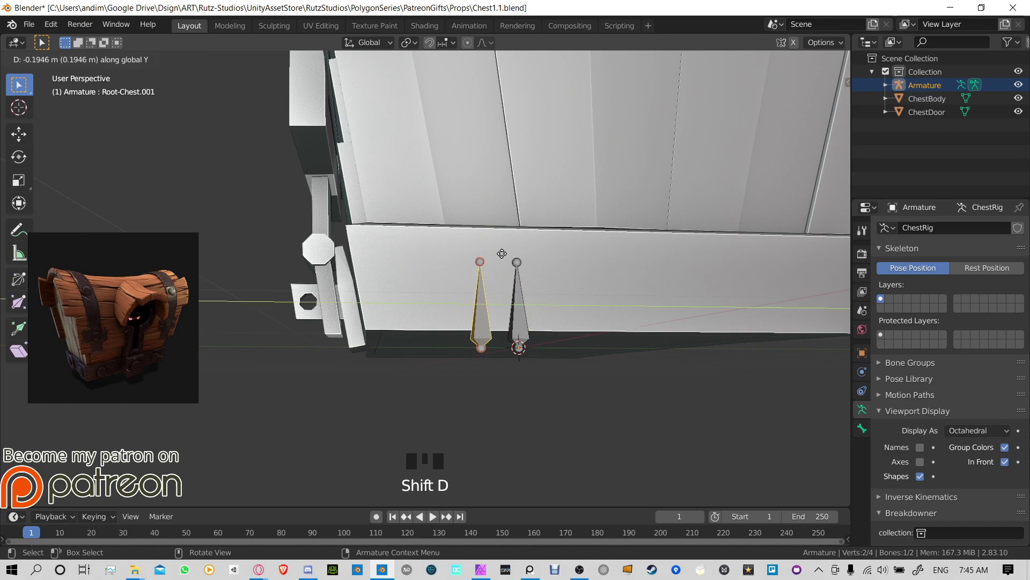
pyautogui.click(345, 257)
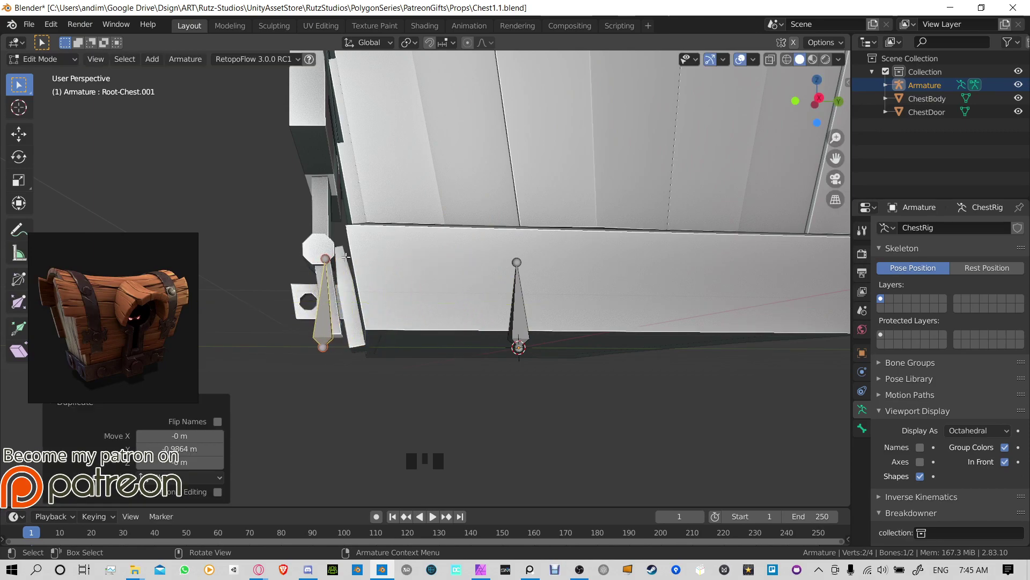
# Step: Raise the duplicated bone along the Z axis until its base sits at the hasp's hinge barrel
pyautogui.press('KP_3')
pyautogui.keyDown('shift'); pyautogui.moveTo(349, 253); pyautogui.dragTo(375, 268, button='middle'); pyautogui.keyUp('shift')
pyautogui.scroll(4, 375, 269)
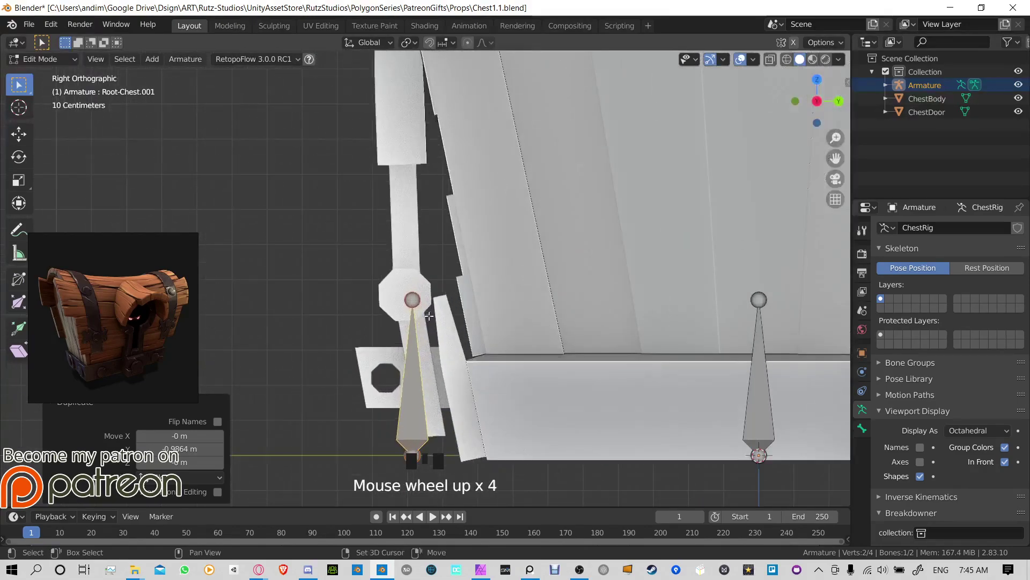
pyautogui.keyDown('shift'); pyautogui.moveTo(428, 313); pyautogui.dragTo(453, 289, button='middle'); pyautogui.keyUp('shift')
pyautogui.press('g')
pyautogui.press('z')
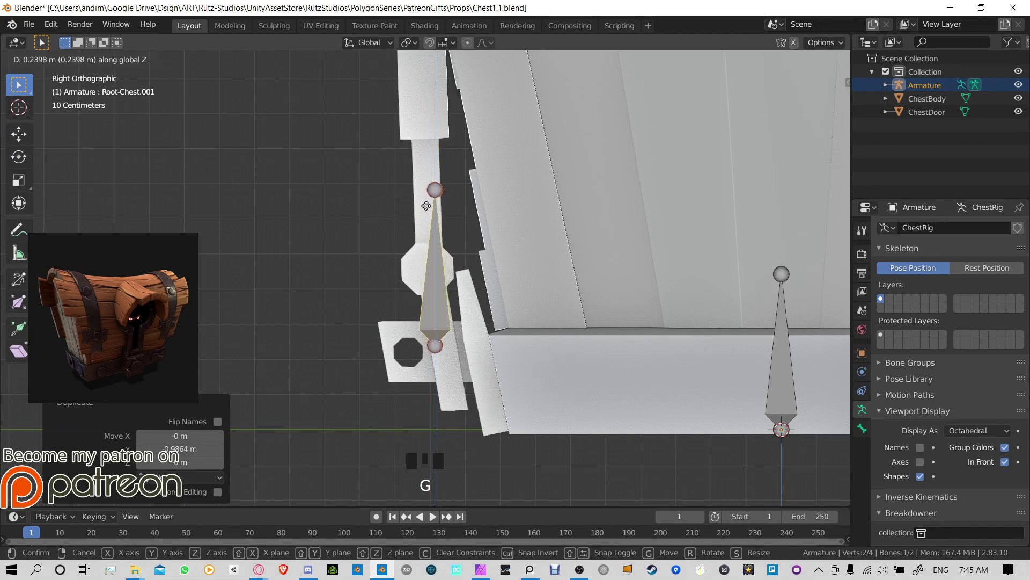
pyautogui.click(448, 146)
# Step: Centre the duplicated bone's base on the hinge barrel in side view, at about Y -1.01 m and Z 0.455 m
pyautogui.press('g')
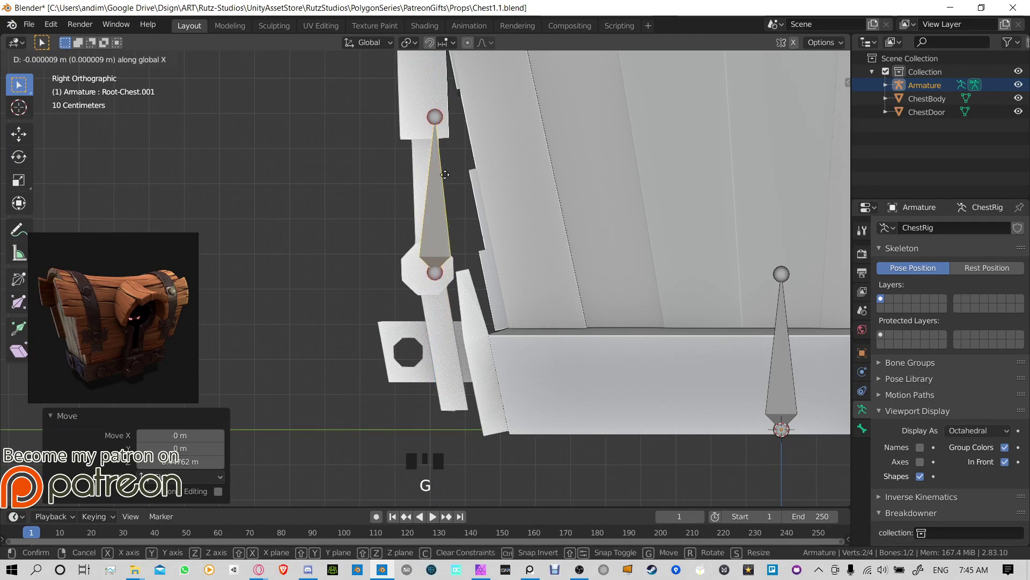
pyautogui.press('y')
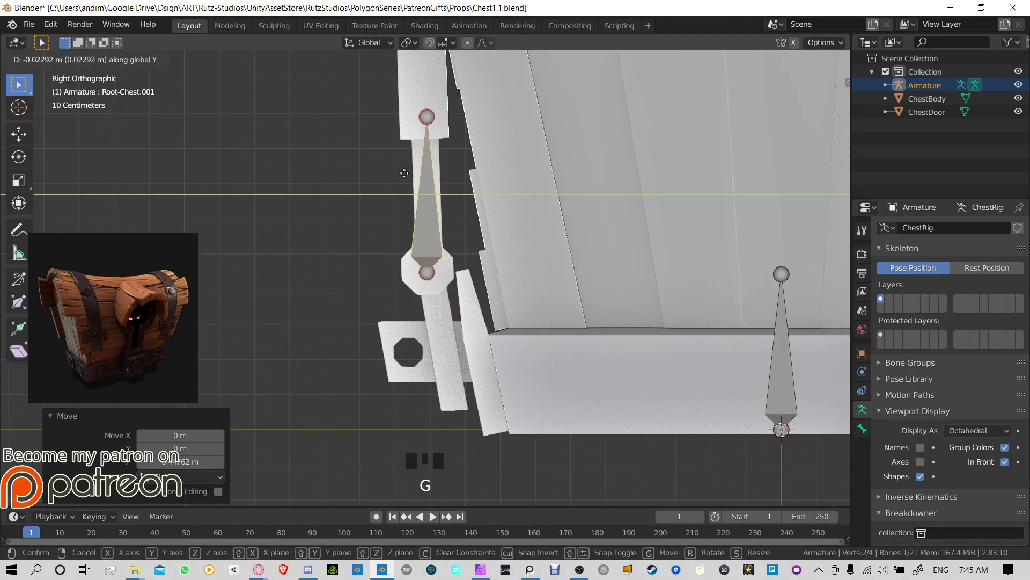
pyautogui.click(412, 173)
pyautogui.scroll(4, 449, 212)
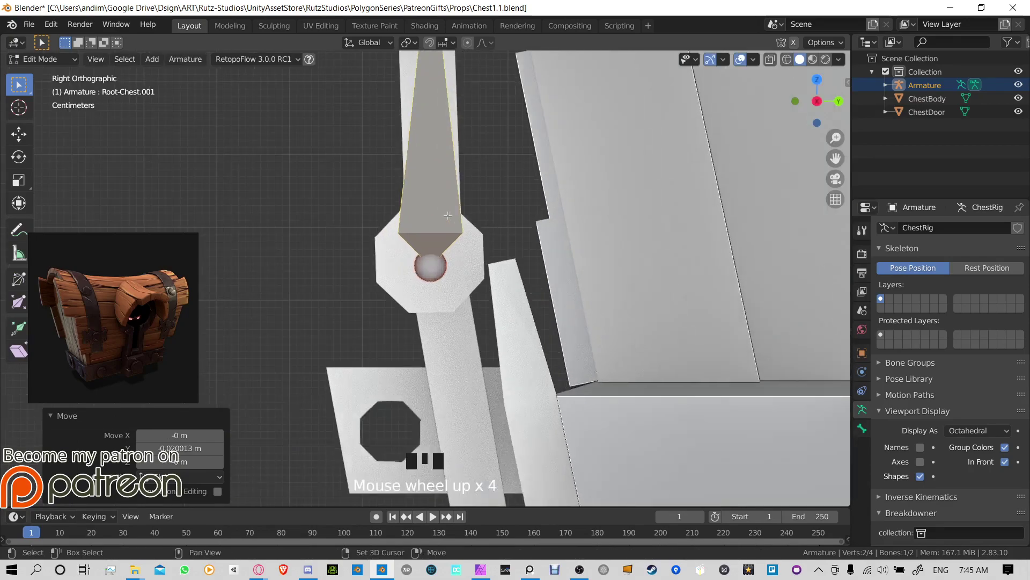
pyautogui.keyDown('shift'); pyautogui.moveTo(461, 179); pyautogui.dragTo(500, 219, button='middle'); pyautogui.keyUp('shift')
pyautogui.press('g')
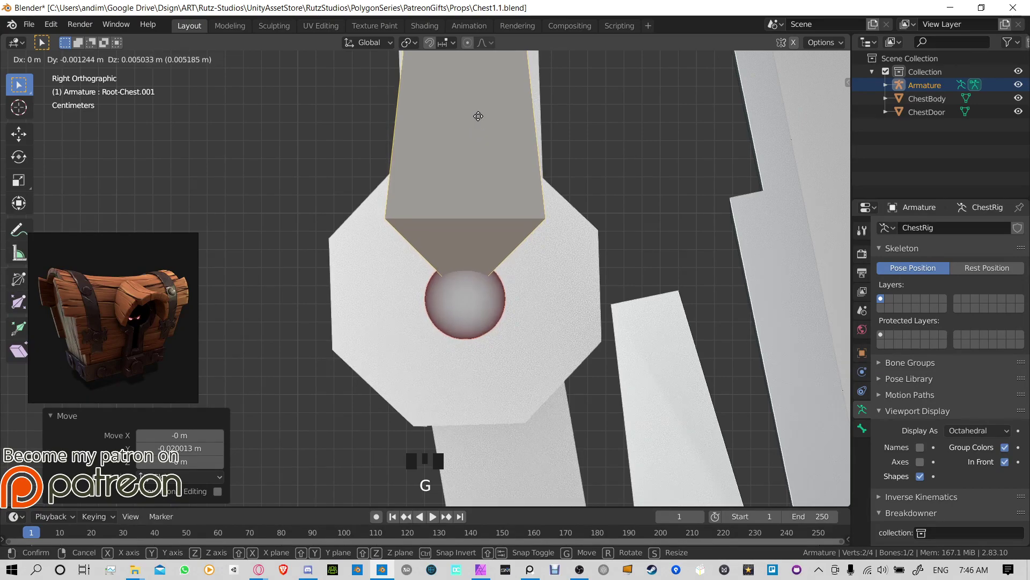
pyautogui.click(461, 76)
# Step: Switch the direction of the lock bone so it points down to the hasp's hinge barrel
pyautogui.moveTo(461, 77); pyautogui.dragTo(461, 238, button='middle')
pyautogui.scroll(-5, 504, 242)
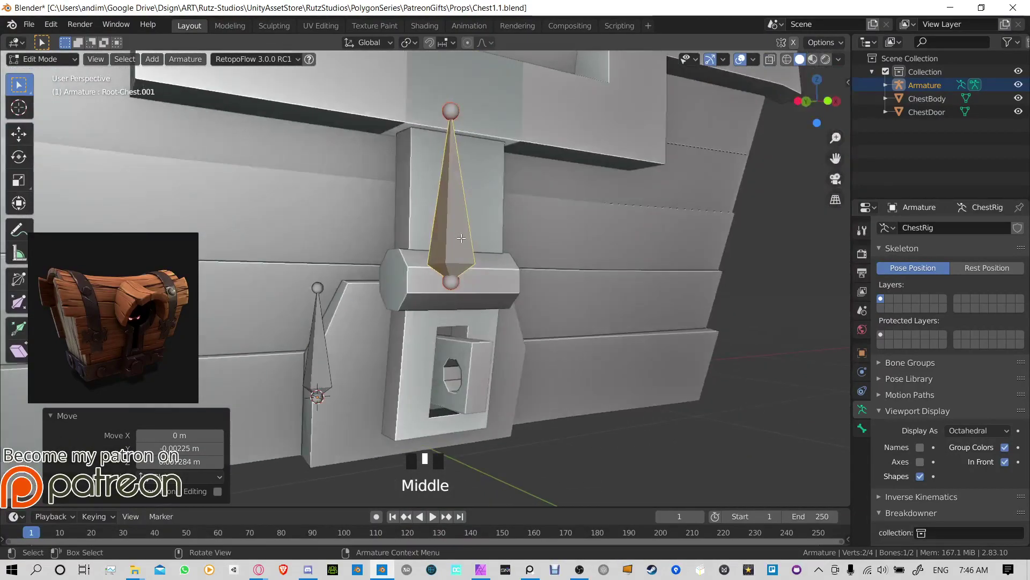
pyautogui.rightClick(449, 218)
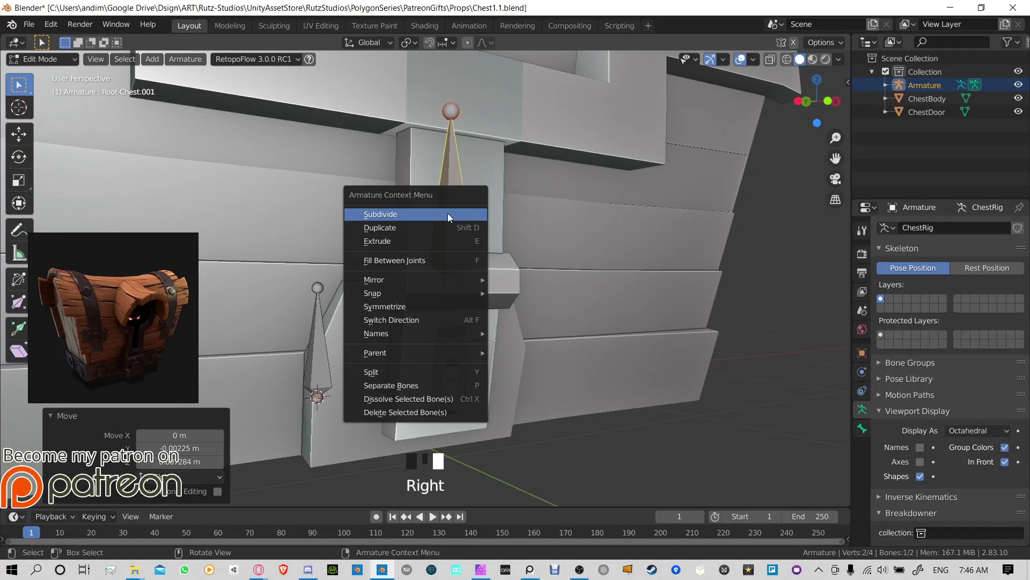
pyautogui.click(434, 319)
pyautogui.moveTo(467, 225); pyautogui.dragTo(529, 198, button='middle')
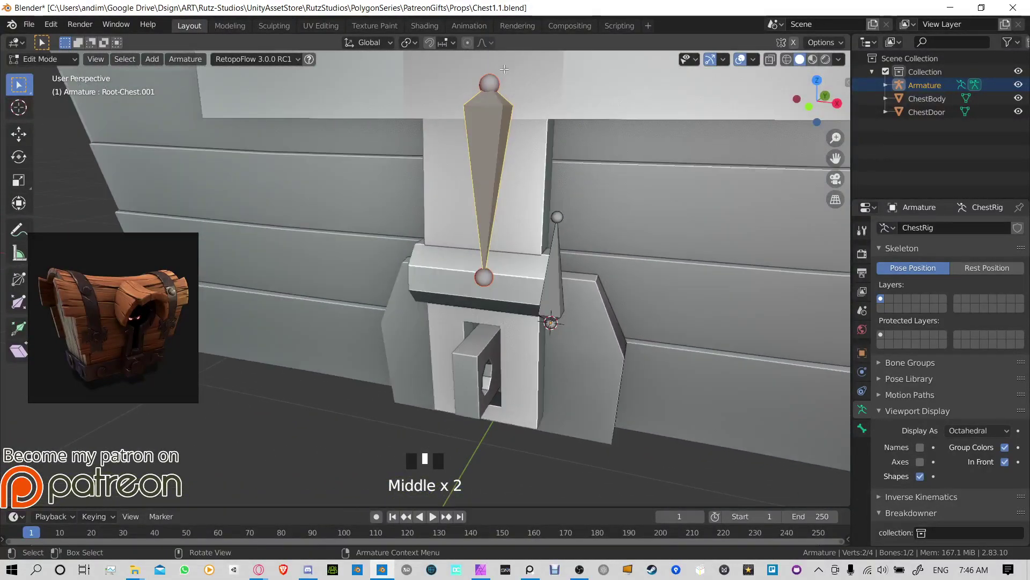
pyautogui.click(483, 277)
pyautogui.moveTo(483, 277); pyautogui.dragTo(473, 281, button='middle')
# Step: Rename the flipped bone above the hinge barrel as LockRoot
pyautogui.click(475, 153)
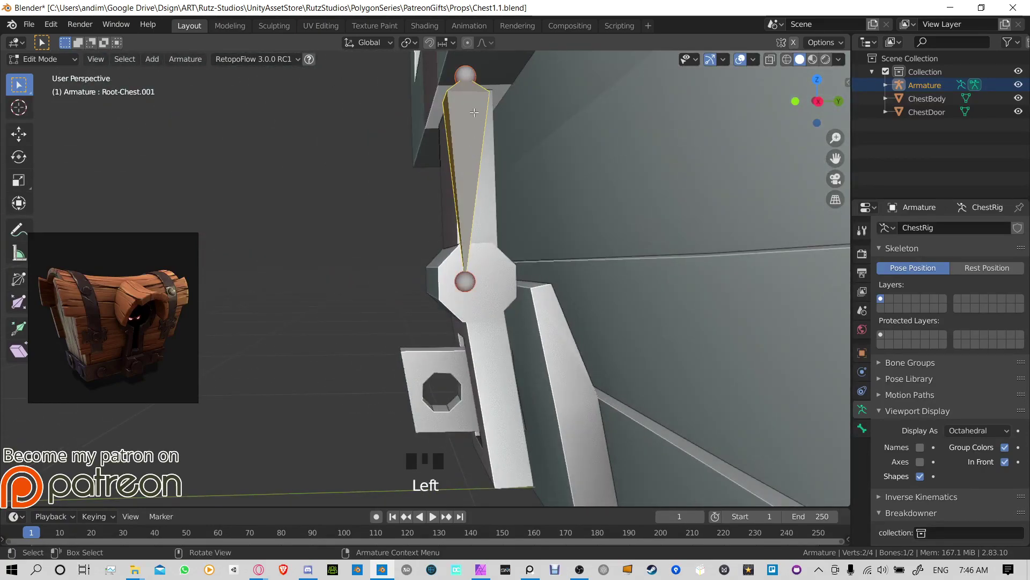
pyautogui.click(862, 428)
pyautogui.click(979, 229)
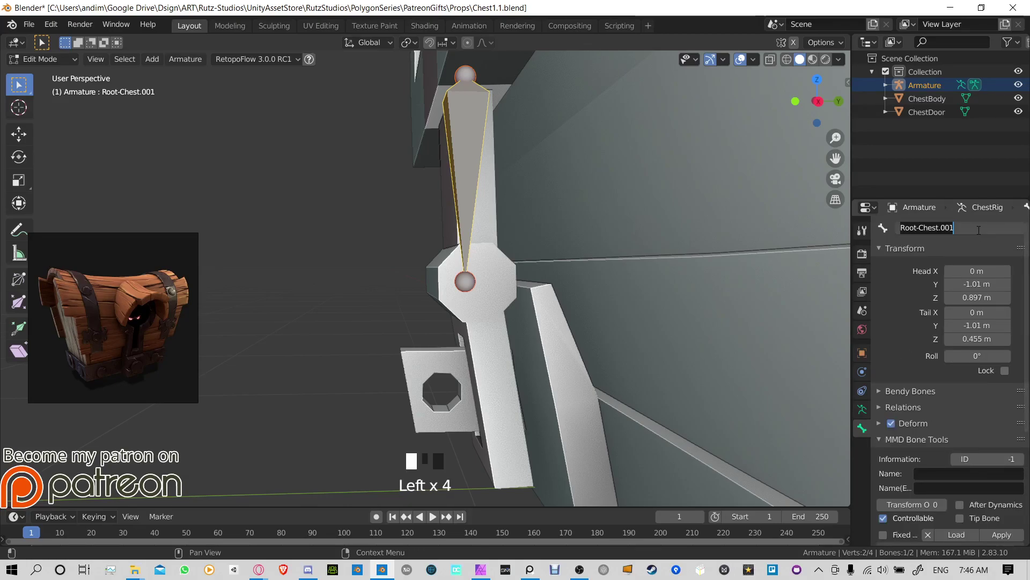
pyautogui.write('Lock')
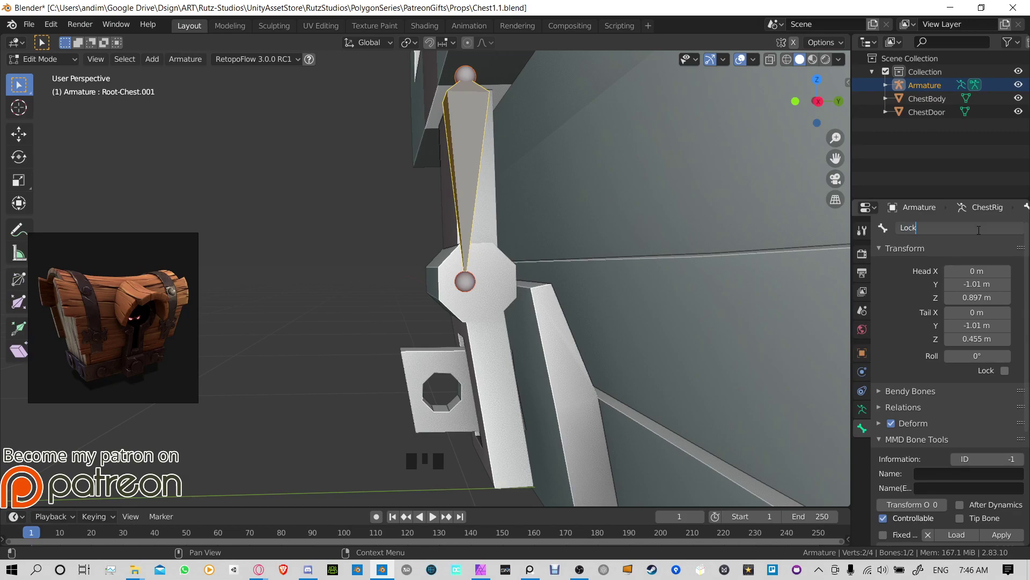
pyautogui.write('Root')
pyautogui.press('Return')
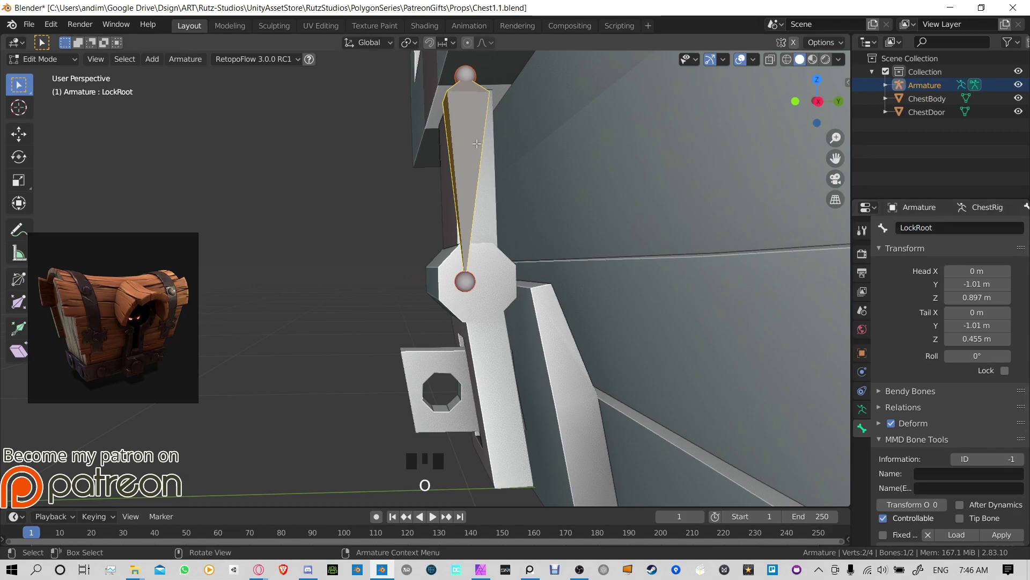
# Step: Extrude a new bone from the LockRoot tip down the hasp in right view, ending at about Y -0.93 m, Z 0.068 m
pyautogui.keyDown('shift'); pyautogui.moveTo(465, 290); pyautogui.dragTo(507, 299, button='middle'); pyautogui.keyUp('shift')
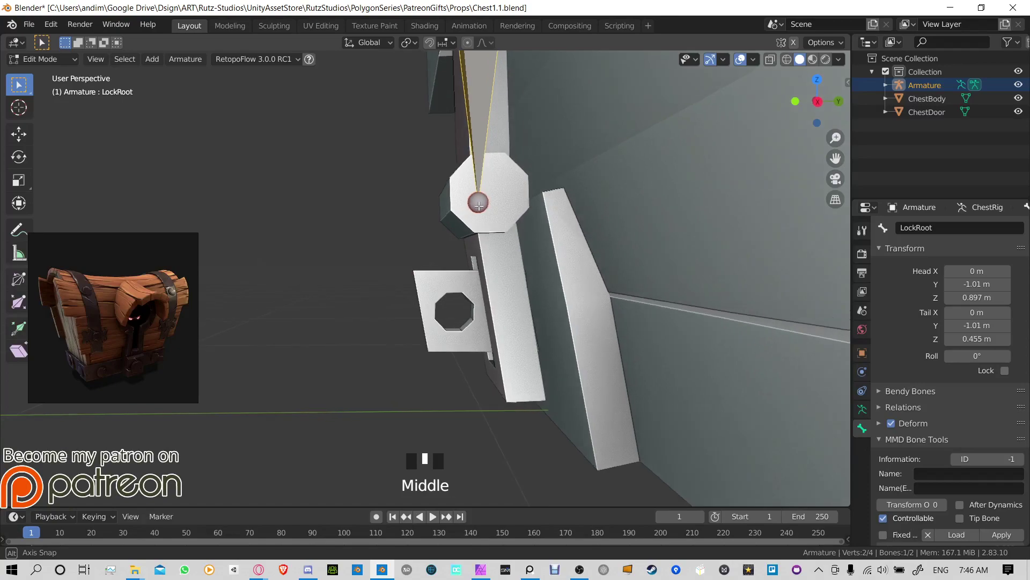
pyautogui.click(507, 299)
pyautogui.press('KP_3')
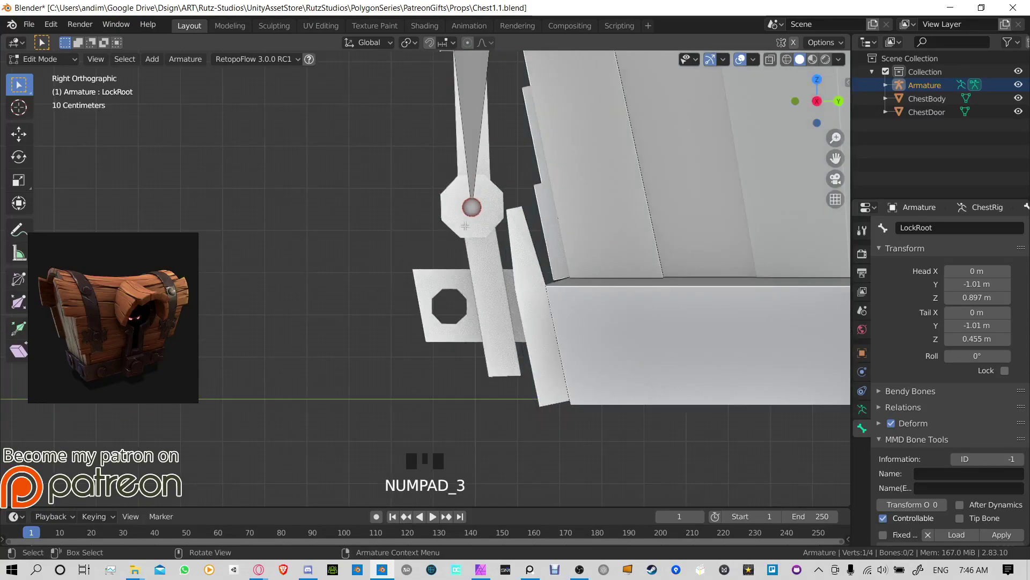
pyautogui.press('e')
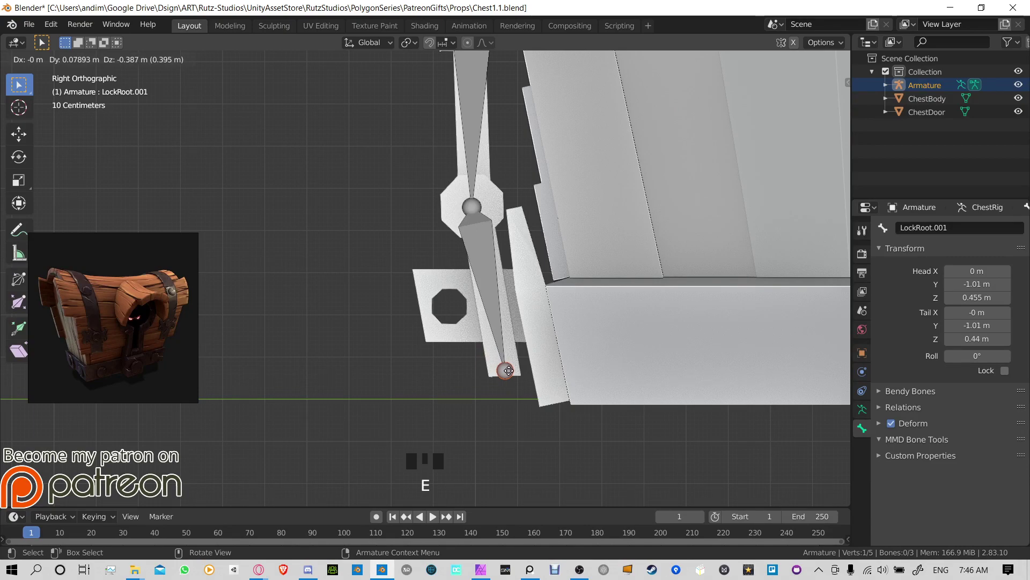
pyautogui.click(509, 370)
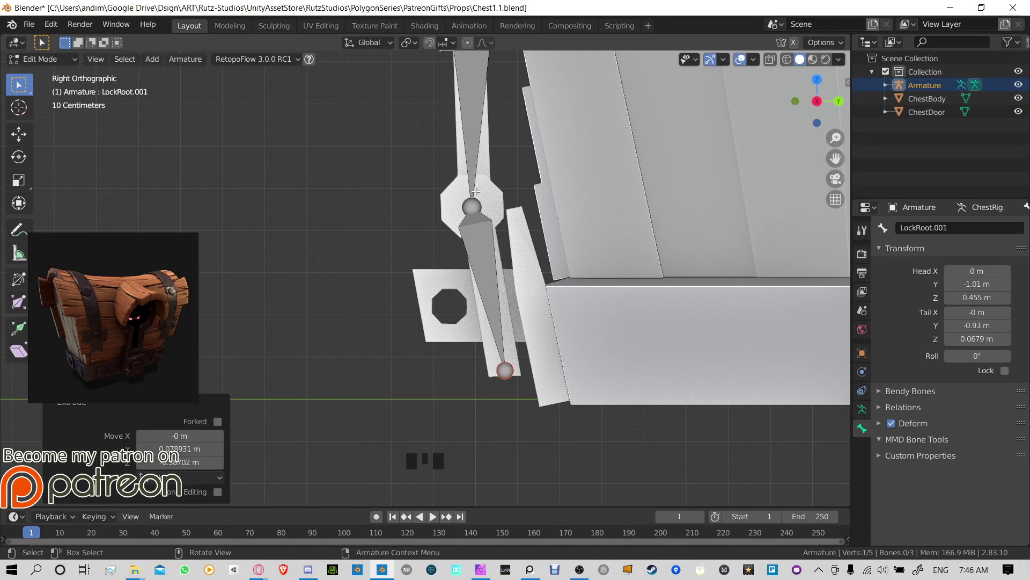
# Step: Turn on snapping with the Volume target and snap with Center
pyautogui.click(430, 43)
pyautogui.click(448, 43)
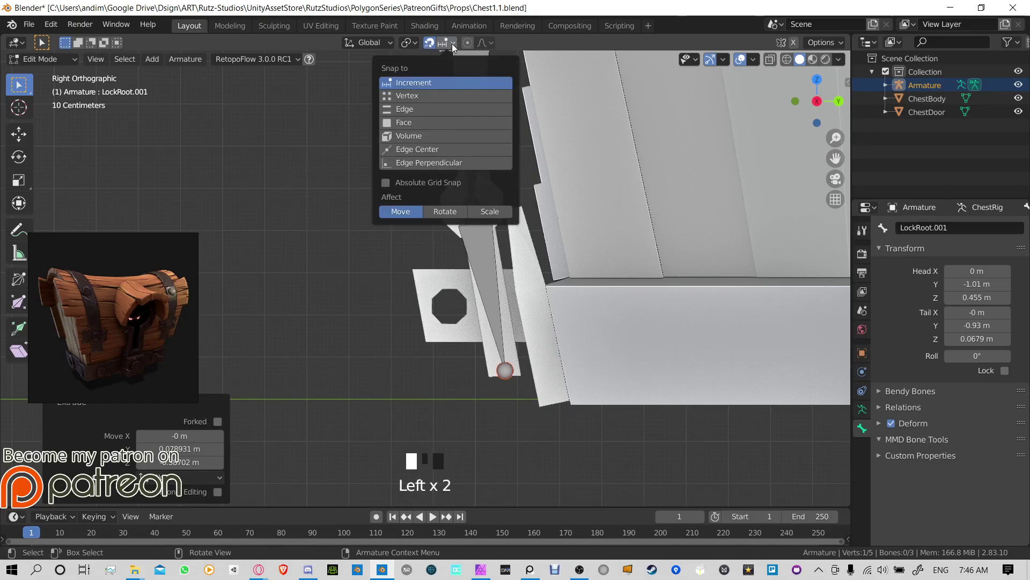
pyautogui.click(421, 131)
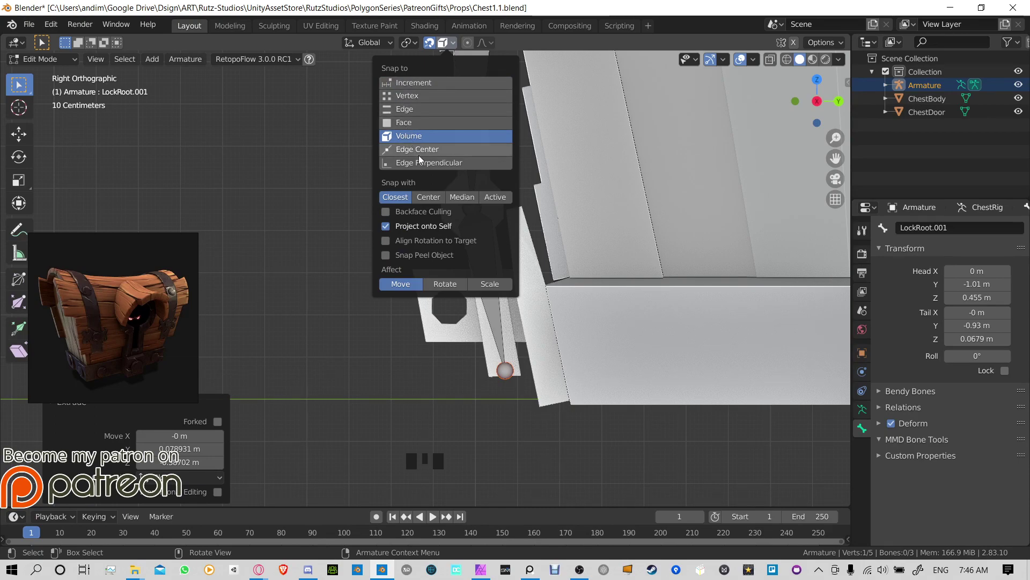
pyautogui.click(430, 197)
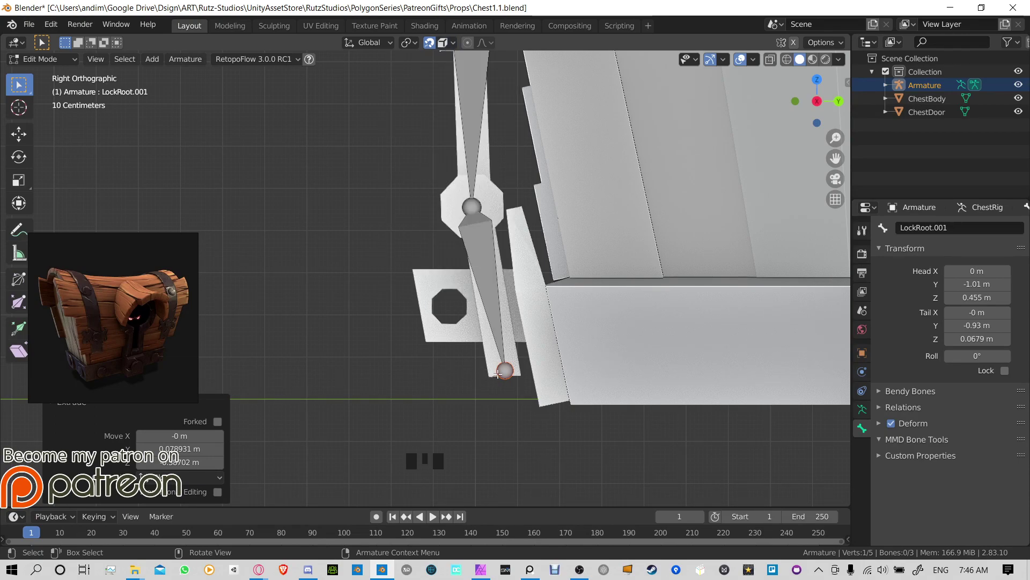
pyautogui.press('g')
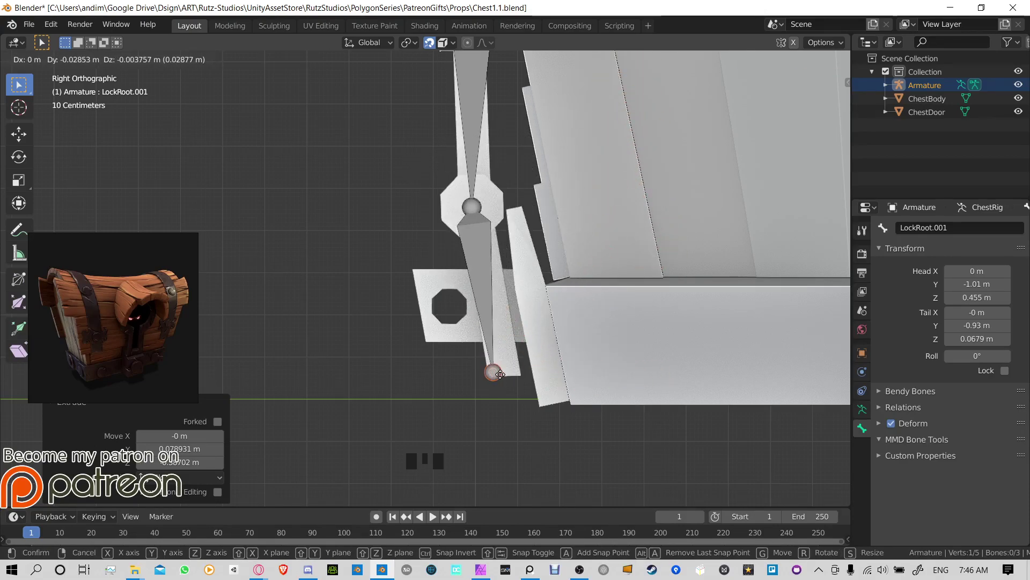
pyautogui.press('Escape')
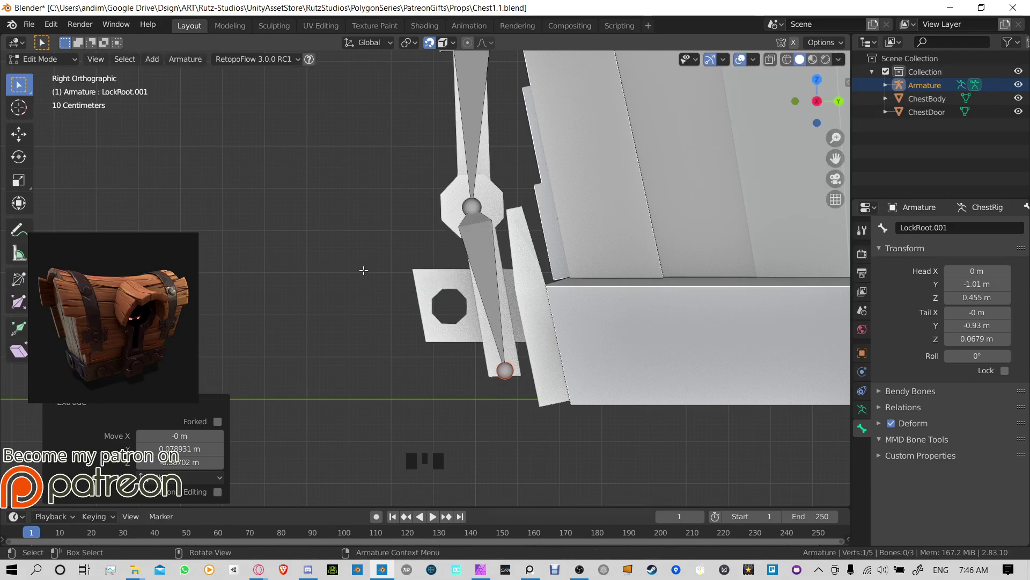
pyautogui.moveTo(364, 270); pyautogui.dragTo(386, 252, button='middle')
pyautogui.press('g')
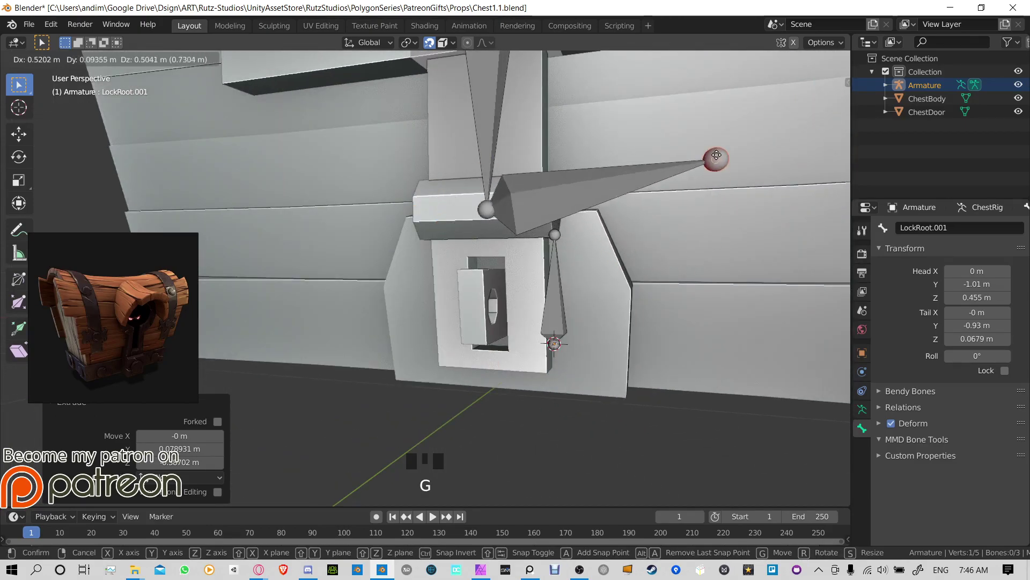
pyautogui.click(718, 252)
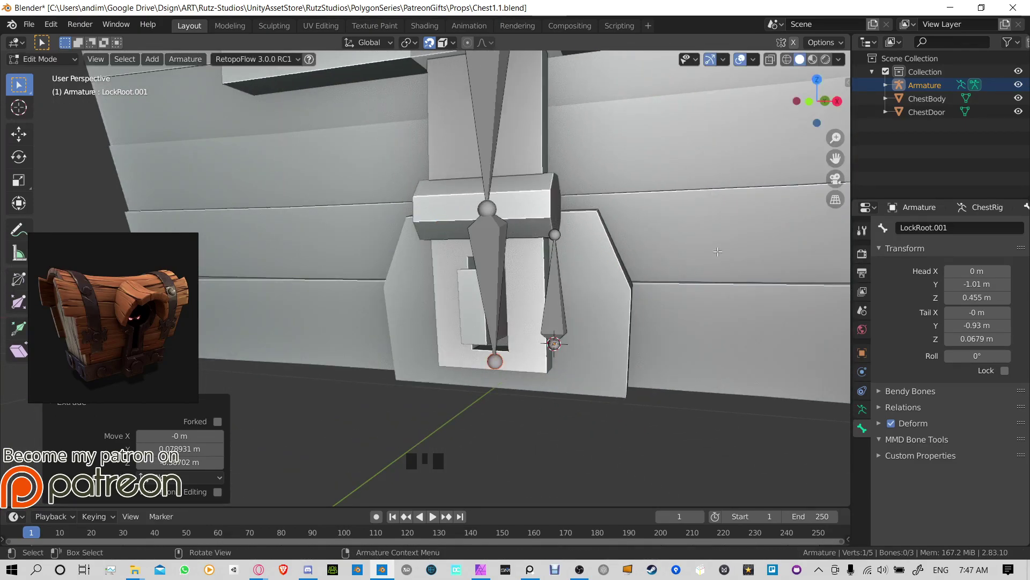
# Step: Move the new bone's tip to about Y -0.933 m, Z 0.069 m inside the hasp's lower end, and turn snapping off
pyautogui.moveTo(718, 251); pyautogui.dragTo(521, 363, button='middle')
pyautogui.press('KP_3')
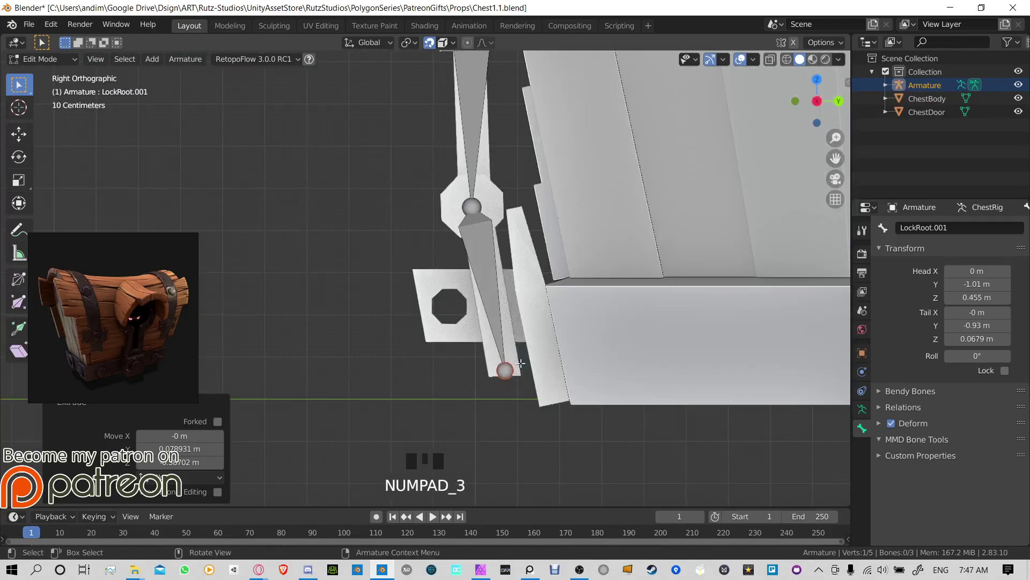
pyautogui.press('g')
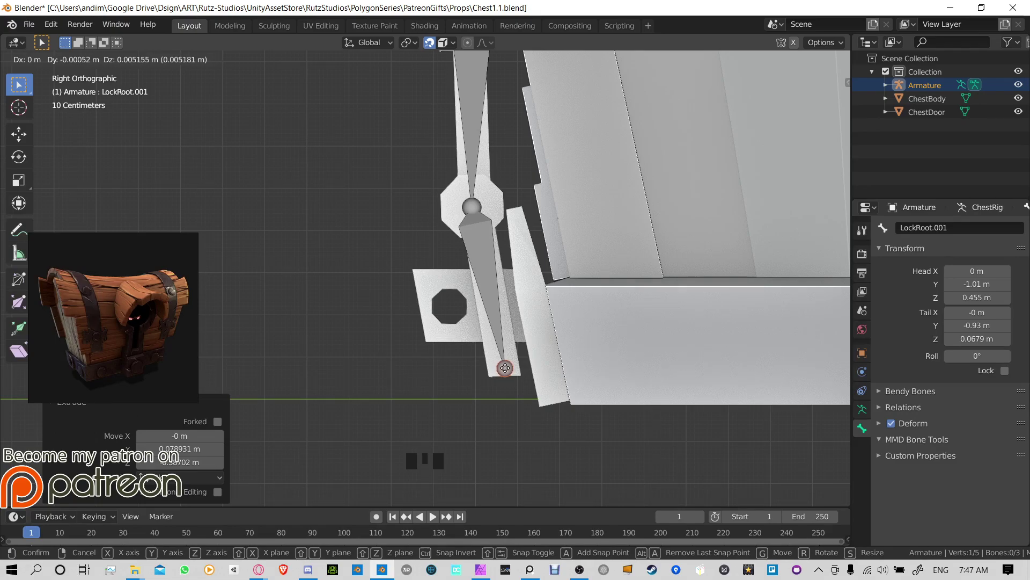
pyautogui.click(504, 369)
pyautogui.moveTo(503, 369); pyautogui.dragTo(518, 144, button='middle')
pyautogui.click(430, 42)
pyautogui.moveTo(431, 107); pyautogui.dragTo(433, 285, button='middle')
pyautogui.click(510, 265)
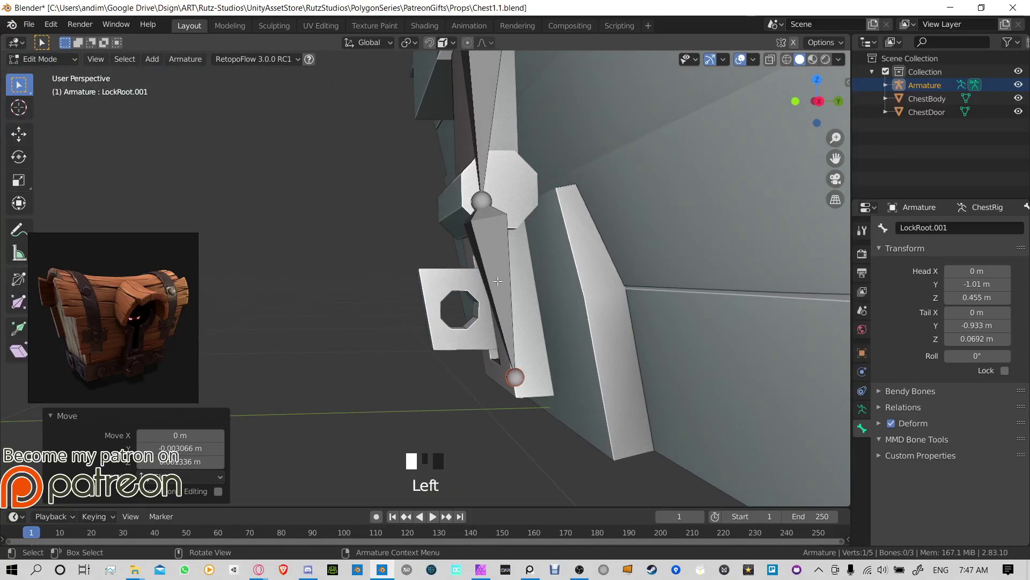
pyautogui.moveTo(509, 266); pyautogui.dragTo(555, 239, button='middle')
pyautogui.press('r')
pyautogui.press('x')
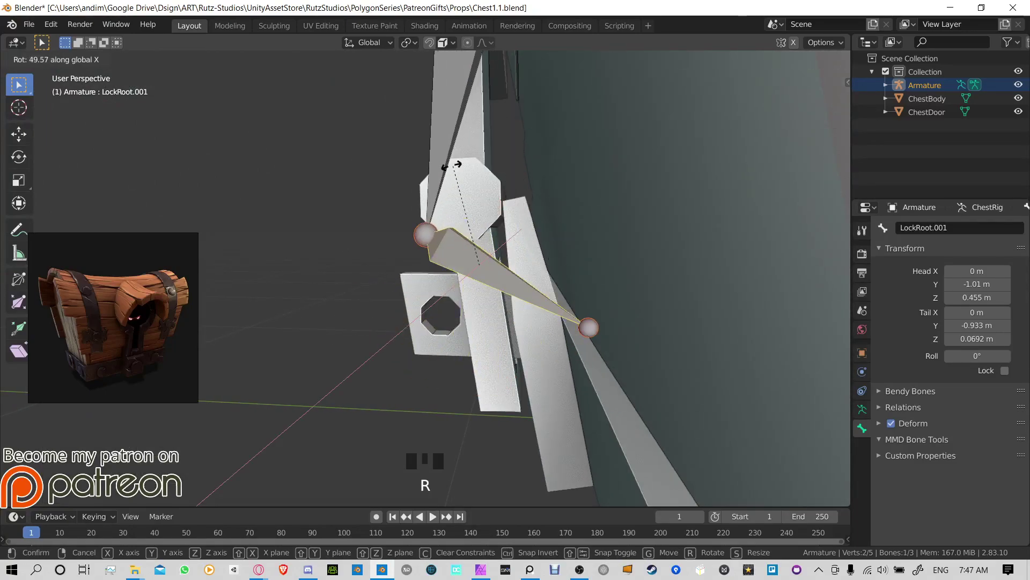
pyautogui.rightClick(537, 318)
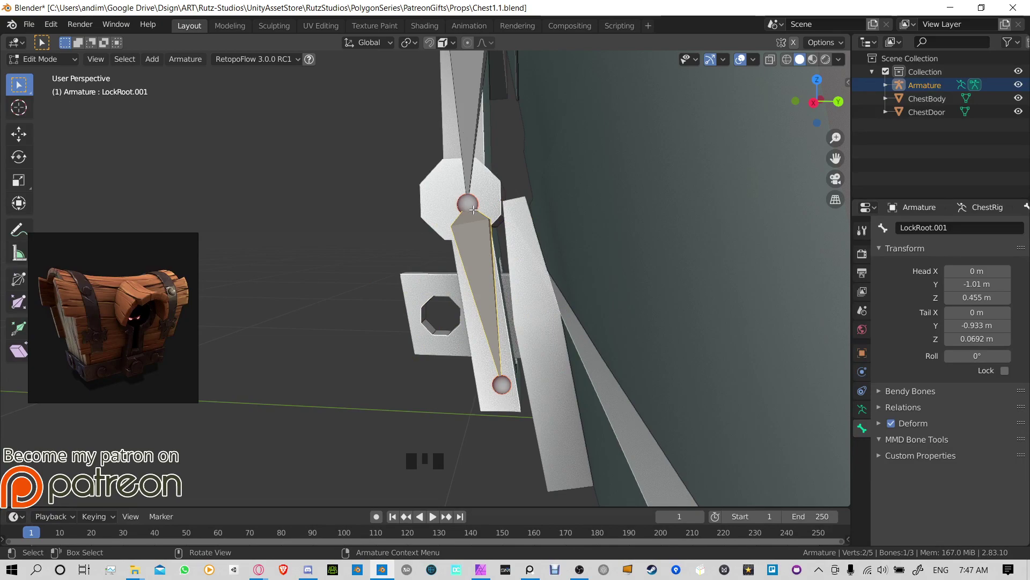
# Step: Test the lower lock bone in Pose Mode by swinging it outward about the global X axis, and clear its rotation
pyautogui.hotkey('ctrl', 'Tab')
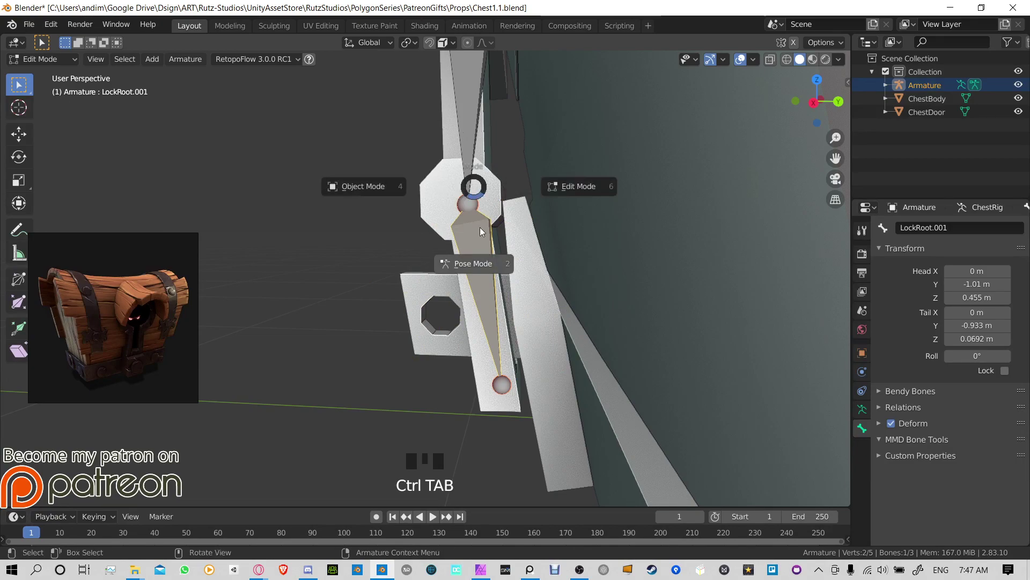
pyautogui.click(498, 259)
pyautogui.click(43, 59)
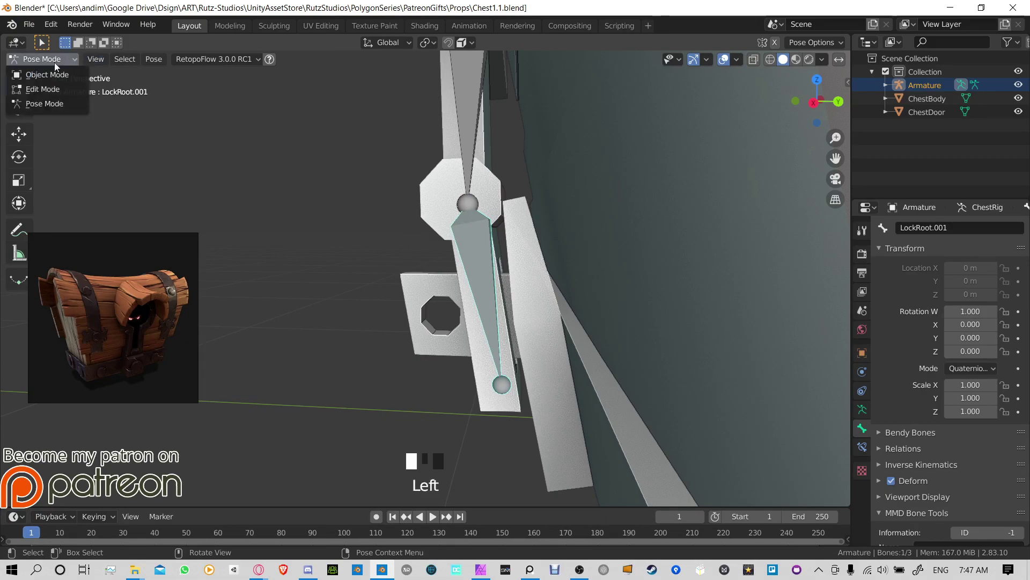
pyautogui.click(477, 214)
pyautogui.click(475, 242)
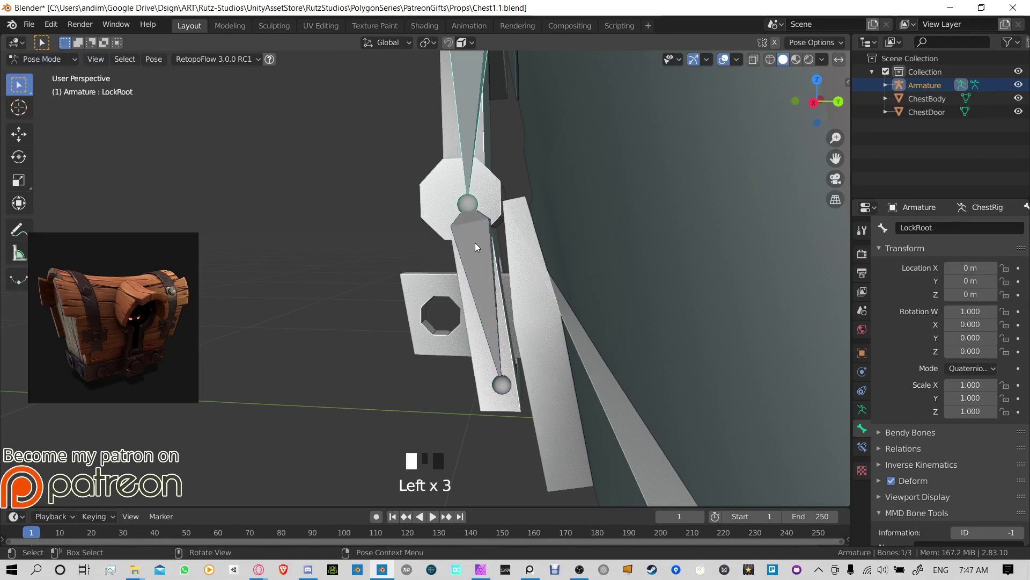
pyautogui.press('r')
pyautogui.press('x')
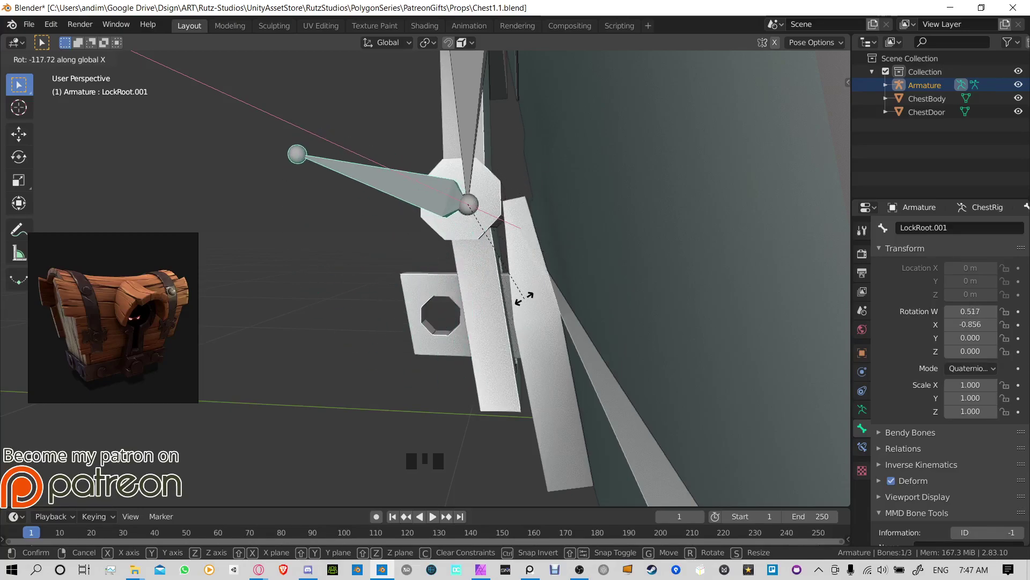
pyautogui.click(527, 275)
pyautogui.moveTo(526, 272); pyautogui.dragTo(564, 212, button='middle')
pyautogui.hotkey('alt', 'r')
# Step: Save the chest file and return the armature to Object Mode
pyautogui.hotkey('ctrl', 's')
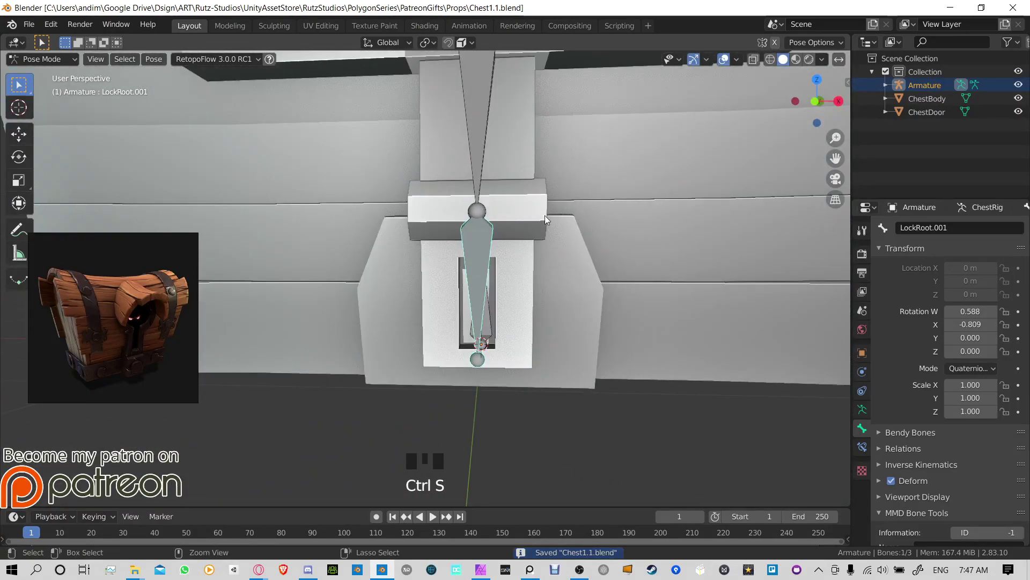
pyautogui.hotkey('ctrl', 'Tab')
pyautogui.moveTo(510, 264); pyautogui.dragTo(436, 234, button='middle')
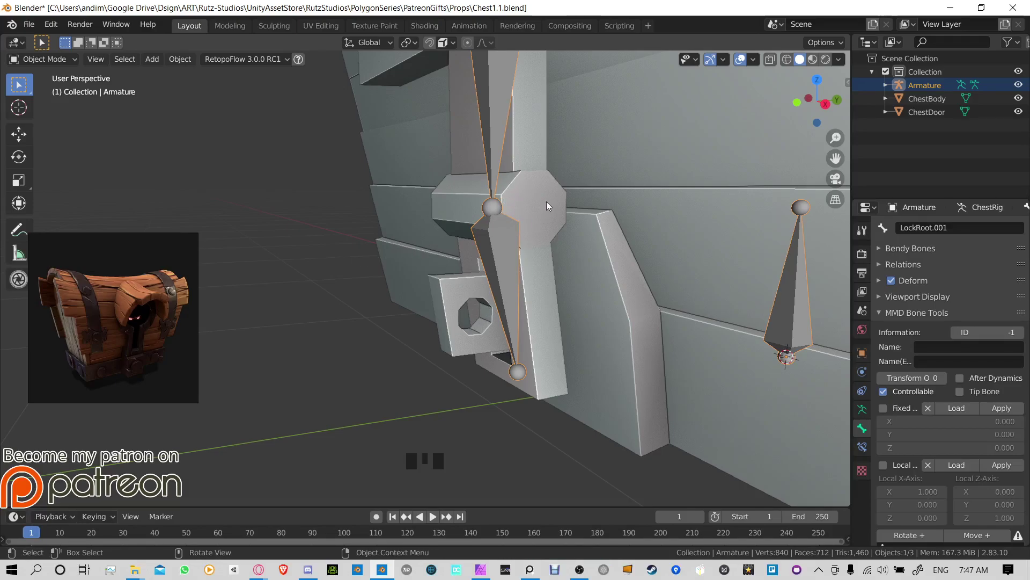
# Step: Parent ChestDoor to the armature using Armature Deform With Empty Groups
pyautogui.click(517, 196)
pyautogui.moveTo(521, 188); pyautogui.dragTo(472, 213, button='middle')
pyautogui.keyDown('shift'); pyautogui.click(462, 169); pyautogui.keyUp('shift')
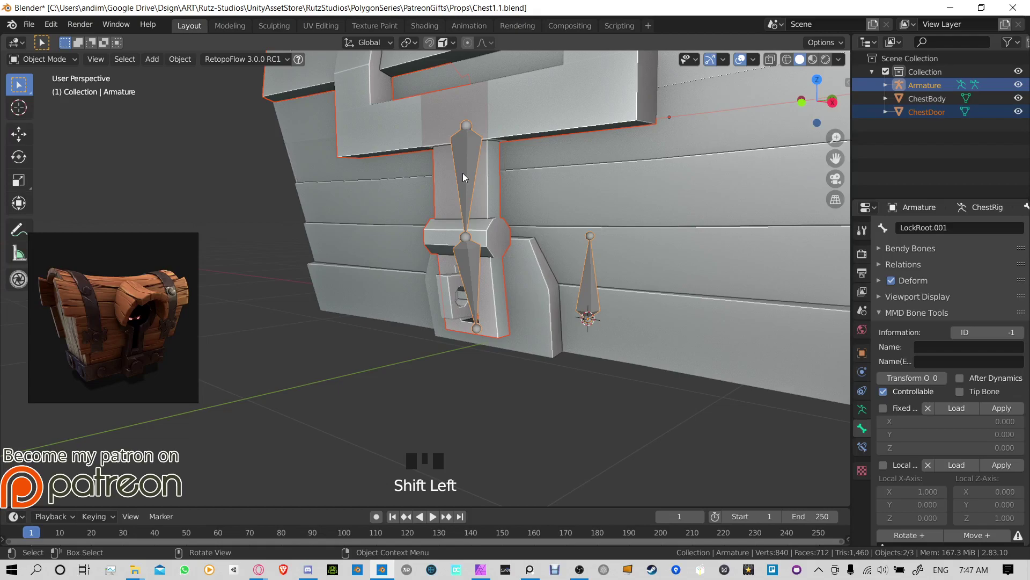
pyautogui.hotkey('ctrl', 'p')
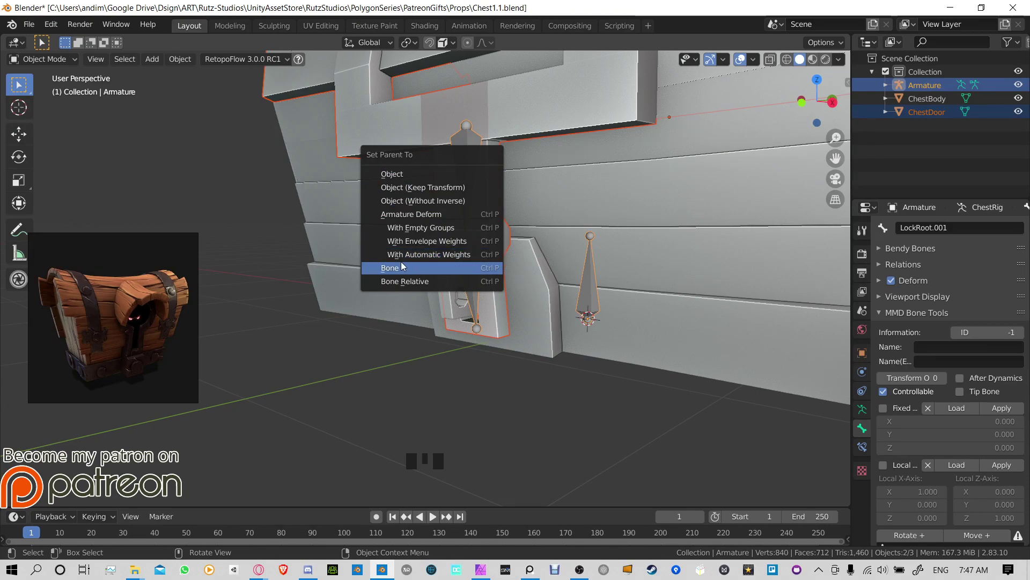
pyautogui.click(451, 255)
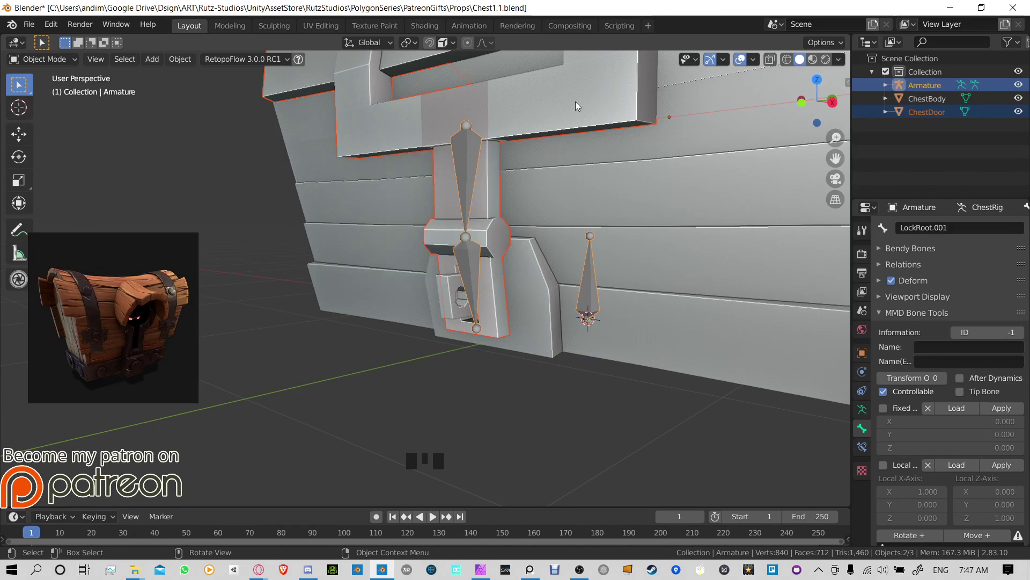
pyautogui.hotkey('ctrl', 'p')
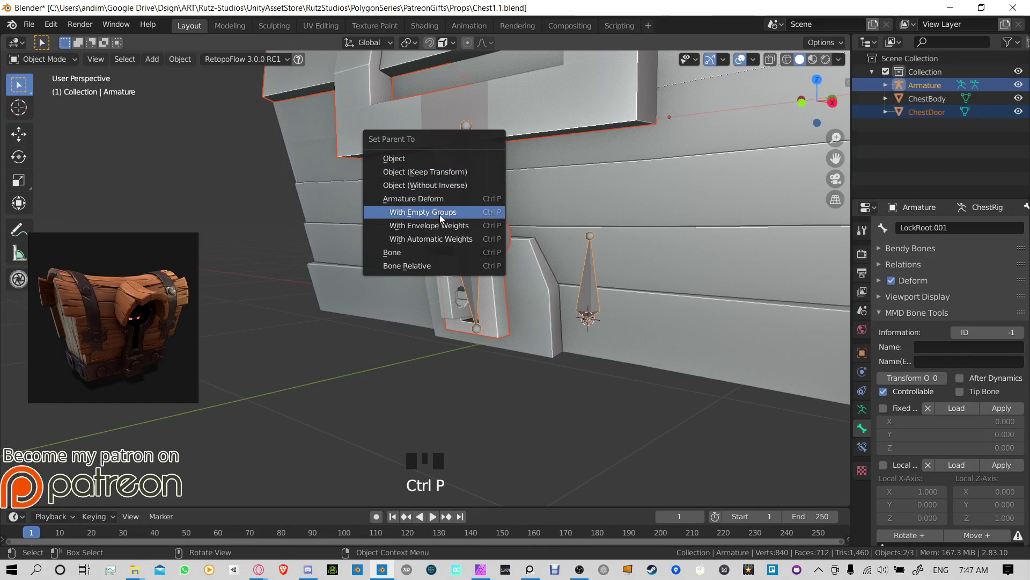
pyautogui.click(424, 217)
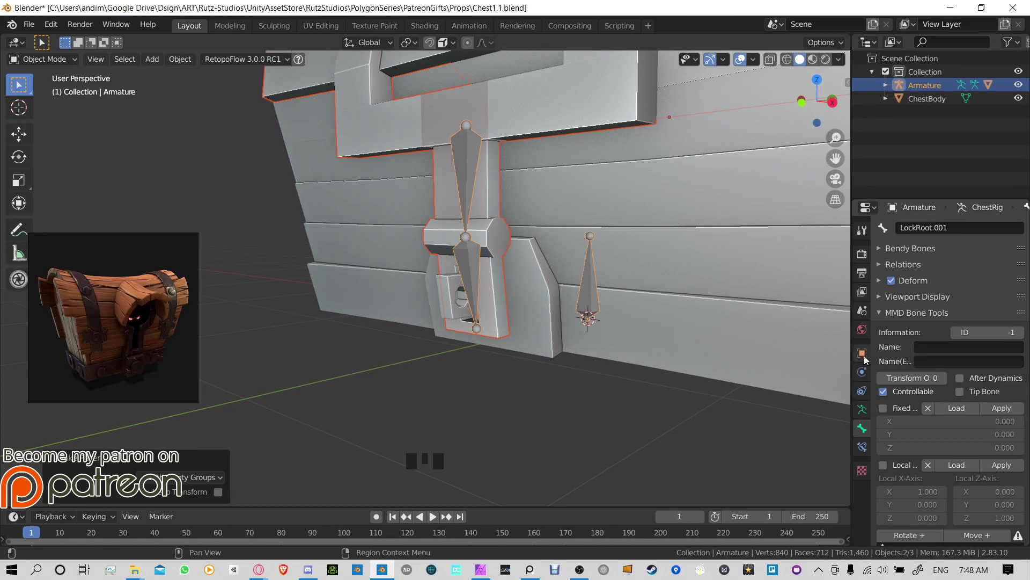
# Step: Rename ChestDoor's LockRoot.001 vertex group as Lock
pyautogui.click(511, 286)
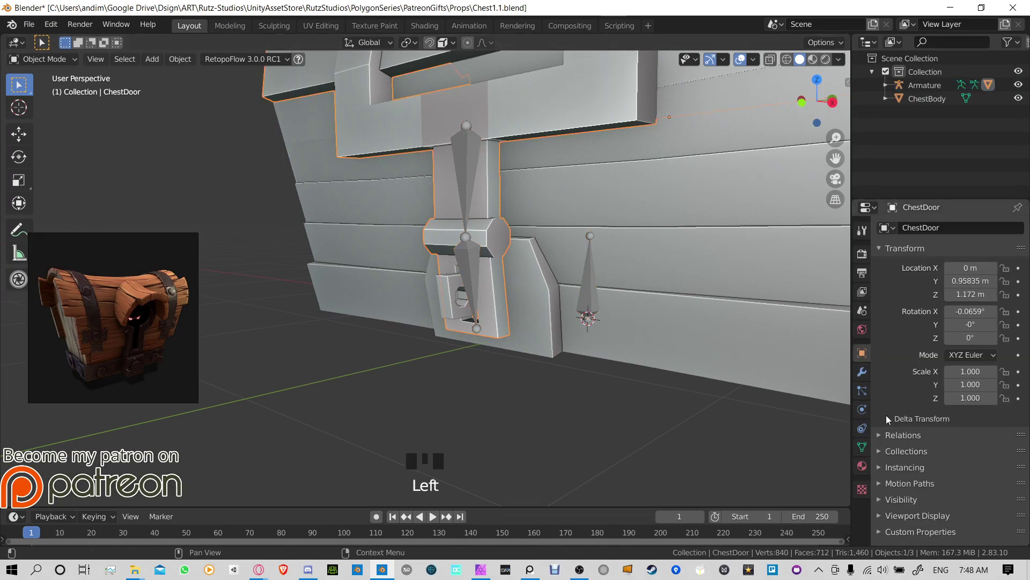
pyautogui.click(862, 447)
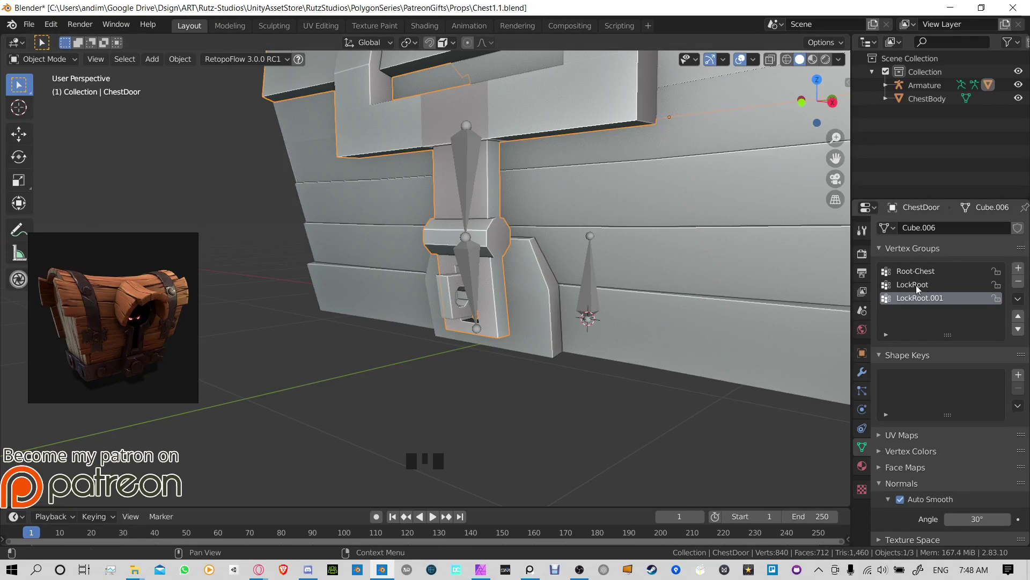
pyautogui.scroll(5, 465, 285)
pyautogui.moveTo(464, 291)
pyautogui.keyDown('shift'); pyautogui.mouseDown(button='middle')
pyautogui.moveTo(487, 289)
pyautogui.moveTo(430, 251)
pyautogui.moveTo(477, 283)
pyautogui.moveTo(461, 288)
pyautogui.moveTo(483, 290)
pyautogui.mouseUp(button='middle'); pyautogui.keyUp('shift')
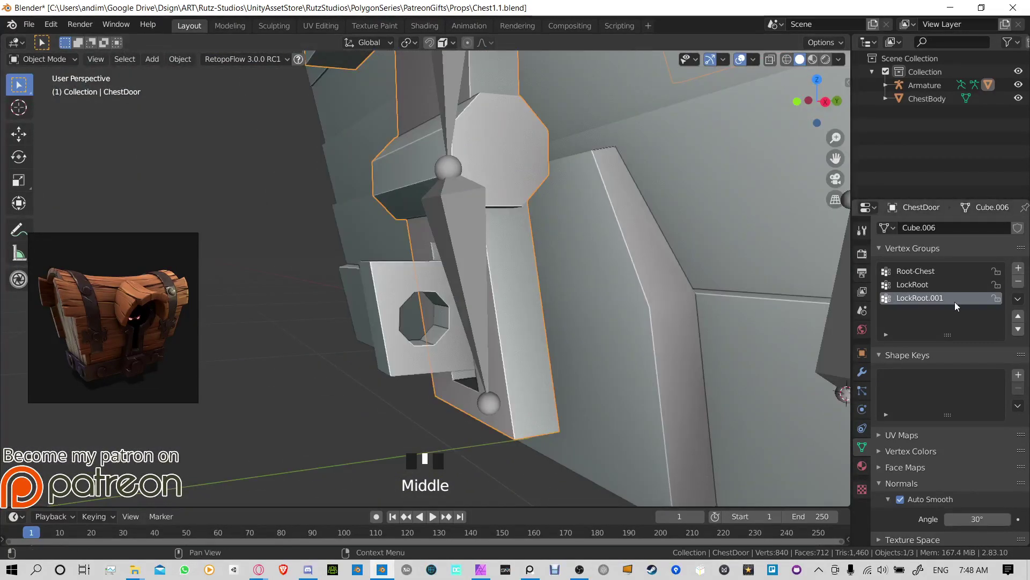
pyautogui.click(947, 298)
pyautogui.doubleClick(948, 298)
pyautogui.write('L')
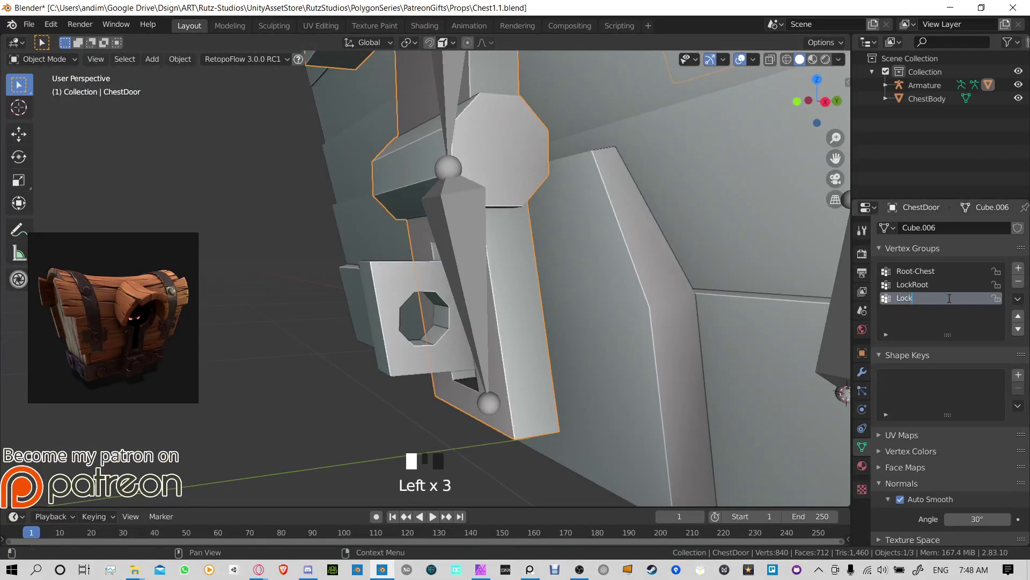
pyautogui.write('ock')
# Step: Give the lower hasp bone of the armature the name Lock to match the vertex group
pyautogui.click(472, 229)
pyautogui.press('Tab')
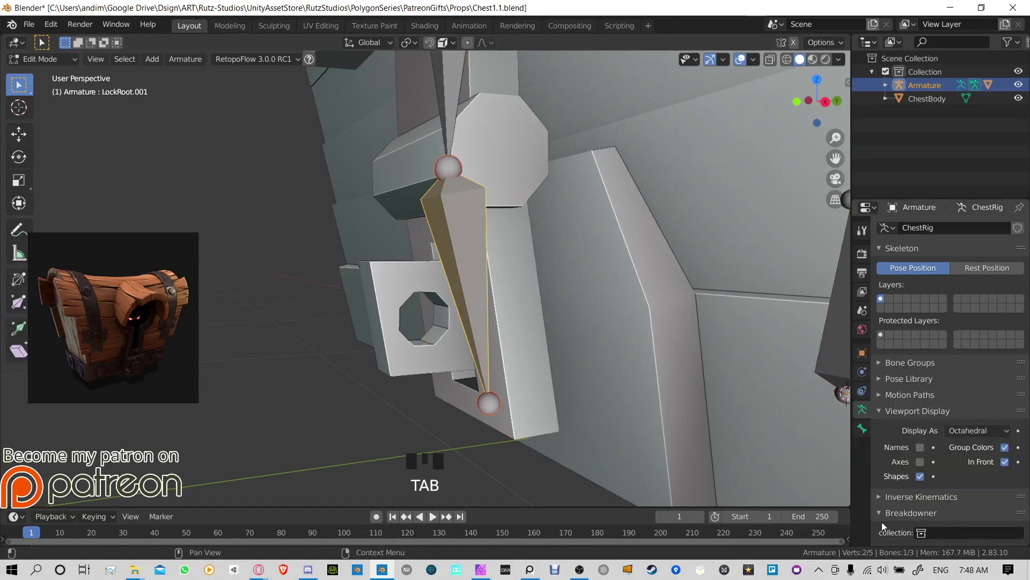
pyautogui.click(862, 427)
pyautogui.click(966, 228)
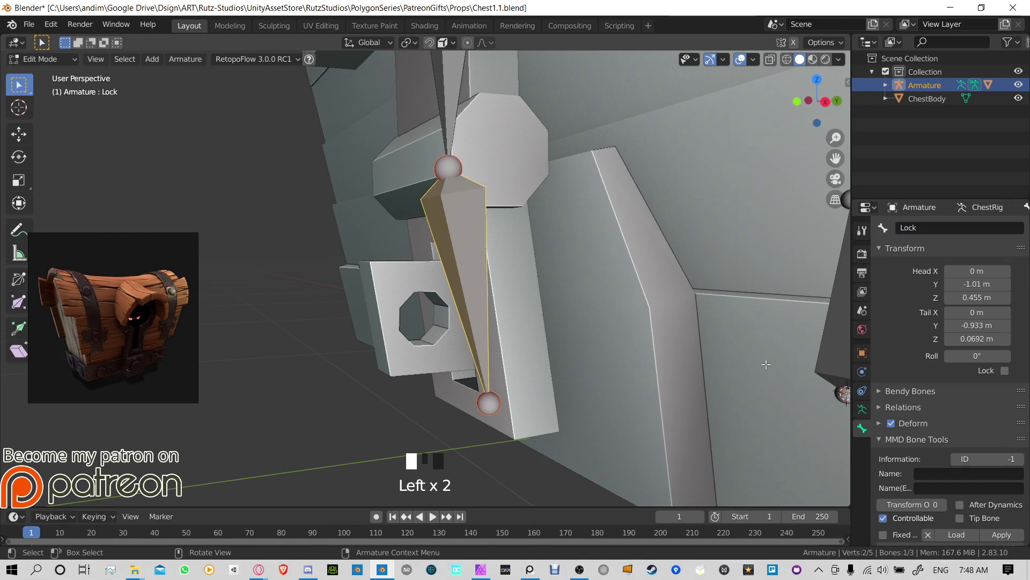
pyautogui.click(862, 409)
pyautogui.press('Tab')
# Step: Select the hinge barrel and hasp geometry of ChestDoor in Edit Mode and assign it to the Lock vertex group
pyautogui.click(520, 322)
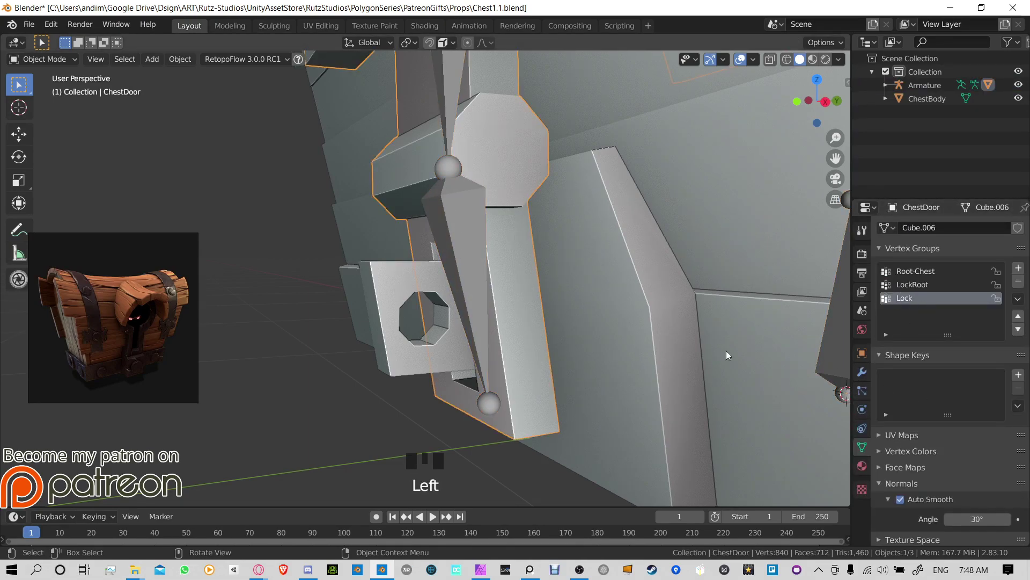
pyautogui.press('Tab')
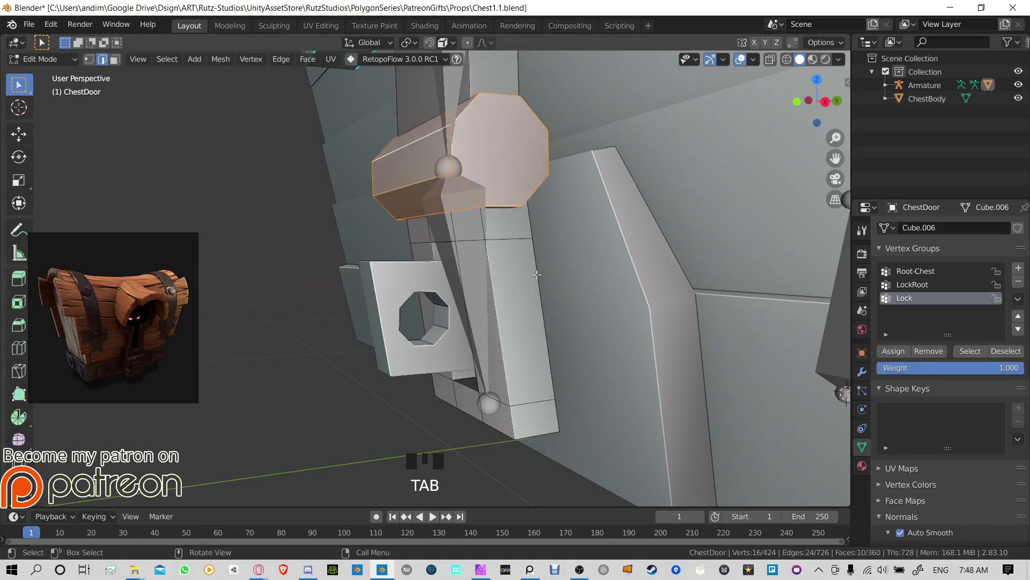
pyautogui.click(507, 212)
pyautogui.press('l')
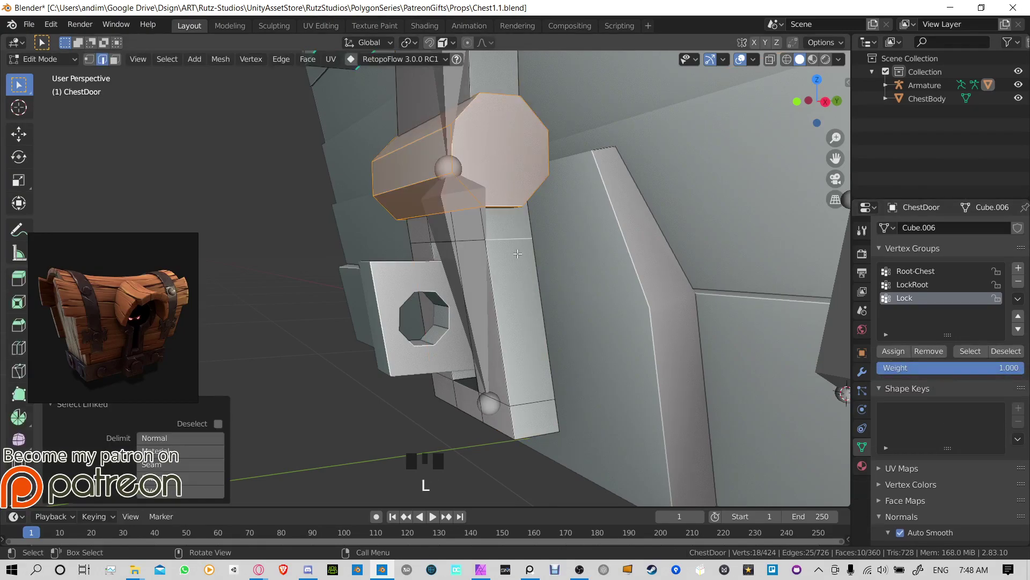
pyautogui.press('l')
pyautogui.moveTo(518, 253); pyautogui.dragTo(606, 258, button='middle')
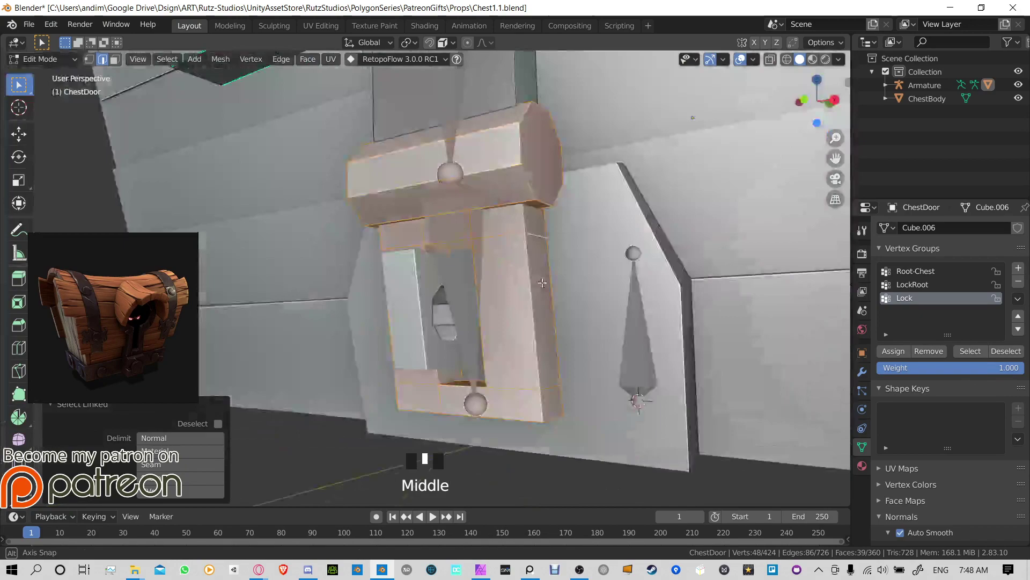
pyautogui.click(918, 352)
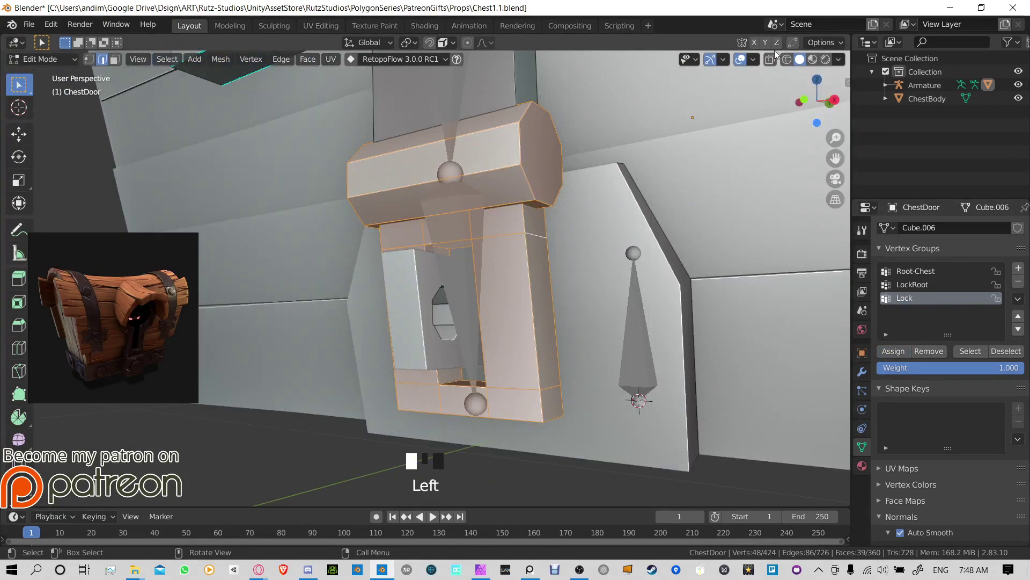
# Step: Enable the Vertex Group Weights overlay, then remove and reassign the selected hasp geometry in the Lock vertex group at weight 1.000
pyautogui.click(840, 60)
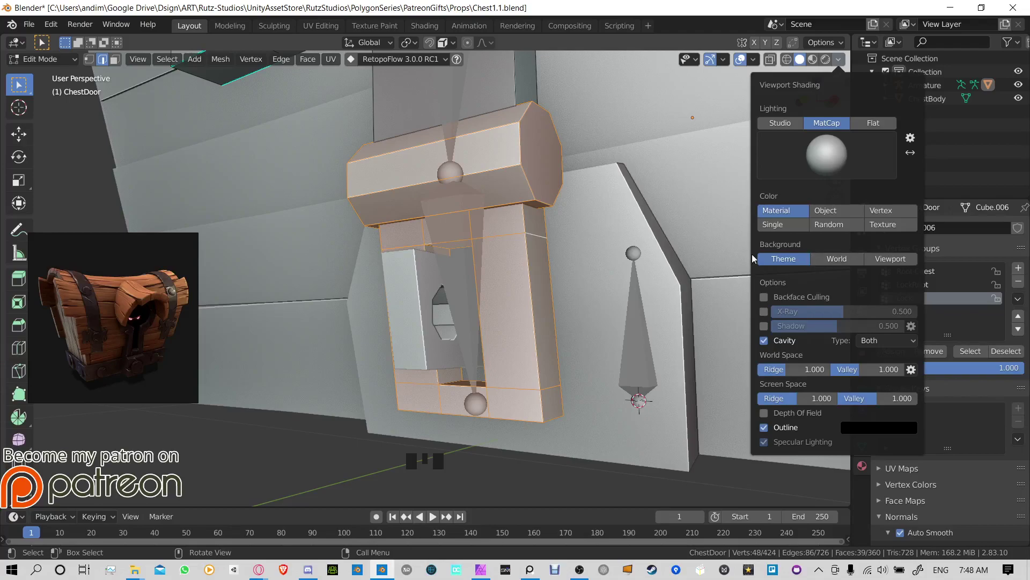
pyautogui.click(755, 59)
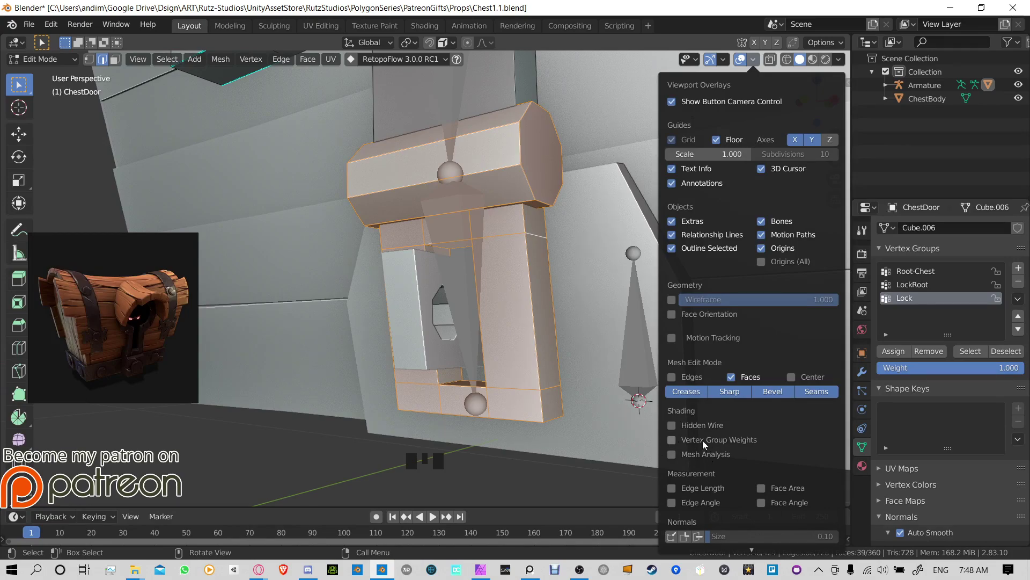
pyautogui.click(672, 439)
pyautogui.moveTo(601, 344); pyautogui.dragTo(500, 259, button='middle')
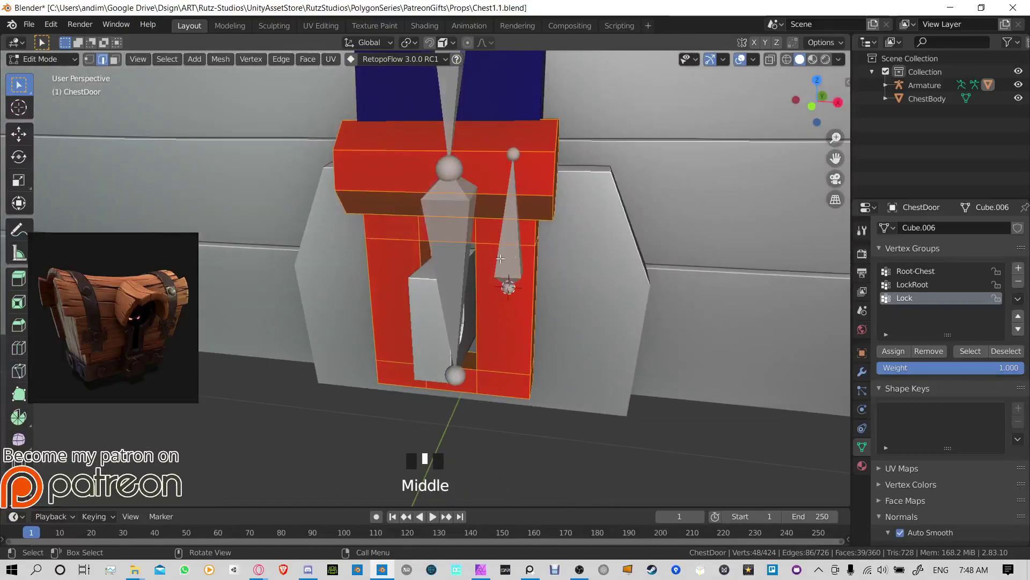
pyautogui.click(929, 351)
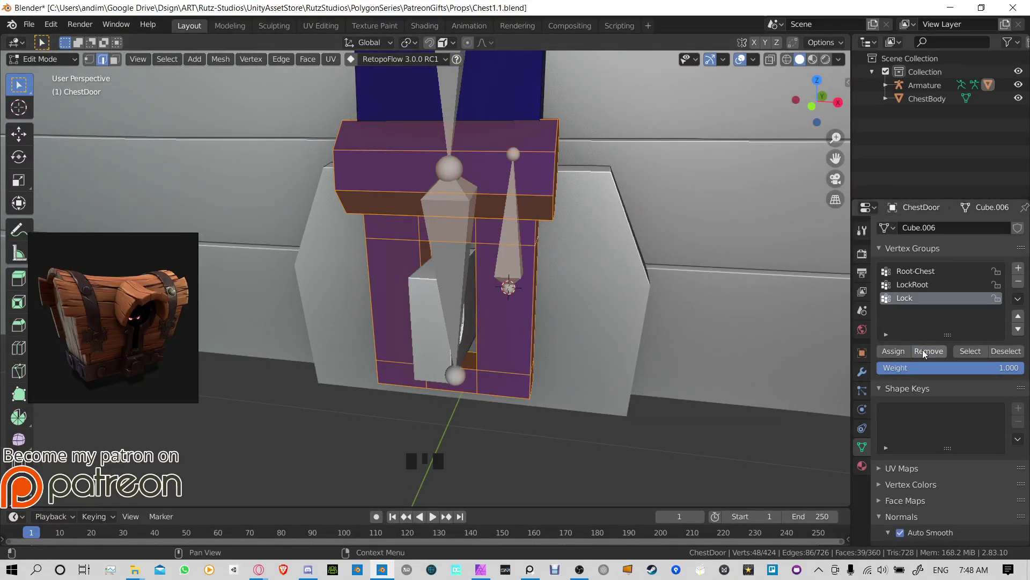
pyautogui.click(892, 351)
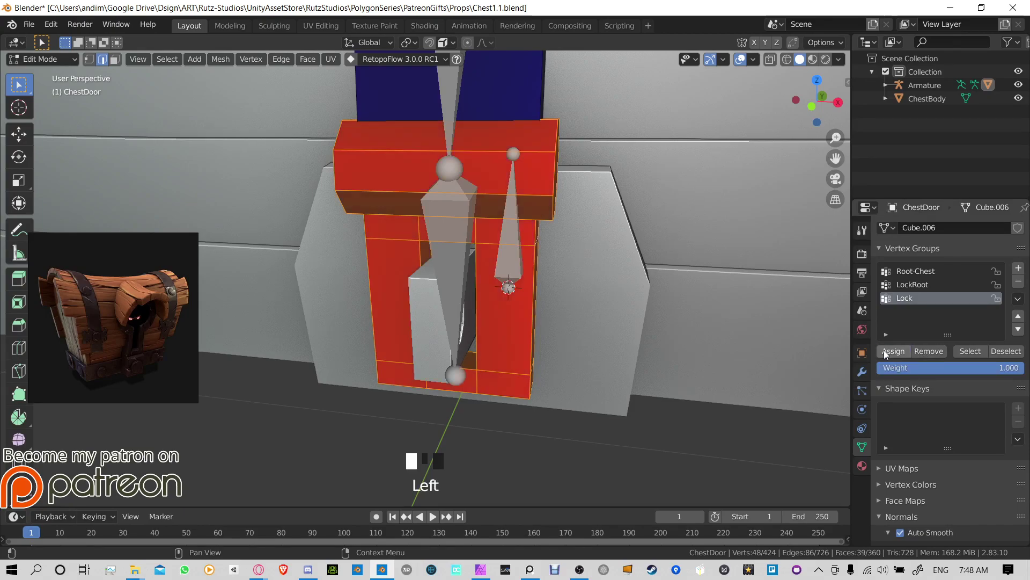
# Step: Test the hasp in Pose Mode by rotating the Lock bone about 100° around global X and clearing the rotation
pyautogui.moveTo(517, 352); pyautogui.dragTo(500, 262, button='middle')
pyautogui.hotkey('ctrl', 'Tab')
pyautogui.click(446, 217)
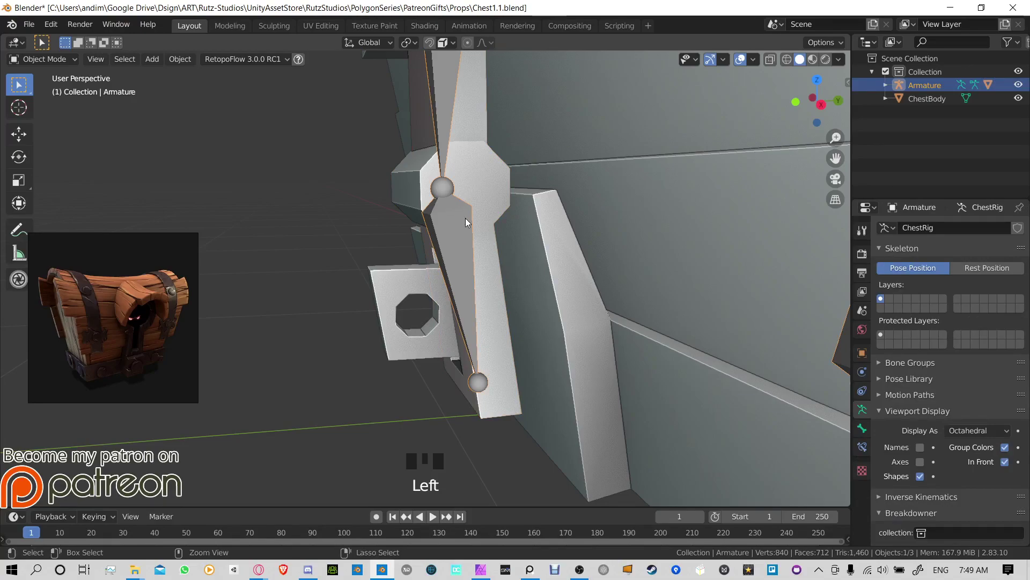
pyautogui.hotkey('ctrl', 'Tab')
pyautogui.press('r')
pyautogui.press('x')
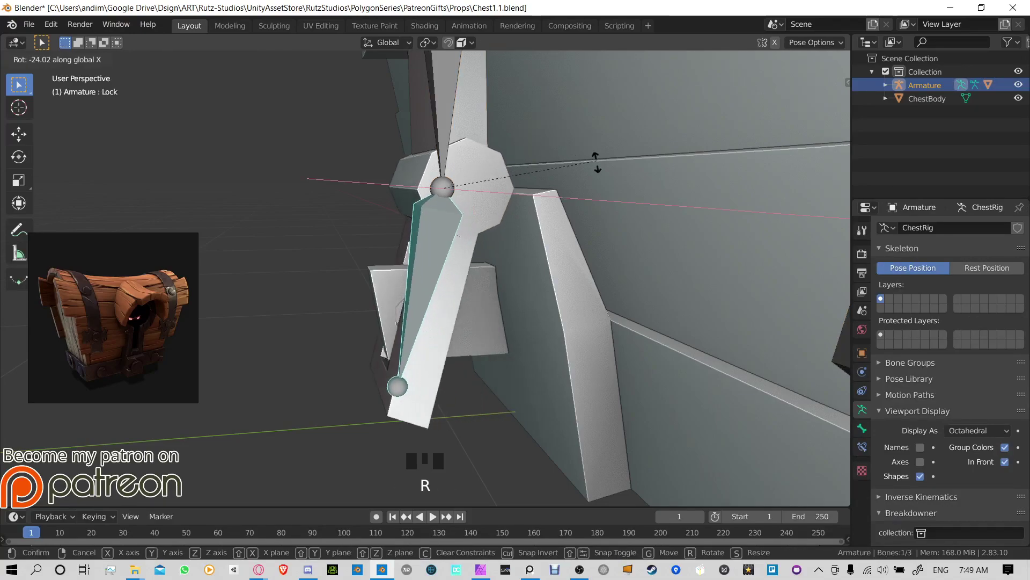
pyautogui.click(517, 355)
pyautogui.scroll(-4, 517, 352)
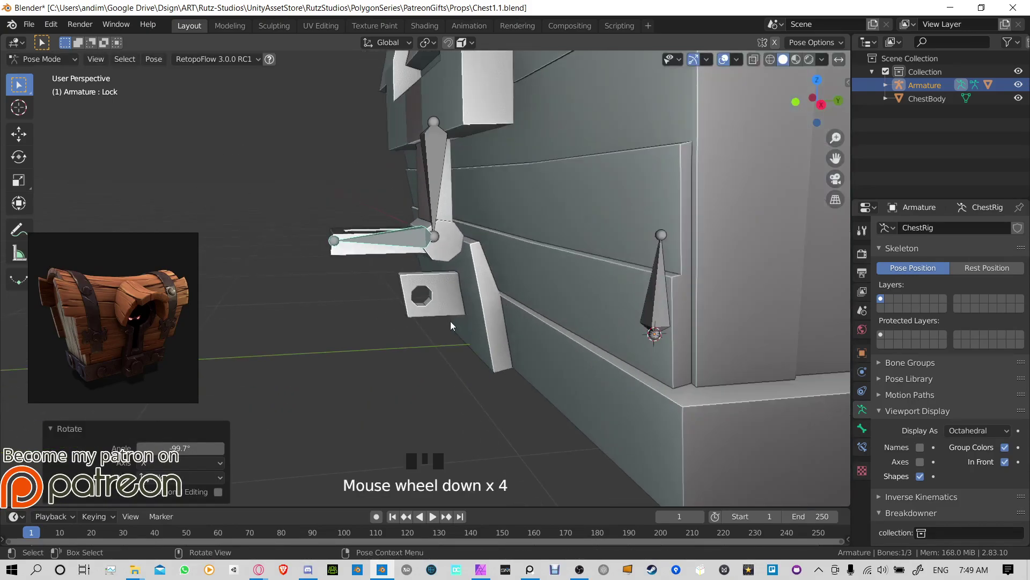
pyautogui.moveTo(449, 321); pyautogui.dragTo(401, 275, button='middle')
pyautogui.press('alt')
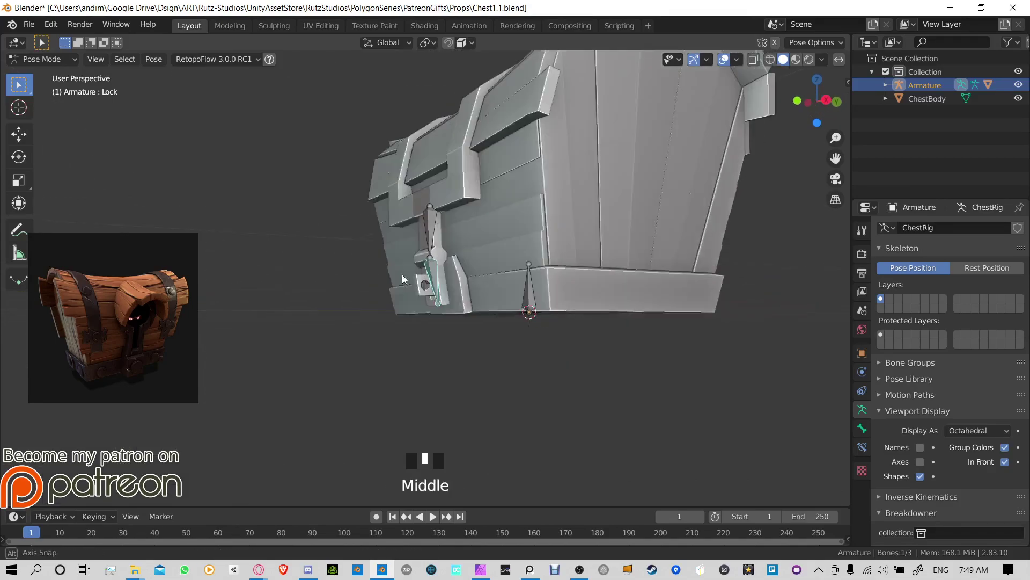
# Step: Save the chest file
pyautogui.scroll(4, 402, 278)
pyautogui.moveTo(480, 274); pyautogui.dragTo(476, 321, button='middle')
pyautogui.hotkey('ctrl', 's')
# Step: Extrude a new bone about 2.14 m straight up along Z from the tip of the Root-Chest bone
pyautogui.scroll(-5, 504, 278)
pyautogui.click(408, 321)
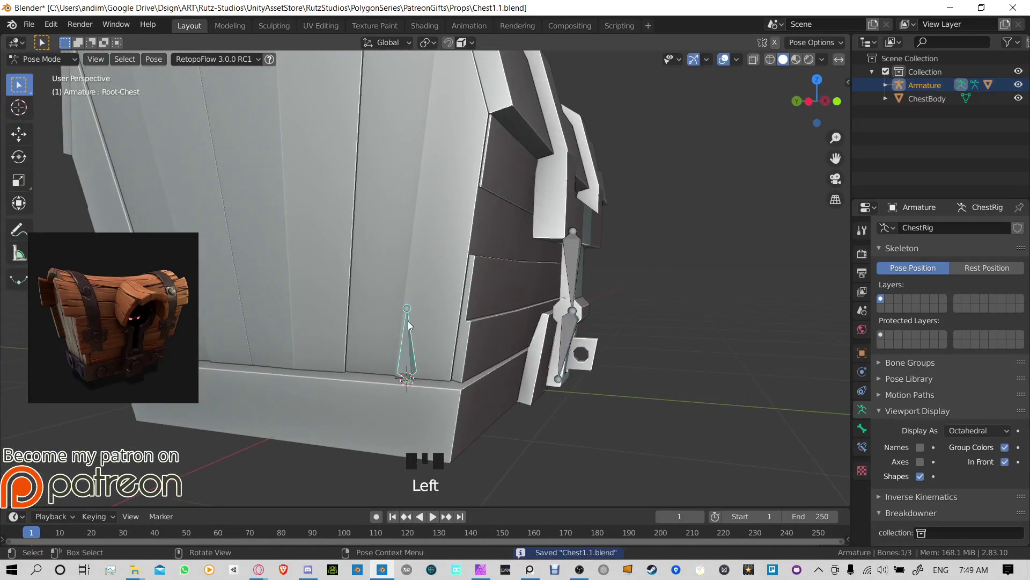
pyautogui.press('Tab')
pyautogui.click(408, 307)
pyautogui.scroll(-3, 408, 308)
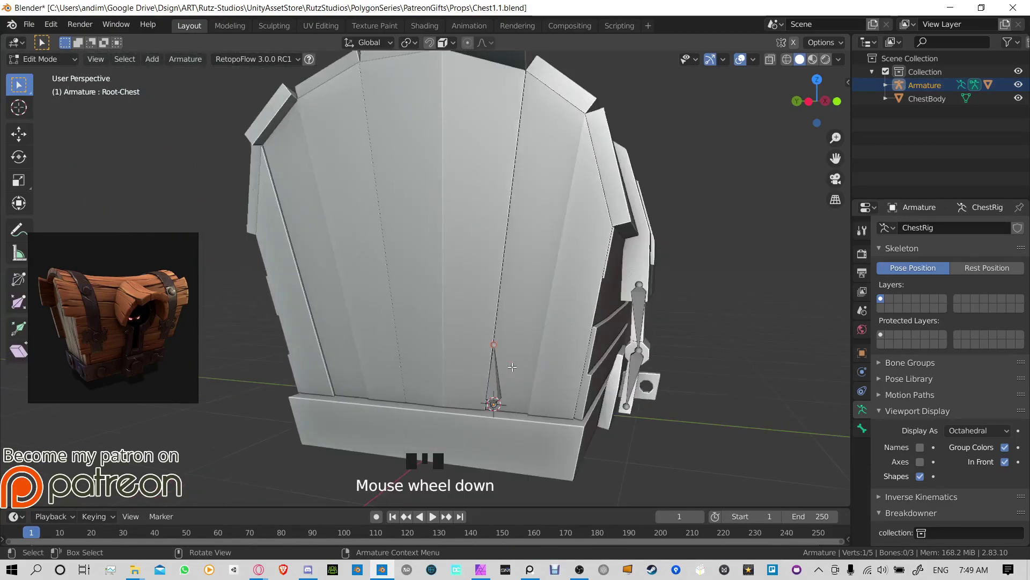
pyautogui.moveTo(408, 307); pyautogui.dragTo(538, 354, button='middle')
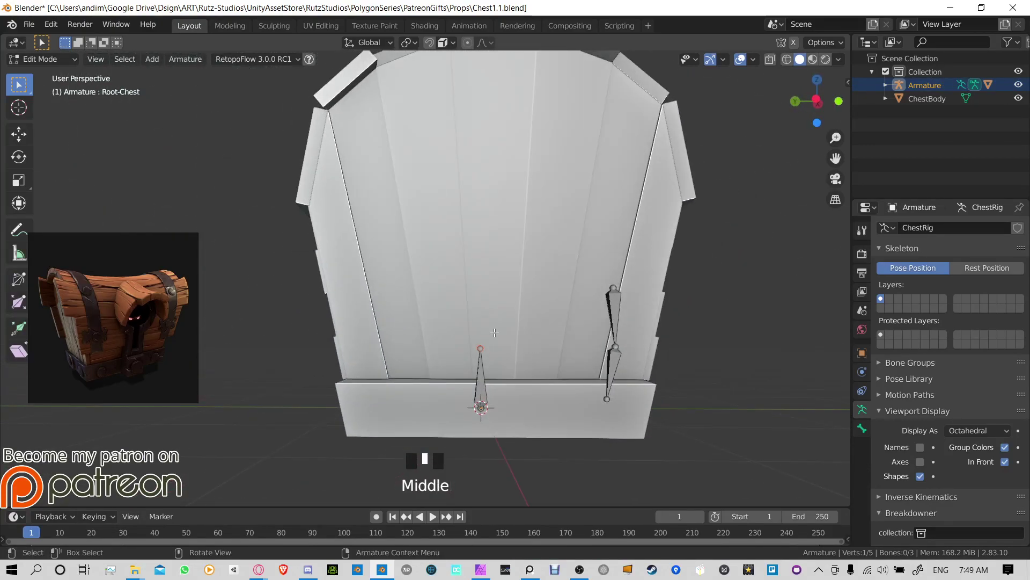
pyautogui.press('e')
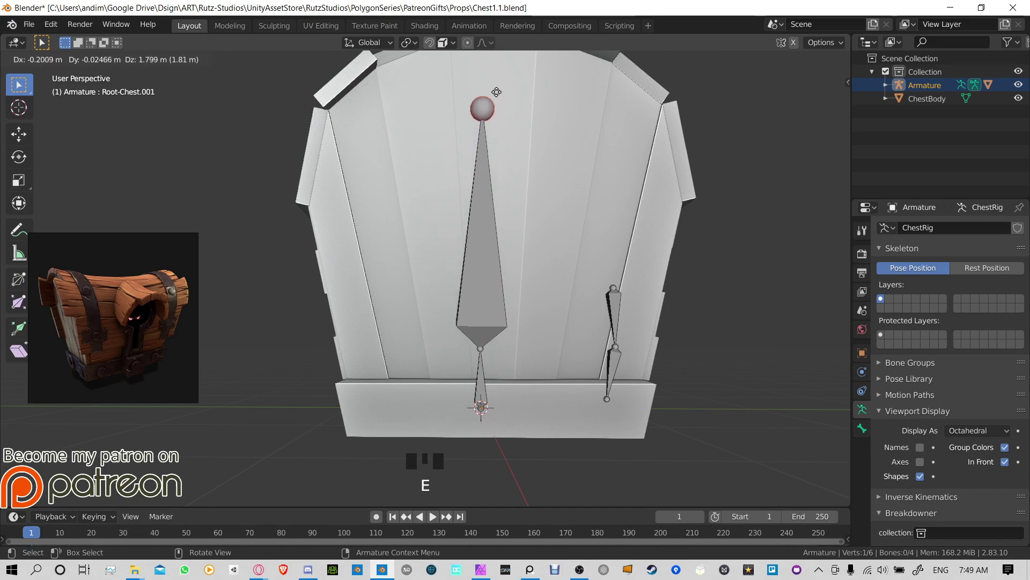
pyautogui.press('z')
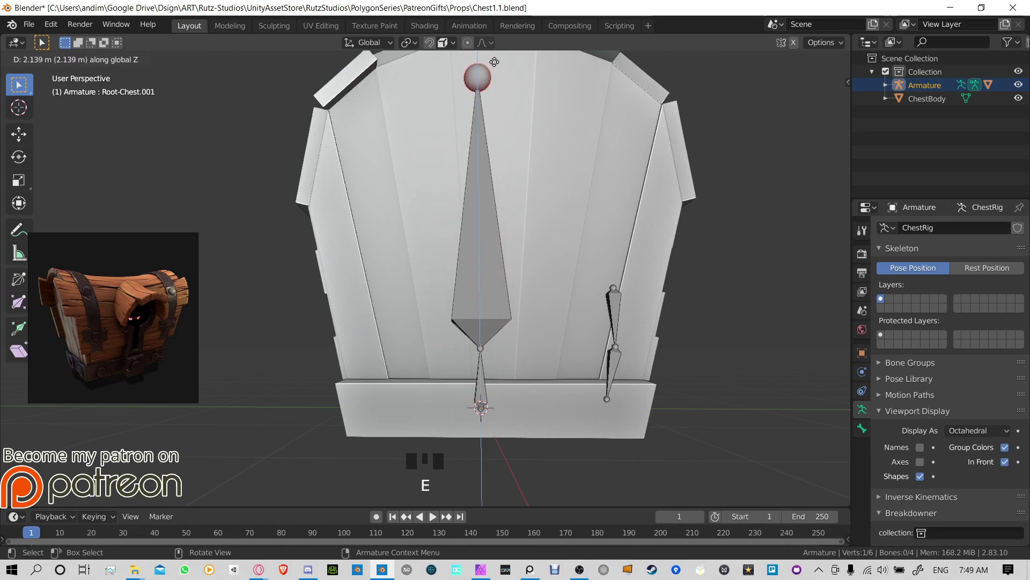
pyautogui.click(494, 61)
# Step: Lower the extruded bone's tip to the lid's rear edge height and shift it about 1 m along Y to the hinge
pyautogui.keyDown('shift'); pyautogui.moveTo(495, 61); pyautogui.dragTo(479, 208, button='middle'); pyautogui.keyUp('shift')
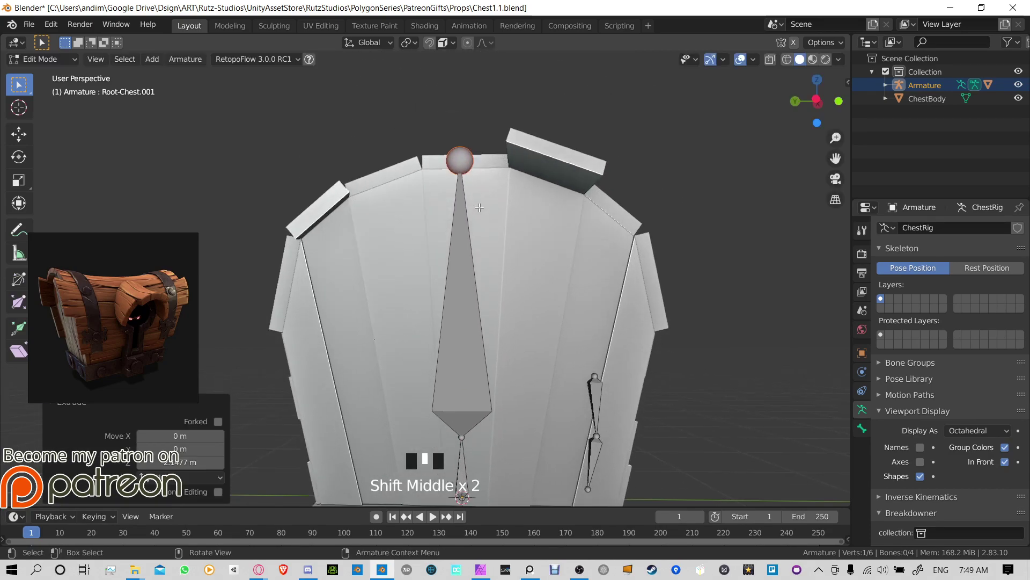
pyautogui.press('KP_3')
pyautogui.press('g')
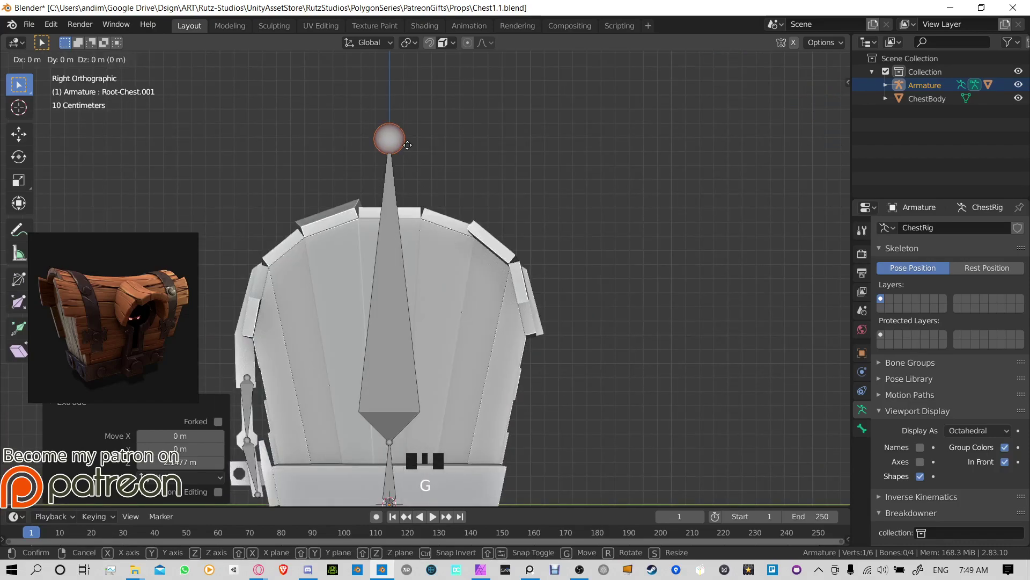
pyautogui.press('z')
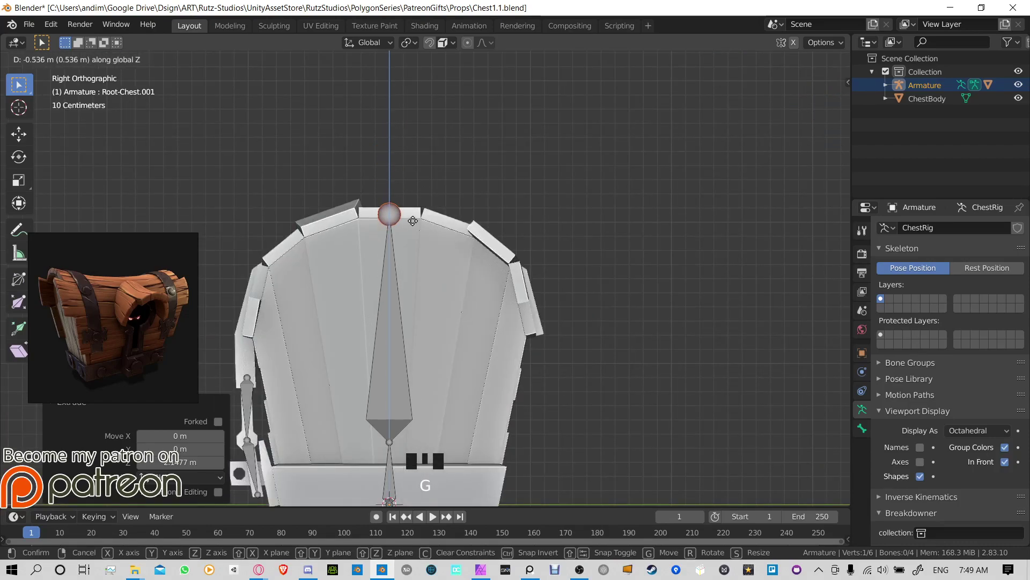
pyautogui.click(417, 330)
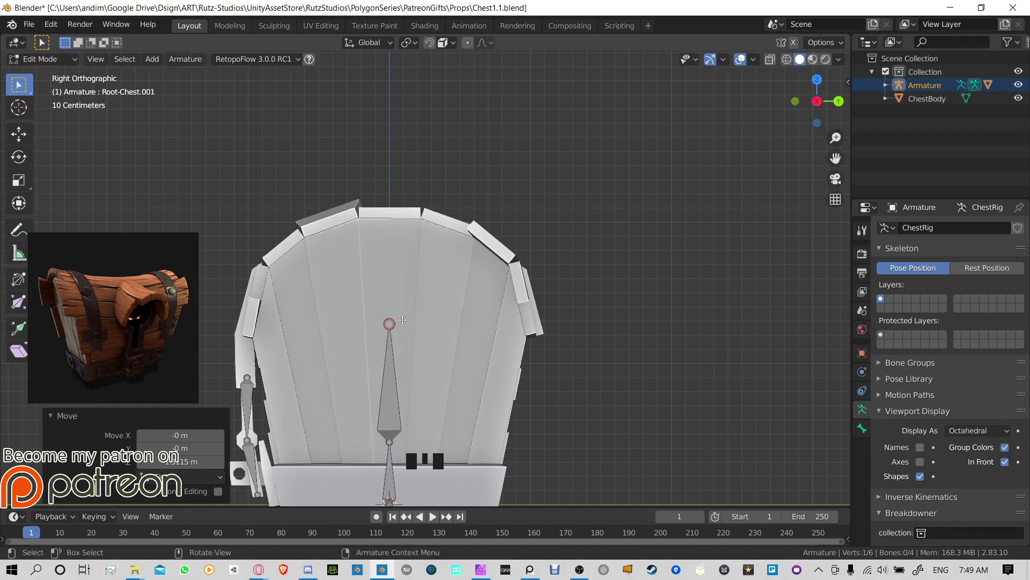
pyautogui.press('g')
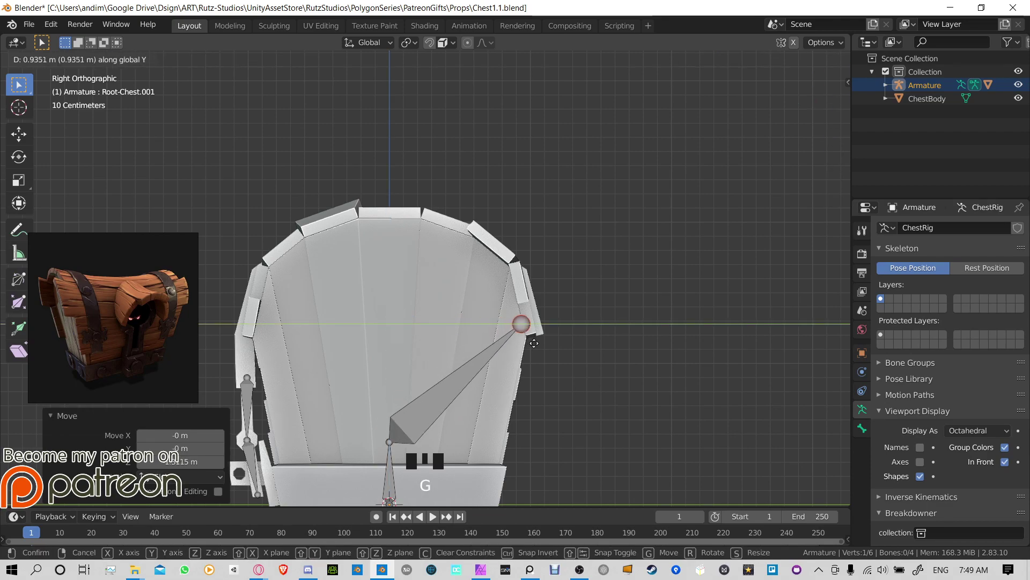
pyautogui.click(545, 325)
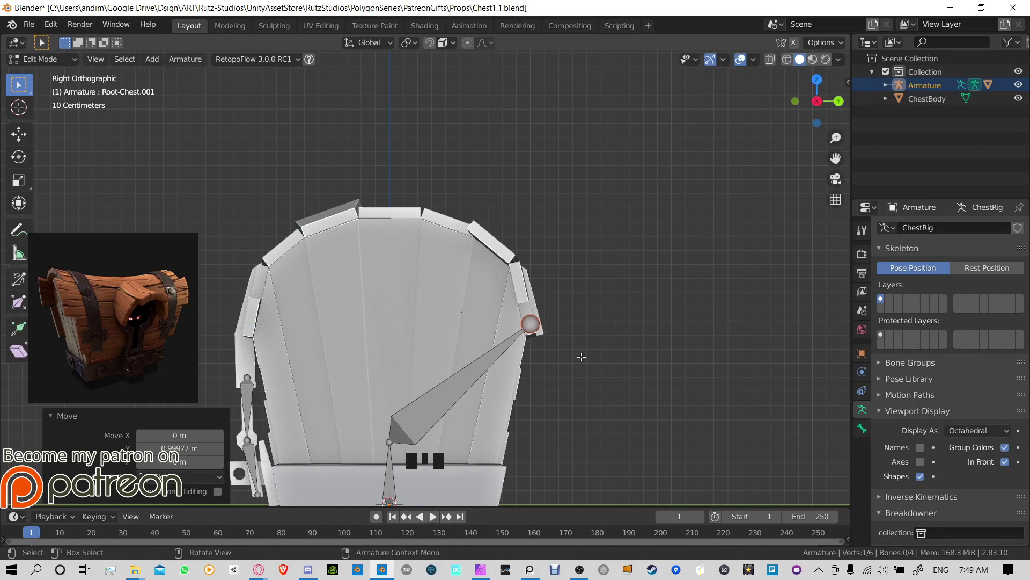
# Step: Extrude a lid bone about 2 m along negative Y from the rear hinge joint to the chest's front
pyautogui.moveTo(582, 356); pyautogui.dragTo(393, 313, button='middle')
pyautogui.moveTo(411, 201); pyautogui.dragTo(487, 301, button='middle')
pyautogui.scroll(-3, 398, 258)
pyautogui.click(486, 302)
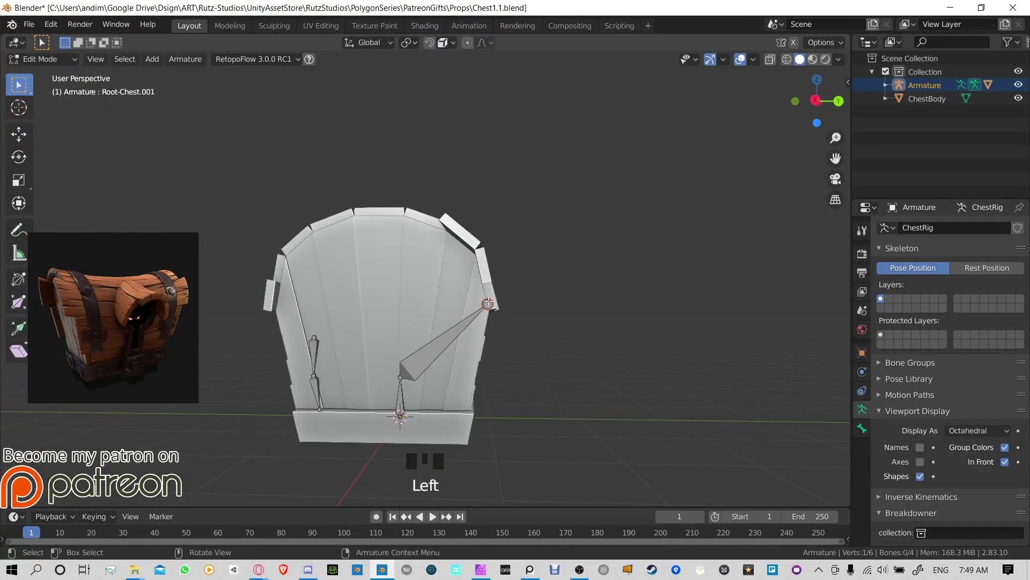
pyautogui.press('KP_3')
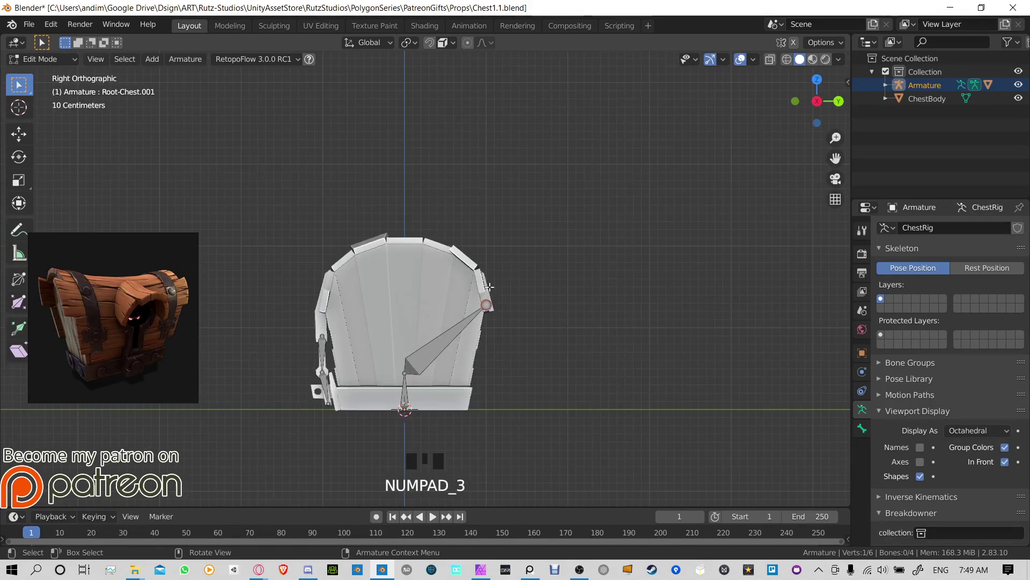
pyautogui.press('e')
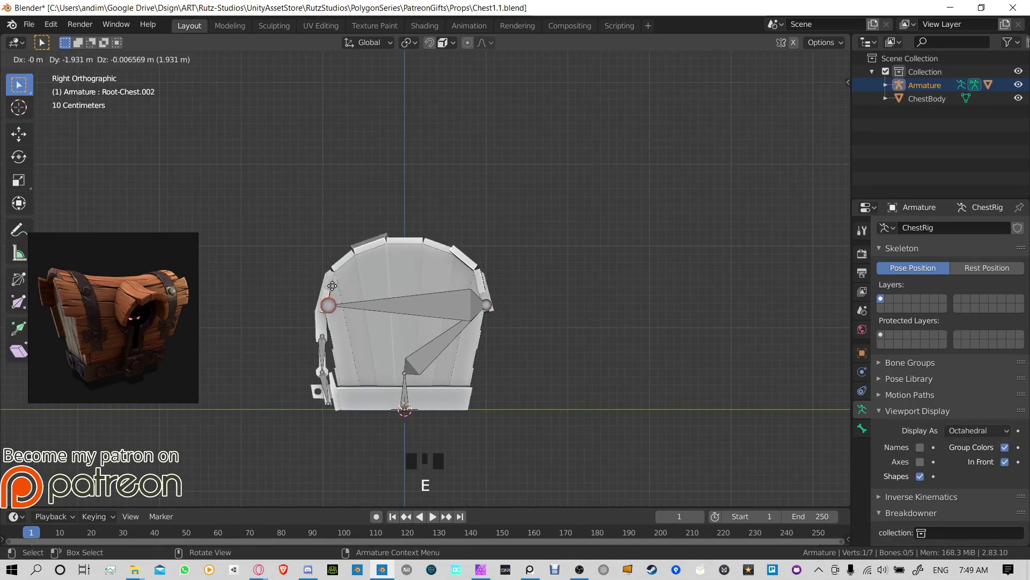
pyautogui.press('y')
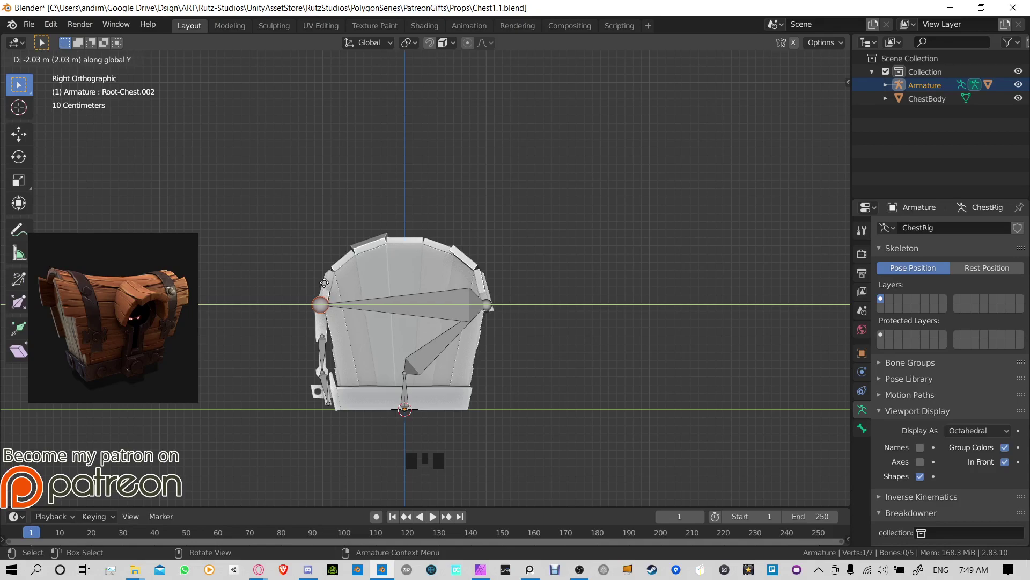
pyautogui.click(327, 281)
# Step: Delete the diagonal bone connecting the Root-Chest bone to the lid bone
pyautogui.scroll(5, 333, 309)
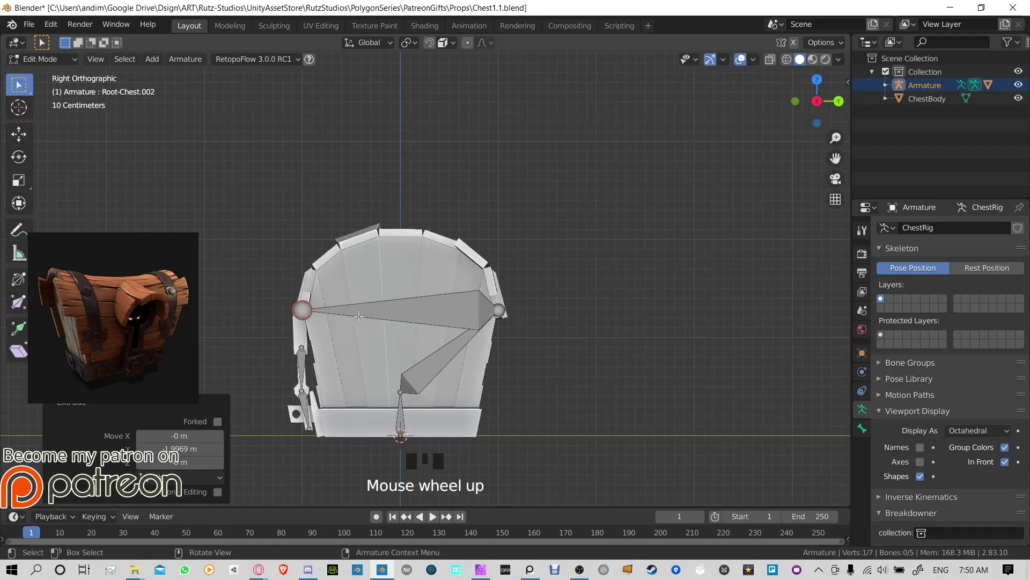
pyautogui.keyDown('shift'); pyautogui.moveTo(333, 311); pyautogui.dragTo(493, 323, button='middle'); pyautogui.keyUp('shift')
pyautogui.click(480, 287)
pyautogui.click(524, 355)
pyautogui.click(523, 355)
pyautogui.press('x')
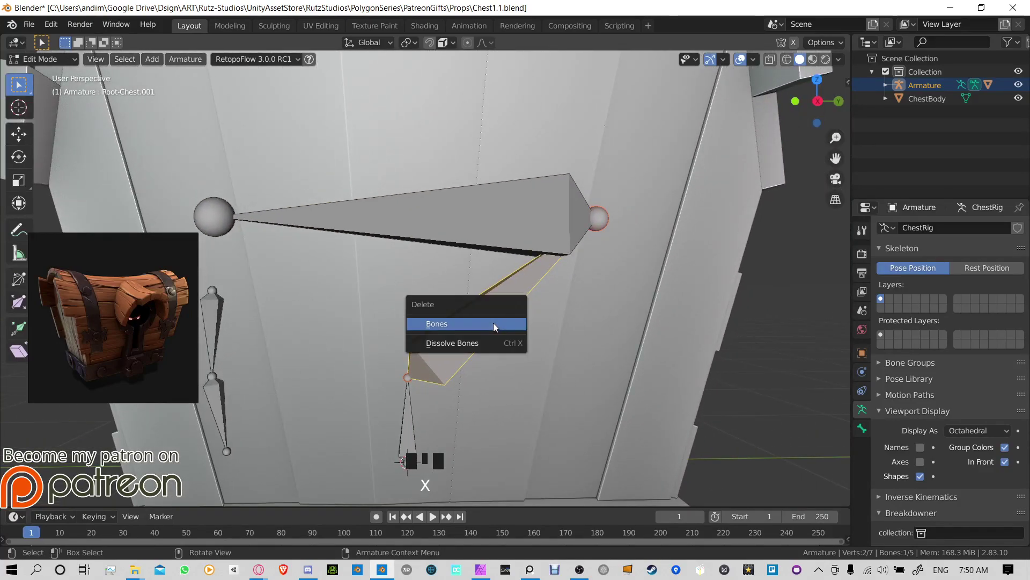
pyautogui.click(493, 323)
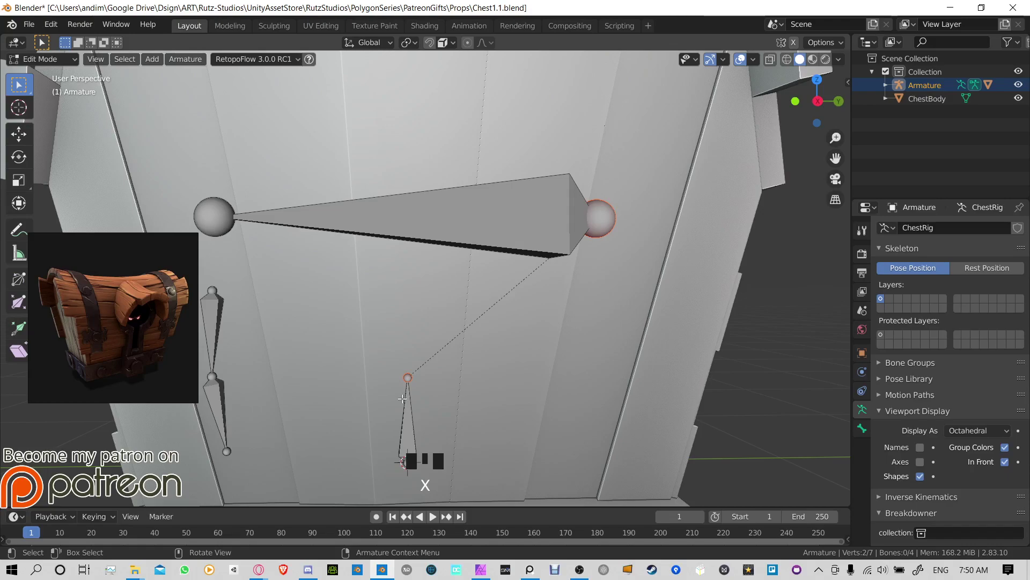
# Step: Switch the armature to Pose Mode and select the Root-Chest bone
pyautogui.keyDown('shift'); pyautogui.moveTo(365, 391); pyautogui.dragTo(458, 344, button='middle'); pyautogui.keyUp('shift')
pyautogui.click(320, 261)
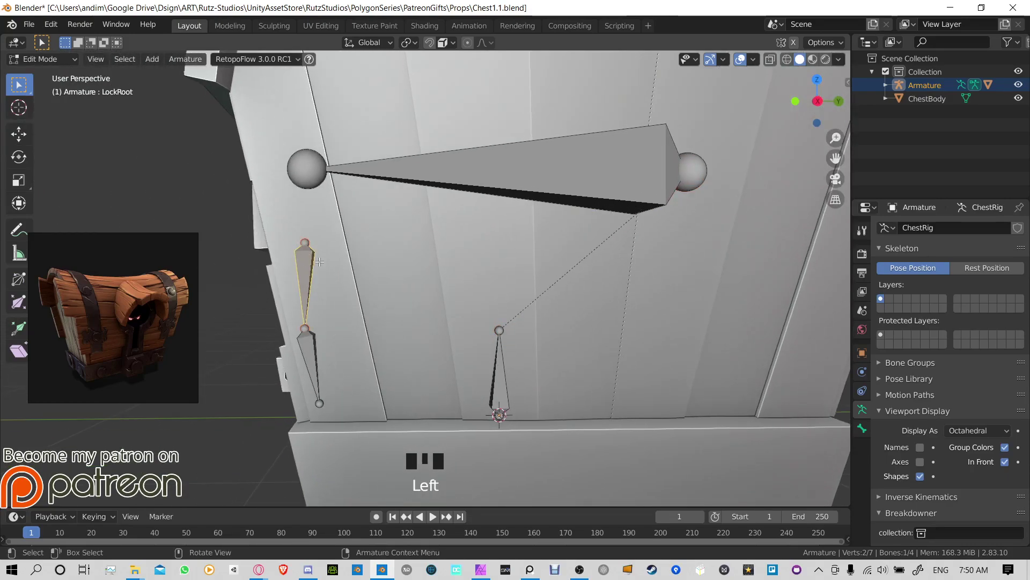
pyautogui.click(504, 346)
pyautogui.hotkey('ctrl', 'Tab')
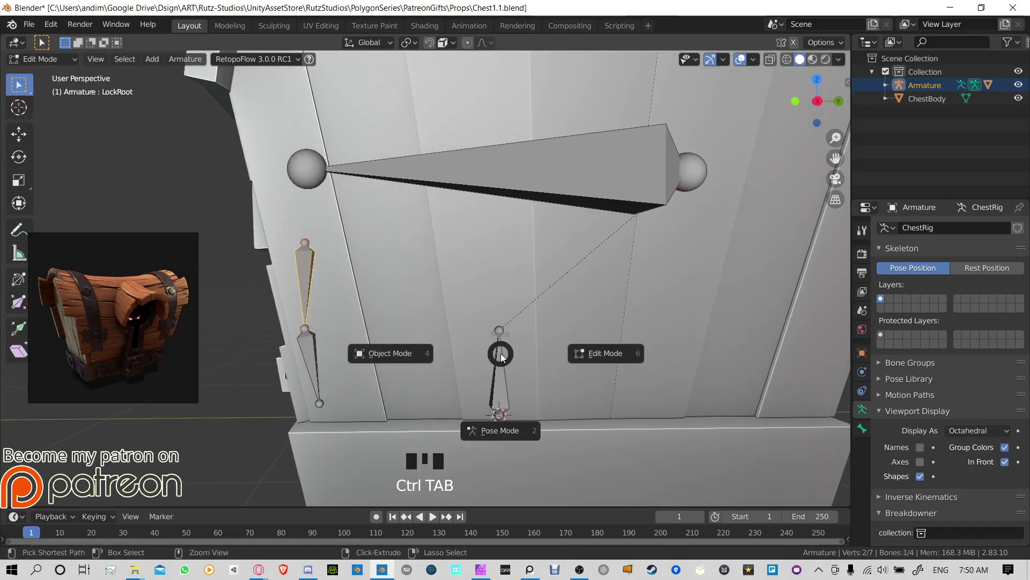
pyautogui.click(500, 353)
pyautogui.hotkey('ctrl', 'Tab')
pyautogui.click(494, 432)
pyautogui.click(501, 358)
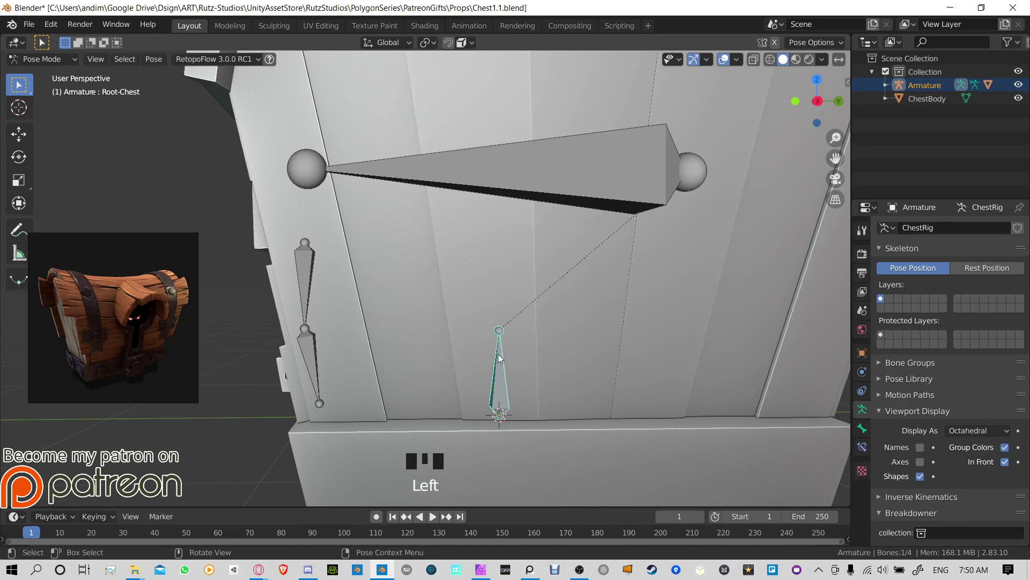
# Step: Test-rotate the Root-Chest bone to check which bones follow it, then cancel the rotation
pyautogui.press('r')
pyautogui.rightClick(478, 256)
# Step: In the armature's Edit Mode, parent the LockRoot bone to the Root-Chest bone with Keep Offset
pyautogui.click(305, 253)
pyautogui.hotkey('ctrl', 'Tab')
pyautogui.click(305, 256)
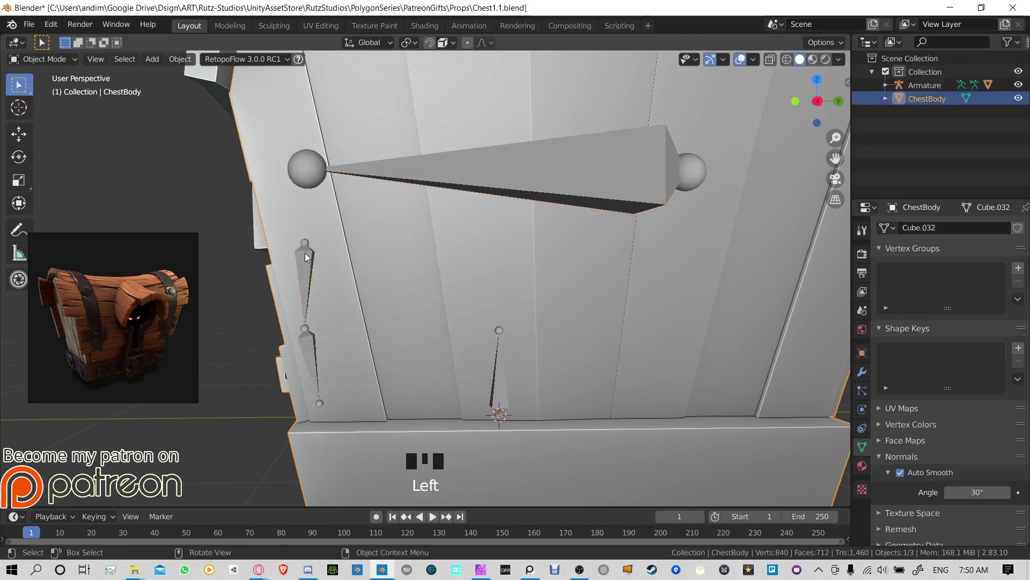
pyautogui.click(306, 256)
pyautogui.press('Tab')
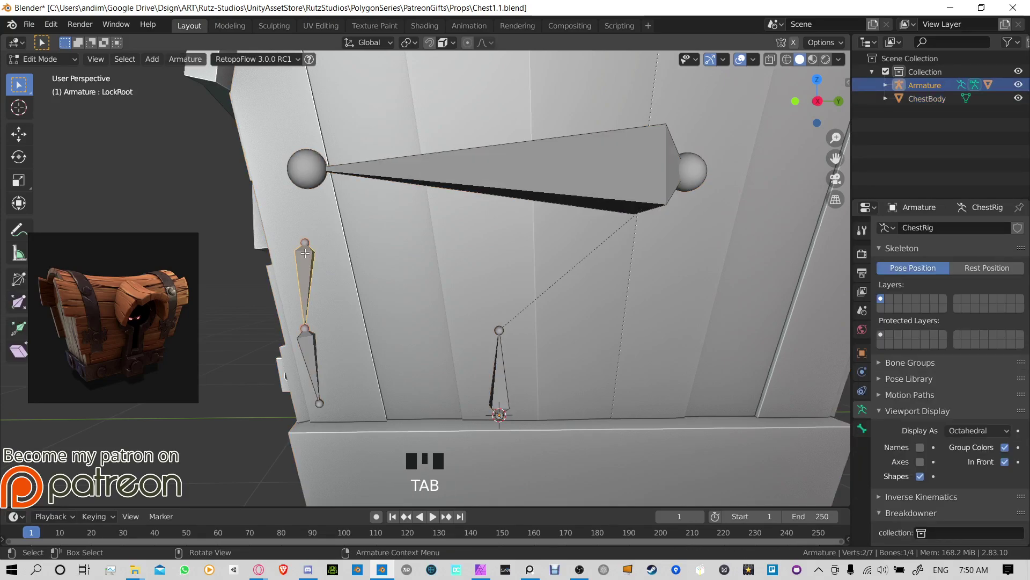
pyautogui.keyDown('shift'); pyautogui.click(505, 363); pyautogui.keyUp('shift')
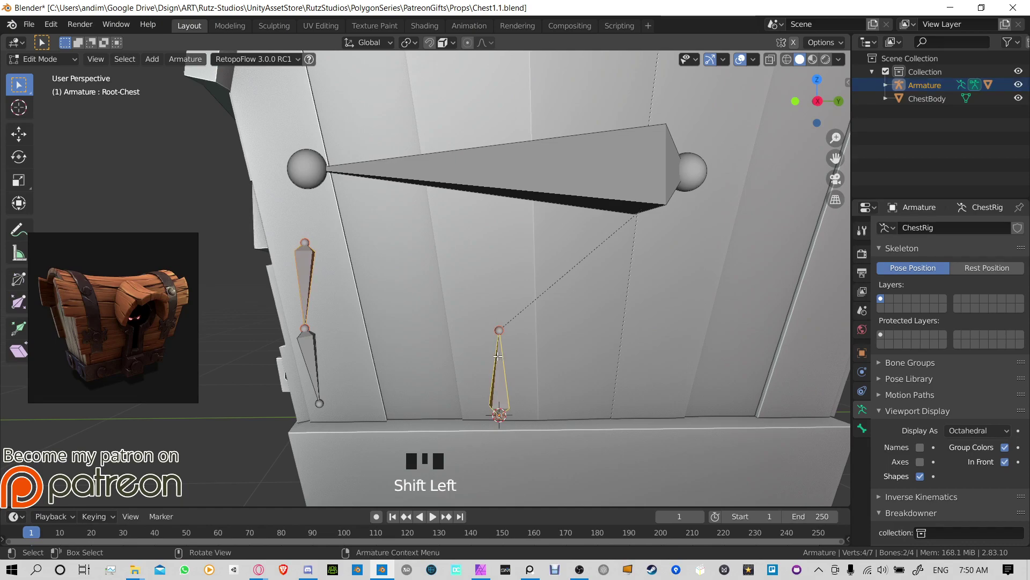
pyautogui.hotkey('ctrl', 'p')
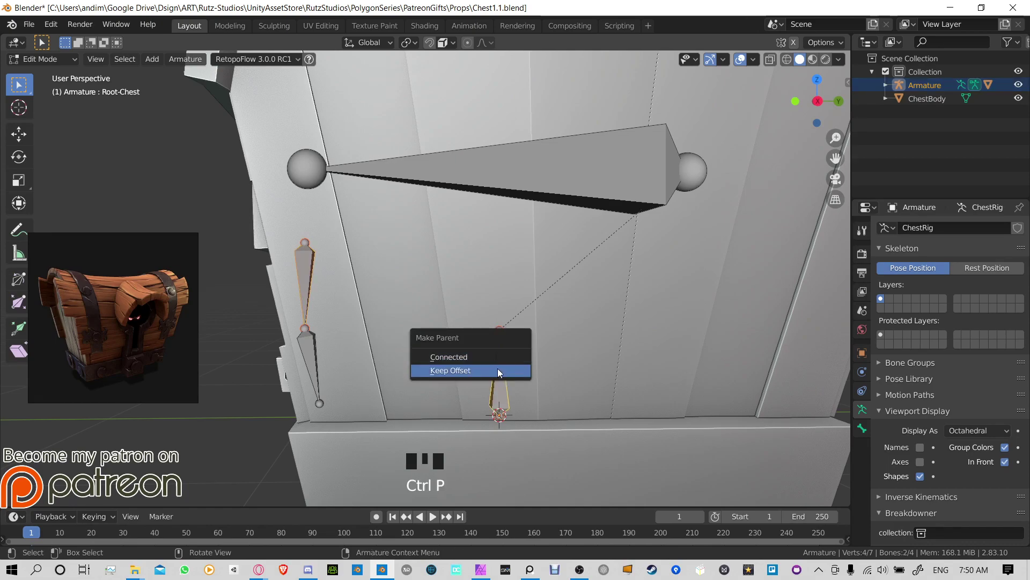
pyautogui.click(497, 369)
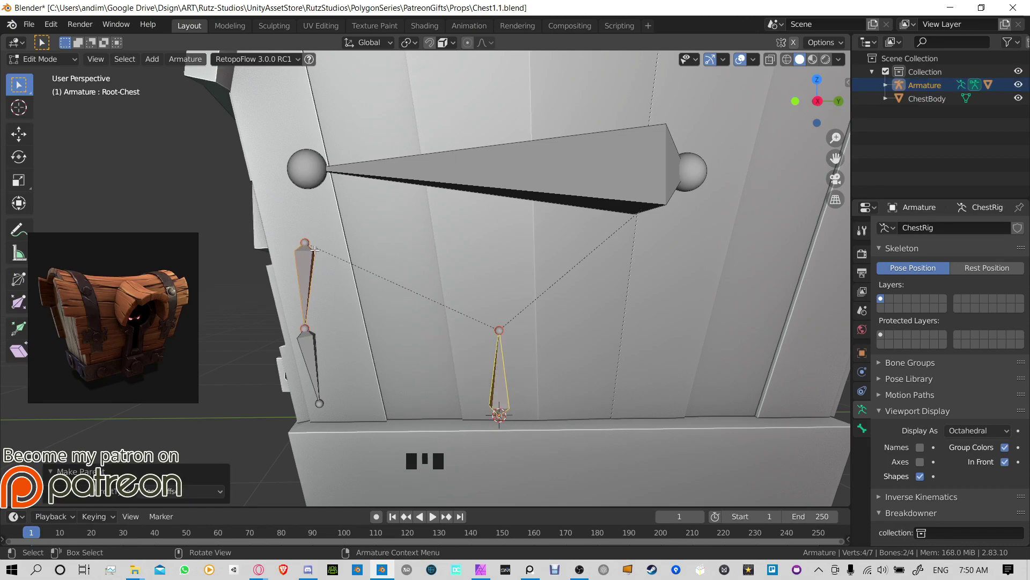
pyautogui.hotkey('ctrl', 'p')
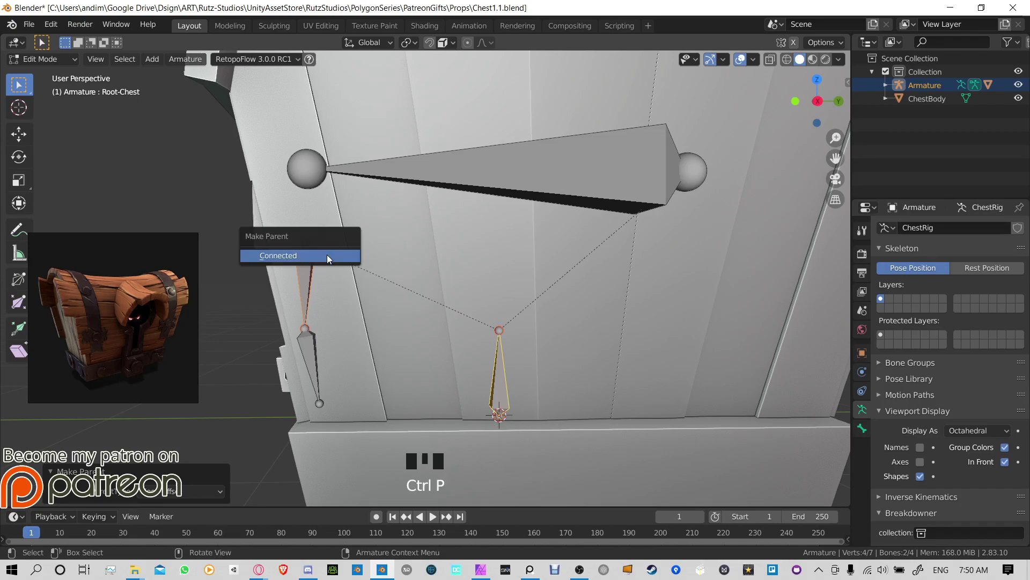
pyautogui.click(328, 257)
pyautogui.hotkey('ctrl', 'z')
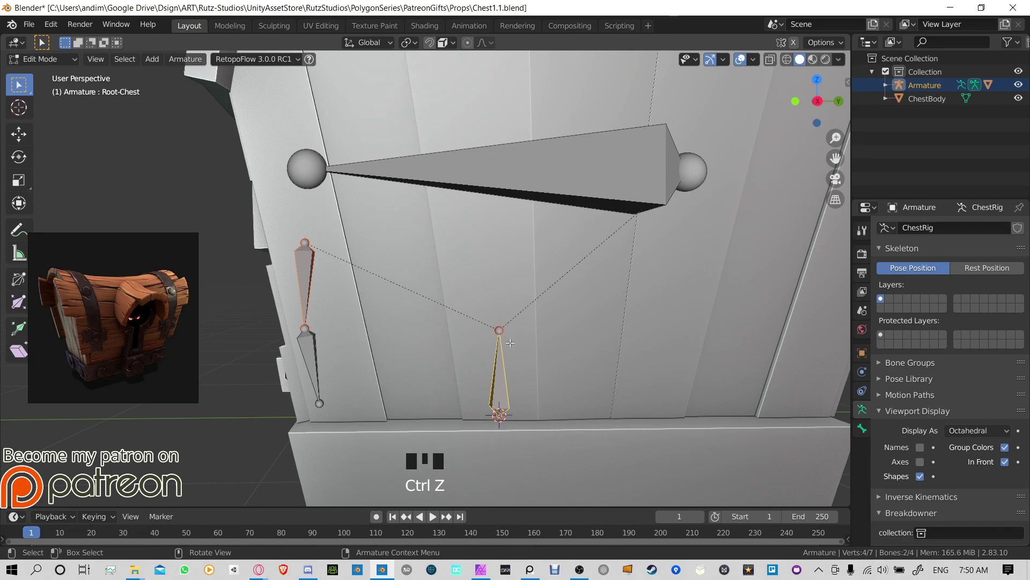
# Step: Switch to Pose Mode and test-rotate the Root-Chest bone to check whether the lid and lock bones follow it
pyautogui.hotkey('ctrl', 'Tab')
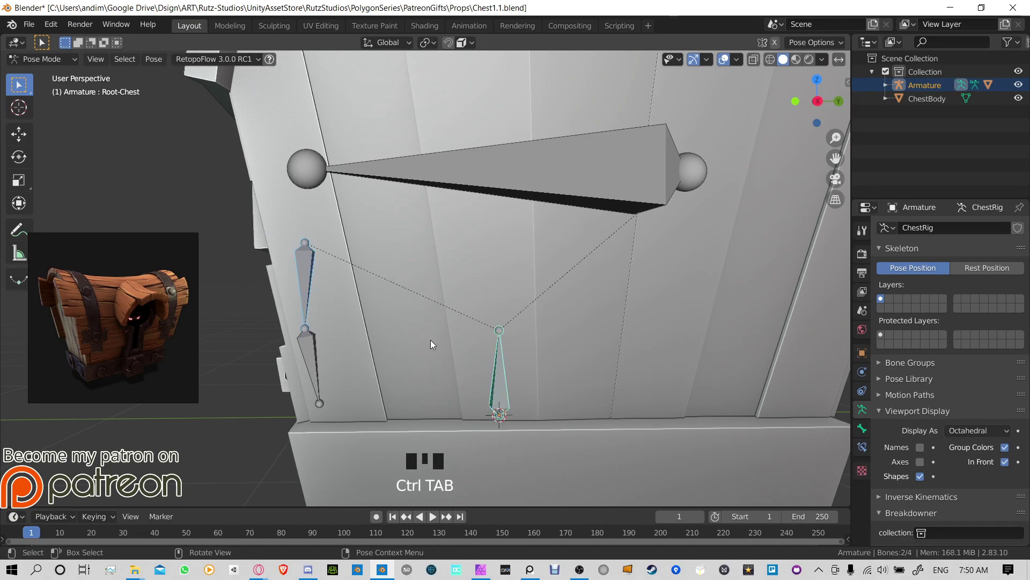
pyautogui.press('r')
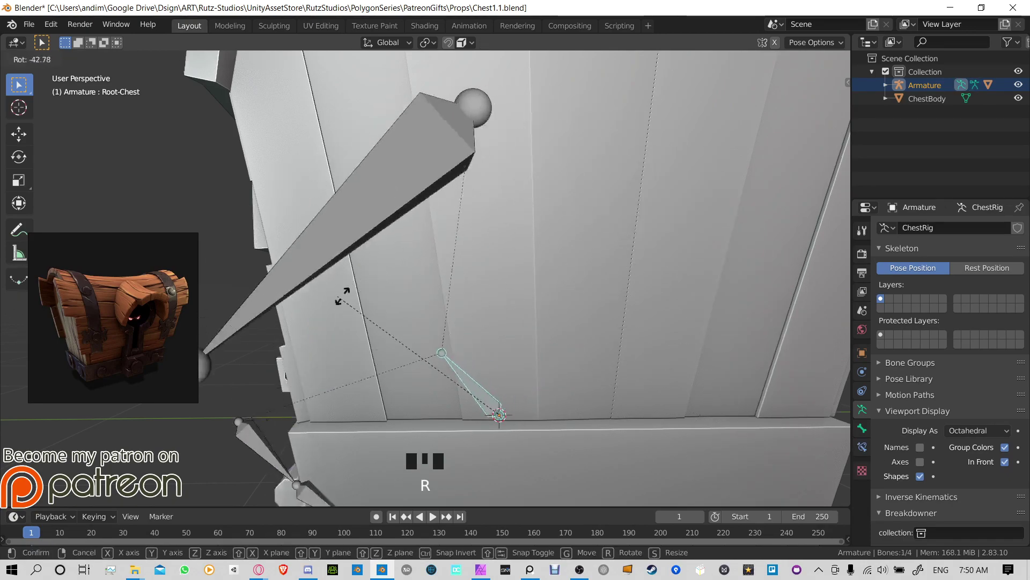
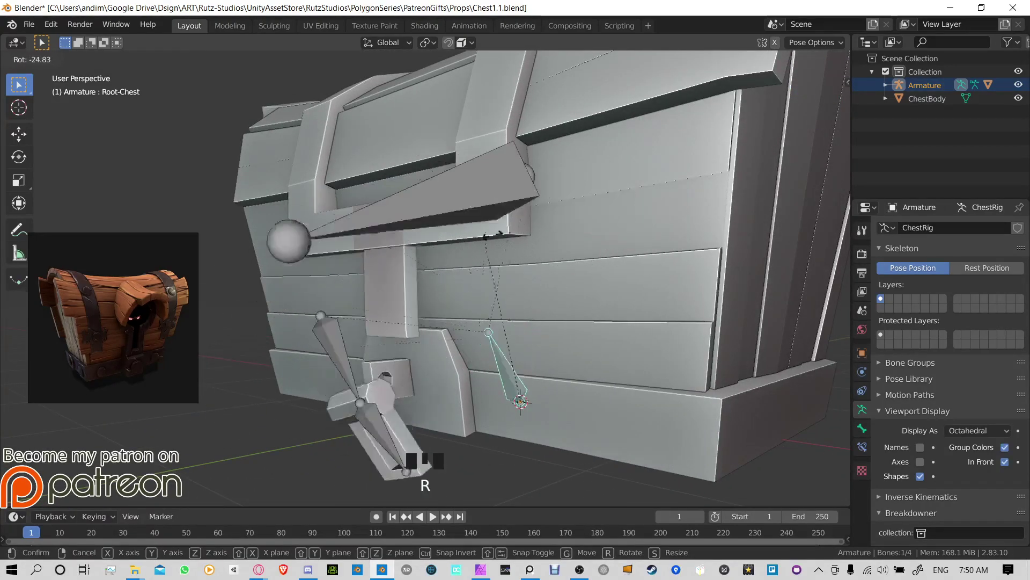
# Step: End the root bone's test rotation, return to Object Mode and select the chest lid mesh
pyautogui.click(577, 198)
pyautogui.moveTo(577, 197); pyautogui.dragTo(509, 252, button='middle')
pyautogui.hotkey('ctrl', 'Tab')
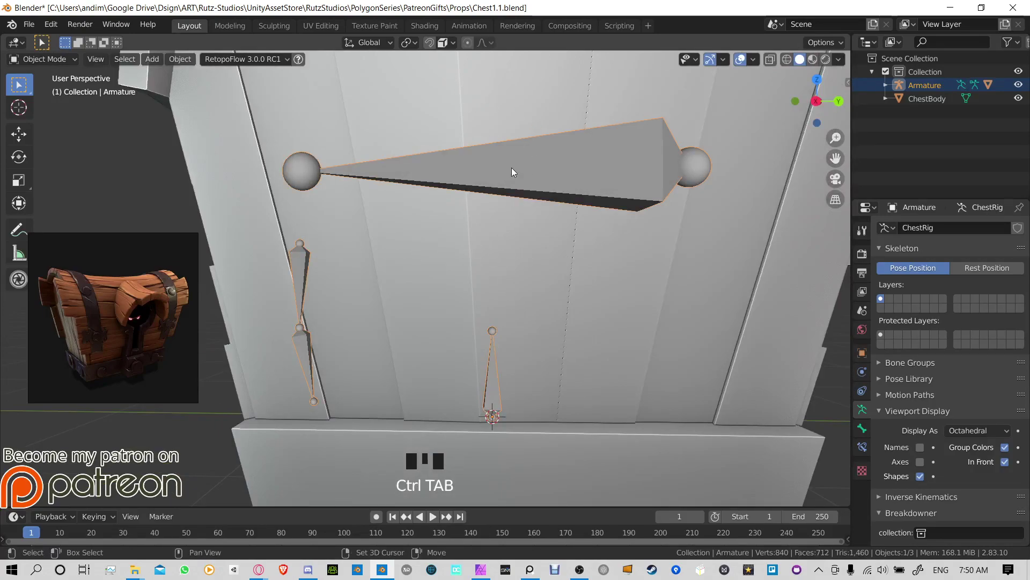
pyautogui.keyDown('ctrl'); pyautogui.moveTo(511, 167); pyautogui.dragTo(543, 175, button='middle'); pyautogui.keyUp('ctrl')
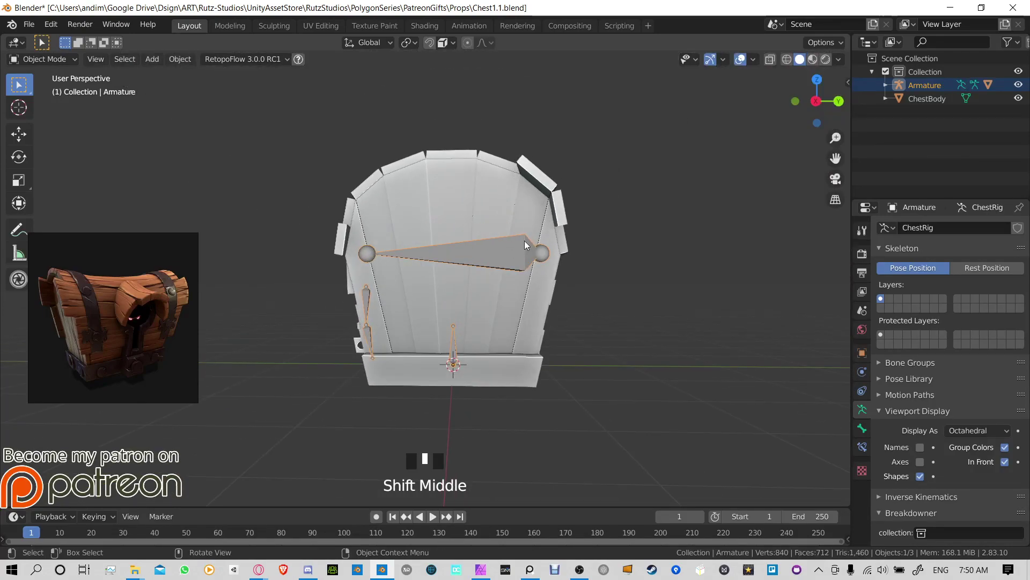
pyautogui.click(541, 172)
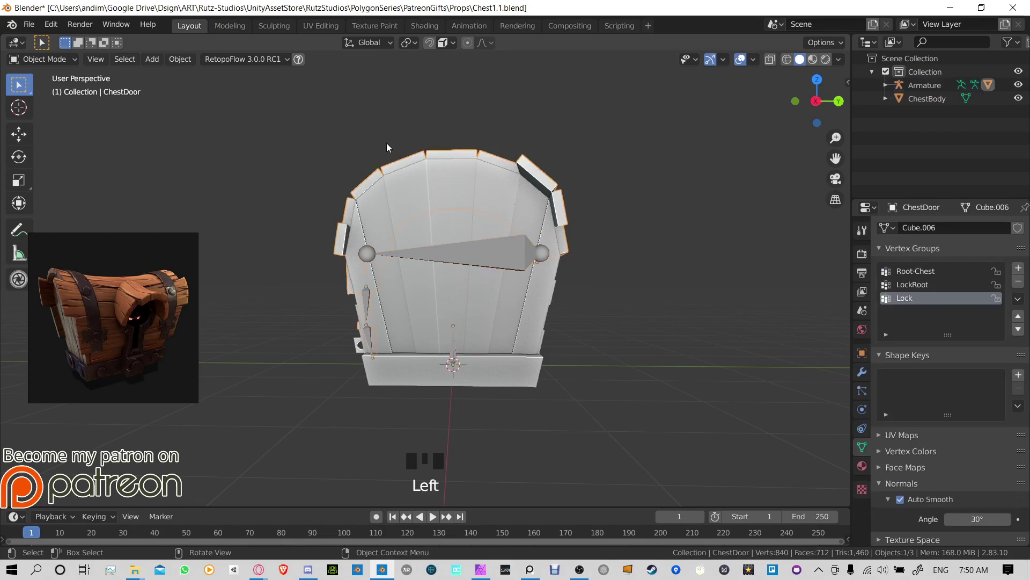
# Step: Rename the large horizontal lid bone of the armature to ChestDoor in Edit Mode
pyautogui.doubleClick(490, 250)
pyautogui.press('Tab')
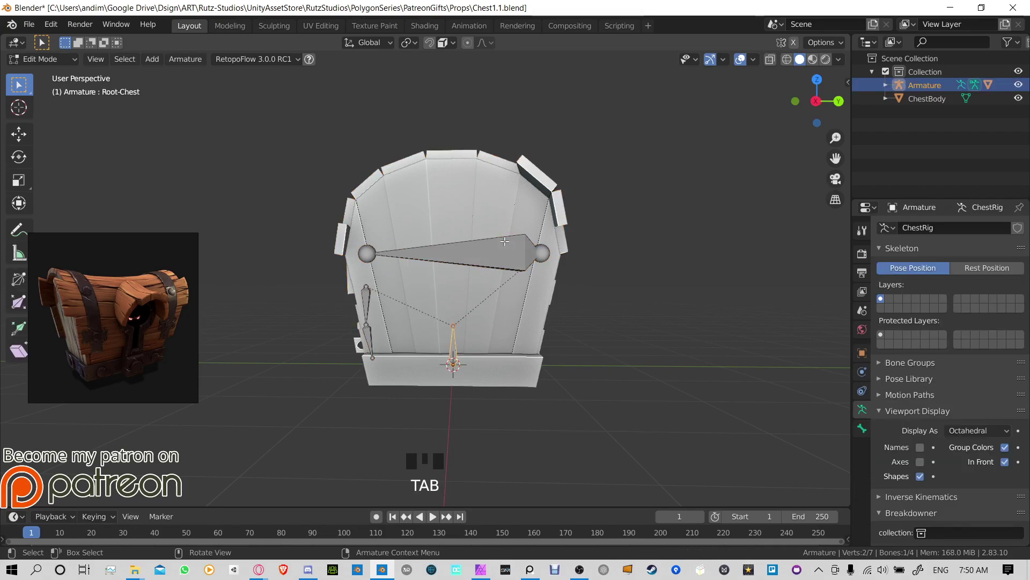
pyautogui.click(505, 244)
pyautogui.click(862, 428)
pyautogui.click(956, 228)
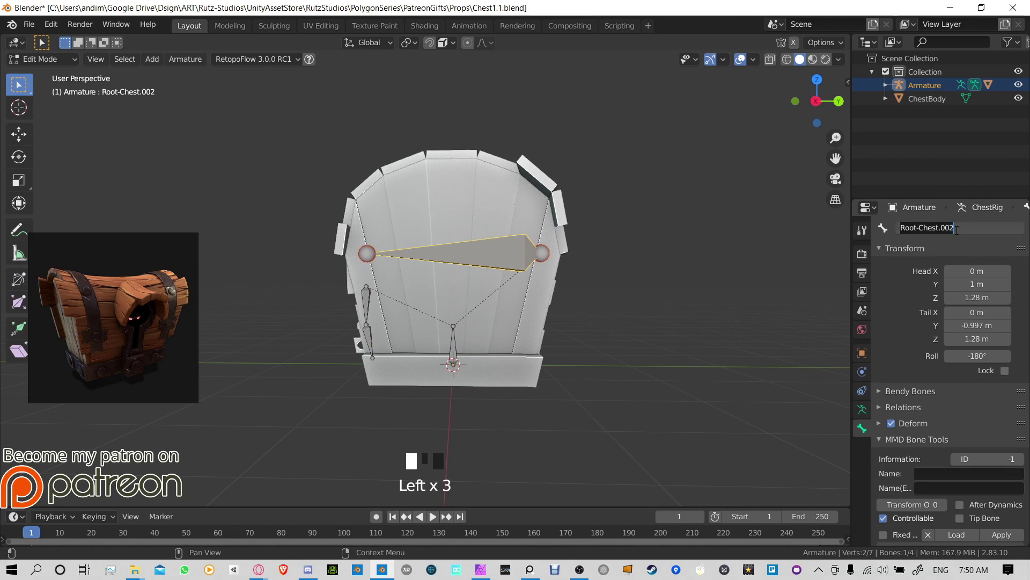
pyautogui.write('Ch')
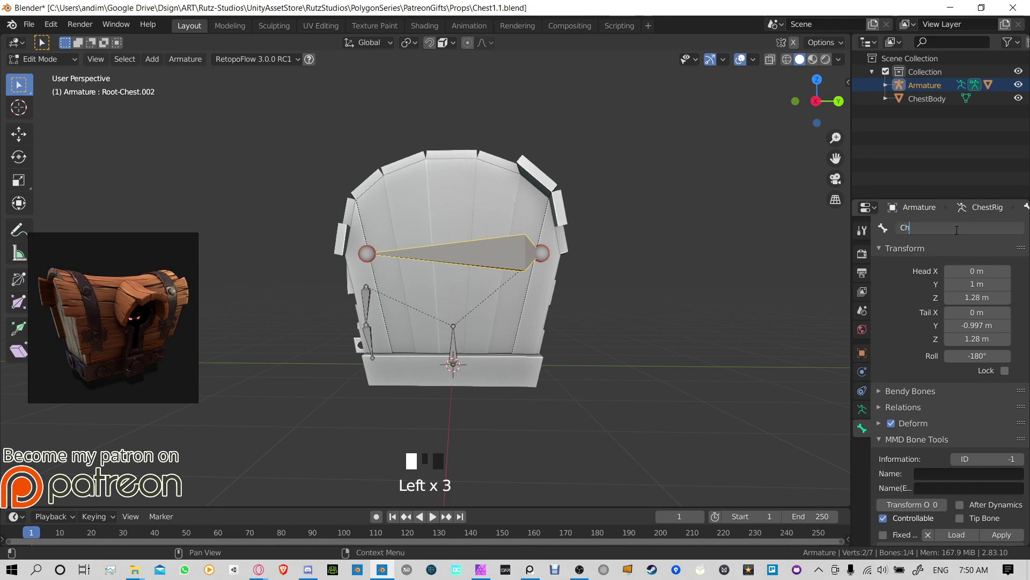
pyautogui.write('estDoor')
pyautogui.press('Return')
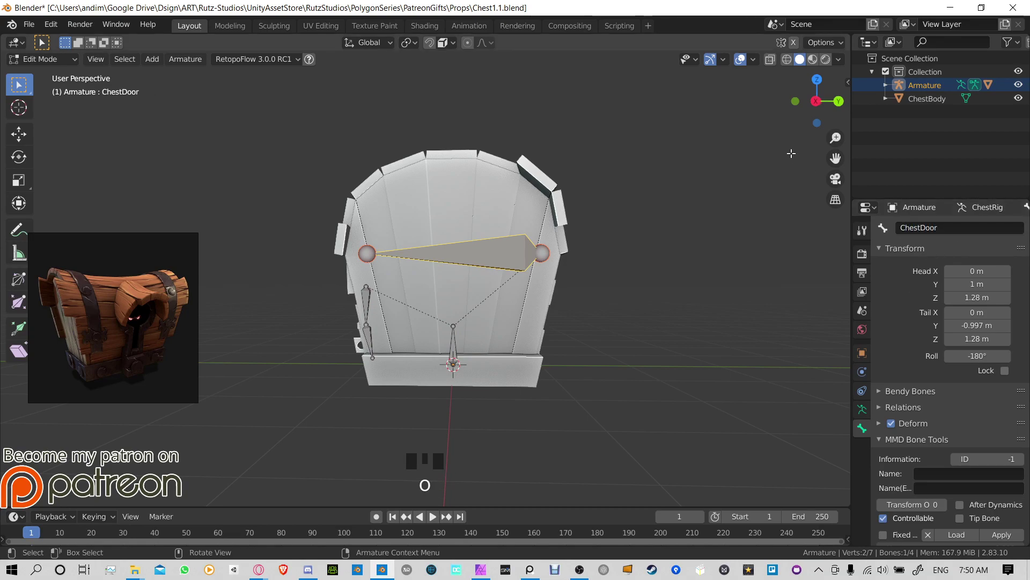
# Step: Parent the chest lid mesh to the armature with empty groups so it gets a ChestDoor vertex group
pyautogui.hotkey('ctrl', 'Tab')
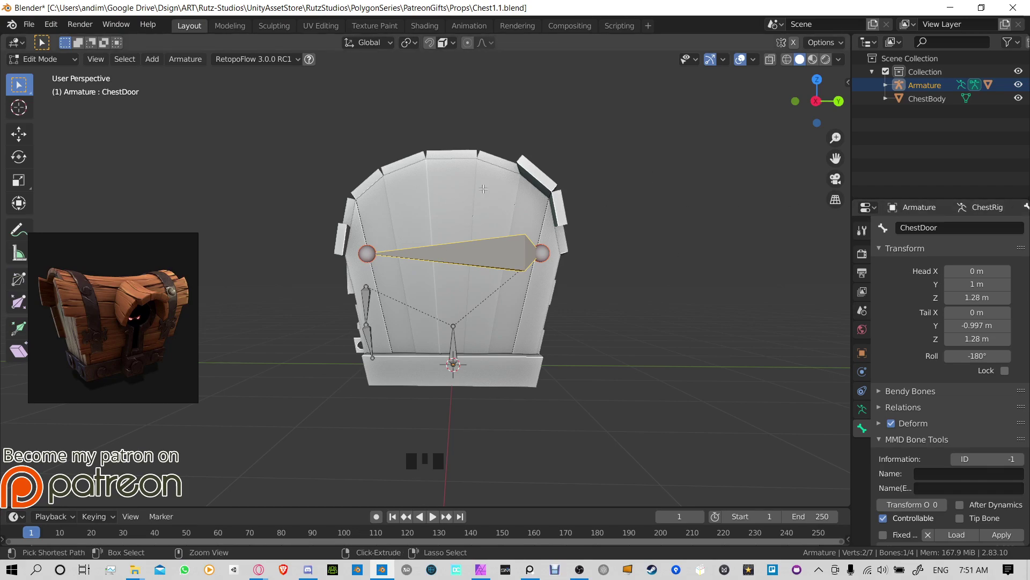
pyautogui.click(545, 179)
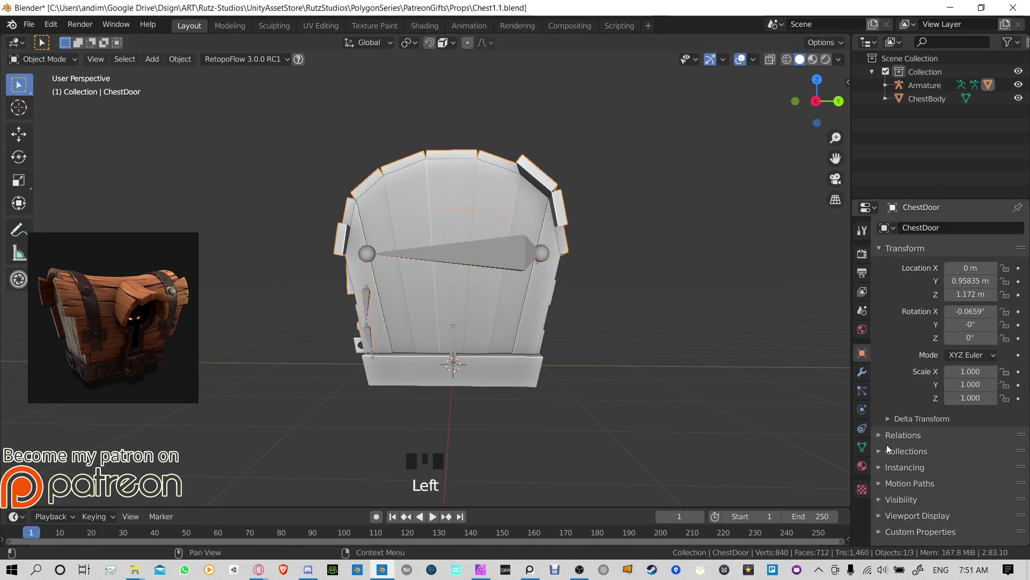
pyautogui.click(862, 447)
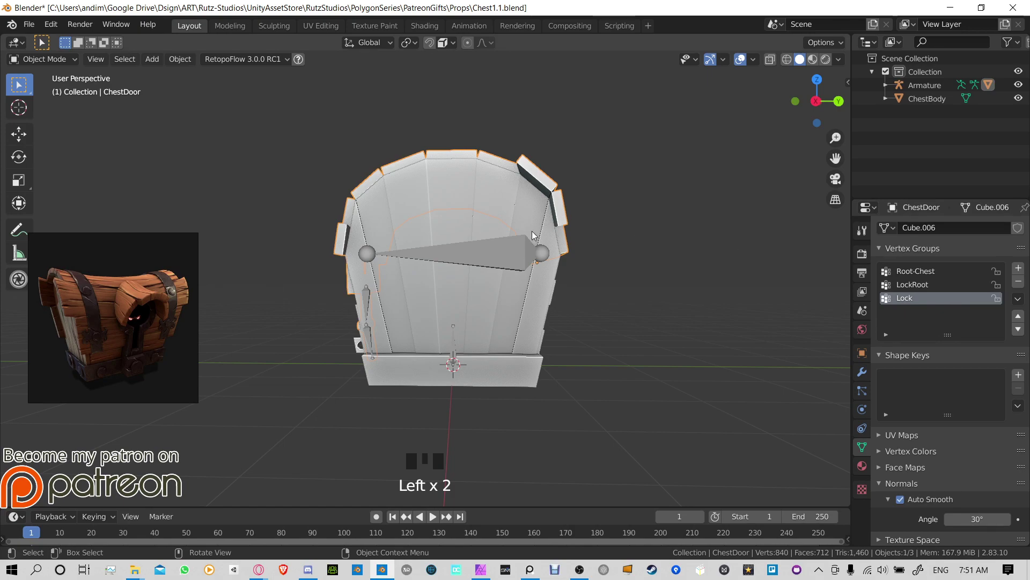
pyautogui.scroll(4, 547, 201)
pyautogui.scroll(-2, 551, 223)
pyautogui.keyDown('shift'); pyautogui.moveTo(552, 218); pyautogui.dragTo(552, 276, button='middle'); pyautogui.keyUp('shift')
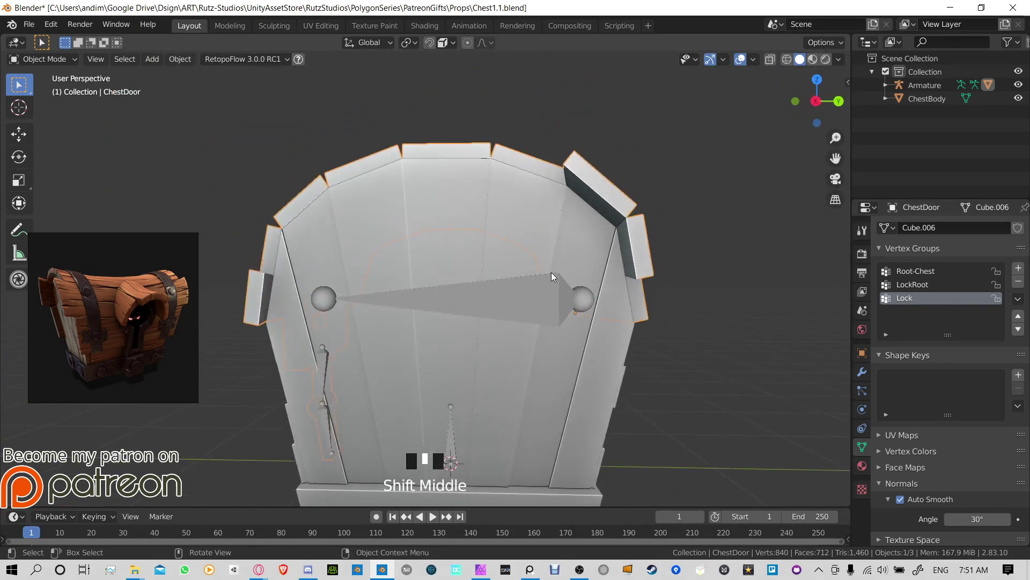
pyautogui.keyDown('shift'); pyautogui.click(549, 292); pyautogui.keyUp('shift')
pyautogui.keyDown('shift'); pyautogui.click(605, 194); pyautogui.keyUp('shift')
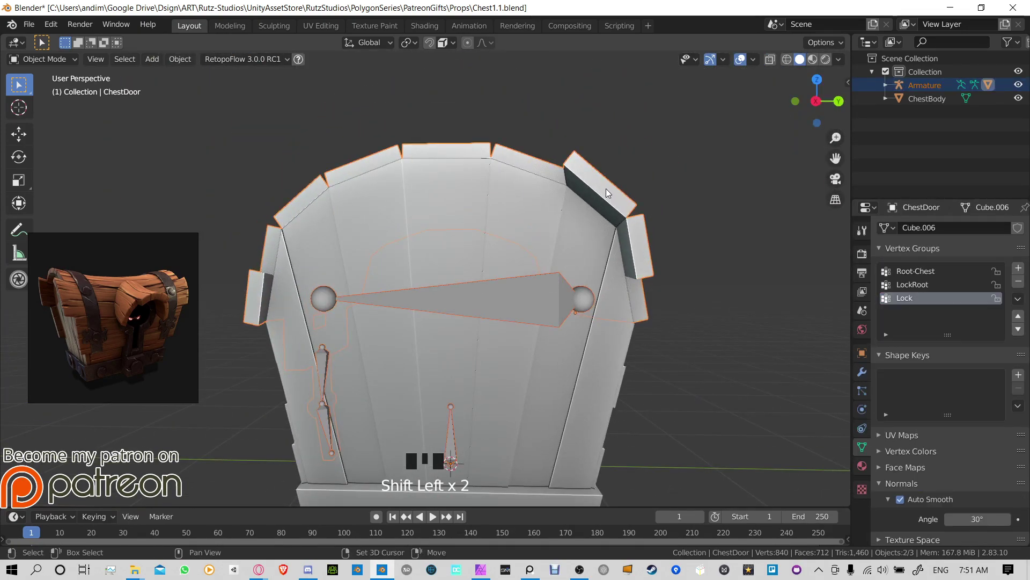
pyautogui.click(561, 223)
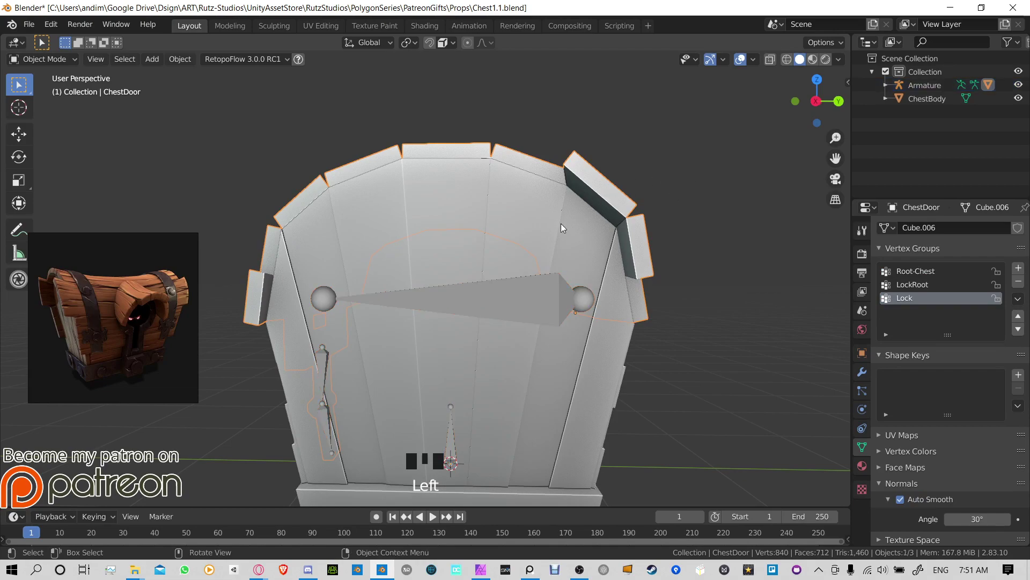
pyautogui.keyDown('shift'); pyautogui.click(545, 285); pyautogui.keyUp('shift')
pyautogui.hotkey('ctrl', 'p')
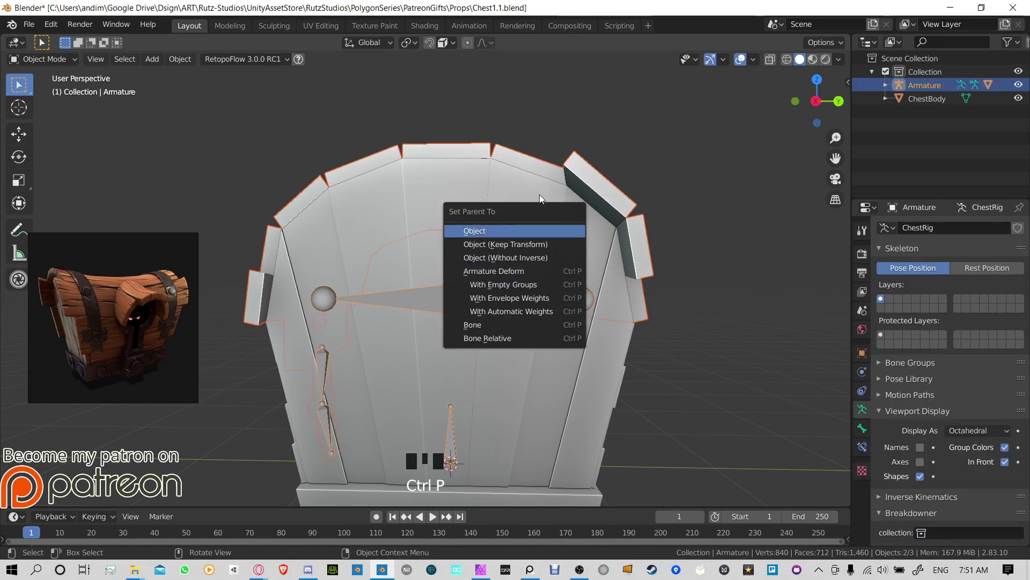
pyautogui.click(530, 286)
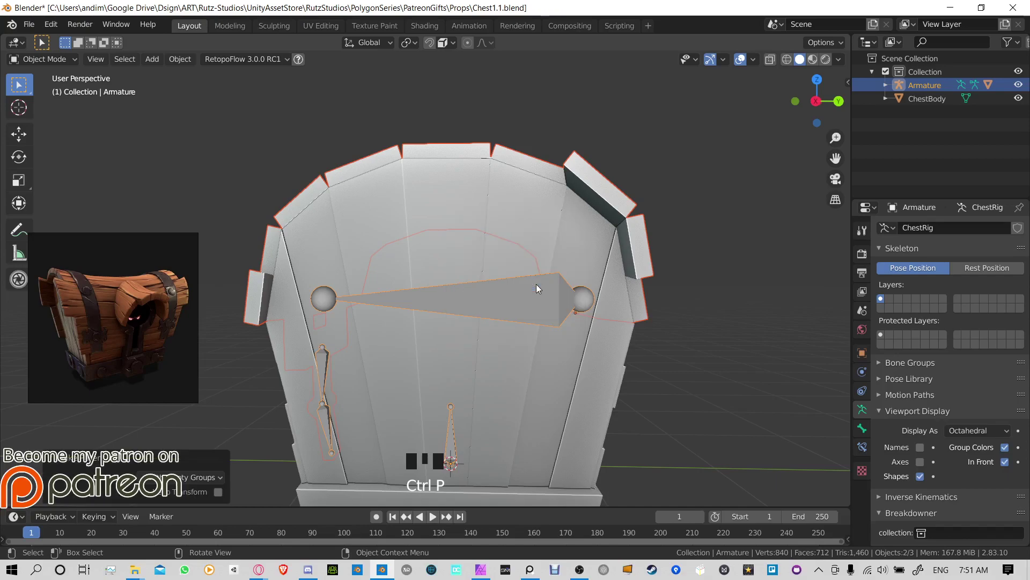
pyautogui.click(594, 191)
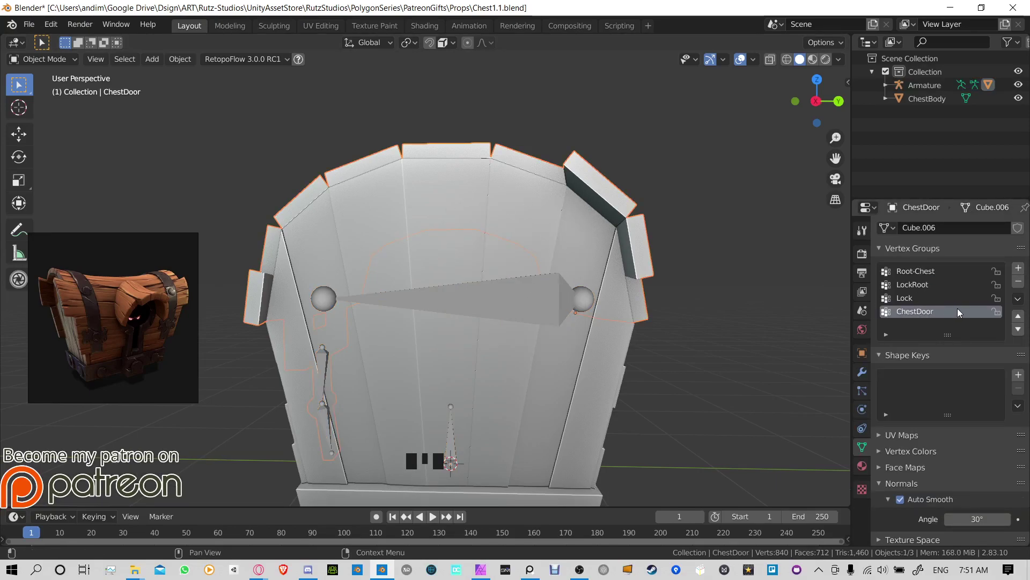
# Step: Test-rotate the LockRoot bone in Pose Mode to check how the lock moves, then cancel the rotation
pyautogui.click(462, 301)
pyautogui.hotkey('ctrl', 'Tab')
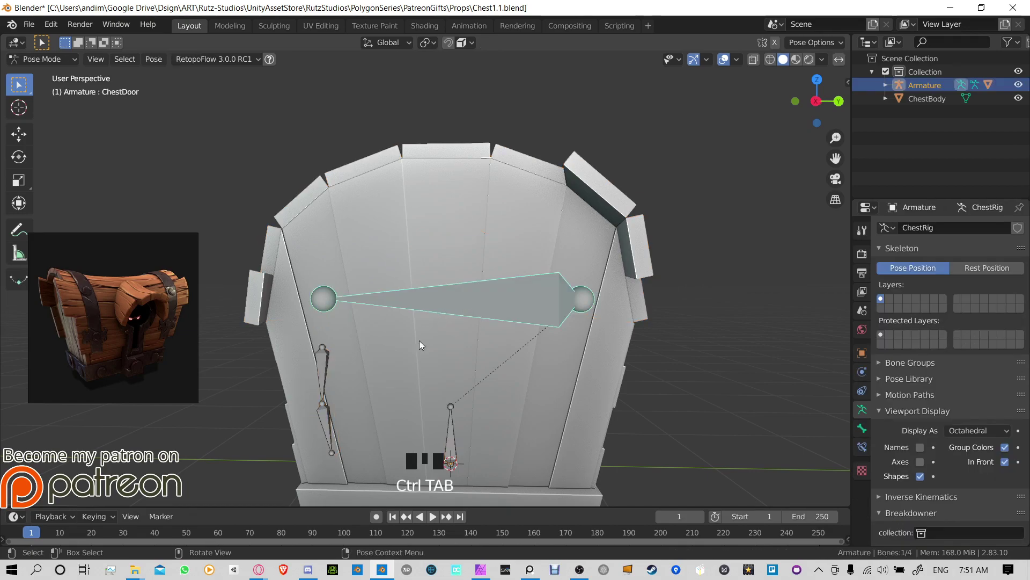
pyautogui.click(324, 362)
pyautogui.click(323, 358)
pyautogui.press('r')
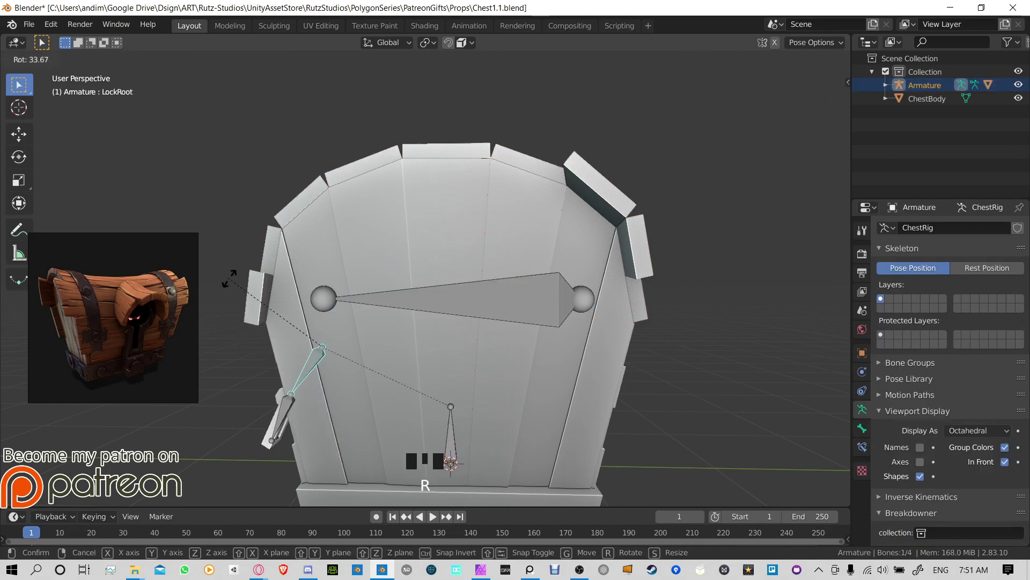
pyautogui.press('Escape')
pyautogui.click(541, 305)
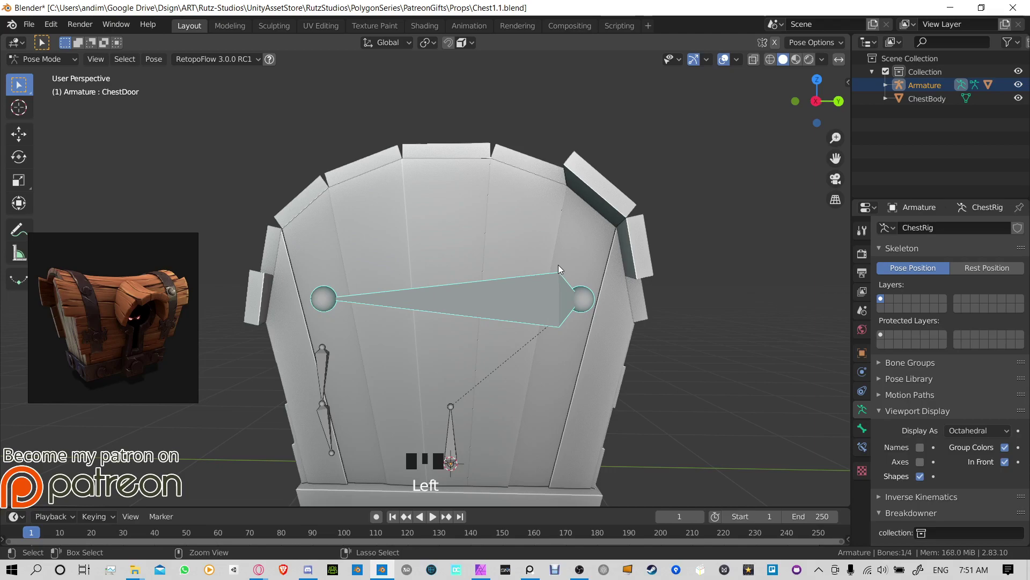
# Step: Assign all of the lid mesh's geometry to the ChestDoor vertex group with weight 1.000
pyautogui.hotkey('ctrl', 'Tab')
pyautogui.click(601, 191)
pyautogui.press('Tab')
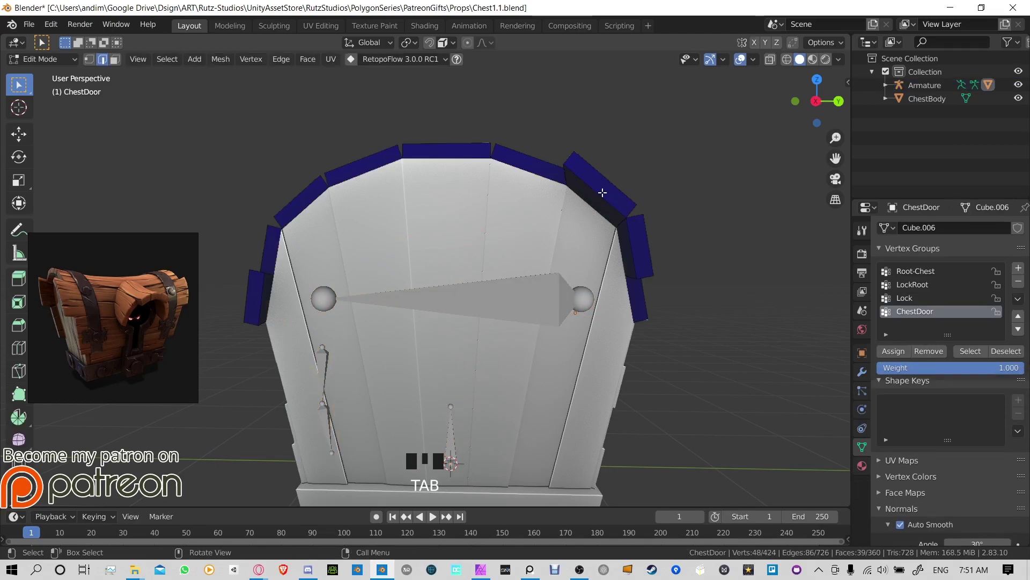
pyautogui.click(931, 311)
pyautogui.click(932, 310)
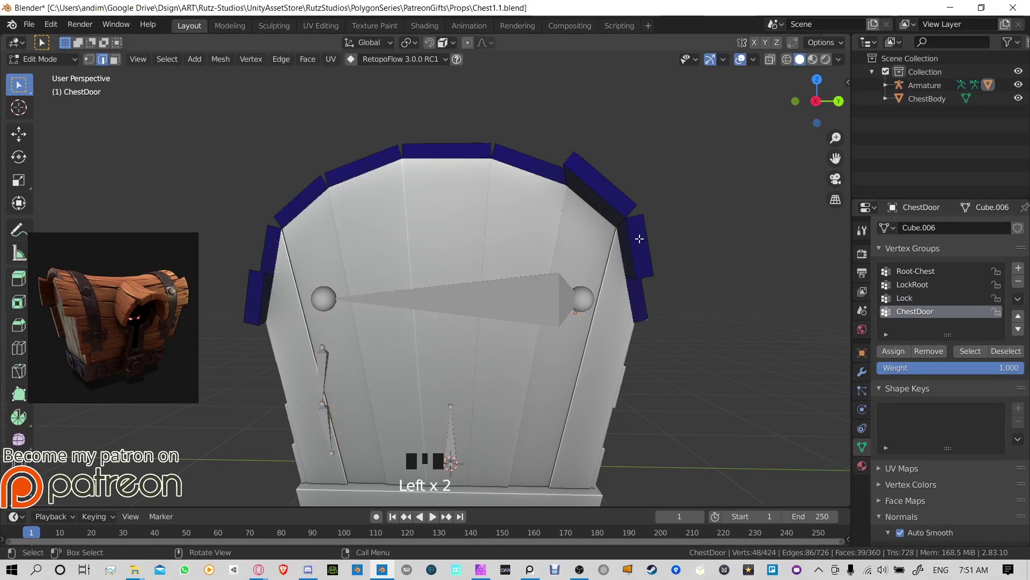
pyautogui.moveTo(660, 231); pyautogui.dragTo(609, 253, button='middle')
pyautogui.click(894, 351)
pyautogui.press('a')
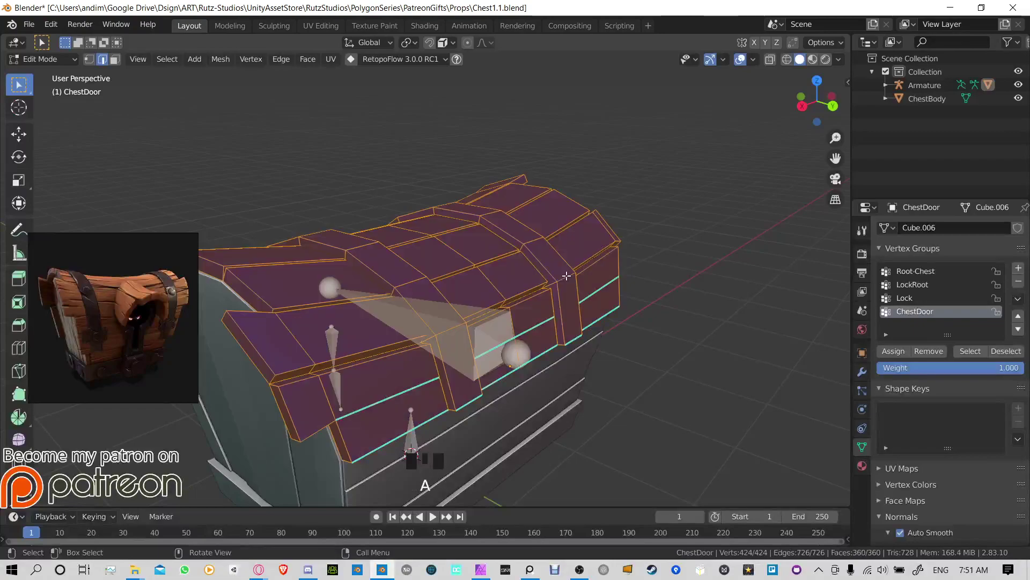
pyautogui.click(891, 349)
# Step: Swing the lid open in Pose Mode by rotating the ChestDoor bone about -91.7° around the global X axis
pyautogui.moveTo(536, 279); pyautogui.dragTo(483, 287, button='middle')
pyautogui.hotkey('ctrl', 'Tab')
pyautogui.click(451, 299)
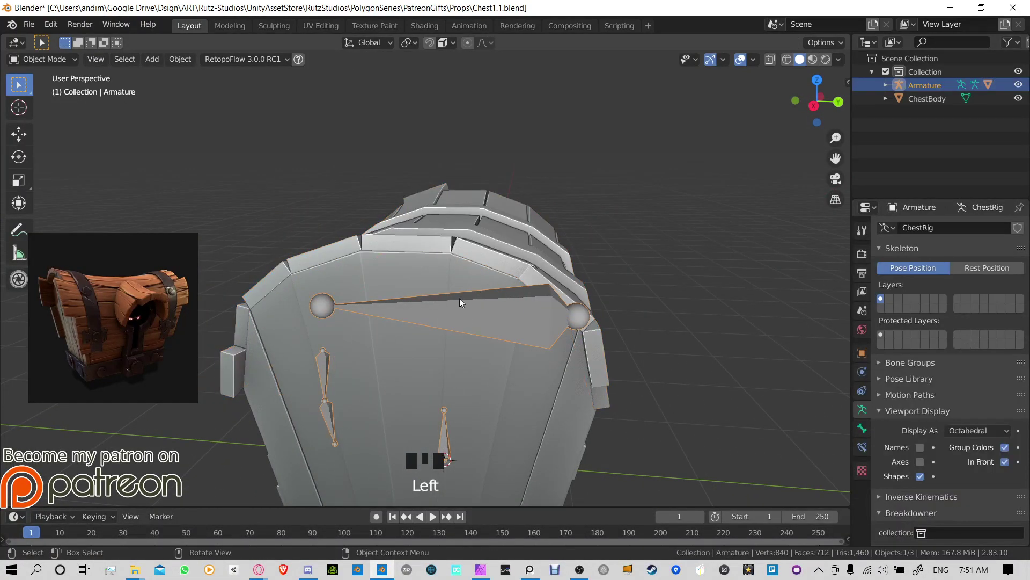
pyautogui.hotkey('ctrl', 'Tab')
pyautogui.press('r')
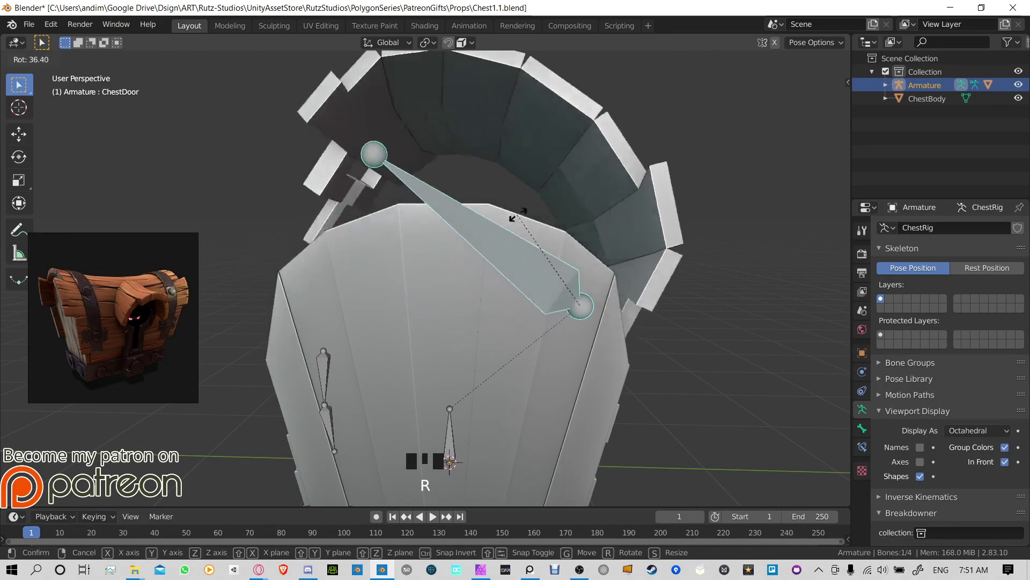
pyautogui.press('x')
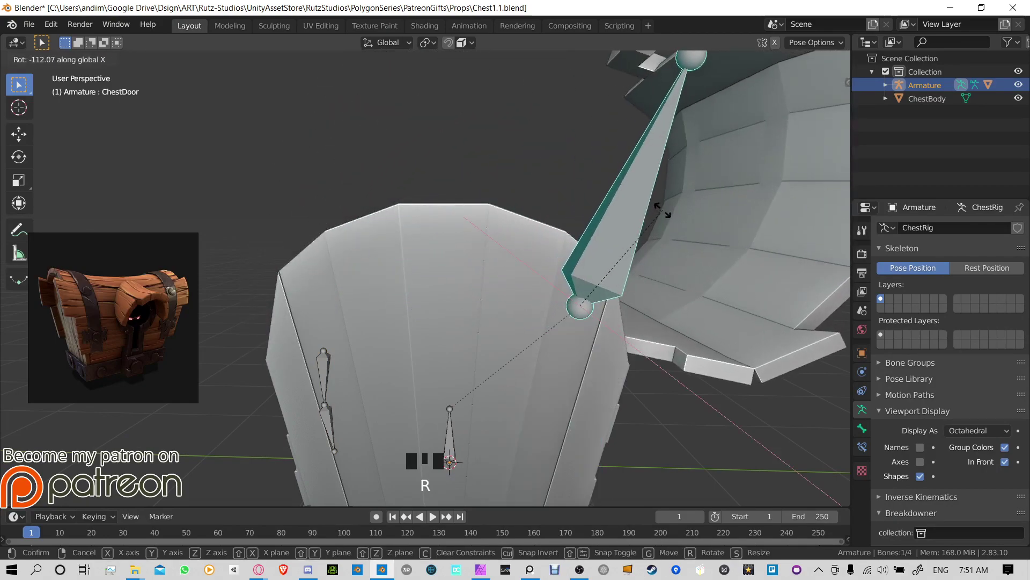
pyautogui.click(575, 244)
# Step: Examine the opened lid from several angles and check the LockRoot bone's position relative to it
pyautogui.moveTo(575, 240); pyautogui.dragTo(447, 189, button='middle')
pyautogui.scroll(2, 536, 245)
pyautogui.scroll(-4, 374, 224)
pyautogui.scroll(4, 374, 225)
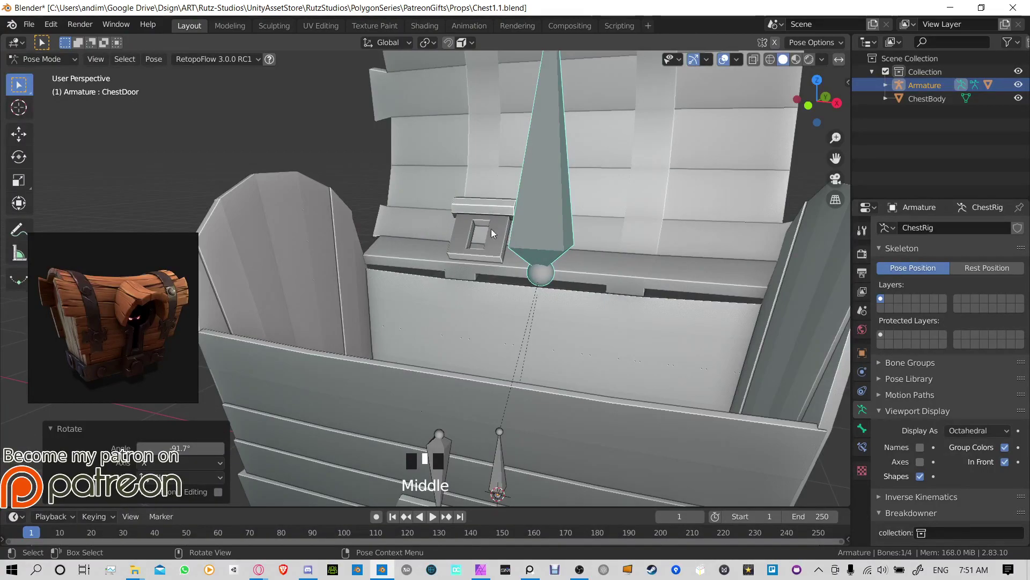
pyautogui.moveTo(491, 228); pyautogui.dragTo(440, 233, button='middle')
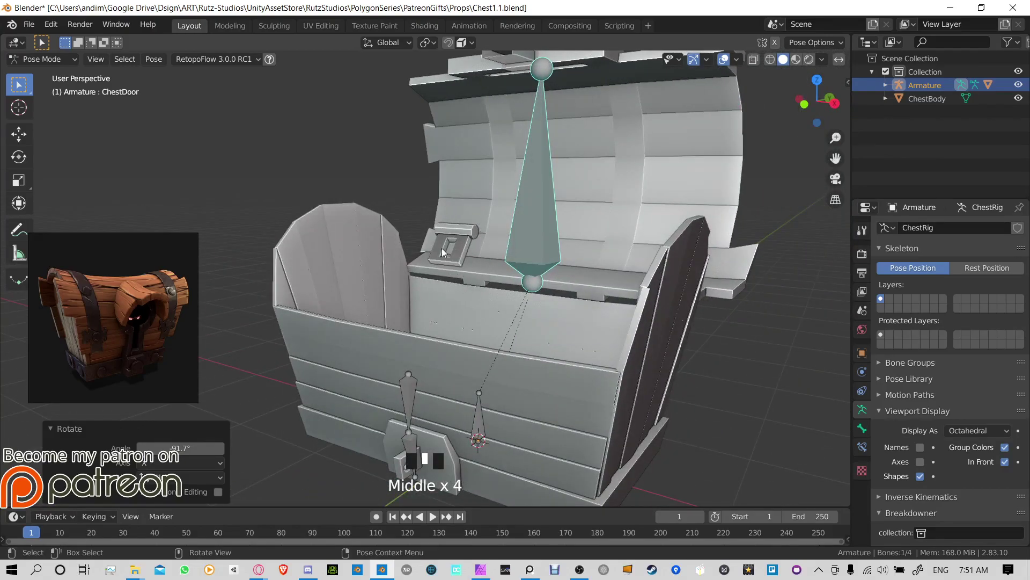
pyautogui.click(407, 404)
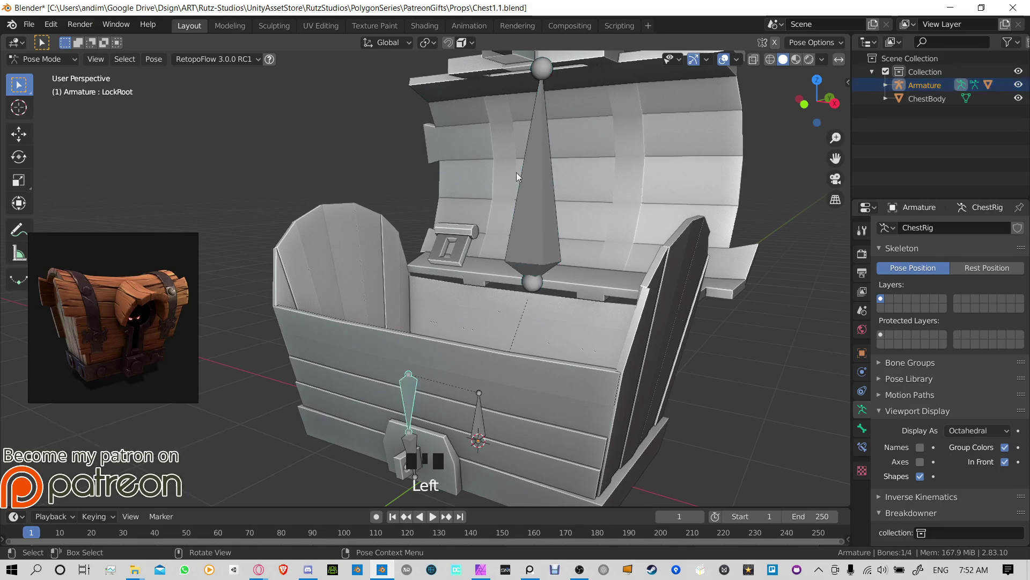
# Step: Clear the ChestDoor bone's pose rotation and return the armature to Object Mode
pyautogui.click(535, 119)
pyautogui.moveTo(537, 214); pyautogui.dragTo(495, 111, button='middle')
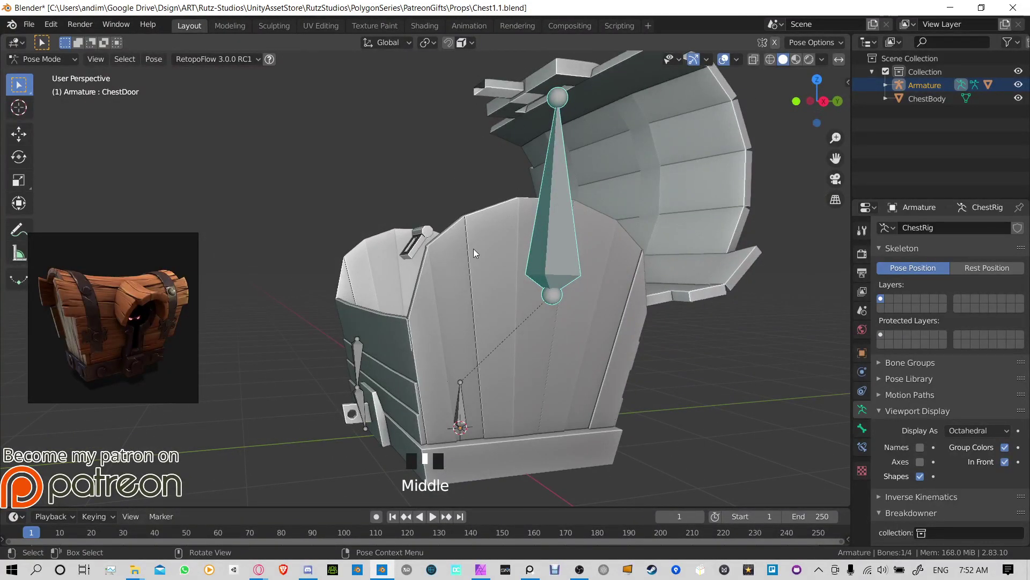
pyautogui.hotkey('alt', 'r')
pyautogui.hotkey('ctrl', 'Tab')
# Step: Parent the LockRoot bone to the ChestDoor bone with Keep Offset in the armature's Edit Mode
pyautogui.moveTo(484, 258); pyautogui.dragTo(430, 281, button='middle')
pyautogui.scroll(4, 523, 344)
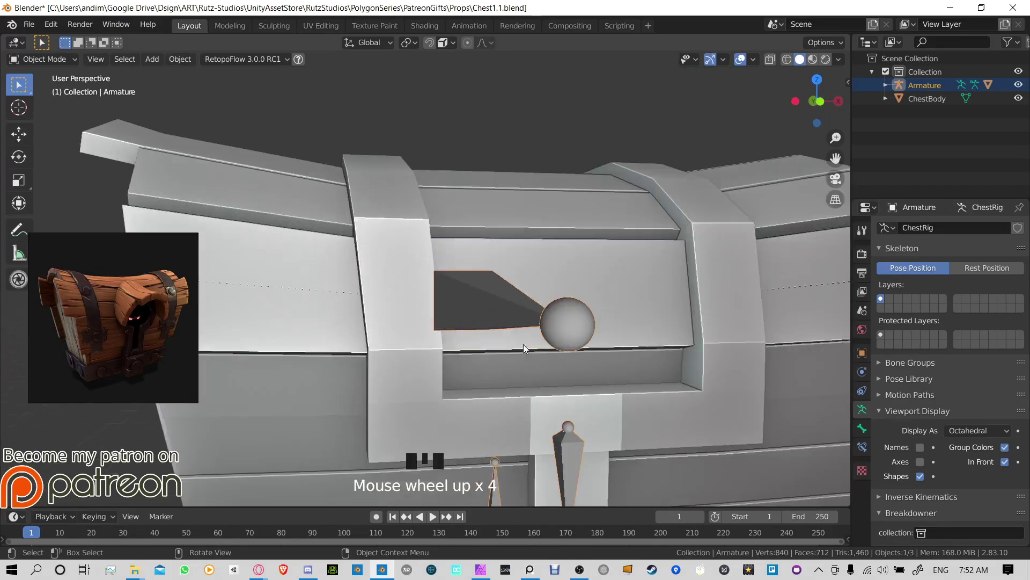
pyautogui.keyDown('shift'); pyautogui.moveTo(523, 343); pyautogui.dragTo(501, 283, button='middle'); pyautogui.keyUp('shift')
pyautogui.click(501, 284)
pyautogui.click(504, 279)
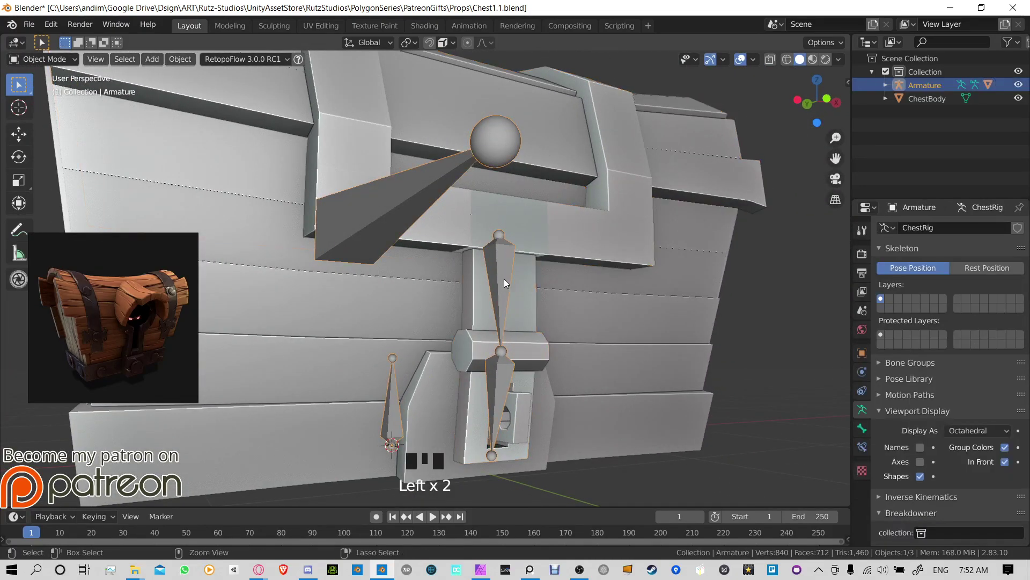
pyautogui.hotkey('ctrl', 'Tab')
pyautogui.hotkey('ctrl', 'Tab')
pyautogui.hotkey('ctrl', 'Tab')
pyautogui.moveTo(488, 291); pyautogui.dragTo(572, 293, button='middle')
pyautogui.click(575, 281)
pyautogui.press('Tab')
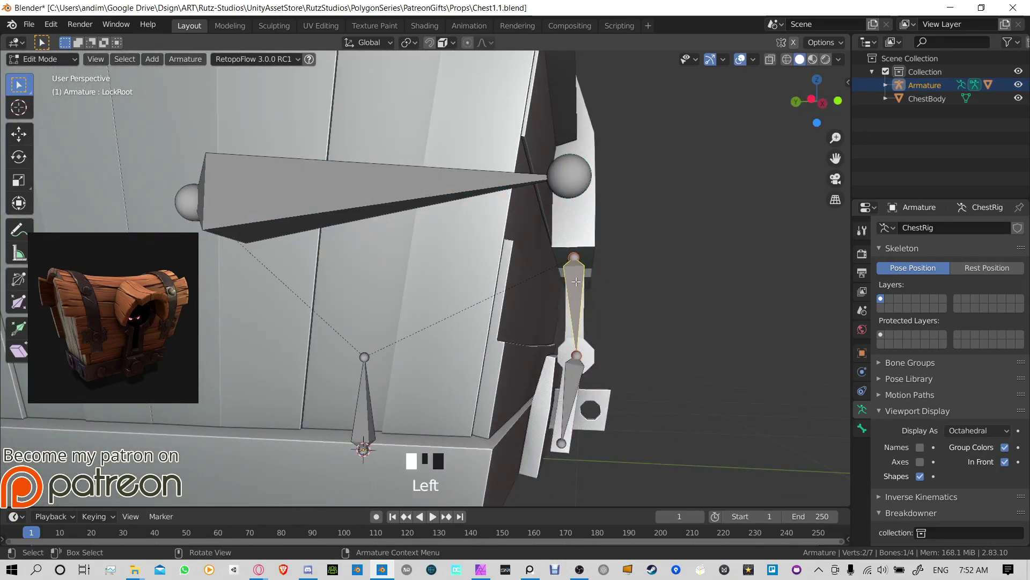
pyautogui.keyDown('shift'); pyautogui.click(434, 183); pyautogui.keyUp('shift')
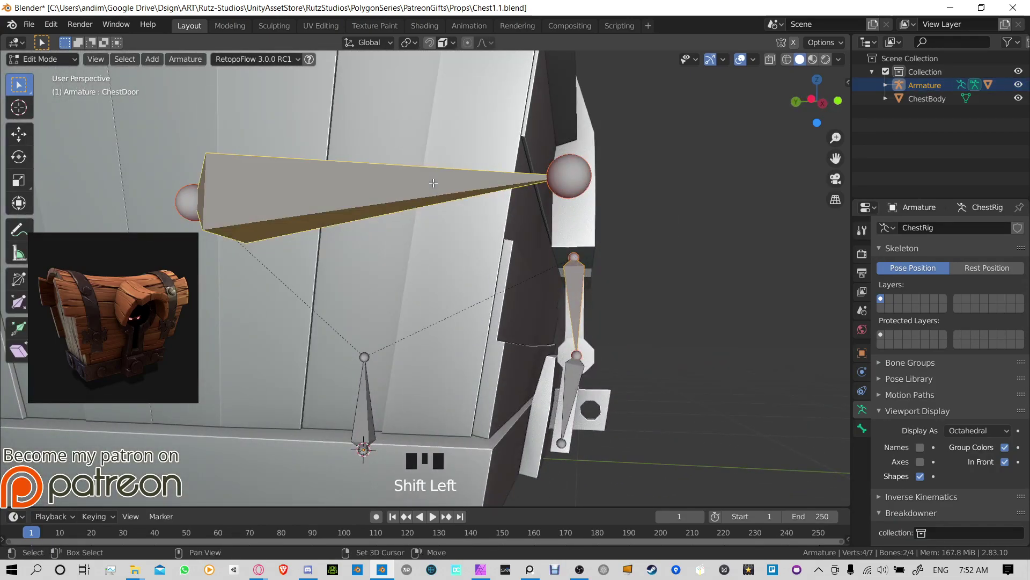
pyautogui.hotkey('ctrl', 'p')
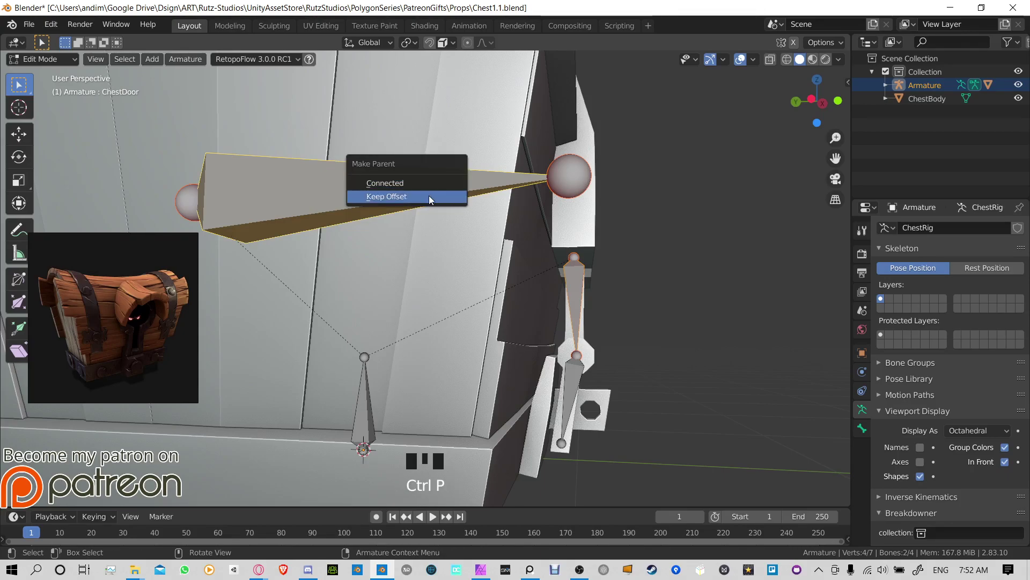
pyautogui.click(435, 196)
# Step: Swing the lid open in Pose Mode by rotating the ChestDoor bone about -71.8° around the global X axis
pyautogui.hotkey('ctrl', 'Tab')
pyautogui.click(498, 267)
pyautogui.click(429, 186)
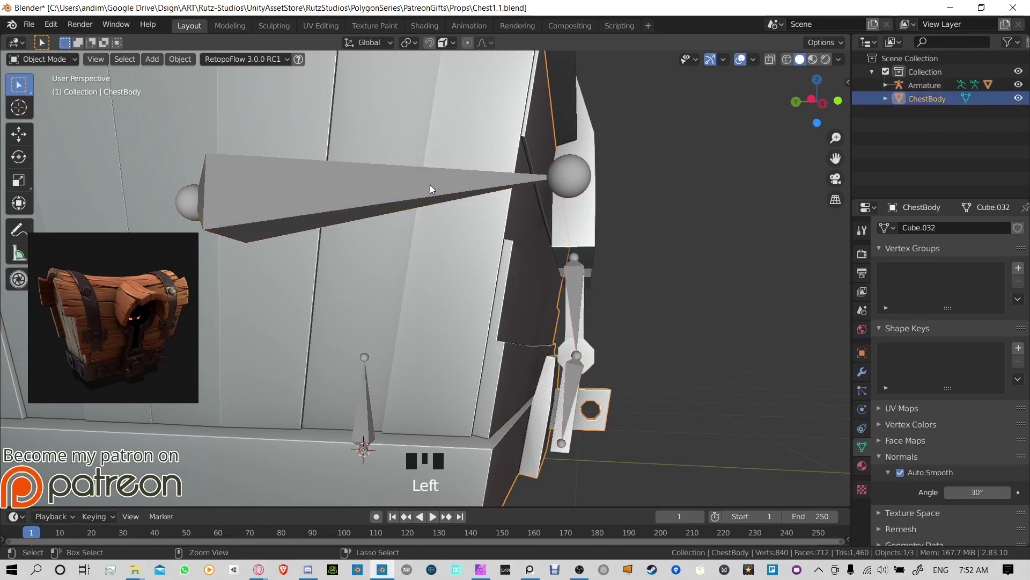
pyautogui.hotkey('ctrl', 'Tab')
pyautogui.click(416, 186)
pyautogui.click(412, 183)
pyautogui.hotkey('ctrl', 'Tab')
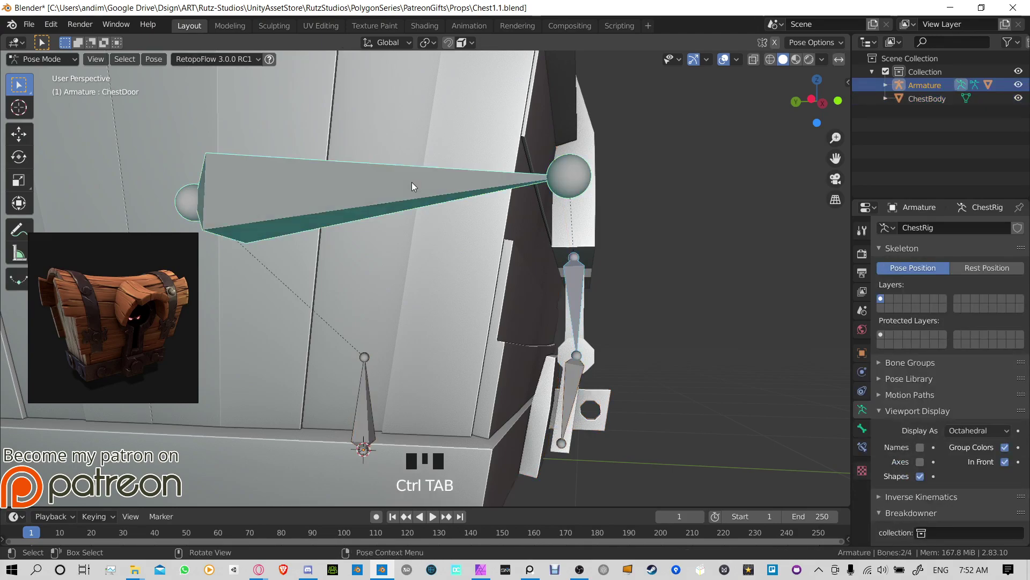
pyautogui.click(413, 185)
pyautogui.scroll(-3, 413, 184)
pyautogui.moveTo(414, 185); pyautogui.dragTo(435, 233, button='middle')
pyautogui.press('r')
pyautogui.press('x')
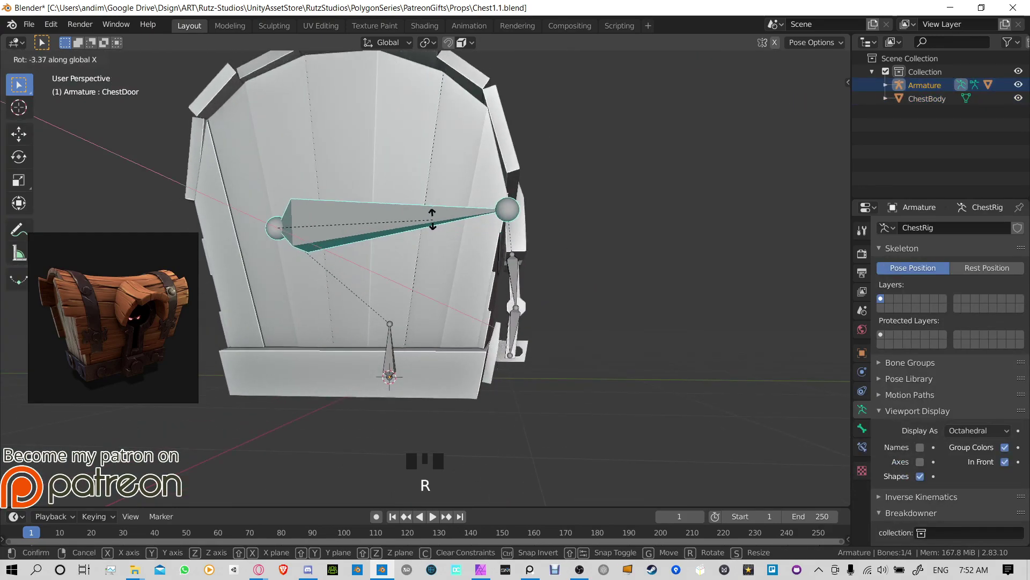
pyautogui.click(337, 90)
# Step: Try rotating the Lock bone around the global X axis on the opened lid to test the lock flap's deformation
pyautogui.scroll(-2, 489, 166)
pyautogui.moveTo(495, 163); pyautogui.dragTo(415, 204, button='middle')
pyautogui.scroll(5, 486, 153)
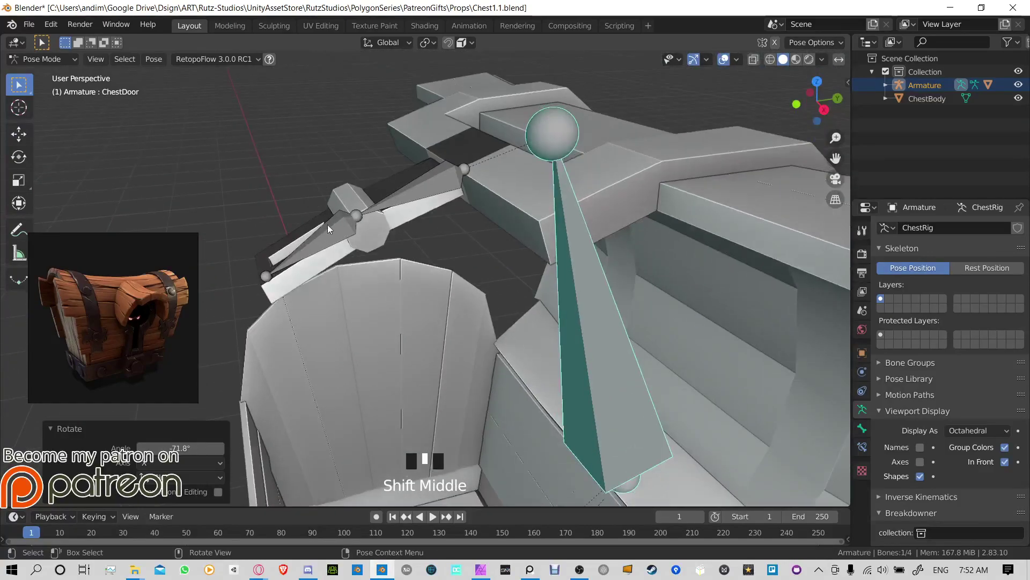
pyautogui.click(321, 231)
pyautogui.press('r')
pyautogui.press('x')
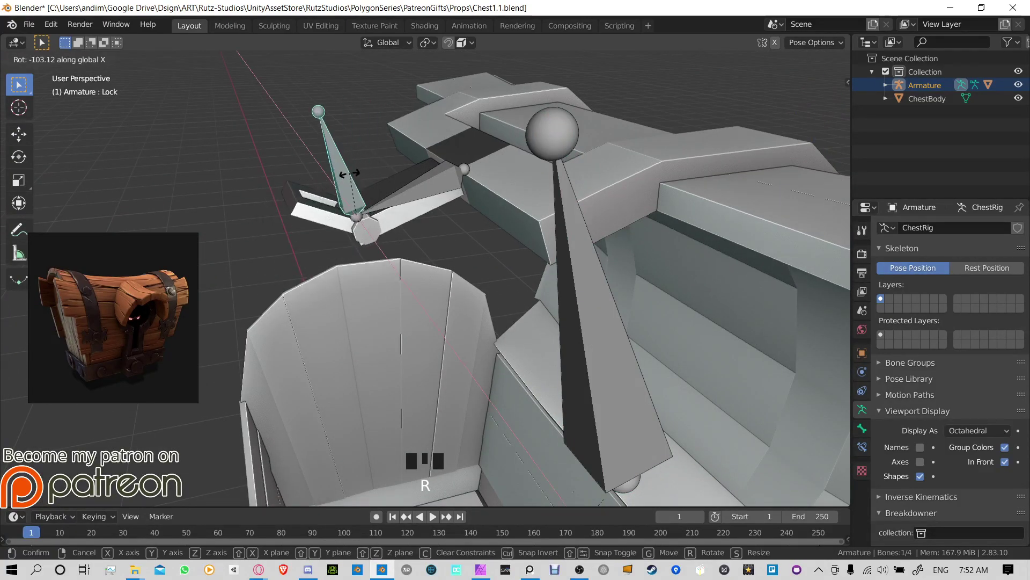
pyautogui.rightClick(337, 182)
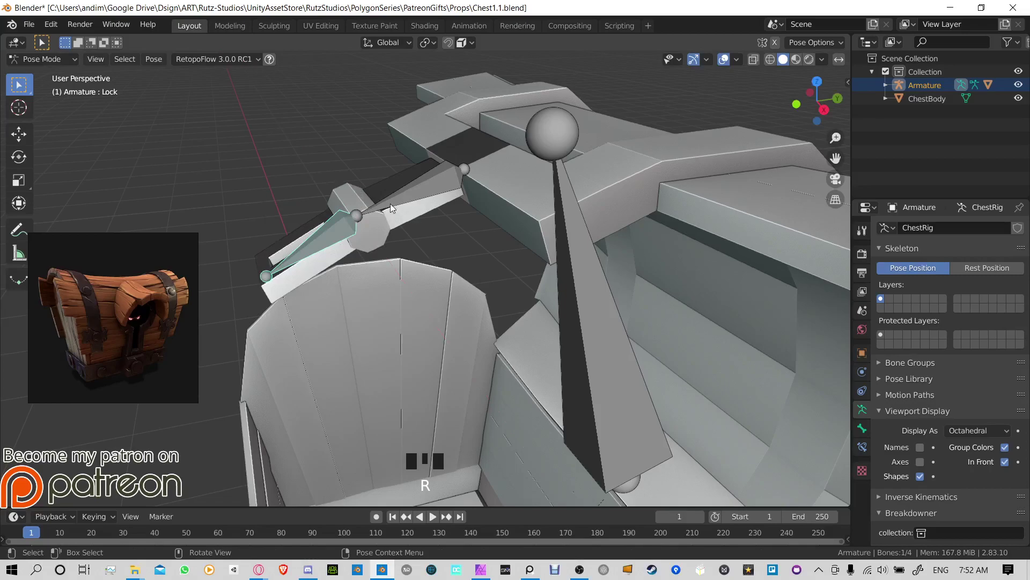
# Step: Inspect the lock's hinge area and clear the ChestDoor bone's pose rotation
pyautogui.moveTo(390, 204); pyautogui.dragTo(506, 236, button='middle')
pyautogui.scroll(2, 481, 284)
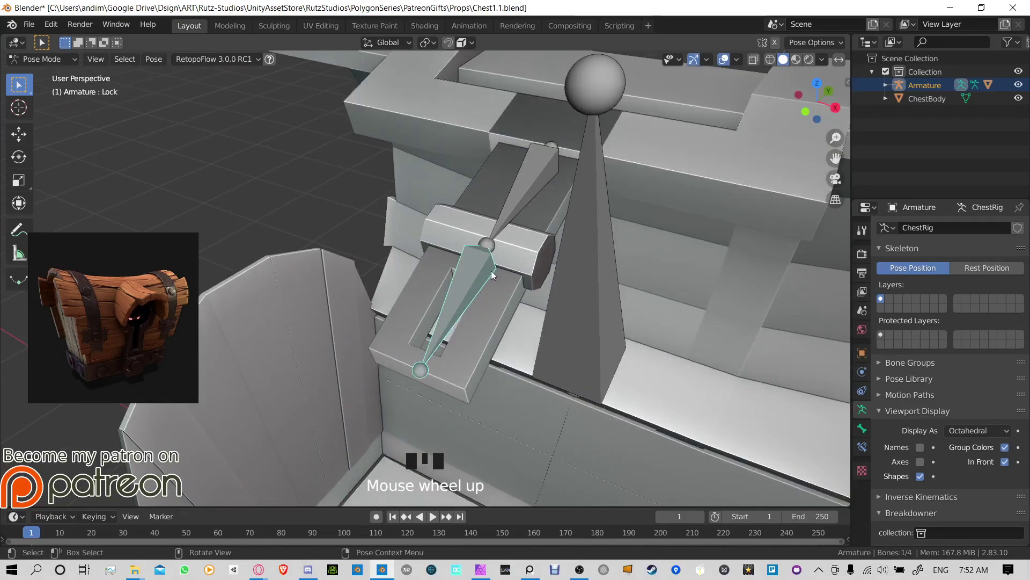
pyautogui.keyDown('ctrl'); pyautogui.click(491, 233); pyautogui.keyUp('ctrl')
pyautogui.keyDown('ctrl'); pyautogui.moveTo(491, 232); pyautogui.dragTo(450, 231, button='middle'); pyautogui.keyUp('ctrl')
pyautogui.keyDown('shift'); pyautogui.moveTo(451, 231); pyautogui.dragTo(468, 192, button='middle'); pyautogui.keyUp('shift')
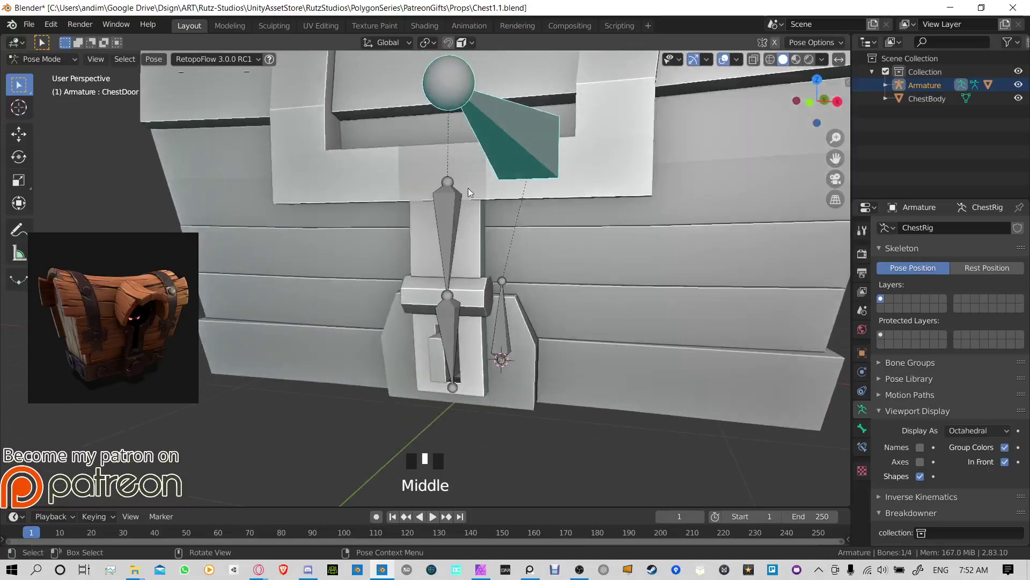
# Step: Check the Lock vertex group's weights on the lid mesh in Edit Mode
pyautogui.click(461, 310)
pyautogui.press('Tab')
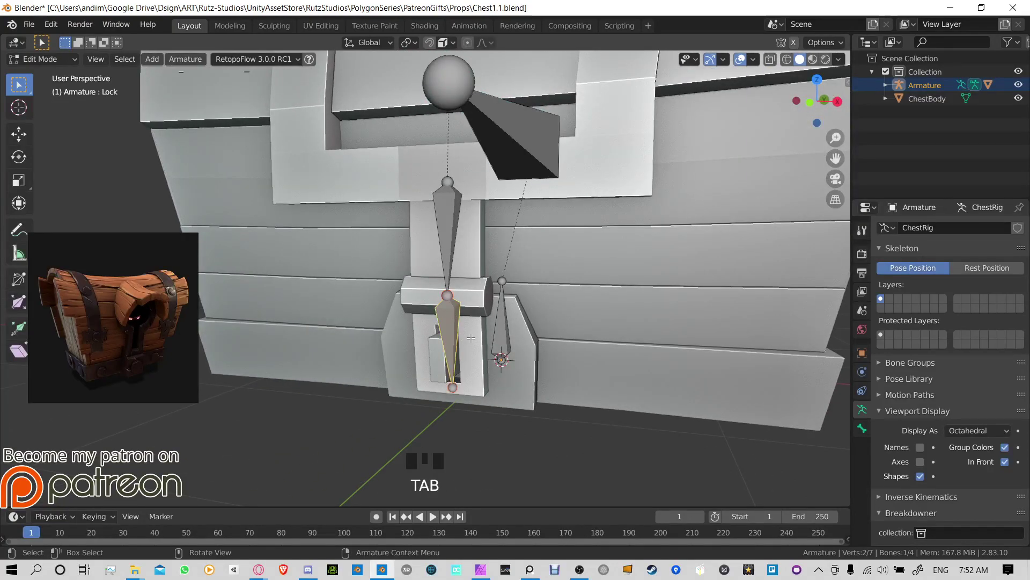
pyautogui.hotkey('ctrl', 'Tab')
pyautogui.click(481, 320)
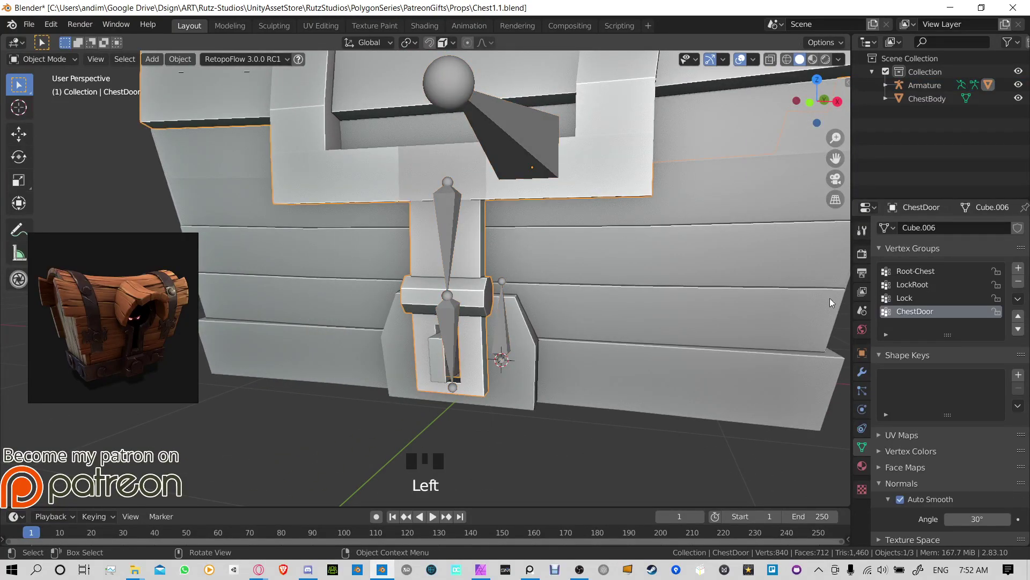
pyautogui.press('Tab')
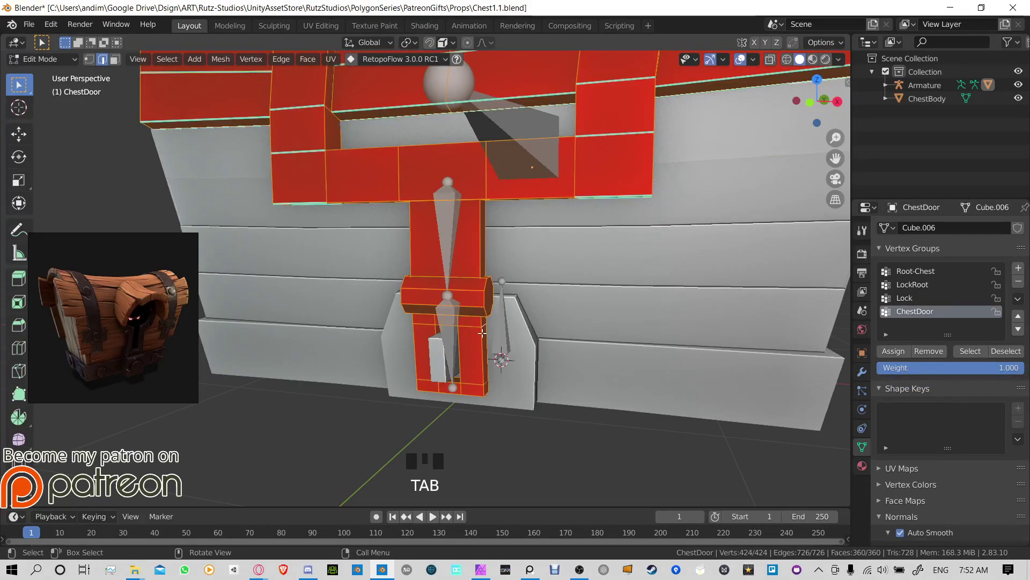
pyautogui.click(917, 299)
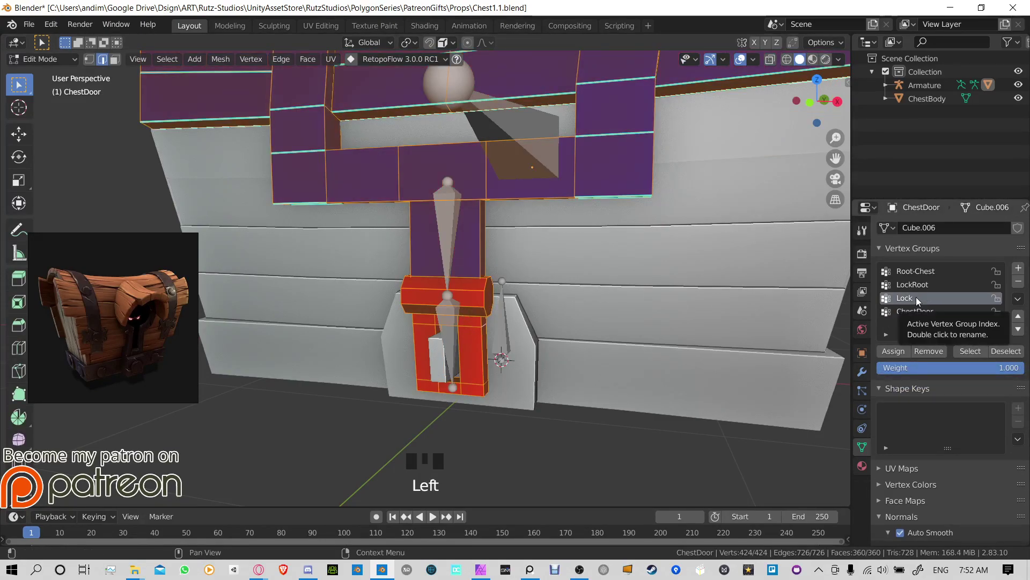
pyautogui.moveTo(515, 300)
pyautogui.mouseDown(button='middle')
pyautogui.moveTo(540, 305)
pyautogui.moveTo(529, 301)
pyautogui.mouseUp(button='middle')
pyautogui.press('r')
pyautogui.rightClick(434, 257)
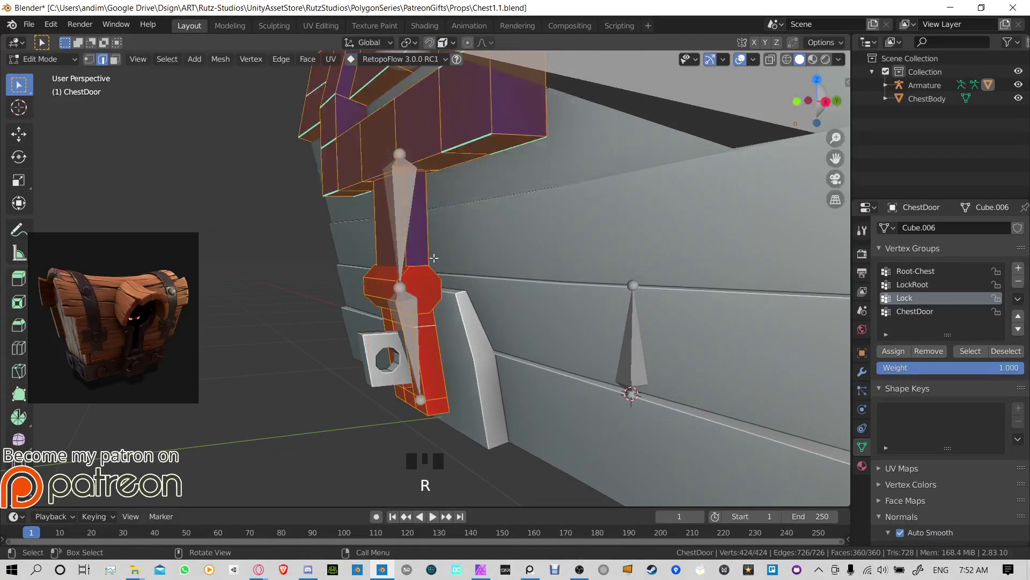
# Step: Try rotating the Lock bone around the global X axis in Pose Mode and return the armature to Object Mode
pyautogui.click(403, 311)
pyautogui.click(417, 301)
pyautogui.hotkey('ctrl', 'Tab')
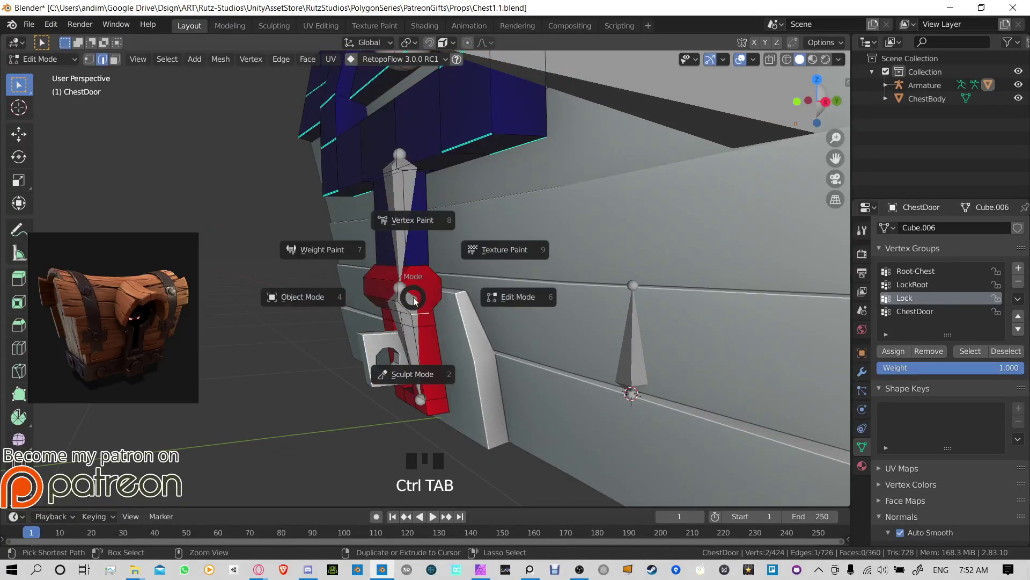
pyautogui.click(298, 300)
pyautogui.hotkey('ctrl', 'Tab')
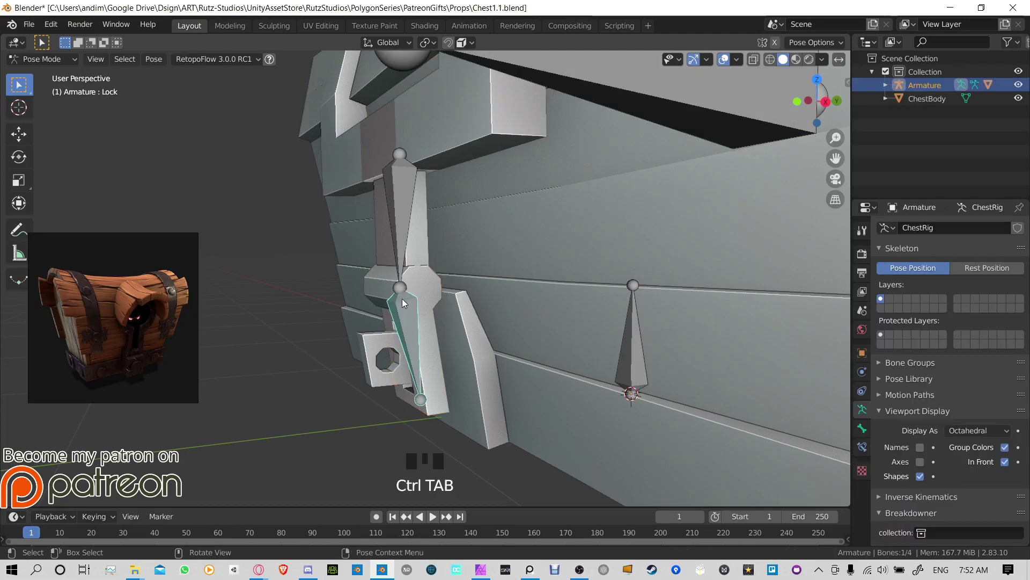
pyautogui.click(402, 298)
pyautogui.press('r')
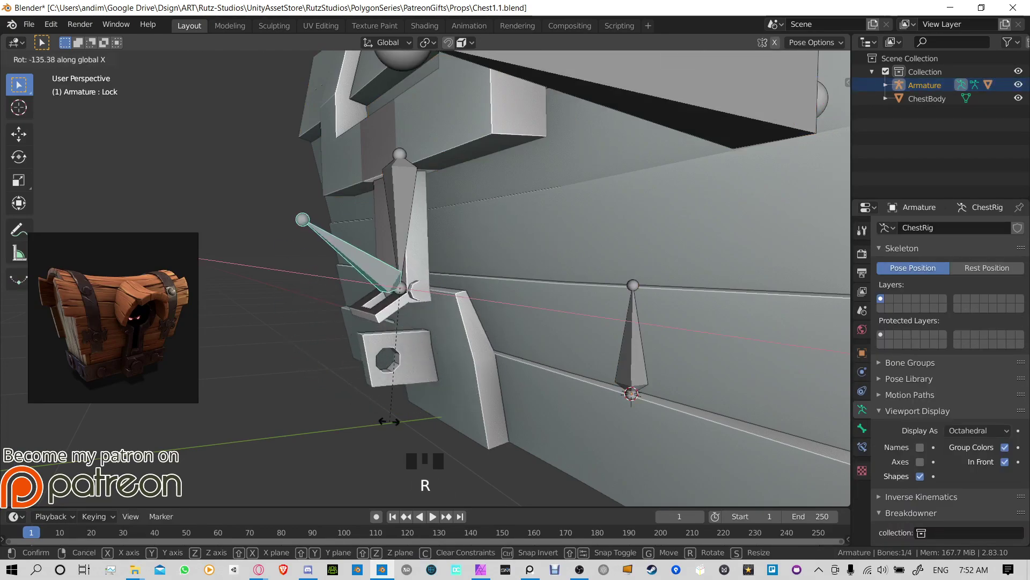
pyautogui.click(458, 352)
pyautogui.hotkey('ctrl', 'Tab')
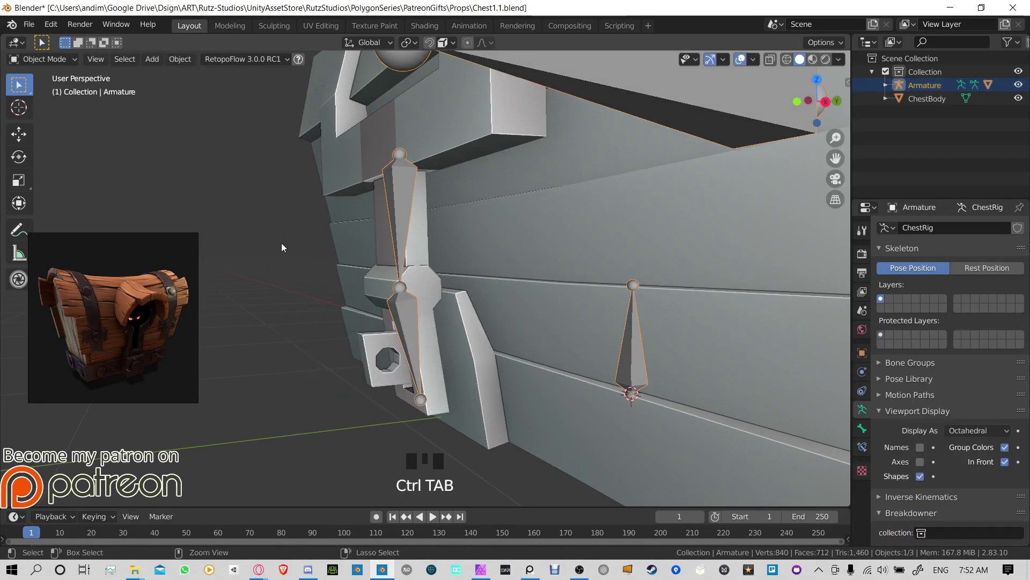
# Step: Select the linked lower lock flap geometry in the lid mesh and remove it from the ChestDoor vertex group
pyautogui.click(422, 228)
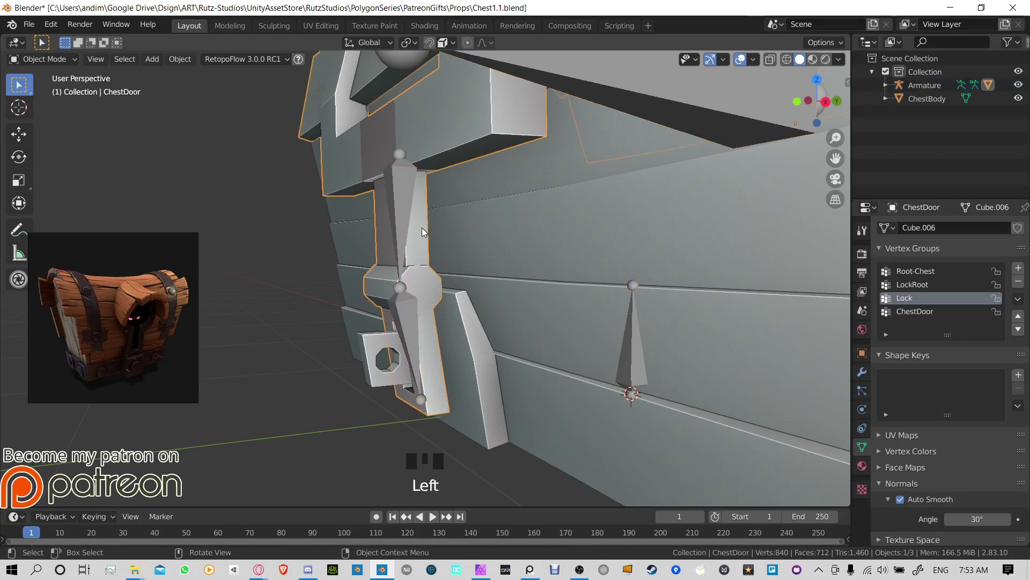
pyautogui.click(417, 323)
pyautogui.click(428, 293)
pyautogui.press('Tab')
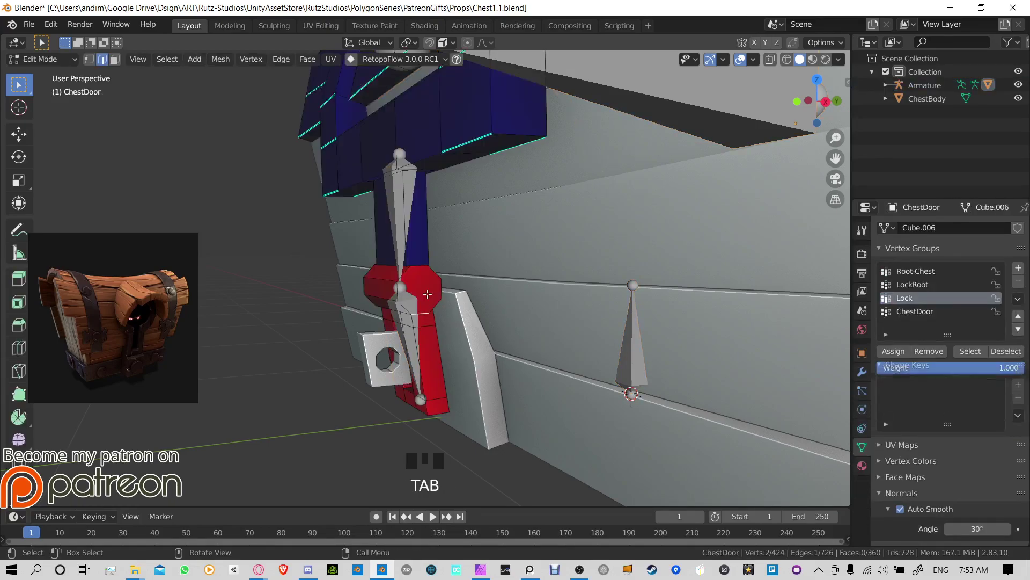
pyautogui.click(428, 296)
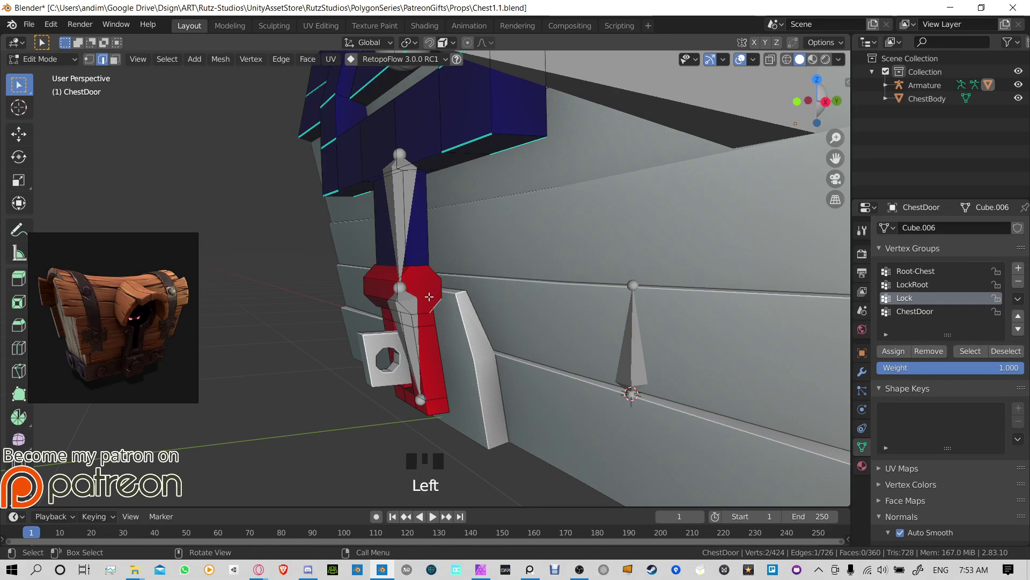
pyautogui.press('l')
pyautogui.press('l')
pyautogui.click(917, 311)
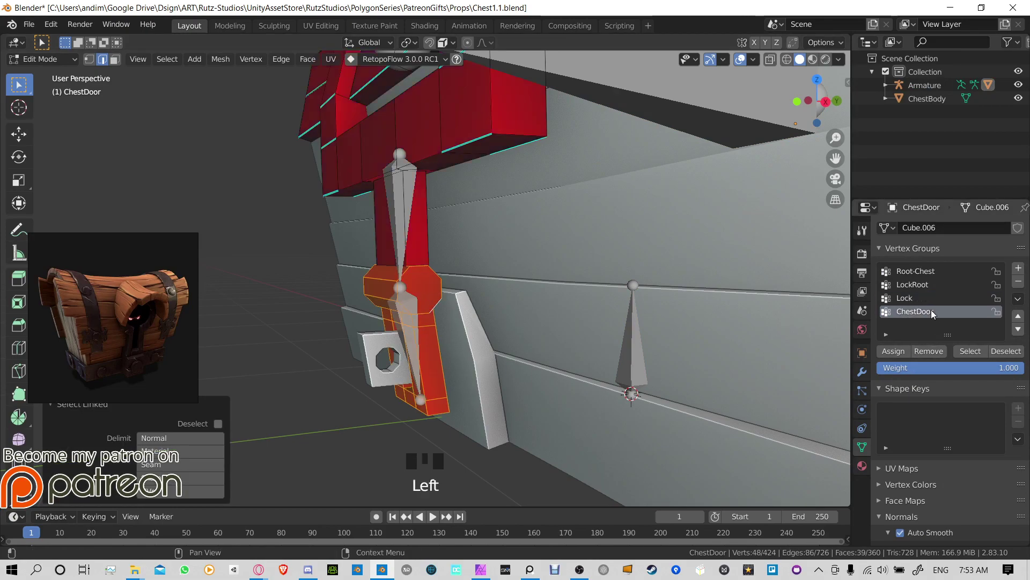
pyautogui.click(929, 351)
pyautogui.hotkey('ctrl', 'Tab')
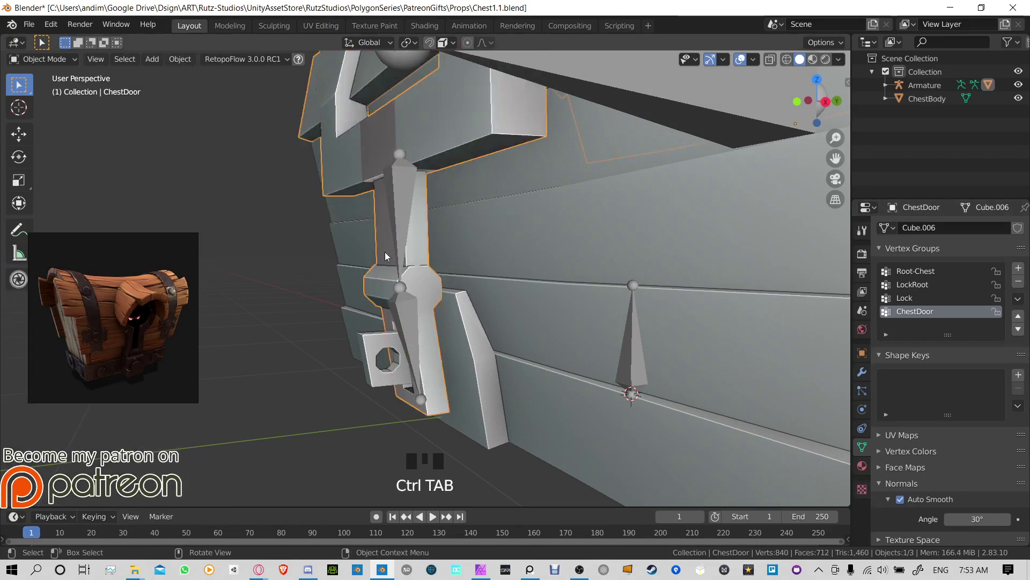
# Step: Test the lower lock flap in Pose Mode by trial-rotating the Lock bone around the global X axis
pyautogui.click(400, 234)
pyautogui.hotkey('ctrl', 'Tab')
pyautogui.click(402, 293)
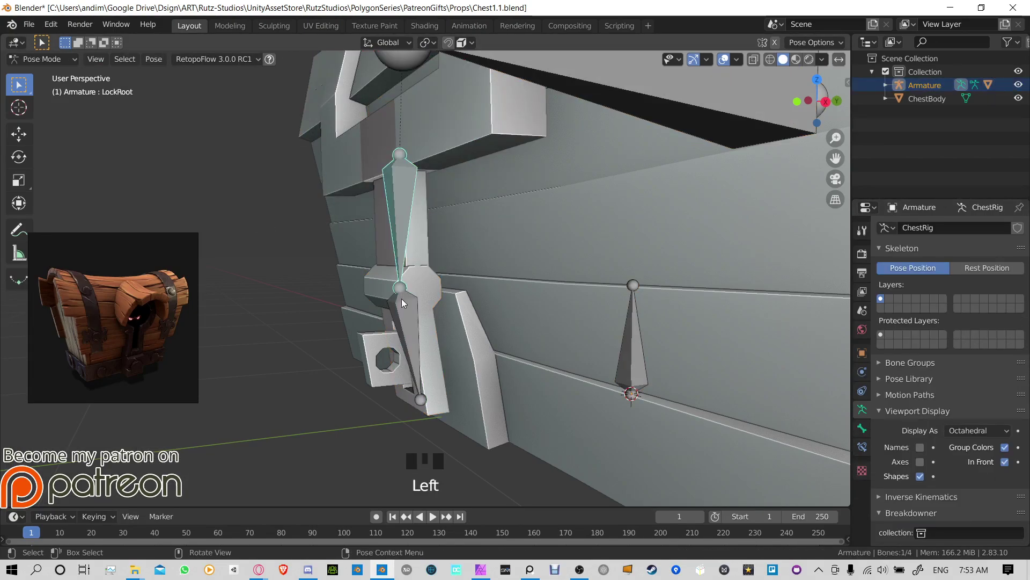
pyautogui.click(401, 298)
pyautogui.press('r')
pyautogui.press('x')
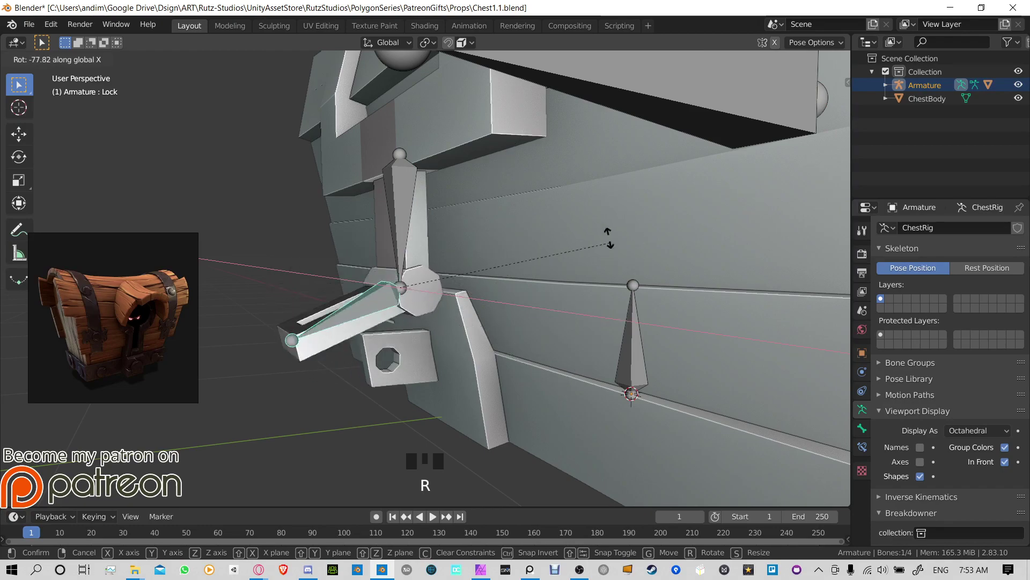
pyautogui.rightClick(514, 332)
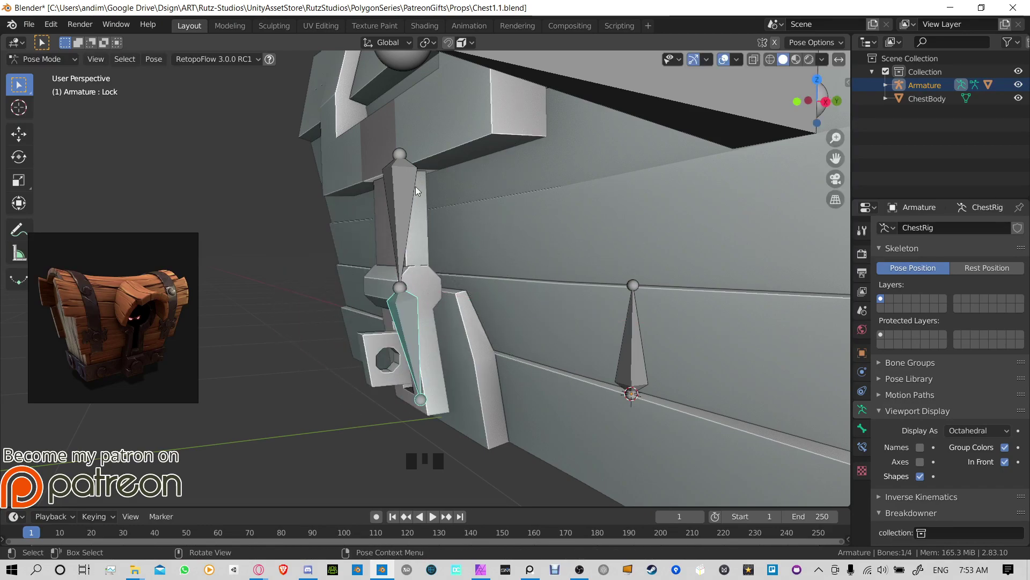
# Step: Rotate the ChestDoor bone -139° around the global X axis and check the opened lid with its lock
pyautogui.scroll(-3, 550, 208)
pyautogui.click(550, 209)
pyautogui.press('r')
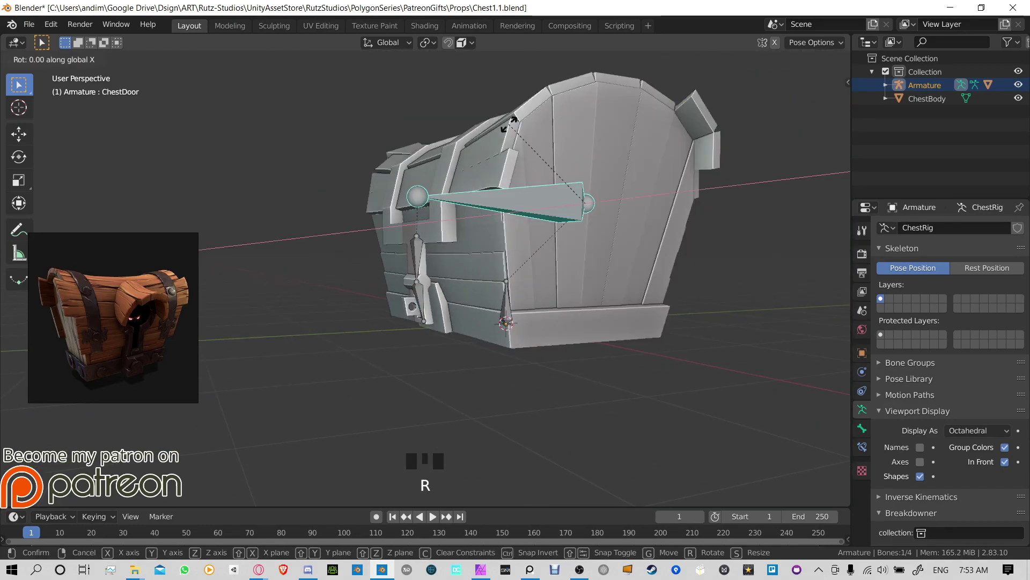
pyautogui.click(687, 192)
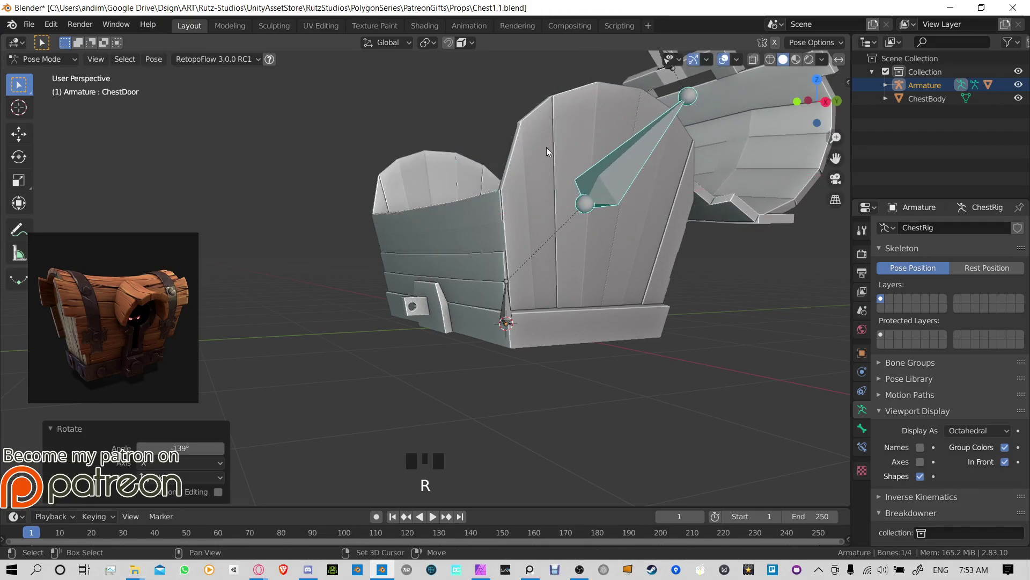
pyautogui.moveTo(547, 152); pyautogui.dragTo(488, 225, button='middle')
pyautogui.scroll(-2, 510, 300)
pyautogui.moveTo(510, 300); pyautogui.dragTo(697, 288, button='middle')
# Step: Clear the ChestDoor bone's pose rotation and save the Chest1.1.blend file
pyautogui.hotkey('alt', 'r')
pyautogui.hotkey('ctrl', 's')
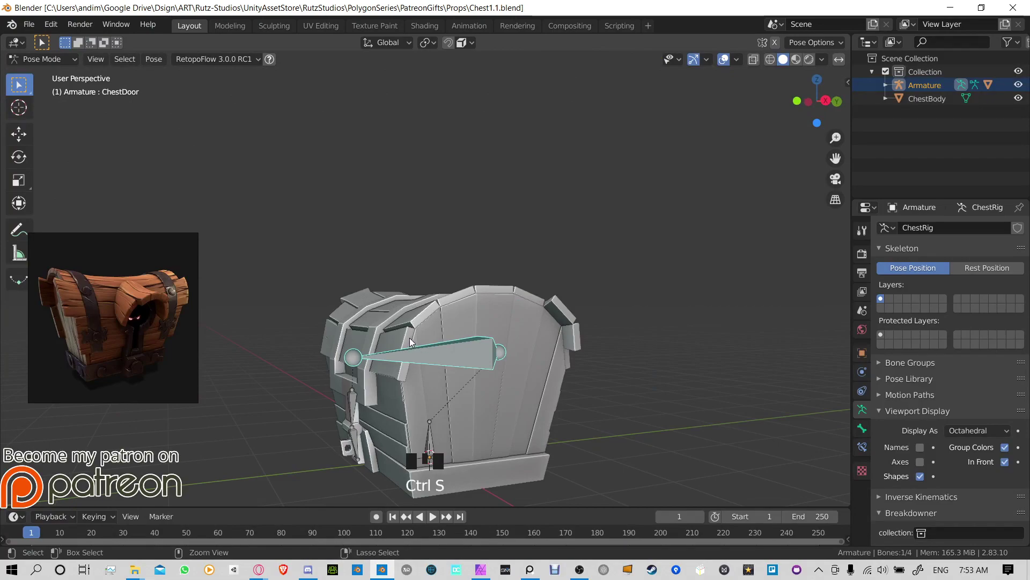
pyautogui.keyDown('shift'); pyautogui.moveTo(453, 342); pyautogui.dragTo(571, 222, button='middle'); pyautogui.keyUp('shift')
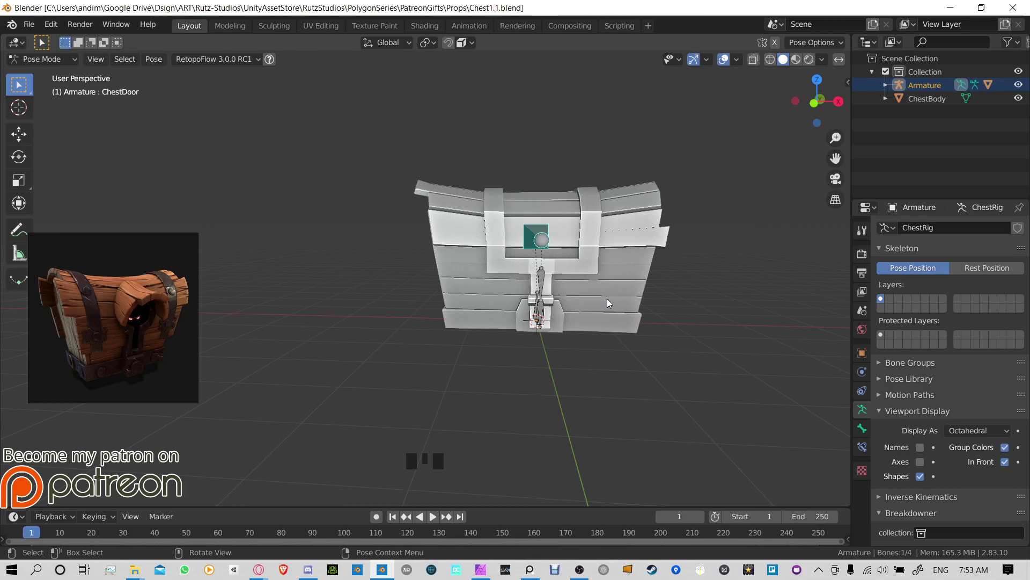
pyautogui.moveTo(610, 303); pyautogui.dragTo(587, 305, button='middle')
pyautogui.hotkey('ctrl', 's')
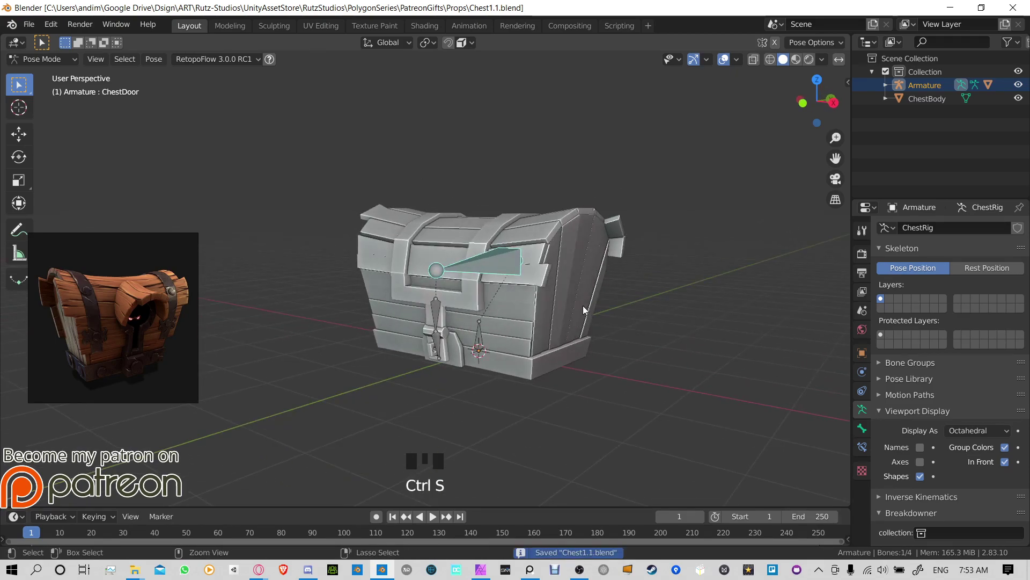
# Step: Switch to the Animation workspace and frame the chest and its lock bones closely in both 3D viewports
pyautogui.hotkey('ctrl', 'Tab')
pyautogui.click(469, 25)
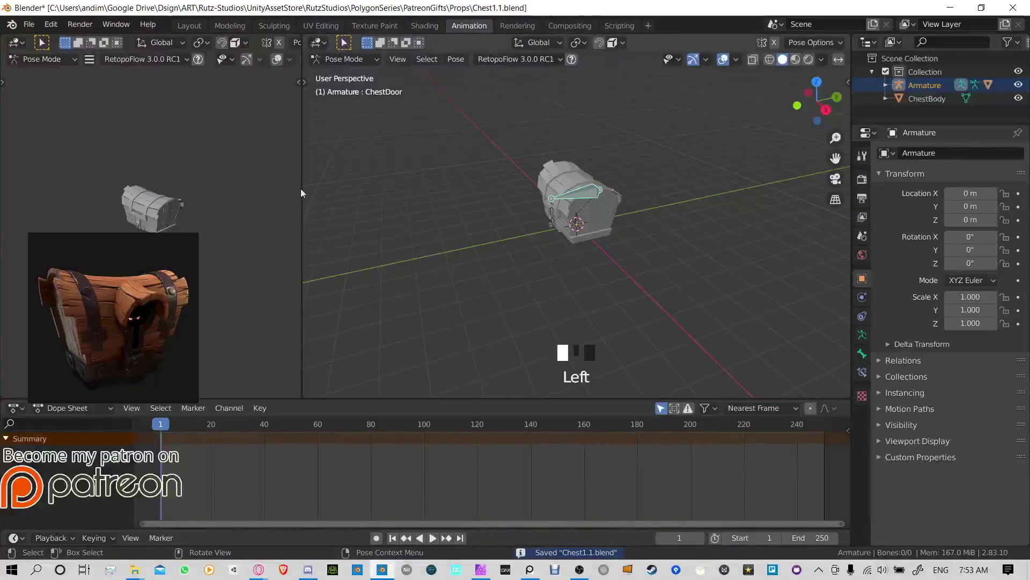
pyautogui.click(139, 268)
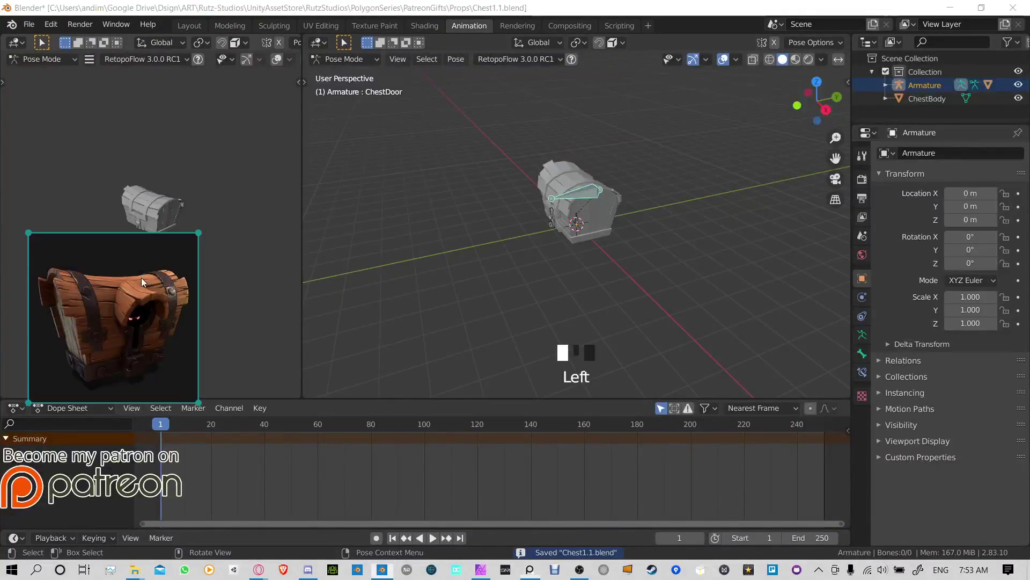
pyautogui.click(540, 570)
pyautogui.scroll(5, 163, 201)
pyautogui.moveTo(163, 201)
pyautogui.mouseDown(button='middle')
pyautogui.moveTo(162, 229)
pyautogui.moveTo(159, 210)
pyautogui.moveTo(169, 218)
pyautogui.mouseUp(button='middle')
pyautogui.scroll(3, 162, 226)
pyautogui.scroll(-2, 166, 217)
pyautogui.keyDown('shift'); pyautogui.moveTo(550, 245); pyautogui.dragTo(531, 288, button='middle'); pyautogui.keyUp('shift')
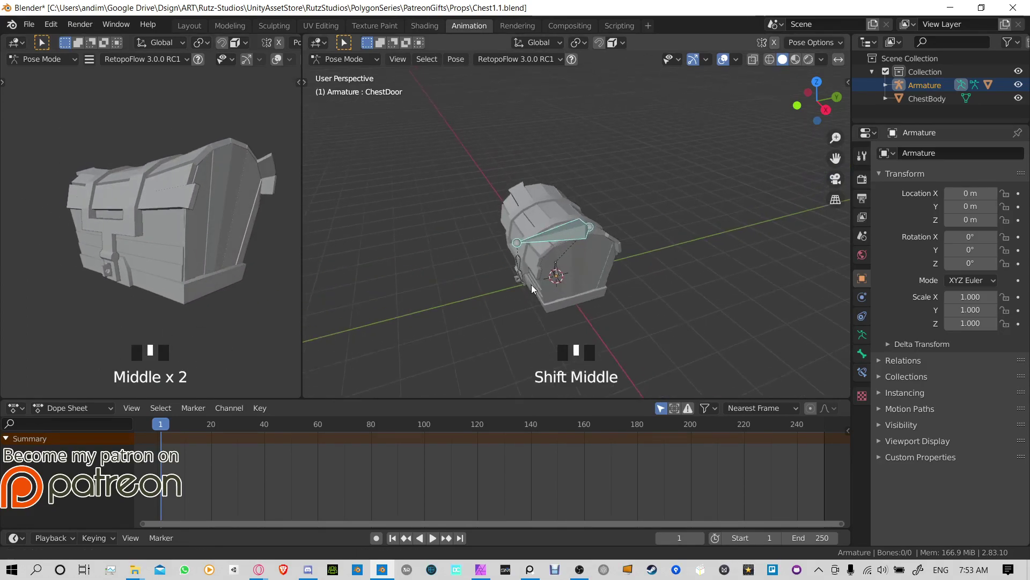
pyautogui.scroll(3, 531, 288)
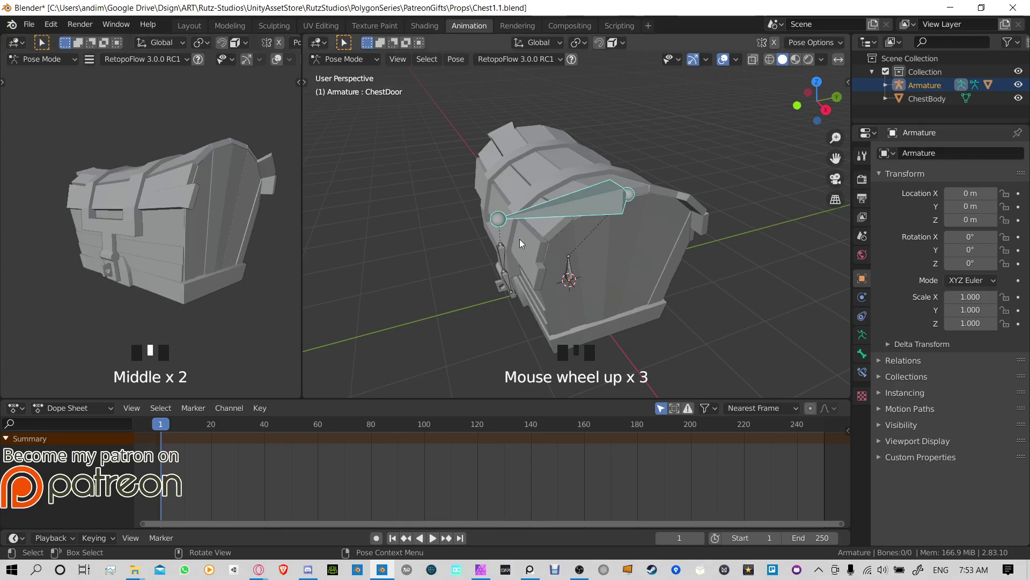
pyautogui.moveTo(515, 236)
pyautogui.mouseDown(button='middle')
pyautogui.moveTo(542, 217)
pyautogui.moveTo(519, 235)
pyautogui.mouseUp(button='middle')
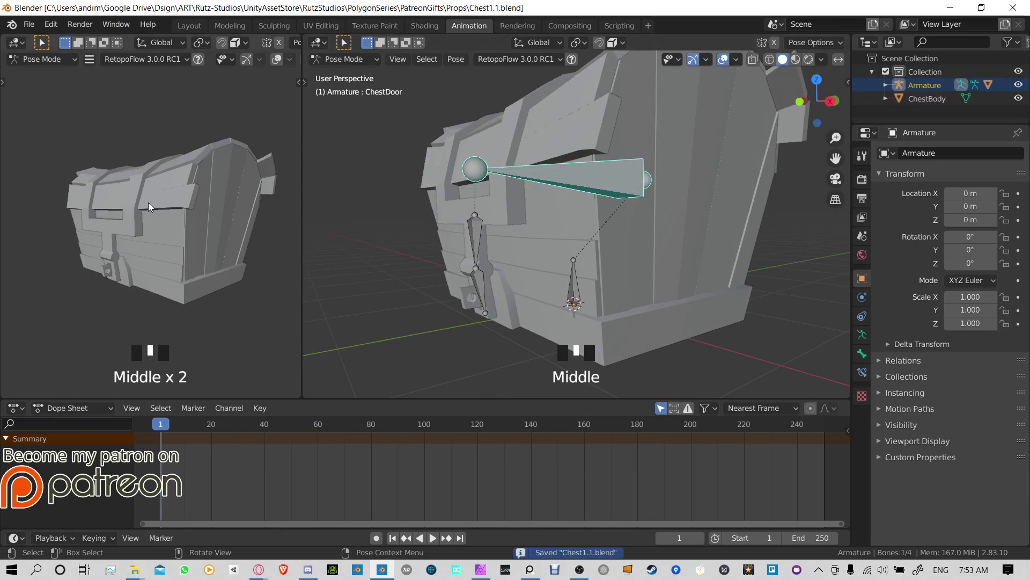
pyautogui.scroll(1, 471, 263)
pyautogui.scroll(-1, 471, 263)
pyautogui.keyDown('shift'); pyautogui.moveTo(559, 279); pyautogui.dragTo(550, 257, button='middle'); pyautogui.keyUp('shift')
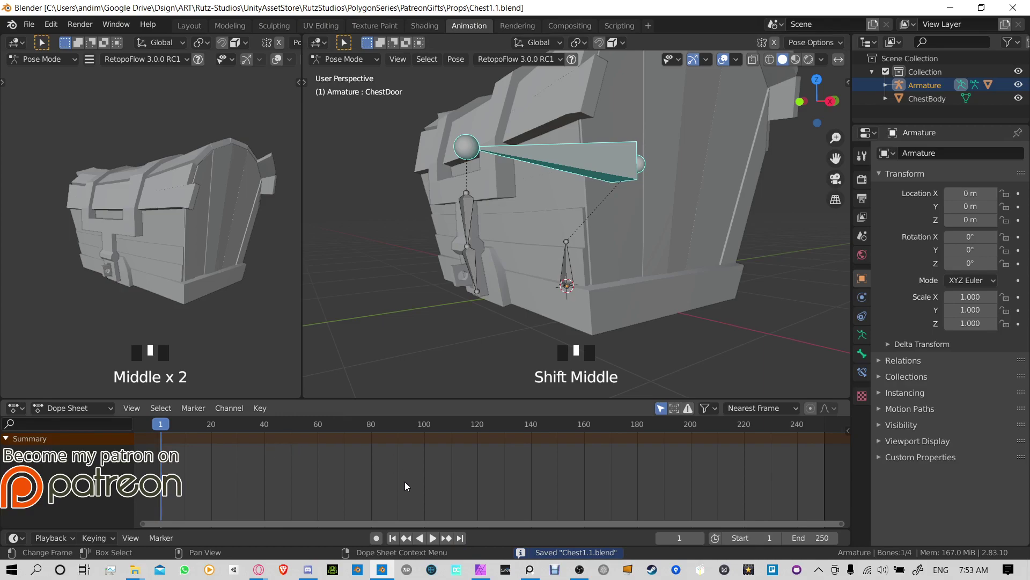
# Step: Turn on Auto Keying, test it with a trial rotation of the ChestDoor bone at frame 1, and undo that rotation
pyautogui.click(377, 537)
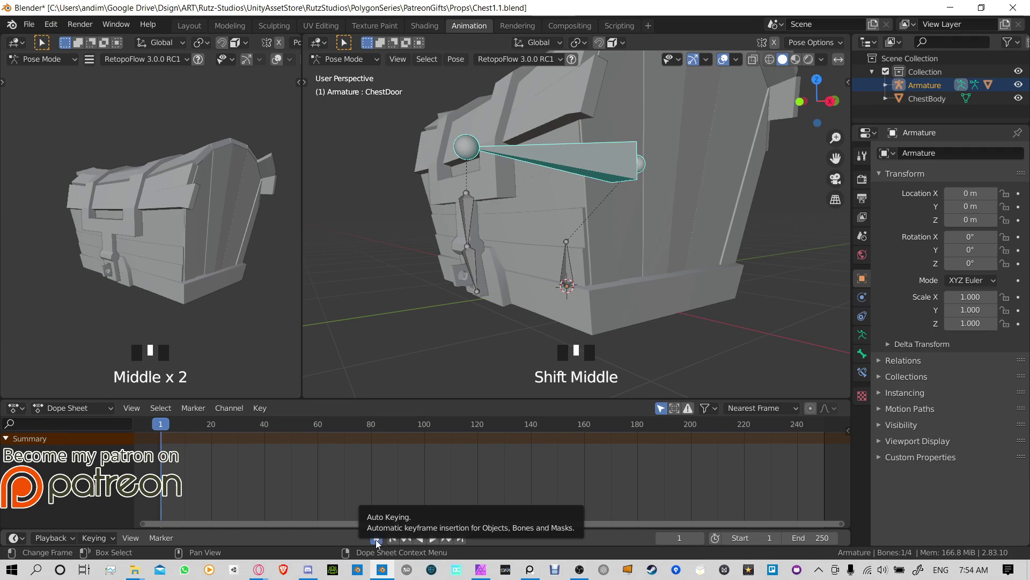
pyautogui.press('r')
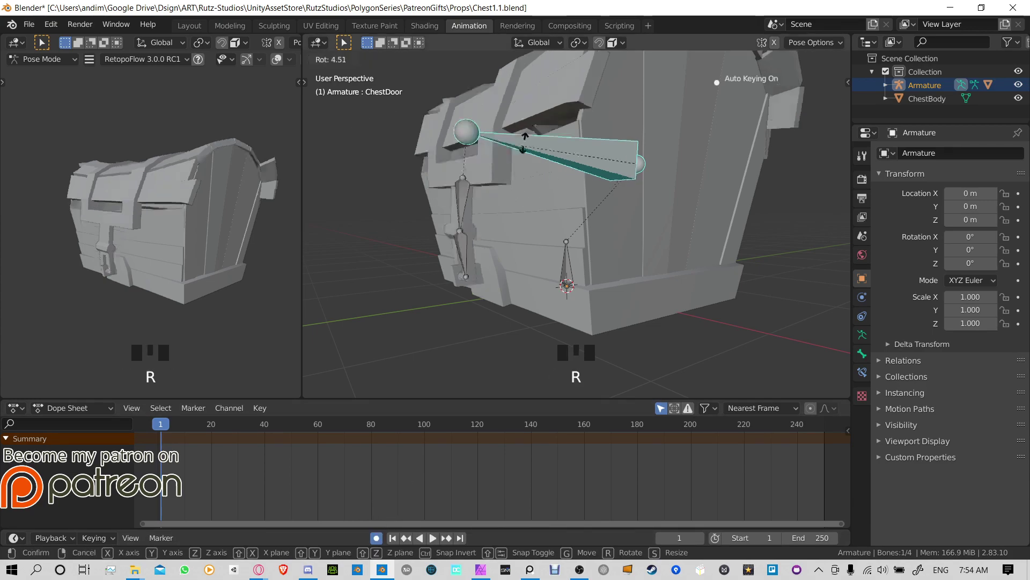
pyautogui.click(352, 327)
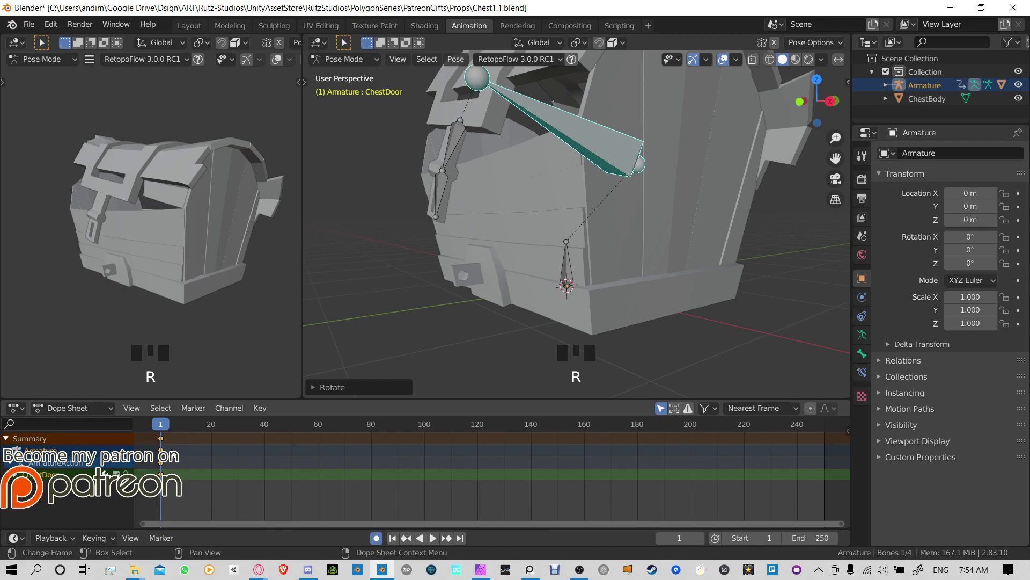
pyautogui.hotkey('ctrl', 'z')
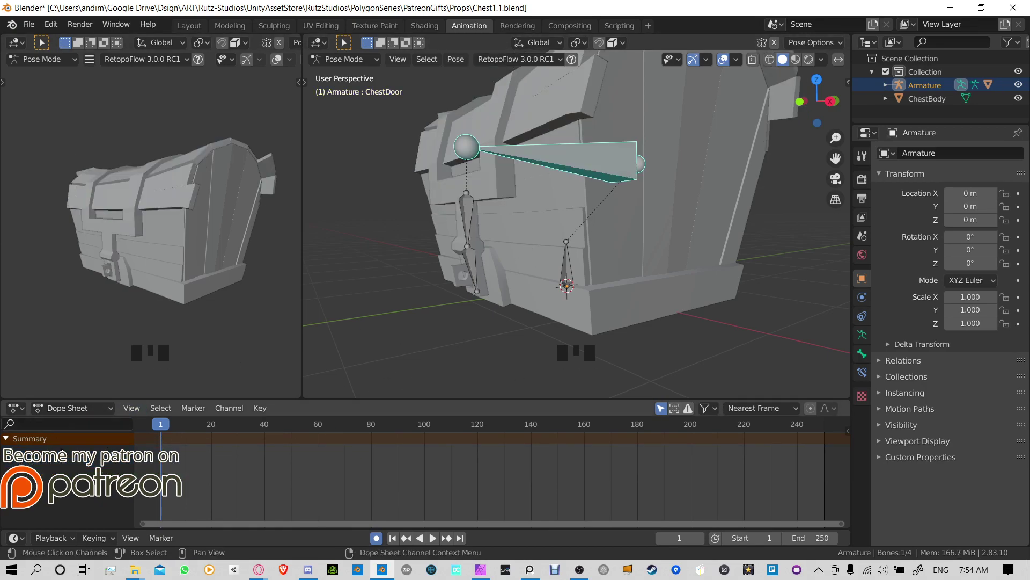
# Step: Set the active keying set to LocRotScale and insert a keyframe for the ChestDoor bone at frame 1
pyautogui.click(95, 538)
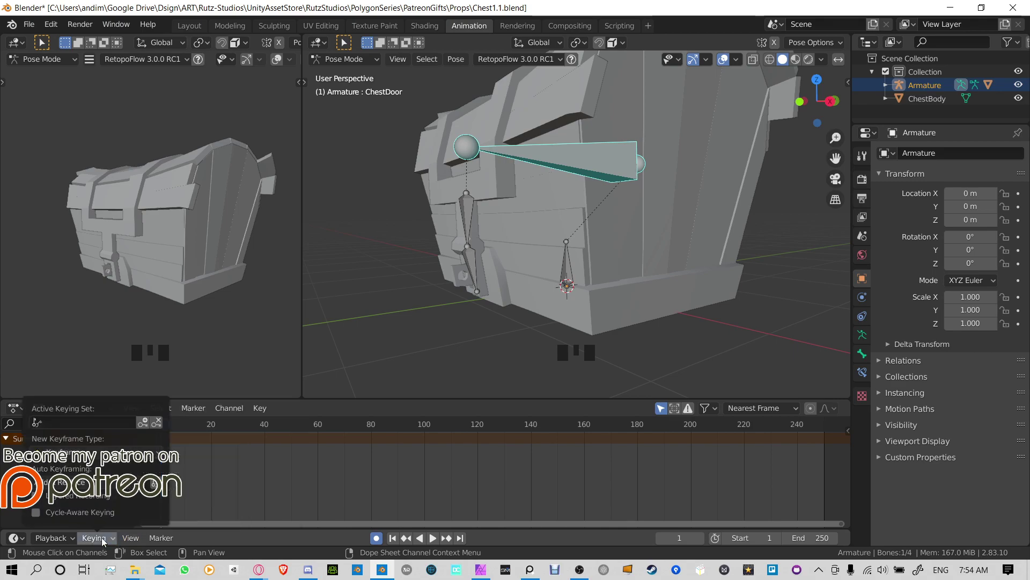
pyautogui.click(112, 422)
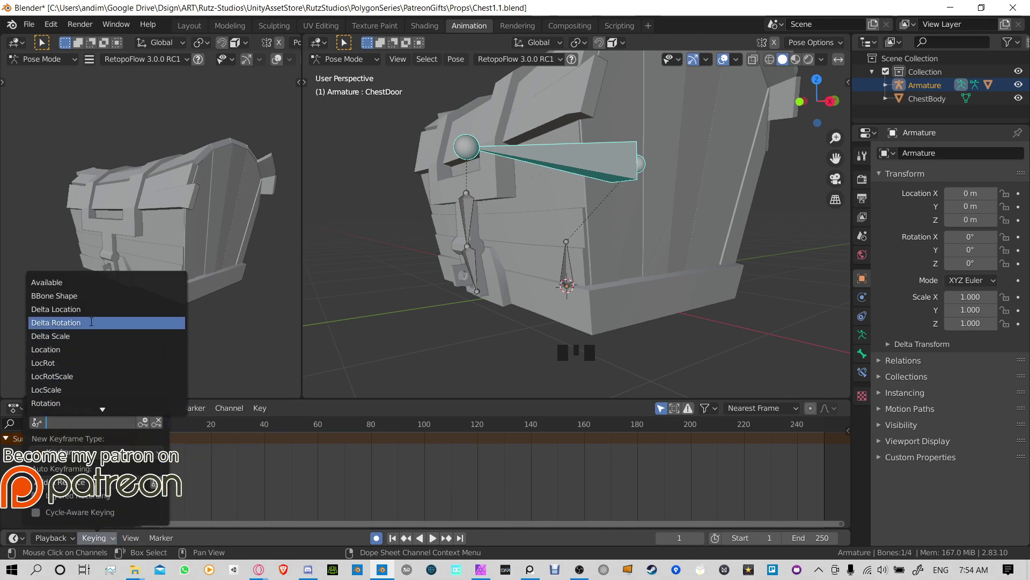
pyautogui.click(72, 376)
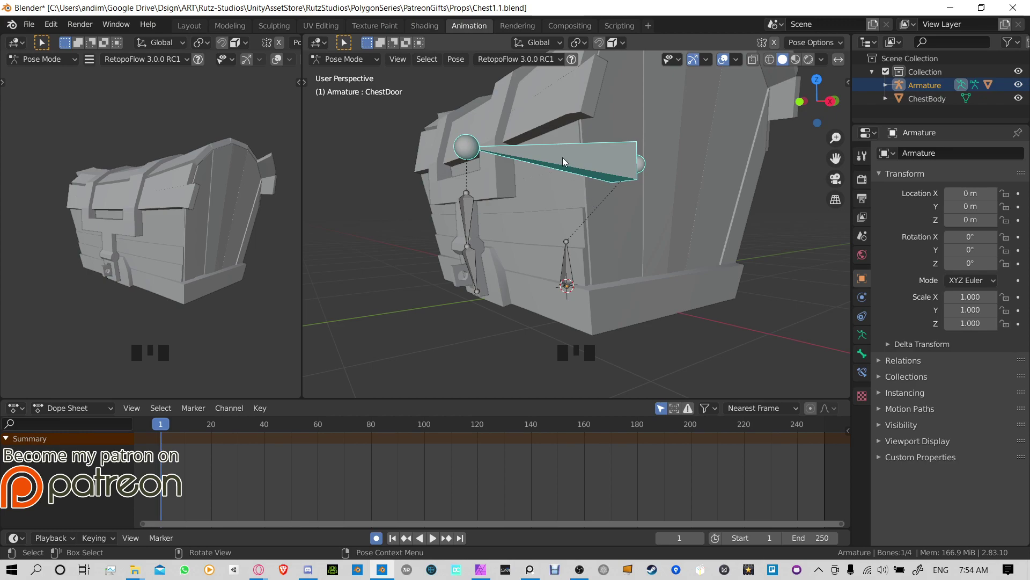
pyautogui.press('i')
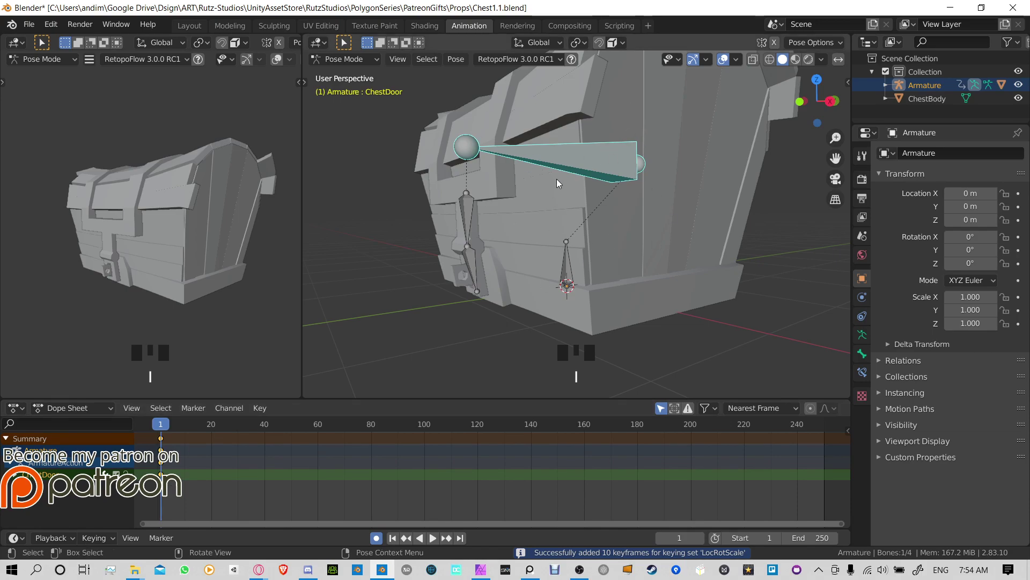
pyautogui.press('i')
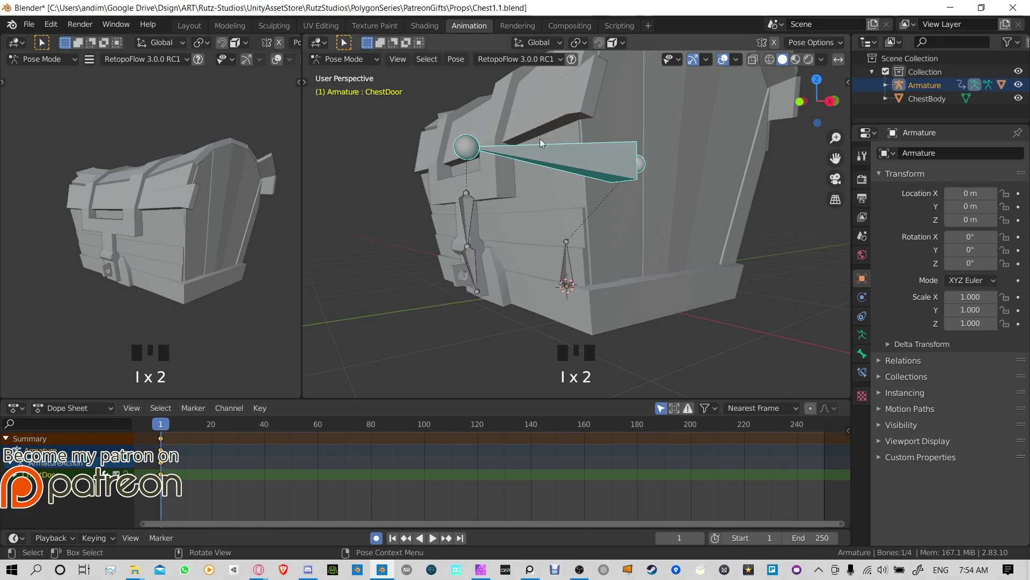
# Step: Select all the armature's bones and insert LocRotScale keyframes for them at frame 1
pyautogui.click(473, 205)
pyautogui.click(462, 257)
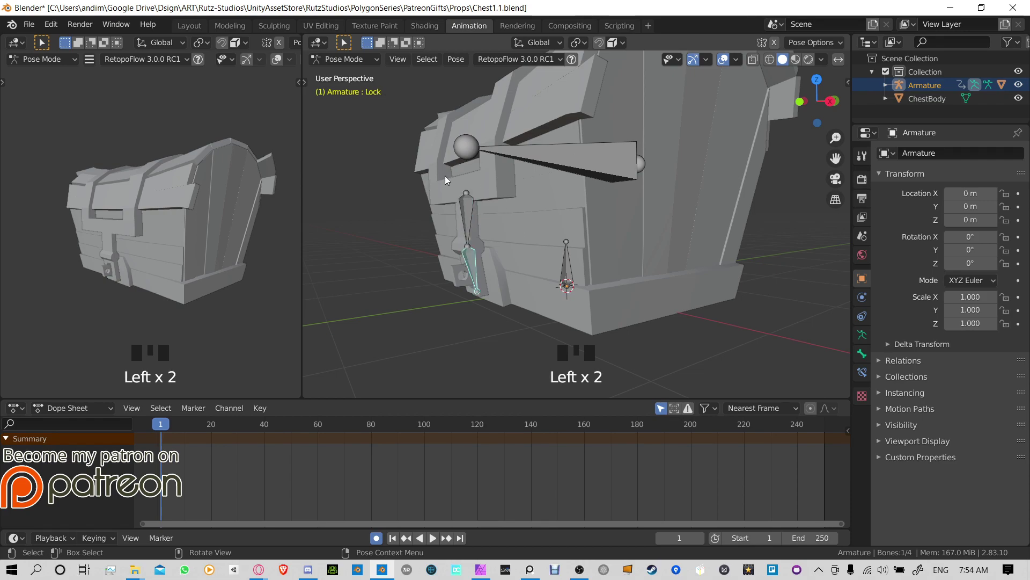
pyautogui.click(540, 152)
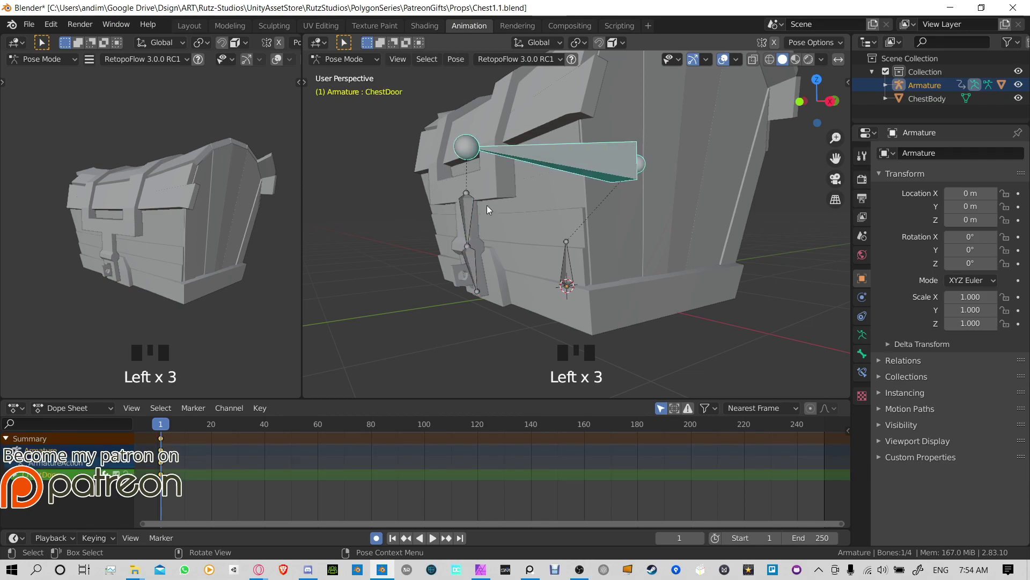
pyautogui.press('a')
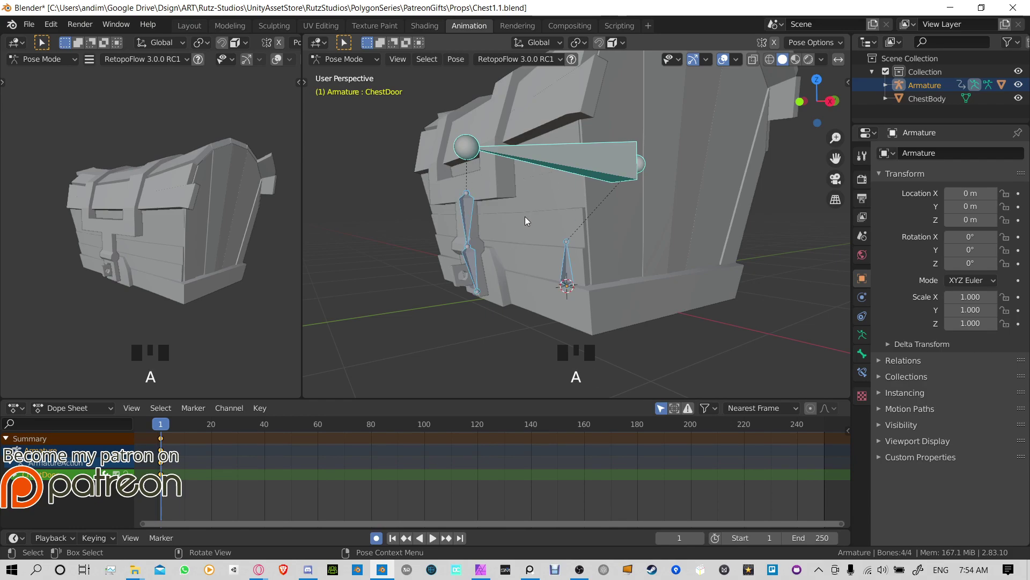
pyautogui.press('i')
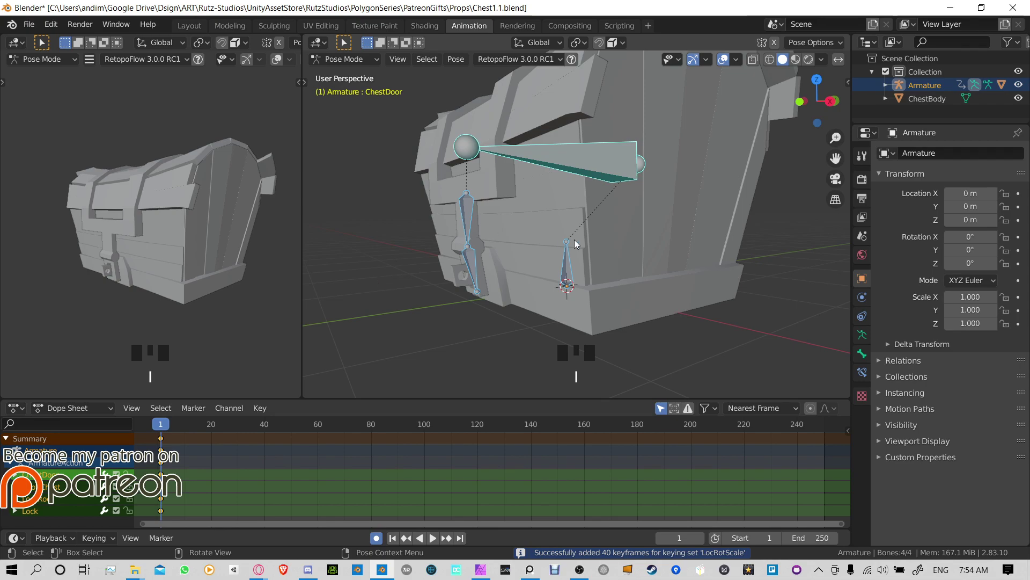
pyautogui.moveTo(576, 244); pyautogui.dragTo(537, 248, button='middle')
pyautogui.scroll(3, 543, 249)
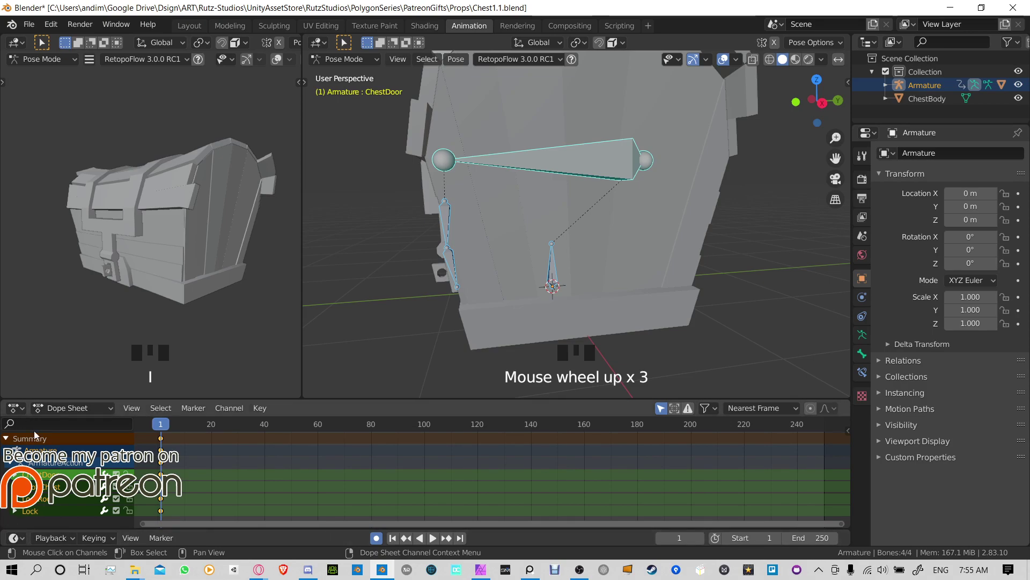
# Step: Change the Dope Sheet to Action Editor mode and rename the armature's action to UnlockChest
pyautogui.click(46, 409)
pyautogui.click(61, 437)
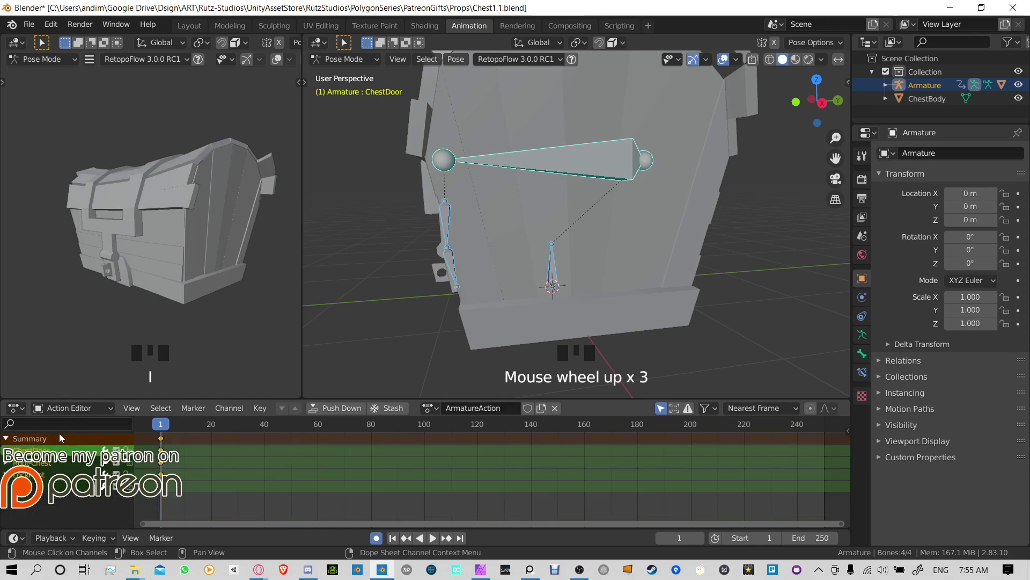
pyautogui.click(509, 406)
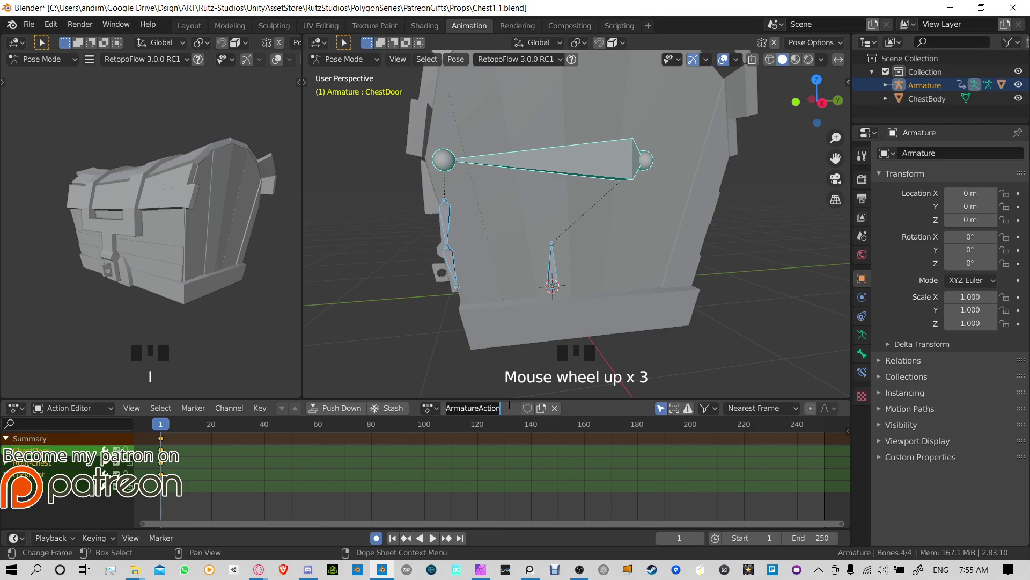
pyautogui.write('Unlock')
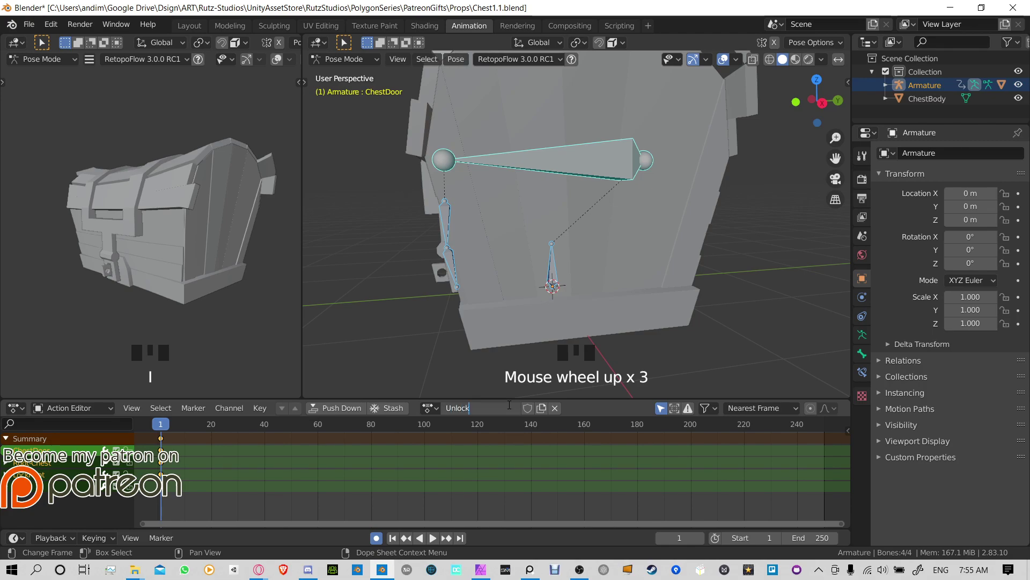
pyautogui.write('Chest')
pyautogui.press('Return')
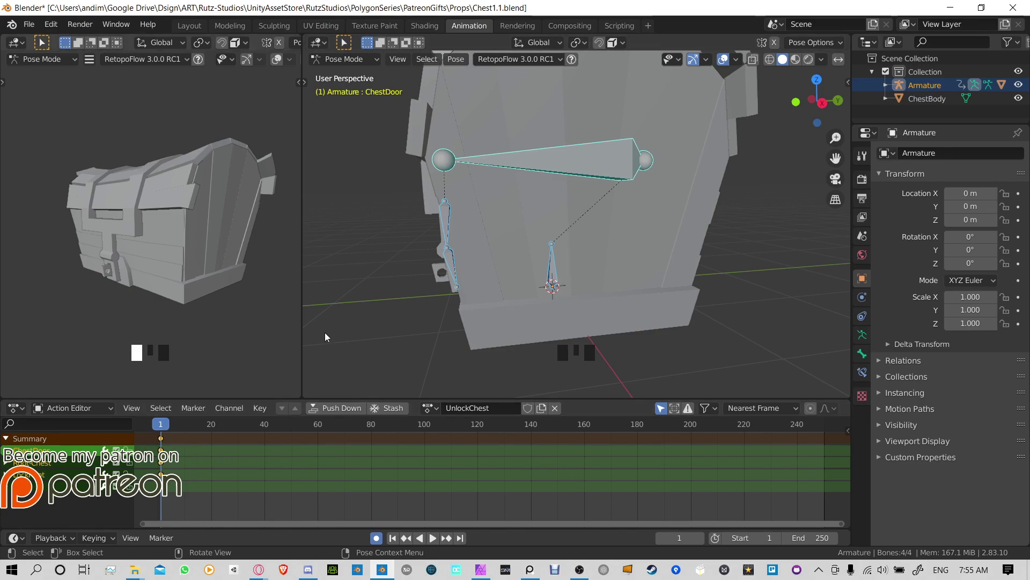
# Step: Move the playhead to frame 40 and set the animation's end frame to 40
pyautogui.keyDown('shift'); pyautogui.moveTo(570, 243); pyautogui.dragTo(612, 239, button='middle'); pyautogui.keyUp('shift')
pyautogui.moveTo(164, 426); pyautogui.dragTo(265, 425)
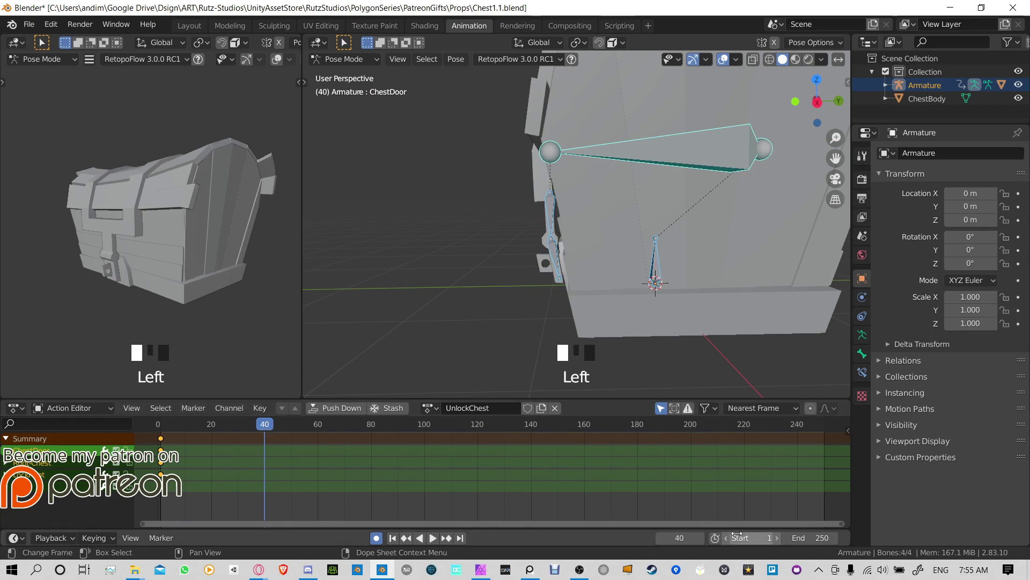
pyautogui.click(794, 537)
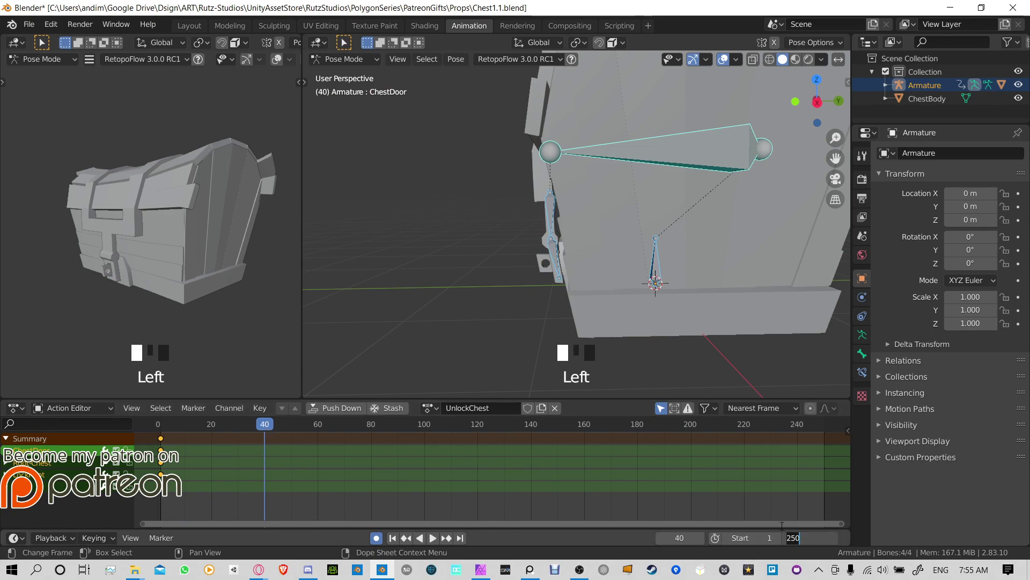
pyautogui.write('40')
pyautogui.press('Return')
# Step: Rotate the Lock bone outward and up around the global X axis to auto-key its opened pose at frame 40
pyautogui.scroll(2, 589, 288)
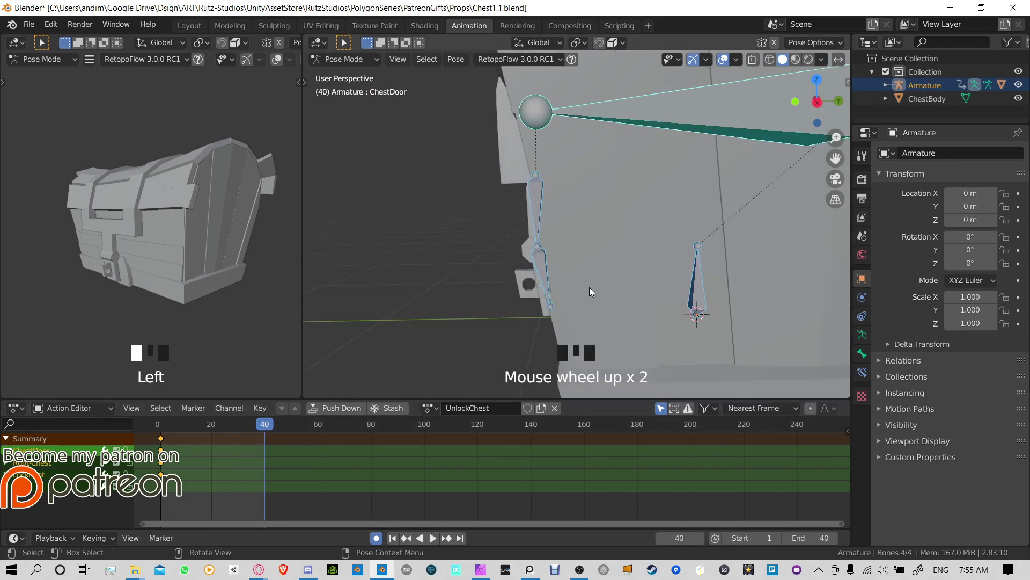
pyautogui.moveTo(589, 288); pyautogui.dragTo(540, 229, button='middle')
pyautogui.click(579, 189)
pyautogui.moveTo(579, 189); pyautogui.dragTo(578, 200, button='middle')
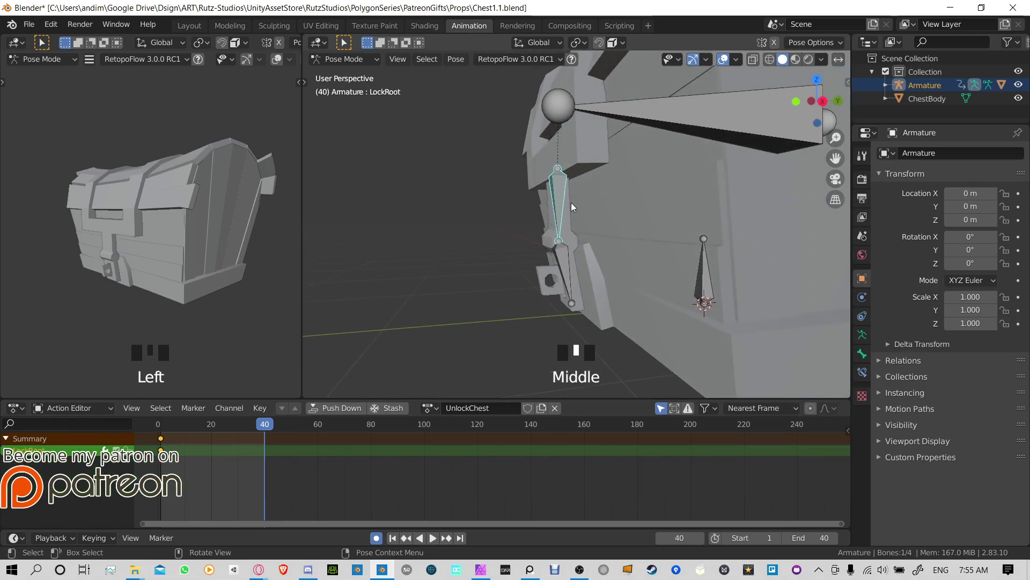
pyautogui.press('r')
pyautogui.press('r')
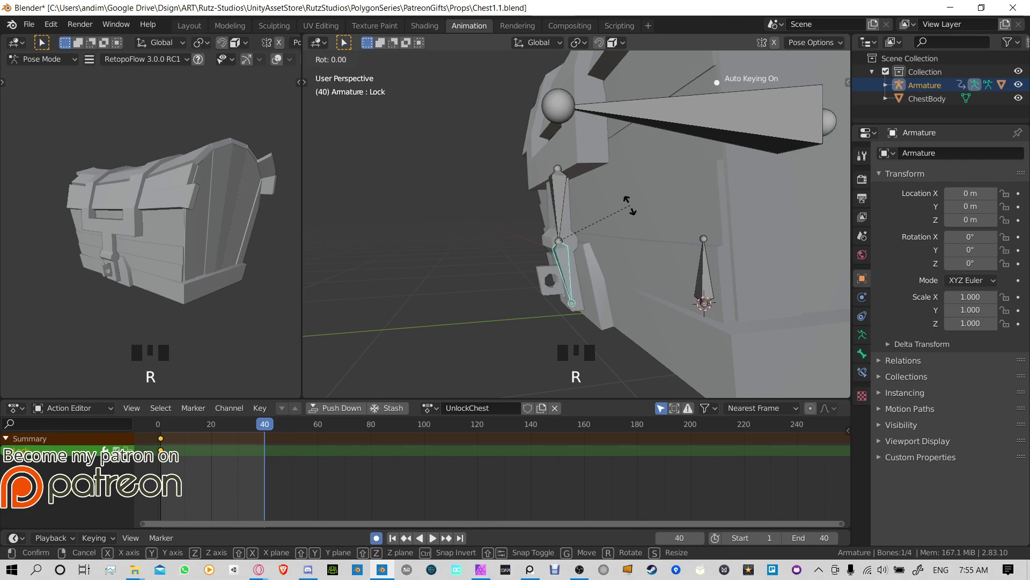
pyautogui.press('x')
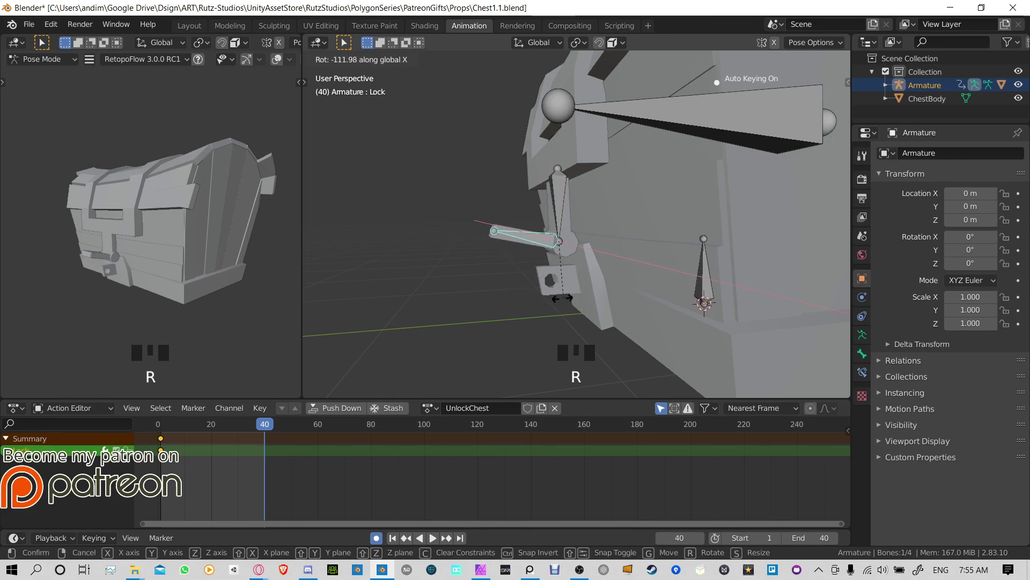
pyautogui.click(534, 295)
# Step: In right orthographic view, key the Lock bone at frame 20 rotated back down to nearly vertical around global X, and check the playback
pyautogui.moveTo(545, 305); pyautogui.dragTo(582, 213, button='middle')
pyautogui.press('KP_3')
pyautogui.scroll(4, 542, 226)
pyautogui.click(230, 425)
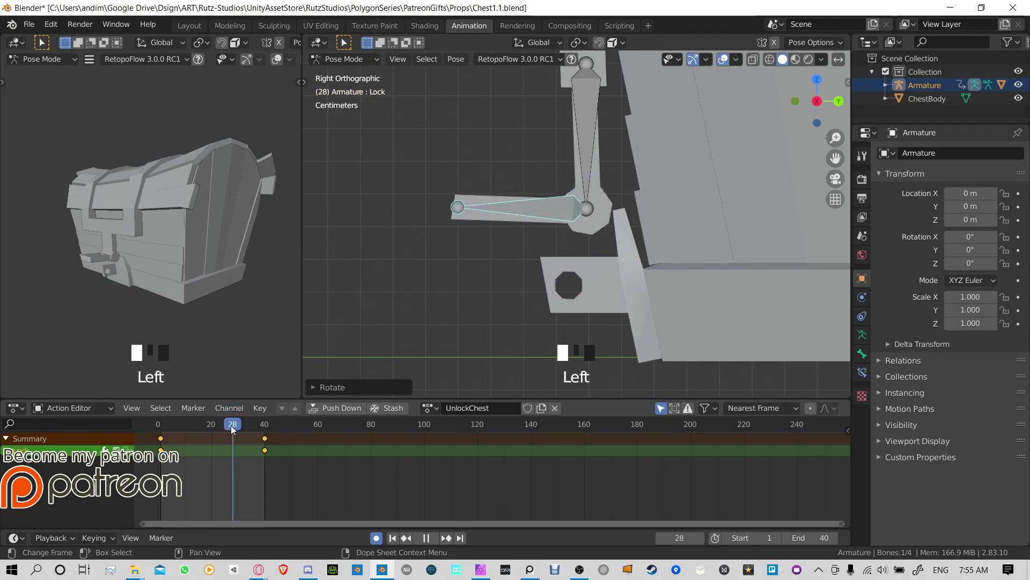
pyautogui.moveTo(230, 425)
pyautogui.mouseDown()
pyautogui.moveTo(178, 425)
pyautogui.moveTo(241, 423)
pyautogui.moveTo(164, 426)
pyautogui.moveTo(212, 423)
pyautogui.mouseUp()
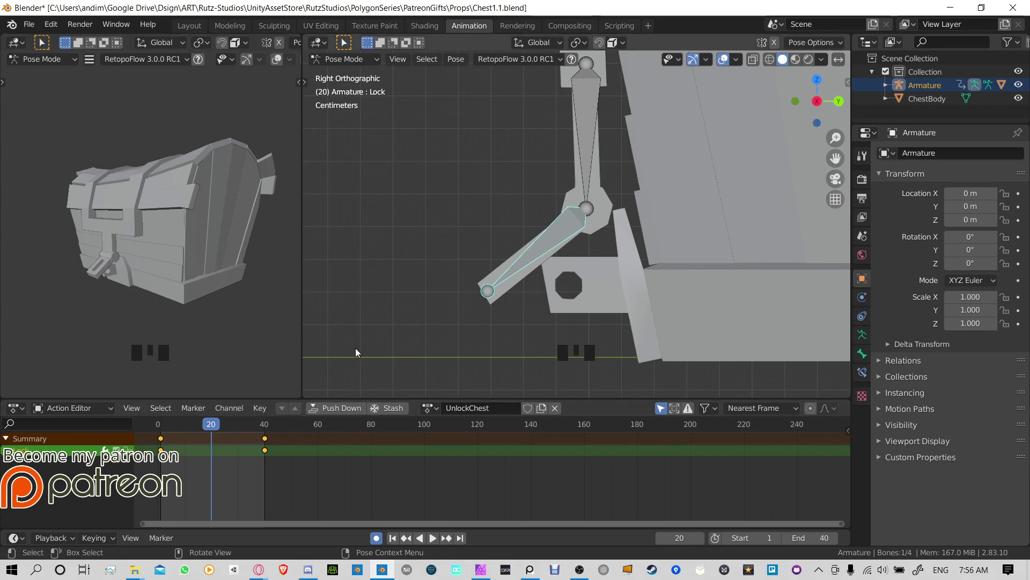
pyautogui.press('r')
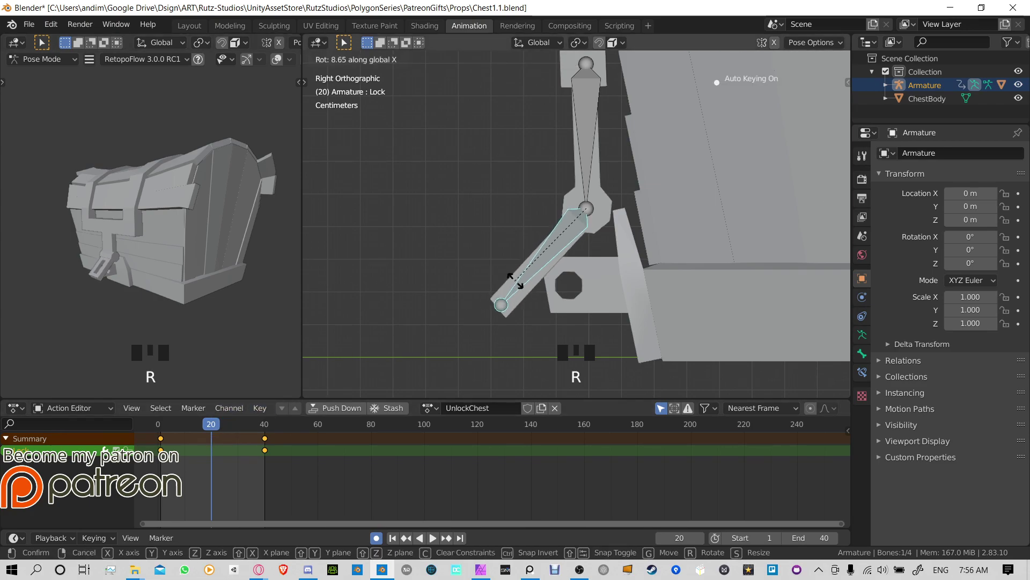
pyautogui.click(582, 304)
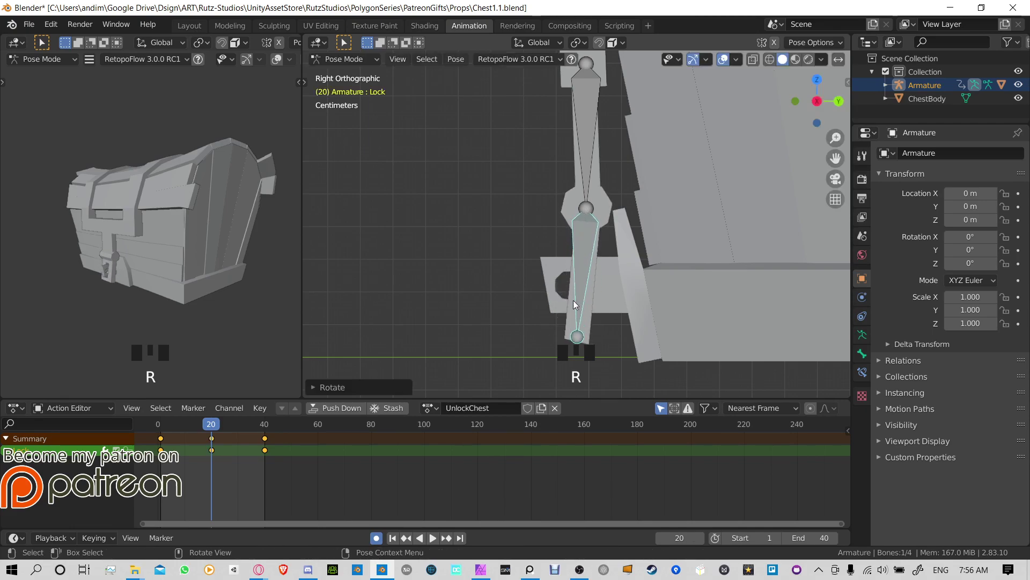
pyautogui.click(172, 425)
pyautogui.press('space')
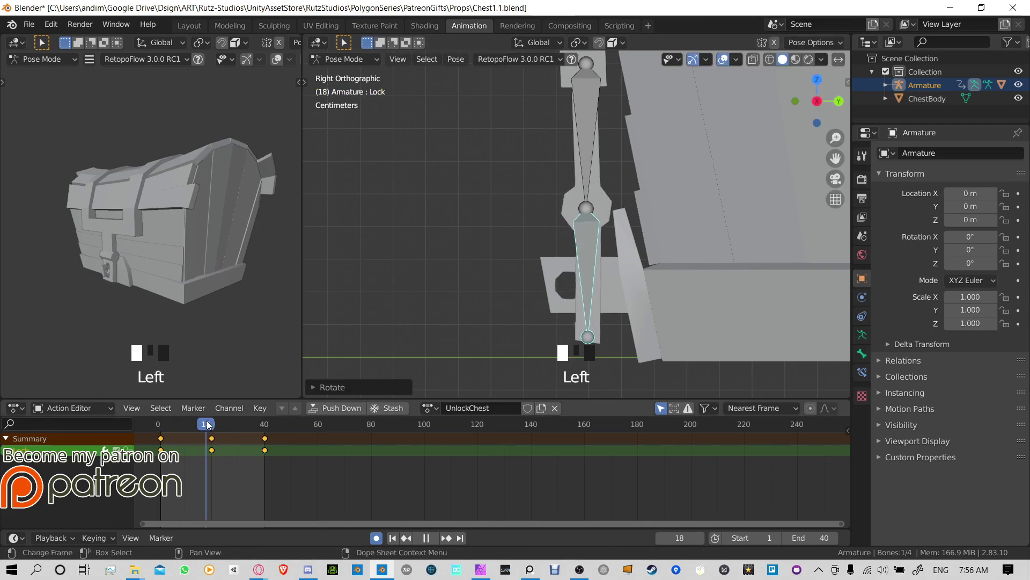
# Step: Copy the Lock bone's opened pose from frame 40 and paste it at frame 35
pyautogui.moveTo(201, 424); pyautogui.dragTo(265, 423)
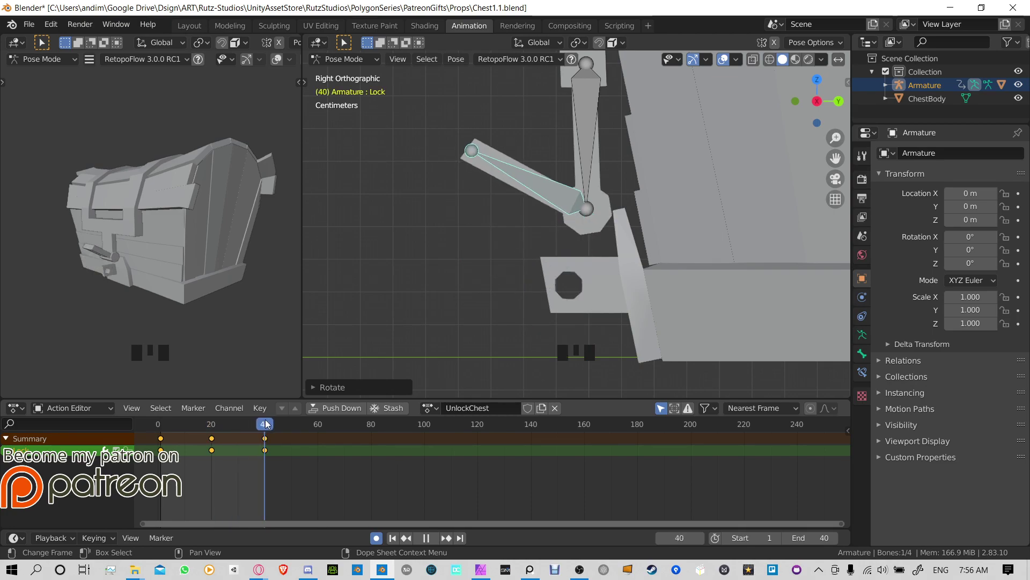
pyautogui.press('space')
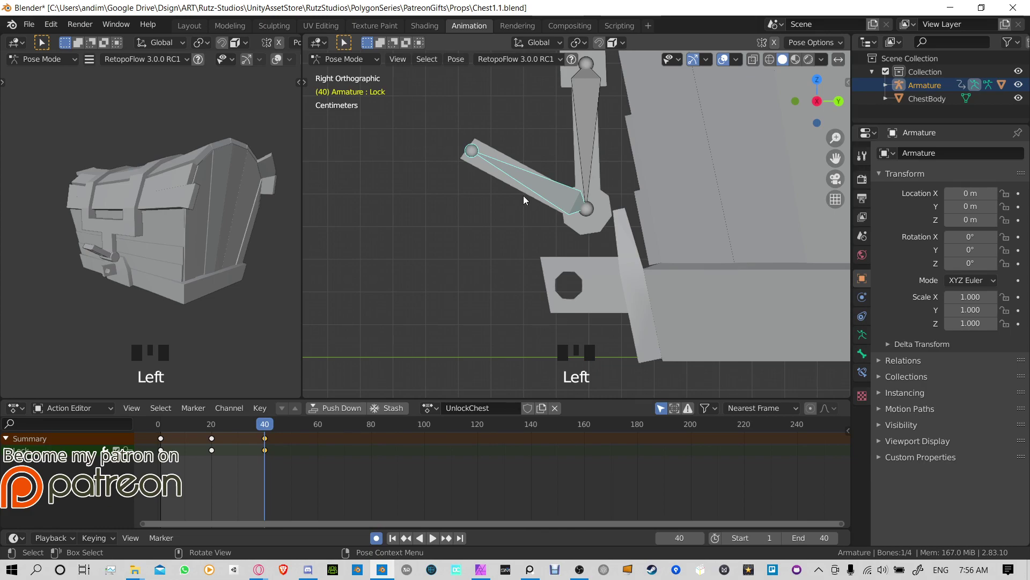
pyautogui.click(537, 180)
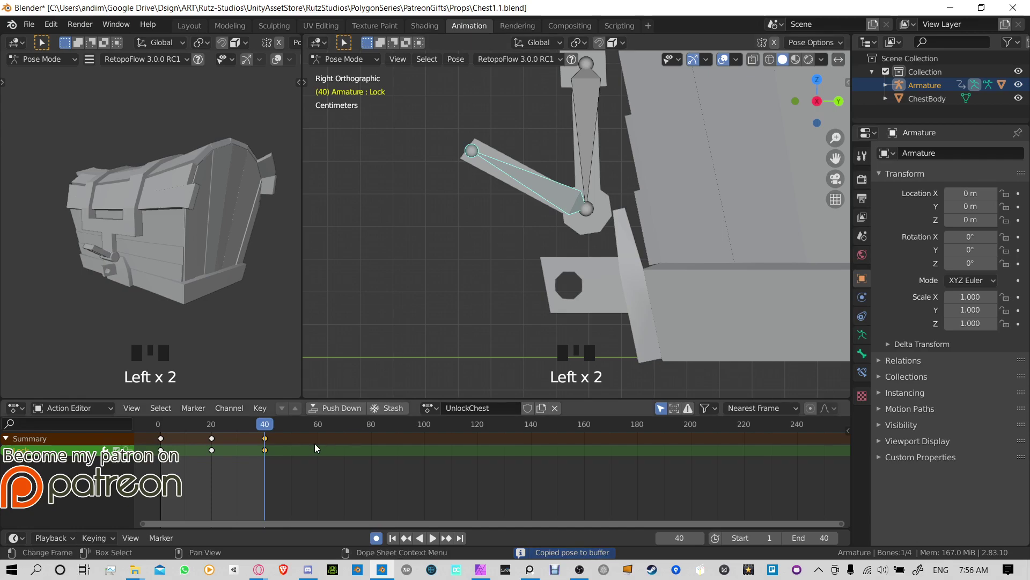
pyautogui.moveTo(264, 426); pyautogui.dragTo(252, 427)
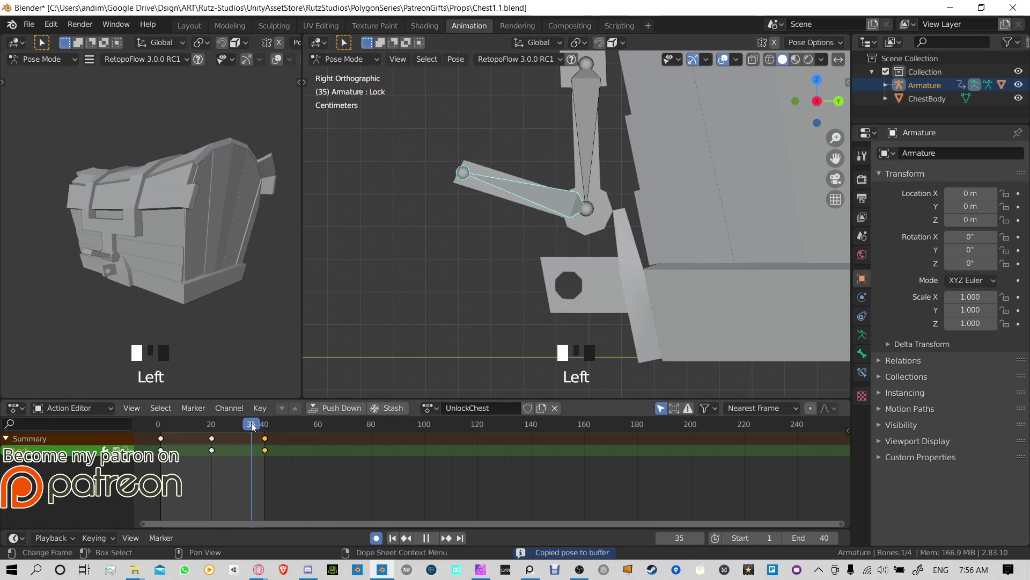
pyautogui.hotkey('ctrl', 'v')
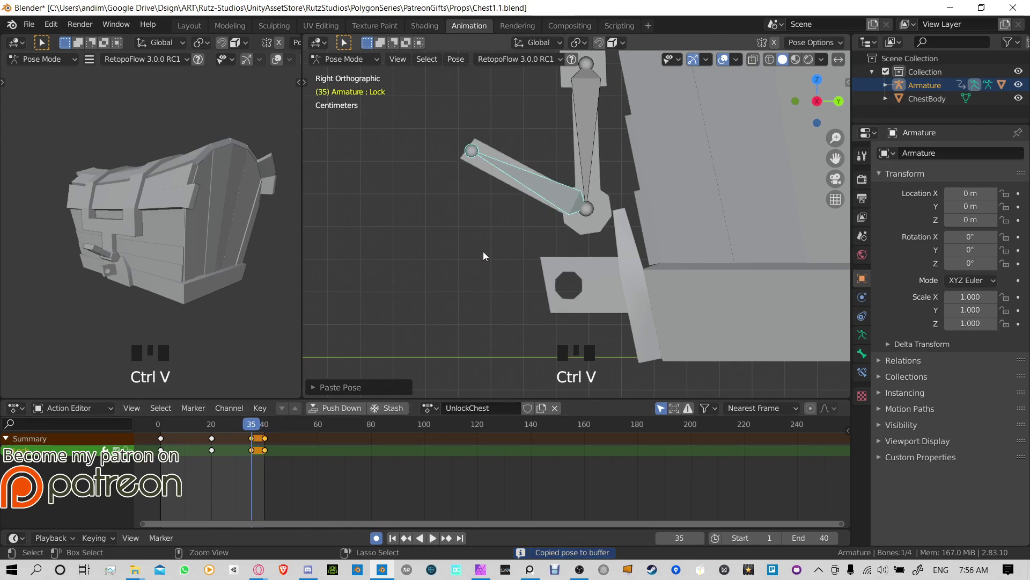
# Step: At frame 37, rotate the Lock bone steeply further up around the global X axis to auto-key an overshoot
pyautogui.moveTo(271, 422)
pyautogui.mouseDown()
pyautogui.moveTo(257, 424)
pyautogui.moveTo(267, 422)
pyautogui.mouseUp()
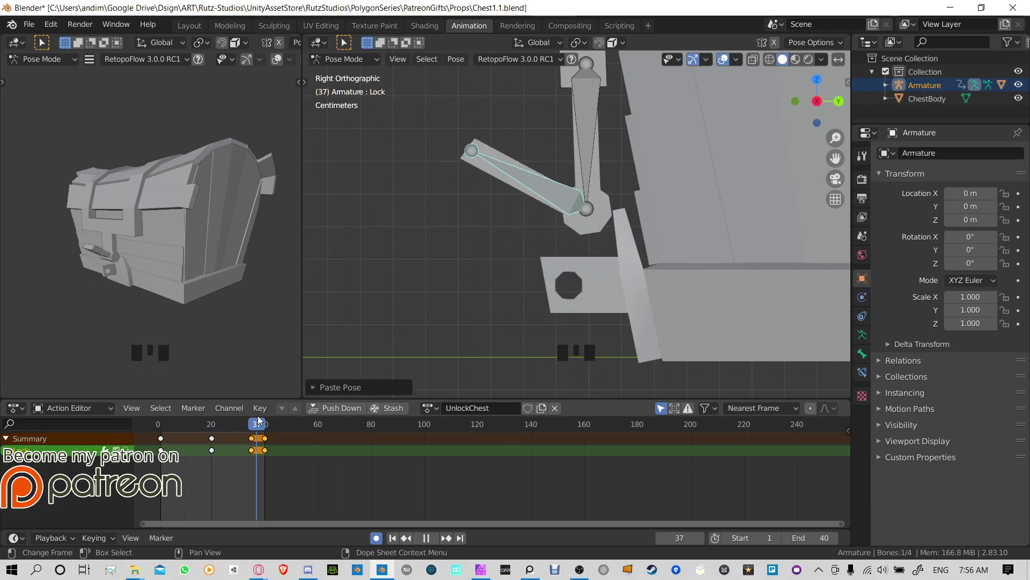
pyautogui.press('space')
pyautogui.scroll(3, 247, 464)
pyautogui.moveTo(247, 463); pyautogui.dragTo(426, 483, button='middle')
pyautogui.scroll(4, 402, 483)
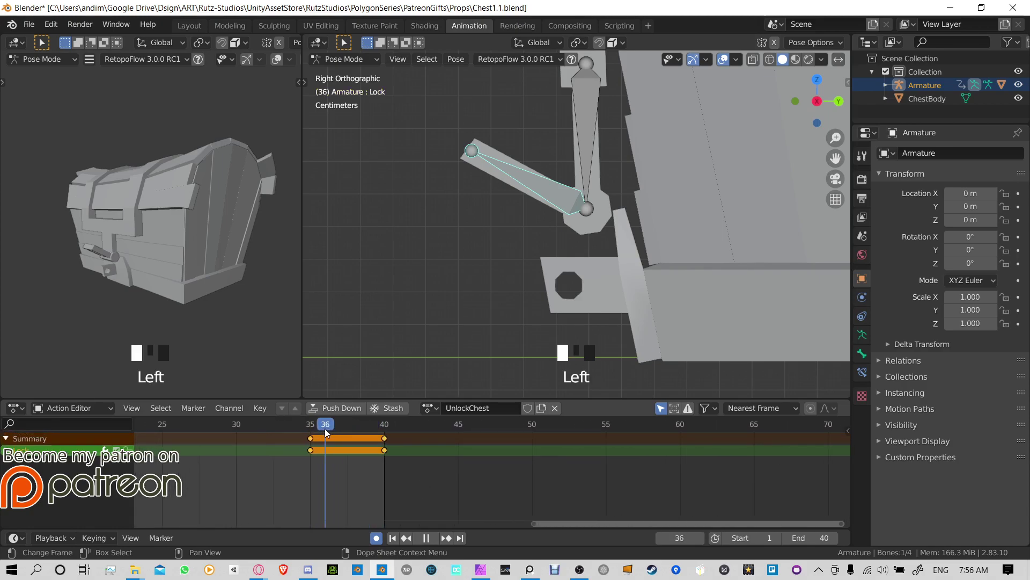
pyautogui.moveTo(338, 431)
pyautogui.mouseDown()
pyautogui.moveTo(348, 430)
pyautogui.moveTo(318, 431)
pyautogui.moveTo(334, 433)
pyautogui.mouseUp()
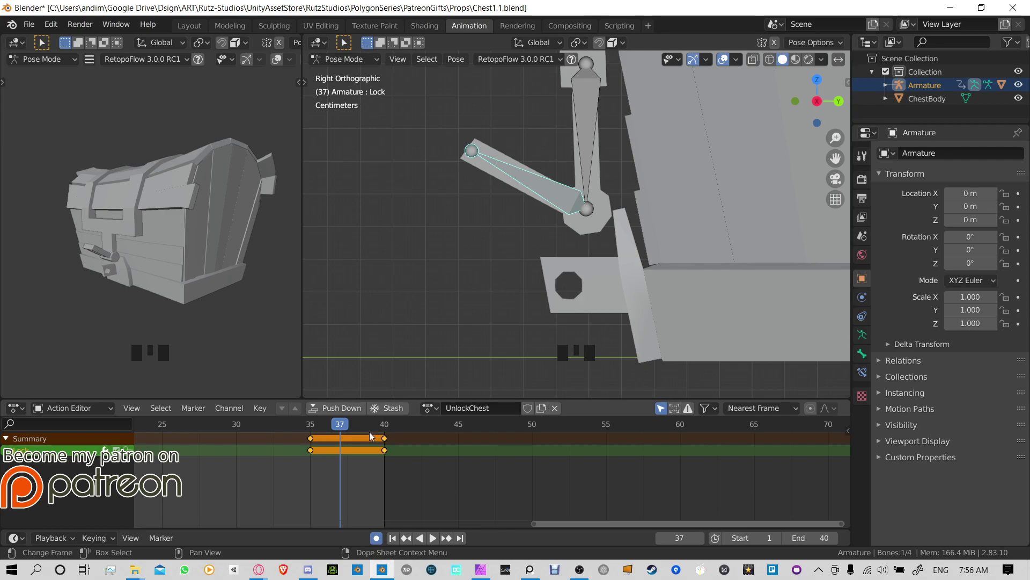
pyautogui.press('r')
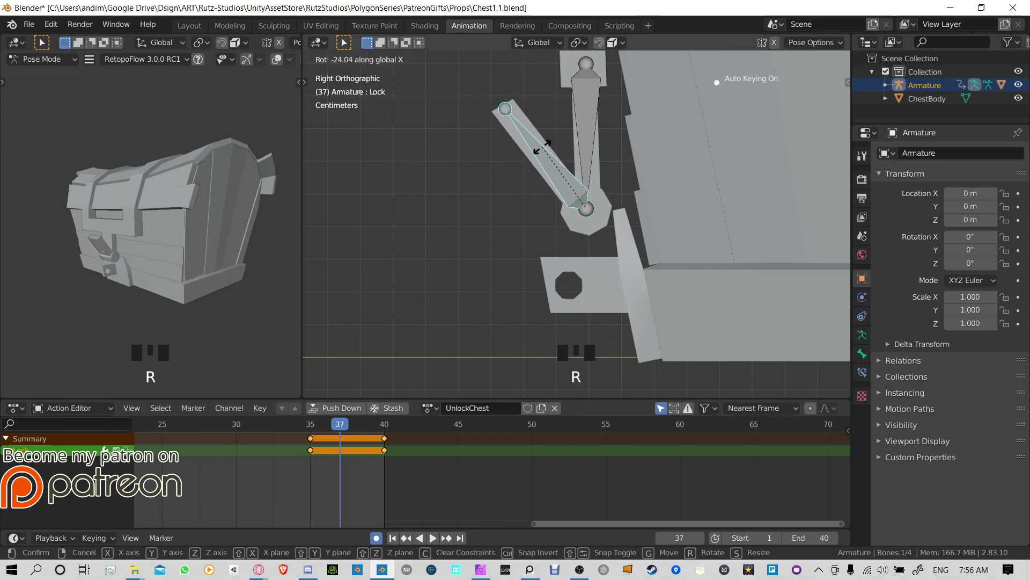
pyautogui.click(547, 145)
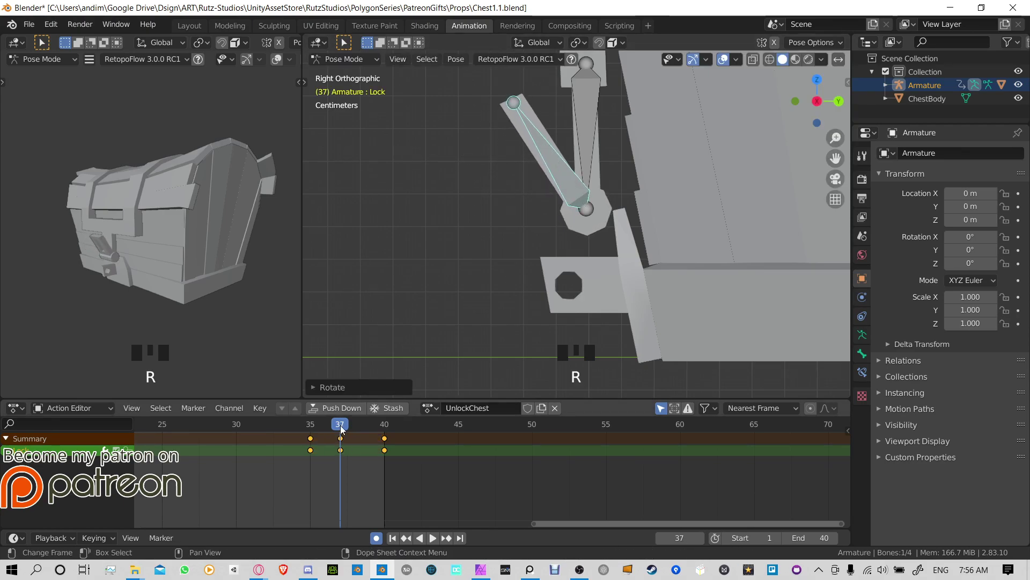
# Step: Key the Lock bone at frame 39 rotated back down around the global X axis, and check the playback
pyautogui.click(353, 423)
pyautogui.moveTo(363, 423); pyautogui.dragTo(369, 423)
pyautogui.press('r')
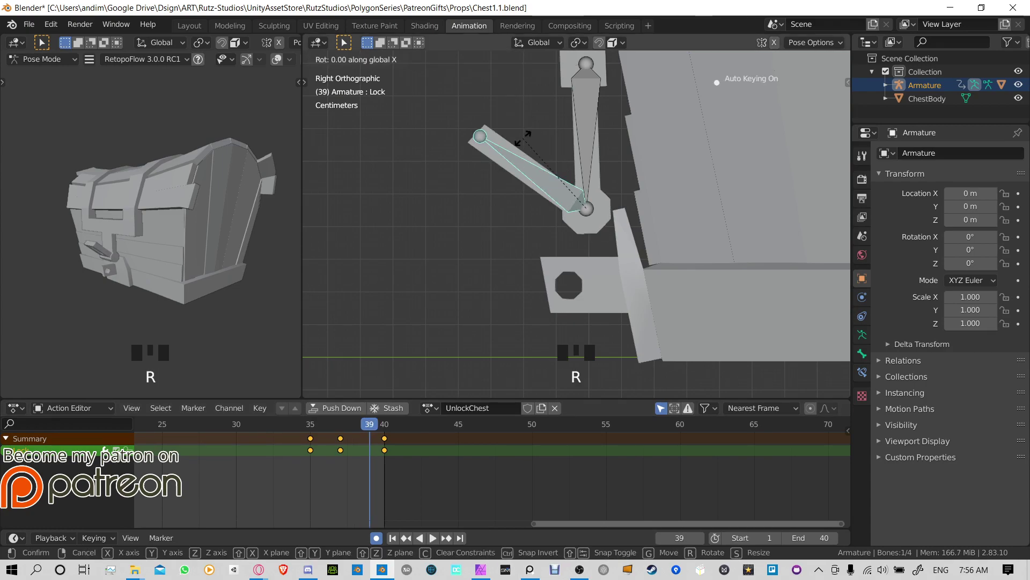
pyautogui.click(492, 193)
pyautogui.click(340, 424)
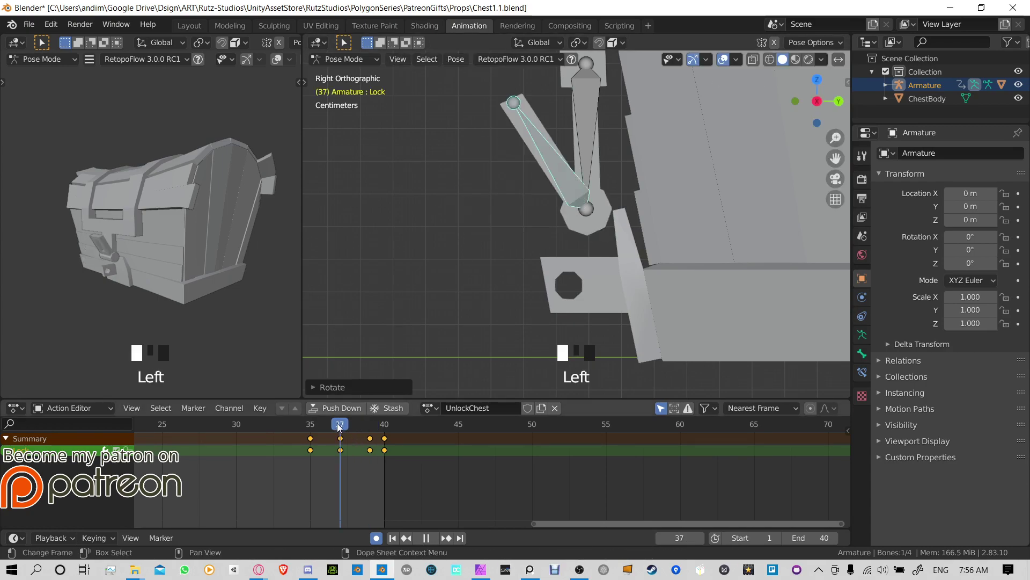
pyautogui.moveTo(340, 424); pyautogui.dragTo(289, 416)
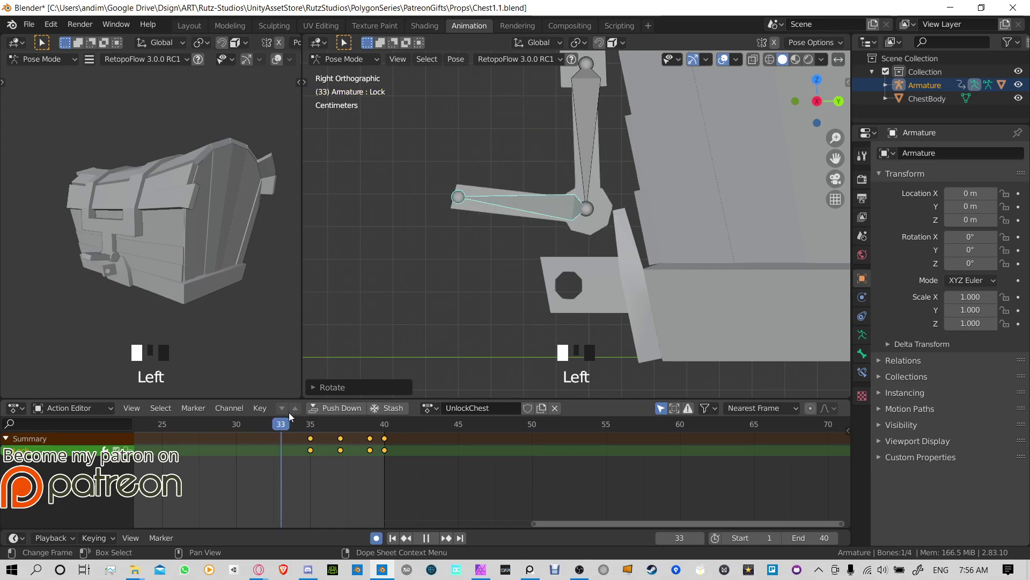
pyautogui.click(430, 539)
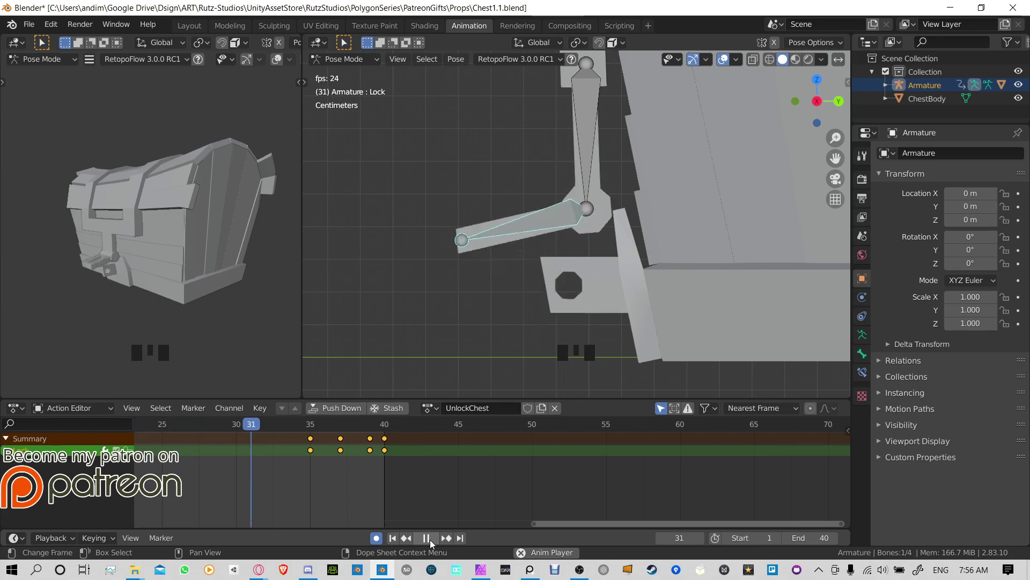
pyautogui.click(427, 539)
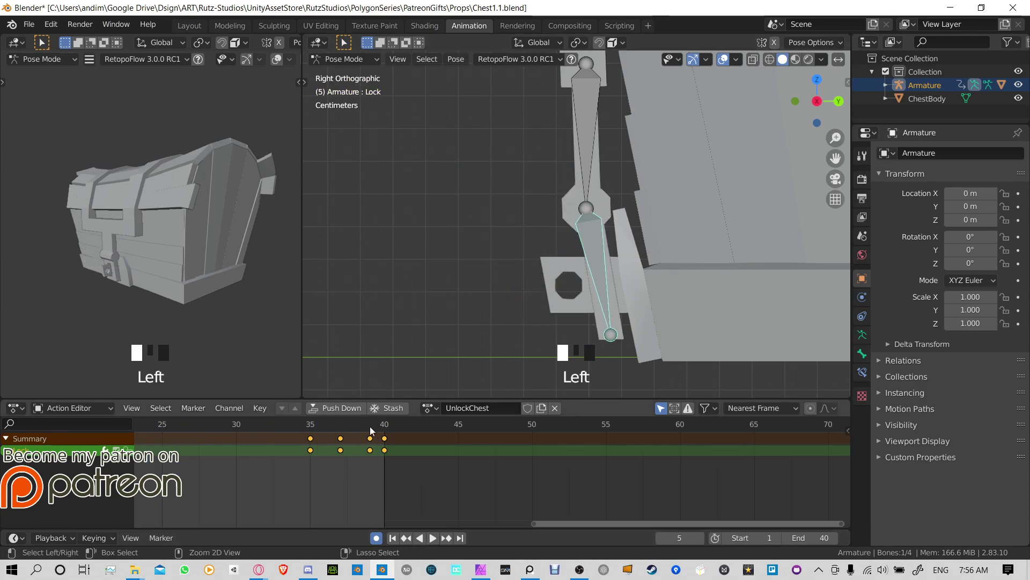
# Step: Undo the Lock bone rotations keyed at frames 39 and 37
pyautogui.hotkey('ctrl', 'z')
pyautogui.hotkey('ctrl', 'z')
pyautogui.hotkey('ctrl', 'z')
pyautogui.hotkey('ctrl', 'z')
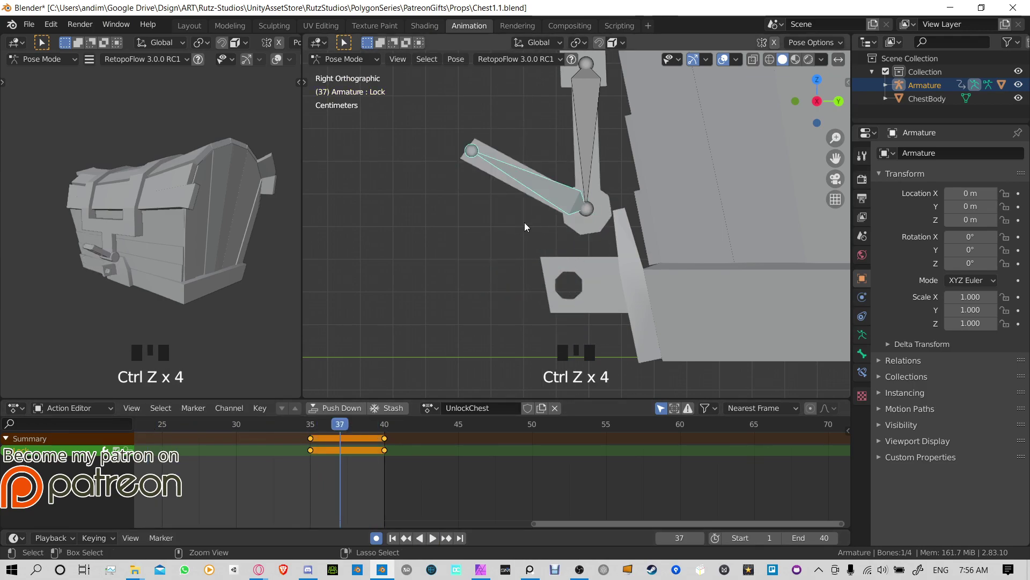
# Step: Key the Lock bone rotated slightly further up at frame 37 and slightly back down at frame 39, around global X
pyautogui.click(327, 421)
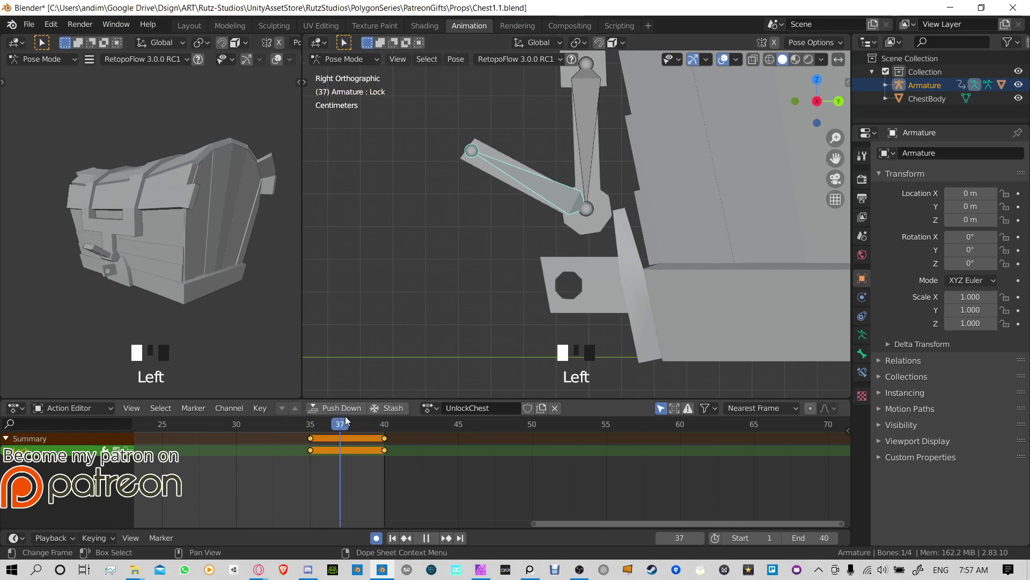
pyautogui.press('r')
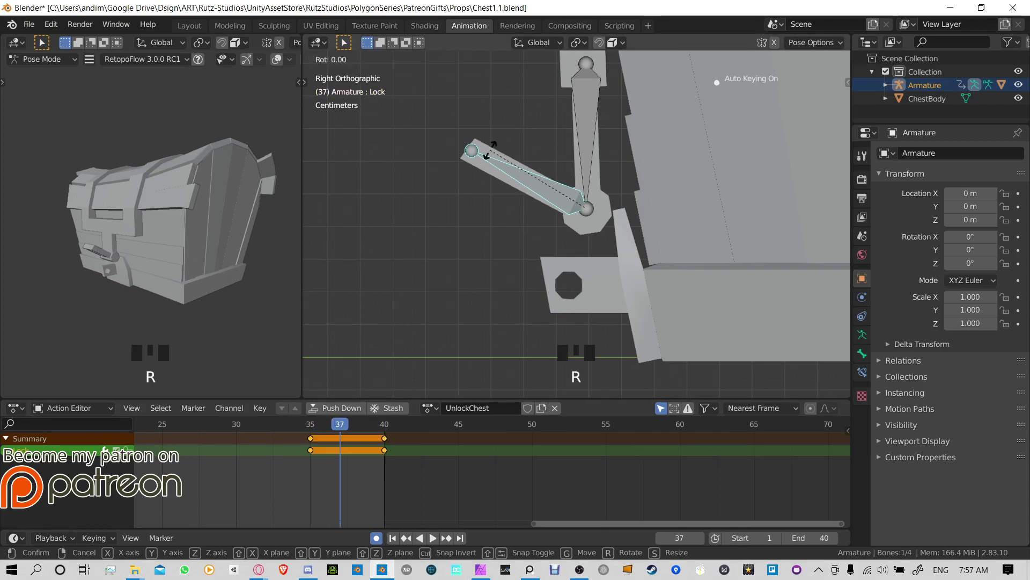
pyautogui.click(499, 146)
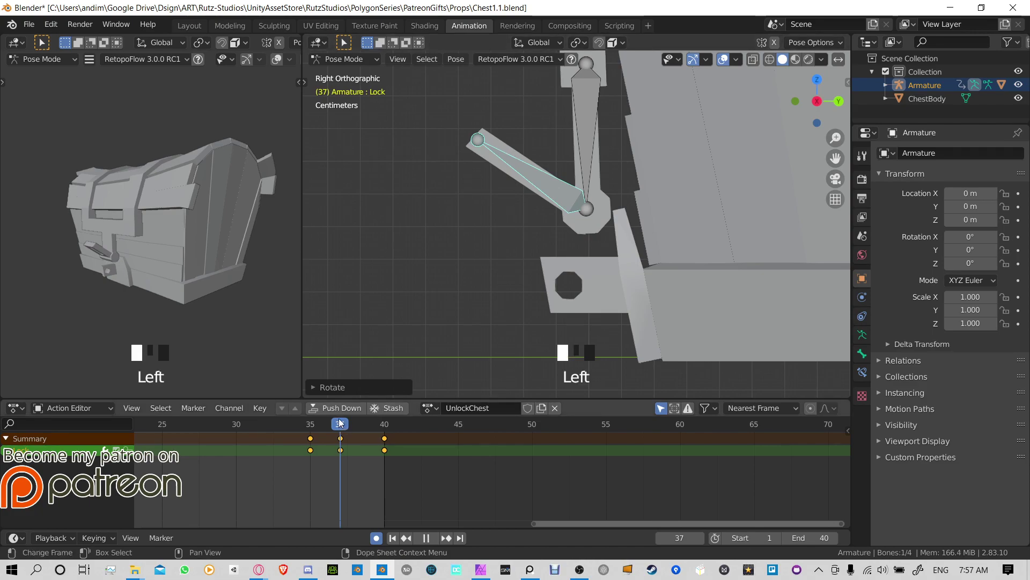
pyautogui.press('r')
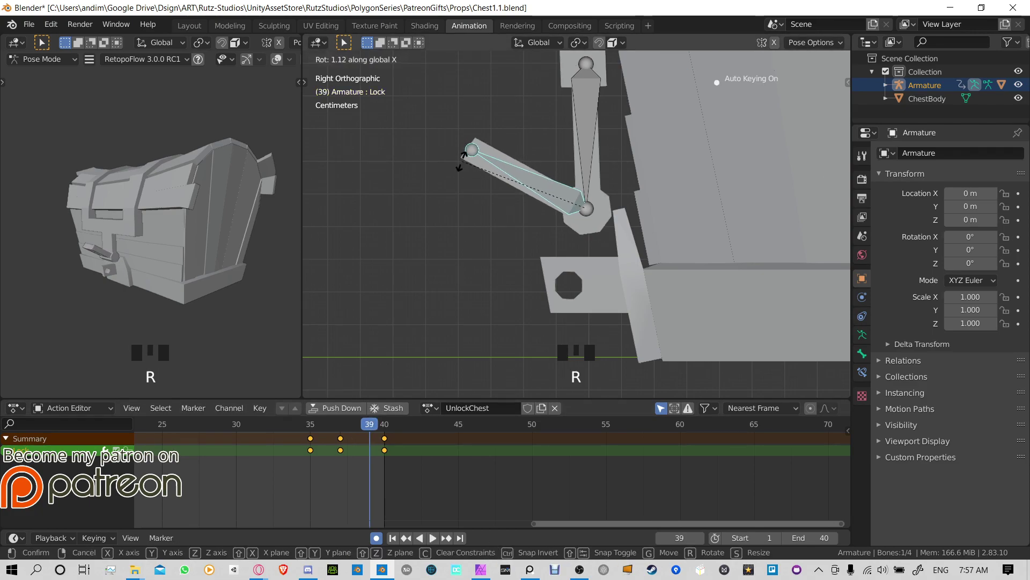
# Step: Scrub through the lock's bounce, set the animation's end frame to 45, and play the action back
pyautogui.click(389, 422)
pyautogui.moveTo(388, 422); pyautogui.dragTo(251, 460)
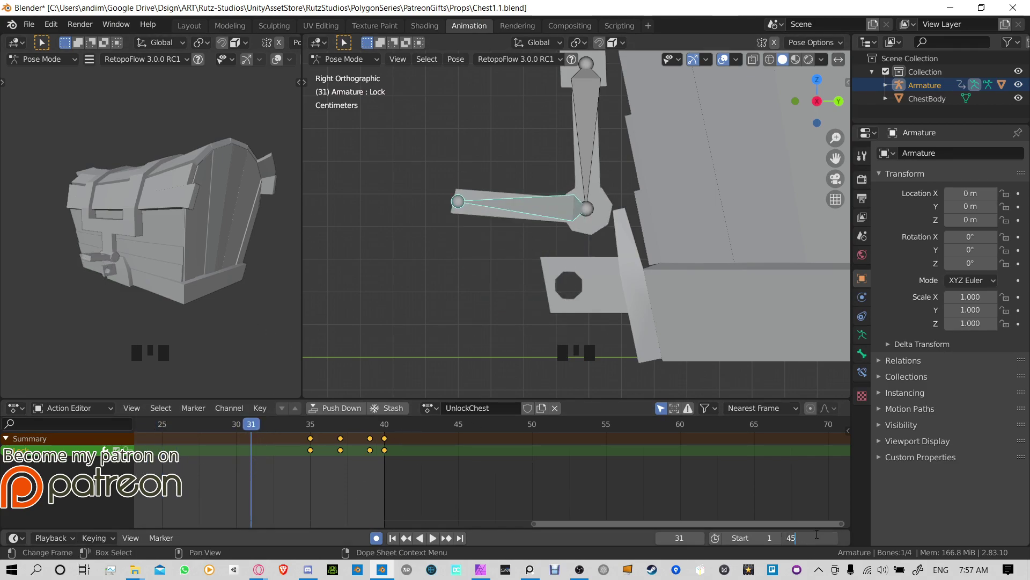
pyautogui.click(432, 537)
pyautogui.click(433, 537)
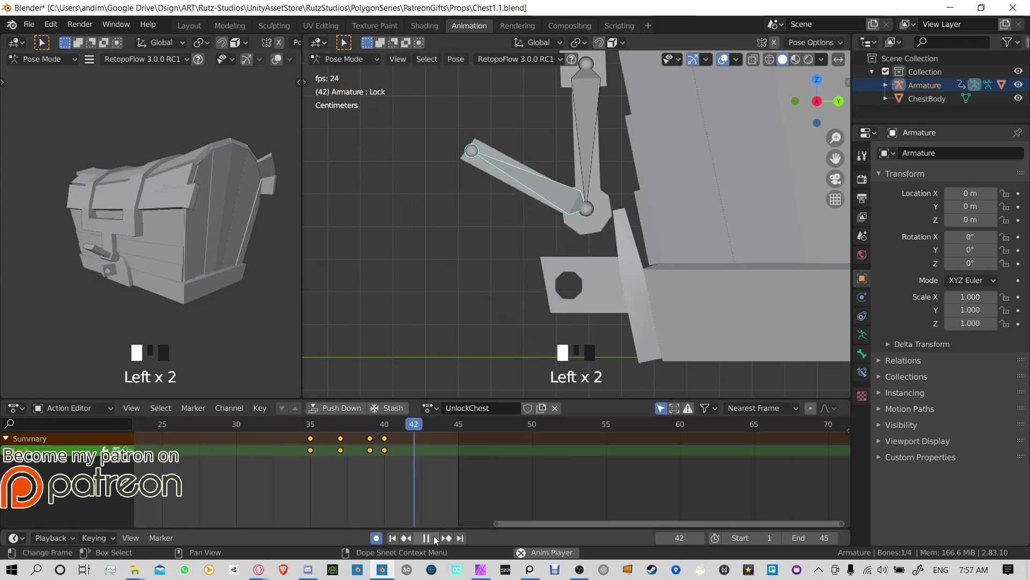
pyautogui.click(427, 538)
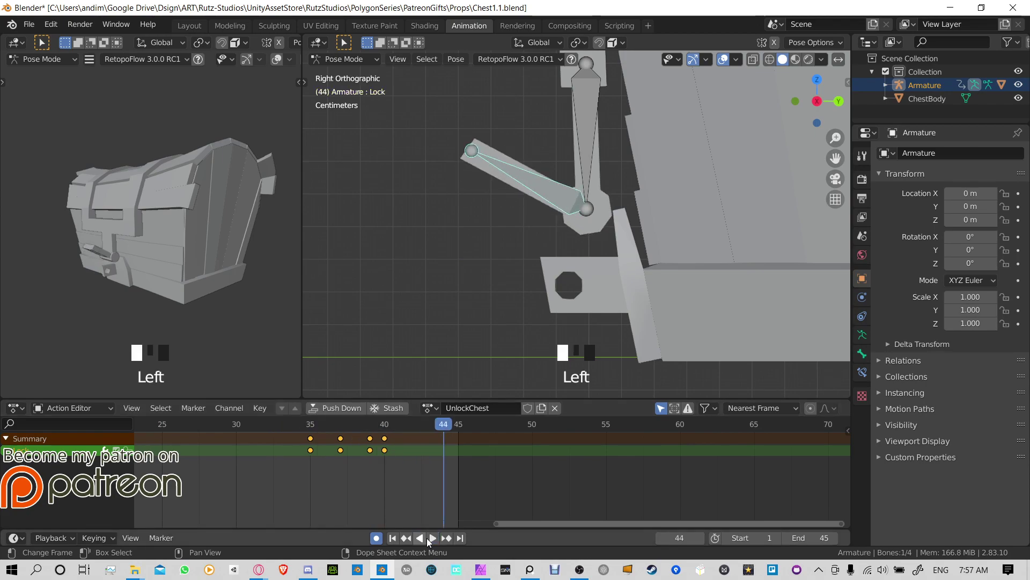
# Step: Move the Lock bone's last keyframe from frame 40 to frame 41 and check the playback
pyautogui.click(384, 438)
pyautogui.moveTo(384, 439); pyautogui.dragTo(399, 442)
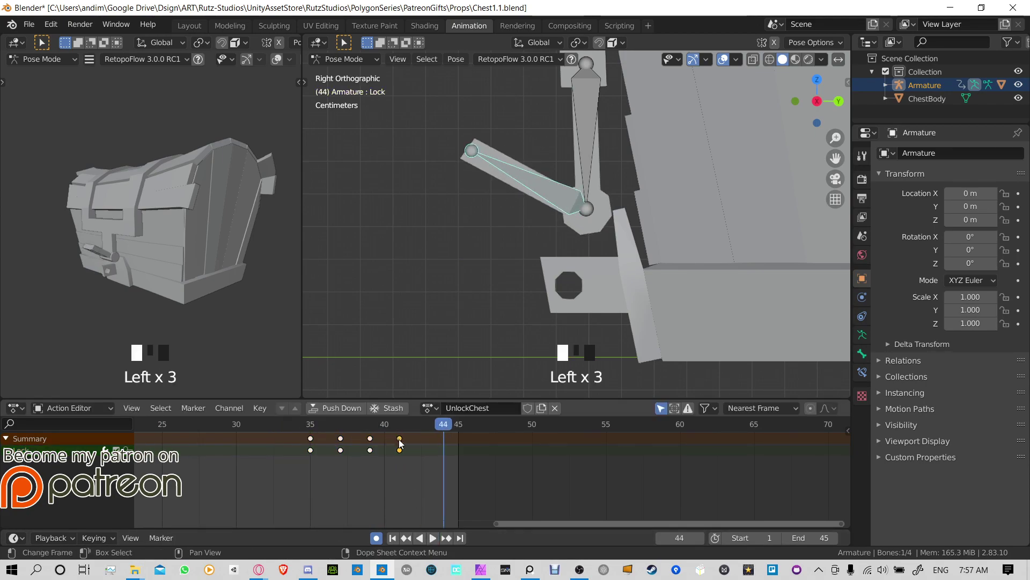
pyautogui.click(433, 538)
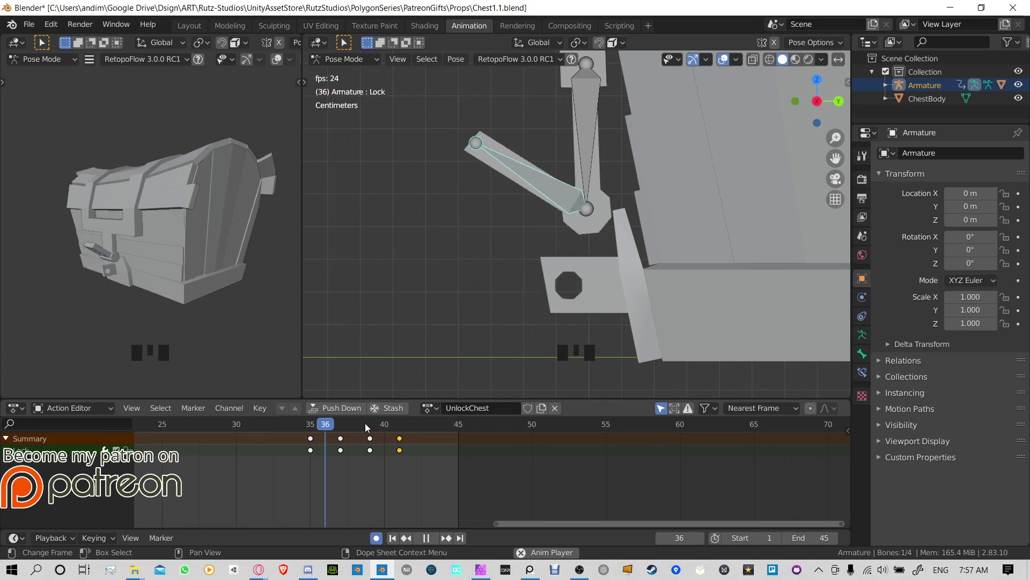
pyautogui.click(427, 537)
# Step: Shift the last four Lock keyframes earlier together so the first of them sits at frame 28, and play the action
pyautogui.scroll(-3, 328, 447)
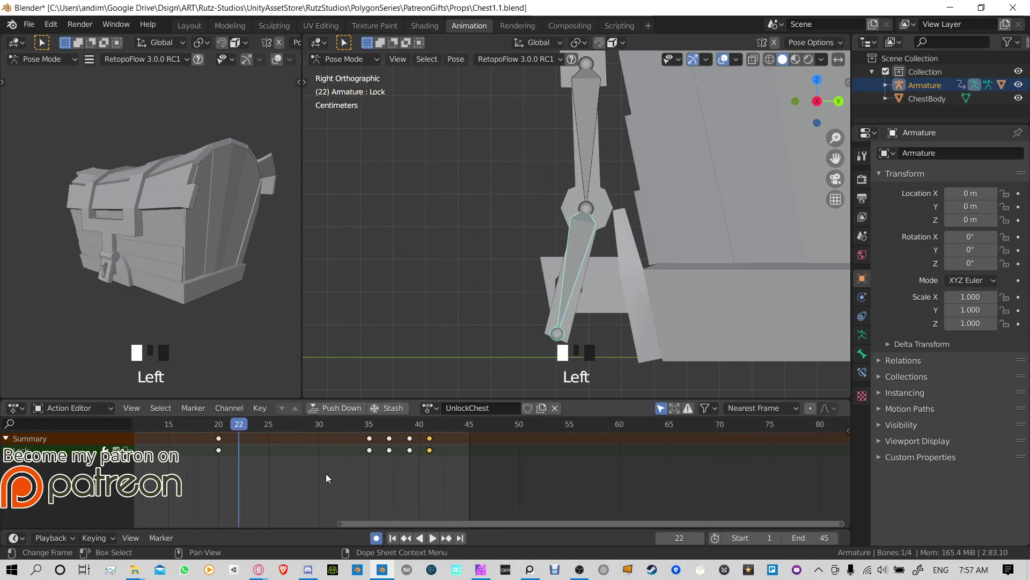
pyautogui.scroll(-2, 327, 473)
pyautogui.keyDown('ctrl'); pyautogui.hscroll(-1, 438, 485); pyautogui.keyUp('ctrl')
pyautogui.moveTo(438, 485); pyautogui.dragTo(526, 437)
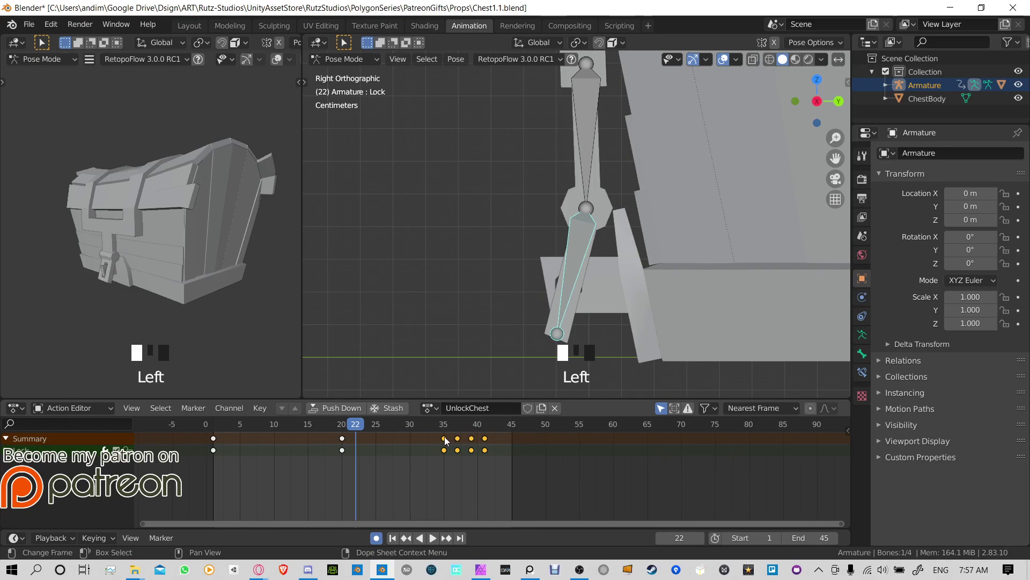
pyautogui.moveTo(445, 440); pyautogui.dragTo(396, 439)
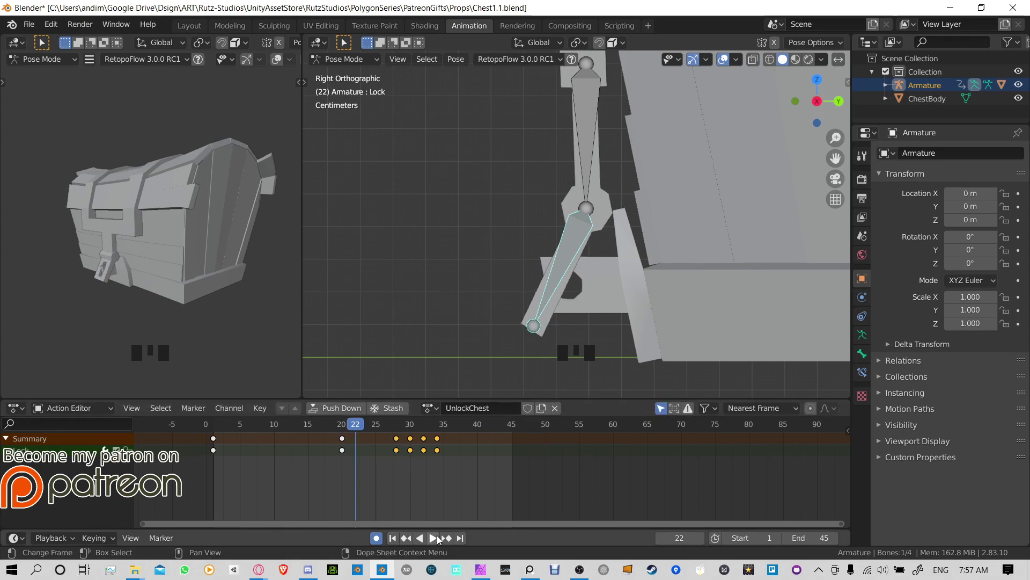
pyautogui.click(436, 538)
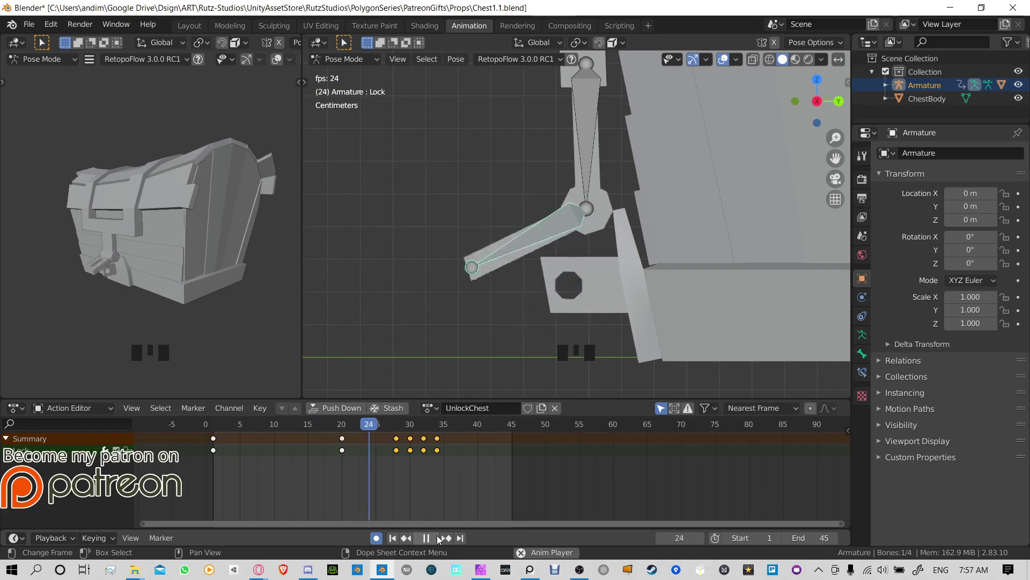
# Step: Set the animation's end frame to 35, return the stopped playhead to frame 1, and save the file
pyautogui.click(800, 539)
pyautogui.write('35')
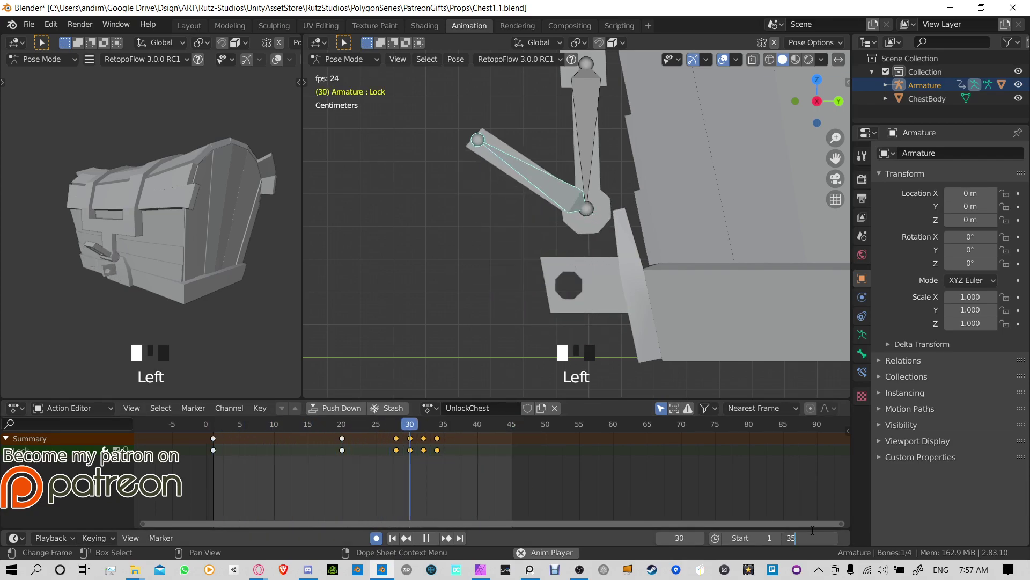
pyautogui.press('Return')
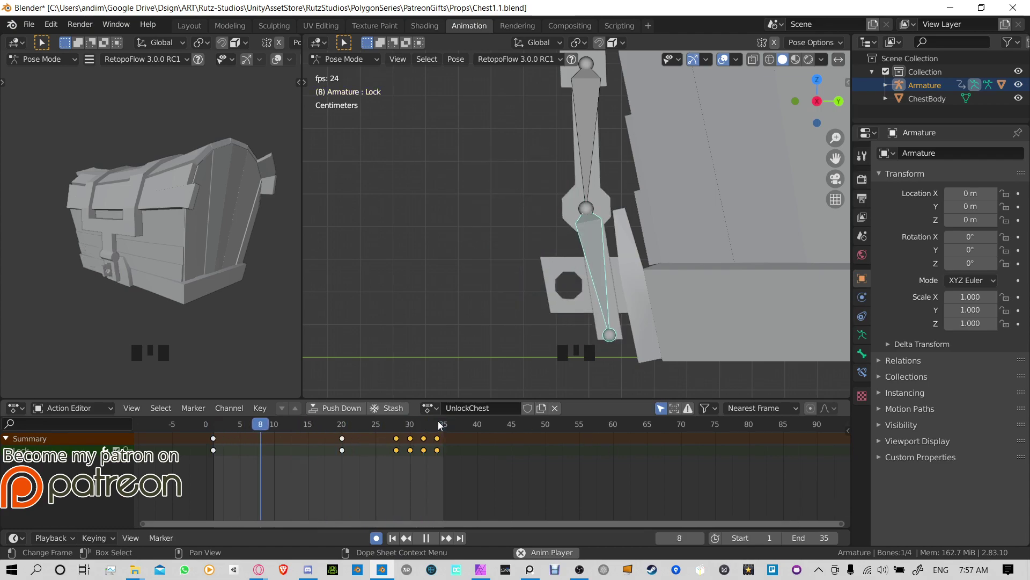
pyautogui.click(423, 536)
pyautogui.moveTo(228, 424)
pyautogui.mouseDown()
pyautogui.moveTo(472, 426)
pyautogui.moveTo(243, 416)
pyautogui.moveTo(213, 424)
pyautogui.mouseUp()
pyautogui.hotkey('ctrl', 's')
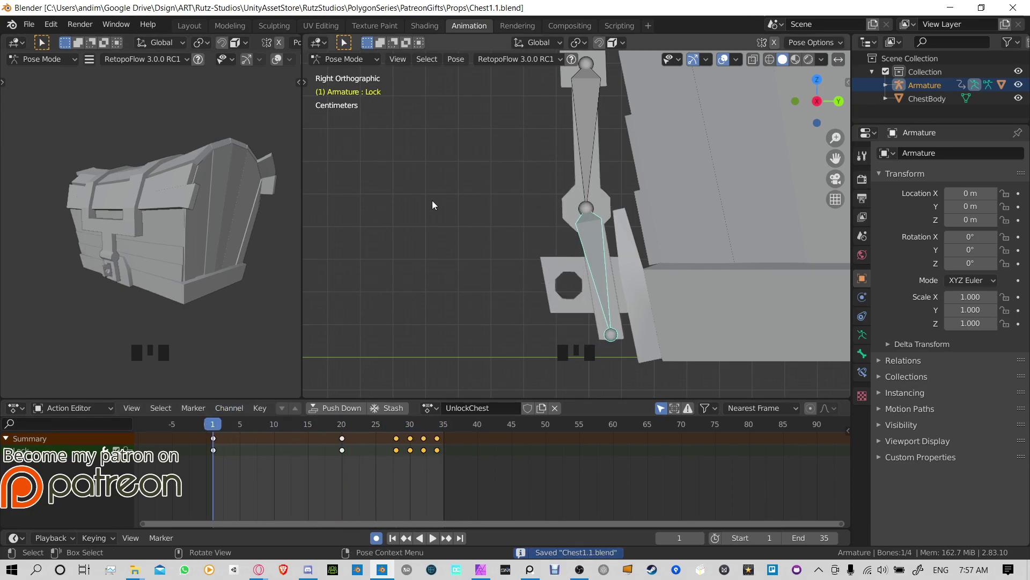
# Step: Select all of the armature's bones, duplicate the UnlockChest action, and name the copy OpenChest
pyautogui.scroll(-3, 432, 200)
pyautogui.keyDown('shift'); pyautogui.moveTo(432, 201); pyautogui.dragTo(465, 401, button='middle'); pyautogui.keyUp('shift')
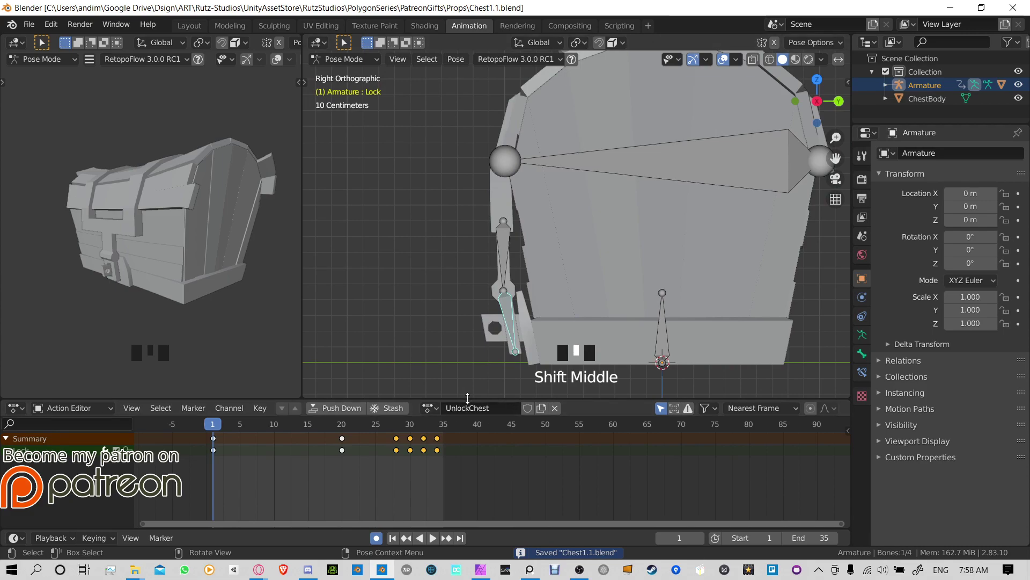
pyautogui.press('a')
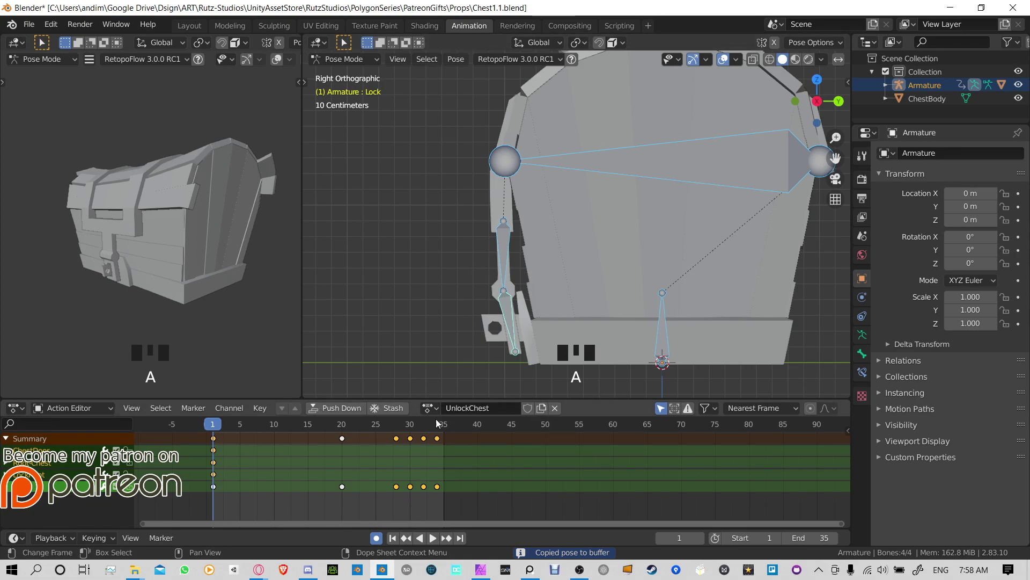
pyautogui.click(542, 407)
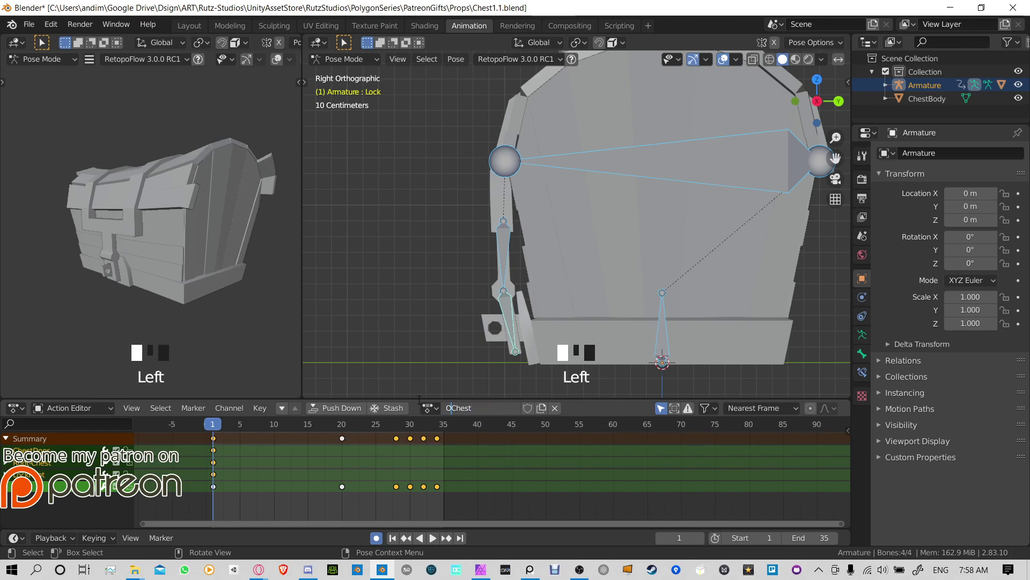
pyautogui.press('Return')
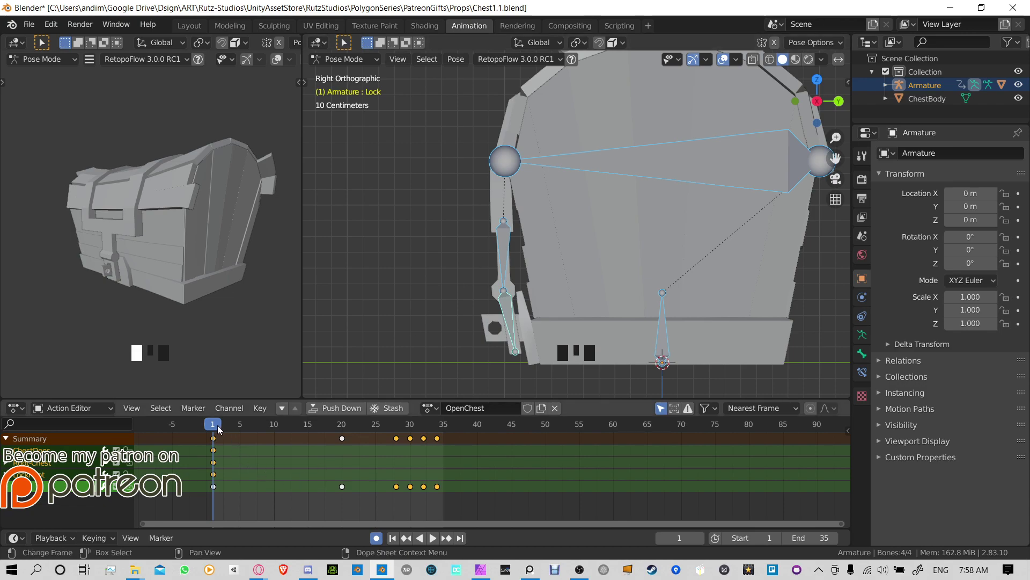
# Step: Scrub through the OpenChest action and set the animation's end frame to 60
pyautogui.press('space')
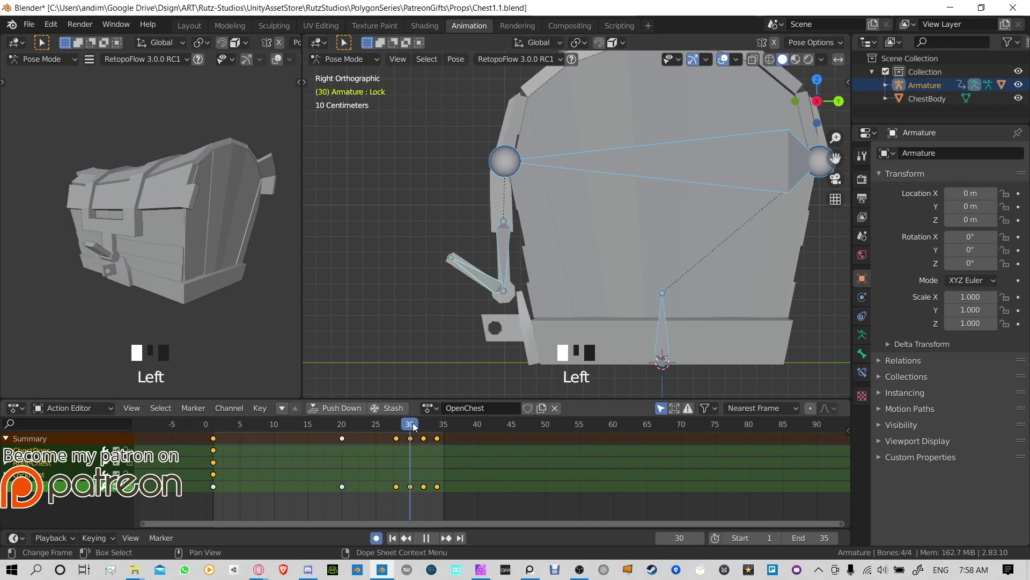
pyautogui.press('space')
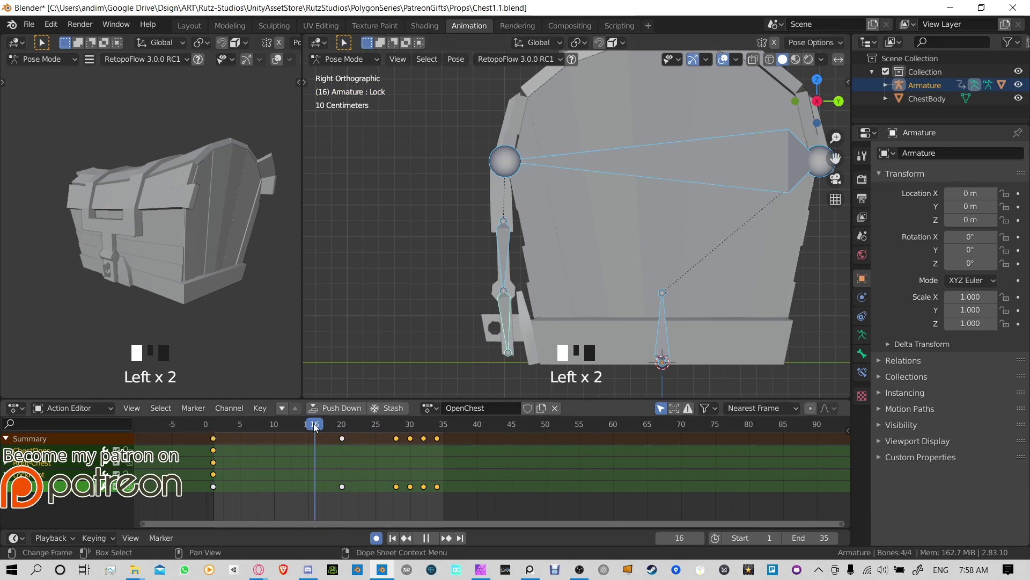
pyautogui.moveTo(316, 427); pyautogui.dragTo(217, 424)
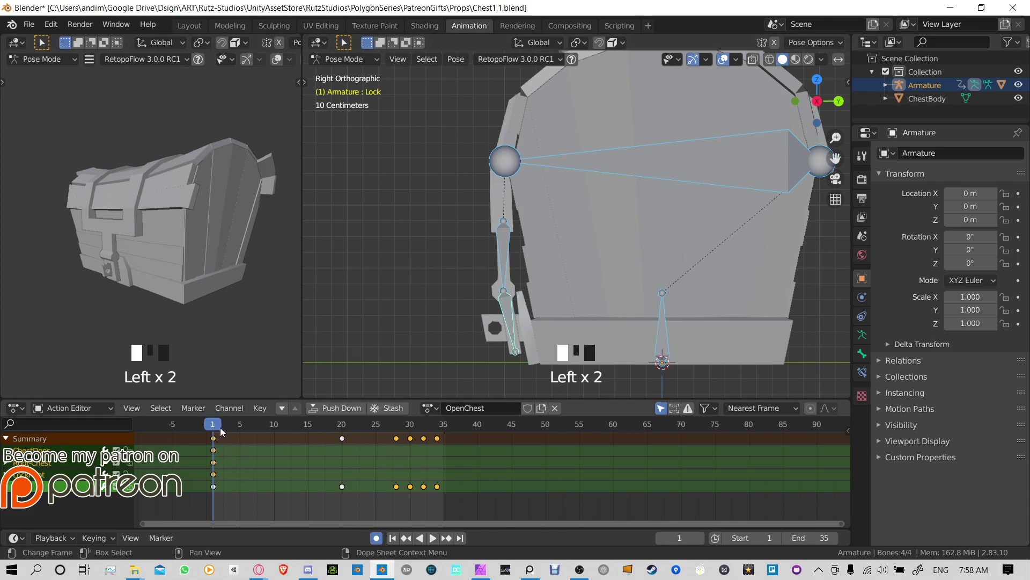
pyautogui.moveTo(236, 426); pyautogui.dragTo(439, 427)
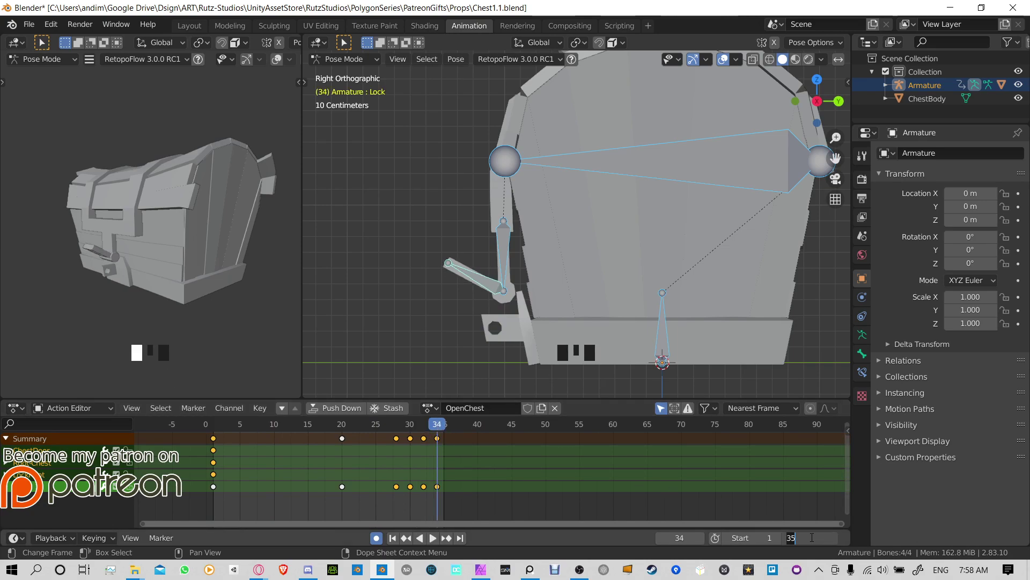
pyautogui.write('60')
pyautogui.press('Return')
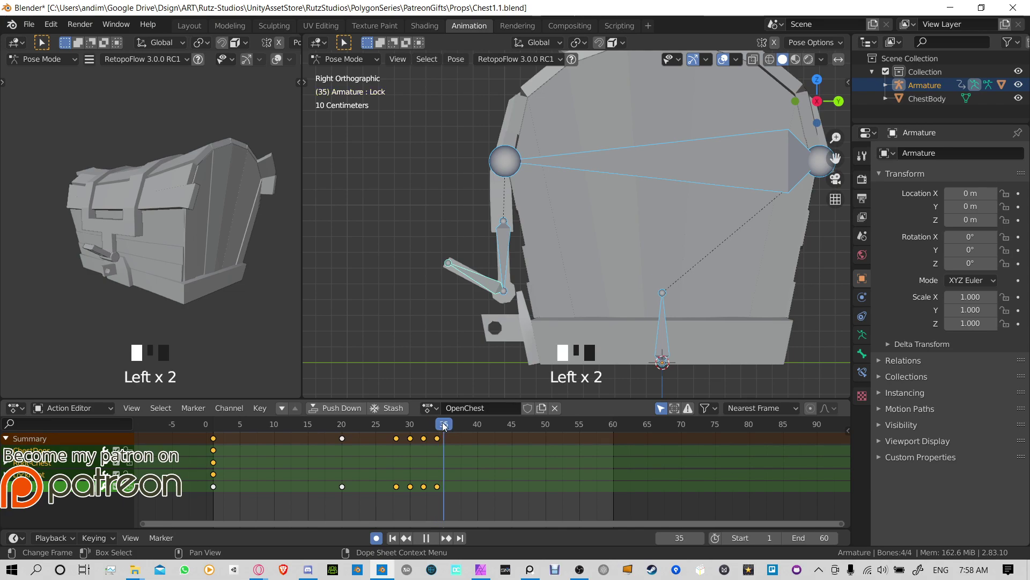
# Step: Keyframe the closed ChestDoor bone's location, rotation and scale at frame 35
pyautogui.moveTo(443, 427)
pyautogui.mouseDown()
pyautogui.moveTo(279, 425)
pyautogui.moveTo(437, 429)
pyautogui.mouseUp()
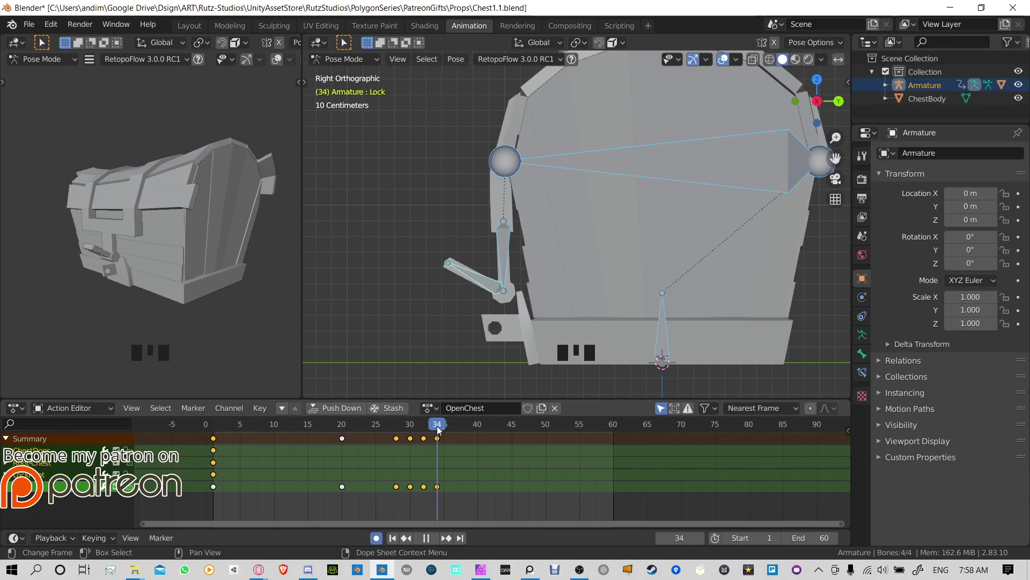
pyautogui.keyDown('shift'); pyautogui.moveTo(485, 307); pyautogui.dragTo(557, 219, button='middle'); pyautogui.keyUp('shift')
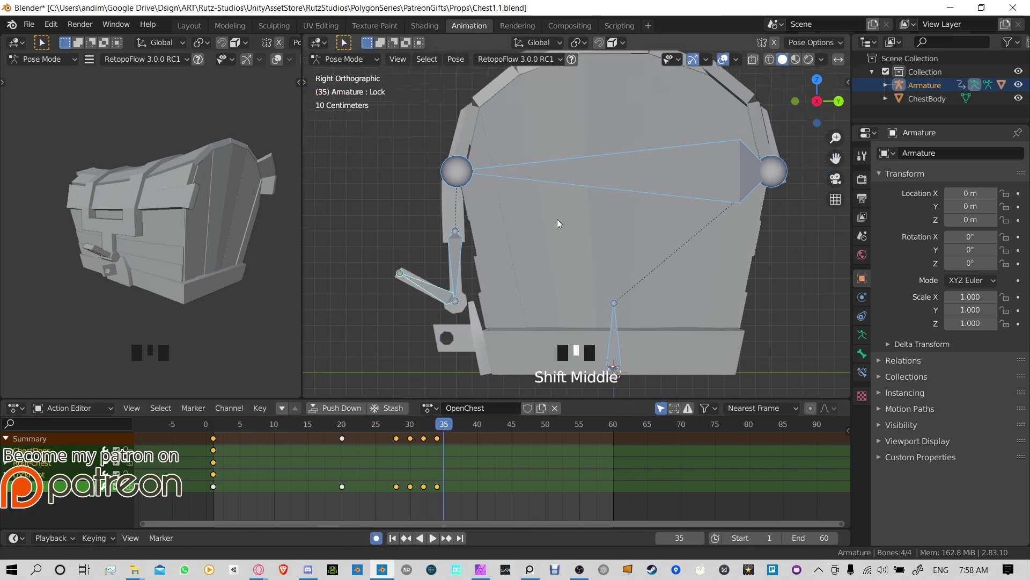
pyautogui.click(565, 177)
pyautogui.scroll(-2, 564, 177)
pyautogui.press('r')
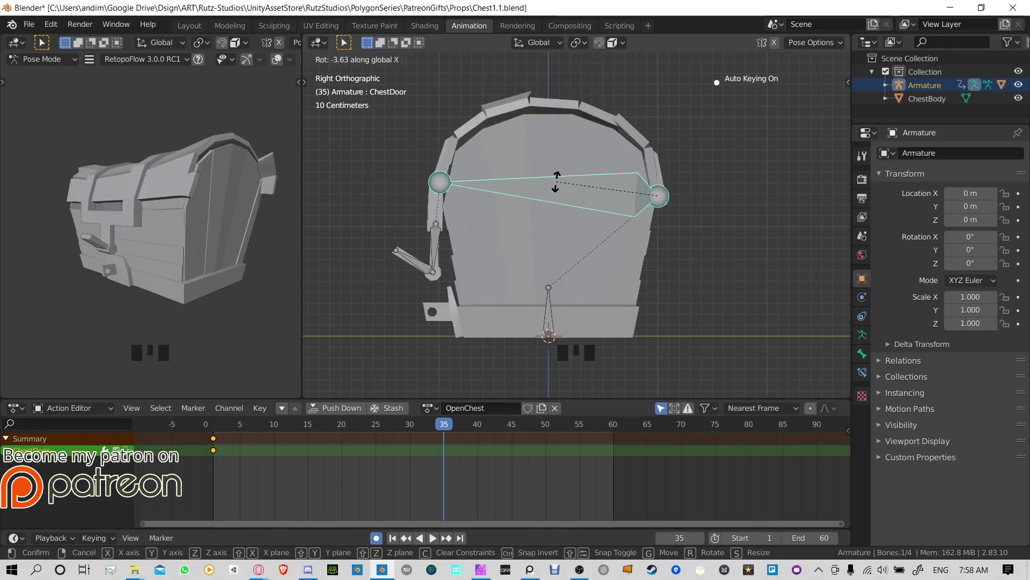
pyautogui.click(557, 181)
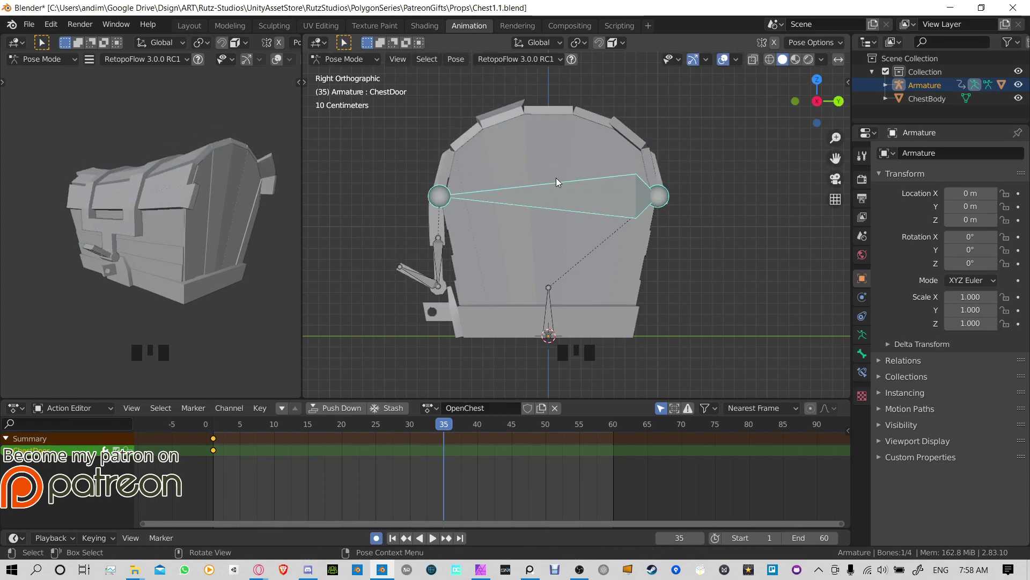
pyautogui.press('i')
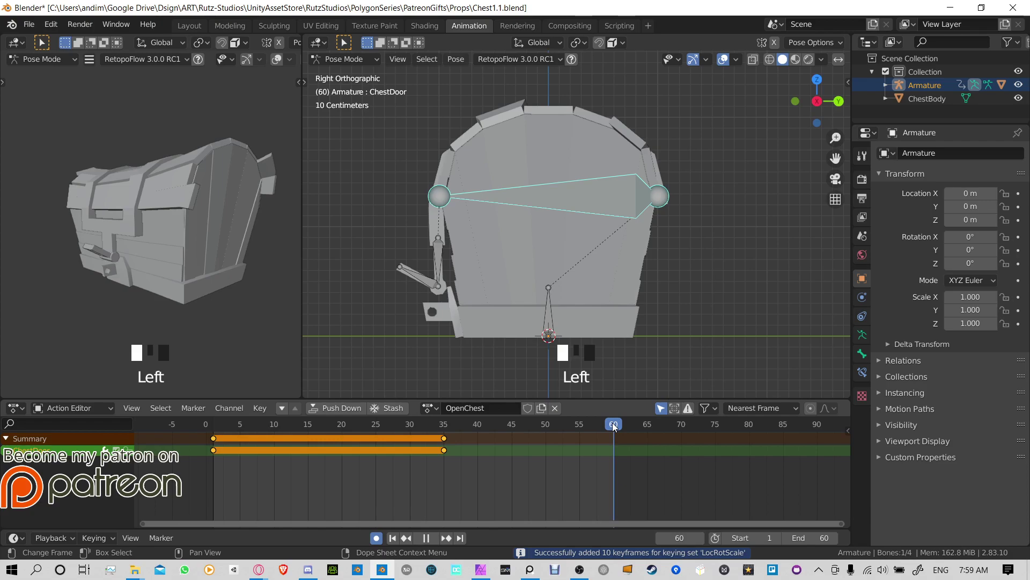
# Step: At frame 60, rotate the ChestDoor bone about -156° around X so the lid swings fully open
pyautogui.moveTo(613, 423); pyautogui.dragTo(613, 424)
pyautogui.press('r')
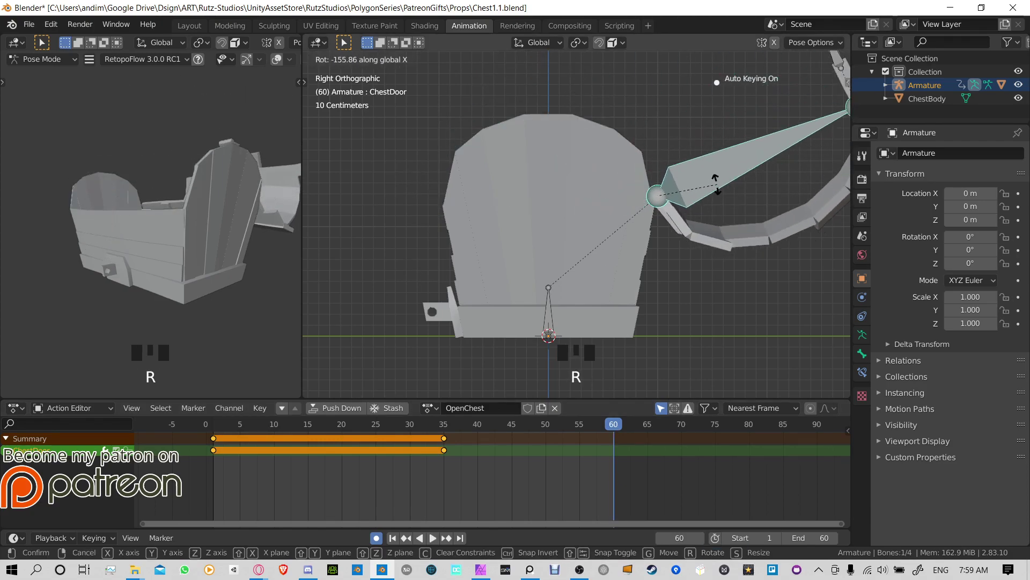
pyautogui.click(717, 186)
pyautogui.keyDown('shift'); pyautogui.moveTo(731, 197); pyautogui.dragTo(655, 239, button='middle'); pyautogui.keyUp('shift')
pyautogui.scroll(-1, 664, 241)
pyautogui.scroll(-1, 654, 244)
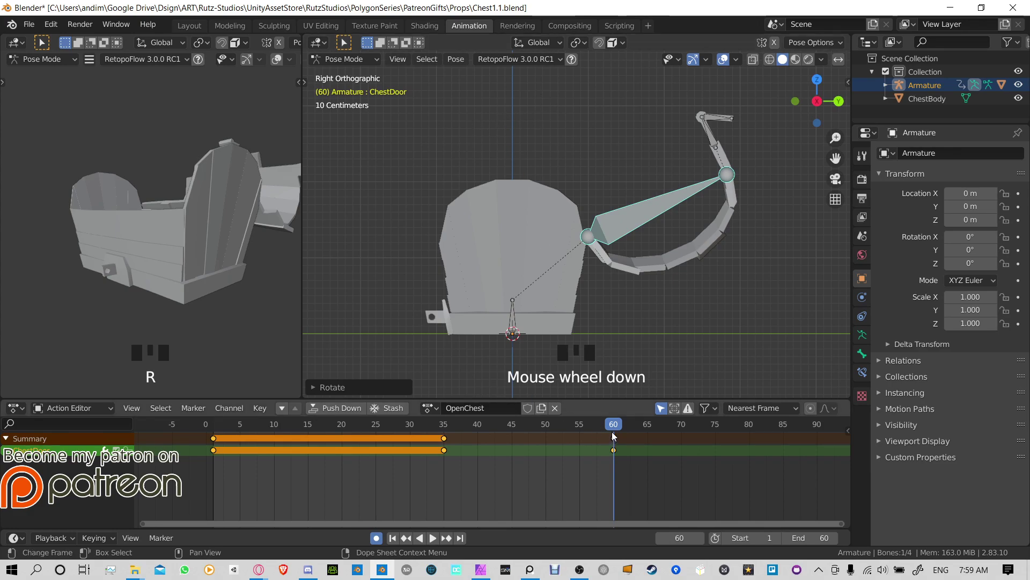
# Step: Try pasting the open ChestDoor pose at frame 45, and undo it
pyautogui.moveTo(615, 427); pyautogui.dragTo(511, 426)
pyautogui.click(614, 438)
pyautogui.click(545, 425)
pyautogui.hotkey('ctrl', 'c')
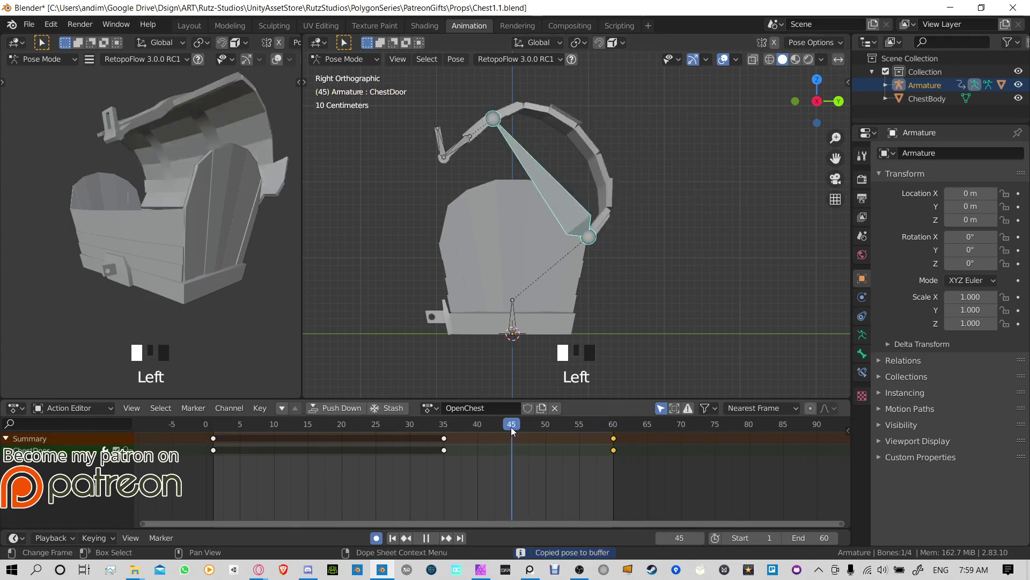
pyautogui.hotkey('ctrl', 'v')
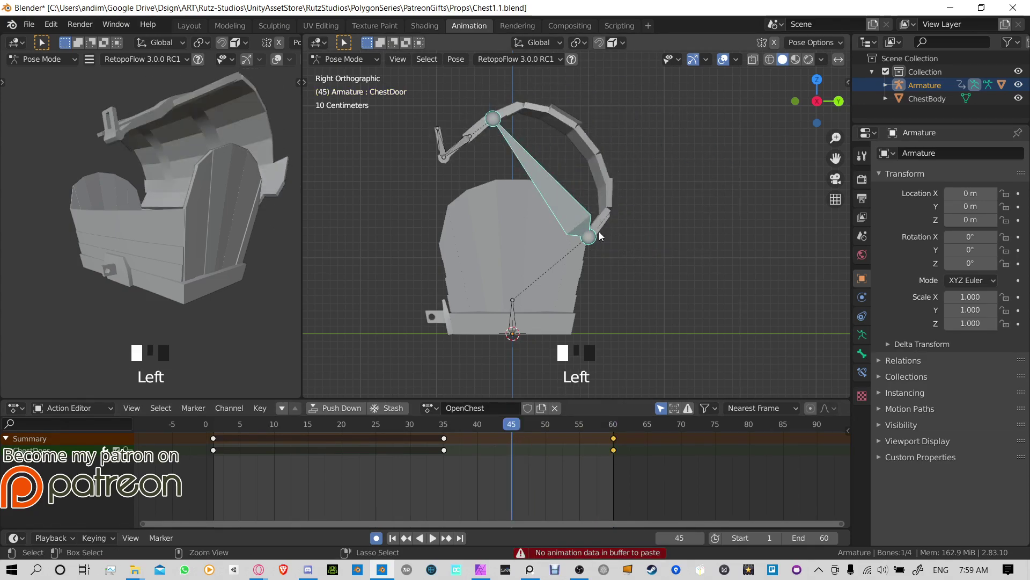
pyautogui.hotkey('ctrl', 'v')
pyautogui.moveTo(511, 425); pyautogui.dragTo(548, 424)
pyautogui.hotkey('ctrl', 'z')
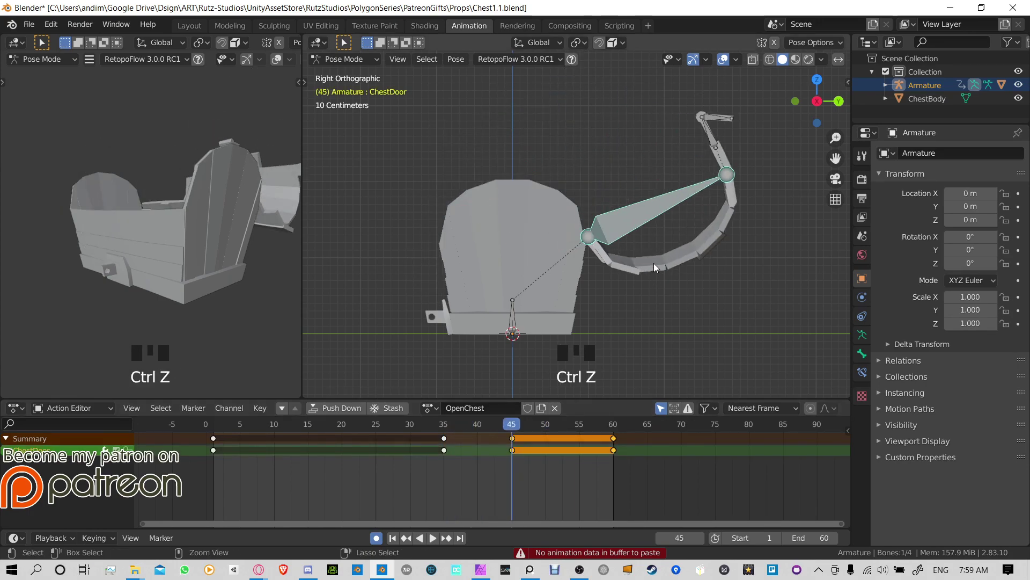
pyautogui.hotkey('ctrl', 'z')
# Step: Paste the closed ChestDoor pose from frame 35 at frame 45 and rotate the lid partly open there
pyautogui.click(444, 439)
pyautogui.press('Left')
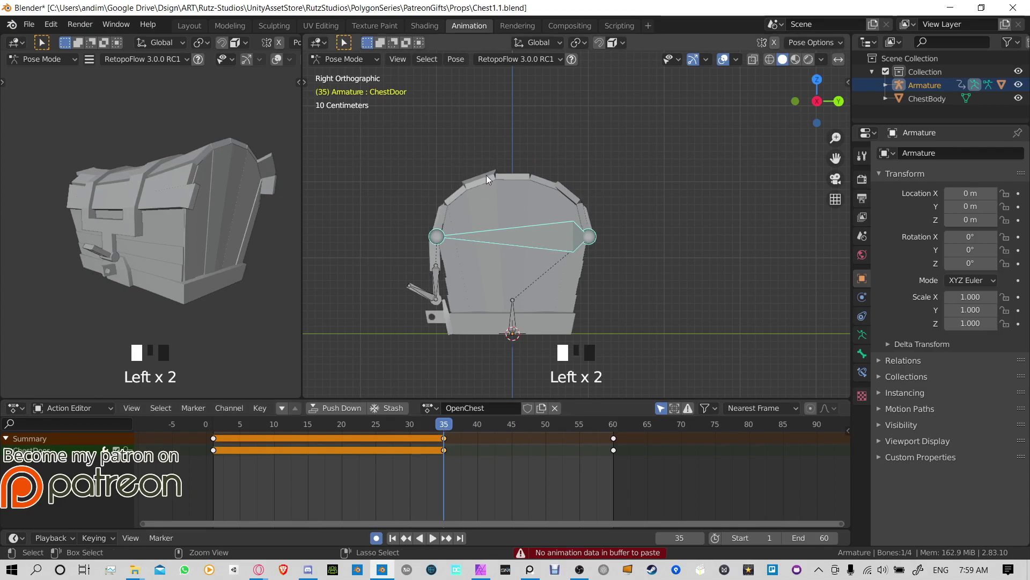
pyautogui.moveTo(464, 427); pyautogui.dragTo(510, 428)
pyautogui.hotkey('ctrl', 'v')
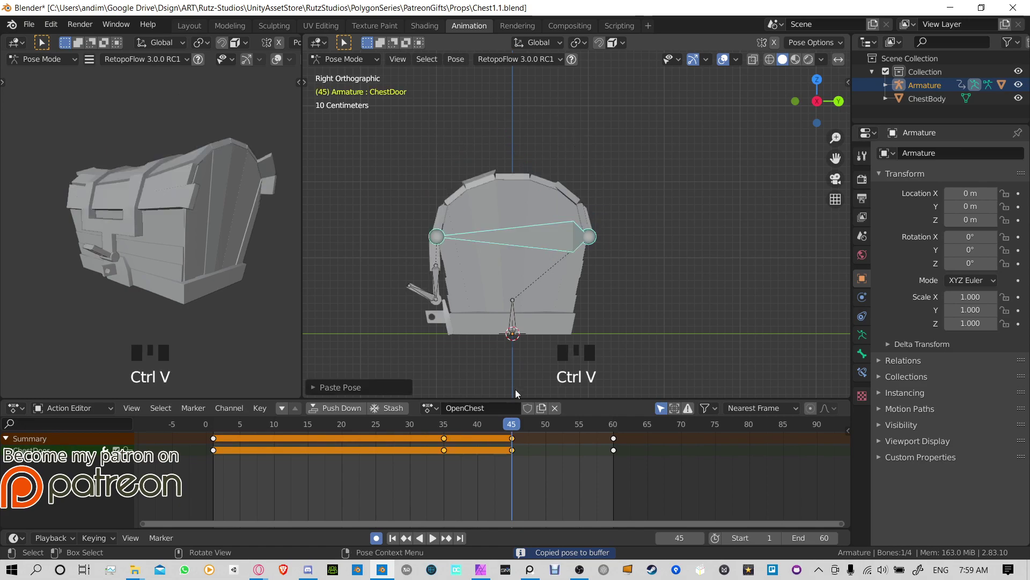
pyautogui.press('r')
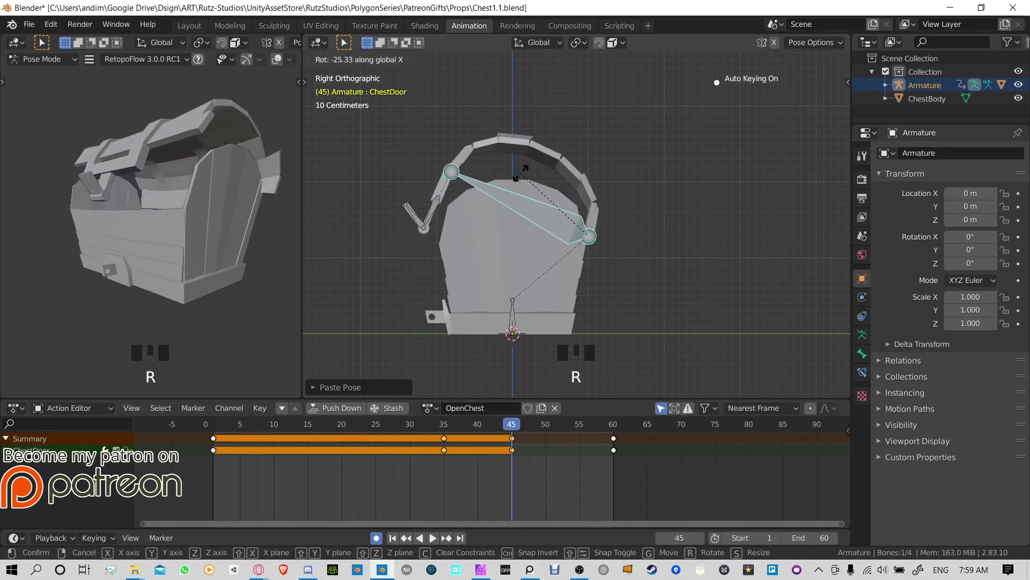
pyautogui.click(508, 161)
# Step: Move the ChestDoor keyframe from frame 45 to frame 52 and play the action
pyautogui.moveTo(546, 426)
pyautogui.mouseDown()
pyautogui.moveTo(515, 427)
pyautogui.moveTo(606, 424)
pyautogui.moveTo(543, 427)
pyautogui.mouseUp()
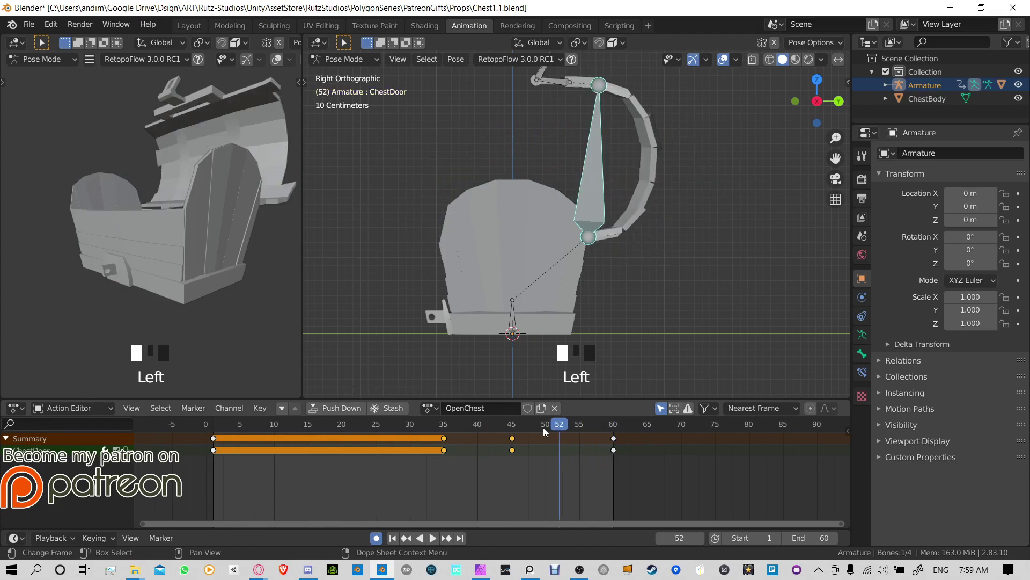
pyautogui.doubleClick(513, 441)
pyautogui.hotkey('ctrl', 'z')
pyautogui.click(513, 441)
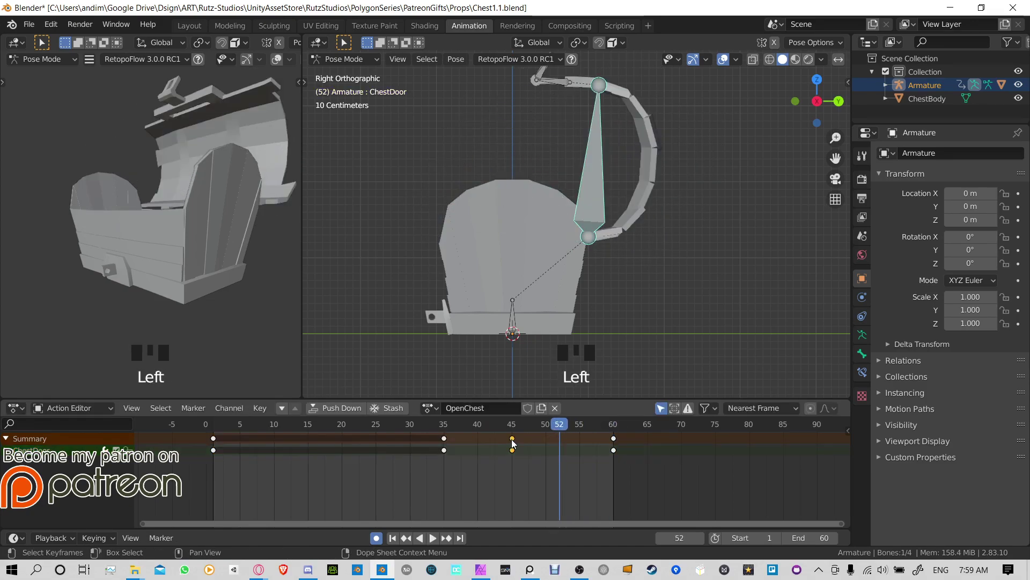
pyautogui.moveTo(513, 441); pyautogui.dragTo(478, 430)
pyautogui.click(560, 435)
pyautogui.press('space')
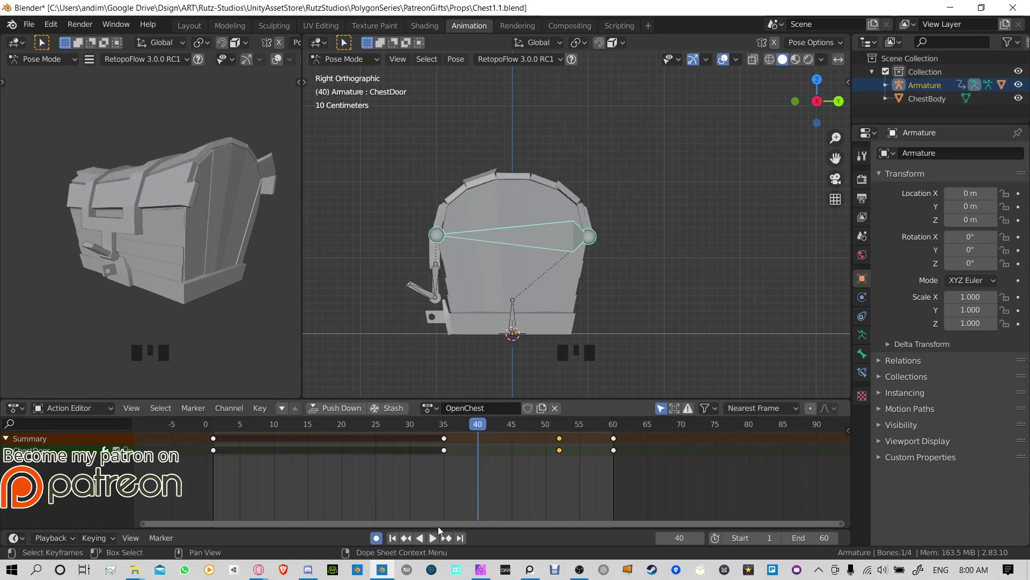
pyautogui.click(433, 538)
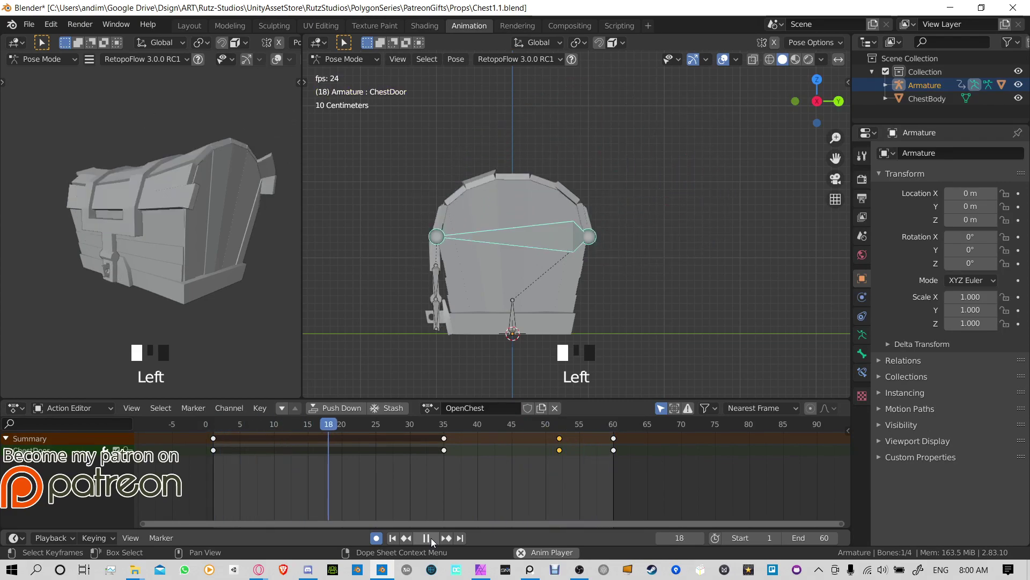
pyautogui.click(433, 538)
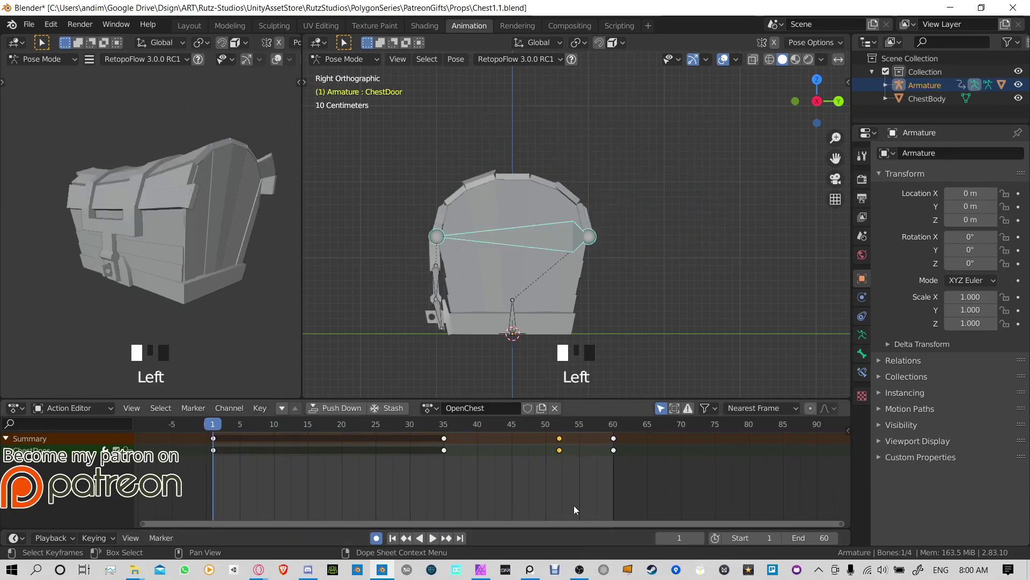
# Step: Set the animation's end frame to 70 and play back the lid opening
pyautogui.write('70')
pyautogui.press('Return')
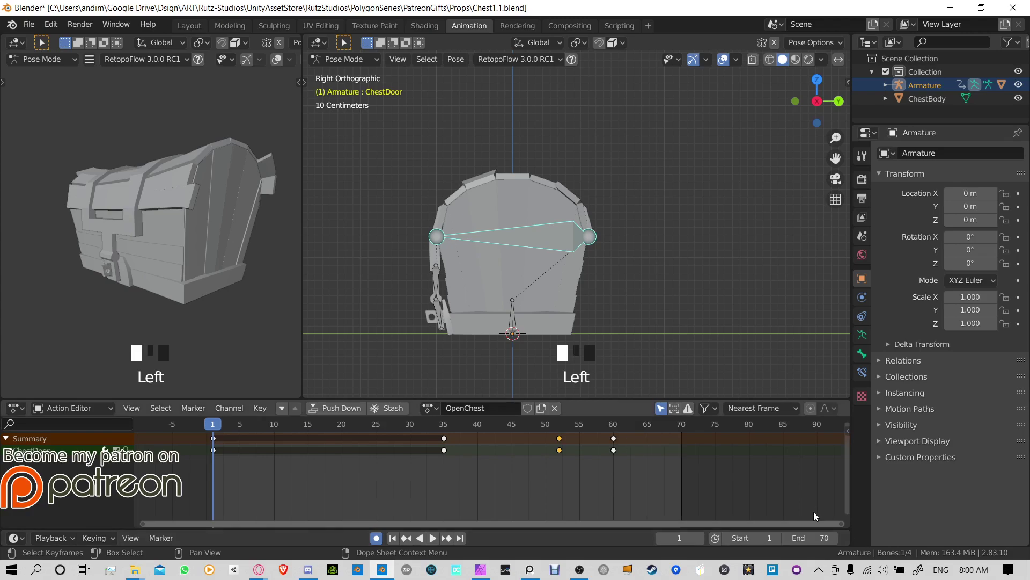
pyautogui.click(434, 538)
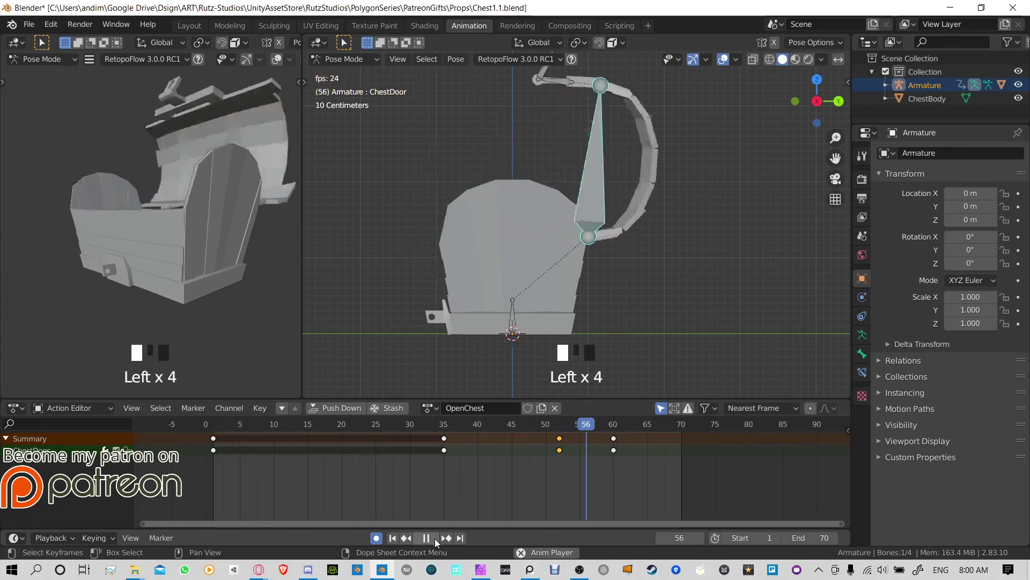
pyautogui.click(434, 538)
pyautogui.click(432, 538)
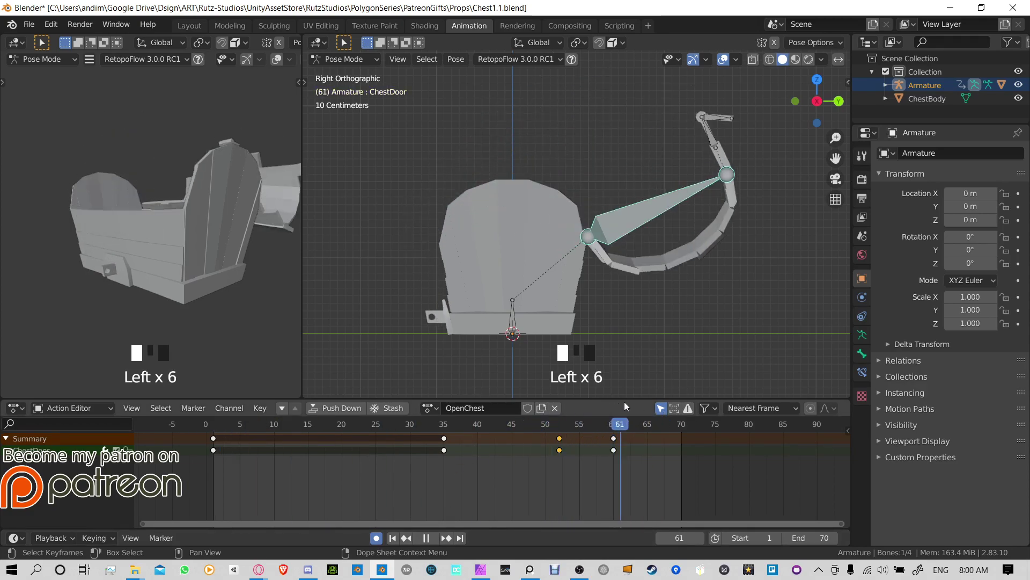
# Step: Copy the fully open ChestDoor pose from frame 60 and paste it at frame 63
pyautogui.click(617, 441)
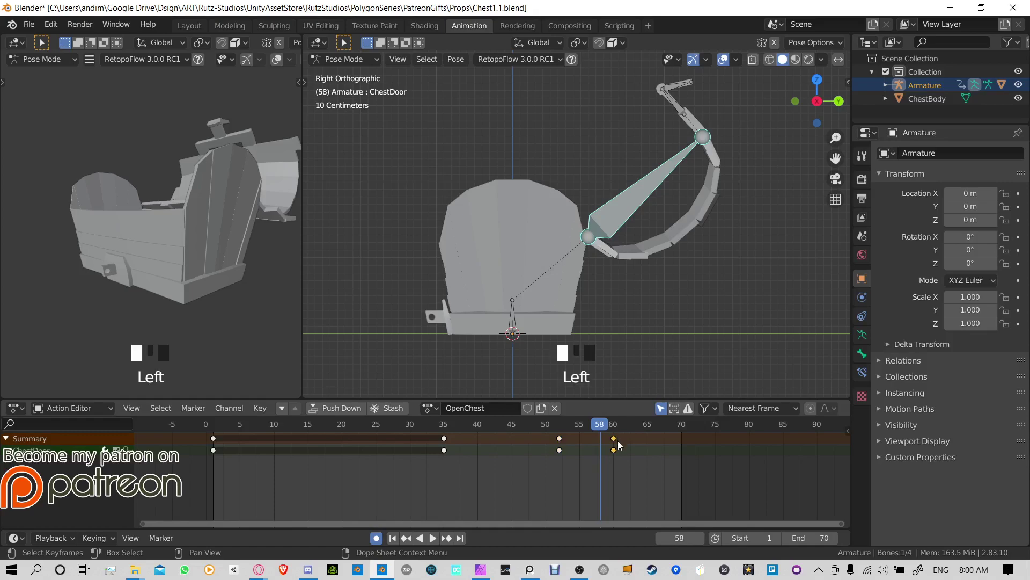
pyautogui.click(615, 423)
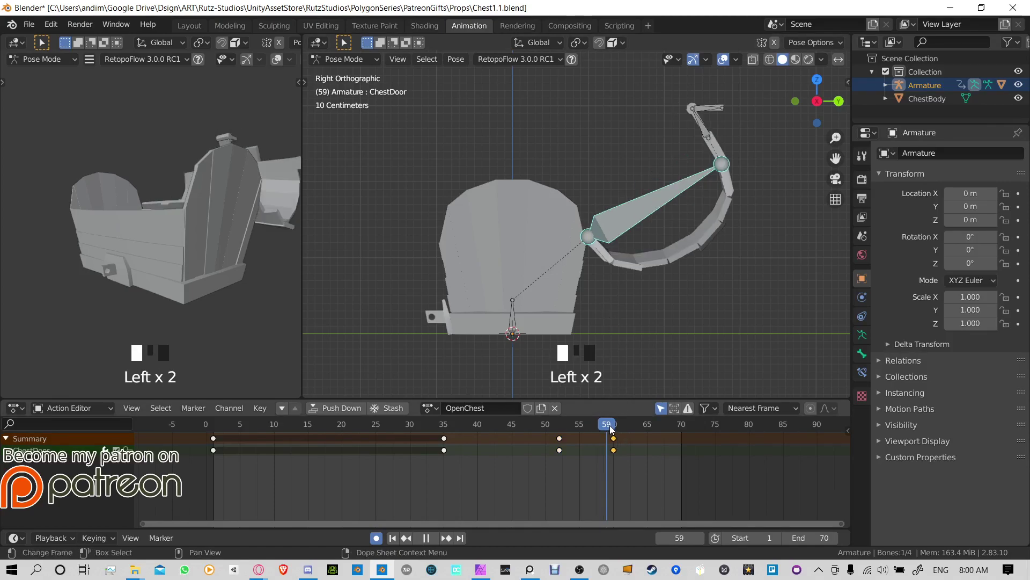
pyautogui.hotkey('ctrl', 'c')
pyautogui.click(618, 425)
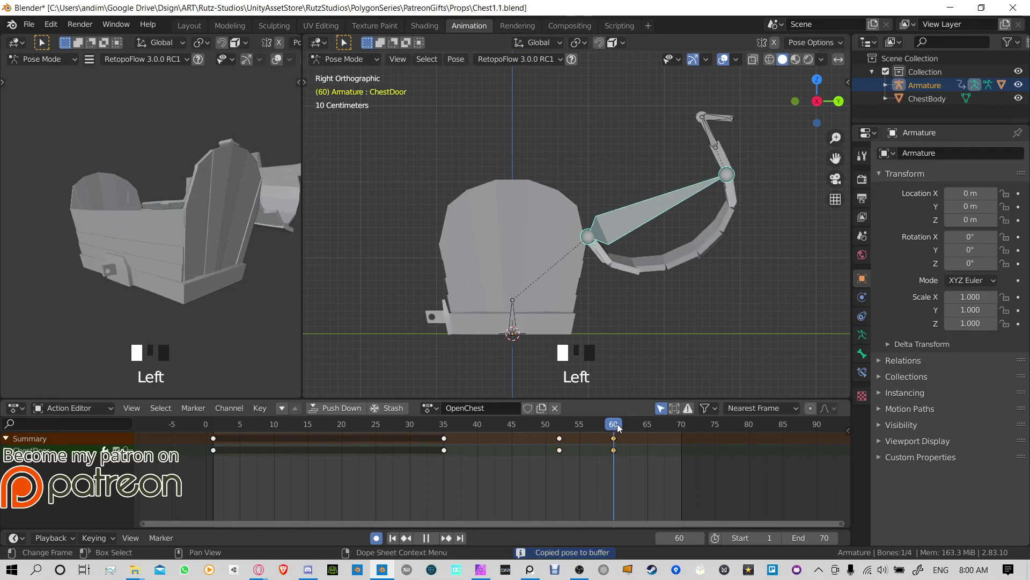
pyautogui.moveTo(636, 420); pyautogui.dragTo(633, 424)
pyautogui.scroll(3, 687, 464)
pyautogui.moveTo(687, 465); pyautogui.dragTo(632, 481, button='middle')
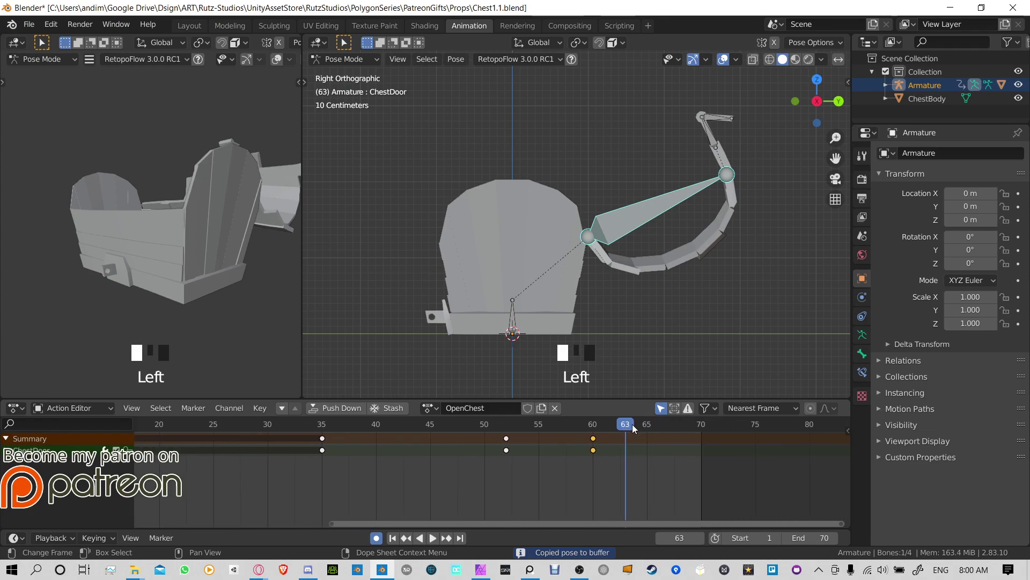
pyautogui.hotkey('ctrl', 'v')
pyautogui.hotkey('ctrl', 'v')
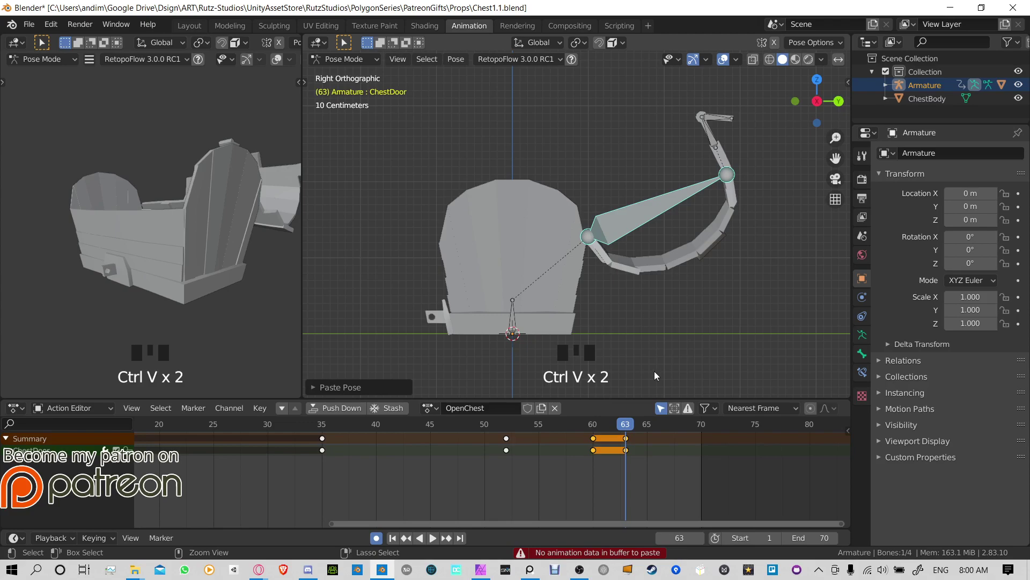
# Step: Move the last ChestDoor keyframe from frame 63 to frame 64
pyautogui.moveTo(624, 423); pyautogui.dragTo(705, 462)
pyautogui.click(626, 438)
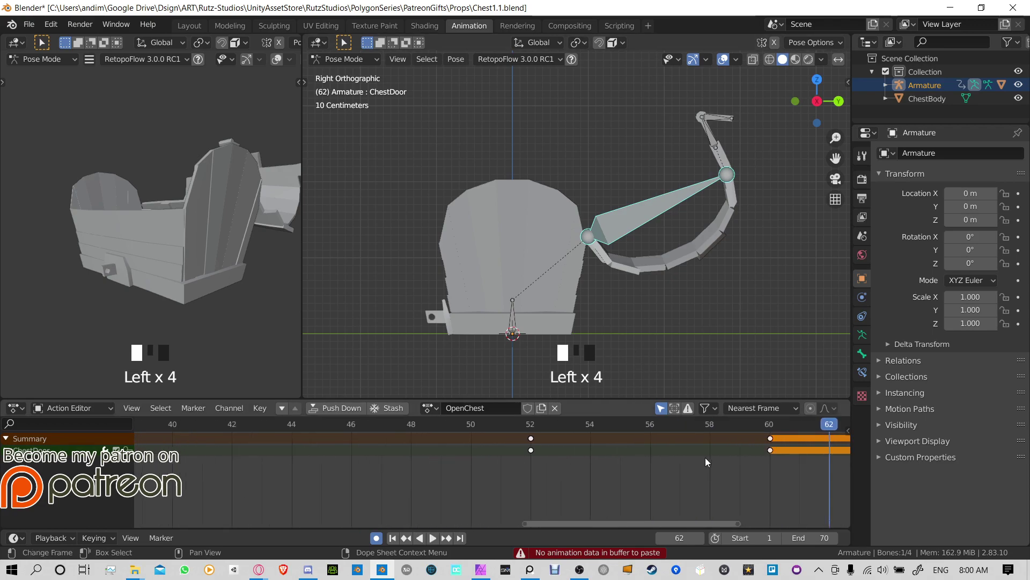
pyautogui.click(662, 441)
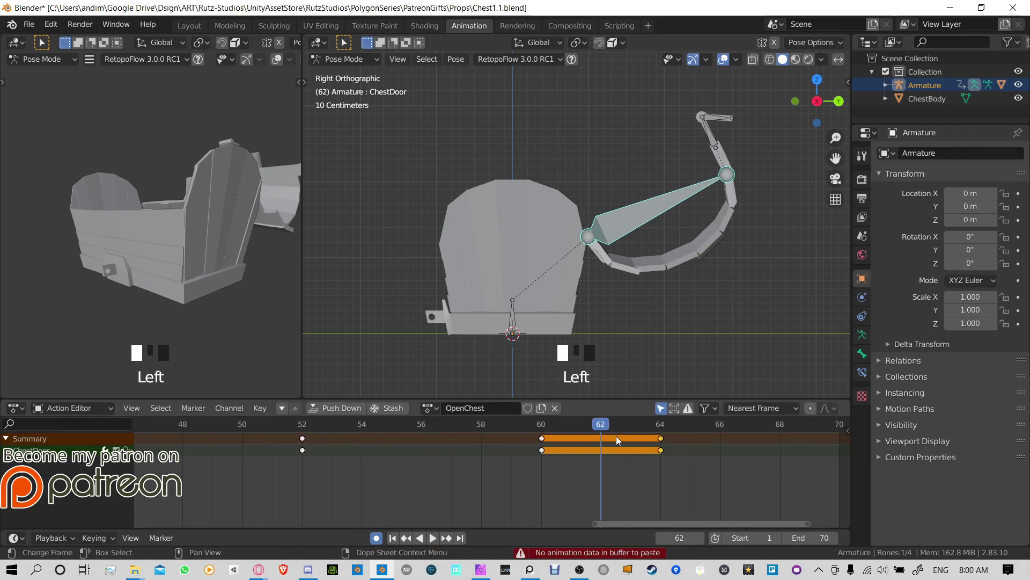
# Step: Rotate the ChestDoor bone slightly further open at frame 61, and adjust its rotation again at frame 63 for a small rebound
pyautogui.press('Escape')
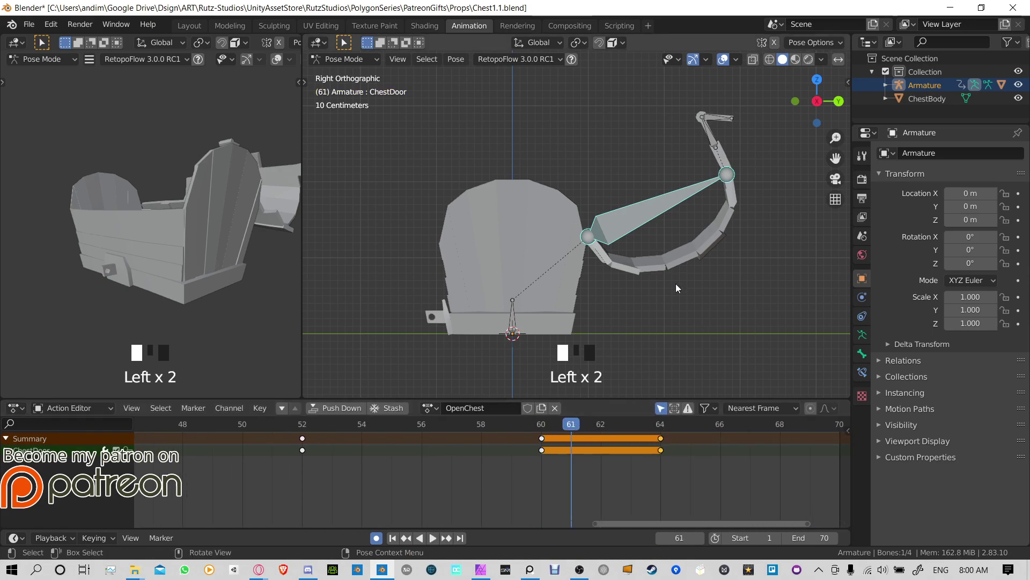
pyautogui.press('r')
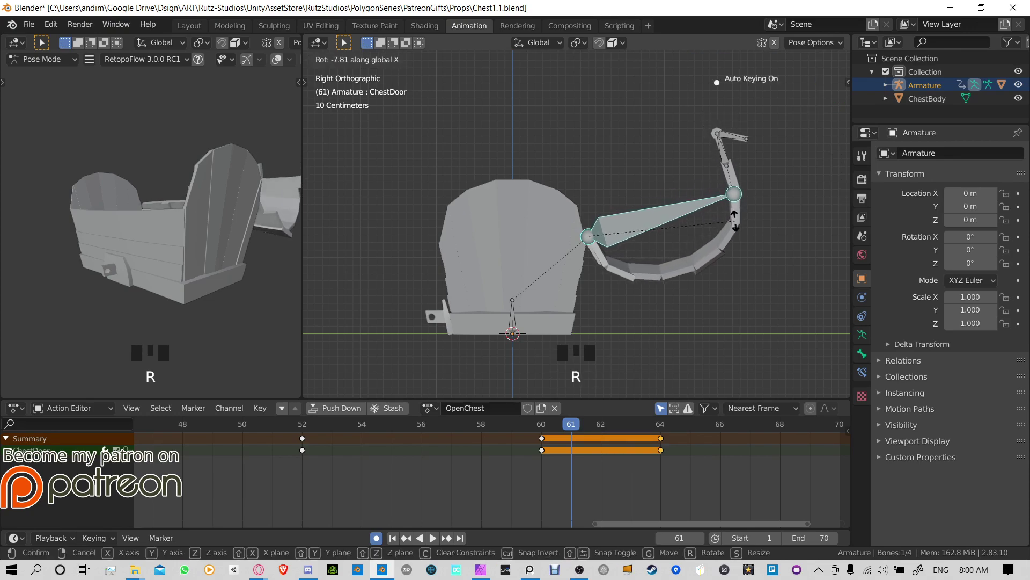
pyautogui.click(603, 371)
pyautogui.moveTo(570, 423); pyautogui.dragTo(626, 425)
pyautogui.press('r')
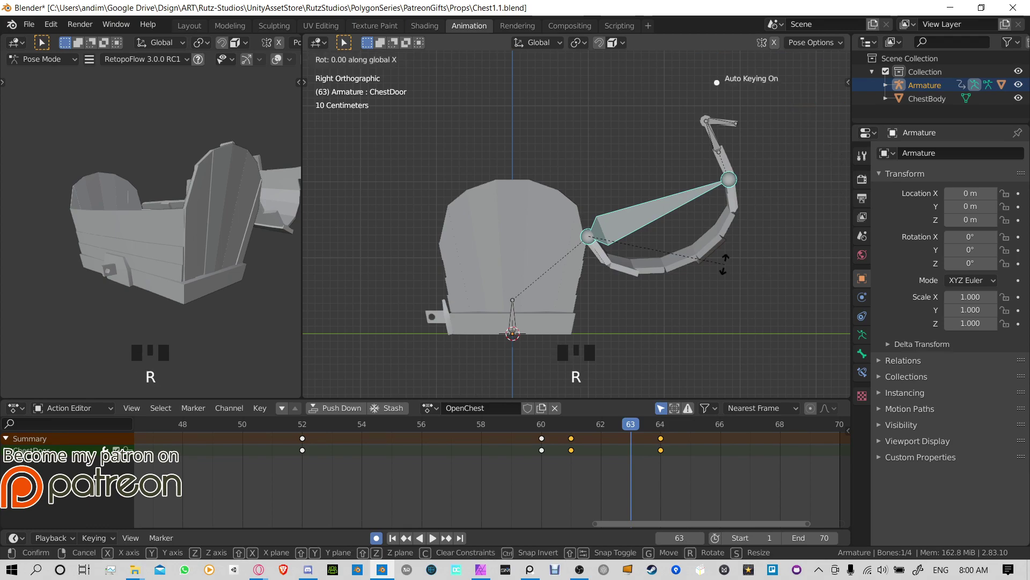
pyautogui.click(721, 244)
# Step: Move the last ChestDoor keyframe to frame 65 and play back the lid opening from frame 60, viewing the chest in perspective
pyautogui.moveTo(633, 425); pyautogui.dragTo(541, 425)
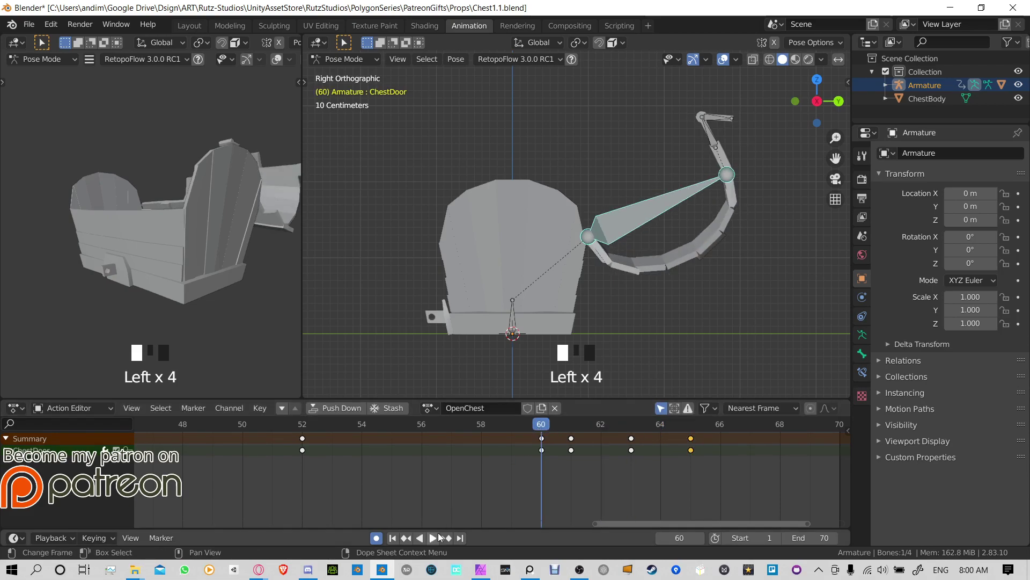
pyautogui.click(436, 537)
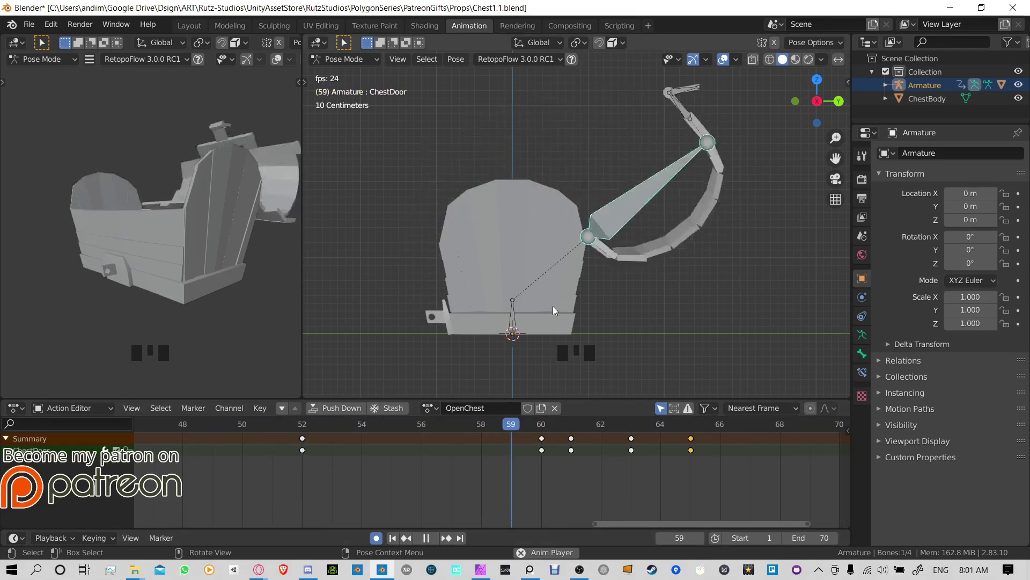
pyautogui.scroll(-3, 483, 283)
pyautogui.moveTo(483, 283); pyautogui.dragTo(549, 279, button='middle')
pyautogui.keyDown('shift'); pyautogui.moveTo(115, 226); pyautogui.dragTo(193, 302, button='middle'); pyautogui.keyUp('shift')
pyautogui.scroll(2, 189, 268)
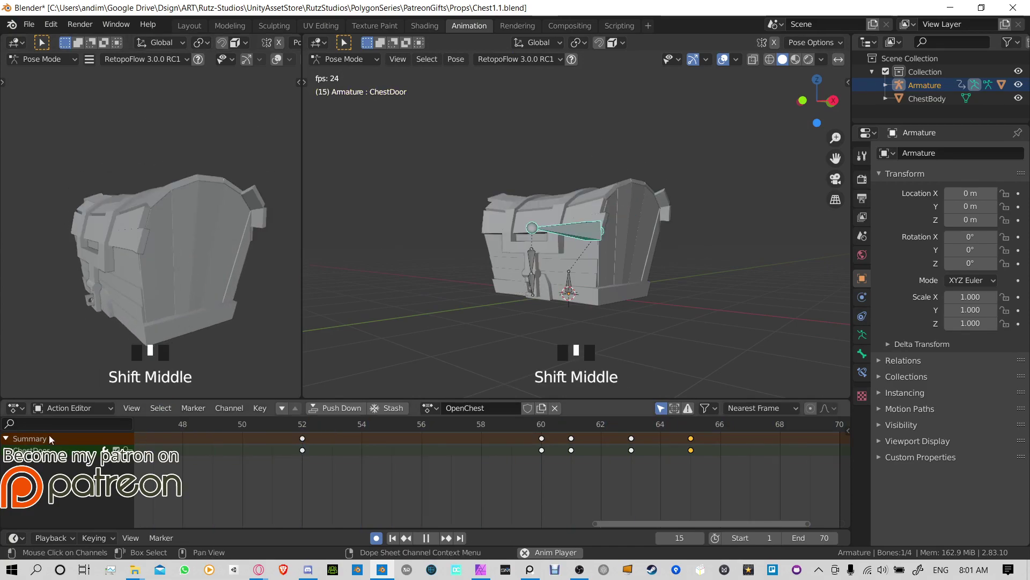
# Step: Display the action in the Graph Editor and examine the ChestDoor curve keys between frames 60 and 65 during playback
pyautogui.click(16, 408)
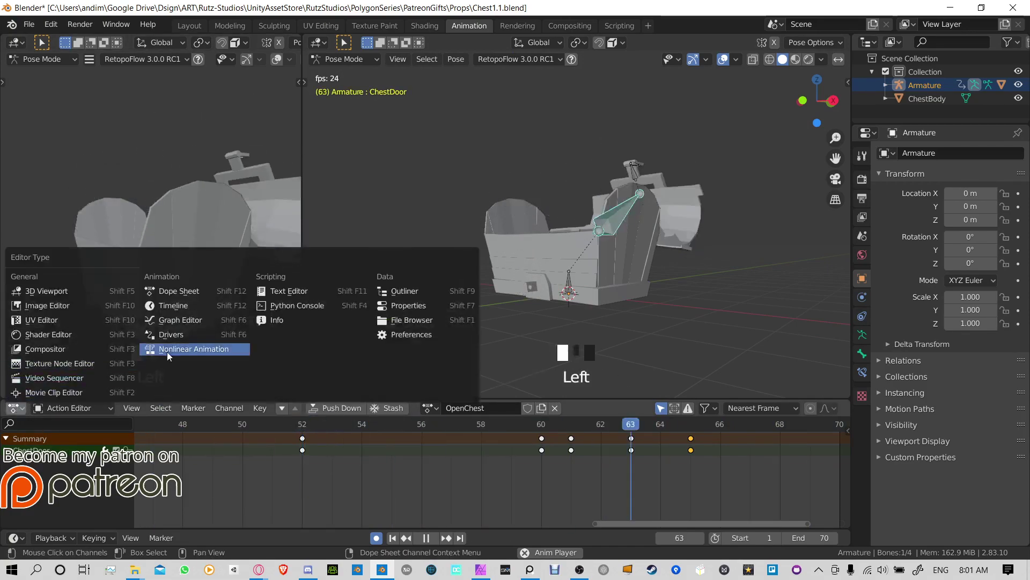
pyautogui.click(191, 321)
pyautogui.scroll(-5, 617, 481)
pyautogui.moveTo(617, 482); pyautogui.dragTo(521, 489, button='middle')
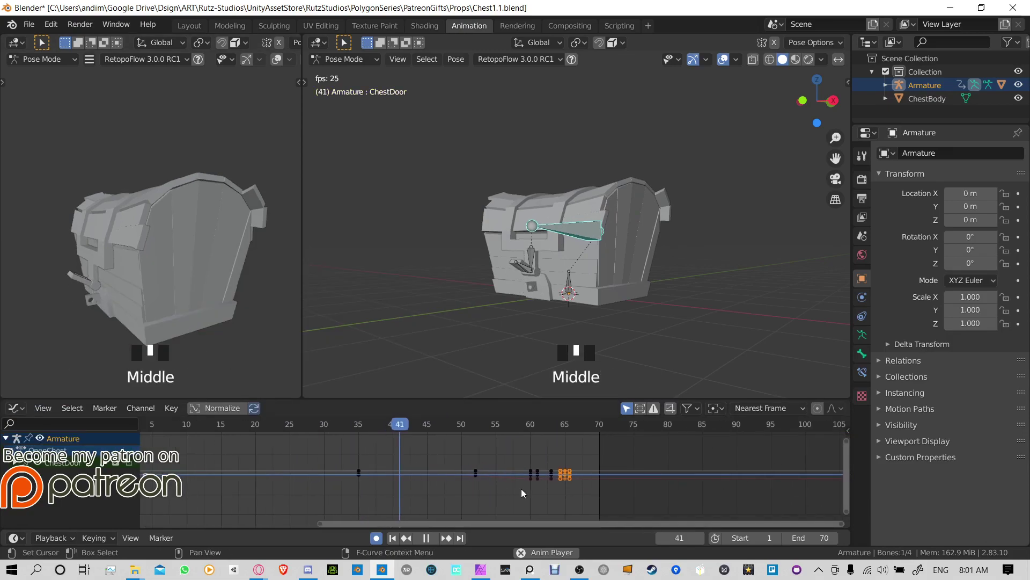
pyautogui.scroll(13, 619, 489)
pyautogui.moveTo(619, 488); pyautogui.dragTo(502, 480, button='middle')
pyautogui.scroll(4, 574, 484)
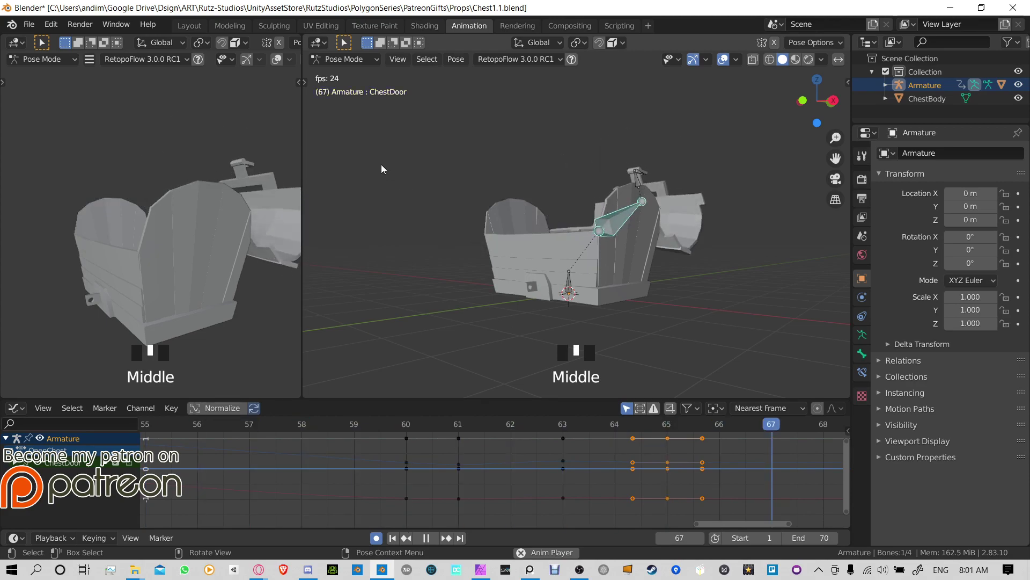
pyautogui.scroll(-3, 503, 451)
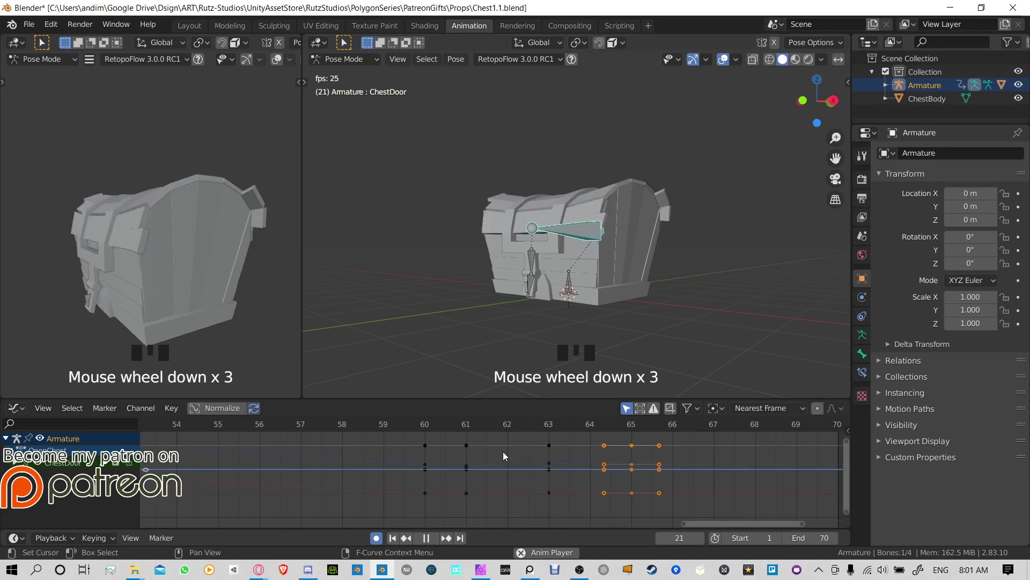
pyautogui.click(15, 407)
pyautogui.press('Escape')
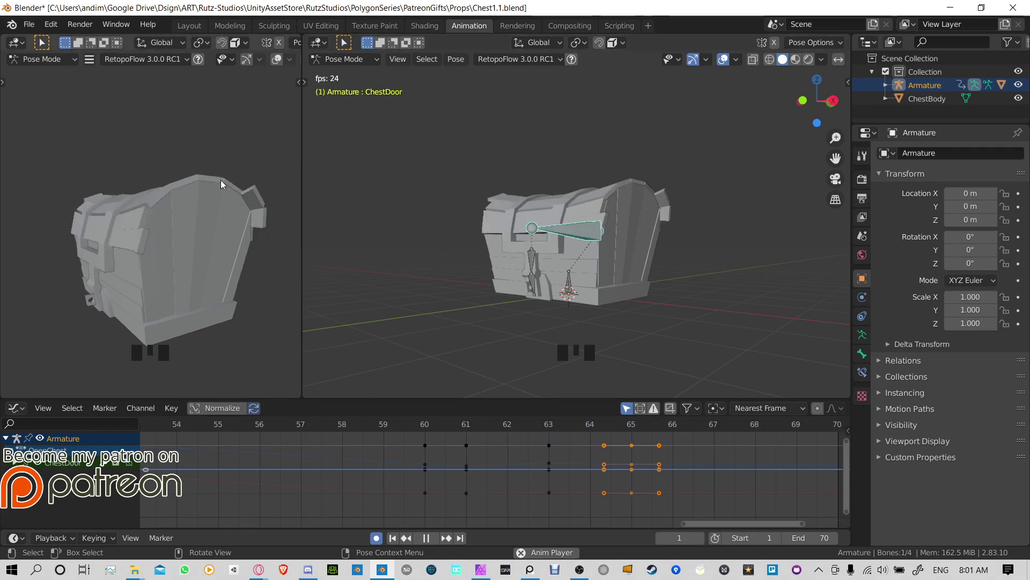
# Step: Set both 3D views to Material Preview shading and review the playing chest animation
pyautogui.click(796, 59)
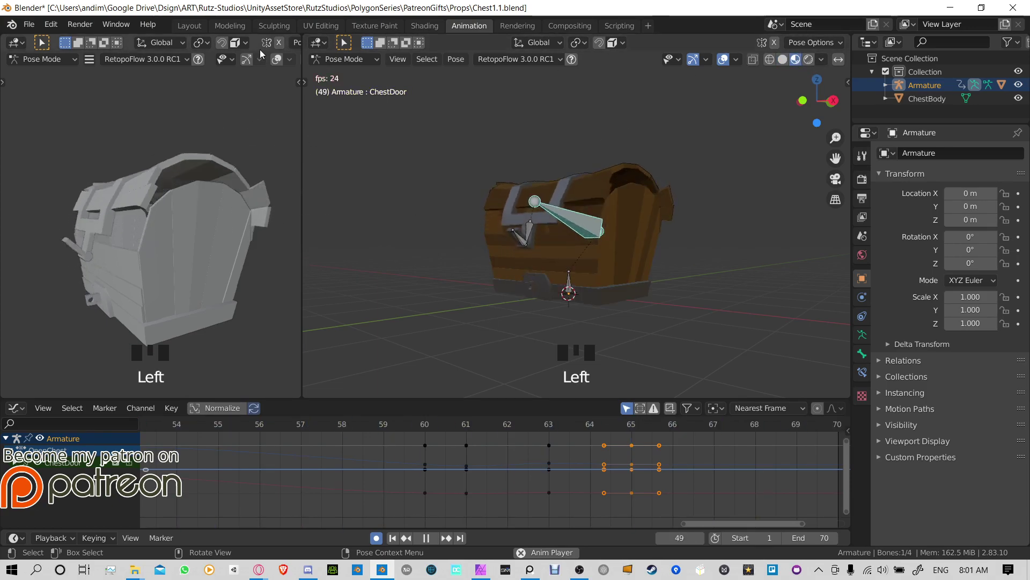
pyautogui.scroll(-8, 271, 59)
pyautogui.click(248, 59)
pyautogui.moveTo(177, 252); pyautogui.dragTo(203, 249, button='middle')
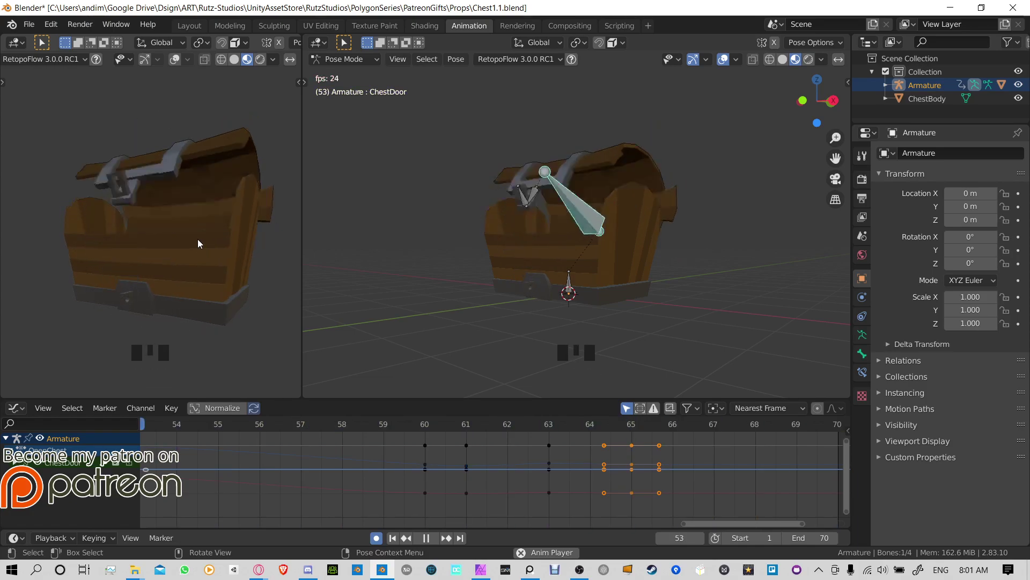
pyautogui.moveTo(198, 240)
pyautogui.mouseDown(button='middle')
pyautogui.moveTo(198, 218)
pyautogui.moveTo(198, 232)
pyautogui.moveTo(138, 217)
pyautogui.moveTo(151, 205)
pyautogui.moveTo(170, 230)
pyautogui.moveTo(116, 253)
pyautogui.moveTo(195, 275)
pyautogui.moveTo(219, 255)
pyautogui.moveTo(201, 286)
pyautogui.moveTo(221, 233)
pyautogui.moveTo(161, 279)
pyautogui.moveTo(89, 224)
pyautogui.moveTo(202, 211)
pyautogui.moveTo(149, 225)
pyautogui.moveTo(263, 234)
pyautogui.moveTo(278, 176)
pyautogui.moveTo(101, 231)
pyautogui.moveTo(194, 224)
pyautogui.moveTo(207, 243)
pyautogui.mouseUp(button='middle')
pyautogui.scroll(2, 219, 256)
pyautogui.scroll(-1, 192, 240)
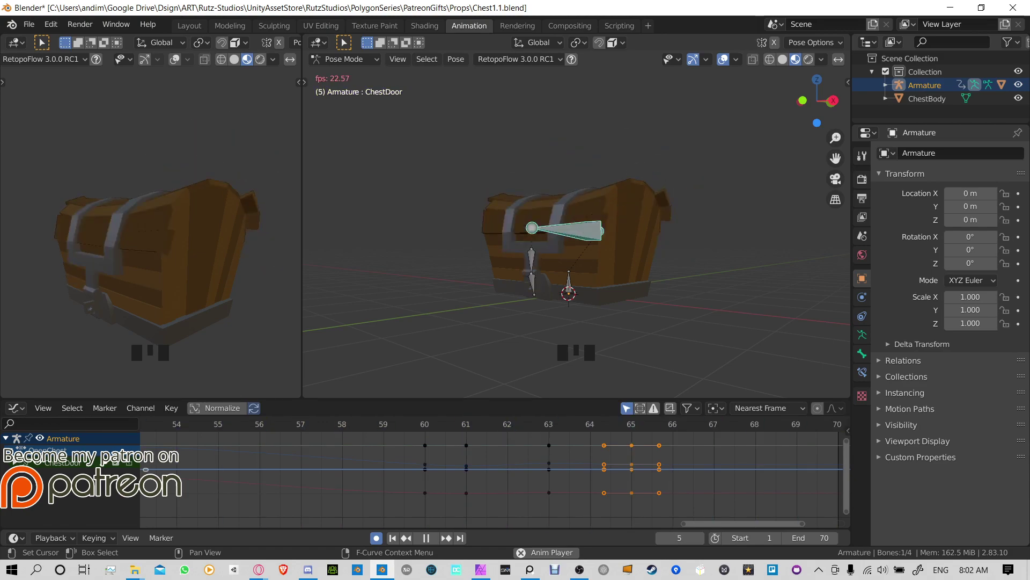
pyautogui.hotkey('alt', 'Tab')
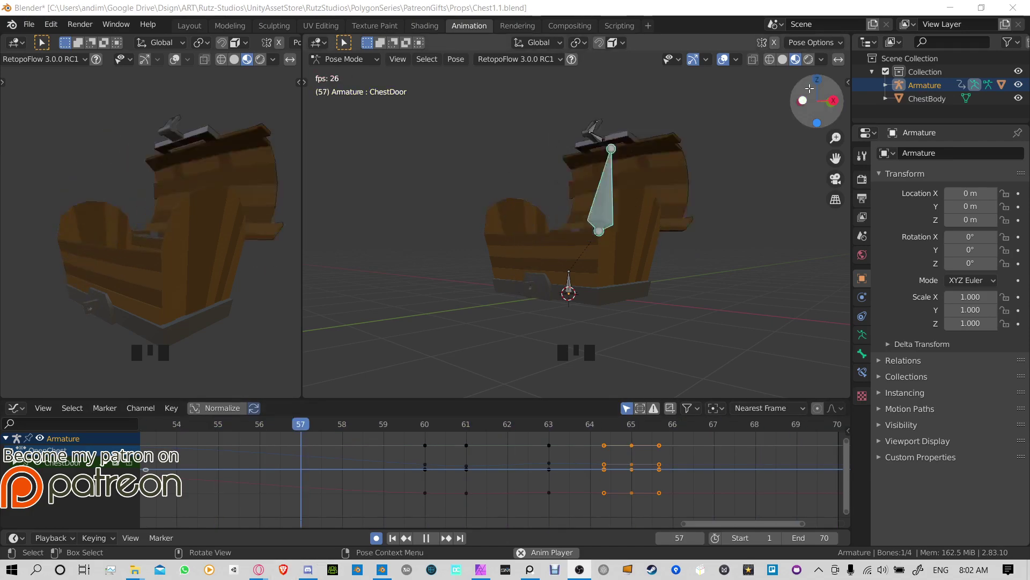
# Step: Switch to the Layout workspace and review the looping animation in Material Preview shading with viewport overlays hidden
pyautogui.click(189, 25)
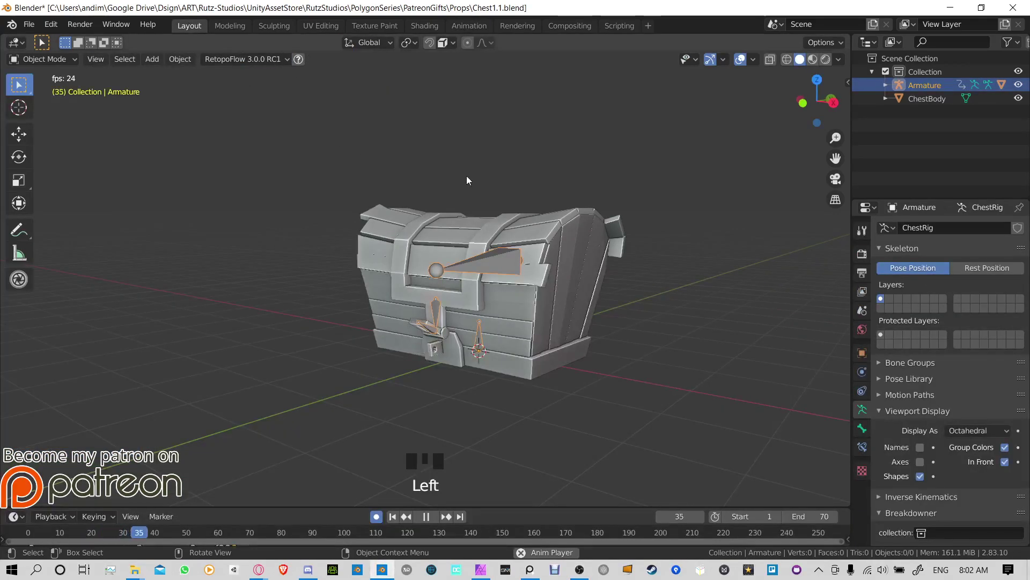
pyautogui.click(812, 59)
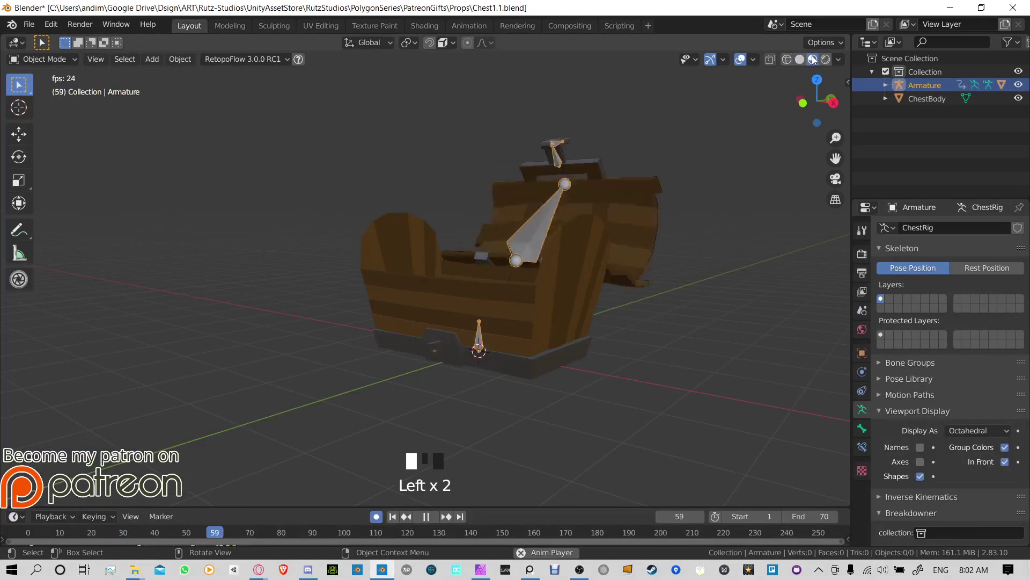
pyautogui.click(740, 59)
pyautogui.scroll(1, 588, 273)
pyautogui.moveTo(588, 270); pyautogui.dragTo(650, 266, button='middle')
pyautogui.moveTo(419, 459); pyautogui.dragTo(669, 457, button='middle')
pyautogui.moveTo(538, 459); pyautogui.dragTo(499, 458, button='middle')
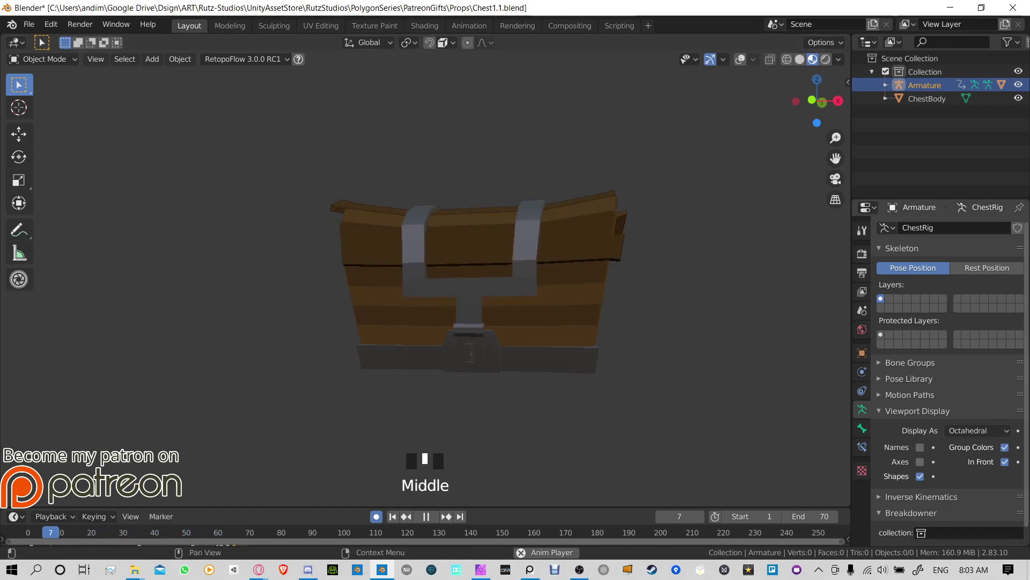
pyautogui.hotkey('alt', 'Tab')
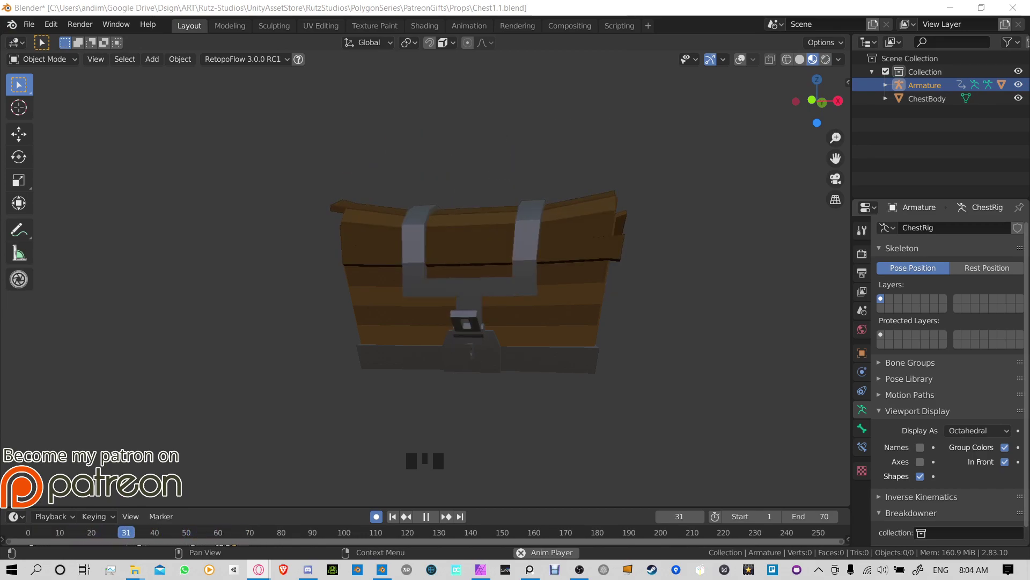
pyautogui.moveTo(708, 279); pyautogui.dragTo(705, 299, button='middle')
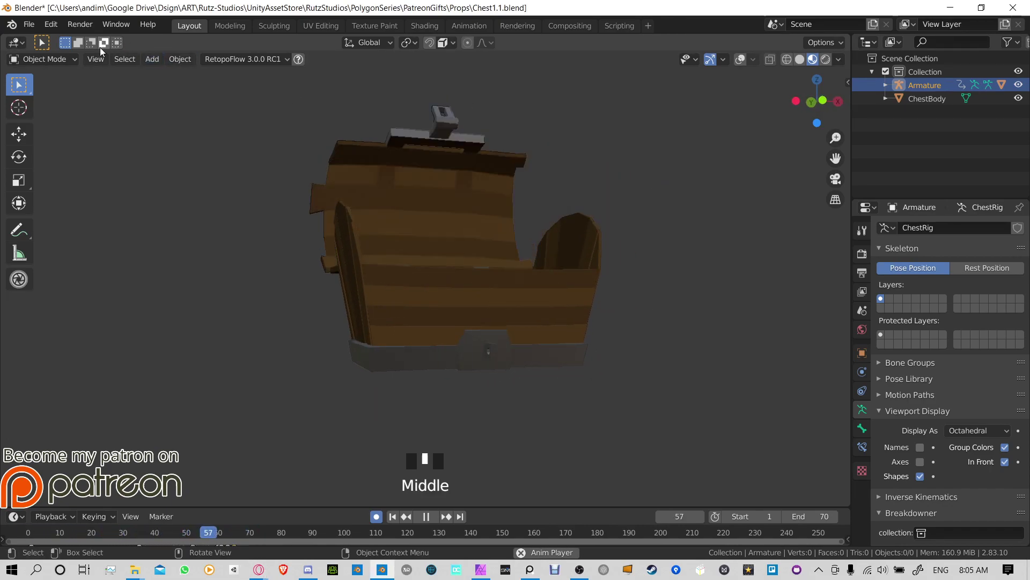
# Step: Enable Bloom and Ambient Occlusion in the Eevee render settings
pyautogui.click(85, 25)
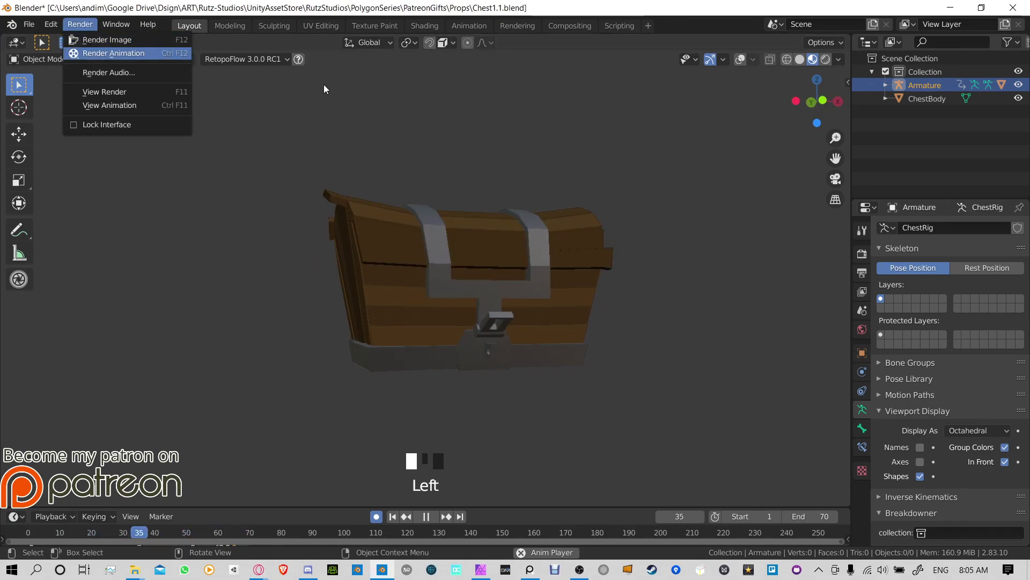
pyautogui.click(862, 254)
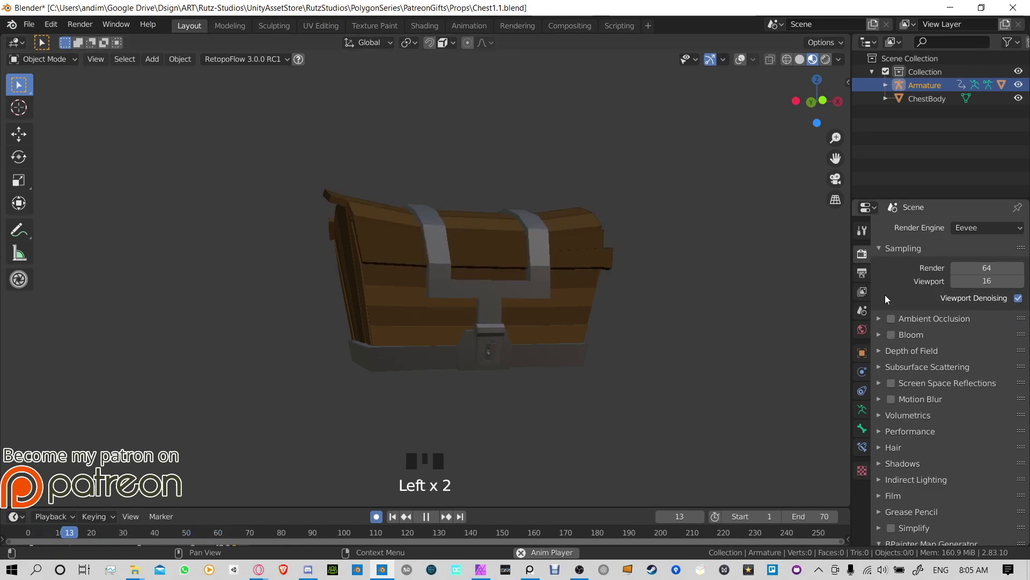
pyautogui.click(892, 335)
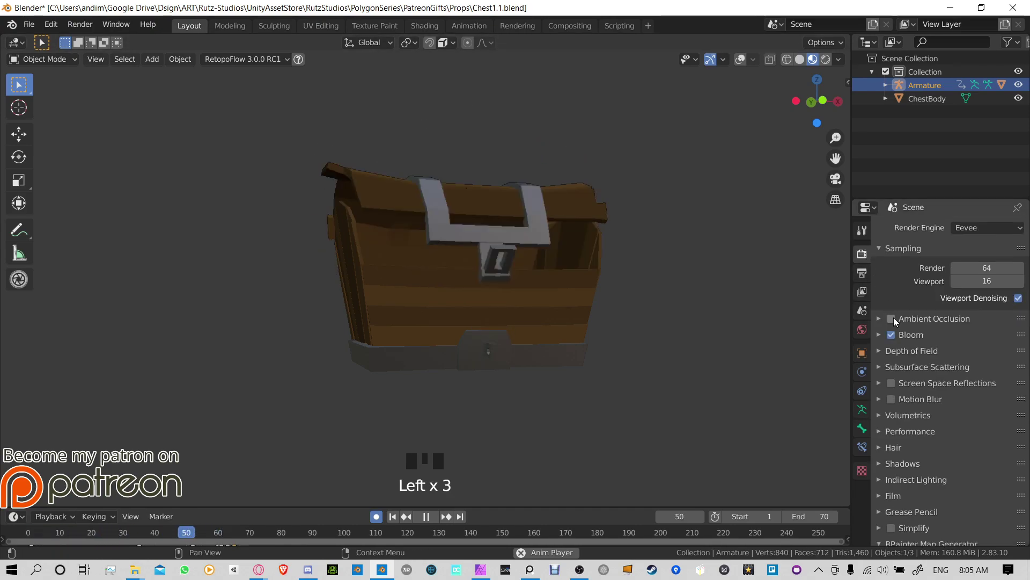
pyautogui.click(891, 318)
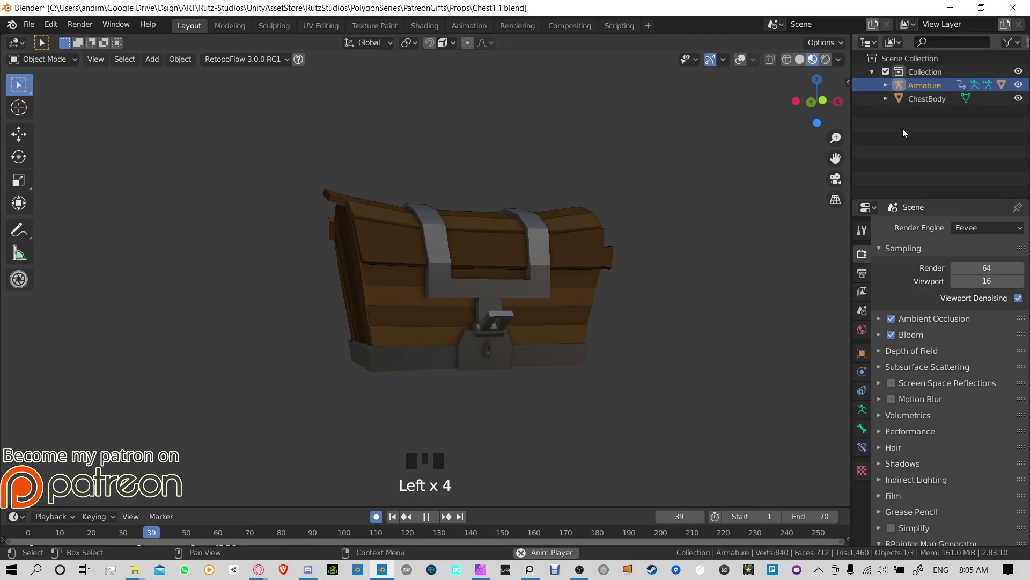
# Step: Create a new collection in the scene and rename it Lights
pyautogui.click(709, 265)
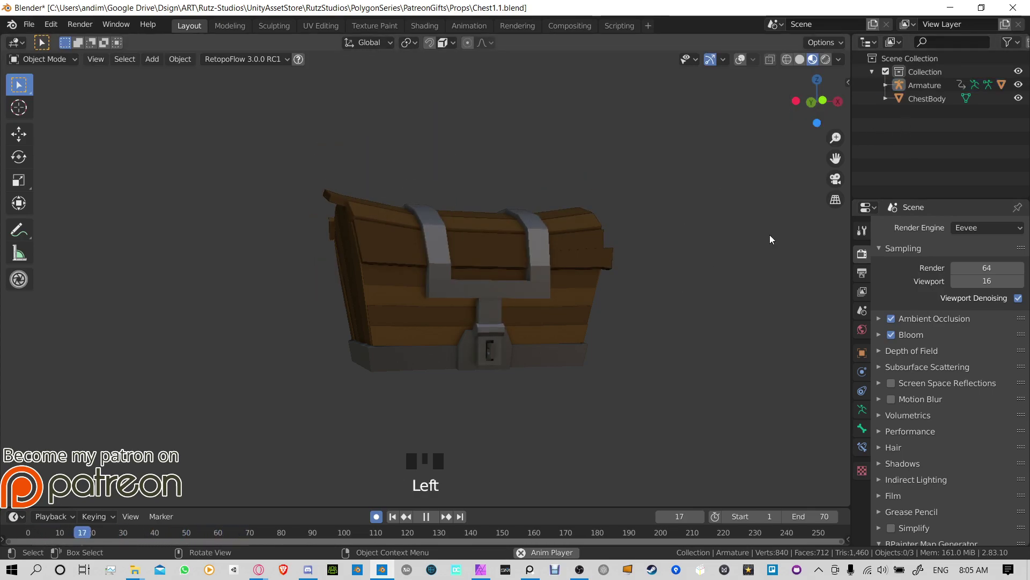
pyautogui.rightClick(931, 143)
pyautogui.click(932, 142)
pyautogui.click(932, 112)
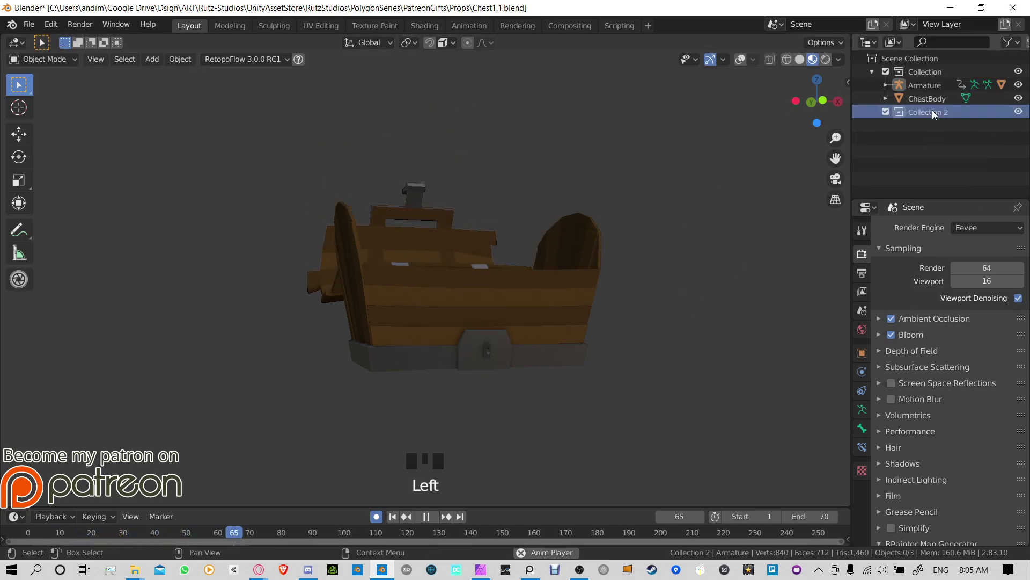
pyautogui.doubleClick(932, 112)
pyautogui.write('Lights')
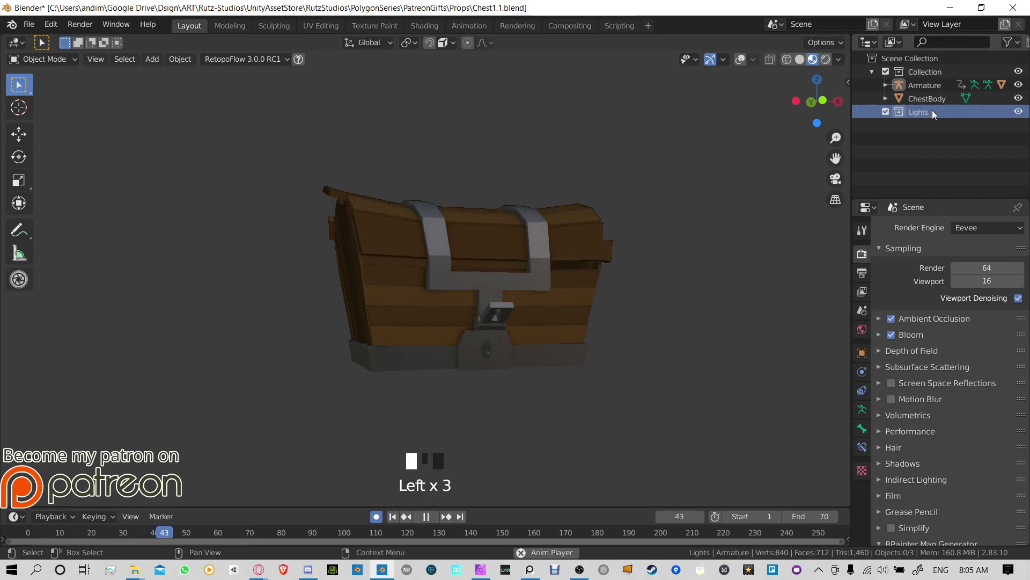
# Step: Add a point light to the Lights collection
pyautogui.click(932, 110)
pyautogui.hotkey('shift', 'a')
pyautogui.moveTo(706, 333)
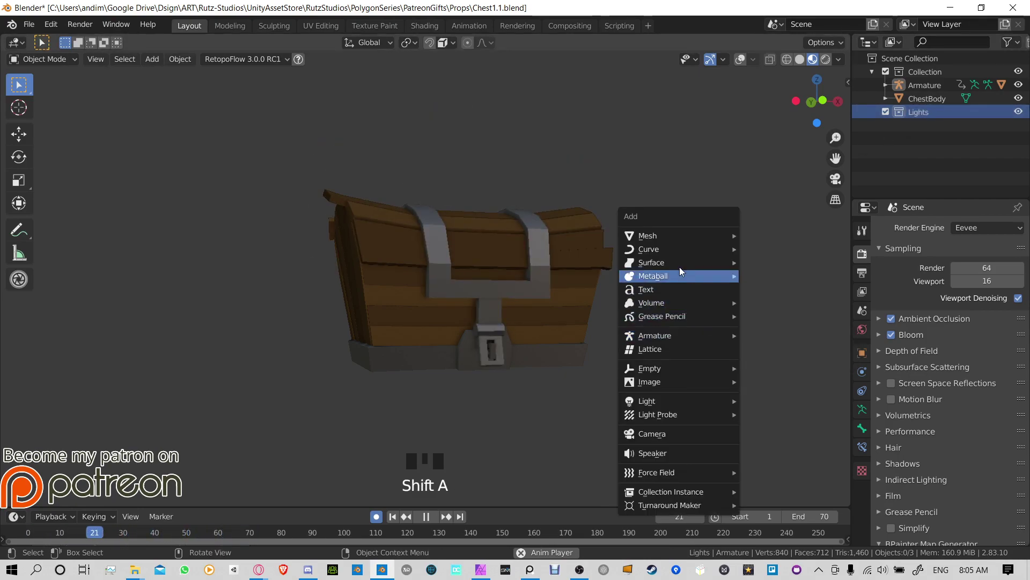
pyautogui.moveTo(699, 401)
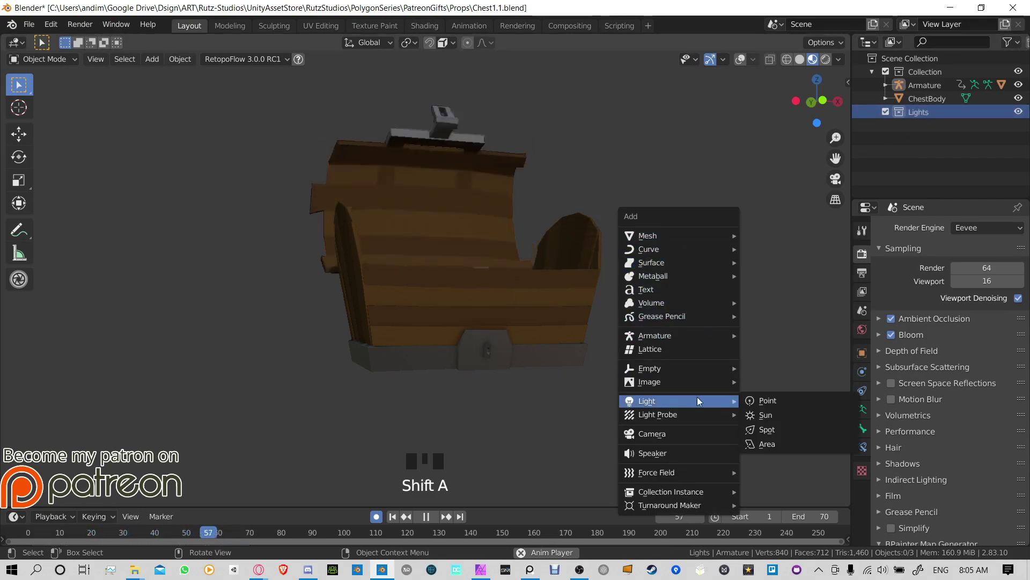
pyautogui.click(778, 404)
# Step: Switch the viewport to Rendered shading and turn the viewport overlays back on
pyautogui.click(828, 61)
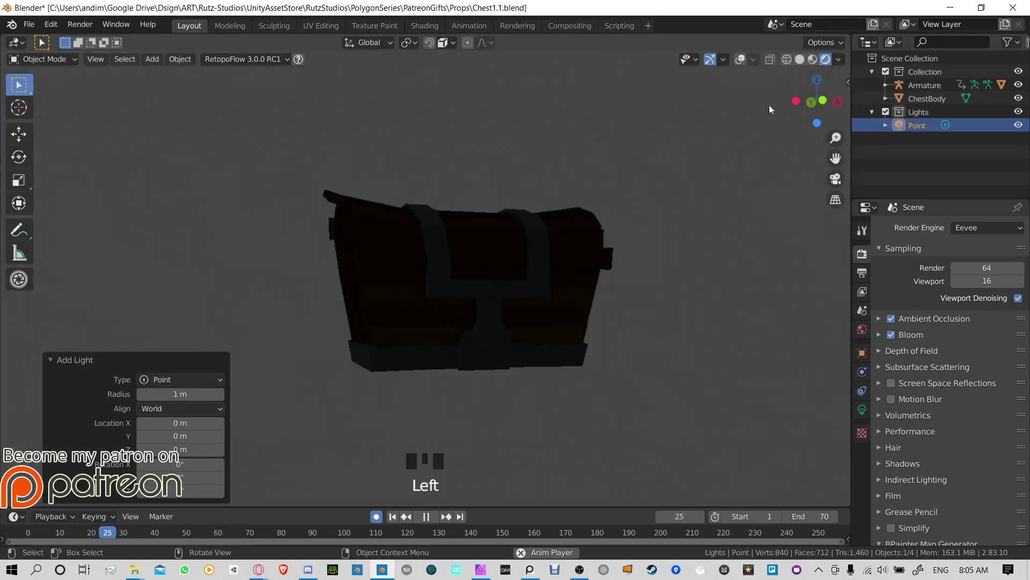
pyautogui.scroll(5, 638, 242)
pyautogui.click(919, 123)
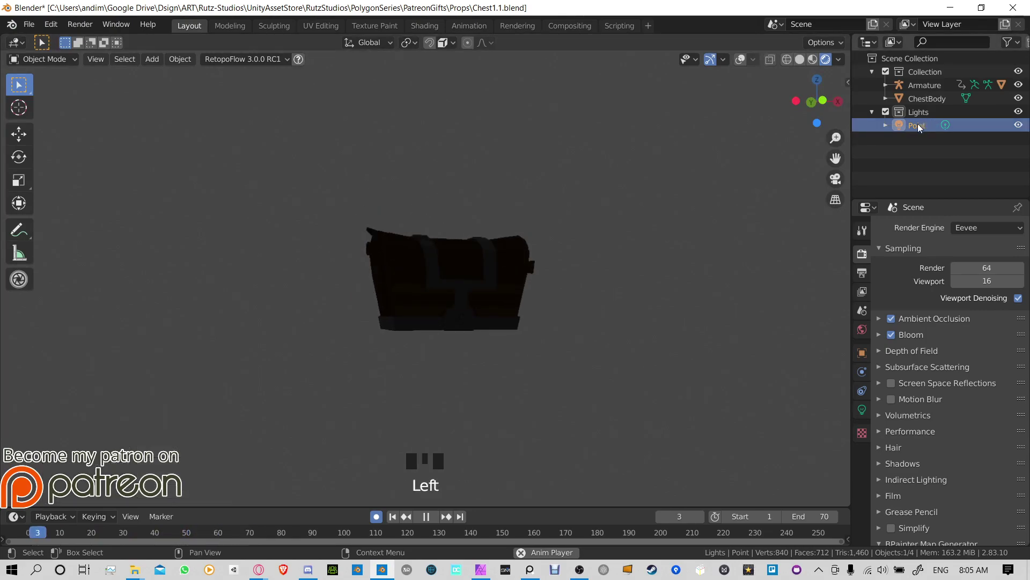
pyautogui.click(740, 59)
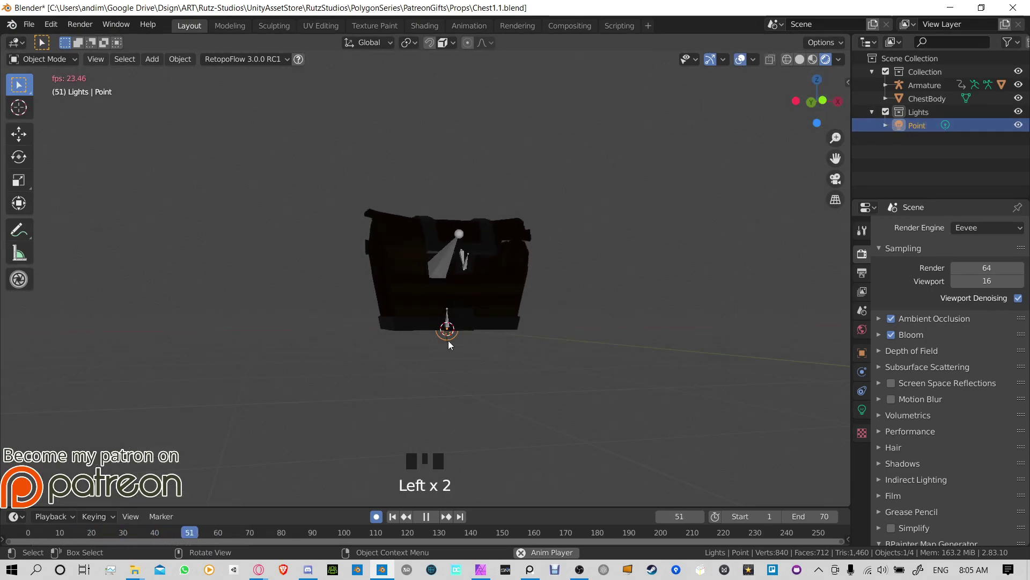
# Step: Try to raise the point light above the chest along the Z axis while the animation plays
pyautogui.click(448, 340)
pyautogui.press('g')
pyautogui.press('z')
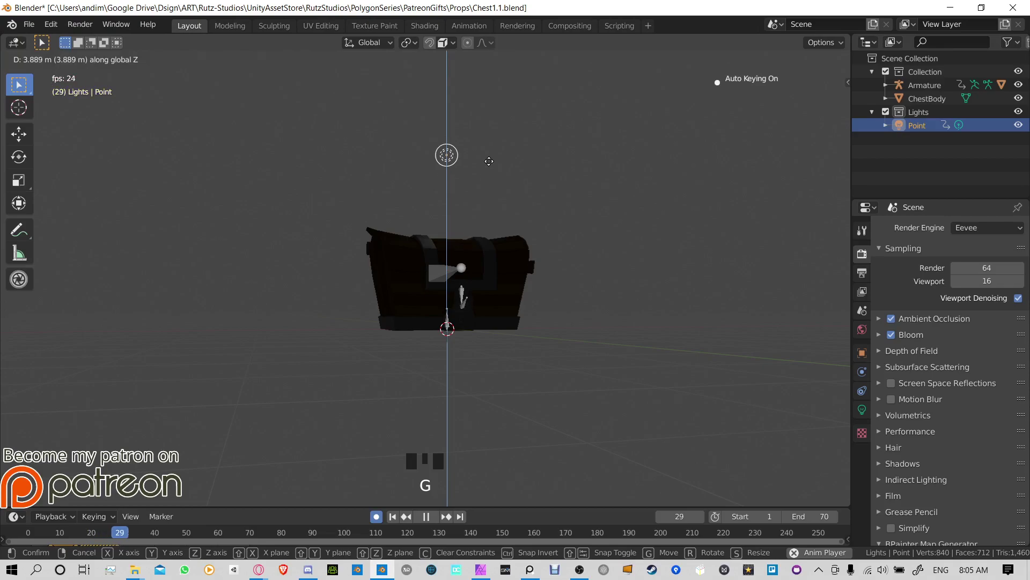
pyautogui.click(486, 220)
pyautogui.press('s')
pyautogui.press('Escape')
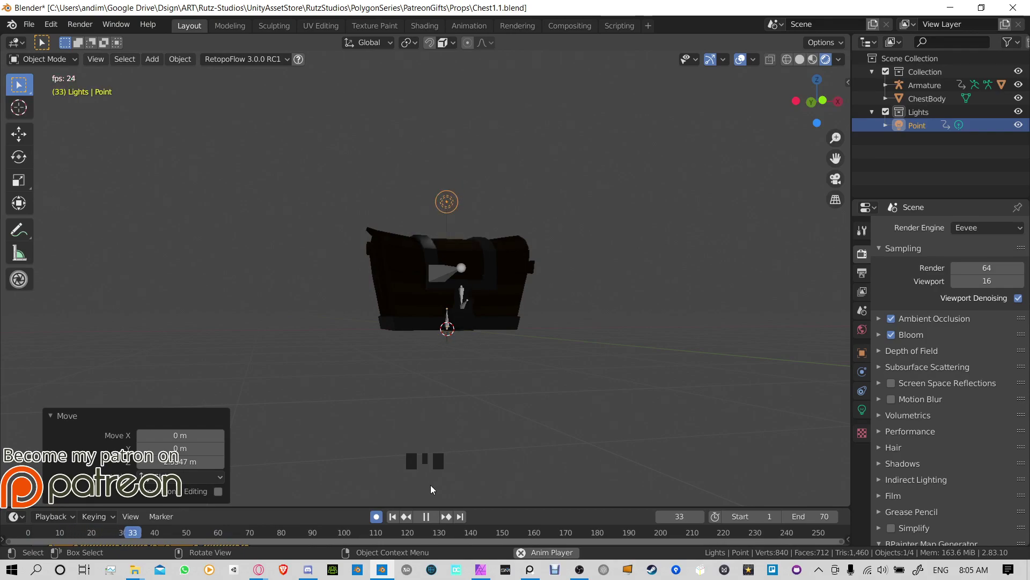
pyautogui.click(164, 535)
pyautogui.click(163, 535)
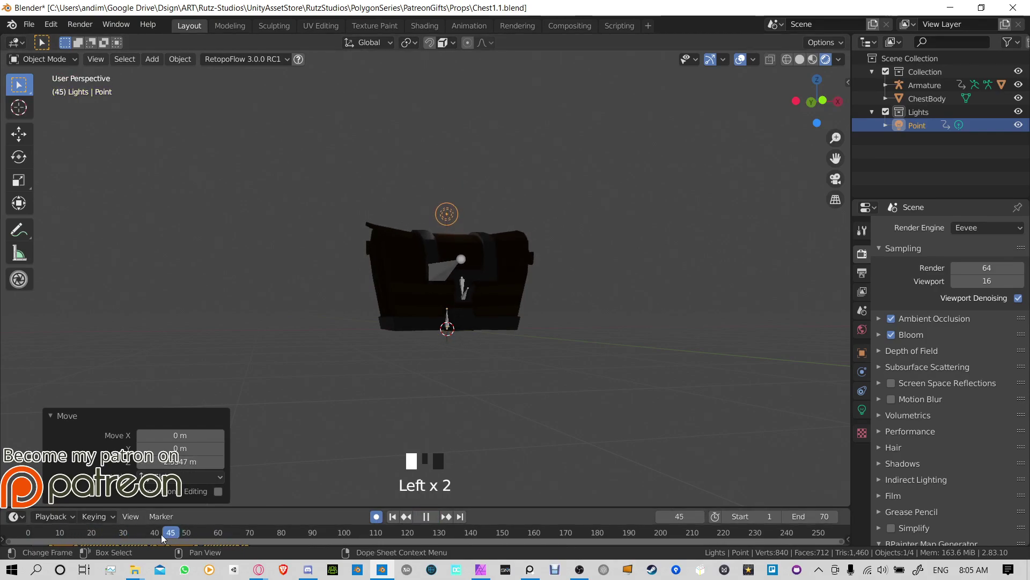
# Step: Undo the point light's move and its creation in the Lights collection
pyautogui.hotkey('ctrl', 'z')
pyautogui.hotkey('ctrl', 'z')
pyautogui.hotkey('ctrl', 'z')
pyautogui.hotkey('ctrl', 'z')
pyautogui.hotkey('ctrl', 'z')
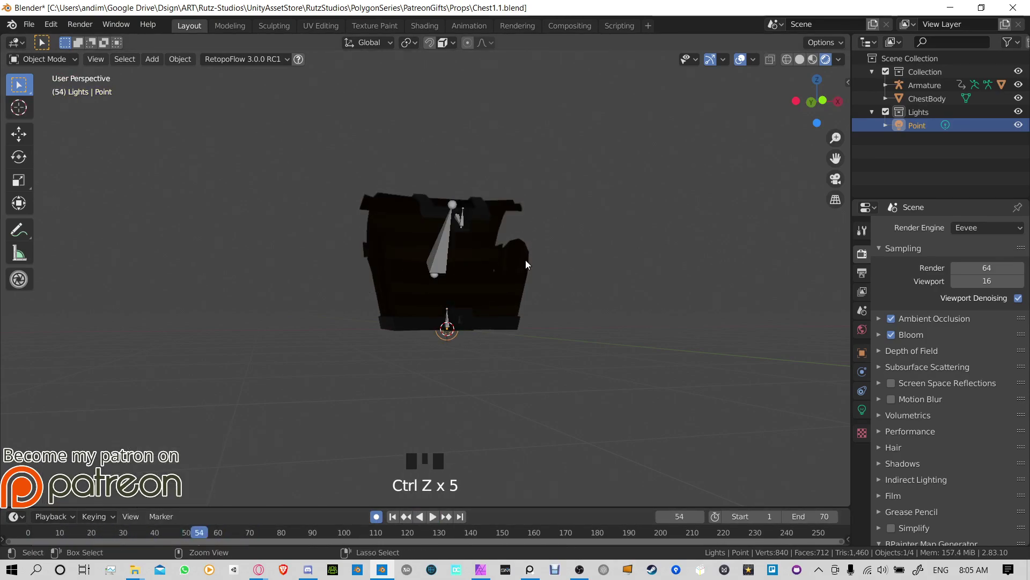
pyautogui.hotkey('ctrl', 'z')
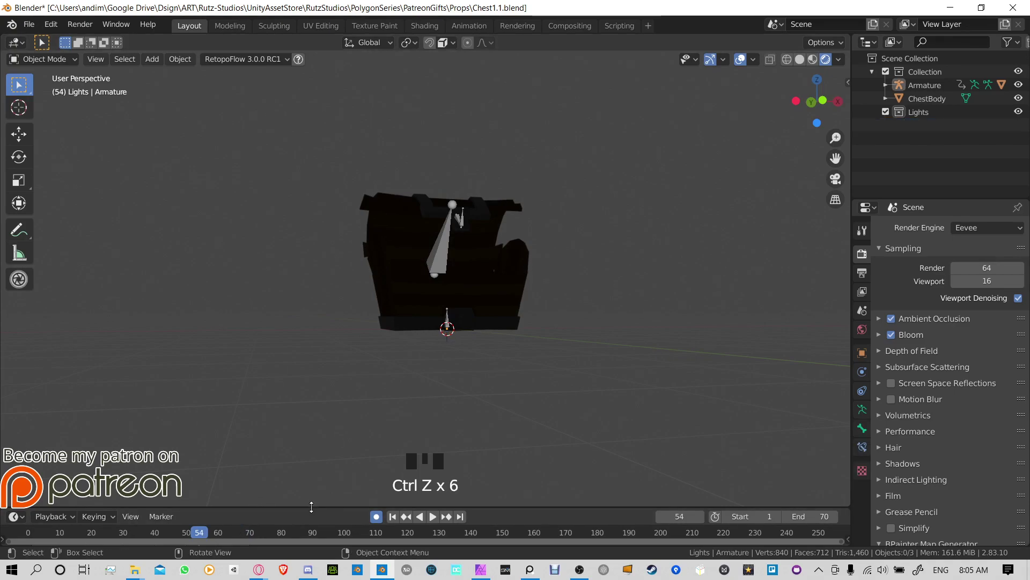
# Step: Enlarge the timeline and return the animation to frame 1
pyautogui.moveTo(311, 507); pyautogui.dragTo(314, 424)
pyautogui.moveTo(171, 486); pyautogui.dragTo(117, 486)
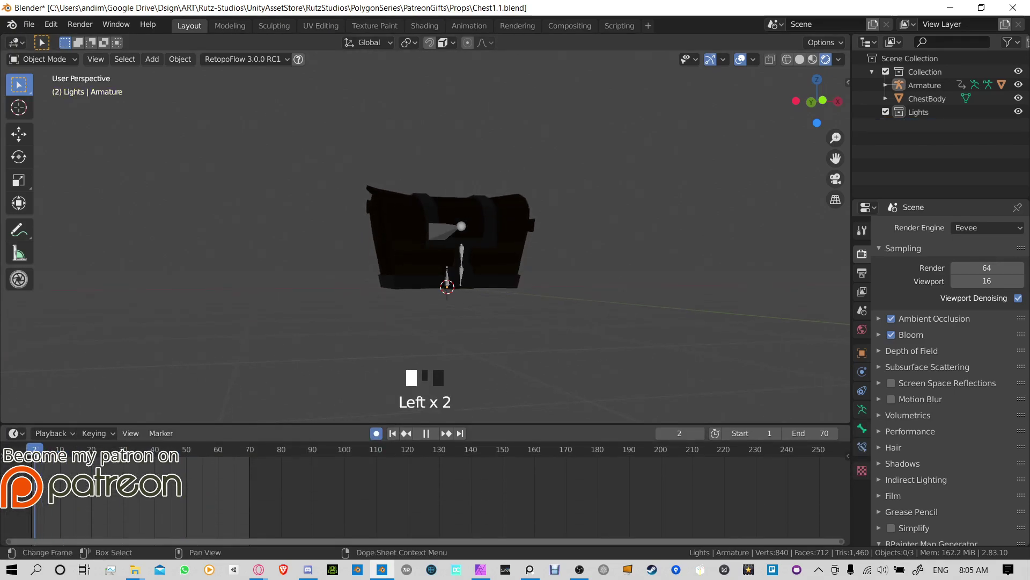
pyautogui.moveTo(34, 455); pyautogui.dragTo(34, 455)
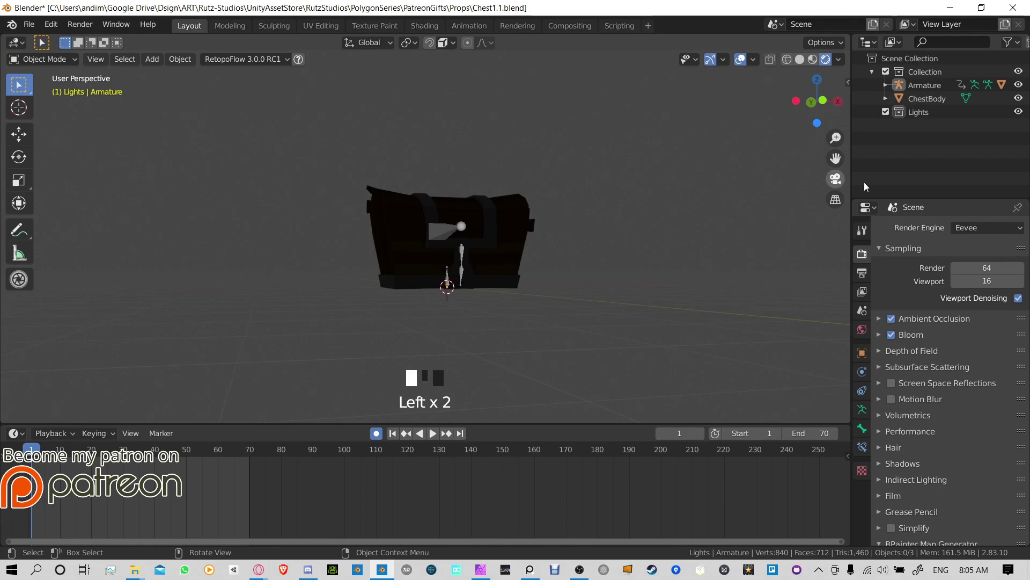
# Step: Add a point light with a 10 m radius to the Lights collection
pyautogui.click(894, 114)
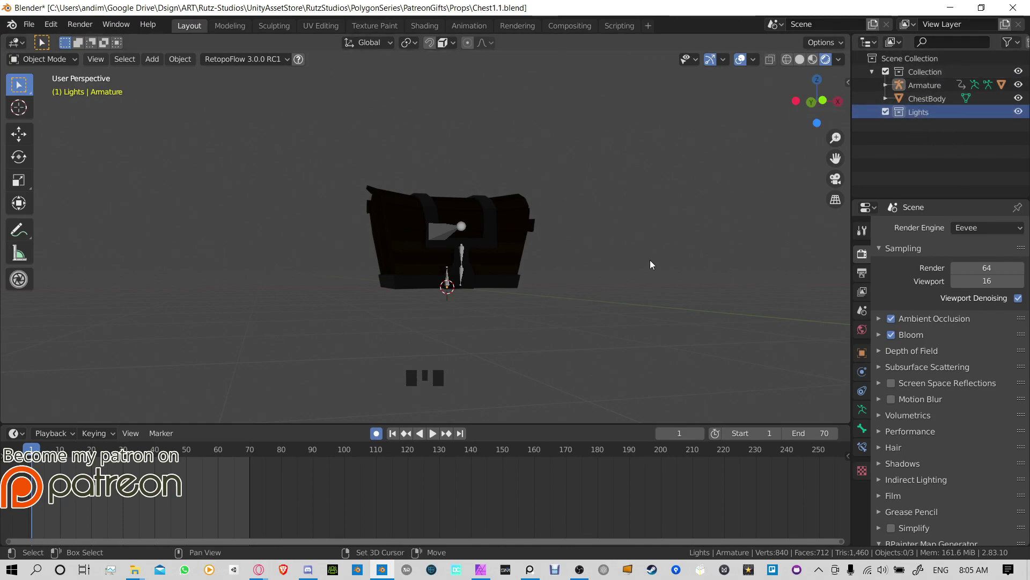
pyautogui.hotkey('shift', 'a')
pyautogui.moveTo(564, 273)
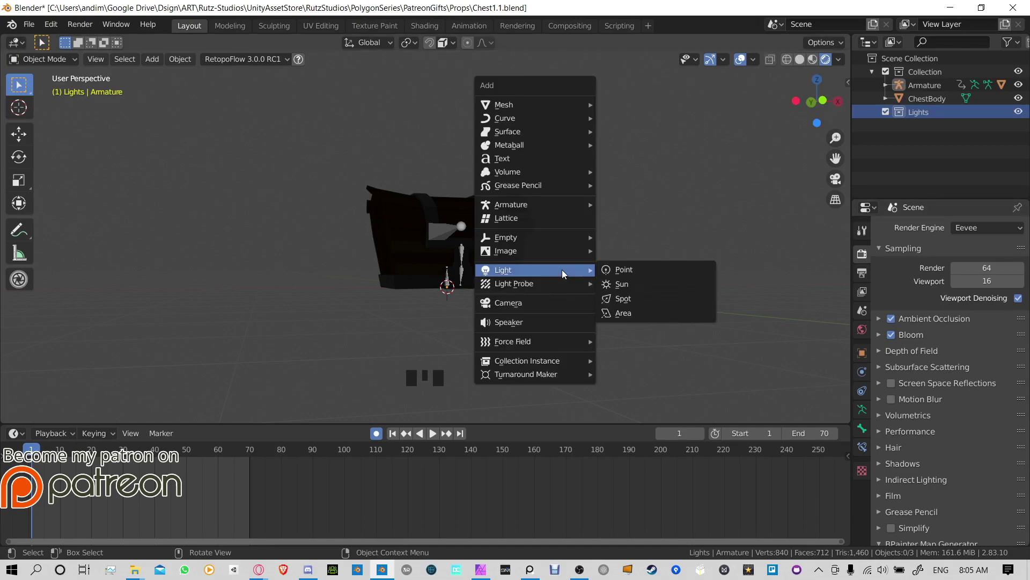
pyautogui.click(644, 274)
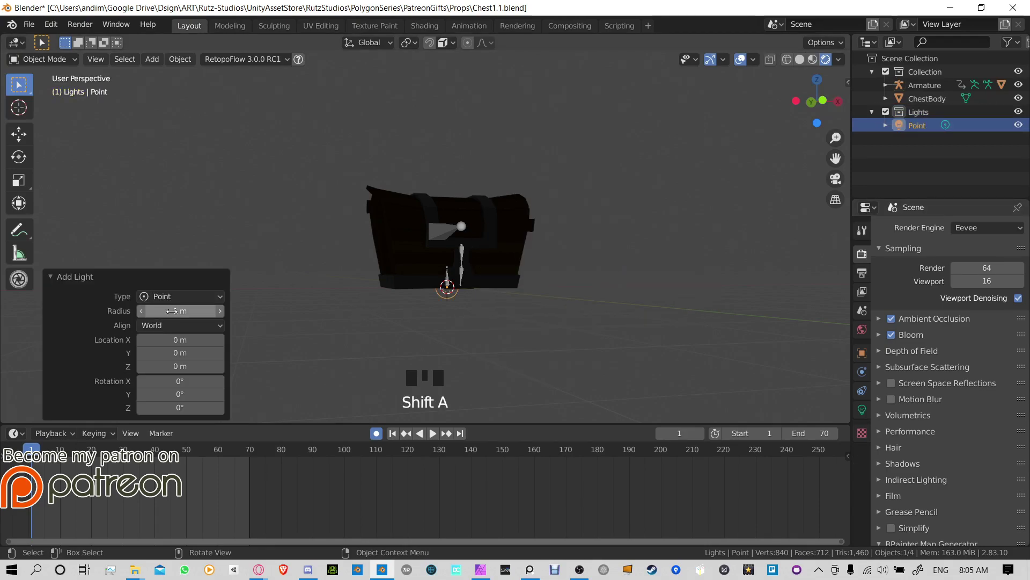
pyautogui.write('0')
pyautogui.press('Return')
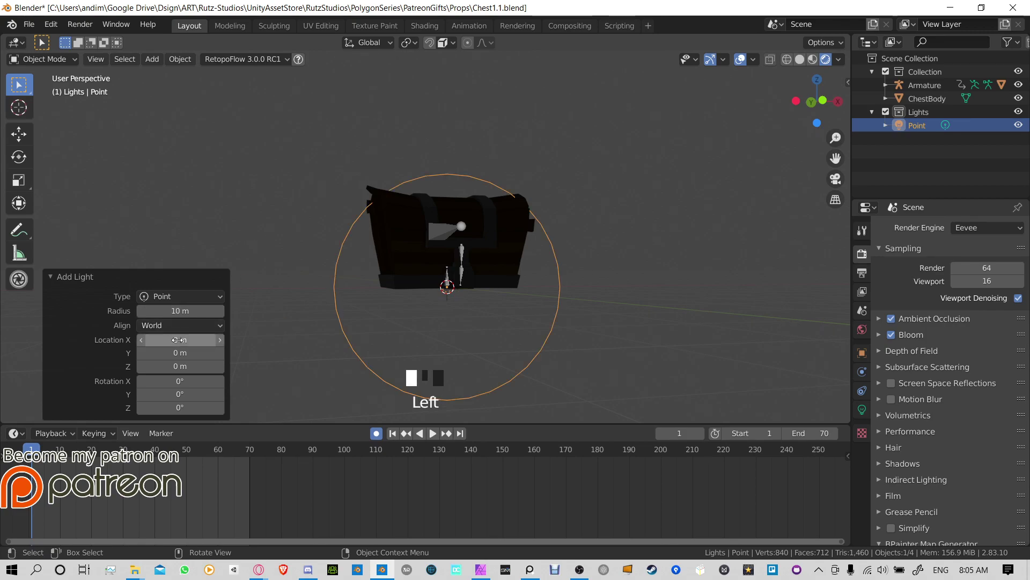
# Step: Set the point light's power to 50 W and raise it about 2.68 m along the Z axis above the chest
pyautogui.click(863, 409)
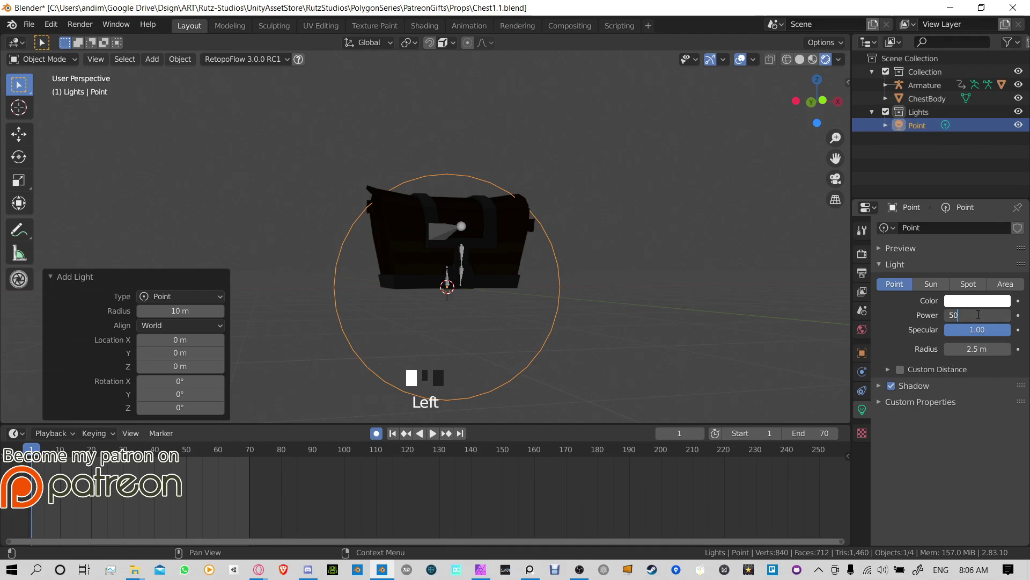
pyautogui.doubleClick(978, 315)
pyautogui.press('g')
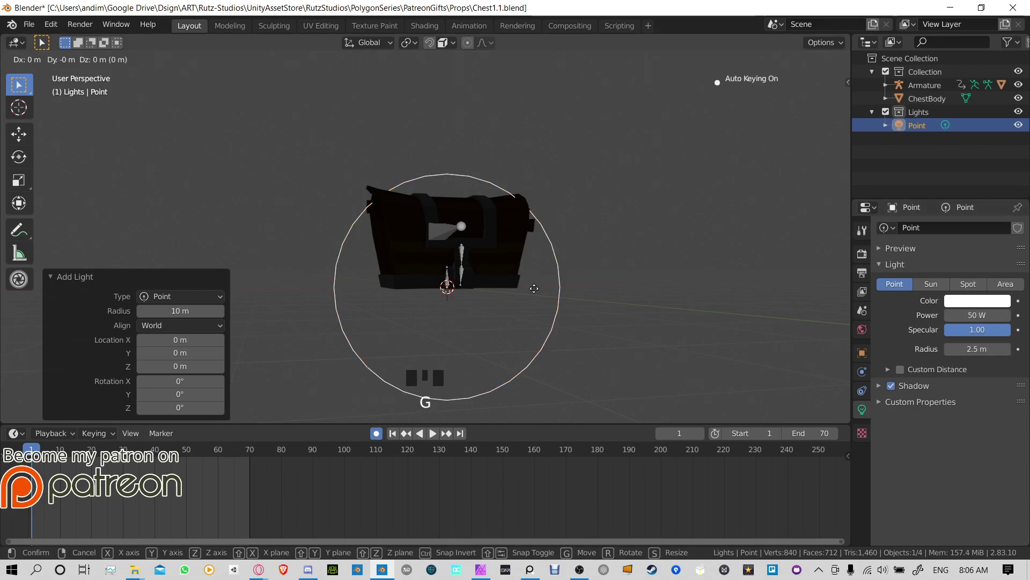
pyautogui.press('z')
pyautogui.click(534, 167)
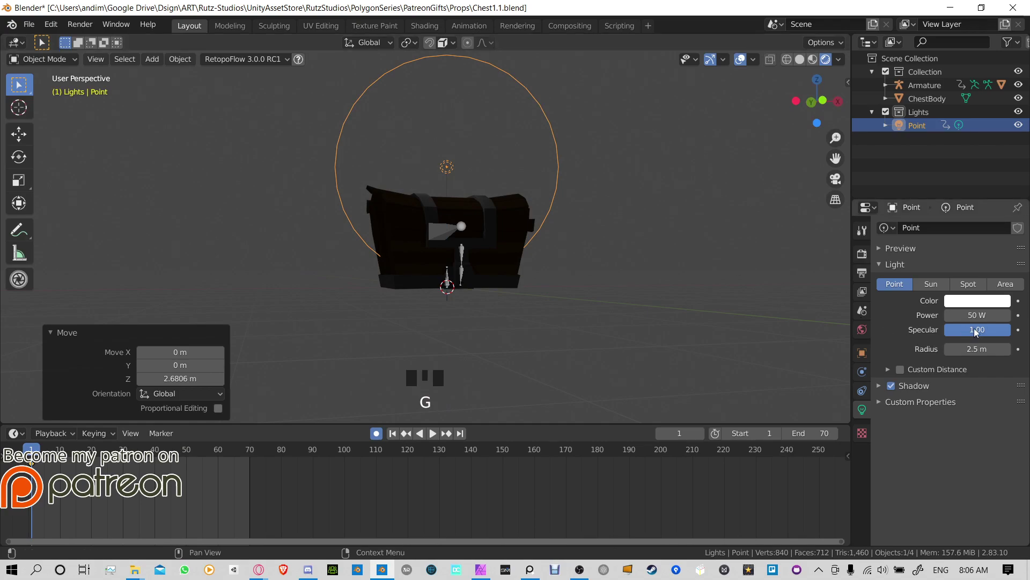
# Step: Set the point light's power to 500 W and raise it by about another 0.6 m along the Z axis
pyautogui.click(980, 313)
pyautogui.write('500')
pyautogui.press('Return')
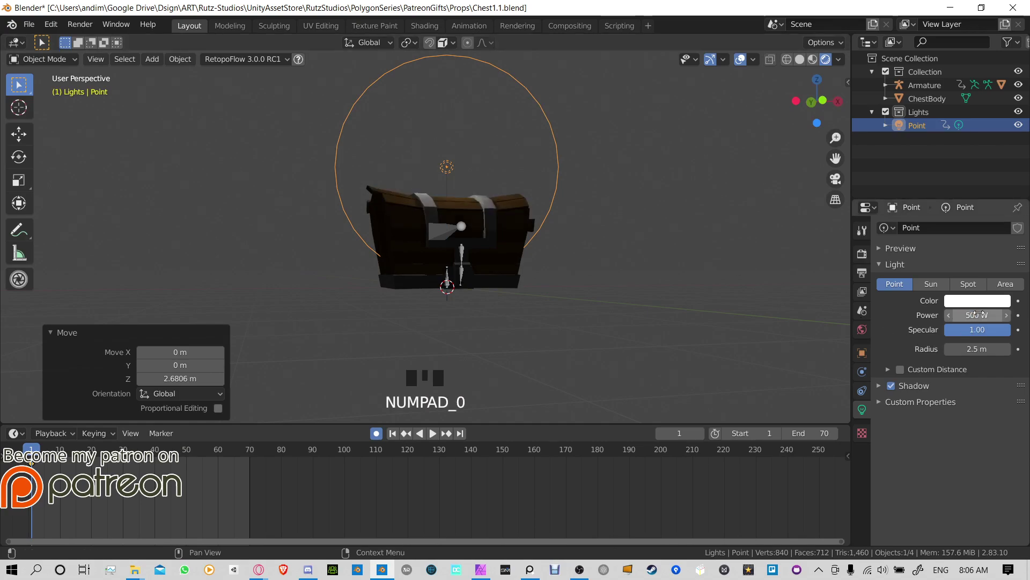
pyautogui.scroll(-2, 580, 191)
pyautogui.keyDown('shift'); pyautogui.moveTo(580, 191); pyautogui.dragTo(541, 247, button='middle'); pyautogui.keyUp('shift')
pyautogui.press('g')
pyautogui.press('z')
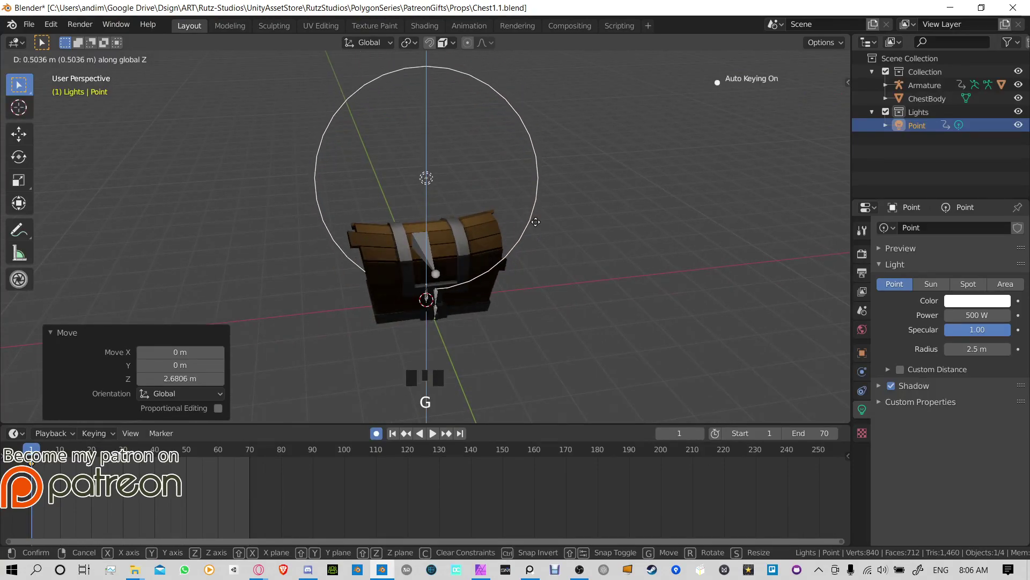
pyautogui.click(427, 208)
# Step: Duplicate the point light and place the copy about 3.6 m away in the negative Y direction, in front of the chest
pyautogui.moveTo(426, 205)
pyautogui.mouseDown(button='middle')
pyautogui.moveTo(446, 192)
pyautogui.moveTo(433, 202)
pyautogui.mouseUp(button='middle')
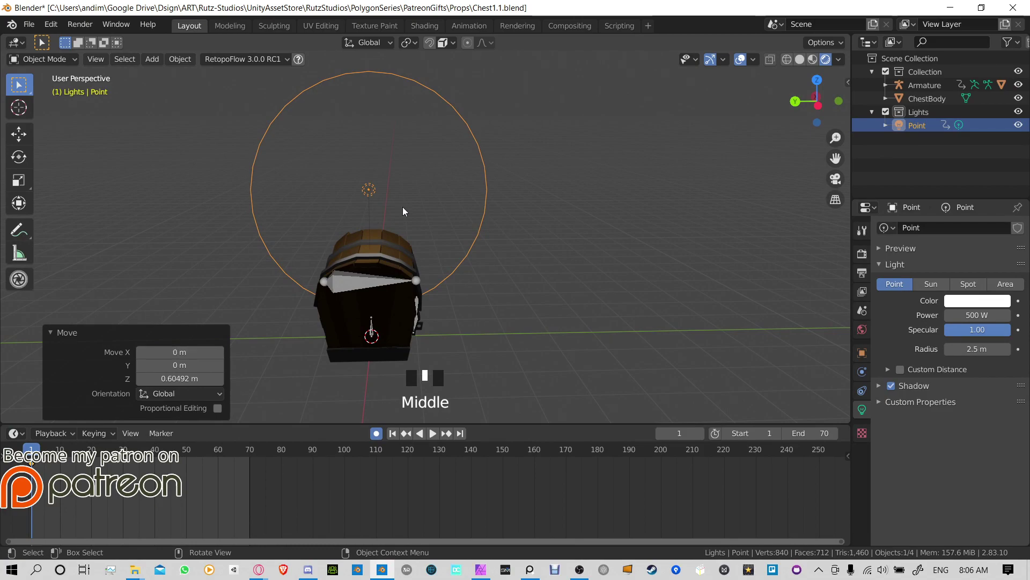
pyautogui.hotkey('shift', 'd')
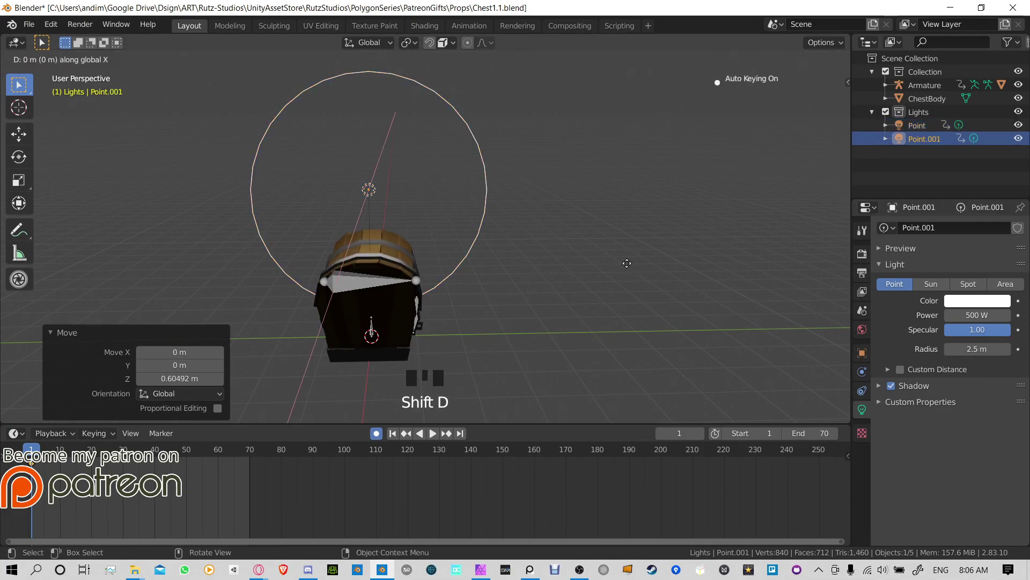
pyautogui.press('y')
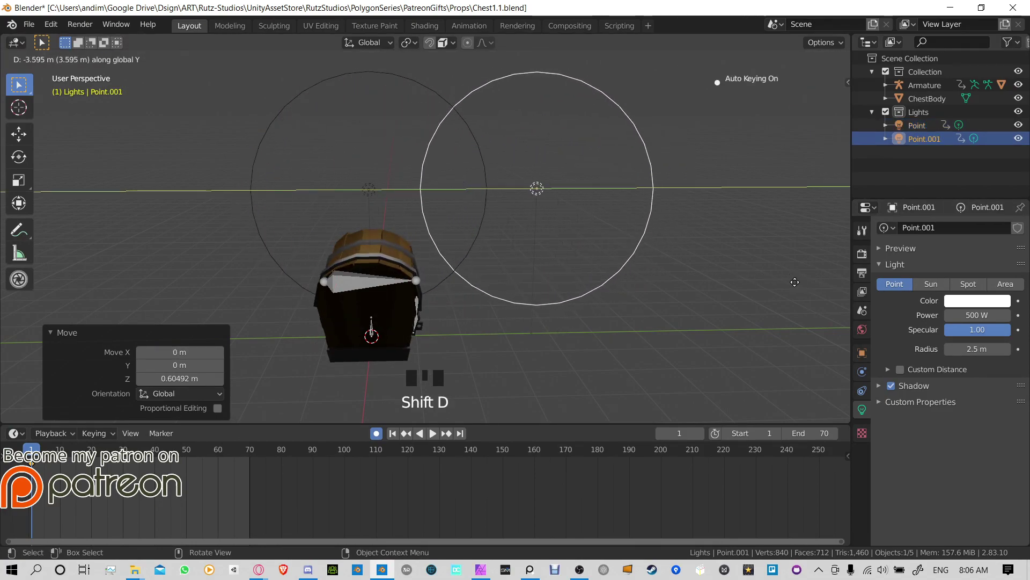
pyautogui.click(740, 180)
pyautogui.press('r')
pyautogui.rightClick(730, 260)
# Step: Duplicate the light above the chest and place the copy about 3 m away in the positive Y direction
pyautogui.moveTo(730, 259); pyautogui.dragTo(524, 220, button='middle')
pyautogui.click(427, 183)
pyautogui.moveTo(427, 182); pyautogui.dragTo(481, 192, button='middle')
pyautogui.hotkey('shift', 'd')
pyautogui.press('y')
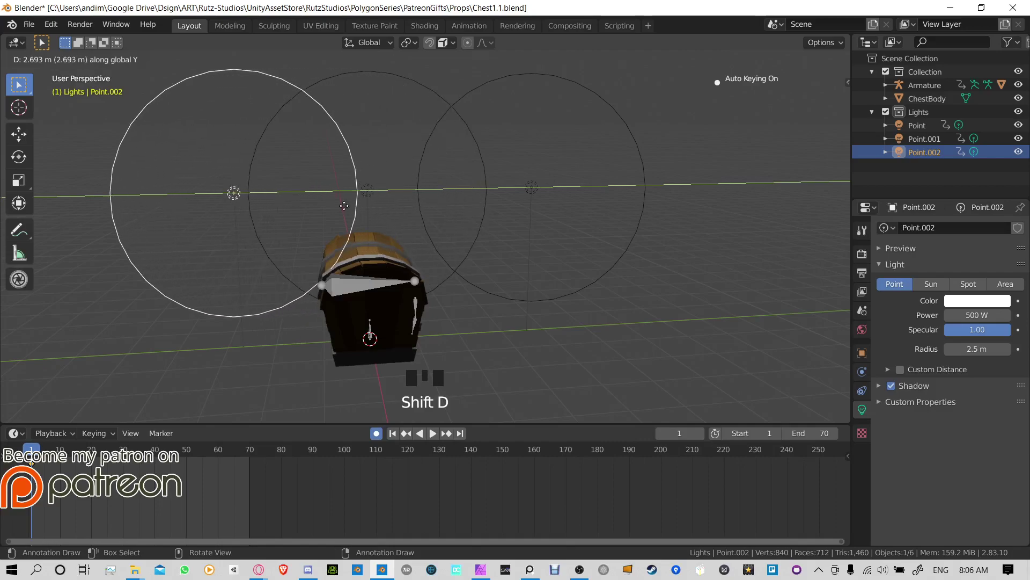
pyautogui.click(328, 192)
# Step: Duplicate the light above the chest and place the copy about 4.06 m away in the negative X direction
pyautogui.moveTo(328, 192); pyautogui.dragTo(444, 192, button='middle')
pyautogui.click(407, 245)
pyautogui.scroll(-2, 407, 246)
pyautogui.hotkey('shift', 'd')
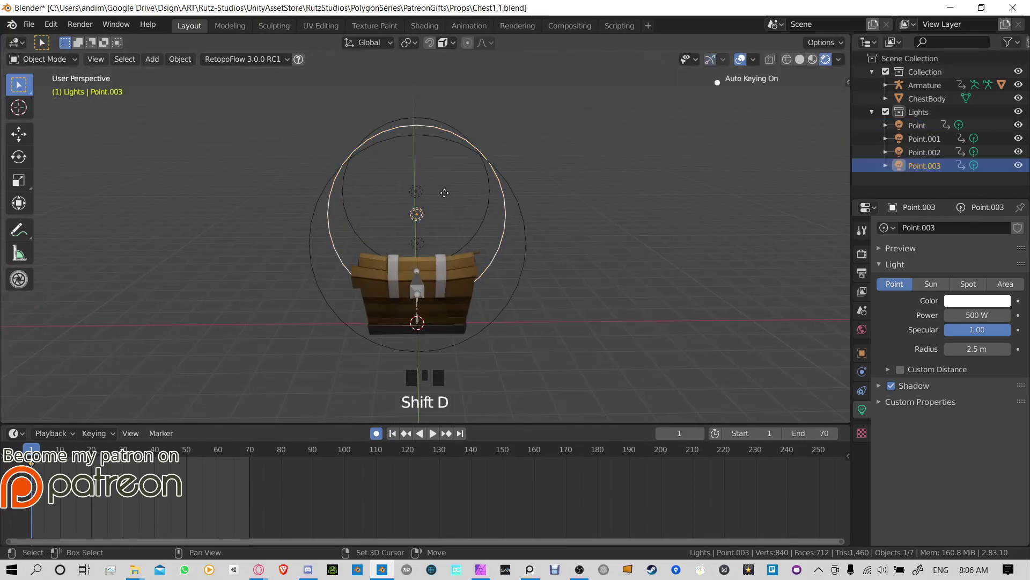
pyautogui.press('x')
pyautogui.click(589, 214)
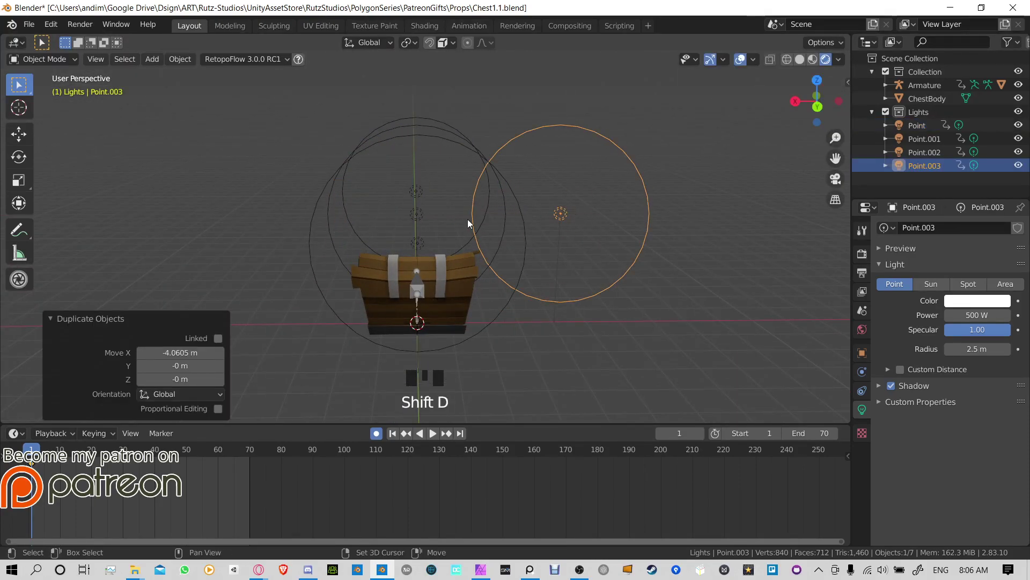
# Step: Duplicate the light above the chest along the X axis to the opposite, positive side of the chest
pyautogui.click(420, 214)
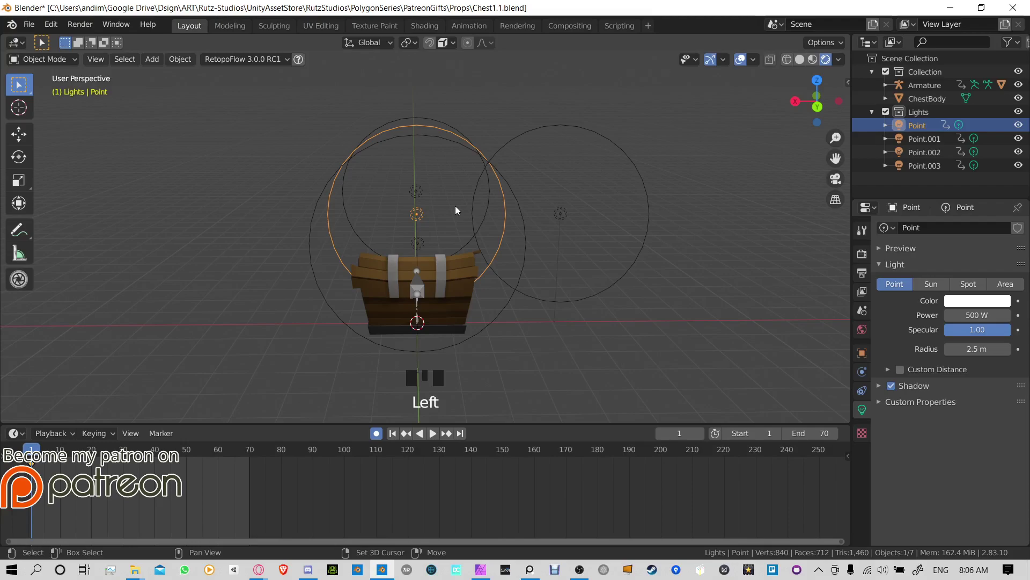
pyautogui.hotkey('shift', 'd')
pyautogui.press('x')
pyautogui.click(317, 212)
# Step: Lower the light in front of the chest by about 1.94 m along the Z axis
pyautogui.moveTo(316, 211); pyautogui.dragTo(323, 104, button='middle')
pyautogui.scroll(5, 462, 241)
pyautogui.scroll(-4, 511, 172)
pyautogui.click(297, 99)
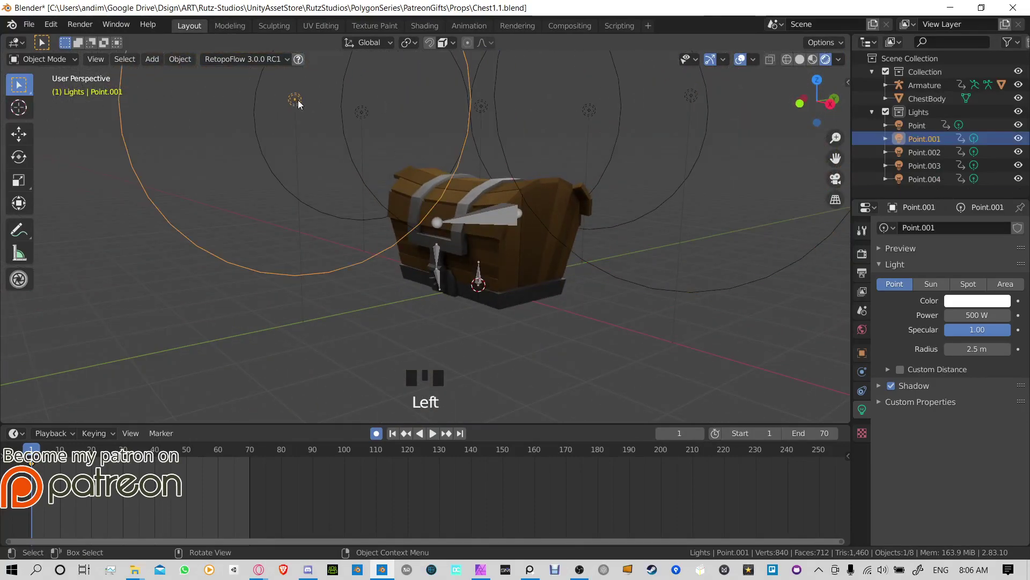
pyautogui.press('g')
pyautogui.press('z')
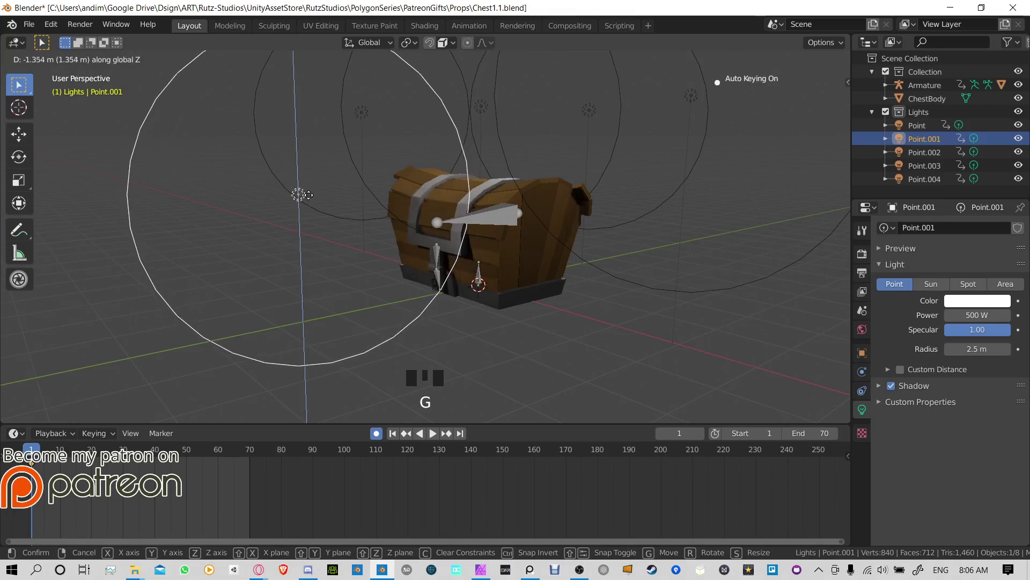
pyautogui.click(307, 236)
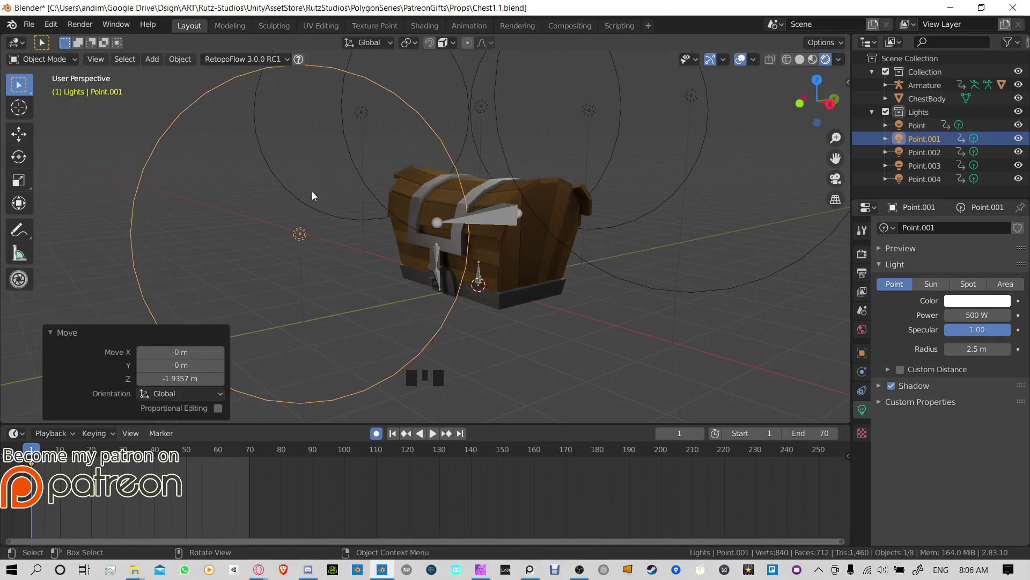
pyautogui.moveTo(312, 191); pyautogui.dragTo(594, 152, button='middle')
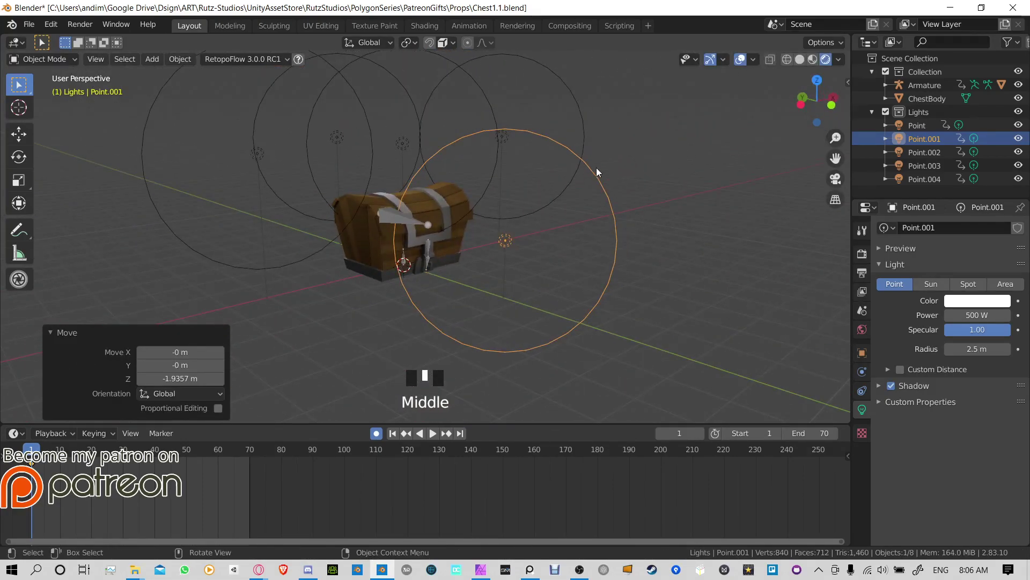
# Step: Browse for the render output location and create a Media folder inside the Props folder
pyautogui.click(862, 273)
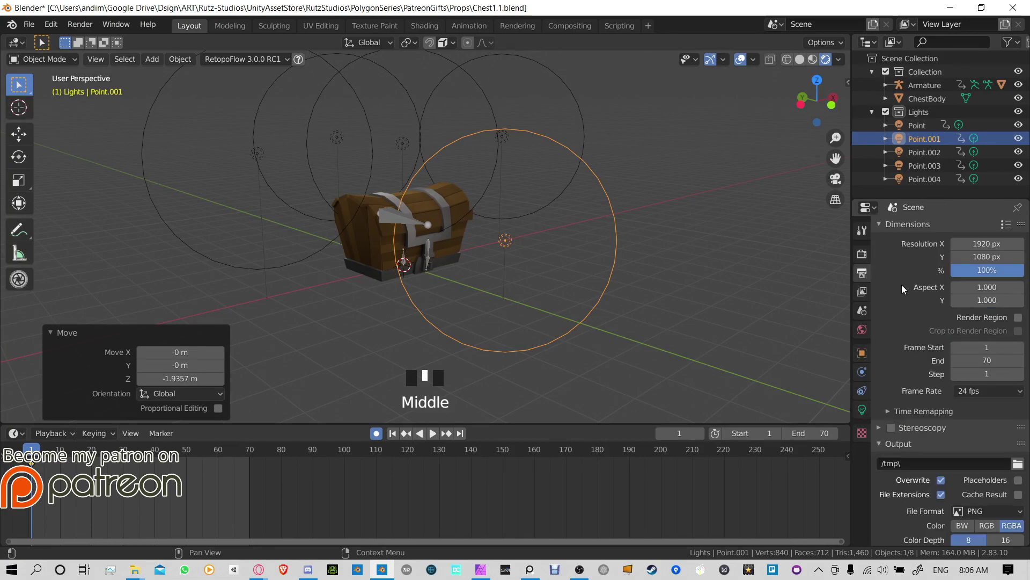
pyautogui.click(1018, 464)
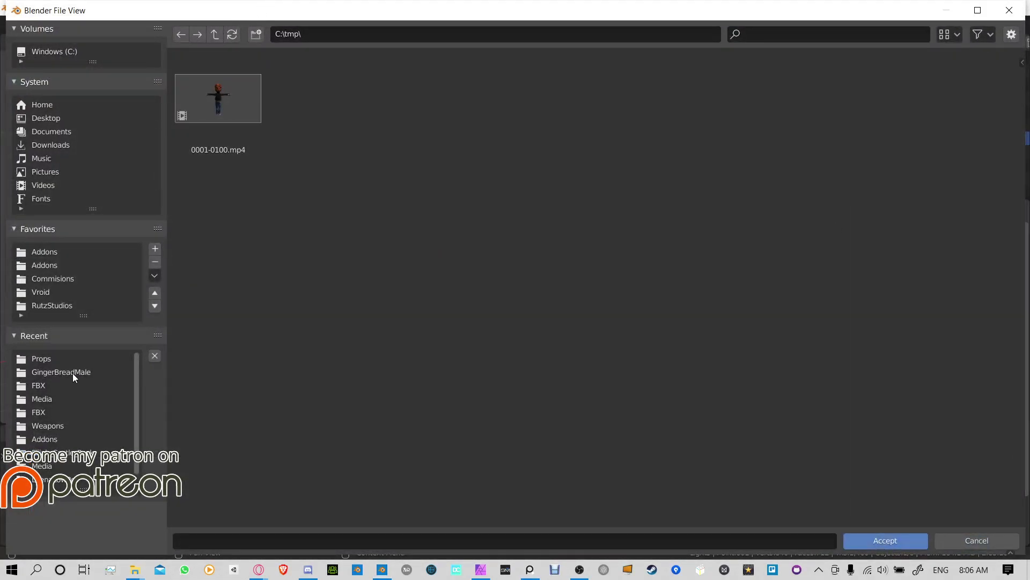
pyautogui.click(59, 359)
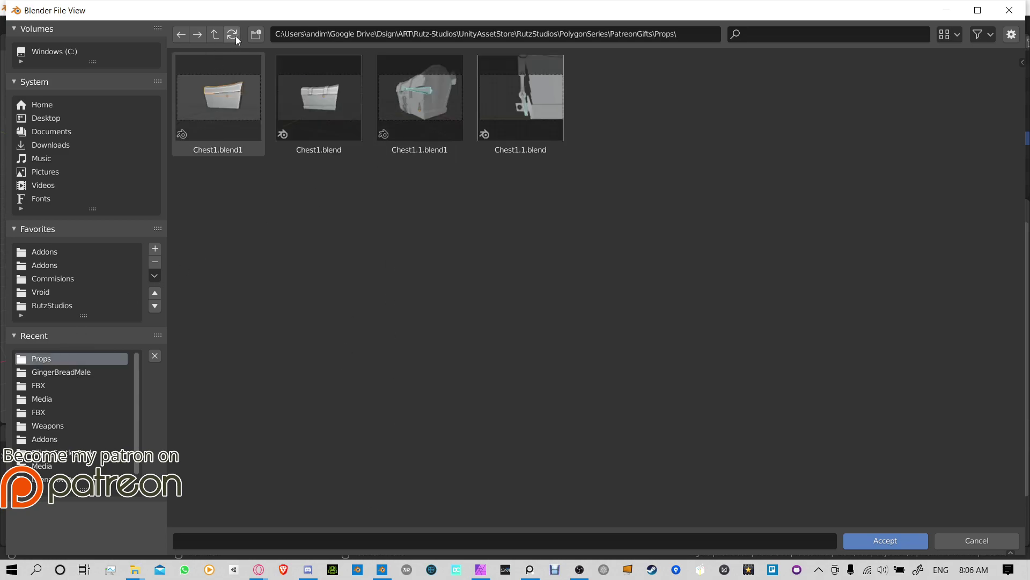
pyautogui.click(256, 34)
pyautogui.write('Media')
pyautogui.press('Return')
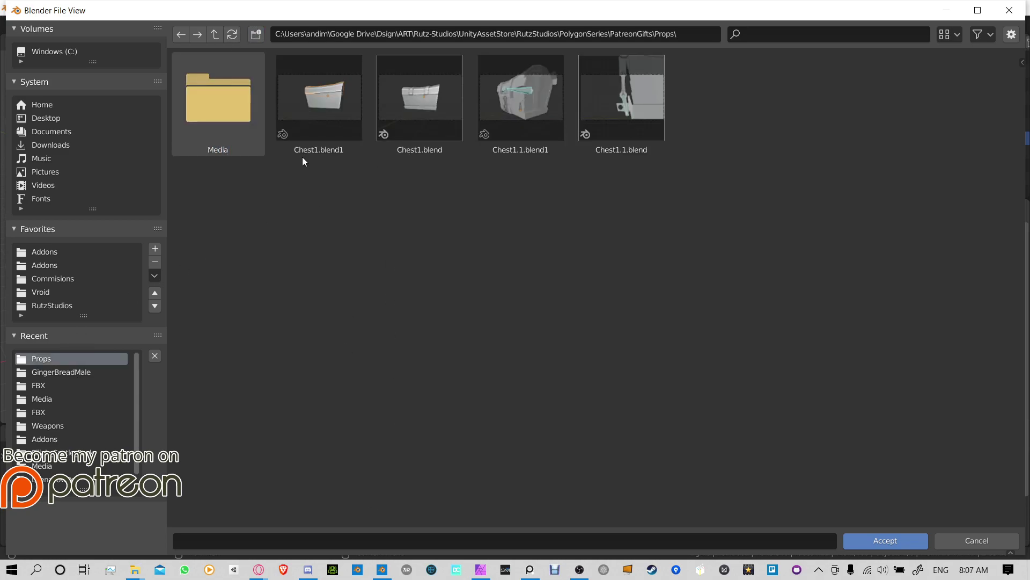
# Step: Set the render output path to the new Media folder with the file name ChestOpne
pyautogui.doubleClick(223, 111)
pyautogui.click(471, 541)
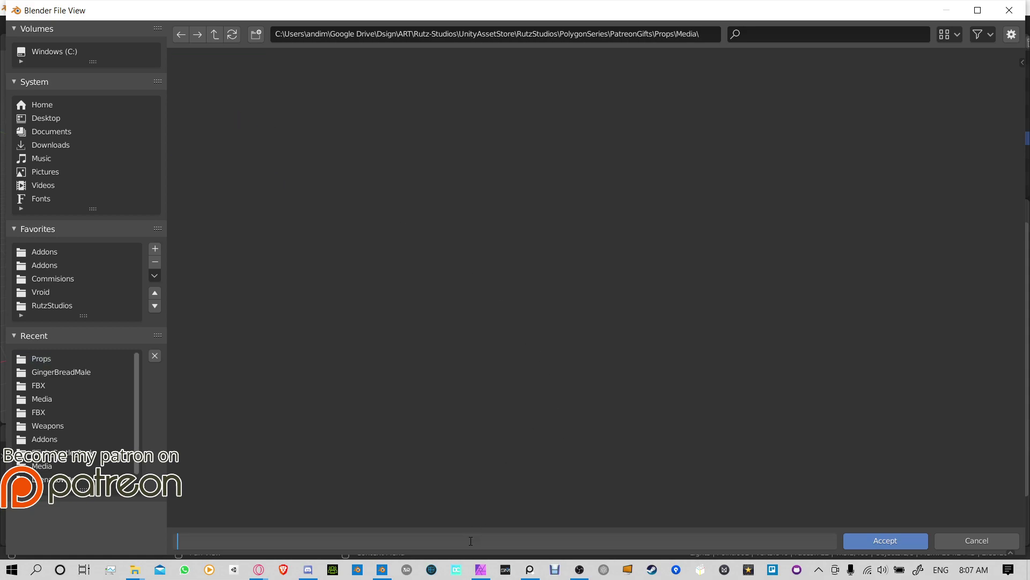
pyautogui.write('ChestOpne')
pyautogui.press('Return')
pyautogui.click(251, 539)
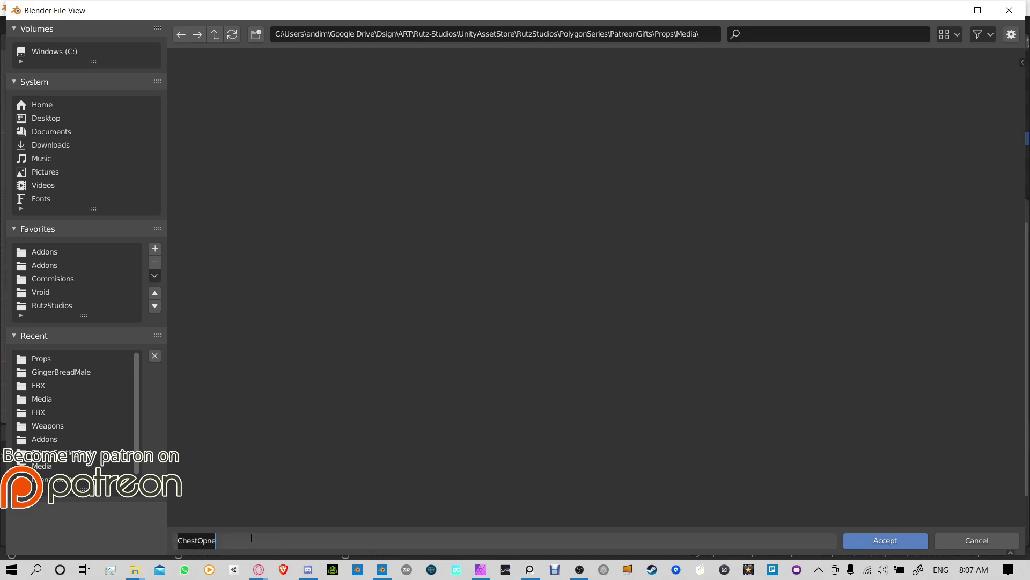
pyautogui.press('Return')
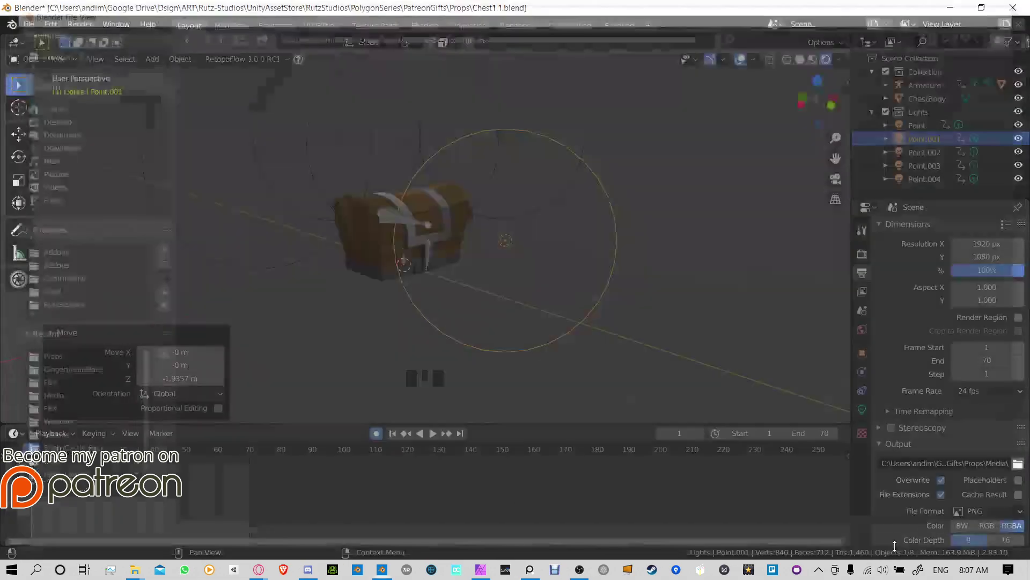
# Step: Set the render output file format to FFmpeg video
pyautogui.scroll(-2, 999, 507)
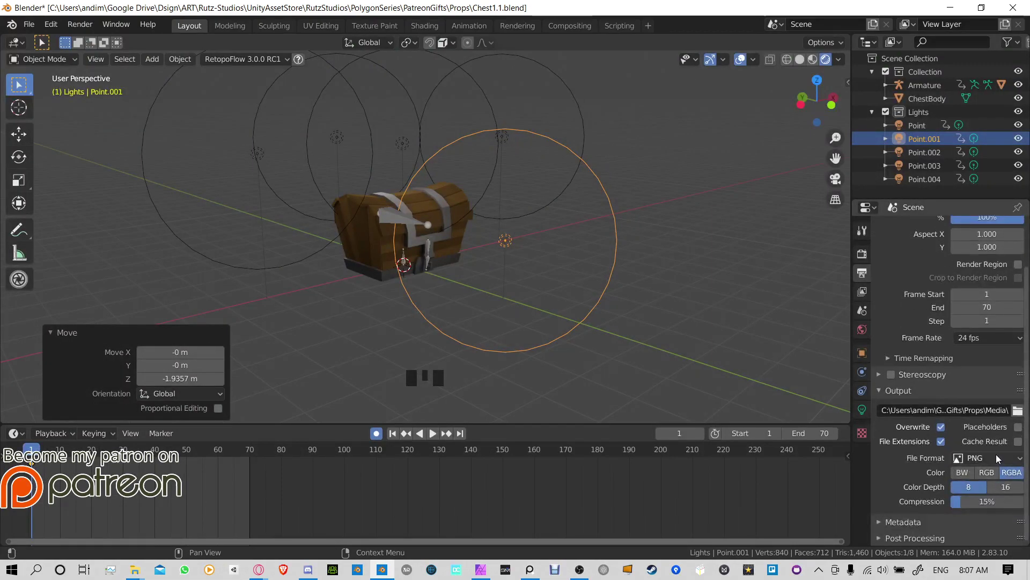
pyautogui.click(996, 457)
pyautogui.click(961, 384)
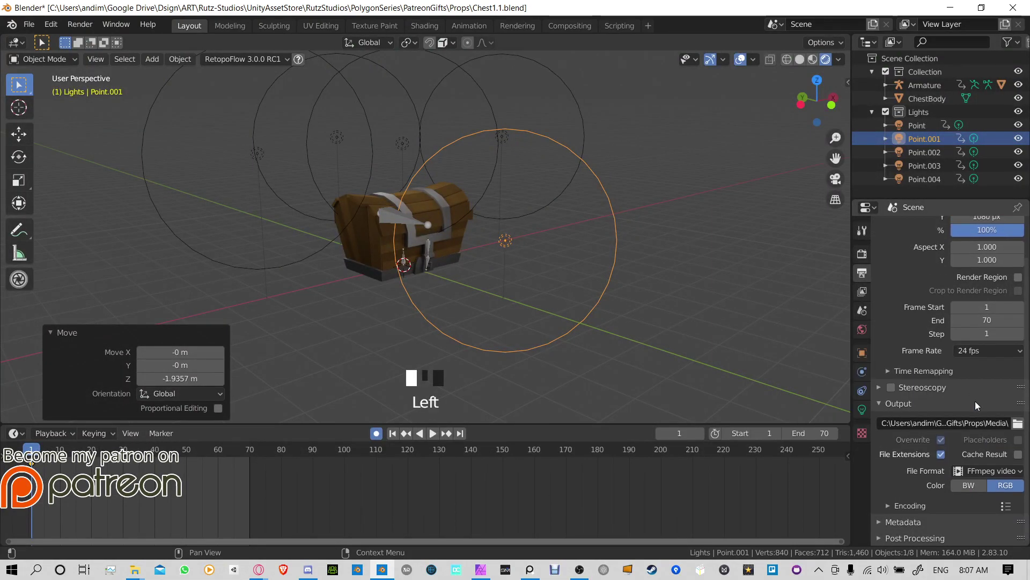
# Step: Set the video encoding's output quality to Perceptually lossless and its keyframe interval to 35, keeping the H.264 codec
pyautogui.click(918, 504)
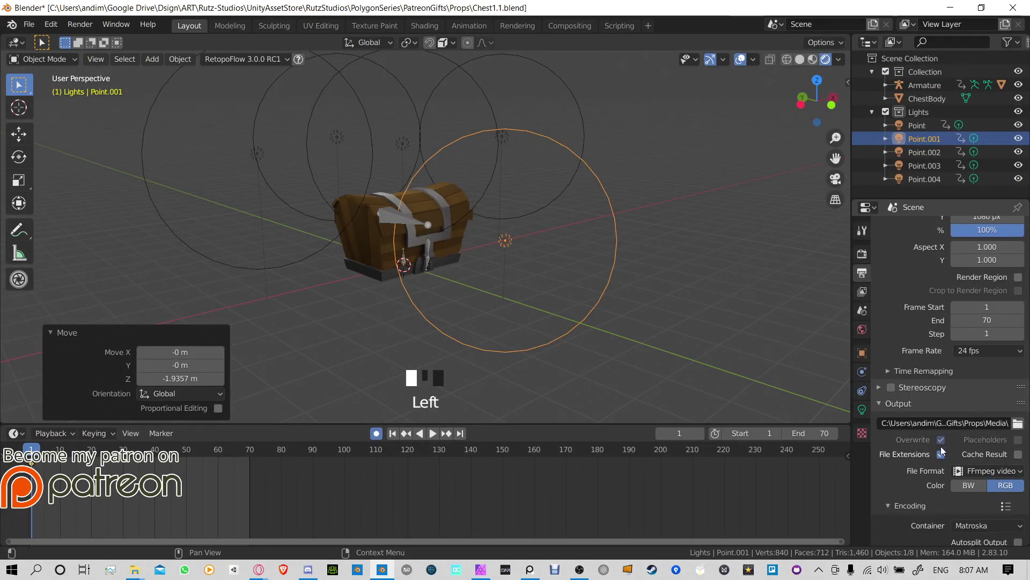
pyautogui.scroll(-4, 942, 446)
pyautogui.click(996, 474)
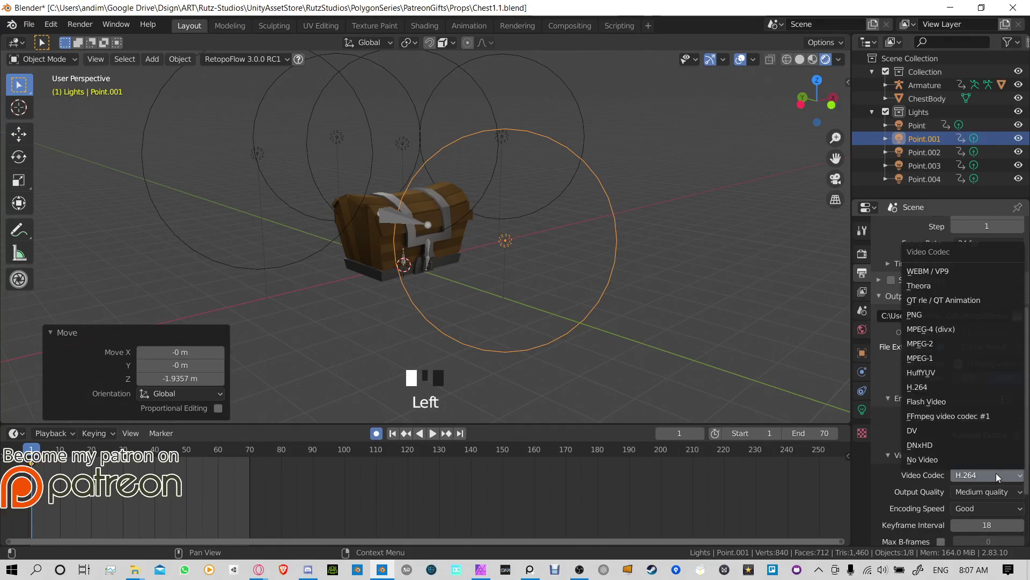
pyautogui.scroll(-3, 933, 483)
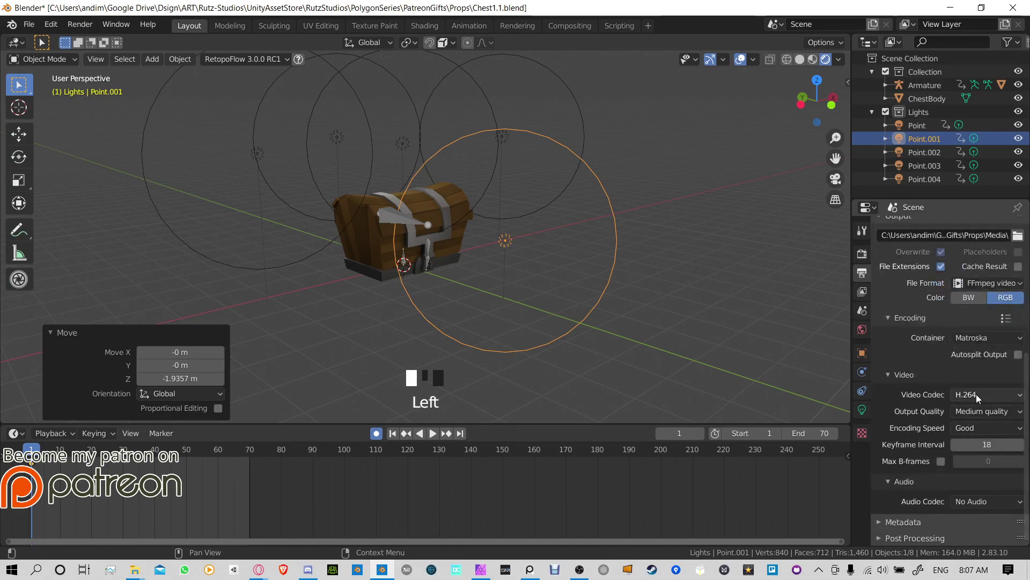
pyautogui.click(983, 410)
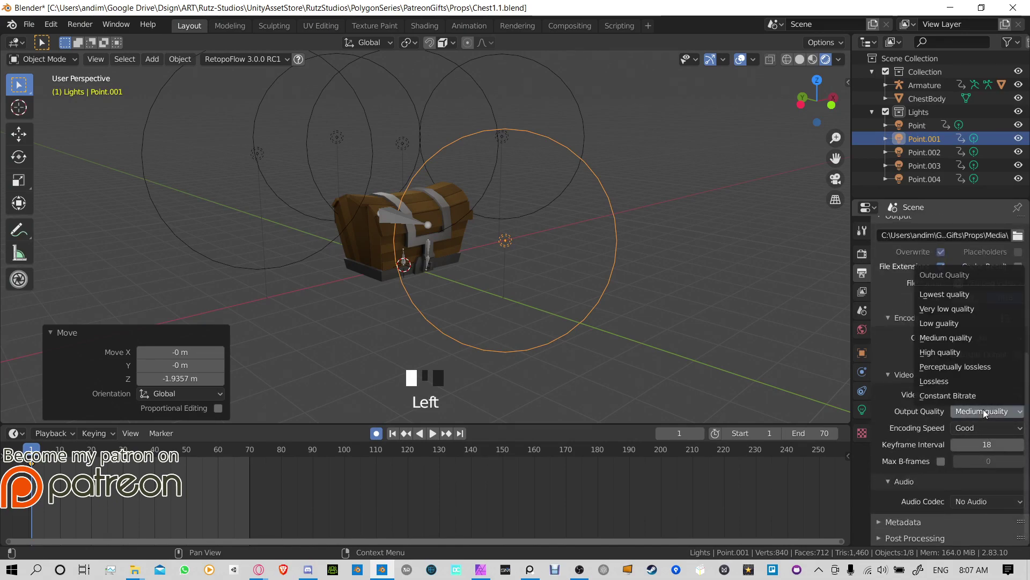
pyautogui.click(964, 368)
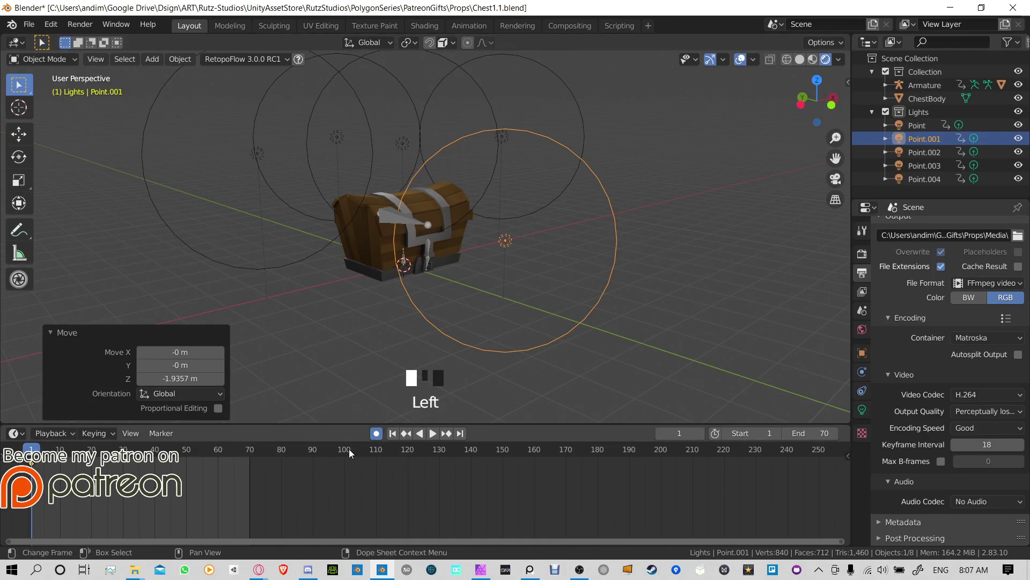
pyautogui.click(996, 448)
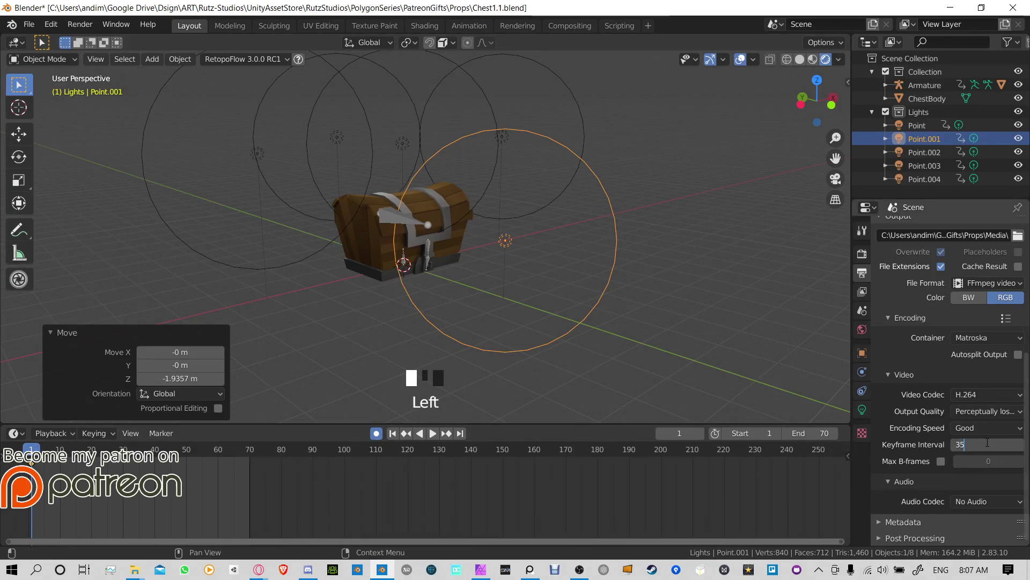
pyautogui.write('35')
pyautogui.click(987, 442)
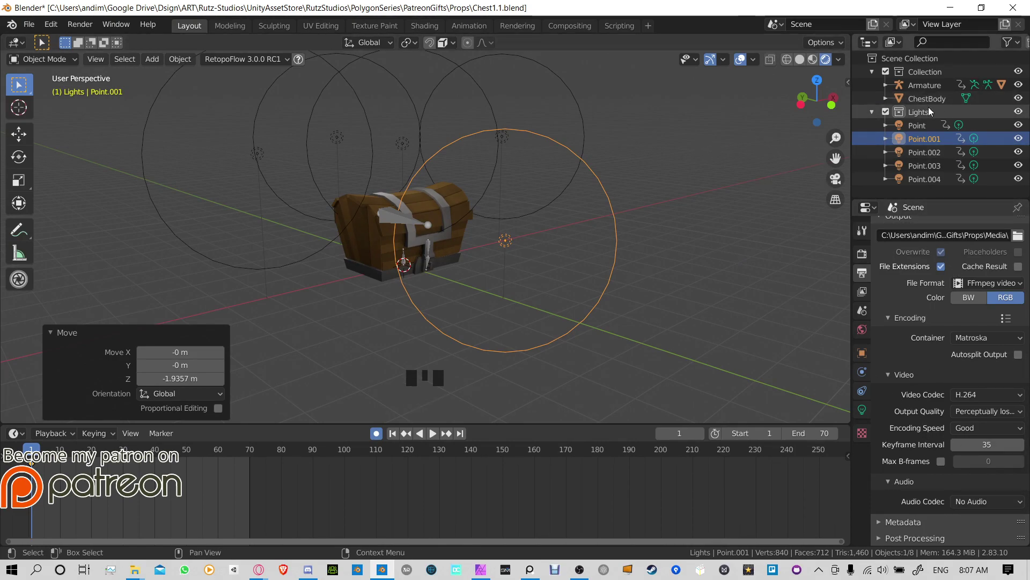
# Step: Collapse the Lights collection, add a camera at the world origin and look through it
pyautogui.click(875, 111)
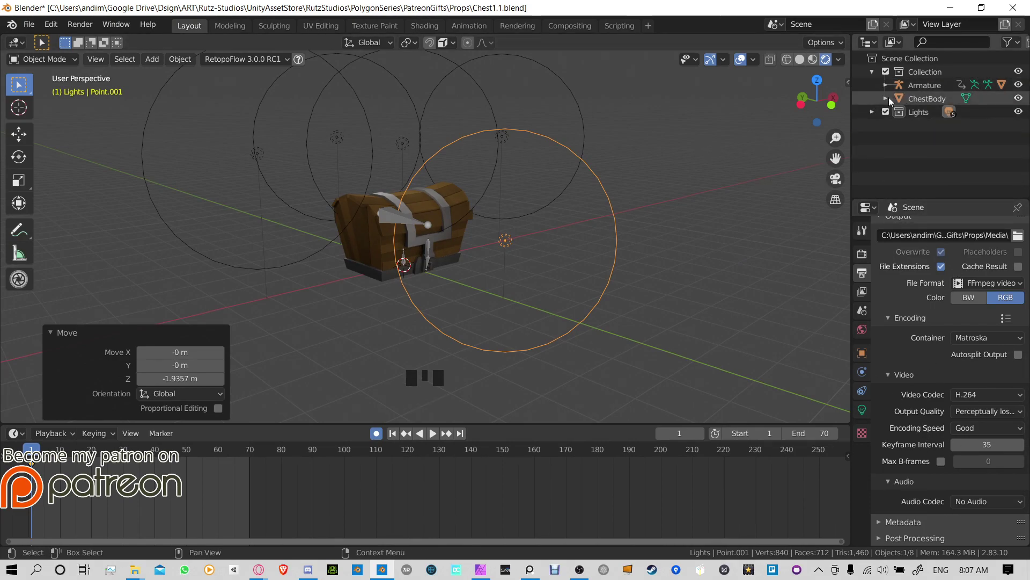
pyautogui.click(397, 158)
pyautogui.moveTo(524, 203); pyautogui.dragTo(229, 5, button='middle')
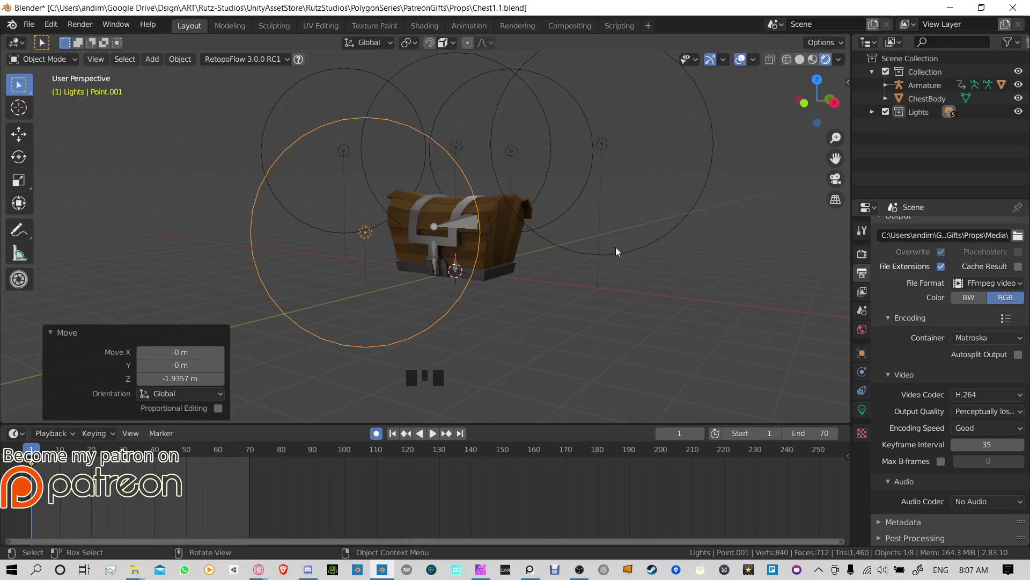
pyautogui.hotkey('shift', 'a')
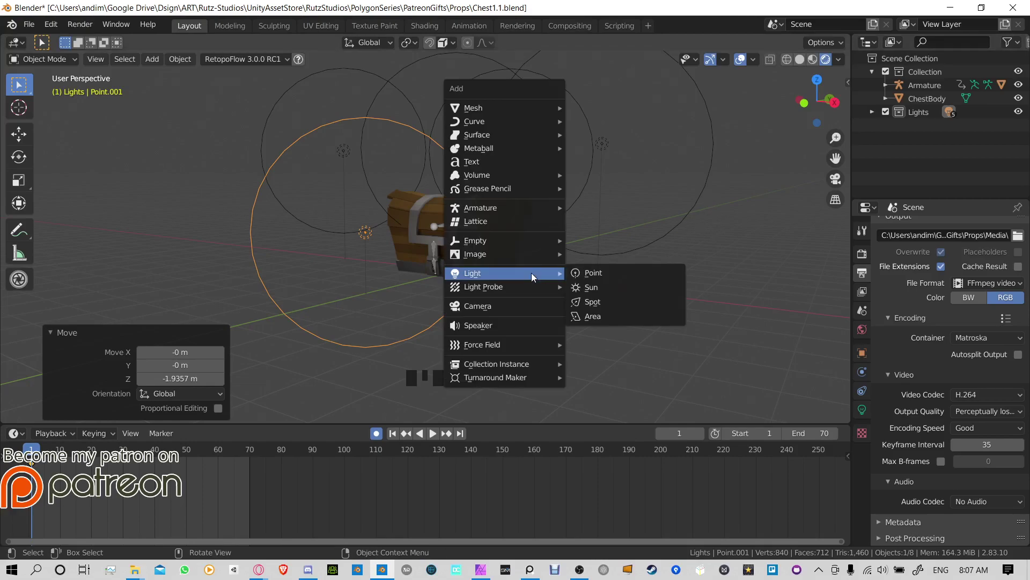
pyautogui.click(513, 305)
pyautogui.press('KP_0')
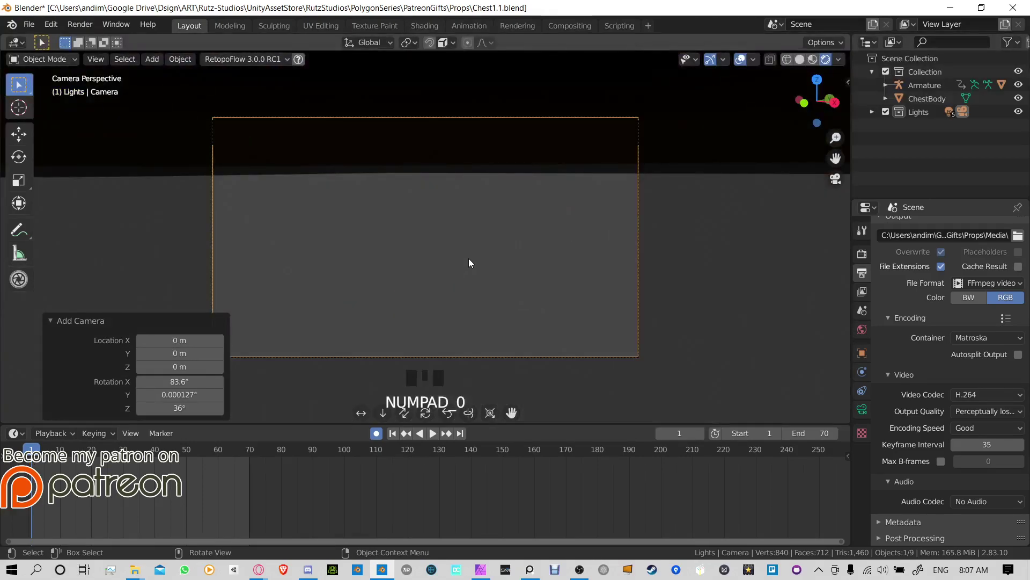
pyautogui.scroll(-19, 468, 259)
pyautogui.scroll(-7, 468, 260)
pyautogui.press('Escape')
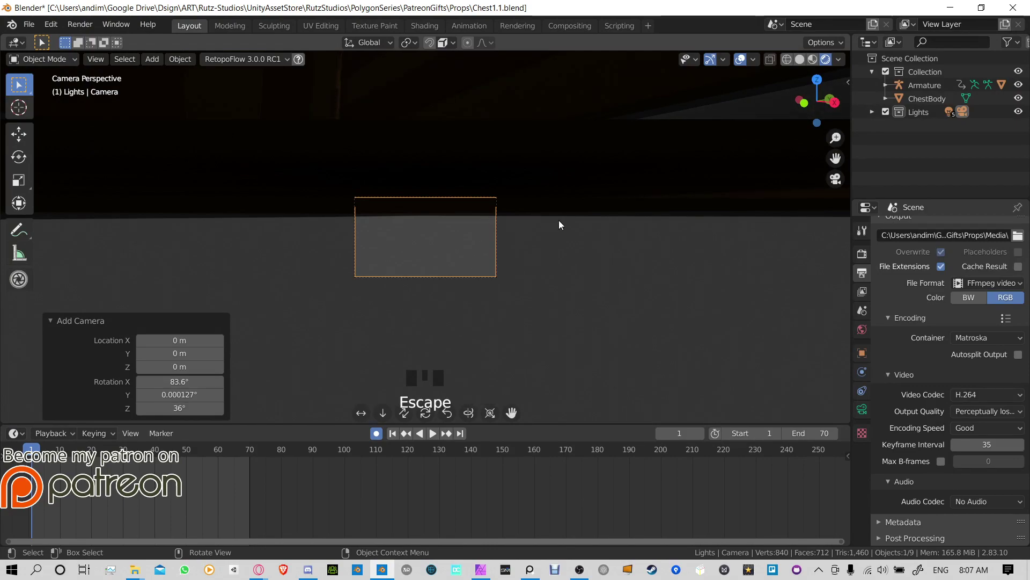
# Step: In top view, move the camera out in front of the chest by about 2.83 m in X and -4.63 m in Y
pyautogui.moveTo(558, 224); pyautogui.dragTo(501, 255, button='middle')
pyautogui.press('KP_7')
pyautogui.scroll(-17, 466, 282)
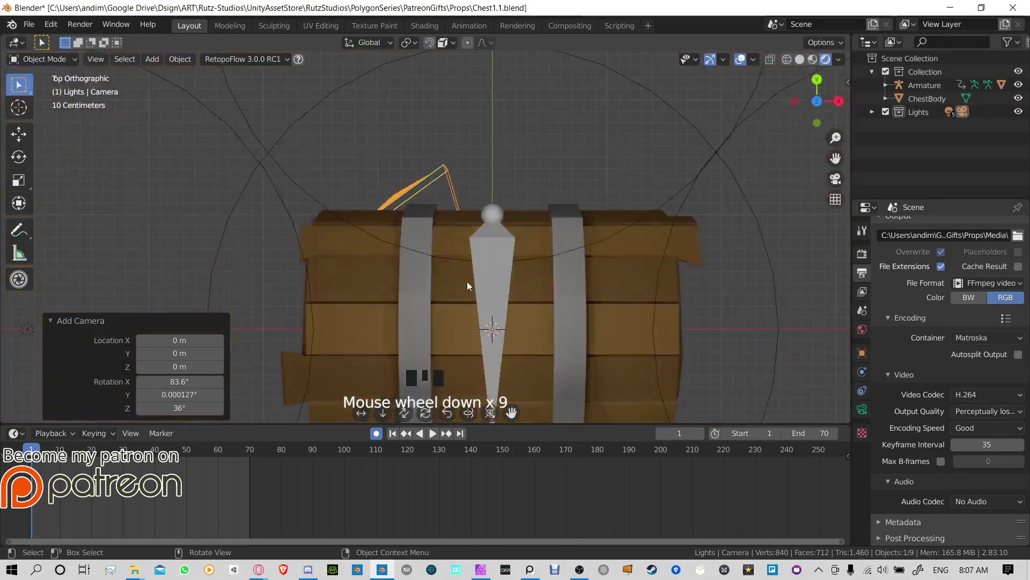
pyautogui.scroll(-6, 449, 268)
pyautogui.press('g')
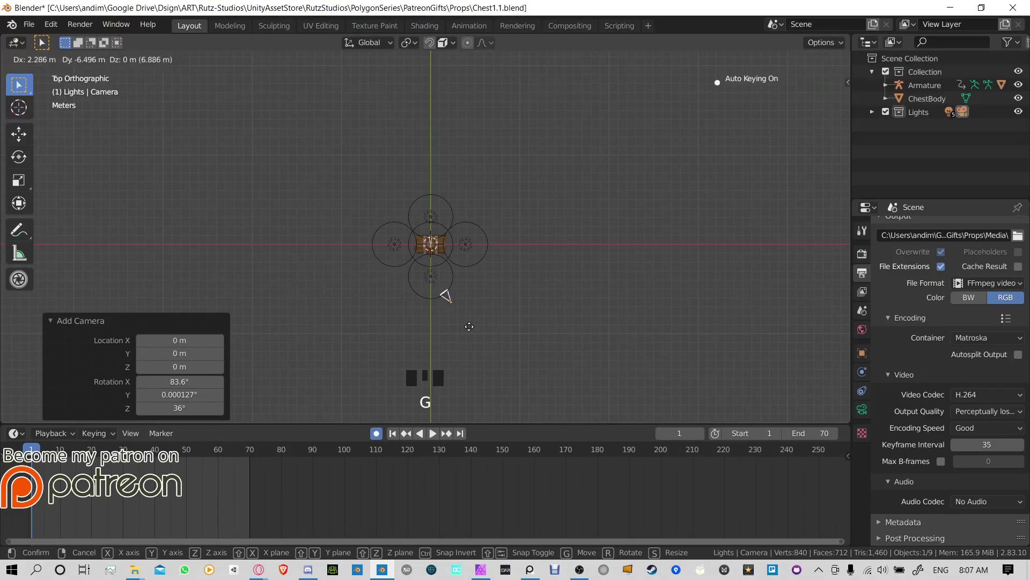
pyautogui.click(474, 309)
# Step: Raise the camera by about 0.99 m along the Z axis
pyautogui.scroll(7, 474, 311)
pyautogui.moveTo(474, 310); pyautogui.dragTo(569, 249, button='middle')
pyautogui.press('g')
pyautogui.press('z')
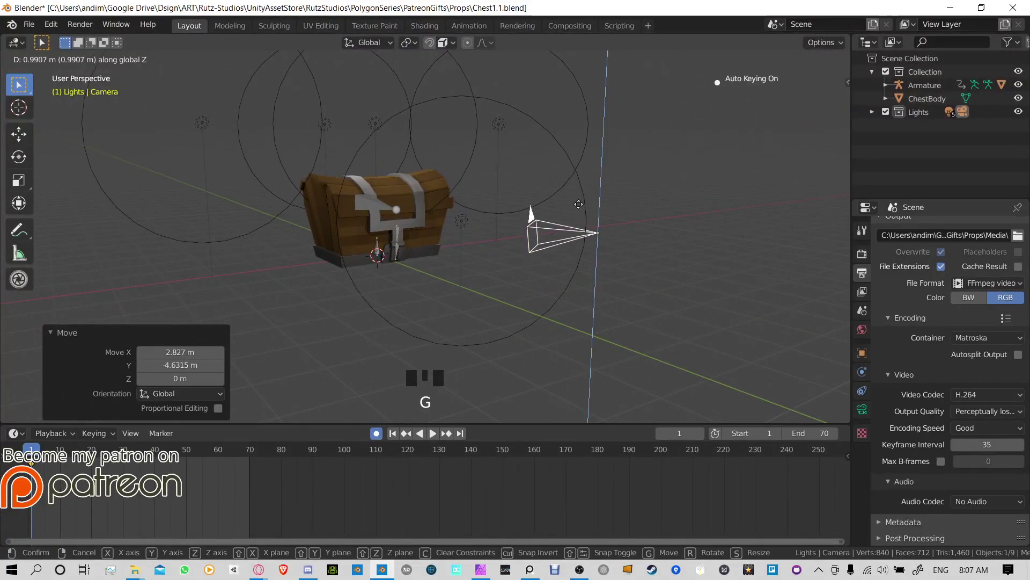
pyautogui.click(571, 214)
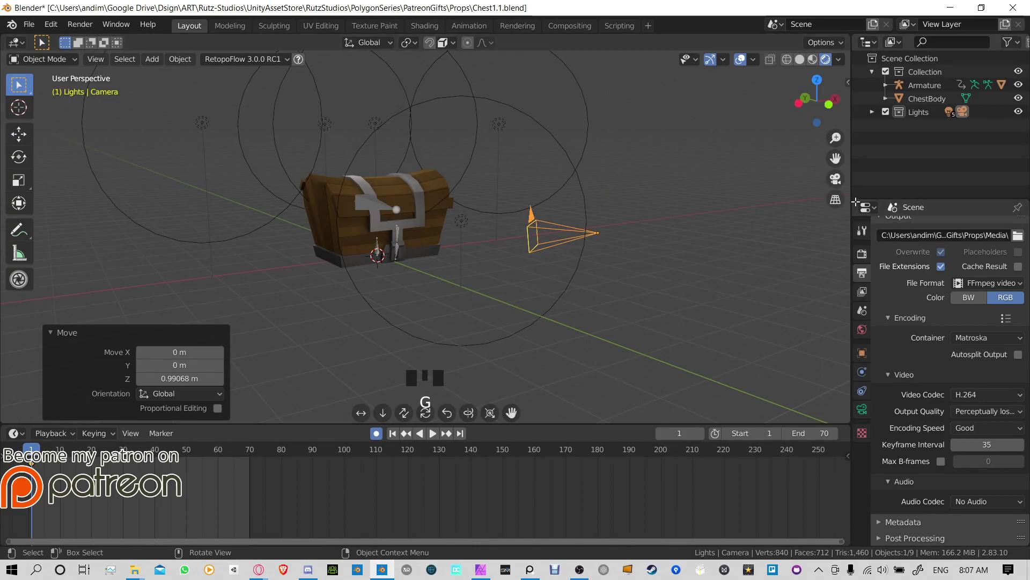
# Step: Split the properties area to create a second 3D viewport that shows the scene through the camera
pyautogui.moveTo(855, 546); pyautogui.dragTo(859, 322)
pyautogui.click(866, 327)
pyautogui.click(469, 374)
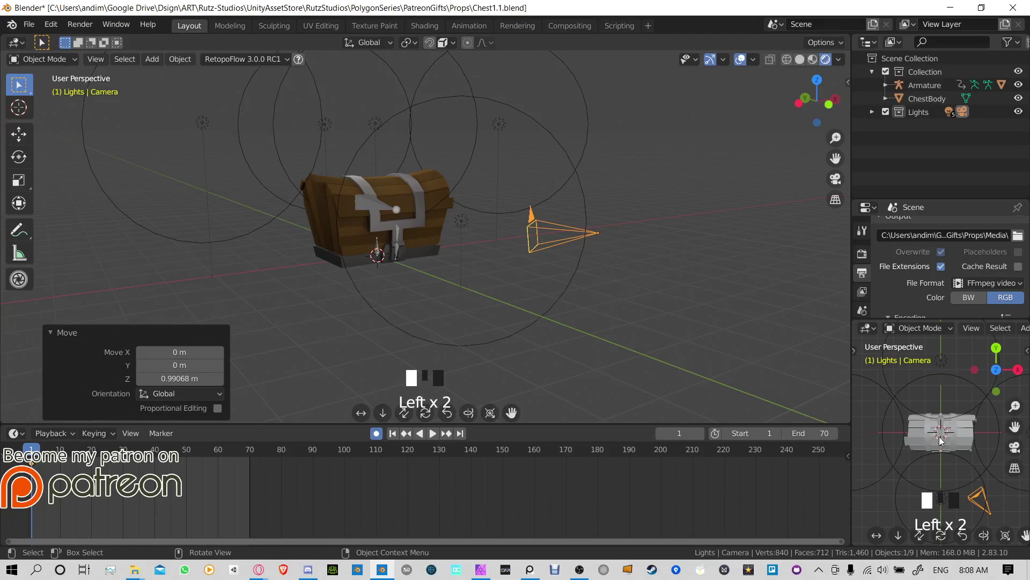
pyautogui.press('KP_0')
pyautogui.scroll(-4, 939, 436)
pyautogui.scroll(2, 935, 426)
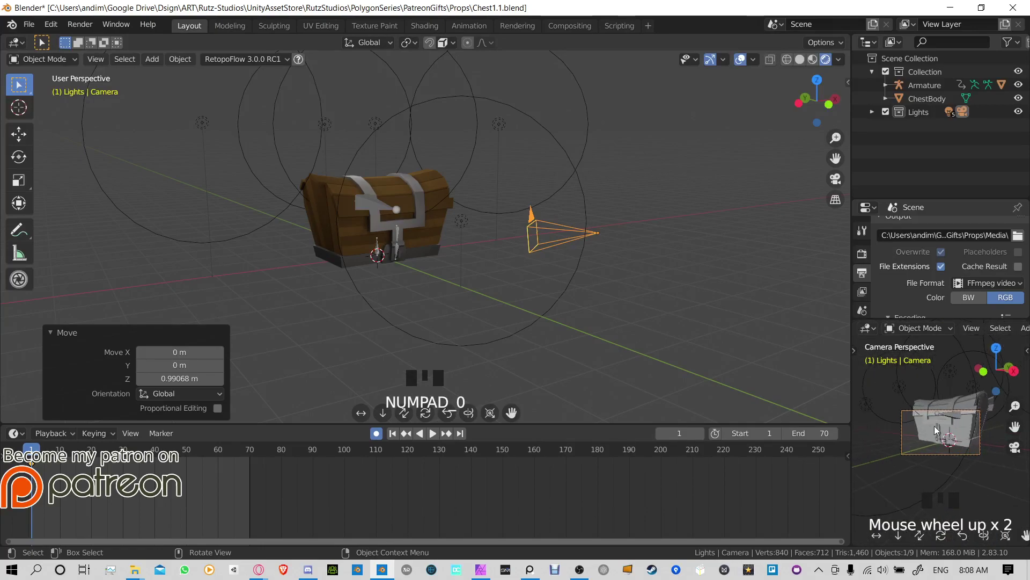
# Step: In the main viewport's top view, move the camera by about -2.36 m in X and -1.87 m in Y
pyautogui.press('KP_7')
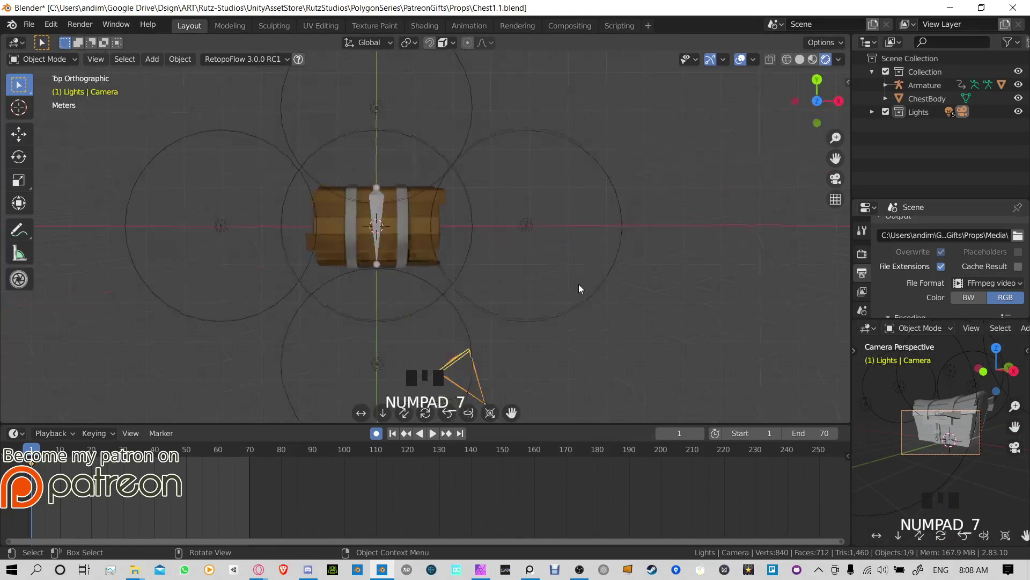
pyautogui.scroll(-3, 481, 338)
pyautogui.keyDown('shift'); pyautogui.moveTo(481, 336); pyautogui.dragTo(520, 247, button='middle'); pyautogui.keyUp('shift')
pyautogui.press('g')
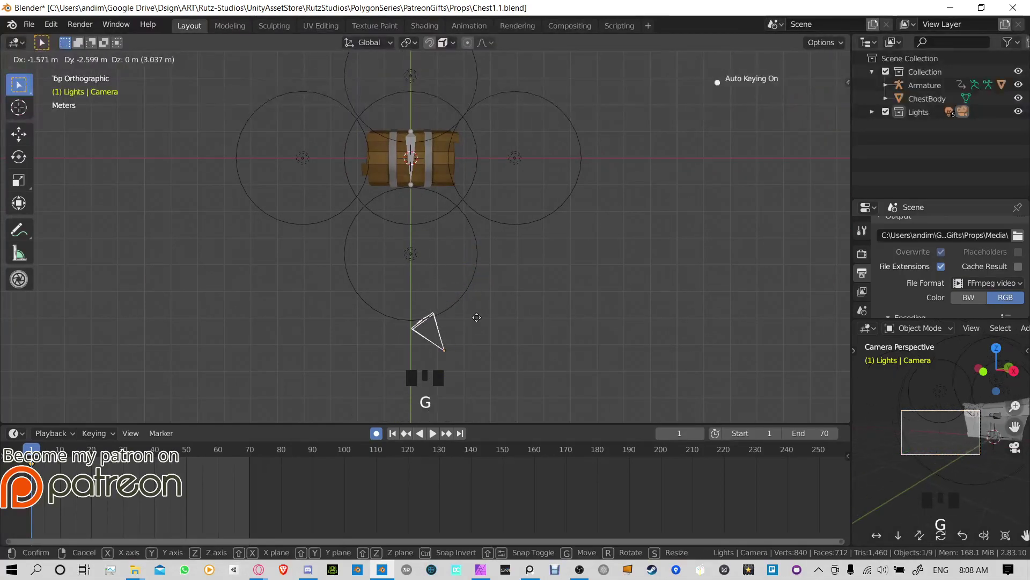
pyautogui.click(460, 211)
# Step: Aim the camera straight at the chest with Z rotations of about 33.5° and 1.91°, shifting it -0.46 m in X and 0.14 m in Y
pyautogui.press('r')
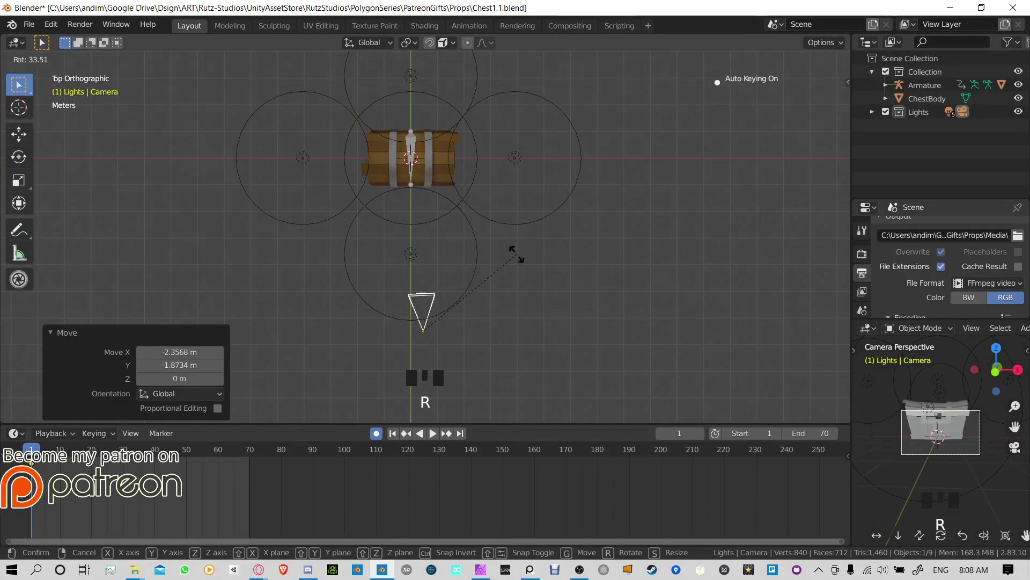
pyautogui.click(516, 257)
pyautogui.press('g')
pyautogui.click(503, 234)
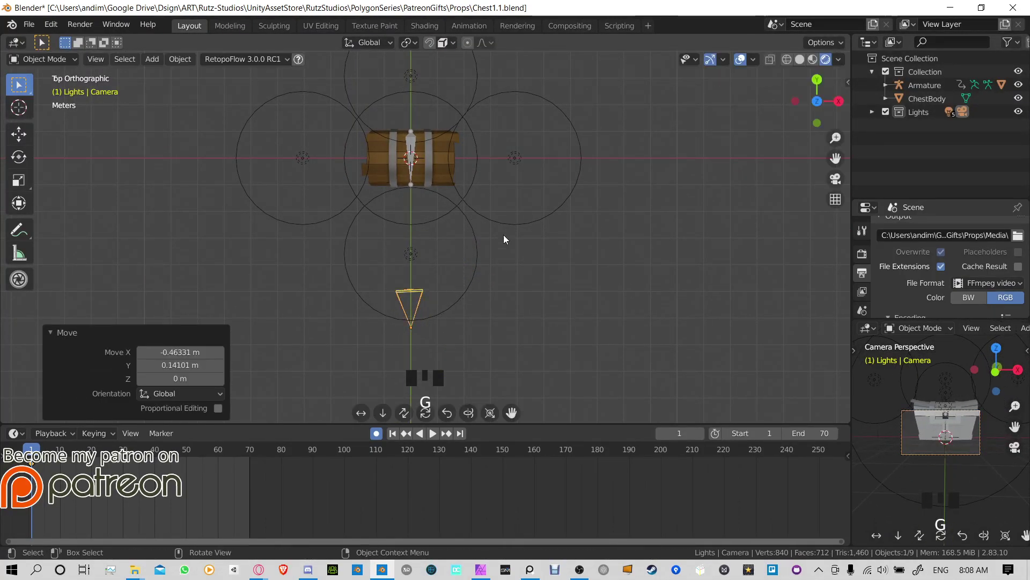
pyautogui.press('r')
pyautogui.click(508, 229)
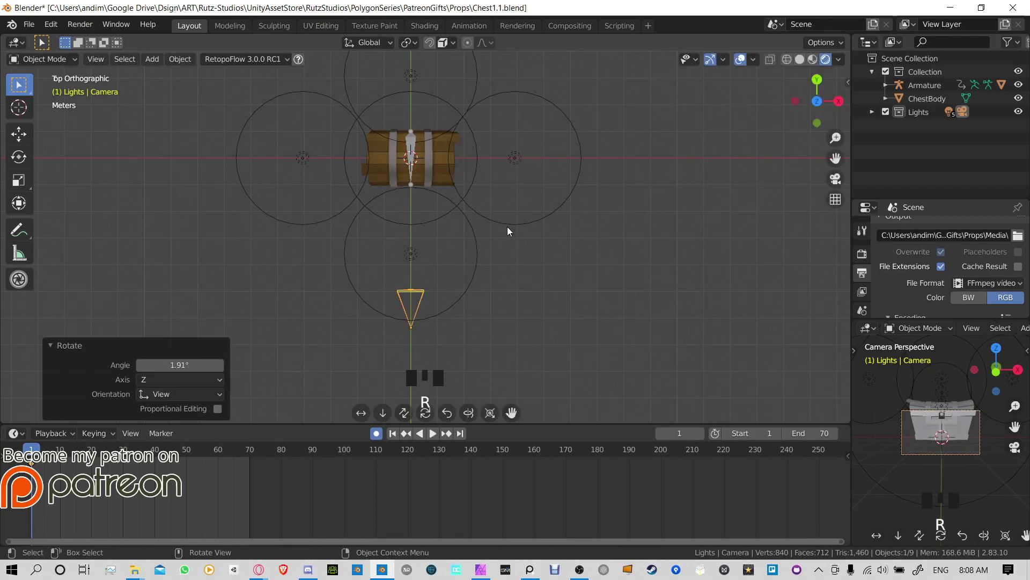
# Step: Raise the camera by about 0.79 m along the Z axis to frame the chest
pyautogui.press('g')
pyautogui.press('z')
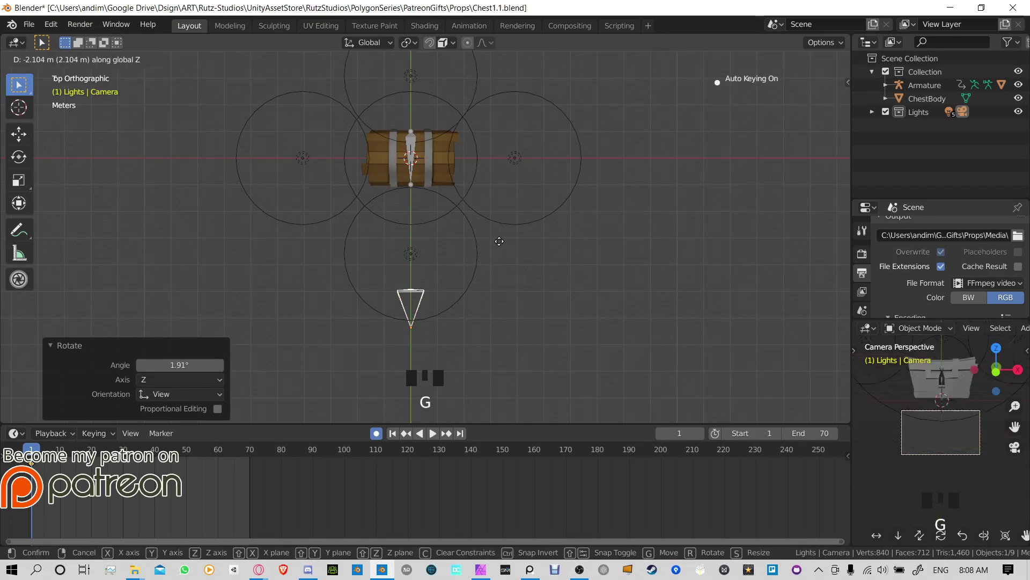
pyautogui.click(499, 269)
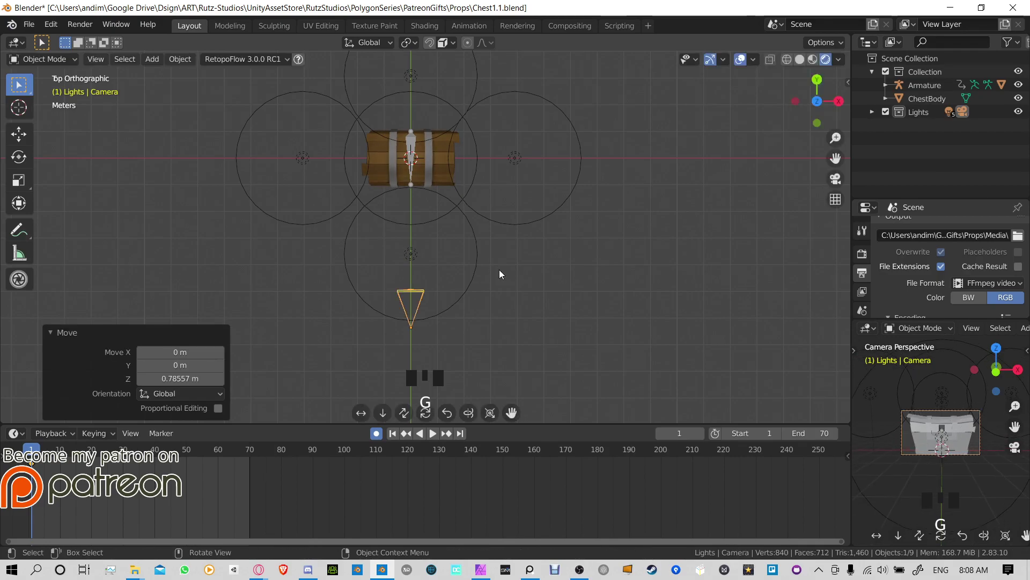
# Step: Move the camera about -2.76 m along the global Y axis, farther from the chest
pyautogui.press('g')
pyautogui.press('y')
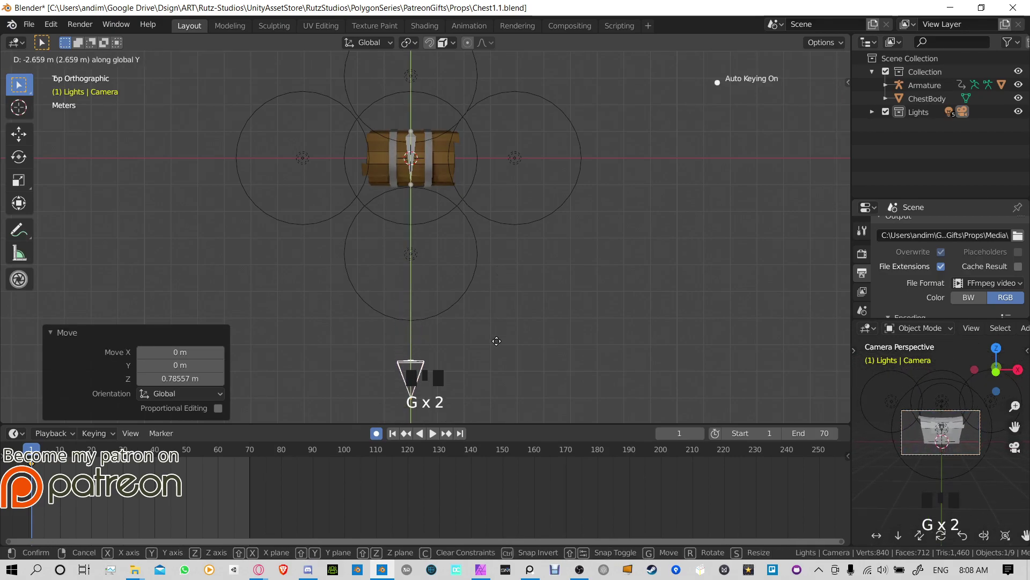
pyautogui.click(497, 347)
# Step: Add a turnaround camera for the chest body with direction Left, Z axis, Frame Range length and 1 rotation per cycle, and delete the original camera
pyautogui.moveTo(497, 347); pyautogui.dragTo(487, 225, button='middle')
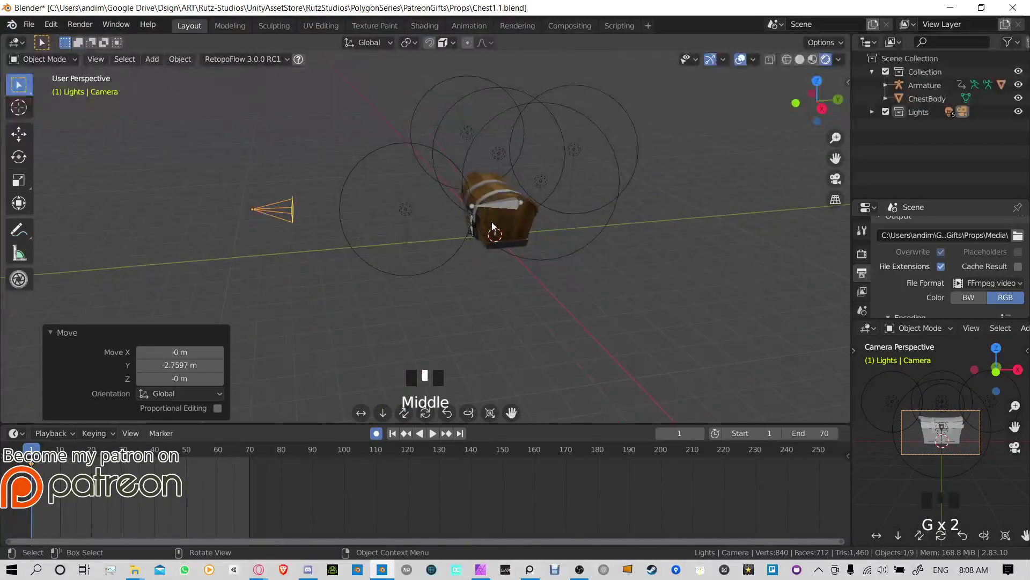
pyautogui.click(495, 231)
pyautogui.hotkey('shift', 'a')
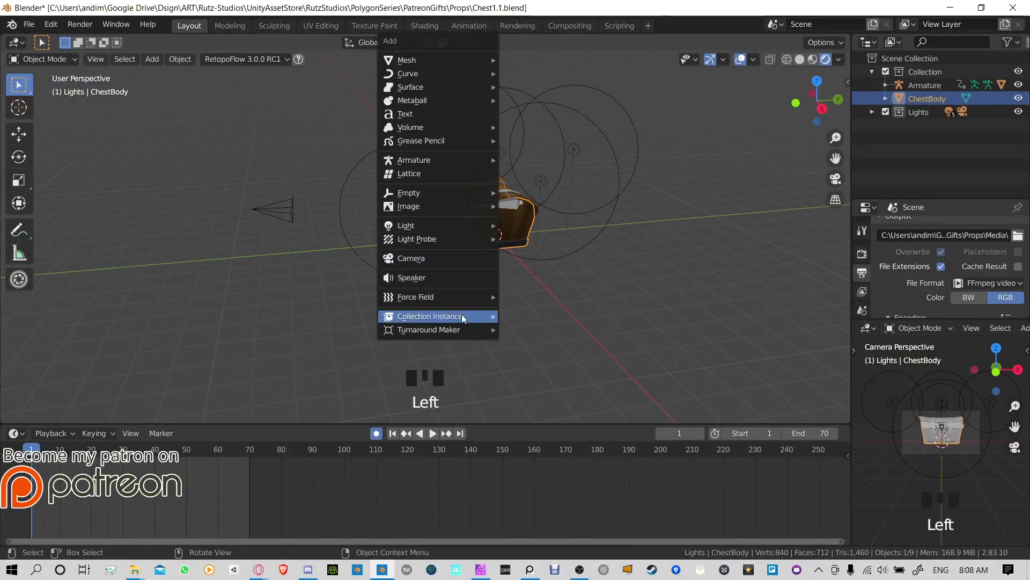
pyautogui.moveTo(461, 315)
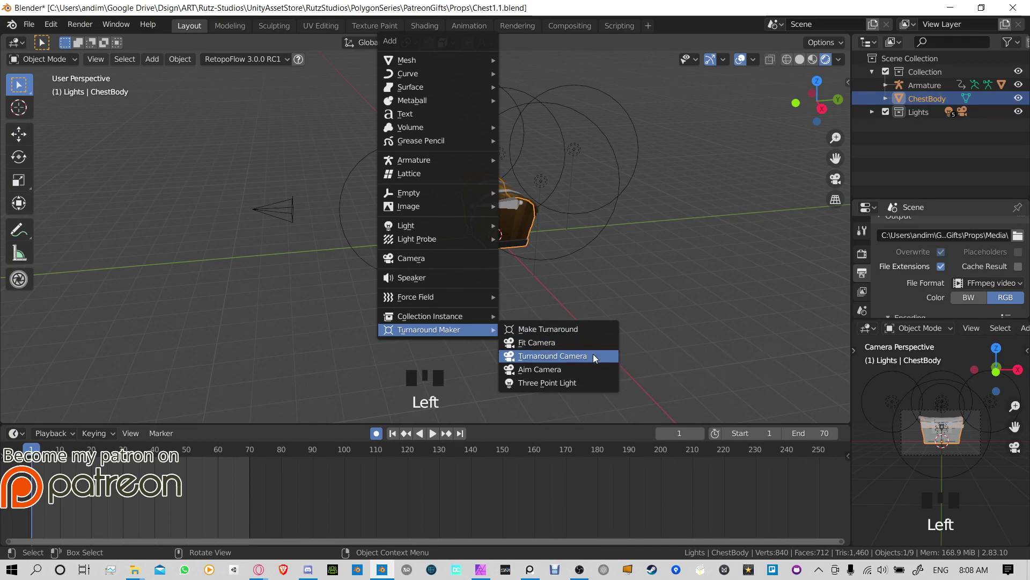
pyautogui.click(594, 353)
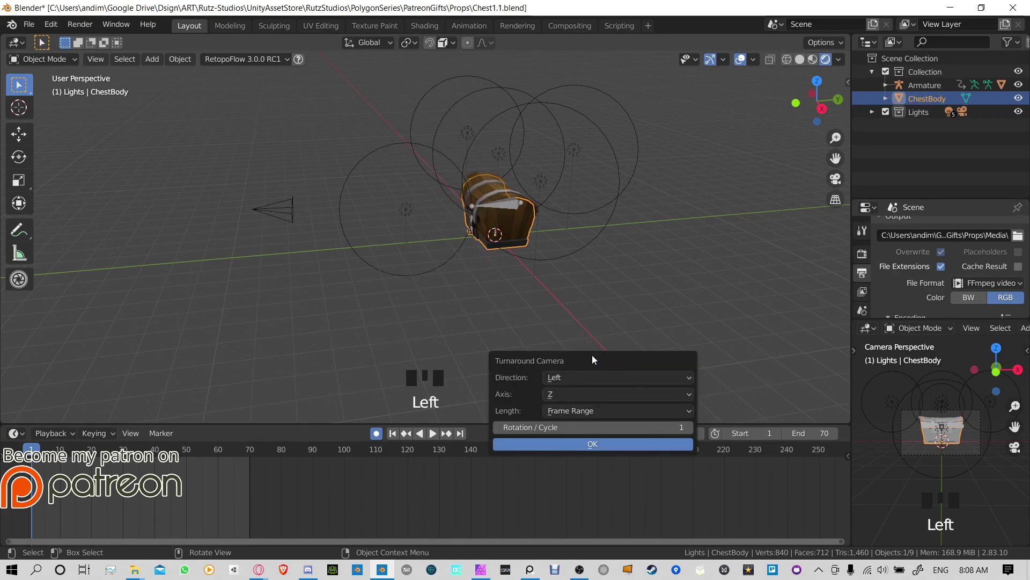
pyautogui.click(578, 446)
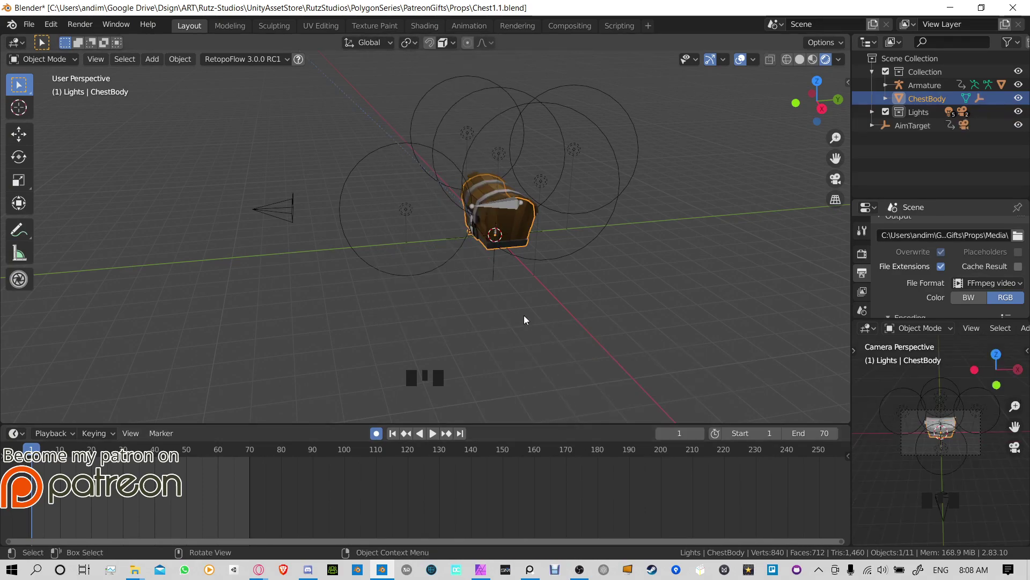
pyautogui.click(287, 209)
pyautogui.press('Delete')
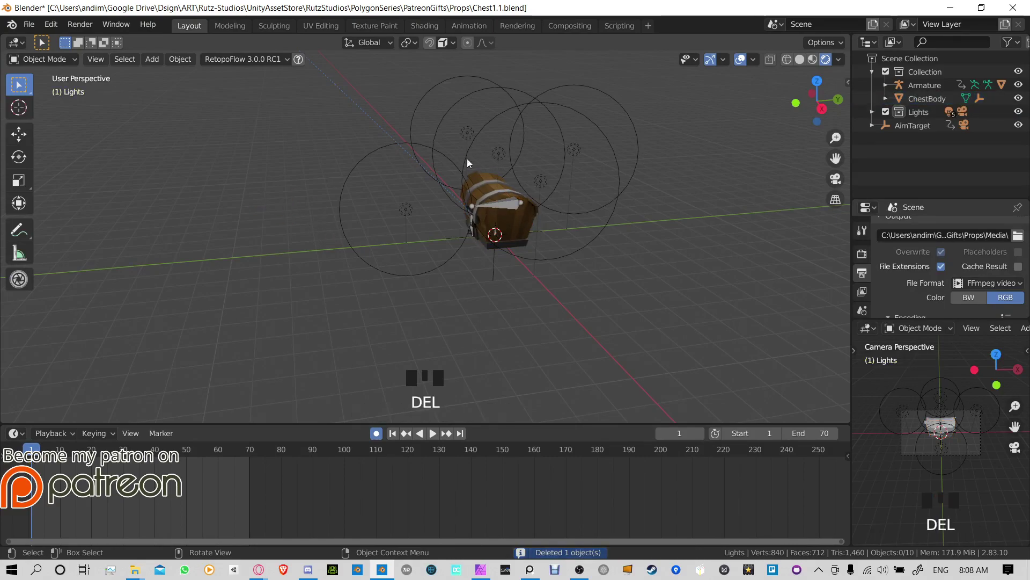
# Step: Preview the turnaround with the chest opening and set the scene's end frame to 145
pyautogui.click(432, 433)
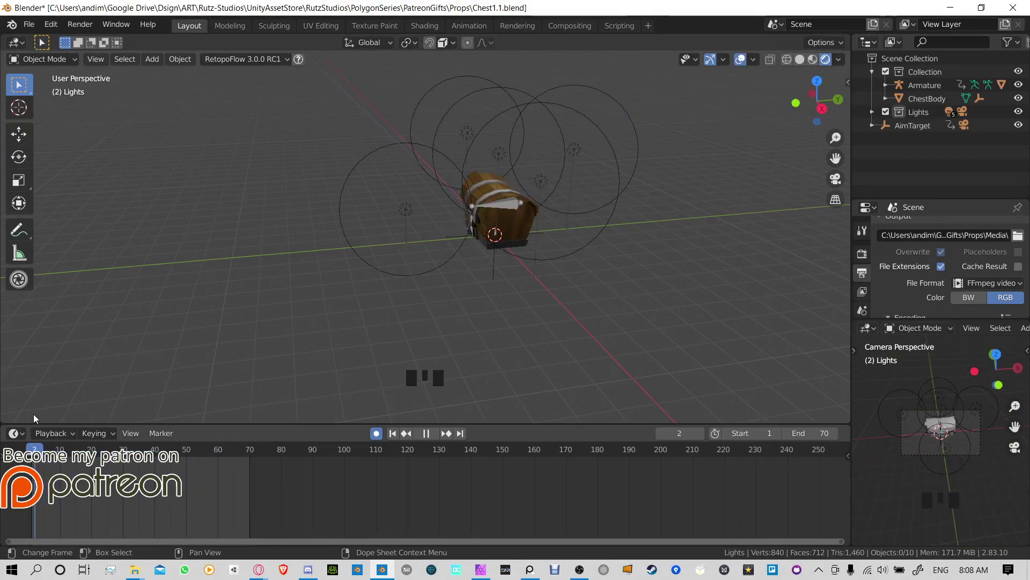
pyautogui.press('Escape')
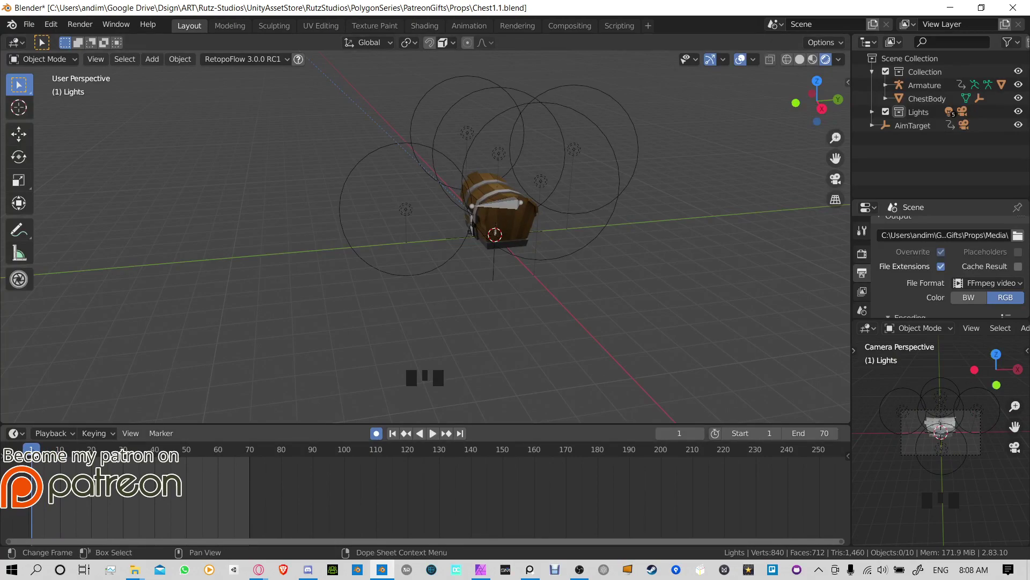
pyautogui.click(432, 433)
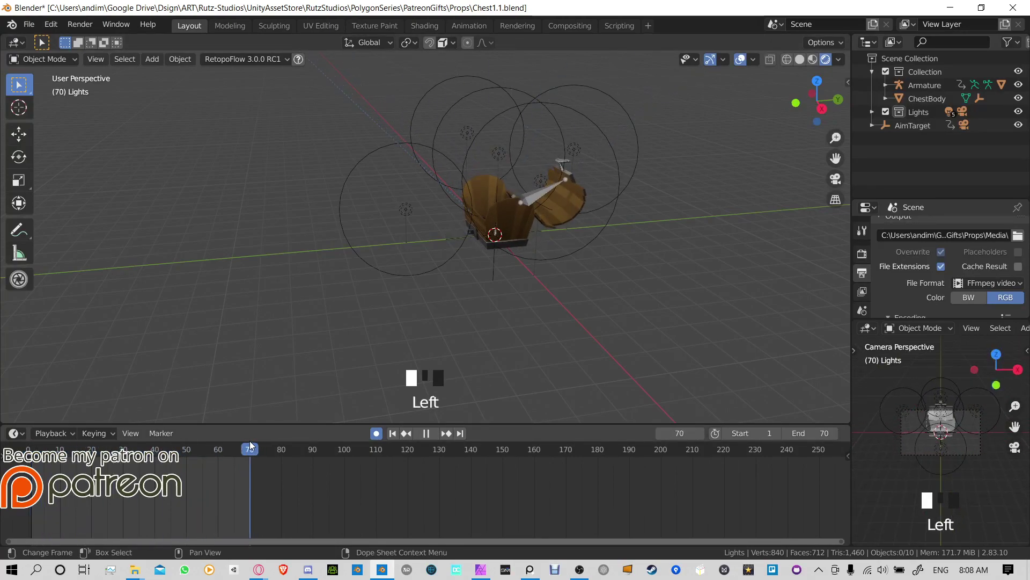
pyautogui.press('space')
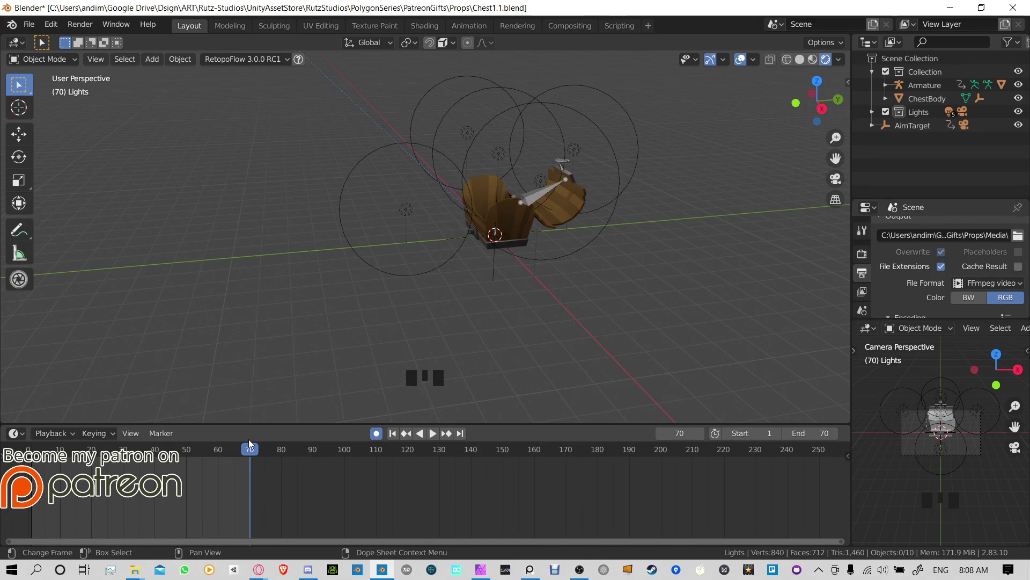
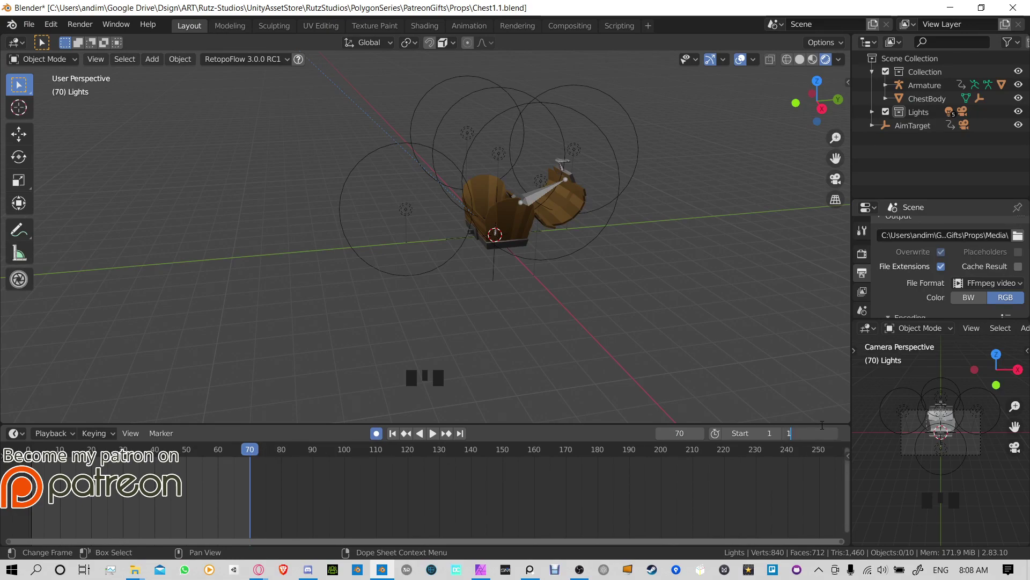
pyautogui.write('5')
pyautogui.press('Return')
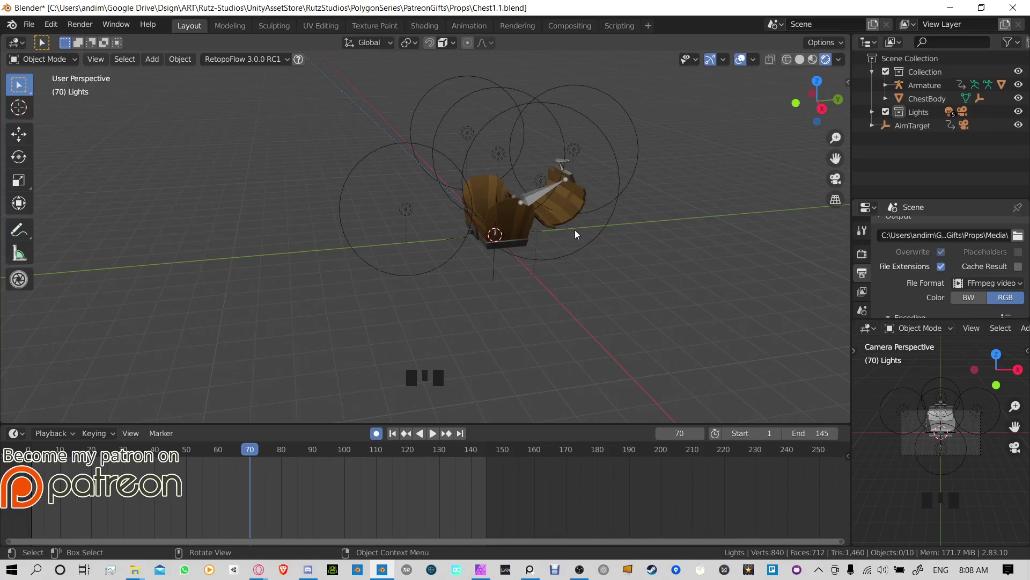
# Step: Put the chest armature in Pose Mode and keyframe all its bones in the open pose at frame 70
pyautogui.scroll(3, 575, 230)
pyautogui.keyDown('shift'); pyautogui.moveTo(575, 230); pyautogui.dragTo(617, 188, button='middle'); pyautogui.keyUp('shift')
pyautogui.click(618, 188)
pyautogui.hotkey('ctrl', 'Tab')
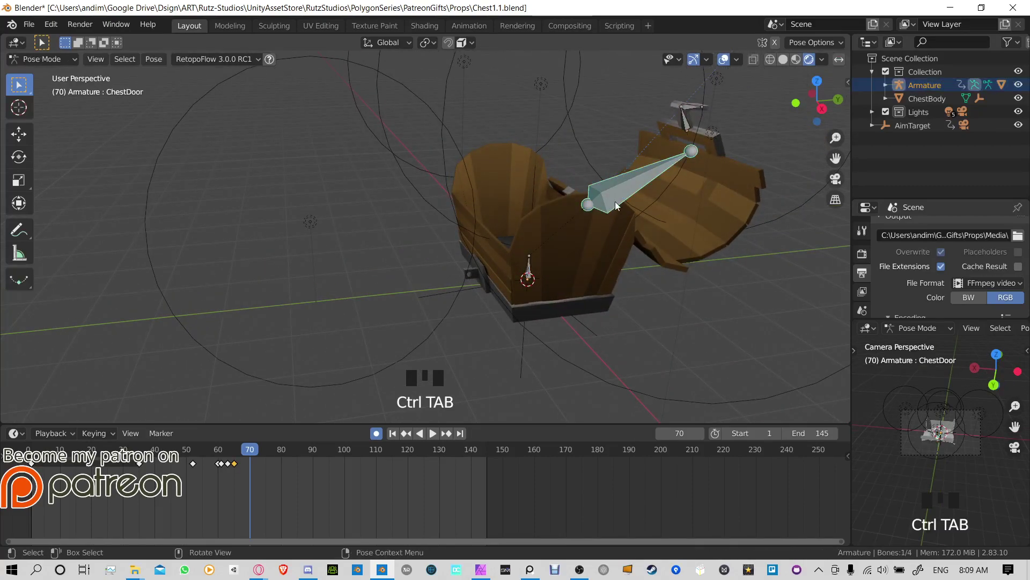
pyautogui.moveTo(248, 449)
pyautogui.mouseDown()
pyautogui.moveTo(231, 448)
pyautogui.moveTo(249, 447)
pyautogui.mouseUp()
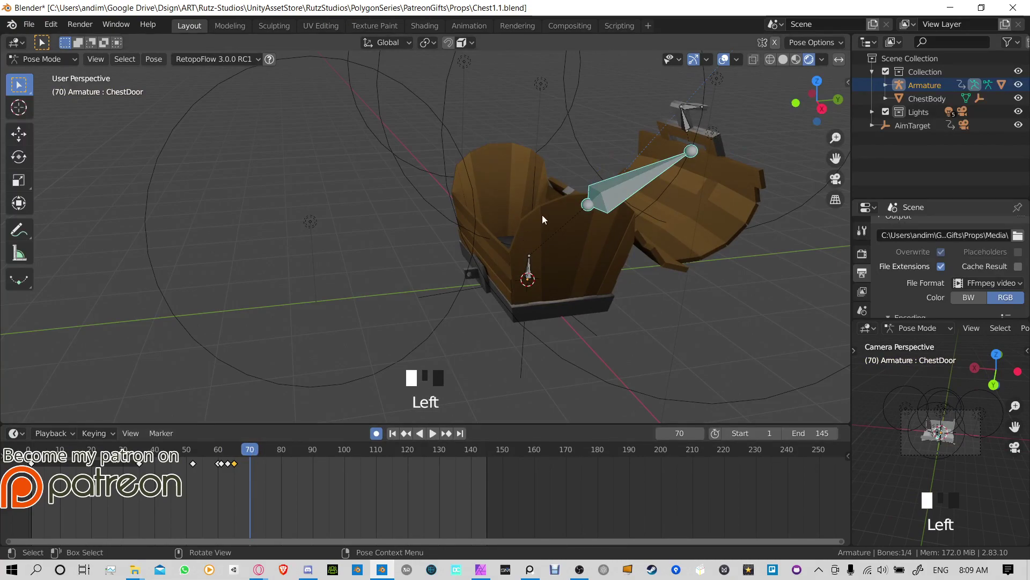
pyautogui.press('a')
pyautogui.press('i')
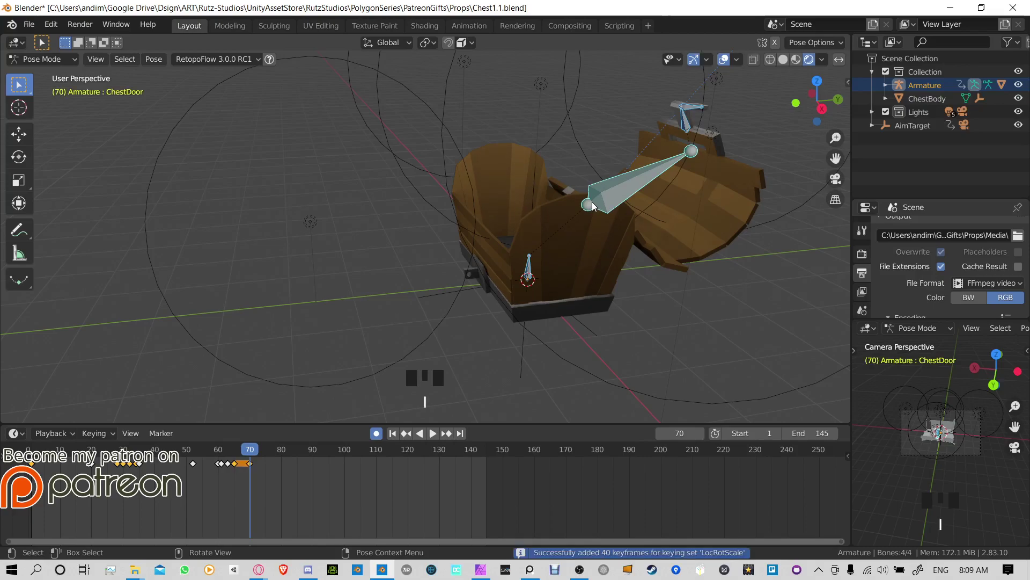
# Step: Clear the rotation of all bones at frame 120 to key the closed chest, and scrub back through the motion
pyautogui.moveTo(250, 448); pyautogui.dragTo(408, 449)
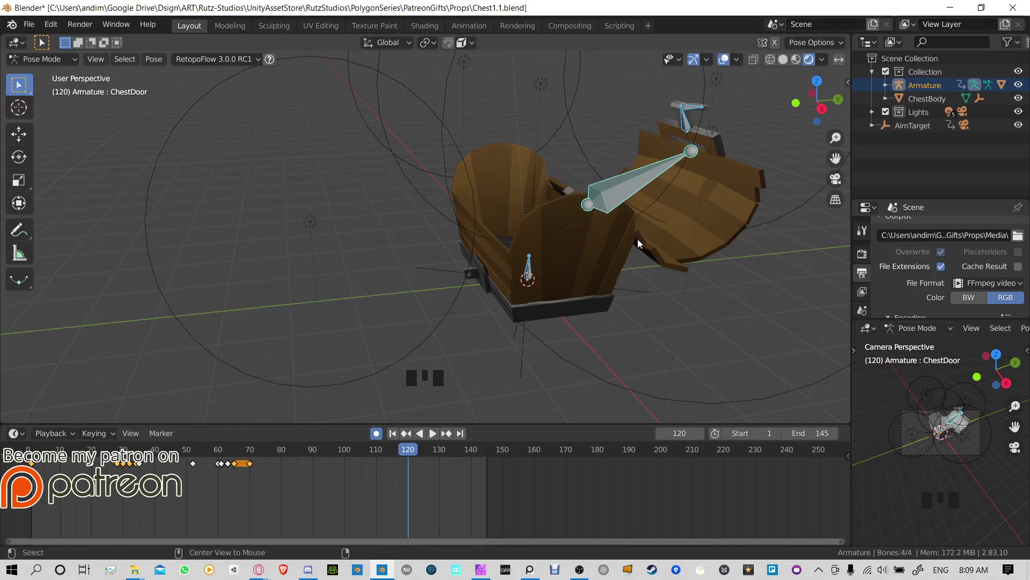
pyautogui.hotkey('alt', 'r')
pyautogui.click(420, 433)
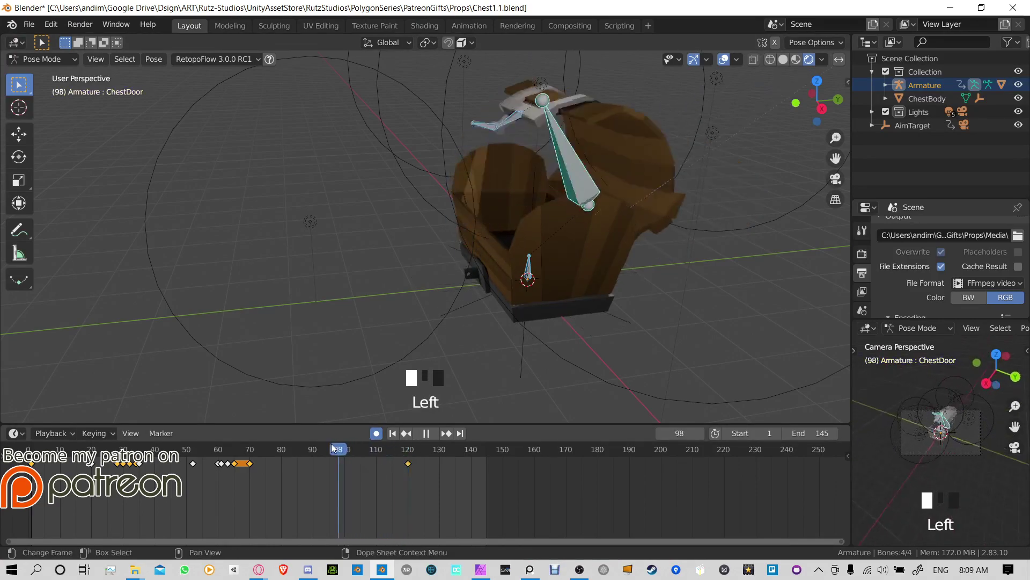
# Step: At frame 110, rotate the Lock bone -138° about the global X axis and scrub through the closing motion
pyautogui.moveTo(302, 433); pyautogui.dragTo(377, 445)
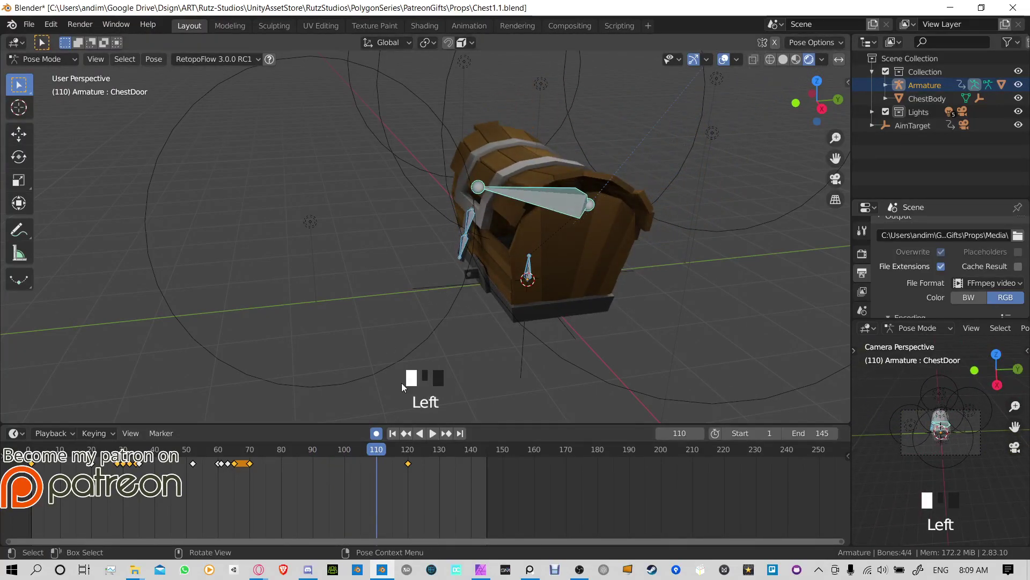
pyautogui.click(460, 252)
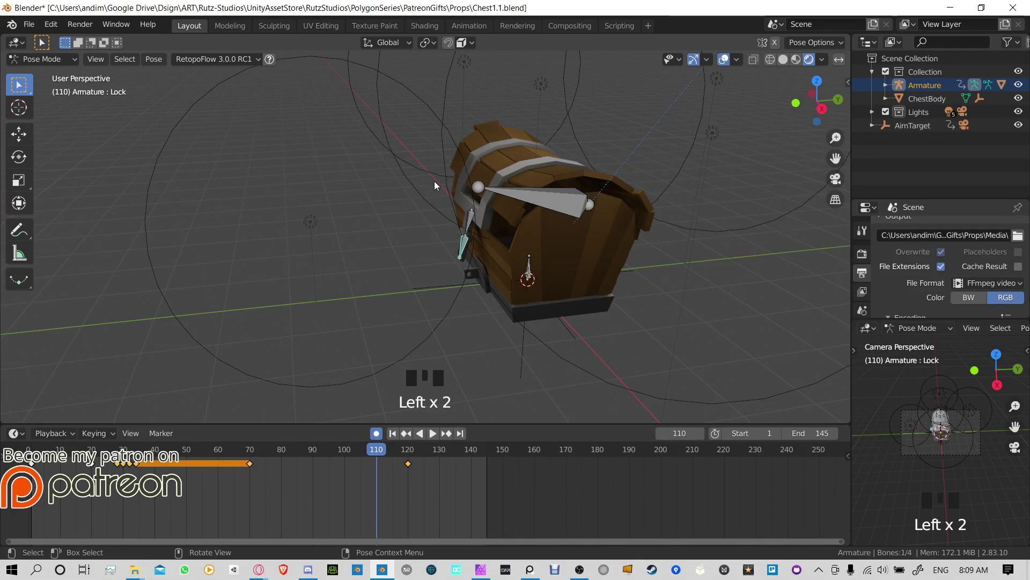
pyautogui.hotkey('alt', 'r')
pyautogui.hotkey('ctrl', 'z')
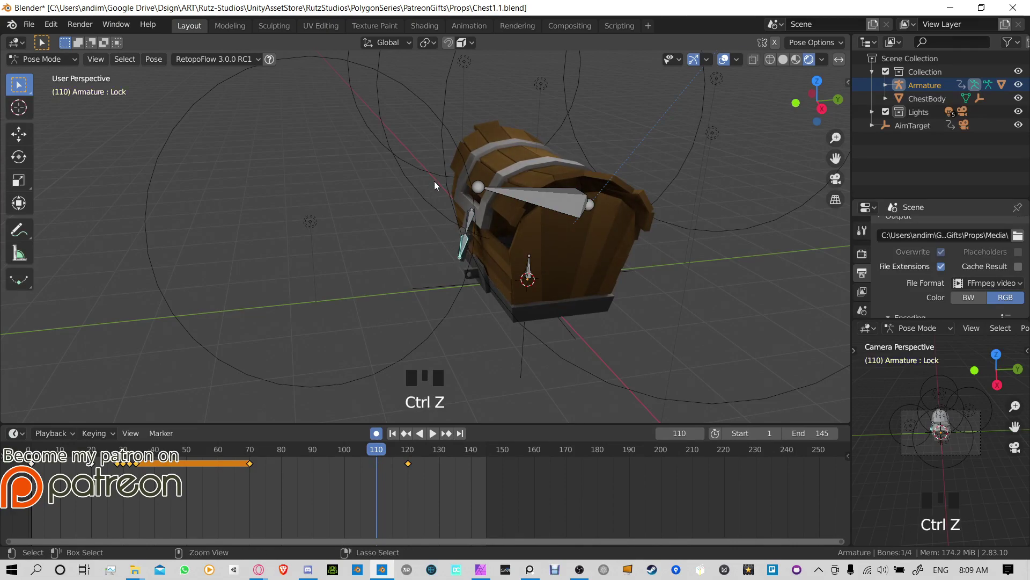
pyautogui.press('r')
pyautogui.press('x')
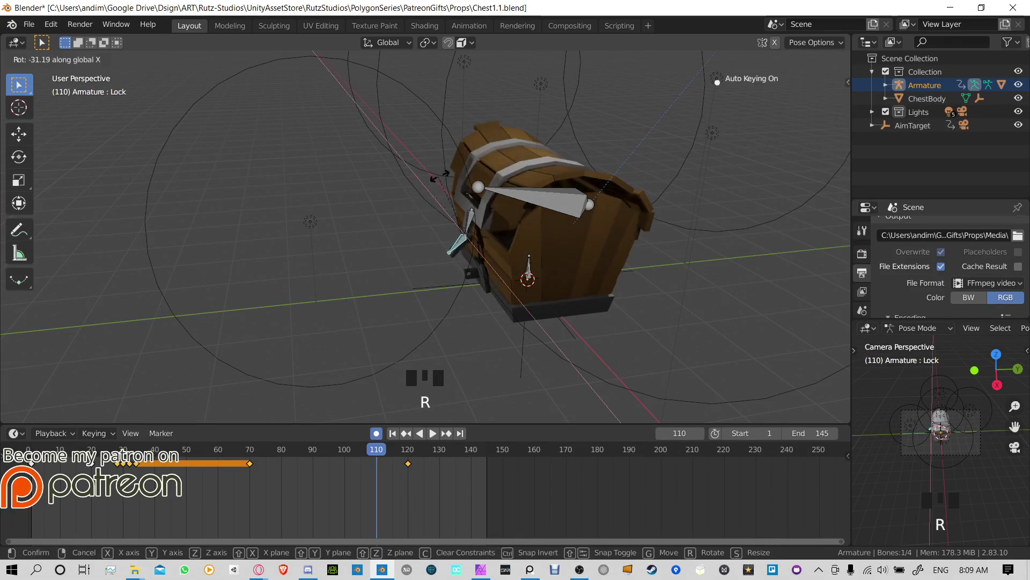
pyautogui.press('Return')
pyautogui.click(309, 437)
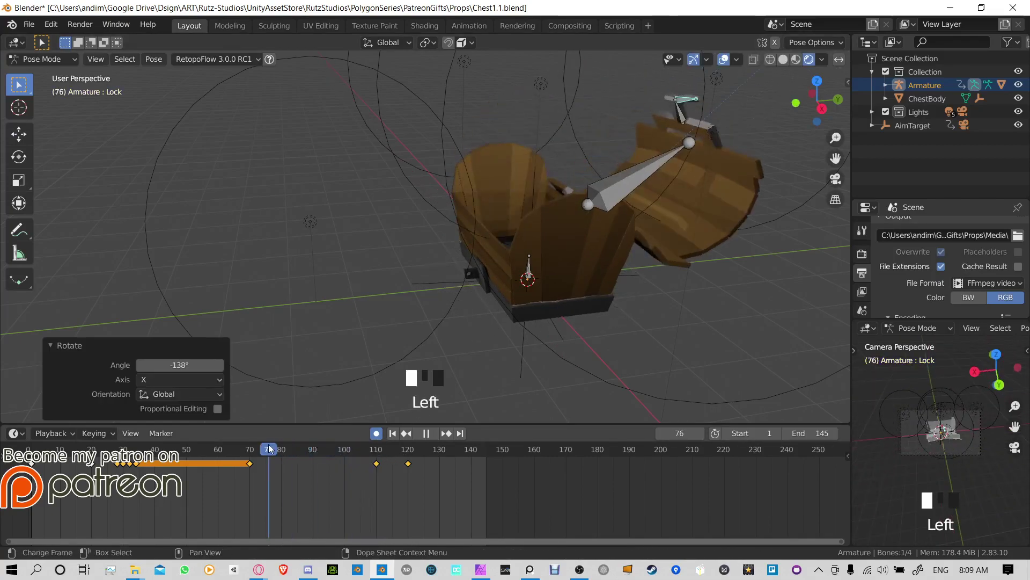
pyautogui.moveTo(309, 437); pyautogui.dragTo(397, 453)
# Step: Delay the Lock bone's closing keyframes by 5 frames, placing its raised pose at frame 121
pyautogui.doubleClick(376, 464)
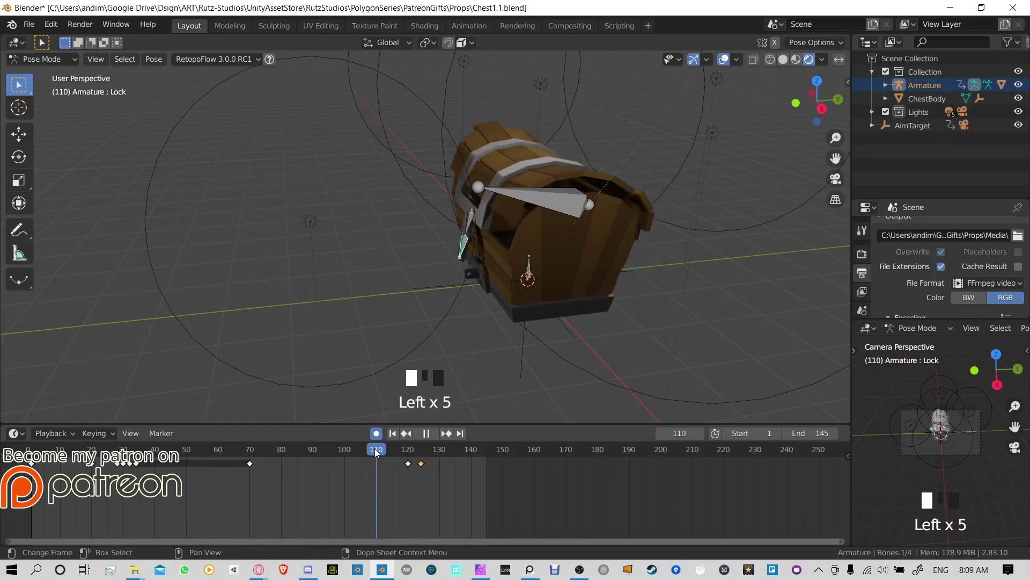
pyautogui.hotkey('ctrl', 'z')
pyautogui.scroll(4, 411, 471)
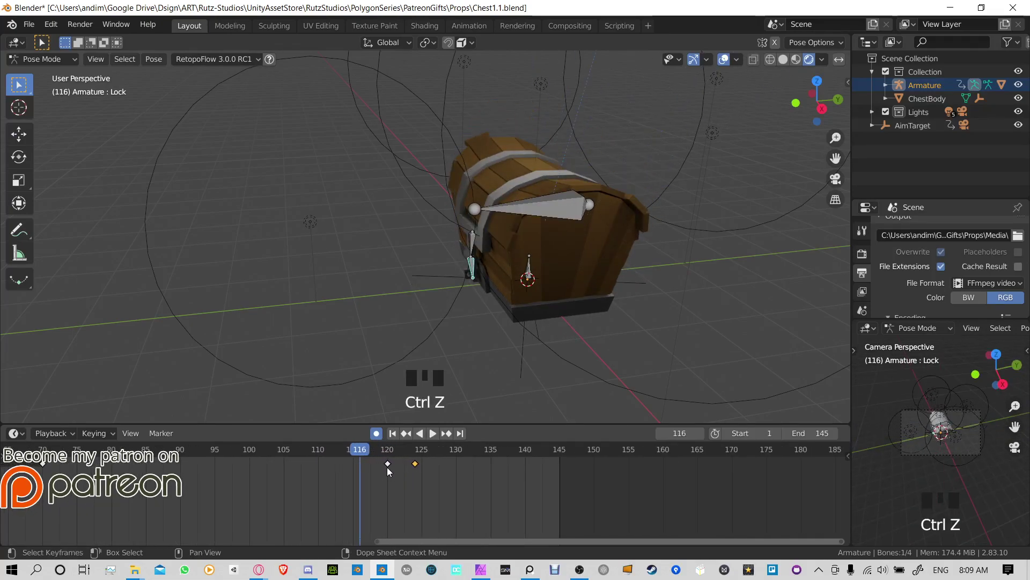
pyautogui.moveTo(416, 463)
pyautogui.mouseDown()
pyautogui.moveTo(362, 463)
pyautogui.moveTo(424, 463)
pyautogui.mouseUp()
pyautogui.keyDown('shift'); pyautogui.click(387, 463); pyautogui.keyUp('shift')
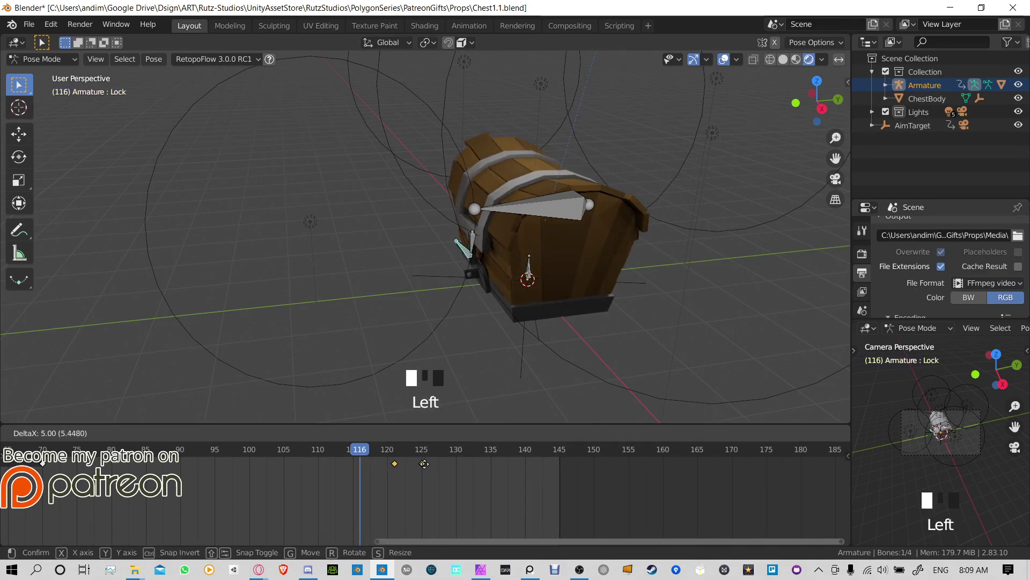
pyautogui.moveTo(343, 449); pyautogui.dragTo(394, 450)
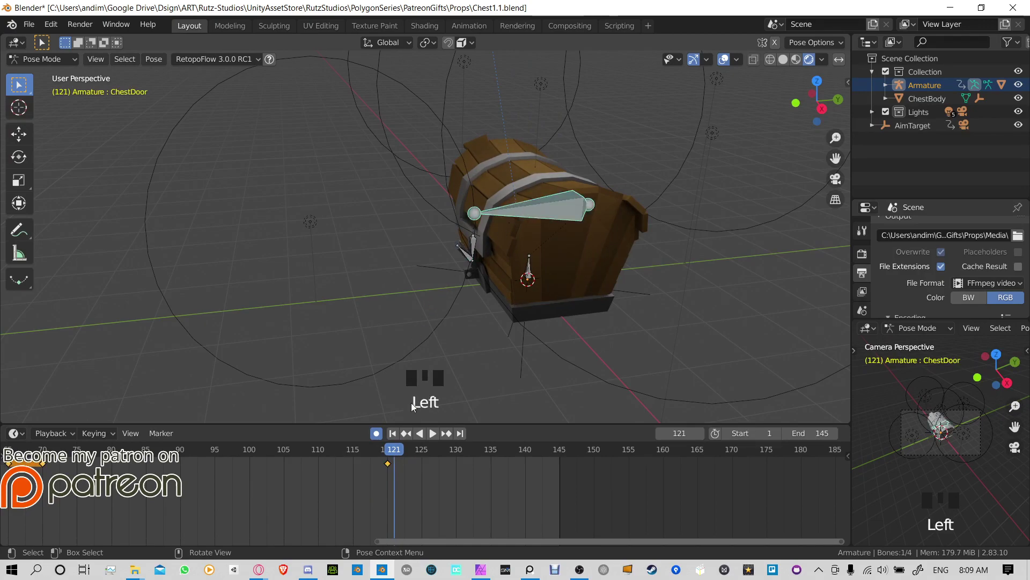
pyautogui.press('r')
pyautogui.press('z')
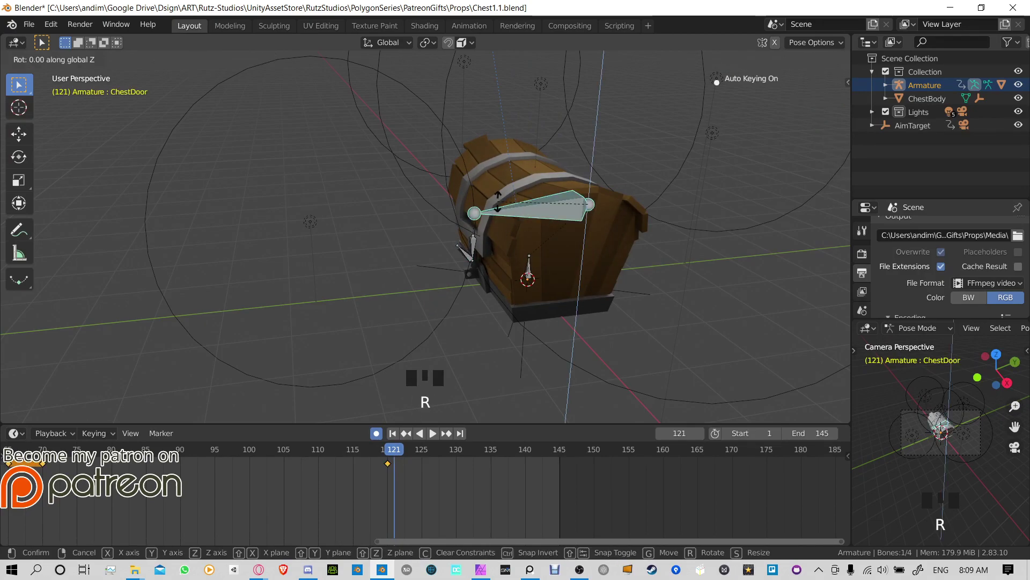
pyautogui.rightClick(498, 201)
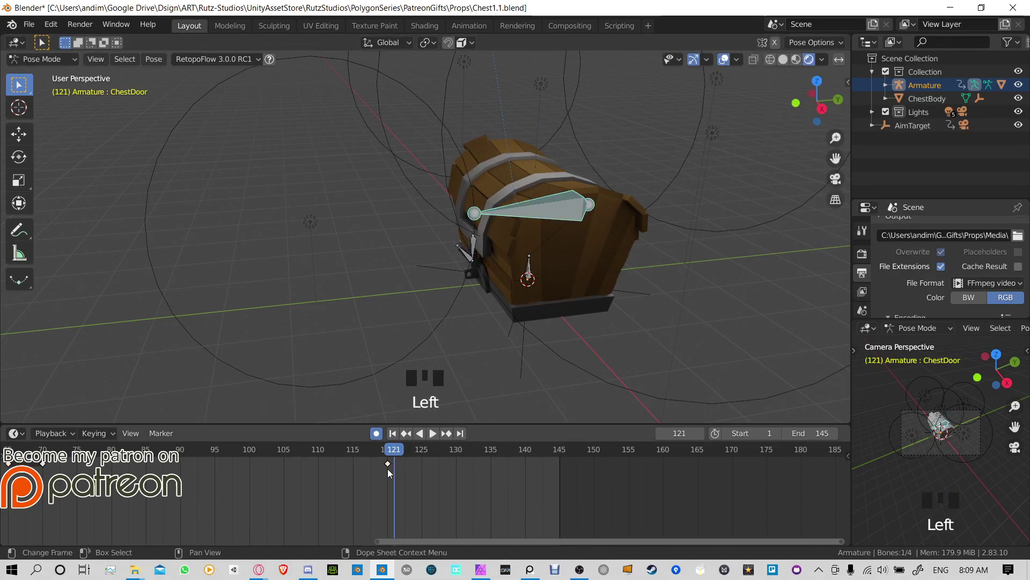
# Step: Copy the ChestDoor bone's closed pose from frame 120 and paste it at frame 125
pyautogui.doubleClick(388, 463)
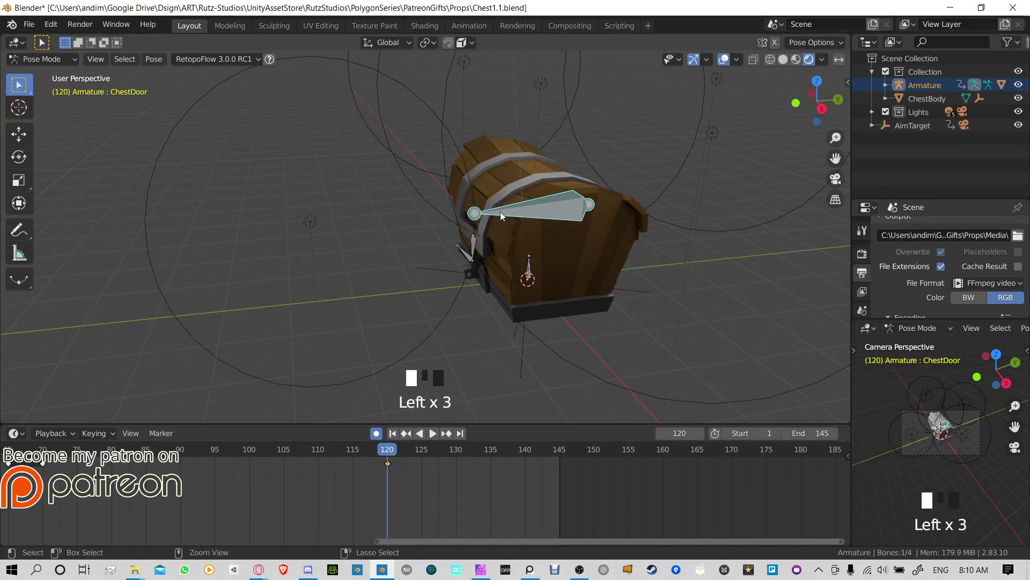
pyautogui.hotkey('ctrl', 'c')
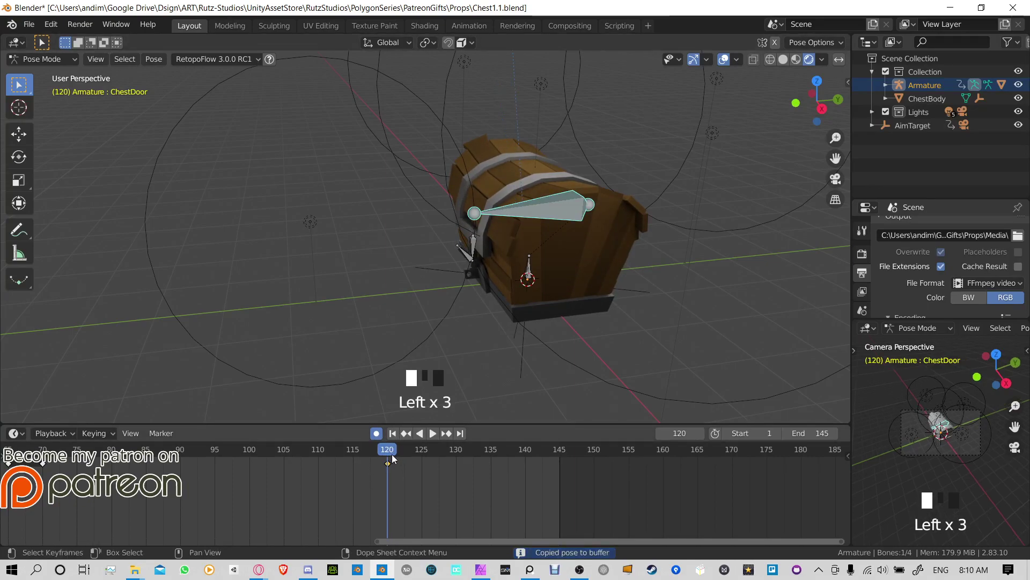
pyautogui.moveTo(392, 454); pyautogui.dragTo(413, 451)
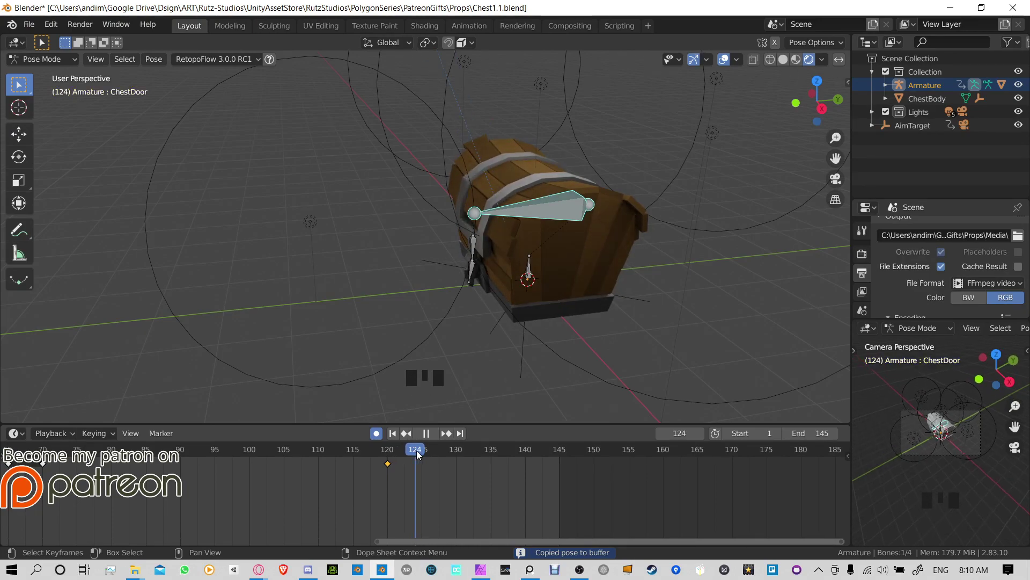
pyautogui.hotkey('ctrl', 'v')
# Step: At frame 122, rotate the ChestDoor bone about 1.39° around the global X axis
pyautogui.click(409, 449)
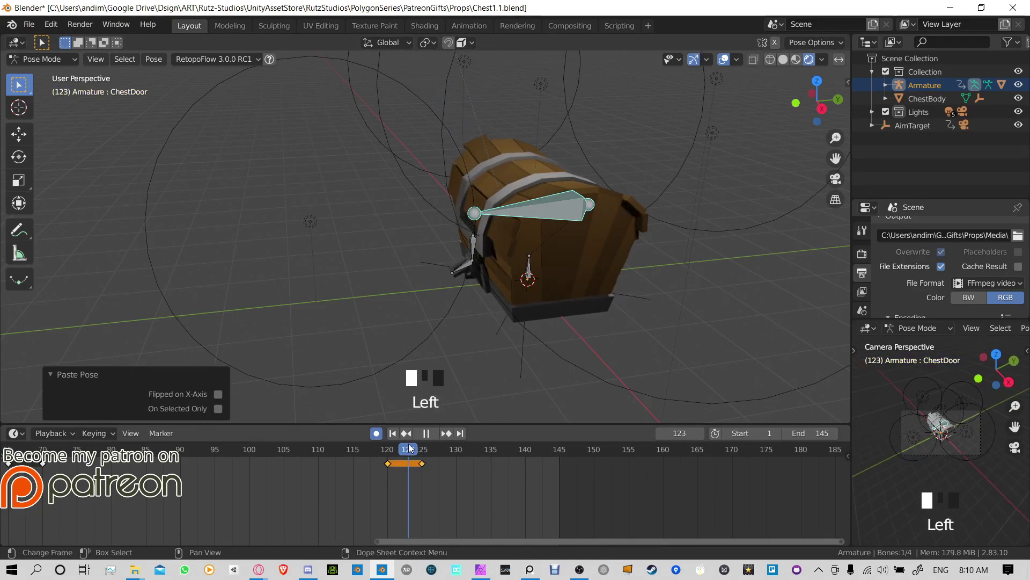
pyautogui.moveTo(409, 448); pyautogui.dragTo(401, 449)
pyautogui.press('r')
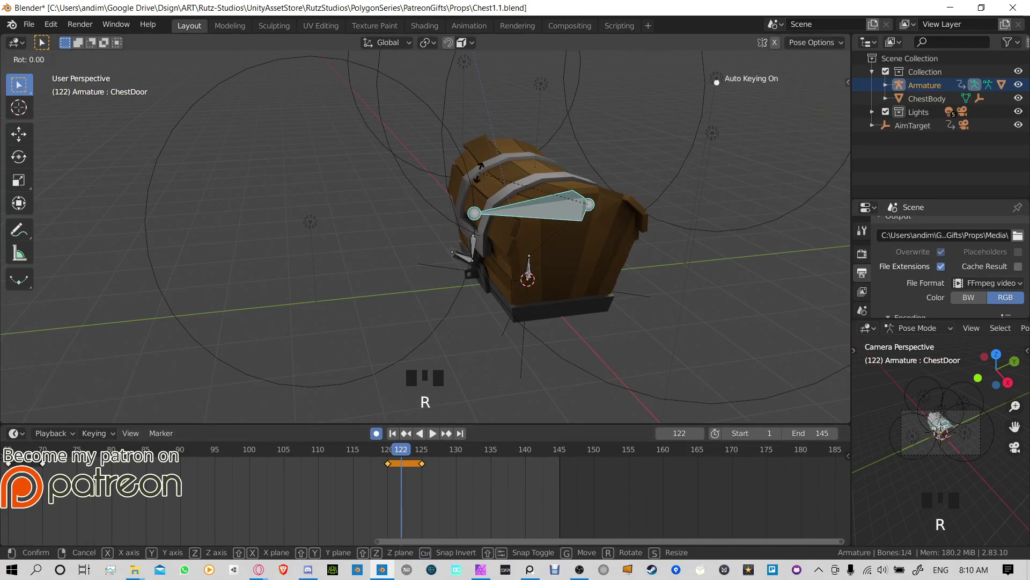
pyautogui.press('x')
pyautogui.click(475, 174)
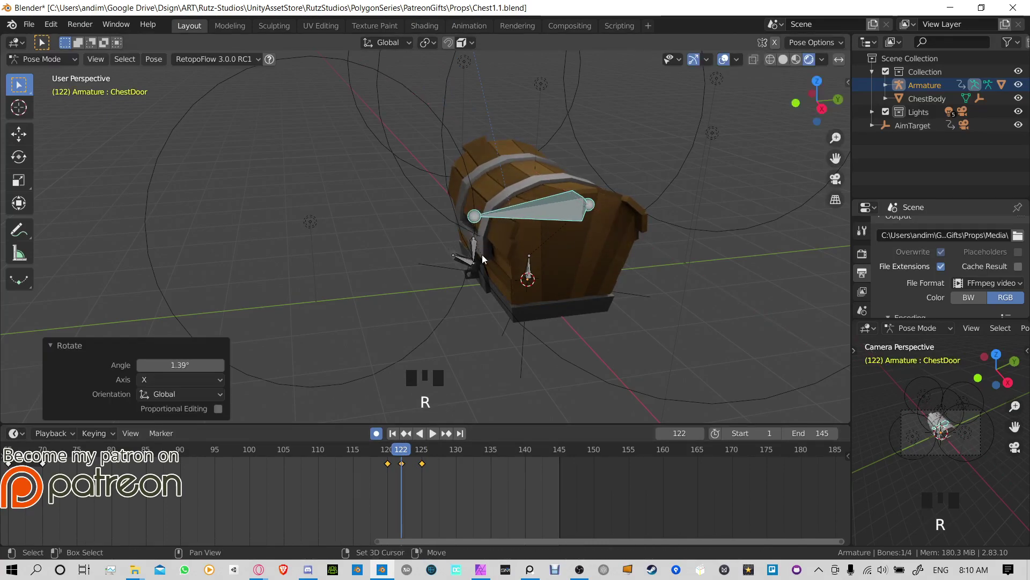
# Step: At frame 124, rotate the ChestDoor bone -2.06° around the global X axis and scrub through the closing motion
pyautogui.click(408, 448)
pyautogui.click(414, 448)
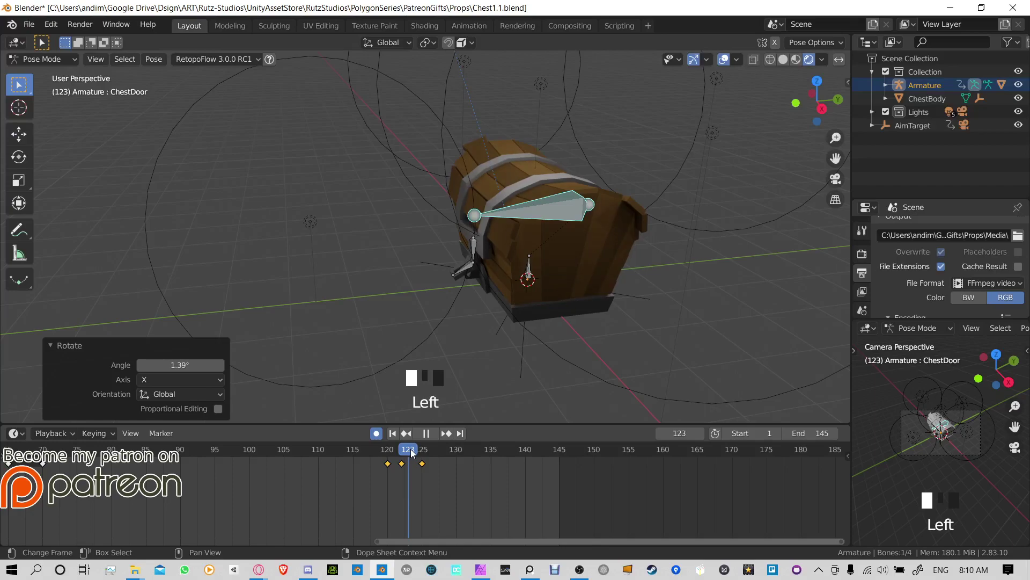
pyautogui.press('r')
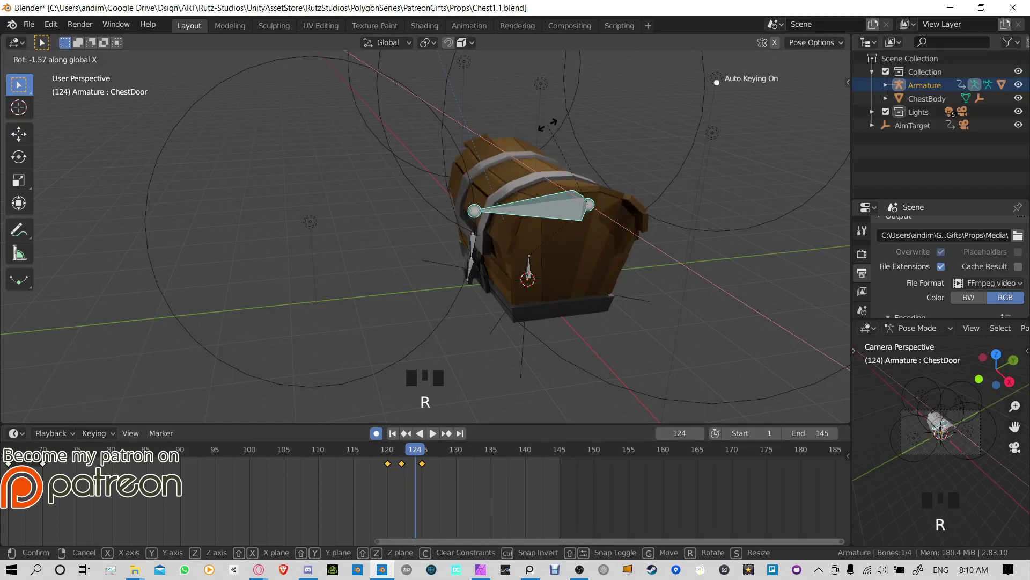
pyautogui.click(427, 383)
pyautogui.hotkey('ctrl', 'z')
pyautogui.press('r')
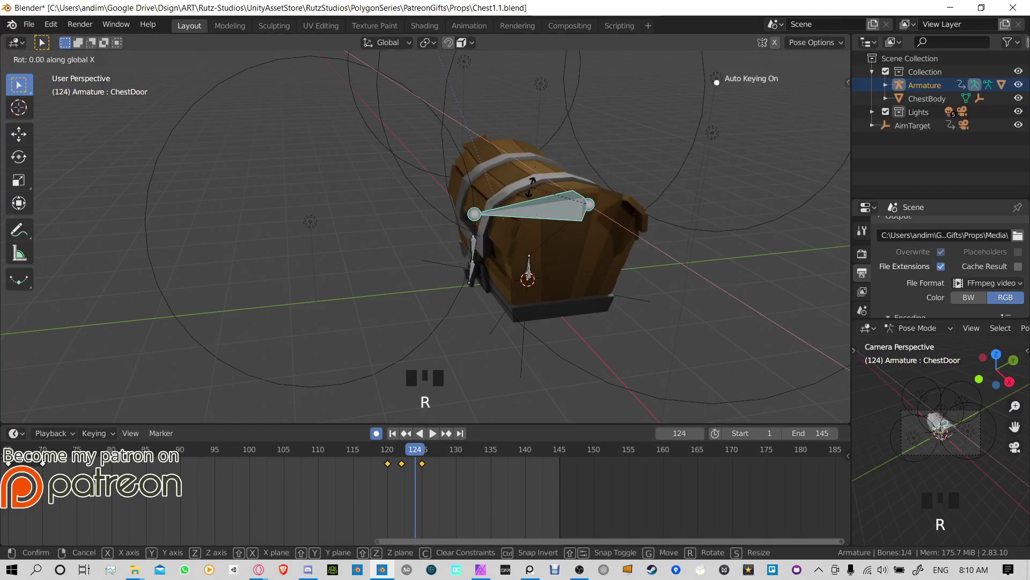
pyautogui.click(578, 154)
pyautogui.click(430, 434)
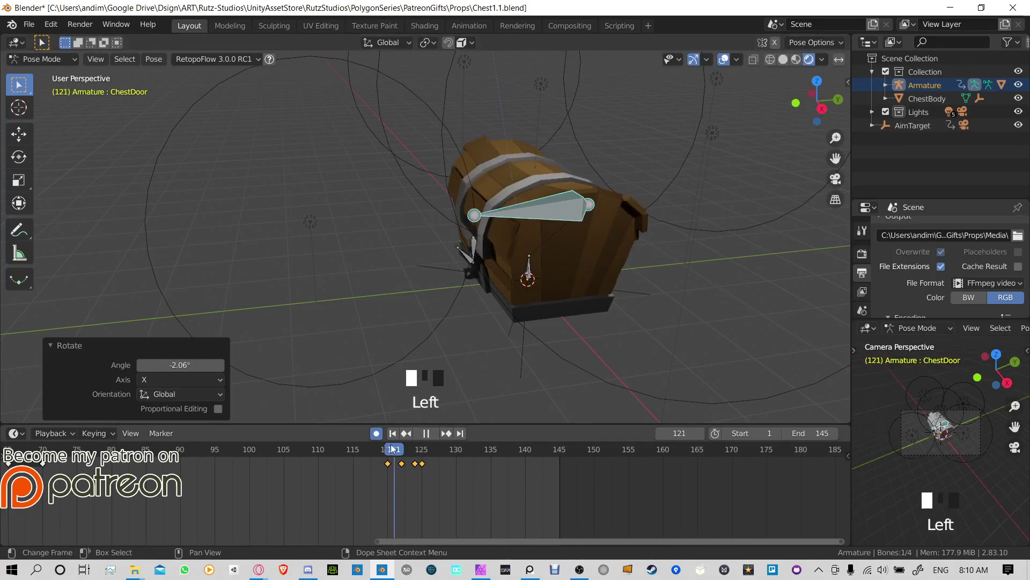
pyautogui.moveTo(427, 439); pyautogui.dragTo(346, 430)
pyautogui.click(426, 433)
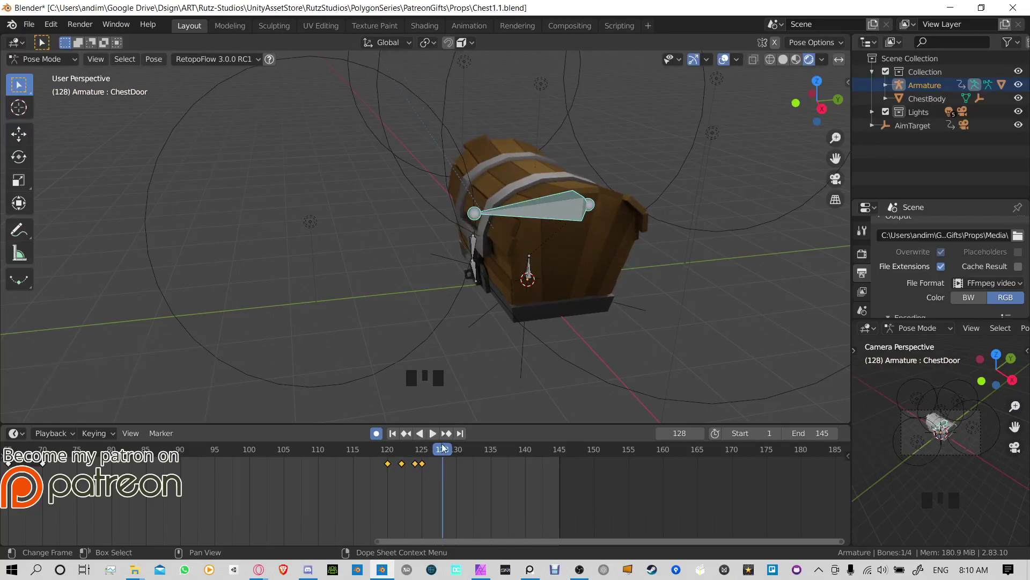
# Step: Stretch the ChestDoor bone's final closing keyframes out from frame 120 so the last one lands at frame 128
pyautogui.moveTo(430, 475); pyautogui.dragTo(406, 457)
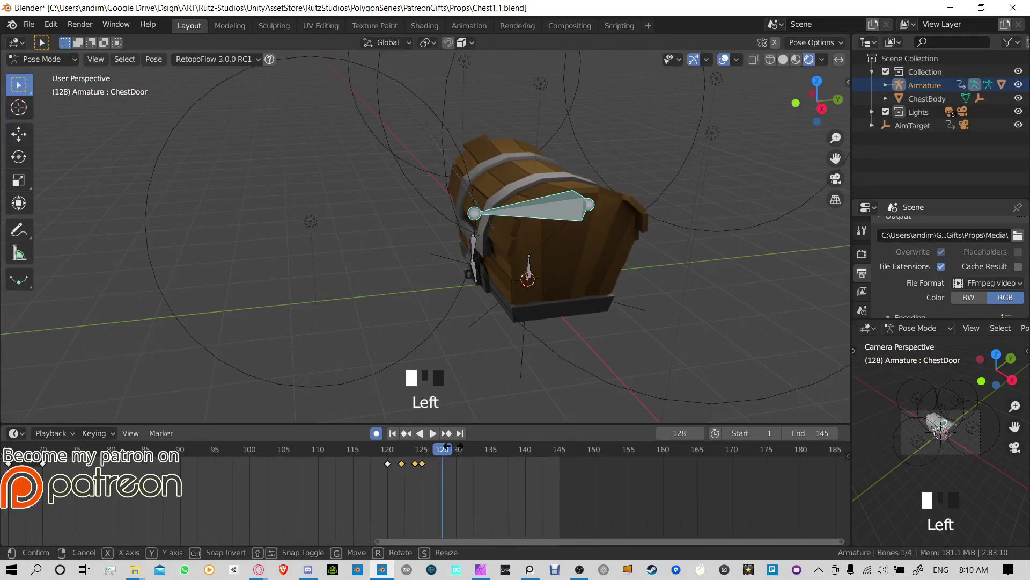
pyautogui.press('s')
pyautogui.click(388, 452)
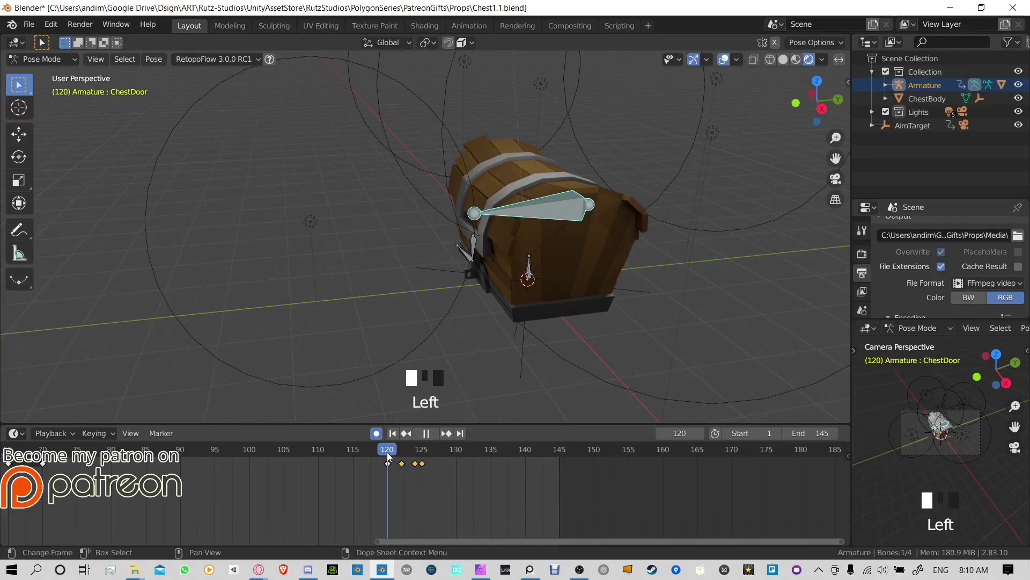
pyautogui.press('s')
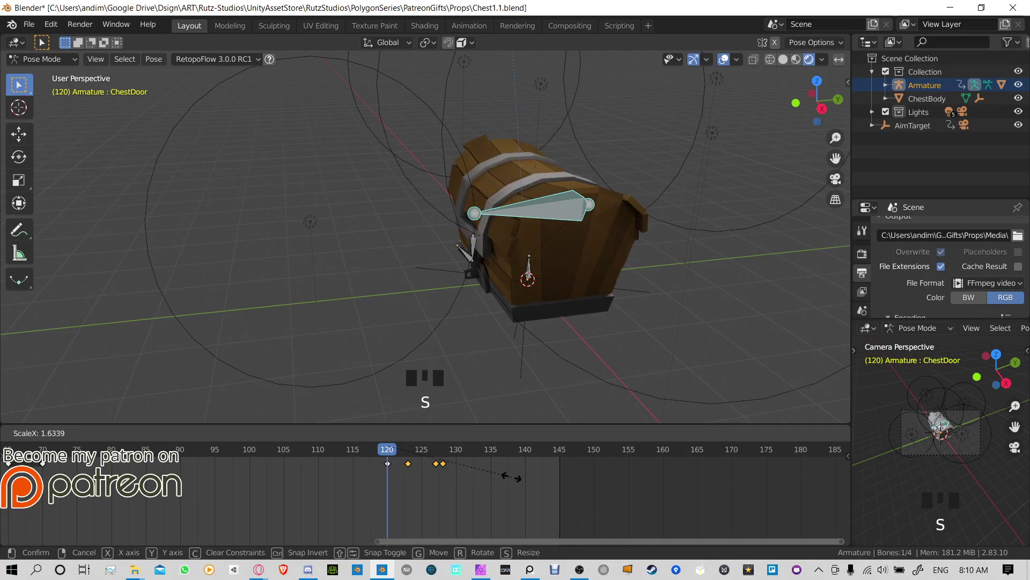
pyautogui.click(502, 477)
pyautogui.moveTo(387, 452); pyautogui.dragTo(428, 468)
# Step: Select the Lock bone, scrub through its motion as the chest closes, and save the file
pyautogui.click(473, 273)
pyautogui.click(313, 450)
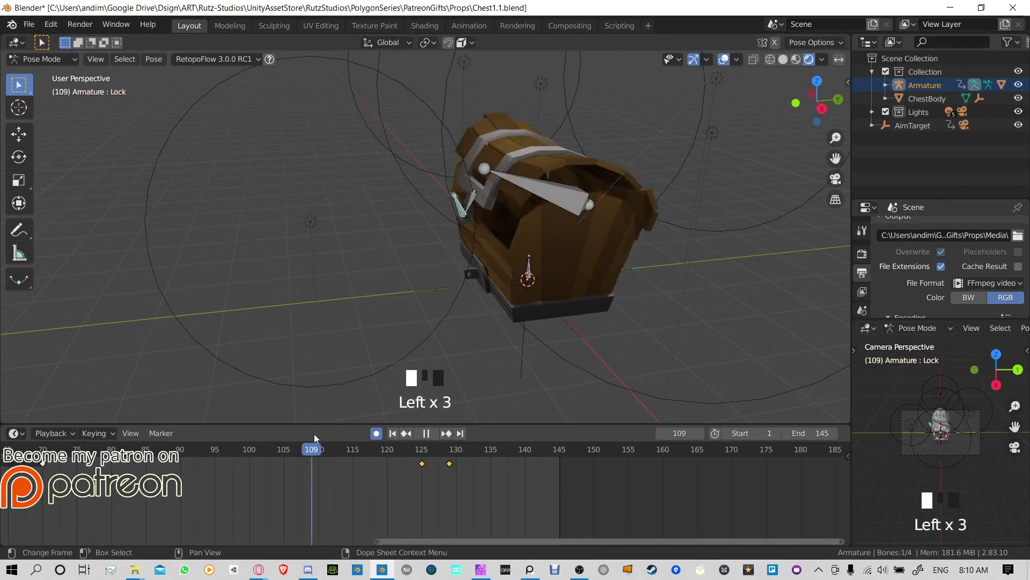
pyautogui.click(297, 449)
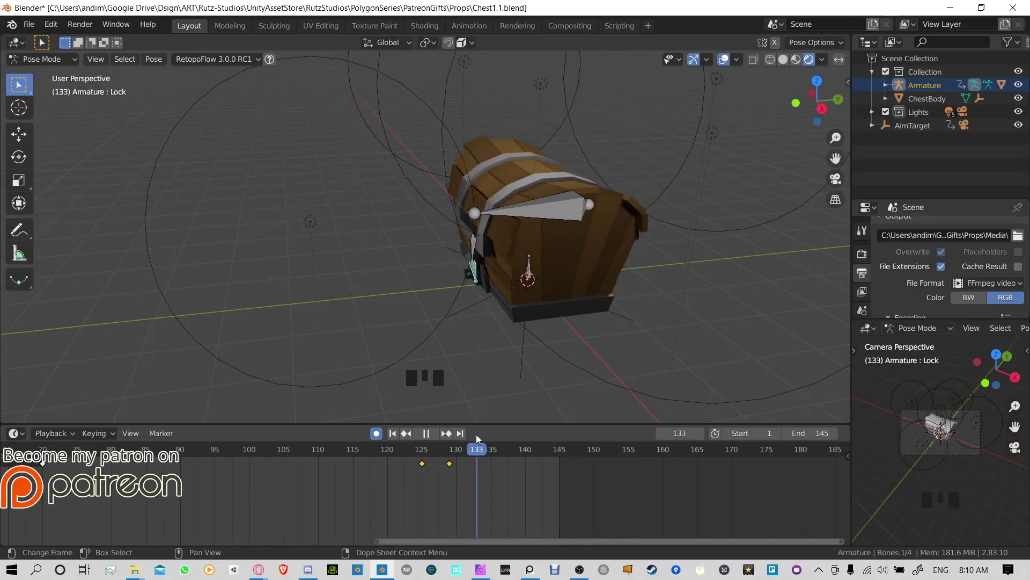
pyautogui.press('space')
pyautogui.hotkey('ctrl', 's')
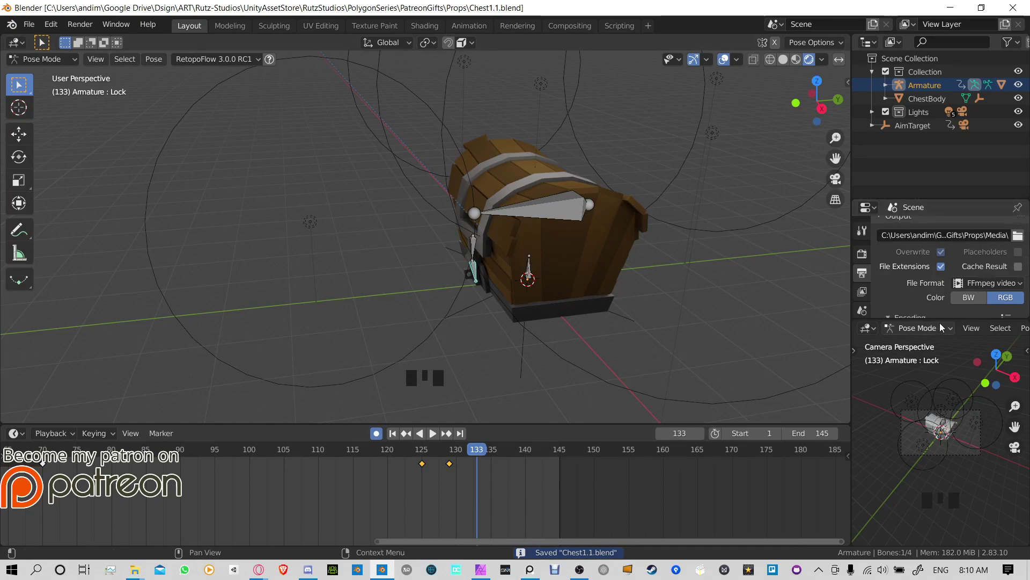
# Step: Enlarge the properties editor and play the animation to review the chest from another angle
pyautogui.moveTo(941, 318); pyautogui.dragTo(942, 399)
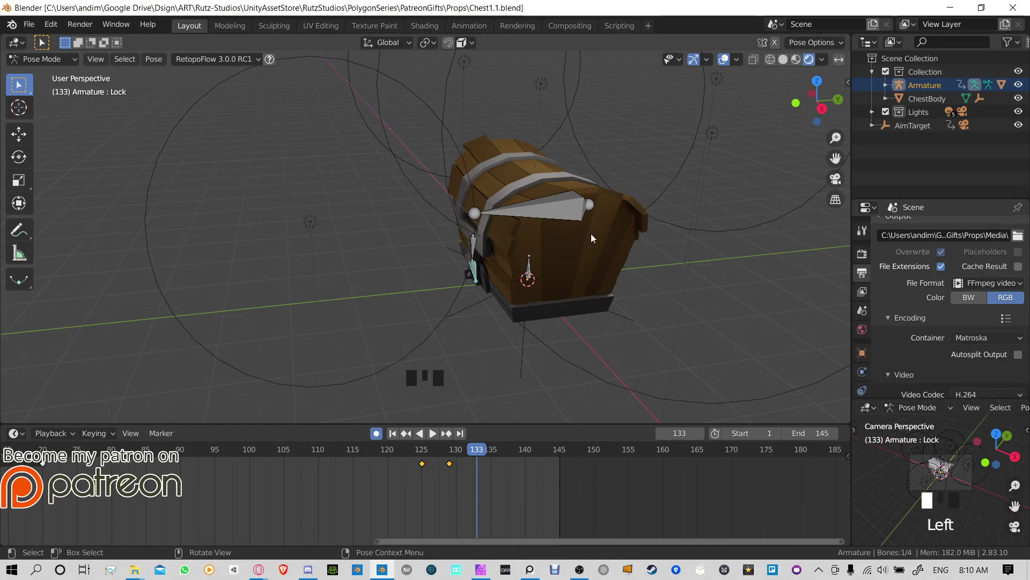
pyautogui.click(433, 436)
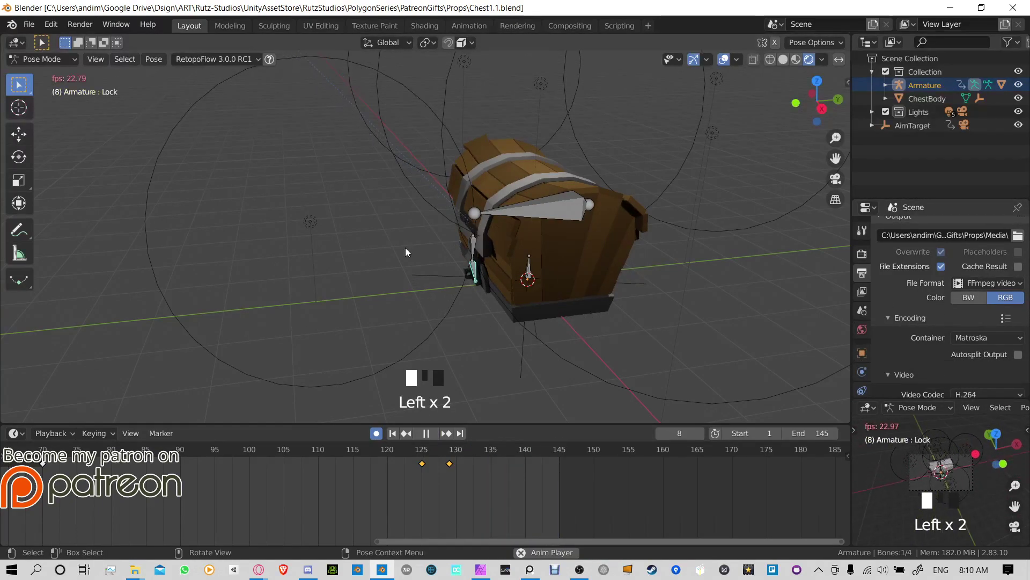
pyautogui.scroll(-8, 402, 242)
pyautogui.scroll(8, 381, 240)
pyautogui.moveTo(379, 241); pyautogui.dragTo(618, 204, button='middle')
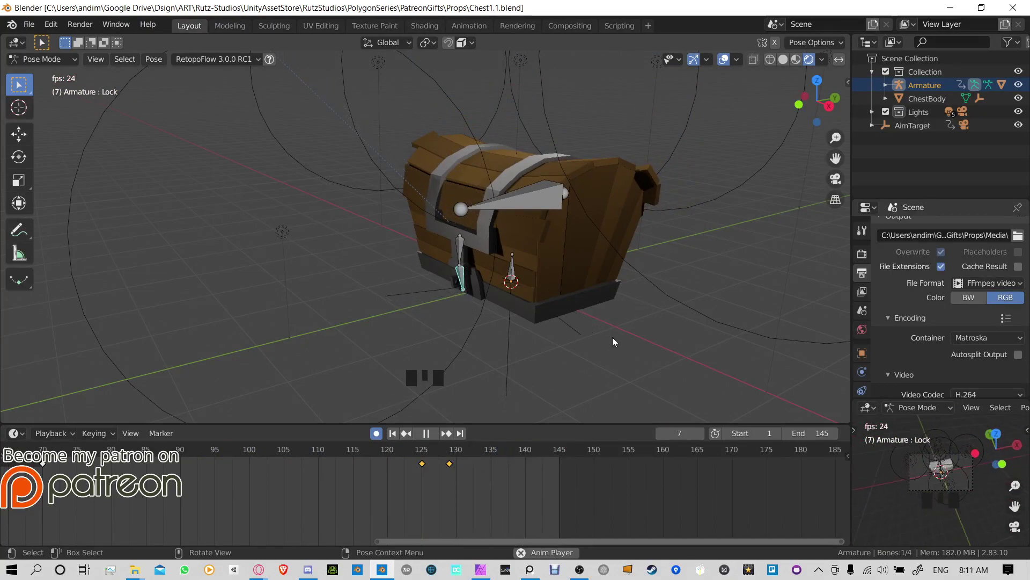
pyautogui.click(423, 437)
# Step: Try to move the Lock bone's keyframe from frame 70 to frame 110
pyautogui.scroll(-4, 491, 481)
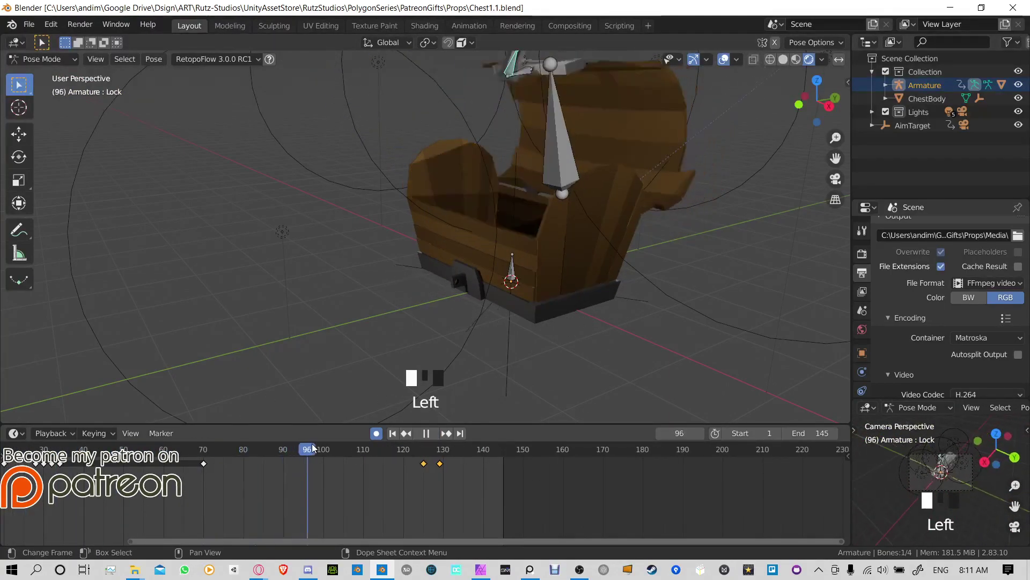
pyautogui.click(251, 450)
pyautogui.click(203, 462)
pyautogui.moveTo(203, 463); pyautogui.dragTo(364, 472)
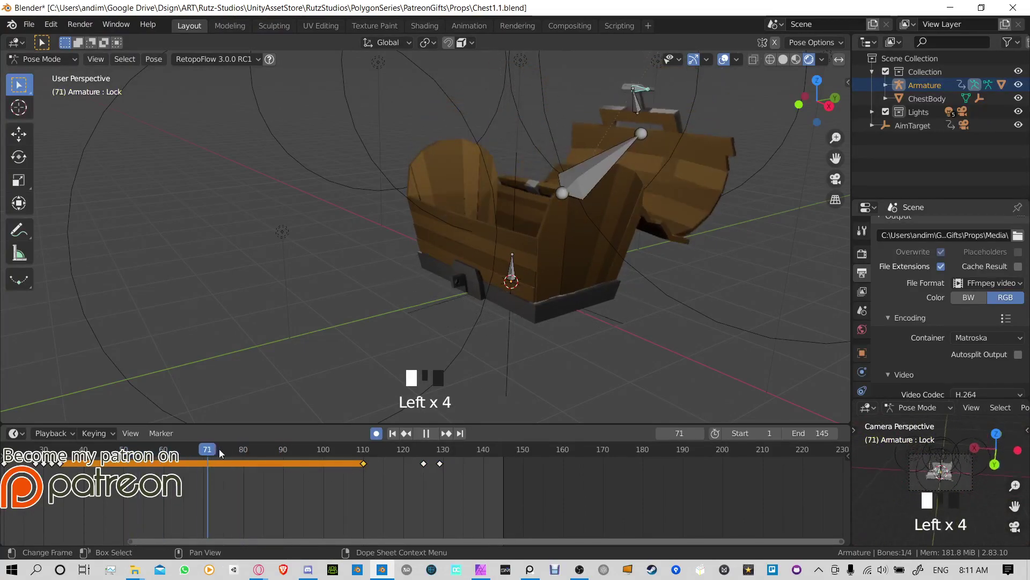
pyautogui.hotkey('ctrl', 'z')
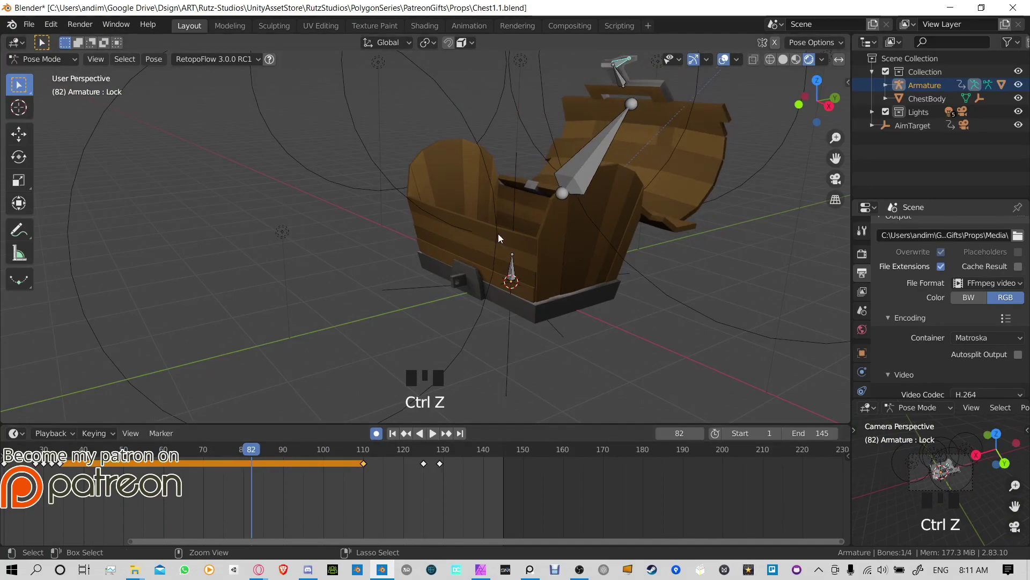
pyautogui.hotkey('ctrl', 'z')
# Step: Select the ChestDoor bone and move its open-pose keyframe from frame 70 to frame 103
pyautogui.click(584, 163)
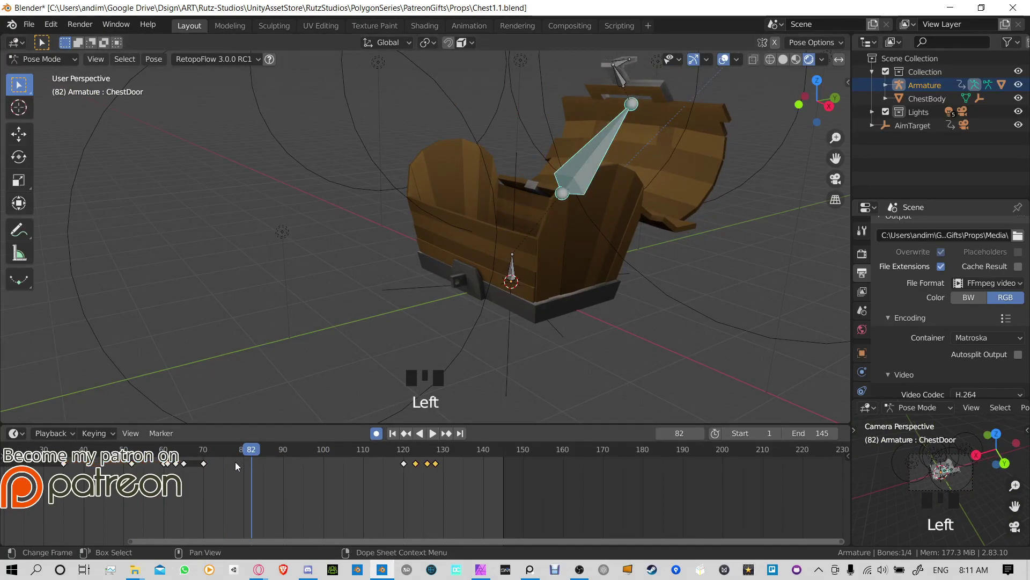
pyautogui.moveTo(237, 466); pyautogui.dragTo(383, 462)
pyautogui.click(205, 465)
pyautogui.moveTo(201, 449); pyautogui.dragTo(373, 453)
pyautogui.click(383, 464)
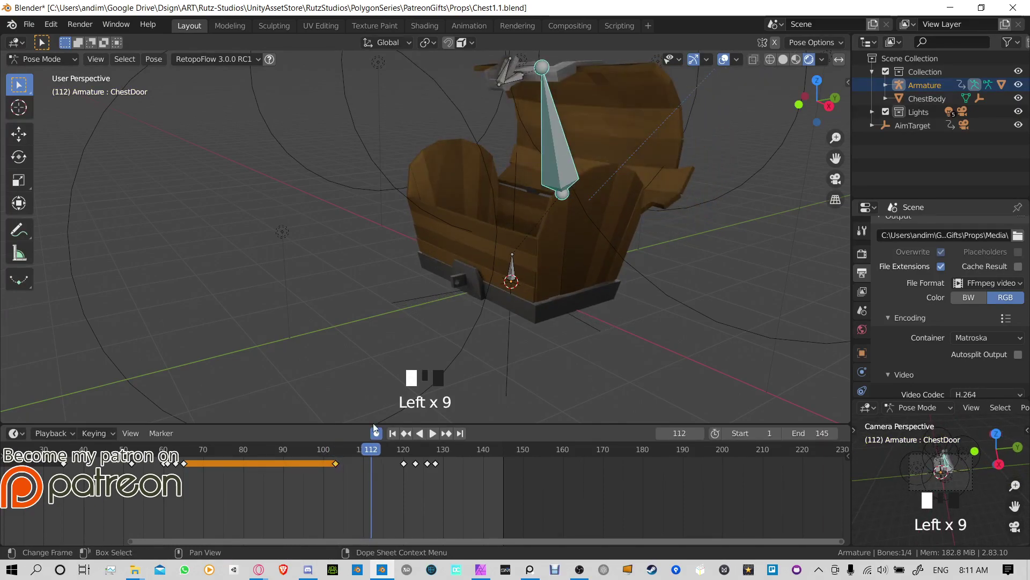
# Step: At frame 112, rotate the ChestDoor bone around the global X axis to keep the lid farther open, and play back the motion
pyautogui.moveTo(509, 268); pyautogui.dragTo(599, 170, button='middle')
pyautogui.press('r')
pyautogui.press('x')
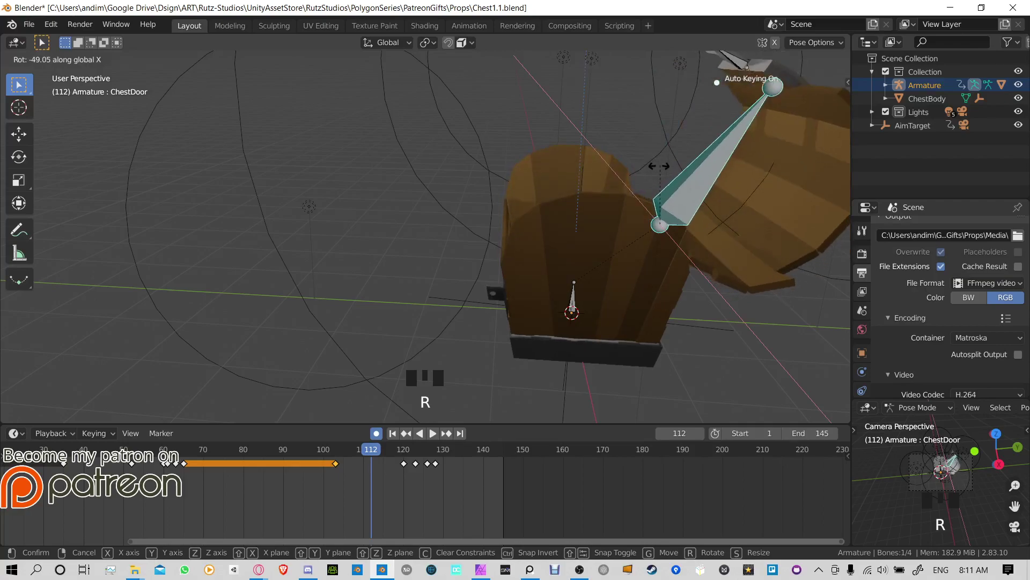
pyautogui.click(599, 232)
pyautogui.moveTo(243, 447)
pyautogui.mouseDown()
pyautogui.moveTo(434, 444)
pyautogui.moveTo(260, 447)
pyautogui.mouseUp()
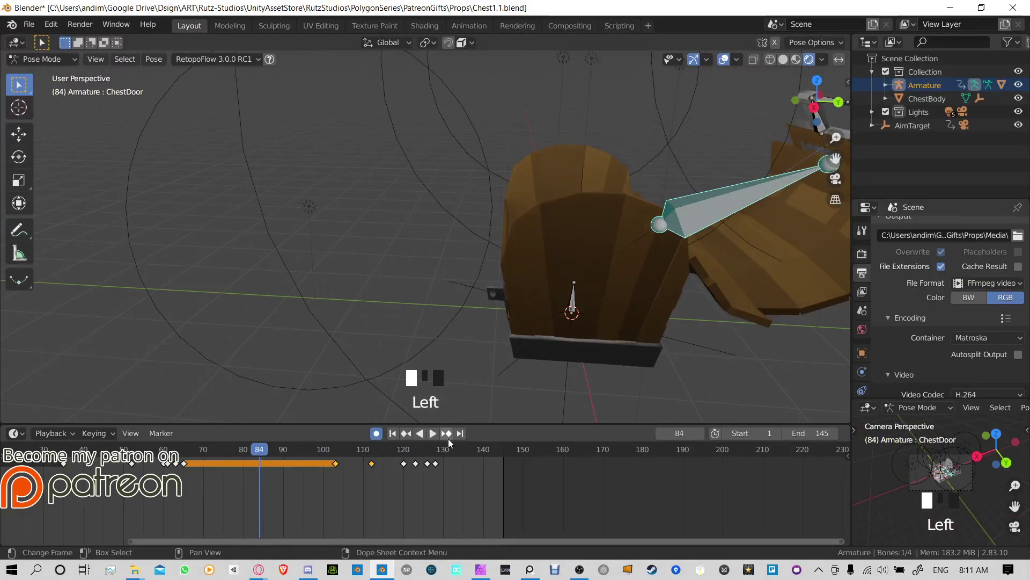
pyautogui.click(426, 433)
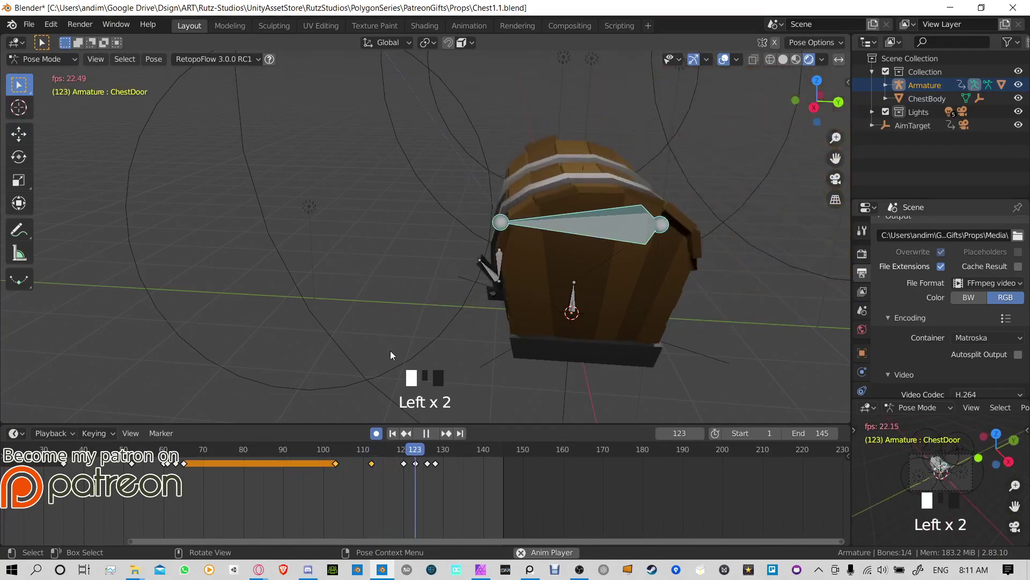
pyautogui.moveTo(397, 241); pyautogui.dragTo(507, 318, button='middle')
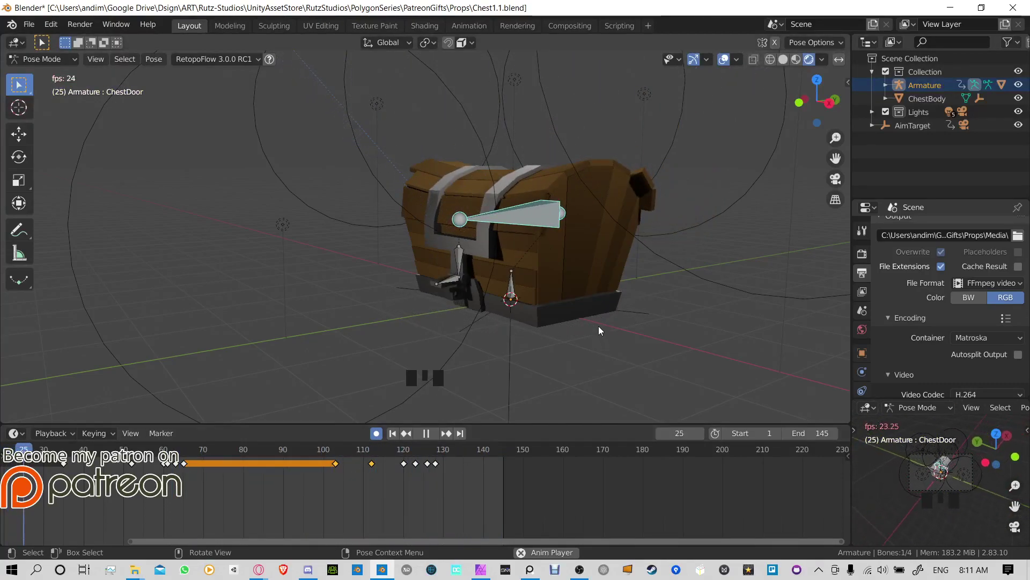
pyautogui.moveTo(635, 253)
pyautogui.mouseDown(button='middle')
pyautogui.moveTo(603, 222)
pyautogui.moveTo(622, 247)
pyautogui.mouseUp(button='middle')
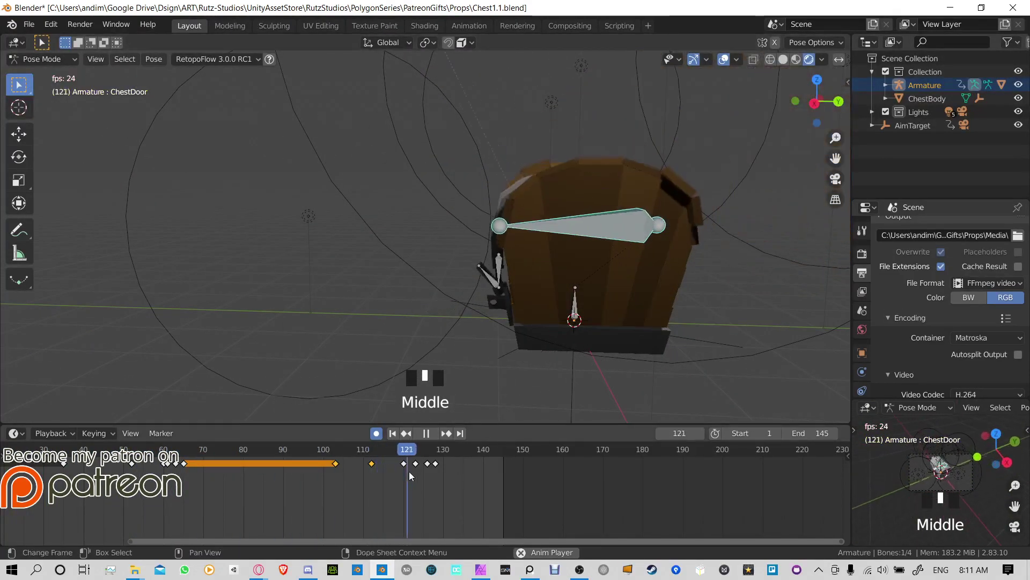
pyautogui.click(426, 433)
# Step: Copy the Lock bone's pose from frame 70, paste it at frame 115, and scrub through the motion
pyautogui.click(501, 313)
pyautogui.moveTo(457, 451); pyautogui.dragTo(288, 439)
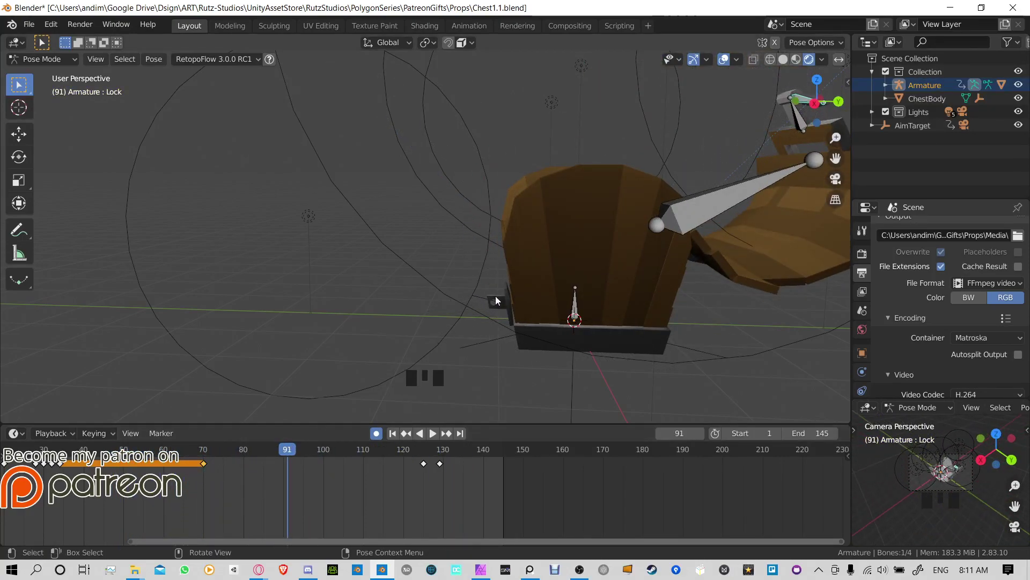
pyautogui.click(204, 464)
pyautogui.moveTo(206, 454)
pyautogui.mouseDown()
pyautogui.moveTo(218, 454)
pyautogui.moveTo(205, 452)
pyautogui.mouseUp()
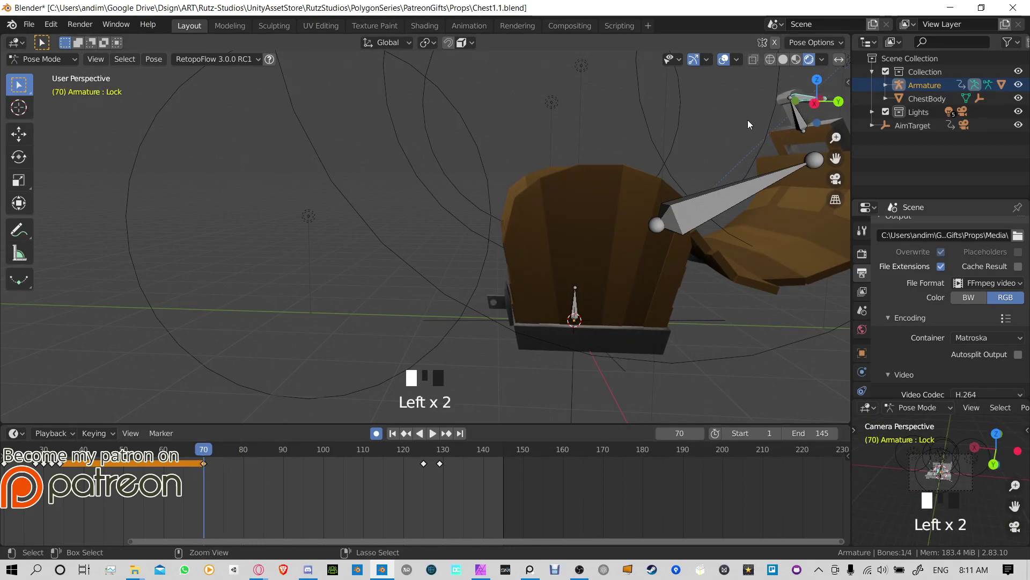
pyautogui.hotkey('ctrl', 'c')
pyautogui.moveTo(402, 449)
pyautogui.mouseDown()
pyautogui.moveTo(350, 449)
pyautogui.moveTo(395, 447)
pyautogui.moveTo(385, 447)
pyautogui.mouseUp()
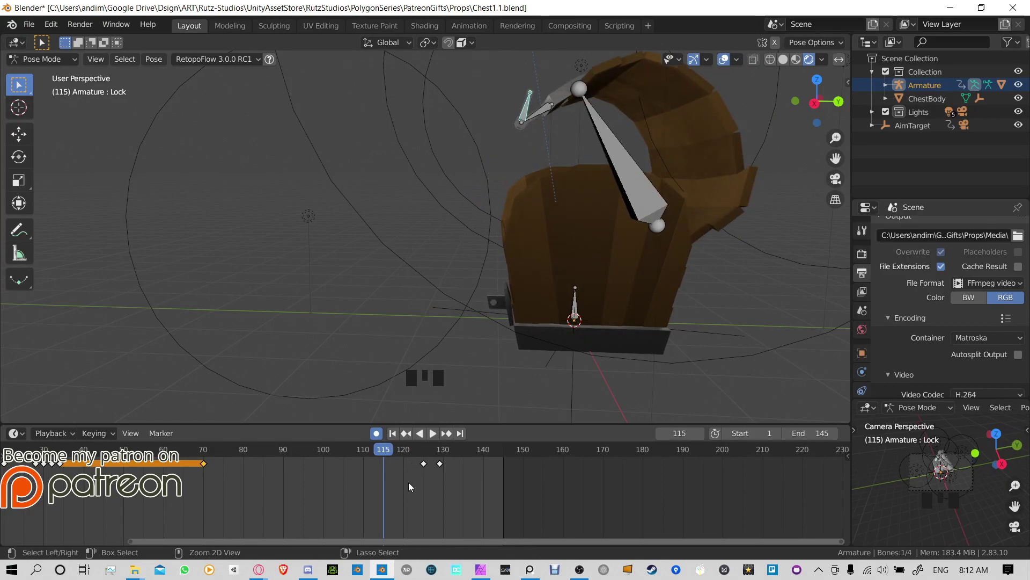
pyautogui.hotkey('ctrl', 'v')
pyautogui.click(259, 449)
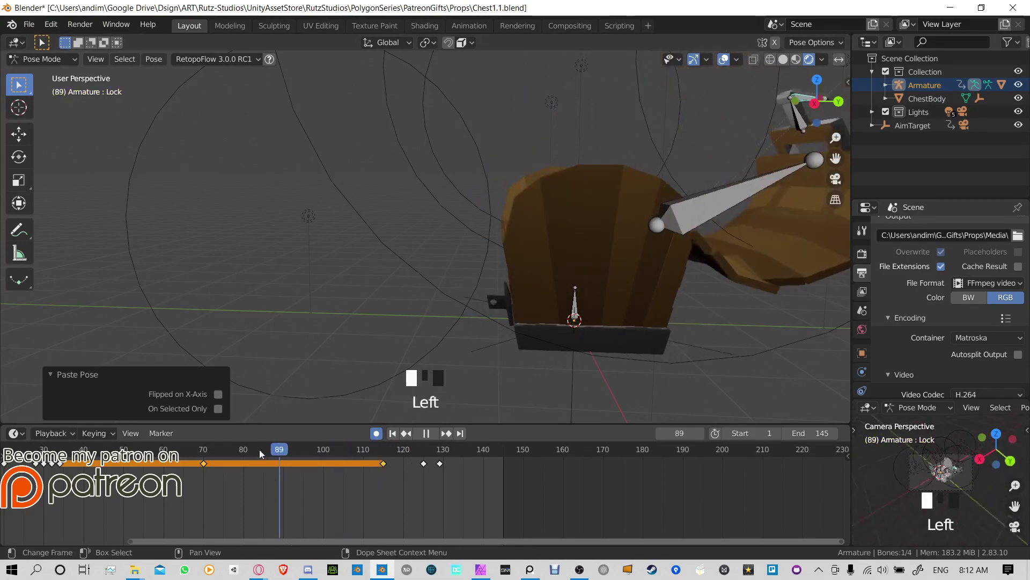
pyautogui.moveTo(260, 449); pyautogui.dragTo(241, 442)
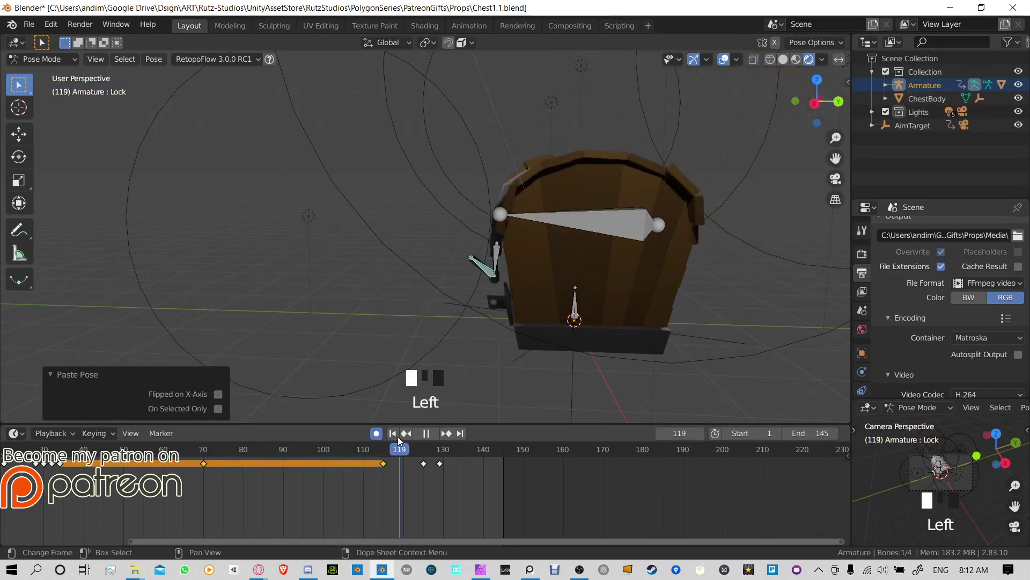
# Step: Delete the Lock bone's keyframe at frame 125 and scrub through the closing motion
pyautogui.moveTo(423, 440)
pyautogui.mouseDown()
pyautogui.moveTo(401, 439)
pyautogui.moveTo(422, 439)
pyautogui.mouseUp()
pyautogui.click(425, 463)
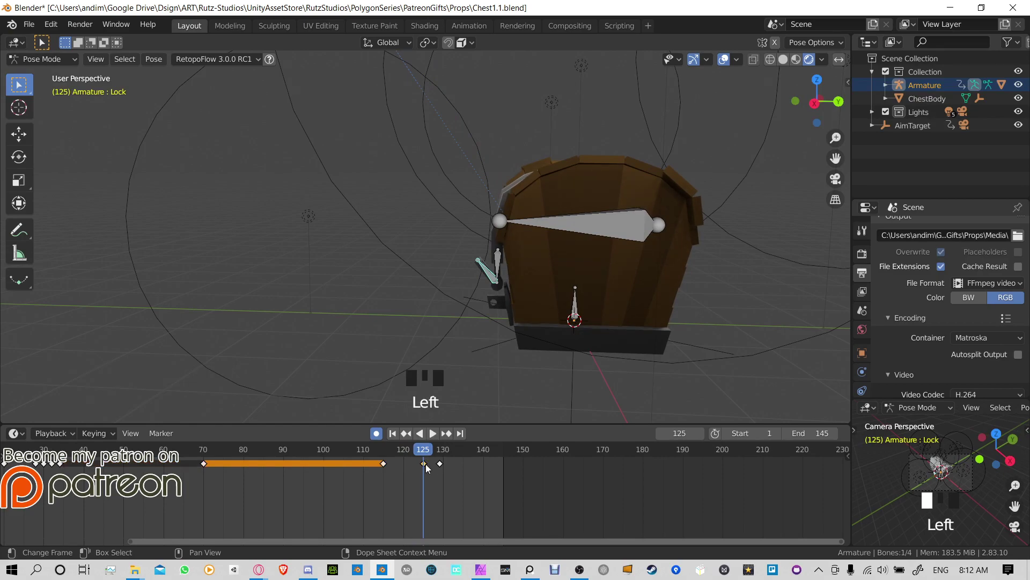
pyautogui.press('x')
pyautogui.click(425, 462)
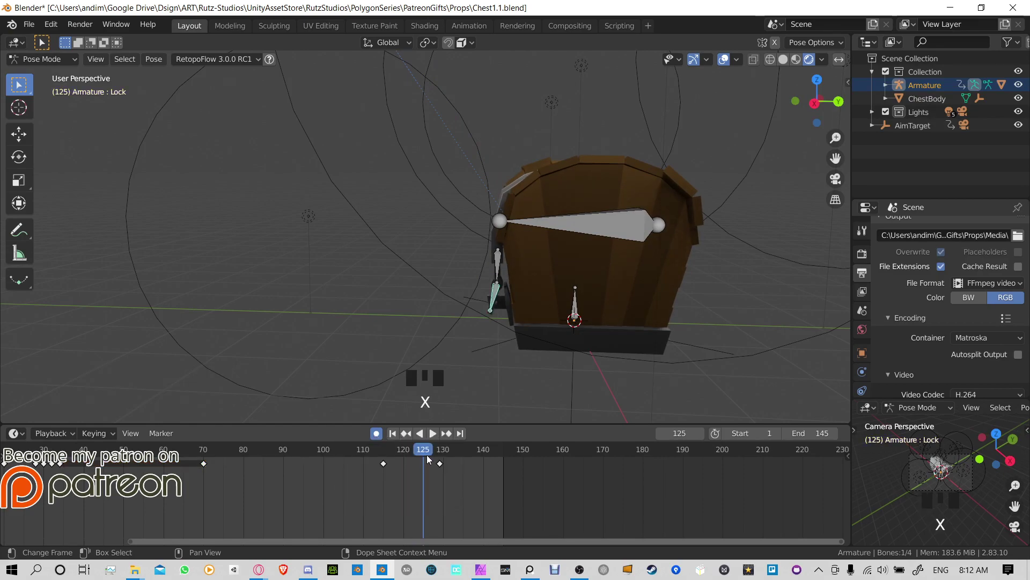
pyautogui.click(420, 433)
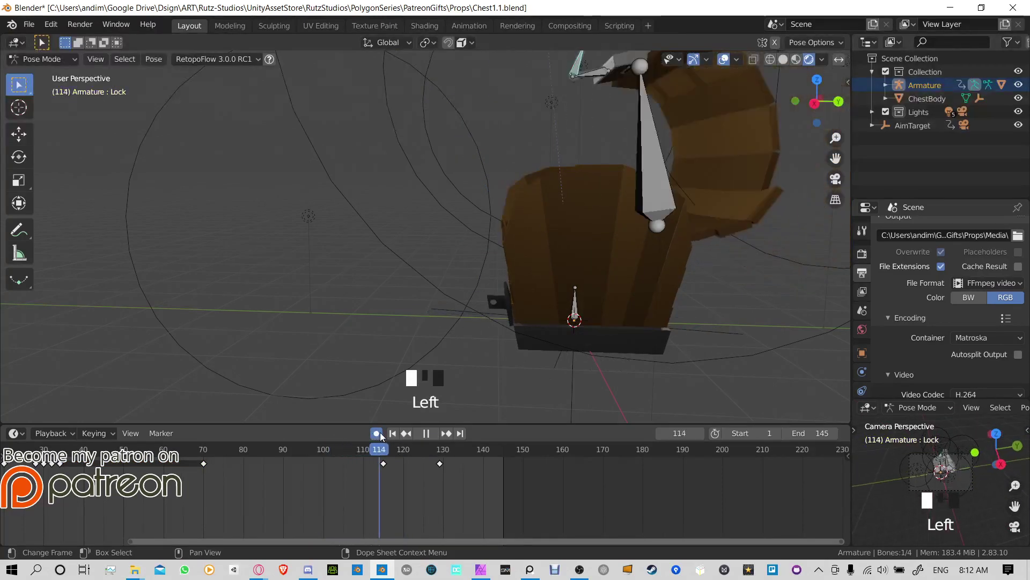
pyautogui.click(426, 432)
# Step: Move the Lock bone's keyframe from frame 115 to frame 125 and scrub through the lock's closing
pyautogui.click(384, 463)
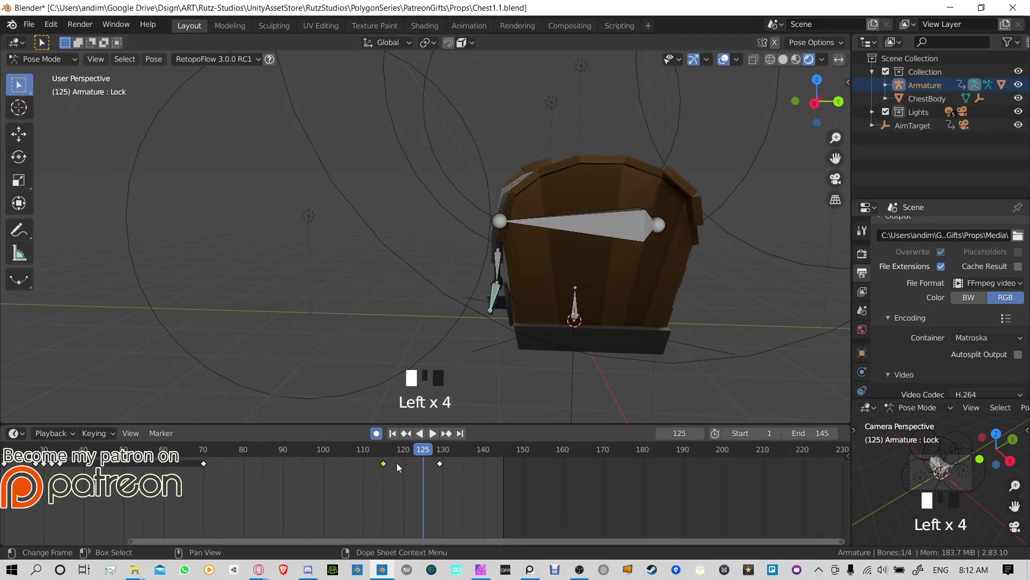
pyautogui.moveTo(384, 464); pyautogui.dragTo(423, 463)
pyautogui.moveTo(422, 448); pyautogui.dragTo(441, 439)
# Step: Save the file and turn off automatic keyframing
pyautogui.hotkey('ctrl', 's')
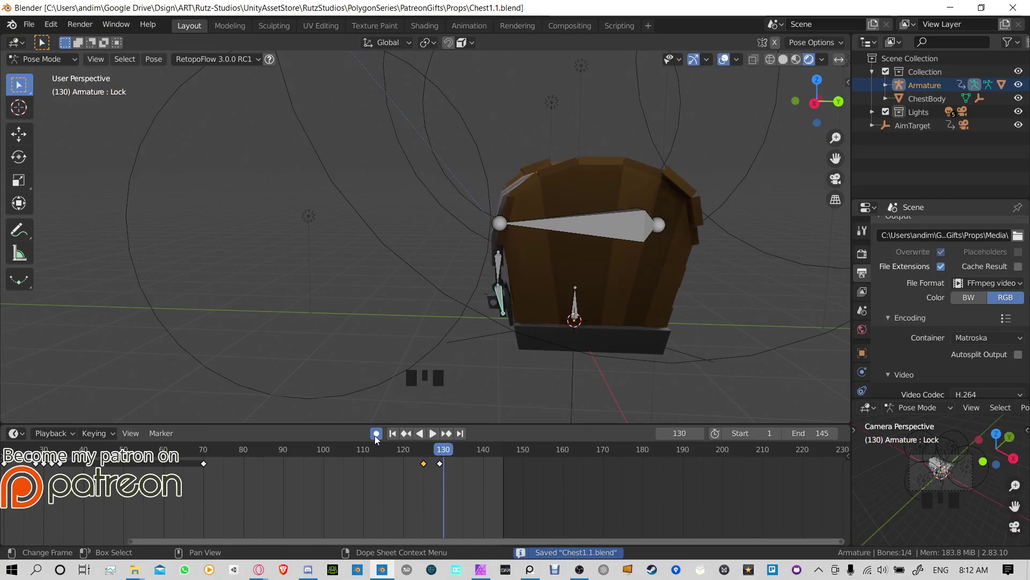
pyautogui.click(377, 435)
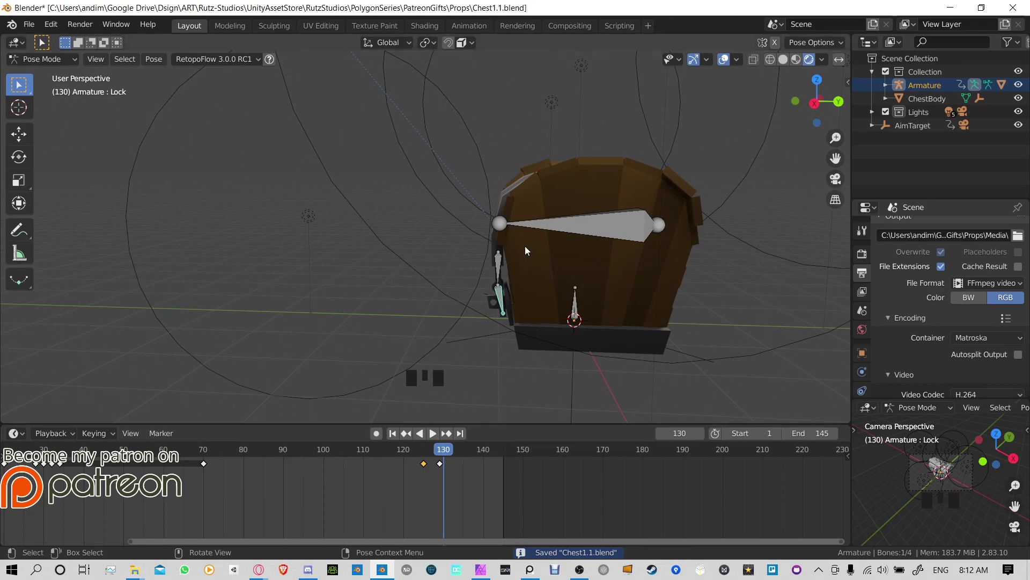
# Step: Render frame 130 as a still image and inspect the closed chest before closing the render window
pyautogui.click(70, 27)
pyautogui.click(107, 40)
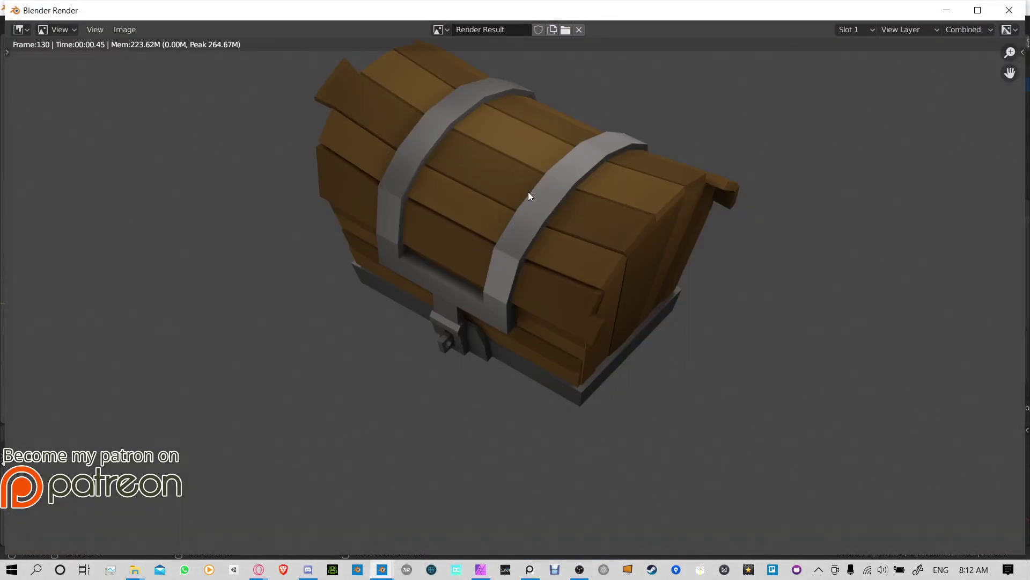
pyautogui.scroll(-4, 525, 206)
pyautogui.scroll(3, 523, 225)
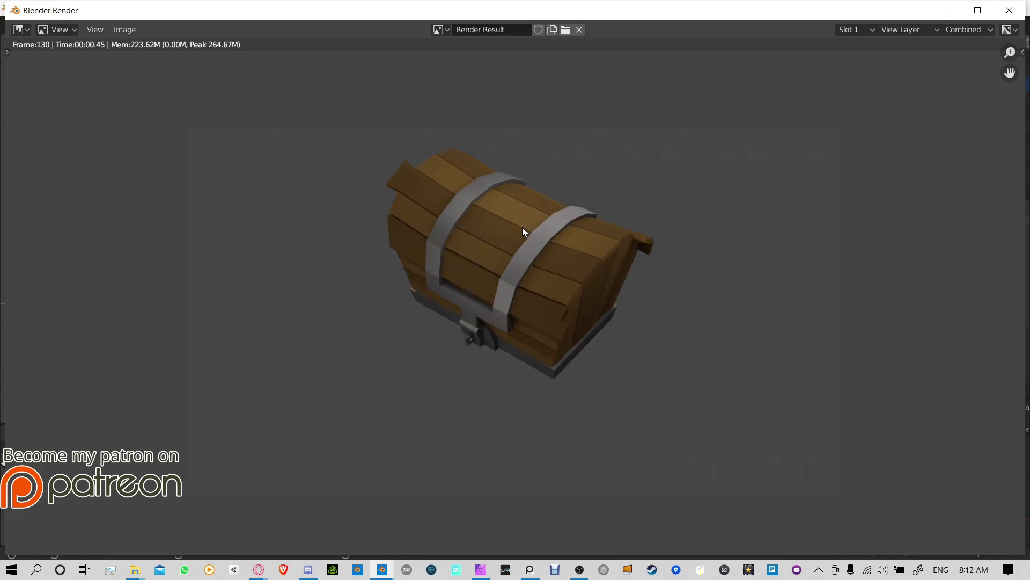
pyautogui.click(1018, 9)
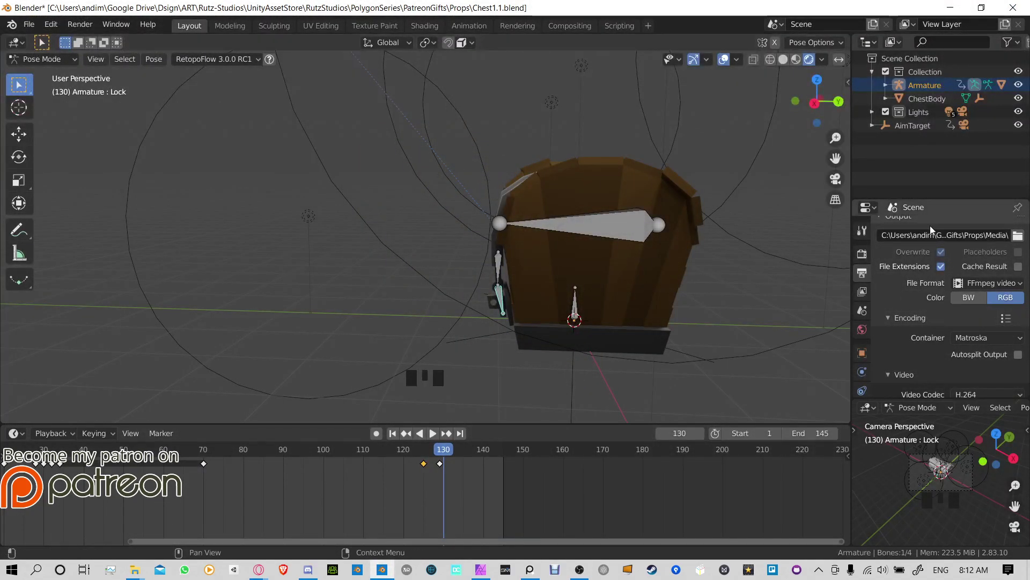
# Step: Expand AimTarget in the outliner, select its camera, and show the selectability, viewport and render restriction toggles
pyautogui.click(872, 124)
pyautogui.doubleClick(908, 152)
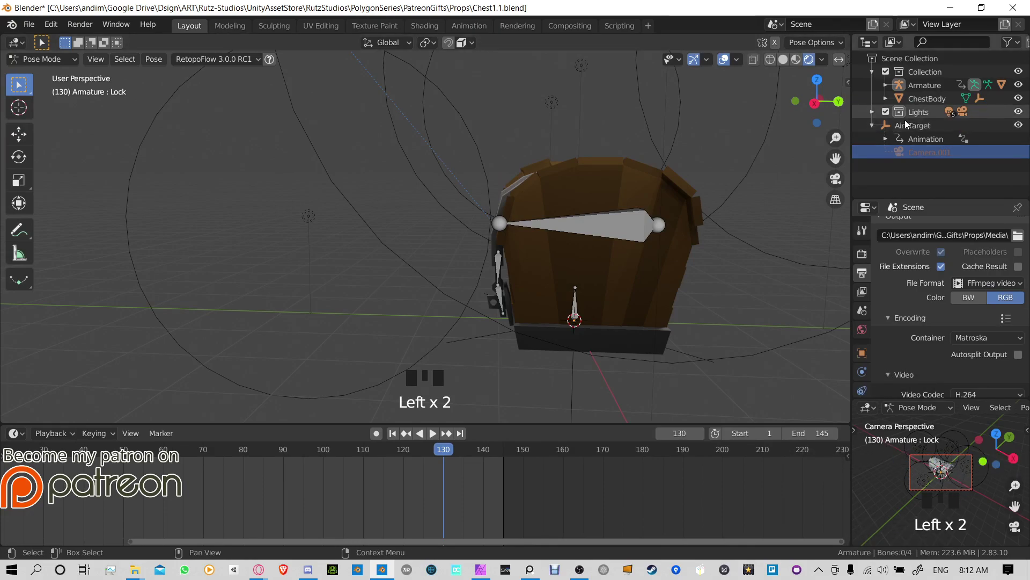
pyautogui.press('z')
pyautogui.click(1011, 42)
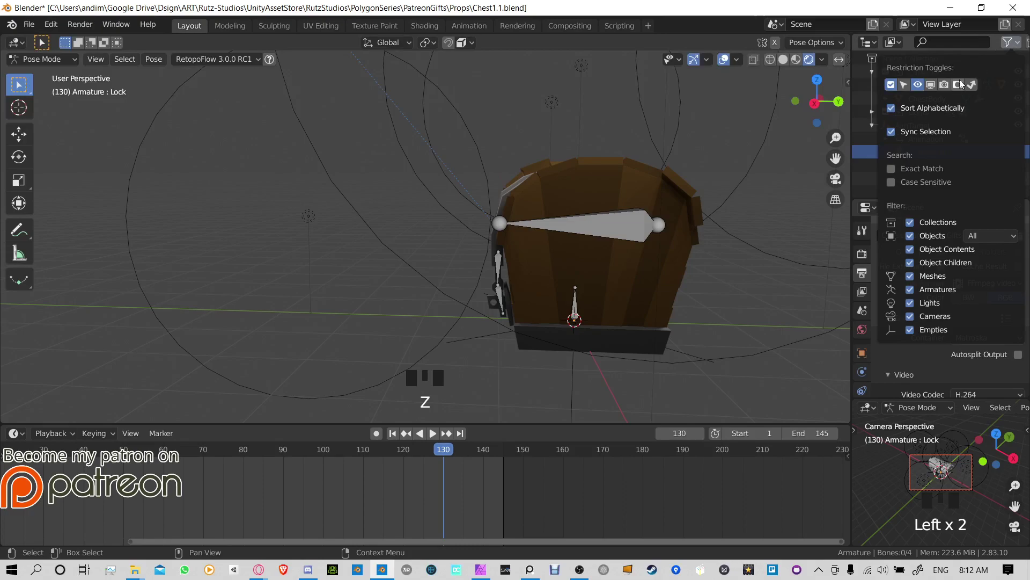
pyautogui.click(740, 101)
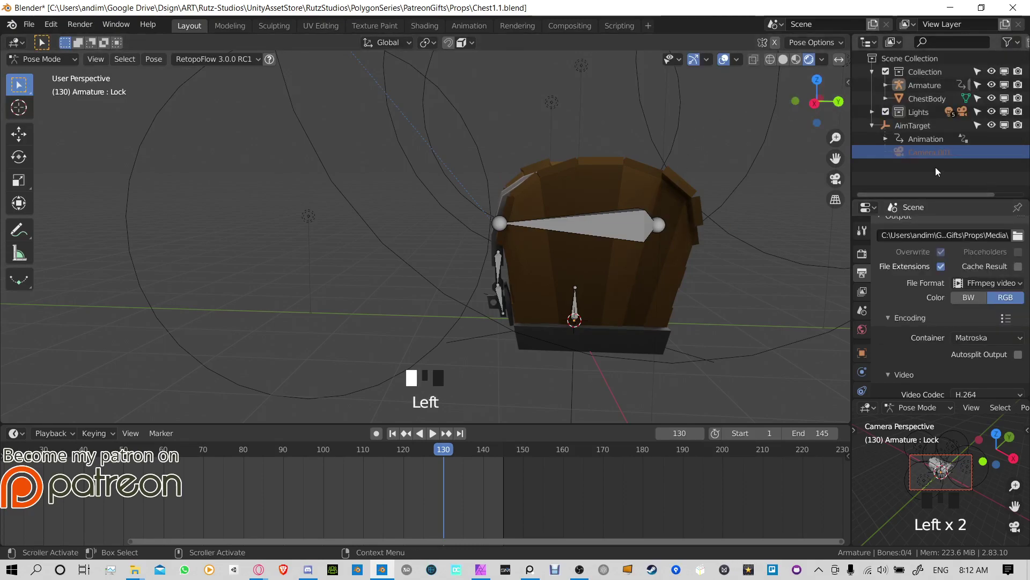
# Step: Try to select Camera.001 in the viewport and move it while in Pose Mode
pyautogui.click(886, 140)
pyautogui.click(886, 139)
pyautogui.click(911, 151)
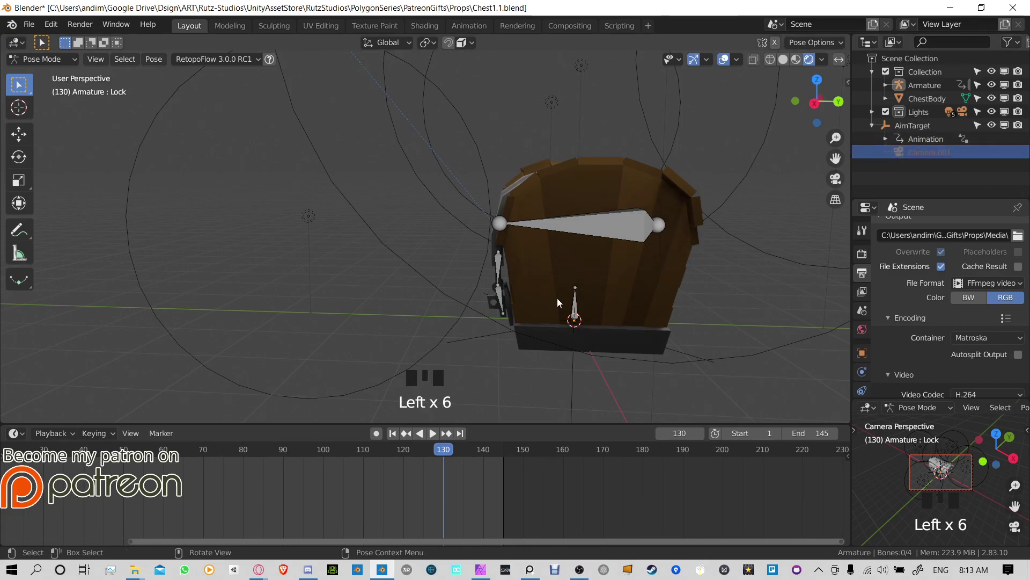
pyautogui.scroll(-6, 557, 298)
pyautogui.keyDown('shift'); pyautogui.moveTo(311, 243); pyautogui.dragTo(452, 334, button='middle'); pyautogui.keyUp('shift')
pyautogui.click(388, 135)
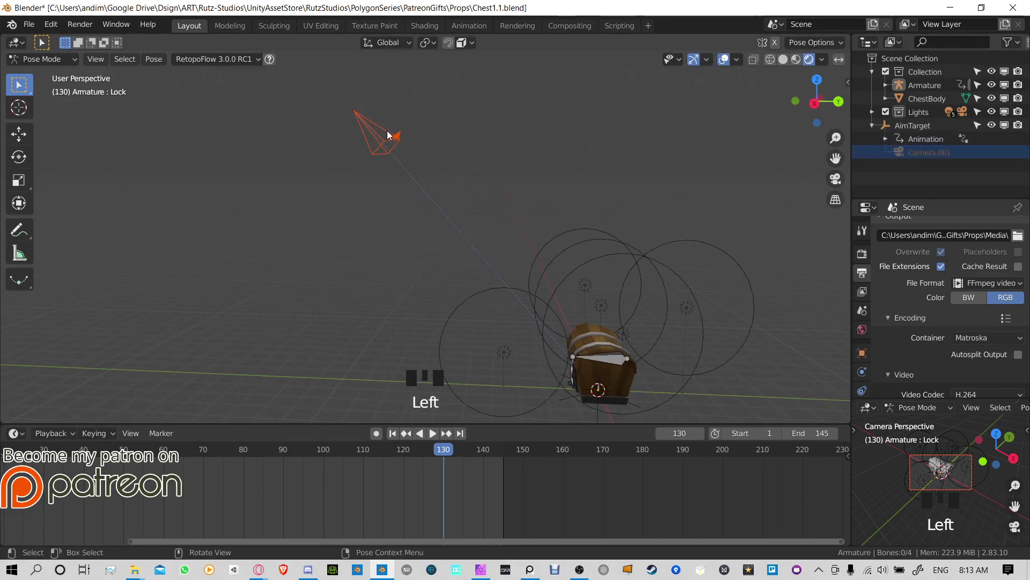
pyautogui.press('g')
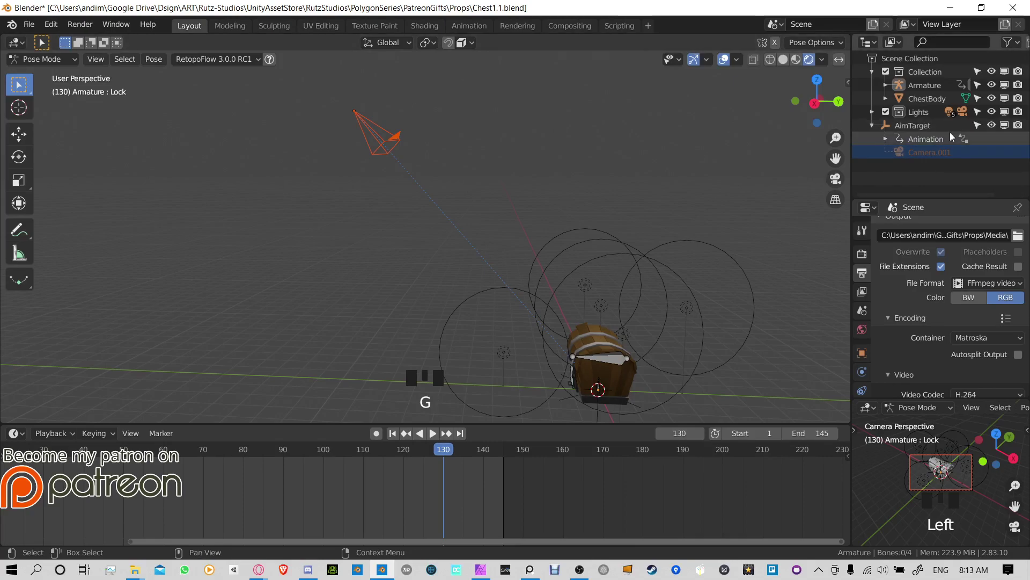
pyautogui.click(853, 164)
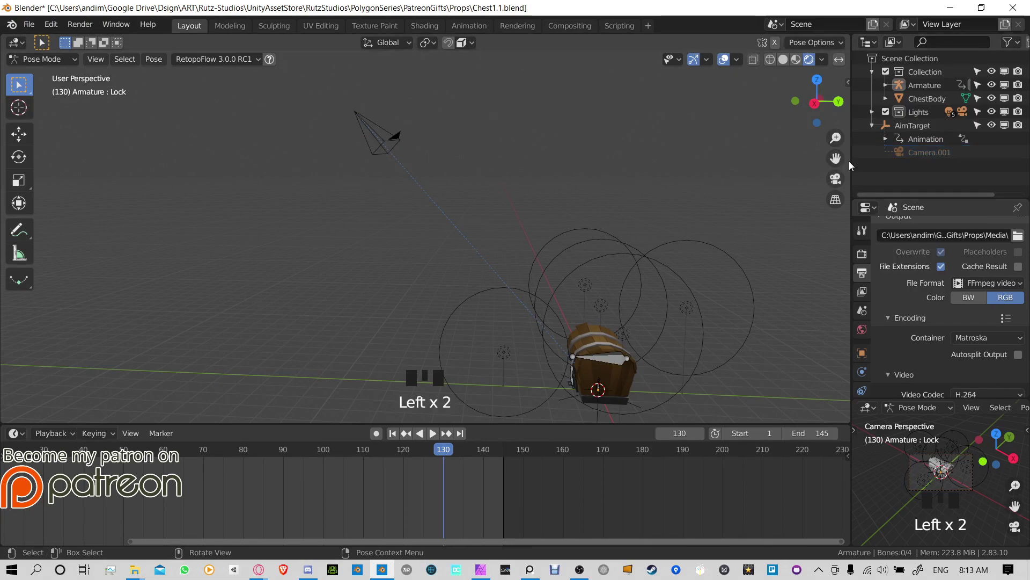
# Step: Widen the outliner area and enable its remaining restriction toggles
pyautogui.click(828, 163)
pyautogui.moveTo(851, 176); pyautogui.dragTo(694, 204)
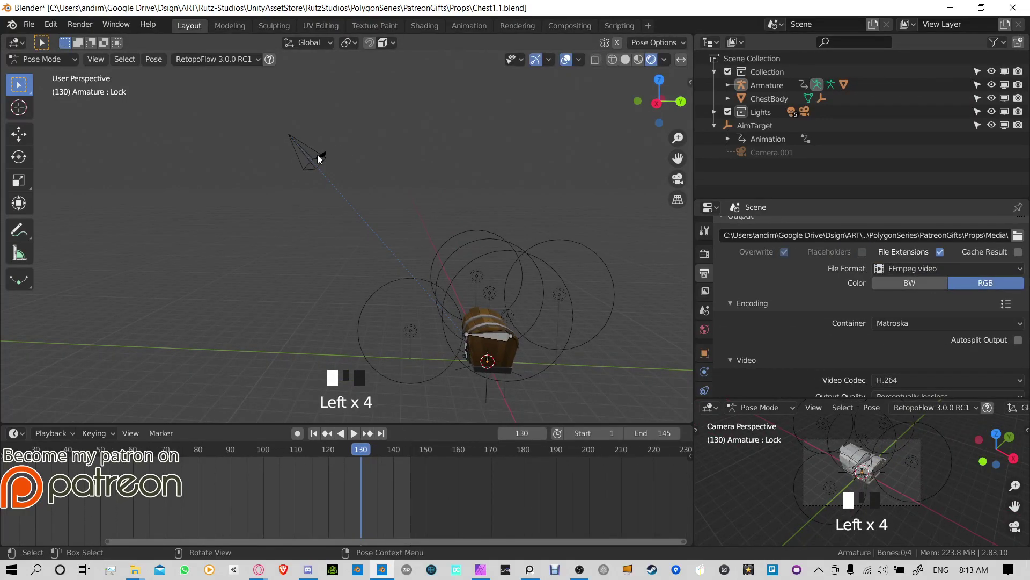
pyautogui.click(784, 153)
pyautogui.rightClick(784, 153)
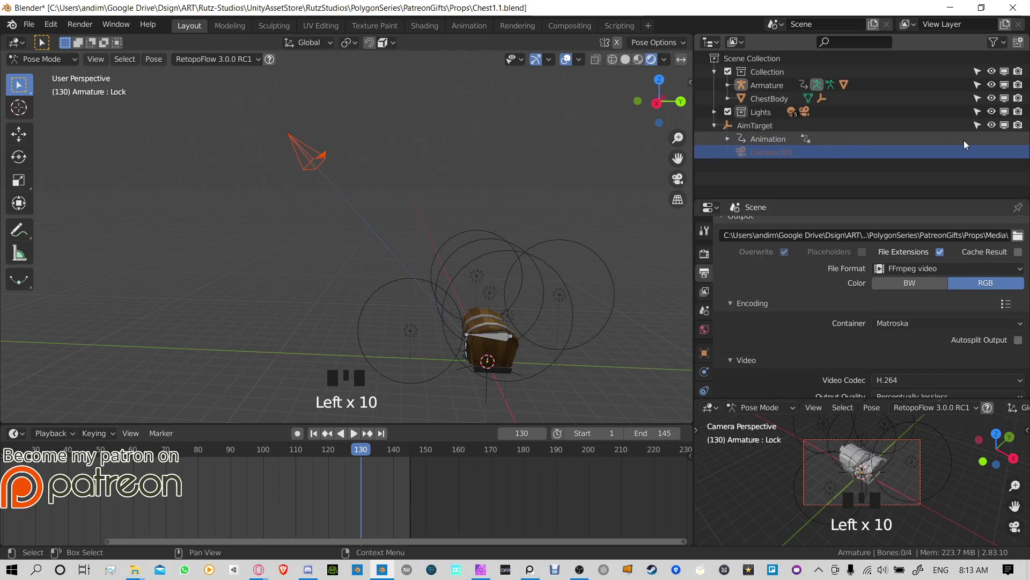
pyautogui.click(1005, 42)
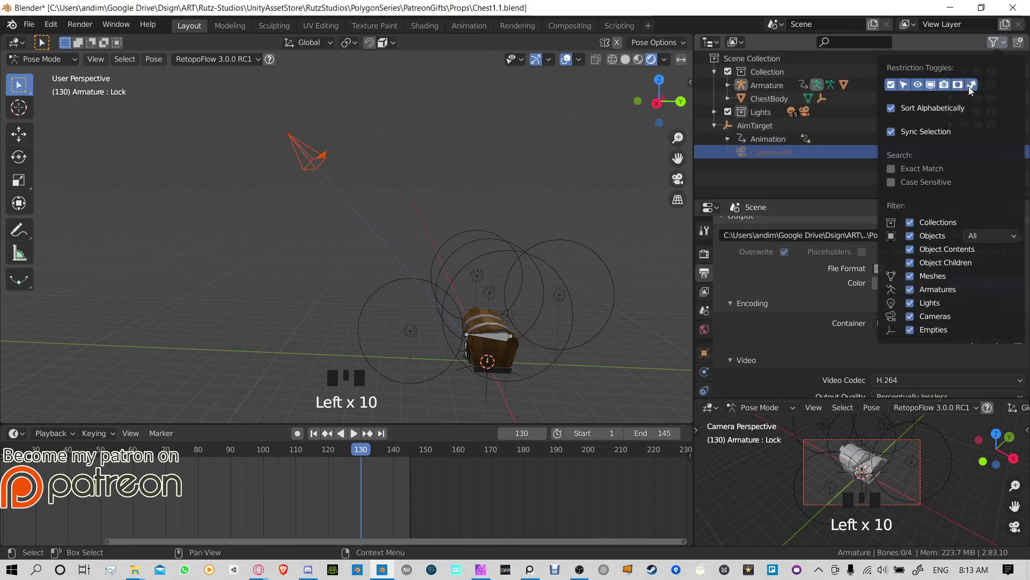
pyautogui.click(734, 134)
# Step: Examine the animation and driver entries under AimTarget in the outliner, and collapse its hierarchy
pyautogui.click(759, 125)
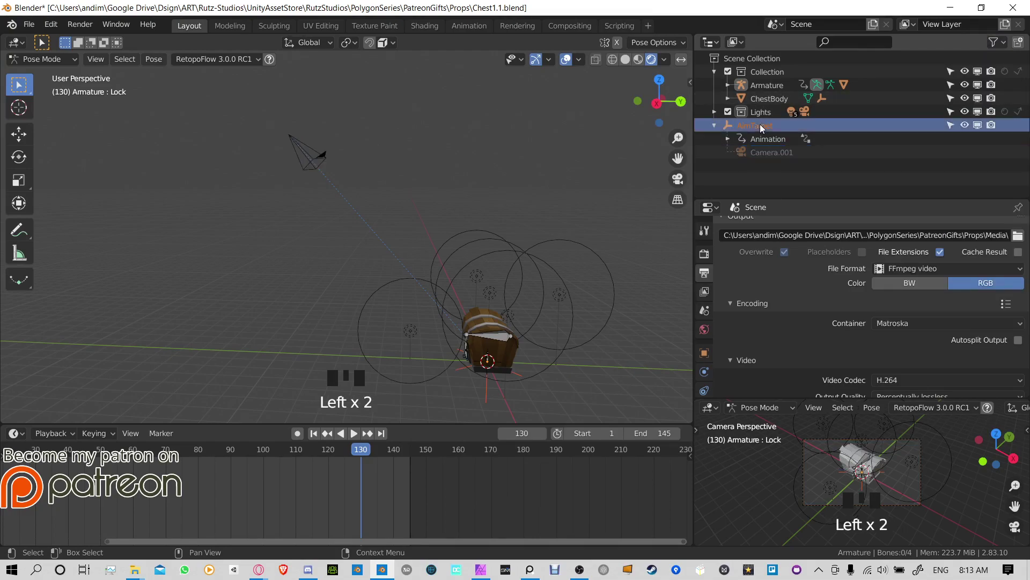
pyautogui.click(728, 139)
pyautogui.click(742, 153)
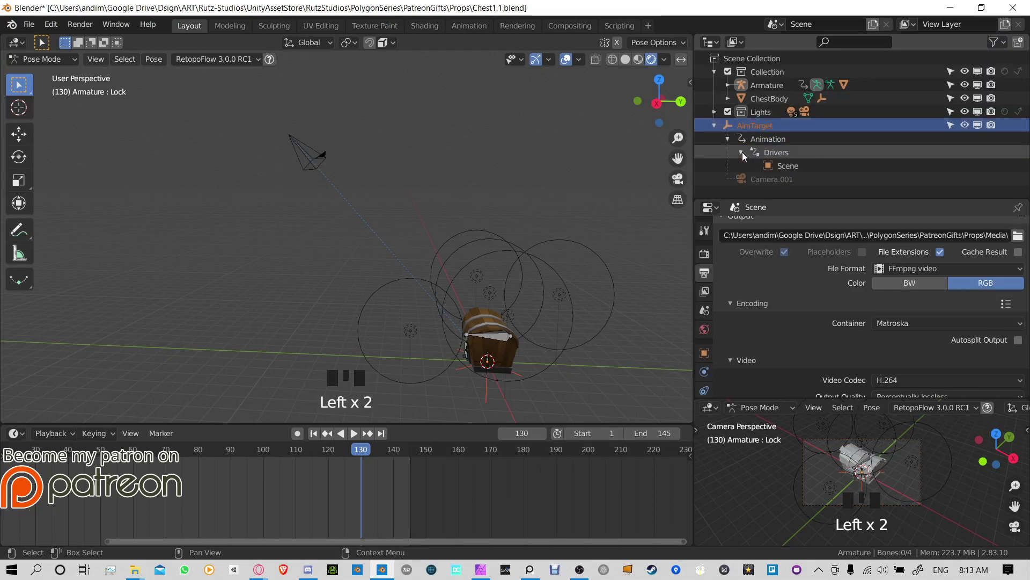
pyautogui.click(727, 139)
pyautogui.click(714, 125)
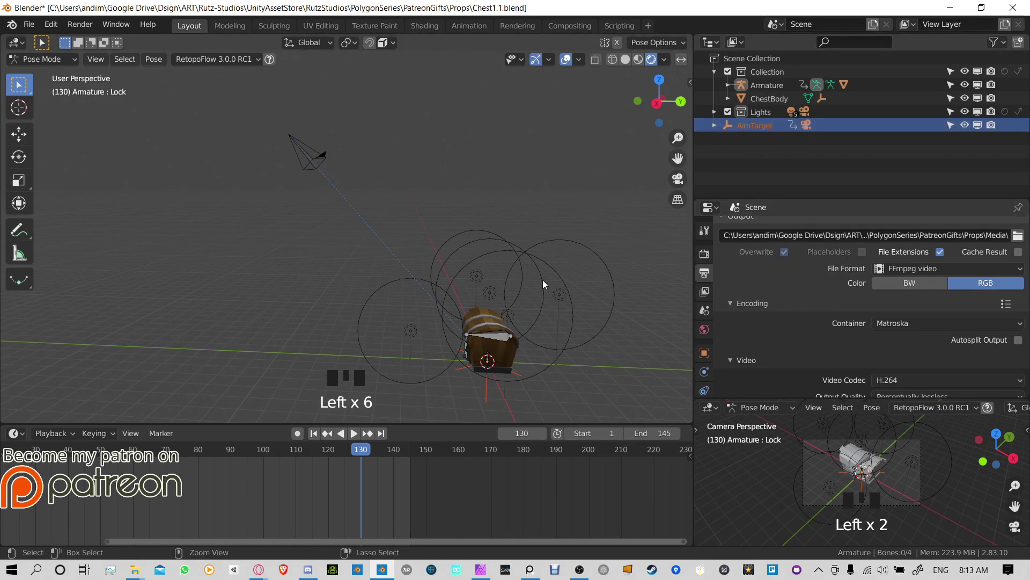
# Step: Save the file, start rendering the animation, and close the render window
pyautogui.hotkey('ctrl', 's')
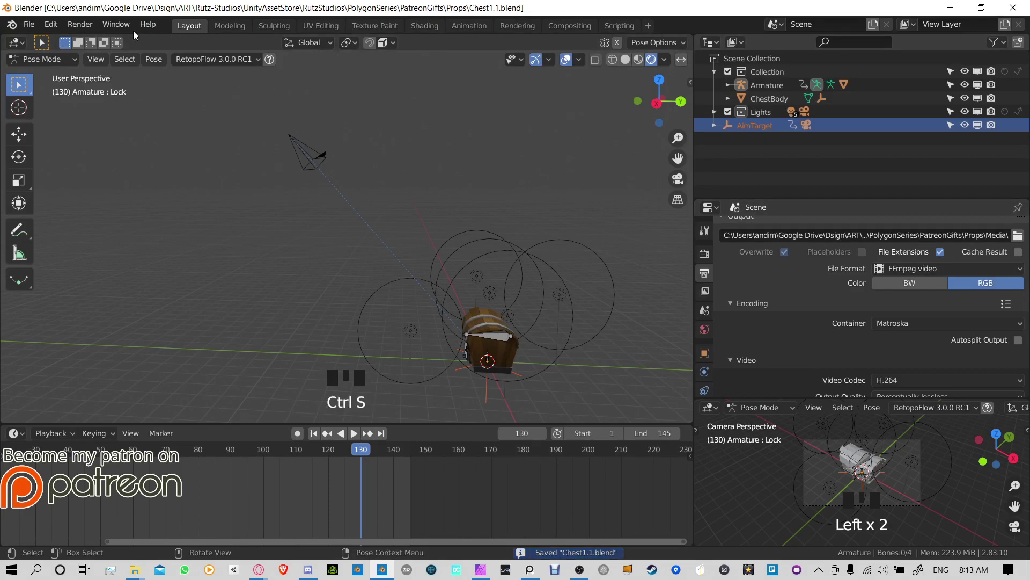
pyautogui.click(80, 24)
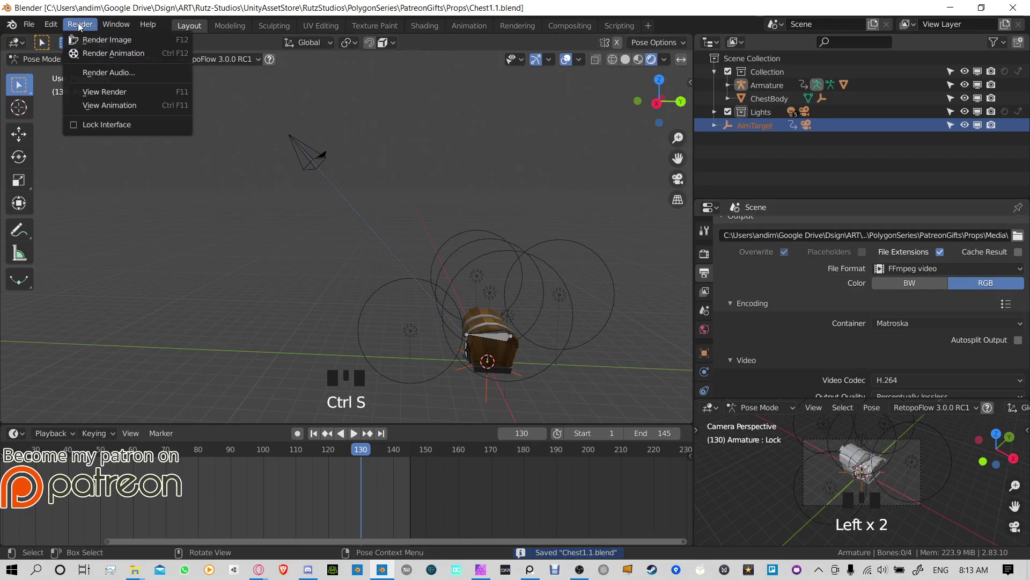
pyautogui.click(114, 53)
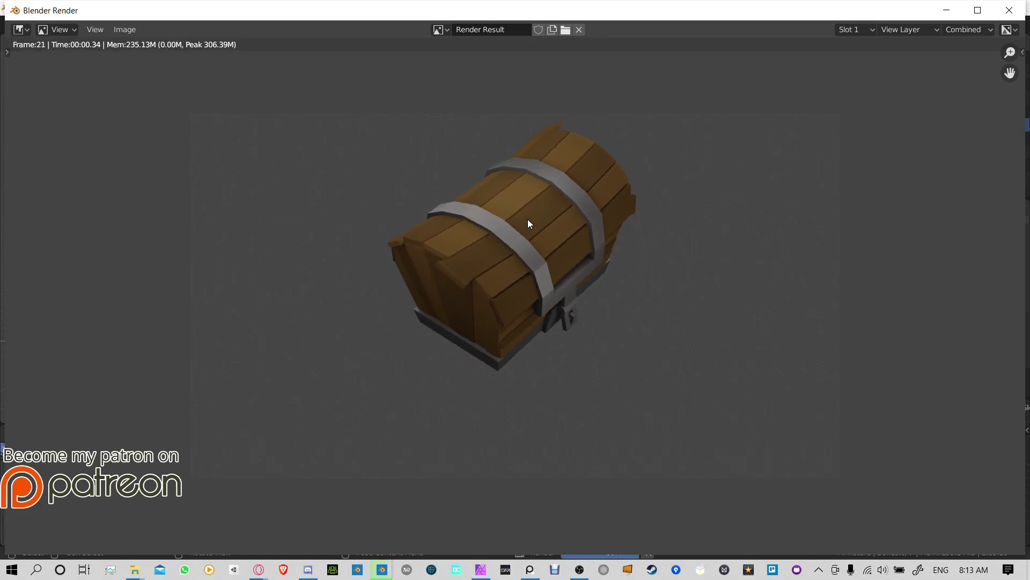
pyautogui.click(1010, 10)
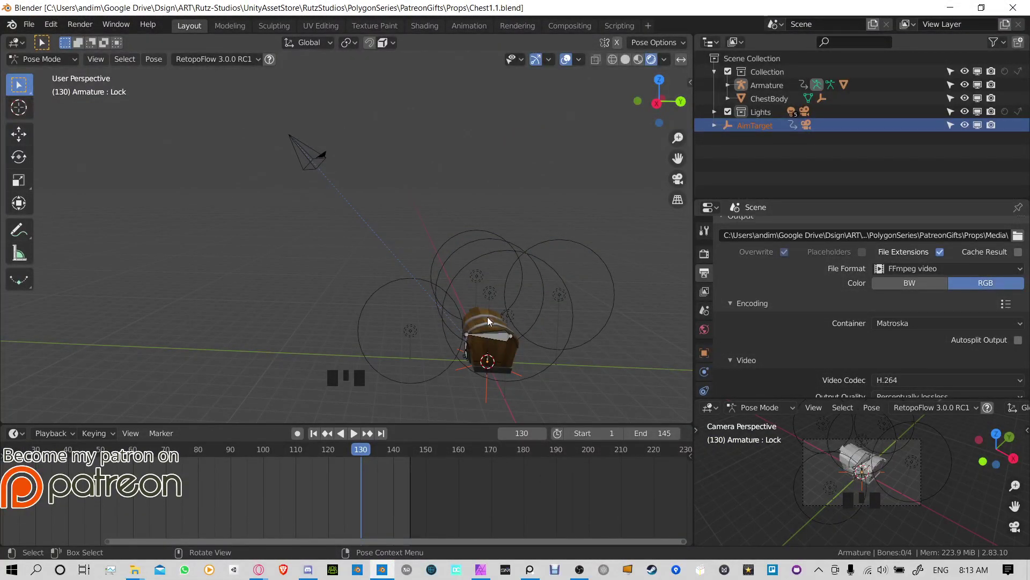
# Step: Select the Armature and ChestBody together and switch from Pose Mode to Object Mode
pyautogui.click(765, 69)
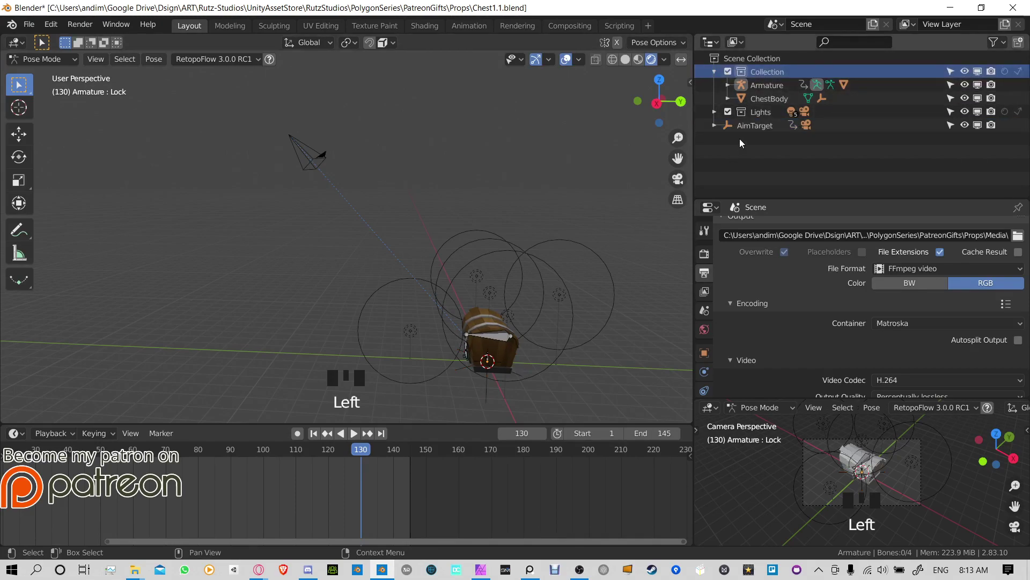
pyautogui.keyDown('ctrl'); pyautogui.click(764, 97); pyautogui.keyUp('ctrl')
pyautogui.keyDown('ctrl'); pyautogui.click(767, 84); pyautogui.keyUp('ctrl')
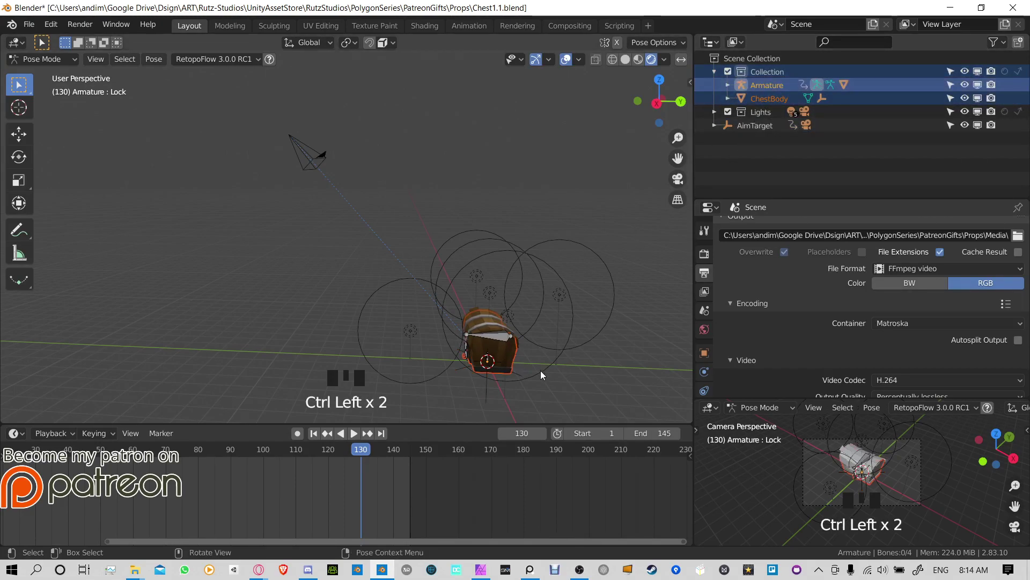
pyautogui.rightClick(555, 346)
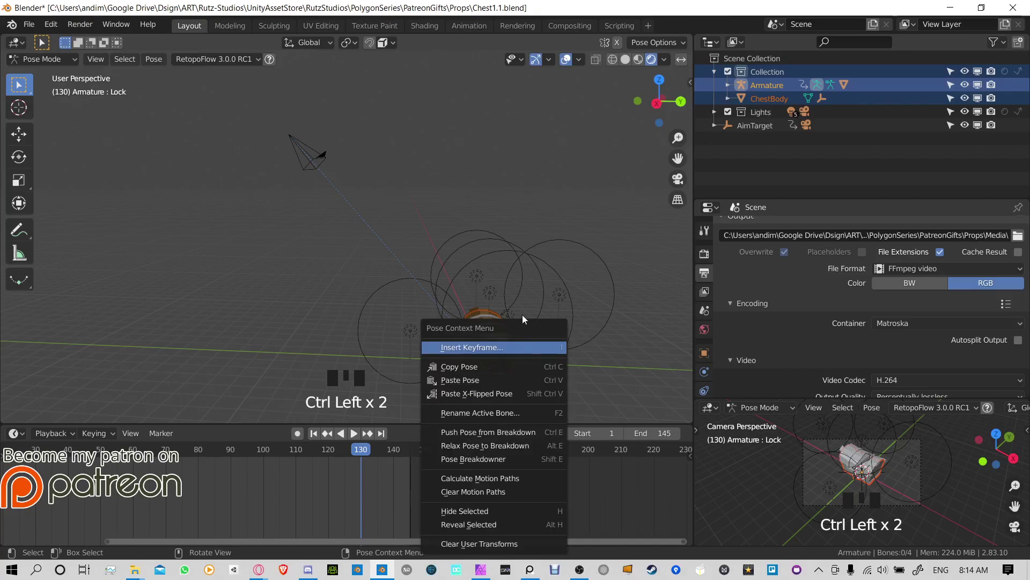
pyautogui.click(489, 350)
pyautogui.click(498, 356)
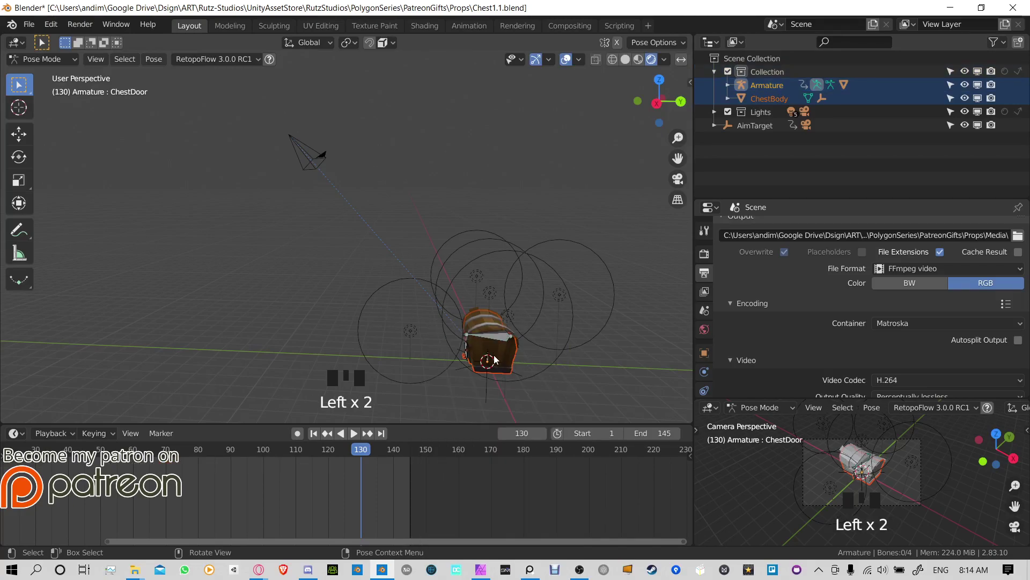
pyautogui.hotkey('ctrl', 'Tab')
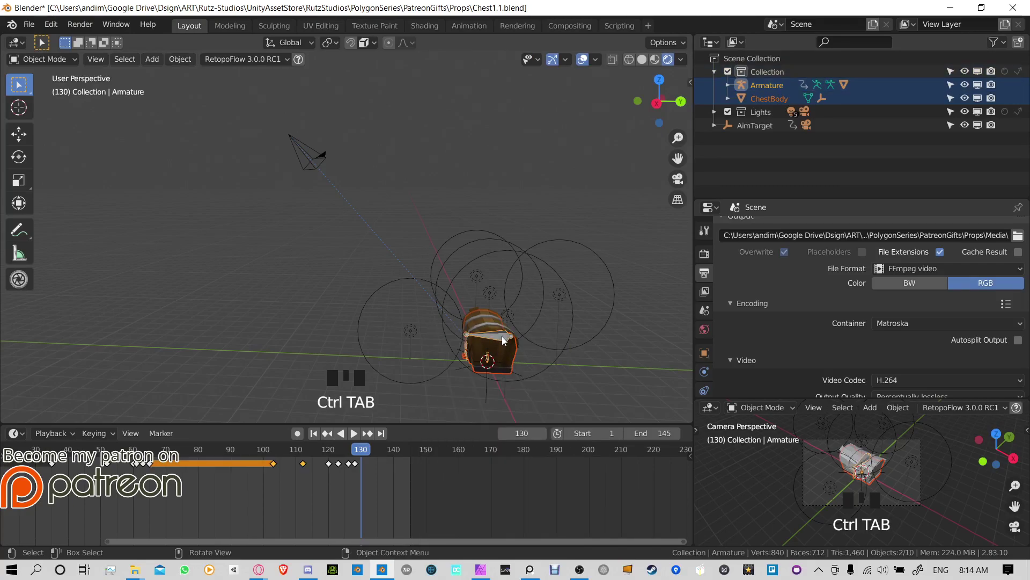
# Step: Lower Camera.001 by about 5.35 m along the global Z axis
pyautogui.click(310, 153)
pyautogui.press('g')
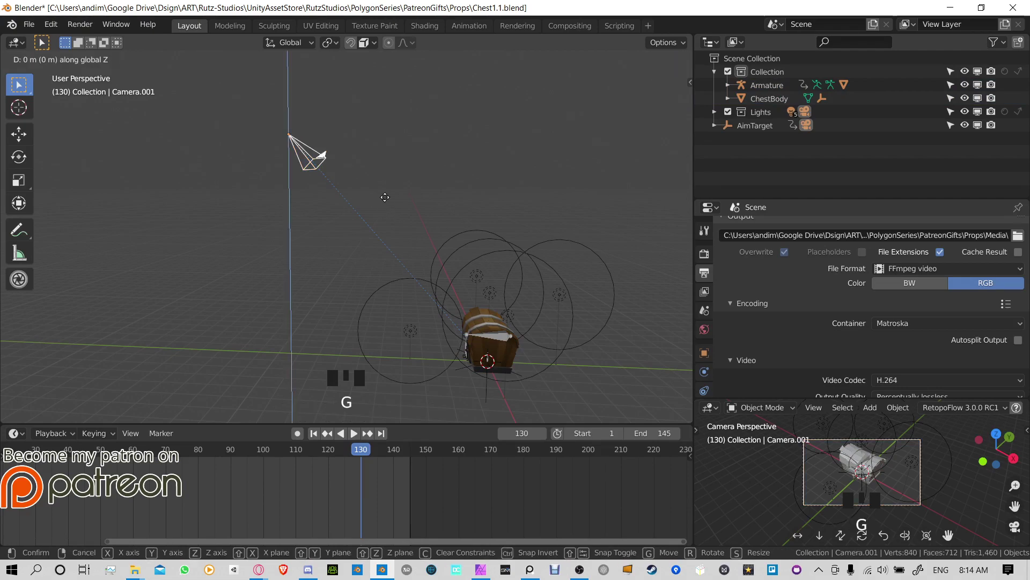
pyautogui.press('z')
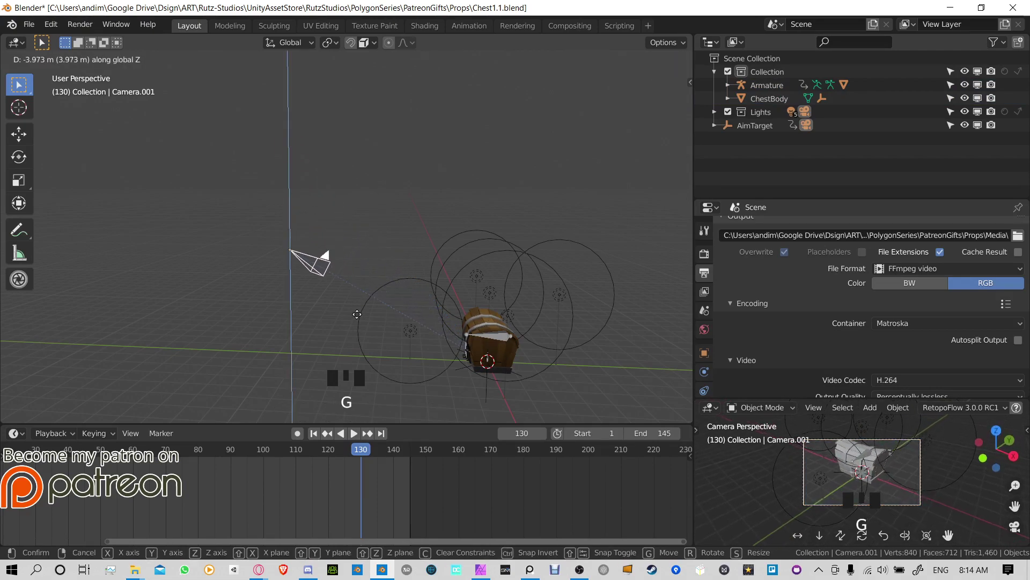
pyautogui.click(349, 352)
pyautogui.press('g')
pyautogui.press('y')
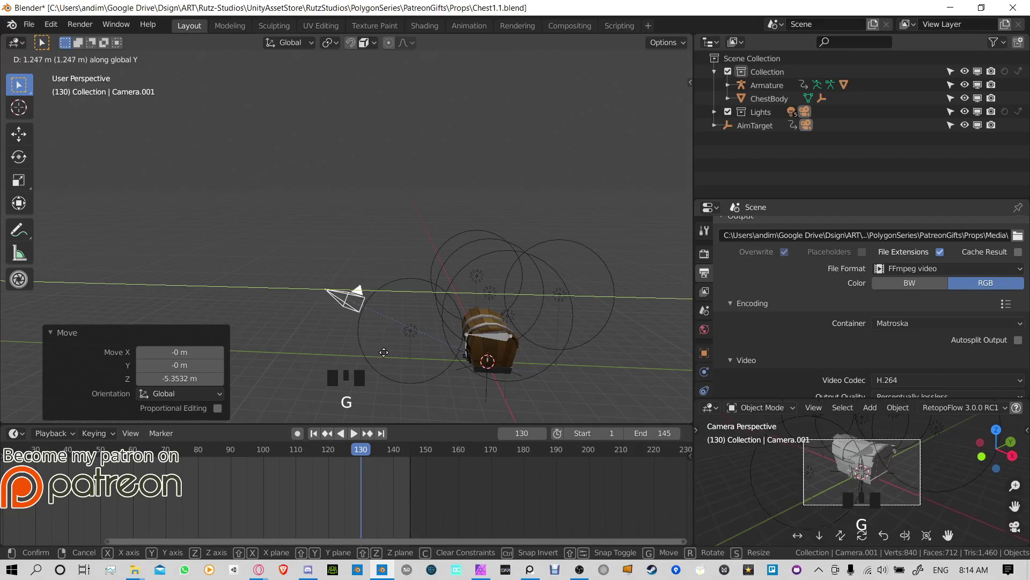
pyautogui.press('Escape')
# Step: In top view, move Camera.001 about -6.03 m in X and 2.23 m in Y, centring it in front of the chest
pyautogui.press('KP_7')
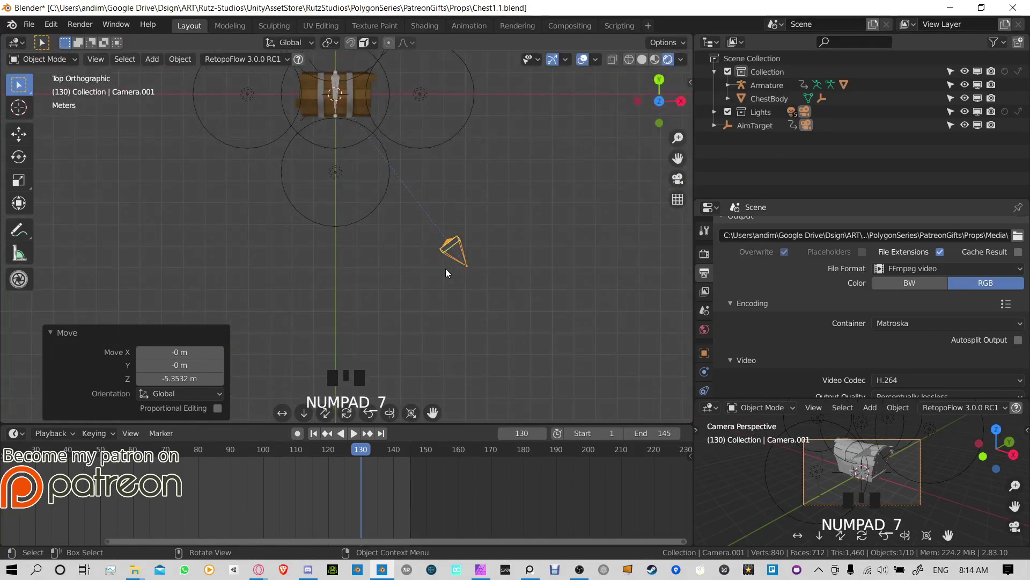
pyautogui.press('g')
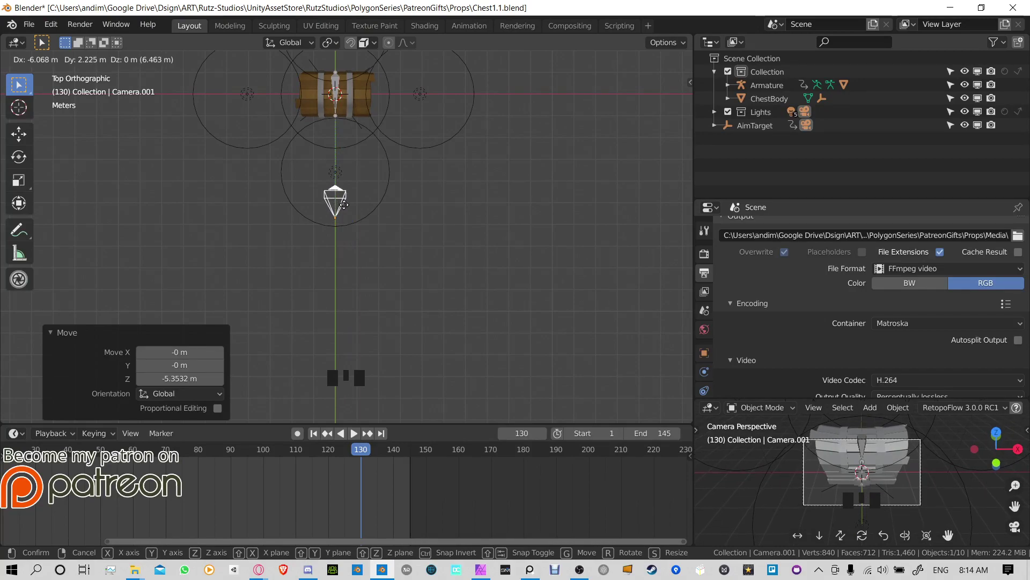
pyautogui.click(351, 204)
pyautogui.press('r')
pyautogui.press('x')
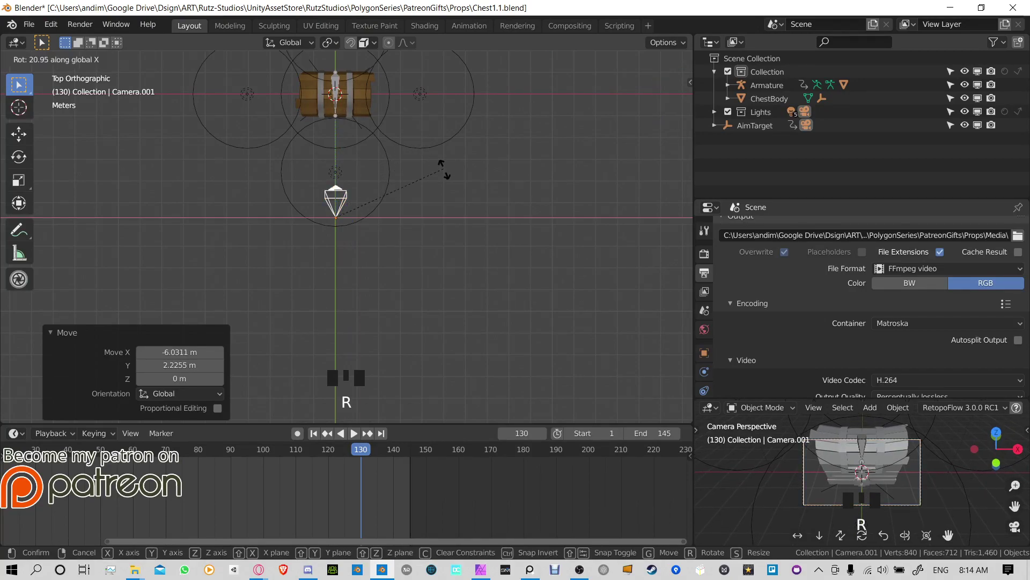
pyautogui.rightClick(328, 125)
# Step: Lower Camera.001 by about 3.43 m along the global Z axis so it faces the chest's front nearly level
pyautogui.moveTo(327, 273); pyautogui.dragTo(352, 172, button='middle')
pyautogui.press('g')
pyautogui.press('z')
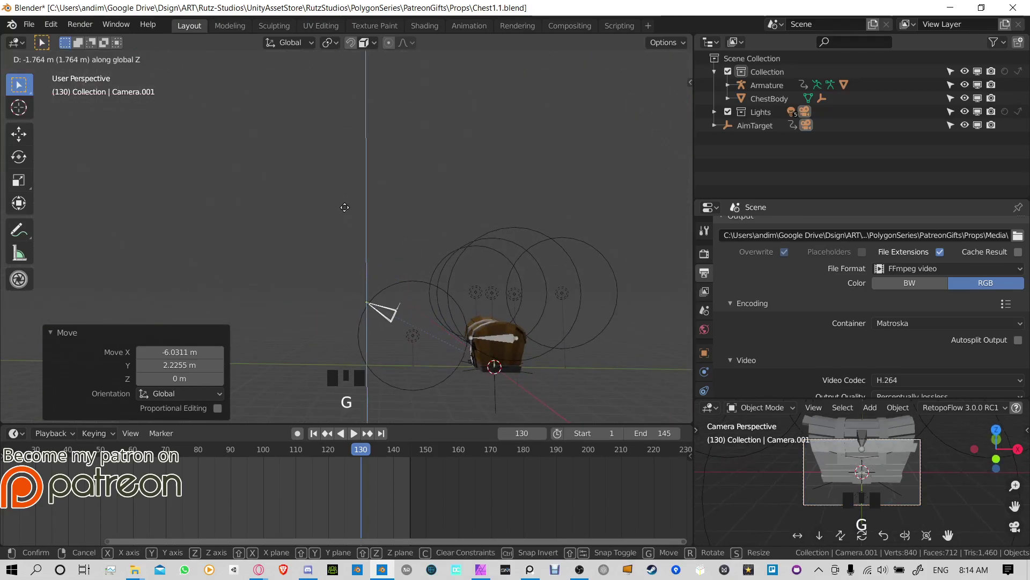
pyautogui.click(344, 247)
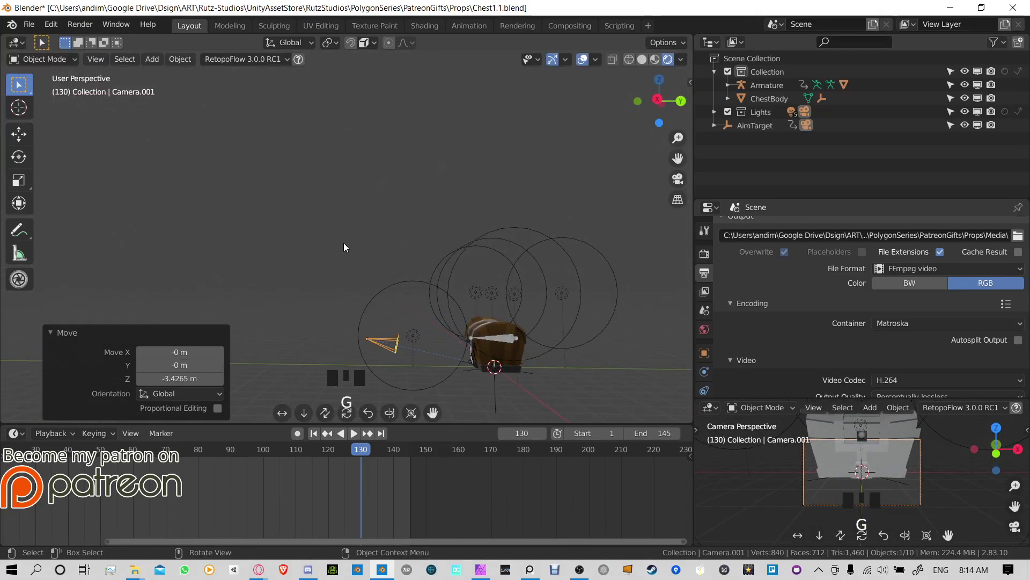
# Step: Move Camera.001 by about 0.22 m in X, -0.85 m in Y and 1.45 m in Z, raising it in front of the chest
pyautogui.press('g')
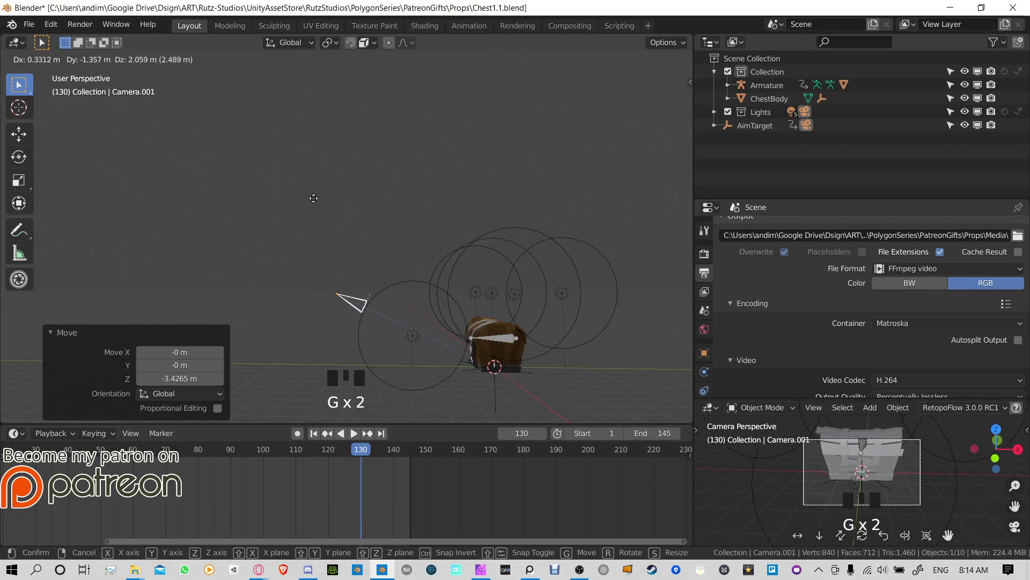
pyautogui.click(351, 201)
pyautogui.press('r')
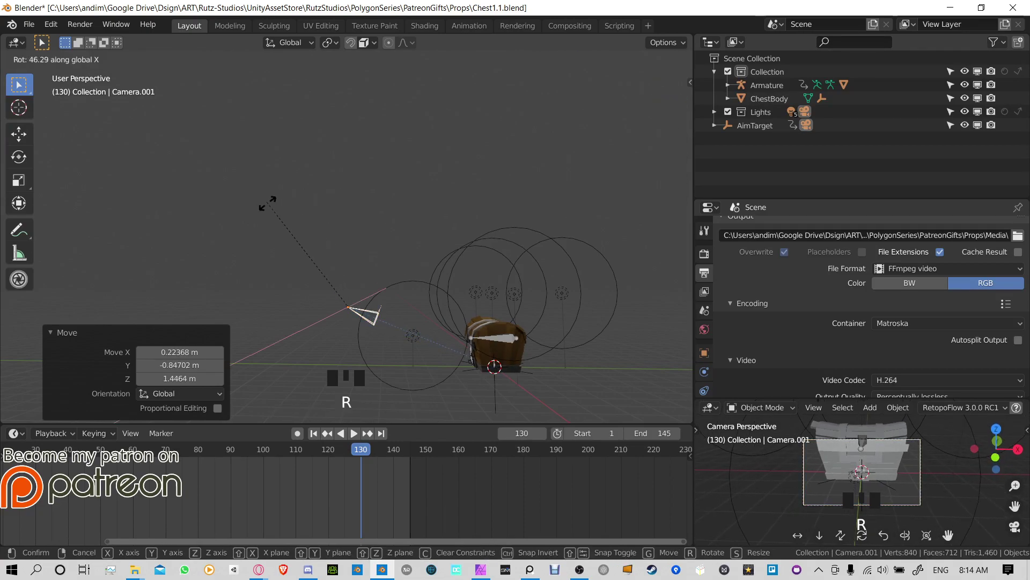
pyautogui.press('Escape')
pyautogui.press('r')
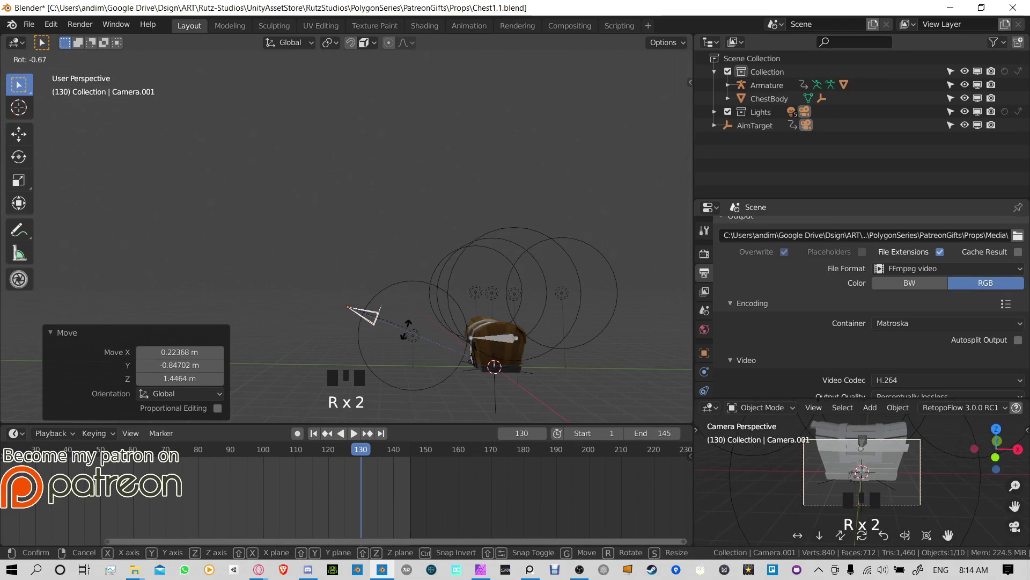
pyautogui.press('Escape')
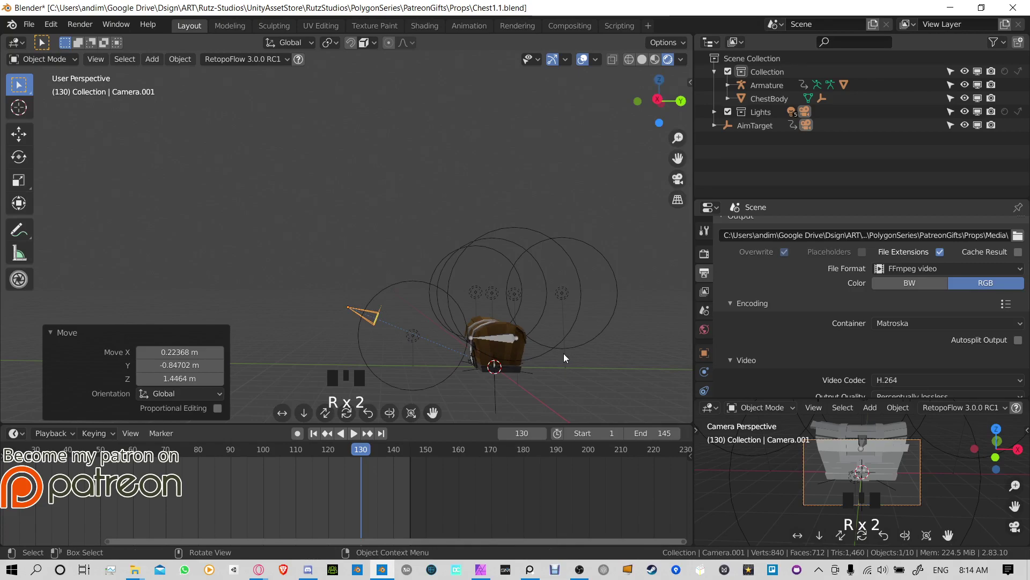
# Step: Raise the AimTarget empty by about 0.85 m along the global Z axis to centre the camera's aim on the chest
pyautogui.click(754, 126)
pyautogui.press('g')
pyautogui.press('z')
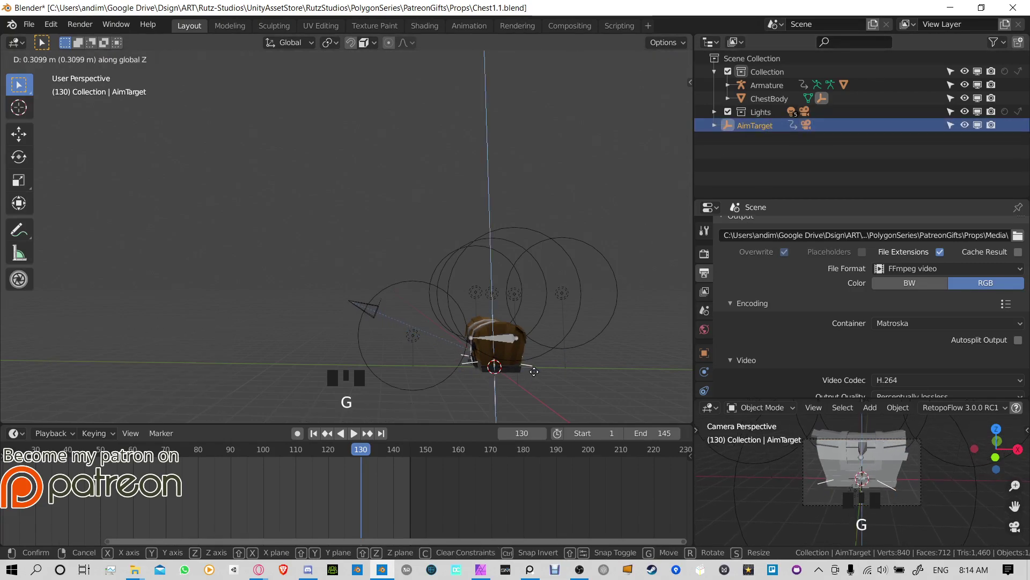
pyautogui.click(489, 354)
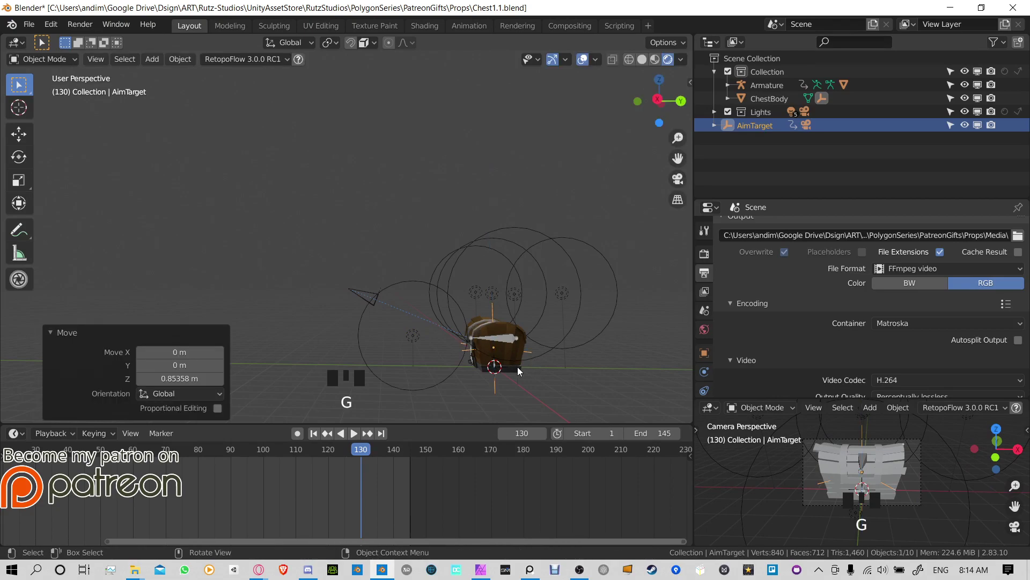
# Step: Move Camera.001 away from the chest by about -3.24 m along the global Y axis
pyautogui.click(348, 291)
pyautogui.press('g')
pyautogui.press('y')
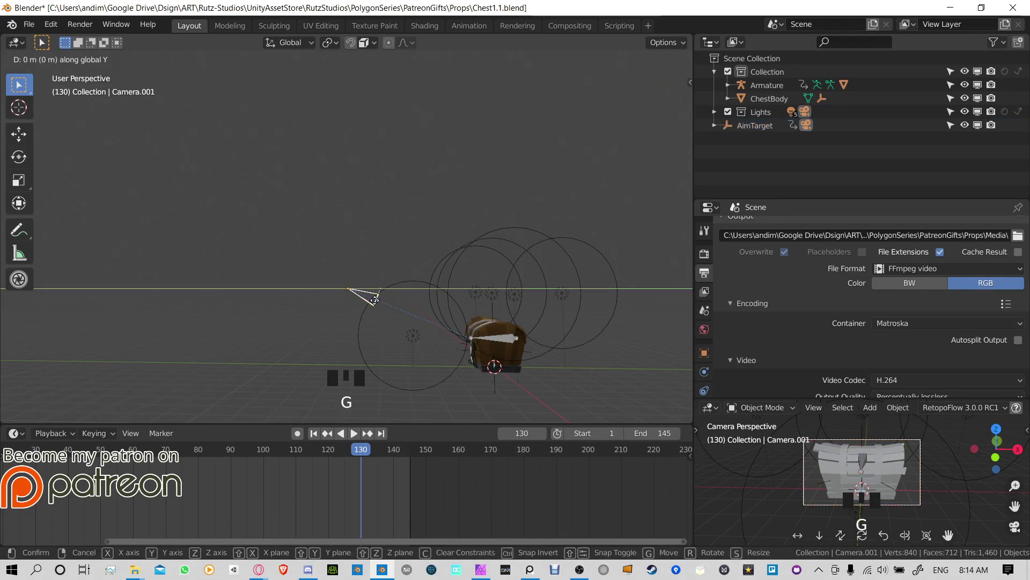
pyautogui.click(438, 164)
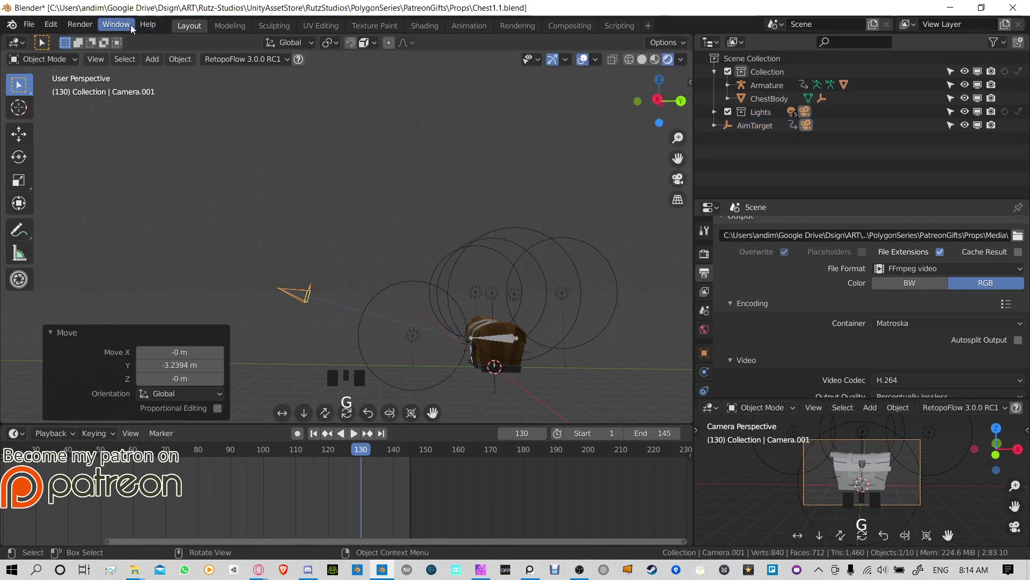
# Step: Render a still image of frame 130 and save it as Chest in the Media folder
pyautogui.click(80, 24)
pyautogui.click(94, 37)
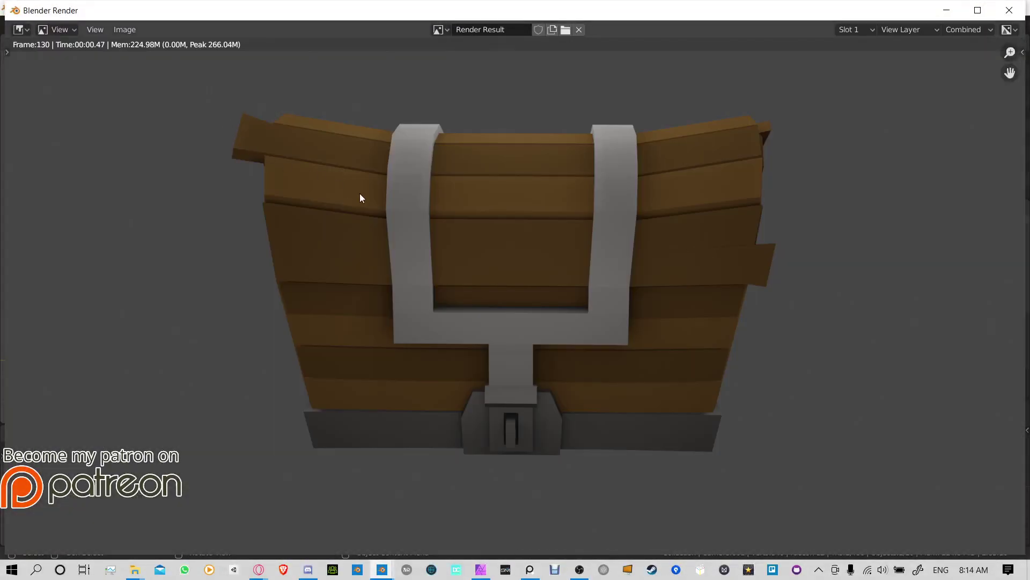
pyautogui.click(124, 29)
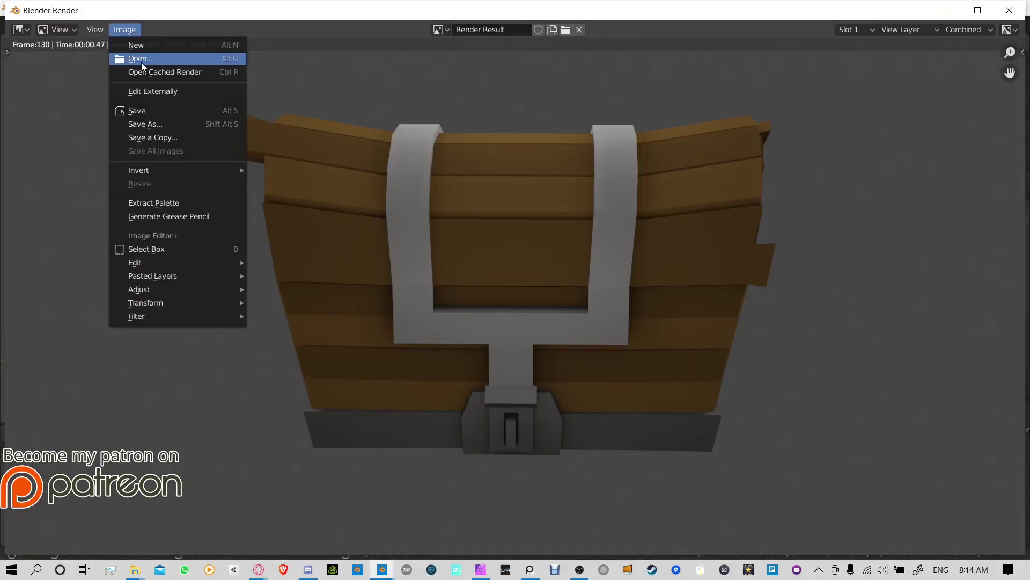
pyautogui.click(204, 124)
pyautogui.click(223, 111)
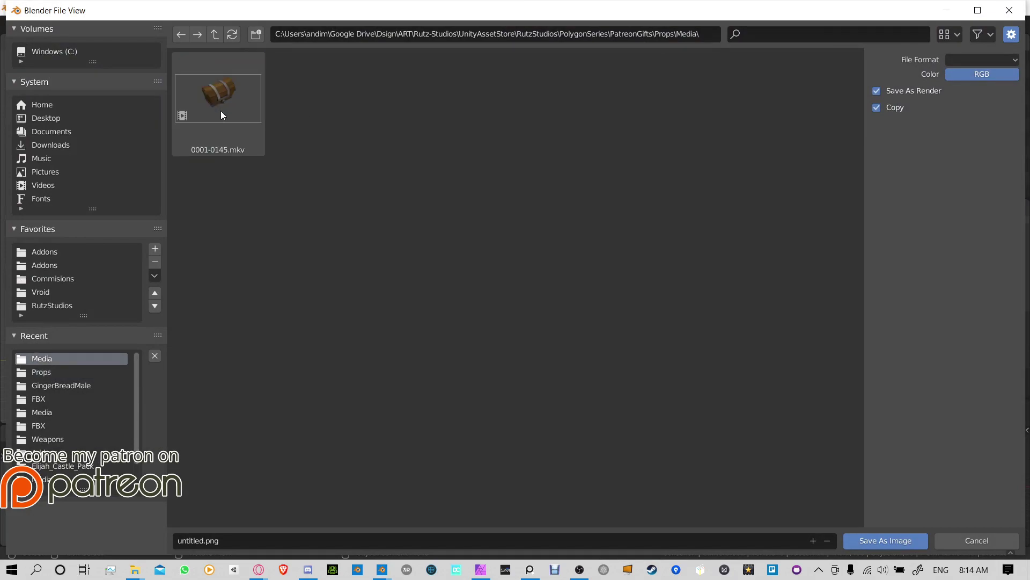
pyautogui.click(244, 542)
pyautogui.write('c')
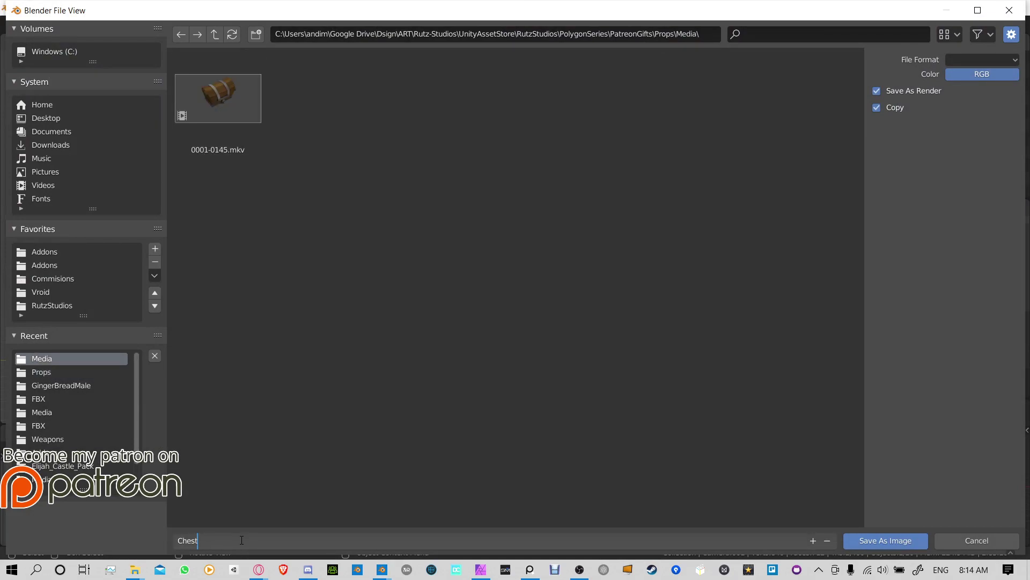
pyautogui.write('hest')
pyautogui.press('Return')
pyautogui.click(886, 541)
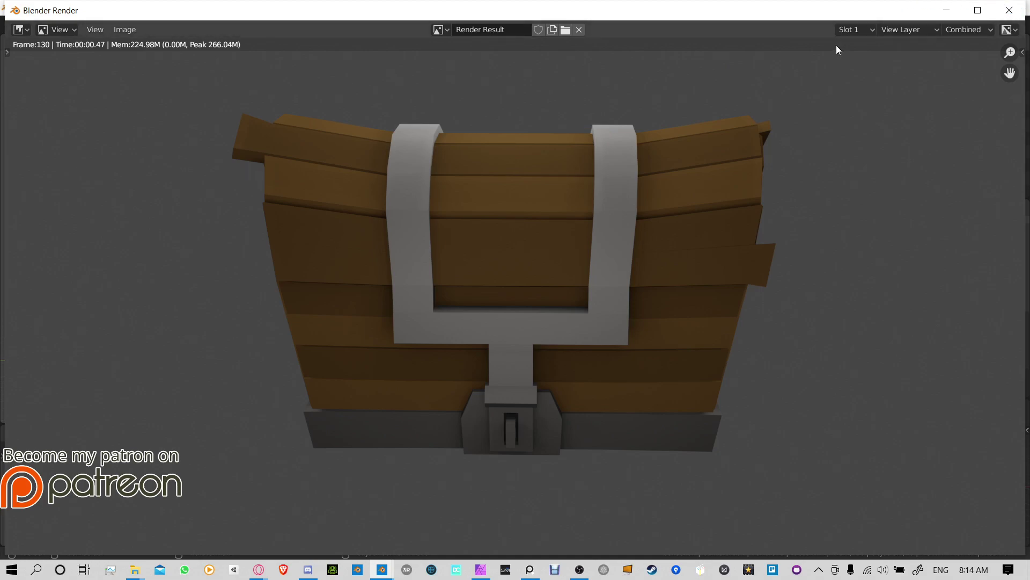
pyautogui.click(1009, 10)
# Step: Save Chest1.1.blend and render the full animation to video
pyautogui.hotkey('ctrl', 's')
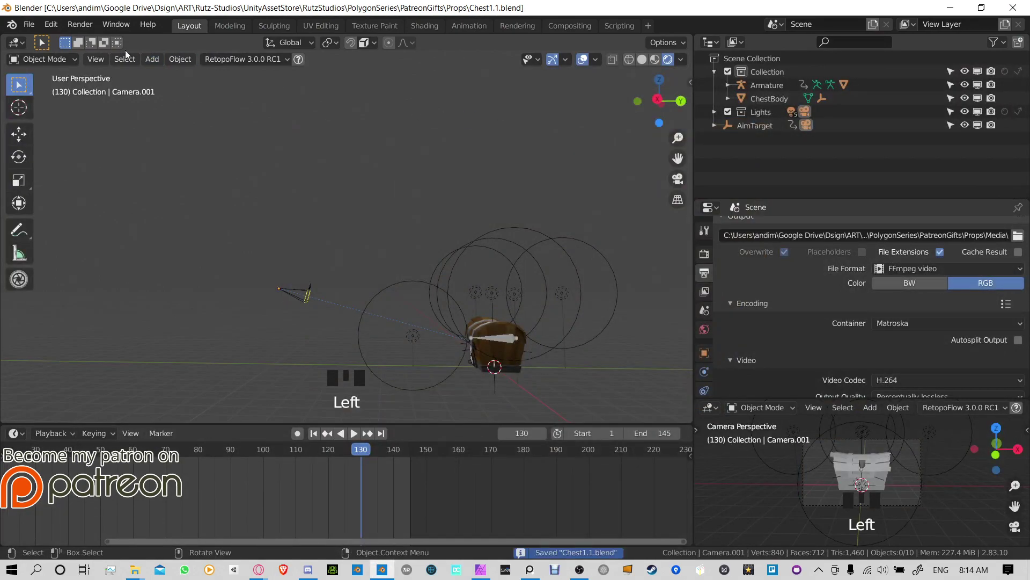
pyautogui.click(80, 24)
pyautogui.click(104, 50)
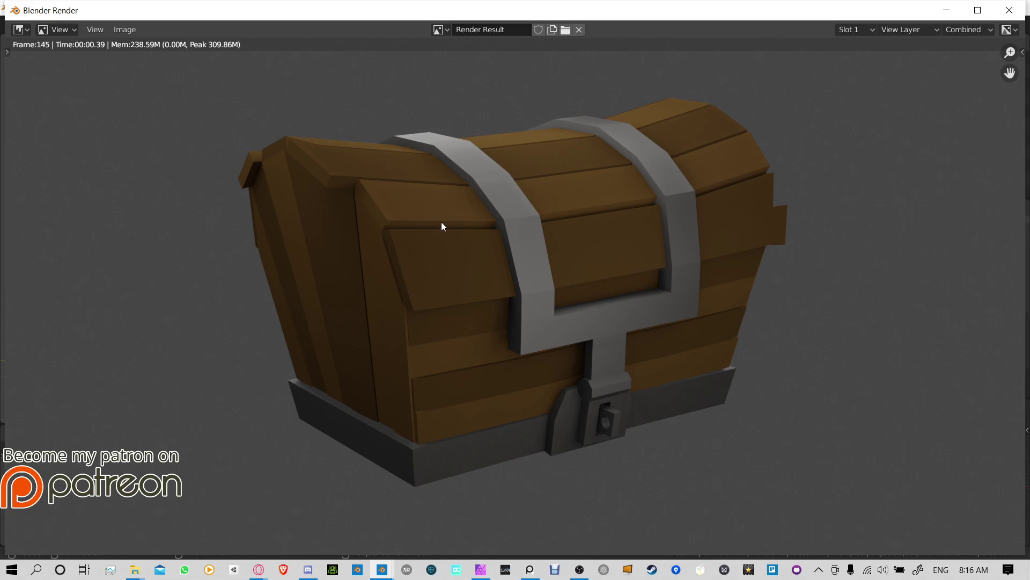
# Step: Close the finished animation's render window and save the chest project file again
pyautogui.click(1009, 10)
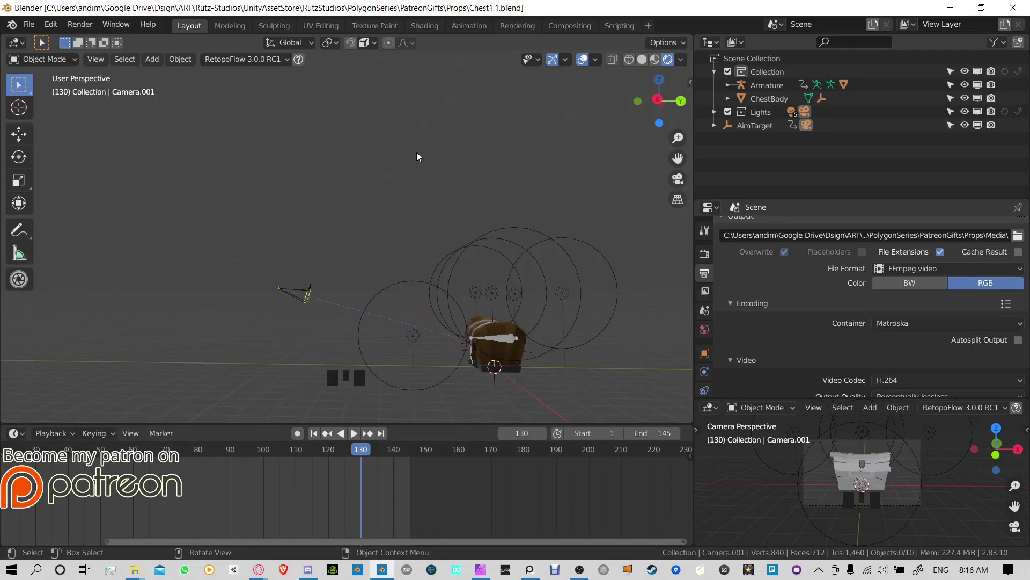
pyautogui.hotkey('ctrl', 's')
pyautogui.moveTo(444, 201); pyautogui.dragTo(370, 408, button='middle')
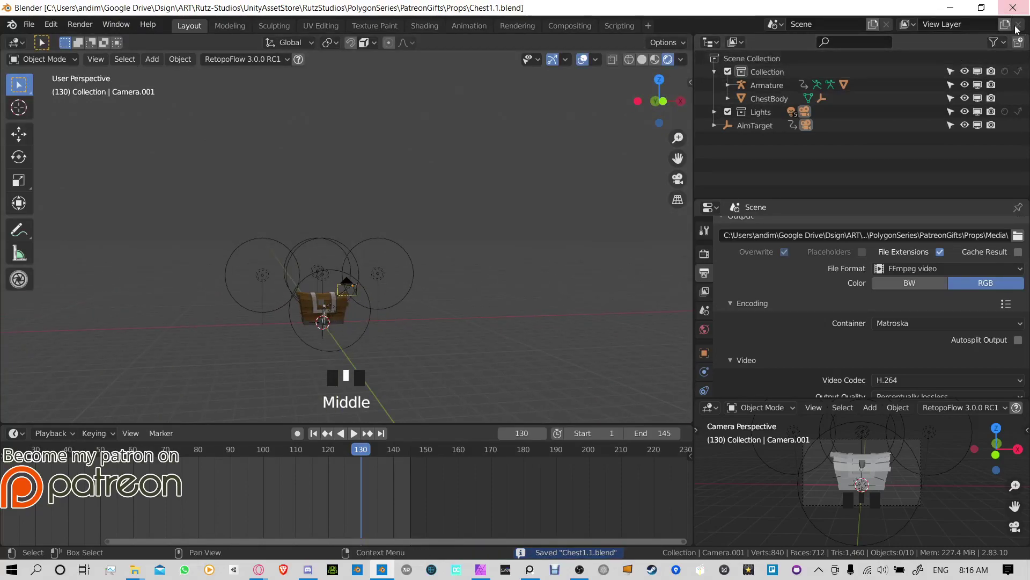